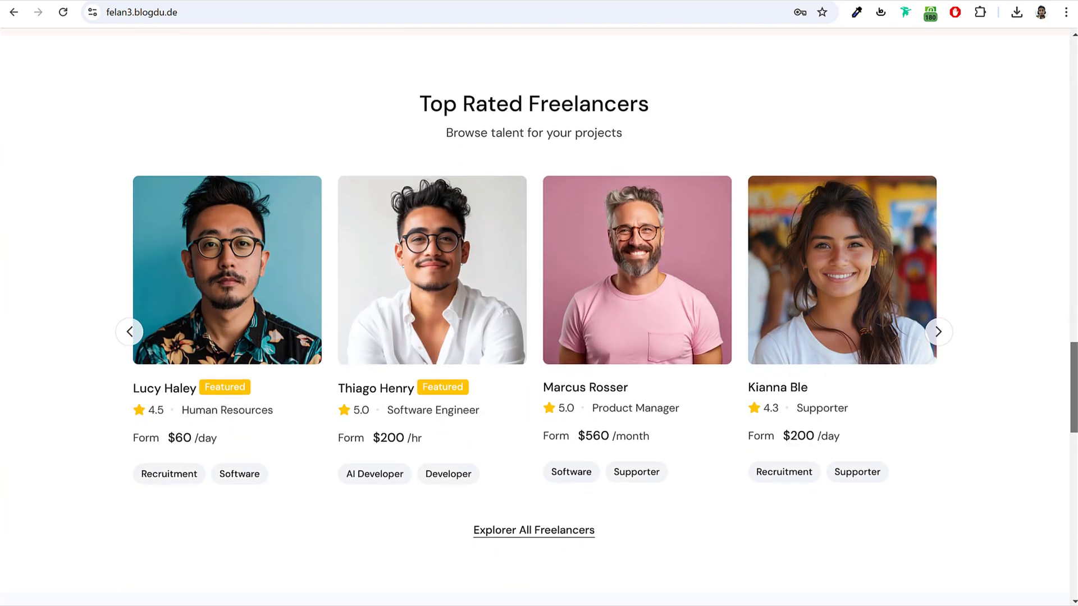
Step: Look over the Pricing and FAQ sections of the Update Service form
scroll(539, 314, down, 10)
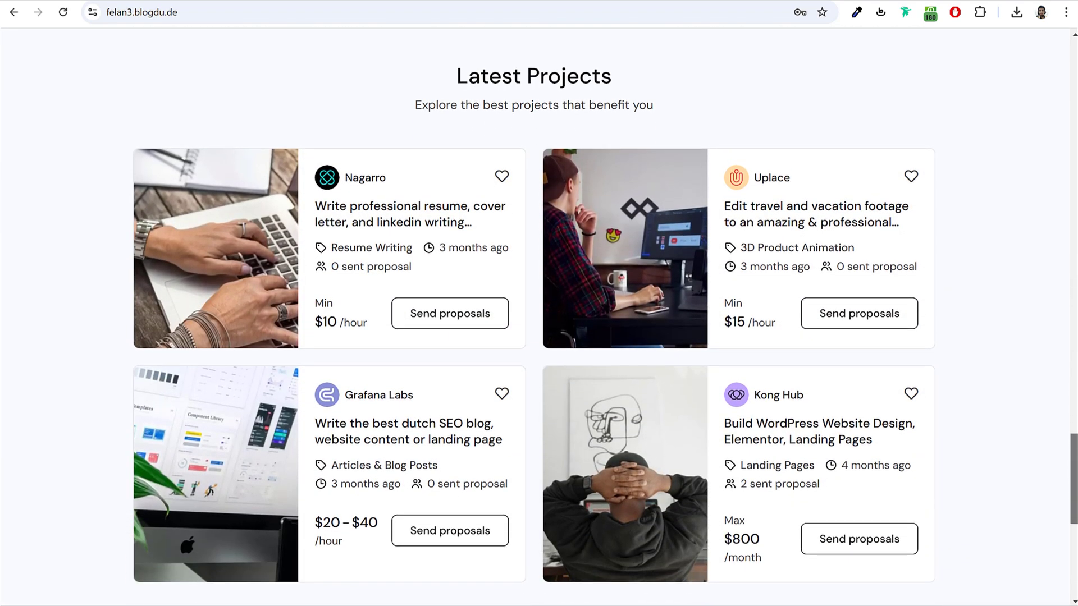
scroll(539, 314, down, 5)
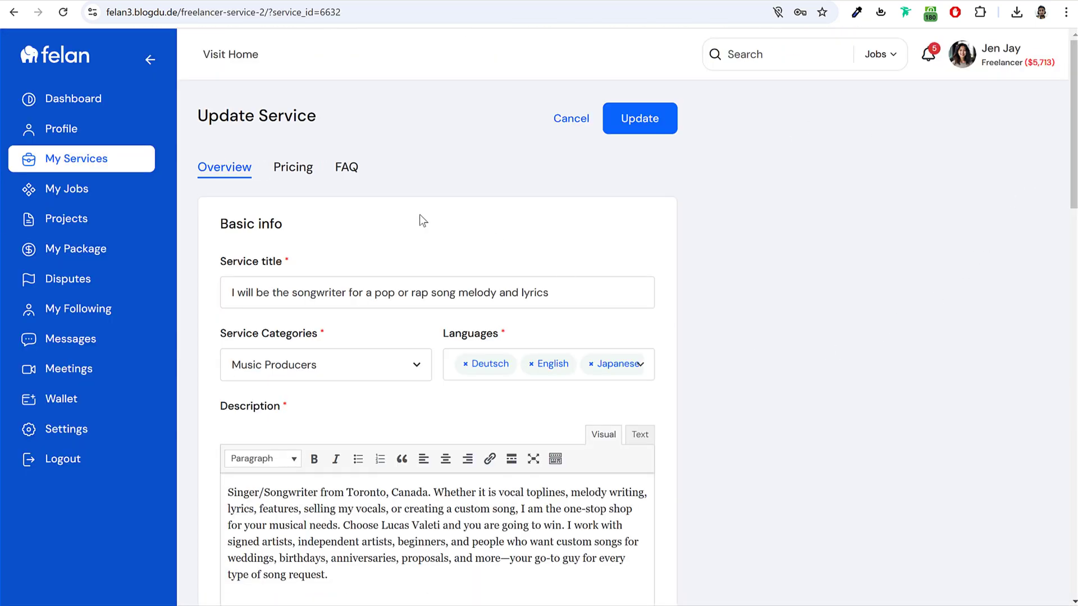
click(294, 169)
scroll(766, 253, down, 2)
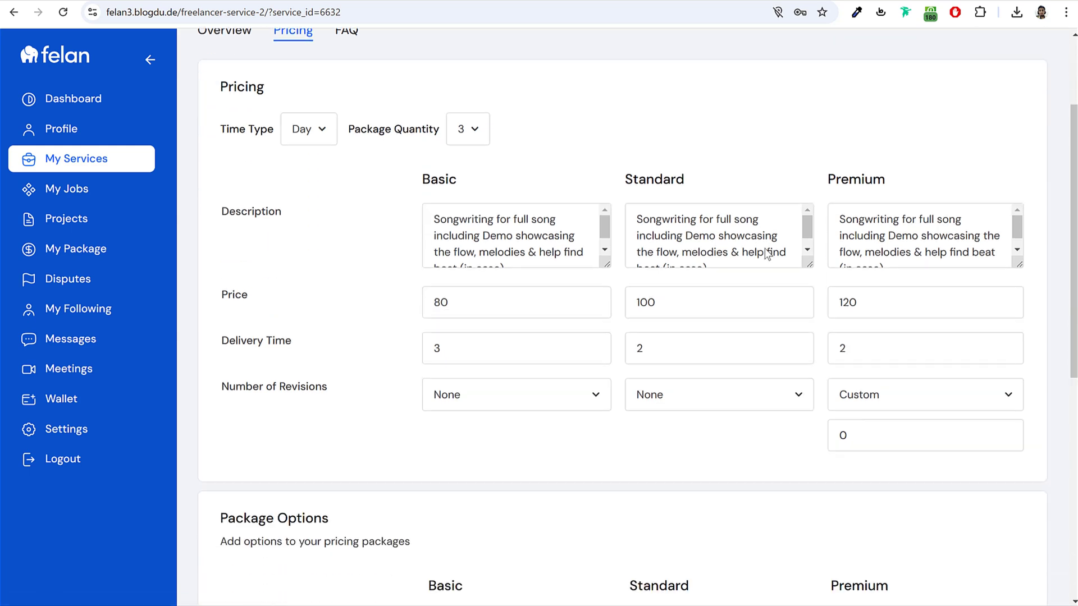
scroll(402, 189, up, 1)
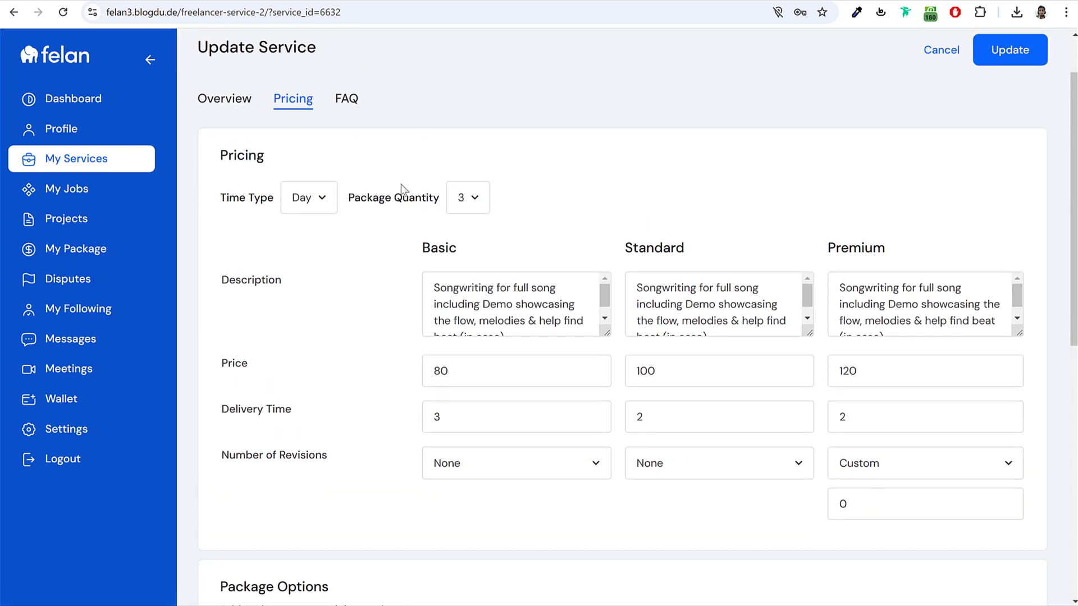
click(344, 101)
scroll(507, 240, up, 1)
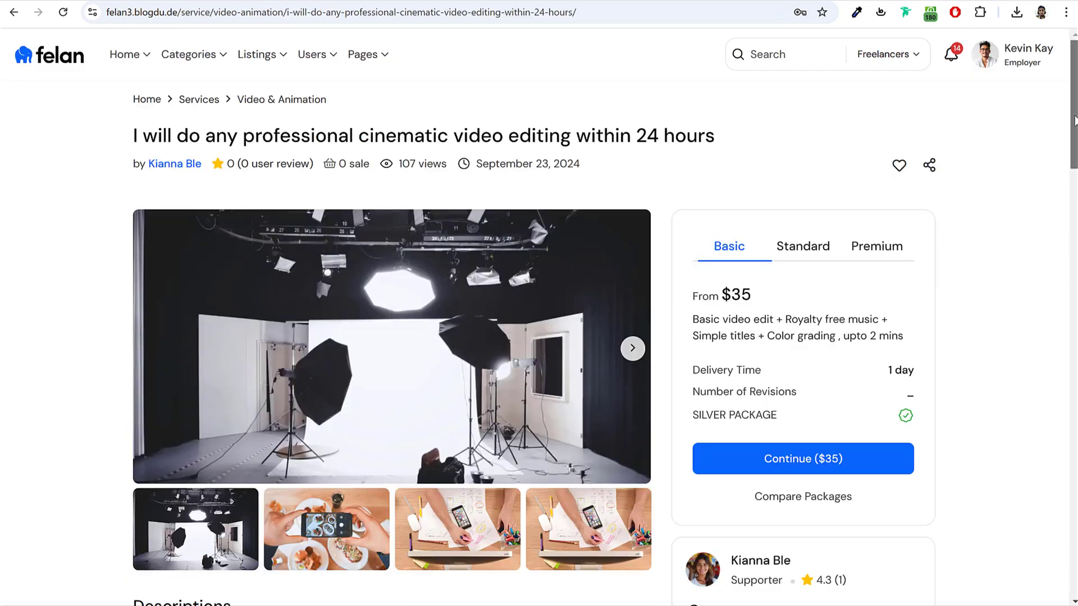
drag(1072, 124, 1074, 164)
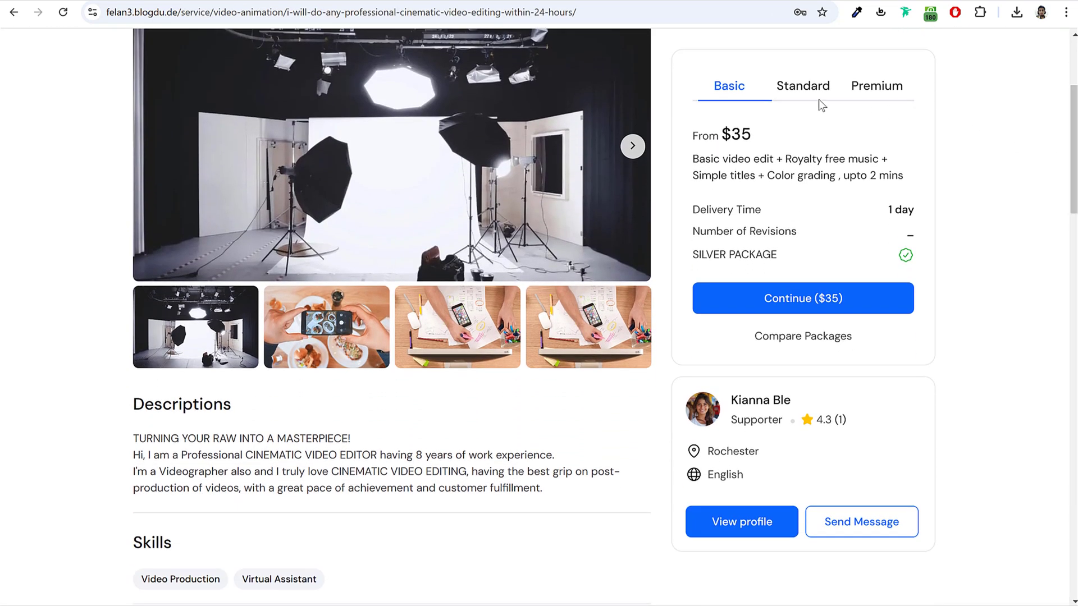
Step: Compare the Standard and Premium packages, choose the $80 Standard one, and pay by credit card
click(788, 95)
click(876, 90)
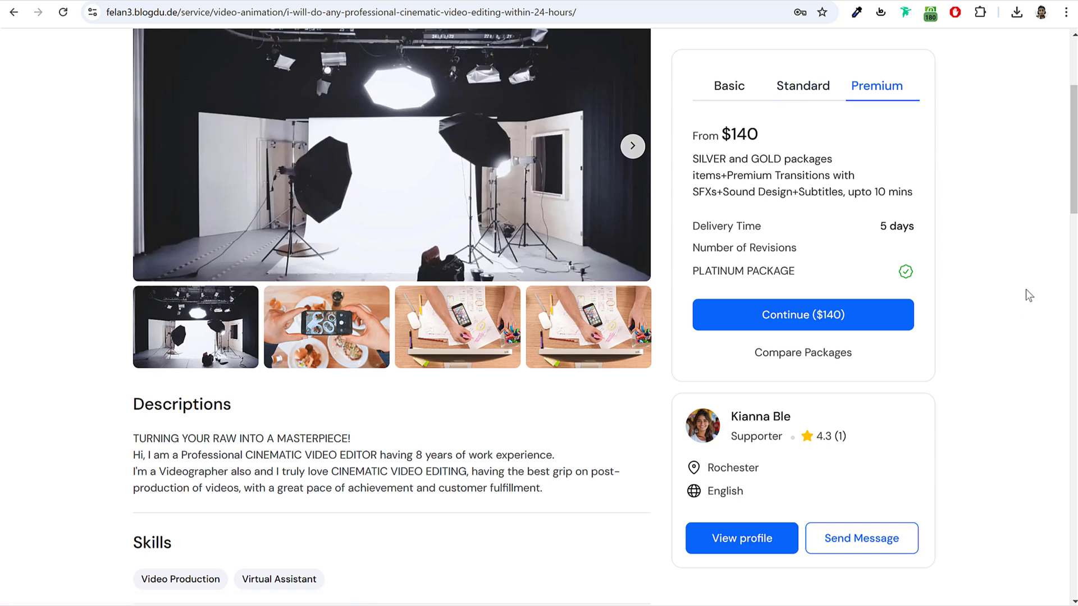
drag(1073, 132, 1073, 248)
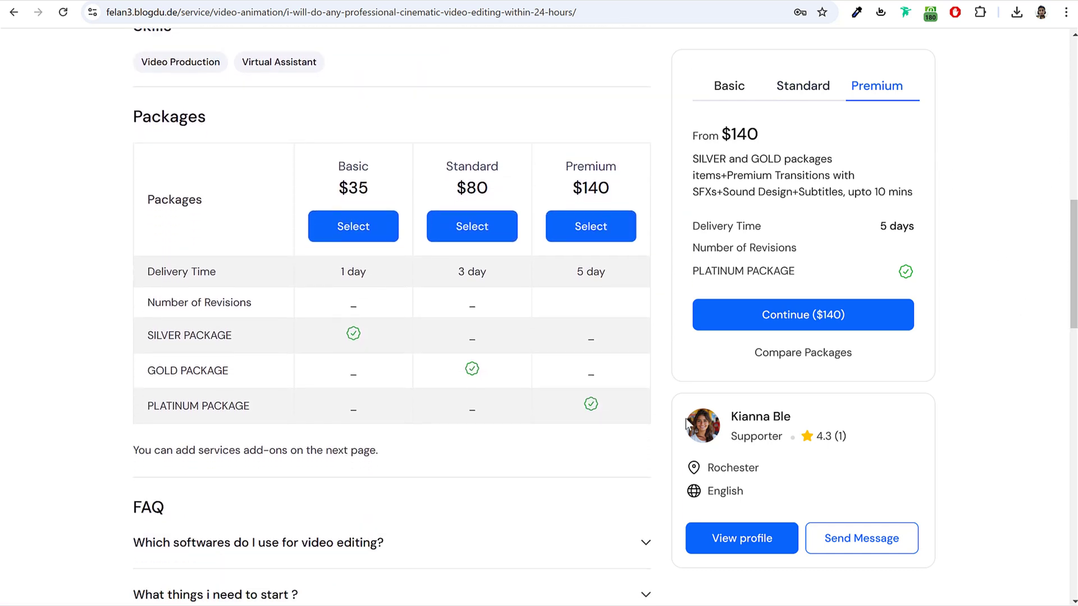
click(480, 229)
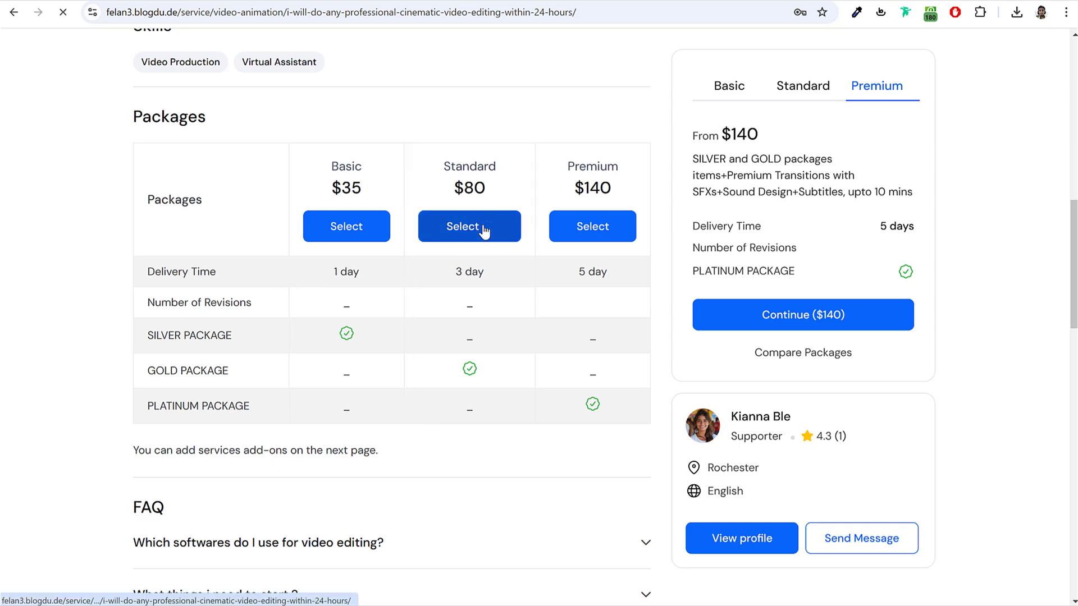
click(539, 213)
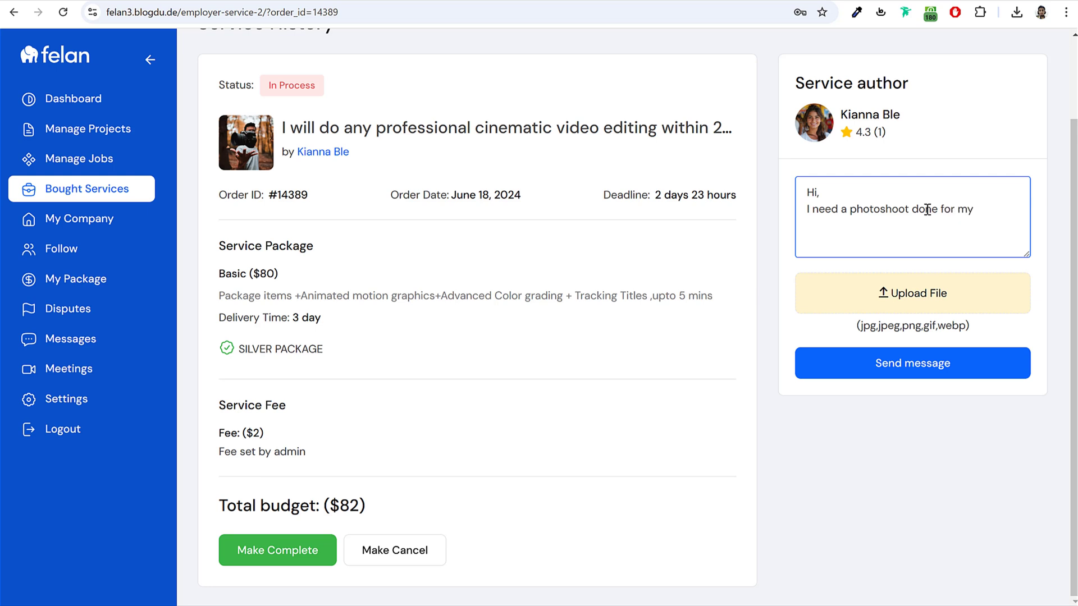
Step: Finish the photoshoot request message and attach fitness-clothing-store-app and Gear-Coinbase-App-Screens images
text(mmerce website, here are some of the sample photos for inspiration)
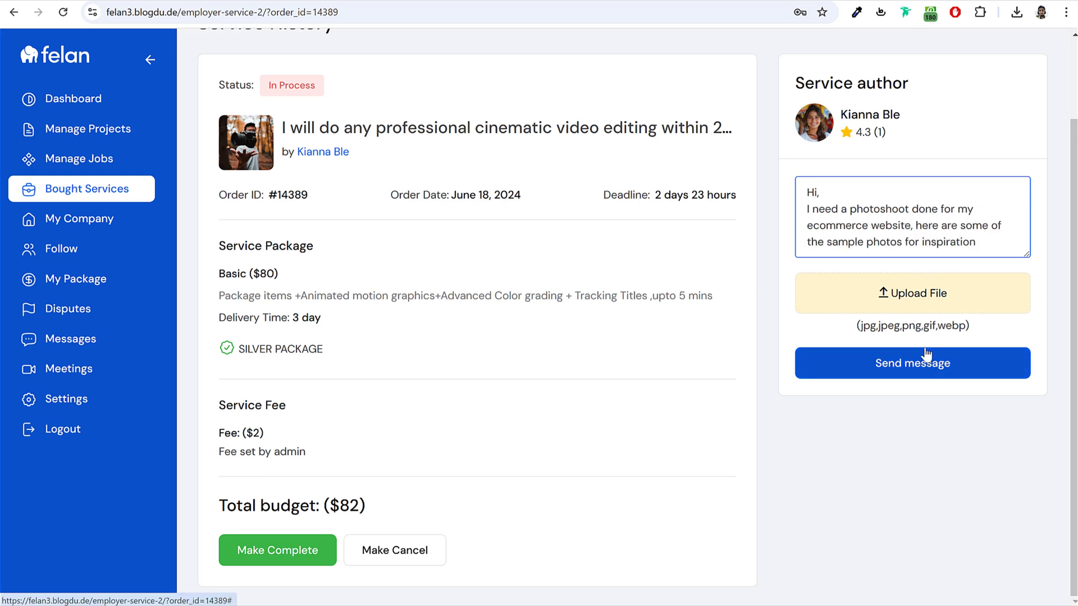
click(935, 289)
ctrl+click(436, 270)
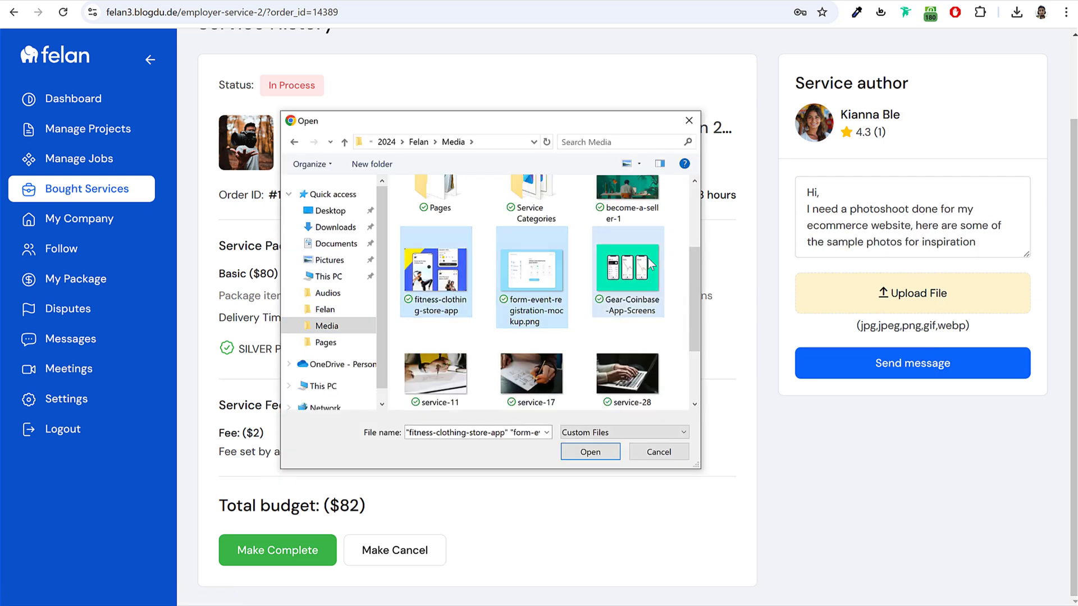
ctrl+click(649, 264)
click(587, 458)
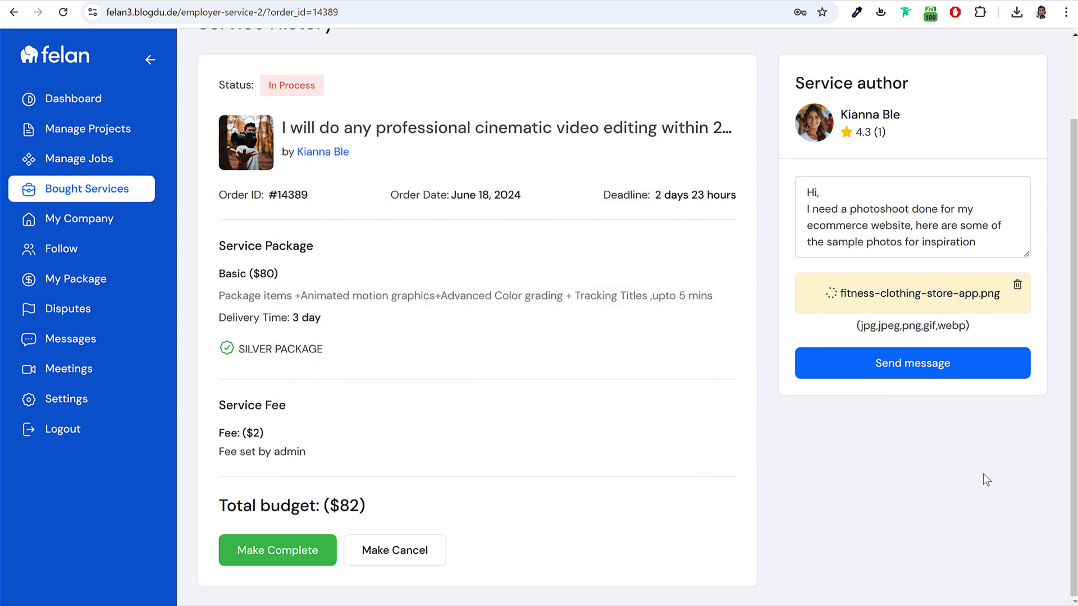
Step: Mark the order complete and rate Salary & Benefits and Work Satisfaction five stars, starting a comment
click(277, 553)
click(600, 227)
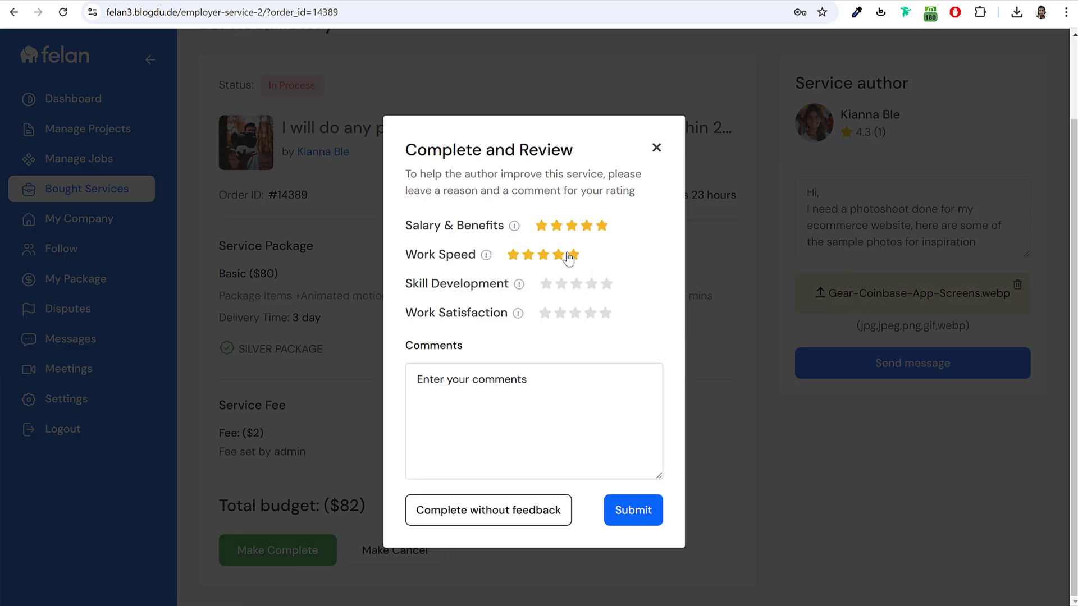
click(605, 314)
click(573, 391)
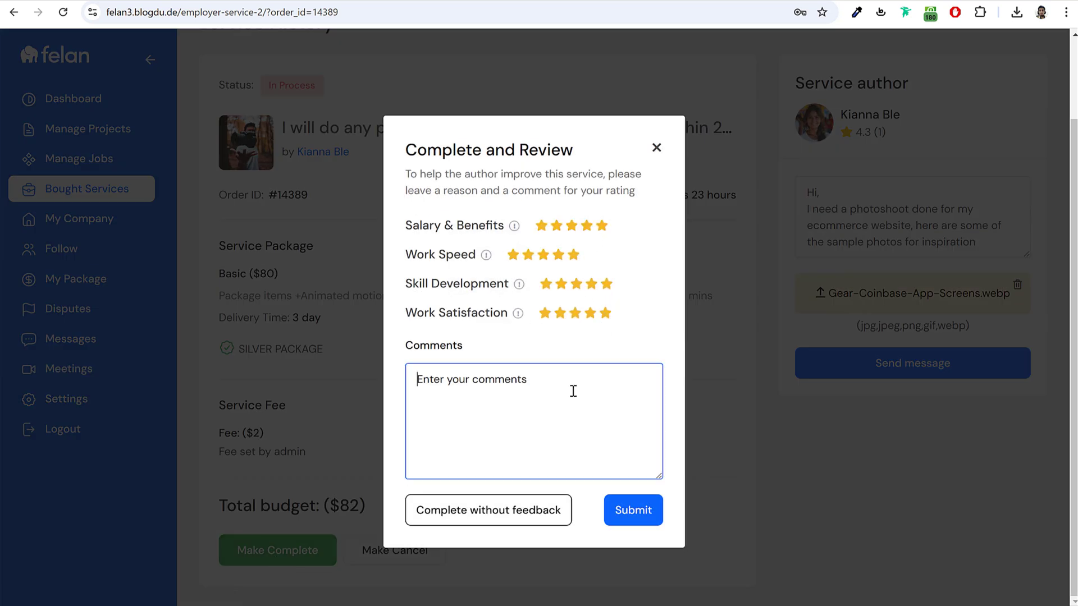
text(G)
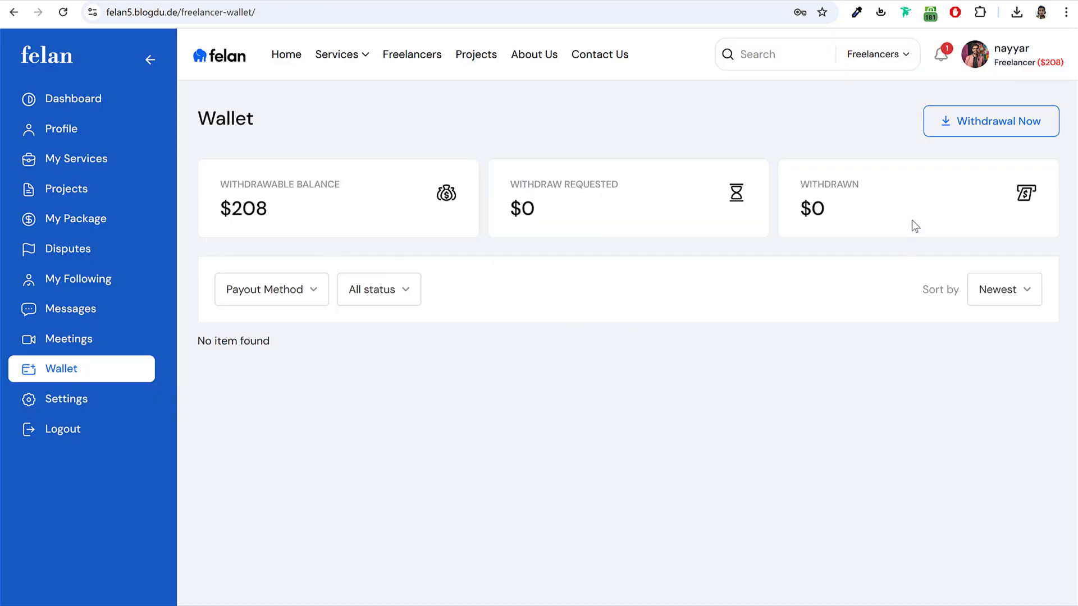
Step: Enter a 208 withdrawal amount in the wallet's withdrawal form
click(974, 123)
click(503, 264)
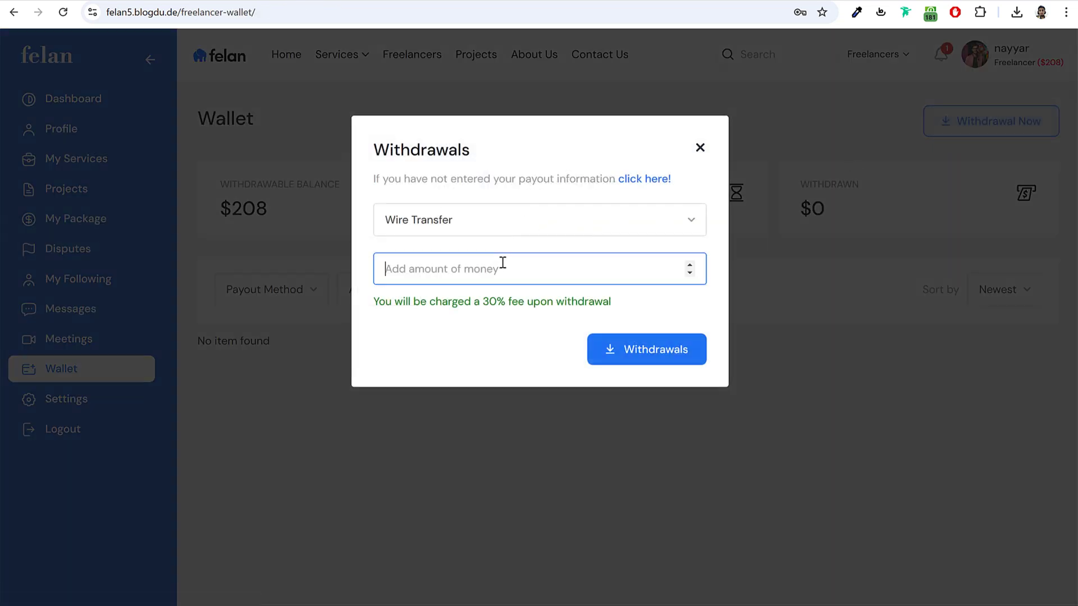
text(208)
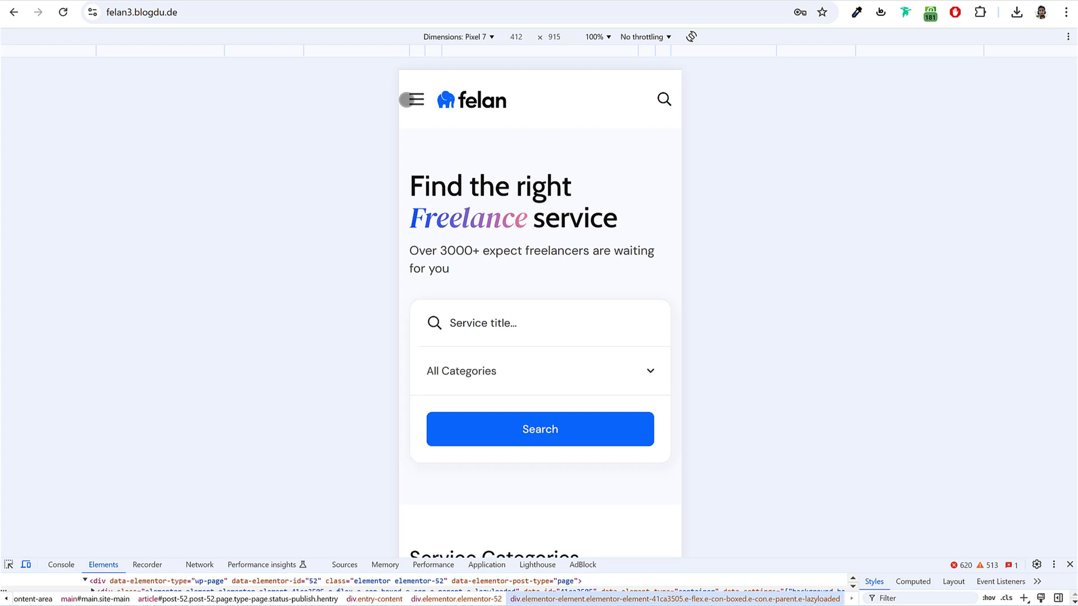
Step: Open and close the mobile navigation drawer, then scroll down the phone-sized homepage
click(407, 99)
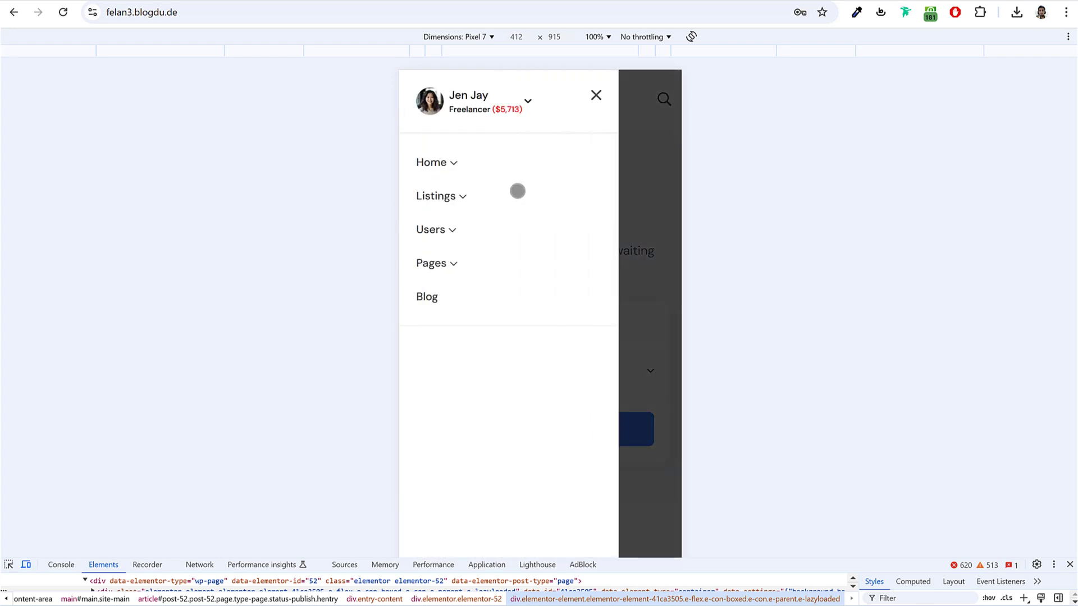
click(595, 95)
scroll(648, 228, down, 7)
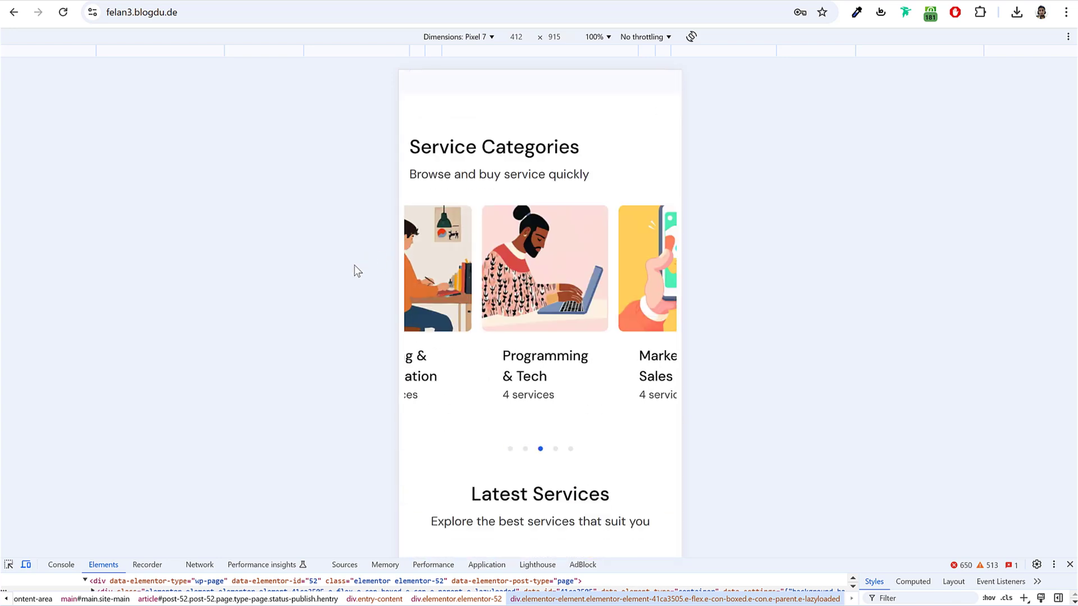
scroll(661, 365, down, 5)
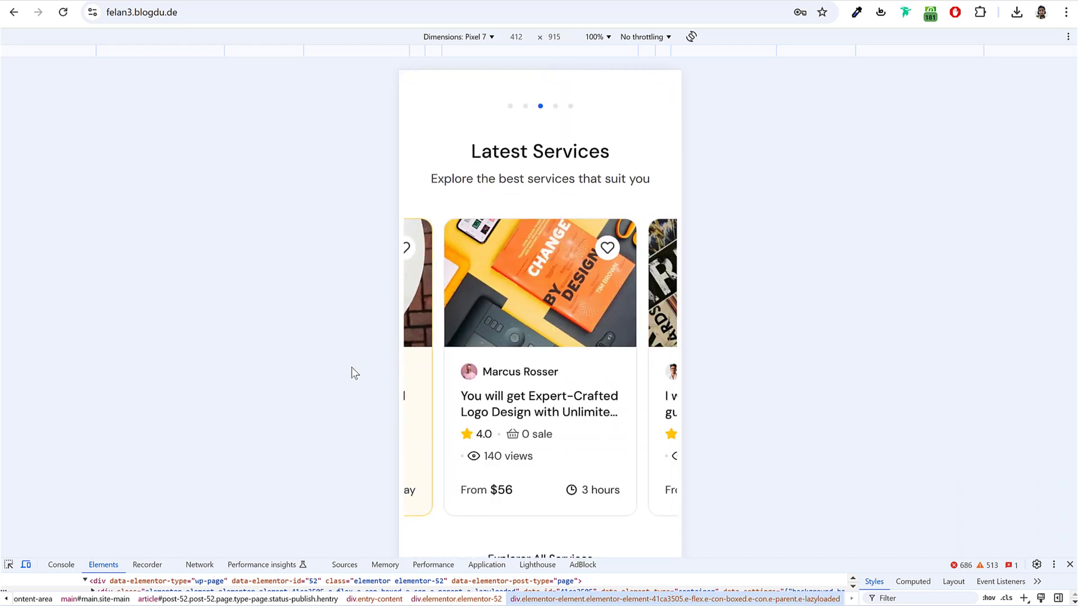
scroll(673, 368, down, 7)
scroll(672, 368, down, 15)
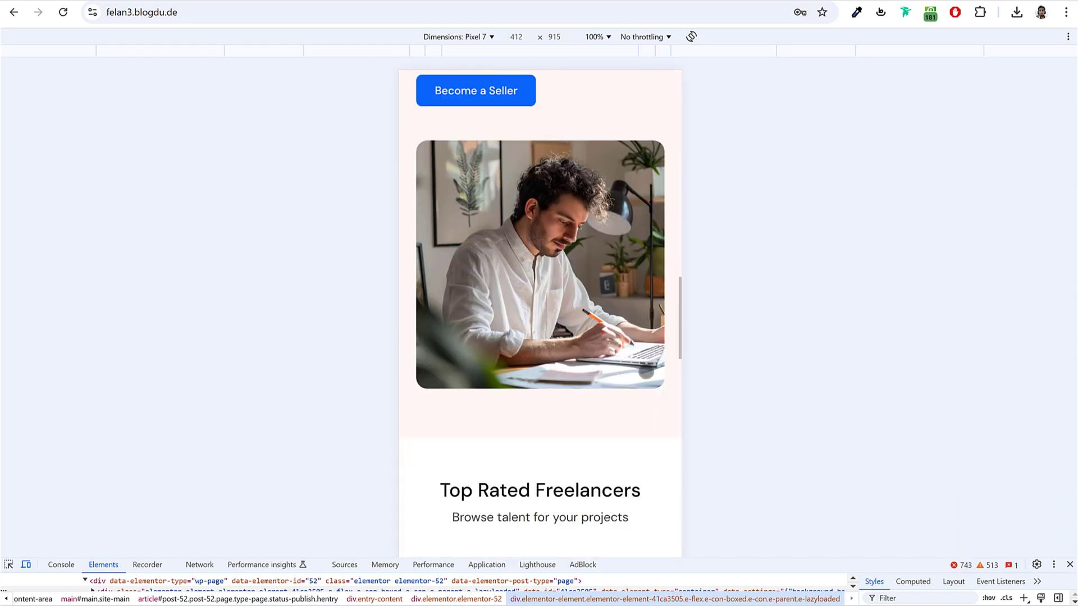
scroll(647, 370, down, 15)
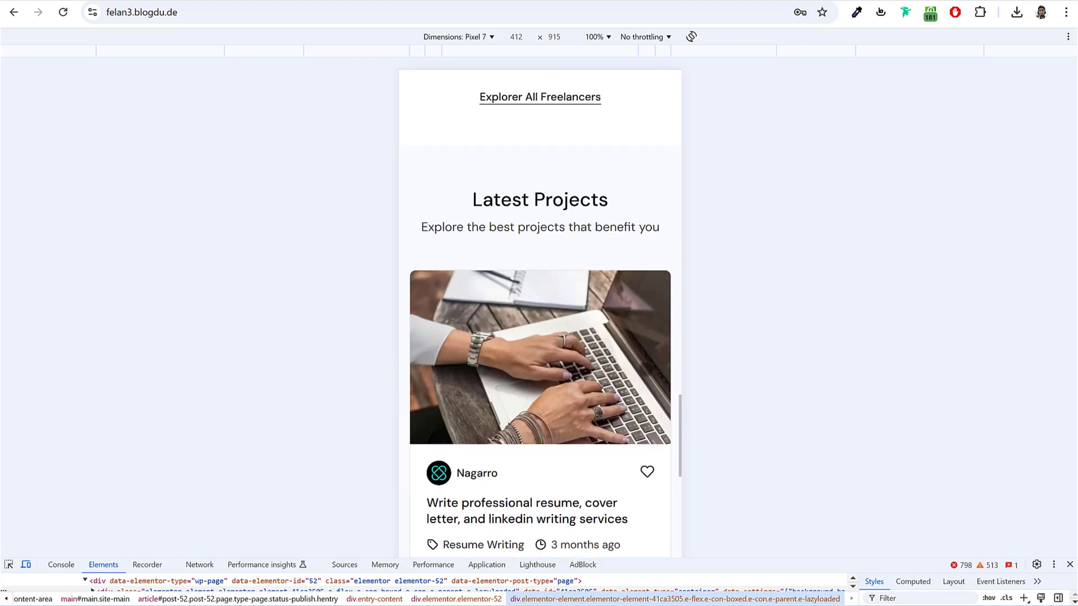
scroll(646, 369, down, 20)
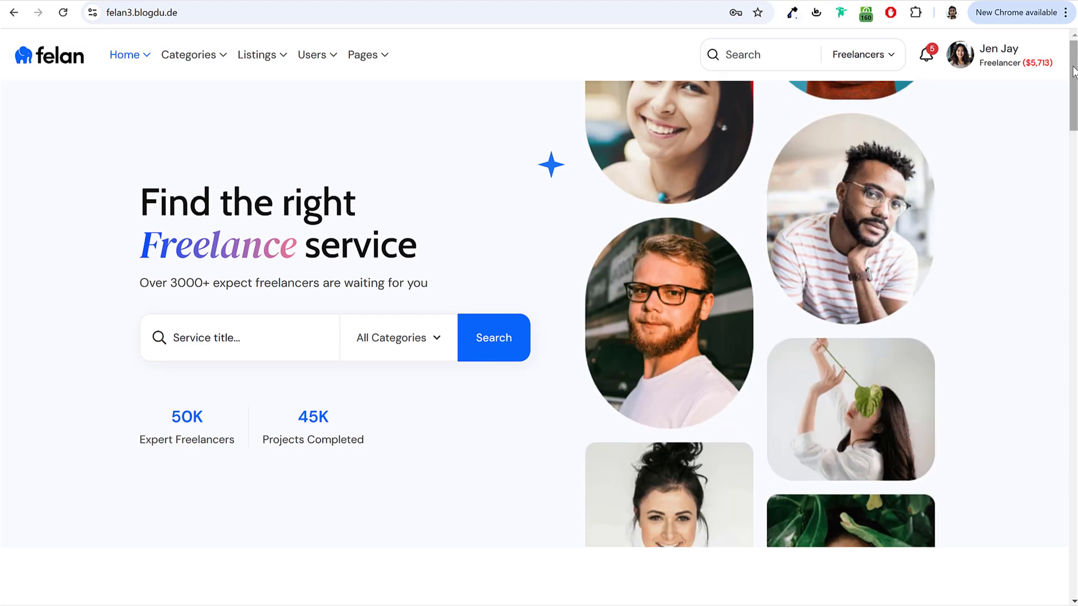
Step: Scroll through the Service Categories and back up, then switch to the Fiverr tab
scroll(1074, 79, down, 1)
scroll(1074, 78, down, 6)
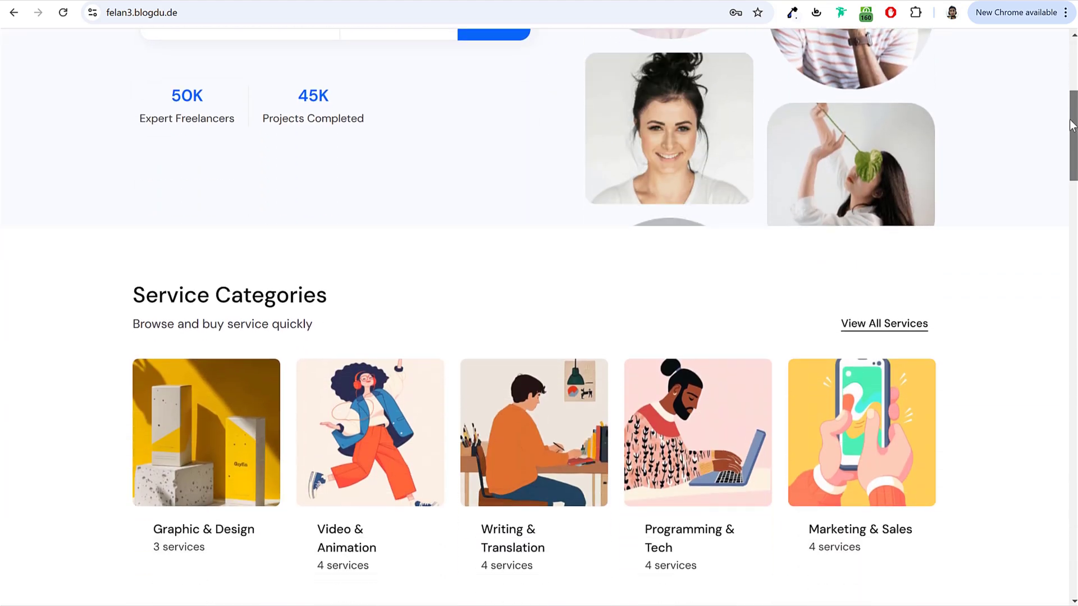
scroll(1073, 94, up, 3)
scroll(1072, 94, up, 4)
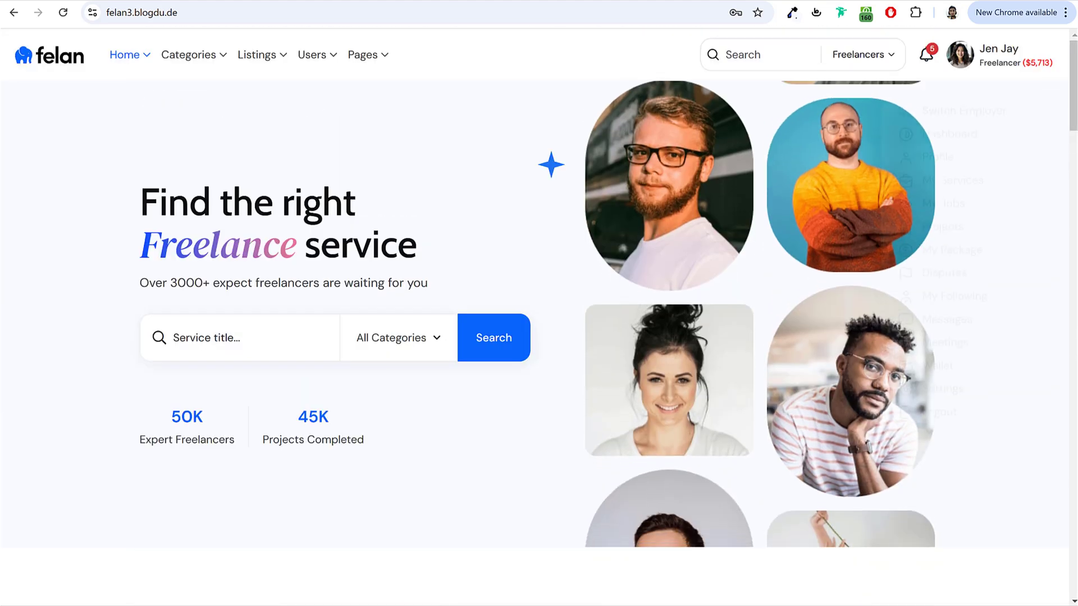
click(247, 1)
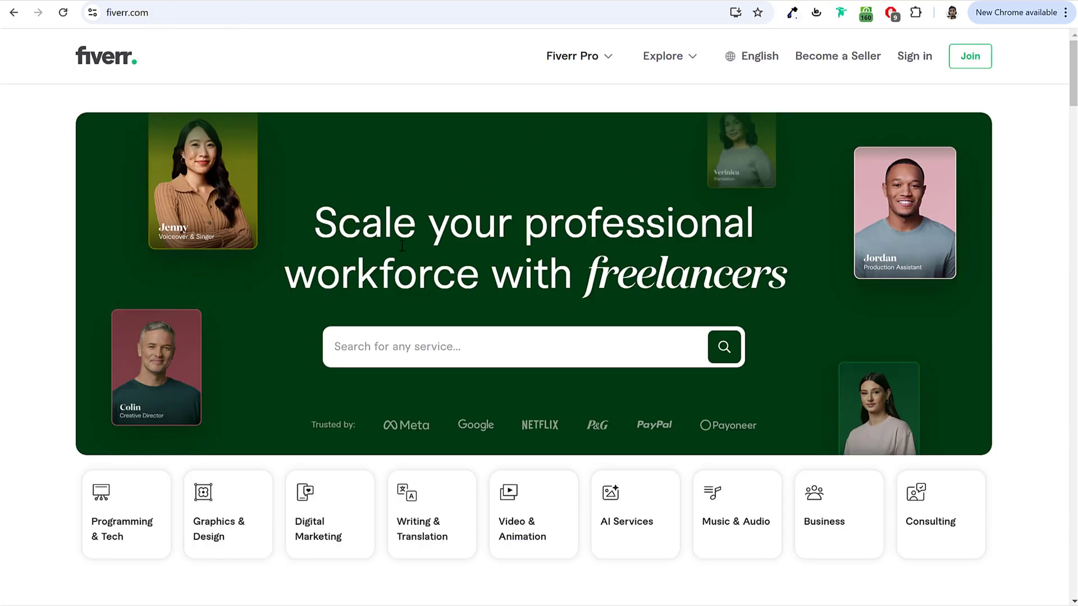
Step: Scroll down Fiverr's homepage to view its category cards
scroll(633, 337, down, 3)
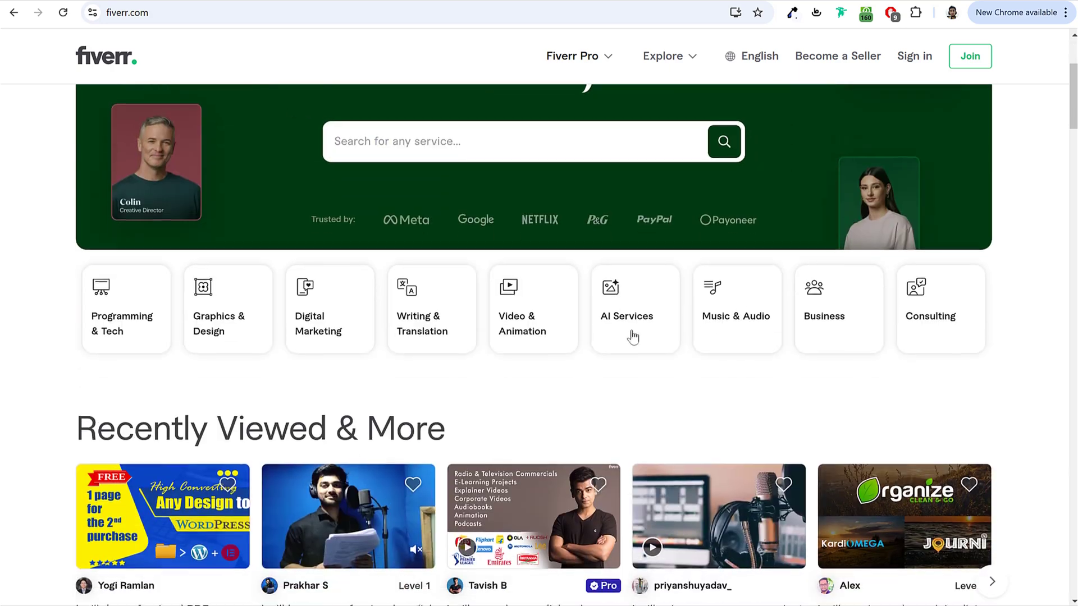
scroll(252, 418, down, 3)
scroll(251, 419, down, 1)
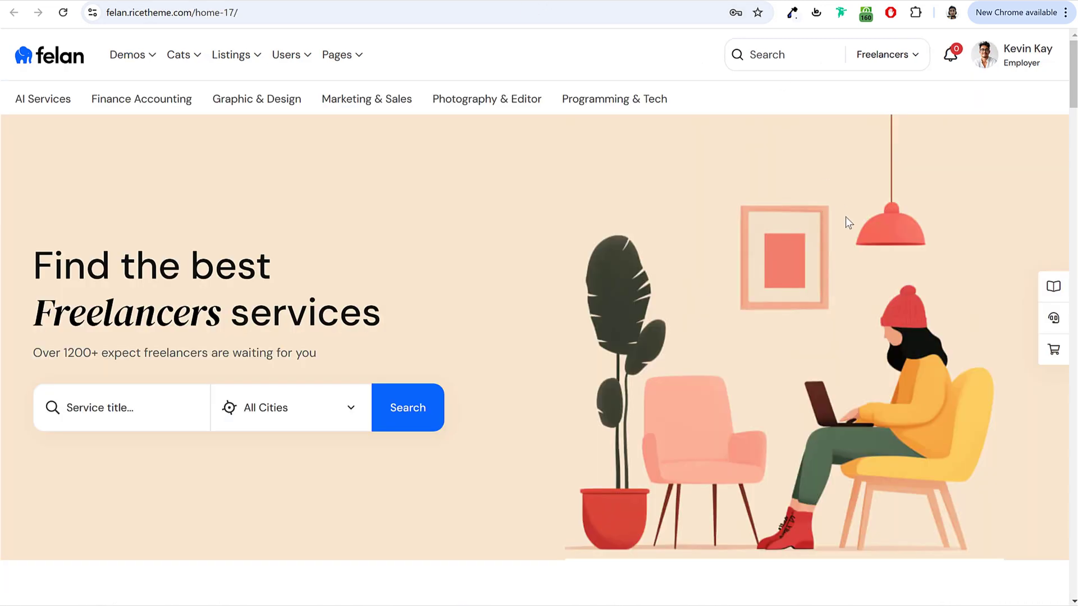
Step: Scroll the demo homepage, advance Top Rated Freelancers twice, and reach Latest Projects
scroll(823, 222, down, 1)
scroll(887, 247, up, 1)
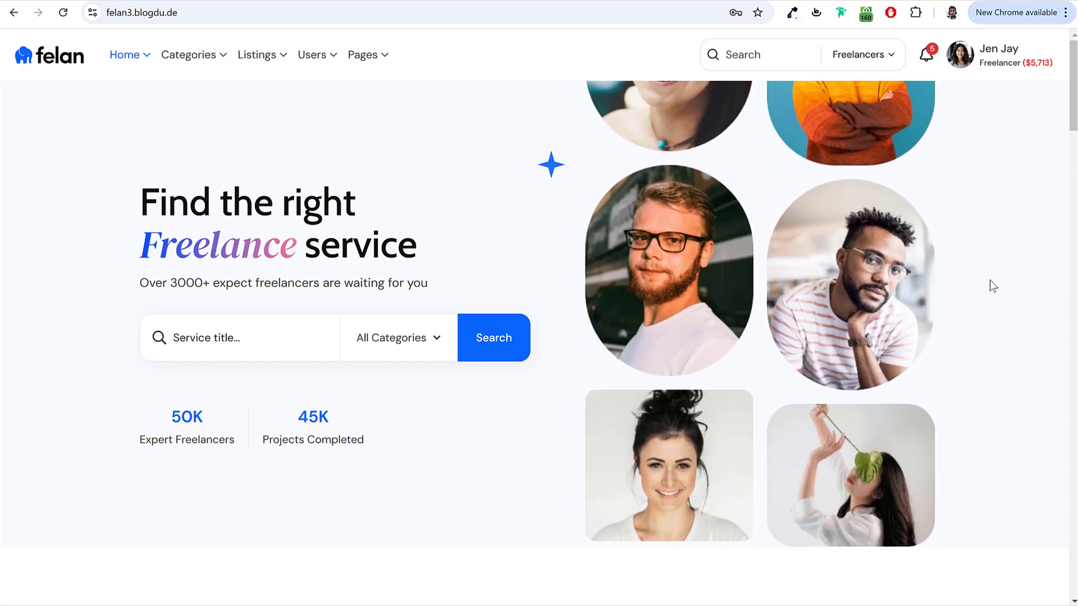
scroll(989, 280, down, 7)
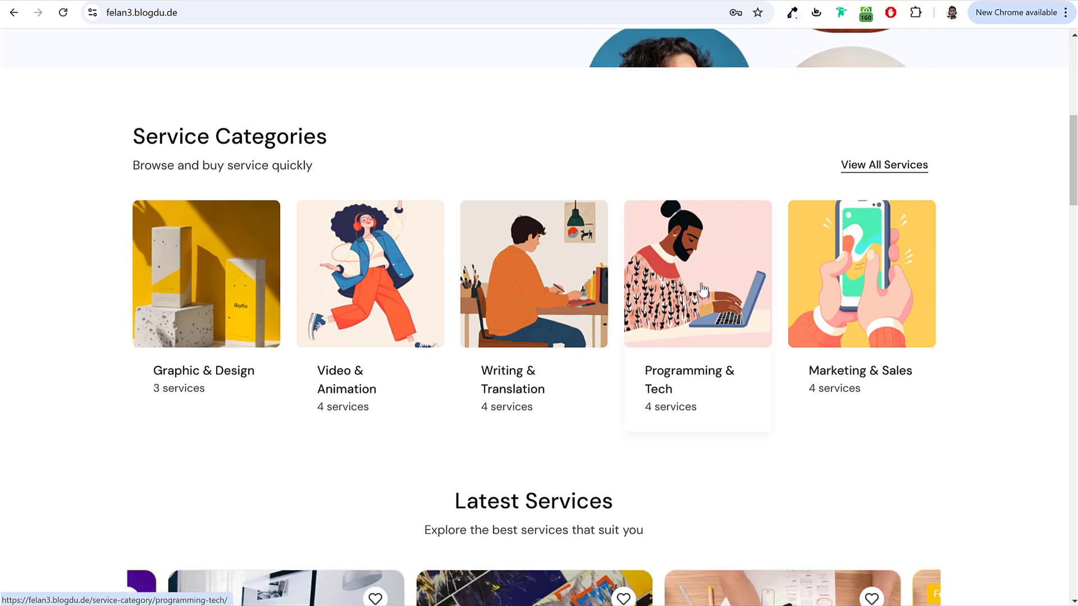
scroll(606, 288, down, 6)
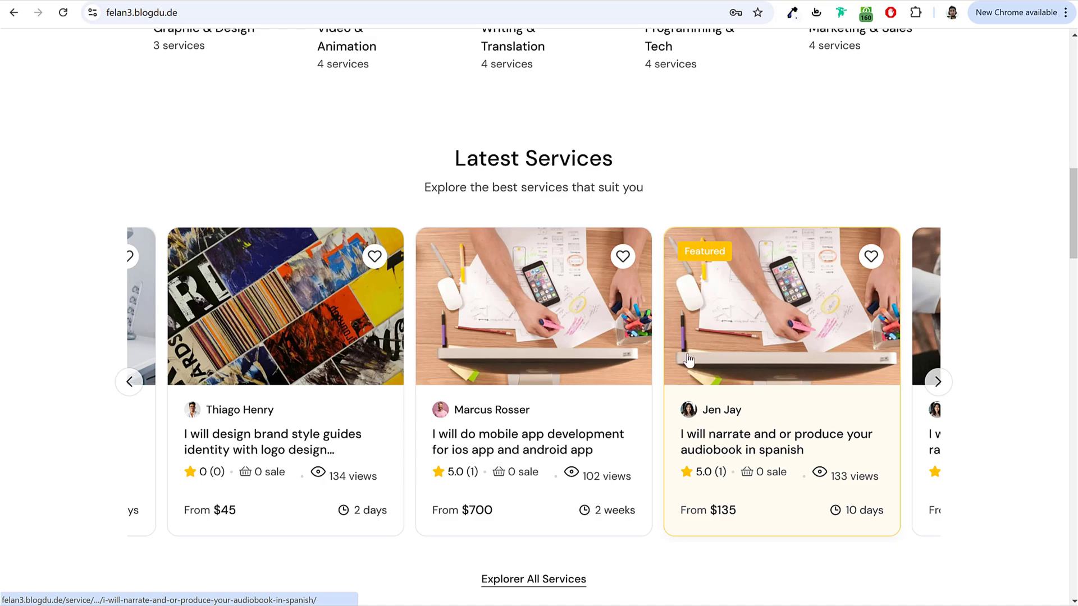
scroll(919, 330, down, 8)
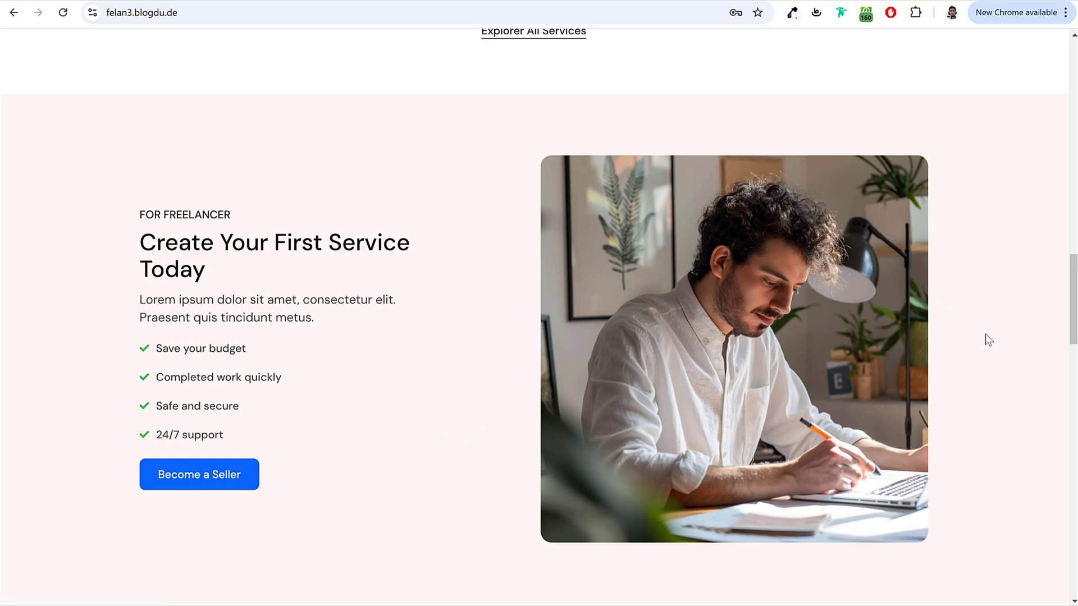
scroll(985, 334, down, 10)
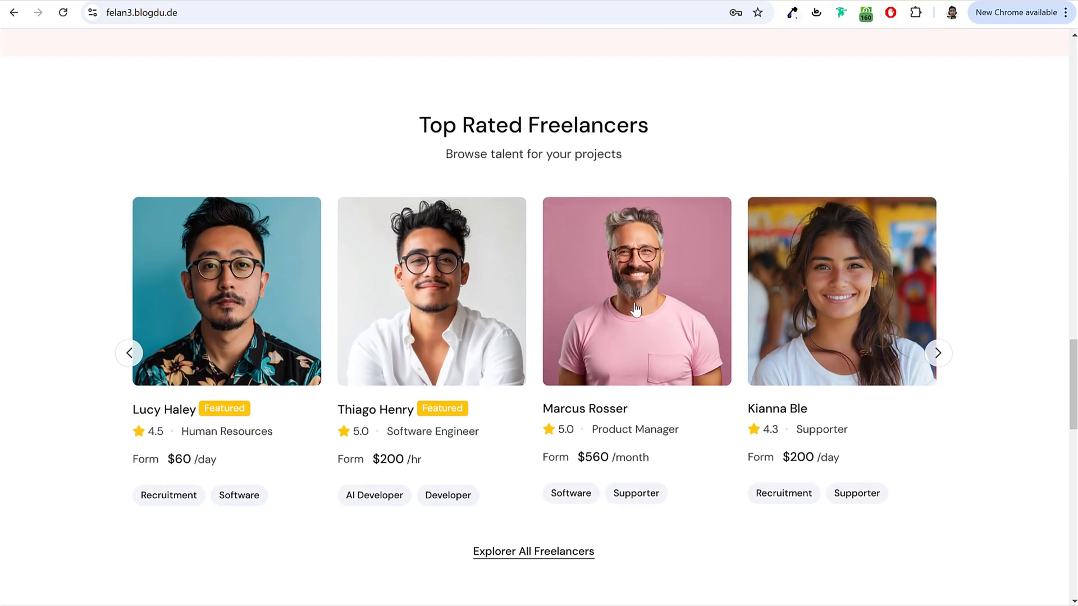
click(940, 362)
click(940, 359)
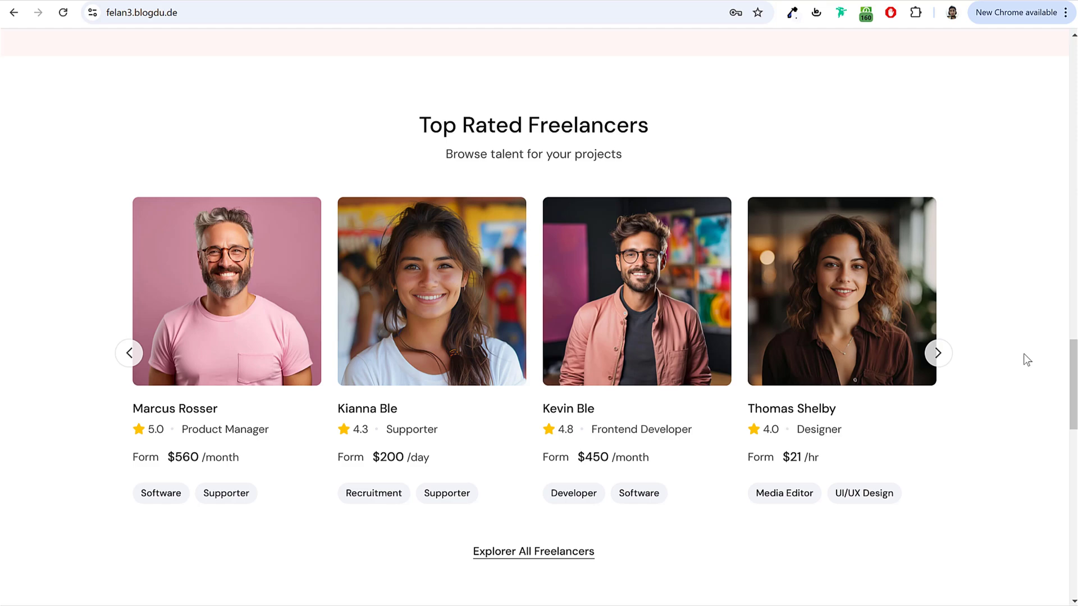
scroll(1023, 354, down, 10)
scroll(1024, 354, down, 1)
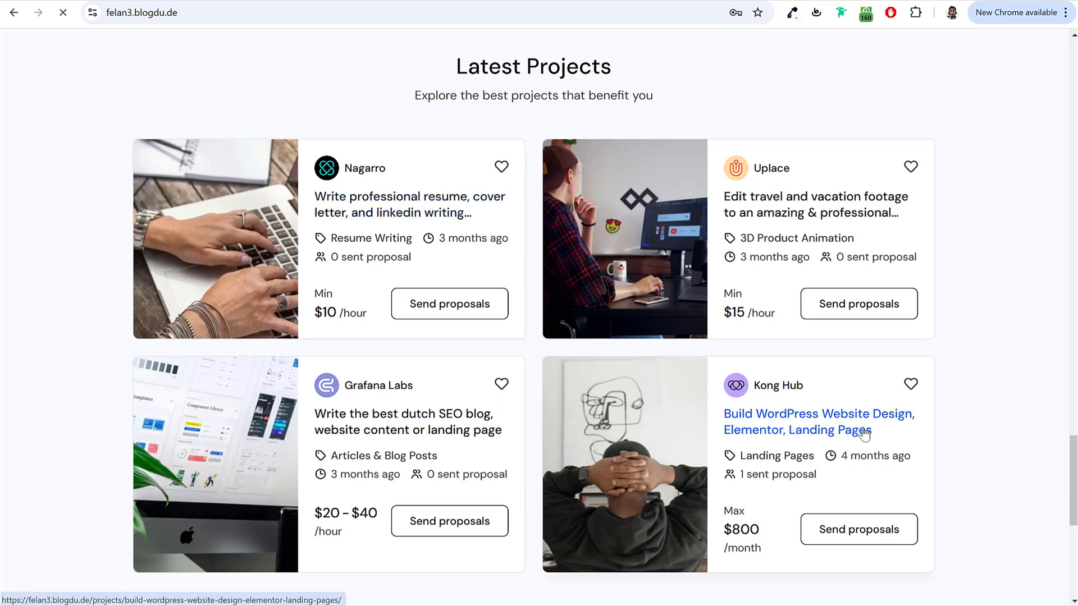
Step: Open Kong Hub's WordPress design project and highlight 'Elementor' and the $800 budget
click(831, 427)
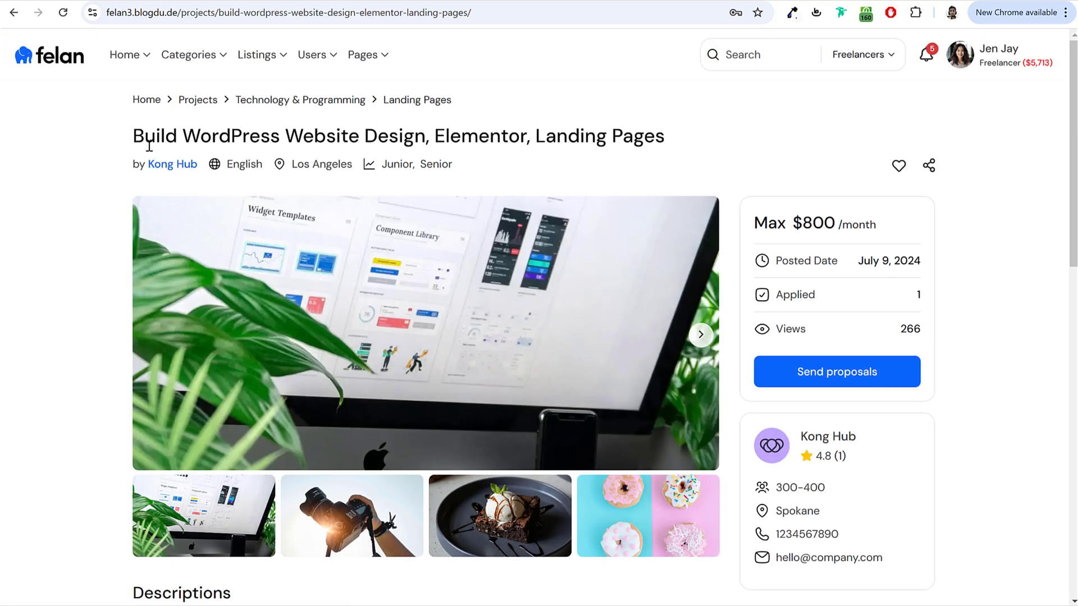
drag(371, 140, 430, 140)
click(468, 140)
double_click(477, 137)
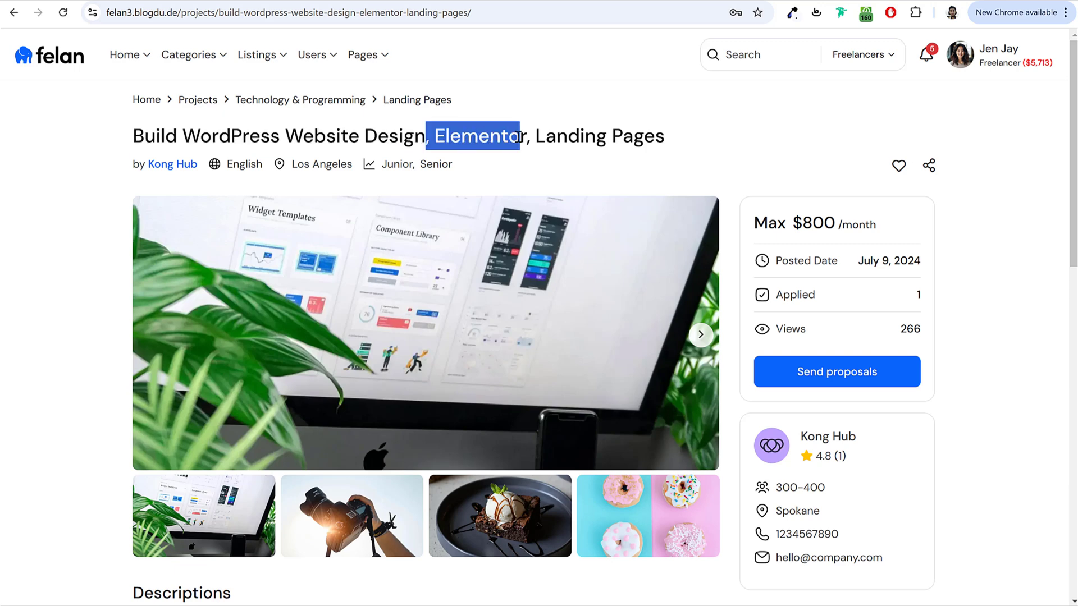
click(668, 145)
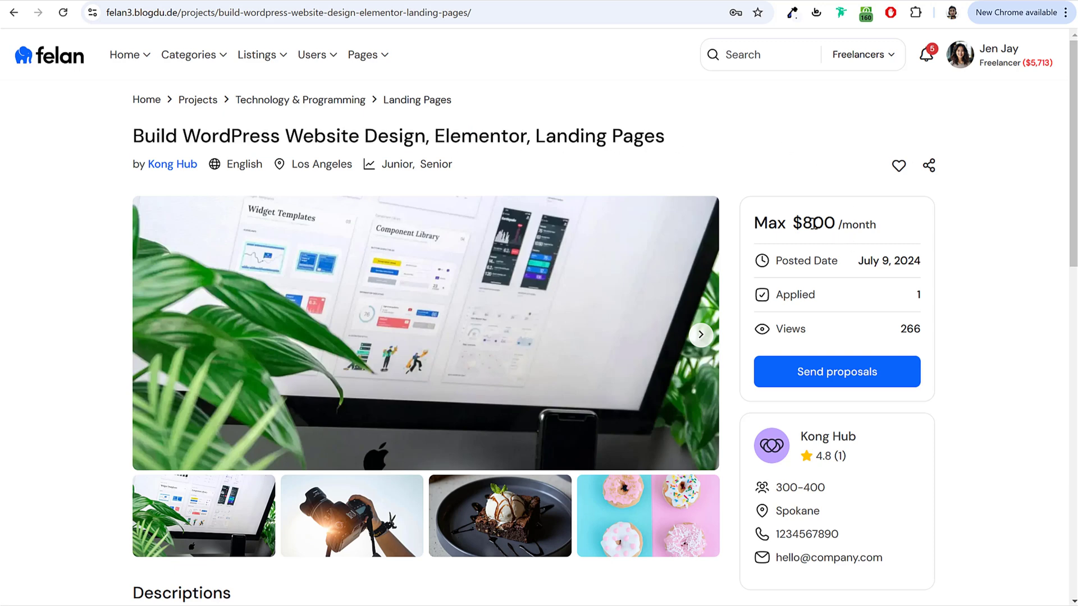
double_click(802, 222)
click(849, 226)
Step: Scroll through the project details and back to the top
scroll(930, 258, down, 1)
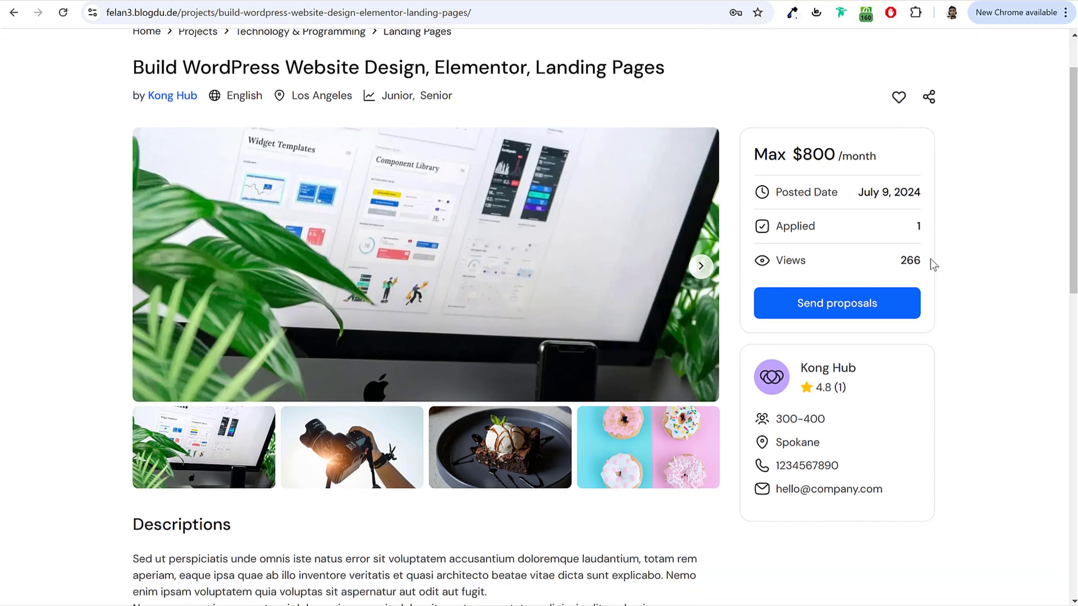
scroll(804, 240, down, 2)
scroll(865, 233, up, 3)
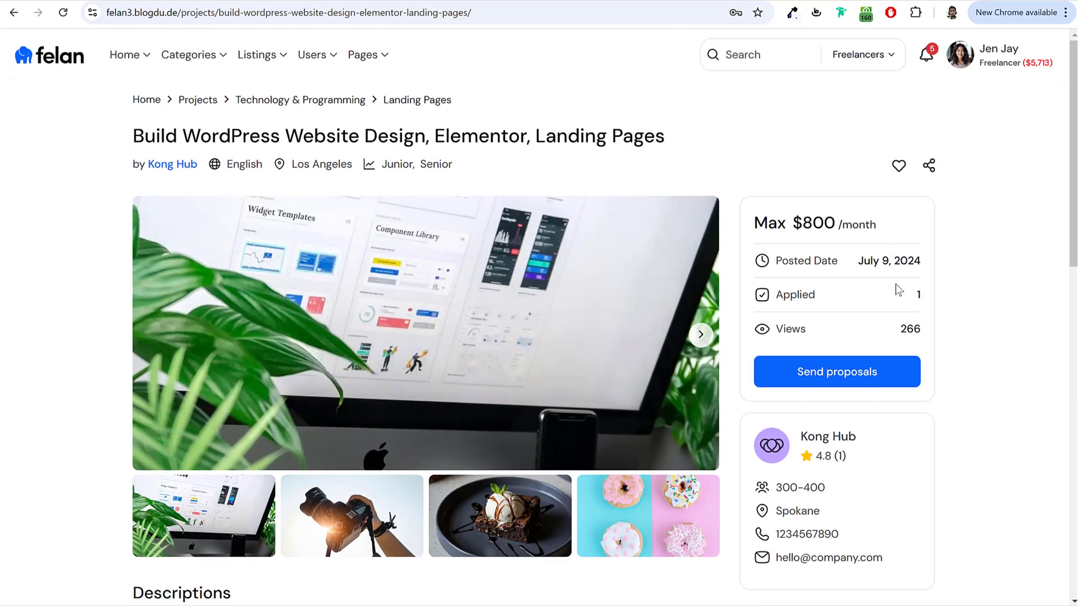
scroll(938, 297, down, 7)
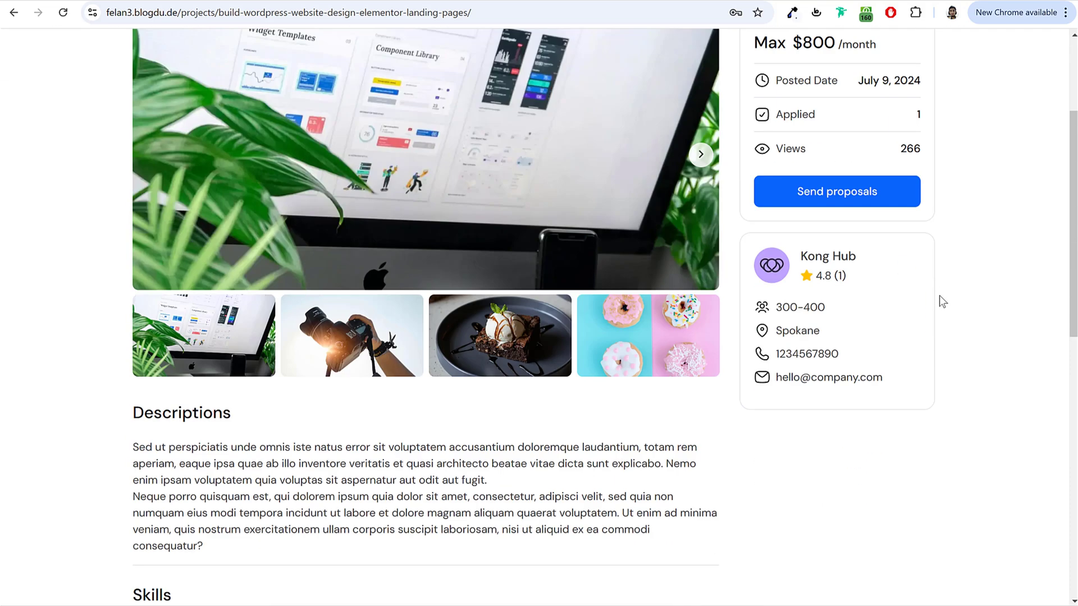
scroll(356, 271, down, 2)
scroll(356, 275, down, 1)
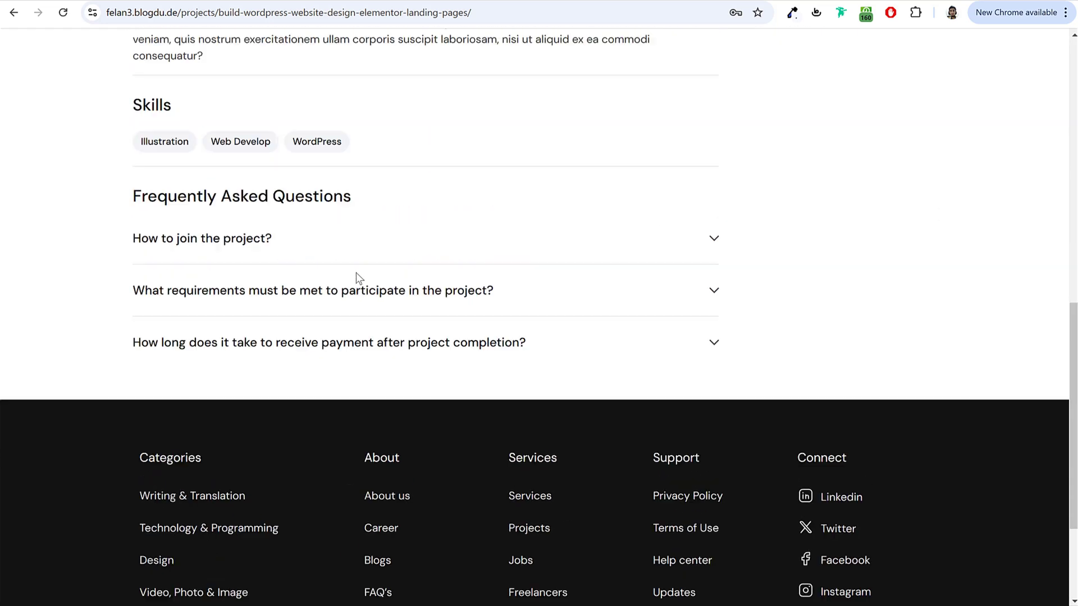
scroll(356, 279, up, 10)
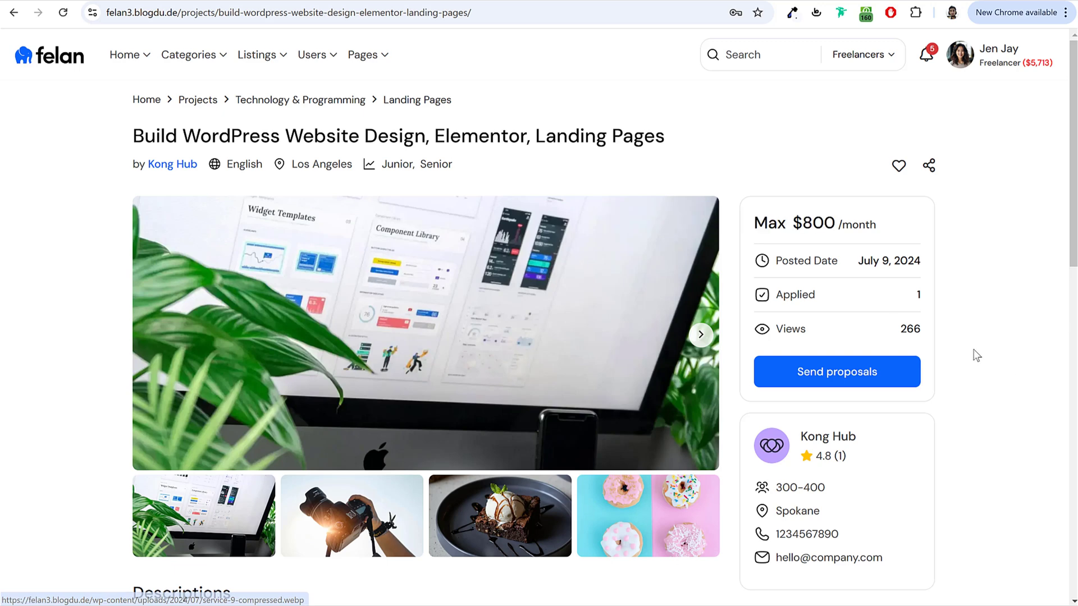
Step: Submit a proposal priced 700 with an estimated time of 3 days and a short message
click(869, 377)
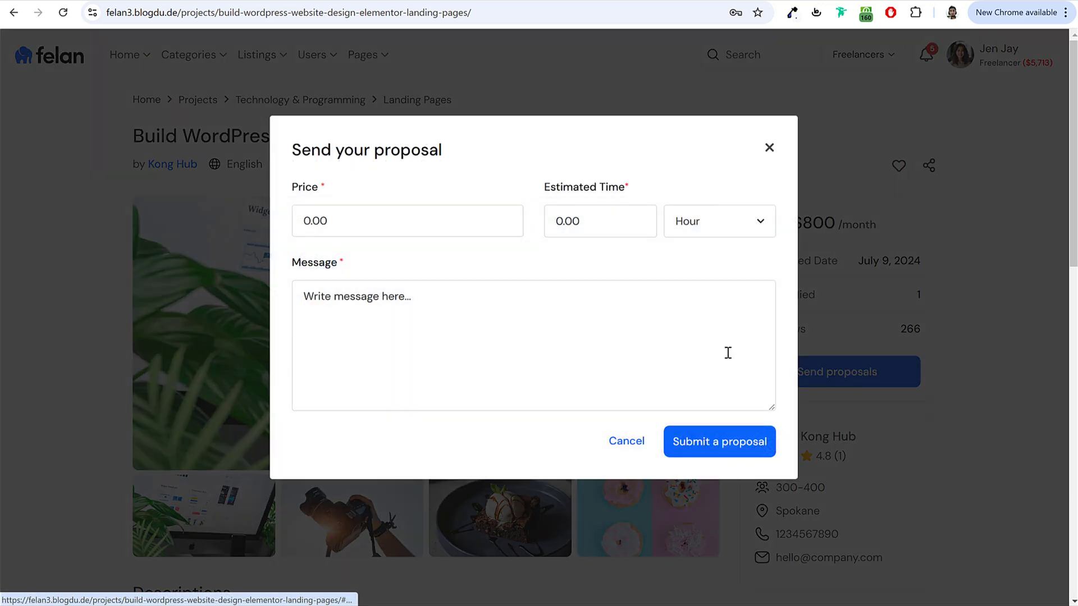
click(388, 220)
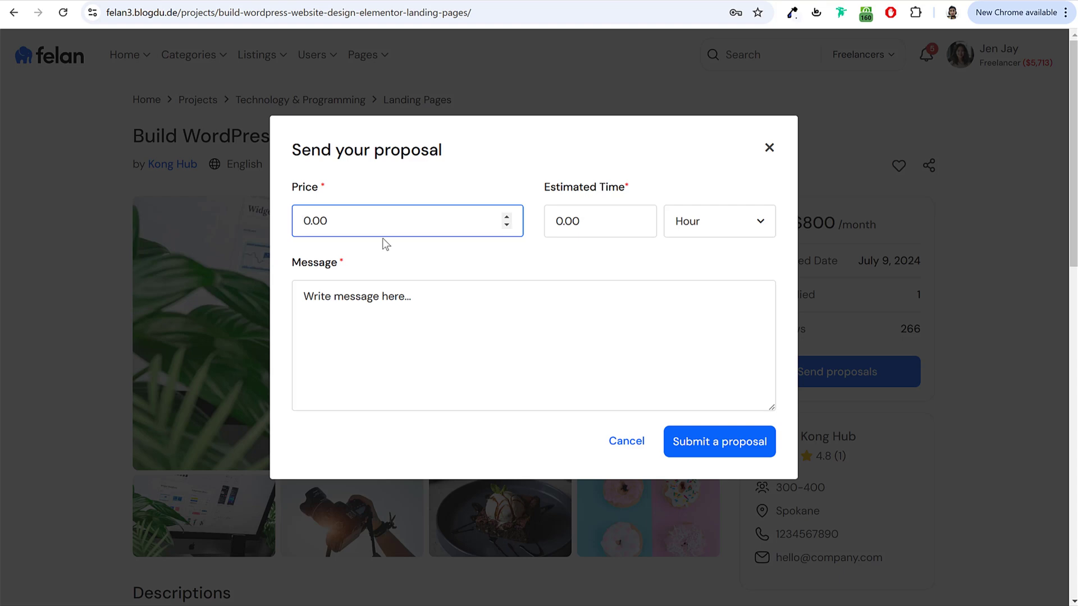
text(700)
click(596, 226)
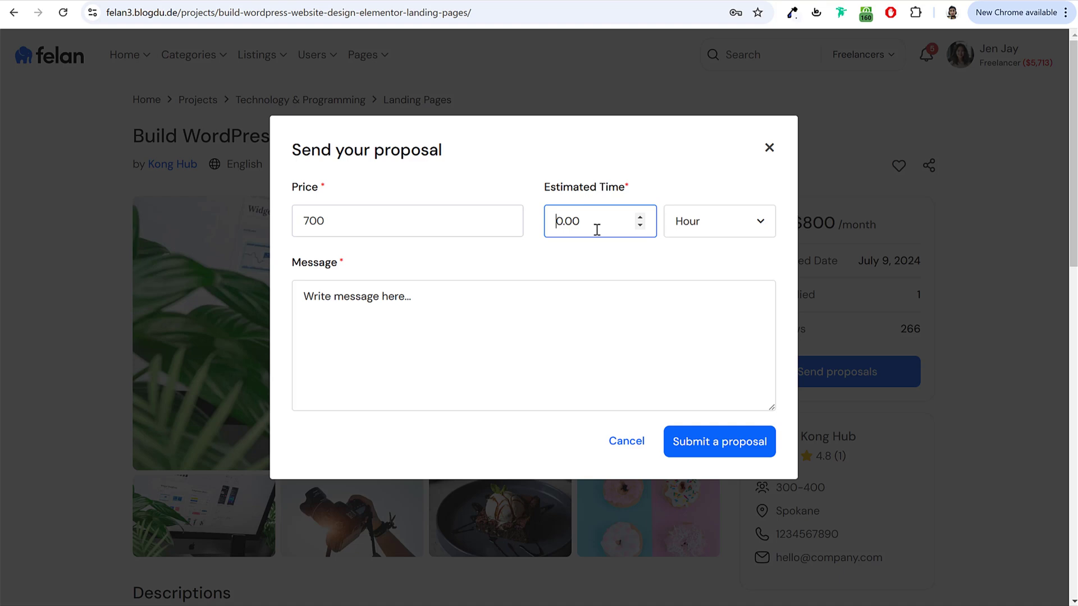
click(663, 223)
click(719, 280)
click(581, 226)
text(3)
click(466, 351)
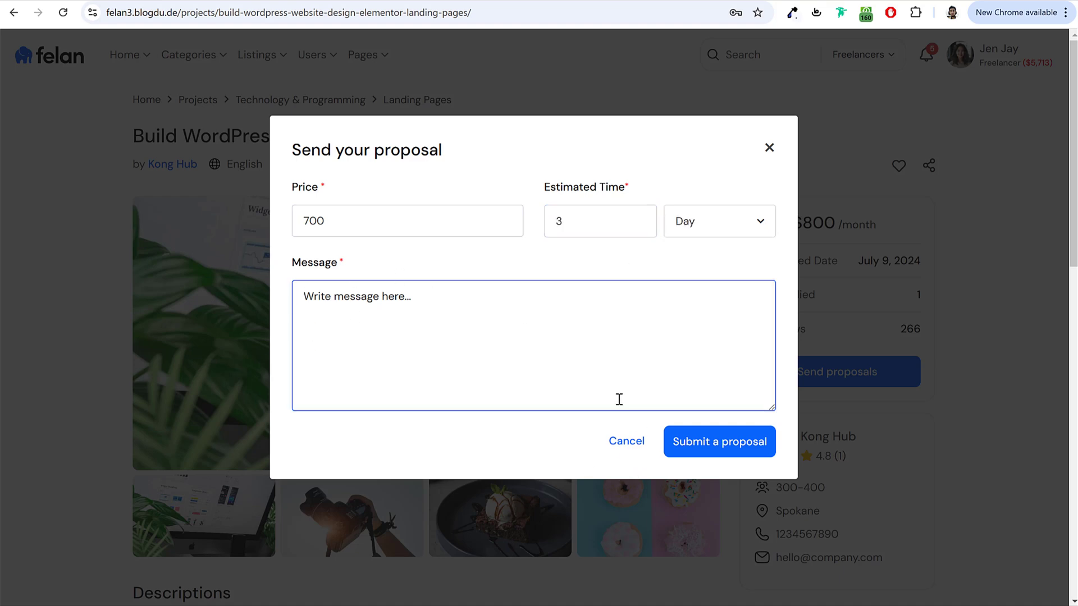
text(Message)
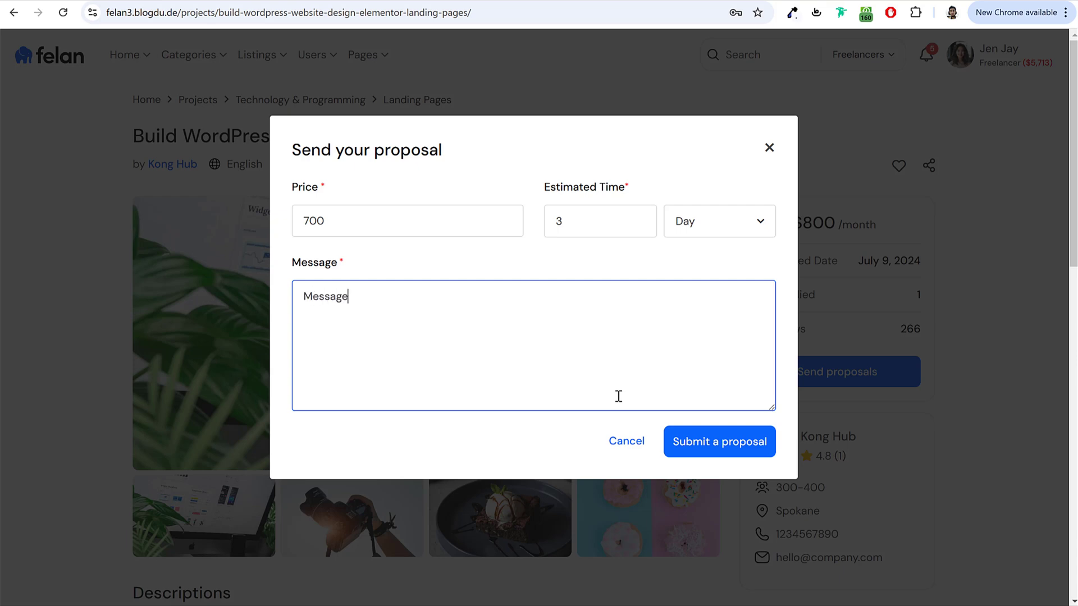
click(726, 452)
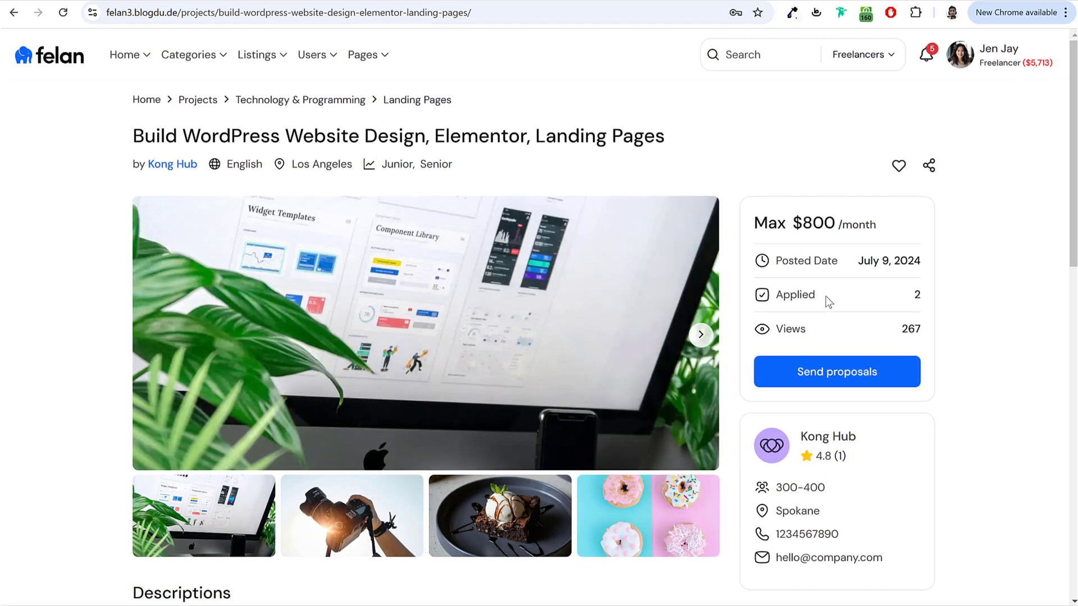
Step: Highlight the project's Applied count, now showing 2
drag(910, 299, 929, 301)
click(821, 301)
click(929, 302)
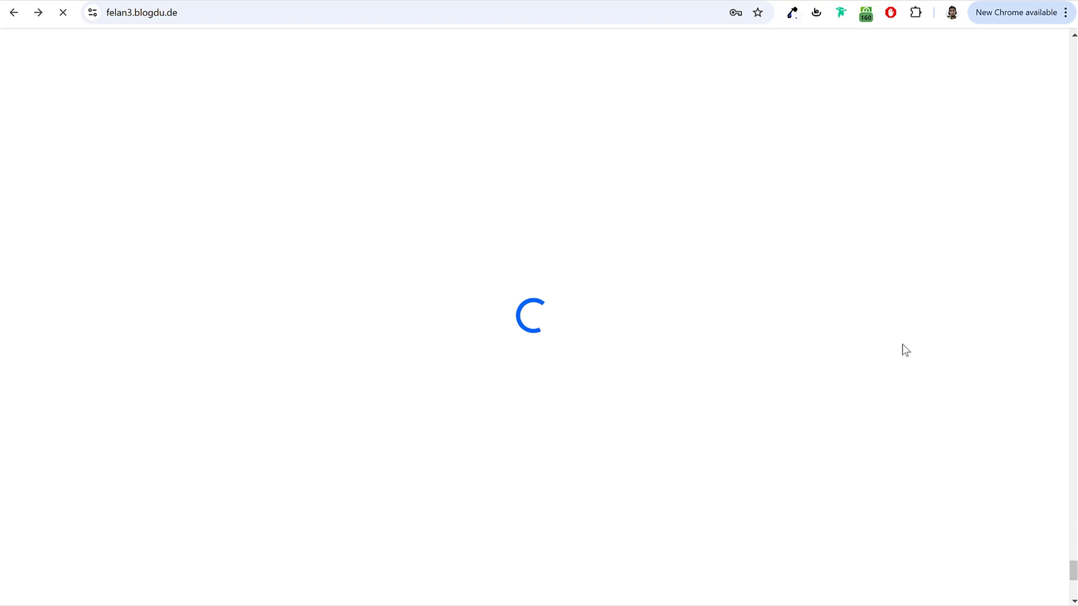
Step: Scroll to Latest Services and open the product model and photographer service
scroll(893, 360, up, 20)
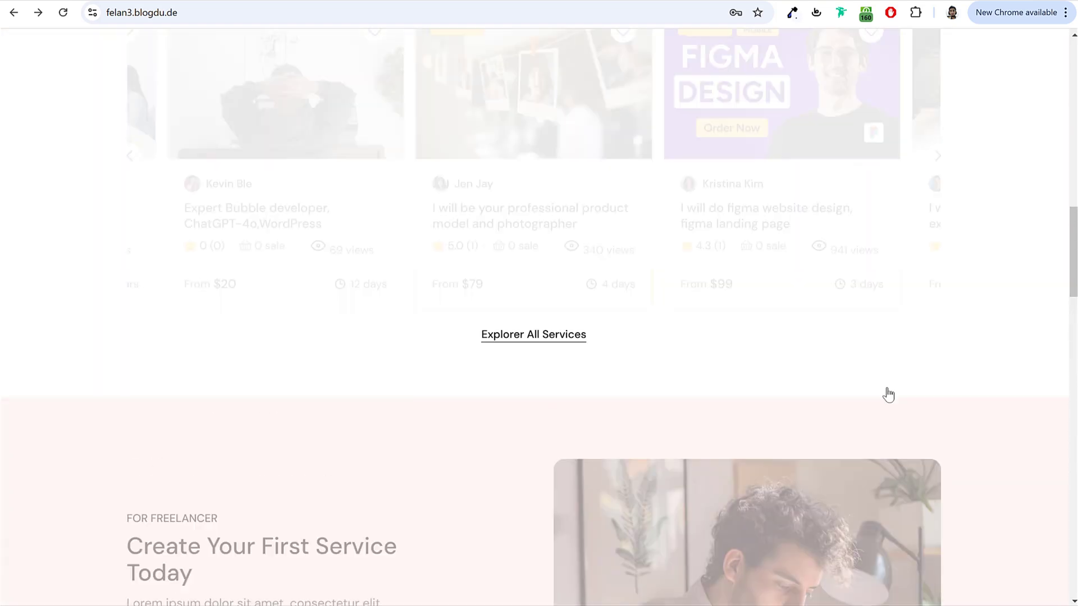
scroll(887, 389, down, 5)
scroll(887, 389, down, 10)
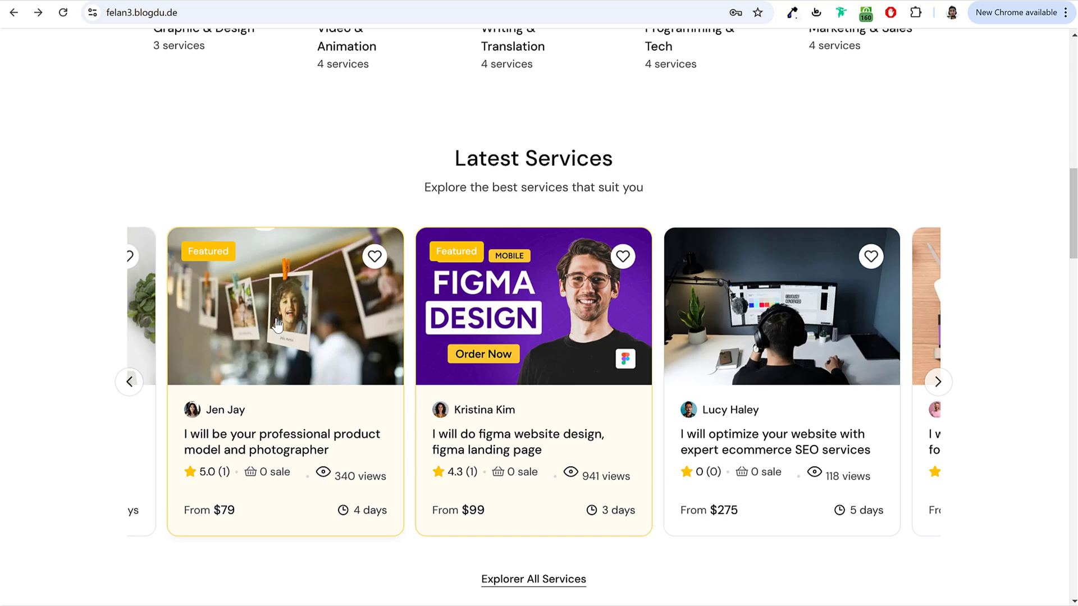
click(308, 338)
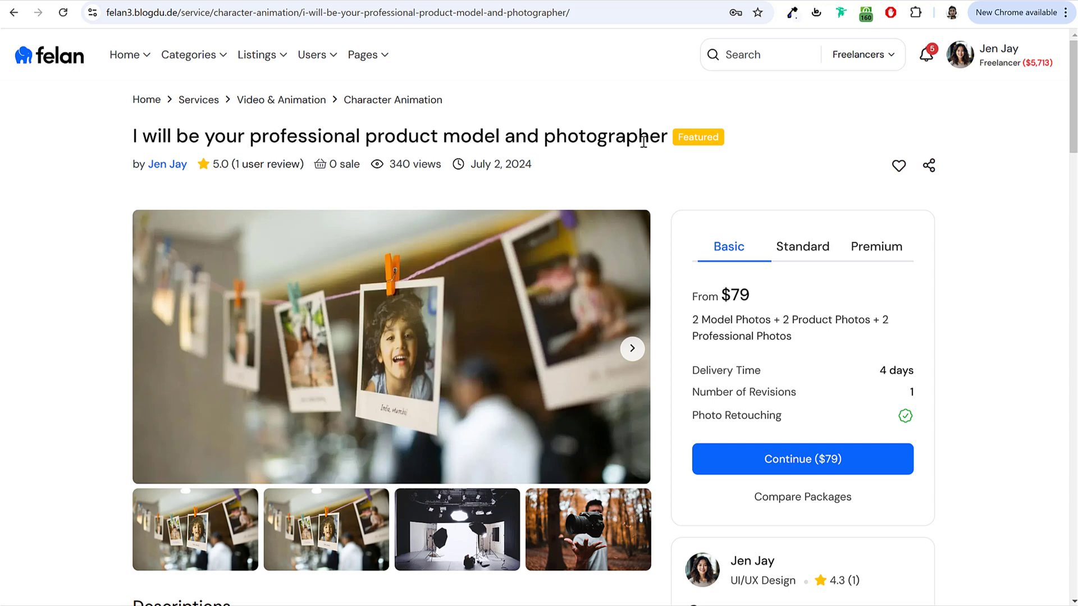
Step: Inspect the Basic package's $79 price, description and 4-day delivery time
scroll(898, 224, down, 1)
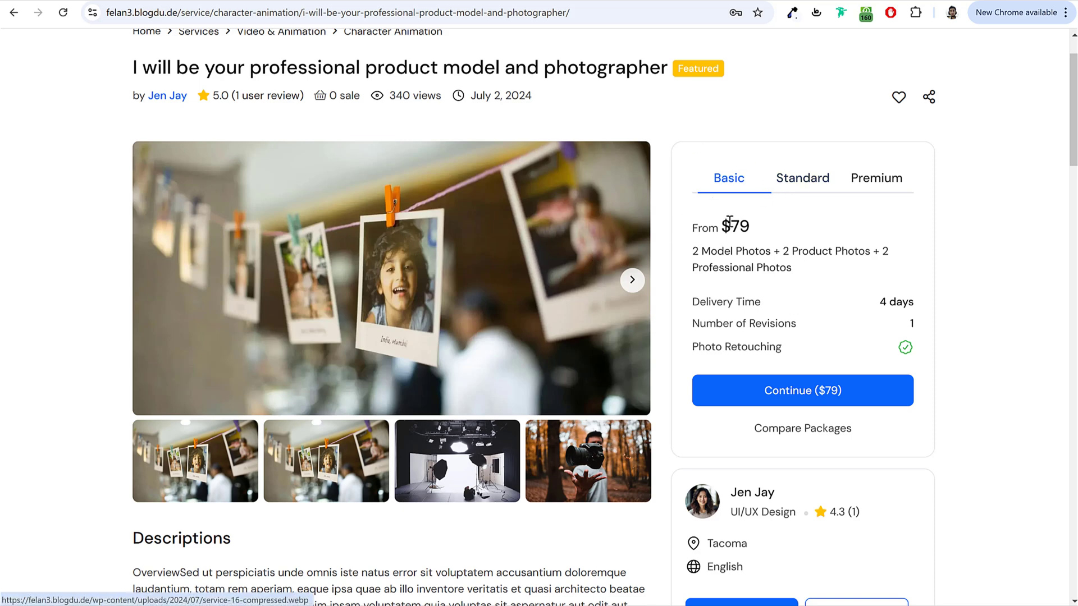
click(812, 180)
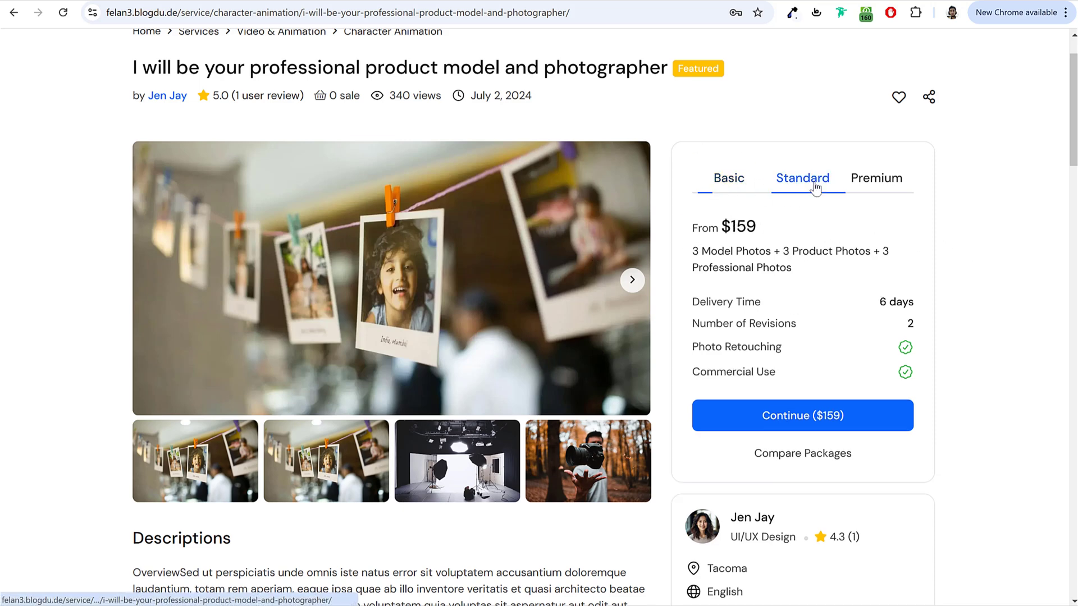
click(906, 183)
click(744, 183)
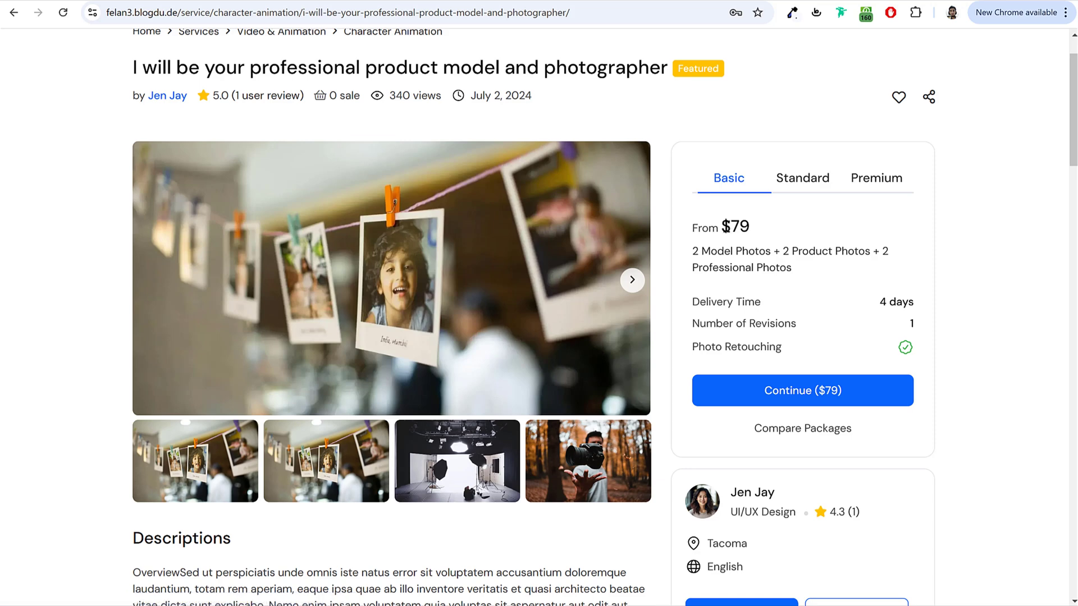
drag(721, 227, 771, 229)
click(772, 230)
drag(694, 251, 831, 274)
click(853, 274)
drag(870, 299, 923, 328)
click(917, 301)
click(922, 328)
Step: Inspect the Standard package's $159 price and description
click(796, 189)
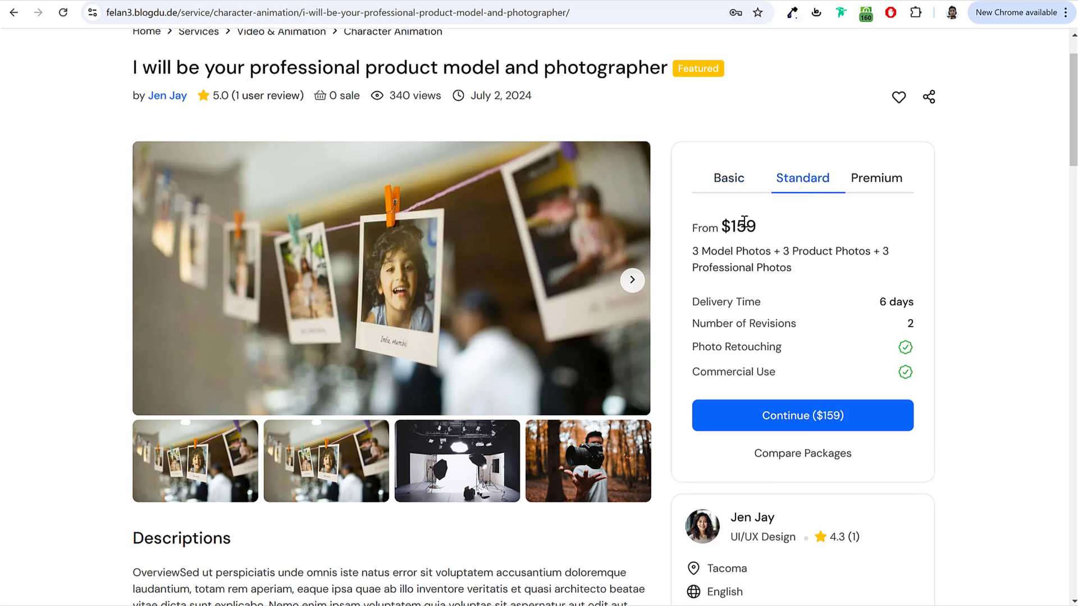
drag(724, 224, 768, 229)
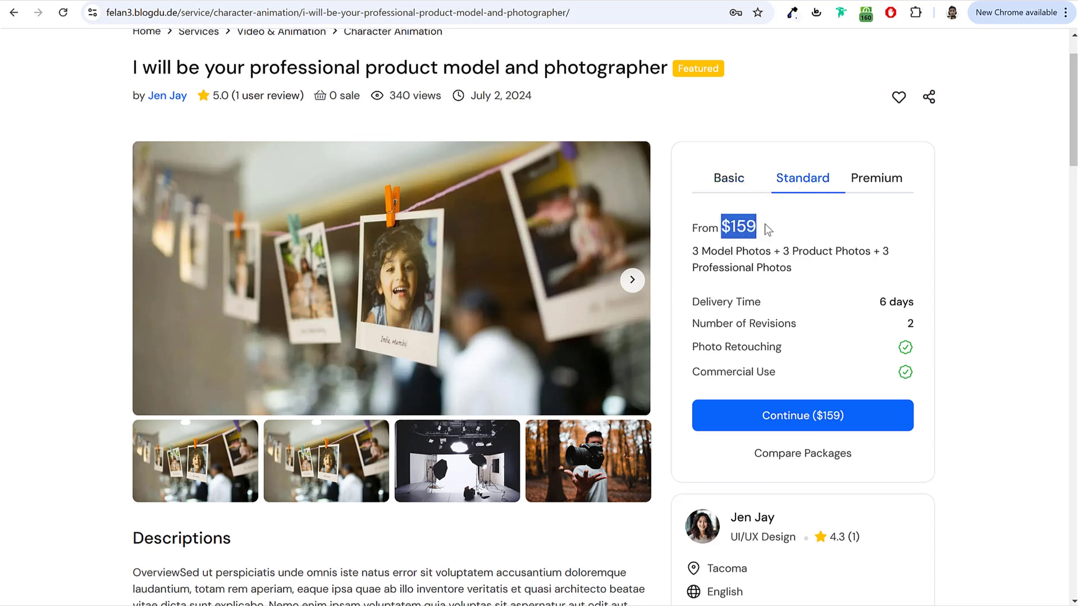
click(768, 230)
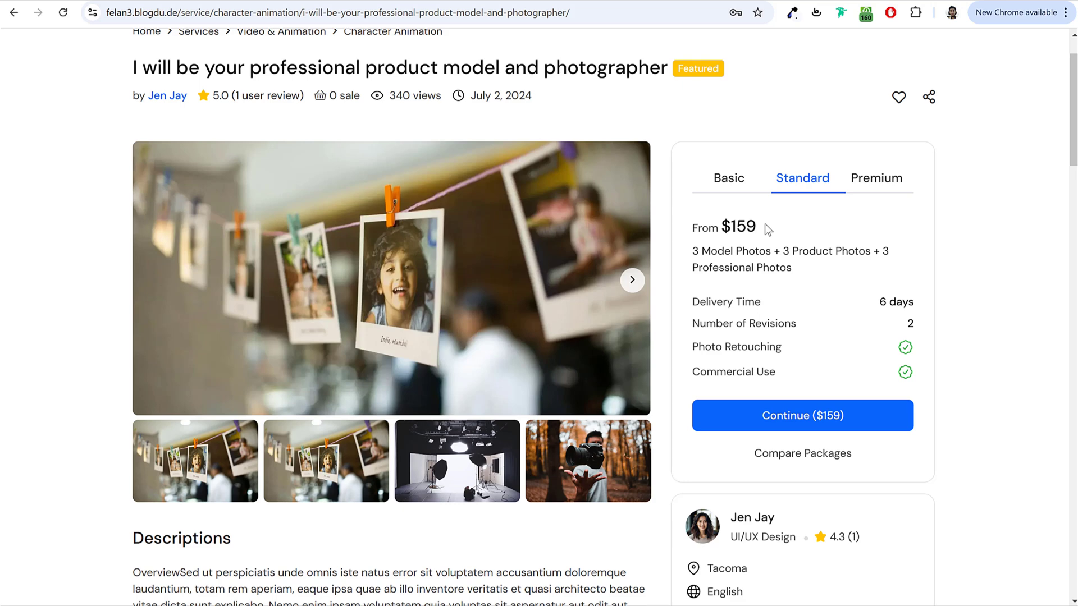
triple_click(708, 252)
click(828, 292)
Step: Check the Premium package, return to Standard, and continue to the Service Payment page
click(872, 180)
scroll(936, 282, down, 12)
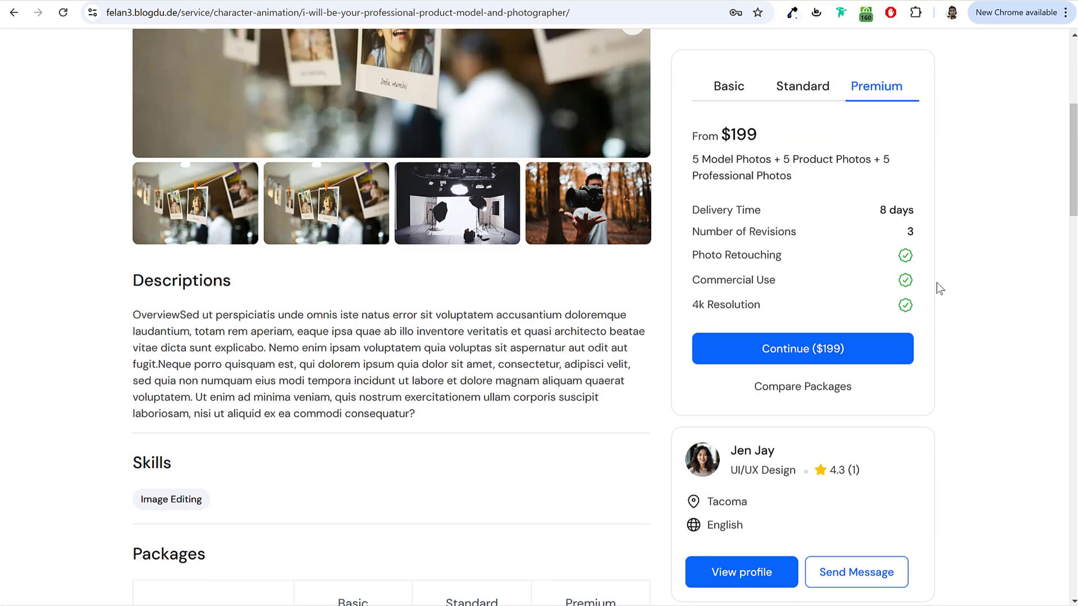
scroll(430, 250, up, 7)
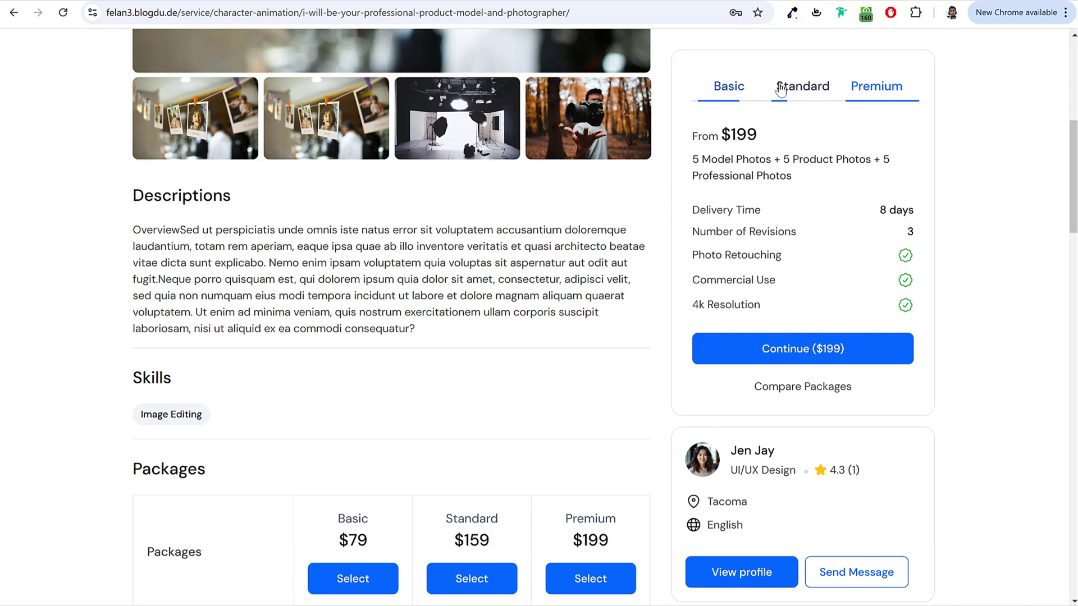
click(803, 87)
scroll(975, 238, up, 6)
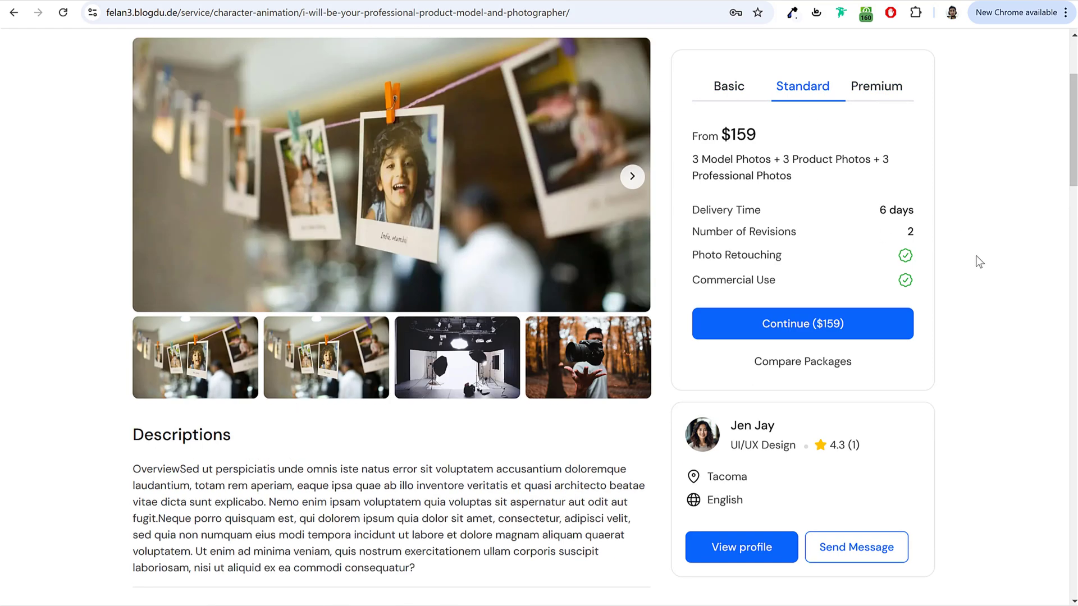
scroll(561, 190, up, 1)
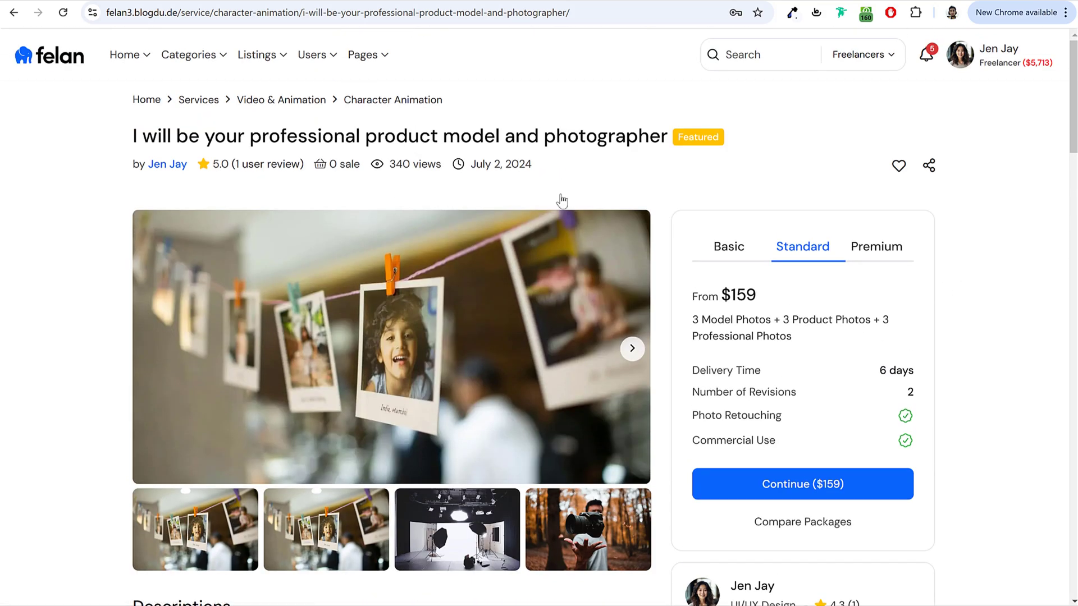
scroll(865, 359, down, 1)
click(834, 414)
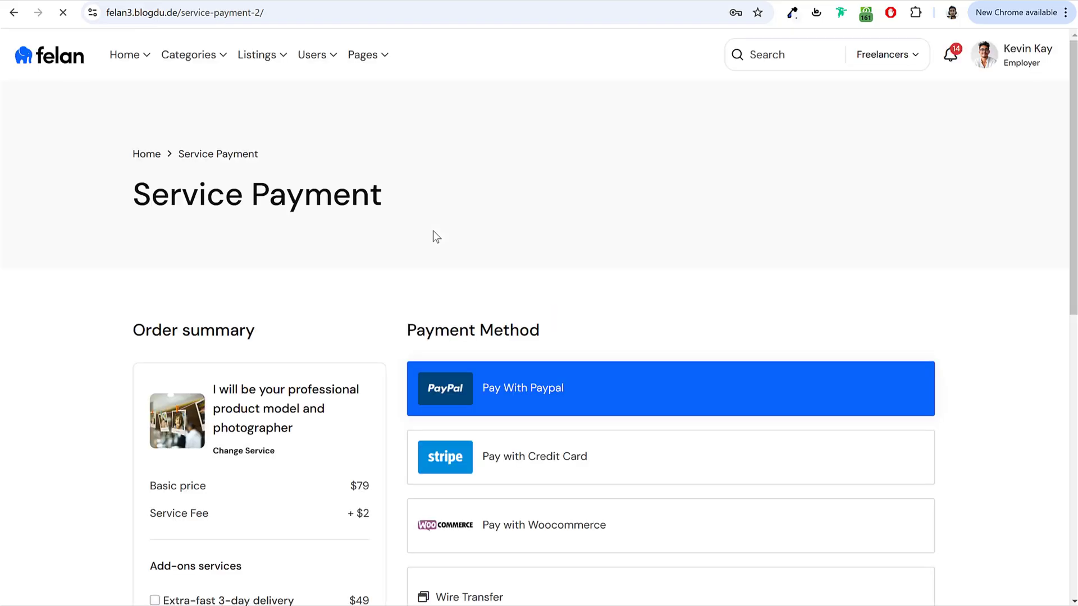
Step: Add the Extra-fast 3-day delivery ($49) and Additional 2 Photos add-ons
scroll(657, 259, down, 5)
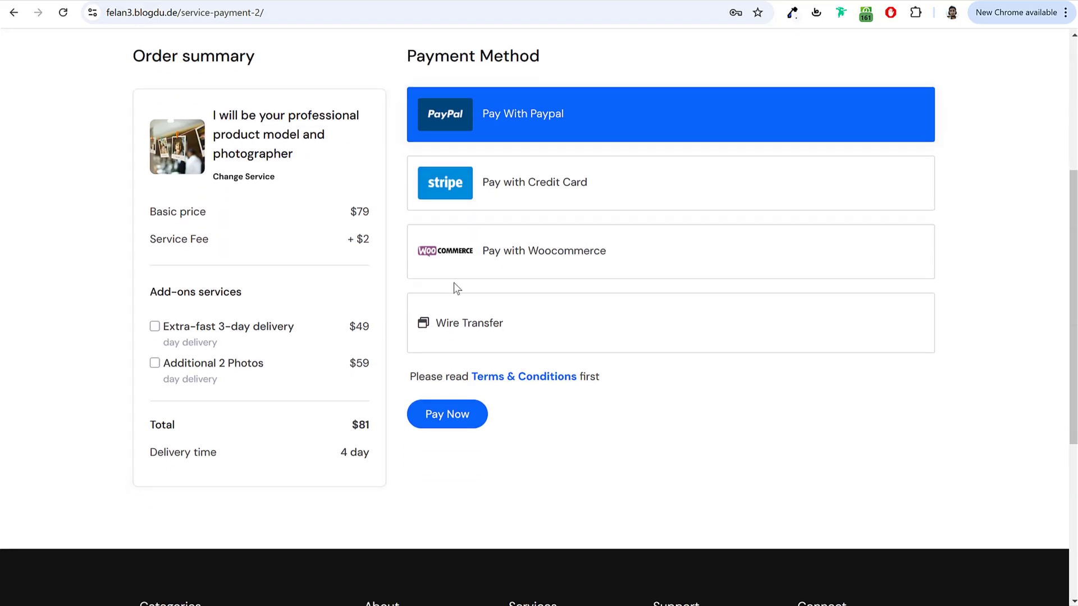
drag(149, 294, 234, 300)
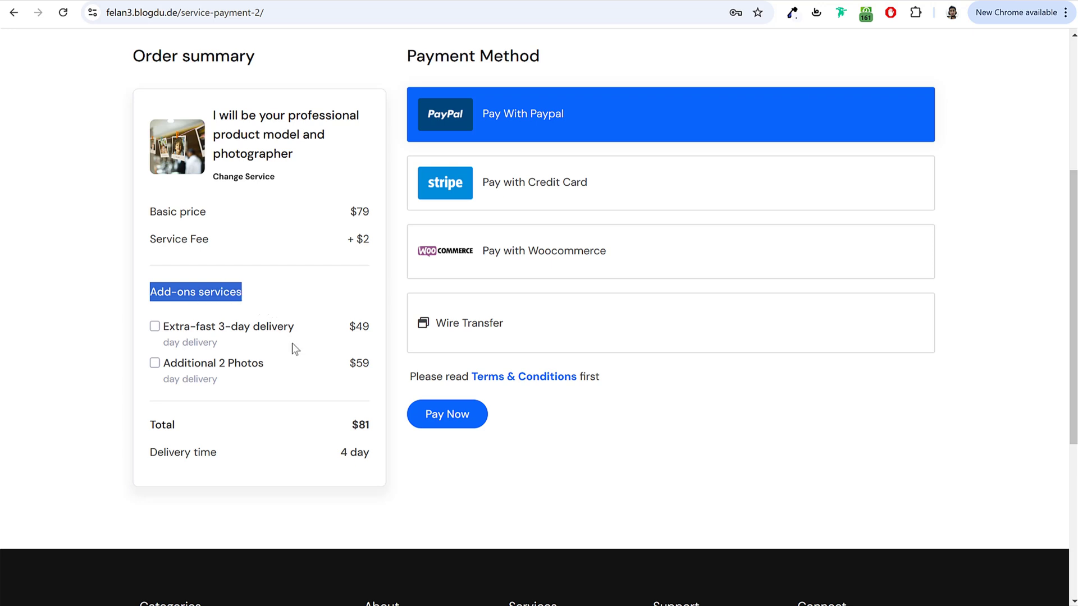
click(155, 327)
mouse_move(347, 331)
mouse_down()
mouse_move(385, 331)
mouse_move(363, 334)
mouse_up()
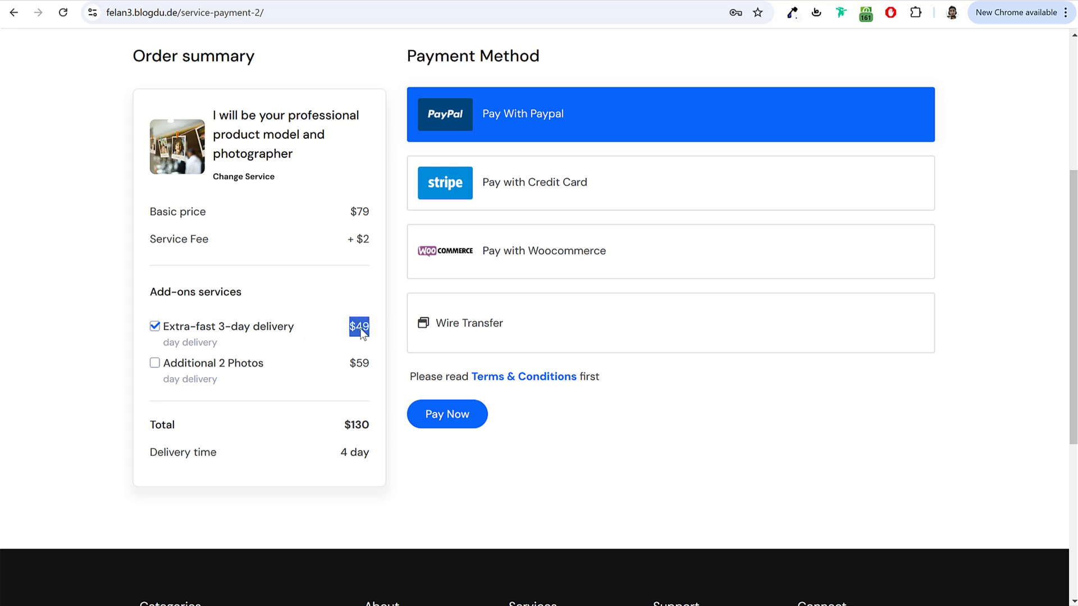
click(155, 364)
scroll(460, 264, up, 1)
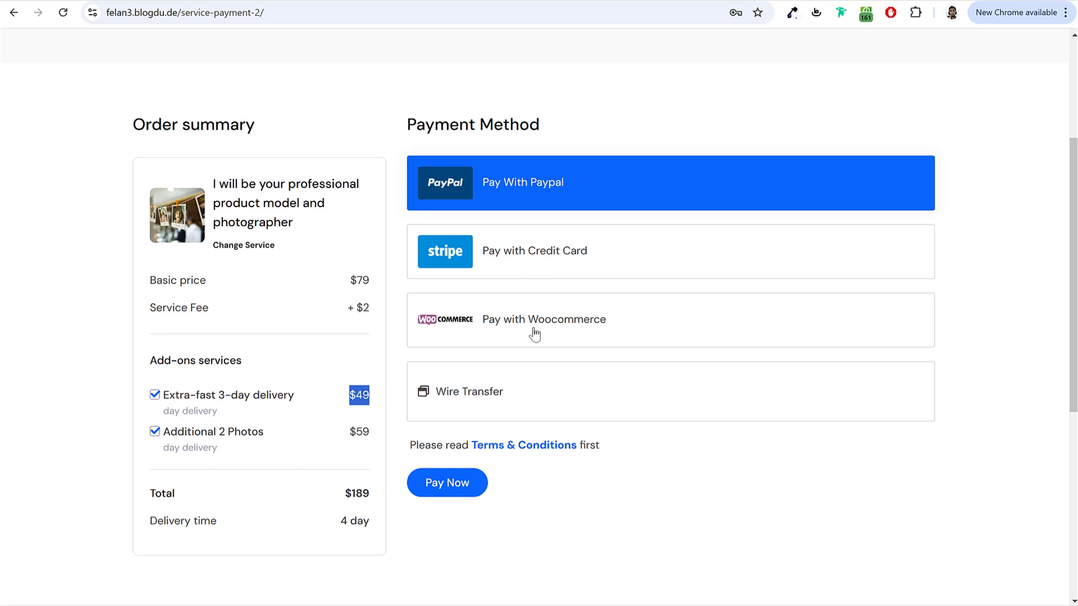
Step: Pay the $189 order by Wire Transfer
click(589, 337)
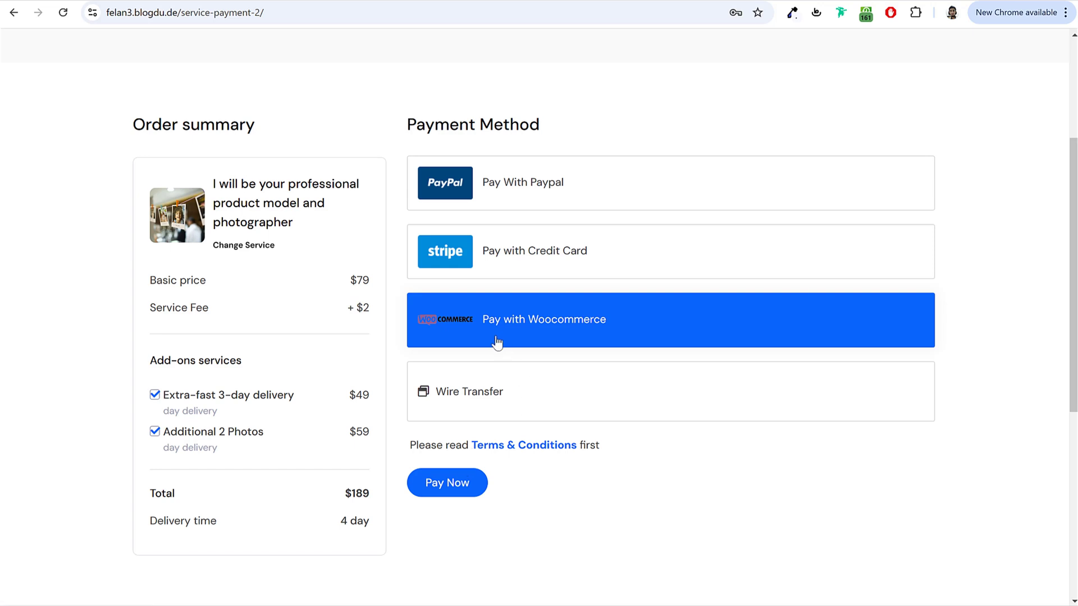
click(488, 418)
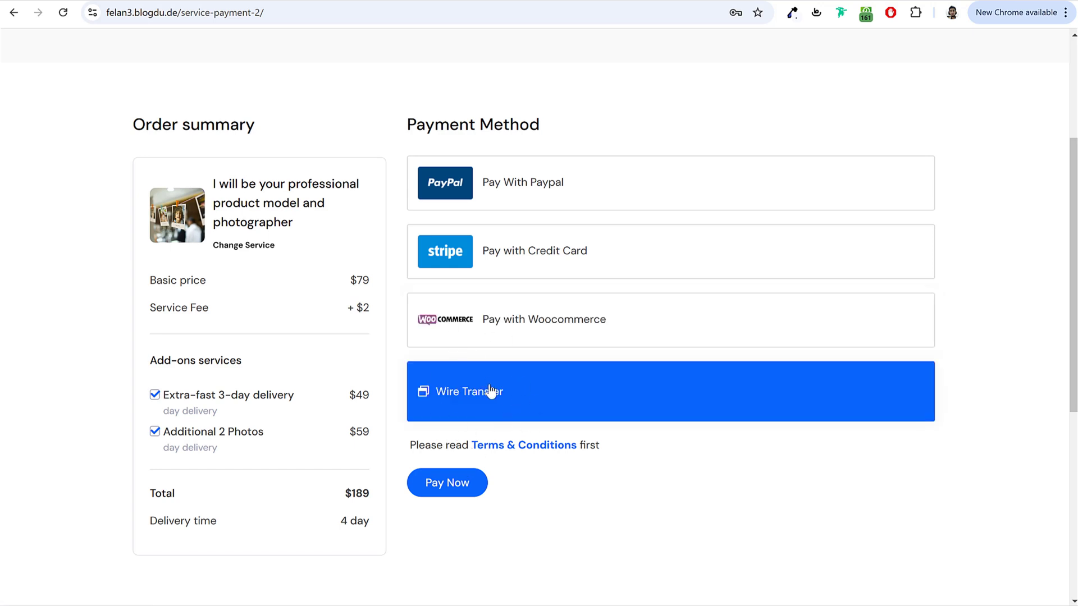
click(453, 492)
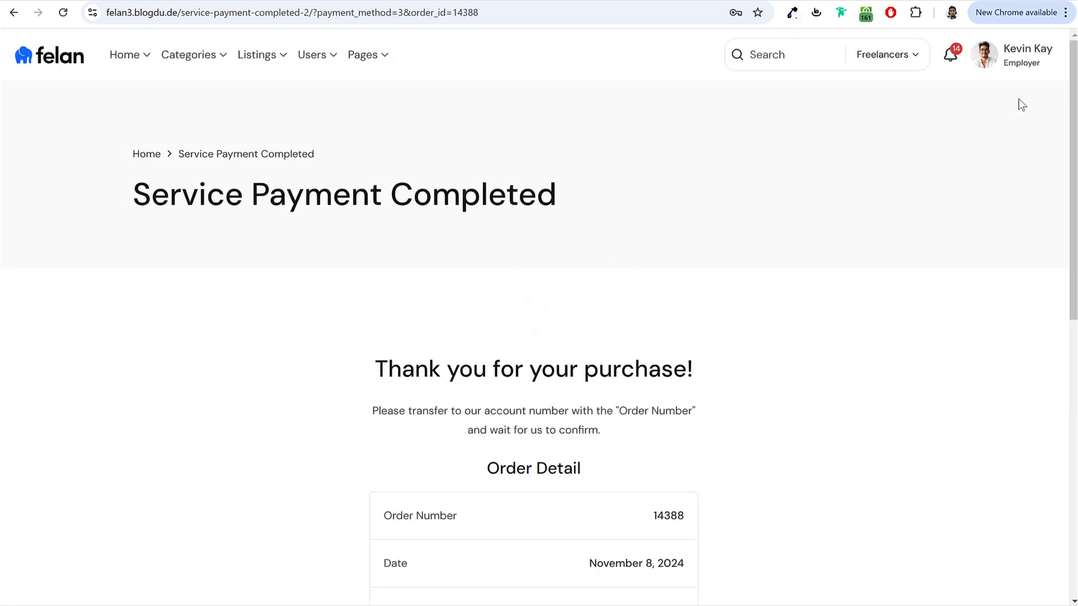
Step: Open the employer Dashboard from the profile avatar's account menu
mouse_move(988, 55)
click(963, 114)
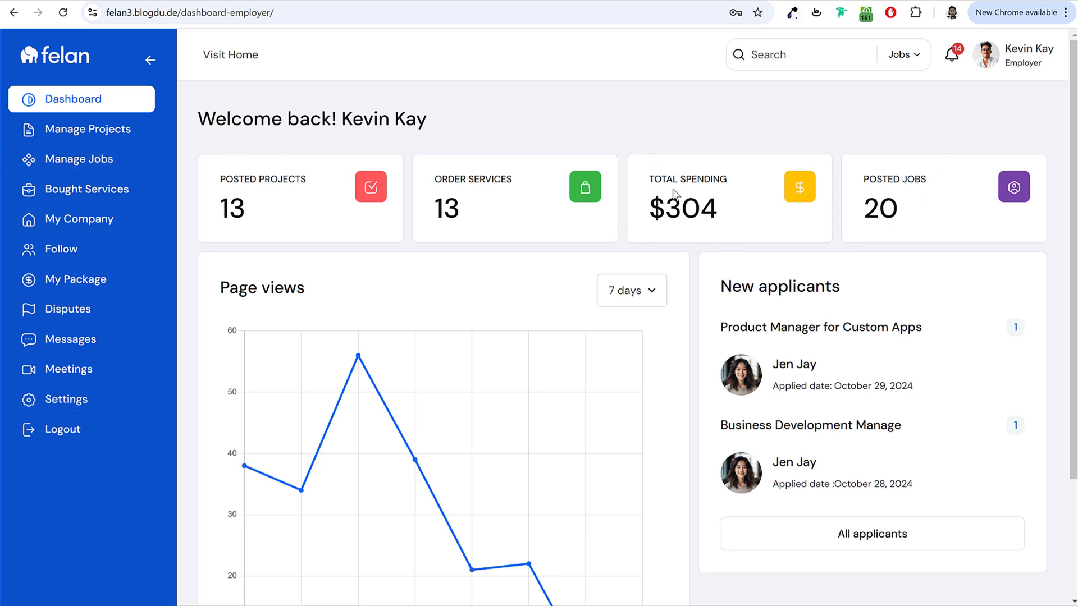
Step: Open the details of the $189 product model and photographer order from Bought Services
click(103, 194)
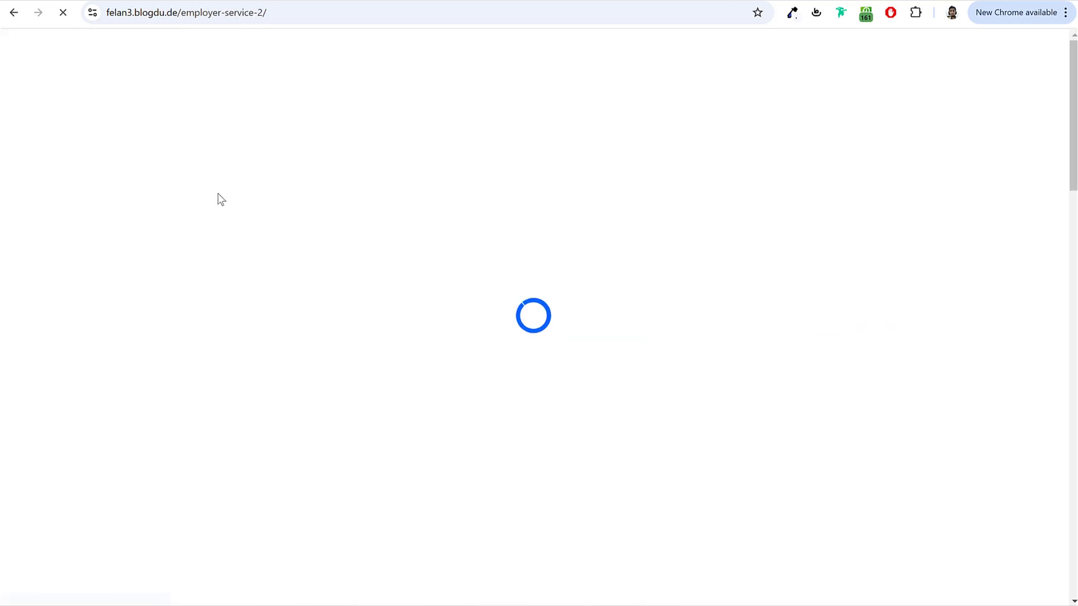
scroll(561, 250, down, 1)
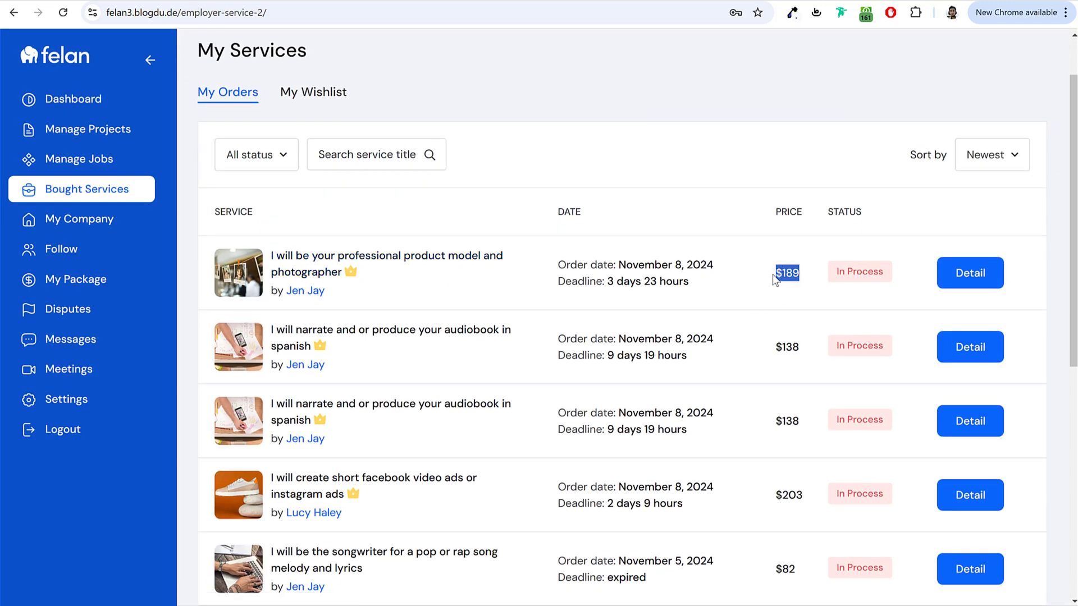
click(979, 285)
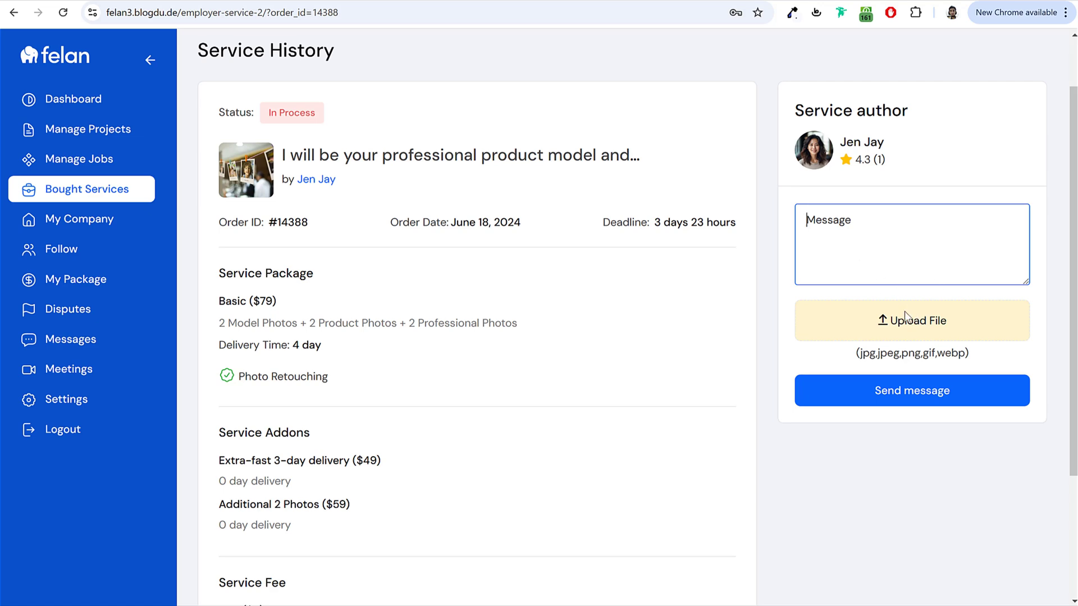
Step: Review the Basic $79 package, two add-ons and $189 total budget, then return to the services list
scroll(904, 314, down, 3)
scroll(867, 329, up, 3)
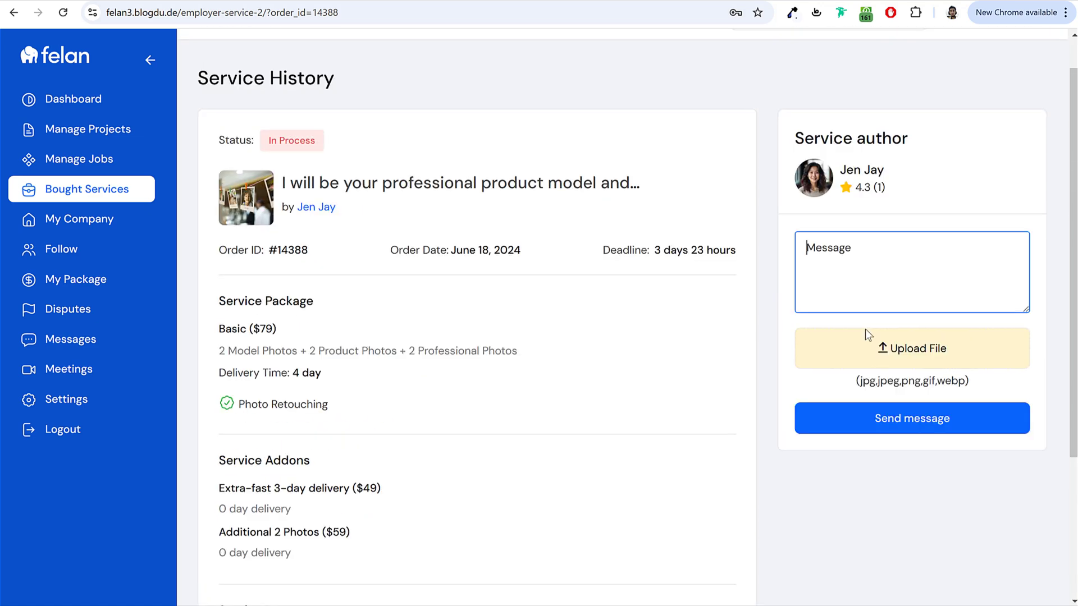
scroll(867, 325, down, 1)
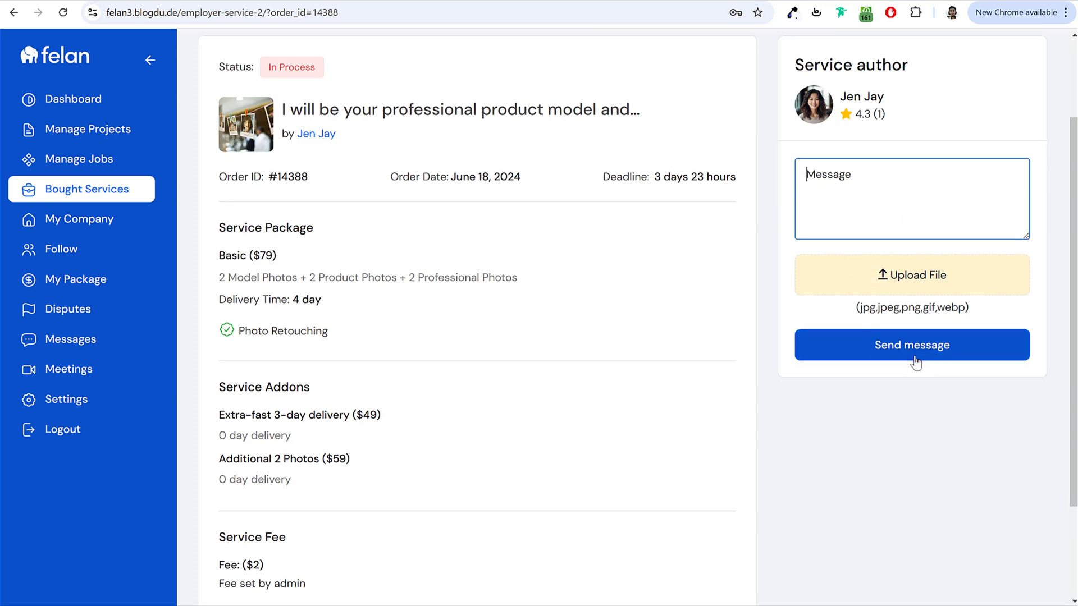
scroll(674, 393, down, 2)
scroll(566, 360, up, 3)
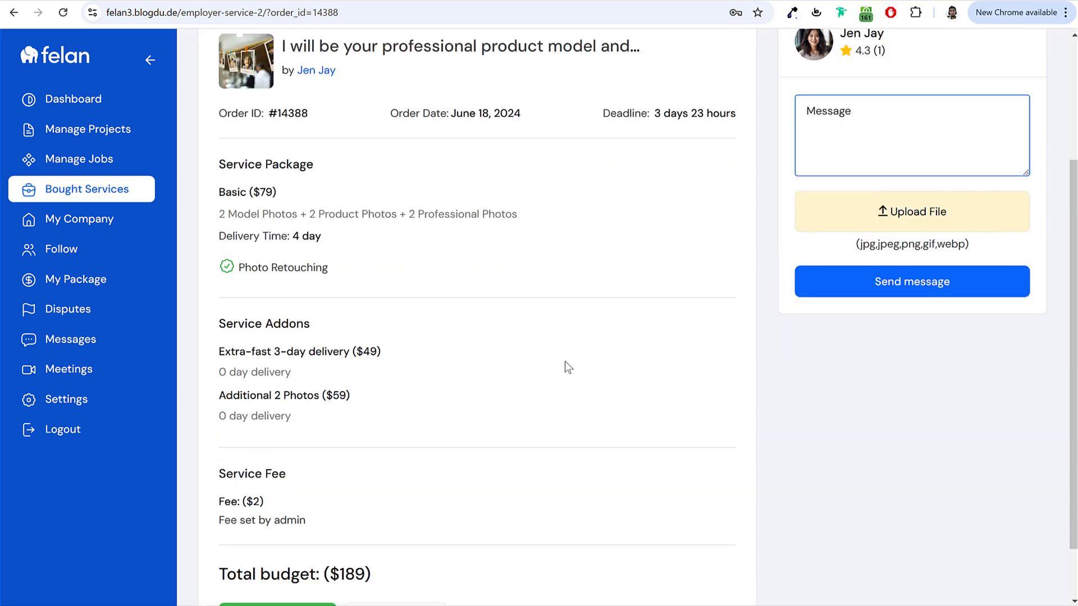
scroll(618, 301, down, 3)
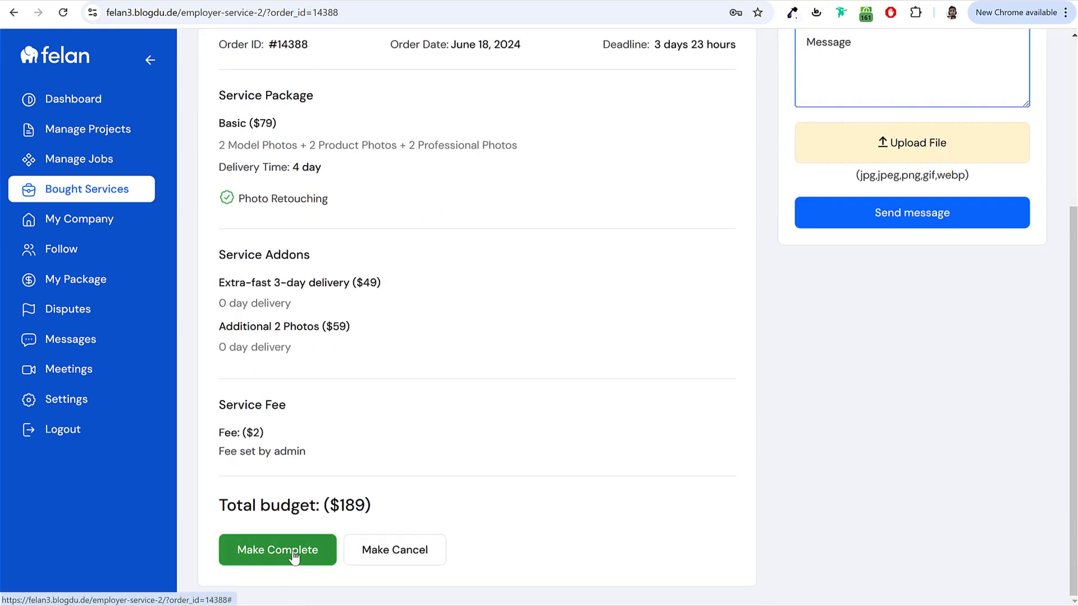
scroll(449, 483, up, 4)
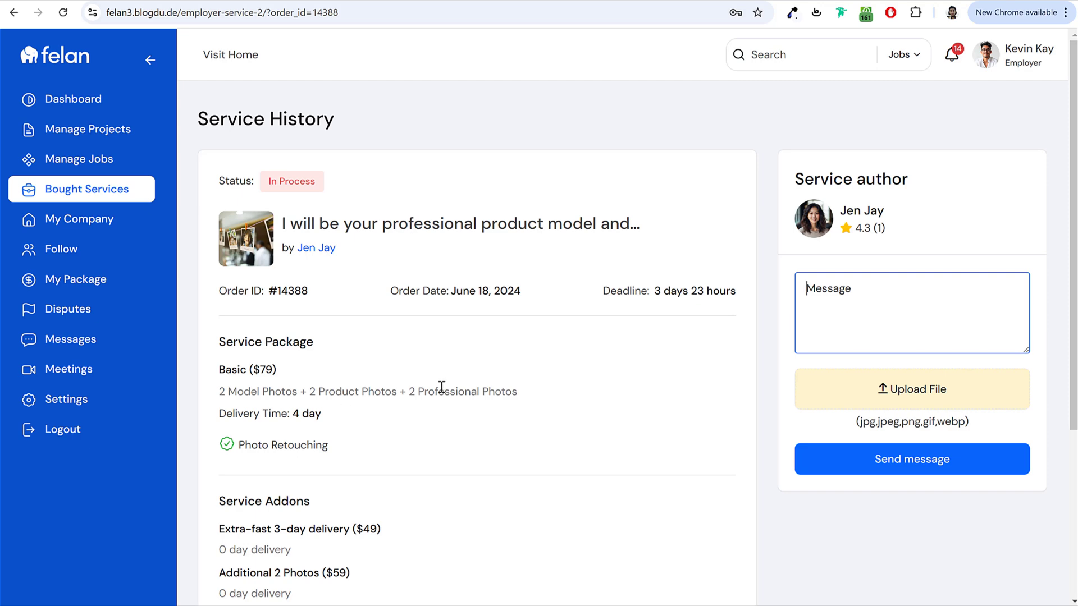
key(F5)
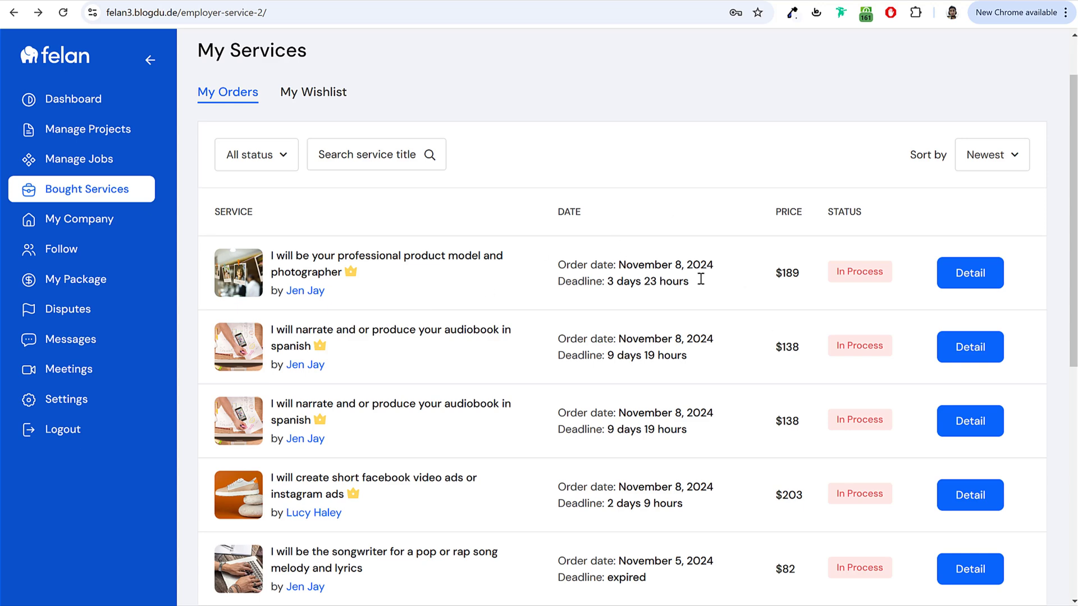
Step: Go to the Felan home page via the felan logo
drag(700, 277, 578, 260)
click(565, 258)
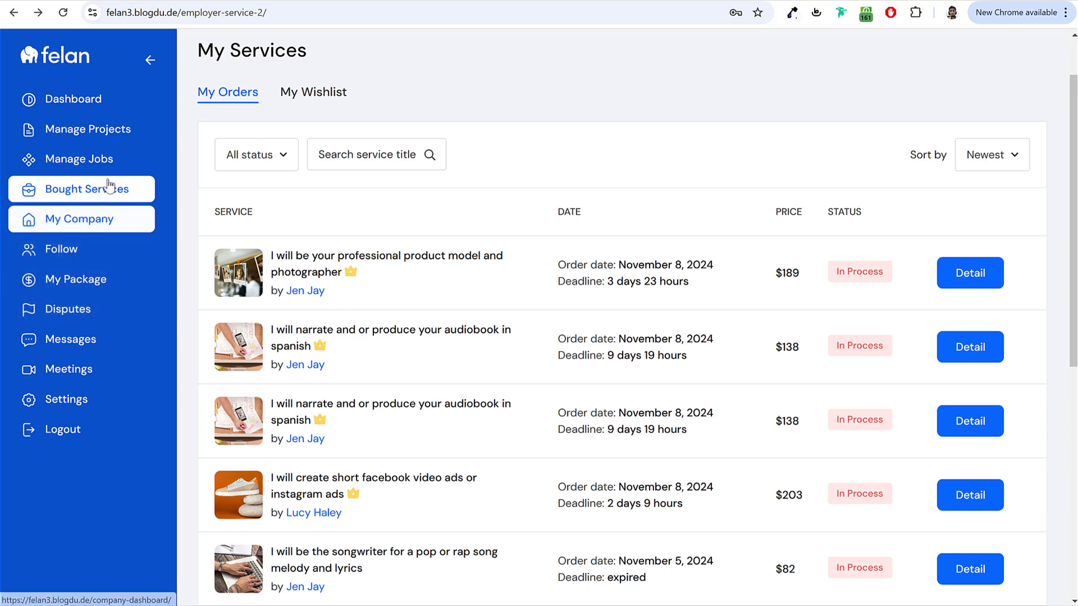
scroll(78, 432, up, 1)
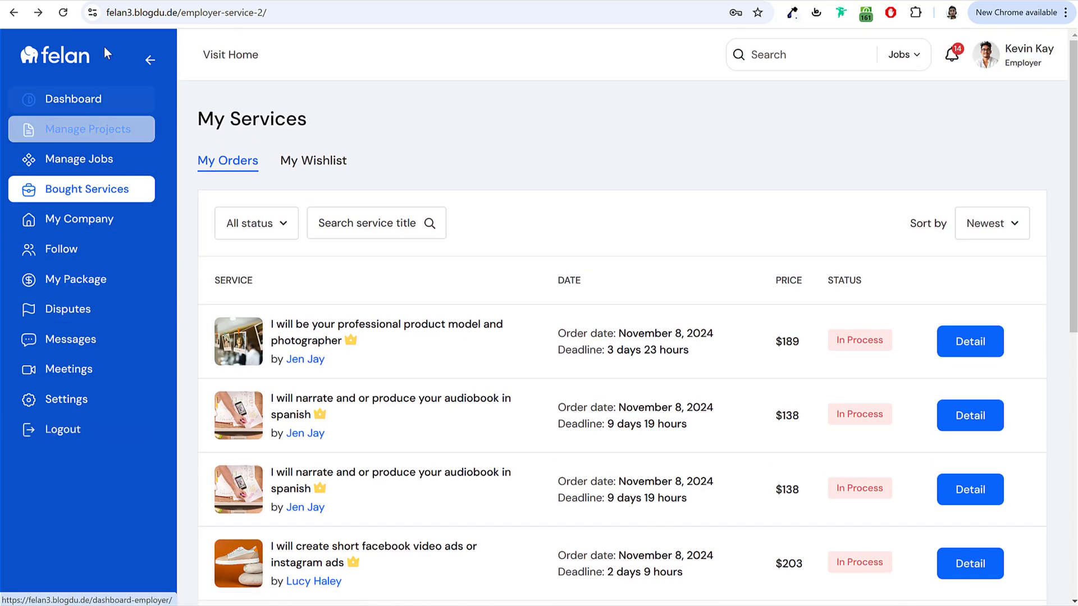
click(54, 65)
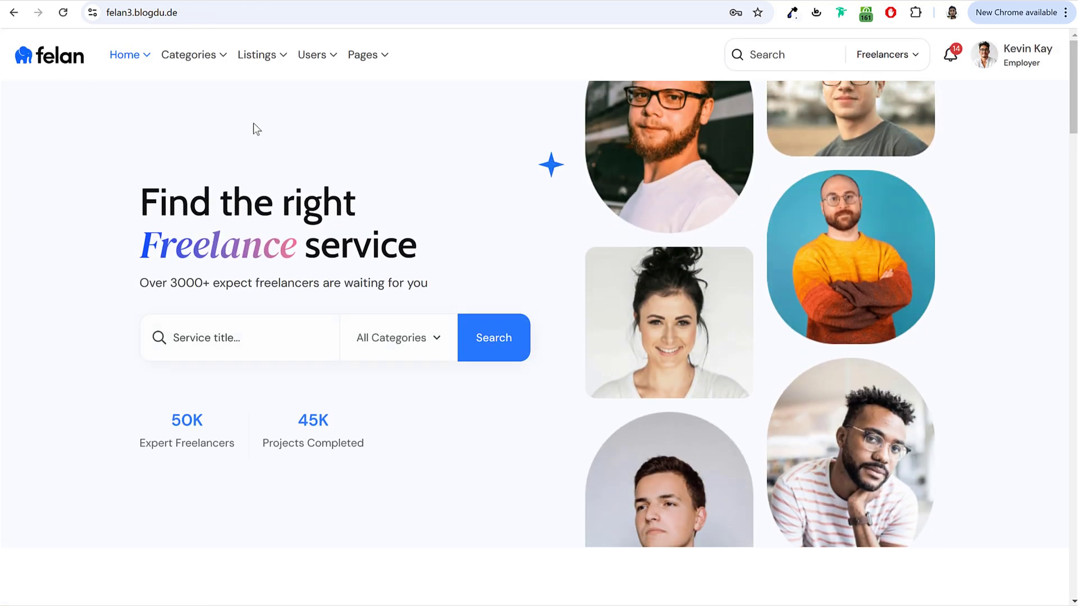
mouse_move(188, 54)
click(278, 106)
click(340, 105)
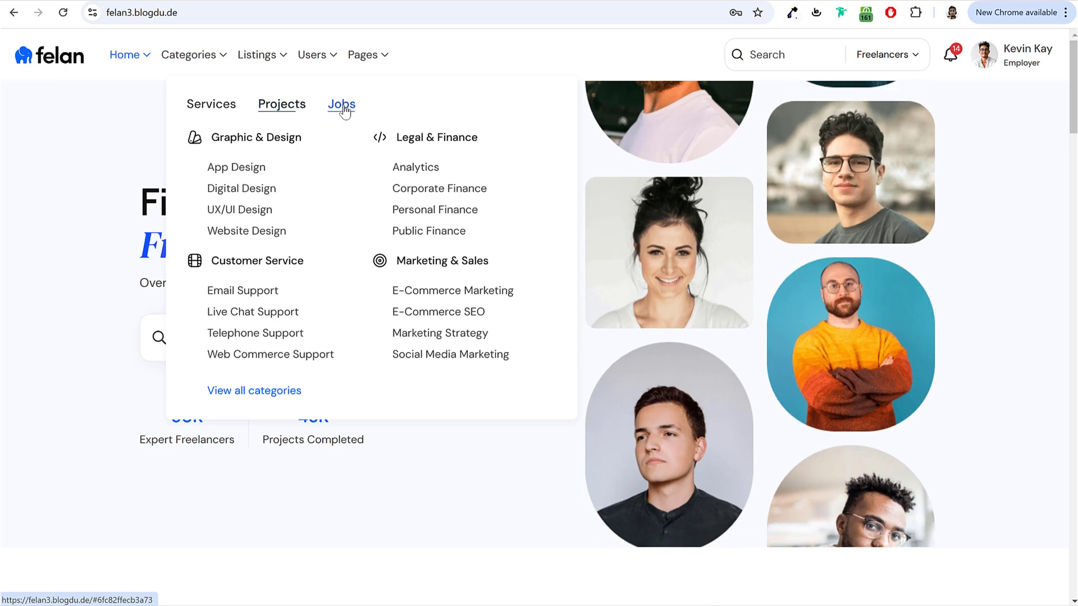
click(205, 106)
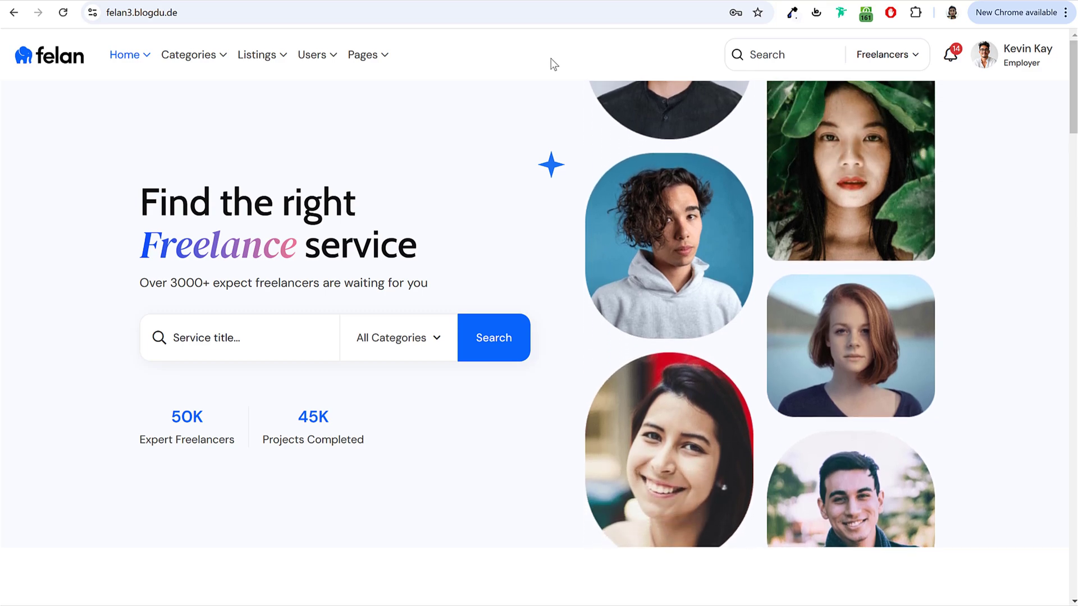
scroll(850, 306, down, 1)
scroll(850, 301, down, 20)
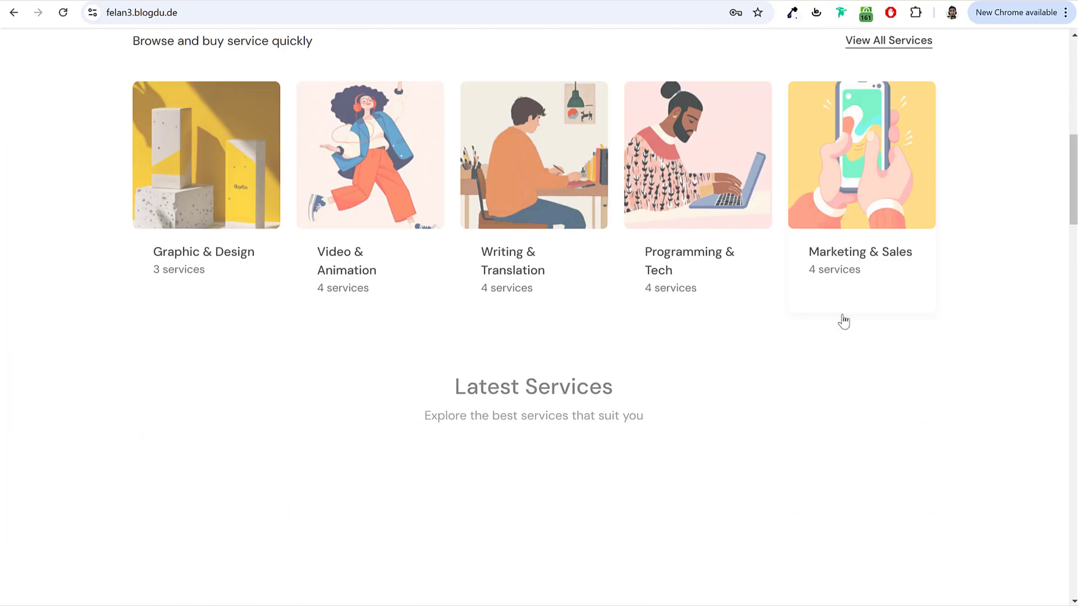
scroll(842, 325, down, 7)
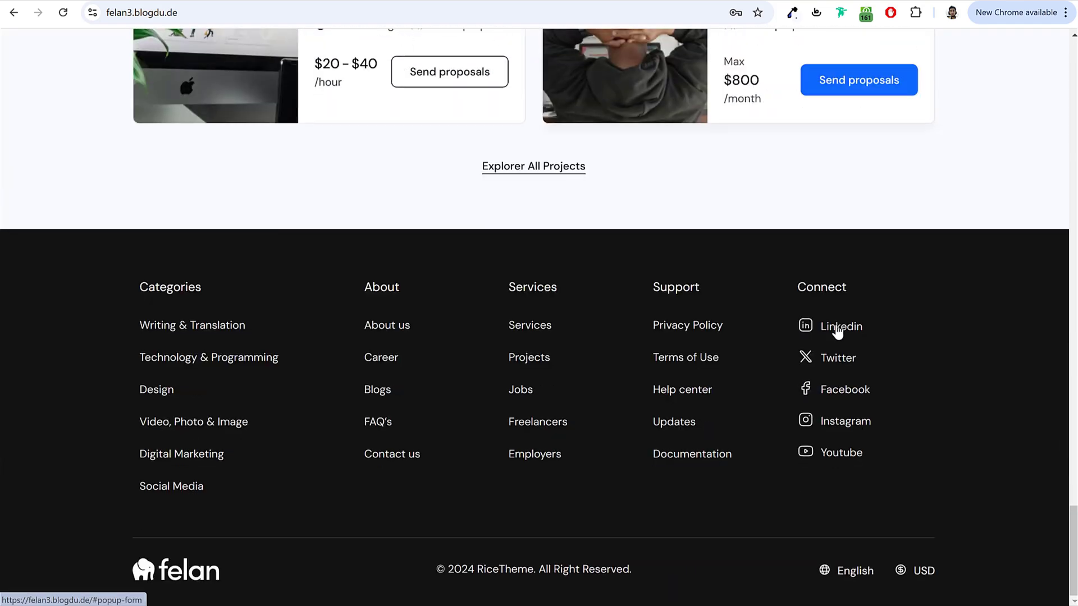
scroll(834, 325, up, 20)
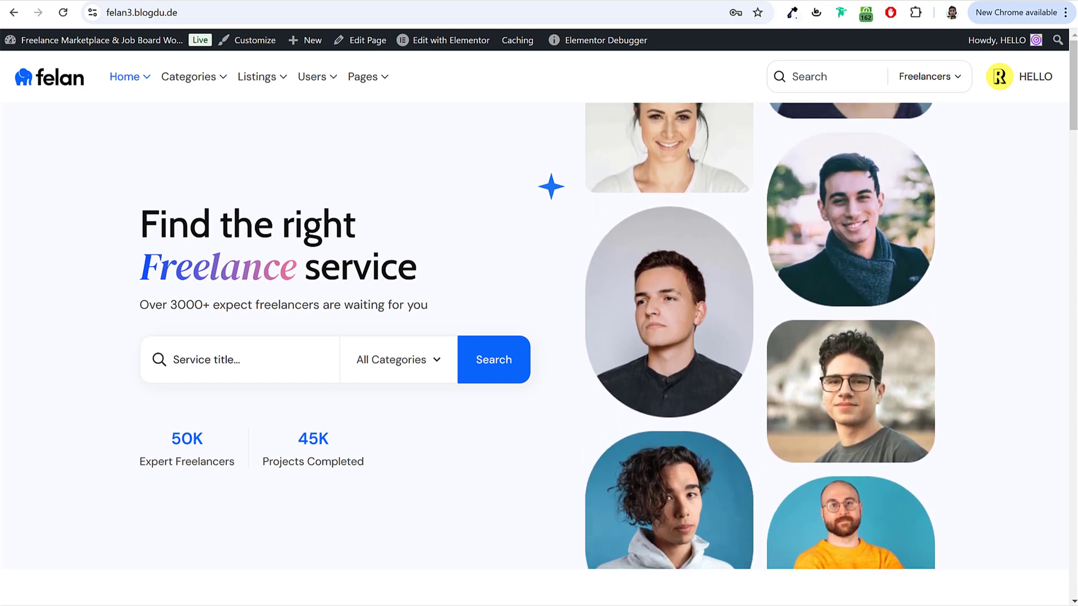
Step: Scroll down the home page's services to Latest Projects and back up
scroll(697, 318, down, 10)
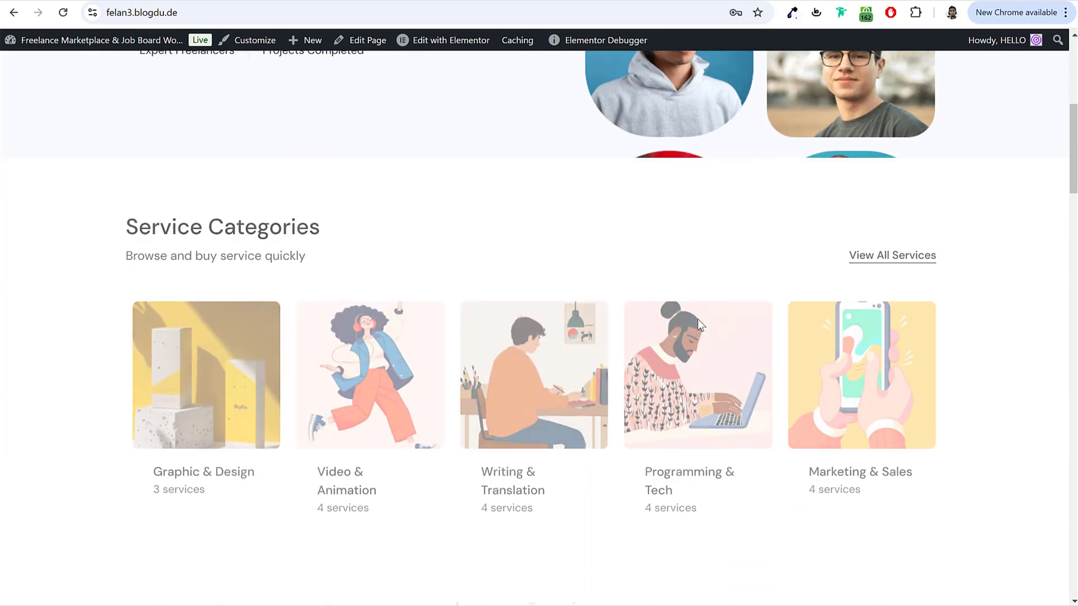
scroll(640, 330, down, 6)
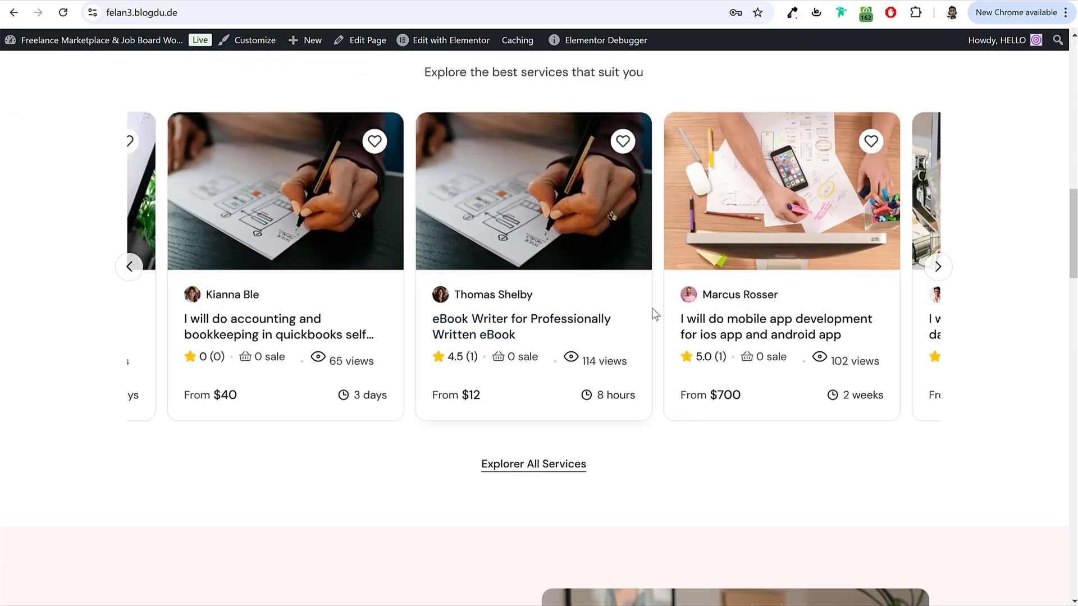
scroll(652, 312, down, 7)
scroll(691, 345, down, 20)
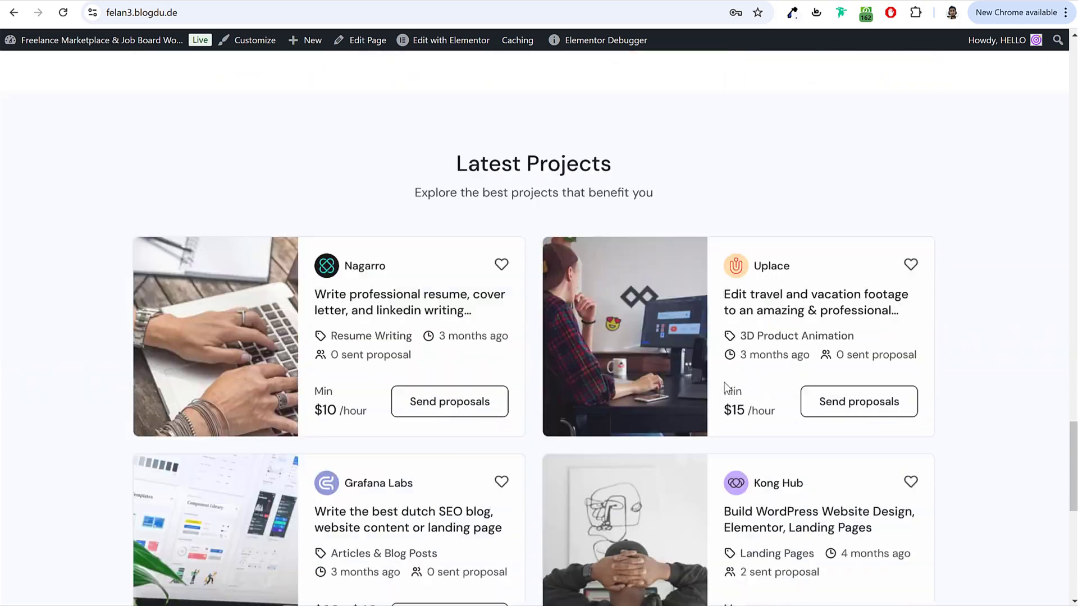
scroll(844, 471, up, 20)
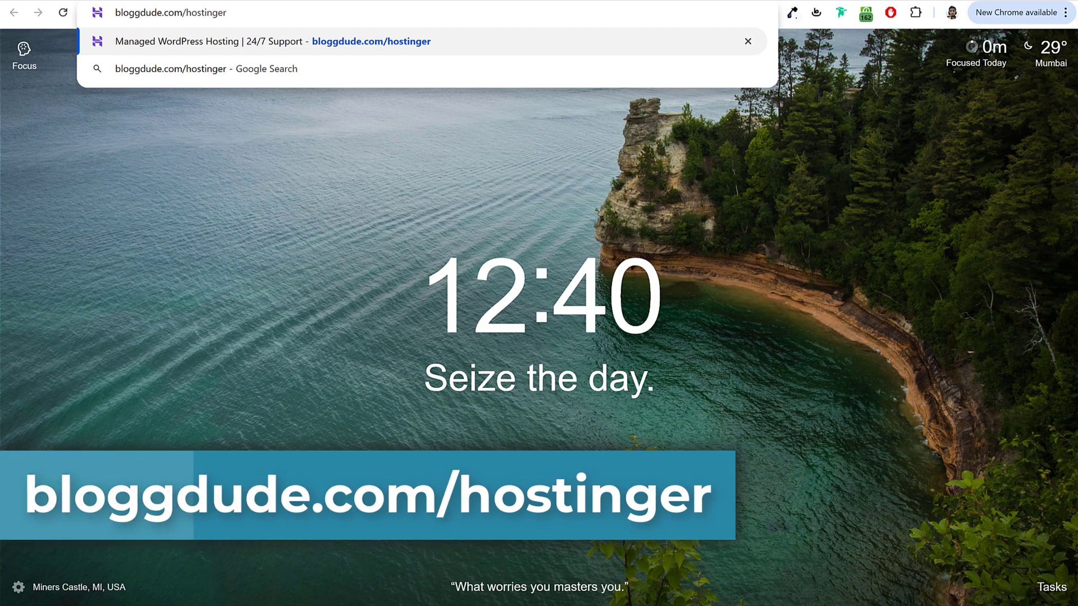
Step: Load bloggdude.com/hostinger, landing on Hostinger's WordPress hosting Black Friday page
key(Return)
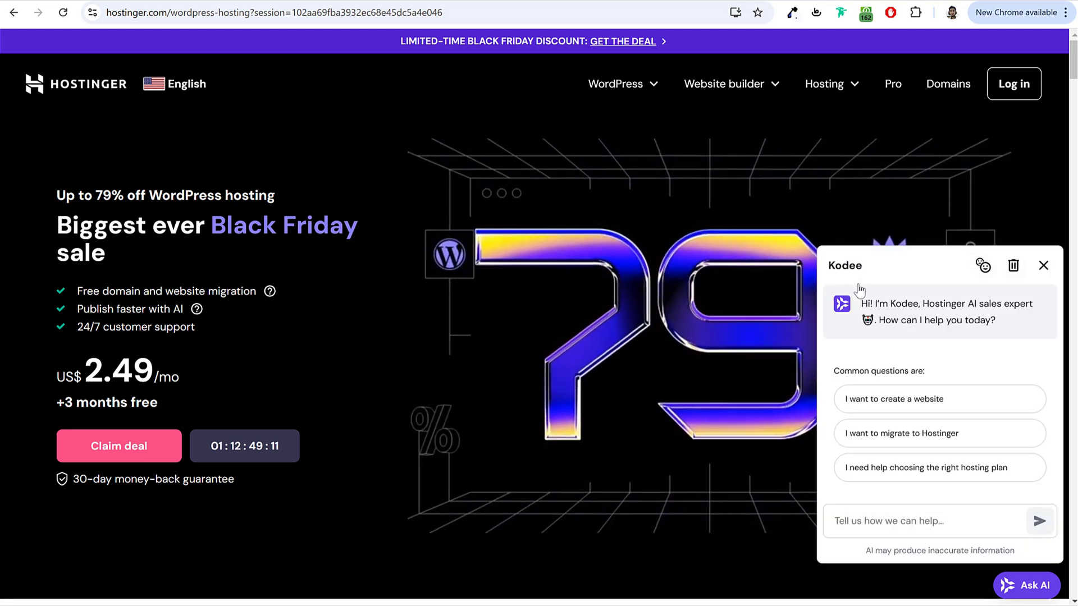
click(1044, 267)
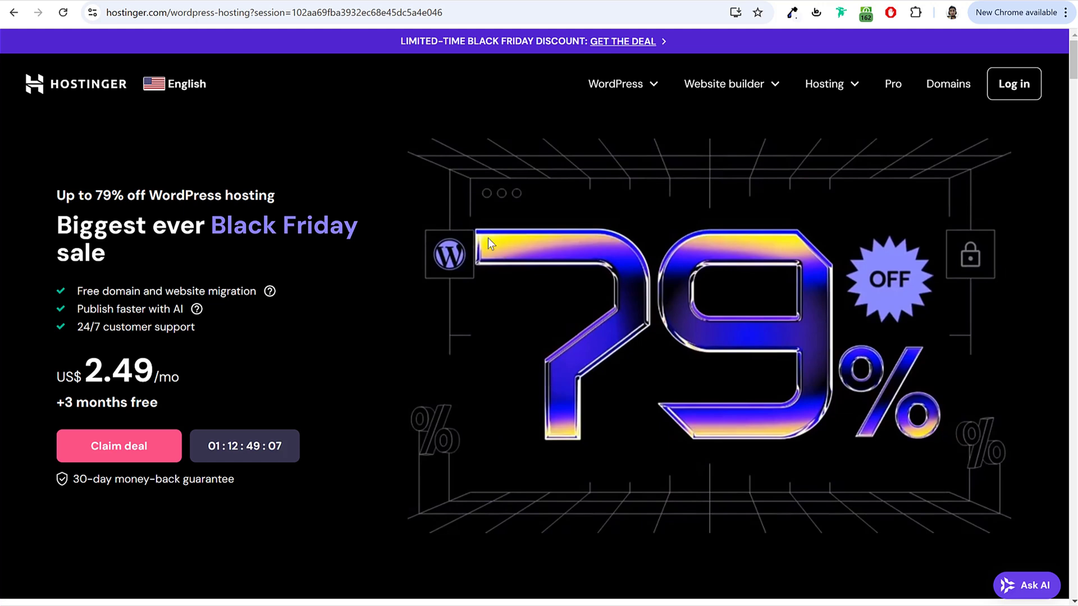
drag(164, 195, 287, 200)
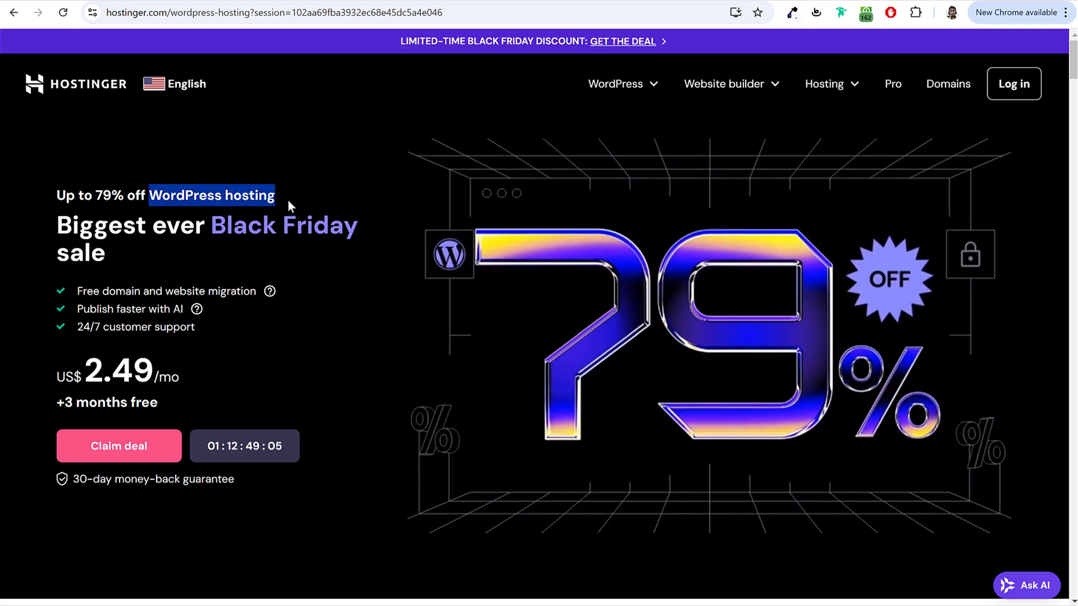
click(287, 200)
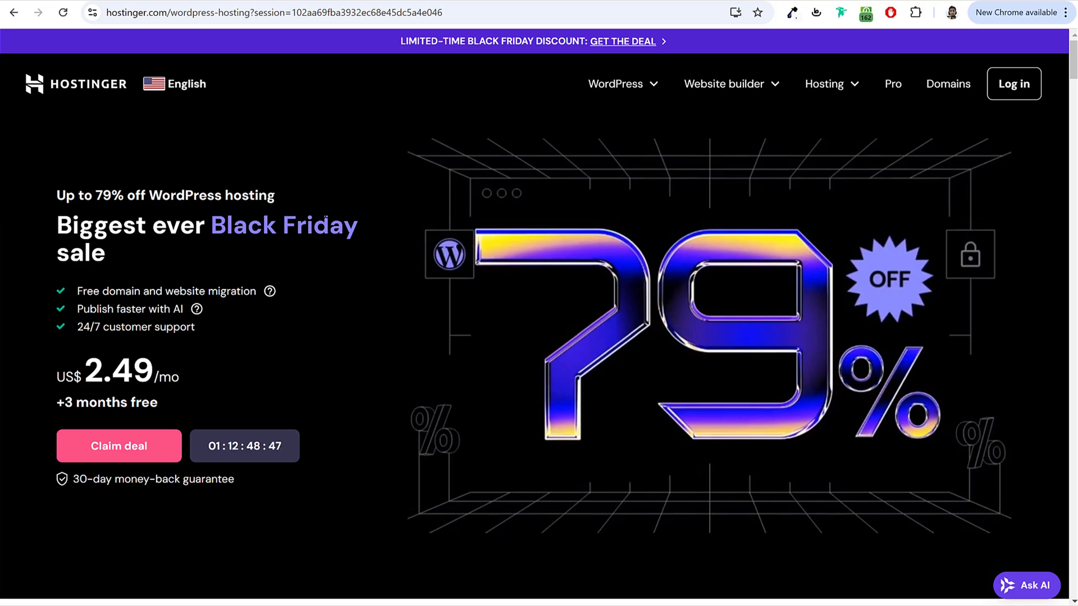
Step: Scroll down to the four plan cards renewing at US$7.99, 8.99, 19.99 and 32.99/mo
scroll(342, 339, down, 10)
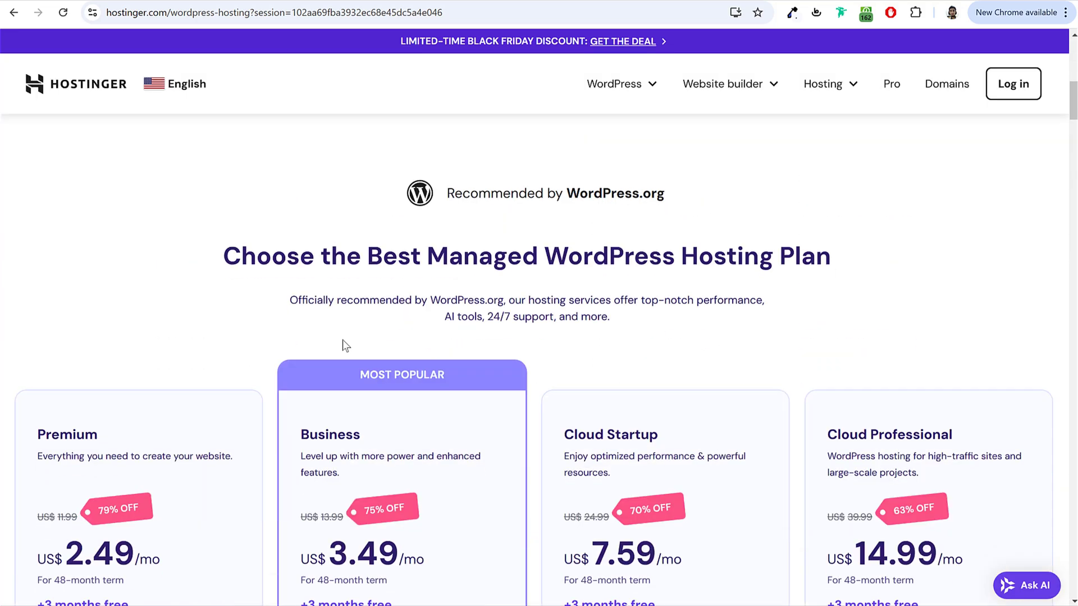
scroll(342, 339, up, 10)
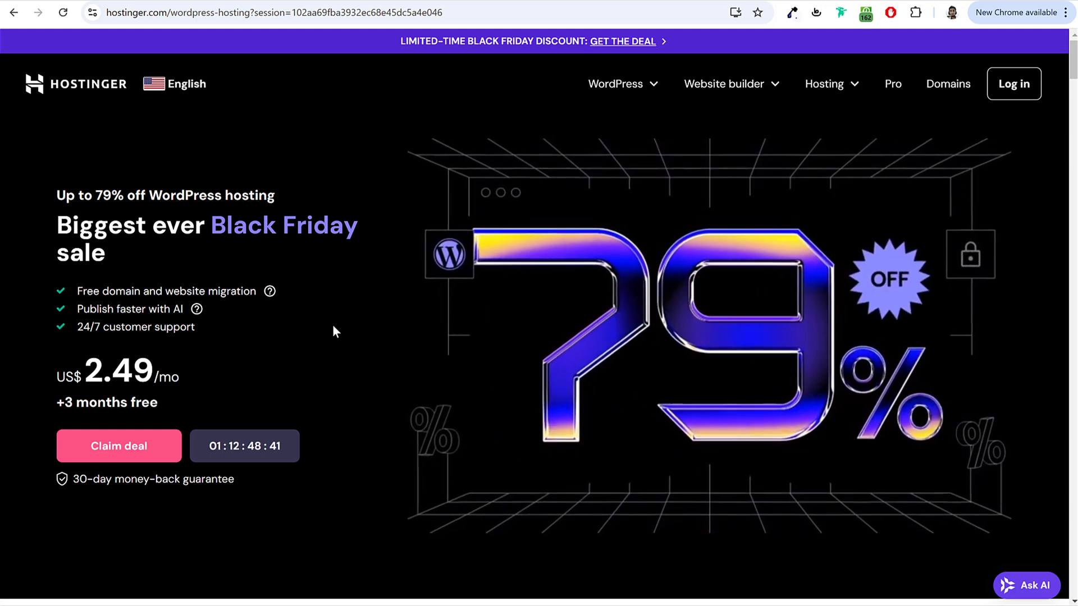
scroll(333, 332, down, 6)
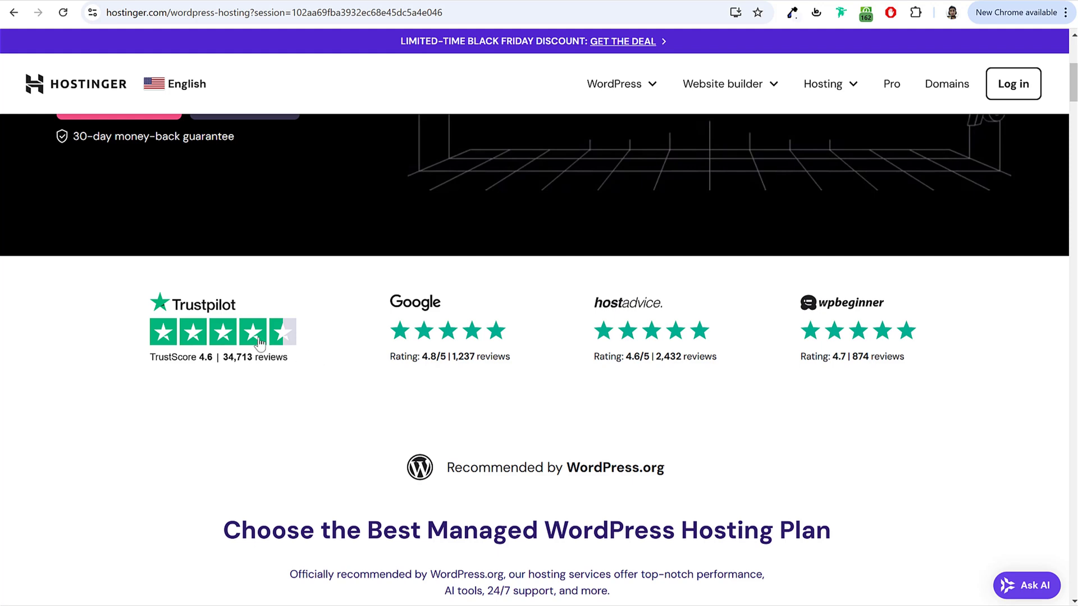
scroll(718, 383, down, 3)
scroll(715, 377, down, 5)
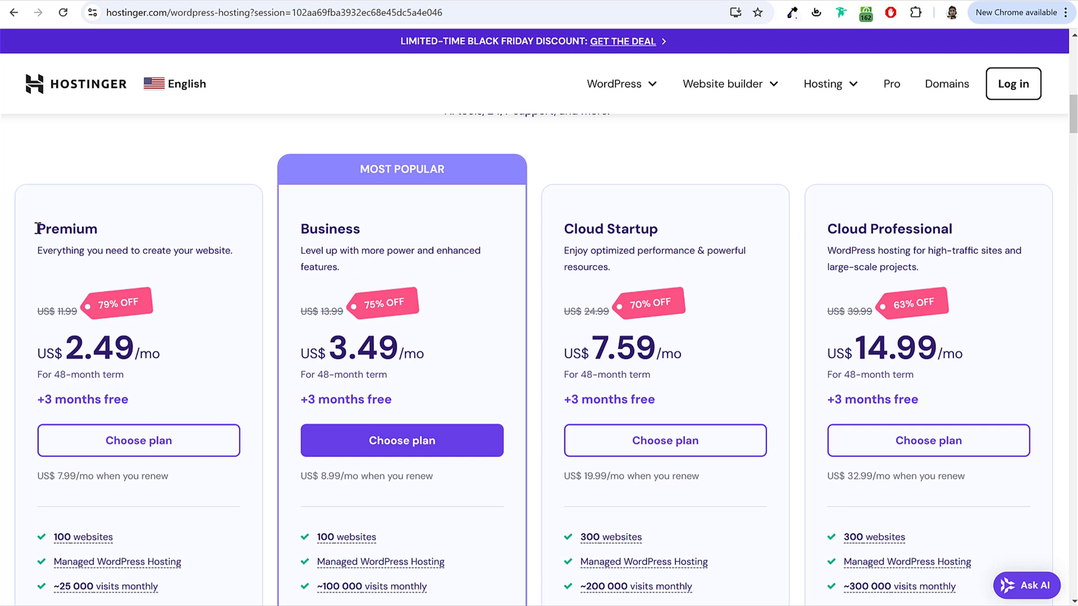
drag(37, 228, 129, 231)
click(130, 231)
scroll(108, 286, down, 2)
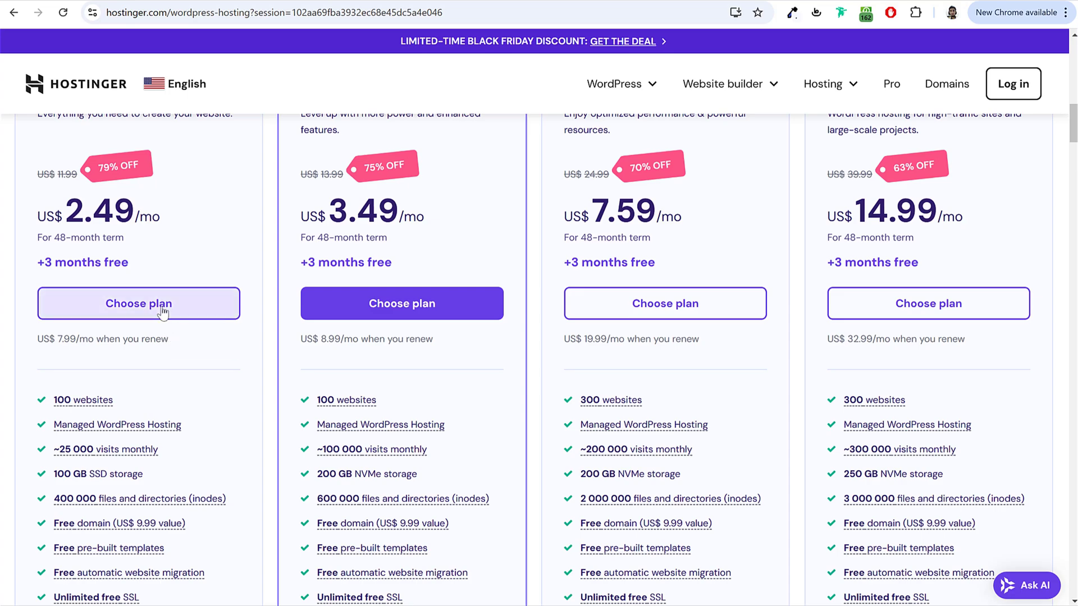
scroll(161, 320, up, 1)
scroll(117, 327, down, 6)
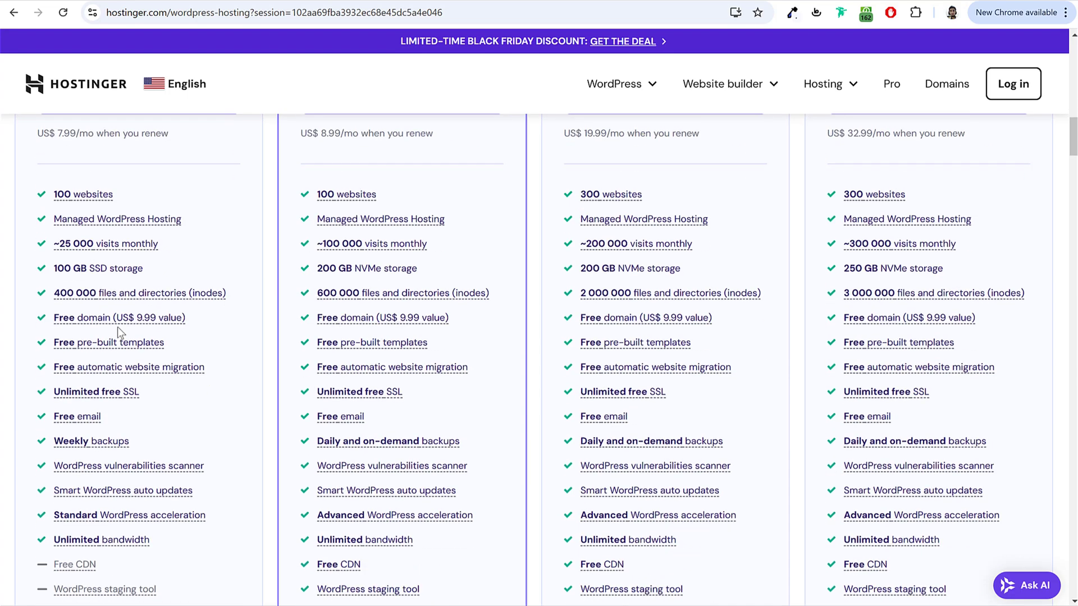
scroll(122, 440, down, 3)
scroll(247, 295, up, 8)
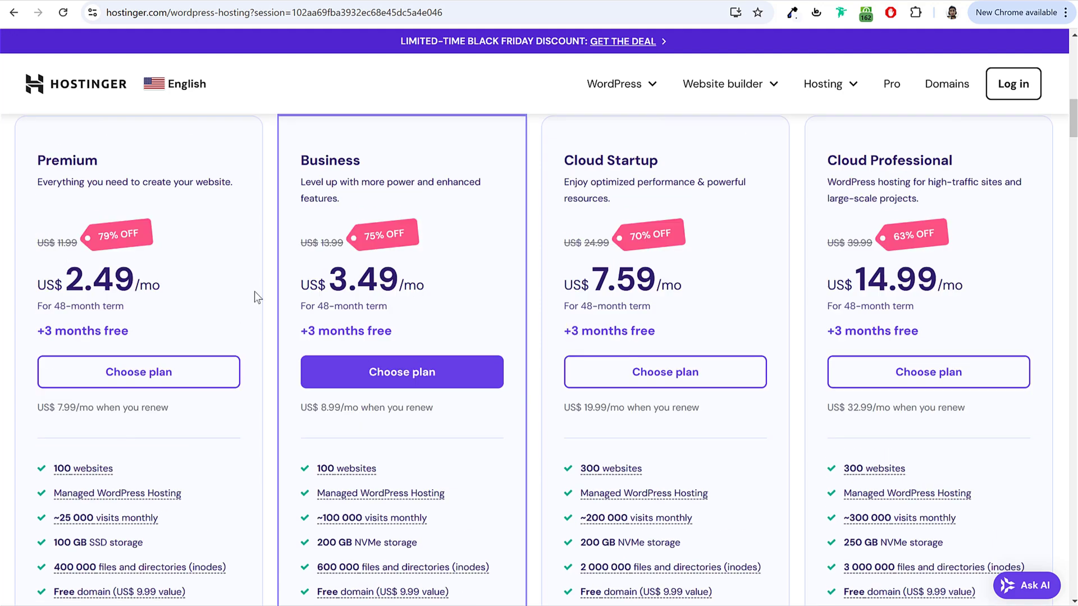
scroll(260, 294, down, 3)
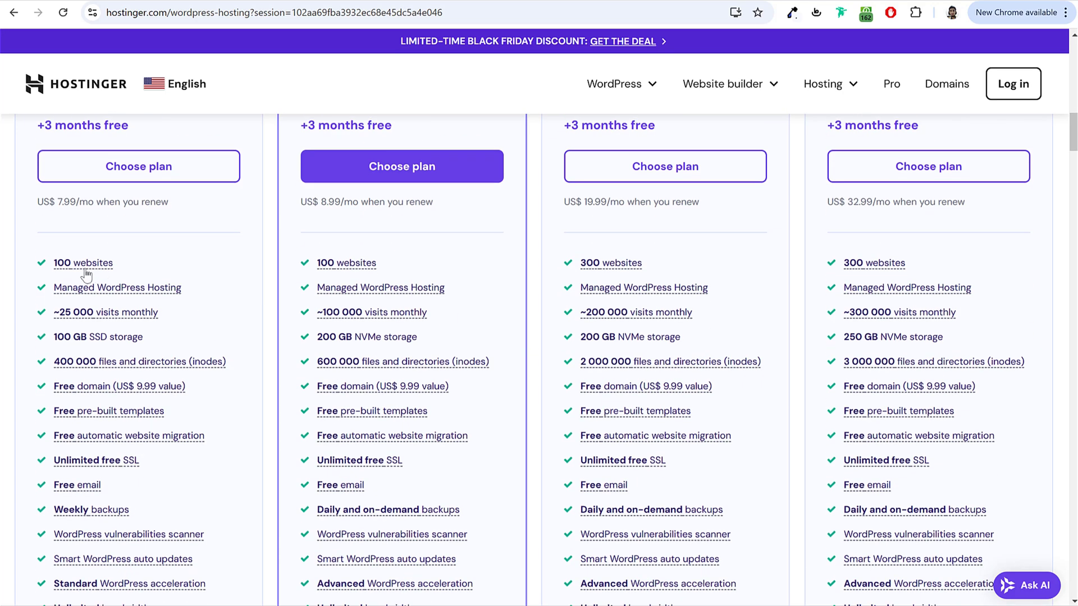
mouse_move(83, 269)
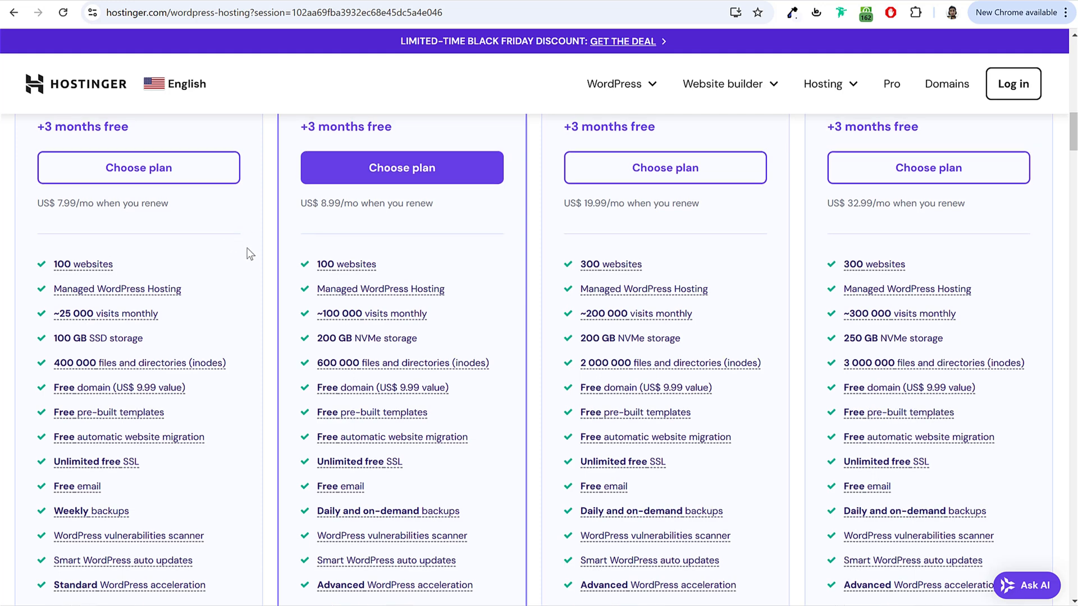
Step: Point out the Premium plan name and its 100 websites feature
scroll(244, 245, up, 4)
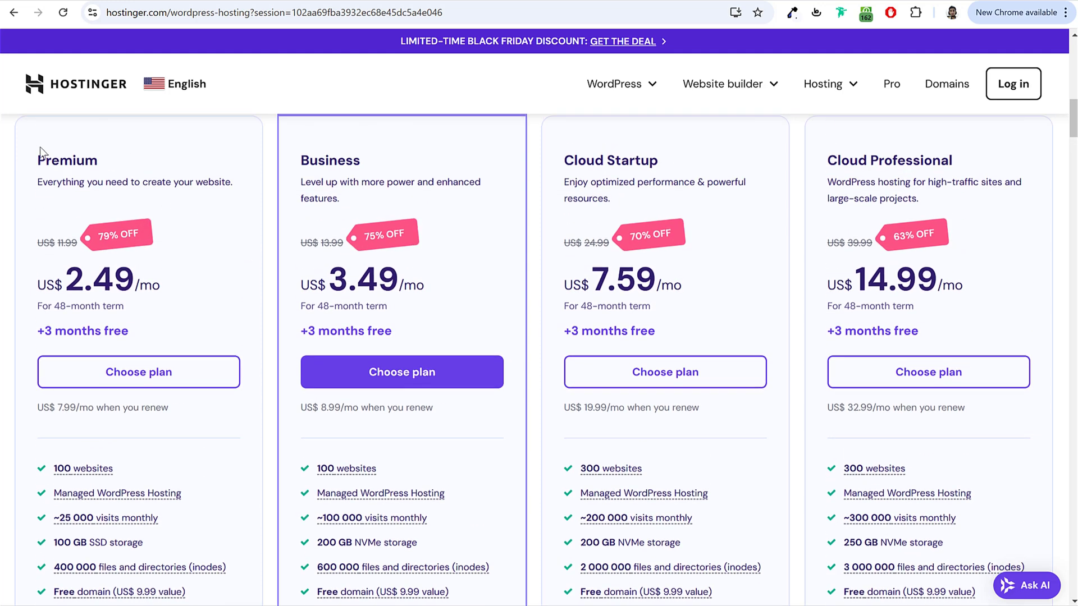
drag(40, 157, 119, 157)
click(119, 158)
drag(40, 157, 122, 162)
click(123, 162)
scroll(147, 266, down, 4)
drag(119, 259, 53, 262)
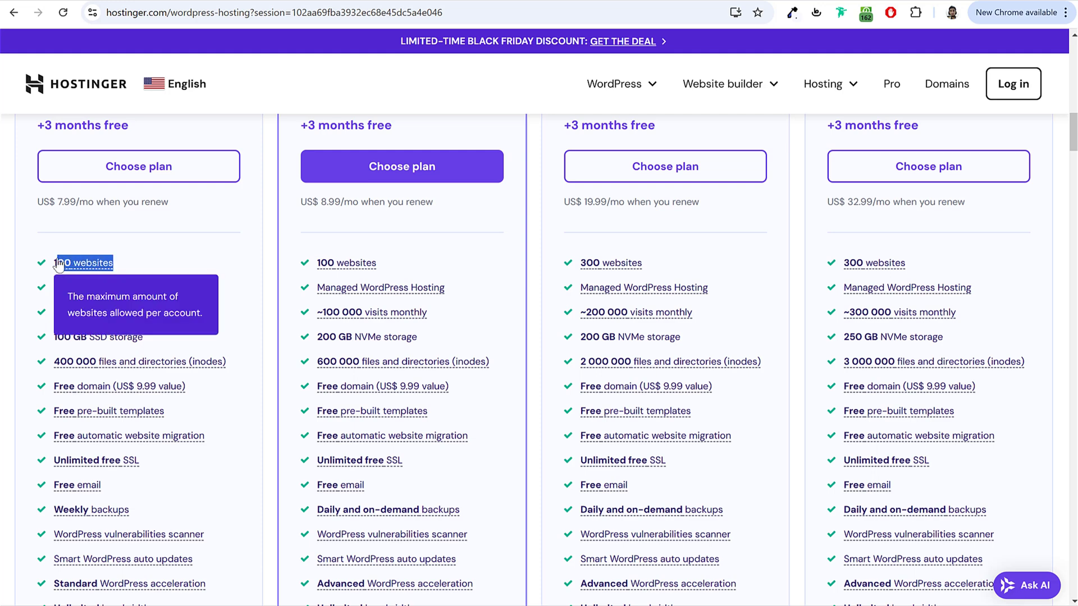
click(197, 254)
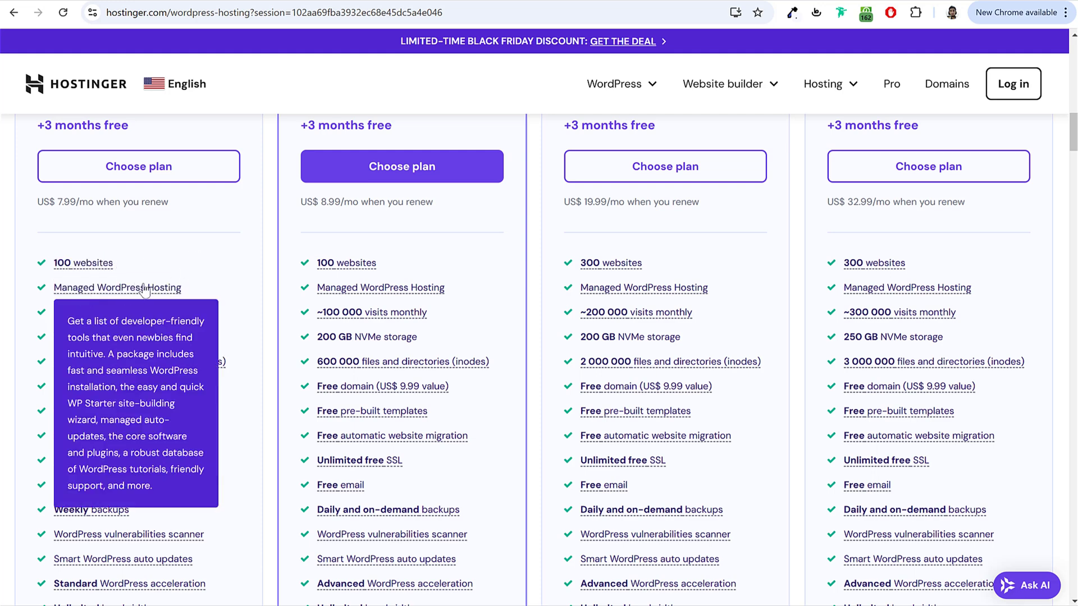
Step: Point out the Premium plan's 100 GB SSD storage and free domain
scroll(223, 286, down, 3)
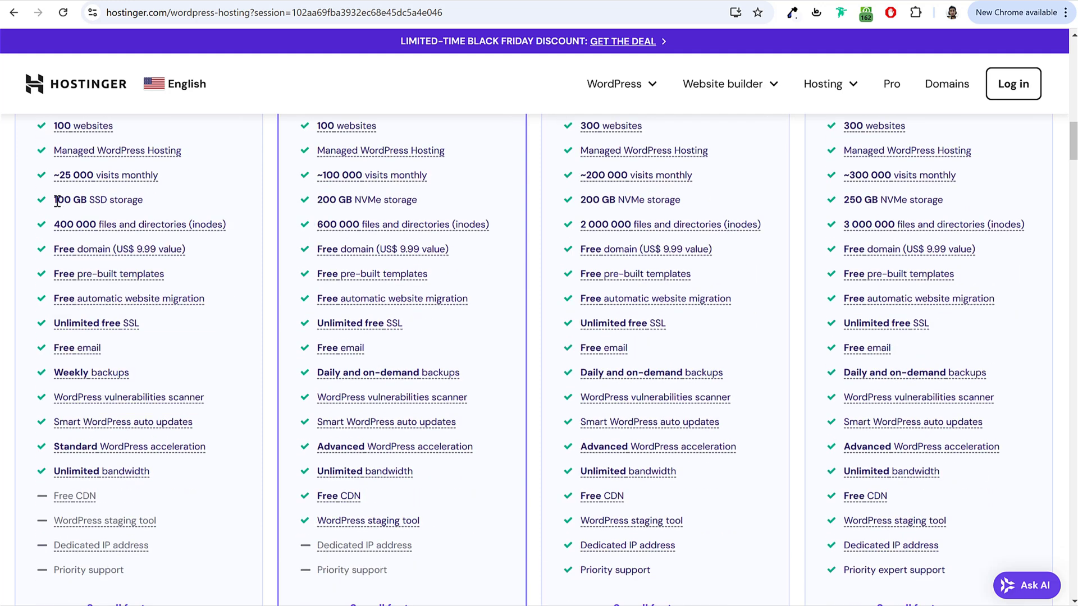
drag(57, 201, 88, 203)
click(119, 201)
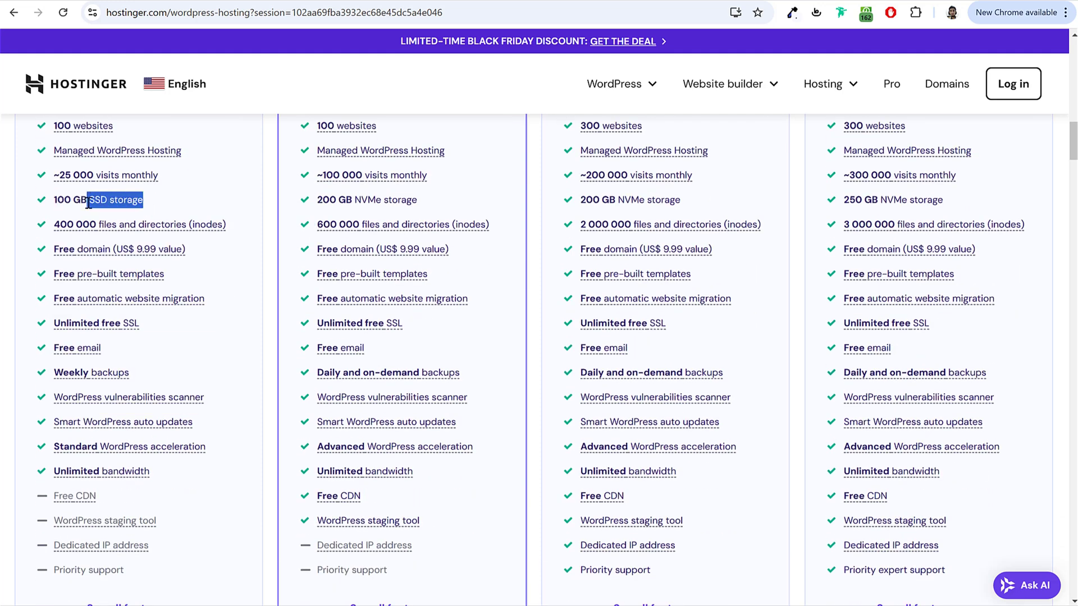
click(144, 200)
scroll(221, 241, down, 1)
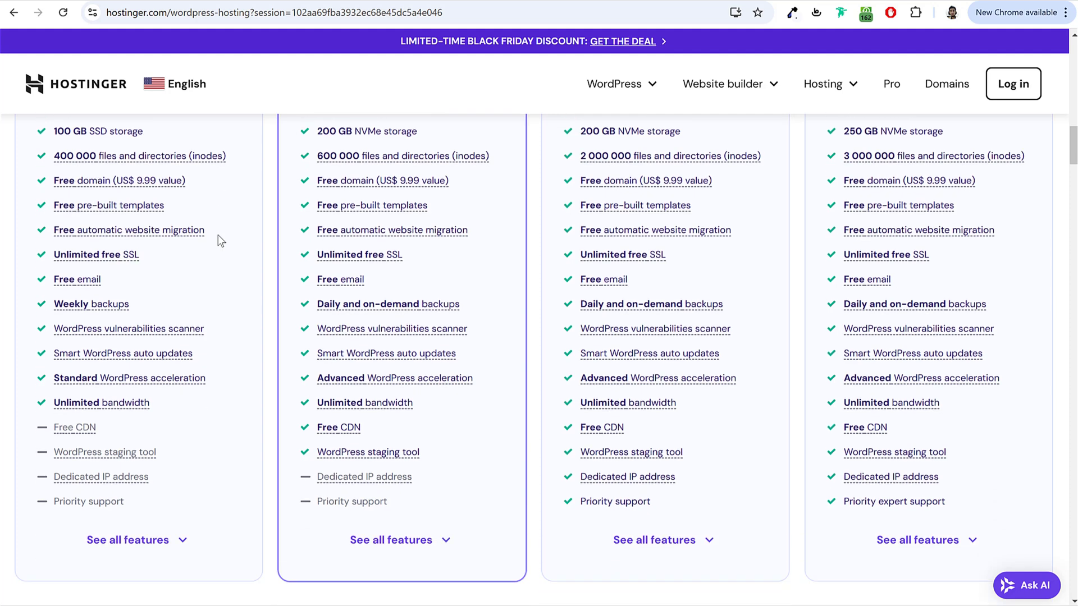
drag(210, 180, 59, 184)
click(221, 186)
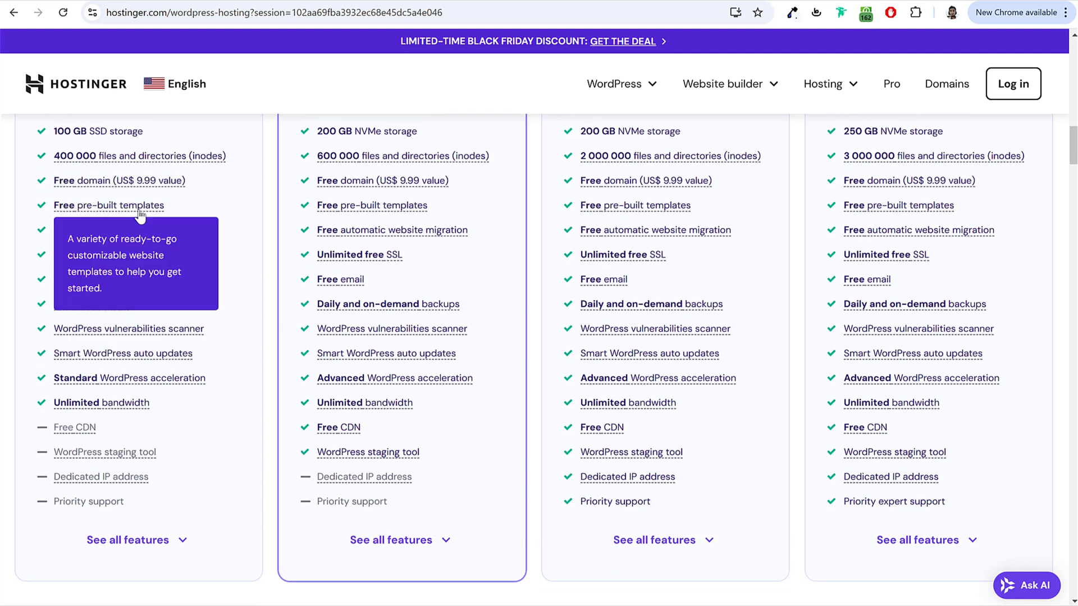
scroll(140, 291, down, 2)
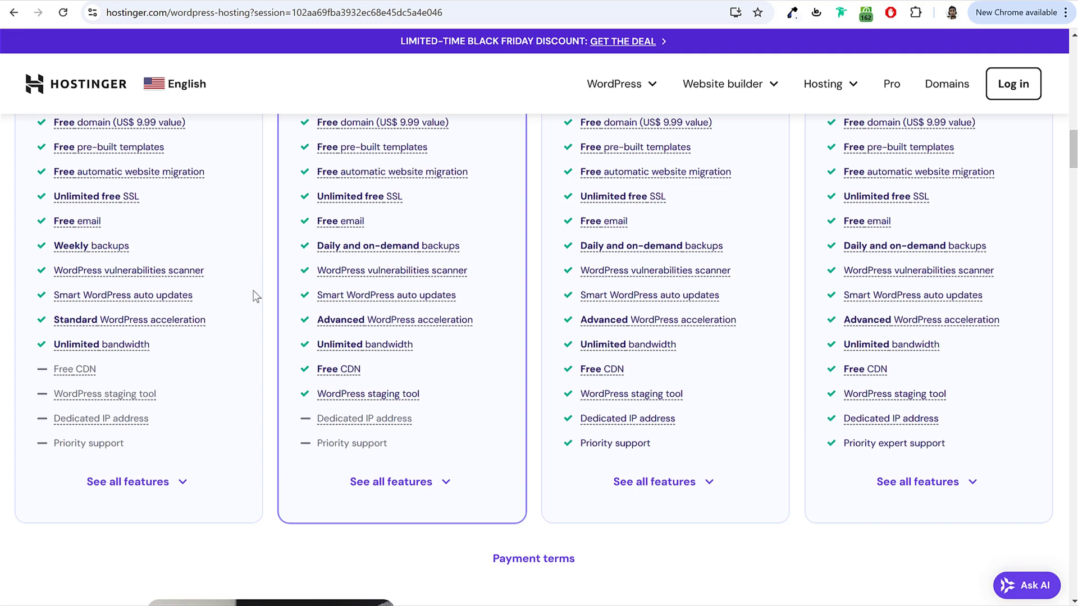
Step: Expand 'See all features' for every plan, then scroll back up to the Premium plan card
click(170, 403)
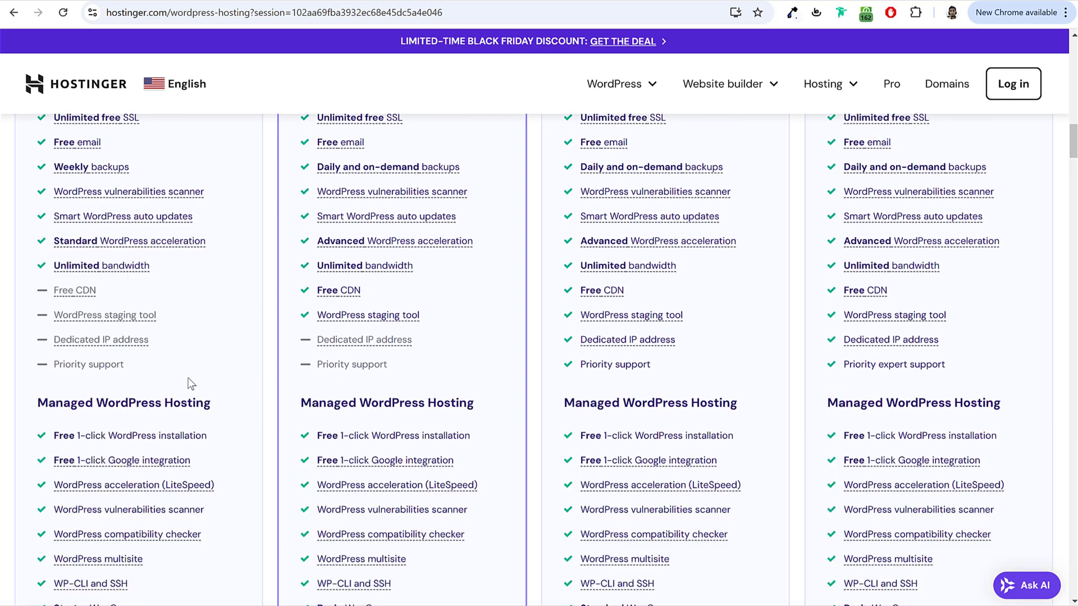
scroll(218, 359, down, 2)
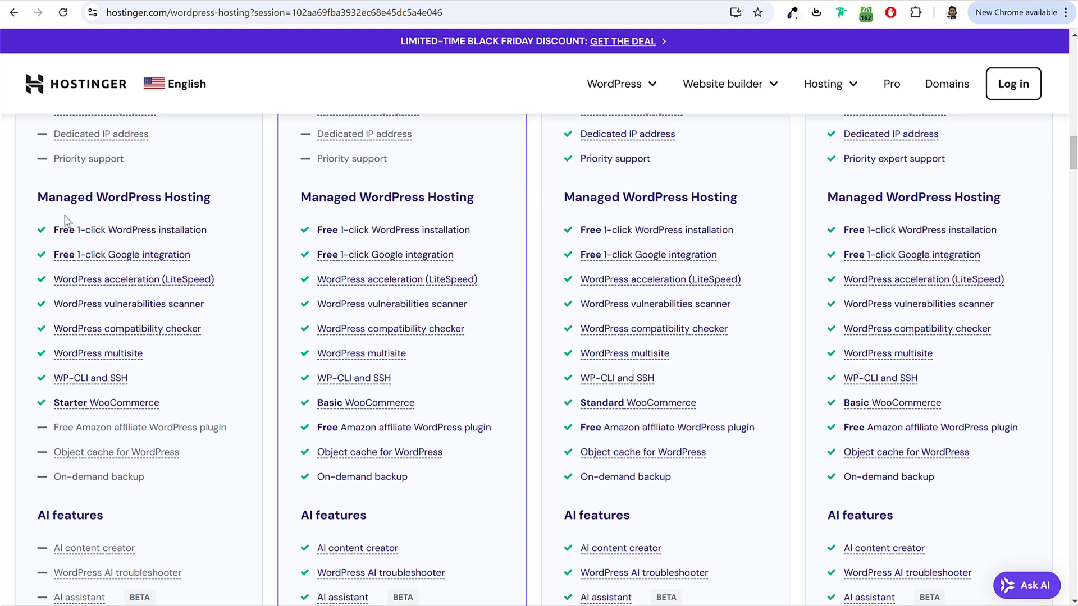
drag(36, 196, 217, 195)
click(217, 194)
mouse_move(106, 283)
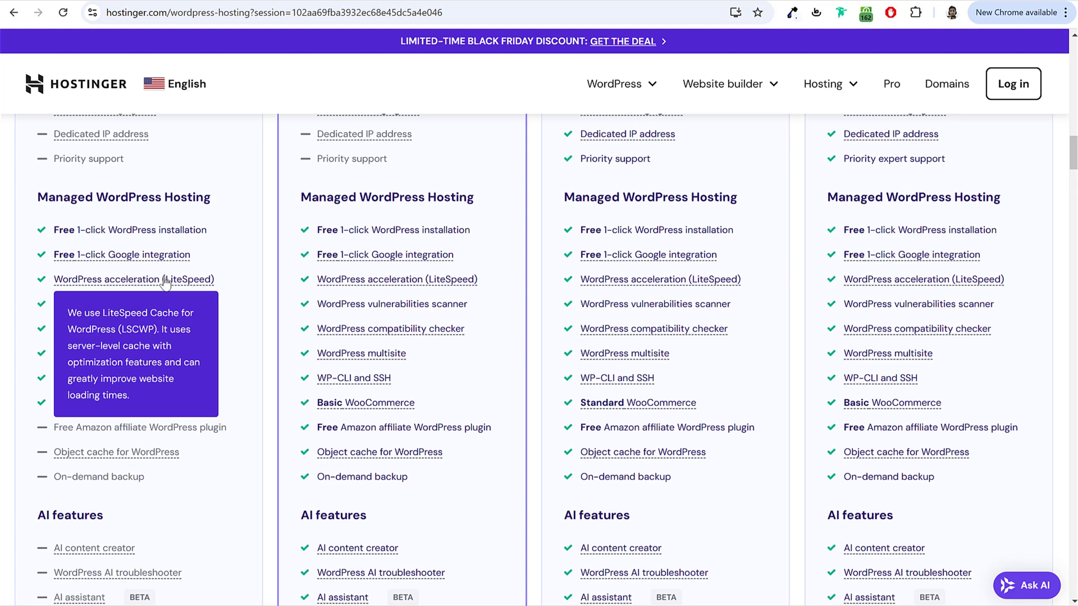
scroll(233, 292, up, 15)
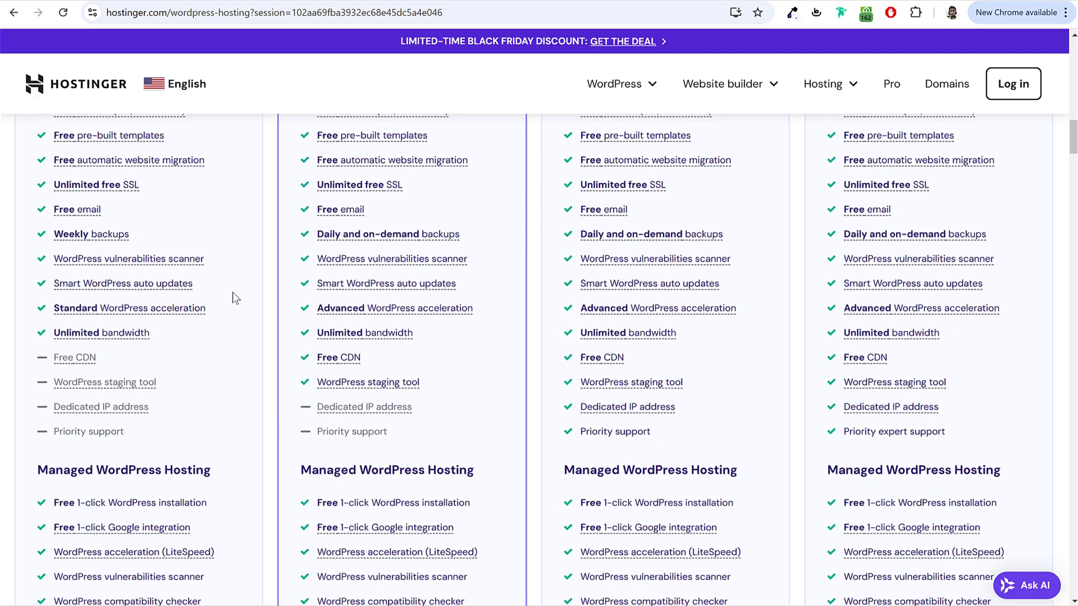
drag(37, 160, 127, 182)
click(126, 183)
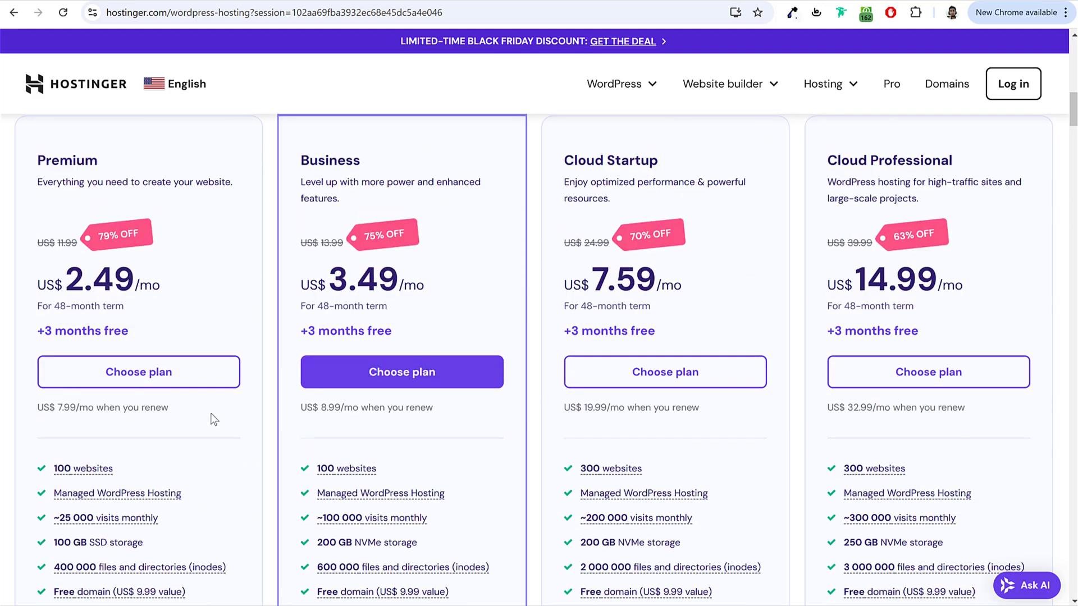
Step: Choose the Premium plan and review the cart's US$ 119.52 subtotal
click(139, 380)
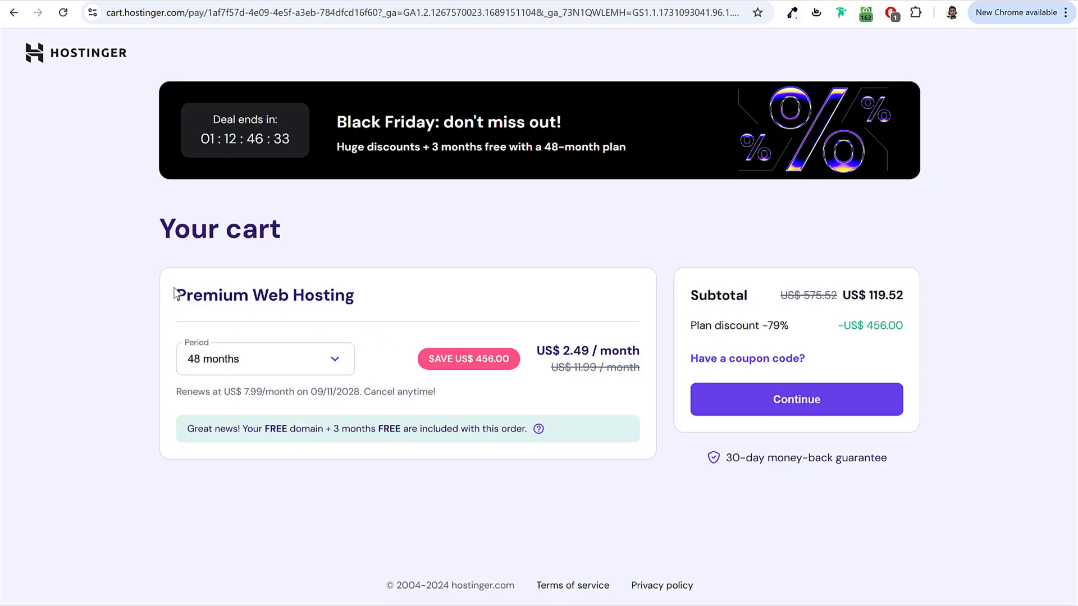
drag(174, 293, 380, 291)
click(381, 291)
drag(868, 296, 908, 302)
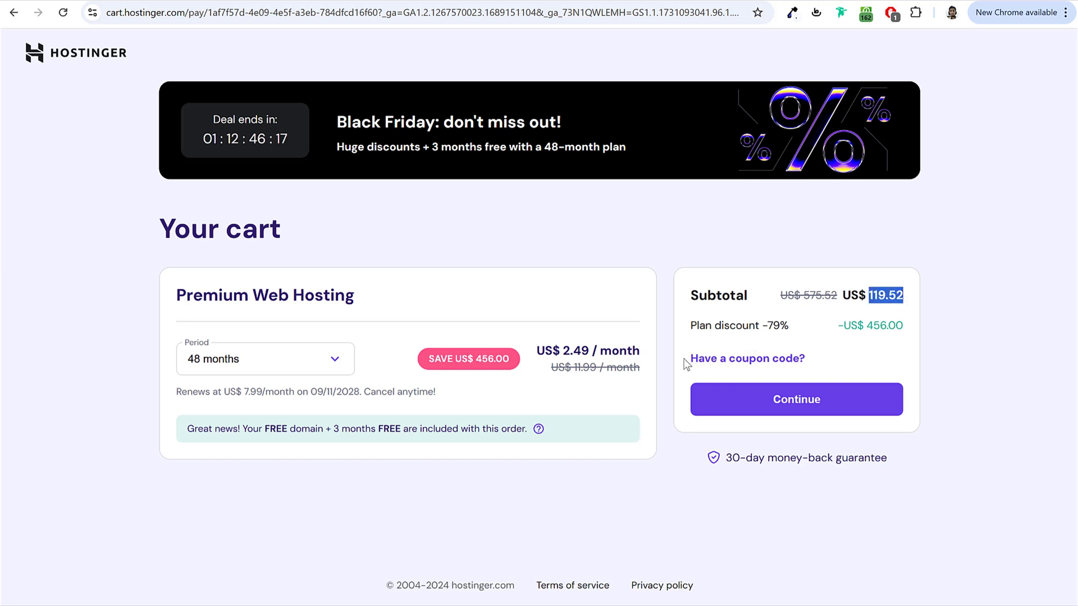
drag(688, 358, 804, 359)
Step: Apply a coupon code, lowering the subtotal to US$ 107.57
click(754, 358)
click(769, 396)
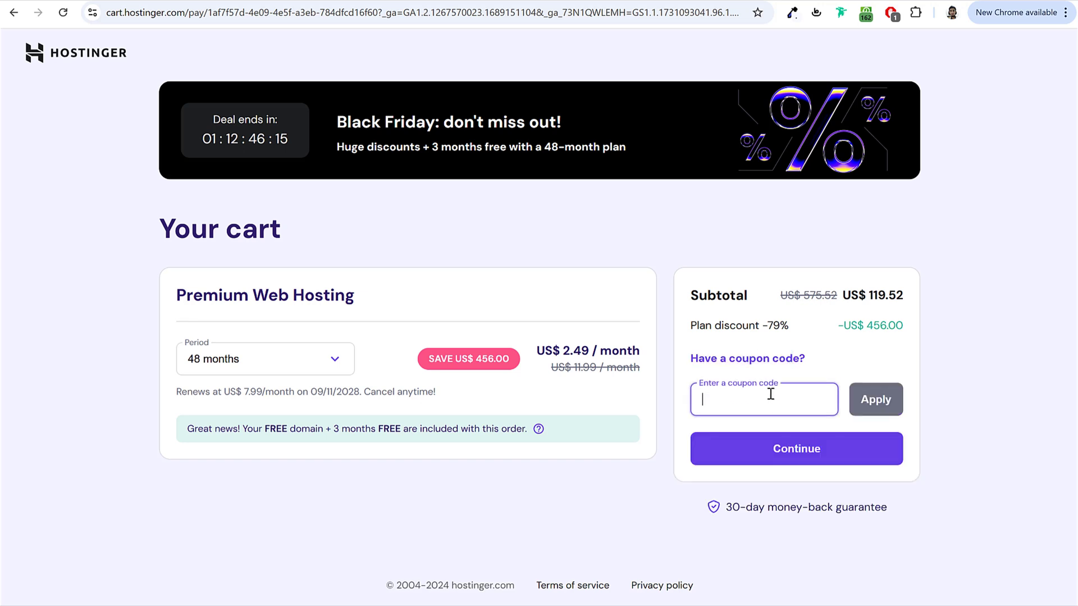
text(NAYYAR)
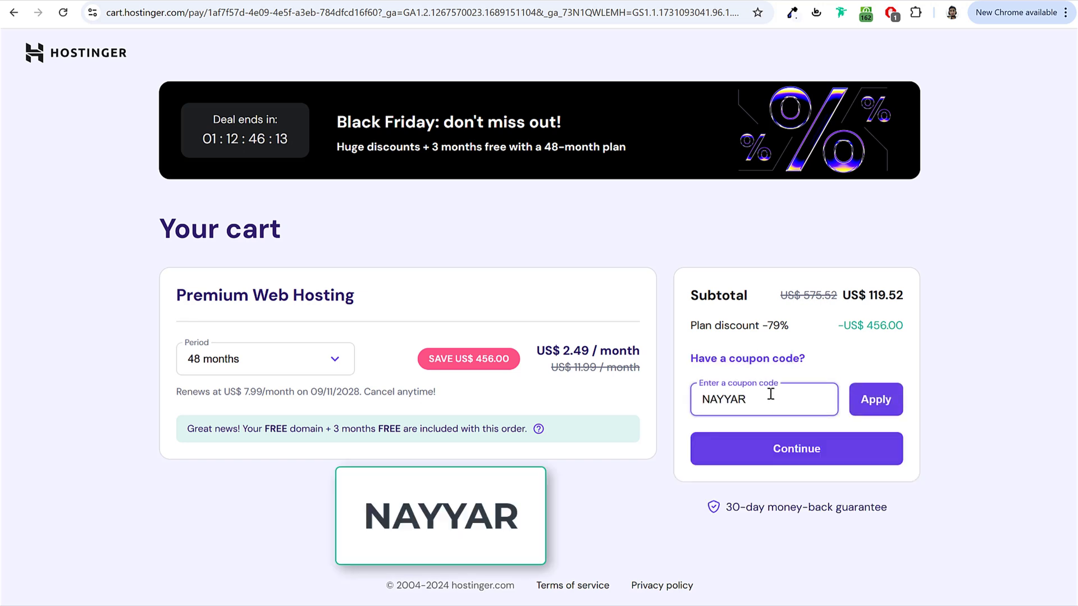
click(880, 406)
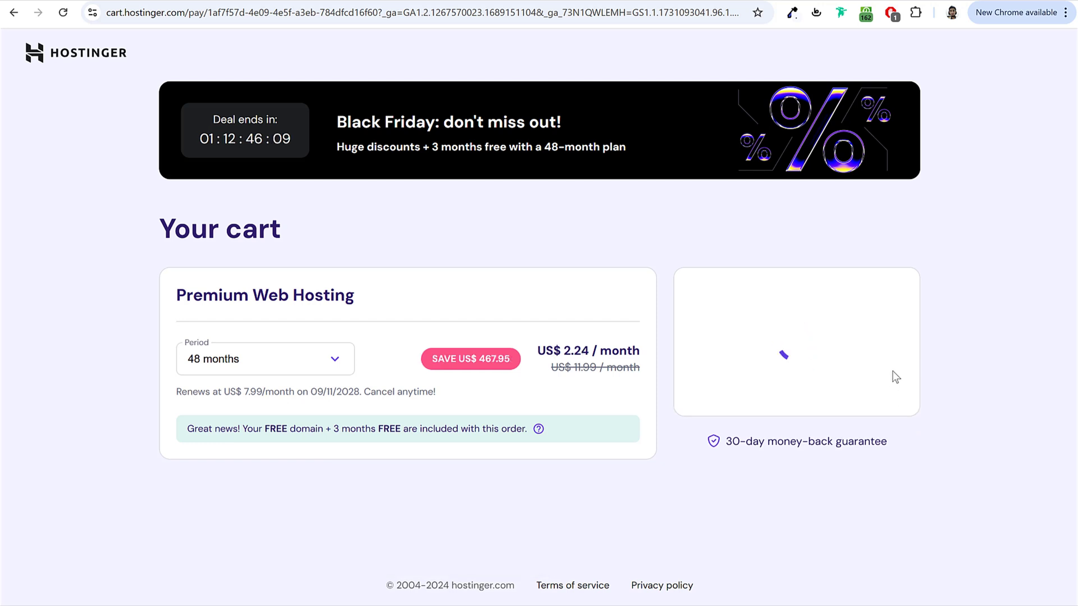
drag(865, 295, 905, 298)
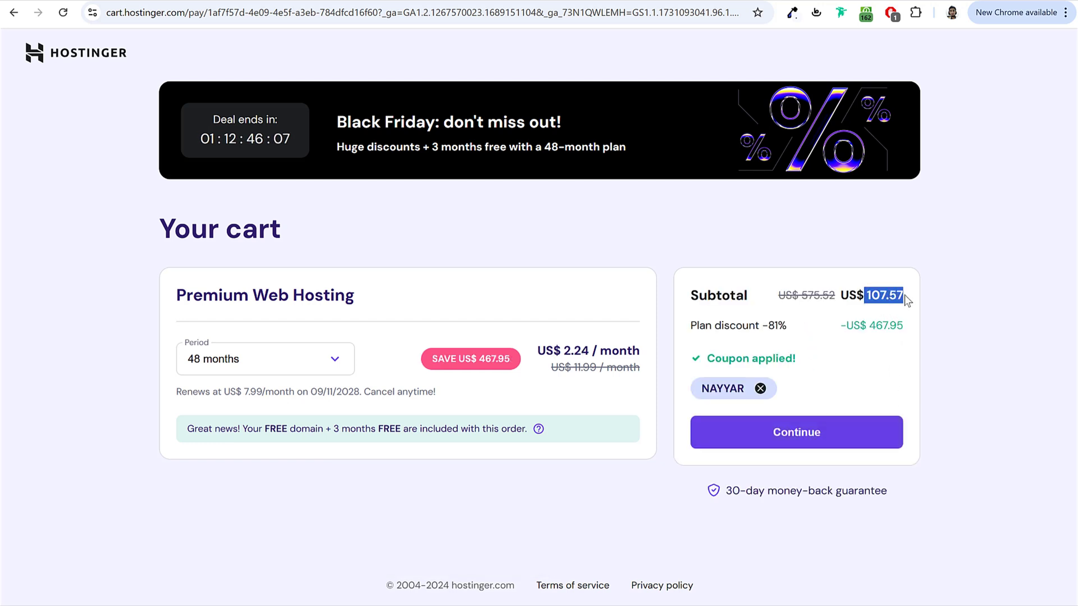
click(905, 296)
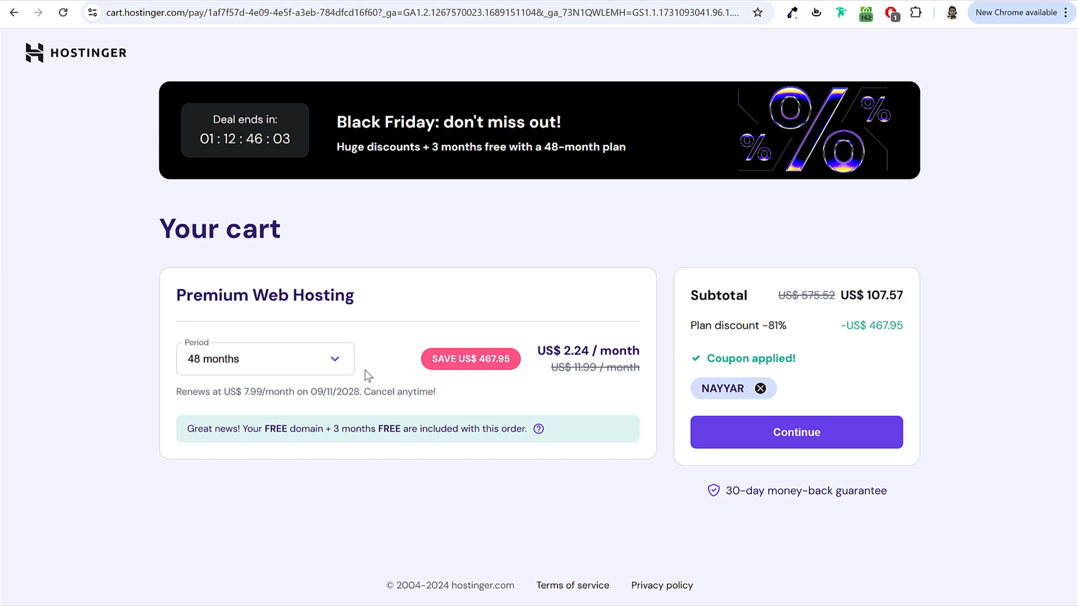
Step: Set the billing period to 24 months for a US$ 64.58 subtotal and continue
click(293, 361)
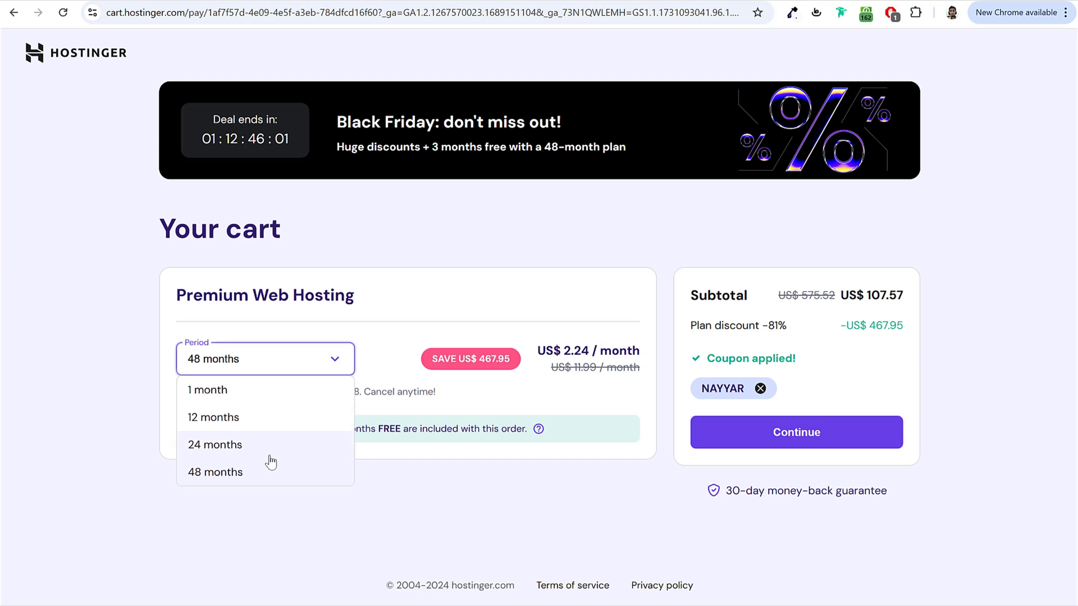
click(256, 474)
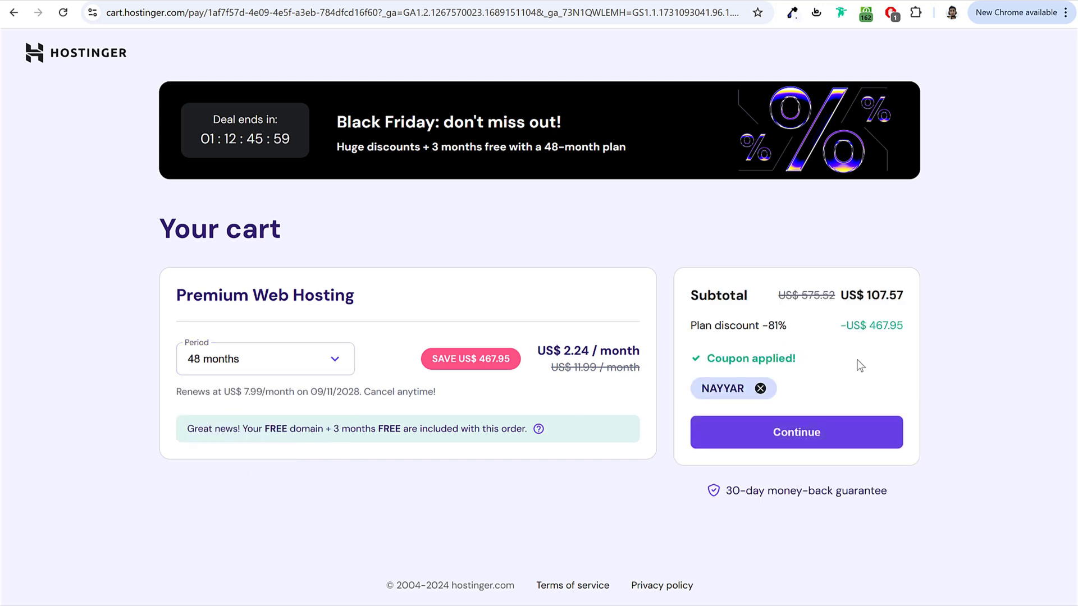
drag(866, 293, 904, 291)
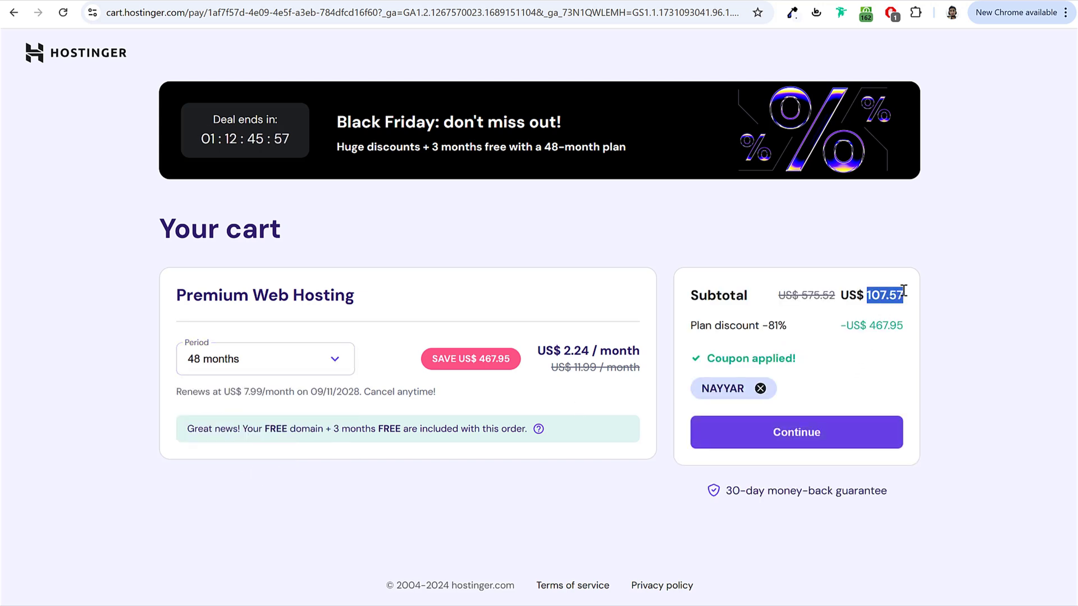
click(337, 357)
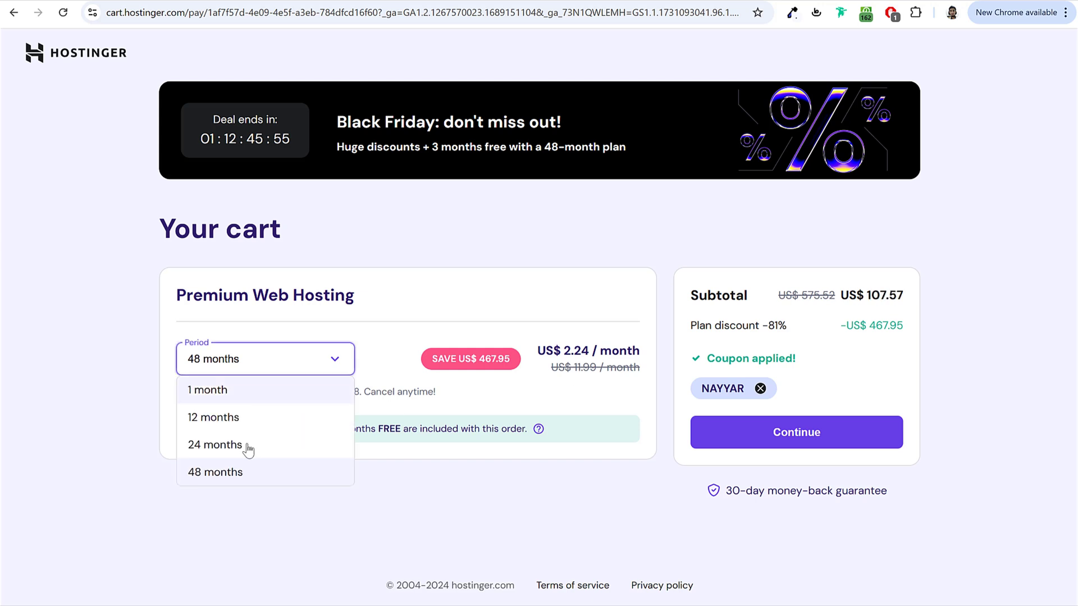
click(247, 449)
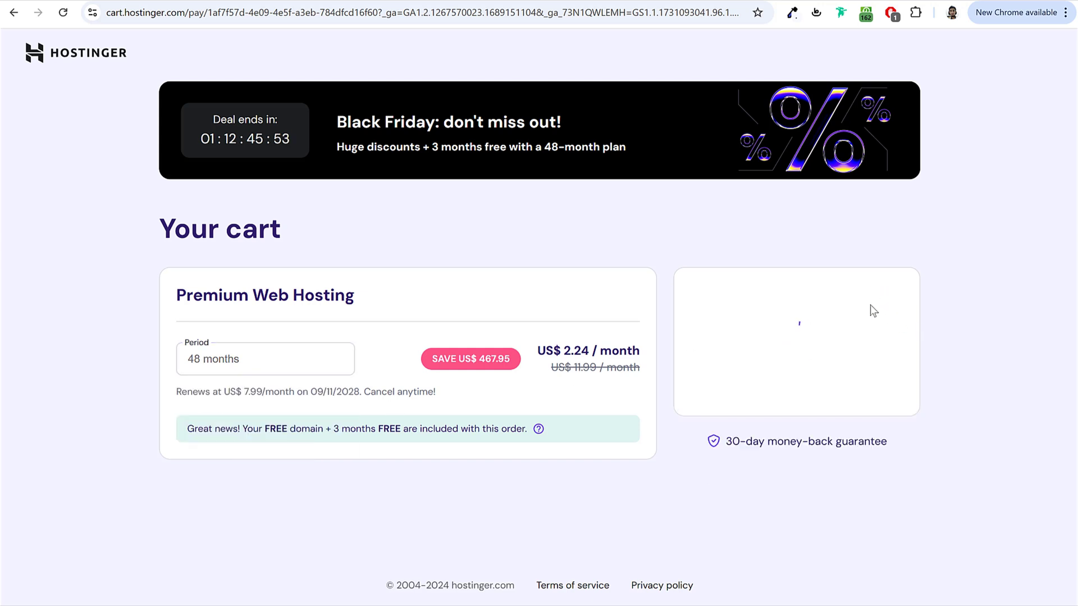
double_click(892, 298)
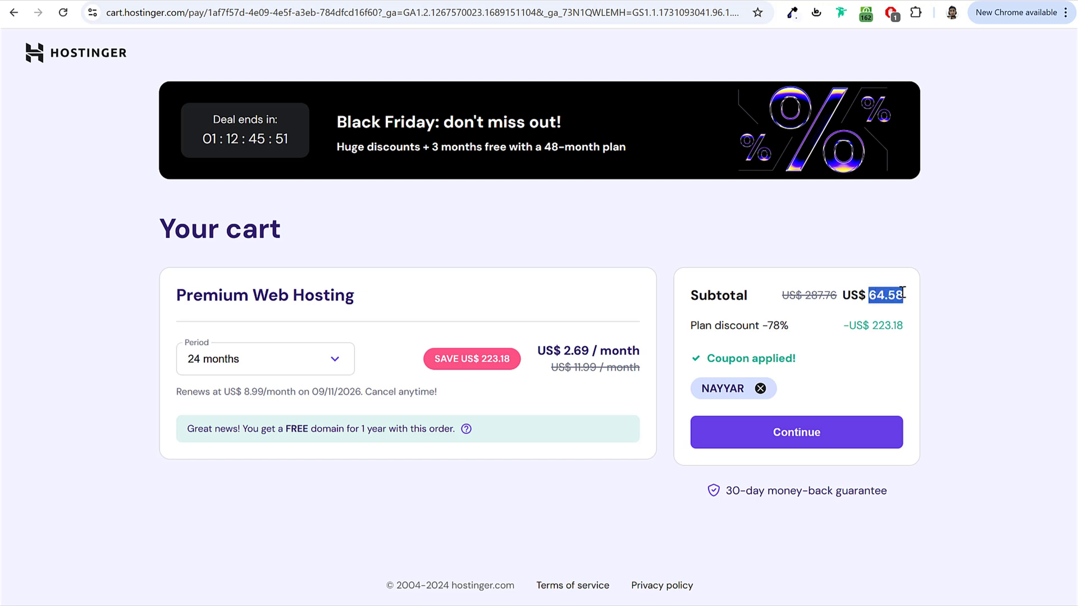
click(568, 352)
click(241, 365)
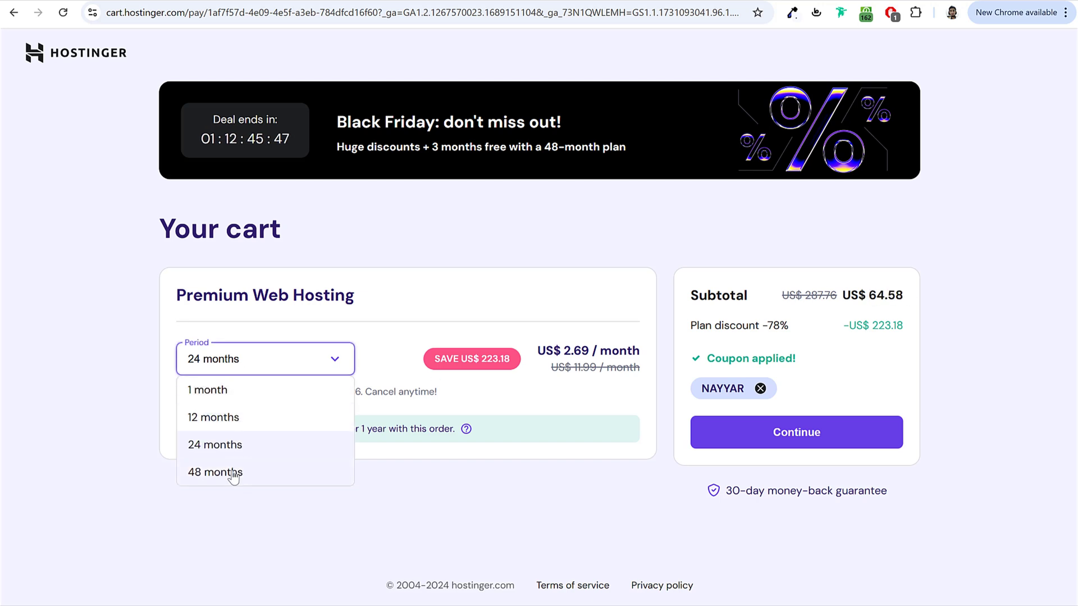
click(262, 502)
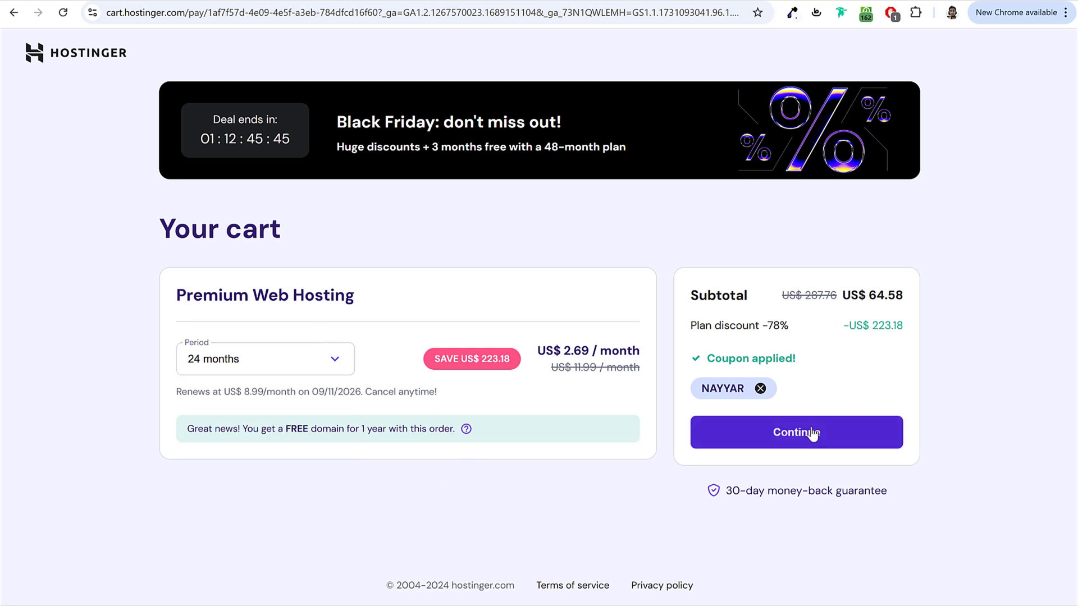
click(746, 434)
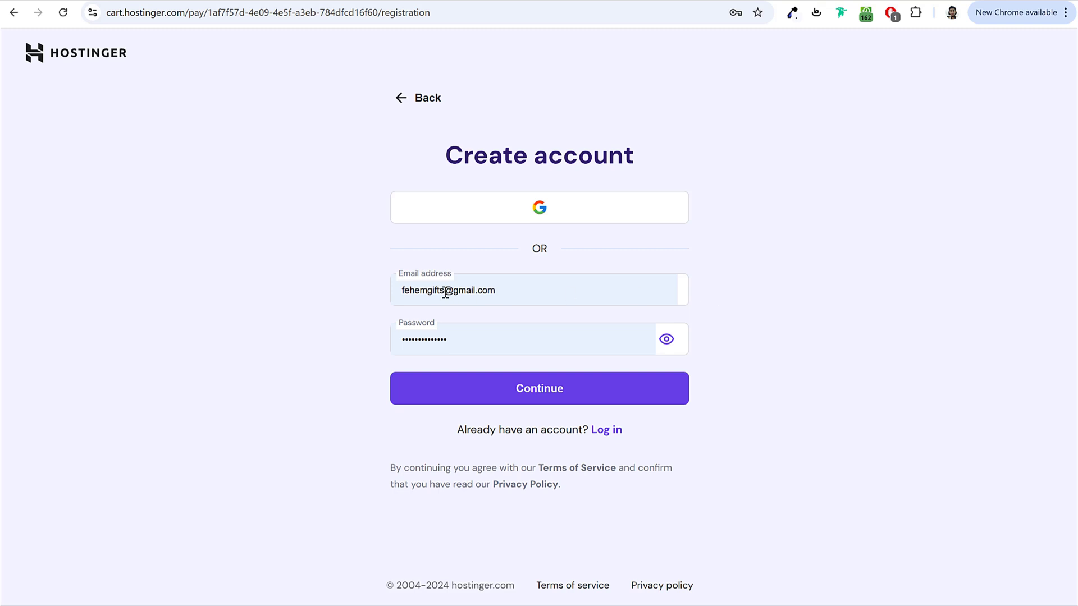
Step: Submit the account details to reach checkout and review the coupon-applied confirmation
click(561, 400)
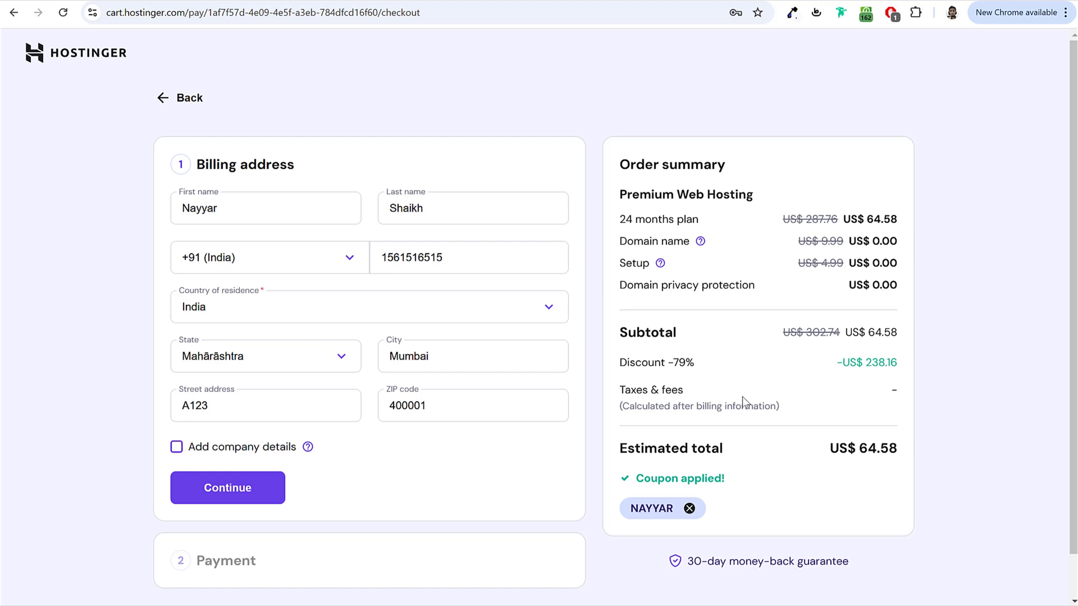
scroll(734, 409, down, 1)
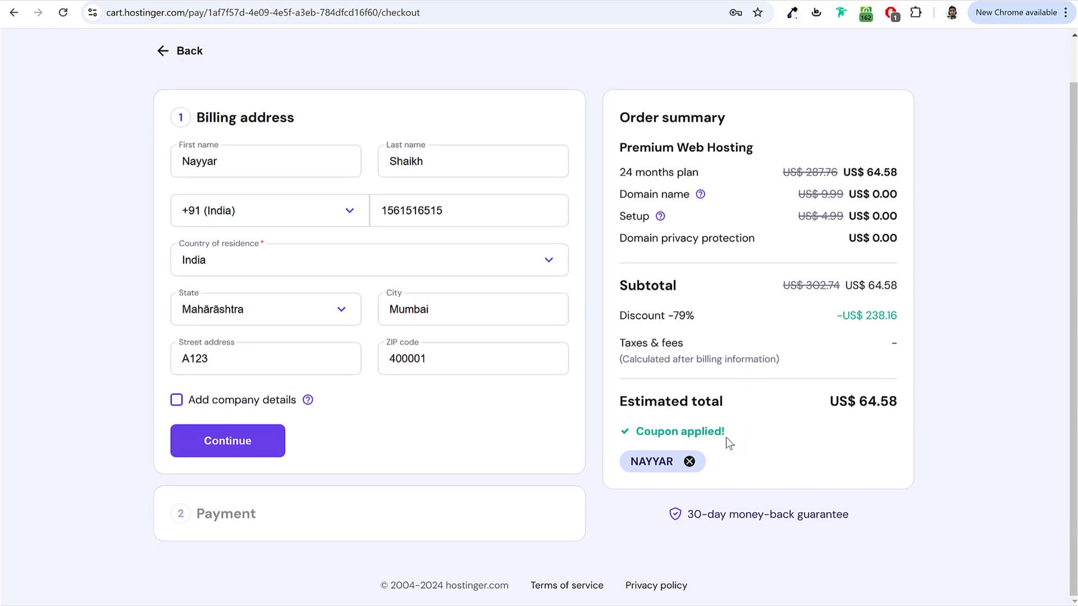
drag(638, 438, 740, 436)
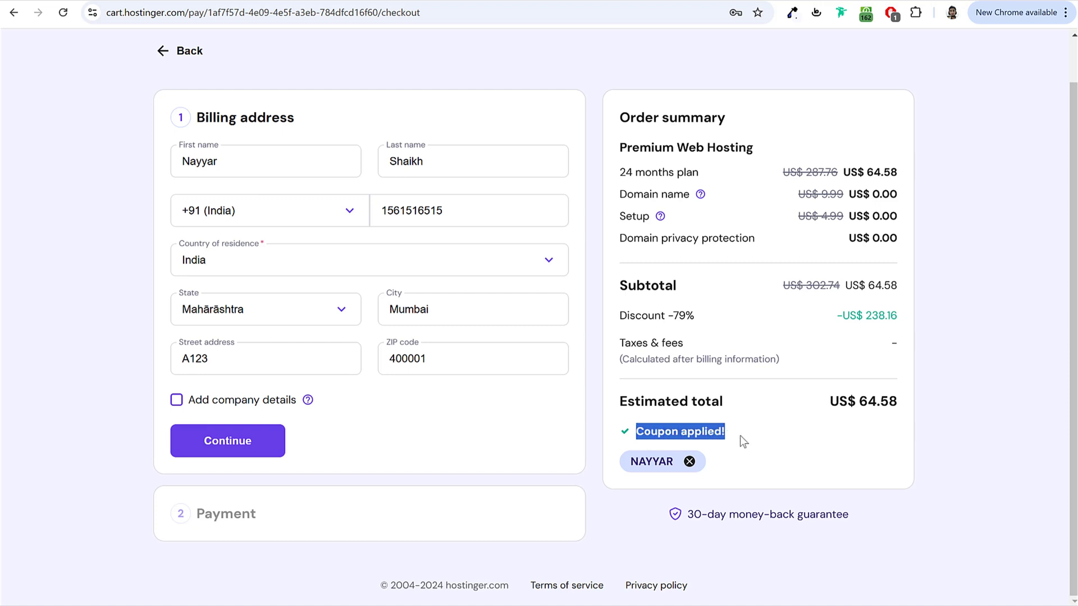
click(705, 431)
Step: Check the applied coupon code, then review the prefilled Billing address section
drag(641, 431, 750, 432)
click(730, 431)
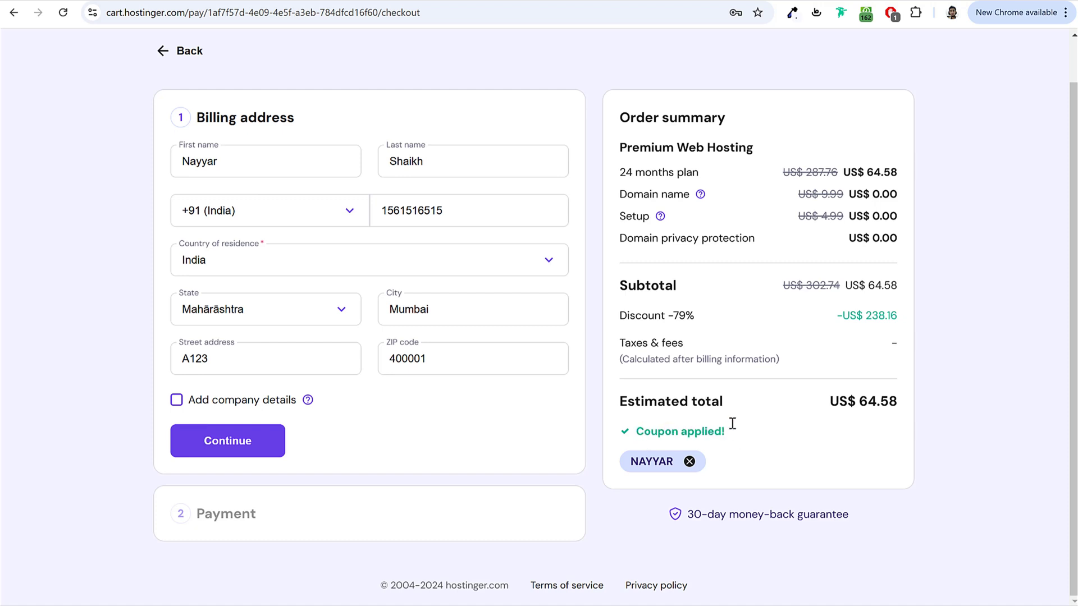
double_click(651, 463)
click(933, 394)
scroll(852, 374, up, 1)
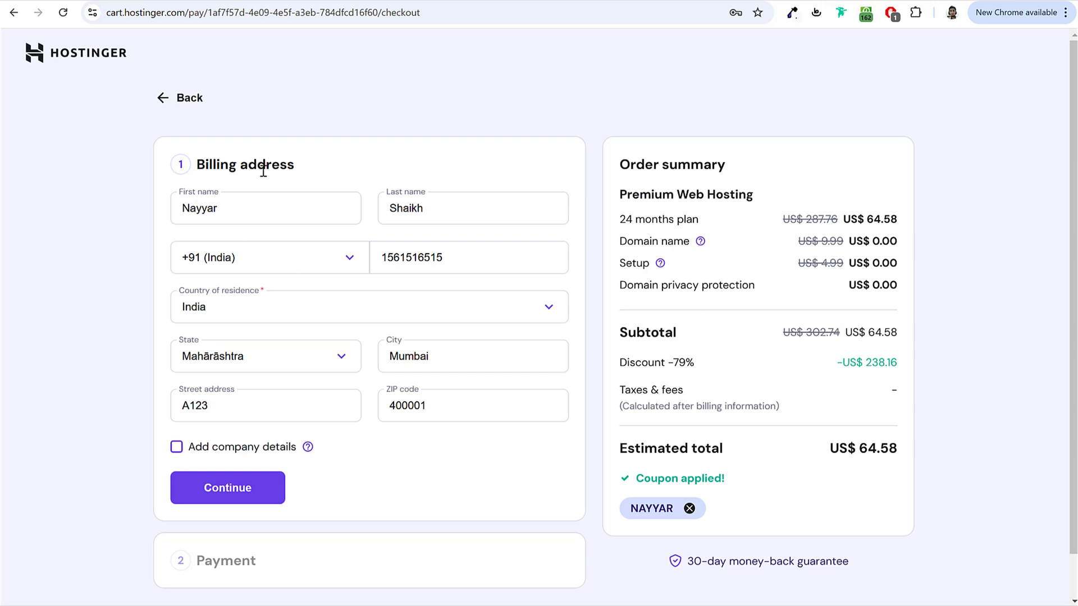
drag(306, 171, 198, 168)
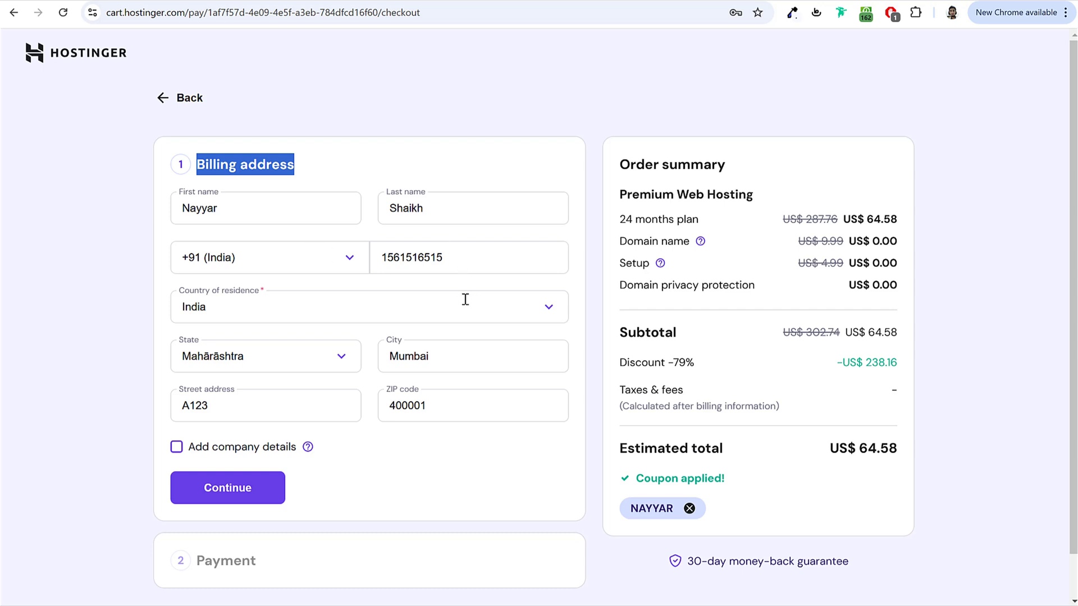
Step: Submit the billing address and pay by card to complete the hosting order
click(238, 497)
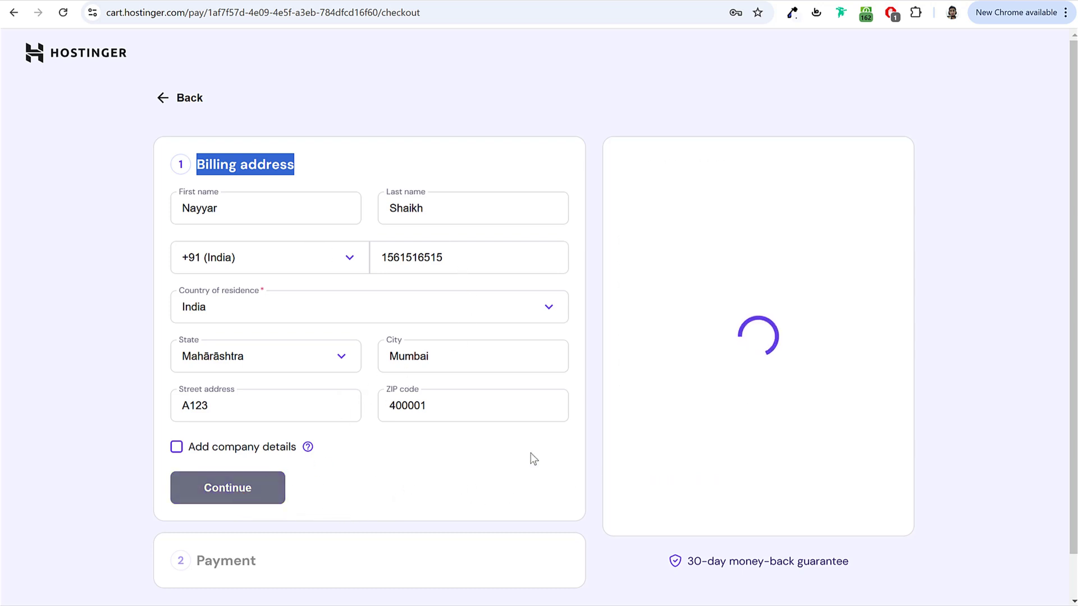
scroll(405, 489, down, 2)
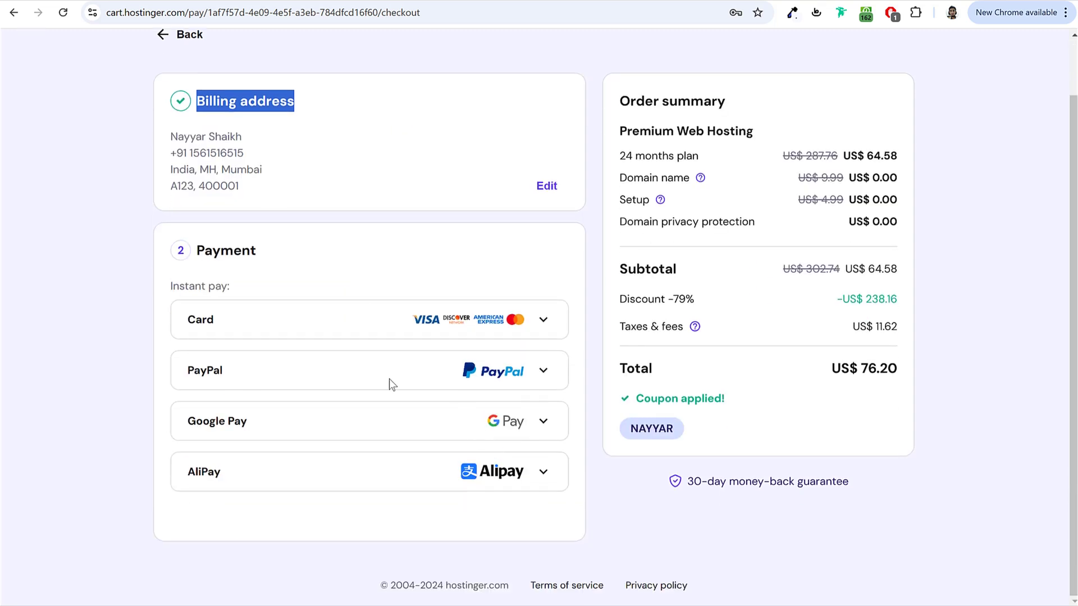
click(544, 330)
scroll(483, 387, down, 3)
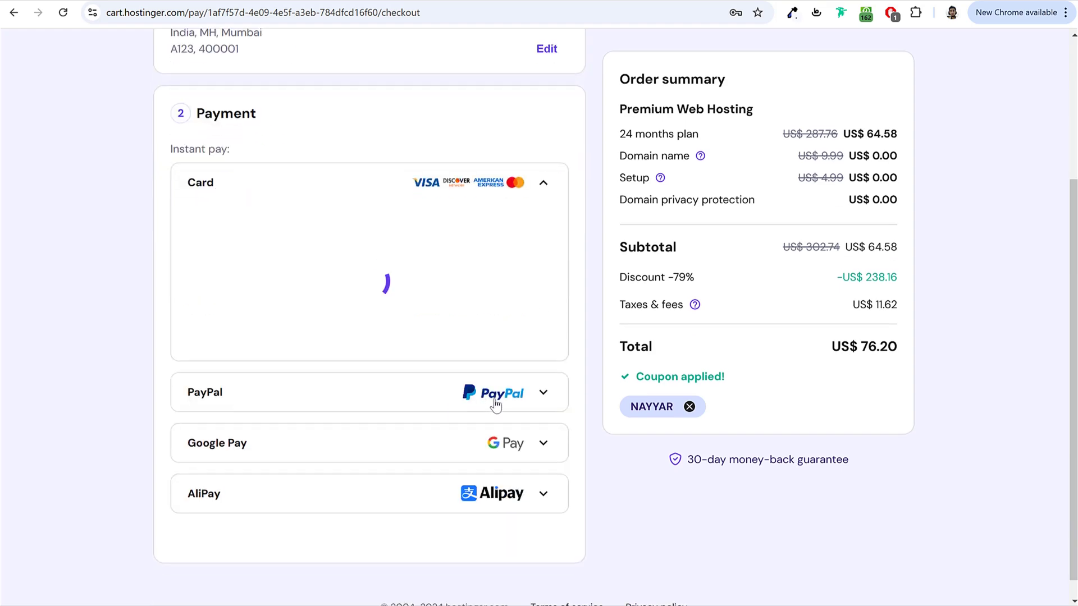
scroll(518, 449, down, 2)
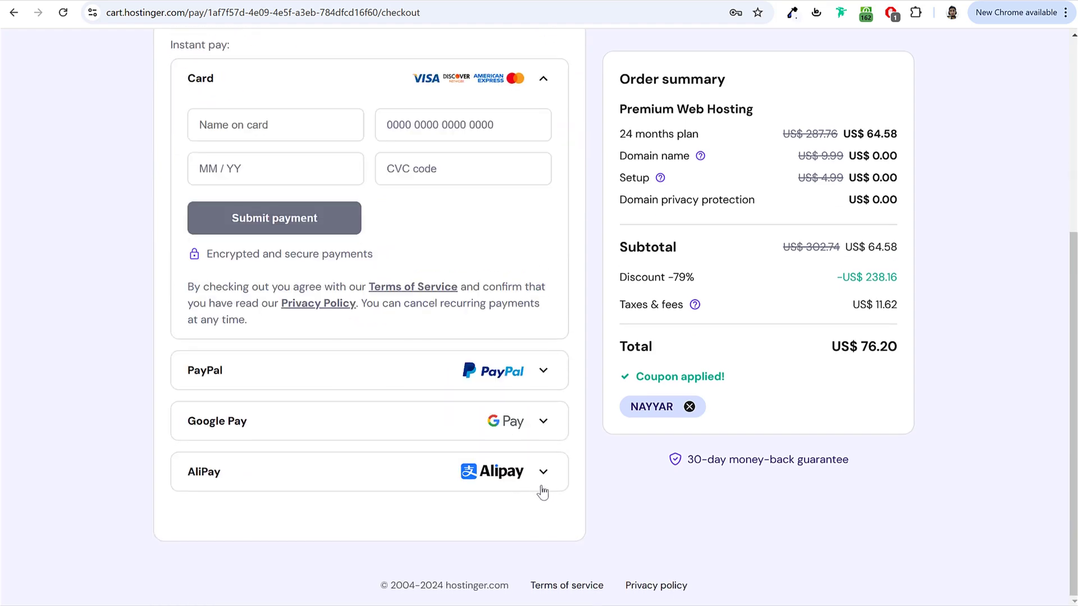
scroll(542, 492, up, 5)
scroll(544, 484, down, 3)
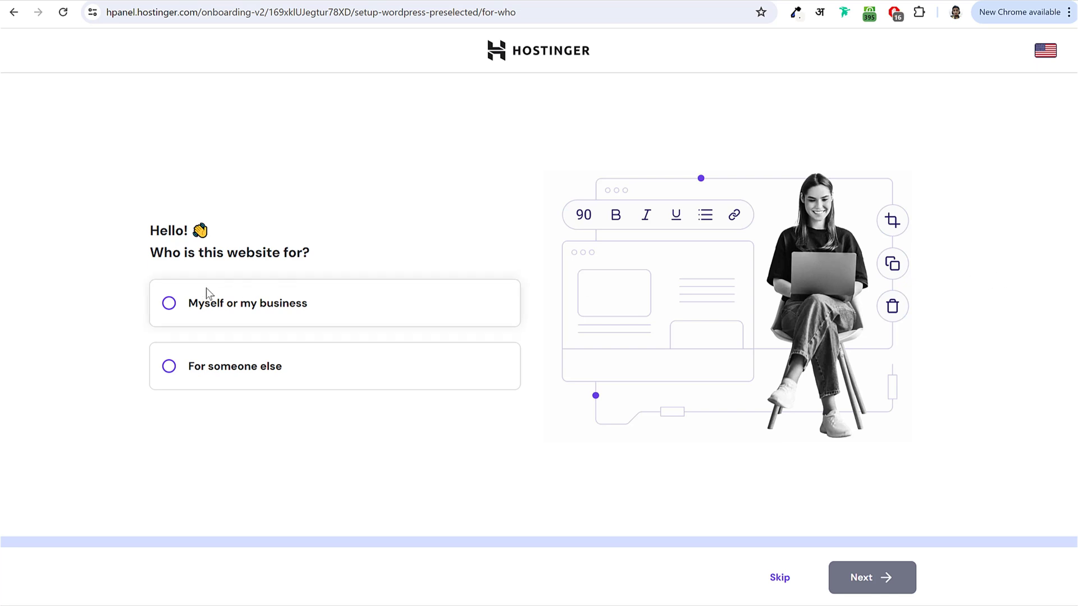
Step: Answer that the site is for myself or my business, create a new website, and accept the login details
click(220, 304)
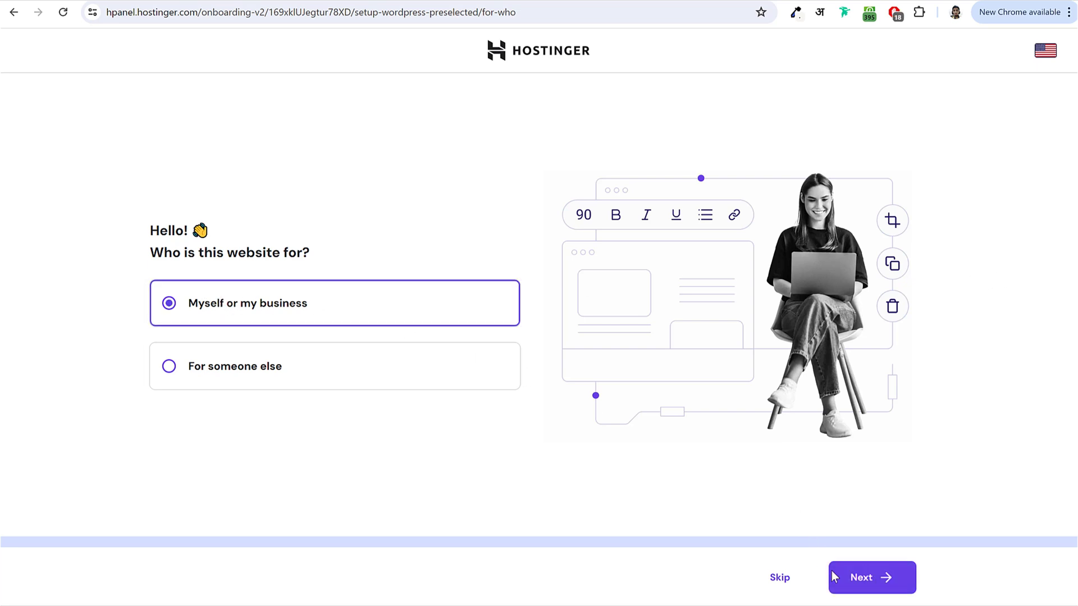
click(864, 584)
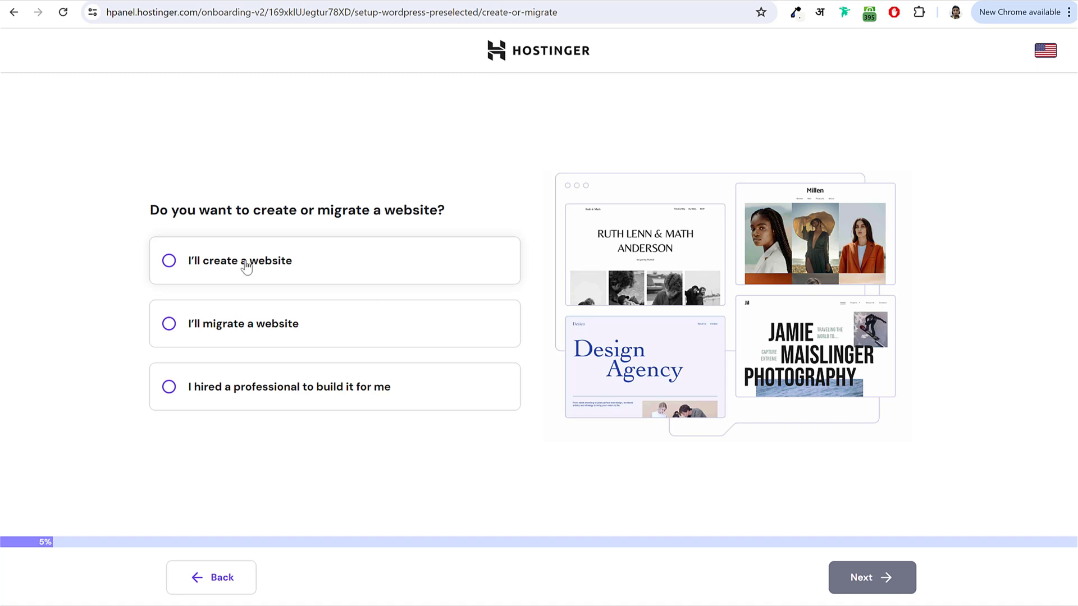
click(246, 266)
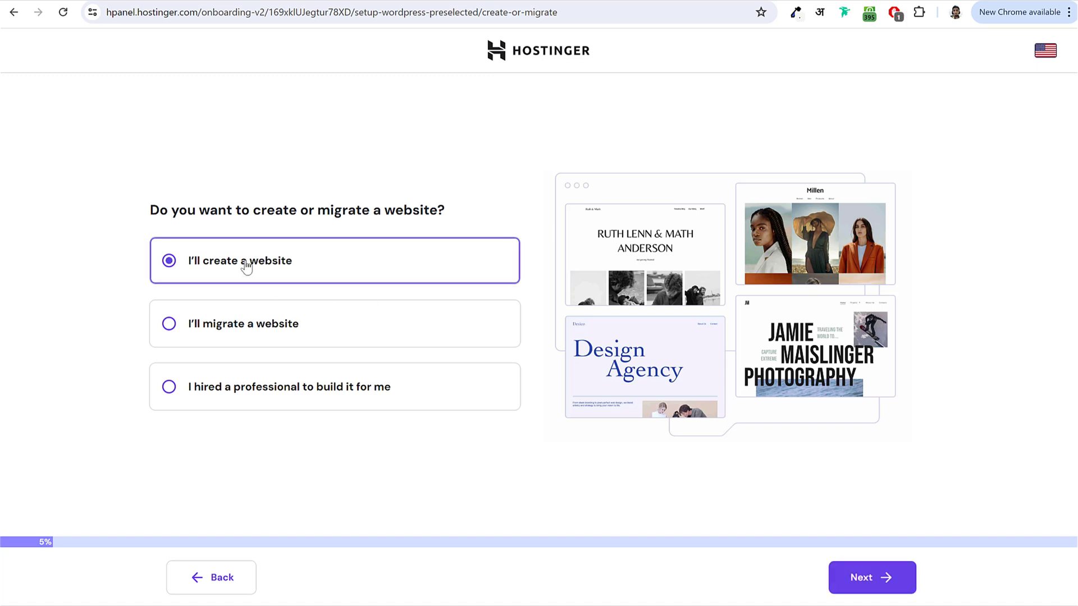
click(883, 578)
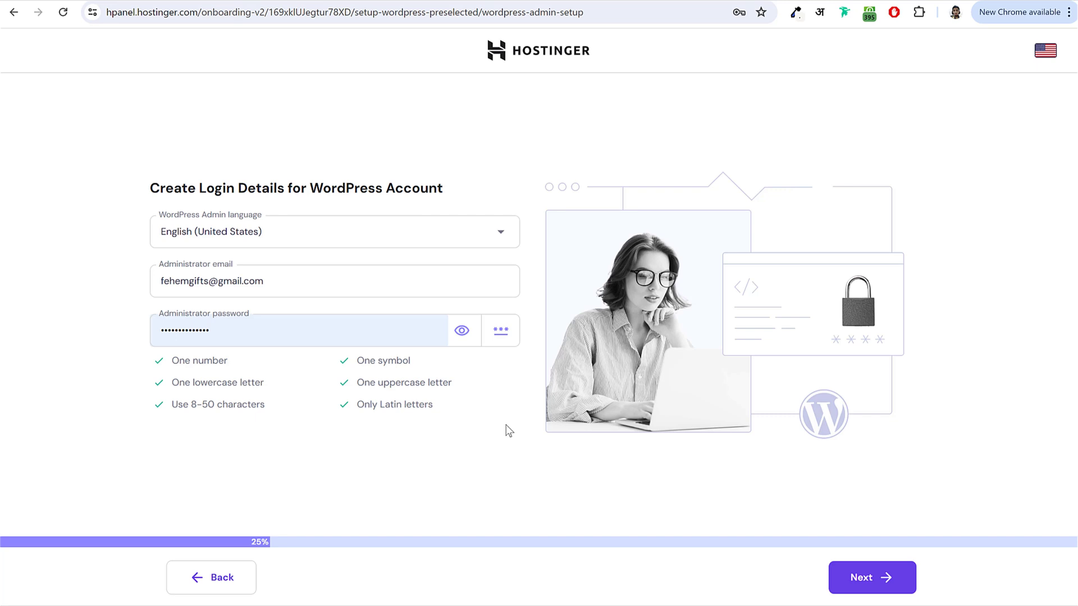
click(889, 577)
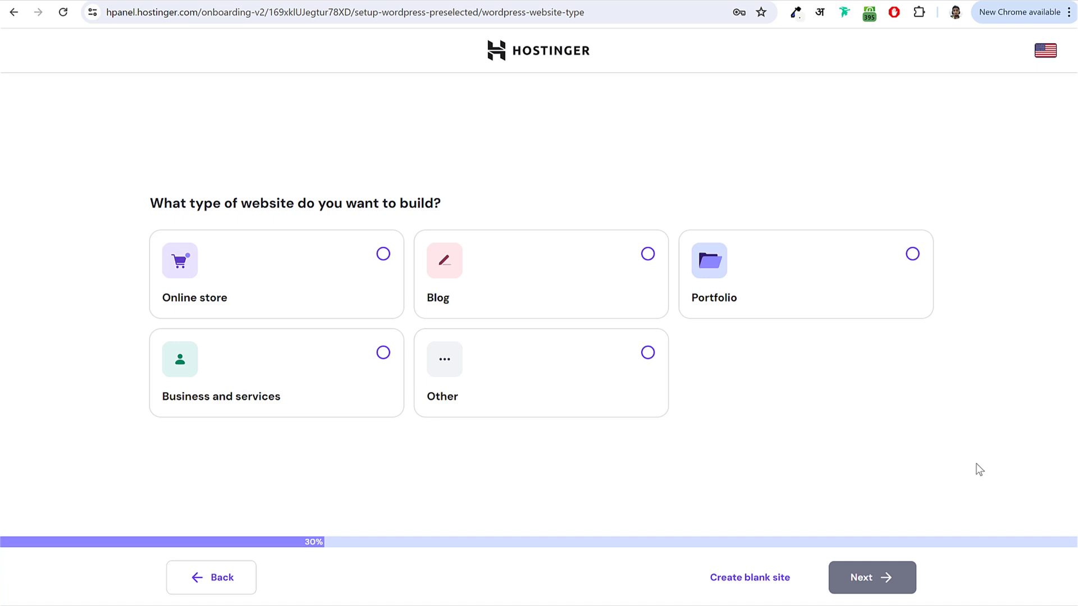
Step: Set the website type to Business and services and continue to design selection
click(648, 353)
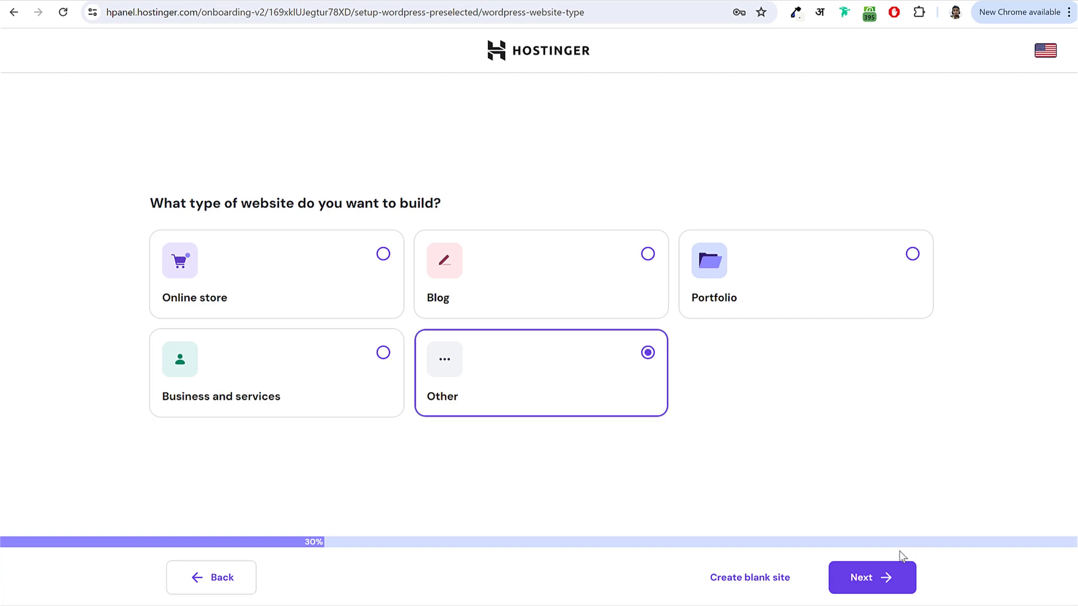
click(382, 354)
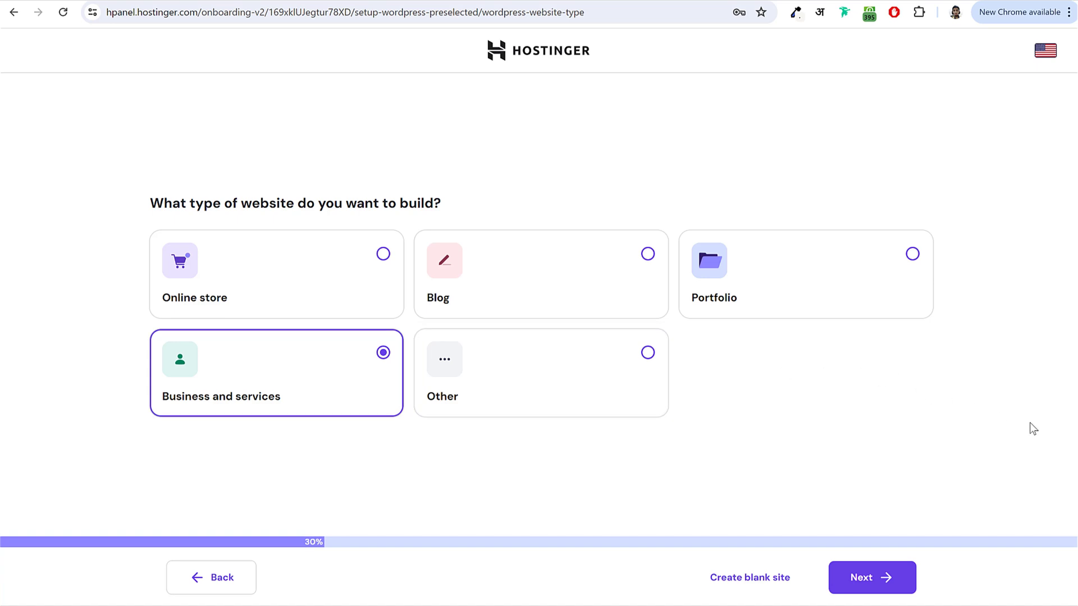
click(871, 581)
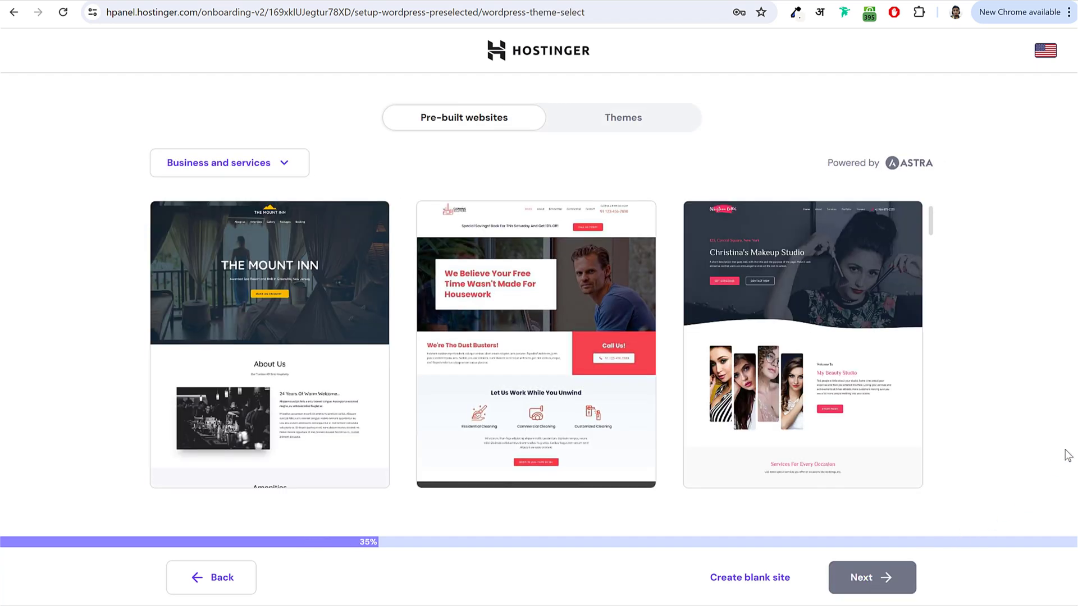
Step: Switch to plain themes, start with a blank site, and skip the recommended plugins
click(639, 118)
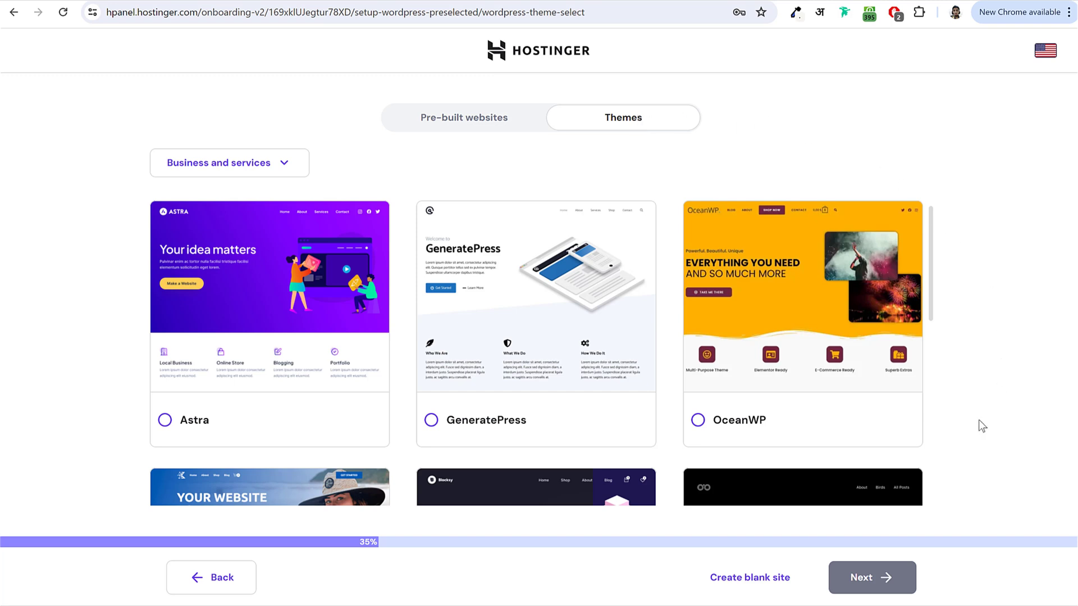
click(739, 582)
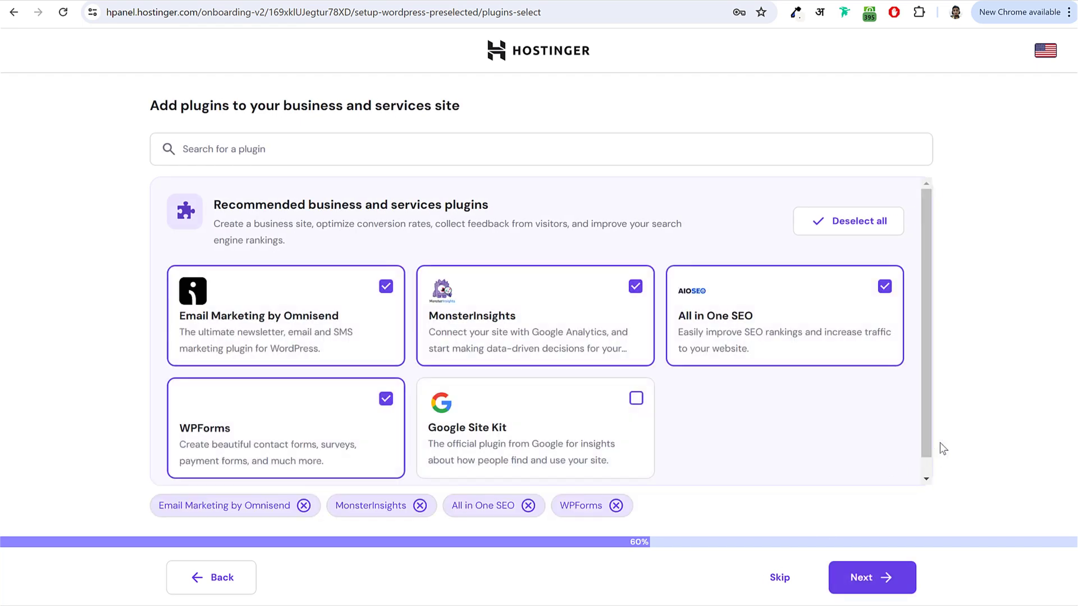
click(781, 578)
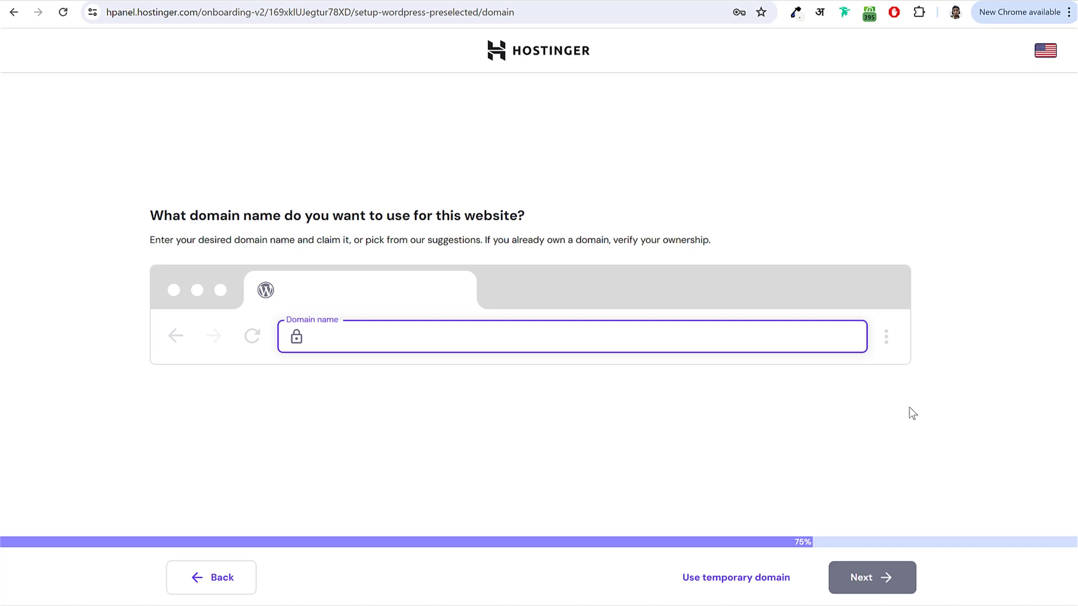
Step: Enter the desired domain name, claim the free .in suggestion, and confirm its registration details
text(na)
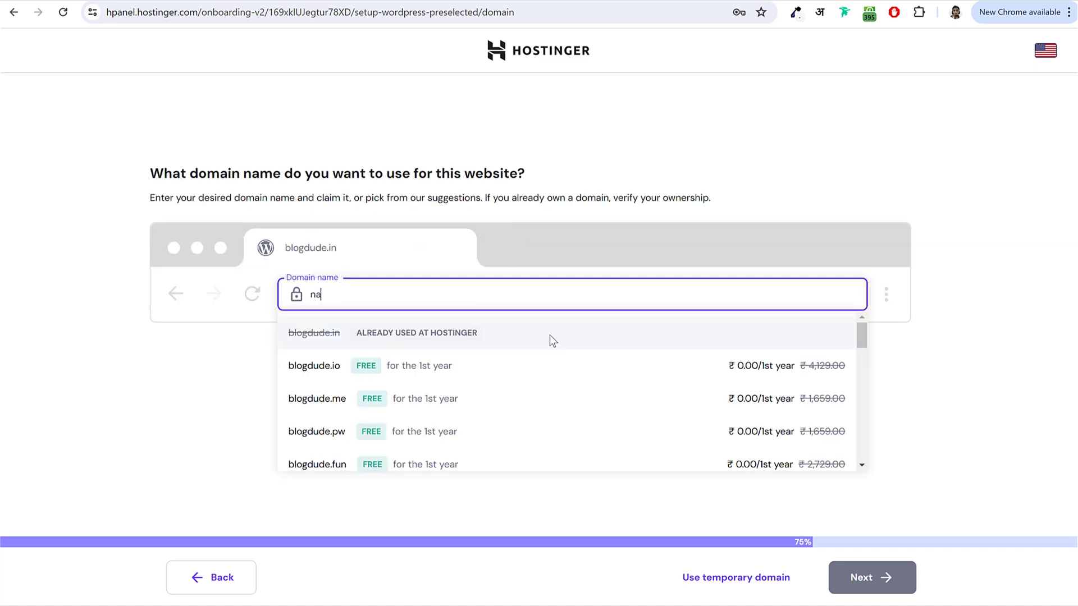
text(yyarshaikh)
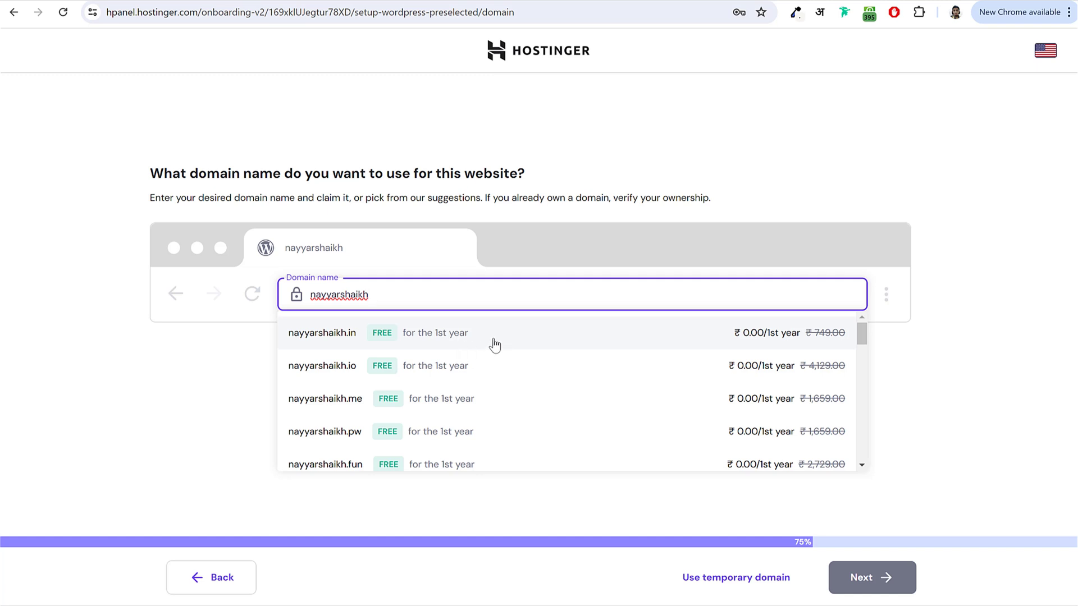
click(494, 344)
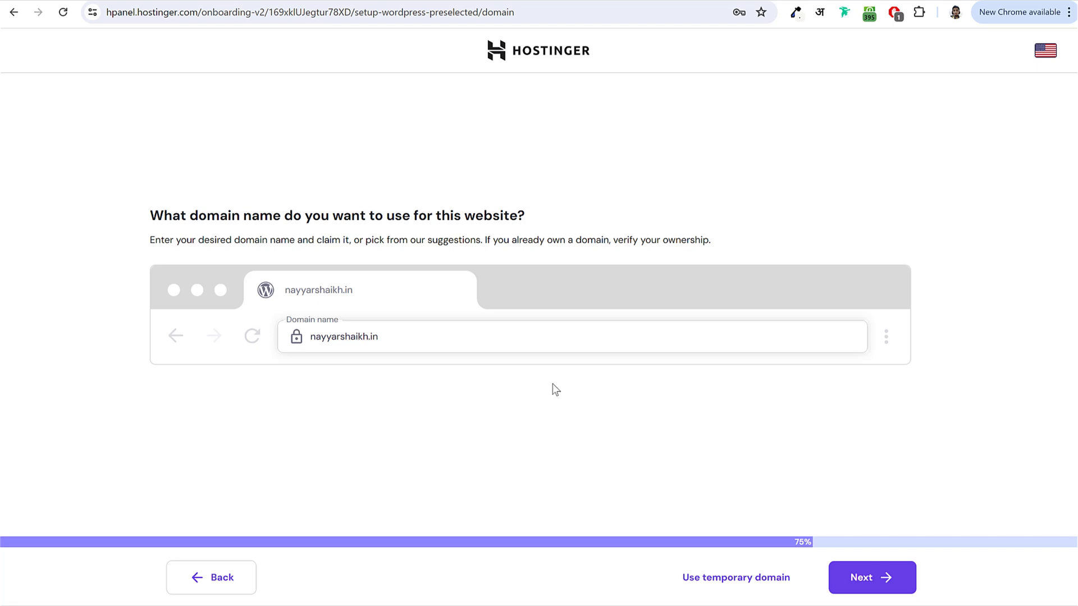
click(879, 586)
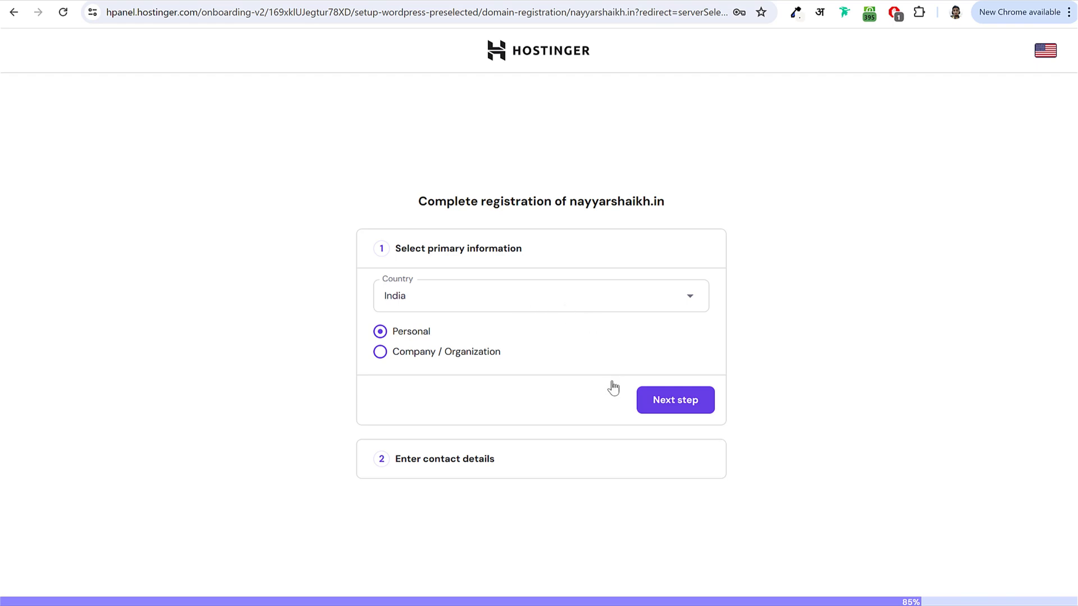
click(692, 409)
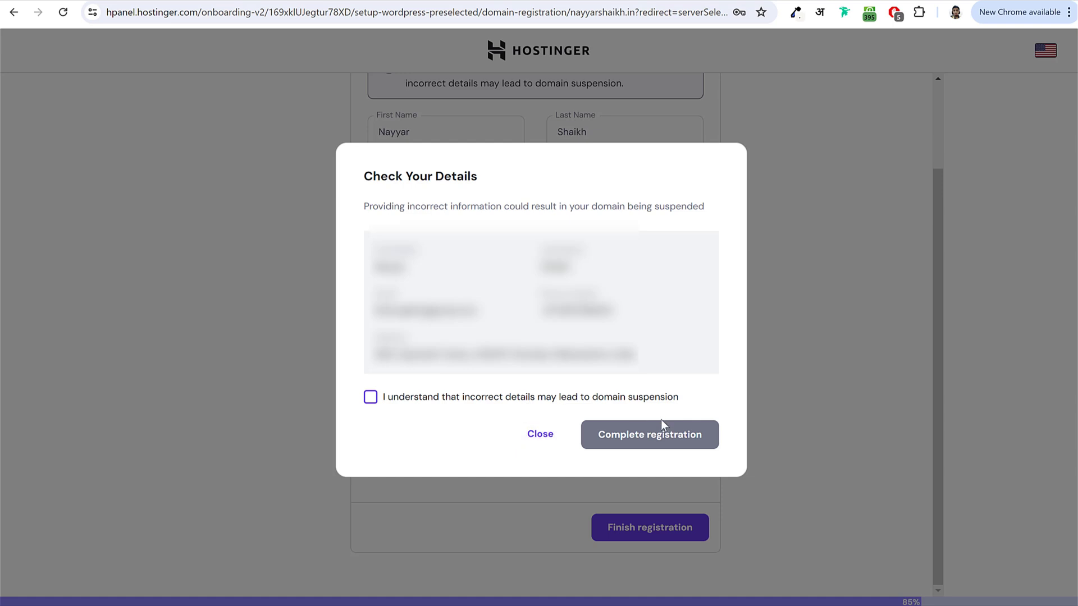
click(371, 398)
click(678, 446)
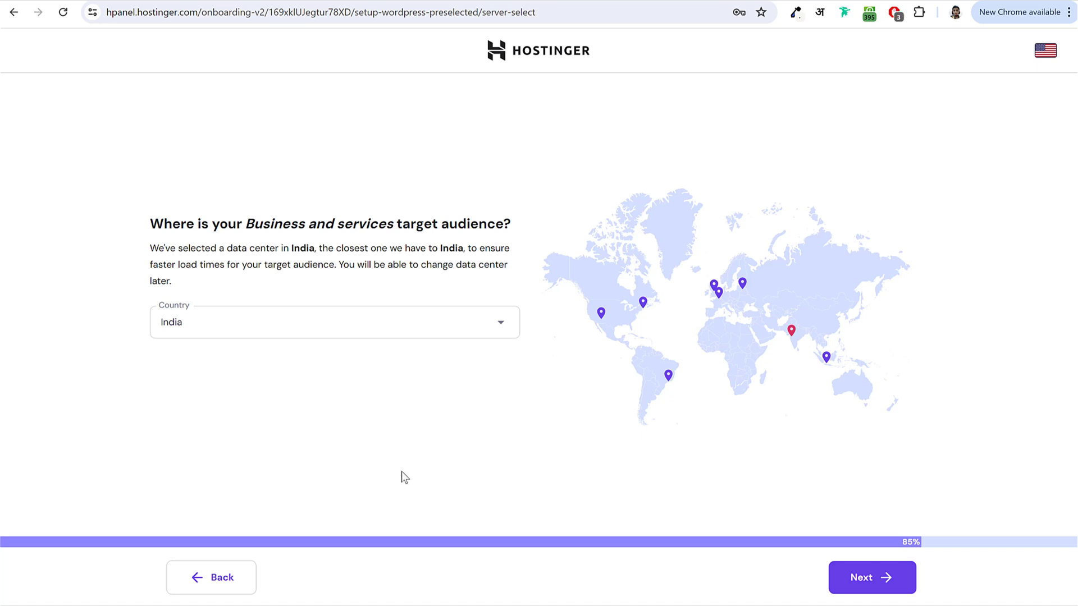
Step: Keep India as the server location and install WordPress
click(847, 581)
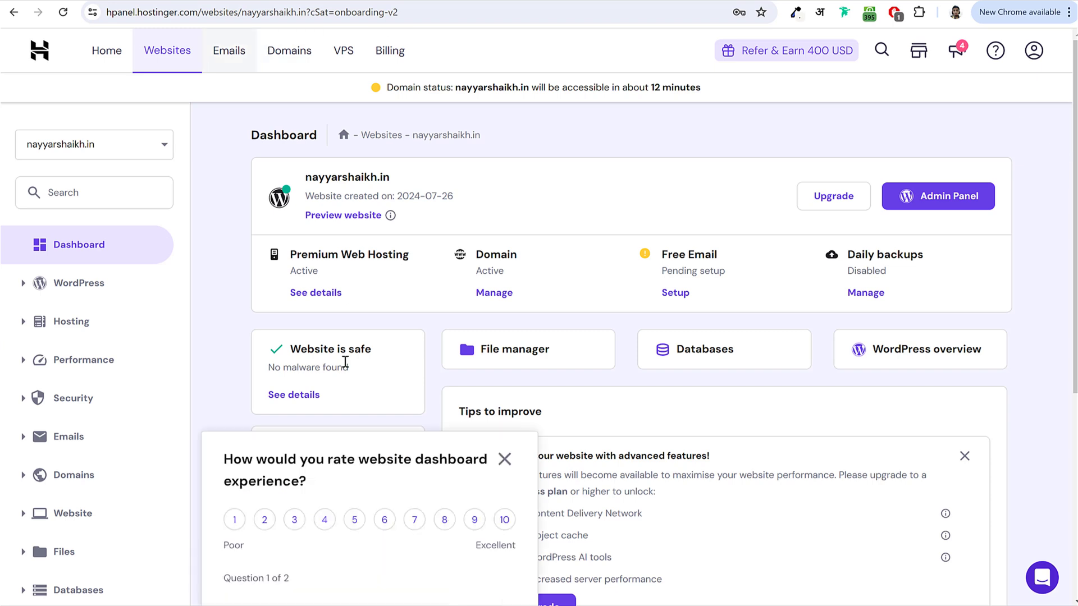
Step: Close the rating survey and go to the site's WordPress Admin Panel
click(505, 459)
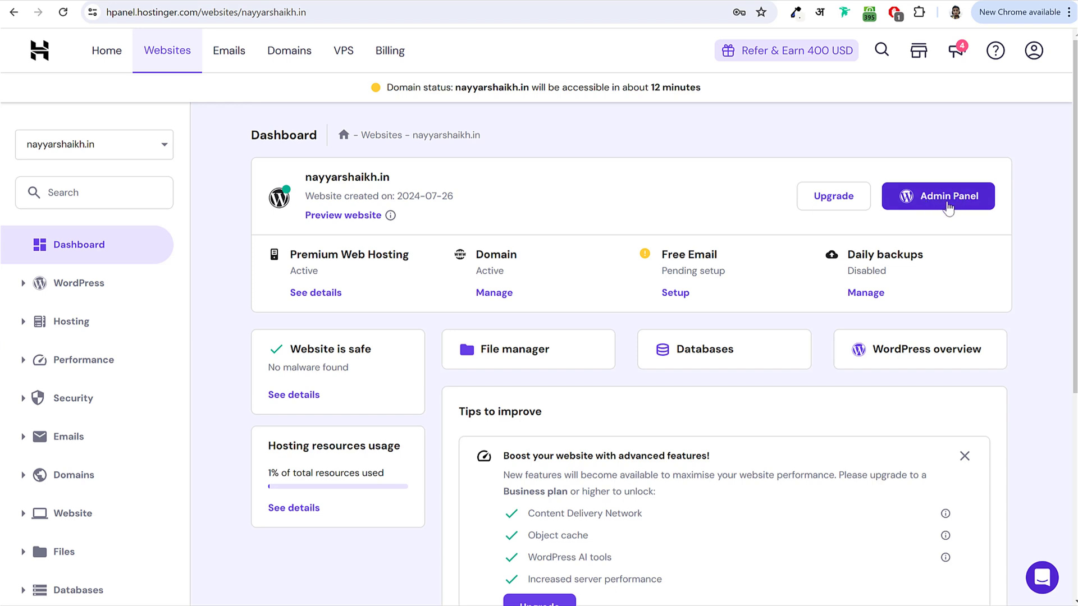
click(943, 208)
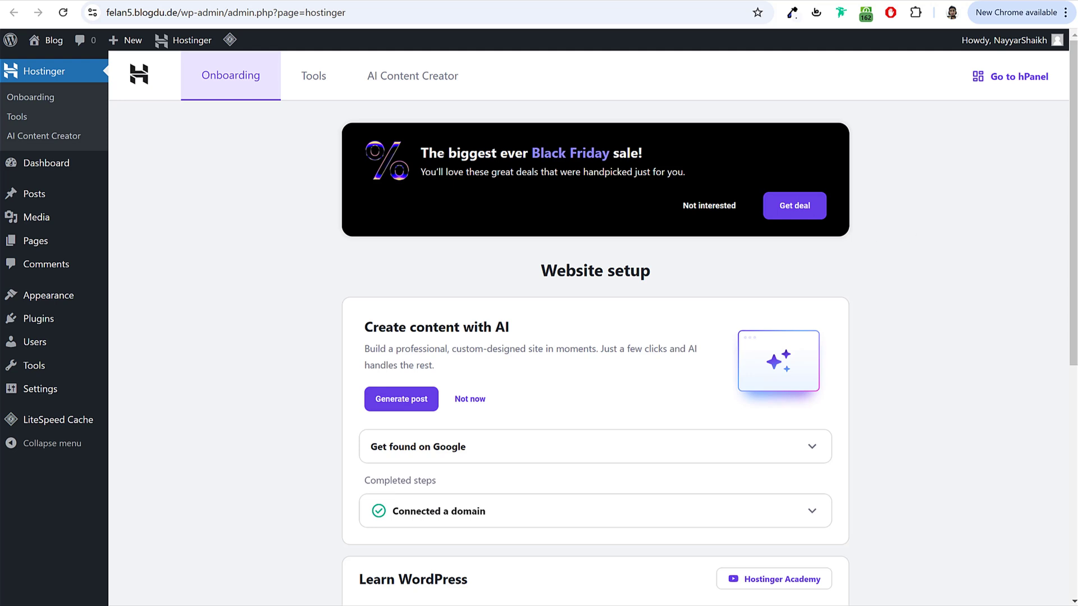
Step: Go to the WordPress Dashboard home with the Welcome to WordPress 6.6.2 panel
mouse_move(40, 163)
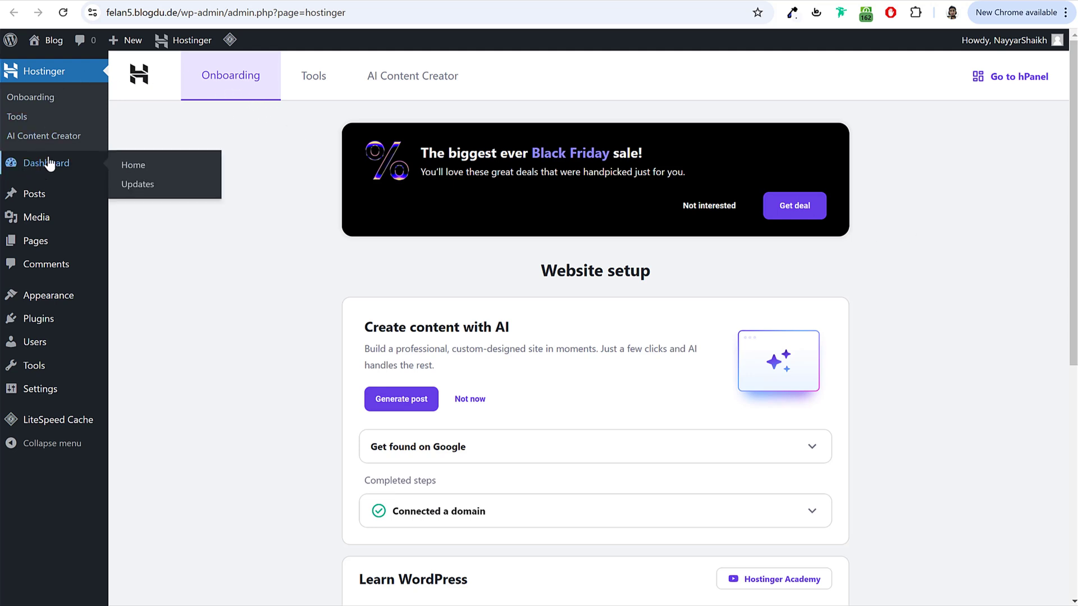
click(49, 163)
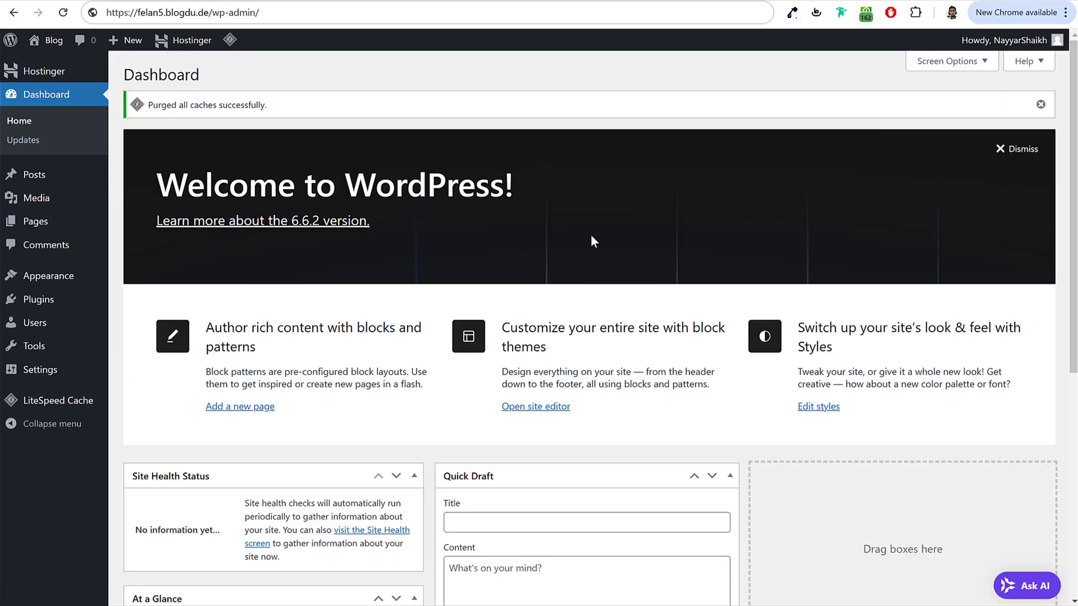
scroll(627, 259, down, 5)
scroll(627, 224, up, 5)
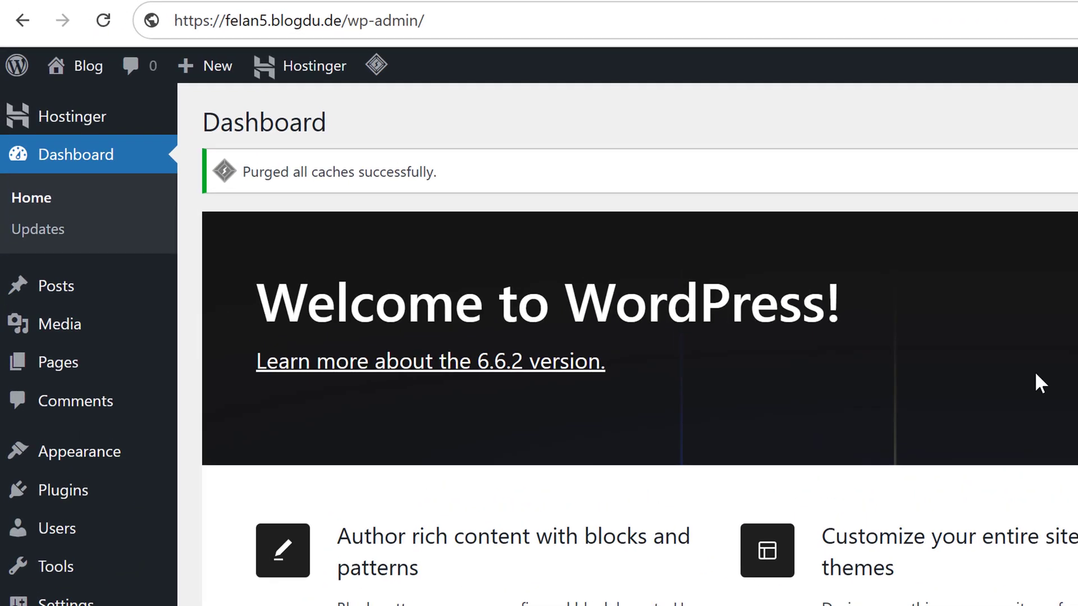
click(352, 20)
click(351, 20)
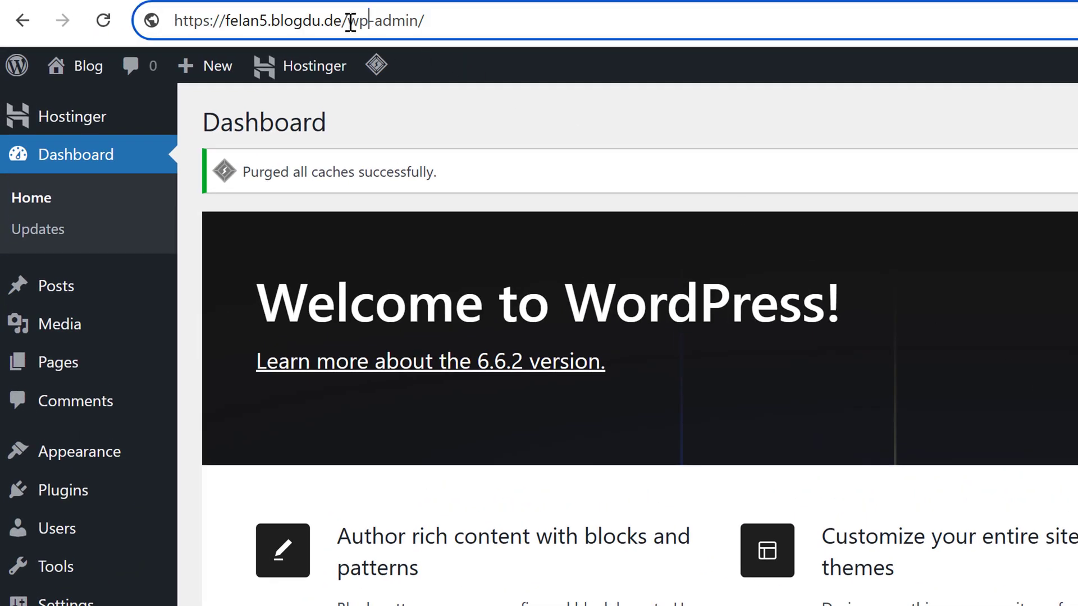
drag(348, 21, 176, 21)
click(361, 20)
drag(342, 20, 492, 28)
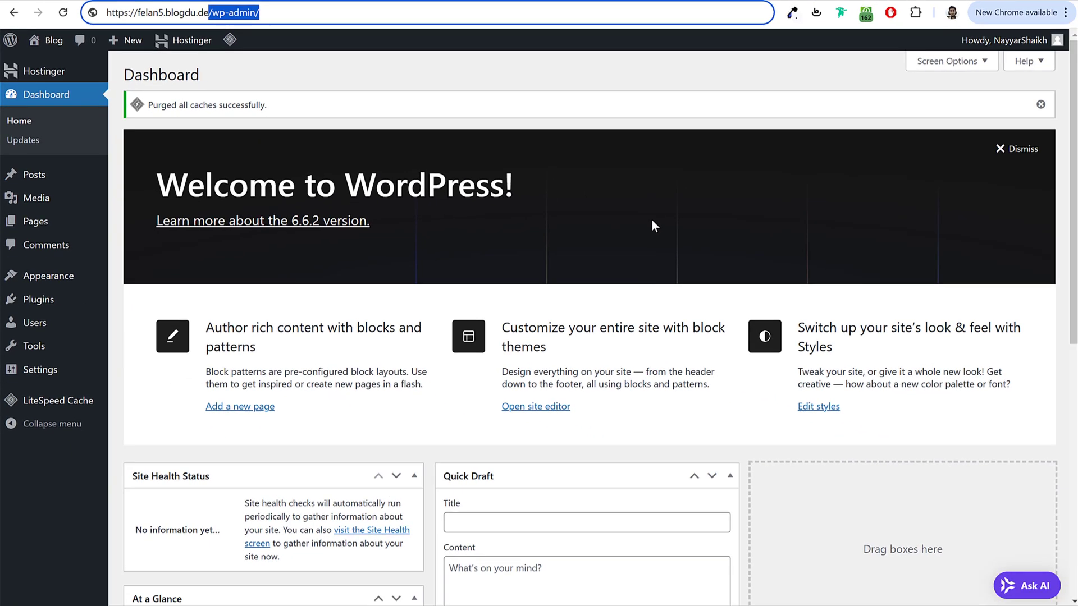
click(662, 211)
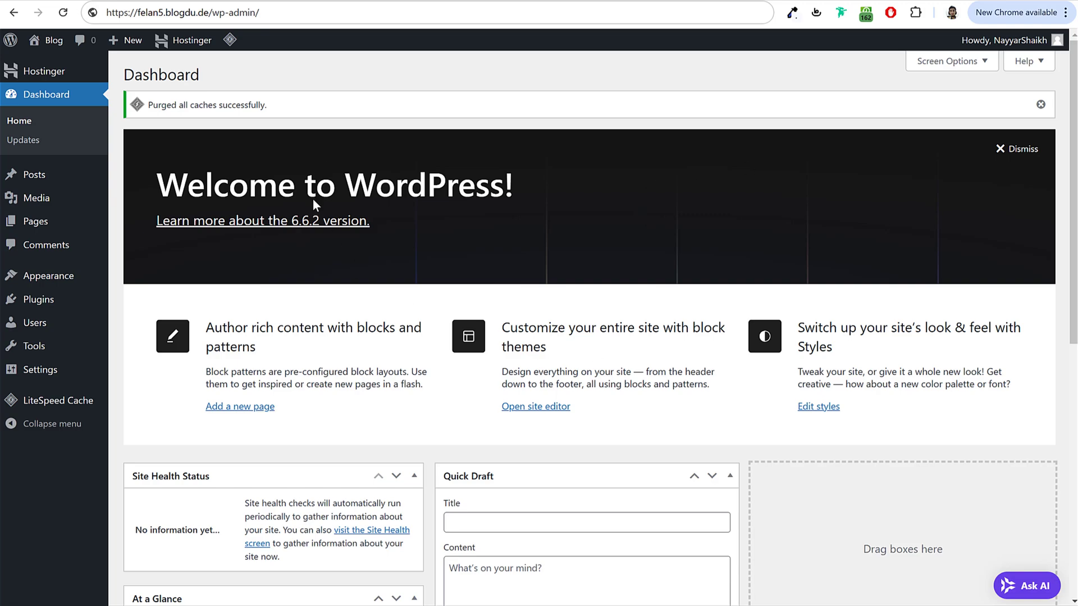
scroll(796, 165, down, 9)
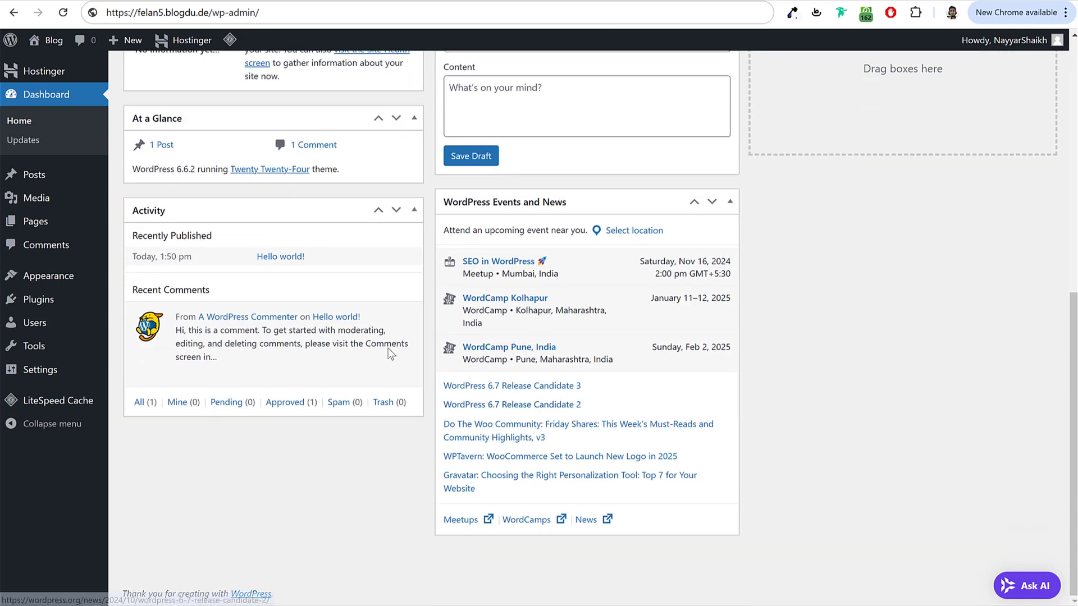
scroll(392, 348, up, 6)
scroll(447, 313, up, 3)
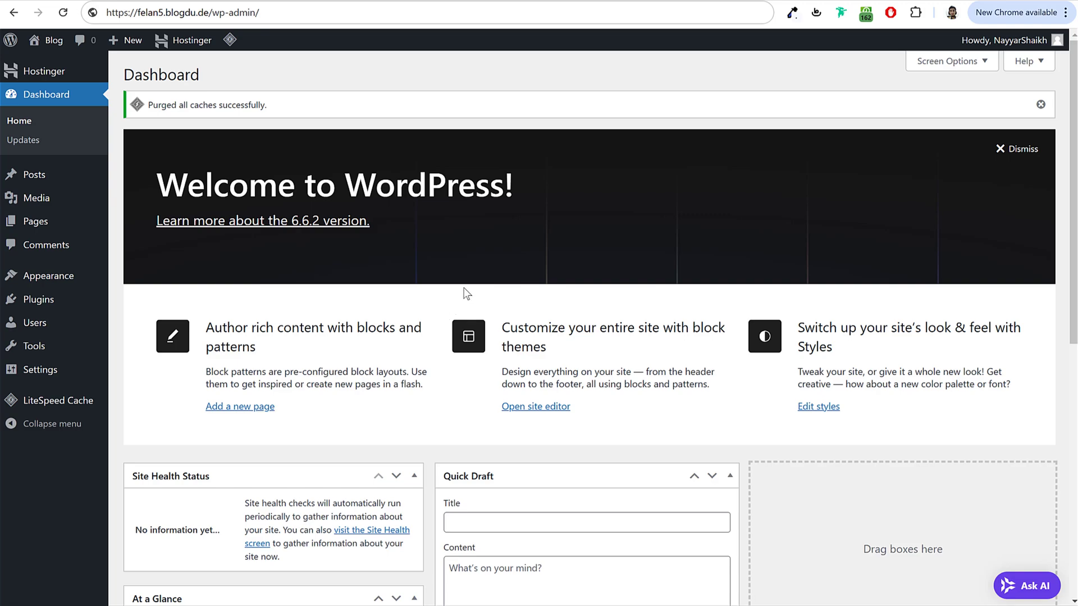
scroll(489, 452, down, 7)
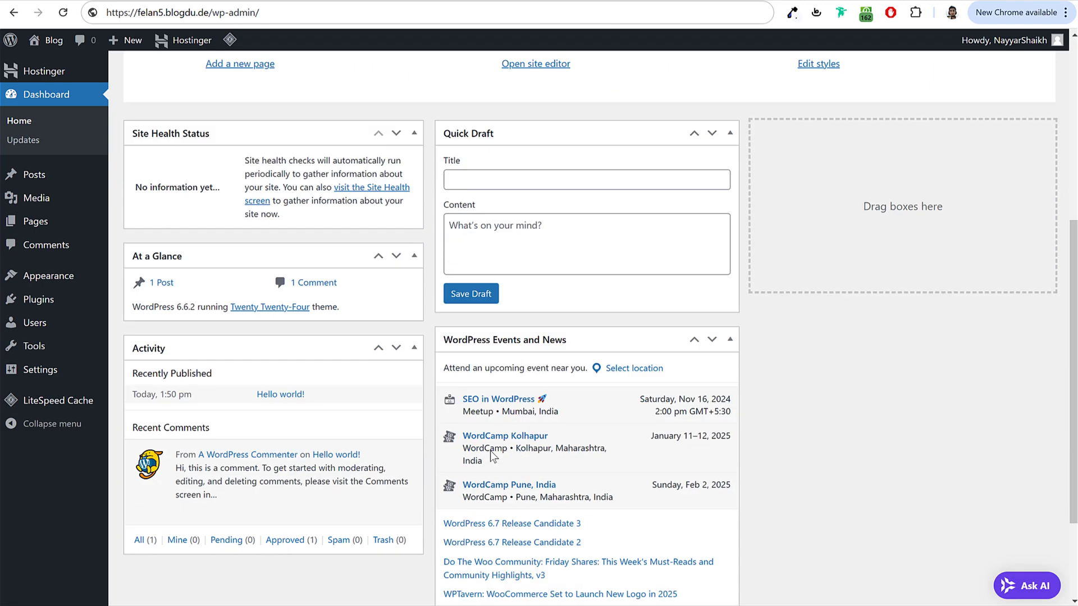
scroll(490, 454, up, 7)
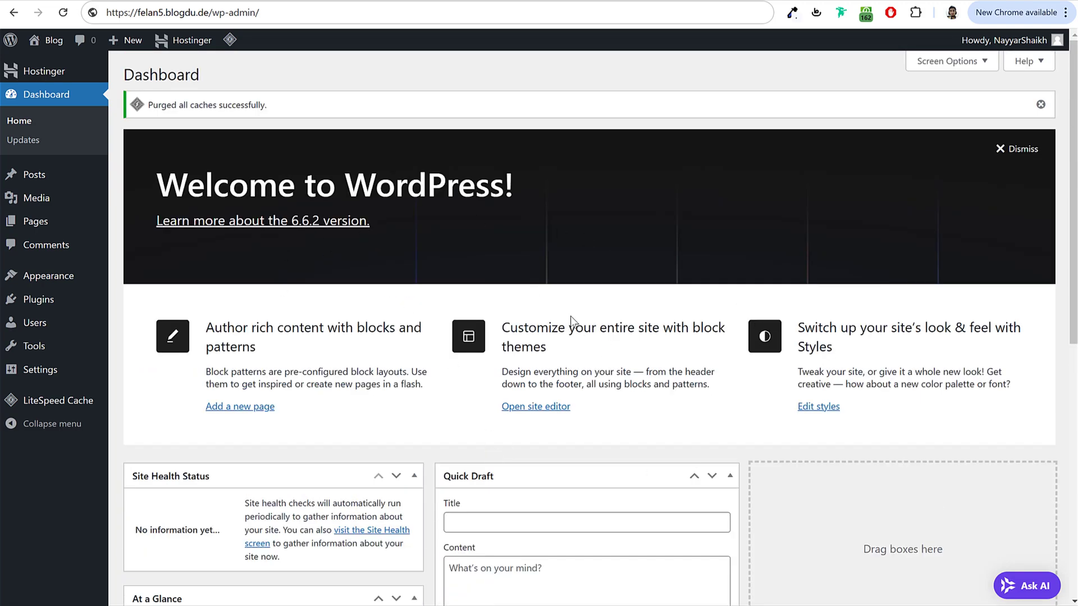
Step: In Screen Options, uncheck Site Health Status, At a Glance, Activity, Quick Draft, Events and News, and Welcome
click(958, 64)
click(216, 122)
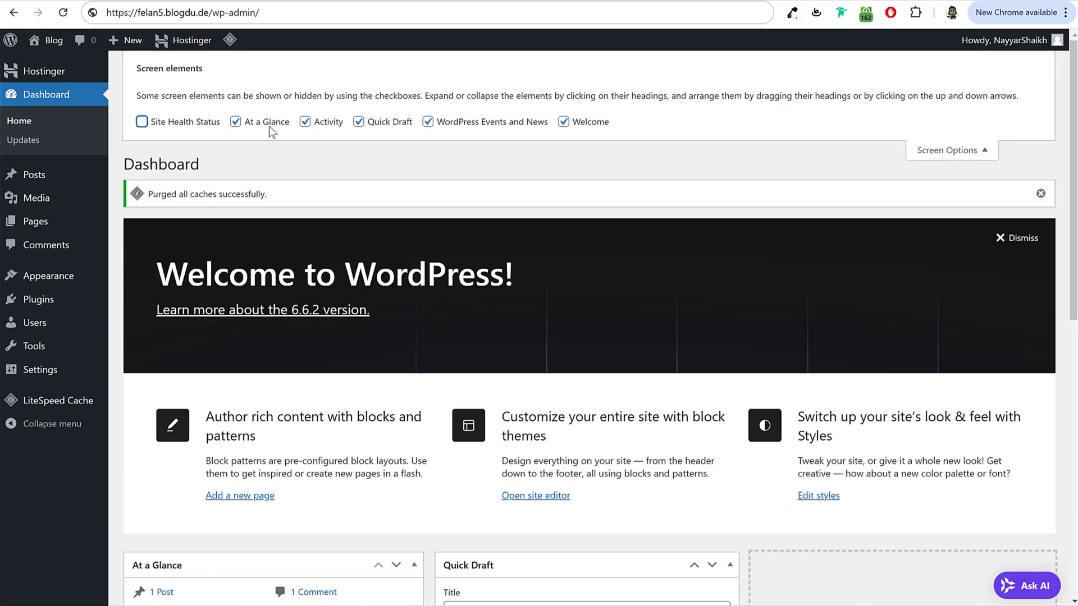
click(268, 123)
click(305, 121)
click(358, 122)
click(428, 121)
click(563, 122)
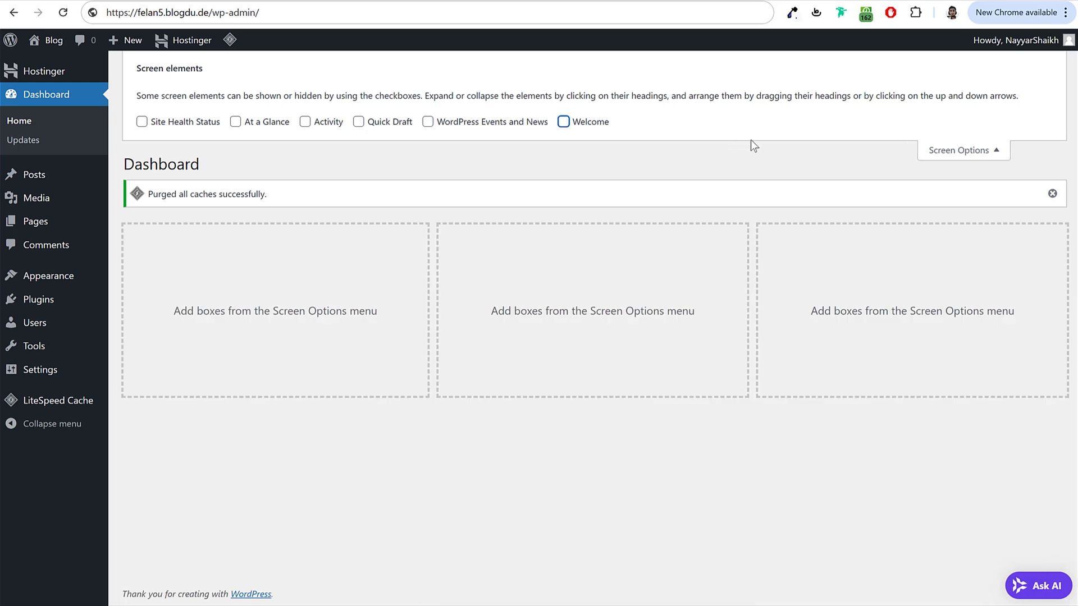
click(979, 154)
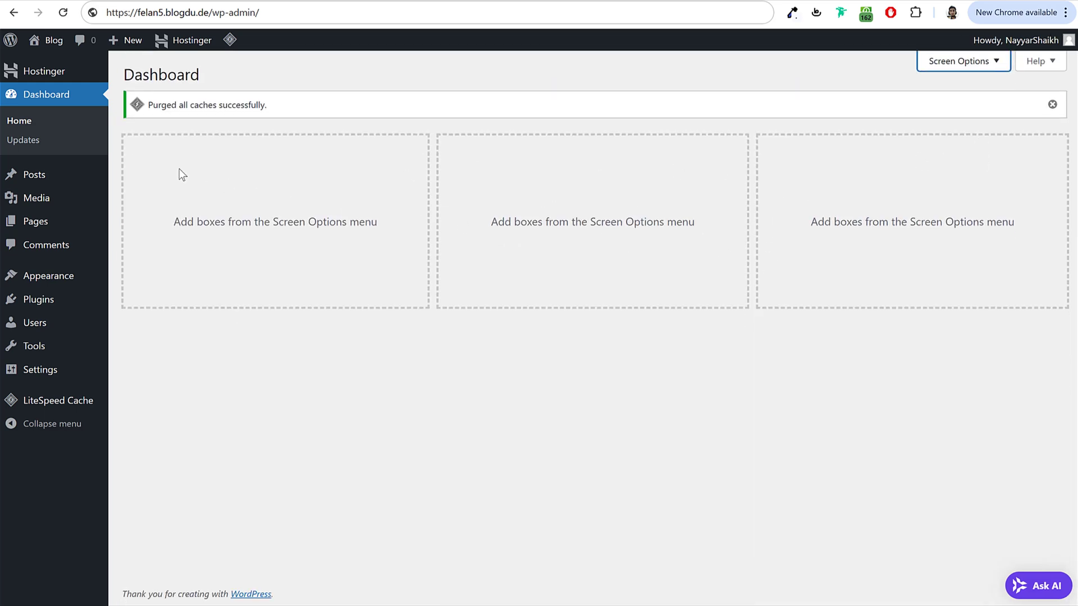
Step: Check the Posts list for the lone Hello world! post, then view the Media Library
click(43, 175)
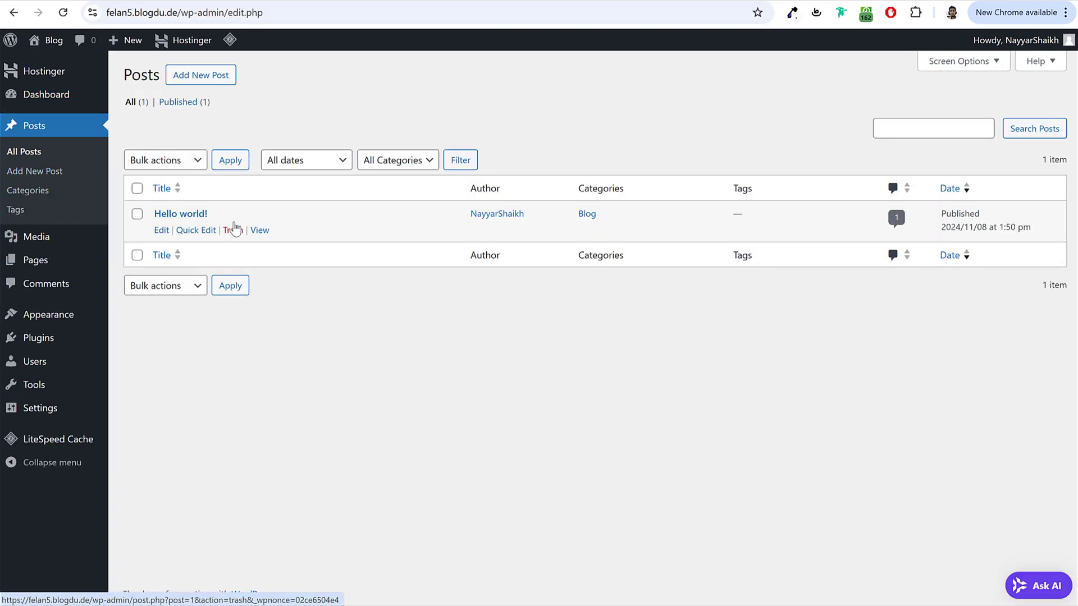
drag(208, 214, 153, 214)
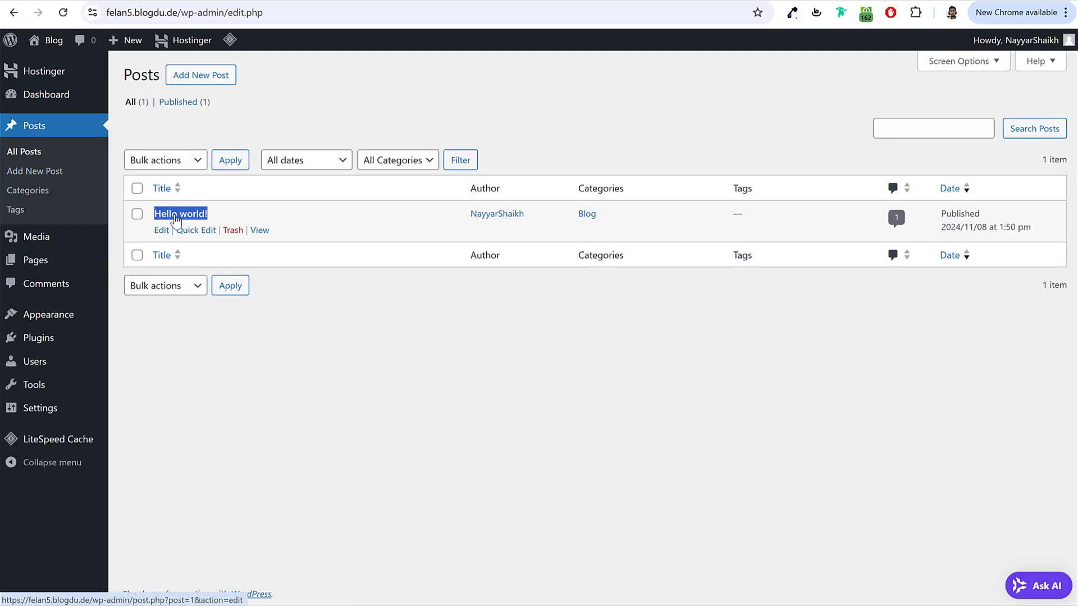
click(215, 222)
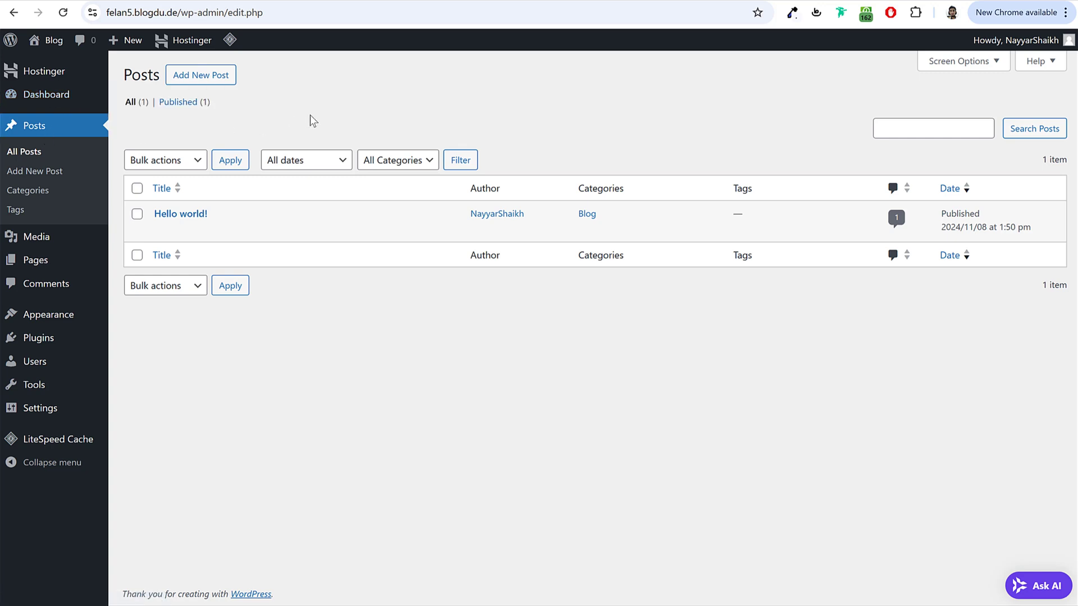
click(58, 237)
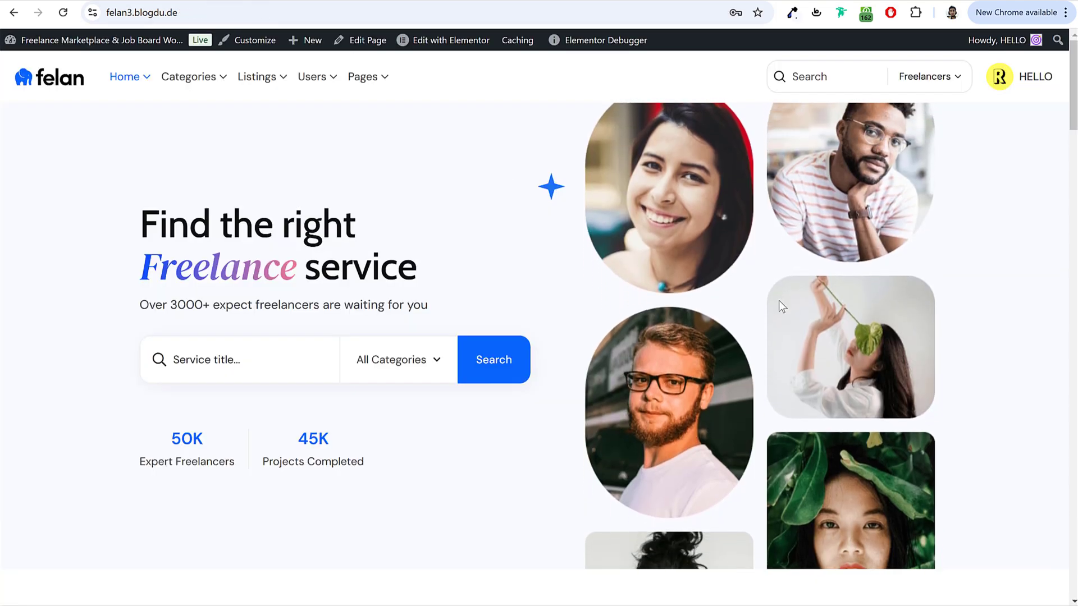
Step: Scroll through the felan3 demo homepage's services sections and back up
scroll(777, 304, down, 10)
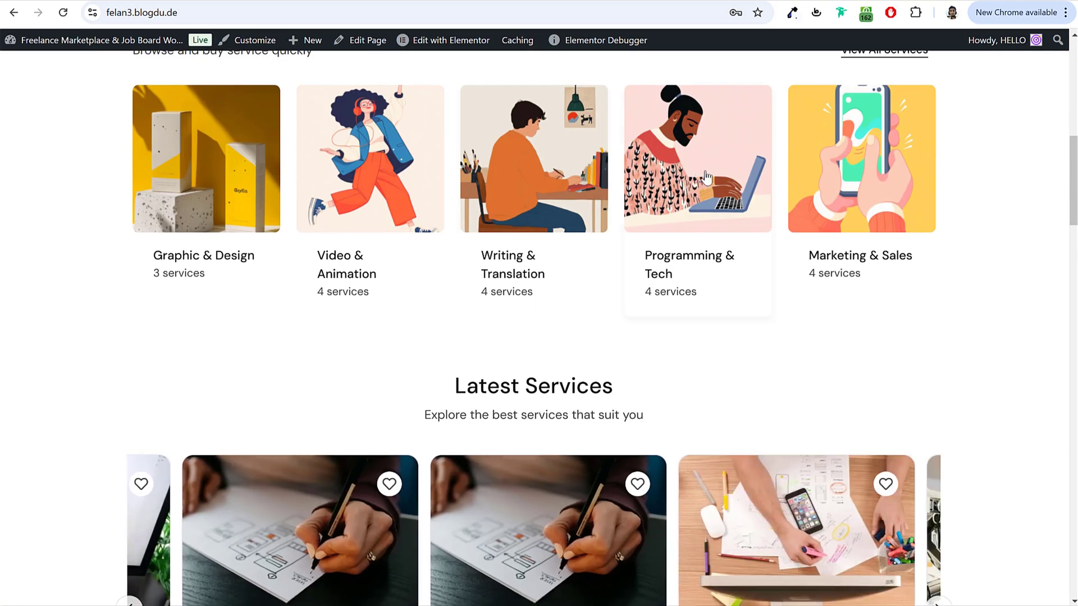
scroll(690, 266, down, 10)
scroll(617, 286, down, 4)
scroll(708, 296, up, 20)
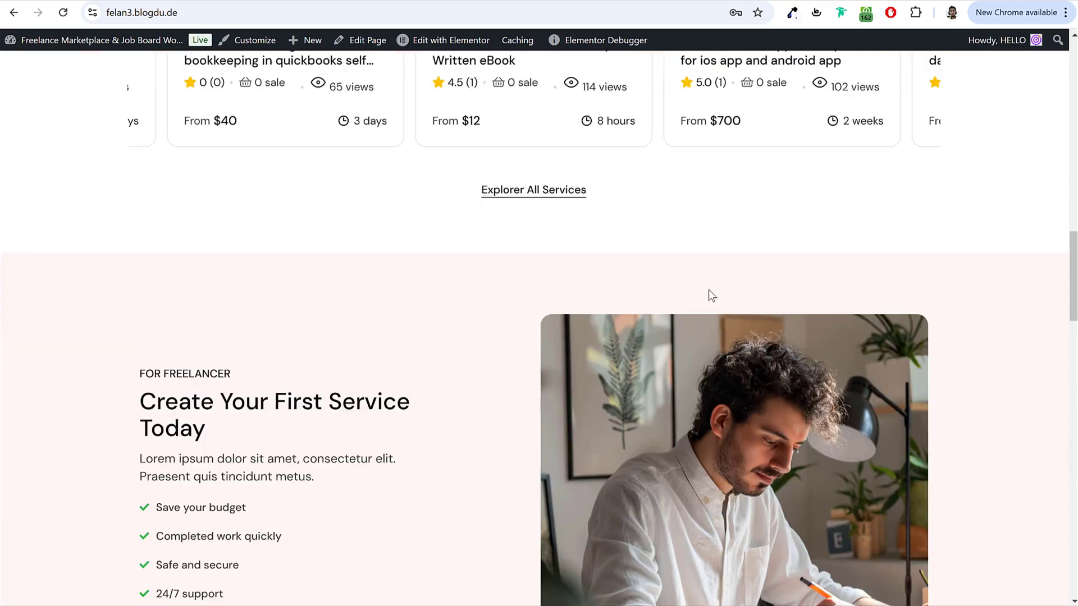
scroll(713, 305, up, 3)
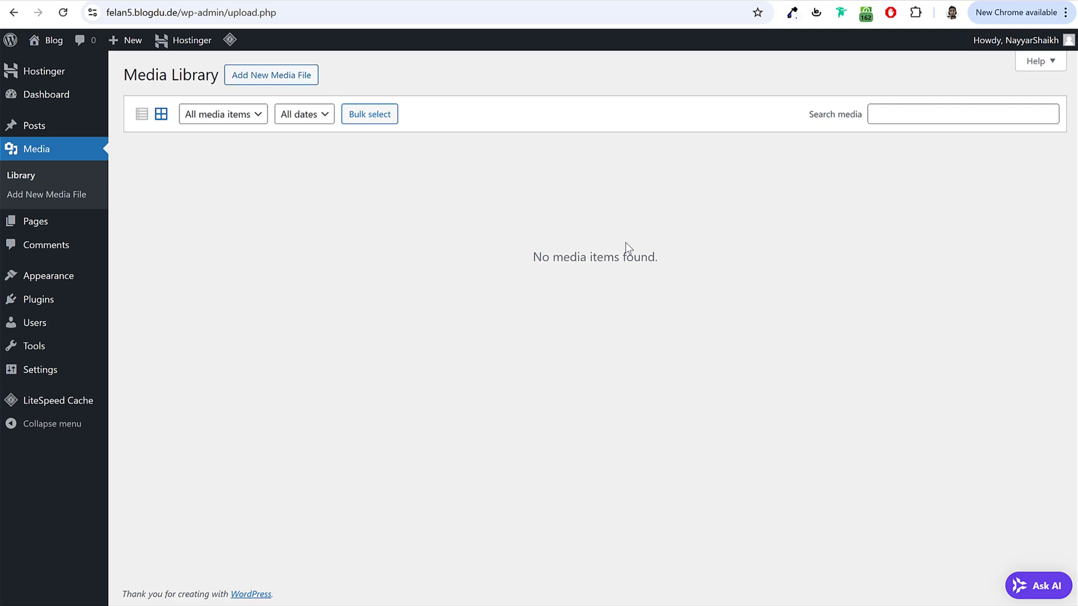
Step: Show the Pages list, which holds only the draft Privacy Policy page
click(65, 225)
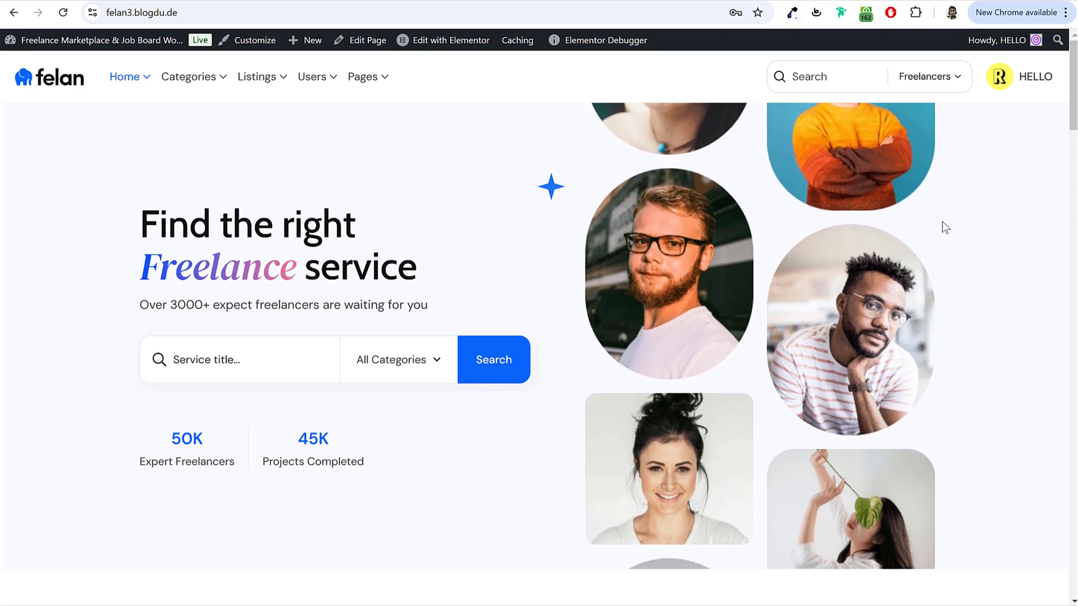
scroll(871, 270, down, 1)
scroll(872, 269, up, 1)
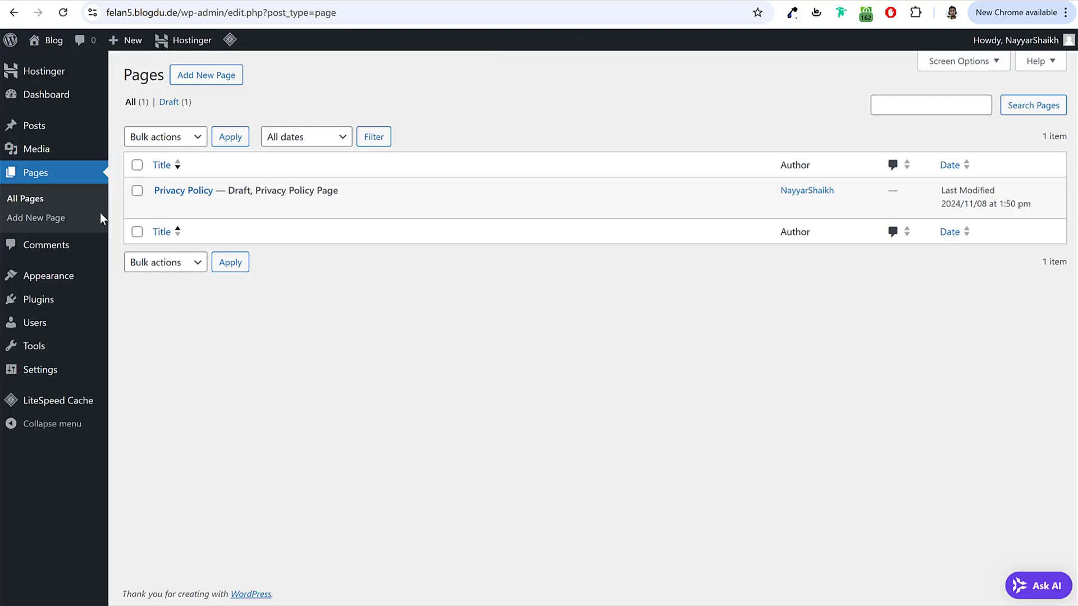
Step: Review the single default comment, then go to Themes showing three installed themes
click(38, 247)
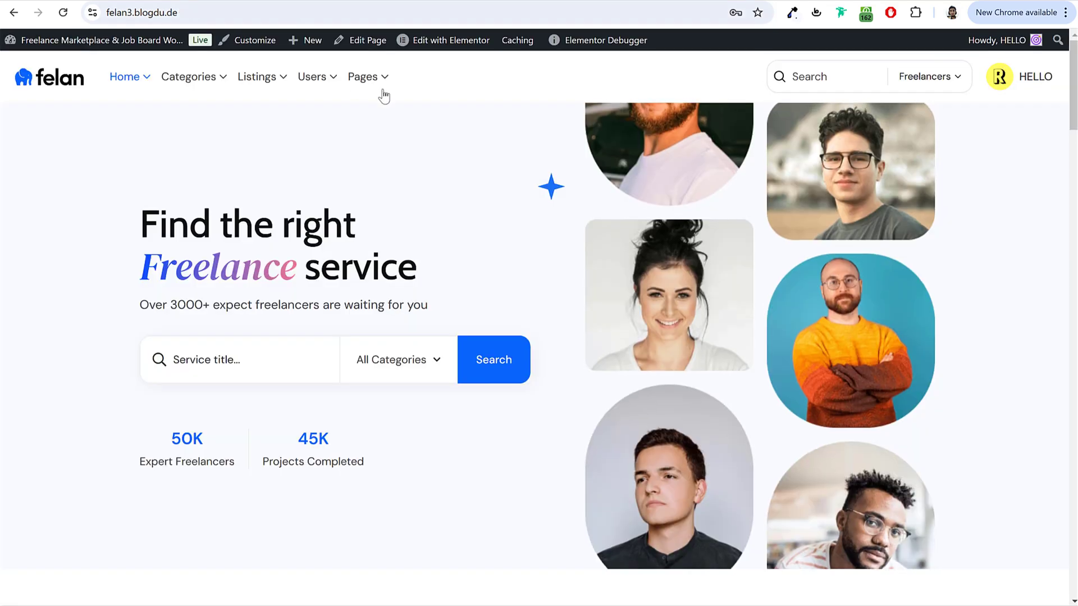
scroll(431, 306, down, 2)
scroll(431, 305, down, 5)
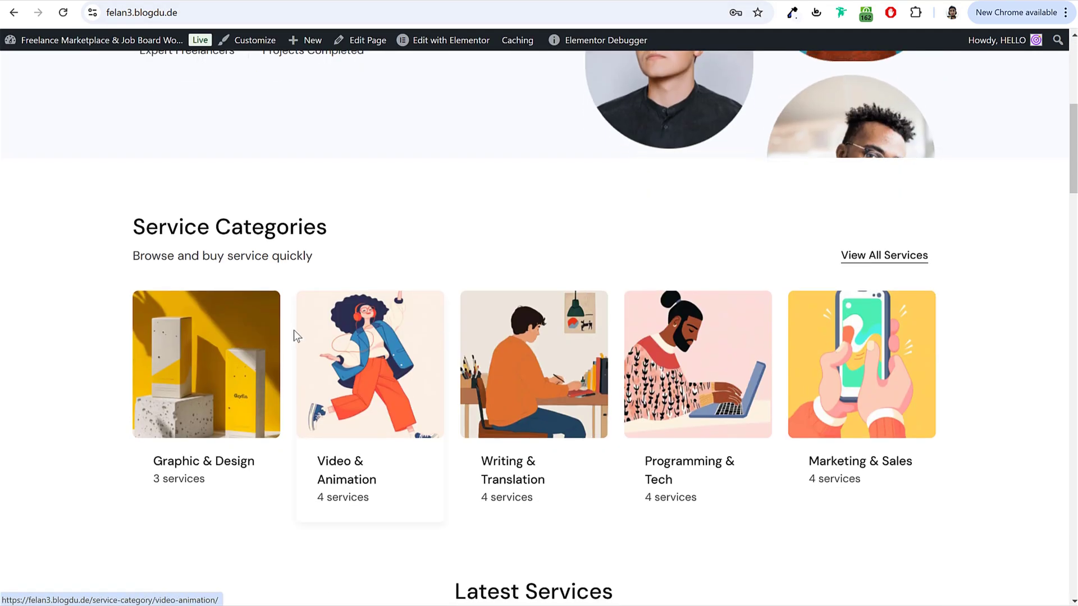
scroll(953, 340, down, 6)
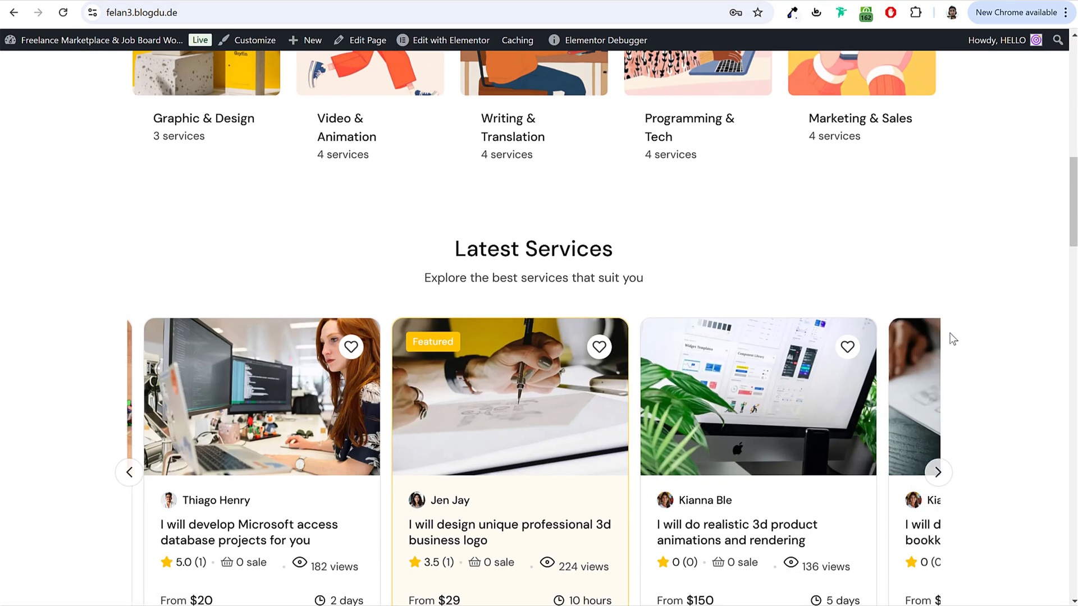
scroll(949, 332, up, 12)
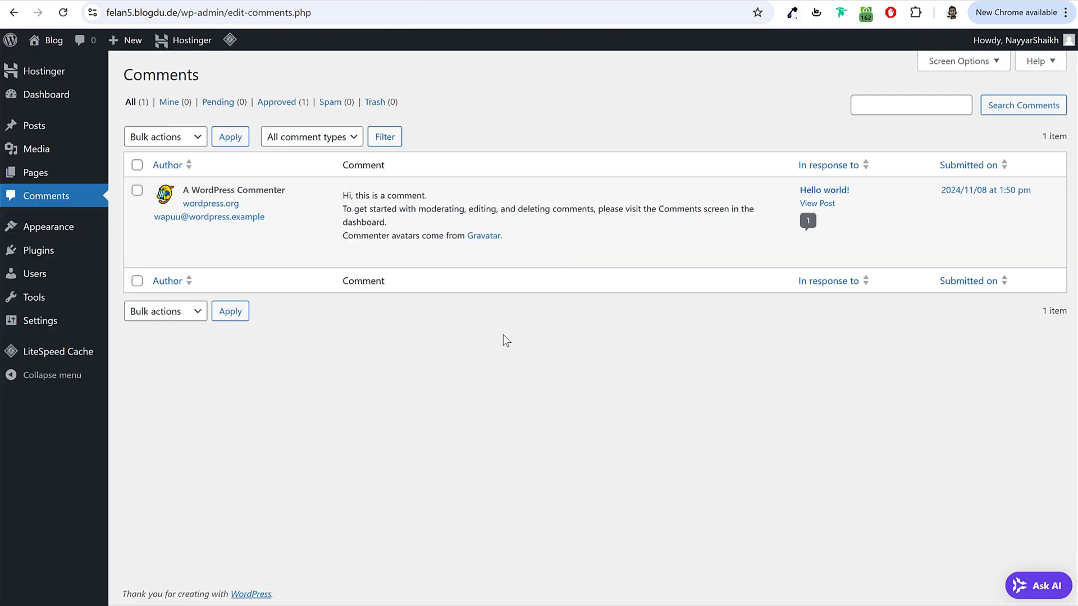
mouse_move(427, 259)
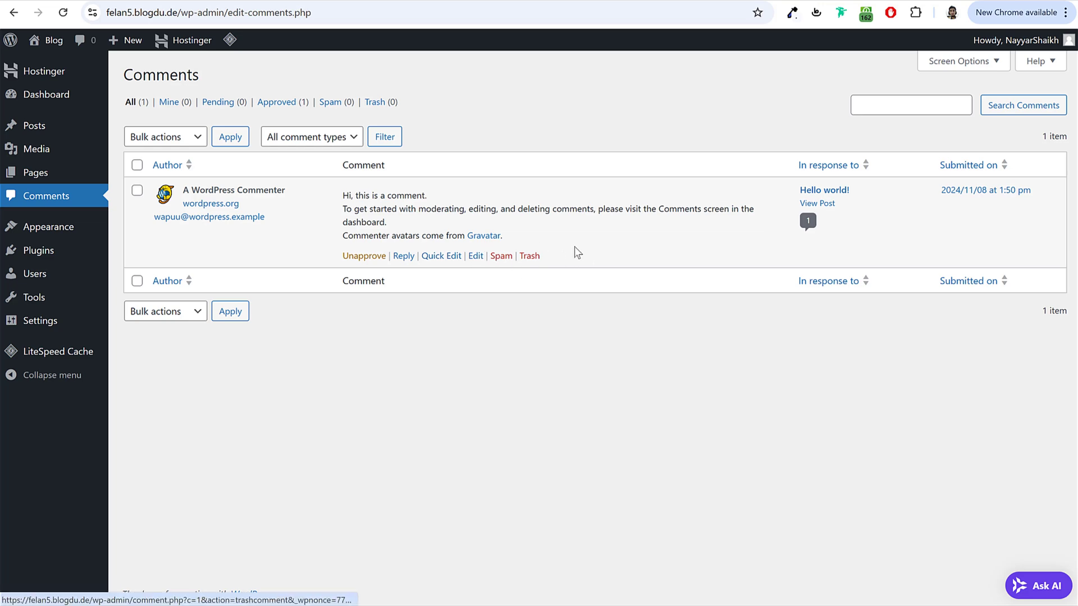
click(68, 228)
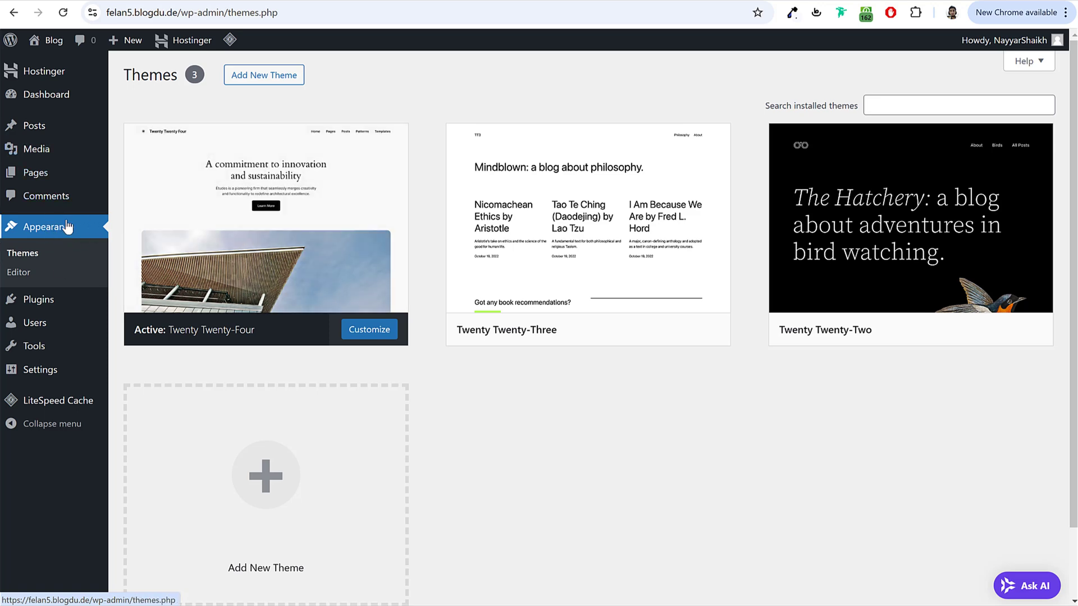
mouse_move(806, 240)
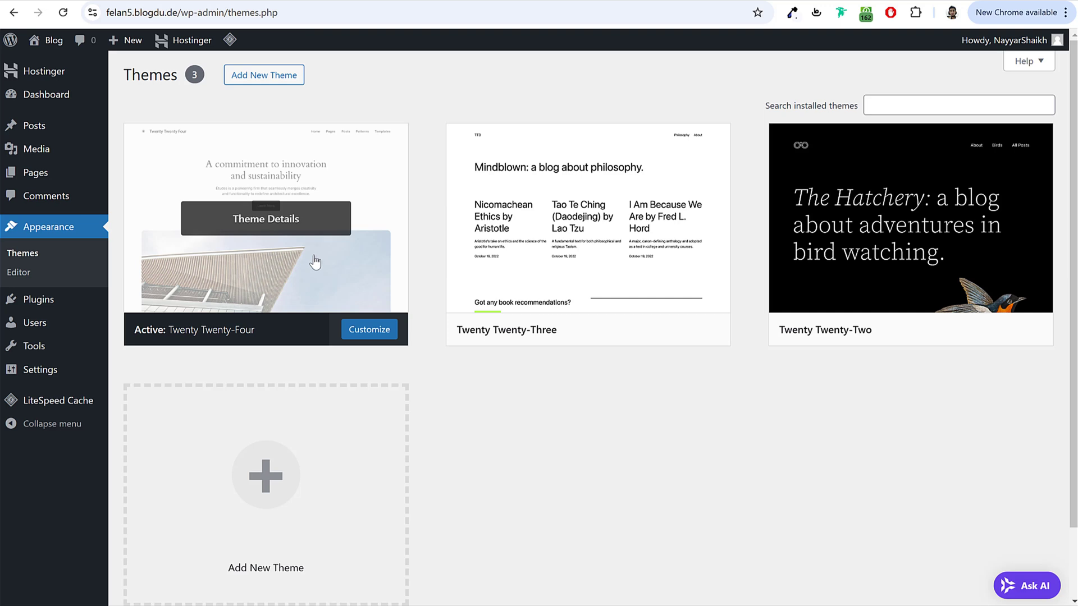
right_click(55, 44)
click(84, 63)
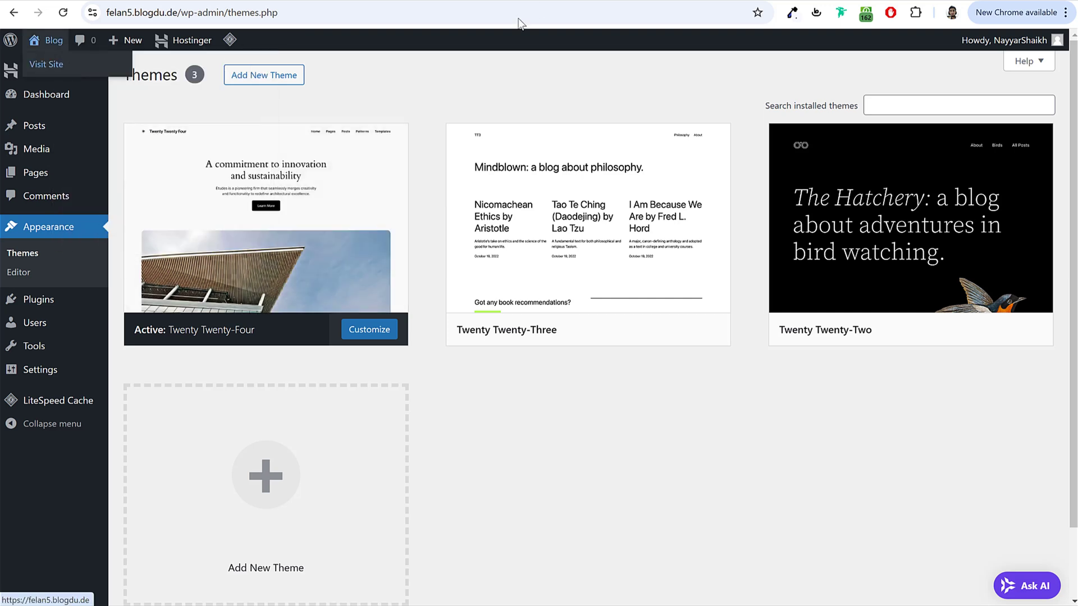
click(547, 3)
scroll(804, 368, down, 20)
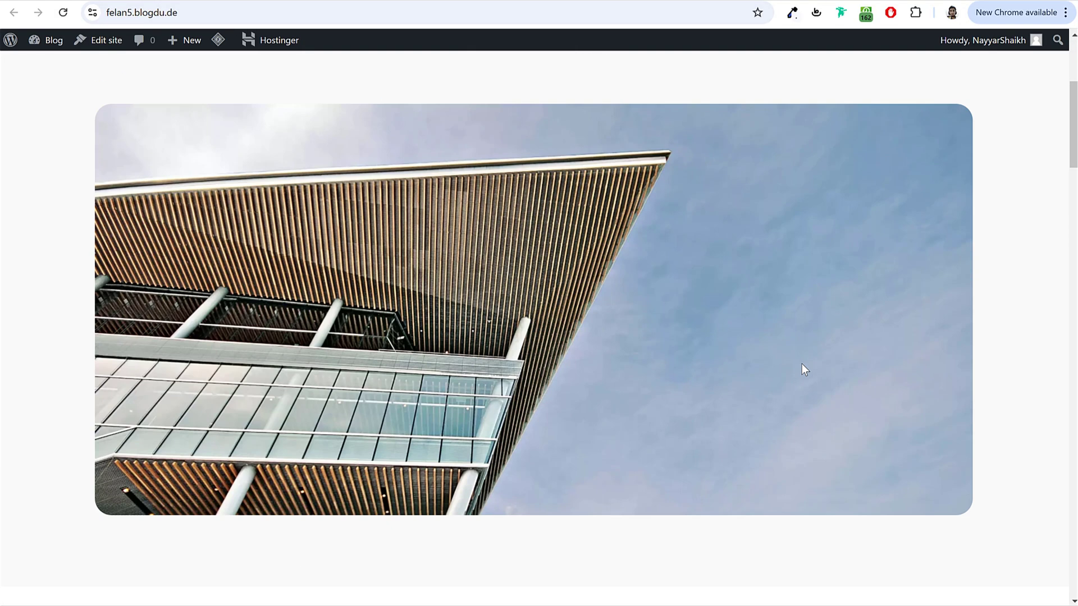
scroll(801, 376, down, 3)
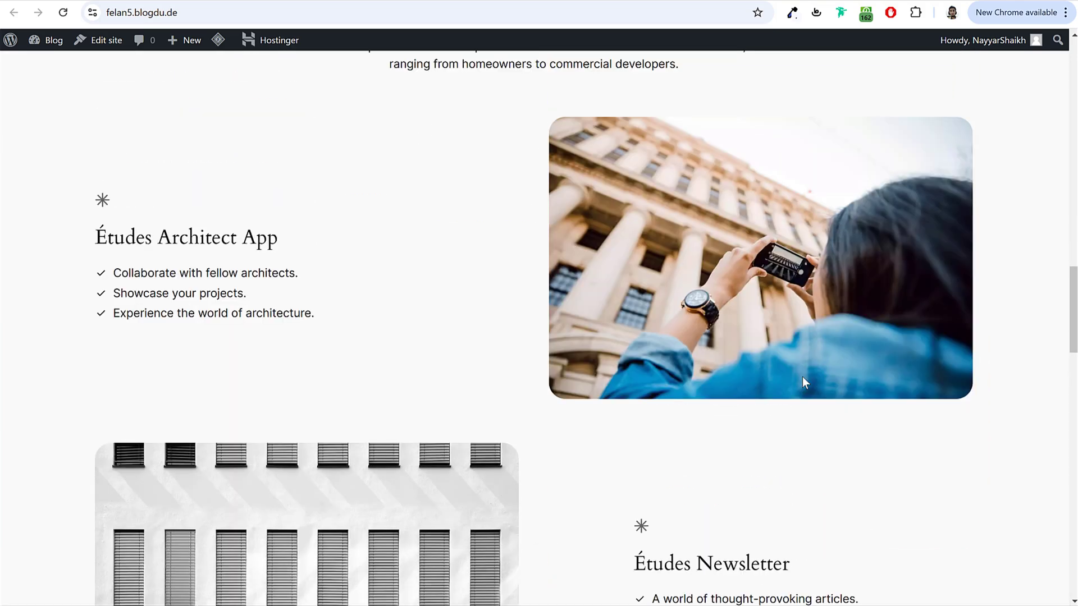
scroll(802, 376, up, 20)
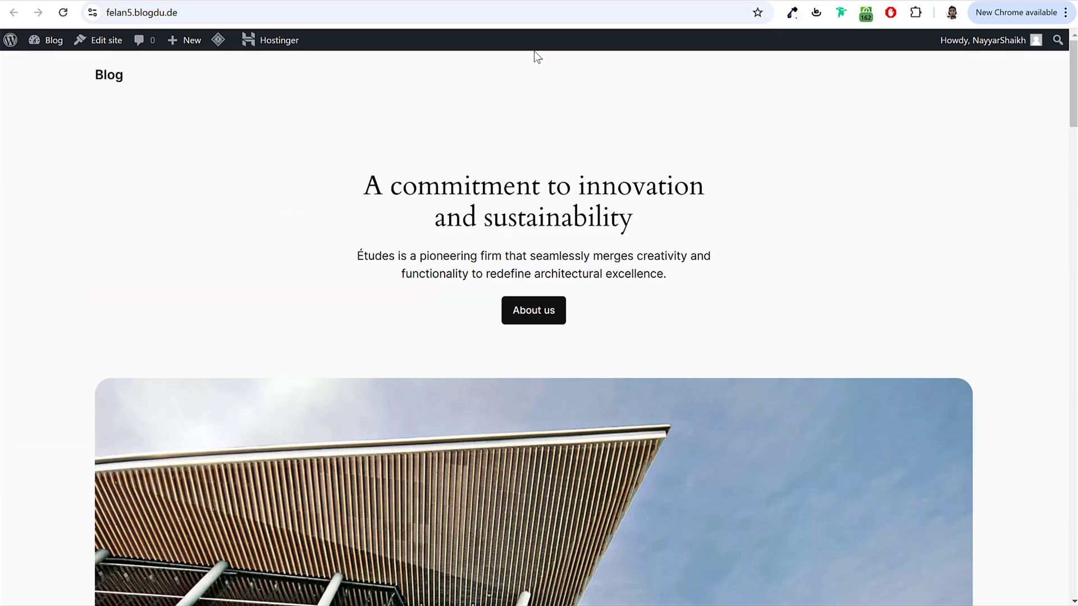
key(ctrl+shift+Tab)
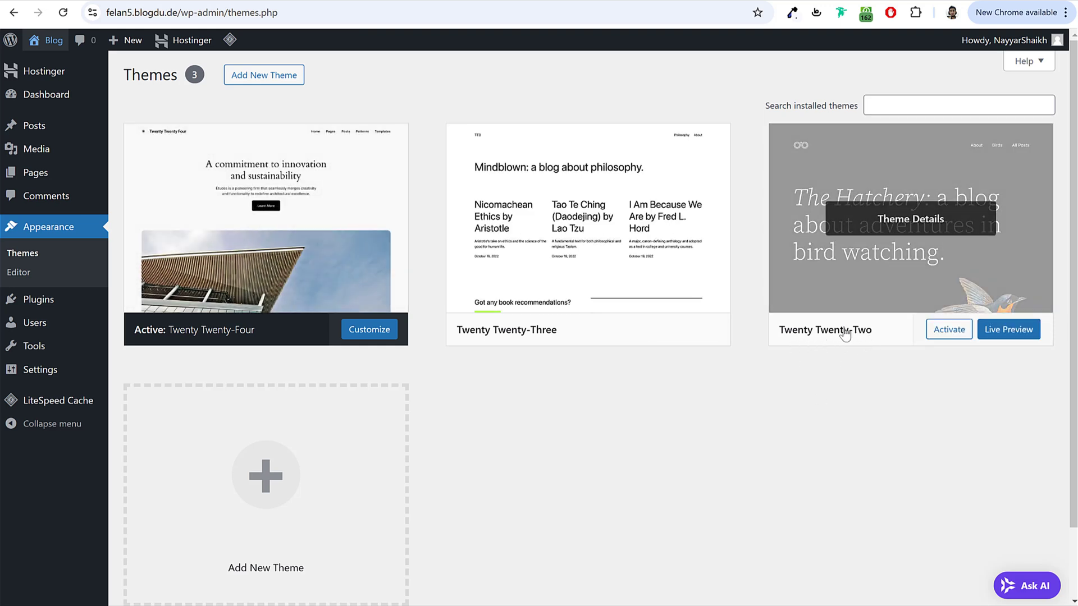
Step: Activate Twenty Twenty-Two and reload the front page to confirm its bird-header design
click(946, 336)
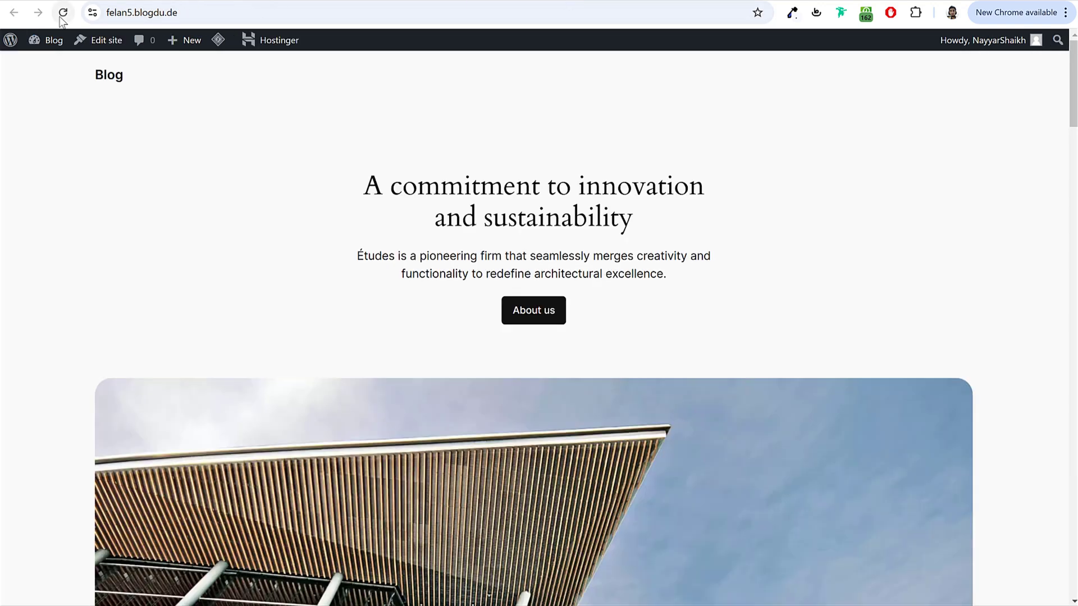
click(61, 15)
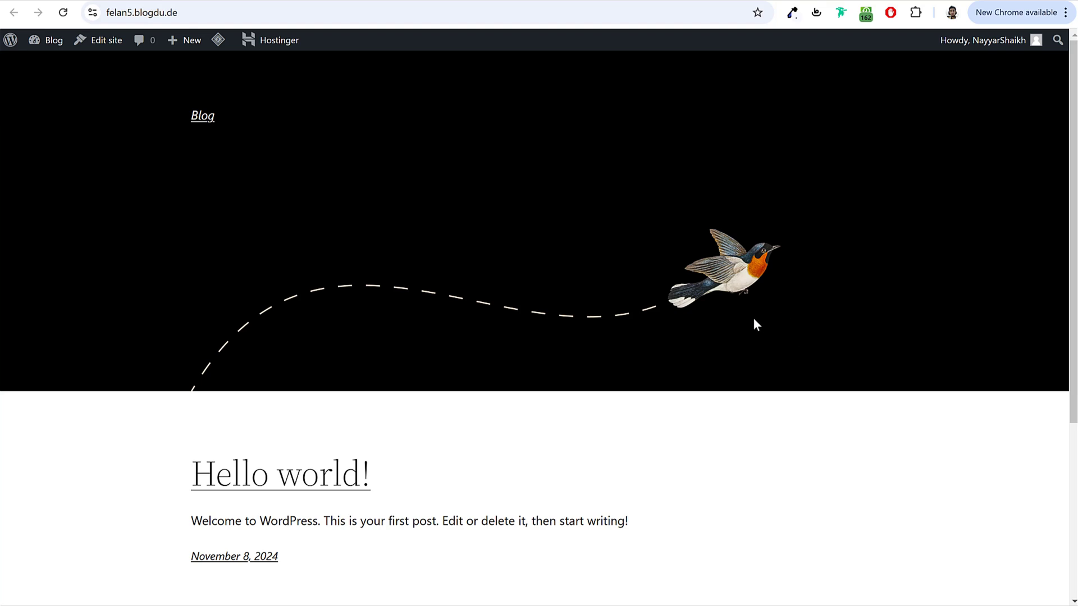
scroll(794, 325, down, 4)
scroll(794, 324, up, 4)
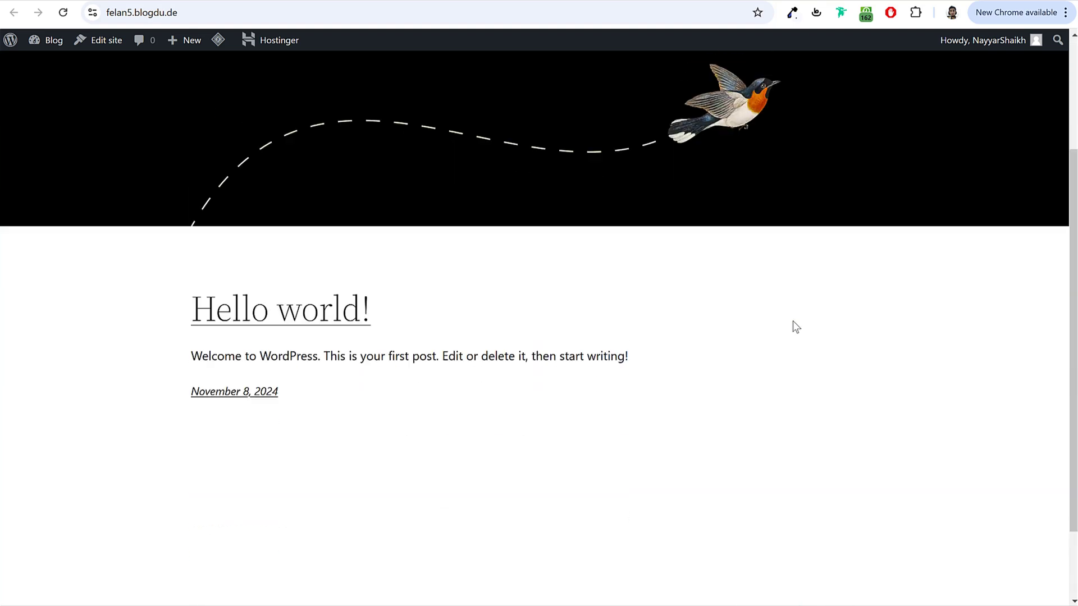
click(407, 3)
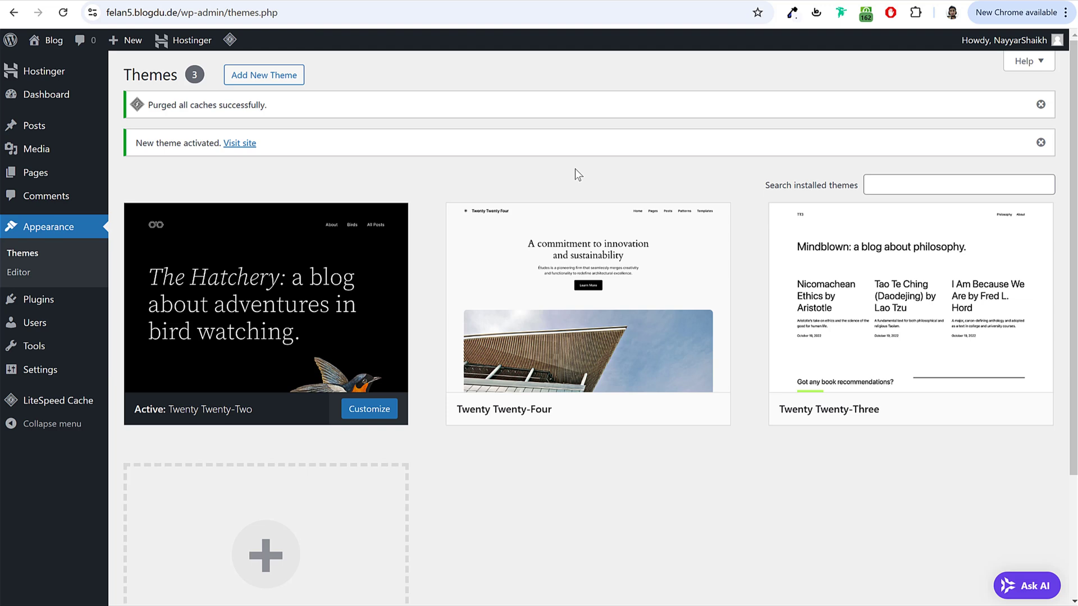
mouse_move(655, 361)
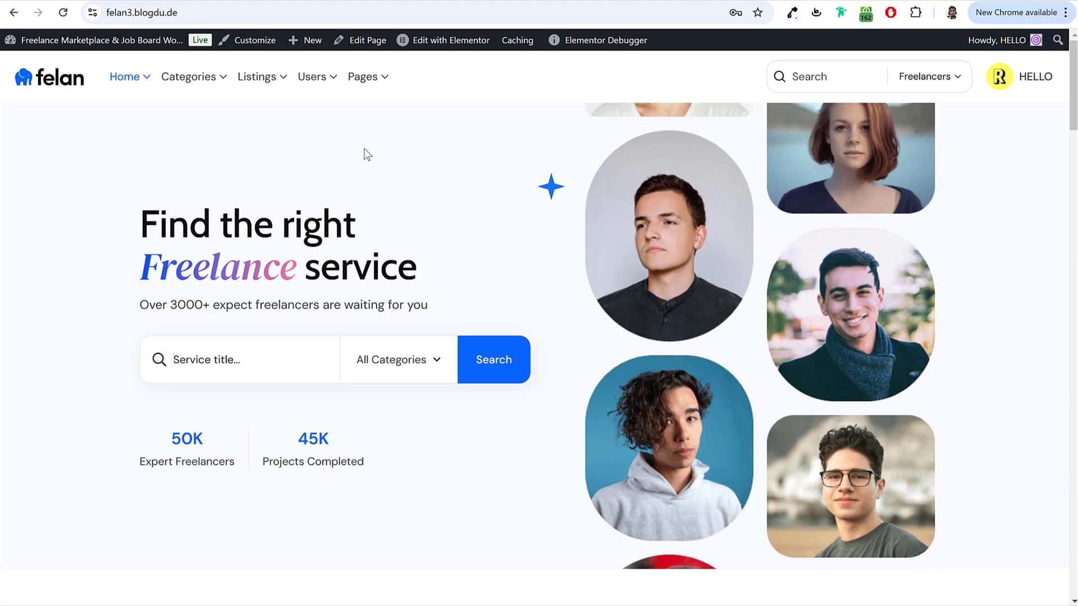
scroll(599, 354, down, 8)
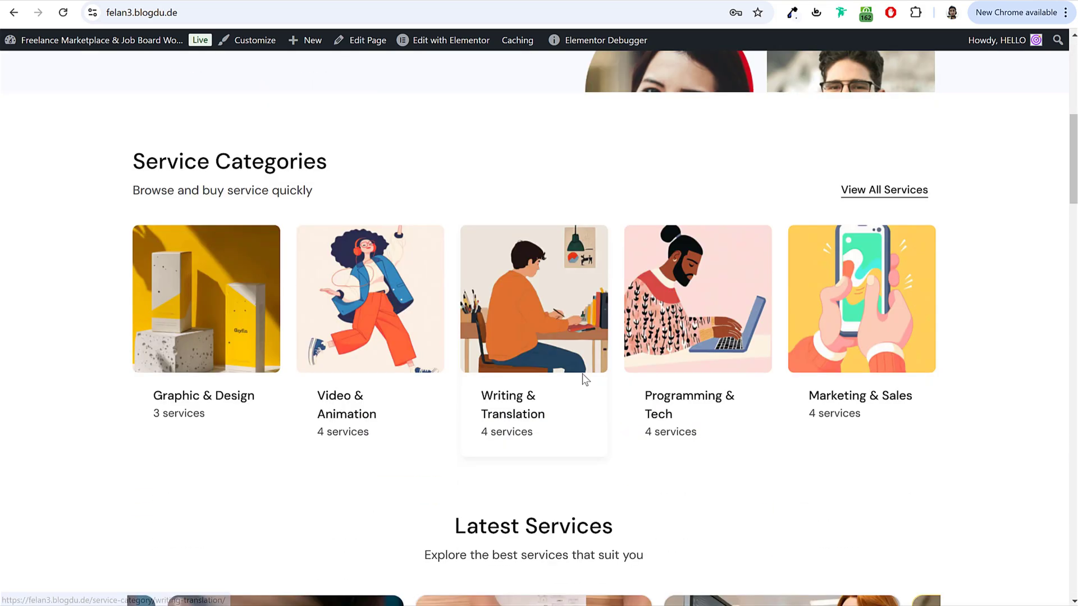
scroll(561, 365, down, 3)
scroll(525, 361, up, 12)
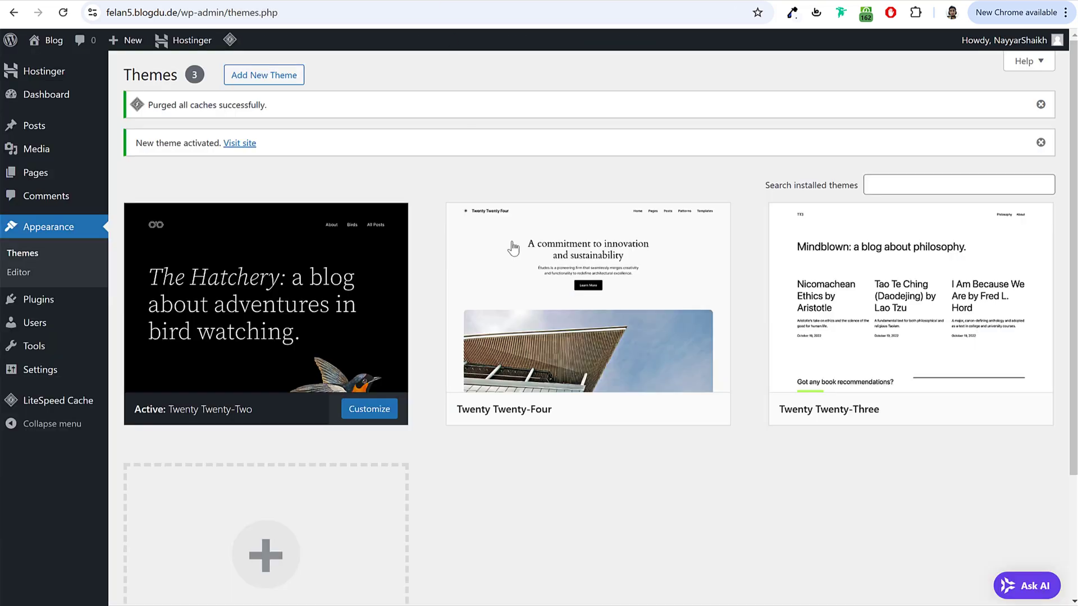
mouse_move(523, 352)
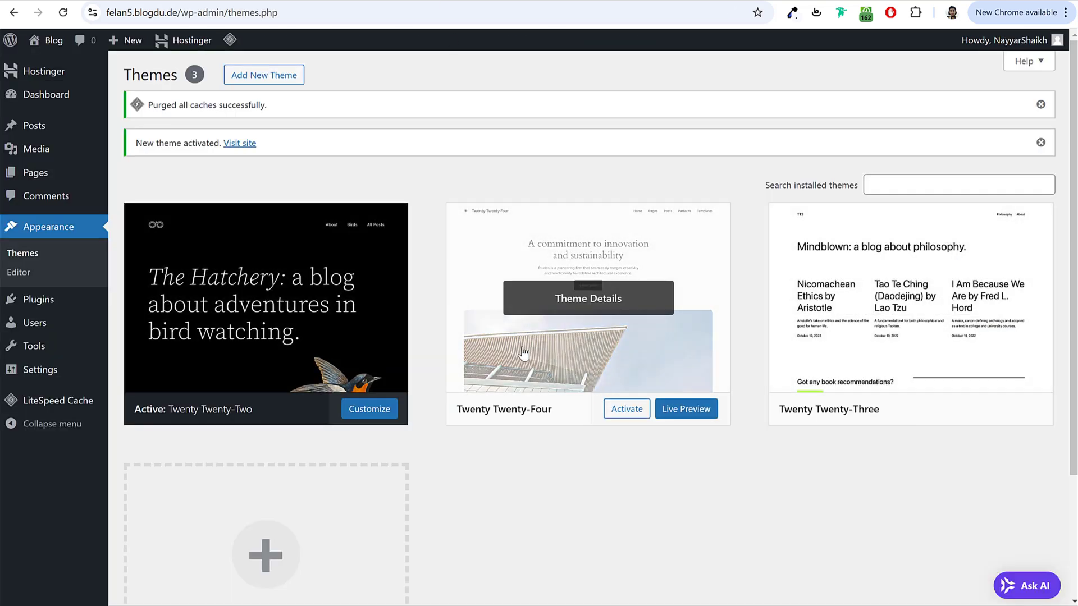
Step: Delete Twenty Twenty-Four and Twenty Twenty-Three from Theme Details, then view the four active plugins
click(563, 301)
click(618, 572)
click(598, 130)
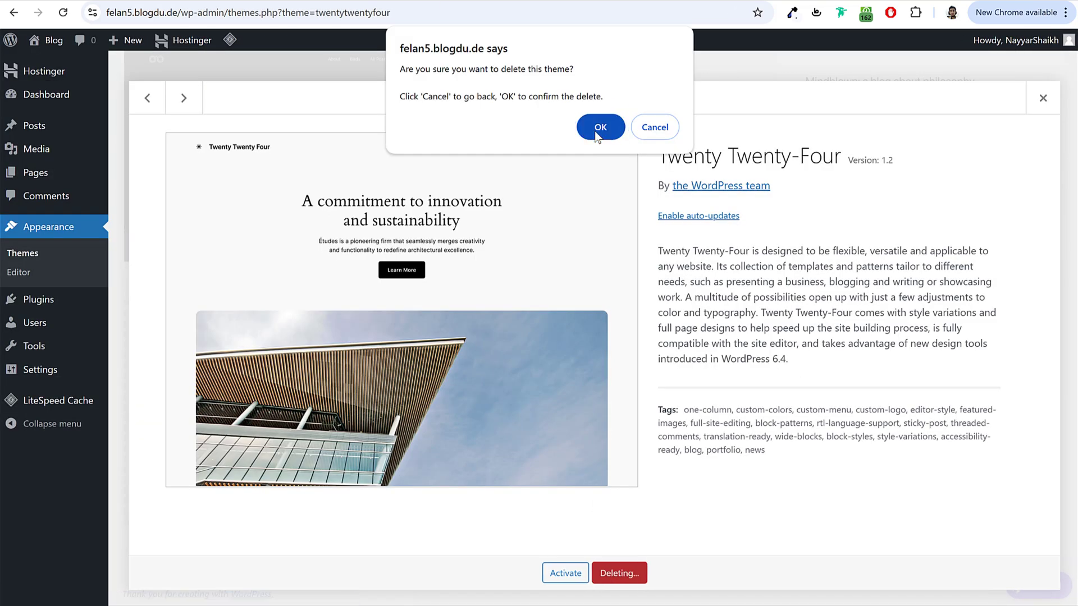
click(613, 400)
click(618, 571)
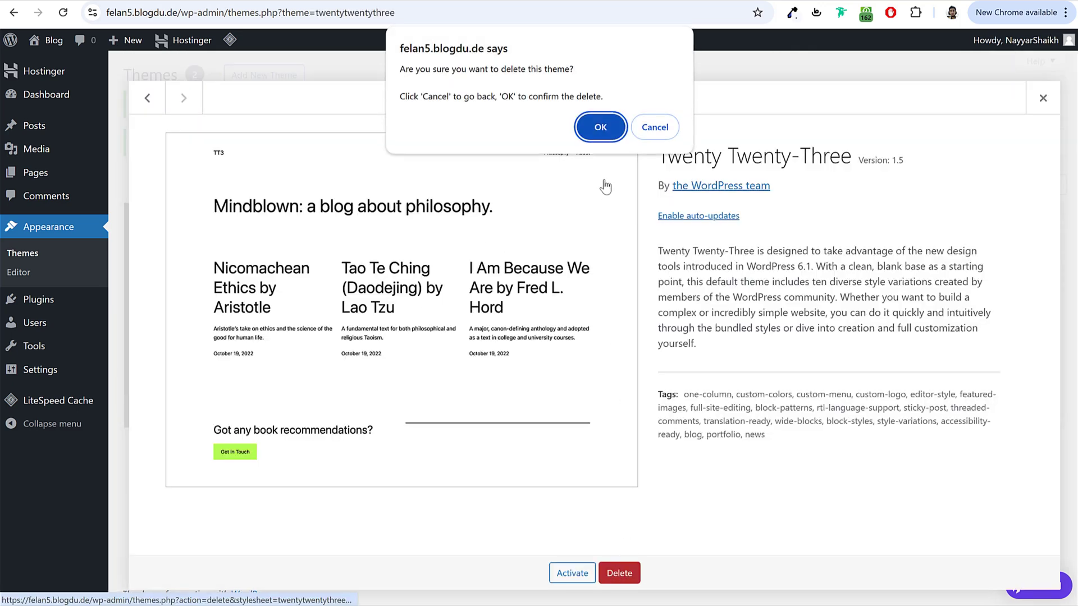
click(600, 128)
scroll(728, 251, down, 2)
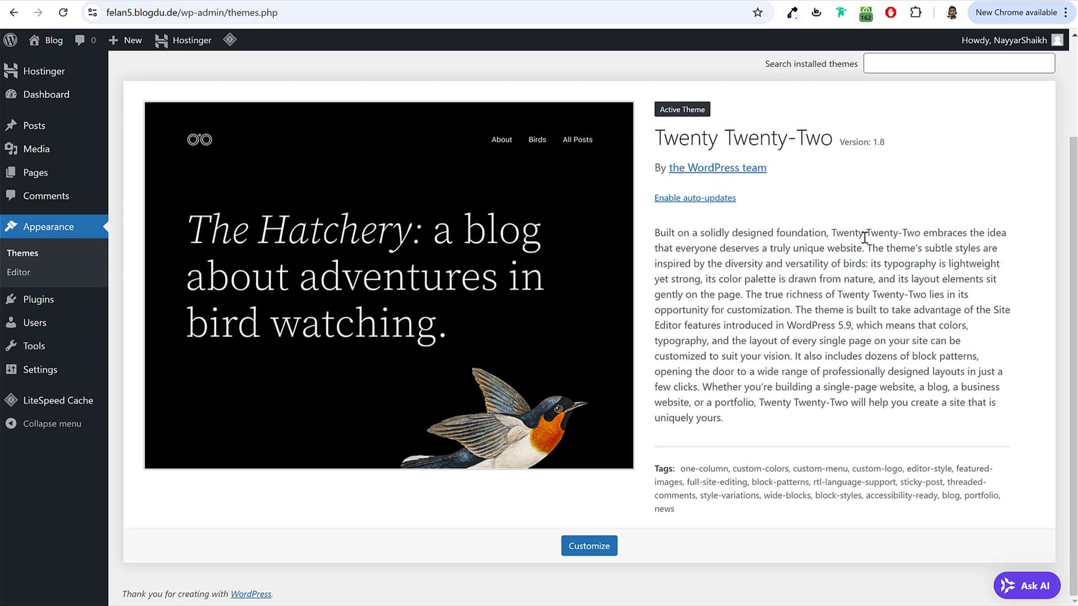
click(54, 308)
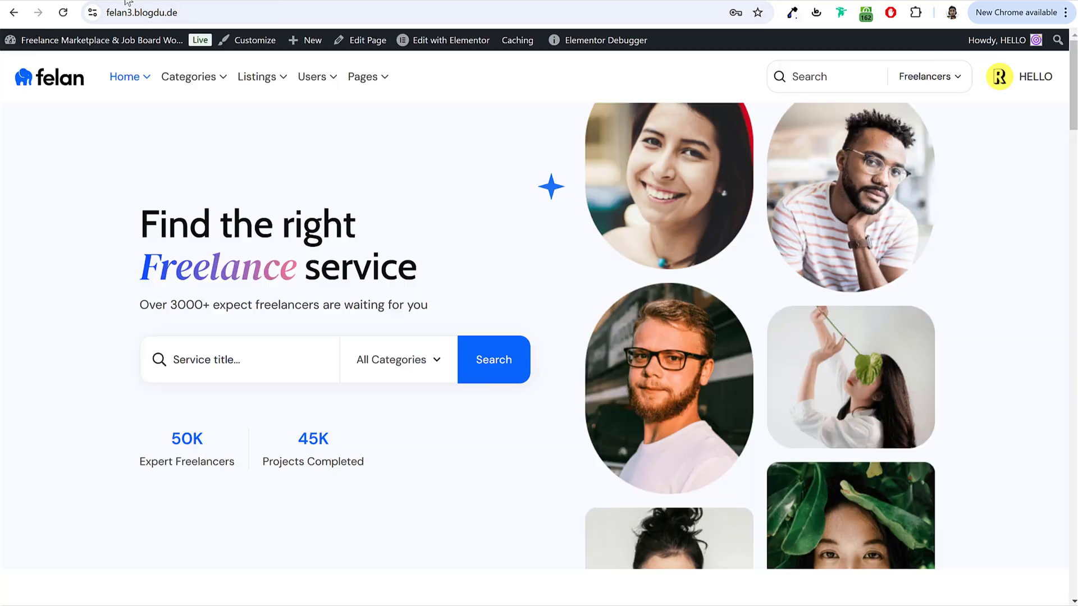
scroll(375, 558, down, 15)
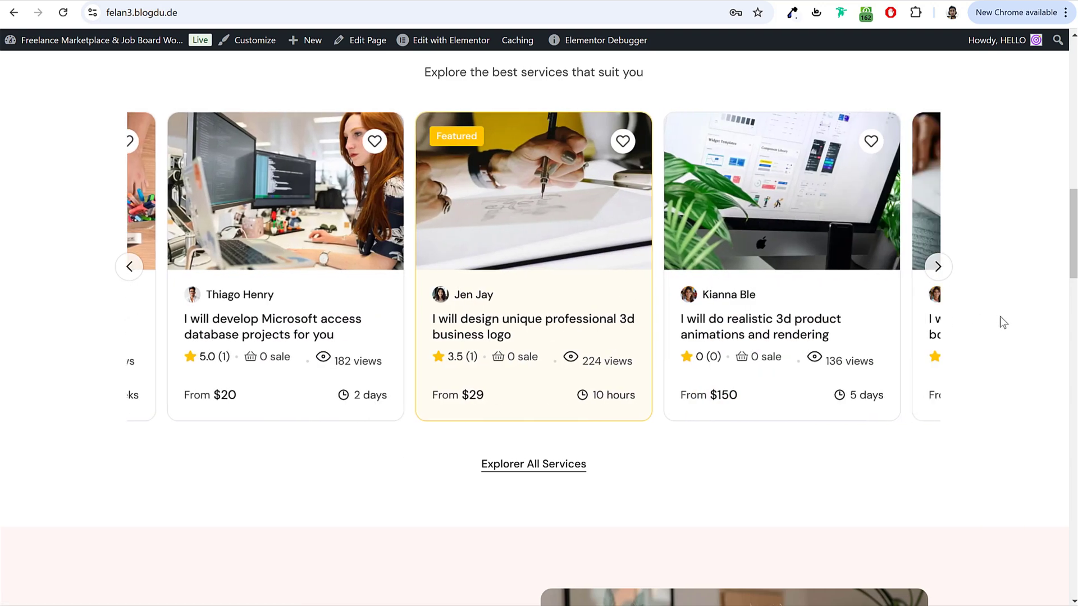
scroll(994, 348, up, 10)
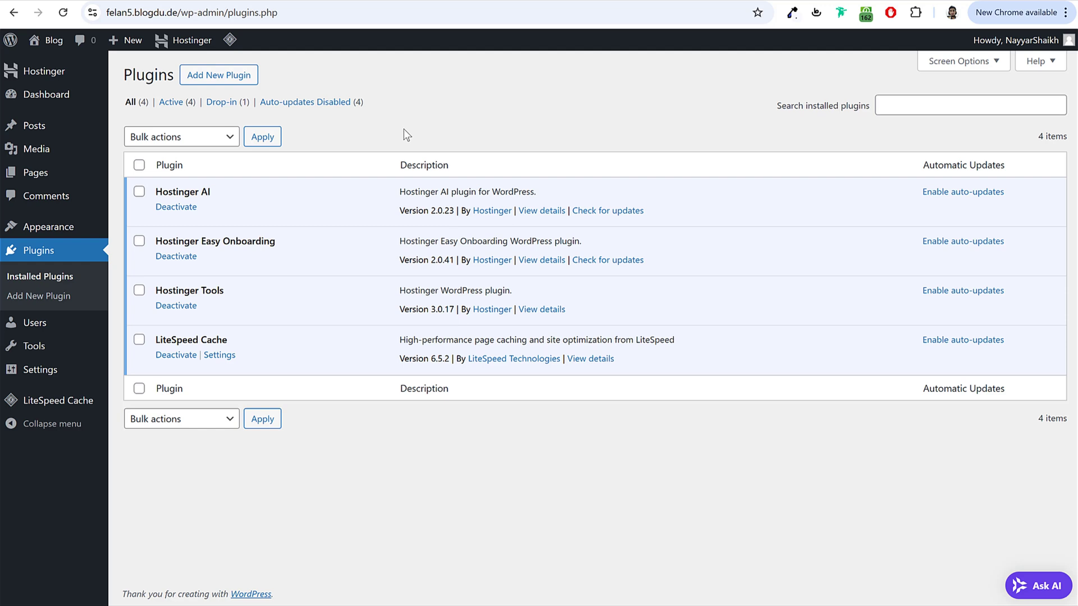
Step: In General Settings, replace the site title 'Blog' with 'Freelance', leaving the Tagline empty
click(41, 372)
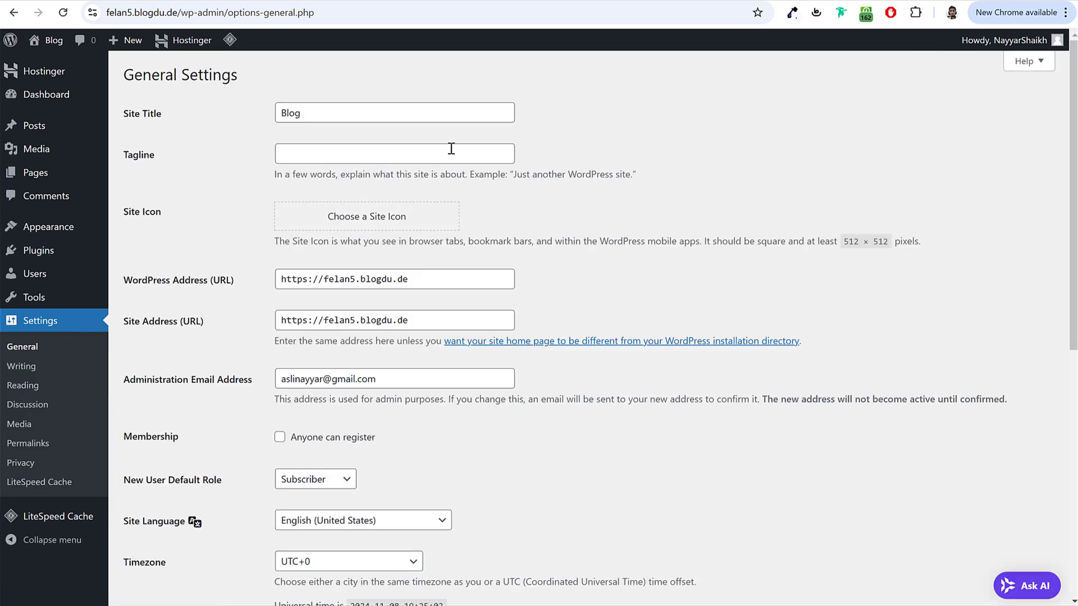
drag(123, 115, 166, 122)
double_click(306, 114)
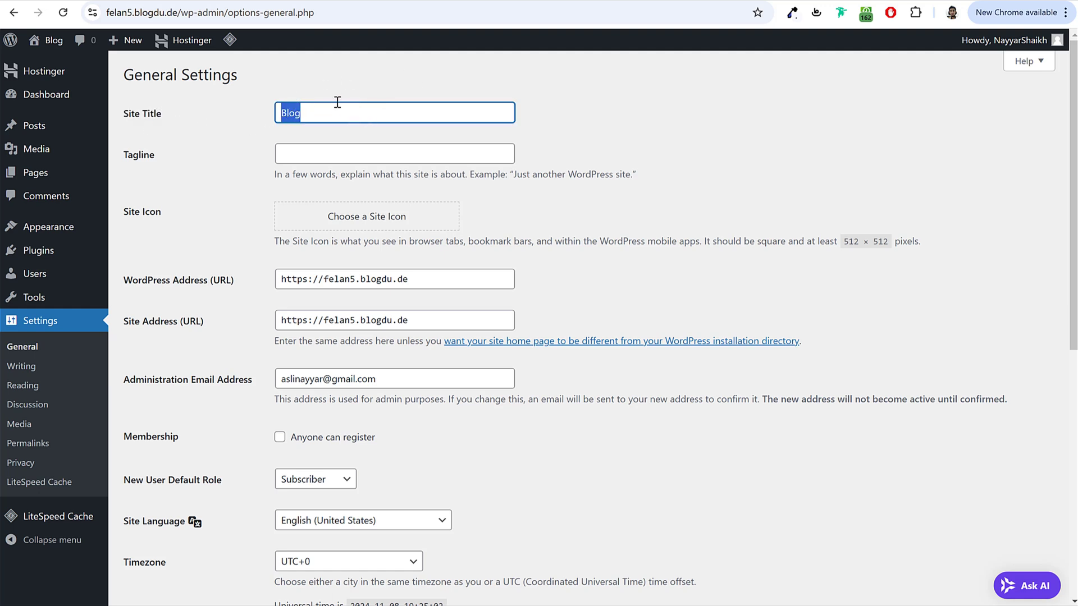
text(Fiverr)
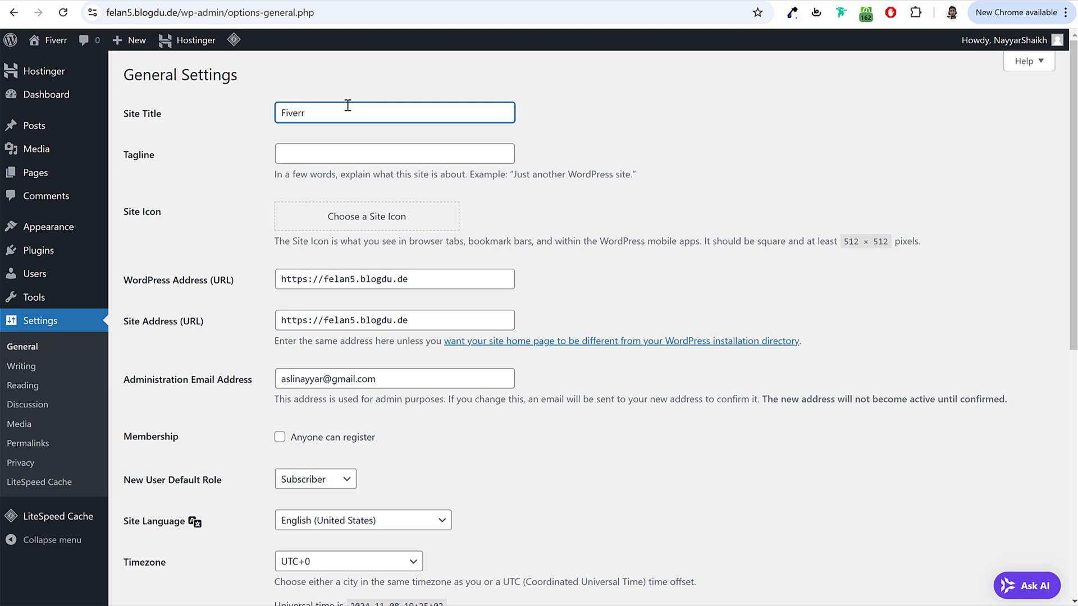
key(ctrl+a)
key(BackSpace)
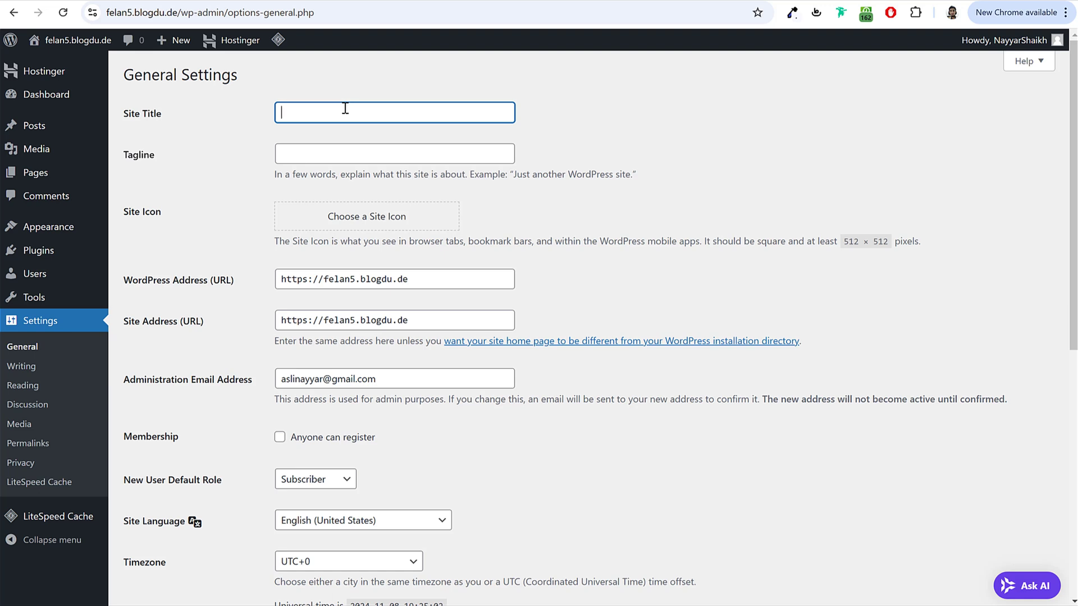
text(Freelacce)
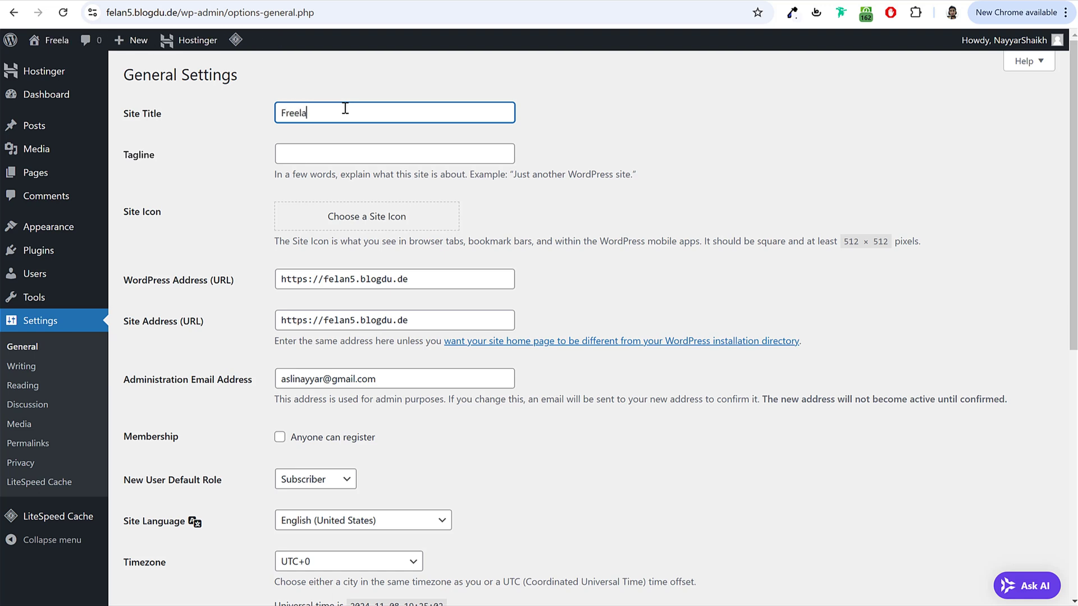
key(BackSpace)
key(BackSpace)
key(BackSpace)
text(nce)
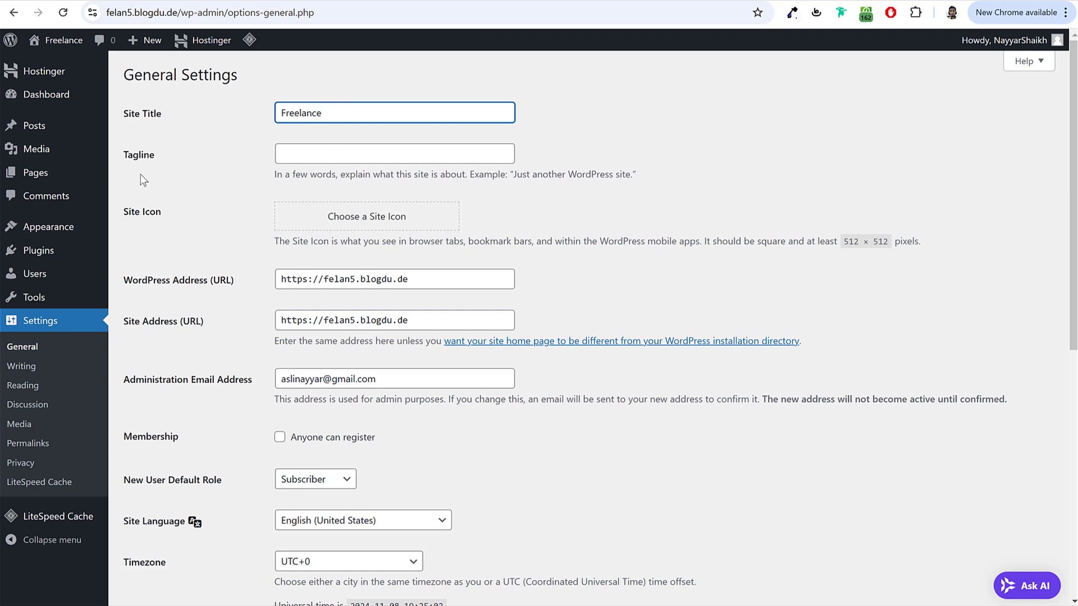
click(358, 158)
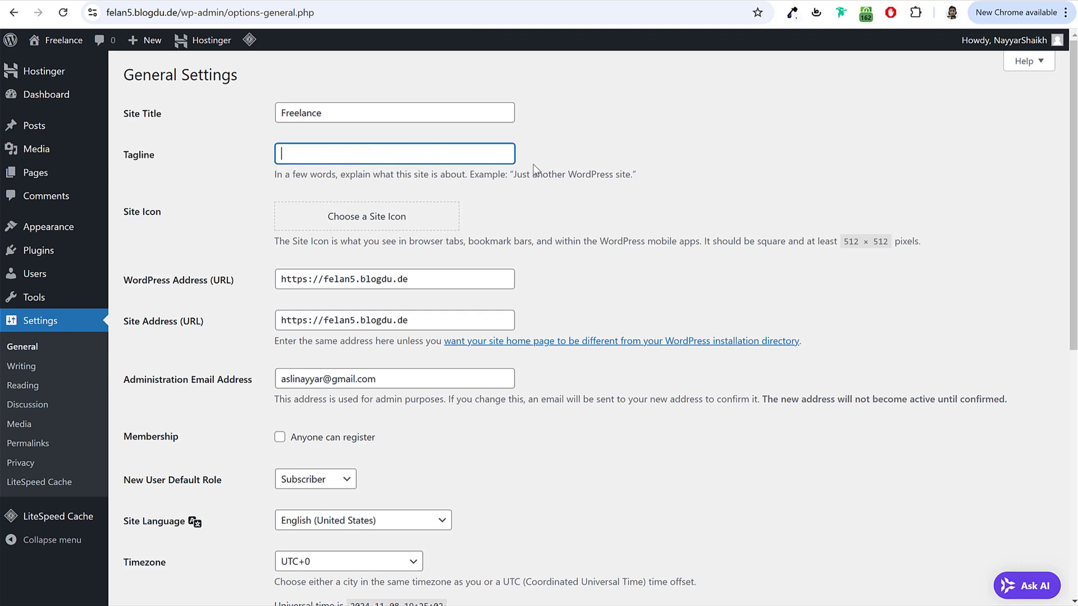
Step: Glance at the Blog and felan3 windows, then restore felan5 General Settings full-screen
click(172, 212)
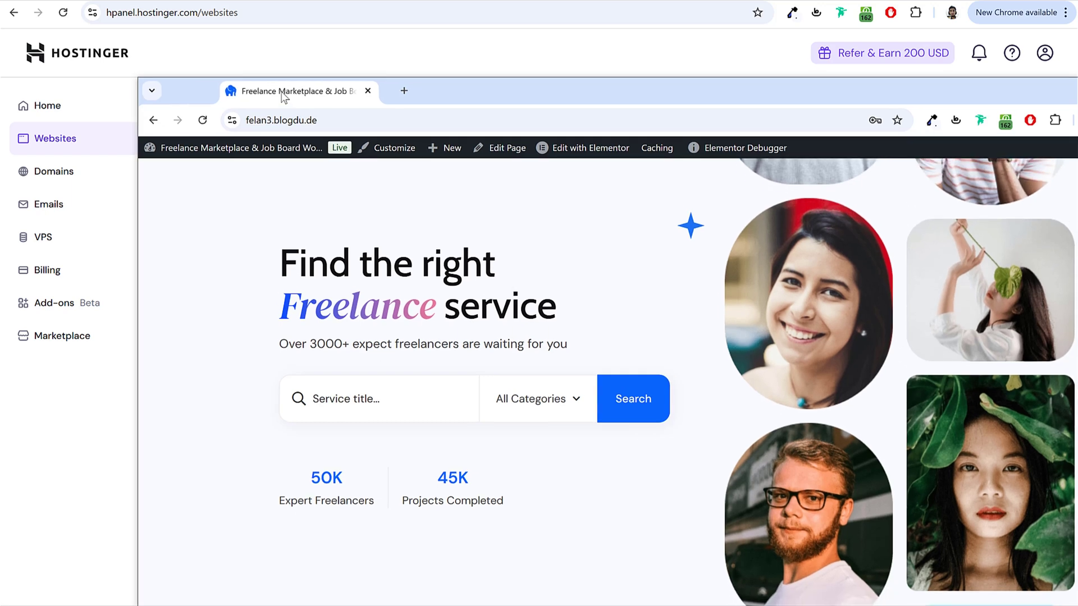
drag(283, 96, 203, 106)
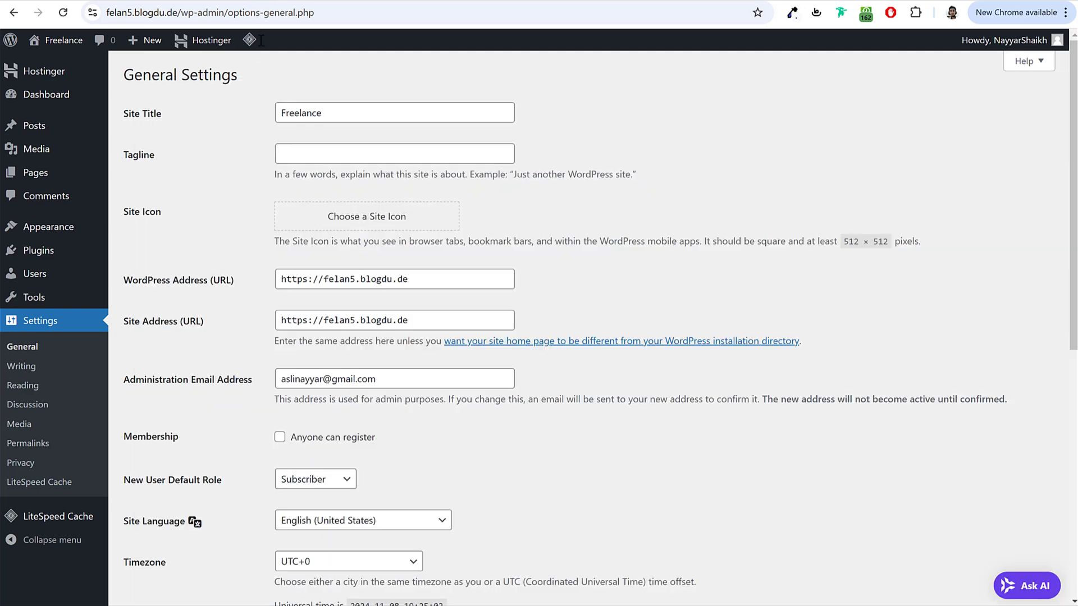
drag(261, 41, 317, 143)
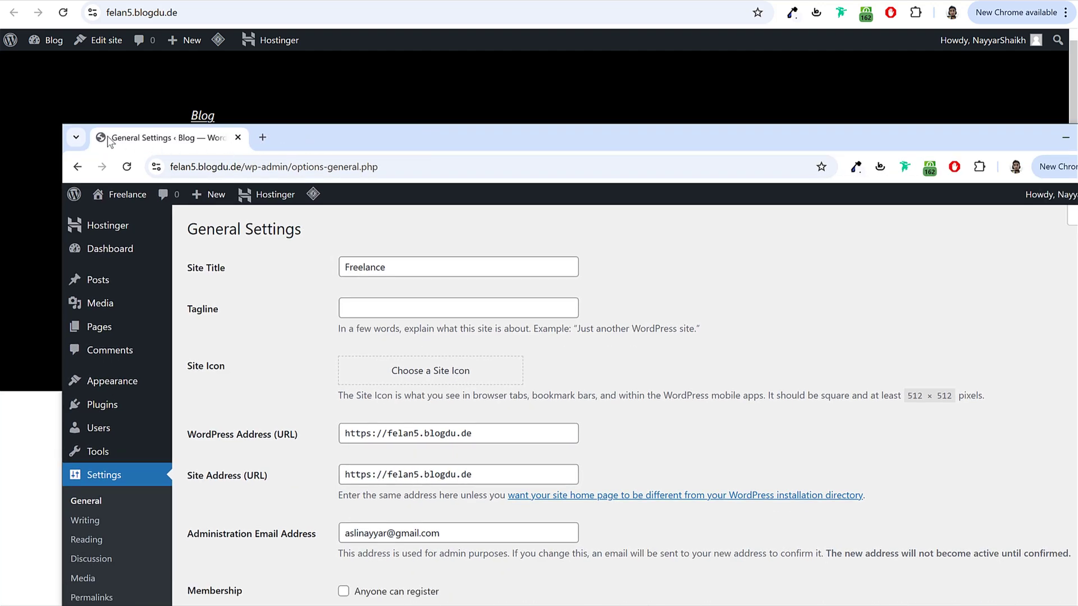
drag(105, 137, 175, 1)
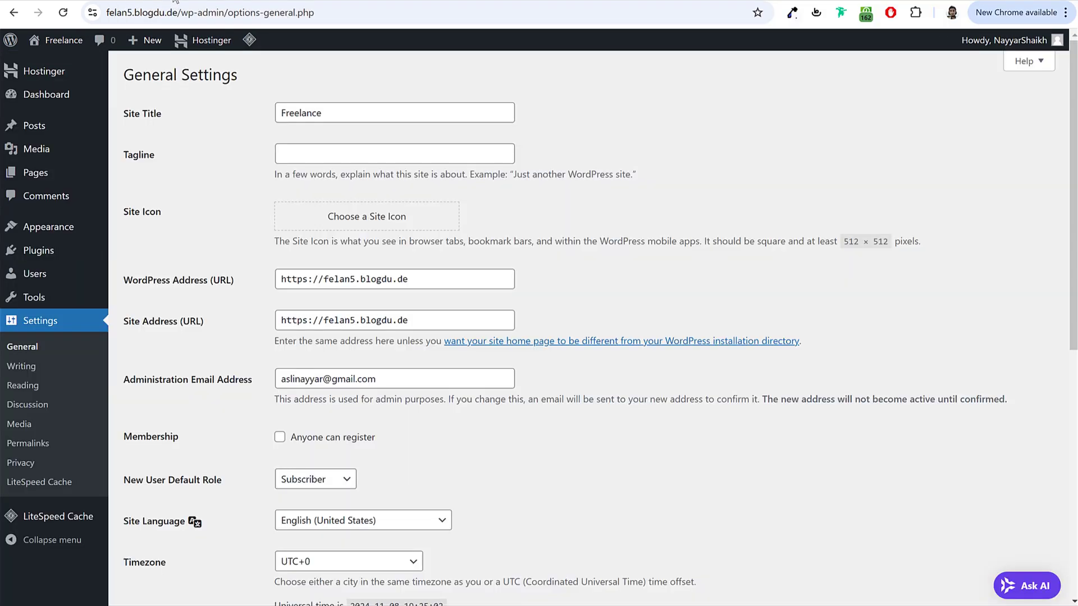
key(alt+Tab)
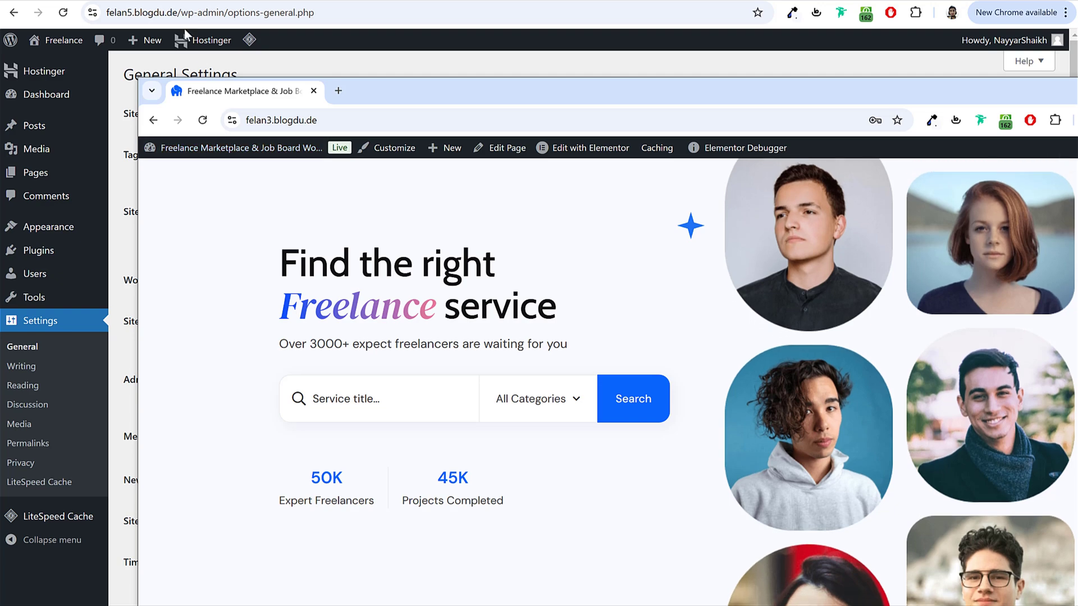
drag(241, 87, 426, 2)
key(alt+Tab)
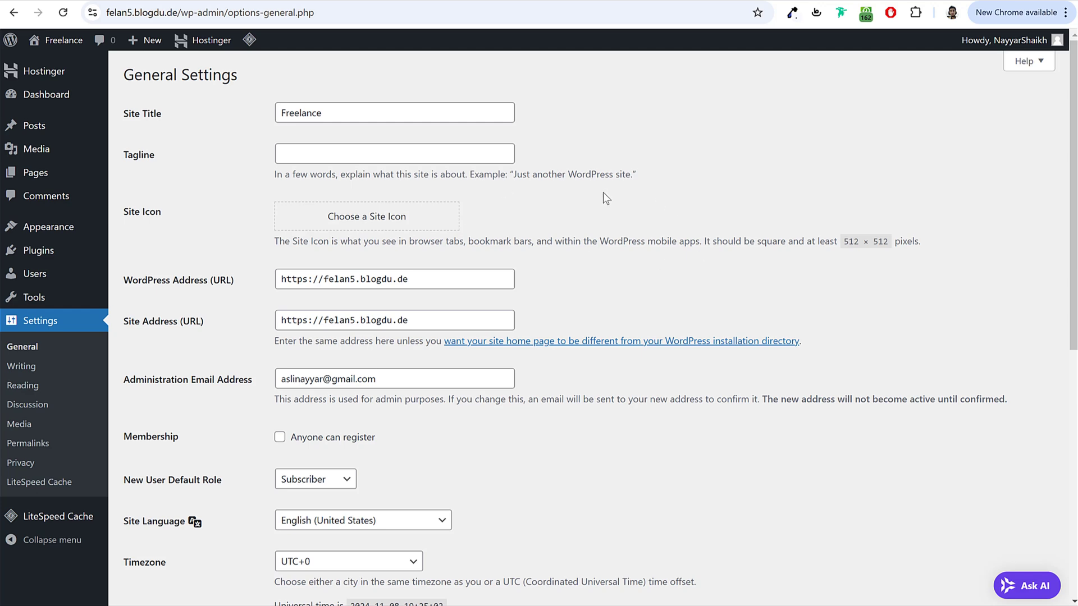
Step: Enable 'Anyone can register' under Membership
scroll(380, 261, down, 4)
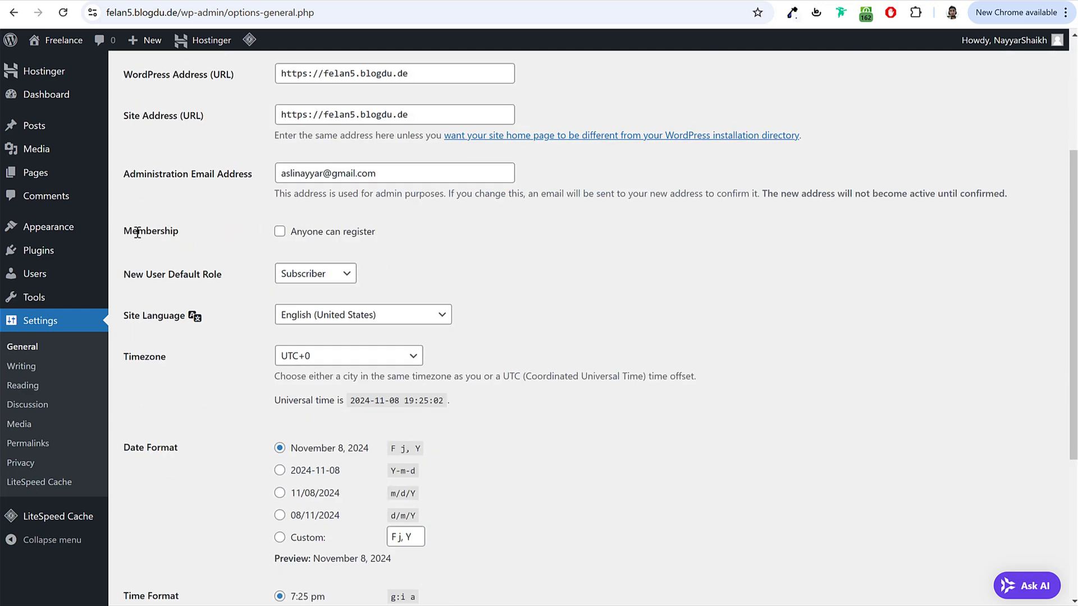
drag(128, 231, 177, 236)
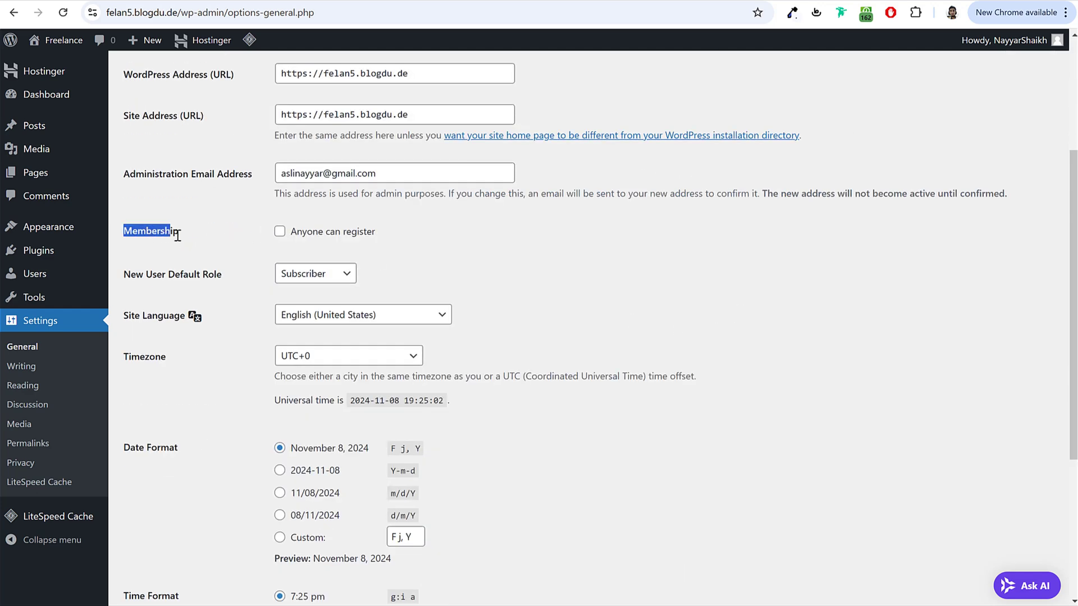
click(280, 234)
drag(376, 232, 286, 238)
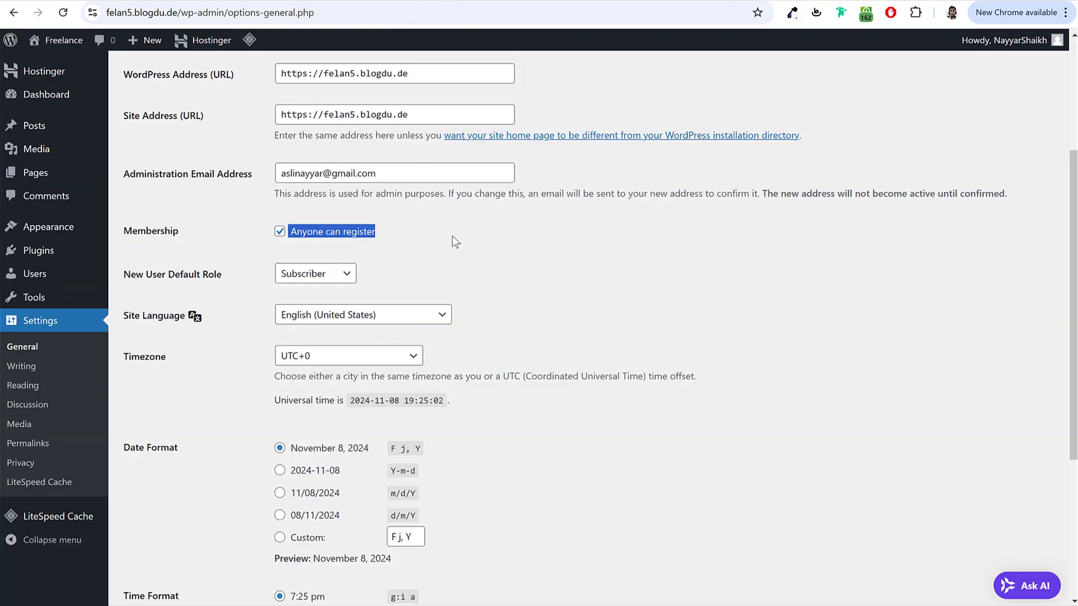
click(279, 232)
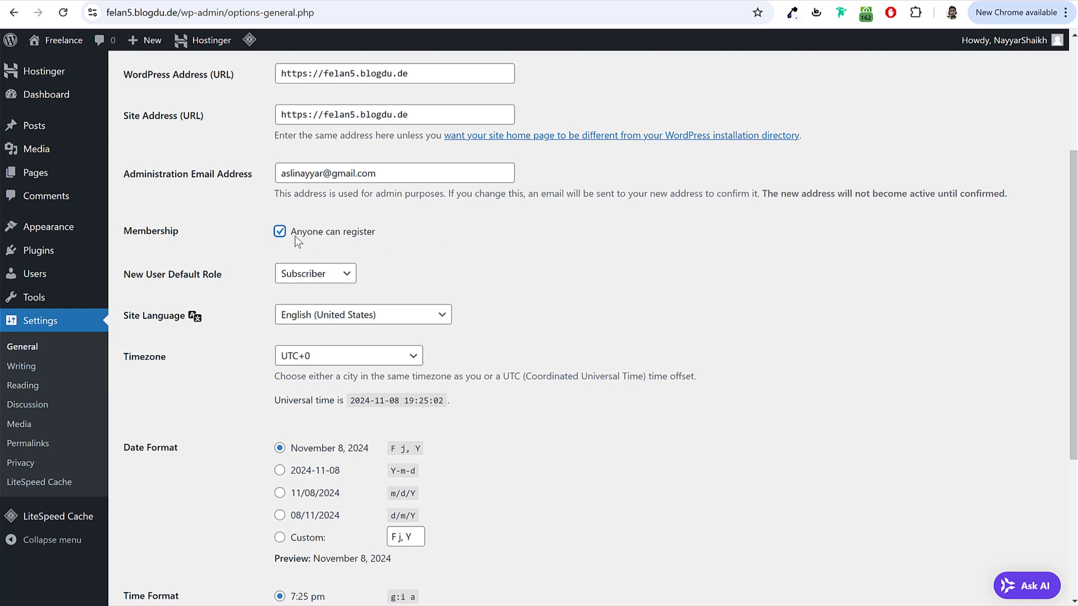
Step: Set the timezone to Kolkata and save the general settings
scroll(549, 271, down, 3)
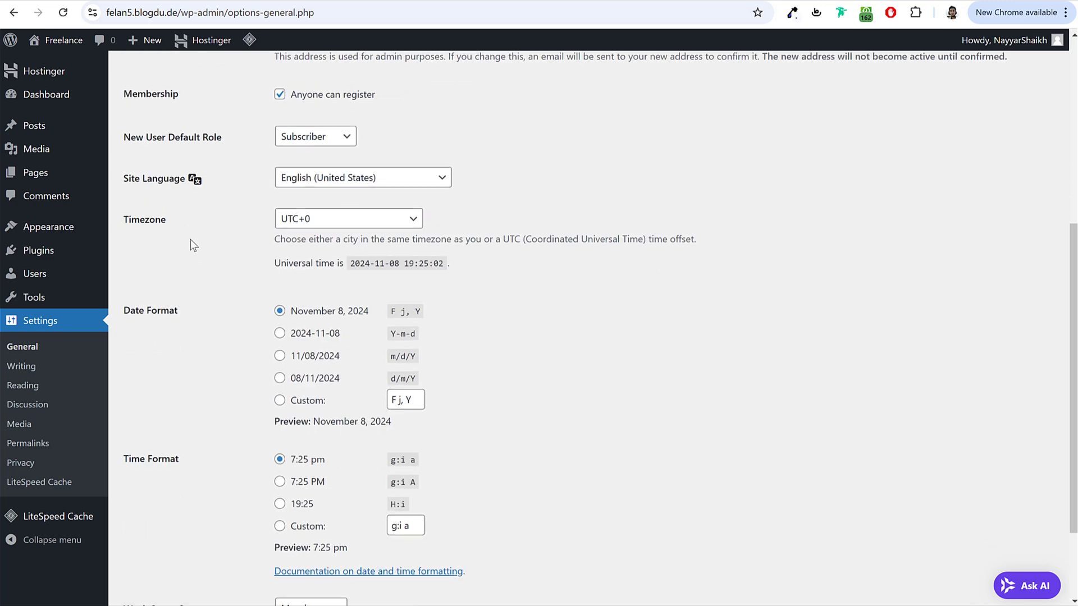
click(348, 227)
text(kolkata)
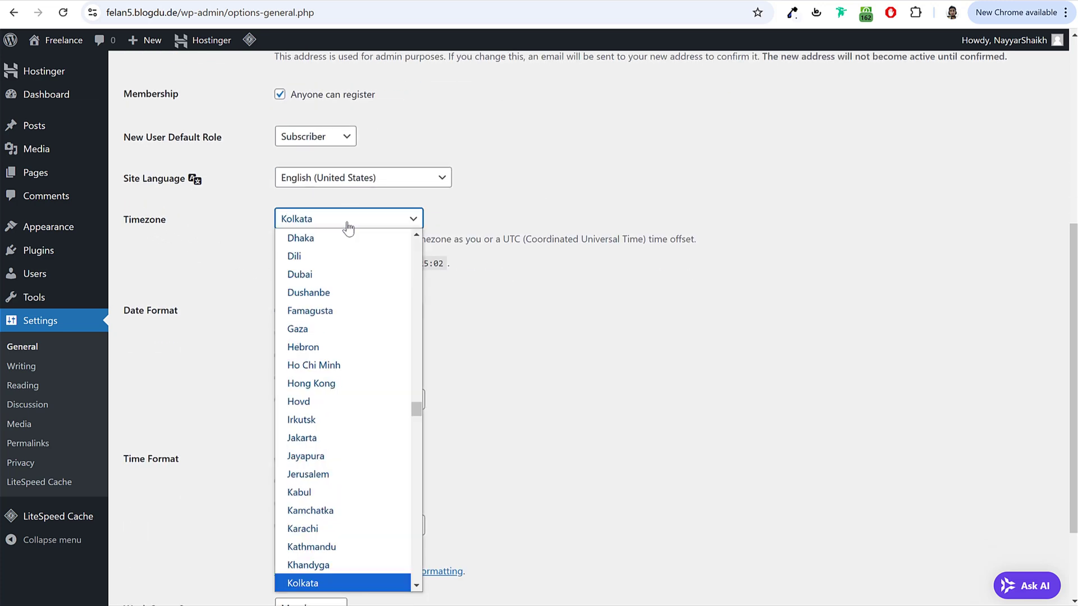
key(Return)
click(619, 257)
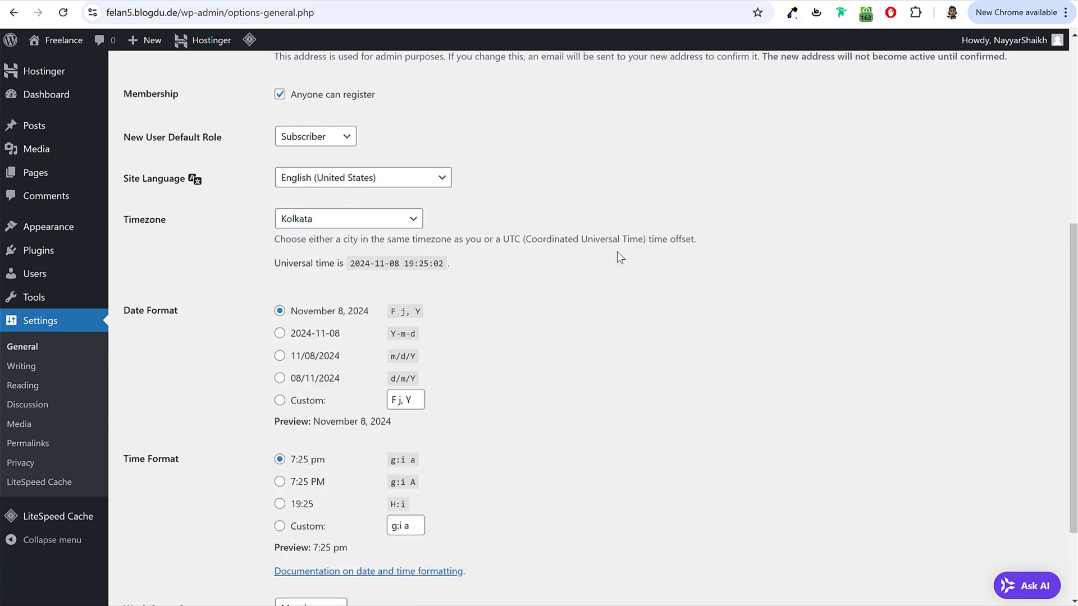
scroll(592, 271, down, 2)
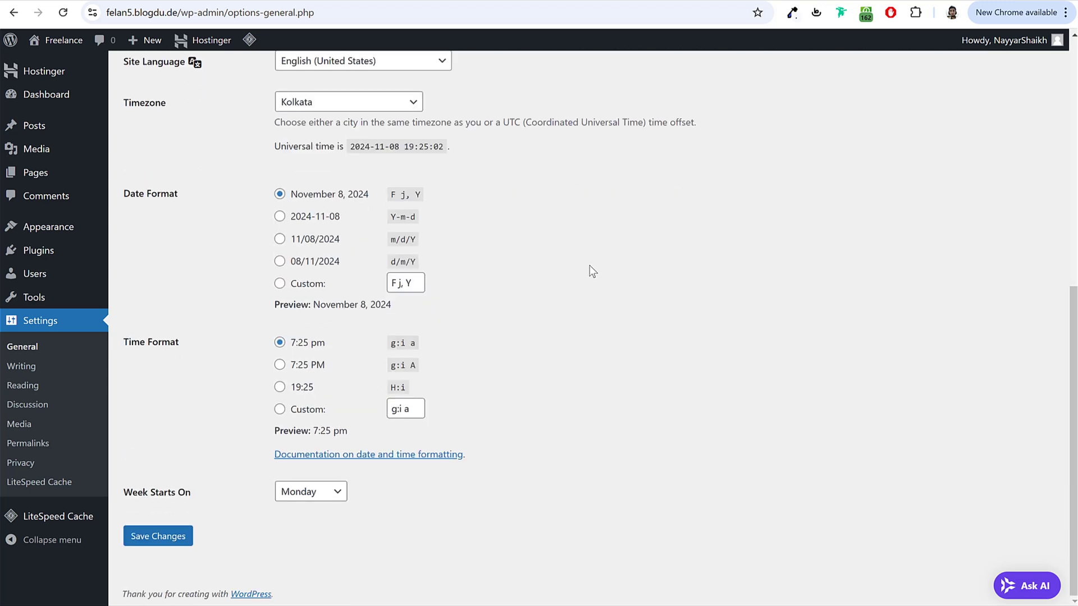
click(189, 538)
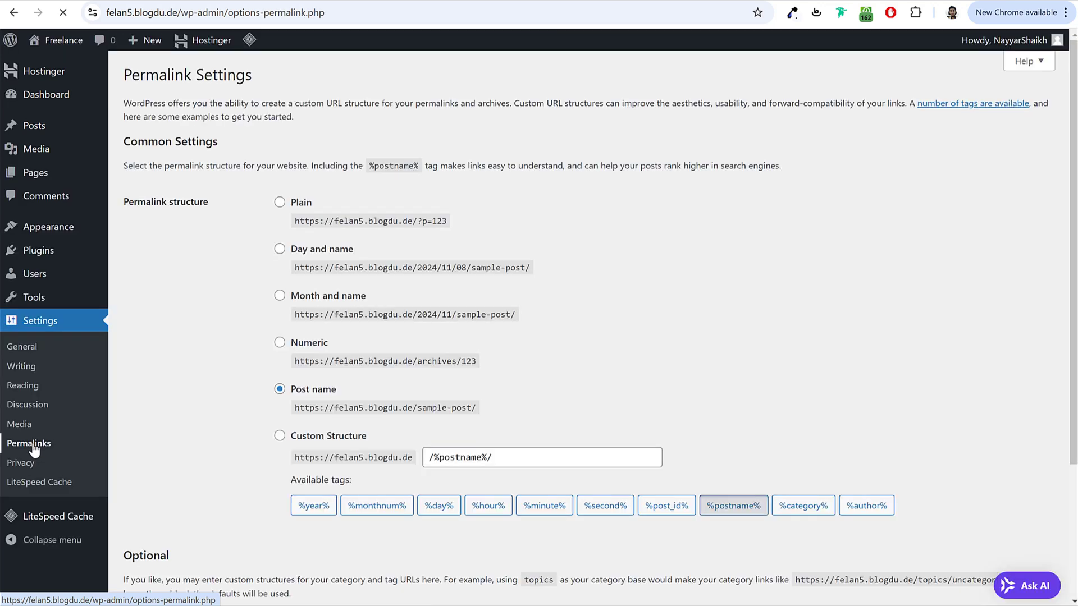
Step: After trying other options, save the Post name permalink structure and return to the Dashboard
triple_click(337, 392)
click(289, 391)
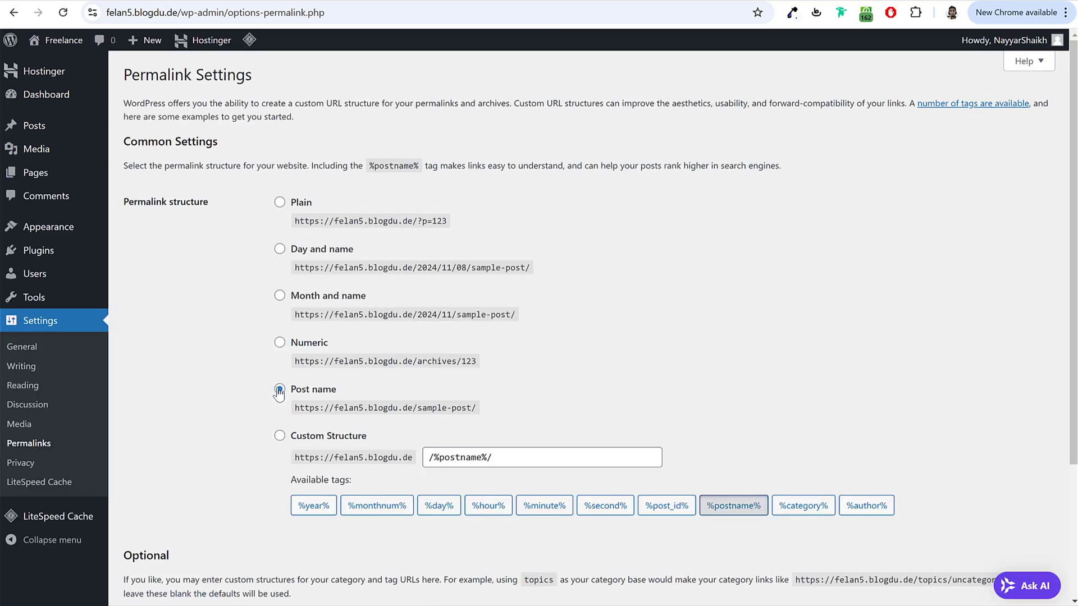
click(309, 299)
click(280, 204)
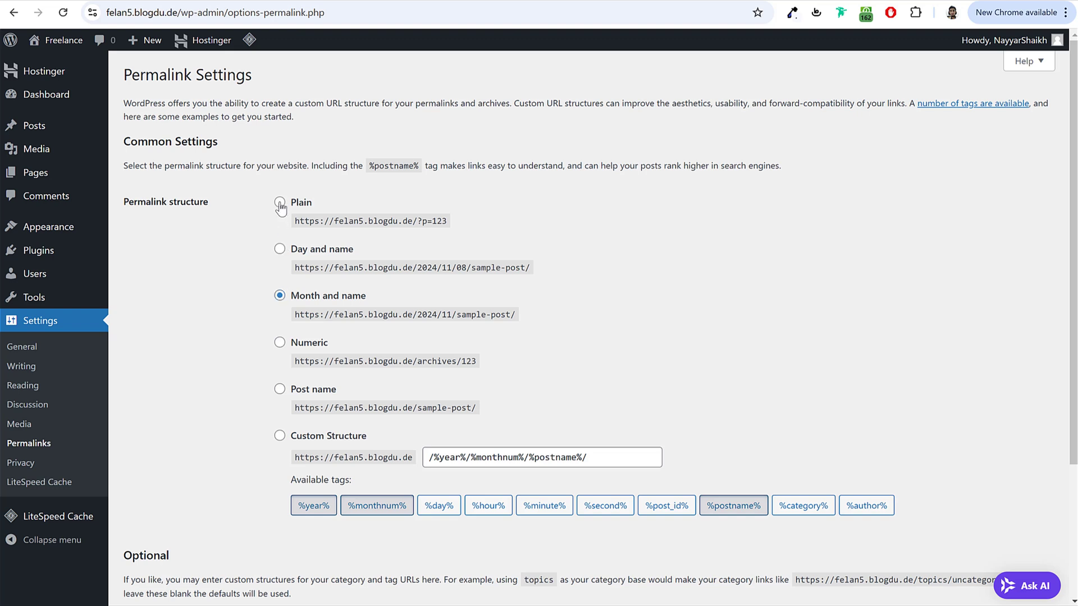
click(280, 250)
click(279, 392)
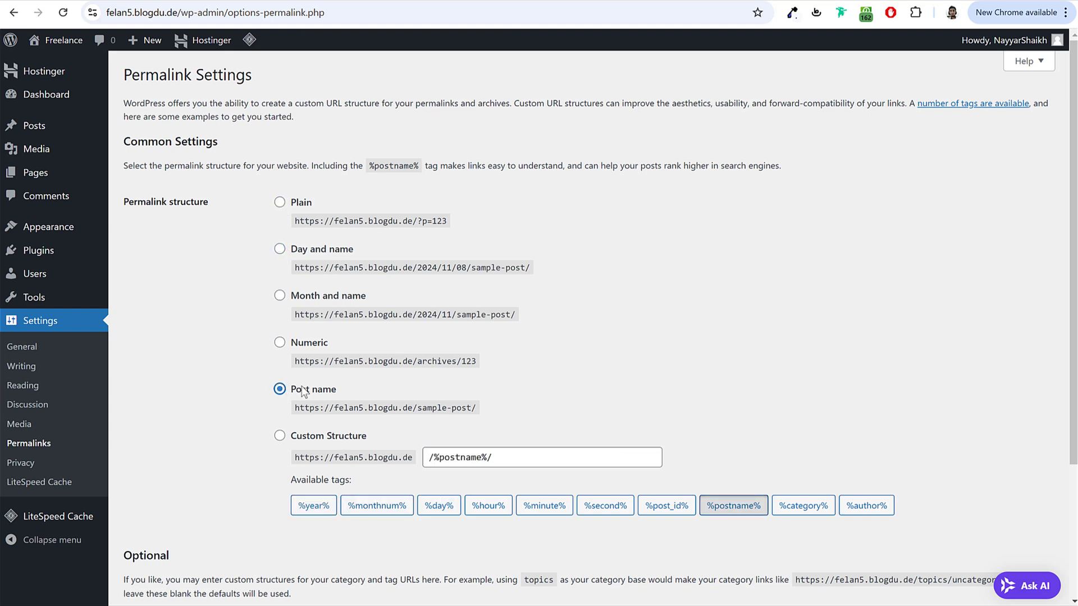
triple_click(336, 390)
scroll(305, 424, down, 3)
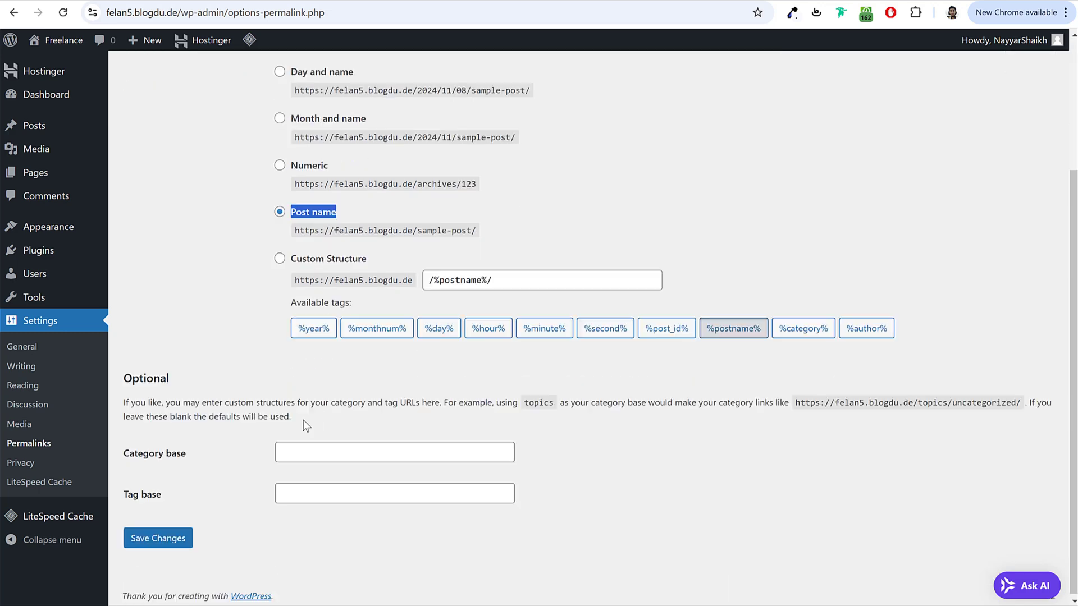
click(156, 533)
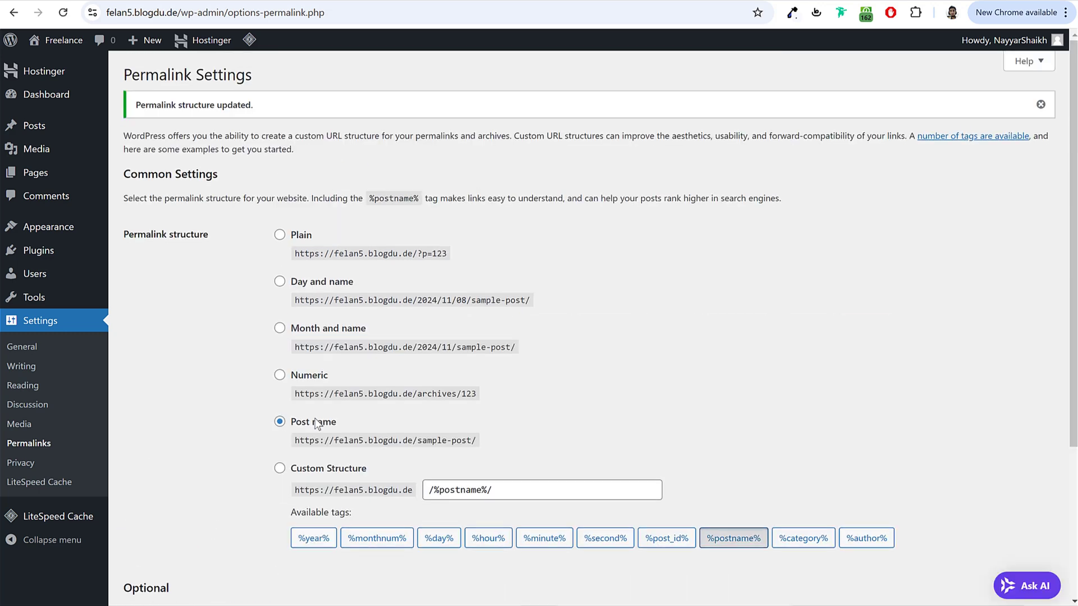
click(52, 96)
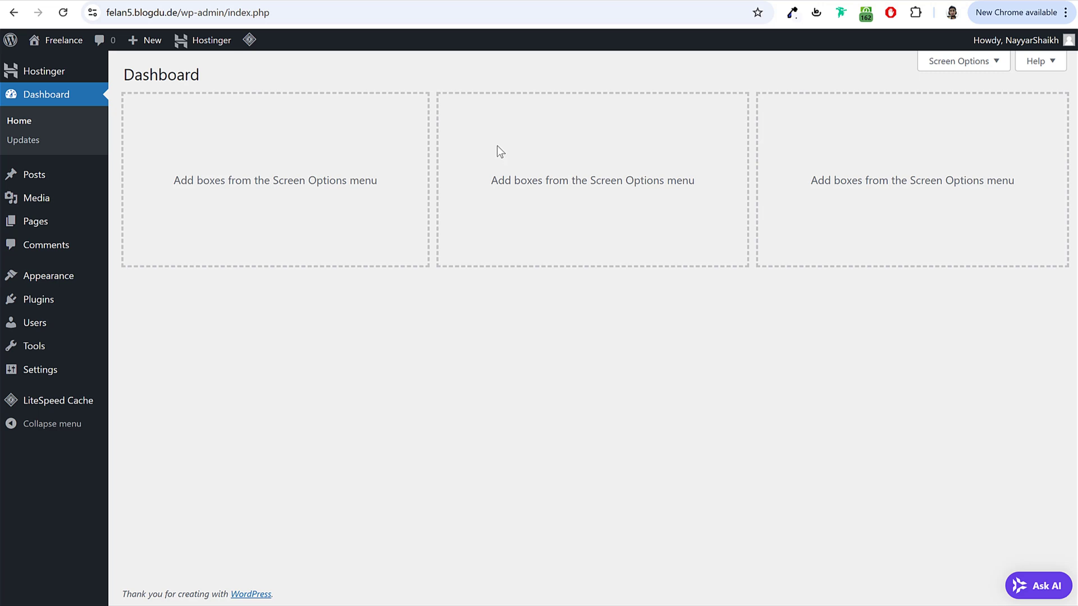
Step: Switch to hPanel, go to its home page and inspect the address bar
click(277, 2)
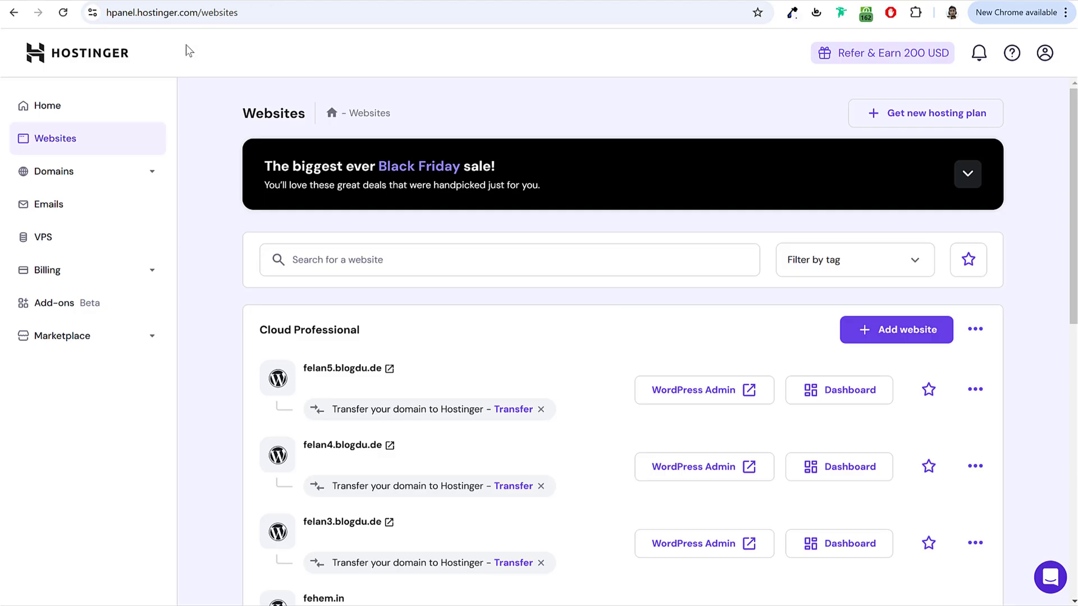
click(88, 62)
click(190, 12)
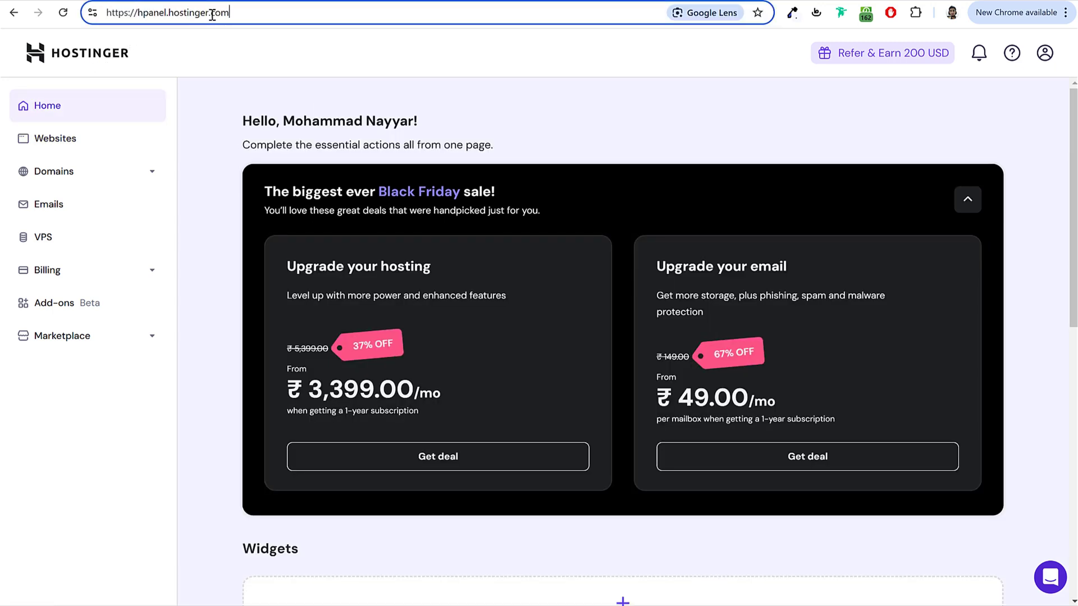
mouse_move(108, 13)
mouse_down()
mouse_move(257, 12)
mouse_move(106, 12)
mouse_up()
click(257, 14)
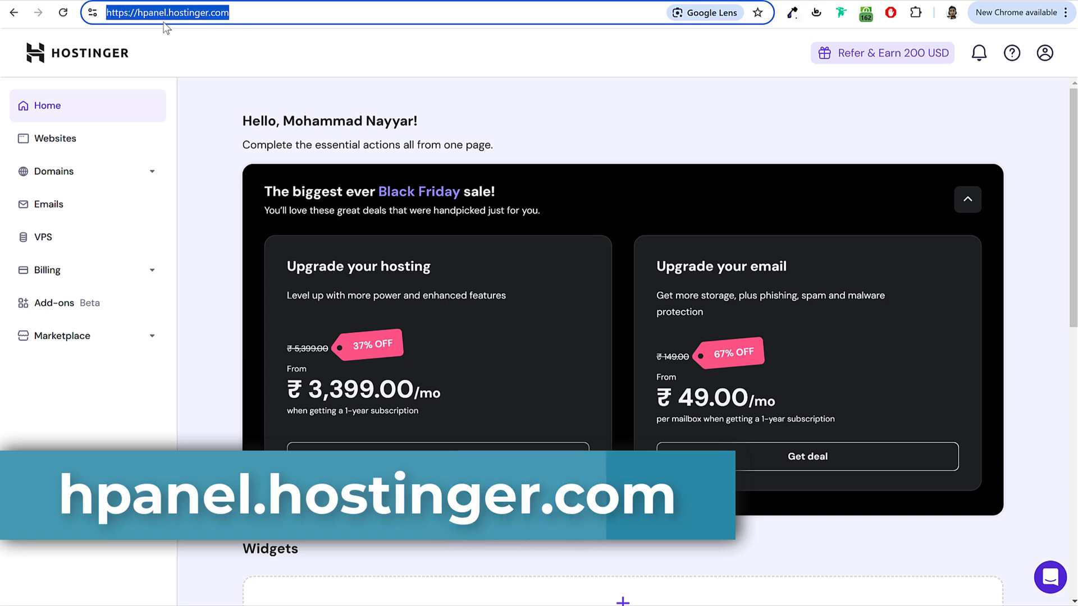
click(237, 17)
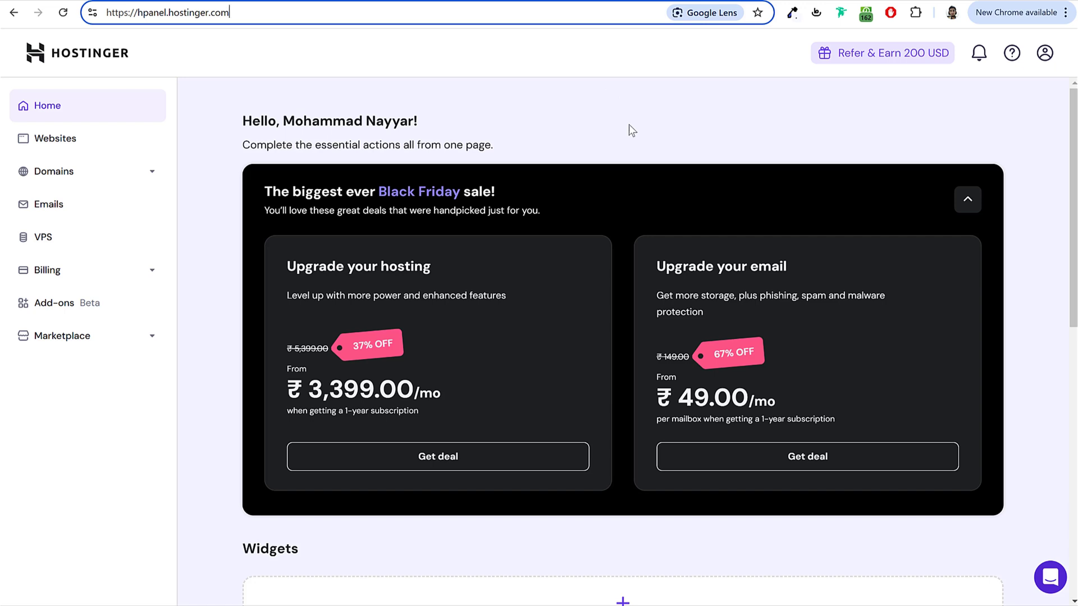
Step: Show the Websites list with felan5, felan4, felan3.blogdu.de and fehem.in
click(86, 142)
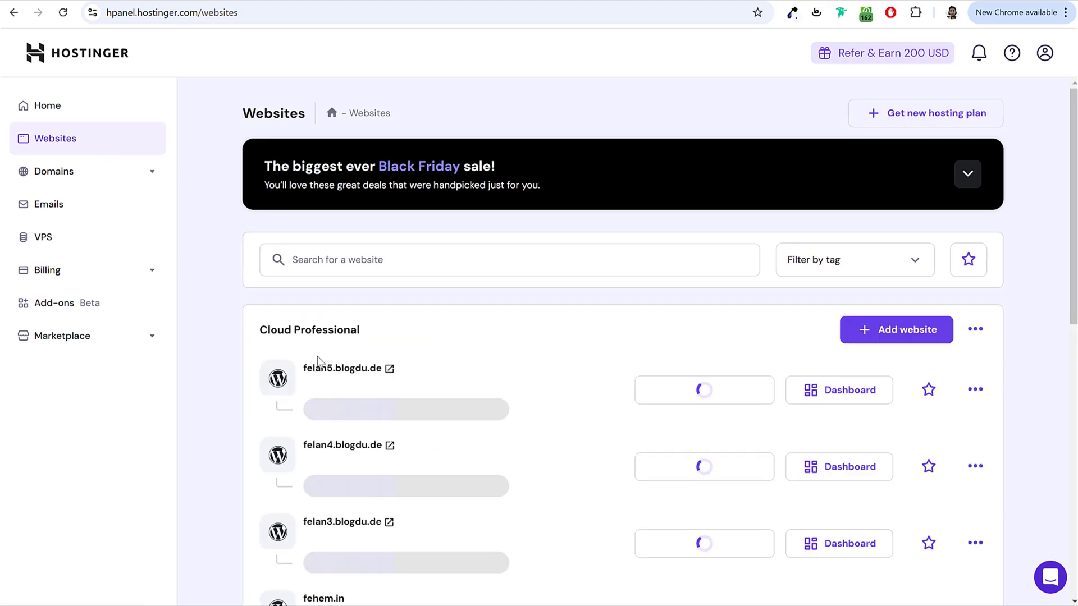
scroll(503, 387, down, 6)
scroll(500, 385, up, 7)
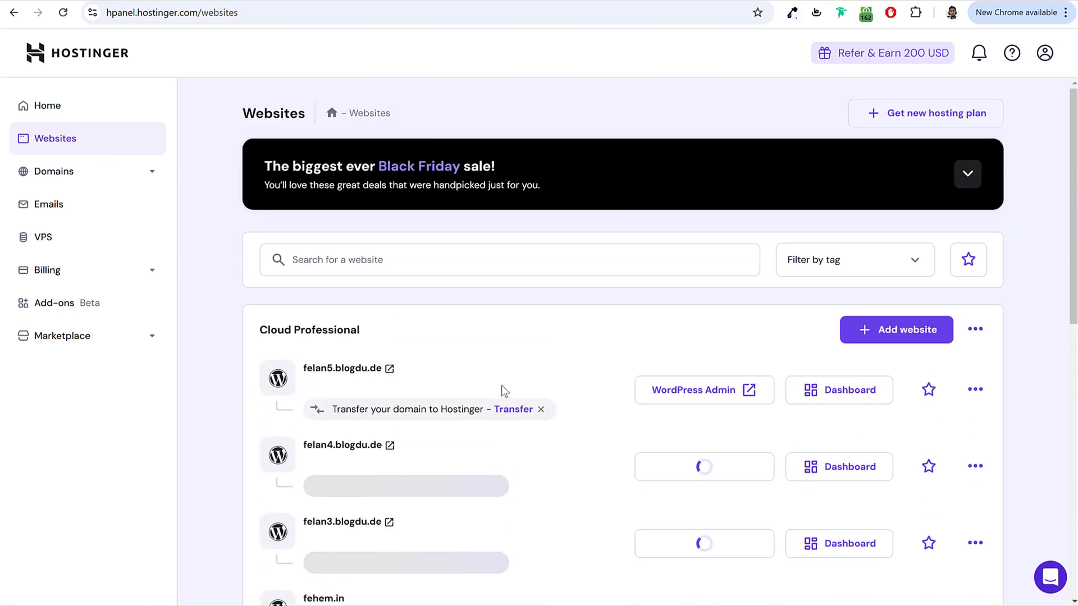
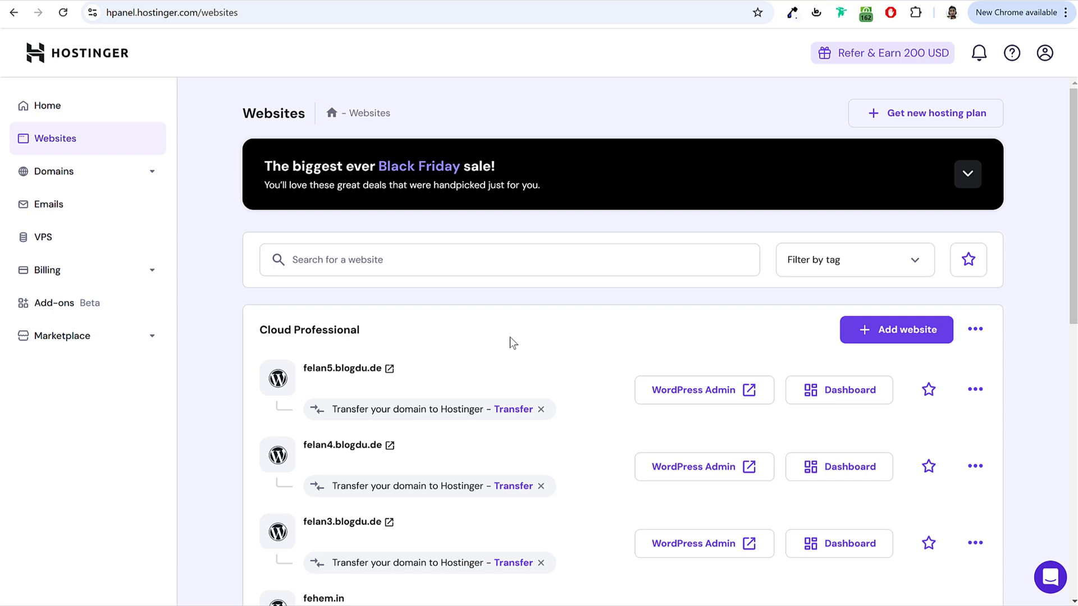
Step: Add a new WordPress website of type Business and services, created as a blank site
scroll(1002, 267, down, 2)
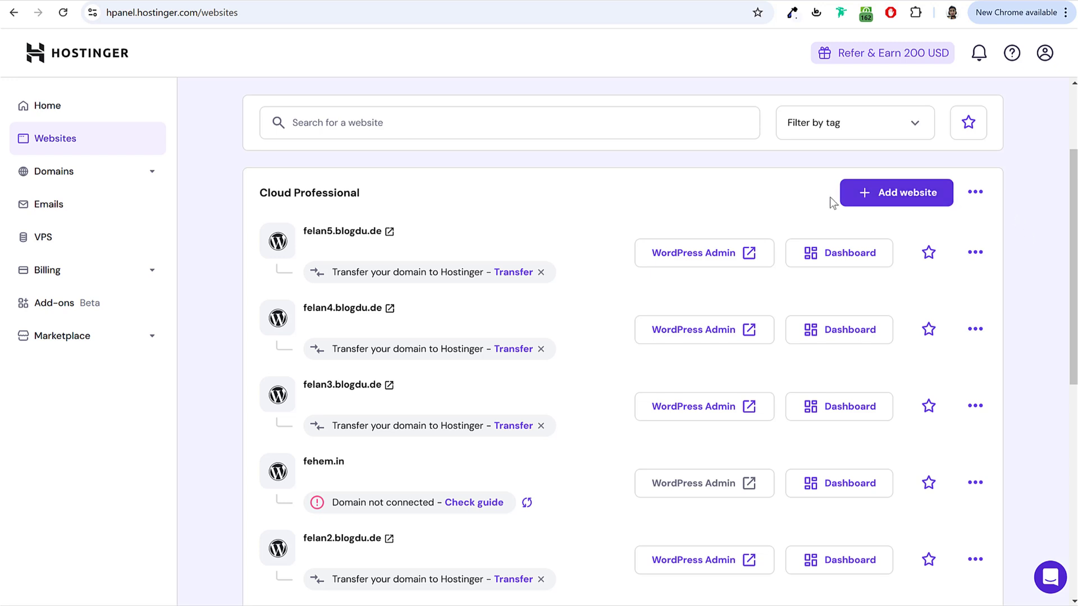
click(906, 197)
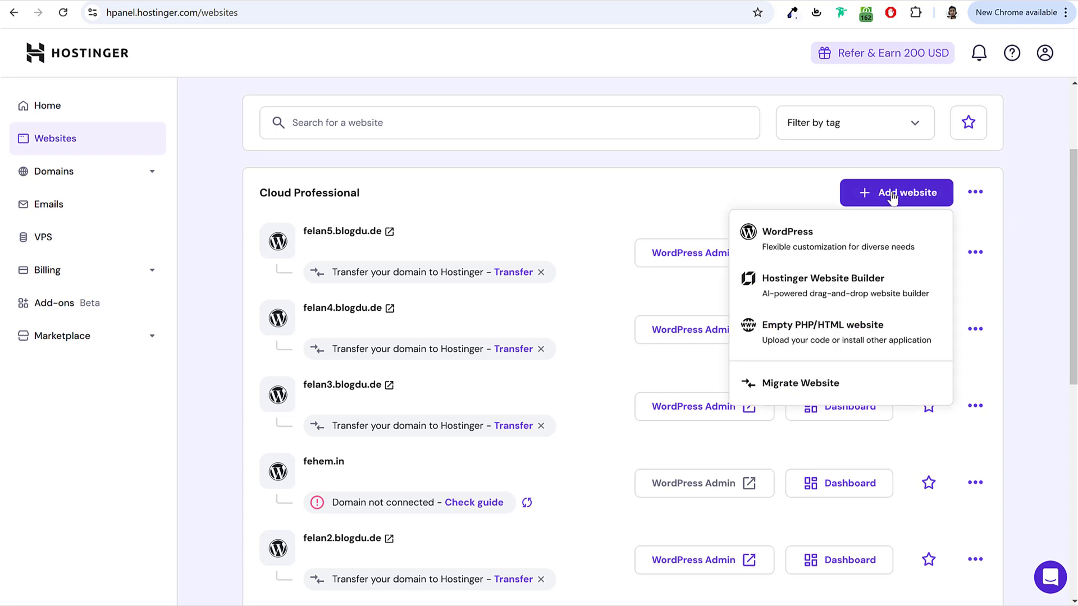
click(806, 243)
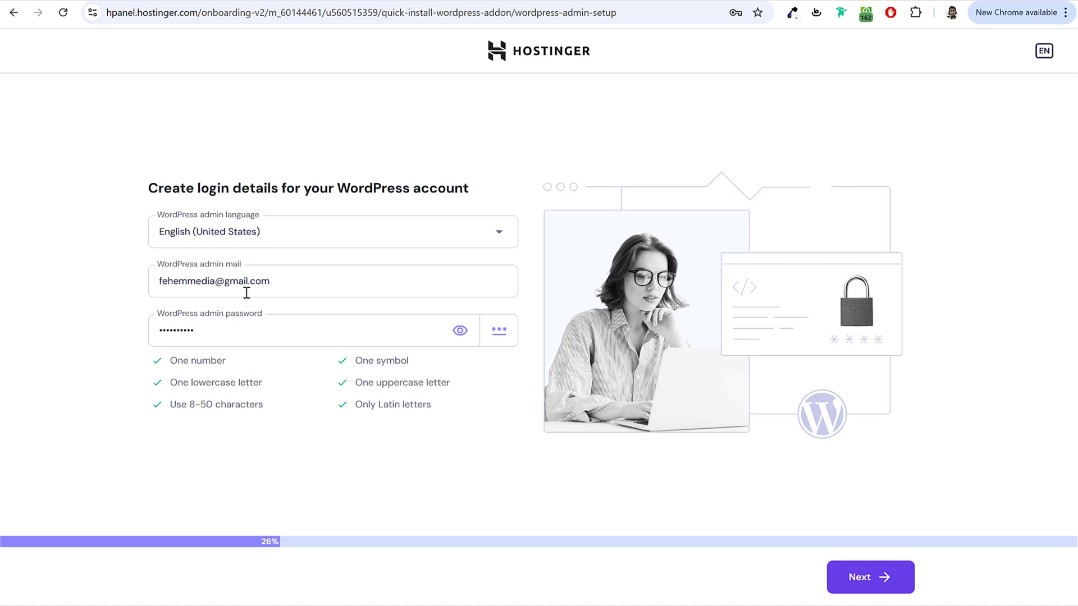
click(872, 578)
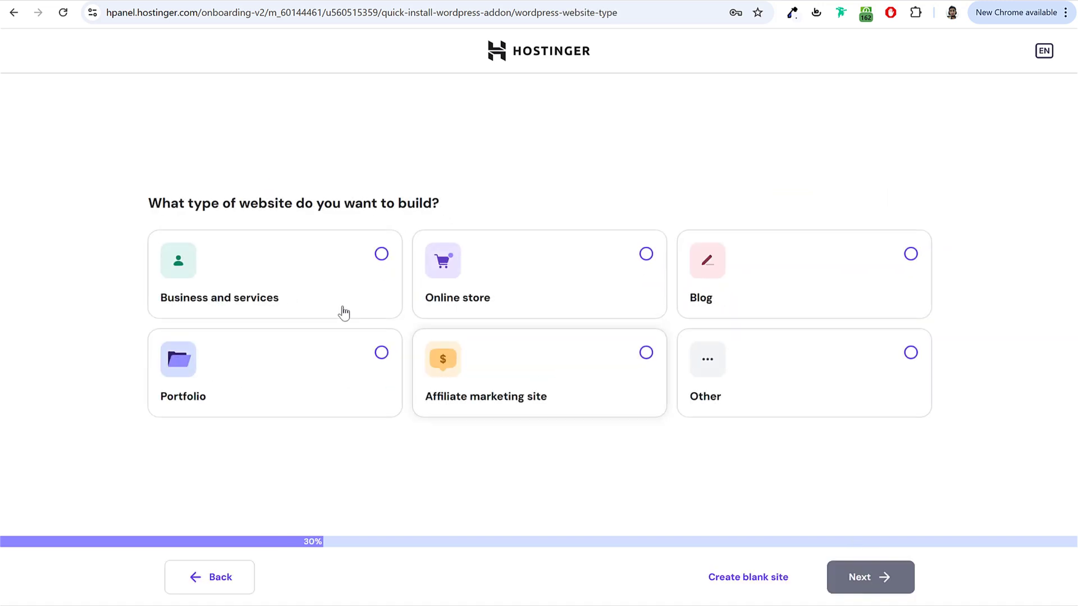
click(330, 267)
click(892, 589)
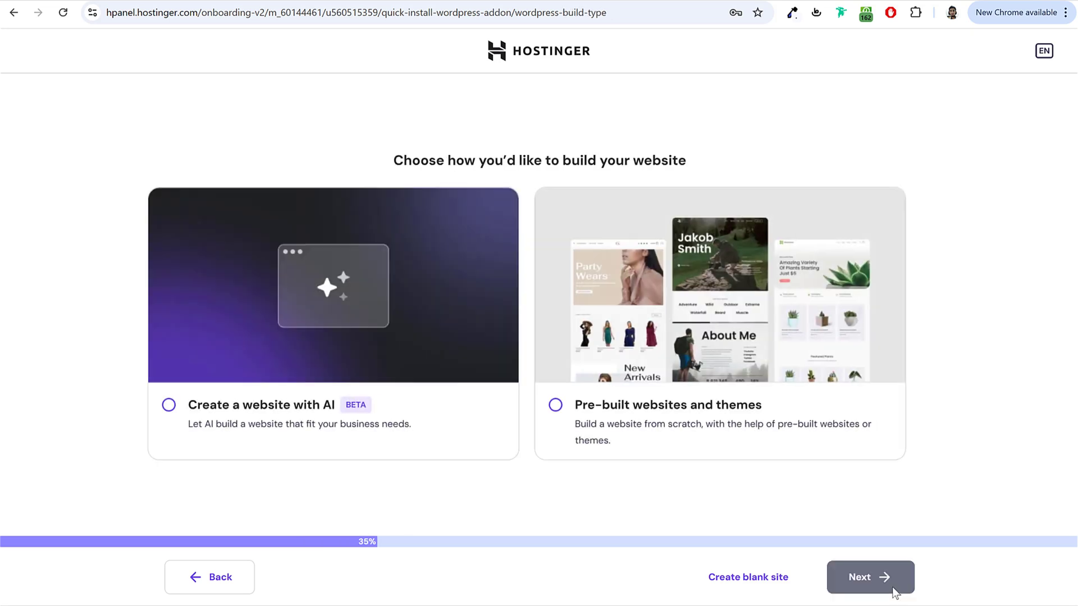
click(736, 580)
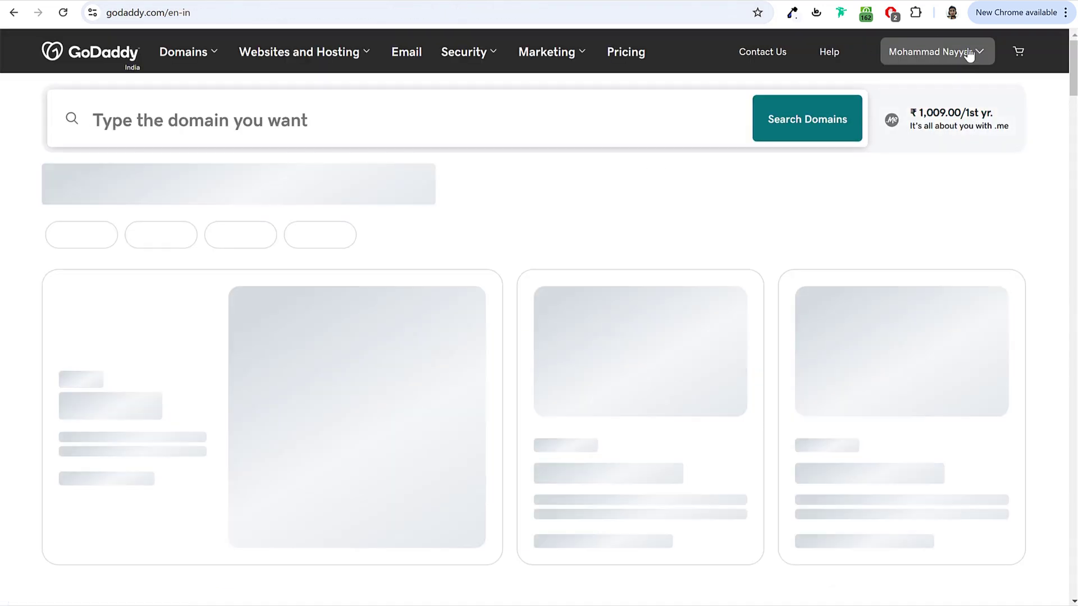
Step: Find fehem.in under Domains in GoDaddy's My Products and copy the domain name
click(969, 53)
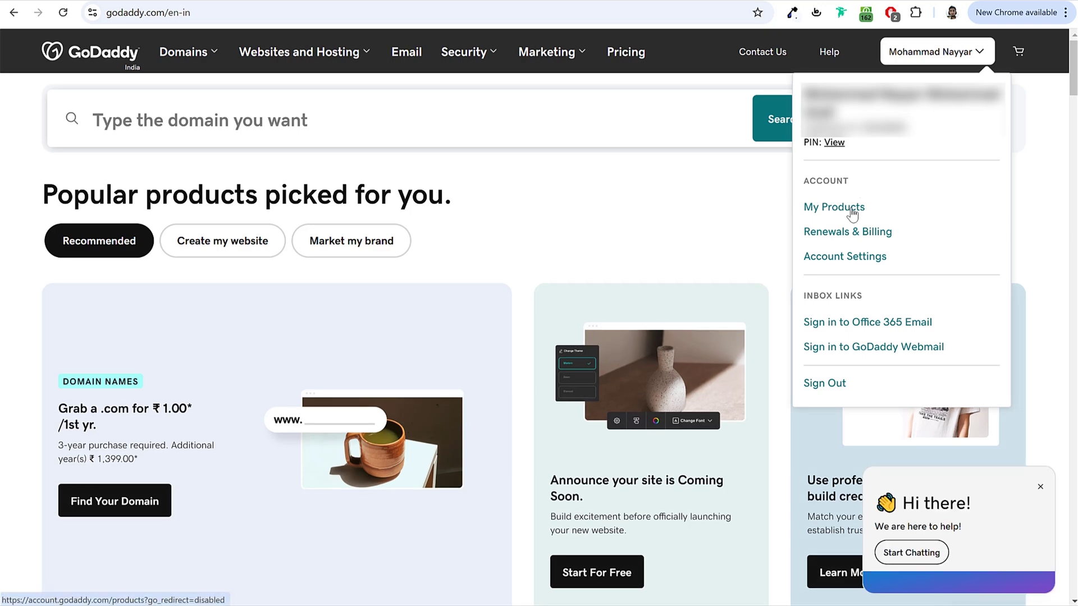
click(852, 212)
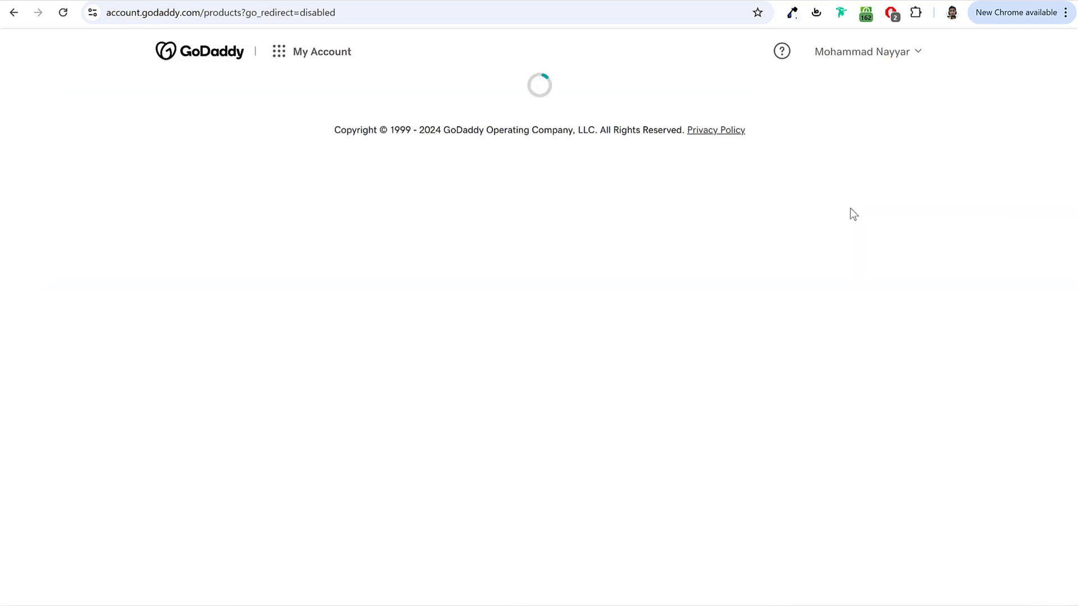
scroll(909, 252, down, 1)
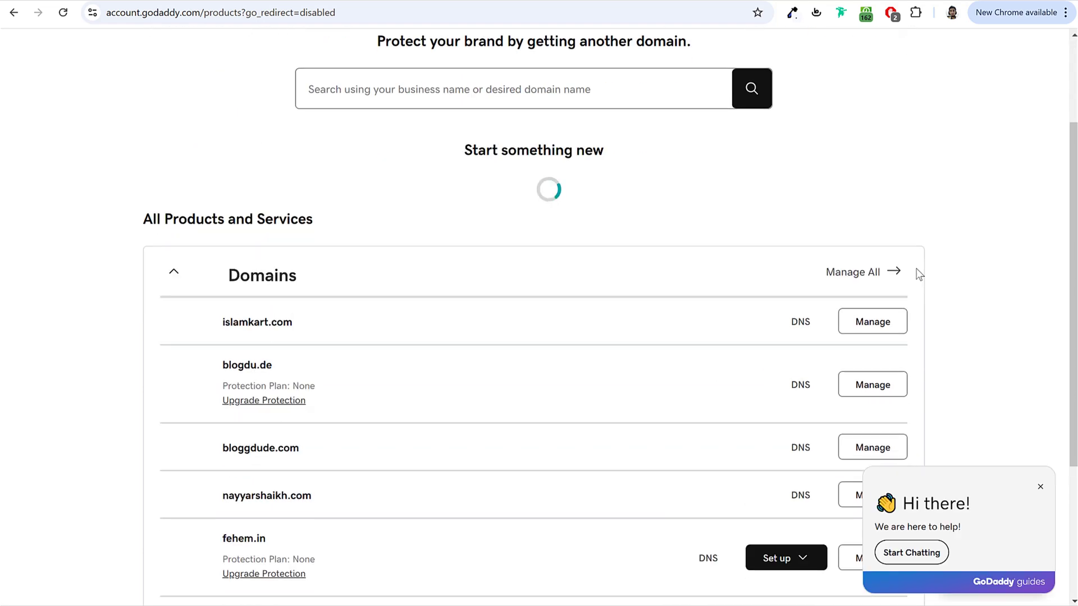
scroll(850, 272, down, 5)
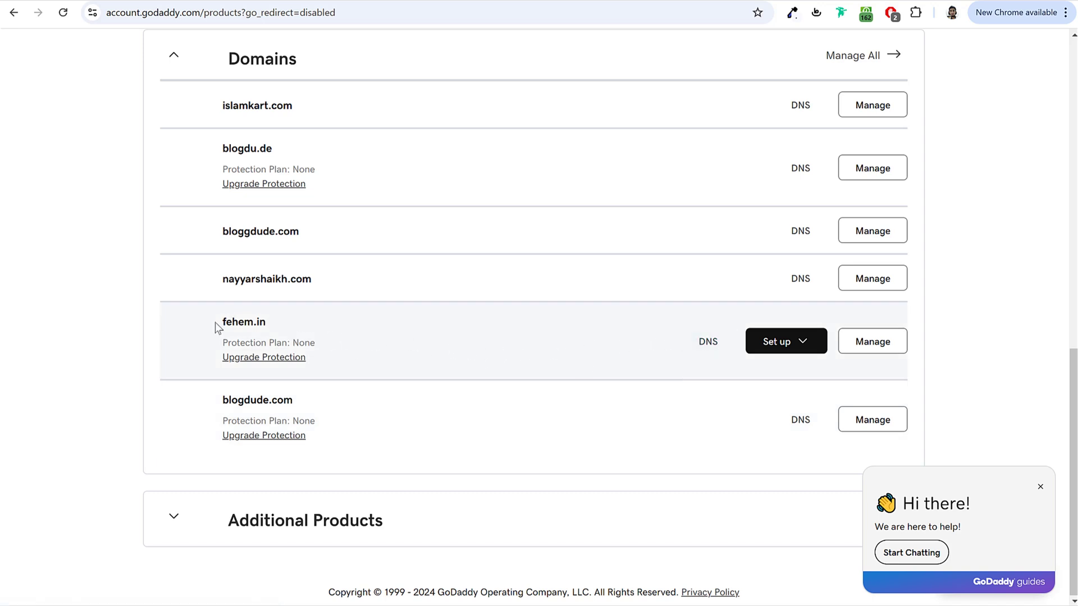
drag(219, 324, 268, 327)
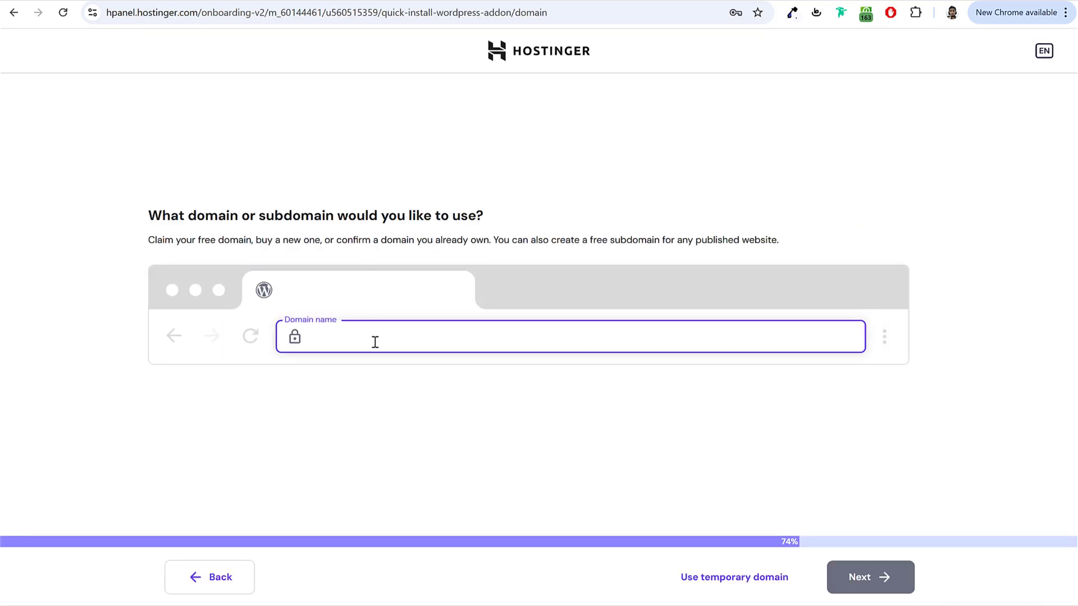
text(fehem.in)
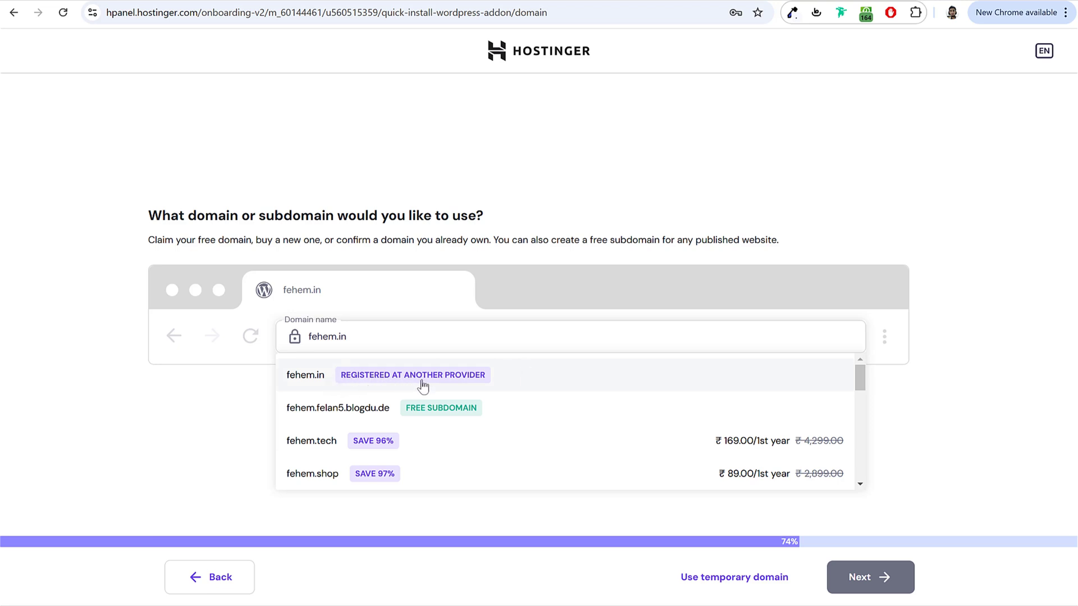
Step: Use the externally registered fehem.in as the domain and start installing WordPress
click(320, 376)
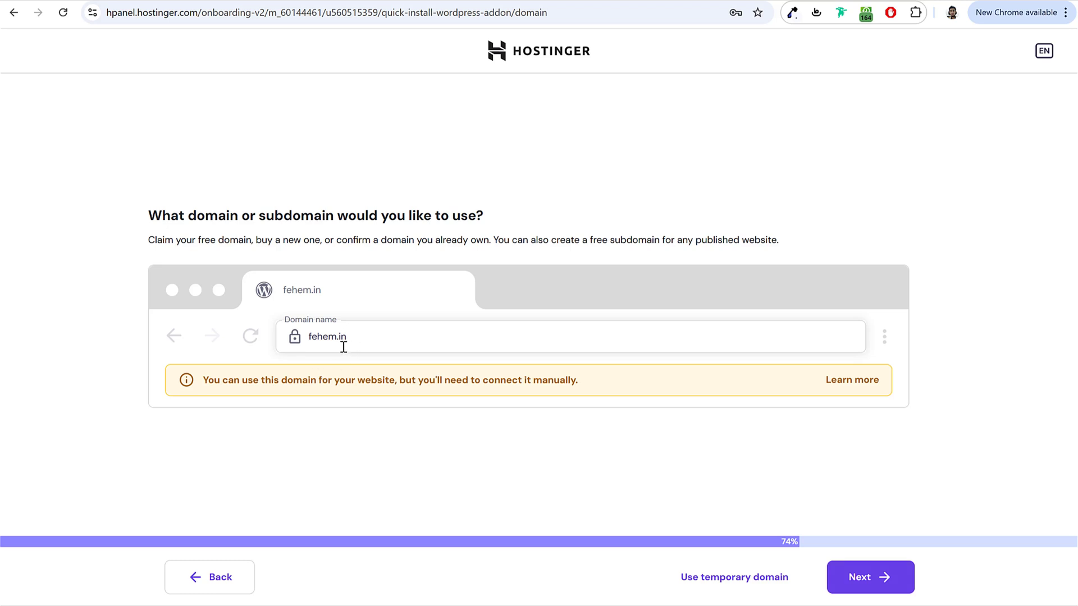
drag(207, 381, 466, 386)
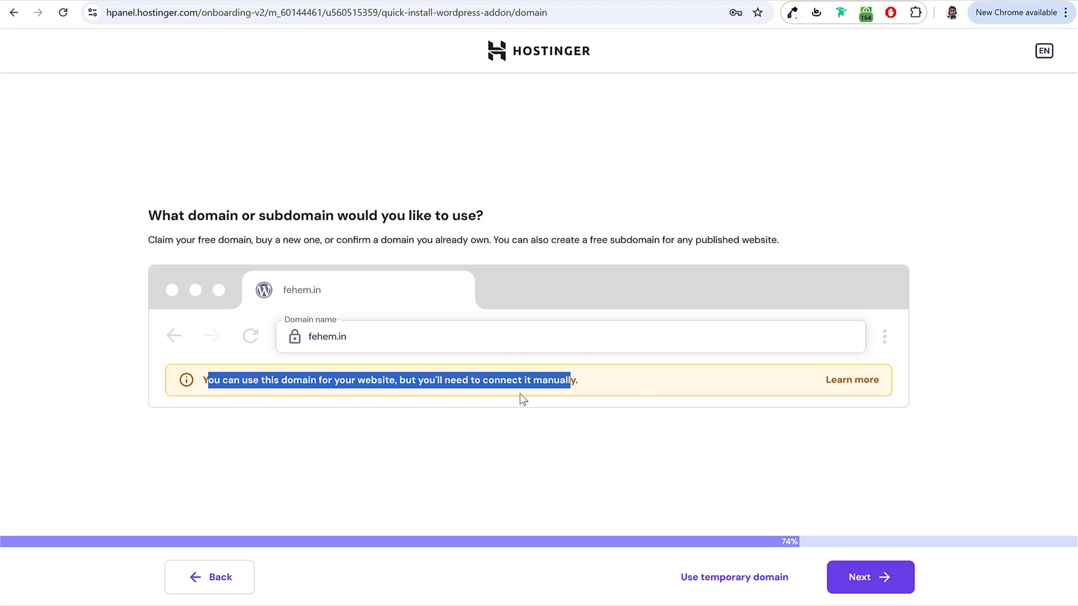
click(873, 593)
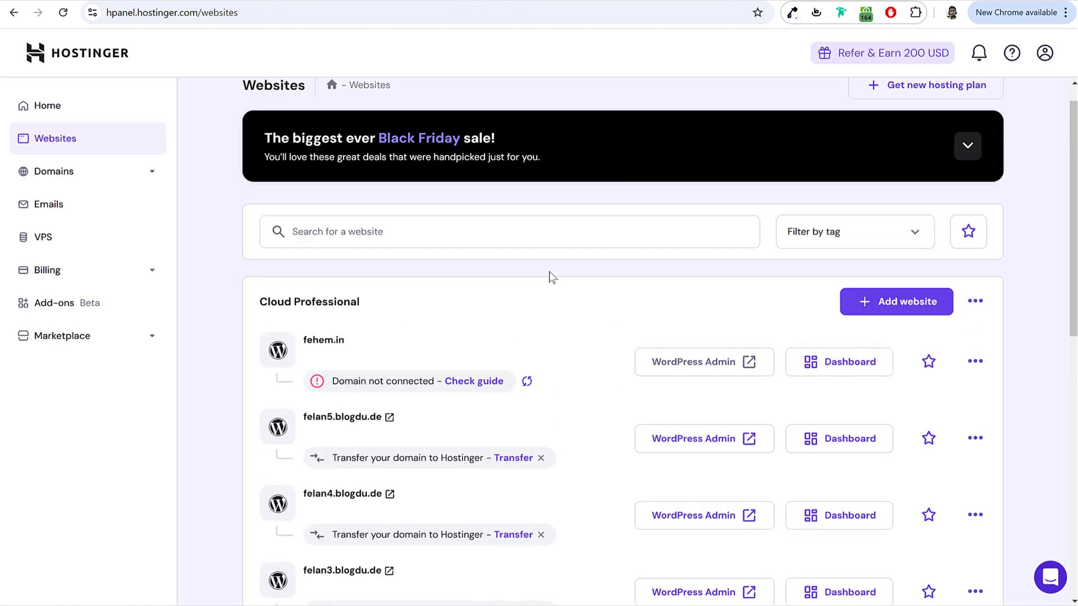
Step: Open the new fehem.in site's dashboard, noting its Domain not connected warning
scroll(592, 269, down, 3)
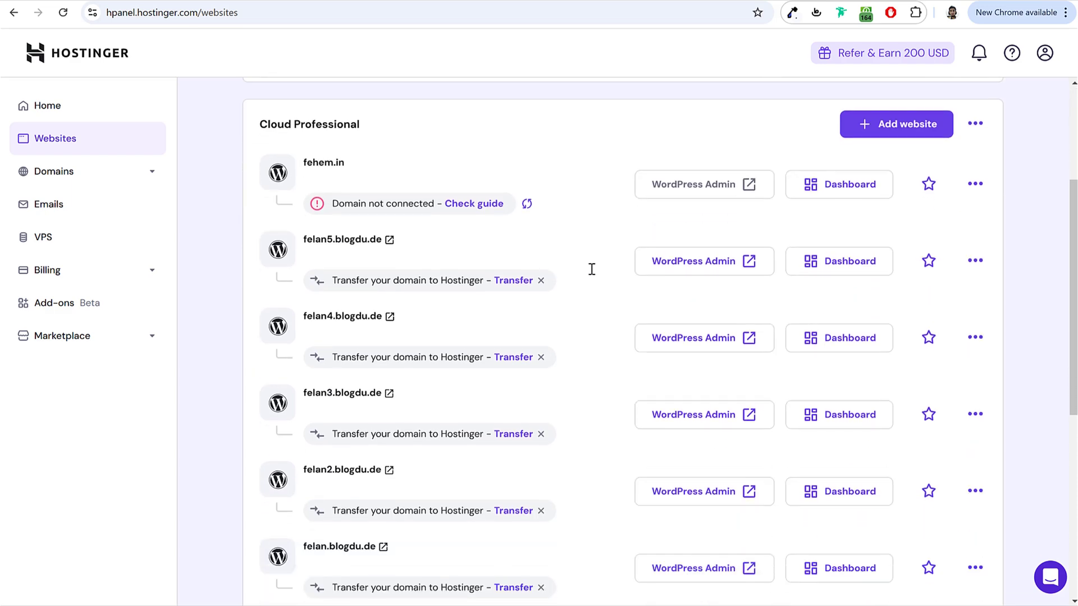
drag(350, 165, 307, 163)
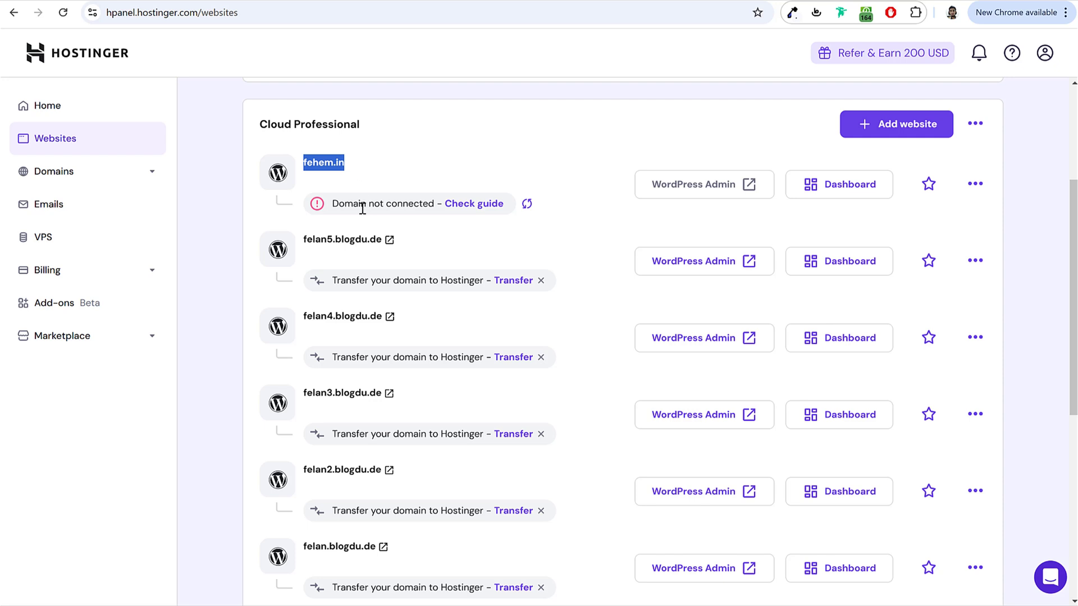
drag(334, 204, 426, 207)
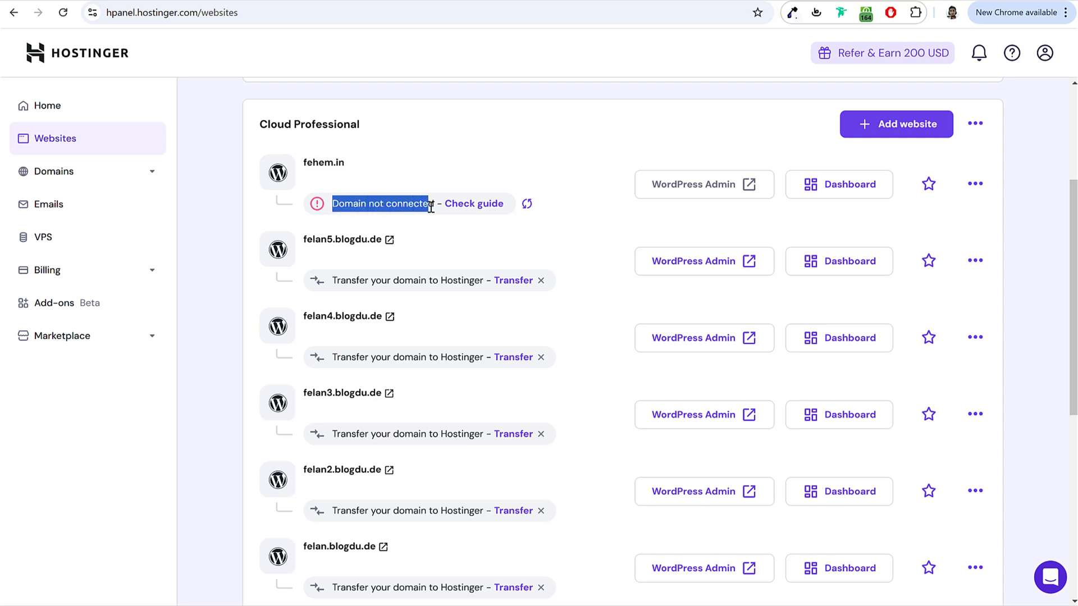
click(867, 194)
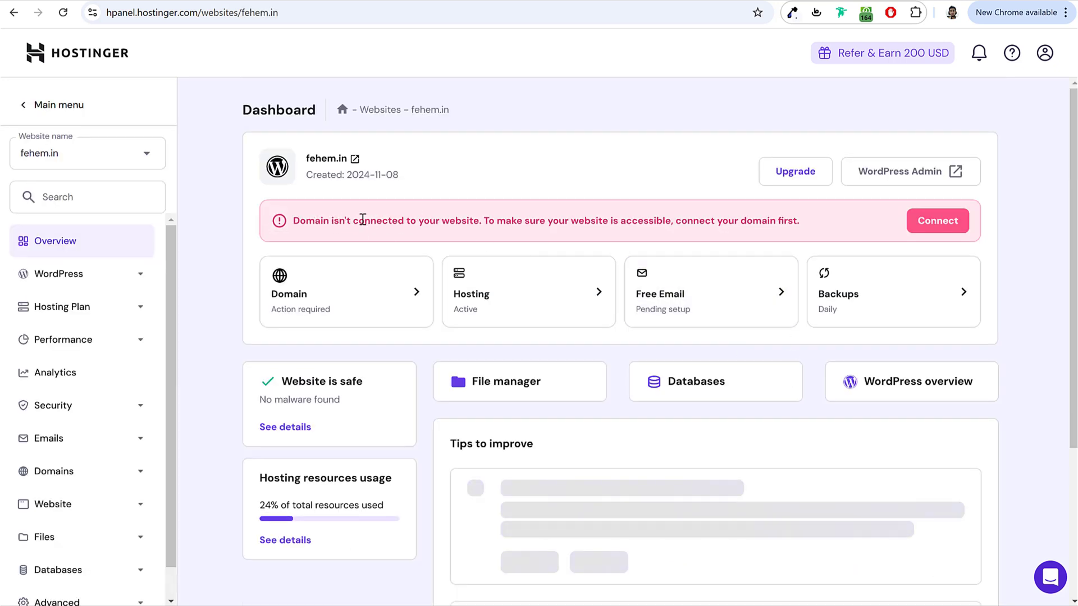
Step: Start connecting fehem.in and view the Hostinger nameservers ns1/ns2.dns-parking.com
drag(332, 221, 508, 222)
click(508, 222)
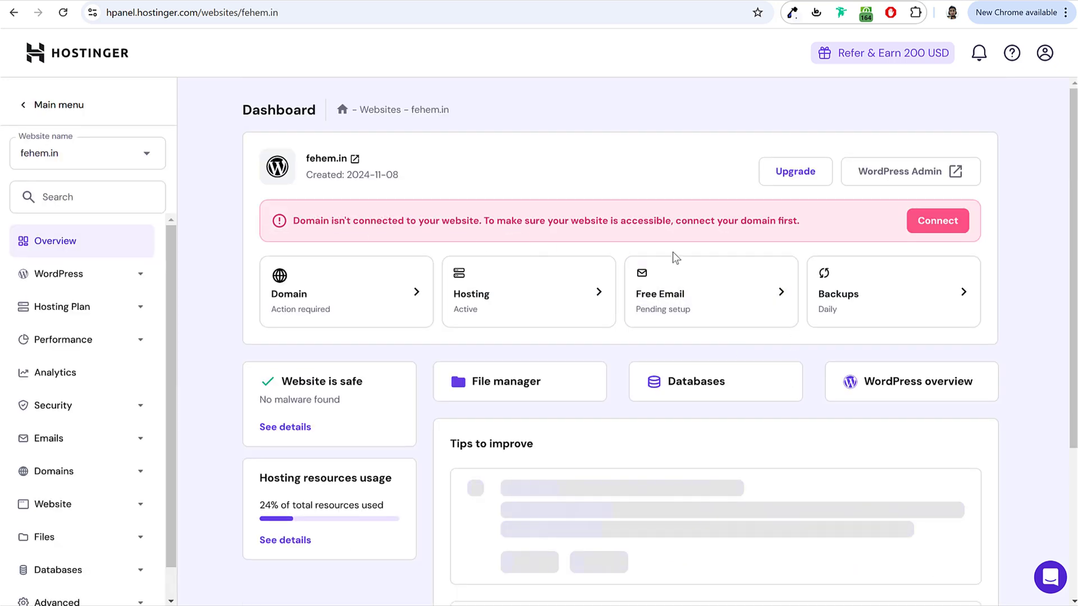
click(950, 226)
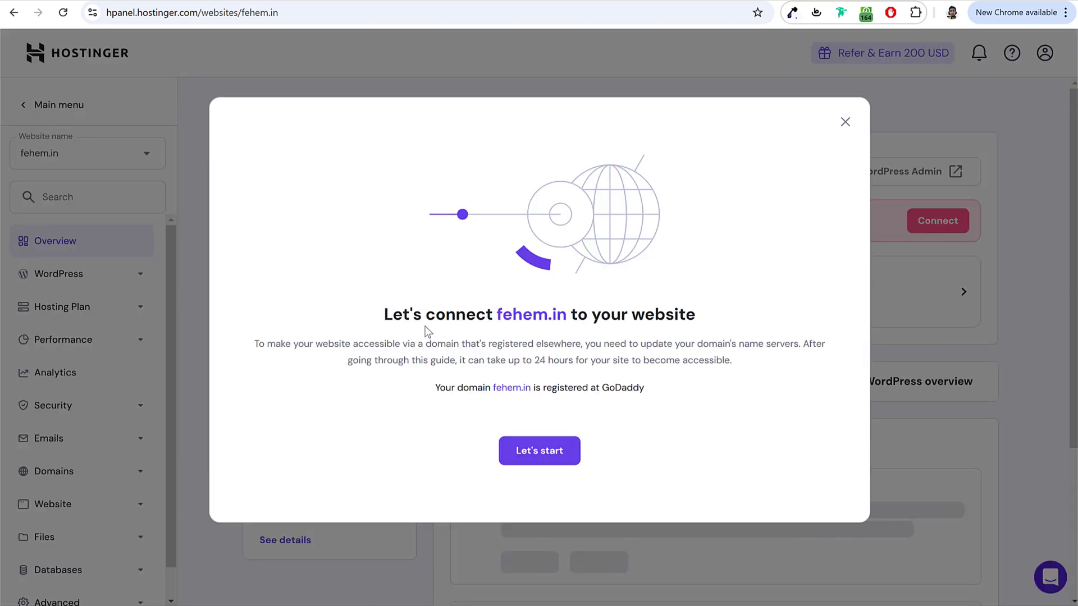
click(545, 451)
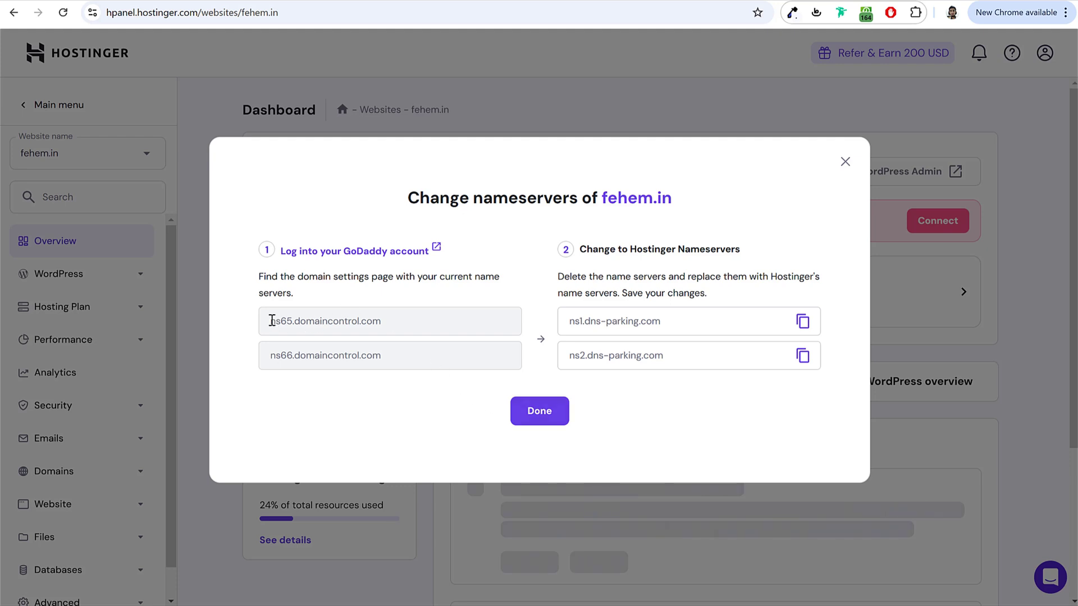
triple_click(302, 321)
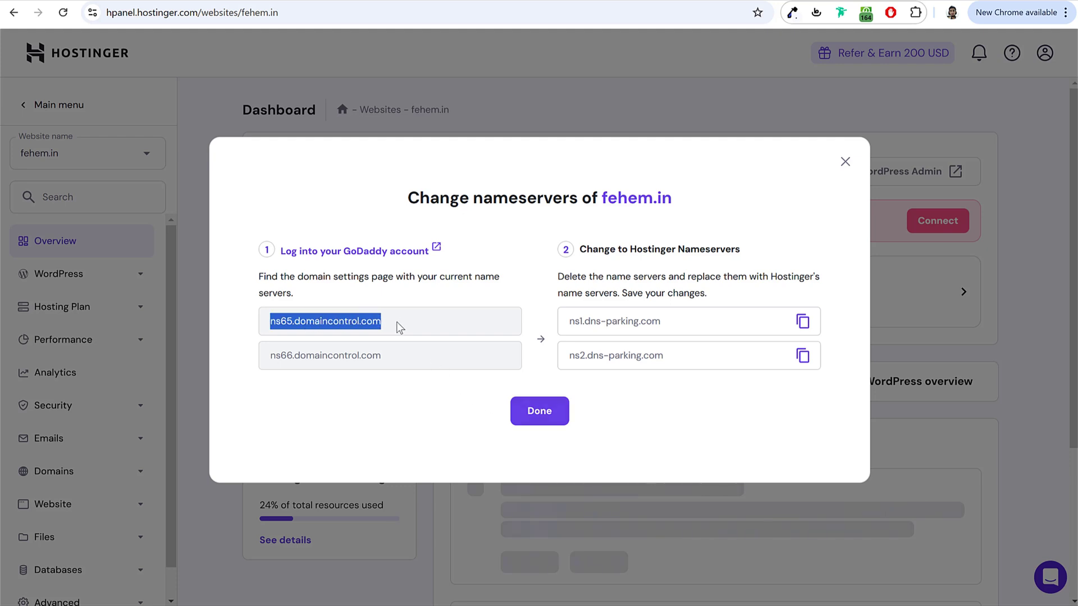
triple_click(292, 354)
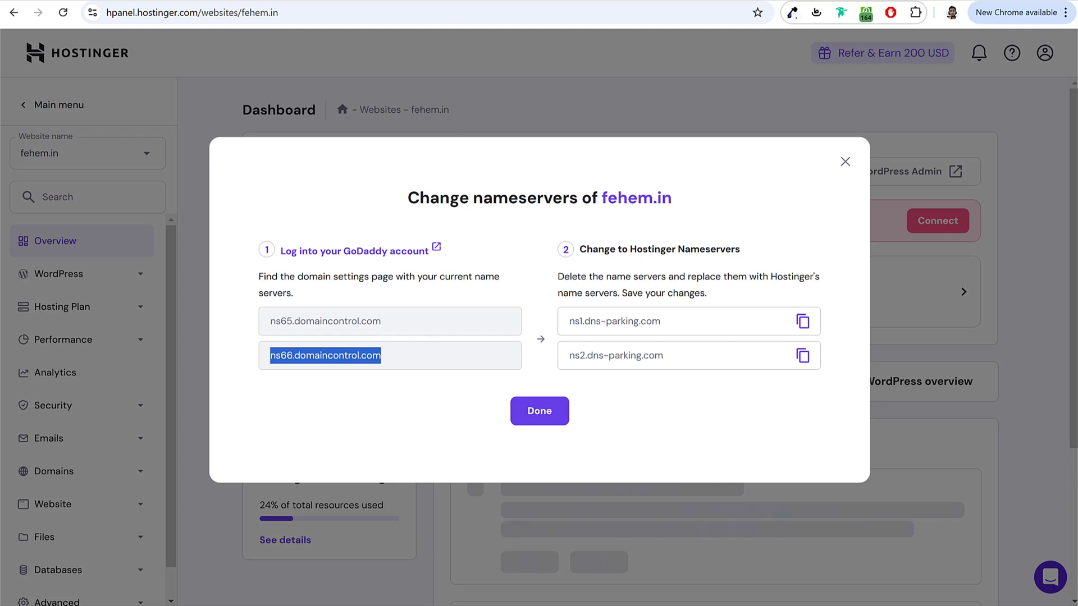
Step: Show fehem.in's current domaincontrol nameservers on GoDaddy's DNS Nameservers tab
click(415, 2)
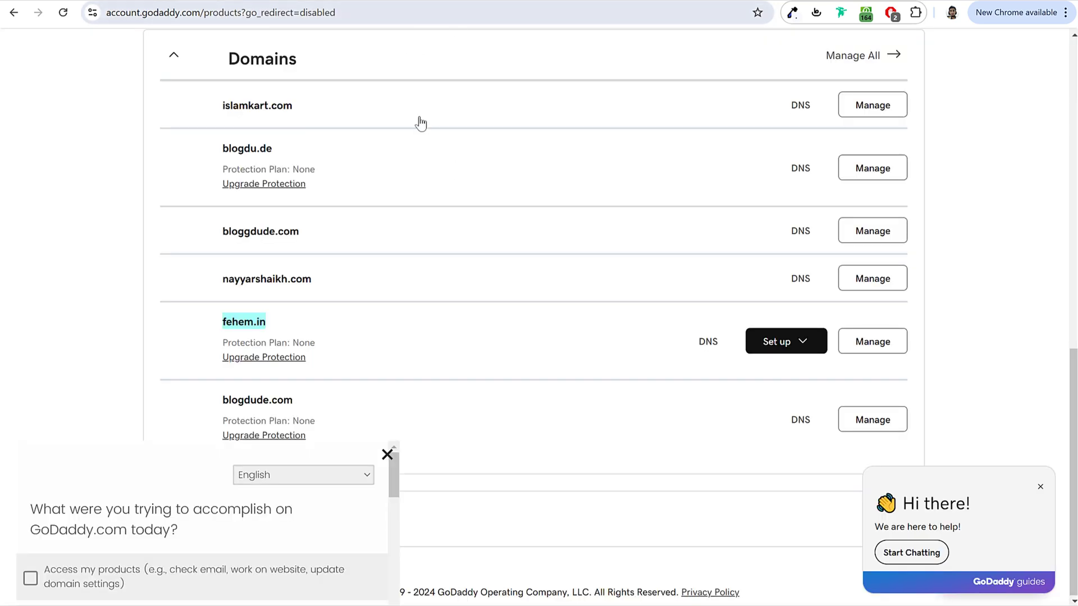
click(708, 344)
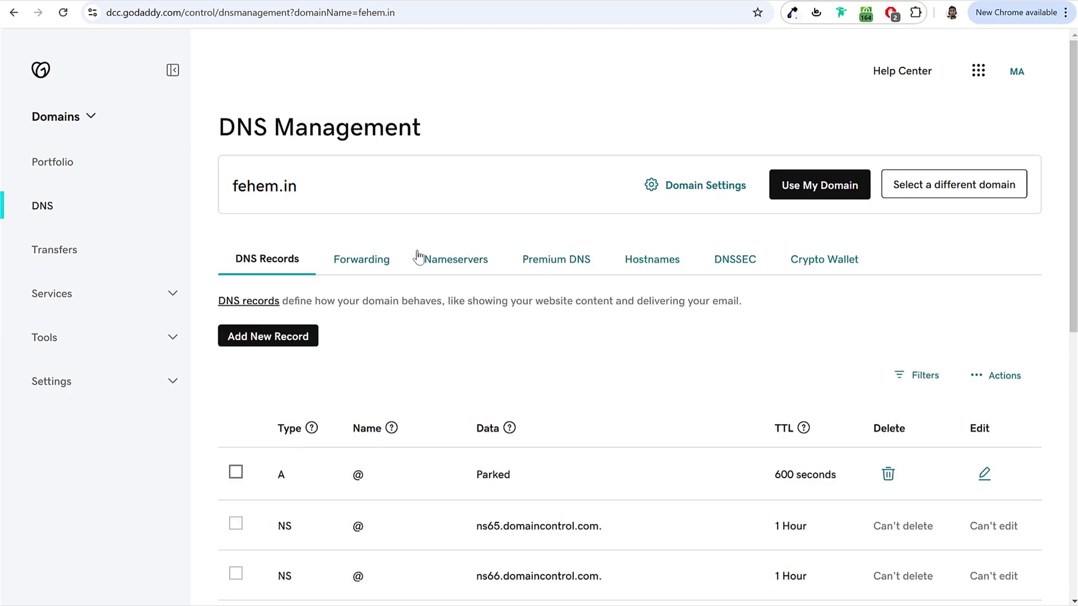
click(465, 260)
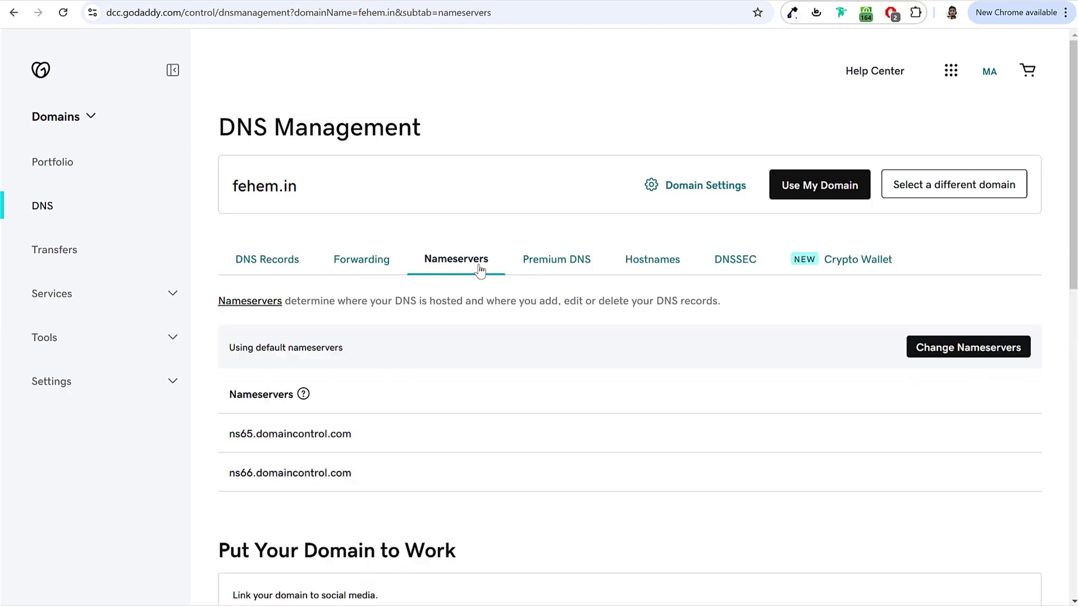
scroll(311, 280, down, 3)
drag(230, 228, 373, 240)
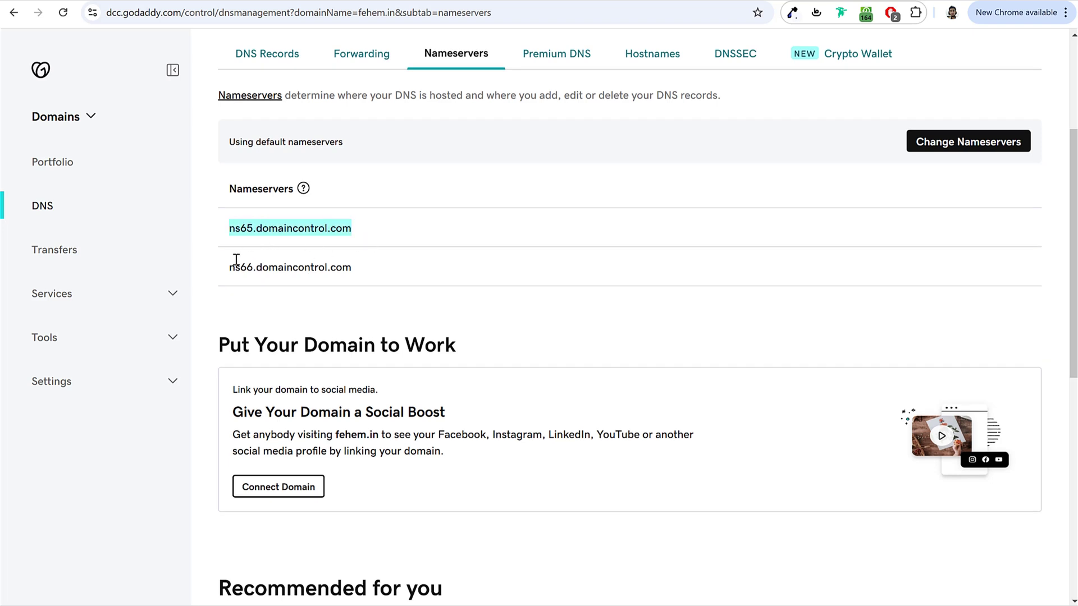
drag(230, 264, 430, 271)
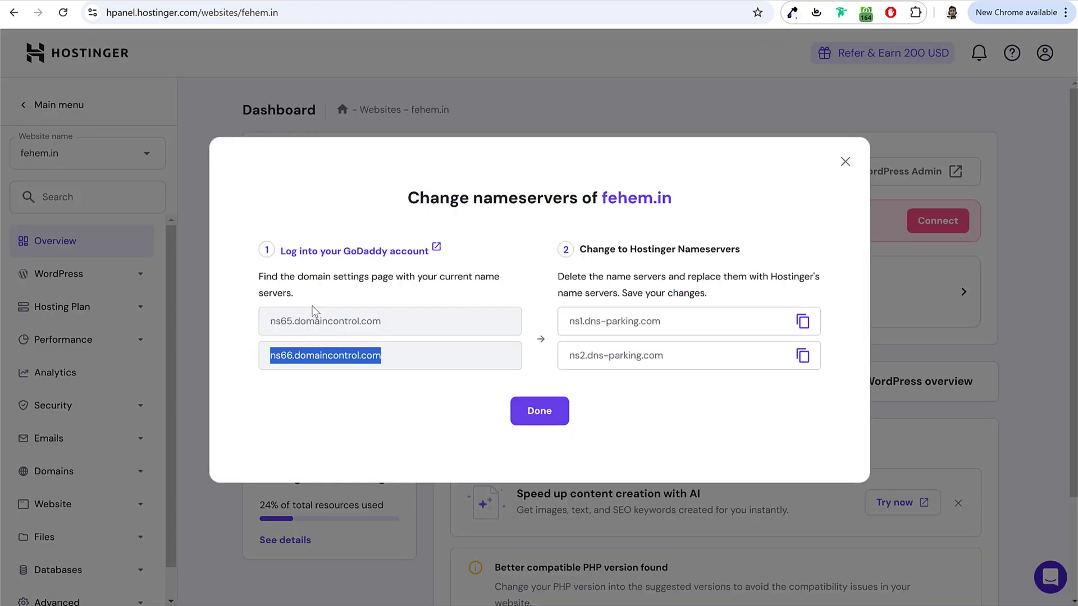
click(340, 321)
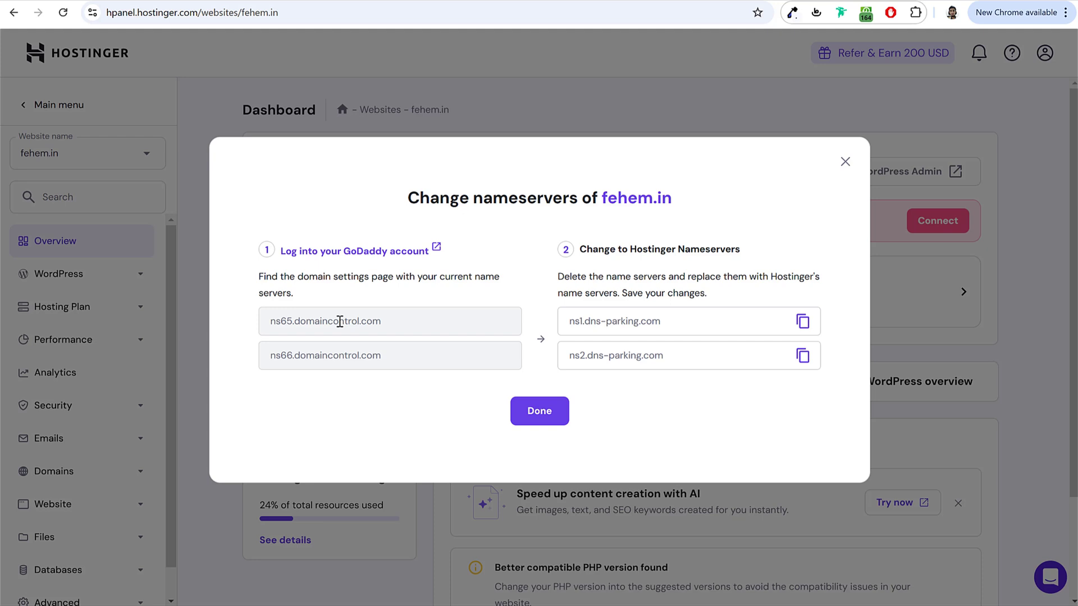
triple_click(277, 322)
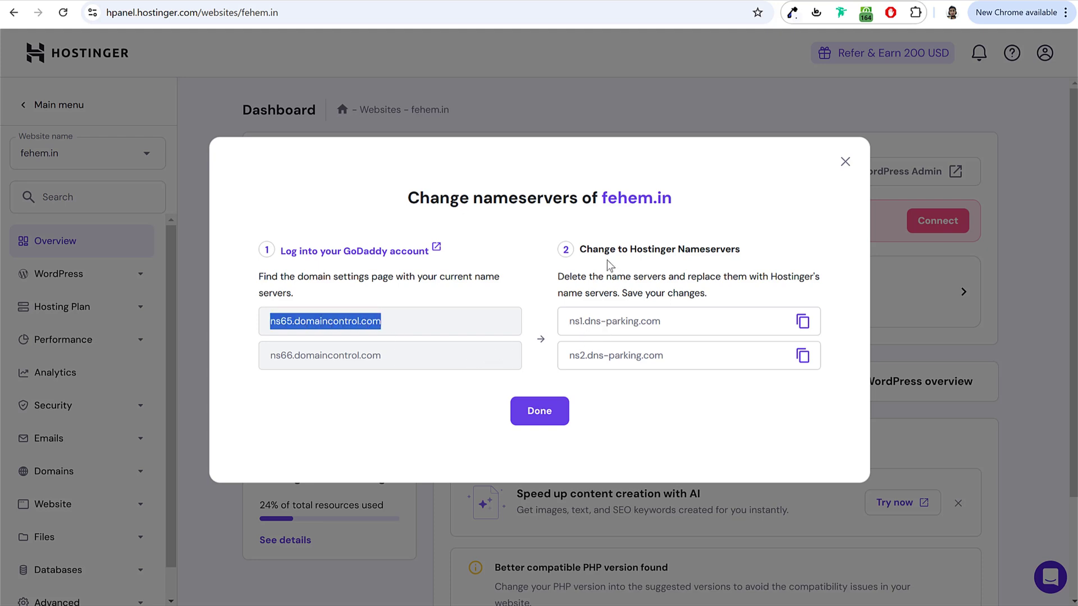
drag(586, 249, 784, 264)
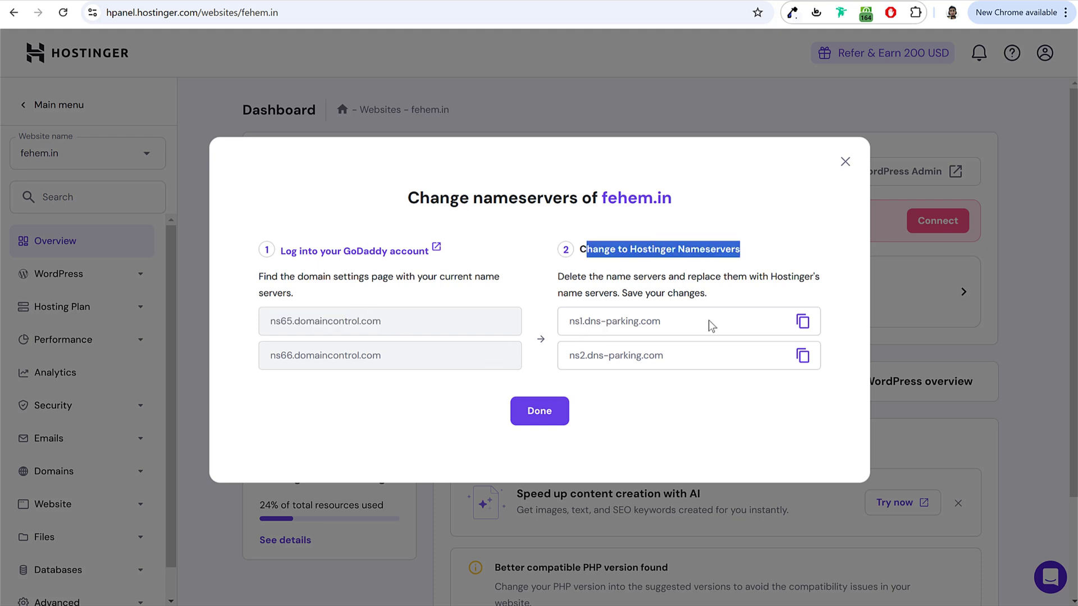
click(420, 1)
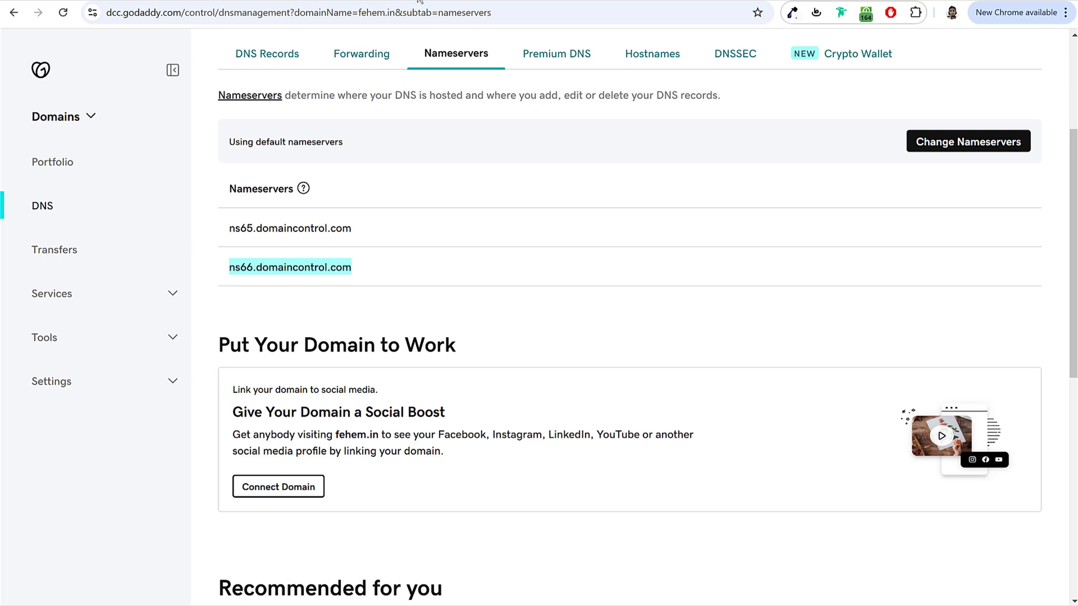
Step: Replace fehem.in's GoDaddy nameservers with ns1.dns-parking.com and ns2.dns-parking.com, and save
click(940, 147)
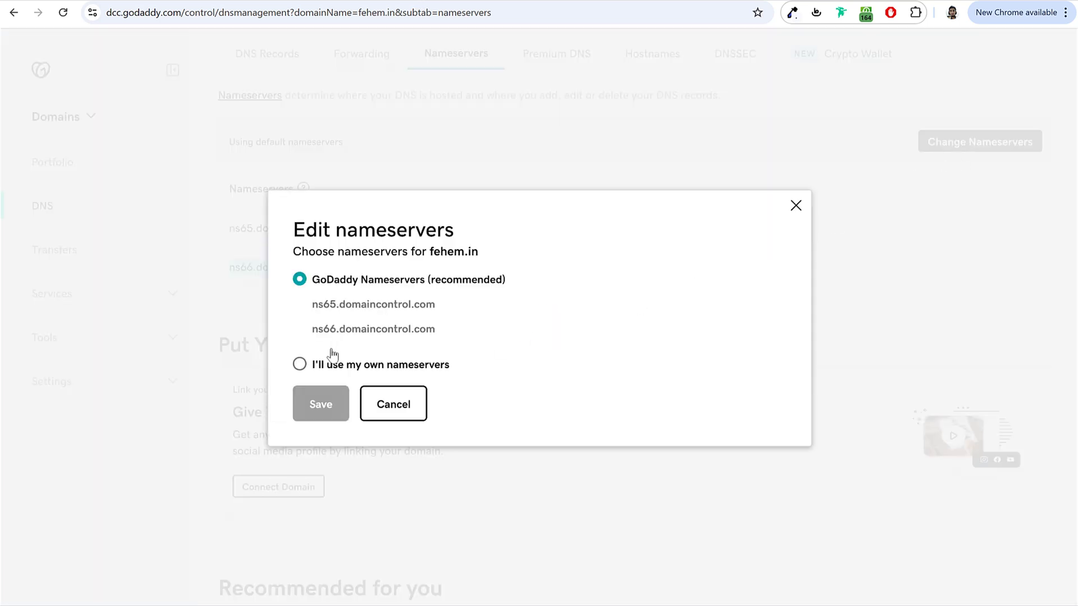
click(300, 365)
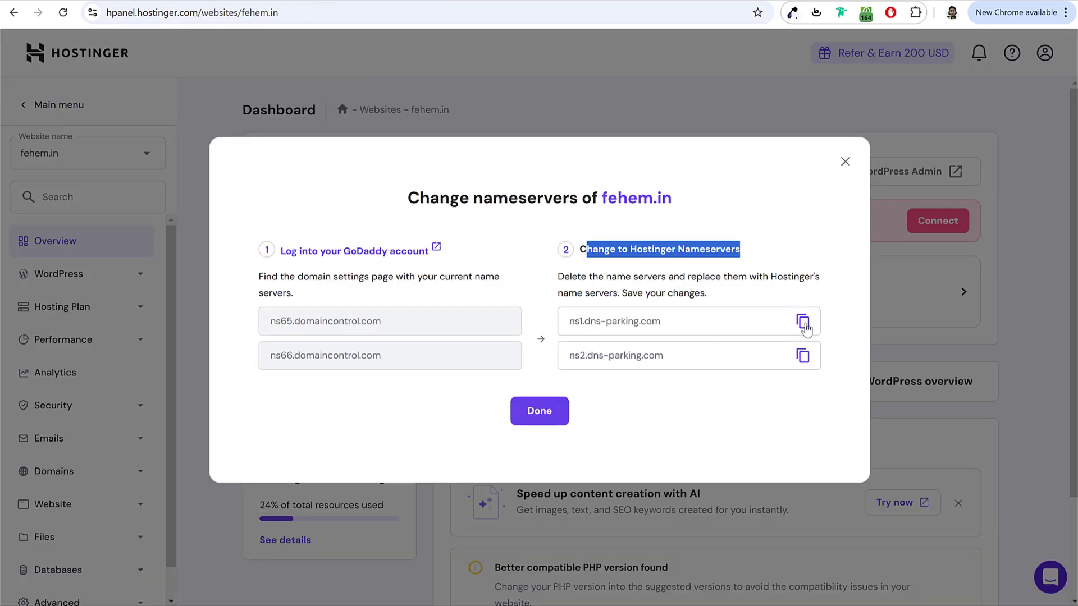
click(803, 322)
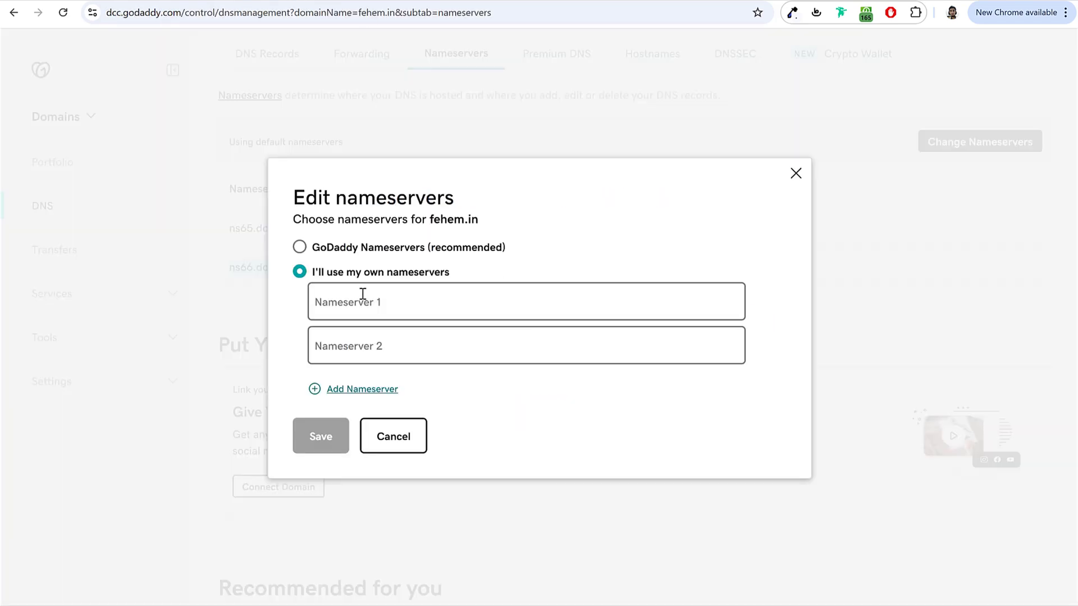
click(363, 297)
key(ctrl+v)
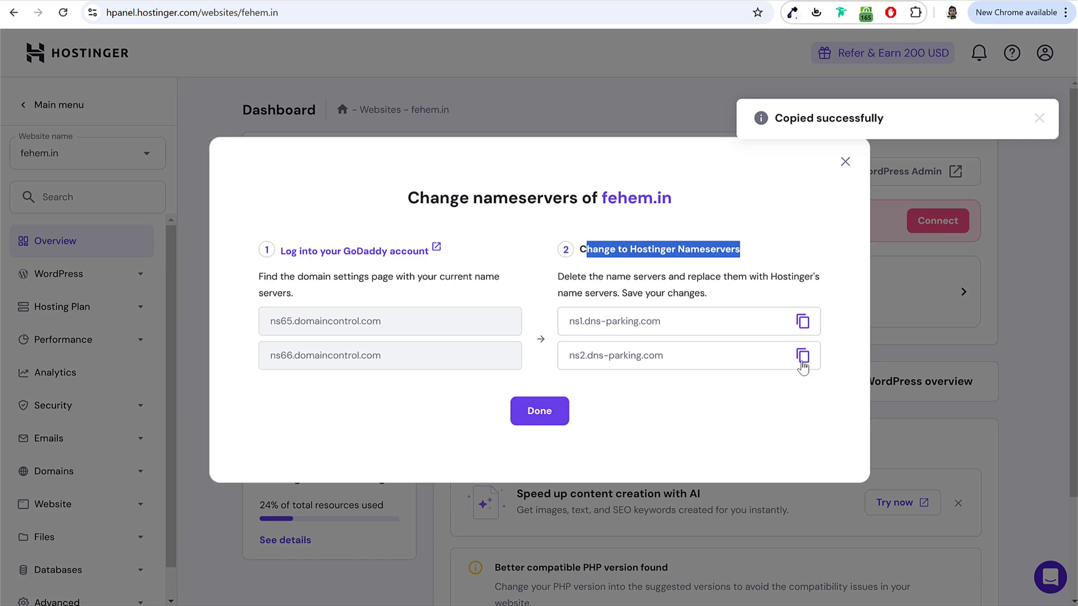
click(802, 357)
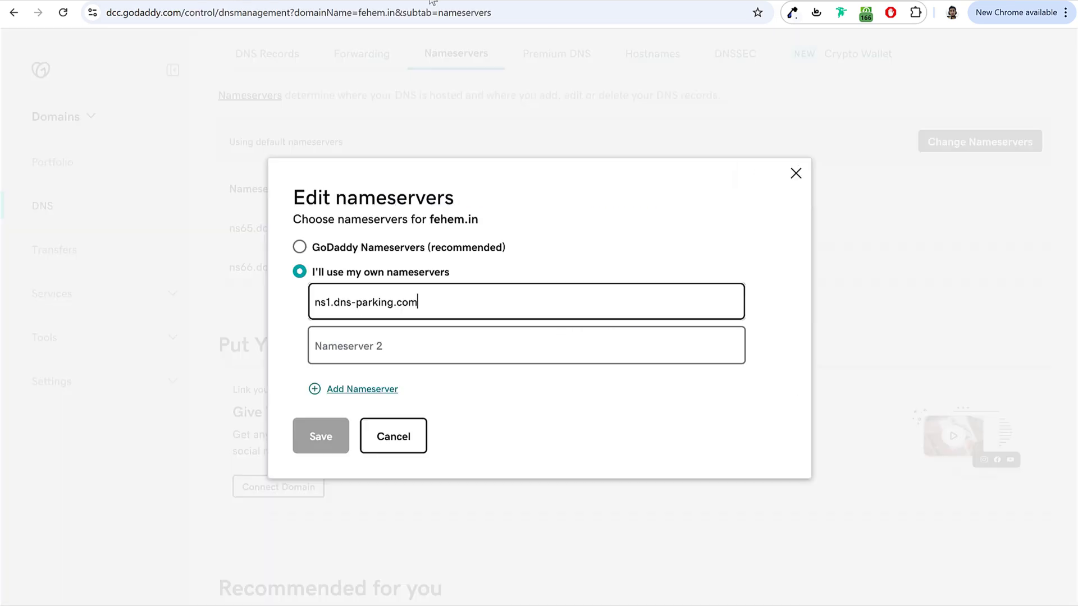
click(409, 354)
key(ctrl+v)
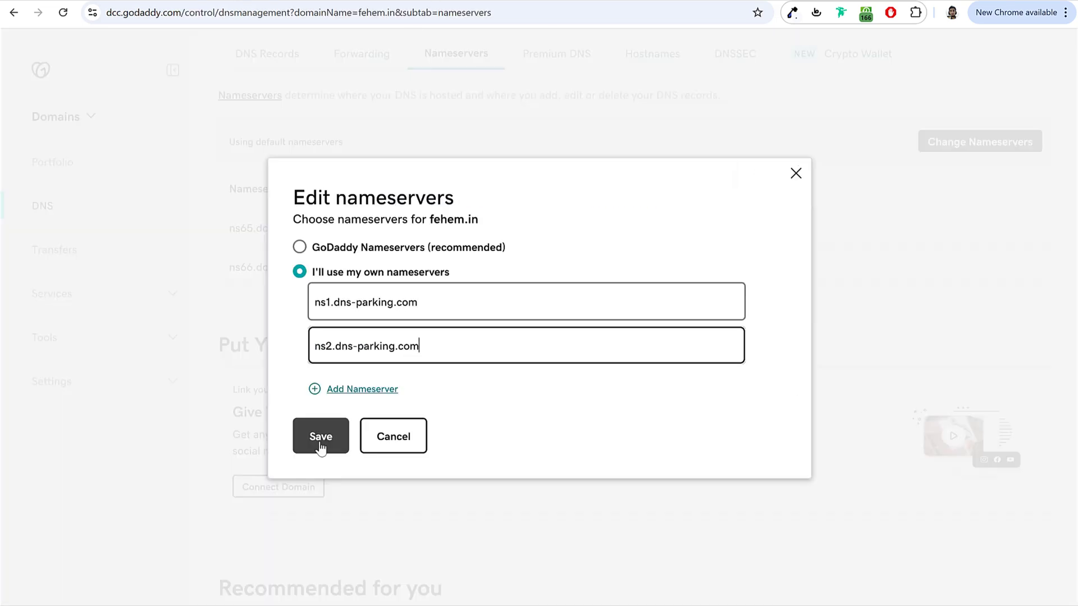
click(320, 443)
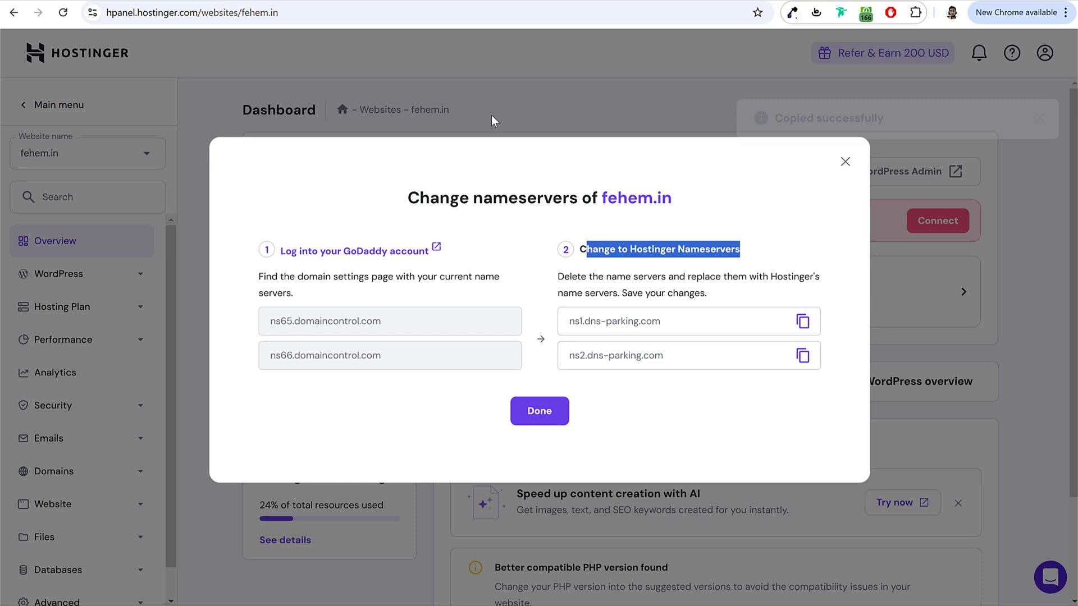
click(490, 116)
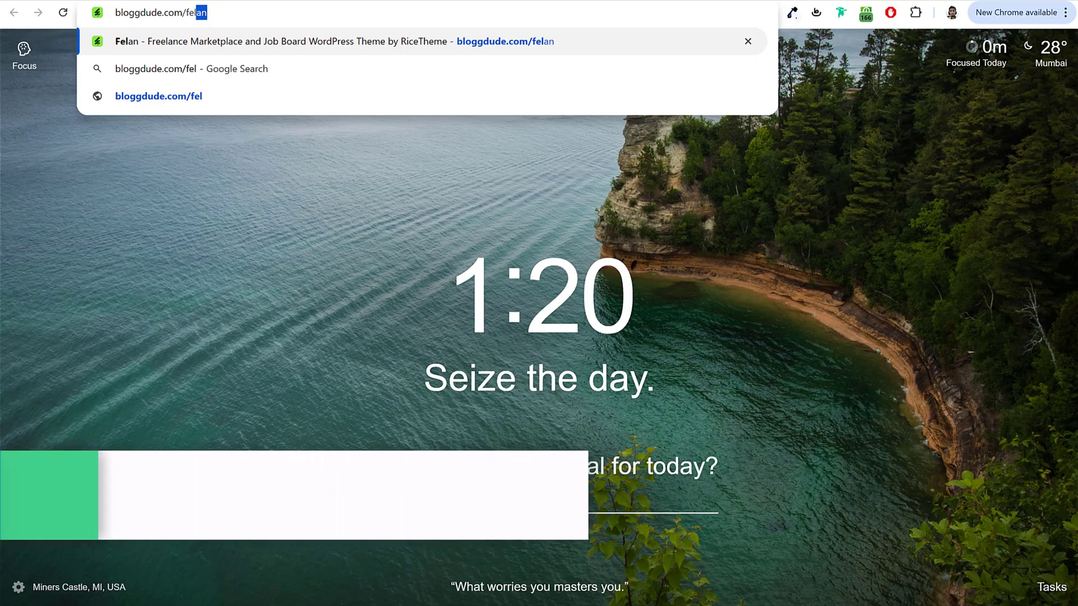
Step: Enter bloggdude.com/felan in a new browser tab's address bar
text(an)
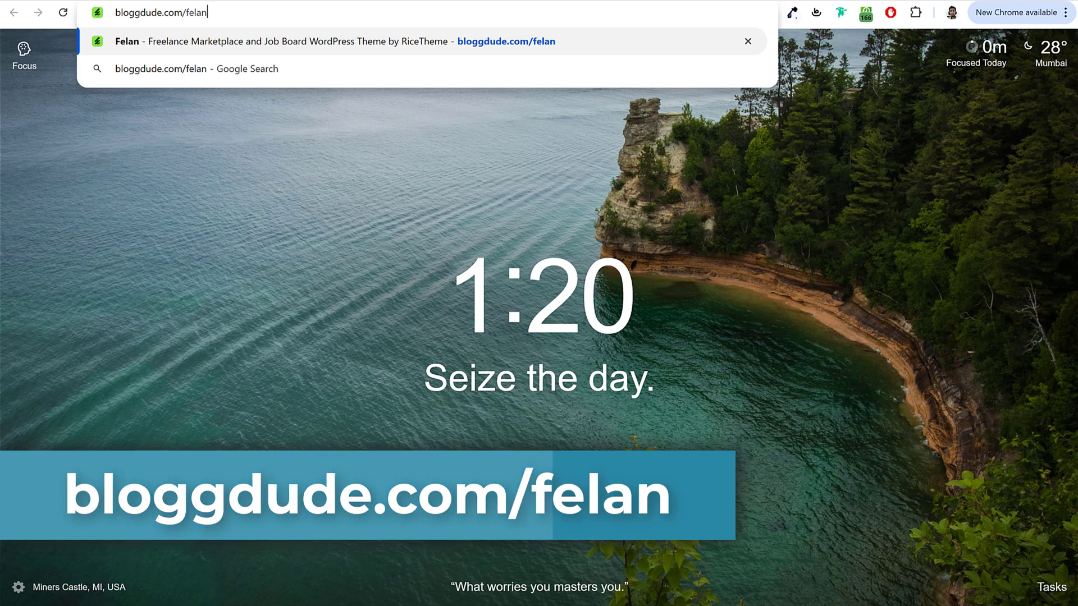
Step: Load the Felan theme page and highlight its Freelance Marketplace and Job Board title
key(Return)
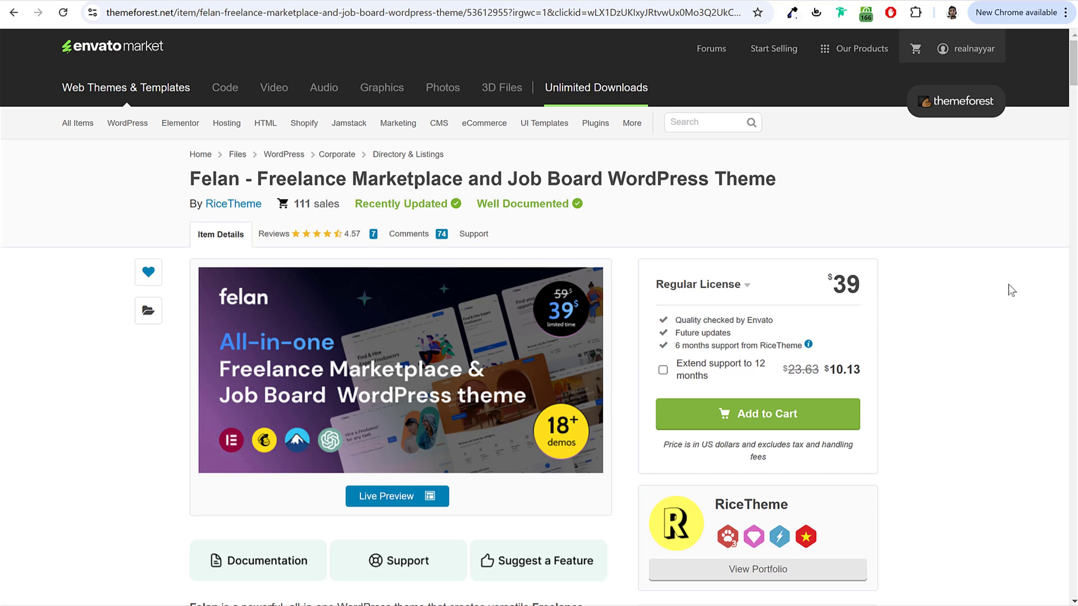
drag(191, 178, 729, 185)
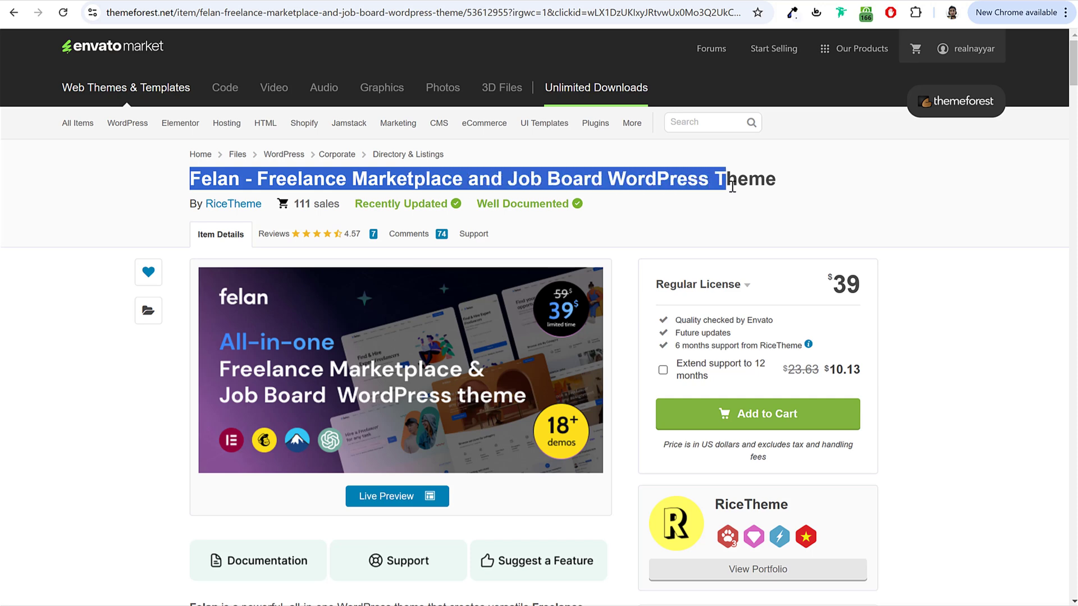
click(696, 187)
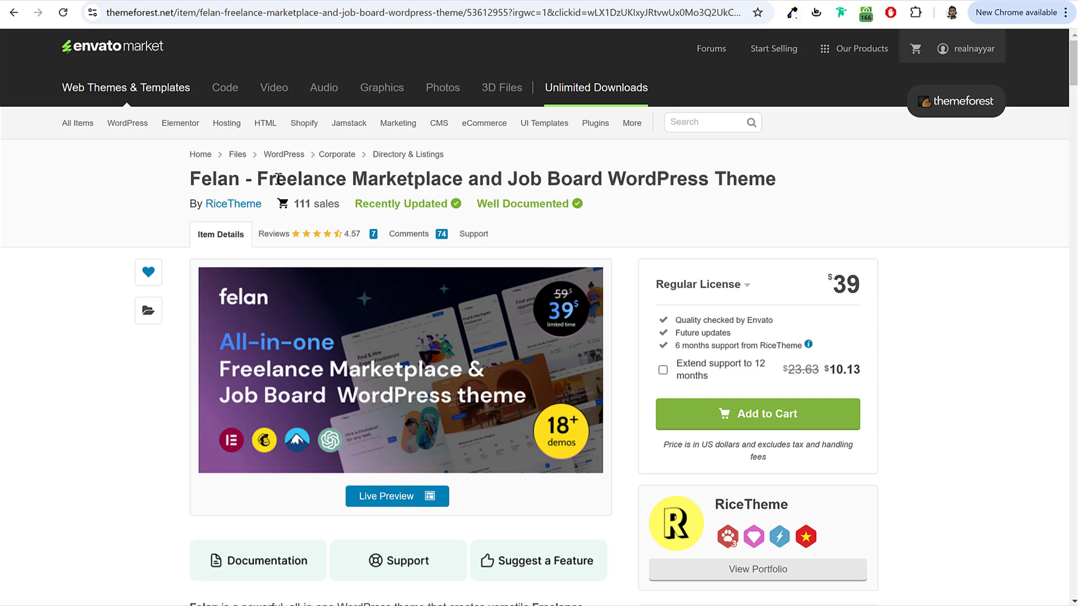
drag(258, 180, 590, 179)
click(486, 179)
click(332, 179)
drag(263, 177, 464, 178)
click(463, 179)
Step: Point out the theme's $39 Regular License price
drag(828, 283, 863, 278)
click(864, 278)
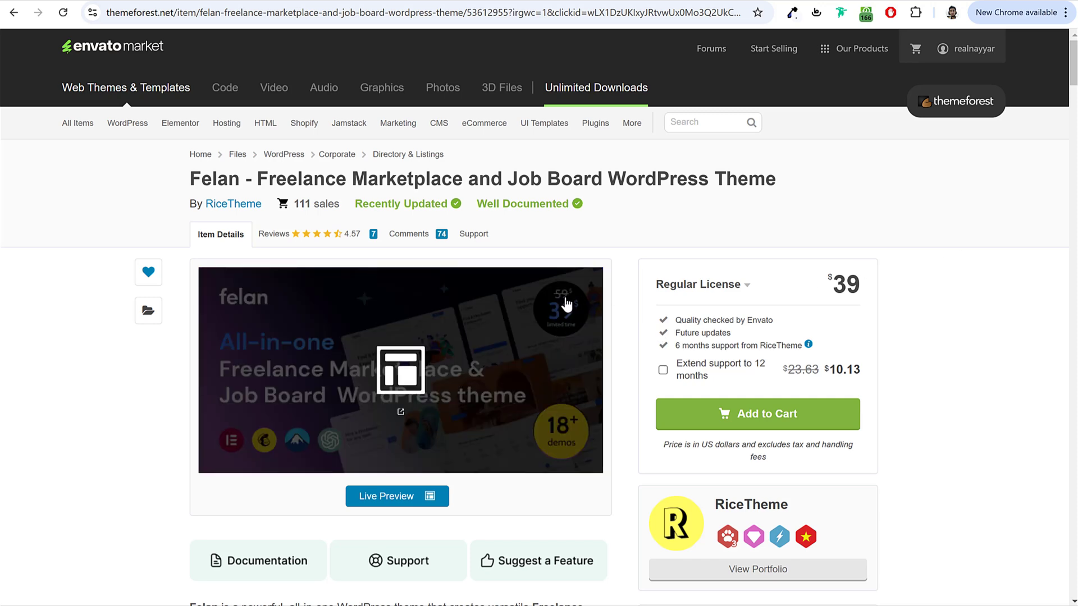
mouse_move(864, 286)
mouse_down()
mouse_move(821, 285)
mouse_move(868, 287)
mouse_up()
click(821, 285)
click(868, 287)
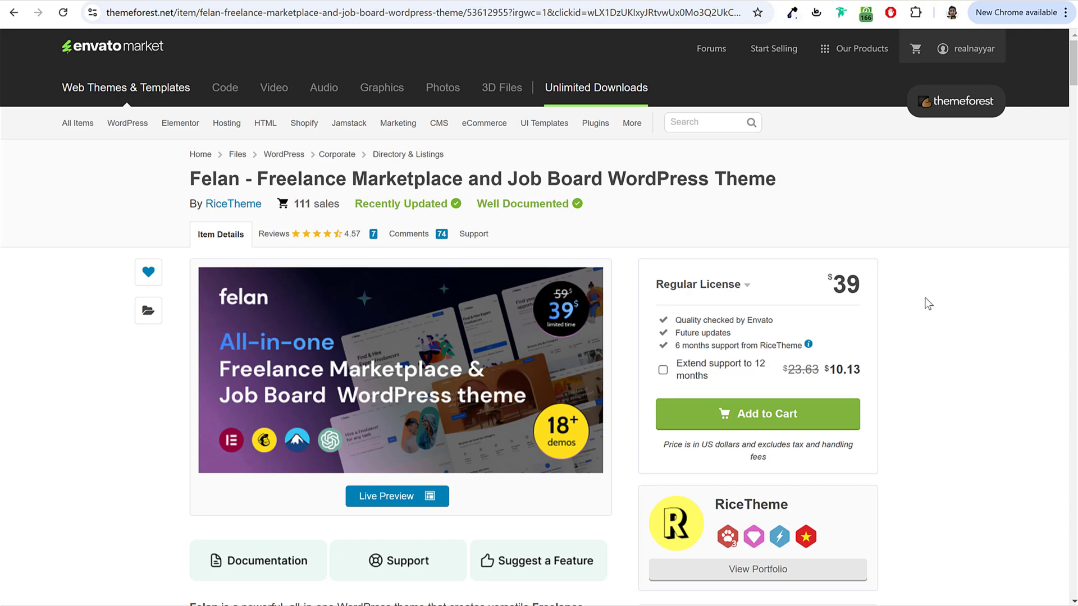
scroll(1005, 348, down, 1)
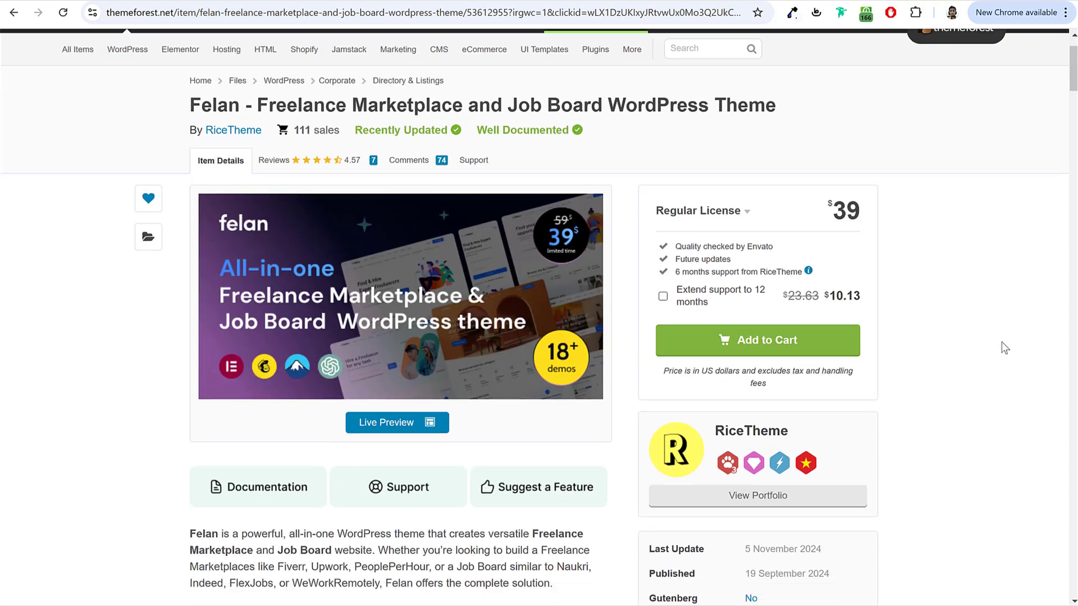
scroll(1004, 348, down, 15)
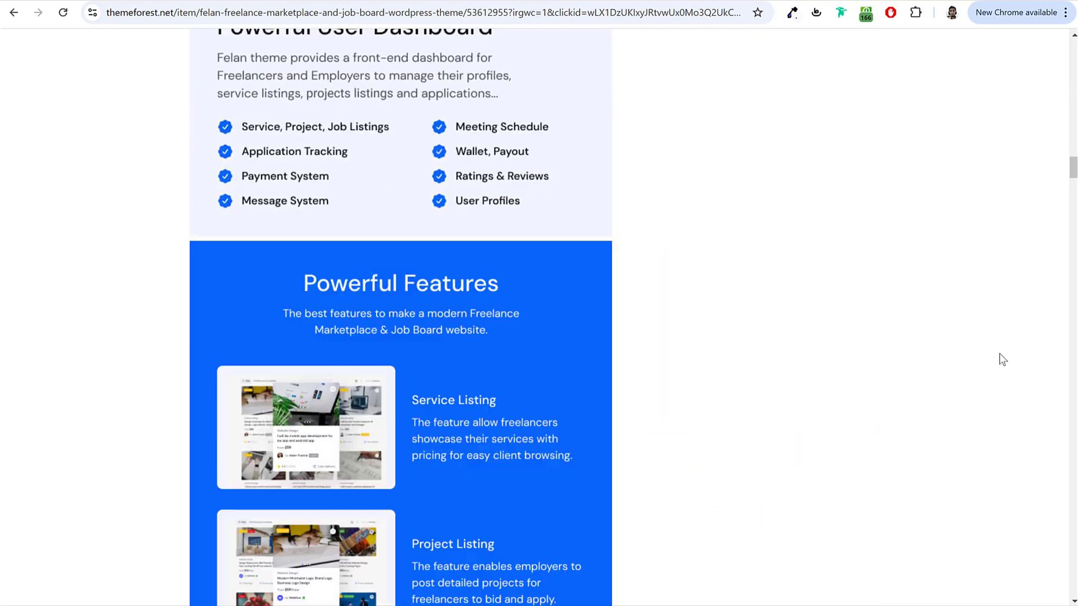
scroll(999, 354, down, 9)
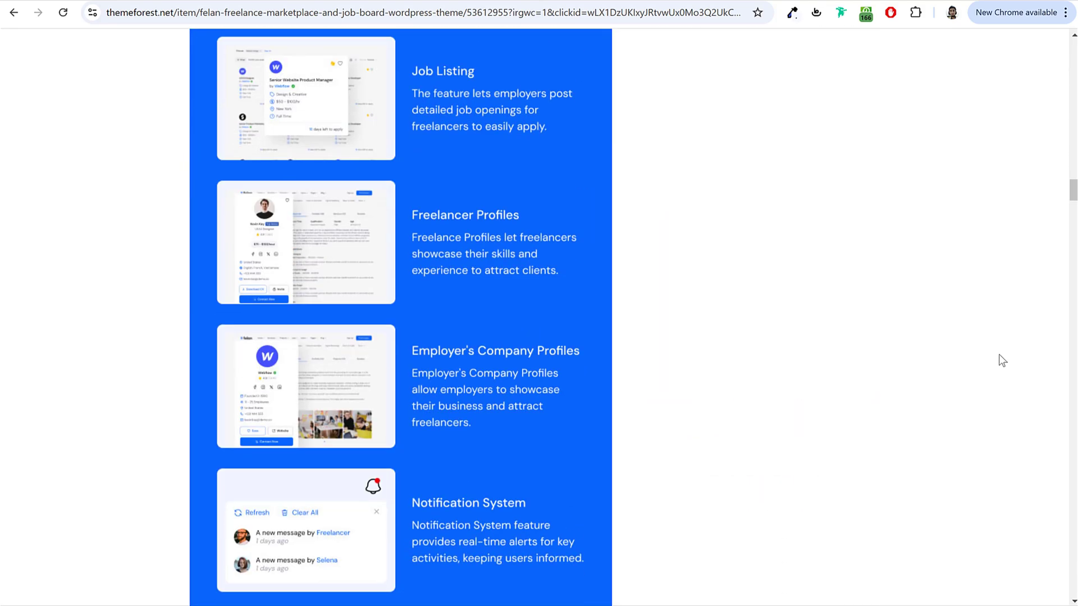
scroll(998, 361, down, 19)
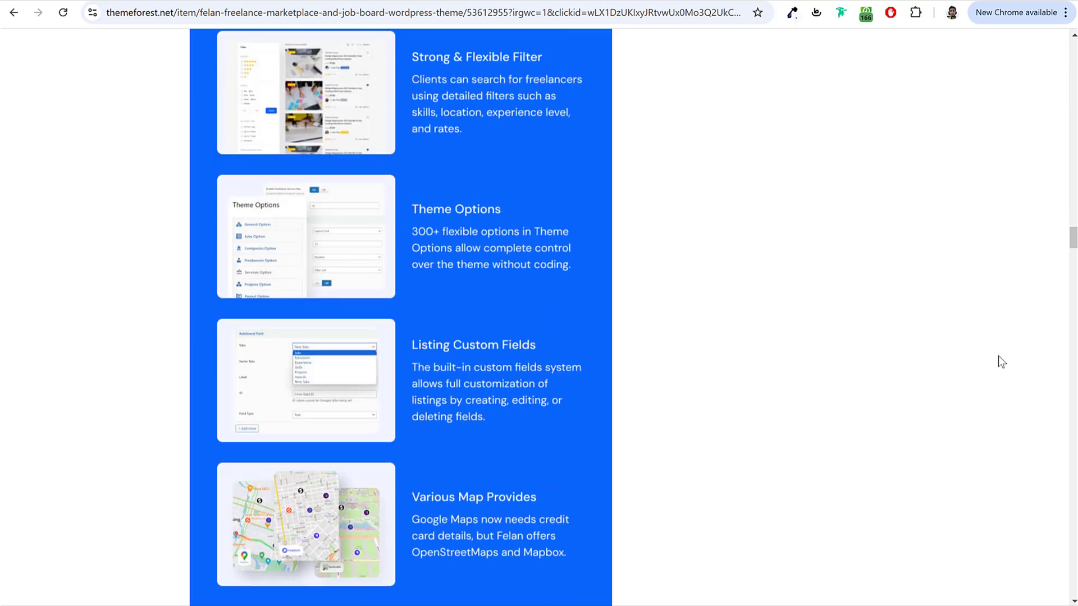
scroll(1001, 364, up, 20)
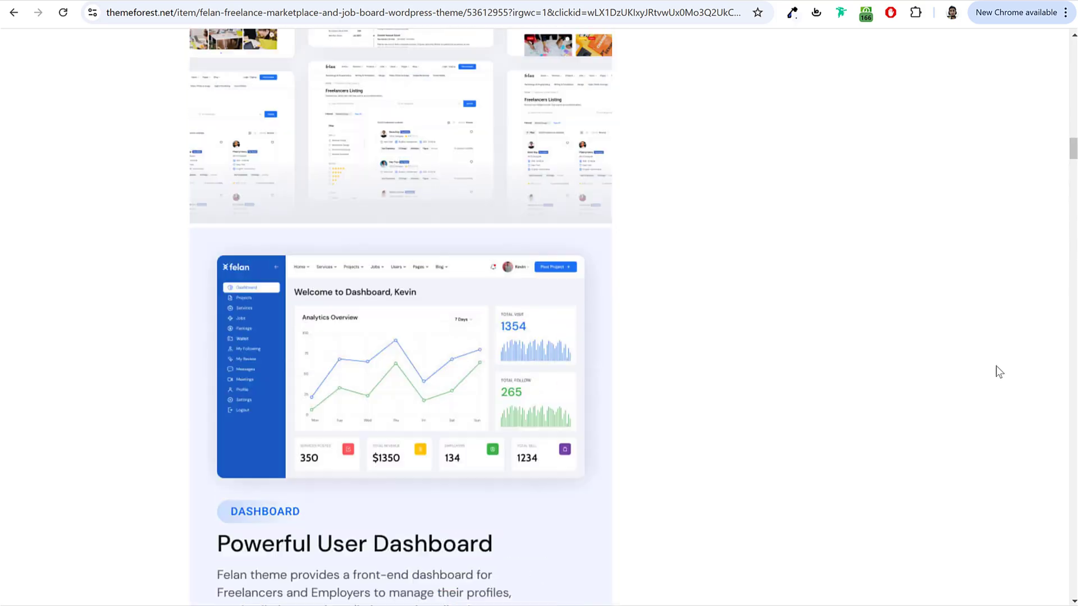
scroll(997, 368, up, 20)
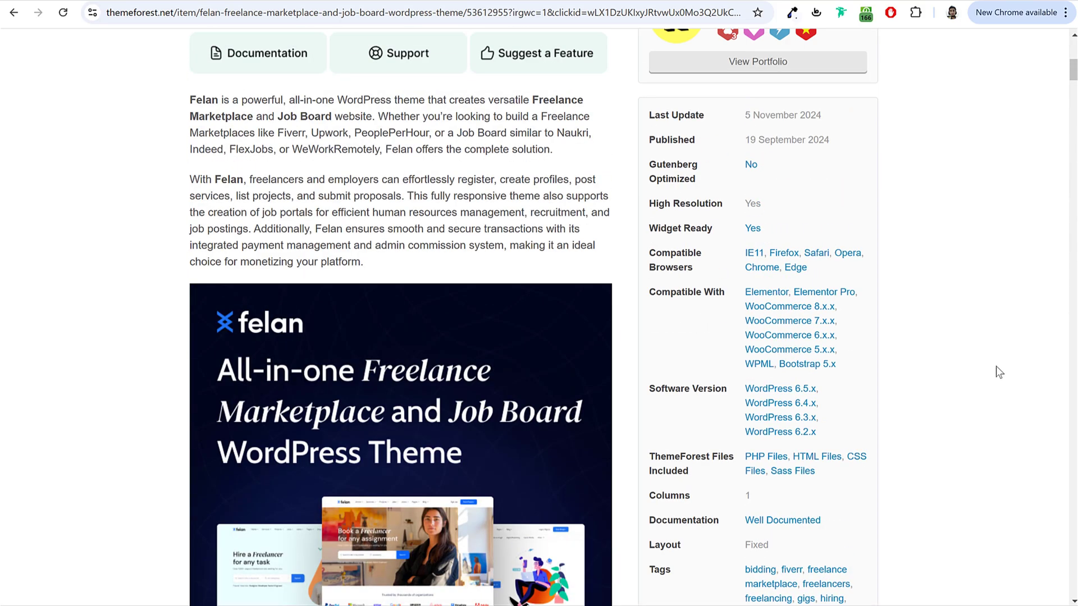
scroll(996, 366, up, 8)
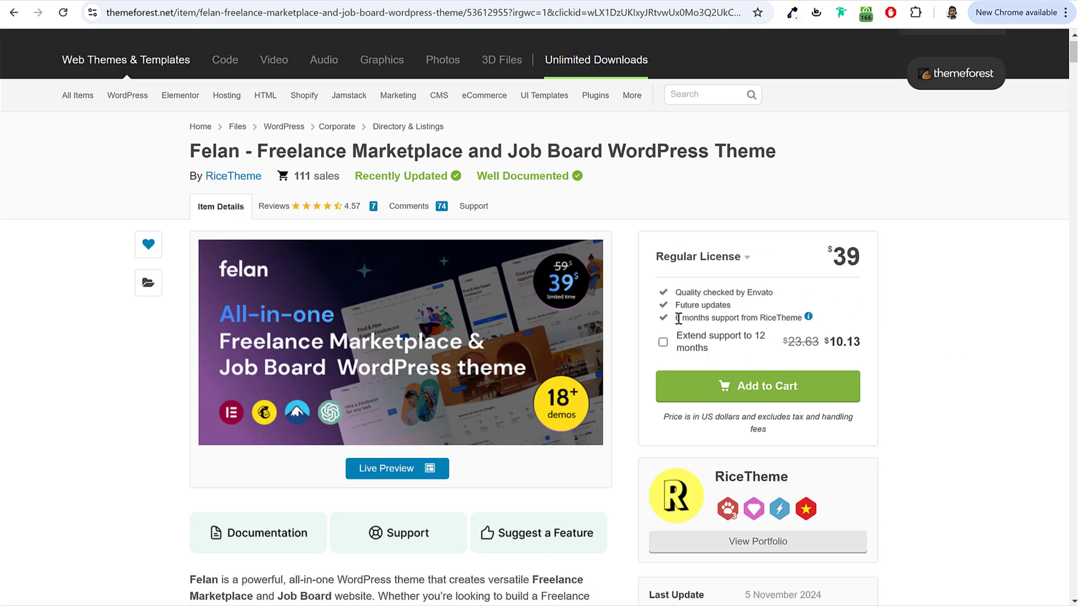
drag(678, 318, 803, 318)
click(922, 318)
drag(674, 318, 799, 316)
click(859, 312)
scroll(897, 375, up, 1)
Step: Open the ThemeForest profile's Downloads list and locate the purchased WP Rentals item
mouse_move(971, 51)
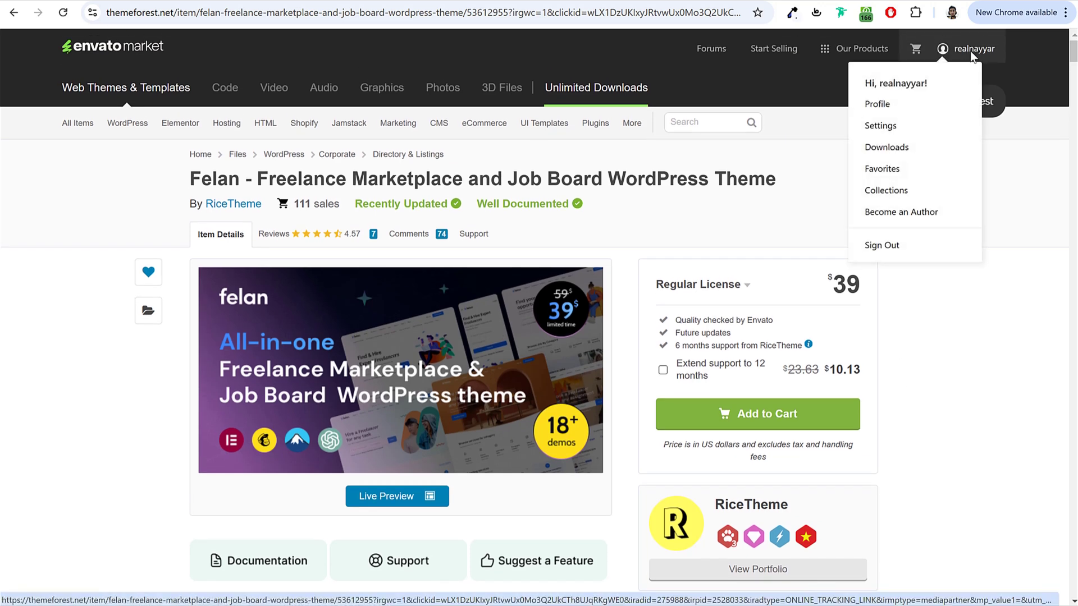
click(889, 149)
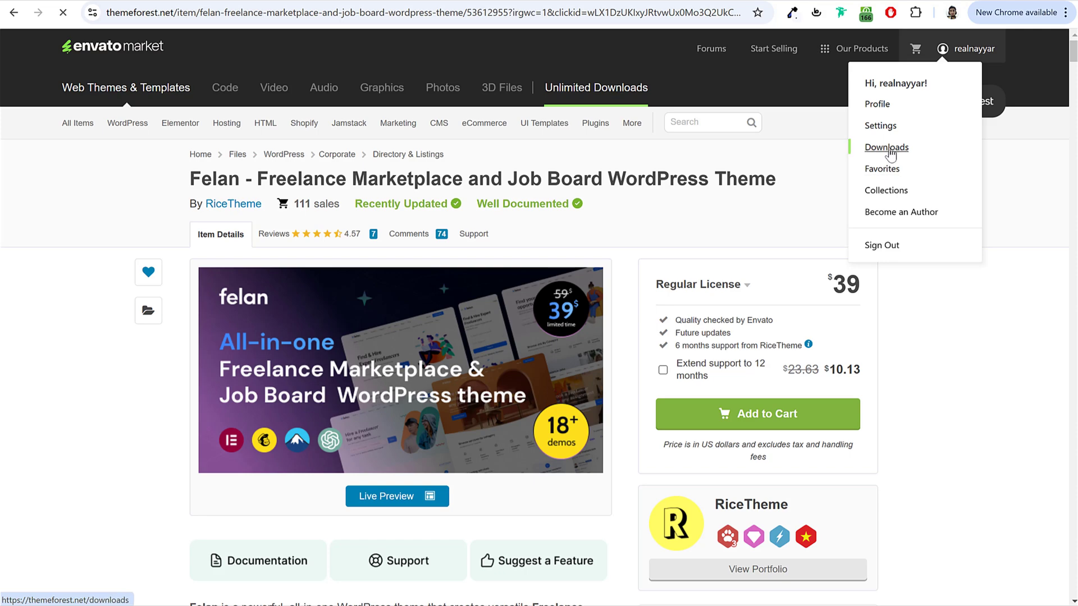
scroll(420, 352, down, 10)
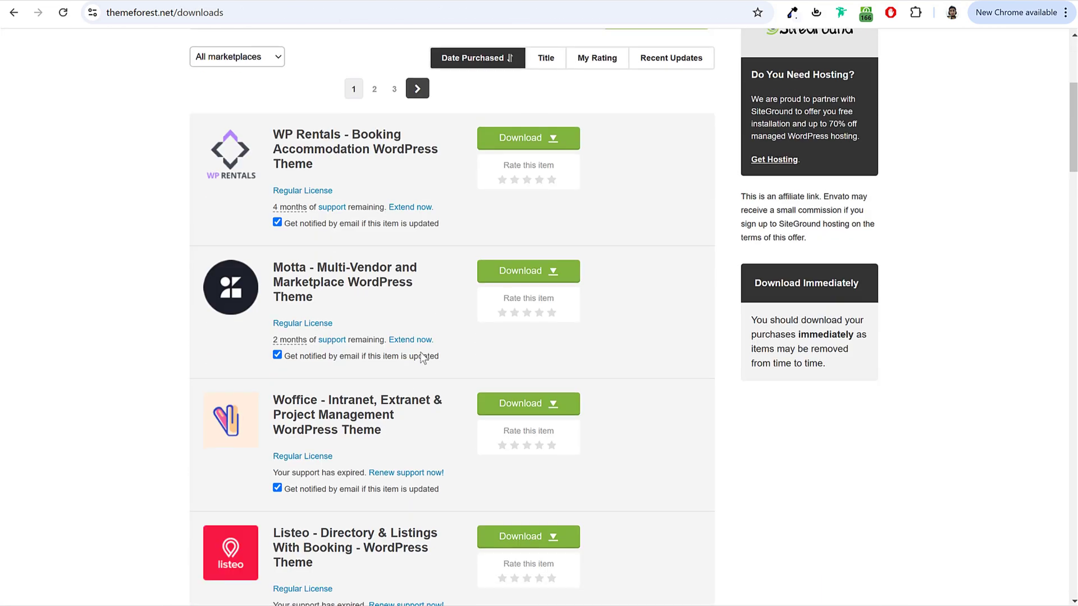
scroll(422, 359, down, 10)
scroll(417, 383, up, 12)
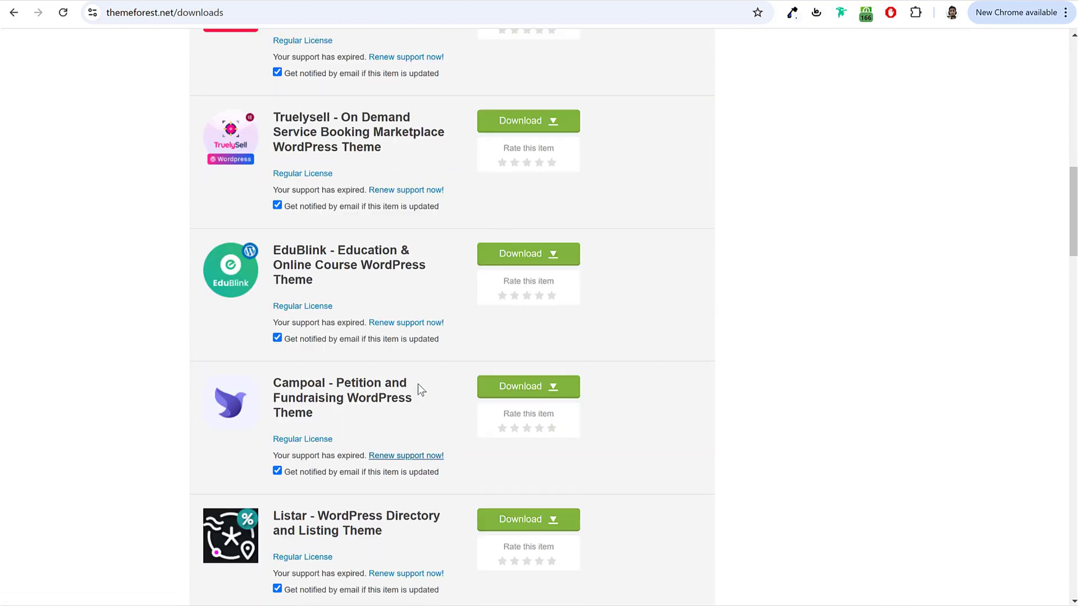
scroll(418, 389, up, 5)
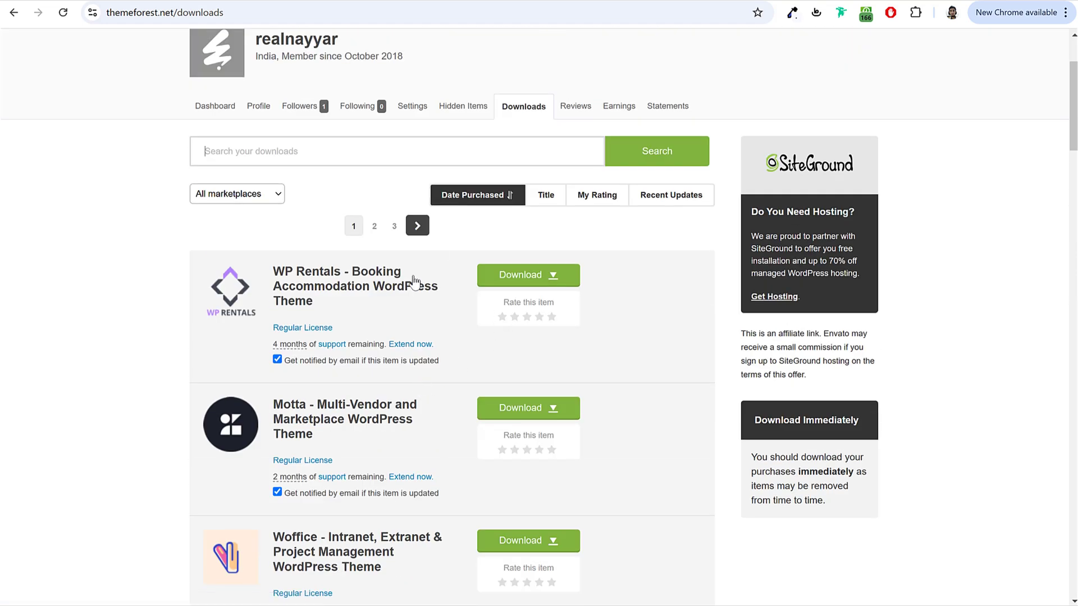
drag(305, 264, 342, 315)
click(342, 316)
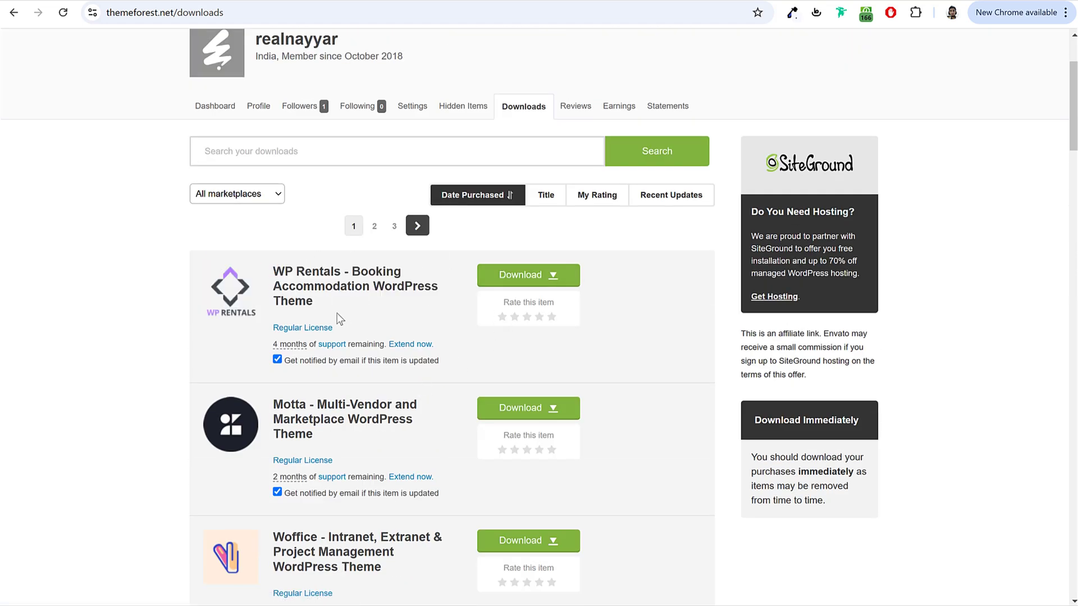
Step: Download only WP Rentals' installable WordPress theme file and check its progress
click(522, 283)
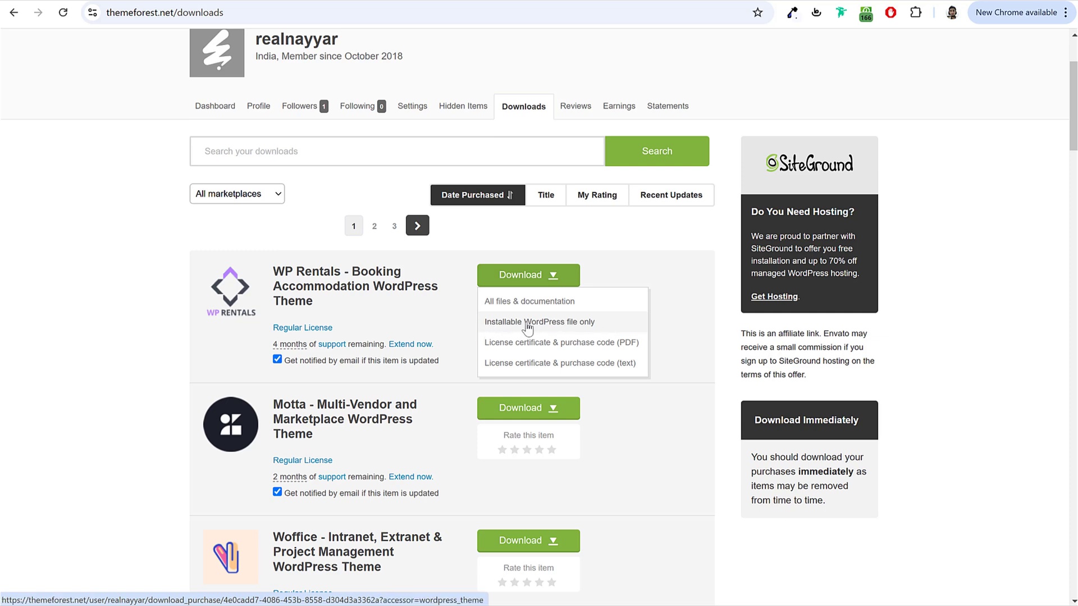
click(545, 324)
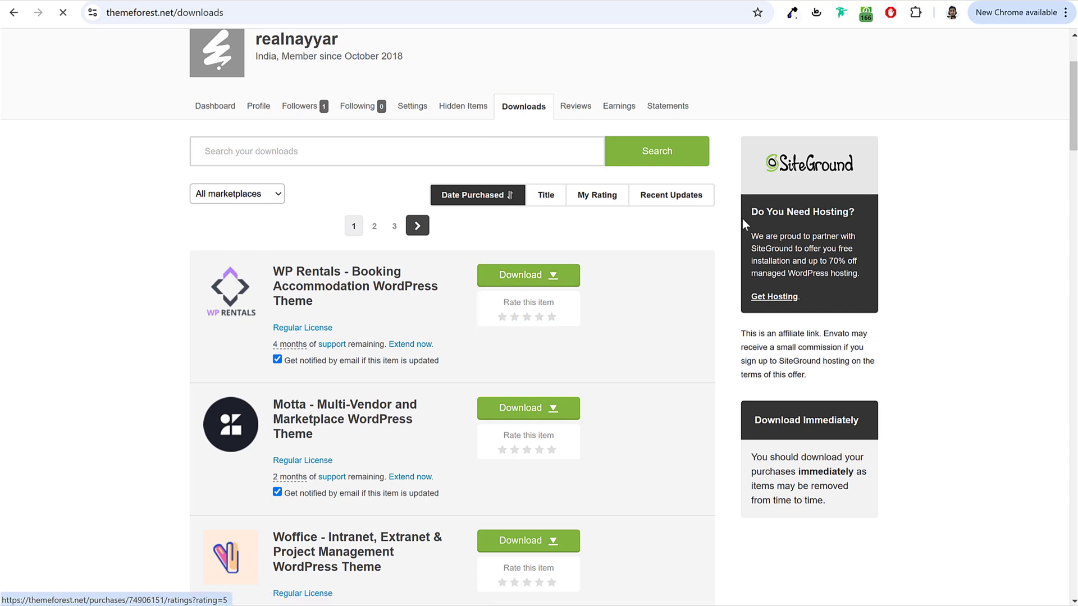
click(928, 12)
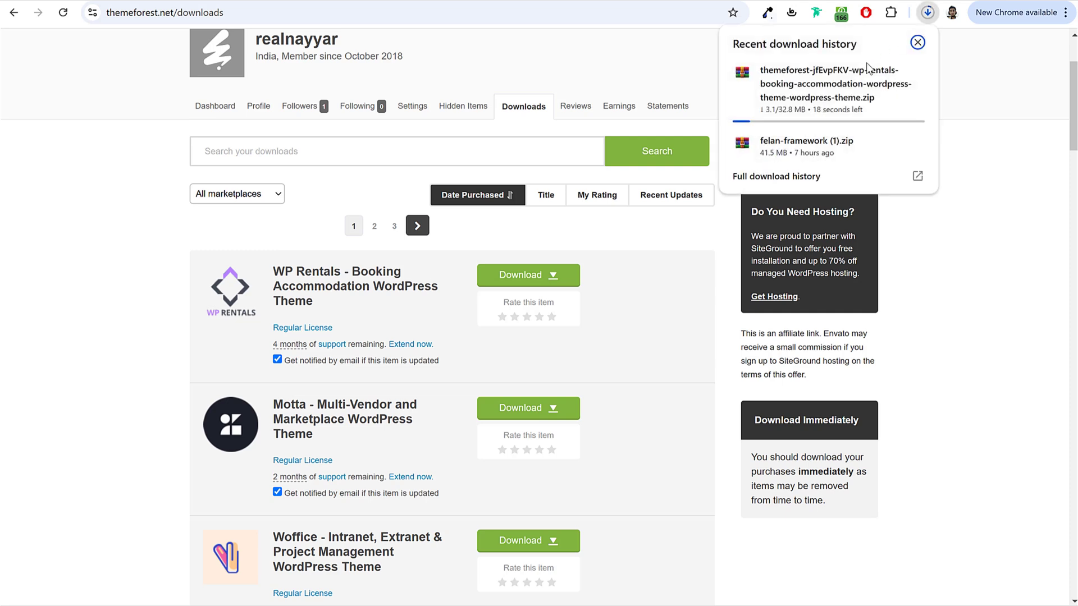
click(915, 45)
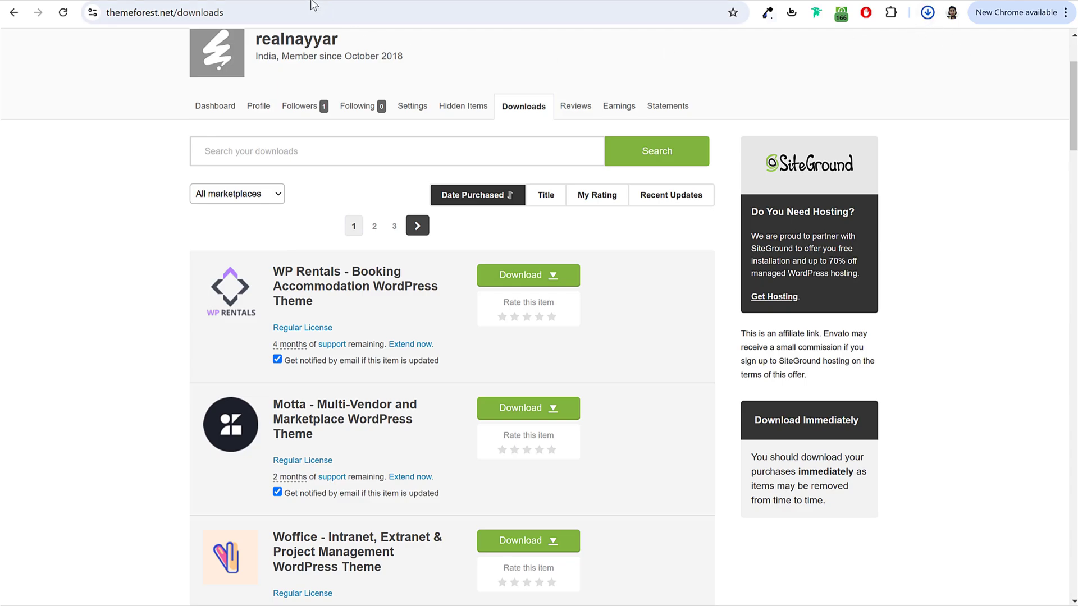
Step: Upload felan.zip via Add New Theme > Upload Theme and install it
key(ctrl+Tab)
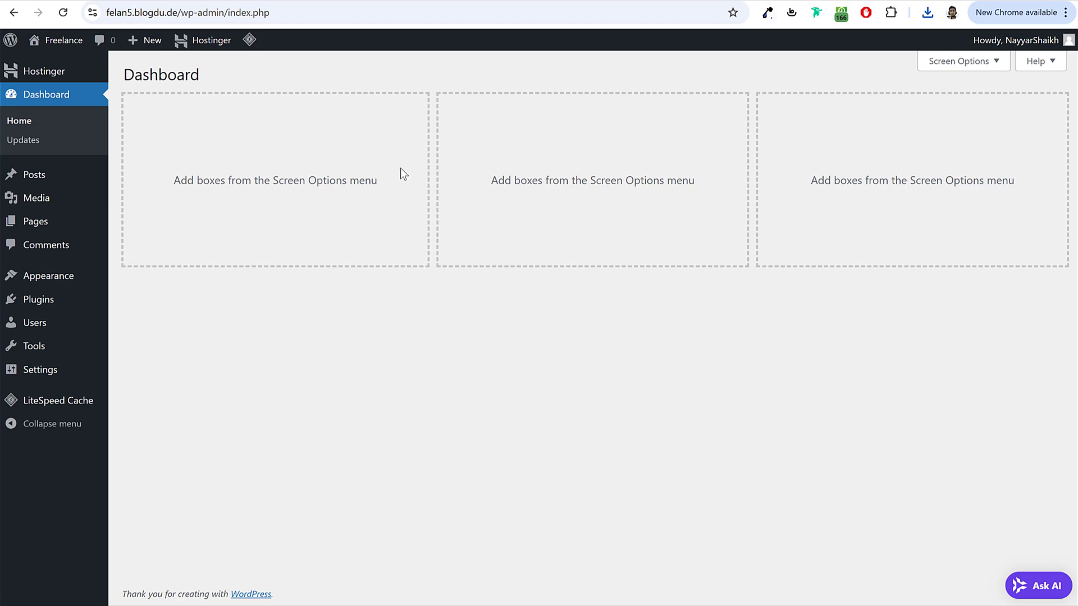
click(66, 276)
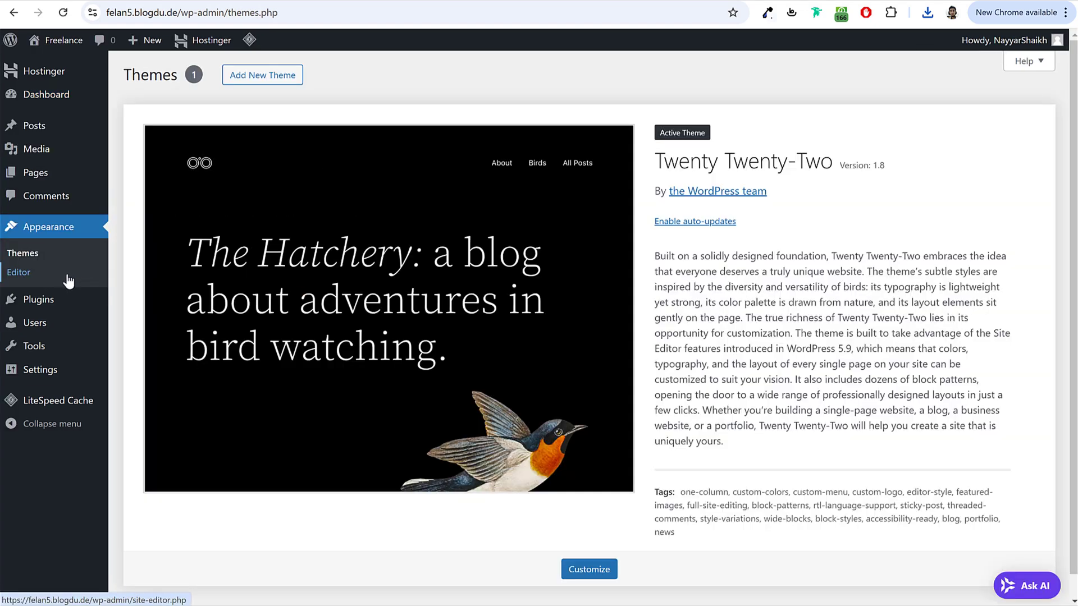
click(283, 77)
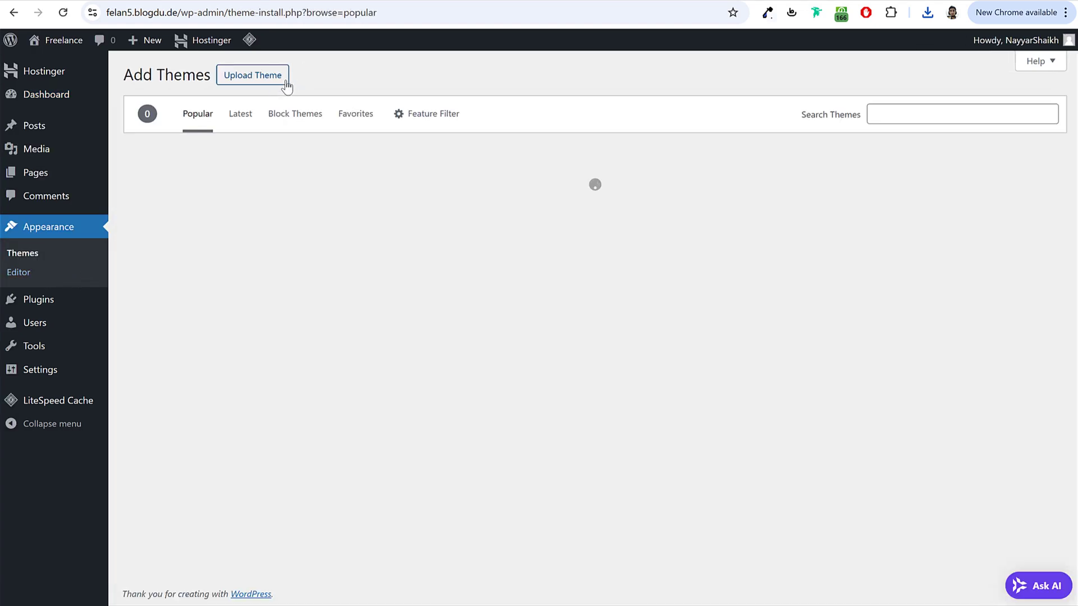
click(268, 76)
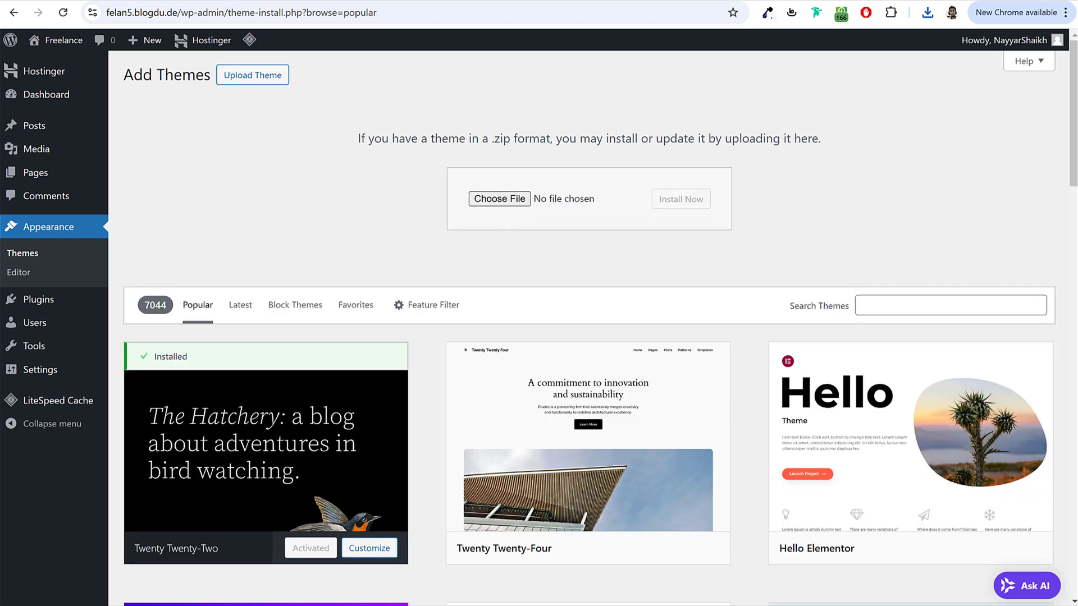
key(alt+Tab)
drag(342, 272, 362, 287)
drag(472, 143, 484, 258)
click(348, 405)
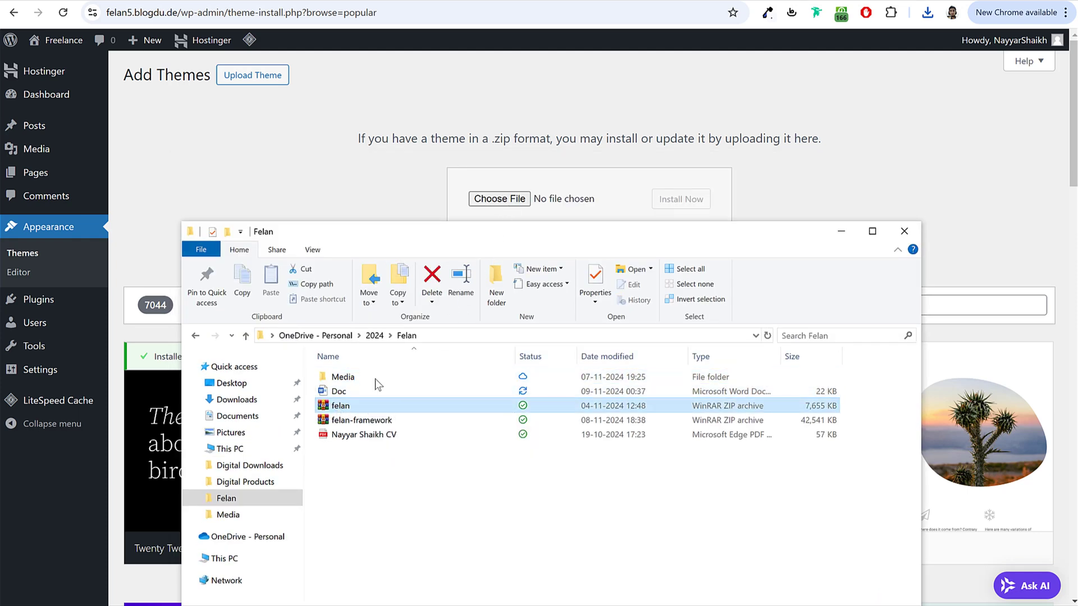
drag(348, 406, 519, 204)
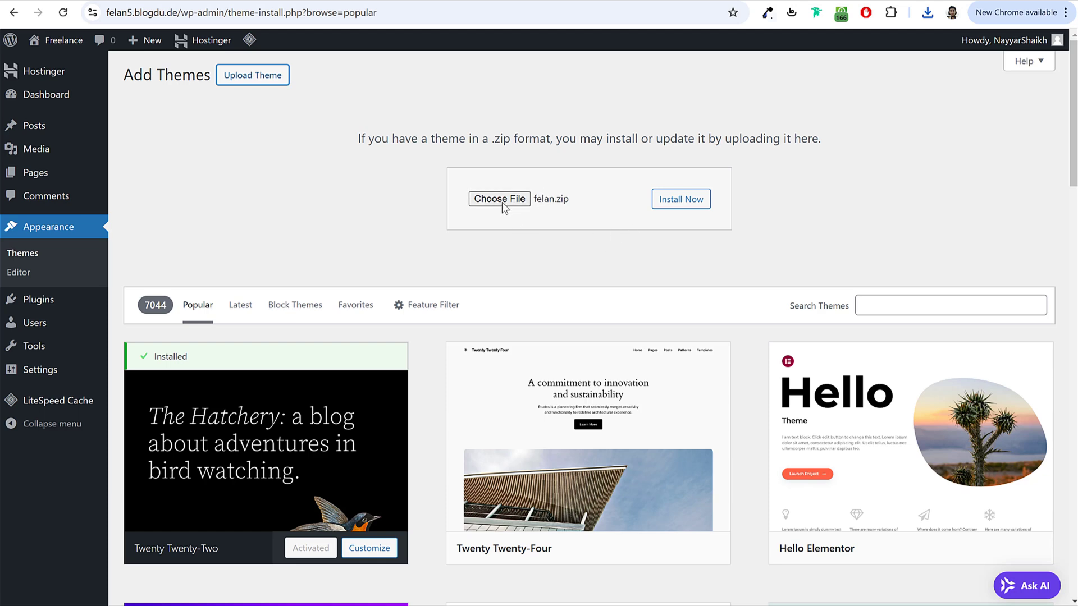
click(704, 202)
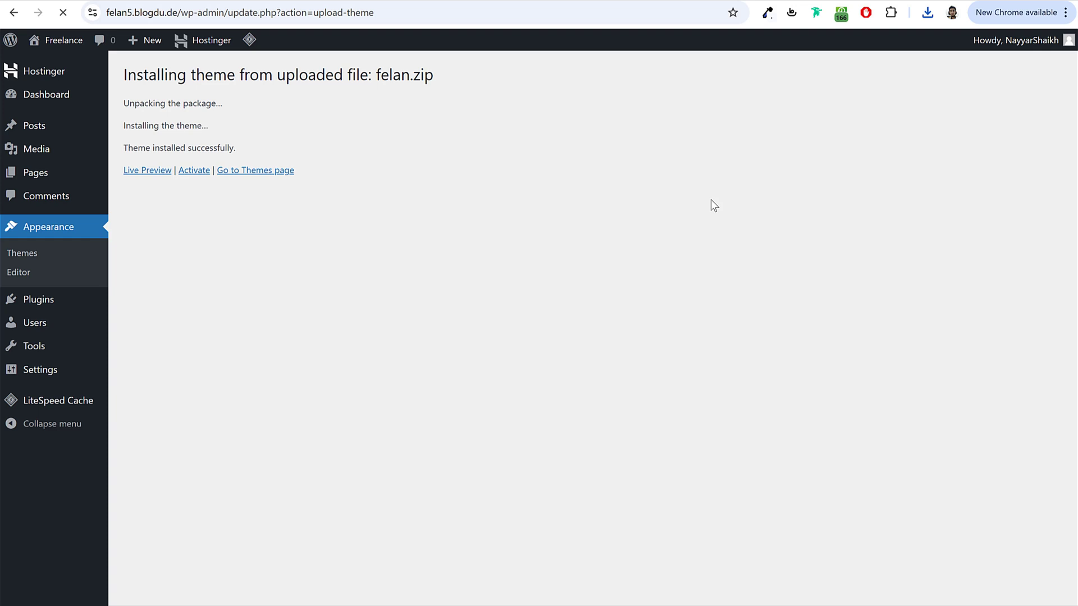
Step: Activate Felan, delete Twenty Twenty-Two, and point out the required plugins notice
click(193, 176)
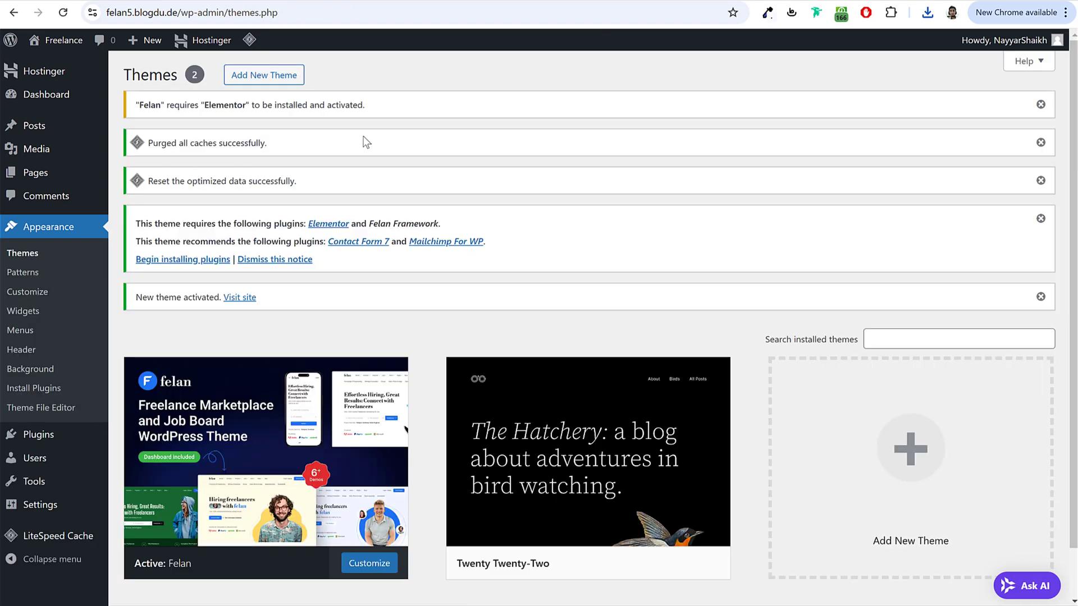
scroll(559, 396, down, 1)
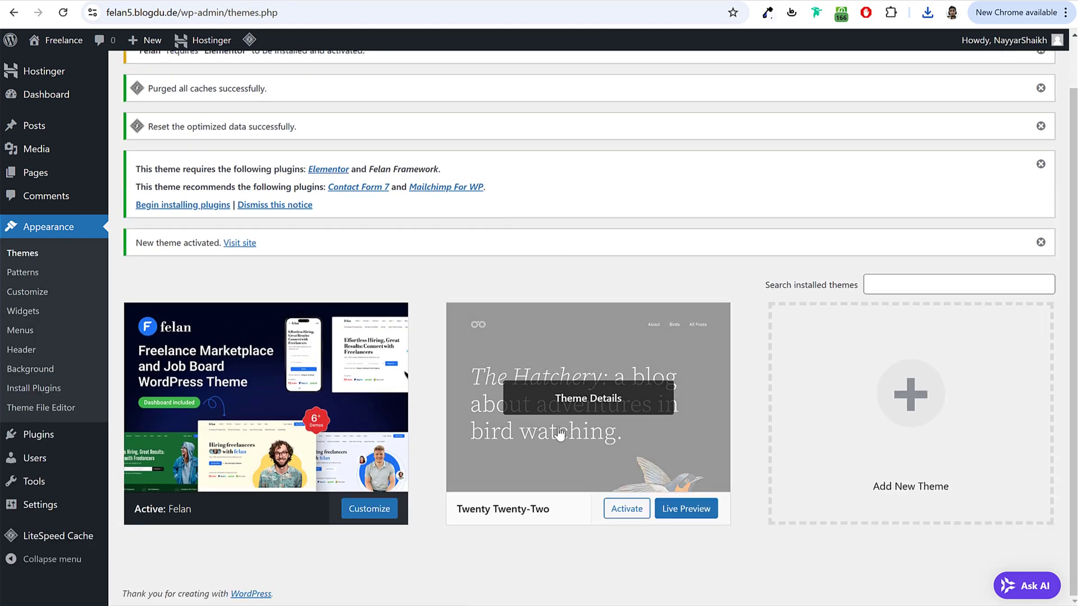
click(576, 416)
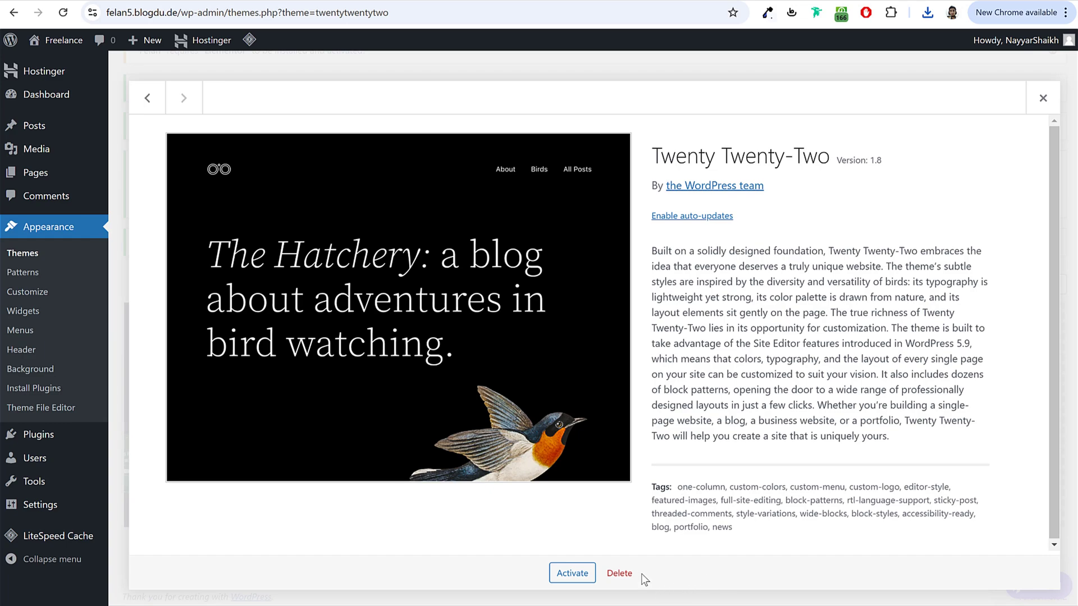
click(619, 573)
click(594, 131)
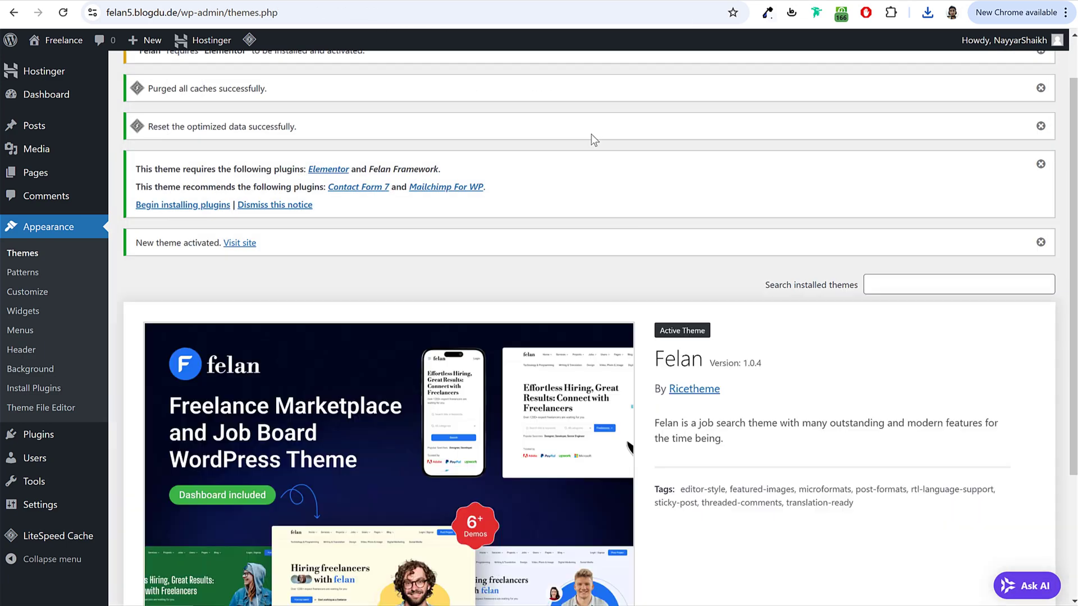
scroll(657, 283, down, 3)
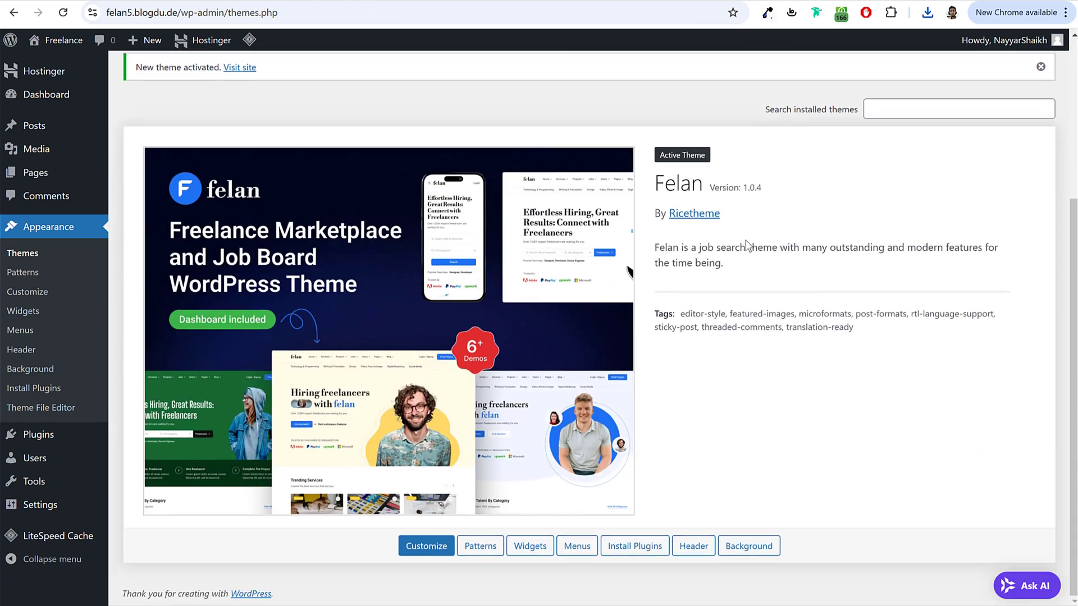
scroll(746, 247, up, 4)
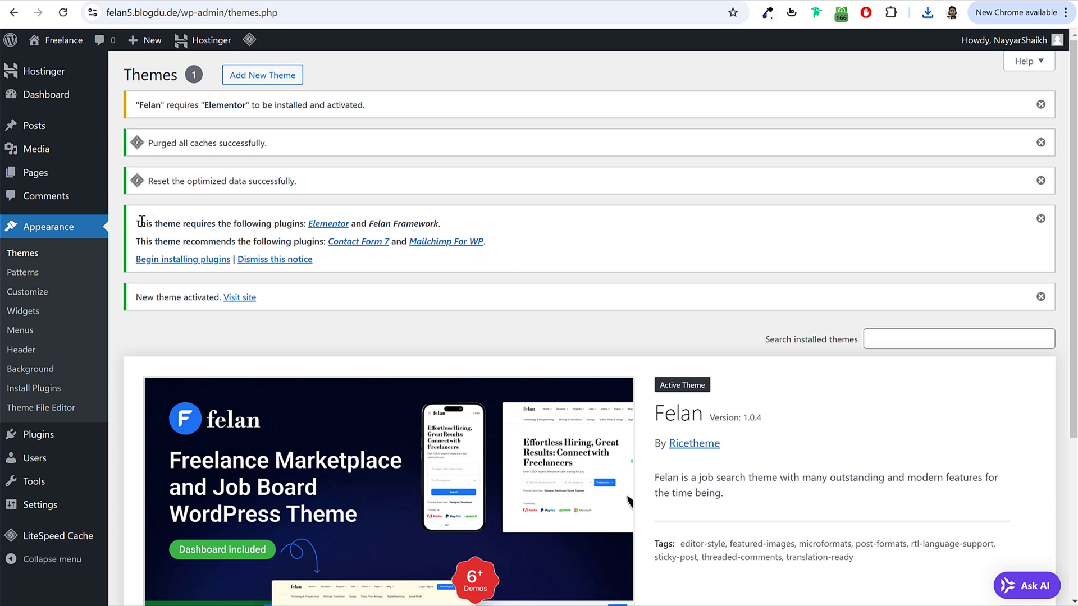
drag(142, 220, 368, 223)
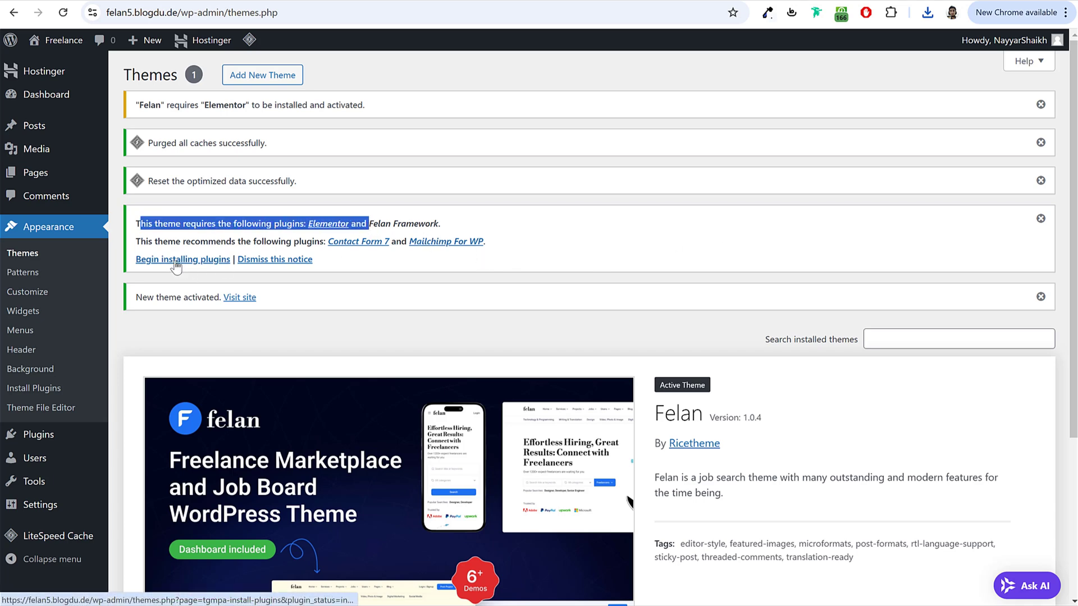
Step: Bulk-install all four Felan-required and recommended plugins
click(176, 261)
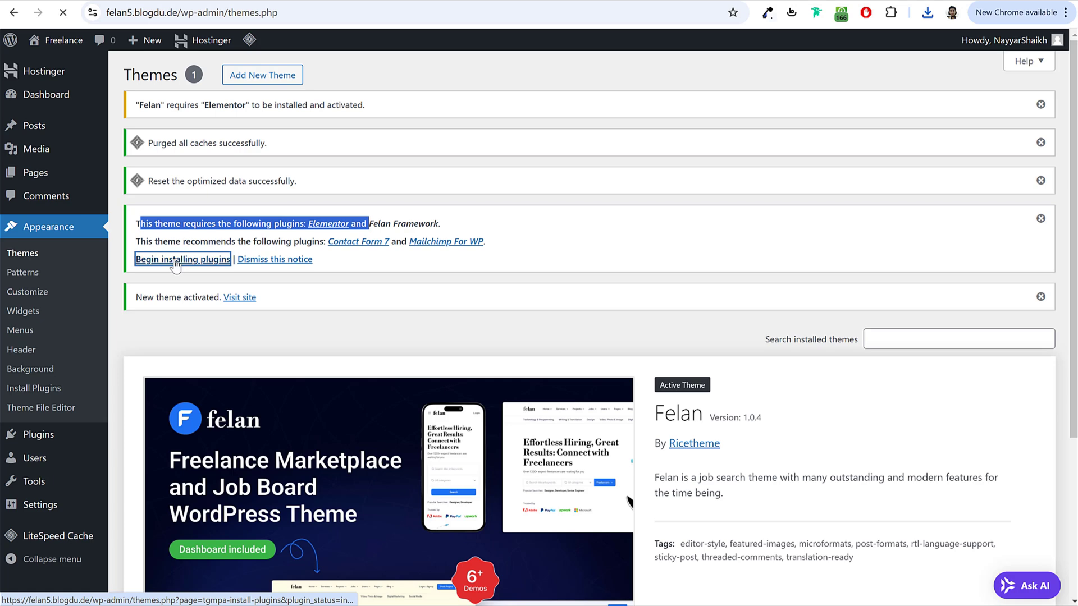
click(138, 193)
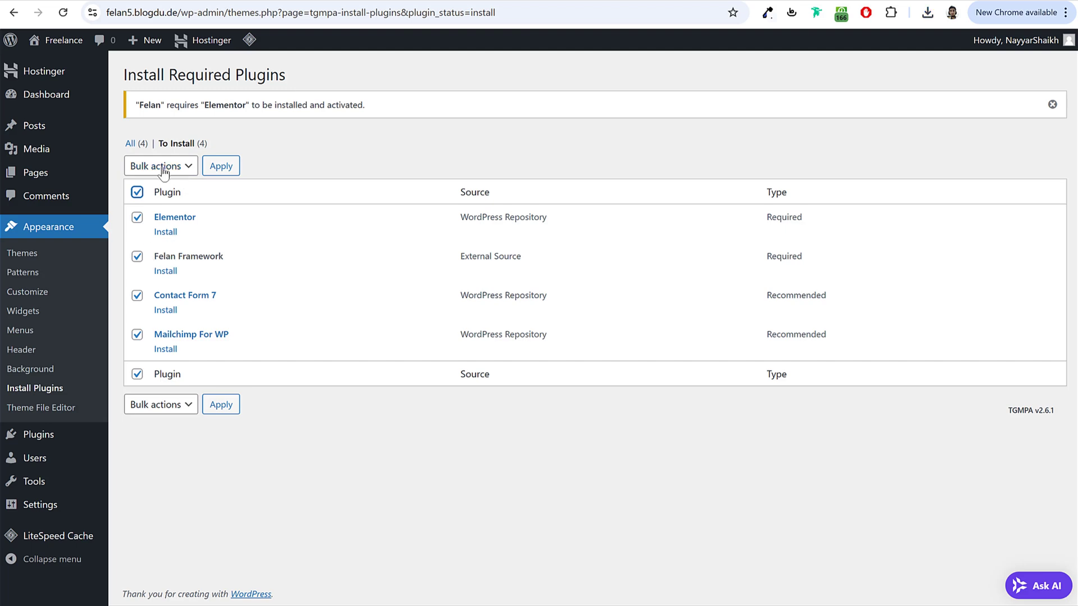
click(161, 167)
click(160, 202)
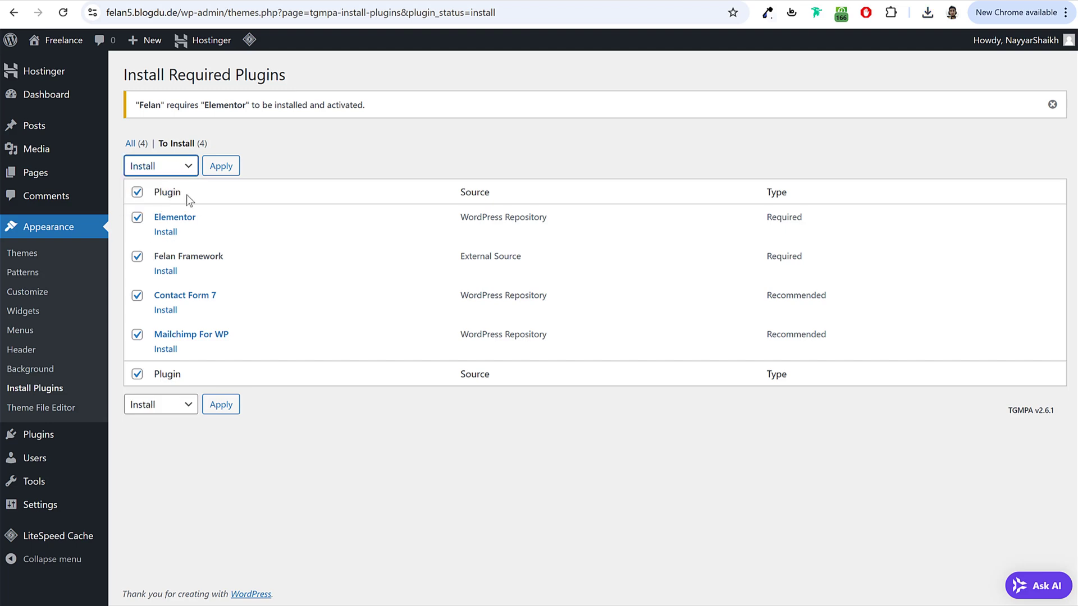
click(221, 166)
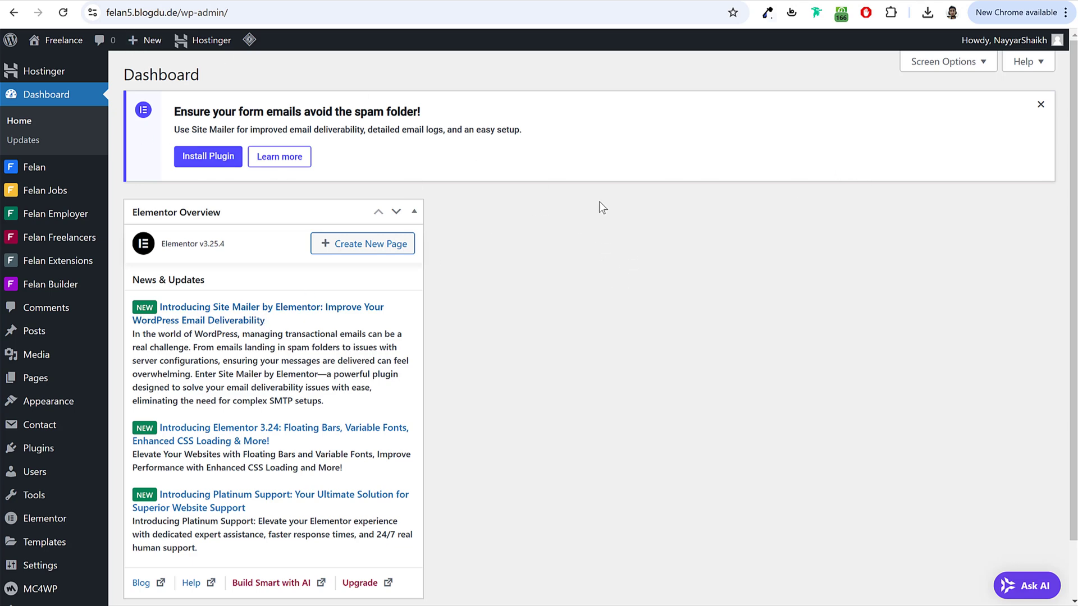
Step: Hide the Elementor Overview box via Screen Options and dismiss the Site Mailer notice
click(979, 72)
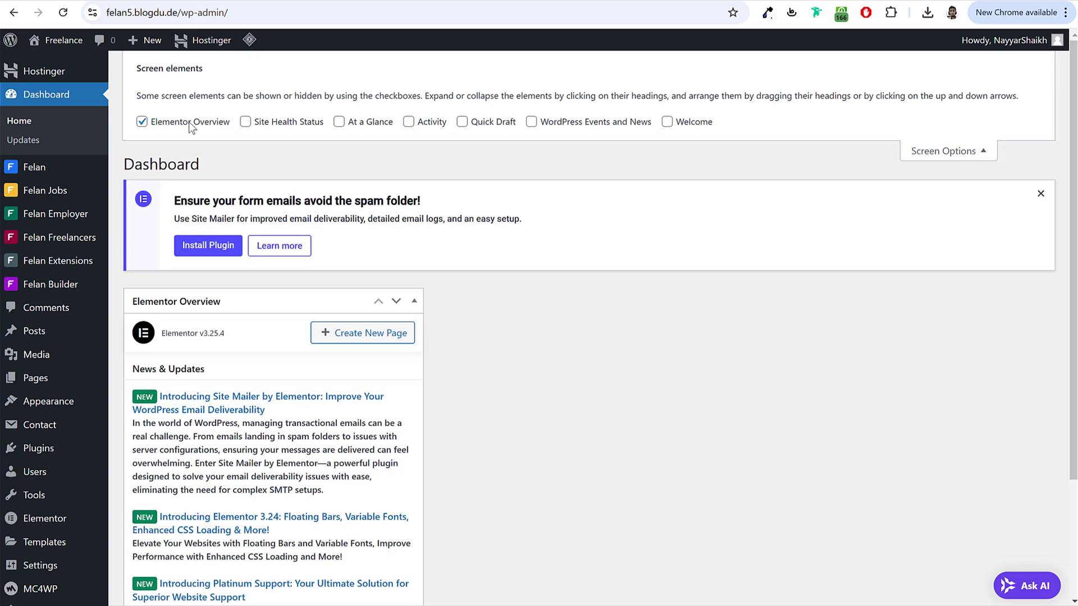
click(190, 125)
click(989, 140)
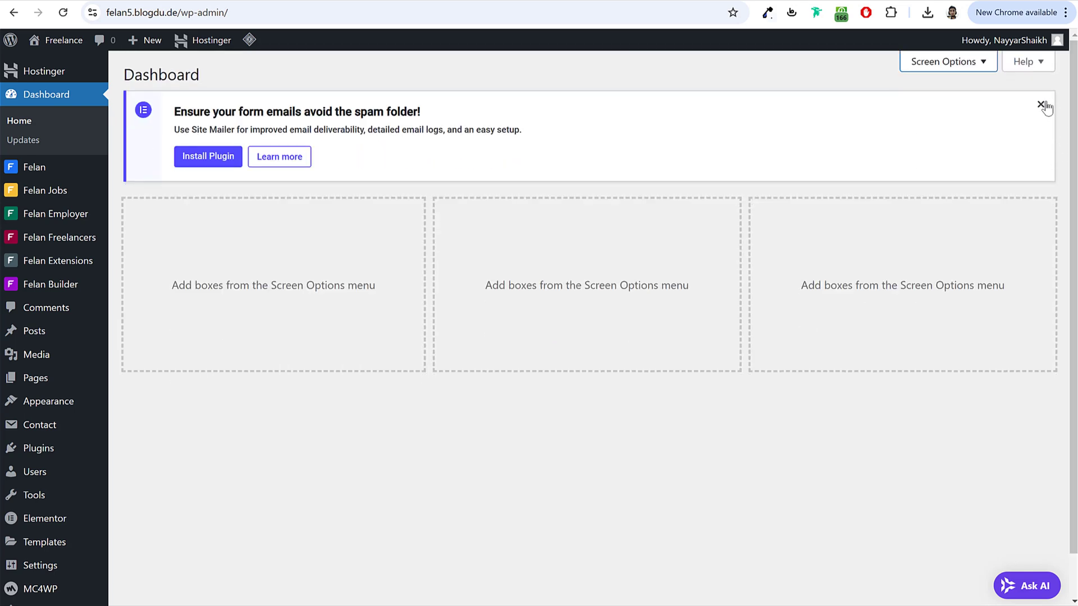
click(1041, 105)
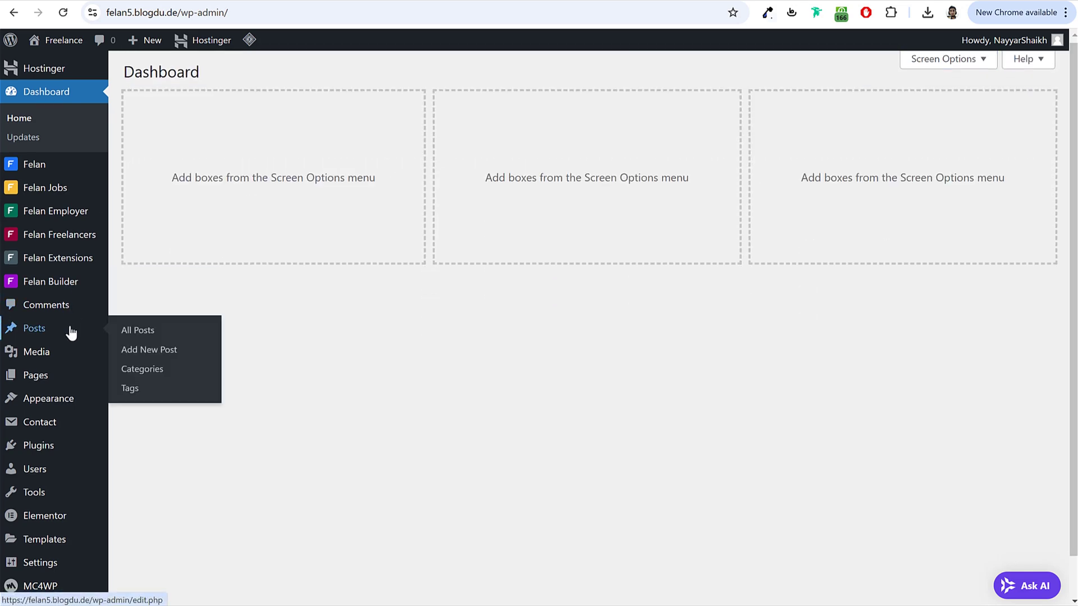
scroll(66, 404, down, 1)
mouse_move(51, 551)
scroll(50, 553, up, 1)
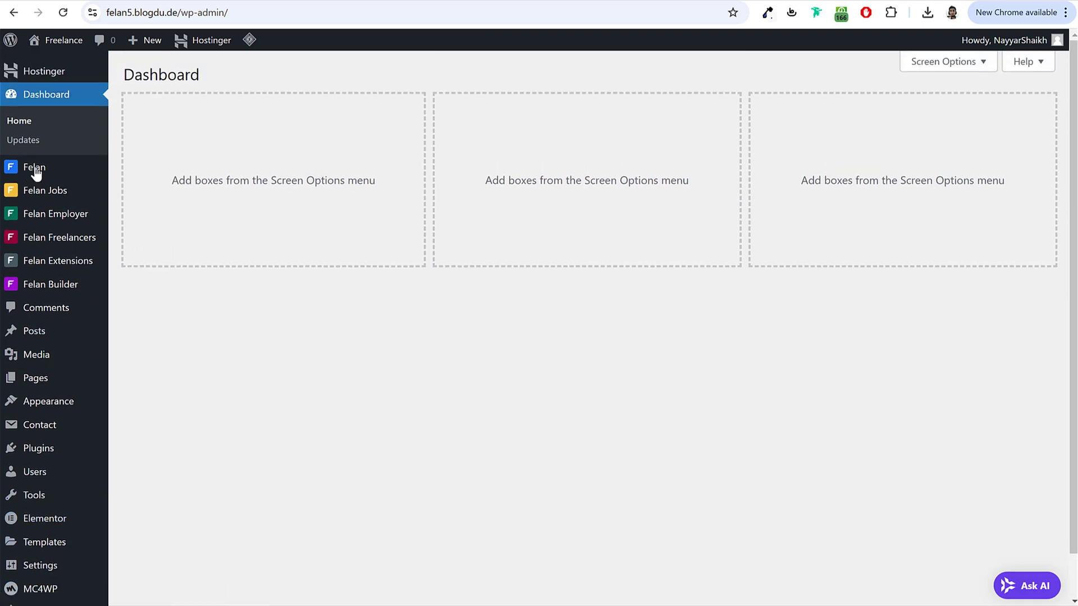
mouse_move(31, 174)
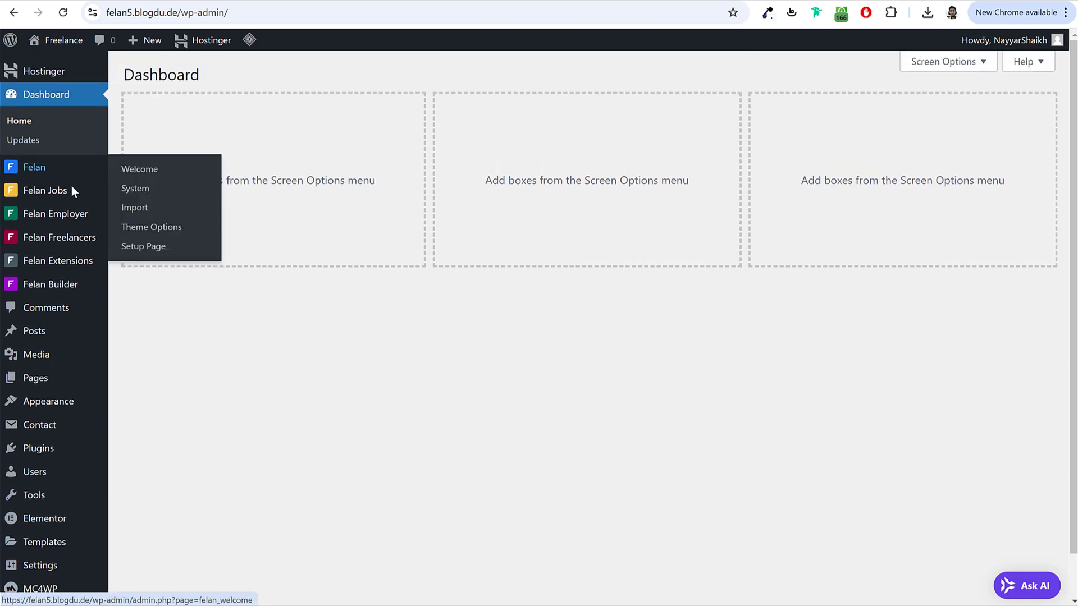
mouse_move(95, 219)
mouse_move(51, 242)
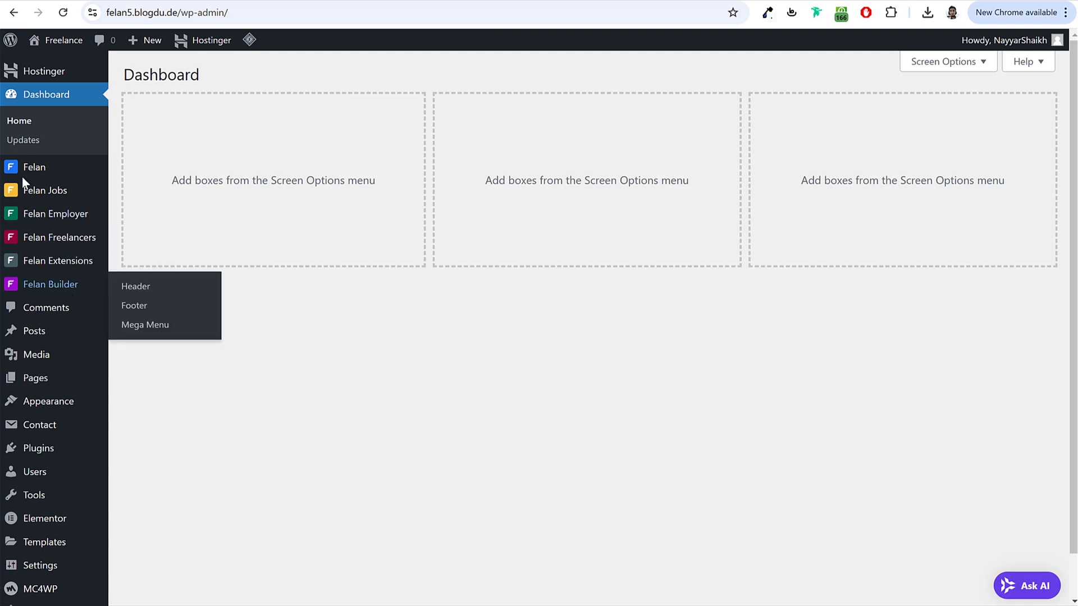
Step: Select the Felan Framework plugin name in the Installed Plugins list
scroll(52, 368, down, 1)
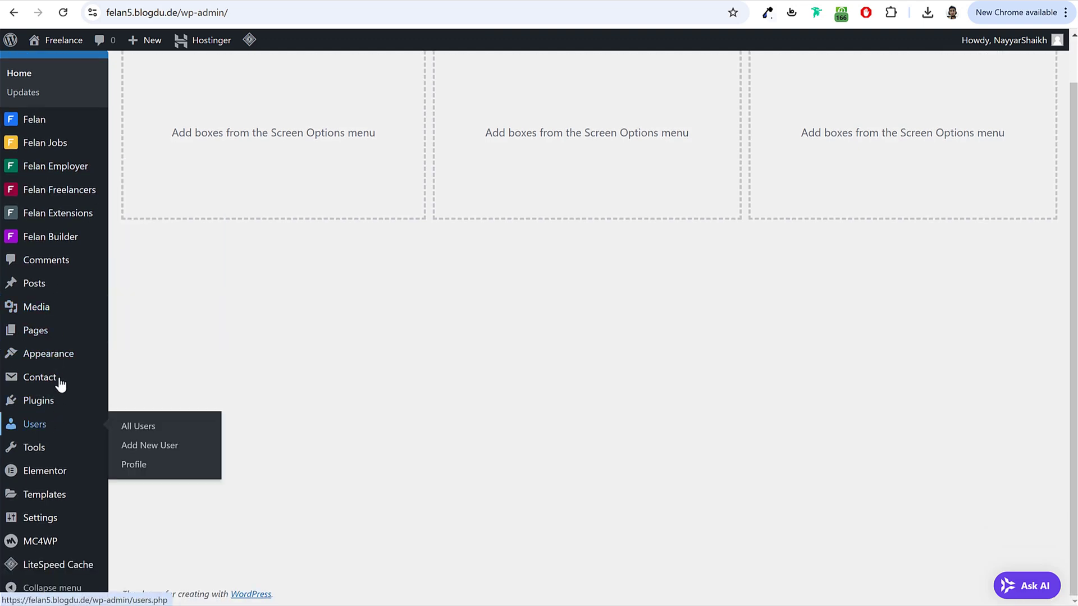
mouse_move(54, 411)
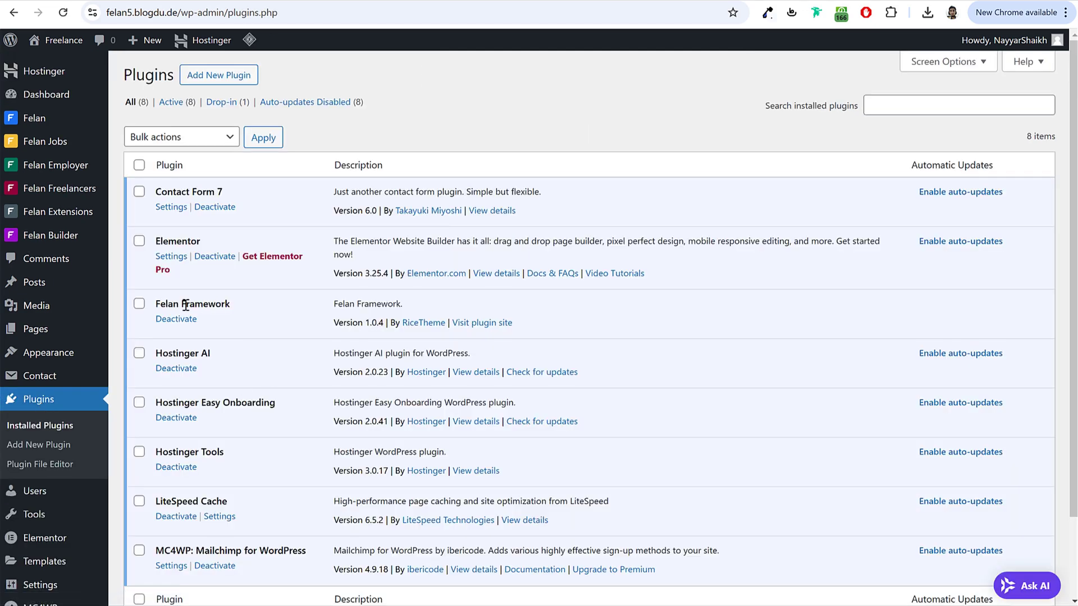
triple_click(186, 305)
scroll(240, 366, down, 2)
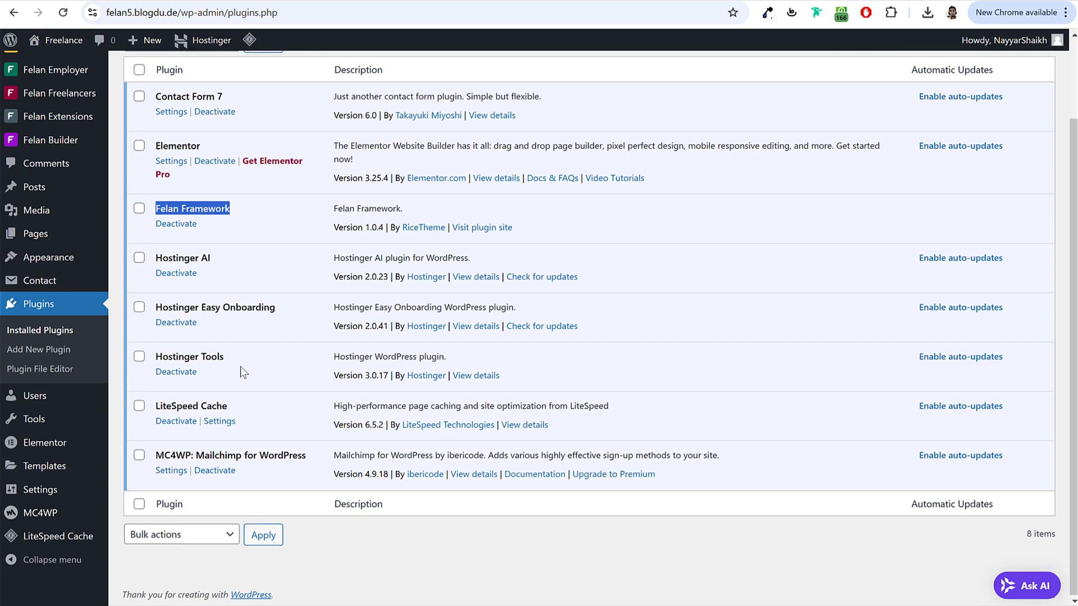
scroll(248, 410, up, 2)
scroll(970, 548, down, 1)
Step: Enable auto-updates for MC4WP, LiteSpeed Cache, Hostinger Tools, Easy Onboarding, Hostinger AI, Elementor and Contact Form 7
click(971, 482)
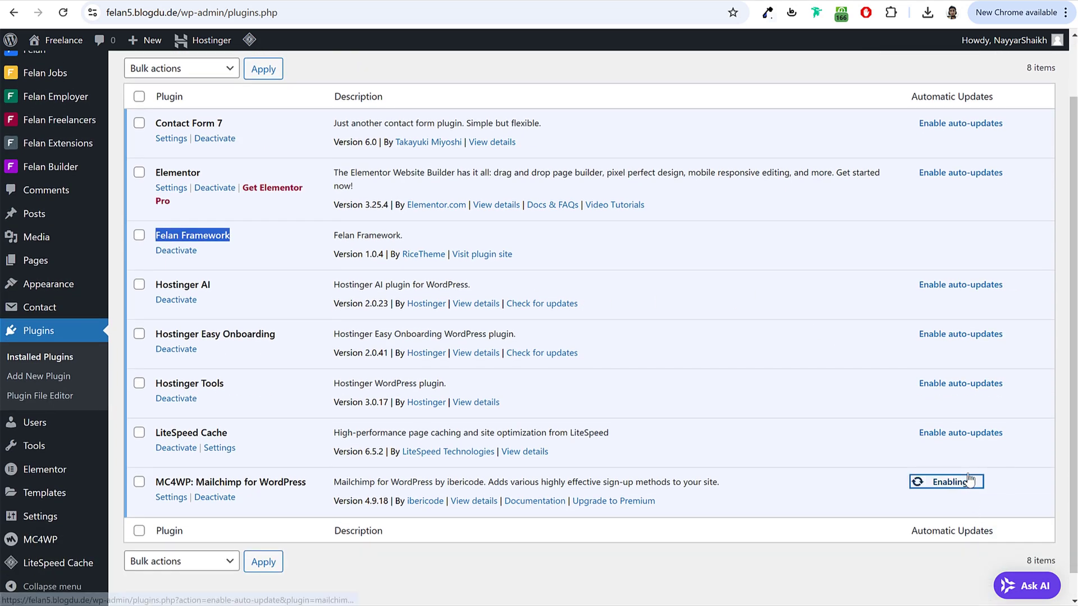
click(971, 433)
click(972, 382)
click(973, 334)
click(968, 286)
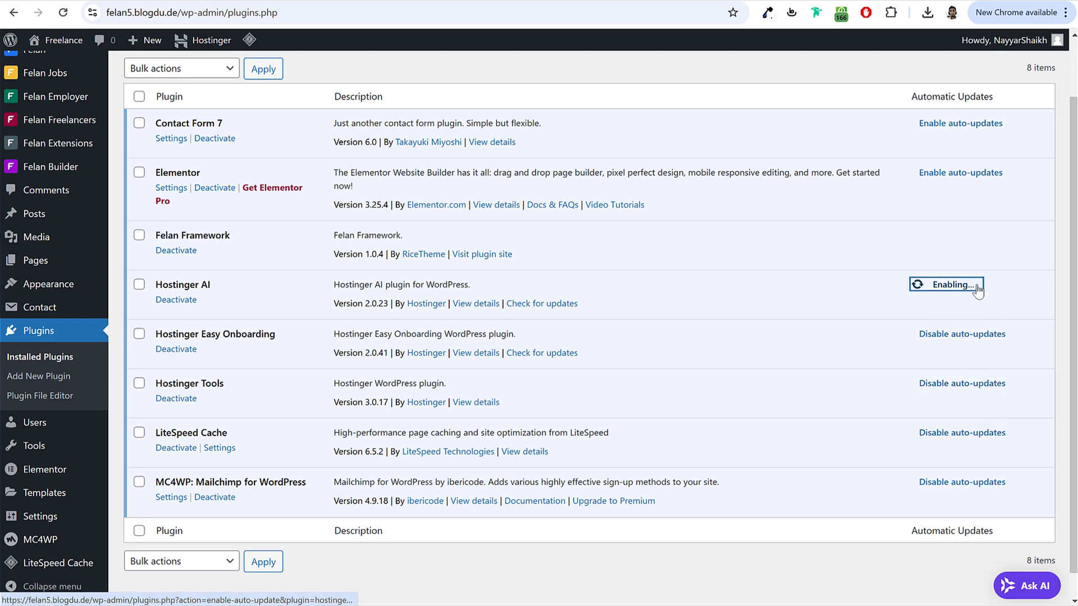
click(959, 173)
click(963, 123)
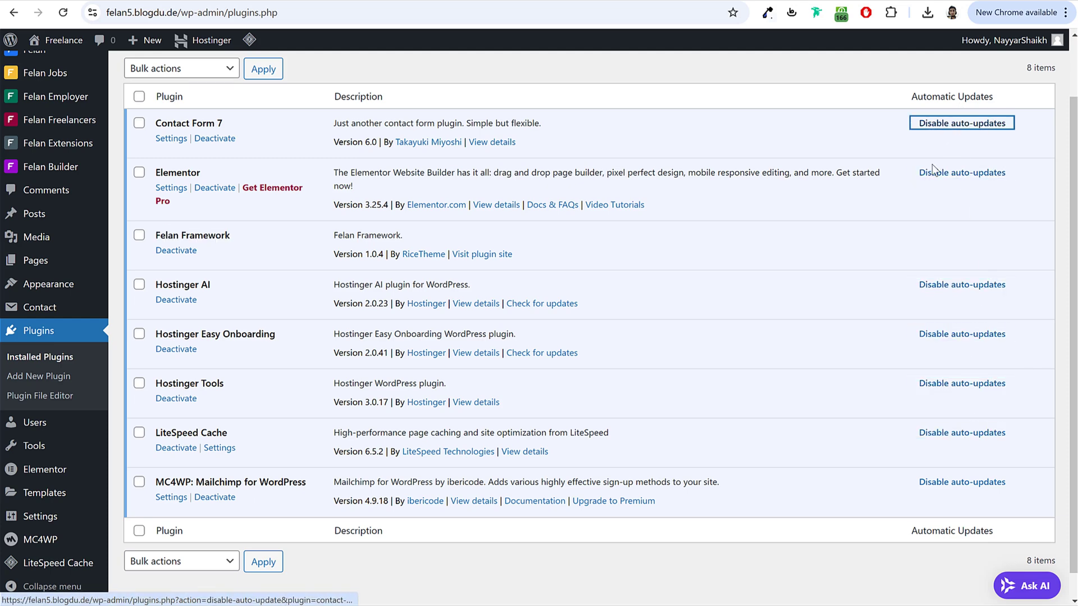
scroll(943, 185, up, 2)
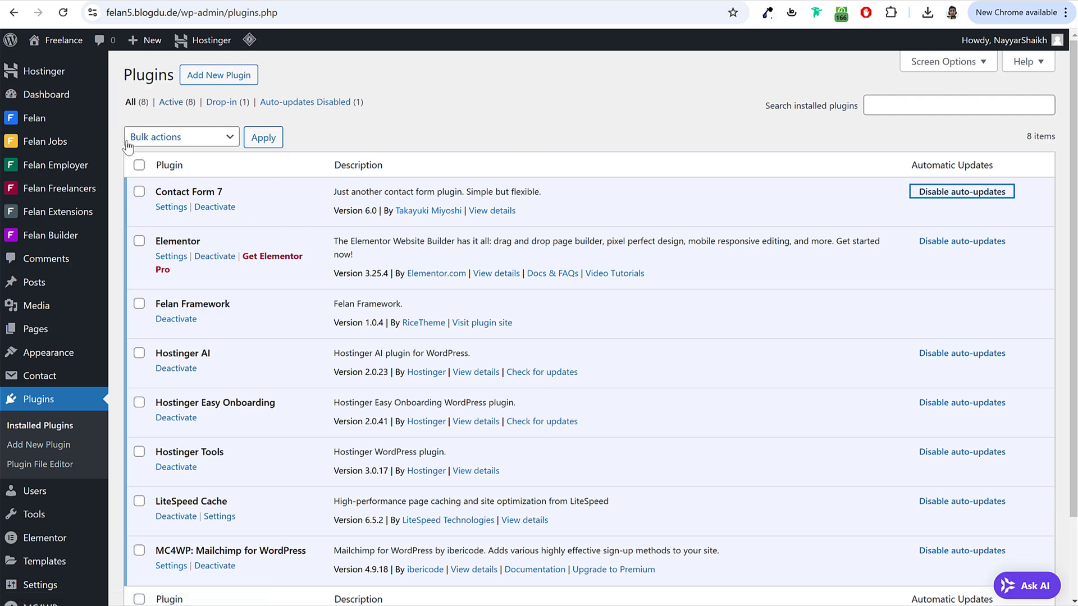
click(478, 110)
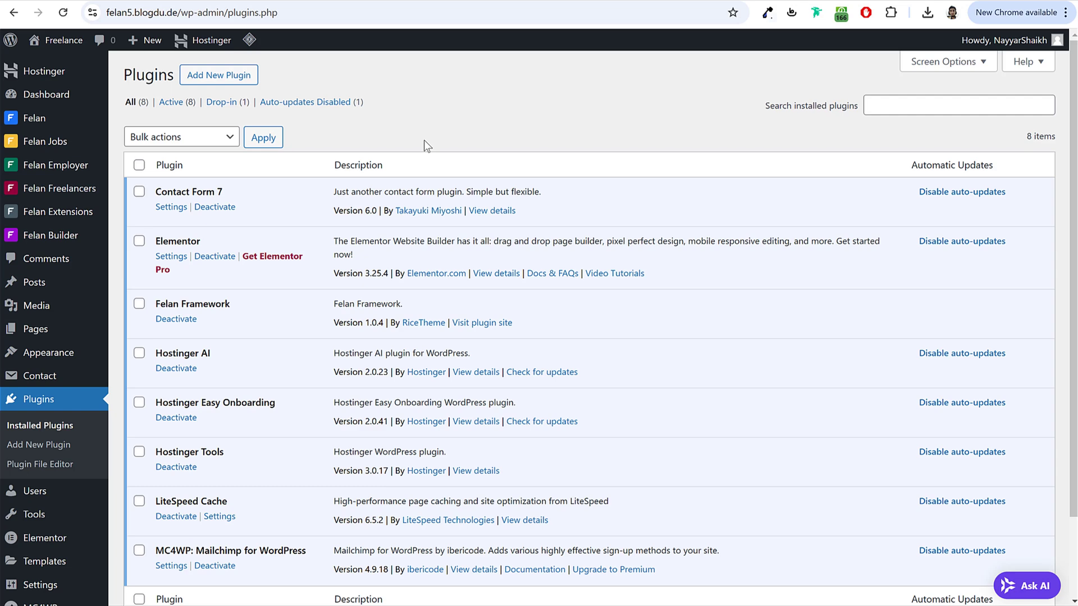
mouse_move(28, 121)
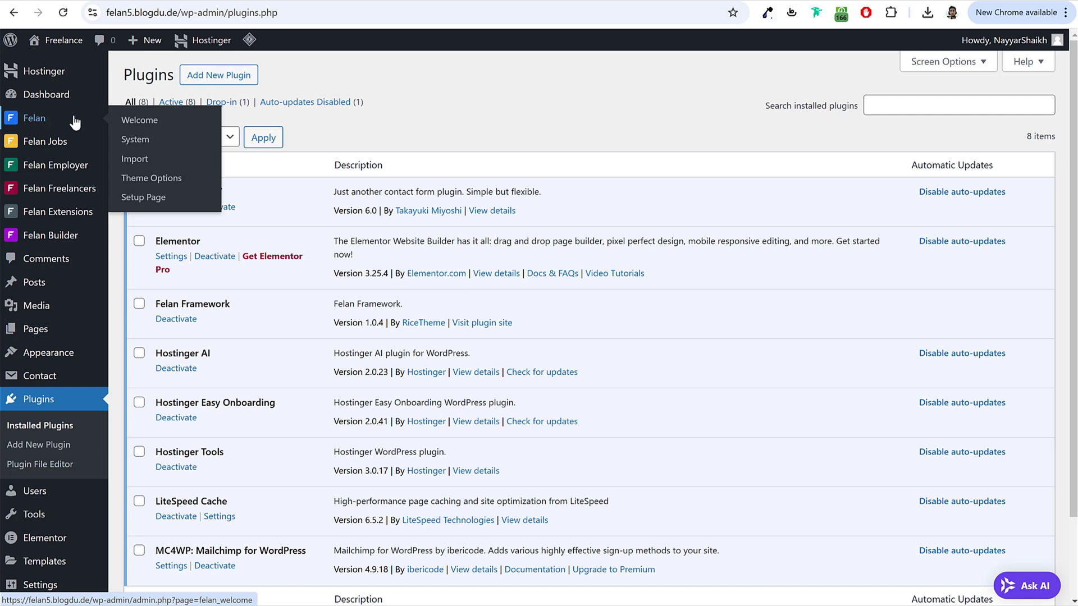
Step: Open the Felan setup wizard and continue to the page setup step
click(149, 201)
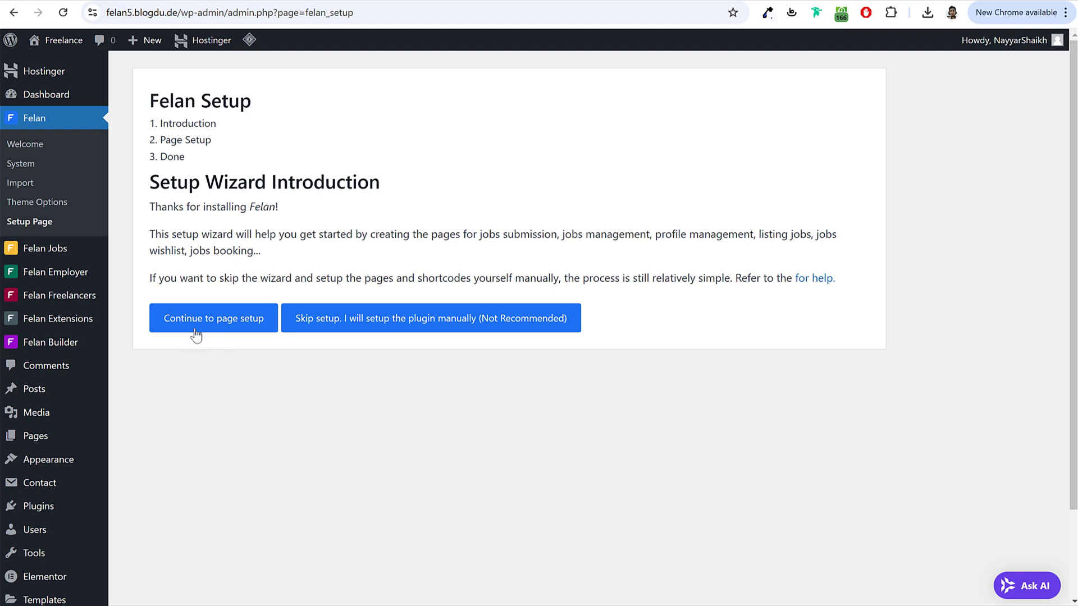
click(220, 320)
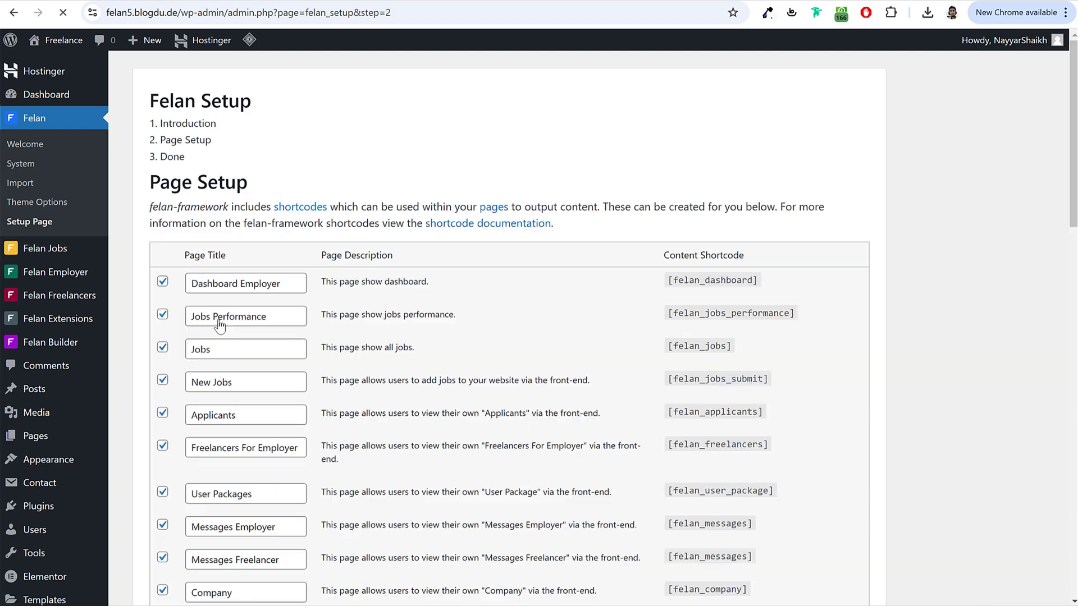
scroll(483, 344, down, 20)
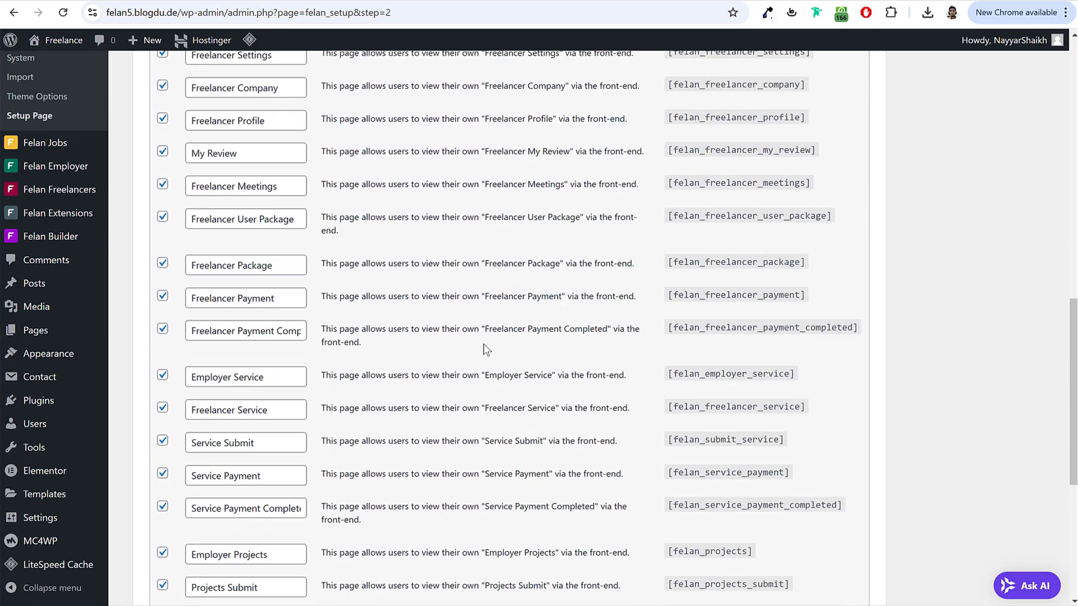
scroll(484, 344, down, 2)
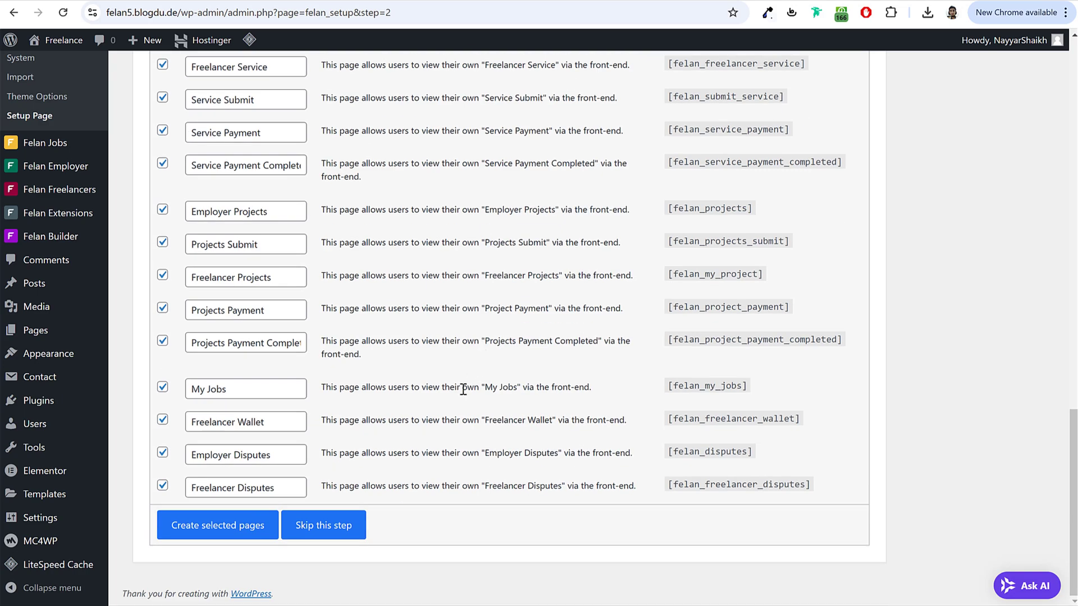
scroll(459, 396, up, 6)
scroll(458, 400, up, 9)
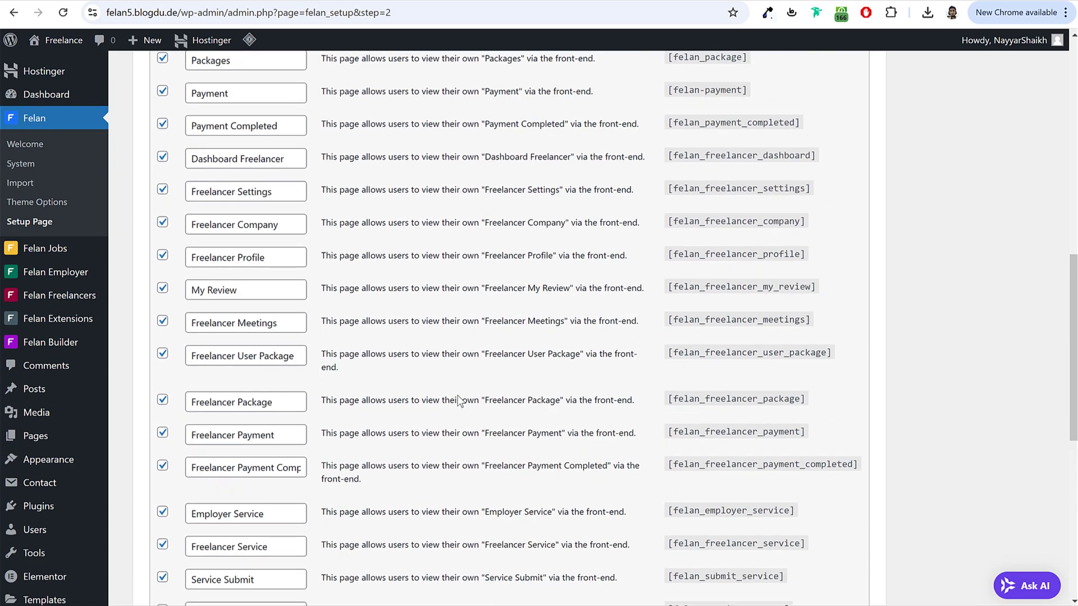
scroll(458, 396, up, 2)
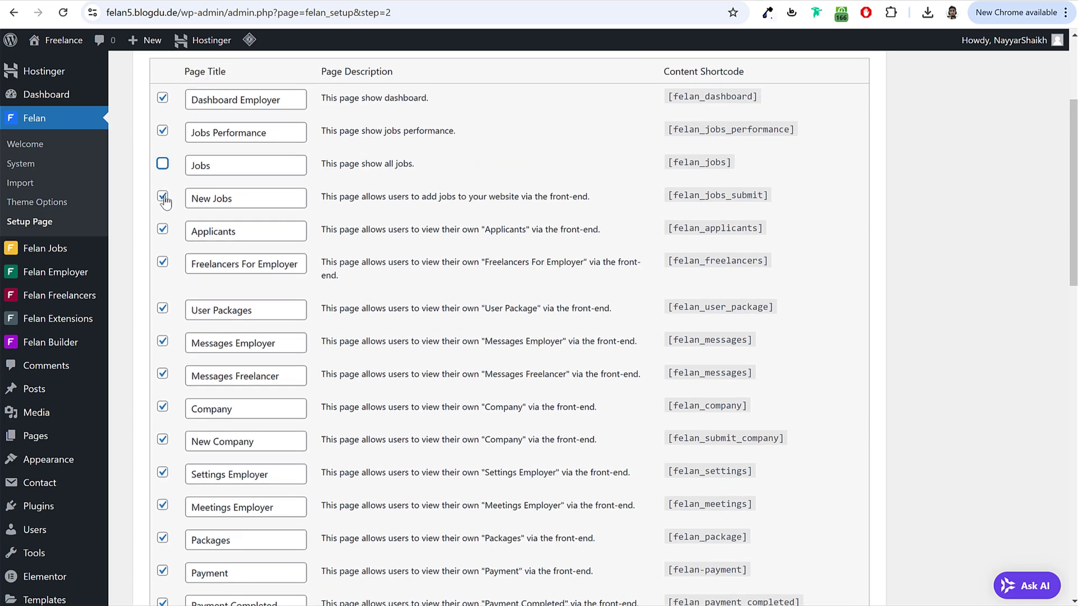
Step: Toggle New Jobs, Jobs and Jobs Performance off and back on, keeping every page selected
click(163, 198)
click(163, 131)
click(163, 197)
click(162, 164)
click(163, 130)
scroll(368, 287, down, 7)
scroll(369, 292, down, 9)
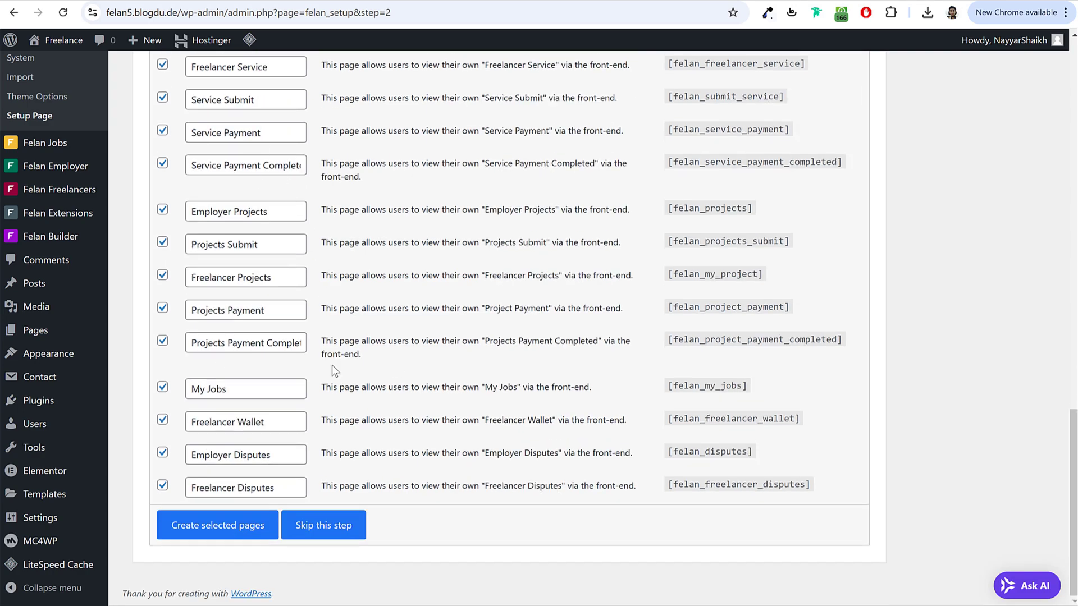
scroll(185, 449, up, 4)
scroll(185, 450, down, 4)
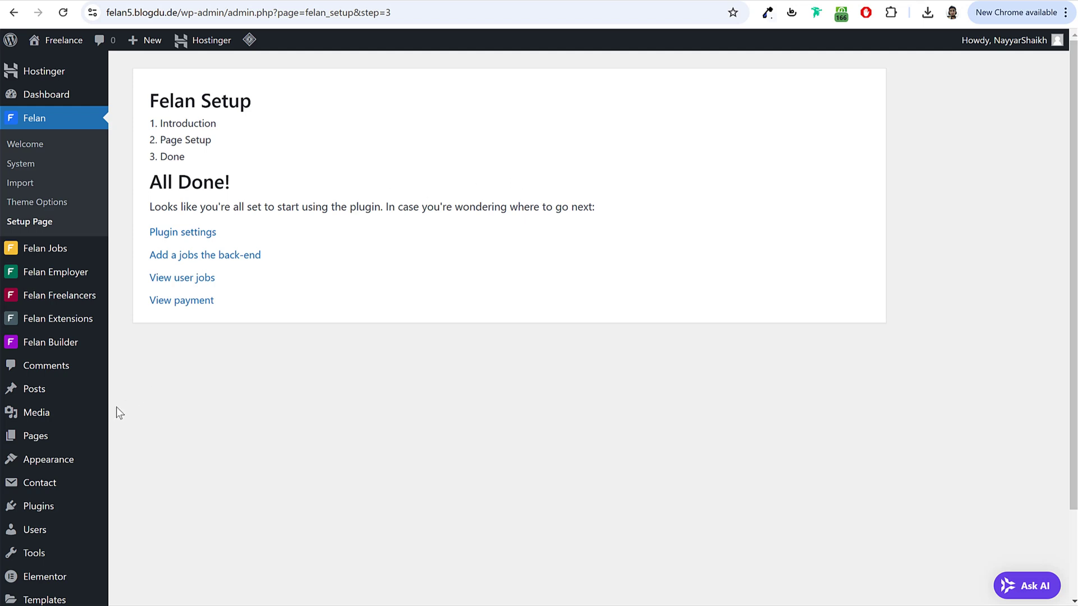
Step: Open All Pages and check the 41-item page count
click(48, 442)
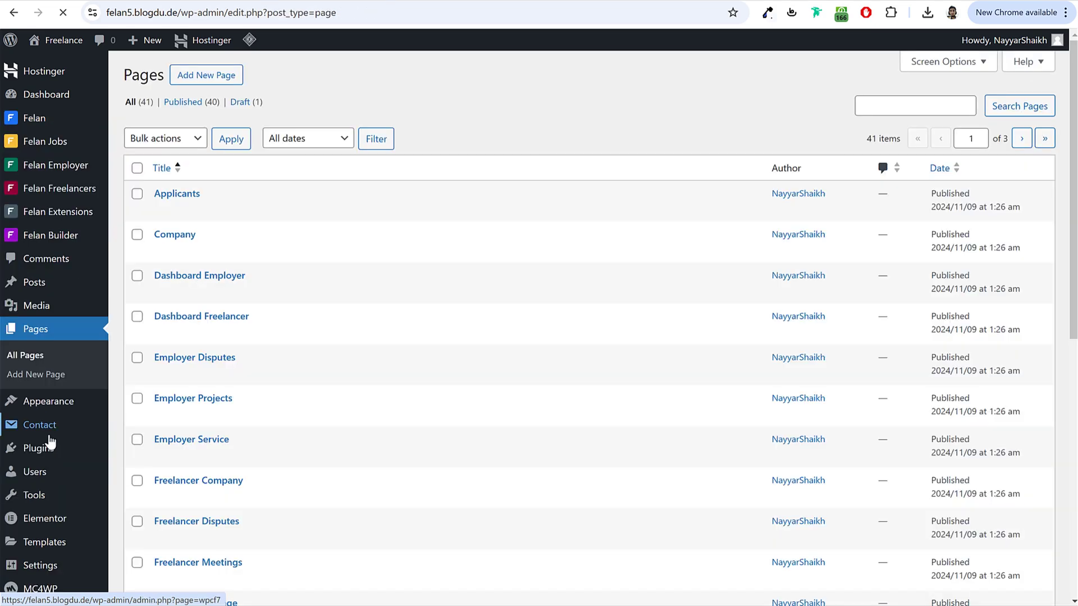
scroll(421, 323, down, 9)
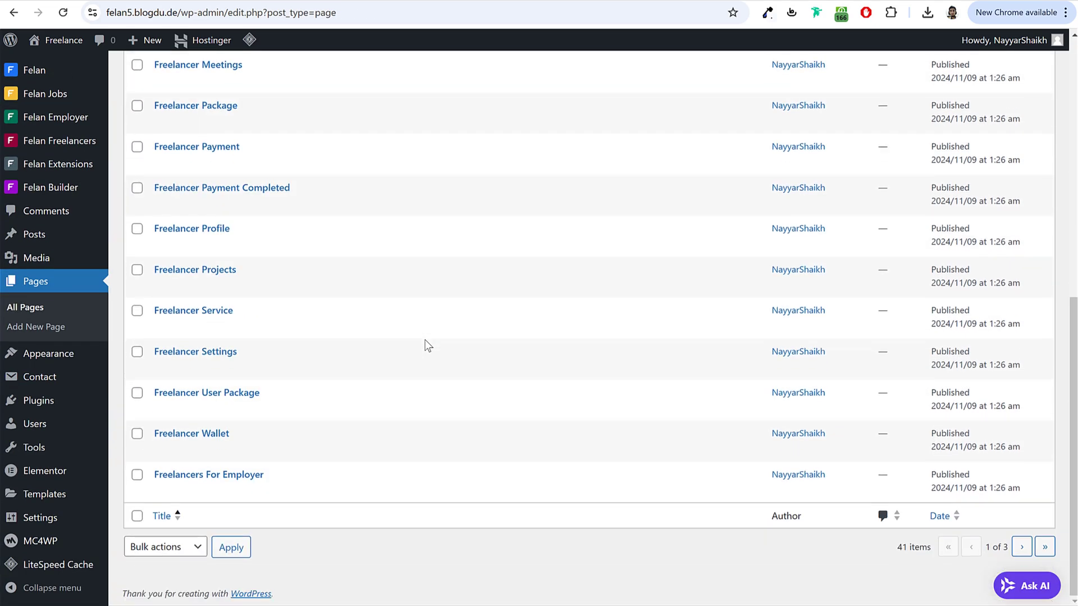
drag(897, 546, 933, 547)
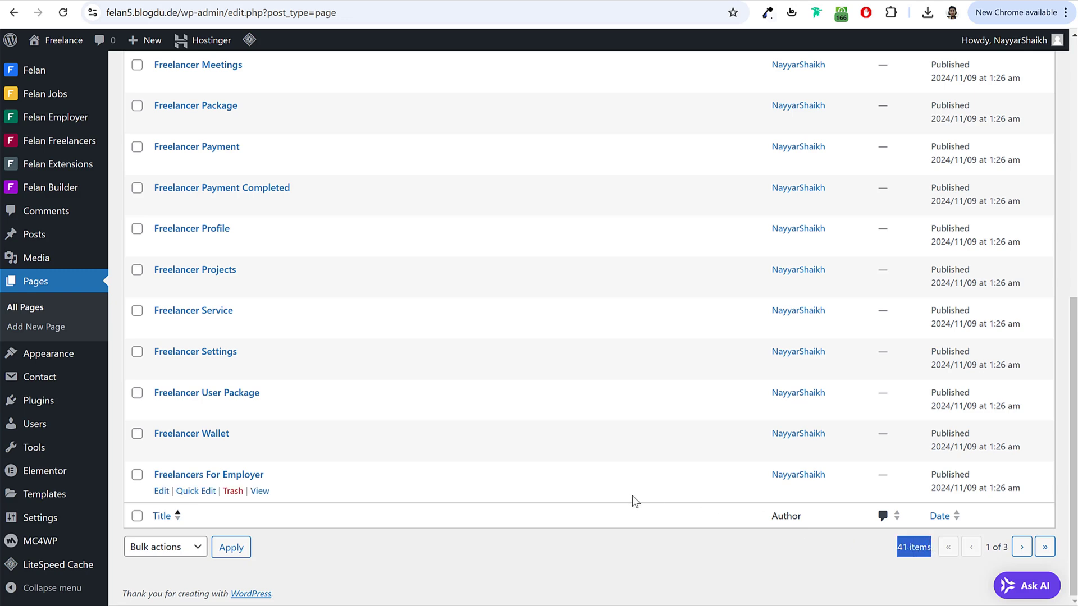
scroll(631, 494, up, 9)
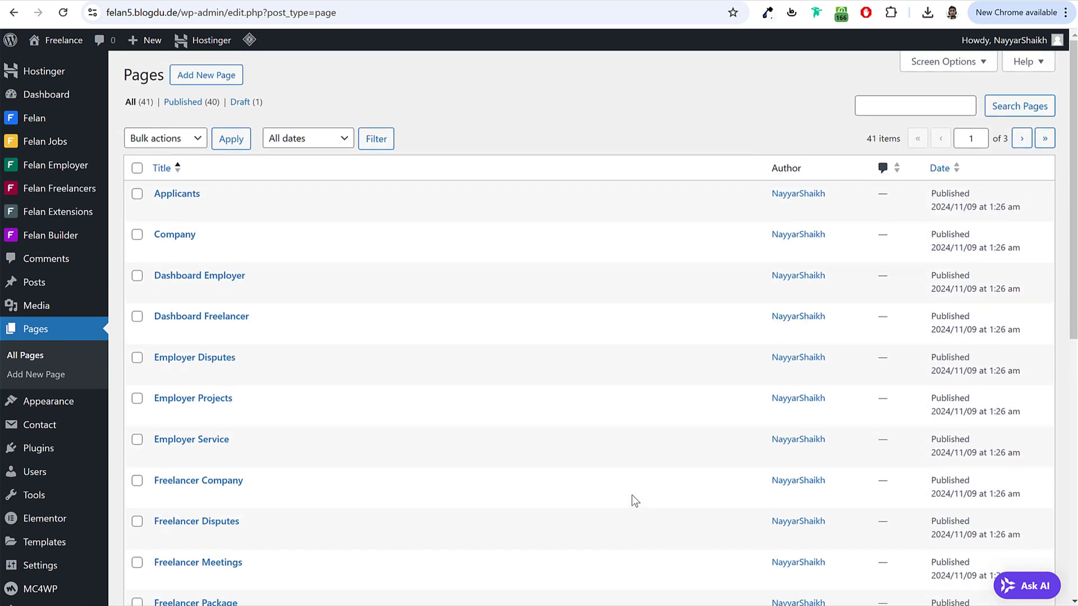
Step: Reload the site's front end to see the Felan theme, then return to the Pages list
click(442, 2)
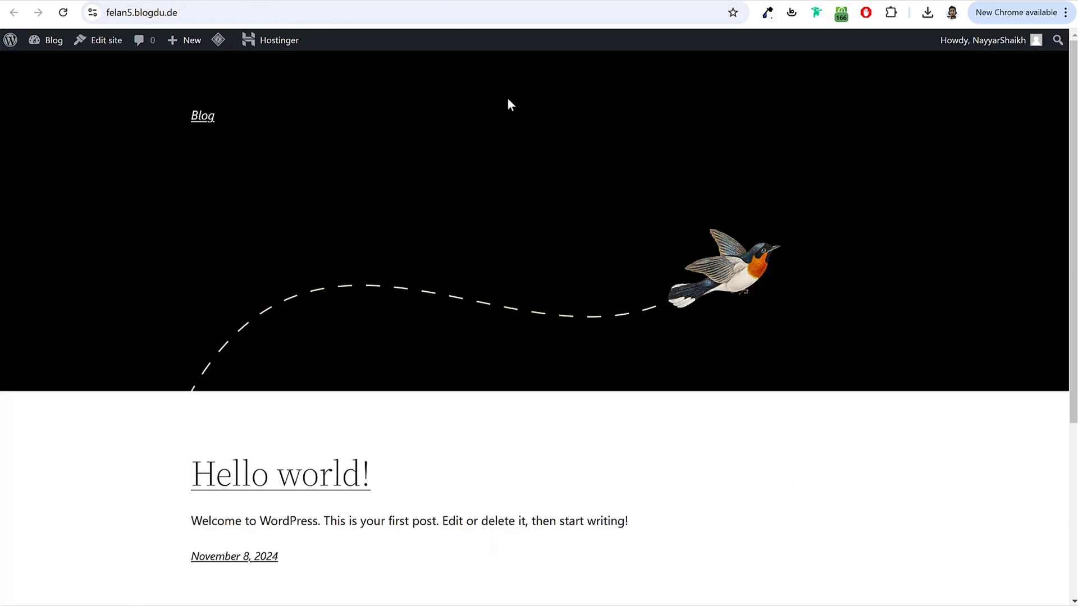
key(F5)
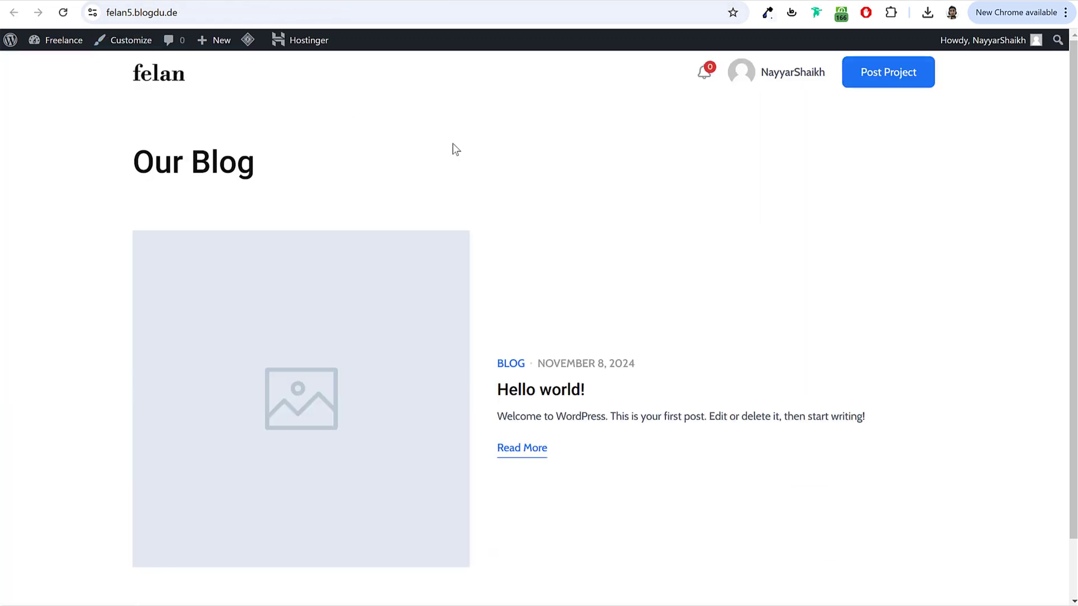
scroll(393, 332, down, 1)
scroll(373, 315, up, 1)
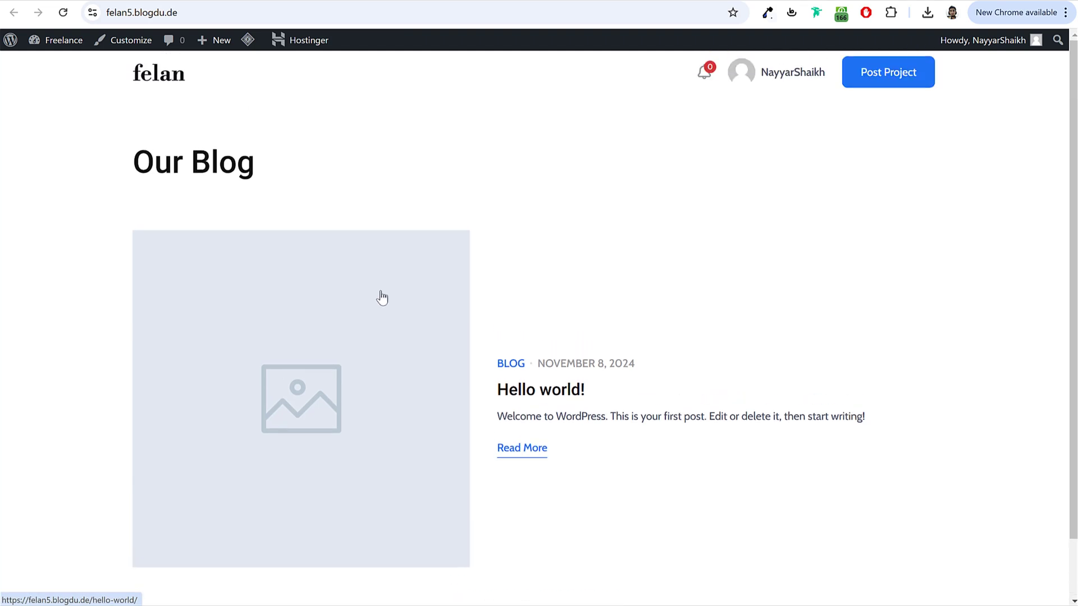
click(299, 1)
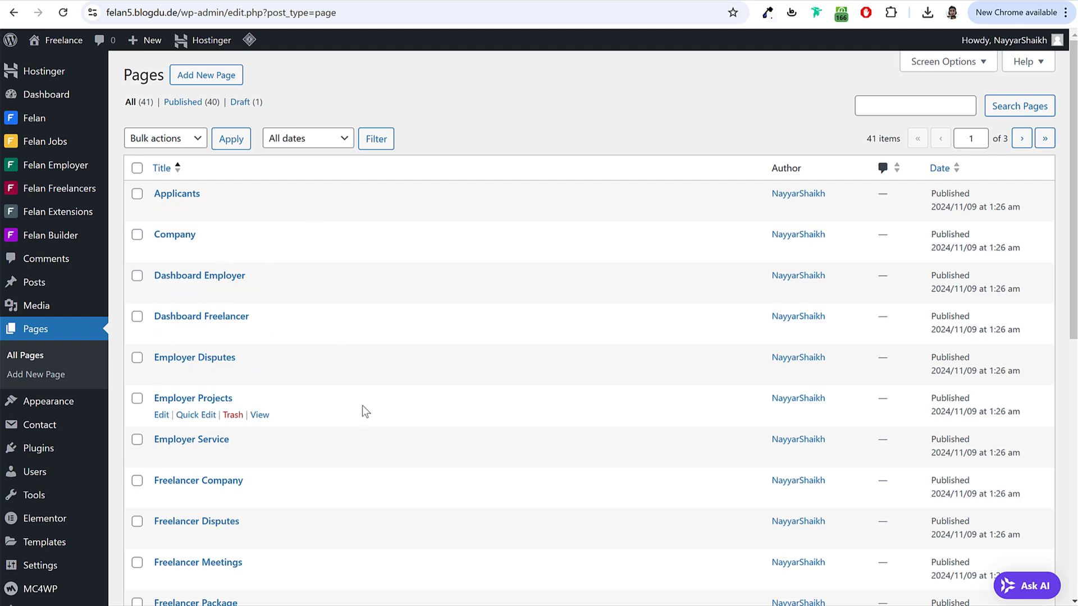
scroll(362, 405, down, 1)
scroll(362, 406, up, 1)
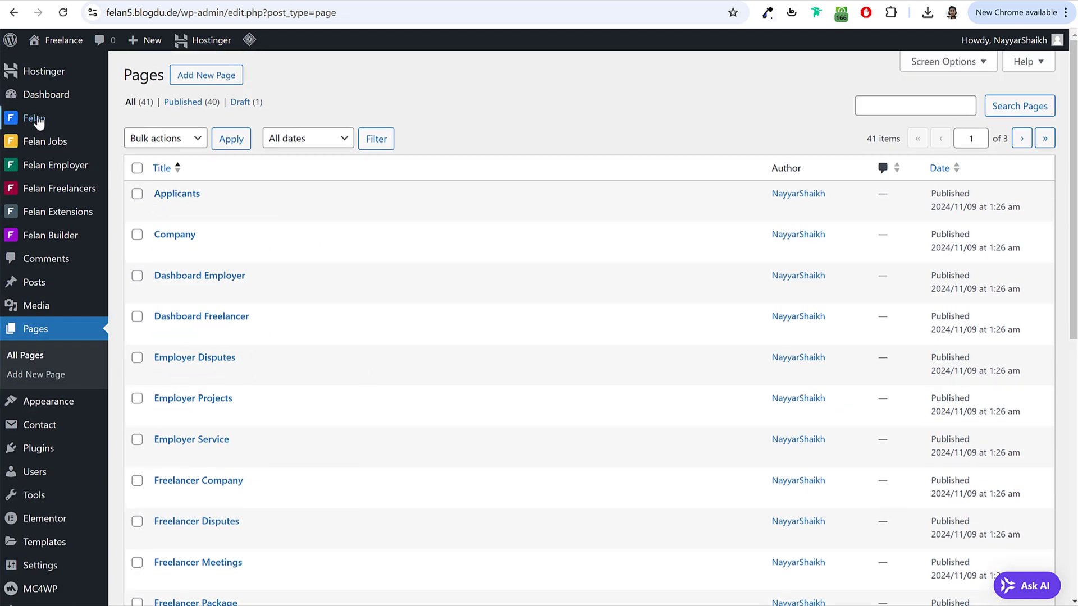
mouse_move(36, 118)
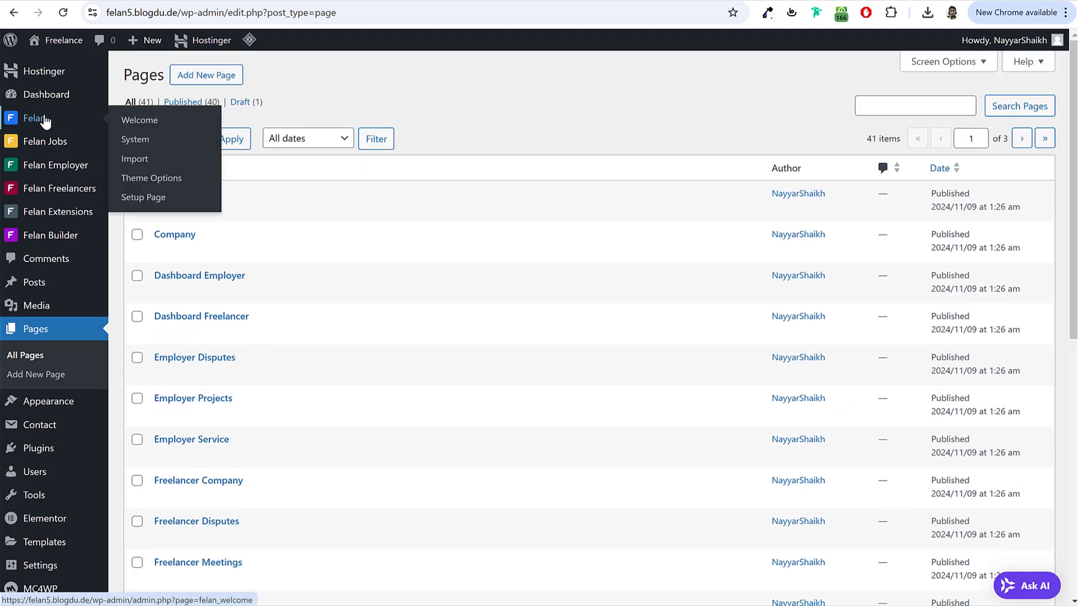
Step: Open the Felan Theme Options and show the Setup Page settings
click(163, 184)
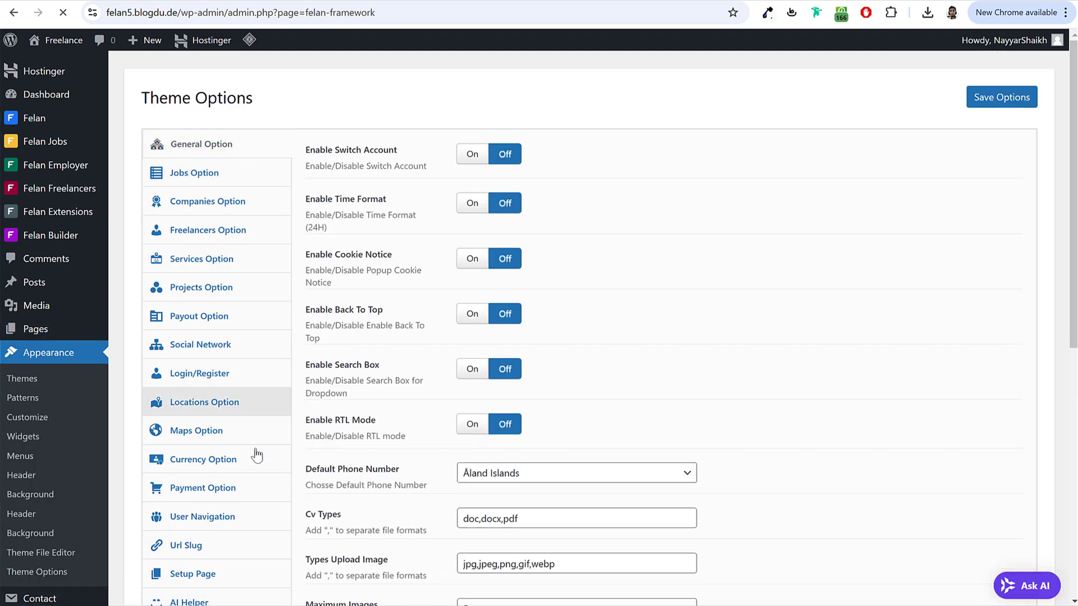
scroll(253, 554, down, 3)
scroll(294, 550, up, 3)
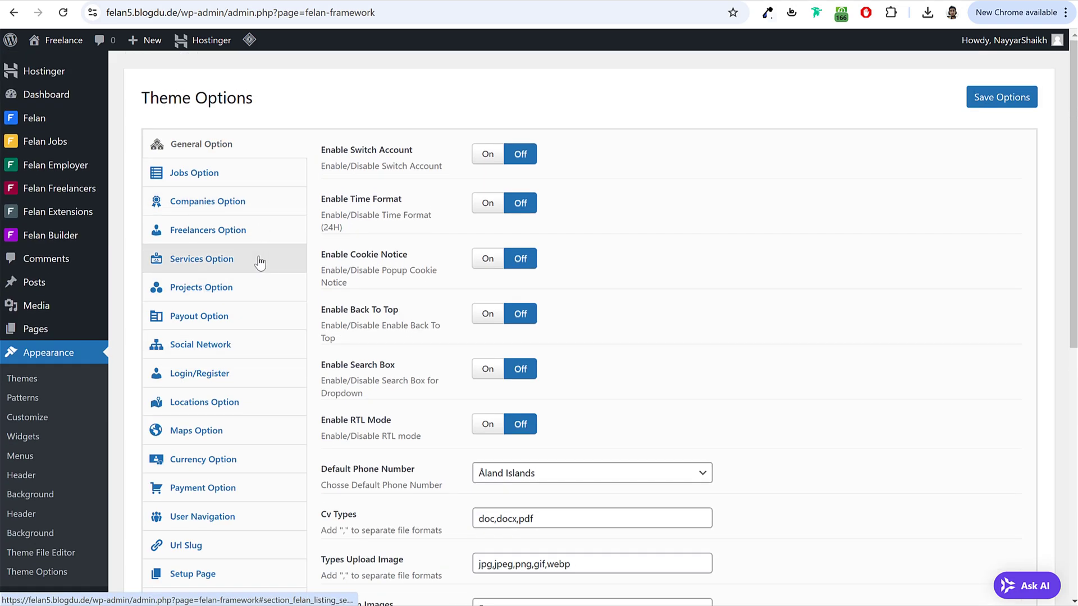
scroll(257, 308, down, 5)
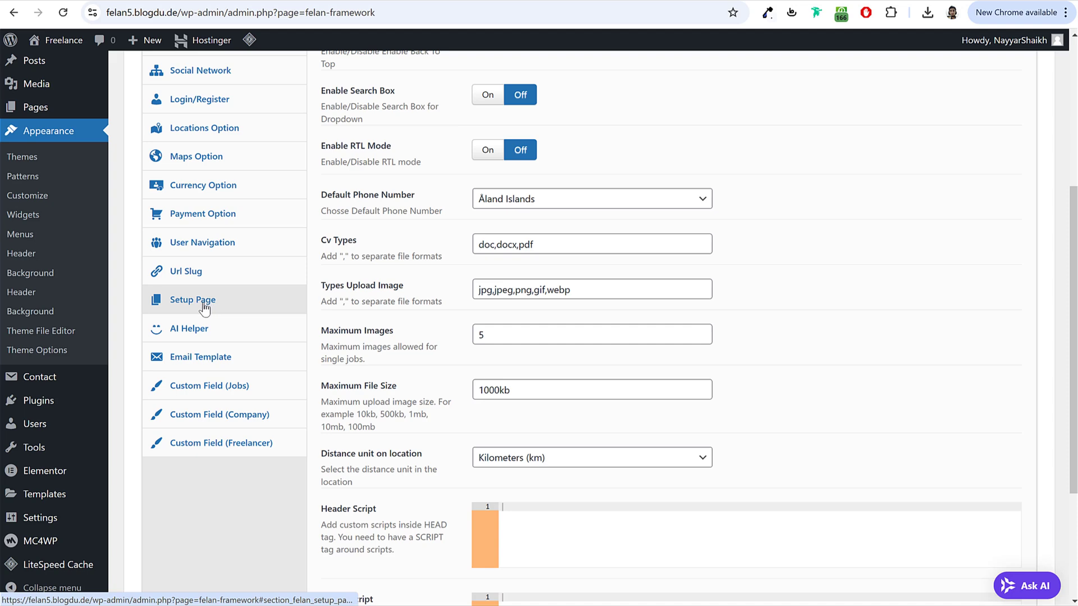
click(208, 301)
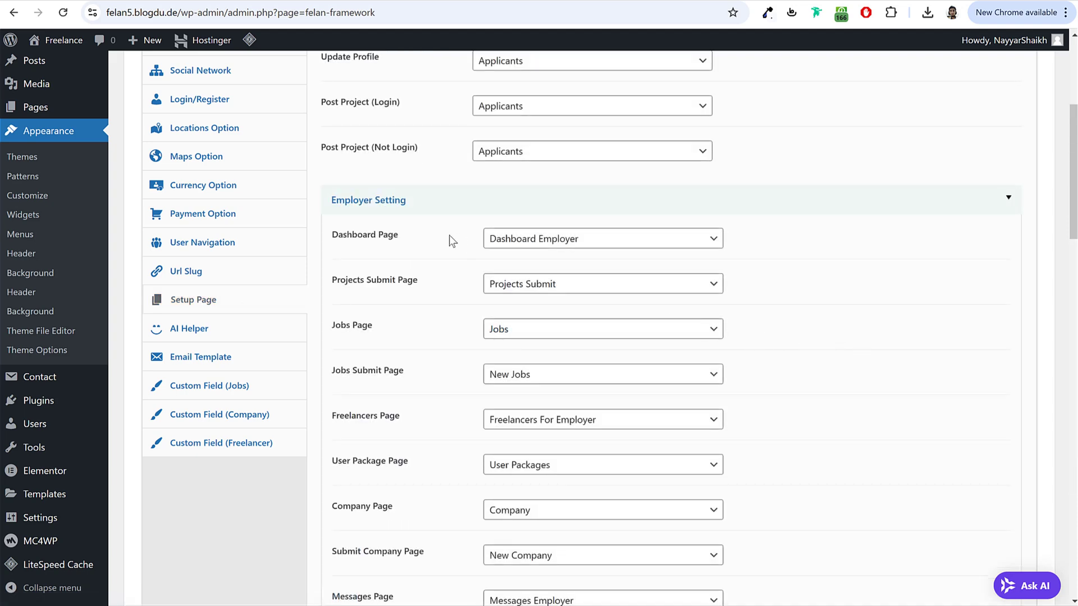
Step: Review the Freelancer Setting page assignments, including Dashboard Page, then scroll back to the top
drag(335, 234, 618, 250)
scroll(587, 264, down, 3)
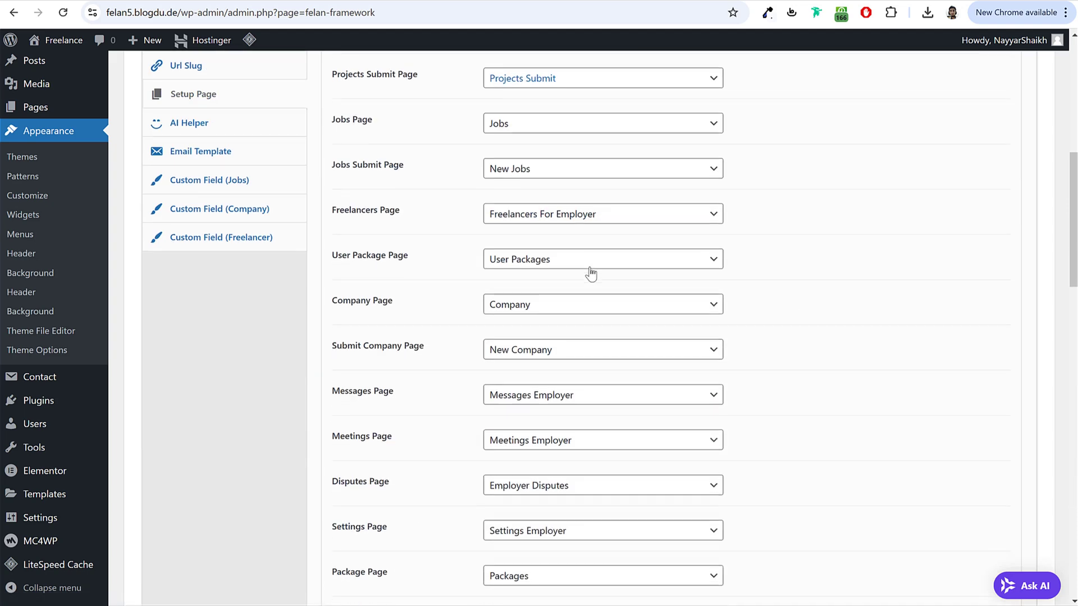
scroll(599, 298, down, 11)
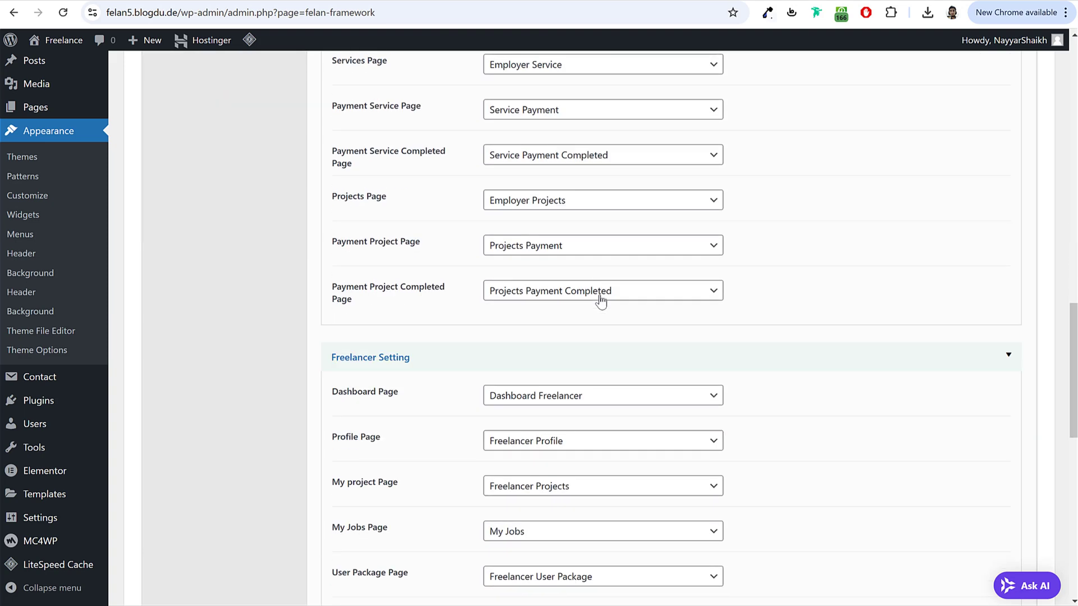
drag(342, 287, 541, 288)
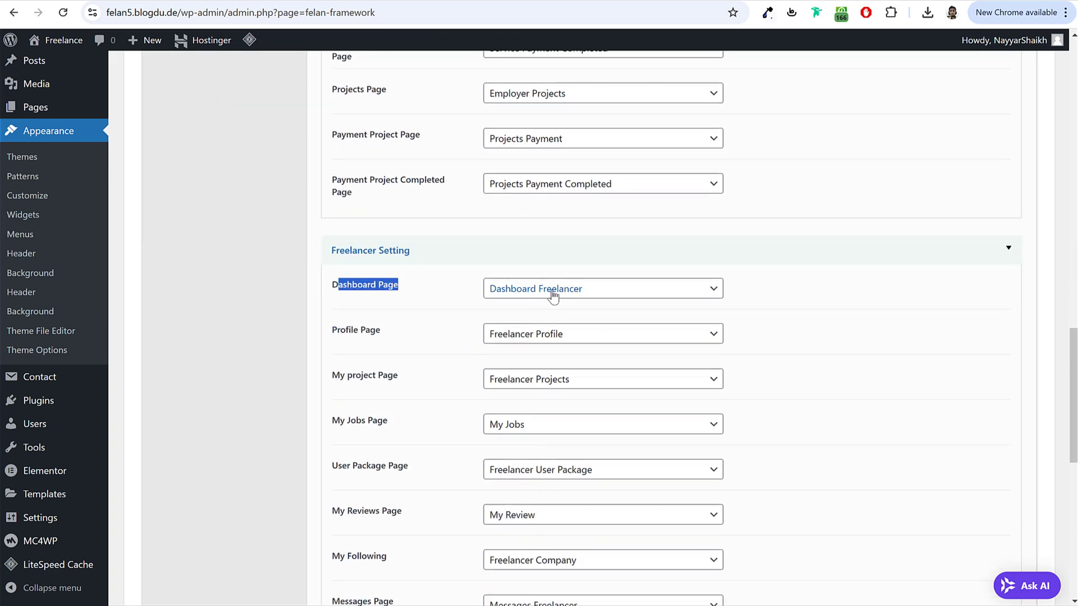
drag(338, 256, 414, 263)
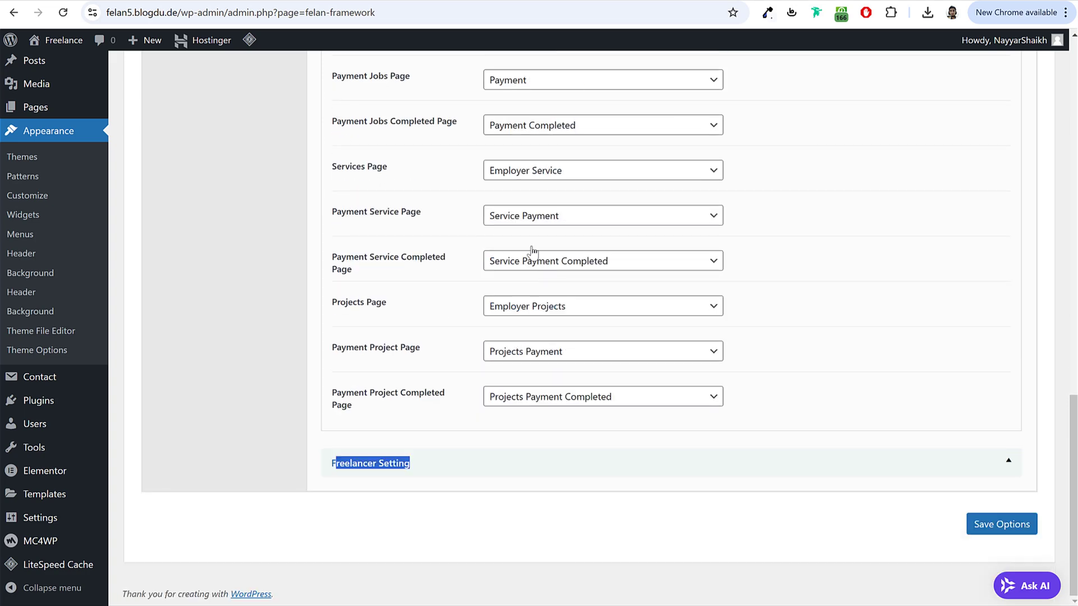
click(477, 469)
scroll(501, 449, down, 8)
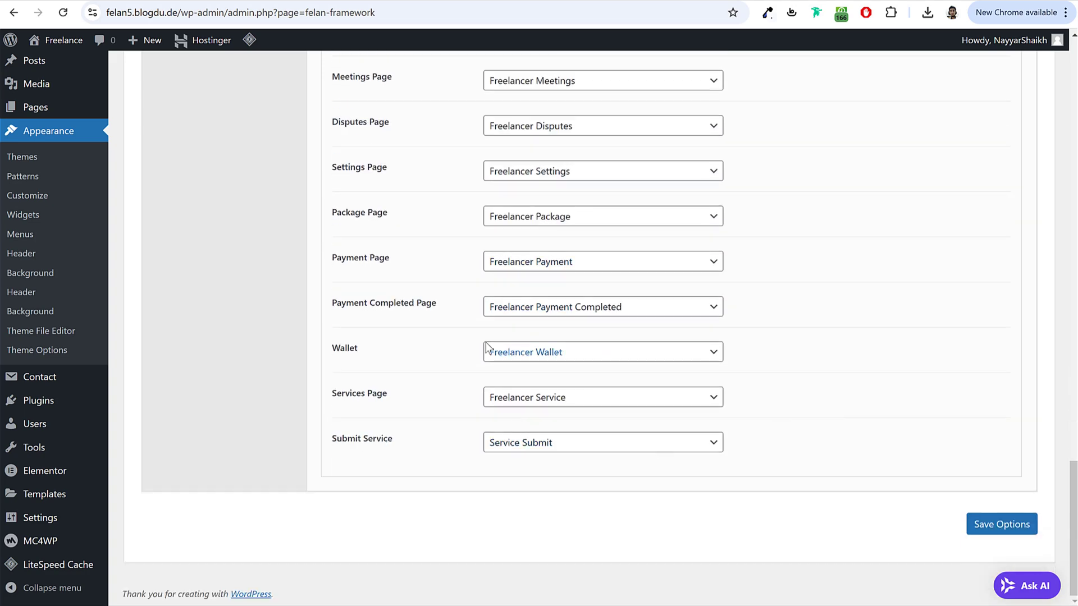
scroll(578, 378, up, 20)
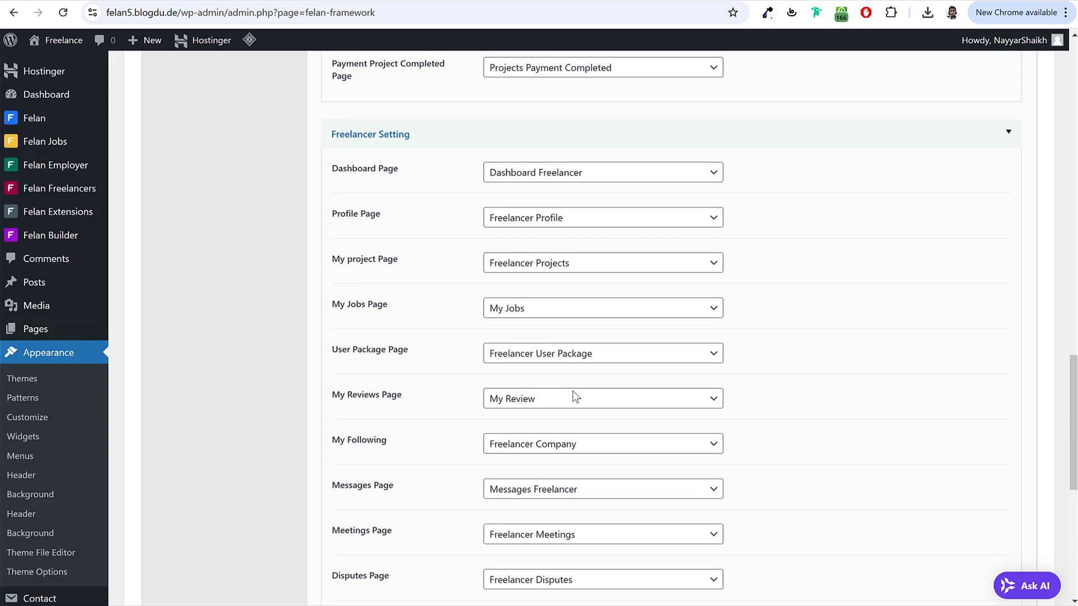
scroll(574, 396, up, 5)
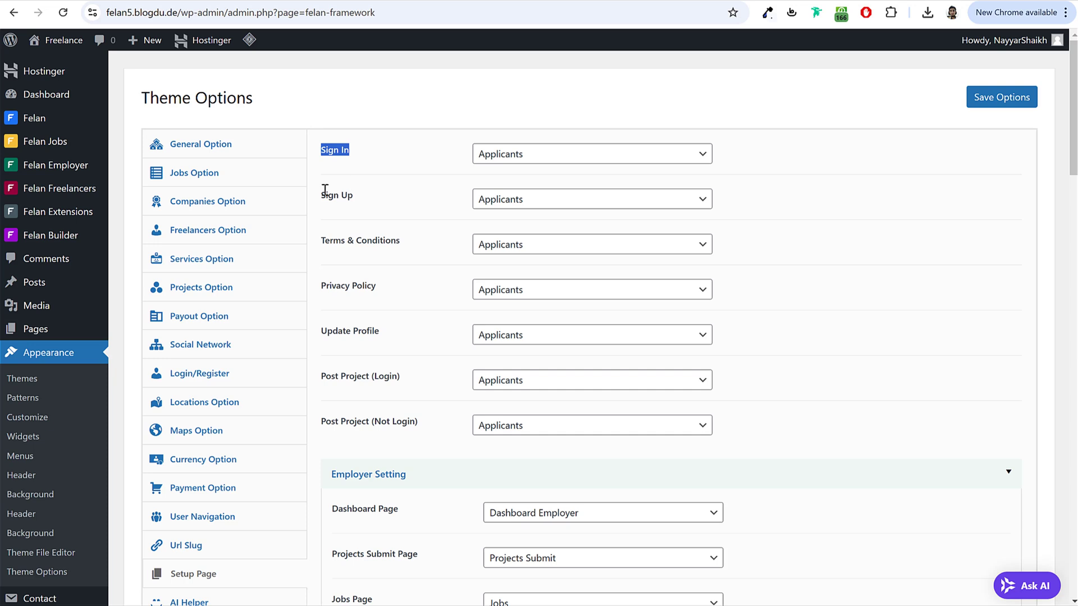
Step: Set Post Project (Login) to the Projects Submit page
drag(323, 193, 366, 197)
drag(326, 376, 402, 381)
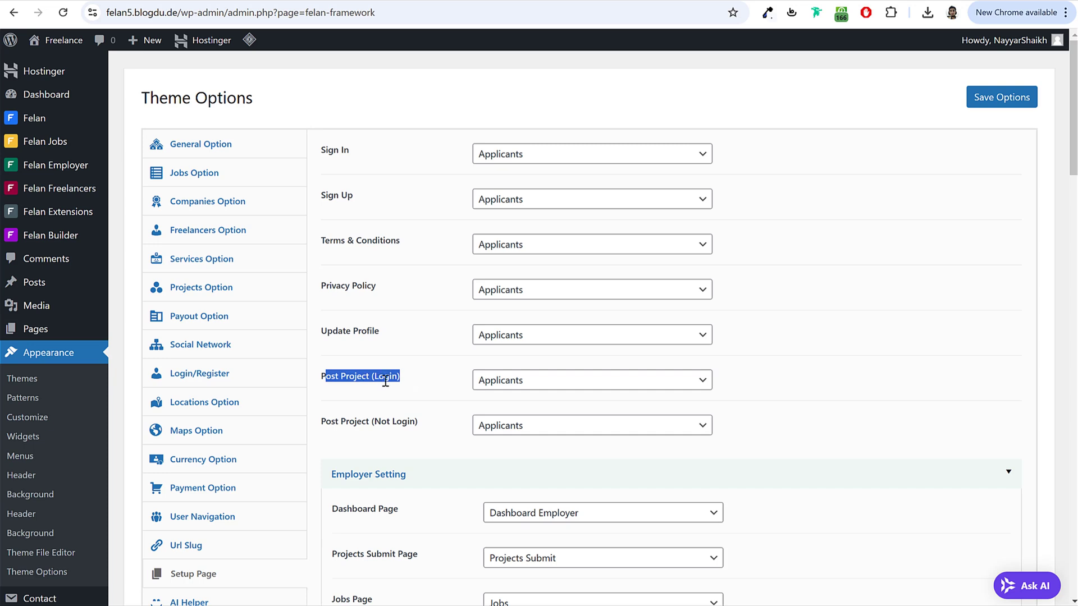
click(539, 385)
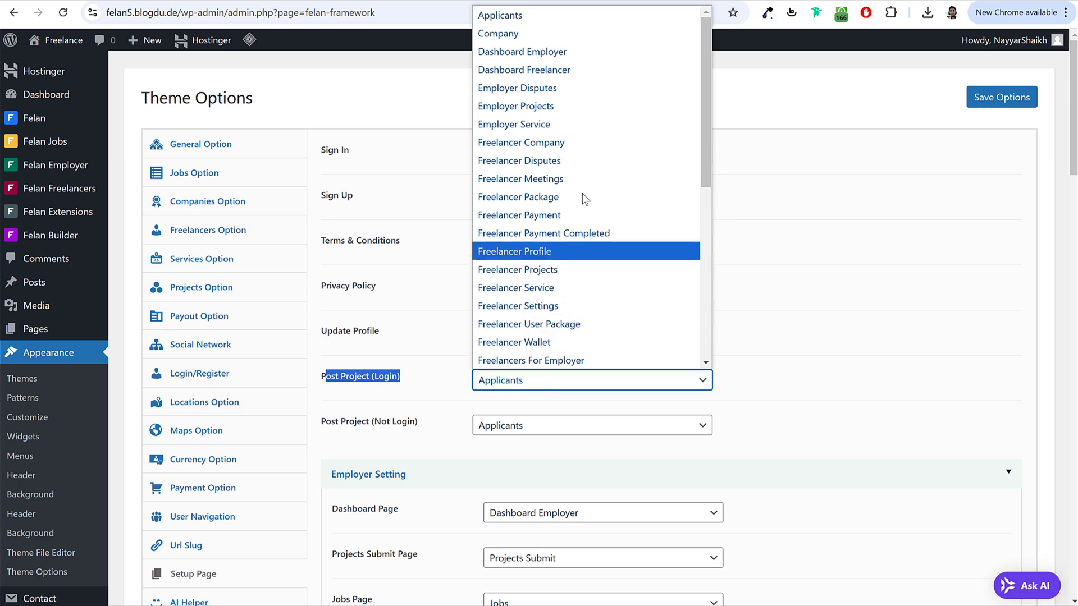
scroll(588, 221, down, 10)
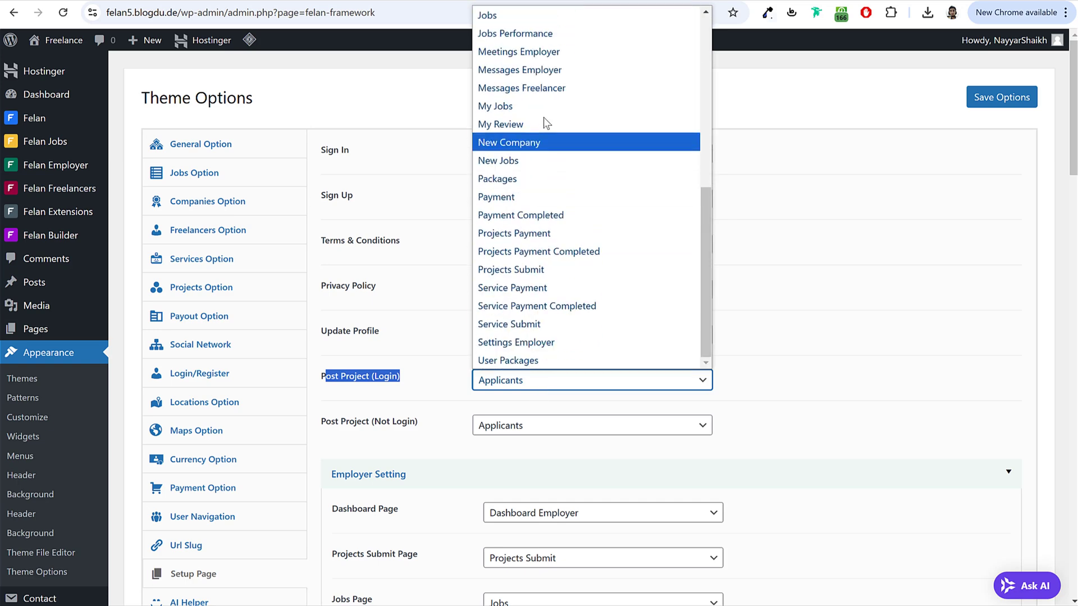
click(522, 273)
click(337, 420)
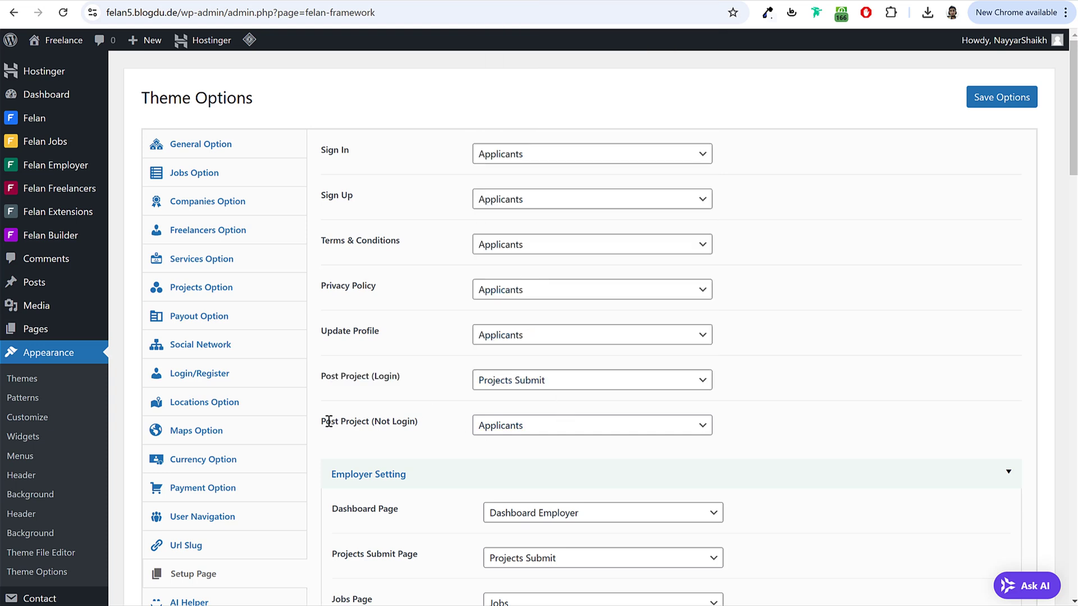
Step: Review the Post Project (Not Login), Sign In and Sign Up page settings
drag(329, 421, 399, 422)
click(386, 410)
drag(408, 420, 417, 421)
click(778, 368)
drag(322, 151, 356, 159)
drag(324, 193, 365, 207)
Step: Save the options and load the site's URL in a new incognito window
click(997, 99)
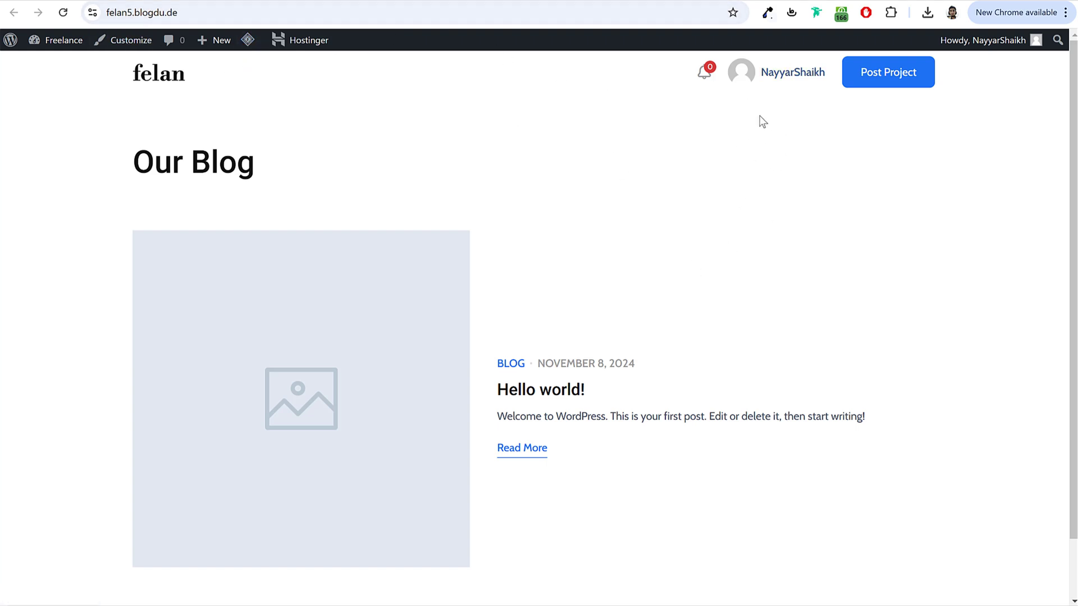
click(292, 22)
key(ctrl+c)
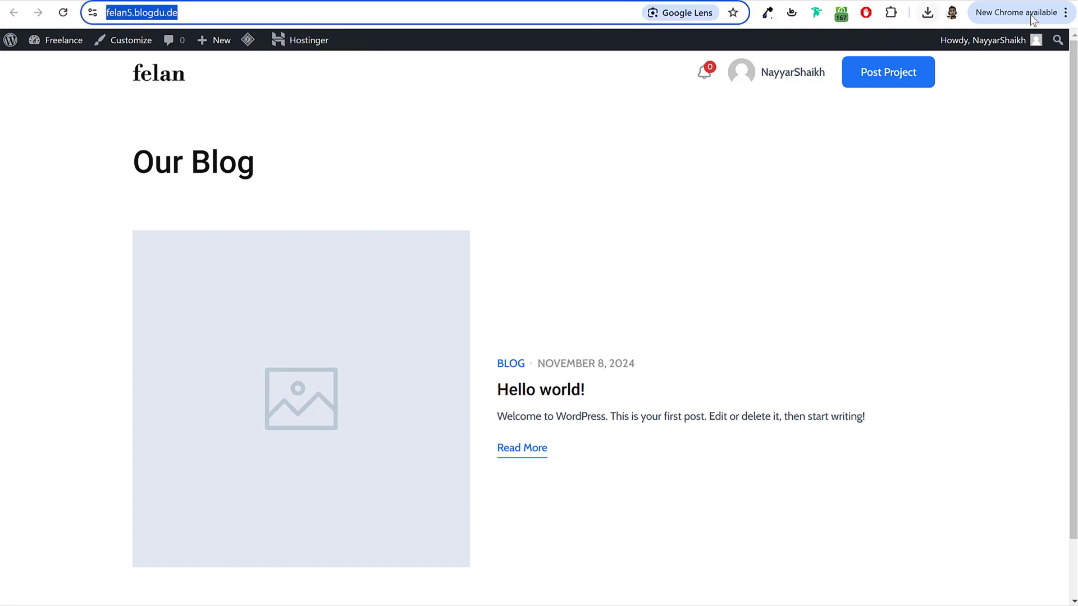
click(1065, 12)
click(911, 144)
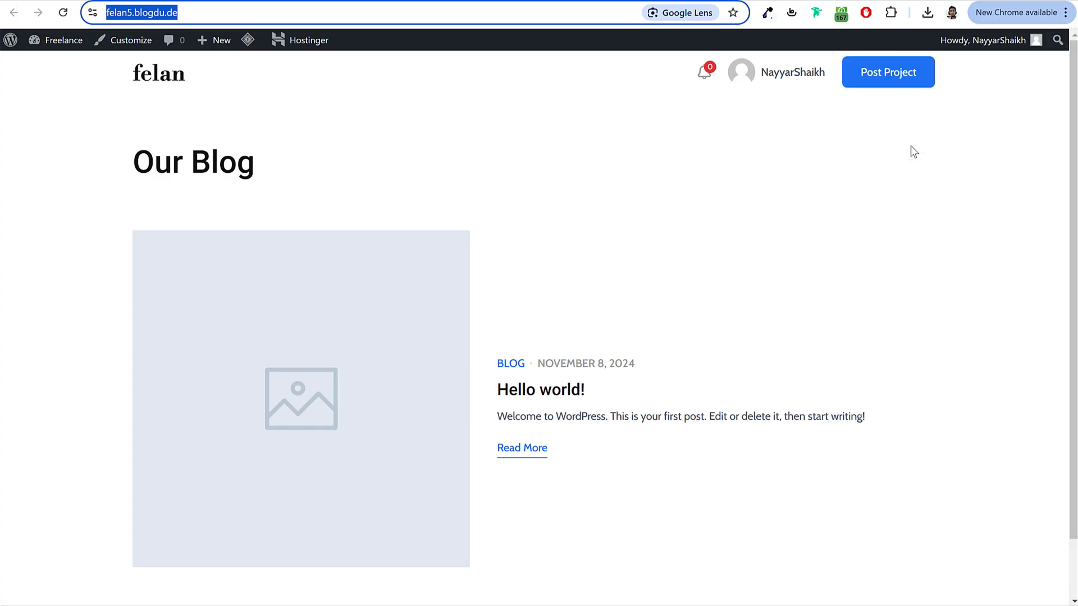
key(ctrl+v)
key(Return)
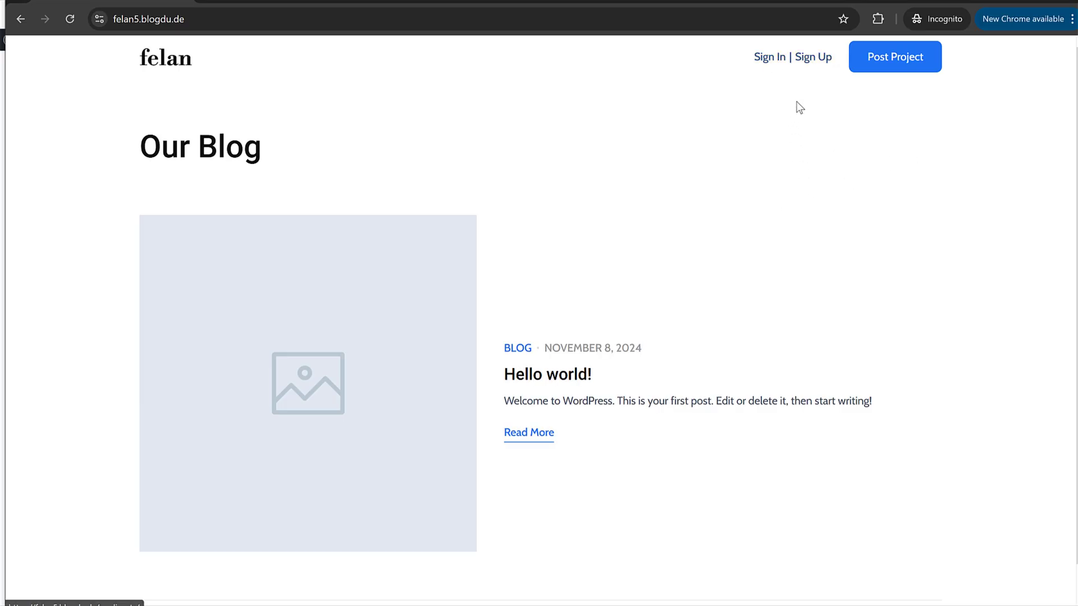
Step: Follow the site's Sign In link and inspect its applicants page address
click(768, 61)
drag(187, 20, 287, 38)
click(344, 101)
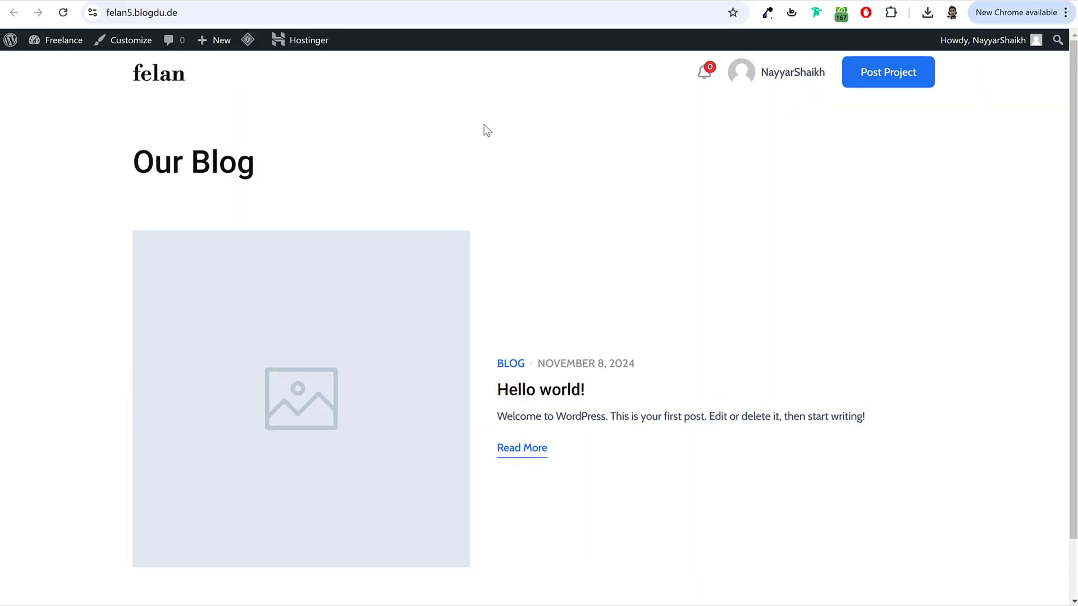
click(303, 7)
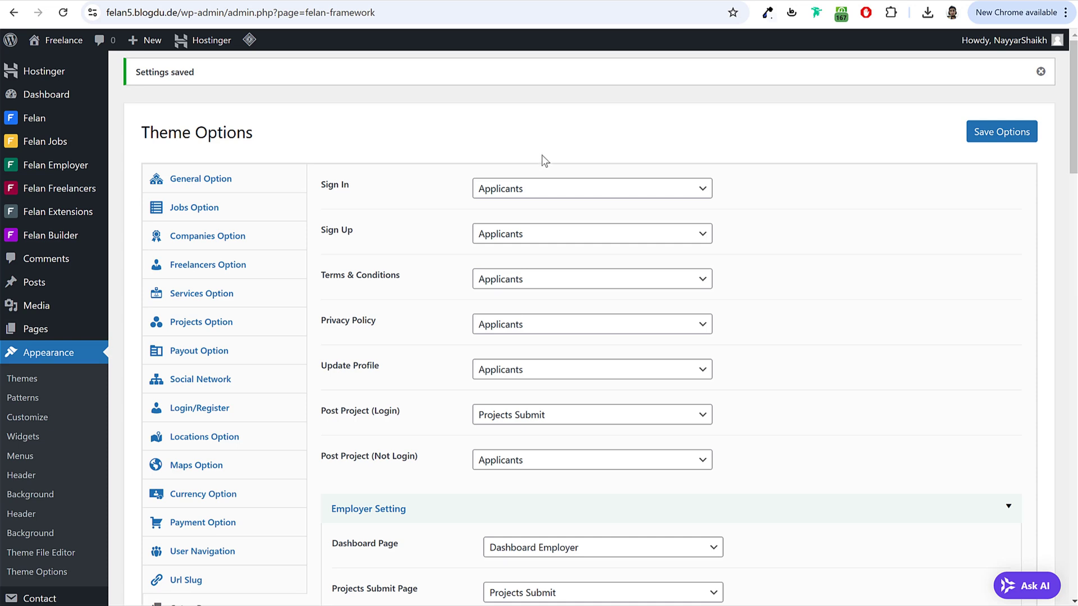
Step: Start a new page titled 'Sign In'
right_click(25, 330)
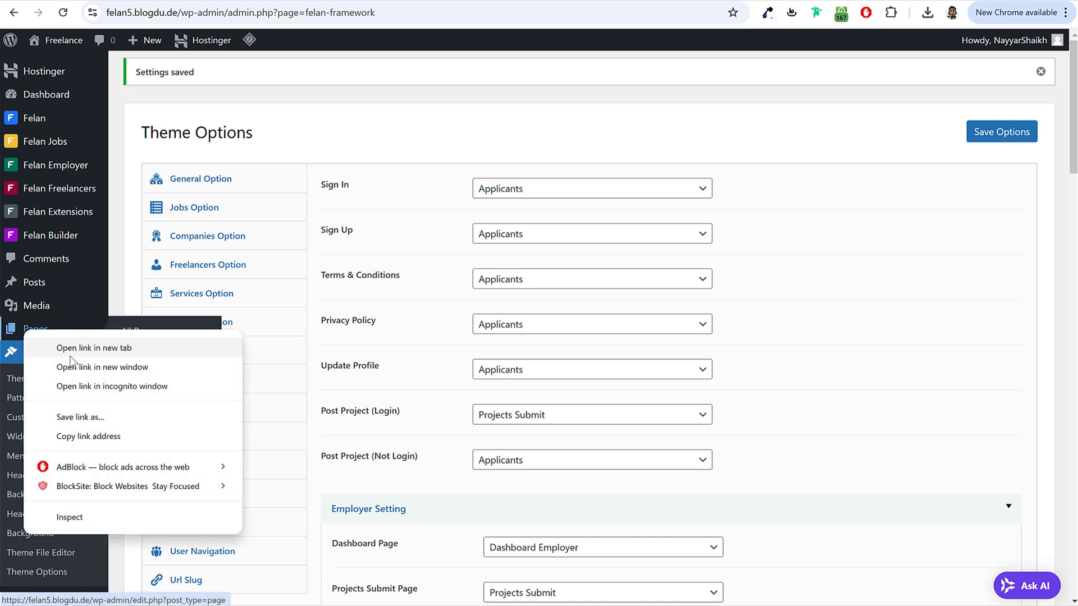
key(Escape)
click(35, 329)
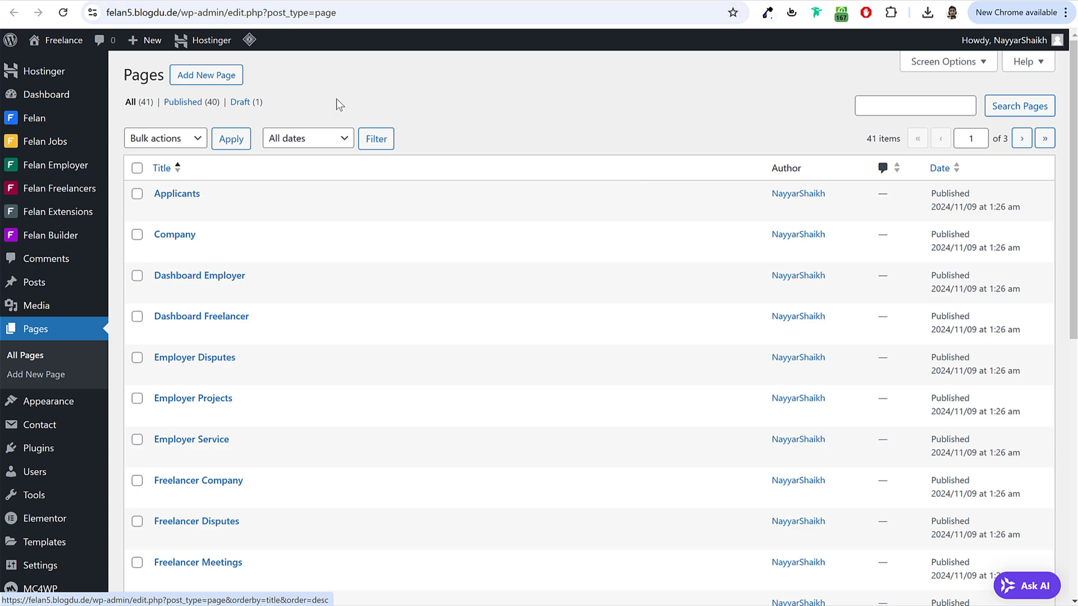
click(228, 85)
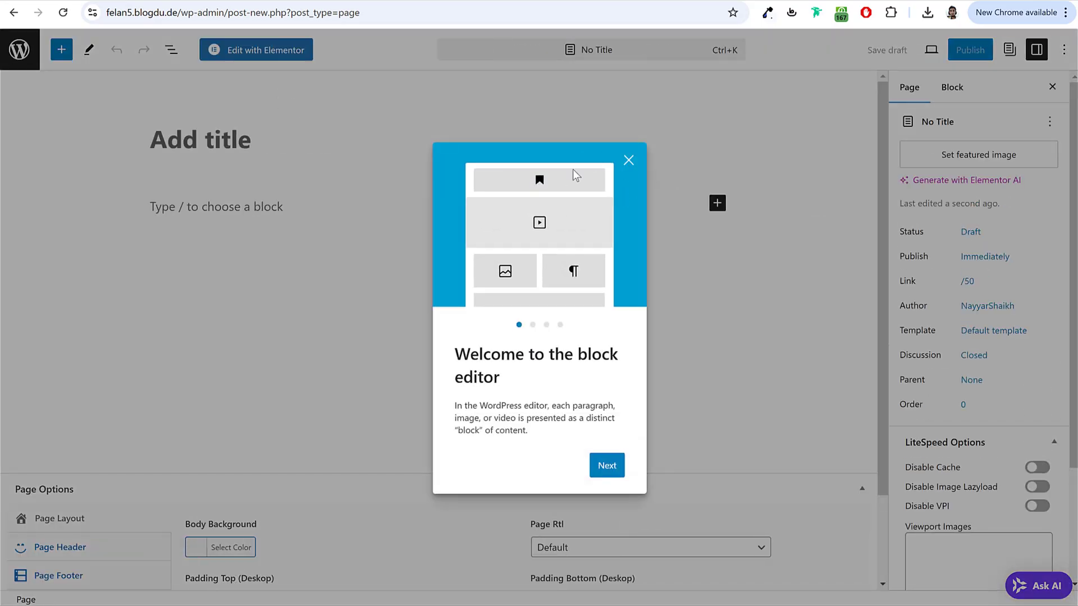
click(628, 160)
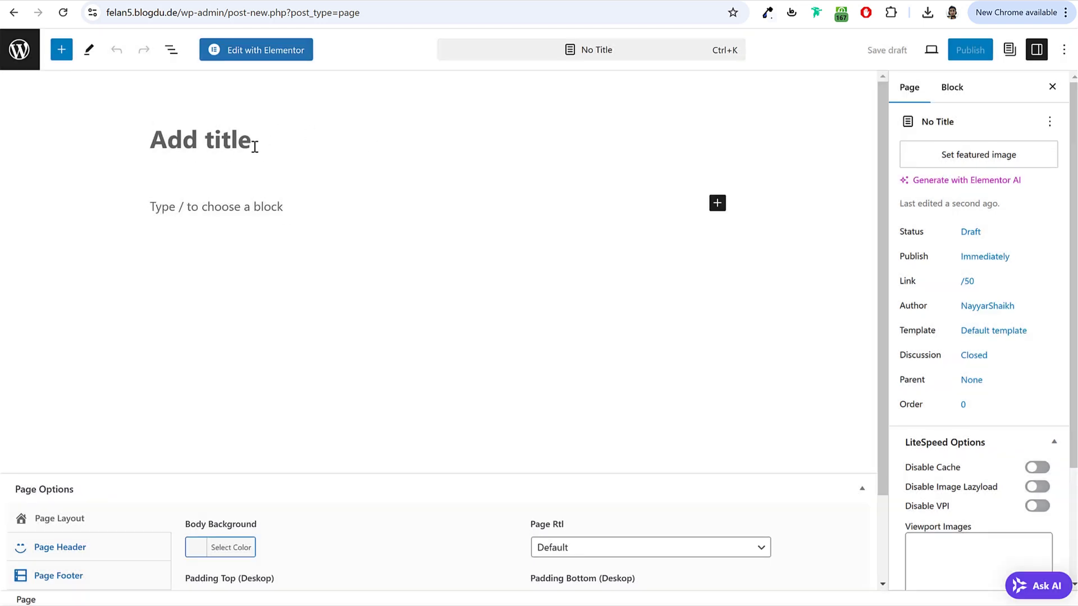
text(Sign In)
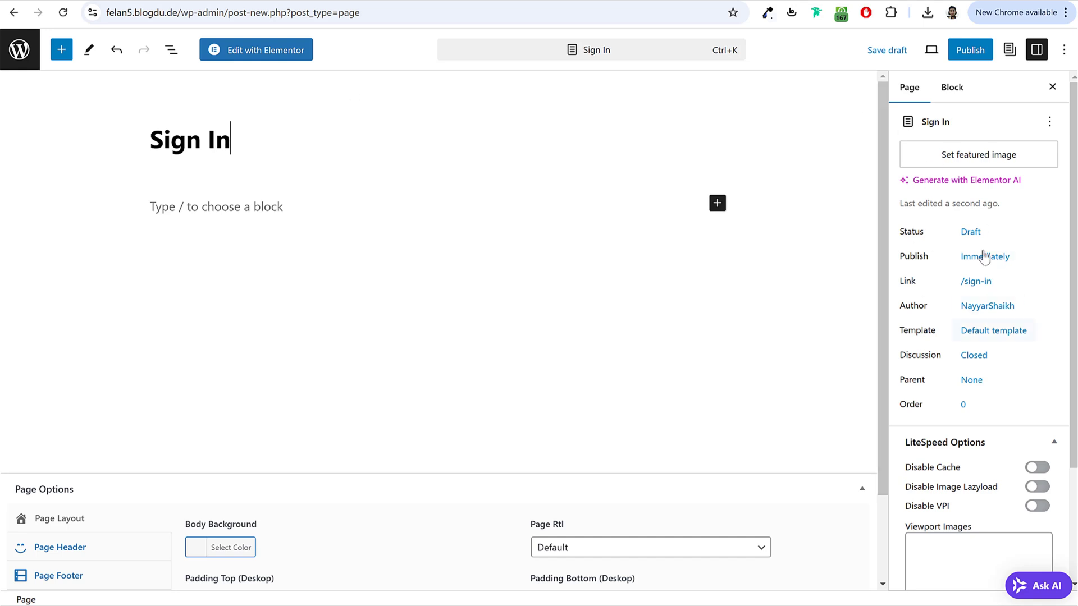
Step: Set the page template to Elementor Canvas and publish the page
drag(904, 331, 936, 331)
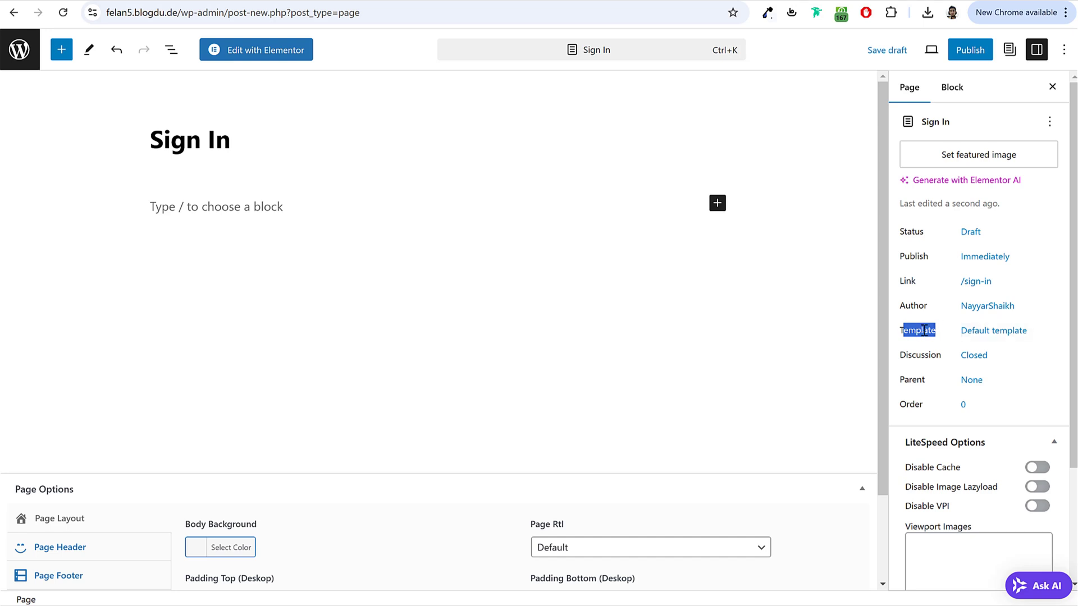
click(924, 332)
click(993, 334)
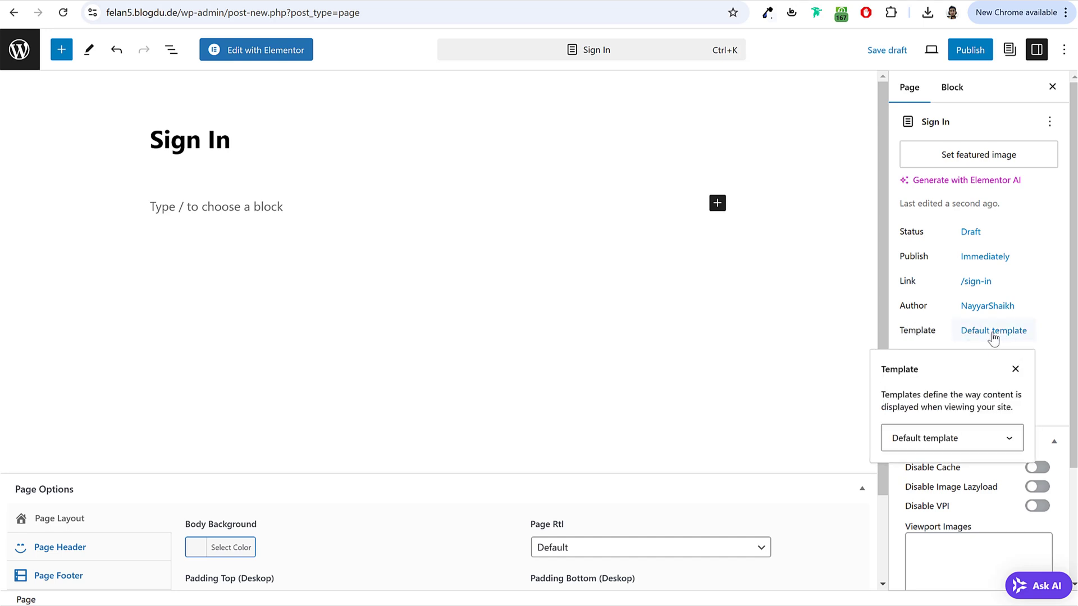
click(954, 440)
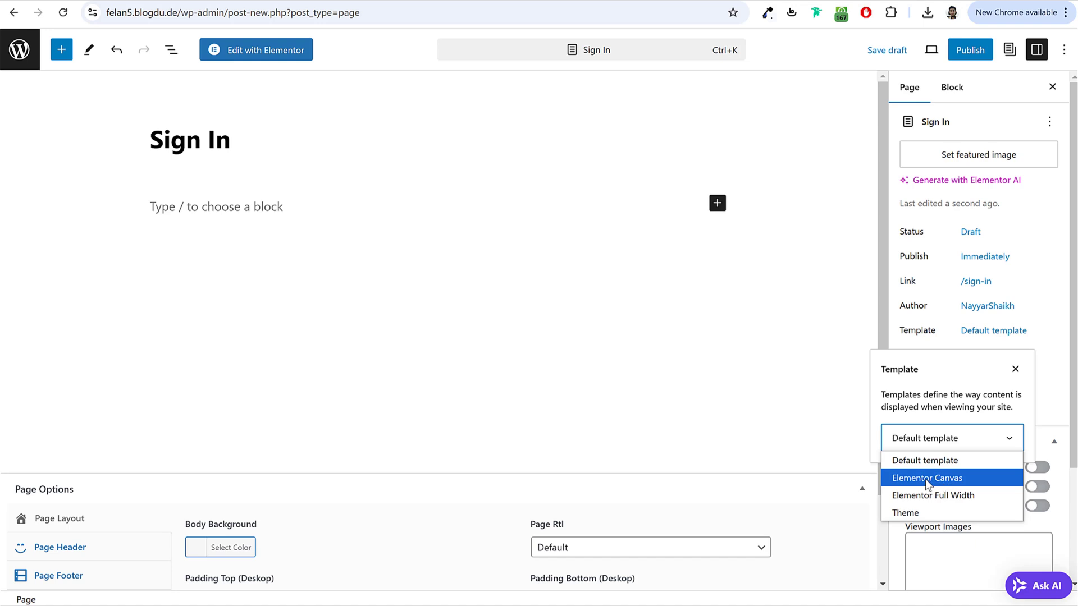
click(943, 480)
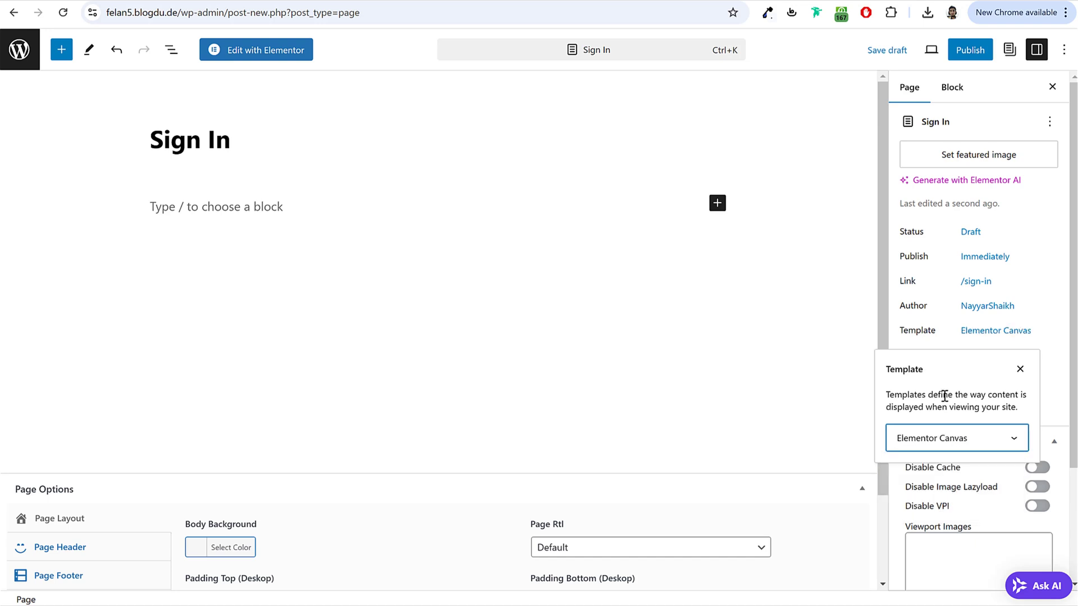
click(956, 339)
click(970, 50)
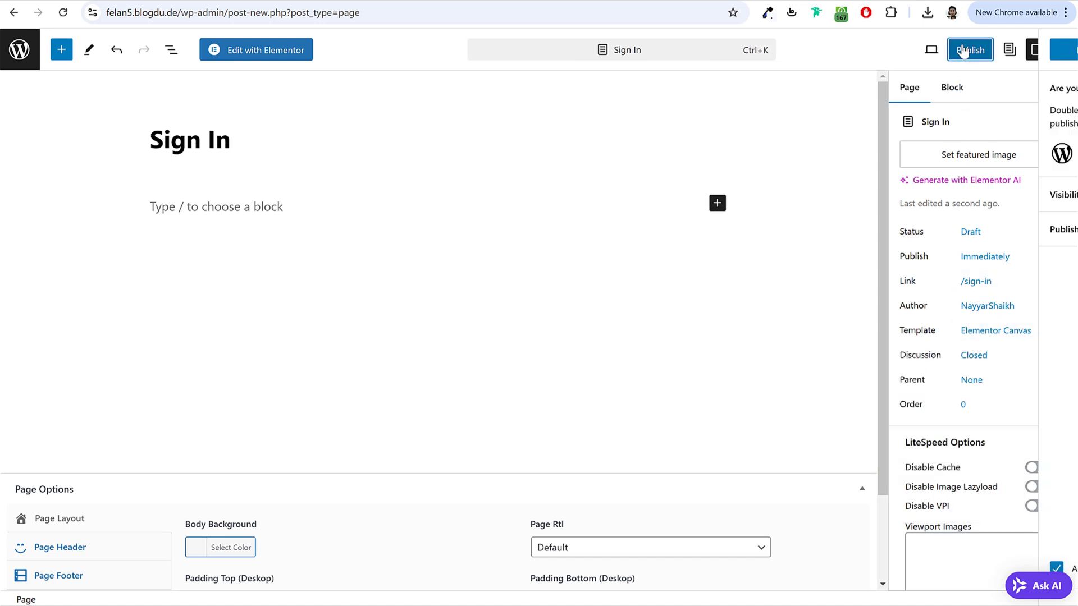
click(934, 51)
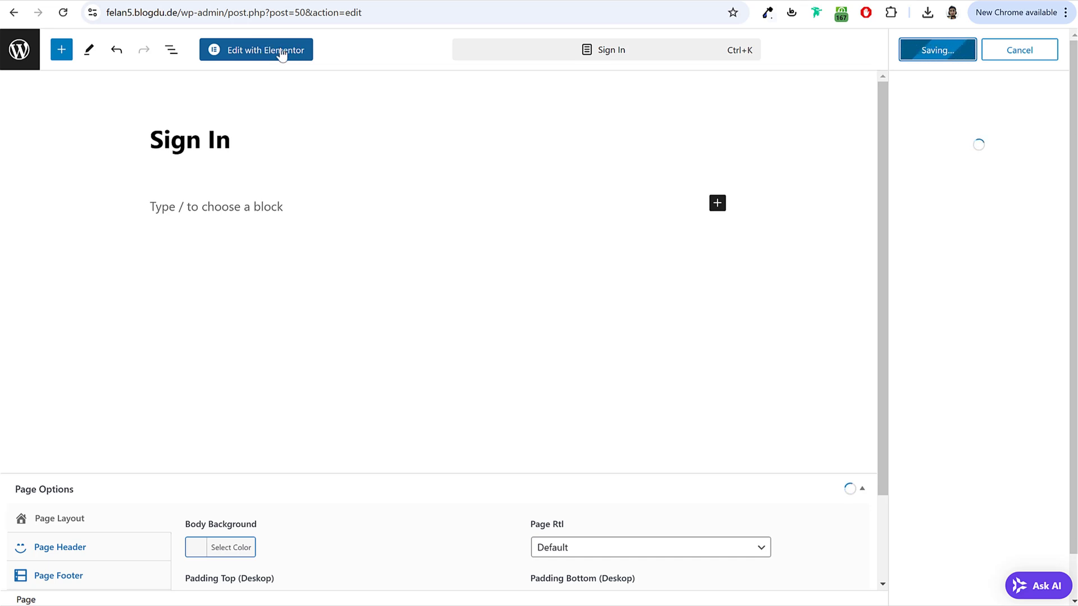
Step: Open the Sign In page in Elementor and close the notifications and structure panels
click(262, 52)
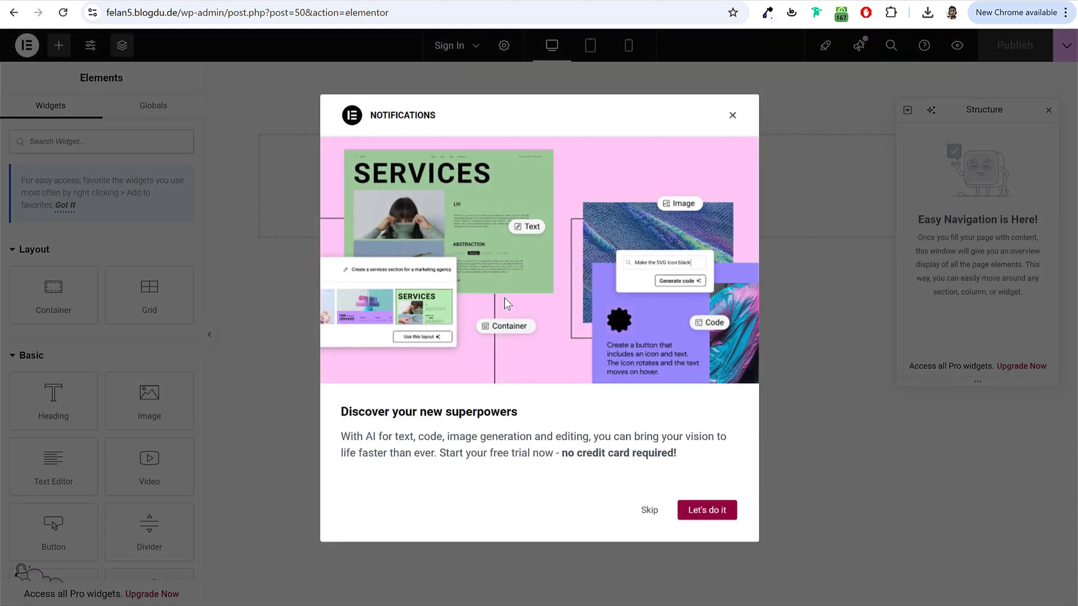
click(732, 117)
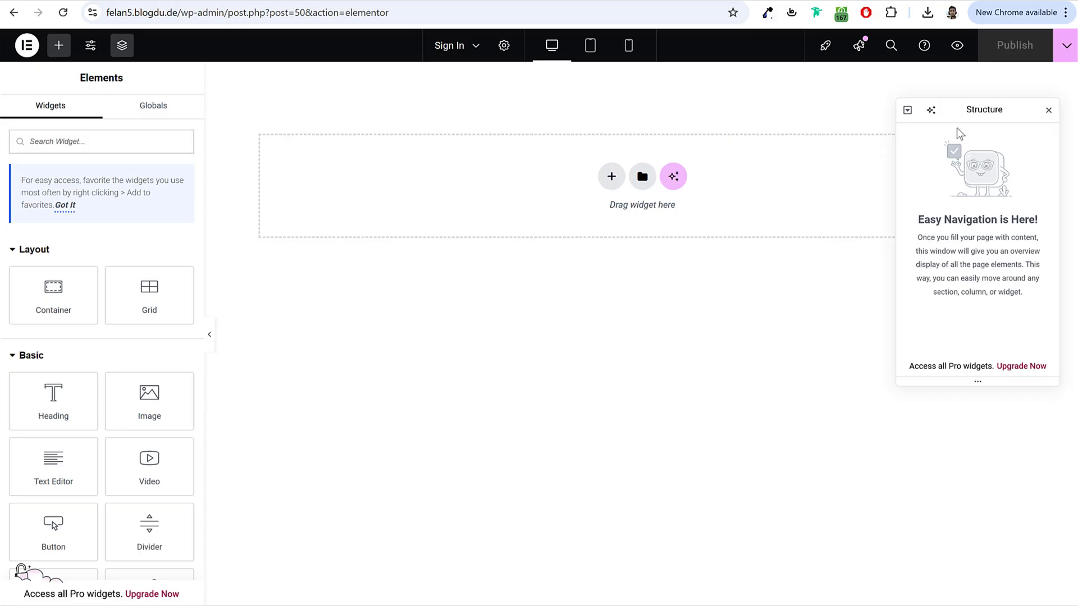
click(1047, 110)
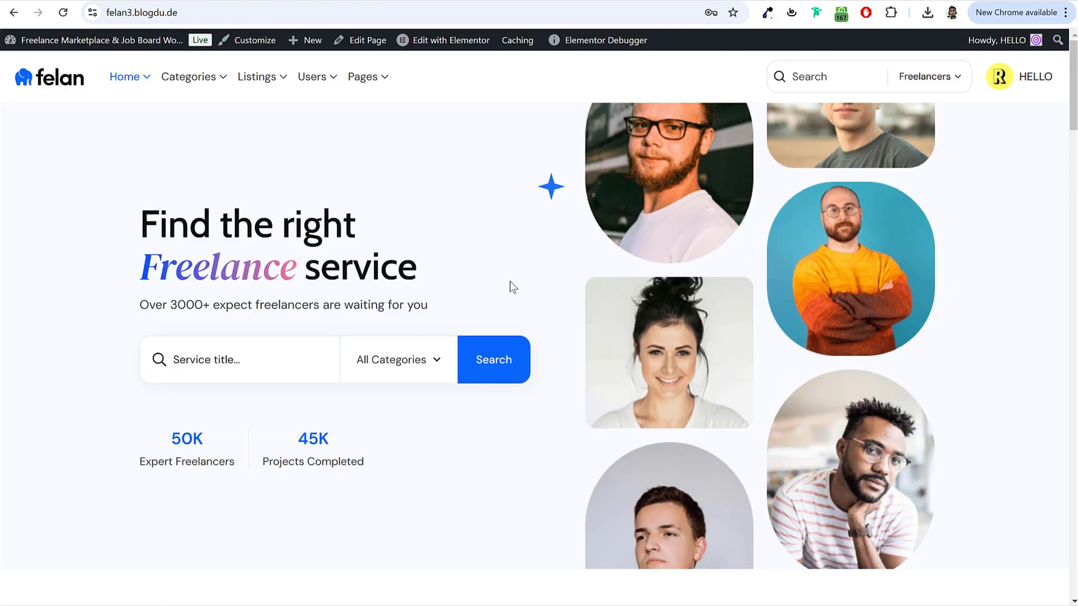
scroll(476, 443, down, 10)
scroll(474, 453, up, 10)
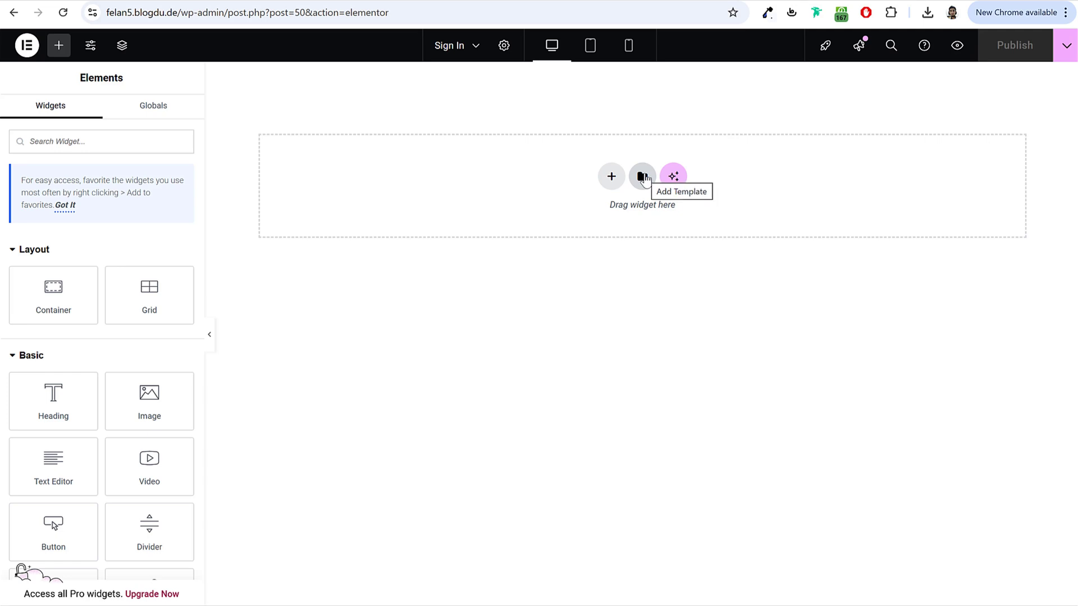
Step: Open the template library's My Templates and its Import Template view
click(644, 178)
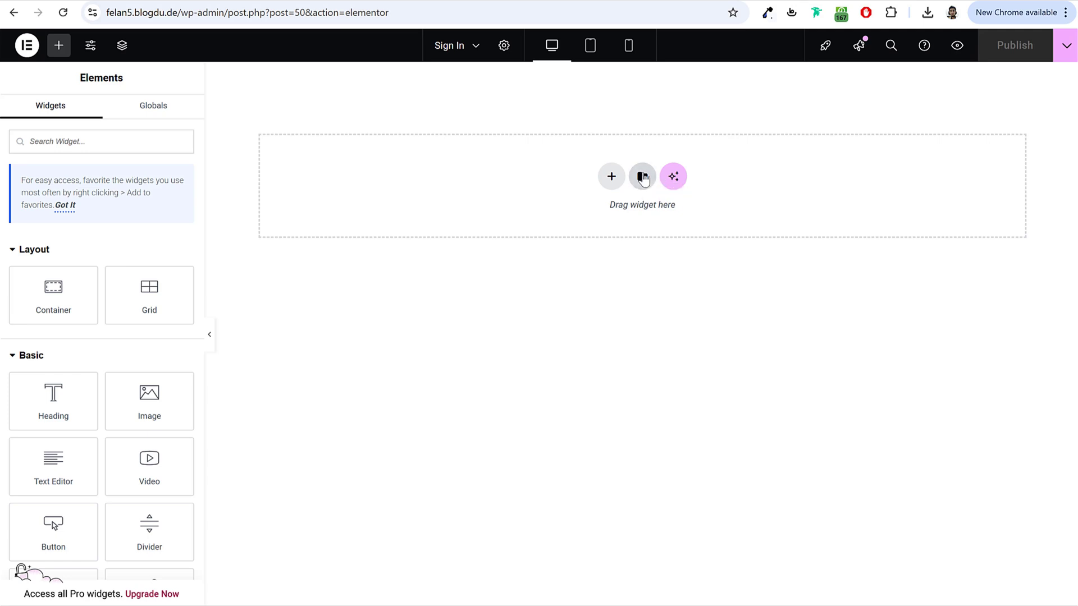
click(644, 178)
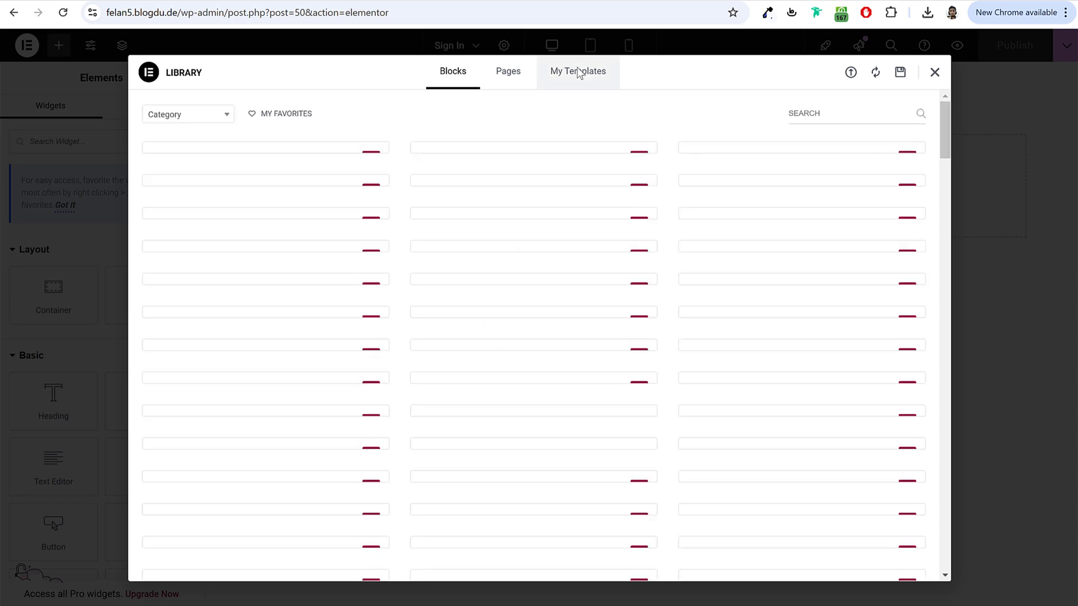
click(605, 86)
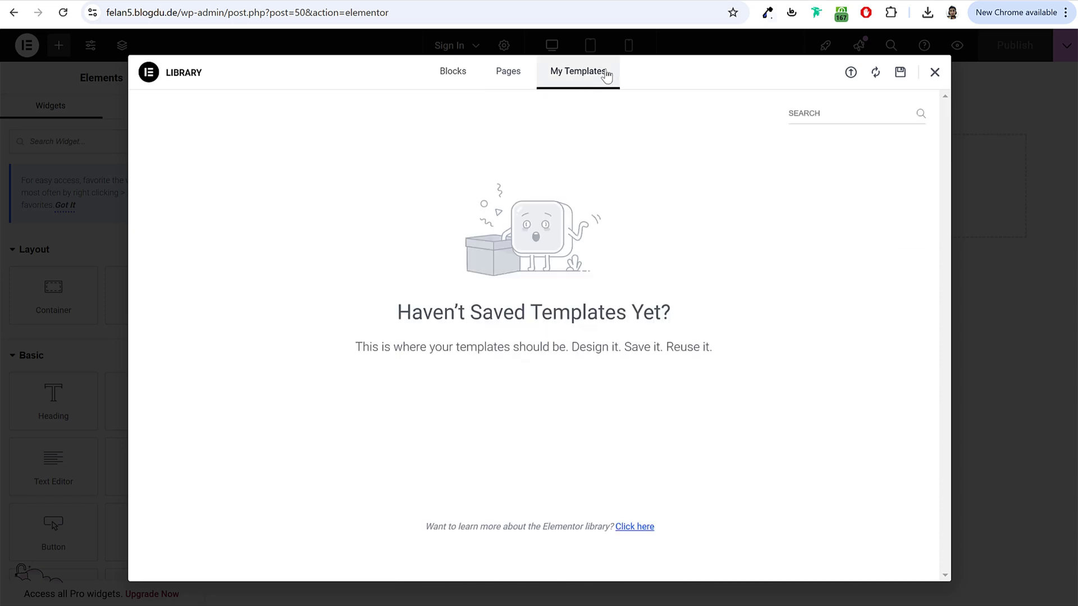
click(850, 74)
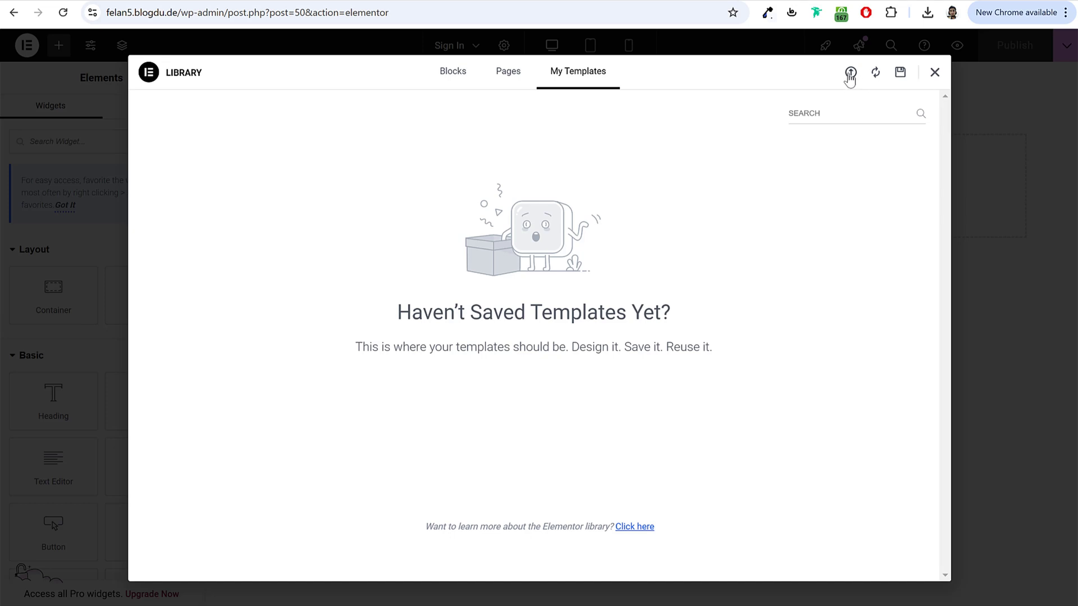
click(850, 73)
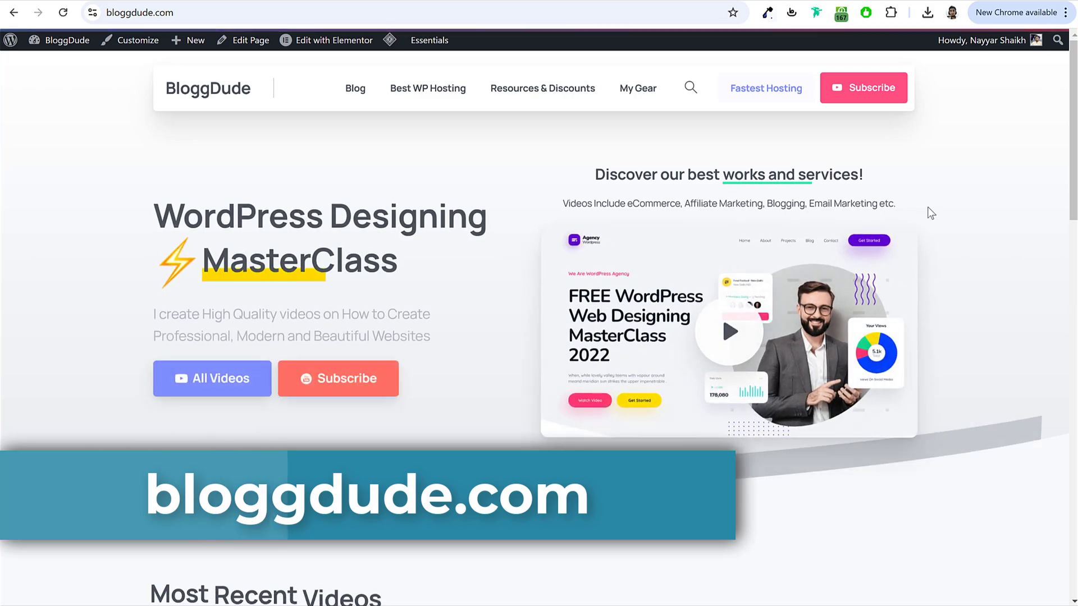
Step: Open the first Most Recent Videos post on bloggdude.com's home page
scroll(946, 258, down, 6)
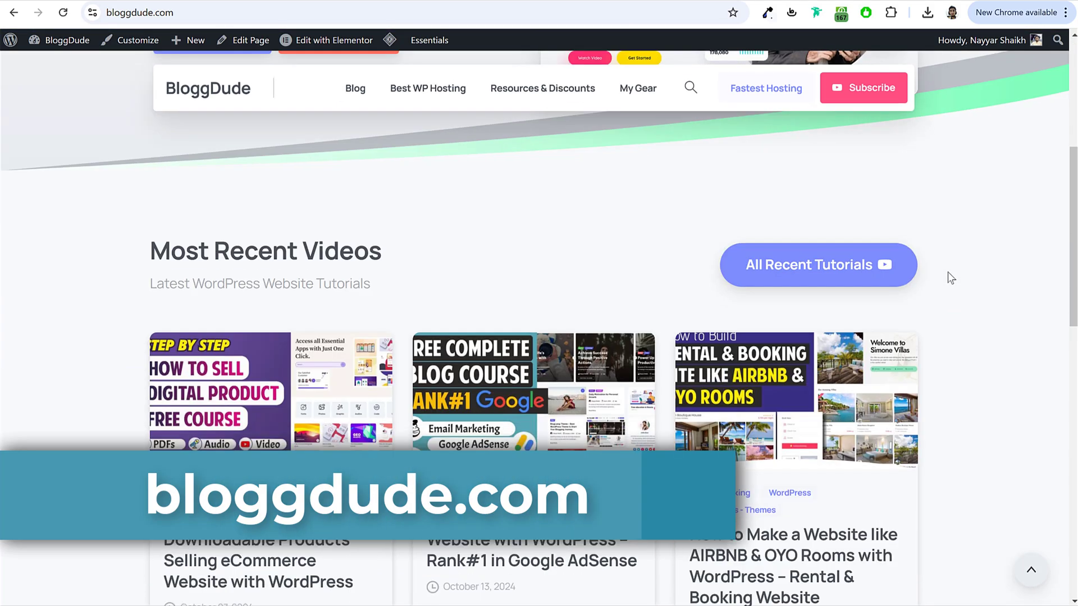
scroll(949, 275, down, 2)
click(266, 296)
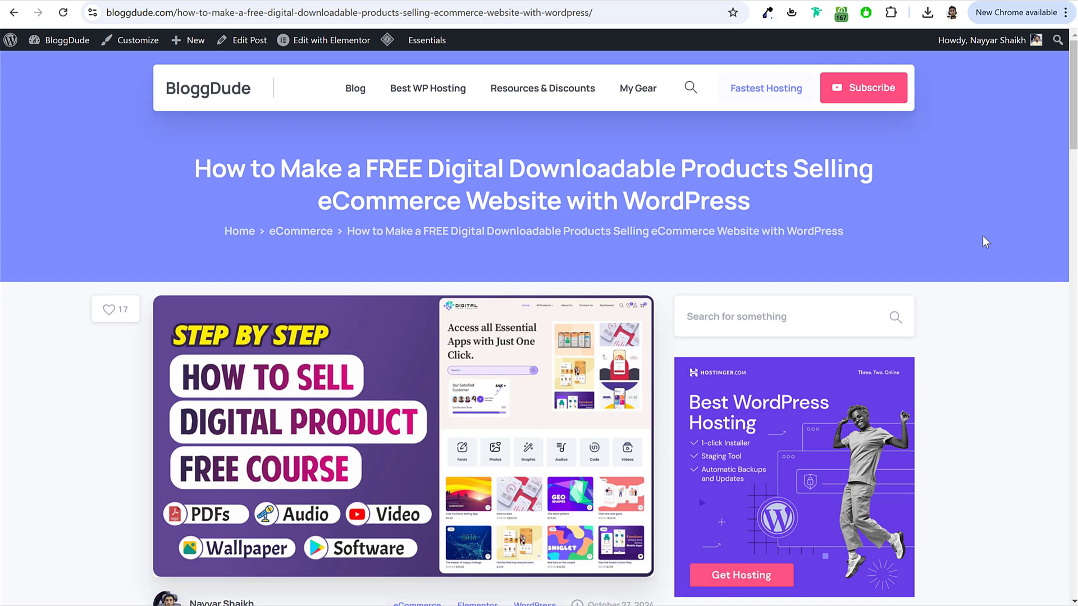
Step: Scroll down to the Elementor, Dokan and Free Images download links
scroll(988, 240, down, 2)
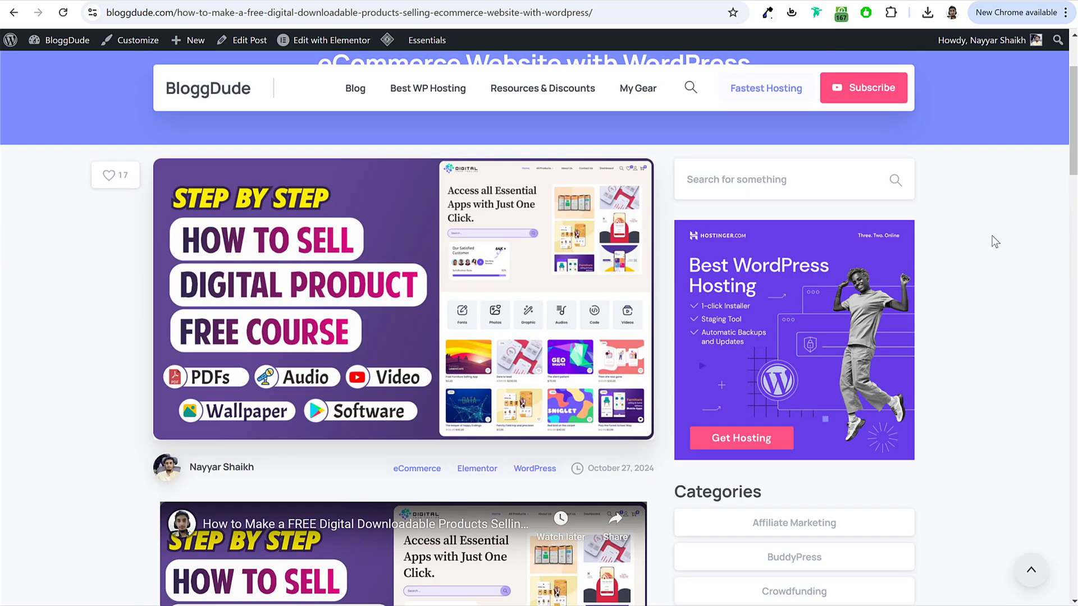
scroll(988, 241, down, 4)
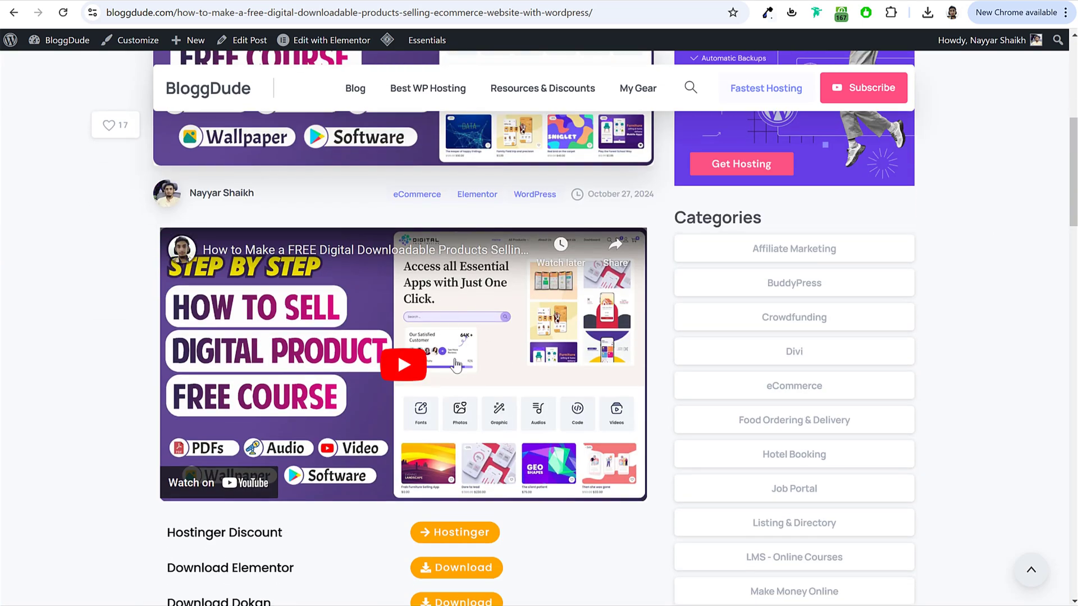
scroll(445, 330, down, 2)
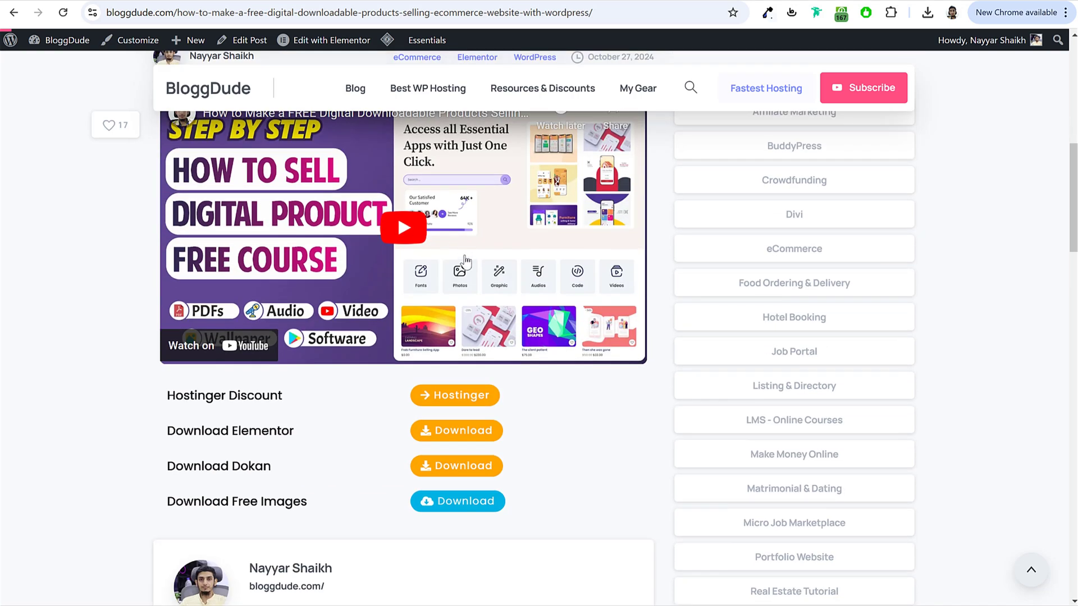
scroll(224, 305, down, 2)
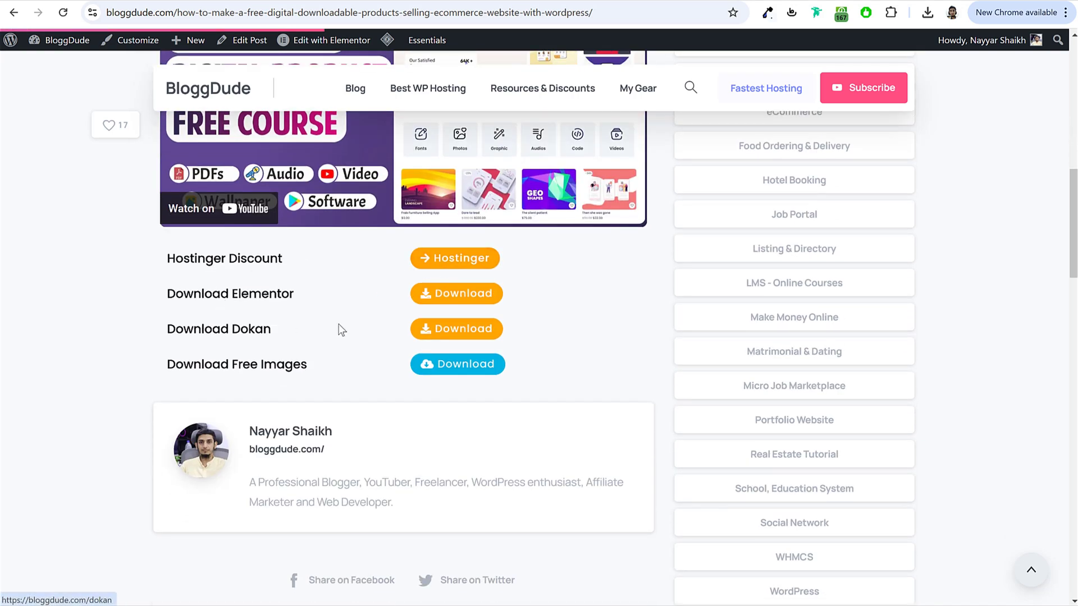
drag(157, 365, 307, 366)
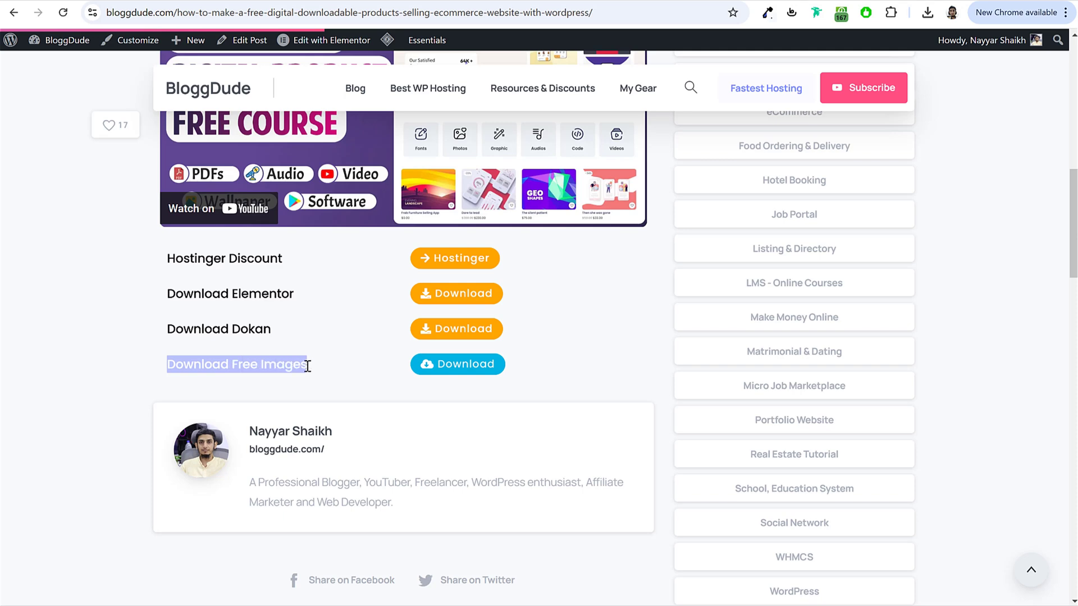
click(307, 365)
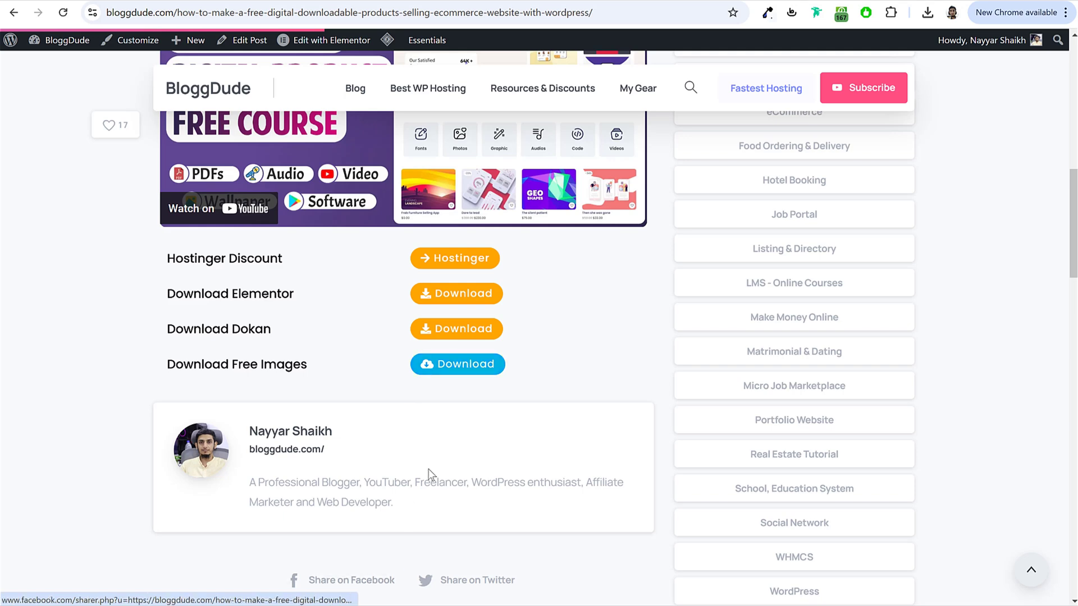
Step: Switch to File Explorer and open the felan Media folder without extracting the zip
key(alt+Tab)
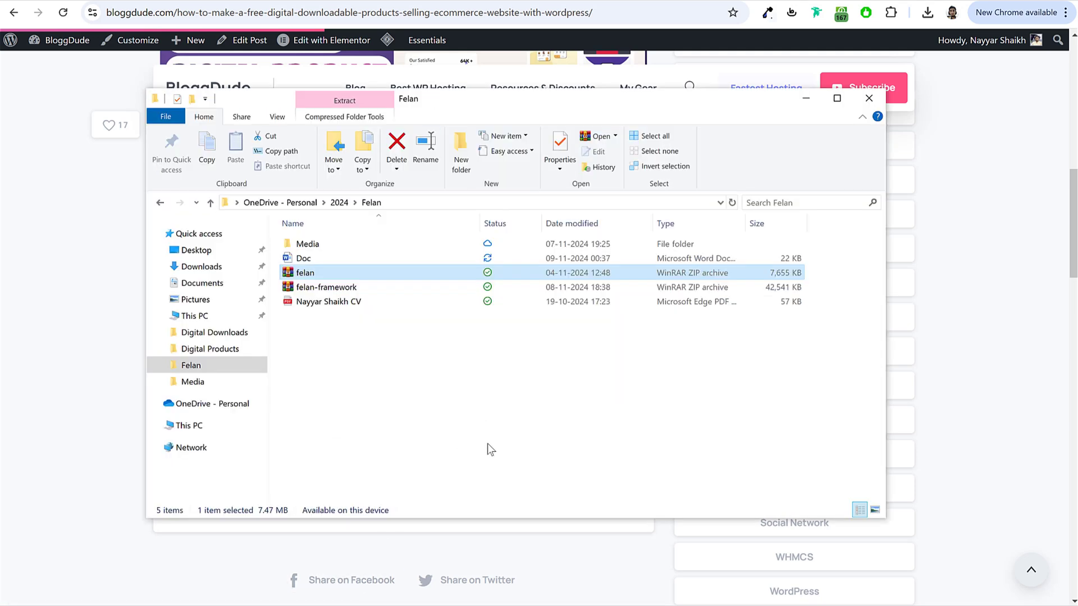
right_click(299, 275)
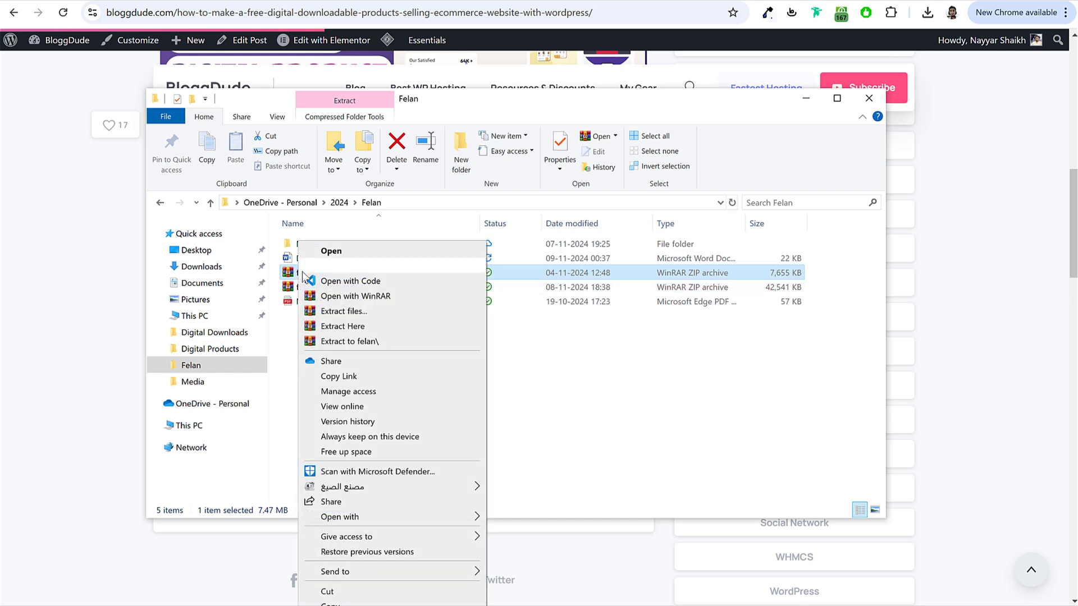
click(565, 343)
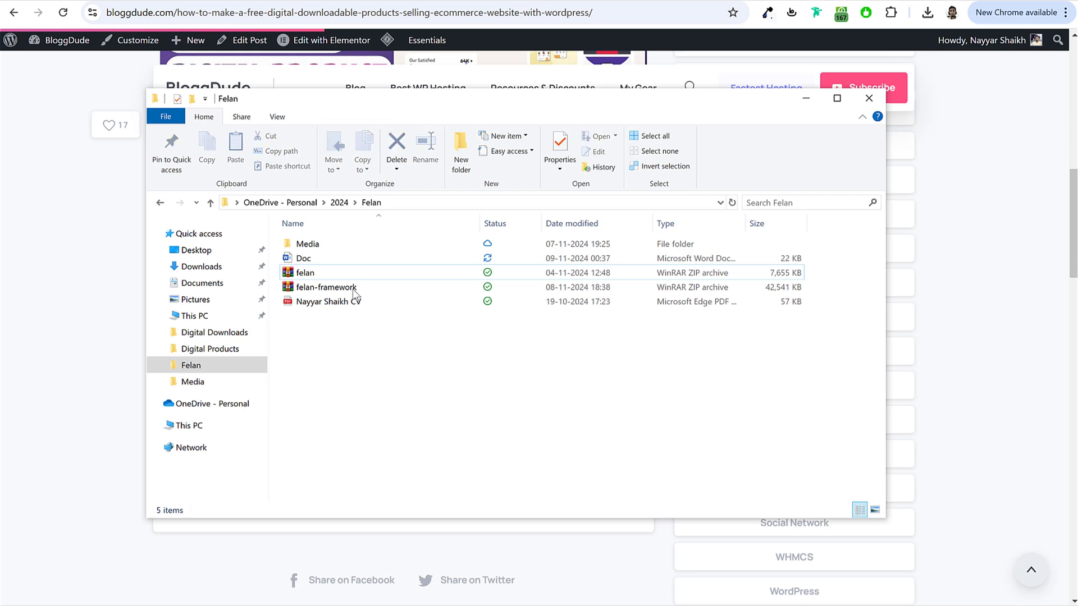
double_click(323, 243)
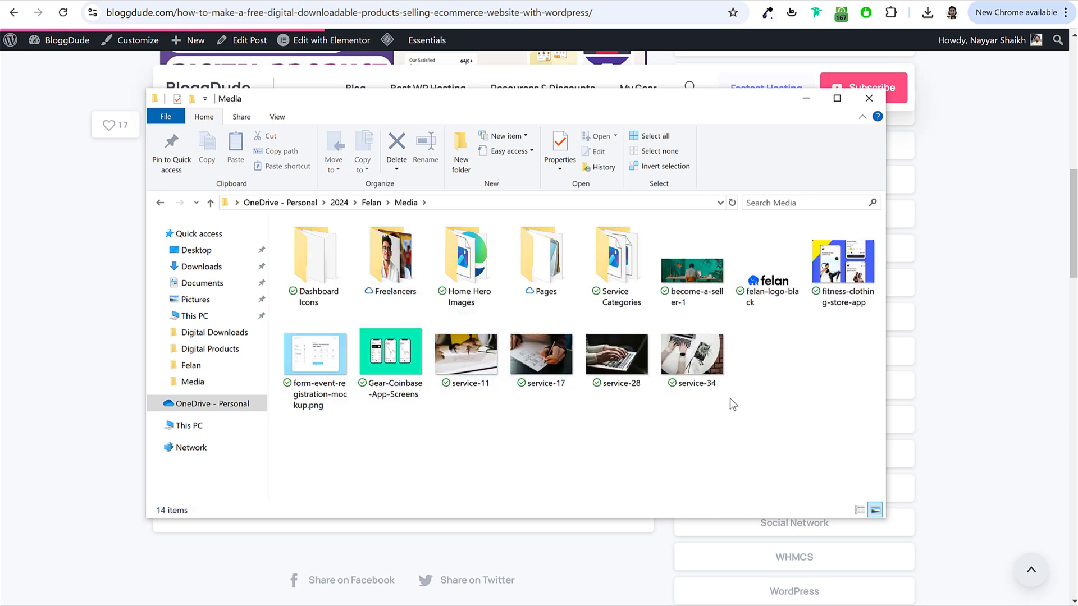
Step: Browse the Freelancers, Home Hero Images and Dashboard Icons subfolders of Media
click(692, 354)
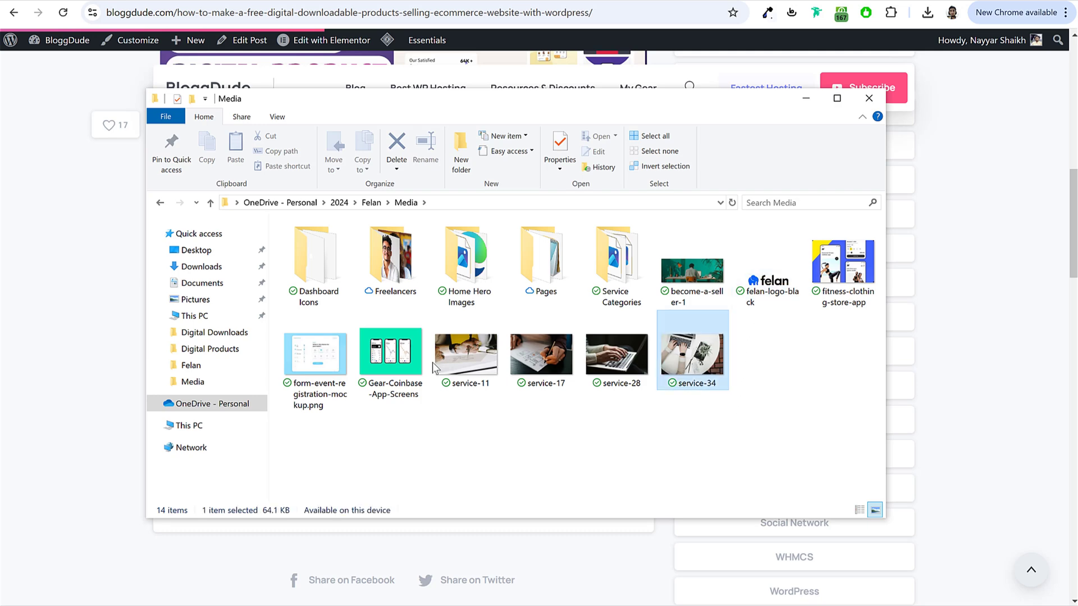
double_click(386, 275)
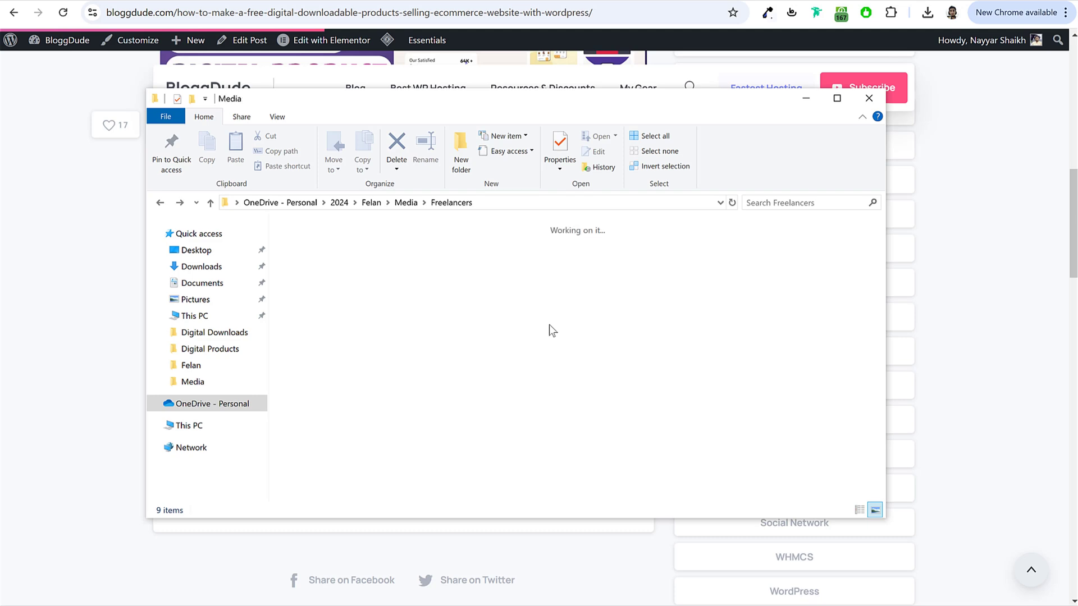
key(alt+Left)
double_click(503, 279)
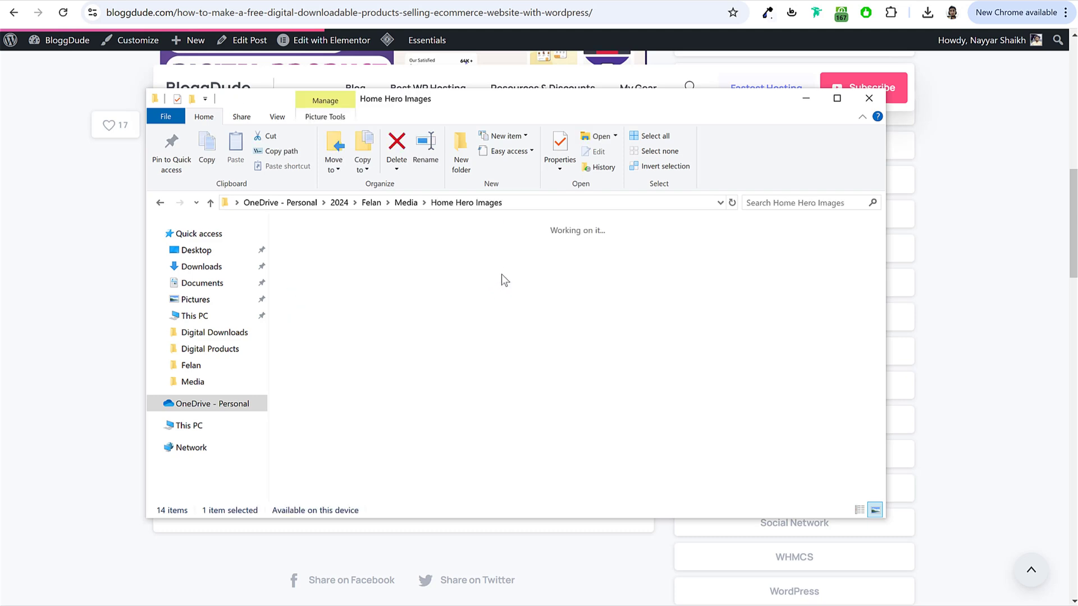
key(alt+Left)
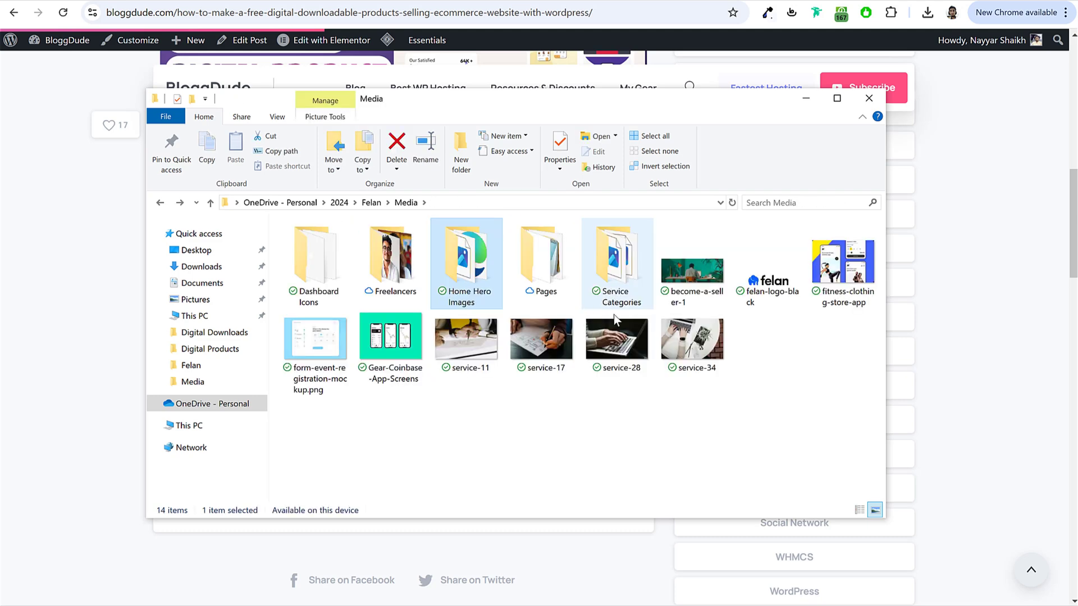
click(342, 245)
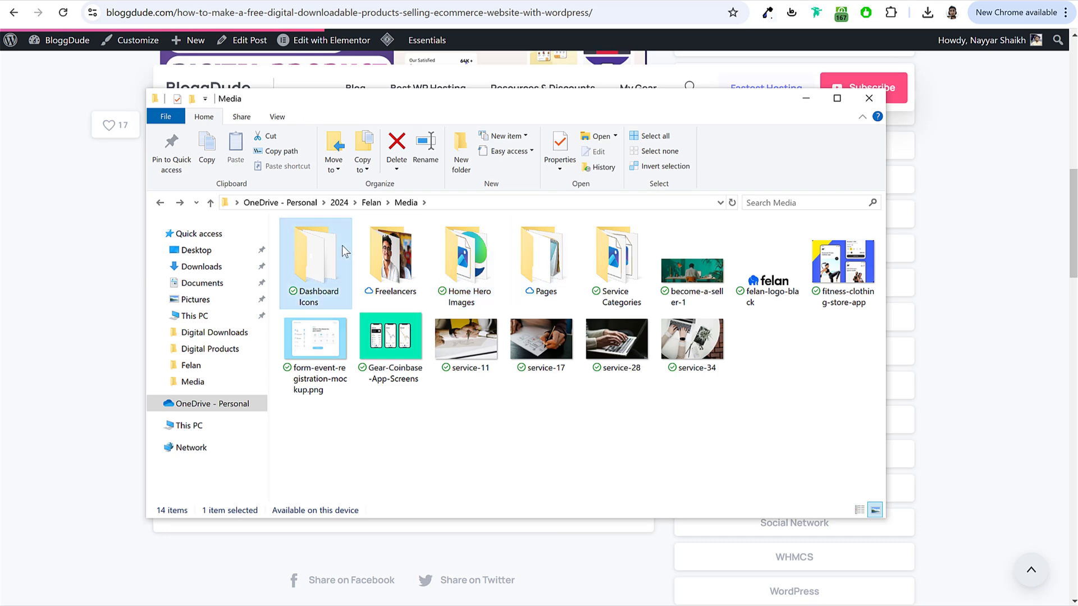
double_click(341, 245)
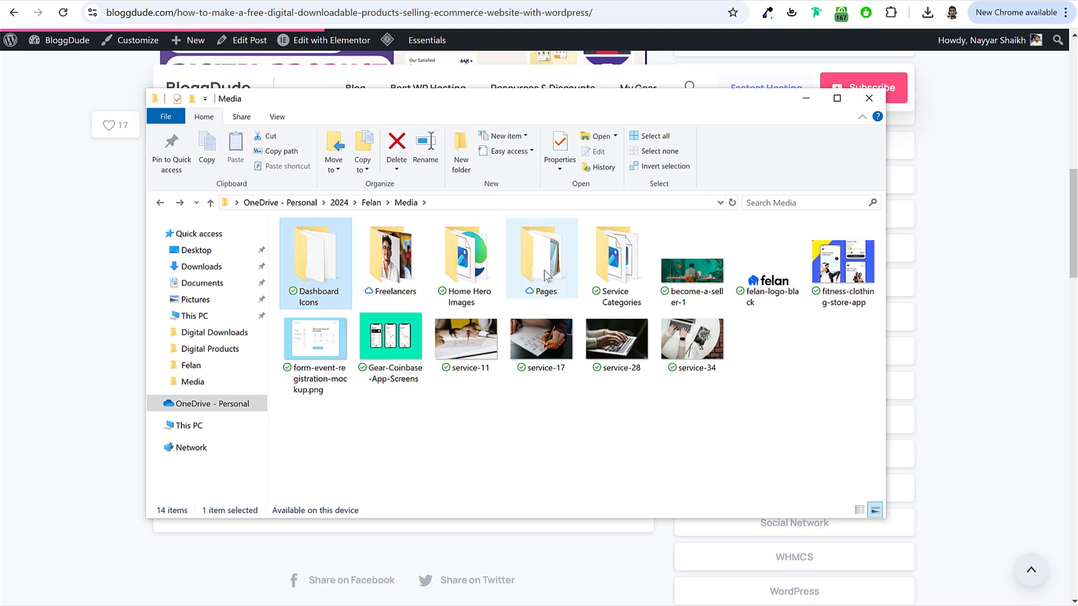
Step: Open the Pages folder and select the Felan - Sign In Page file
double_click(544, 271)
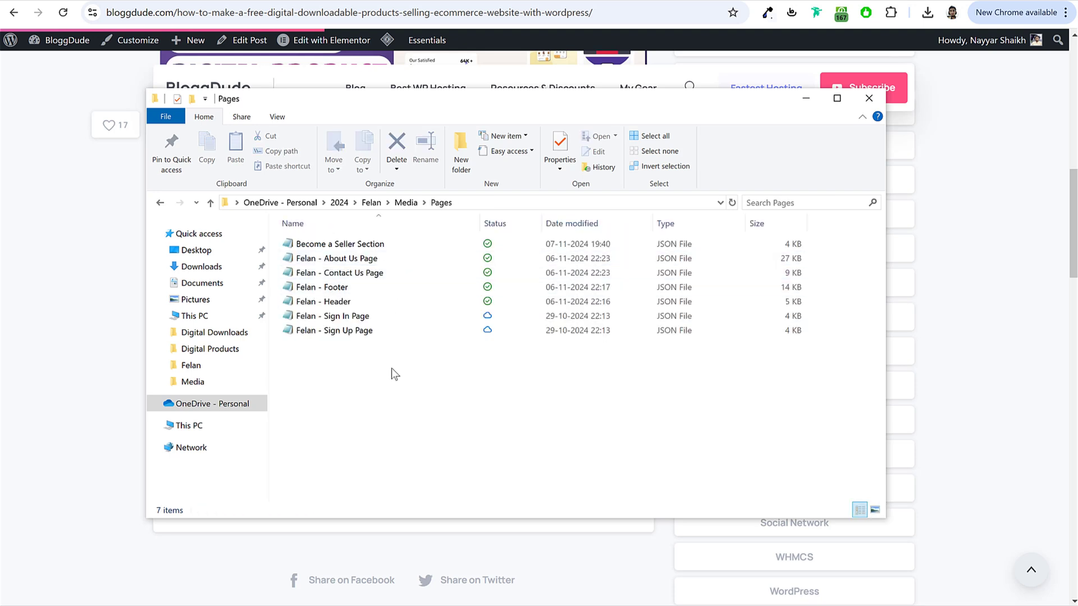
click(361, 316)
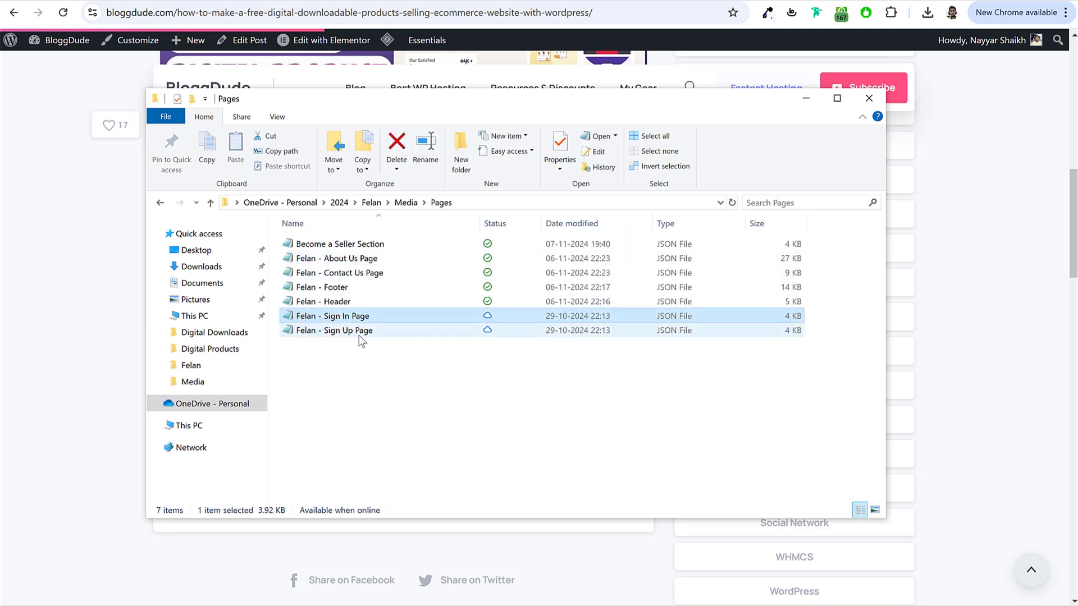
click(364, 337)
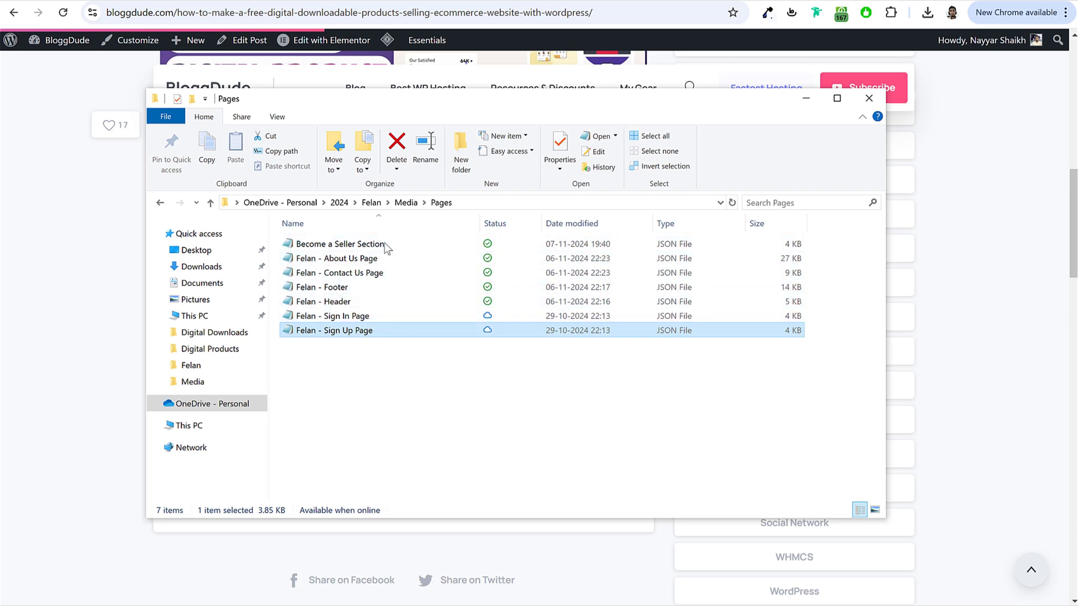
click(356, 317)
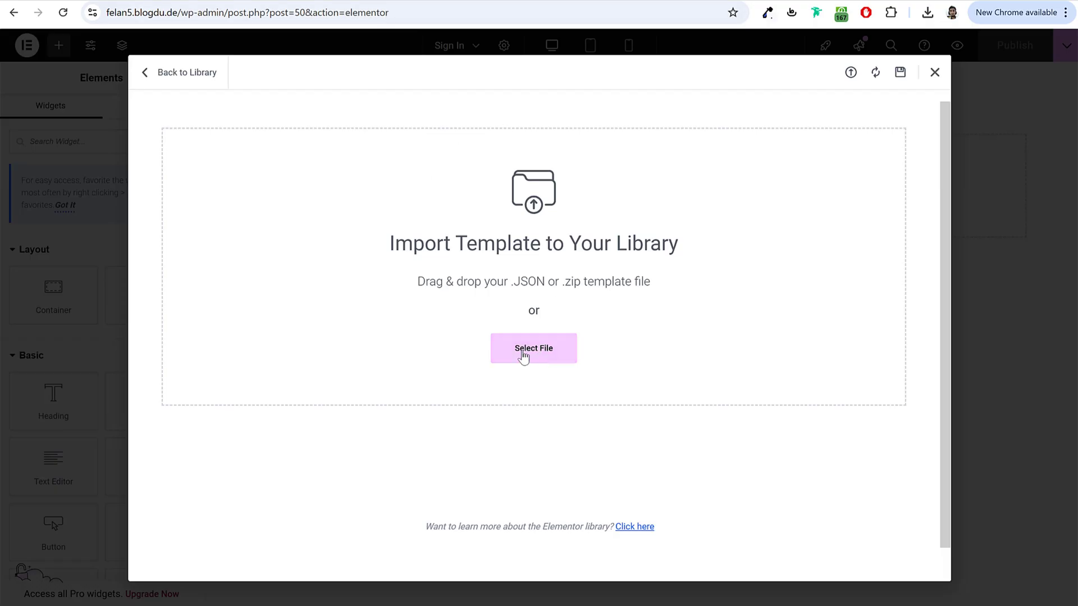
Step: Pick Media > Pages > Felan - Sign In Page as the template file to import
click(535, 352)
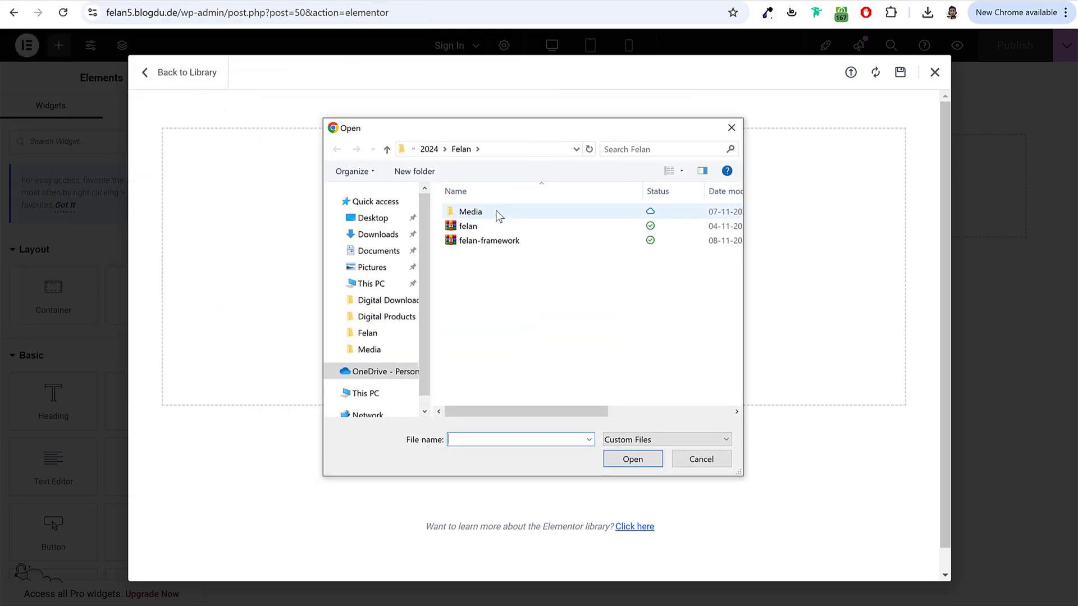
double_click(498, 213)
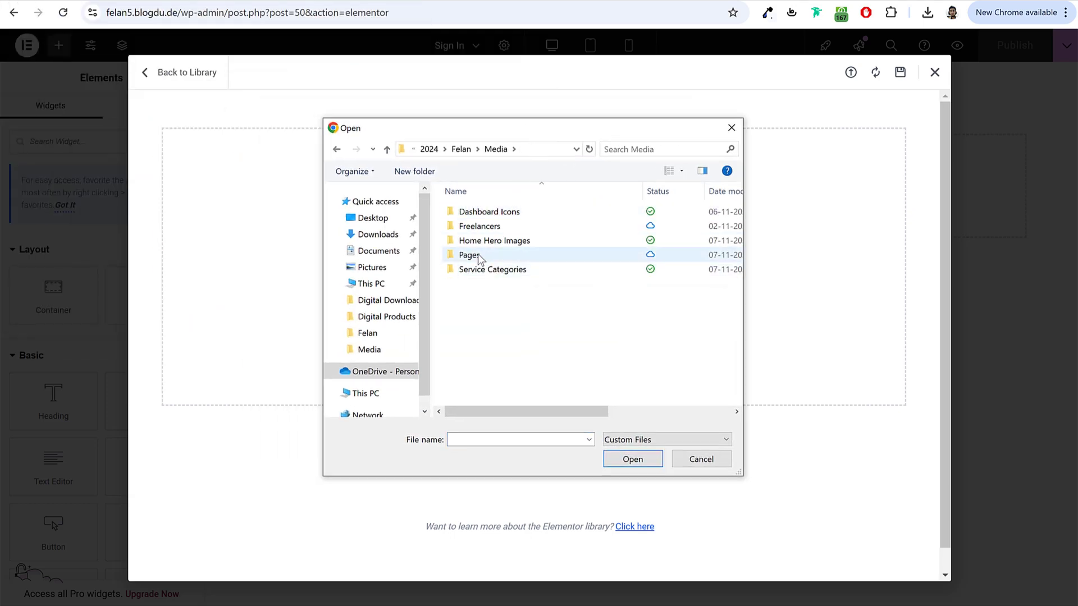
double_click(469, 255)
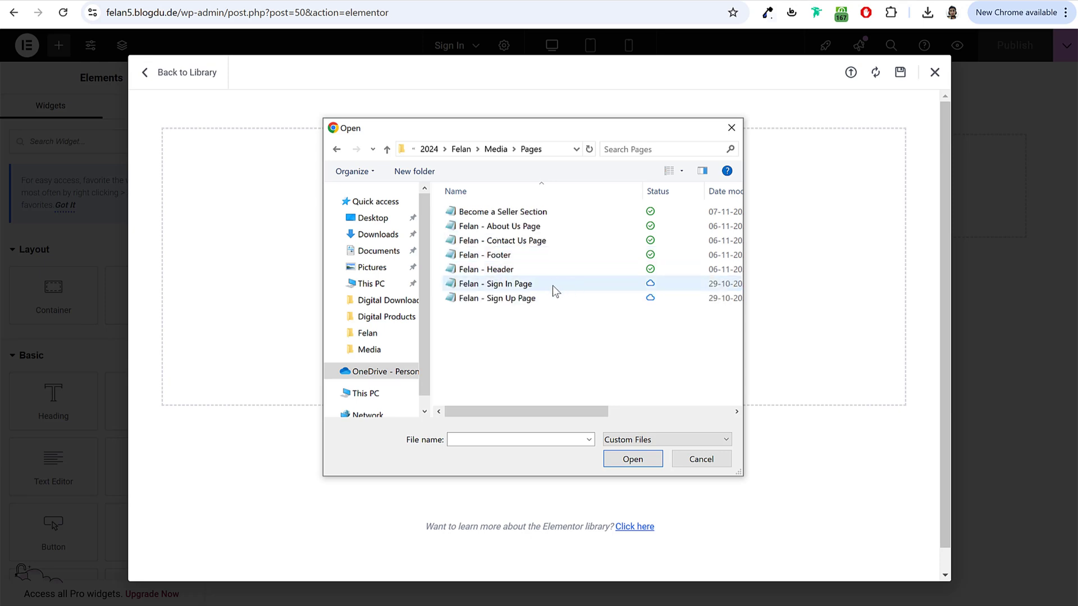
click(478, 284)
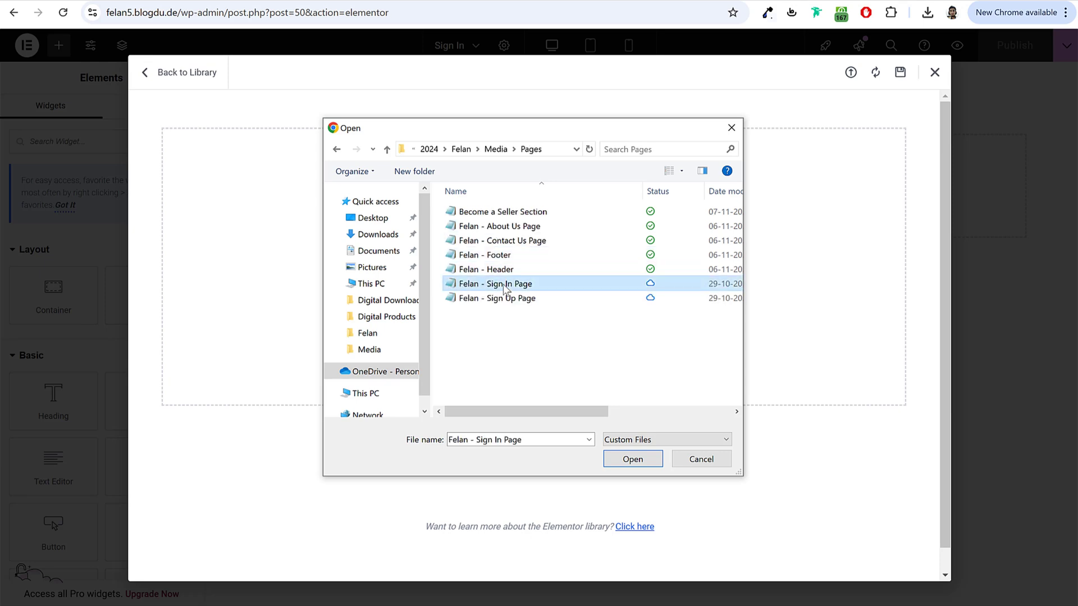
Step: Upload the sign-in template, allowing unfiltered JSON uploads when warned
click(632, 459)
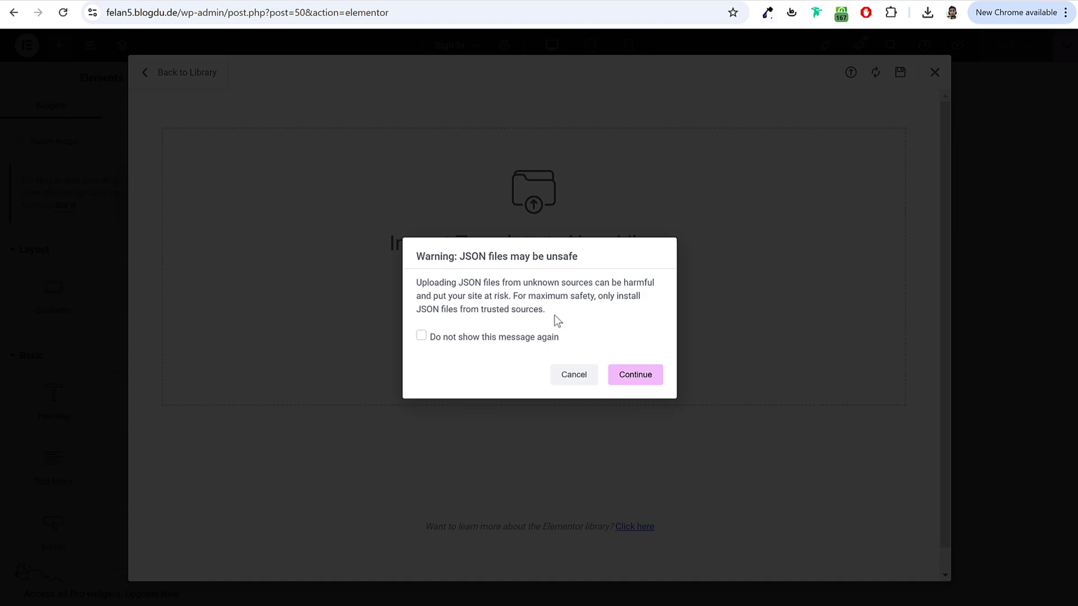
click(421, 336)
click(638, 377)
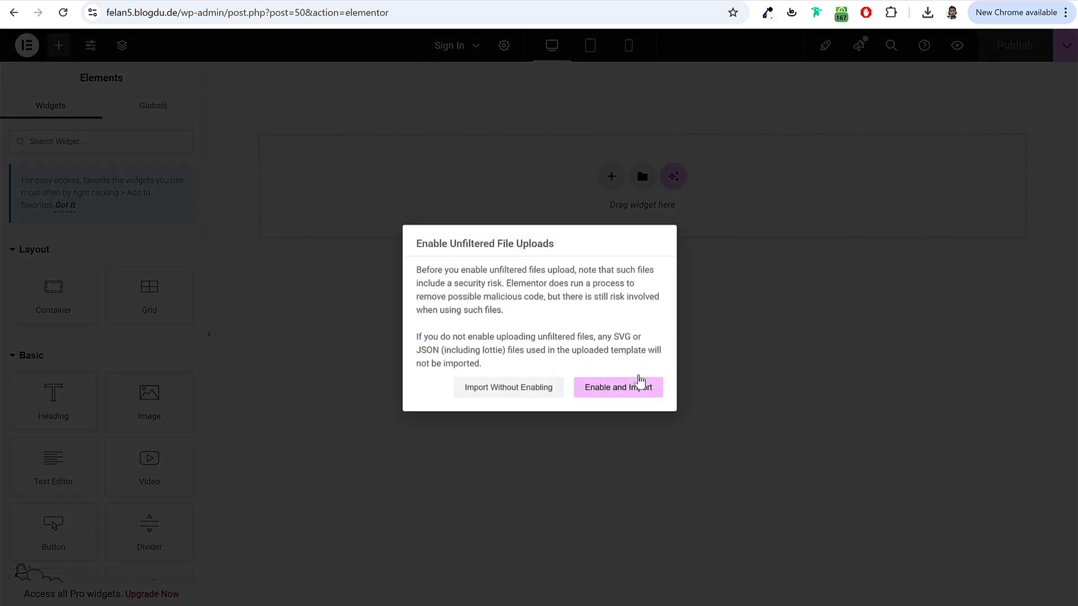
click(630, 394)
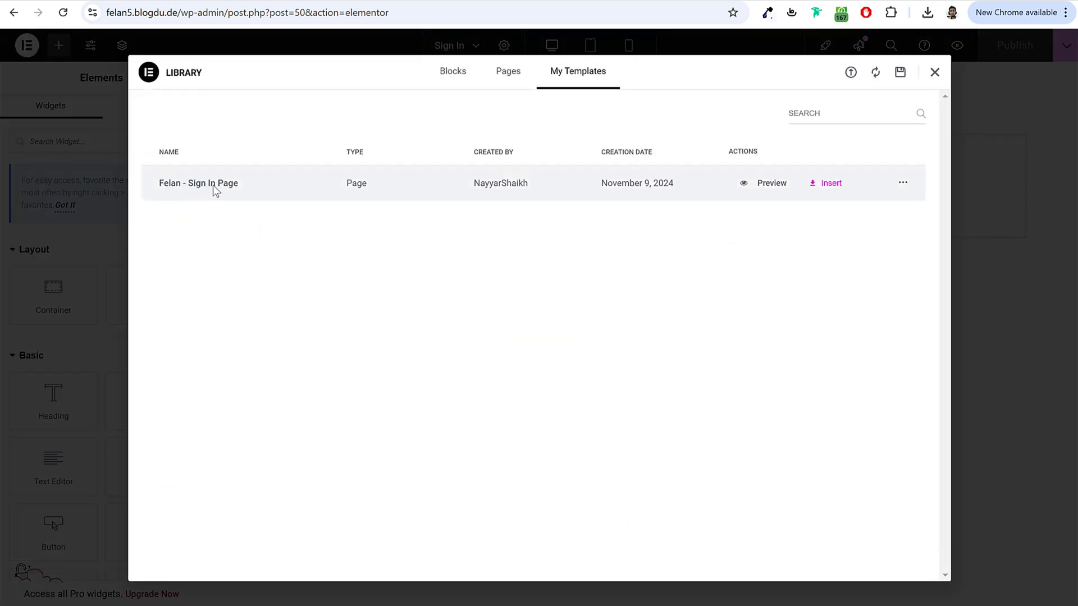
Step: Insert the Felan - Sign In Page template into the page
click(826, 189)
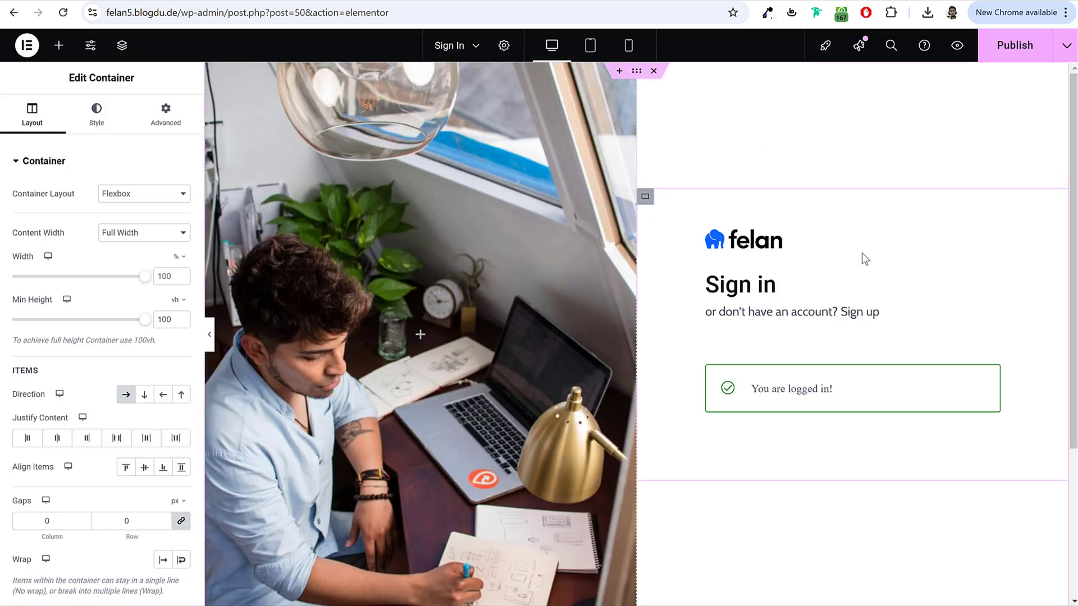
scroll(822, 345, down, 4)
scroll(823, 348, up, 4)
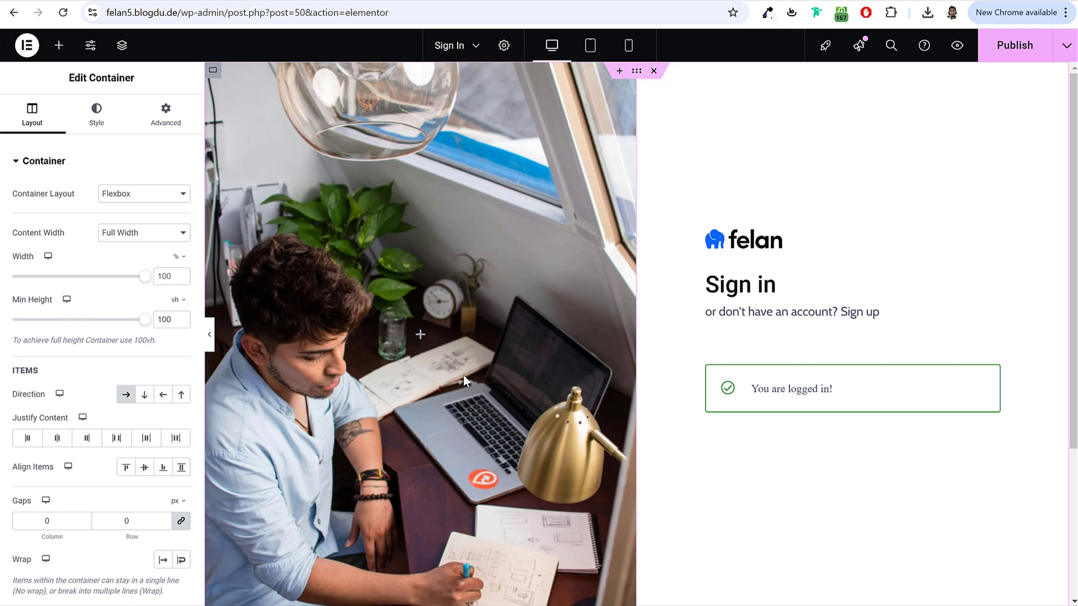
Step: Open the photo container's background image picker, then cancel, keeping the existing photo
click(213, 73)
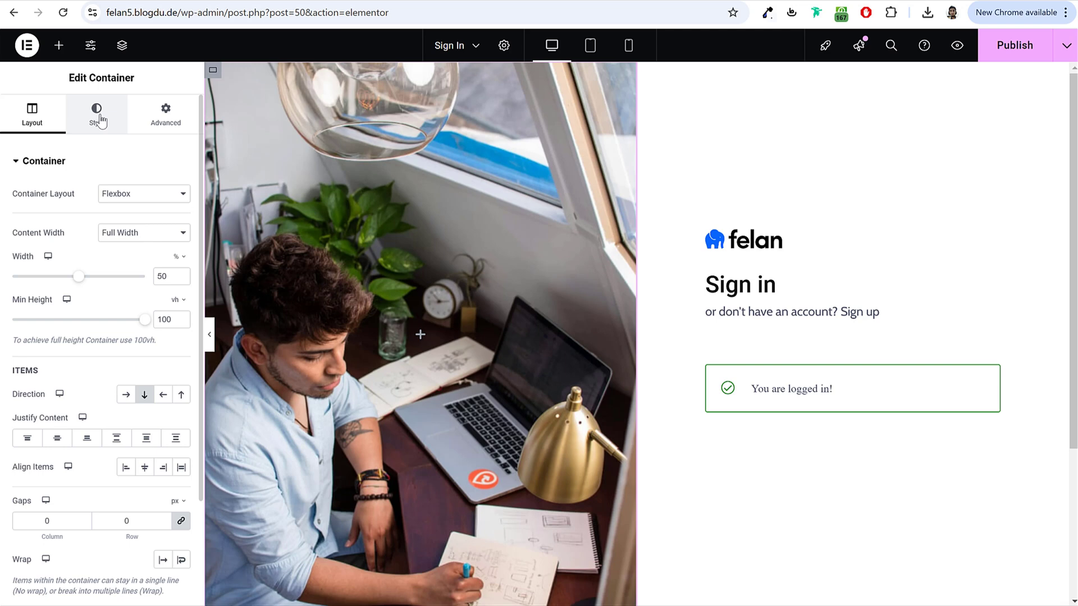
click(100, 120)
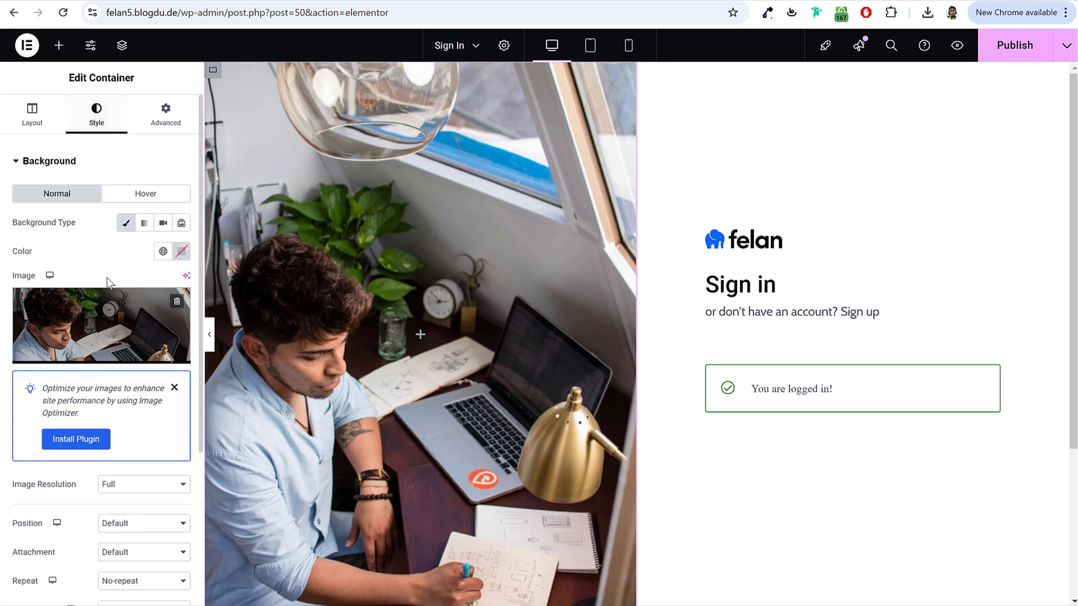
click(106, 314)
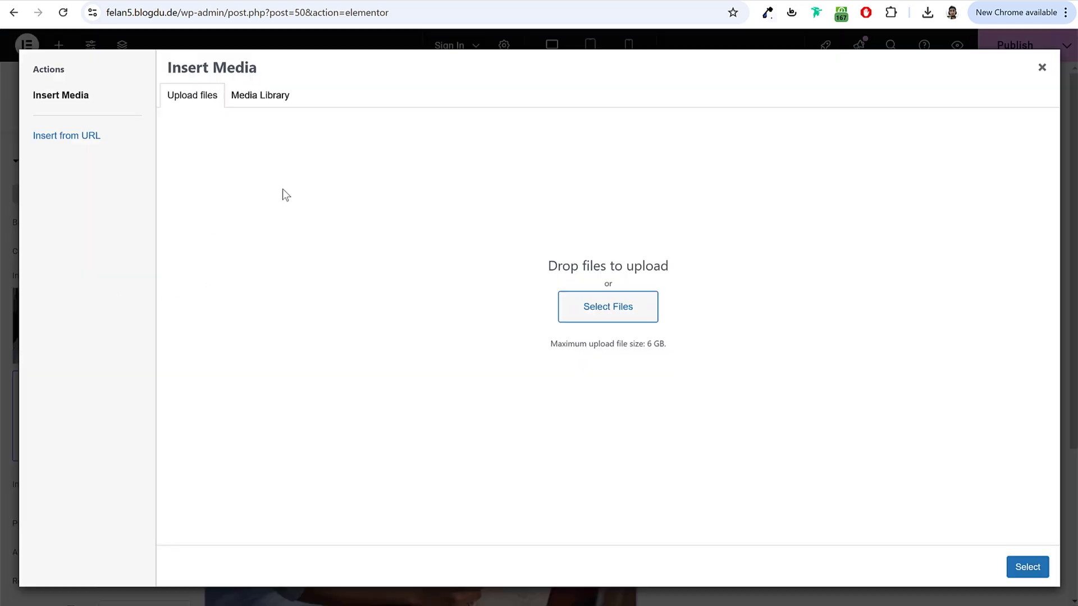
click(591, 312)
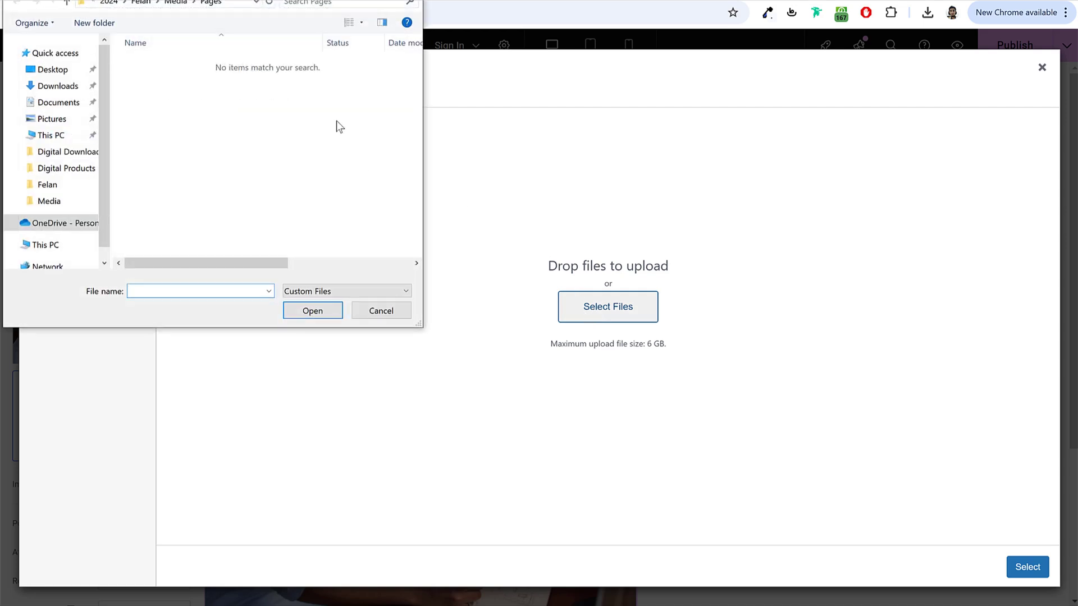
click(381, 310)
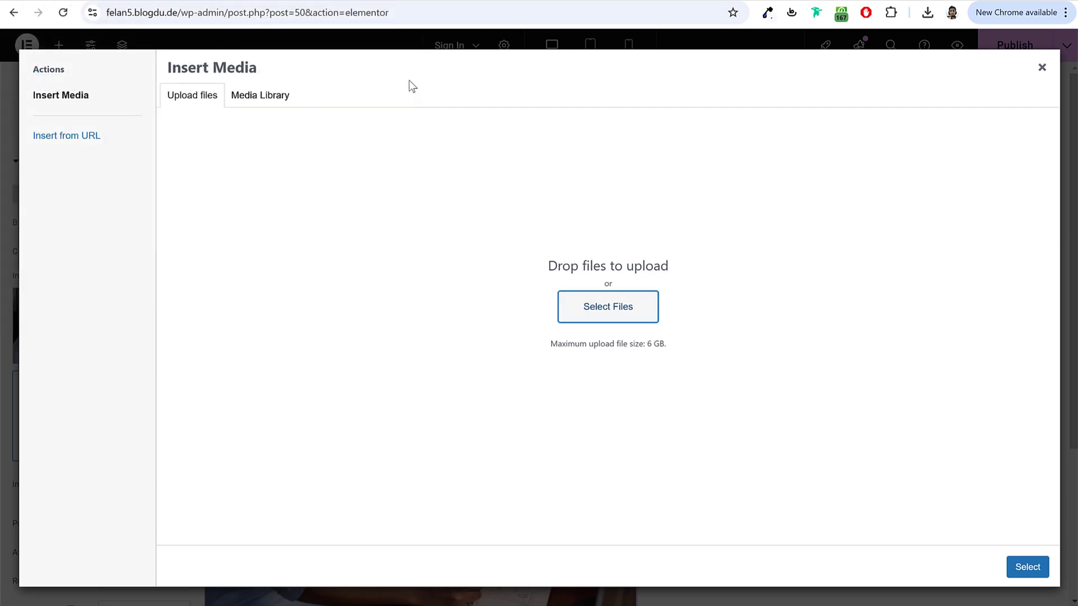
click(1042, 67)
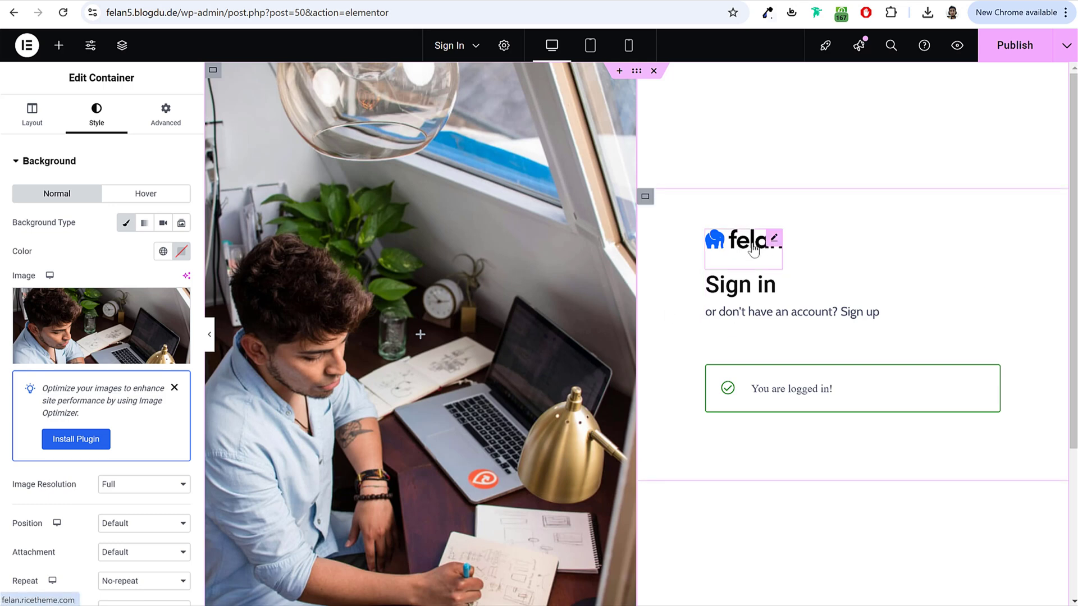
Step: Leave the felan logo image unchanged, then open the Sign in heading's settings
click(735, 253)
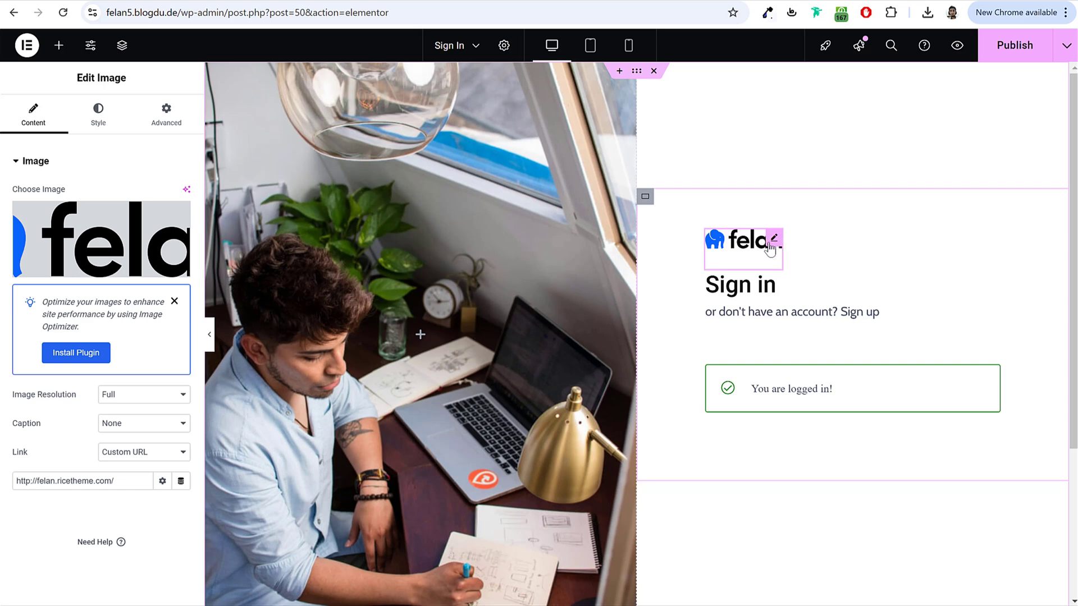
click(113, 231)
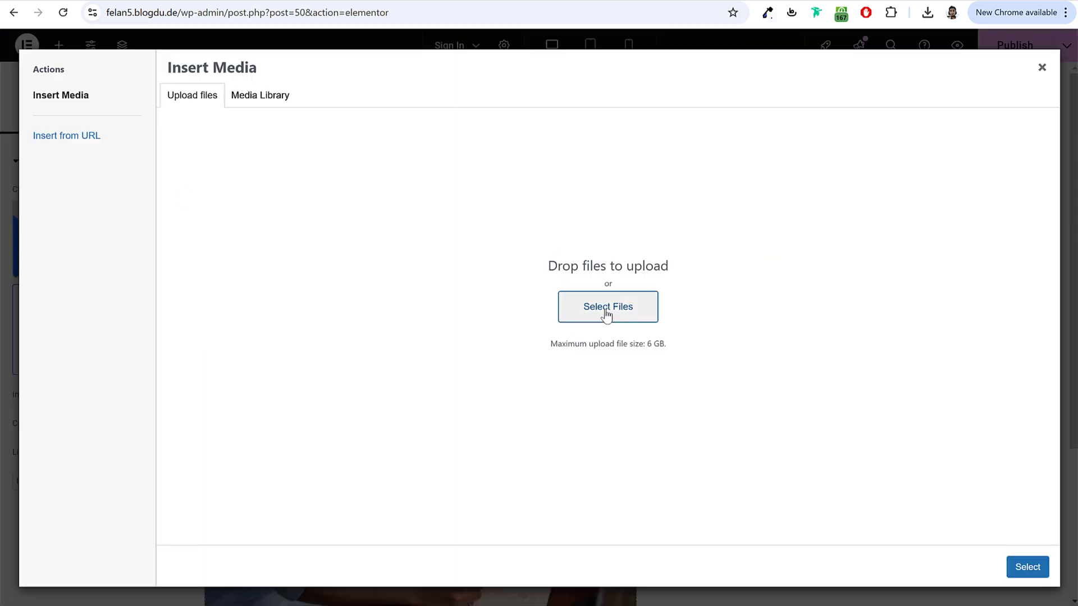
click(1042, 67)
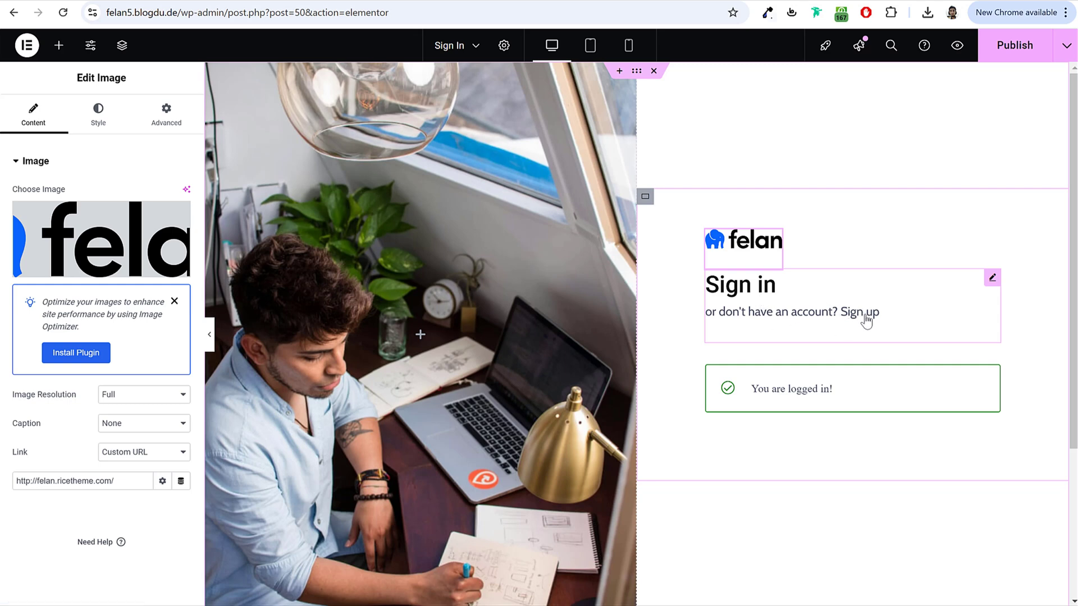
click(861, 322)
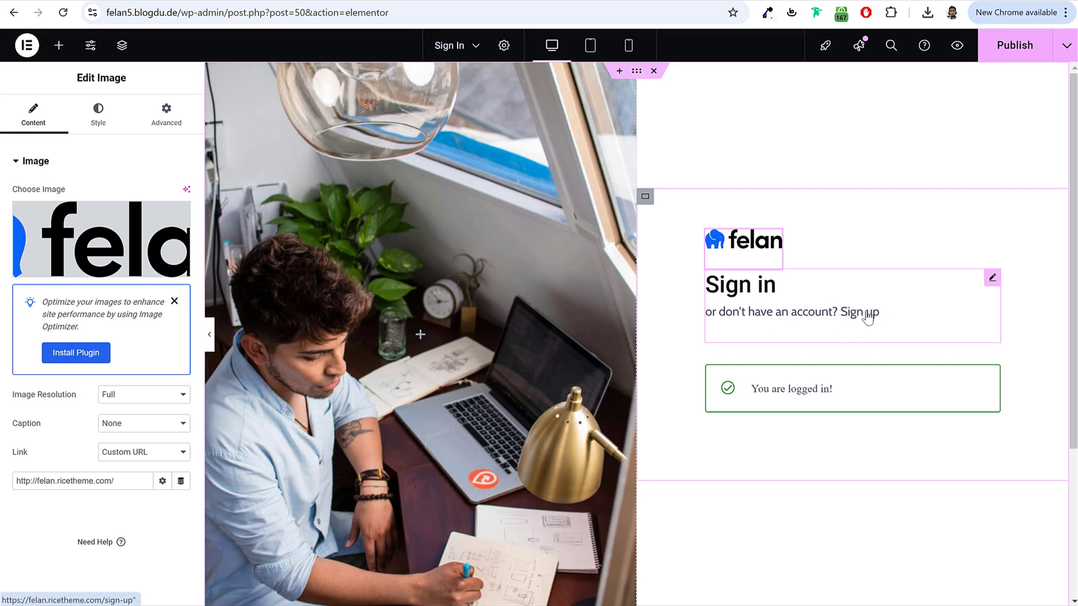
click(870, 319)
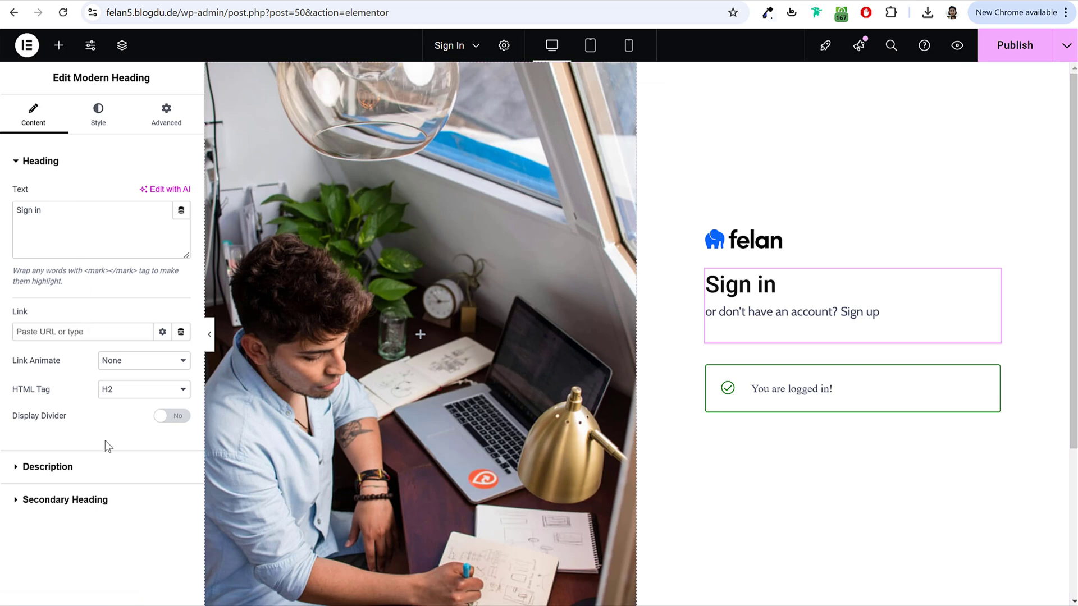
Step: Expand Description and open the full link options for the Sign up link
click(59, 469)
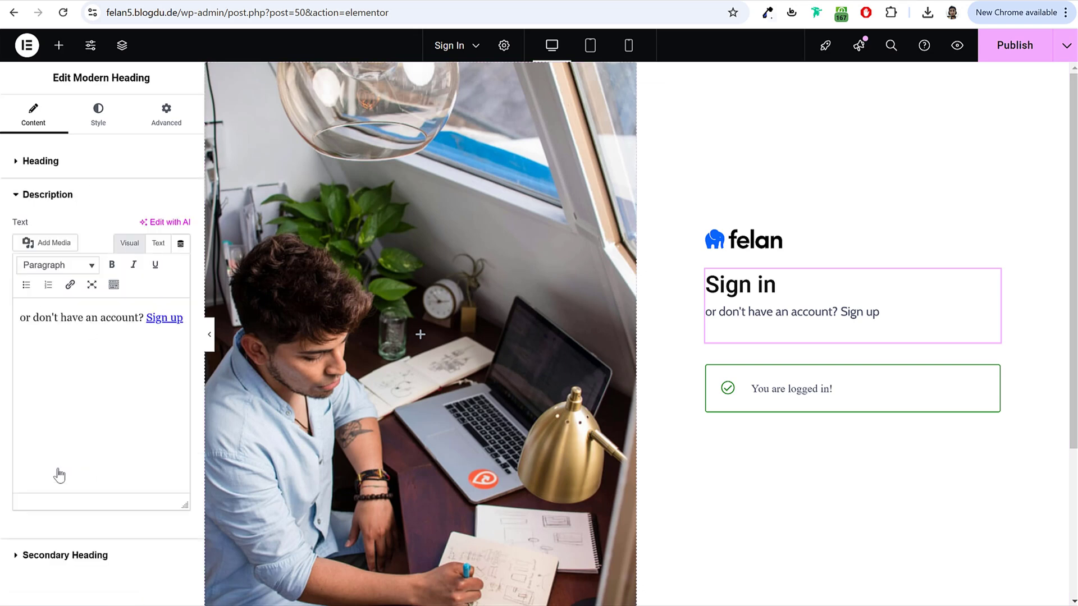
click(162, 319)
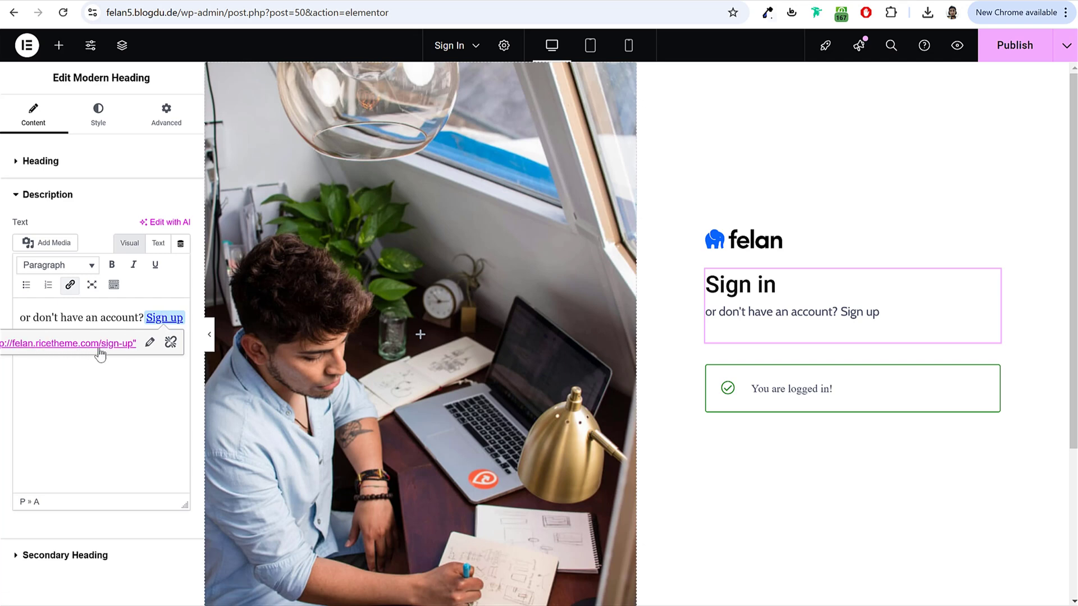
click(150, 344)
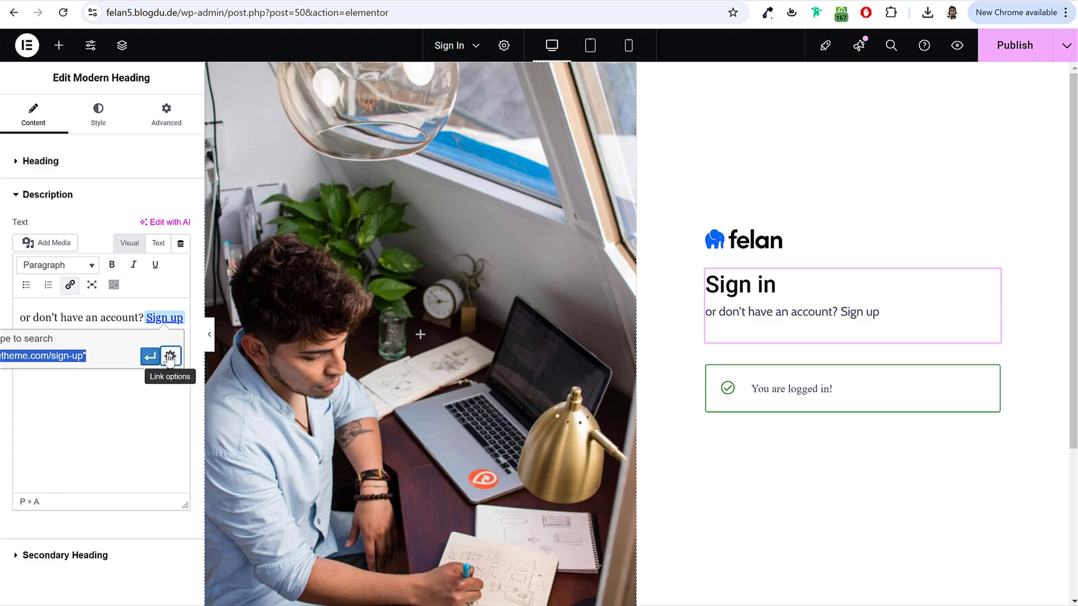
click(169, 358)
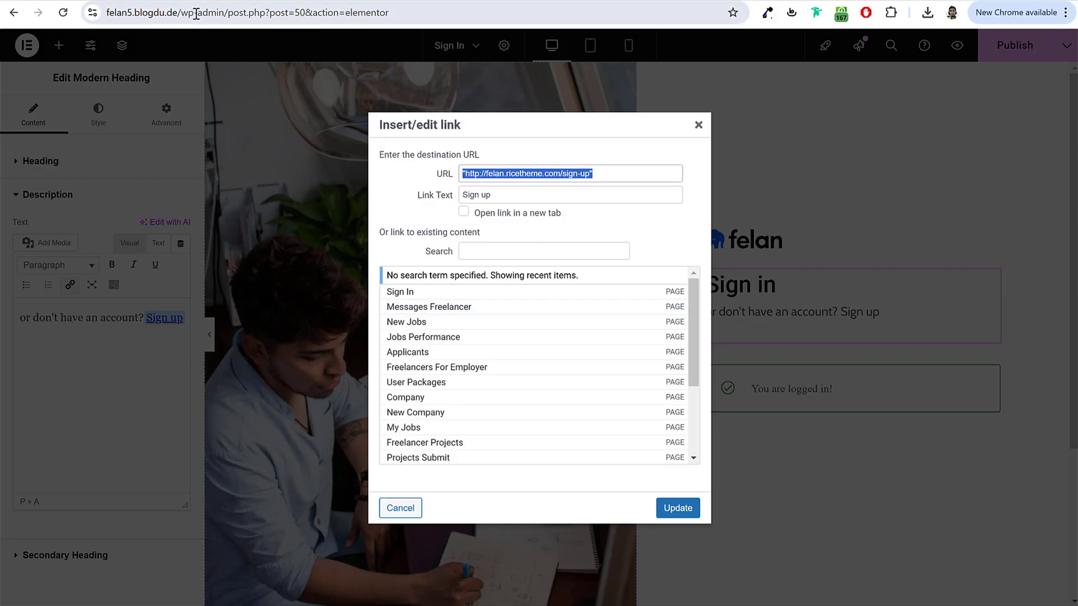
drag(196, 14, 56, 19)
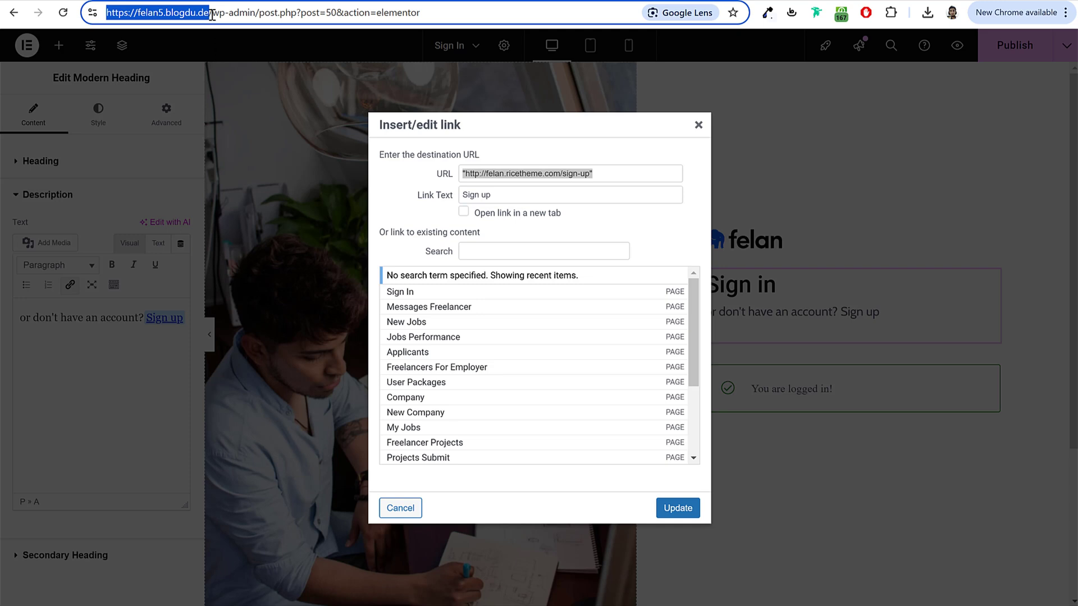
drag(213, 13, 185, 23)
key(ctrl+c)
click(617, 178)
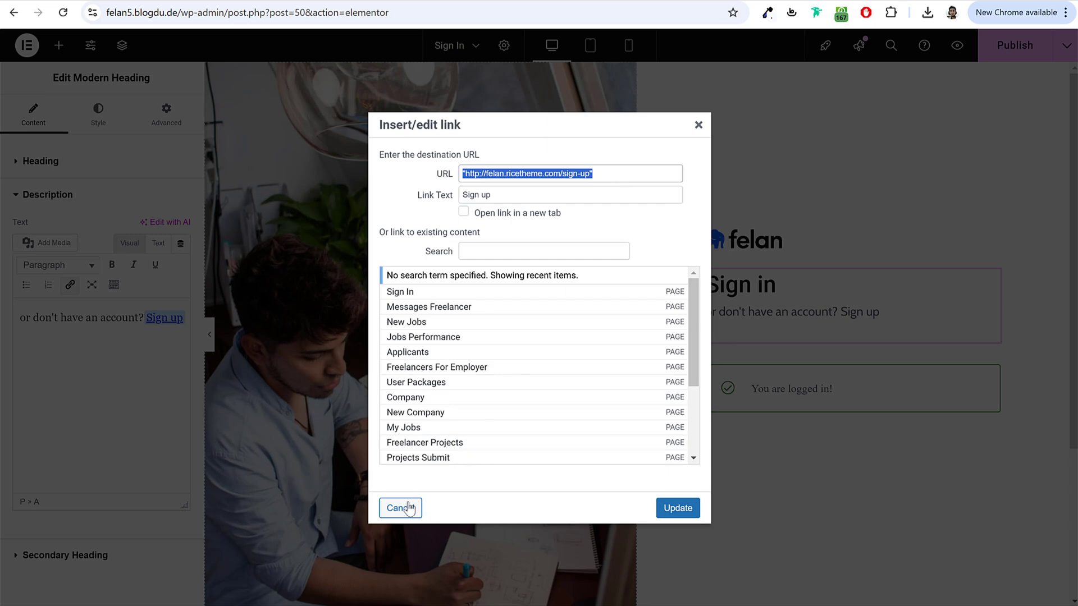
key(ctrl+v)
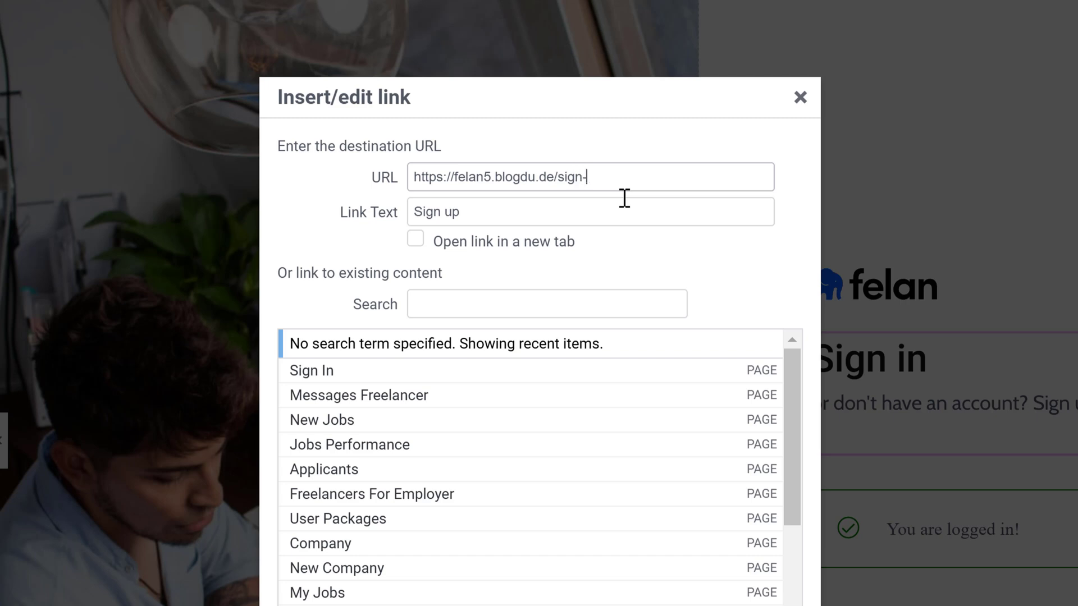
text(sign-up)
drag(628, 178, 557, 180)
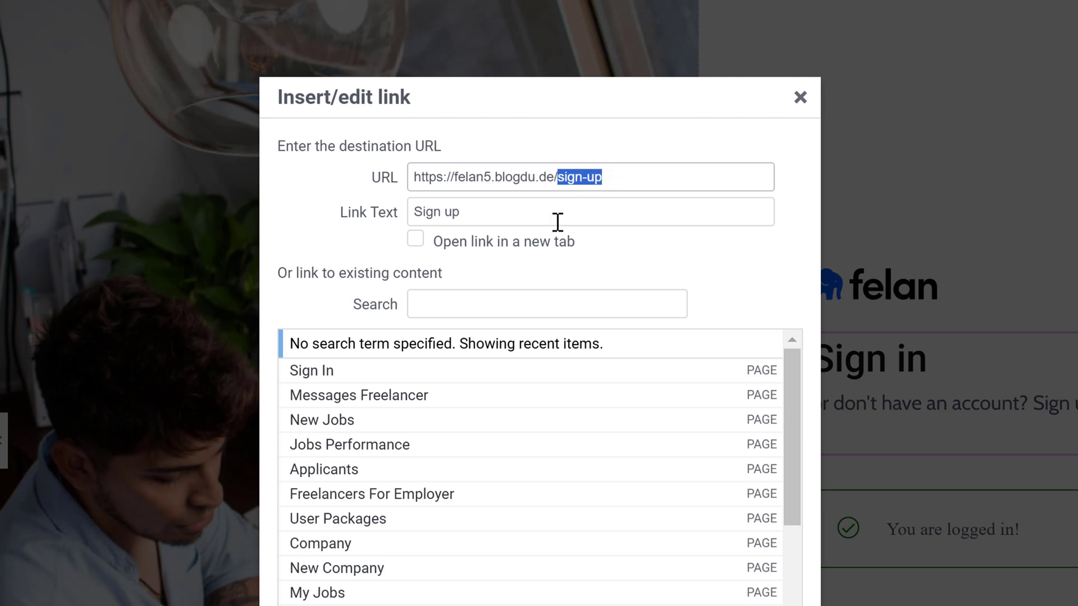
mouse_move(579, 178)
mouse_down()
mouse_move(443, 190)
mouse_move(443, 180)
mouse_move(597, 185)
mouse_up()
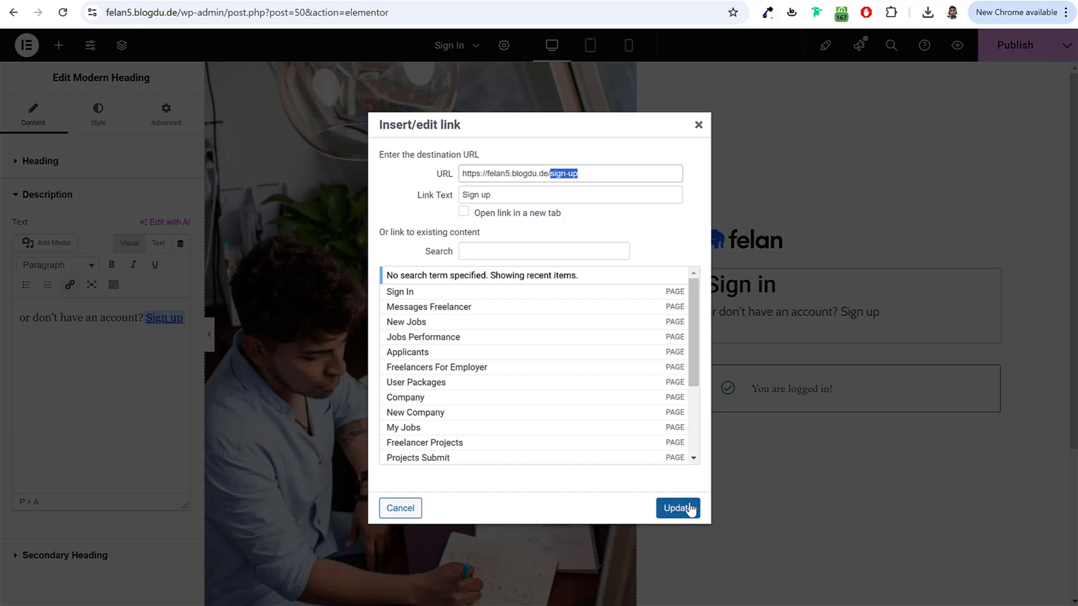
click(678, 508)
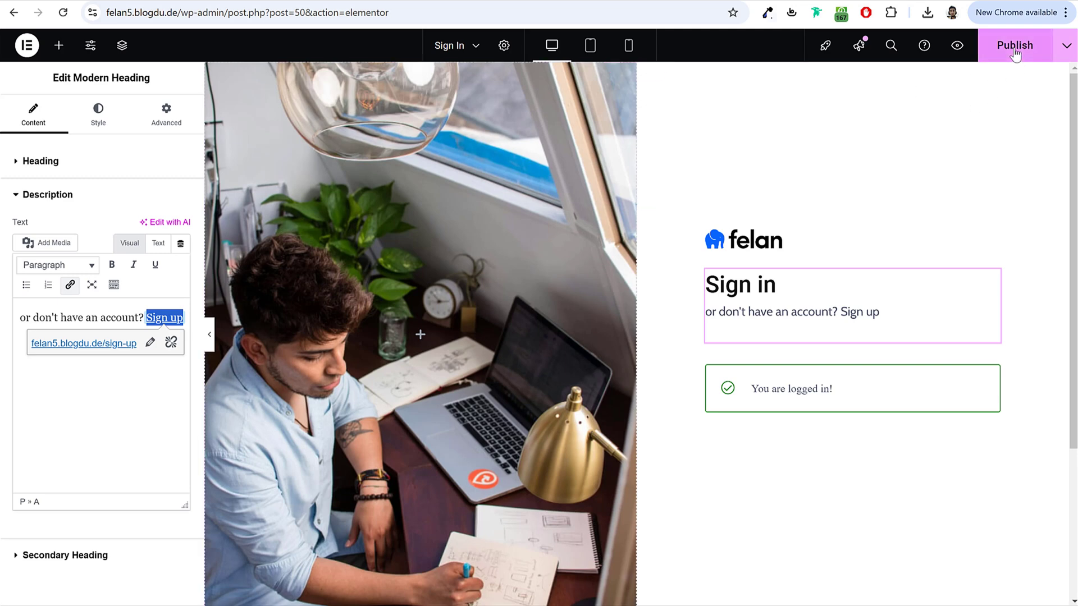
Step: Publish the Sign In page and verify the Sign up link's saved address
click(1015, 53)
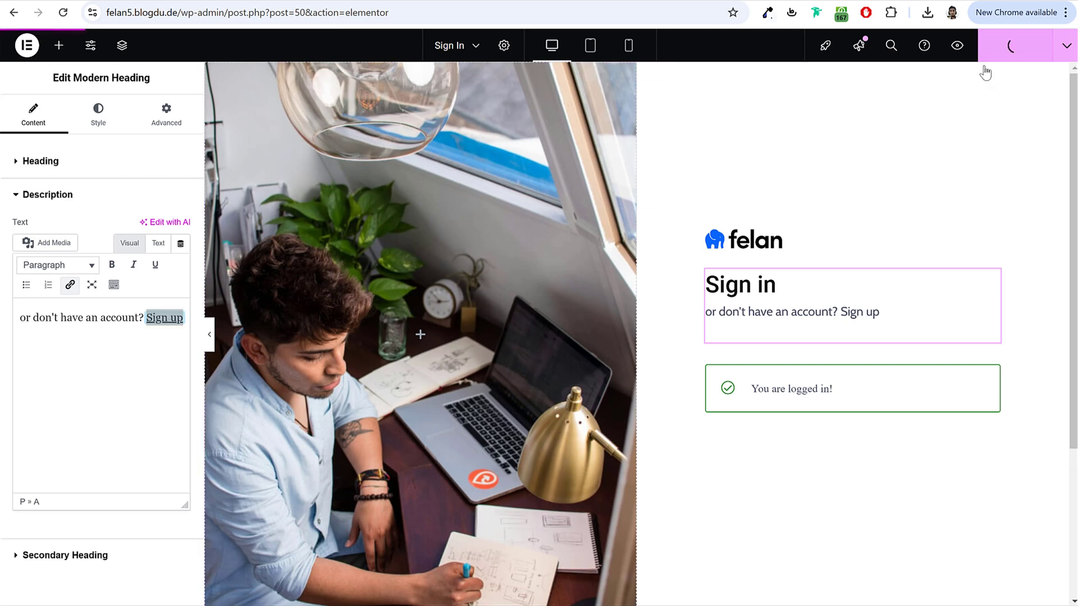
click(116, 404)
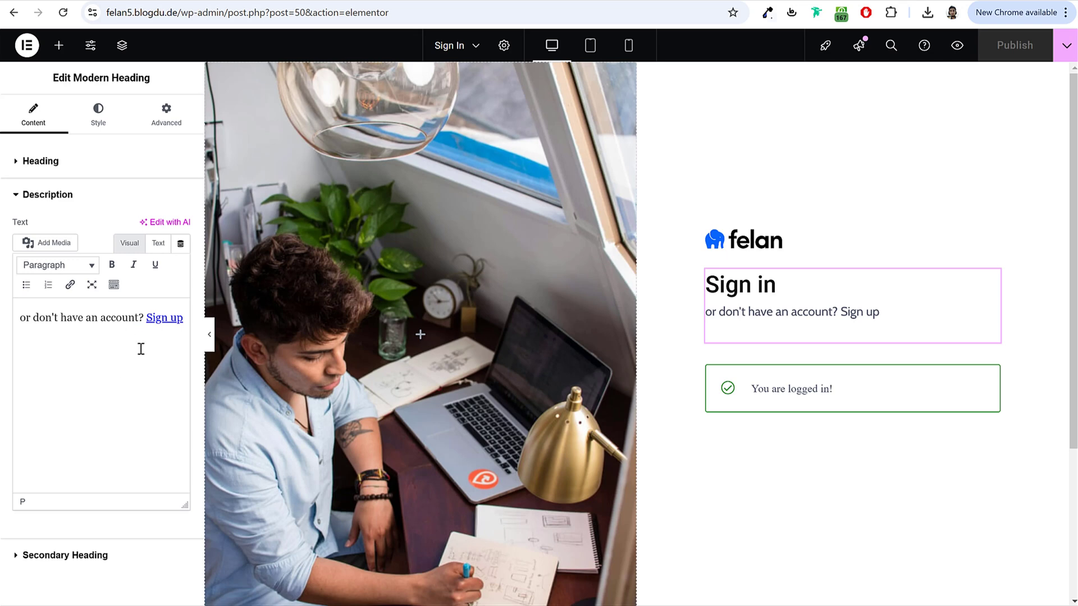
click(161, 317)
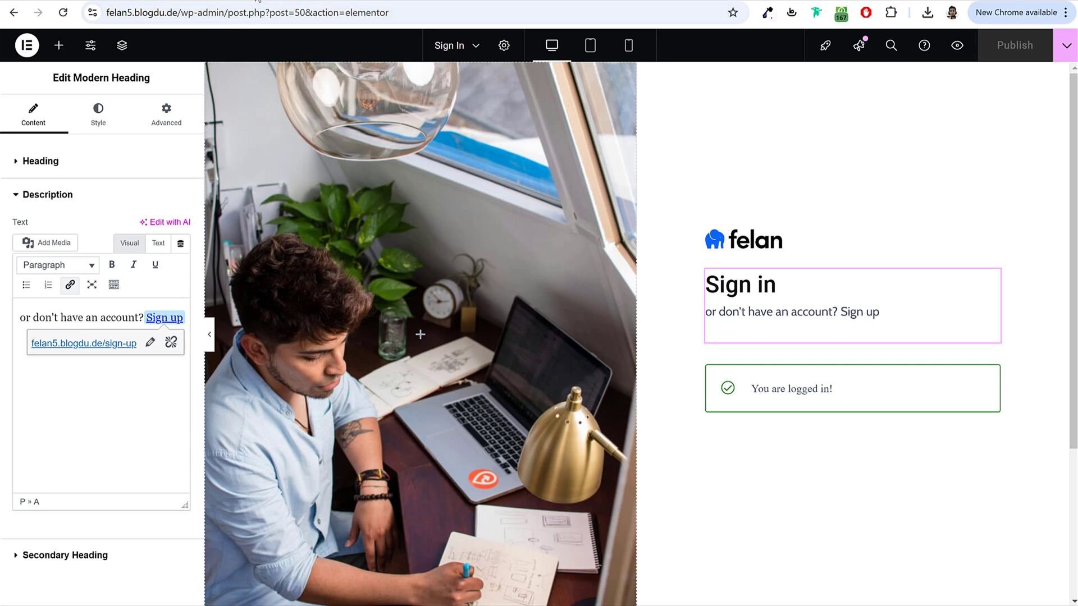
Step: Exit the Elementor builder to the WordPress page editor
click(27, 45)
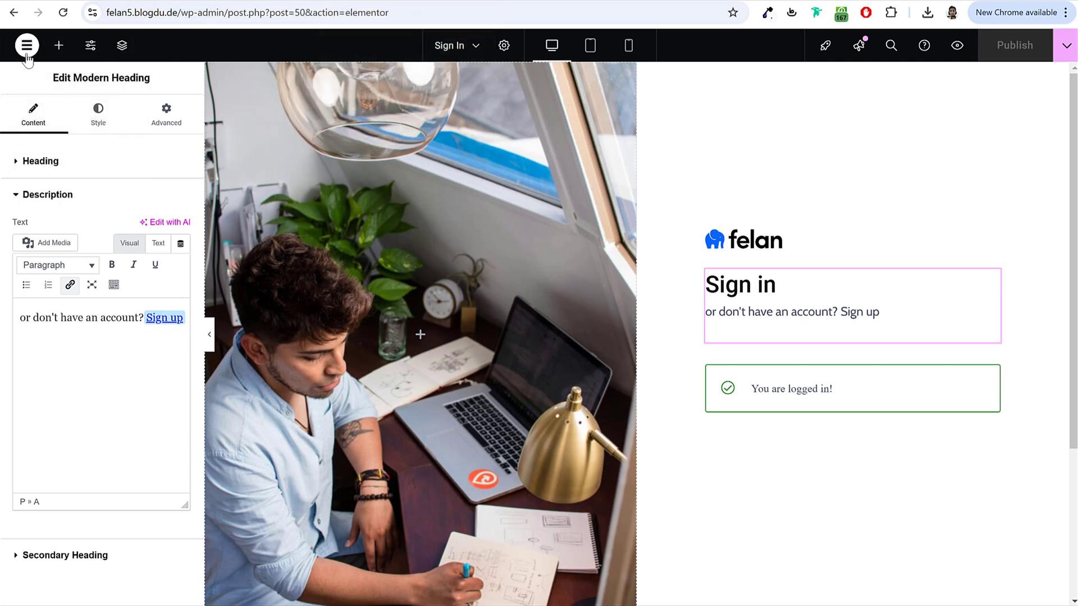
click(27, 50)
click(61, 194)
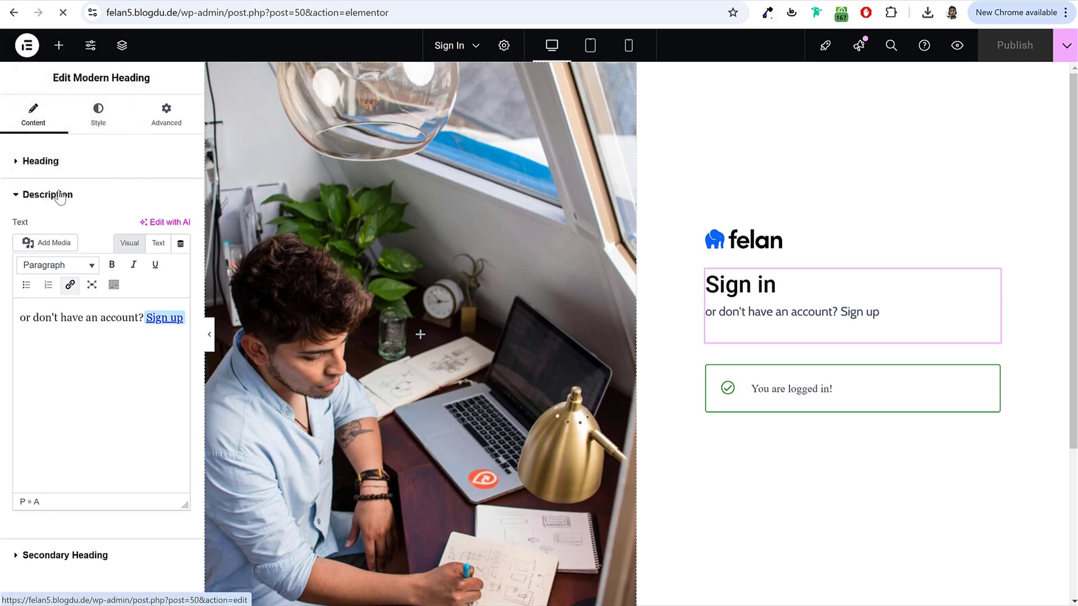
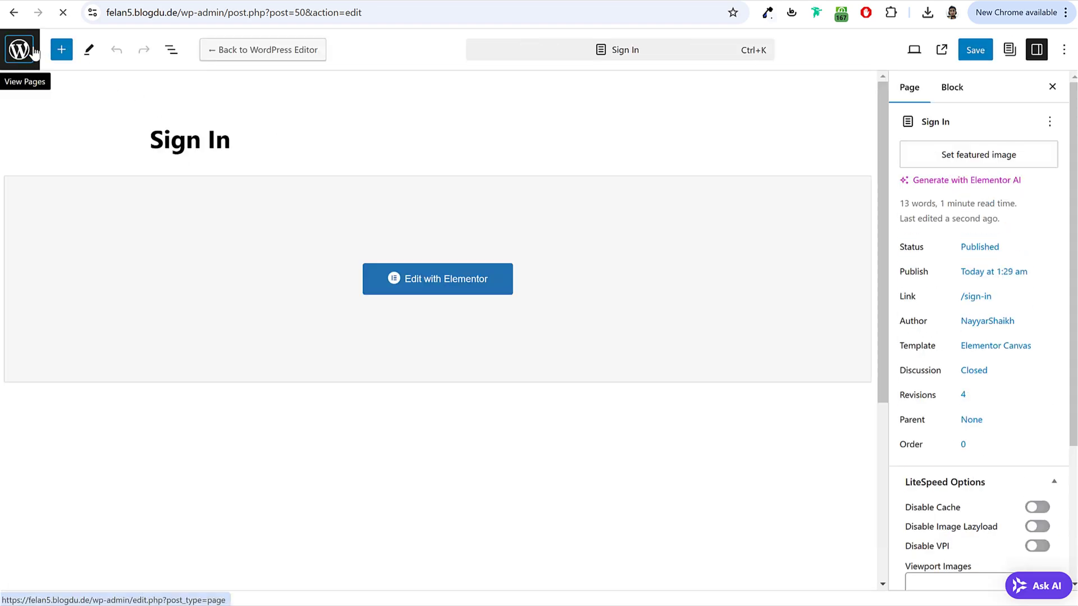
Step: Add a new WordPress page titled 'Sign Up'
click(21, 60)
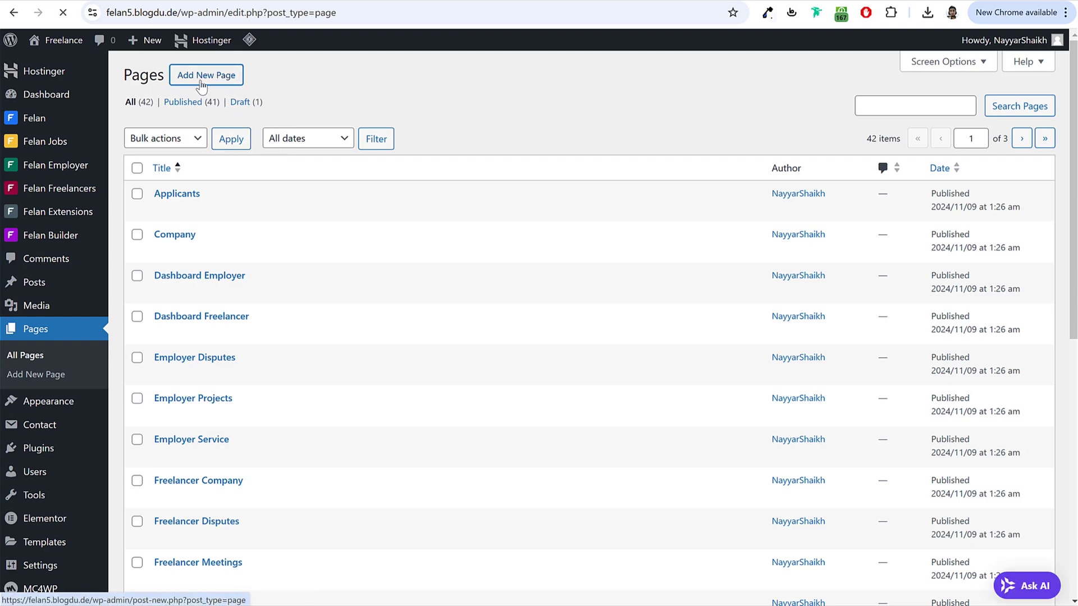
click(201, 83)
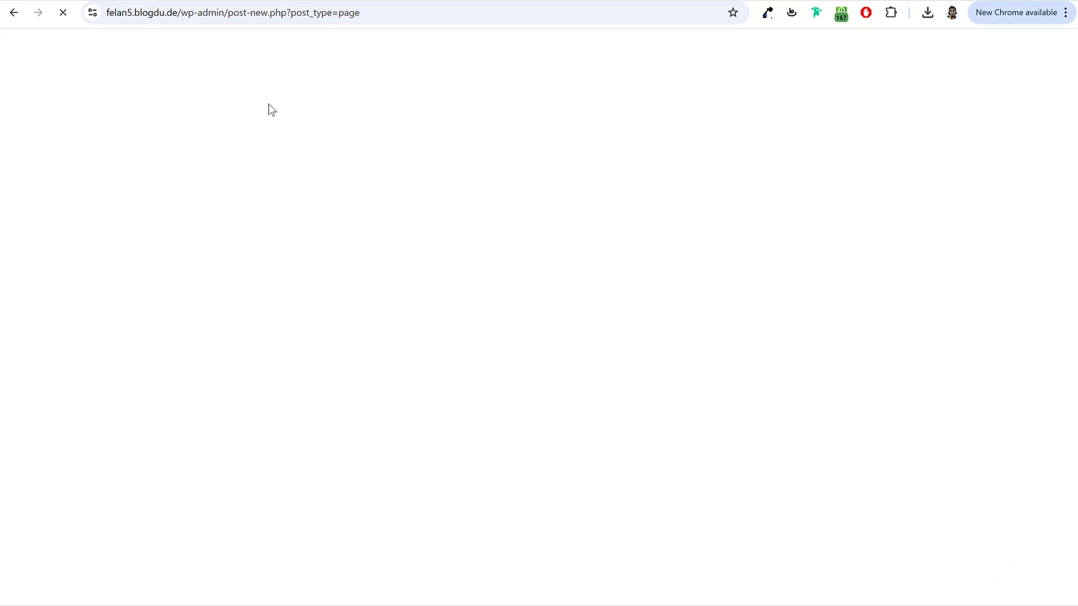
text(Sign Up)
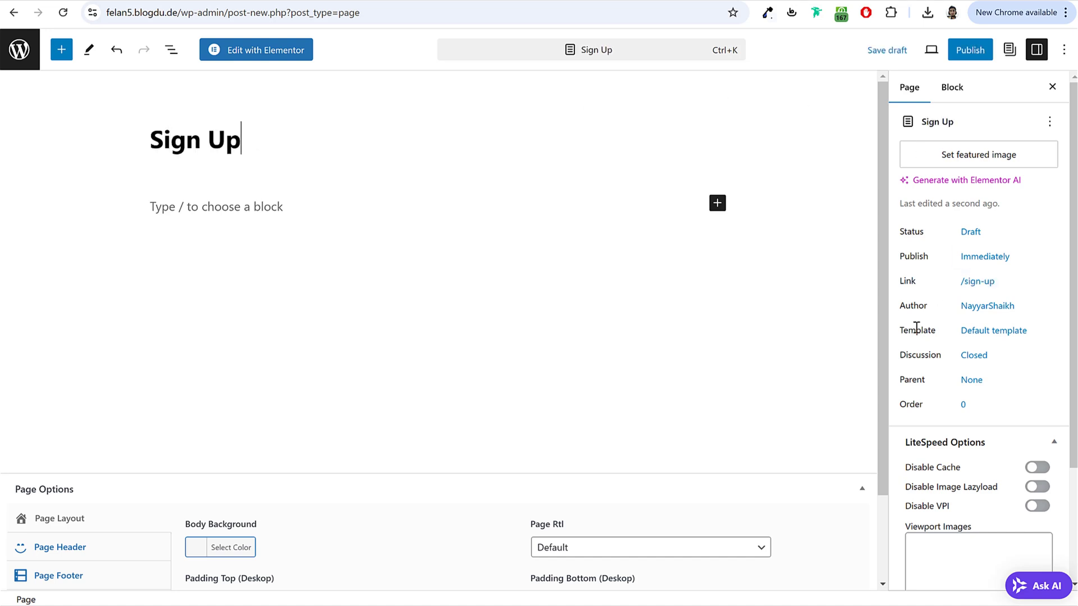
Step: Set the page template to Elementor Canvas and publish the page
drag(905, 331, 993, 337)
click(993, 336)
click(946, 444)
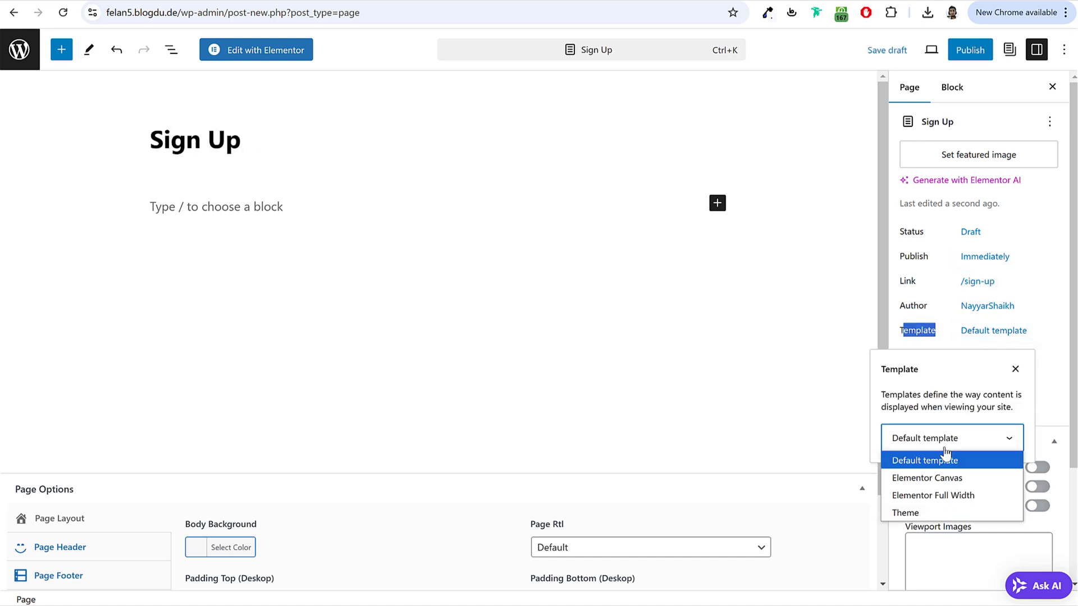
click(948, 478)
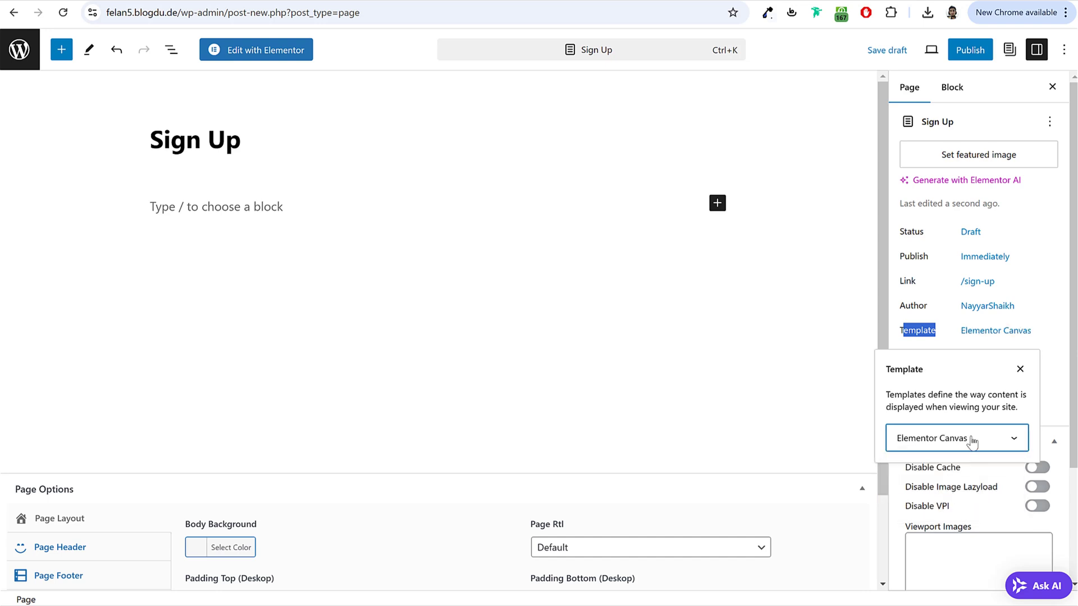
click(1054, 349)
click(961, 51)
click(928, 50)
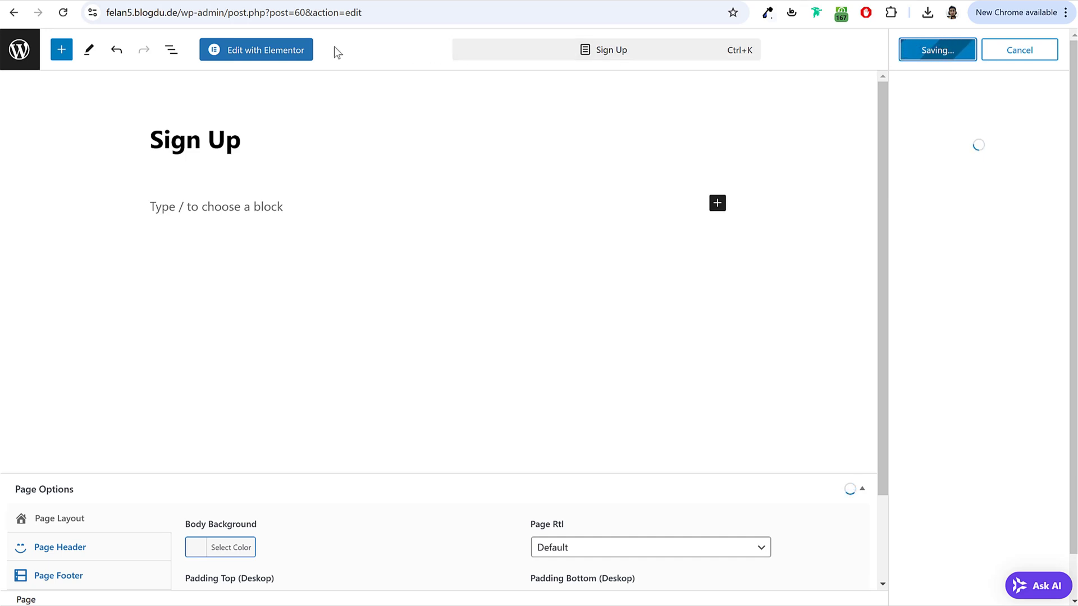
Step: Open the Sign Up page in Elementor and dismiss the checklist and launchpad tip
click(266, 51)
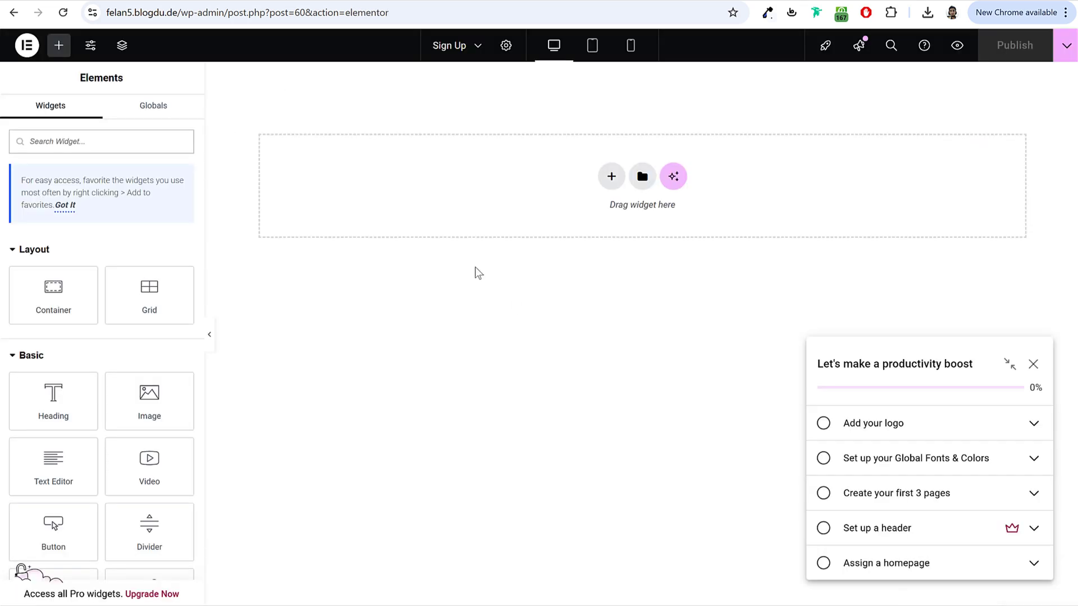
click(1033, 364)
click(1013, 165)
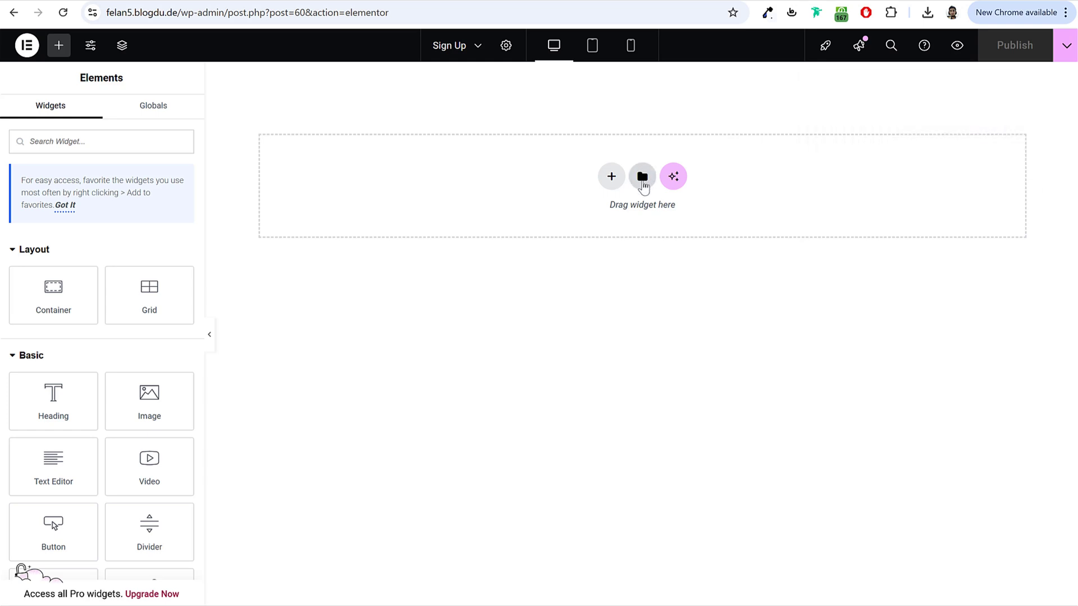
Step: Import the 'Felan - Sign Up Page' template file into My Templates and insert it
click(642, 181)
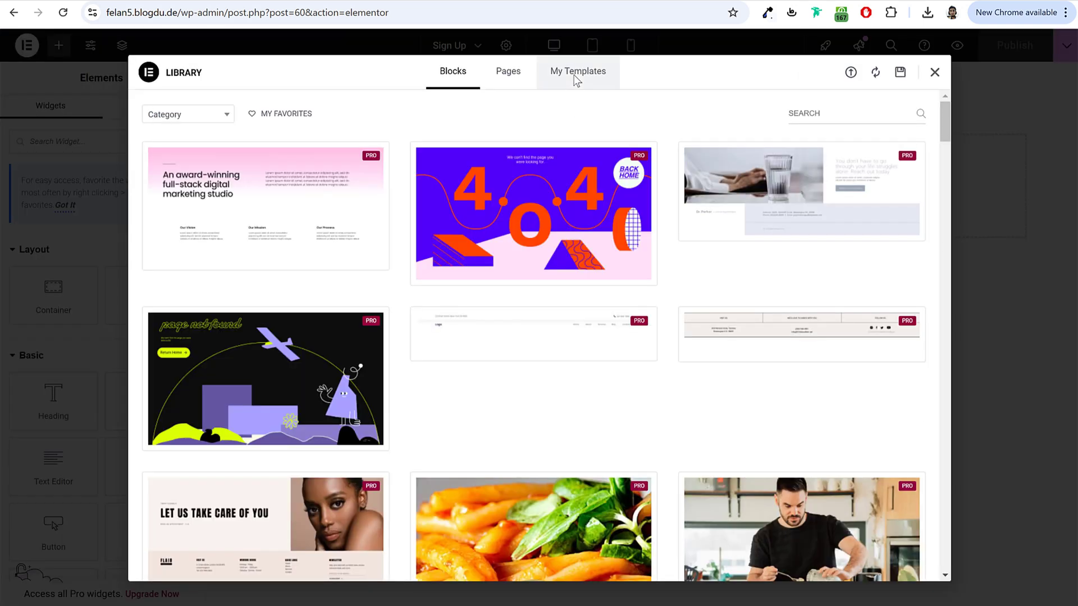
click(576, 79)
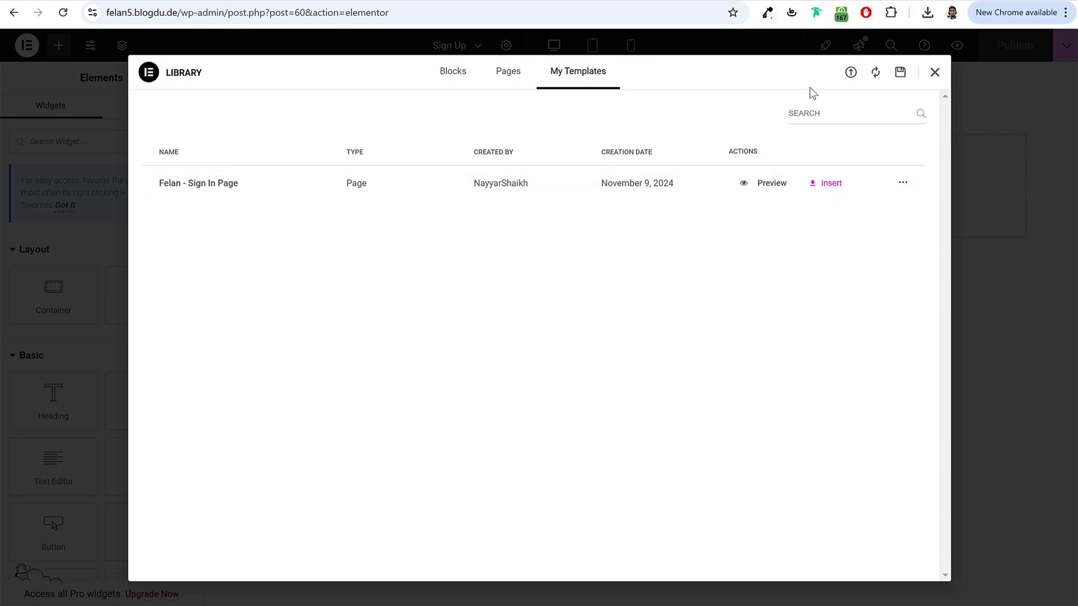
click(851, 73)
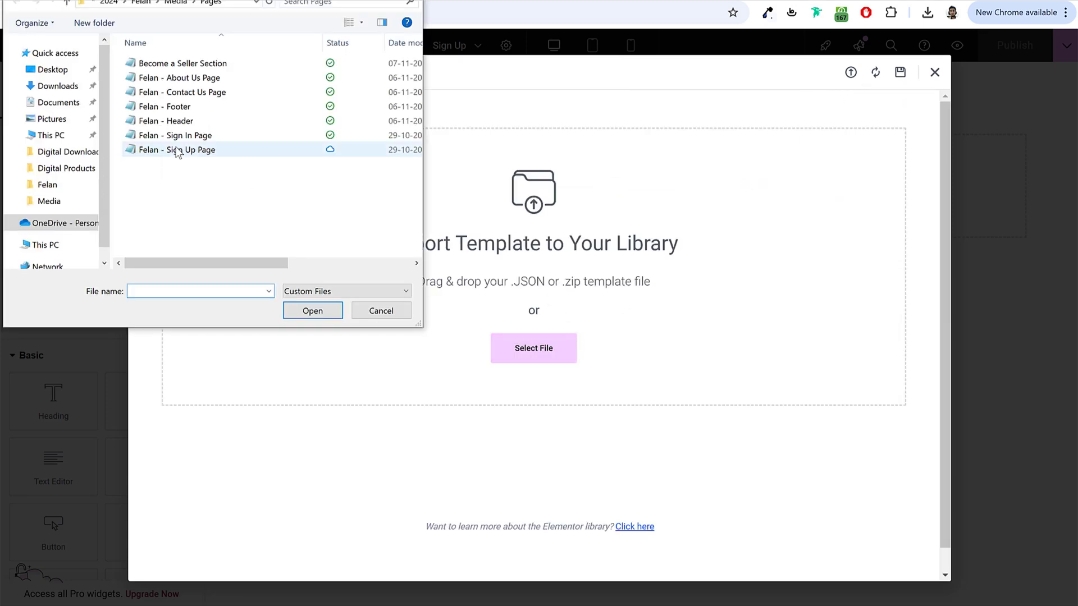
click(174, 151)
click(310, 310)
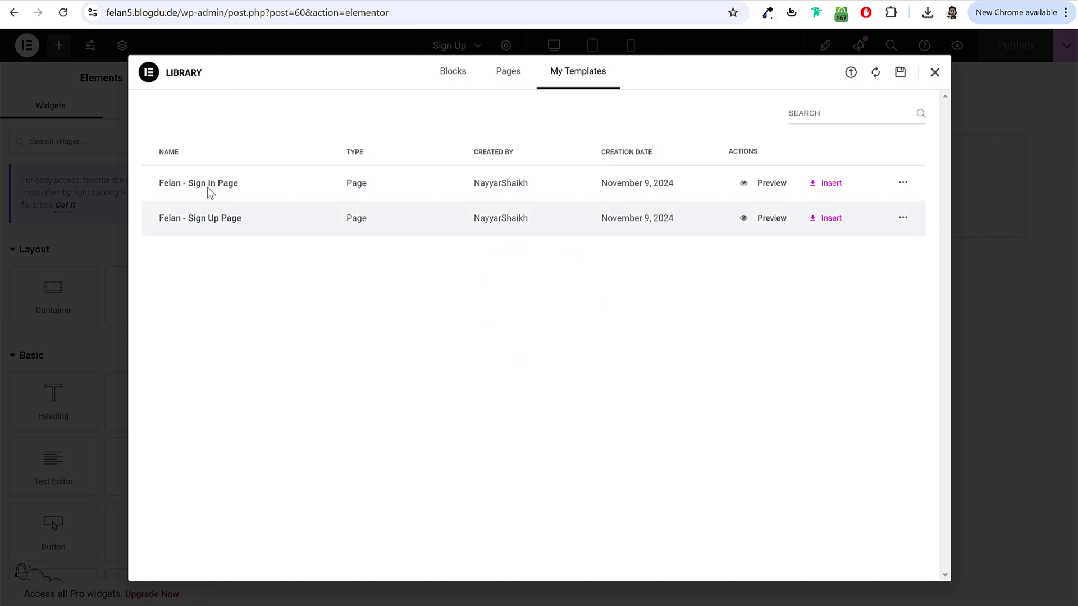
click(829, 220)
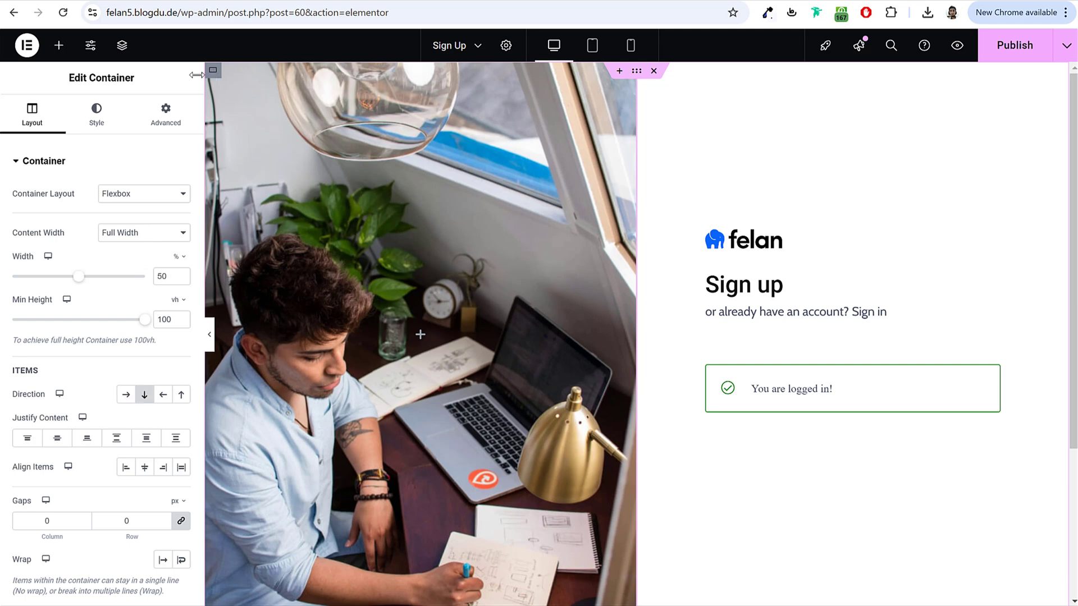
Step: Inspect the container background and the felan logo image settings without changing them
click(95, 112)
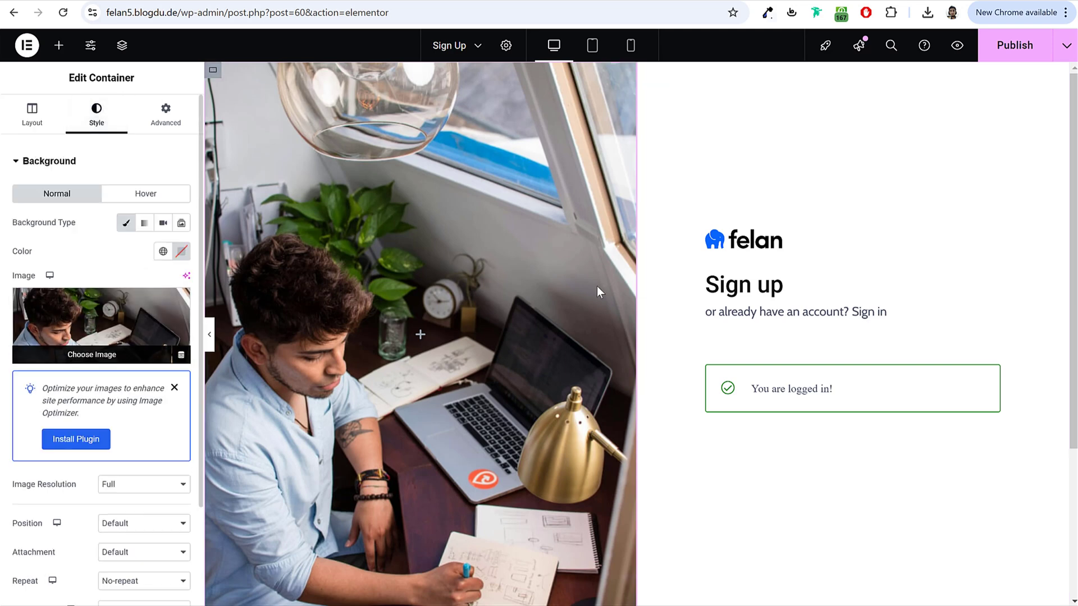
click(742, 254)
click(110, 231)
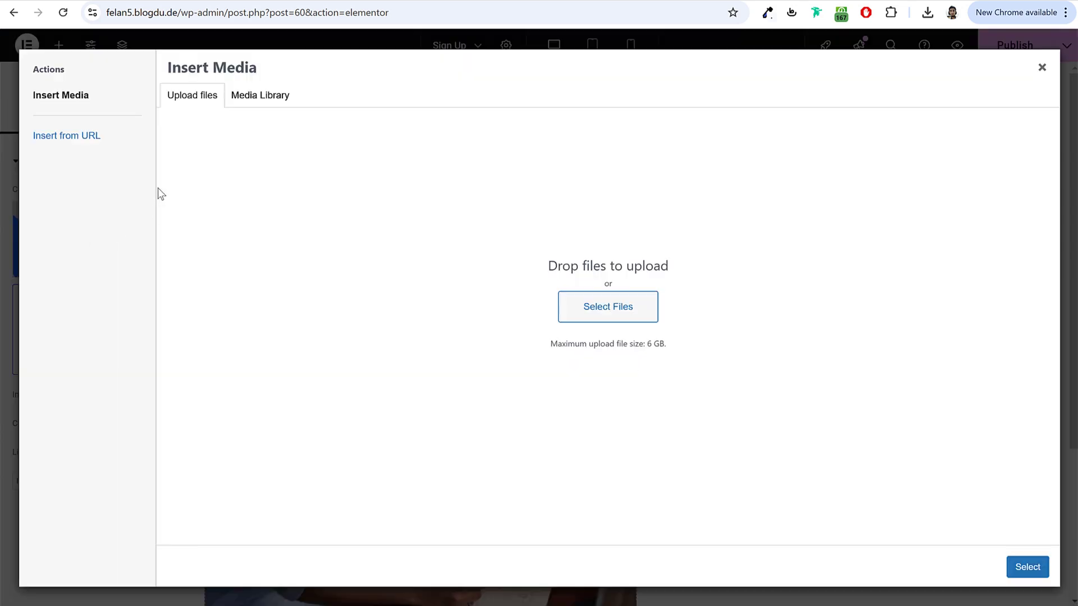
click(1042, 67)
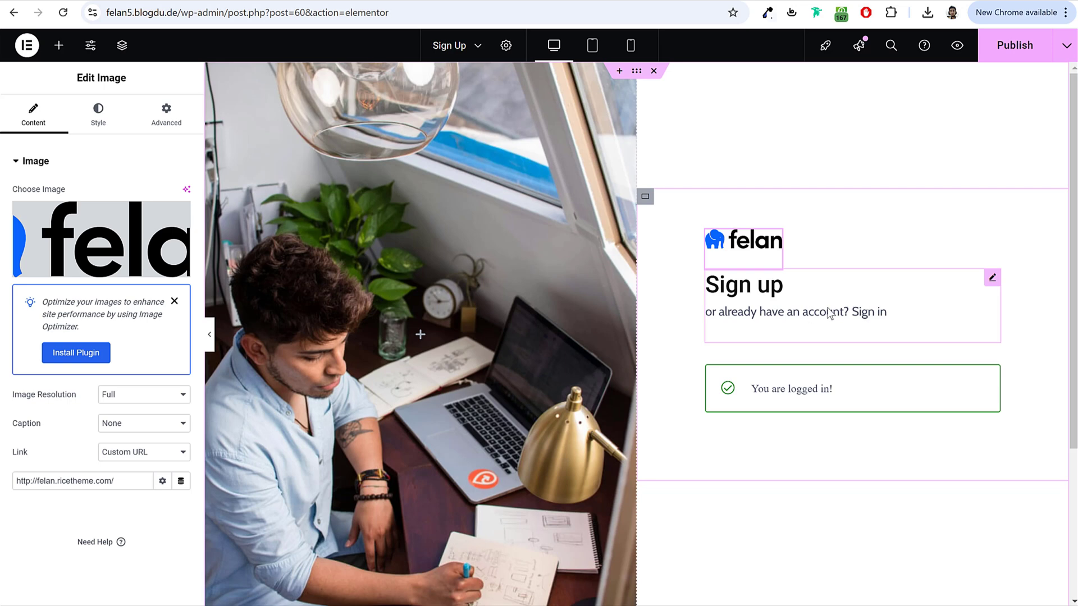
Step: Point the heading's Sign in link to the site's /sign-in address and publish the page
click(829, 314)
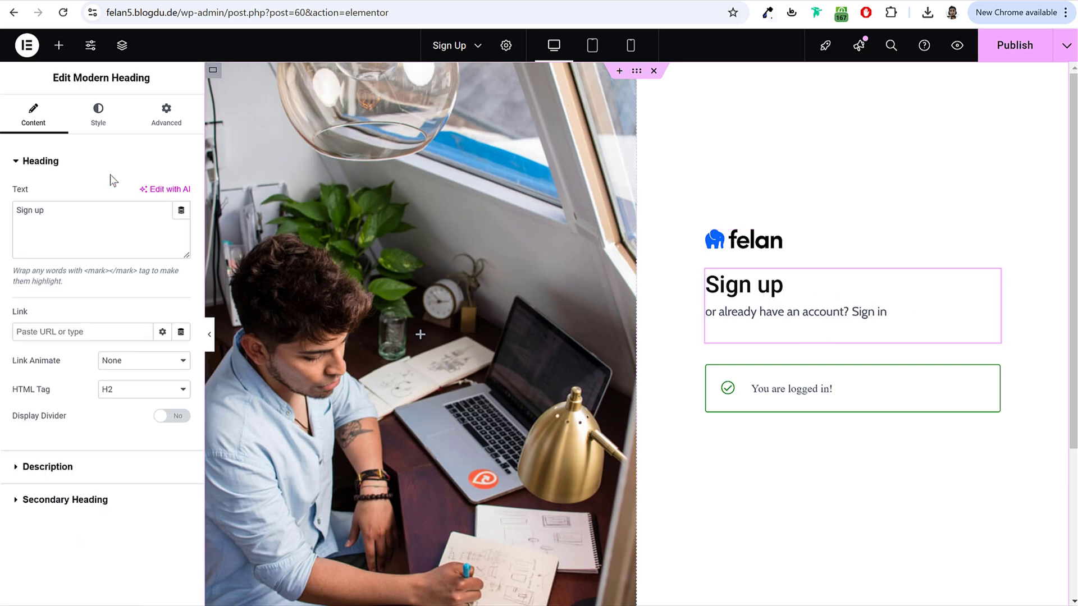
click(69, 473)
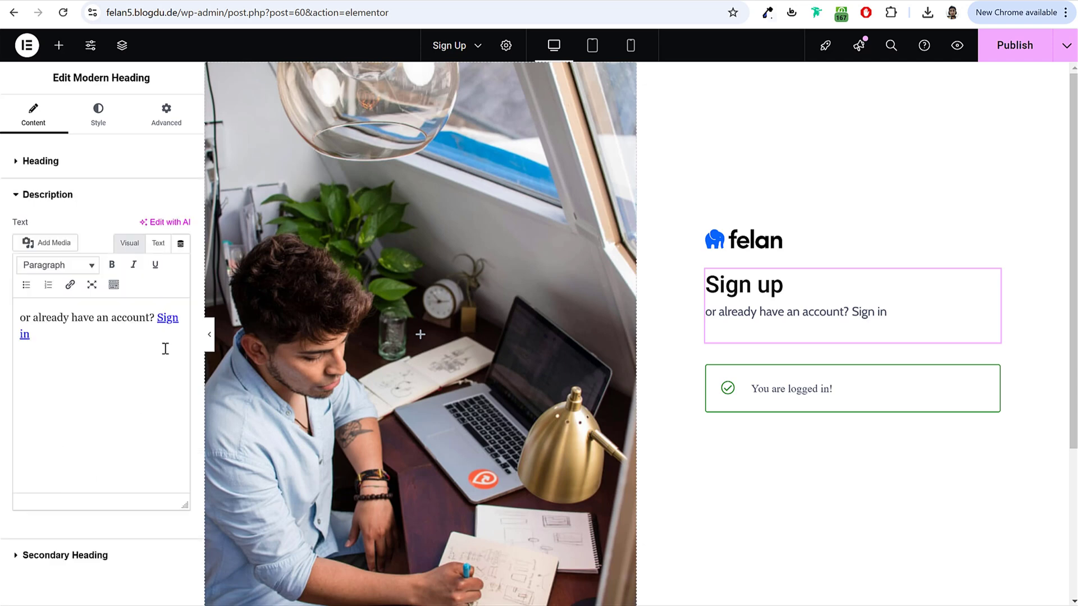
double_click(168, 319)
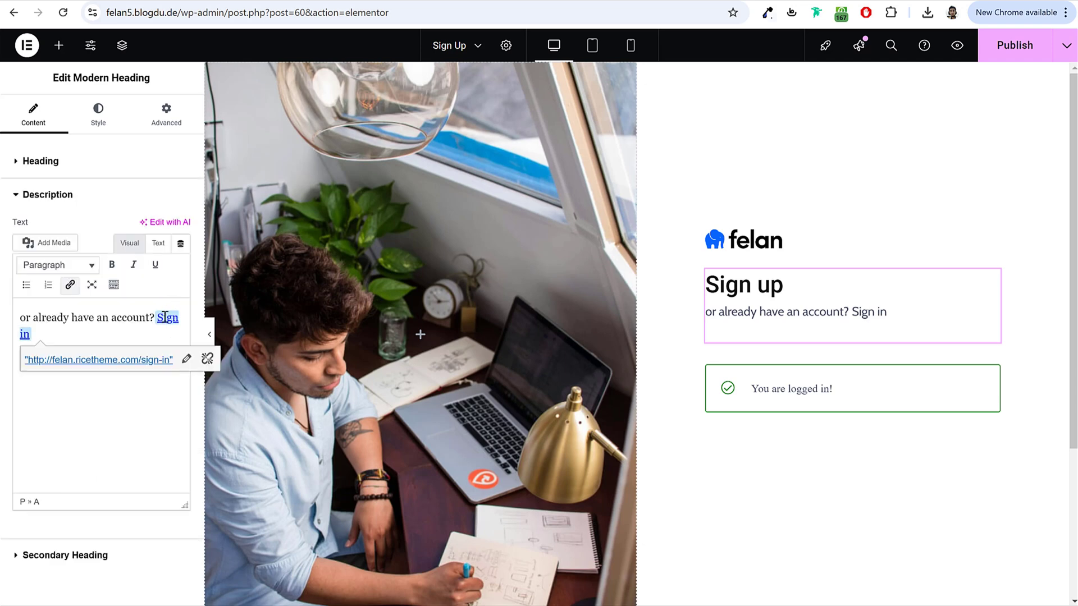
click(186, 359)
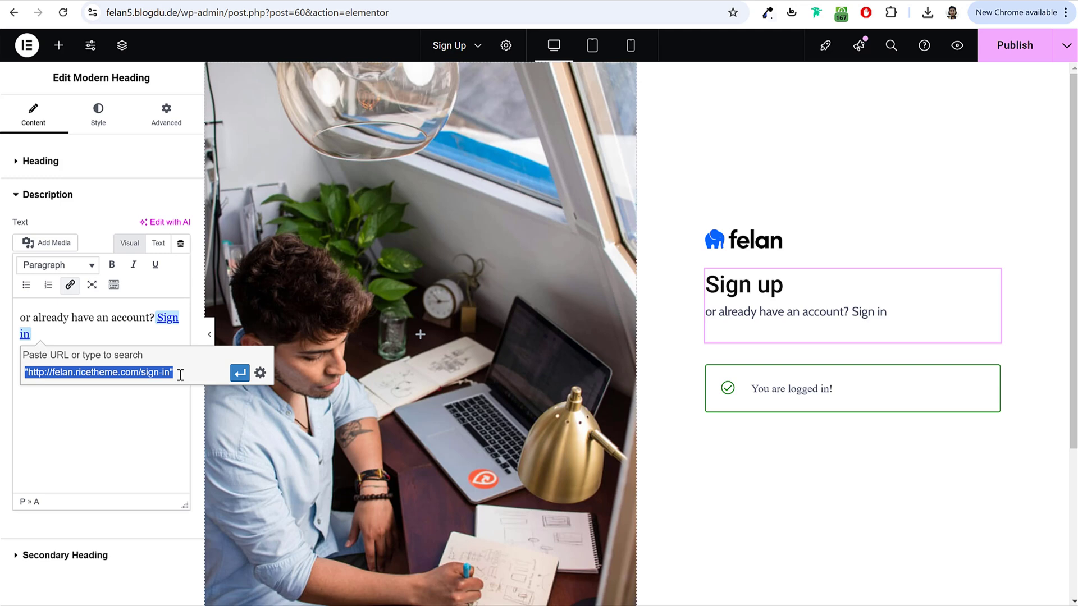
drag(183, 12, 106, 12)
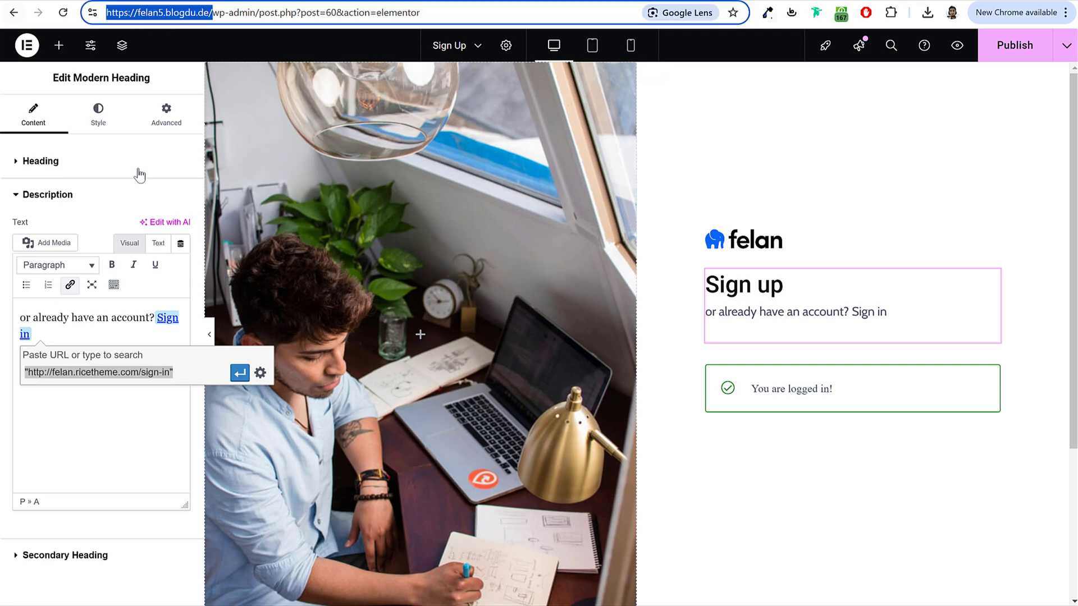
key(ctrl+c)
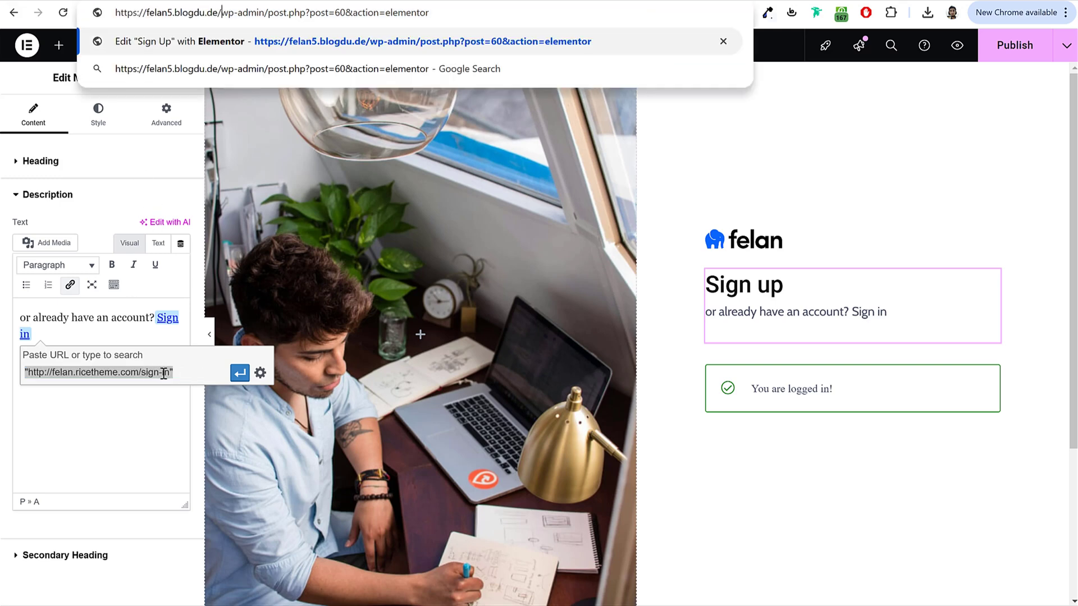
click(163, 372)
key(ctrl+a)
key(ctrl+v)
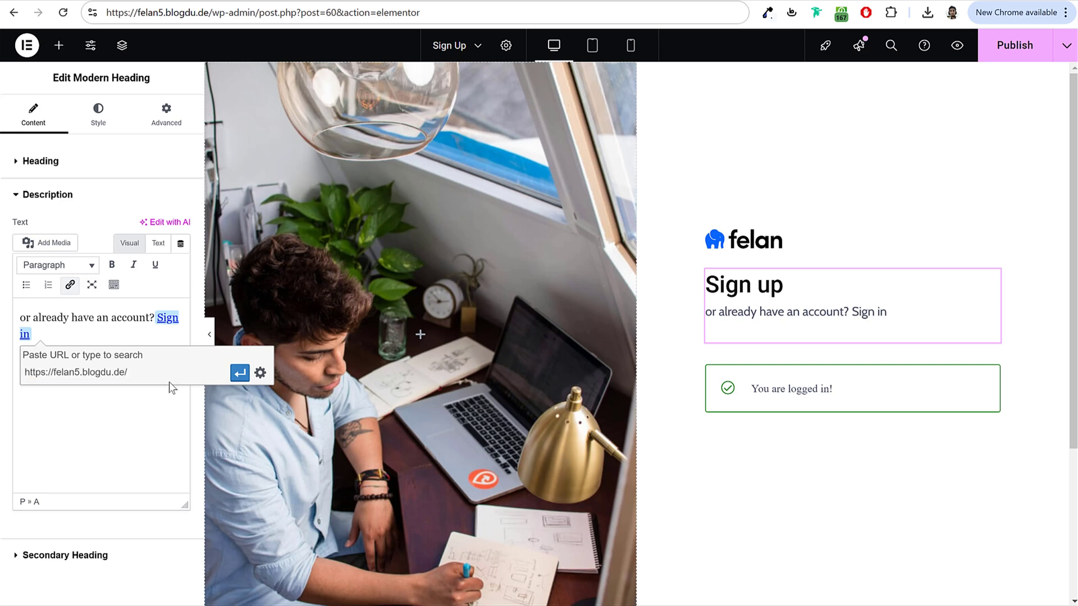
text(sign-in)
click(240, 375)
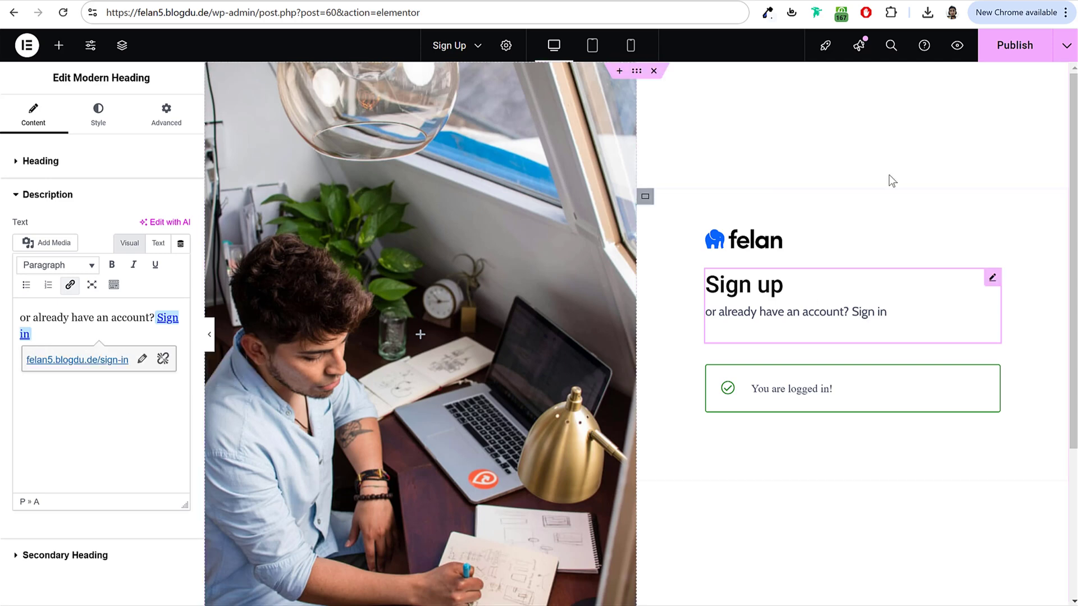
click(997, 54)
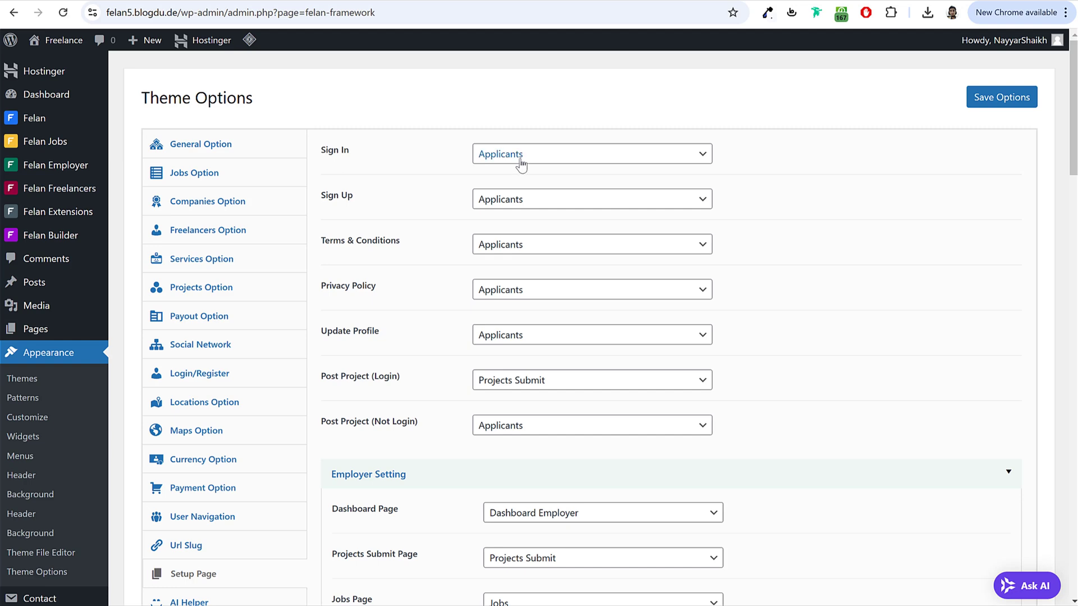
Step: In Setup Page, assign the Sign In and Sign Up pages to their matching settings
click(521, 159)
scroll(570, 361, down, 5)
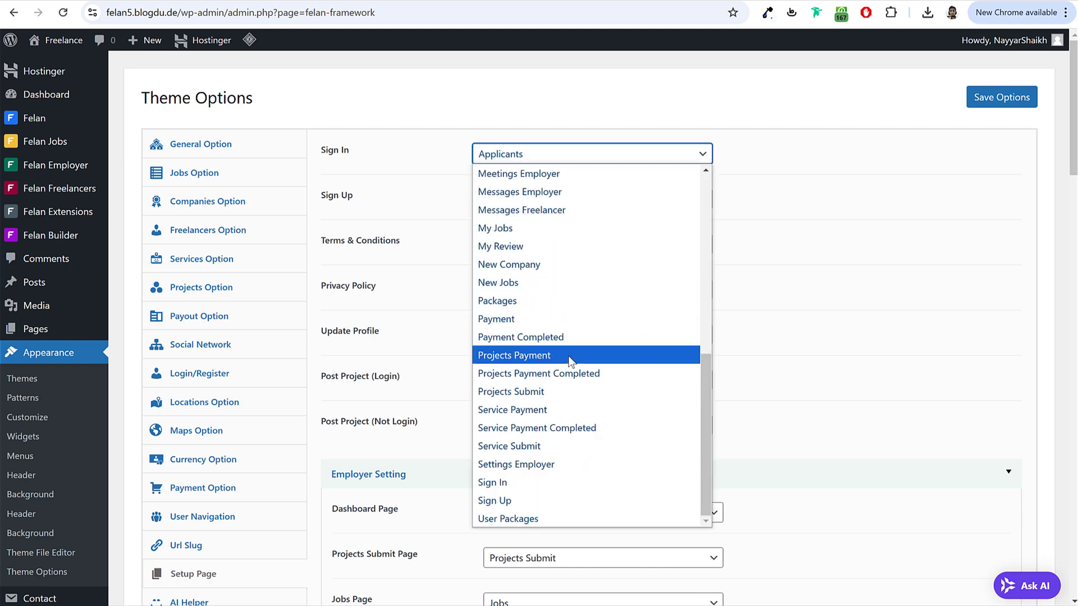
click(525, 482)
click(550, 205)
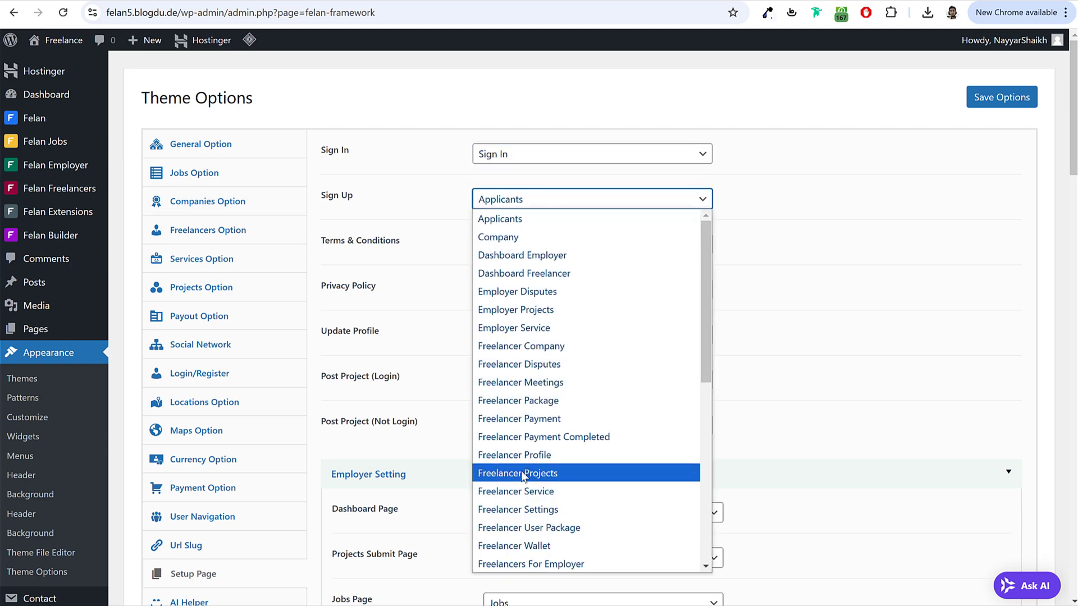
scroll(556, 488, down, 5)
click(527, 546)
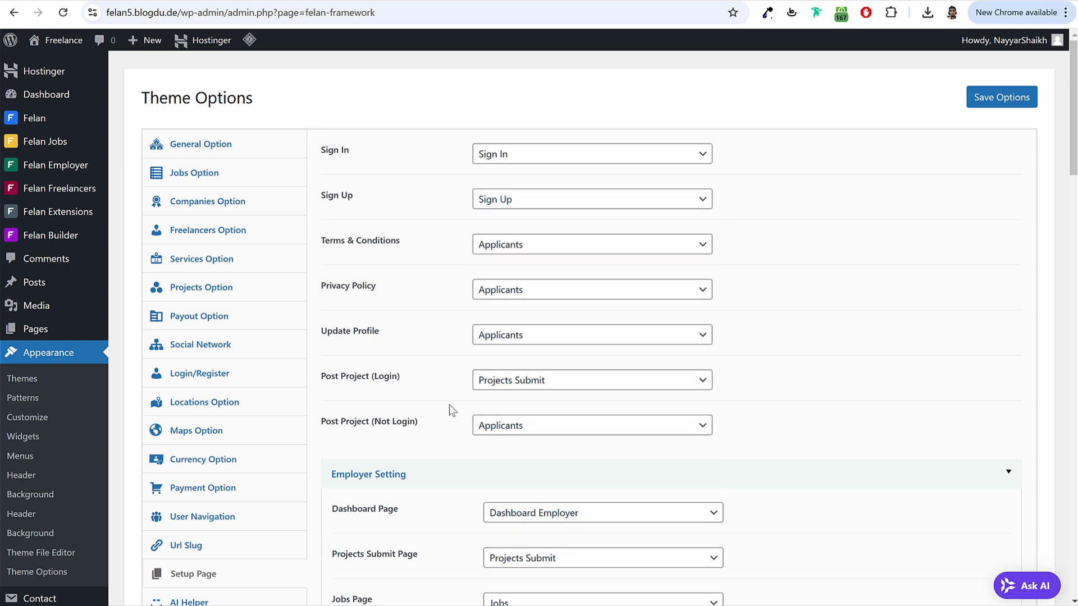
Step: Set Post Project (Not Login) to the Sign In page and save the theme options
drag(321, 421, 423, 430)
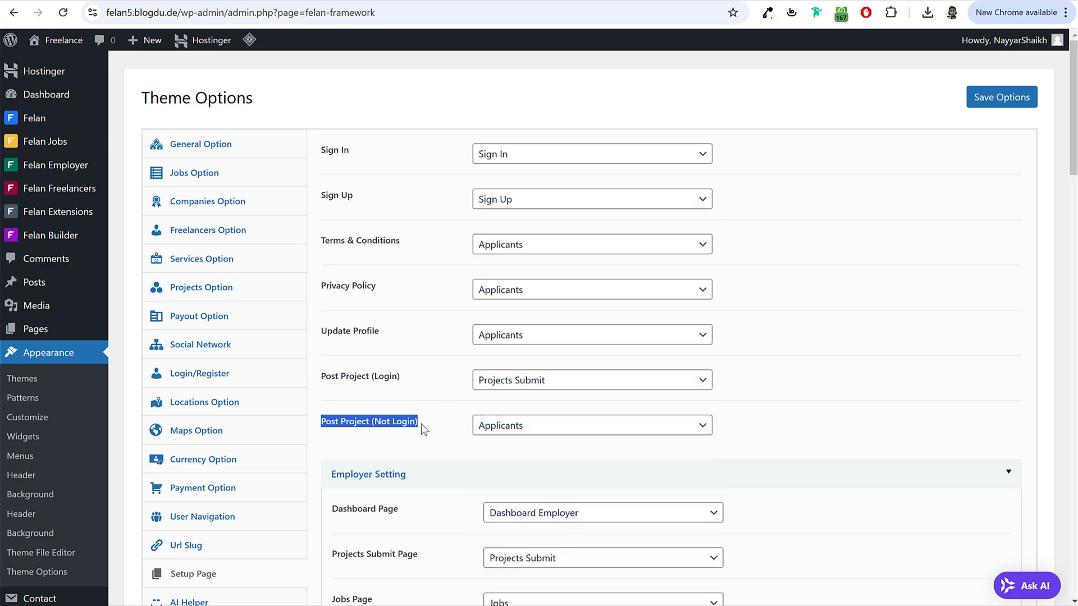
click(423, 430)
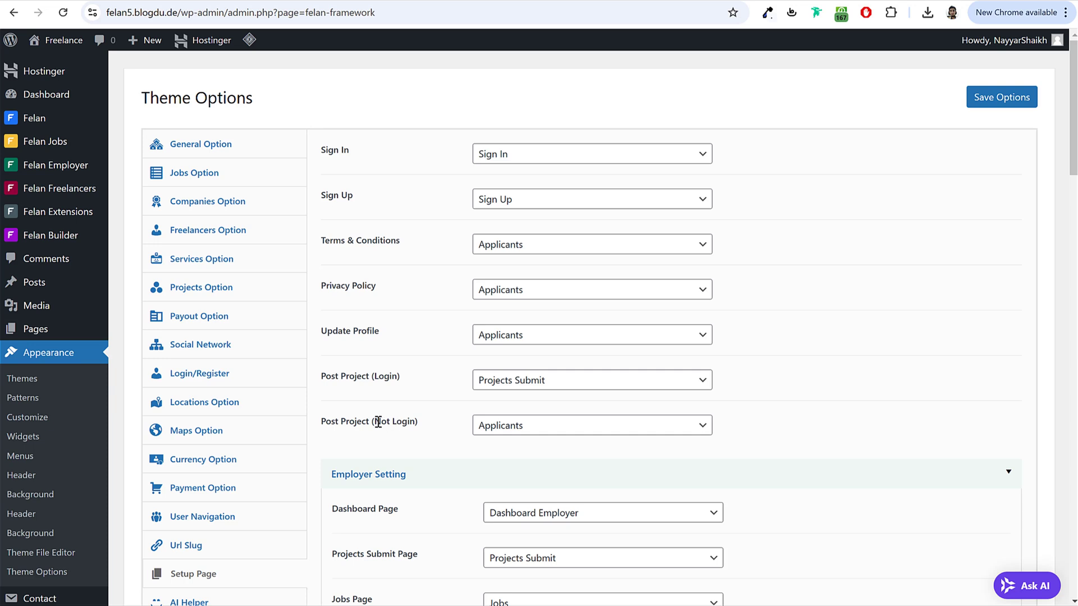
drag(371, 421, 418, 426)
click(477, 426)
scroll(554, 366, down, 3)
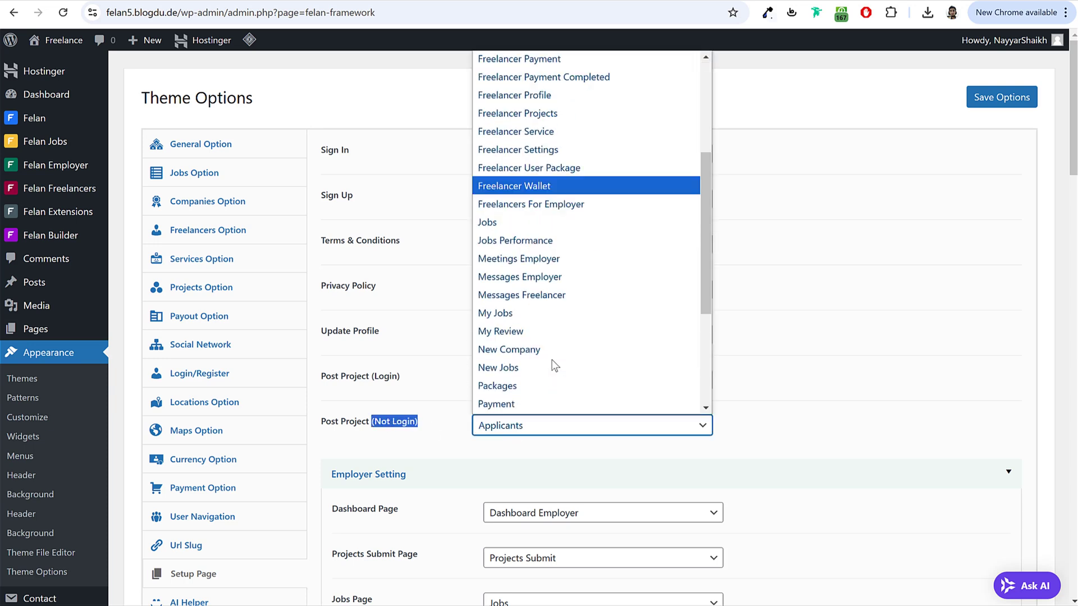
scroll(553, 366, down, 3)
click(520, 371)
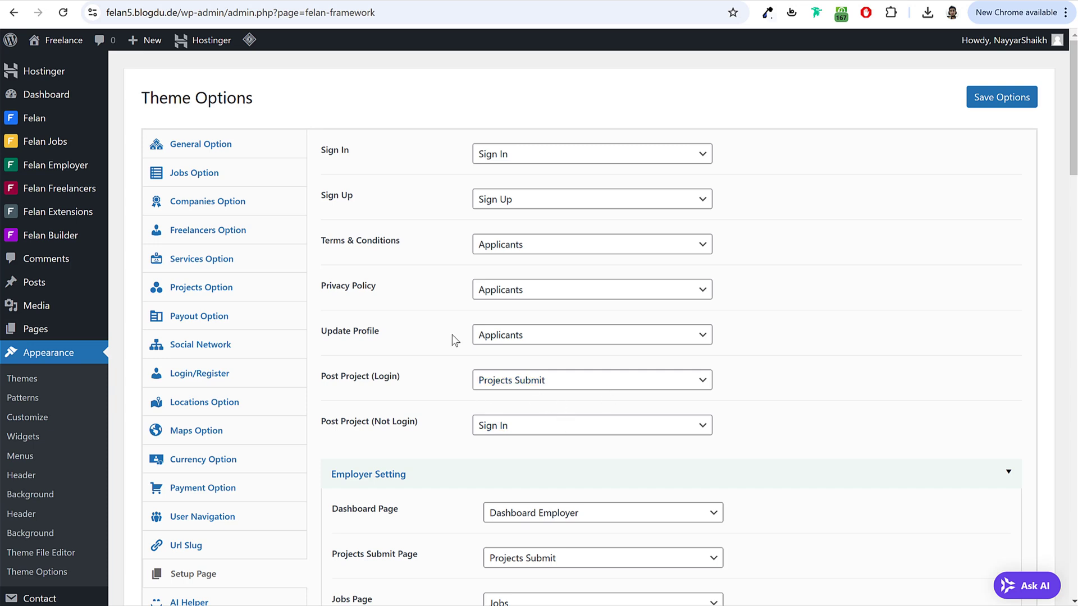
click(987, 111)
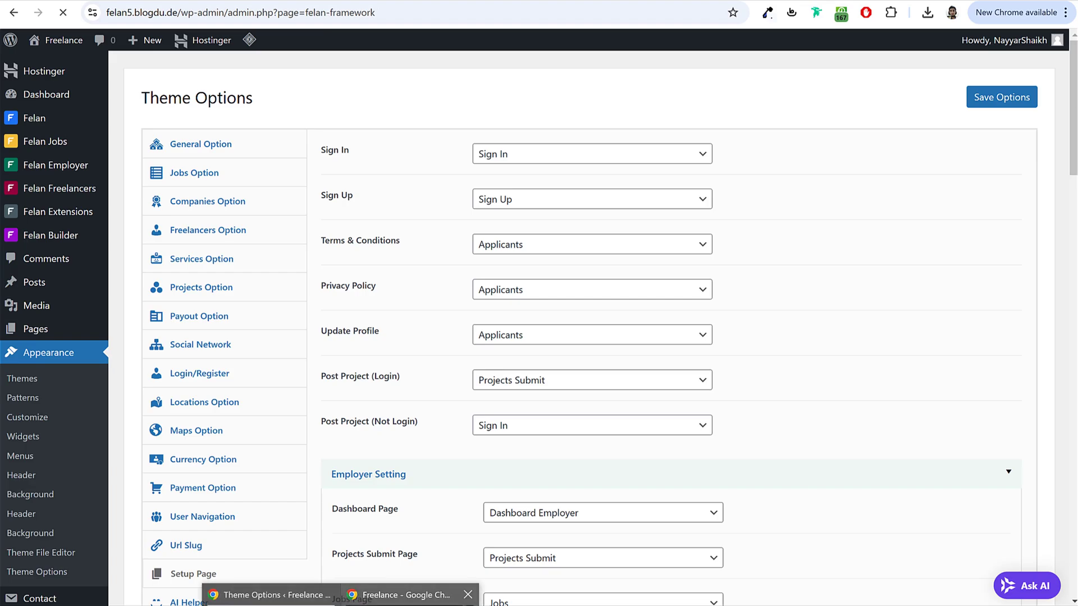
click(427, 596)
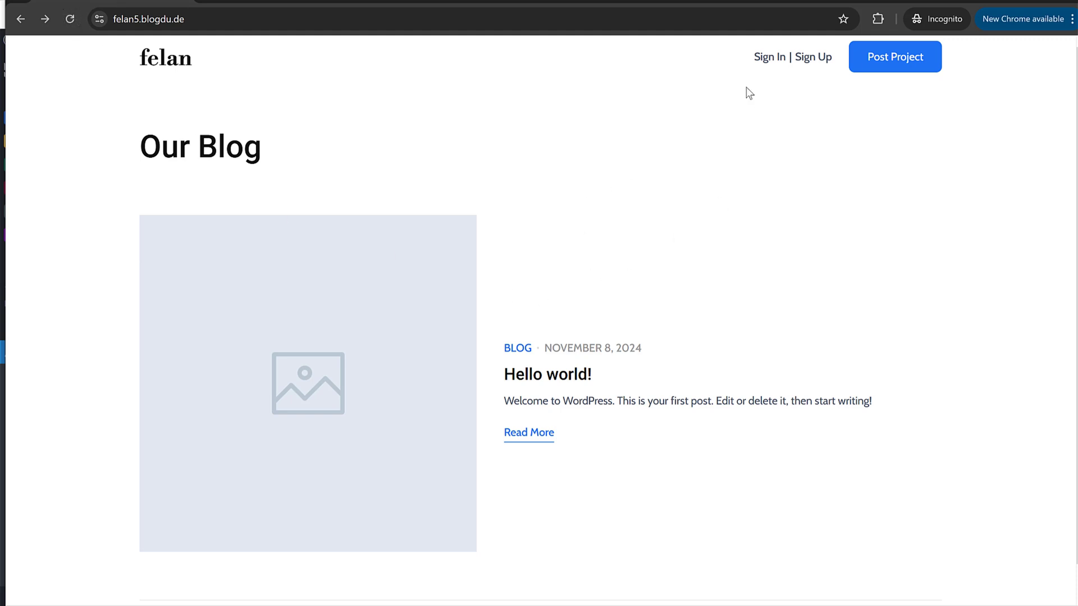
Step: Go from the header's Sign In page to the Sign up form and choose the Freelancer account type
click(761, 59)
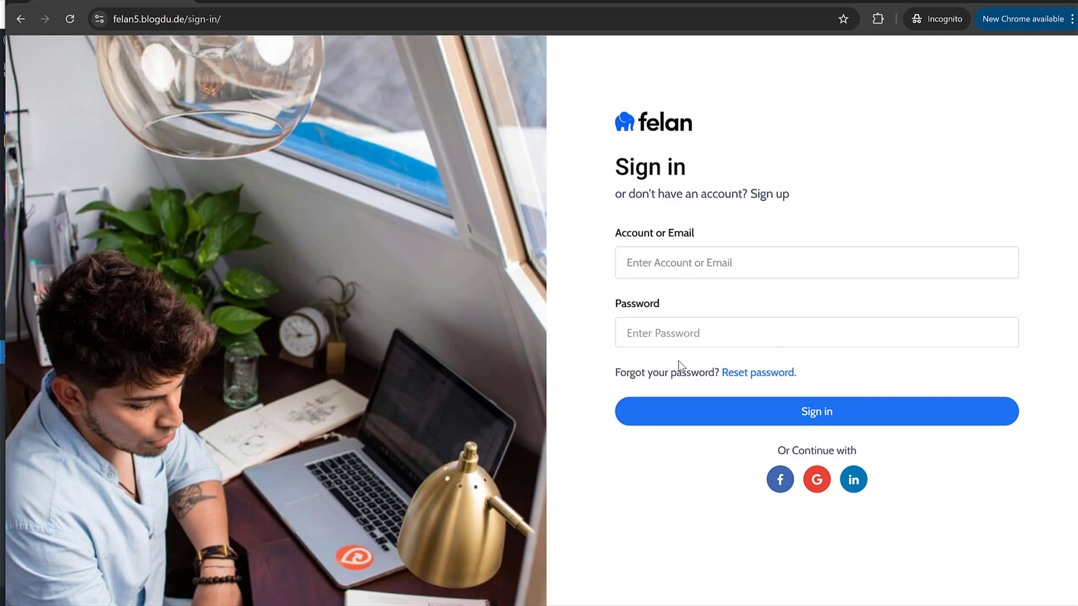
click(765, 196)
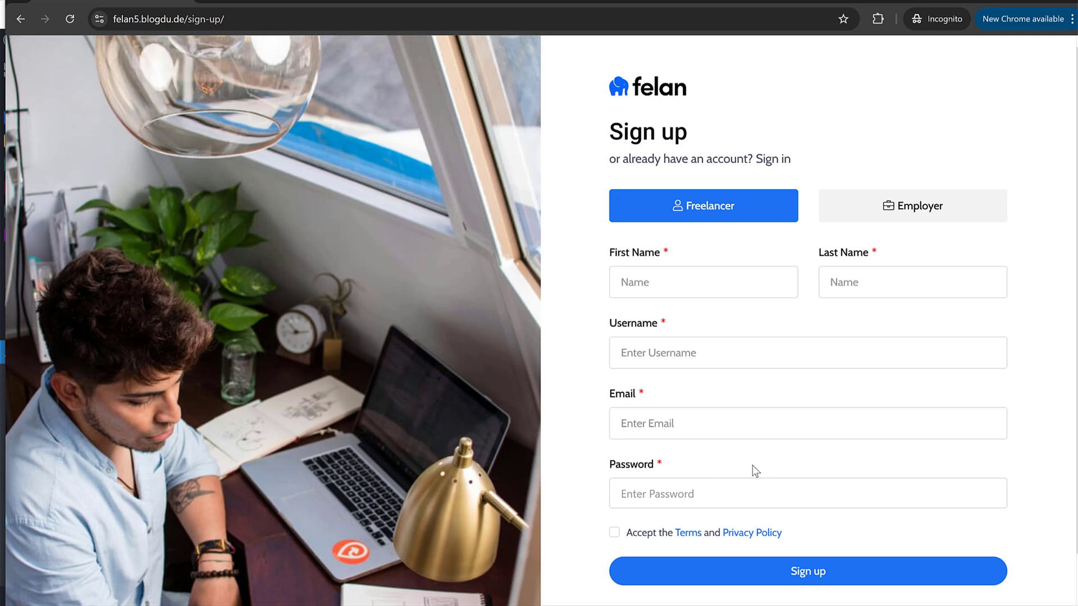
click(917, 216)
click(723, 218)
click(915, 207)
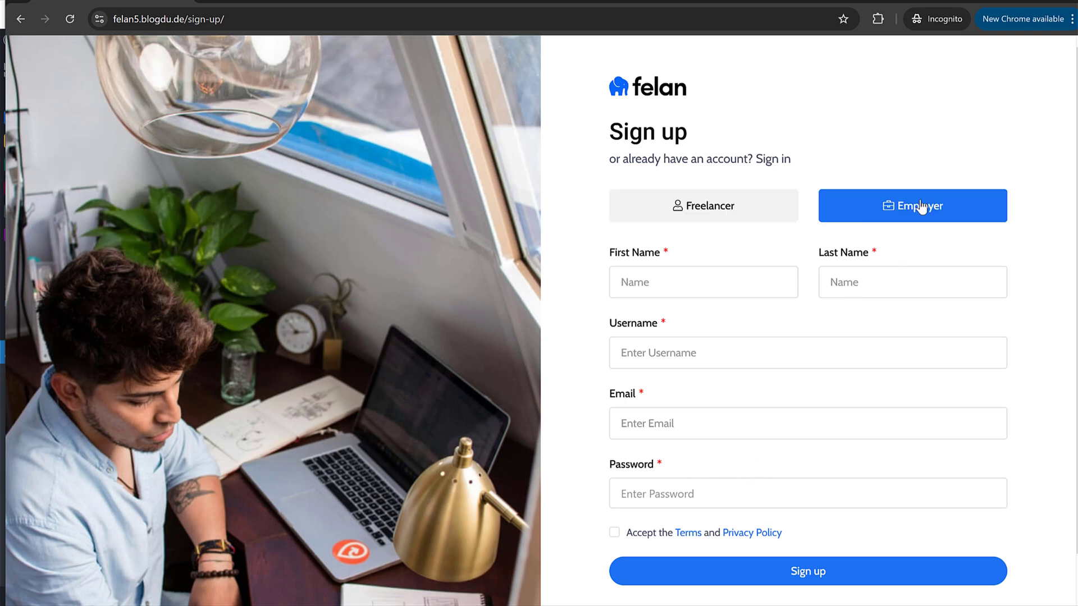
click(747, 213)
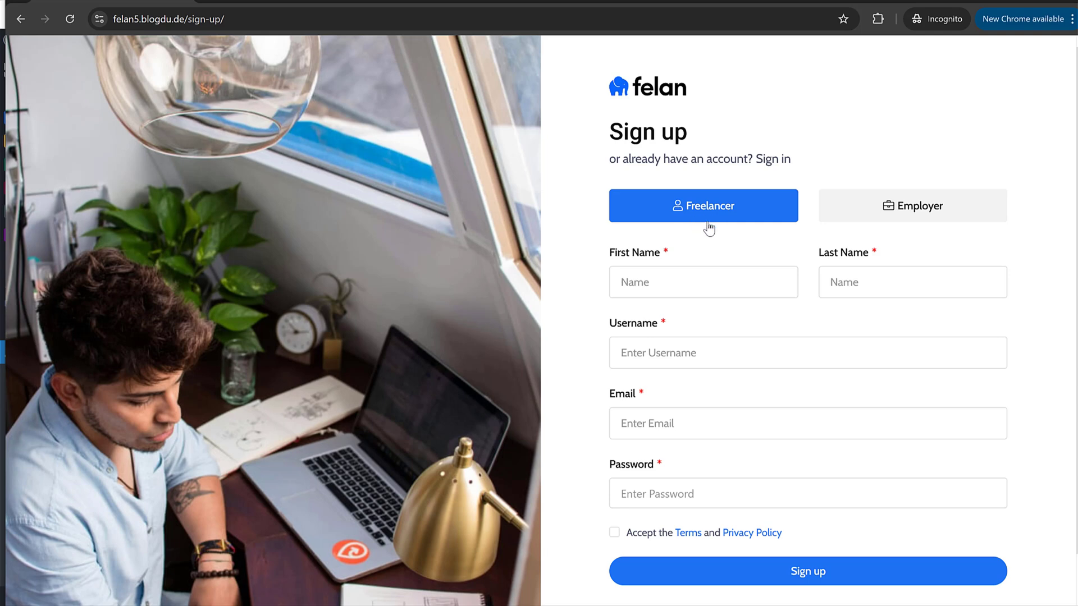
Step: Fill in the freelancer's first name, last name, username, e-mail address and password
drag(612, 253, 675, 261)
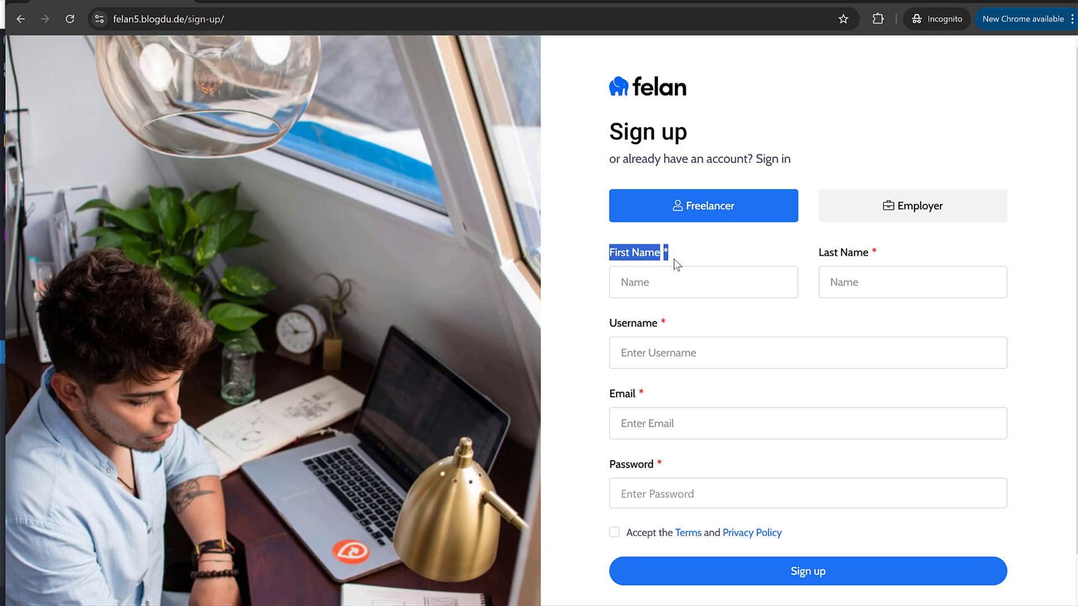
click(719, 292)
text(Nayyar)
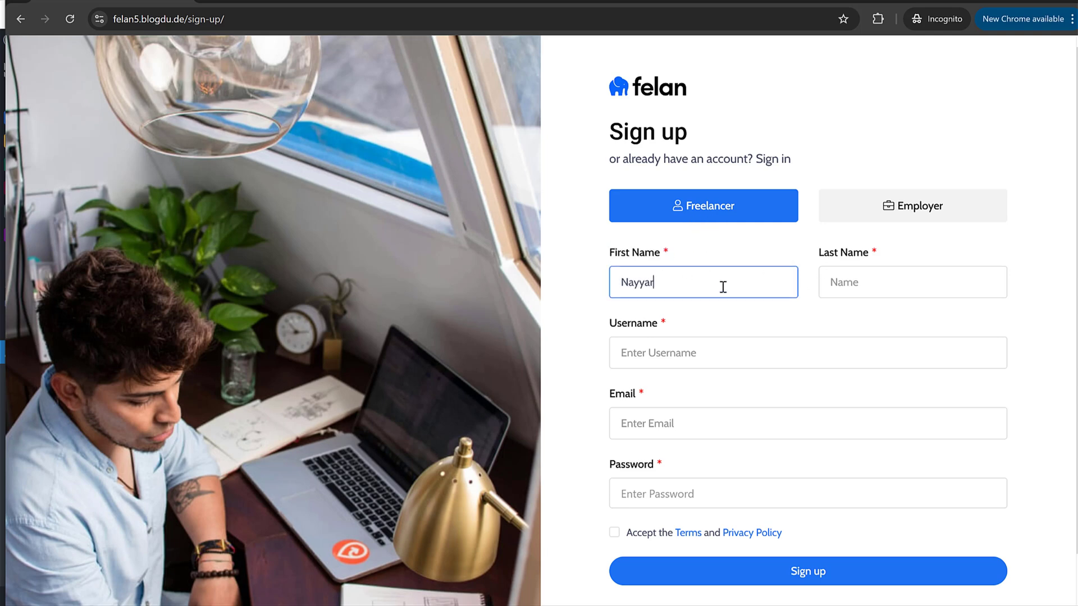
key(Tab)
text(Shaikh)
key(Tab)
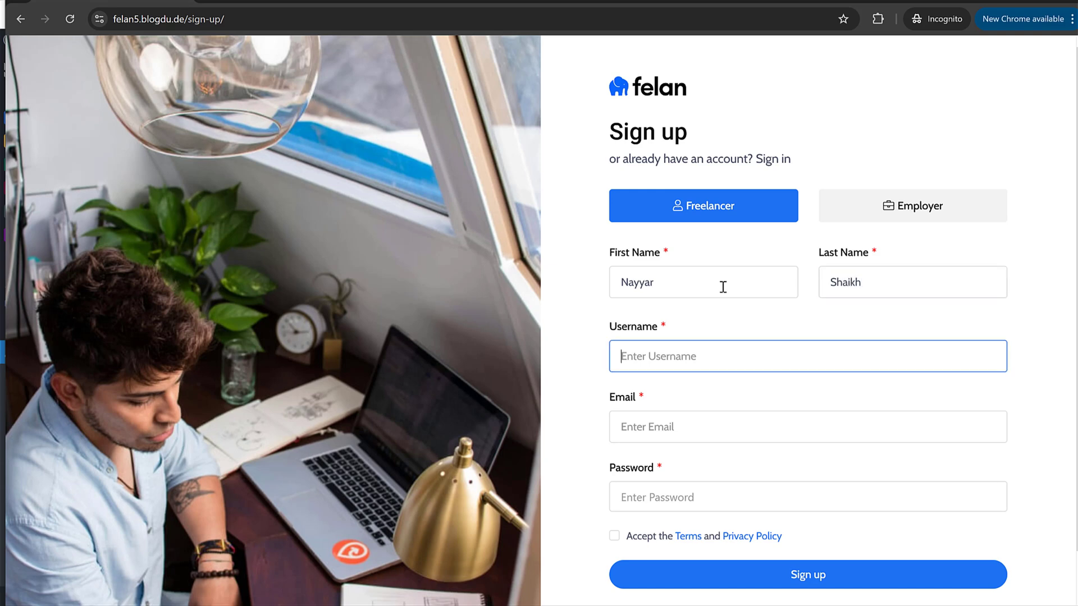
text(nayyar)
key(Tab)
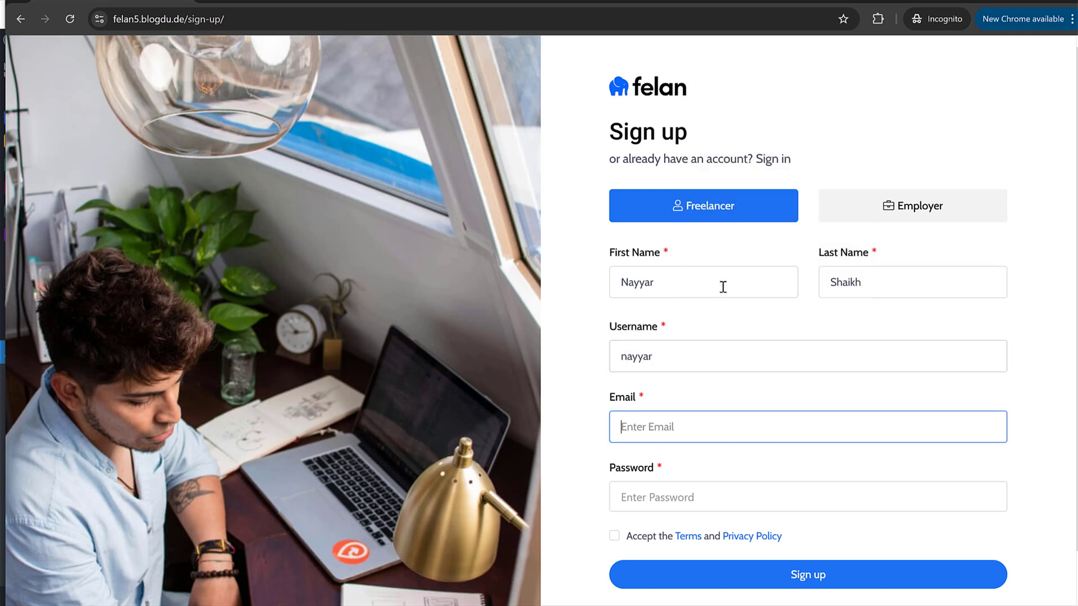
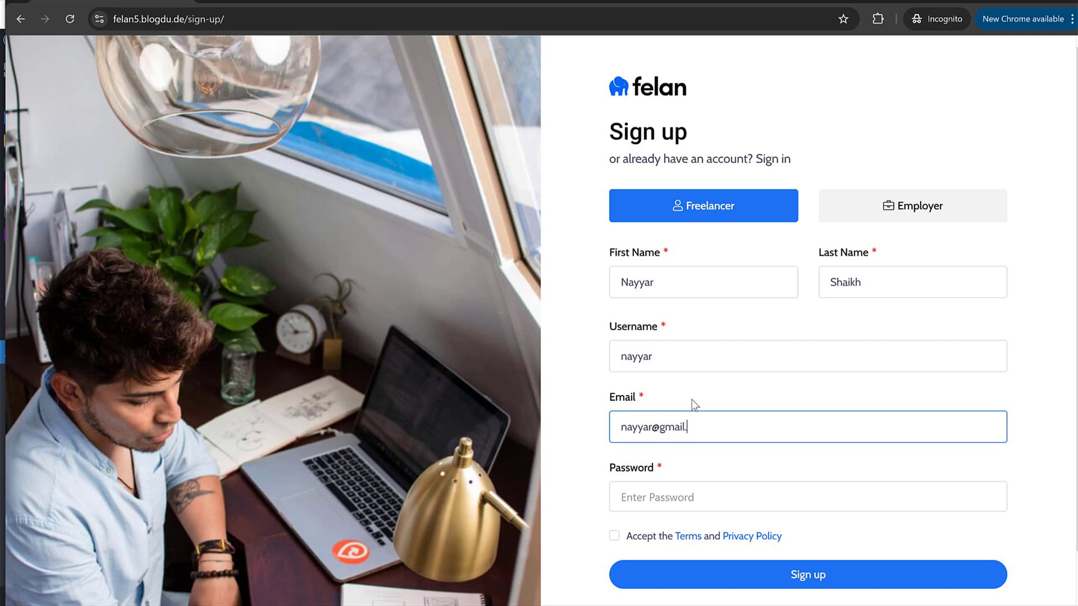
key(Tab)
text(•••)
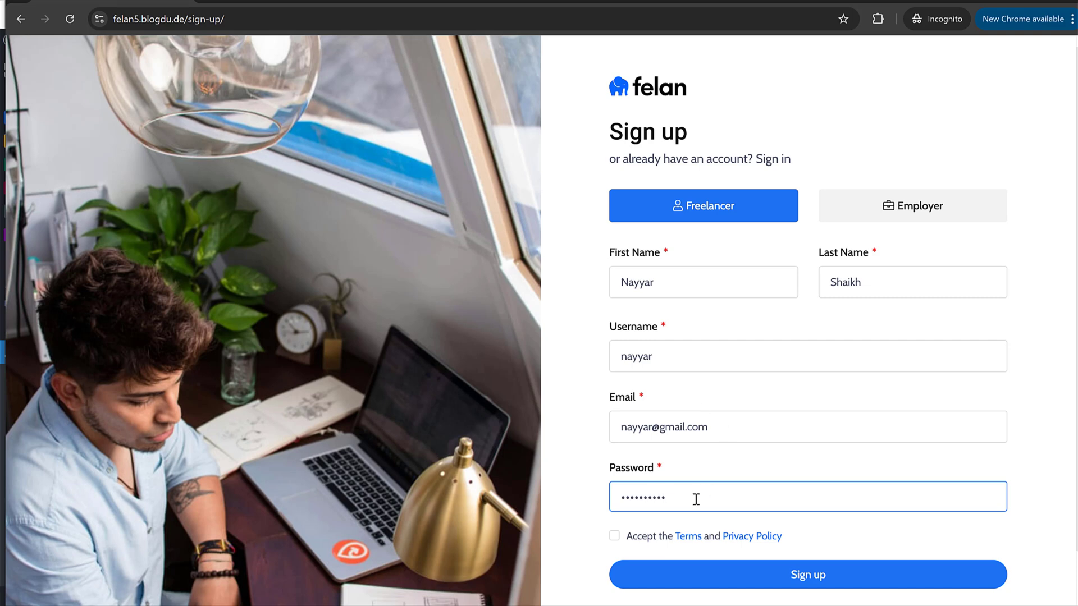
Step: Accept the Terms and Privacy Policy and submit the freelancer registration
click(614, 536)
scroll(621, 536, down, 1)
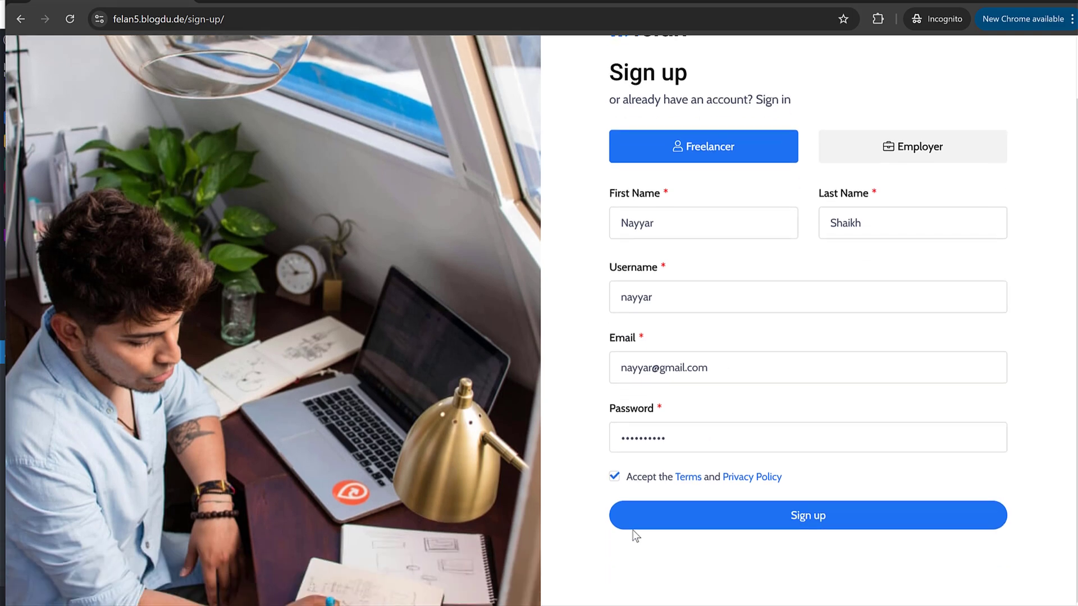
scroll(618, 489, up, 1)
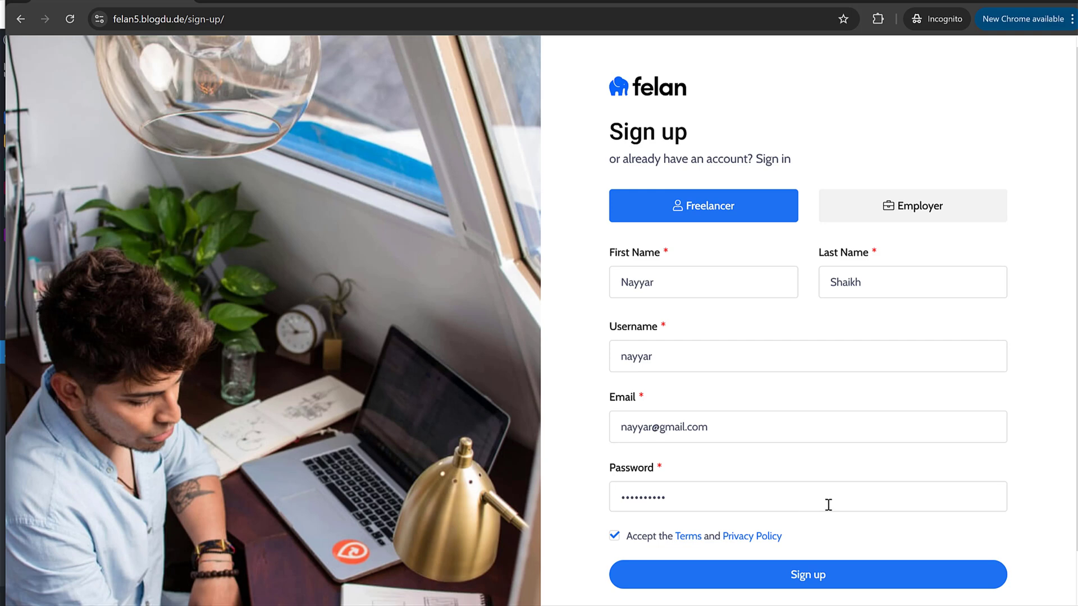
click(813, 578)
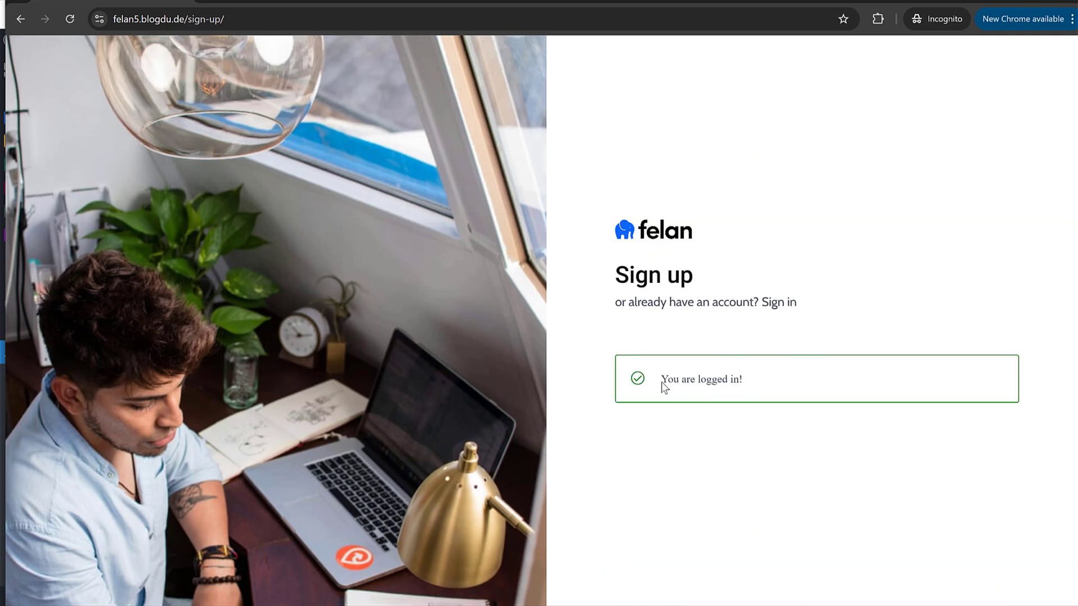
drag(661, 381, 747, 386)
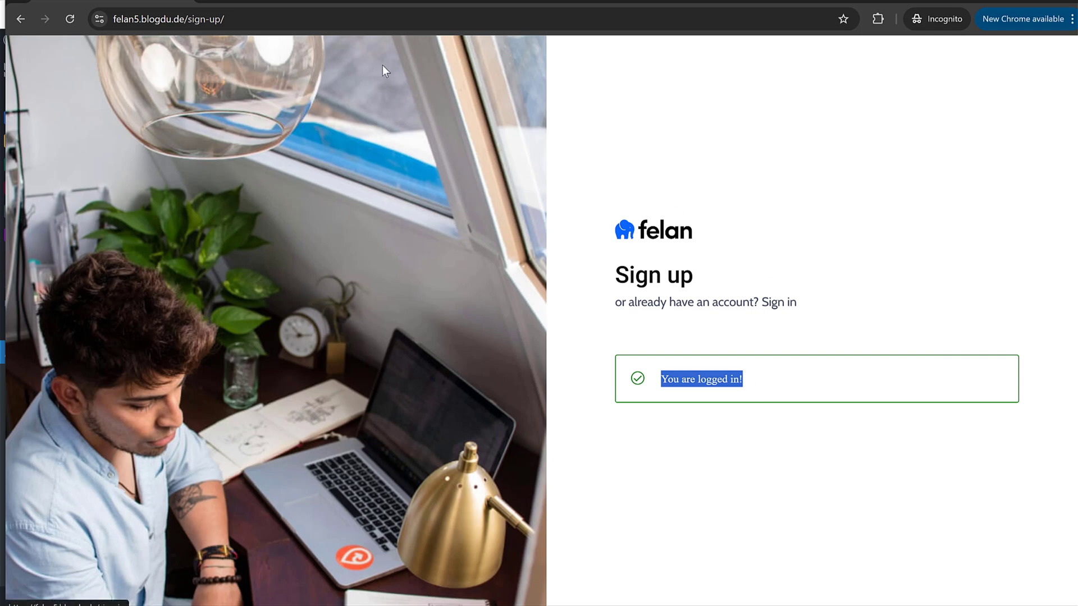
Step: In Login/Register options, enable redirect after login and keep the admin redirect on Reload Page
click(1006, 2)
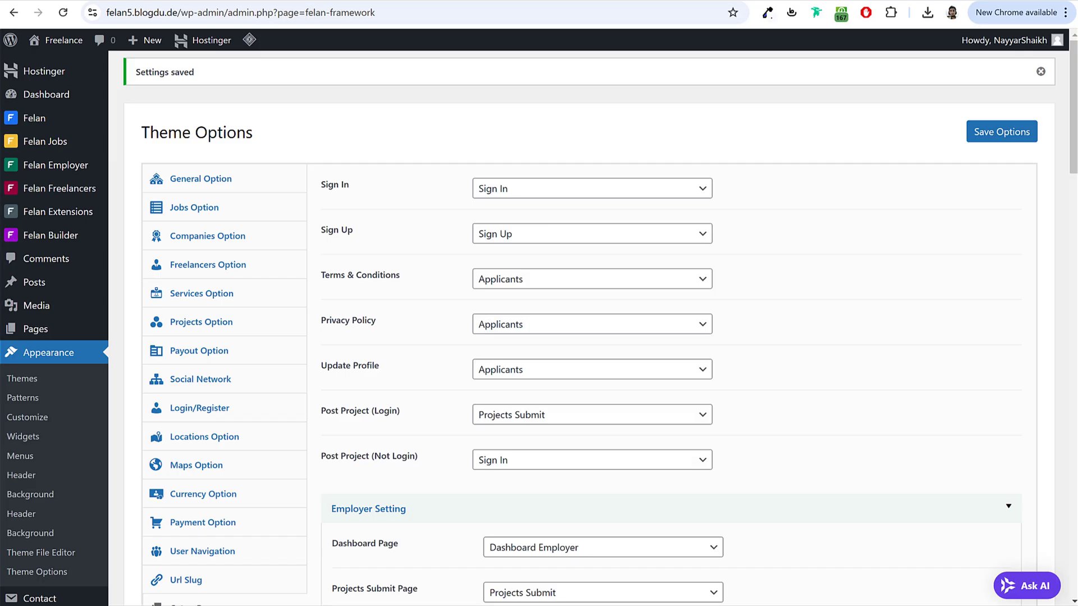
scroll(882, 301, down, 1)
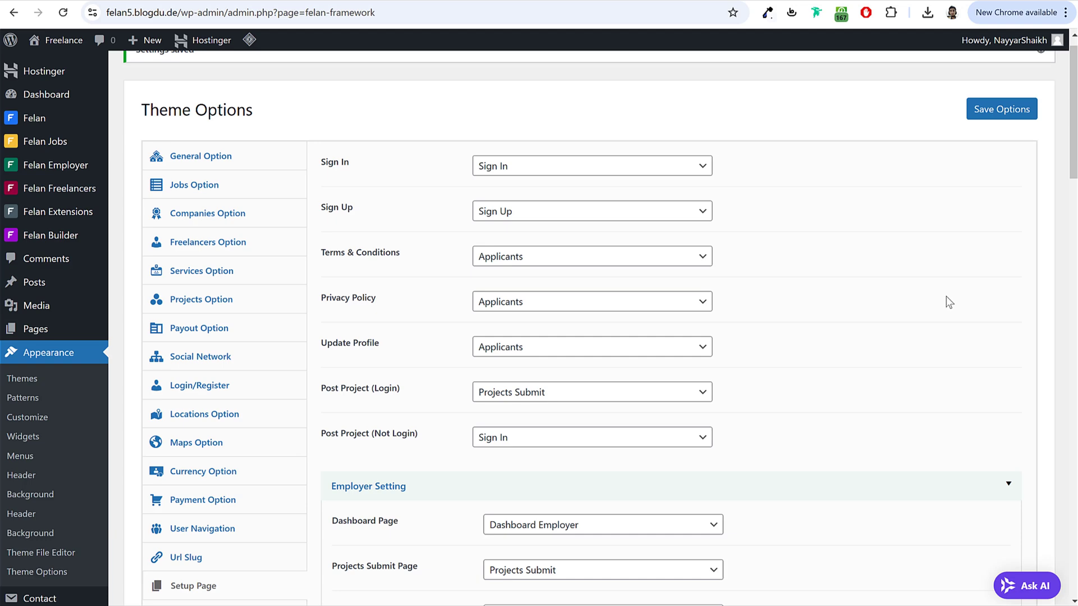
scroll(860, 241, down, 1)
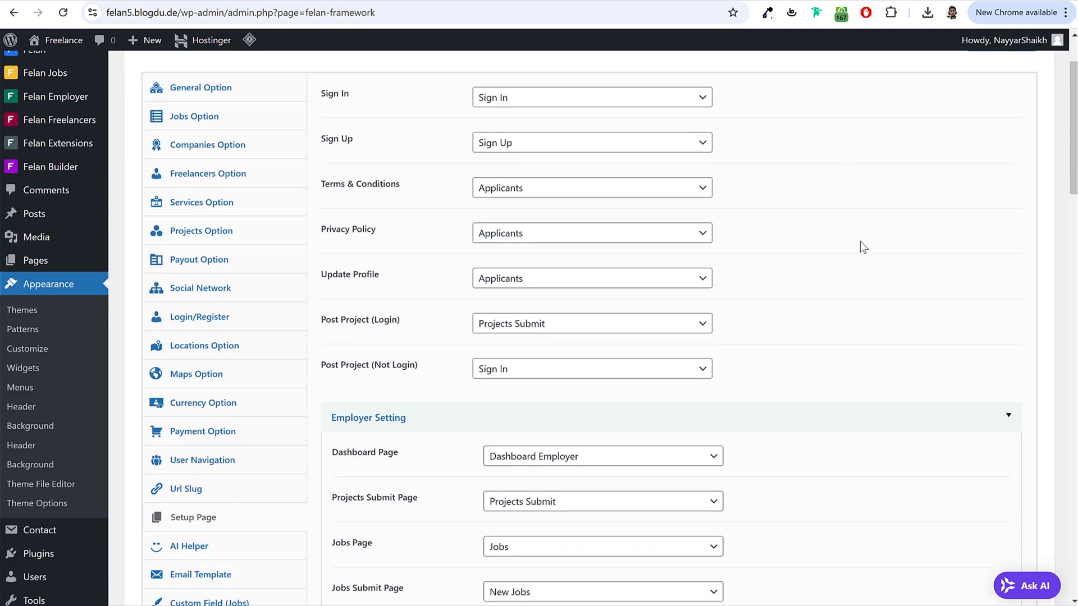
click(225, 325)
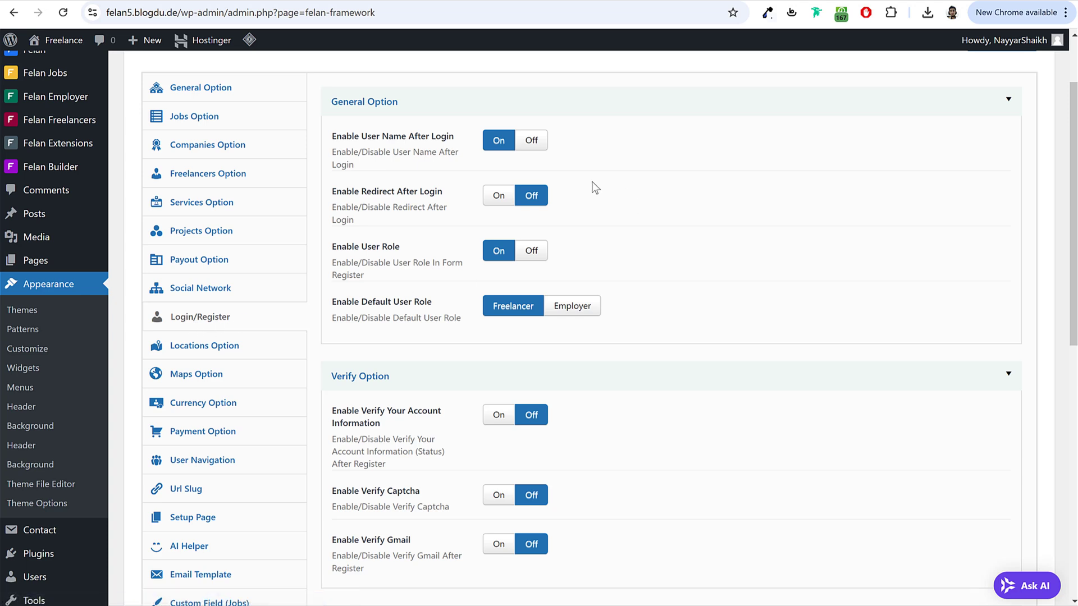
drag(334, 140, 451, 139)
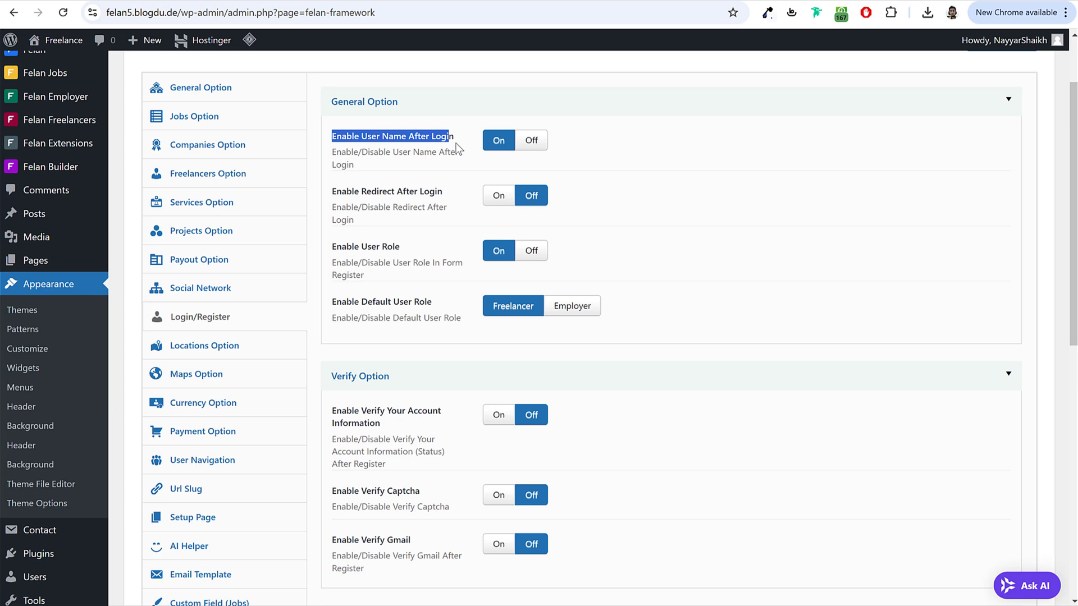
drag(333, 193, 452, 195)
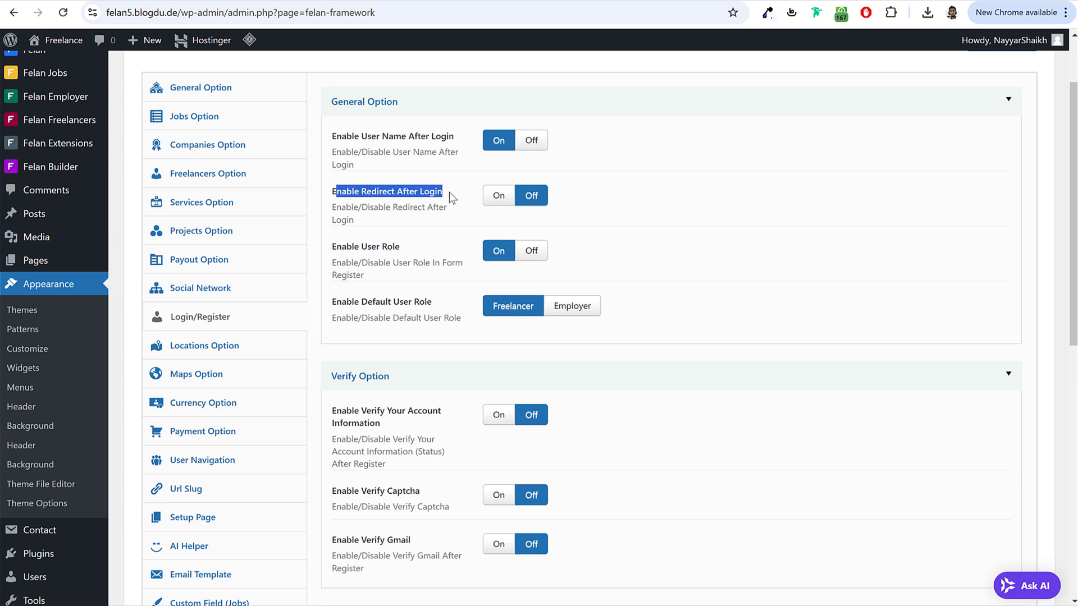
click(505, 202)
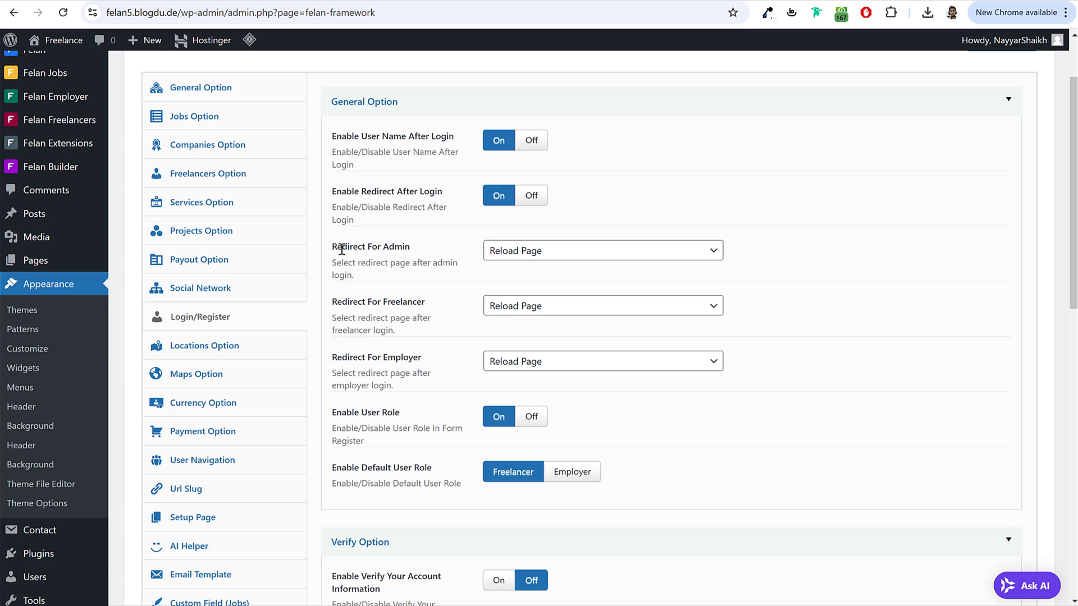
click(540, 253)
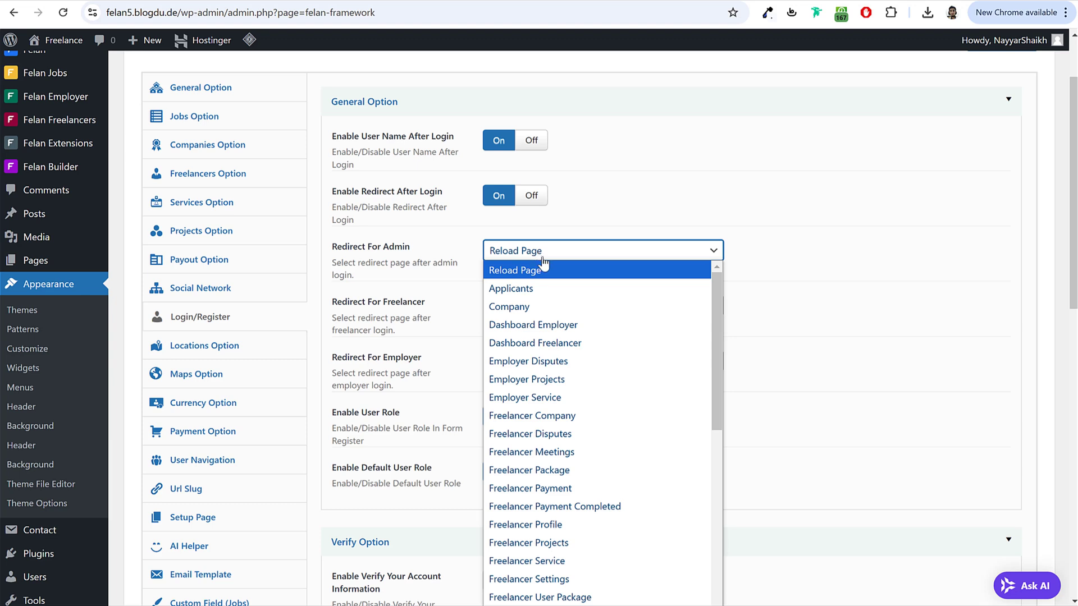
click(575, 344)
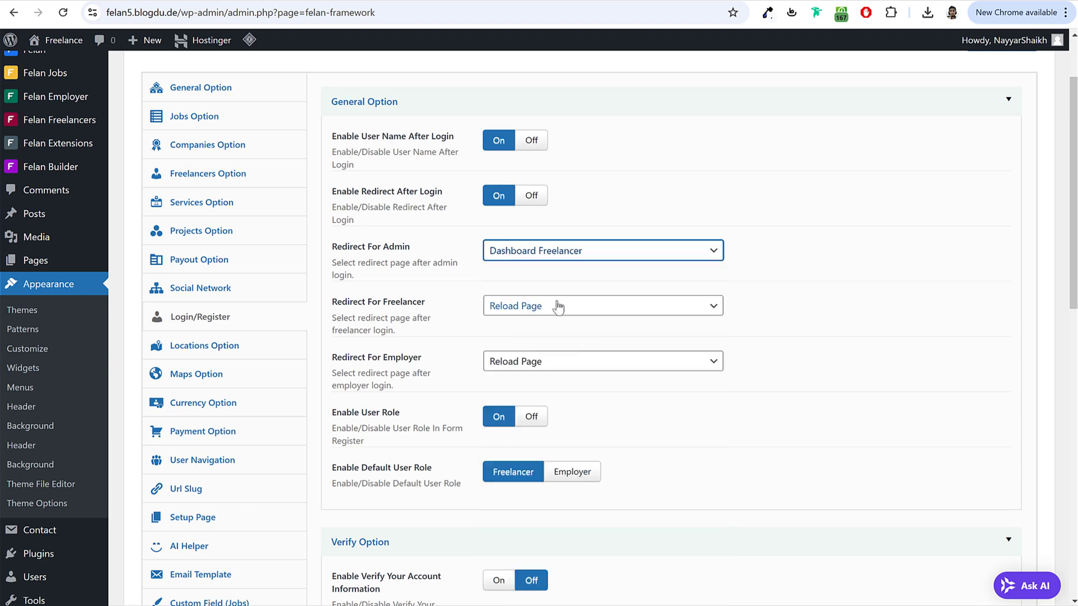
drag(336, 303, 424, 303)
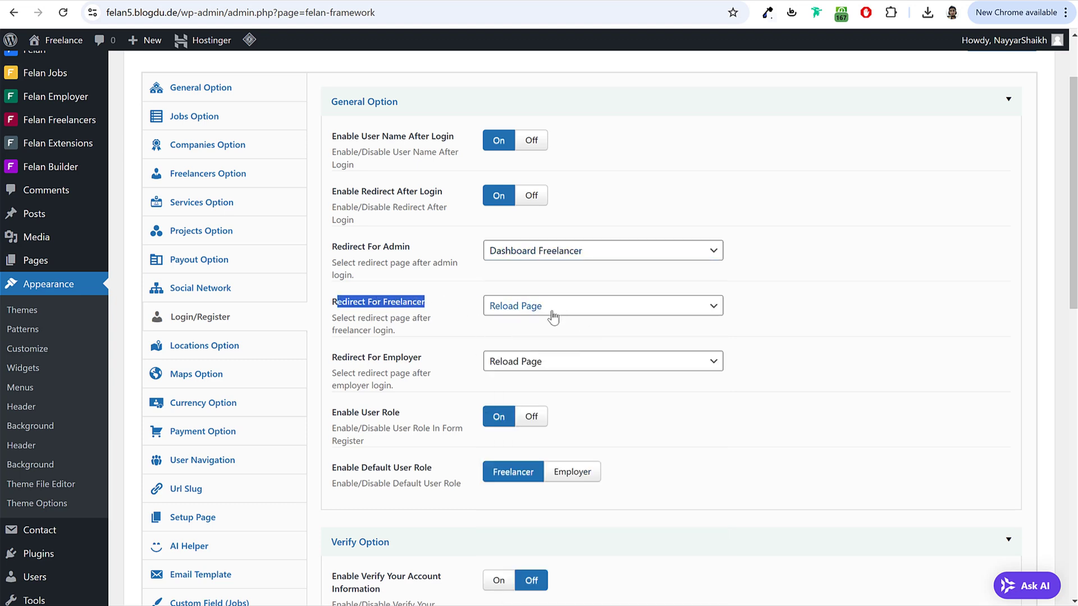
click(562, 250)
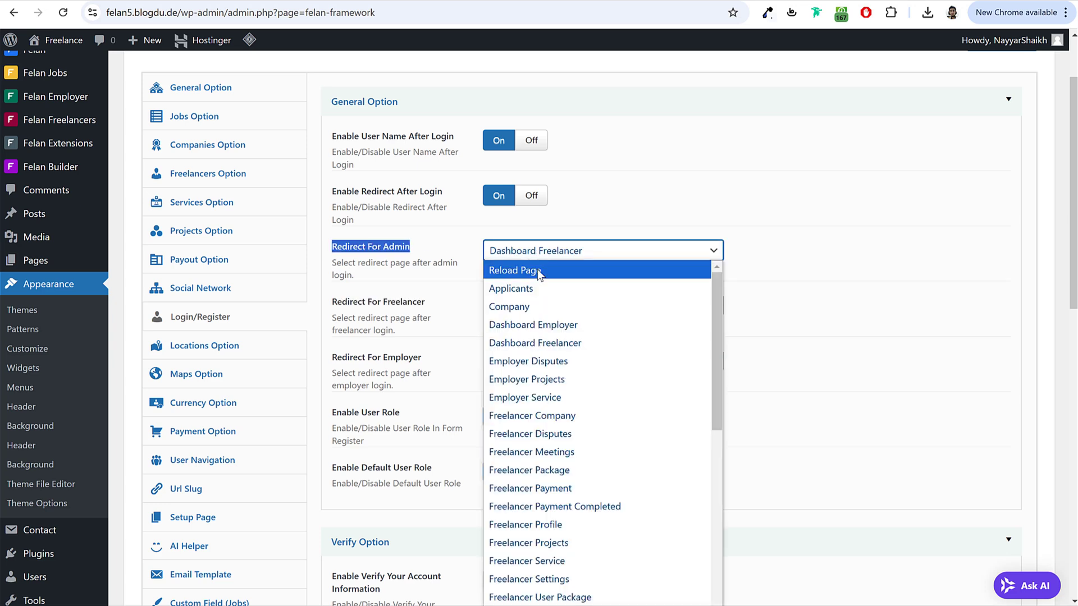
click(542, 272)
click(417, 303)
Step: Redirect freelancers to Dashboard Freelancer and employers to Dashboard Employer, then save the options
click(561, 306)
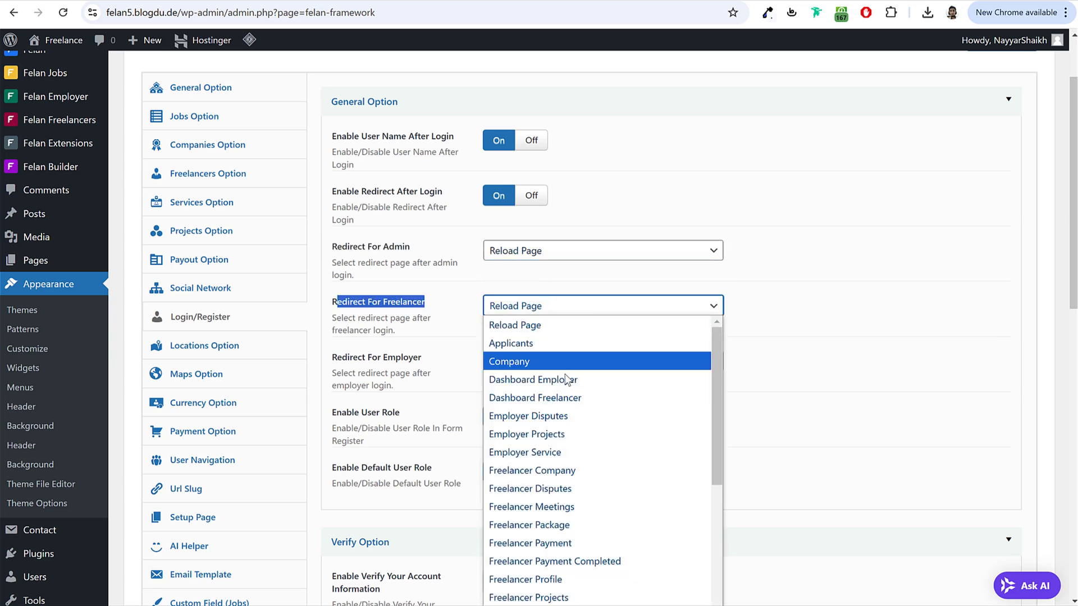
click(553, 399)
click(341, 358)
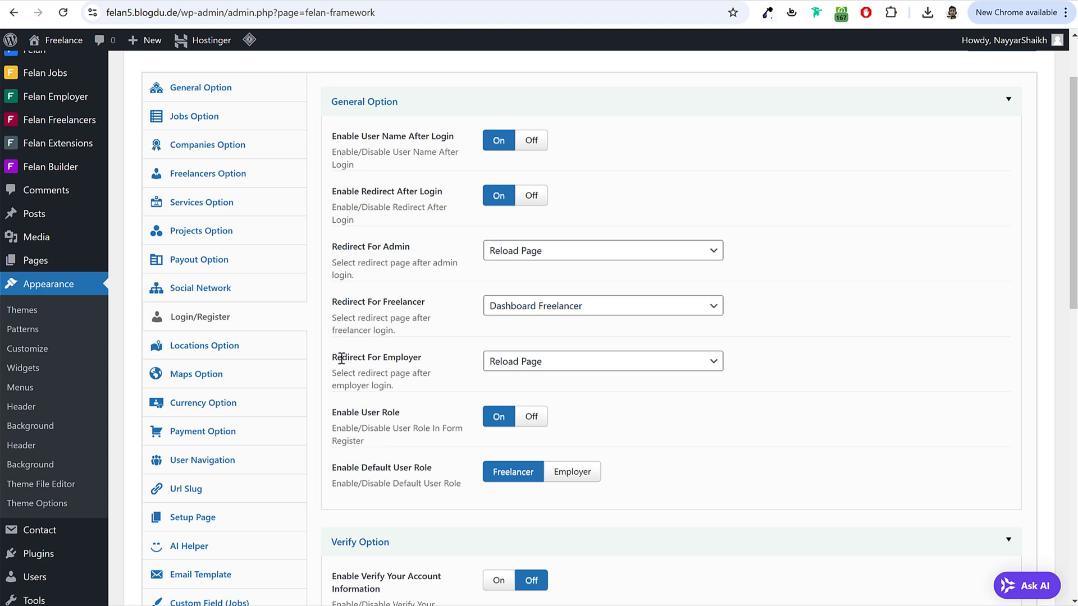
drag(334, 358, 430, 368)
click(568, 365)
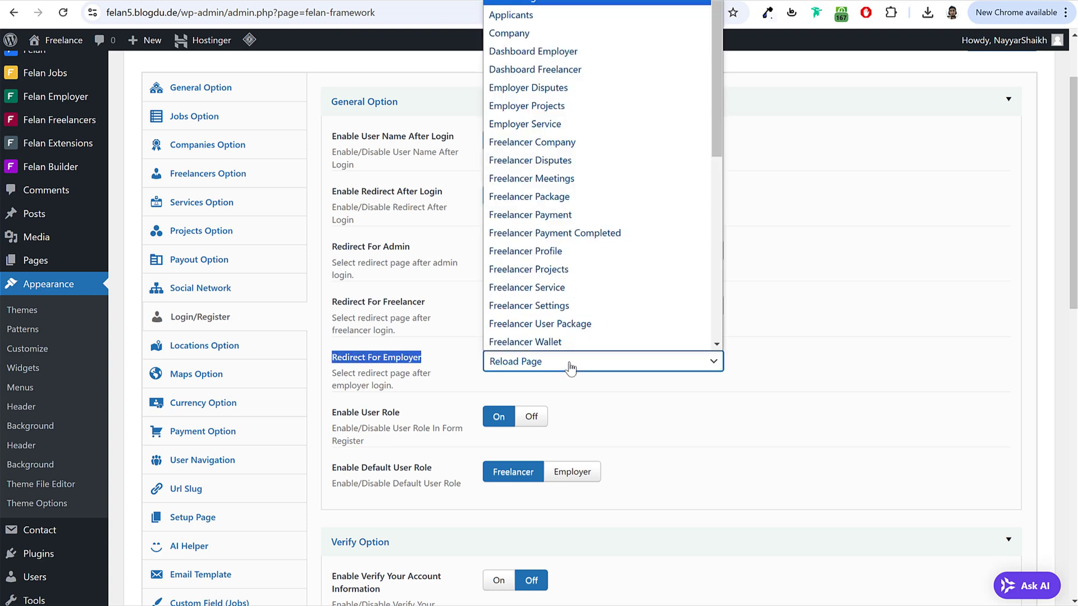
click(582, 54)
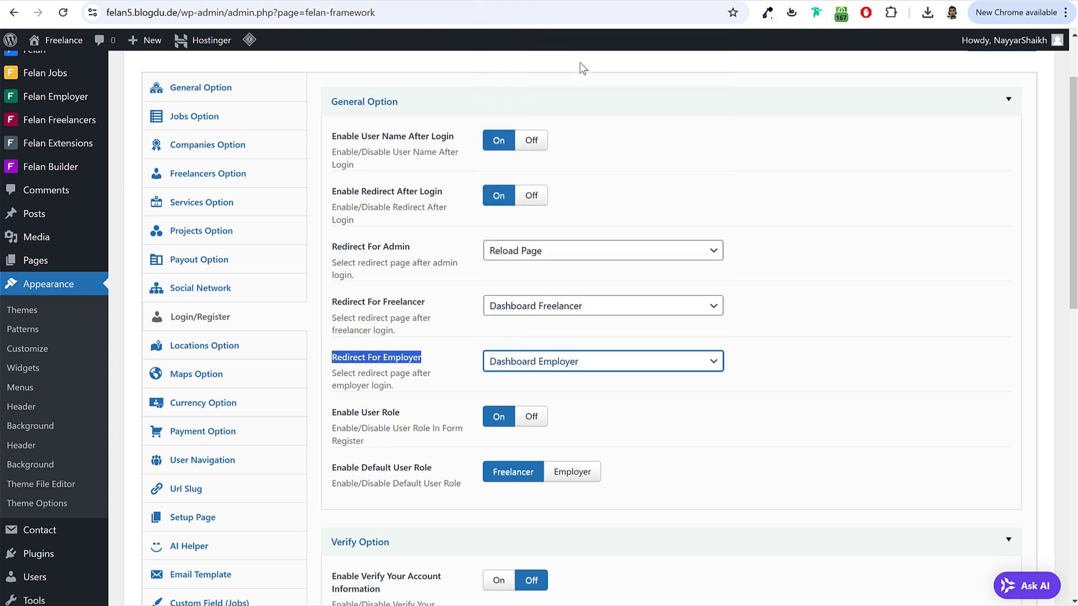
click(852, 301)
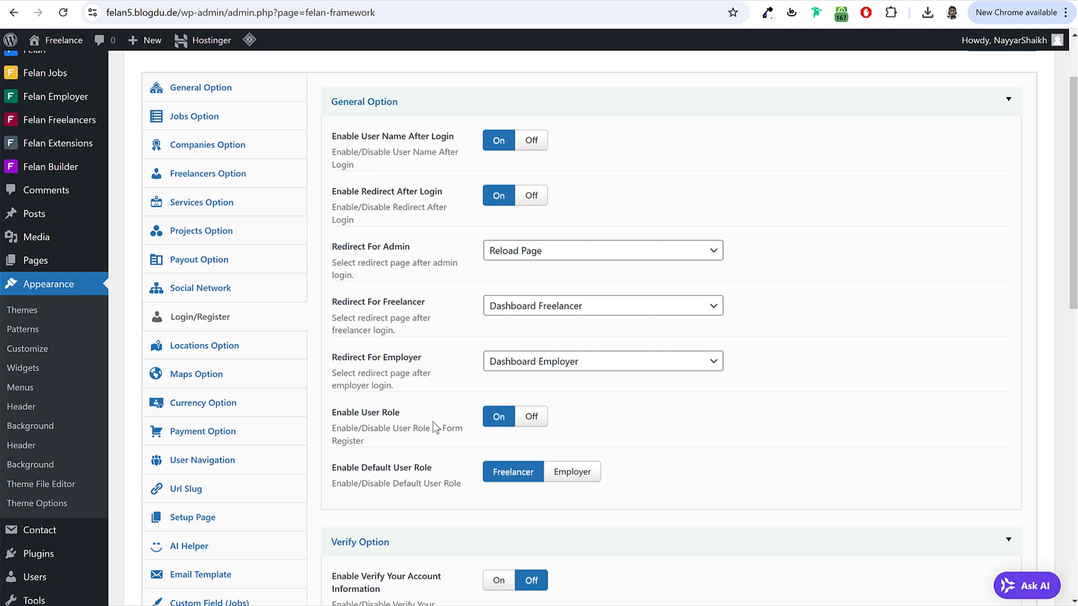
scroll(421, 466, down, 3)
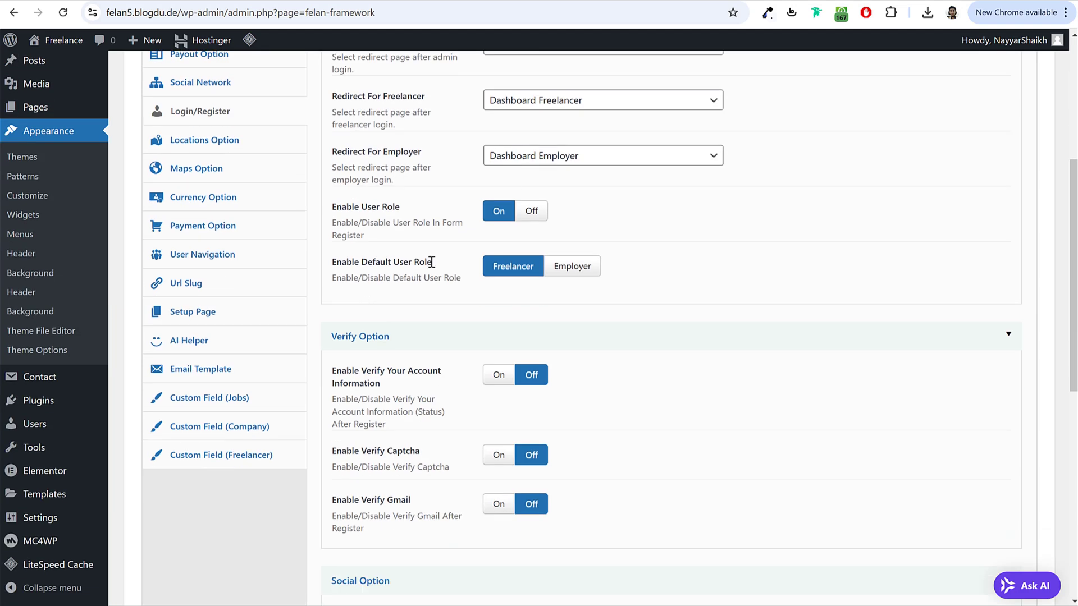
scroll(581, 347, down, 2)
scroll(581, 348, down, 6)
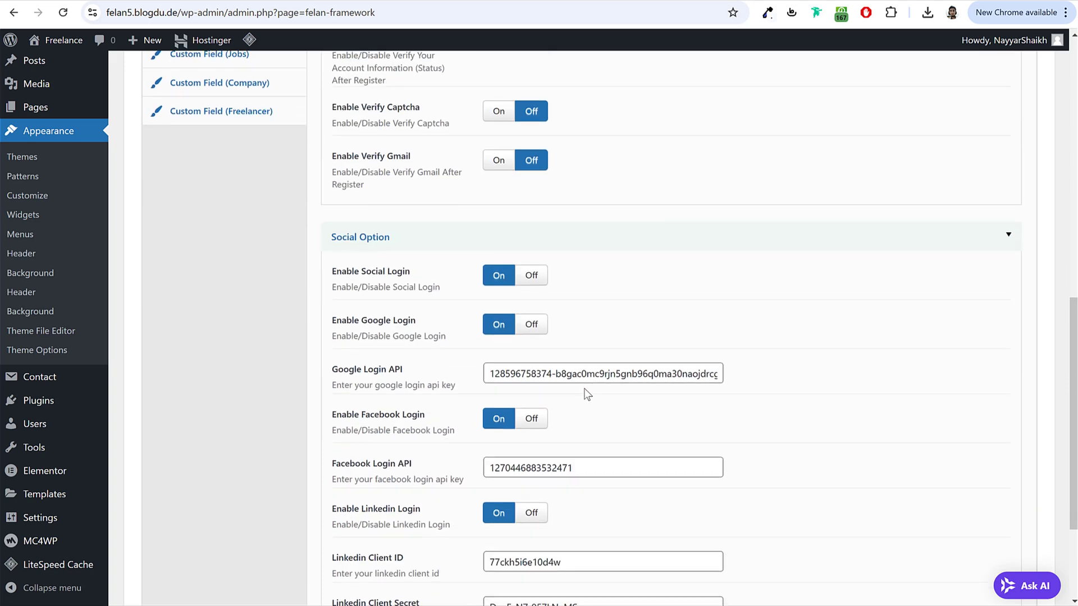
click(1014, 526)
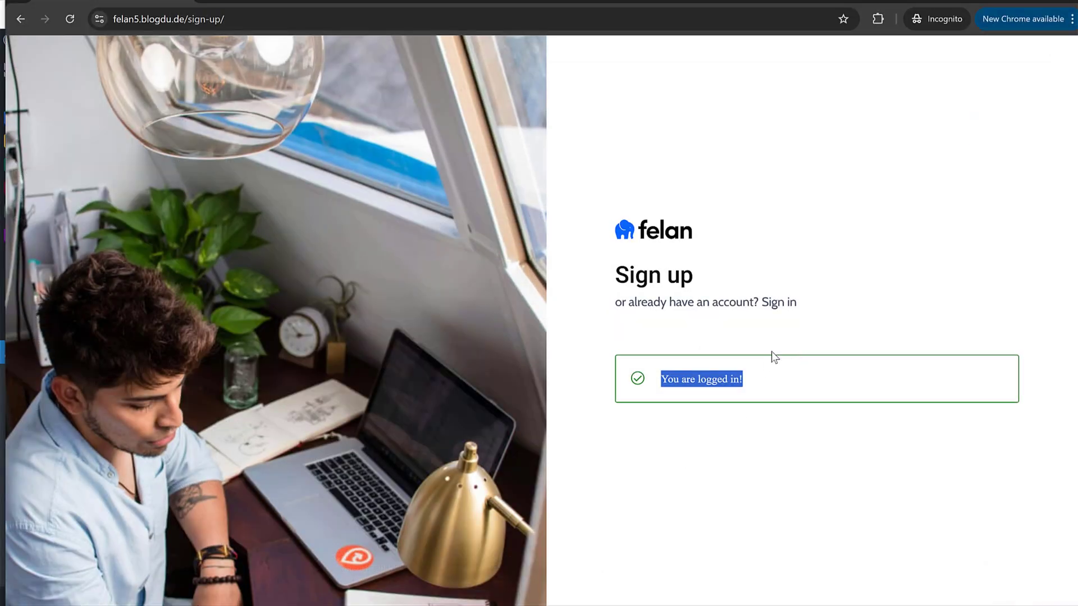
Step: Return to the site's home page and log the freelancer out
click(771, 352)
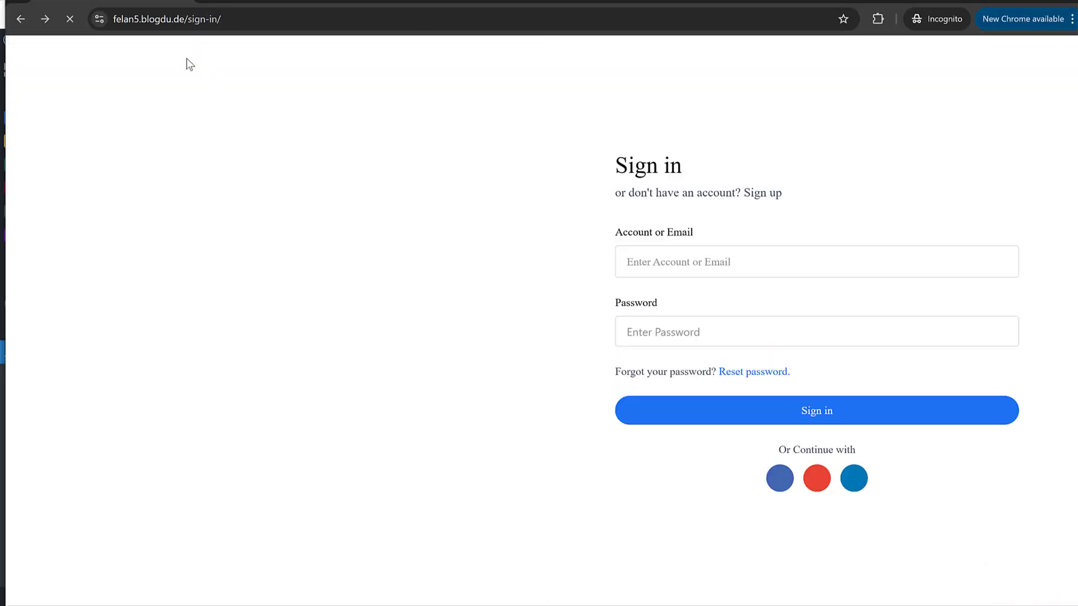
key(alt+Left)
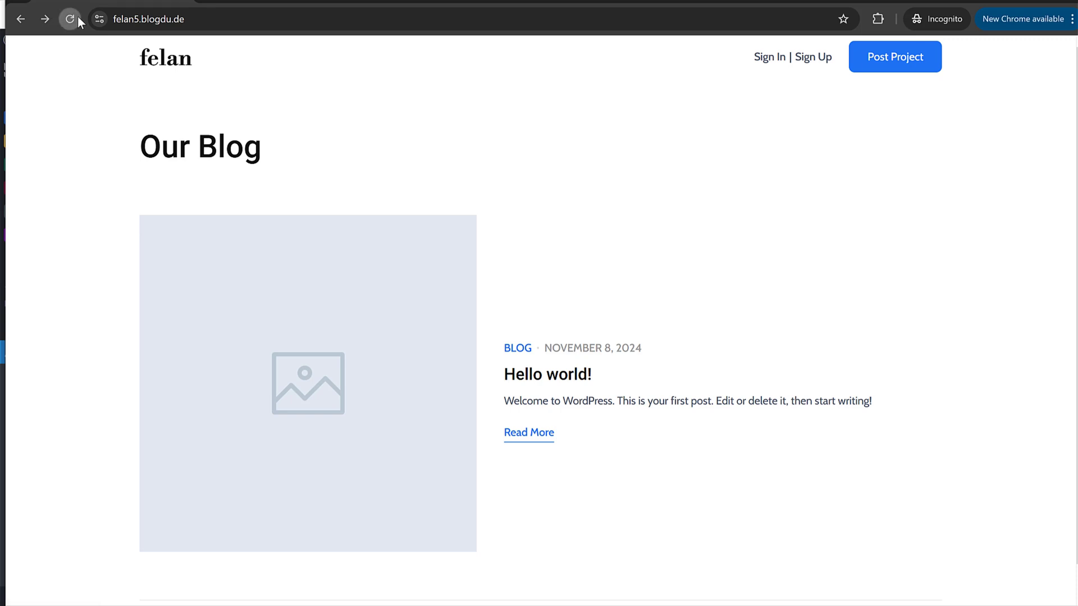
click(70, 18)
mouse_move(769, 68)
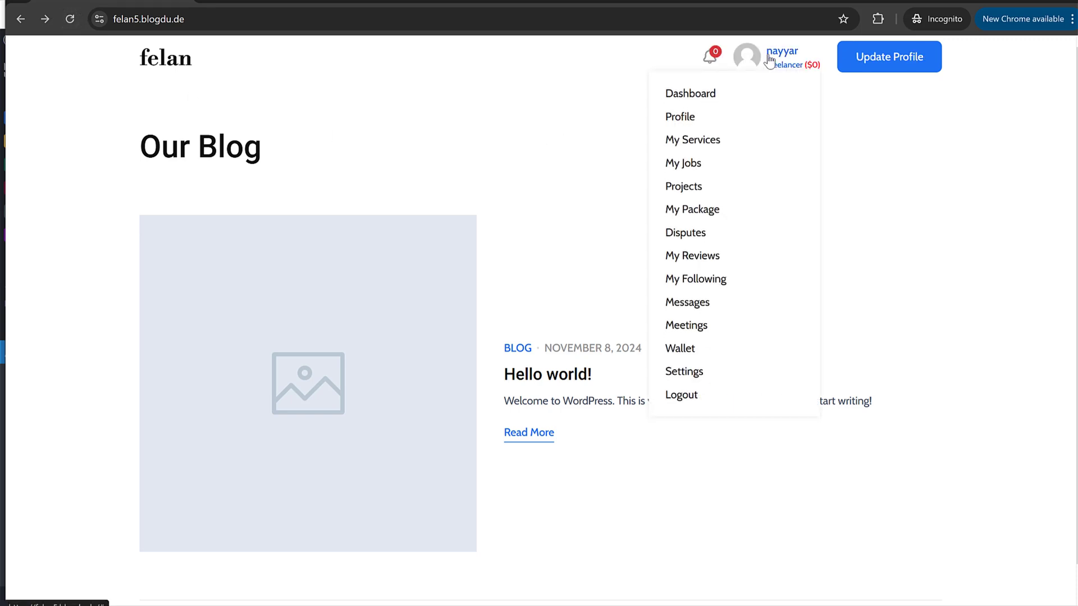
click(685, 396)
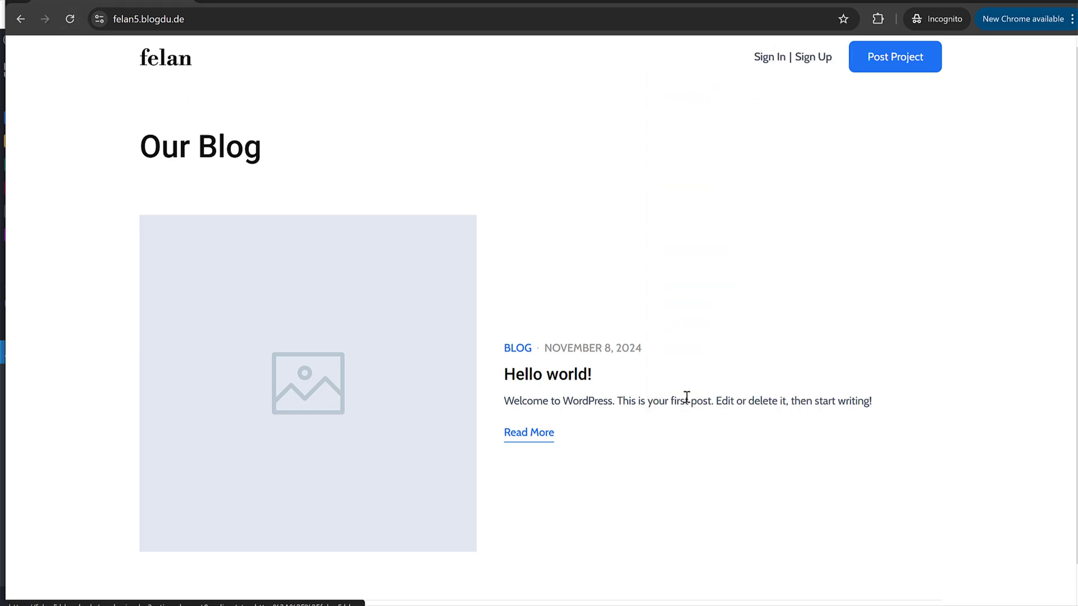
Step: Sign back in with the freelancer account's username and password
click(765, 58)
click(713, 257)
text(nayyar)
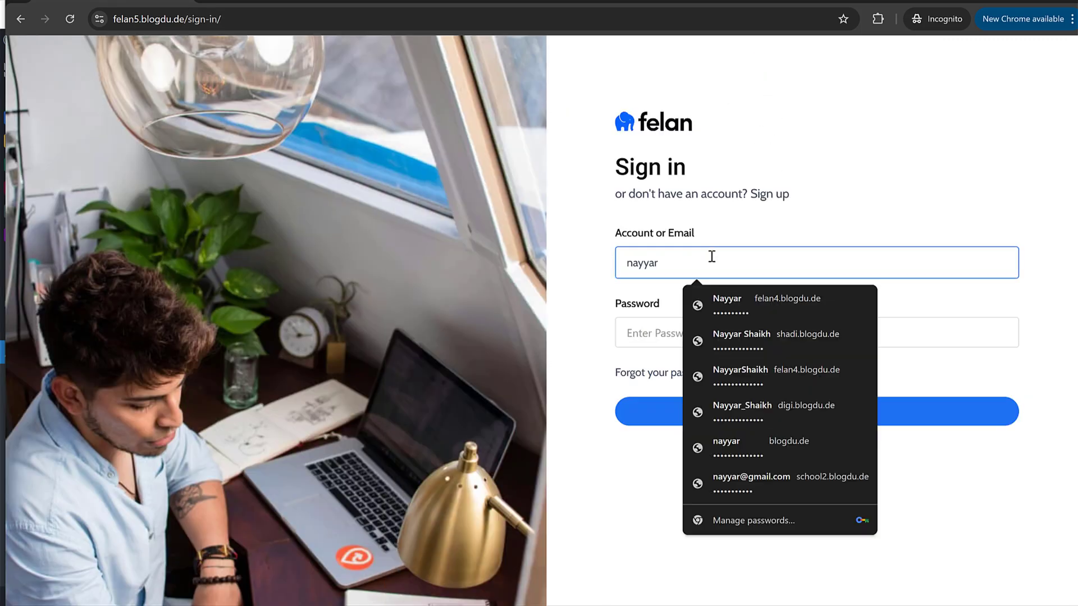
click(743, 210)
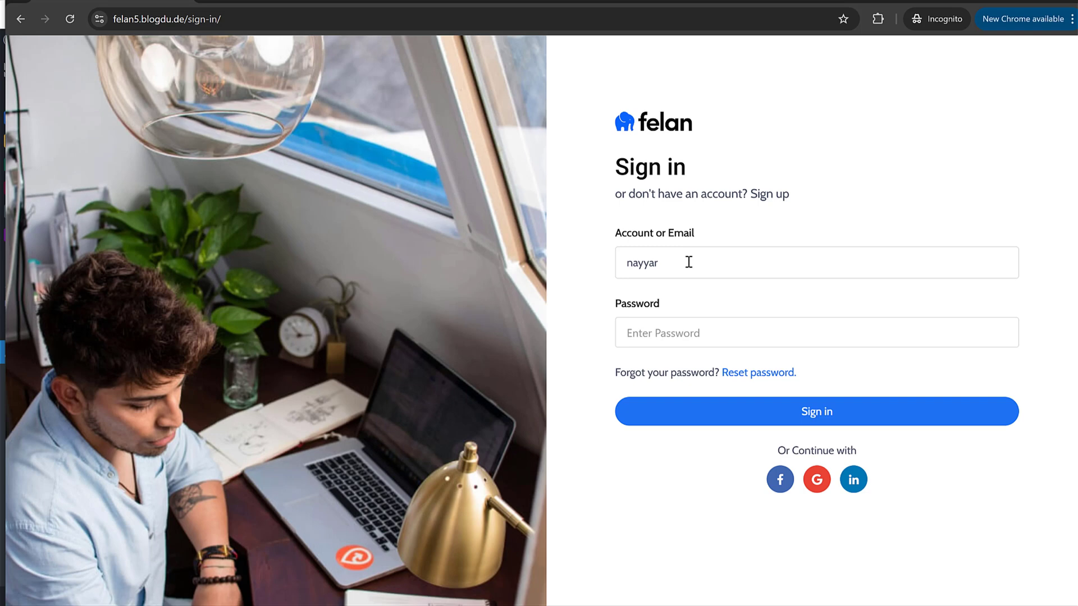
click(682, 330)
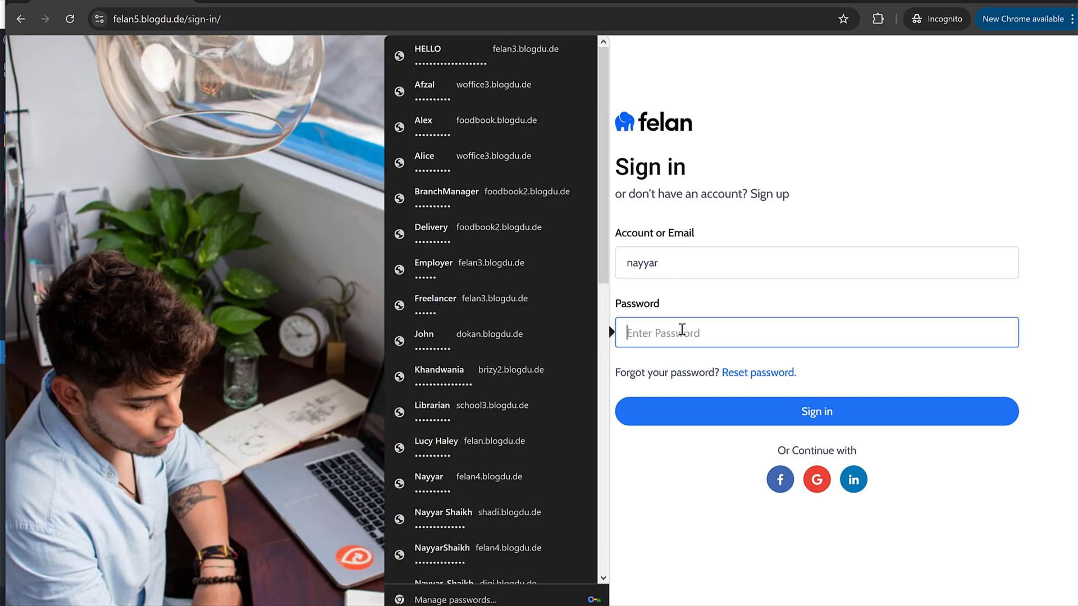
key(ctrl+v)
click(745, 401)
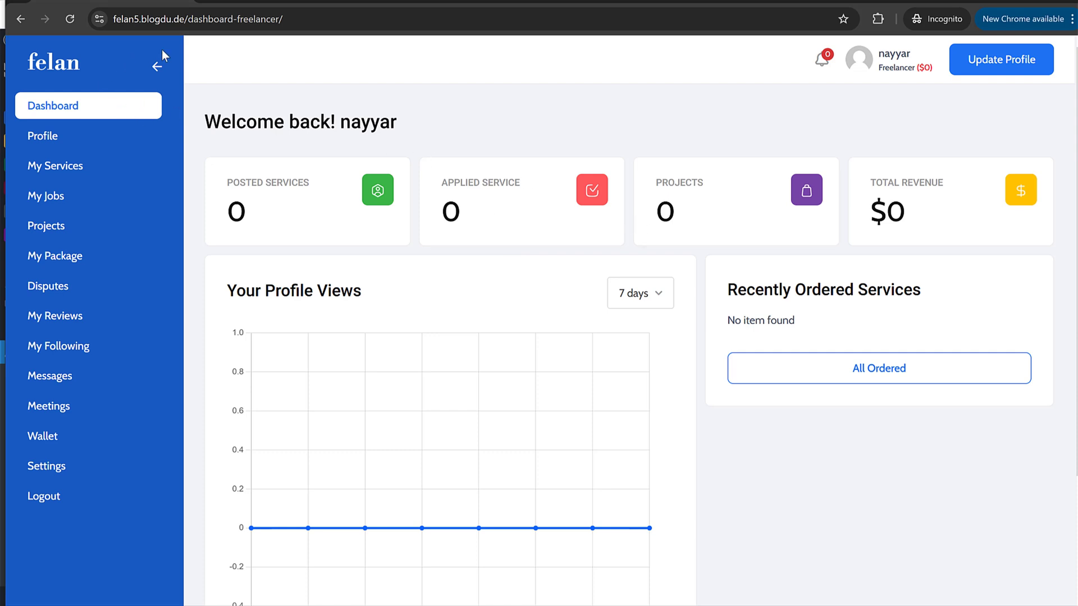
Step: Open Profile settings from the Dashboard Freelancer sidebar, then bring up the felan3 demo window
drag(188, 19, 326, 25)
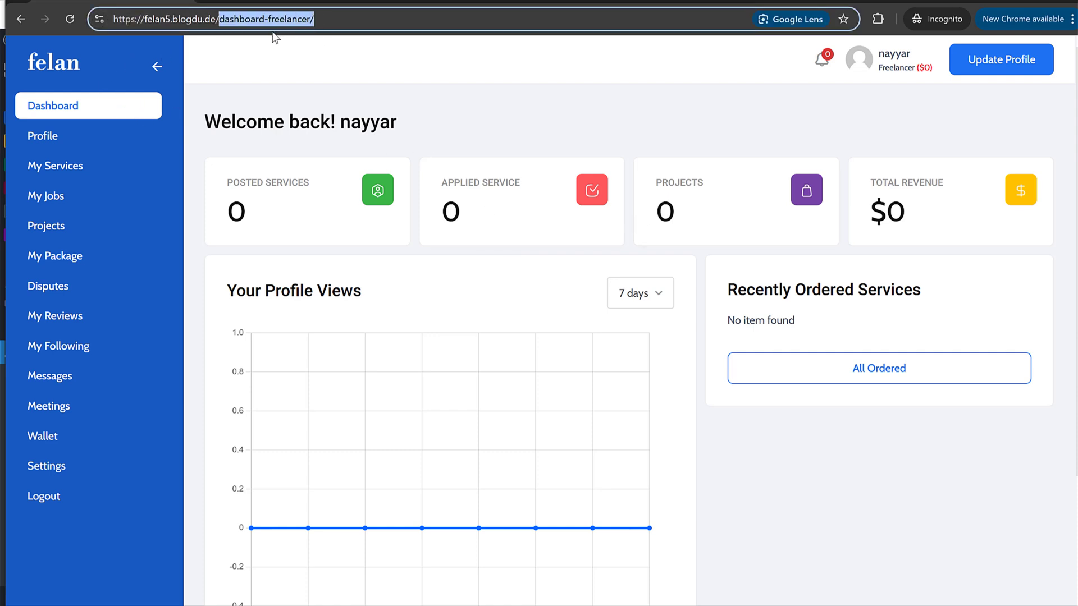
click(563, 127)
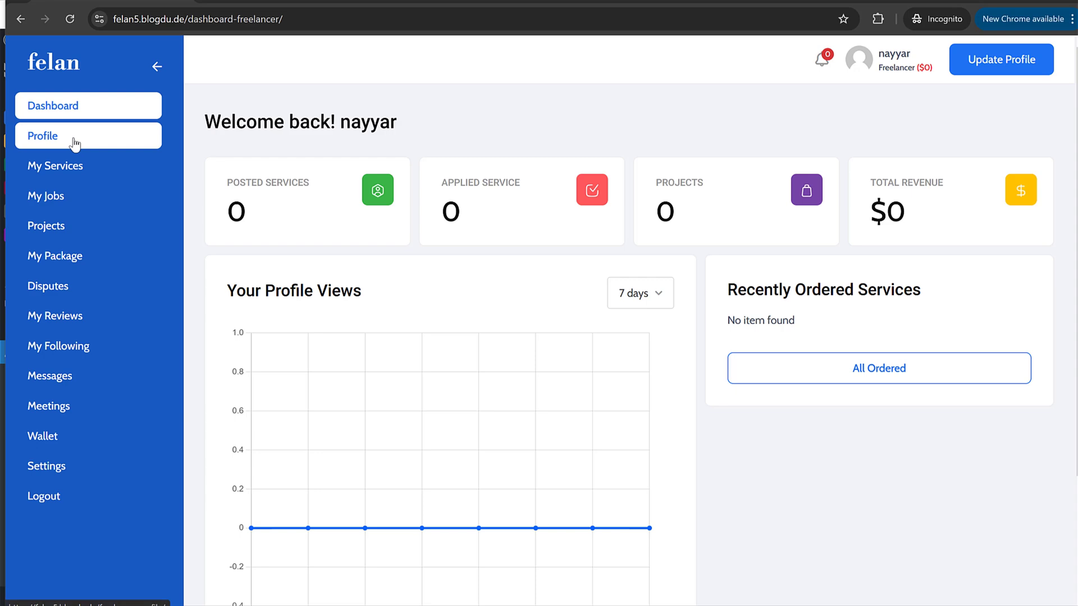
click(44, 140)
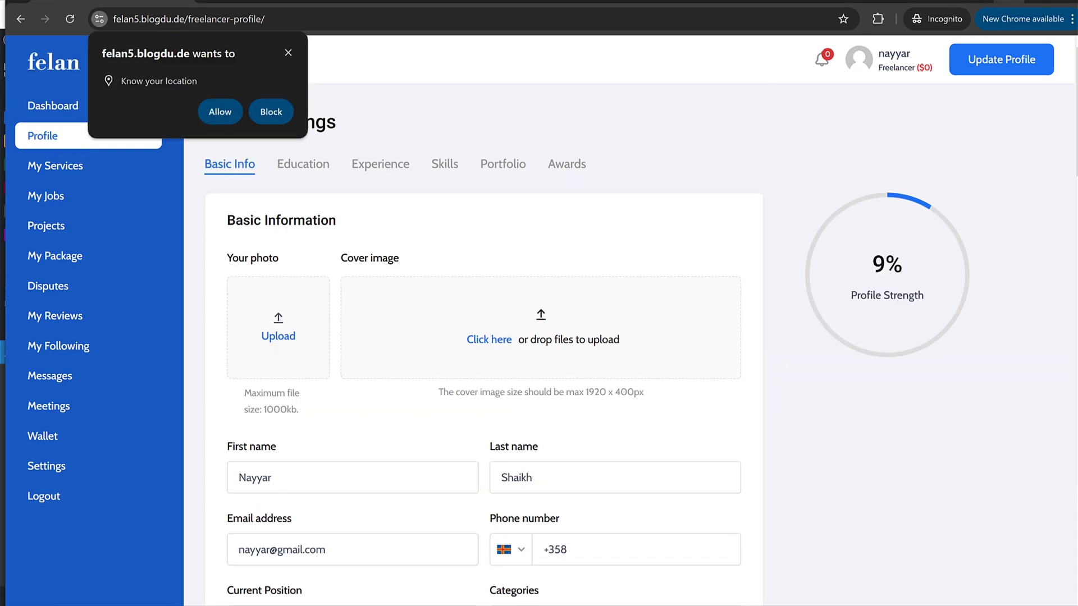
click(995, 2)
key(alt+Tab)
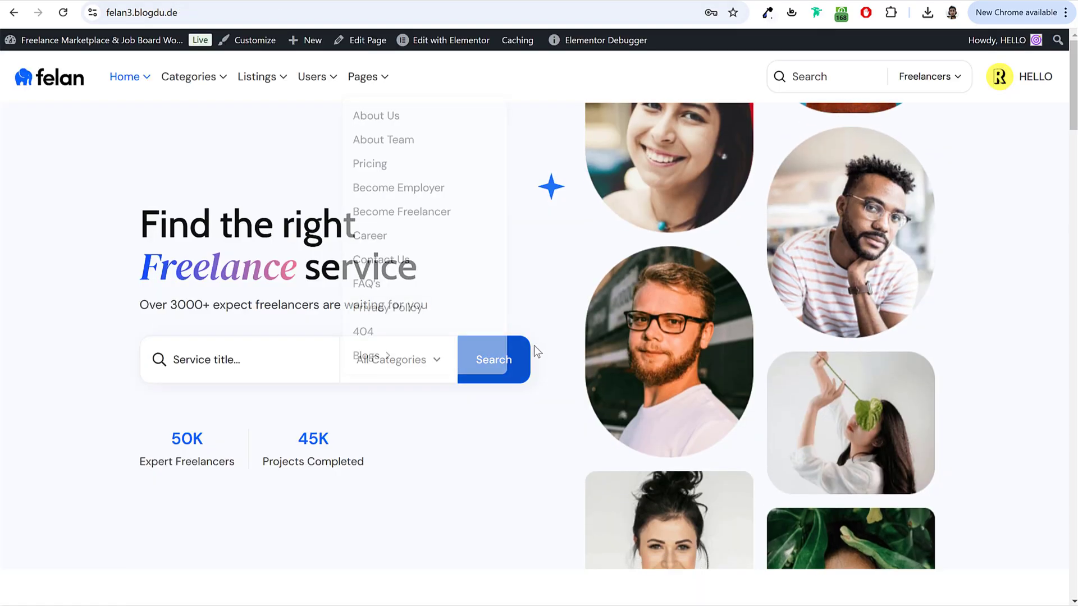
scroll(533, 353, down, 8)
scroll(536, 352, down, 15)
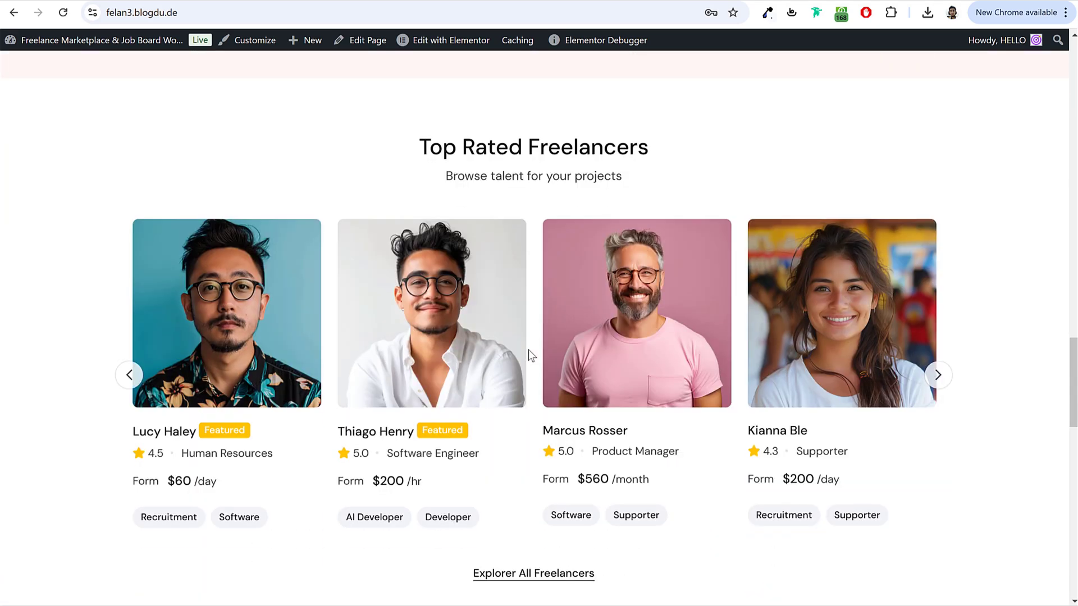
click(230, 315)
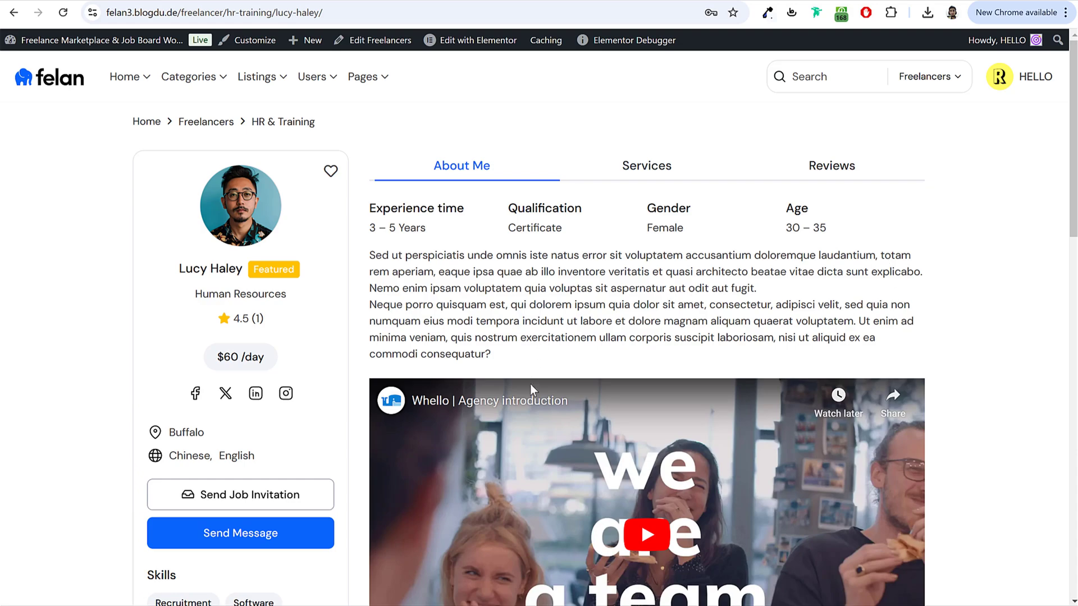
scroll(530, 387, down, 10)
scroll(528, 404, up, 10)
scroll(267, 274, down, 2)
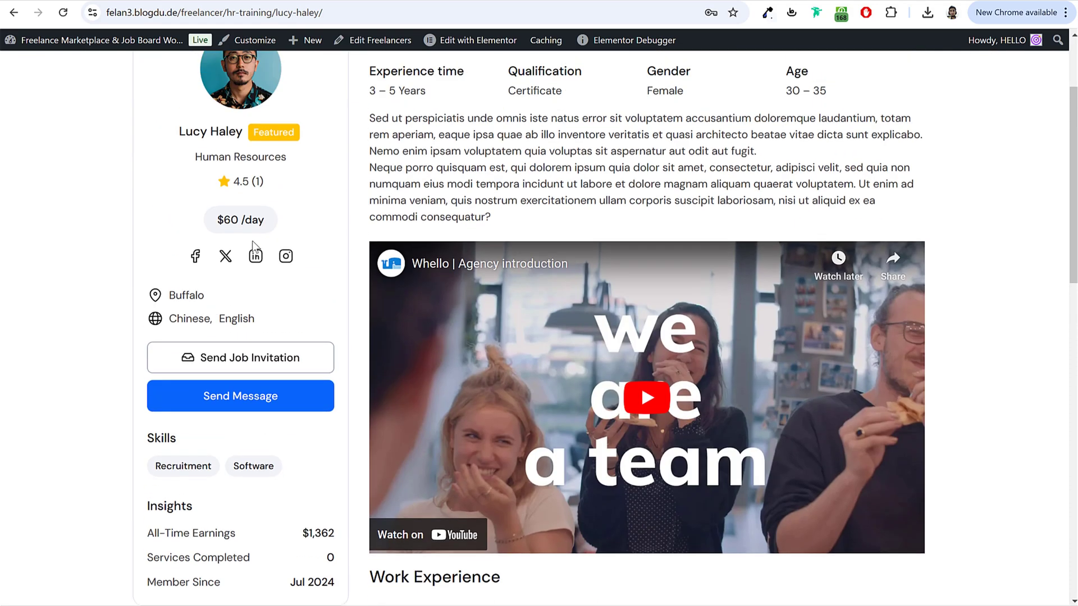
scroll(463, 391, down, 5)
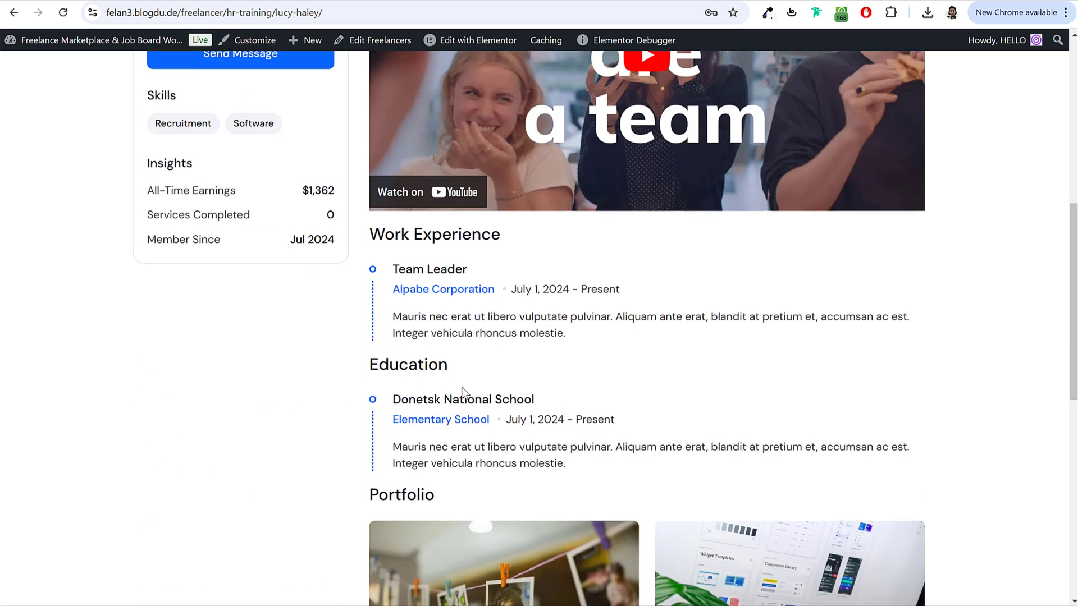
drag(376, 234, 510, 243)
drag(373, 363, 494, 361)
click(524, 380)
scroll(524, 380, down, 5)
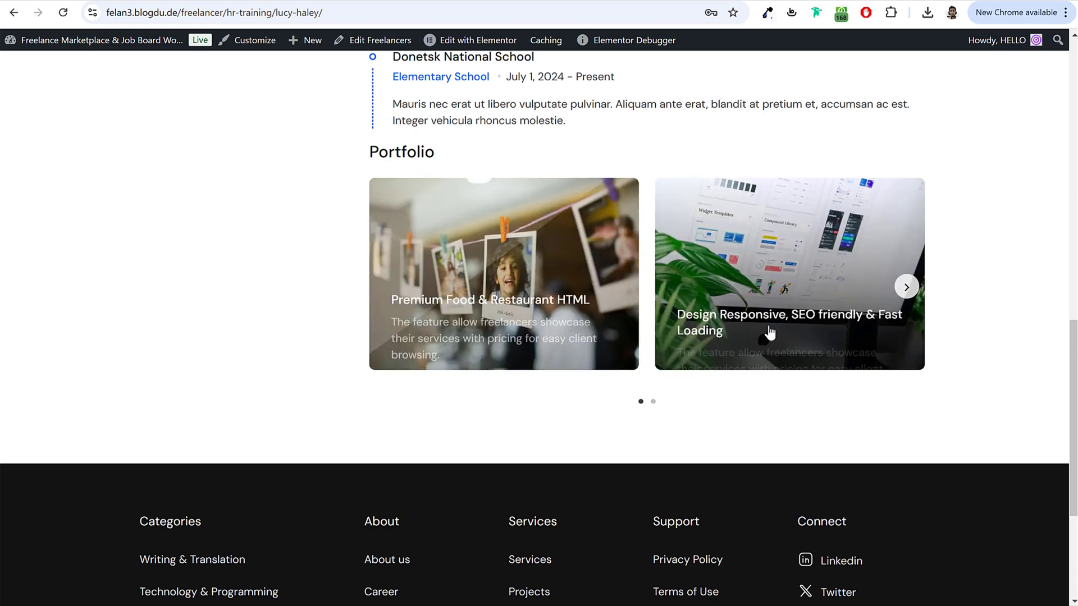
scroll(767, 332, up, 12)
Step: Browse the demo freelancer's Services and Reviews tabs, then return to About Me
click(675, 168)
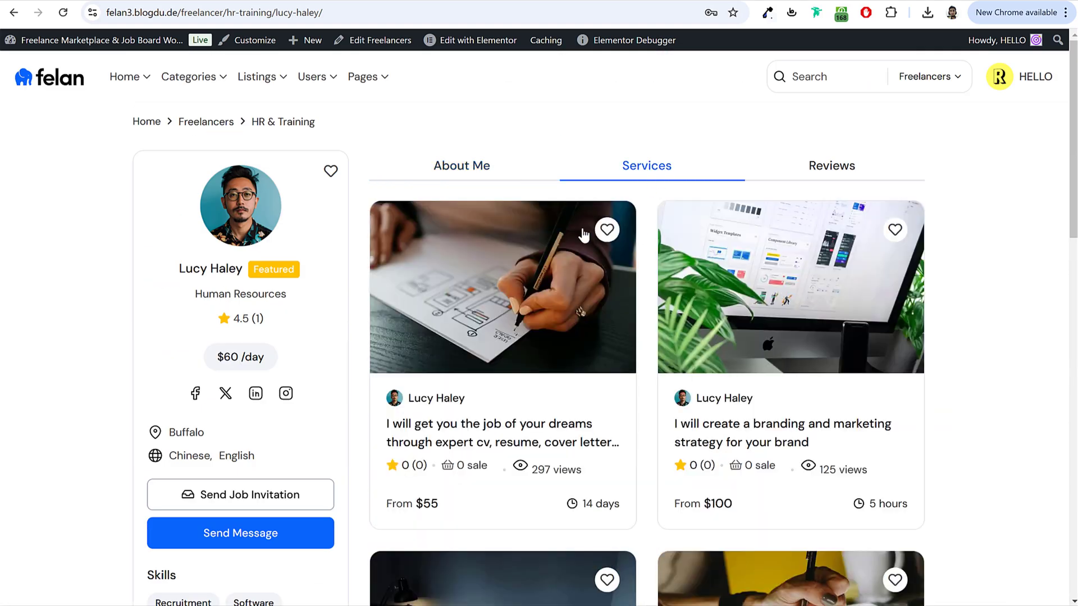
scroll(646, 387, down, 5)
scroll(646, 398, up, 5)
click(816, 169)
click(493, 174)
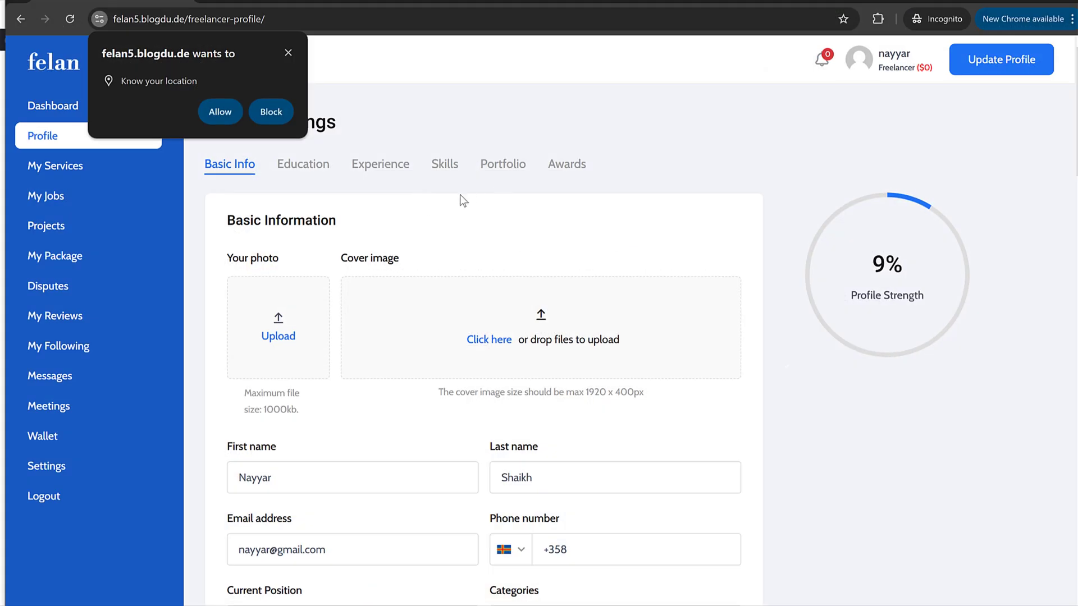
Step: Upload the freelnce-4 portrait from the Freelancers folder as the profile photo
click(290, 52)
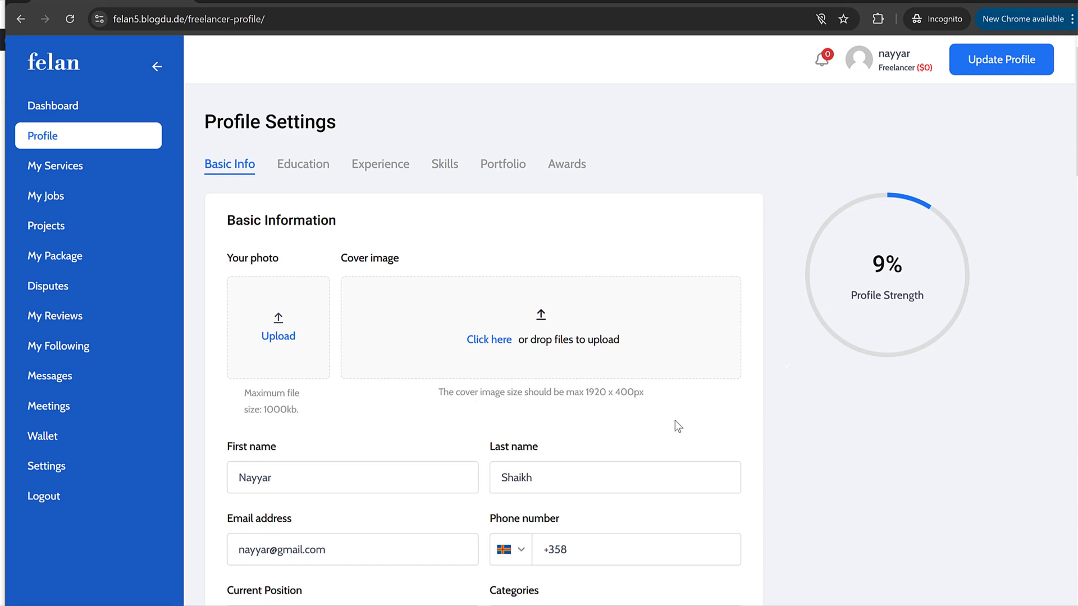
scroll(676, 426, down, 5)
scroll(676, 425, up, 5)
click(277, 334)
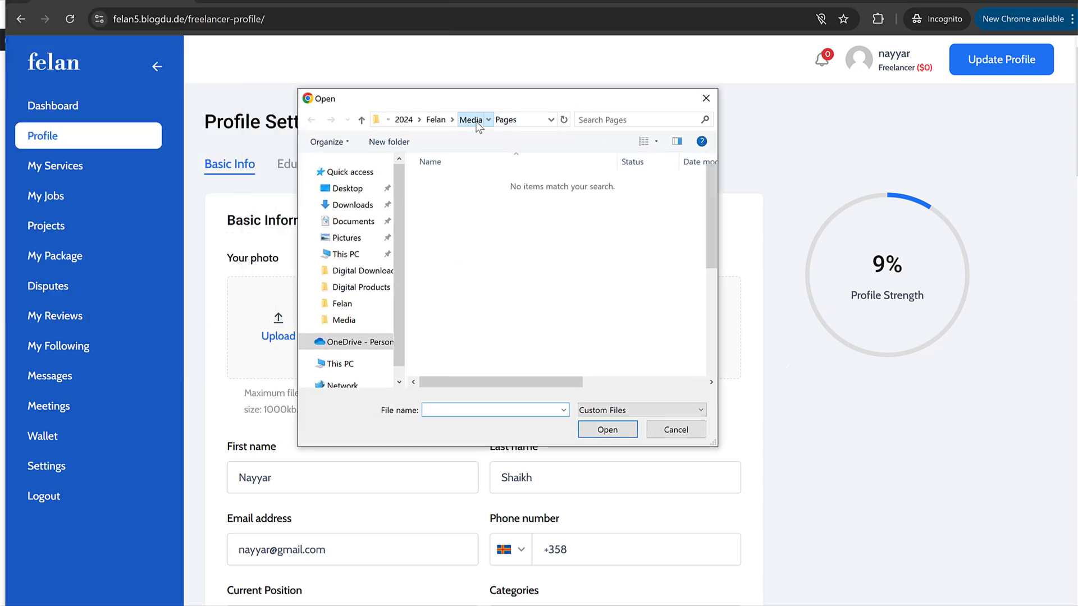
click(478, 120)
scroll(617, 278, down, 2)
scroll(589, 236, up, 2)
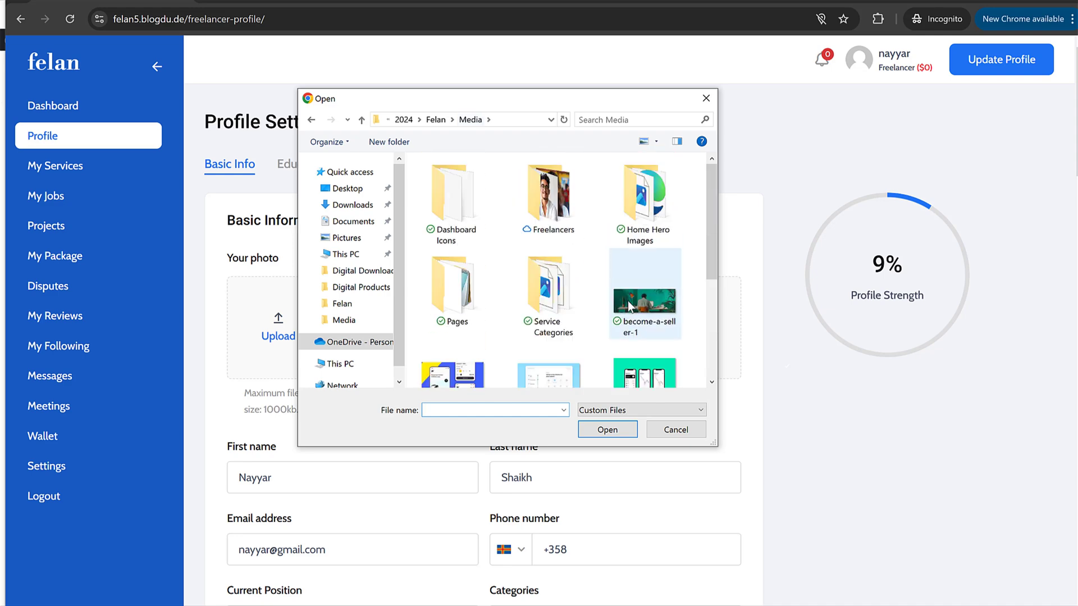
double_click(563, 199)
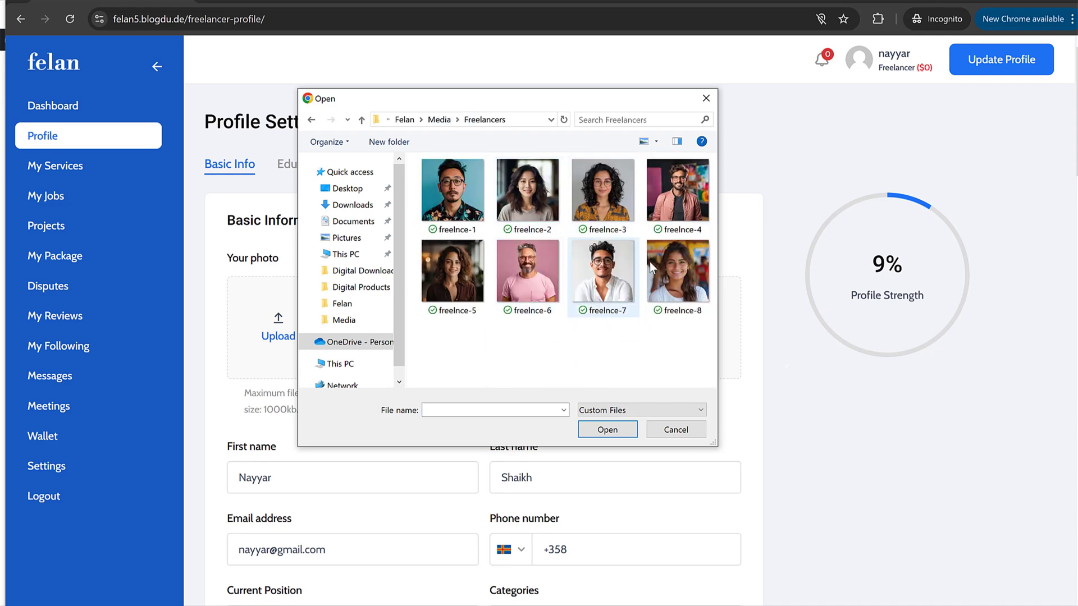
click(678, 194)
click(604, 429)
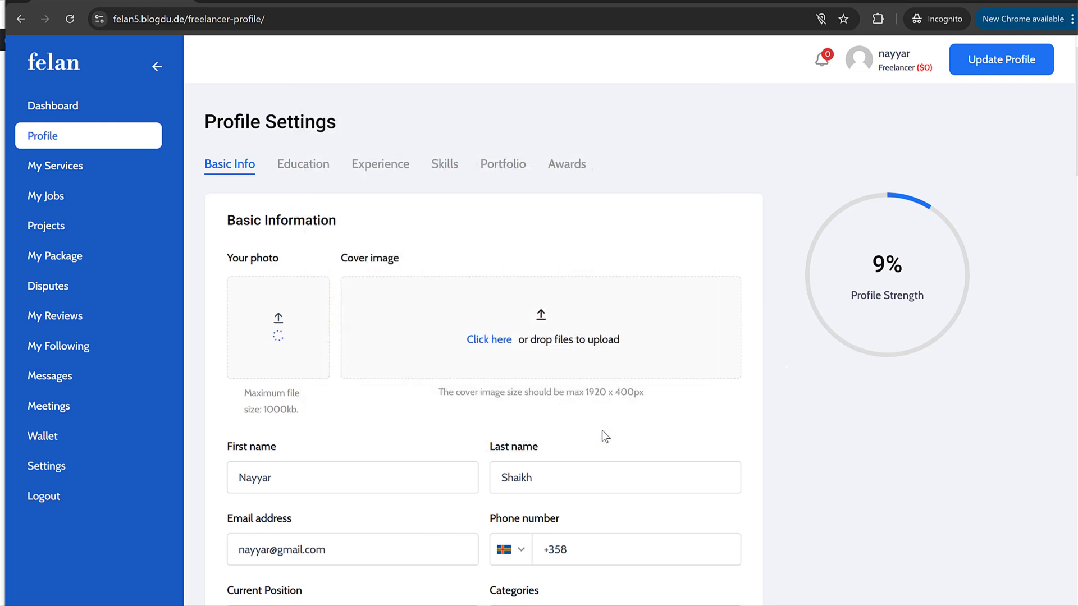
Step: Set the phone country to India and enter the freelancer's phone number
scroll(486, 351, down, 5)
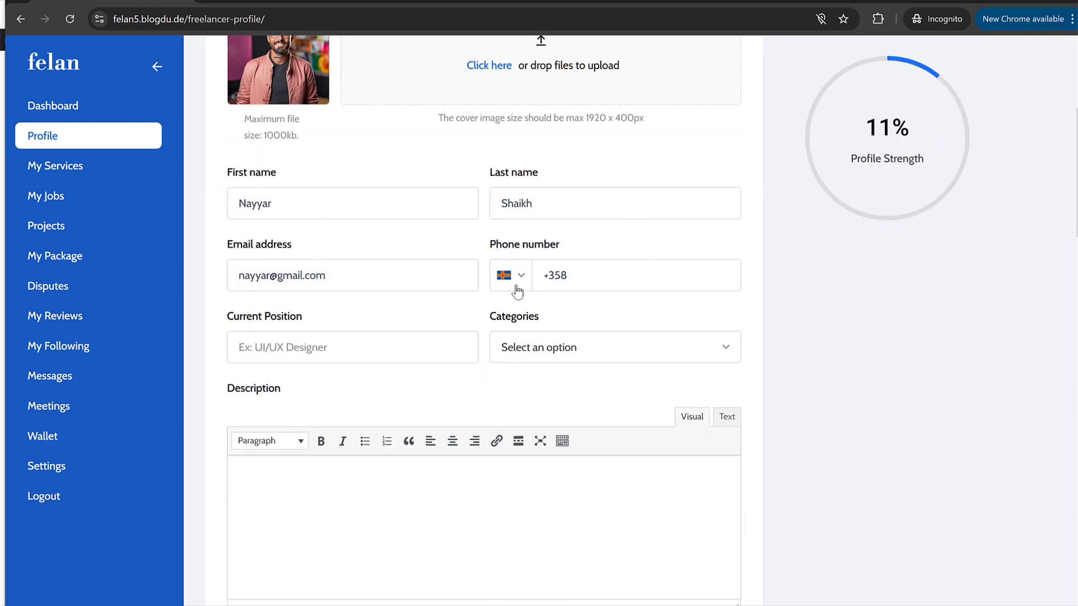
click(513, 287)
scroll(555, 354, down, 5)
scroll(557, 359, down, 20)
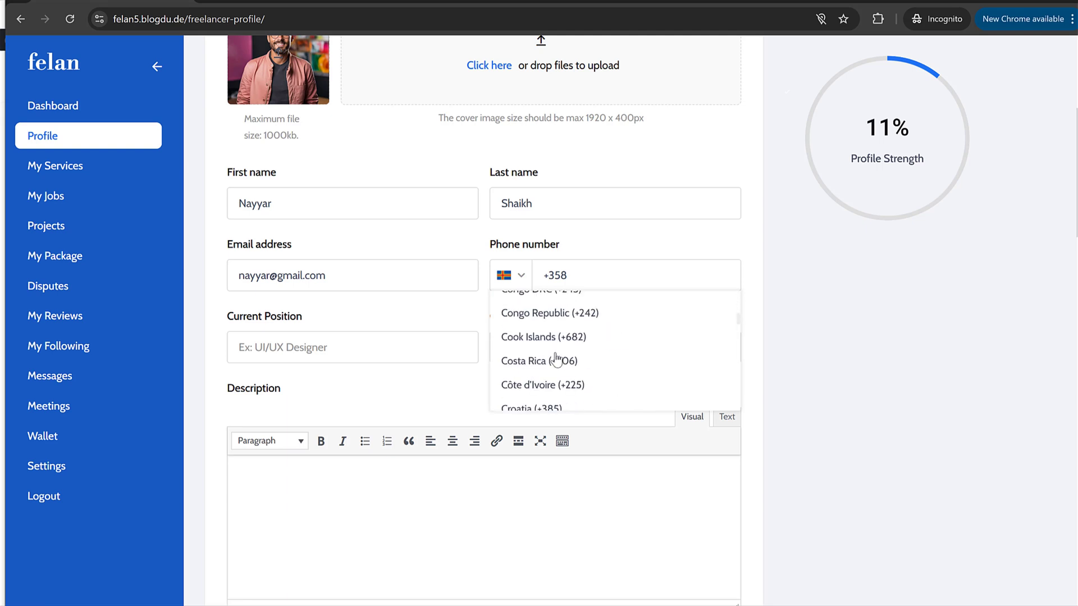
click(595, 269)
key(BackSpace)
key(BackSpace)
key(BackSpace)
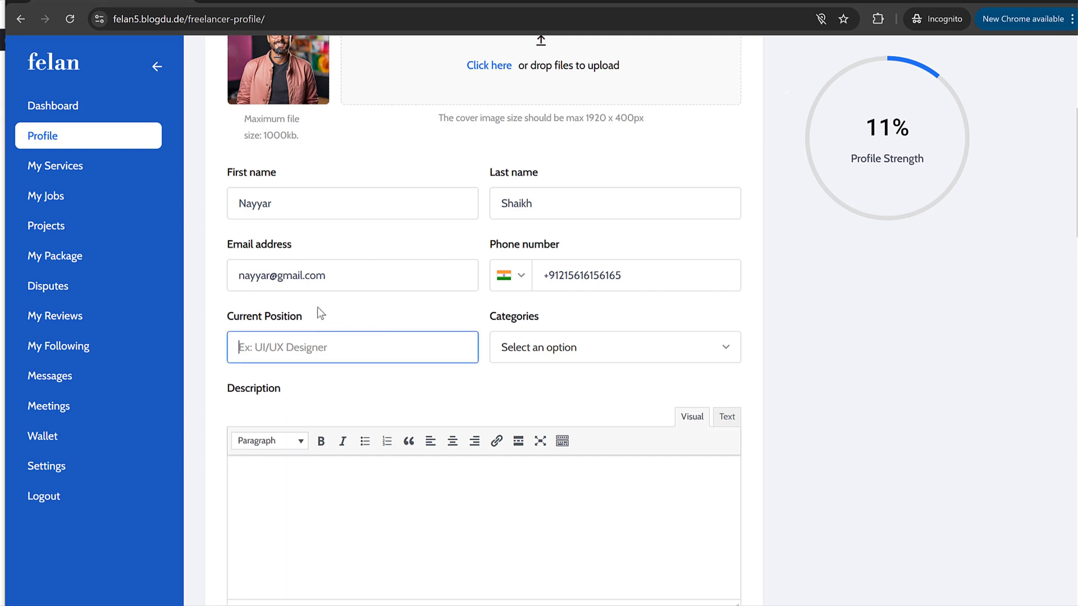
Step: Copy 'Software Engineer' from the demo freelancer's profile into Current Position
drag(229, 316, 334, 317)
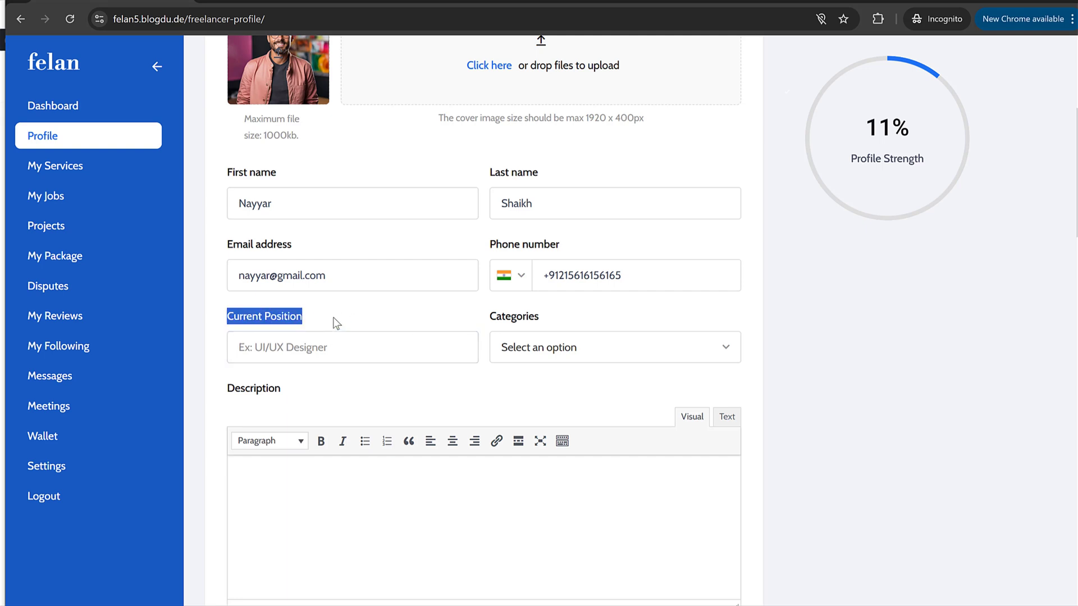
click(206, 2)
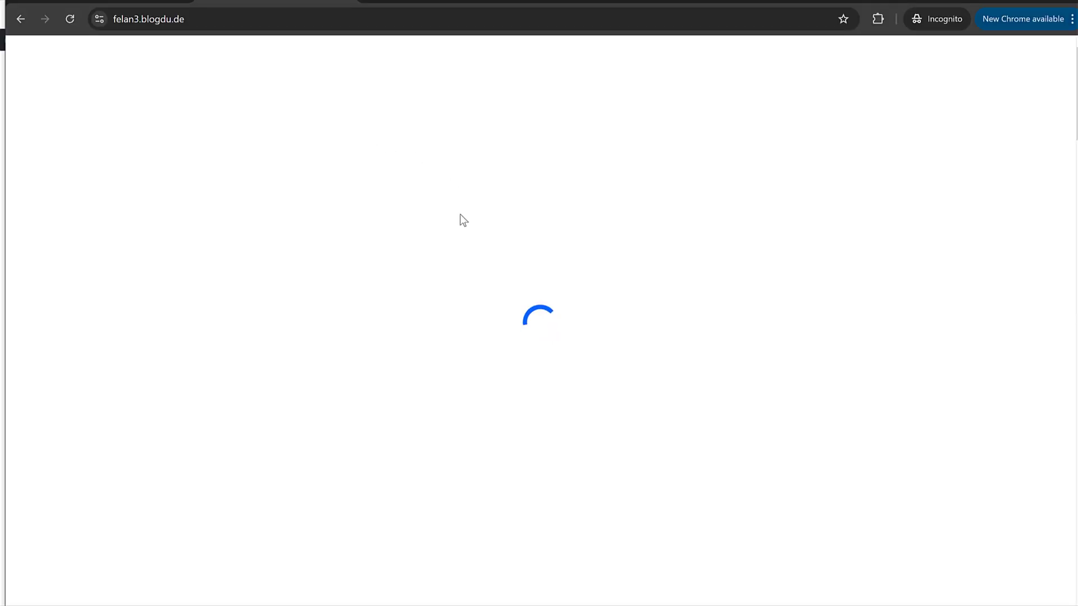
scroll(464, 225, down, 10)
scroll(464, 226, down, 20)
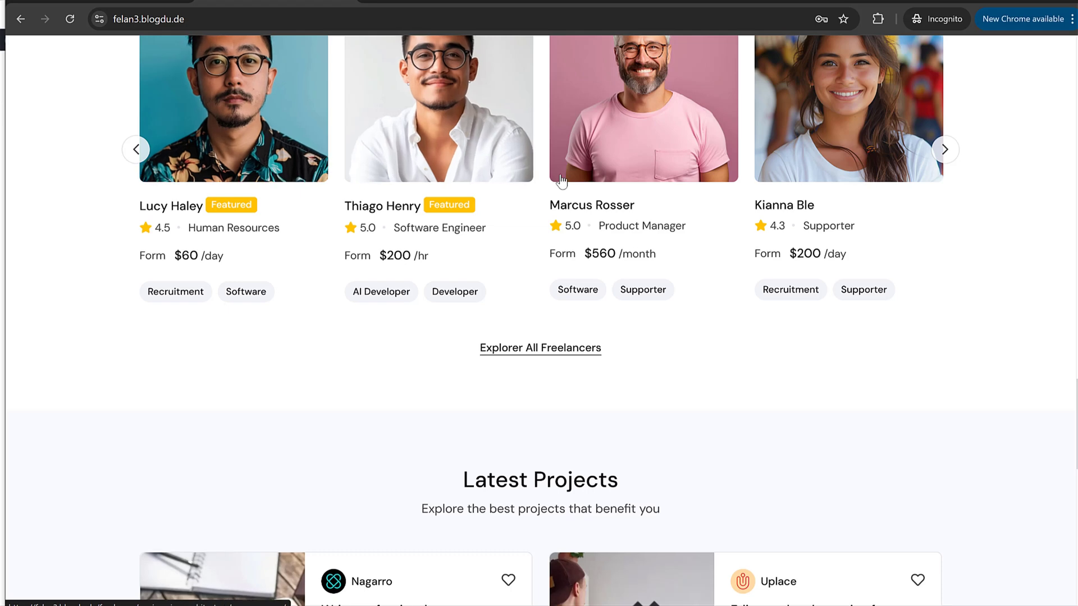
scroll(439, 163, up, 1)
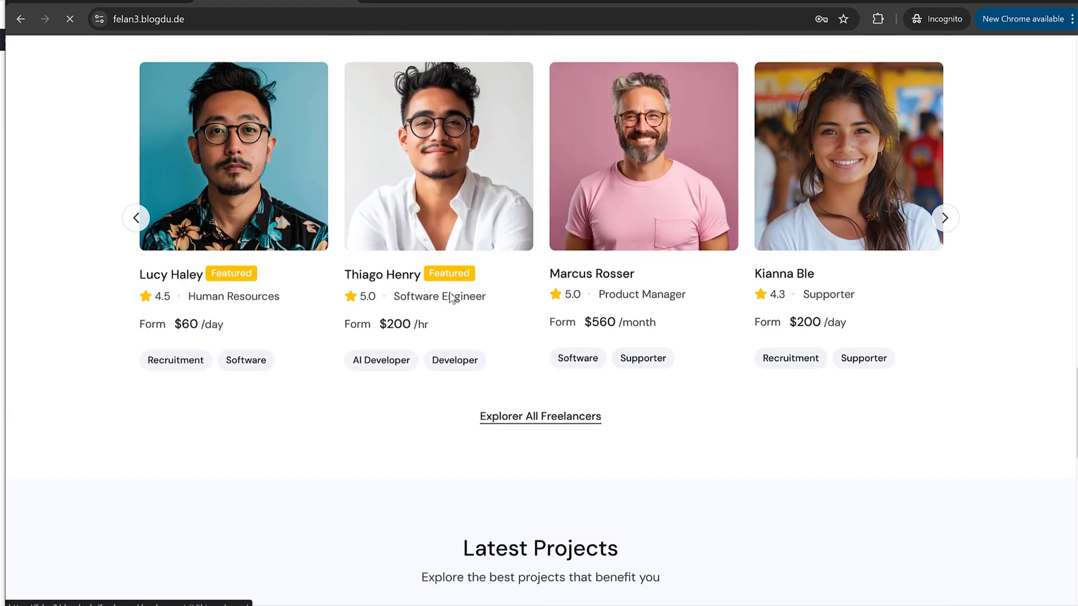
click(439, 162)
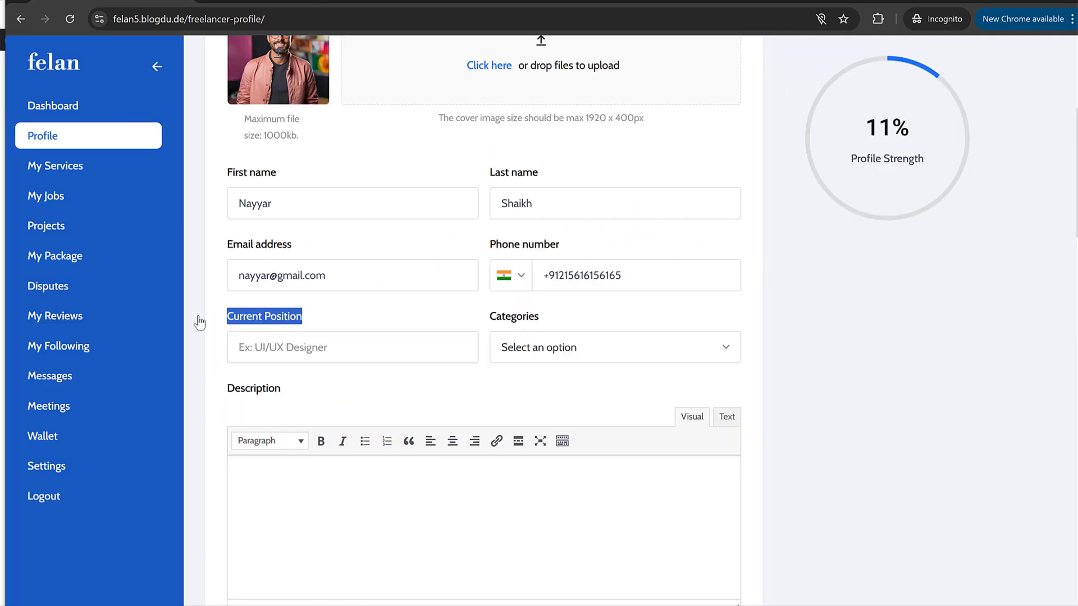
click(263, 2)
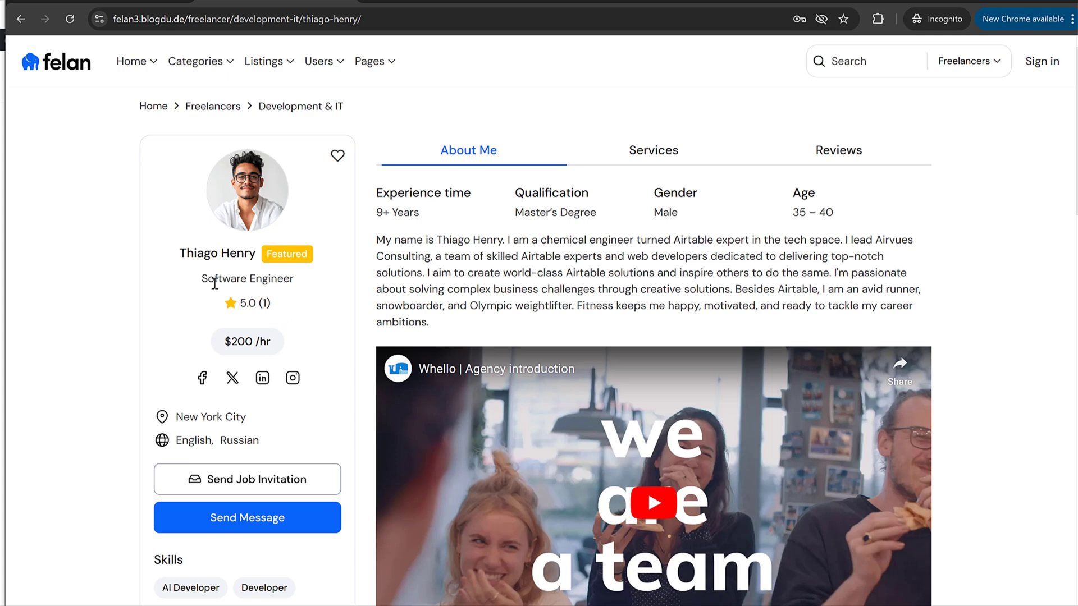
drag(209, 279, 304, 284)
key(ctrl+c)
key(ctrl+Tab)
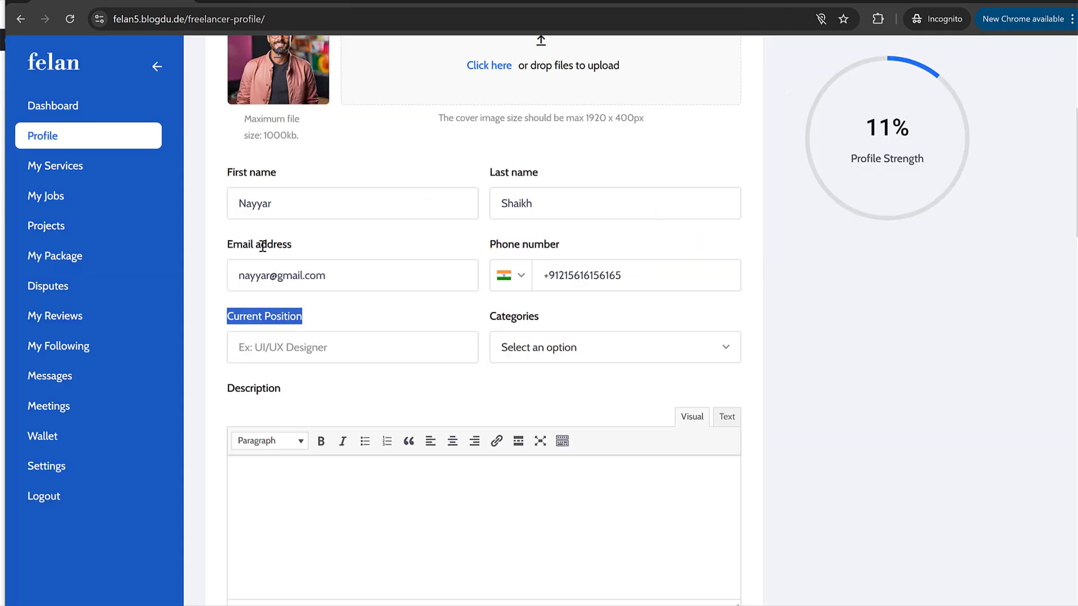
click(292, 348)
key(ctrl+v)
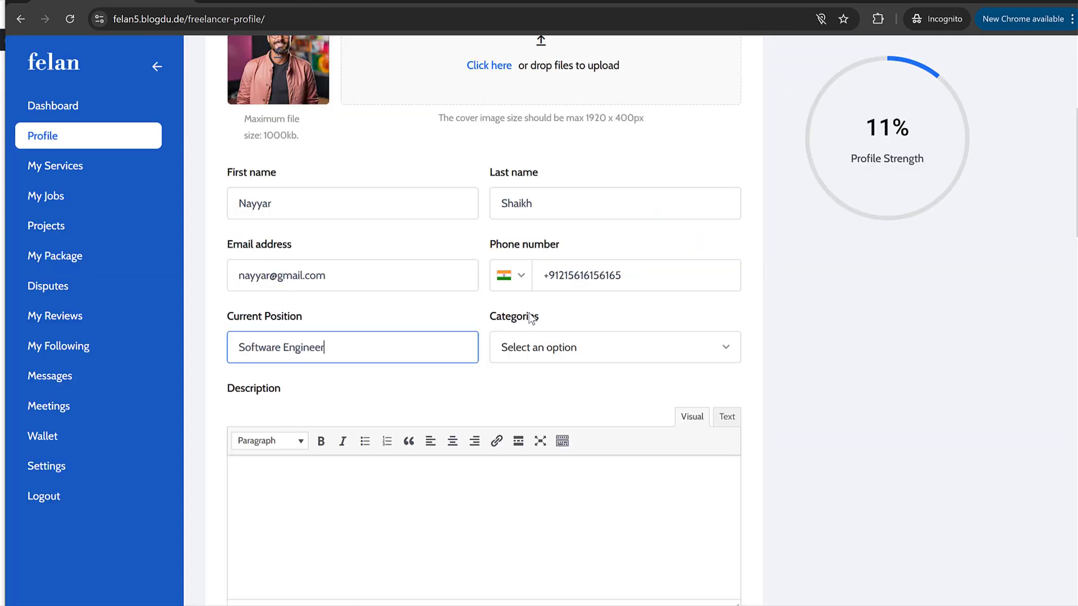
Step: Paste the demo freelancer's About Me paragraph into the Description field
click(550, 353)
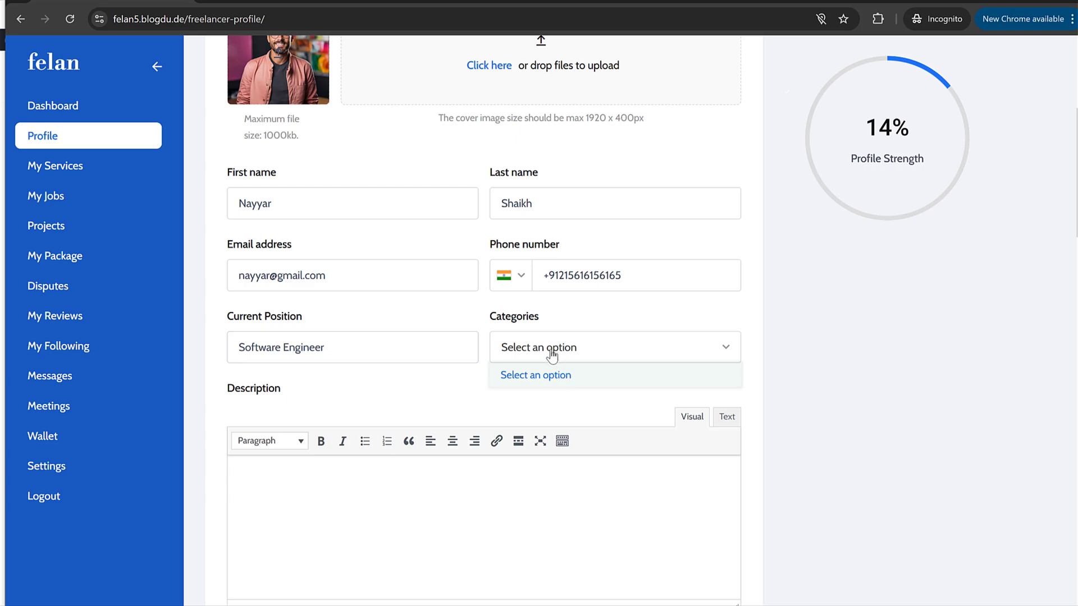
click(380, 389)
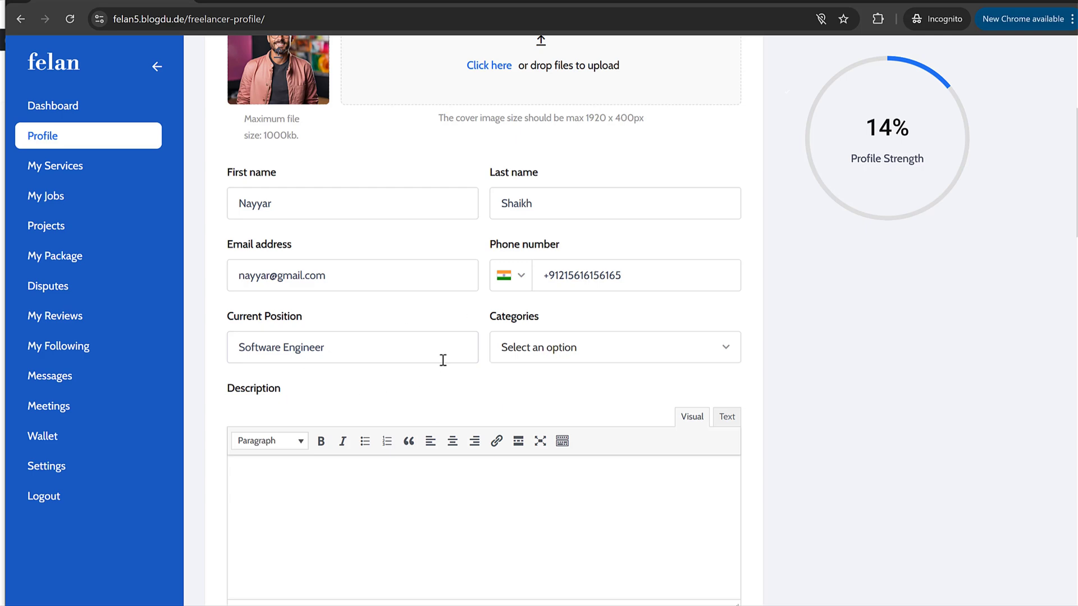
key(alt+Tab)
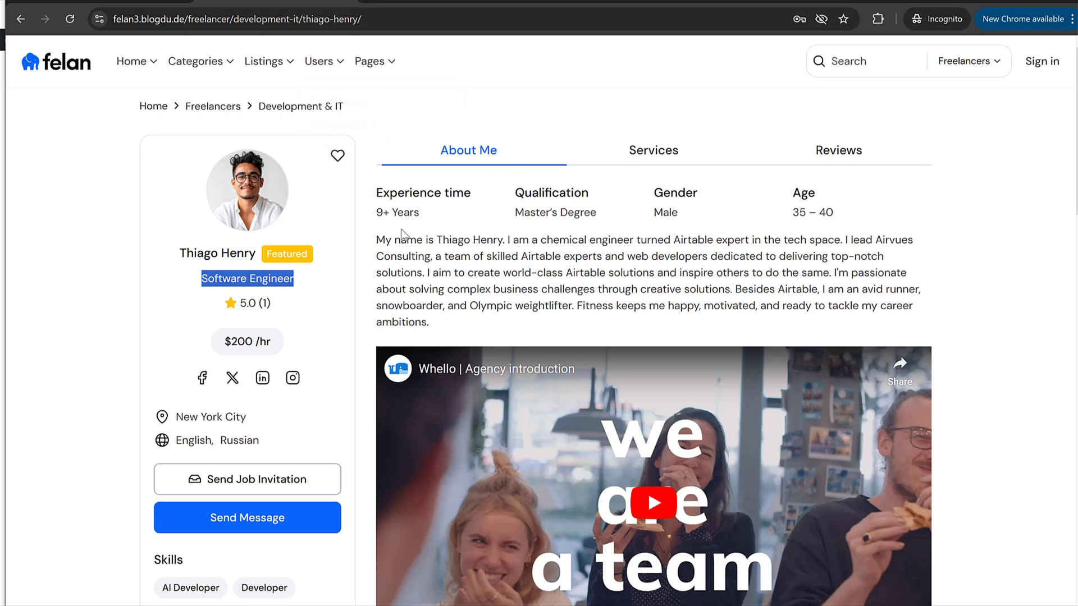
drag(380, 240, 478, 316)
key(ctrl+c)
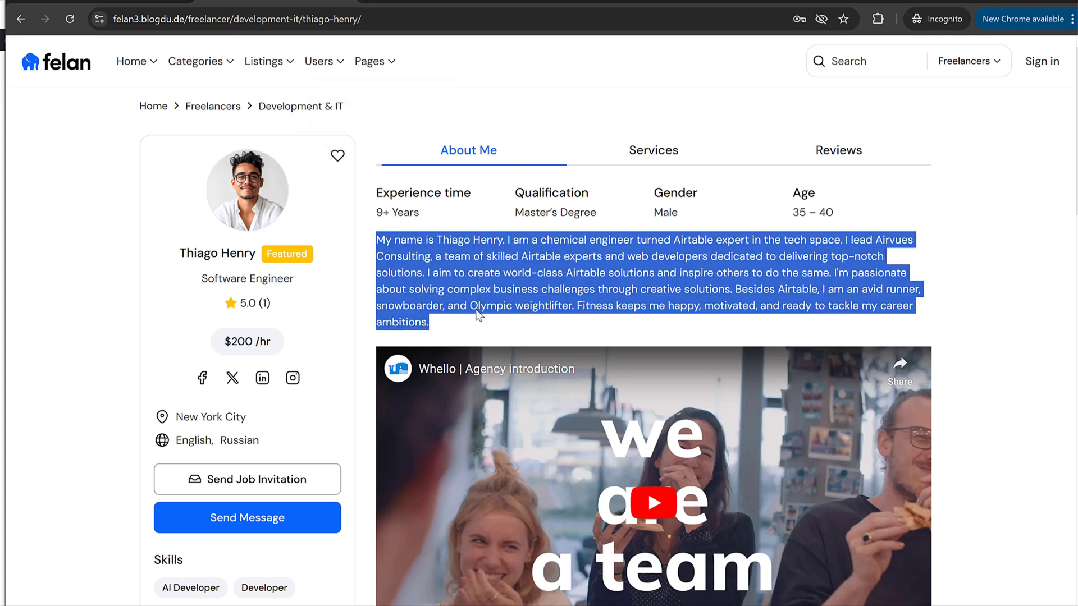
key(alt+Tab)
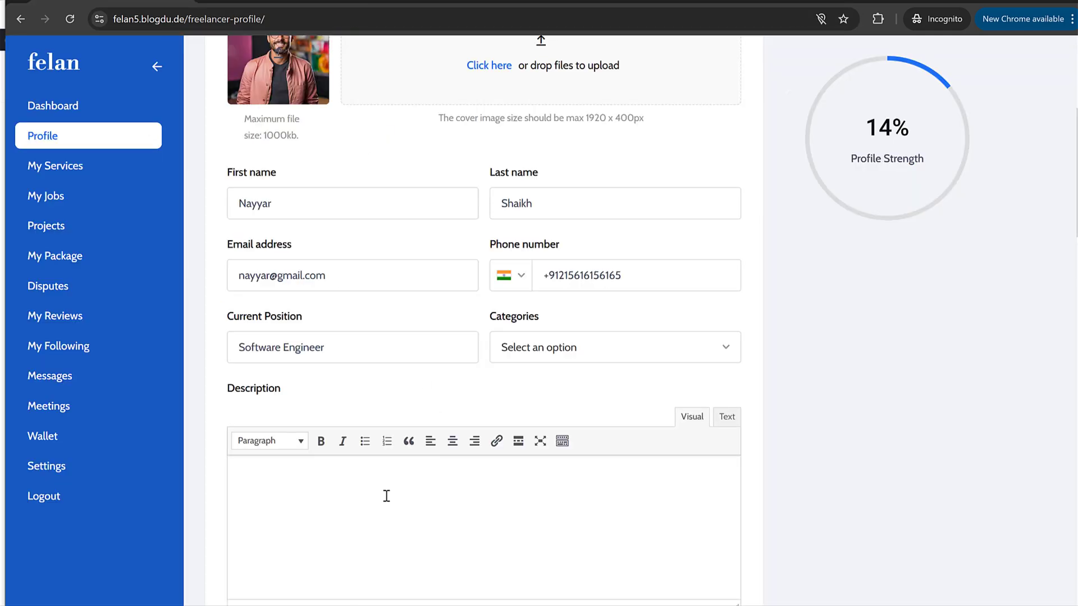
key(ctrl+v)
scroll(385, 492, down, 3)
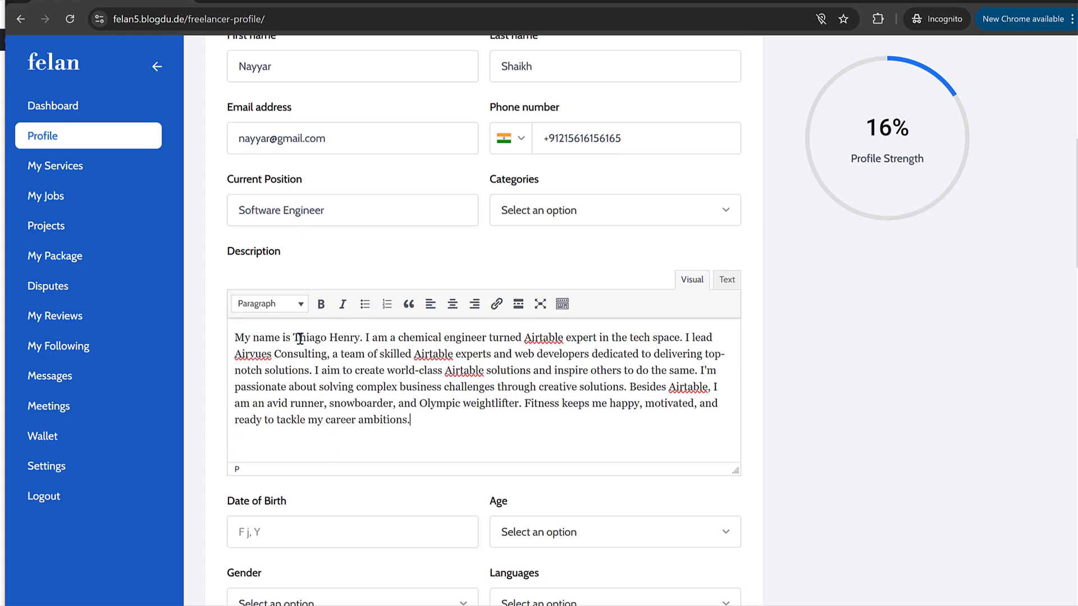
scroll(300, 339, up, 5)
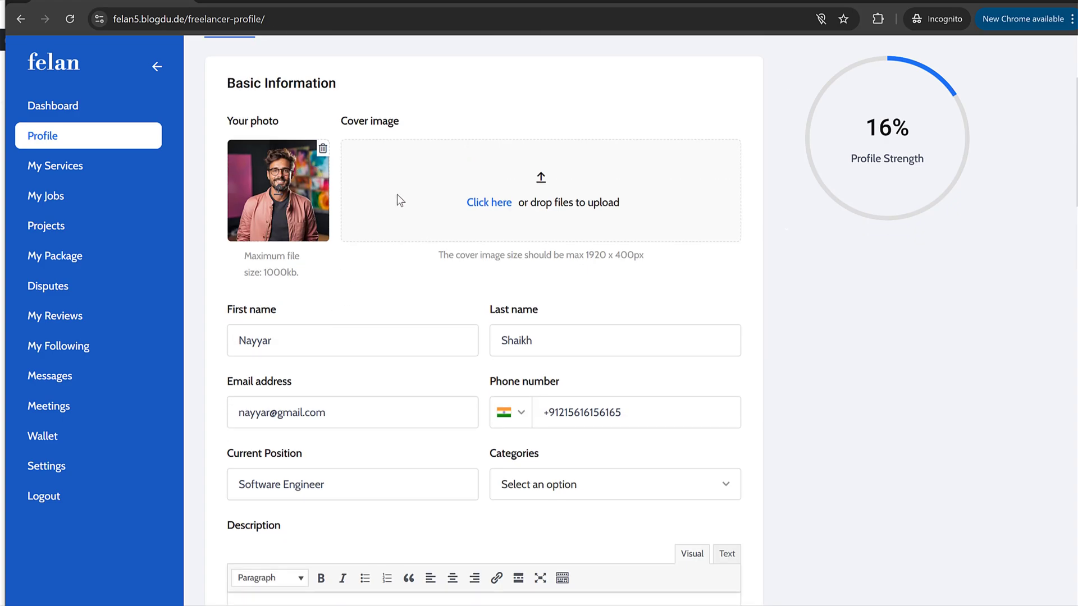
scroll(442, 306, down, 7)
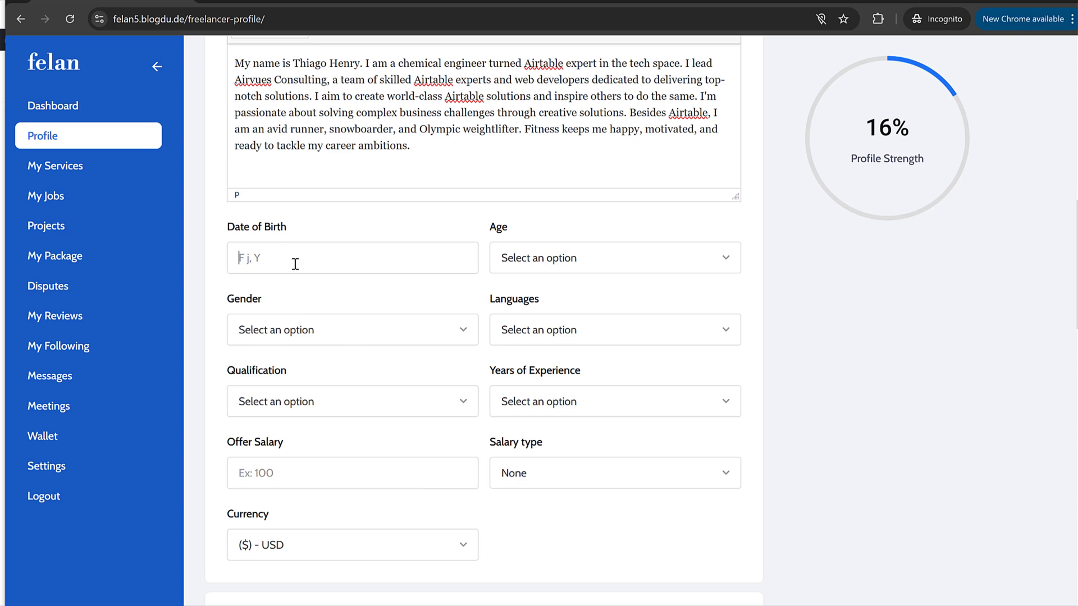
click(295, 262)
click(352, 416)
drag(339, 257, 312, 260)
text(2000)
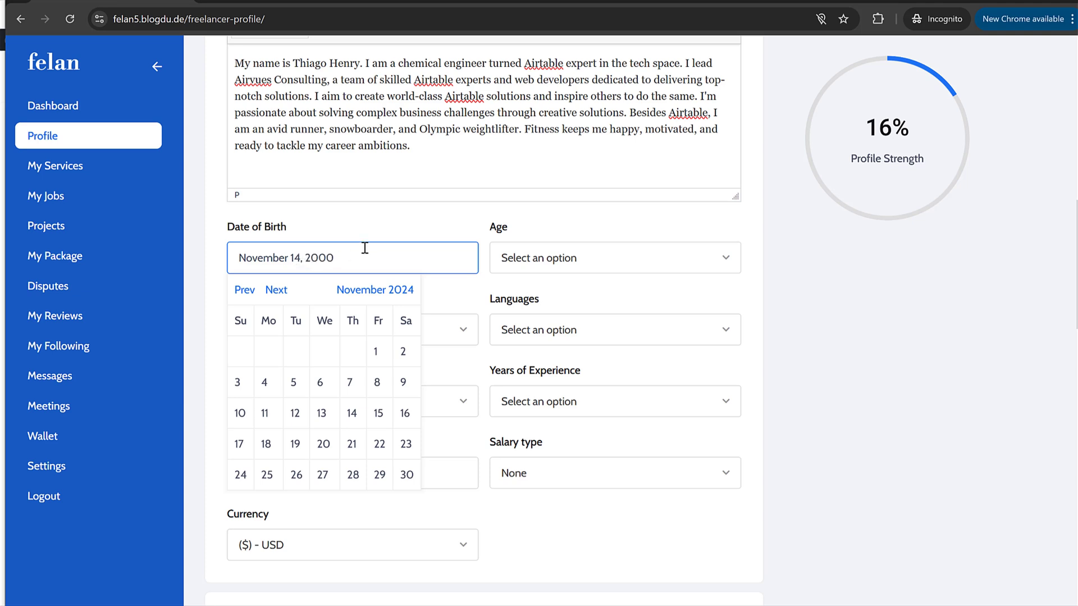
click(378, 223)
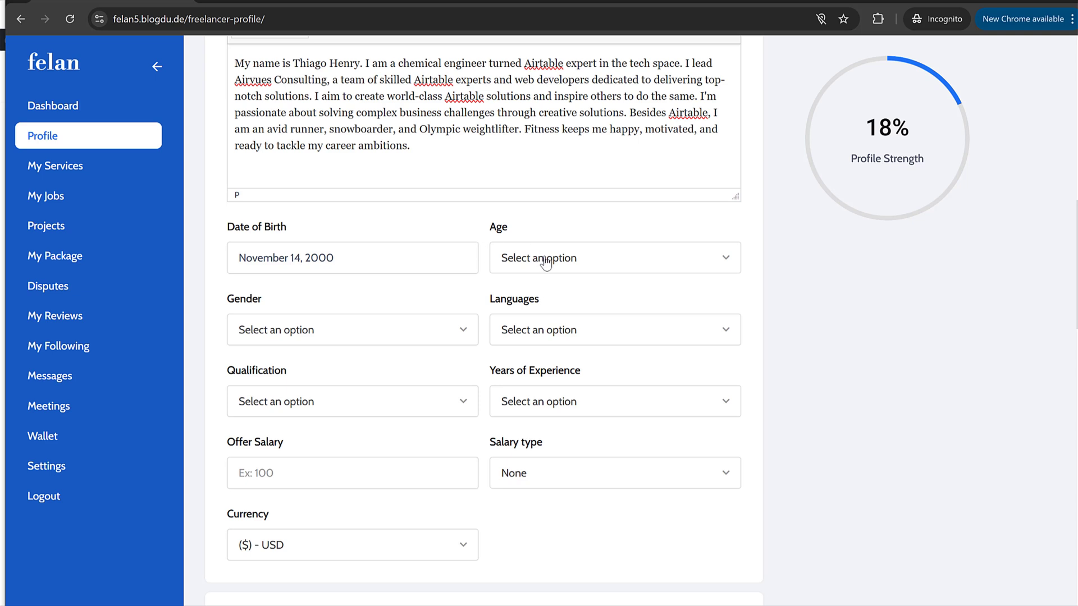
Step: Review the Age, Gender, Languages, Qualification and Years of Experience options without changing them
click(522, 262)
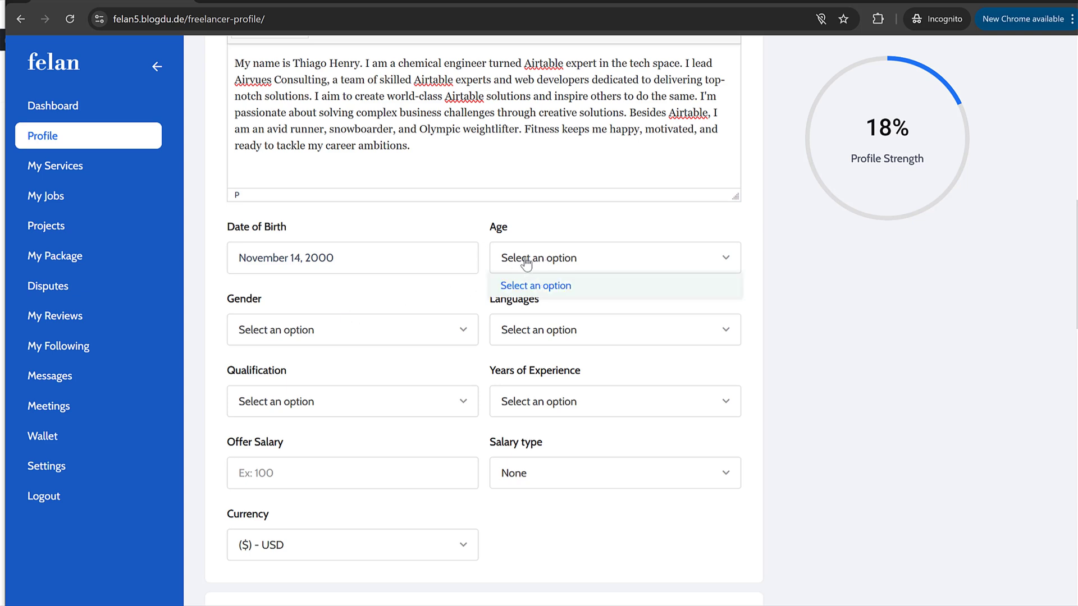
click(552, 267)
click(553, 267)
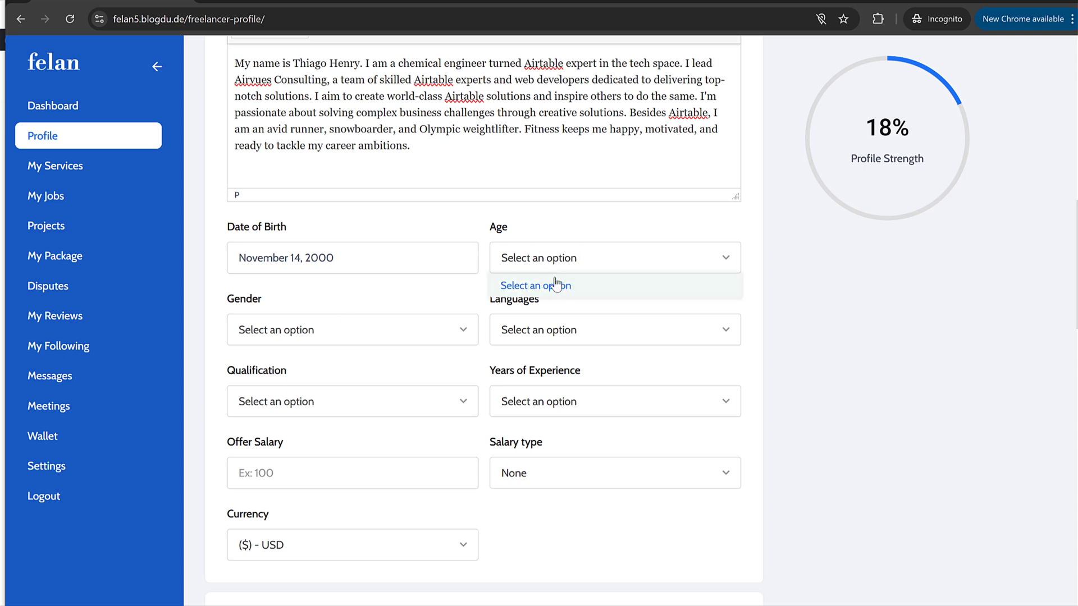
click(293, 339)
click(620, 339)
click(263, 413)
click(645, 402)
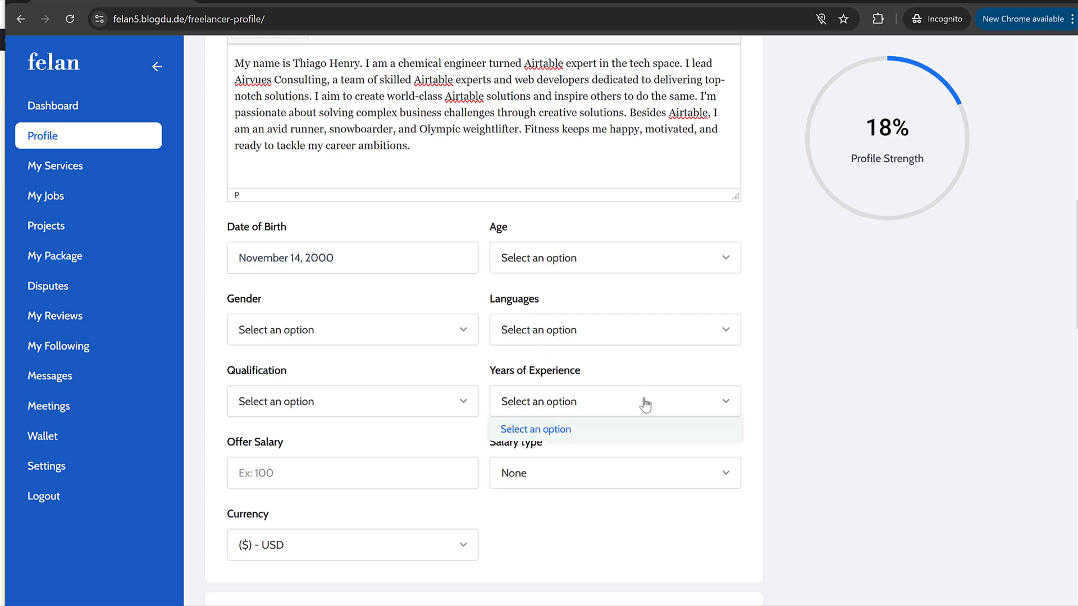
click(565, 420)
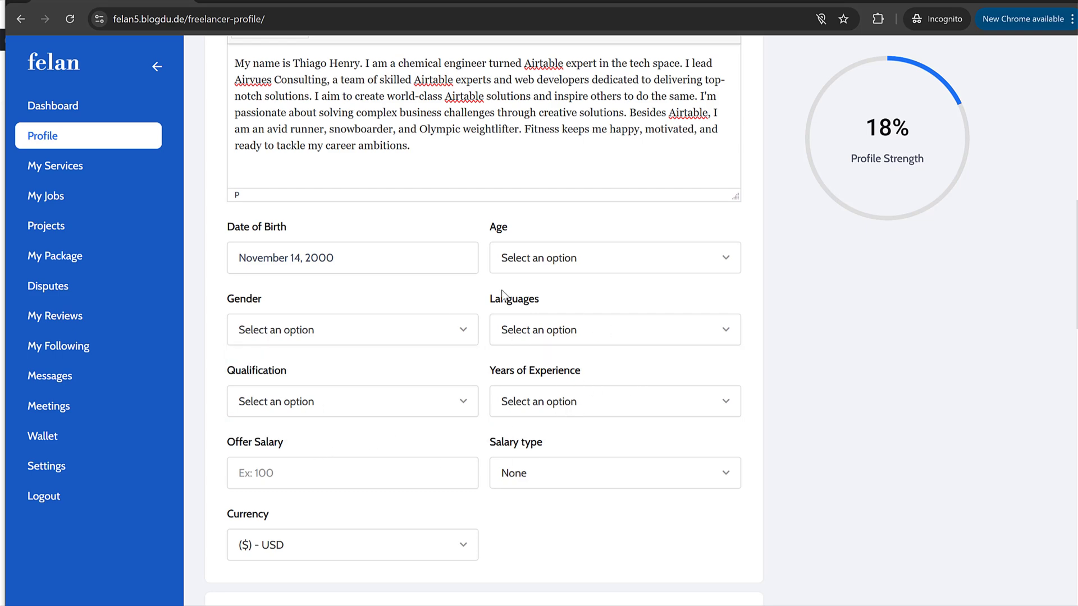
Step: Enter 200 as the Offer Salary
scroll(535, 351, down, 3)
click(309, 262)
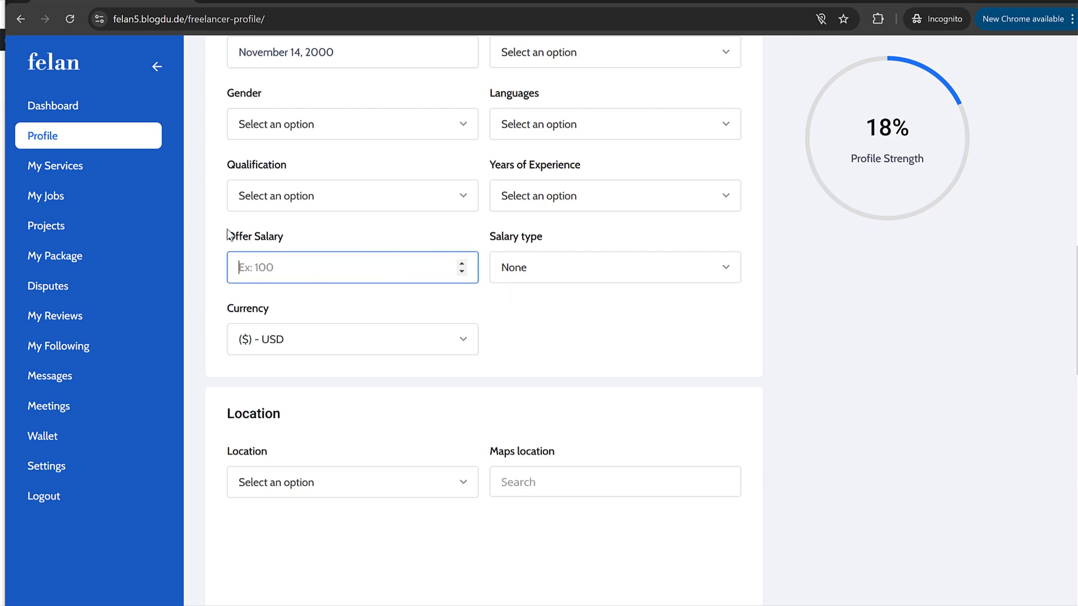
drag(229, 235, 298, 240)
click(298, 242)
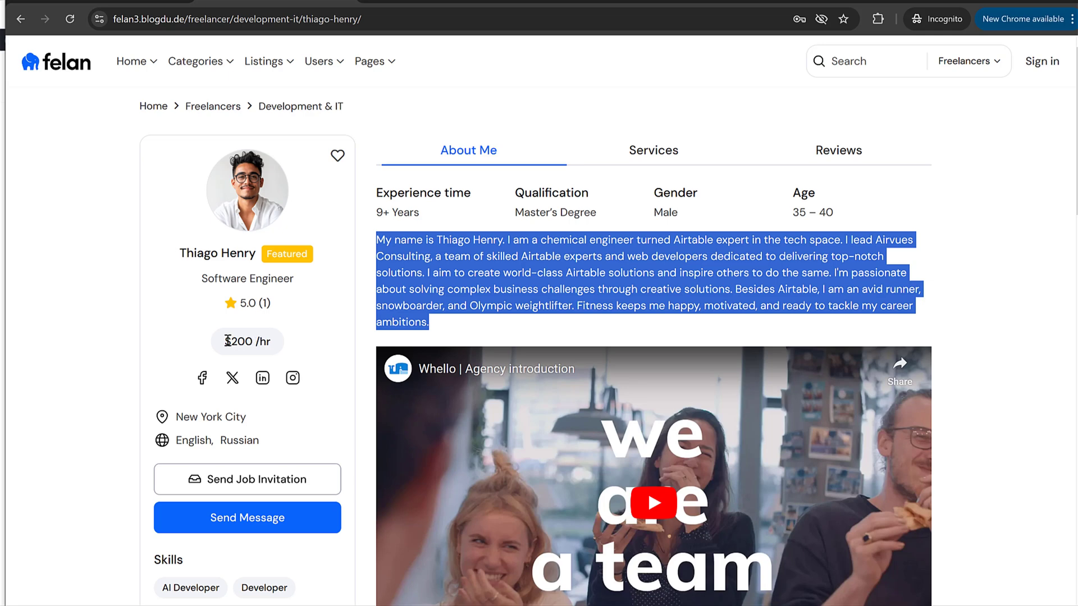
click(229, 341)
mouse_move(228, 341)
mouse_down()
mouse_move(250, 342)
mouse_move(230, 341)
mouse_up()
click(233, 334)
click(136, 3)
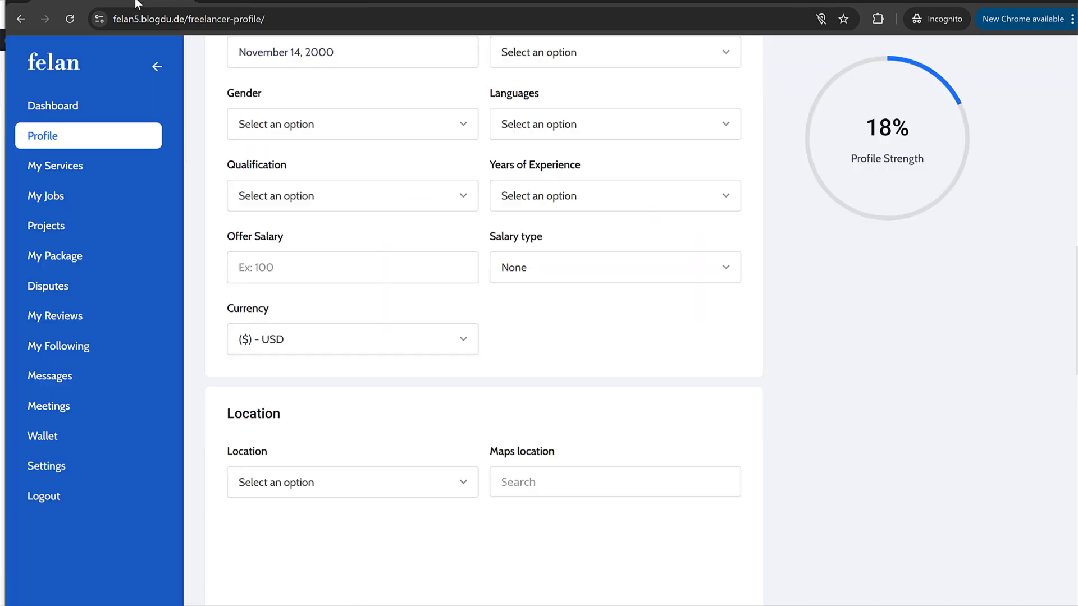
click(338, 256)
text(200)
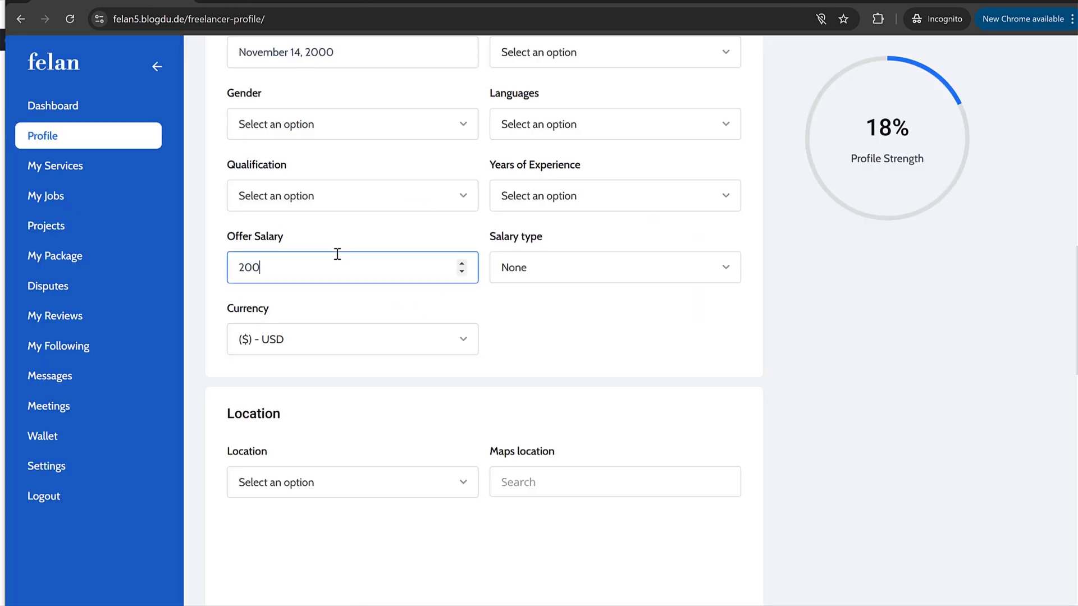
Step: Keep the currency as USD and set the salary type to Hourly, leaving Location unchanged
click(320, 339)
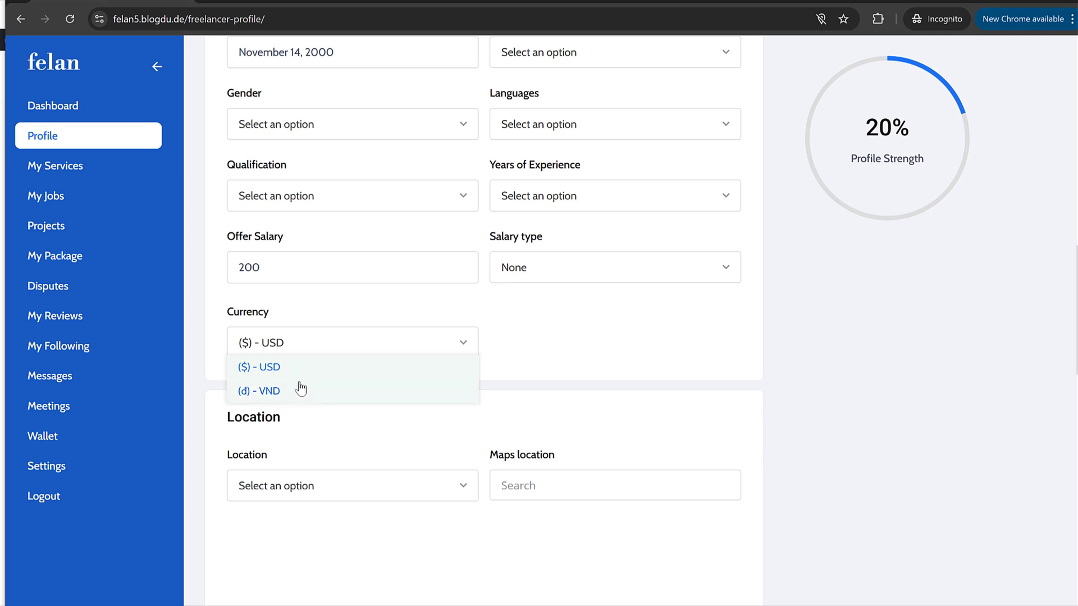
click(523, 320)
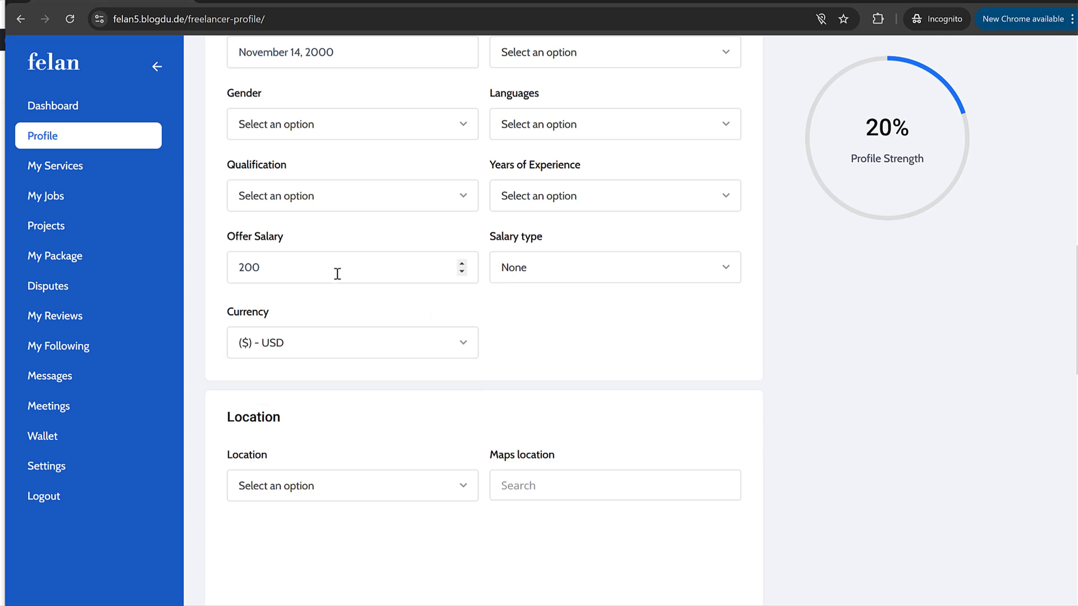
click(595, 284)
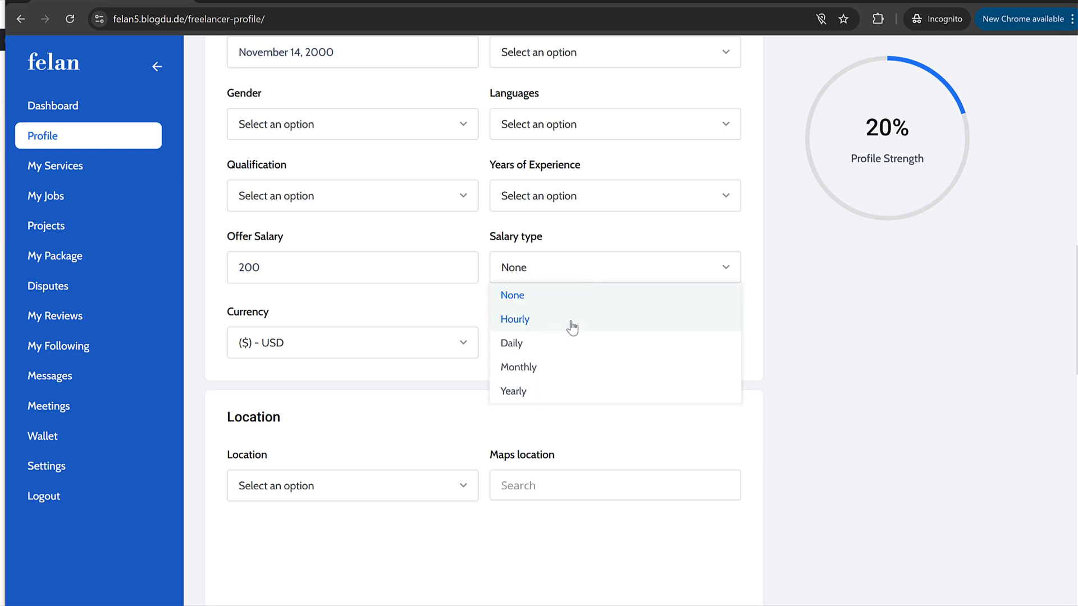
click(540, 320)
scroll(575, 330, down, 3)
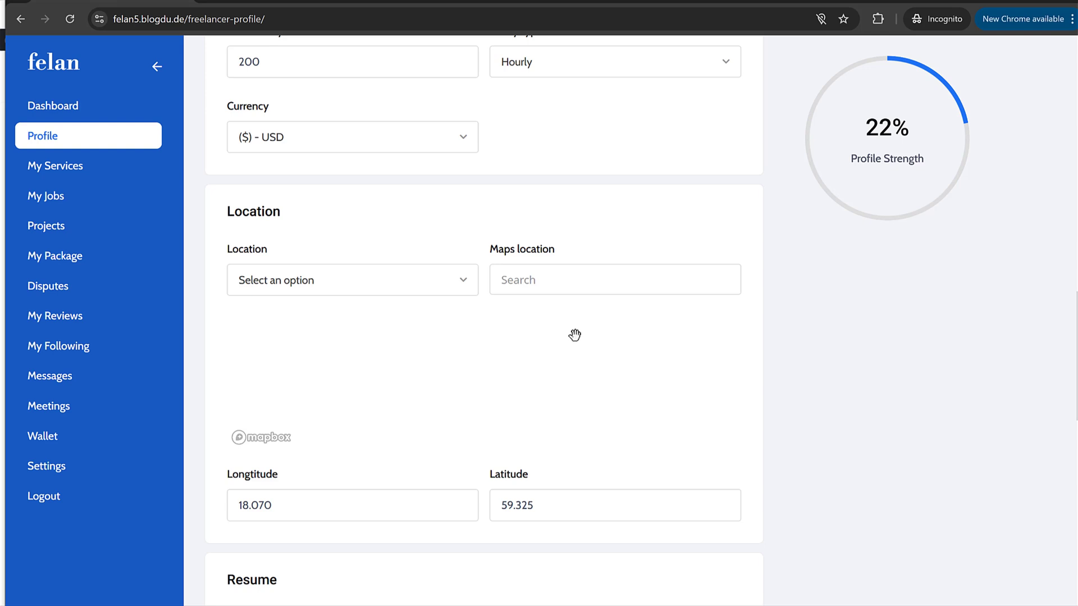
click(387, 289)
click(351, 292)
scroll(516, 319, down, 6)
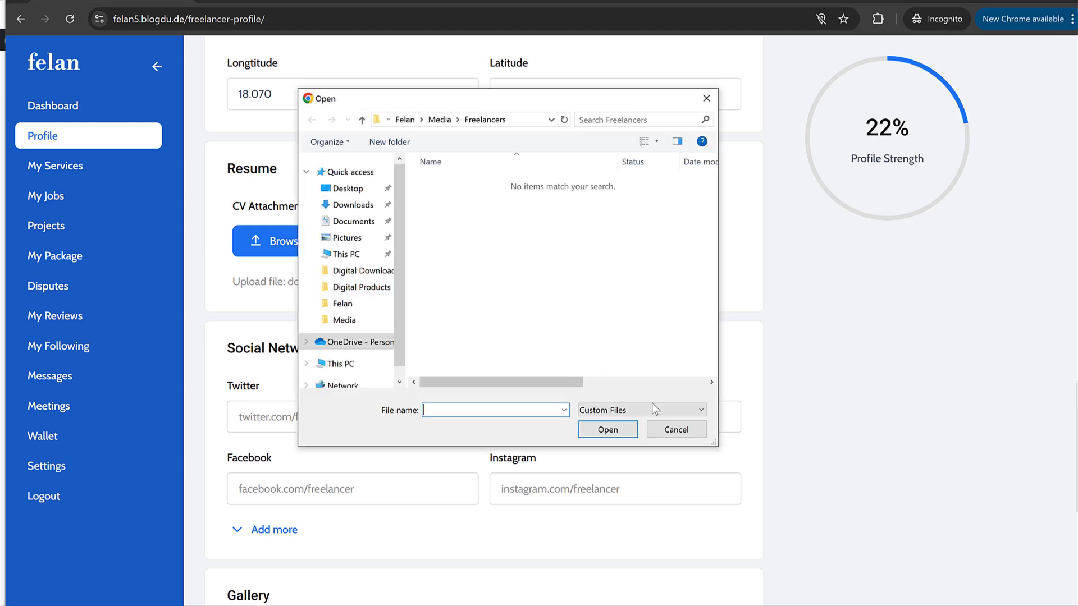
Step: Attach the CV PDF from the Felan folder
click(675, 432)
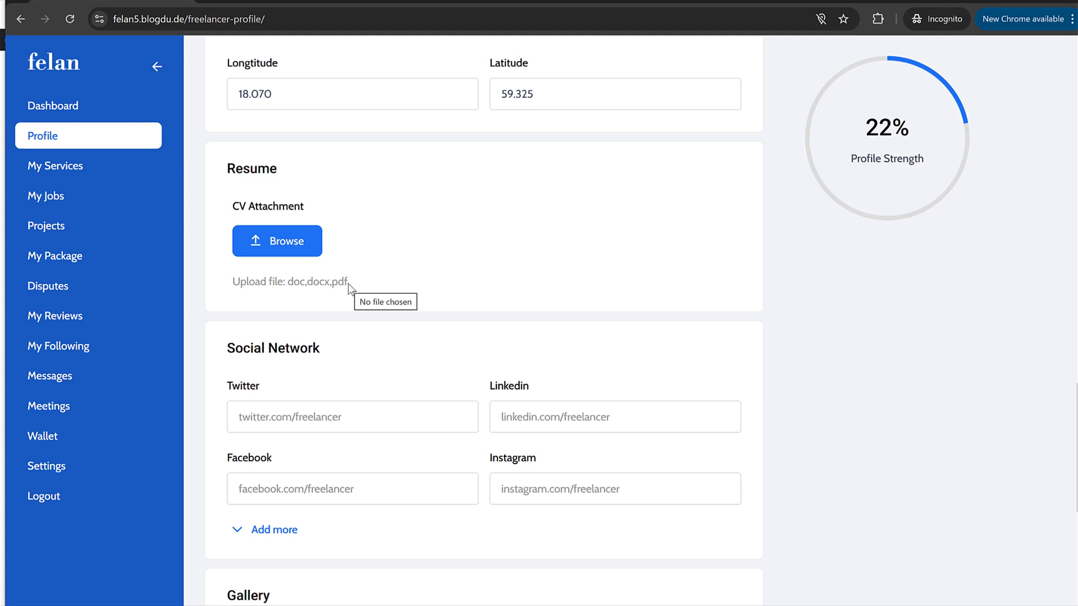
click(276, 242)
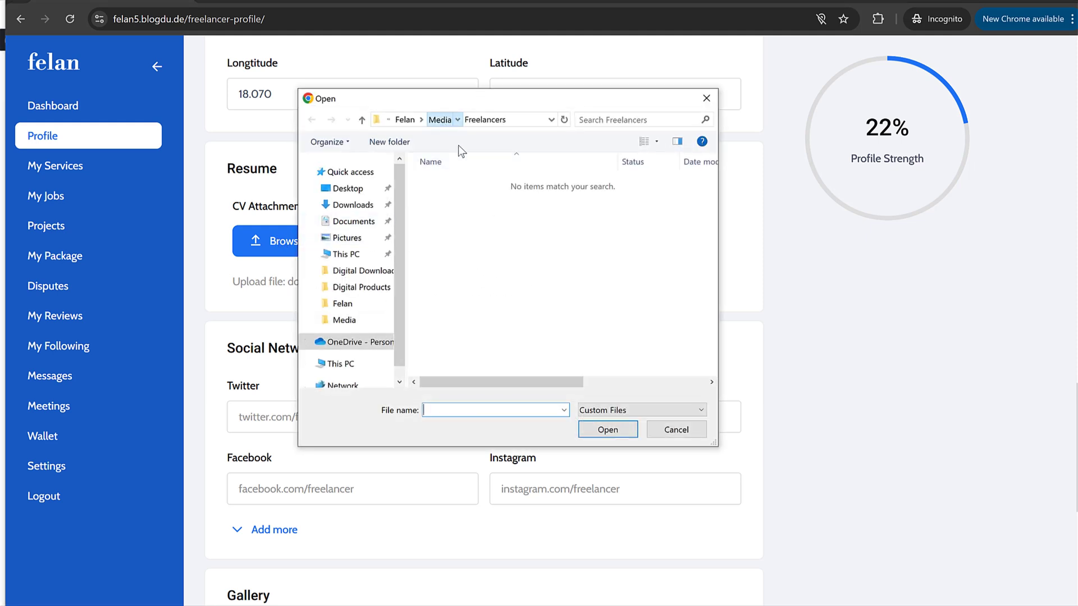
click(439, 120)
click(428, 120)
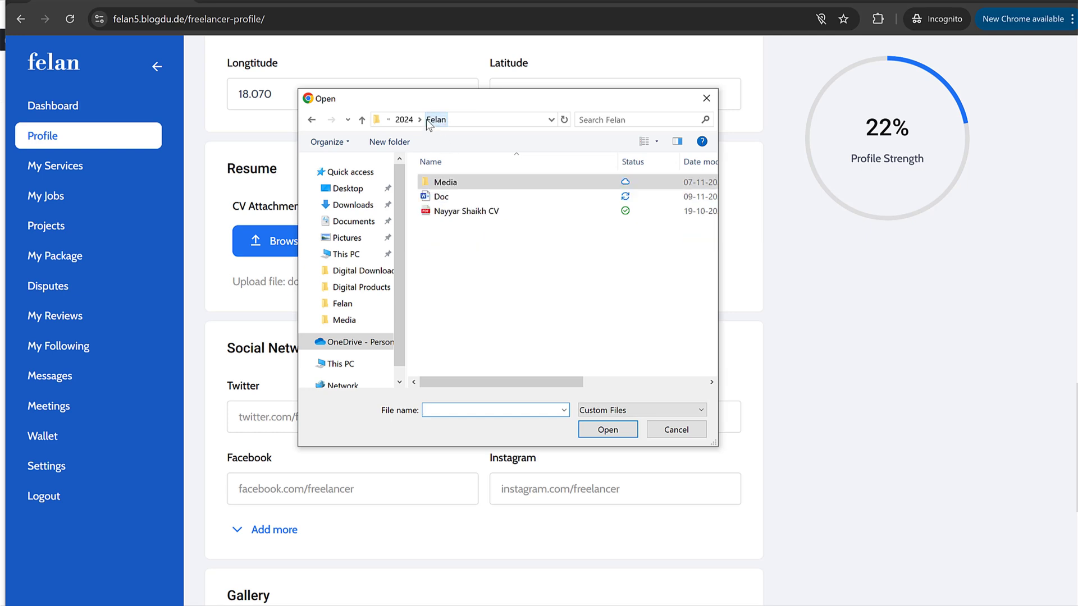
click(472, 211)
click(618, 429)
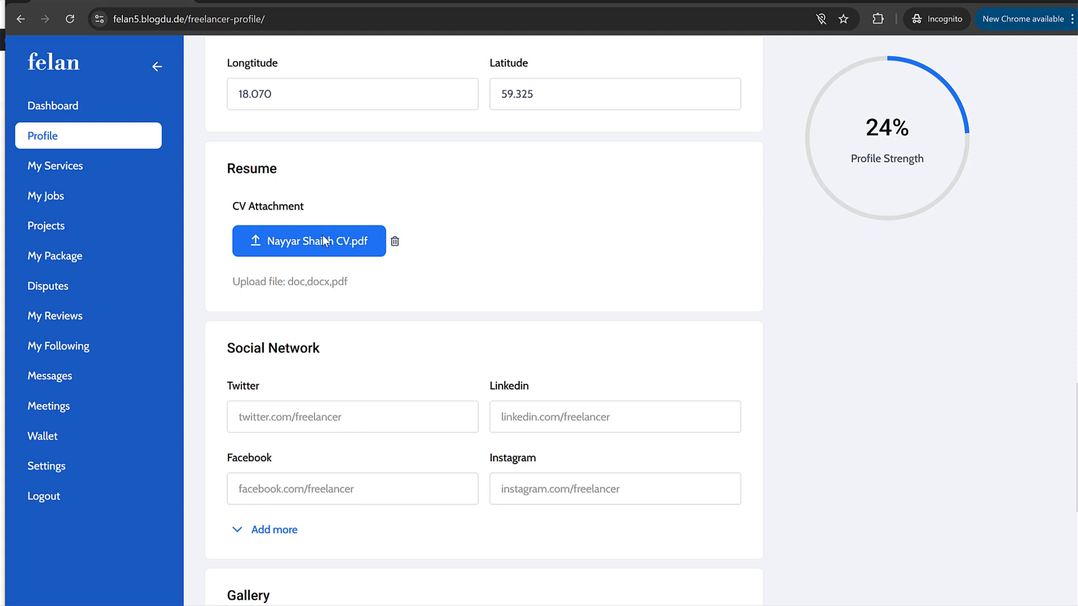
scroll(563, 258, down, 3)
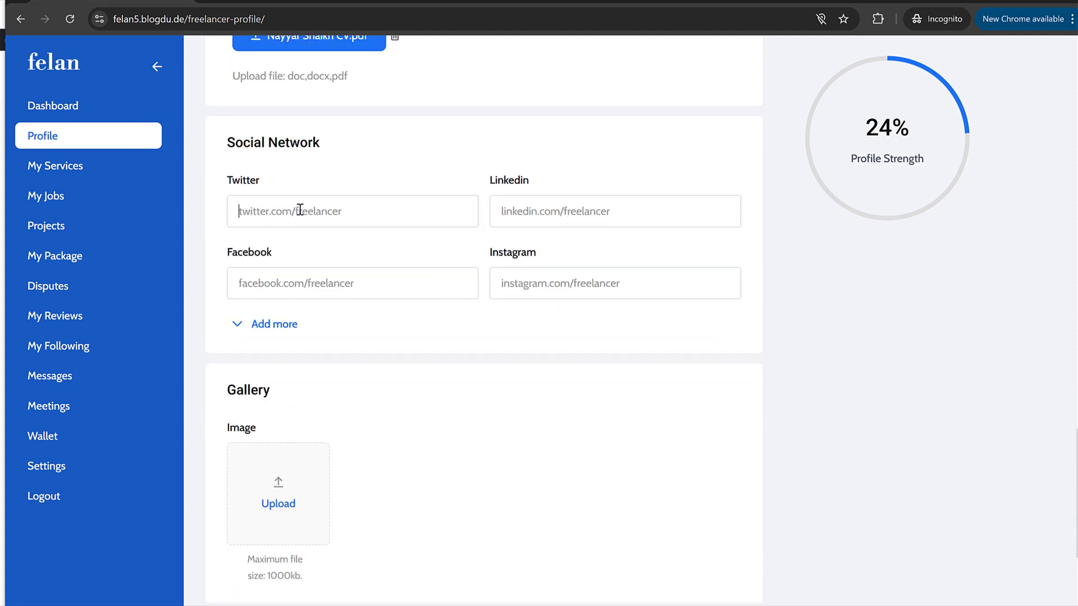
click(300, 210)
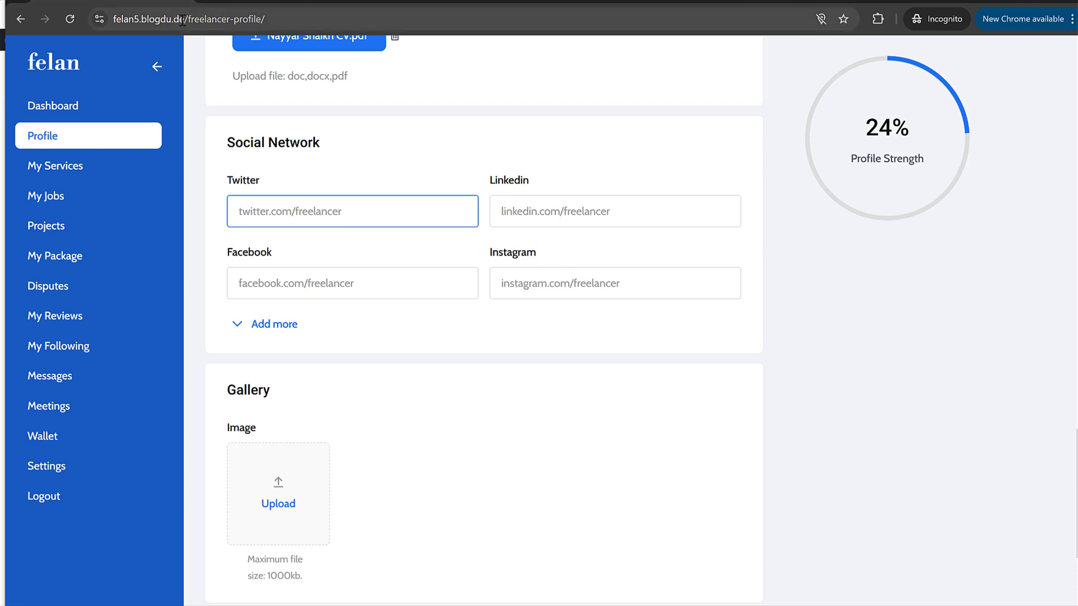
drag(183, 20, 36, 18)
key(ctrl+c)
click(324, 212)
key(ctrl+v)
click(610, 220)
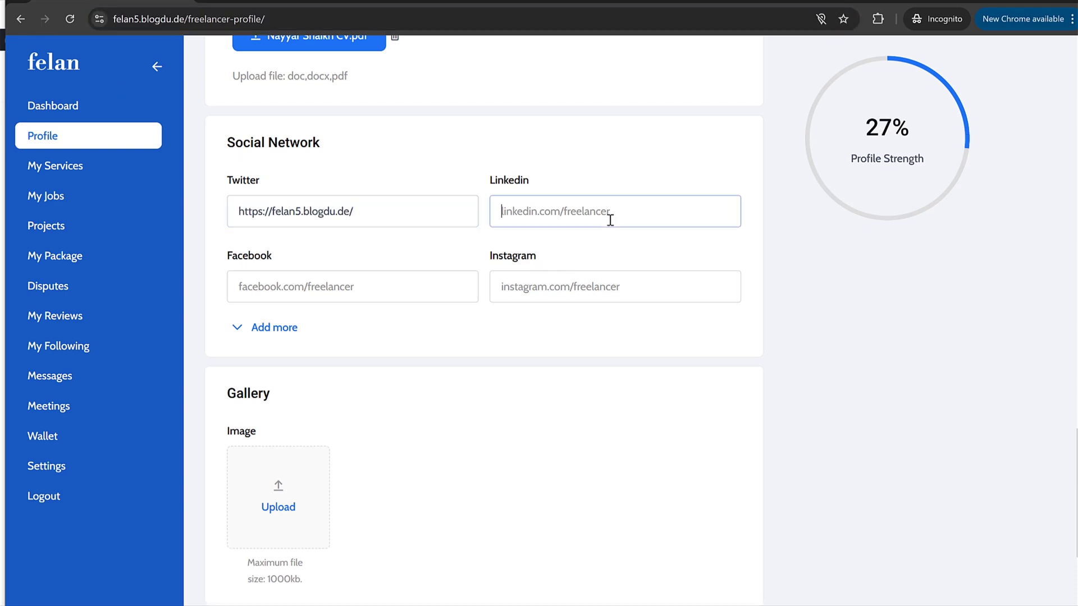
key(ctrl+v)
click(585, 281)
key(ctrl+v)
click(457, 288)
key(ctrl+v)
click(459, 319)
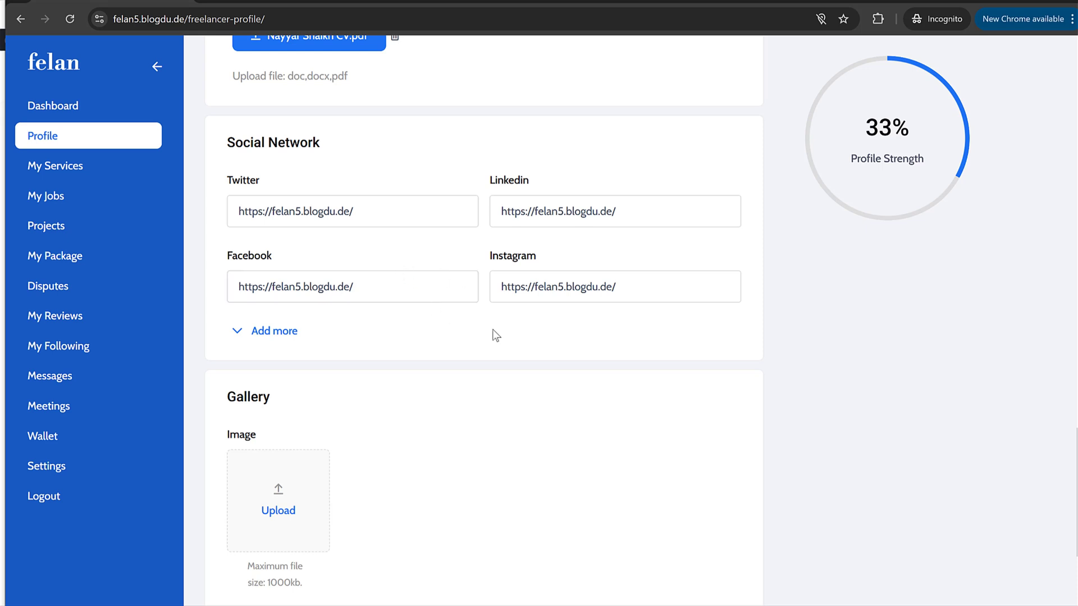
scroll(497, 335, down, 4)
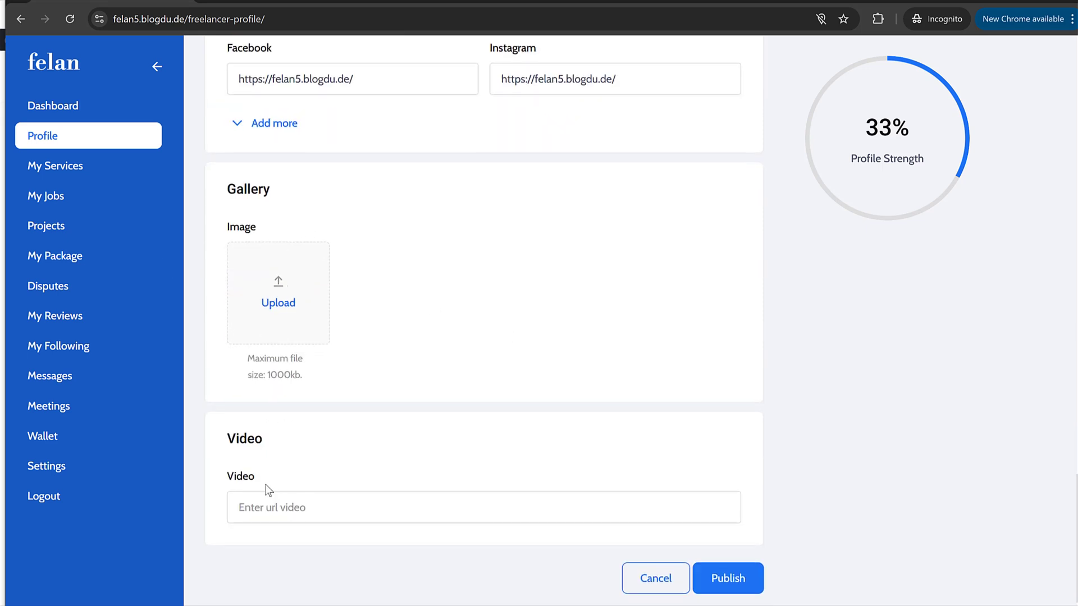
Step: Publish the updated freelancer profile
click(740, 578)
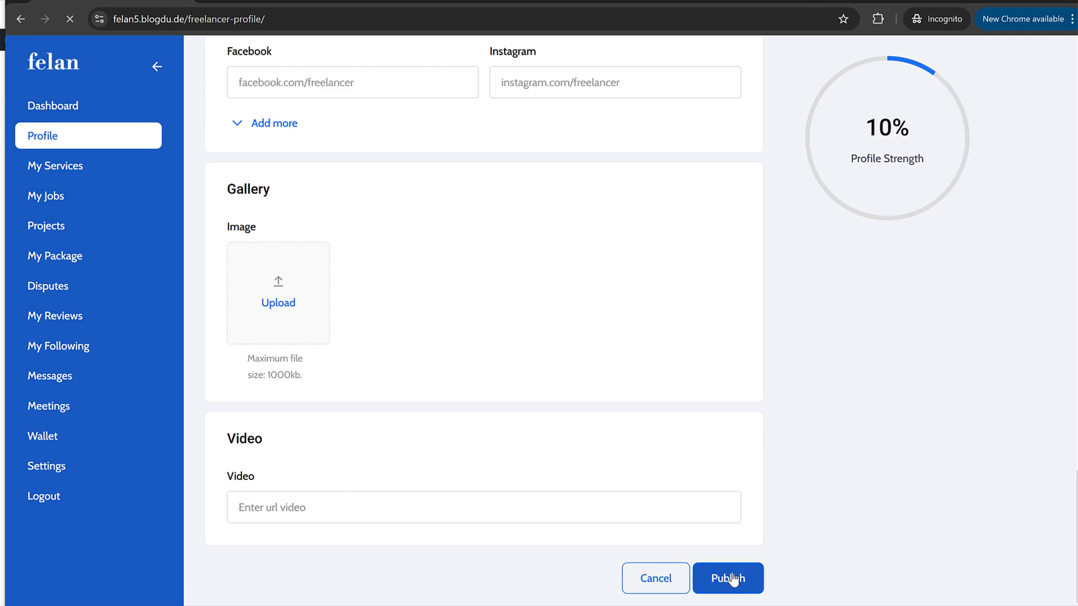
scroll(514, 424, up, 5)
scroll(511, 425, up, 10)
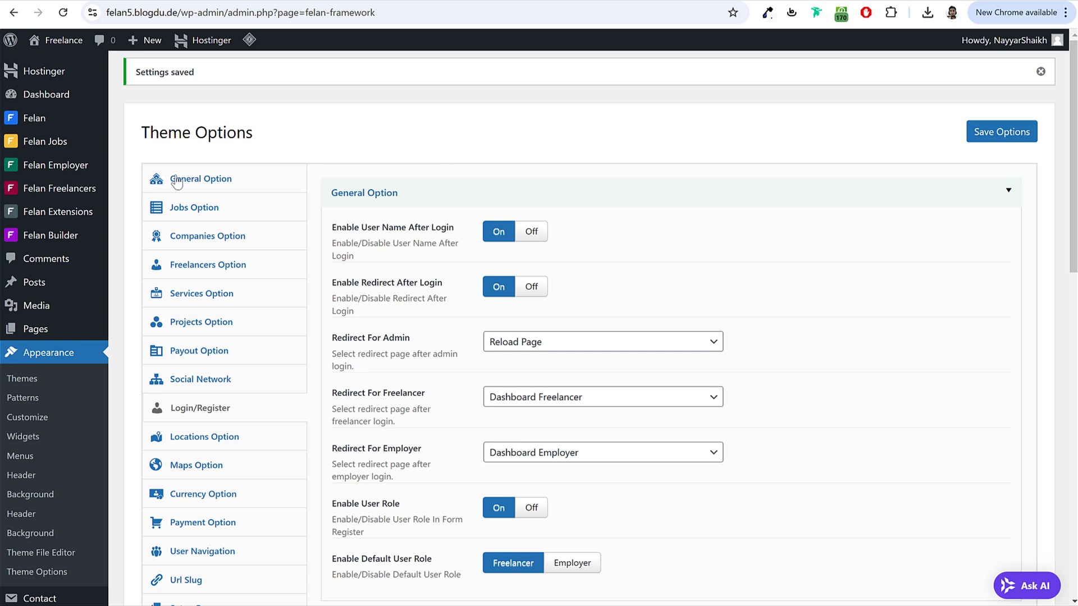
Step: Approve the pending freelancer under Felan Freelancers > Freelancers, then return to the profile settings window
mouse_move(29, 189)
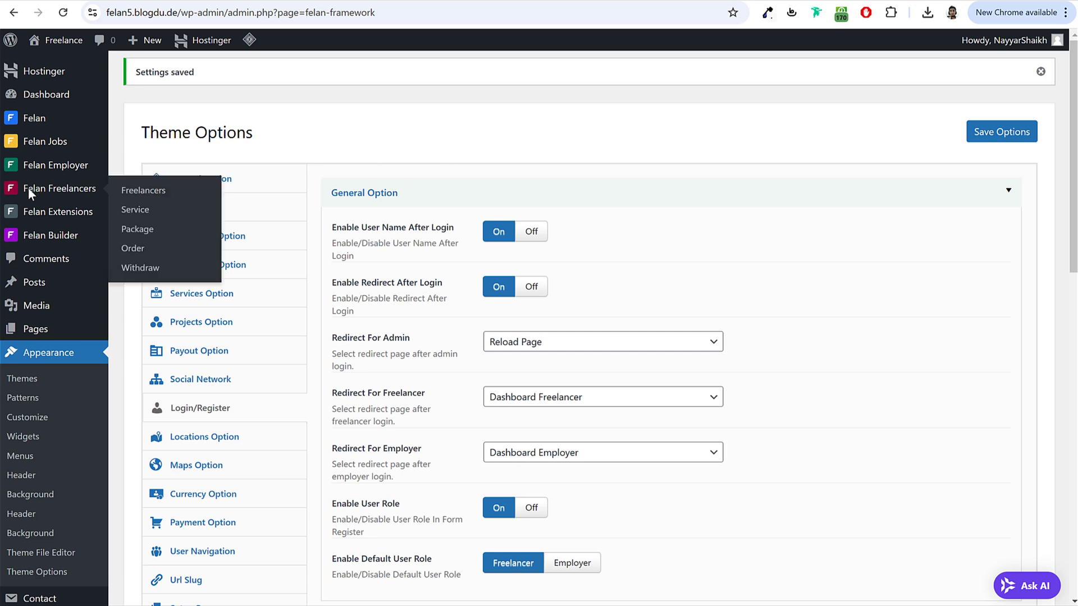
click(163, 197)
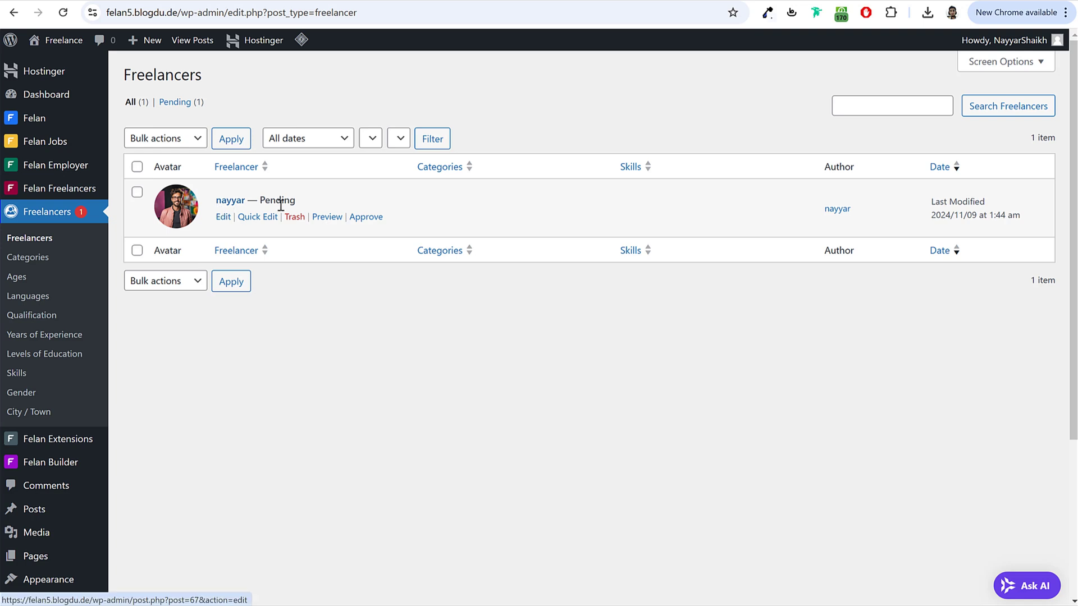
click(362, 220)
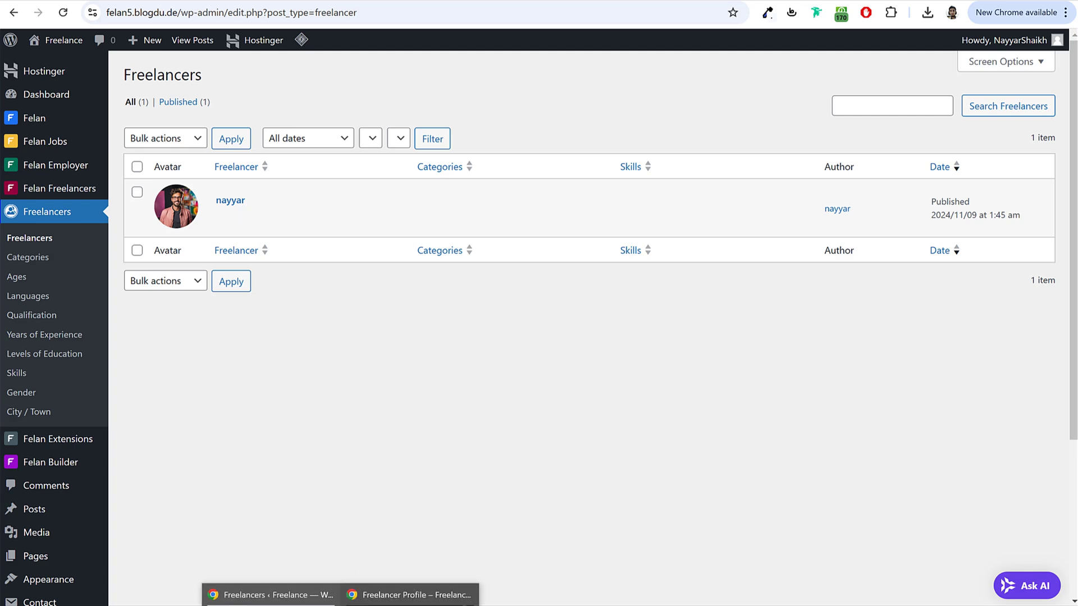
click(412, 594)
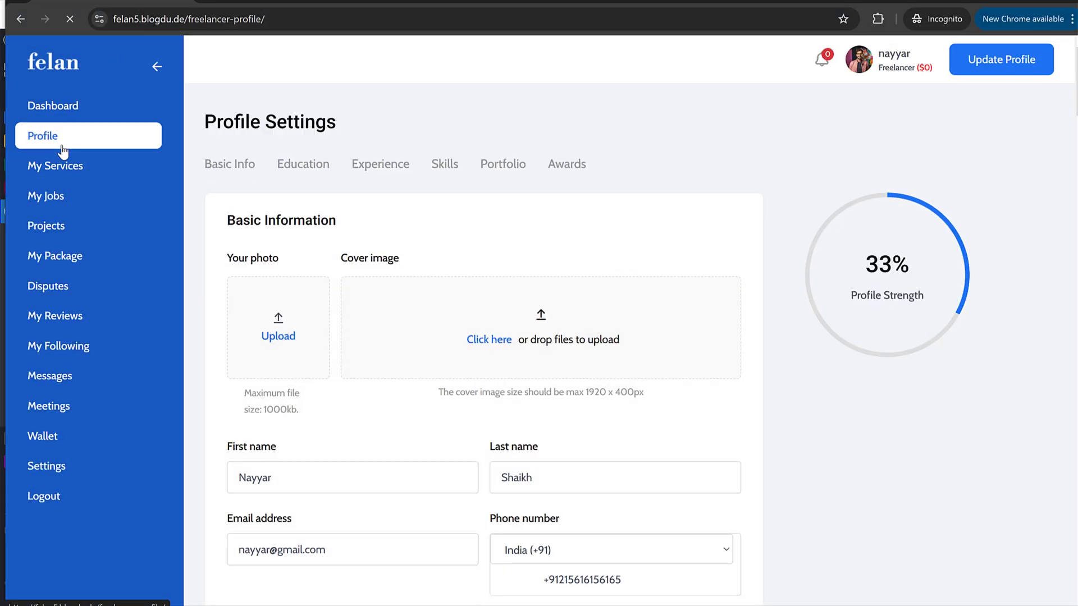
scroll(500, 239, down, 10)
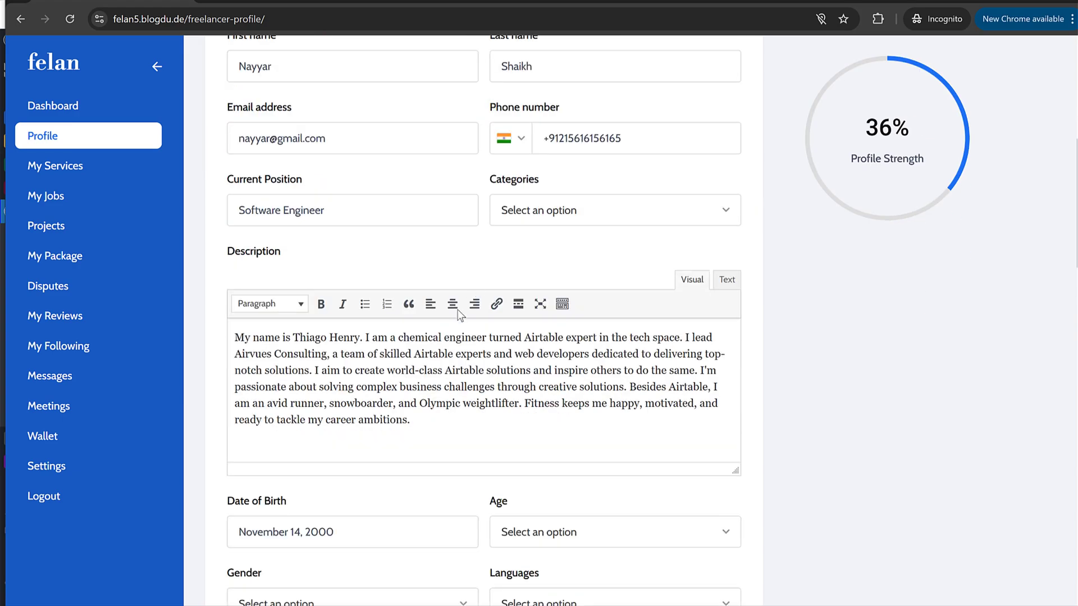
Step: Browse the Education, Experience, Portfolio and Awards sections, ending on Education
scroll(436, 340, down, 4)
scroll(435, 340, up, 13)
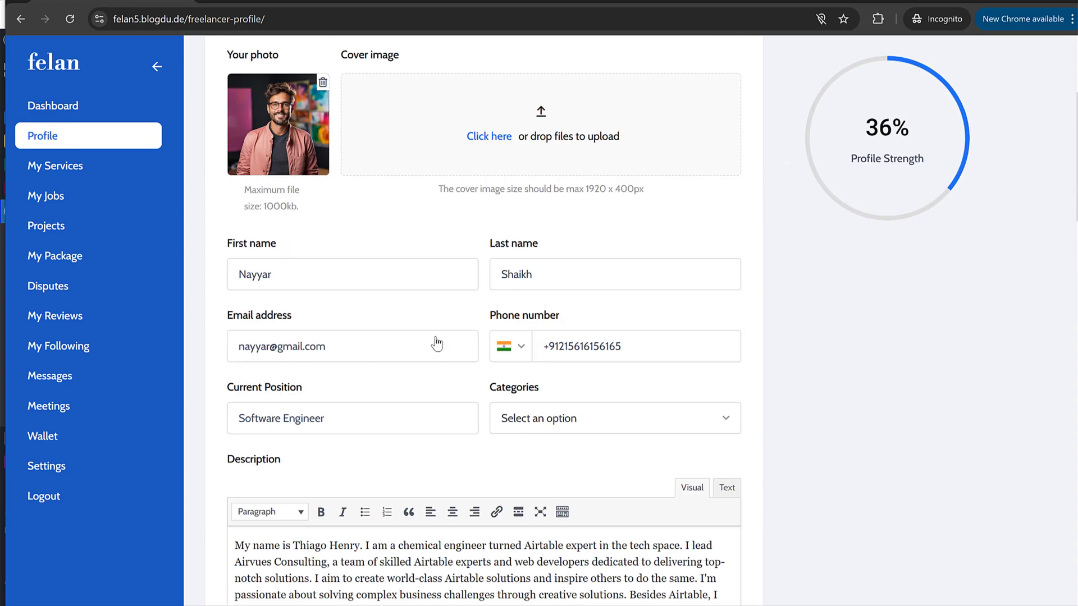
scroll(326, 343, down, 20)
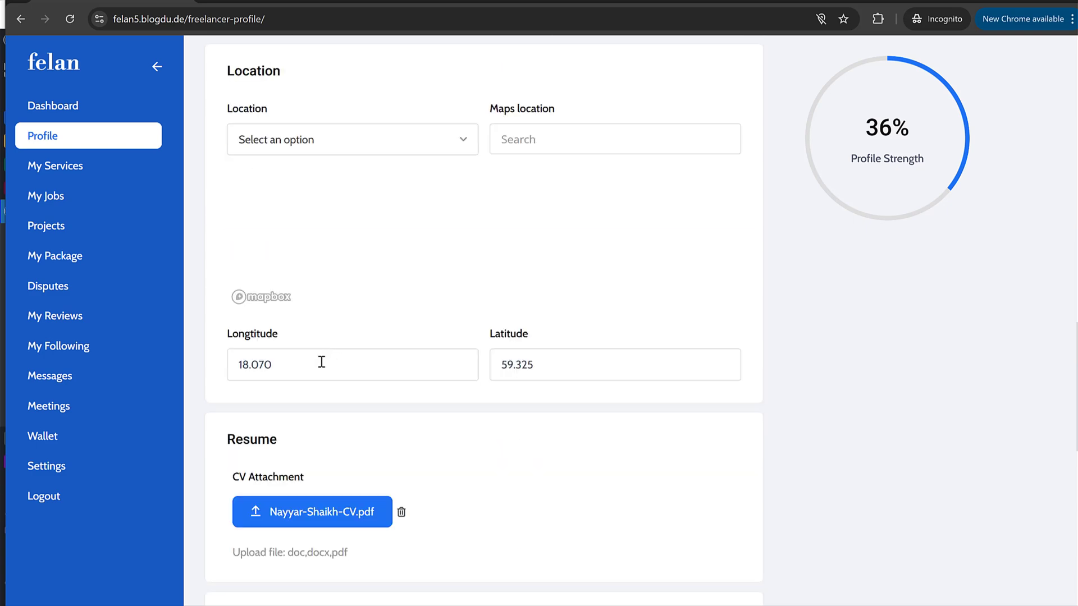
scroll(342, 373, up, 12)
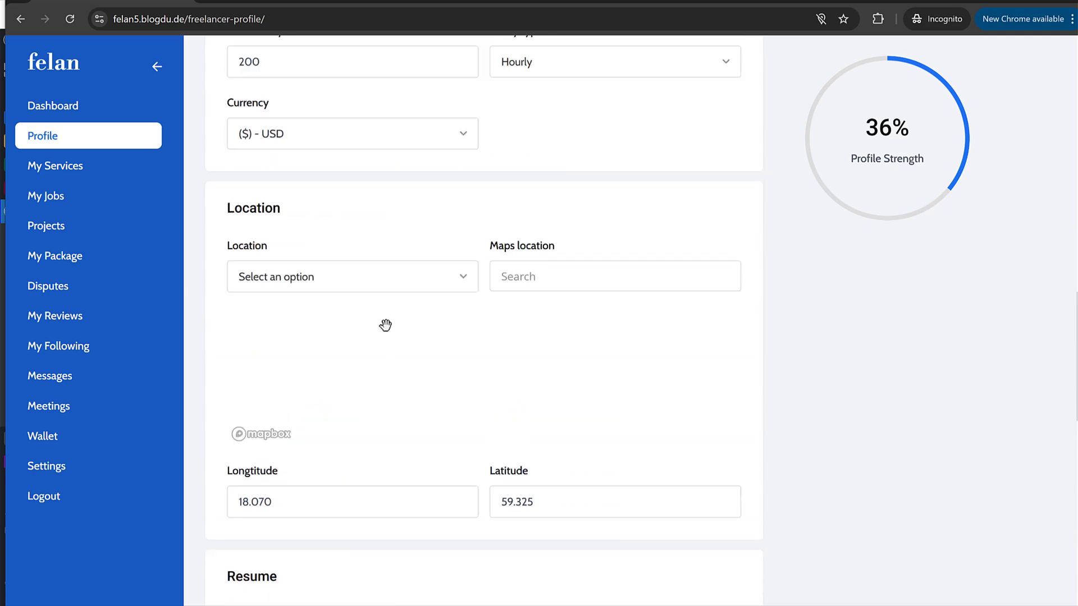
scroll(370, 236, up, 13)
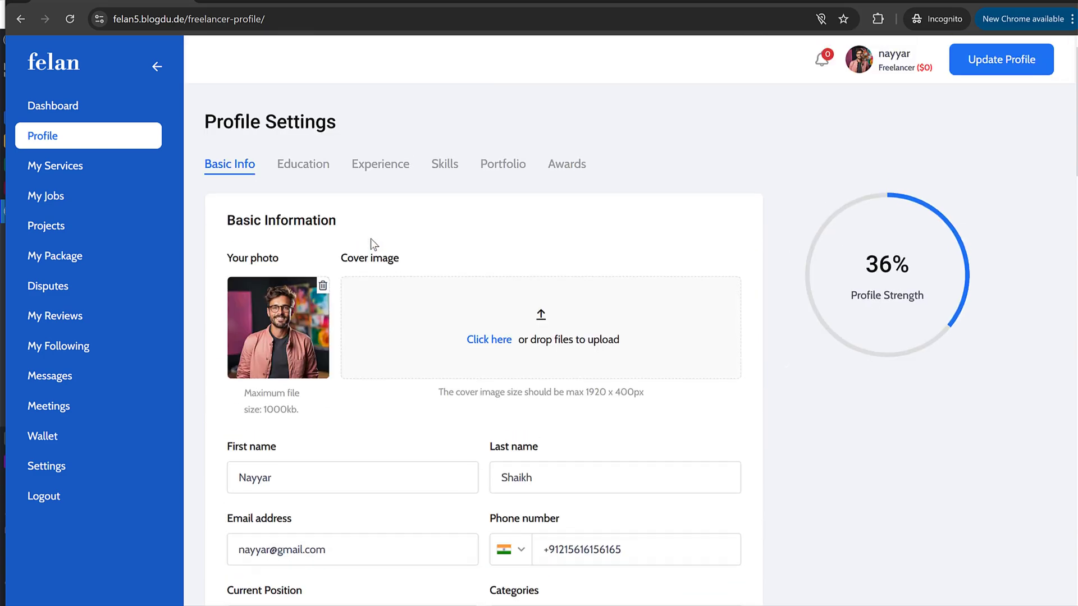
click(313, 175)
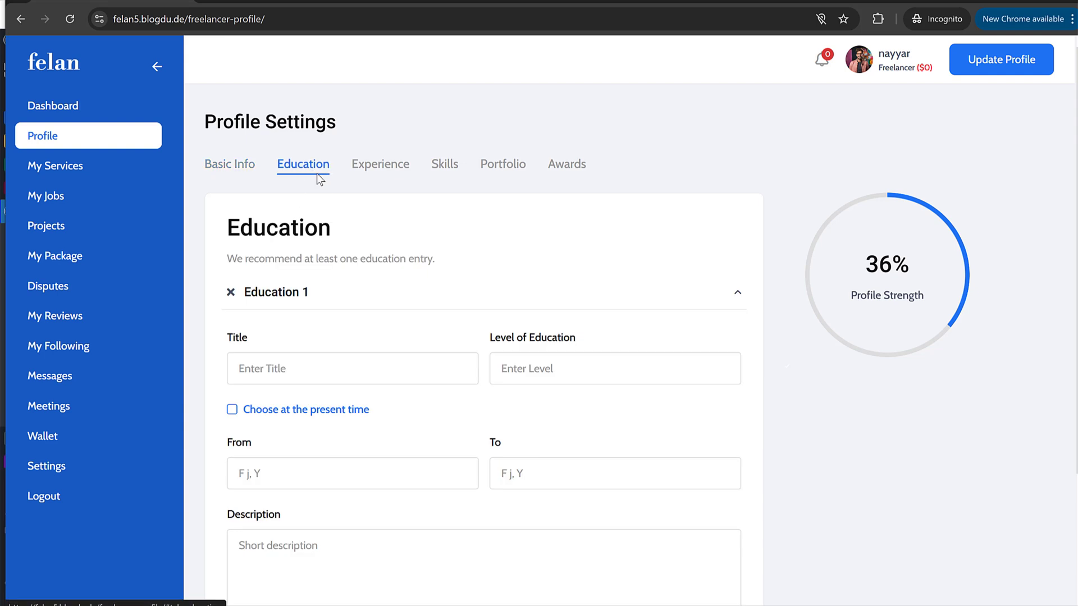
click(370, 168)
click(506, 165)
click(576, 168)
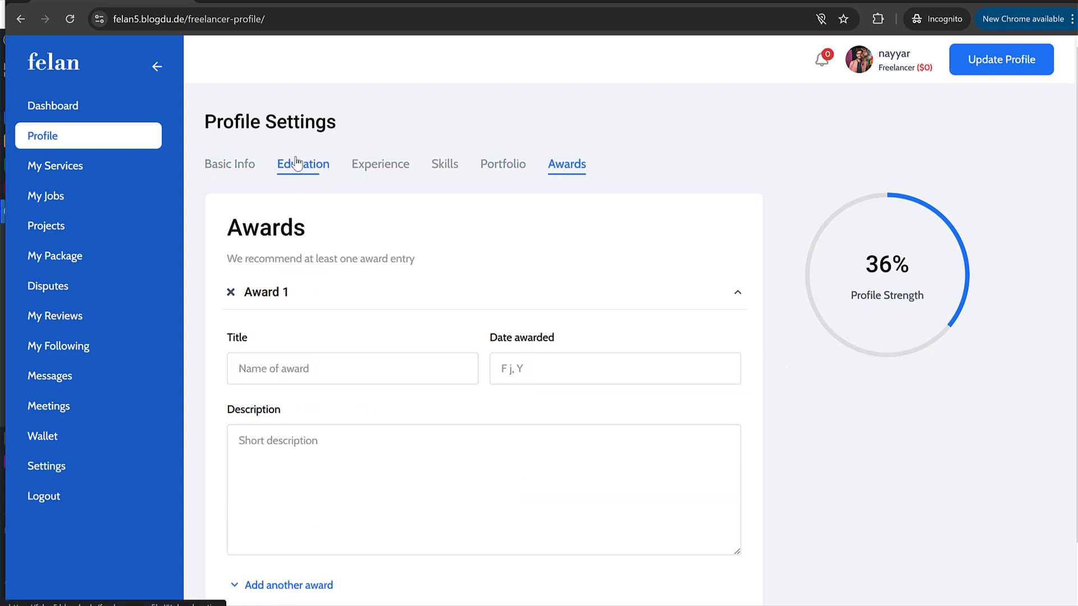
click(295, 164)
Step: Highlight New York University in the demo profile's Education section
click(269, 3)
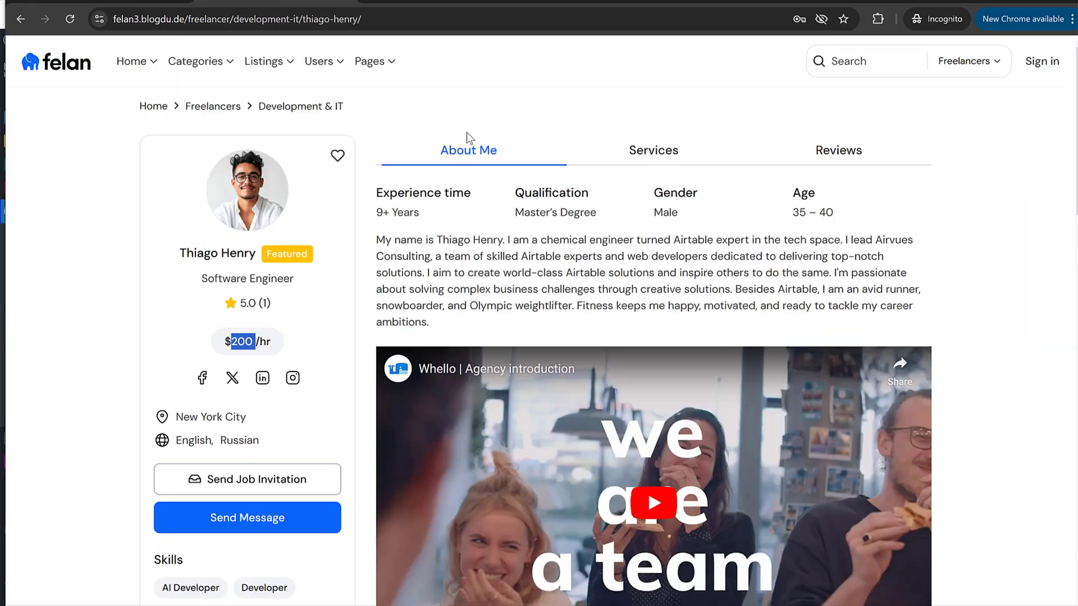
scroll(588, 285, down, 13)
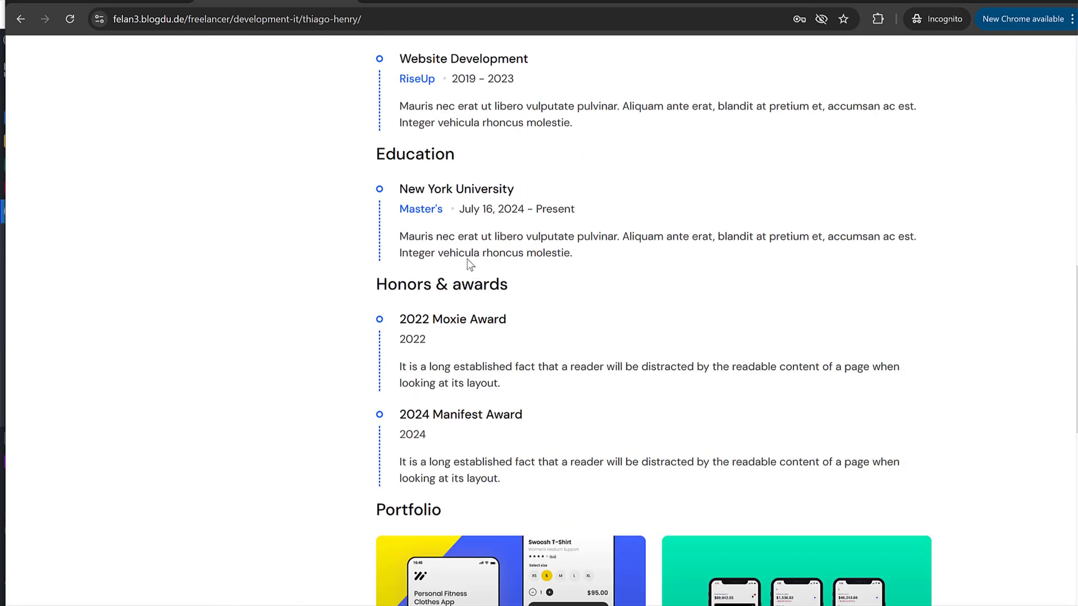
drag(536, 179, 404, 188)
key(ctrl+c)
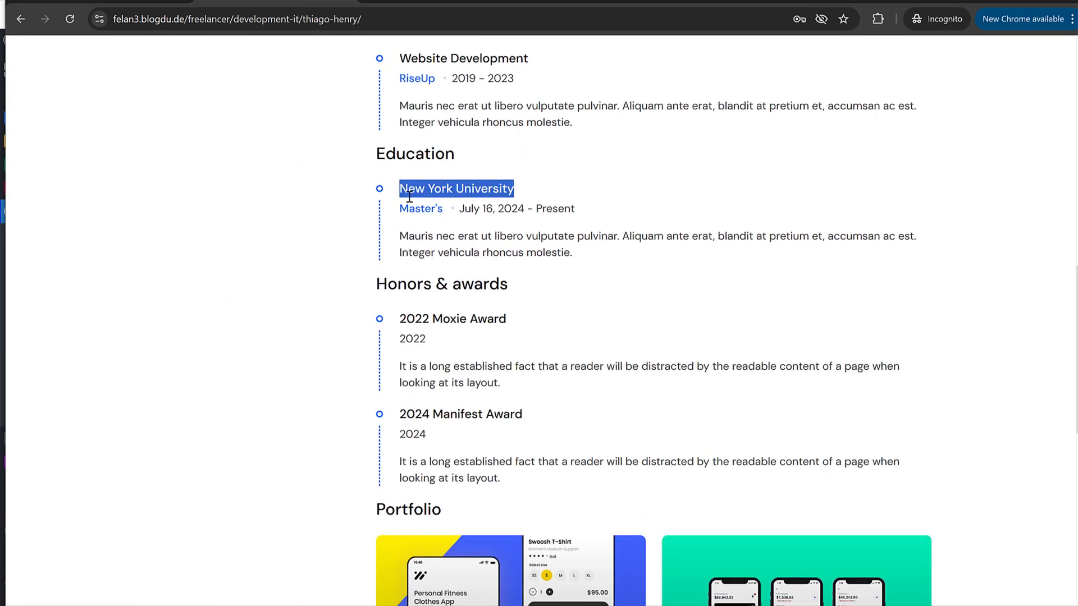
Step: Enter New York University as the education title and Bachelor's as the level
click(91, 3)
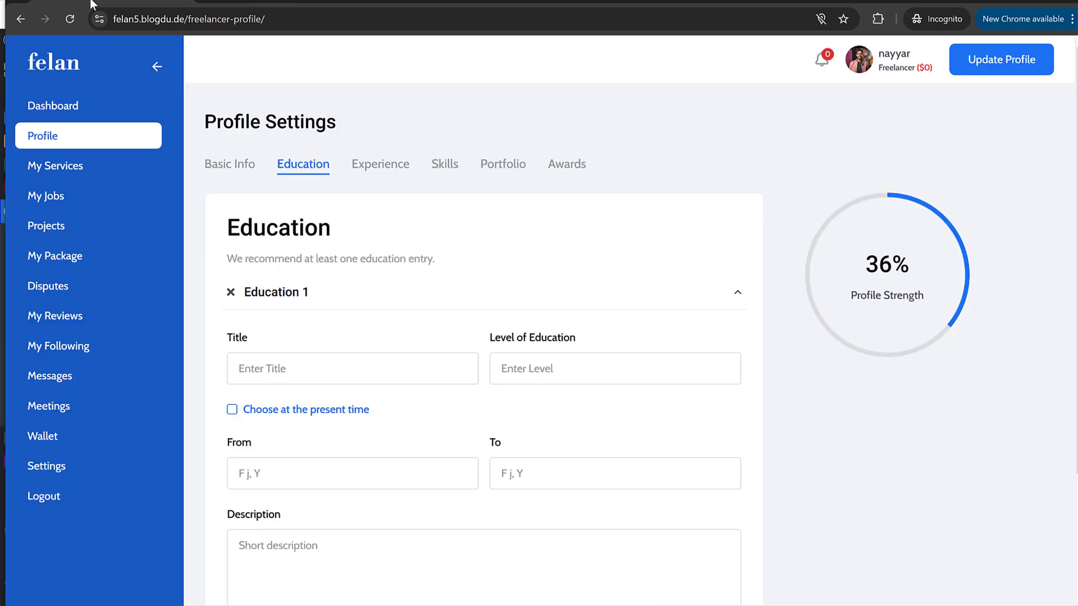
click(300, 365)
key(ctrl+v)
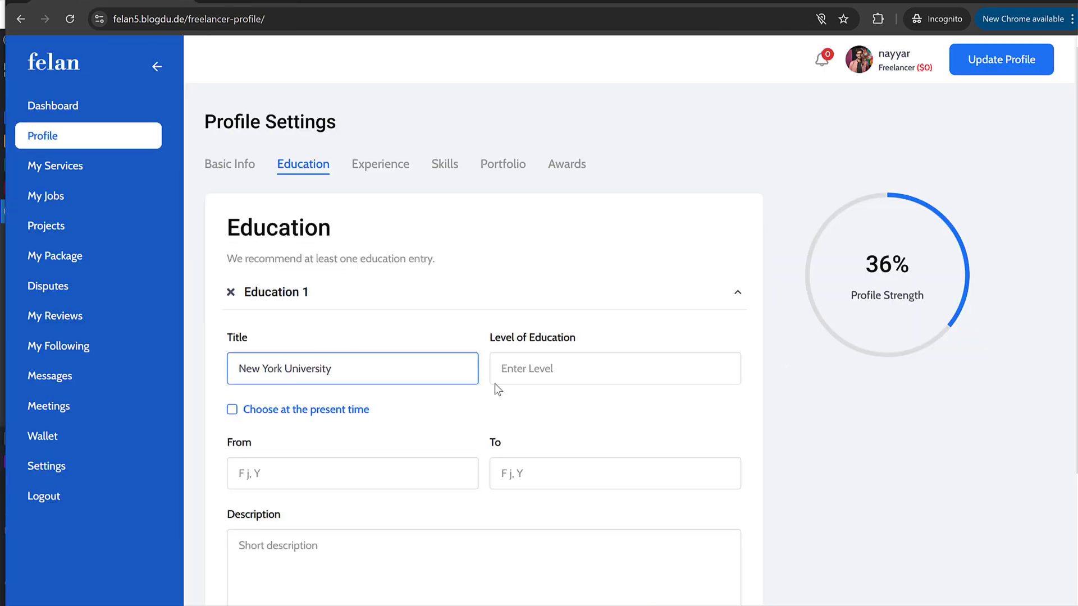
click(558, 367)
key(ctrl+Tab)
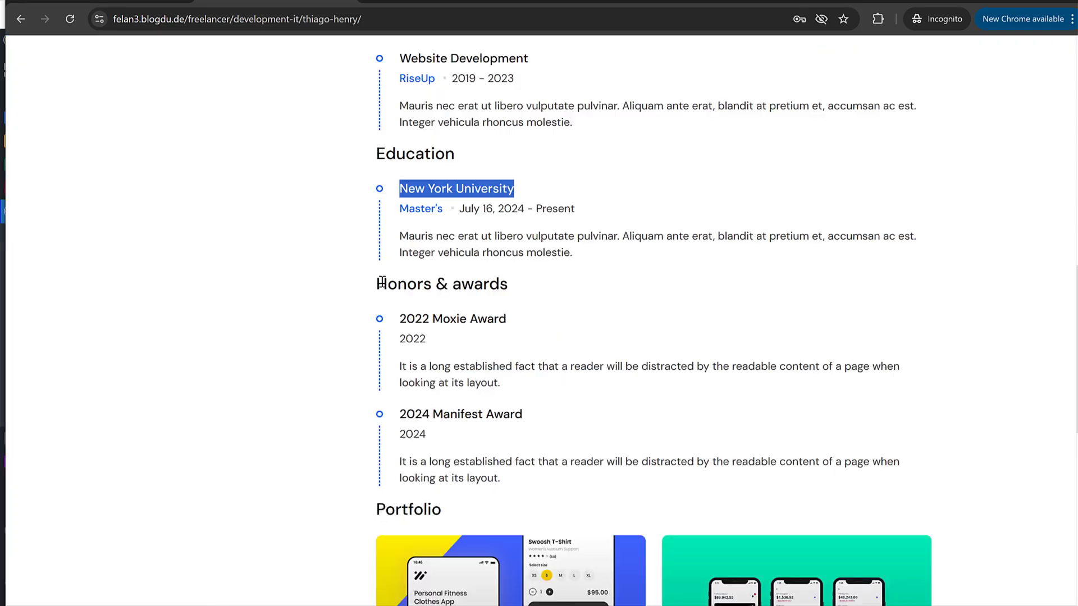
drag(443, 209, 402, 210)
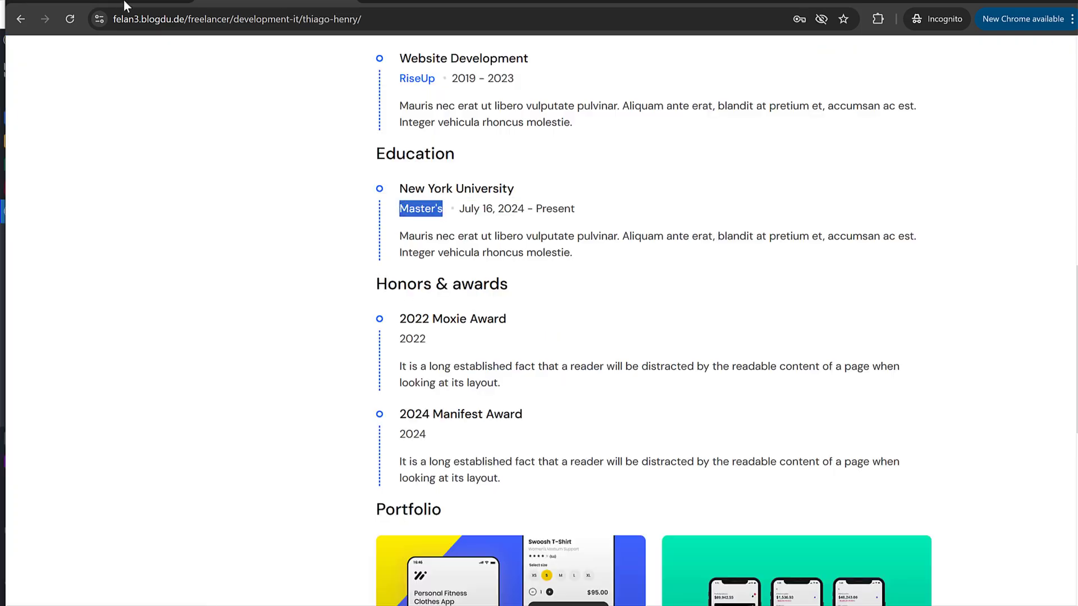
key(ctrl+Tab)
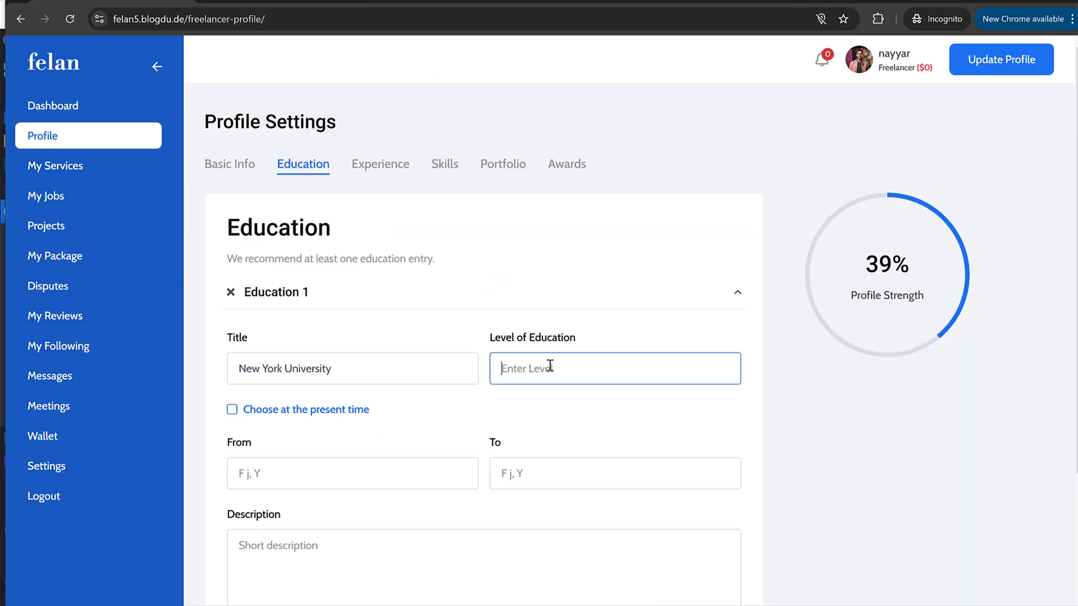
text(Bachelor's)
key(ctrl+Tab)
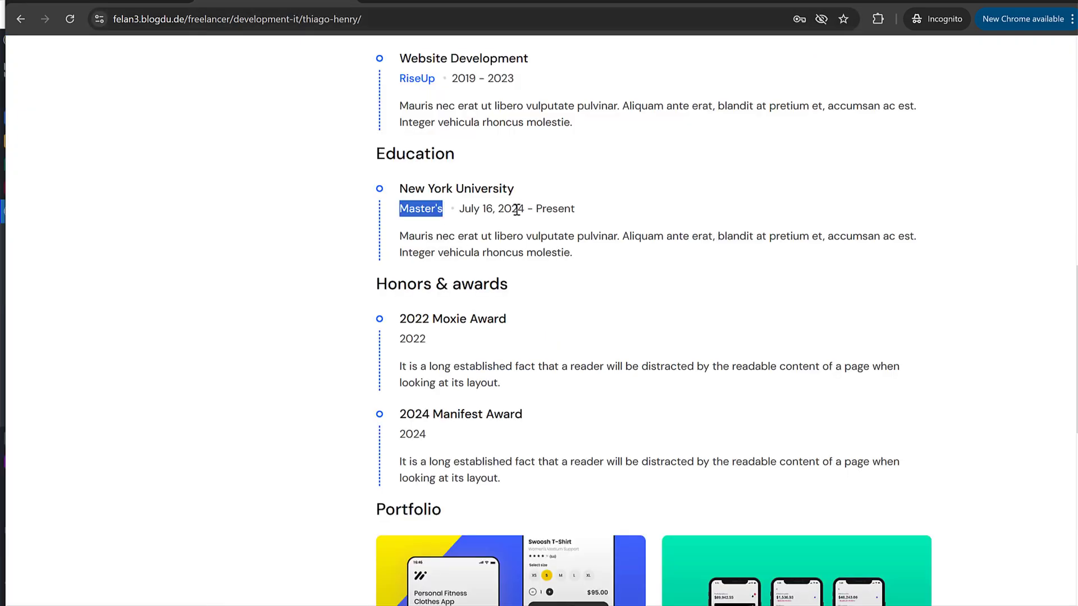
key(ctrl+shift+Tab)
Step: Set the education period from 2012 to 2015
scroll(412, 319, down, 3)
click(308, 297)
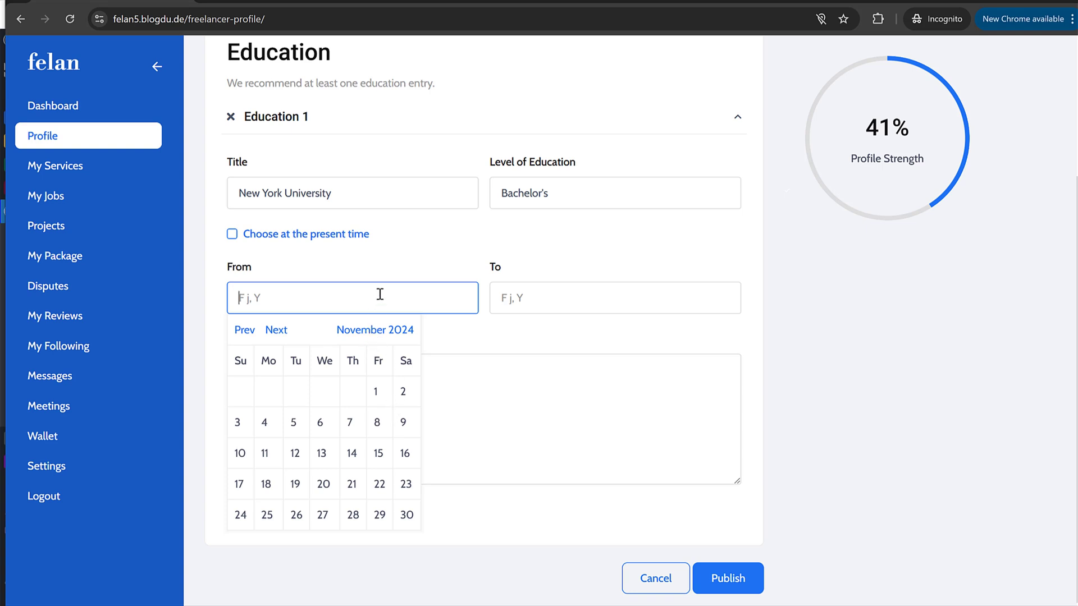
text(2012)
key(Tab)
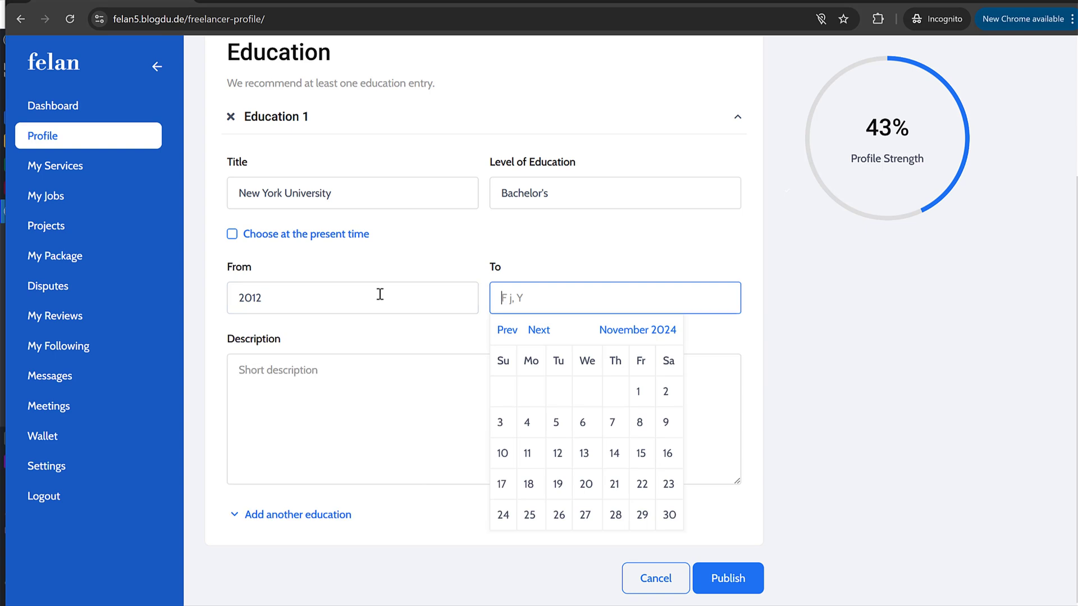
text(2015)
click(465, 254)
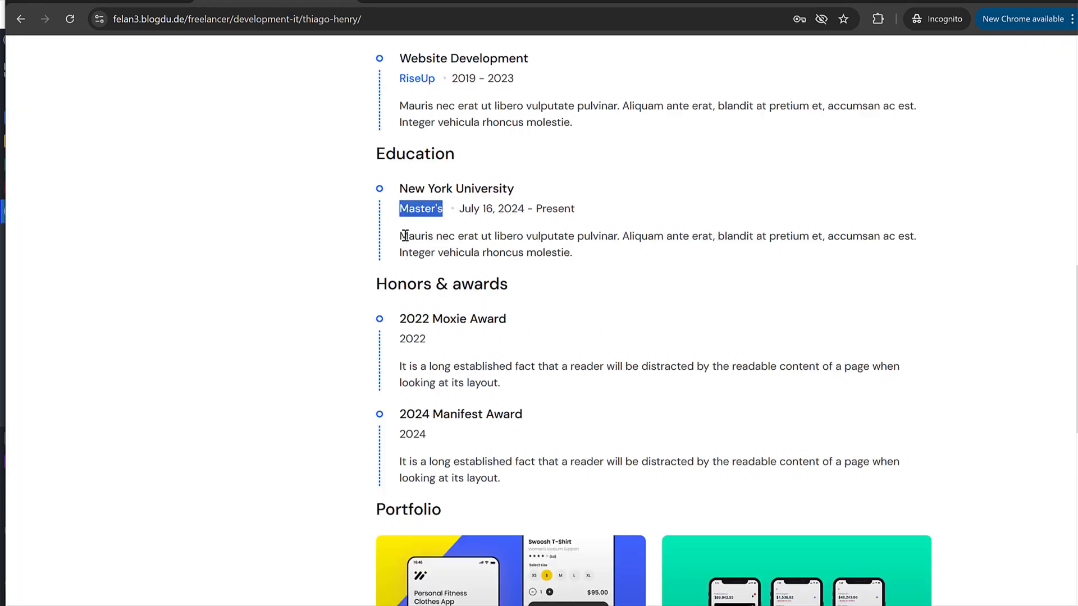
Step: Copy the demo profile's education description into the entry's description
drag(405, 233, 601, 250)
key(ctrl+c)
key(ctrl+Tab)
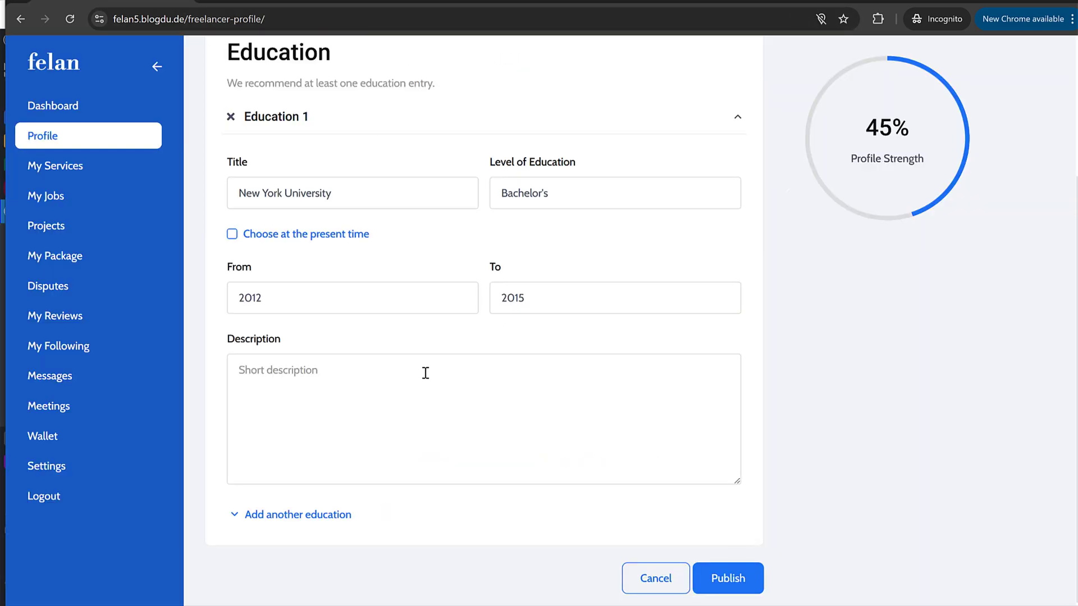
click(423, 373)
key(ctrl+v)
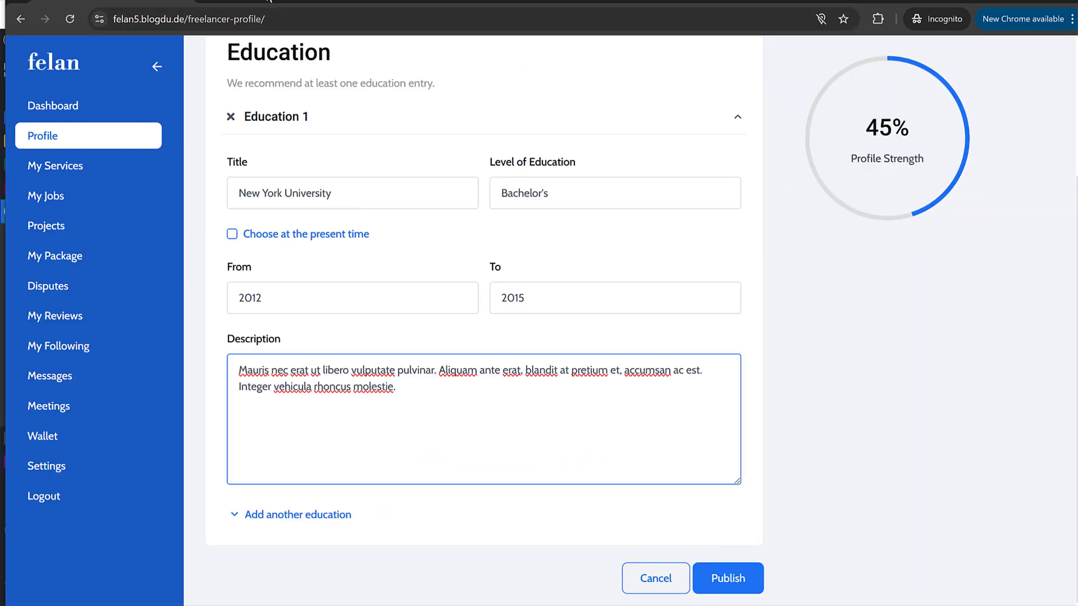
click(268, 1)
click(392, 190)
drag(391, 177, 587, 253)
key(ctrl+Tab)
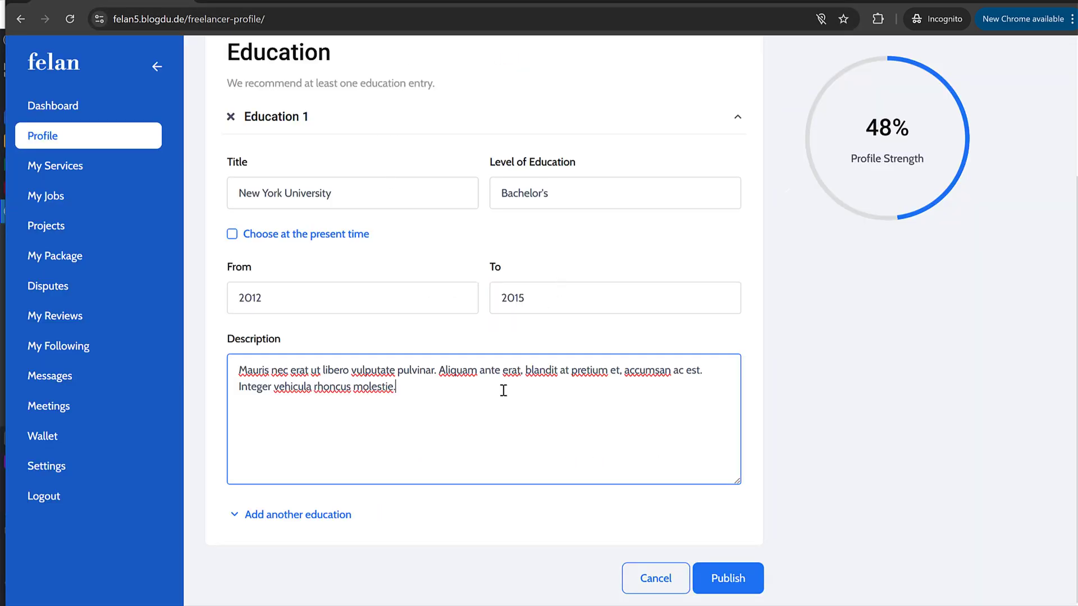
Step: Add a second education entry titled Mumbai University with level Master's copied from the demo profile
click(303, 520)
scroll(394, 466, down, 5)
click(302, 316)
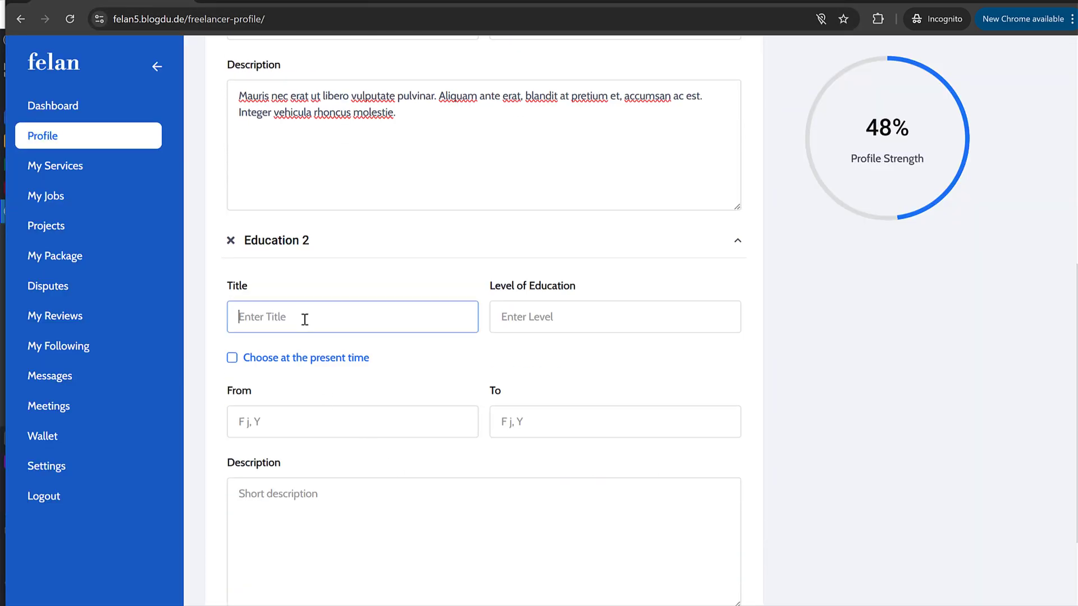
text(Mumbai University)
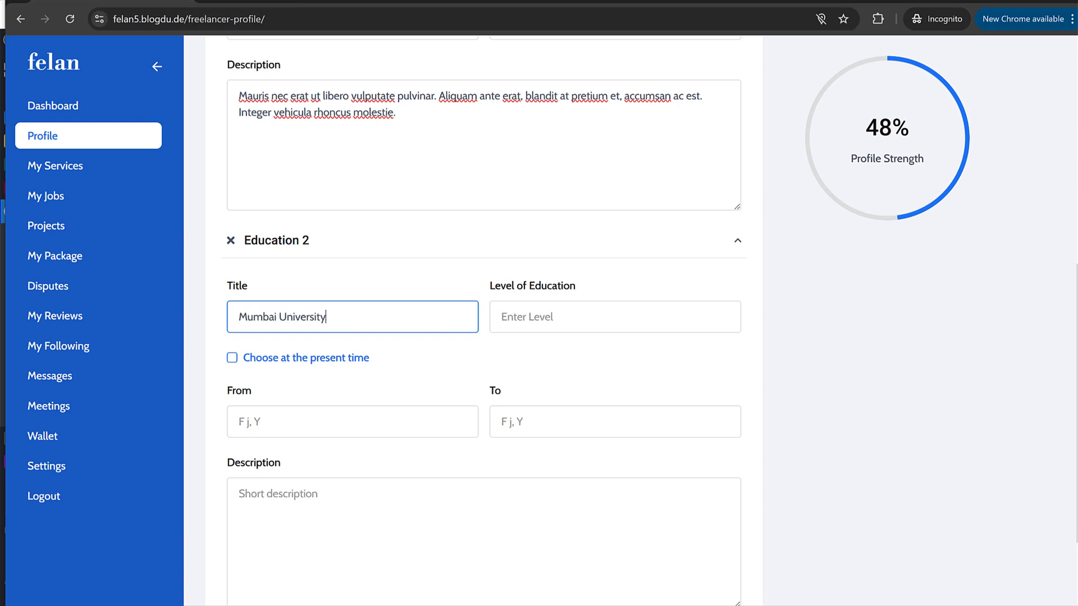
key(ctrl+shift+Tab)
click(456, 214)
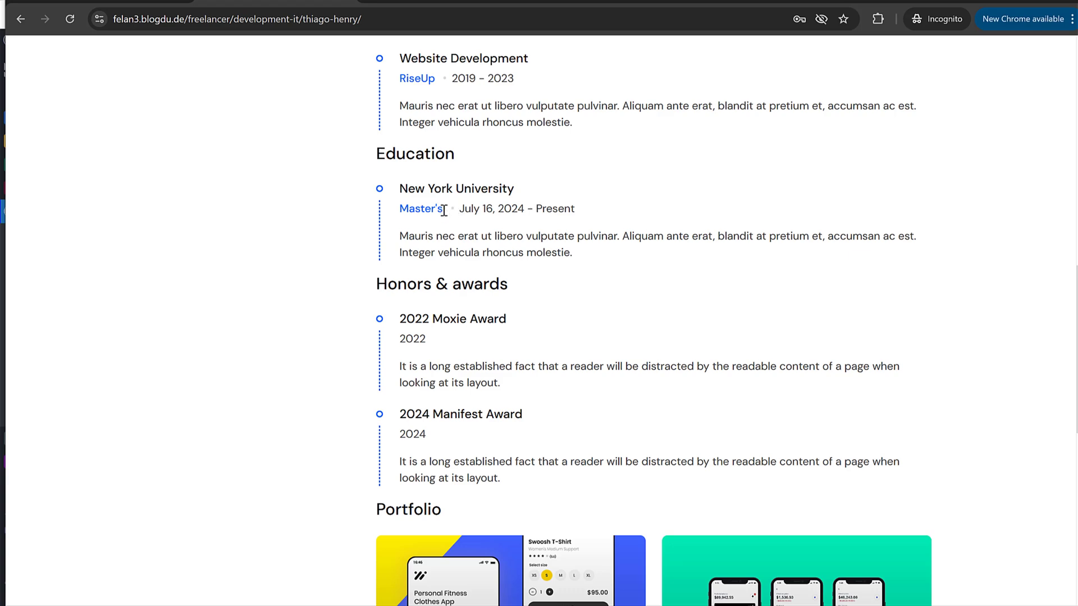
drag(444, 211, 393, 214)
key(ctrl+c)
key(ctrl+Tab)
click(613, 315)
key(ctrl+v)
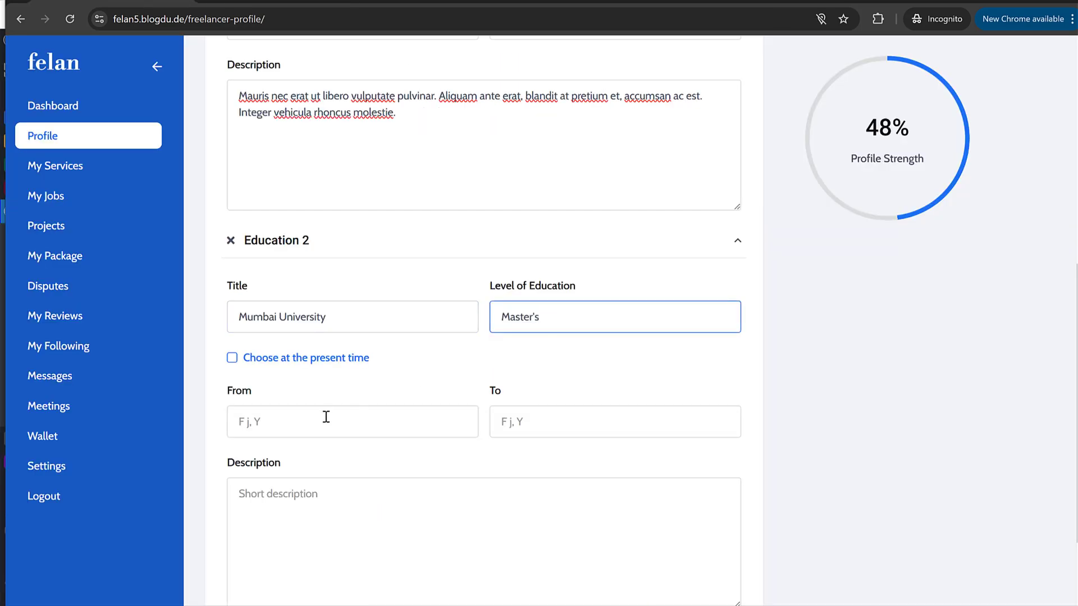
Step: Set the Education 2 dates from 2015 to 2017
click(325, 416)
scroll(345, 416, up, 5)
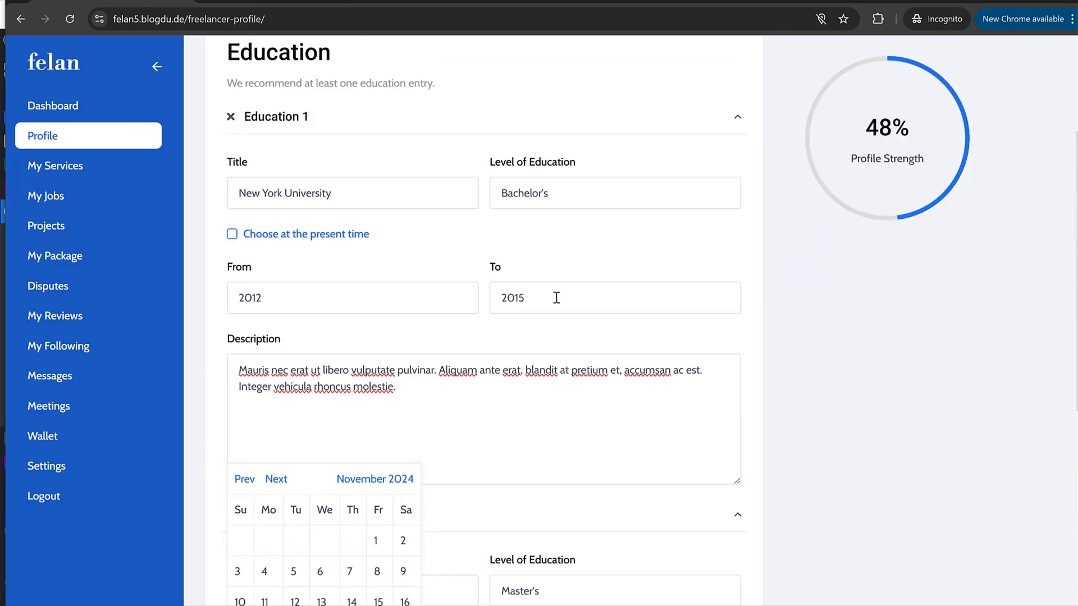
scroll(540, 310, down, 5)
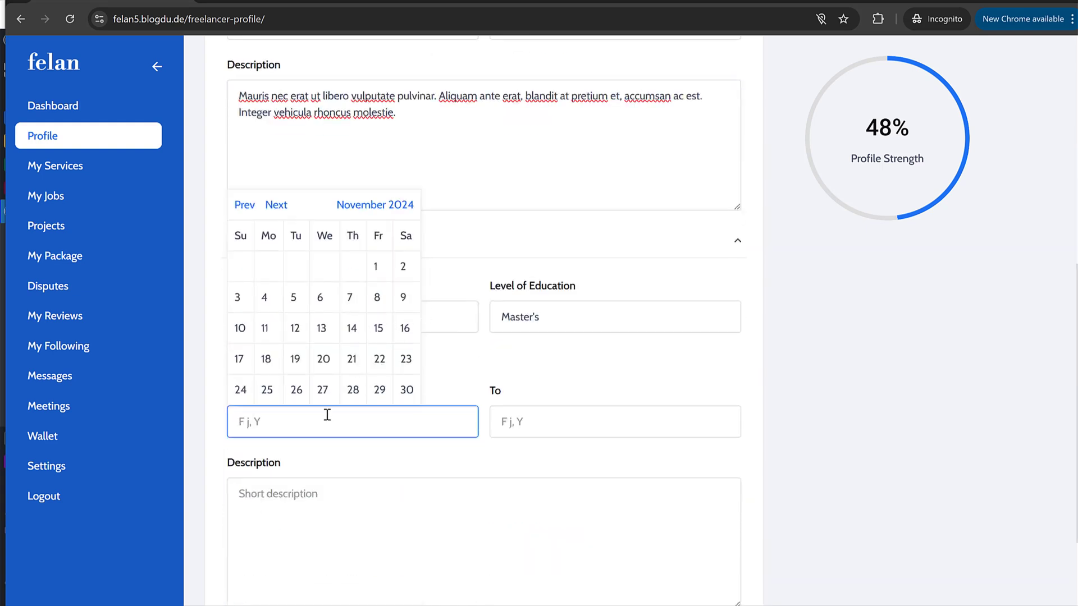
text(2015)
key(Tab)
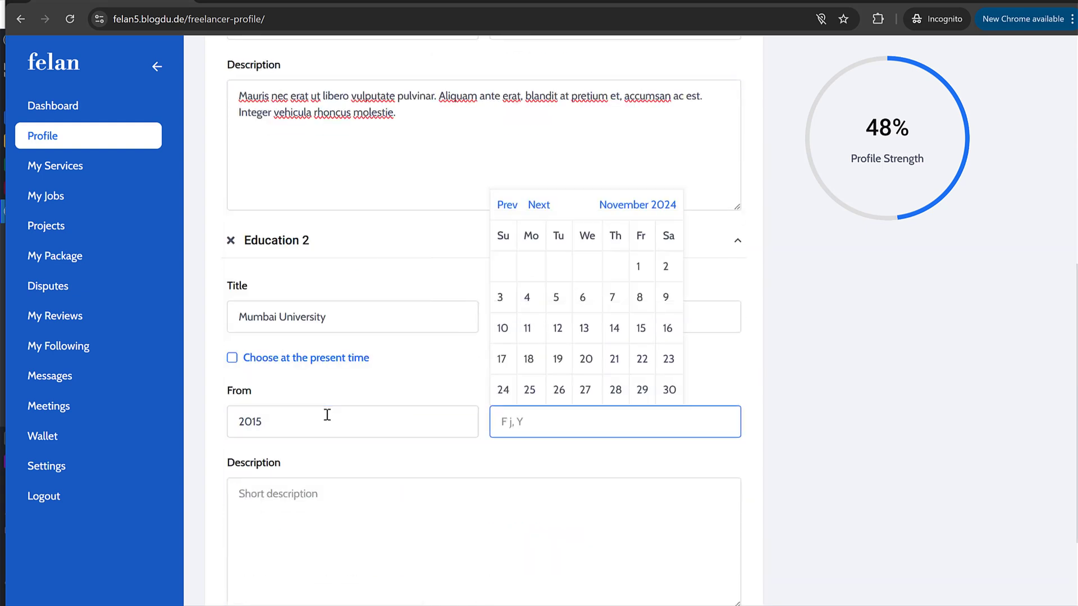
text(2017)
click(332, 451)
Step: Copy the first education's description into Education 2 and publish the education details
click(366, 129)
key(ctrl+a)
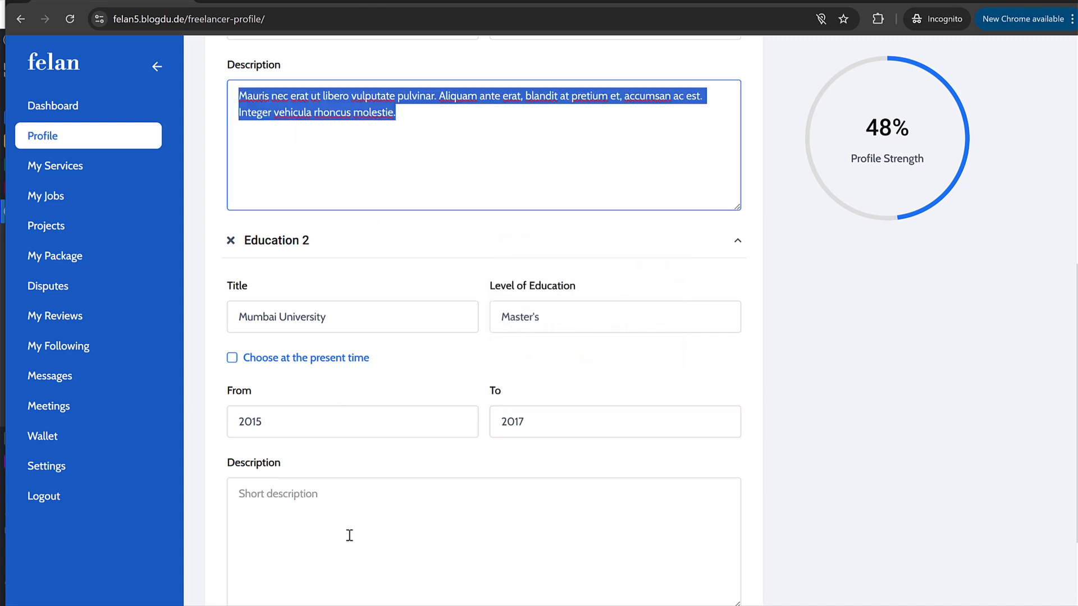
click(349, 535)
key(ctrl+v)
scroll(404, 510, down, 2)
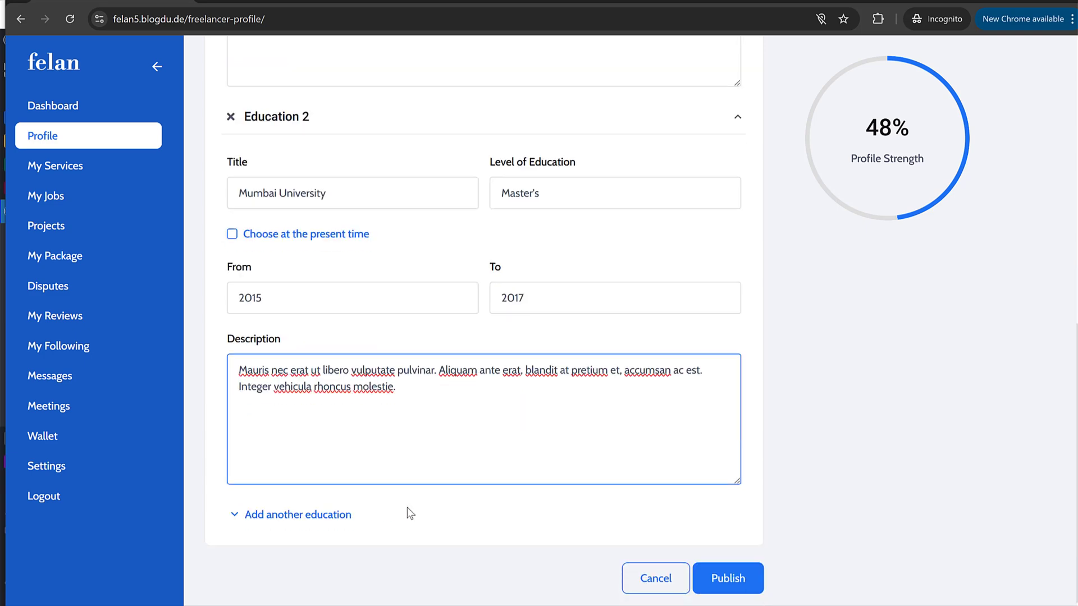
click(733, 587)
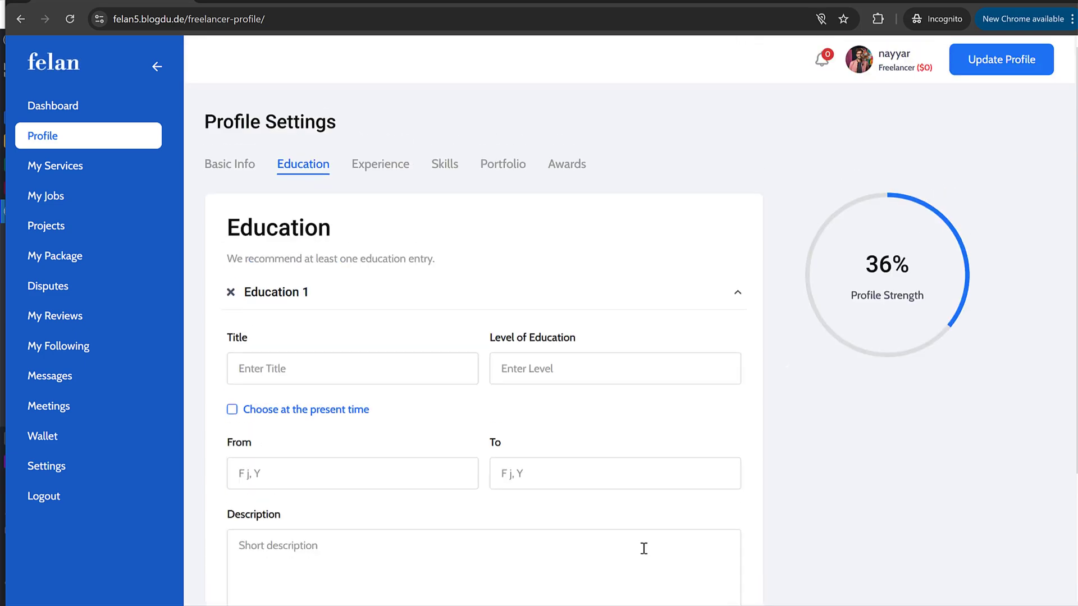
Step: In the Experience section, fill the first entry with job title Website Development and company Togo Studio
click(387, 174)
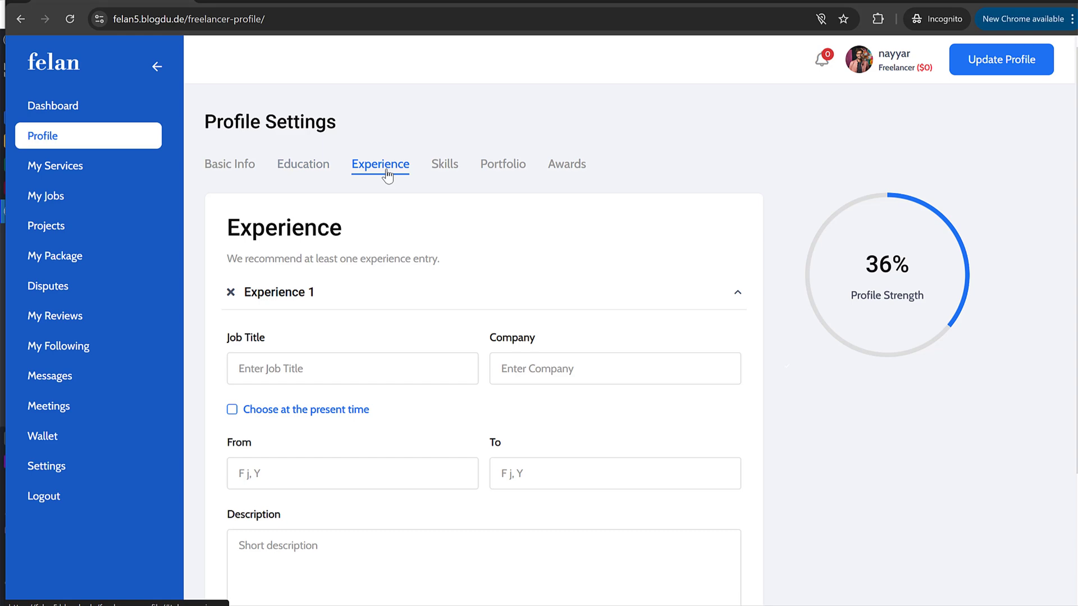
click(271, 3)
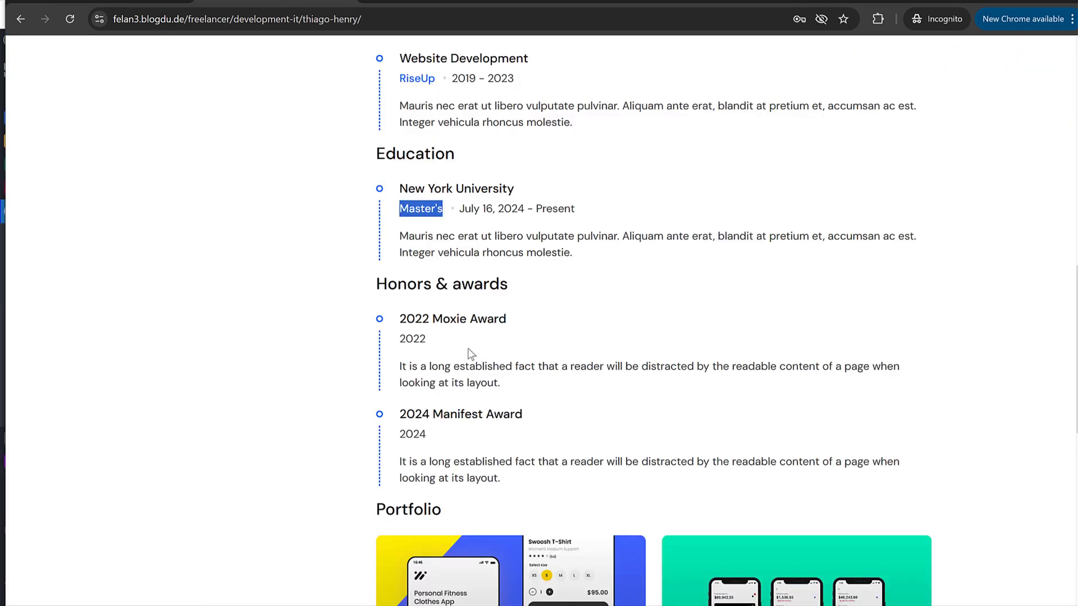
scroll(498, 220, up, 5)
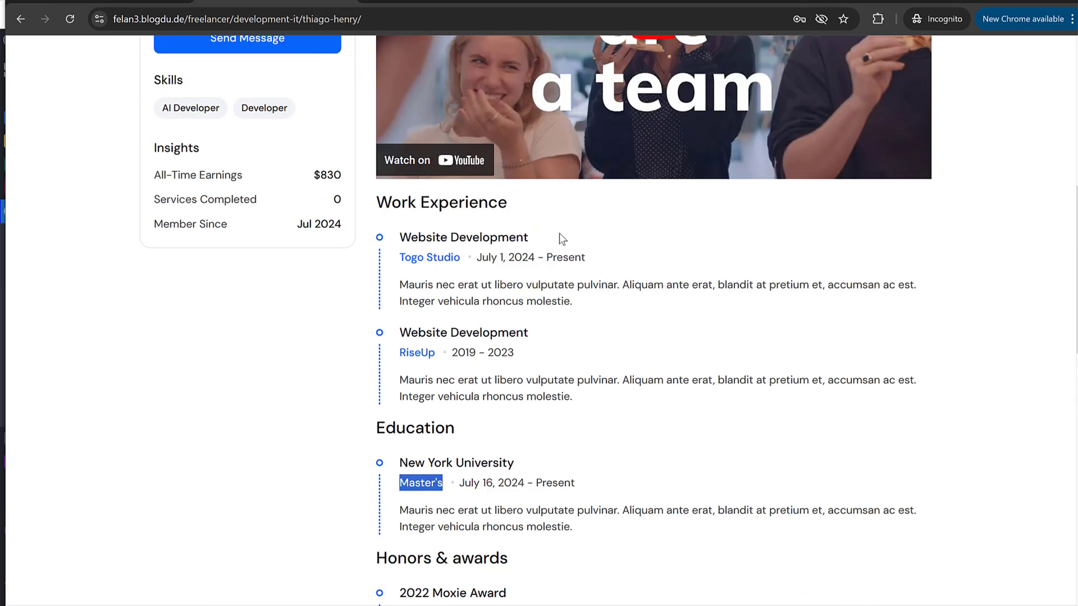
drag(562, 240, 397, 238)
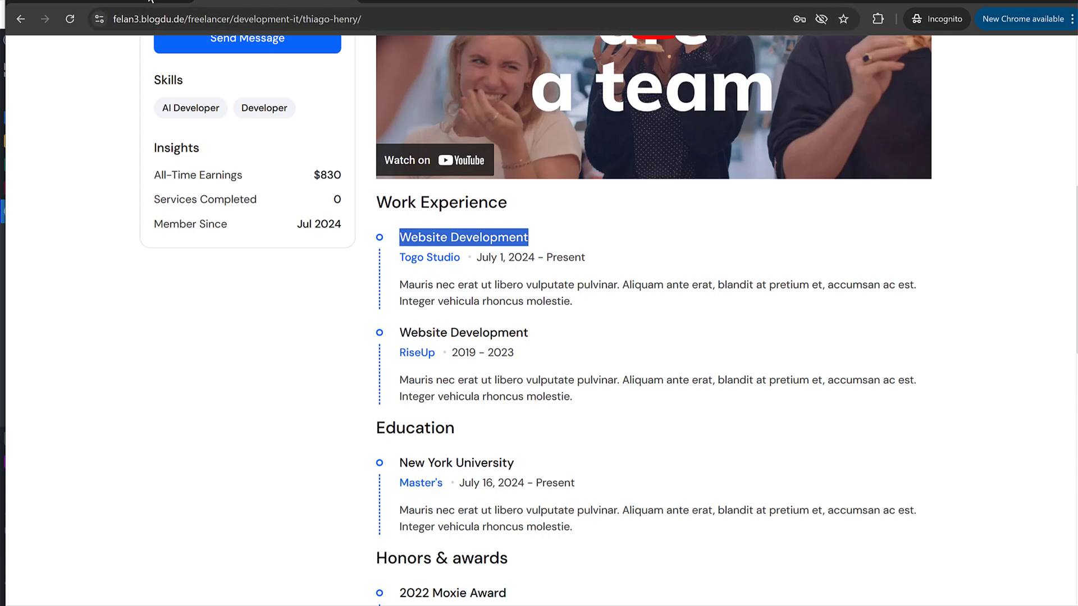
click(151, 2)
click(344, 368)
key(ctrl+v)
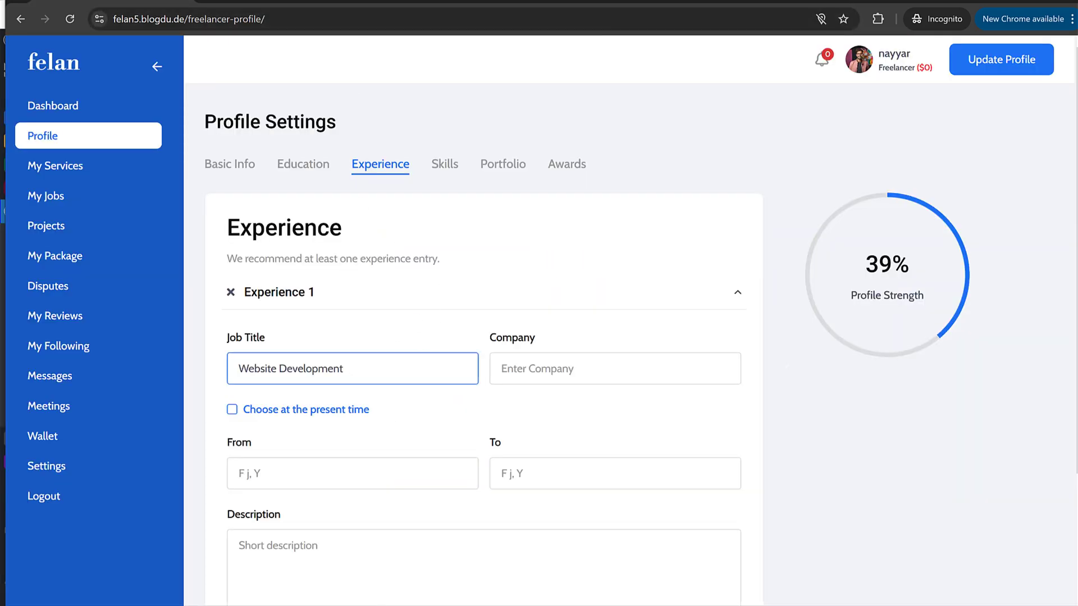
key(ctrl+Tab)
drag(459, 258, 400, 258)
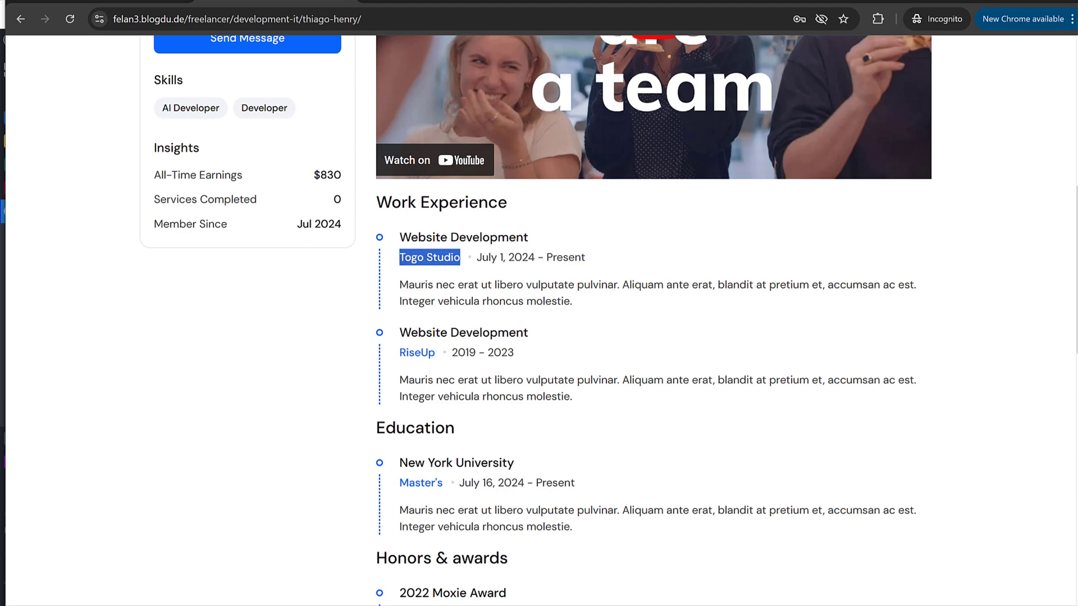
key(ctrl+c)
key(ctrl+Tab)
click(599, 369)
key(ctrl+v)
Step: Change the first experience's company to RiseUp, keeping the Website Development title
scroll(423, 323, down, 2)
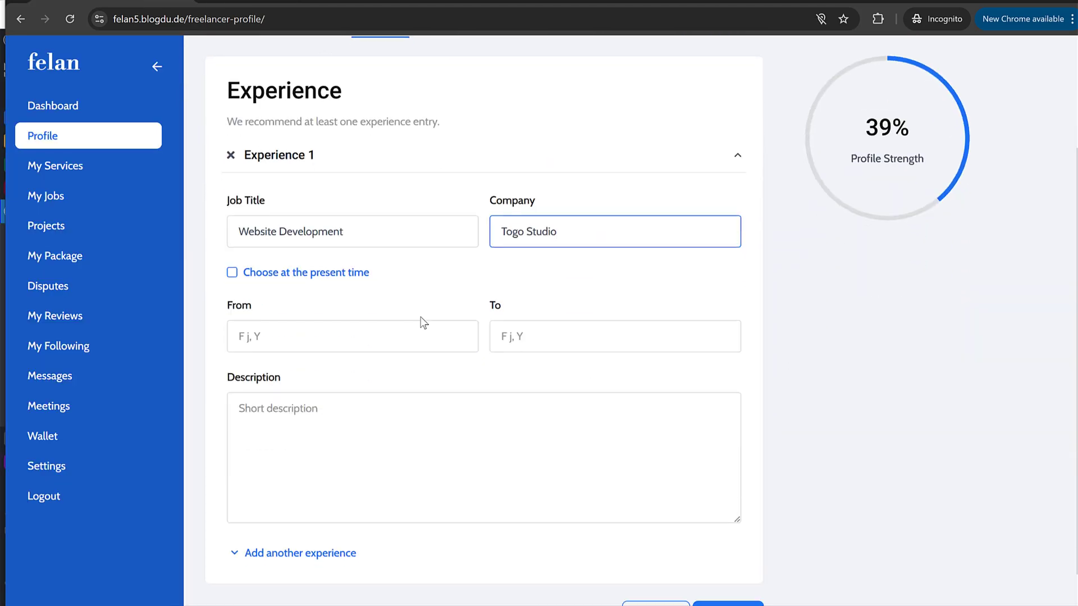
key(ctrl+Tab)
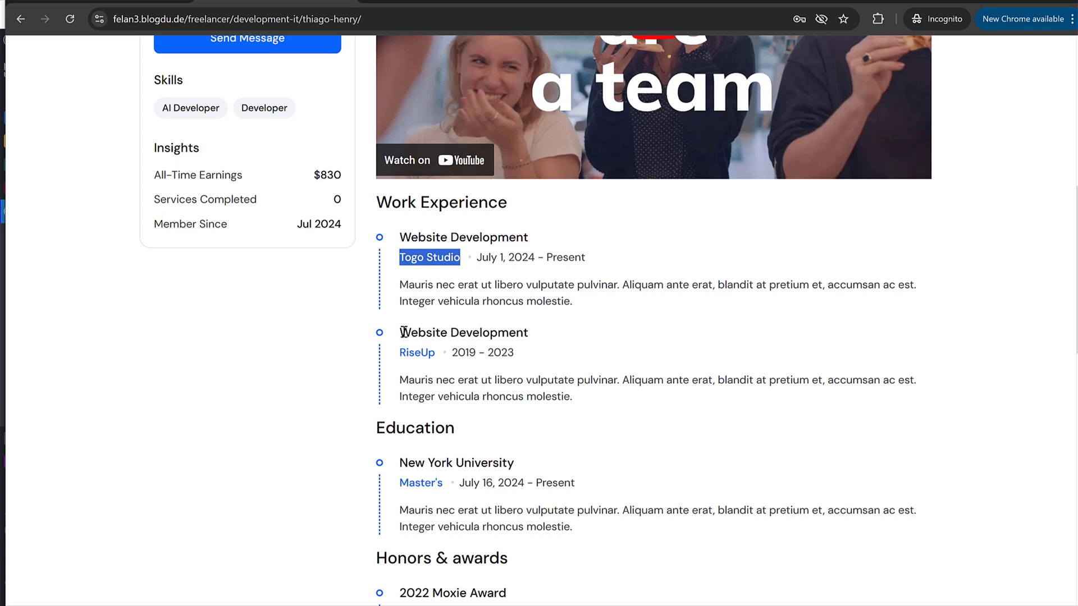
drag(435, 354, 400, 354)
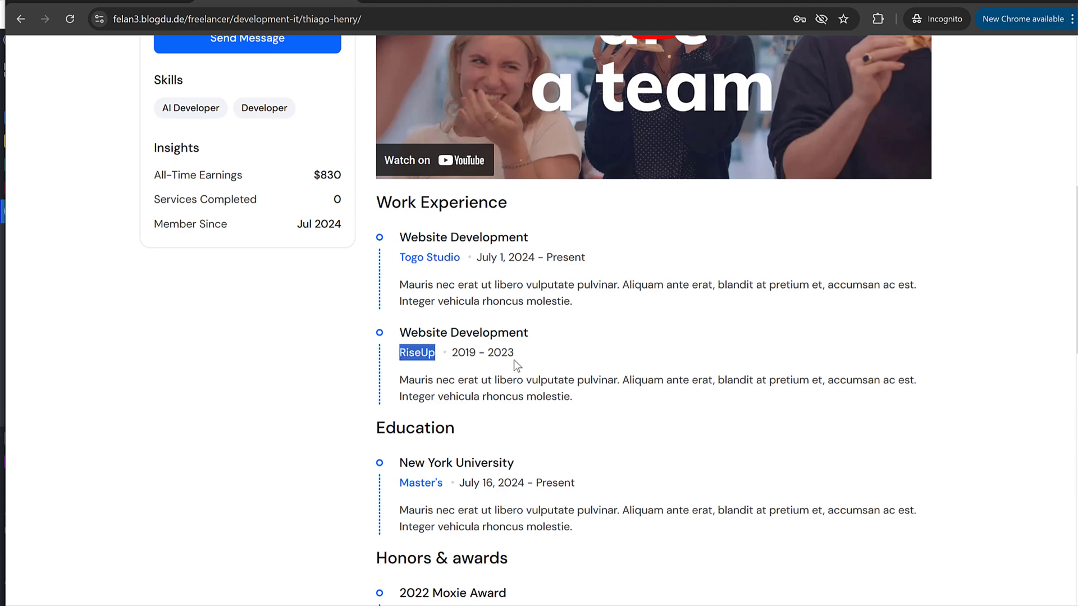
key(ctrl+Tab)
triple_click(368, 238)
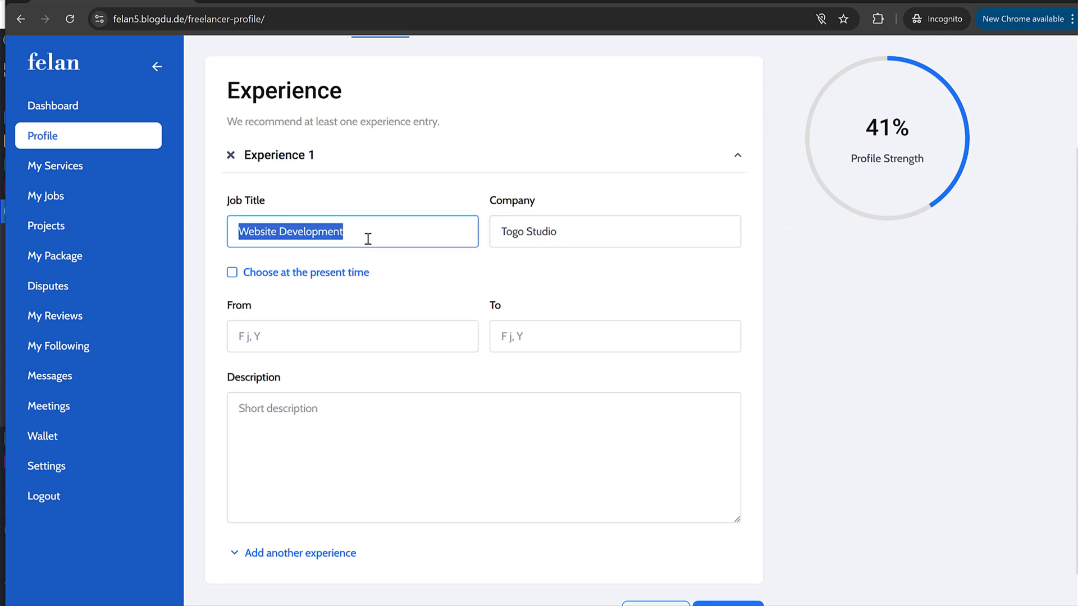
key(ctrl+v)
key(ctrl+z)
triple_click(538, 231)
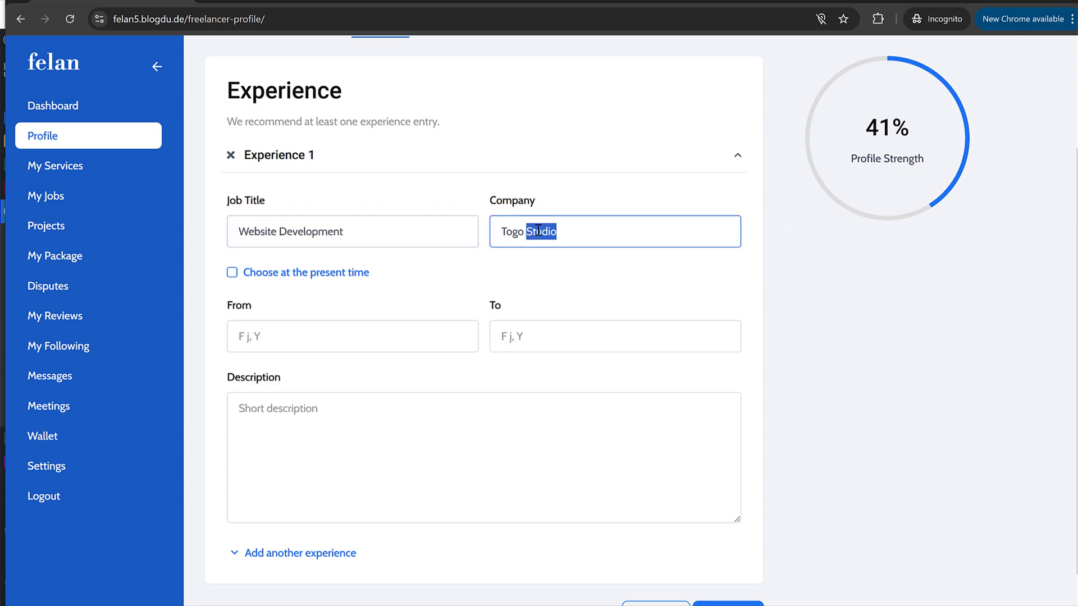
key(ctrl+v)
Step: Set the RiseUp experience dates to 2019–2023 and paste its job description from the demo
key(ctrl+shift+Tab)
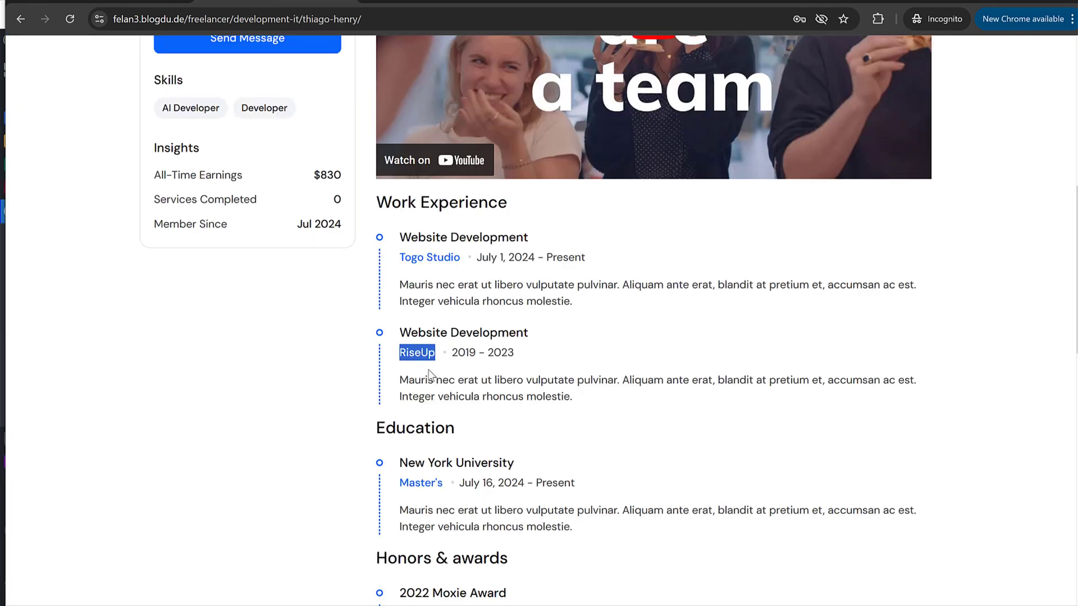
click(119, 3)
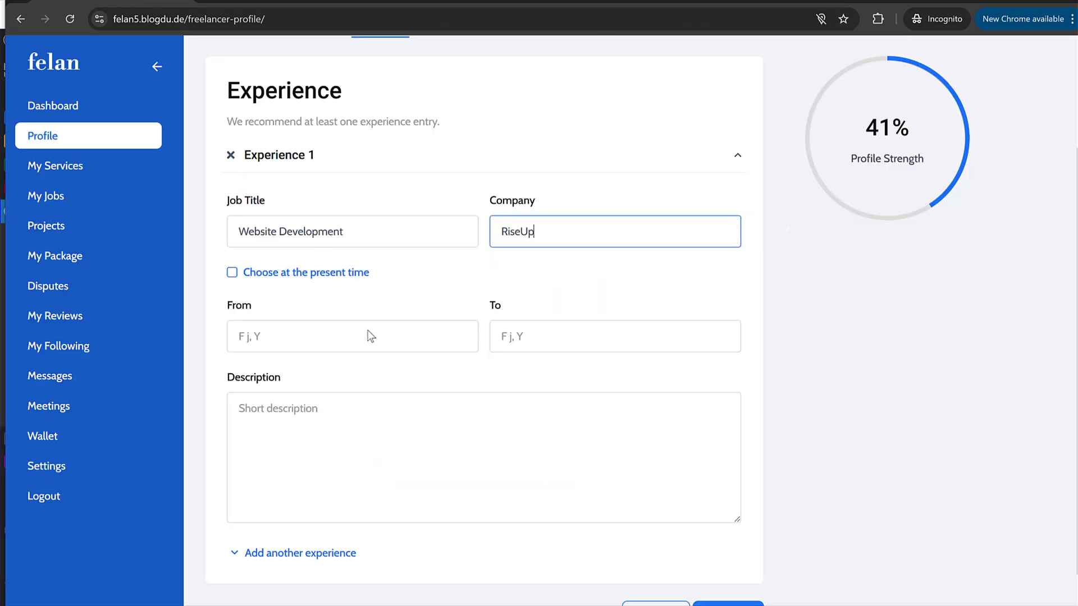
click(361, 337)
text(2019)
key(Tab)
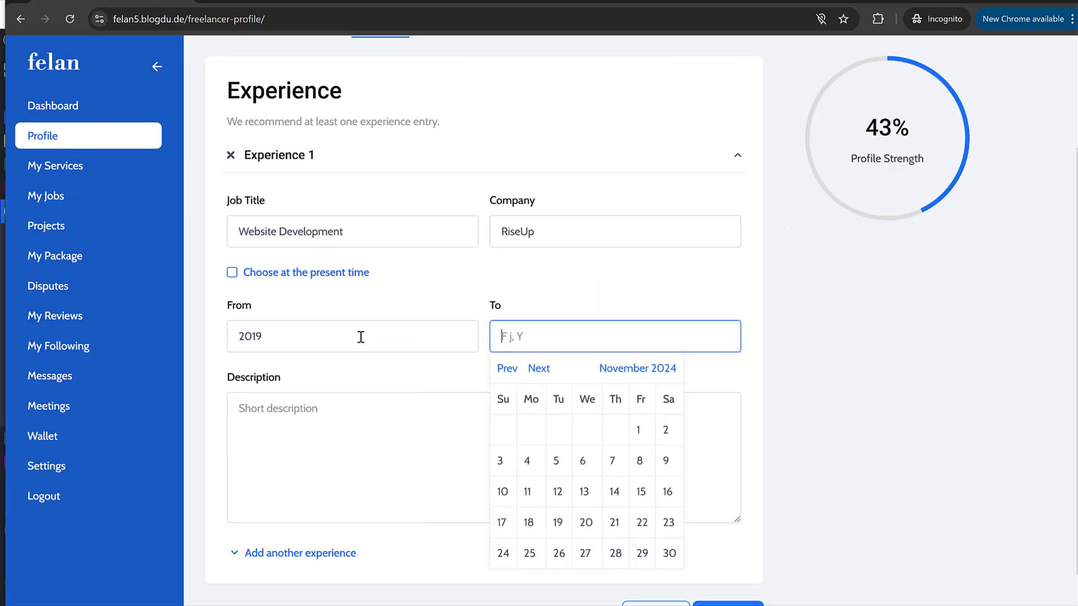
text(2023)
click(255, 3)
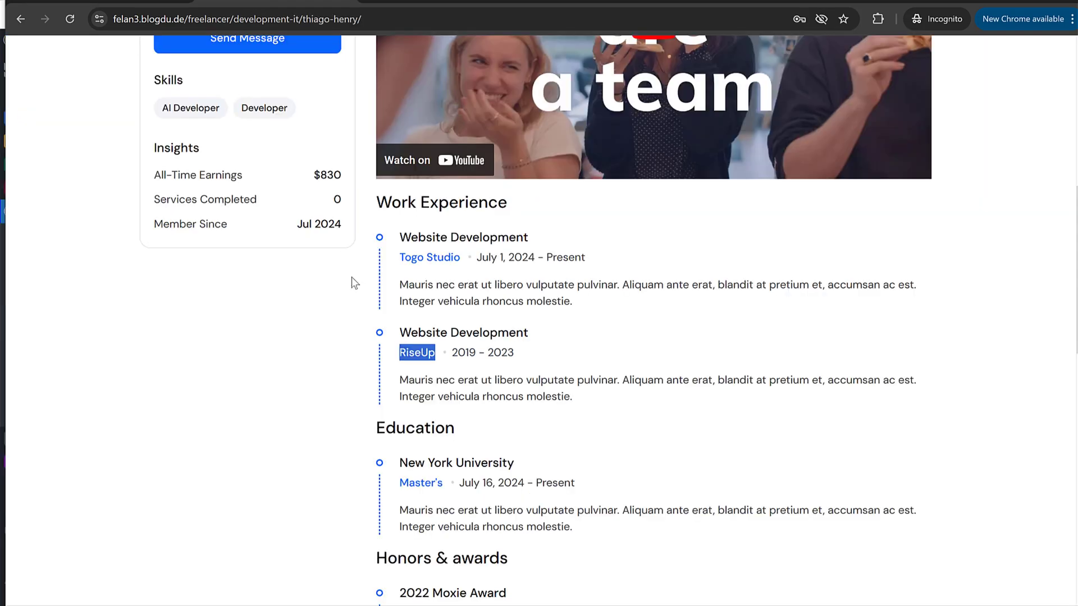
drag(403, 380, 587, 403)
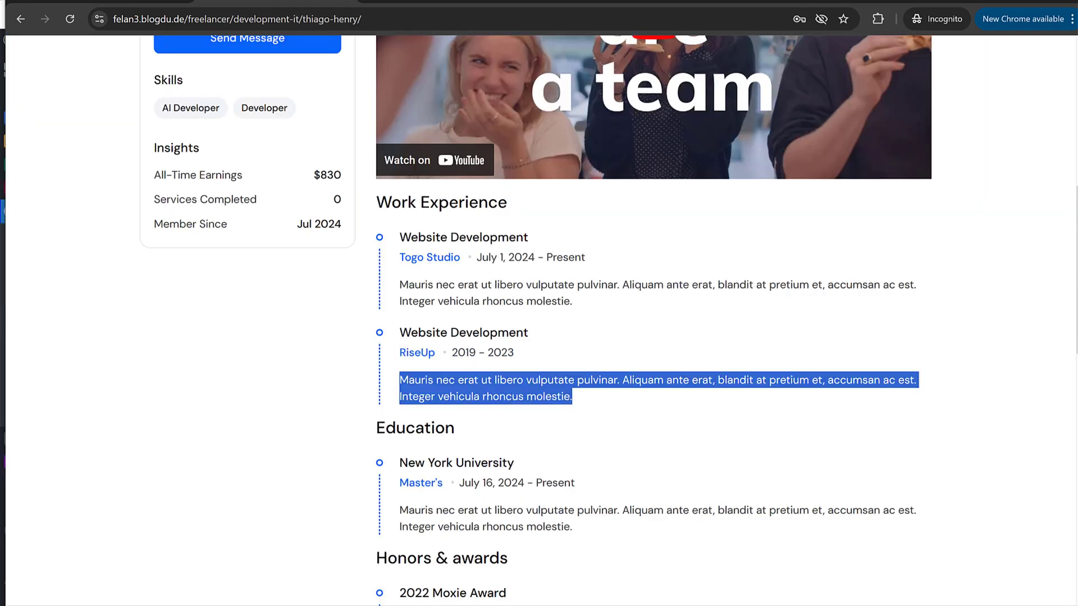
key(ctrl+shift+Tab)
click(380, 444)
key(ctrl+v)
Step: Add a second experience entry with job title Website Development
scroll(385, 428, down, 1)
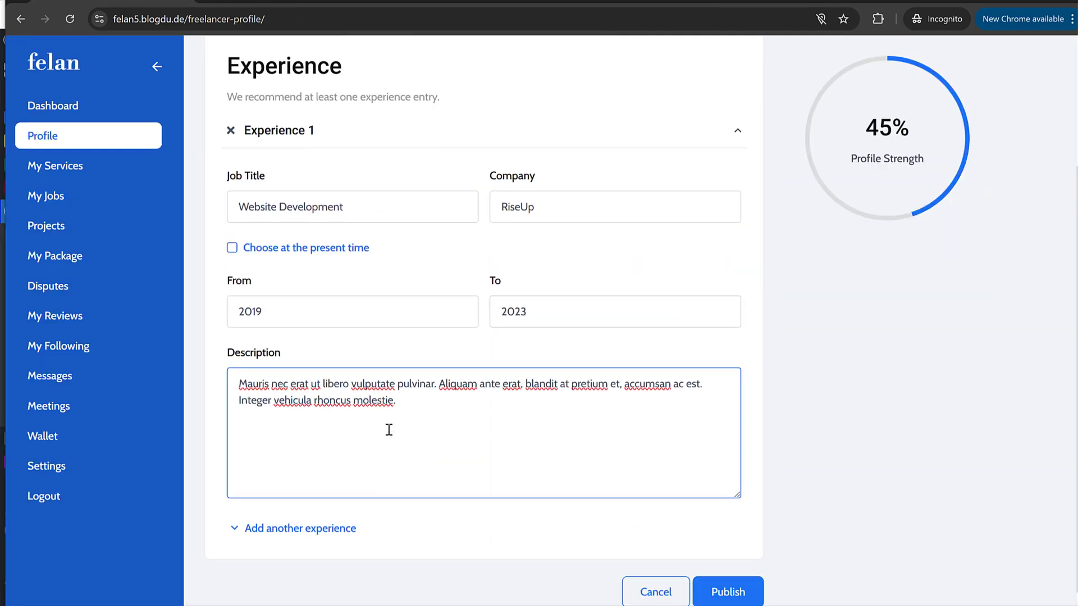
click(323, 514)
scroll(467, 486, down, 5)
scroll(467, 487, down, 2)
key(ctrl+Tab)
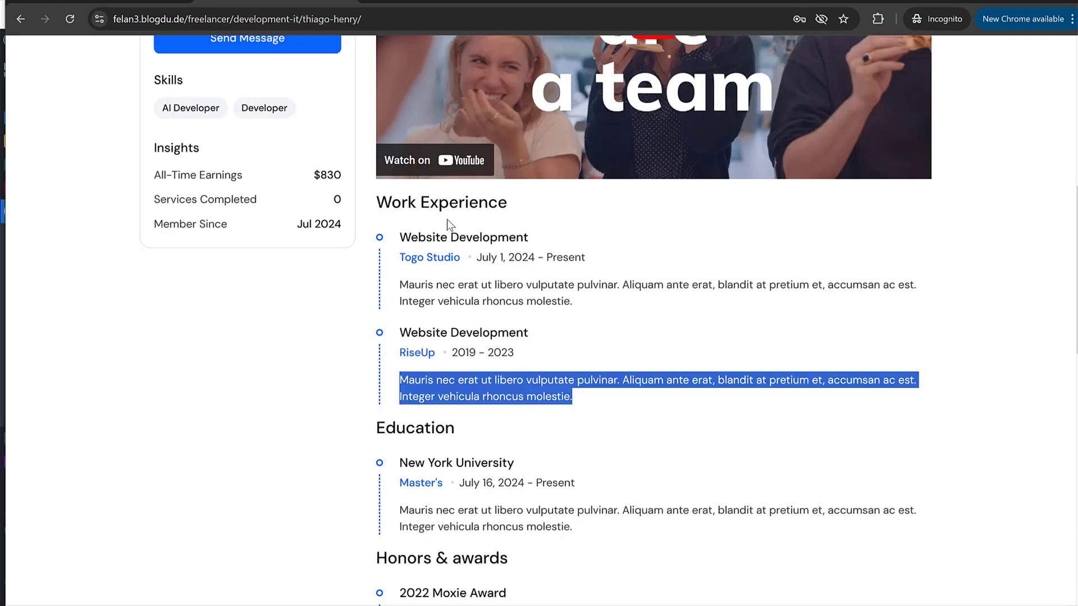
click(548, 231)
drag(548, 232, 399, 237)
key(ctrl+c)
key(ctrl+shift+Tab)
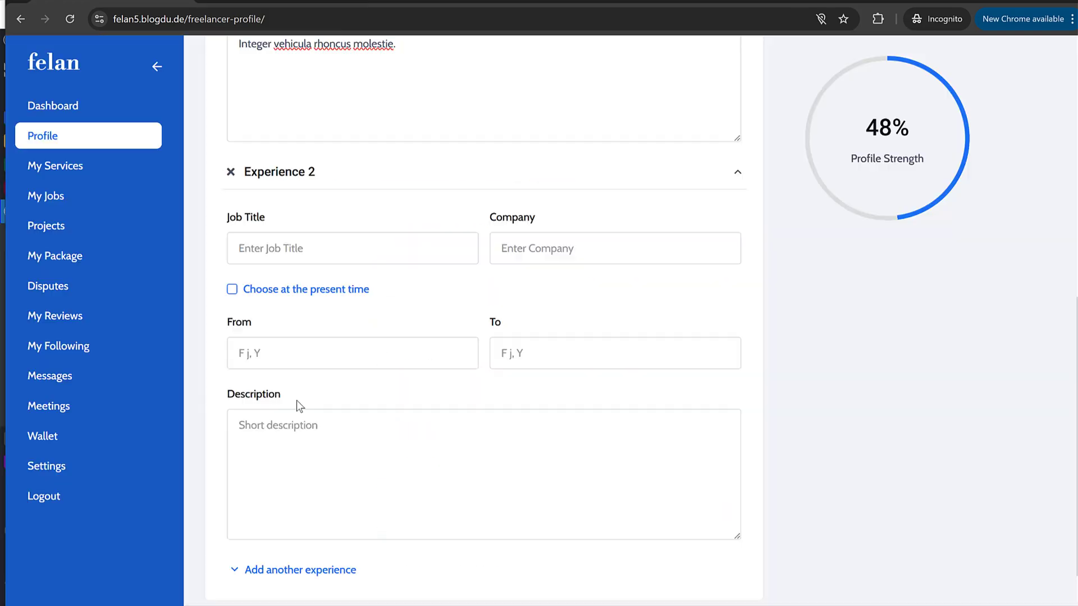
click(322, 364)
key(ctrl+v)
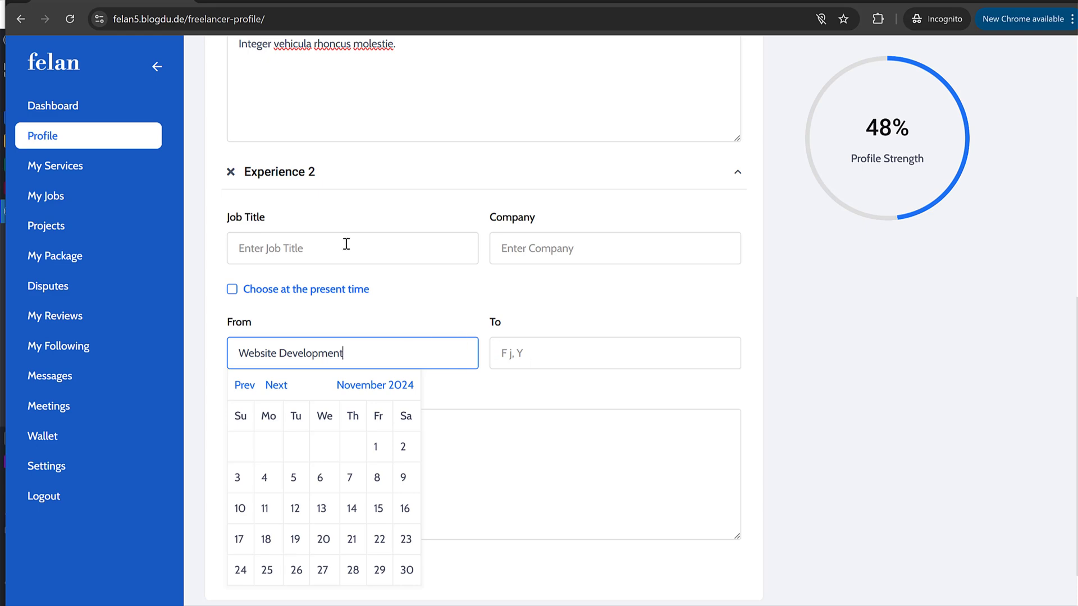
click(346, 243)
key(ctrl+v)
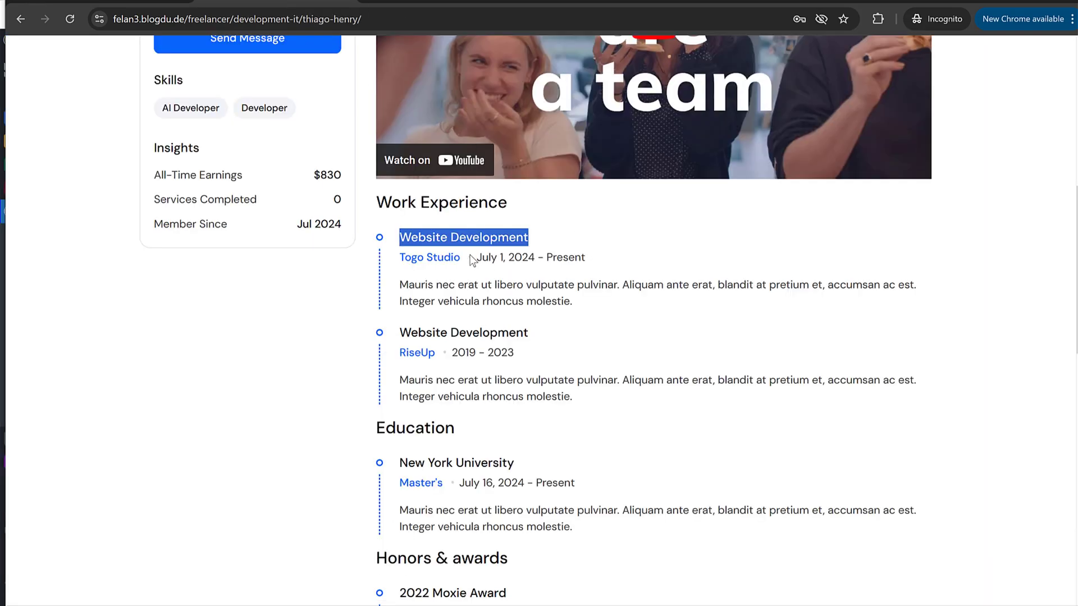
Step: Set the second experience's company to Togo Studio, starting 2023 and marked as present
drag(462, 257, 403, 257)
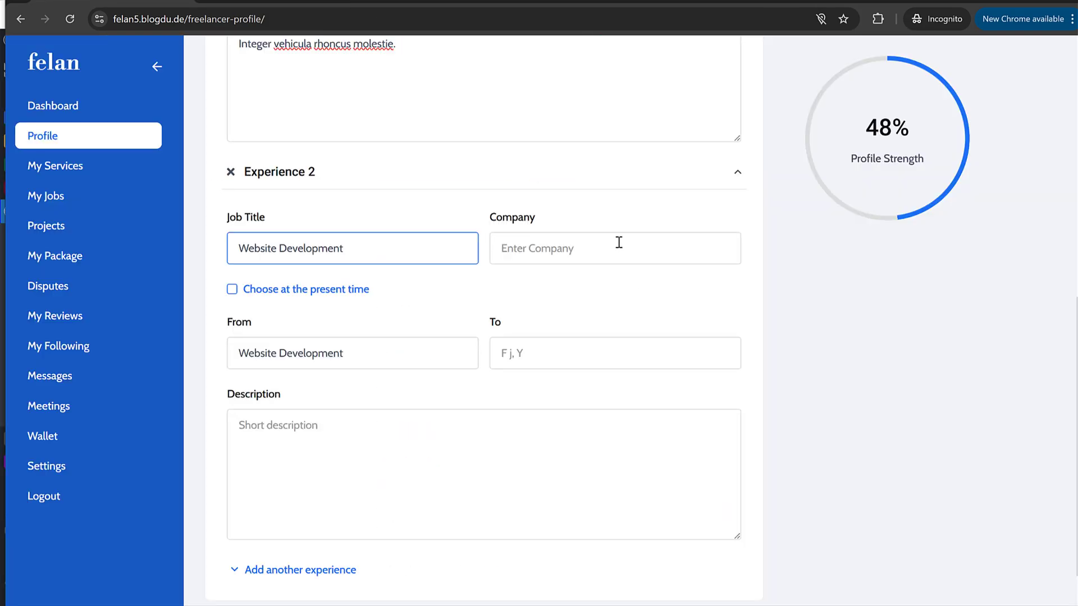
click(618, 246)
key(ctrl+v)
triple_click(350, 355)
text(2023)
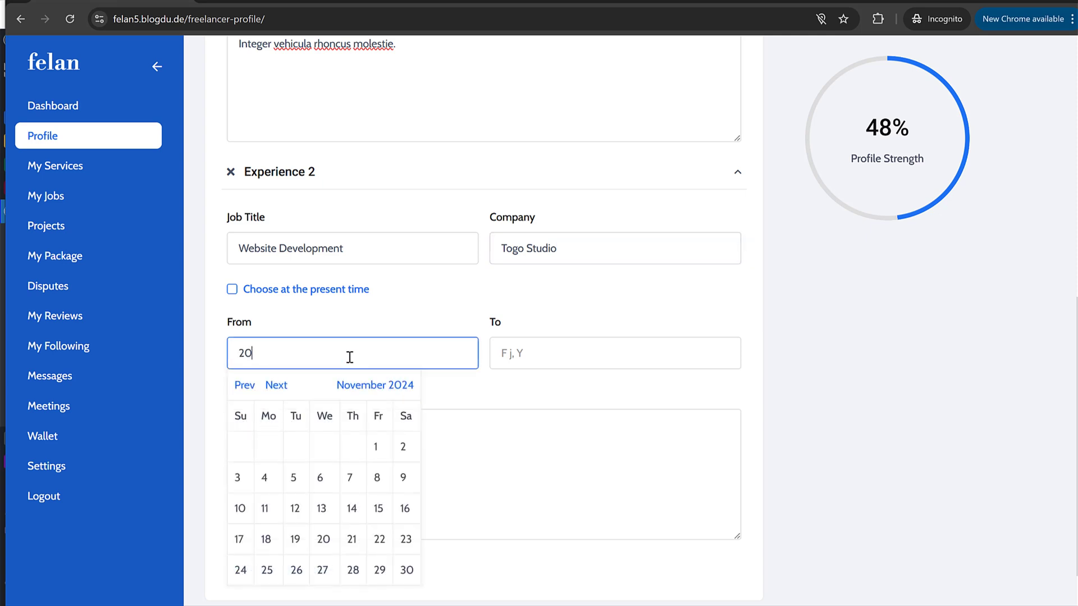
key(Tab)
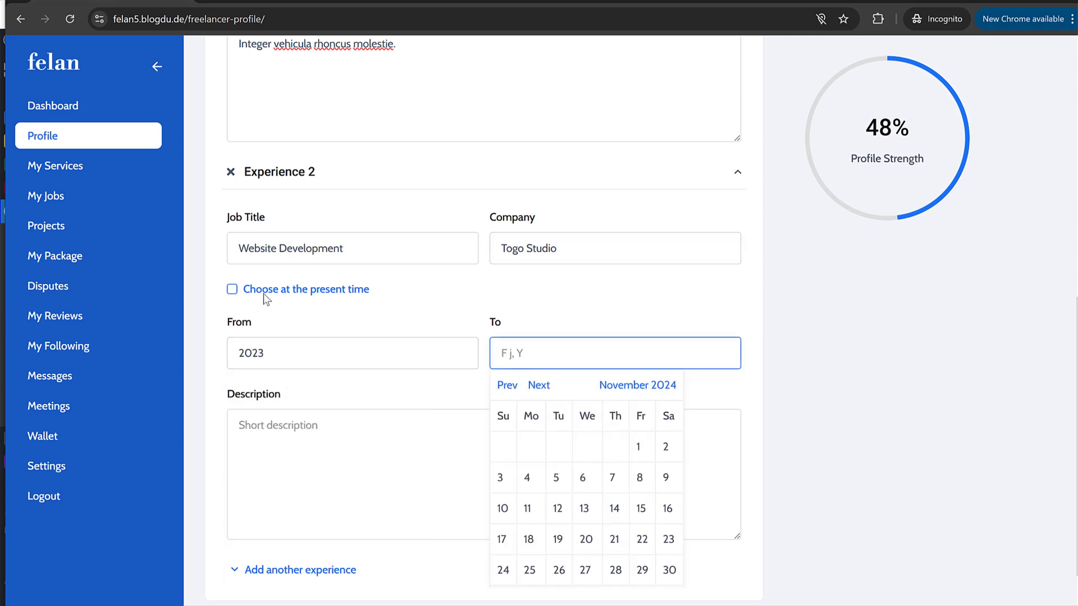
click(232, 290)
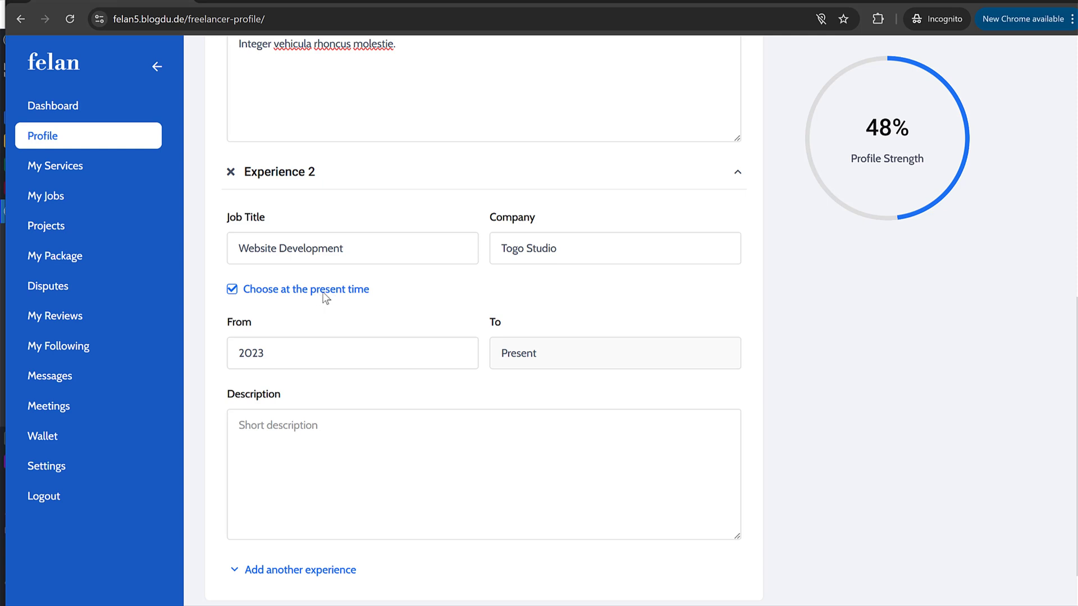
Step: Paste the description into the Togo Studio experience
click(486, 424)
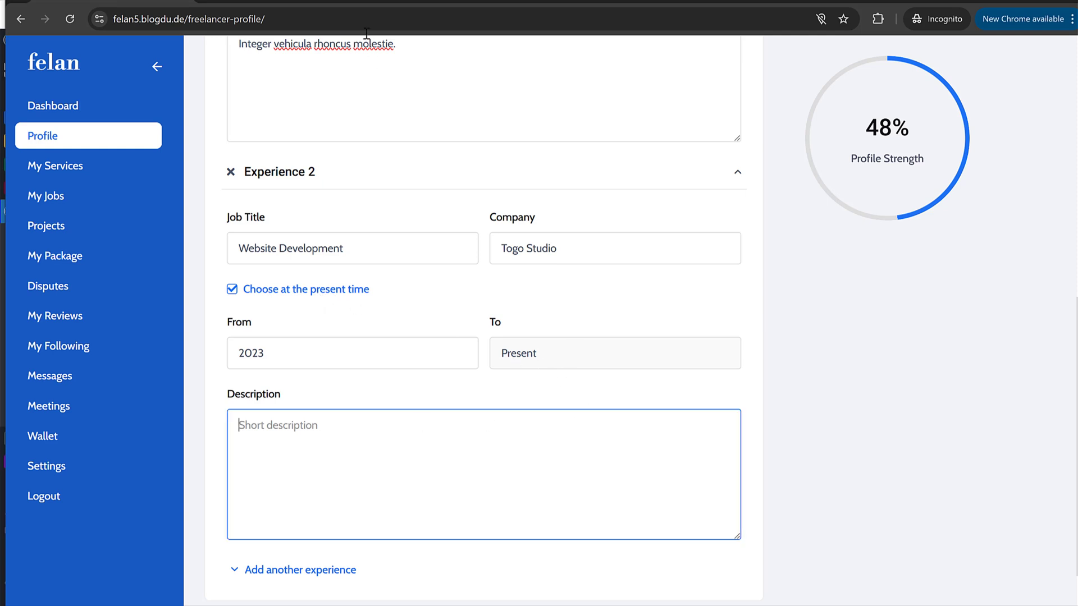
triple_click(399, 48)
click(356, 548)
key(ctrl+v)
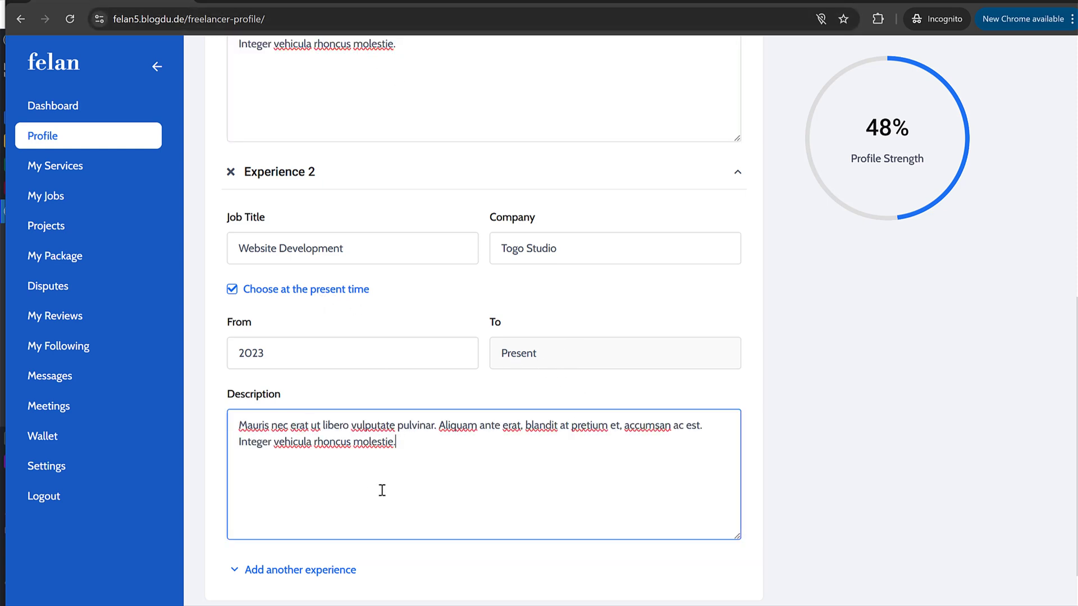
scroll(385, 505, down, 1)
scroll(386, 503, up, 10)
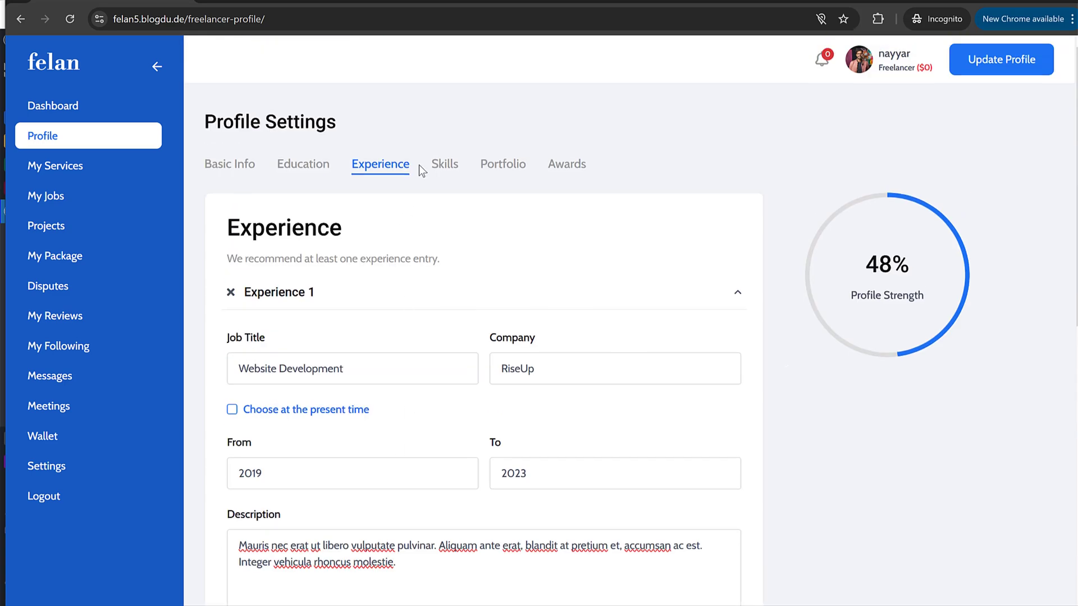
Step: Check the empty Skills list, then open the Portfolio section and browse the demo portfolio cards
click(450, 168)
click(305, 314)
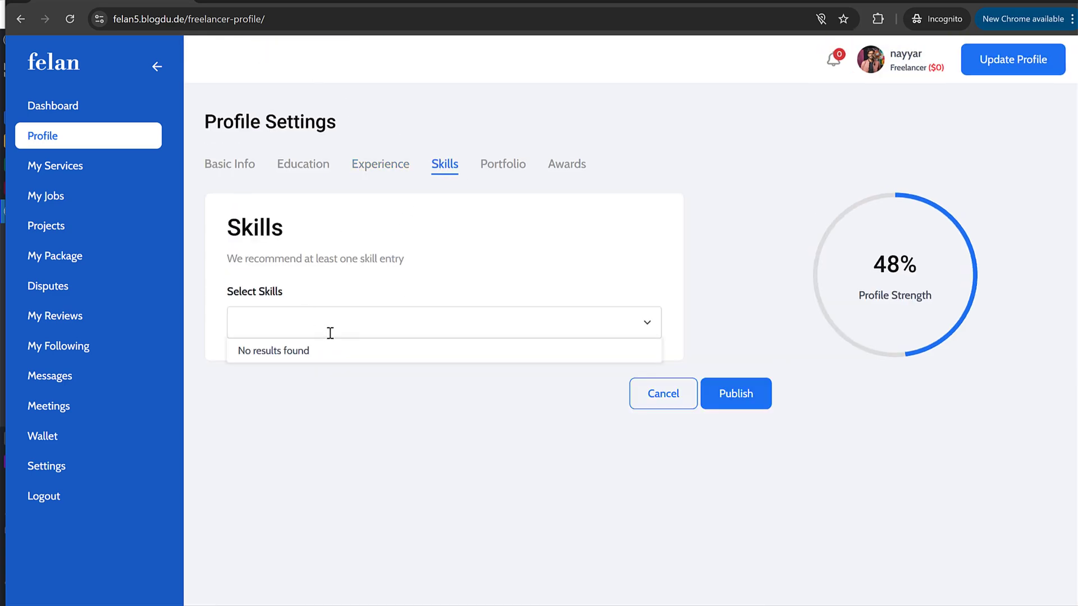
click(413, 277)
click(499, 171)
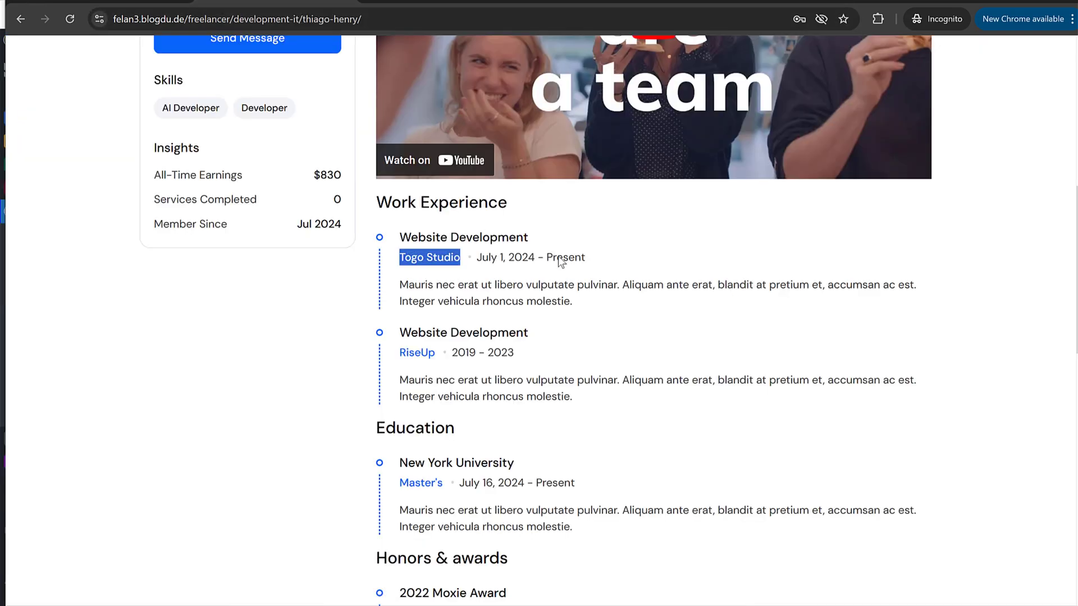
scroll(600, 343, down, 10)
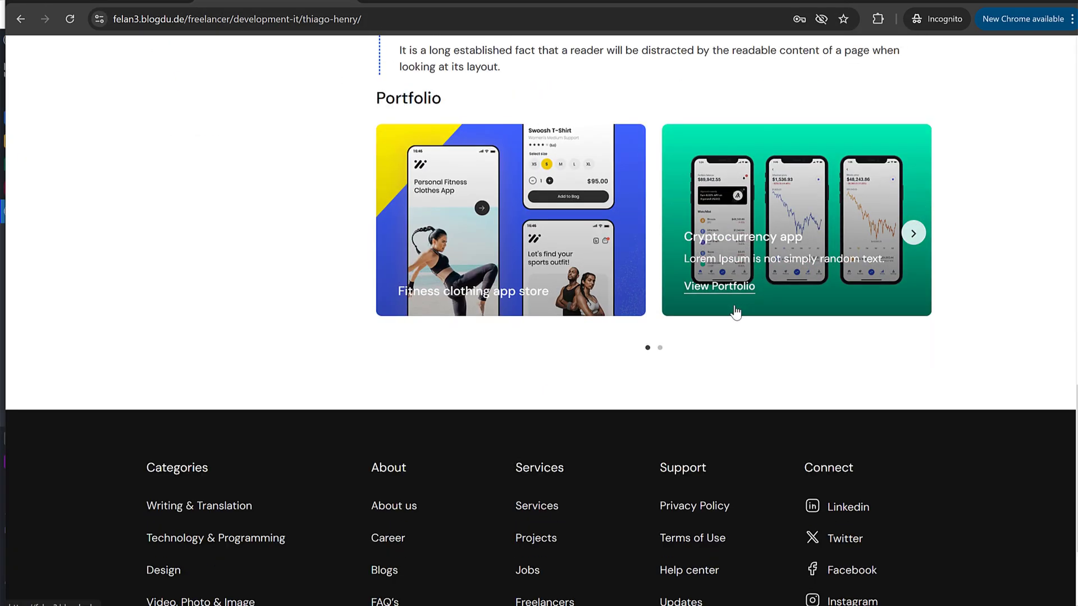
click(658, 350)
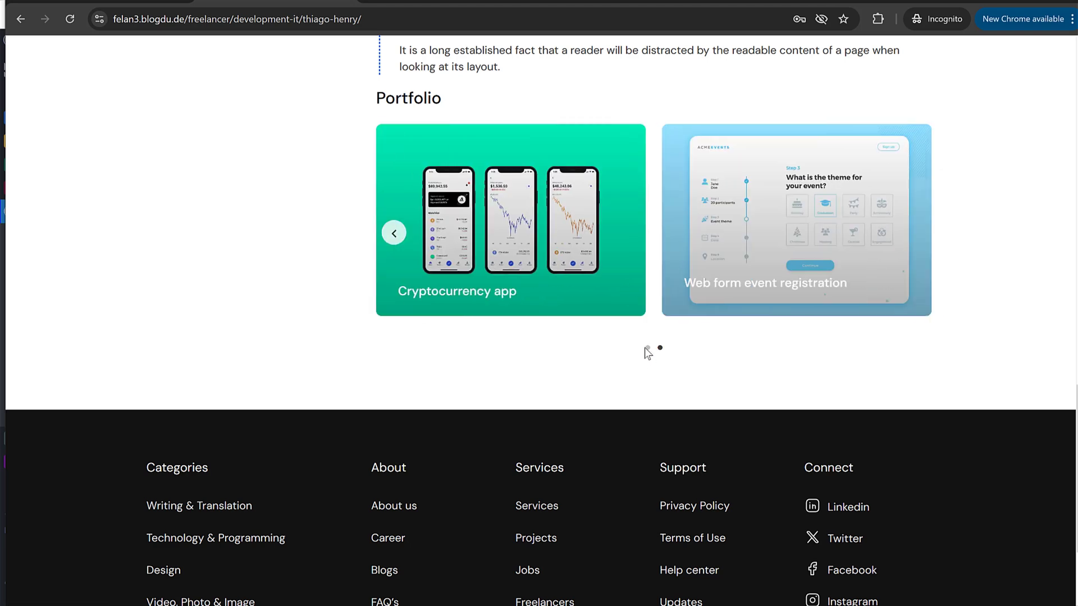
click(60, 1)
scroll(586, 279, down, 4)
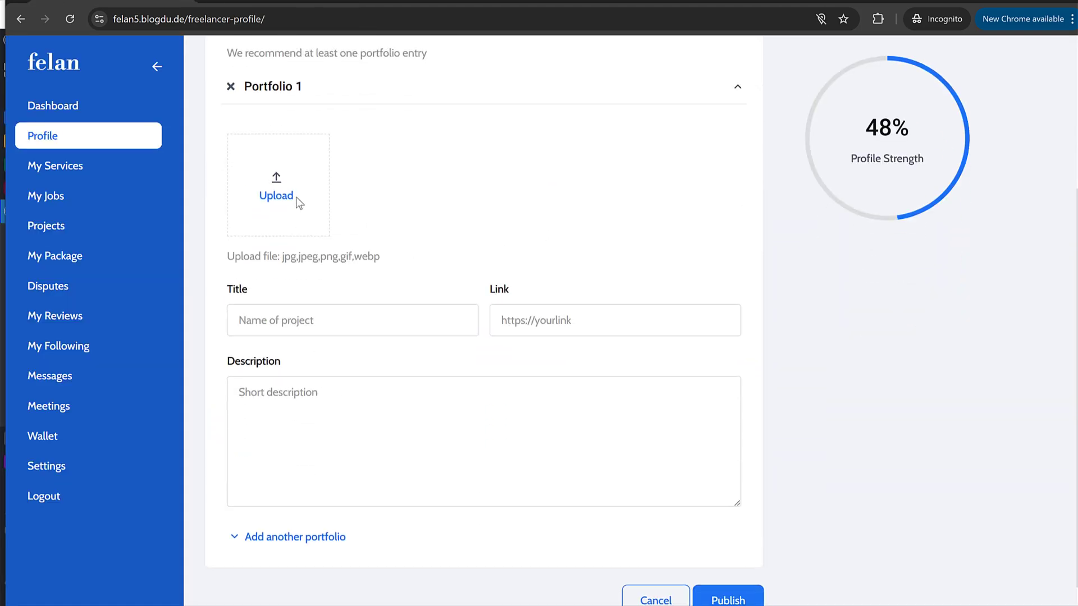
Step: Upload the event registration mockup image from the Media folder to Portfolio 1
click(273, 192)
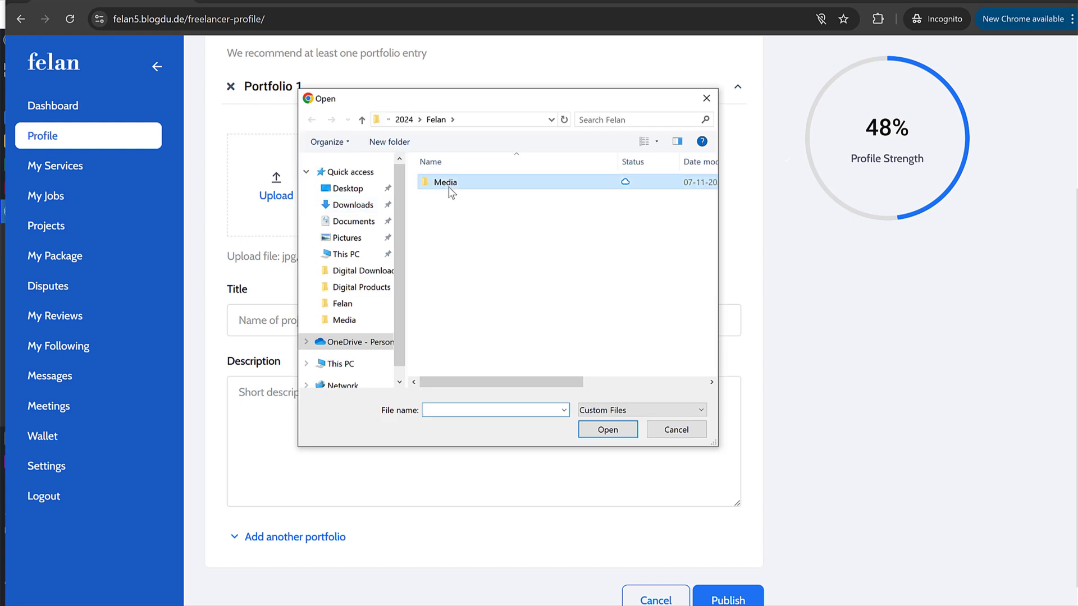
double_click(447, 188)
scroll(588, 298, down, 3)
click(550, 256)
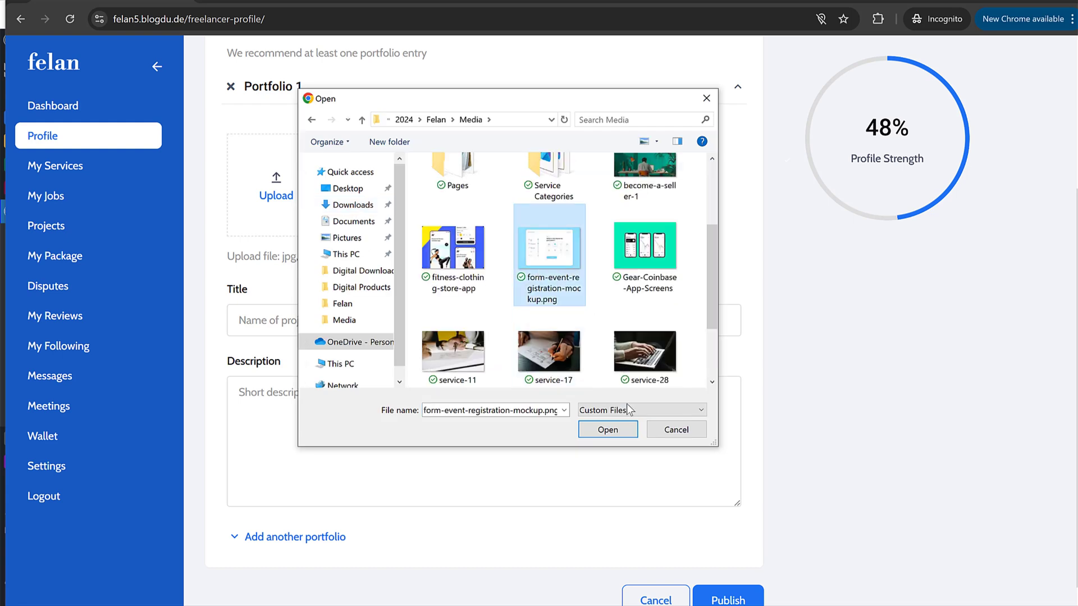
click(607, 430)
click(333, 317)
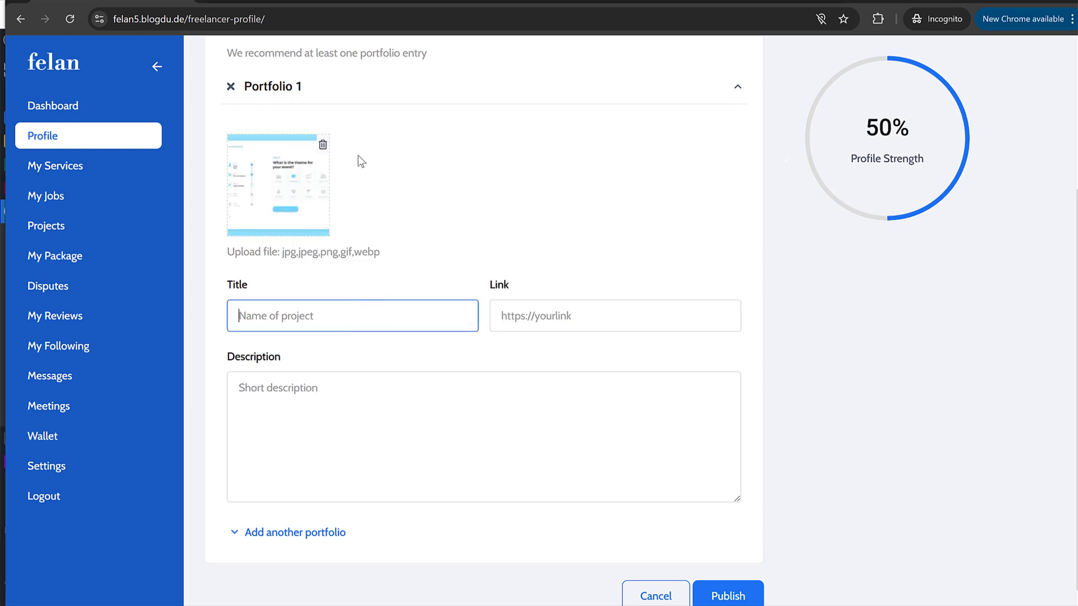
click(285, 3)
click(112, 3)
text(Calendar App)
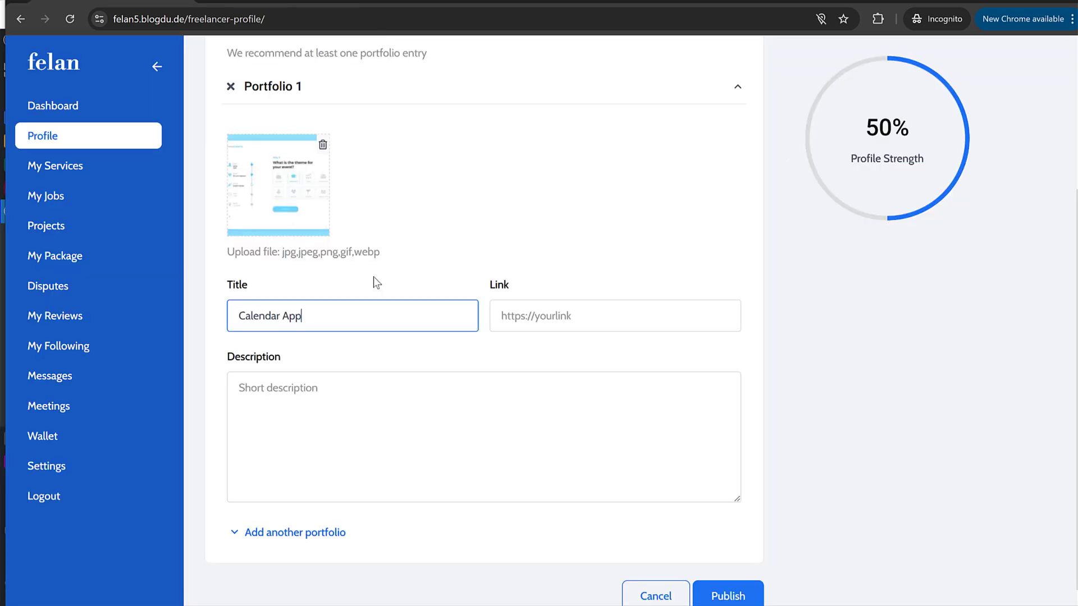
key(Tab)
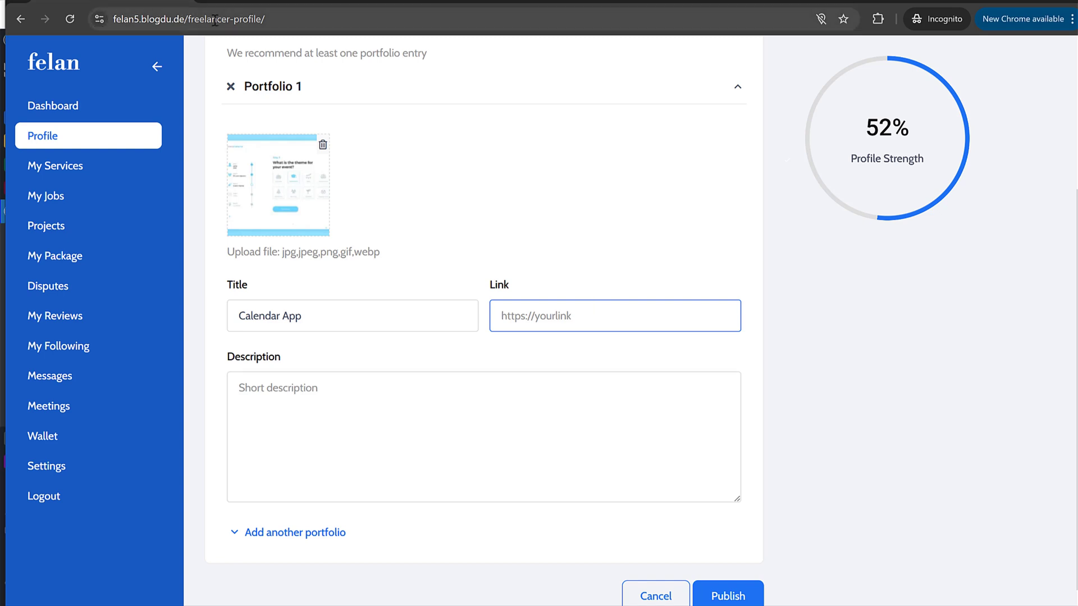
key(ctrl+l)
drag(262, 19, 112, 19)
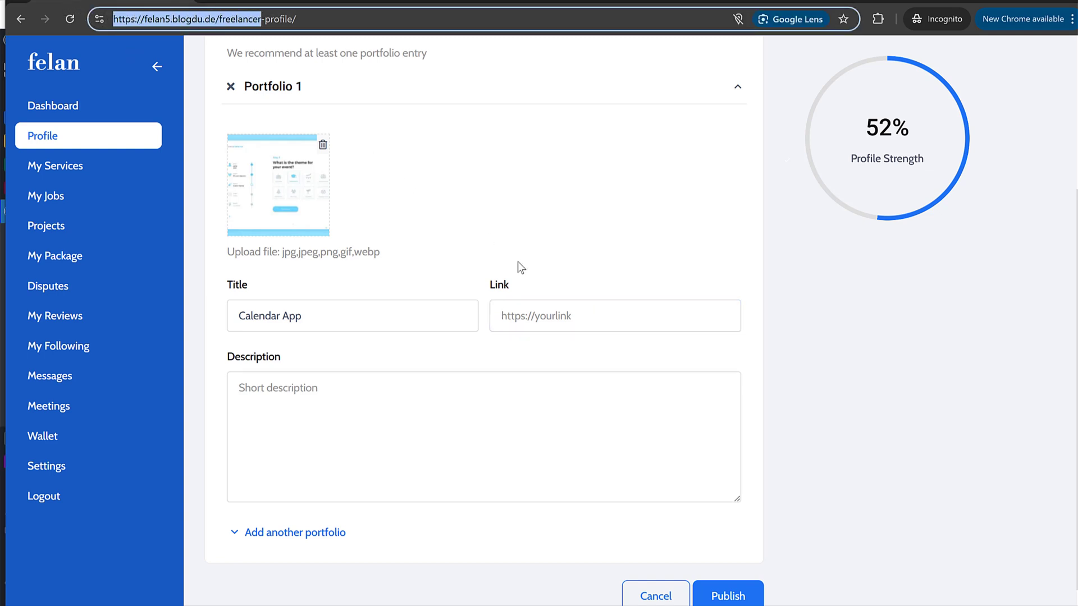
key(ctrl+c)
click(532, 318)
key(ctrl+v)
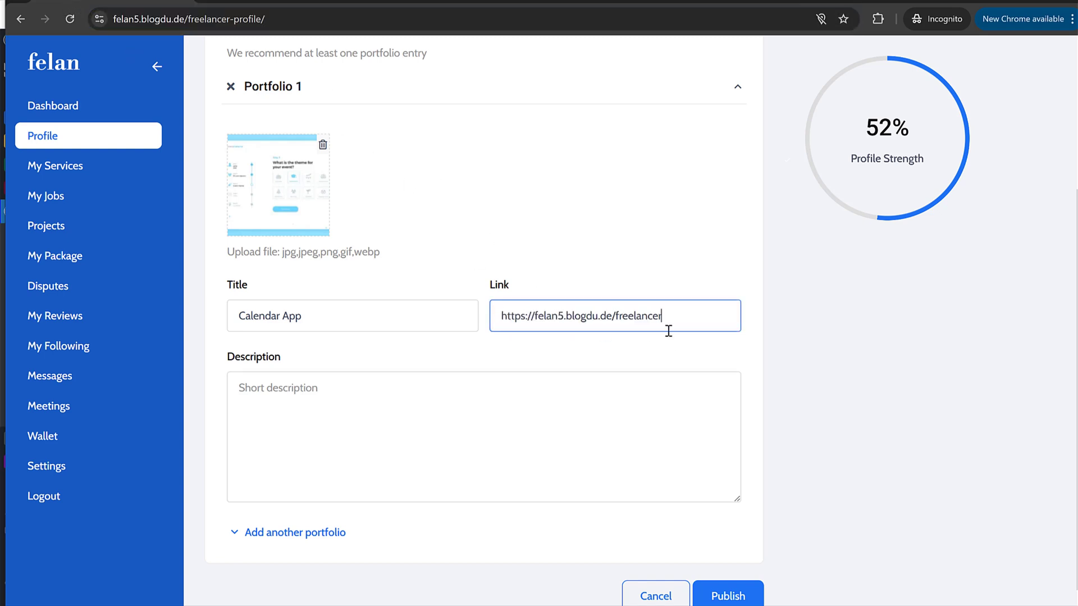
drag(665, 316, 600, 317)
key(BackSpace)
click(325, 429)
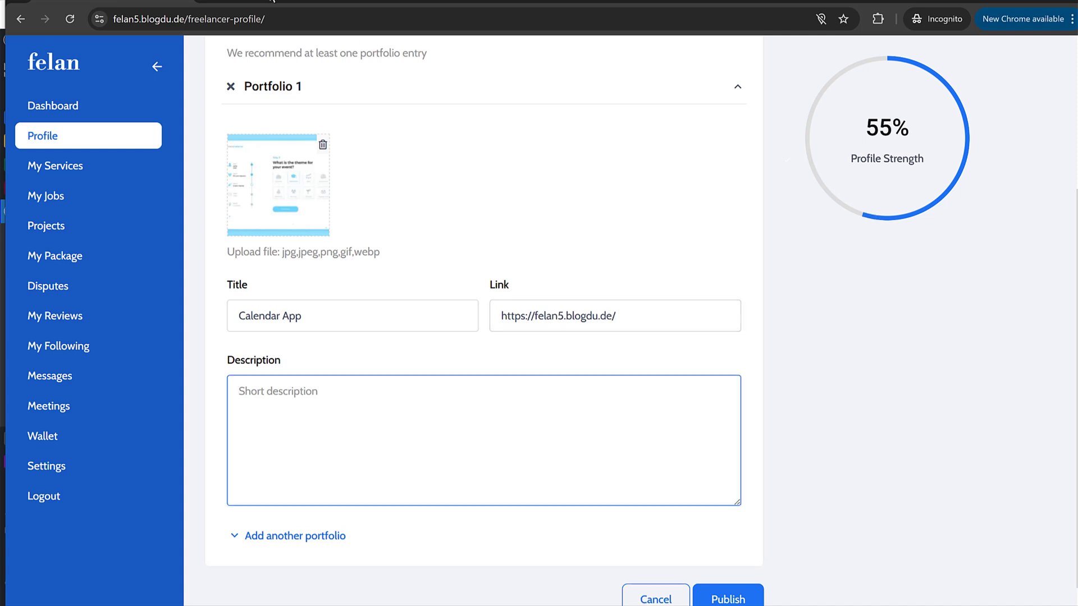
Step: Paste 'We recommend at least one portfolio entry' as the Portfolio 1 description
triple_click(409, 55)
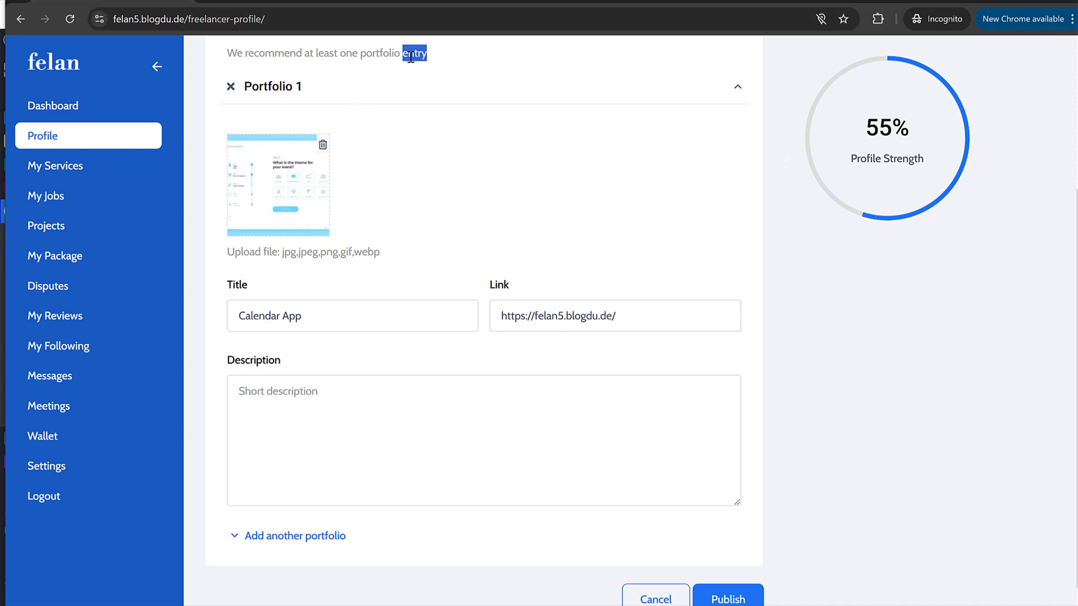
key(ctrl+c)
click(327, 430)
key(ctrl+v)
scroll(320, 361, up, 2)
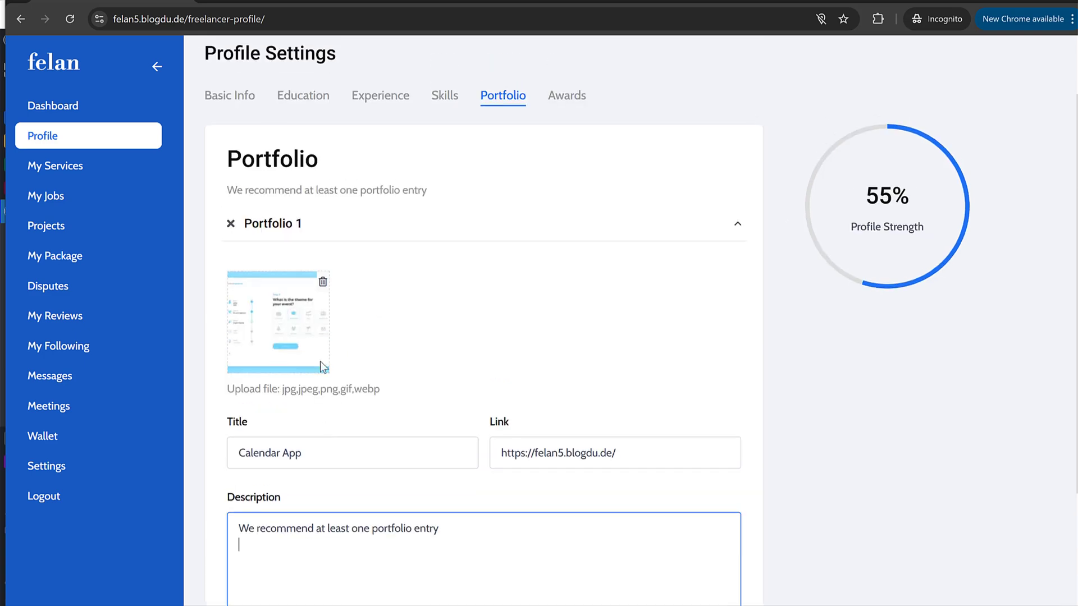
scroll(382, 372, down, 2)
scroll(635, 507, up, 4)
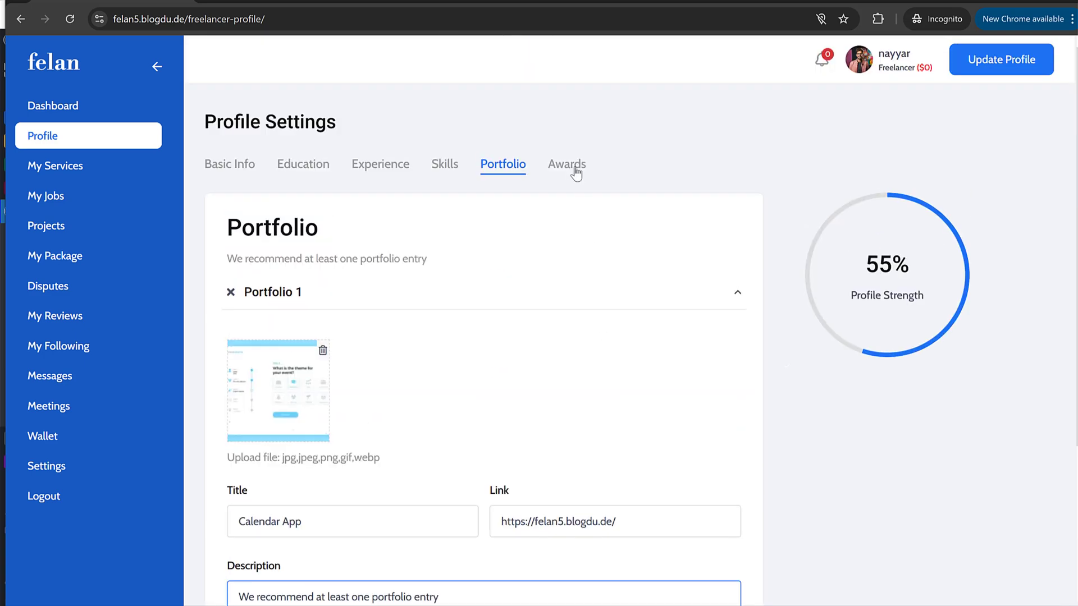
Step: Enter '2022 Moxie Award' as Award 1's title, copied from the demo profile
click(575, 167)
click(284, 1)
scroll(480, 198, up, 7)
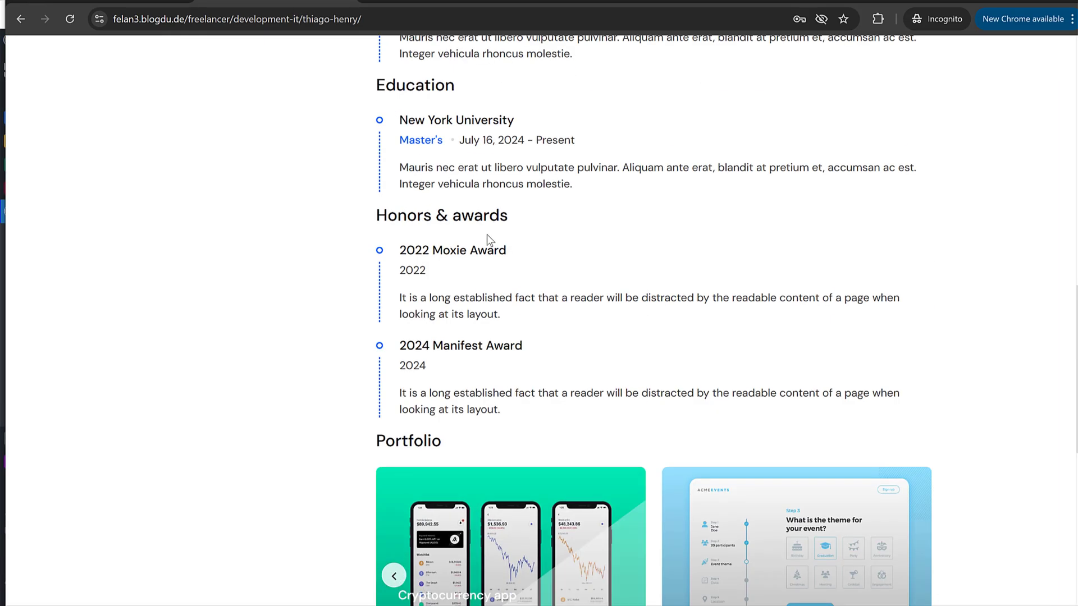
scroll(487, 245, down, 2)
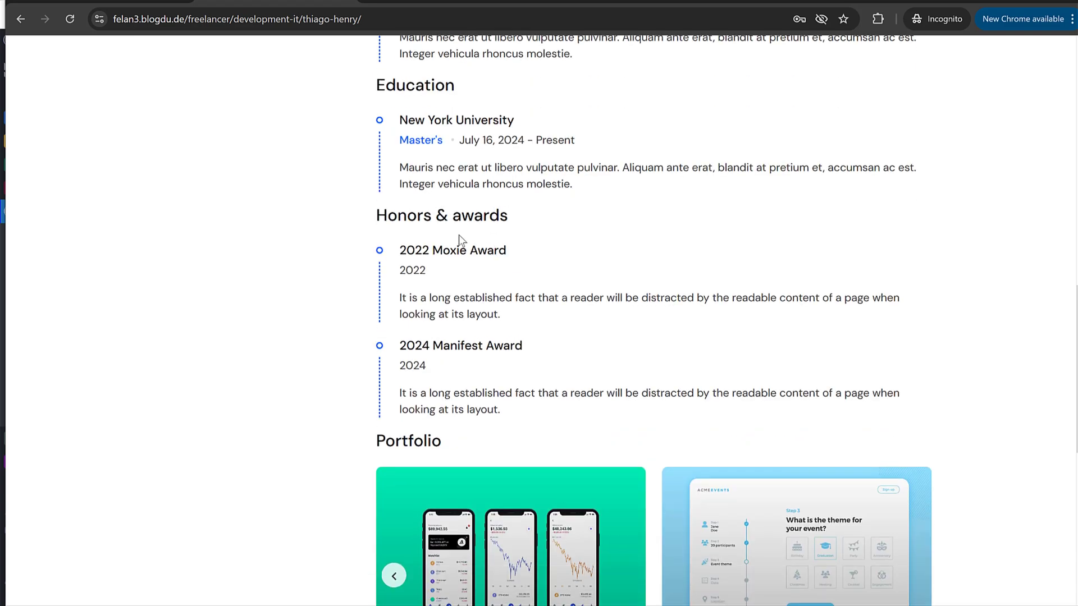
drag(407, 250, 523, 253)
triple_click(479, 248)
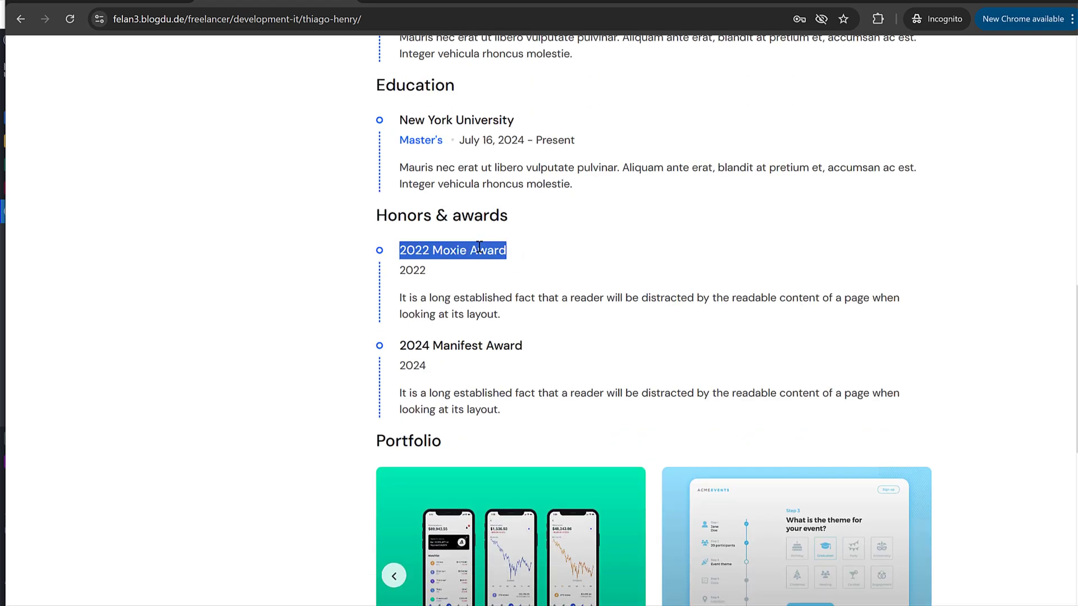
click(172, 3)
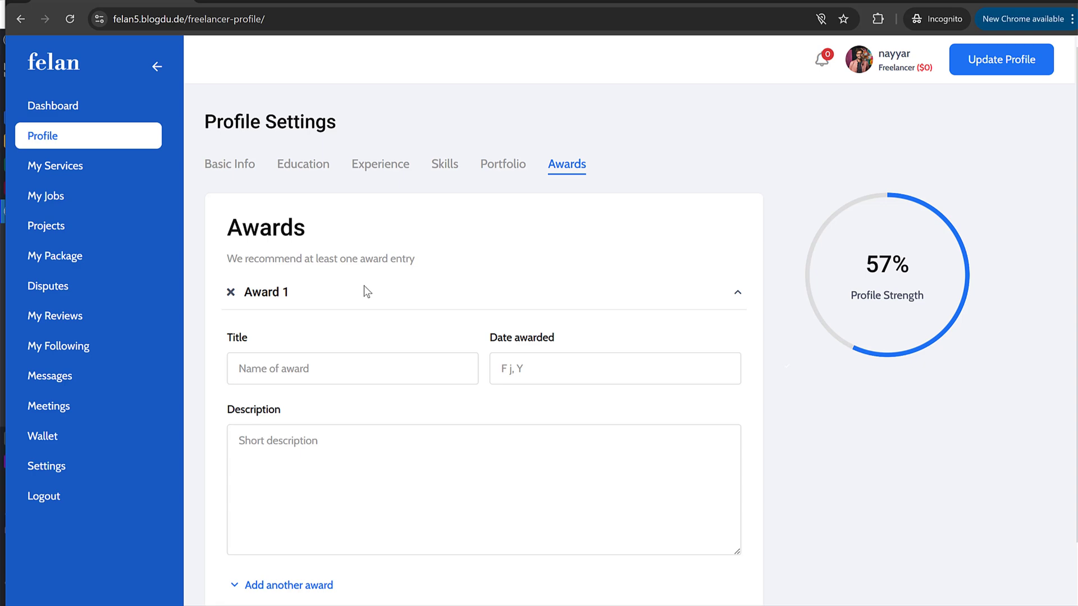
click(314, 368)
key(ctrl+v)
Step: Give Award 1 the year 2022 and the demo profile's description
key(ctrl+Tab)
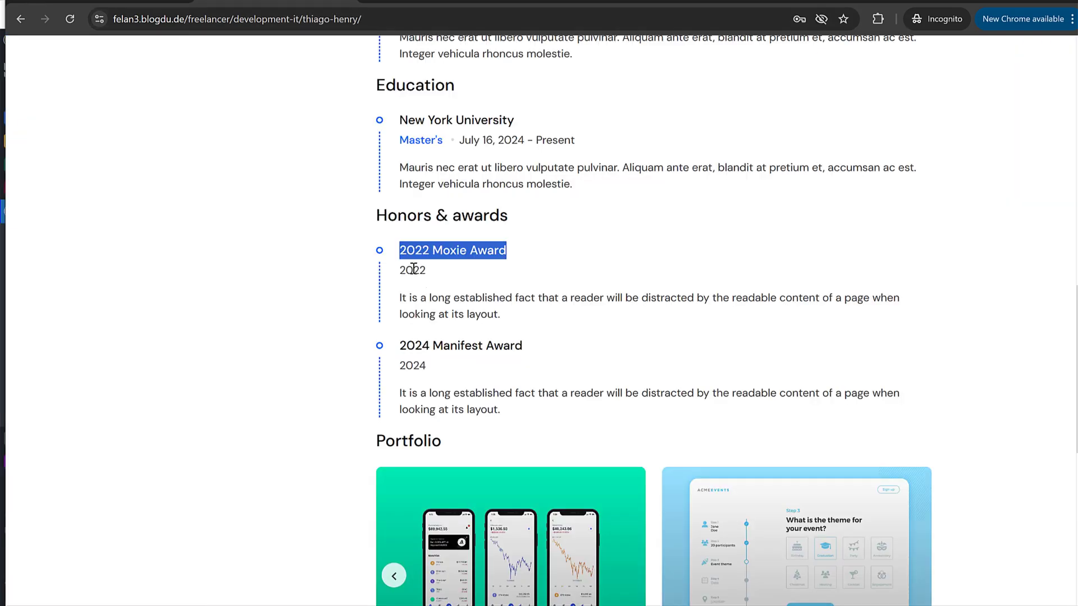
double_click(413, 269)
key(ctrl+c)
key(ctrl+Tab)
click(553, 364)
key(ctrl+v)
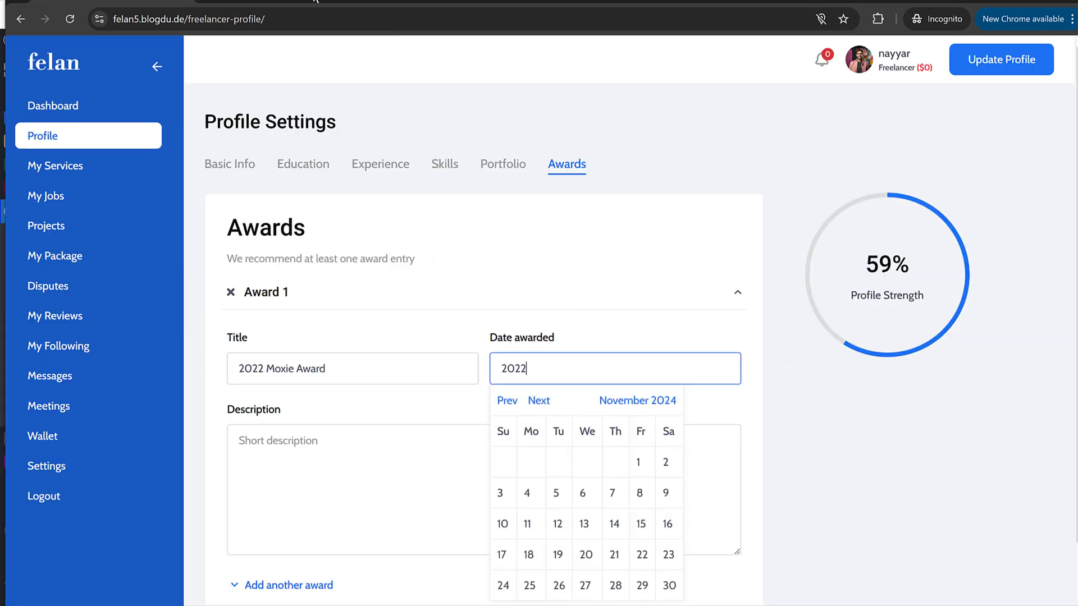
key(ctrl+Tab)
triple_click(471, 316)
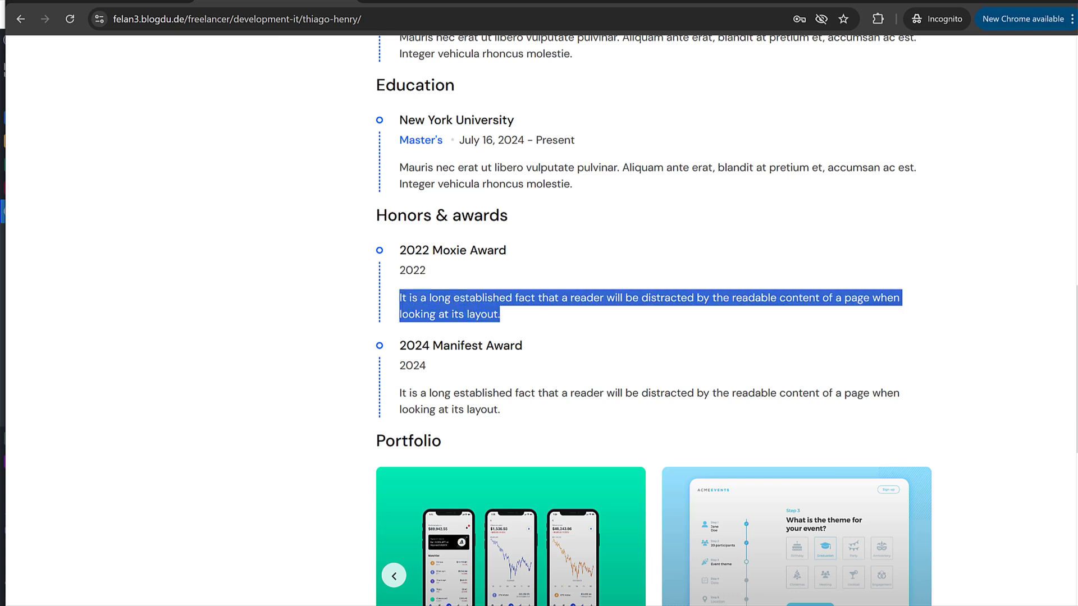
key(ctrl+c)
key(ctrl+Tab)
click(300, 457)
key(ctrl+v)
Step: Add a second award titled '2024 Manifest Award', copied from the demo profile
scroll(328, 476, down, 1)
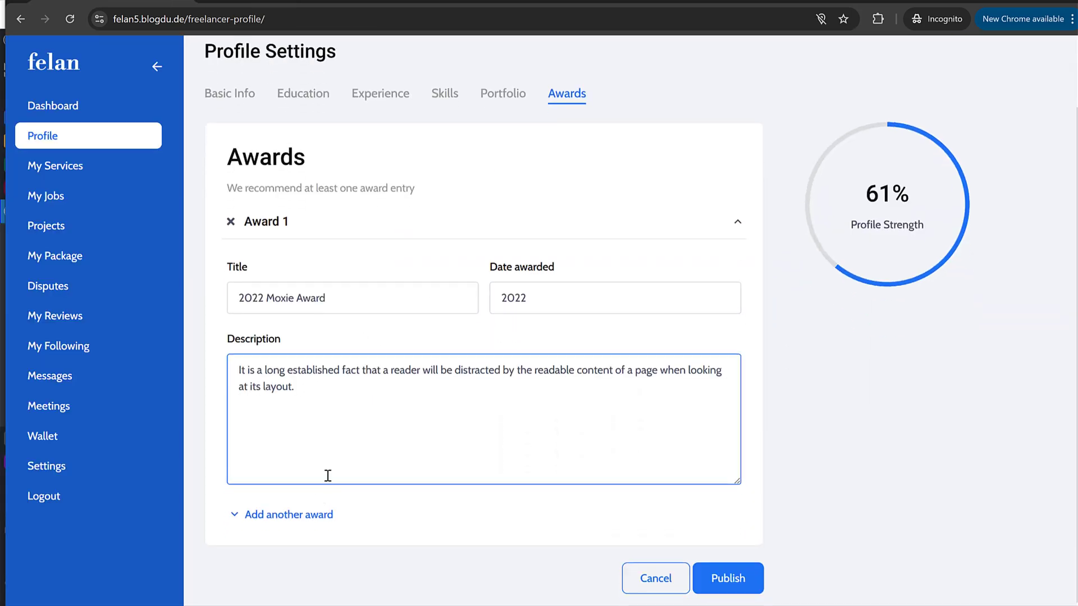
click(325, 523)
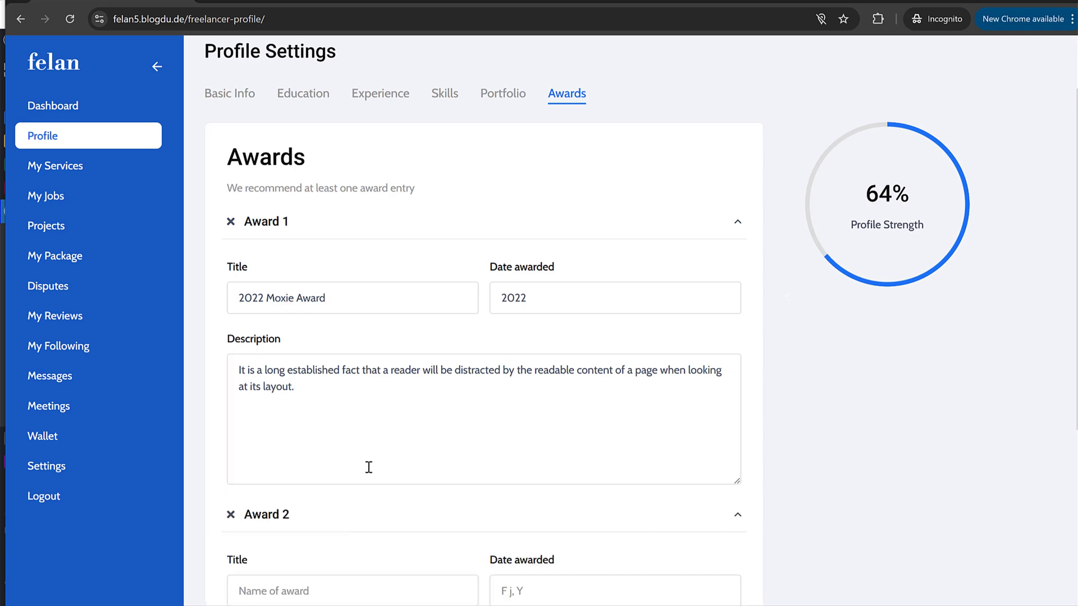
scroll(368, 466, down, 5)
key(ctrl+Tab)
triple_click(477, 349)
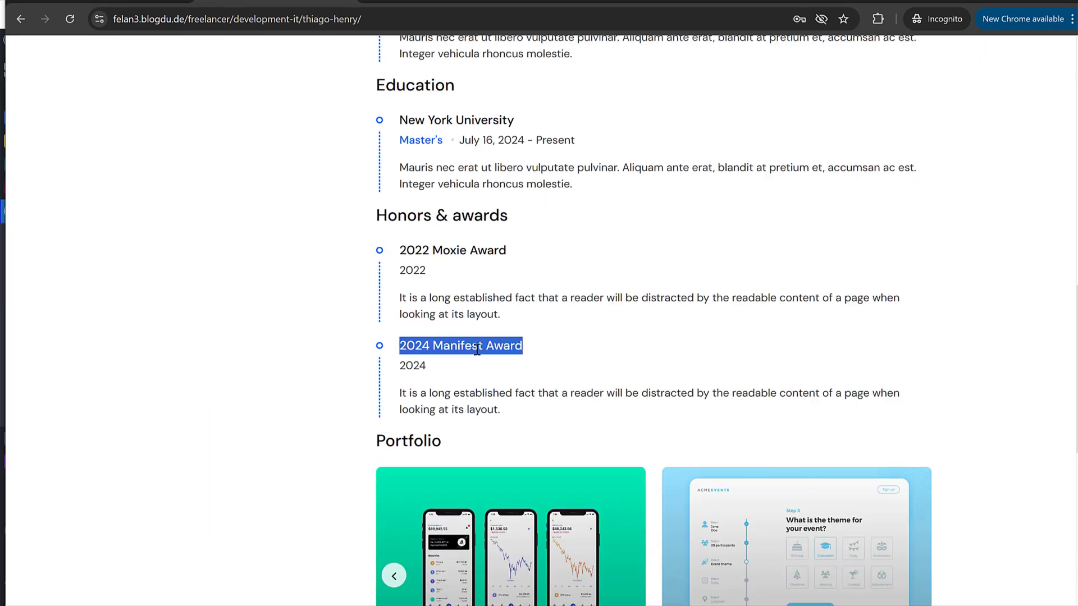
key(ctrl+c)
key(ctrl+shift+Tab)
click(393, 318)
key(ctrl+v)
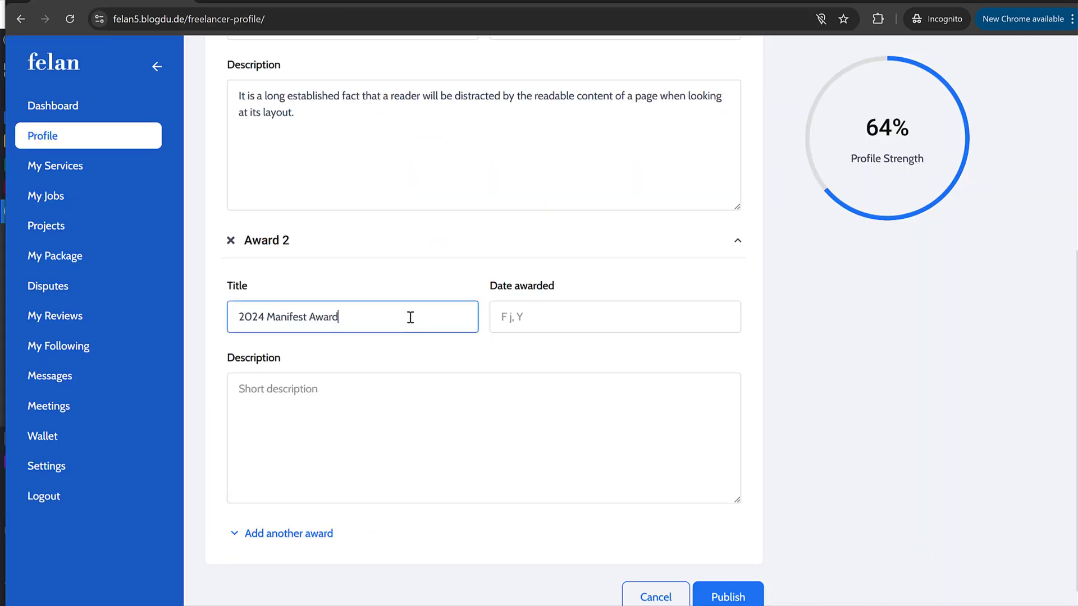
Step: Set the second award's date awarded to 2024
key(ctrl+Tab)
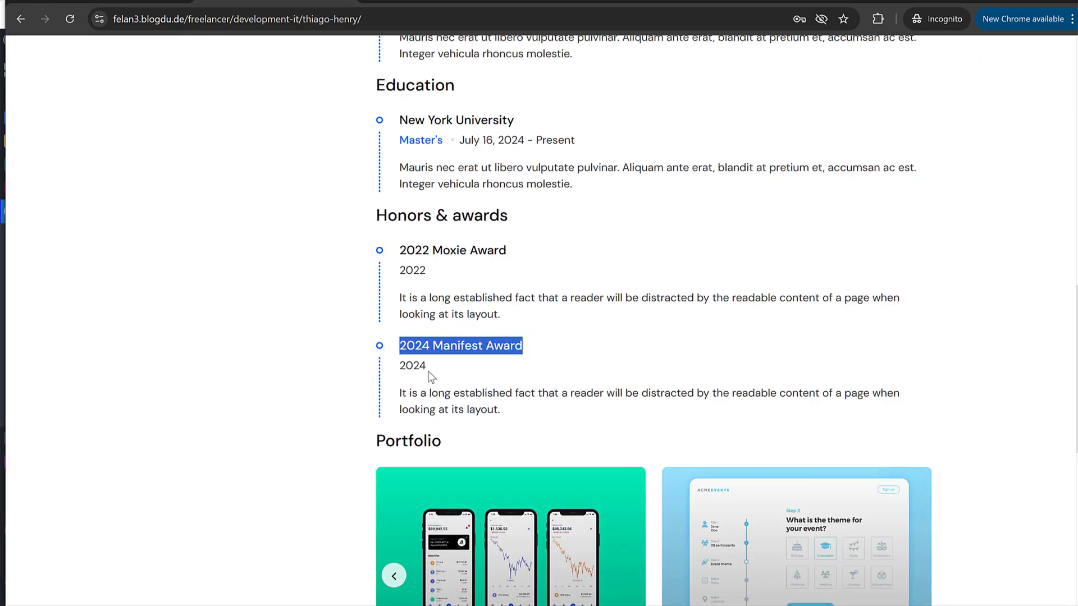
click(425, 368)
double_click(416, 366)
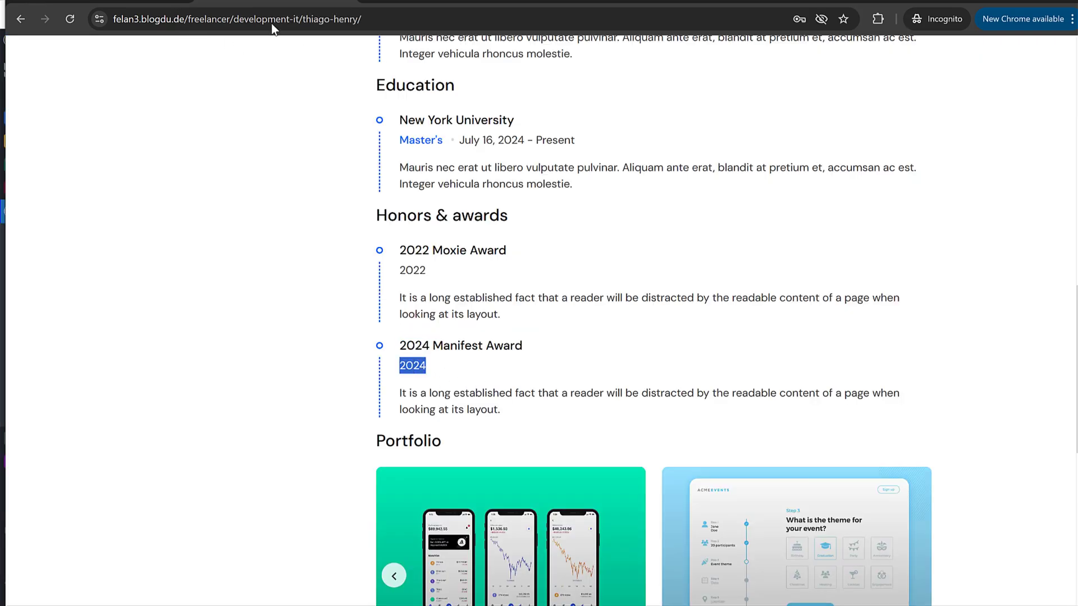
key(ctrl+c)
key(ctrl+shift+Tab)
click(587, 315)
key(ctrl+v)
Step: Copy the second award's description from the demo profile and publish the profile
key(ctrl+Tab)
triple_click(497, 408)
key(ctrl+c)
key(ctrl+shift+Tab)
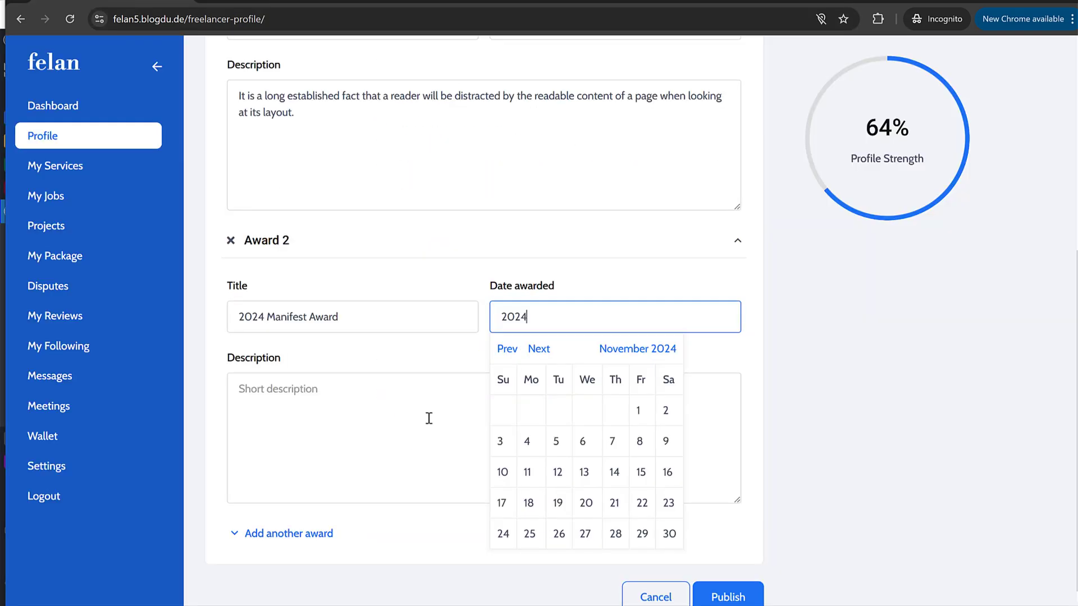
click(427, 420)
key(ctrl+v)
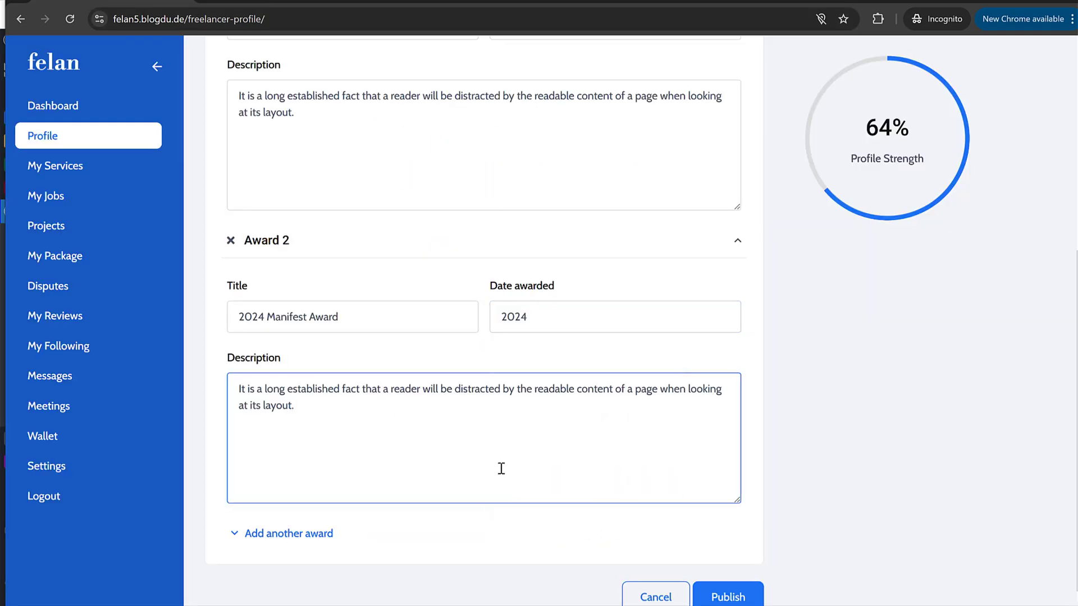
click(726, 595)
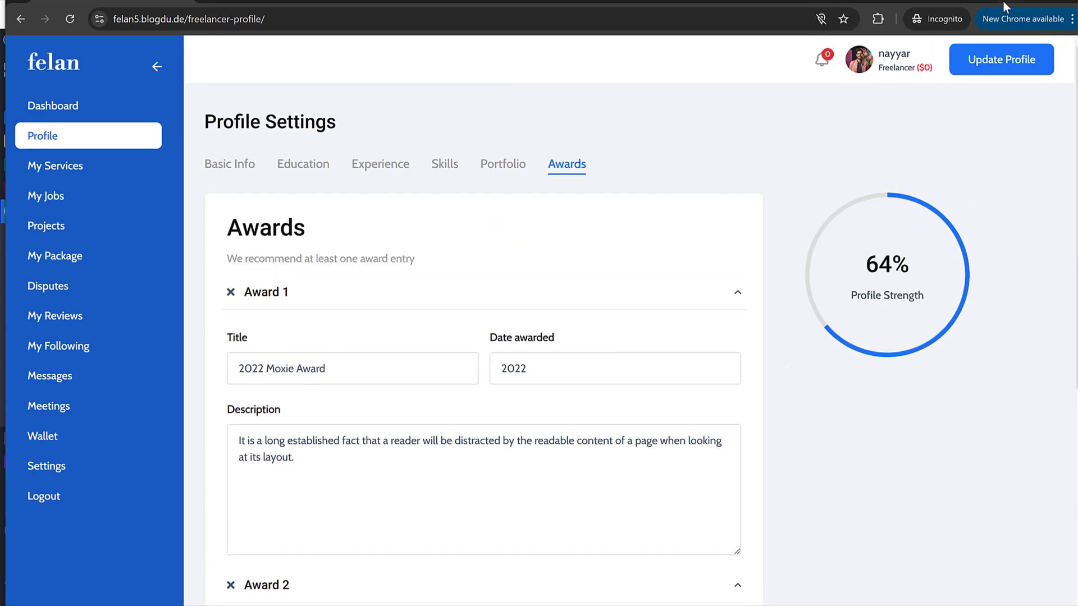
key(alt+Tab)
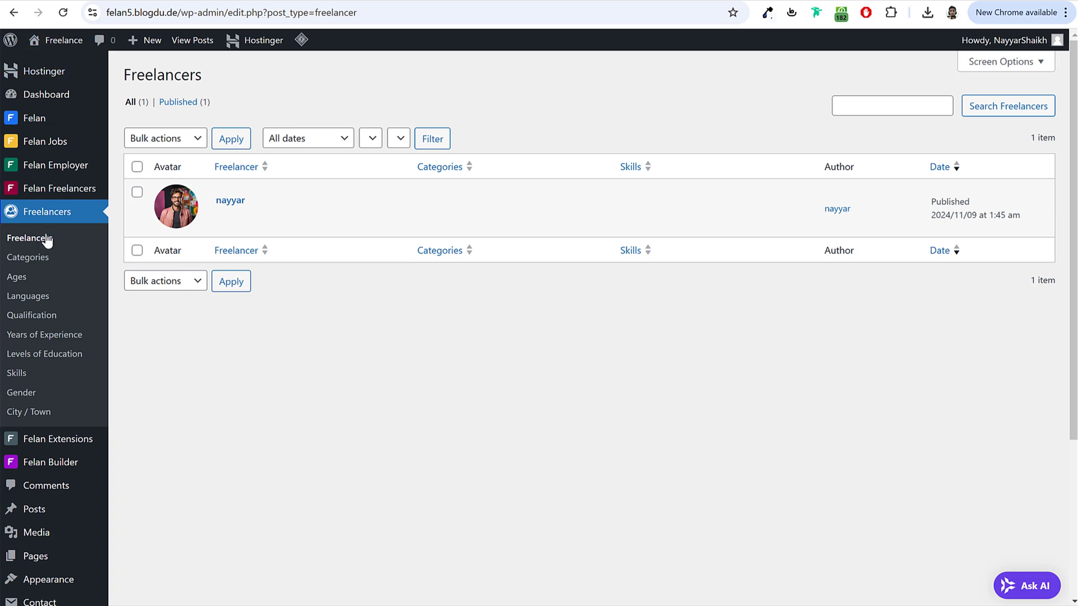
Step: Reload the Freelancers list and approve the pending freelancer profile
click(48, 240)
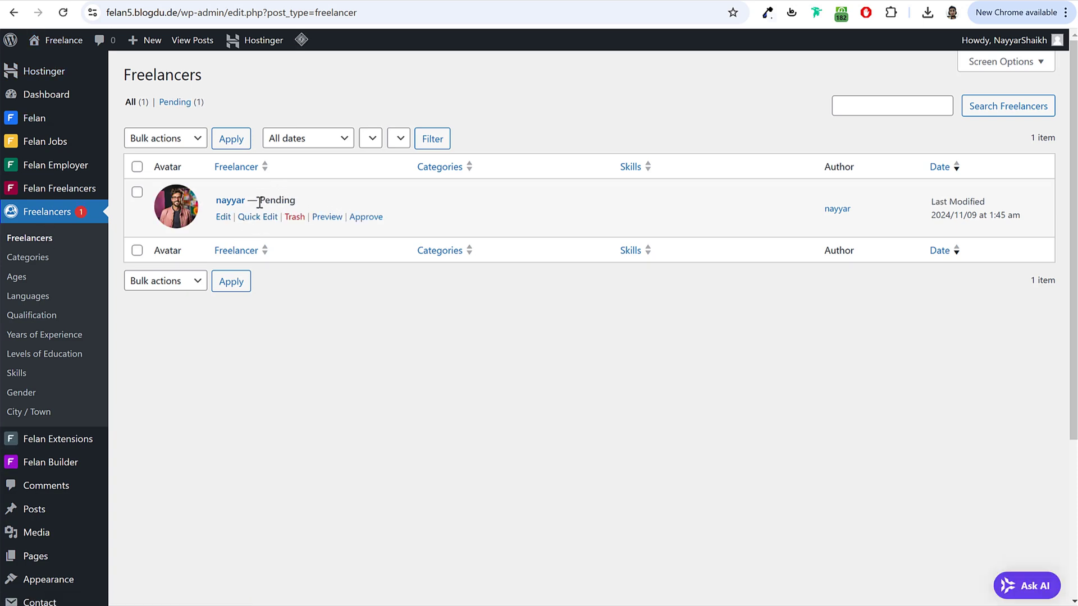
click(375, 224)
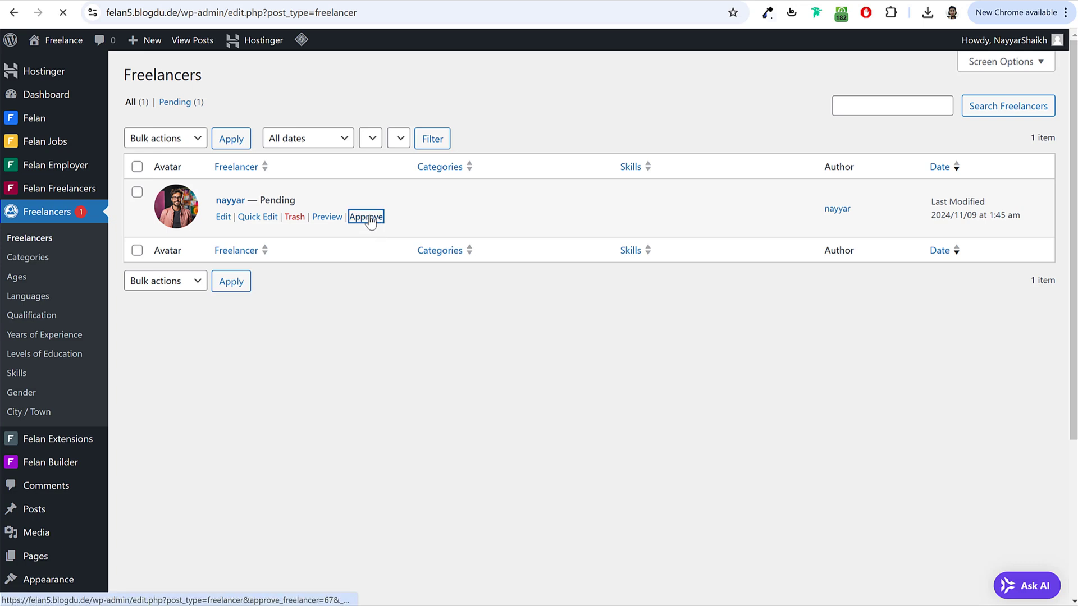
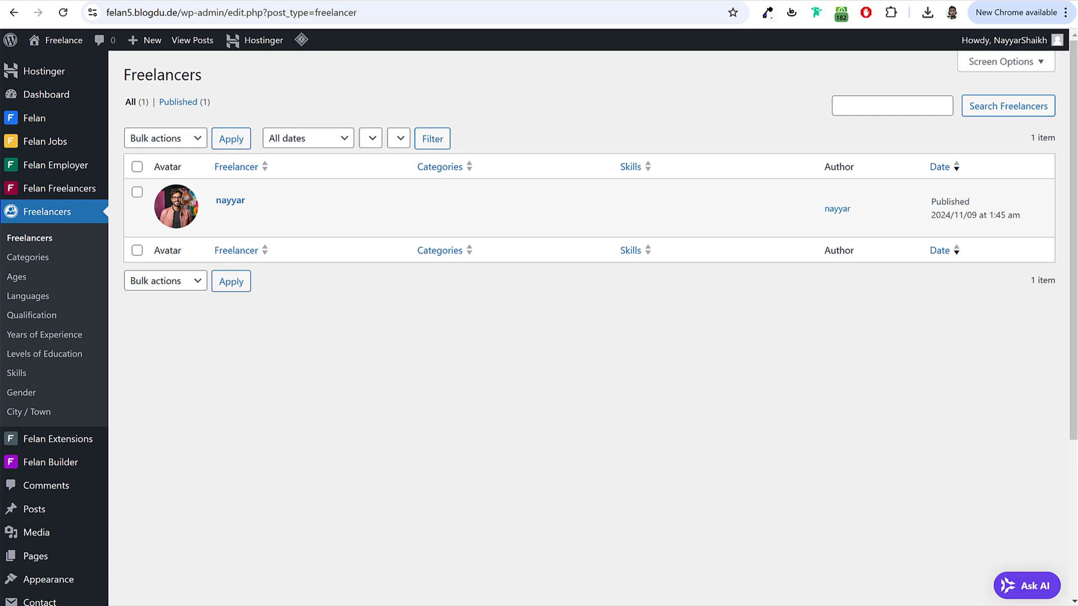
Step: Go to the Education section of the freelancer's Profile Settings
click(409, 592)
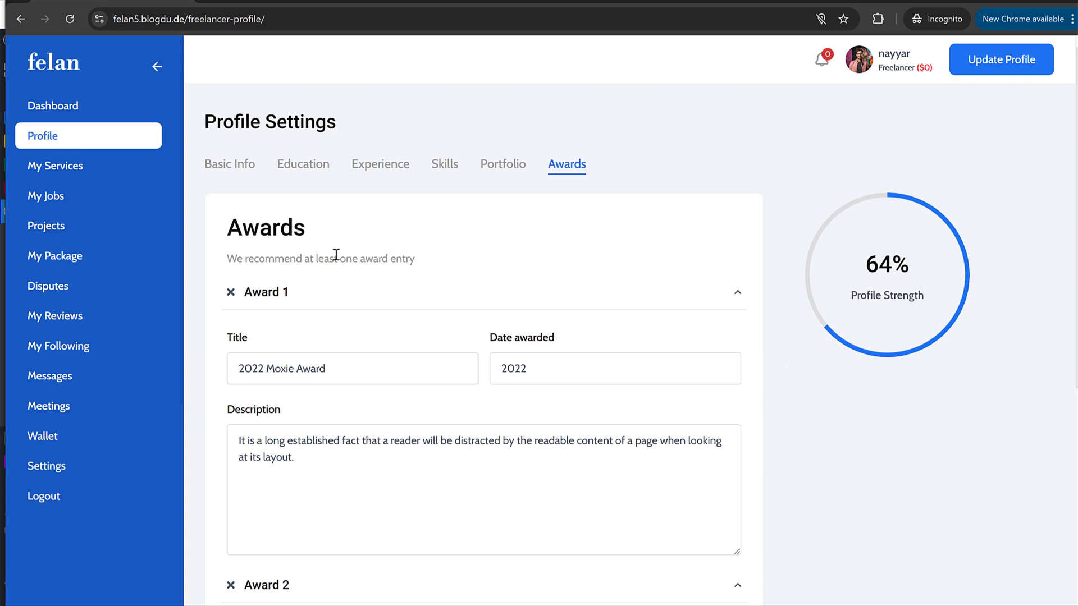
click(503, 169)
click(378, 167)
click(314, 168)
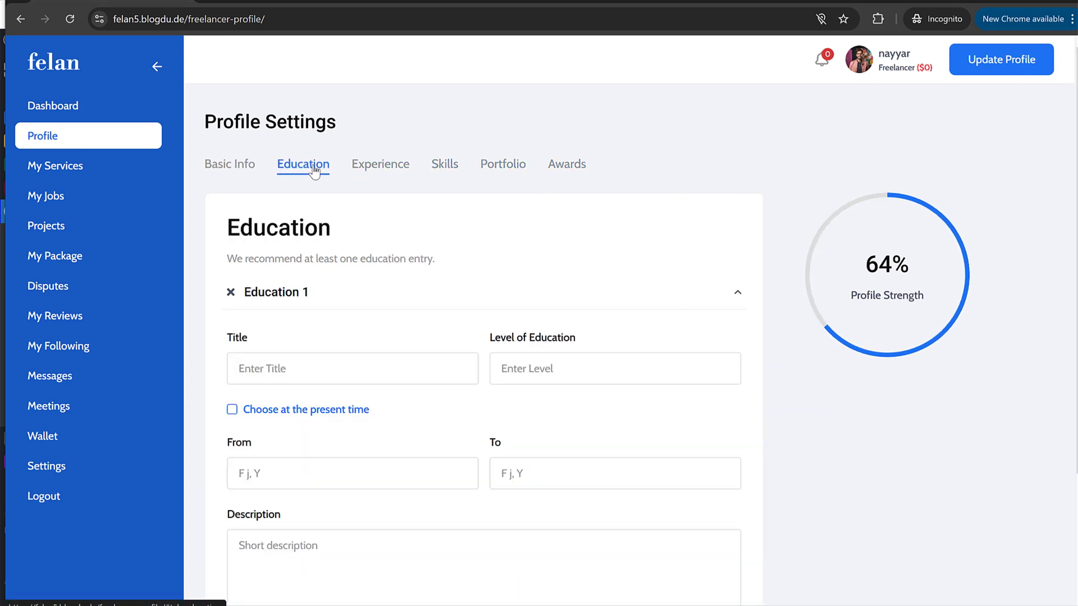
scroll(474, 373, down, 3)
scroll(474, 369, up, 3)
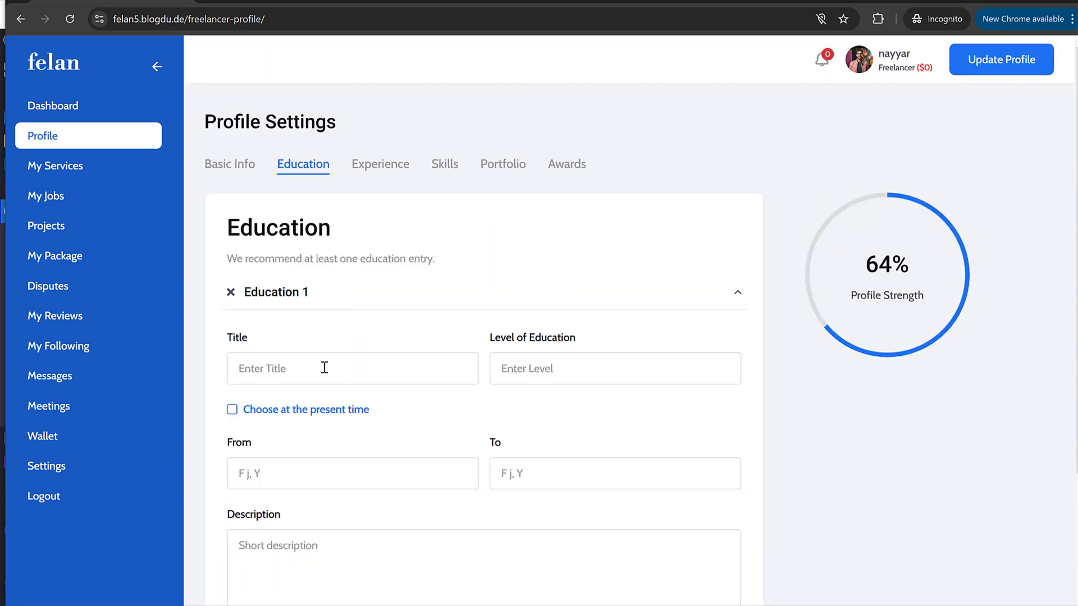
Step: Fill the education title 'New York University' and level 'Master's', copied from the sample profile
click(324, 369)
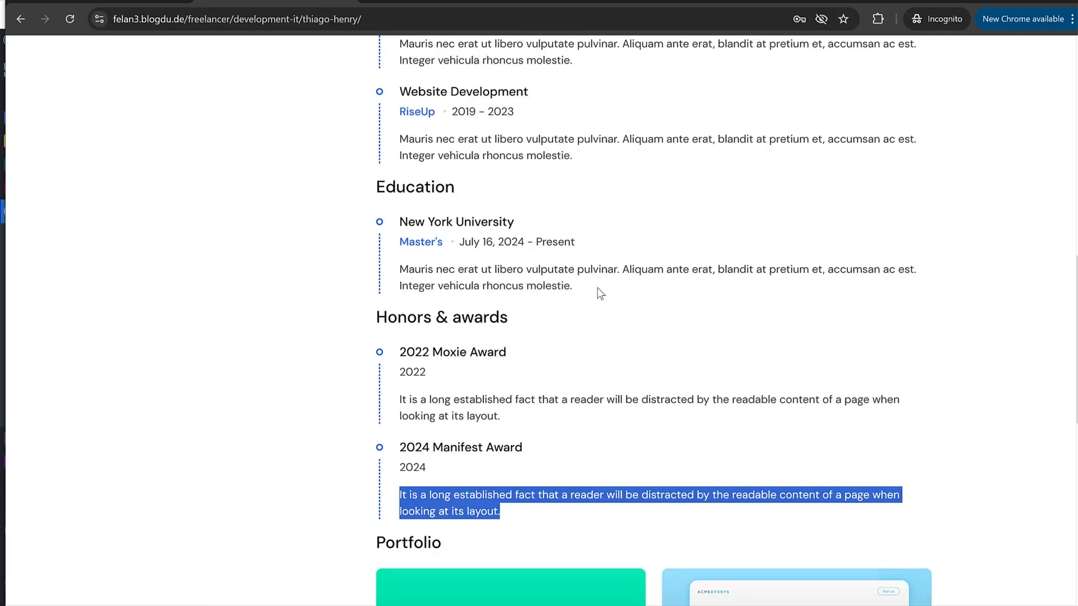
scroll(597, 291, up, 3)
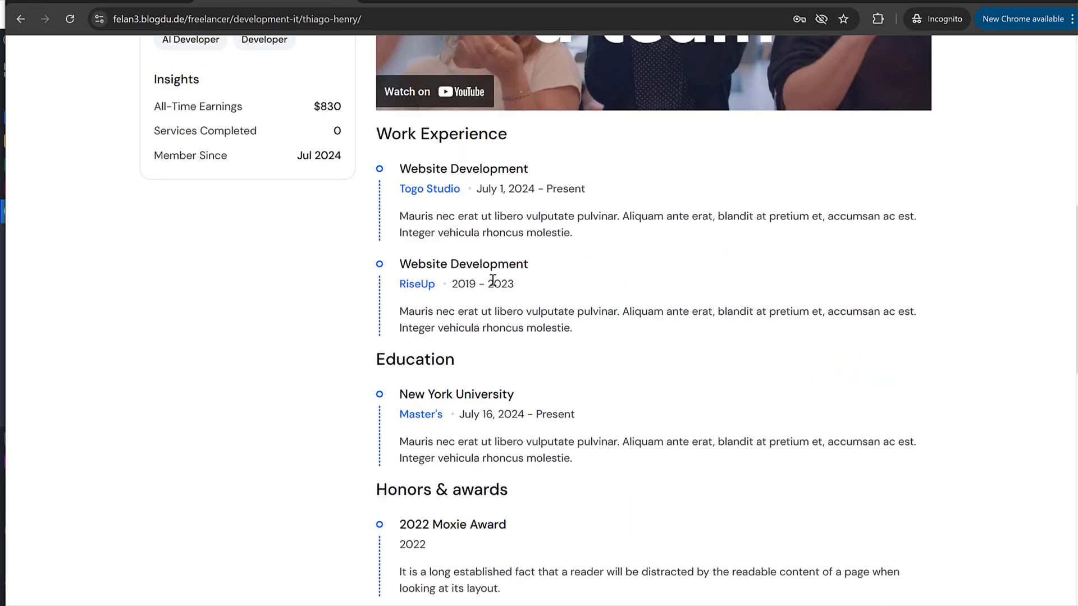
drag(541, 397, 400, 392)
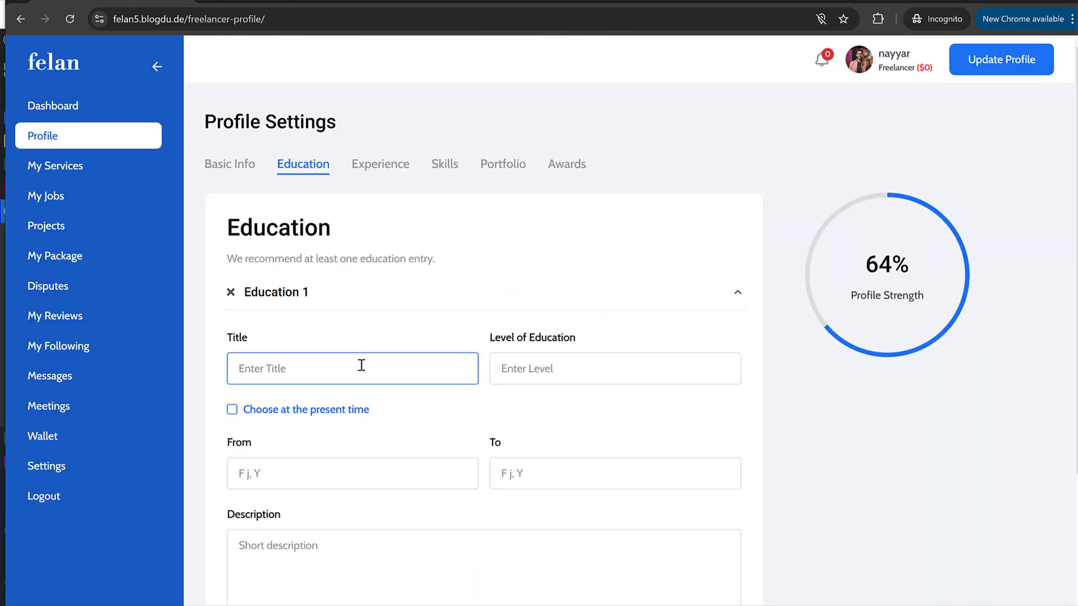
text(New York University)
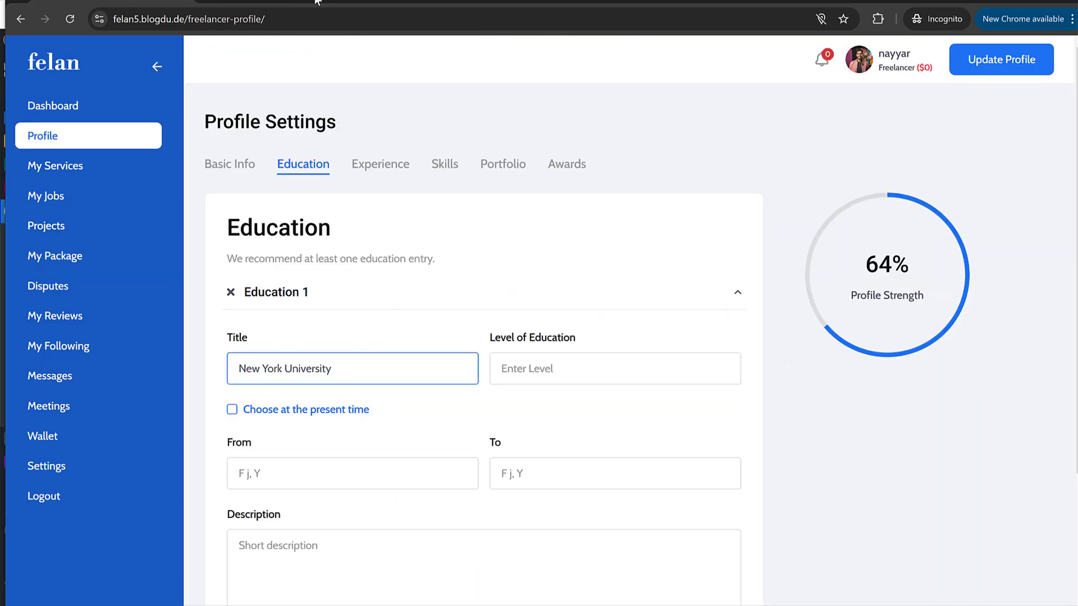
click(317, 2)
drag(442, 417, 392, 413)
key(ctrl+c)
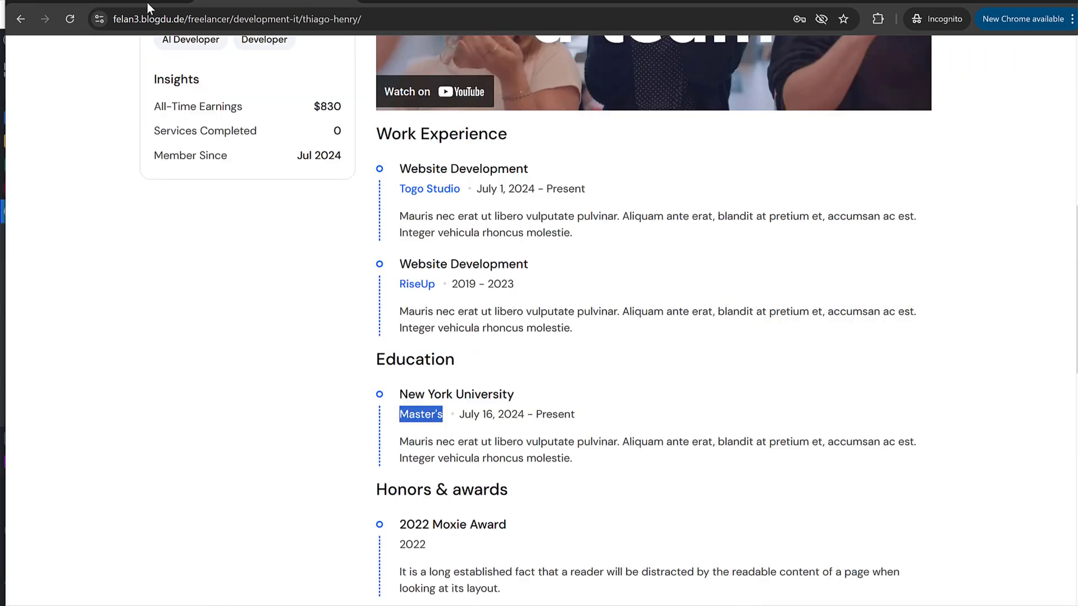
click(147, 3)
click(608, 368)
key(ctrl+v)
Step: Paste the sample description into the education entry and publish the profile
click(361, 561)
text(Mauris nec erat ut libero vulputate pulvinar. Aliquam ante erat, blandit at pretium et, accumsan ac est. Integer vehicula rhoncus molestie.)
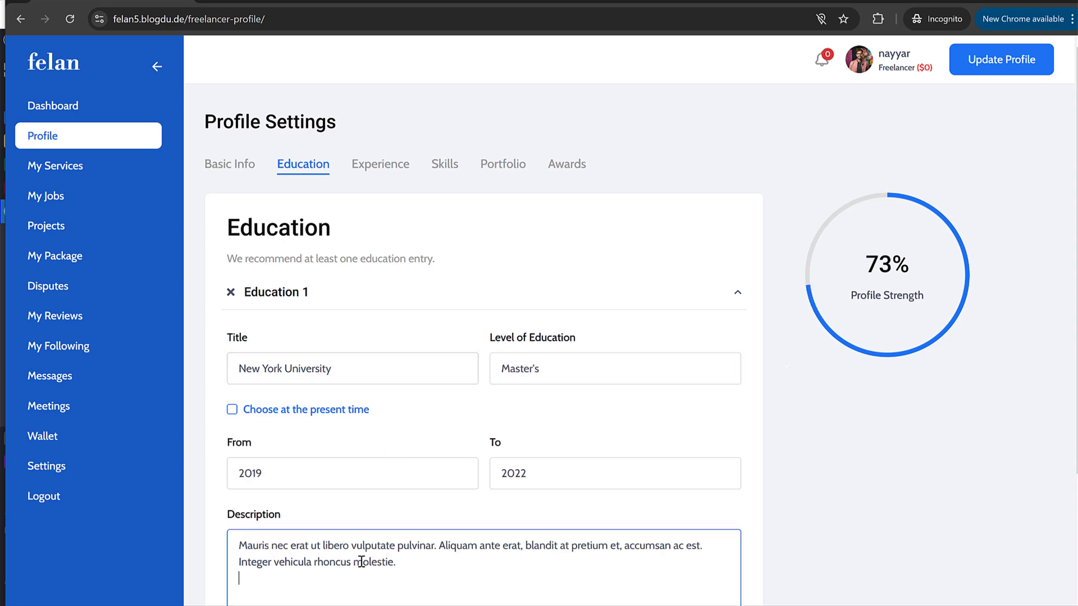
scroll(539, 363, down, 3)
click(730, 582)
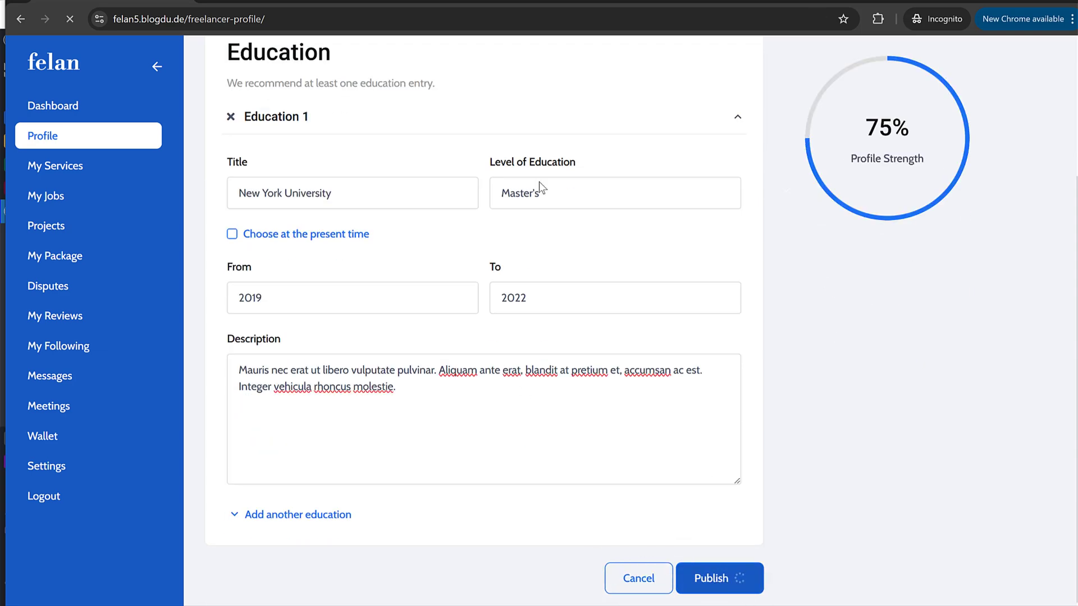
click(1017, 2)
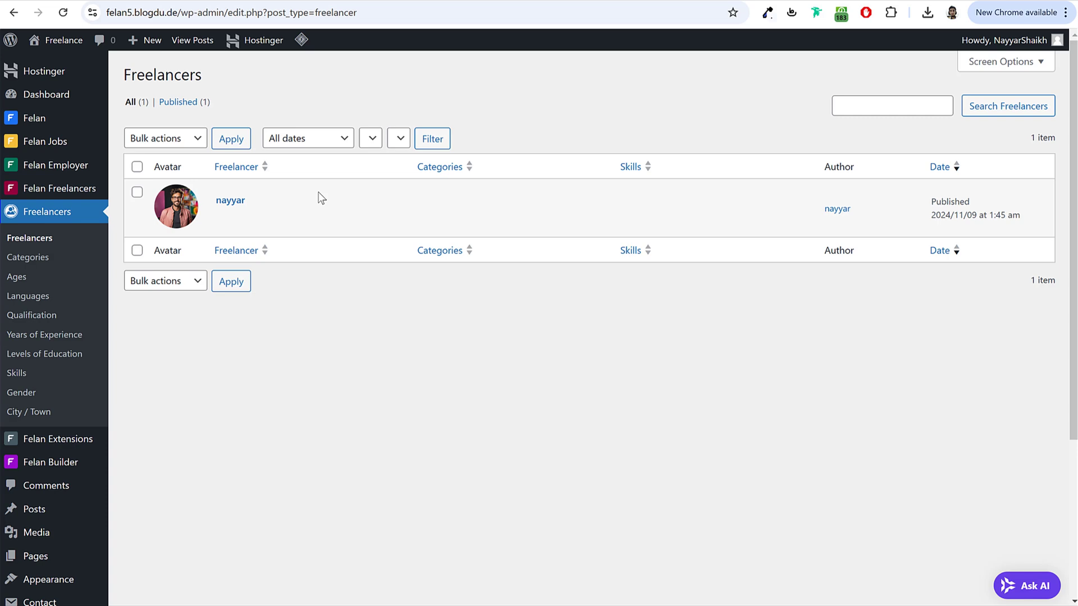
Step: Go to the Freelancers Option settings in Felan Theme Options
click(52, 241)
mouse_move(306, 232)
mouse_move(33, 119)
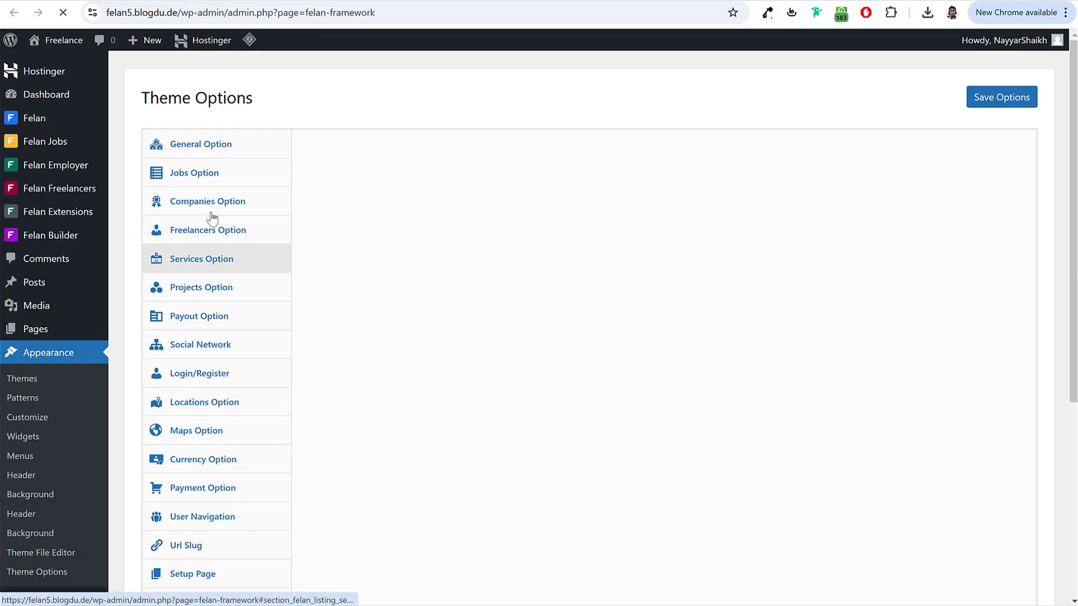
click(213, 235)
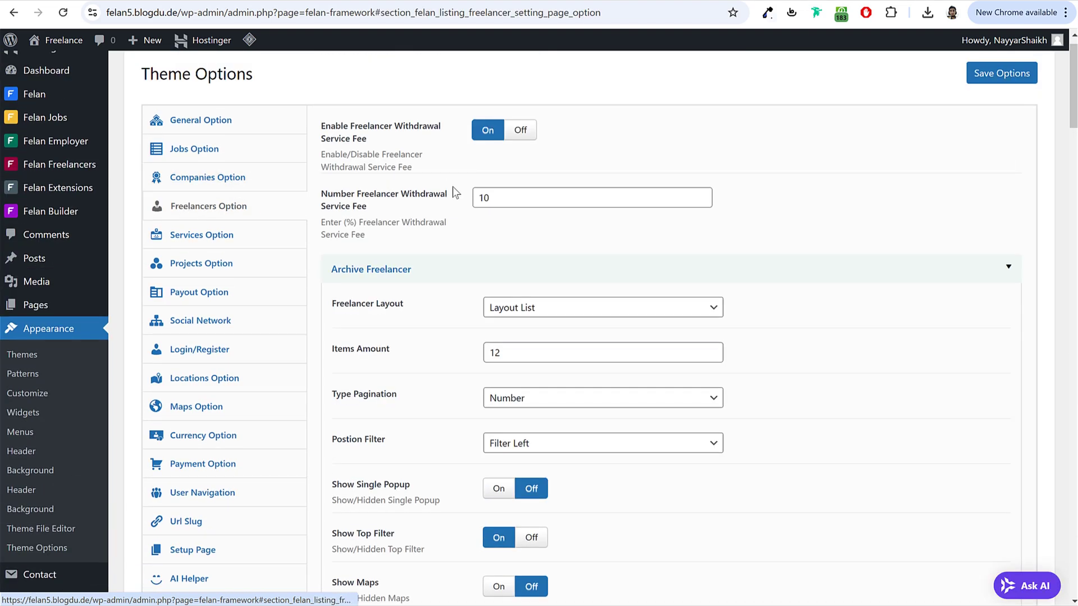
Step: Change the new-freelancer status from Pending to Published and save the theme options
scroll(827, 241, down, 2)
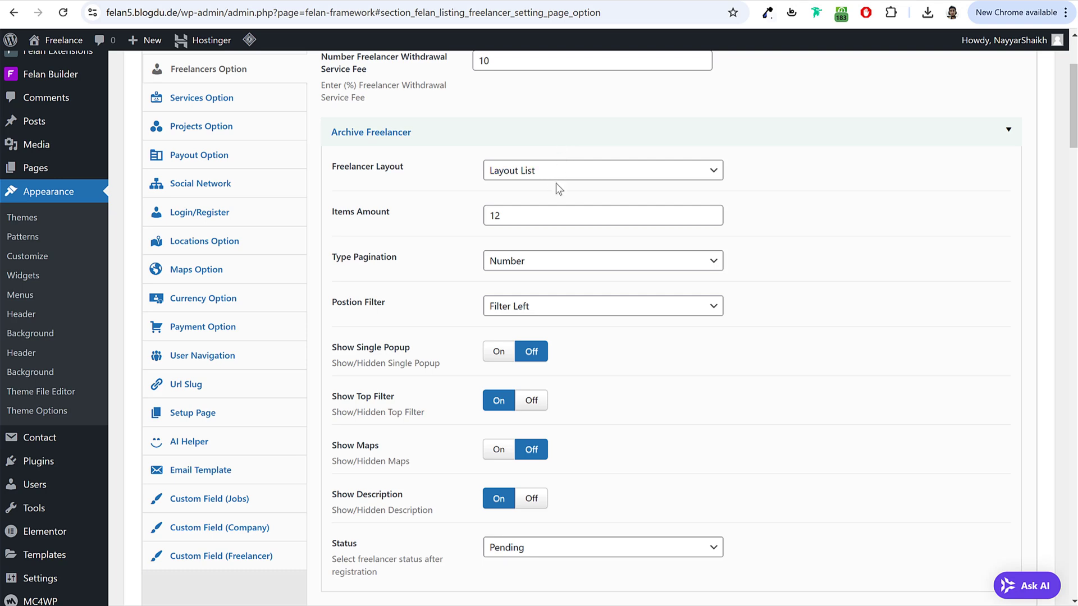
scroll(720, 180, down, 5)
drag(333, 201, 365, 207)
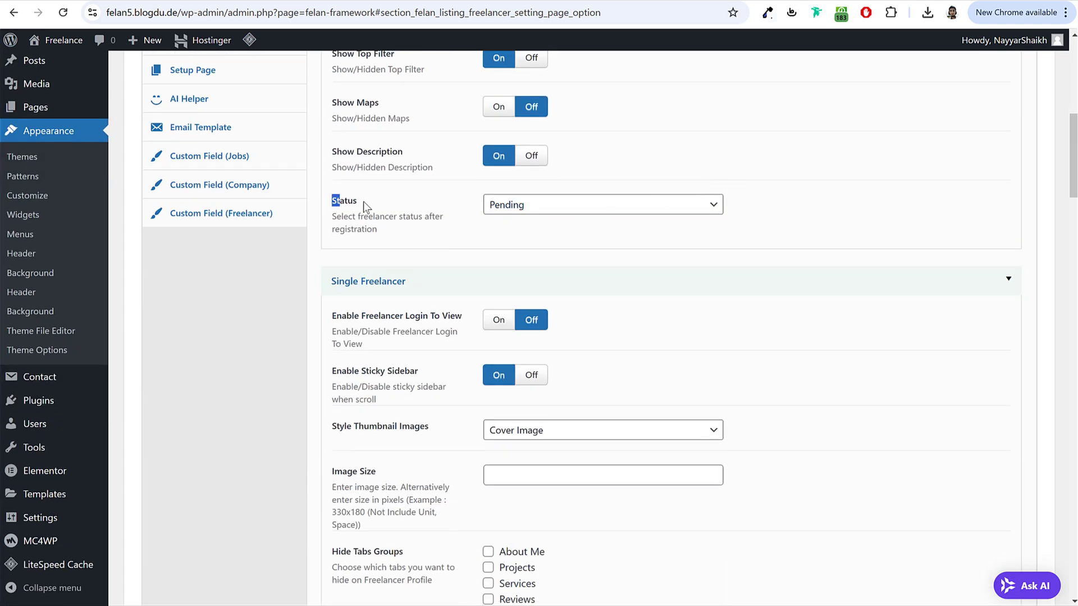
click(598, 204)
click(568, 240)
scroll(752, 280, down, 15)
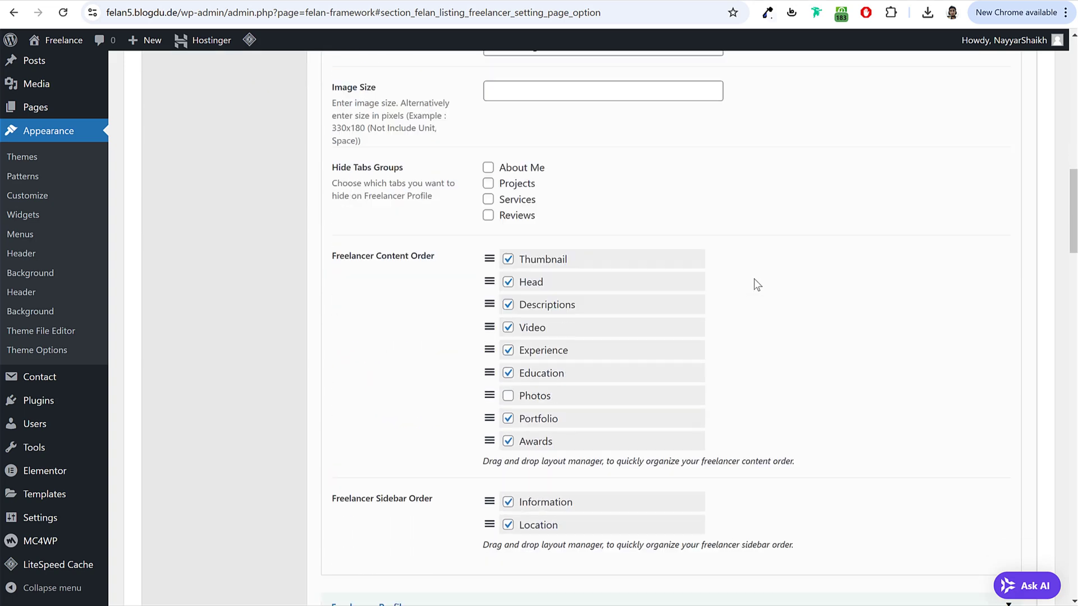
scroll(715, 306, down, 20)
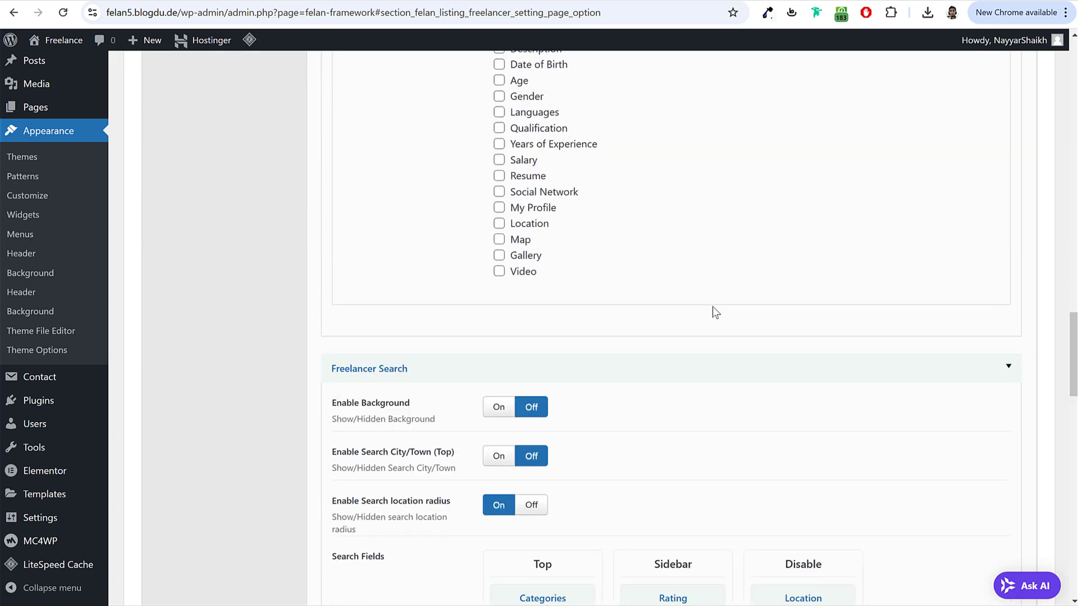
scroll(726, 345, down, 5)
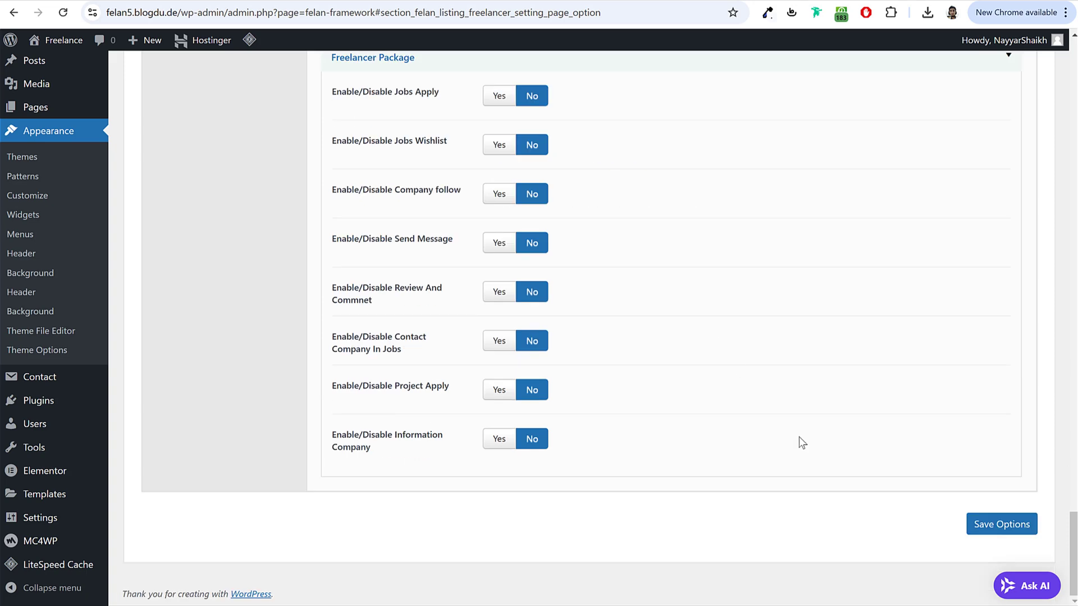
click(999, 524)
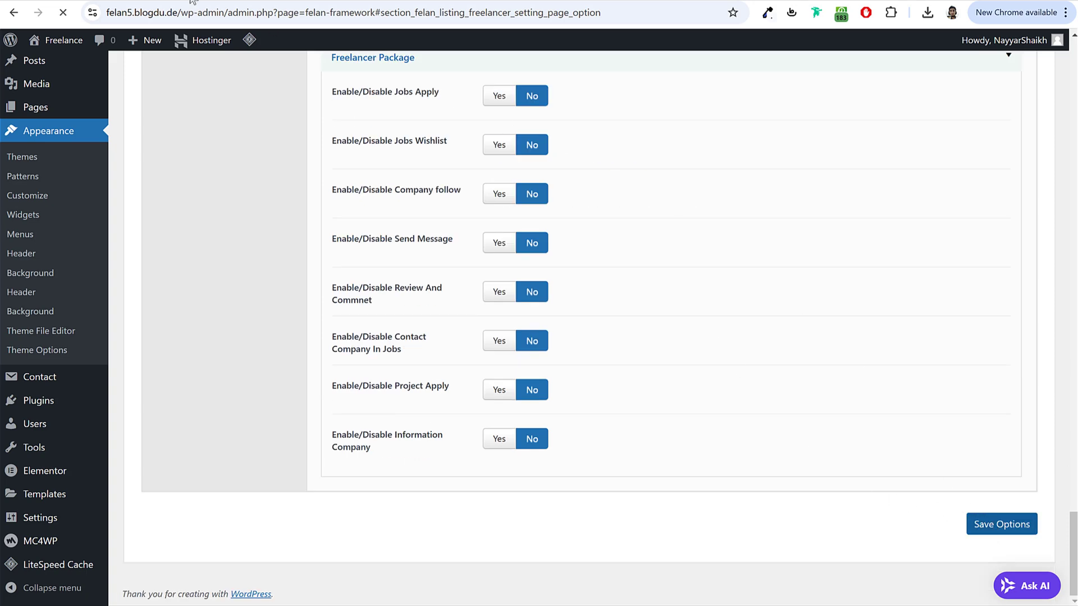
click(225, 2)
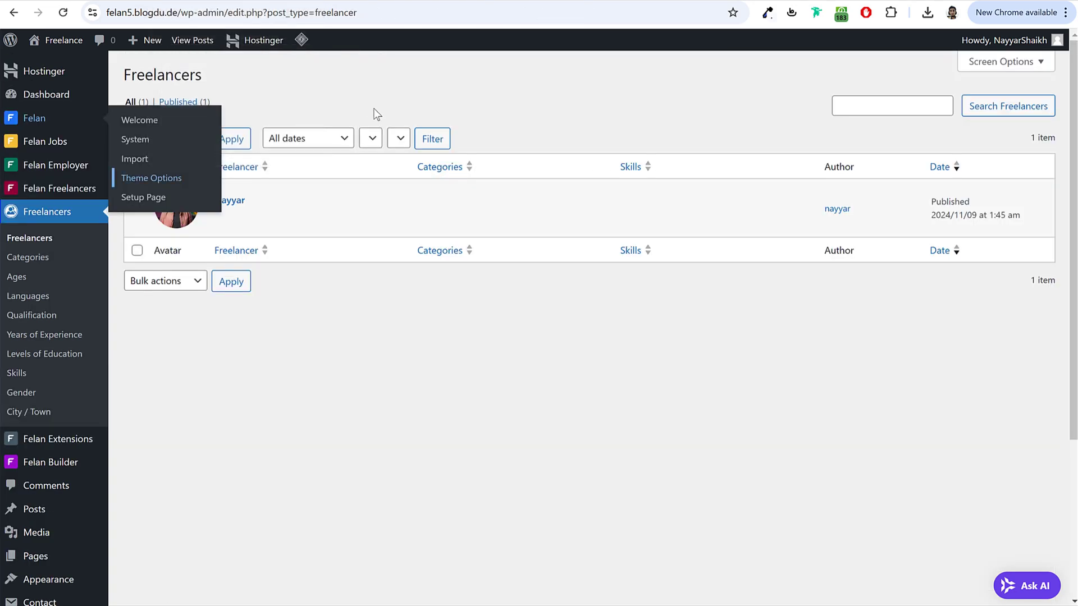
Step: Reload the freelancer profile and add a second education entry
mouse_move(341, 604)
click(410, 593)
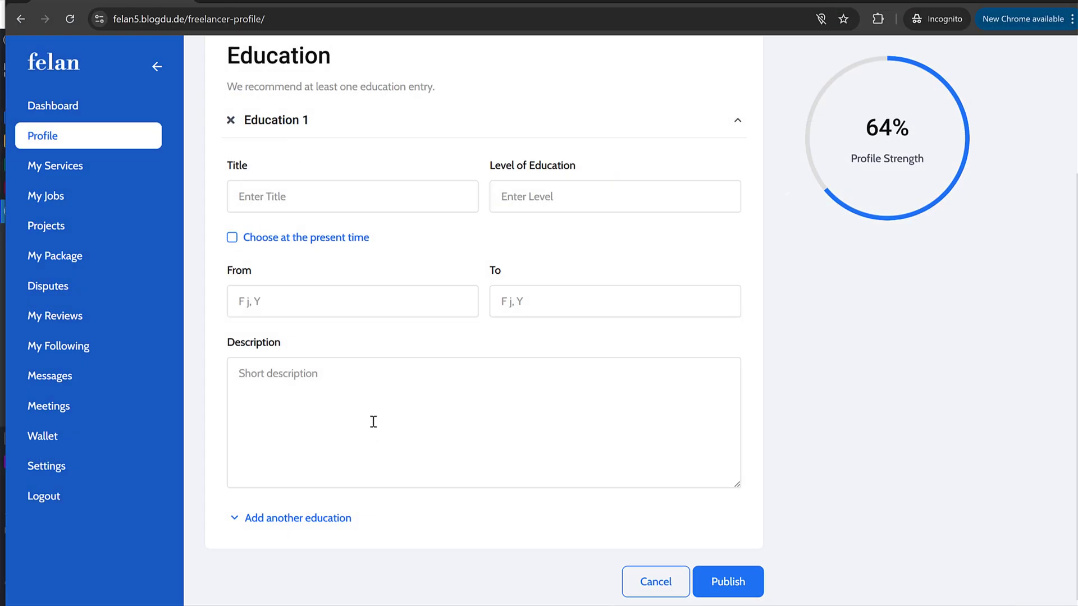
click(79, 22)
scroll(344, 175, up, 3)
scroll(351, 190, down, 3)
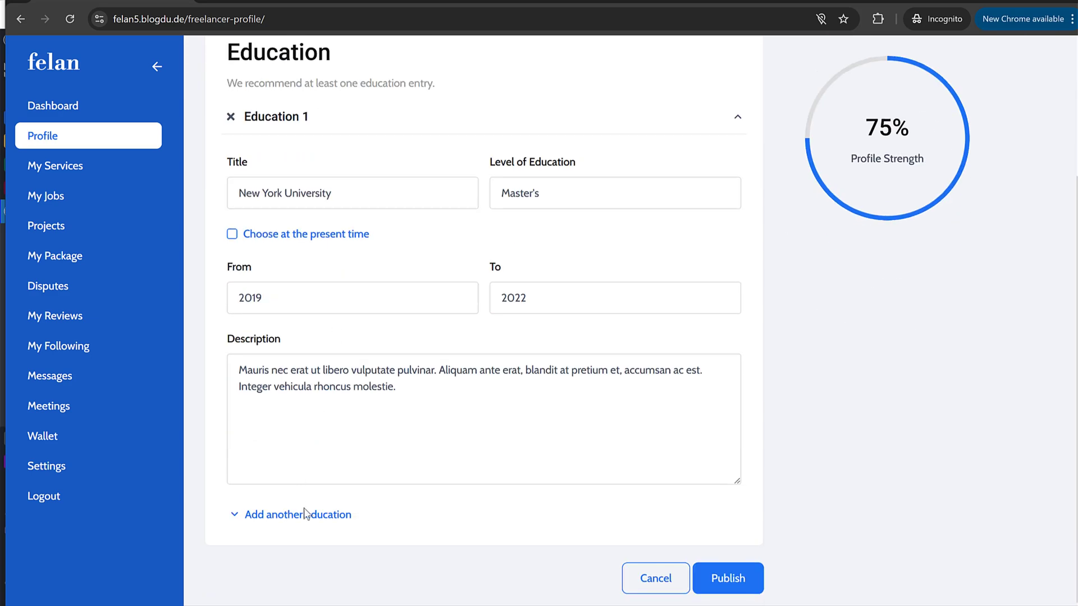
click(318, 514)
Step: Fill it as New York University, Bachelor's, 2016–2019 with the first entry's description, and publish
double_click(332, 192)
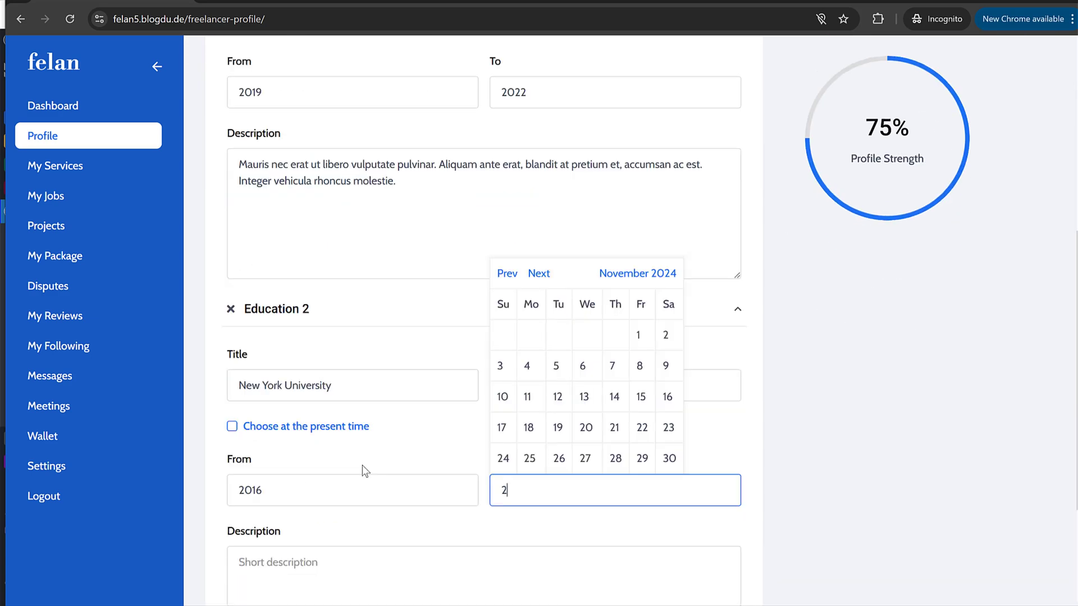
key(Tab)
click(358, 191)
key(ctrl+a)
key(ctrl+c)
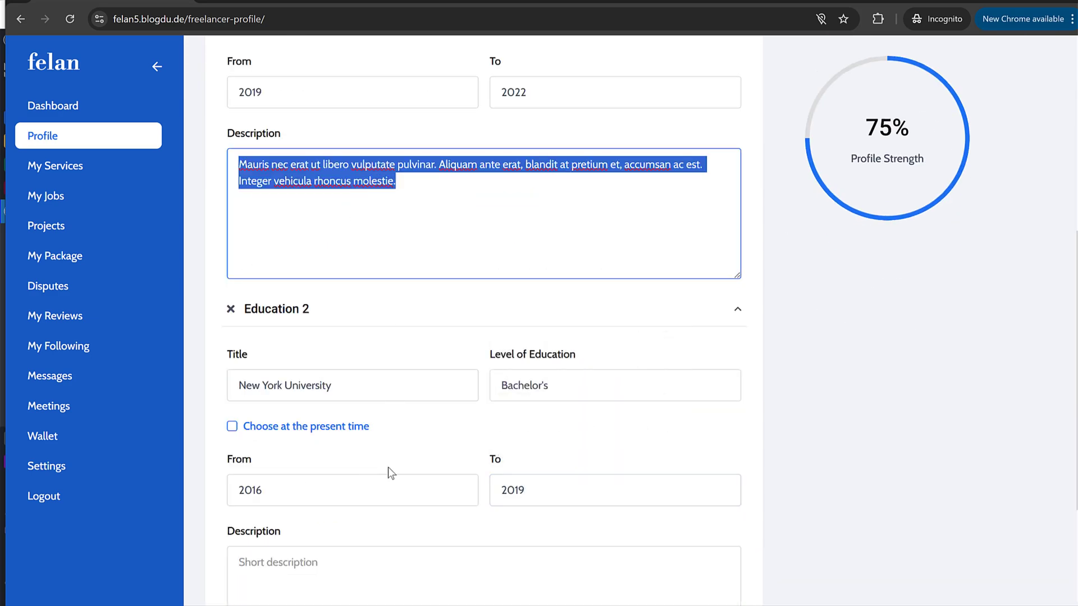
click(366, 562)
key(ctrl+v)
scroll(445, 543, down, 4)
click(703, 581)
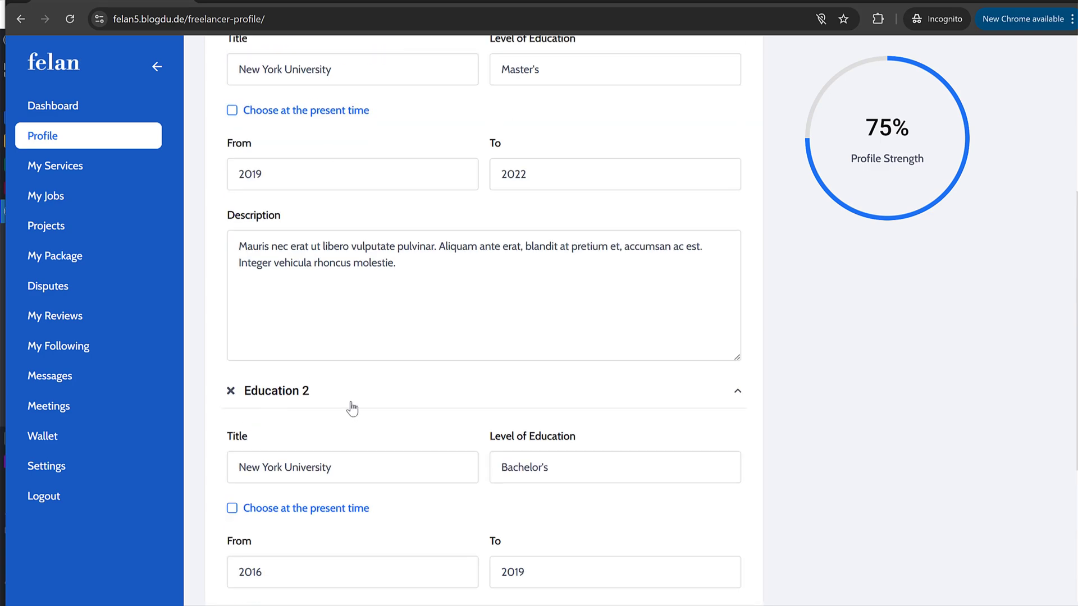
key(alt+Tab)
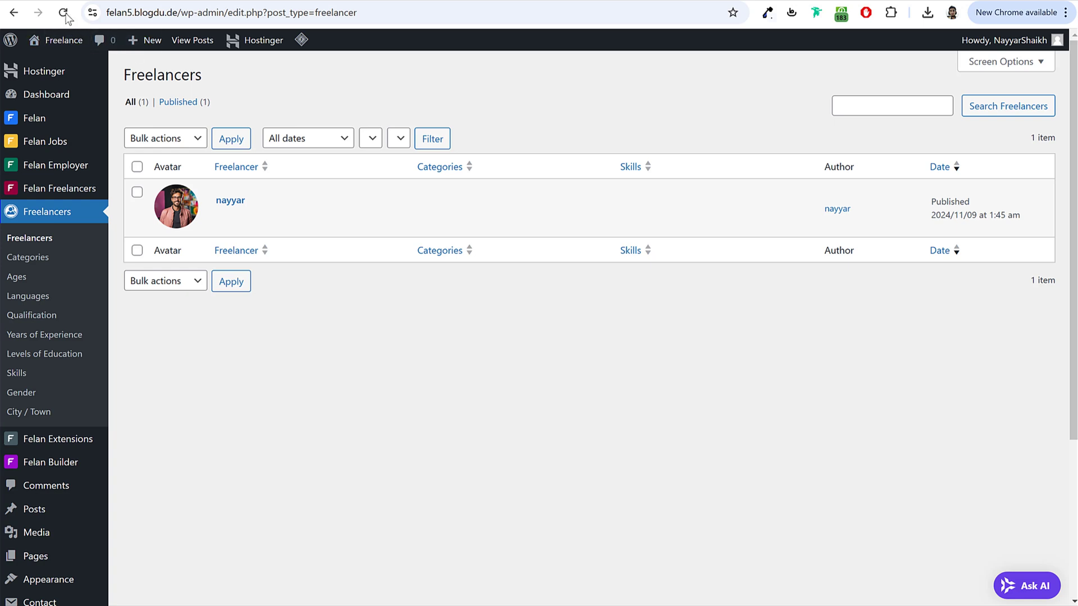
click(63, 13)
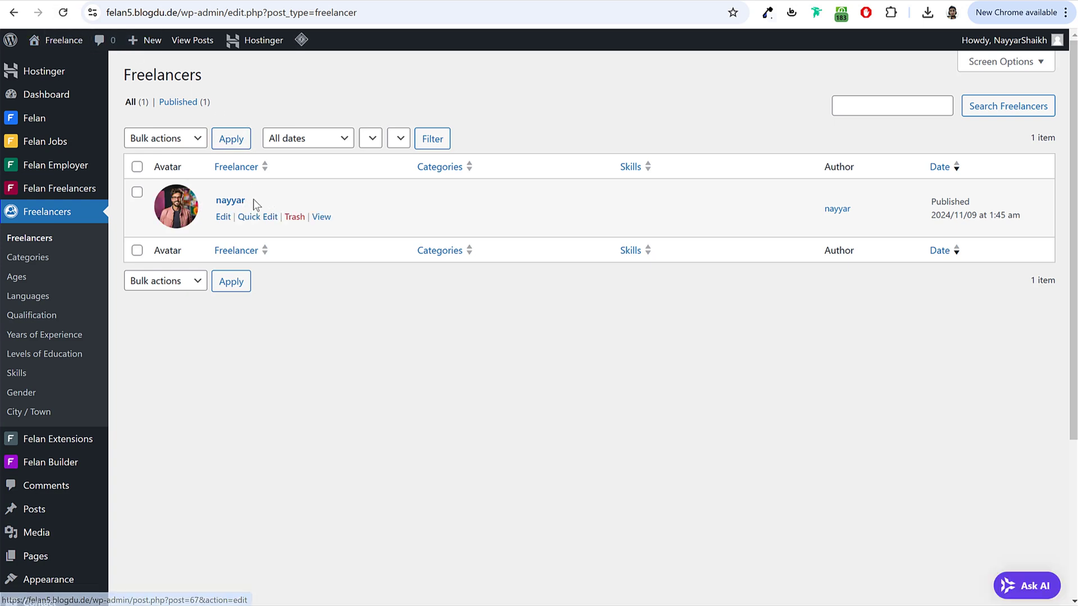
Step: Open the freelancer's public profile page, which shows a 404 error
right_click(319, 218)
click(331, 231)
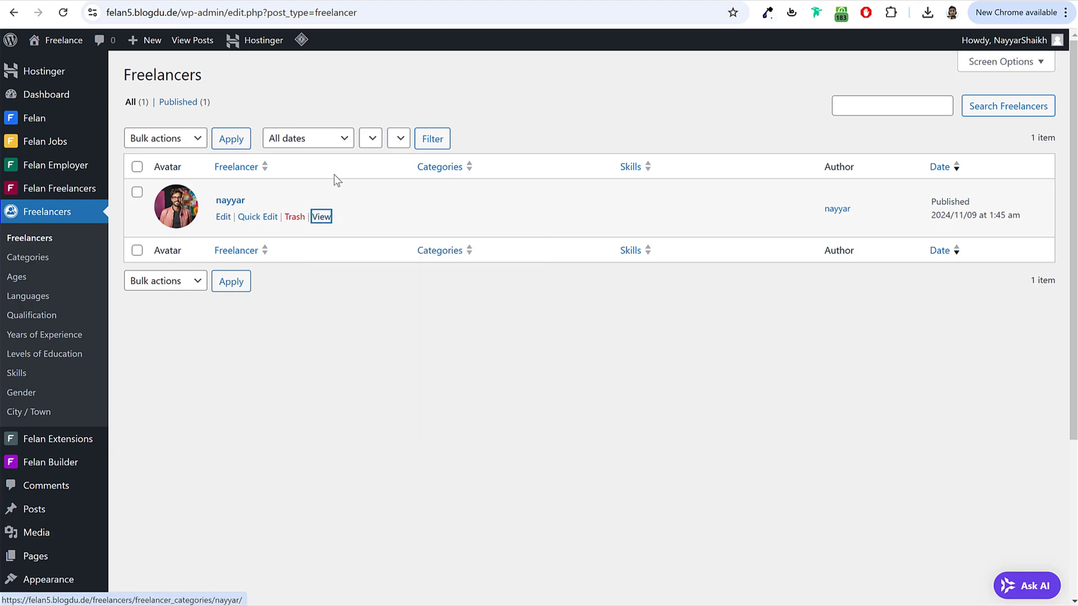
key(Return)
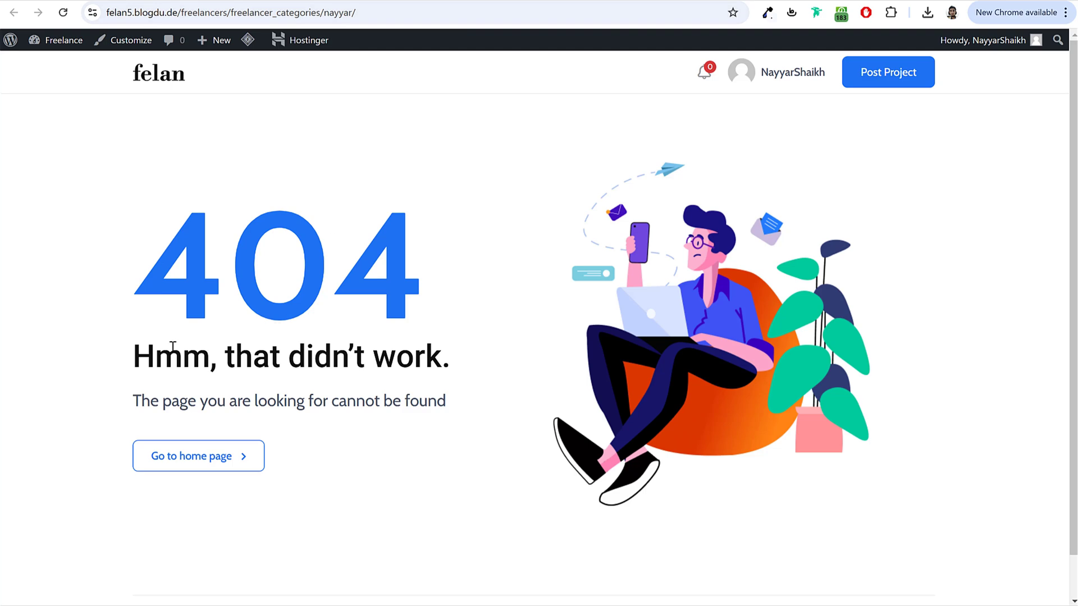
drag(161, 278, 397, 300)
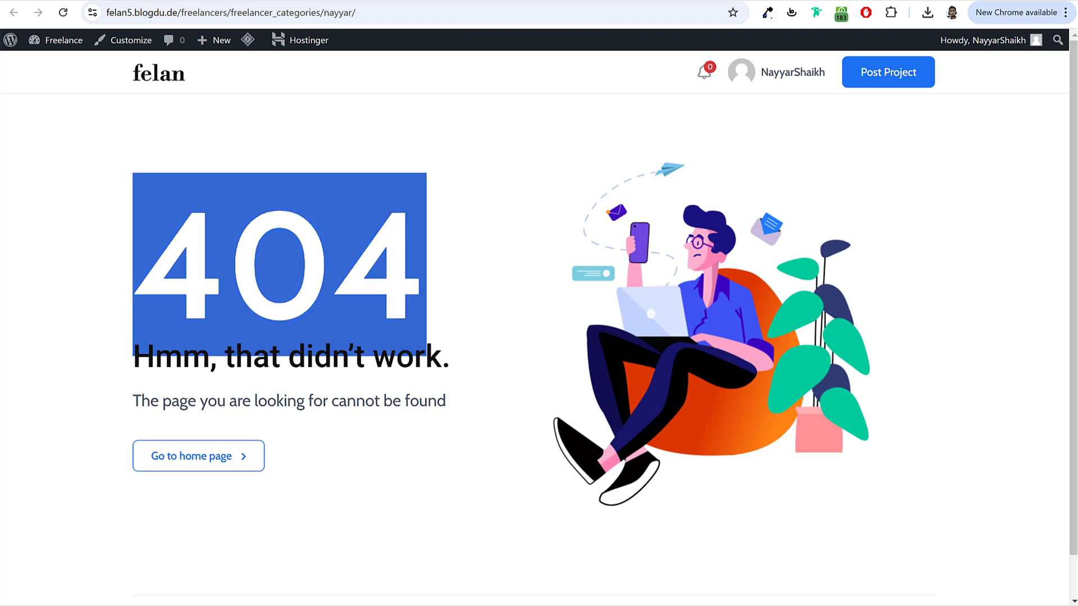
Step: Resave the Permalinks settings with the Post name structure
click(412, 4)
scroll(431, 312, down, 6)
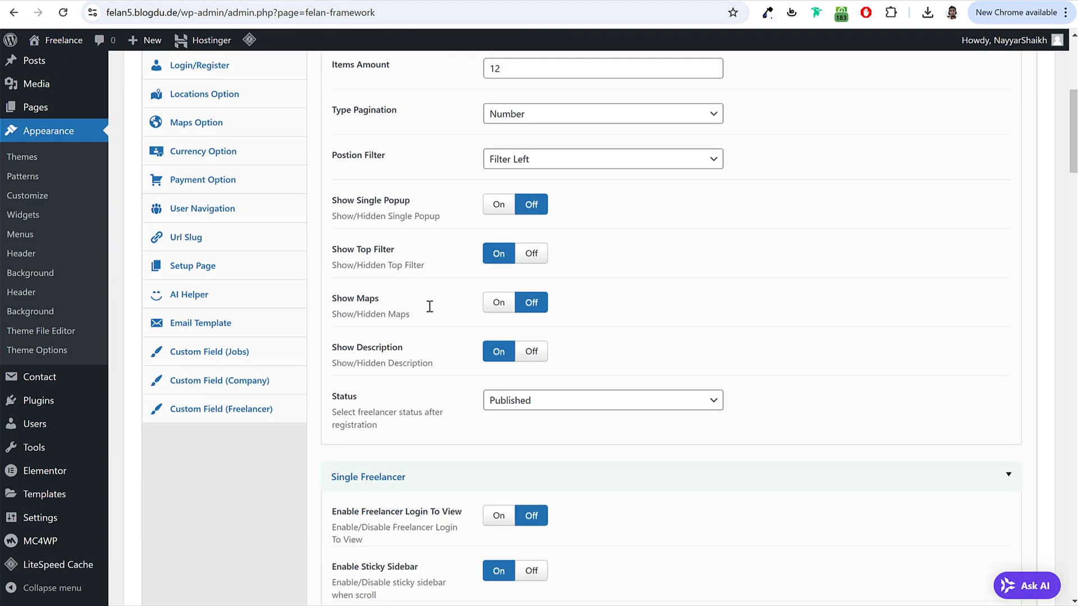
mouse_move(39, 525)
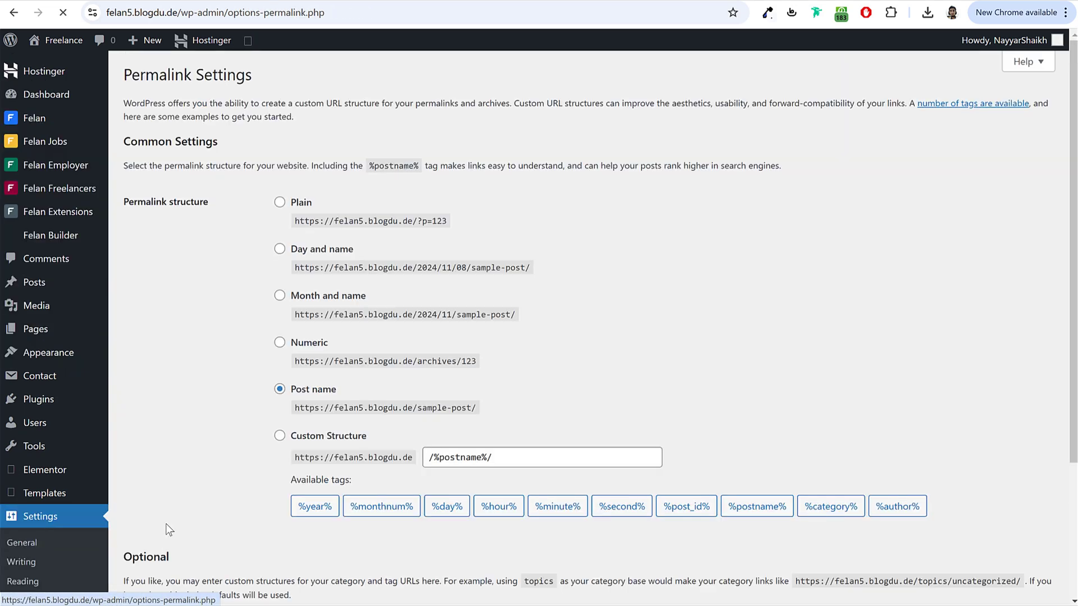
scroll(229, 546, down, 3)
click(180, 539)
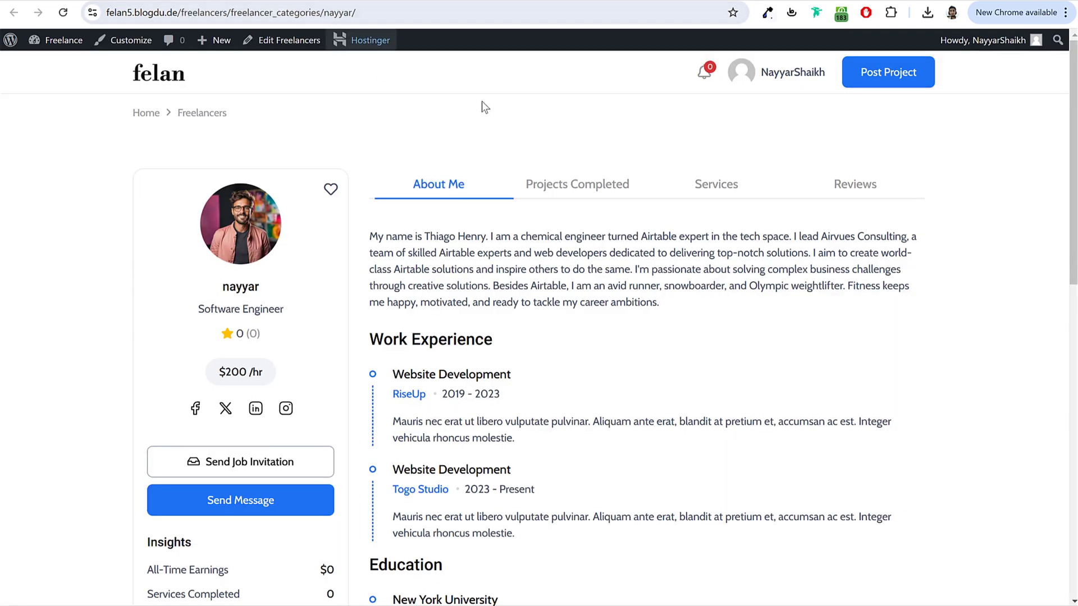
Step: Scroll through the About Me content of the freelancer's public profile
scroll(604, 310, down, 5)
scroll(603, 310, up, 4)
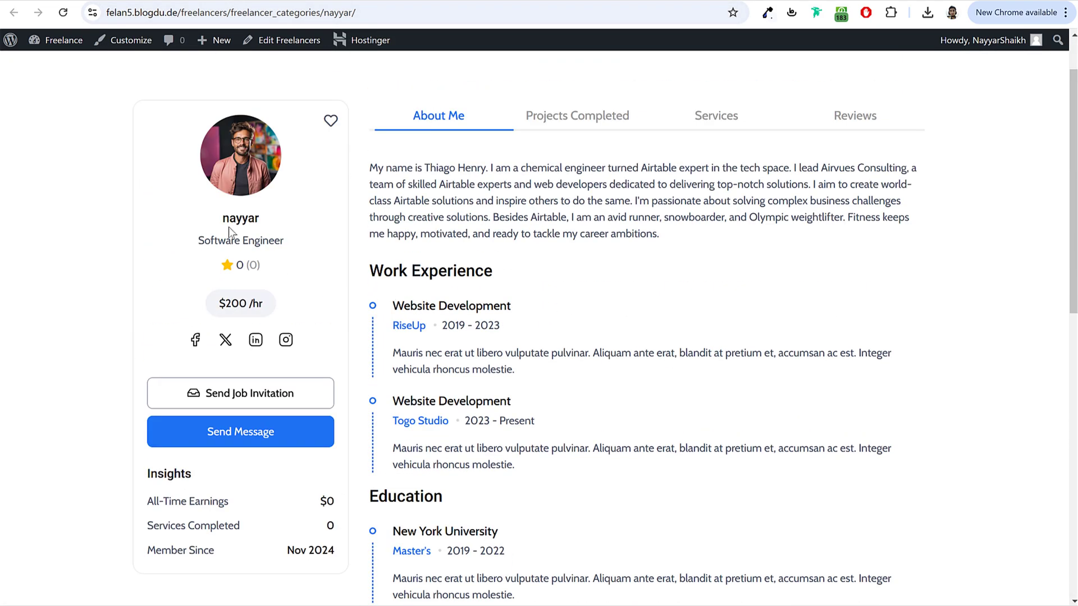
scroll(338, 382, down, 9)
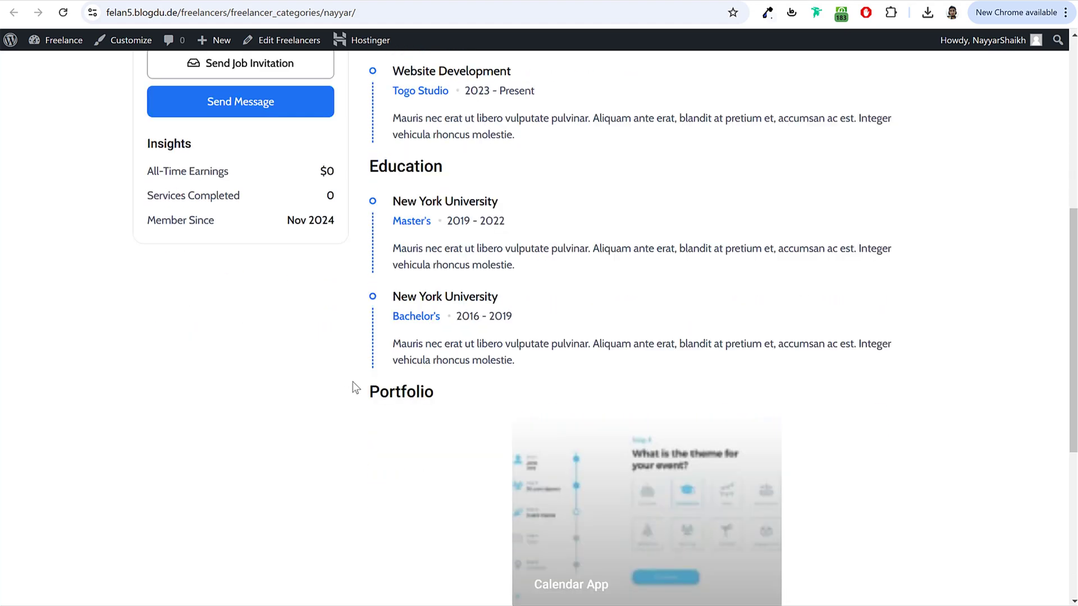
scroll(668, 383, up, 9)
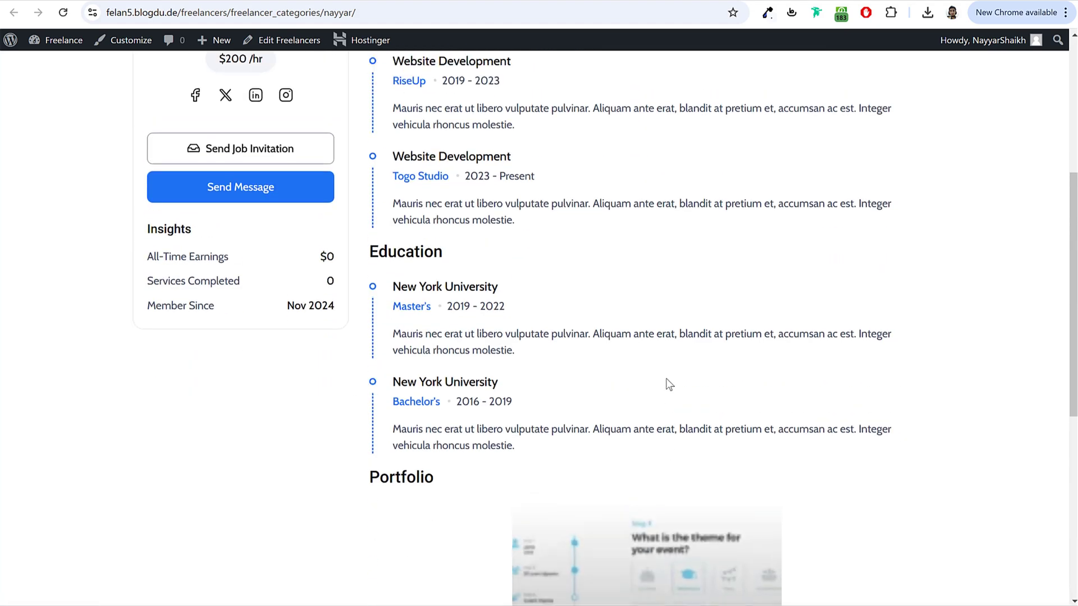
scroll(565, 349, down, 8)
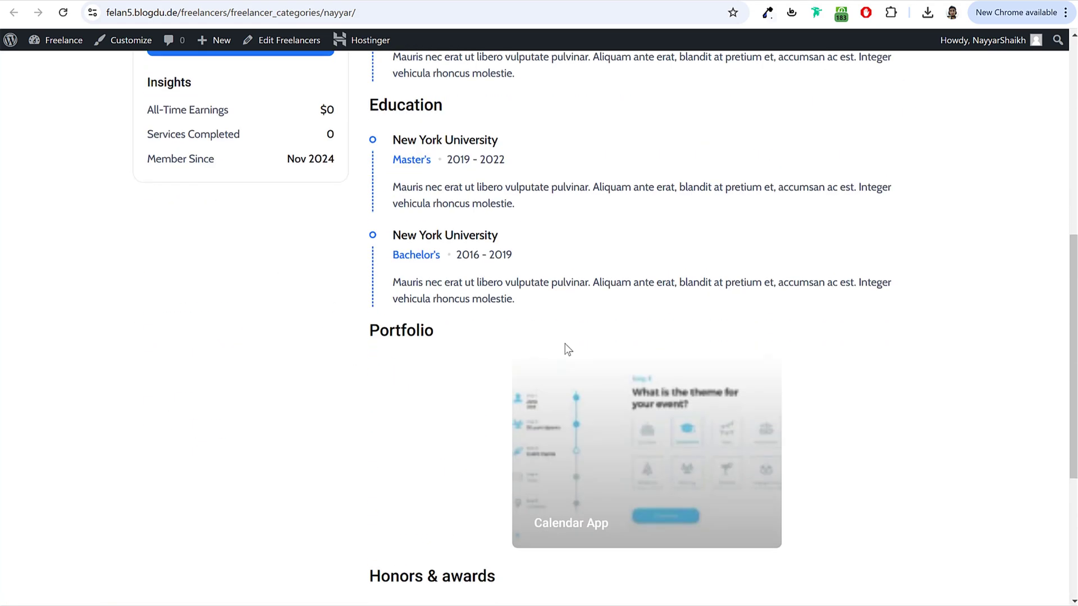
drag(370, 191, 468, 199)
click(465, 194)
scroll(465, 193, down, 3)
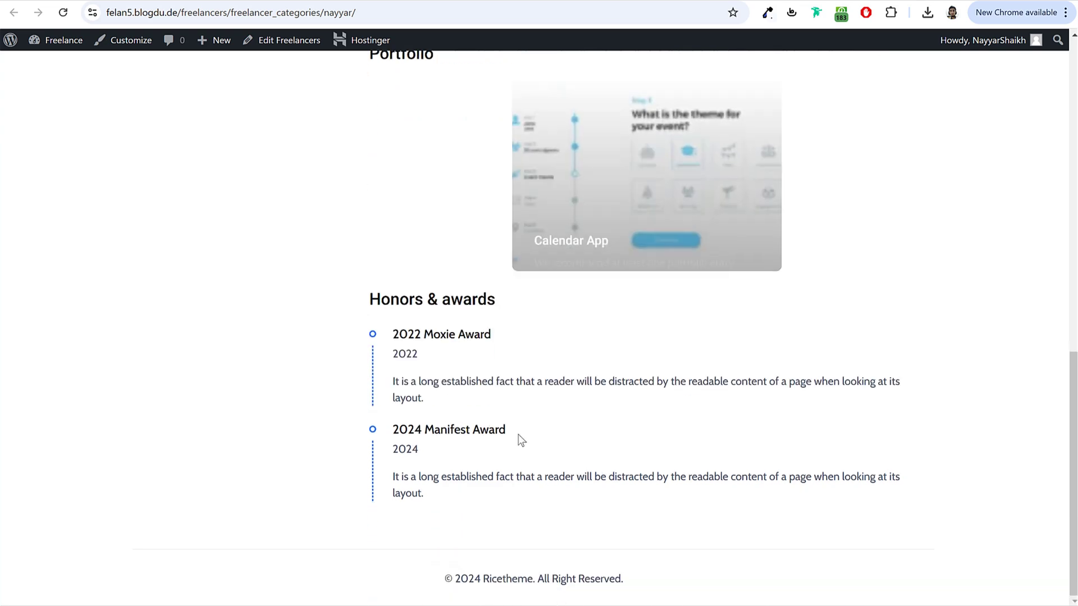
scroll(458, 349, up, 10)
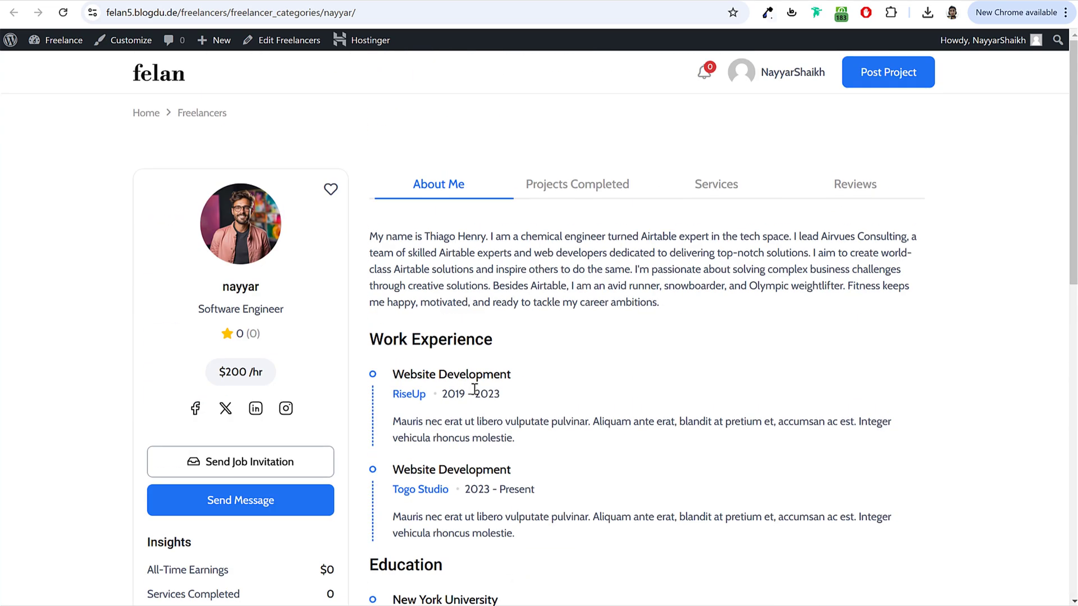
Step: View the Projects, Services and Reviews tabs, then return to the admin list
click(584, 174)
click(712, 184)
click(817, 193)
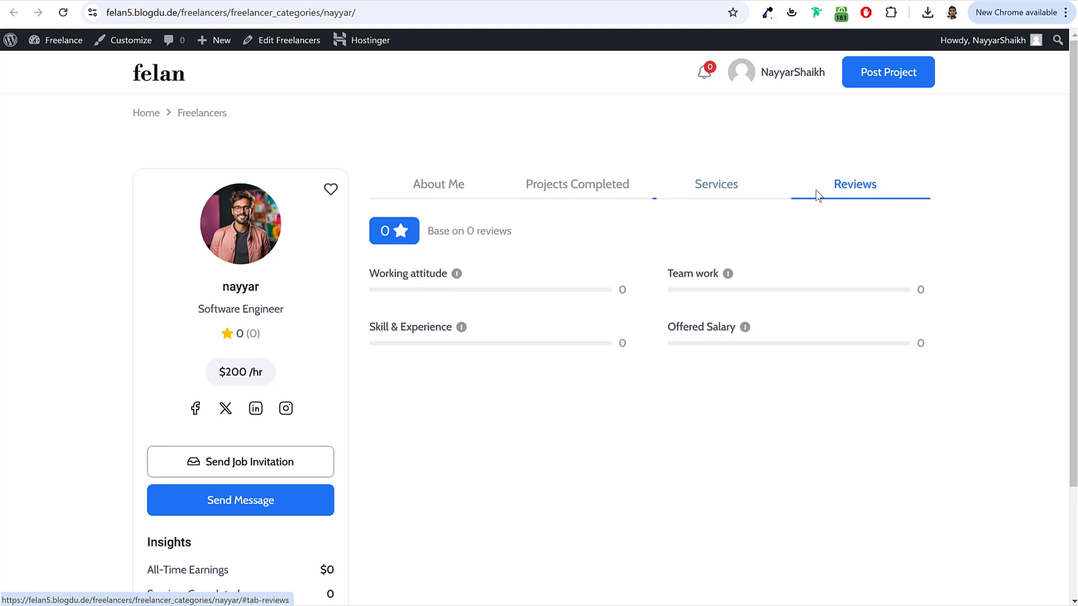
click(394, 181)
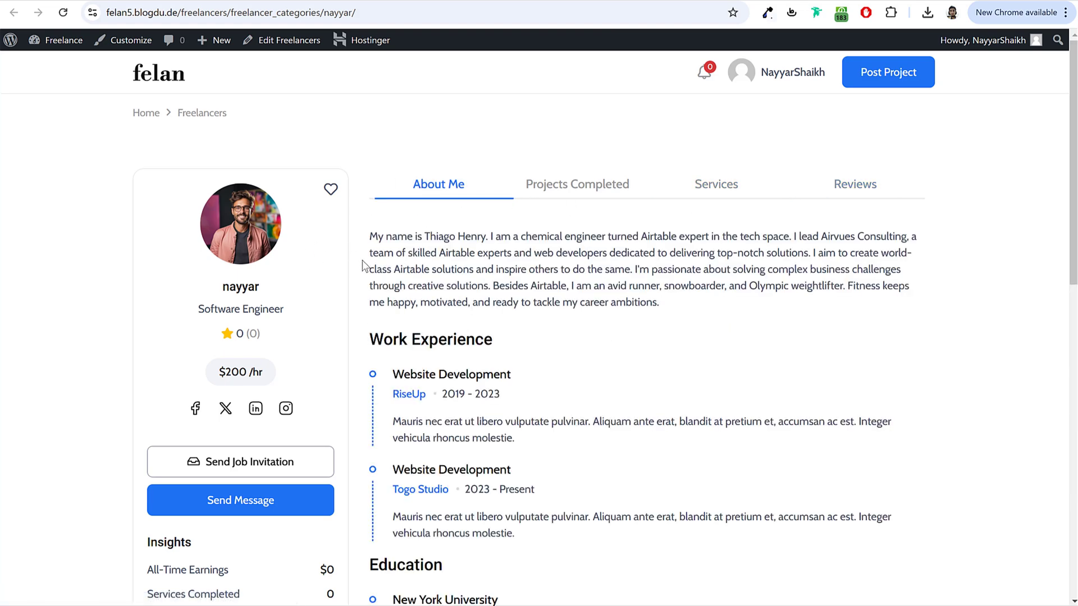
scroll(536, 238, down, 5)
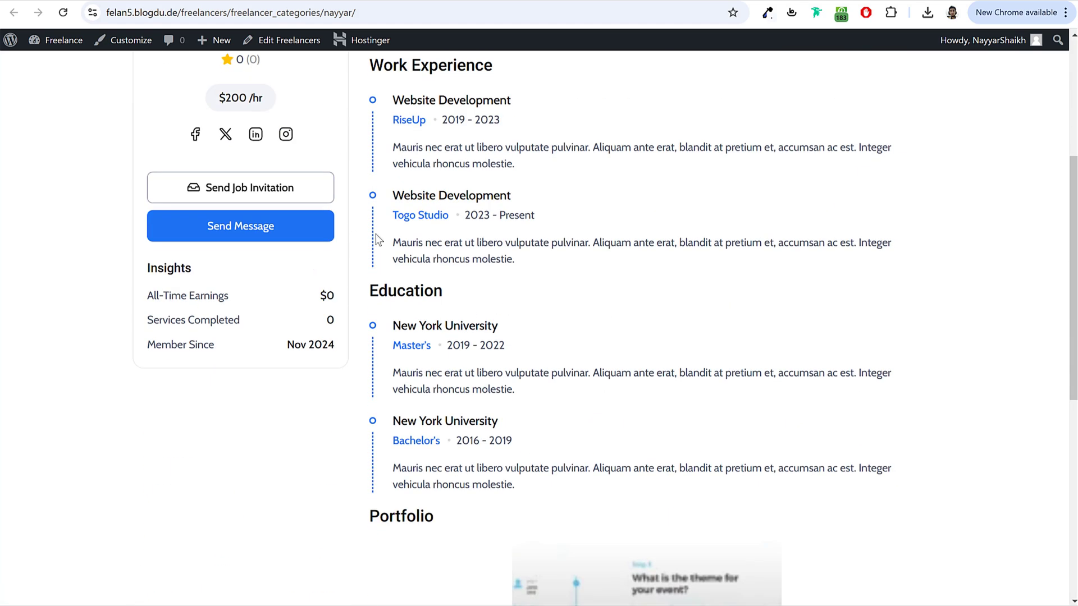
scroll(578, 273, up, 5)
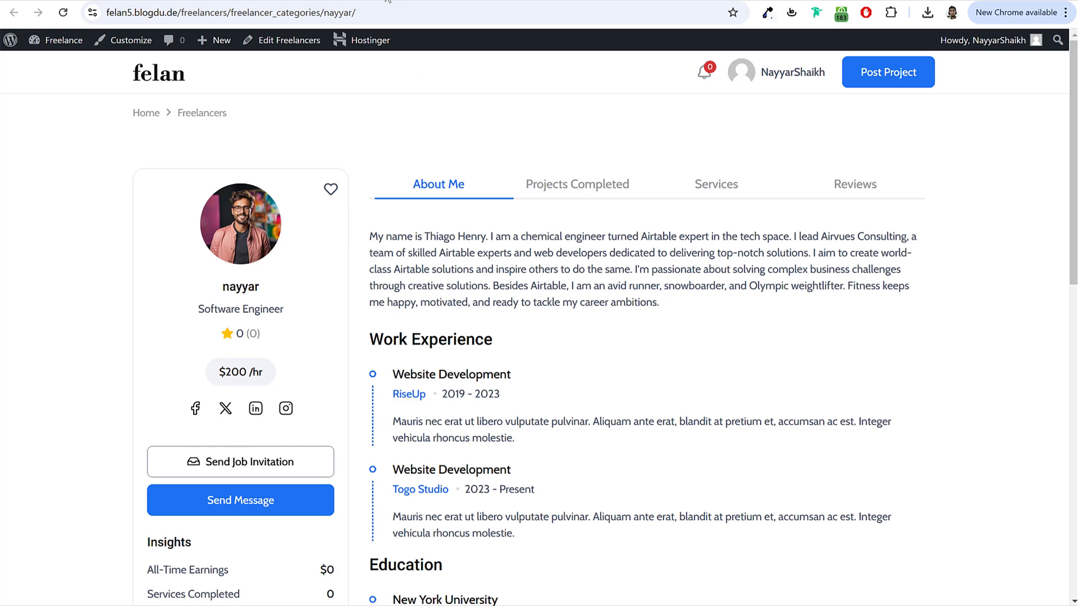
key(alt+Left)
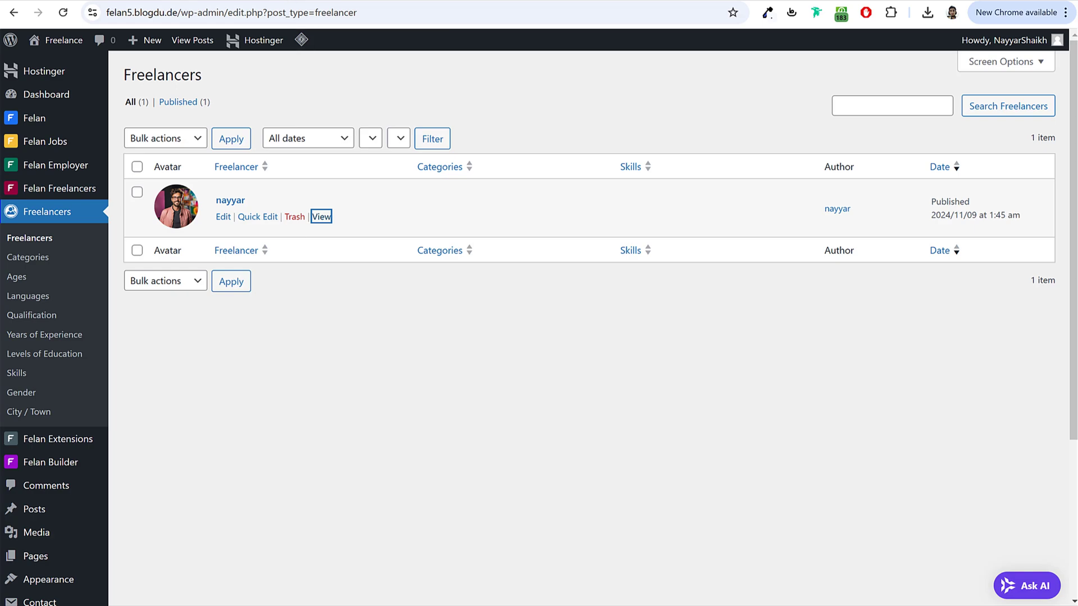
Step: In the incognito dashboard, check the basic profile form and available freelancer categories
key(alt+Tab)
scroll(445, 335, up, 5)
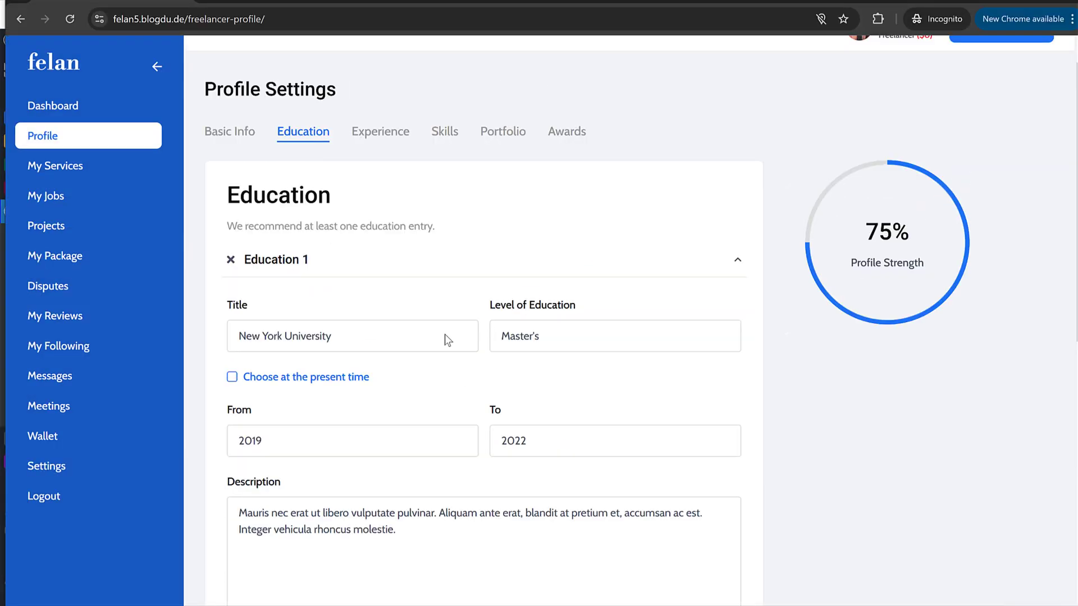
click(233, 138)
scroll(480, 377, down, 8)
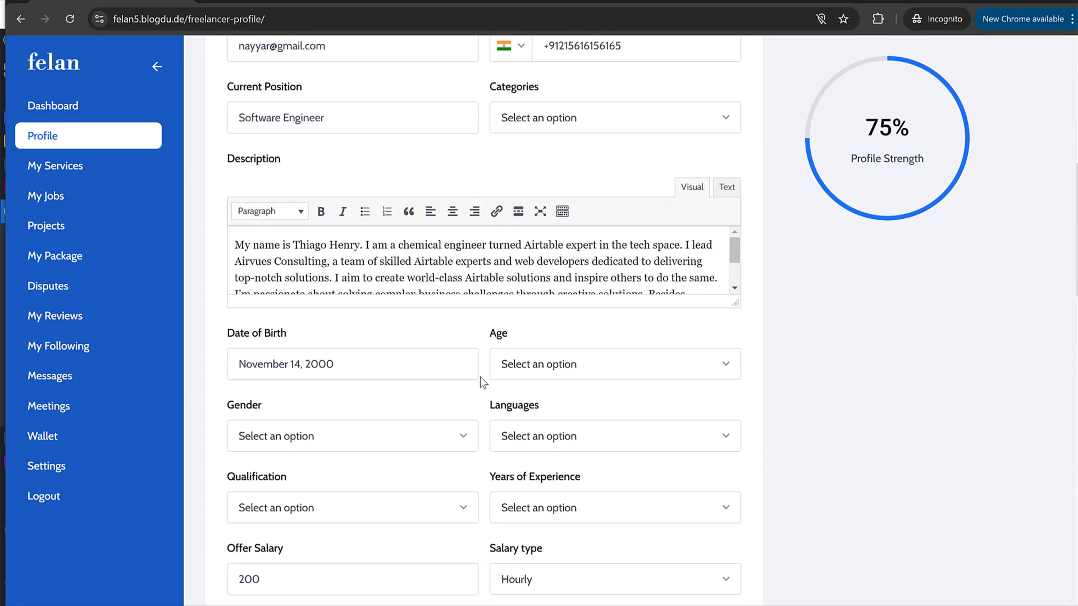
scroll(480, 376, up, 4)
click(603, 331)
scroll(589, 371, down, 8)
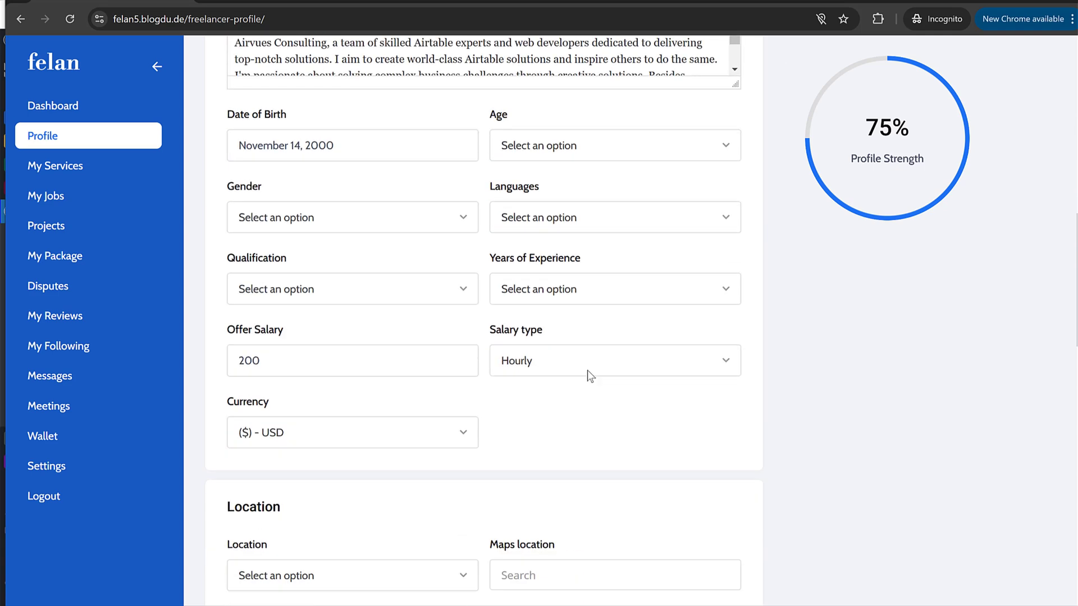
scroll(308, 171, up, 3)
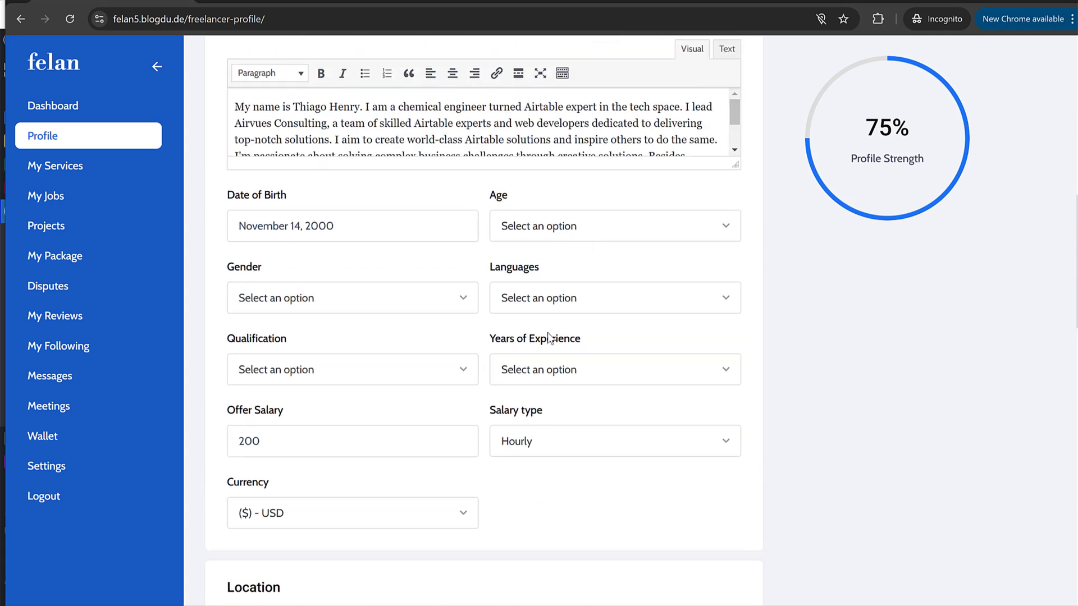
scroll(595, 366, down, 3)
scroll(318, 423, up, 12)
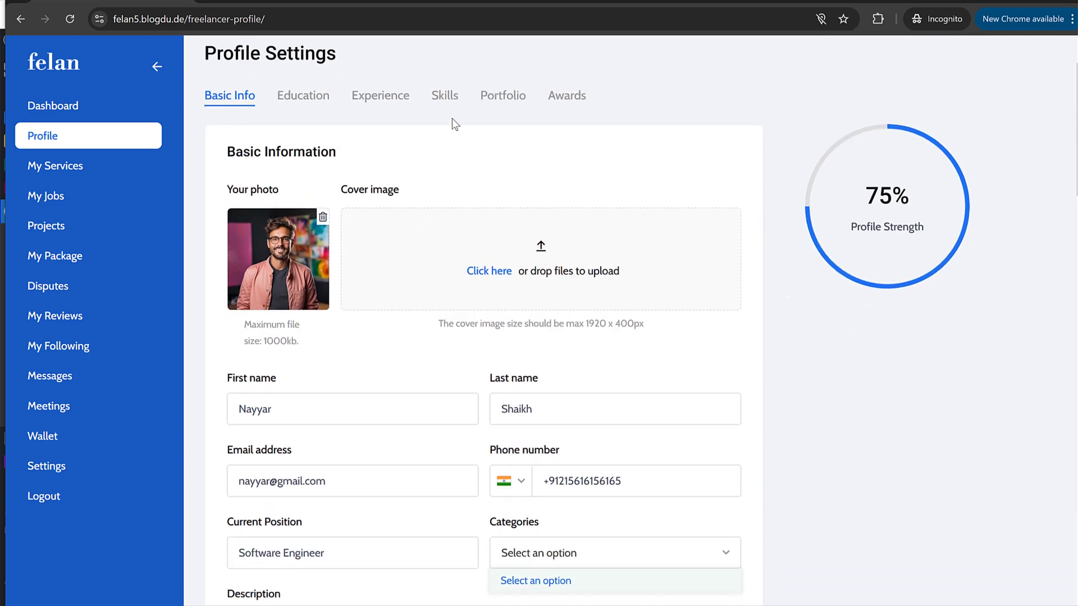
Step: Look at the Skills section, then go back to the admin Freelancers list
click(456, 102)
click(250, 96)
scroll(539, 320, down, 3)
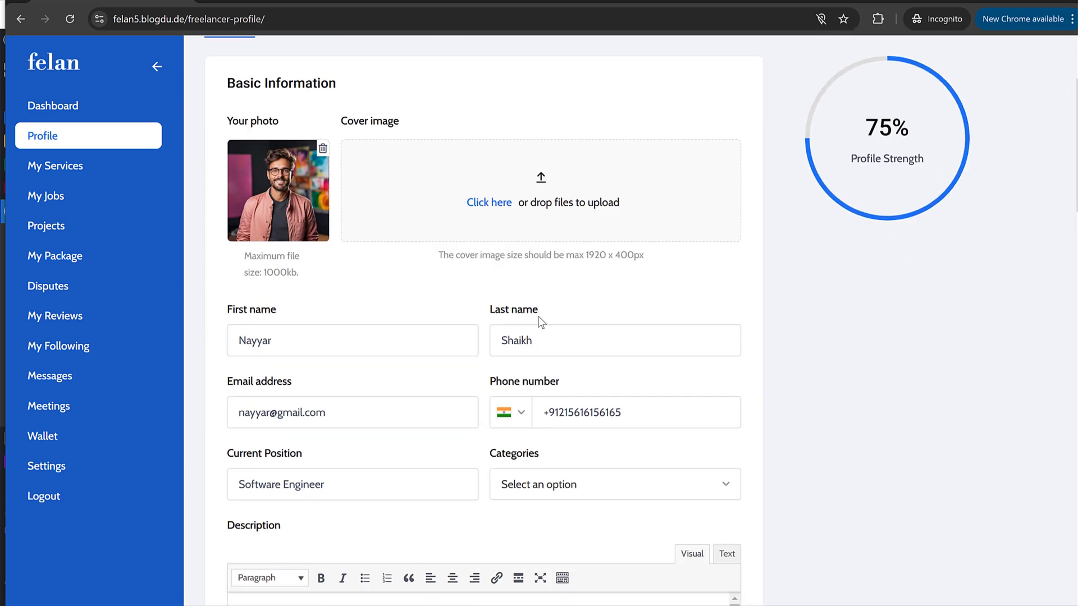
scroll(541, 322, up, 1)
key(alt+Tab)
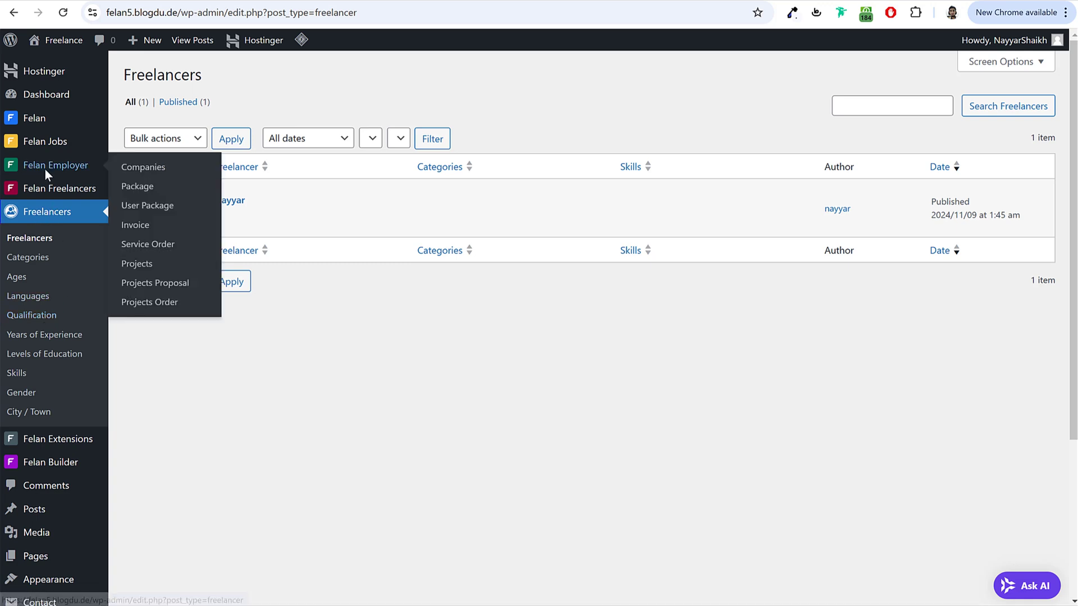
Step: Add HR & Training as a freelancer category, copying its name from the demo menu
mouse_move(35, 191)
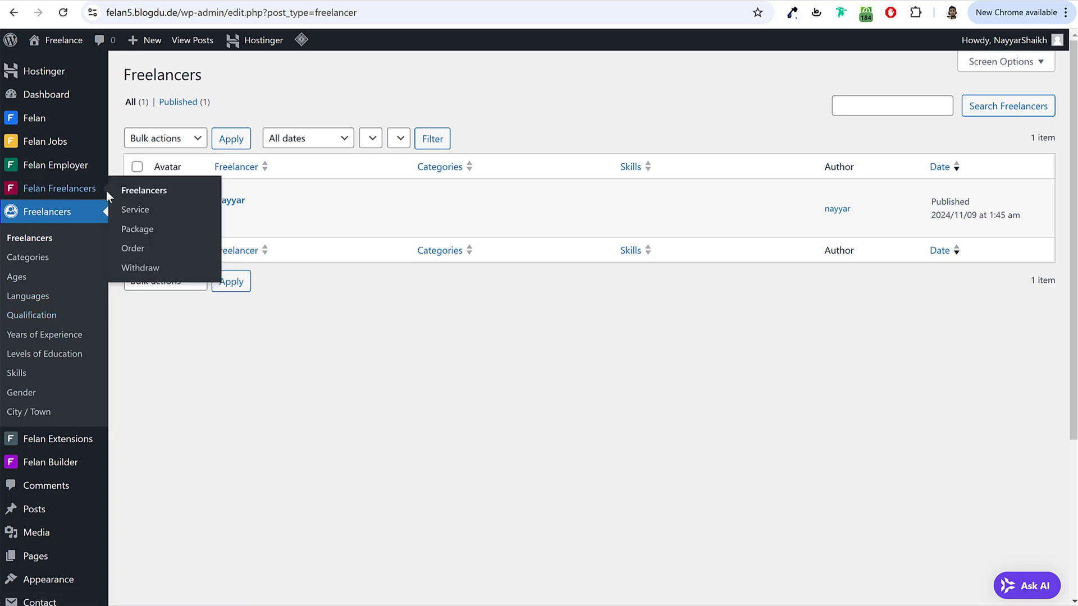
click(157, 197)
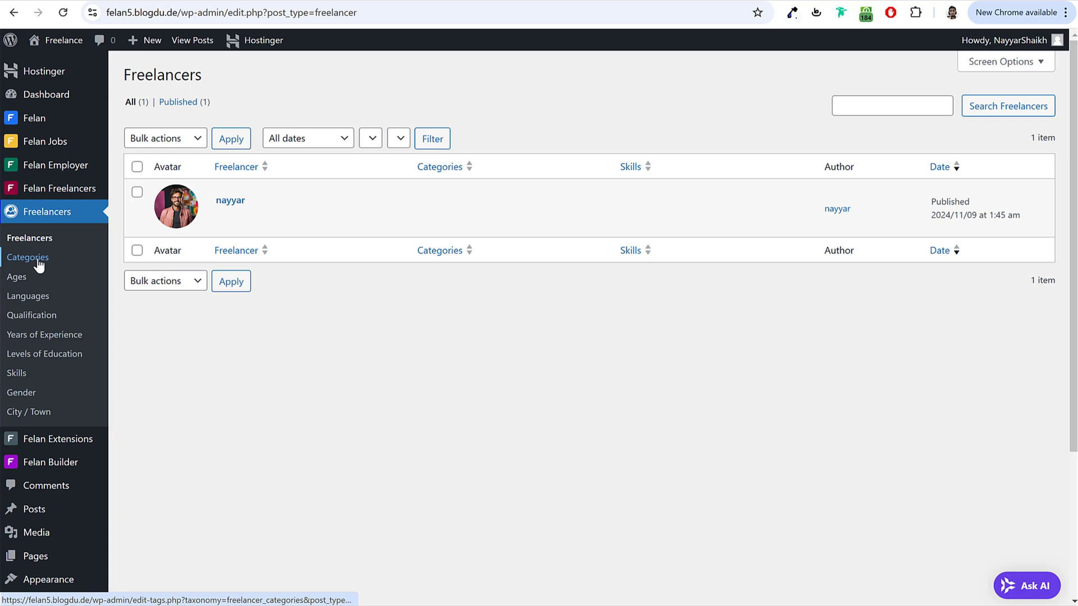
click(37, 259)
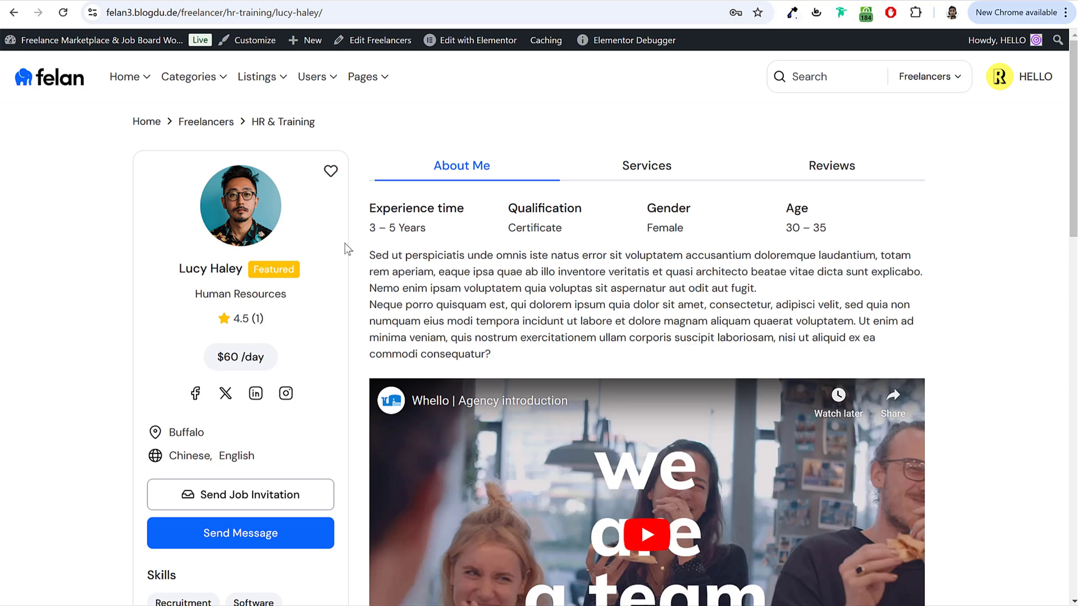
drag(318, 124, 254, 130)
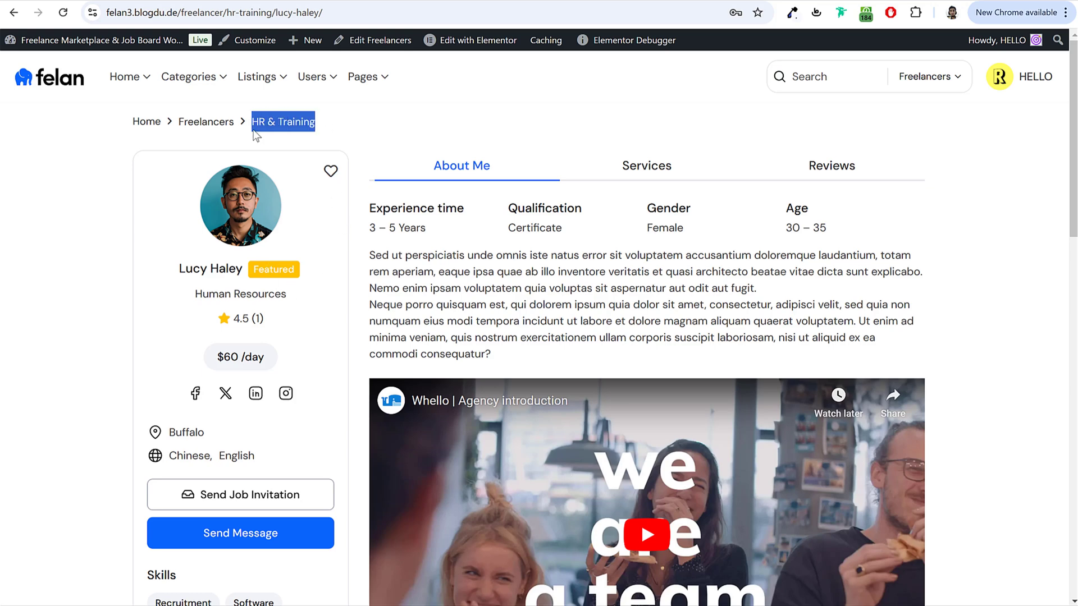
mouse_move(207, 81)
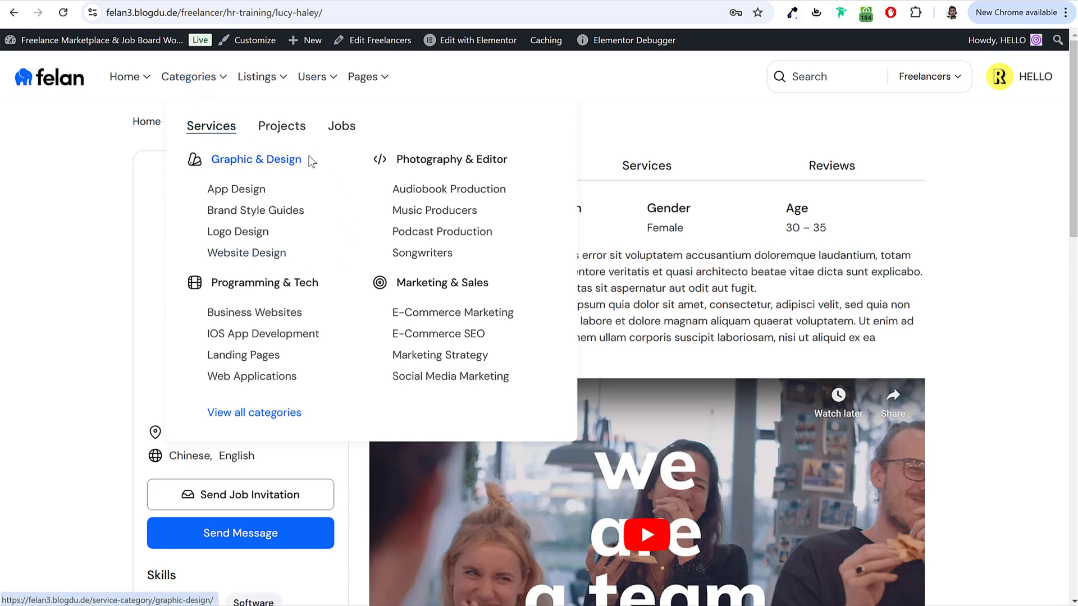
drag(310, 160, 212, 161)
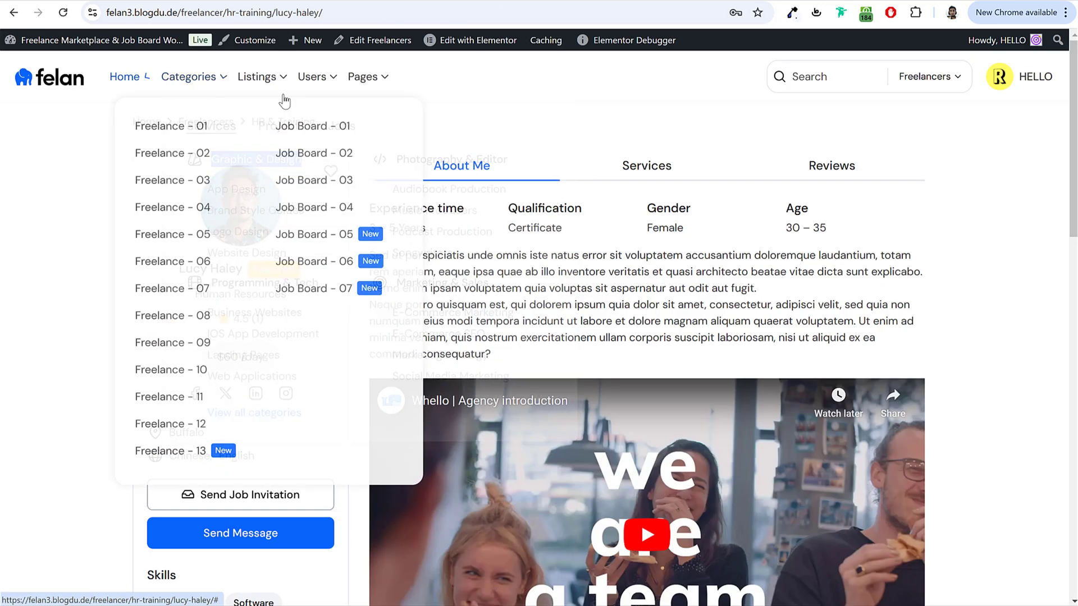
drag(327, 125, 254, 129)
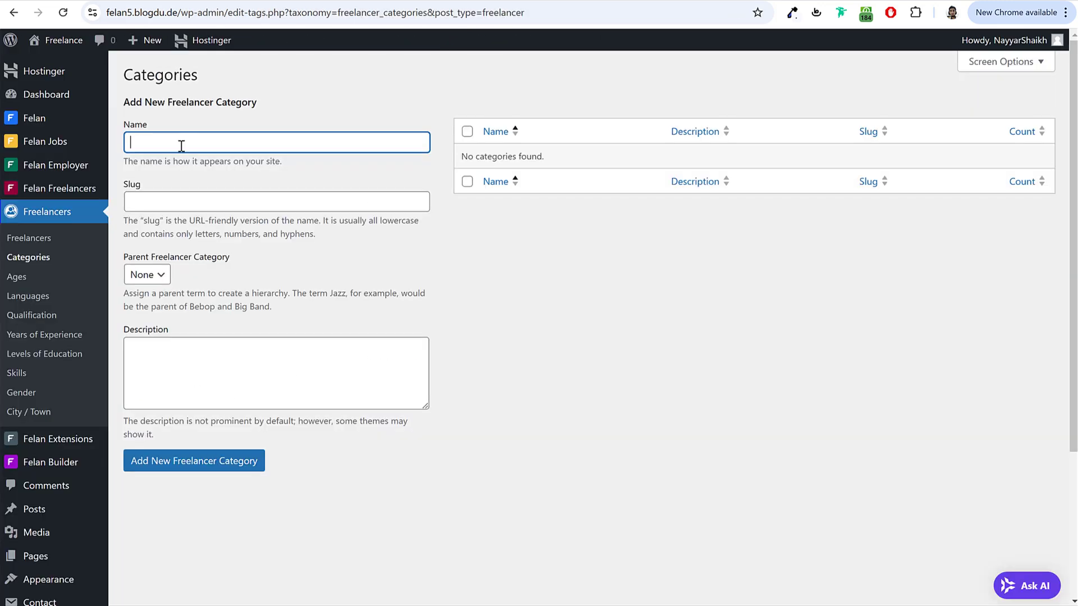
text(HR & Training)
drag(204, 140, 117, 152)
click(223, 469)
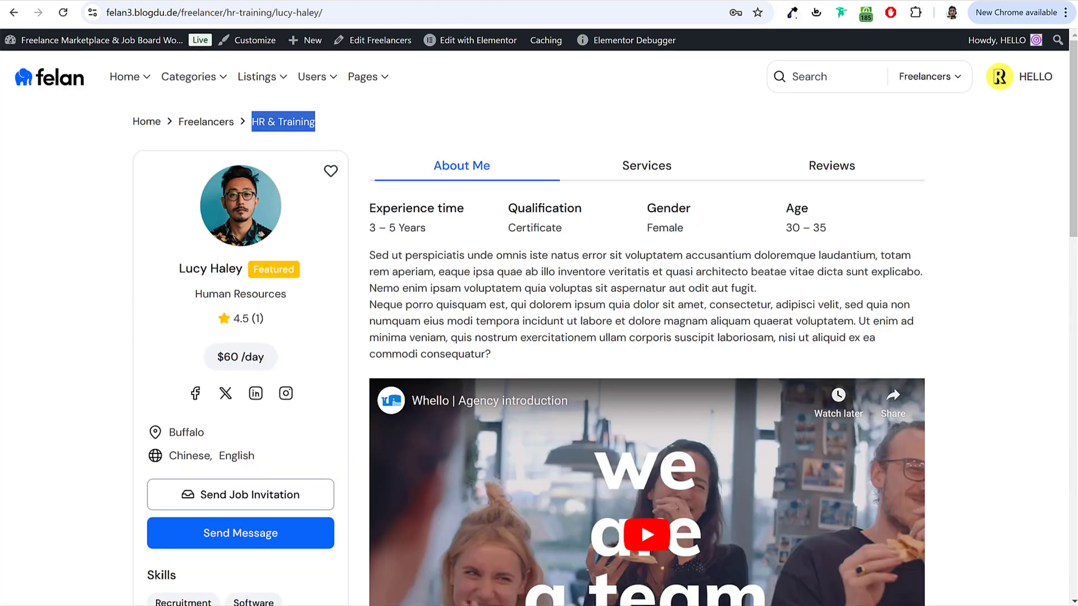
Step: Add Graphic & Design as a freelancer category, copying its name from the demo menu
mouse_move(189, 76)
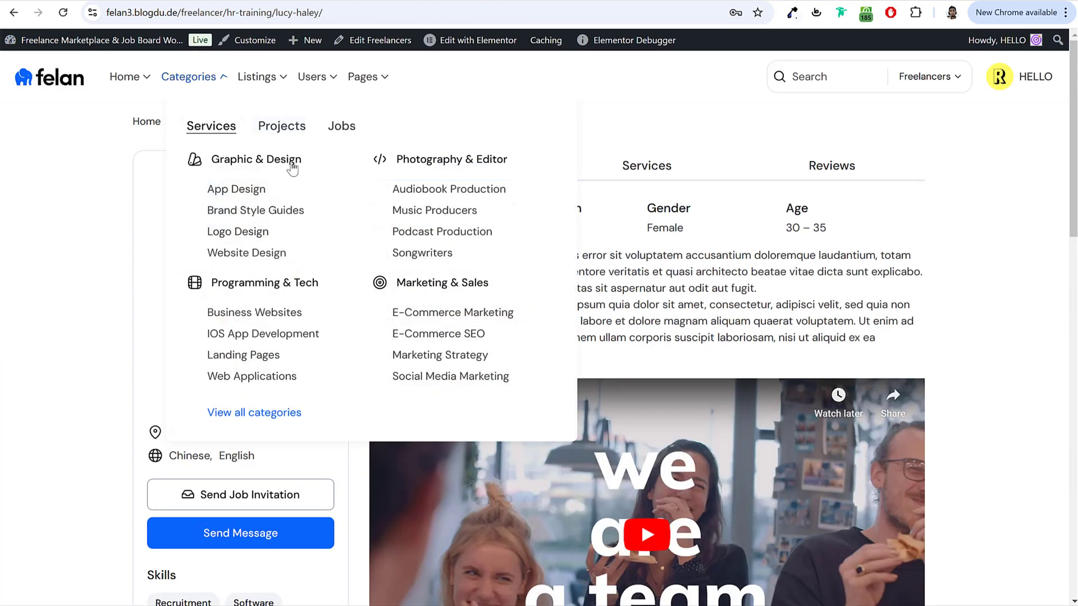
drag(303, 160, 211, 161)
key(ctrl+c)
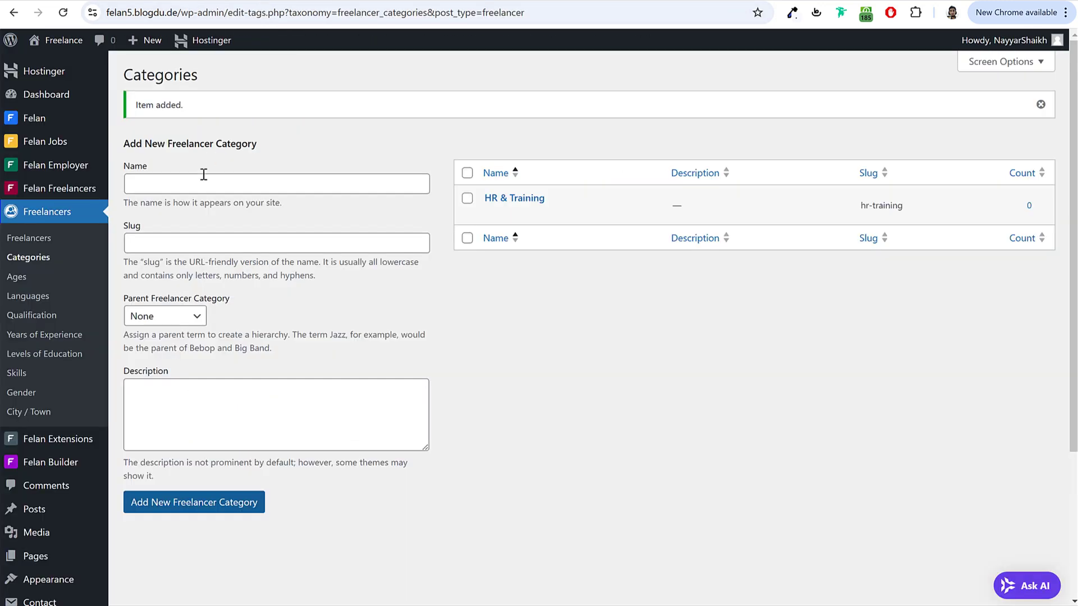
click(196, 193)
key(ctrl+v)
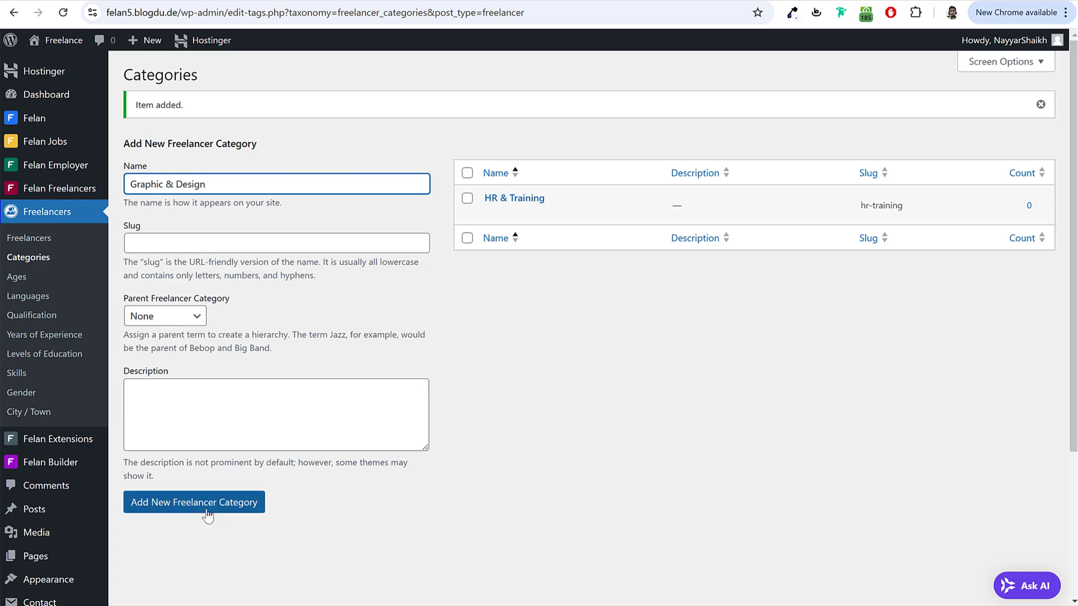
click(206, 512)
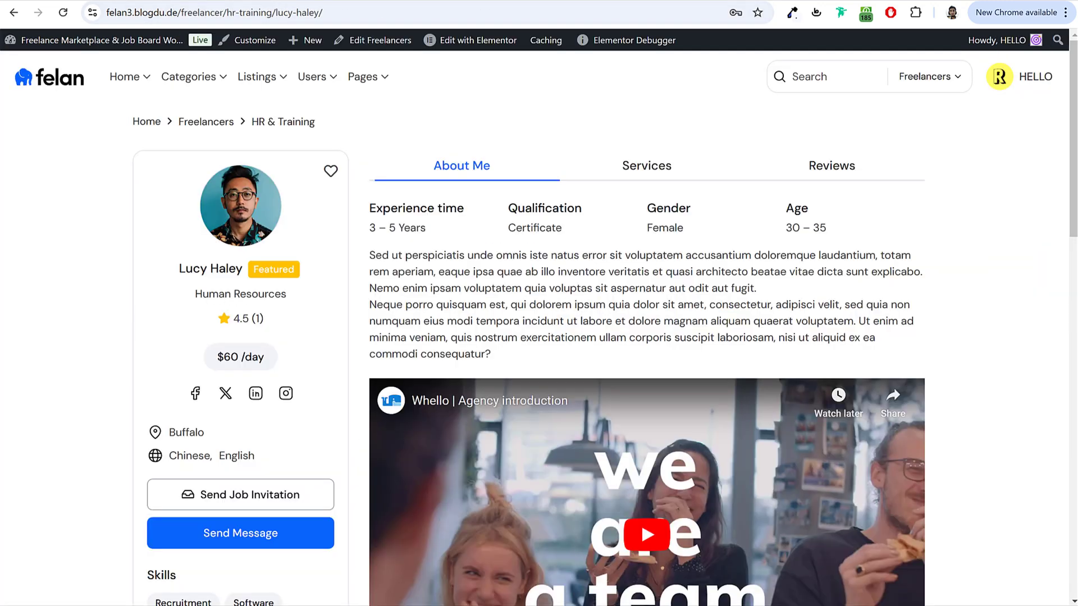
Step: Add App Design as a subcategory with Graphic & Design as its parent
mouse_move(163, 76)
drag(276, 191, 210, 192)
key(ctrl+c)
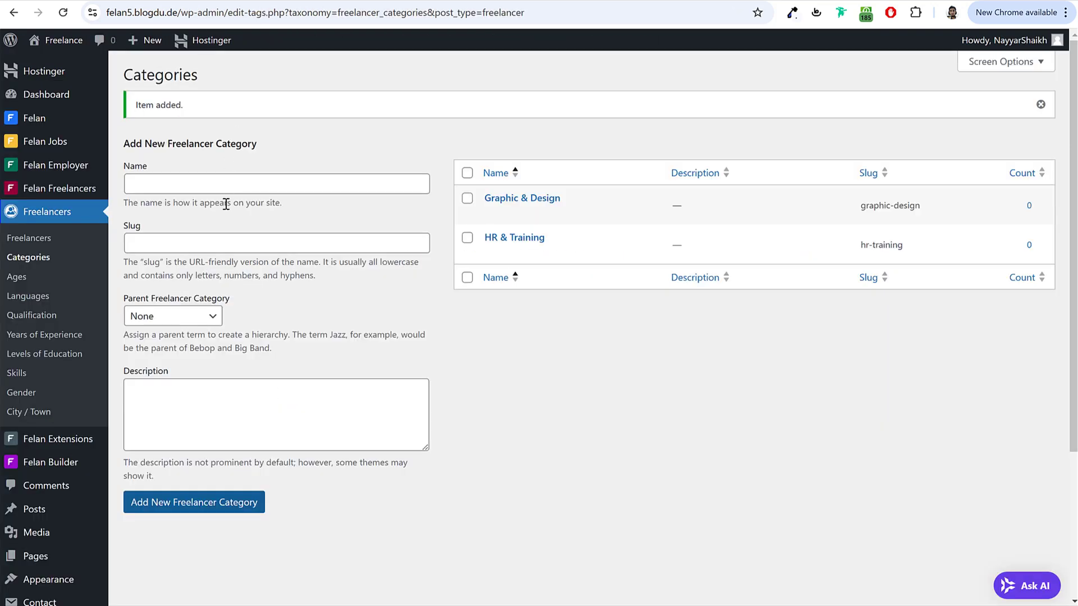
click(227, 185)
key(ctrl+v)
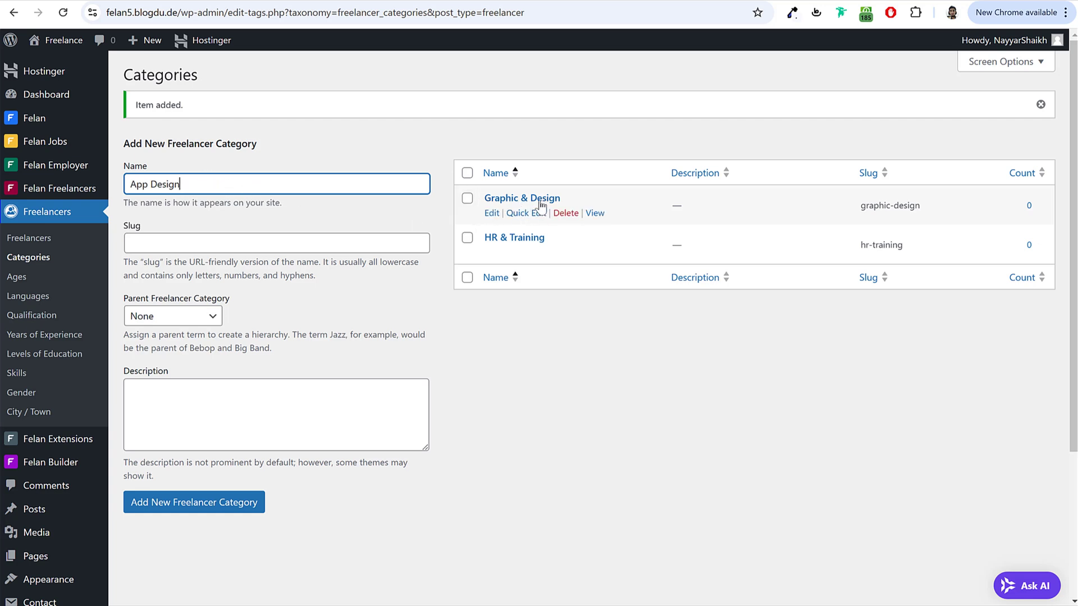
drag(205, 185, 127, 184)
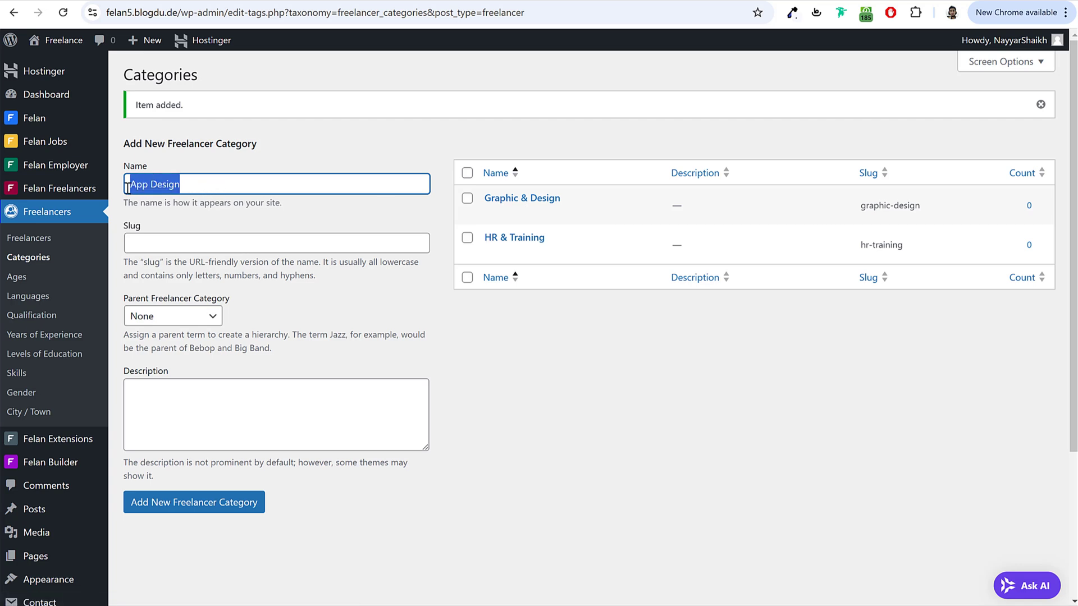
click(148, 317)
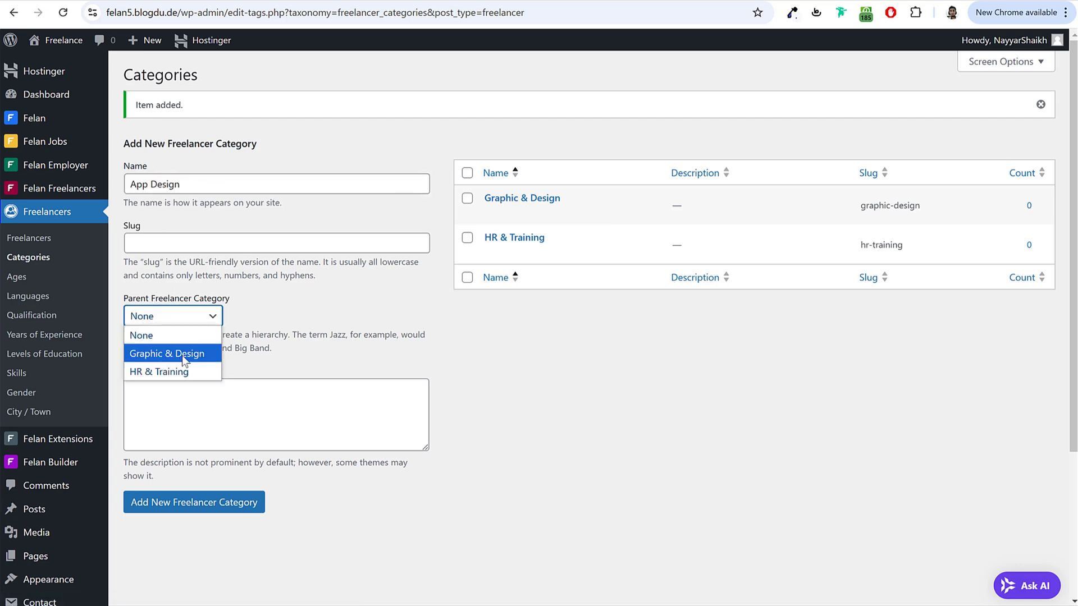
click(185, 353)
click(211, 506)
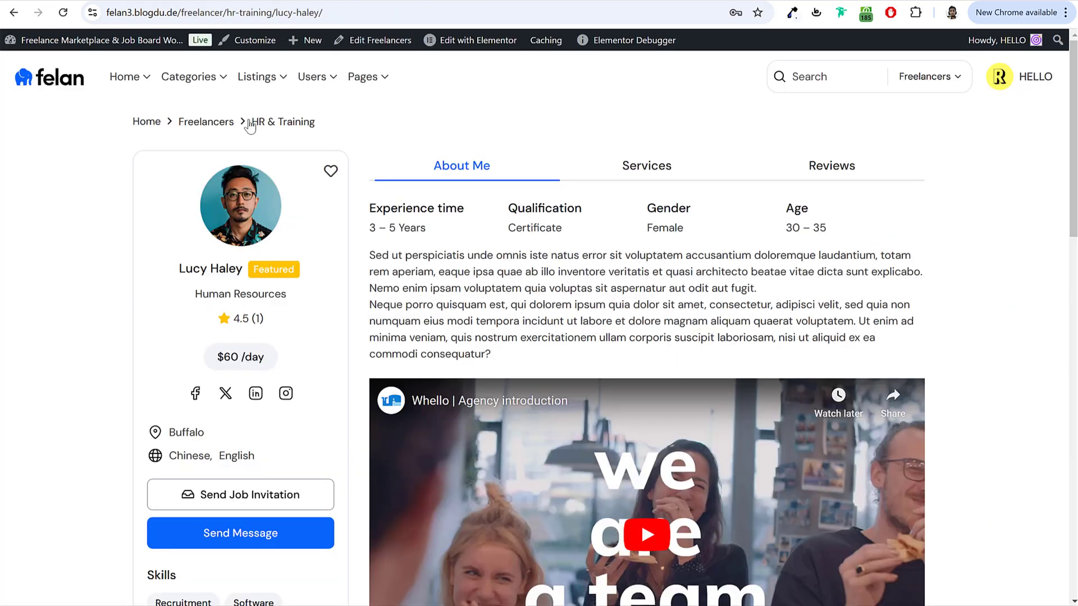
Step: Add Photography & Editor as a top-level category with parent None
mouse_move(197, 79)
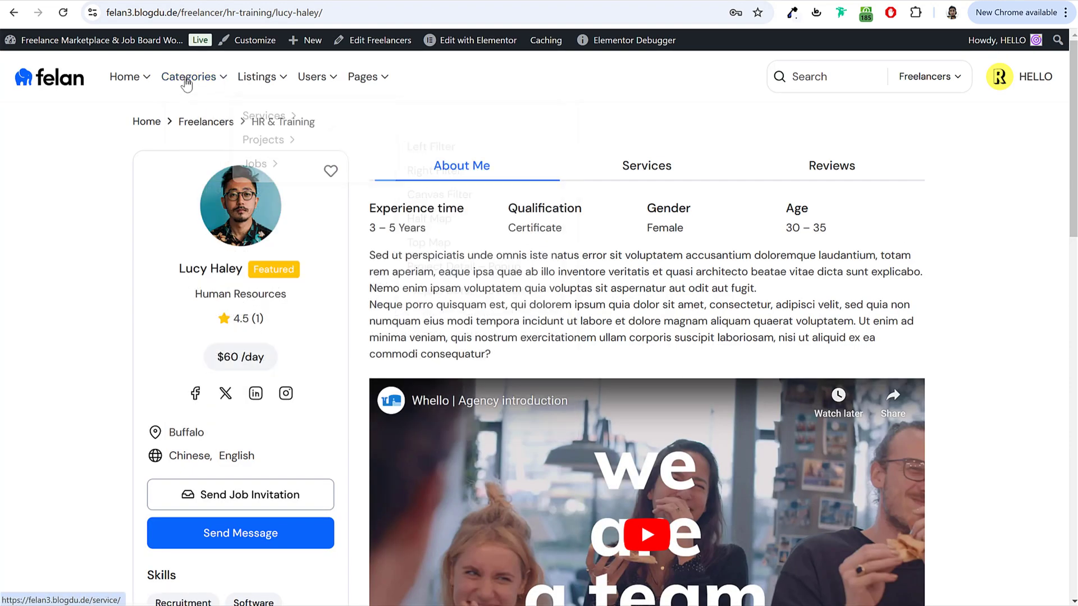
drag(516, 164, 395, 159)
key(ctrl+c)
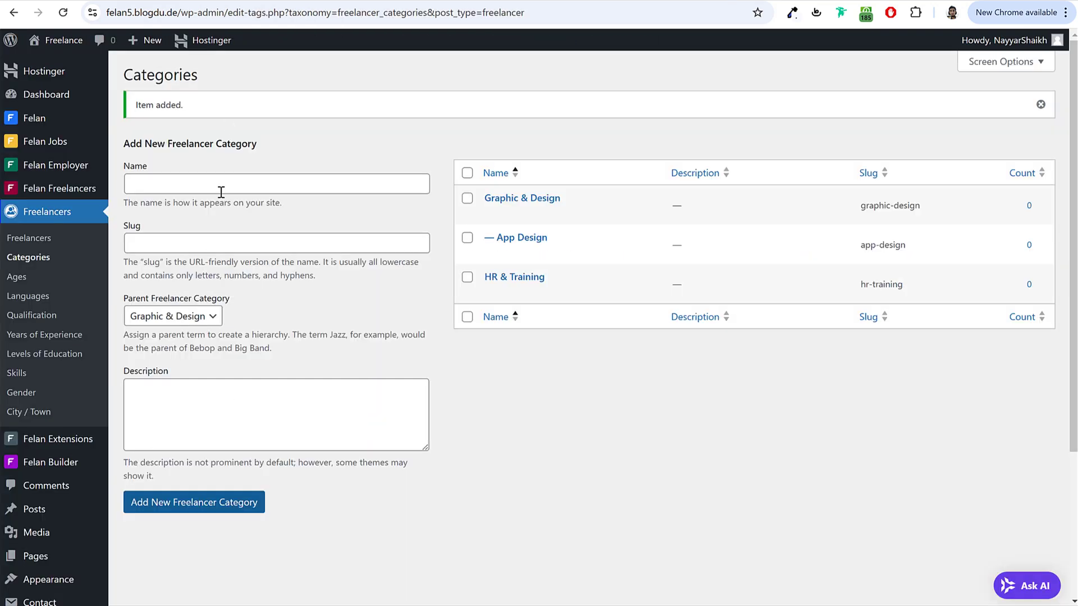
click(221, 188)
key(ctrl+v)
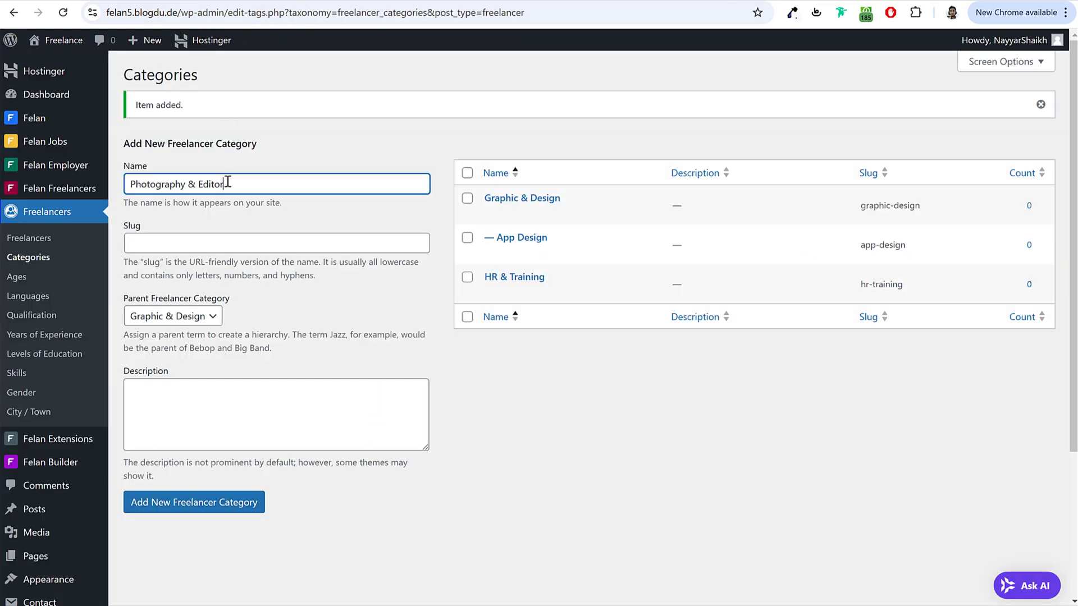
click(170, 315)
click(164, 337)
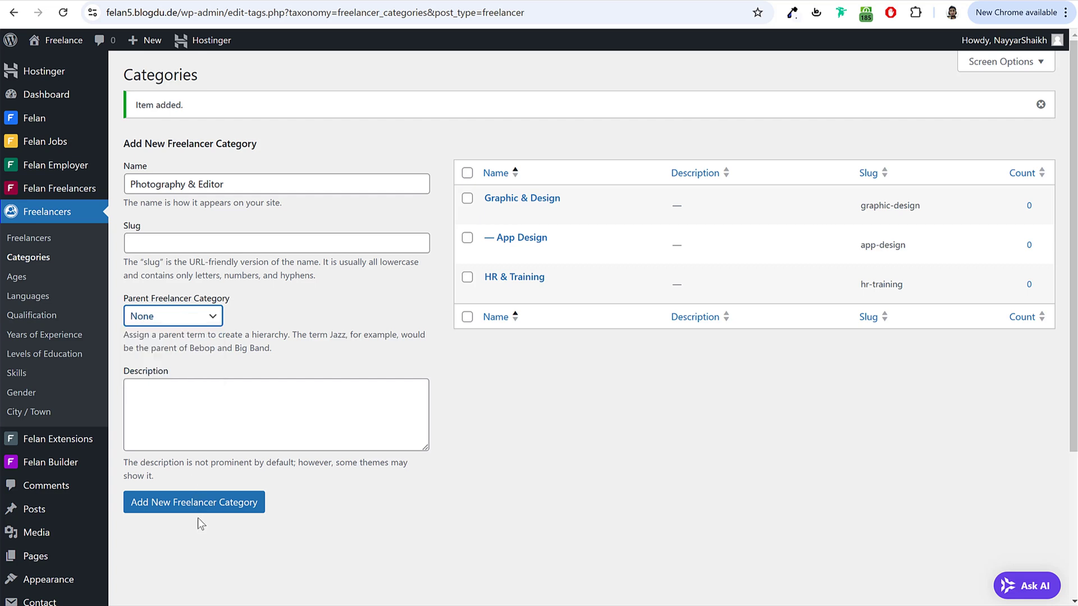
click(202, 504)
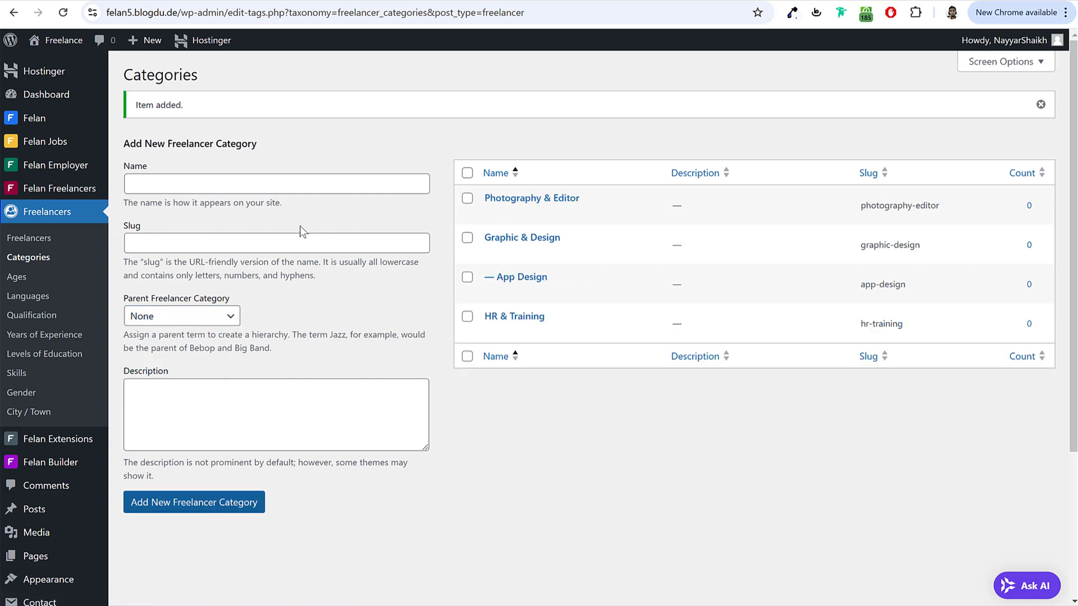
click(50, 281)
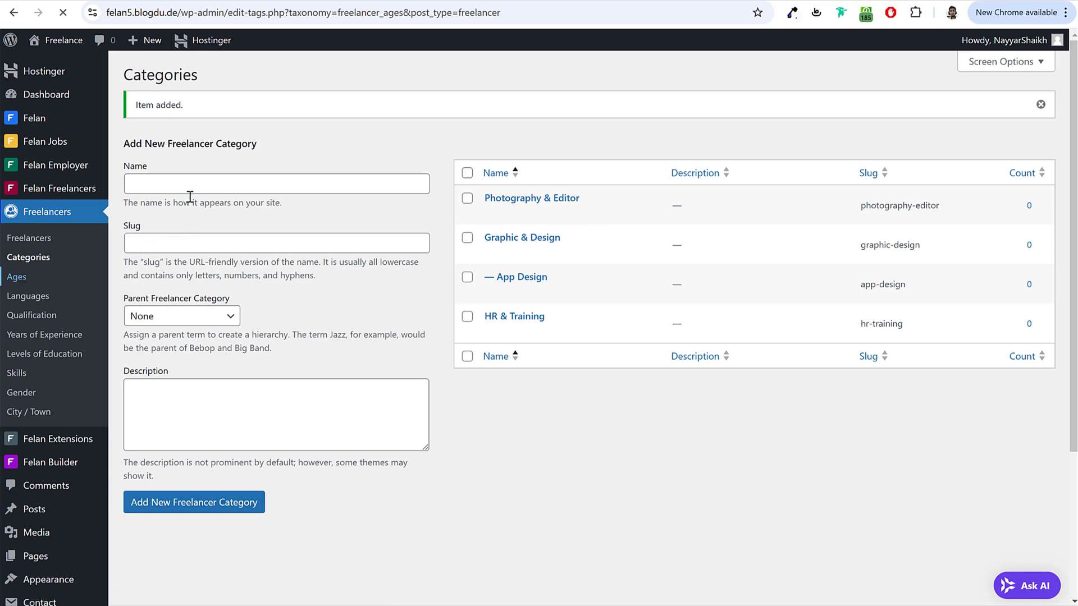
Step: Enter the age ranges 18-25, 25-30, 30-35, 35-40, 40-60 and 60+ one by one
click(225, 147)
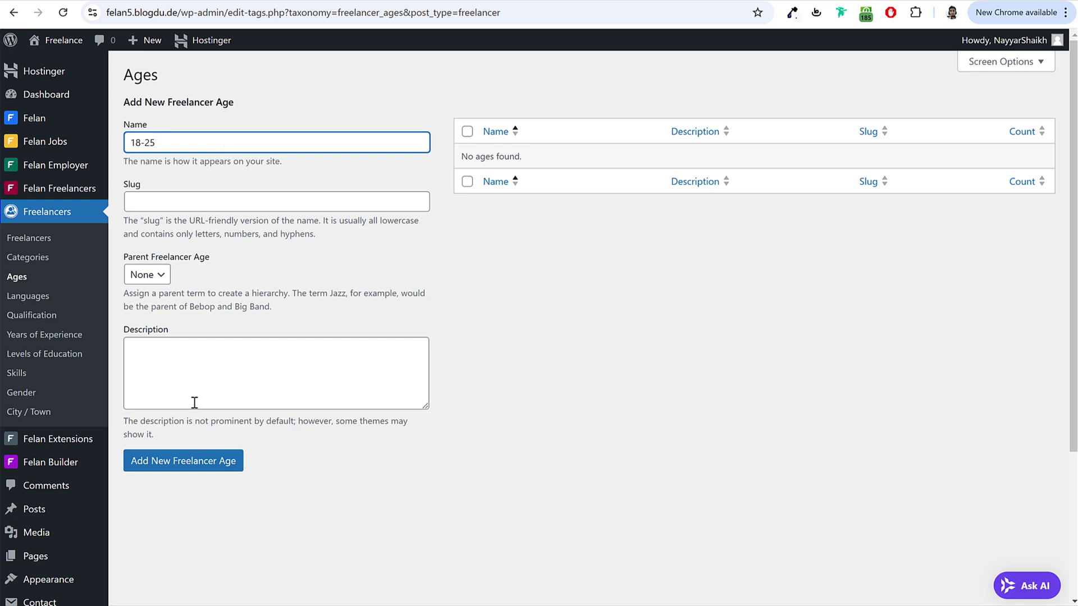
click(181, 461)
click(204, 176)
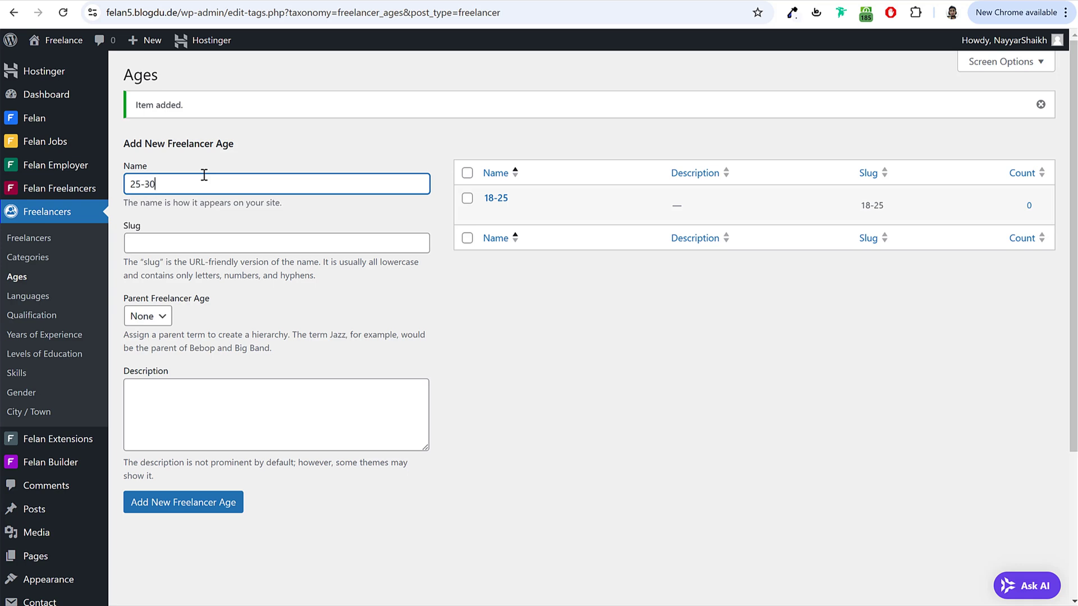
text(25-30)
key(Return)
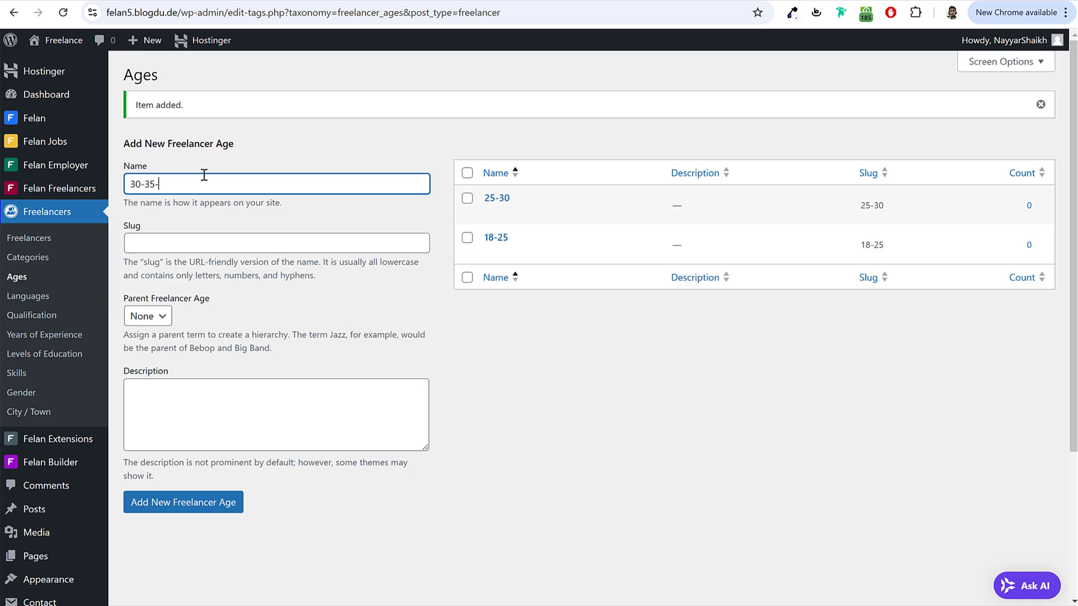
key(Return)
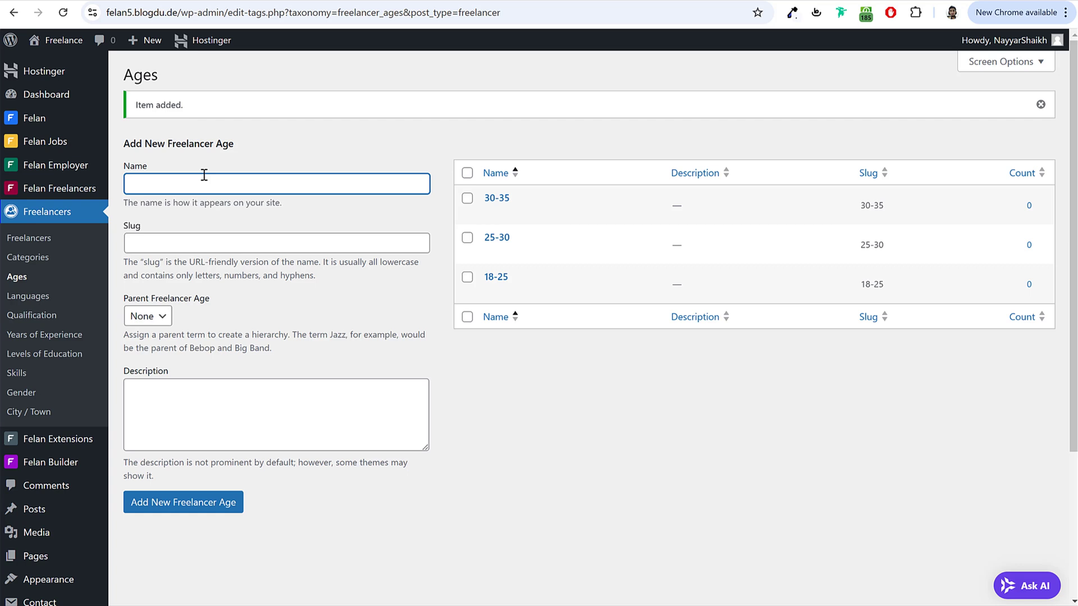
key(Return)
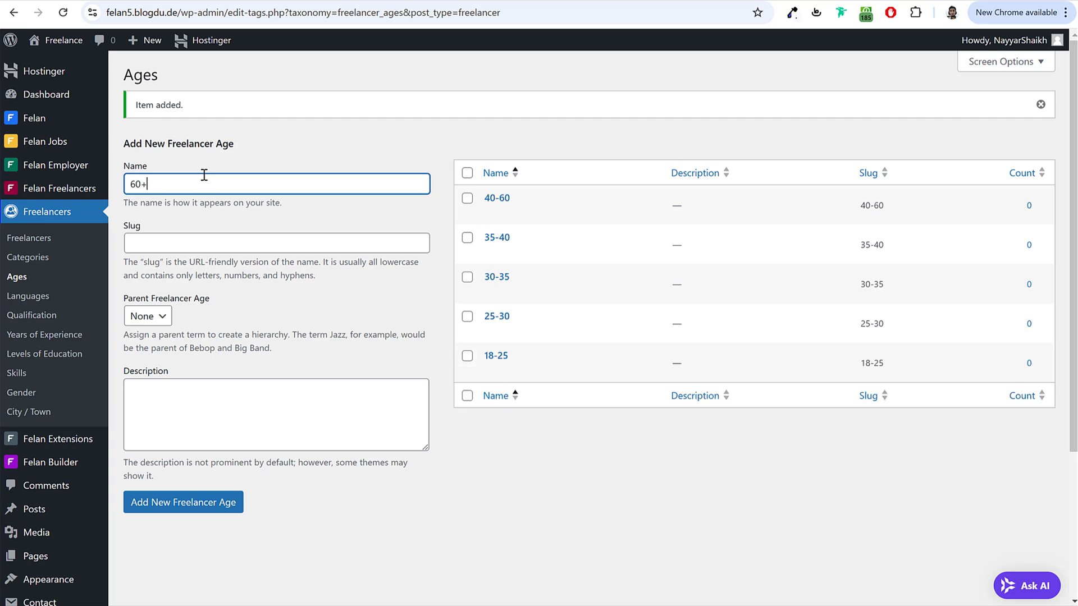
key(Return)
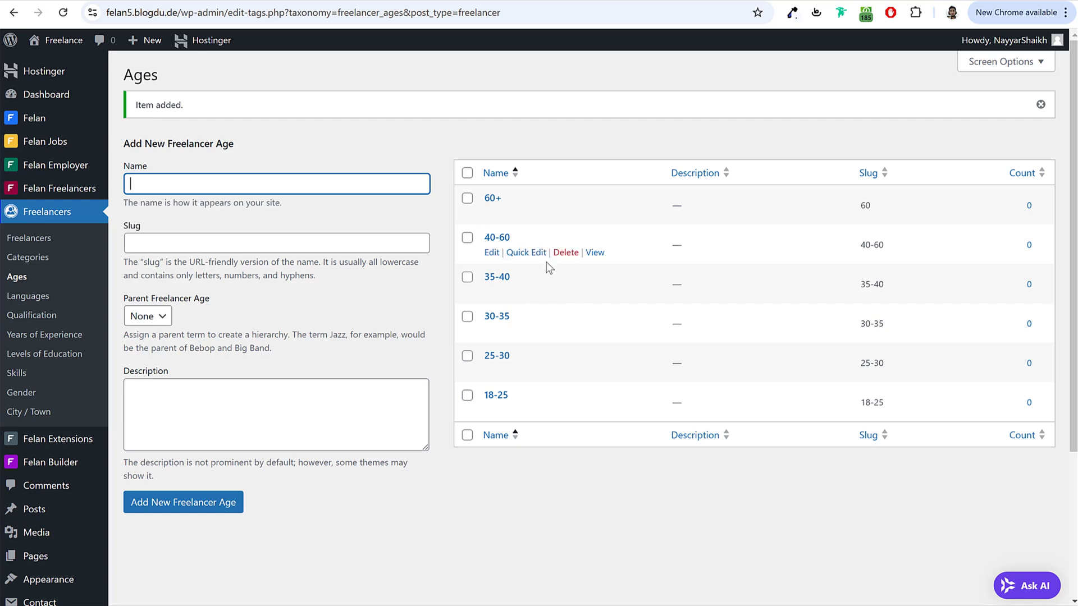
click(33, 298)
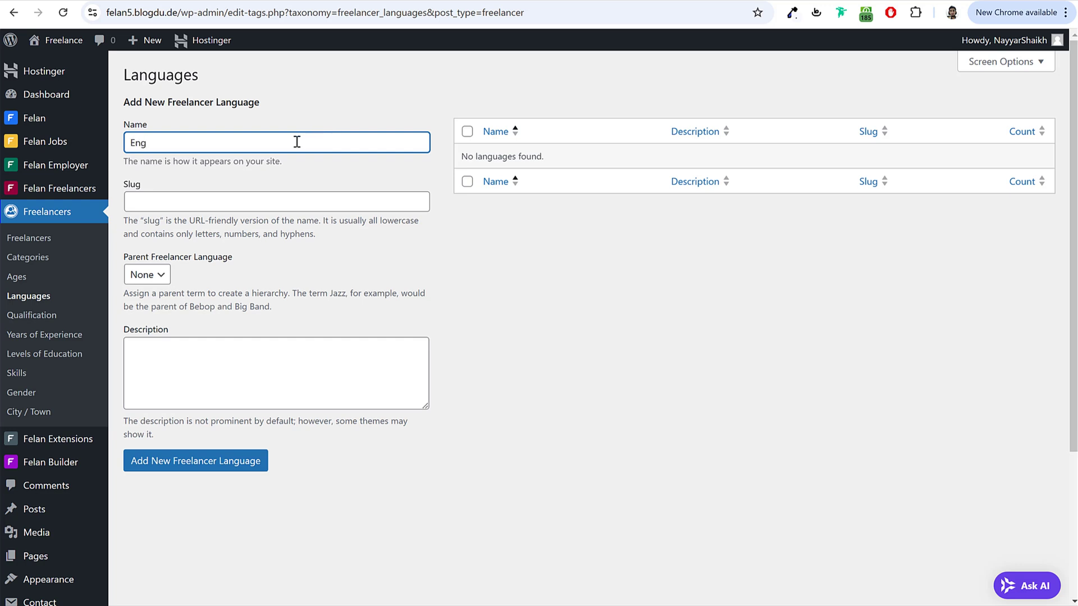
Step: Enter English, Marathi, Hindi and Spanish one by one as language names
text(h)
key(Return)
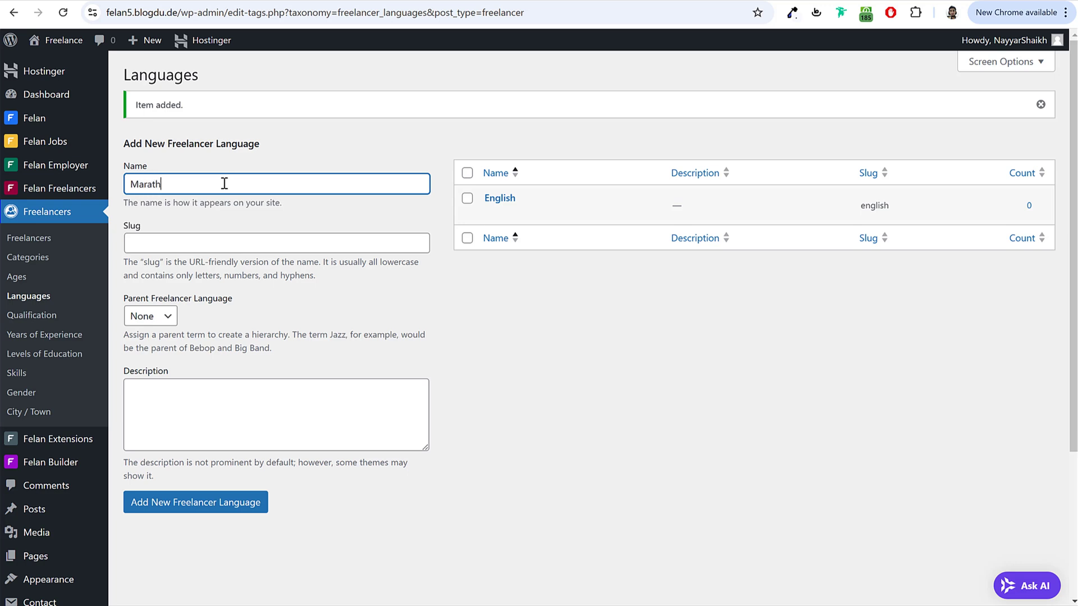
key(Return)
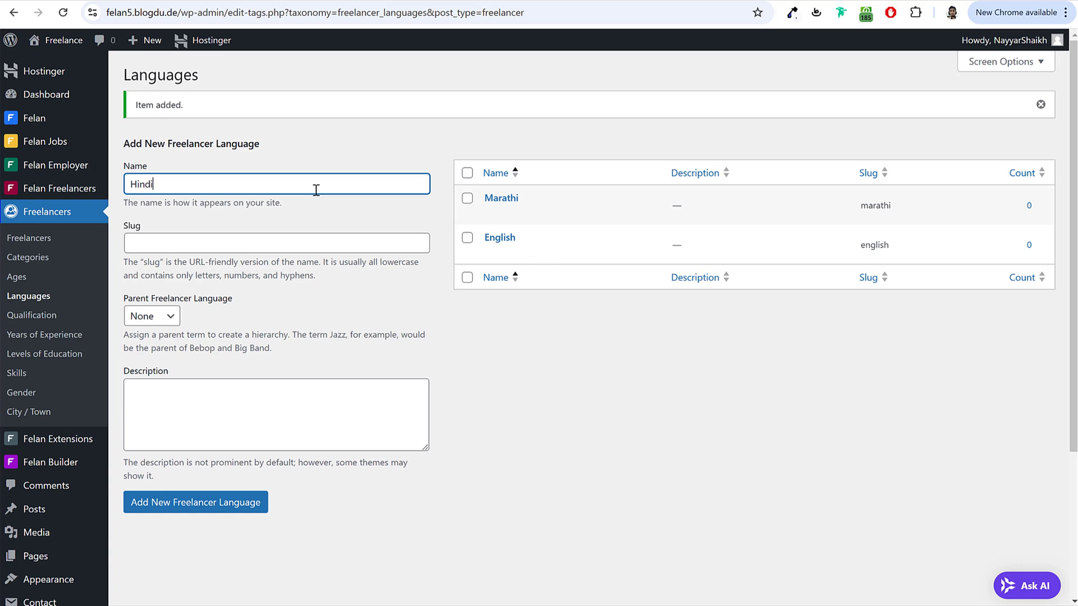
key(Return)
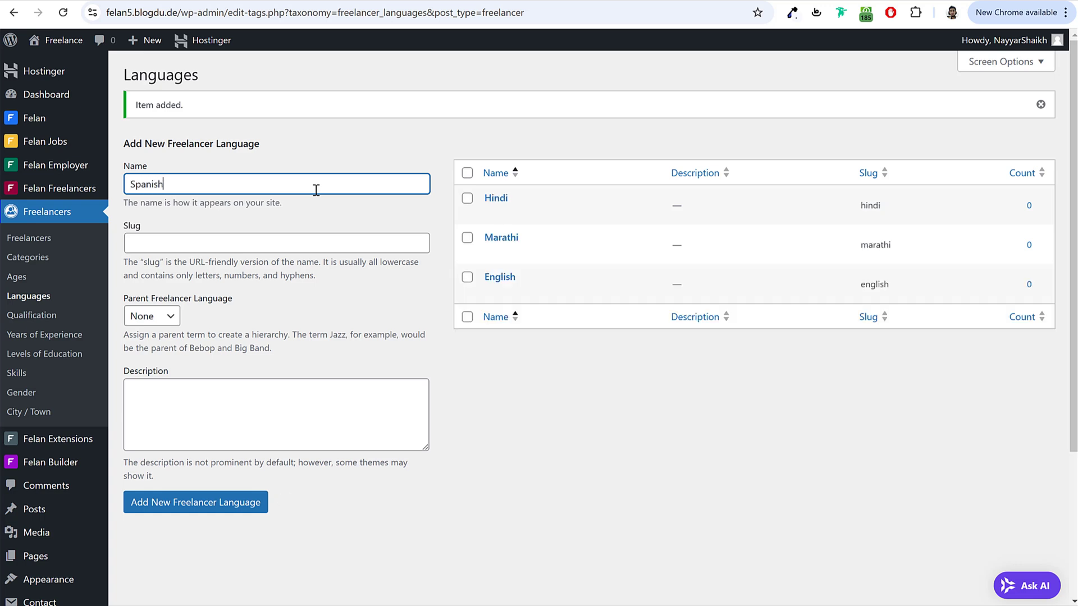
key(Return)
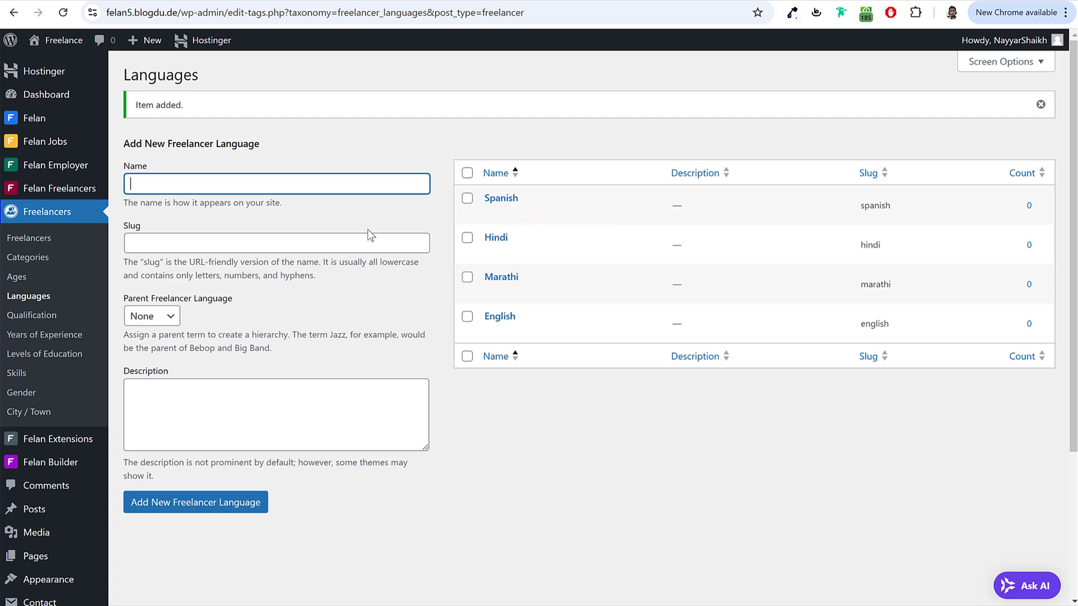
click(45, 316)
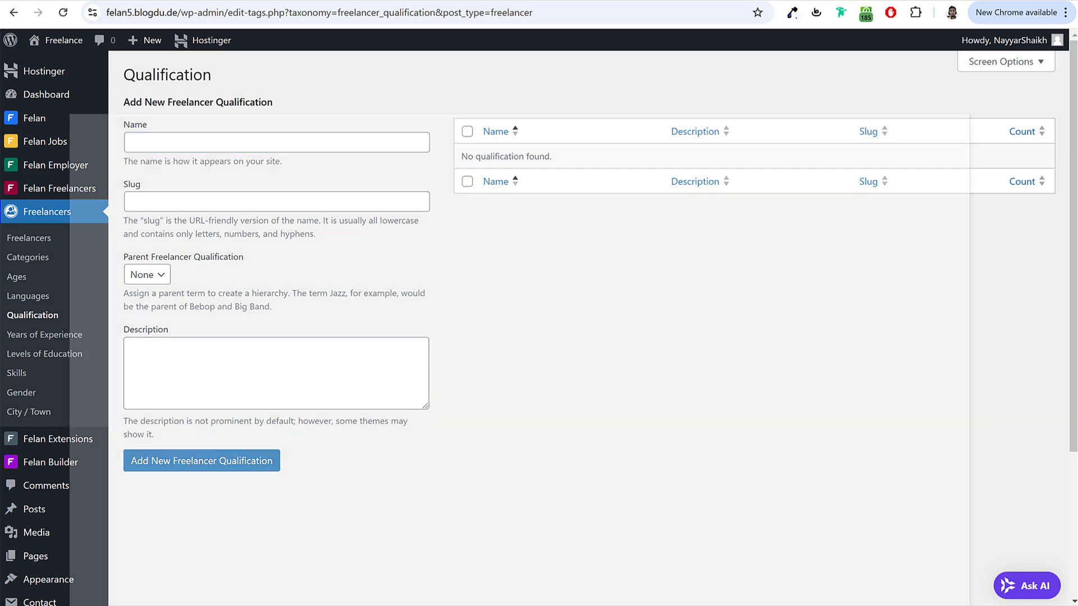
Step: Add Master's Degree as a freelancer qualification, copying the name from the demo site
key(alt+Tab)
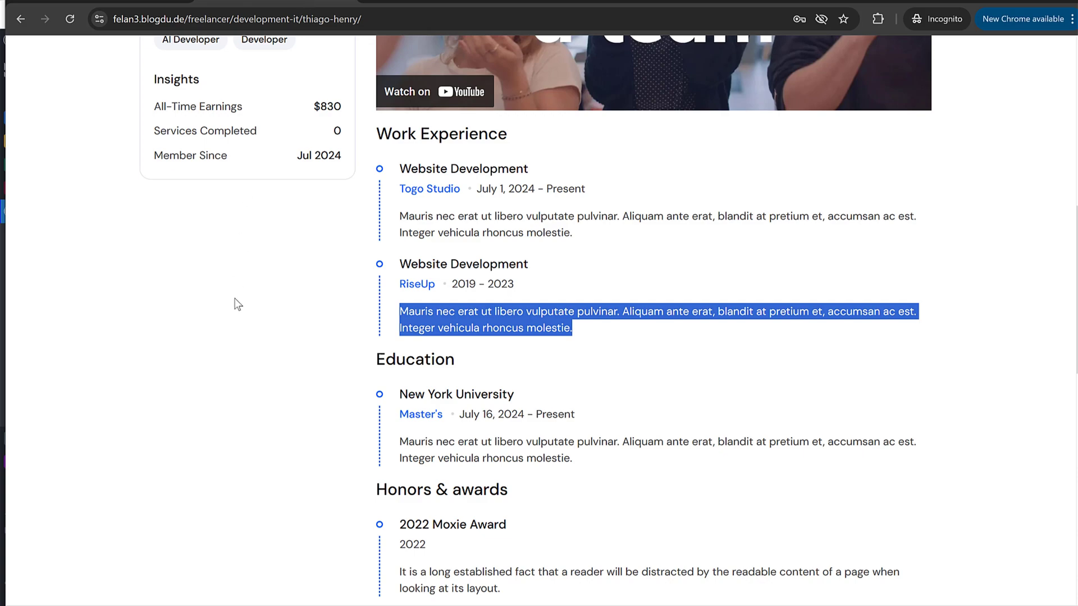
scroll(233, 306, up, 6)
scroll(234, 331, up, 2)
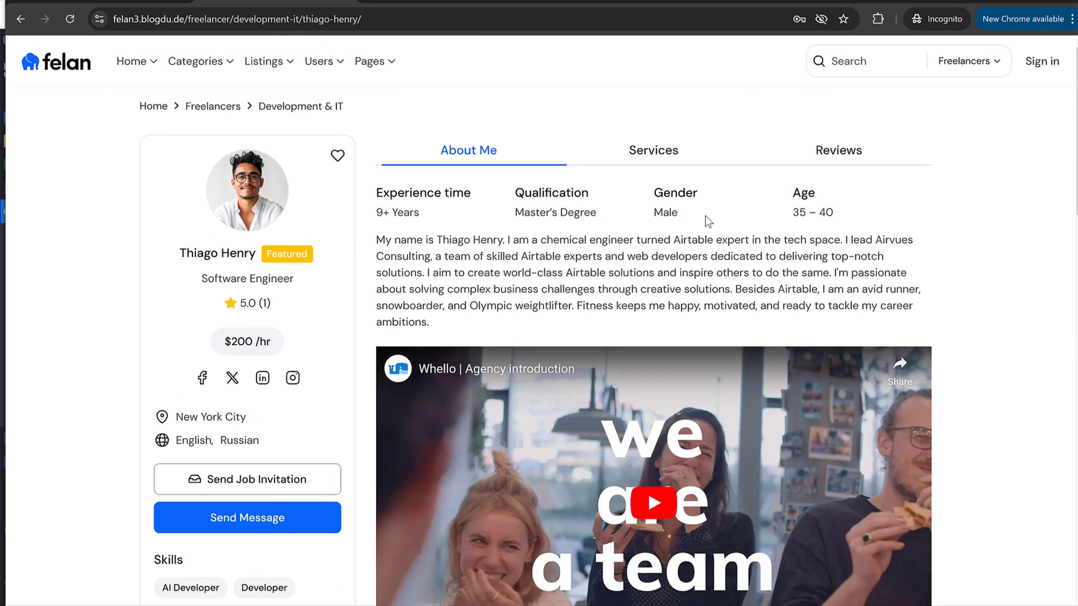
drag(515, 212, 613, 215)
key(ctrl+c)
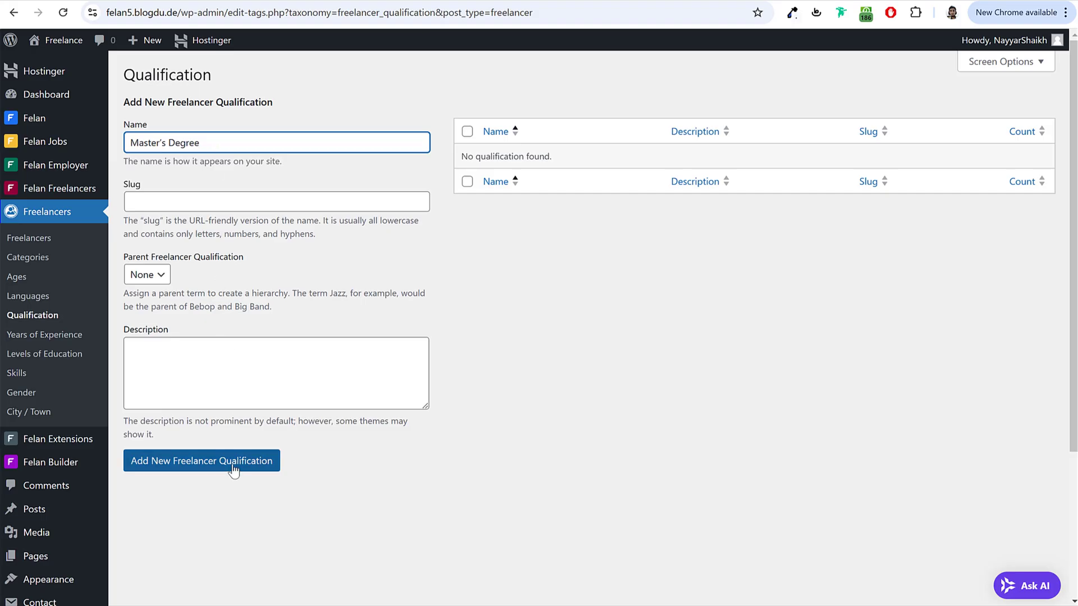
click(234, 469)
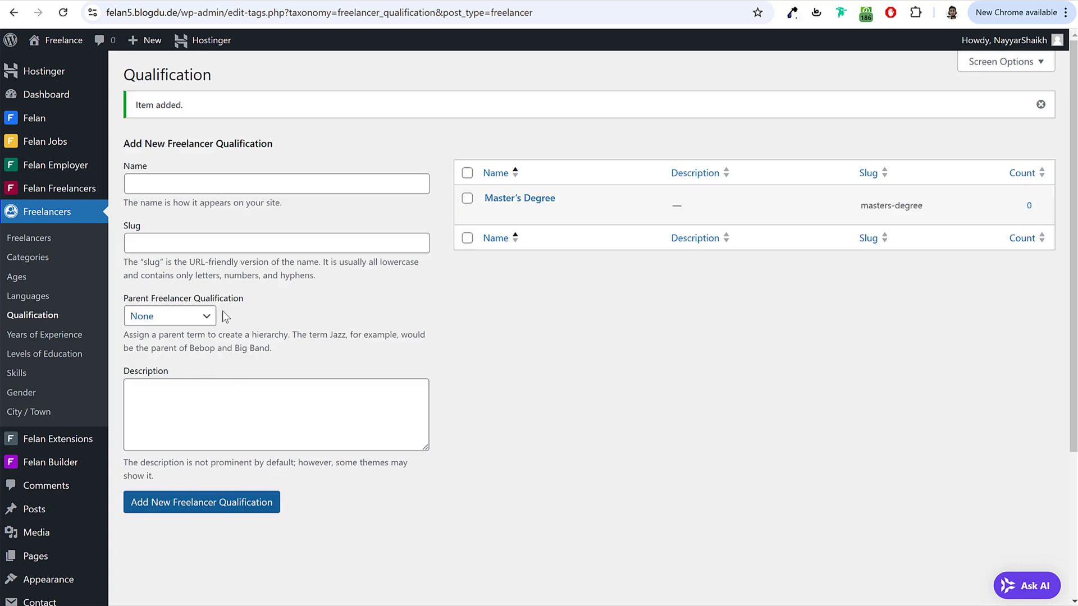
Step: Add Bachelor's Degree by editing the pasted Master's Degree name
click(259, 180)
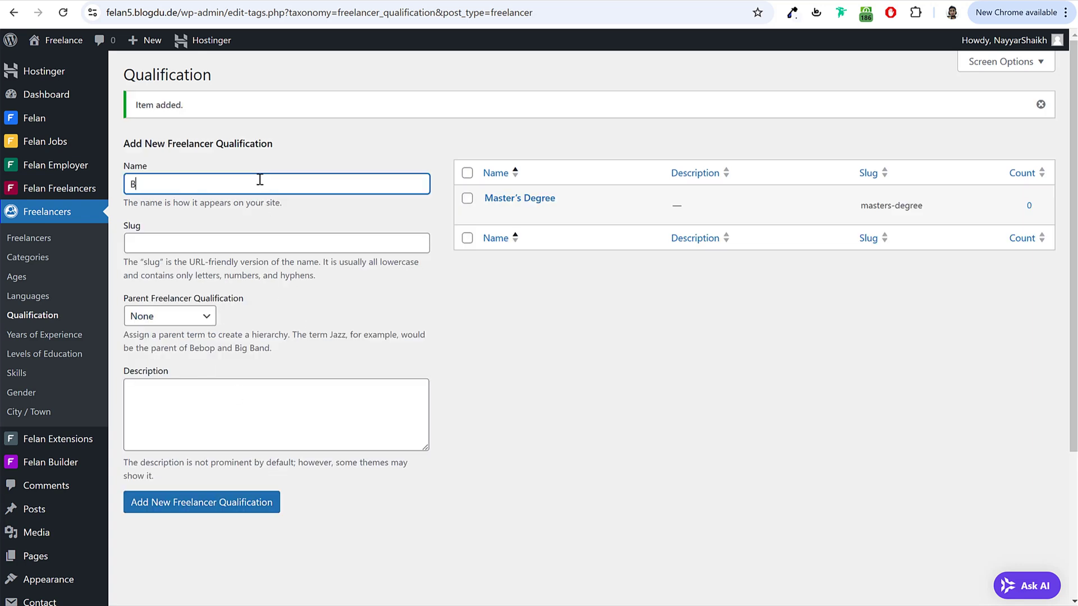
text(B)
key(ctrl+a)
key(ctrl+v)
key(ctrl+Left)
key(Left)
key(Left)
key(Left)
key(shift+Home)
mouse_move(29, 191)
text(Bachelor)
key(Return)
Step: Add High School and Diploma as qualifications
text(High School)
key(Return)
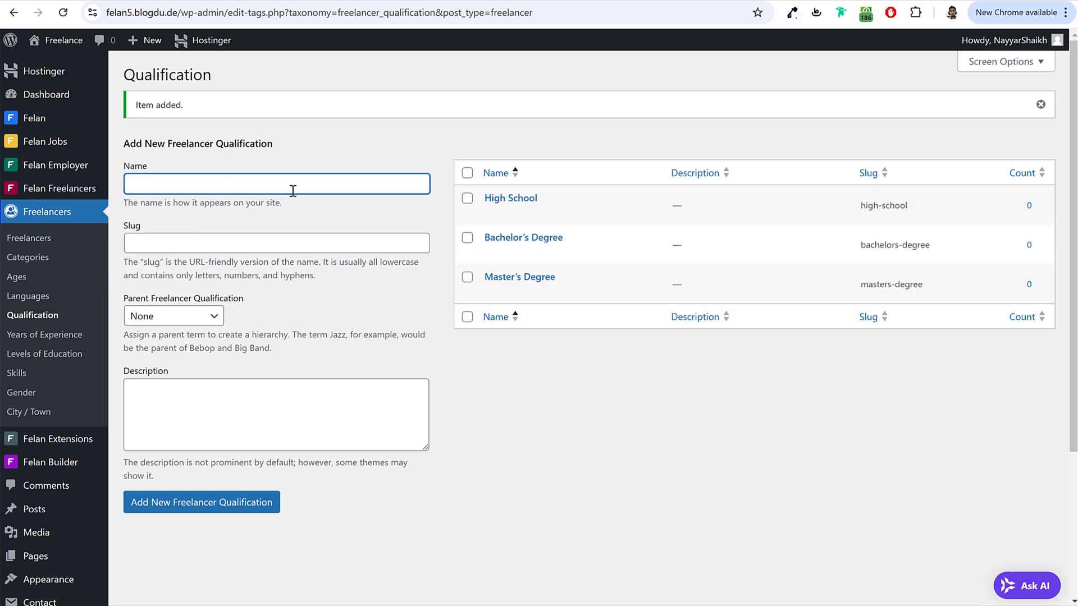
text(Diploma)
key(Return)
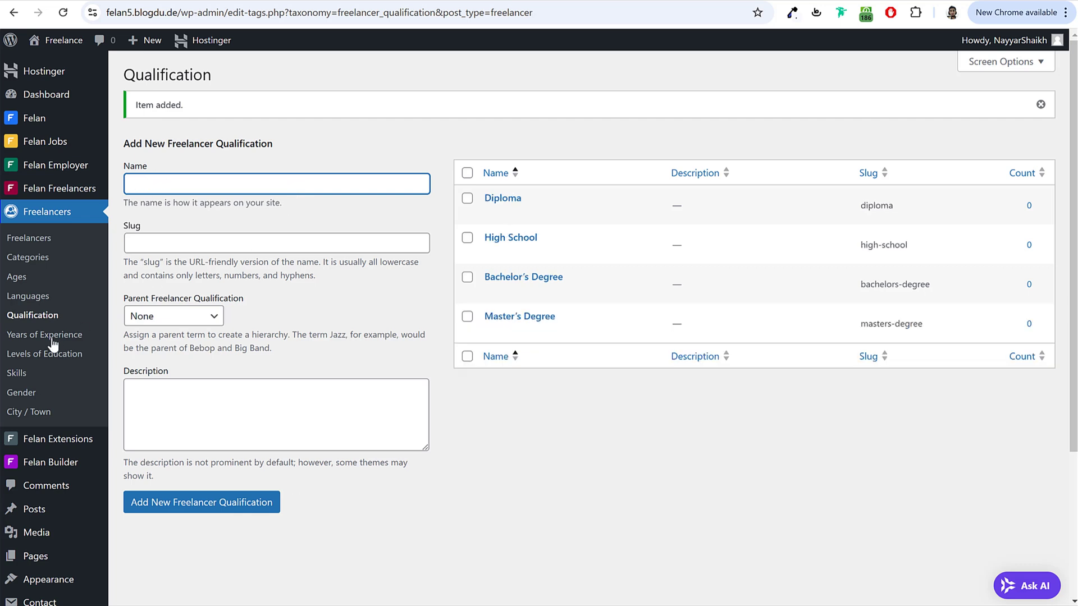
click(44, 335)
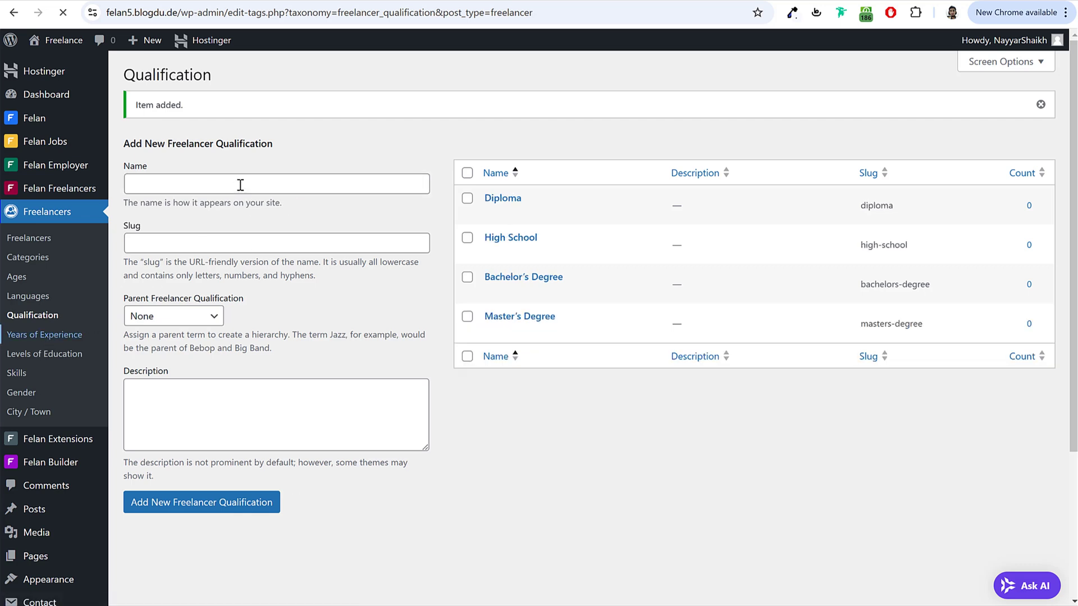
Step: Add Fresher, 1-3, 3-5 and 5+ as Years of Experience terms
text(Fresher)
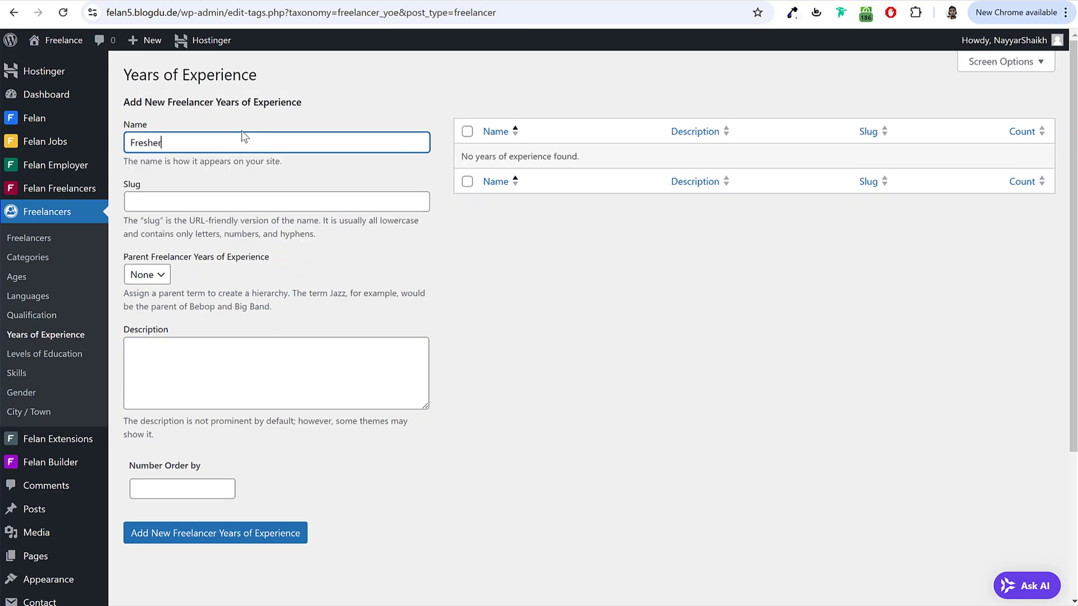
click(246, 536)
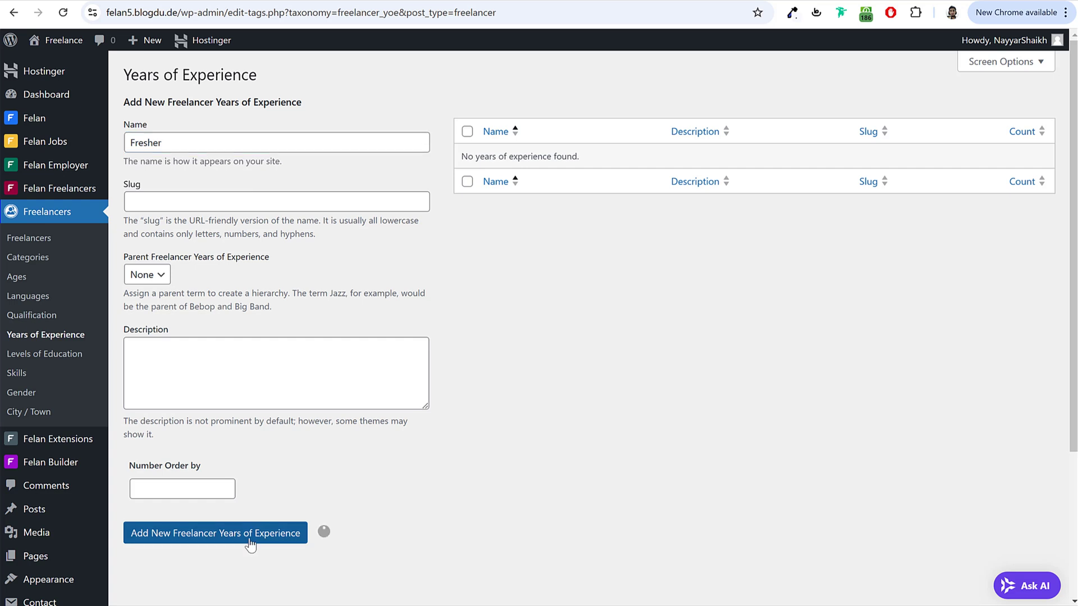
click(193, 183)
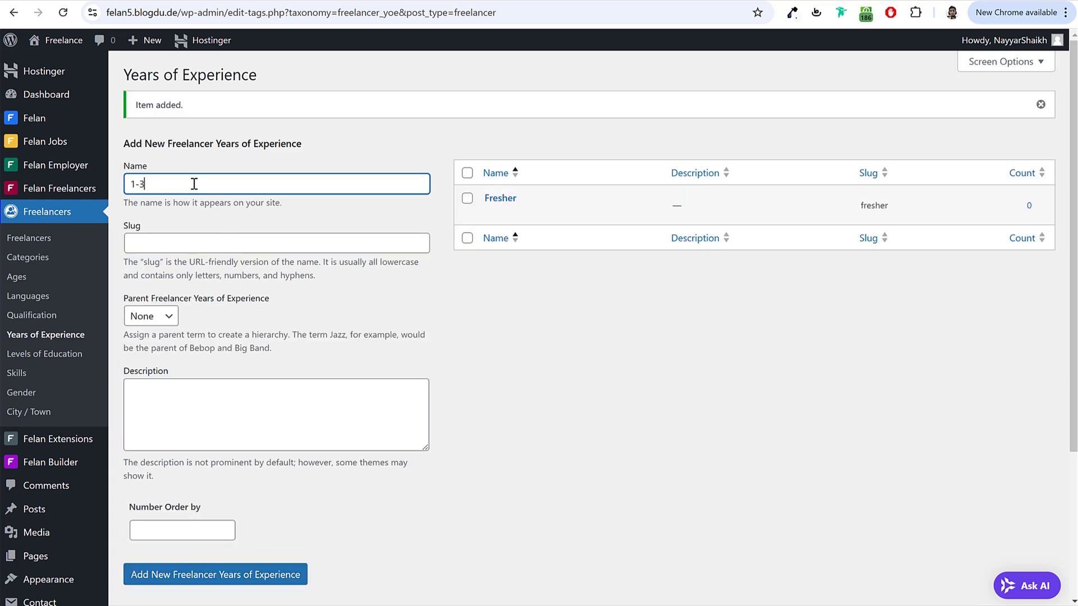
key(Return)
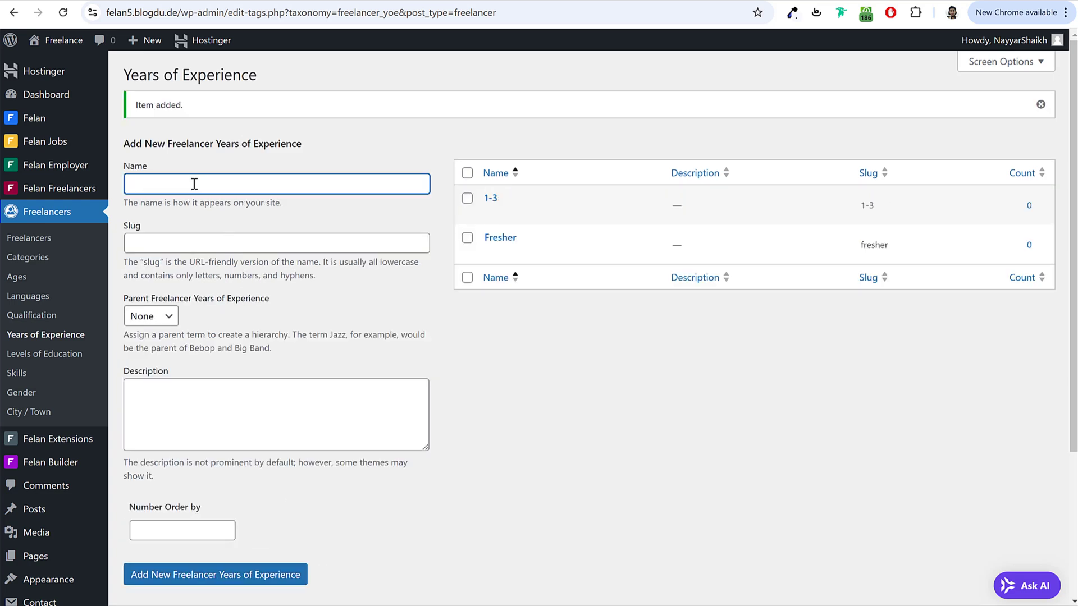
key(Return)
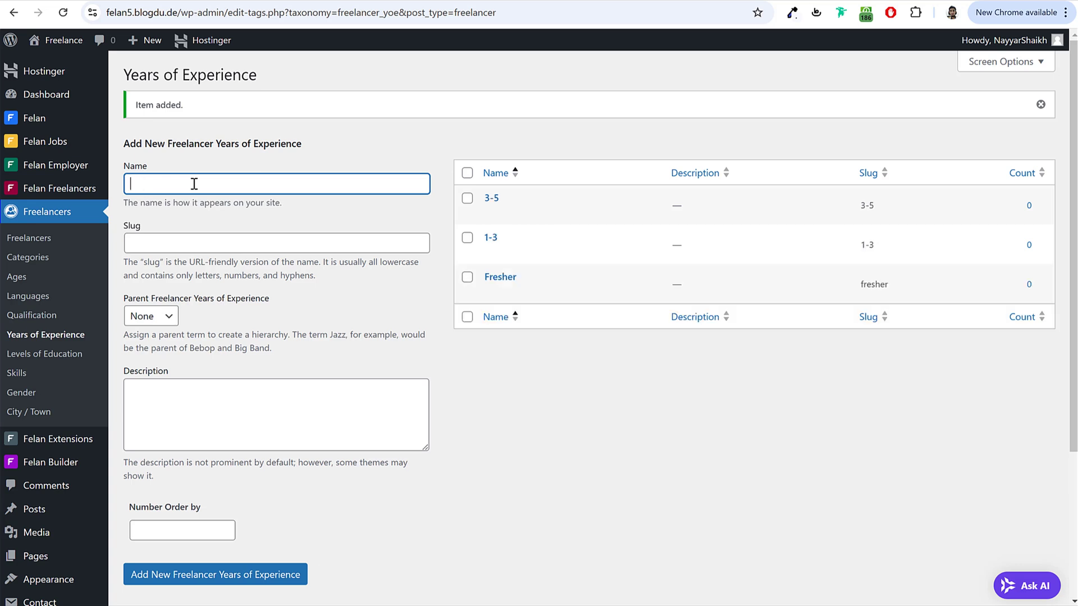
key(Return)
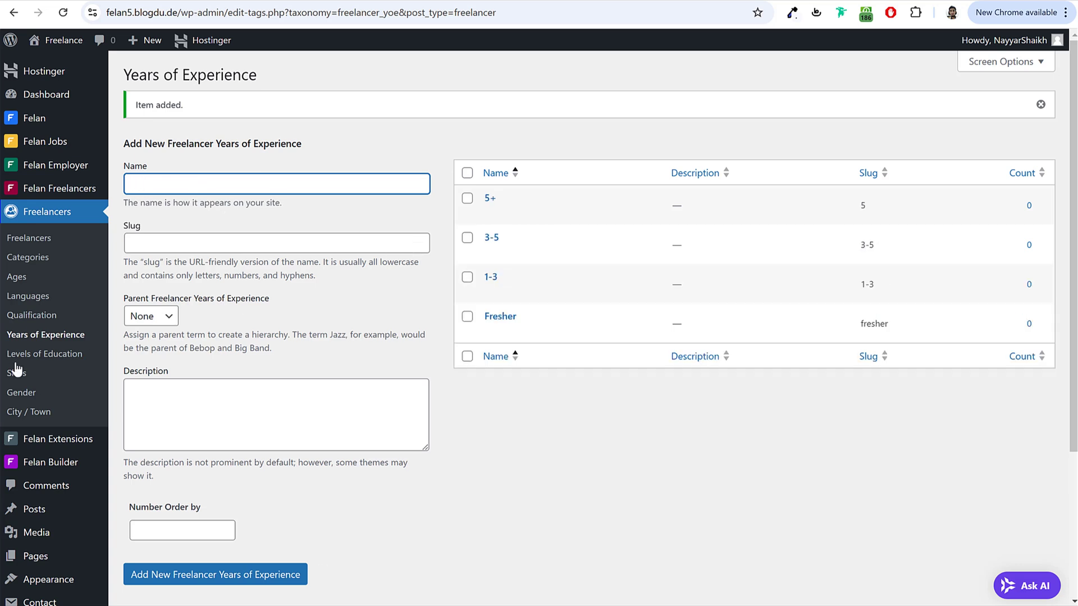
Step: Add Bachler and High School as Levels of Education
click(63, 366)
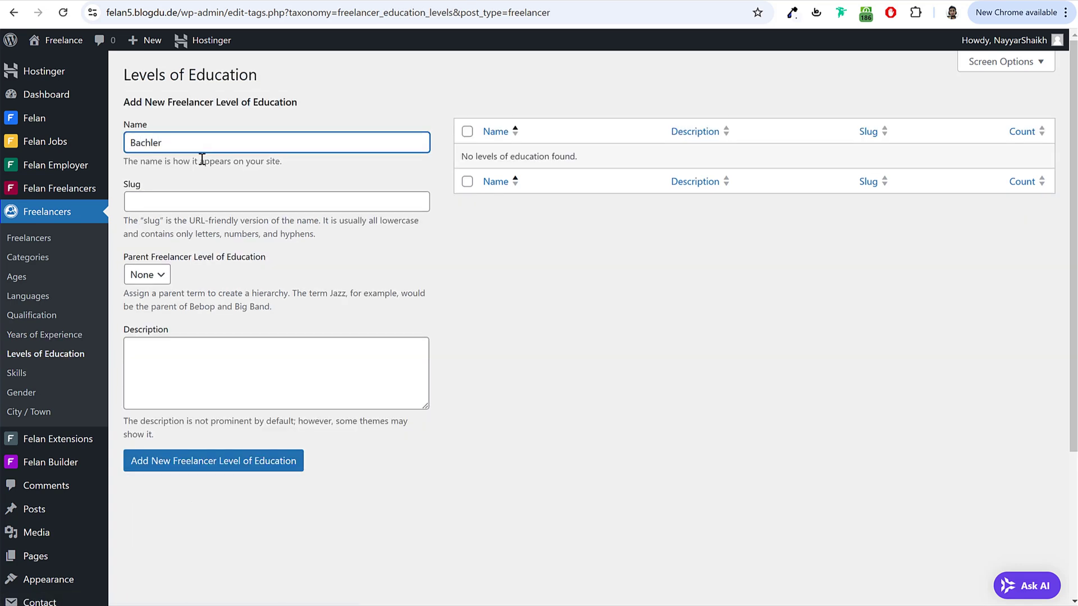
key(Return)
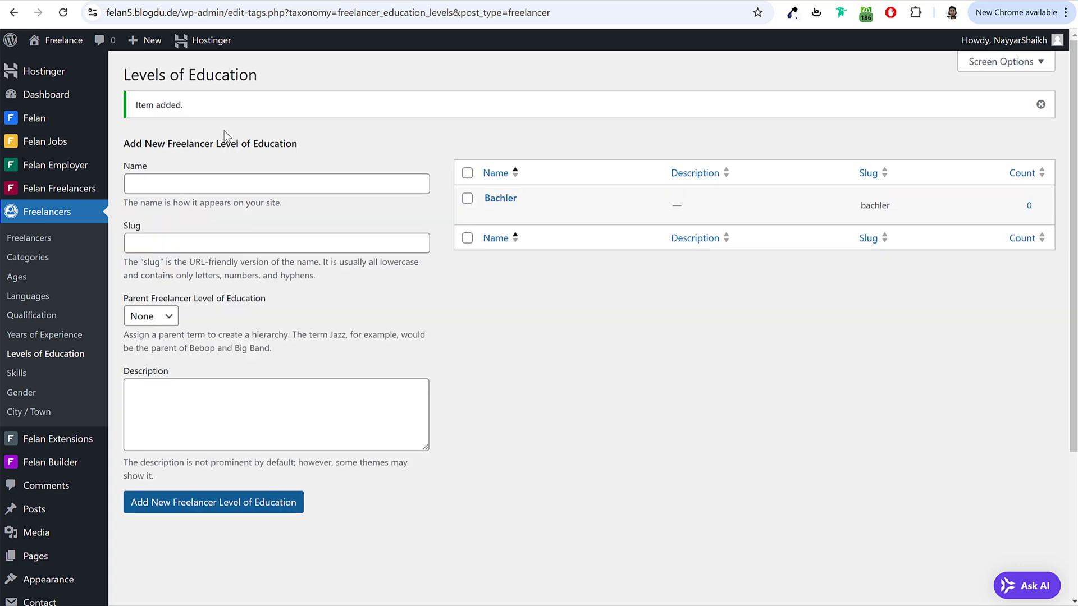
click(235, 184)
text(High School)
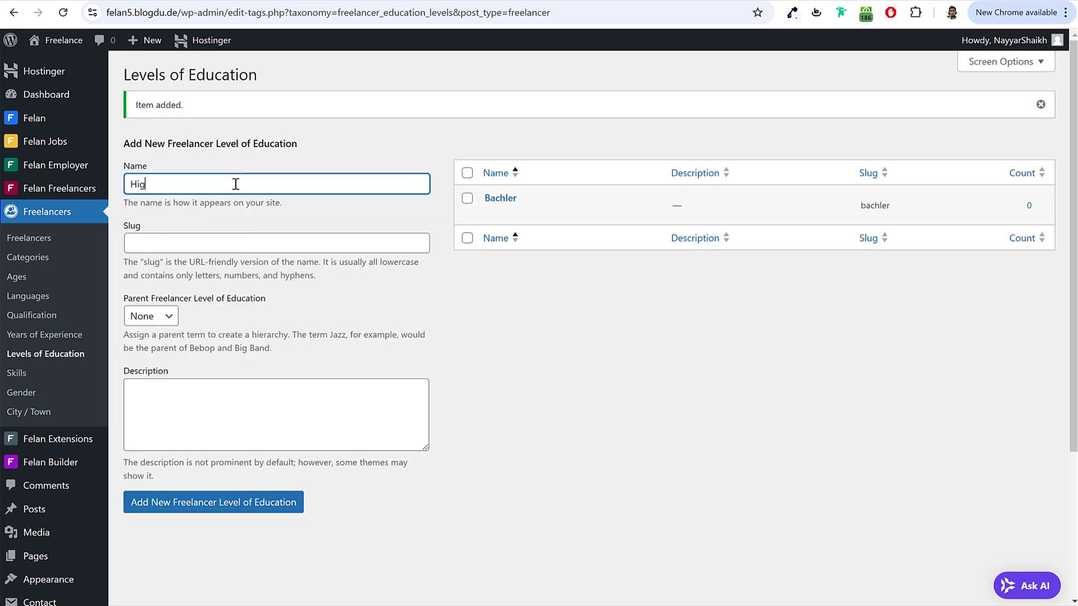
key(Return)
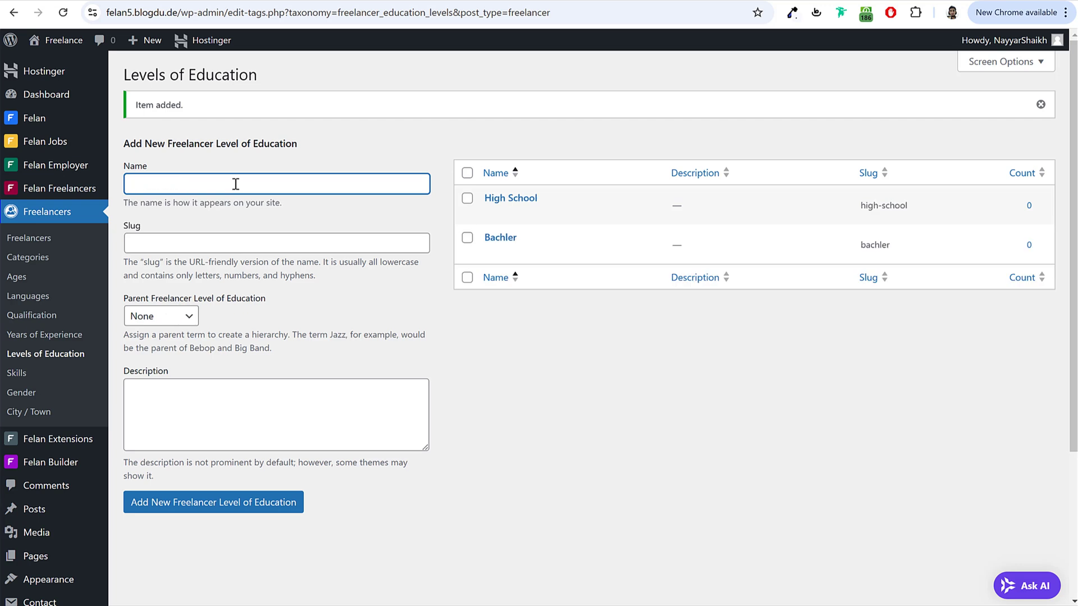
click(20, 372)
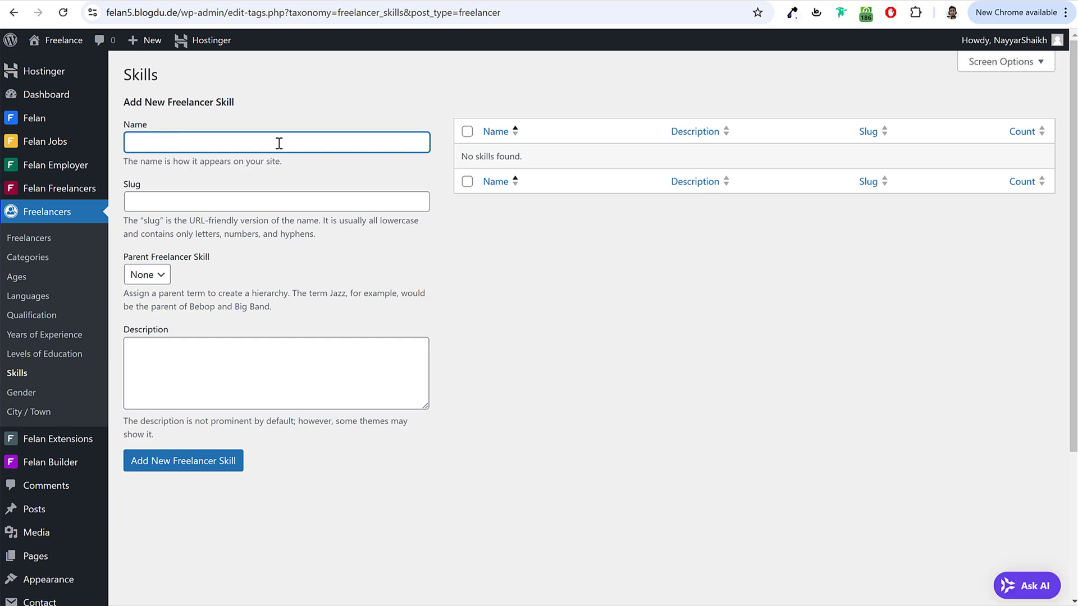
Step: Enter Photoshop as a freelancer skill, fixing a typo
text(POh)
key(BackSpace)
text(ho)
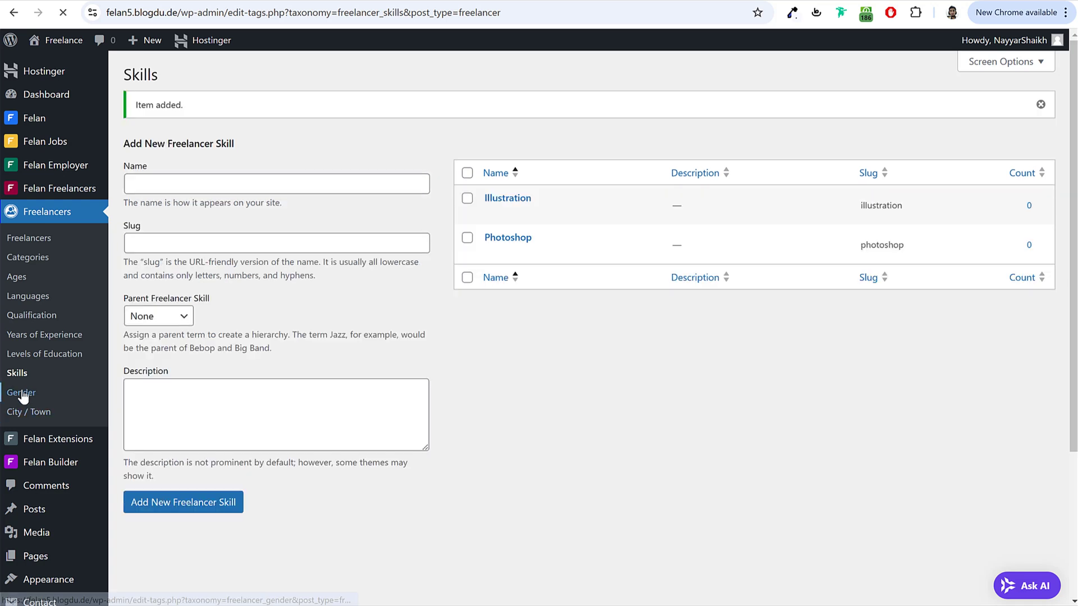
Step: Add Male and Female as gender terms
click(21, 395)
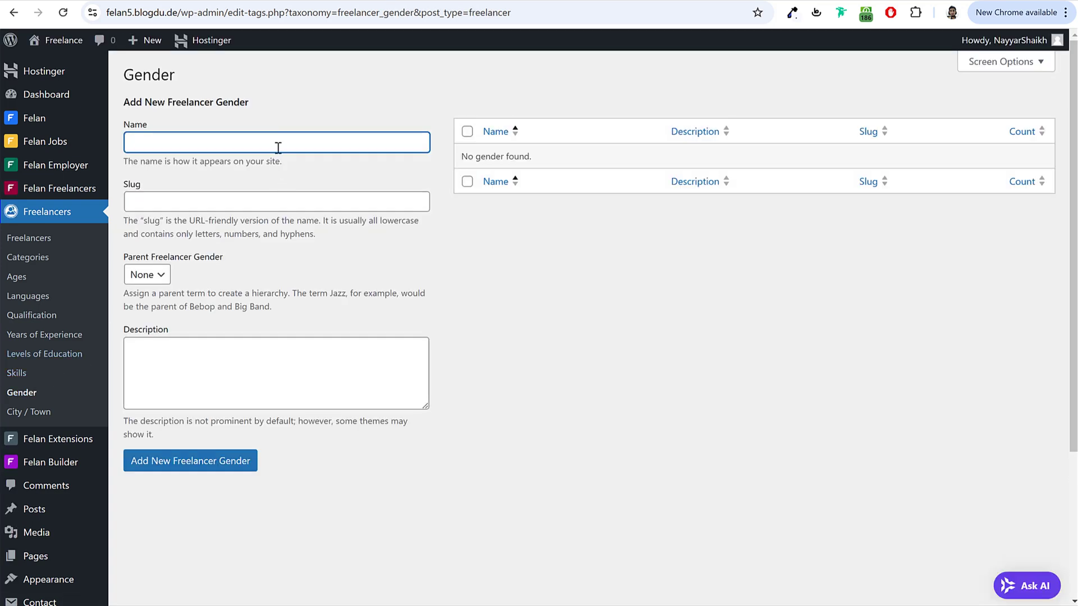
text(Male)
key(Return)
text(Female)
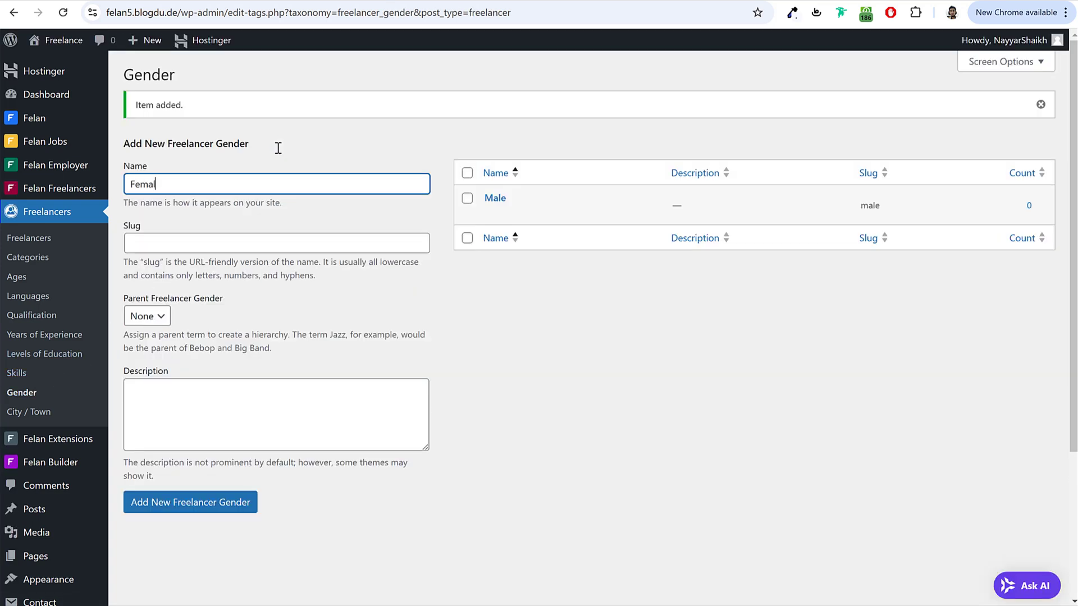
key(Return)
Step: Add Mumbai, Delhi, Pune and Other City as City / Town terms
click(38, 413)
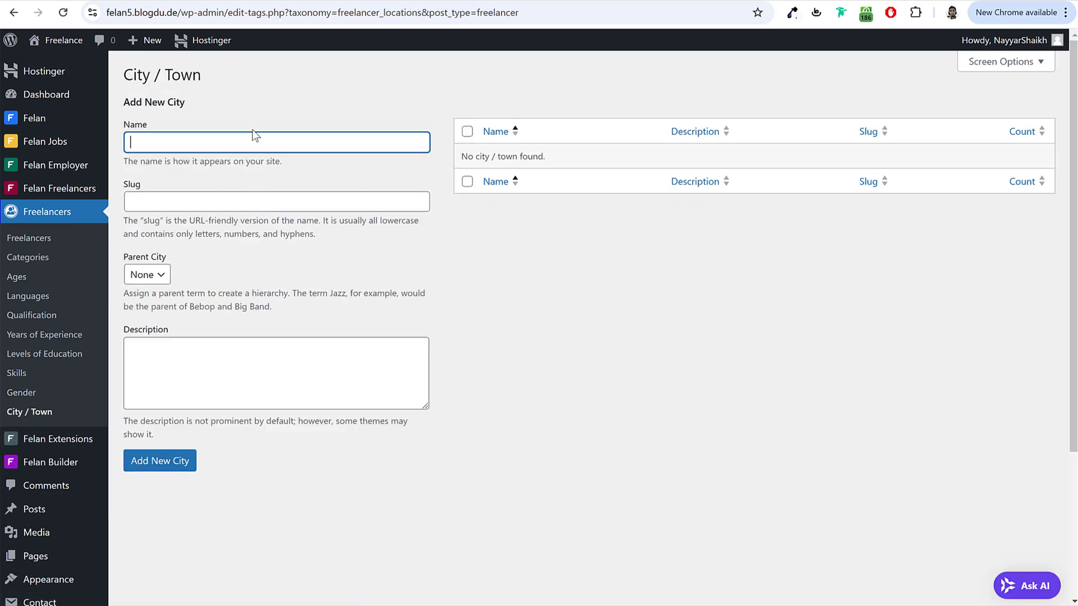
text(Mumbai)
key(Return)
text(Delhi)
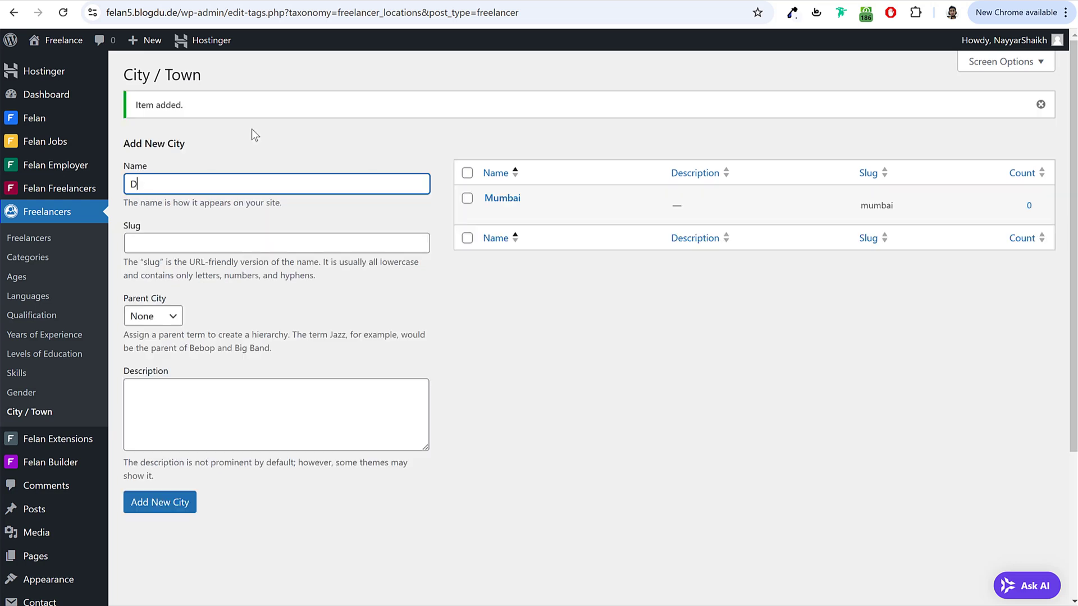
key(Return)
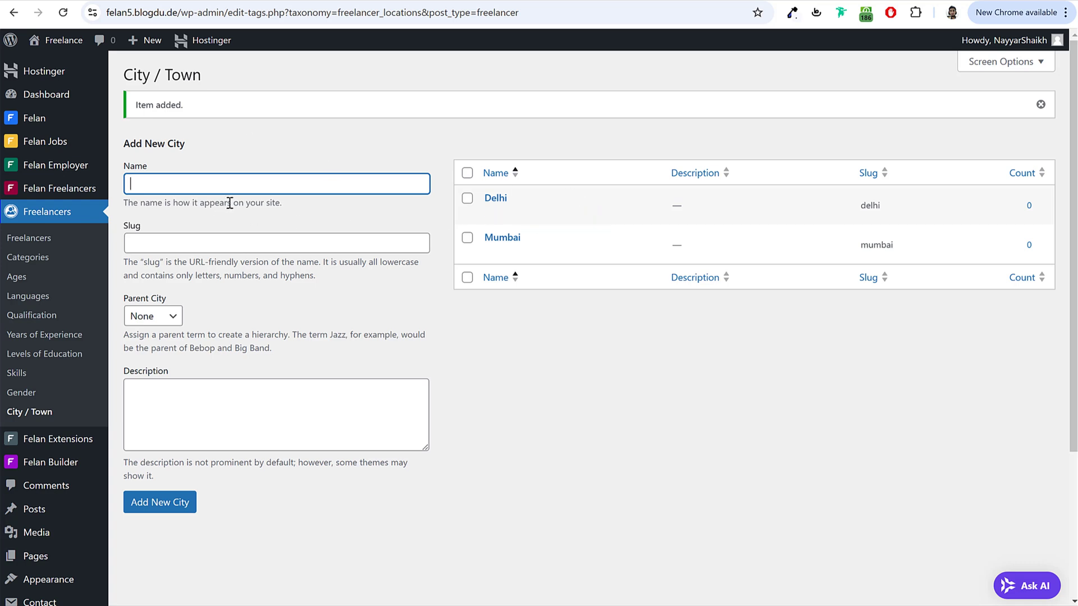
text(Pune)
key(Return)
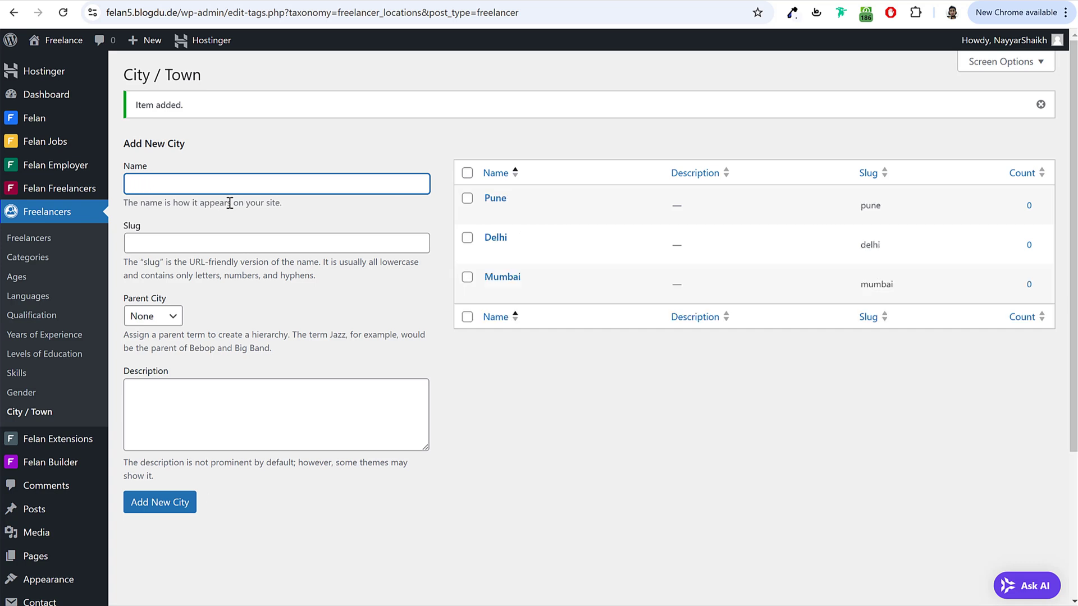
text(Other City)
key(Return)
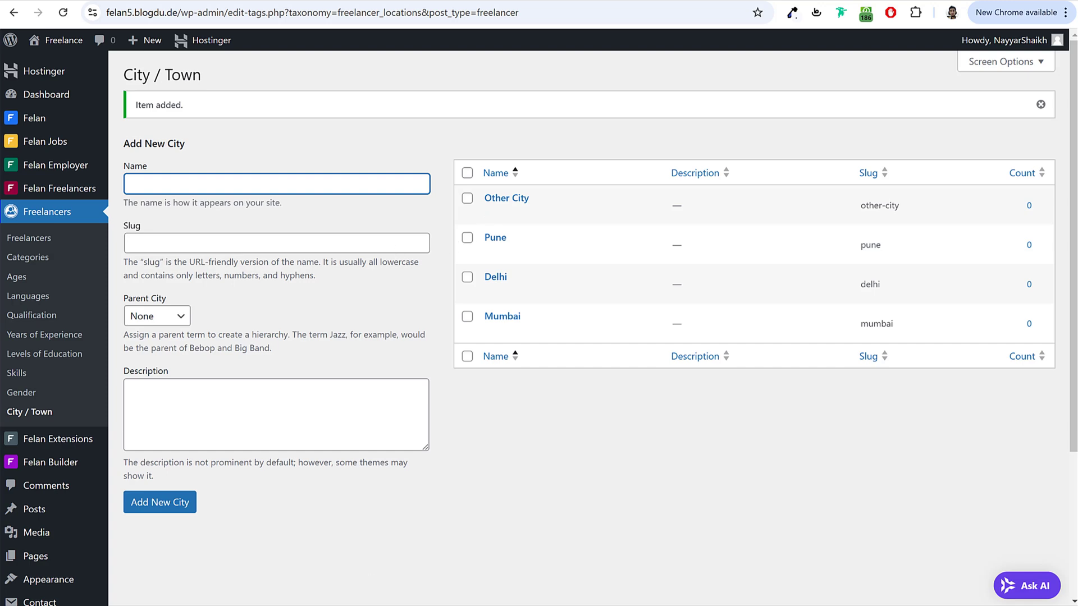
Step: Reload the freelancer profile form and set category Graphic & Design and age 25-30
click(455, 596)
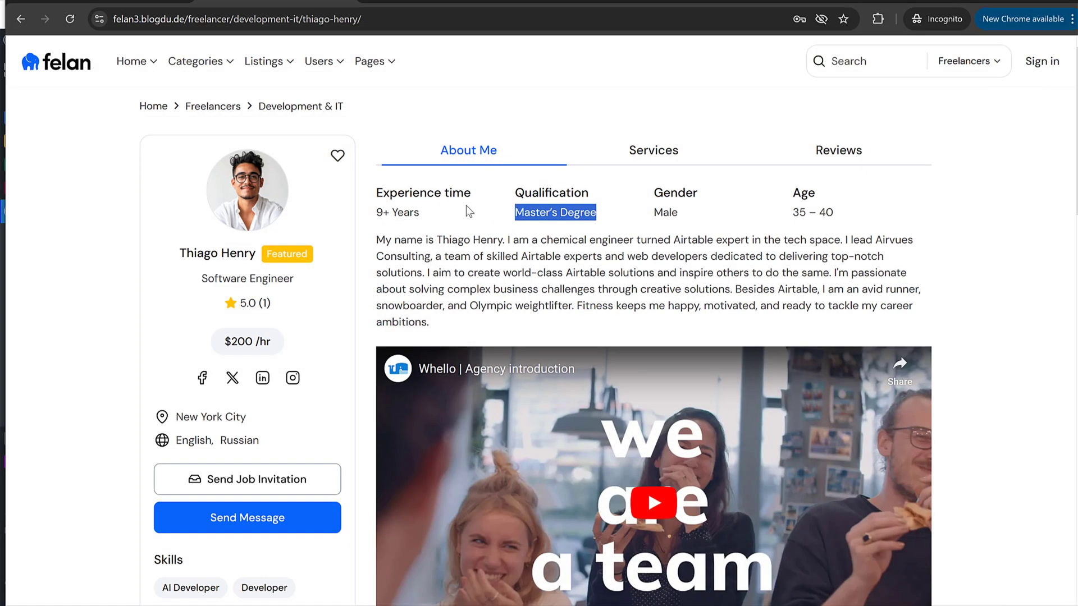
click(155, 4)
click(70, 18)
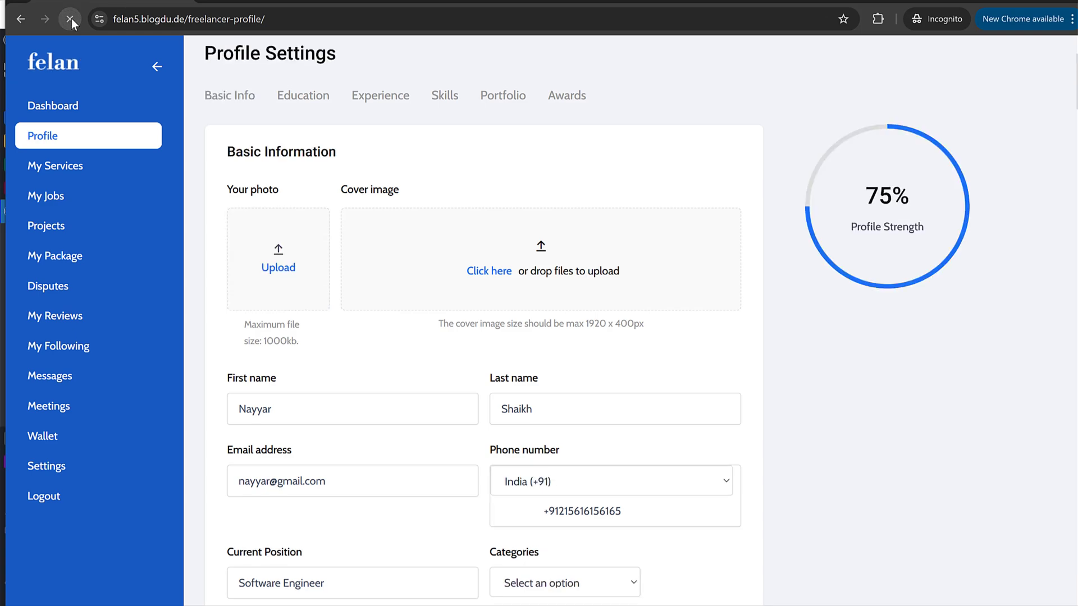
scroll(530, 298, down, 6)
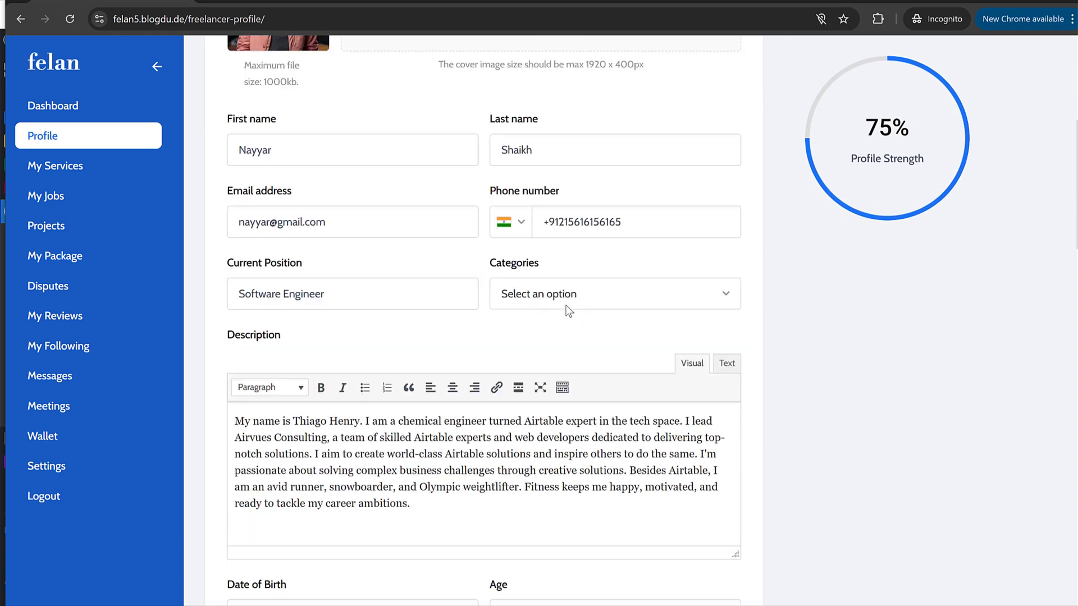
click(550, 210)
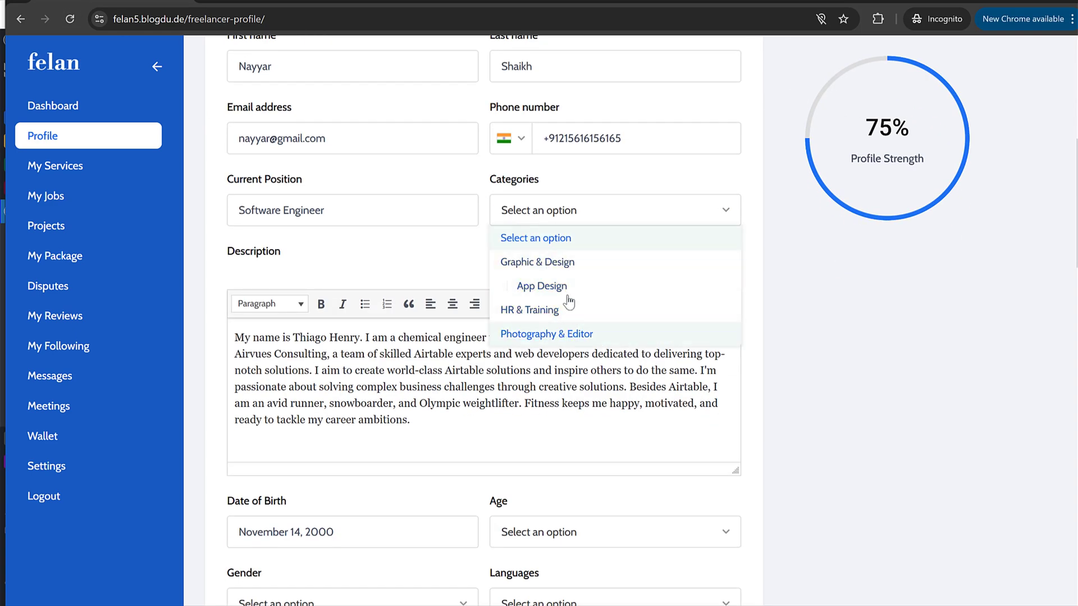
click(567, 267)
scroll(599, 294, down, 6)
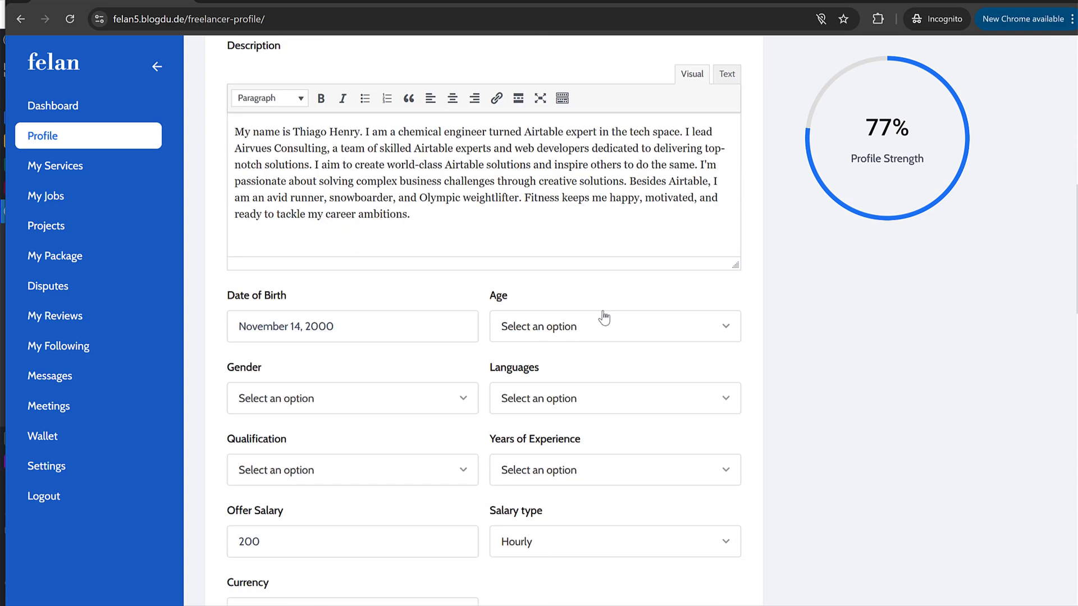
click(572, 194)
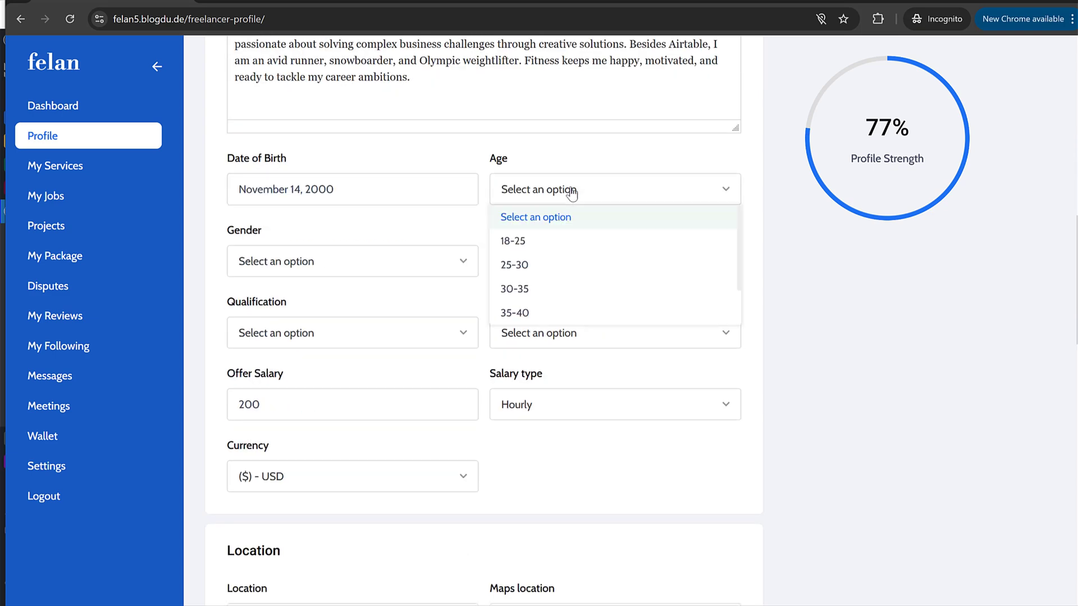
click(559, 274)
Step: Set gender Male, language English, qualification Bachelor's Degree and experience 1-3 years
click(332, 273)
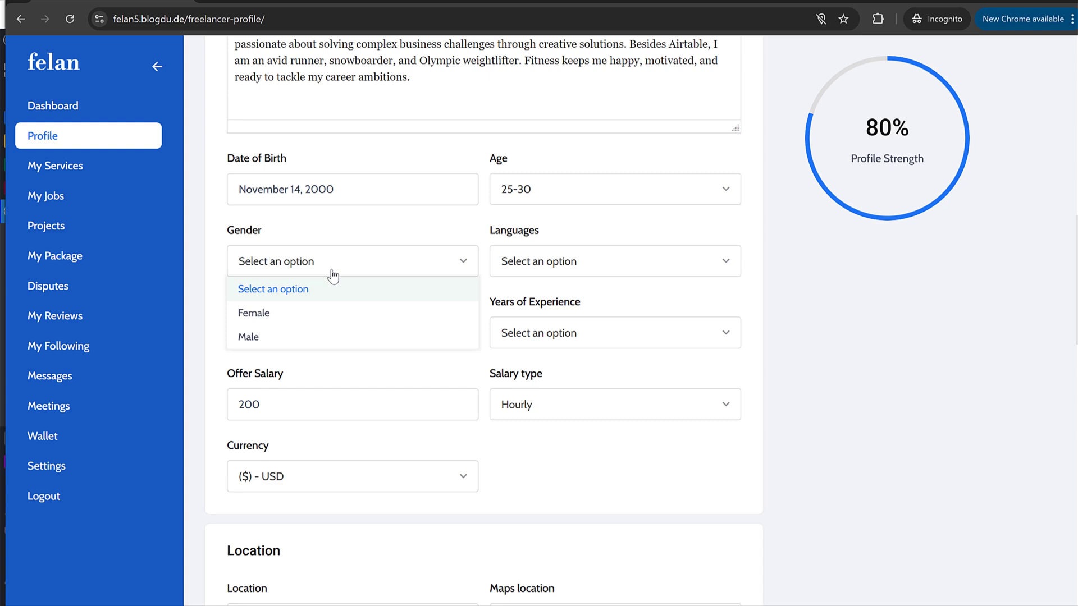
click(308, 337)
click(553, 277)
click(569, 319)
click(290, 336)
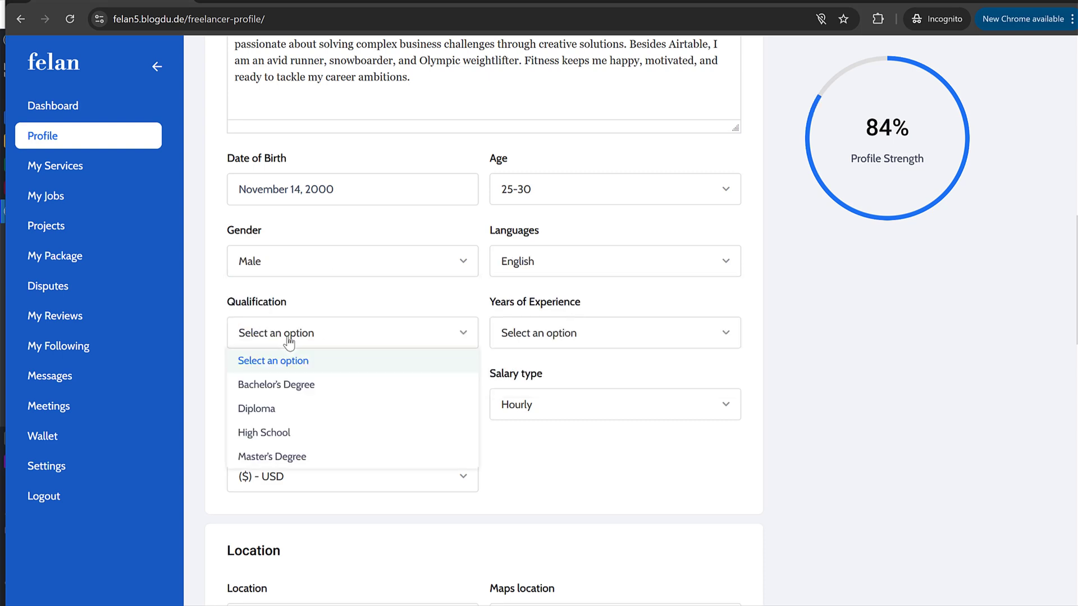
click(301, 385)
click(548, 343)
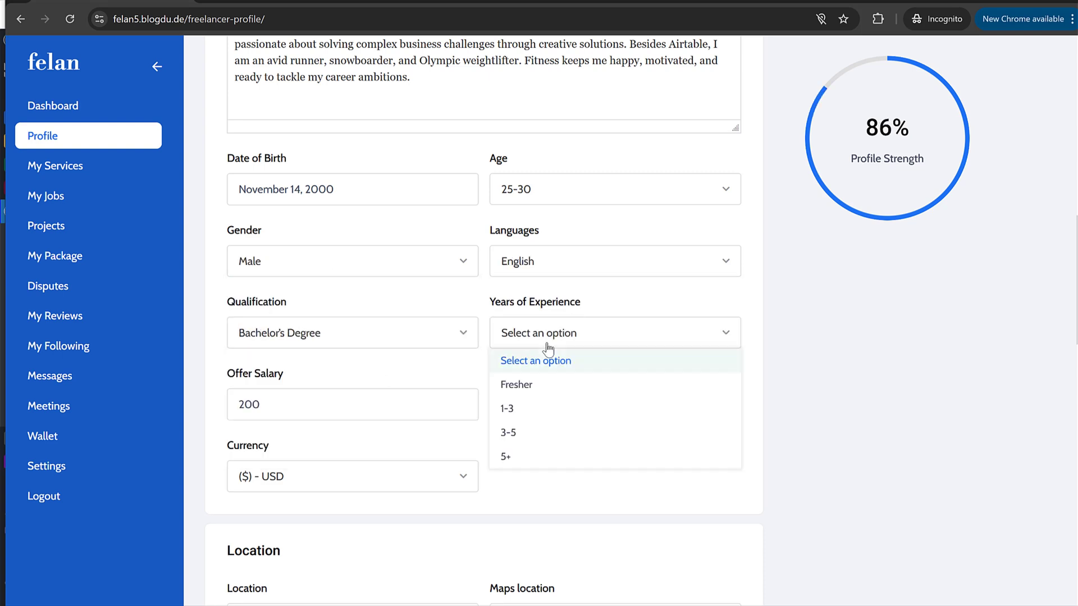
click(545, 405)
Step: Set the location to Mumbai and publish the profile
click(356, 399)
scroll(620, 433, down, 6)
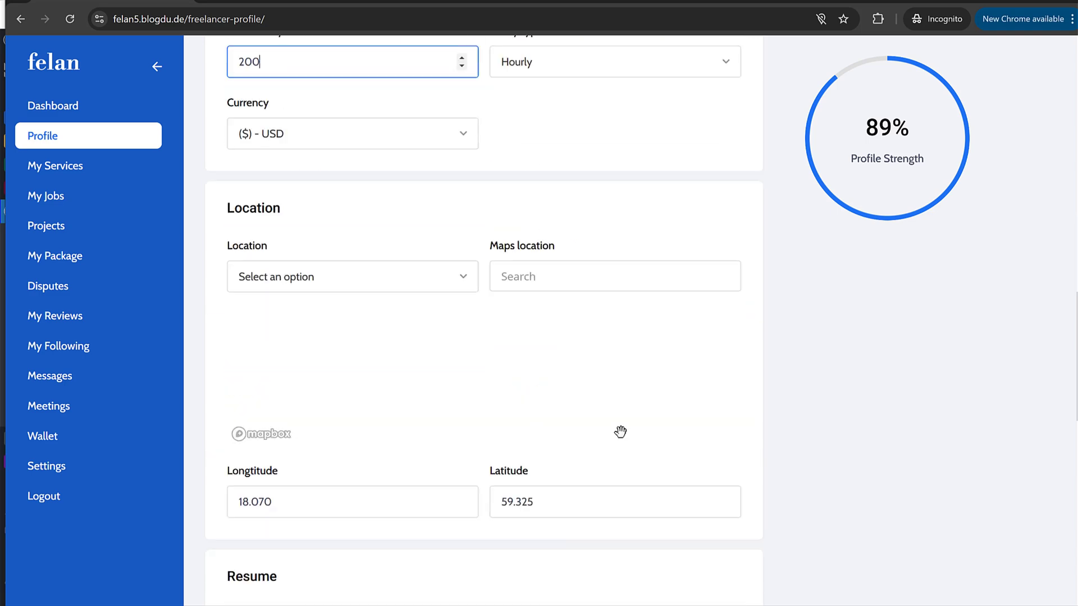
click(360, 274)
click(314, 352)
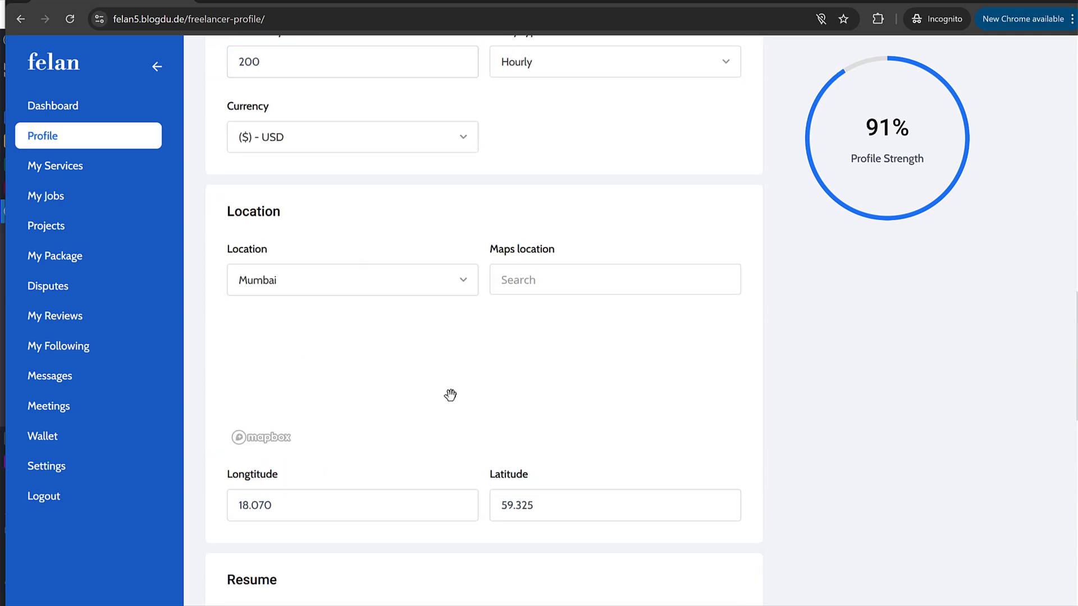
scroll(848, 375, down, 15)
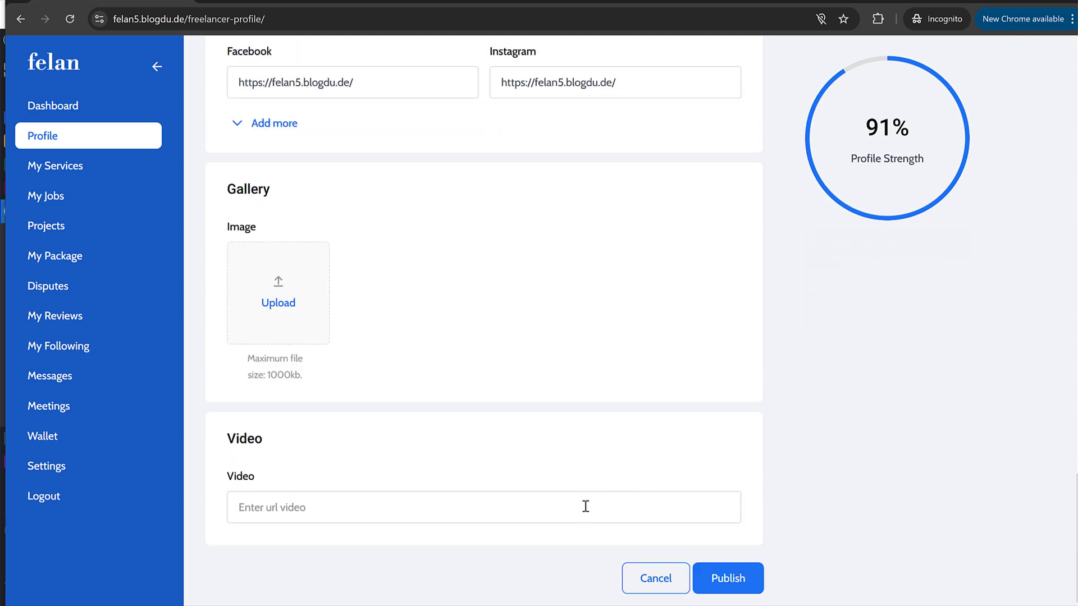
click(728, 578)
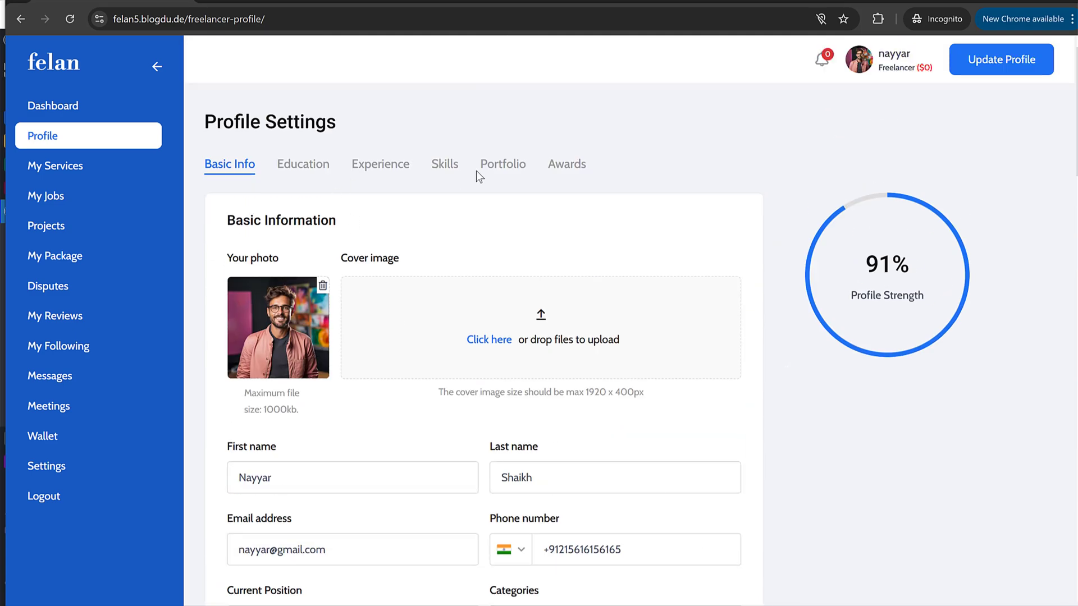
Step: Add Photoshop and Illustration as profile skills
click(455, 166)
click(314, 315)
click(301, 372)
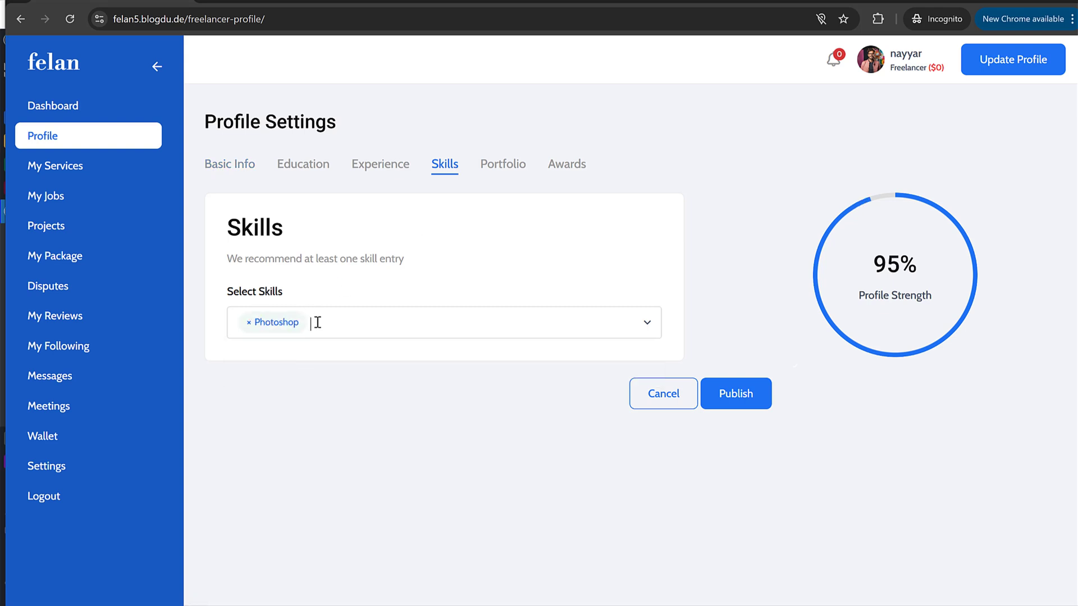
click(315, 322)
click(318, 358)
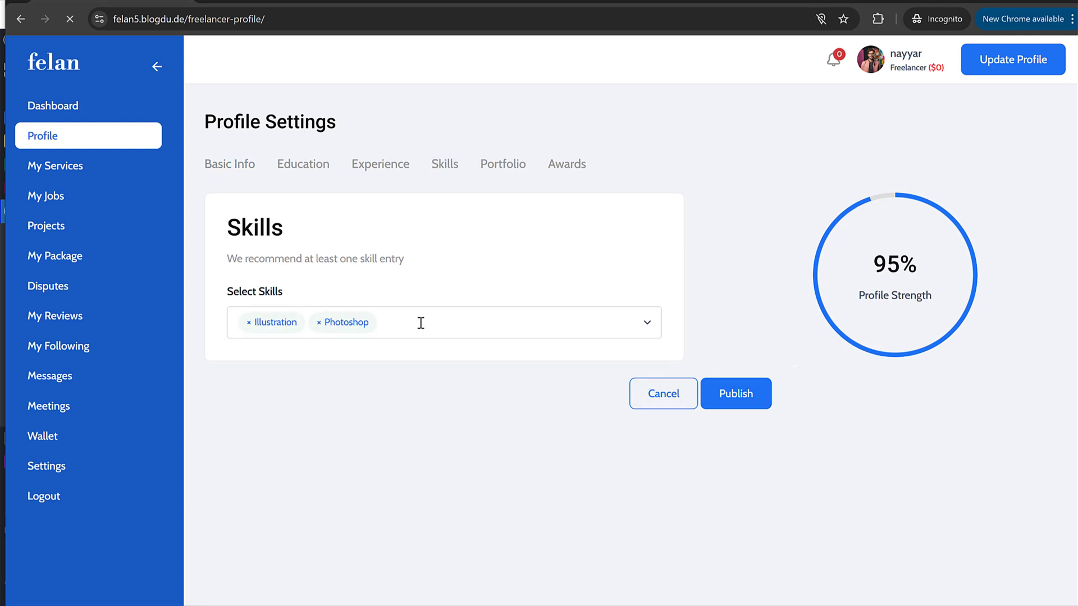
click(256, 169)
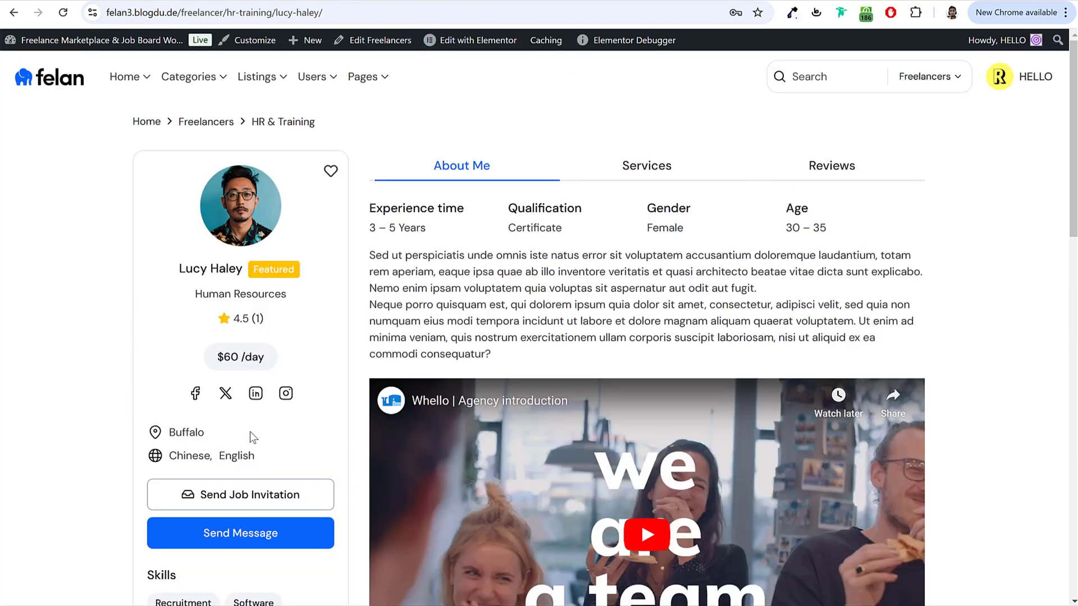
Step: Browse demo freelancers with 3–5 years experience, then go to Plugins > Add New Plugin
click(372, 226)
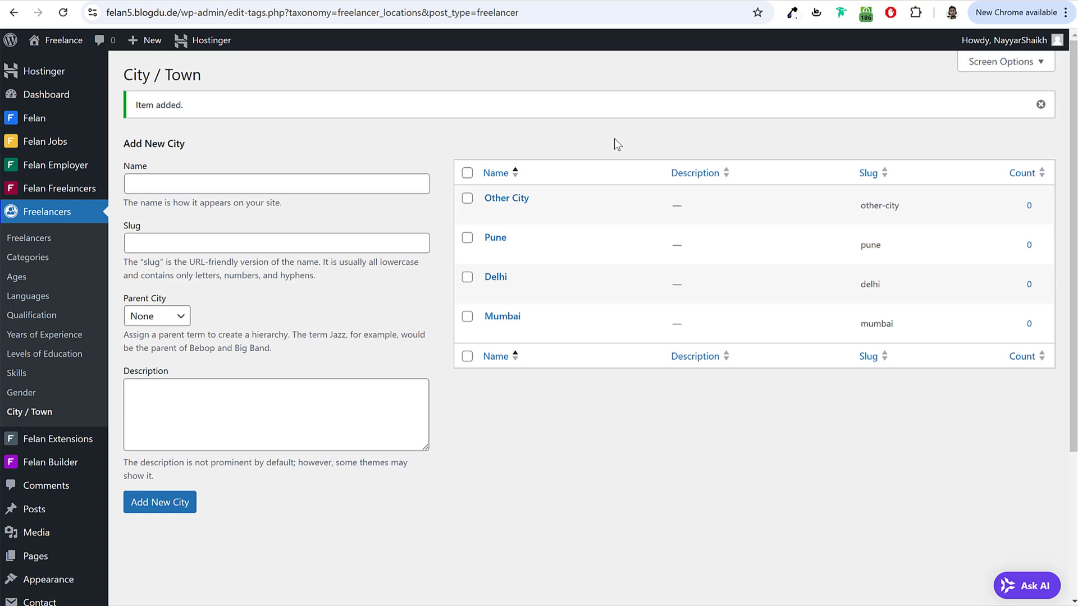
scroll(339, 291, down, 3)
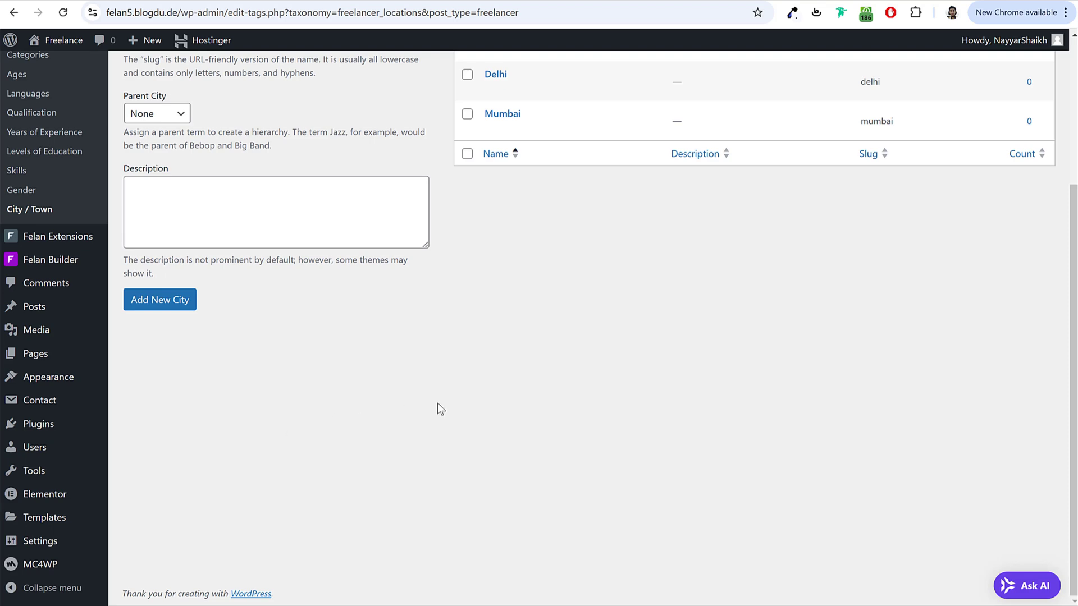
click(44, 431)
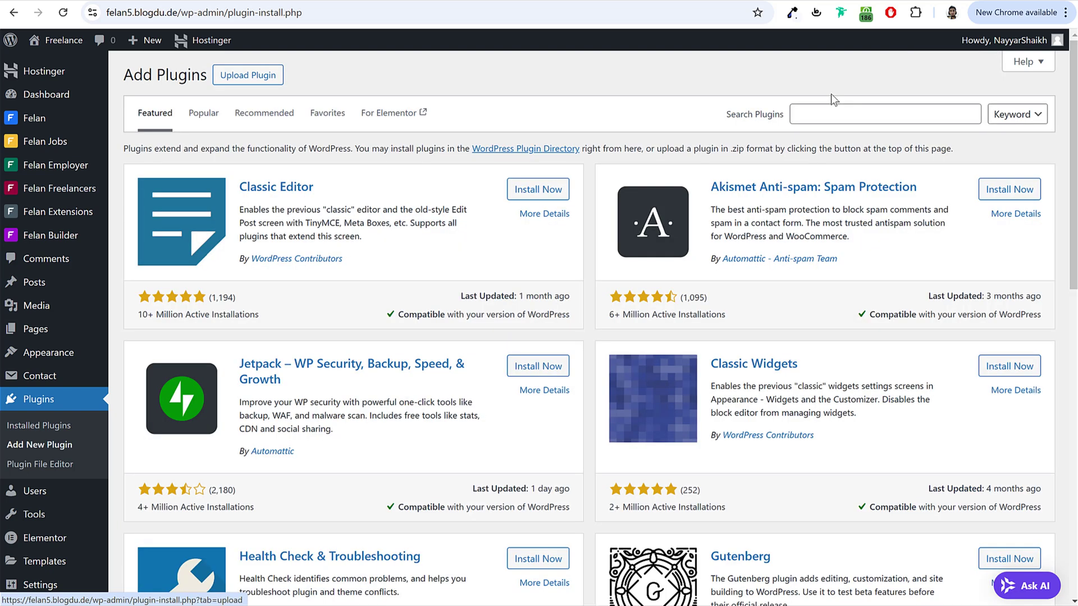
Step: Search 'woo', then install and activate WooCommerce
click(830, 110)
text(woo)
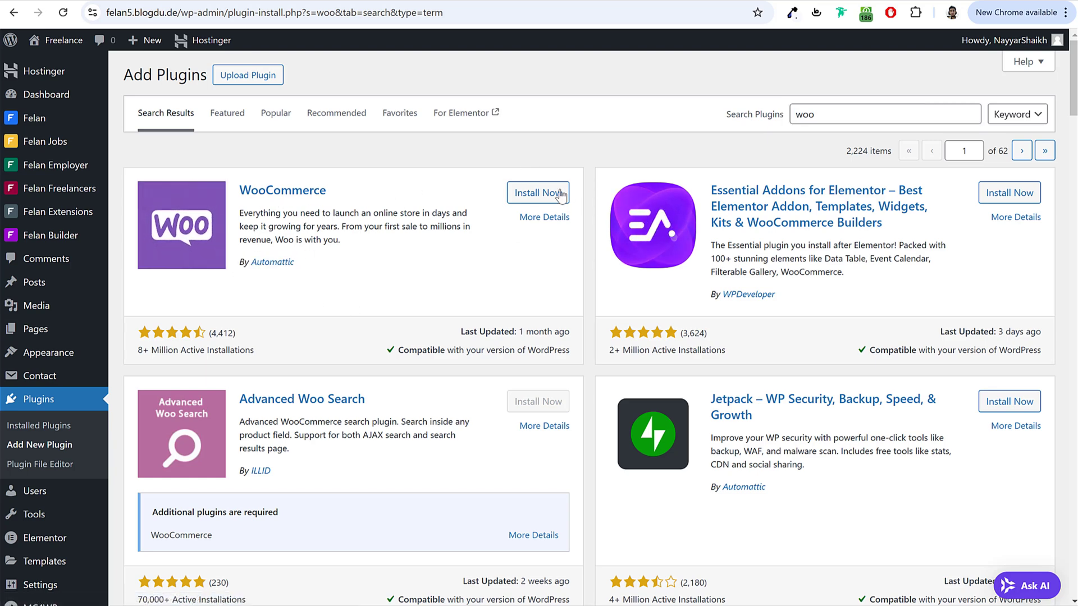
click(535, 197)
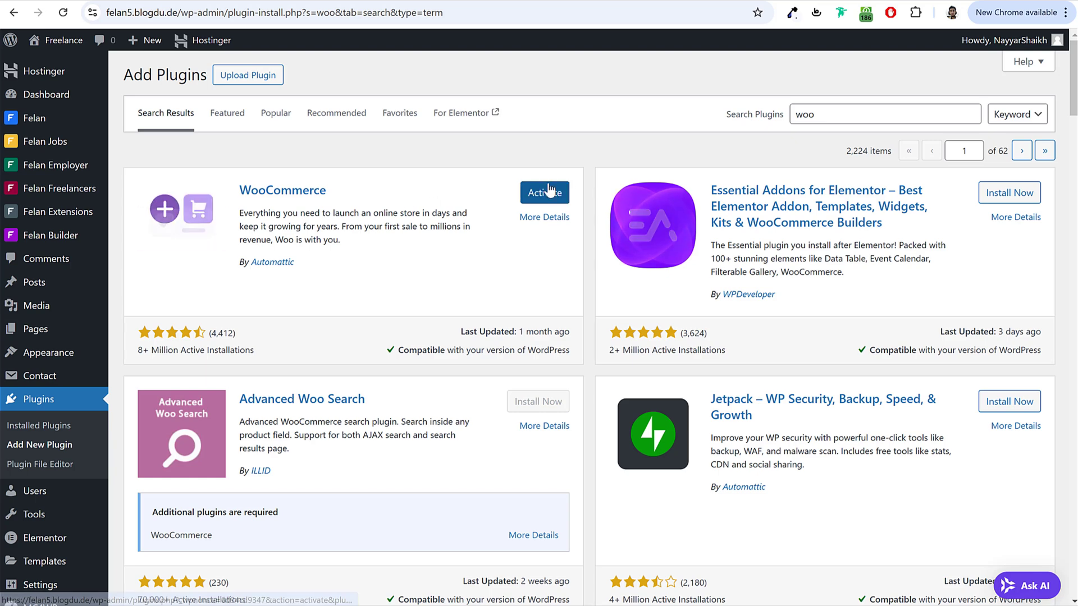
click(548, 192)
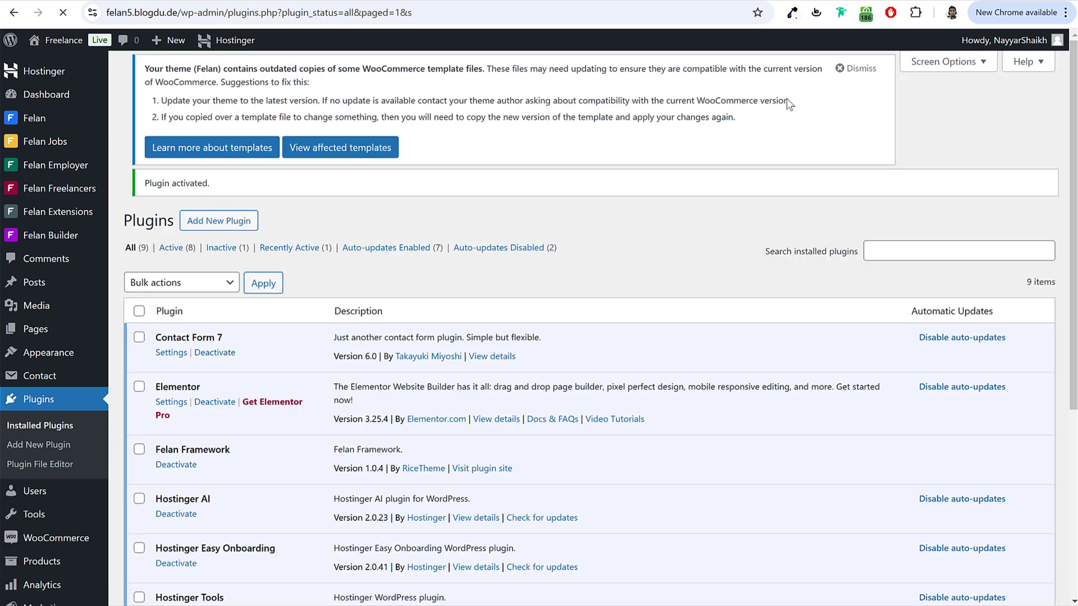
Step: Dismiss the outdated templates notice and go to WooCommerce settings
click(1016, 106)
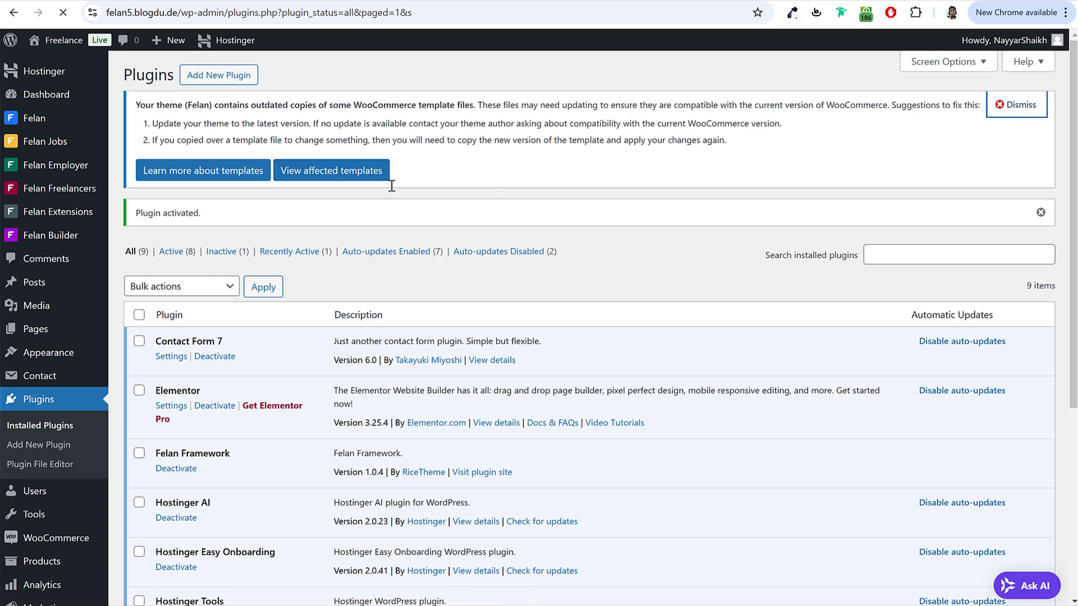
scroll(607, 170, down, 3)
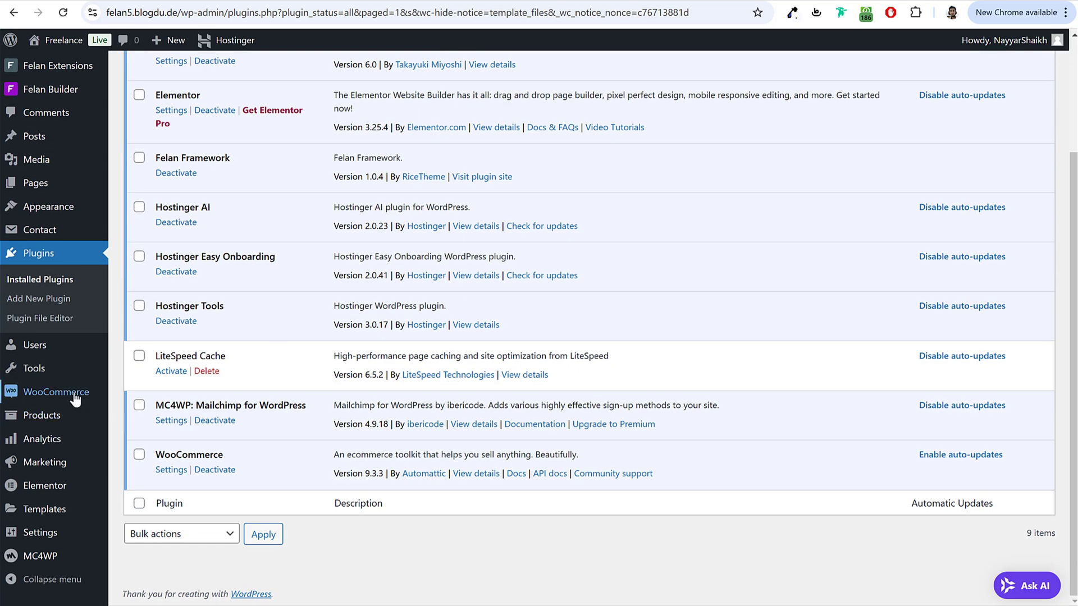
mouse_move(45, 396)
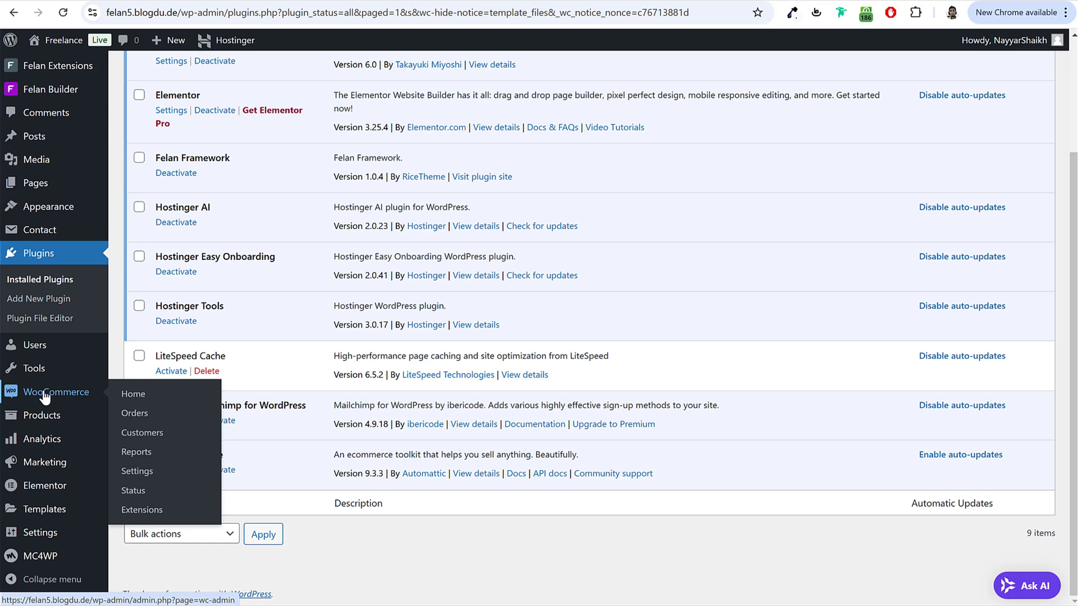
click(157, 476)
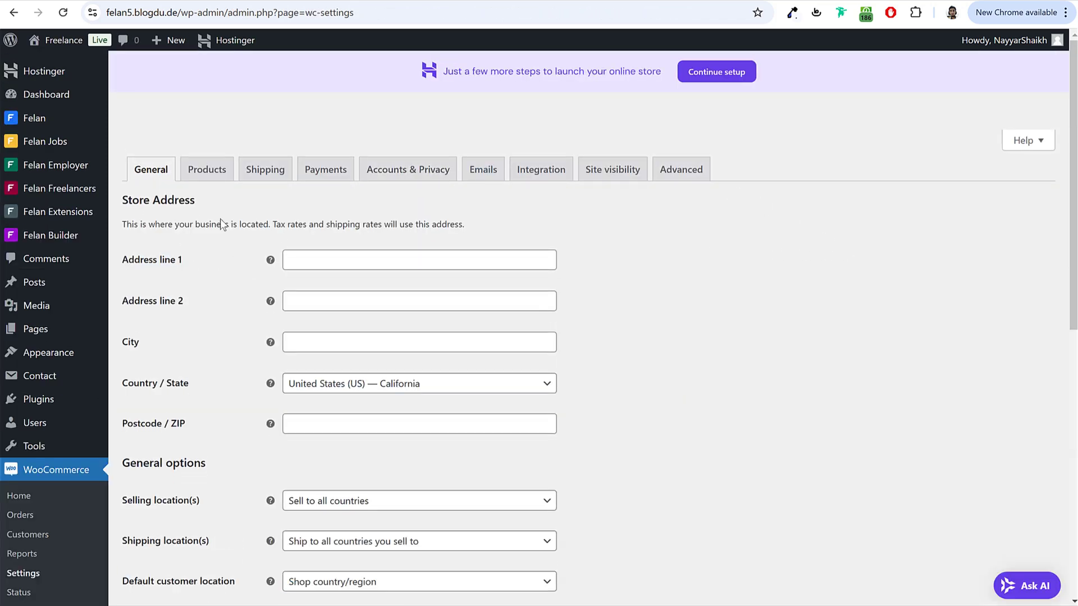
Step: Enter store address A123, Random Street, Mumbai, India — Maharashtra, postcode 400001
click(348, 259)
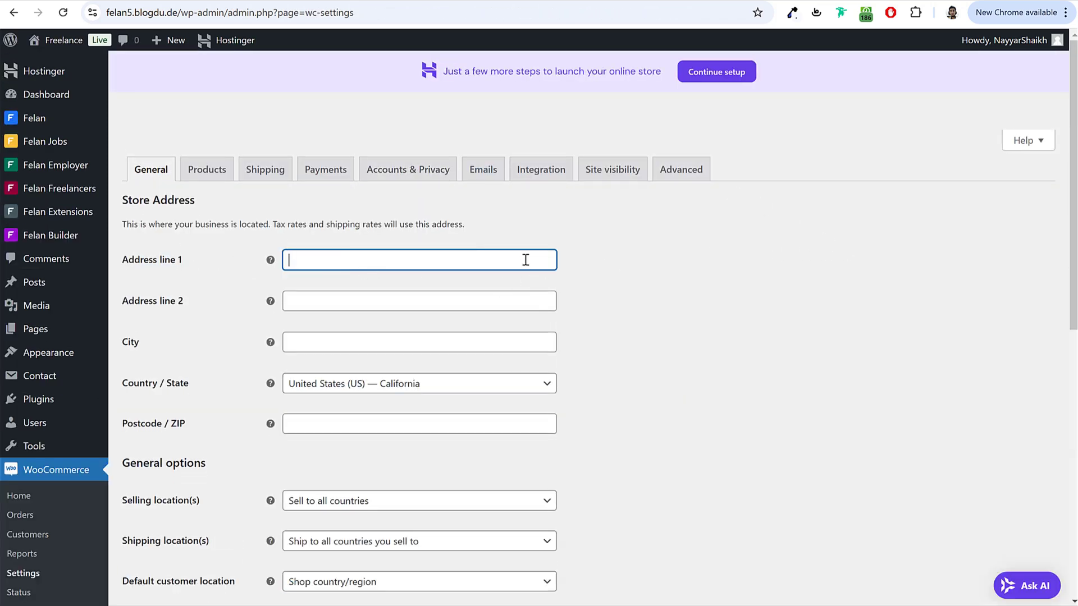
text(A123)
key(Tab)
text(Random Street)
key(Tab)
text(Mumbai)
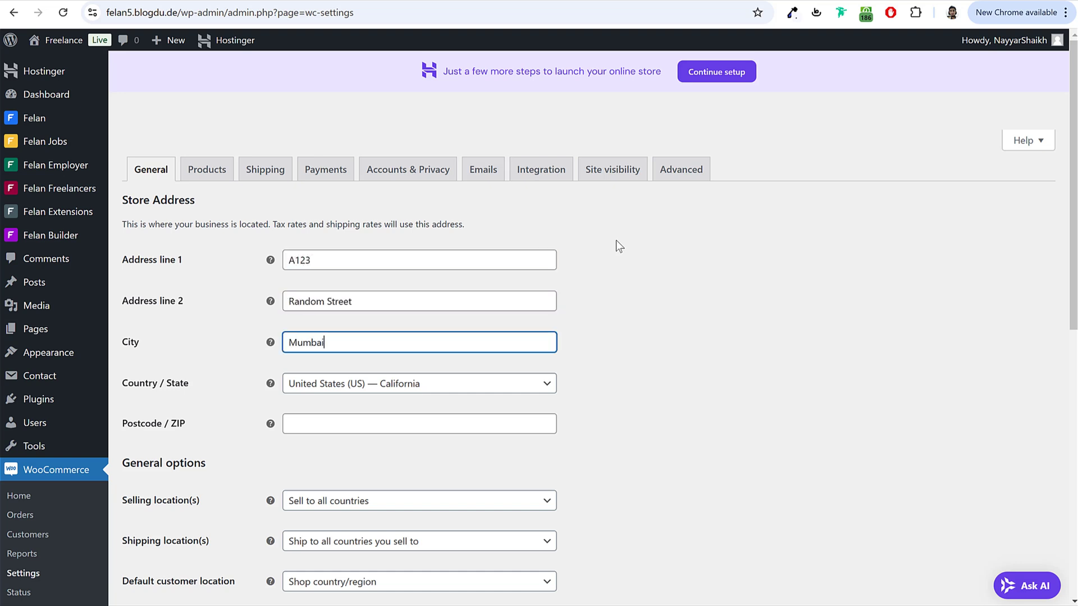
key(Tab)
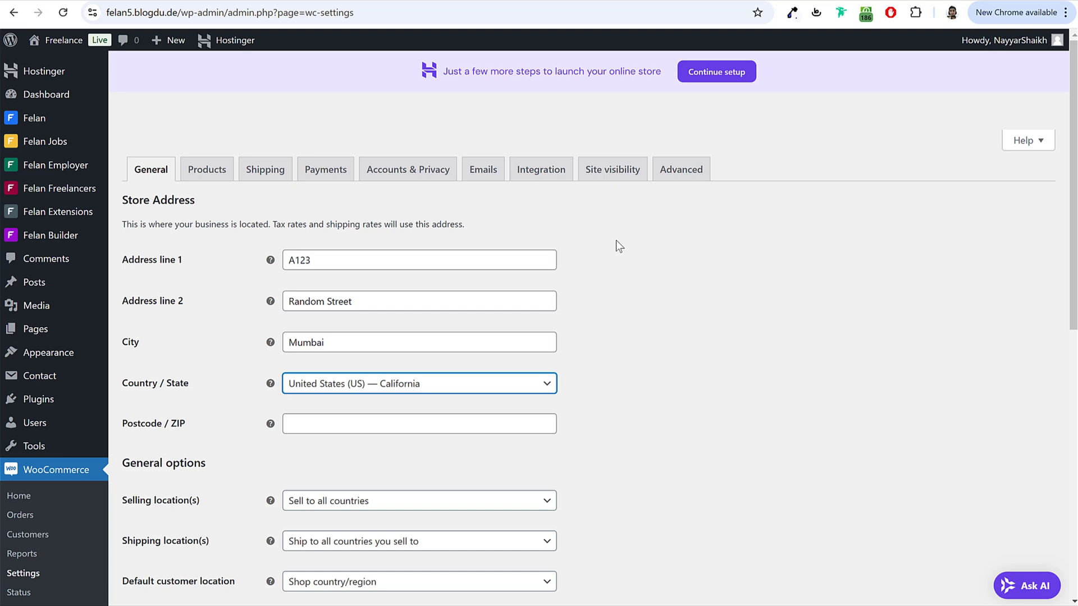
text(maha)
key(Return)
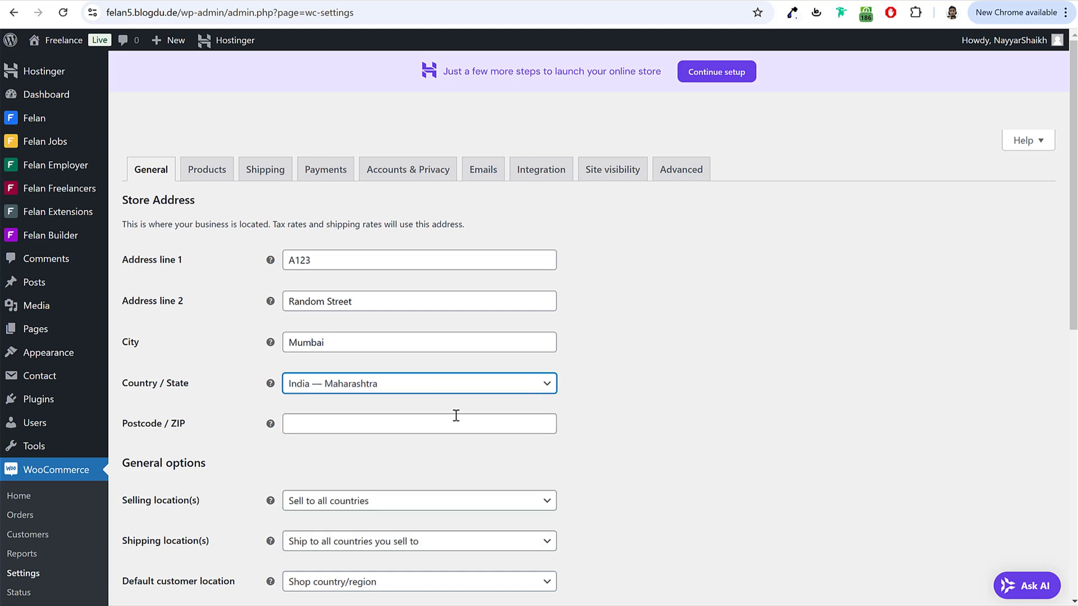
click(456, 415)
text(400001)
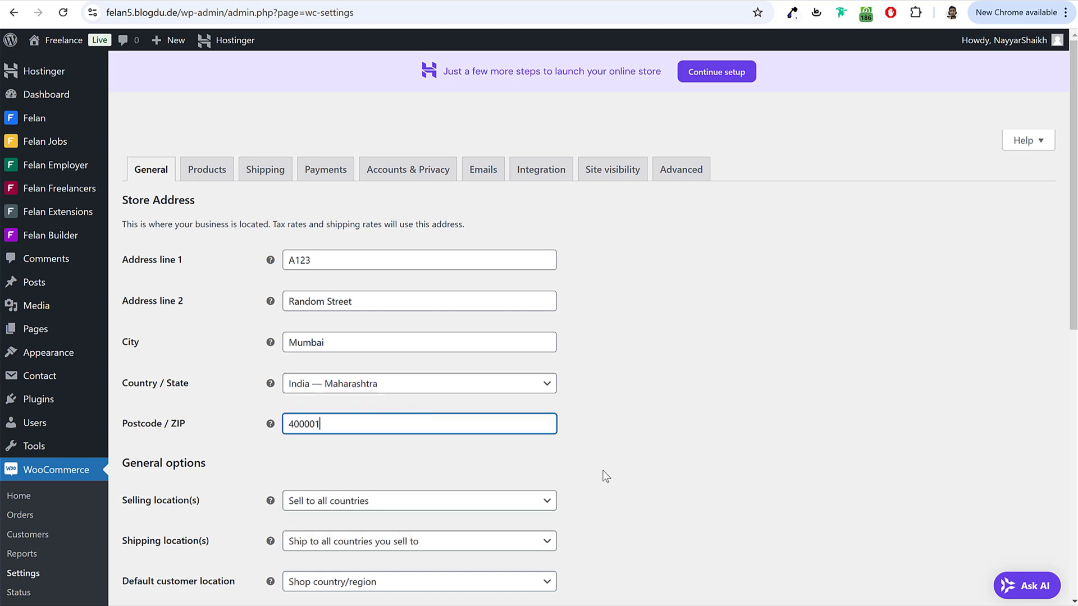
Step: Keep USD as the store currency and save the General settings
scroll(741, 361, down, 5)
scroll(421, 308, down, 3)
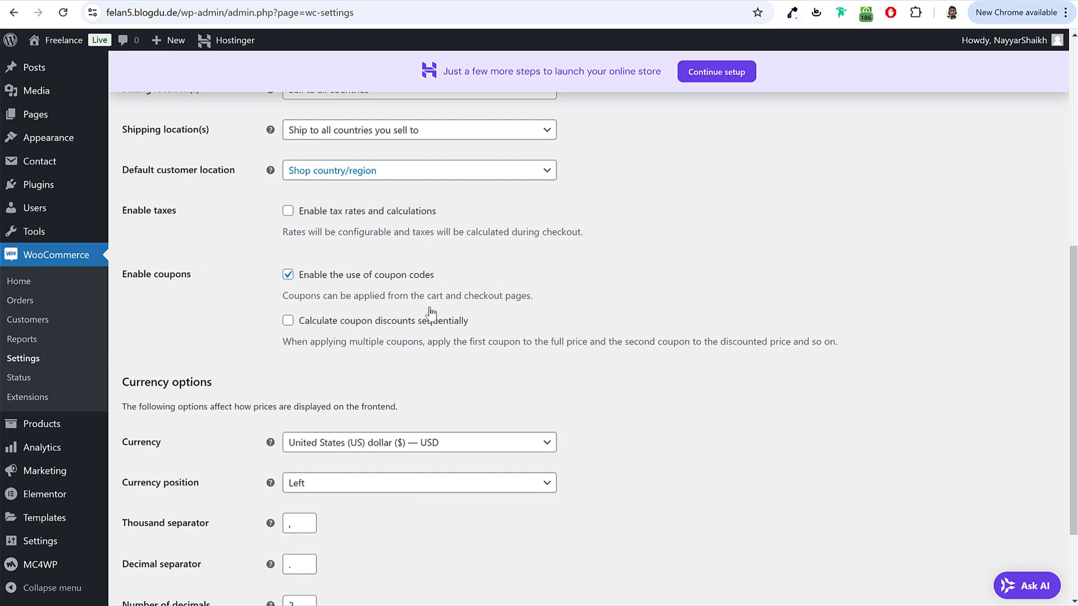
scroll(430, 313, down, 2)
click(361, 331)
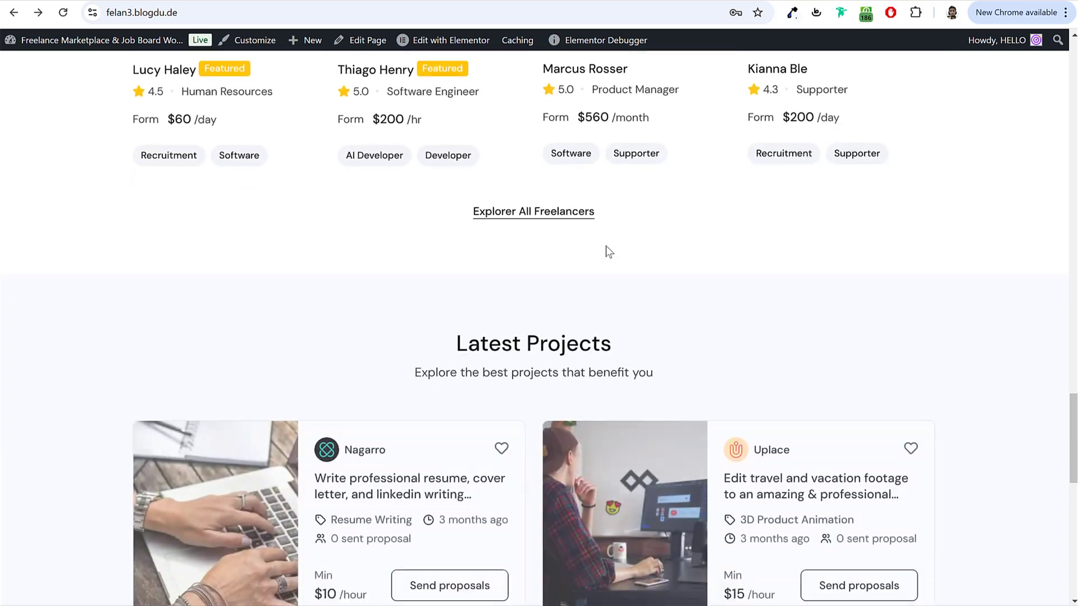
scroll(505, 314, down, 4)
scroll(381, 514, up, 1)
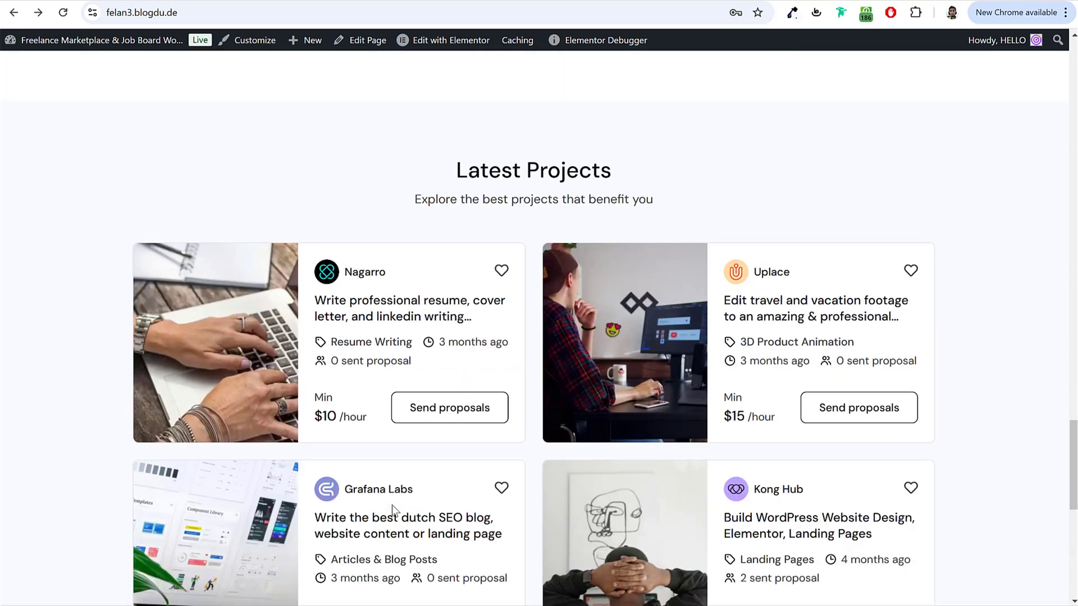
scroll(392, 505, up, 15)
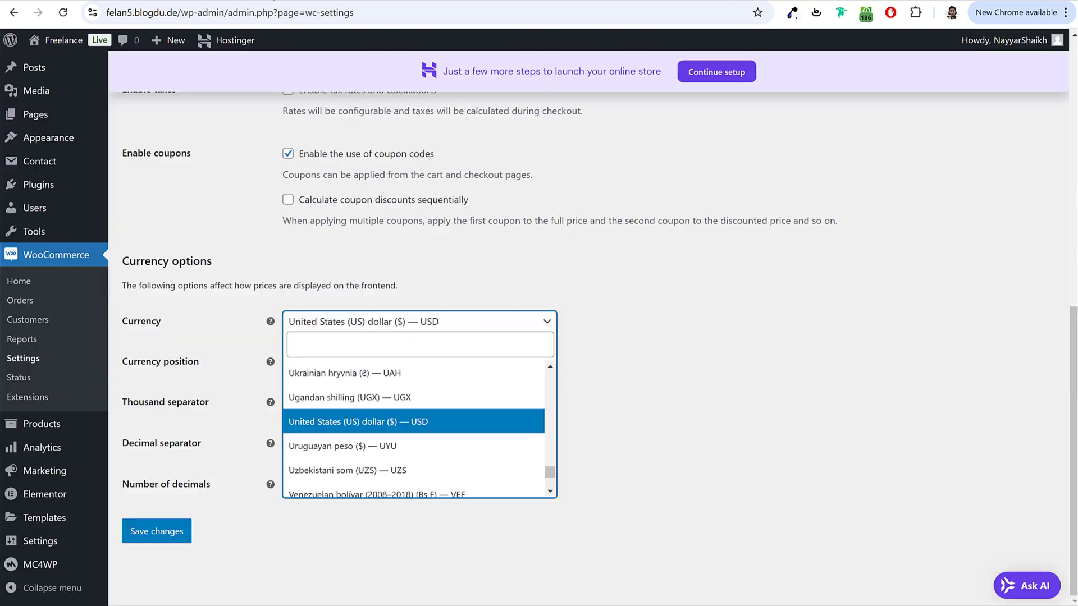
click(698, 312)
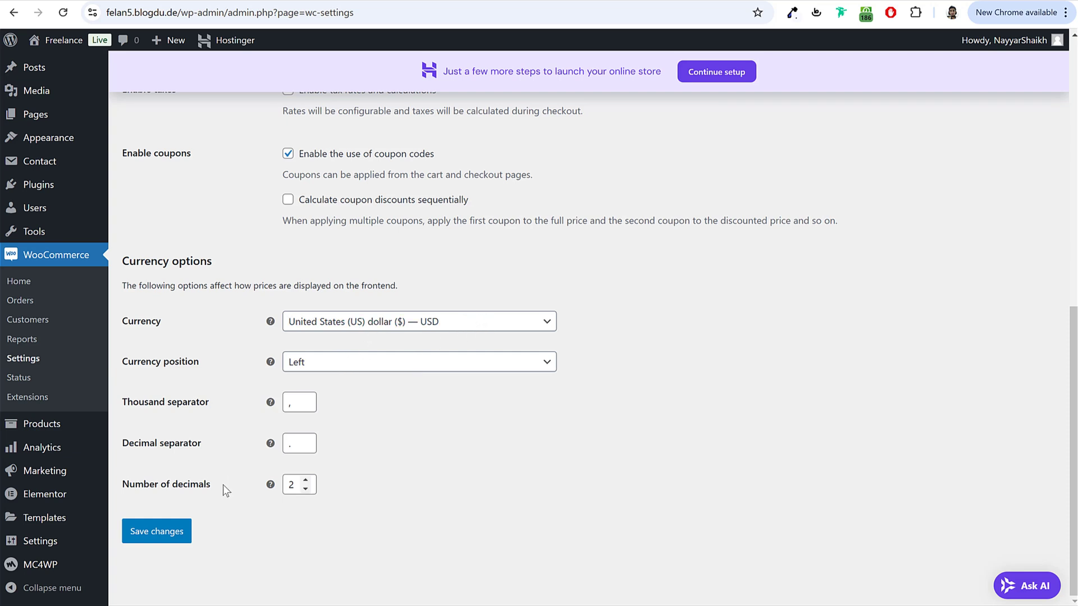
click(160, 530)
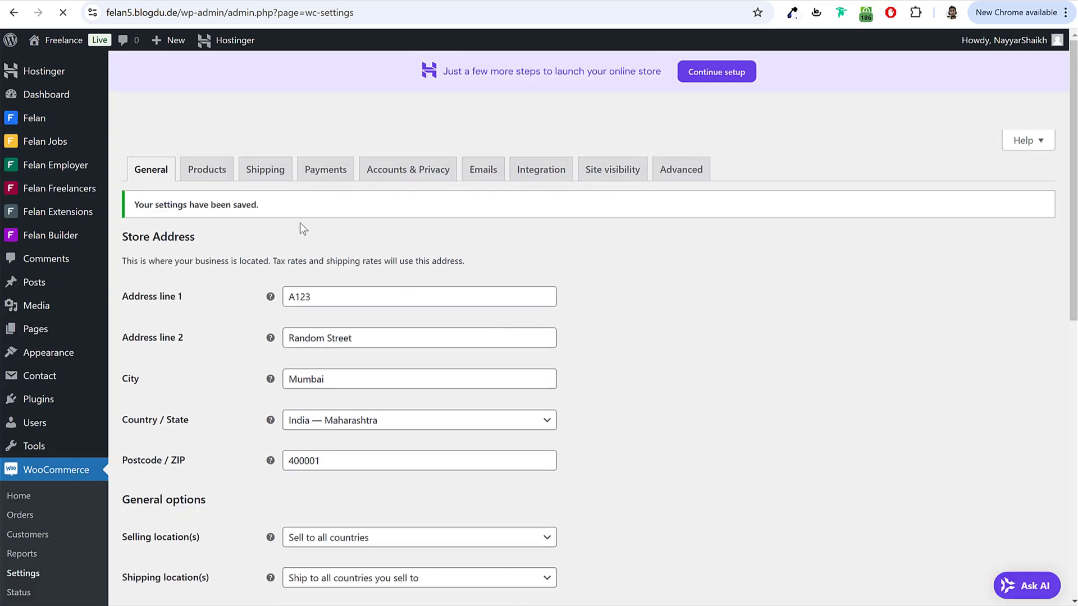
Step: Open the Payments tab and scroll through the recommended PayPal, Razorpay and Stripe providers
click(327, 169)
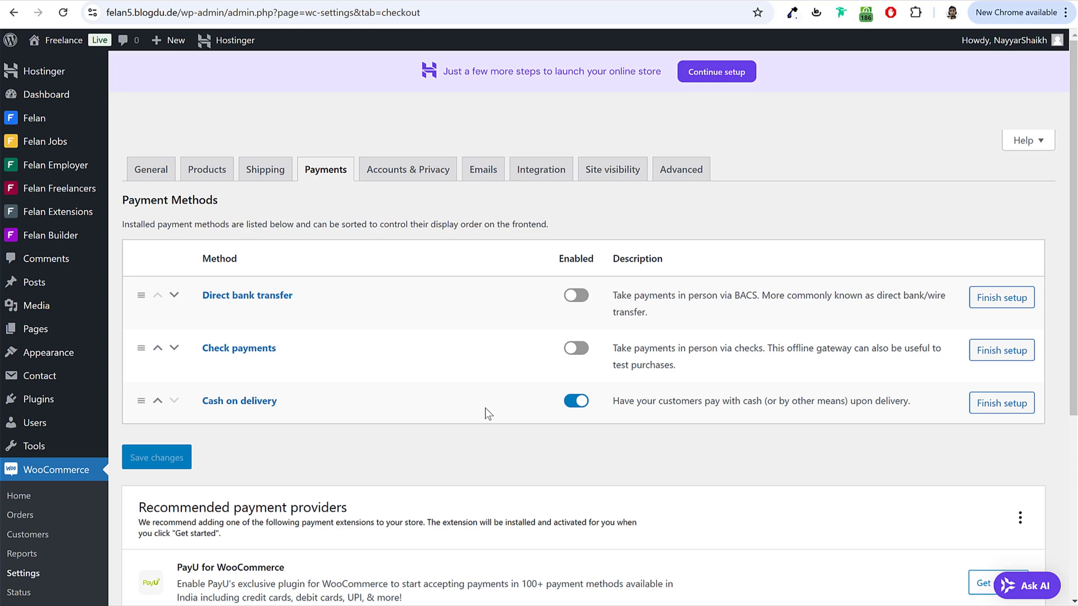
scroll(486, 413, down, 5)
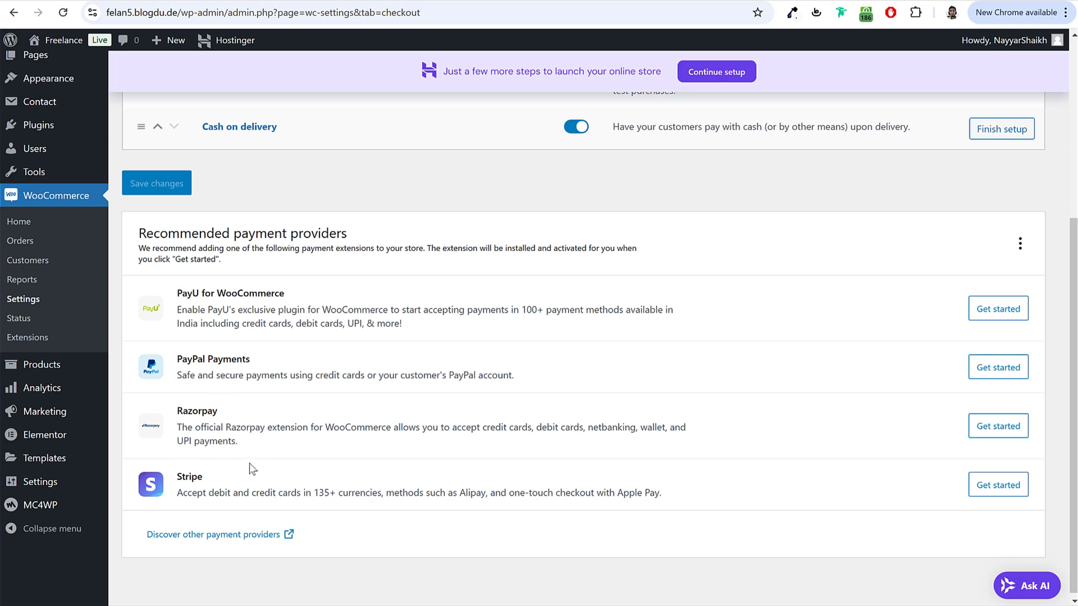
scroll(277, 511, up, 5)
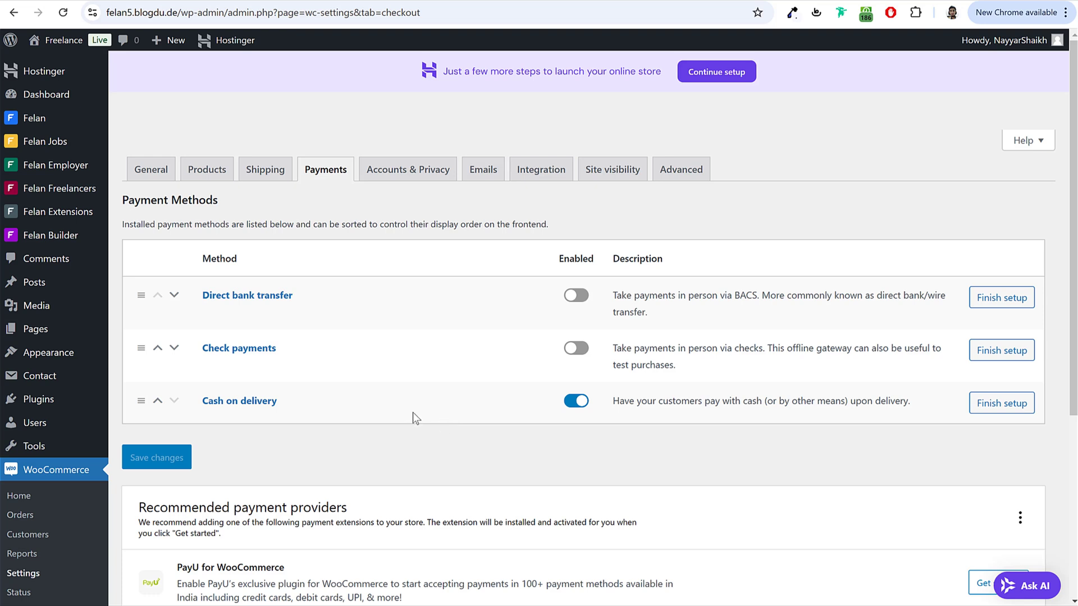
scroll(413, 414, down, 5)
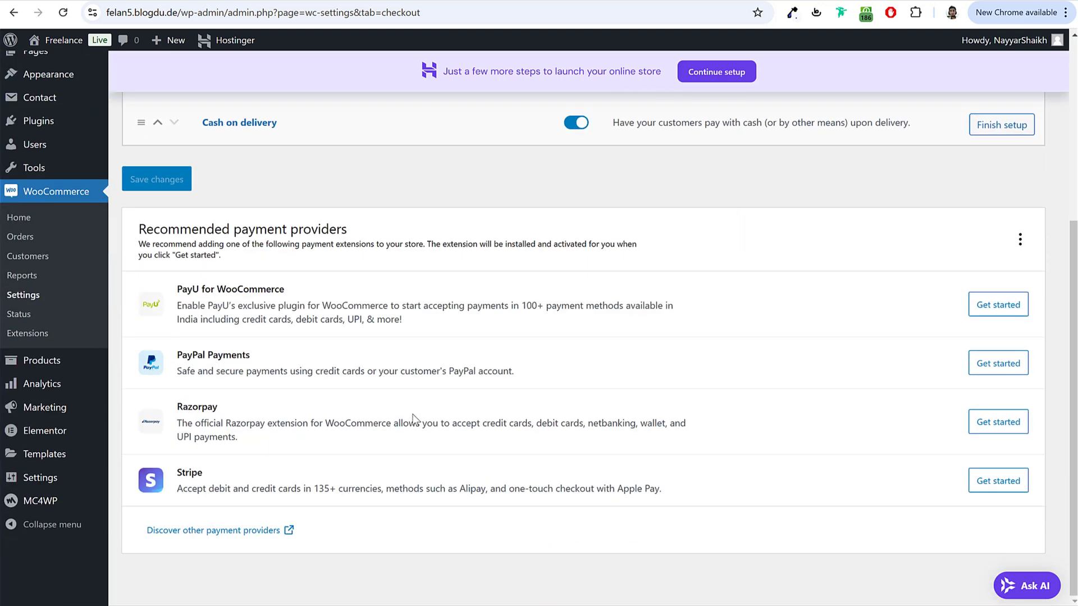
scroll(418, 404, up, 2)
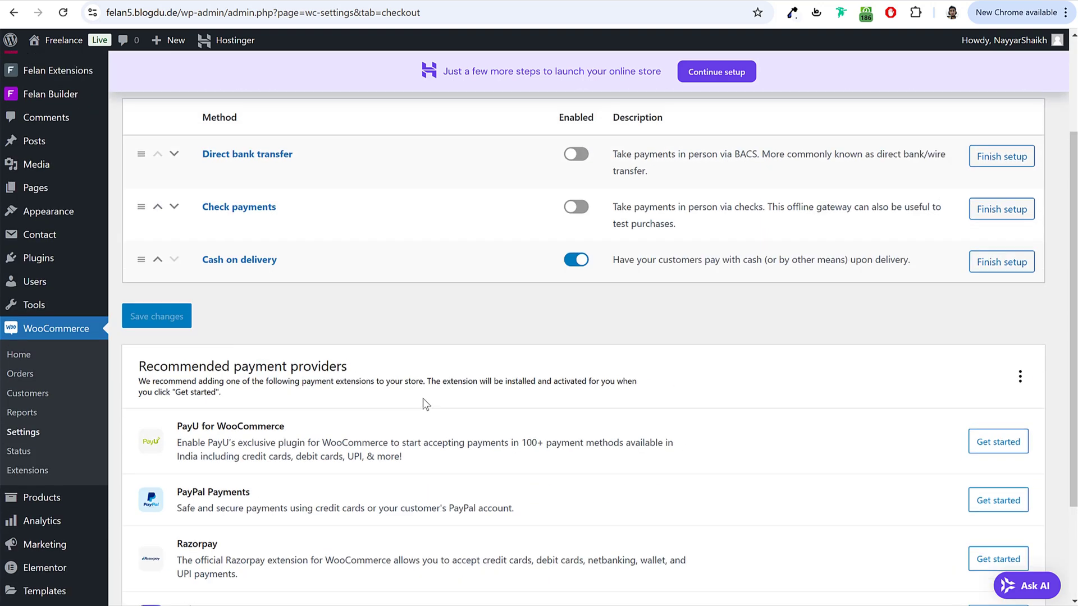
right_click(66, 268)
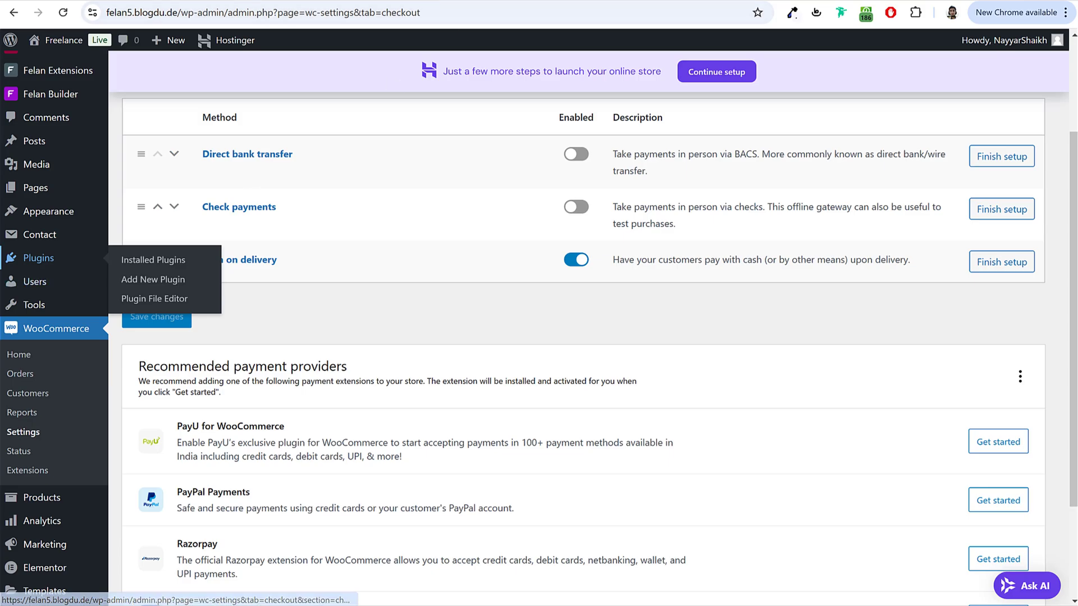
Step: Search 'paypal', install Payment Plugins for PayPal WooCommerce, then search 'stripe'
click(67, 268)
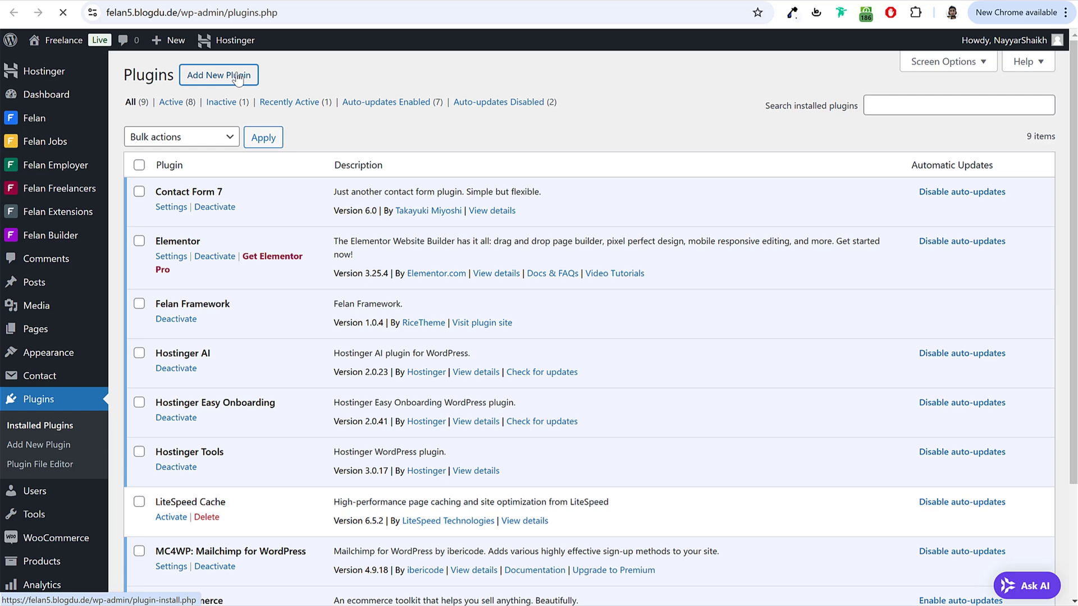
click(238, 78)
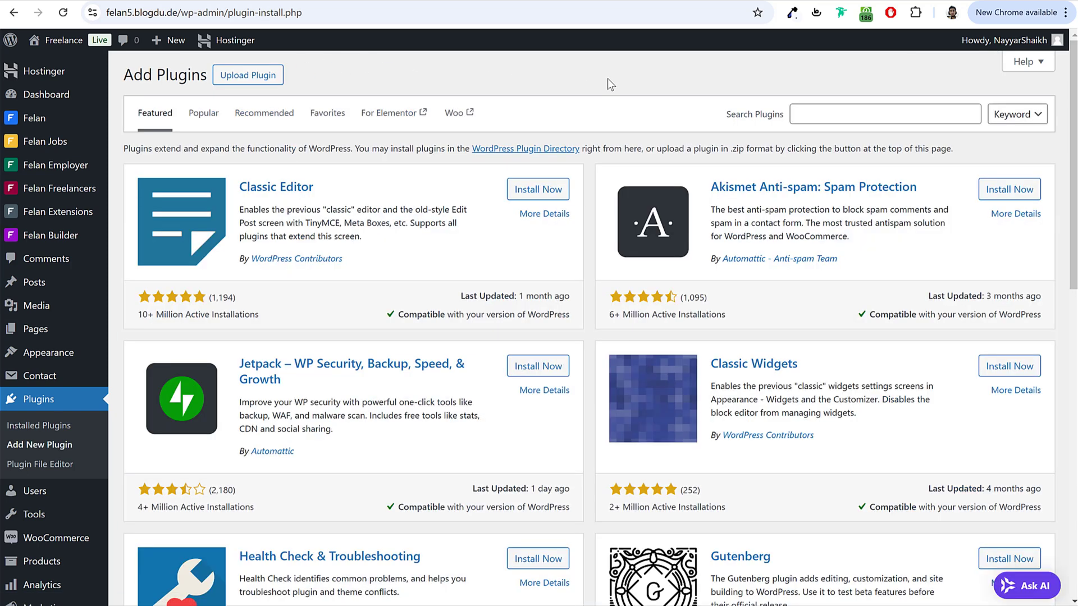
click(853, 113)
text(paypal)
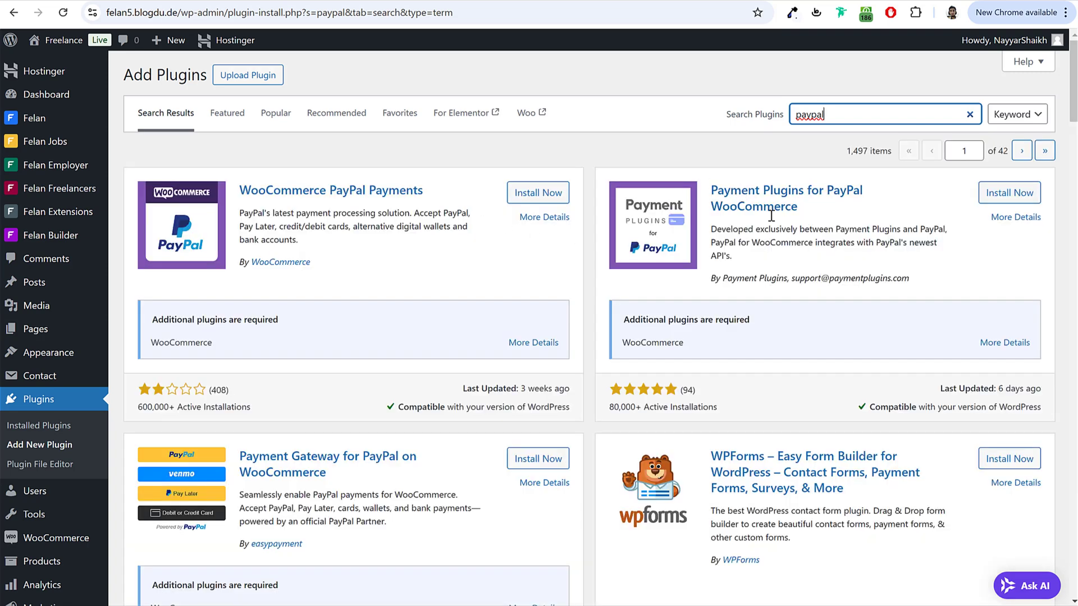
drag(709, 190, 821, 211)
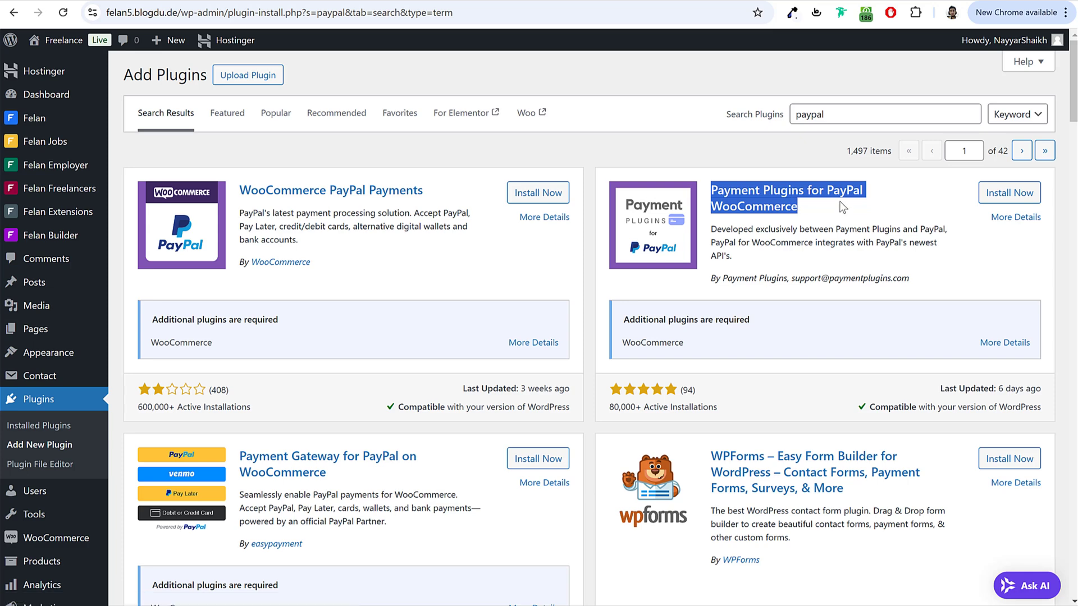
click(1003, 205)
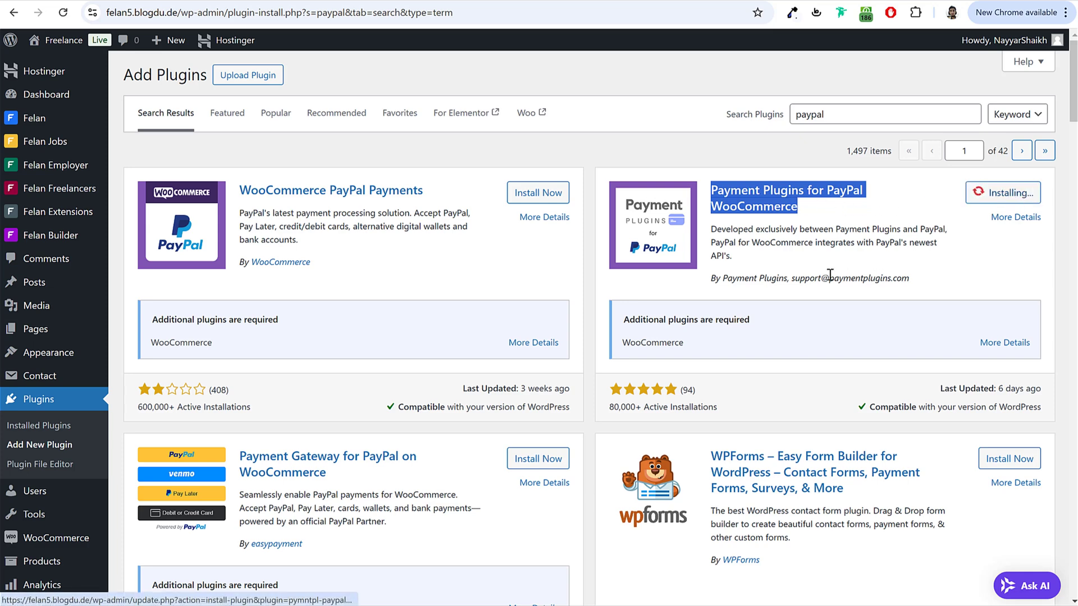
drag(937, 281, 789, 281)
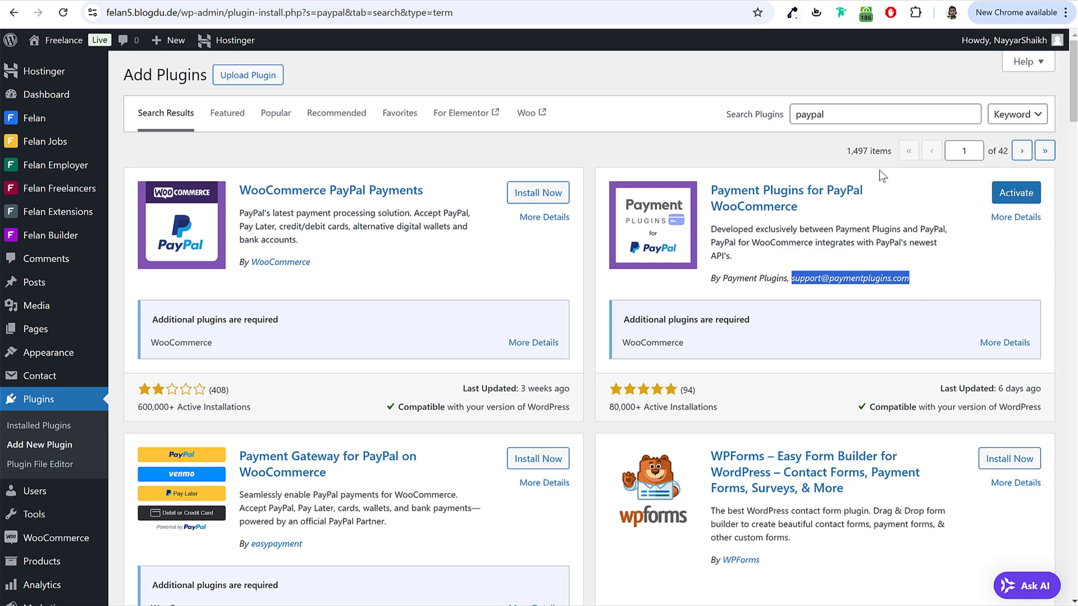
double_click(814, 117)
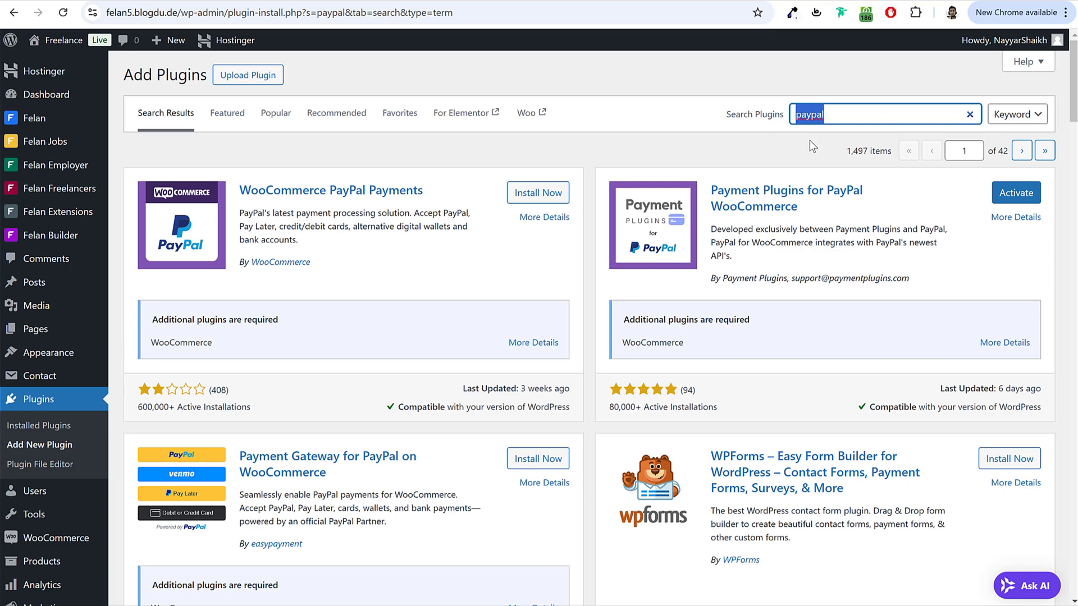
text(stripe)
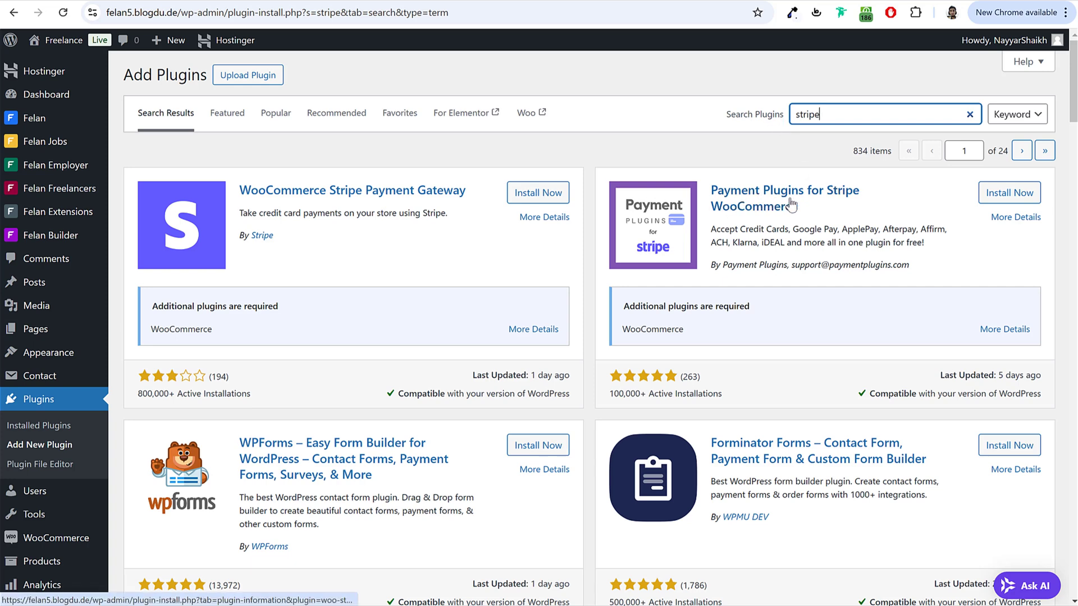
Step: Install Payment Plugins for Stripe WooCommerce
click(1008, 192)
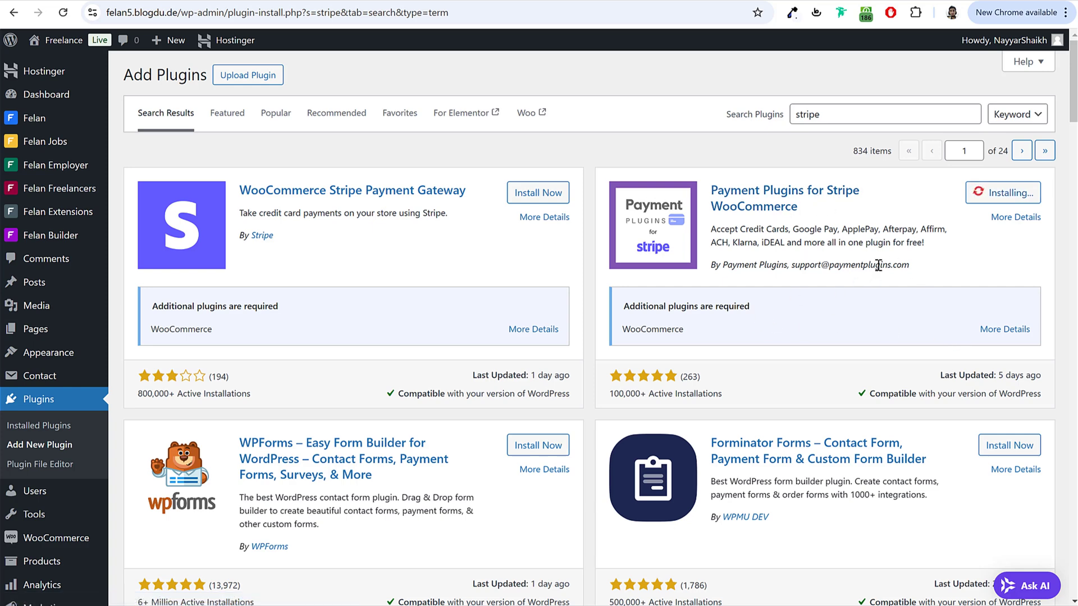
drag(909, 265, 795, 270)
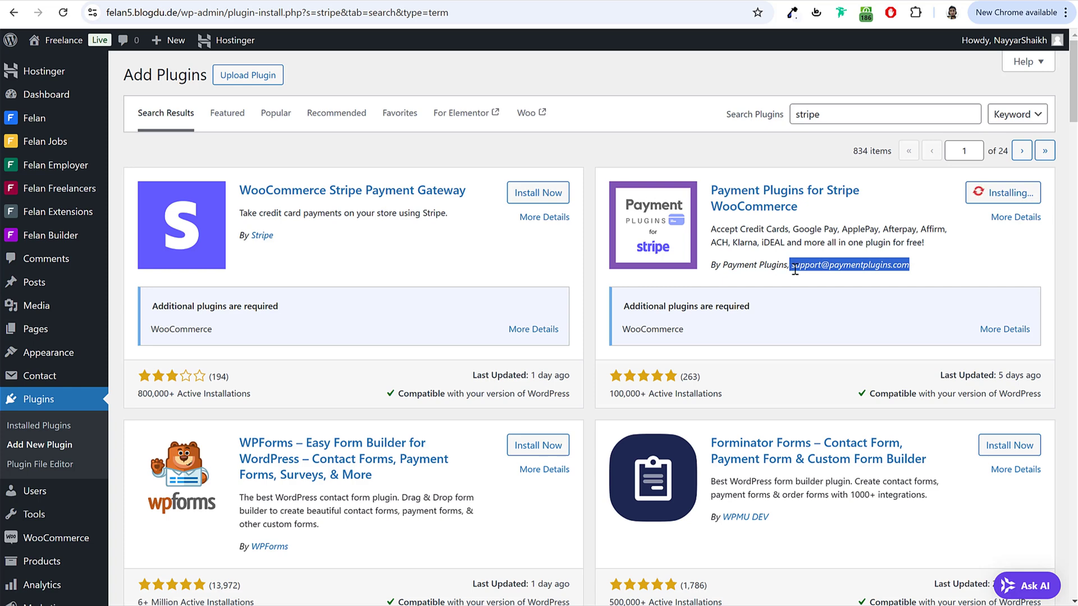
click(795, 270)
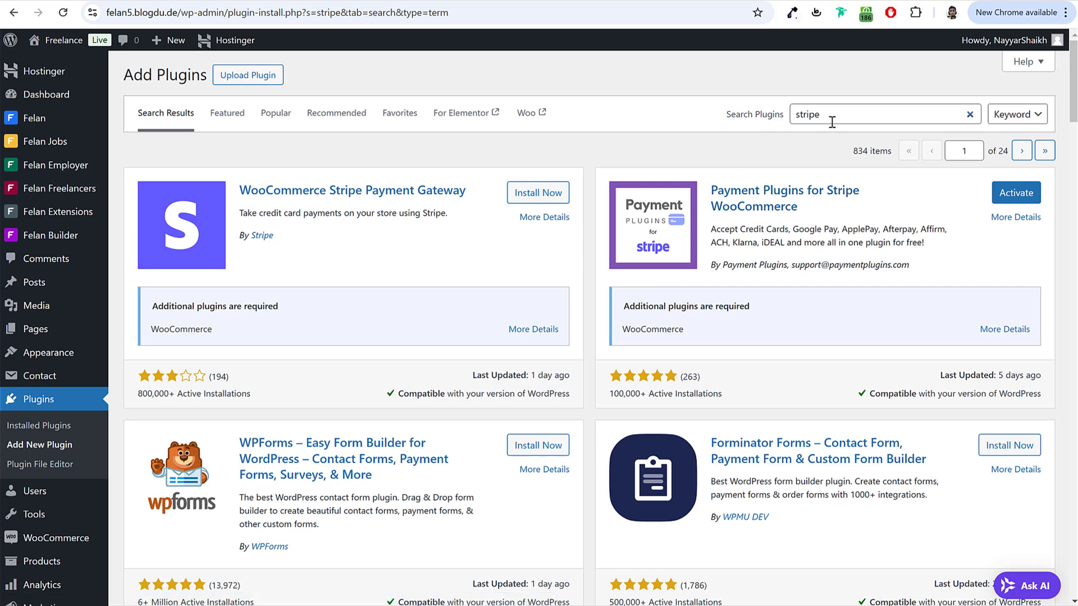
Step: Search 'razorpay', install Razorpay for WooCommerce, and return to Installed Plugins
drag(832, 122, 789, 122)
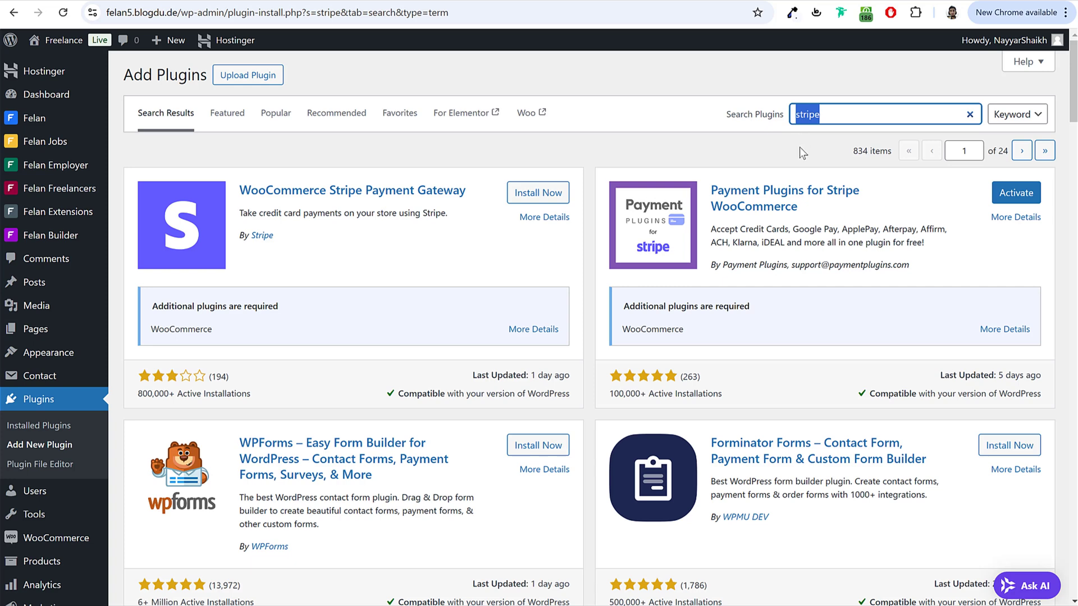
text(razorpay)
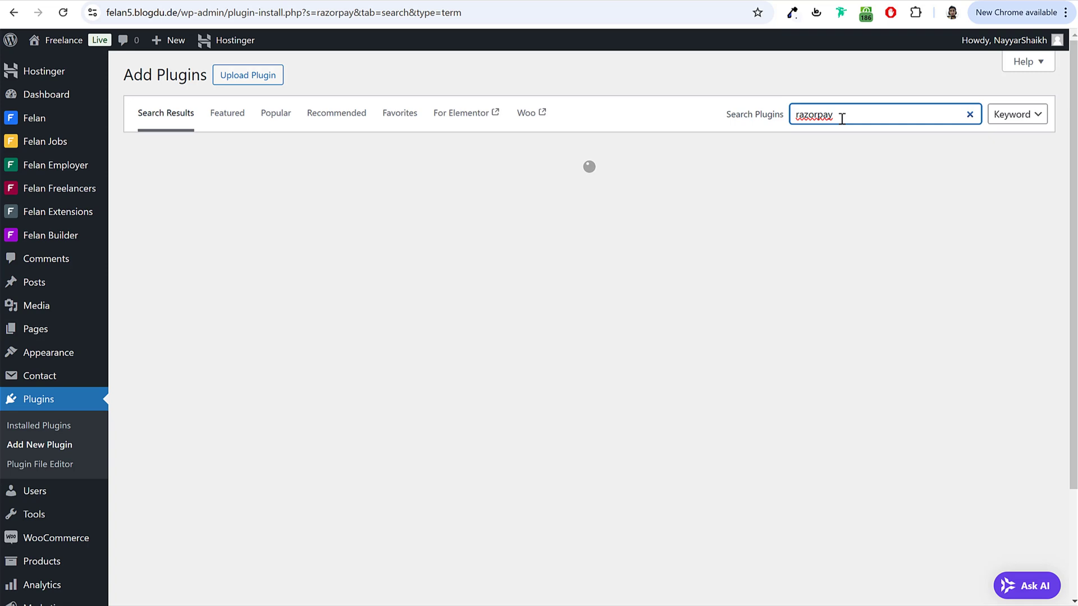
drag(842, 119, 780, 123)
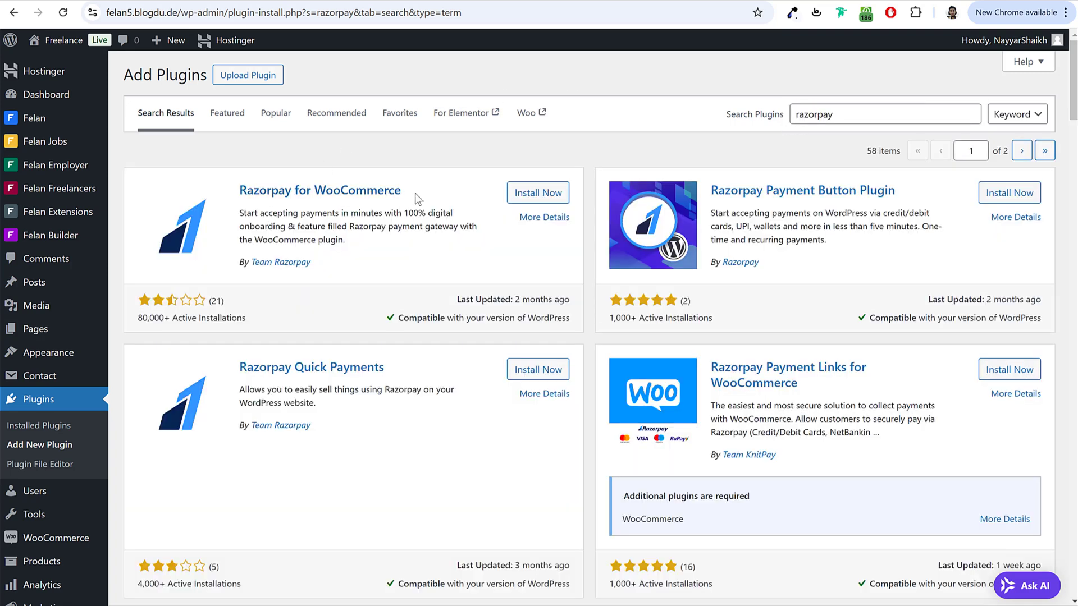
click(547, 192)
triple_click(440, 189)
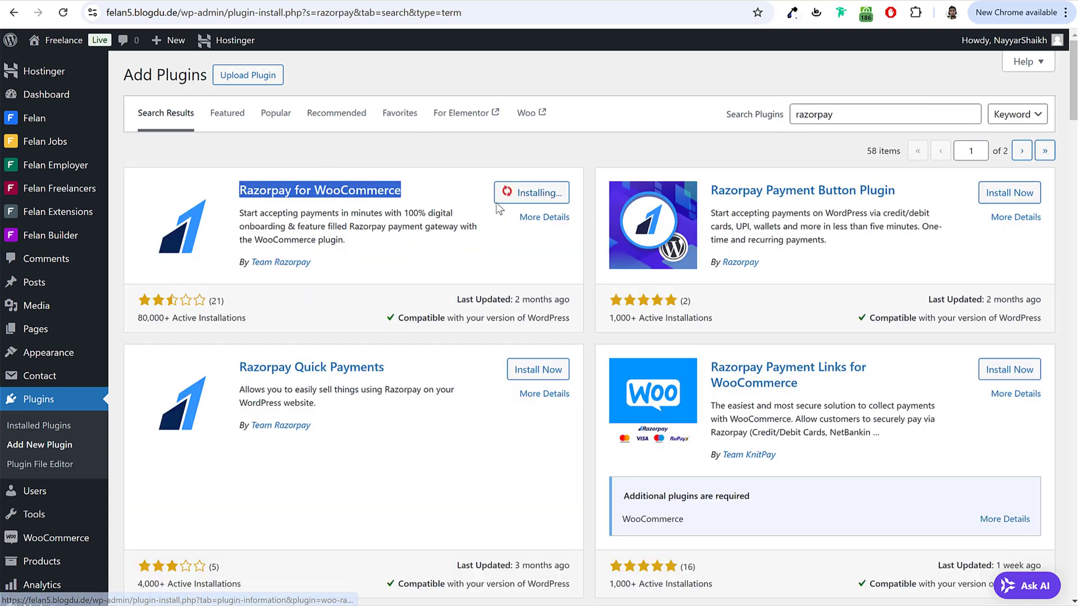
drag(238, 263, 279, 263)
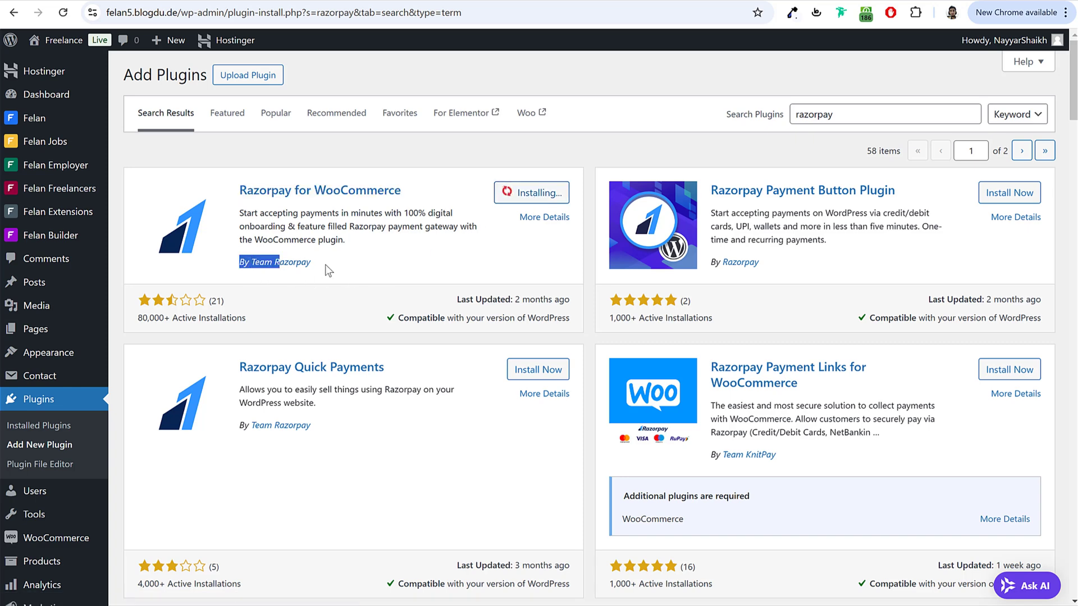
click(330, 264)
scroll(483, 278, down, 5)
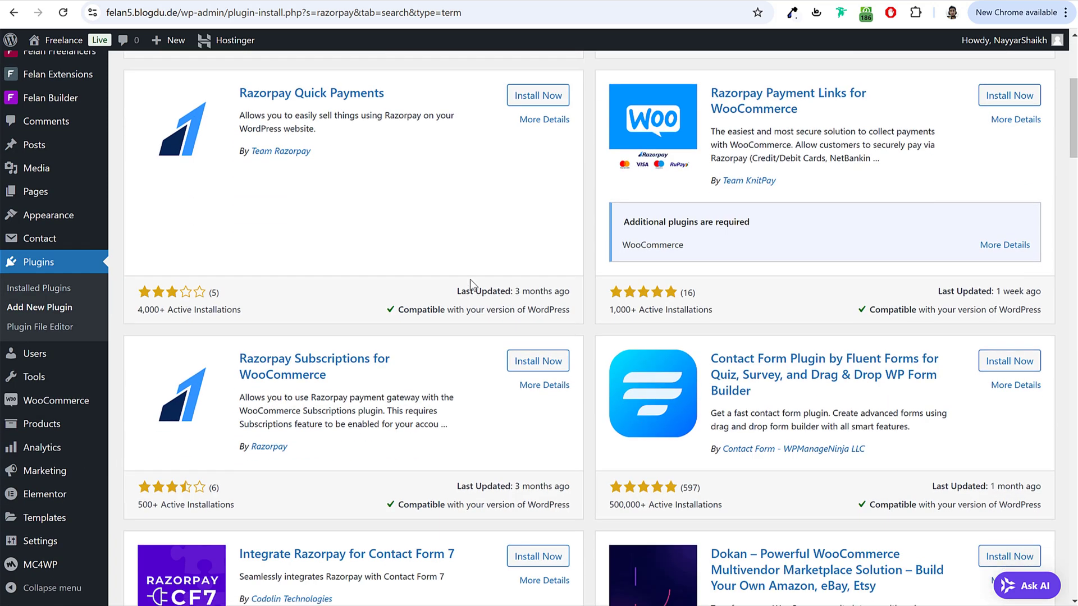
click(60, 292)
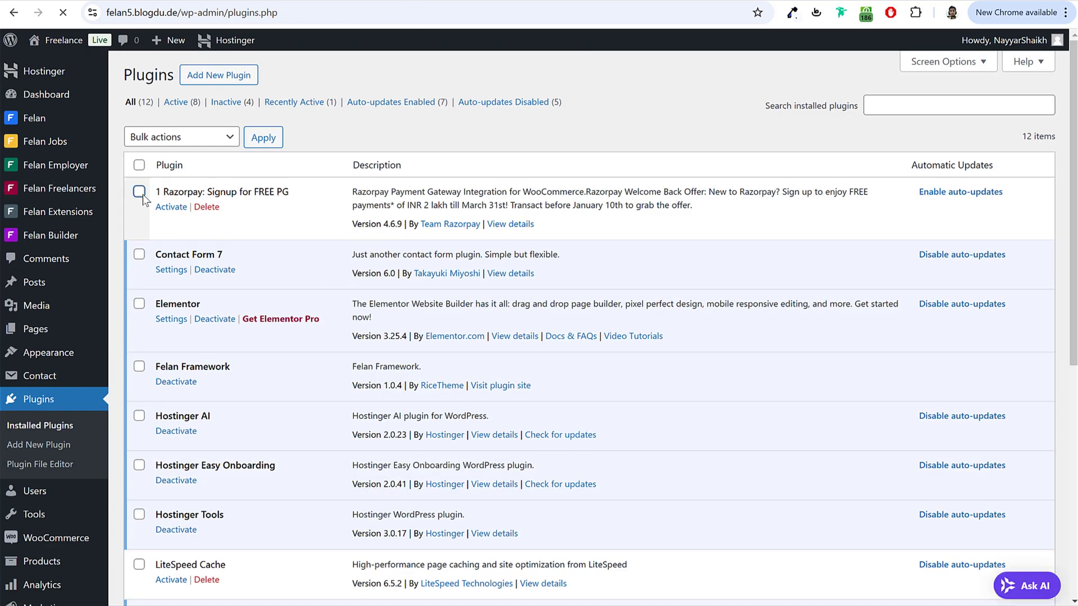
Step: Bulk-activate the ticked PayPal and Stripe payment plugins
scroll(251, 271, down, 7)
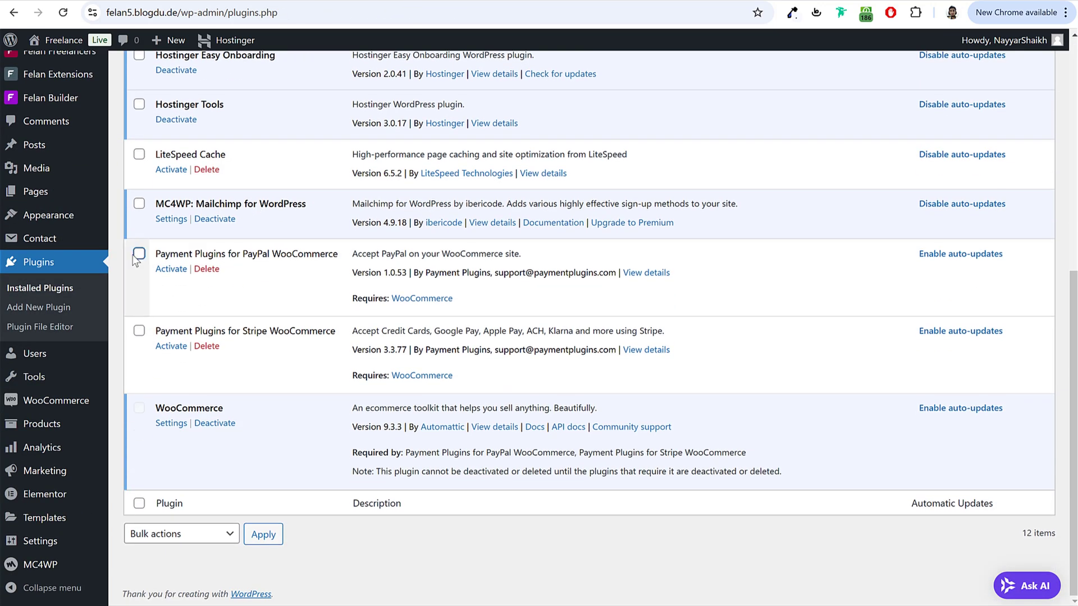
click(139, 254)
click(139, 330)
scroll(241, 384, up, 7)
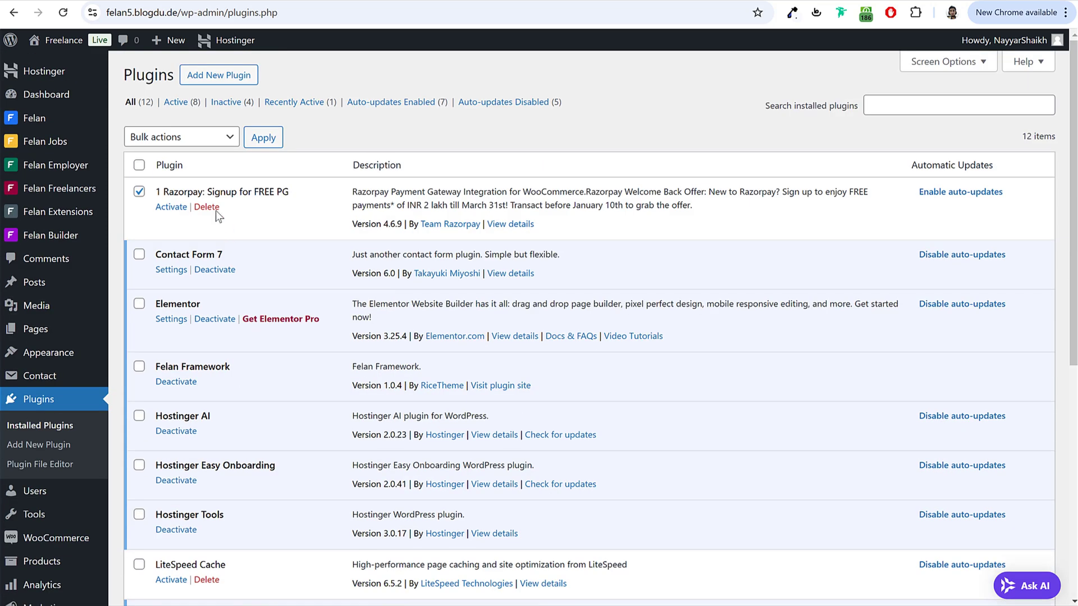
click(168, 137)
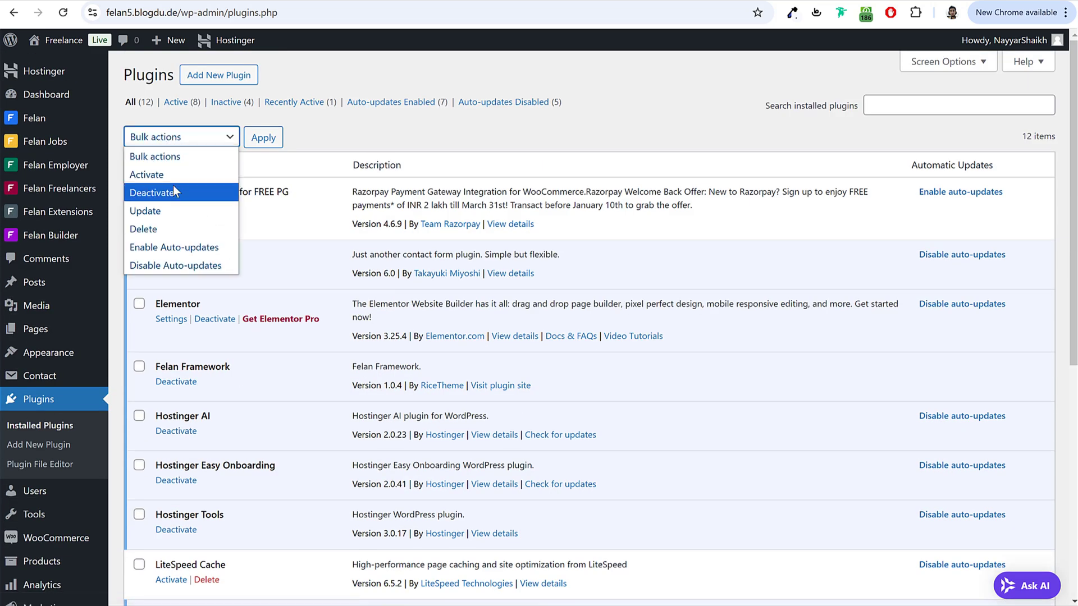
click(147, 174)
click(263, 145)
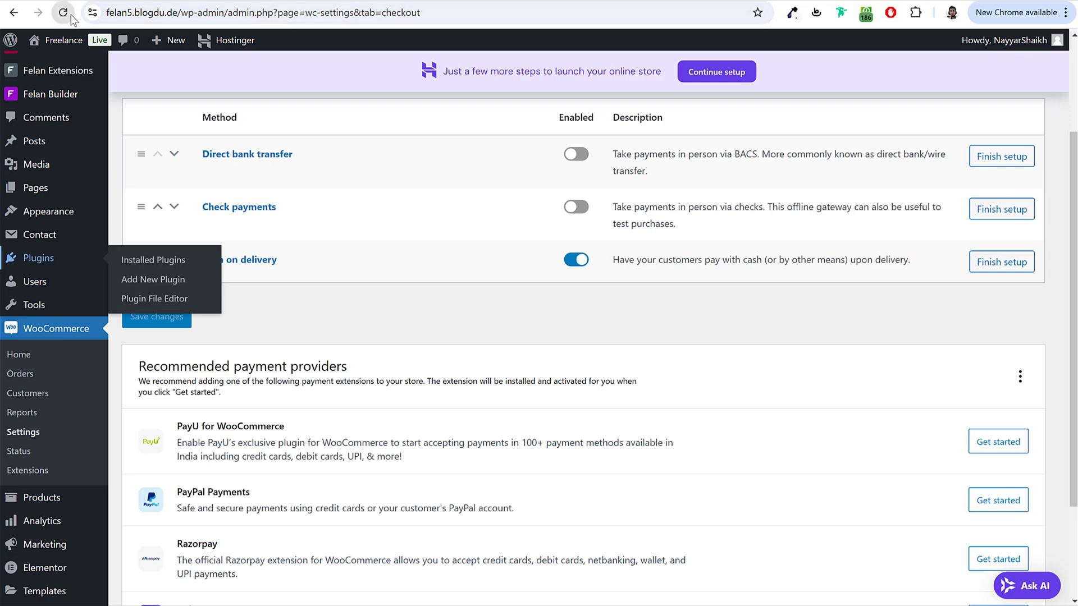
Step: Return to WooCommerce payment settings and review the Razorpay and Stripe entries in the methods list
click(71, 17)
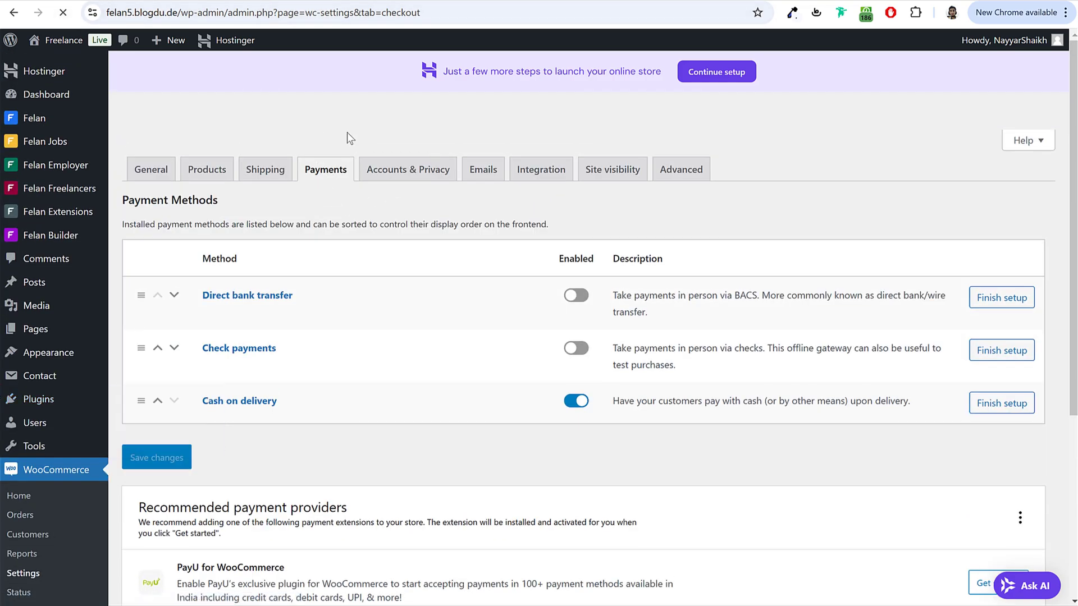
scroll(456, 288, down, 5)
scroll(456, 288, down, 15)
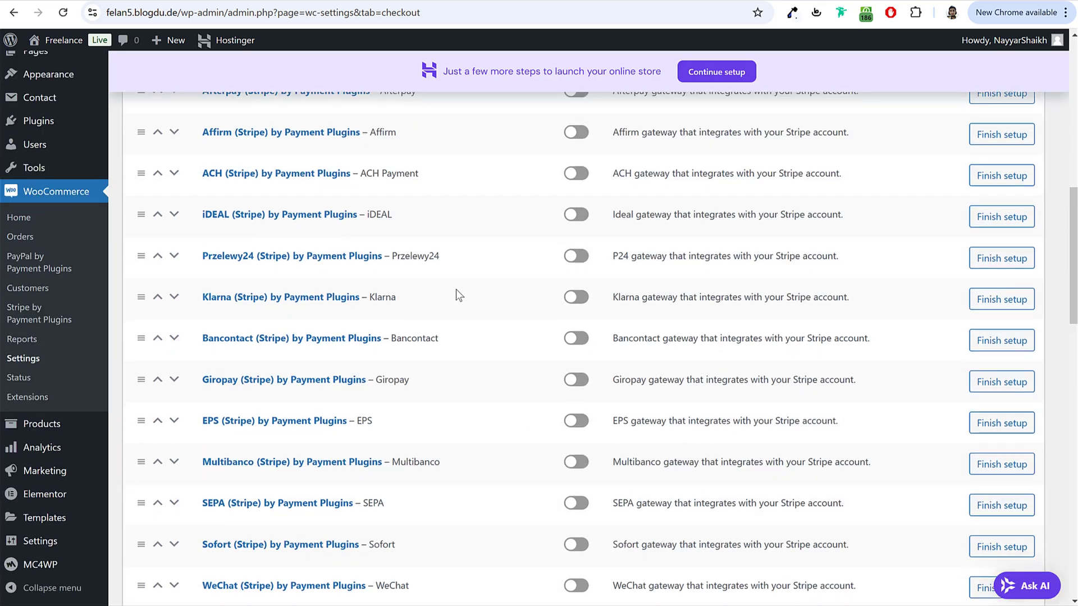
scroll(457, 293, up, 10)
scroll(455, 292, up, 8)
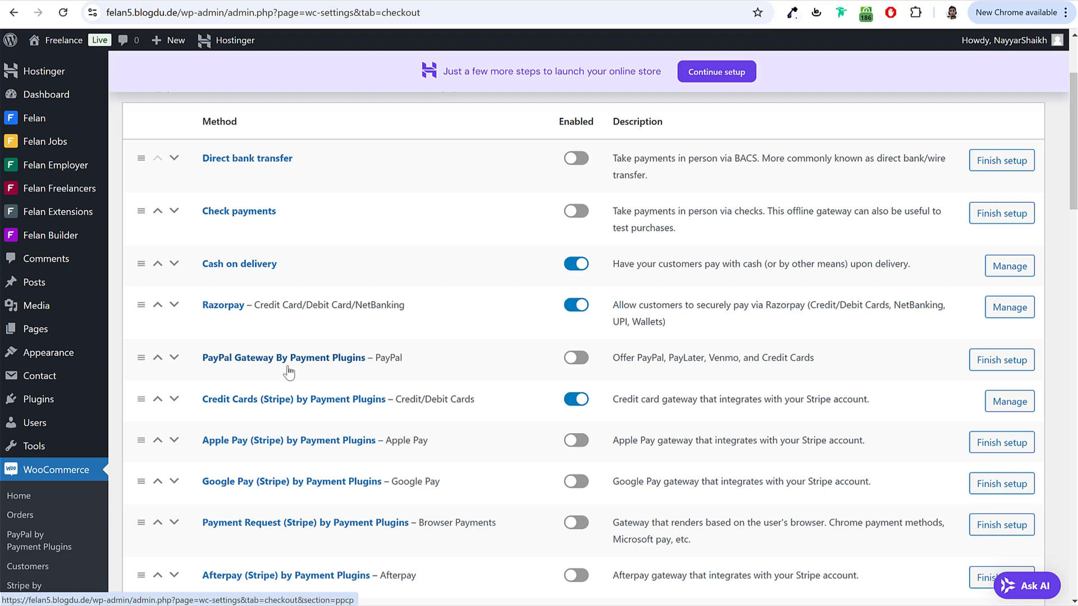
Step: Enable the PayPal gateway and bring up its API Settings
click(582, 360)
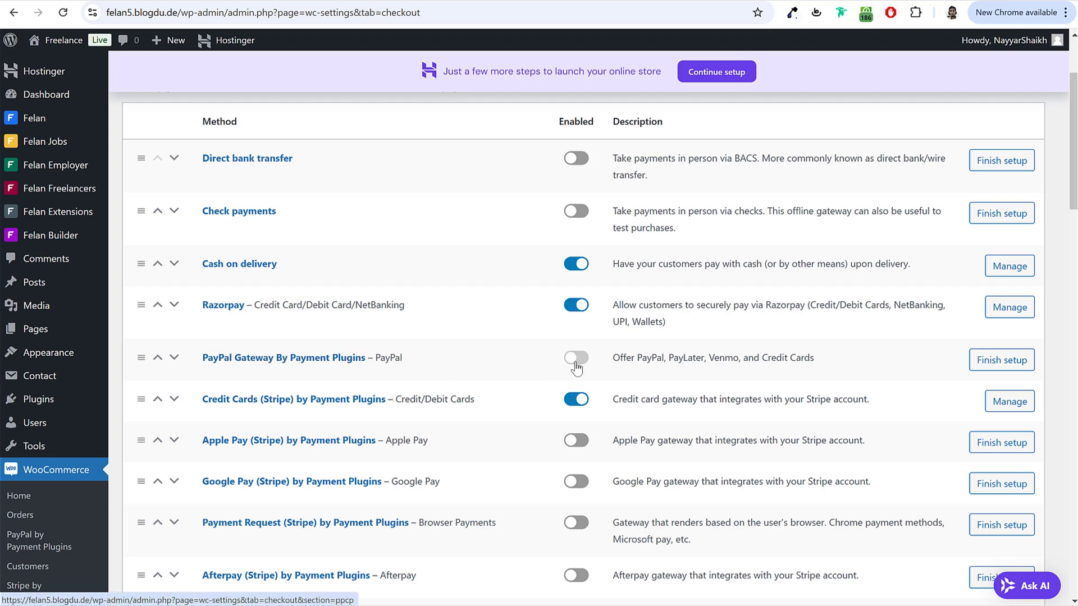
click(302, 359)
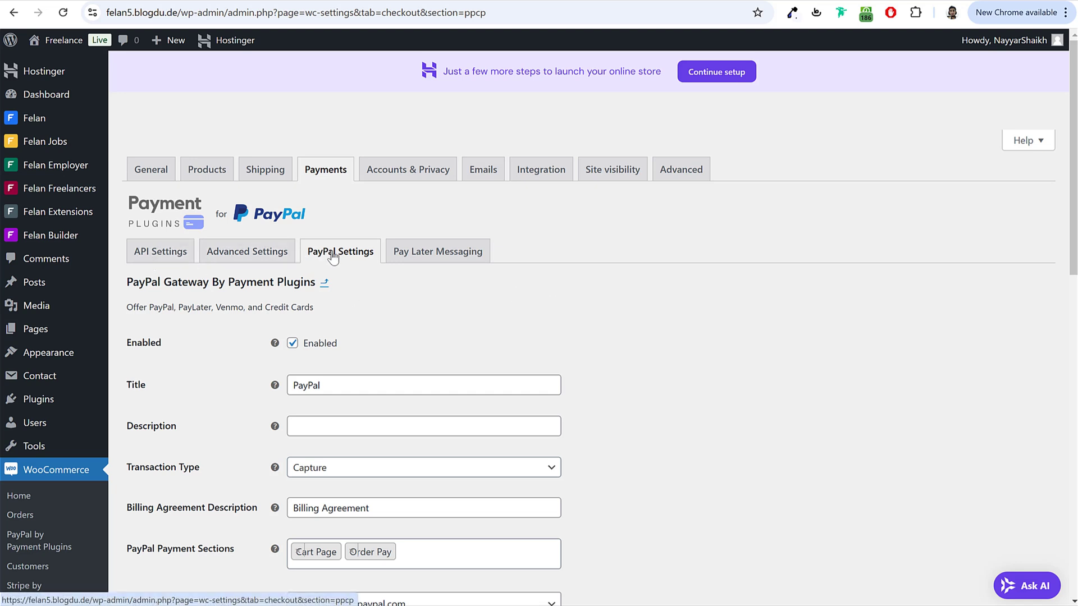
click(146, 256)
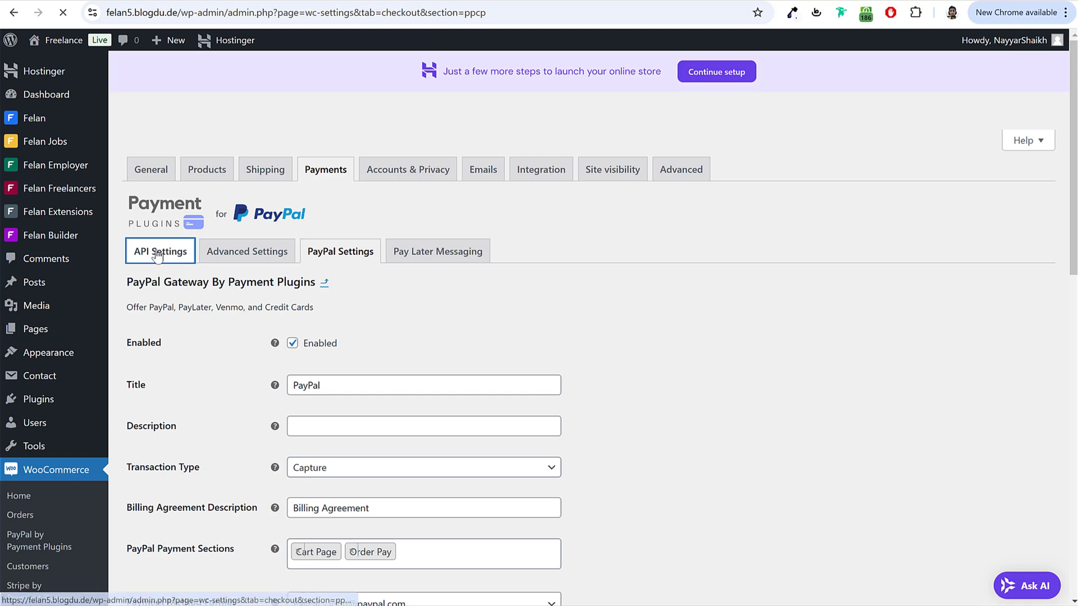
scroll(223, 270, down, 1)
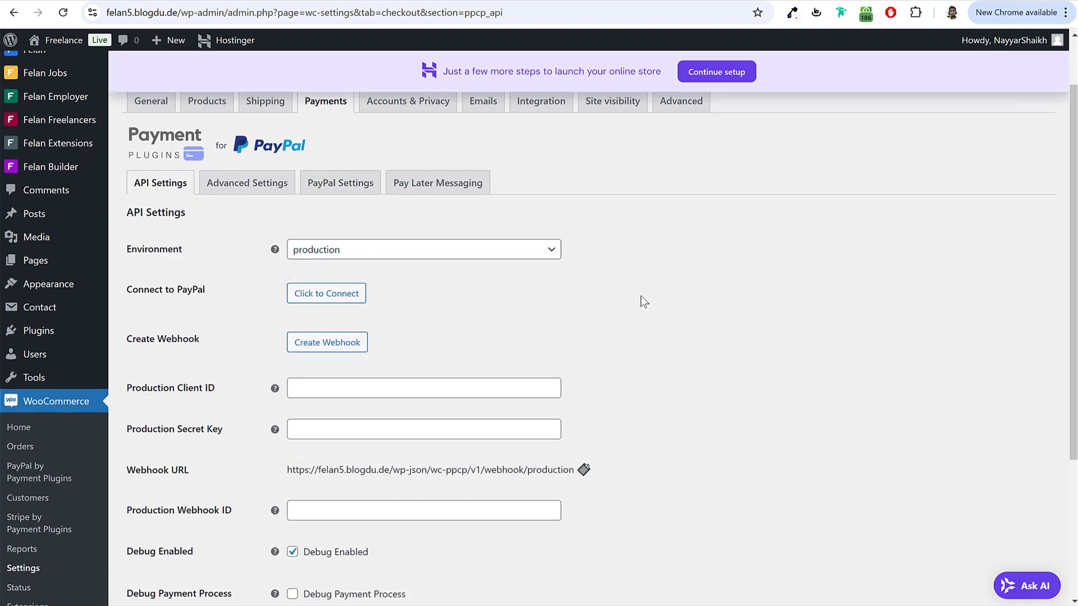
scroll(437, 260, down, 2)
drag(208, 156, 365, 168)
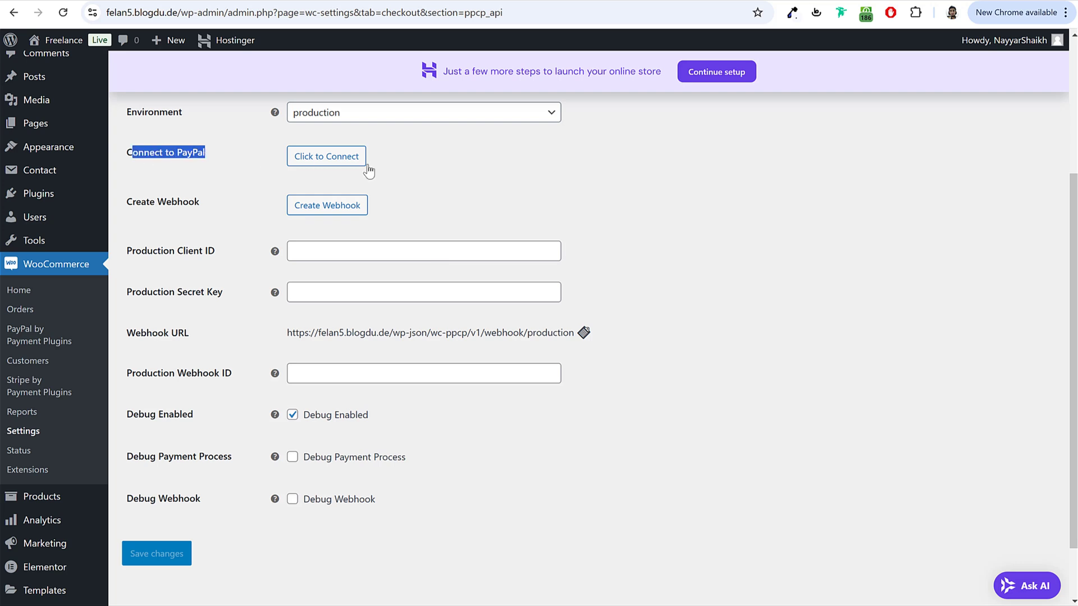
Step: Connect the production PayPal account by signing in and agreeing, filling credentials and webhook
click(323, 159)
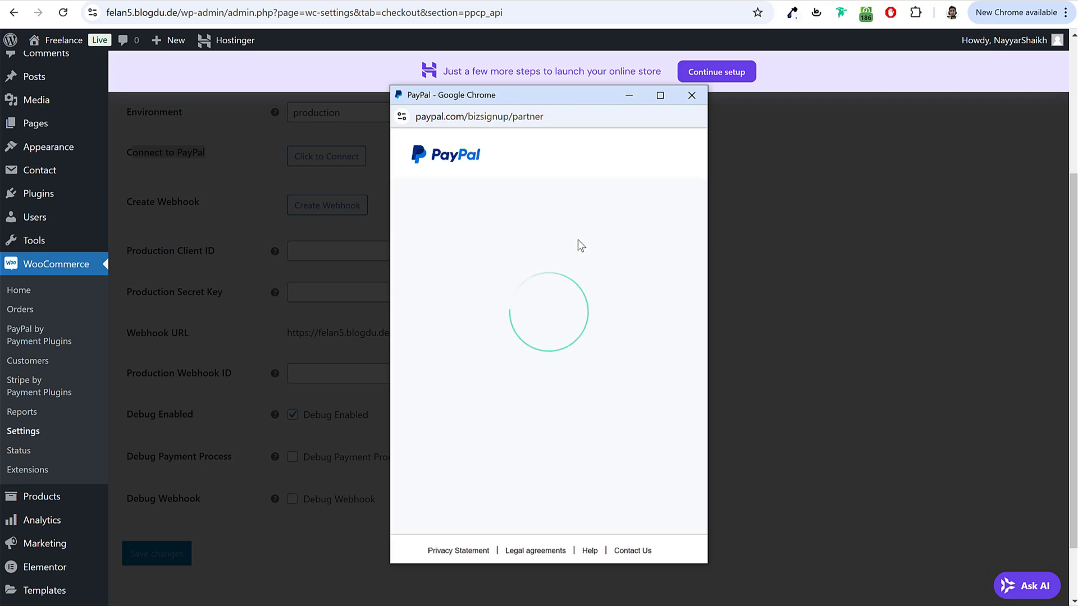
scroll(609, 323, down, 1)
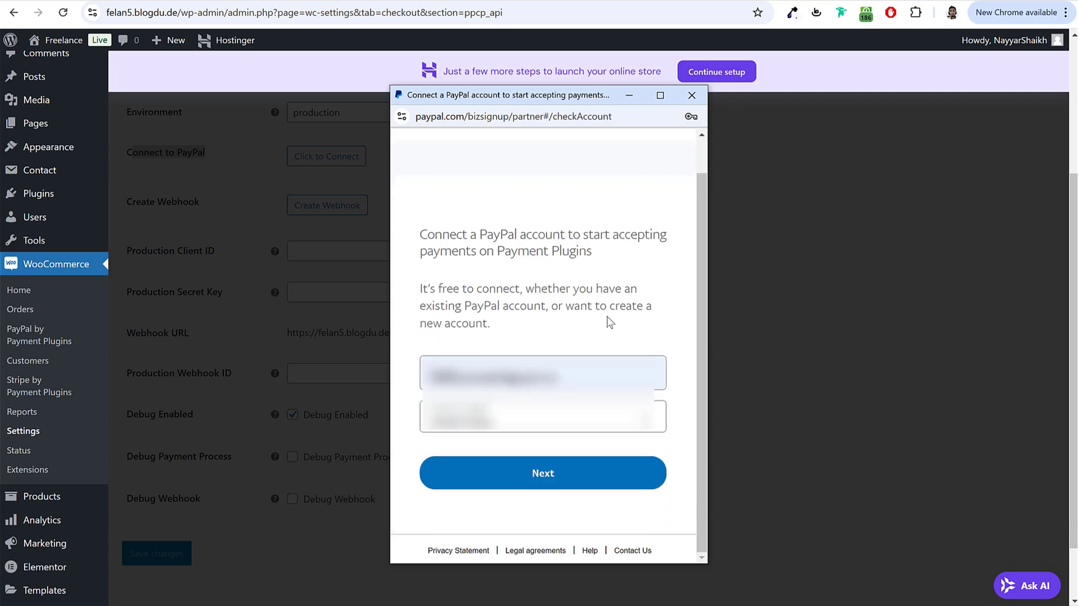
click(627, 373)
click(488, 416)
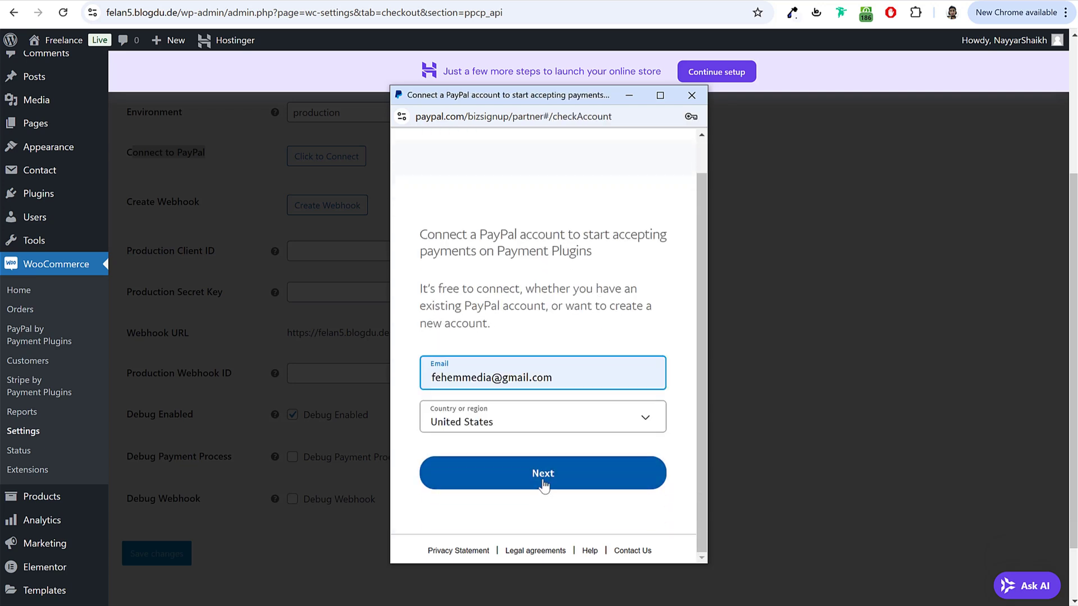
click(539, 474)
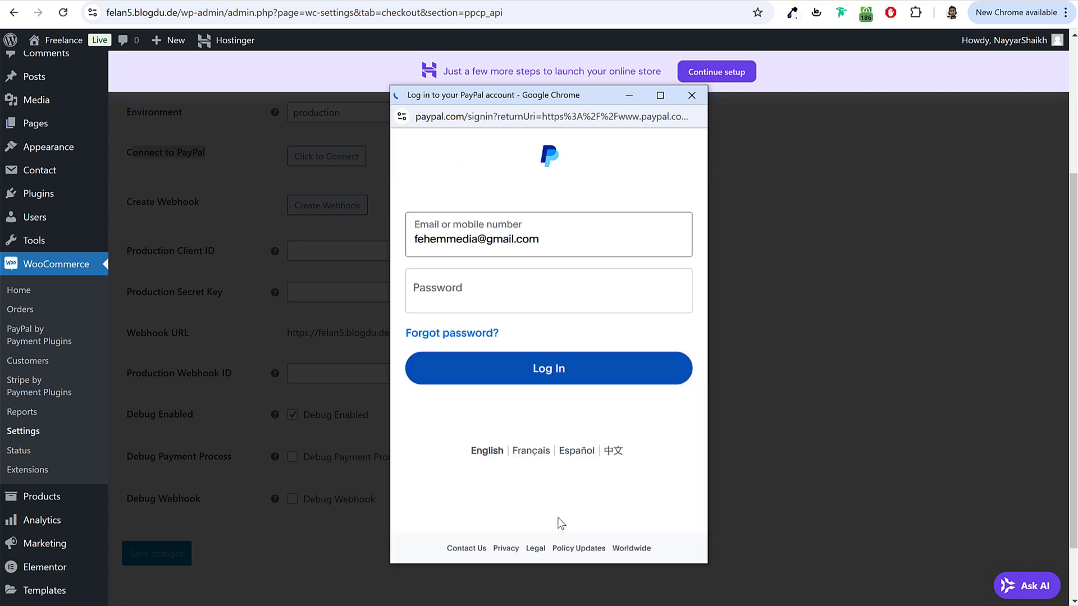
click(555, 371)
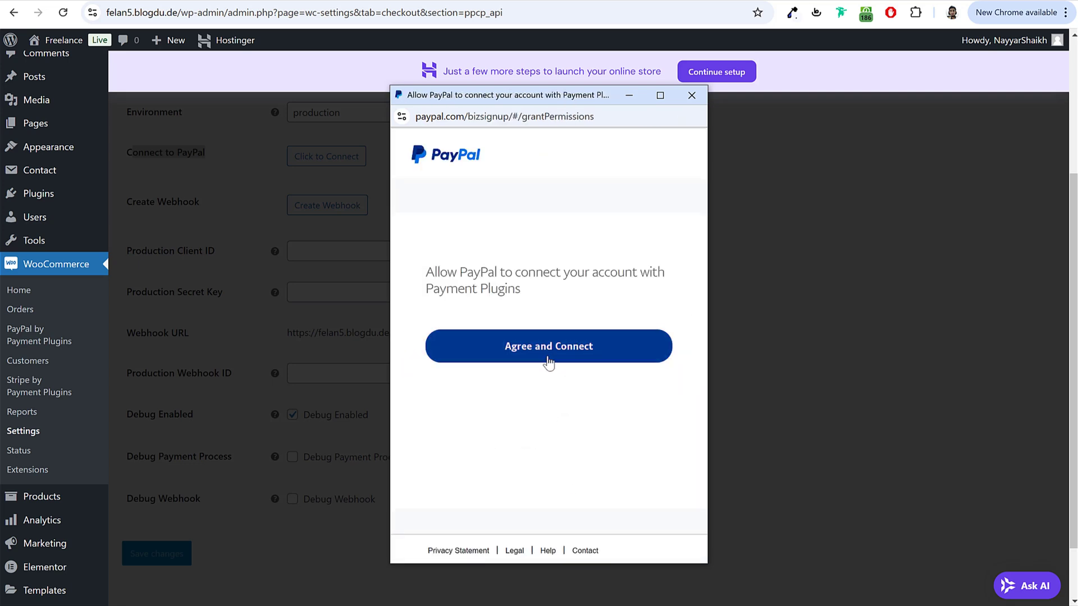
click(554, 353)
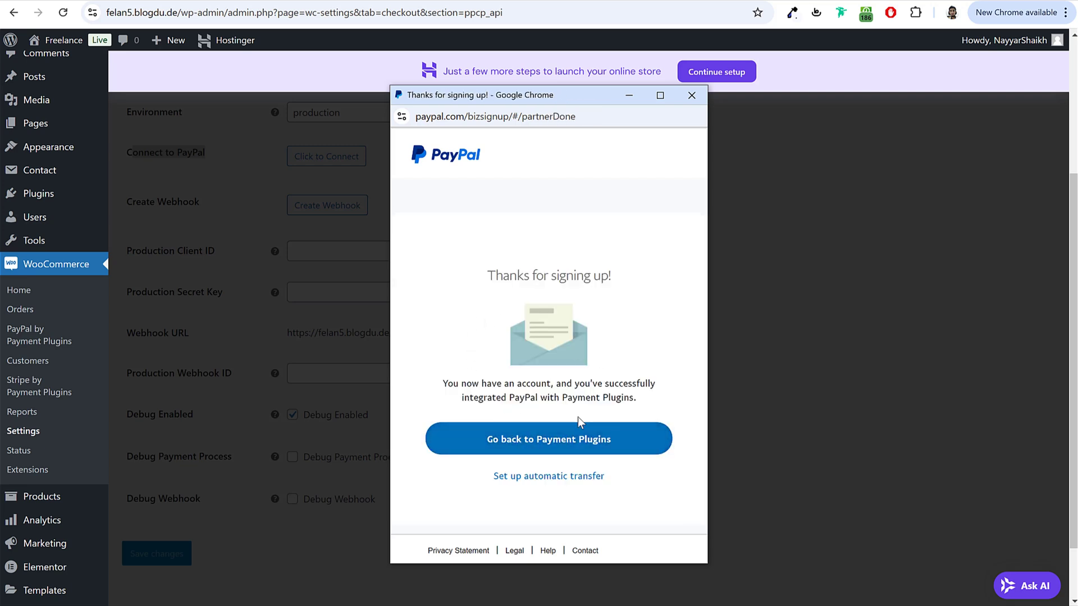
click(533, 440)
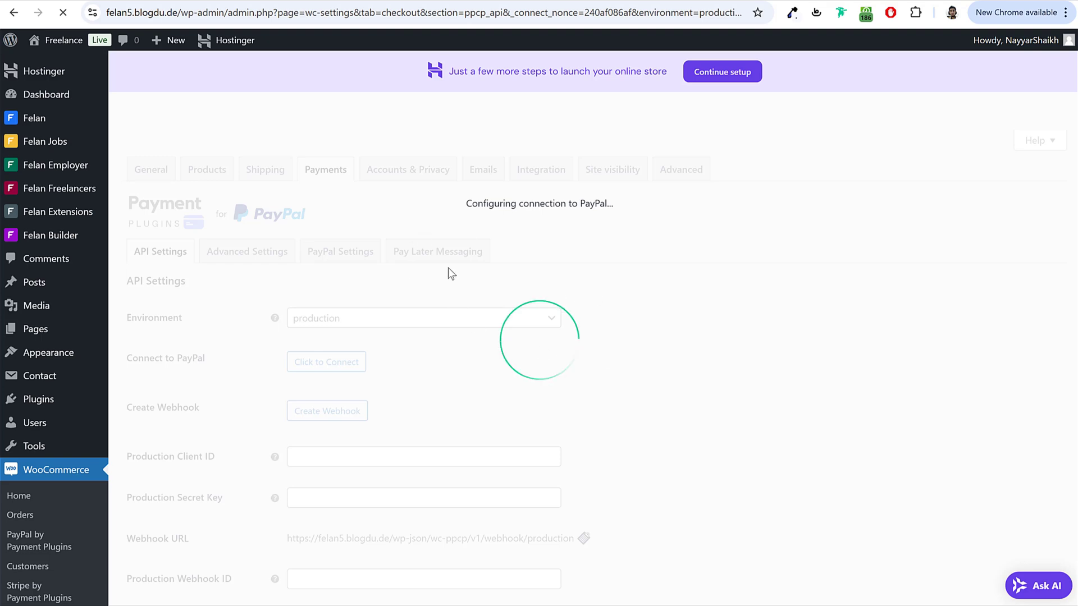
scroll(505, 365, down, 6)
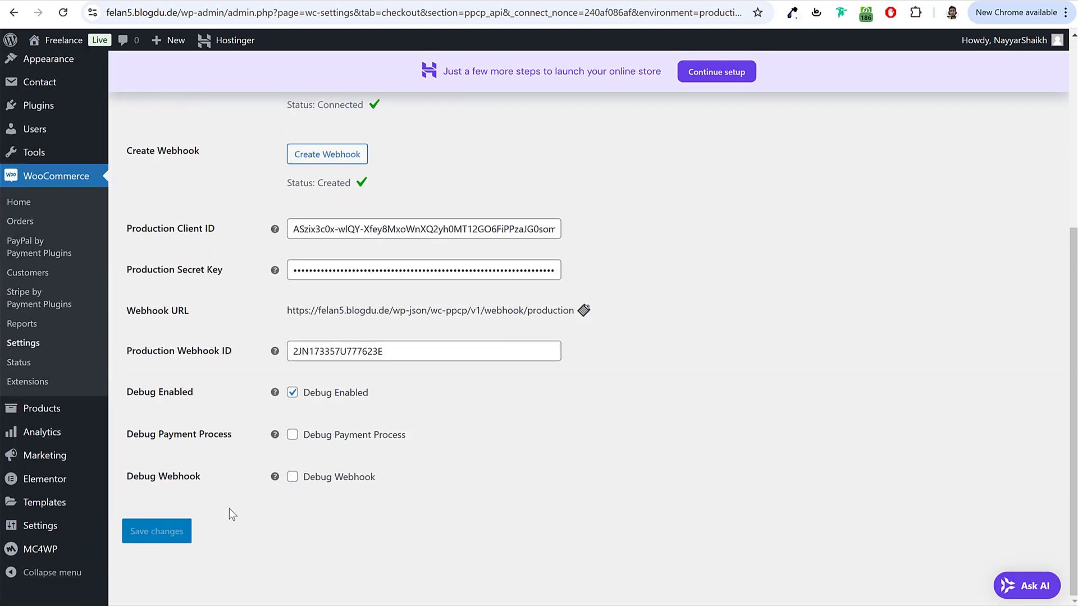
scroll(229, 507, up, 5)
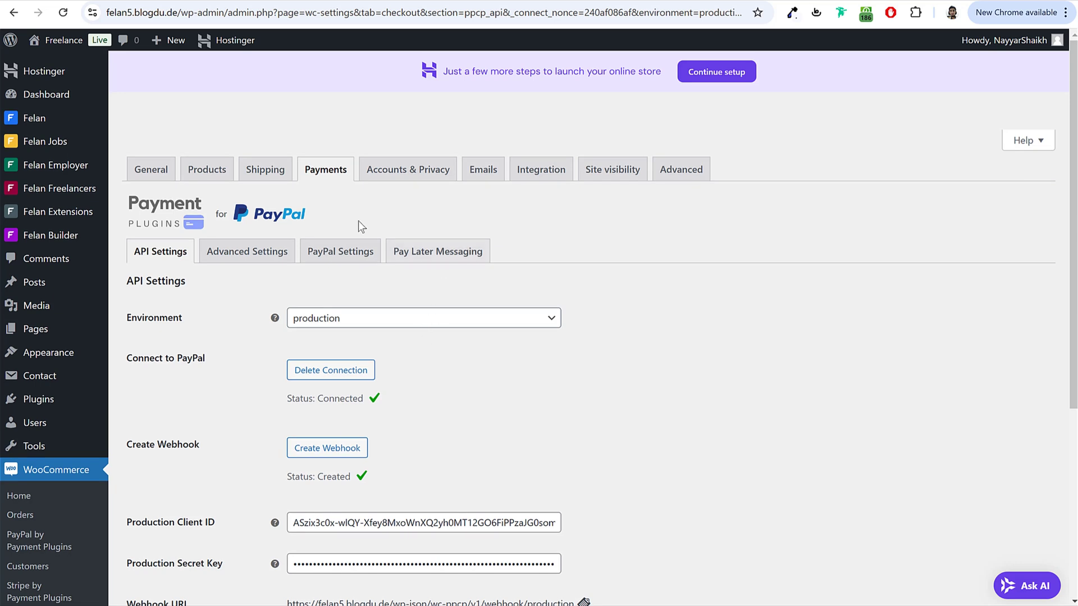
Step: Open the Credit Cards (Stripe) gateway's API Settings from the payment methods list
click(323, 179)
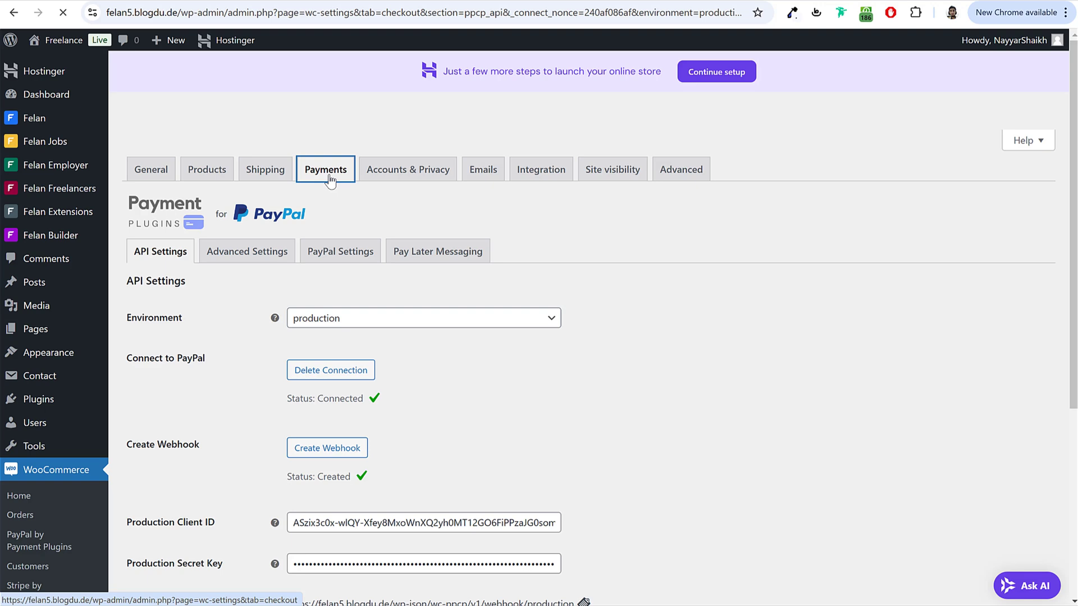
scroll(640, 316, down, 1)
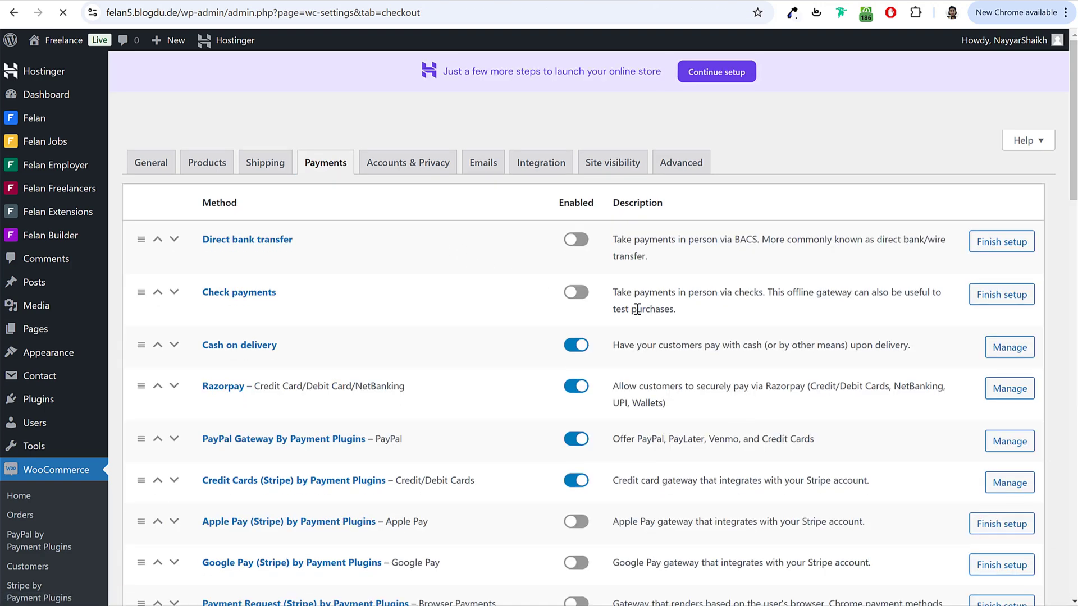
scroll(640, 315, down, 1)
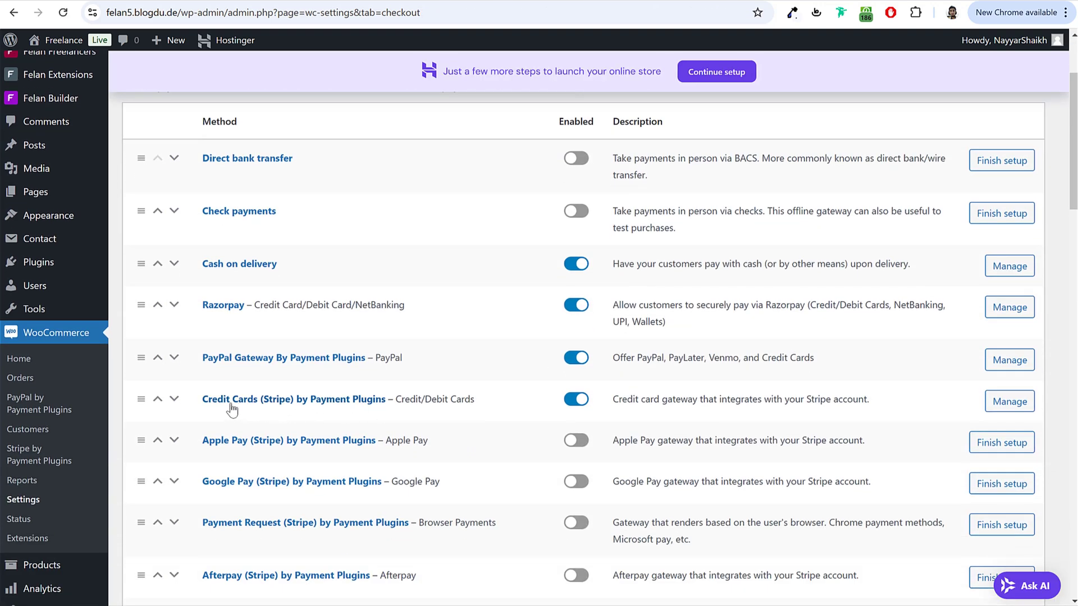
drag(201, 400, 376, 406)
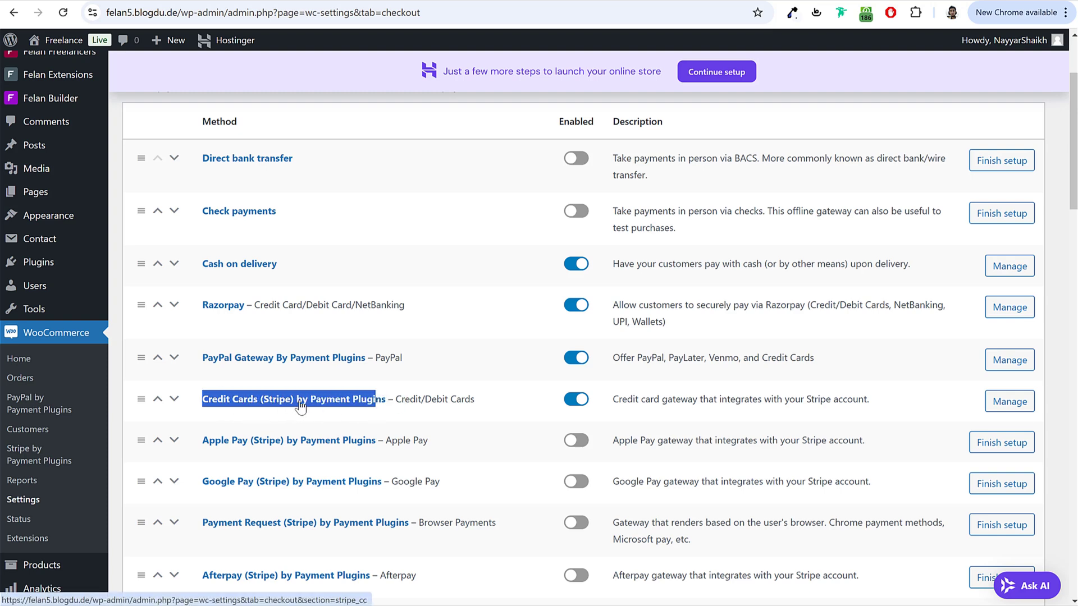
click(309, 405)
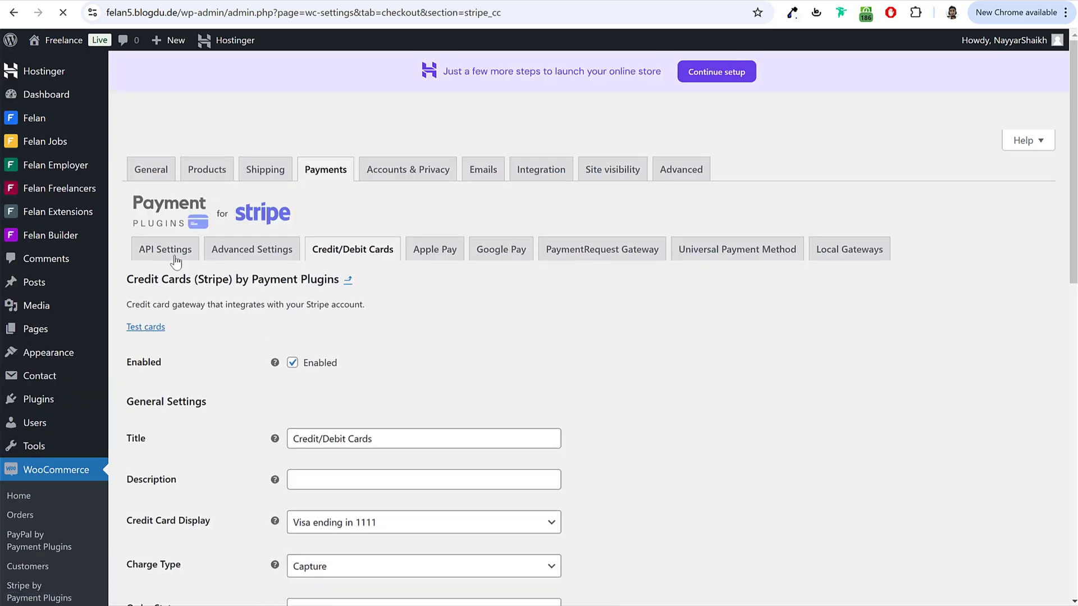
click(168, 257)
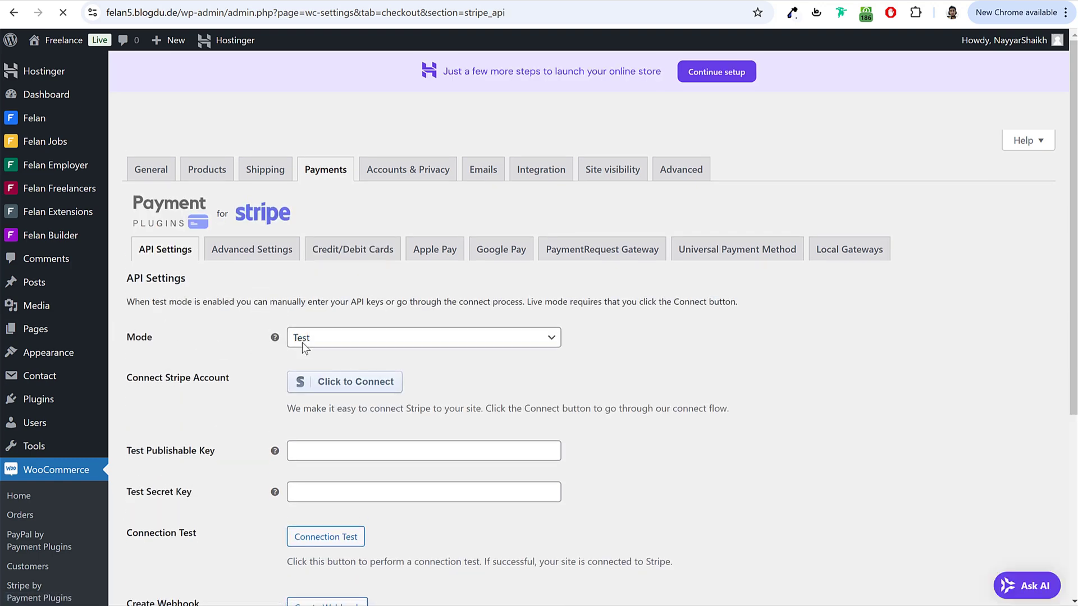
Step: Set the Stripe mode to Live and save the changes
click(344, 339)
click(336, 383)
scroll(162, 489, down, 3)
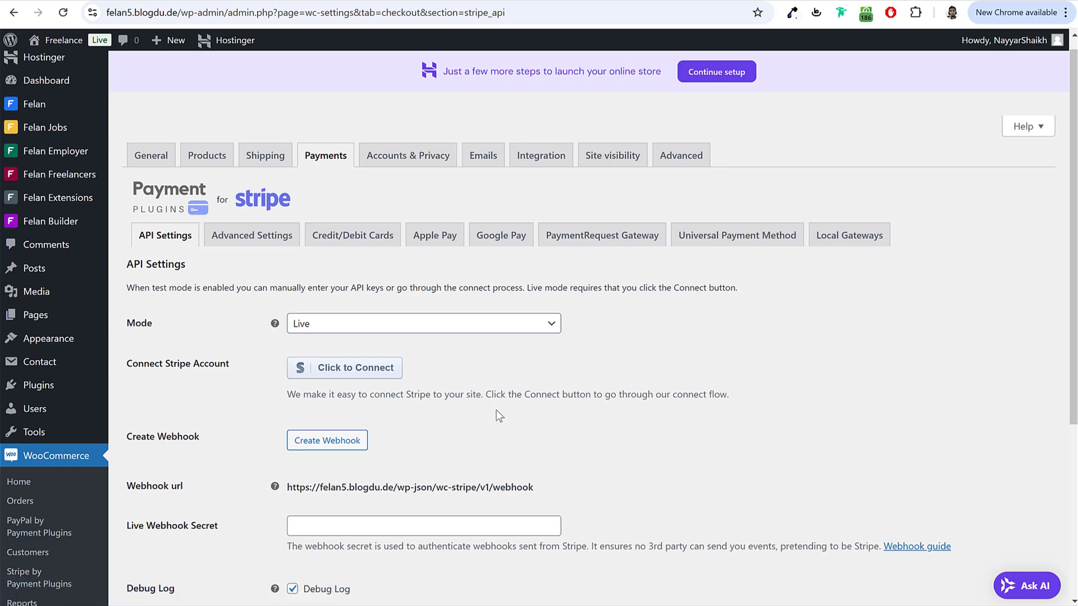
click(158, 530)
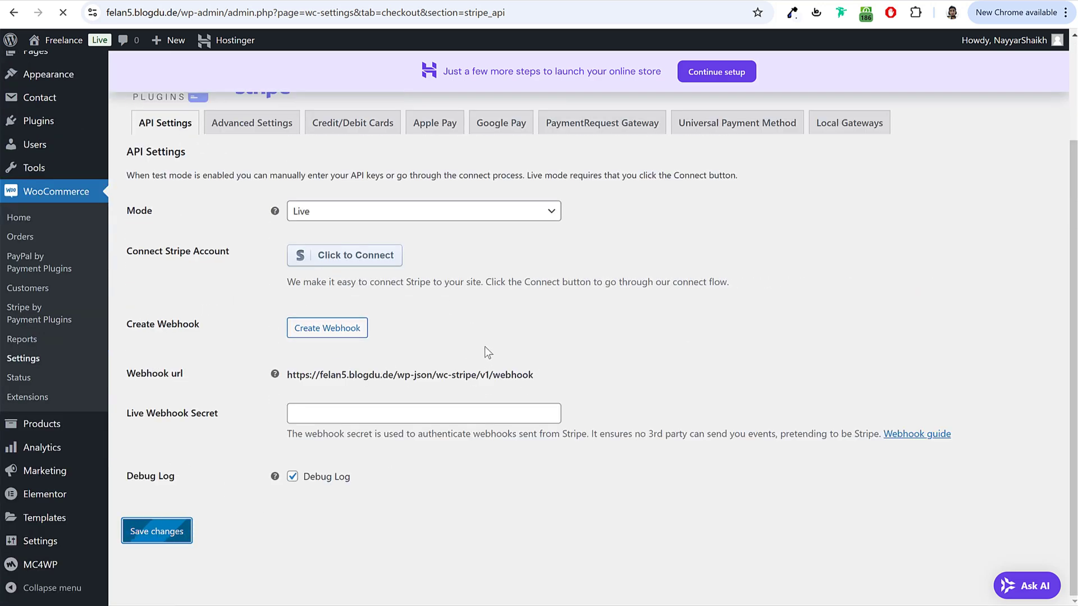
scroll(573, 314, down, 2)
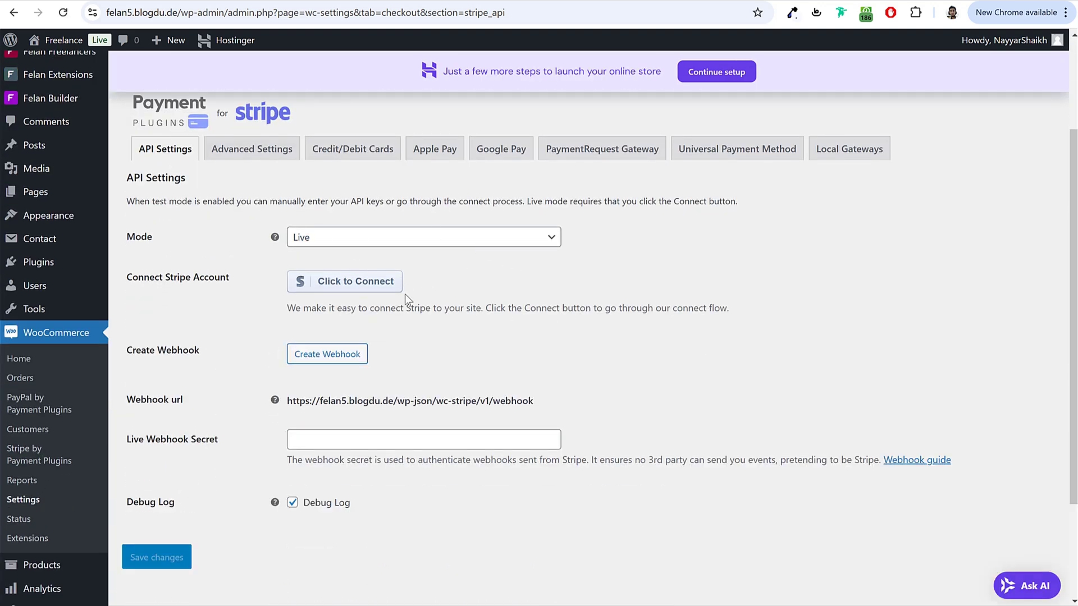
Step: Link the existing Stripe account created 9 Jan 2020 through Stripe Connect
click(328, 288)
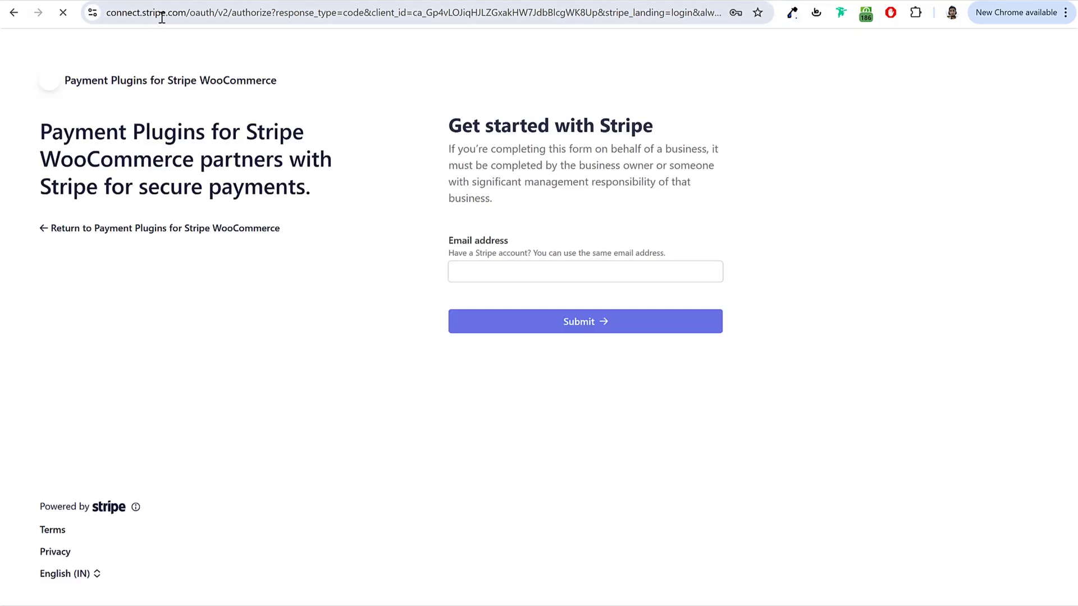
click(595, 324)
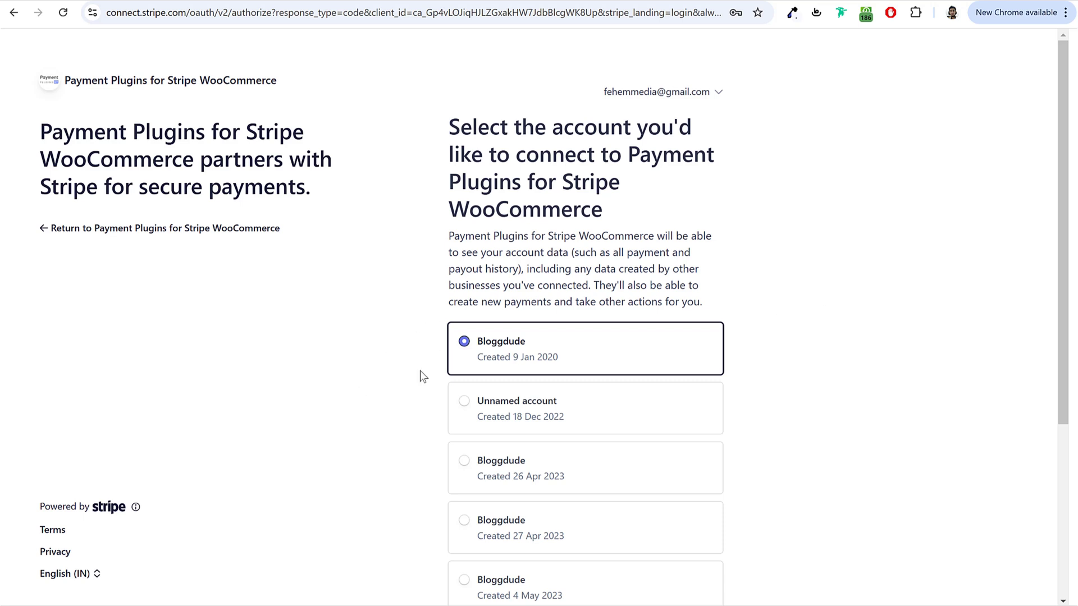
scroll(474, 354, down, 5)
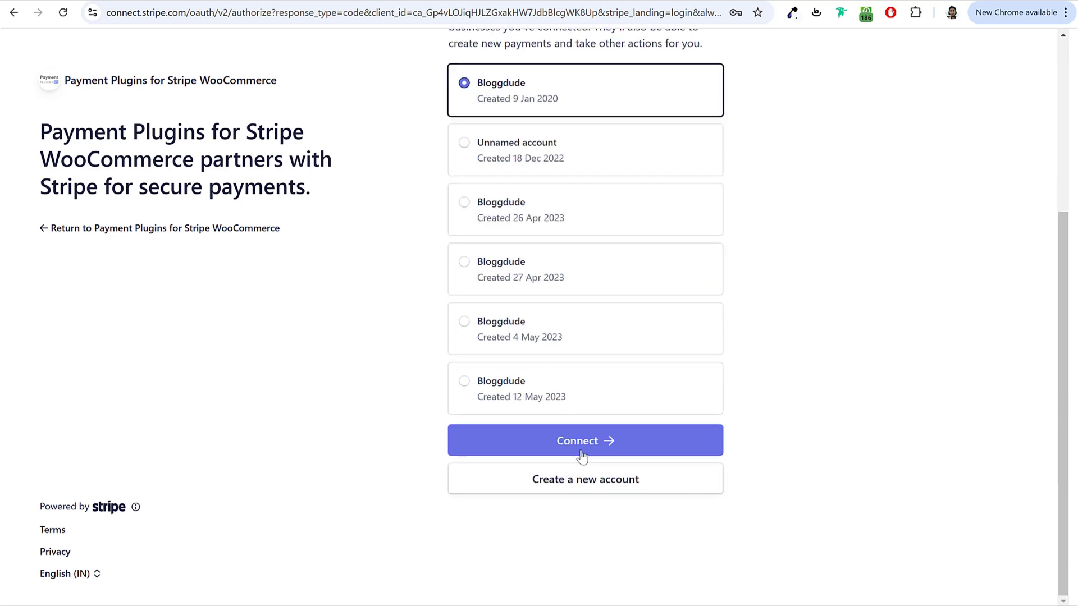
click(584, 443)
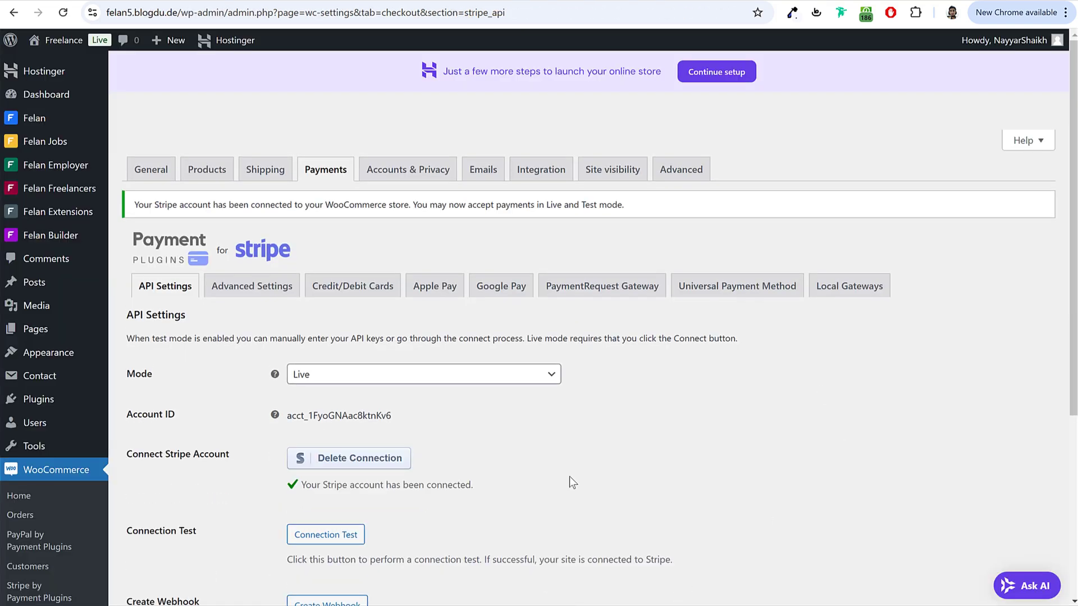
Step: Dismiss the Stripe confirmation text and return to the payment methods list
scroll(540, 442, down, 5)
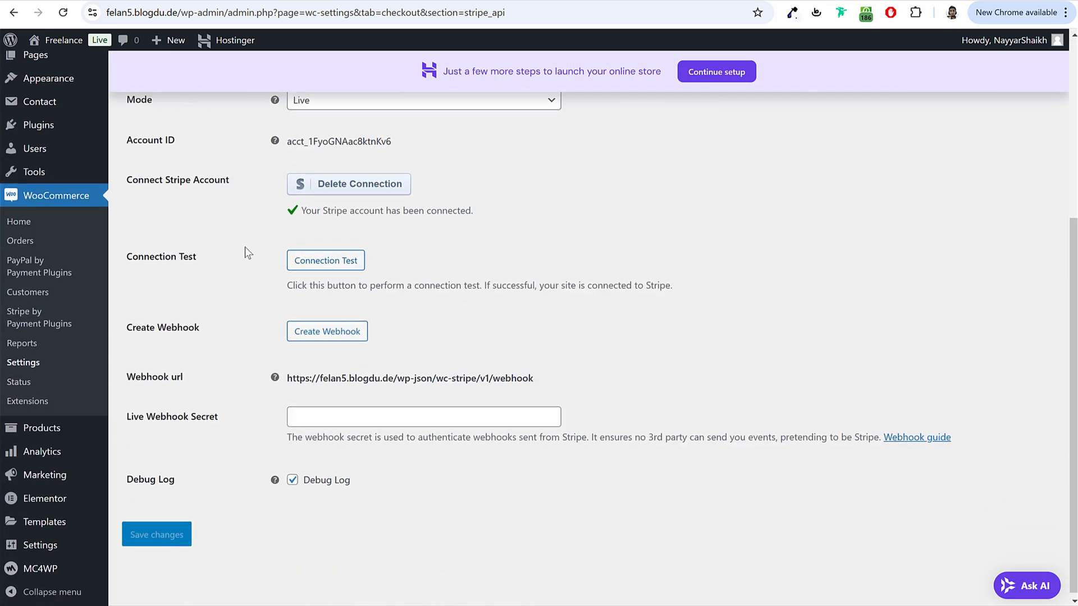
drag(308, 214, 553, 211)
click(554, 210)
scroll(368, 511, up, 1)
scroll(368, 510, up, 4)
click(317, 174)
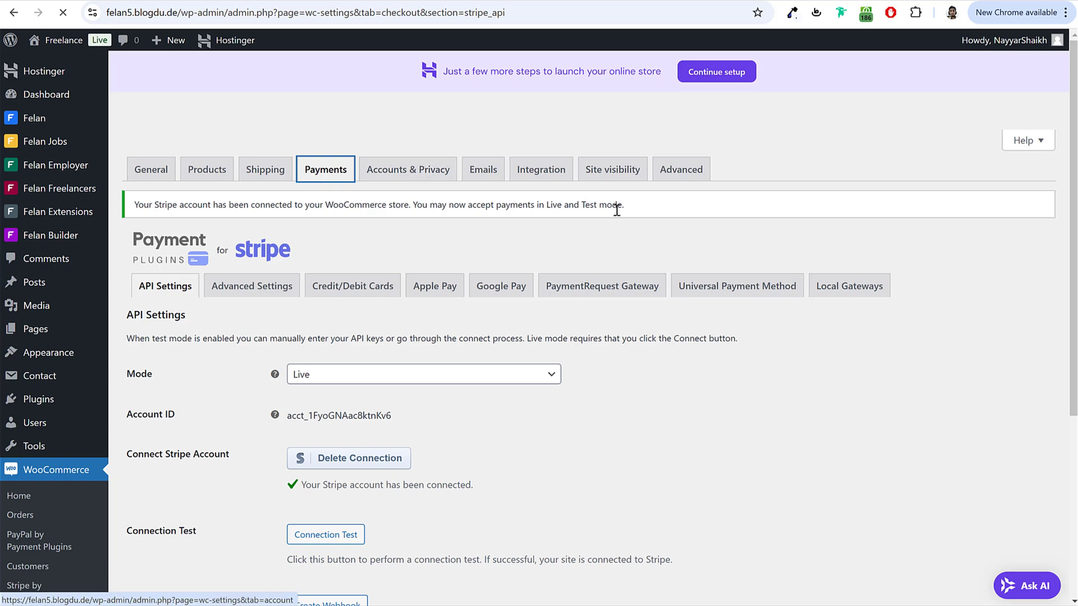
scroll(590, 302, down, 10)
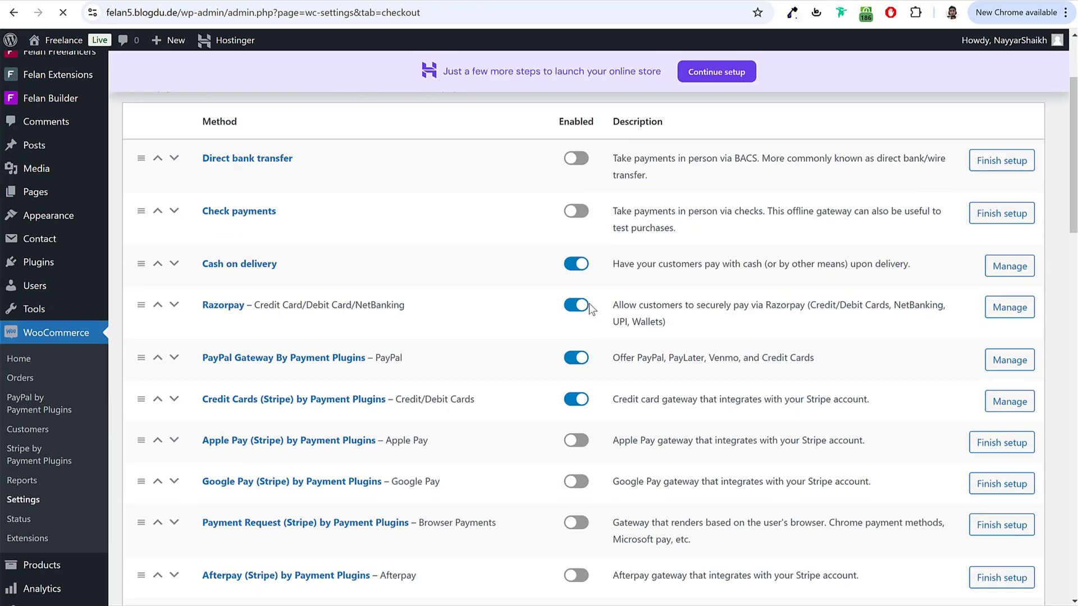
scroll(616, 342, down, 10)
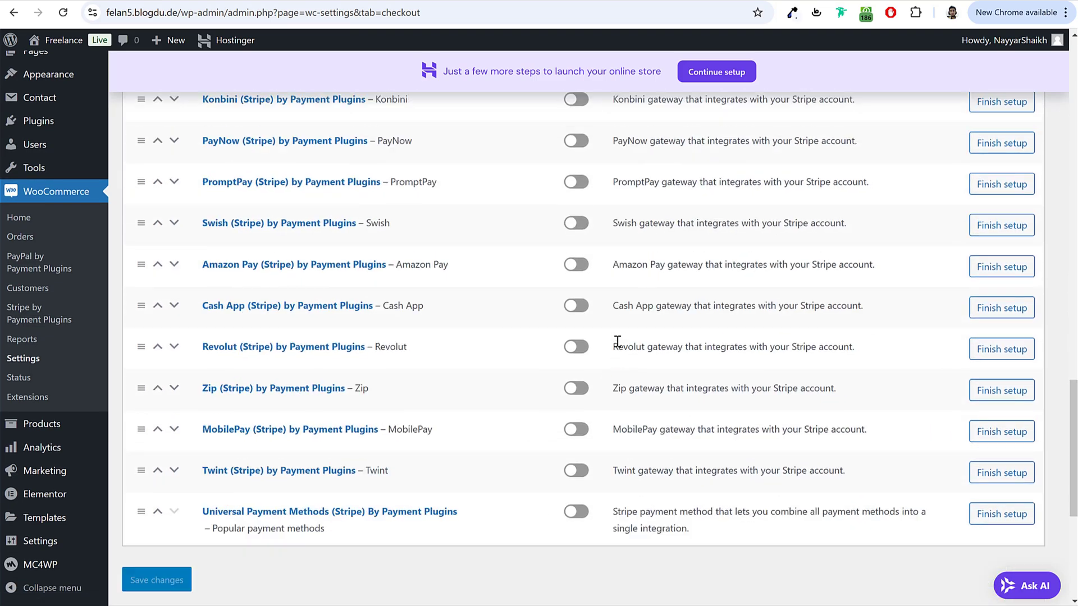
scroll(616, 342, up, 16)
scroll(616, 343, up, 3)
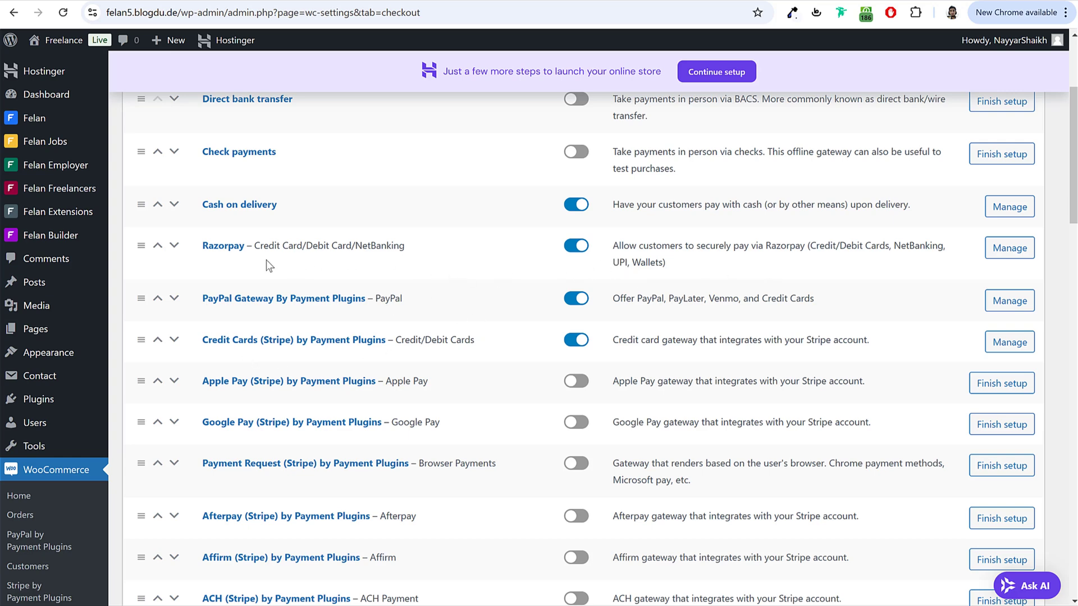
Step: Open the Razorpay gateway settings with empty Key ID and Key Secret, then the Razorpay dashboard
click(233, 249)
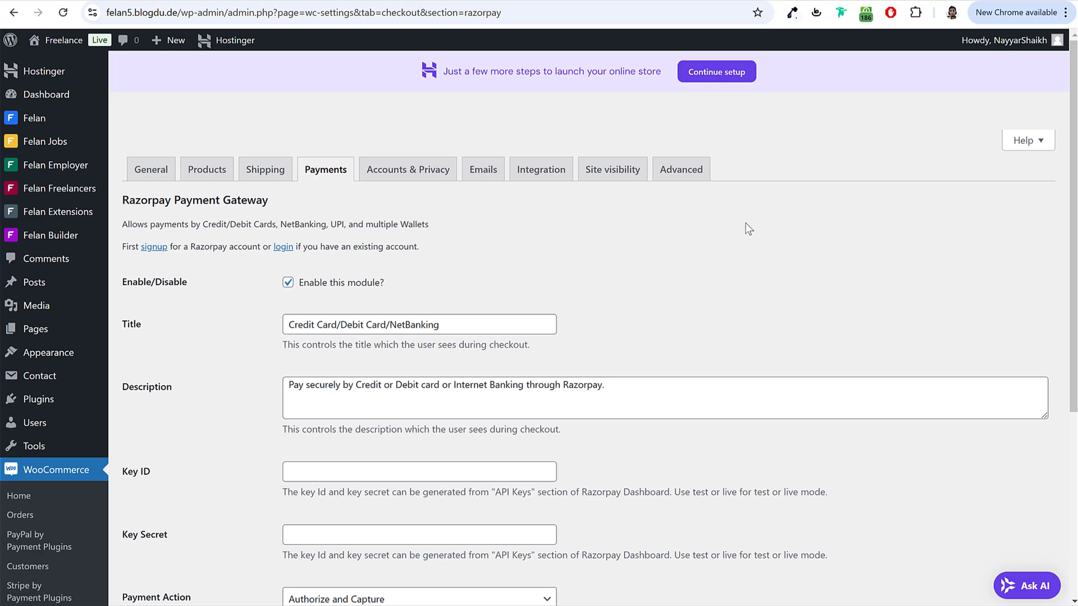
scroll(749, 250, down, 4)
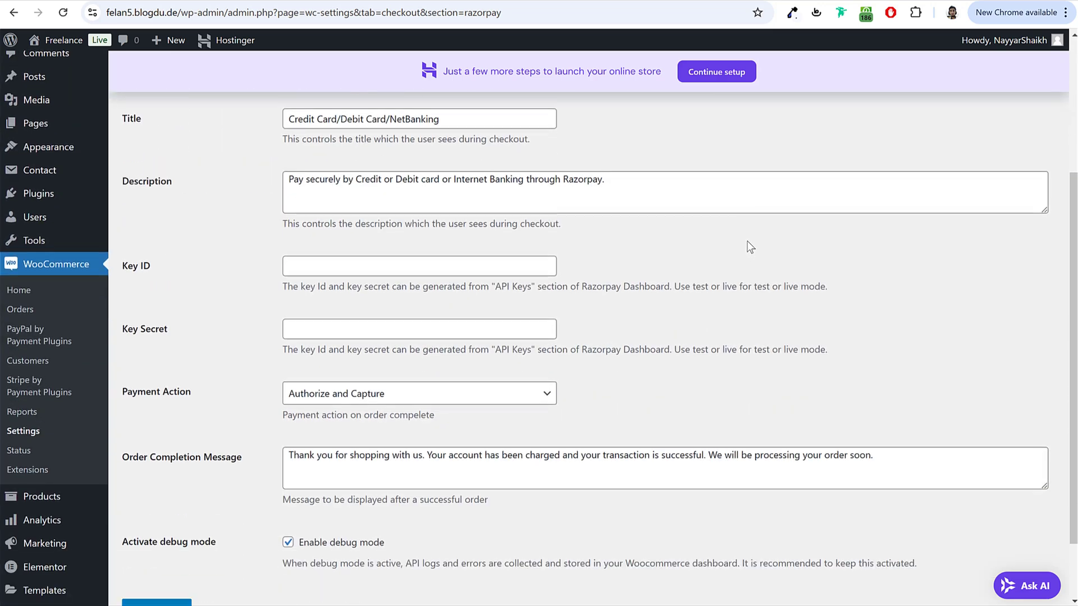
scroll(749, 247, up, 4)
scroll(750, 247, down, 4)
click(156, 267)
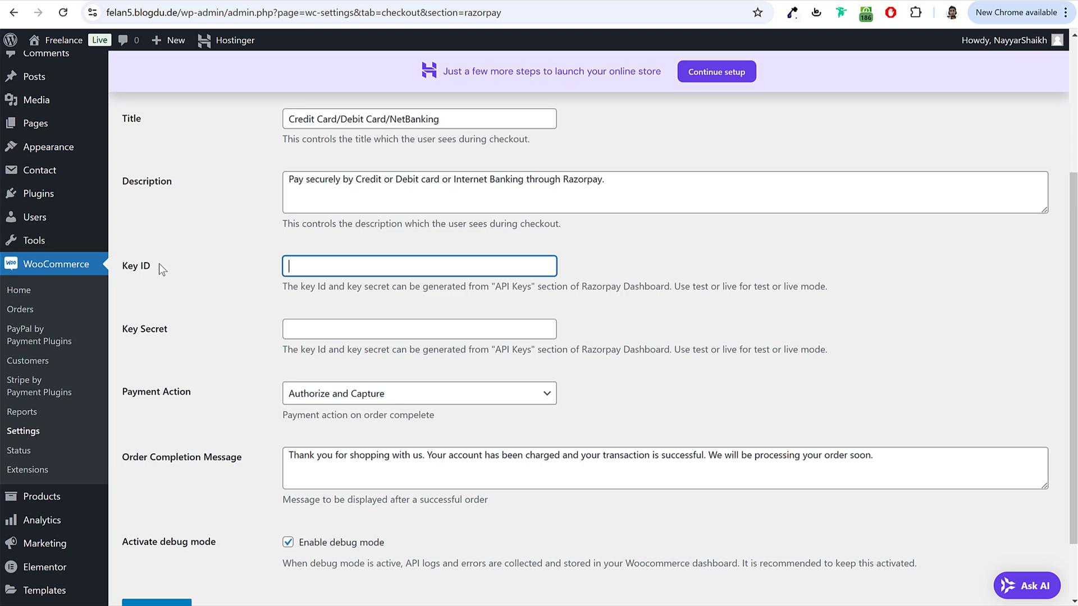
drag(124, 331, 167, 331)
click(167, 331)
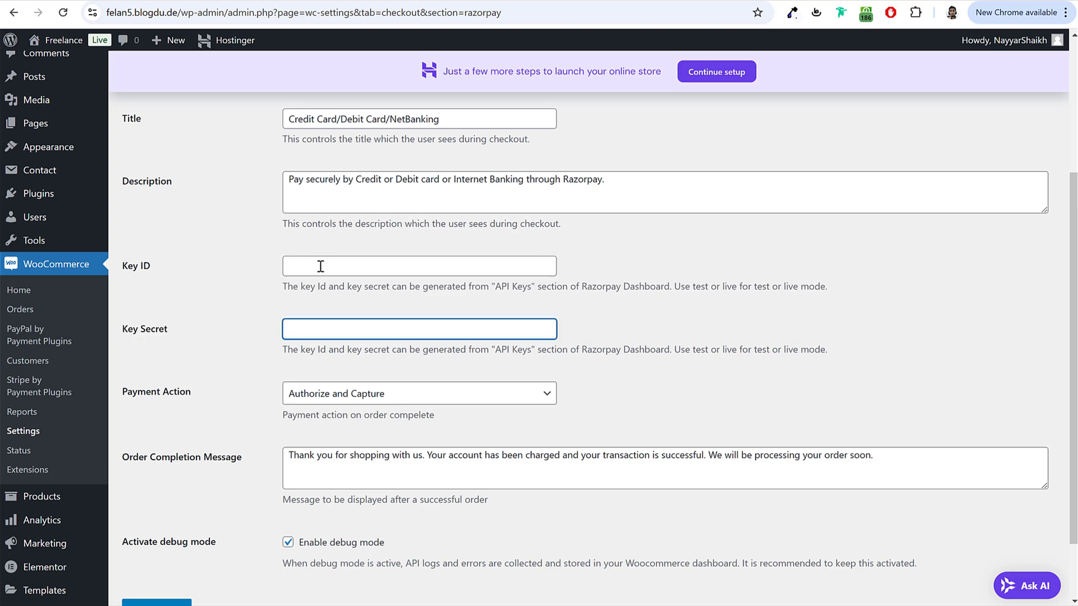
scroll(220, 498, down, 2)
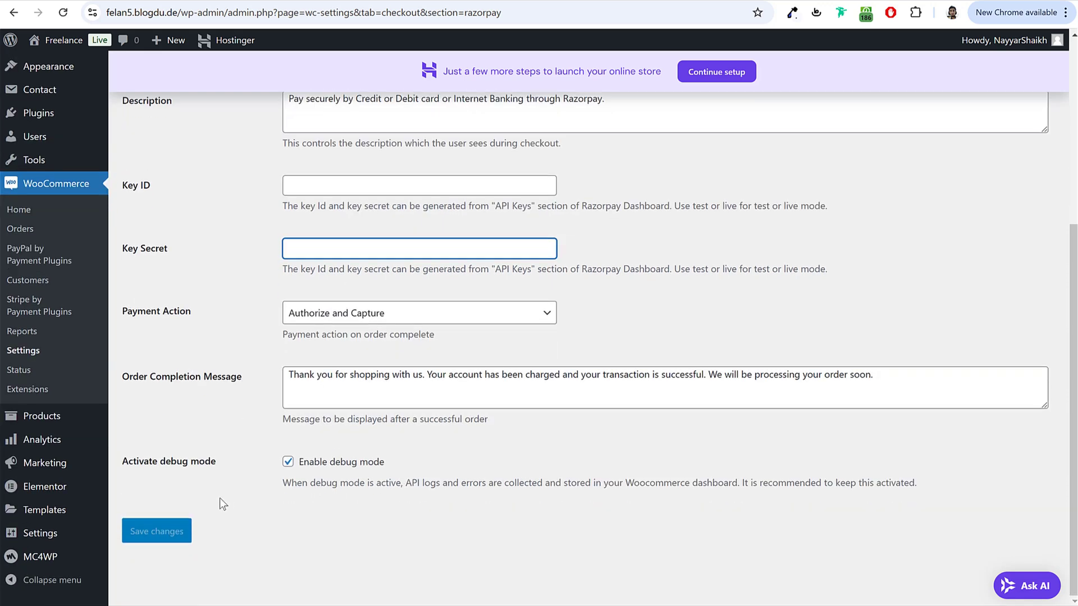
scroll(554, 364, up, 5)
click(621, 337)
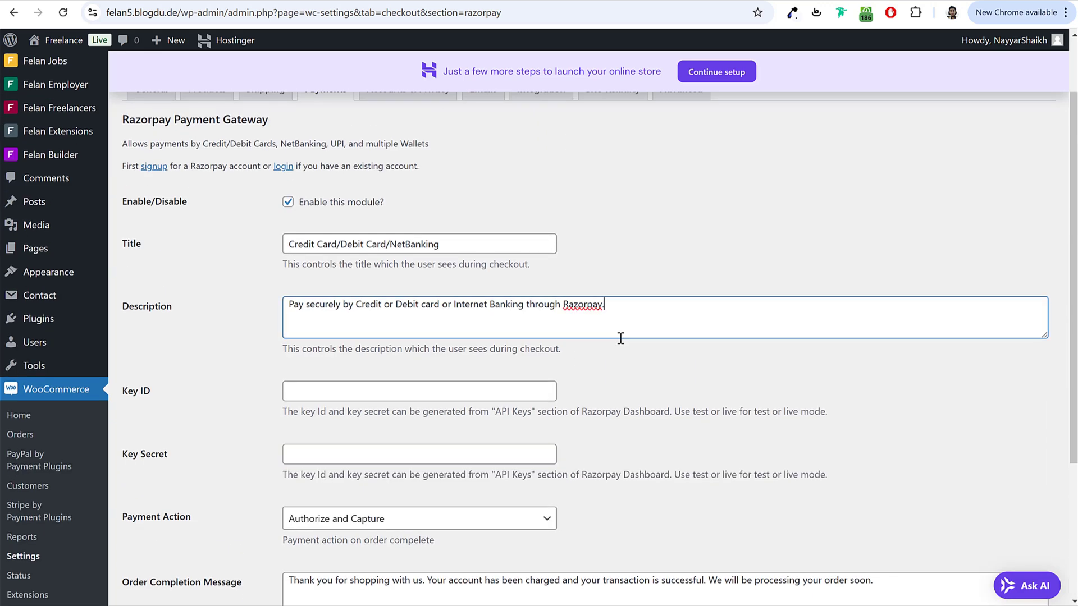
click(638, 366)
scroll(345, 217, up, 2)
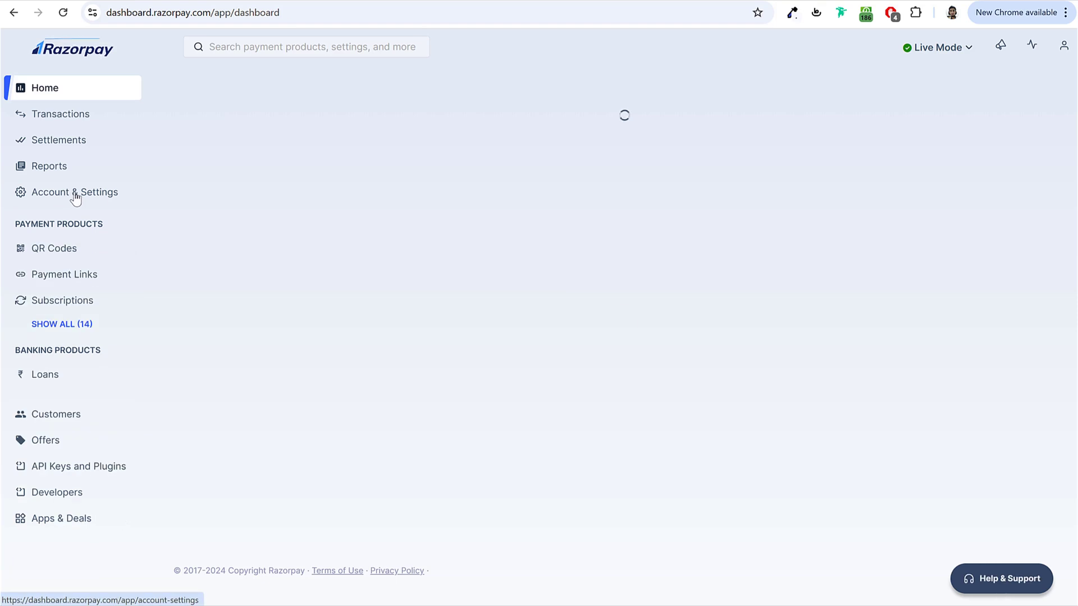
Step: Copy the live Key ID from Razorpay's API keys page with WooCommerce as the website platform
click(75, 197)
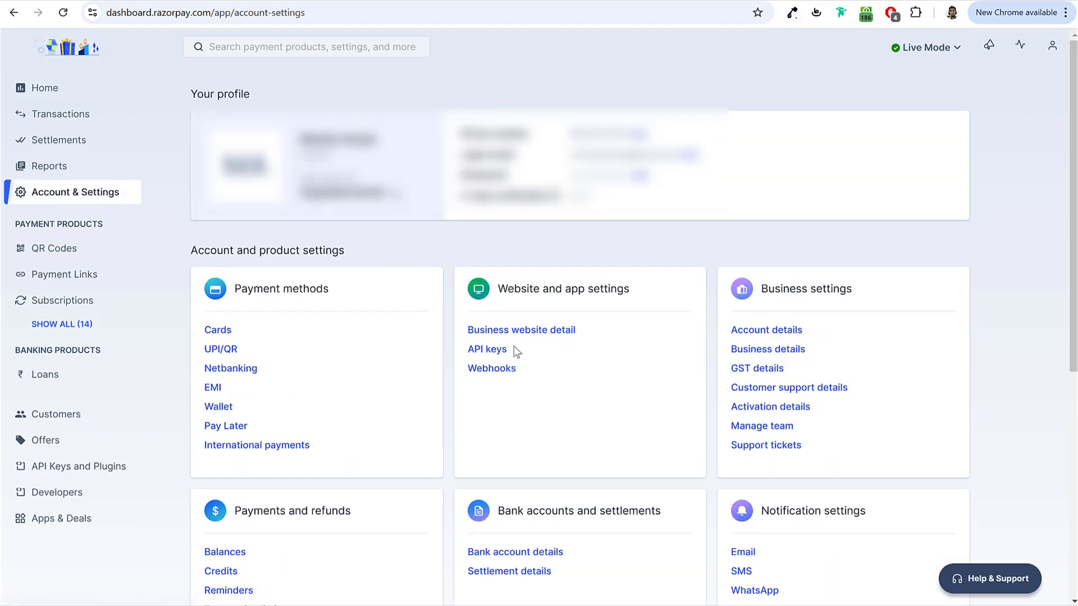
click(473, 350)
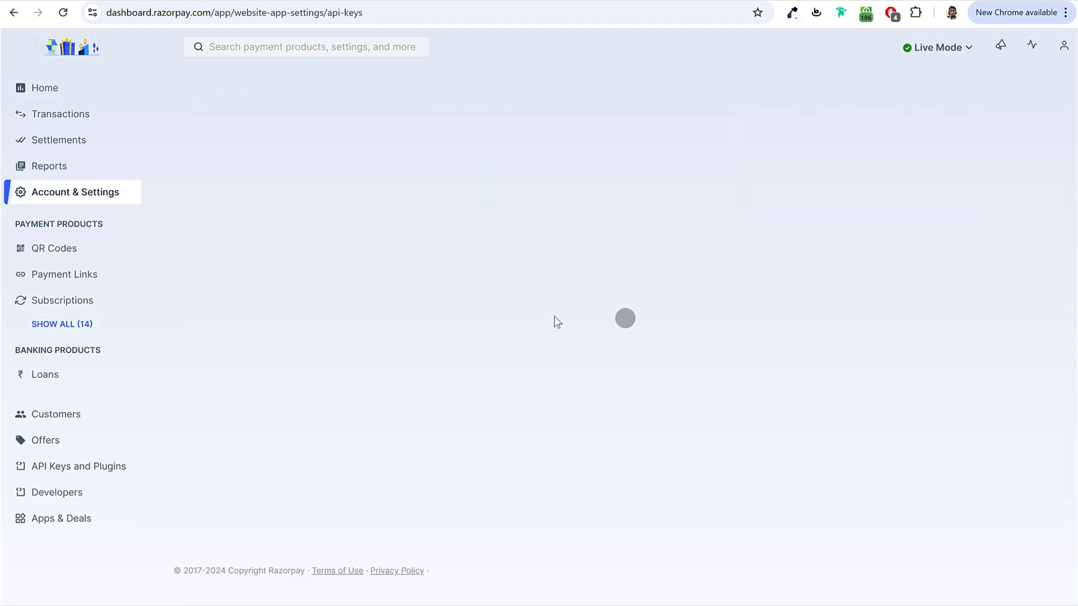
scroll(559, 334, down, 5)
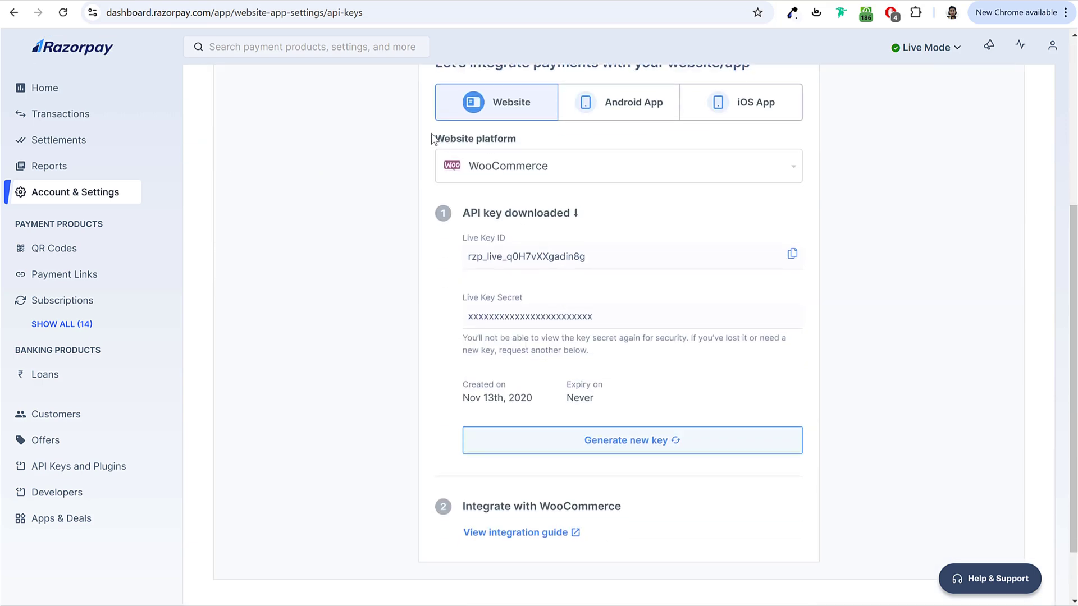
click(531, 164)
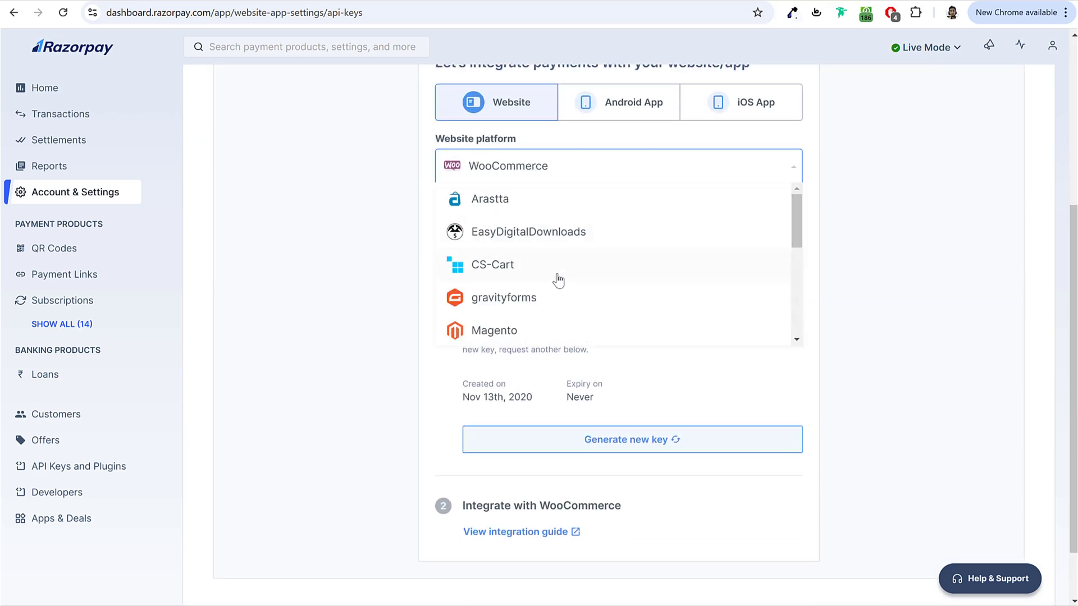
scroll(558, 279, down, 10)
click(524, 262)
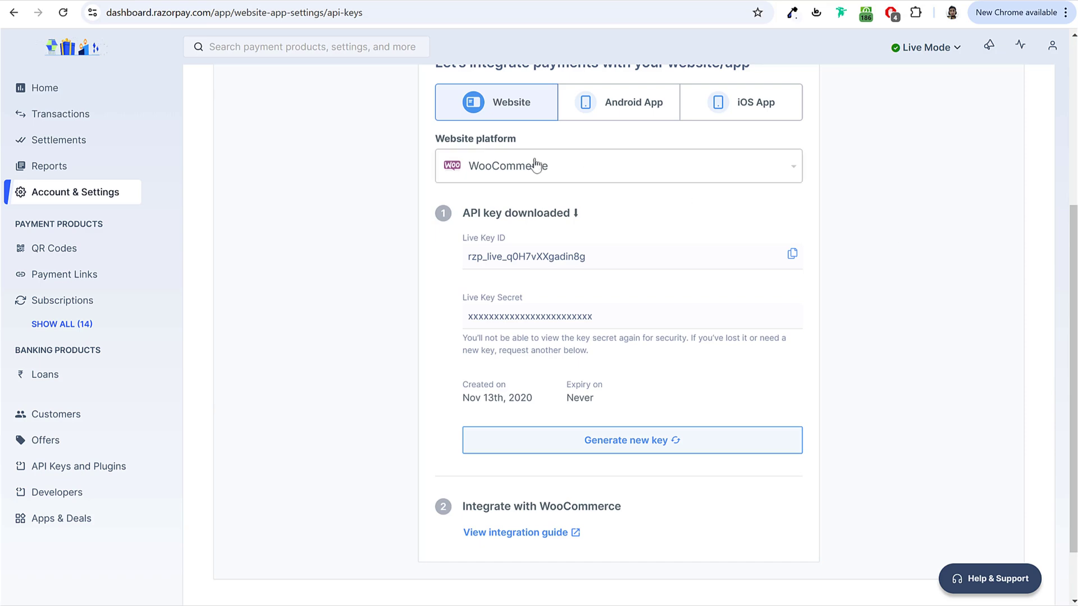
click(792, 254)
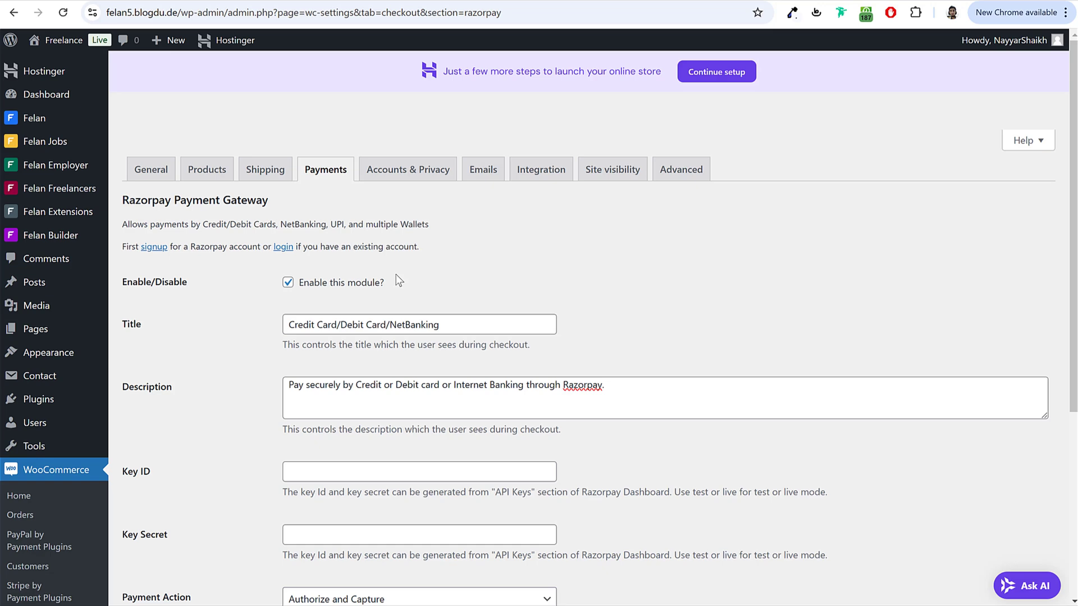
scroll(398, 281, down, 4)
click(341, 267)
Step: Paste the live Key ID and Key Secret into the Razorpay gateway and save
key(ctrl+v)
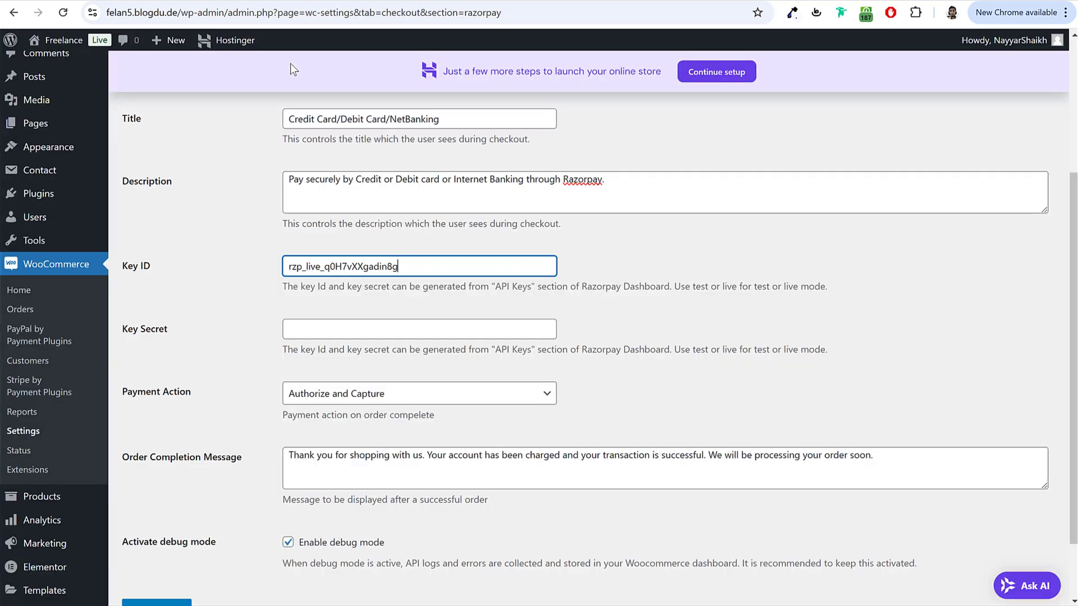
click(341, 325)
key(ctrl+v)
scroll(280, 398, down, 2)
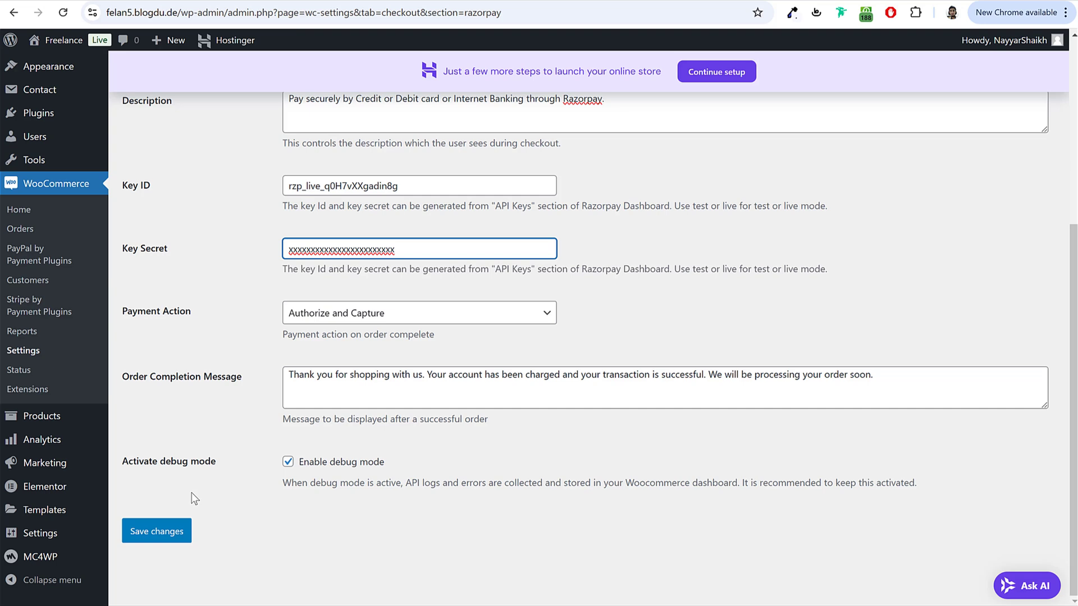
click(176, 531)
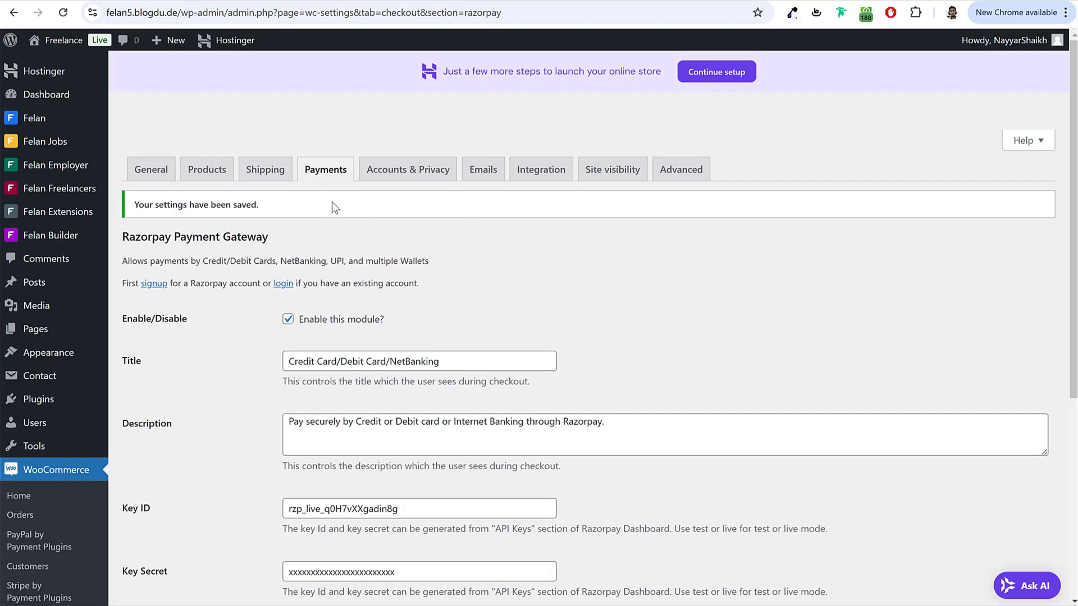
Step: In Accounts & Privacy, allow account creation during checkout and on the My account page
click(416, 170)
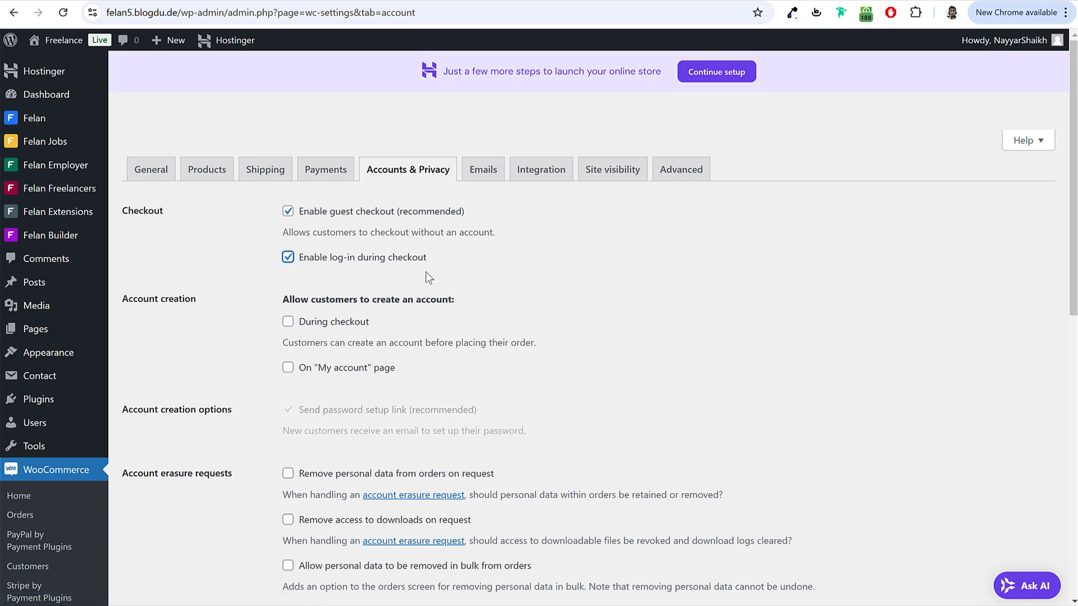
drag(290, 299, 457, 300)
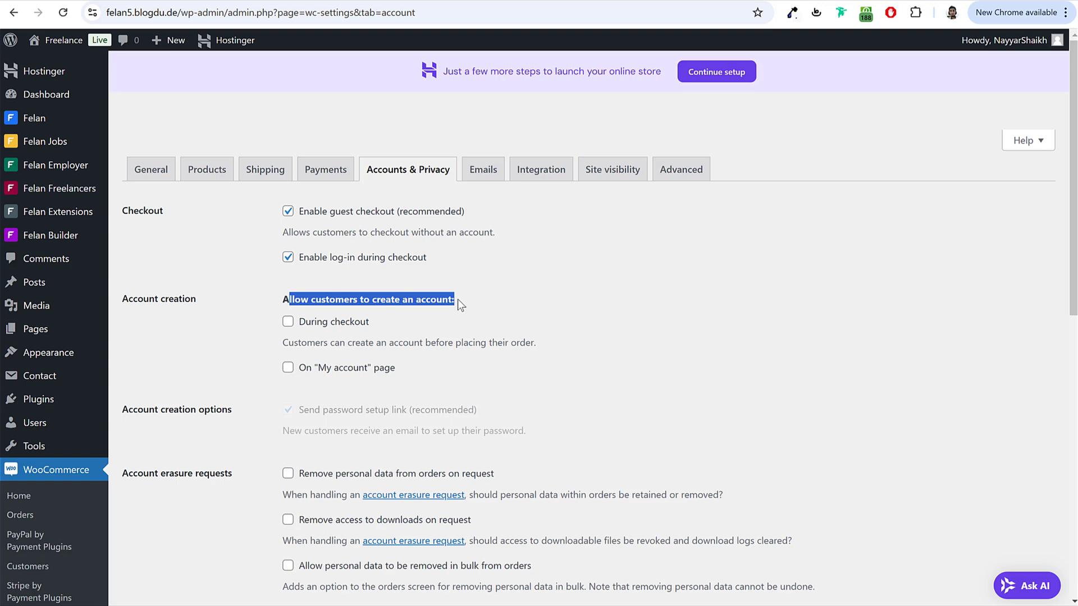
click(339, 324)
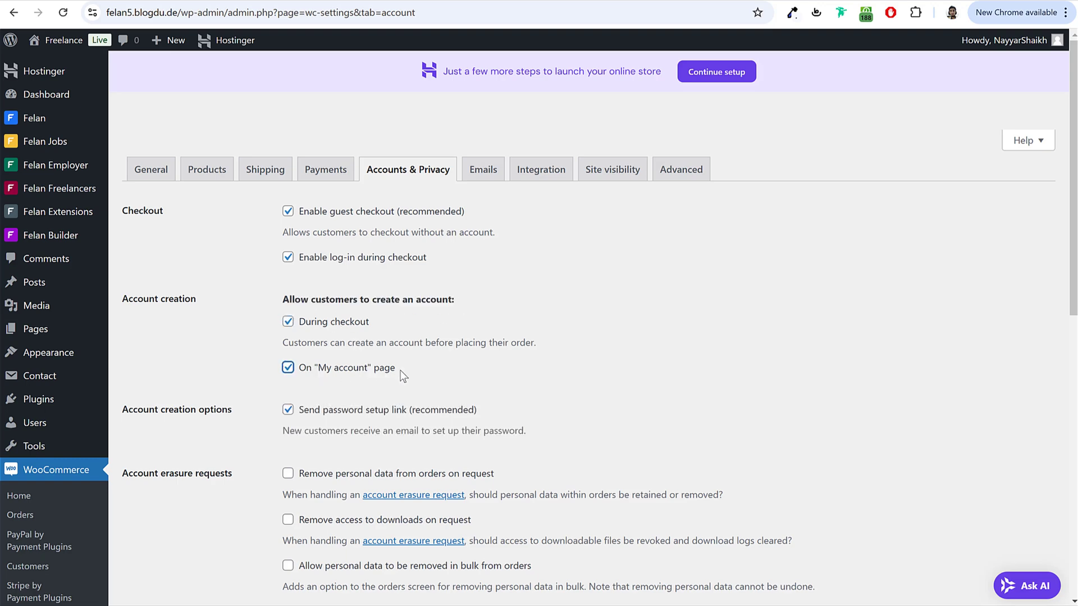
drag(403, 375, 300, 370)
scroll(337, 218, down, 3)
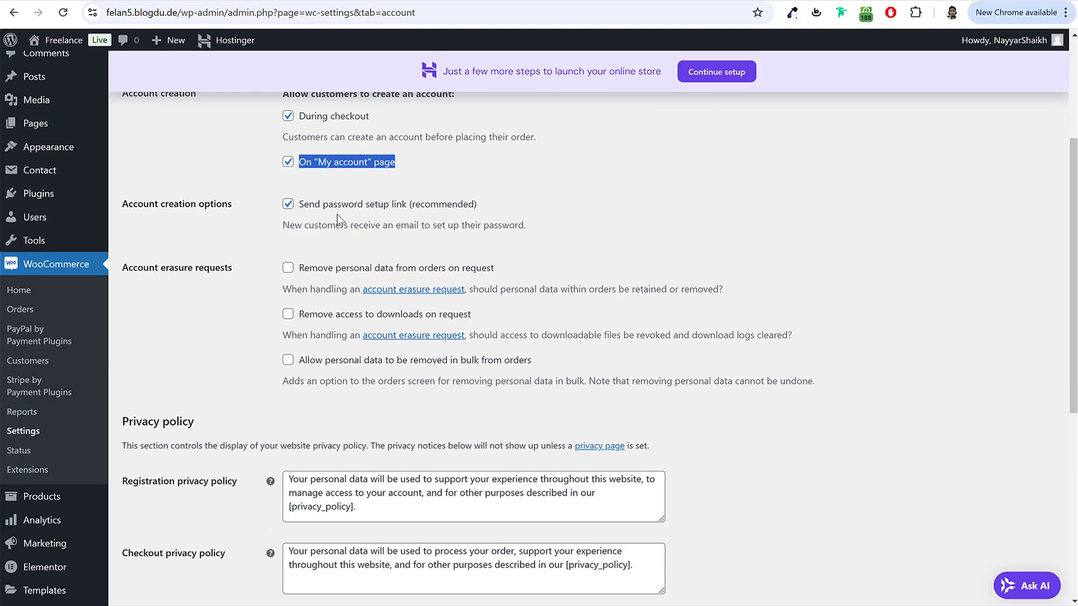
click(336, 215)
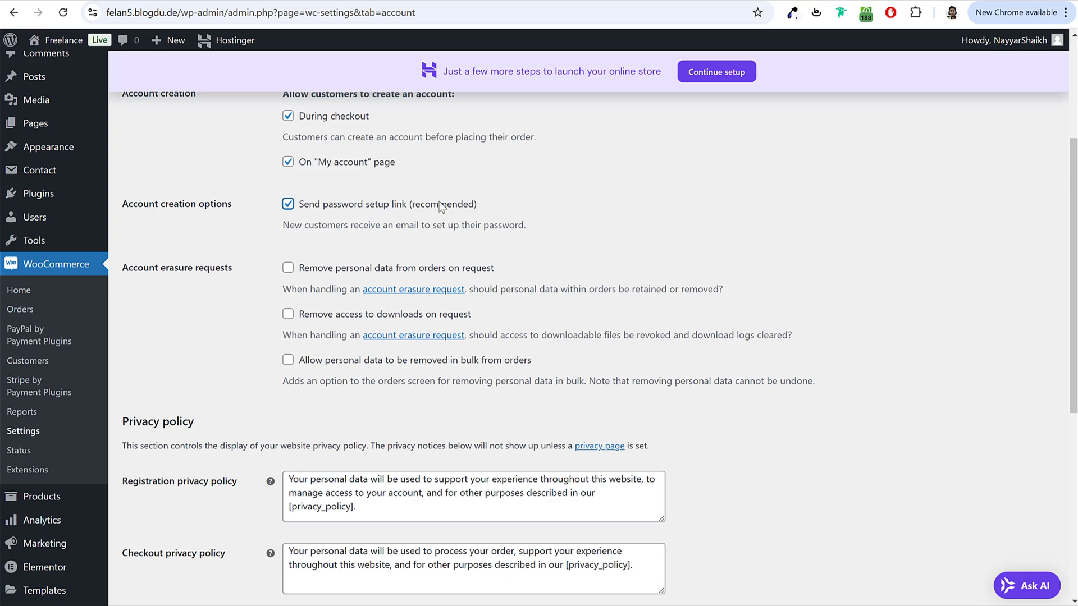
Step: Turn off the password setup link for new customer accounts and save the account settings
click(434, 205)
drag(479, 205, 301, 207)
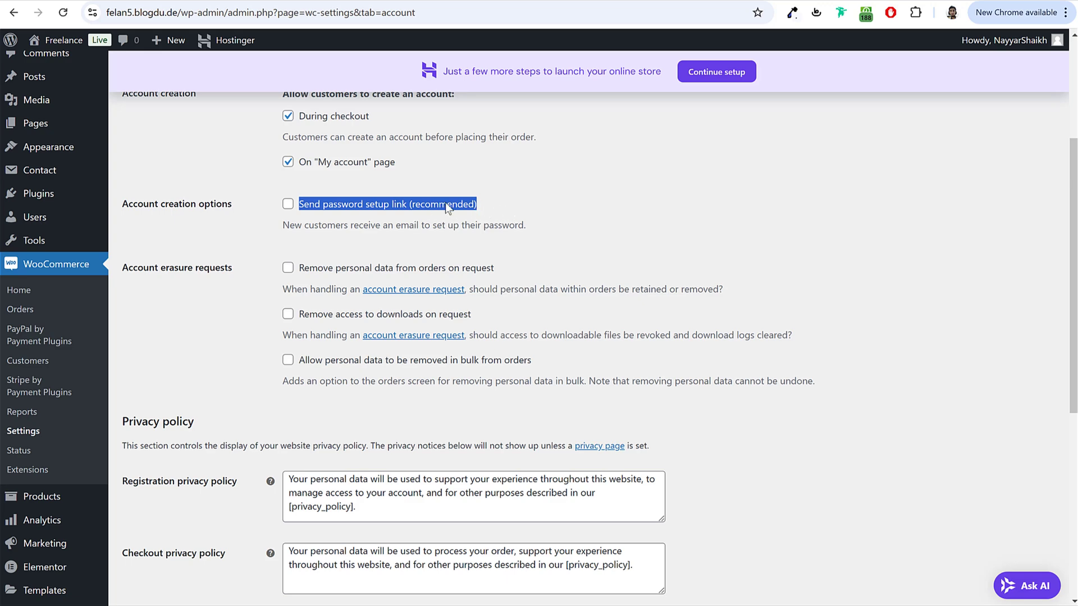
scroll(423, 247, down, 7)
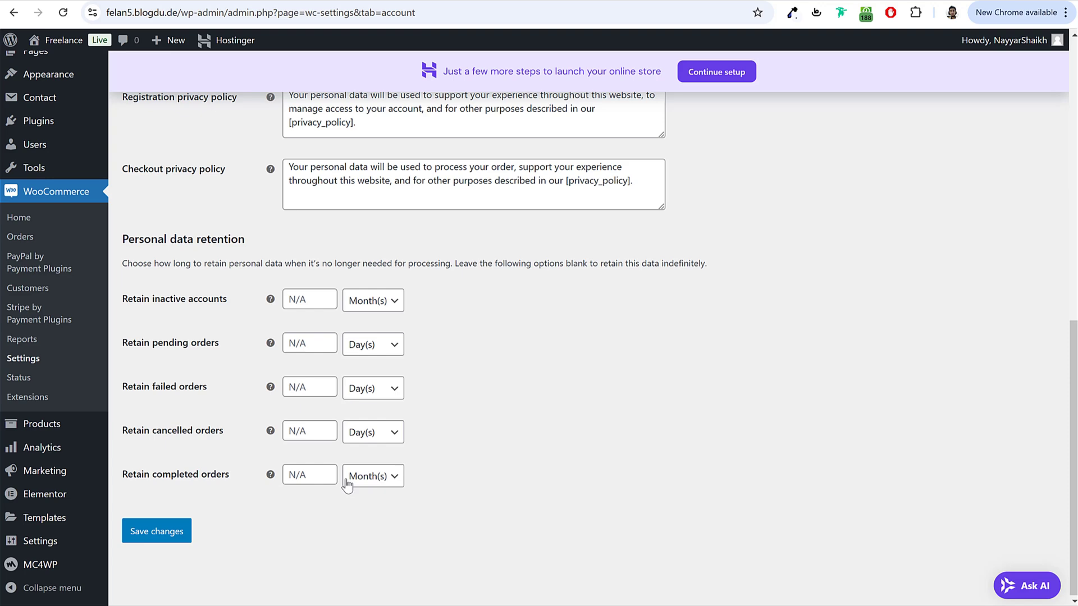
click(162, 536)
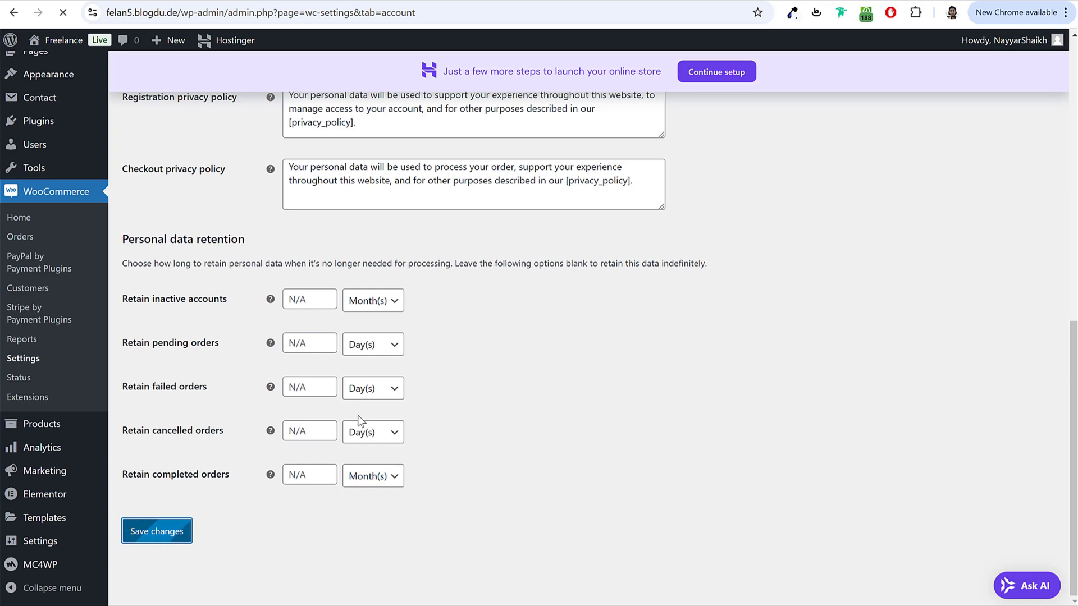
click(682, 173)
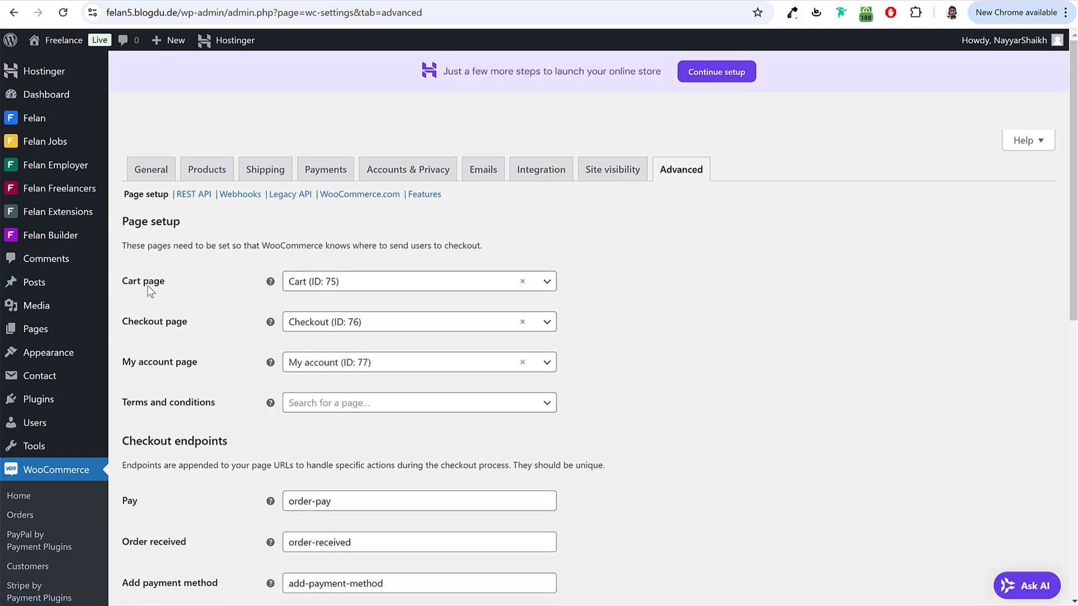
Step: Review the Cart, Checkout and My account page settings, then reload the incognito freelancer profile
drag(129, 282, 395, 290)
drag(125, 323, 362, 332)
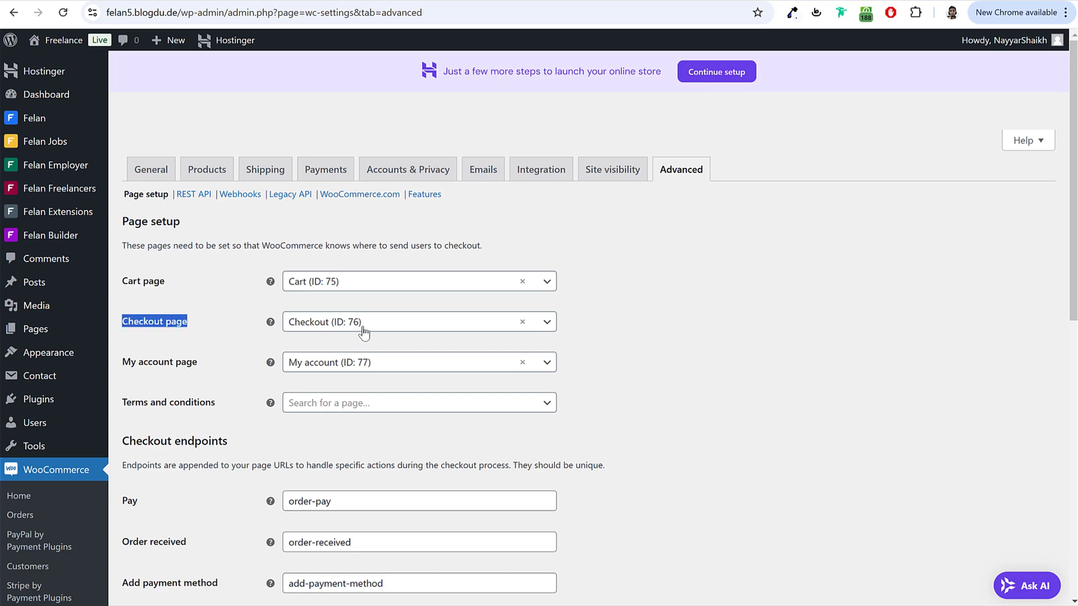
drag(121, 362, 355, 371)
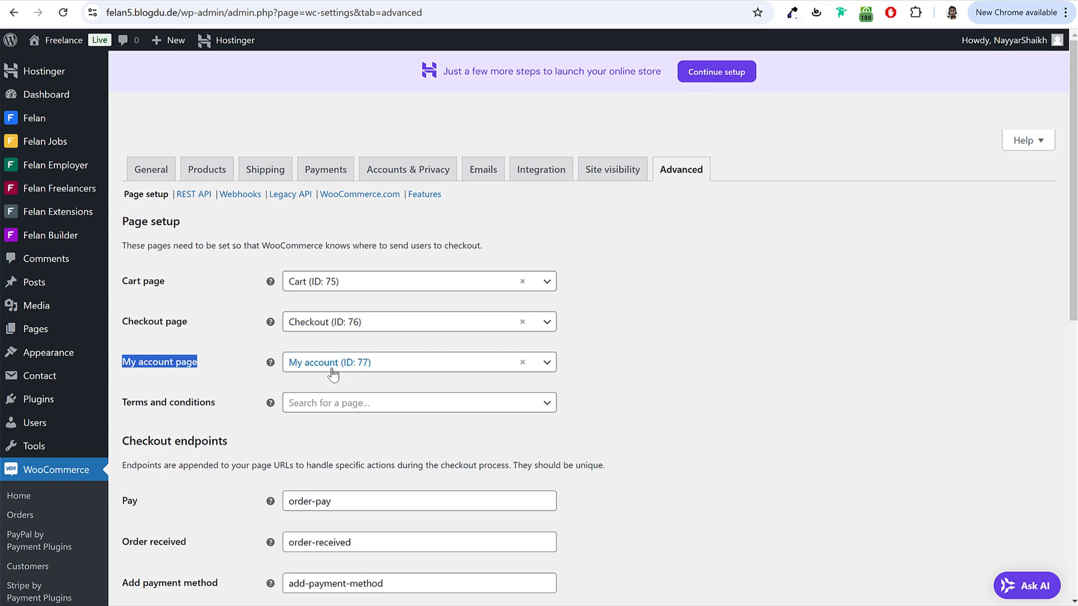
scroll(698, 363, down, 10)
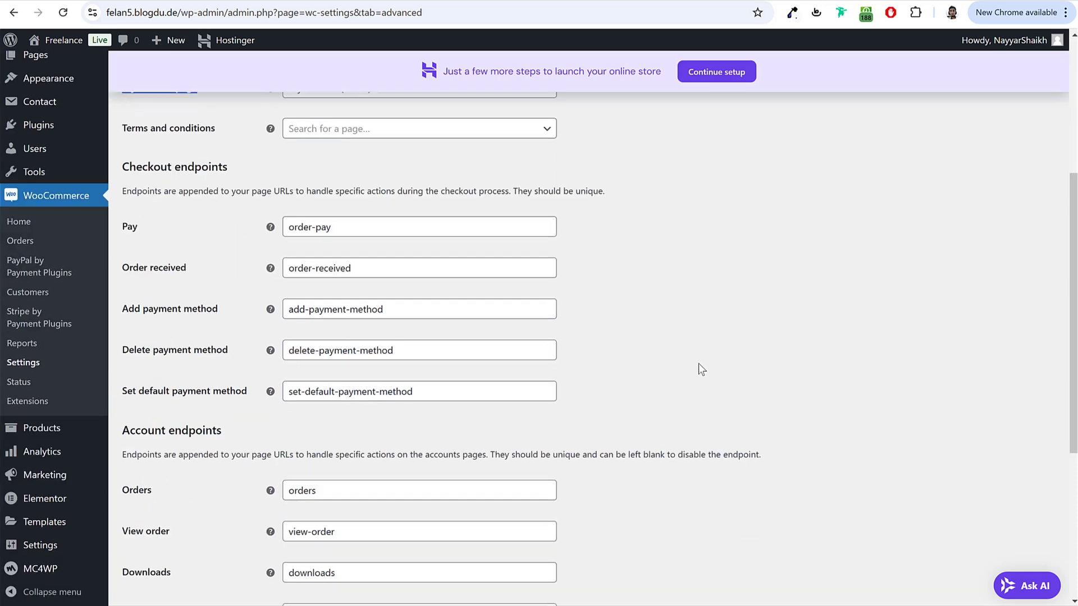
scroll(176, 531, up, 10)
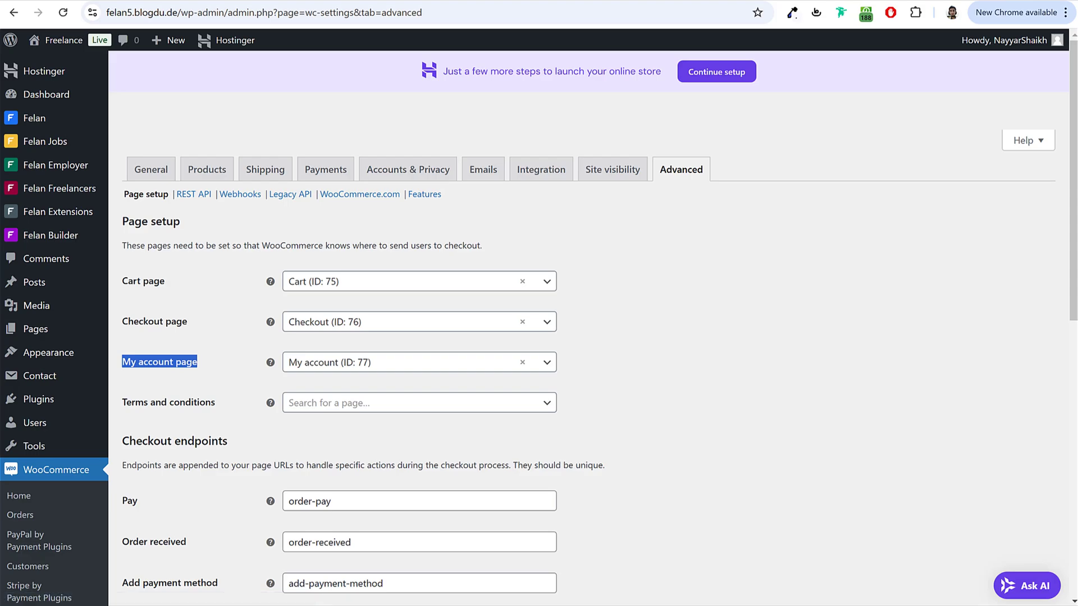
click(415, 589)
click(71, 20)
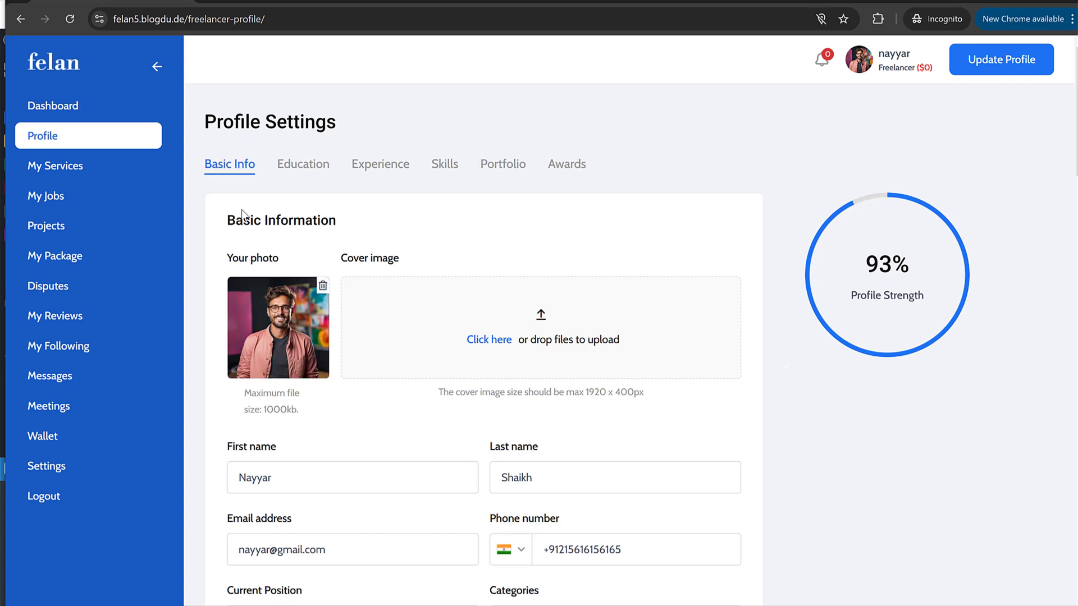
Step: Start a new service and check its empty Categories, Languages and Skills dropdowns, then return to admin
click(76, 169)
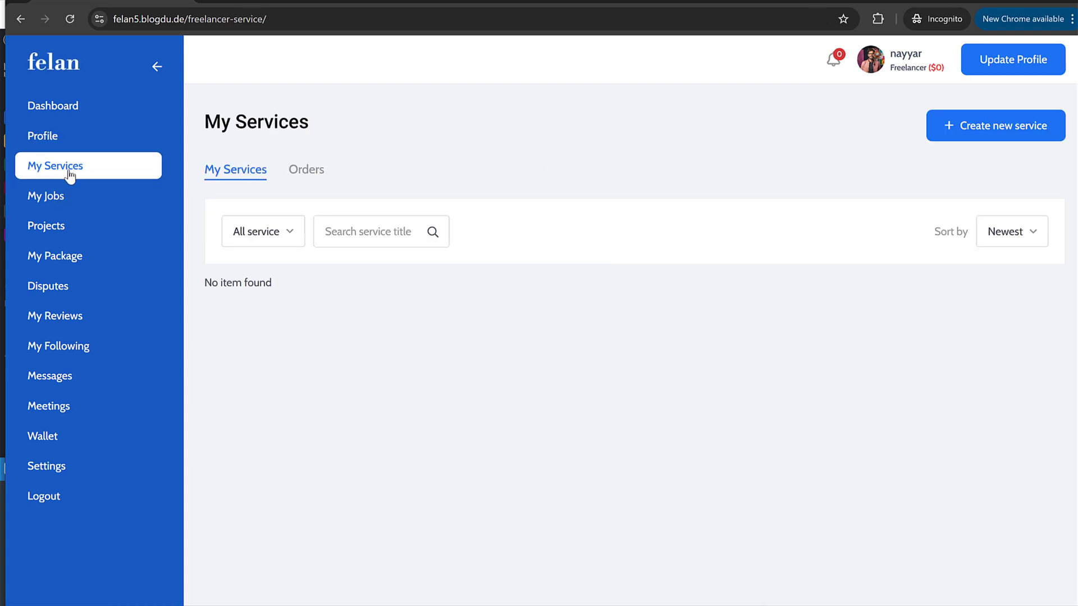
click(968, 138)
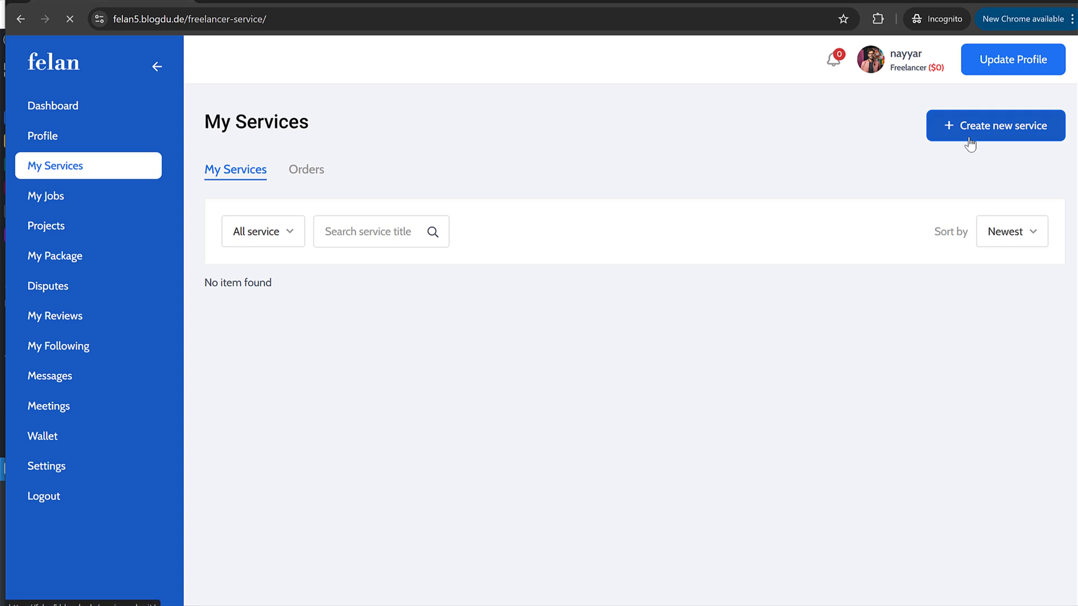
scroll(372, 223, down, 3)
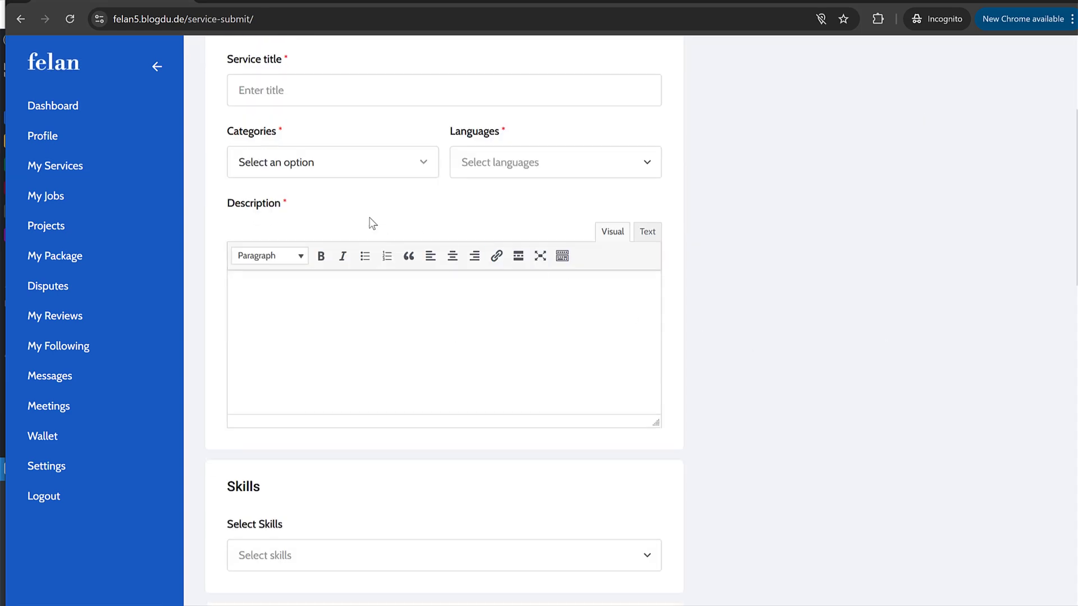
click(320, 171)
click(521, 161)
scroll(437, 448, down, 3)
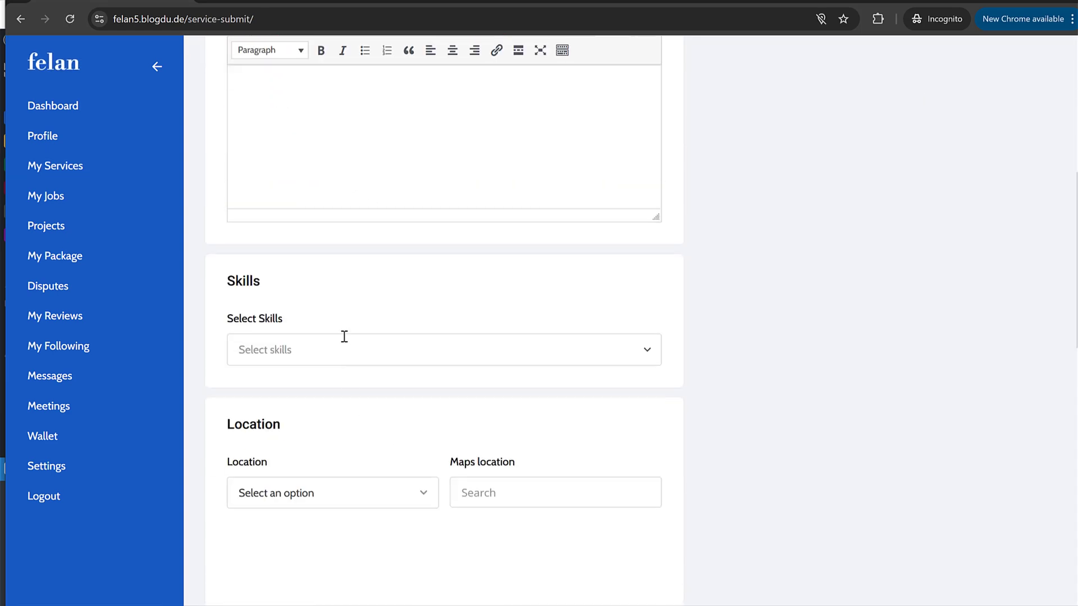
click(344, 336)
scroll(321, 418, up, 7)
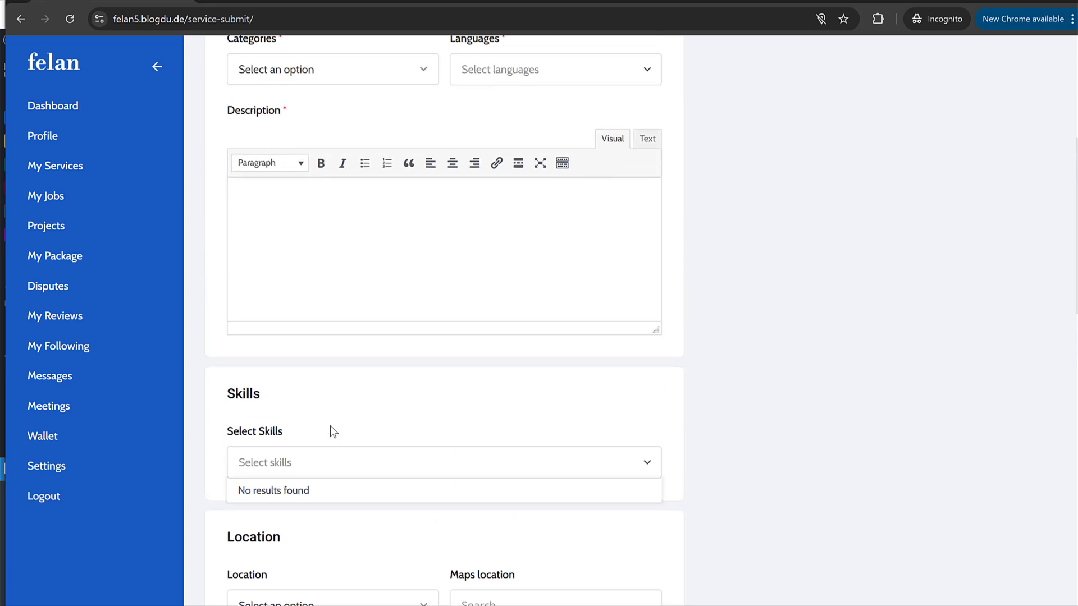
scroll(332, 426, up, 1)
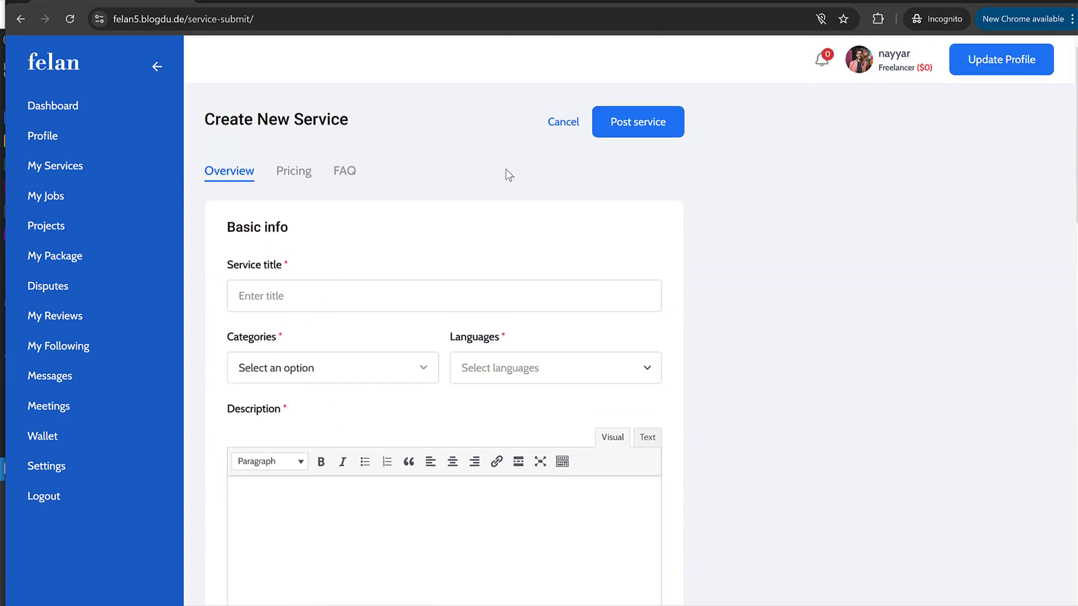
click(1005, 2)
click(836, 307)
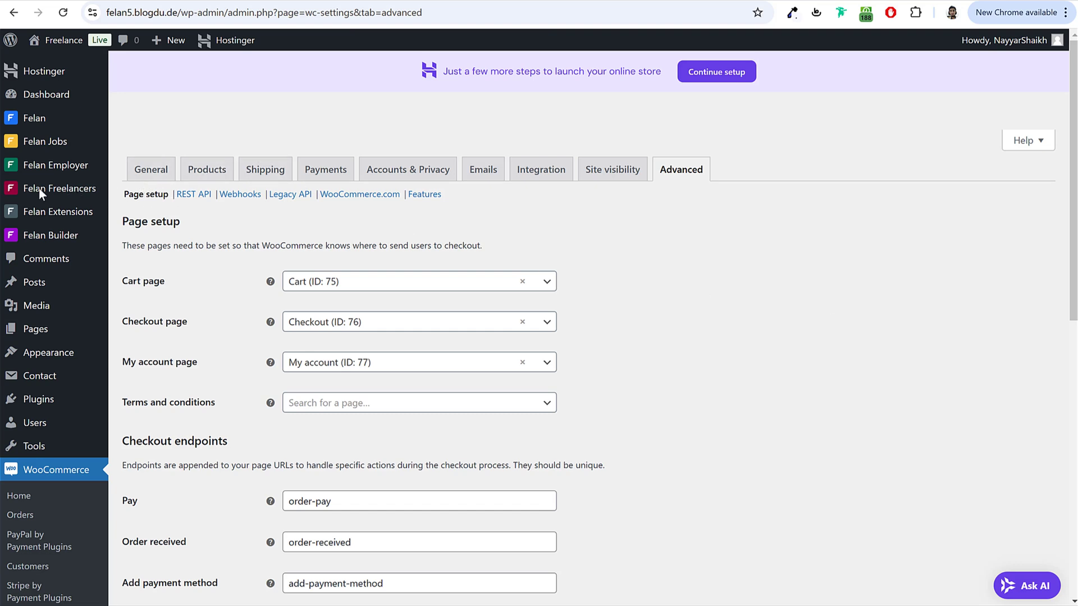
Step: Open the empty Felan Services list, then its service Categories page
mouse_move(39, 191)
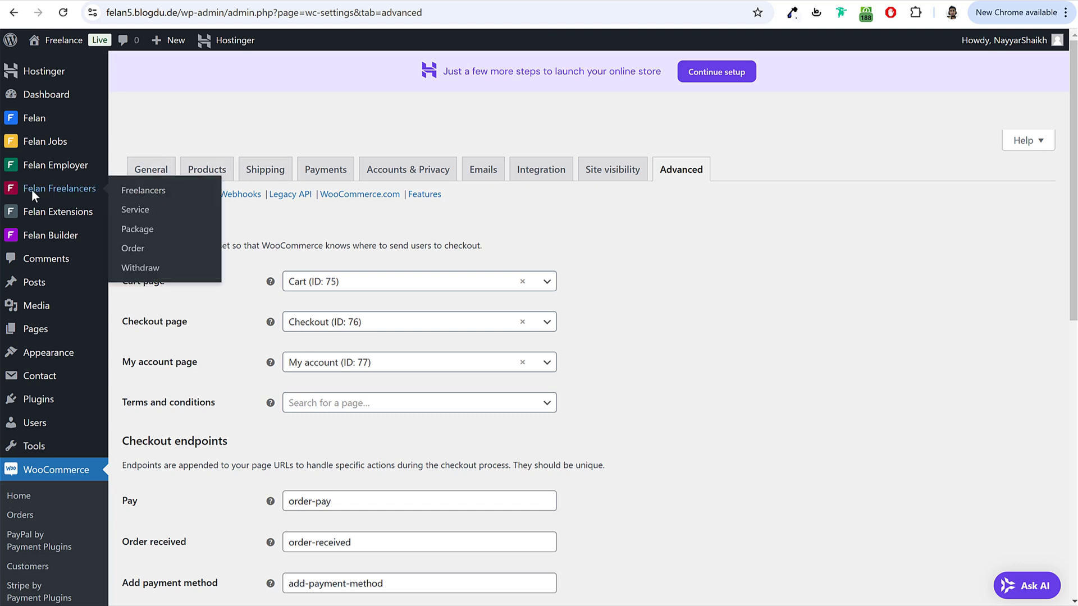
click(142, 214)
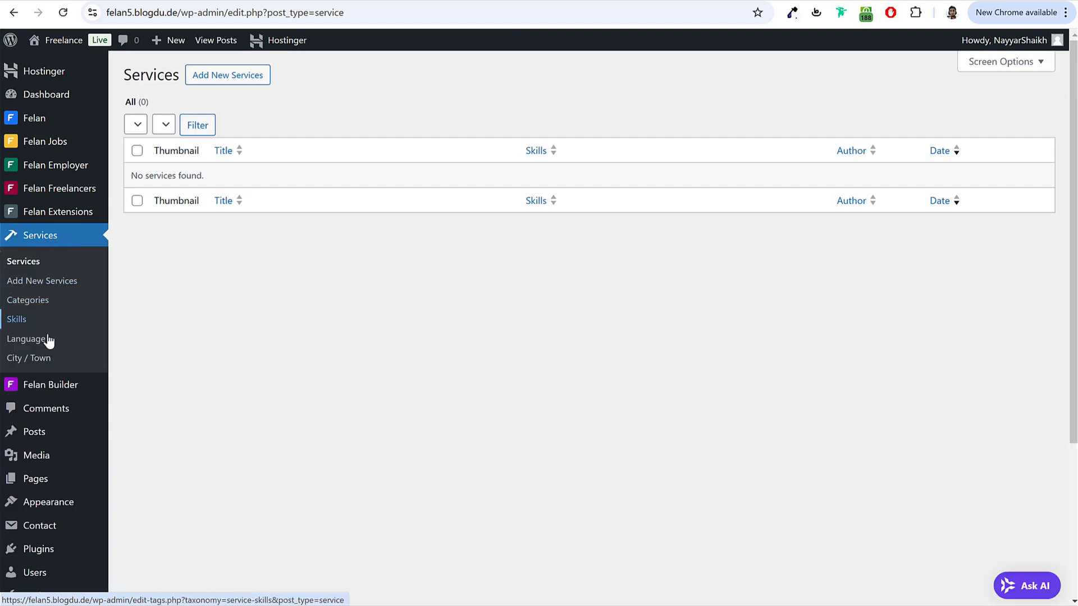
click(42, 306)
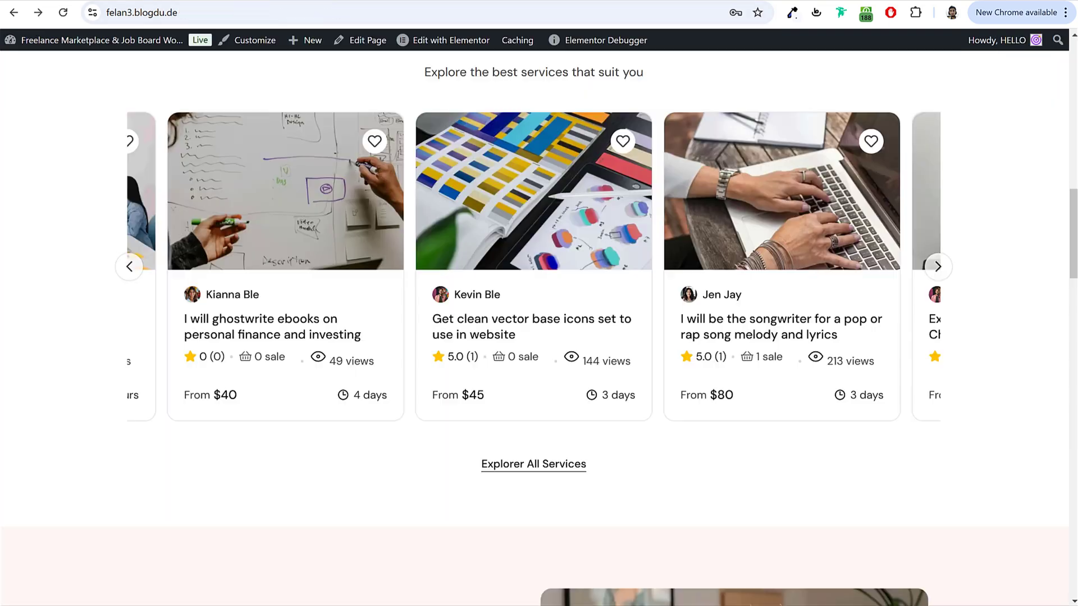
Step: Add Graphic & Design as a service category, copying its name from the demo menu
scroll(286, 140, up, 5)
scroll(292, 166, up, 8)
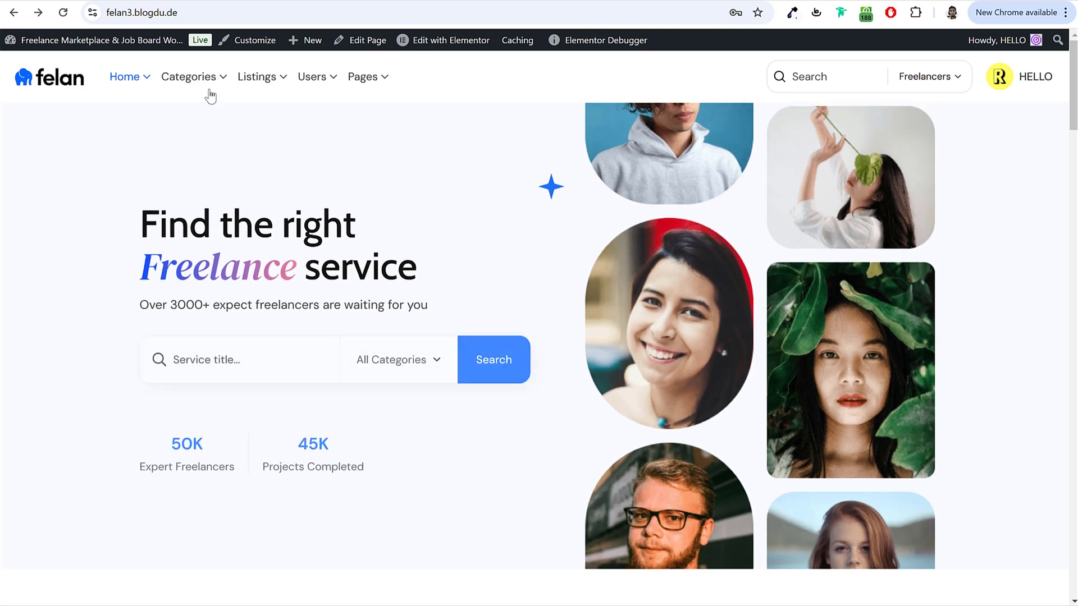
mouse_move(193, 79)
triple_click(286, 160)
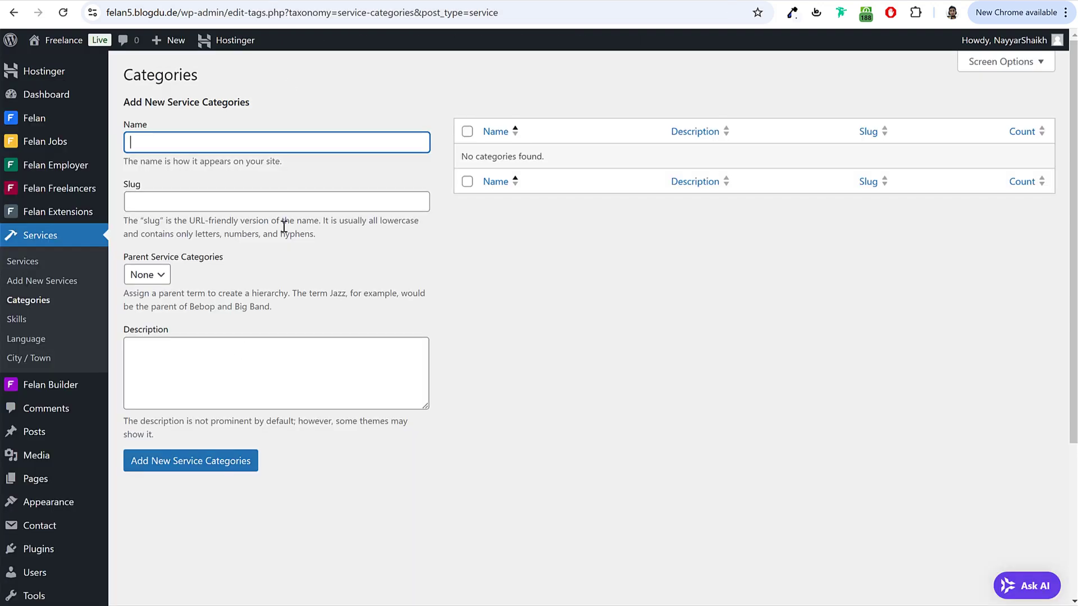
text(Graphic & Design)
click(200, 465)
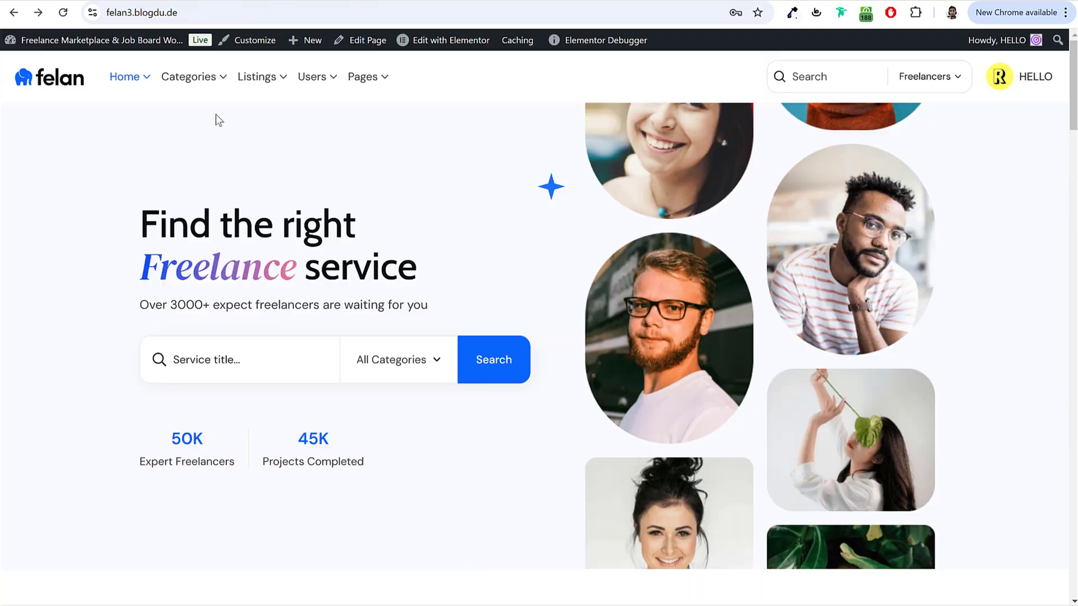
Step: Add App Design as a subcategory under Graphic & Design
mouse_move(212, 86)
drag(278, 187, 186, 193)
key(ctrl+c)
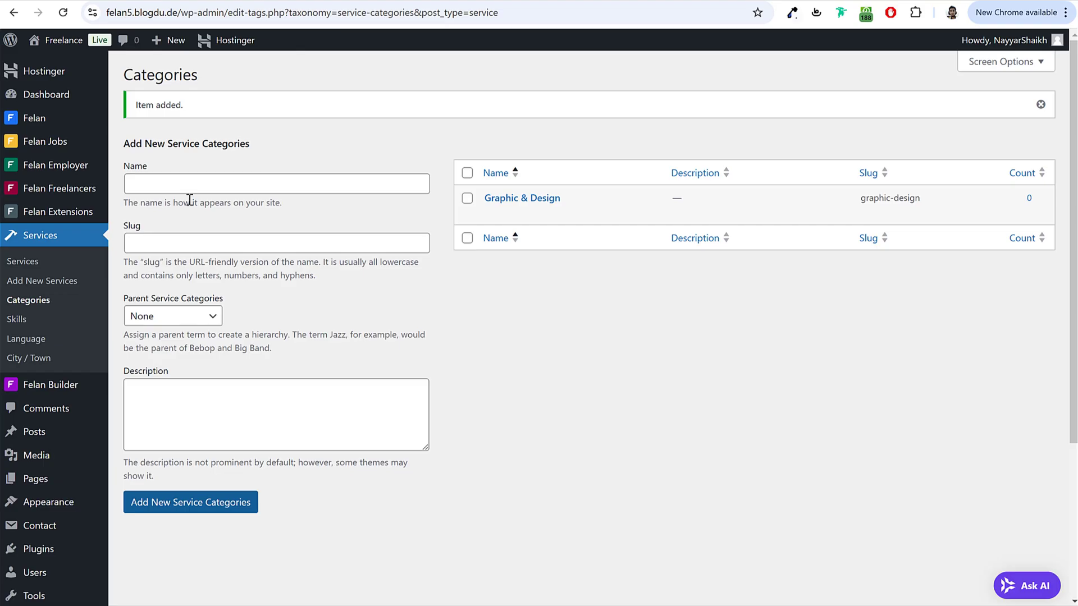
click(190, 185)
key(ctrl+v)
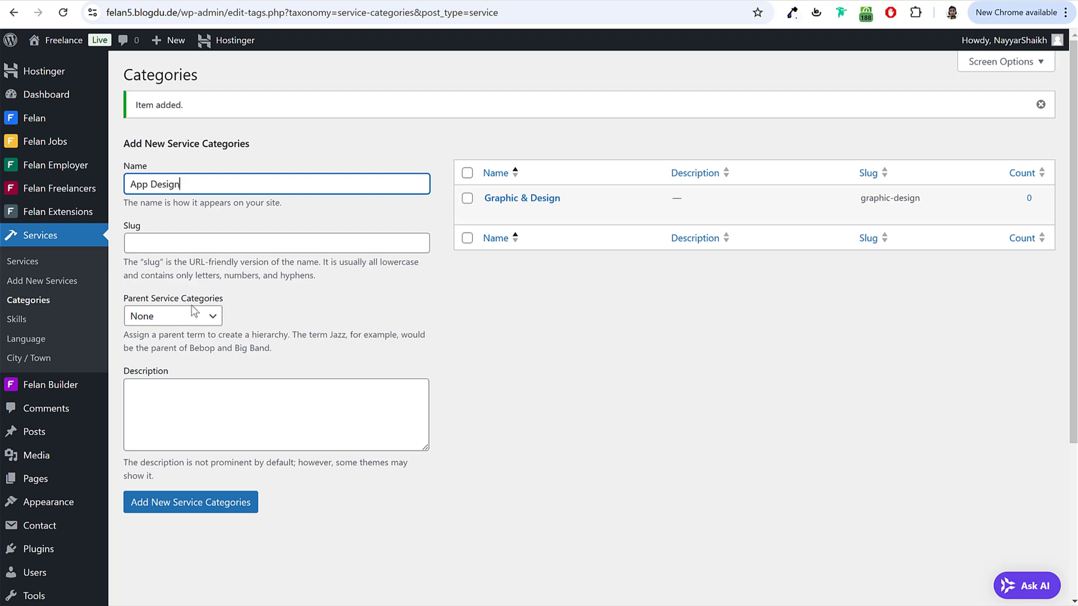
click(191, 316)
click(181, 355)
click(207, 503)
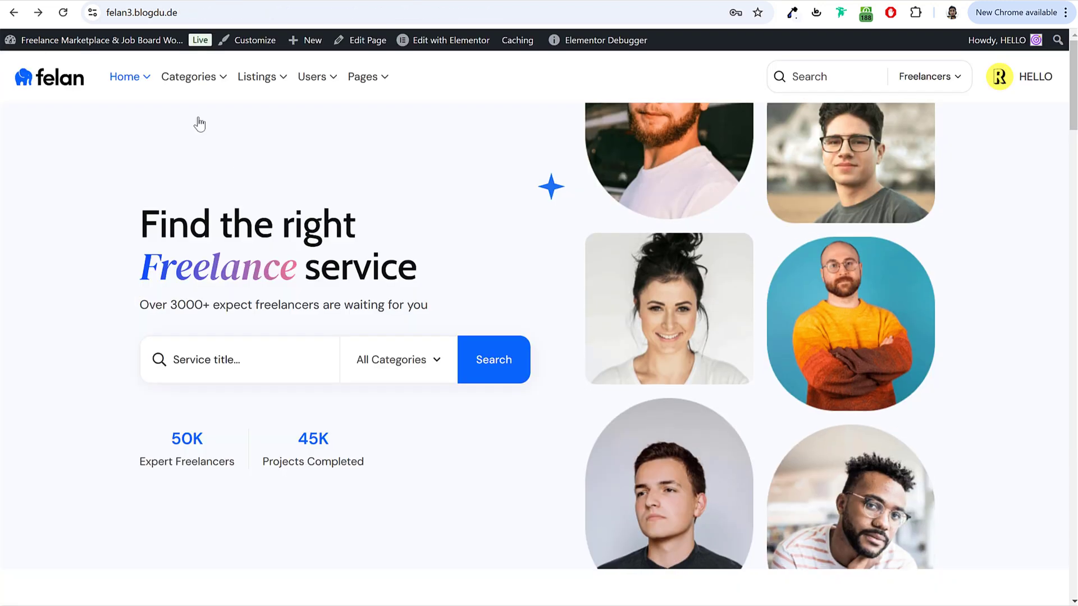
Step: Add Website Design and Logo Design as further Graphic & Design subcategories
mouse_move(191, 76)
drag(292, 256, 208, 254)
key(ctrl+c)
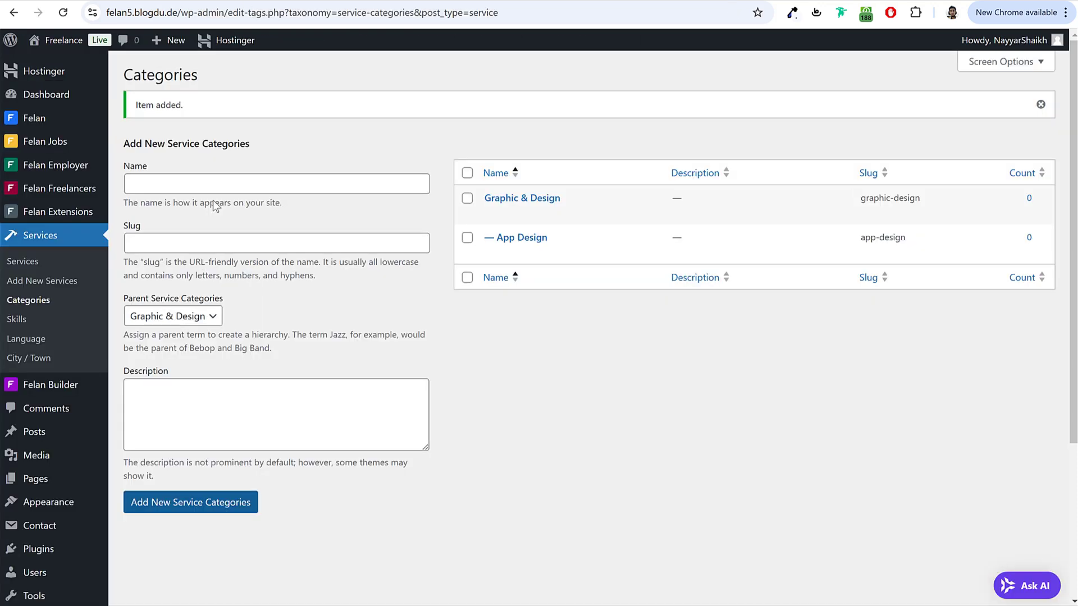
click(217, 181)
key(ctrl+v)
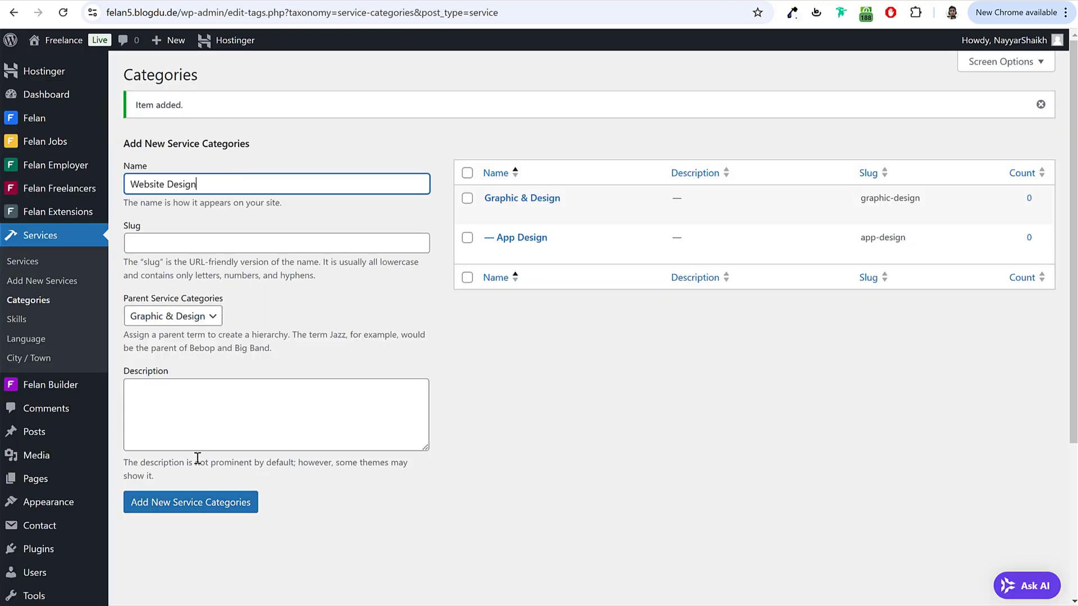
click(184, 508)
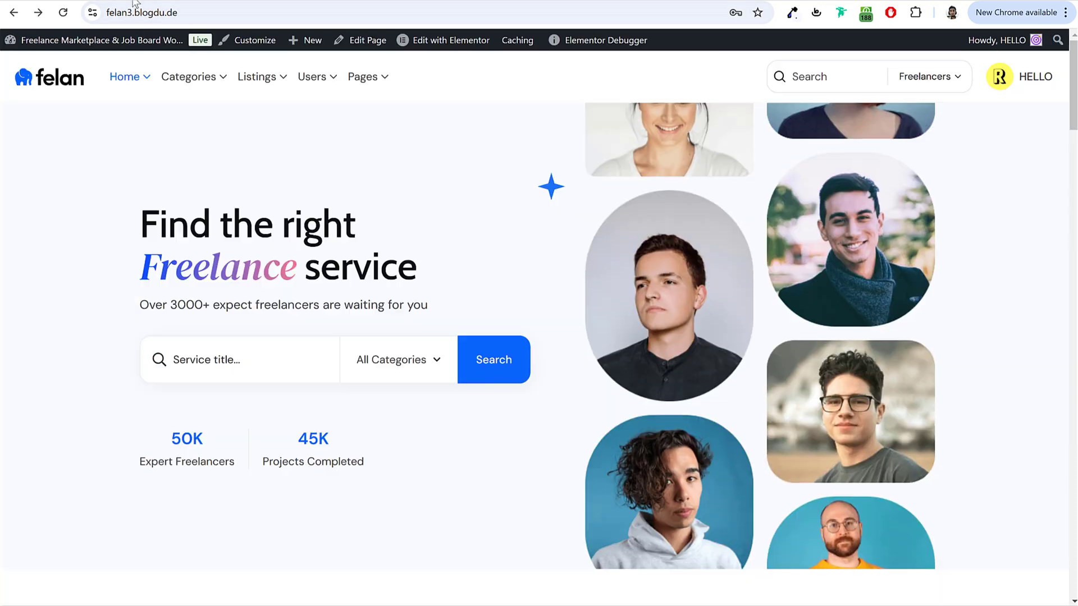
mouse_move(204, 90)
drag(275, 231, 196, 231)
key(ctrl+c)
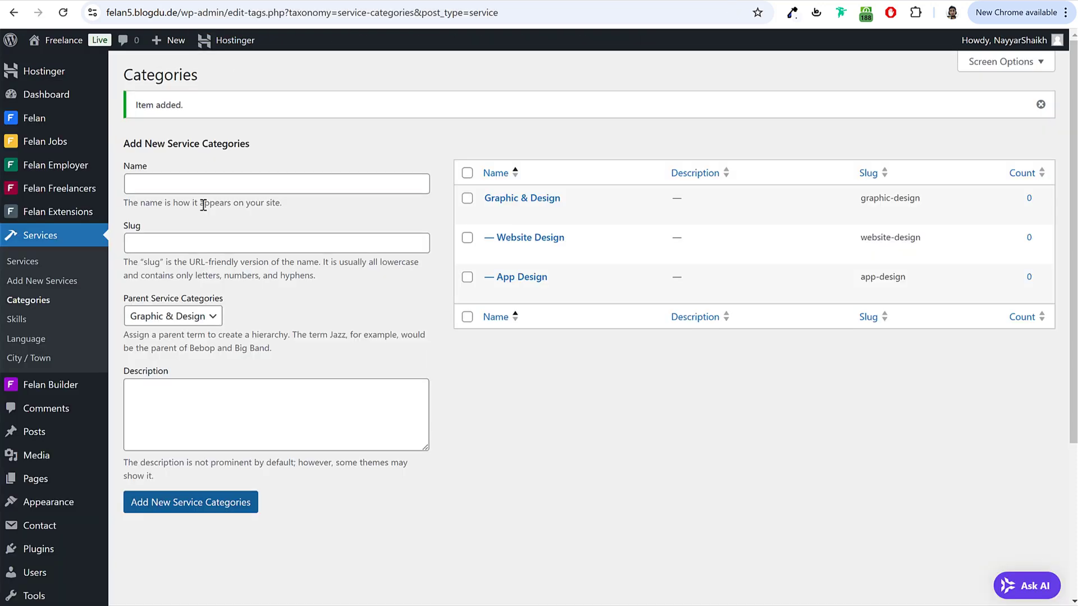
click(205, 183)
key(ctrl+v)
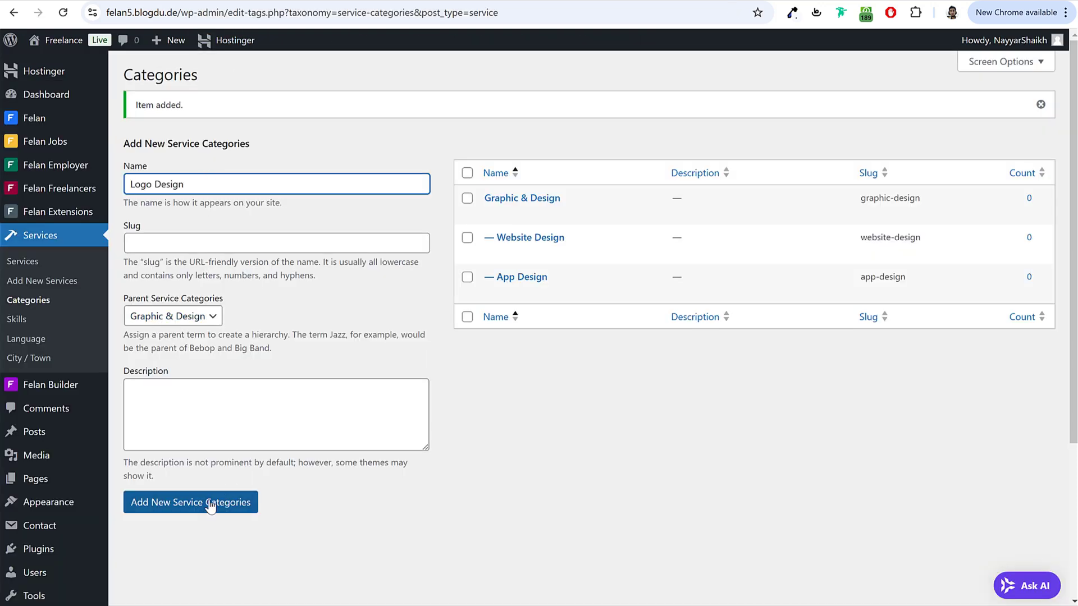
click(208, 504)
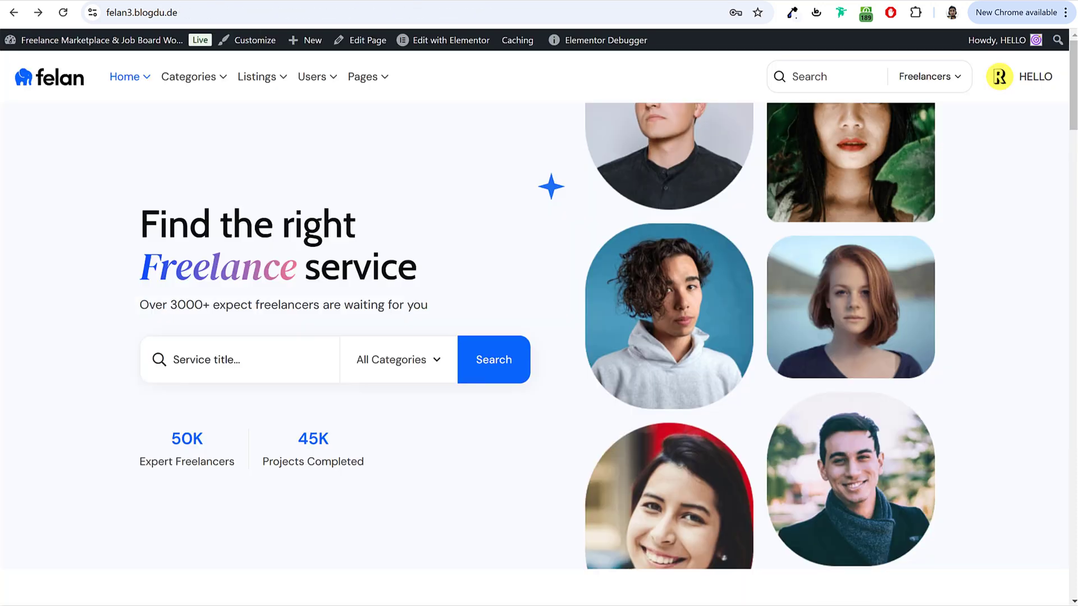
Step: Add Photography & Editor as a top-level service category with no parent
mouse_move(193, 79)
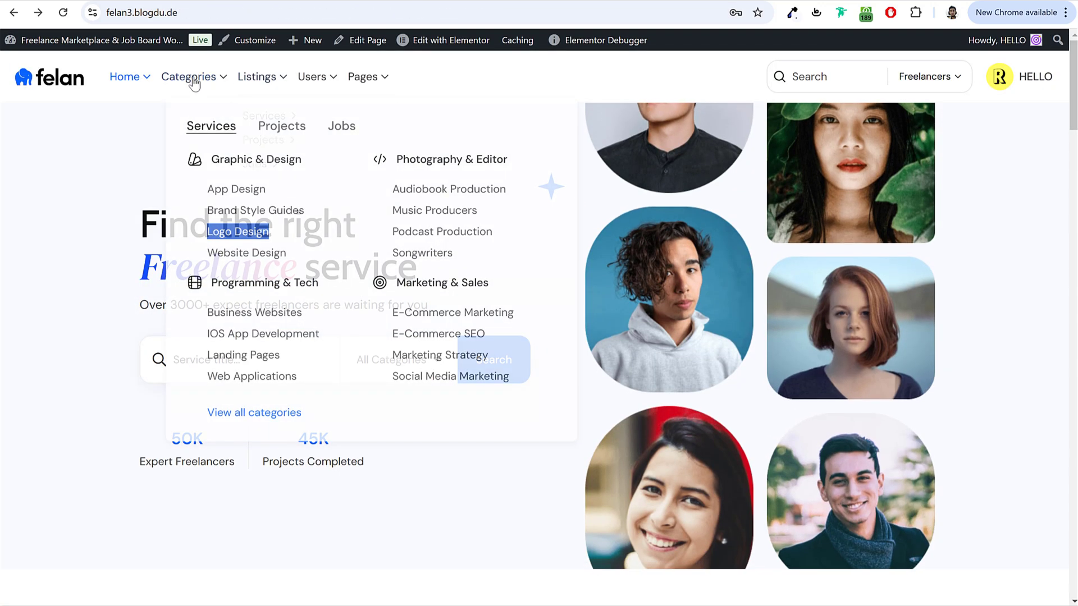
drag(508, 160, 366, 159)
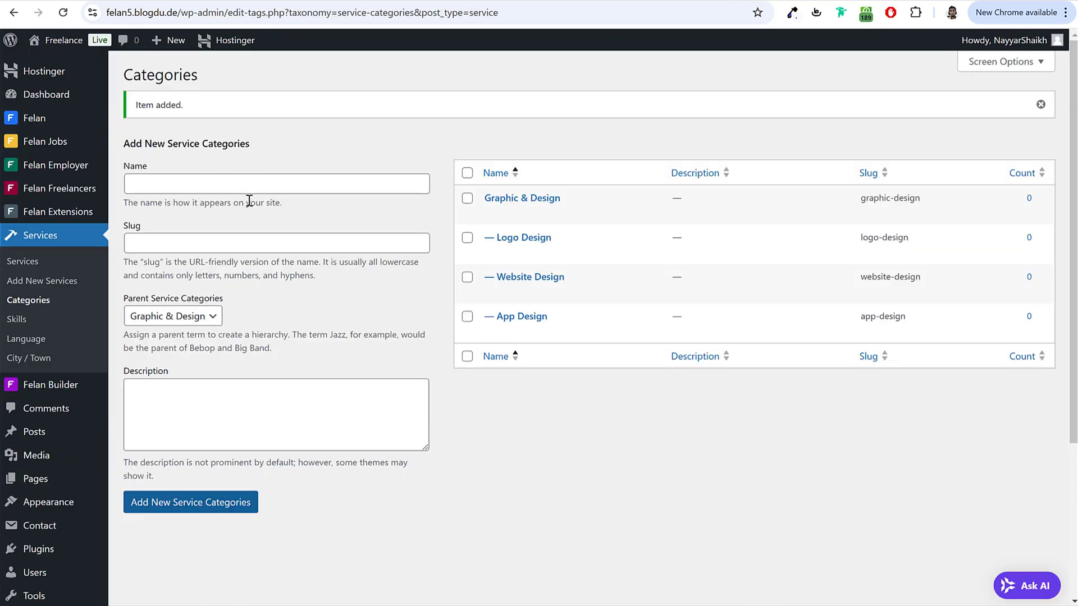
text(Photography & Editor)
click(172, 316)
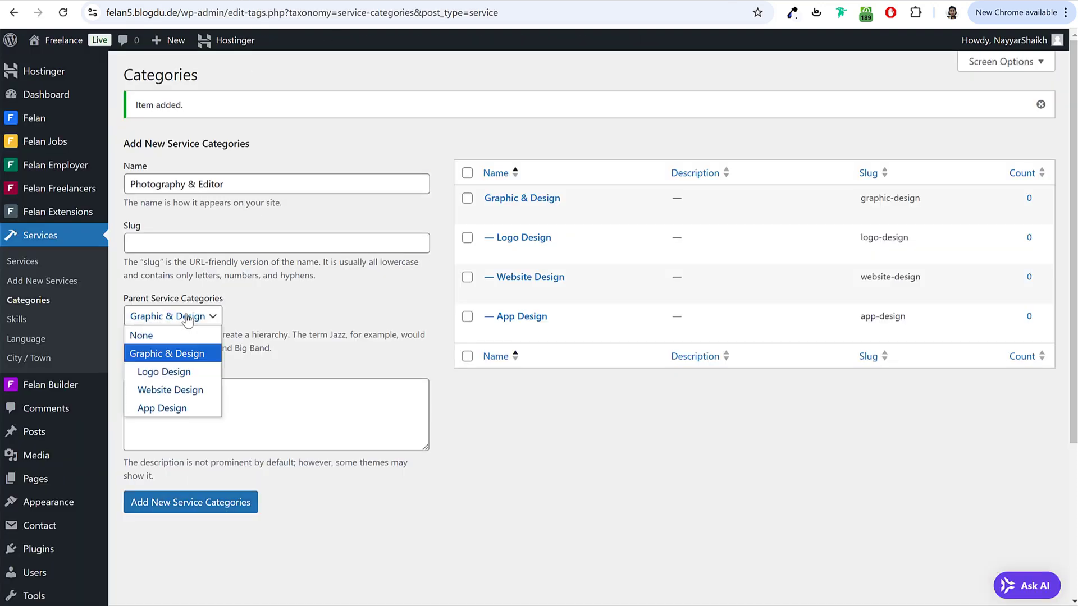
click(170, 335)
click(196, 504)
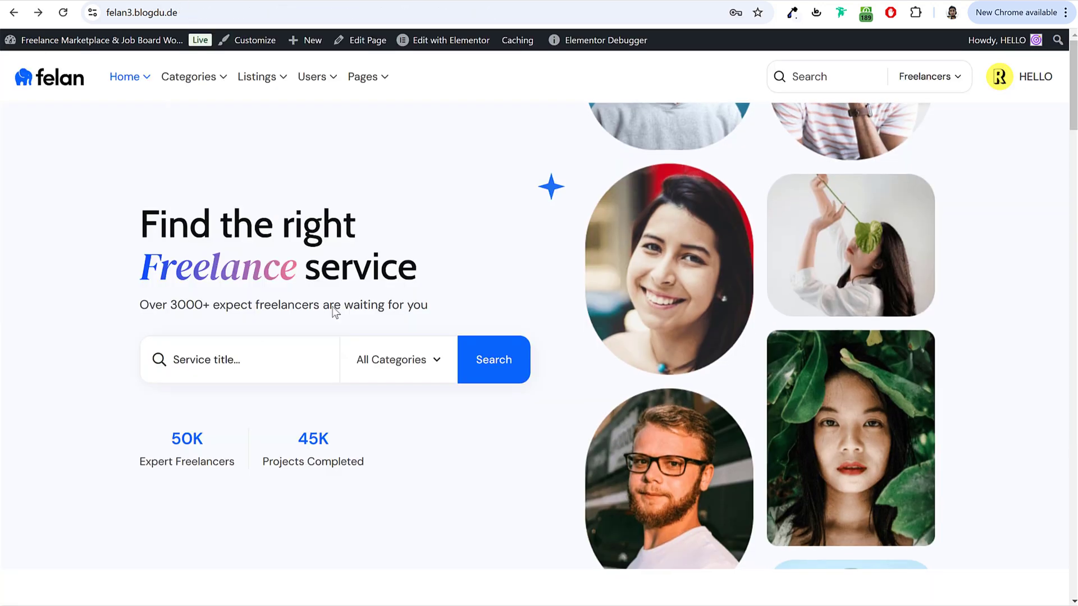
Step: Add Programming & Tech and Marketing & Sales as top-level service categories
mouse_move(189, 77)
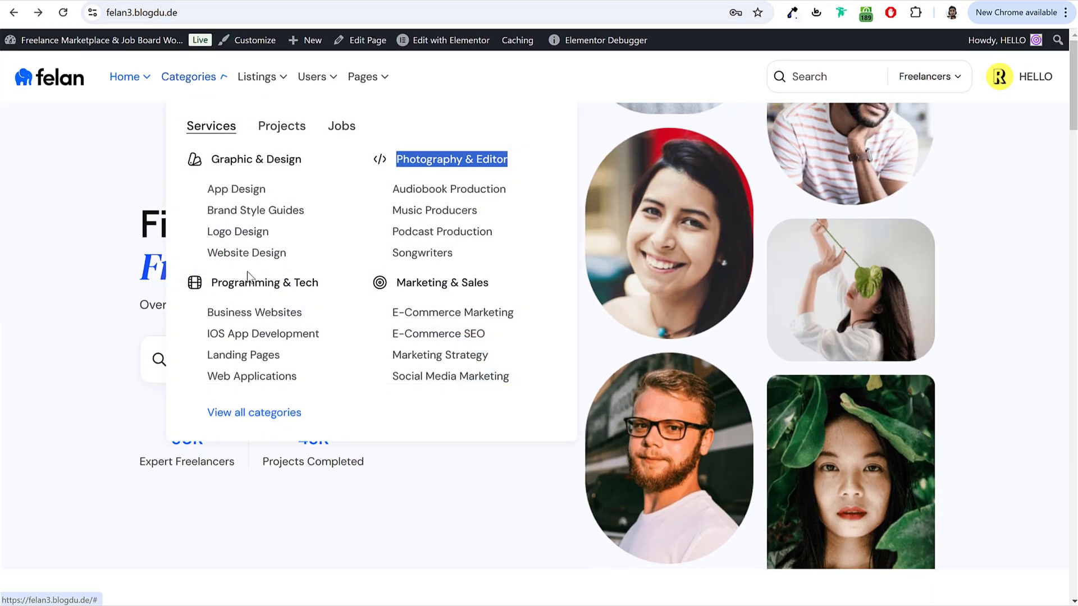
drag(344, 288, 210, 284)
key(ctrl+c)
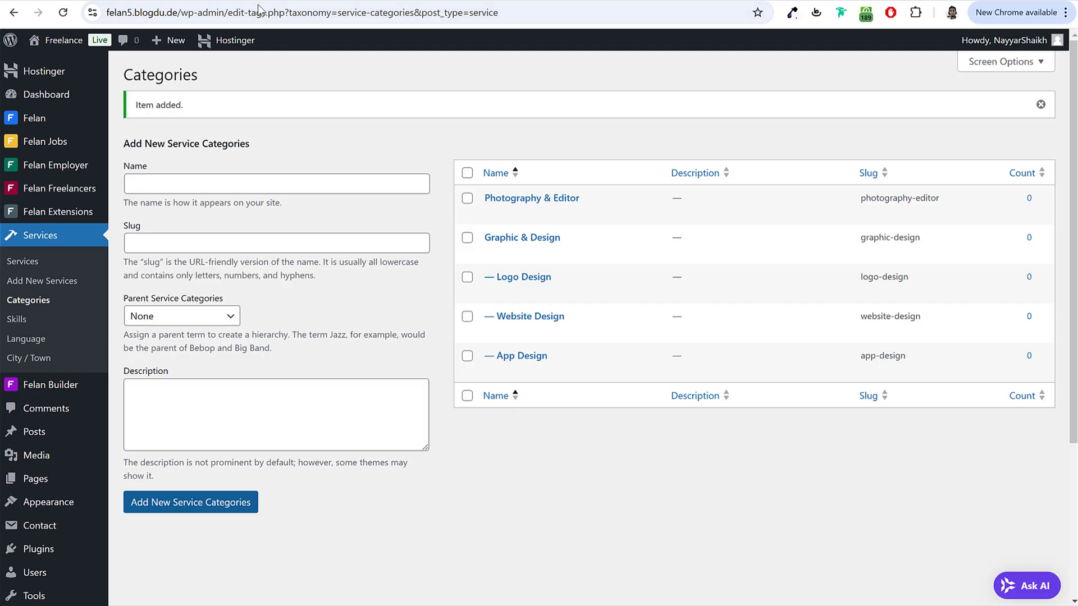
click(239, 175)
key(ctrl+v)
click(191, 467)
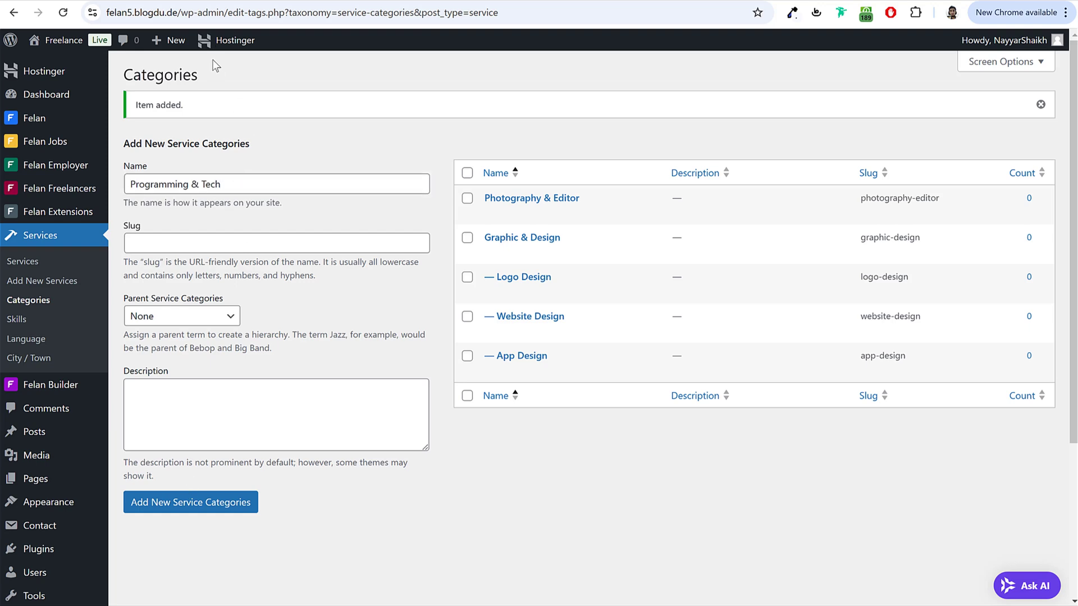
click(219, 505)
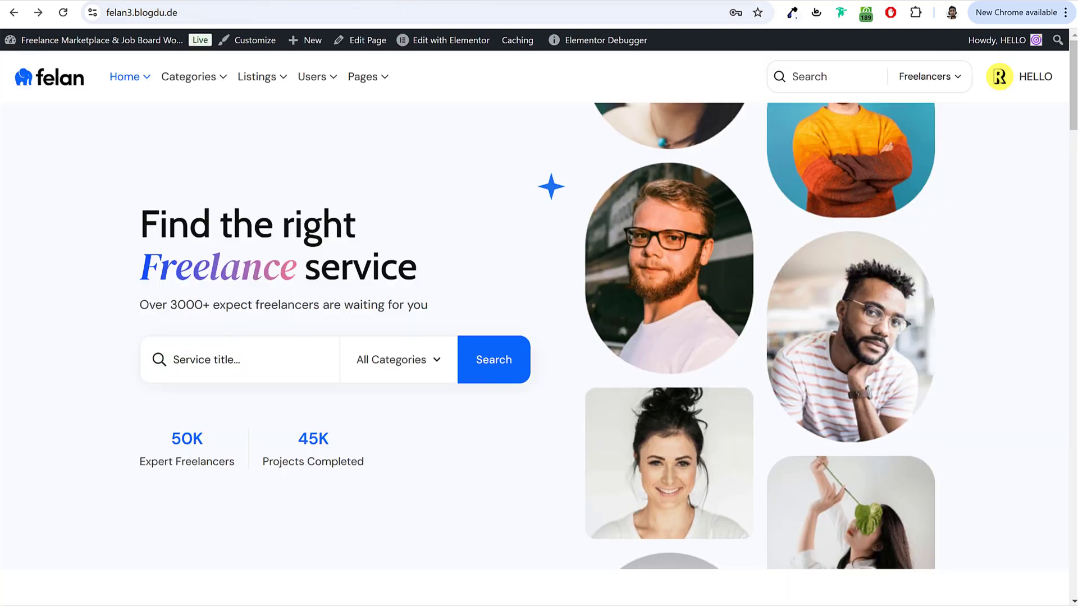
mouse_move(203, 64)
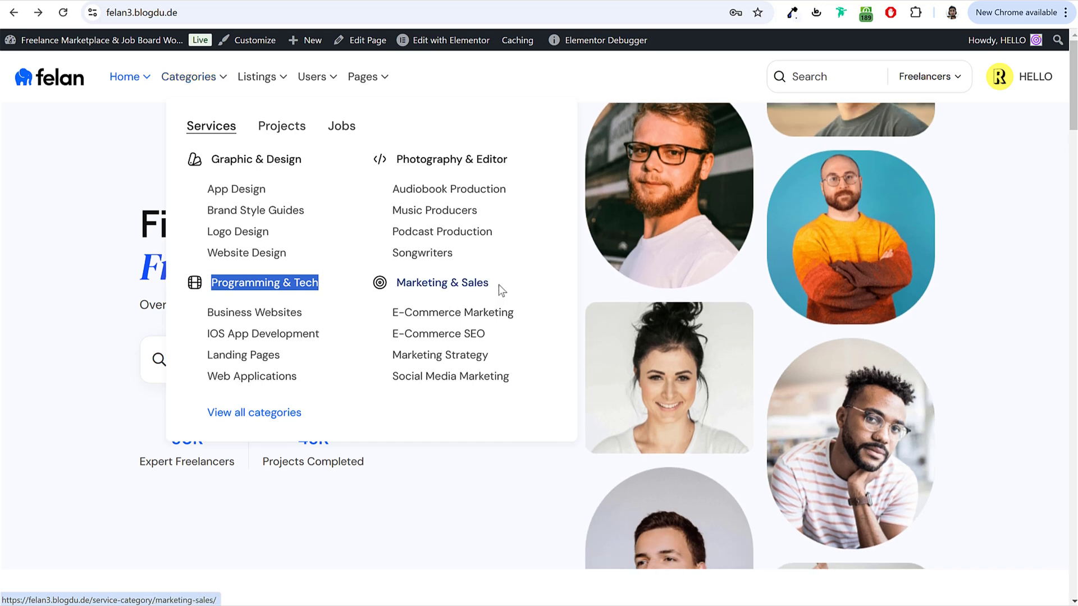
drag(501, 290, 395, 282)
key(ctrl+c)
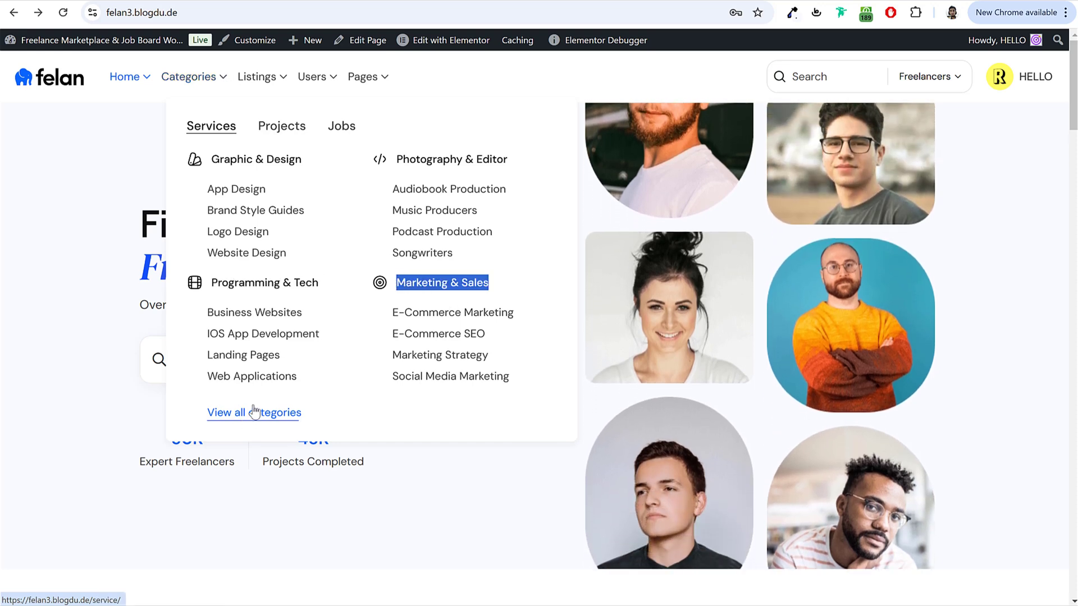
click(256, 40)
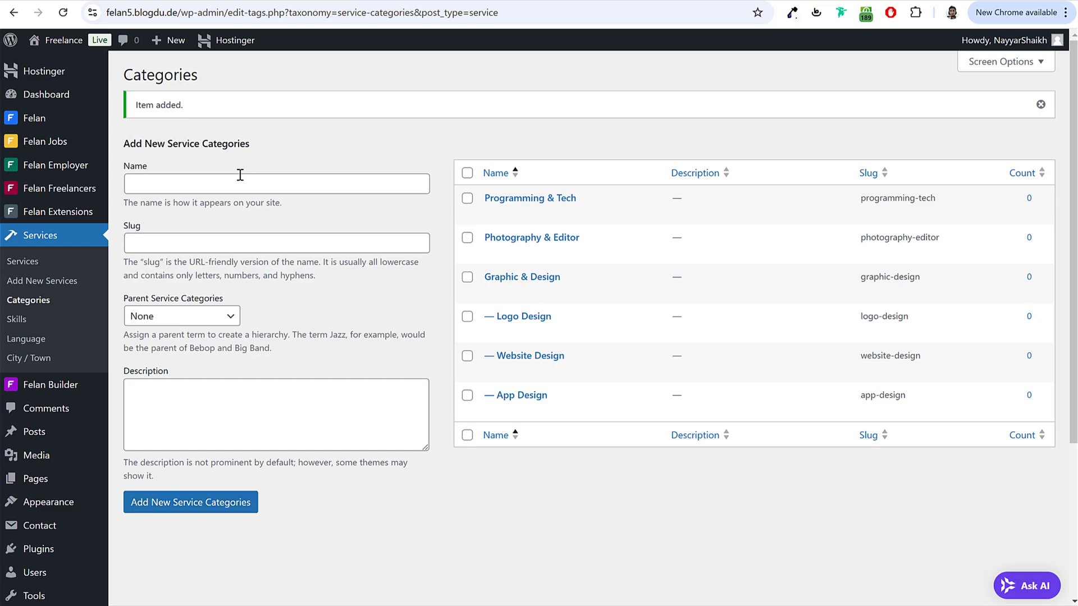
click(238, 184)
key(ctrl+v)
key(Return)
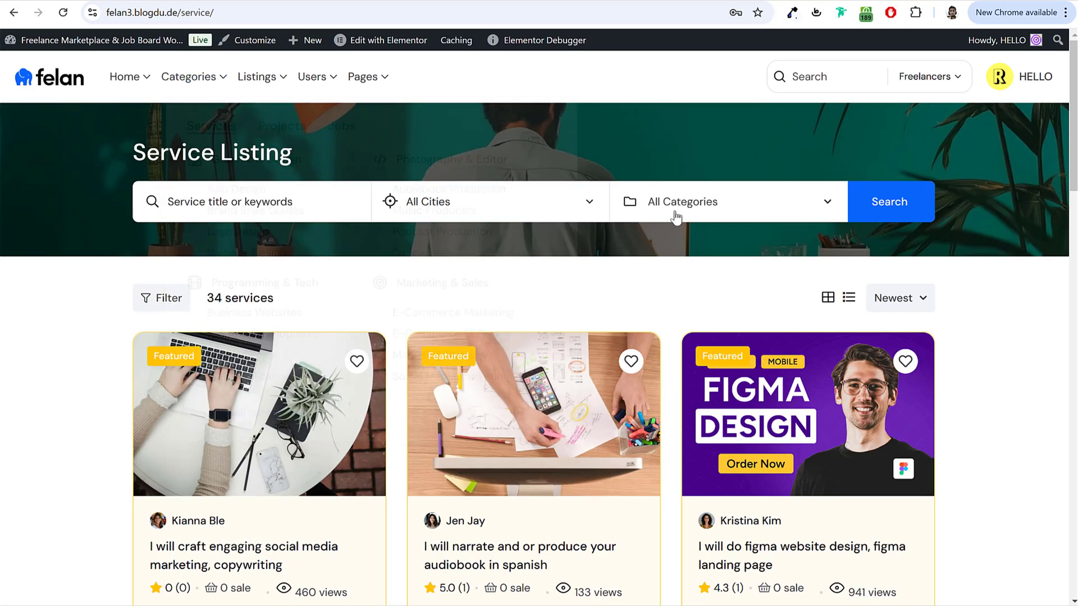
Step: Browse the category filter list on the demo site's Service Listing page
click(677, 210)
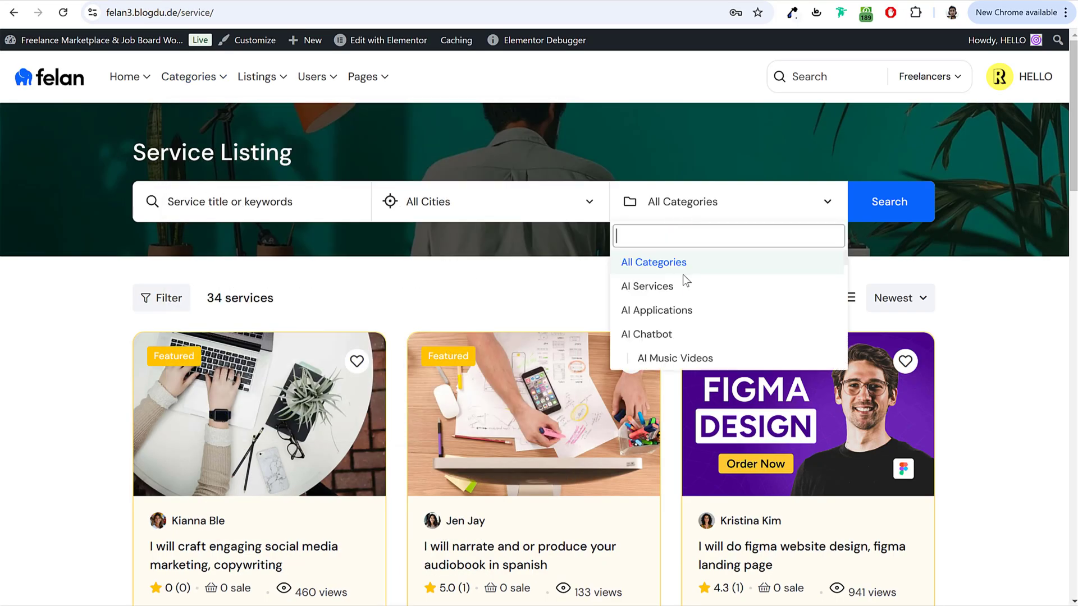
scroll(686, 282, down, 2)
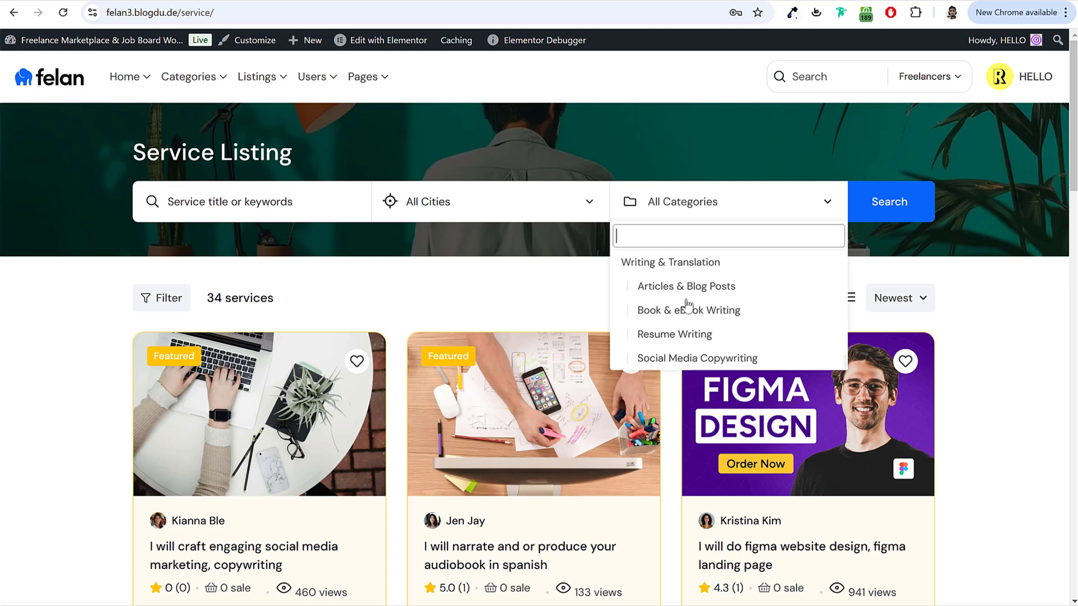
scroll(700, 298, up, 1)
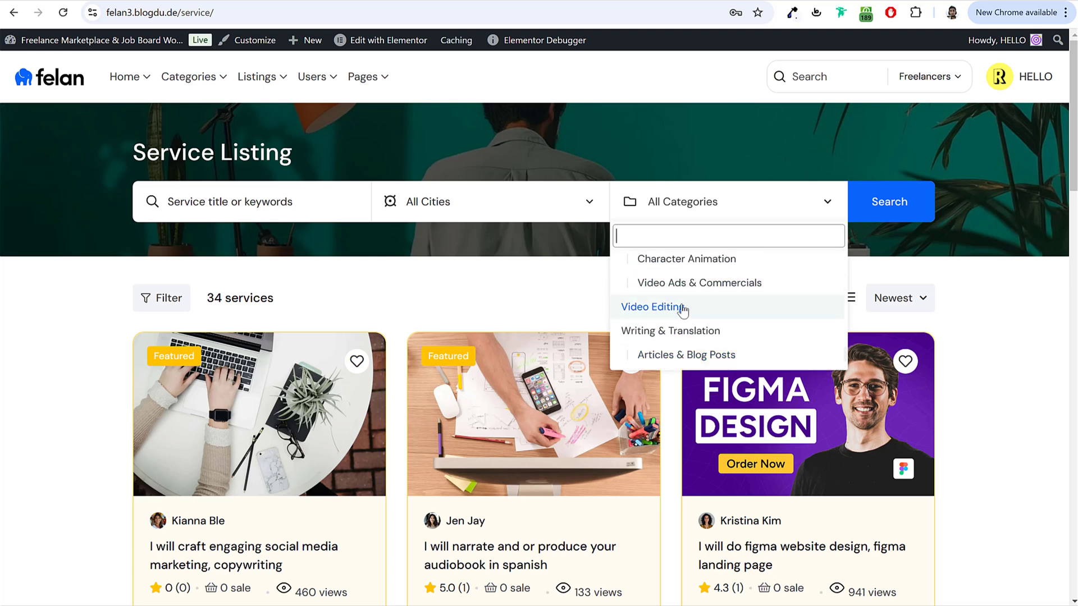
scroll(683, 312, up, 1)
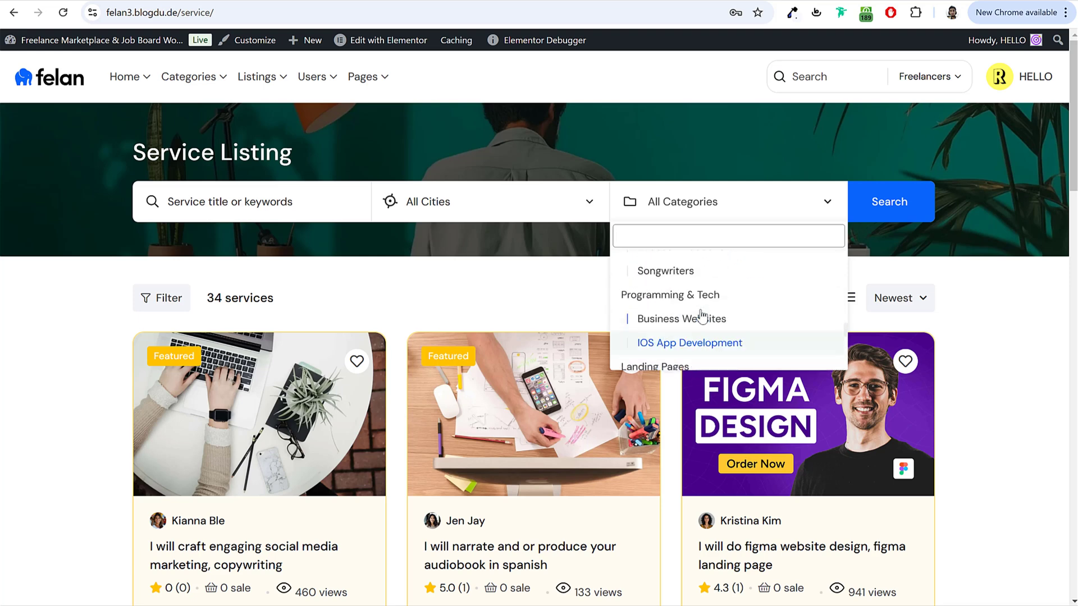
scroll(702, 313, up, 2)
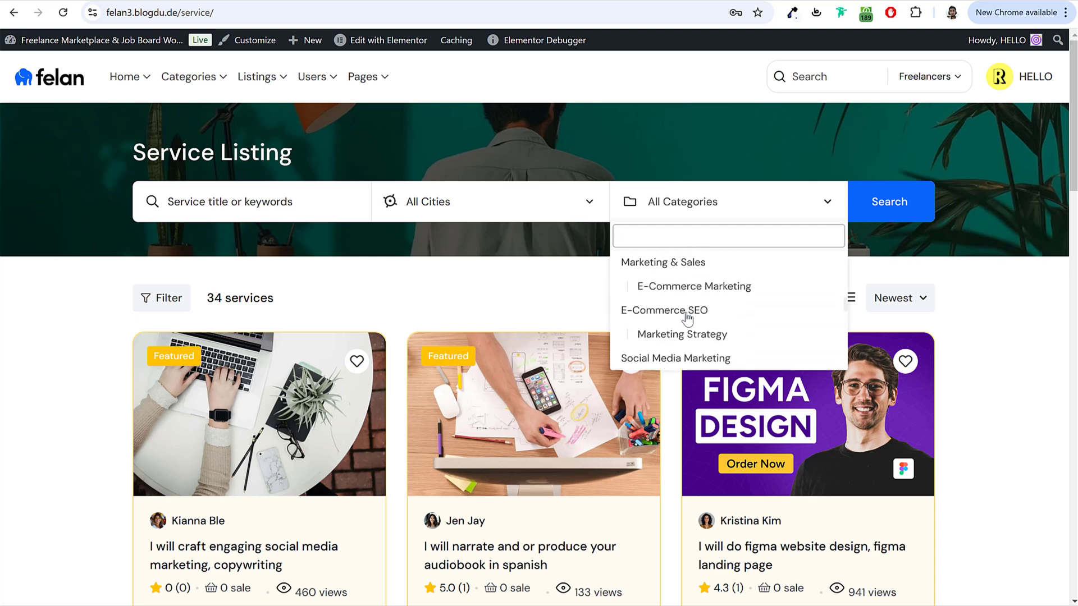
scroll(687, 318, down, 1)
scroll(709, 320, up, 5)
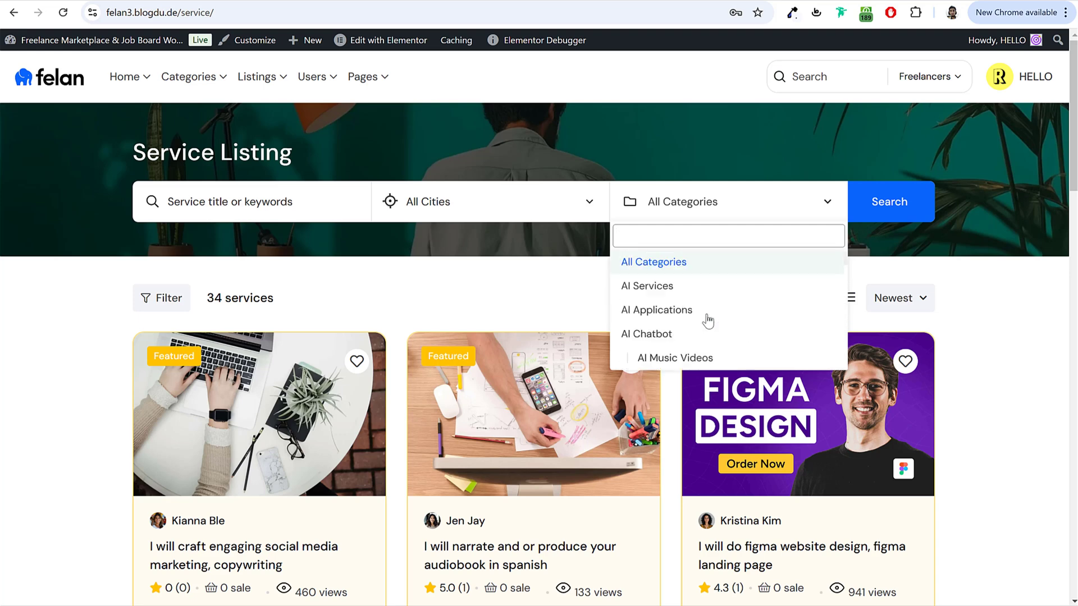
click(988, 280)
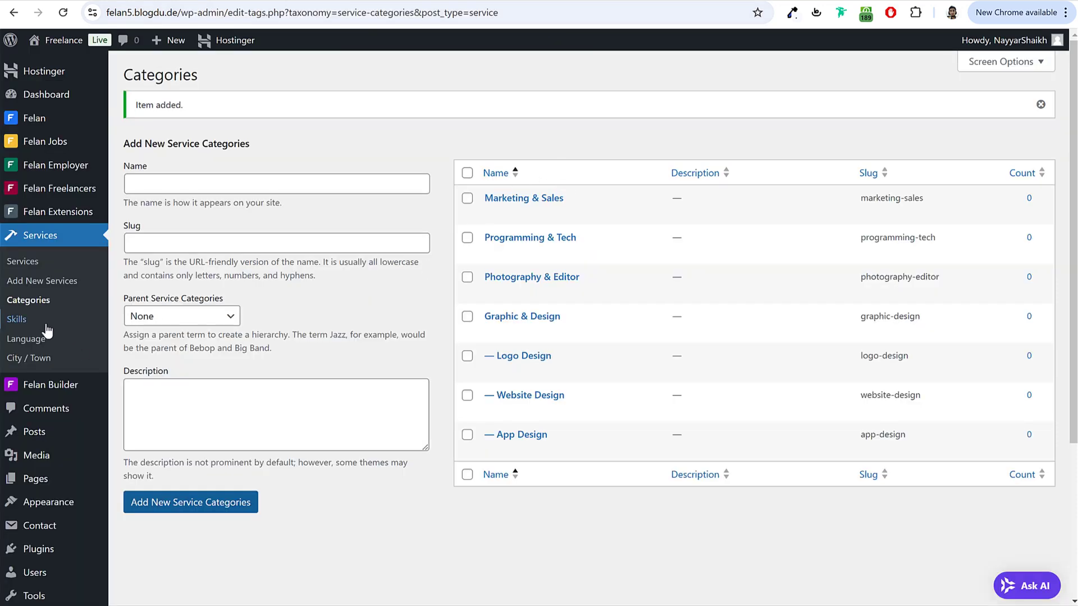
click(17, 318)
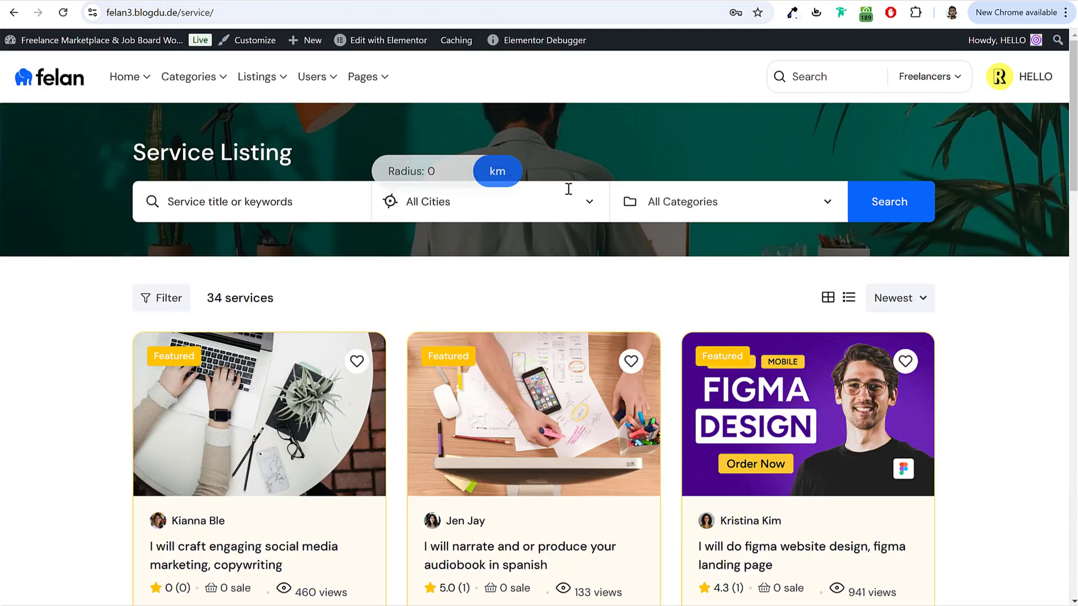
Step: Add Audio Production as a service skill, copied from the demo site's Skills filter
mouse_move(283, 87)
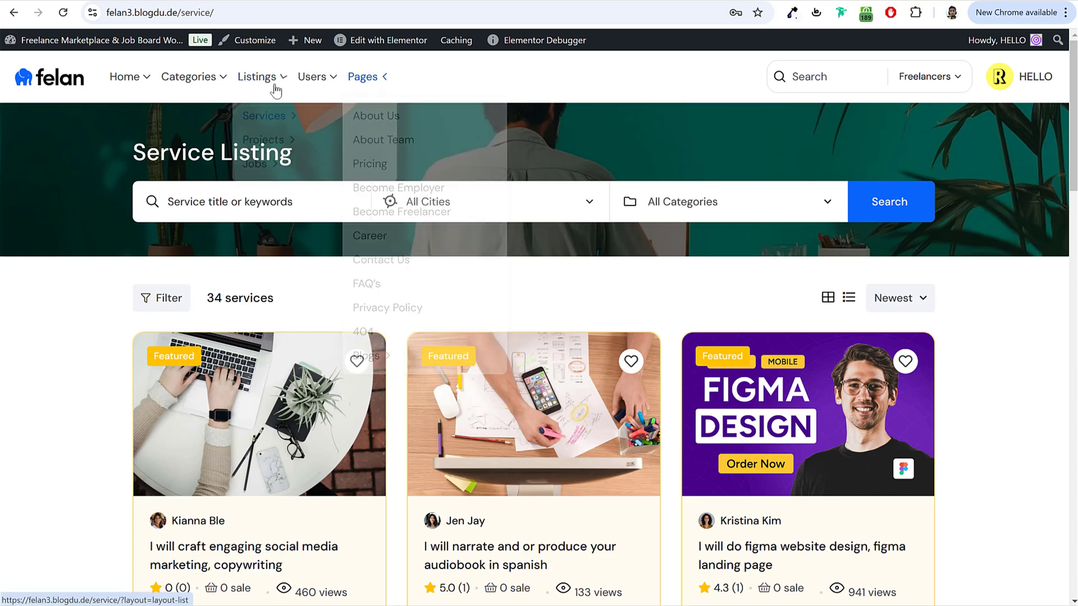
mouse_move(368, 132)
click(431, 122)
scroll(627, 222, down, 6)
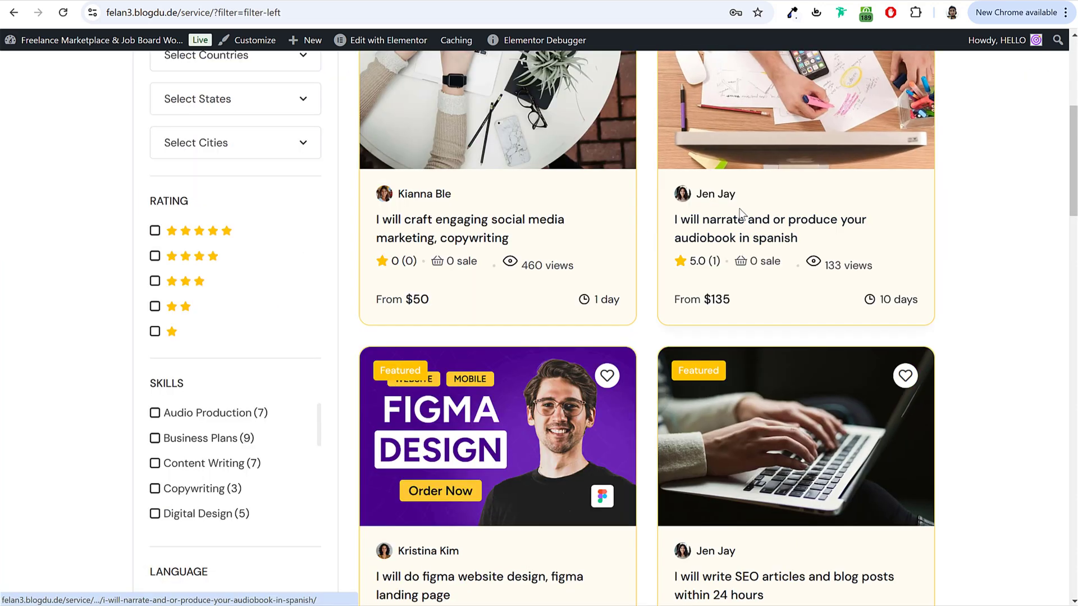
scroll(731, 222, up, 6)
scroll(731, 222, down, 3)
scroll(846, 234, down, 7)
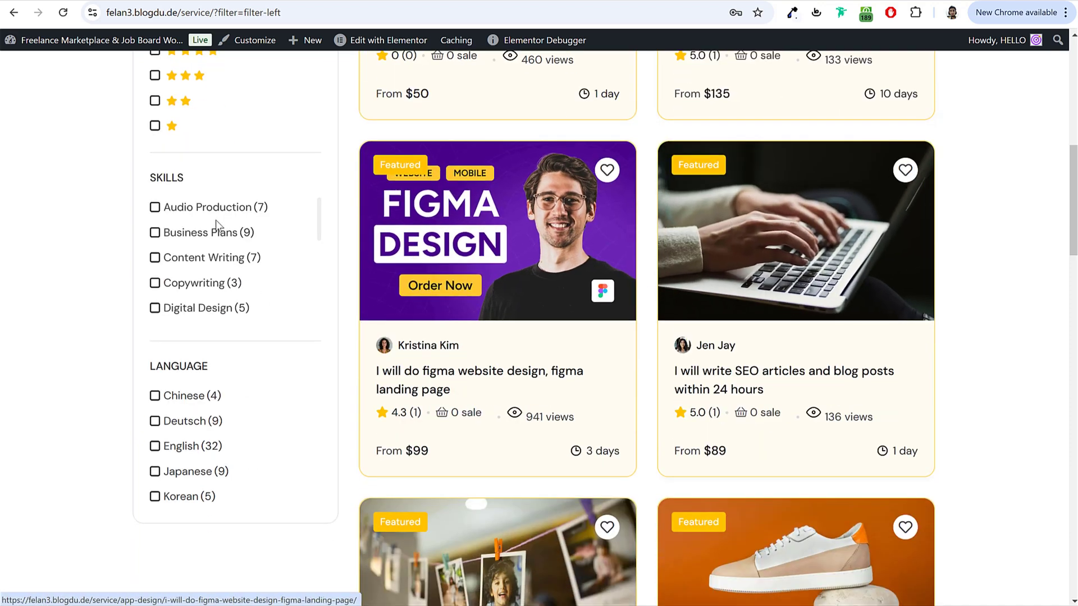
drag(166, 209, 252, 211)
key(ctrl+c)
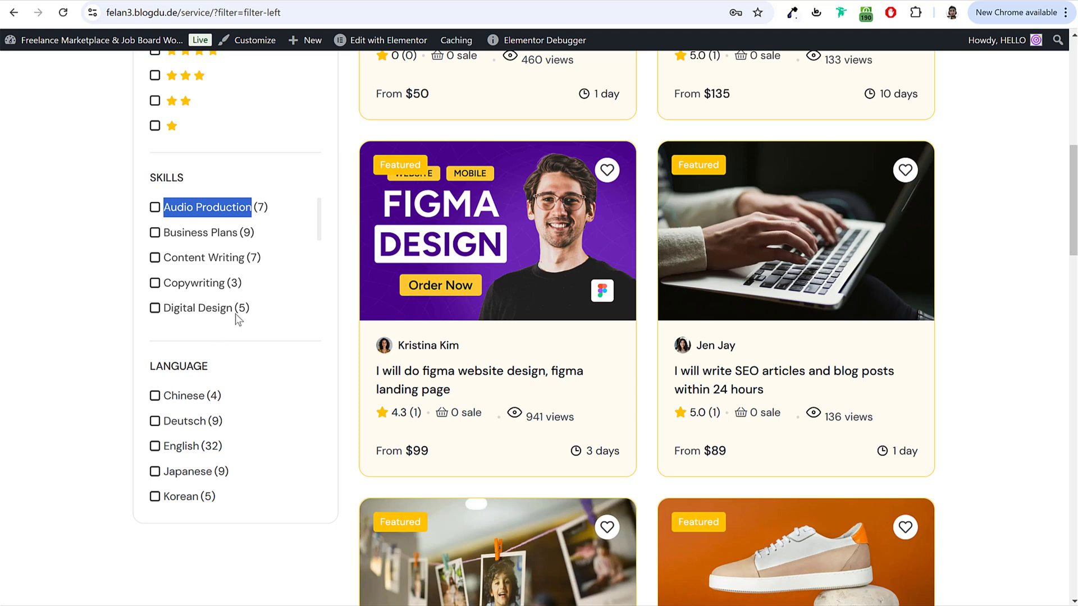
click(283, 1)
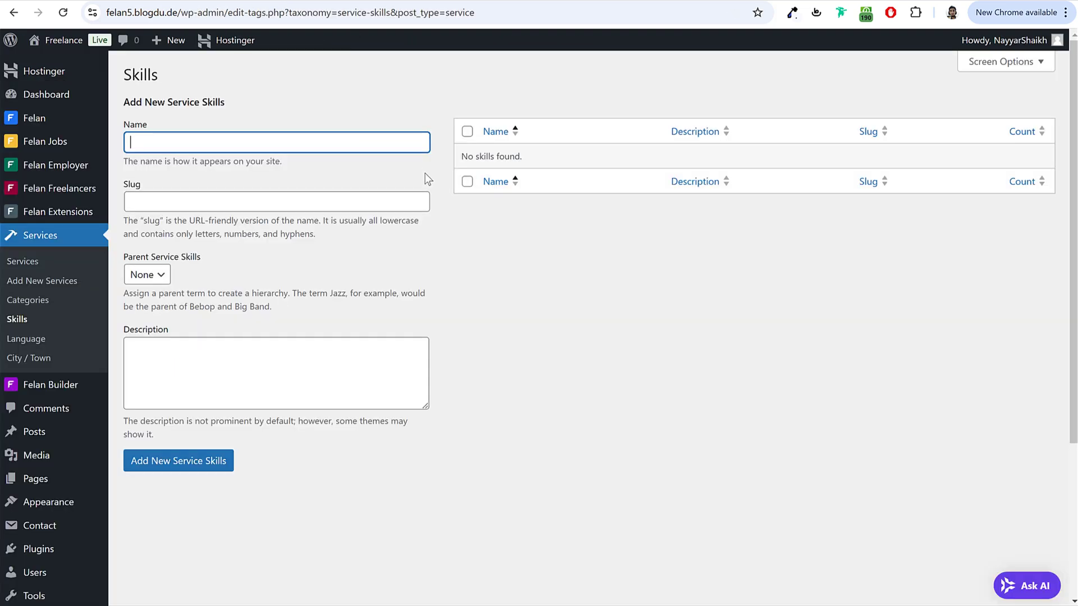
key(ctrl+v)
key(Return)
Step: Add Business Plans and Content Writing as service skills
click(140, 1)
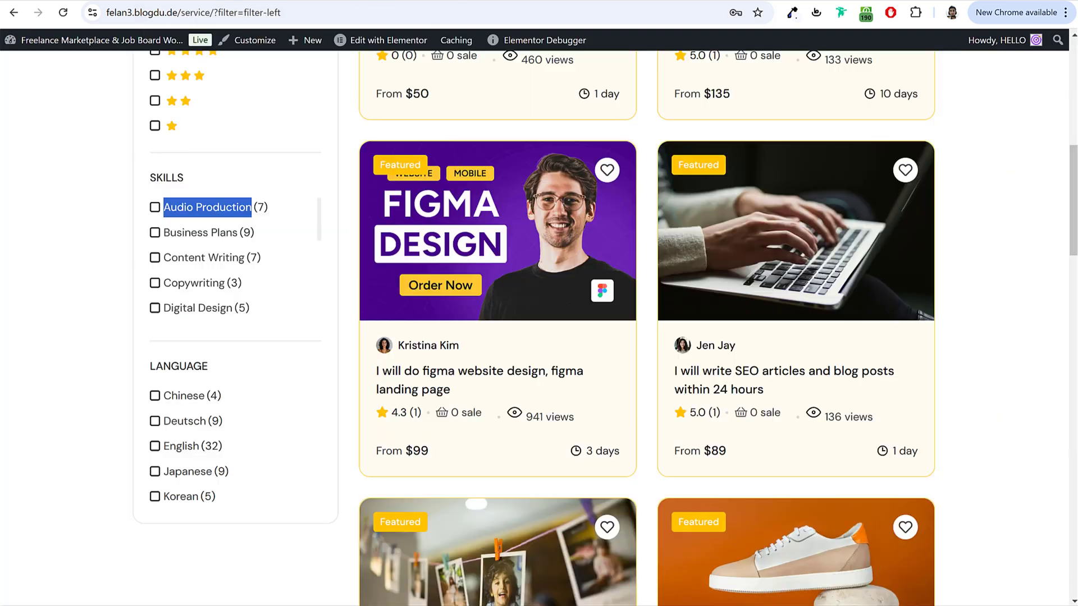
drag(163, 233, 239, 234)
key(ctrl+c)
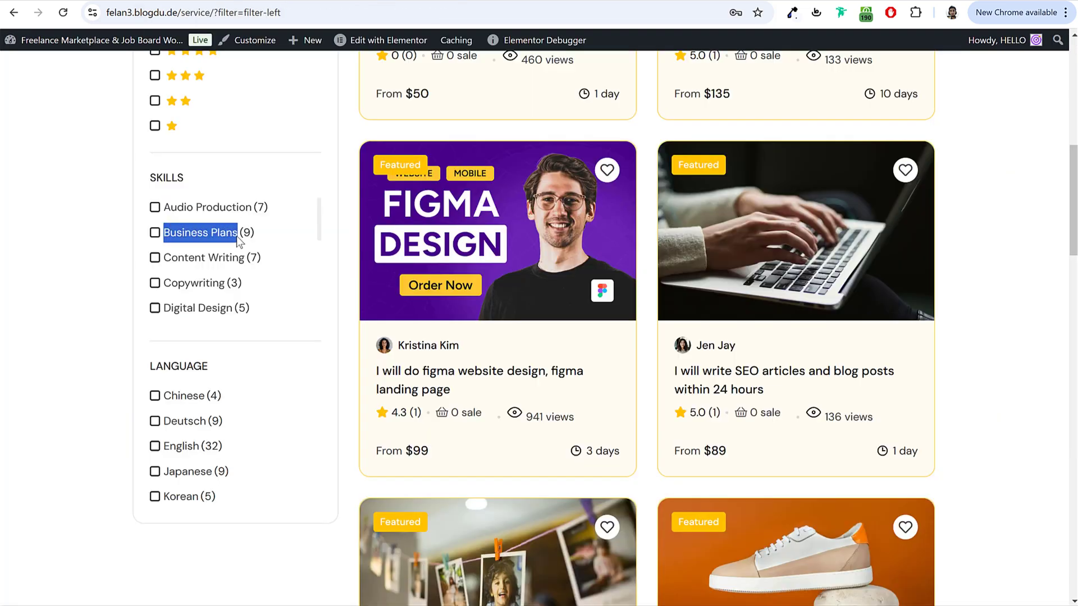
click(236, 2)
key(ctrl+v)
key(Return)
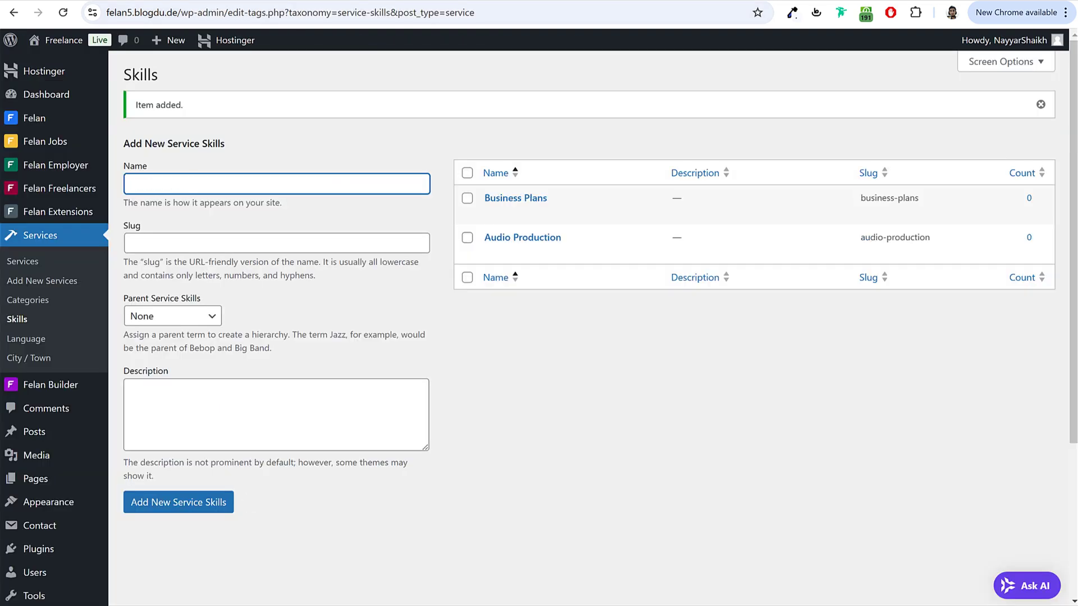
click(140, 2)
drag(164, 259, 244, 260)
key(ctrl+c)
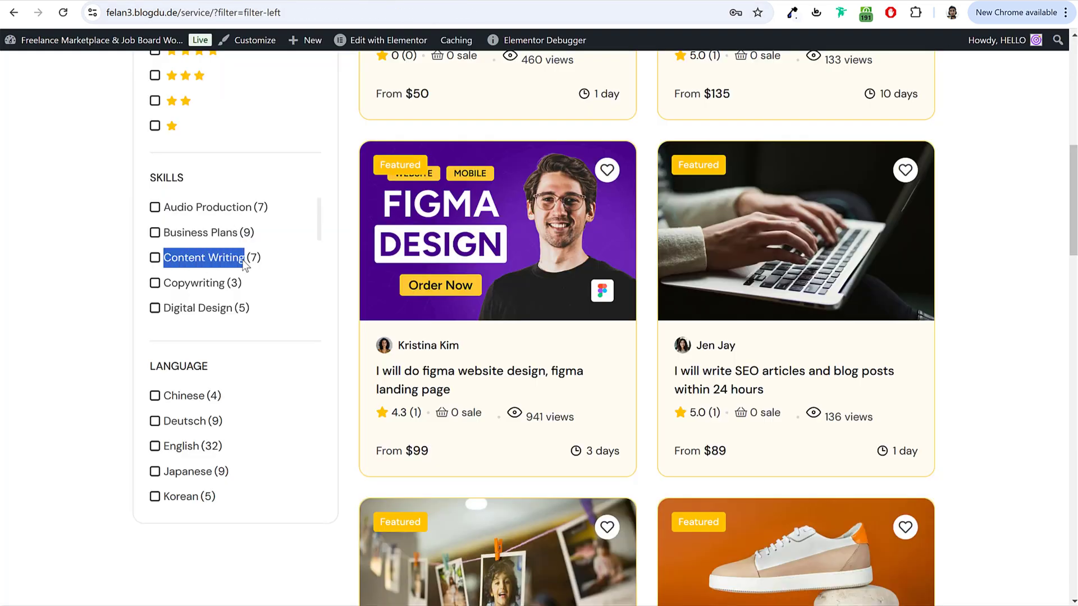
click(244, 1)
key(ctrl+v)
key(Return)
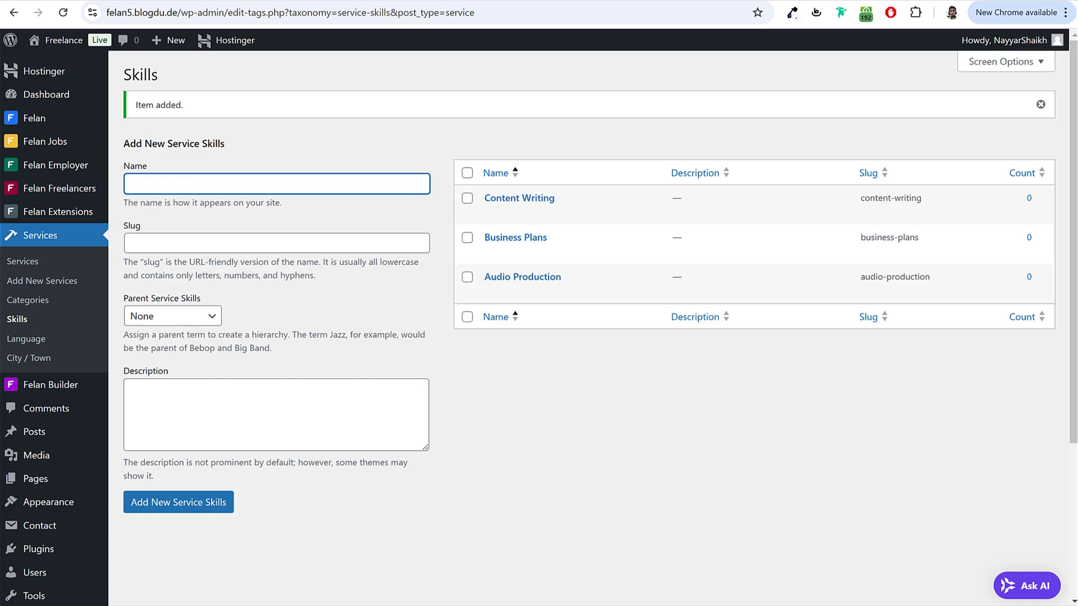
Step: Add Copywriting and Digital Design as service skills
click(141, 2)
drag(165, 284, 227, 288)
key(ctrl+c)
click(244, 2)
key(ctrl+v)
key(Return)
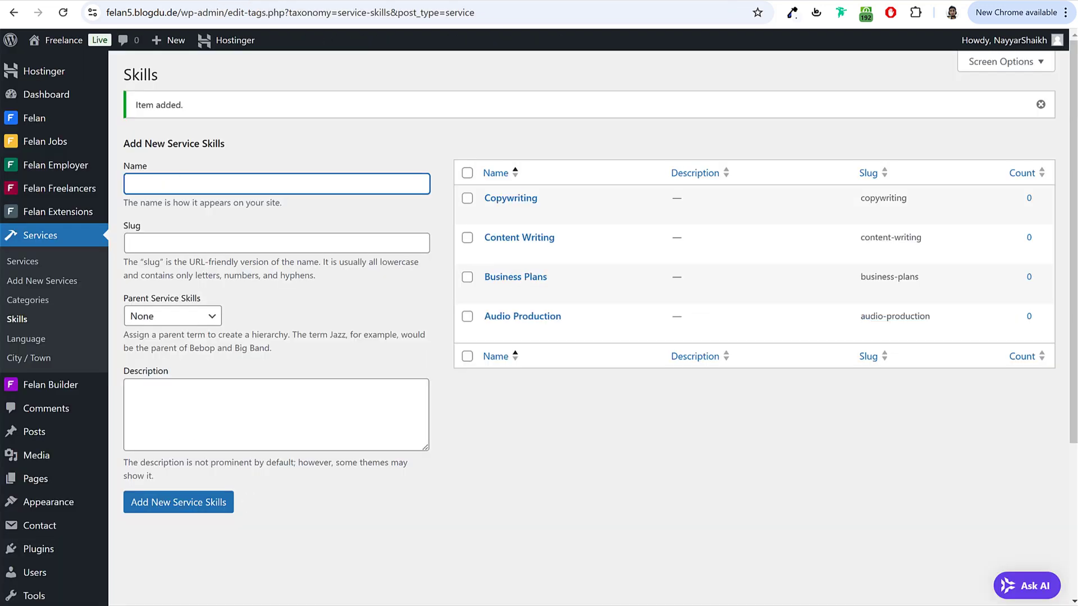
click(140, 1)
drag(165, 308, 235, 317)
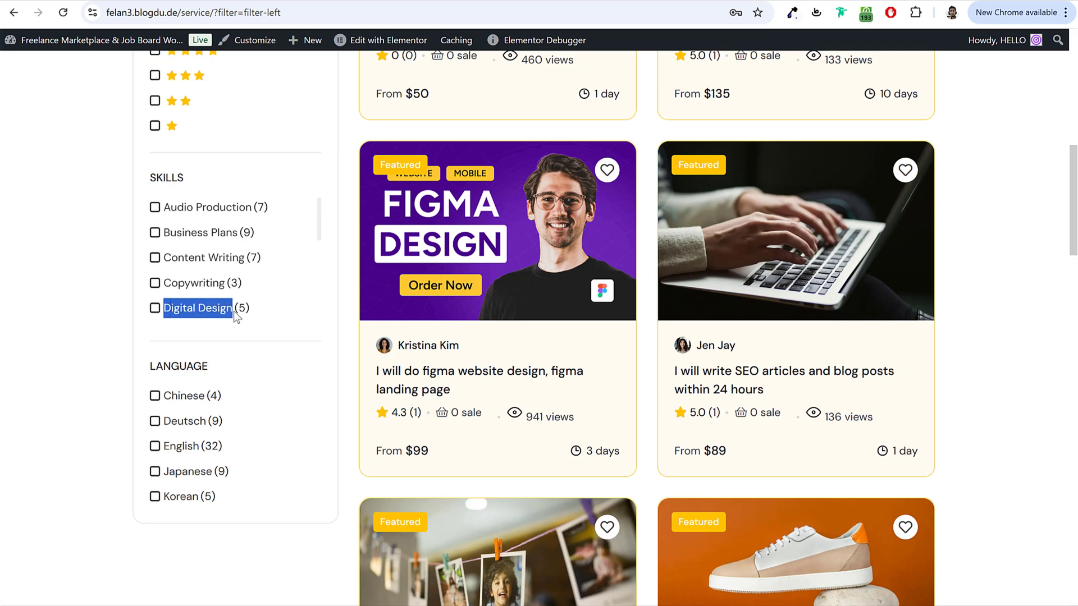
key(ctrl+c)
click(244, 2)
key(ctrl+v)
key(Return)
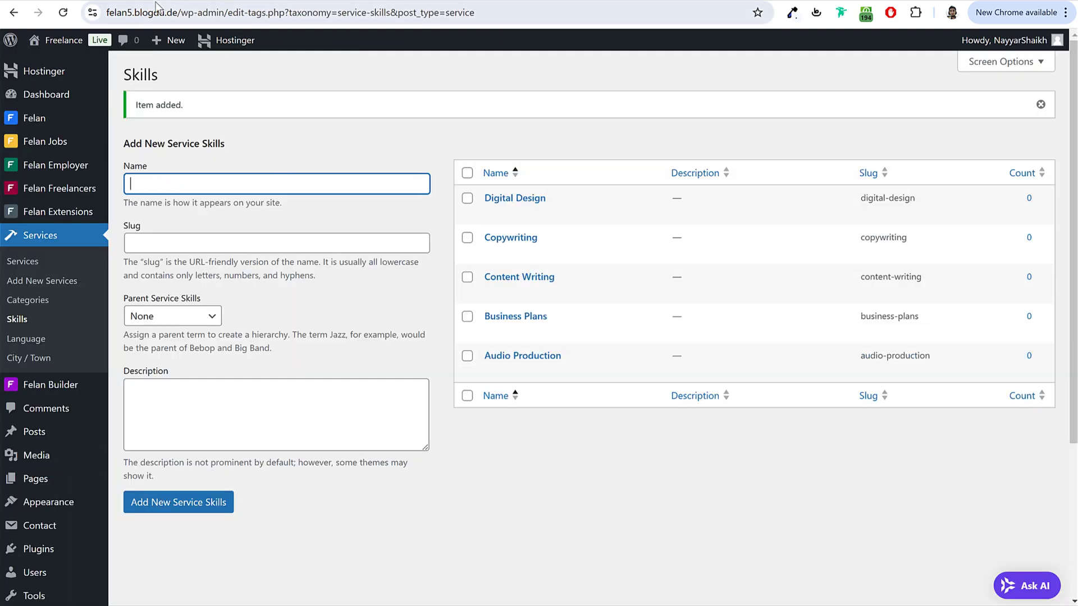
Step: Add the service languages and fix the misspelled 'Englisj' entry's name and slug to English
click(26, 341)
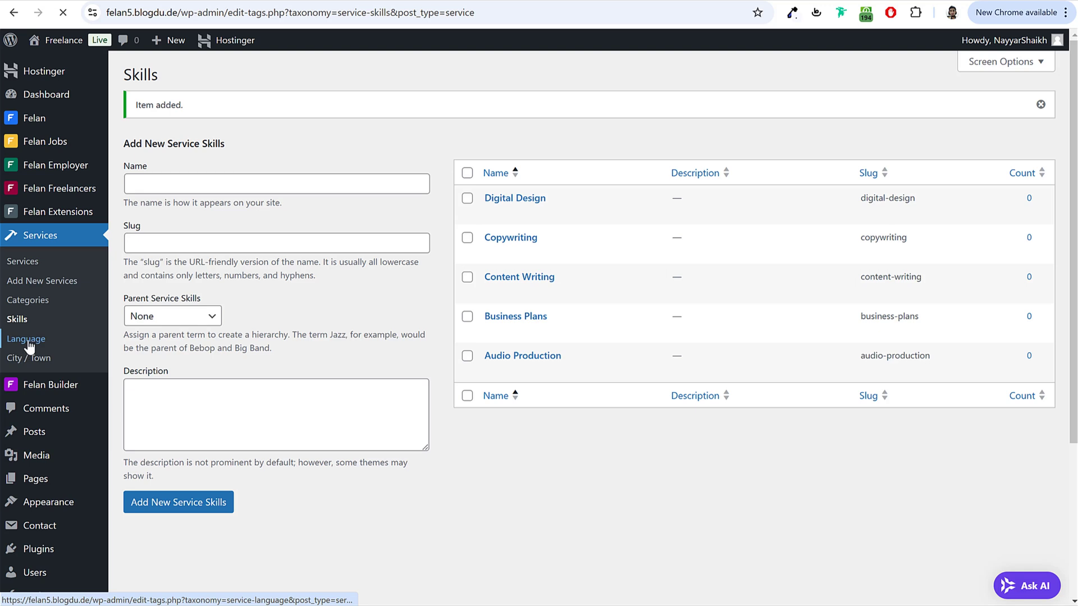
click(196, 190)
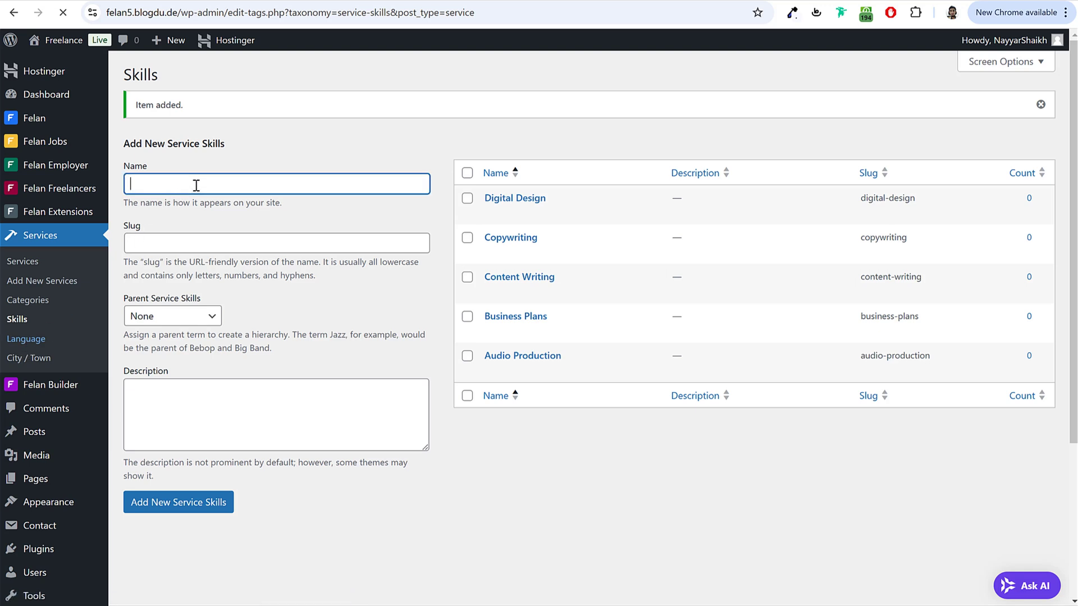
text(E)
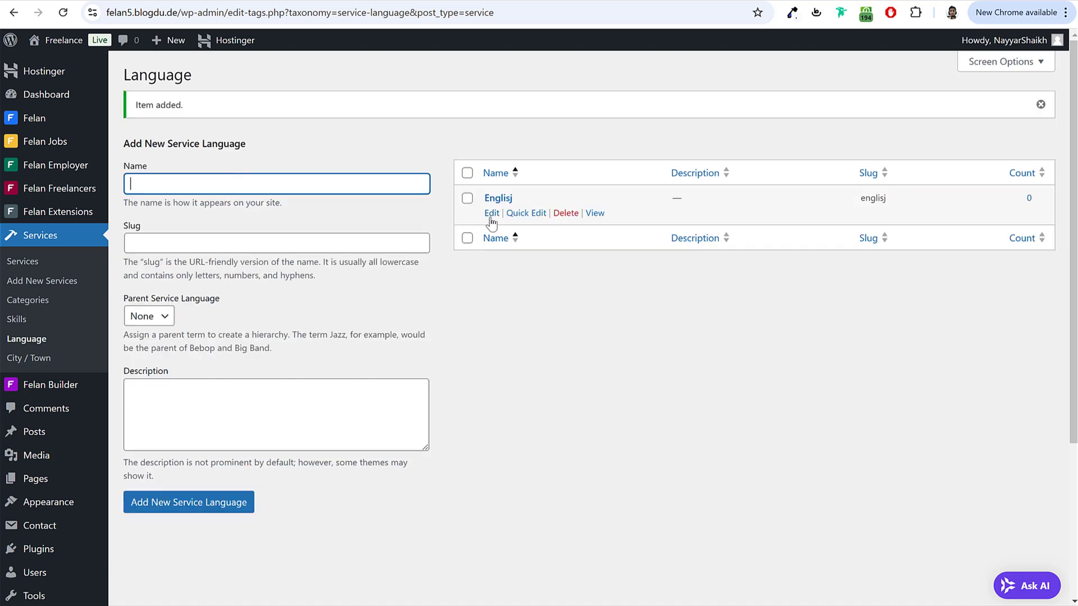
click(492, 214)
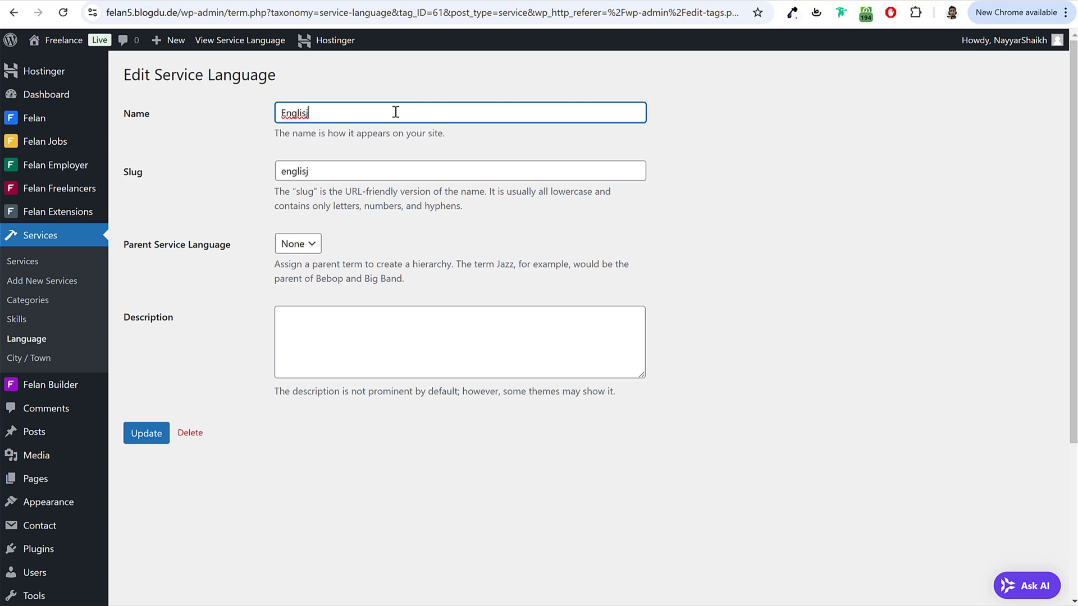
click(375, 173)
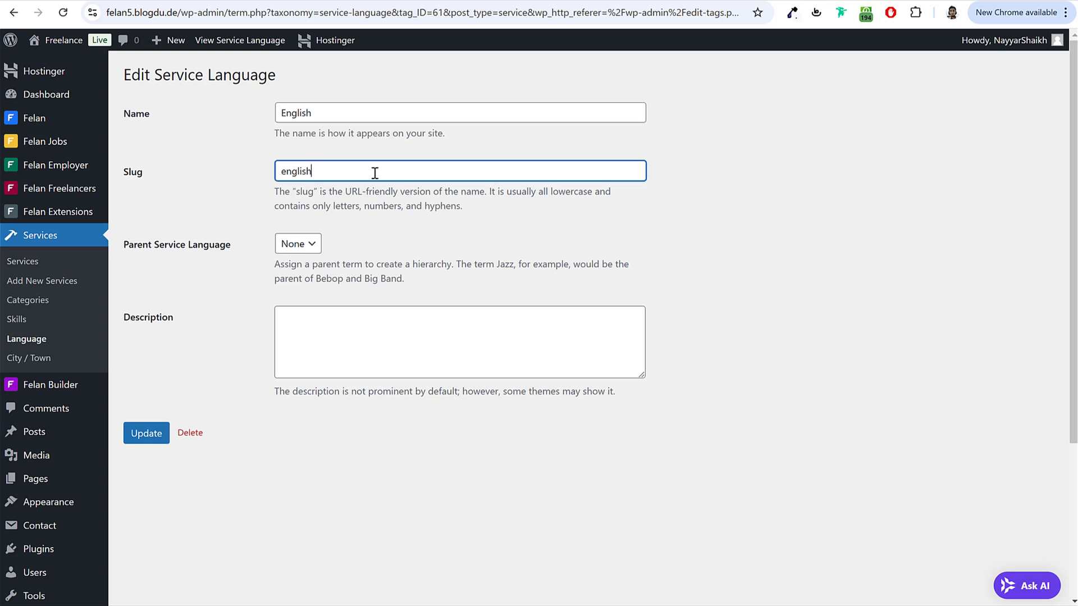
click(150, 437)
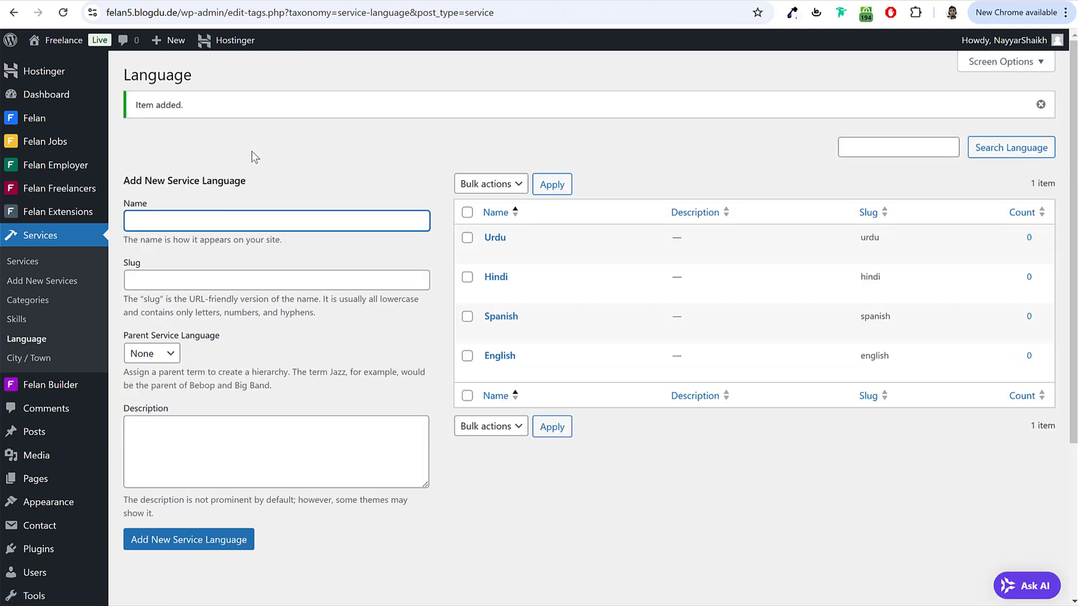
click(28, 357)
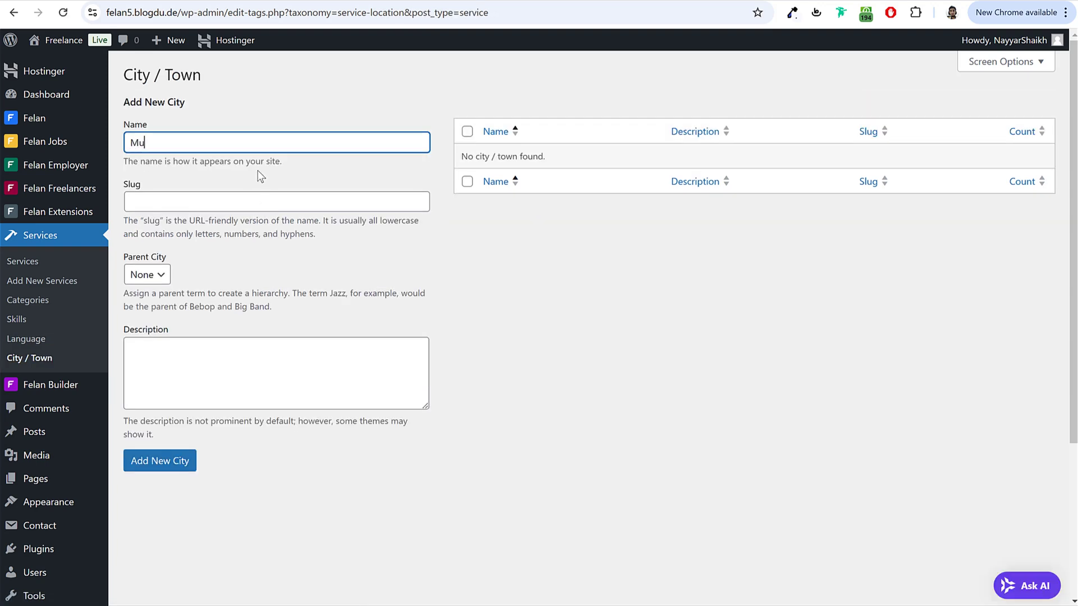
Step: Add Mumbai and Pune as service cities, then return to the Create New Service form
key(Return)
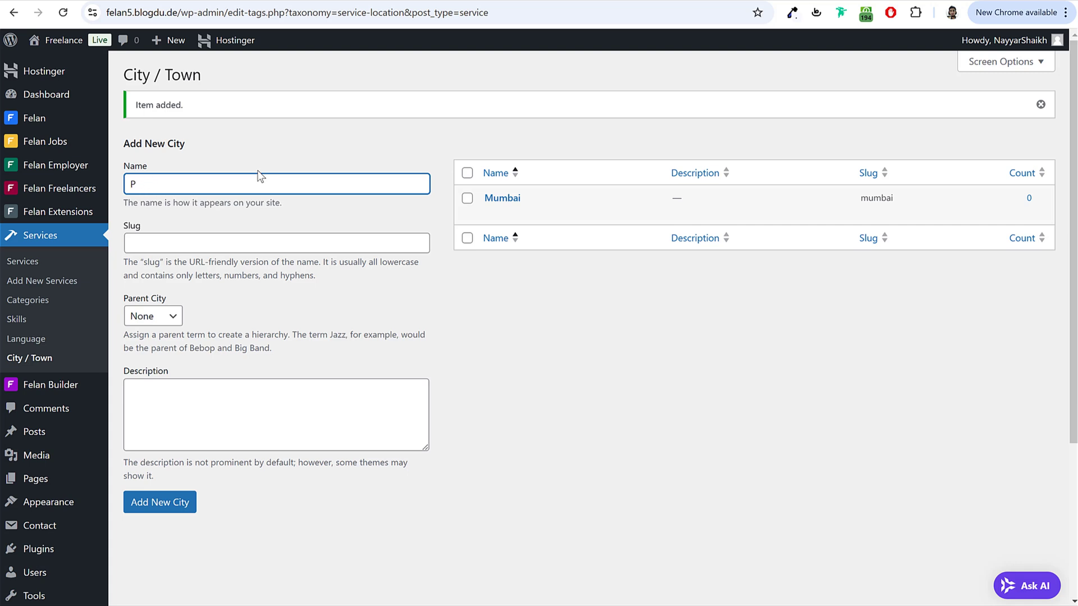
text(Pune)
key(Return)
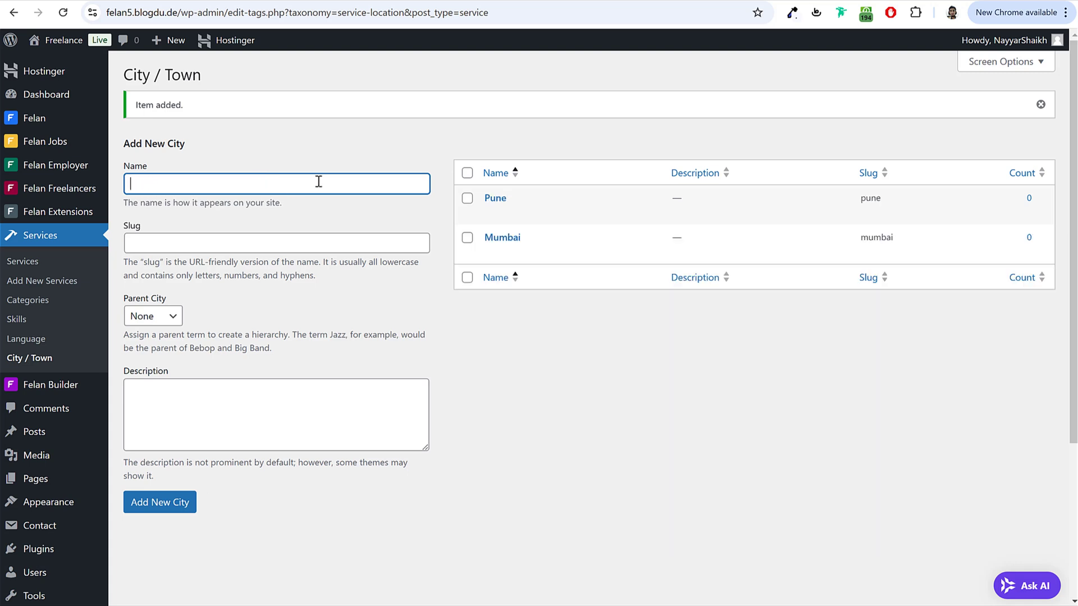
click(256, 598)
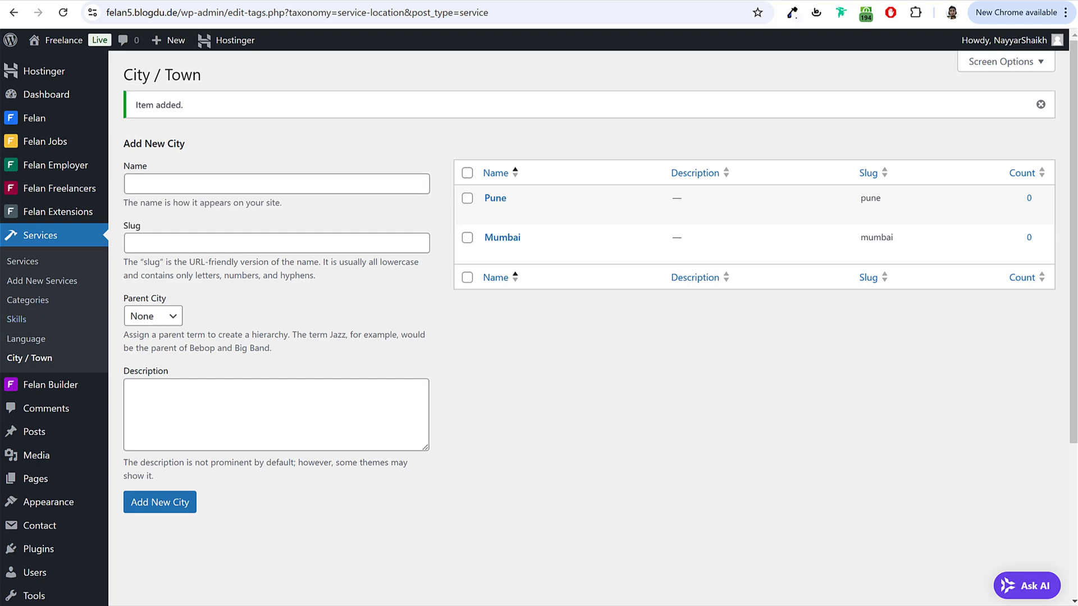
key(alt+Tab)
Step: Reload the new-service form and check the category and language lists for the new entries
click(68, 19)
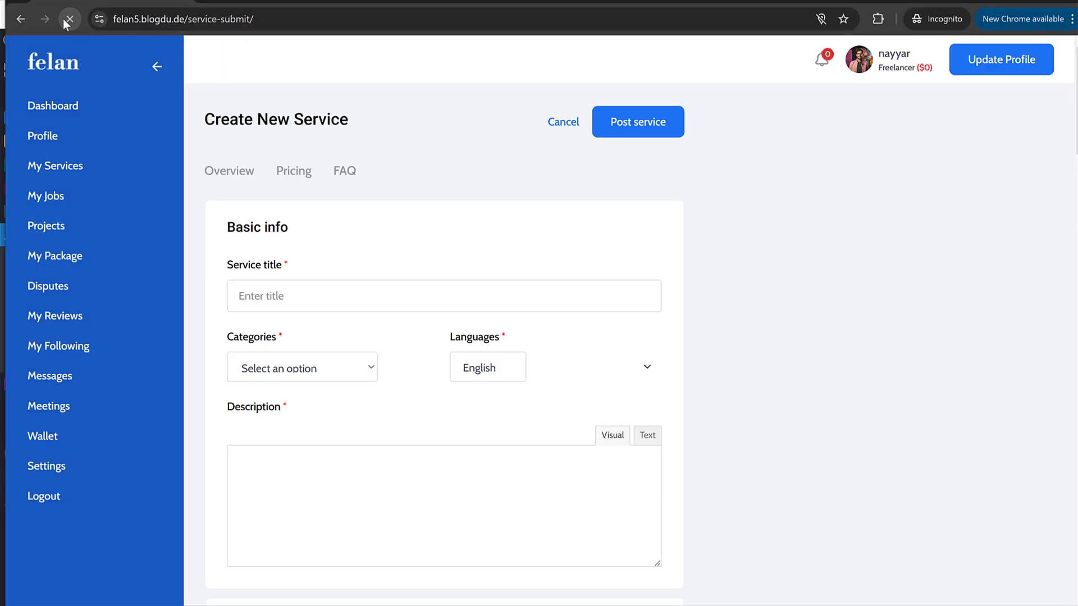
click(291, 382)
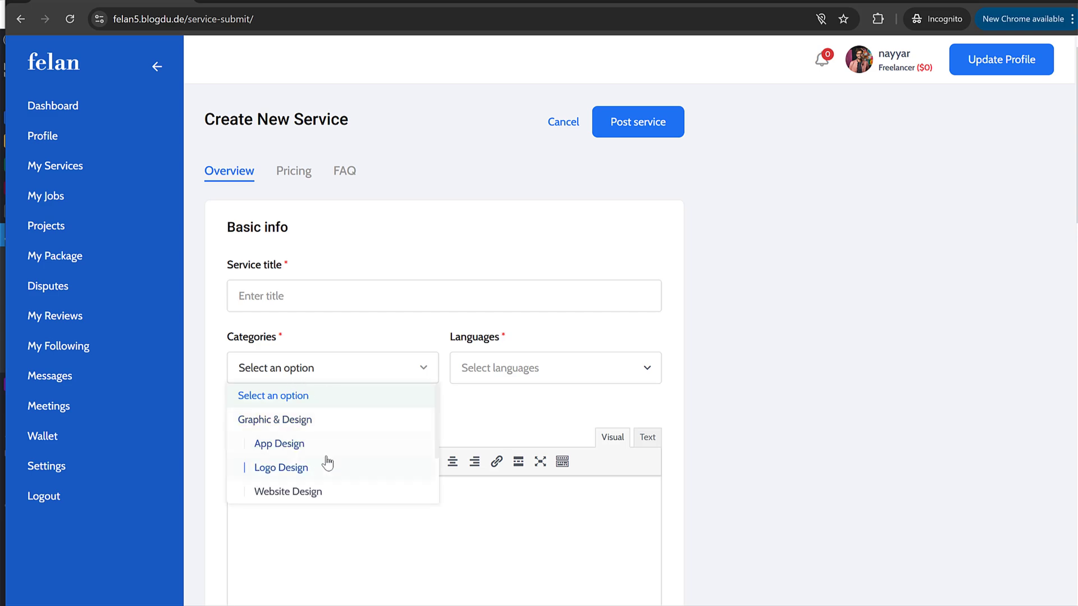
click(535, 365)
click(794, 323)
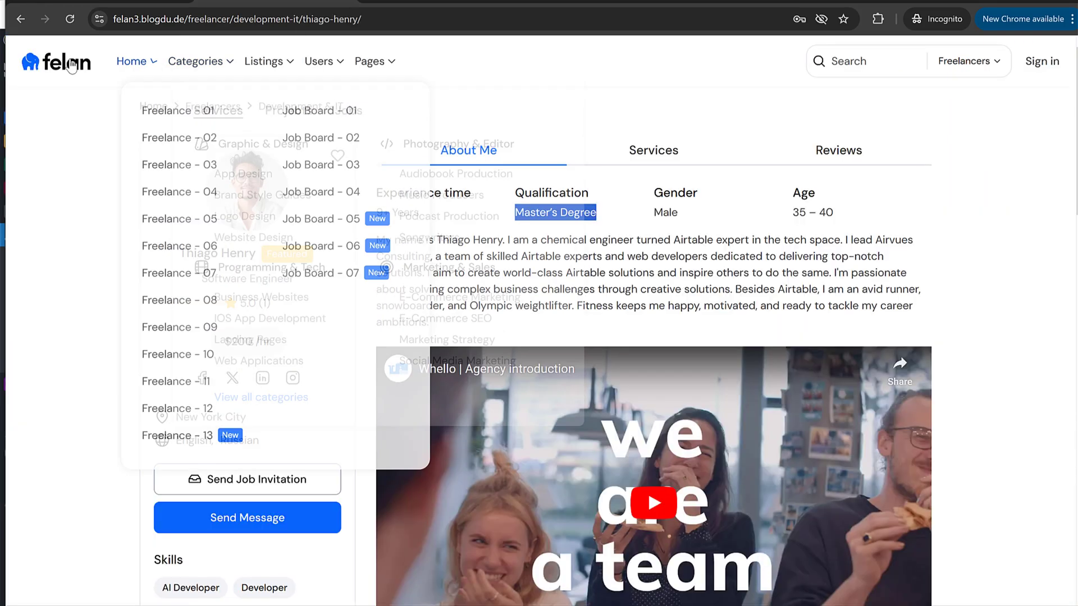
click(70, 65)
scroll(992, 408, down, 15)
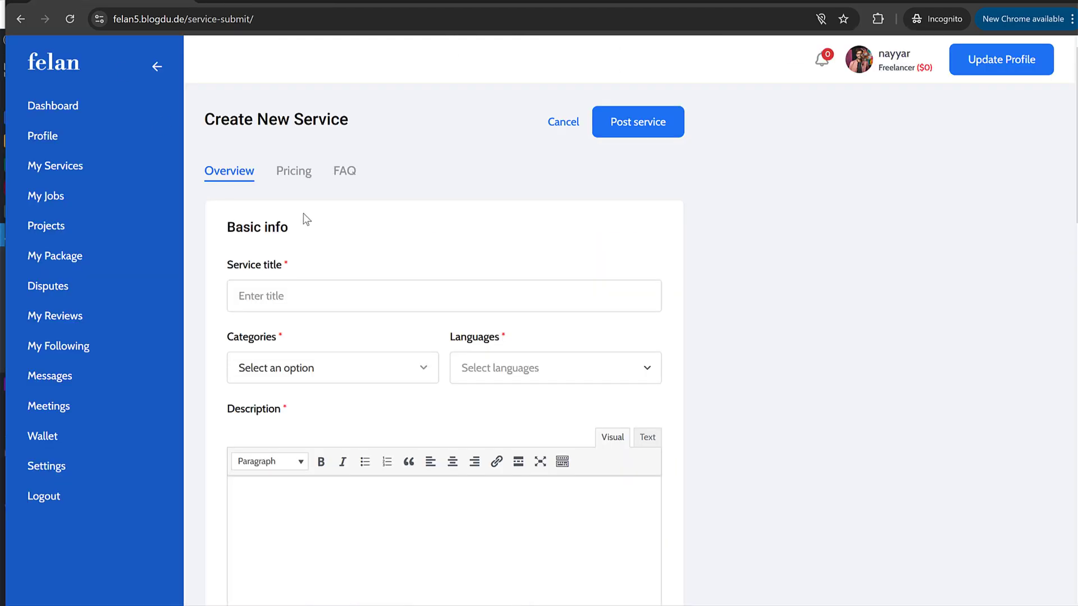
Step: Title the service 'I will create a Professional Business website' and choose the Website Design category
click(283, 296)
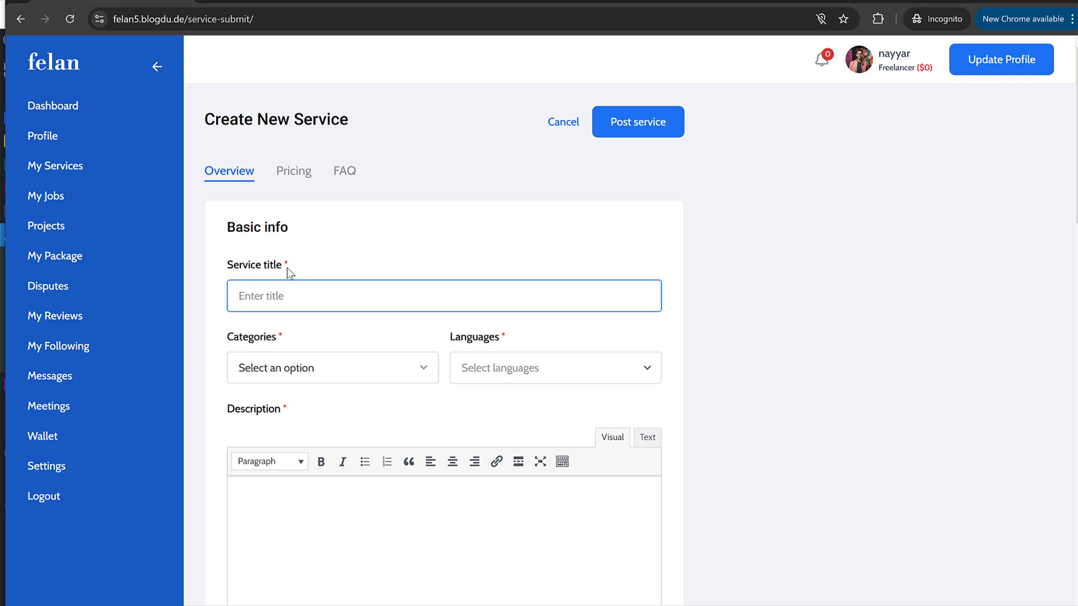
text(I)
text( will create a Profes)
text(ssioan)
key(BackSpace)
key(BackSpace)
key(BackSpace)
key(BackSpace)
key(BackSpace)
text(ional Business website for you)
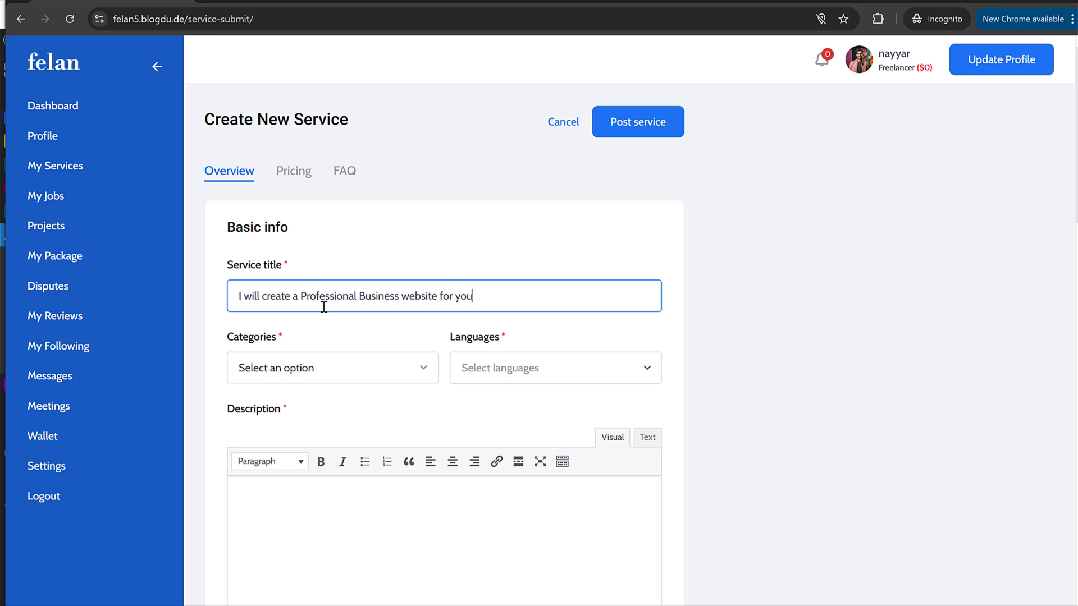
click(310, 370)
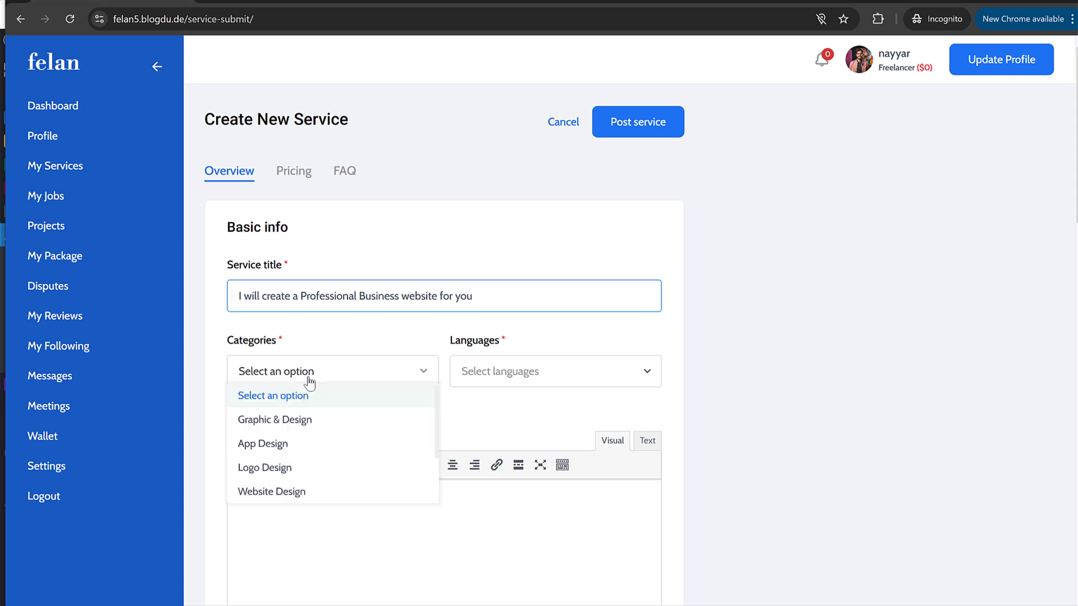
scroll(329, 466, down, 1)
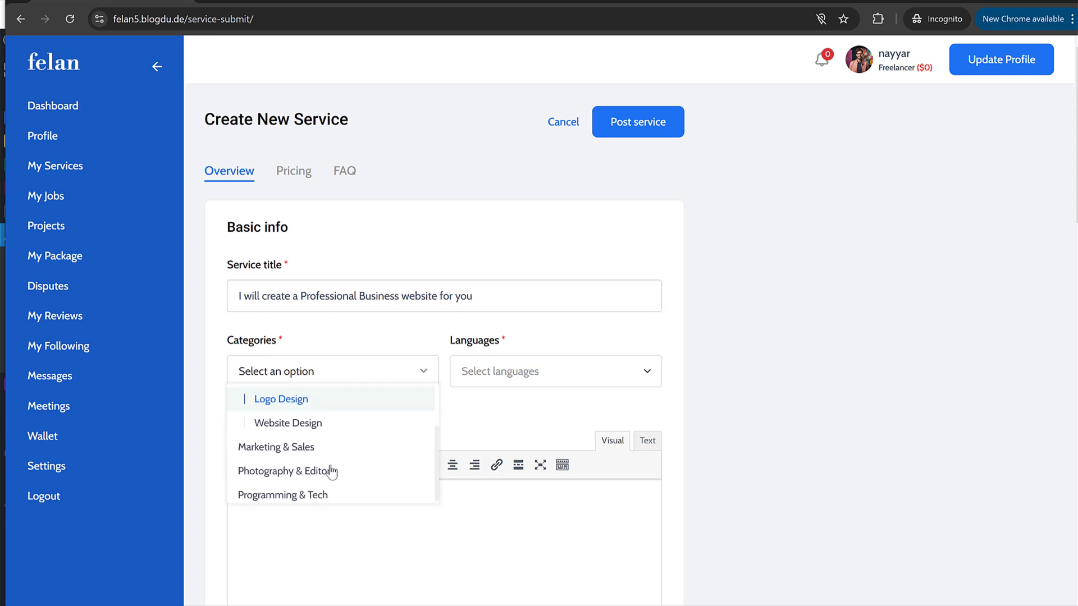
click(311, 424)
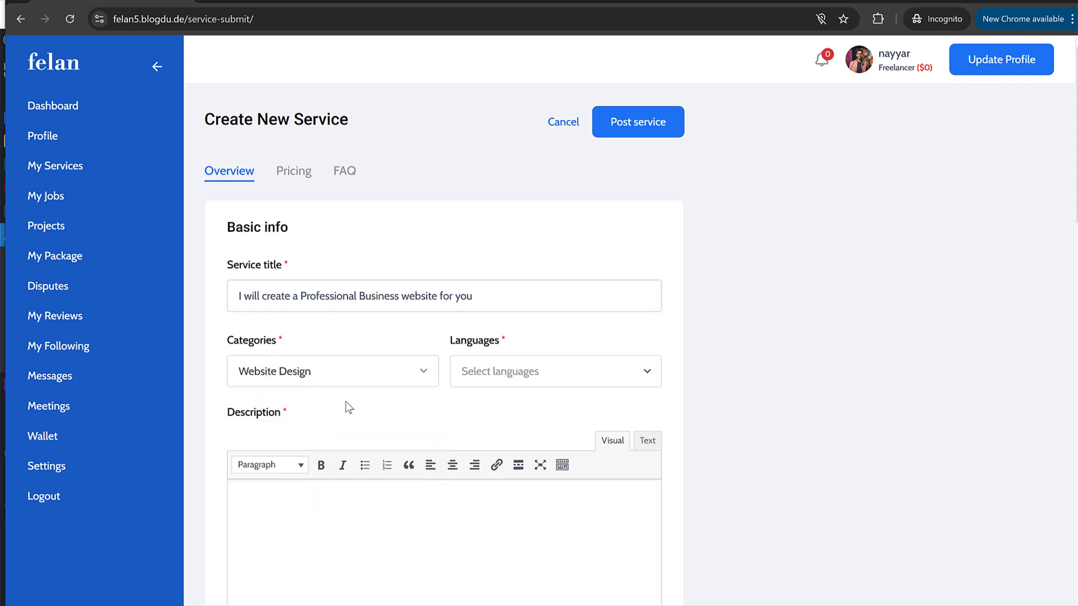
Step: Set the service languages to English and Hindi
click(529, 370)
click(508, 403)
click(548, 370)
click(522, 422)
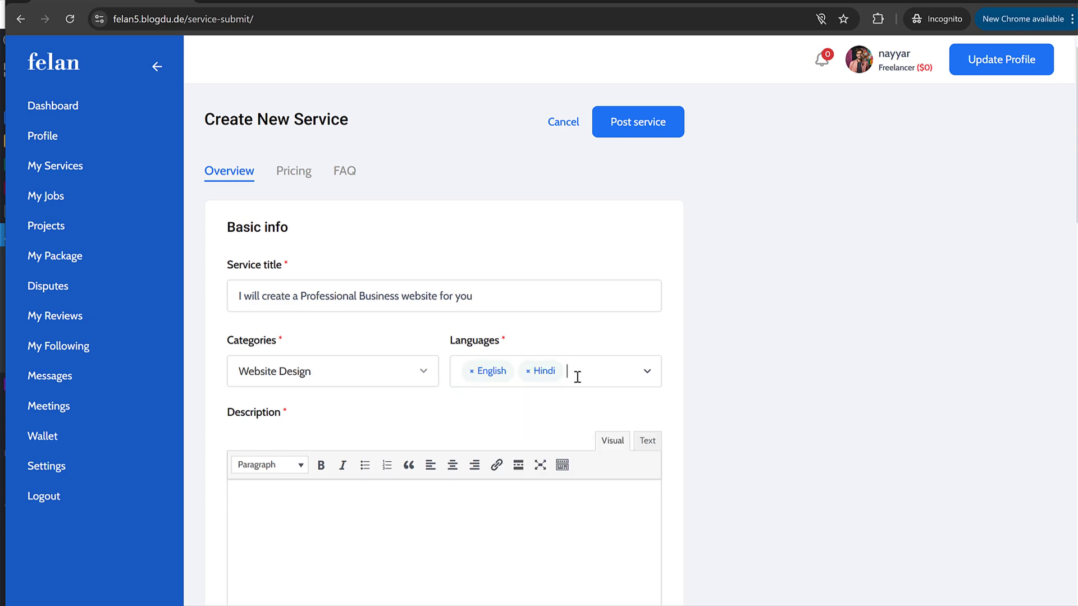
scroll(429, 384, down, 3)
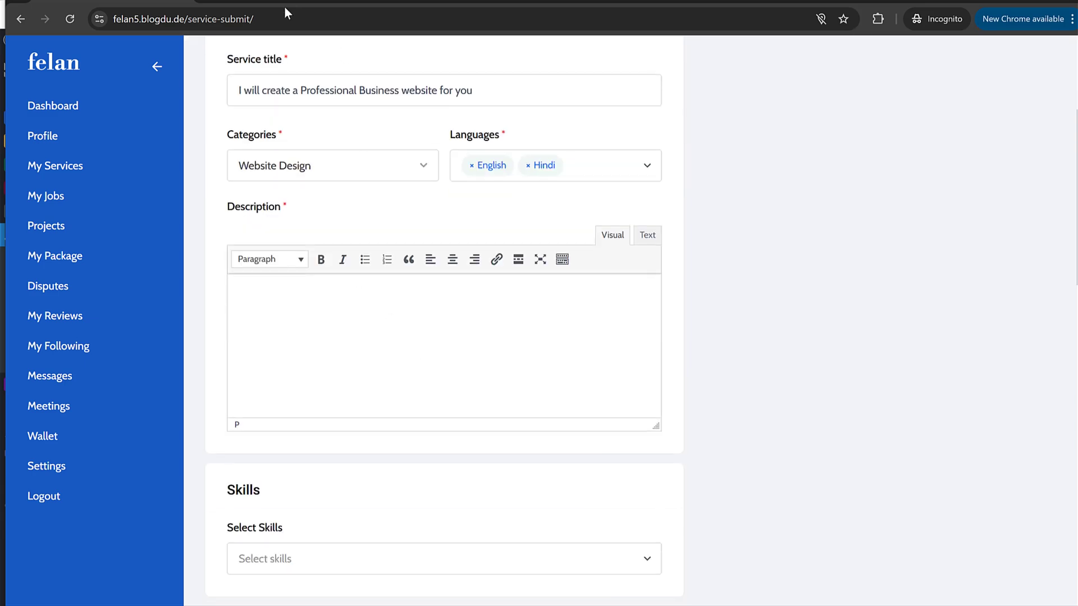
Step: Copy the description from the demo AI app service page into the new service's description
click(267, 3)
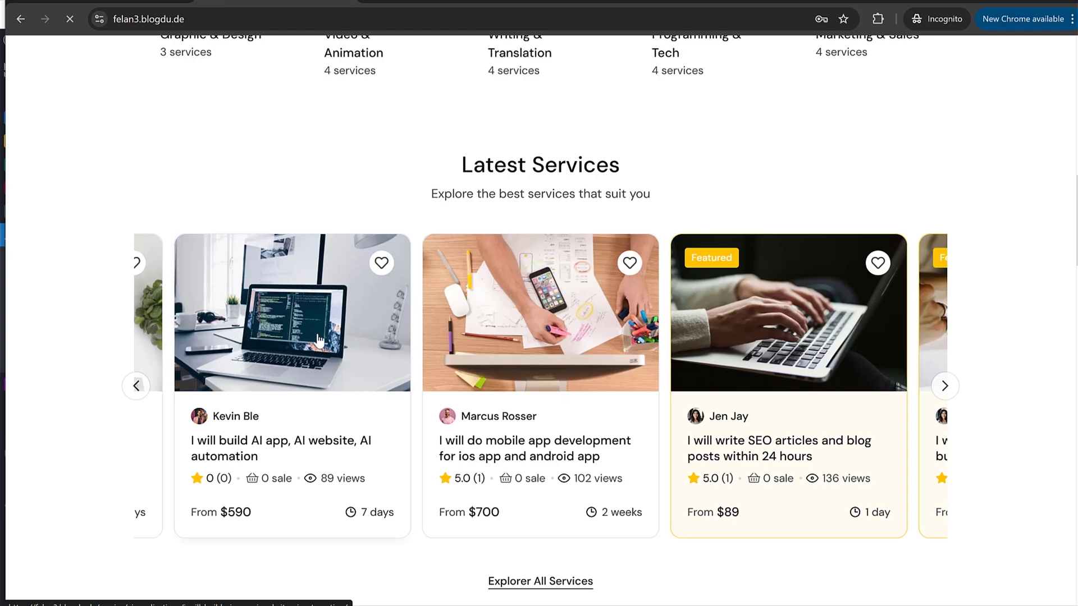
click(337, 285)
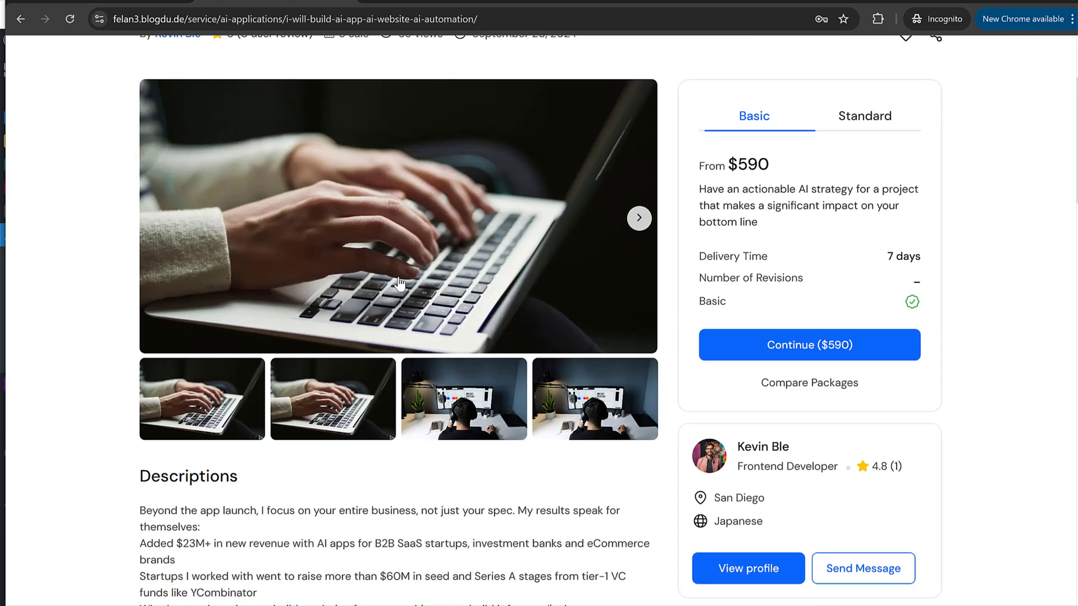
scroll(191, 215, down, 5)
drag(141, 168, 596, 304)
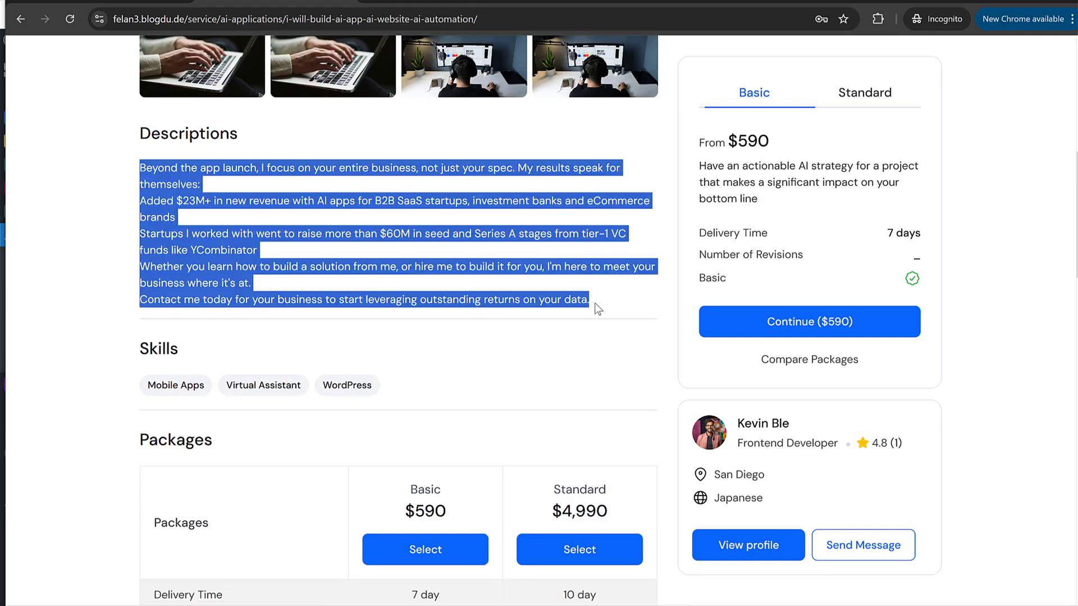
key(ctrl+c)
key(ctrl+Tab)
key(ctrl+v)
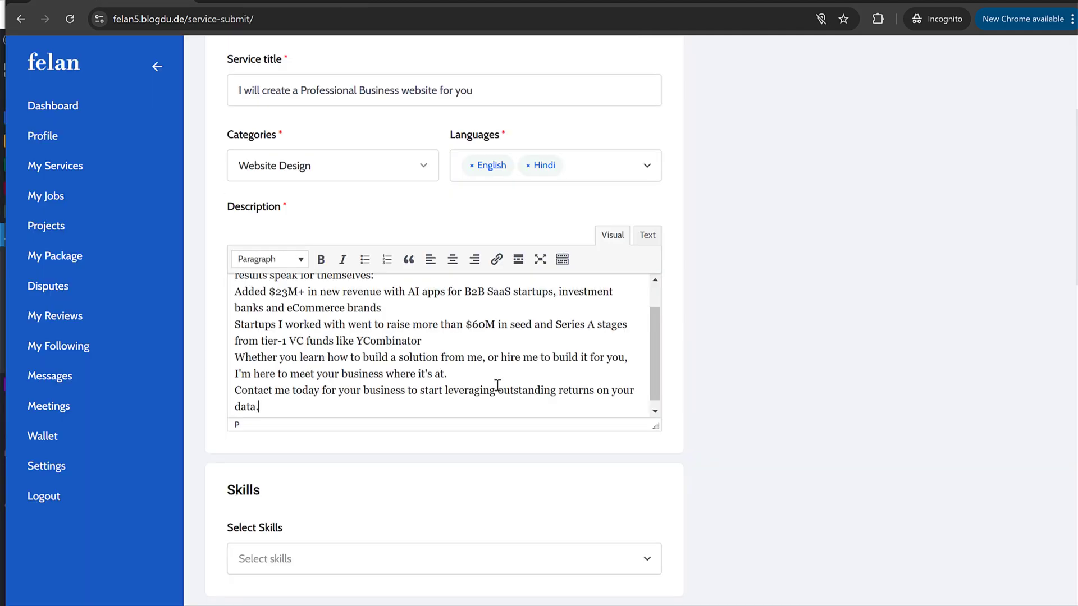
Step: Set Digital Design as the service's only skill, dropping Audio Production
scroll(377, 443, down, 5)
click(325, 295)
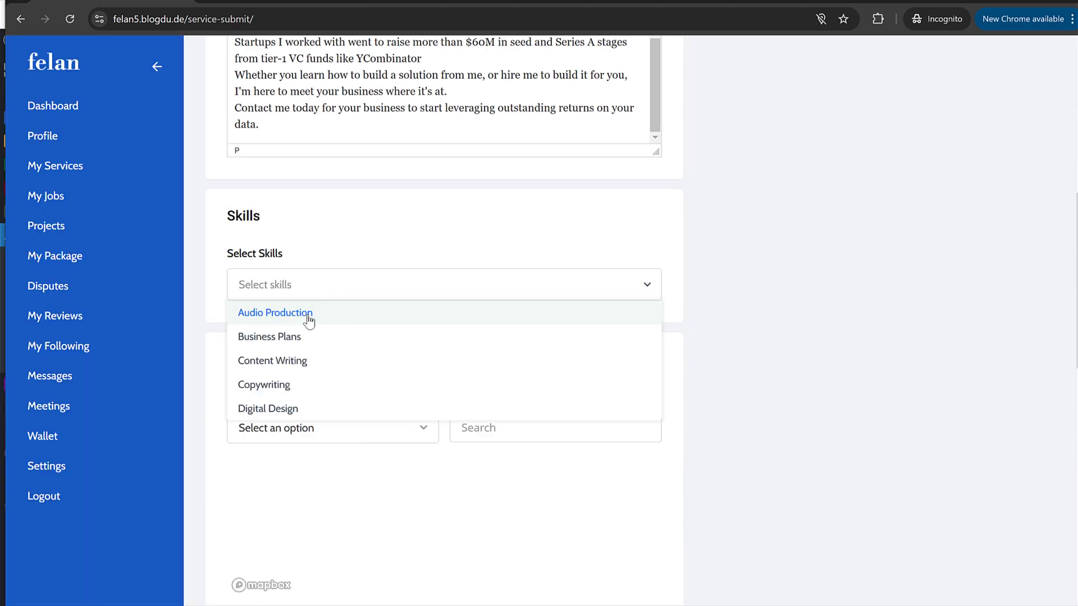
click(308, 317)
click(250, 287)
click(248, 285)
click(292, 414)
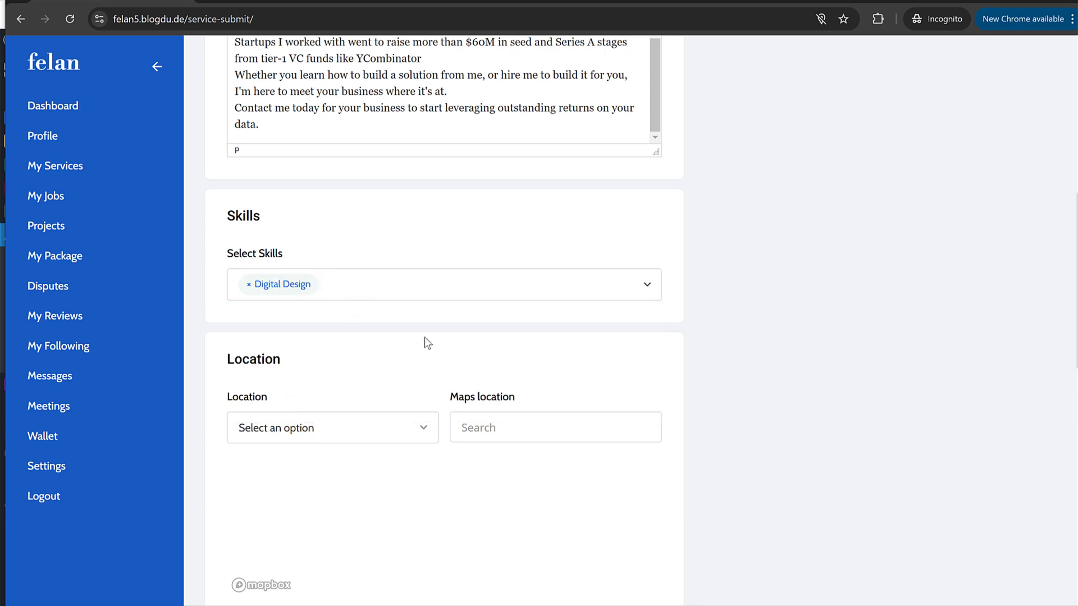
Step: Set the service location to Mumbai and compare with the reference service
scroll(425, 336, down, 3)
click(320, 233)
click(355, 275)
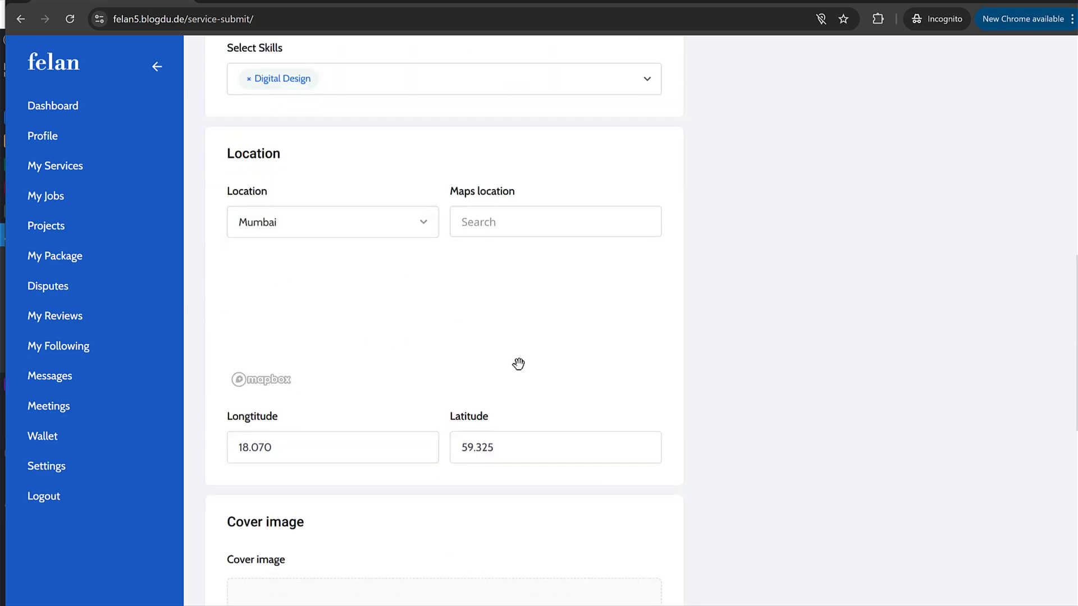
scroll(537, 378, down, 4)
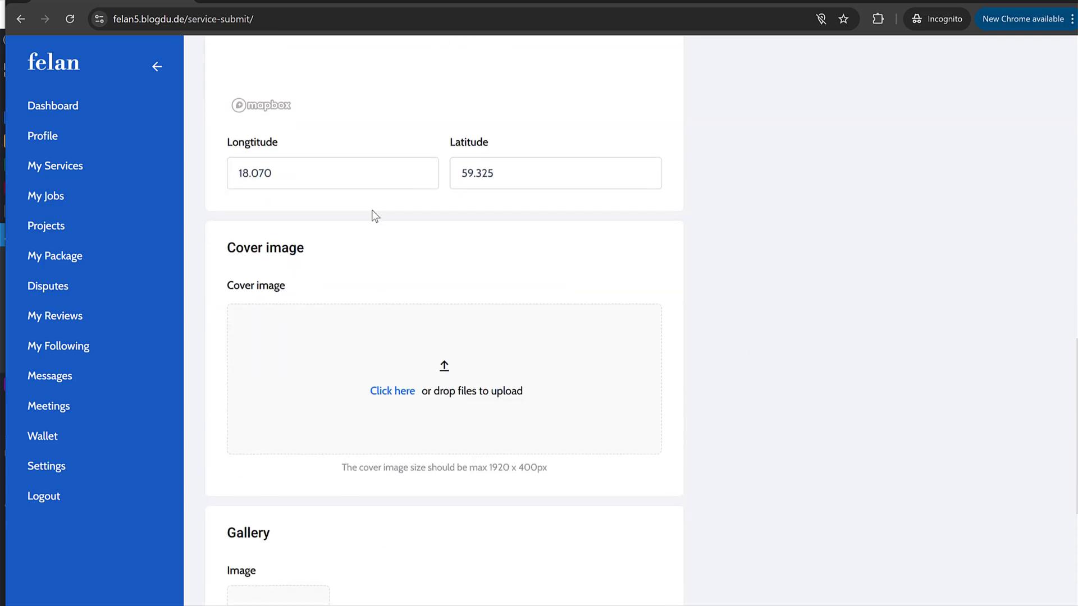
click(271, 2)
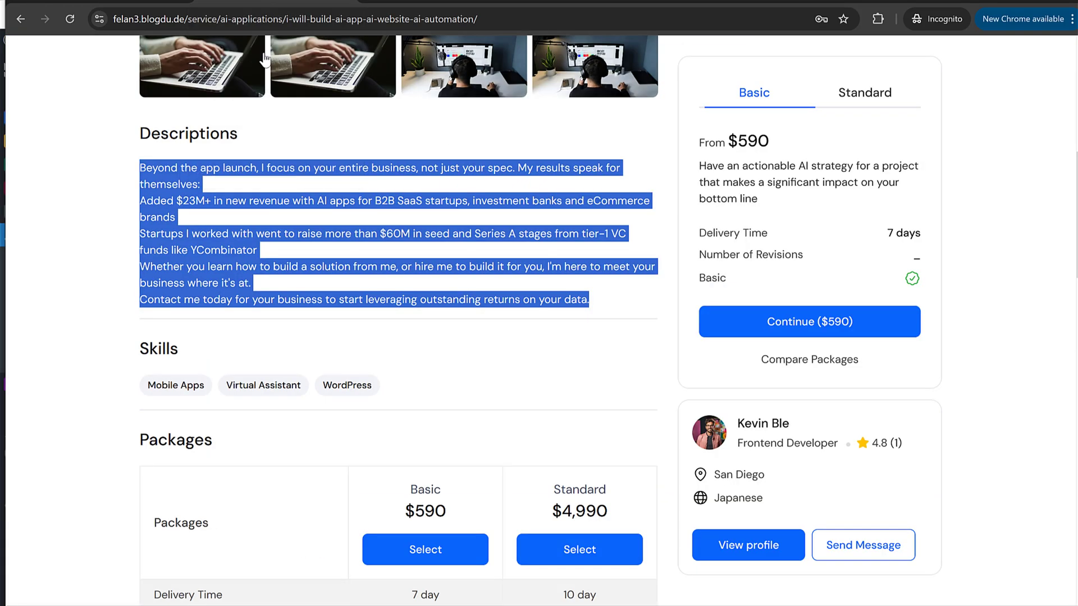
scroll(269, 149, up, 3)
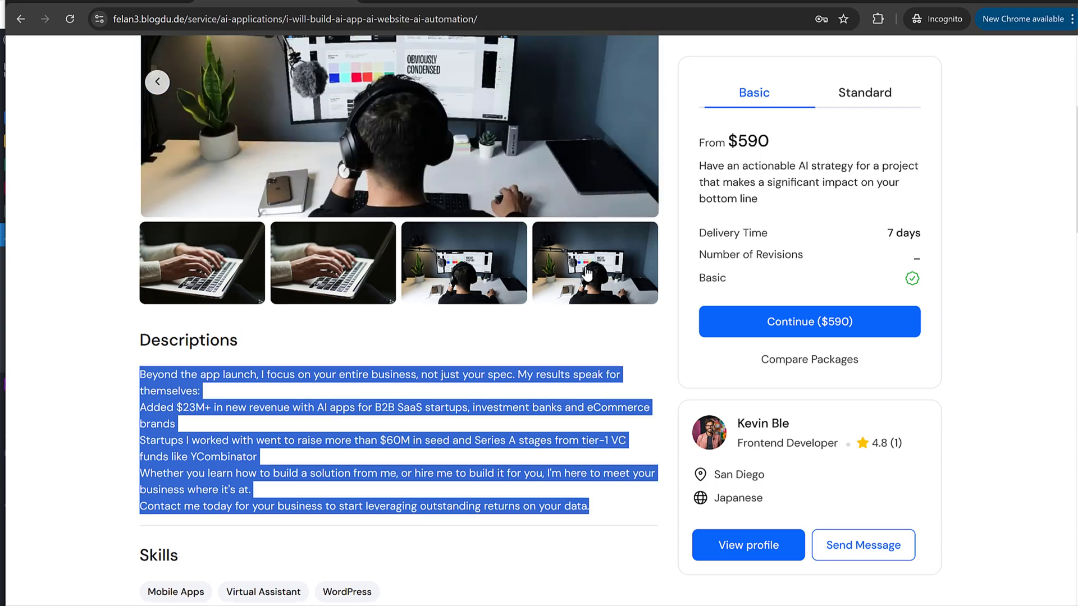
scroll(528, 267, up, 4)
click(324, 3)
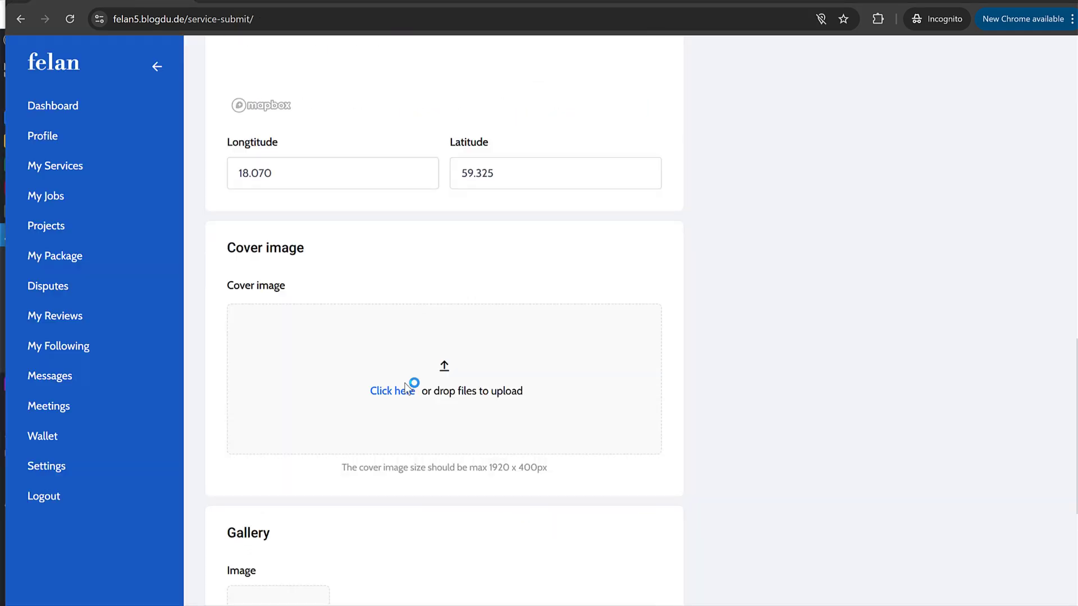
Step: Upload three images, including fitness-clothing-store-app and the form-event mockup, into the Cover image box
click(412, 387)
scroll(560, 219, down, 3)
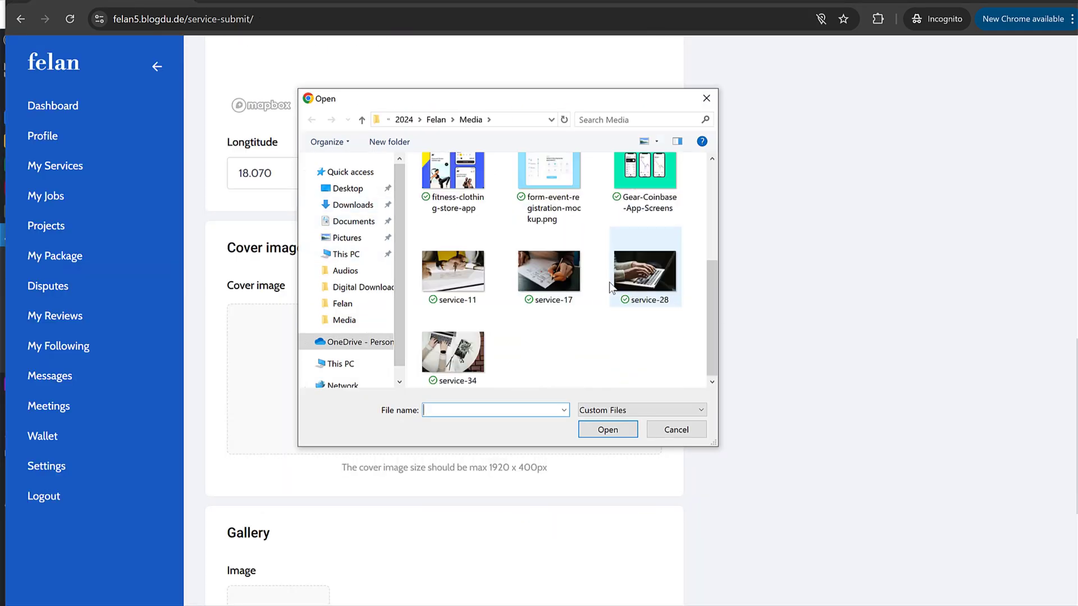
scroll(464, 224, up, 1)
click(463, 225)
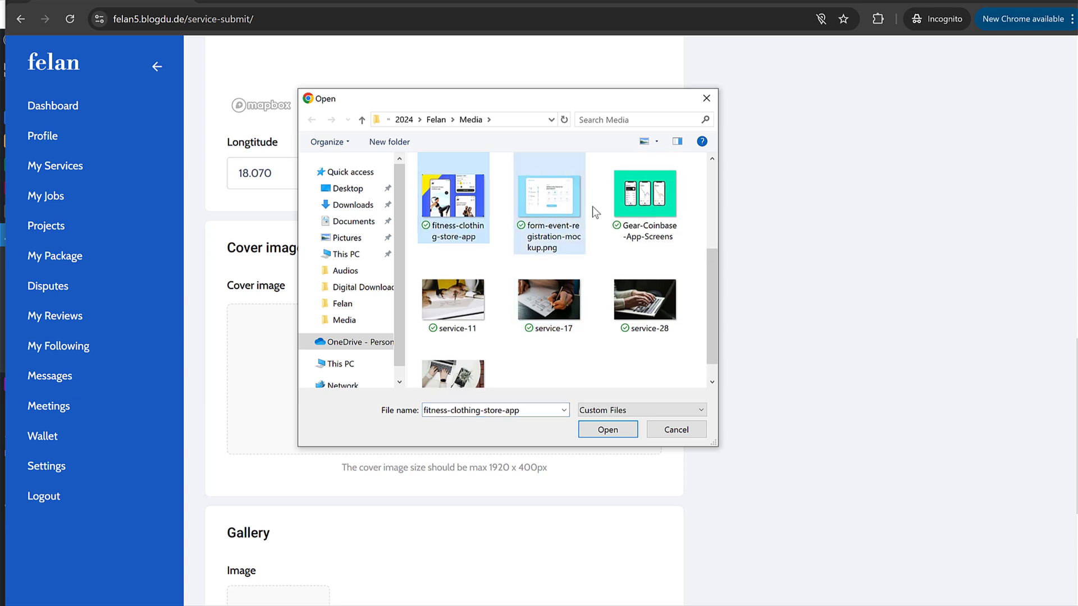
shift+click(644, 198)
shift+click(453, 307)
scroll(505, 315, up, 1)
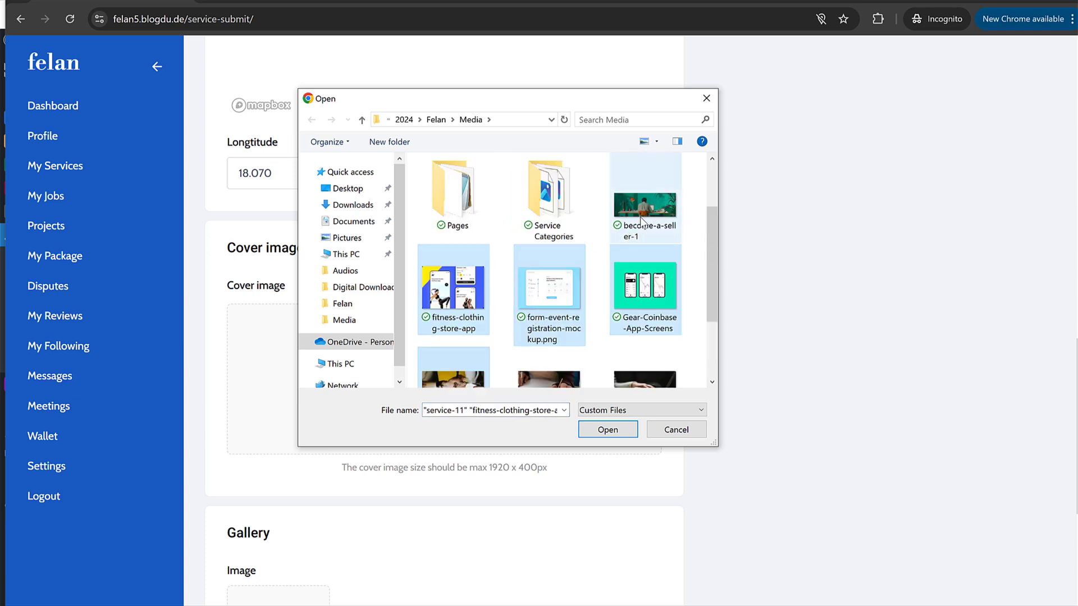
click(607, 430)
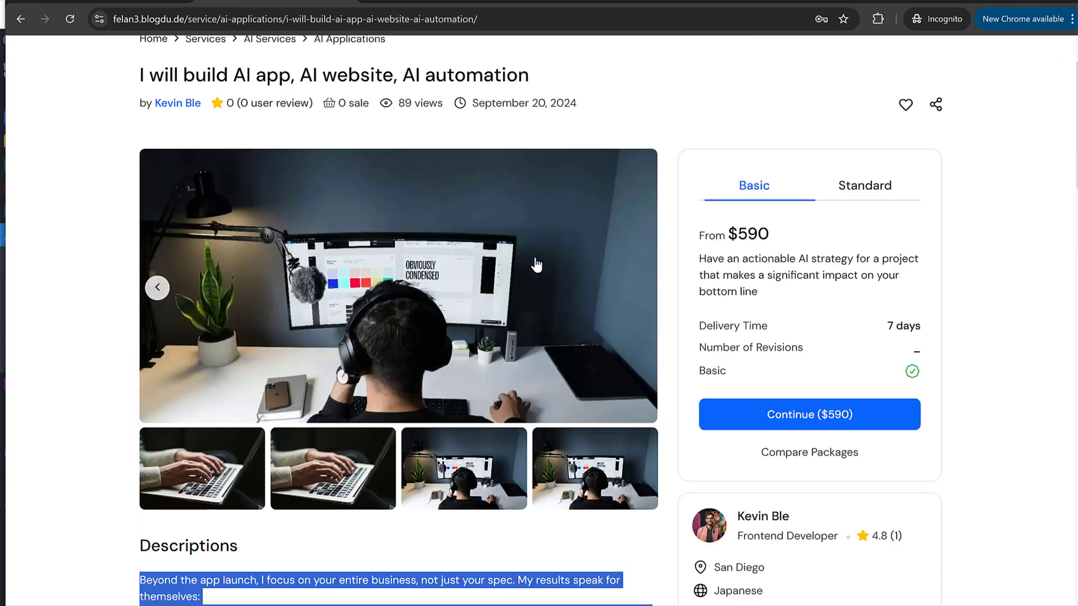
Step: Delete the event mockup and green phones previews so only the pen photo remains
scroll(489, 344, up, 1)
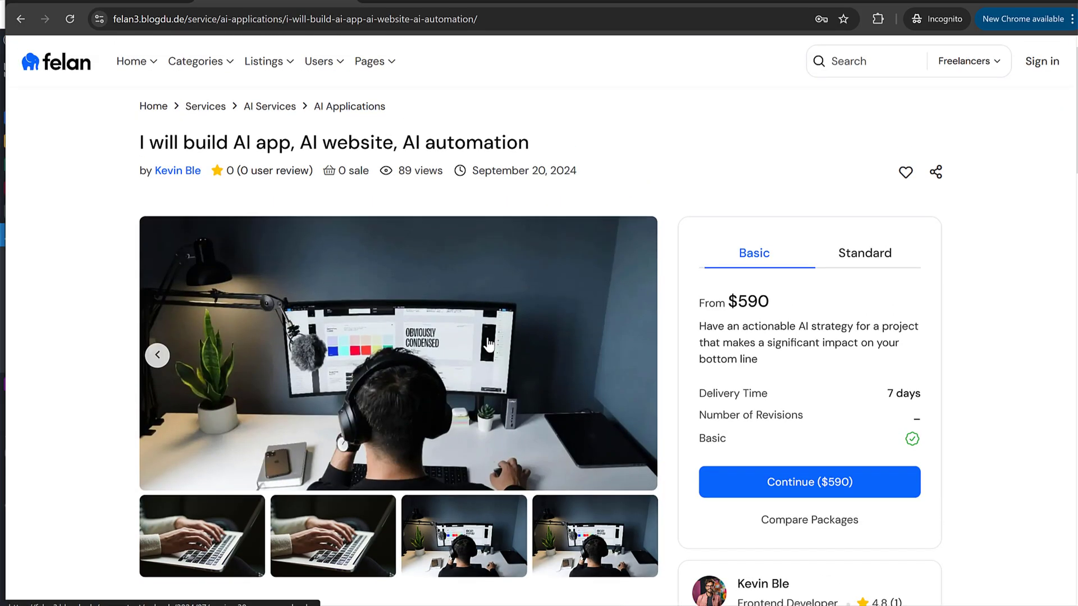
scroll(488, 343, down, 15)
scroll(452, 271, up, 14)
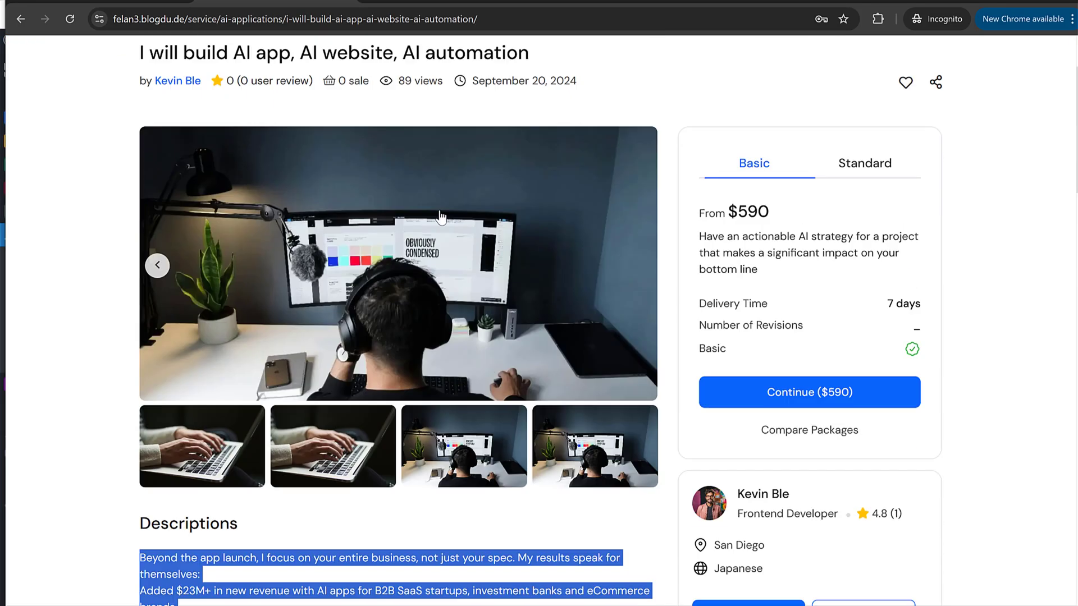
scroll(441, 217, up, 1)
click(143, 1)
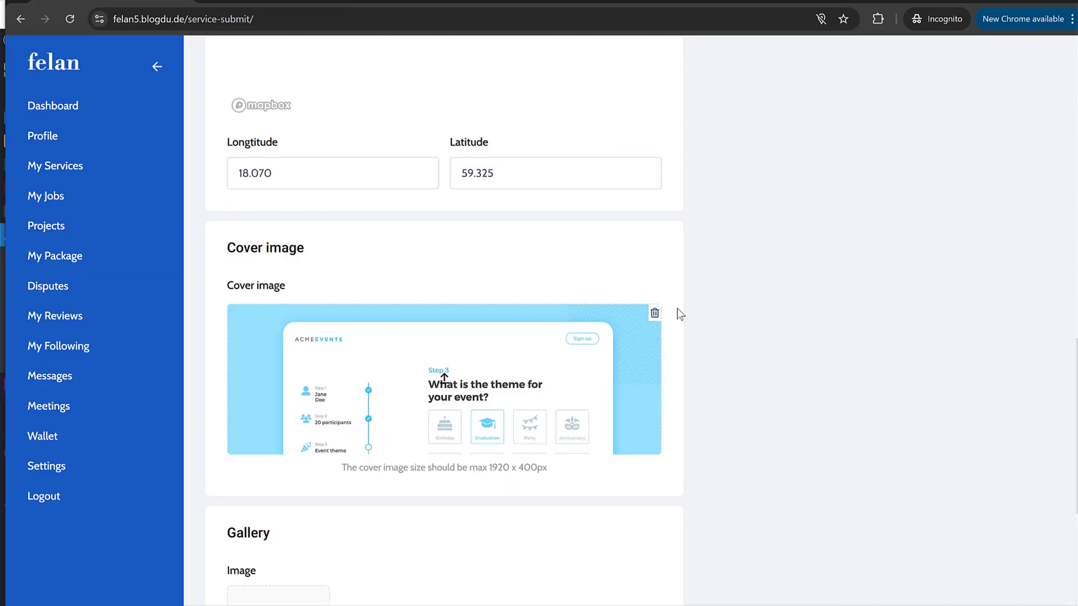
click(654, 313)
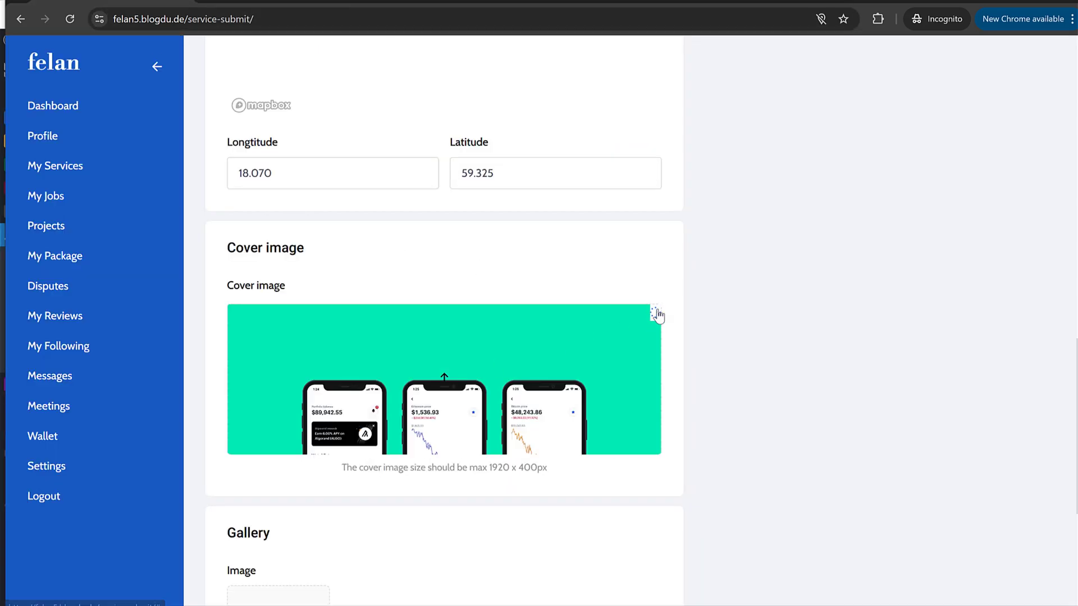
click(656, 313)
scroll(302, 375, down, 5)
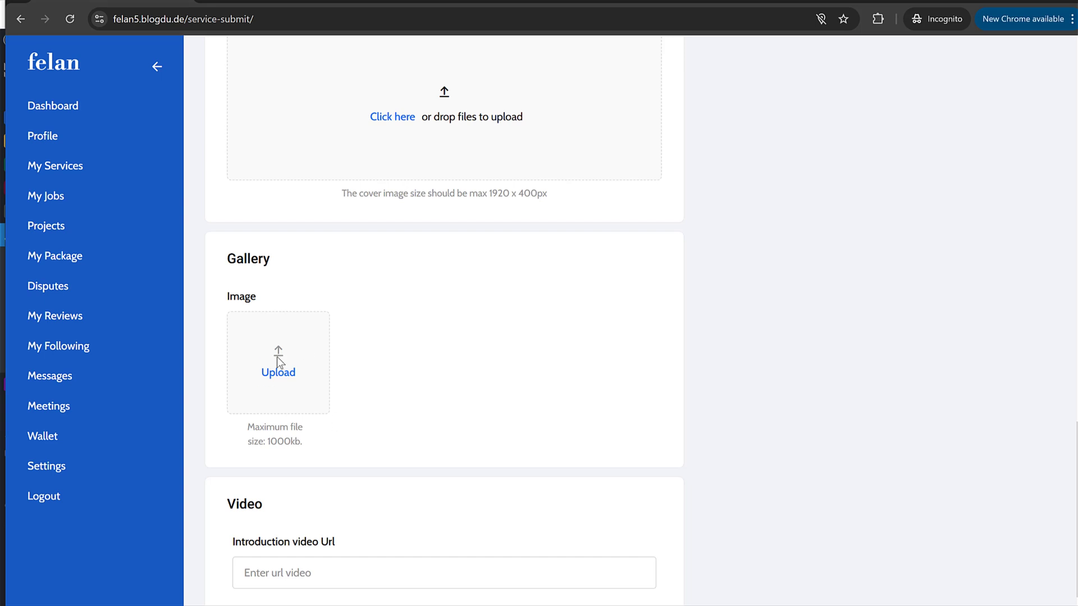
scroll(278, 359, up, 5)
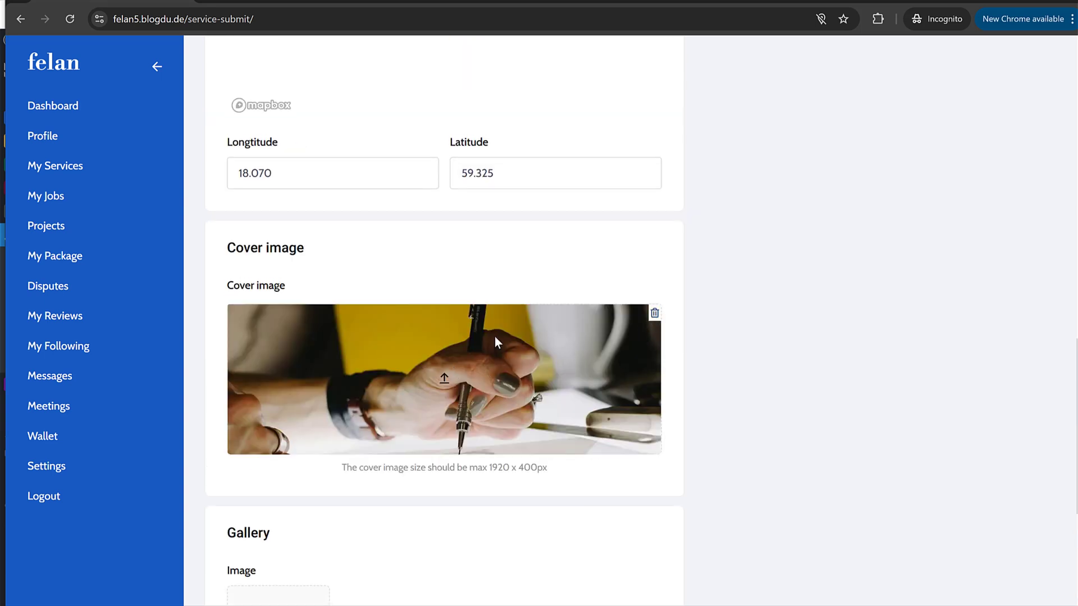
scroll(465, 375, down, 3)
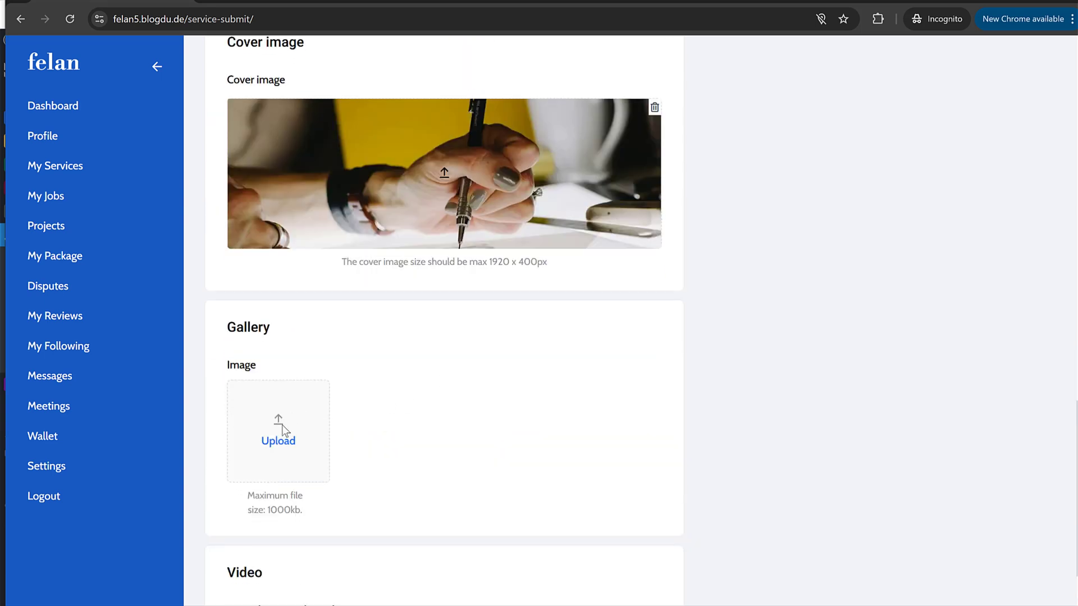
Step: Upload form-event mockup, fitness-clothing-store-app, Gear-Coinbase-App-Screens, service-11 and service-28 to the gallery
click(283, 427)
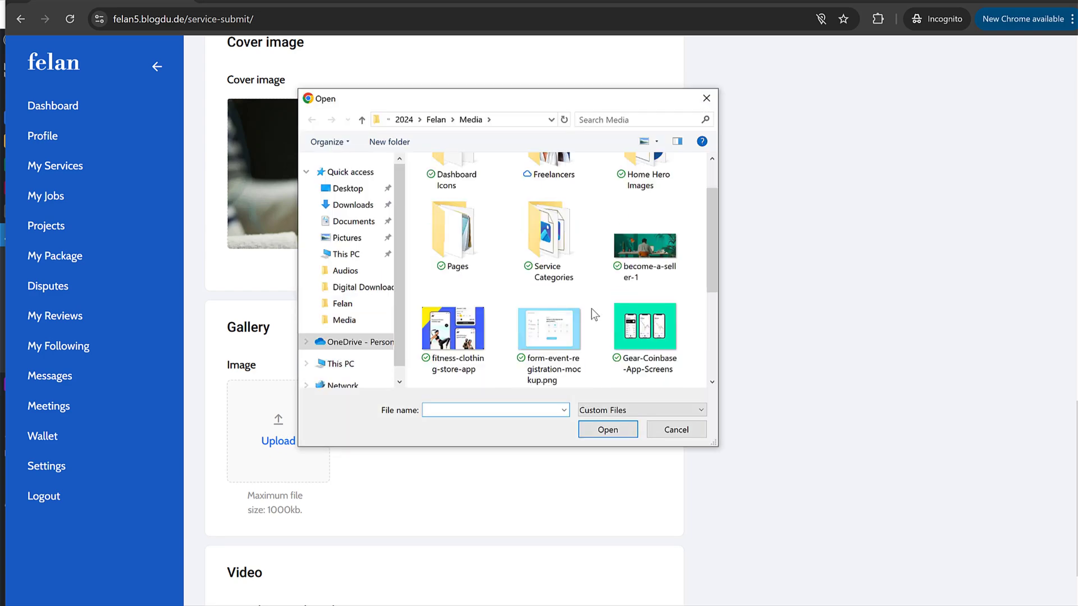
click(543, 322)
ctrl+click(453, 331)
ctrl+click(640, 328)
scroll(642, 328, down, 1)
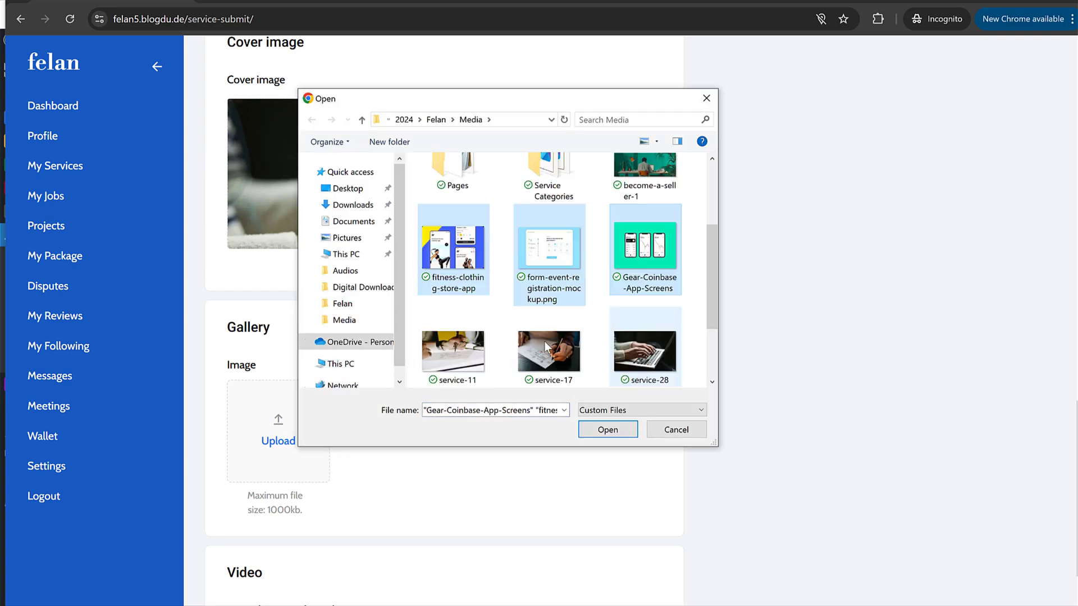
ctrl+click(480, 351)
ctrl+click(661, 366)
click(608, 430)
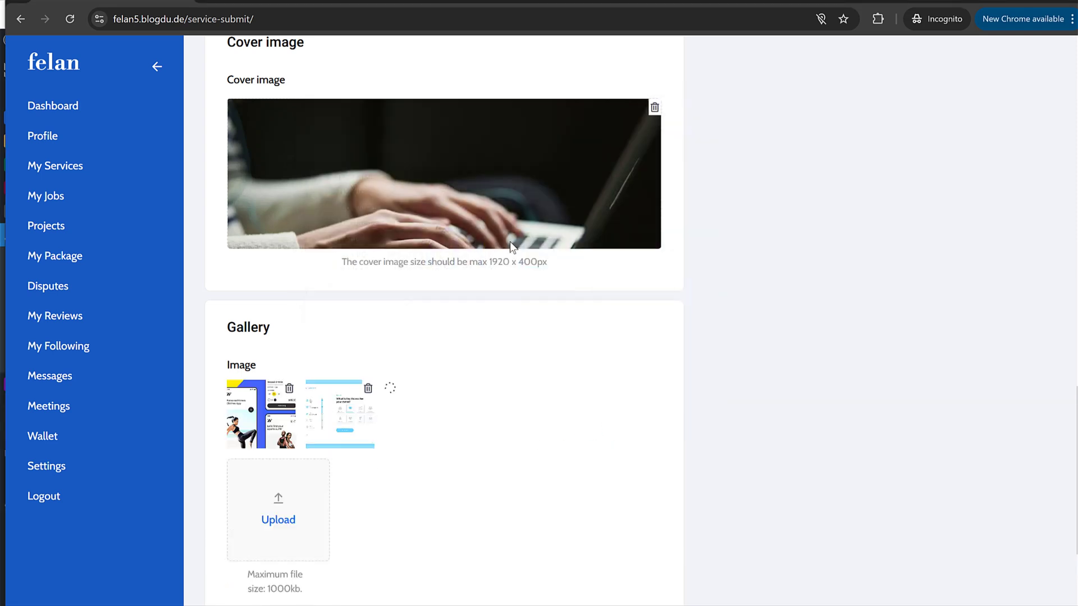
Step: Remove the cover image and retry uploading fitness-clothing-store-app as cover, hitting duplicate-file errors
click(654, 108)
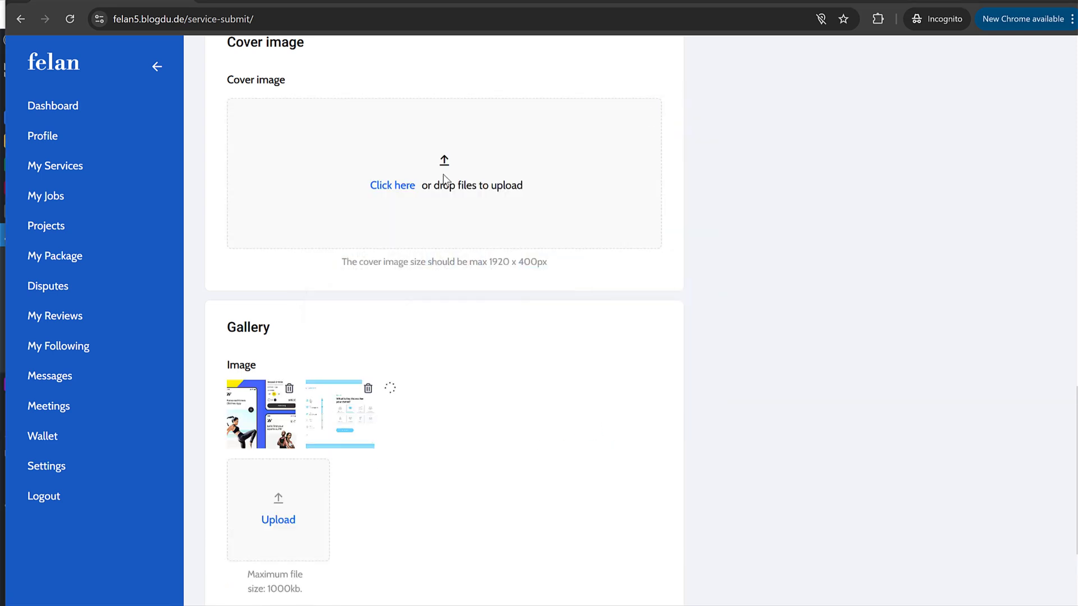
click(443, 174)
scroll(556, 269, down, 3)
click(645, 188)
scroll(641, 284, up, 2)
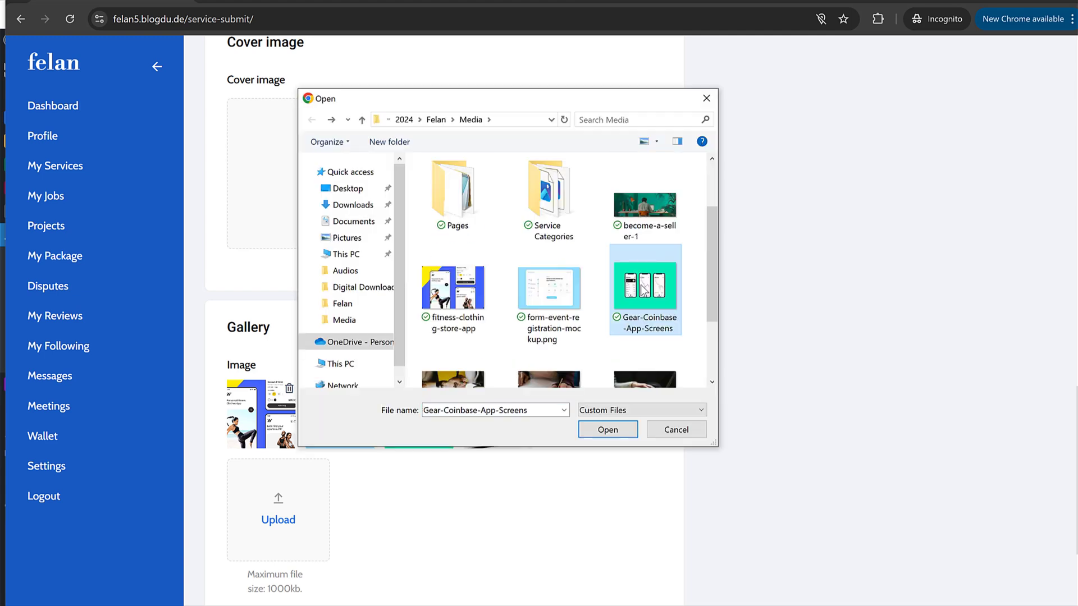
click(444, 303)
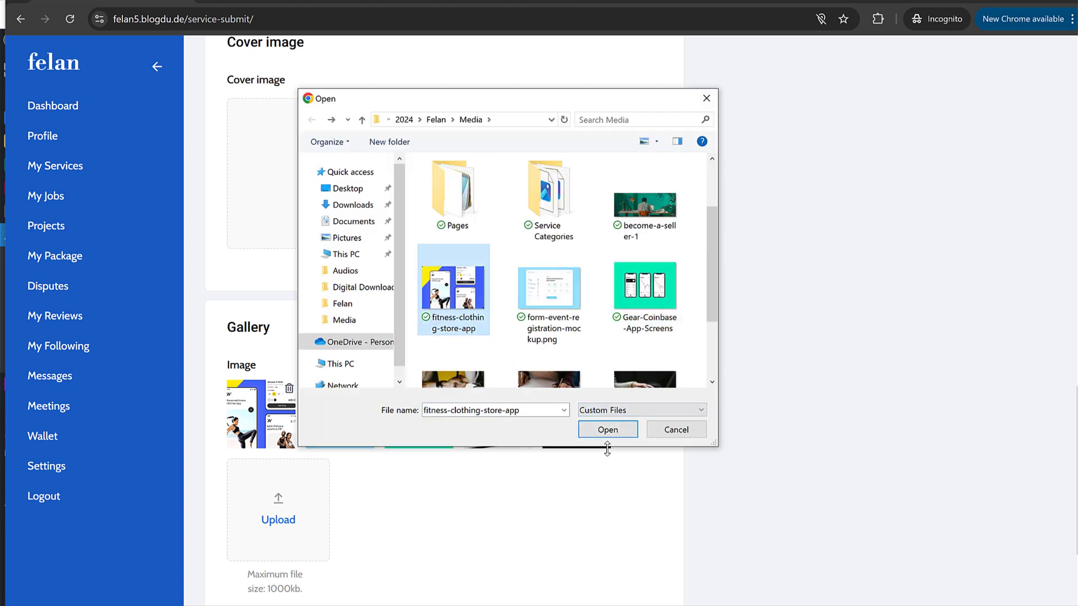
click(599, 429)
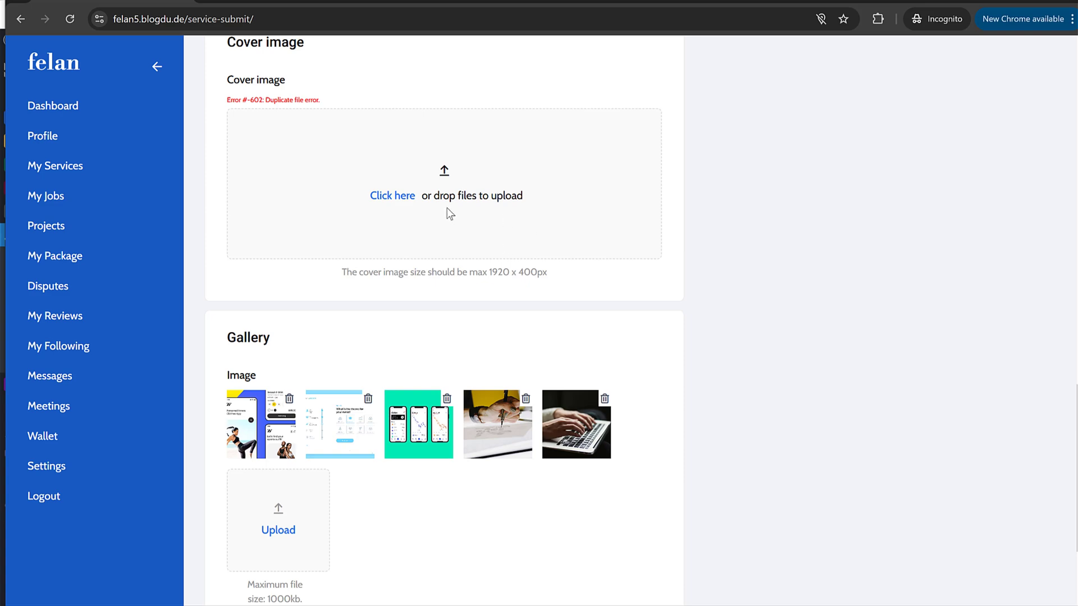
click(450, 214)
click(678, 433)
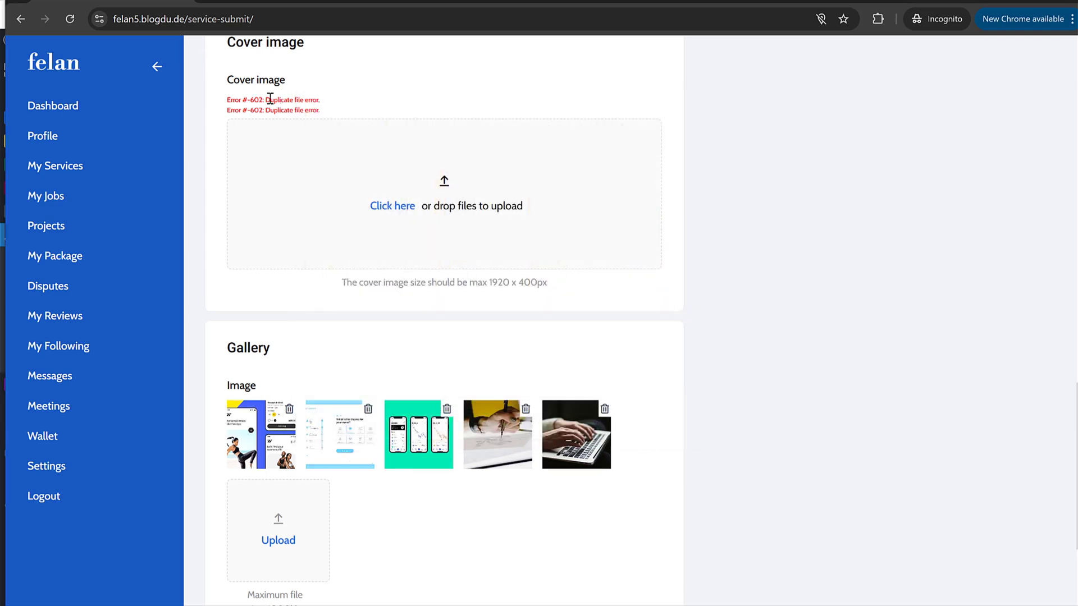
scroll(483, 171, down, 3)
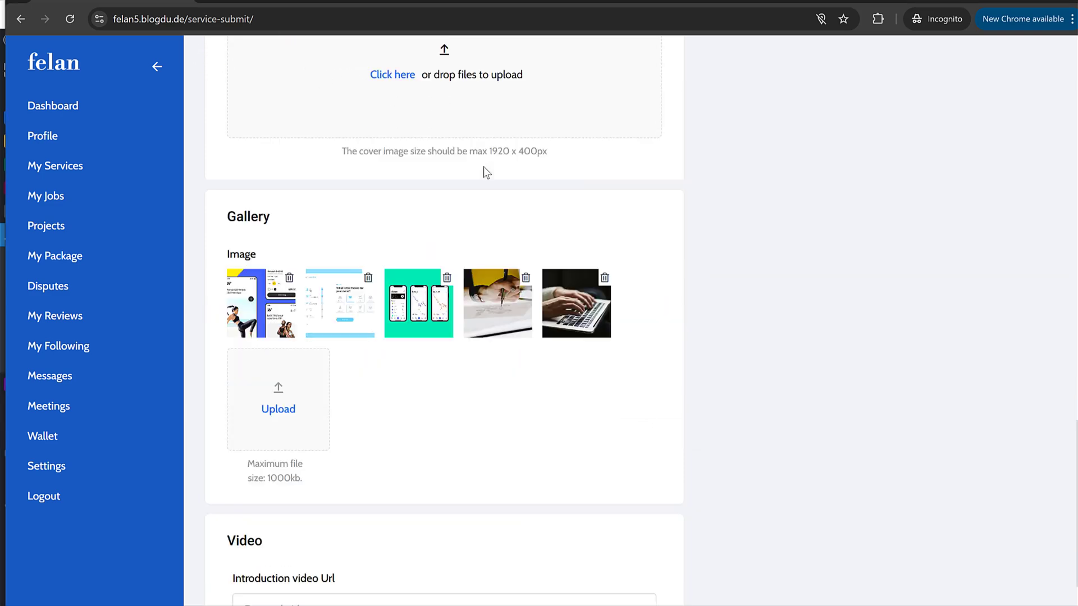
scroll(399, 470, up, 10)
scroll(398, 463, up, 6)
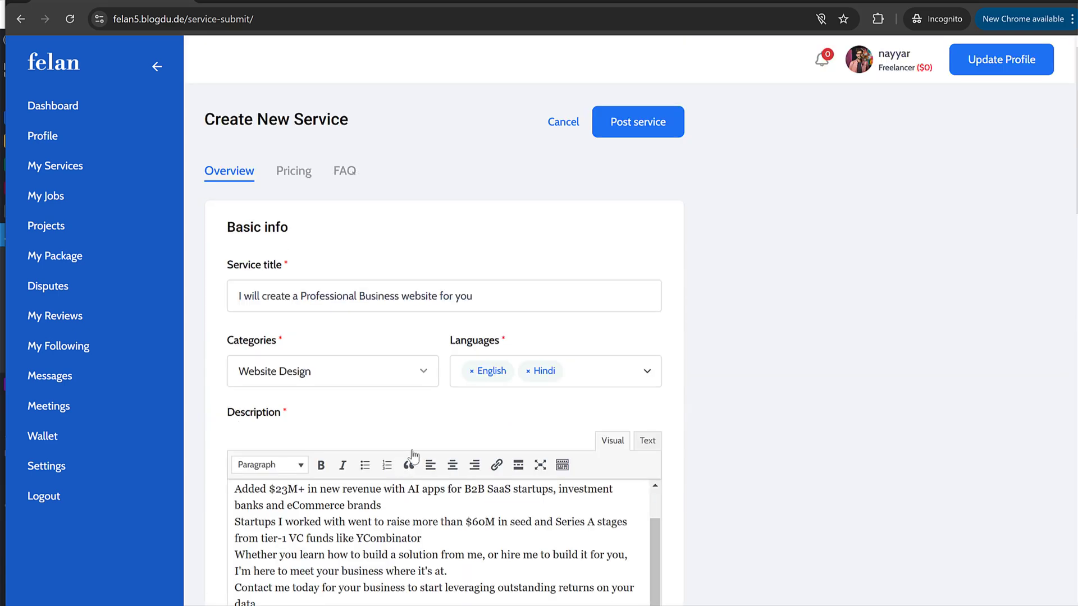
Step: Publish the new service and open its actions in My Services
click(645, 120)
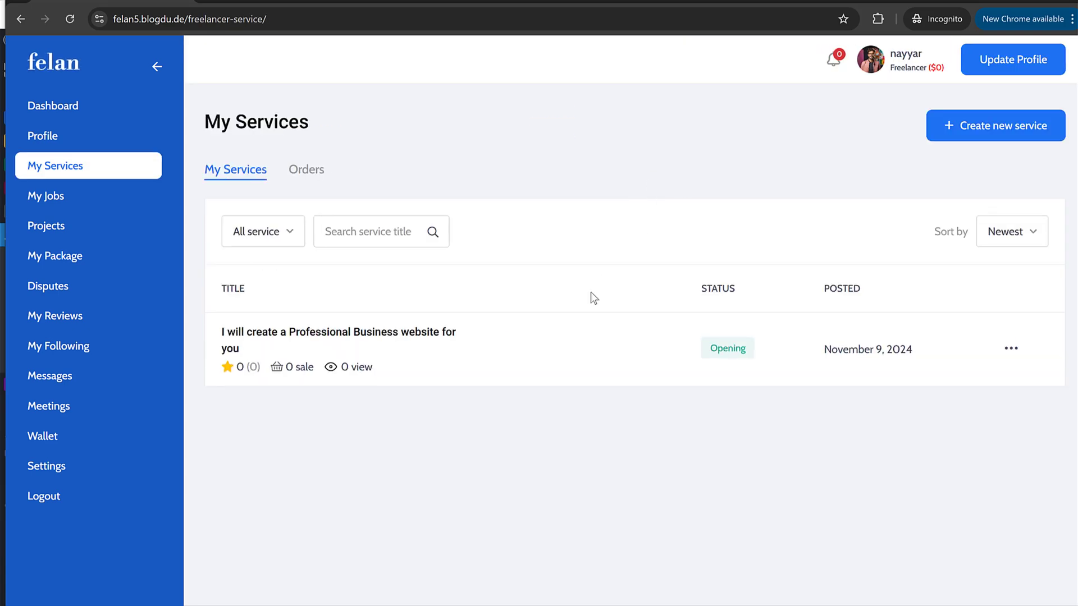
click(1012, 353)
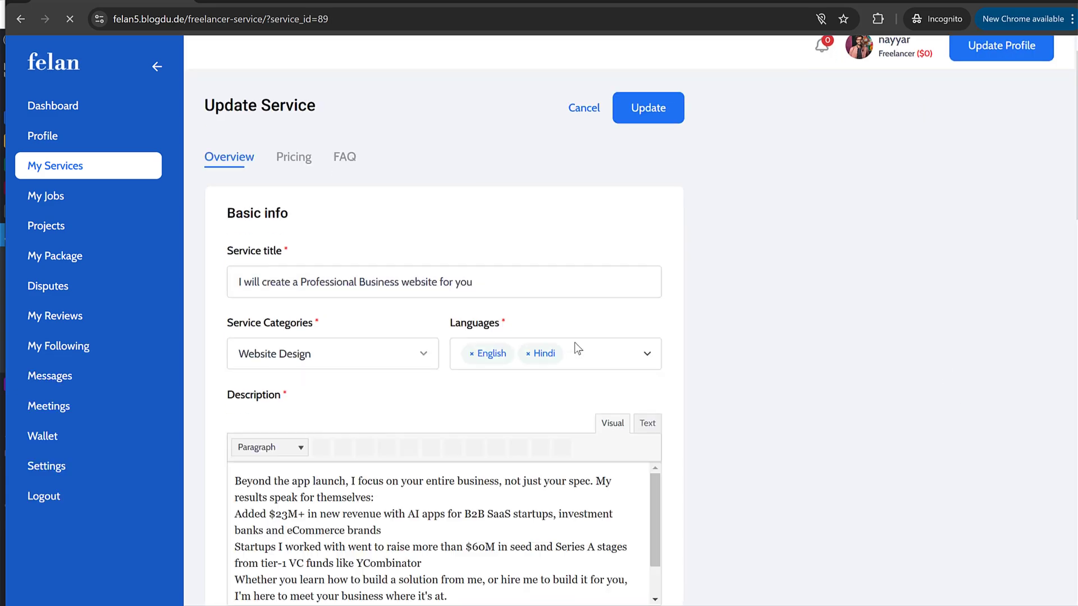
scroll(574, 342, down, 20)
scroll(561, 341, up, 5)
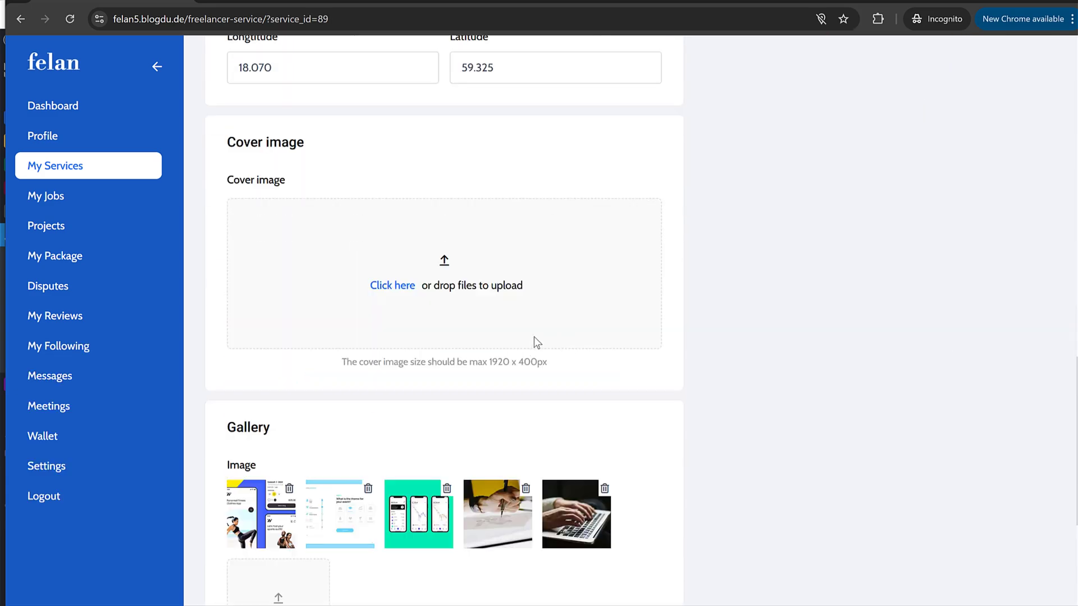
Step: Upload fitness-clothing-store-app as the service's cover image
click(439, 368)
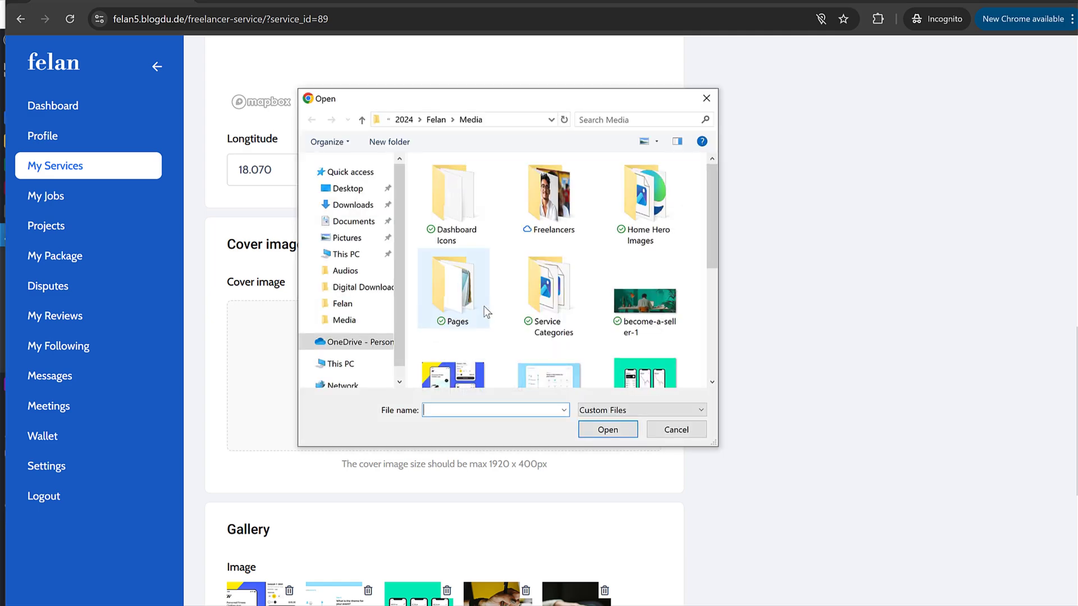
scroll(505, 314, down, 2)
click(455, 325)
click(604, 424)
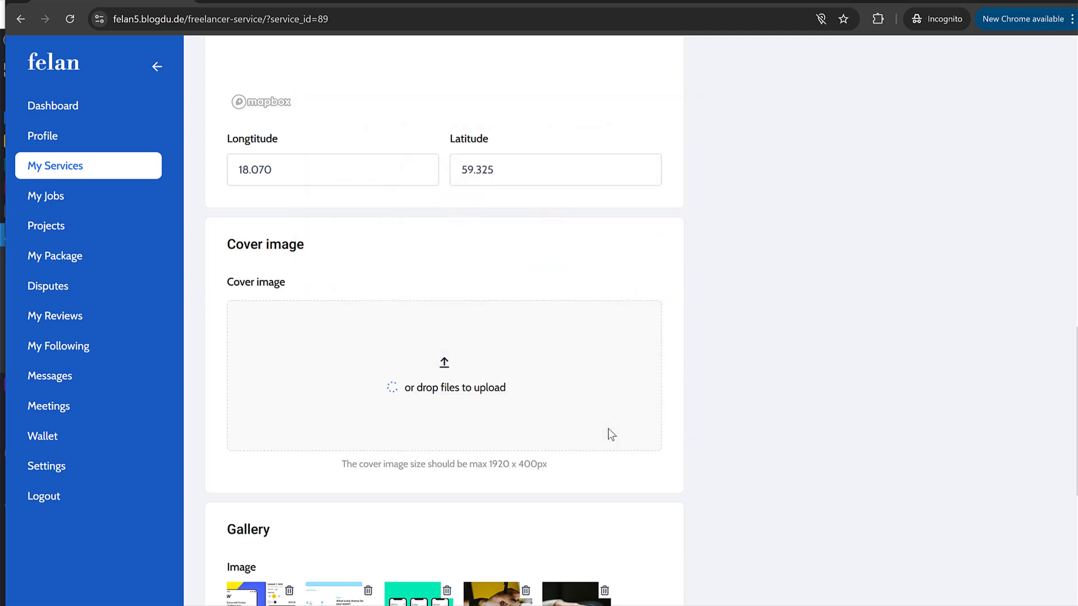
scroll(565, 361, down, 5)
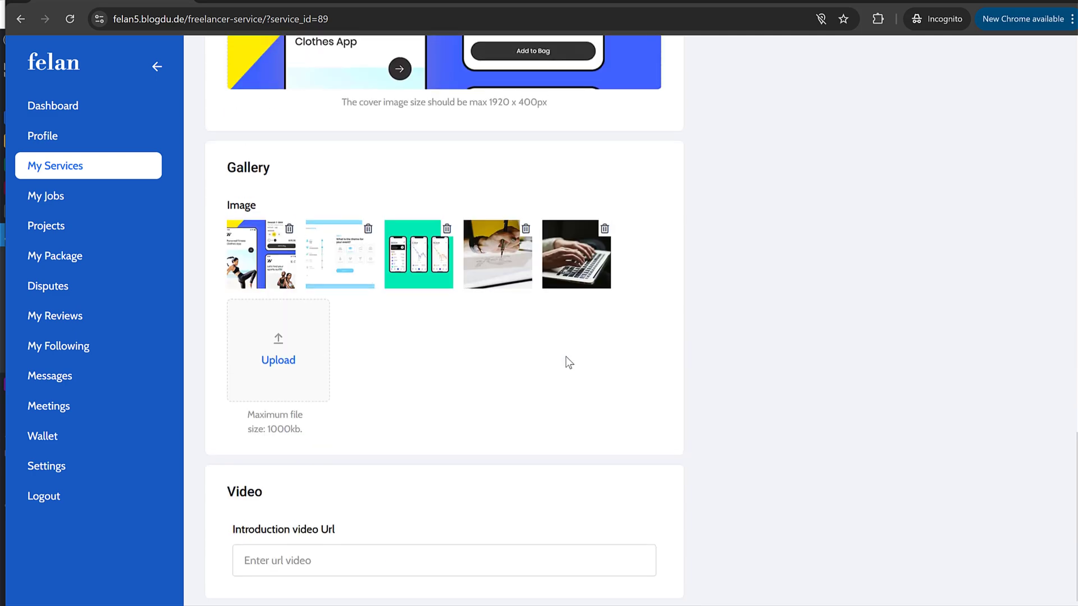
scroll(565, 366, up, 15)
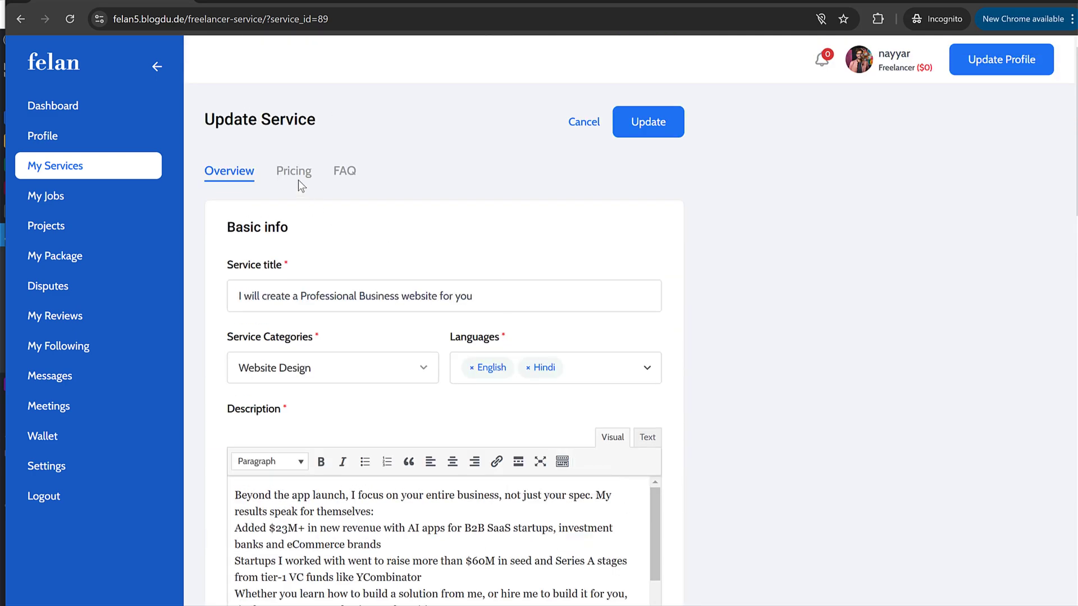
Step: On the Pricing tab, set Package Quantity to two packages, Basic and Standard
click(298, 179)
scroll(649, 281, down, 3)
click(465, 132)
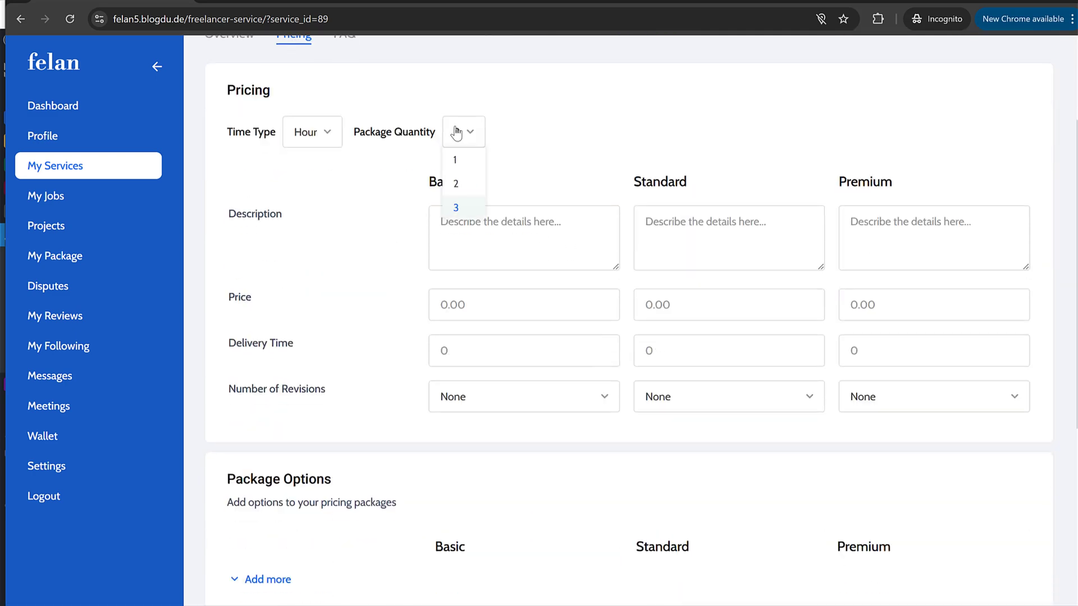
click(464, 158)
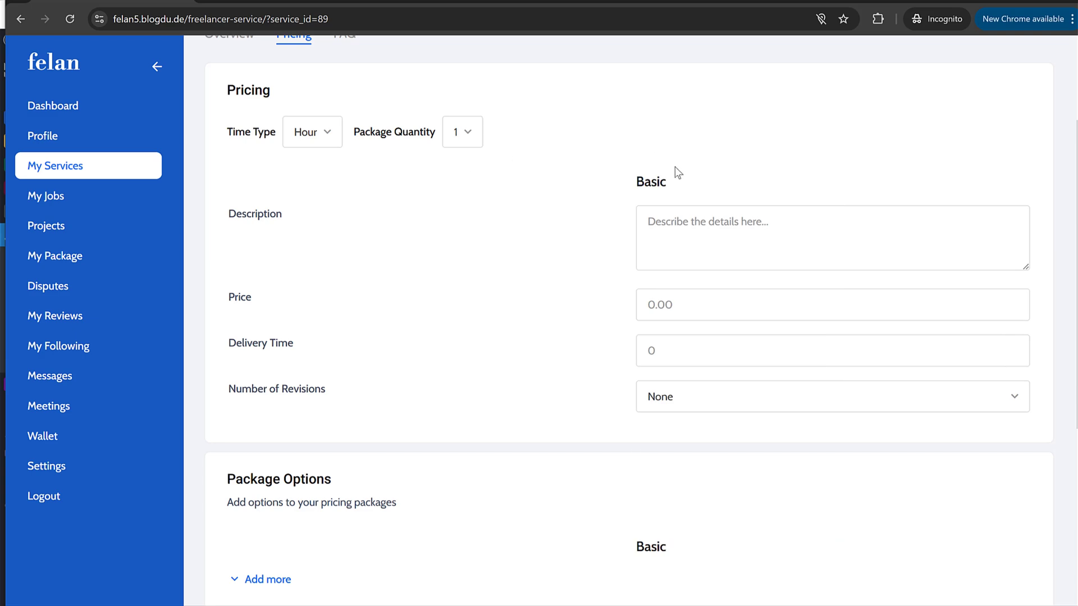
click(239, 1)
scroll(782, 245, down, 1)
scroll(757, 191, up, 1)
click(757, 188)
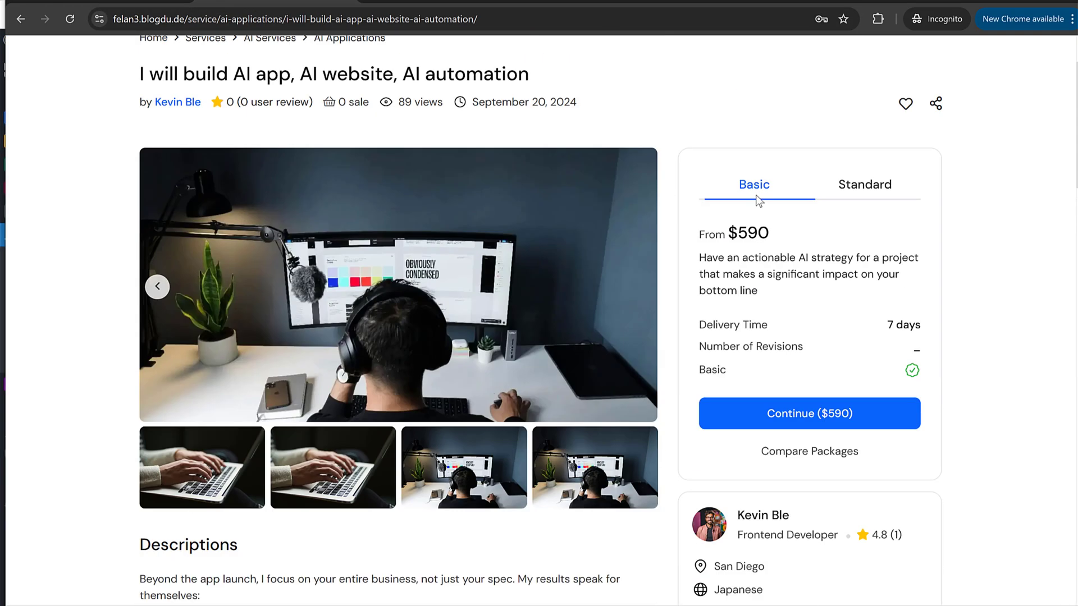
click(755, 186)
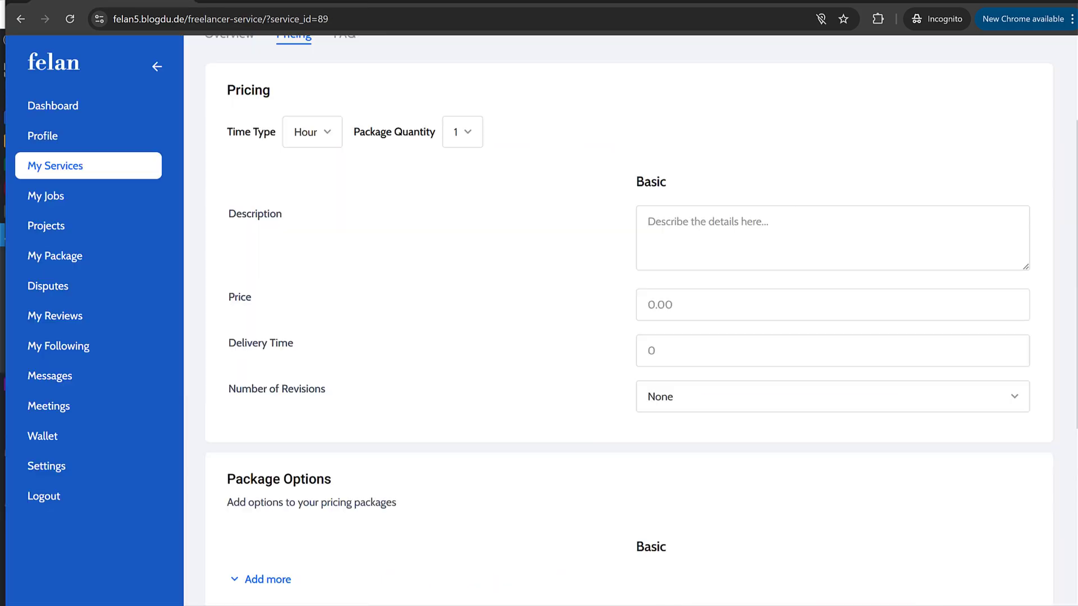
click(460, 138)
click(458, 179)
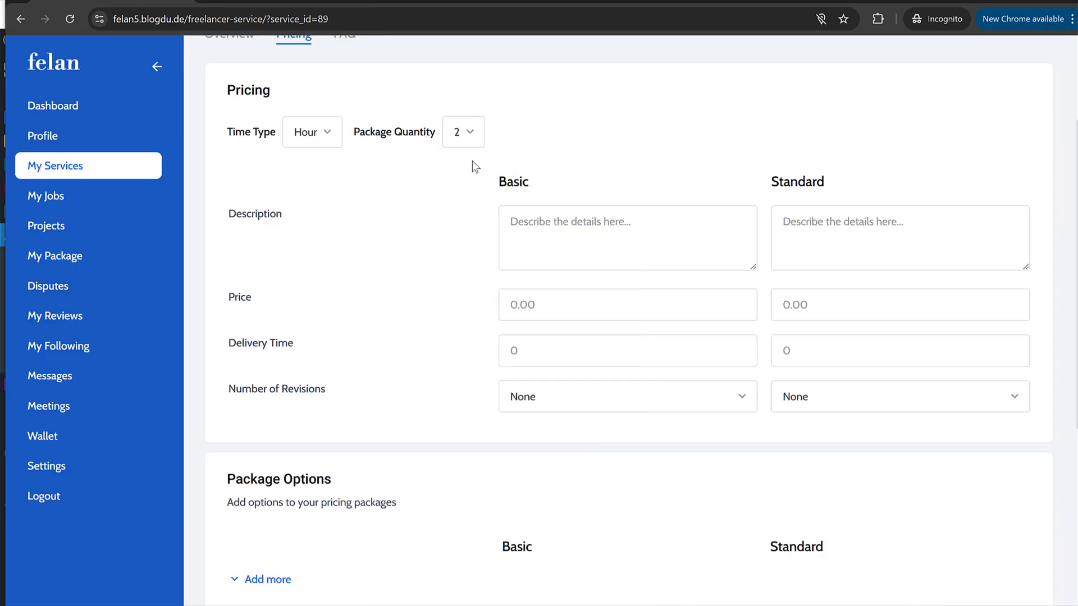
Step: Paste the reference Basic package description into the Basic description
click(584, 227)
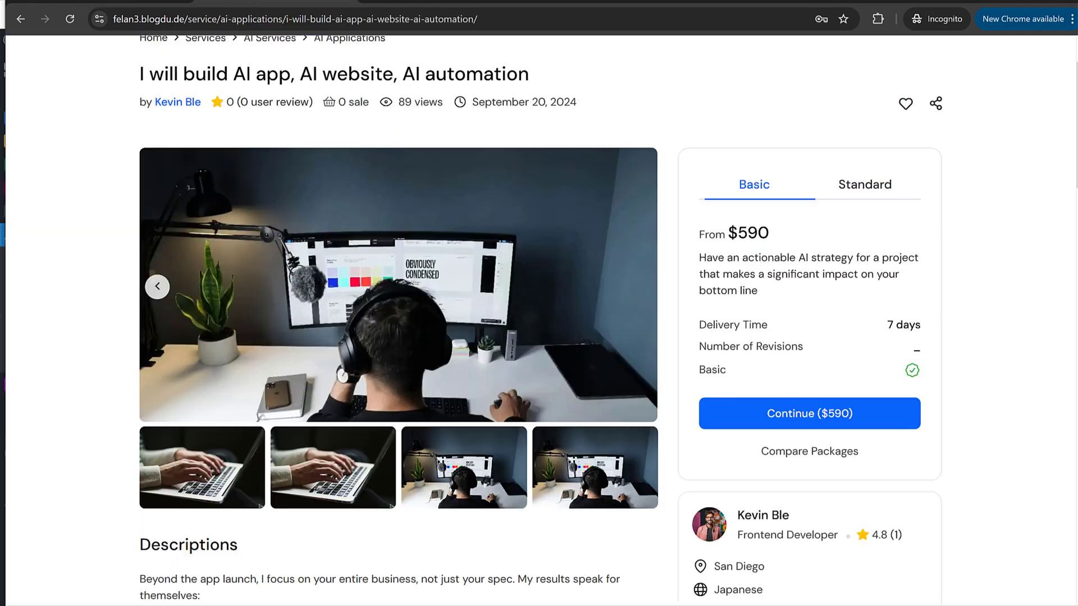
drag(698, 258, 708, 260)
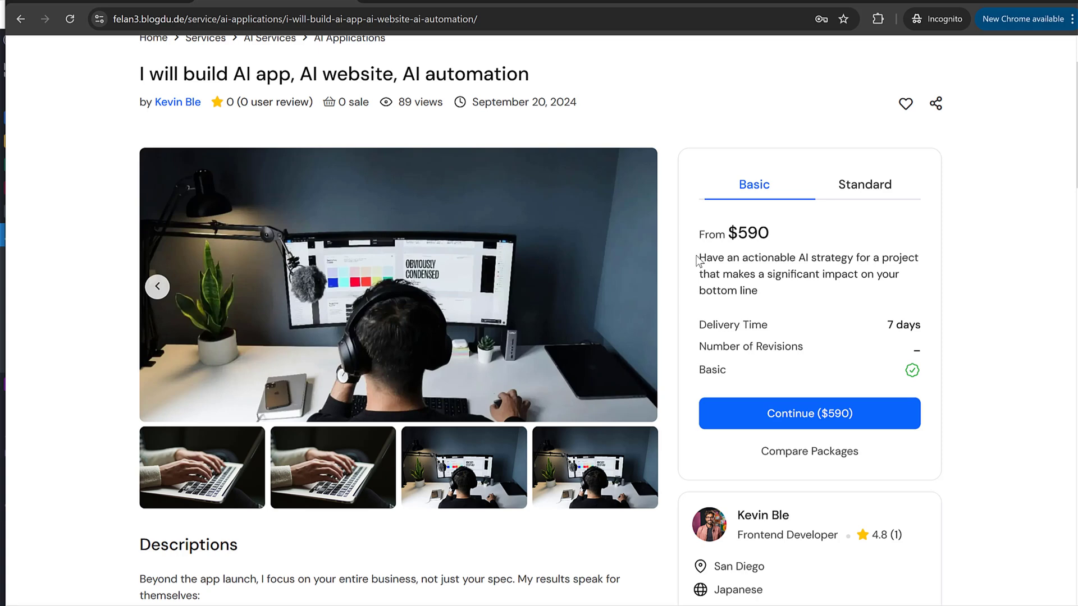
drag(699, 257, 786, 297)
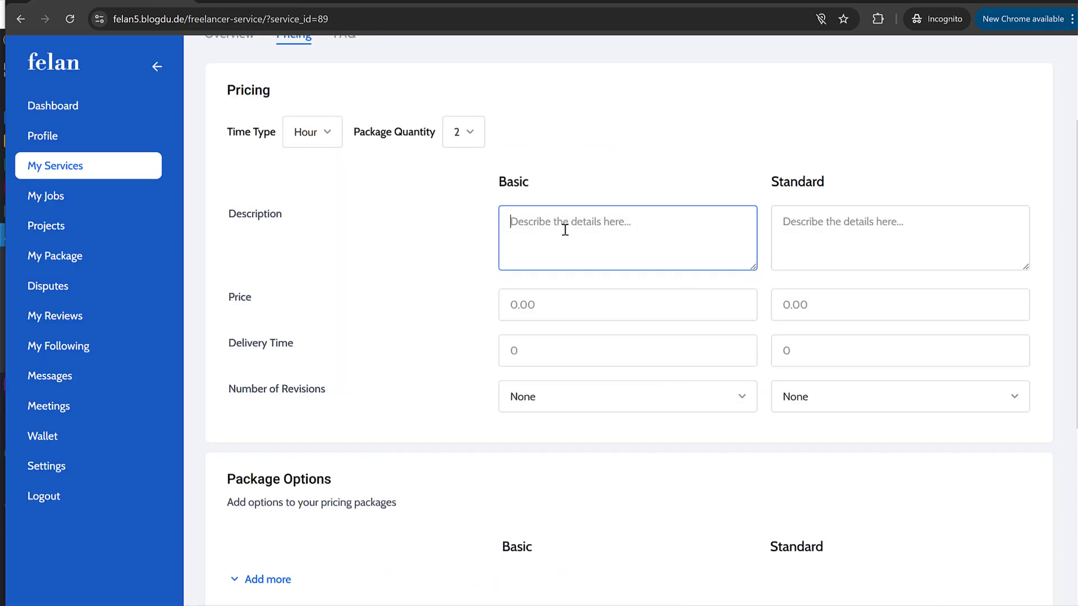
text(Have an actionable AI strategy for a project that makes a significant impact on your bottom line)
scroll(390, 220, up, 3)
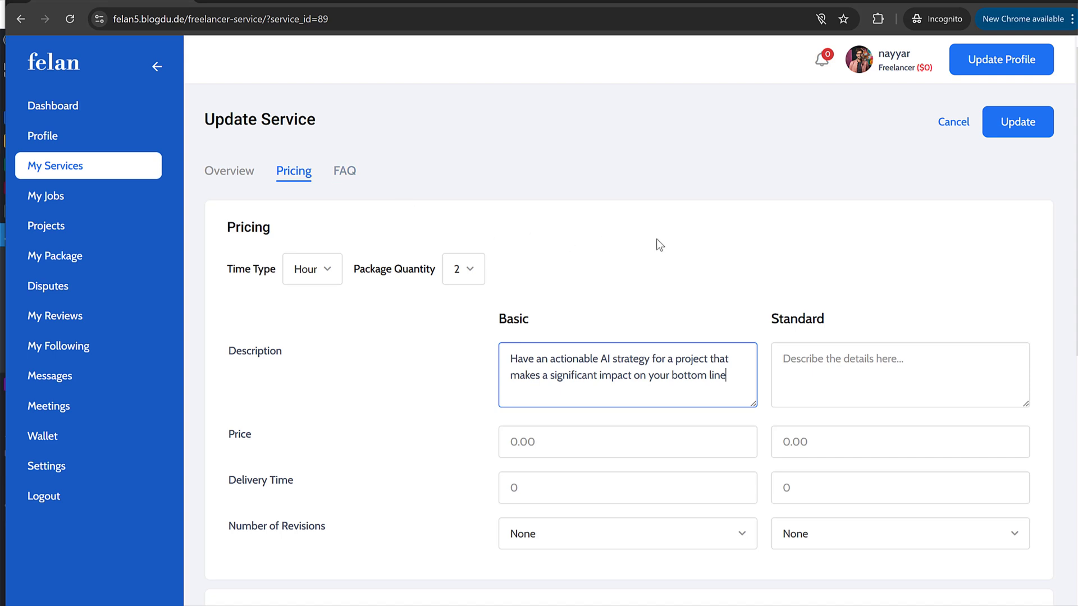
scroll(658, 243, down, 2)
drag(748, 238, 508, 221)
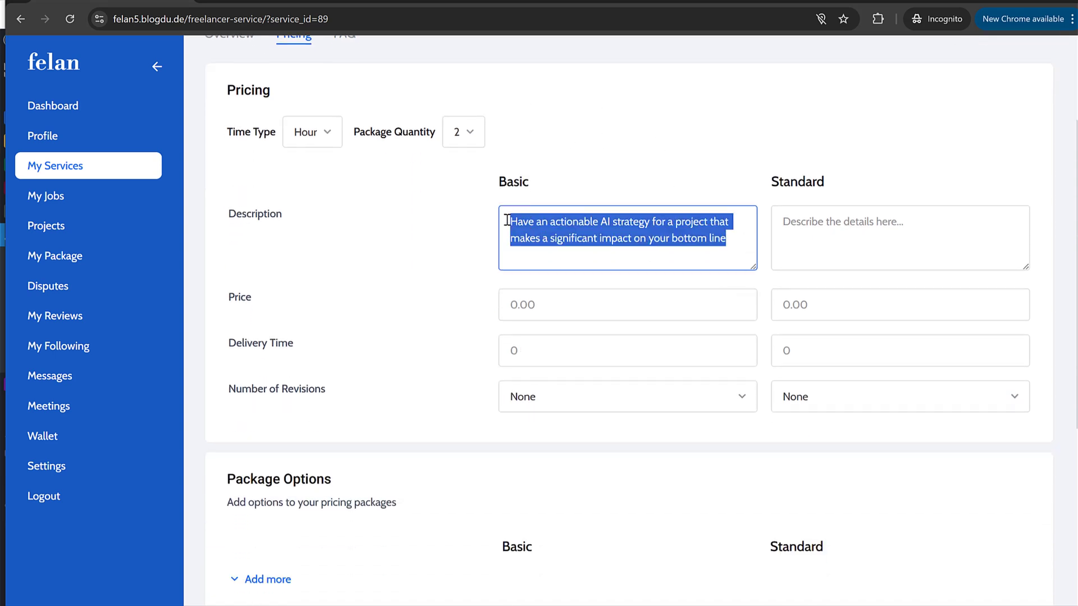
click(507, 220)
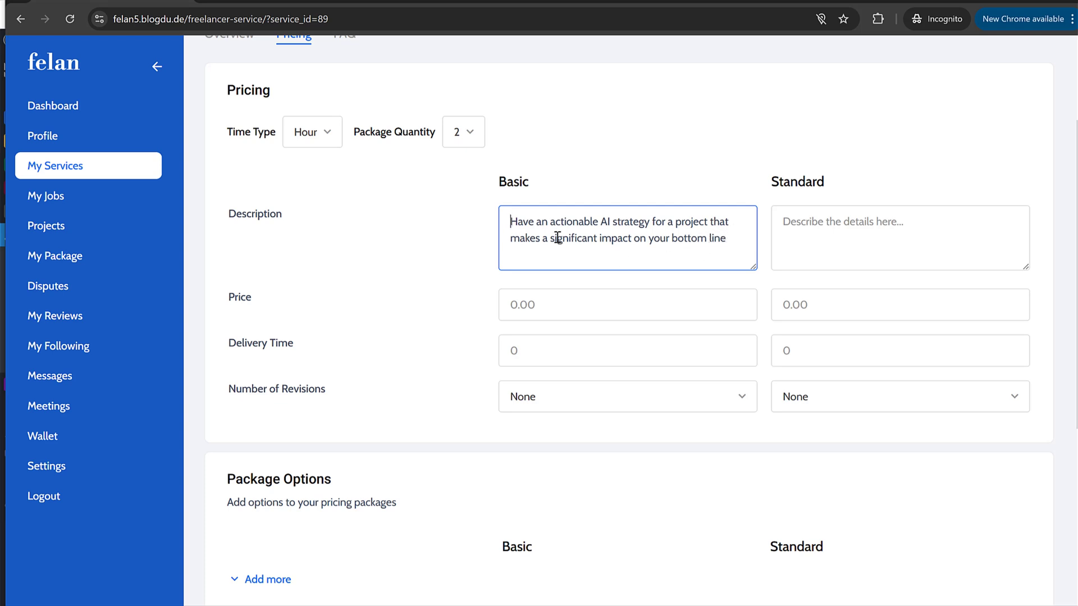
Step: Give the Basic package price 99, delivery 2 and a custom 3 revisions
click(564, 294)
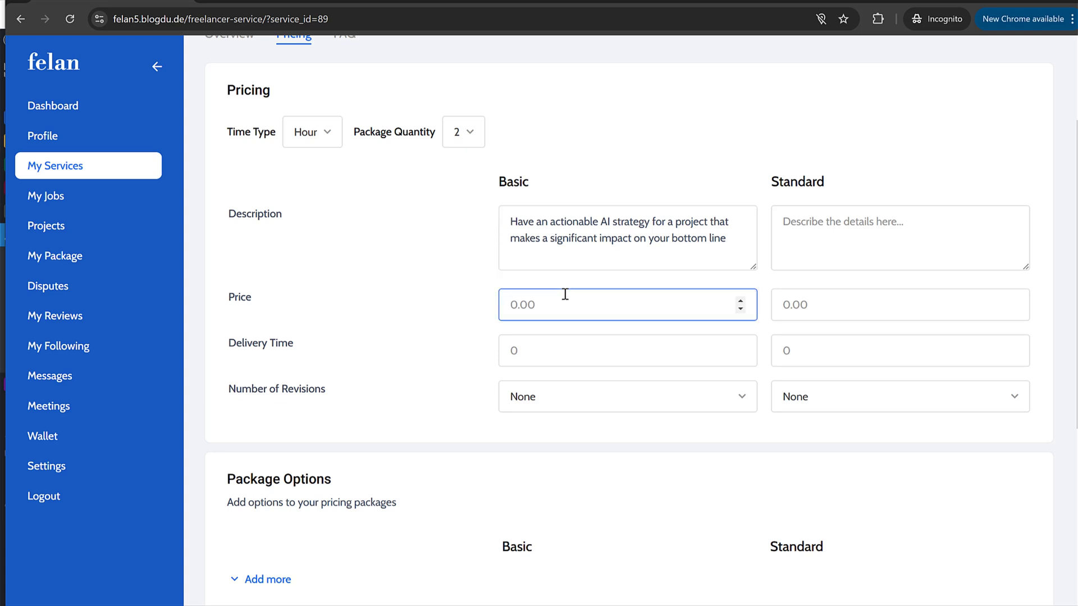
text(99)
click(551, 359)
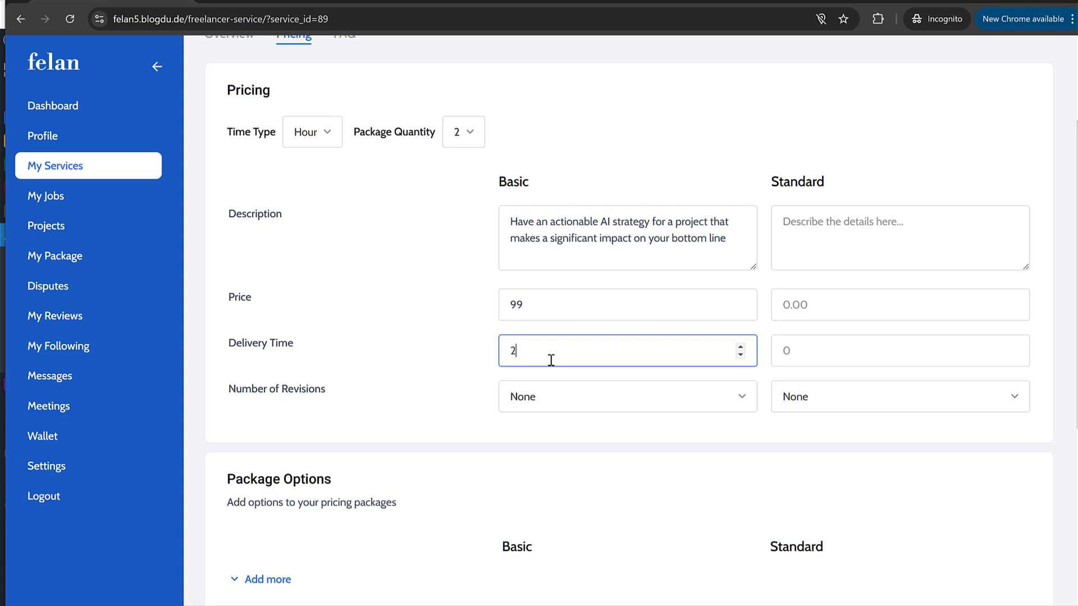
click(549, 406)
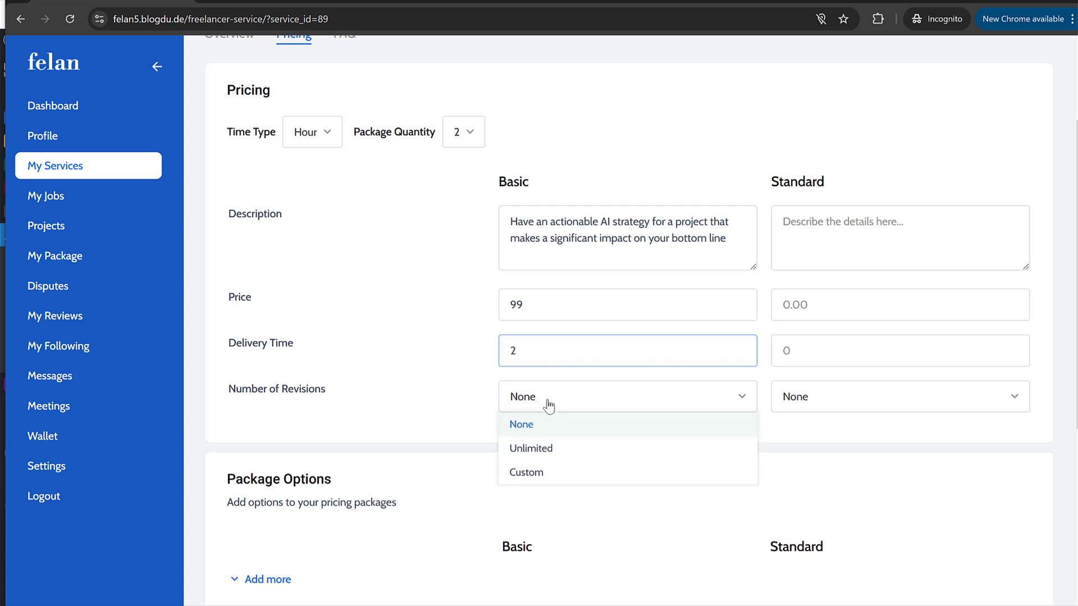
click(542, 474)
click(541, 439)
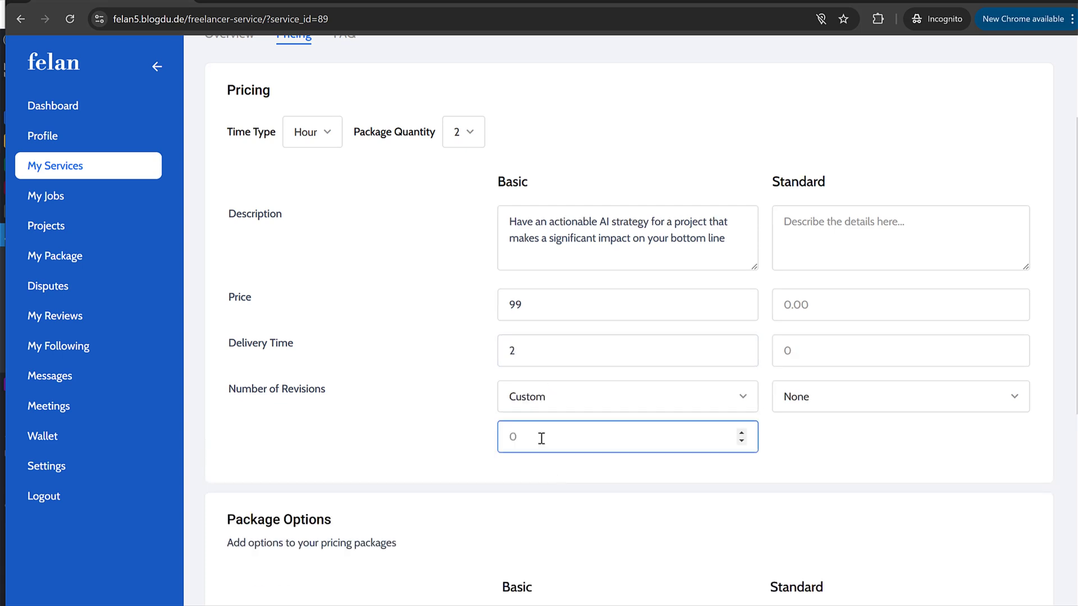
click(379, 372)
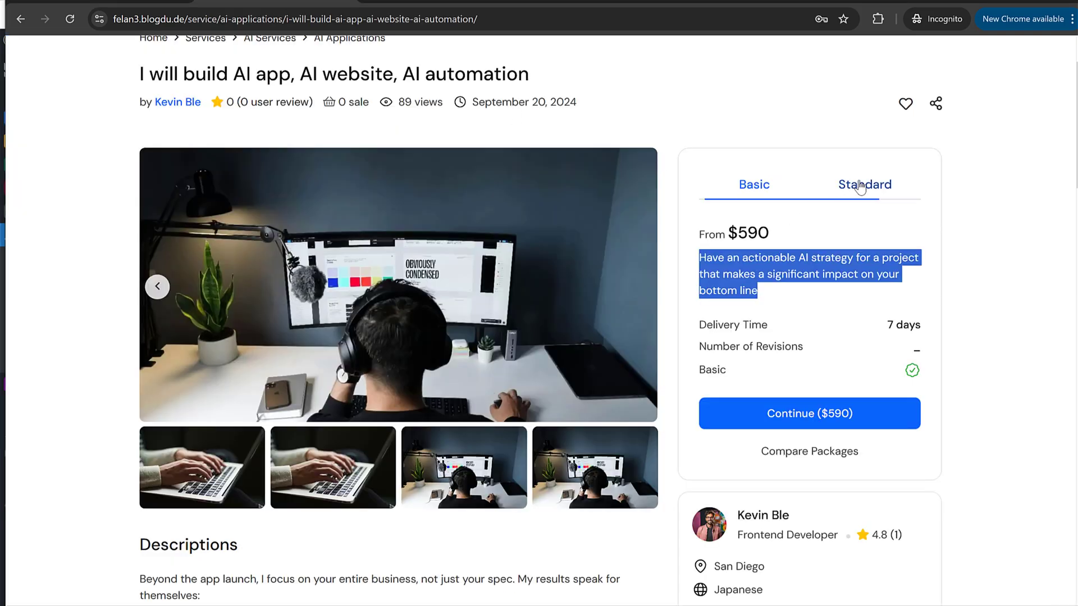
Step: Paste the reference Standard package description into the Standard description
click(865, 184)
triple_click(778, 261)
key(ctrl+c)
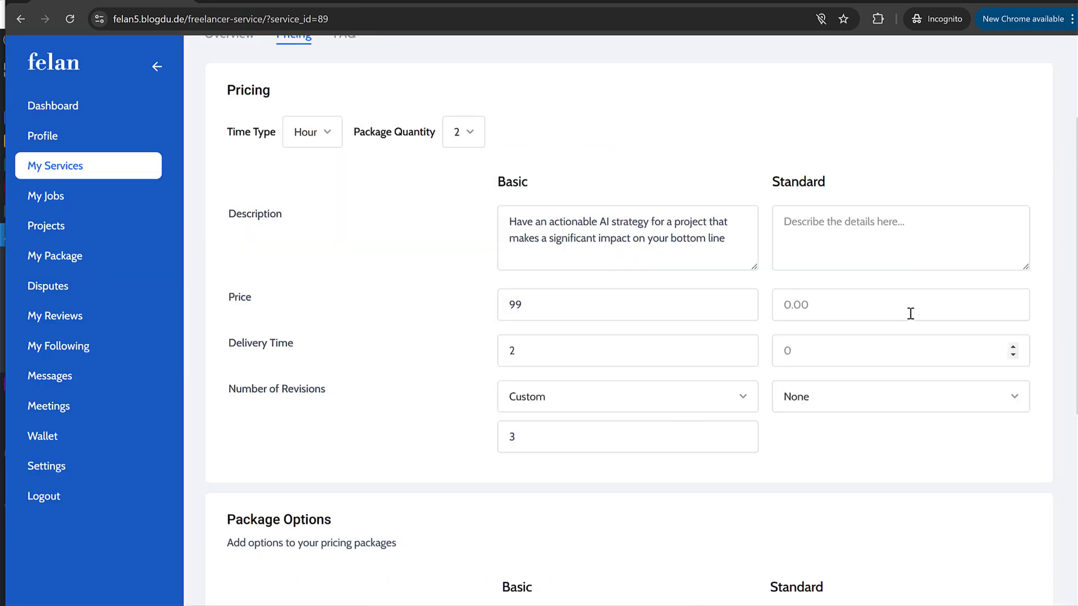
click(873, 258)
key(ctrl+v)
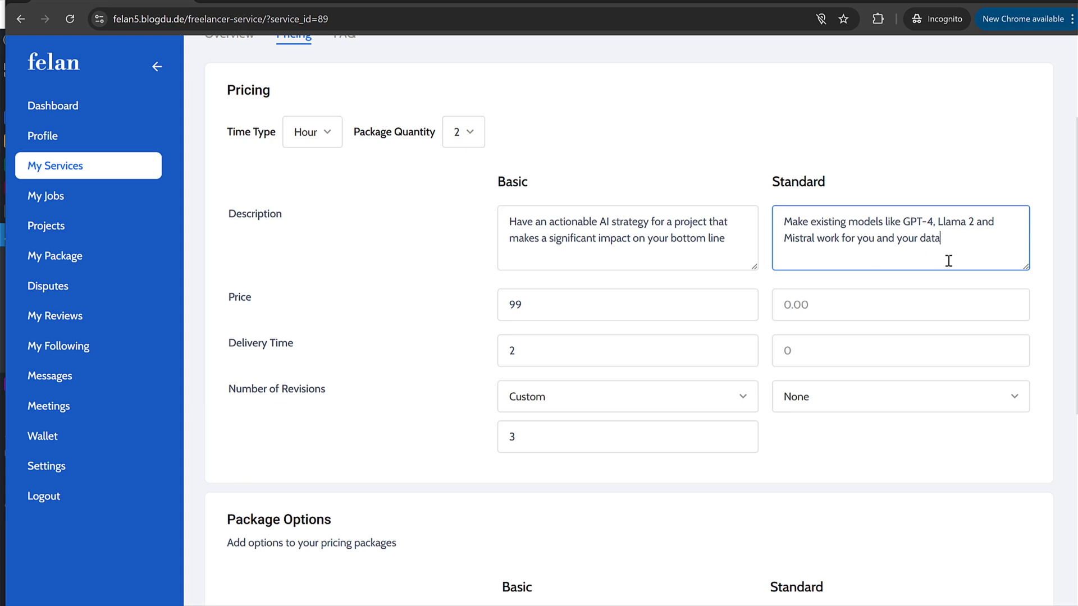
click(929, 177)
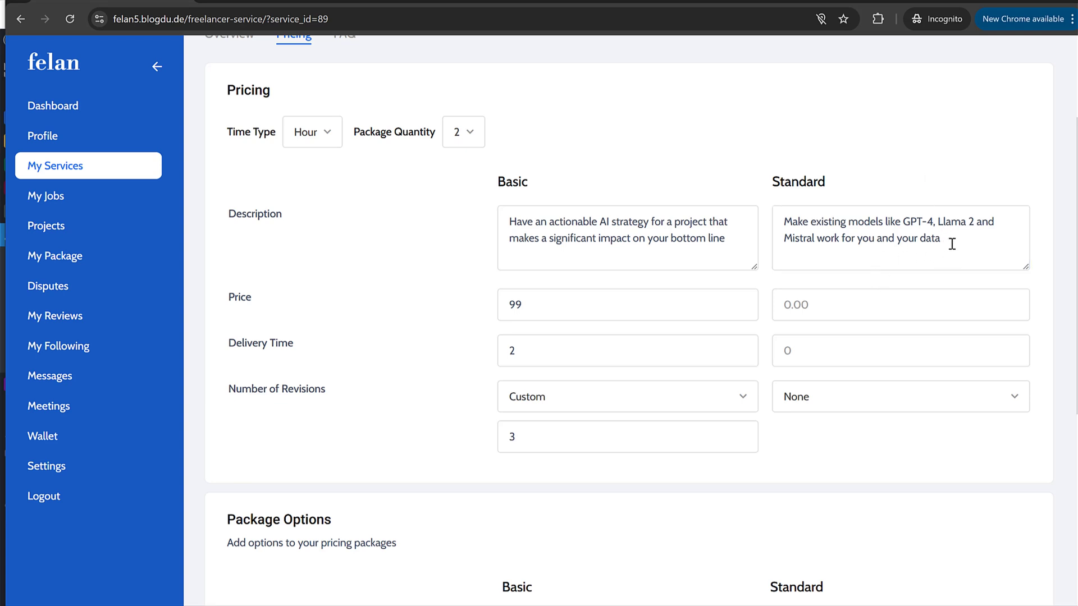
click(979, 247)
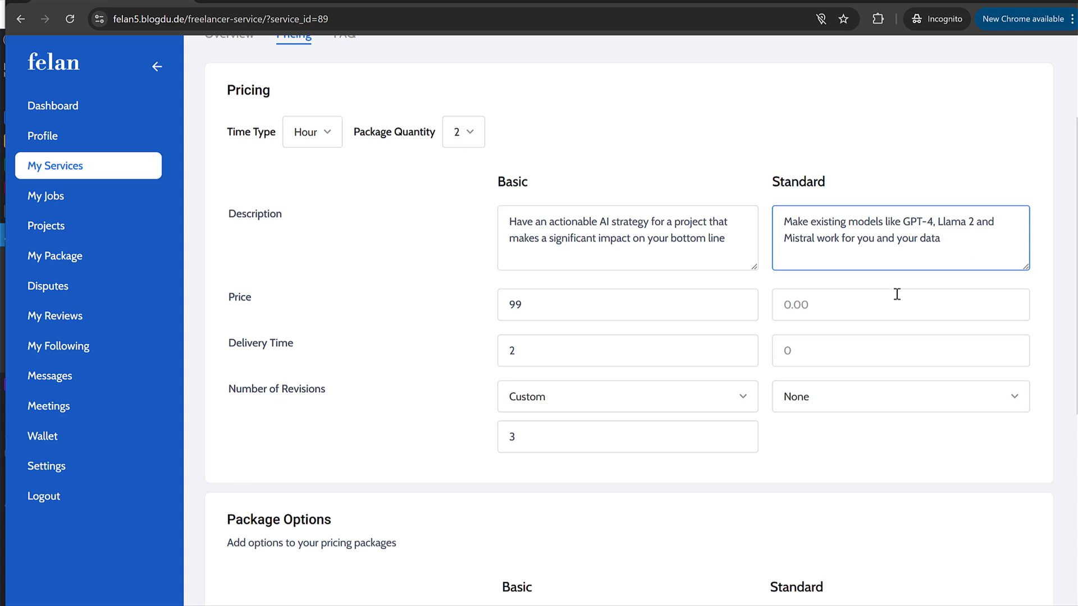
Step: Give the Standard package price 159, delivery 5 and unlimited revisions
click(882, 304)
text(1)
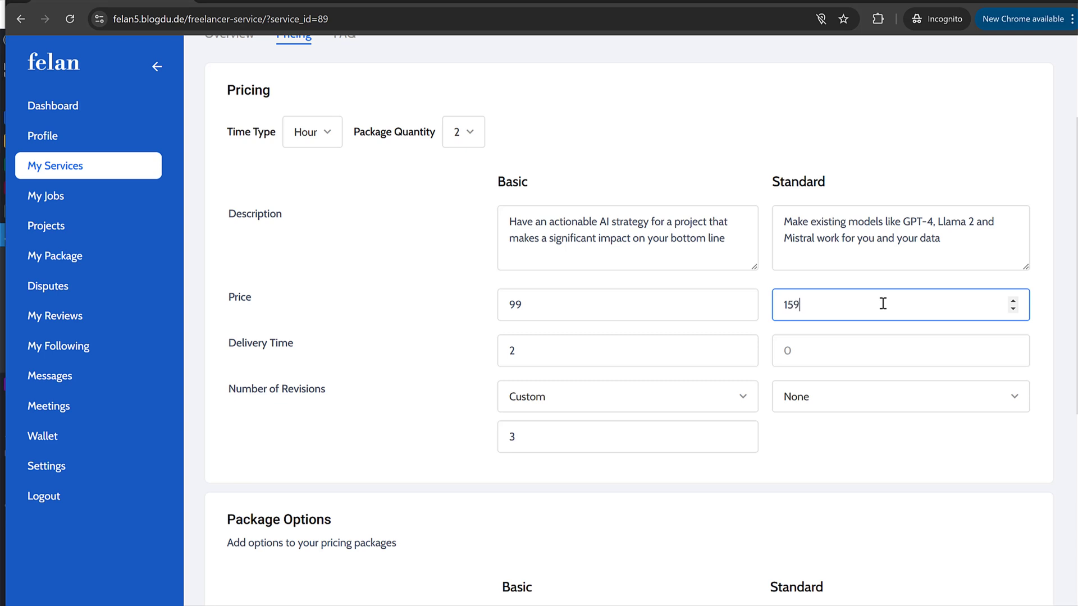
text(59)
click(857, 357)
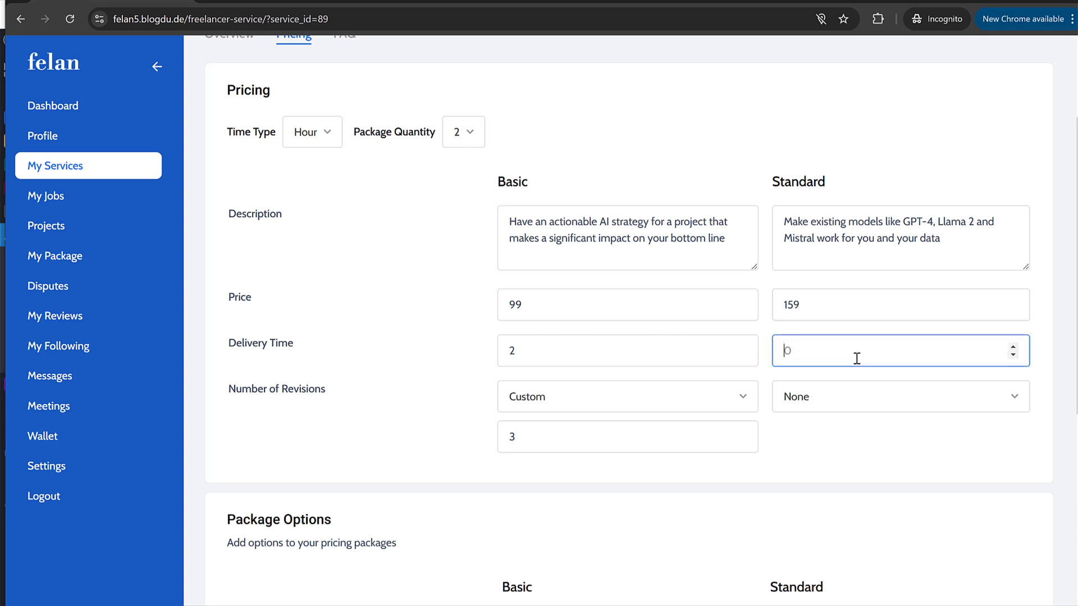
click(845, 397)
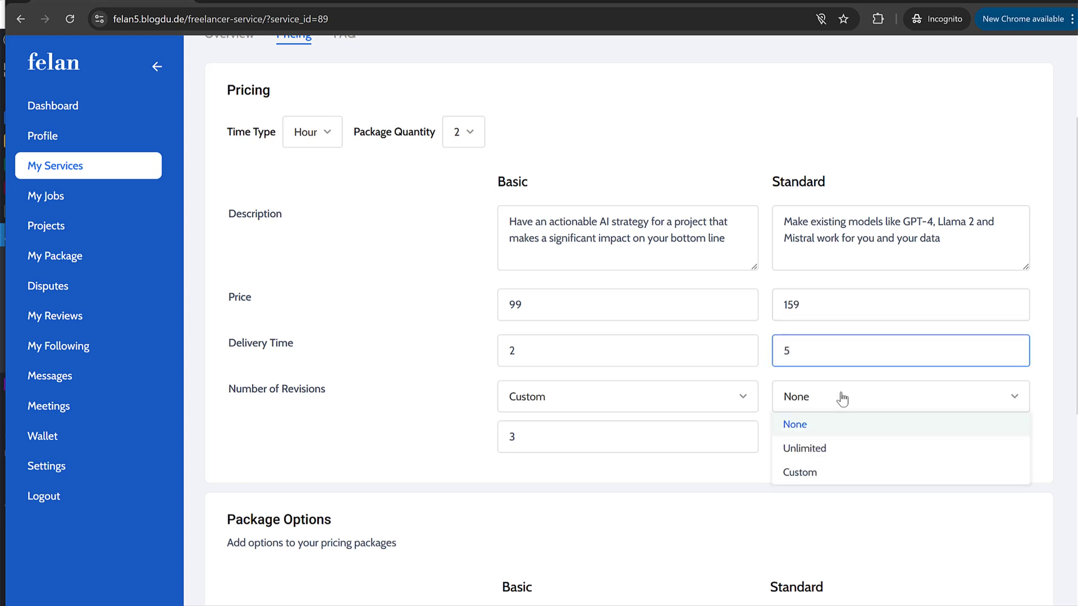
click(841, 449)
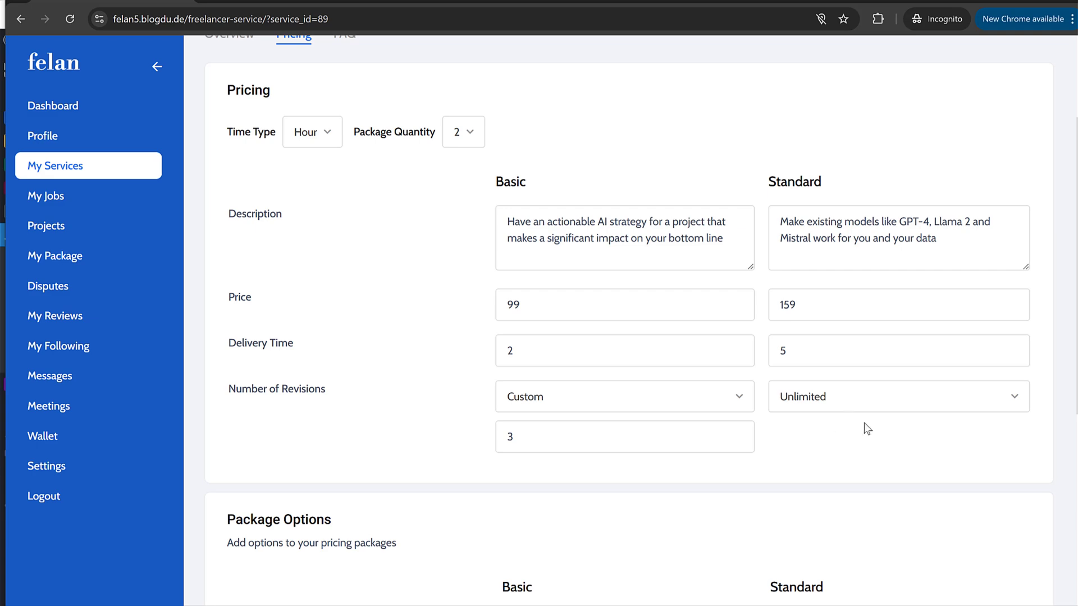
scroll(867, 430, down, 6)
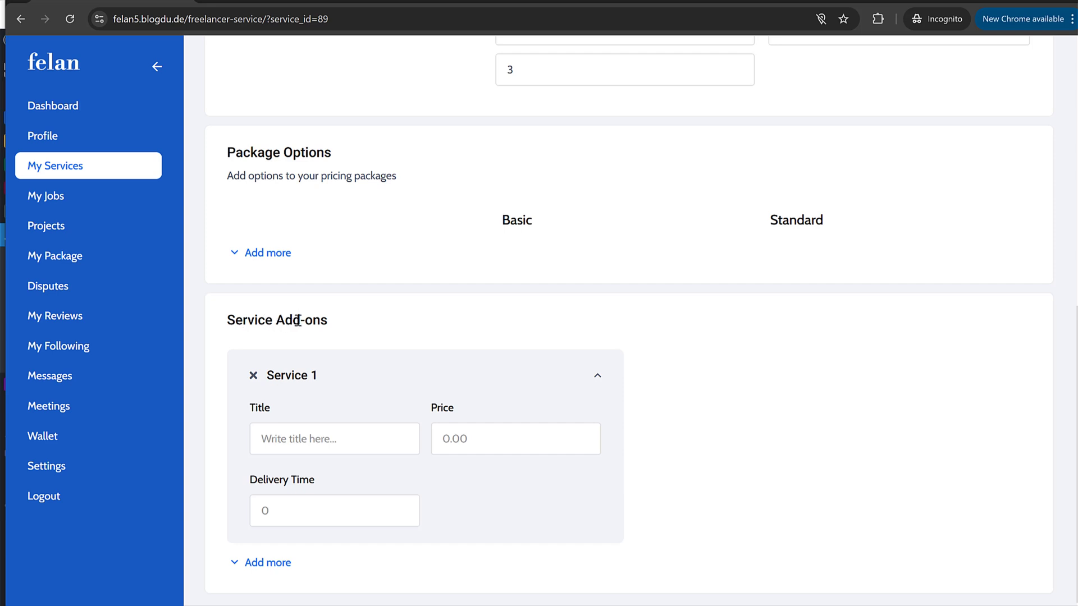
Step: Fill the first add-on as SEO Service priced 49
click(334, 444)
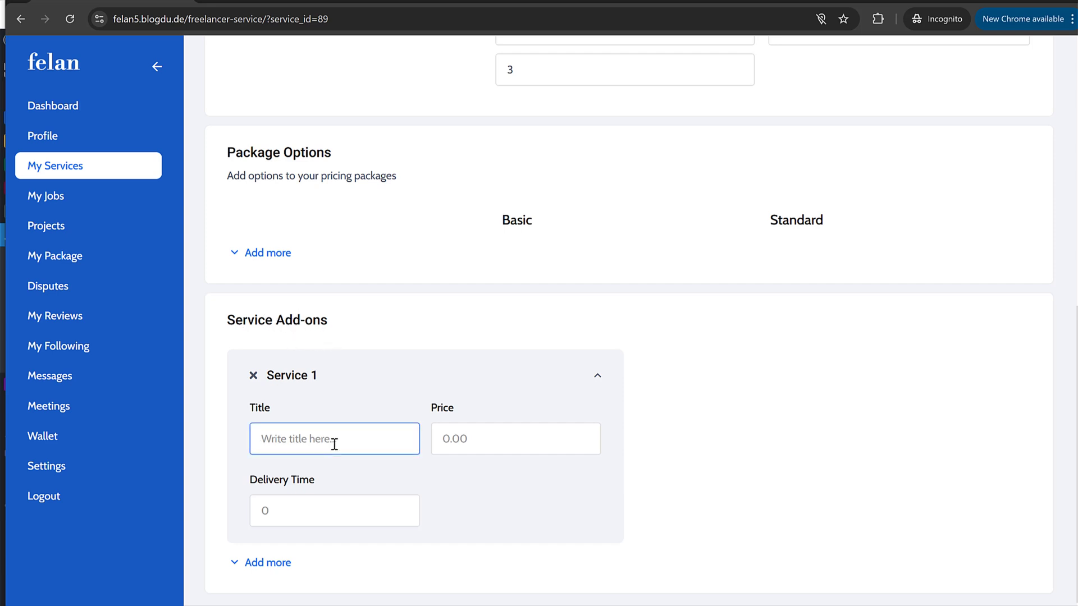
text(SEO Service)
click(466, 437)
text(49)
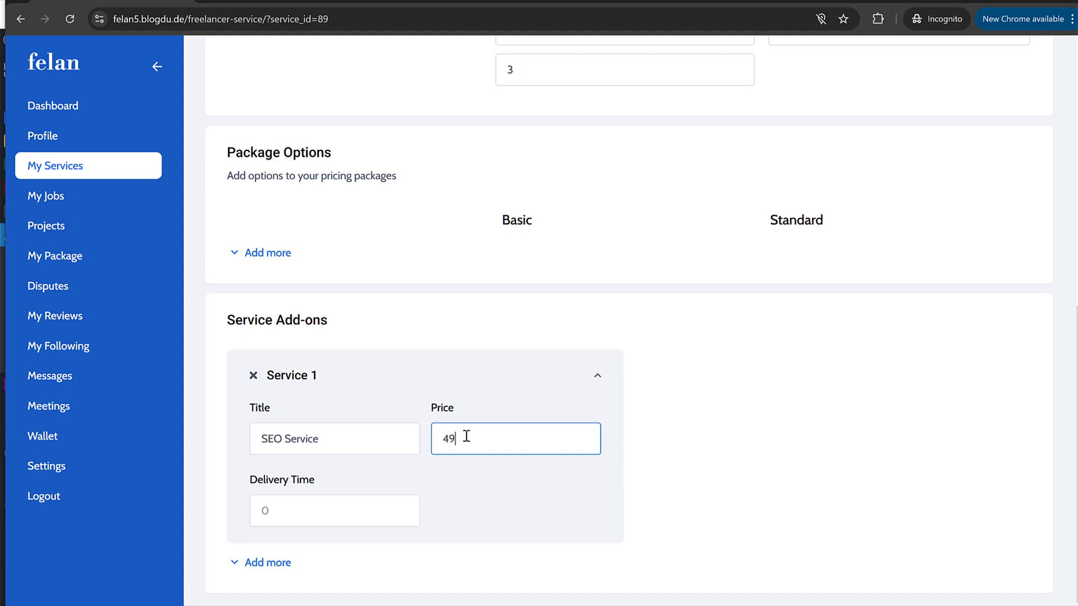
click(332, 501)
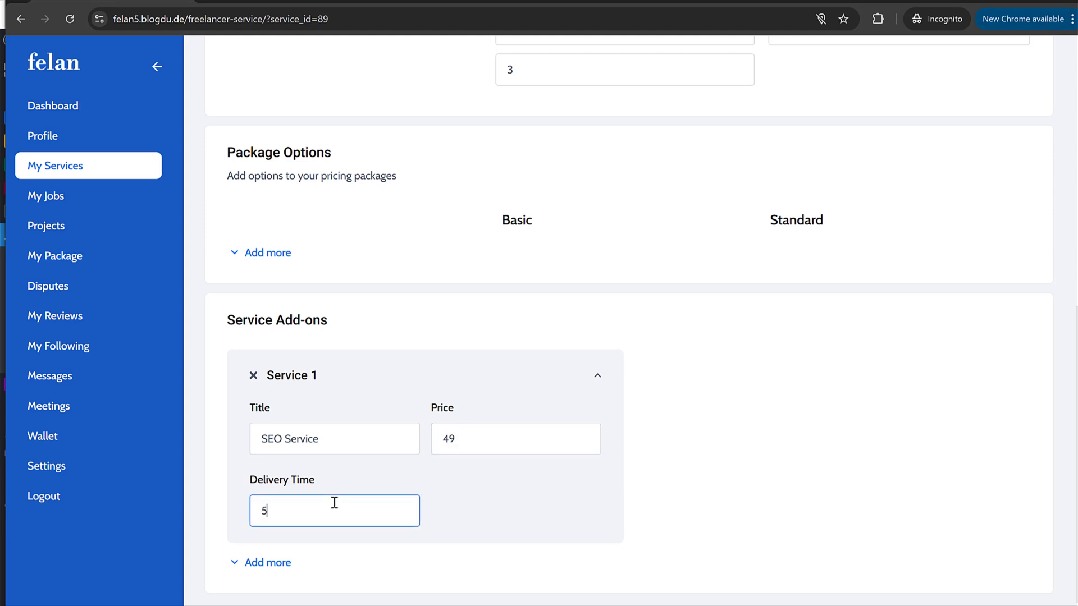
Step: Add a second add-on, Secure Website, priced 49 with 5-day delivery
click(268, 563)
click(741, 438)
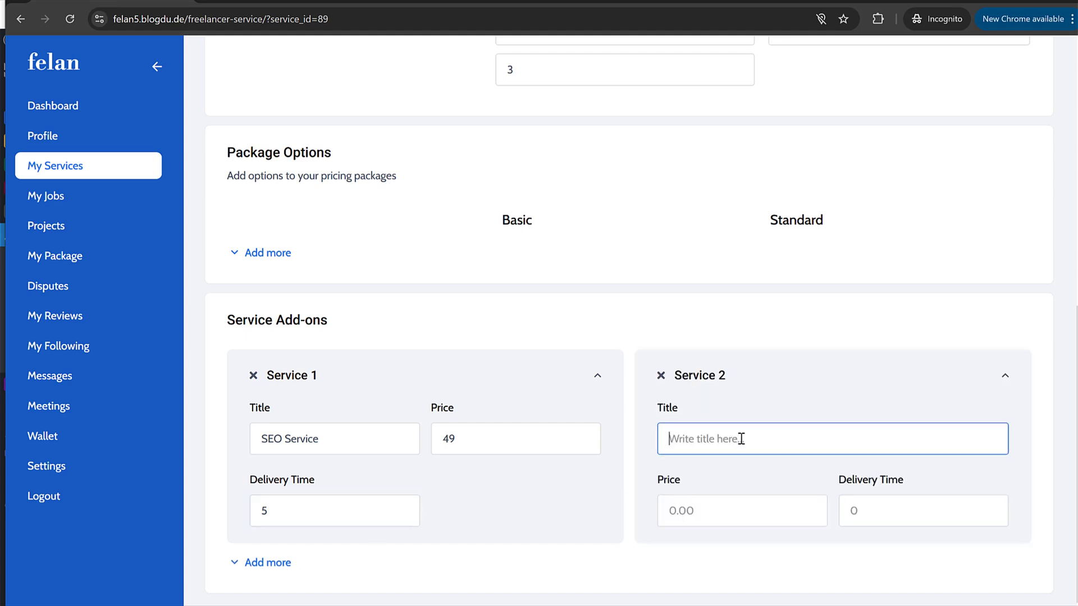
text(Secure Website)
key(Tab)
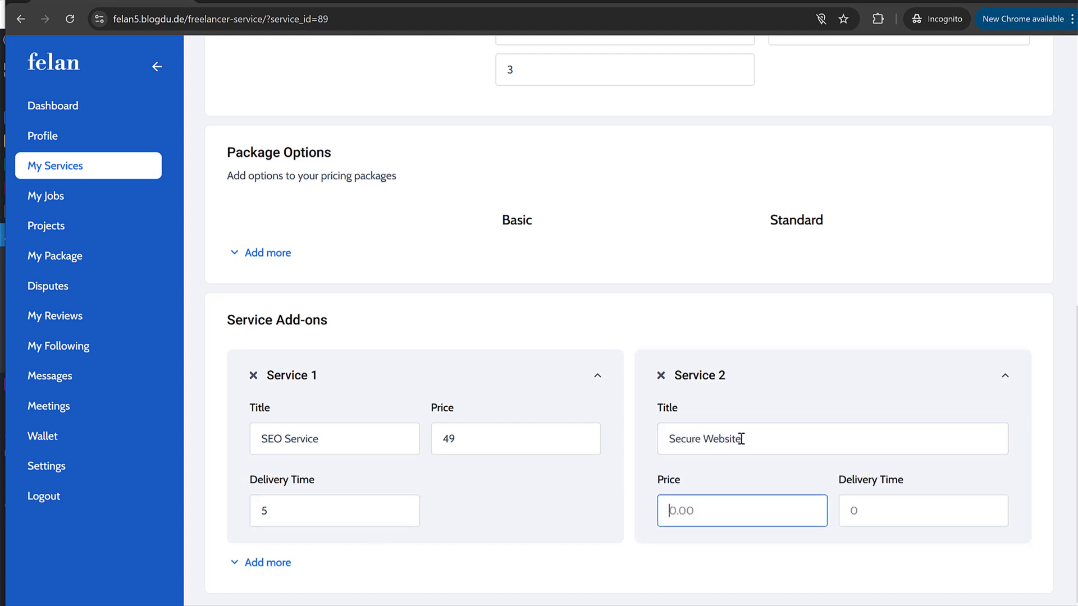
text(49)
click(934, 494)
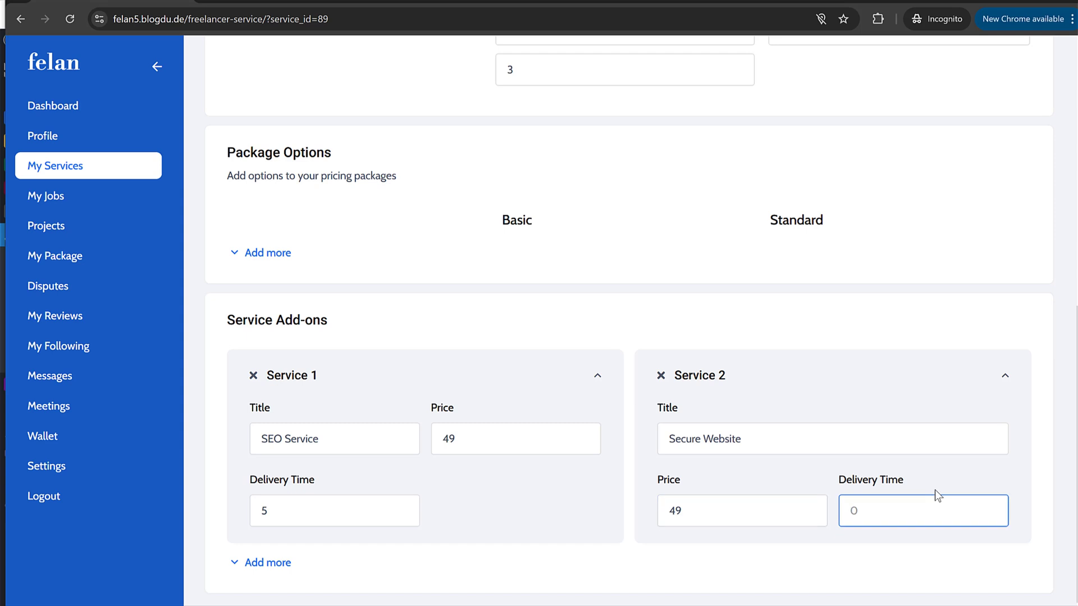
text(5)
drag(914, 510, 765, 522)
Step: Compare the package options against the reference service page
text(3)
scroll(765, 505, up, 3)
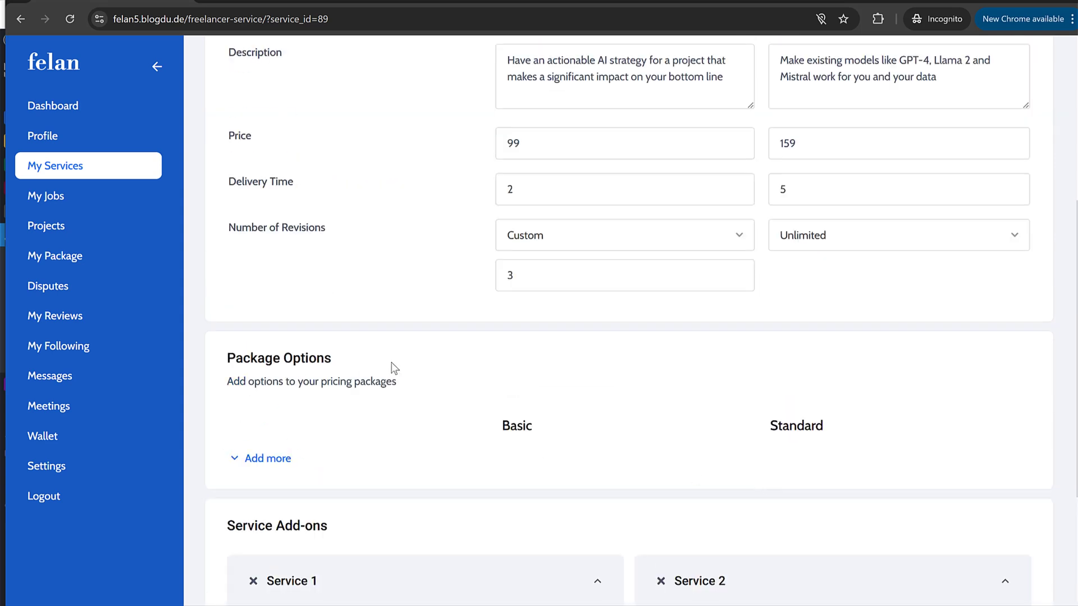
scroll(402, 368, up, 3)
scroll(409, 373, down, 4)
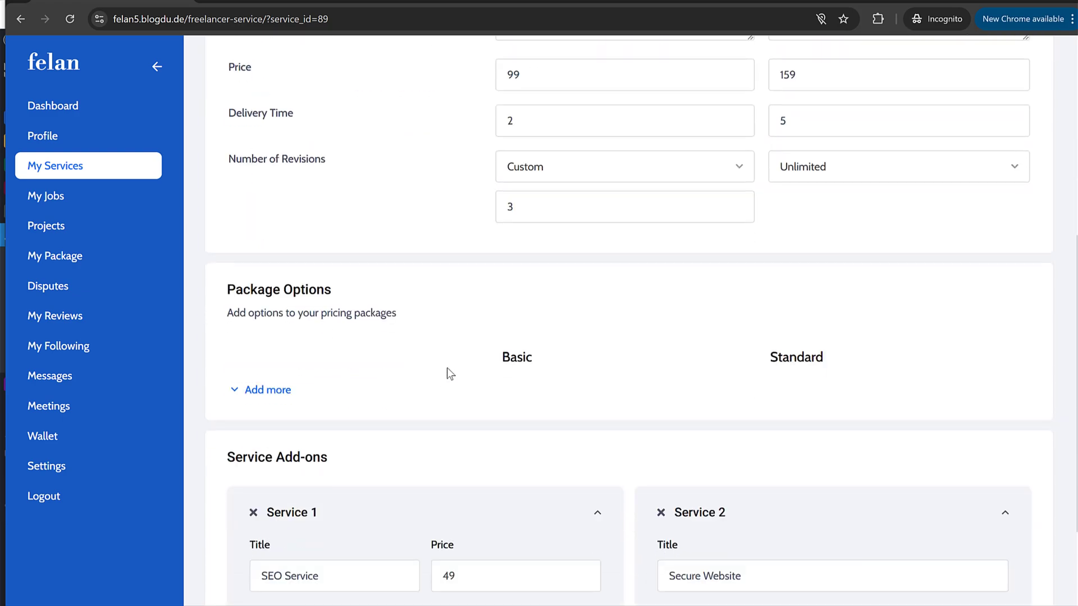
click(250, 2)
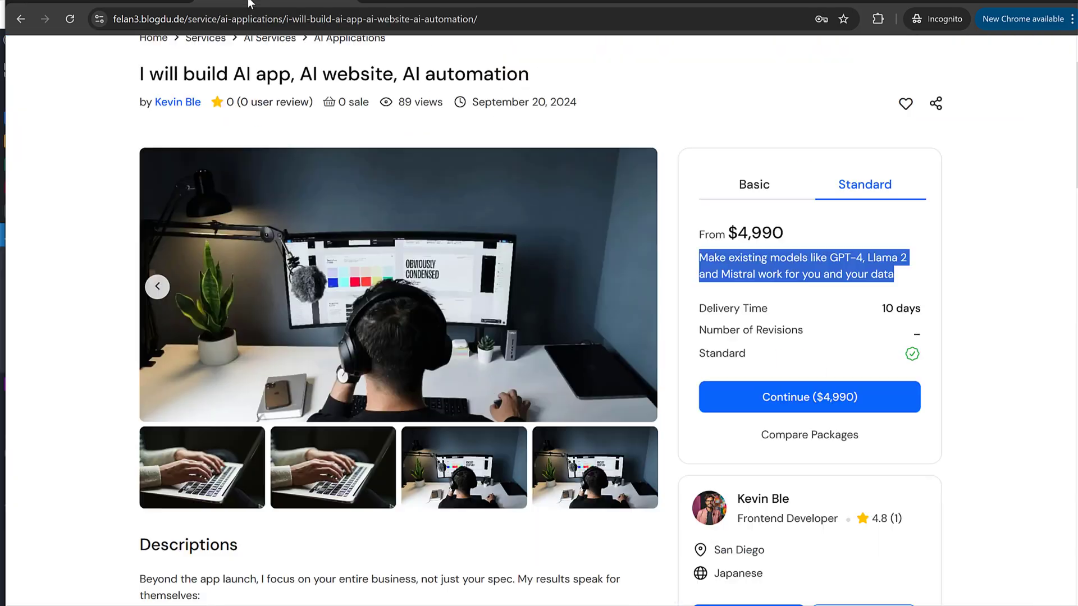
scroll(427, 362, down, 10)
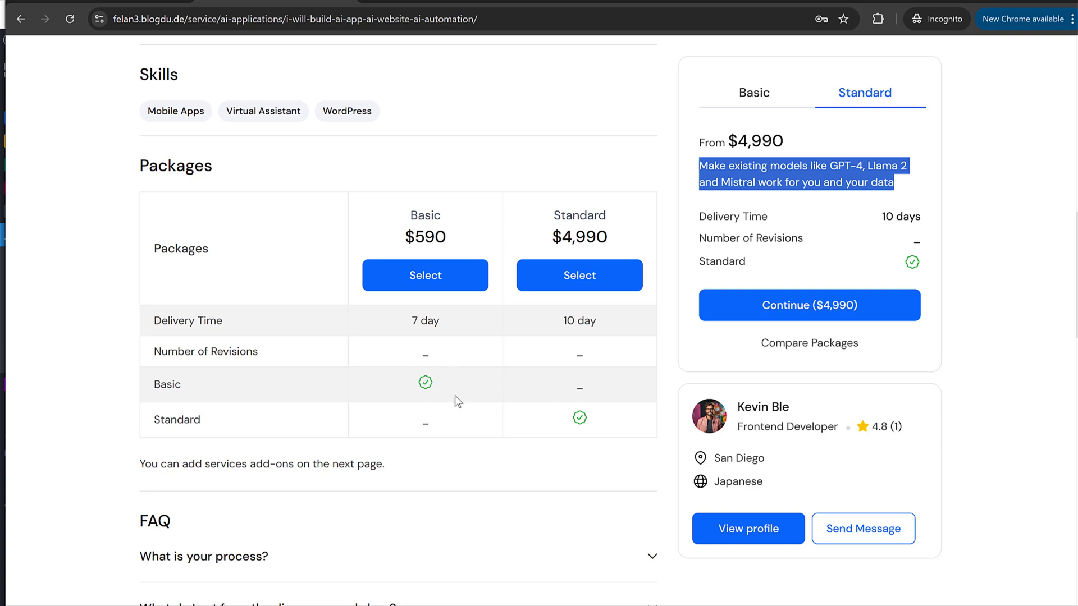
click(120, 2)
Step: Add a 'Contact Form' package option row
click(289, 390)
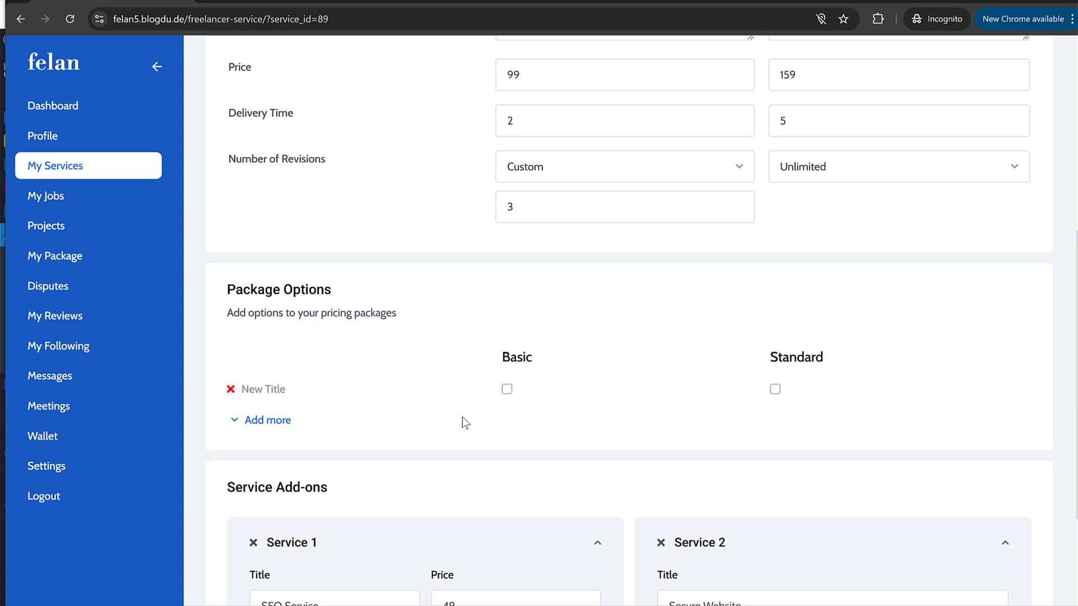
scroll(438, 404, down, 1)
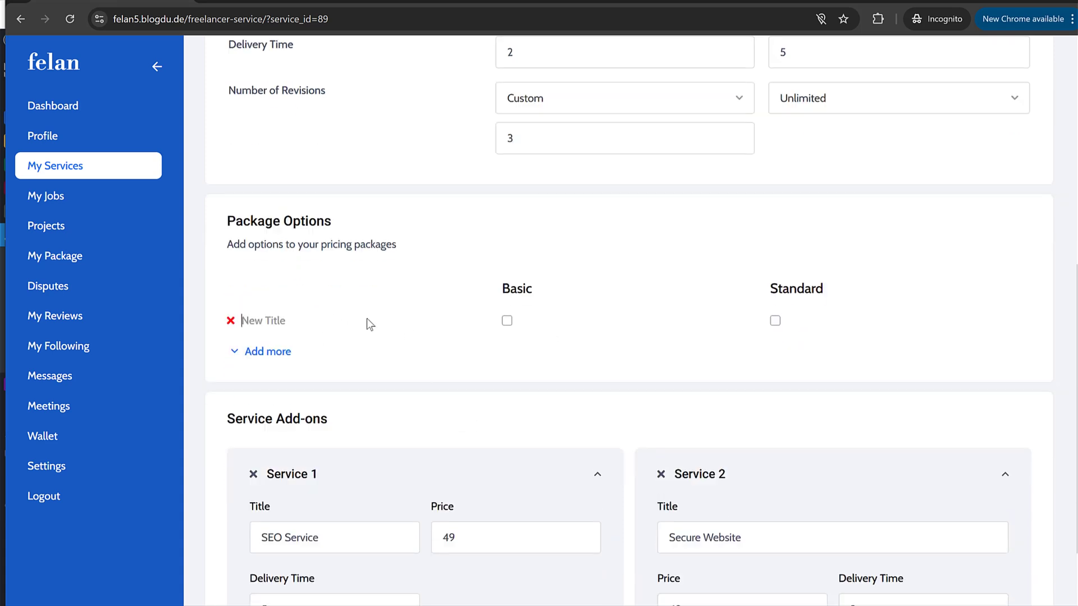
text(Contact F)
key(BackSpace)
key(BackSpace)
text(Form)
Step: Add an 'SMTP' package option included in the Standard package
click(273, 352)
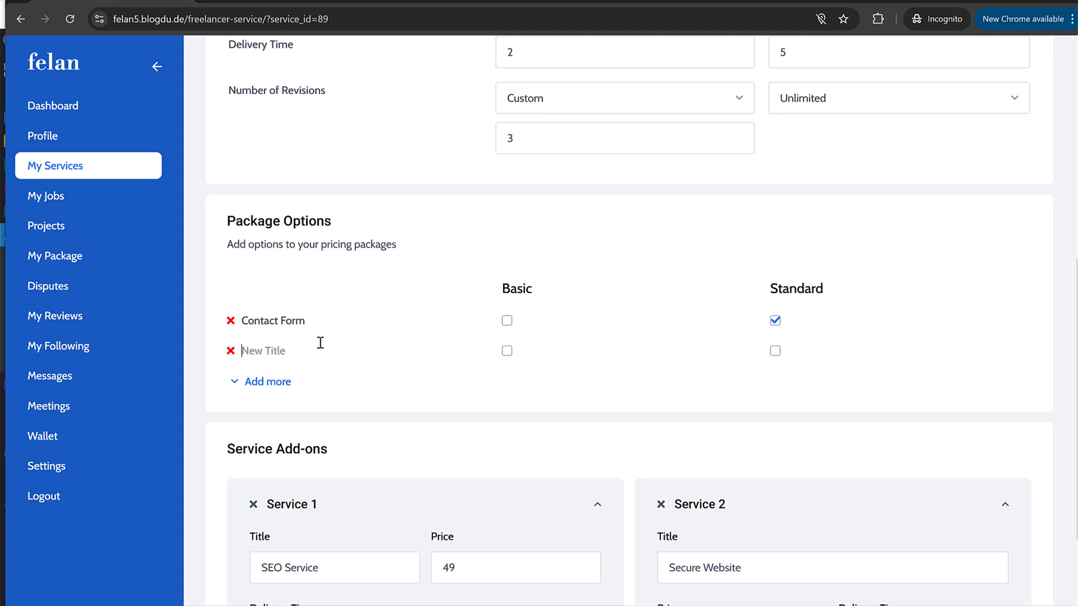
text(SMTP)
click(775, 350)
scroll(479, 360, down, 2)
scroll(477, 357, up, 10)
Step: Copy the reference question 'What is your process?' into the Faq 1 question
click(344, 172)
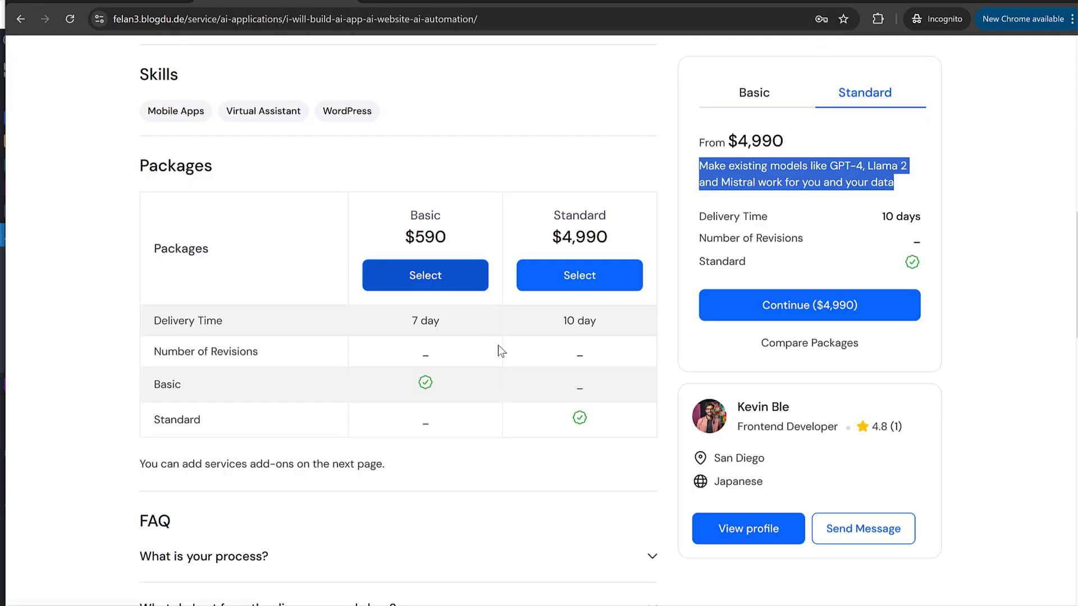
scroll(499, 348, down, 5)
scroll(499, 351, down, 2)
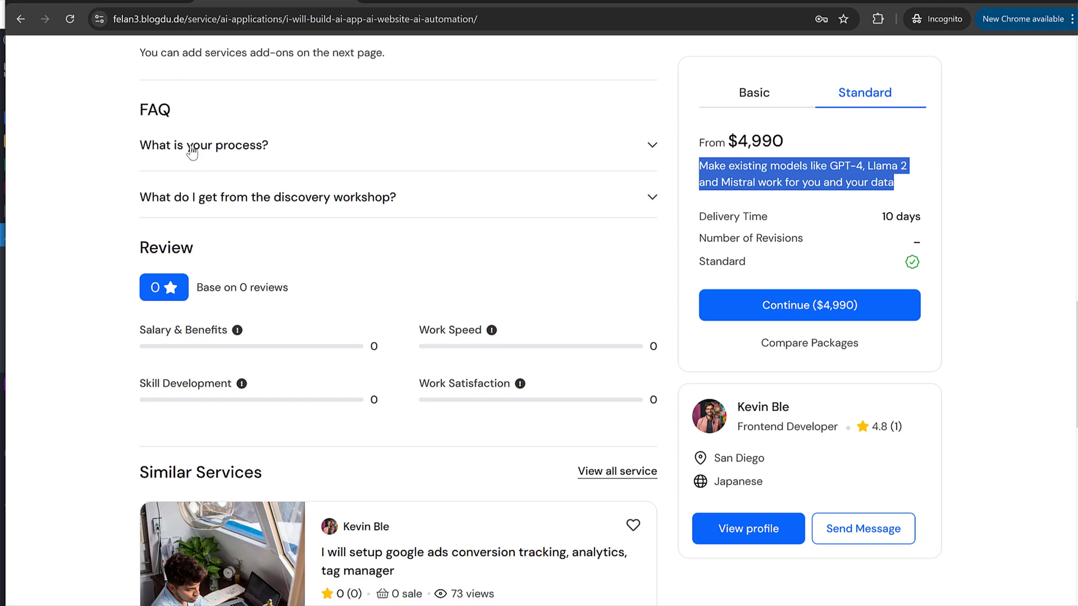
click(165, 147)
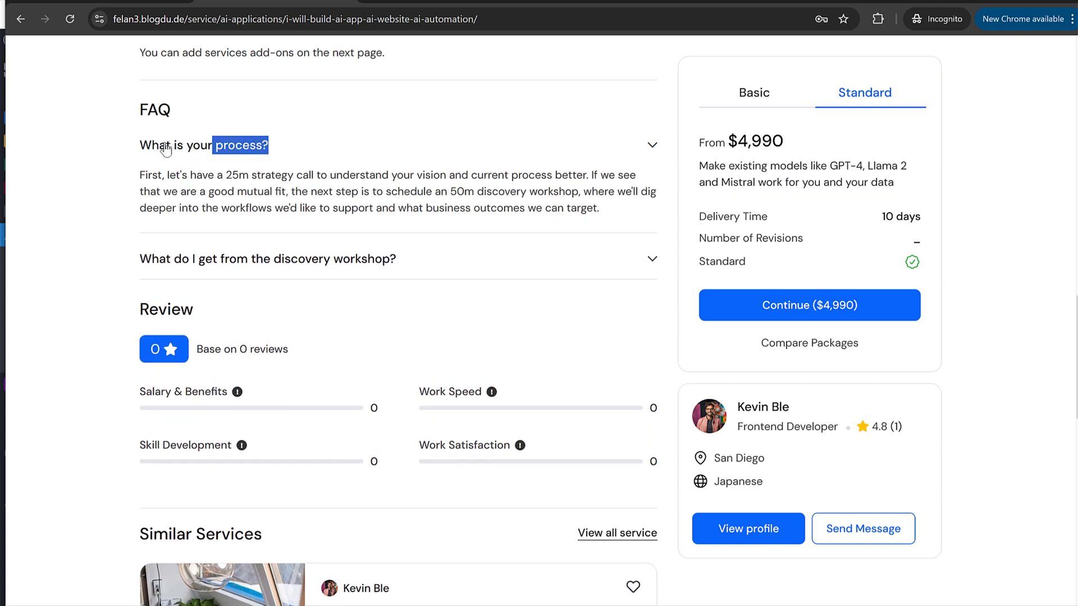
drag(166, 147, 141, 147)
key(ctrl+c)
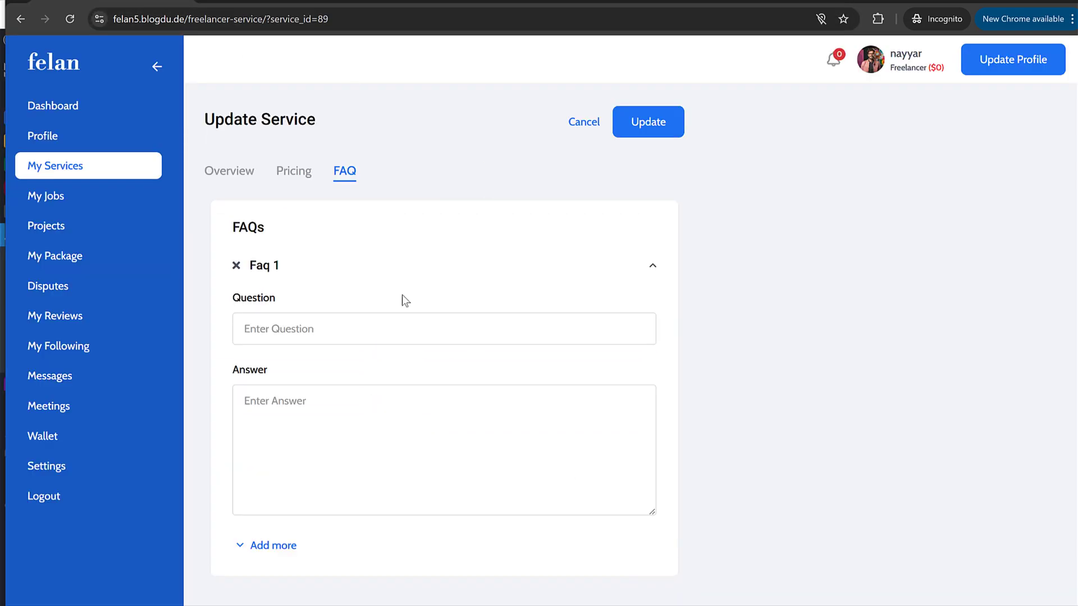
click(368, 329)
key(ctrl+v)
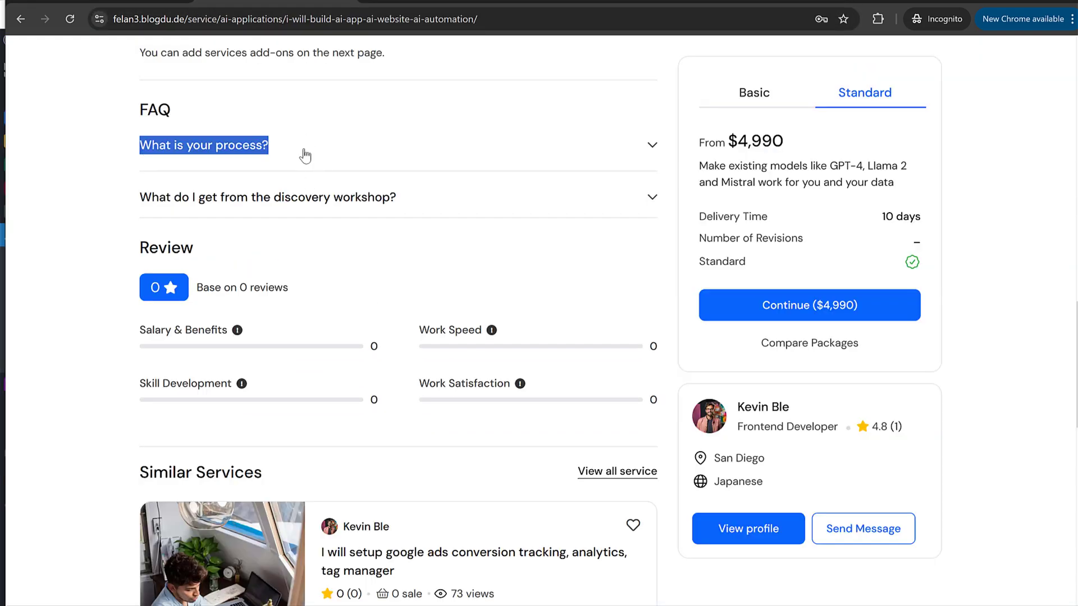
Step: Paste the reference strategy-call answer into the Faq 1 answer and collapse it
click(305, 154)
drag(140, 175, 600, 209)
key(ctrl+c)
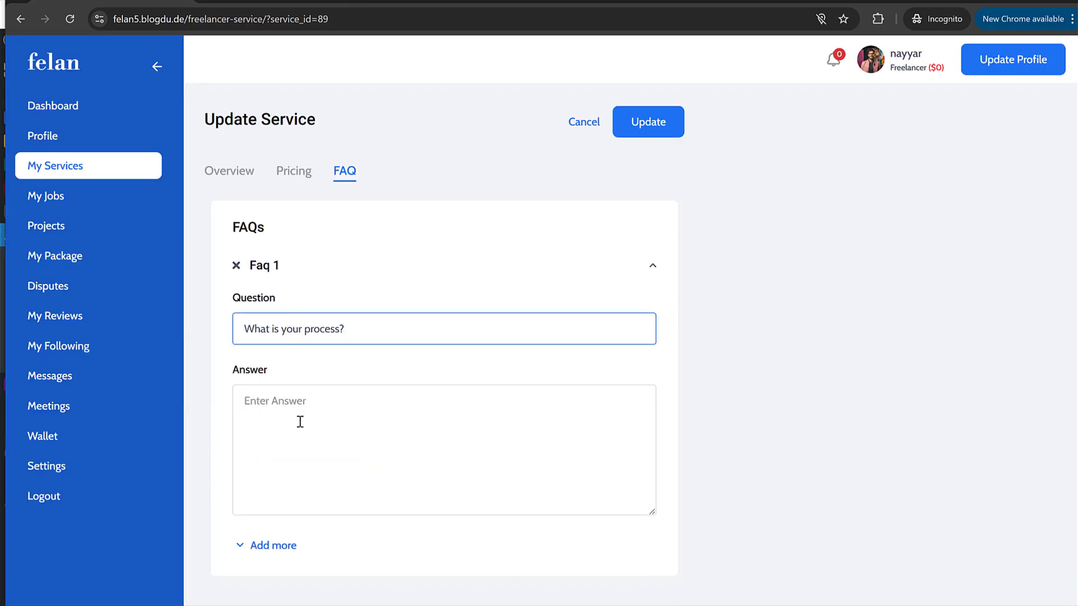
click(298, 421)
key(ctrl+v)
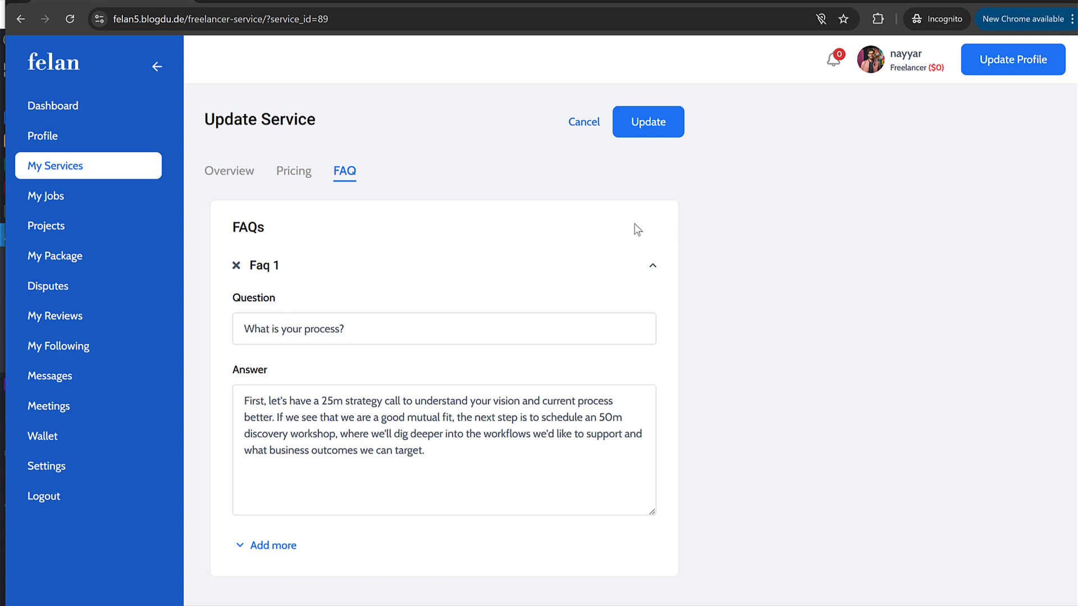
click(652, 265)
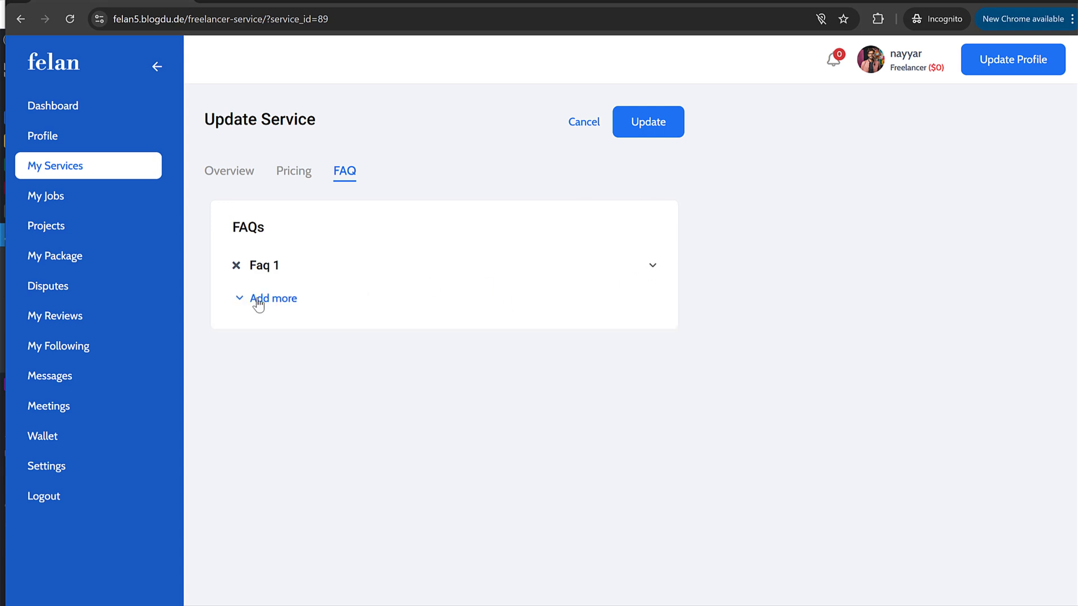
Step: Save the service, open its public page and compare the Basic and Standard packages
click(665, 130)
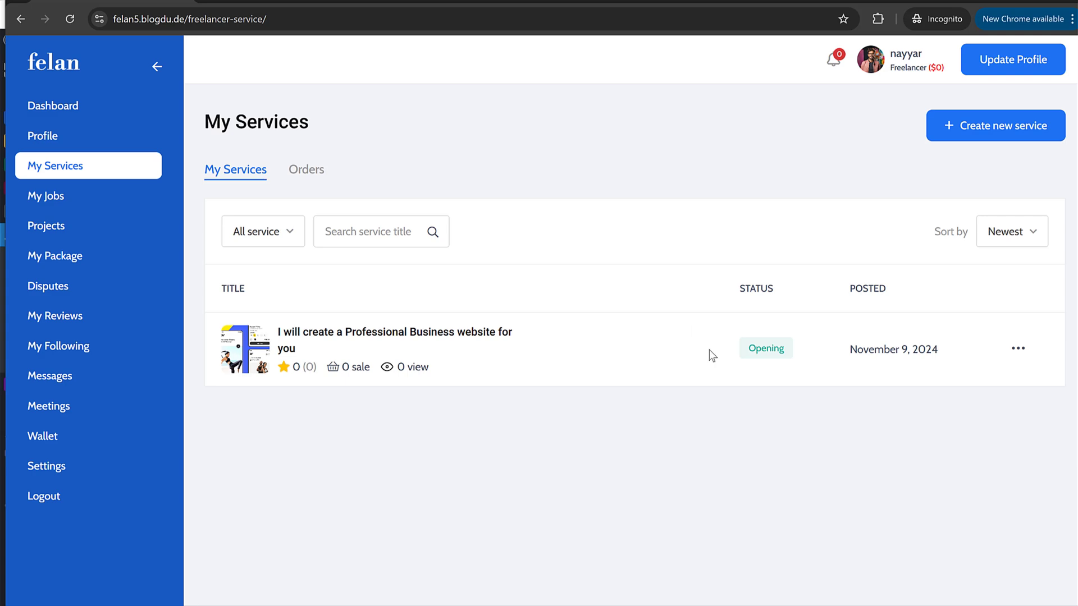
click(438, 335)
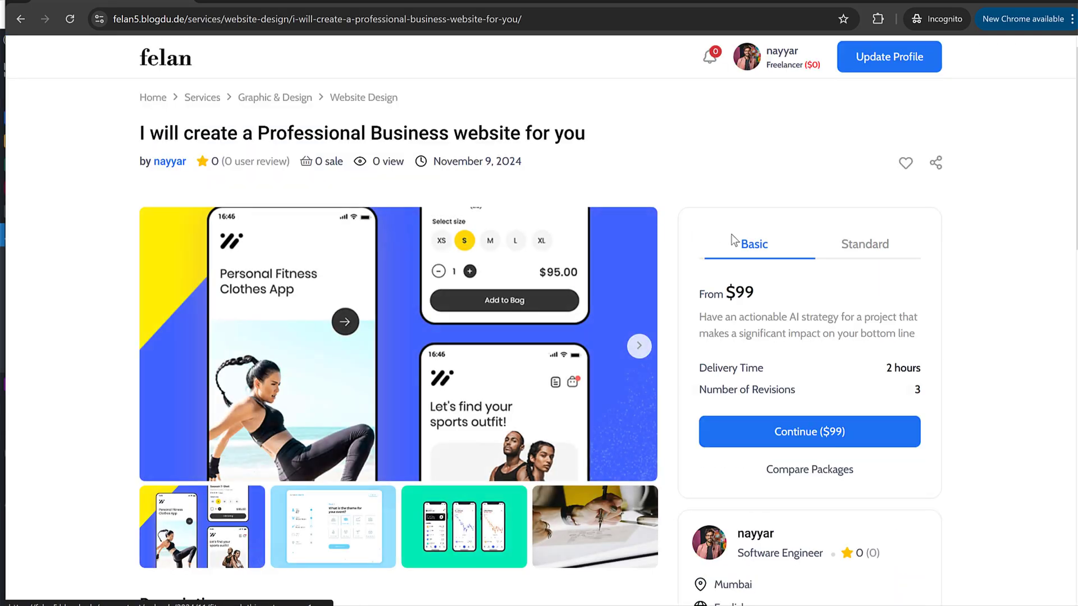
scroll(758, 264, down, 4)
scroll(785, 284, up, 4)
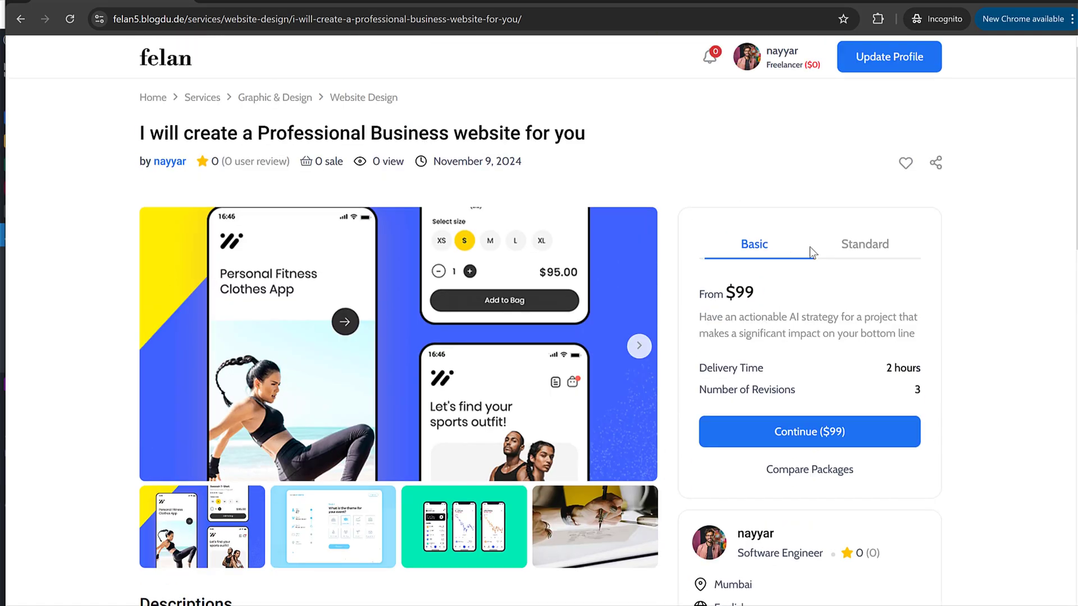
click(867, 246)
click(777, 253)
click(841, 250)
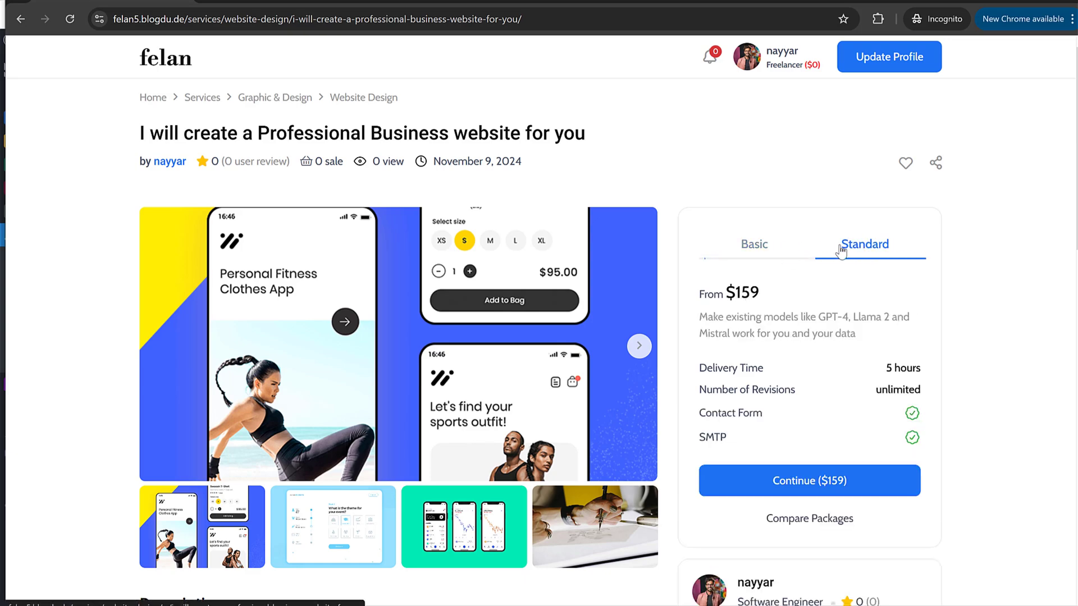
click(754, 246)
Step: Scroll through the service page, reviewing the note about service add-ons
scroll(898, 354, down, 10)
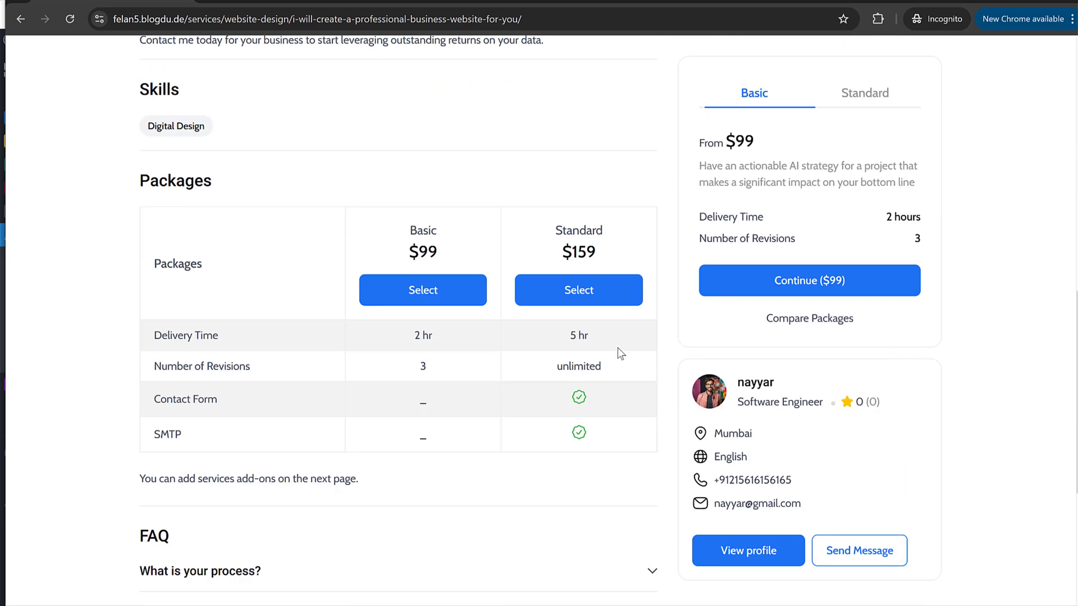
scroll(600, 320, down, 2)
scroll(448, 306, up, 2)
scroll(483, 320, down, 2)
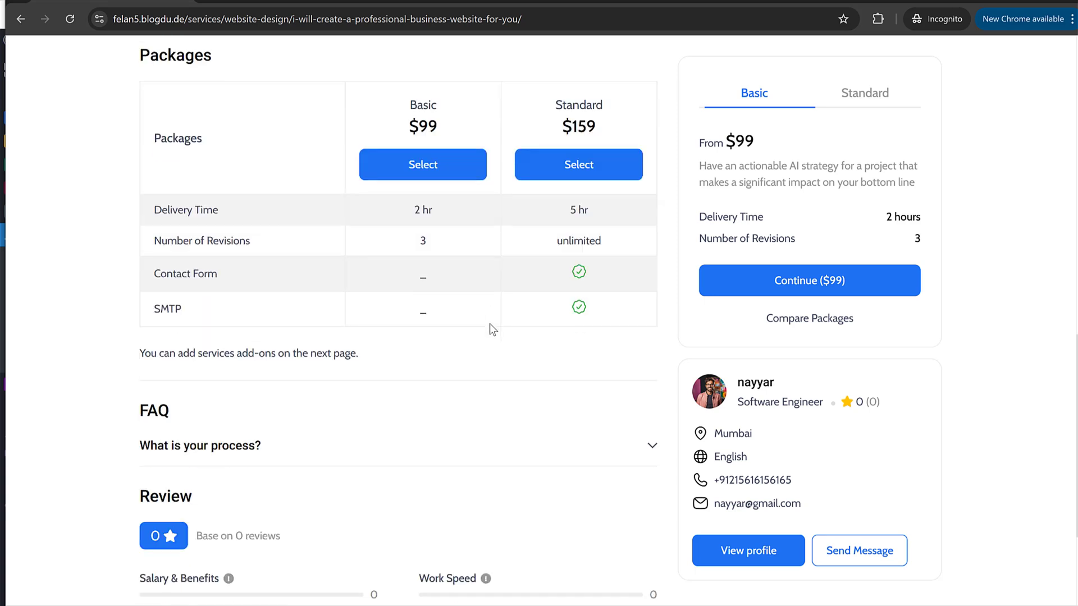
scroll(192, 494, up, 2)
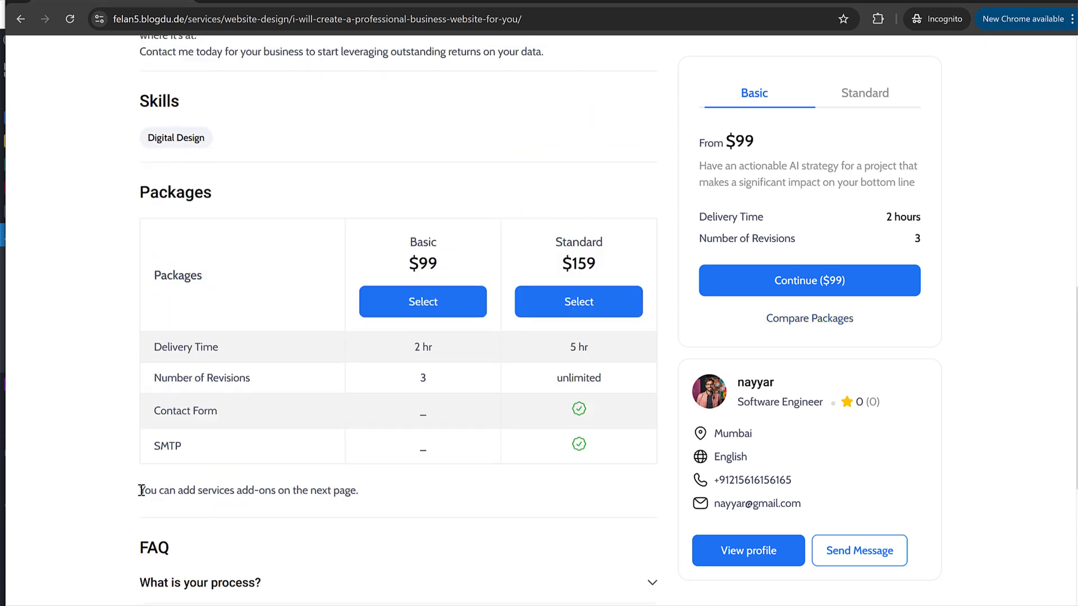
drag(141, 490, 361, 495)
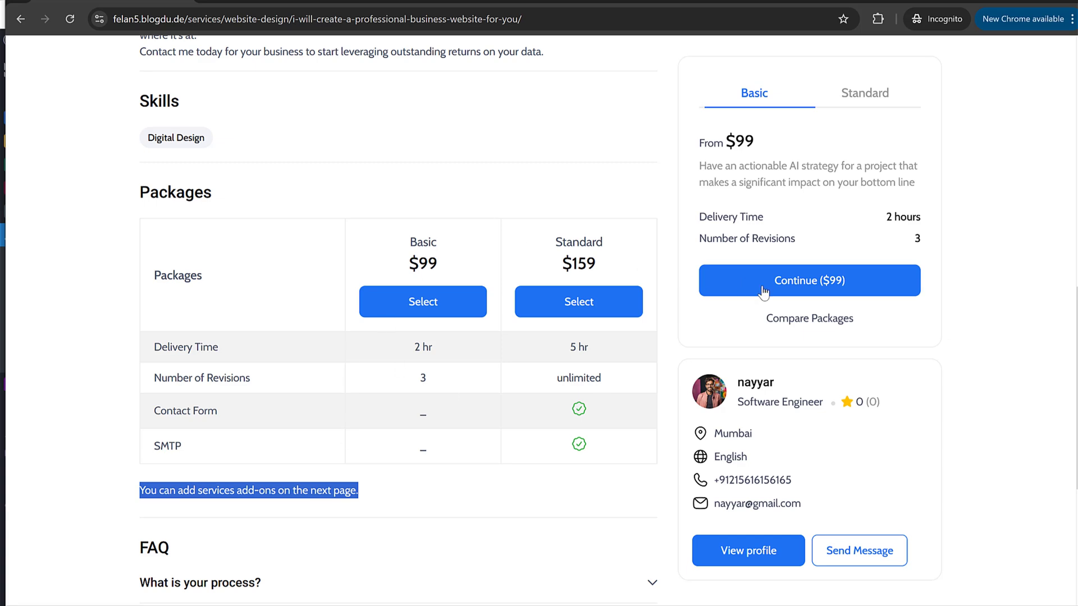
scroll(806, 294, up, 3)
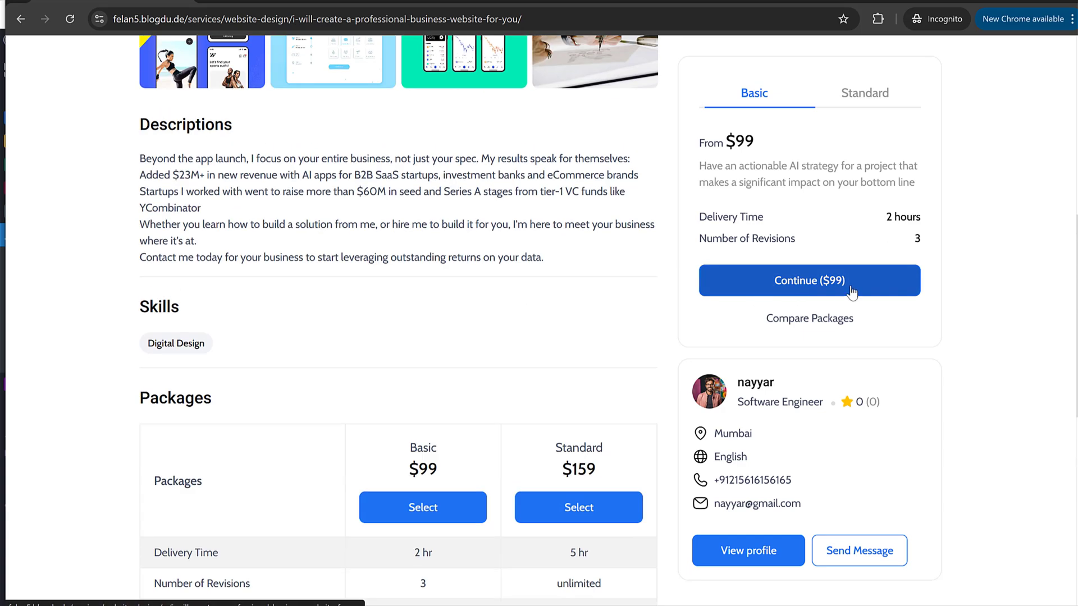
scroll(865, 289, up, 3)
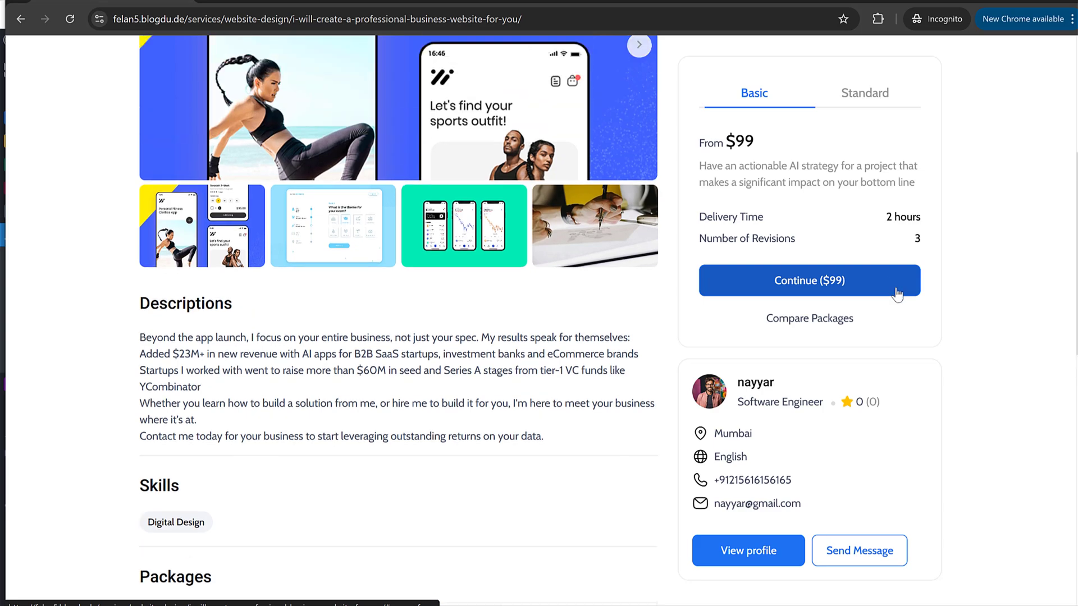
scroll(897, 293, up, 3)
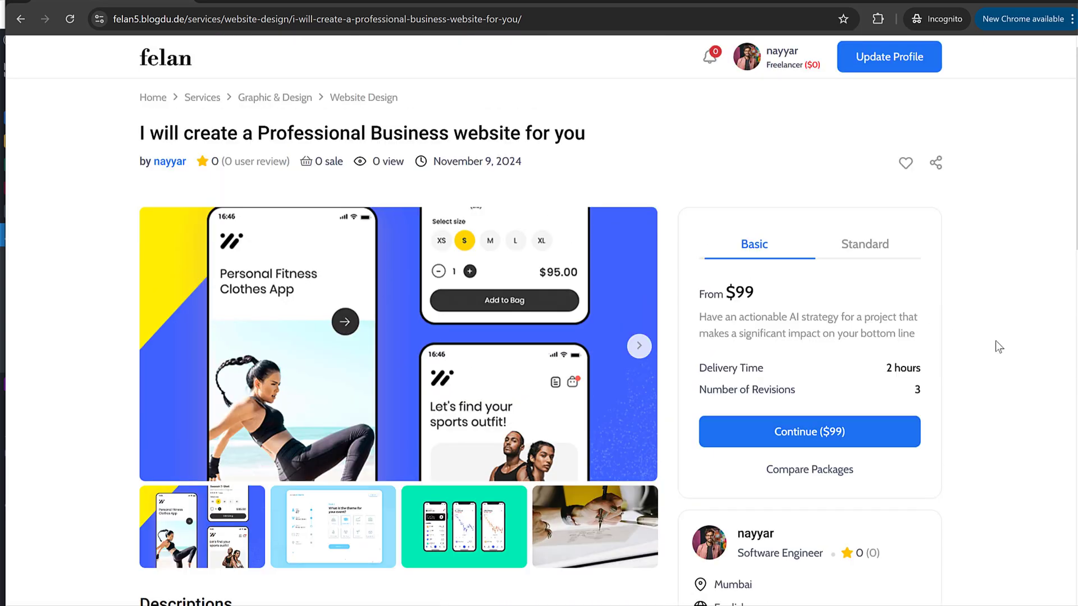
scroll(668, 376, down, 10)
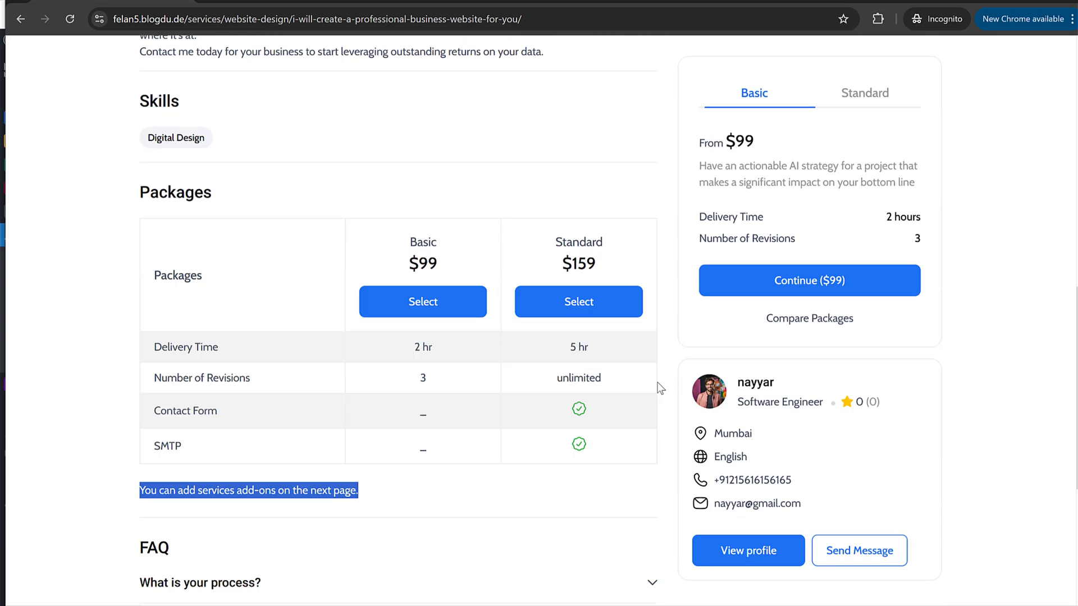
scroll(640, 411, down, 5)
scroll(631, 416, up, 14)
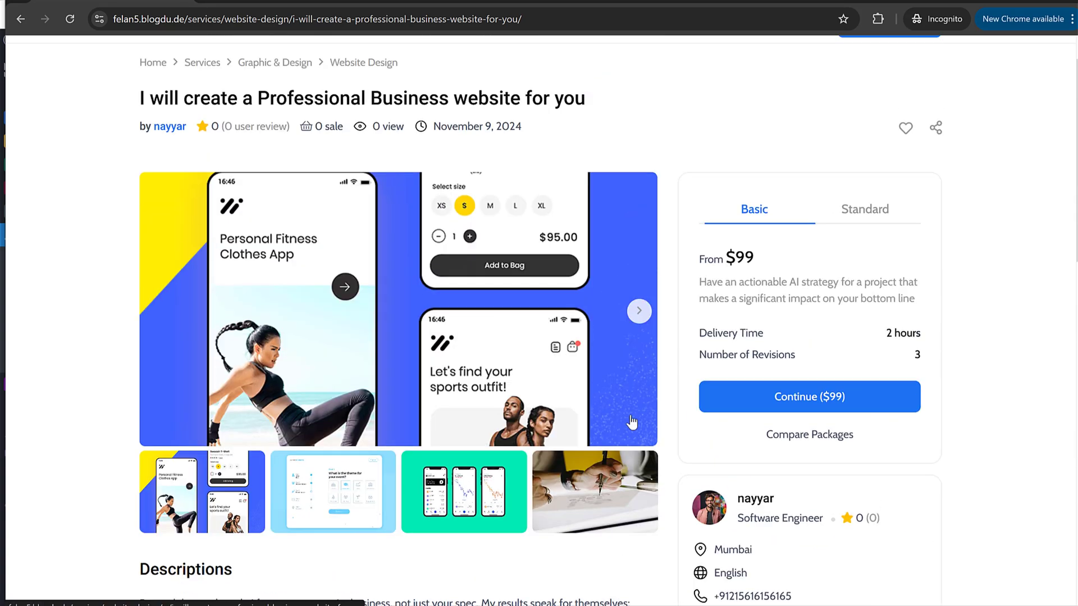
scroll(632, 422, up, 1)
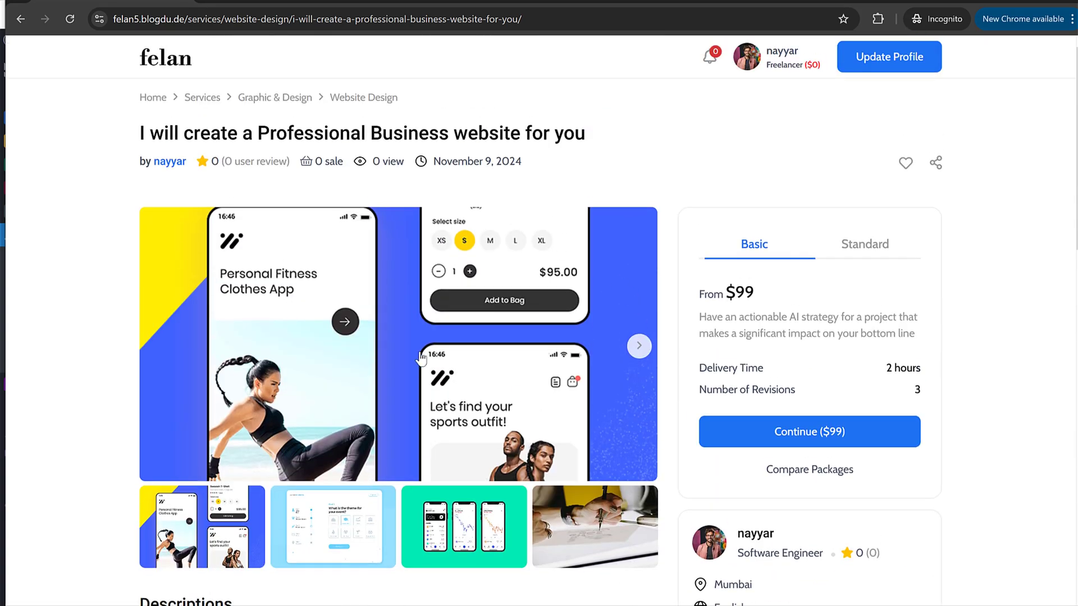
Step: Go back to My Services and switch to the WordPress admin window
mouse_move(340, 605)
key(alt+Left)
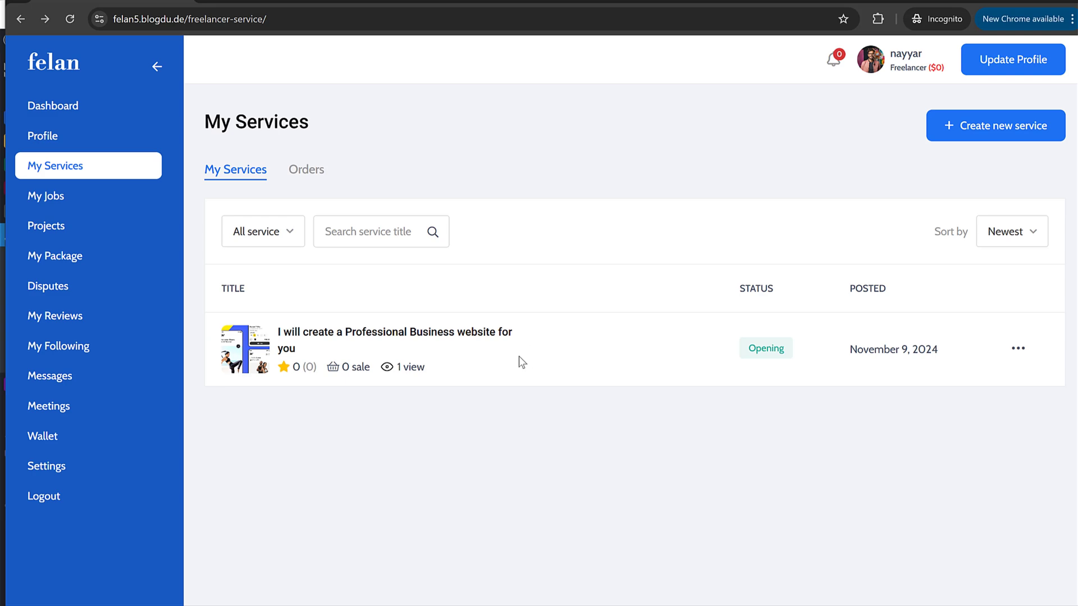
key(alt+Tab)
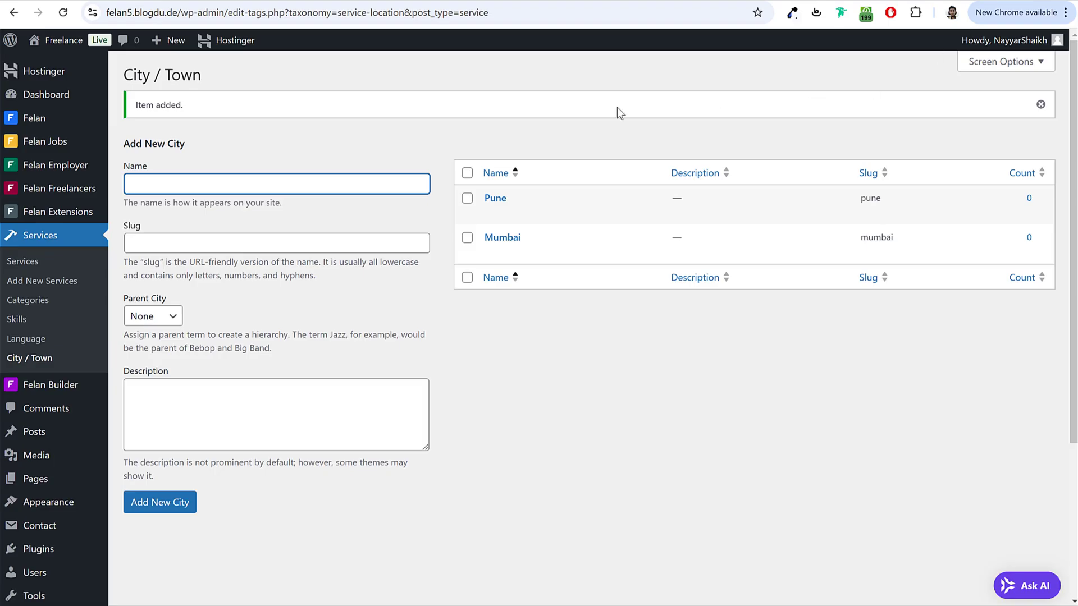
key(alt+Tab)
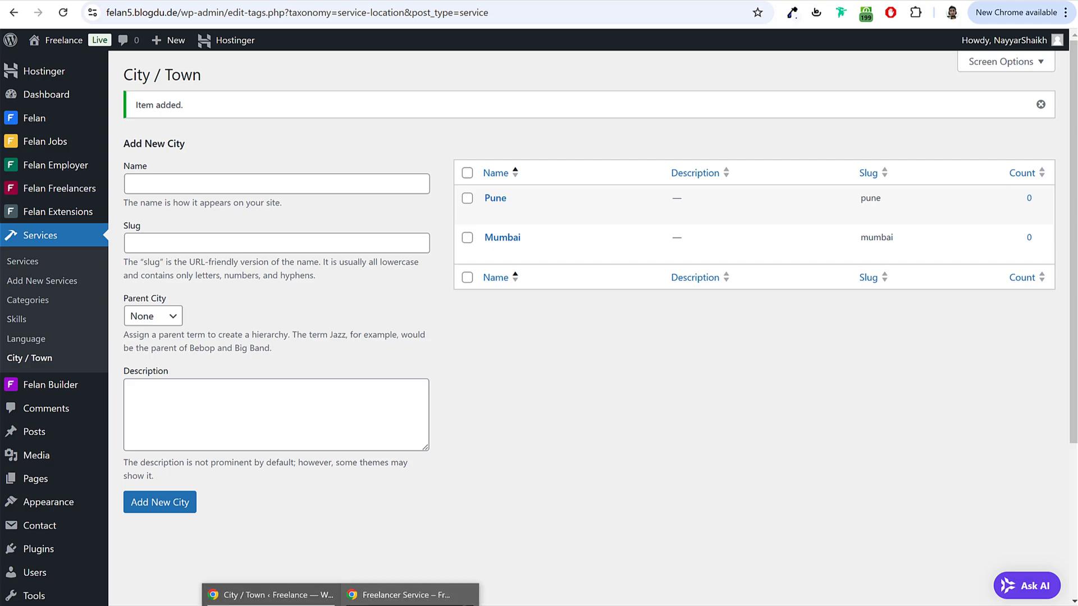
key(alt+Tab)
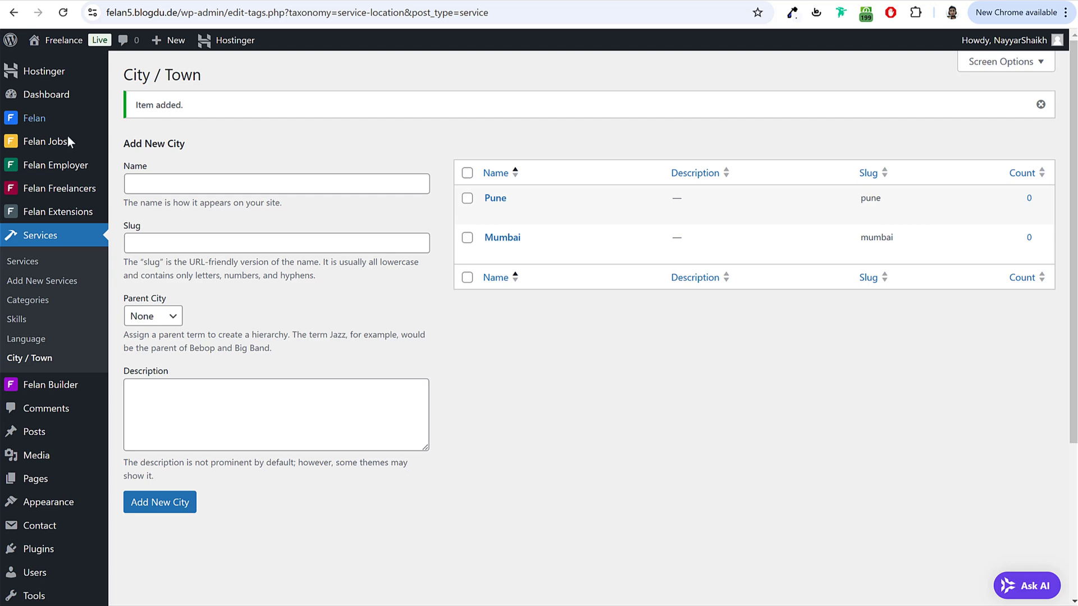
Step: Open Felan Theme Options on the General Option settings
mouse_move(38, 120)
click(160, 182)
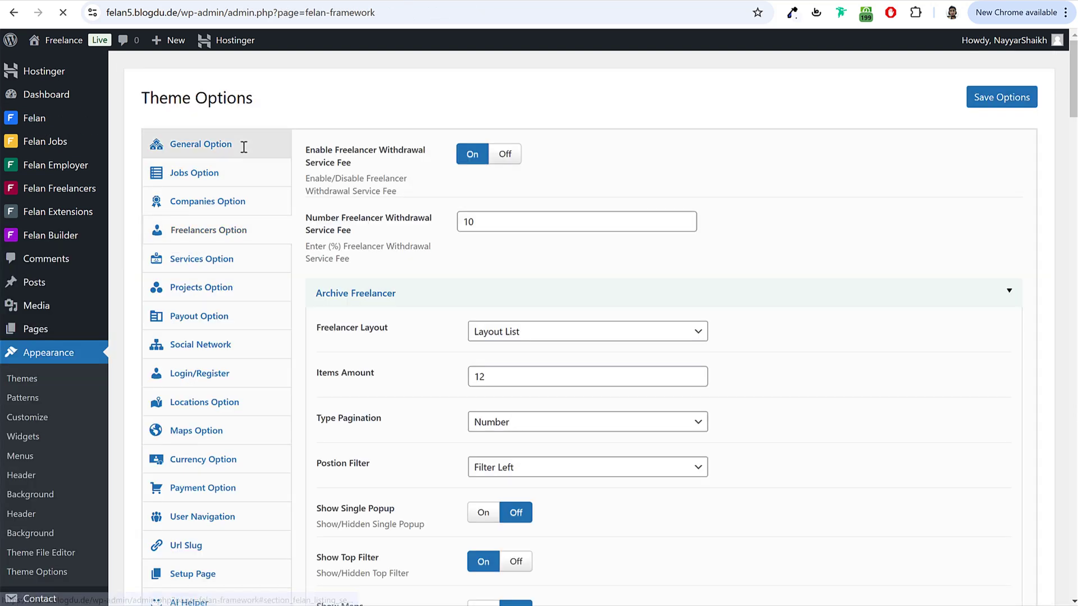
click(241, 148)
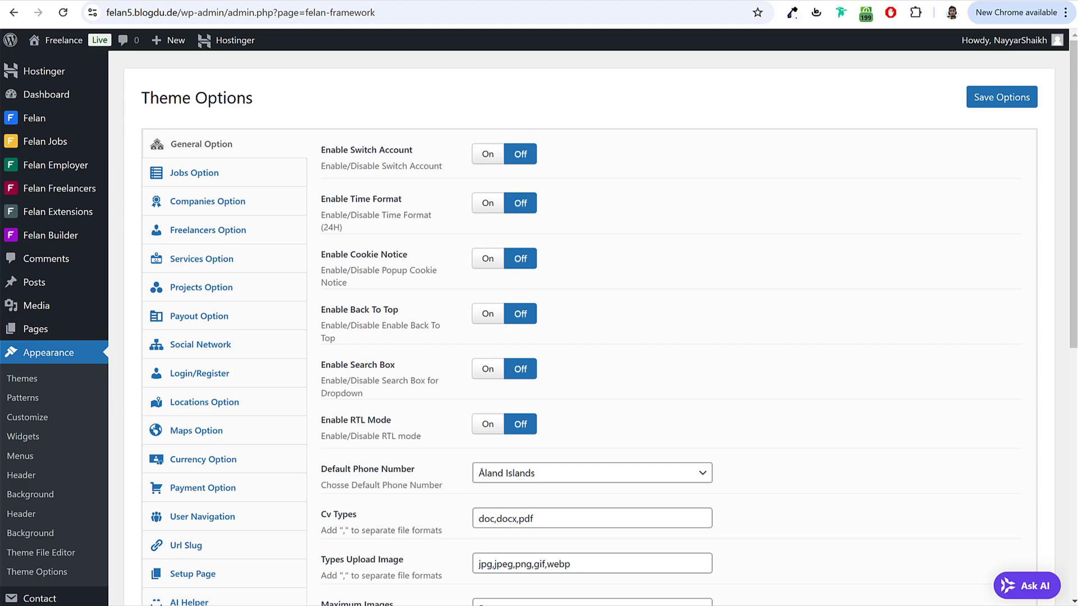
click(517, 573)
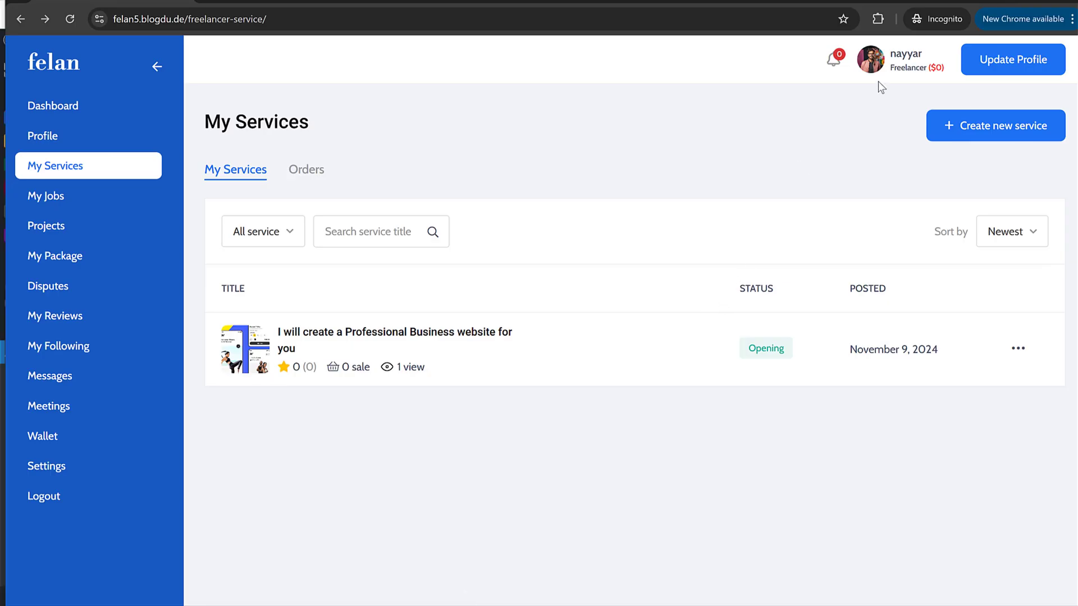
mouse_move(895, 84)
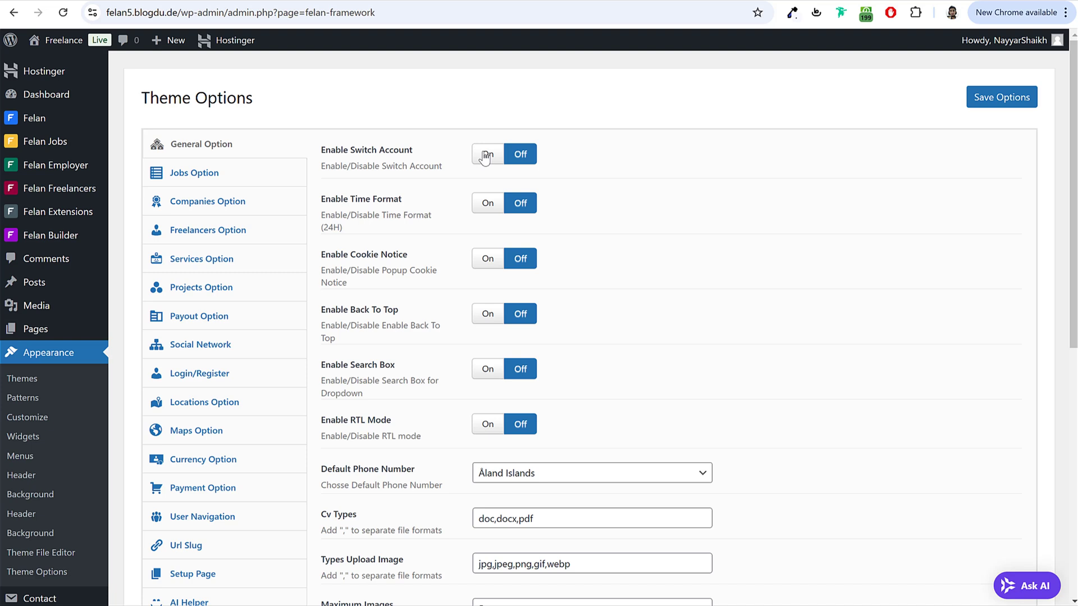
Step: Turn on Enable Switch Account and Enable Cookie Notice
click(486, 156)
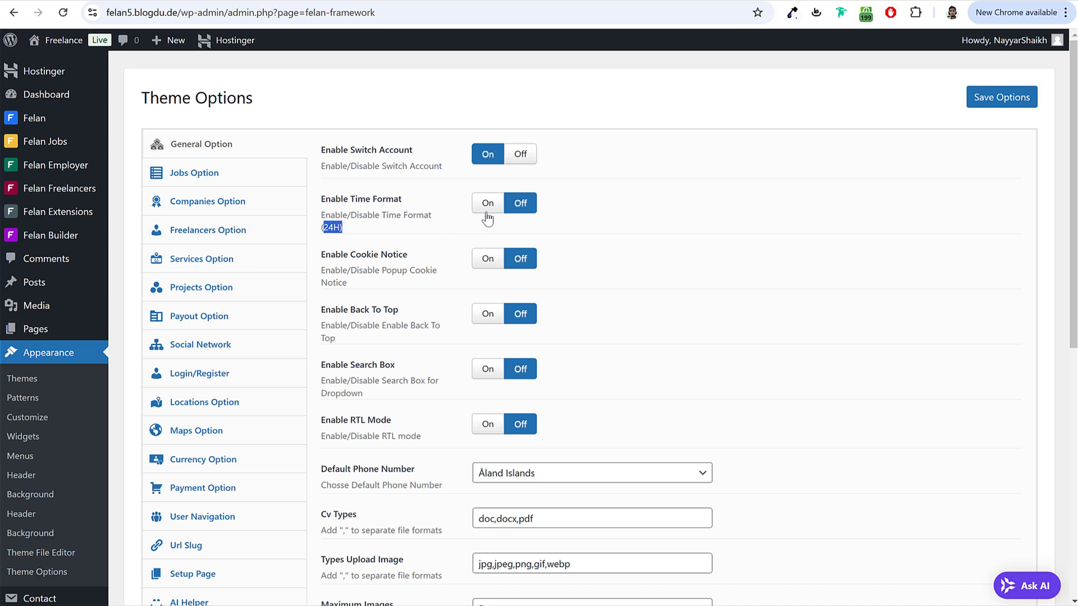
click(488, 260)
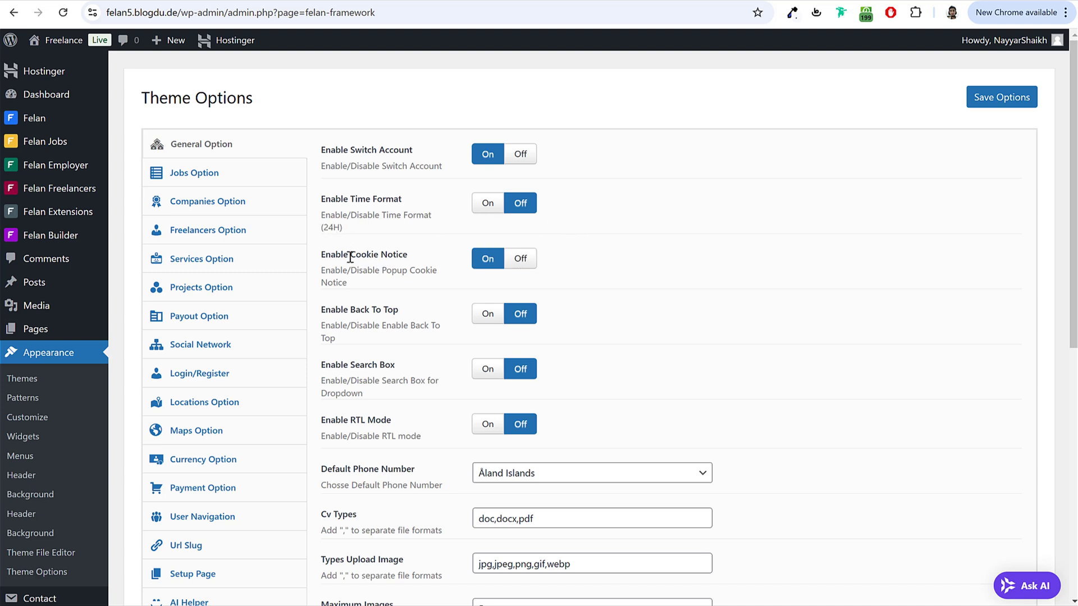
drag(350, 257, 421, 270)
click(438, 274)
Step: Turn on Back To Top and Search Box
scroll(739, 256, down, 2)
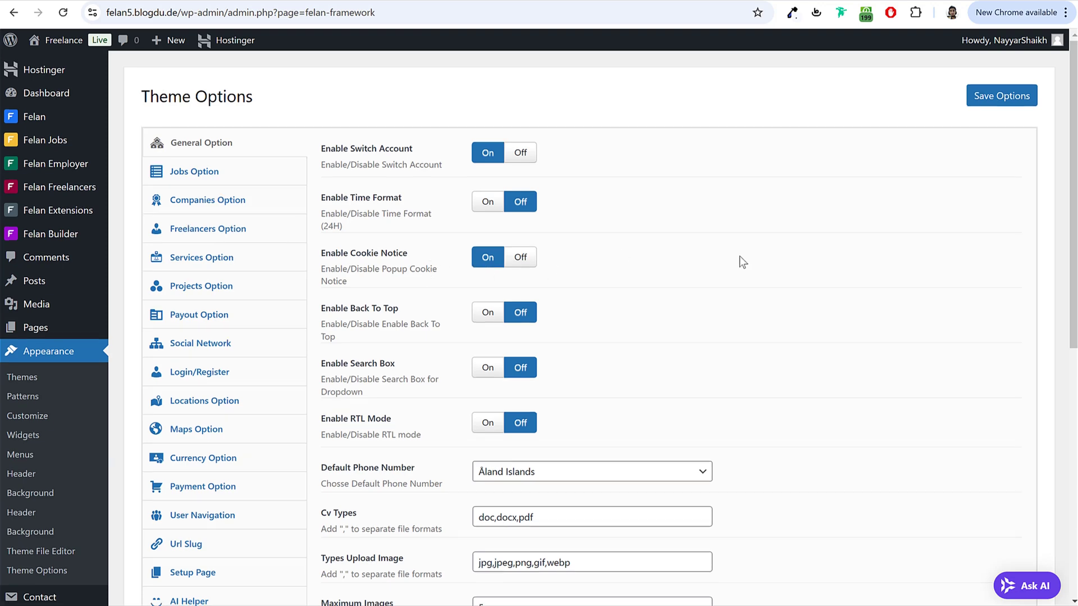
click(488, 177)
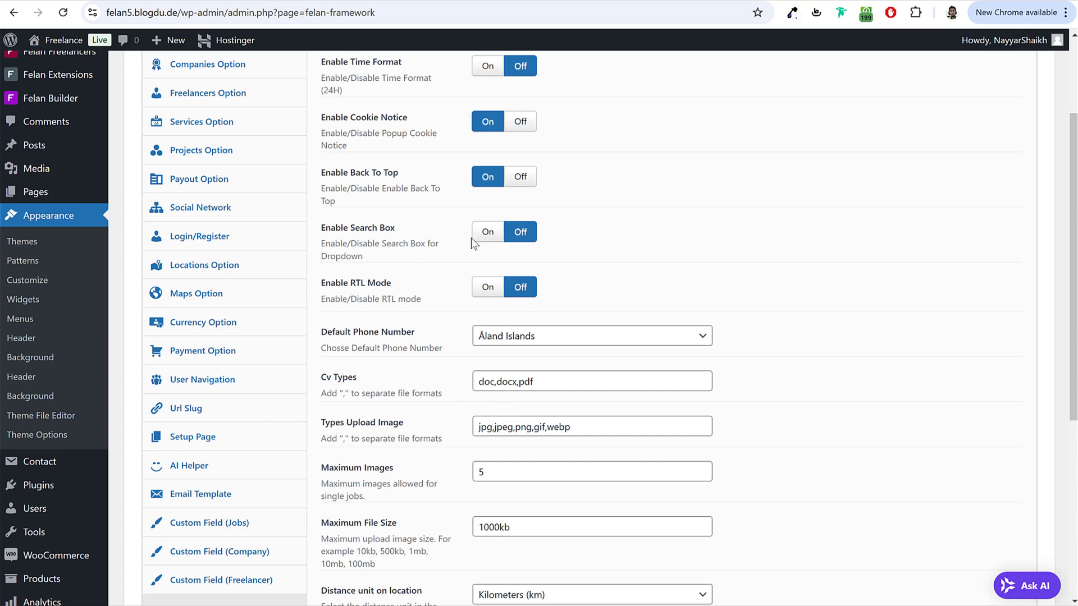
click(487, 232)
Step: Set the default phone number country to India
scroll(676, 257, down, 3)
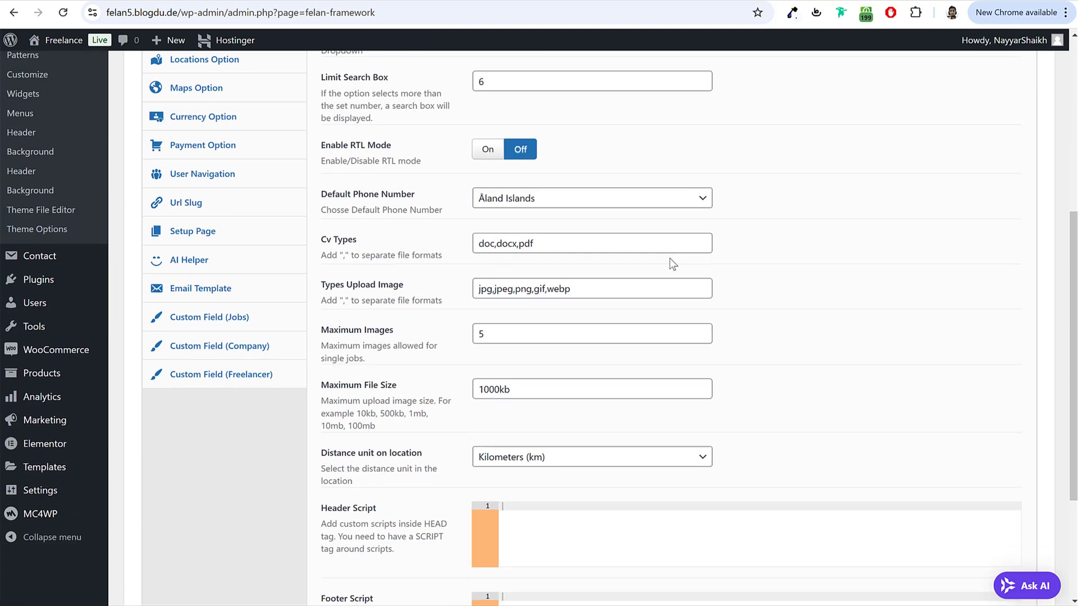
click(551, 203)
scroll(589, 365, down, 10)
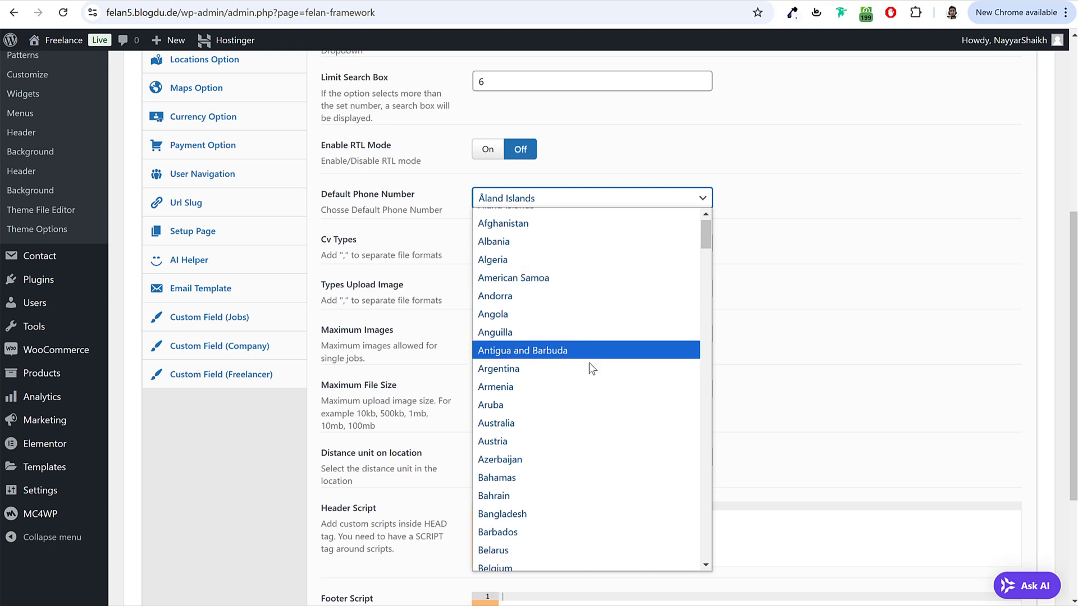
scroll(592, 369, down, 15)
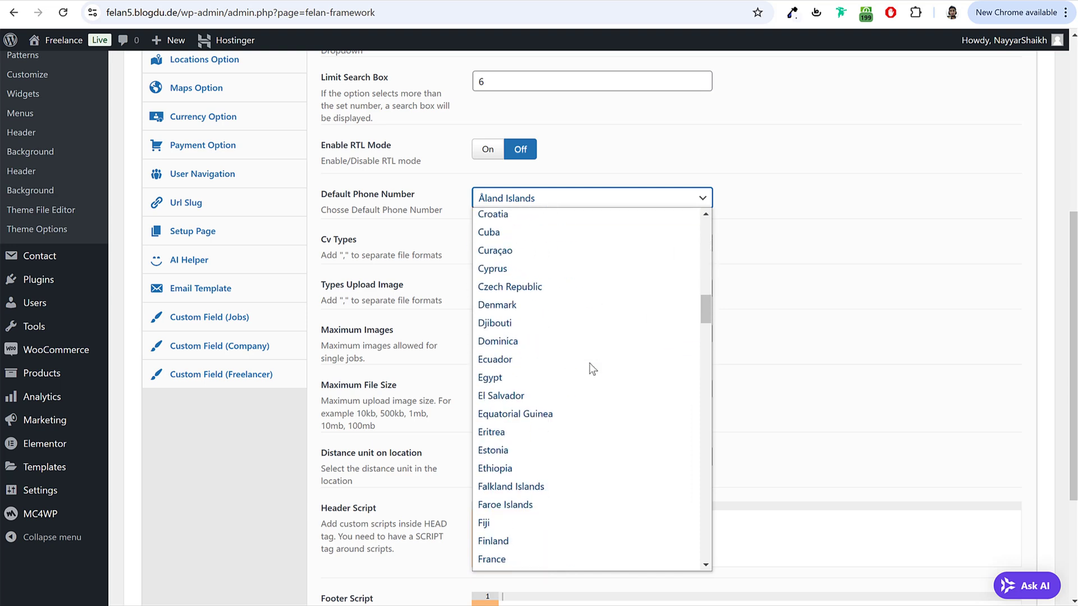
scroll(592, 369, down, 3)
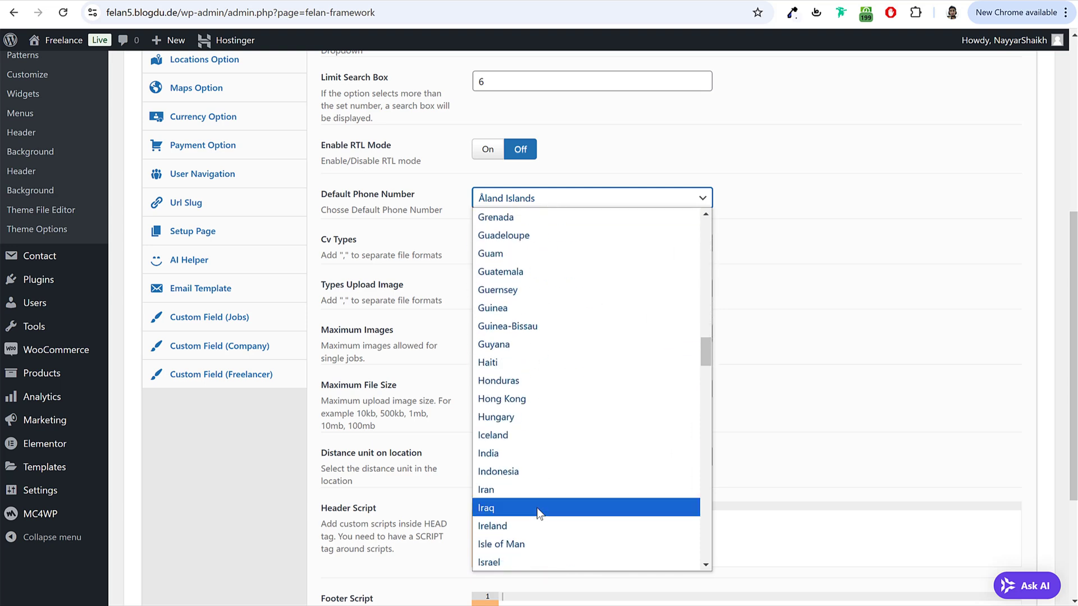
scroll(537, 507, down, 3)
click(509, 353)
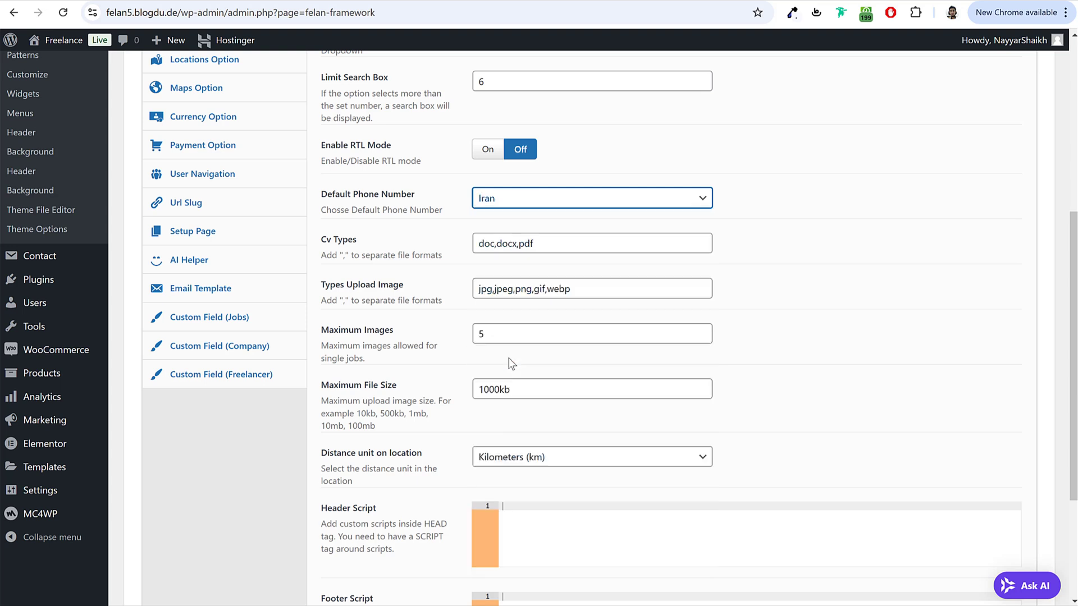
click(526, 199)
click(501, 525)
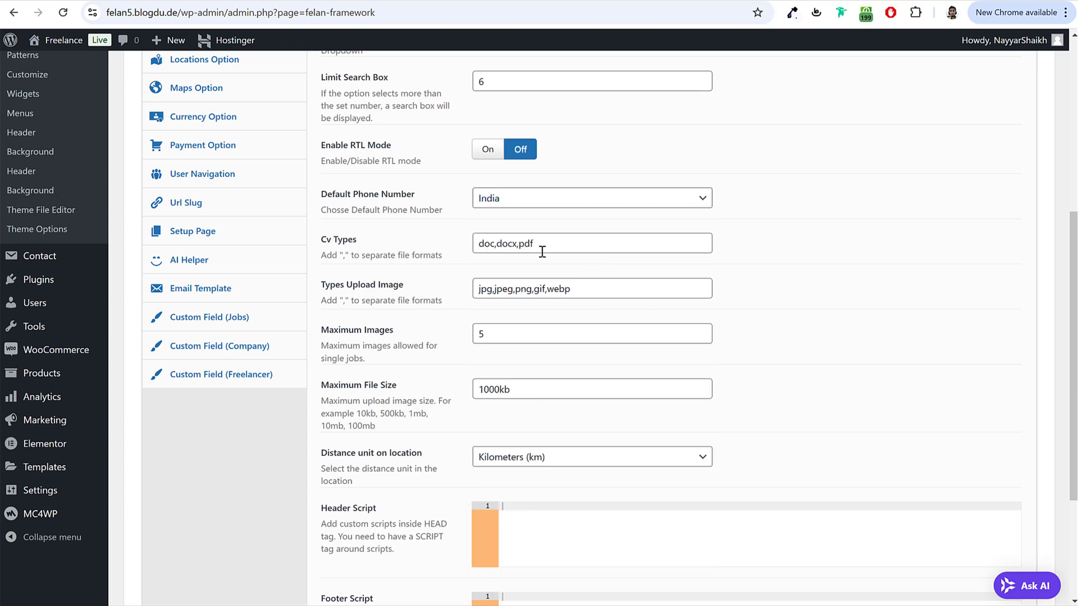
Step: Add bnp to the allowed image upload types
drag(321, 239, 362, 239)
click(361, 240)
drag(480, 247, 550, 247)
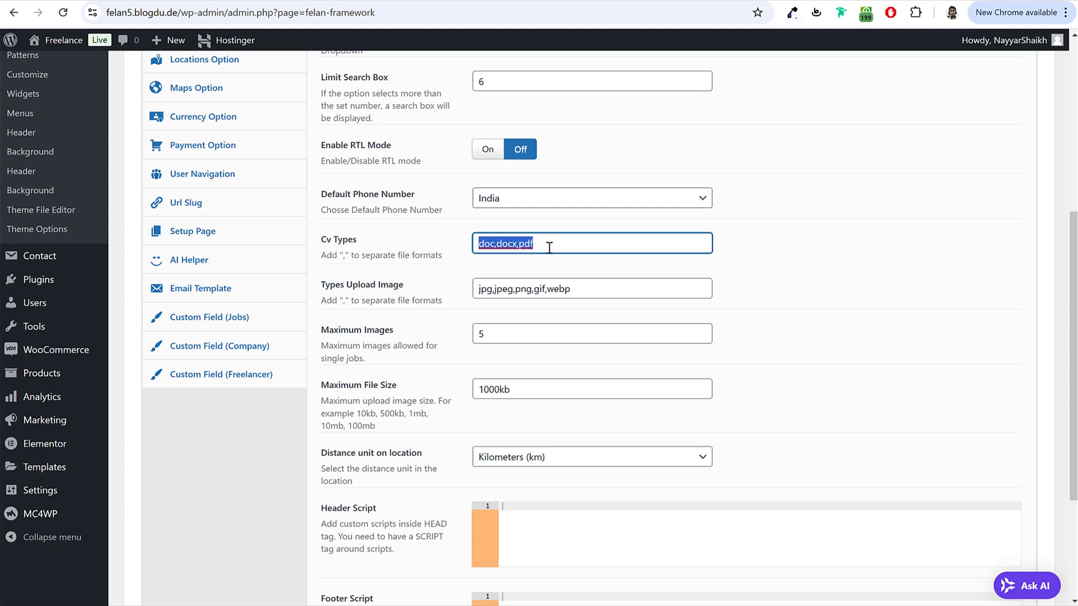
click(551, 247)
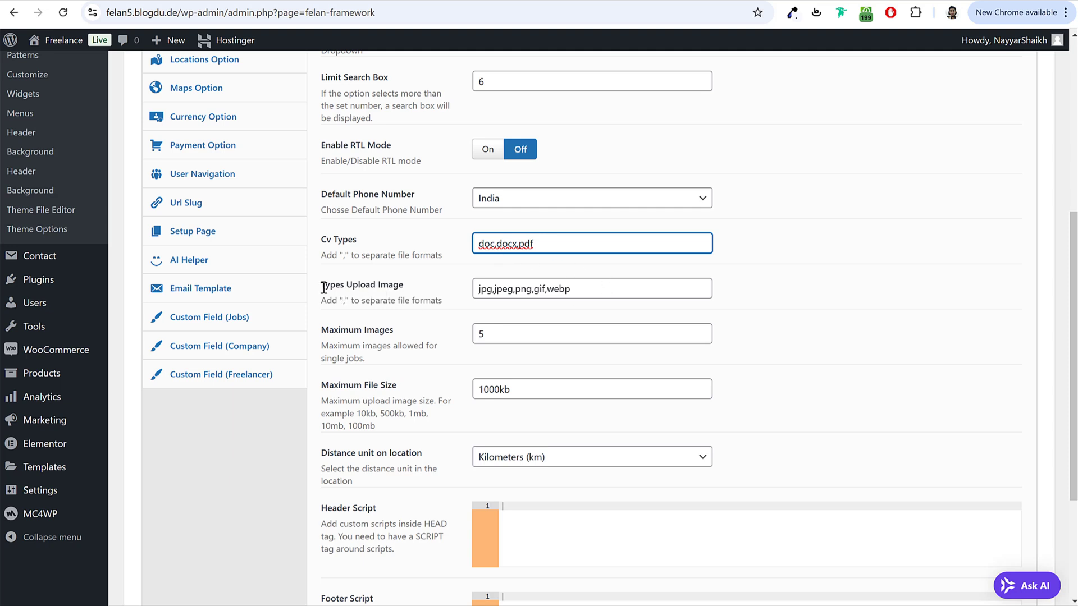
drag(324, 288, 436, 301)
click(436, 300)
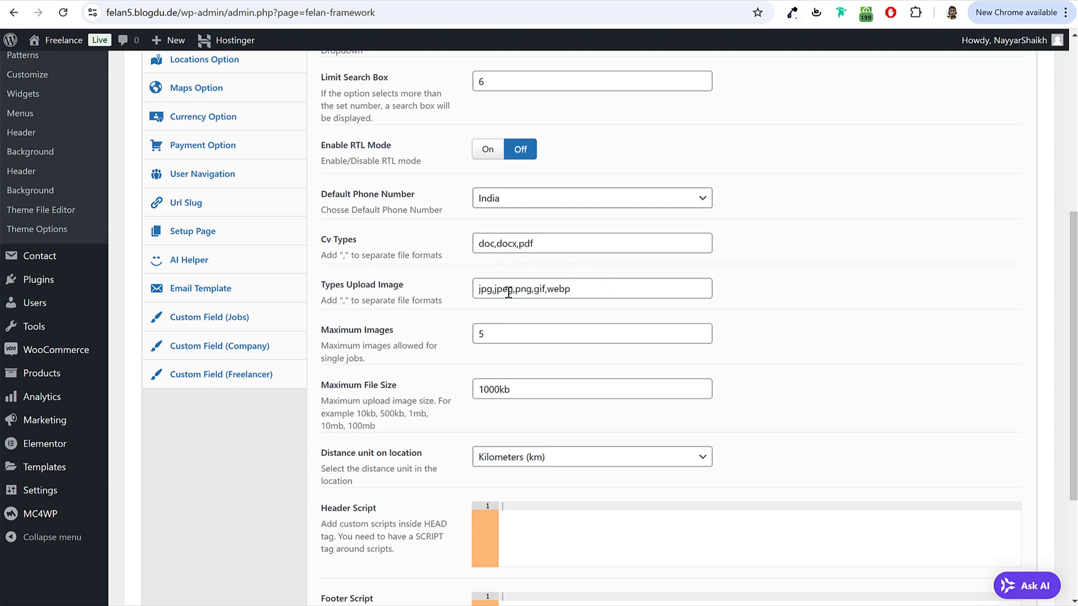
click(584, 292)
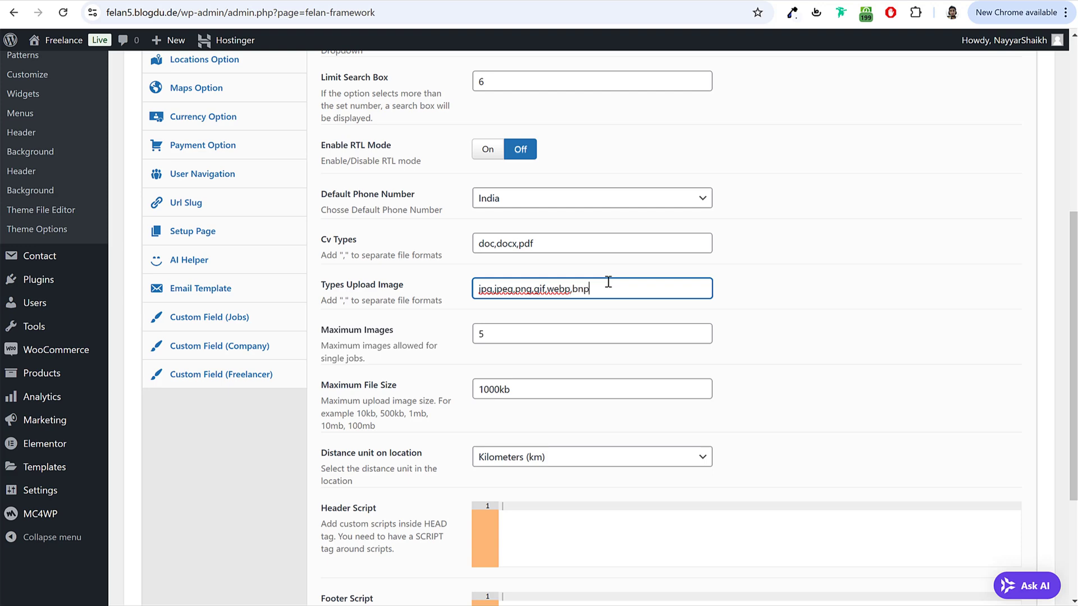
drag(590, 292, 572, 300)
Step: Set Maximum File Size to 10000kb and save the theme options
scroll(834, 321, down, 2)
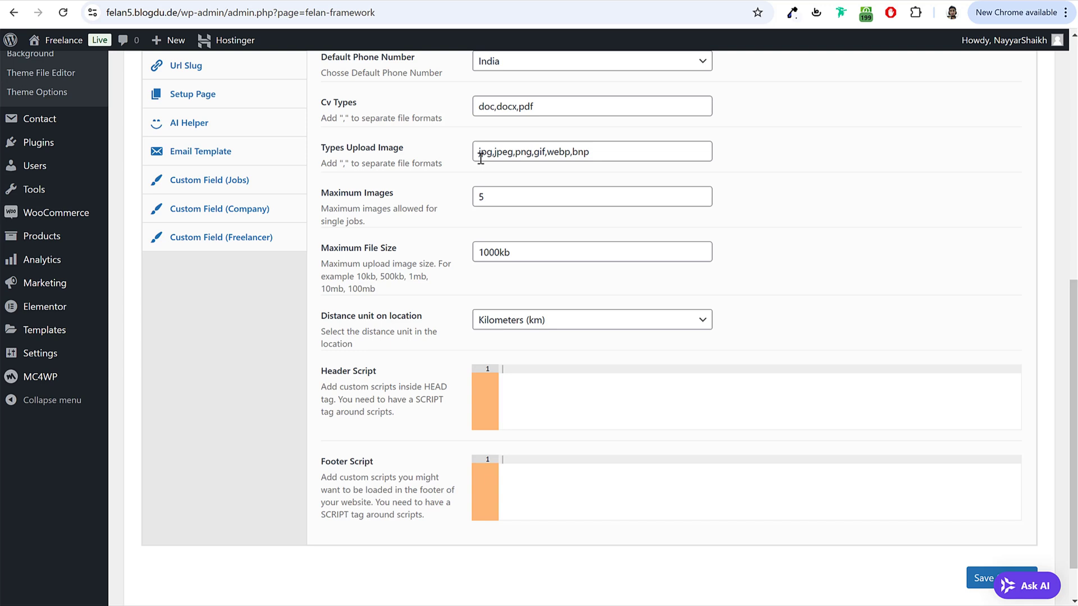
double_click(491, 197)
click(481, 252)
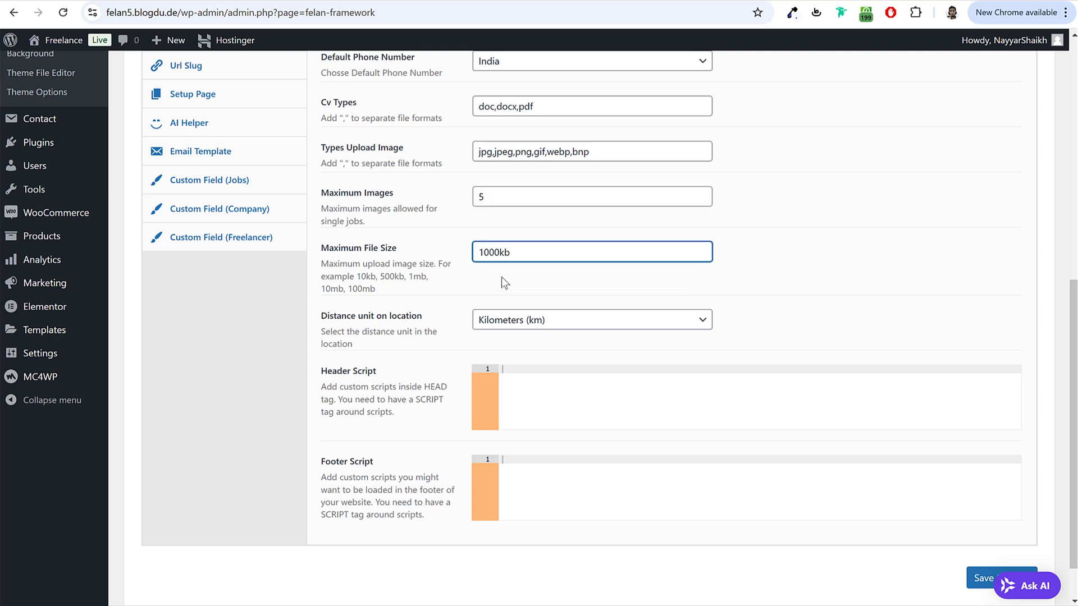
text(0)
click(980, 579)
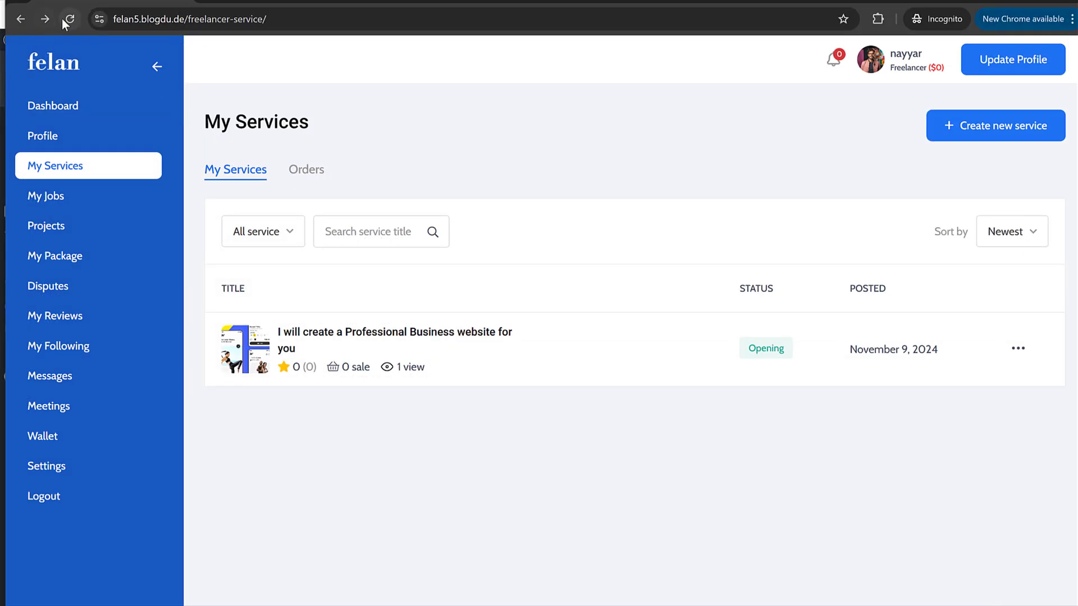
Step: Reload the frontend My Services page, then show the admin Jobs Option settings
click(62, 20)
mouse_move(914, 63)
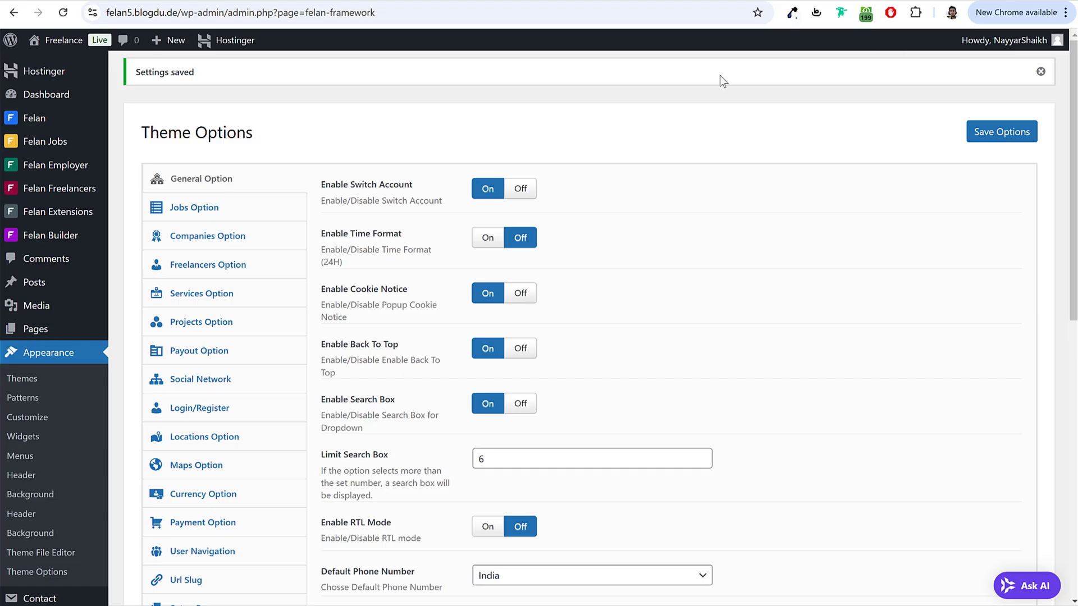
click(264, 211)
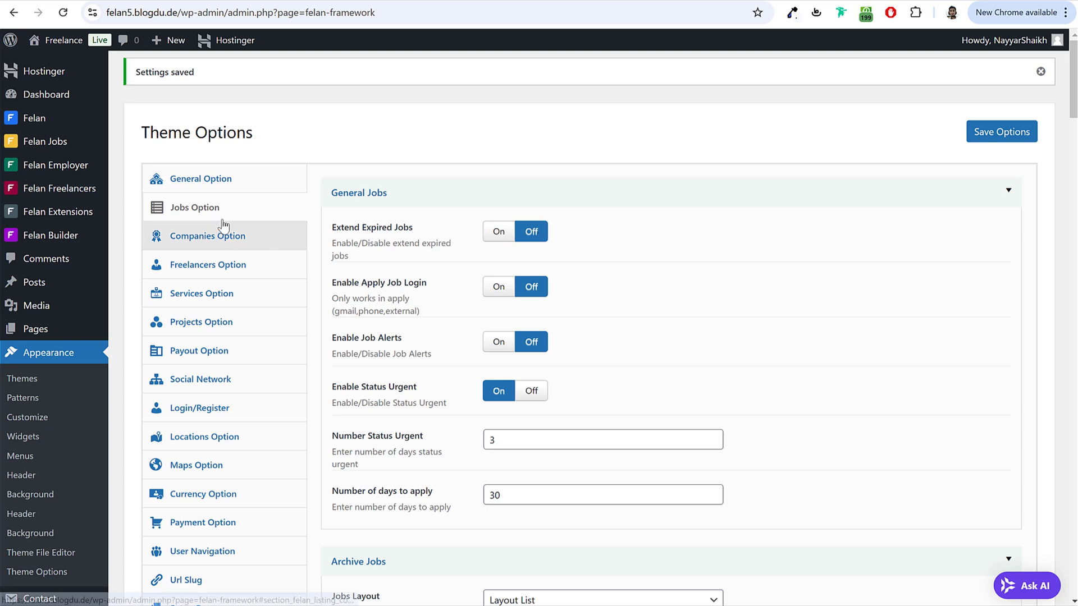
Step: Open Freelancers Option and select the current 10 withdrawal fee value
click(222, 243)
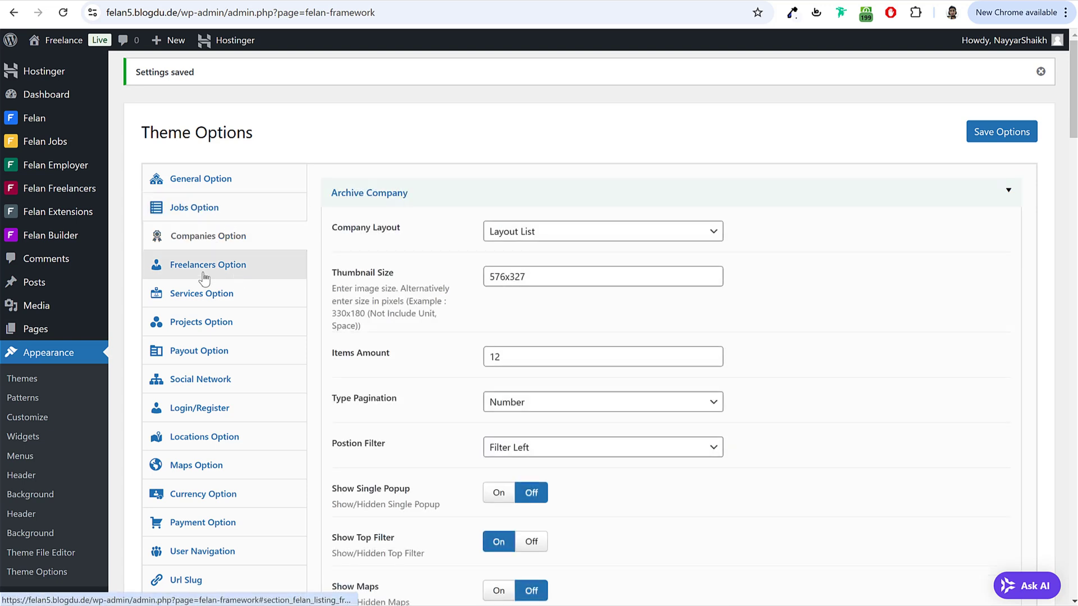
click(222, 273)
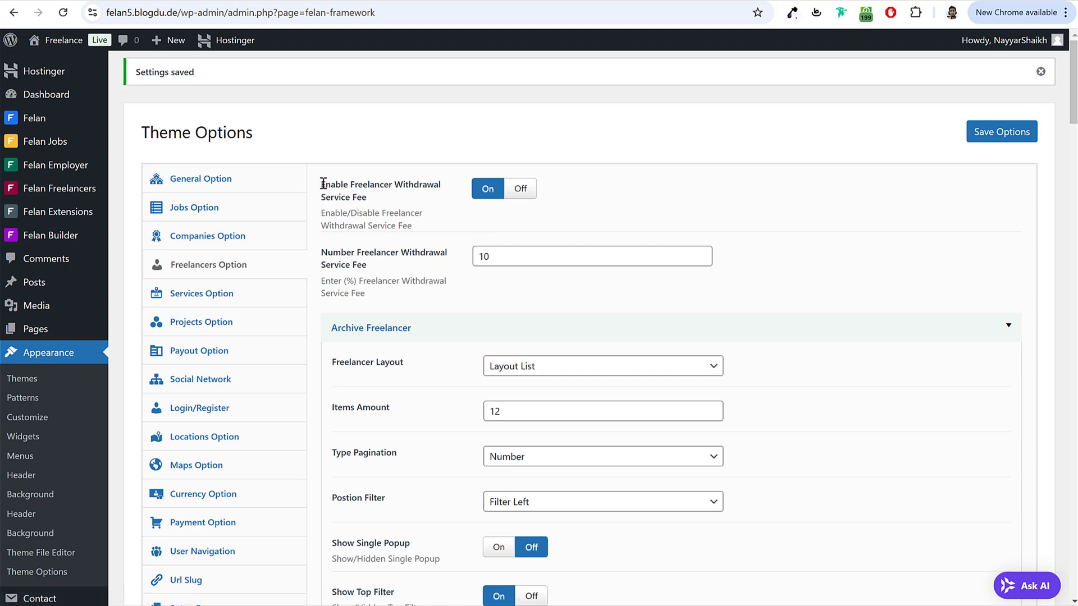
drag(323, 184, 378, 208)
click(378, 209)
double_click(494, 258)
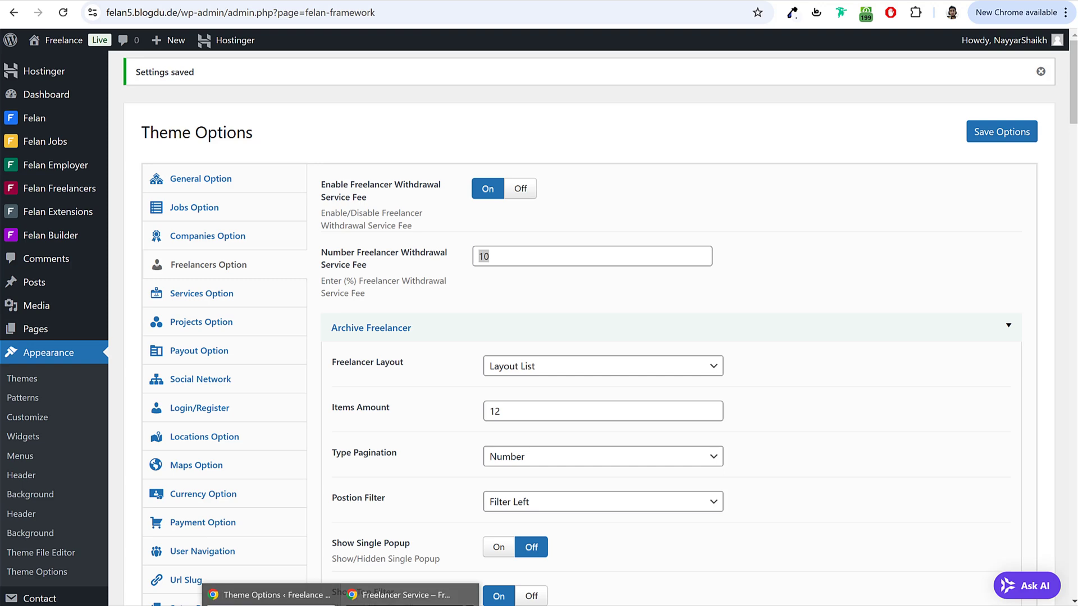
Step: Check the service title and $99 starting price on the frontend detail page
click(438, 594)
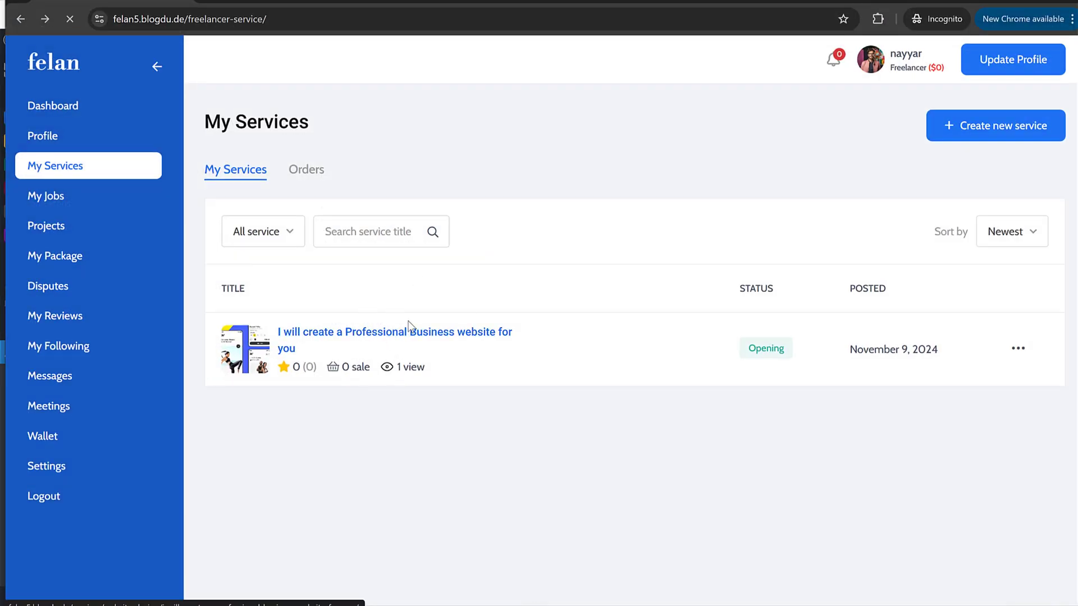
click(385, 335)
drag(141, 133, 578, 142)
click(578, 142)
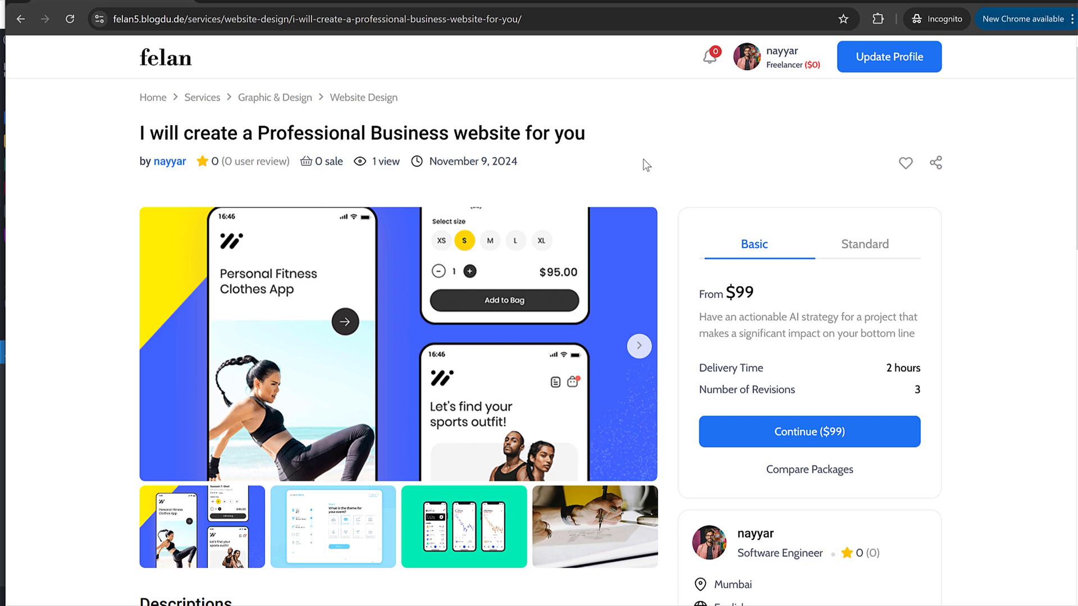
drag(755, 292, 725, 292)
click(731, 291)
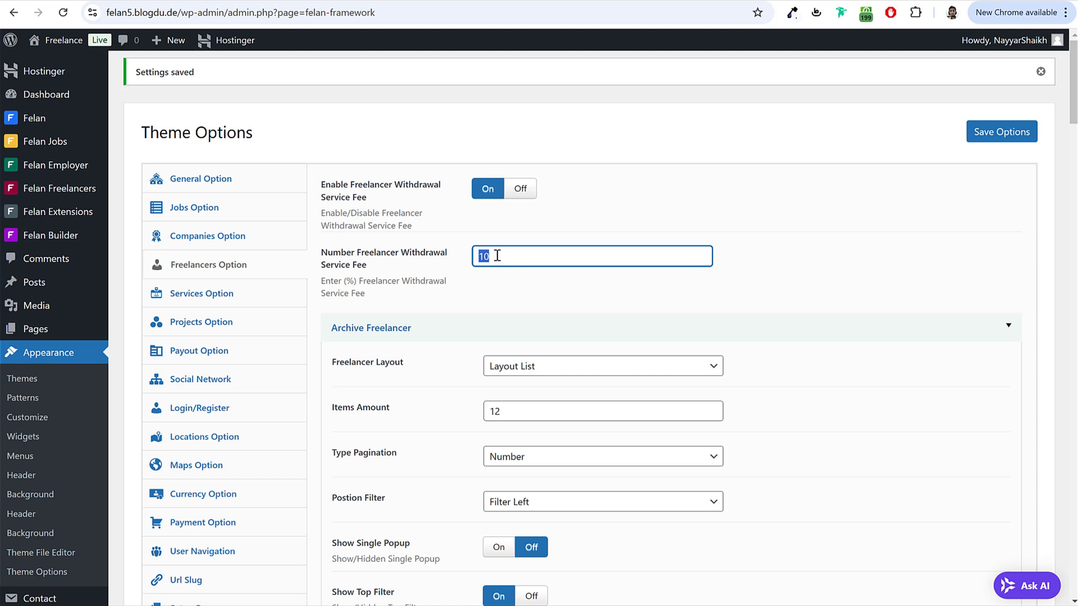
Step: Change the withdrawal service fee to 30 percent and save the options
text(30)
click(1018, 135)
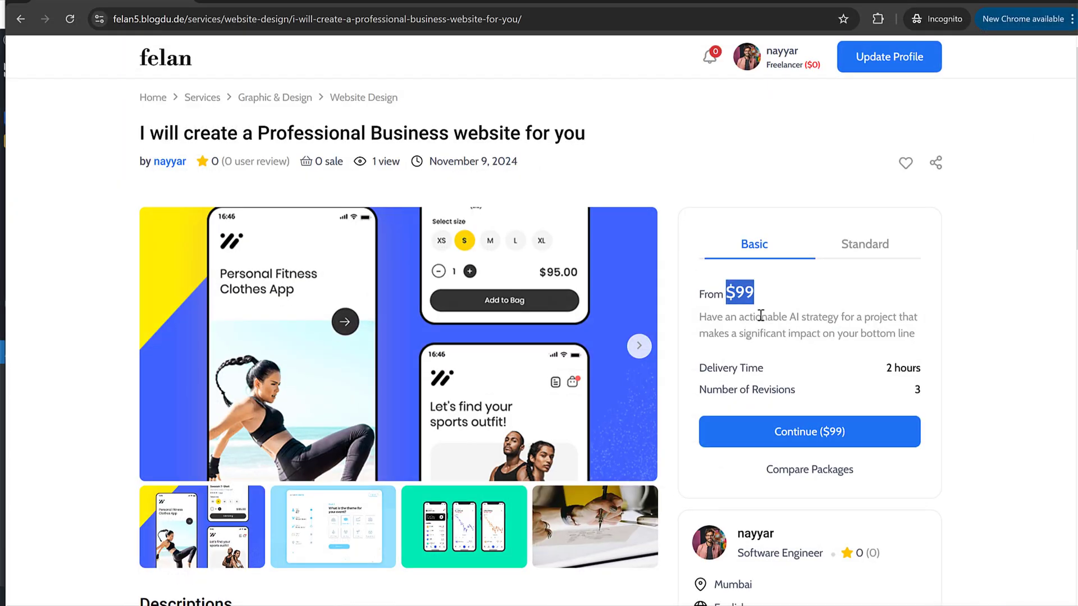
click(776, 293)
mouse_move(754, 293)
mouse_down()
mouse_move(698, 293)
mouse_move(759, 295)
mouse_up()
click(741, 288)
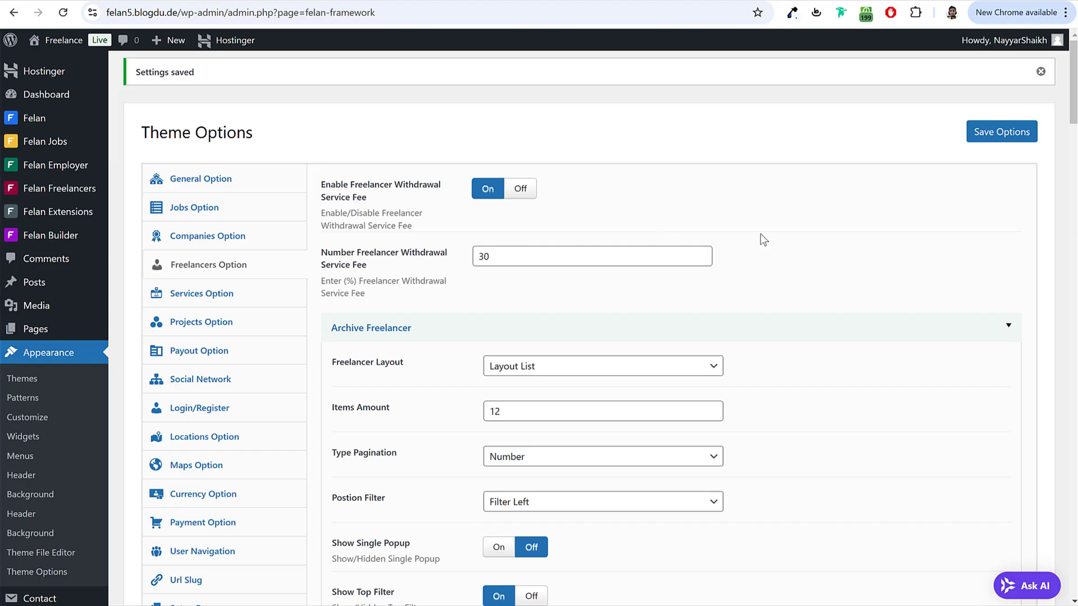
scroll(887, 320, down, 1)
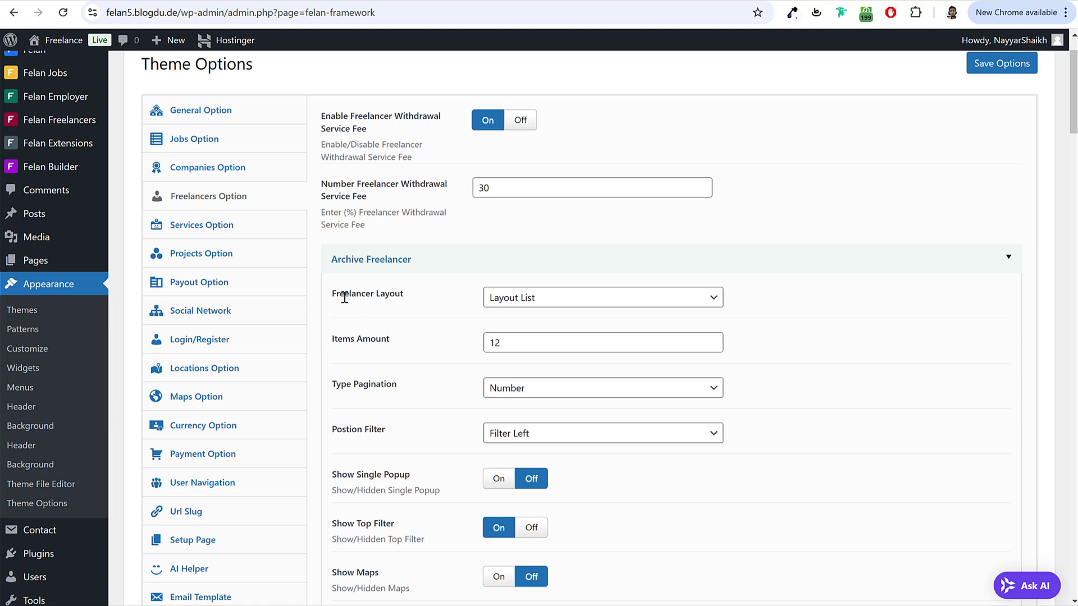
drag(332, 296, 436, 303)
click(437, 303)
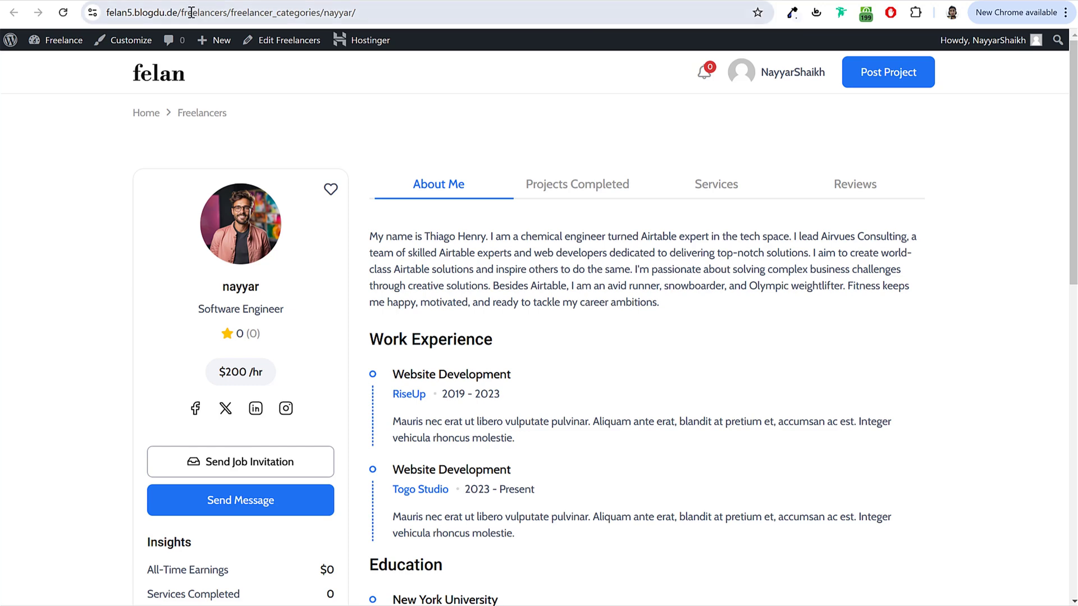
drag(230, 14, 841, 69)
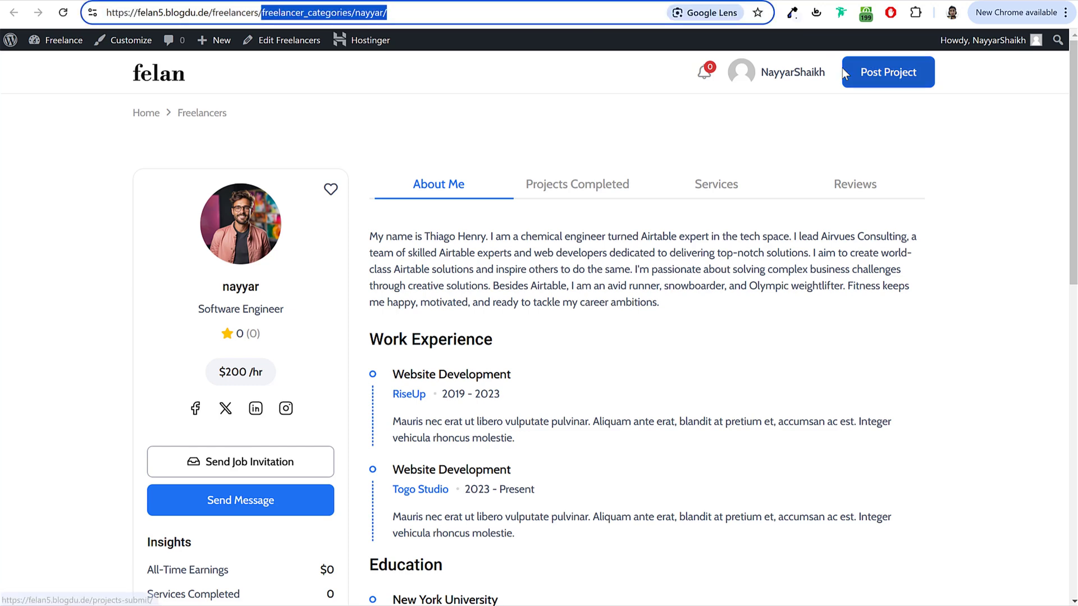
key(BackSpace)
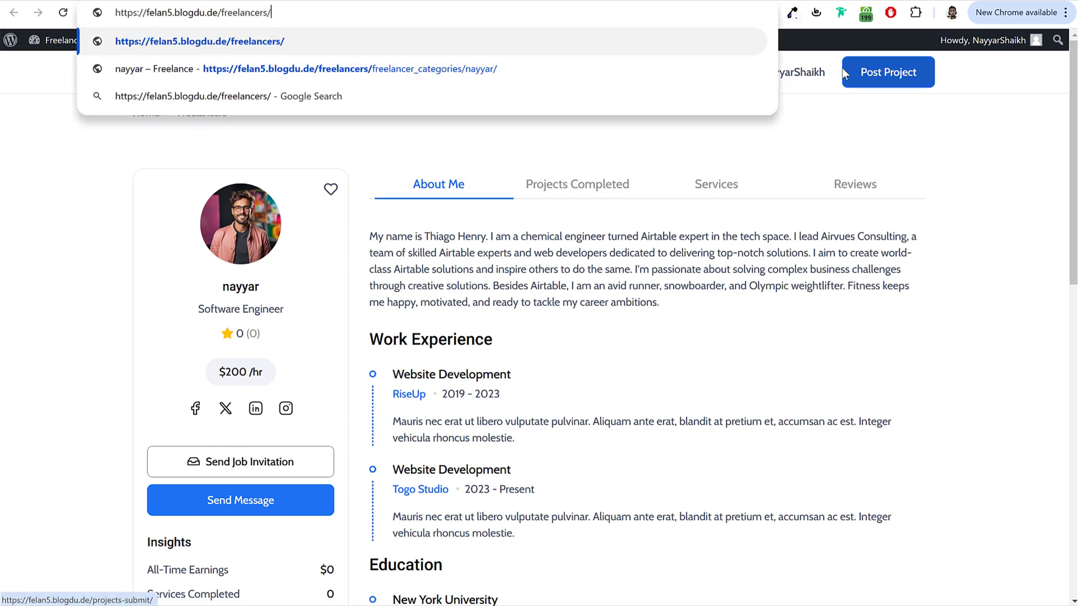
key(Return)
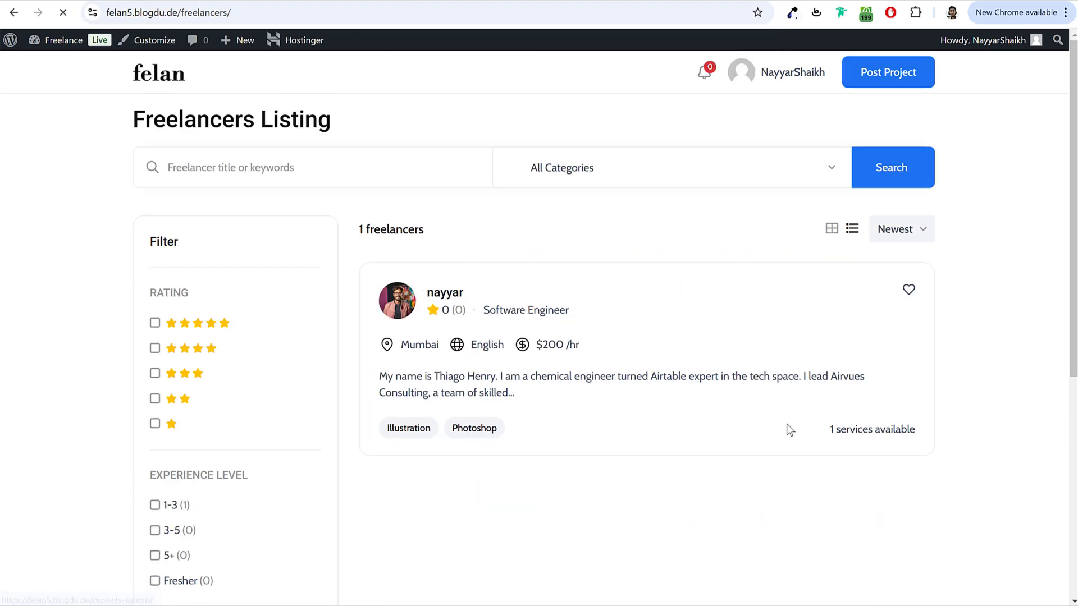
scroll(608, 356, down, 5)
scroll(607, 356, up, 5)
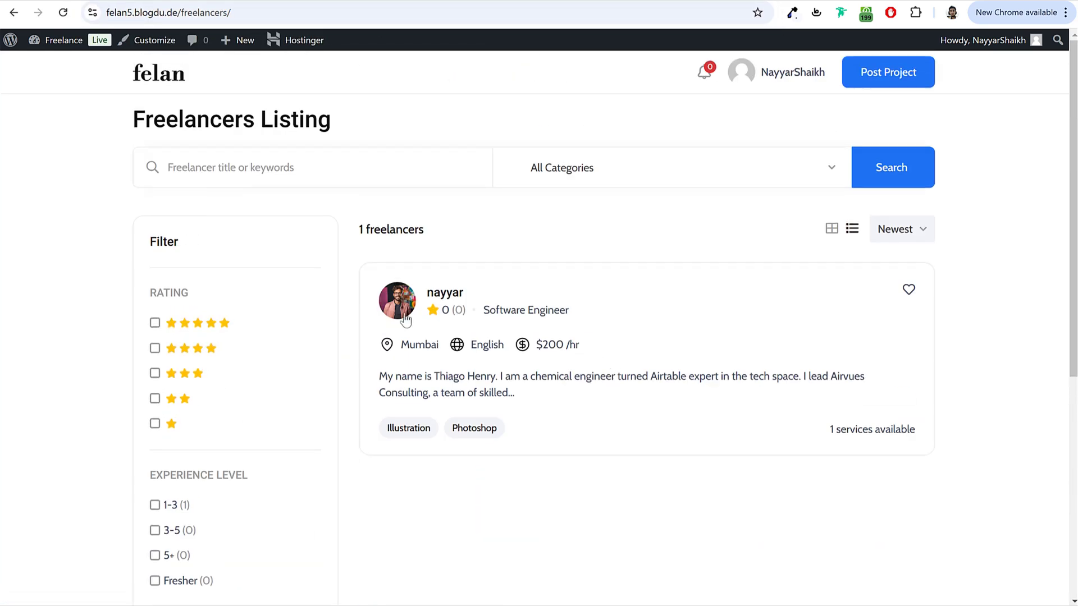
scroll(390, 358, down, 6)
scroll(385, 358, down, 1)
scroll(385, 359, up, 7)
key(ctrl+Tab)
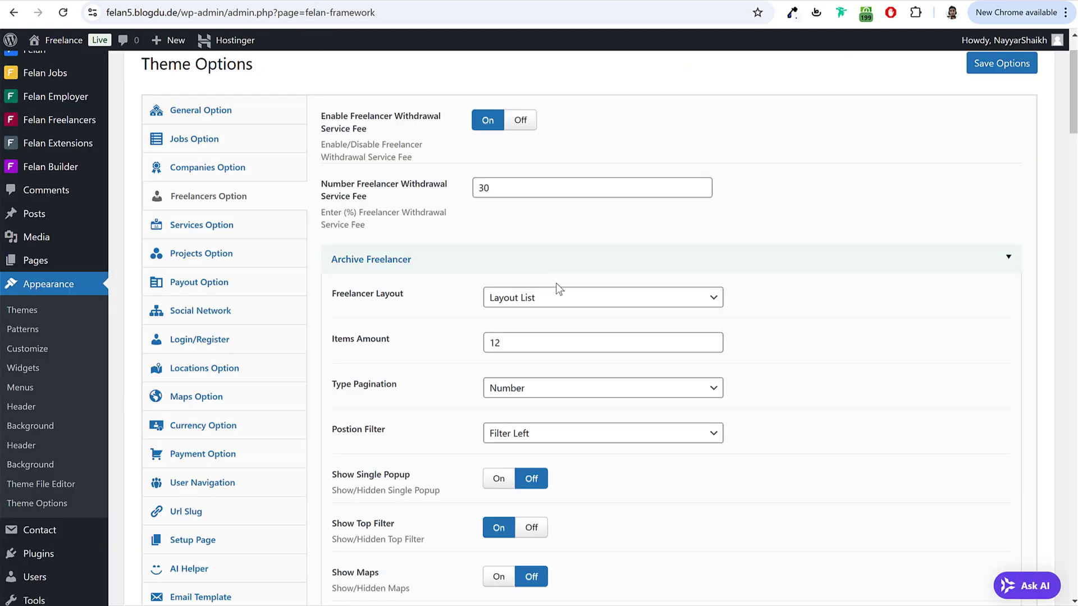
Step: Set Freelancer Layout to Layout Grid, save, and reload the frontend listing
click(523, 298)
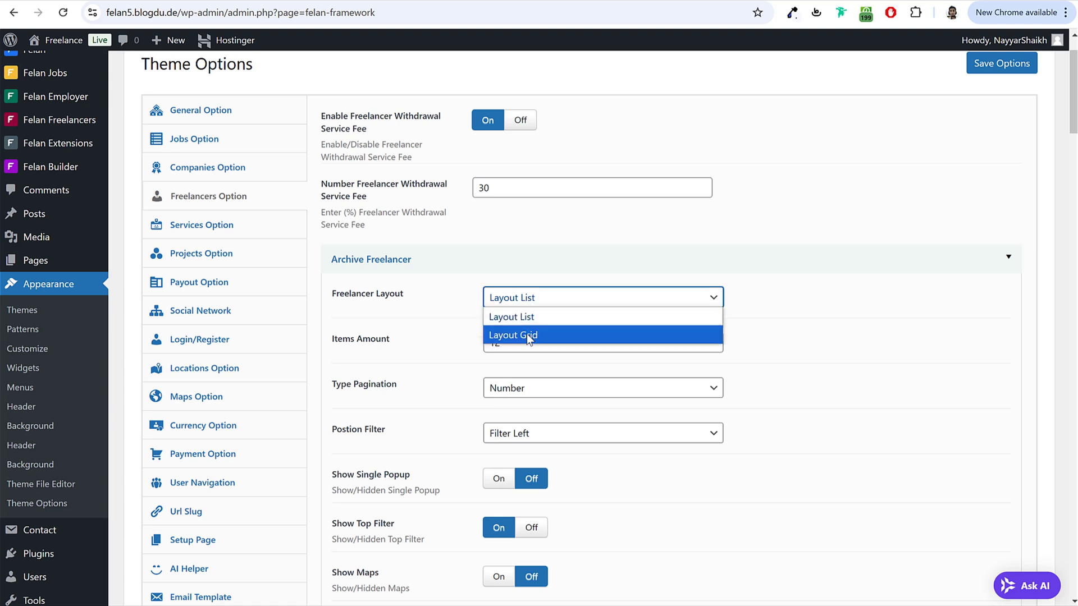
click(526, 334)
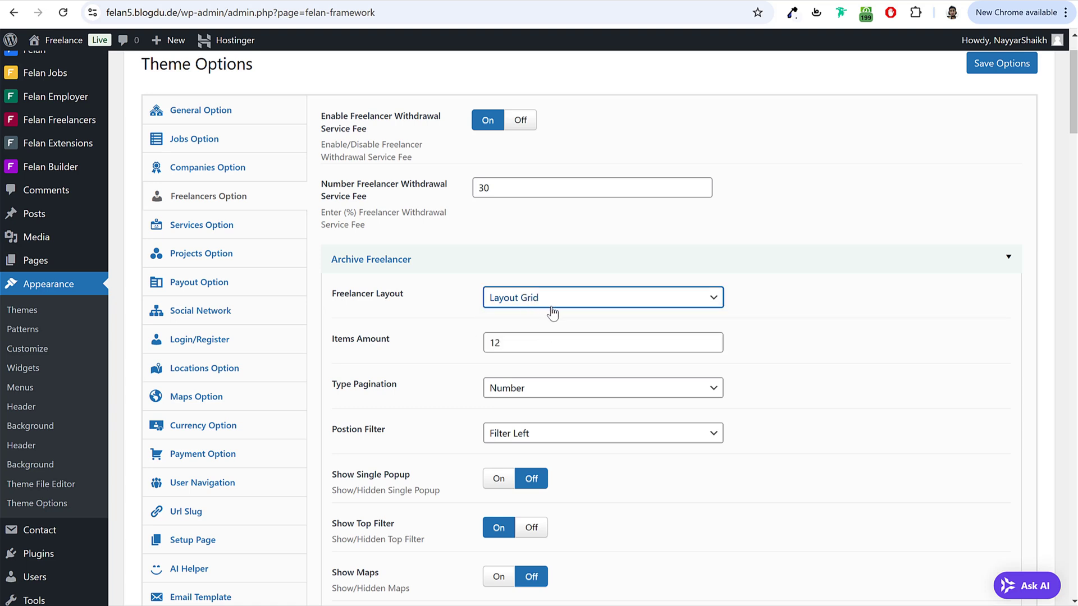
click(999, 68)
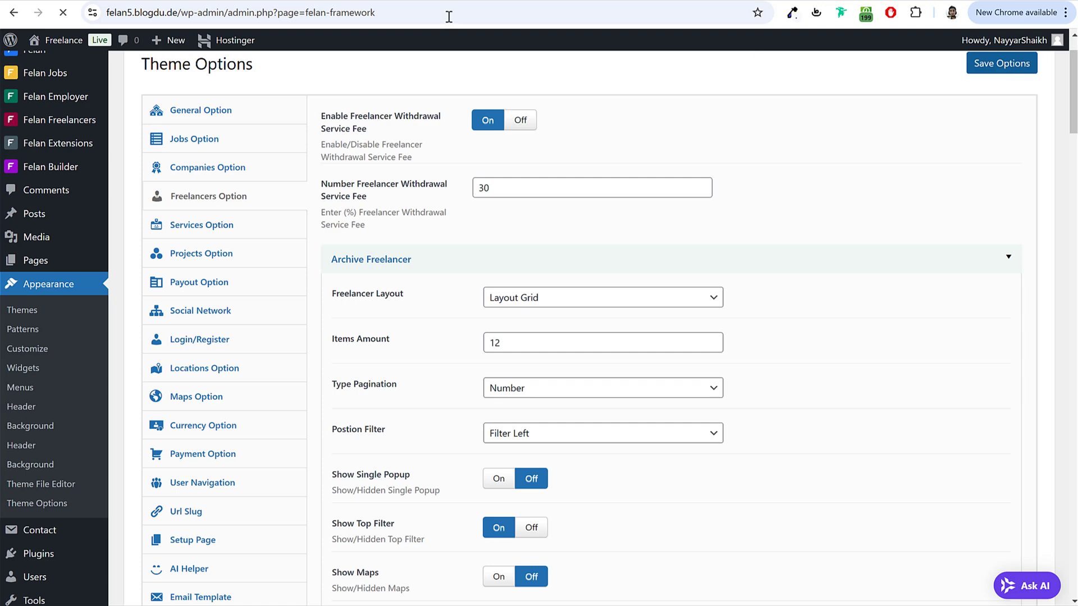
key(ctrl+Tab)
click(63, 13)
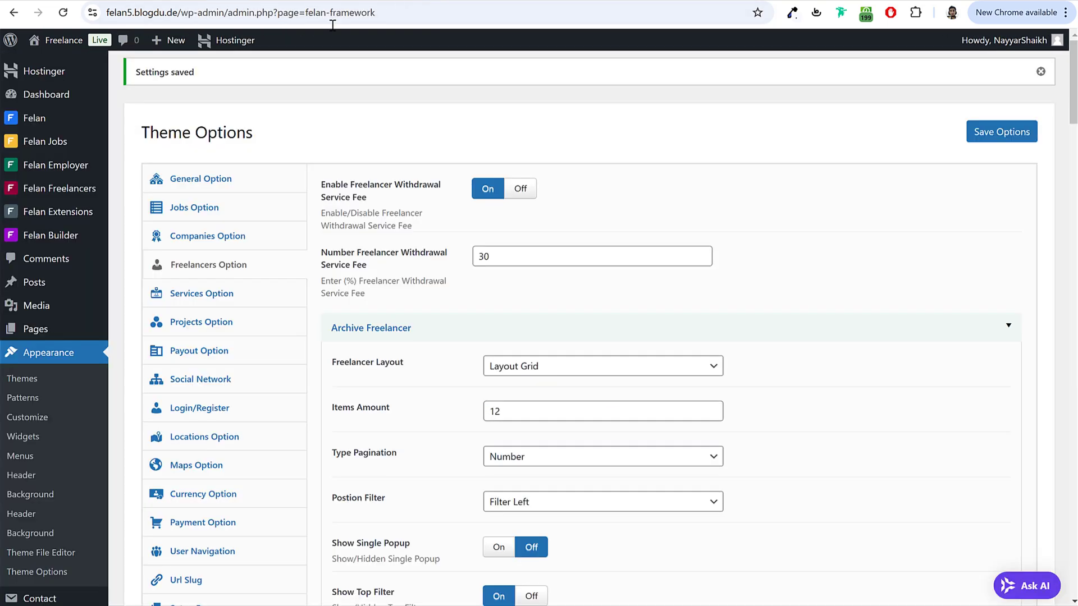
scroll(567, 346, down, 2)
Step: Keep the freelancer filter position at Filter Left and review the Status setting
click(567, 368)
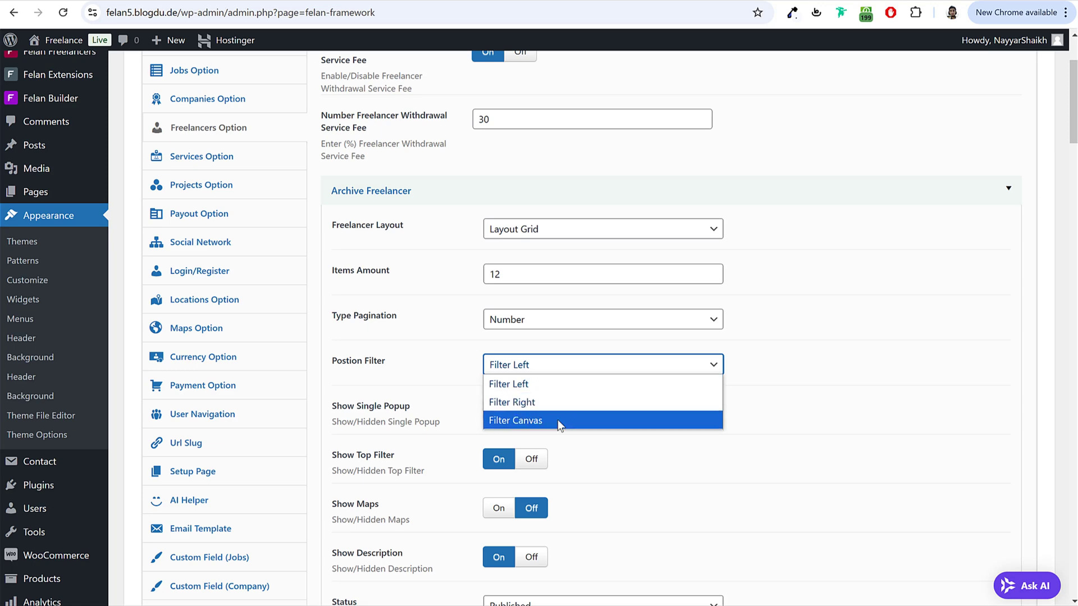
click(823, 352)
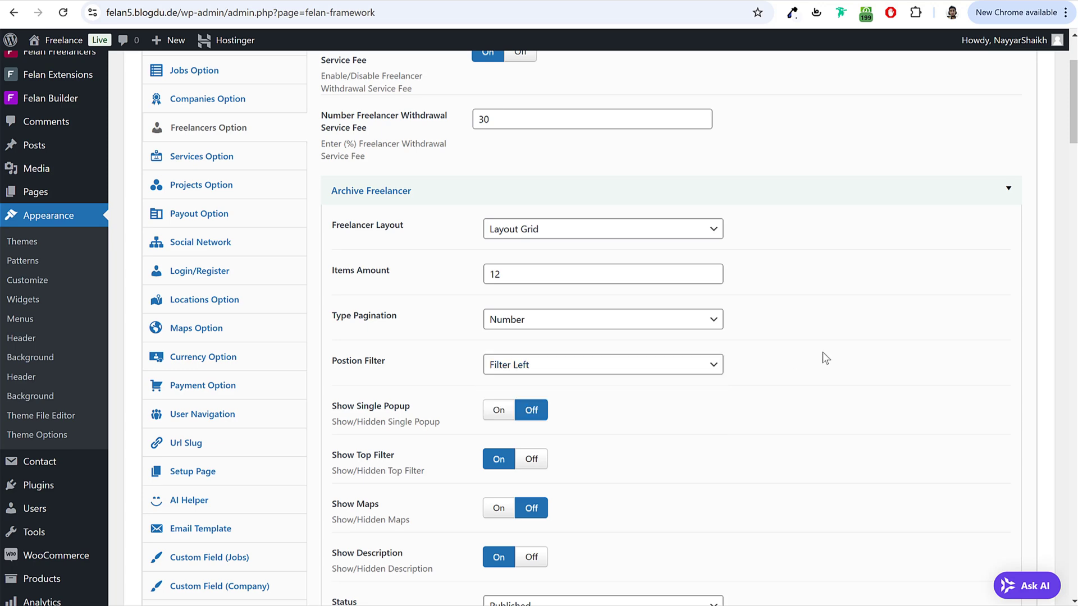
scroll(823, 359, down, 2)
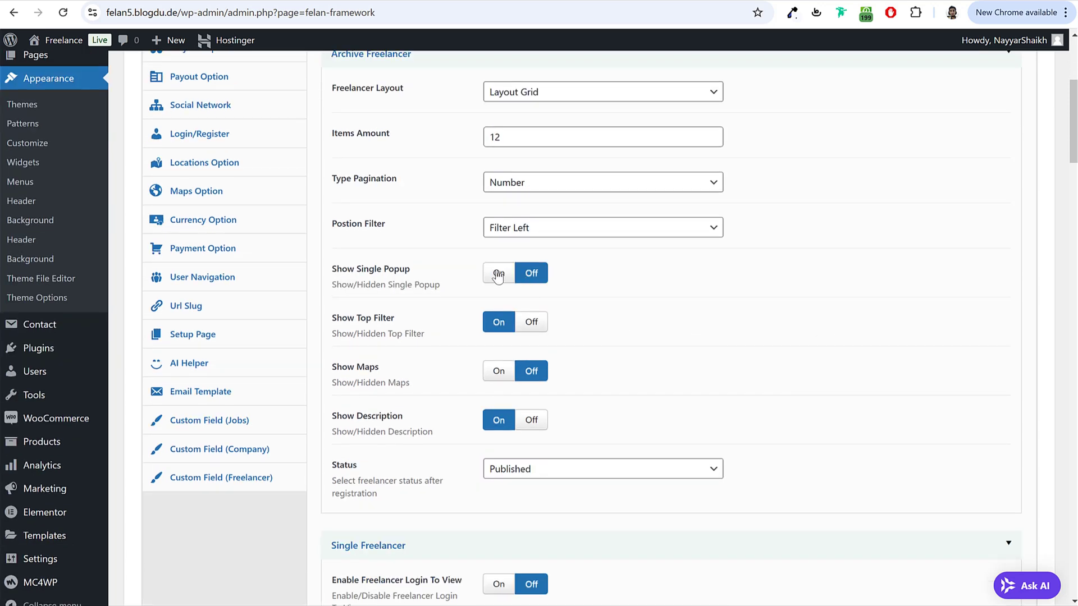
scroll(539, 340, down, 1)
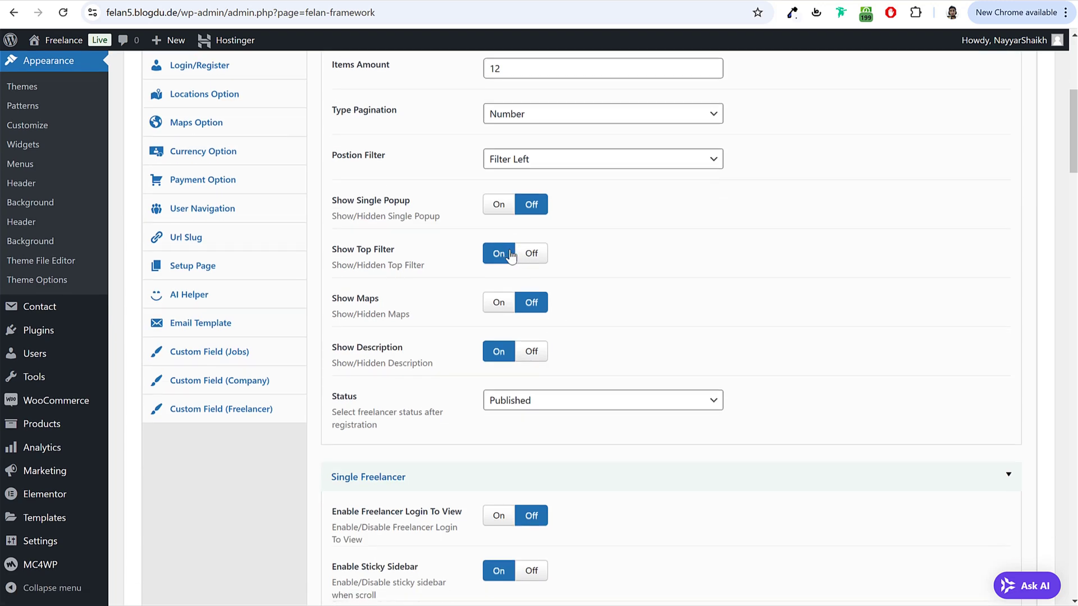
scroll(834, 291, down, 2)
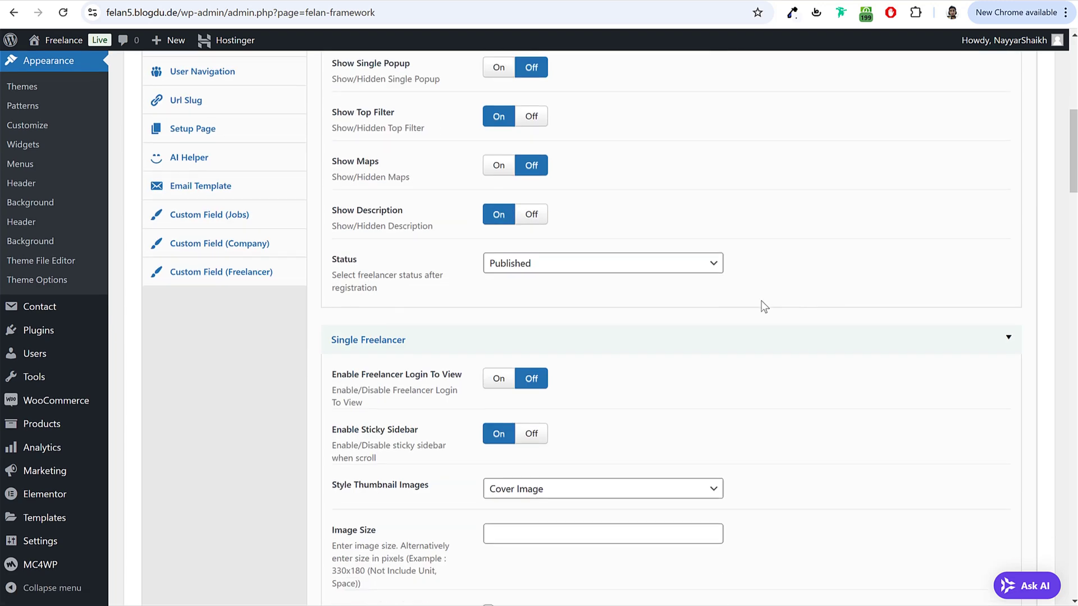
double_click(344, 259)
click(382, 265)
scroll(523, 324, up, 1)
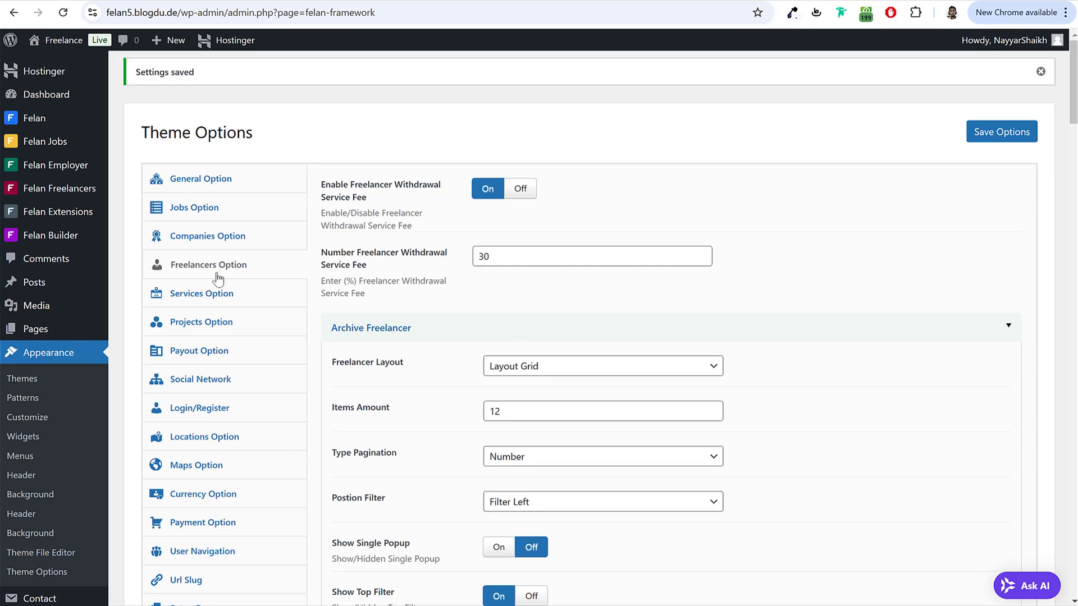
scroll(589, 310, down, 10)
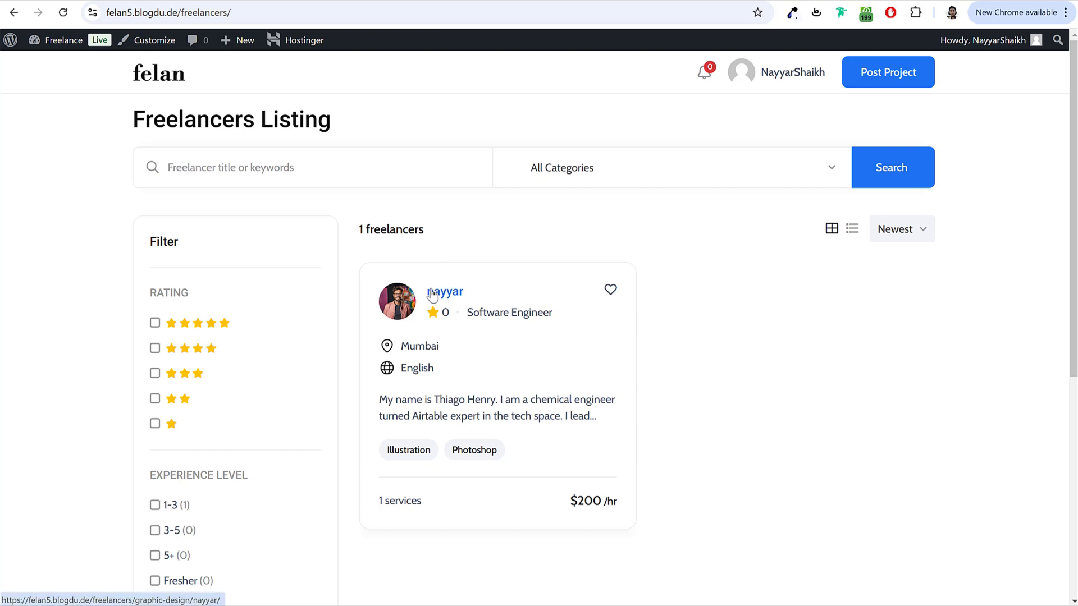
Step: Open the freelancer's profile page and find the Hide Tabs Groups setting
click(432, 291)
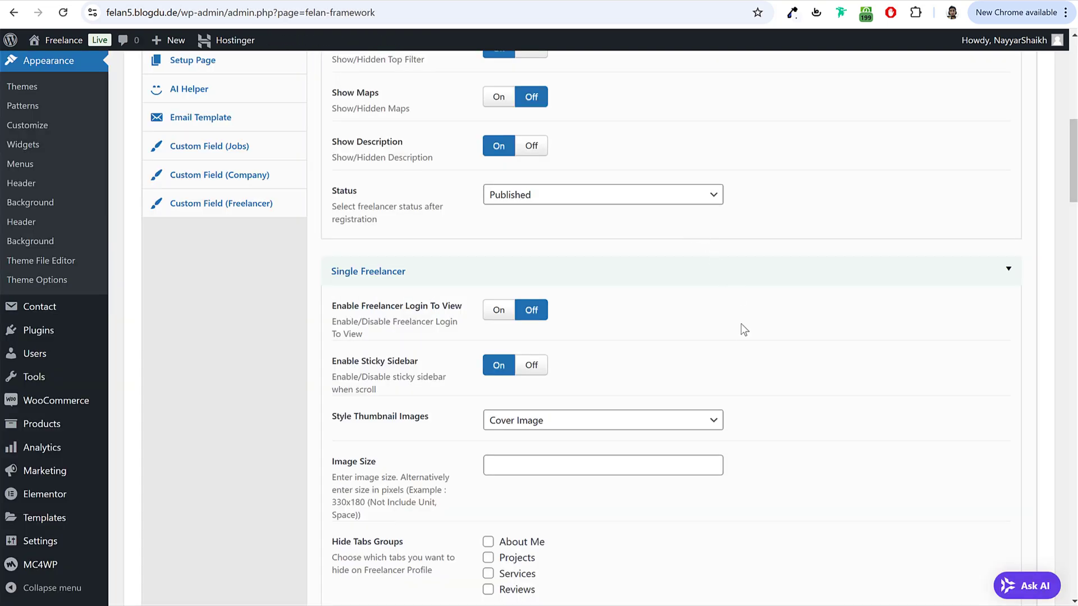
scroll(501, 246, down, 4)
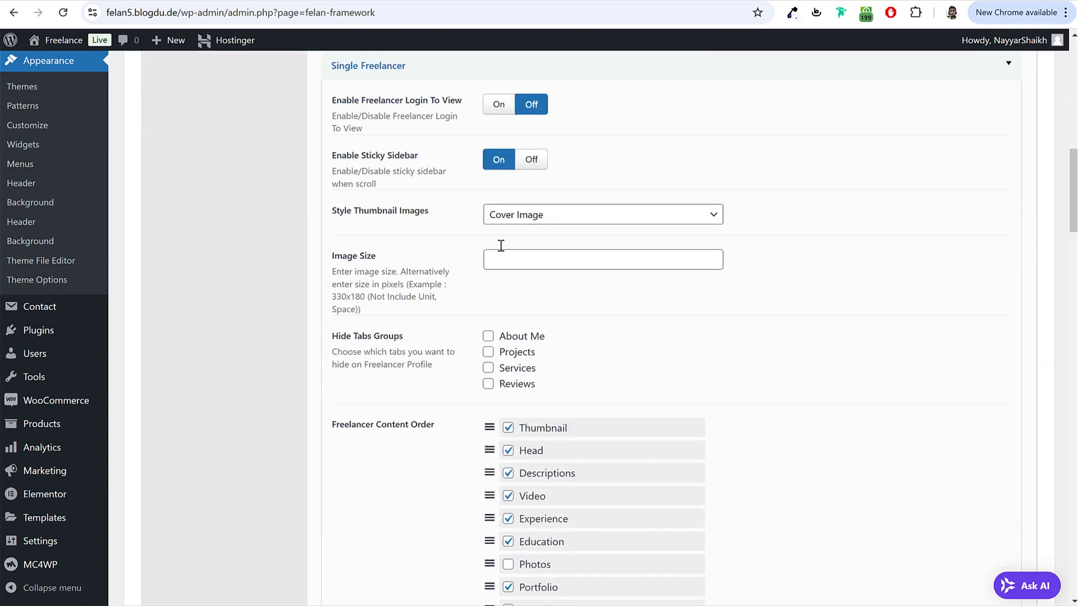
scroll(534, 252, down, 3)
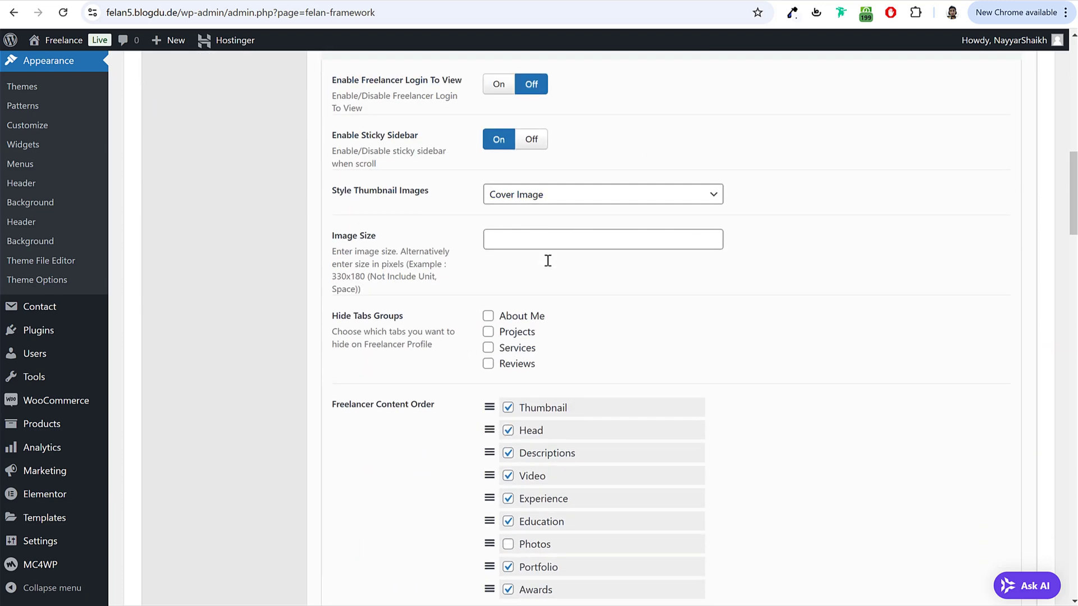
drag(335, 198, 404, 200)
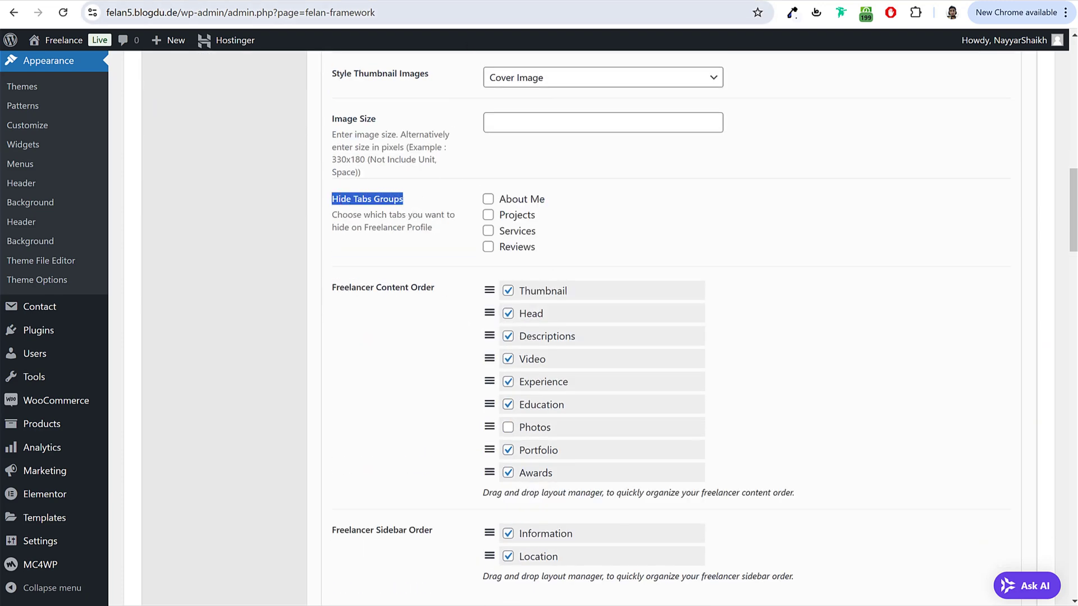
Step: Look through the profile's Projects Completed, Services and Reviews sections
key(ctrl+Tab)
click(554, 187)
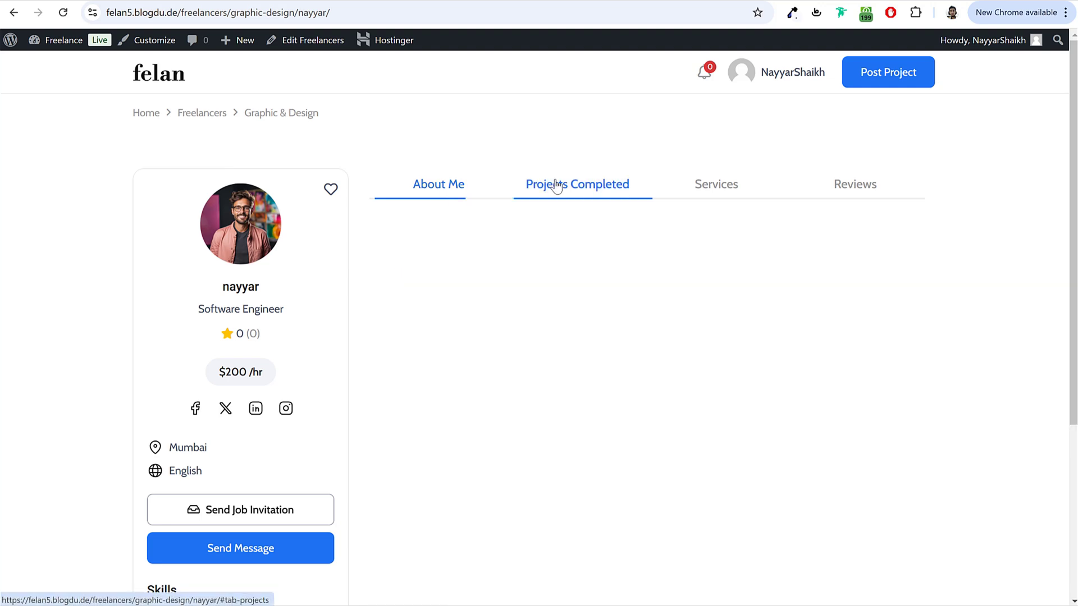
click(712, 192)
click(842, 185)
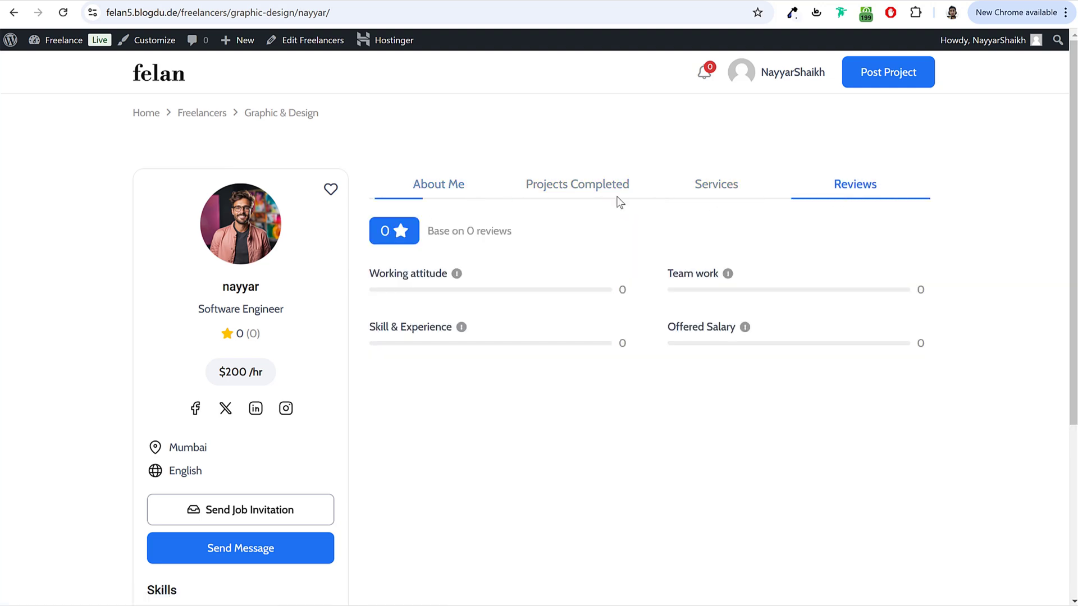
key(ctrl+shift+Tab)
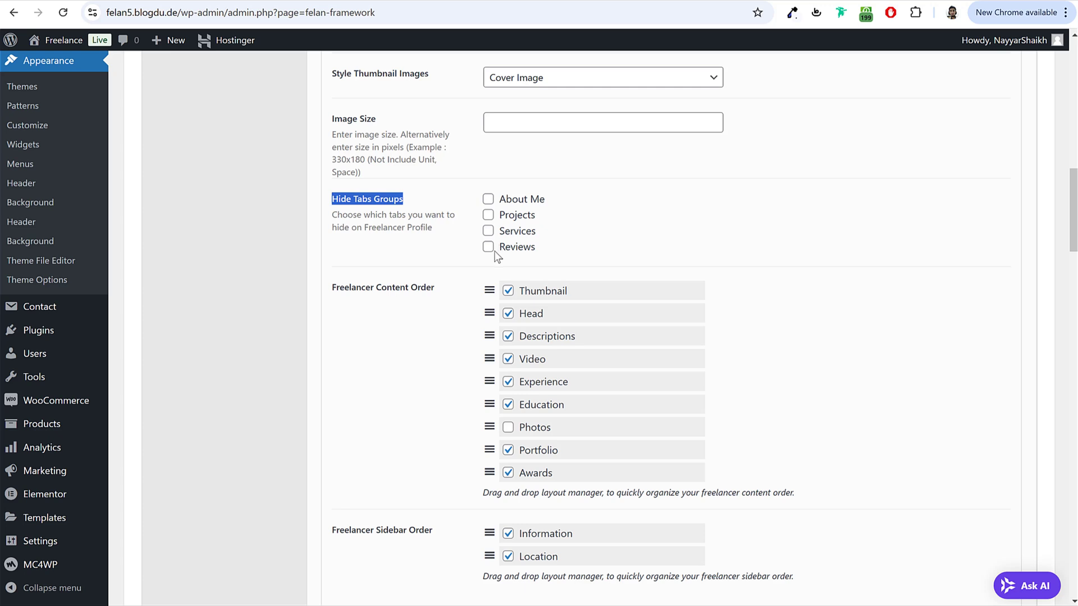
Step: Toggle the Services and Reviews hide checkboxes, then leave no profile tab hidden
click(488, 231)
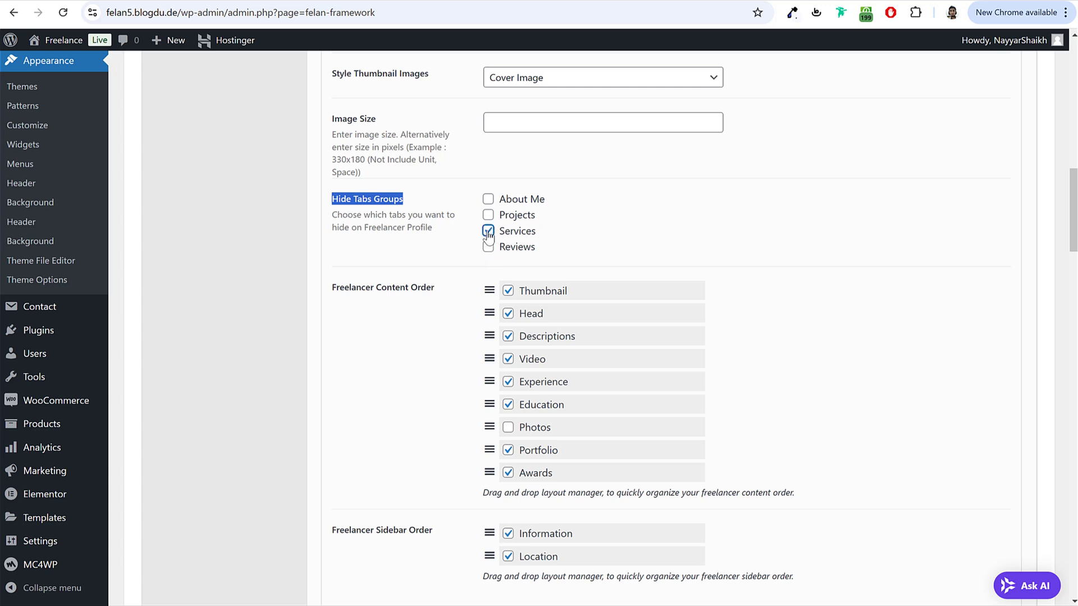
click(739, 246)
click(514, 249)
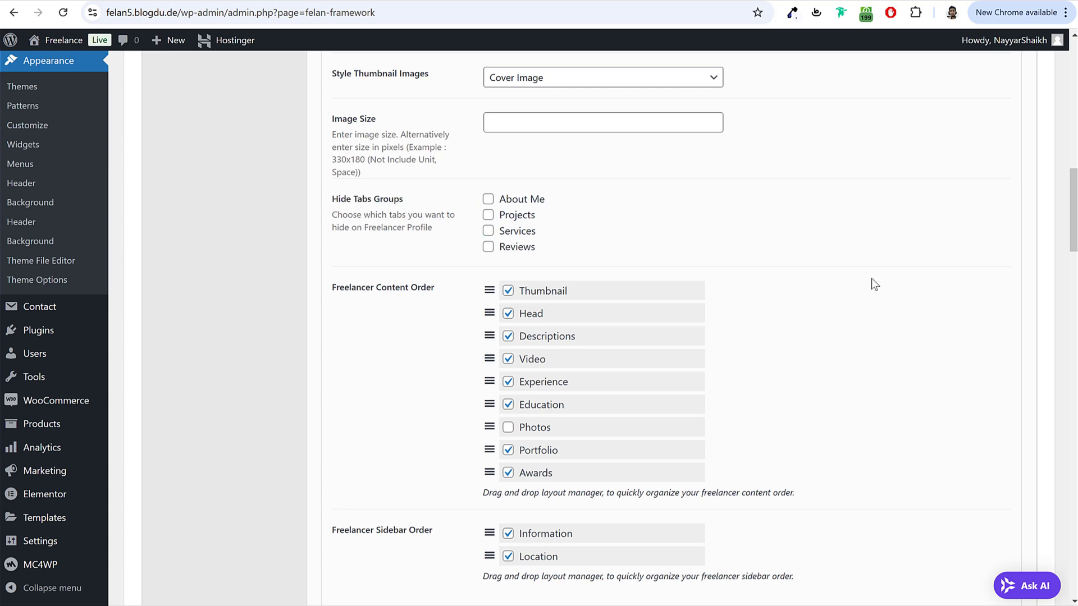
scroll(822, 410, down, 6)
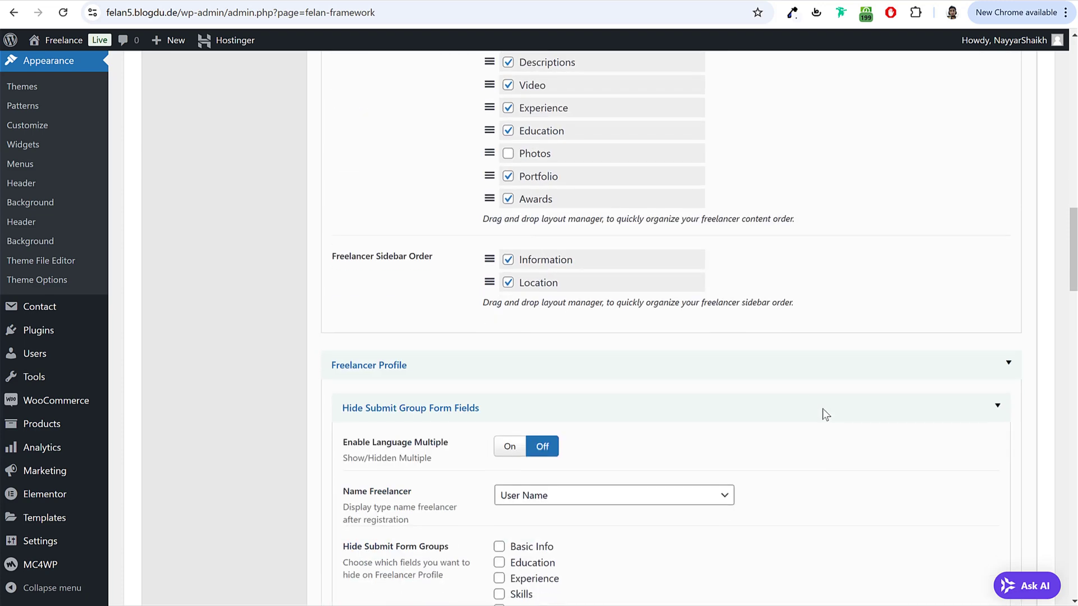
scroll(823, 409, up, 4)
scroll(826, 415, up, 7)
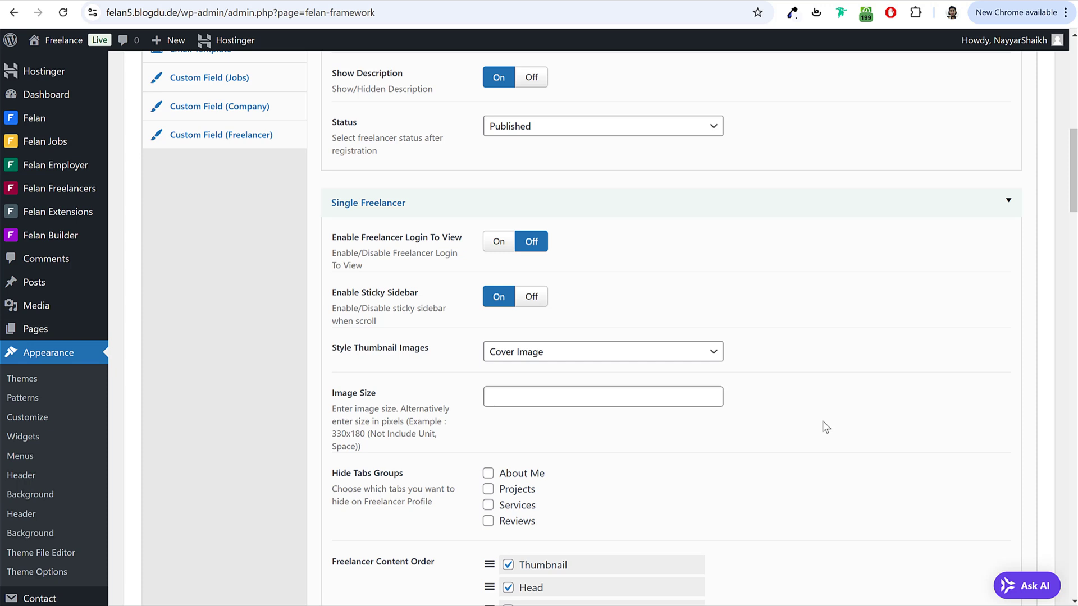
scroll(825, 427, down, 5)
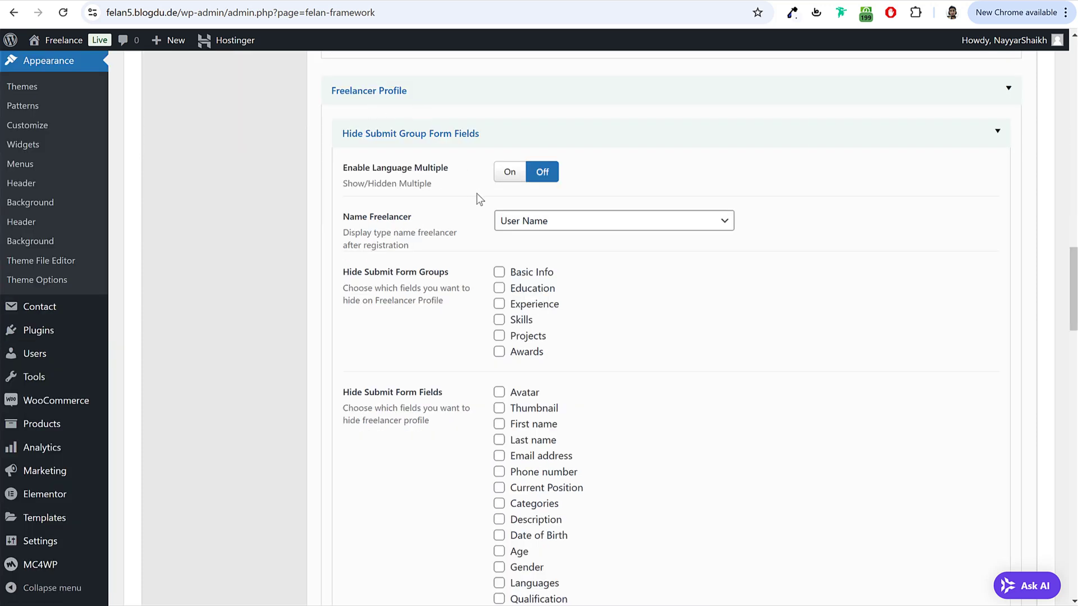
Step: Turn on Enable Language Multiple and check that English is listed on the profile
click(509, 179)
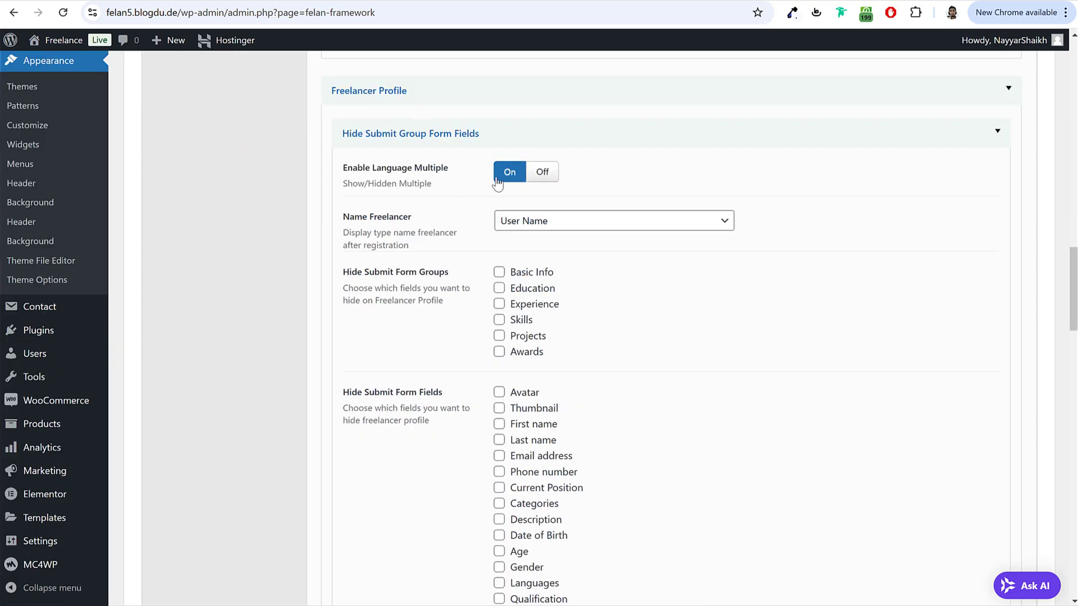
click(421, 1)
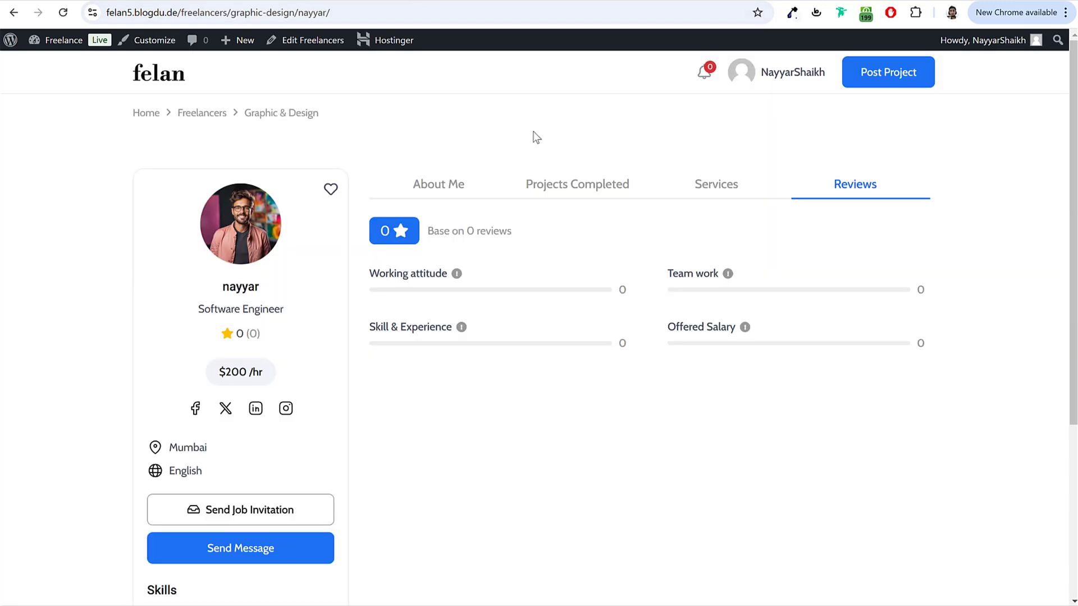
scroll(242, 412, down, 5)
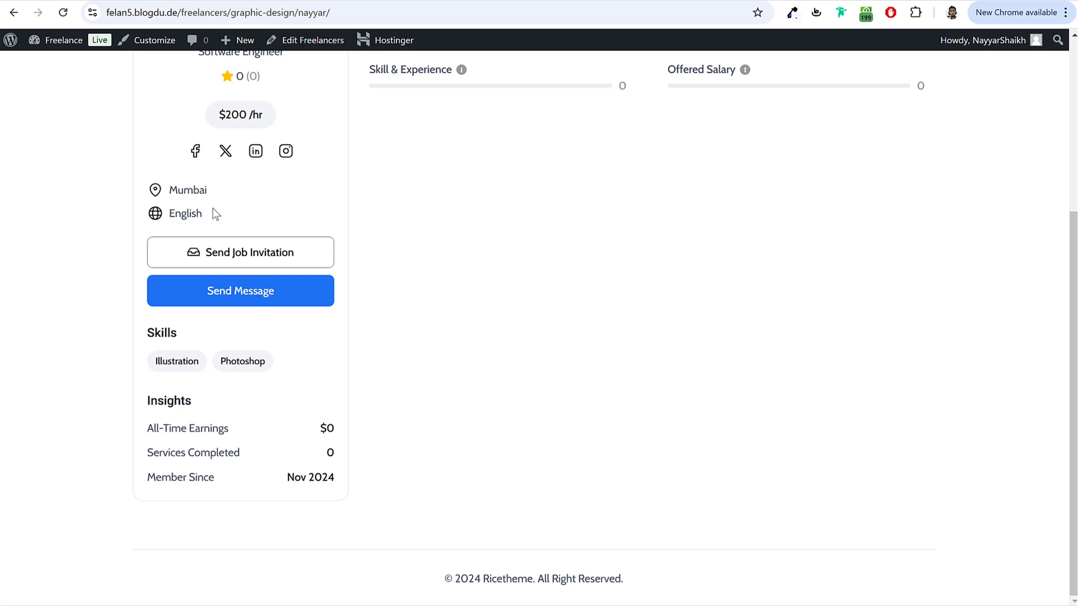
drag(213, 214, 169, 214)
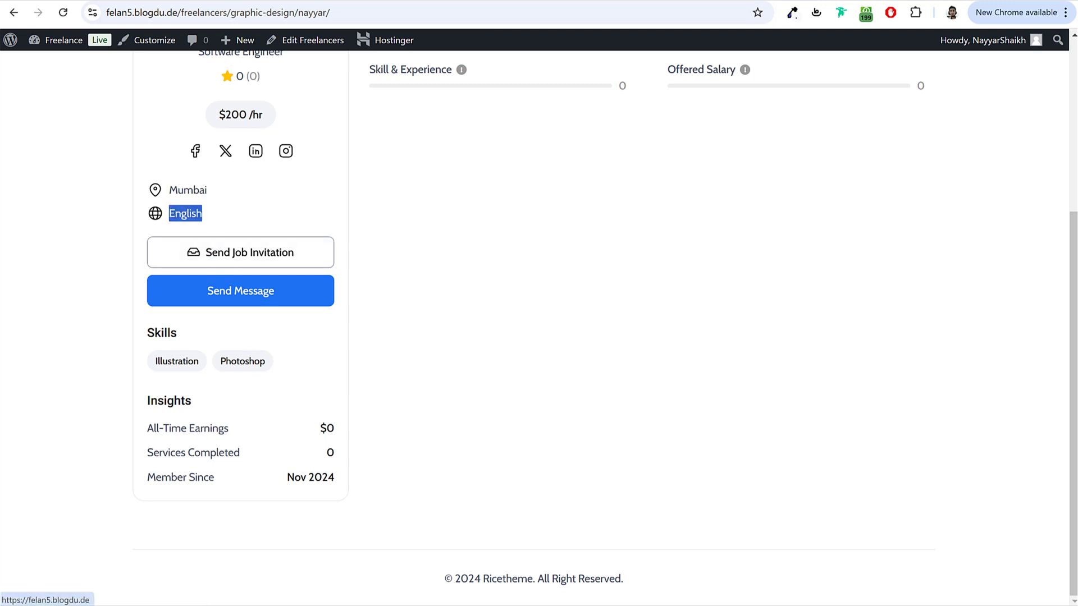
Step: Leave Name Freelancer at User Name for now and compare the profile's displayed name
click(373, 2)
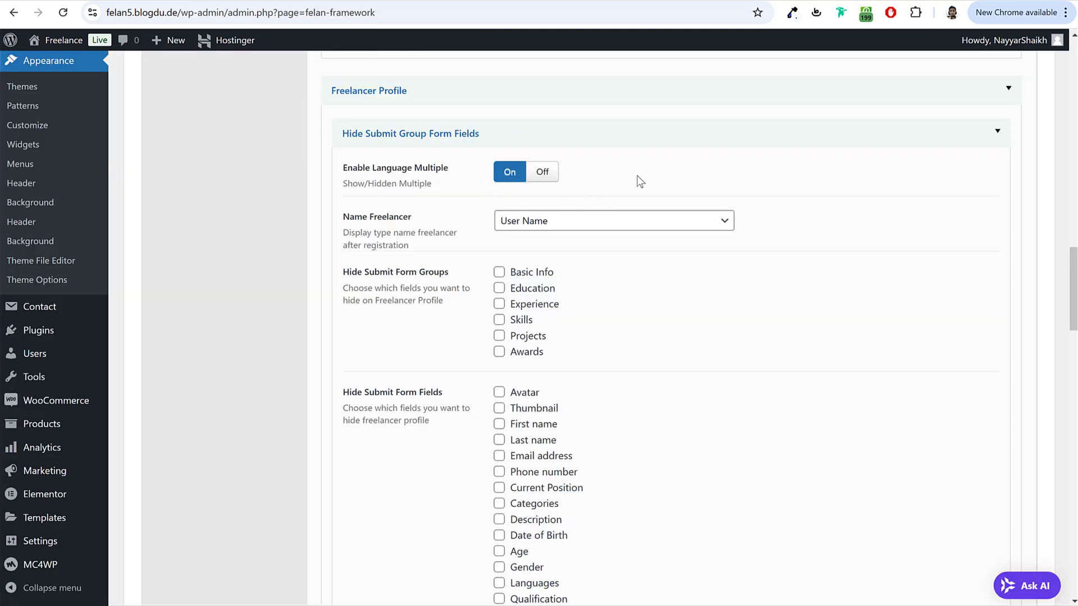
drag(343, 217, 420, 232)
click(558, 225)
click(564, 236)
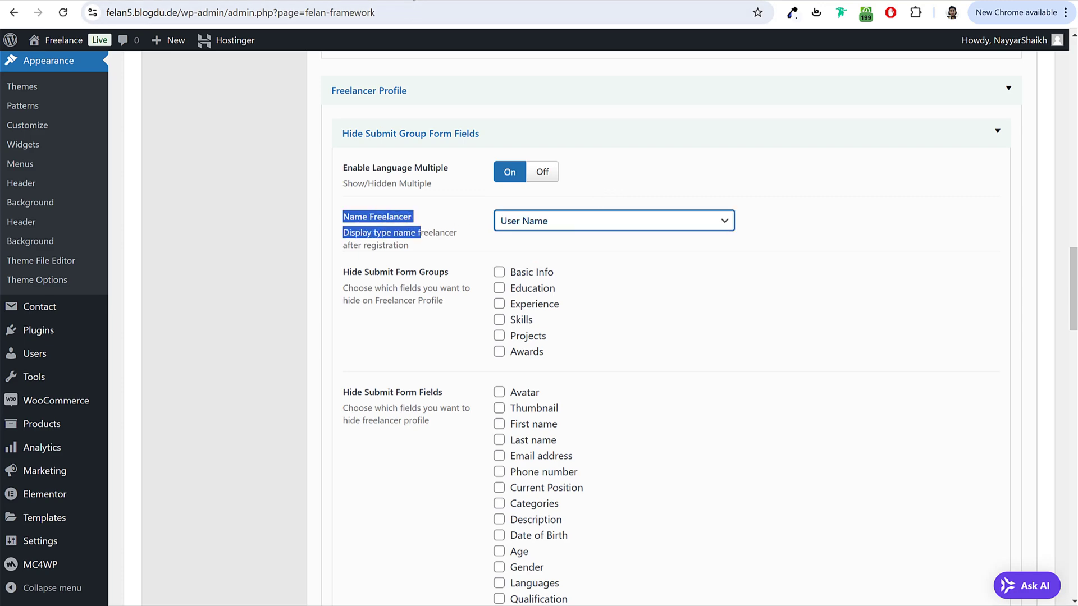
click(430, 2)
drag(220, 292, 281, 296)
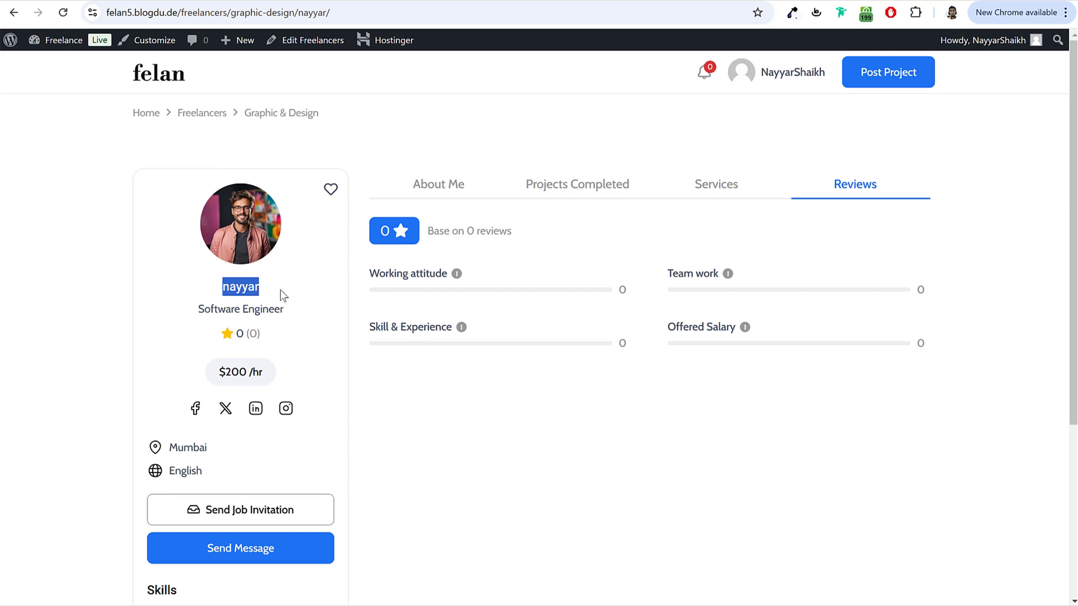
click(255, 284)
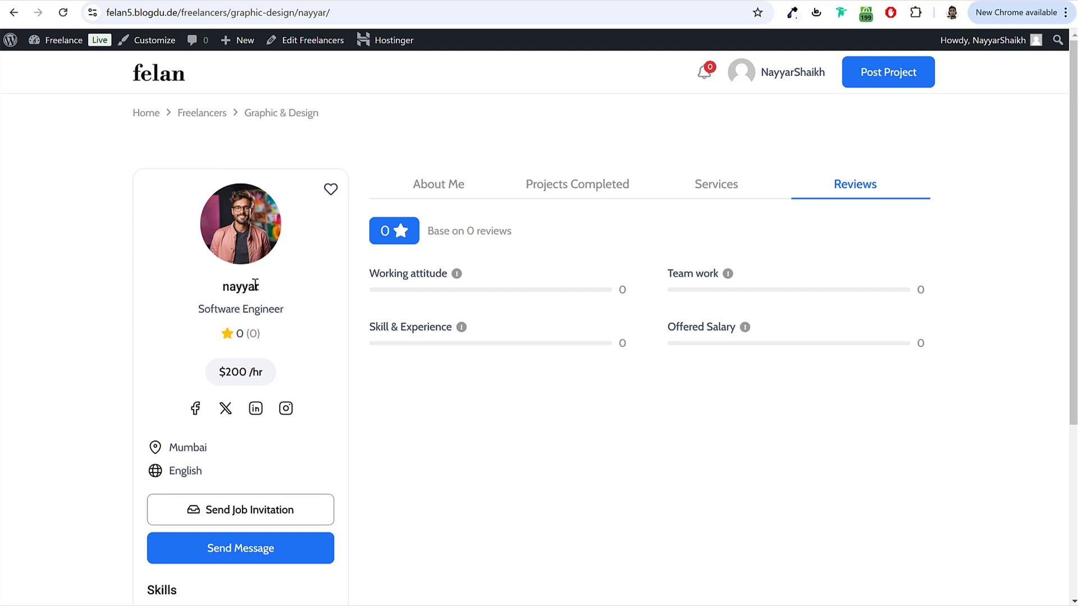
Step: Set Name Freelancer to First Name + Last Name
click(291, 1)
click(553, 226)
click(584, 257)
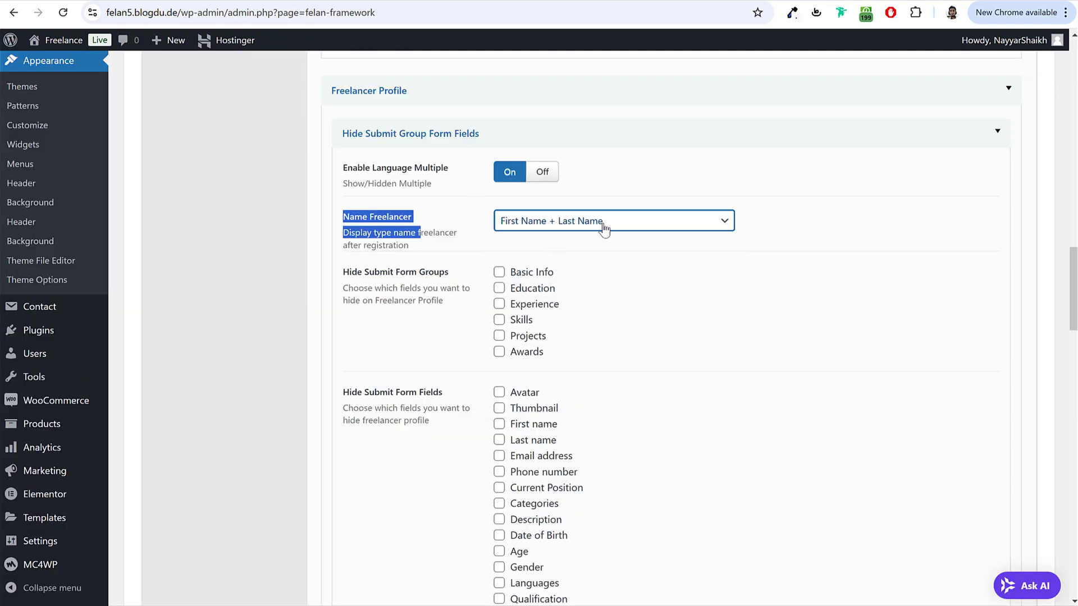
click(598, 191)
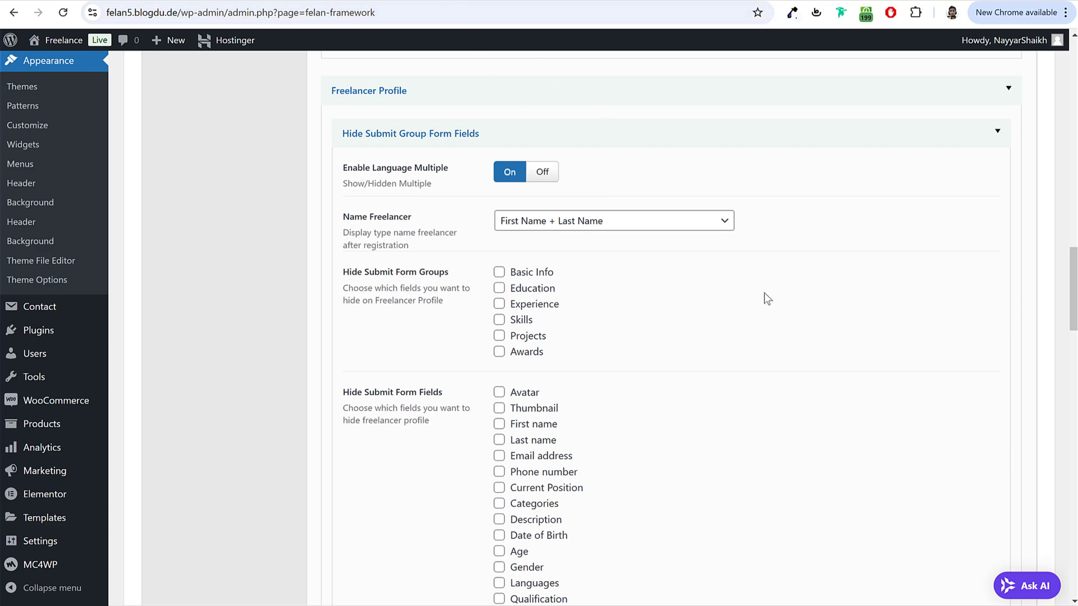
scroll(526, 285, down, 2)
scroll(537, 306, down, 7)
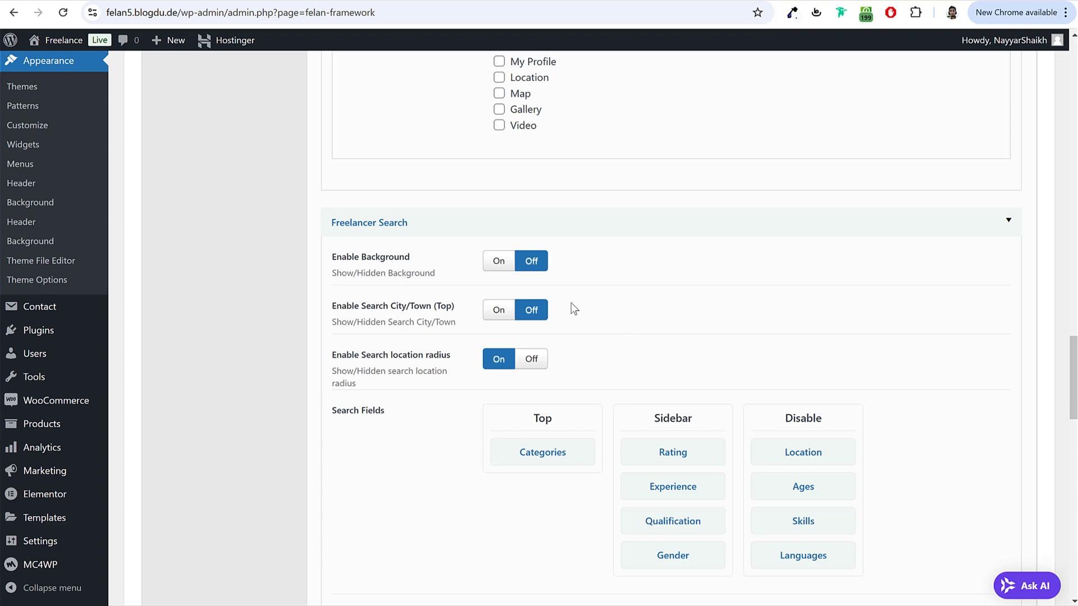
Step: Save the theme options
click(417, 3)
key(ctrl+Tab)
scroll(727, 415, down, 18)
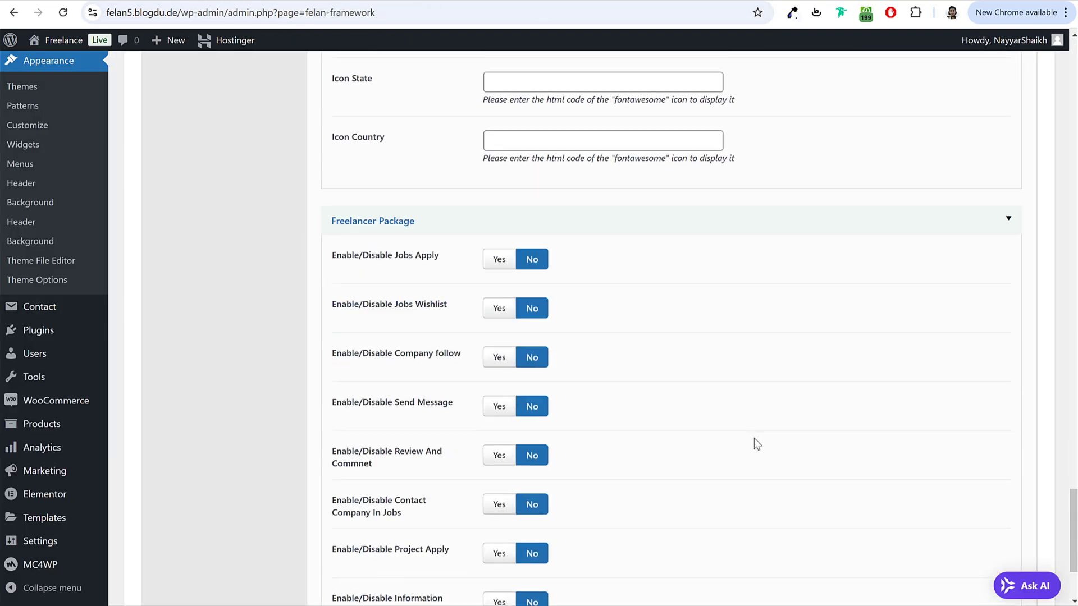
click(995, 530)
Step: Reload the freelancer profile and check the displayed name, still the lowercase username
key(ctrl+Tab)
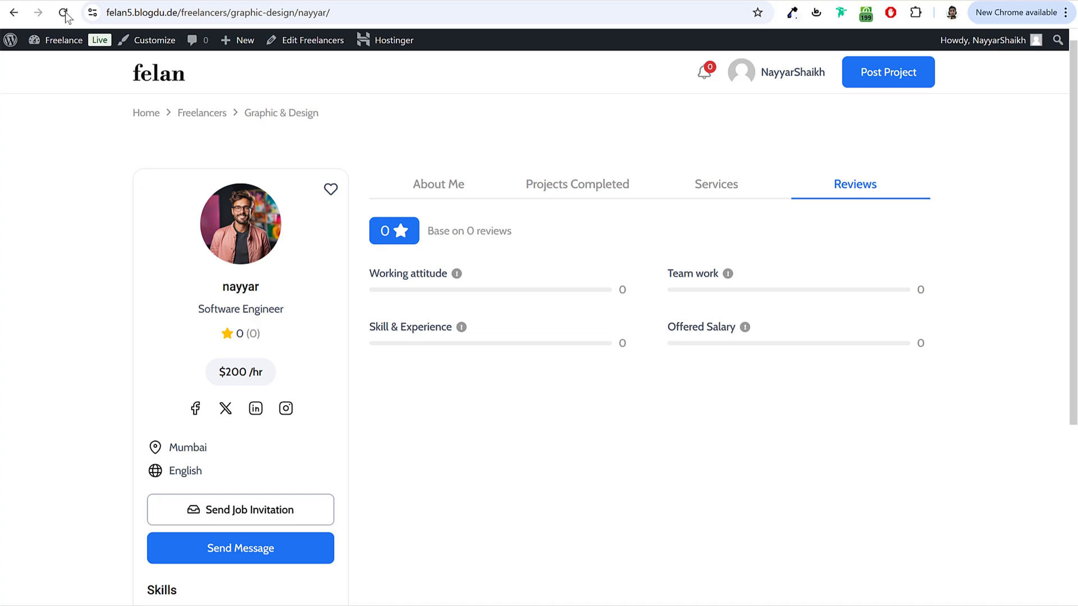
click(63, 13)
scroll(699, 432, down, 12)
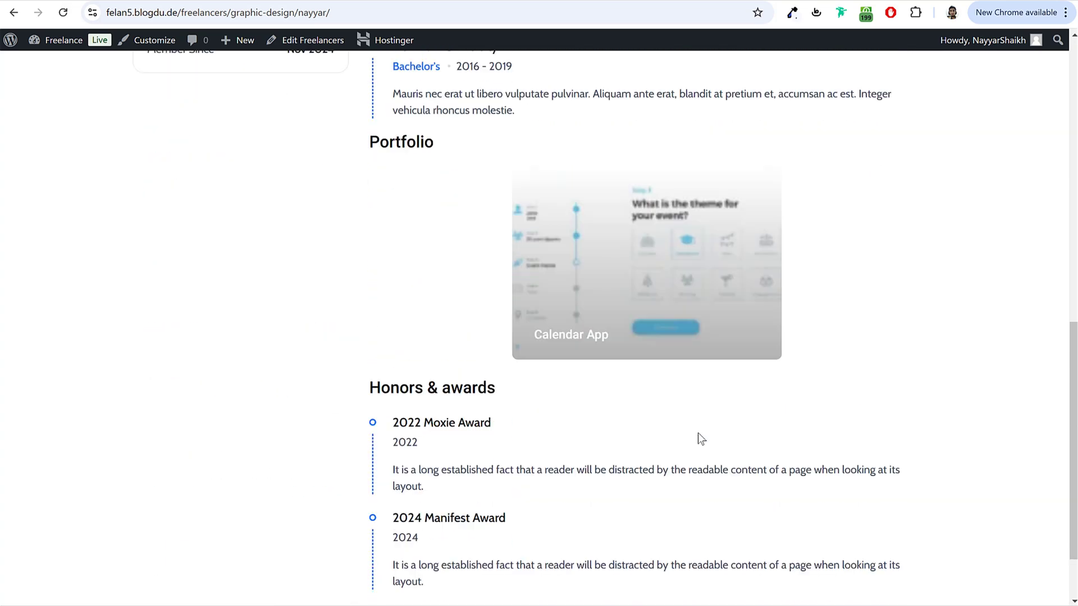
scroll(695, 450, down, 2)
scroll(674, 440, up, 15)
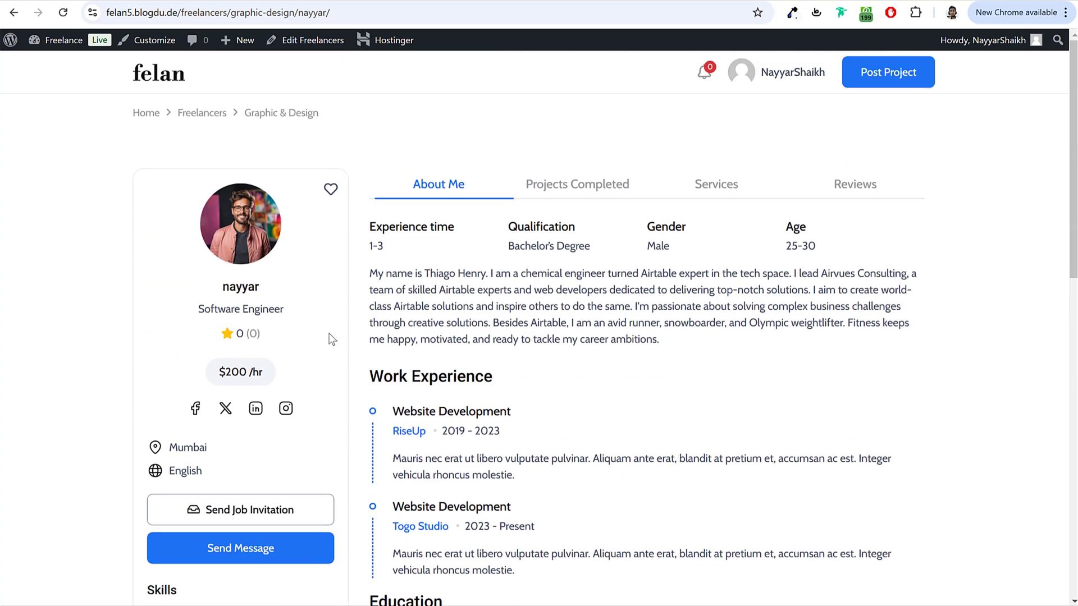
double_click(223, 287)
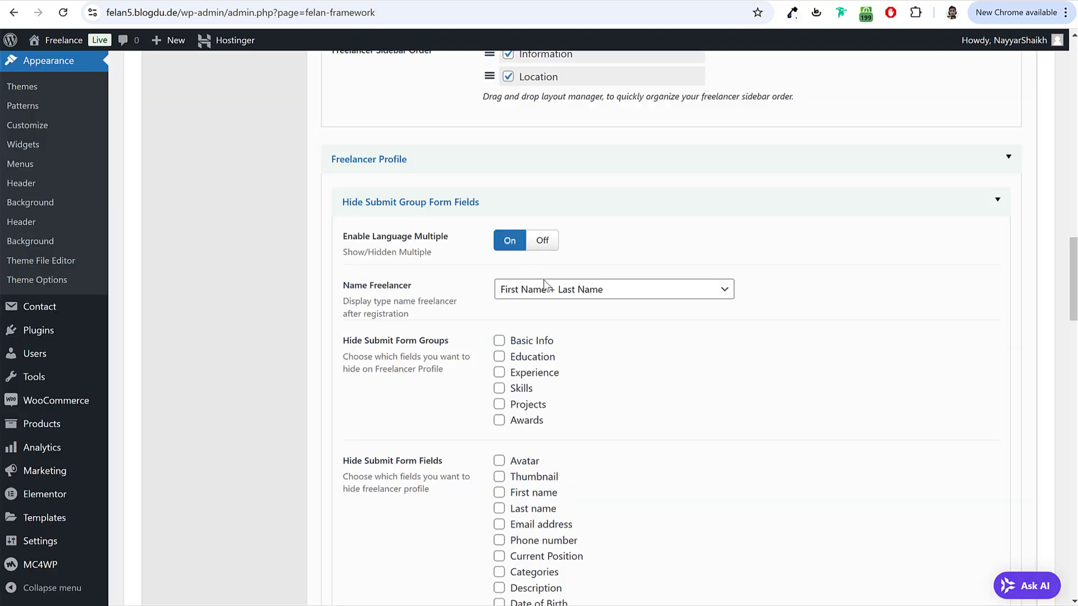
Step: Reconfirm First Name + Last Name as the Name Freelancer choice
click(546, 288)
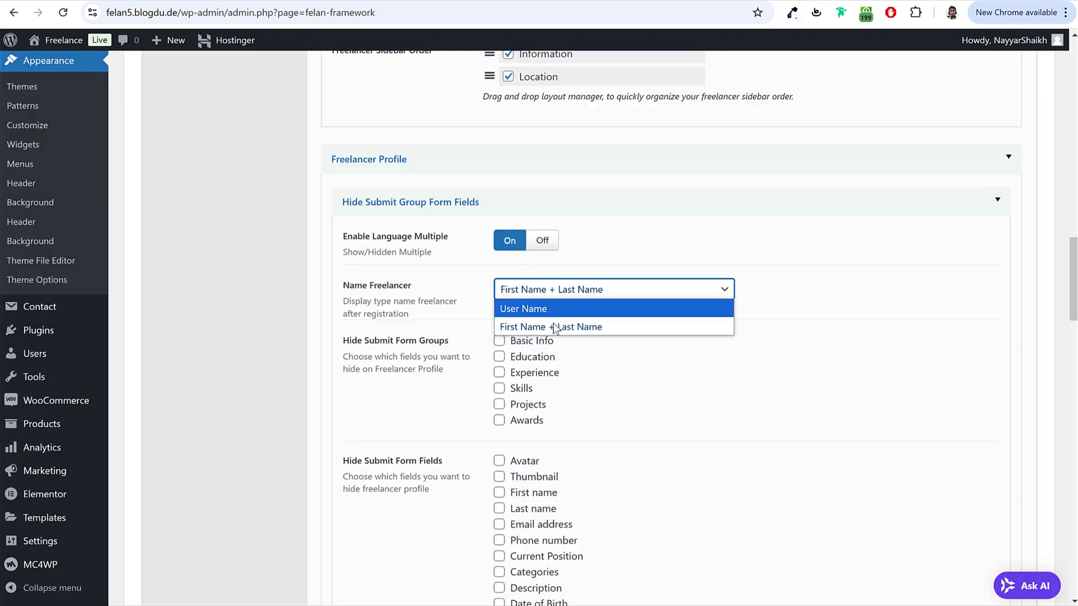
click(551, 325)
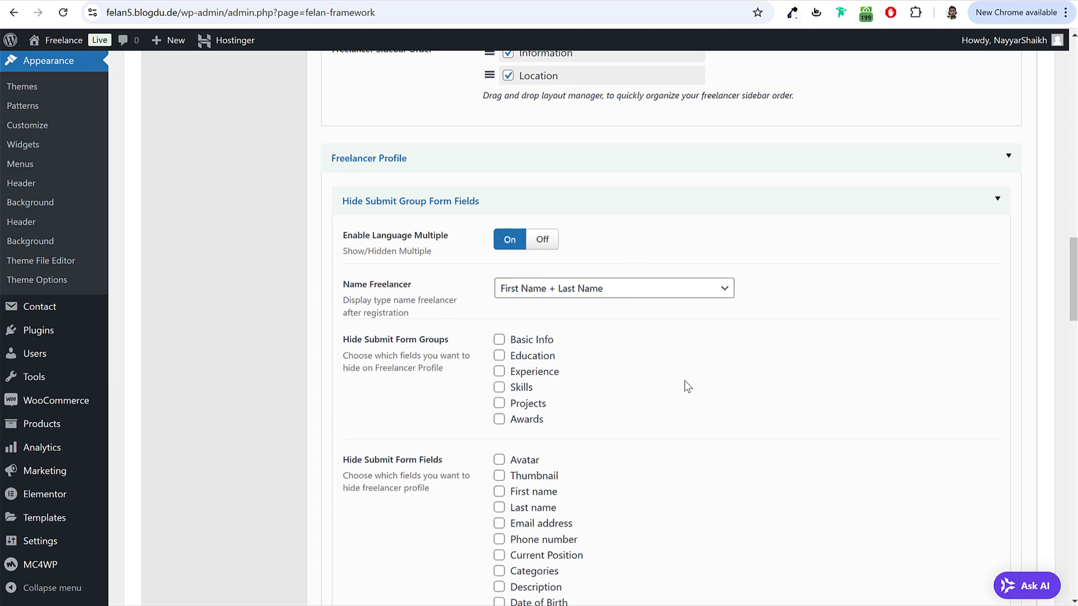
scroll(617, 337, down, 5)
scroll(633, 311, down, 9)
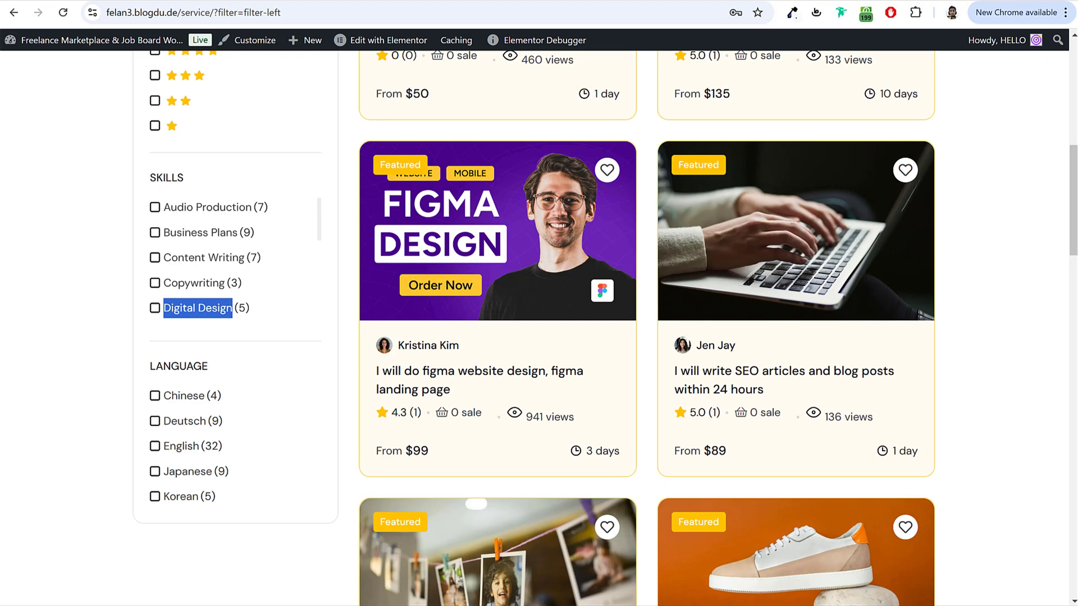
scroll(352, 218, up, 9)
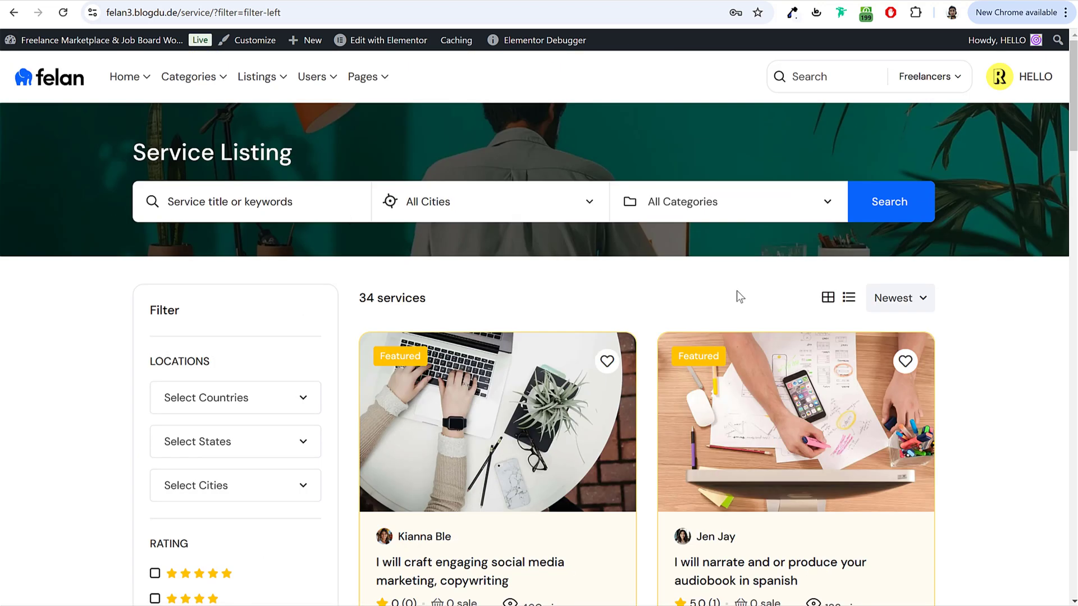
drag(181, 12, 191, 13)
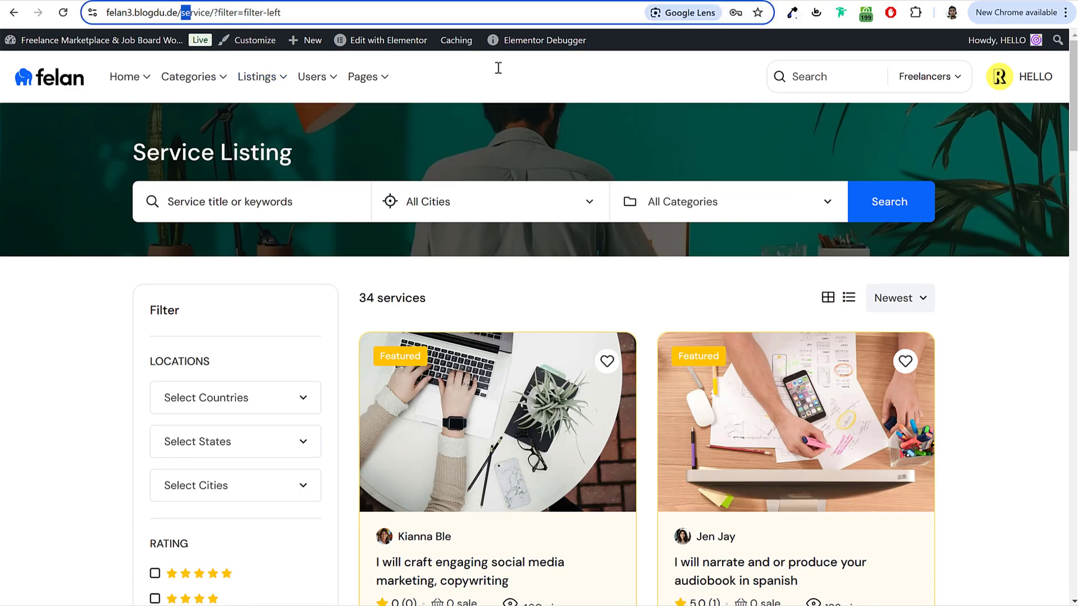
key(shift+End)
text(fr)
key(Return)
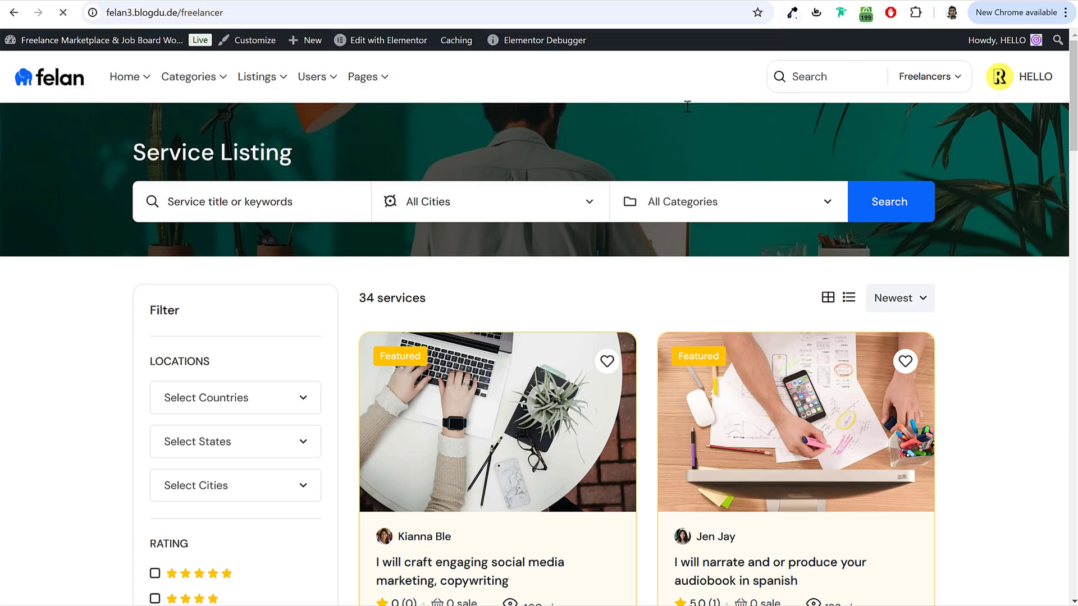
scroll(303, 359, down, 12)
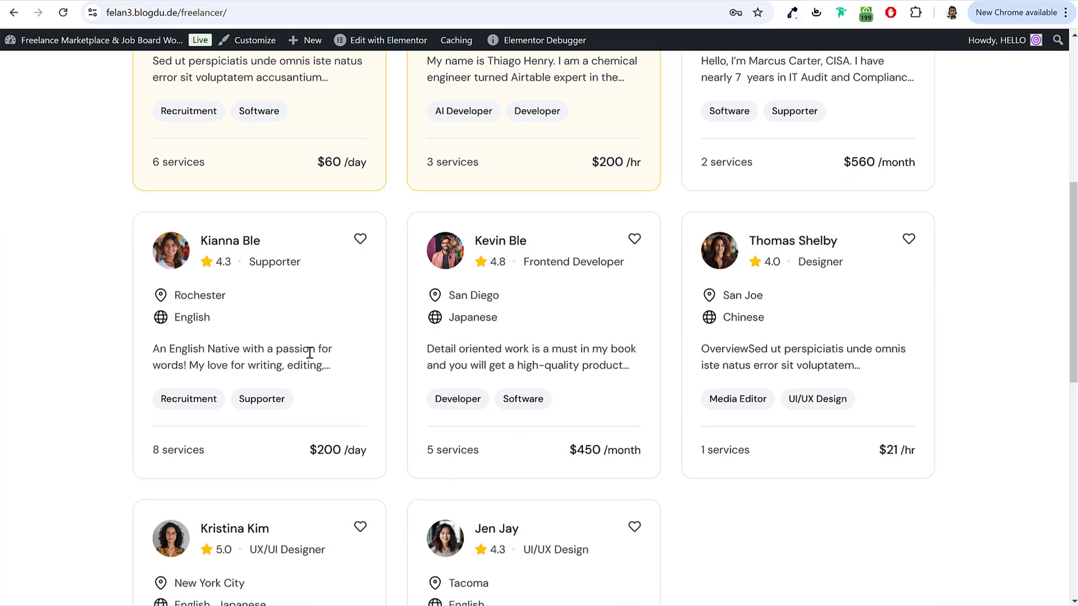
scroll(313, 365, up, 12)
scroll(315, 364, up, 1)
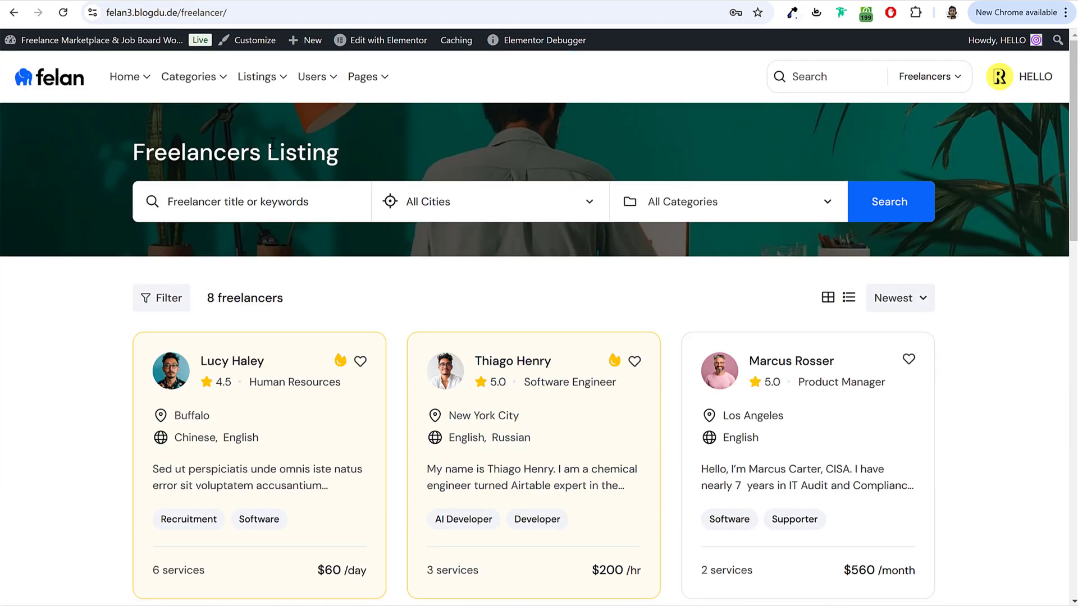
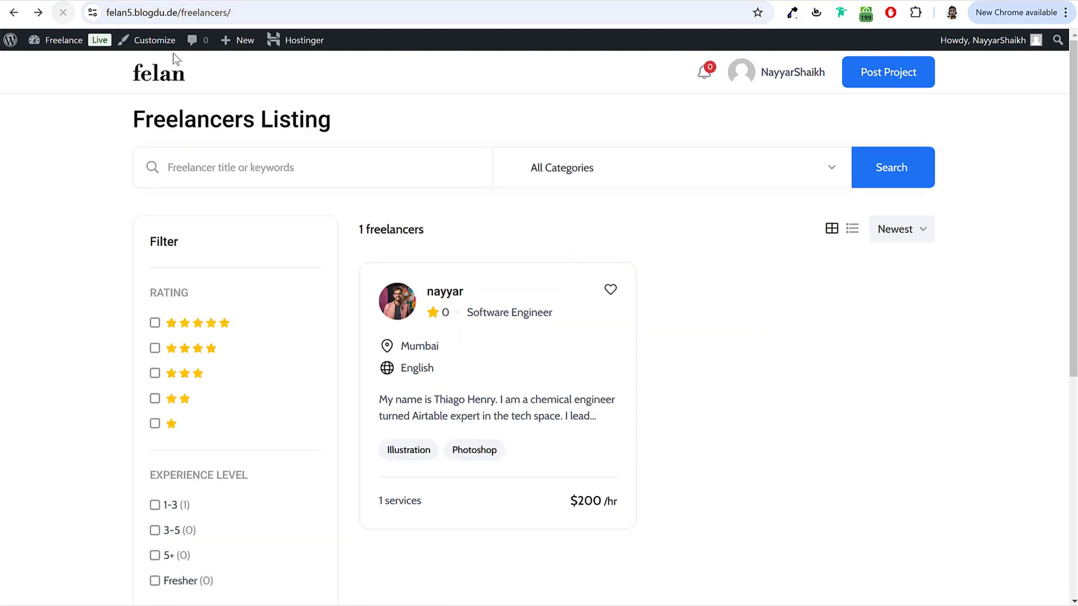
Step: Turn the Freelancer Search background On, toggling City/Town (Top) search on and back off
click(668, 184)
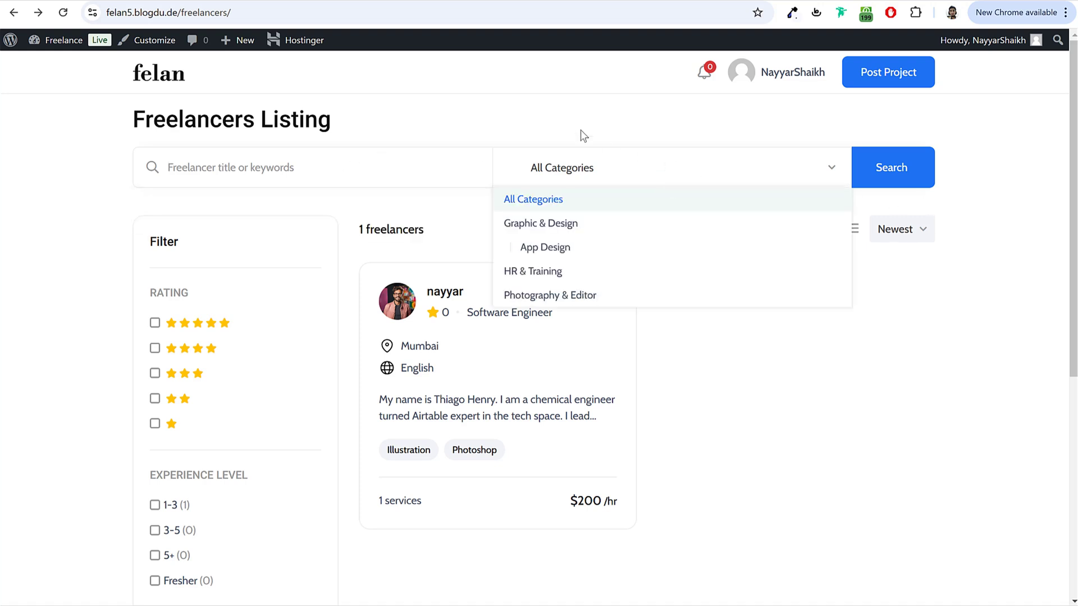
click(580, 132)
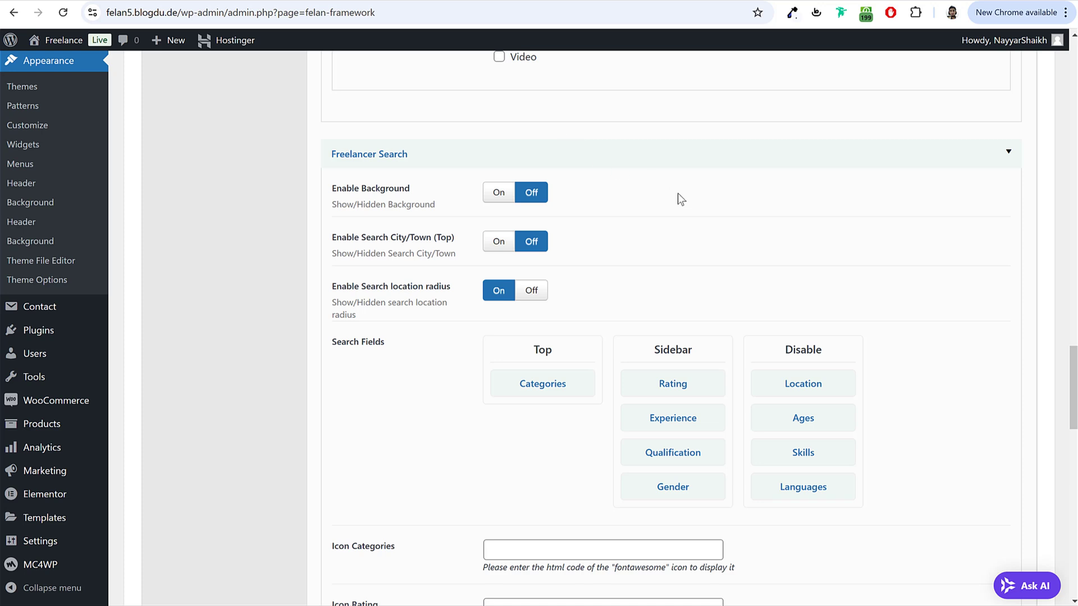
click(498, 194)
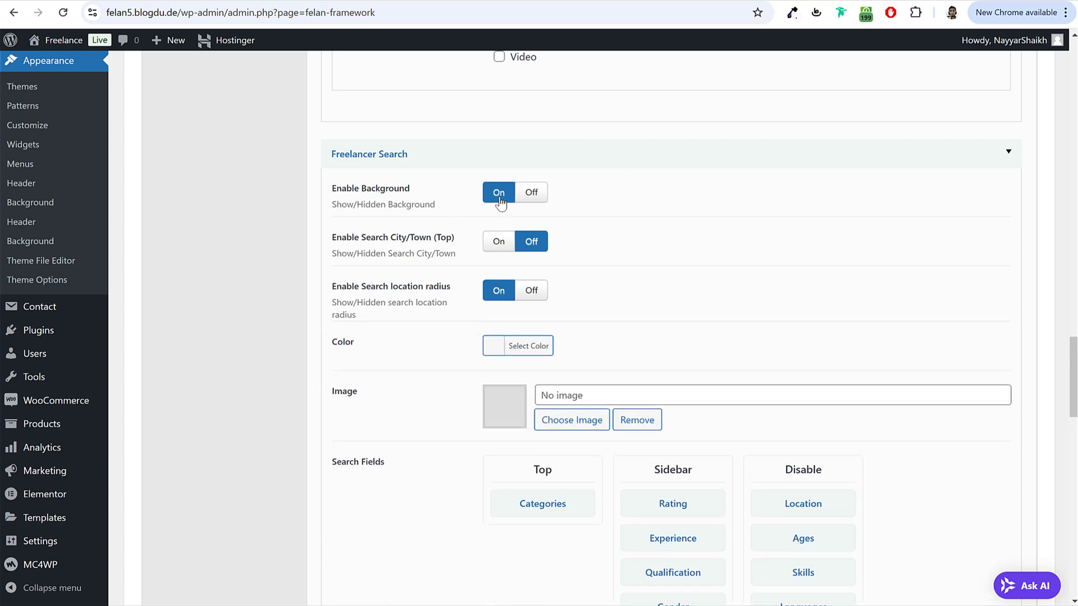
click(498, 247)
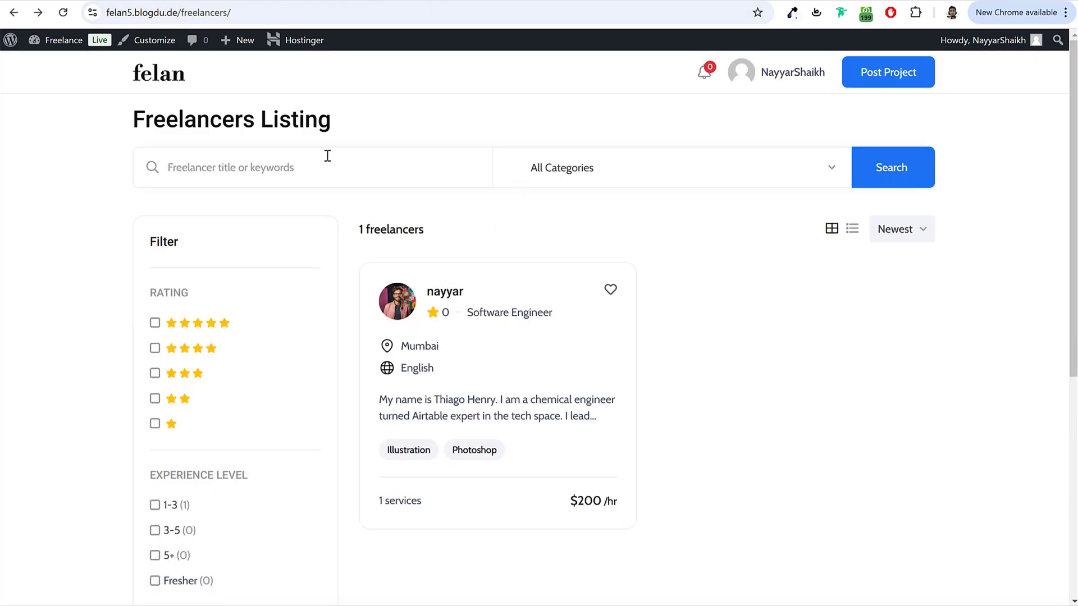
click(309, 162)
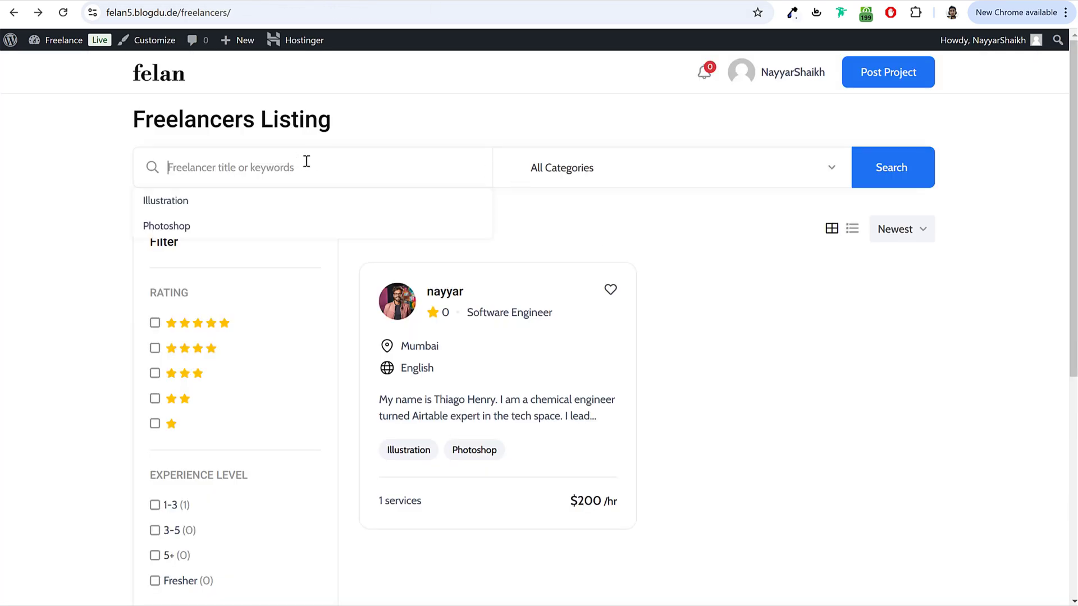
click(664, 182)
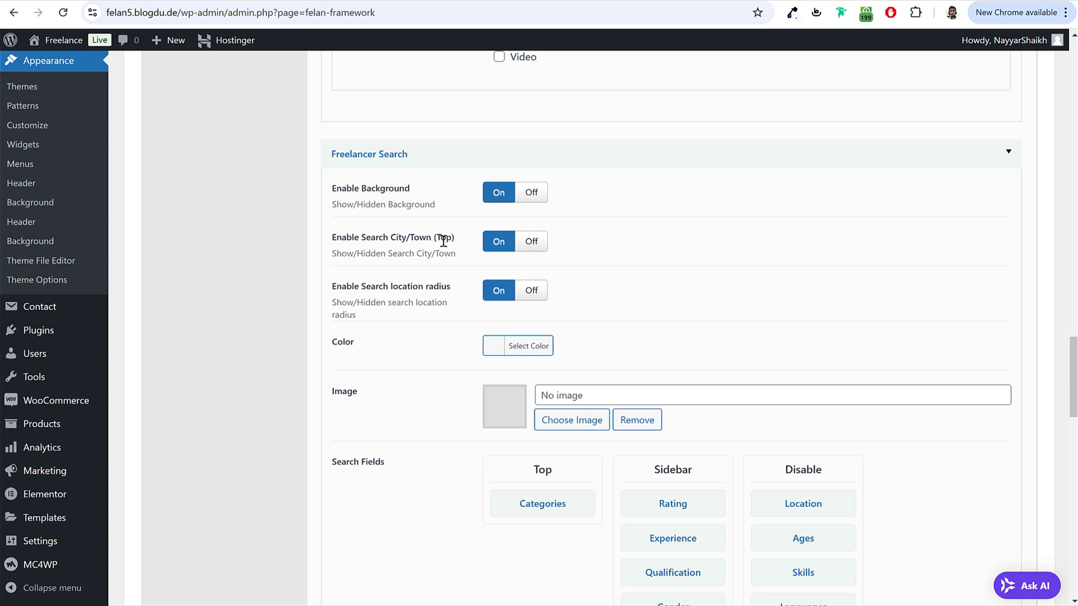
click(534, 251)
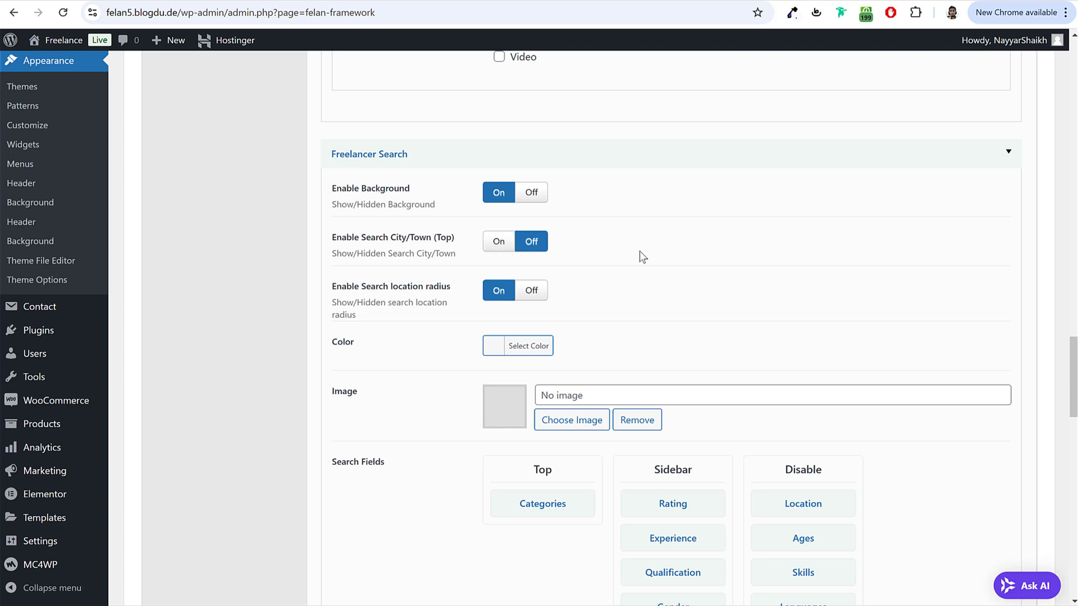
scroll(417, 262, down, 2)
Step: Upload become-a-seller-1 from the Media folder and use it as the freelancer search background
click(571, 285)
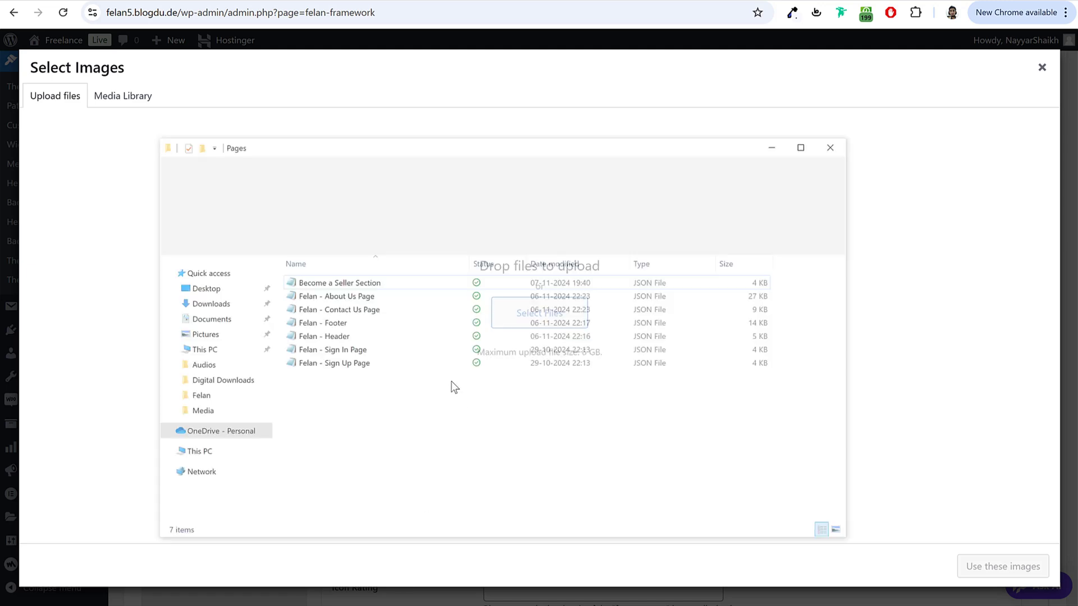
click(406, 203)
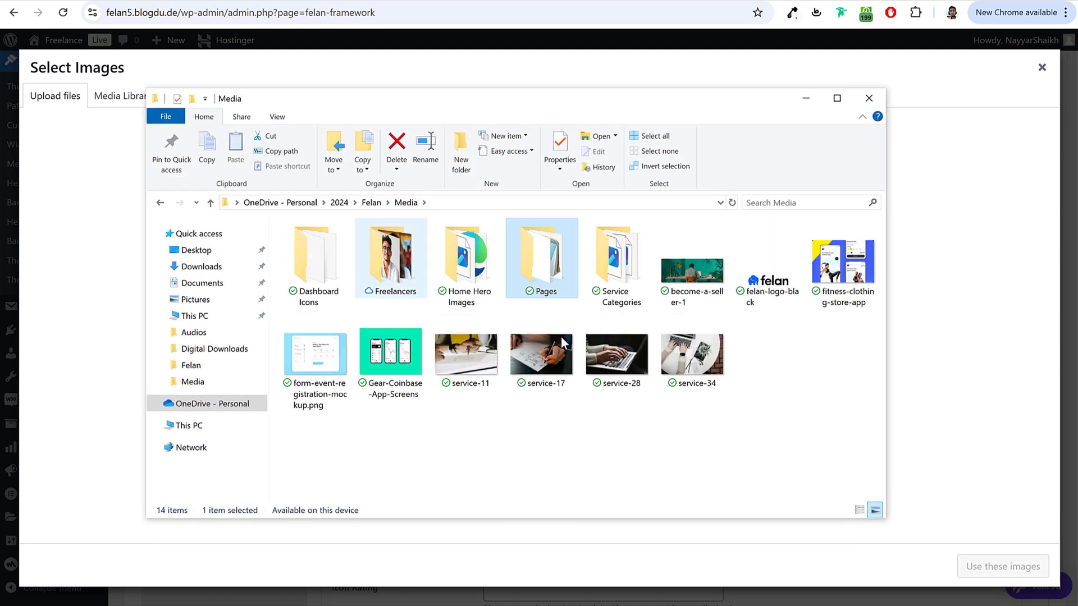
drag(693, 264, 80, 289)
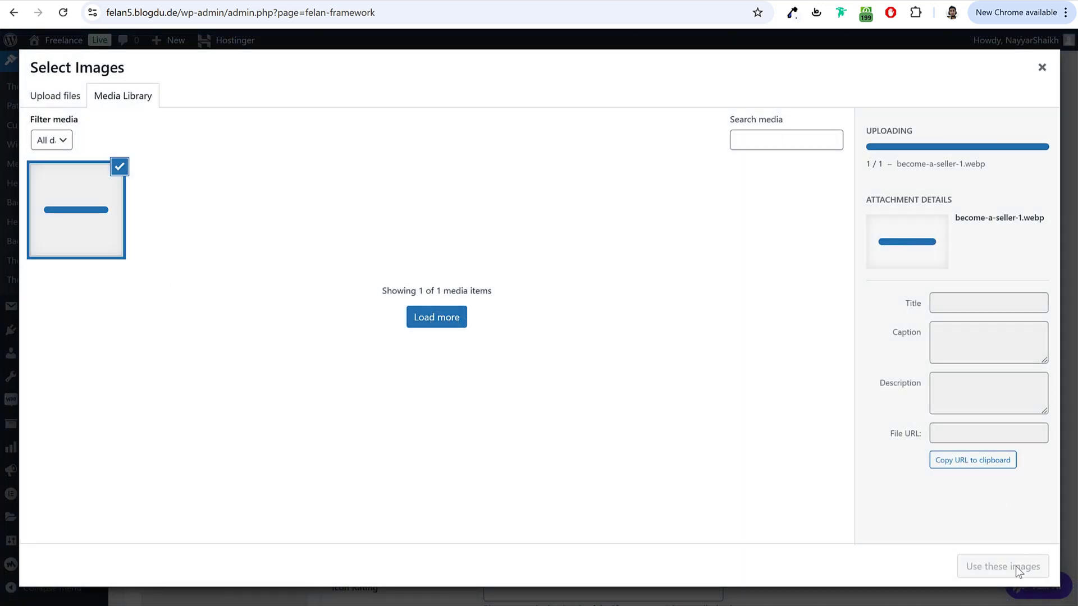
click(1002, 567)
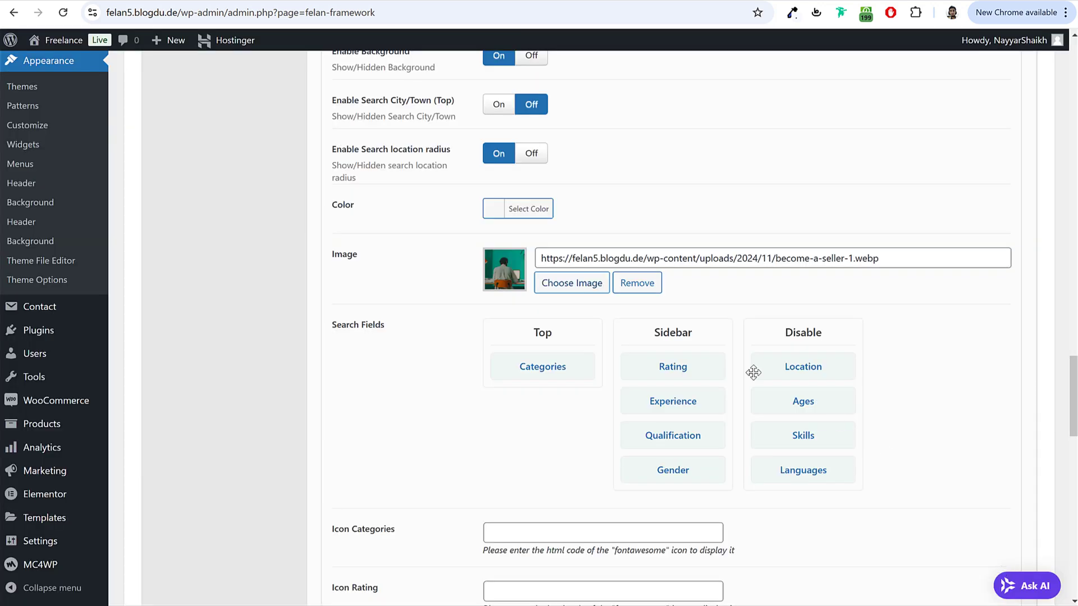
Step: Open the live /freelancers/ listing page to view the result
scroll(961, 403, down, 1)
scroll(953, 407, down, 2)
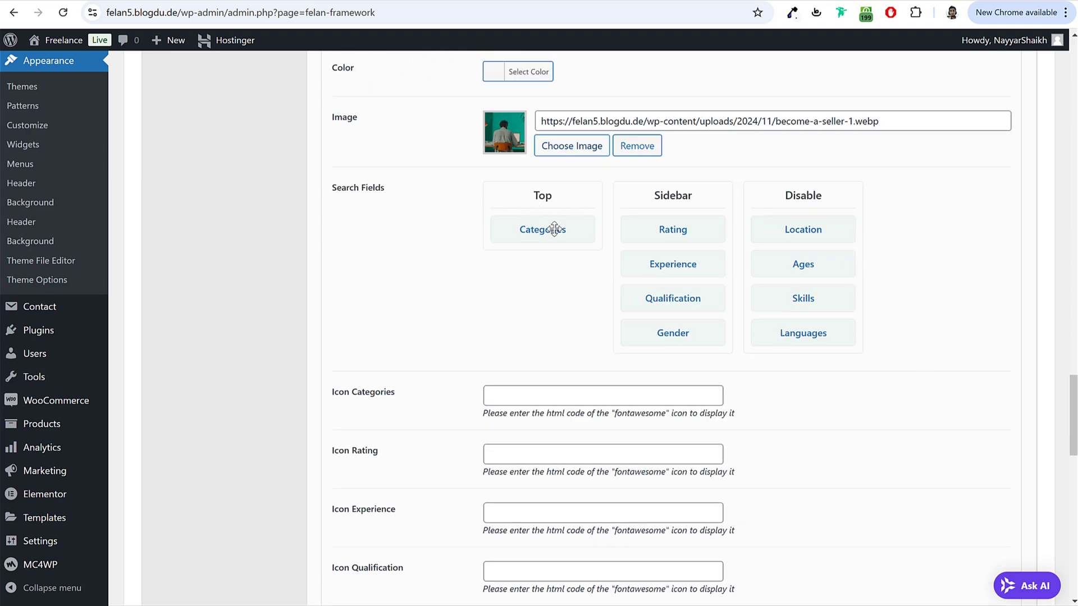
click(442, 10)
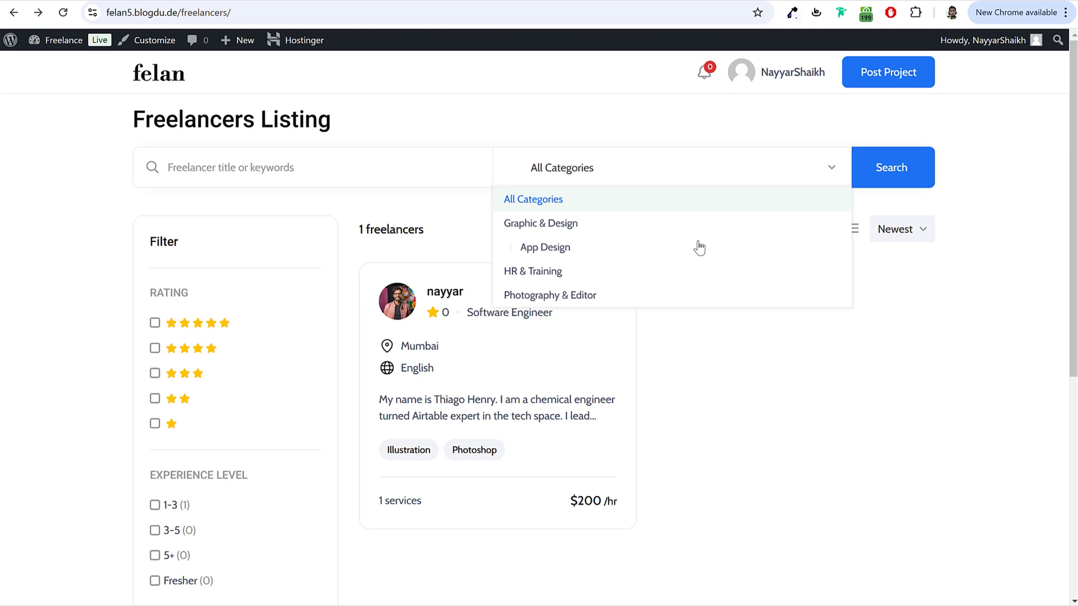
click(832, 390)
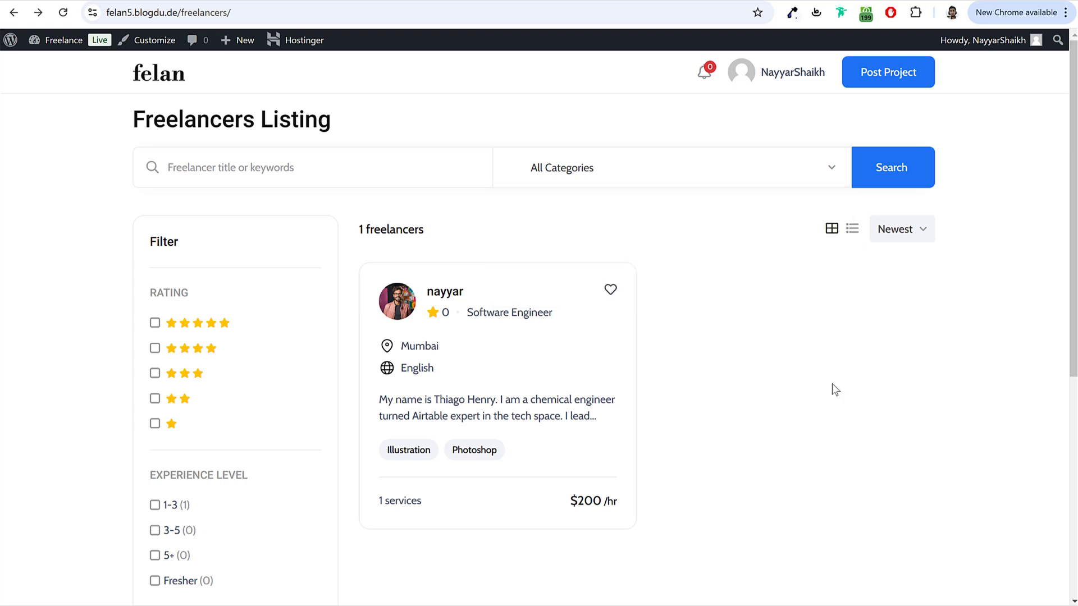
Step: In Search Fields, drag Languages from Disable to Sidebar and Skills from Disable to Top
click(563, 175)
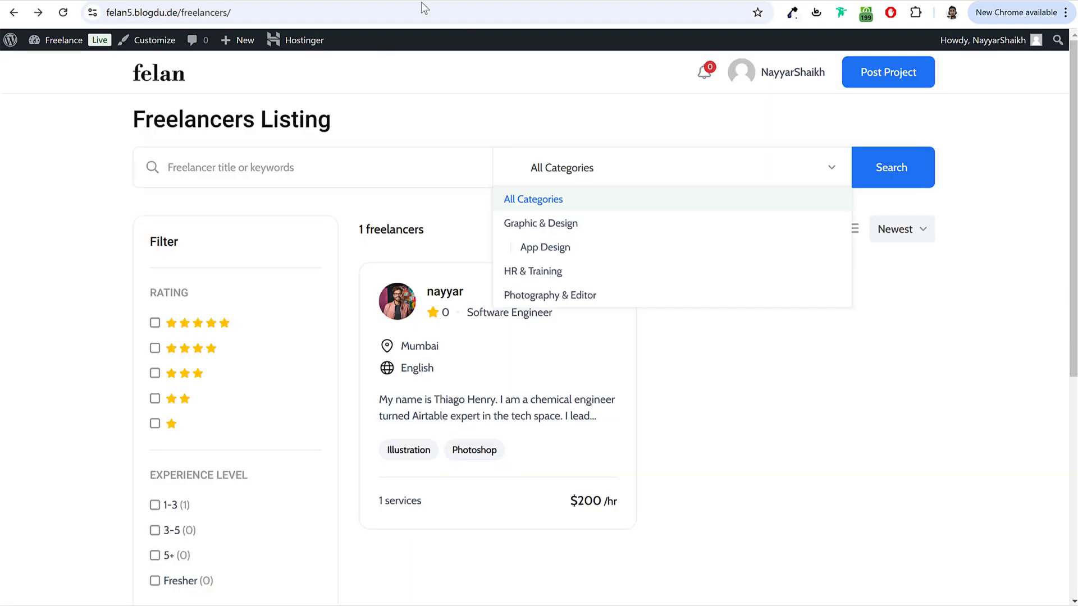
scroll(164, 318, down, 5)
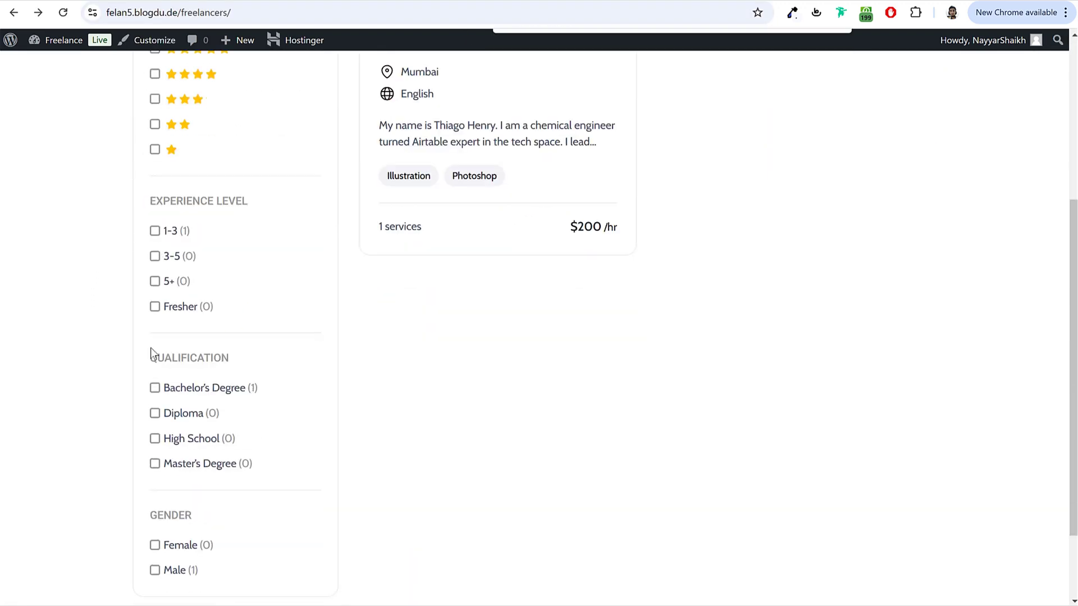
scroll(228, 383, down, 1)
scroll(229, 383, down, 2)
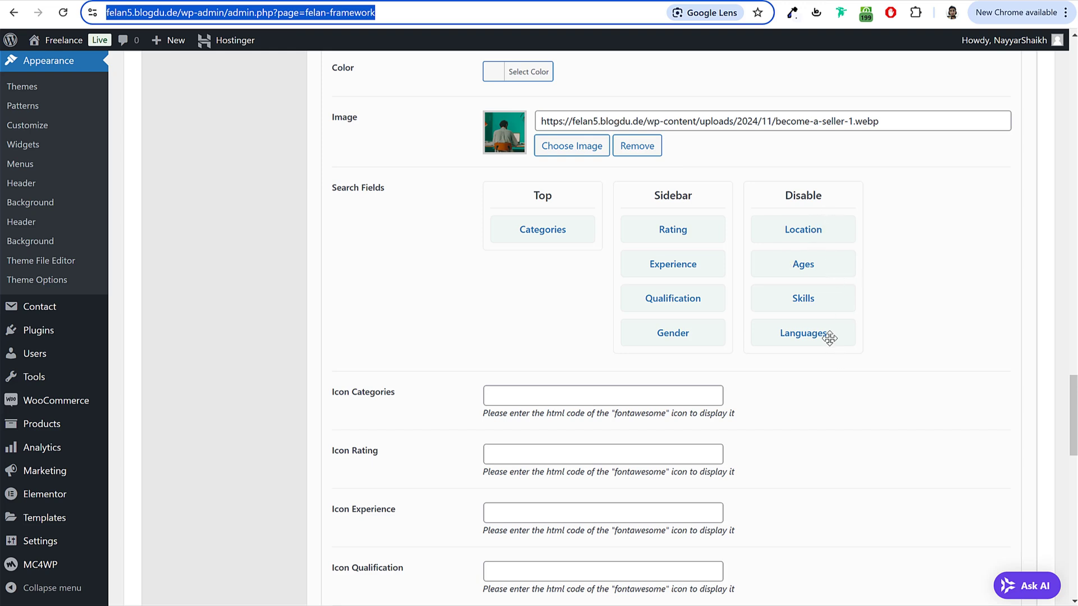
mouse_move(830, 334)
mouse_down()
mouse_move(742, 321)
mouse_move(710, 328)
mouse_move(699, 369)
mouse_up()
mouse_move(811, 298)
mouse_down()
mouse_move(561, 222)
mouse_move(532, 274)
mouse_move(547, 223)
mouse_up()
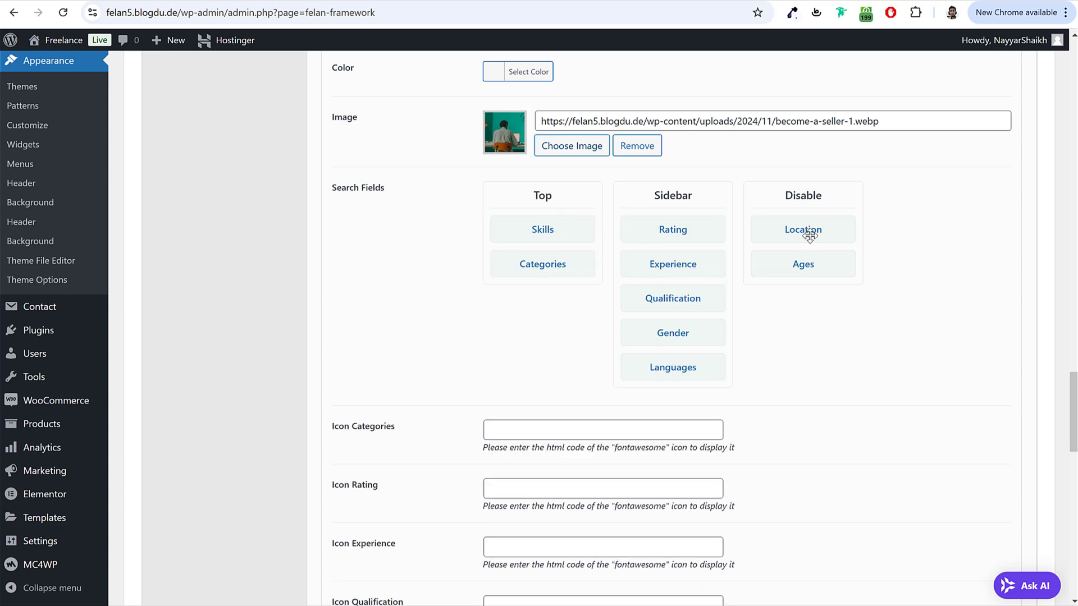
scroll(835, 371, down, 1)
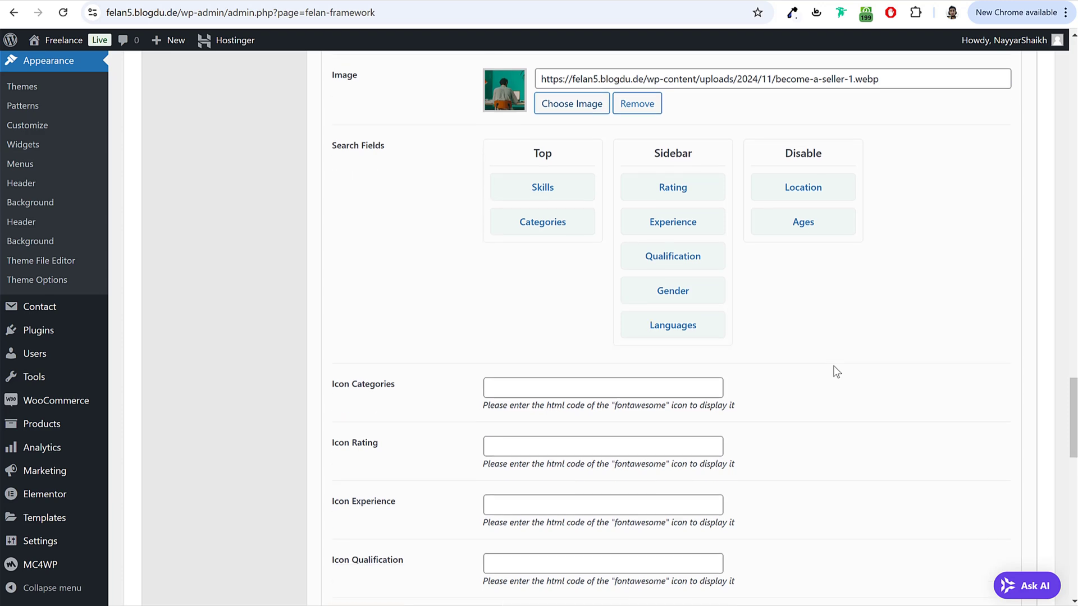
Step: Inspect the demo page's category folder icon to find its fa-folder class, then close DevTools
click(596, 360)
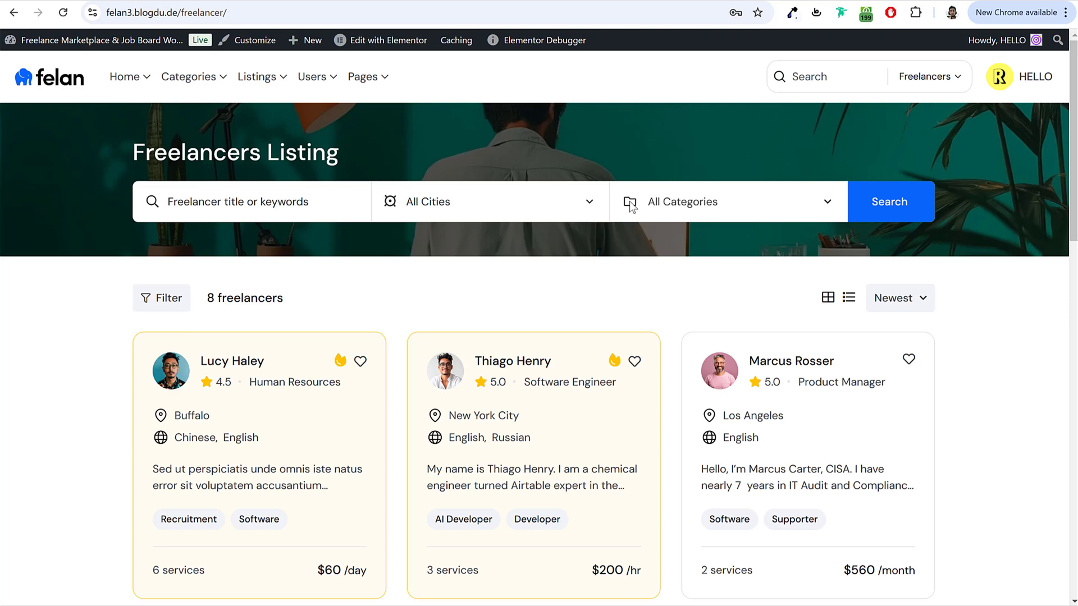
right_click(630, 207)
click(682, 548)
click(26, 435)
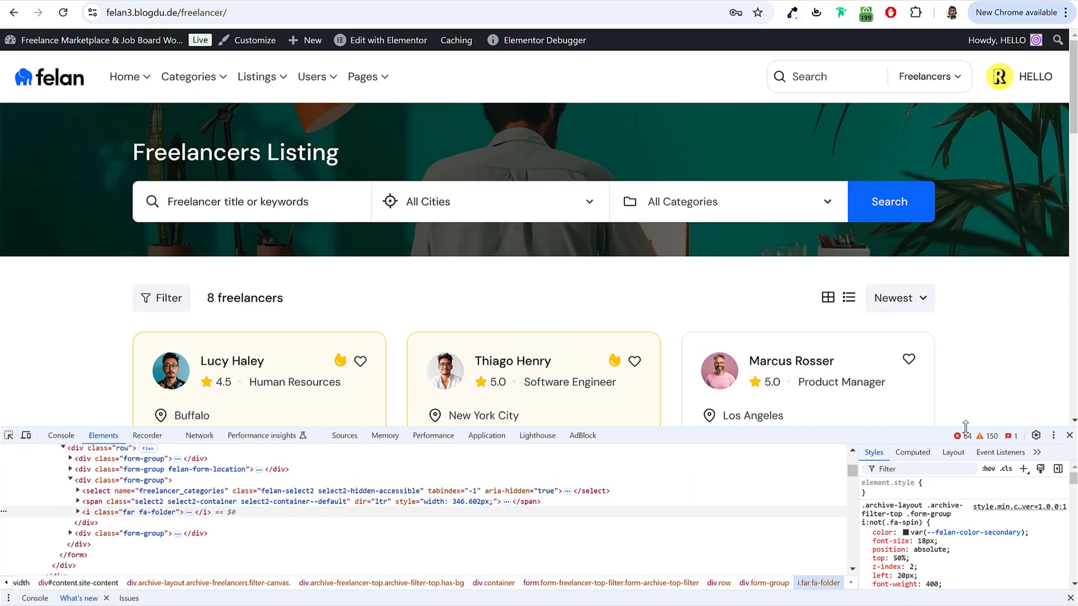
click(1069, 435)
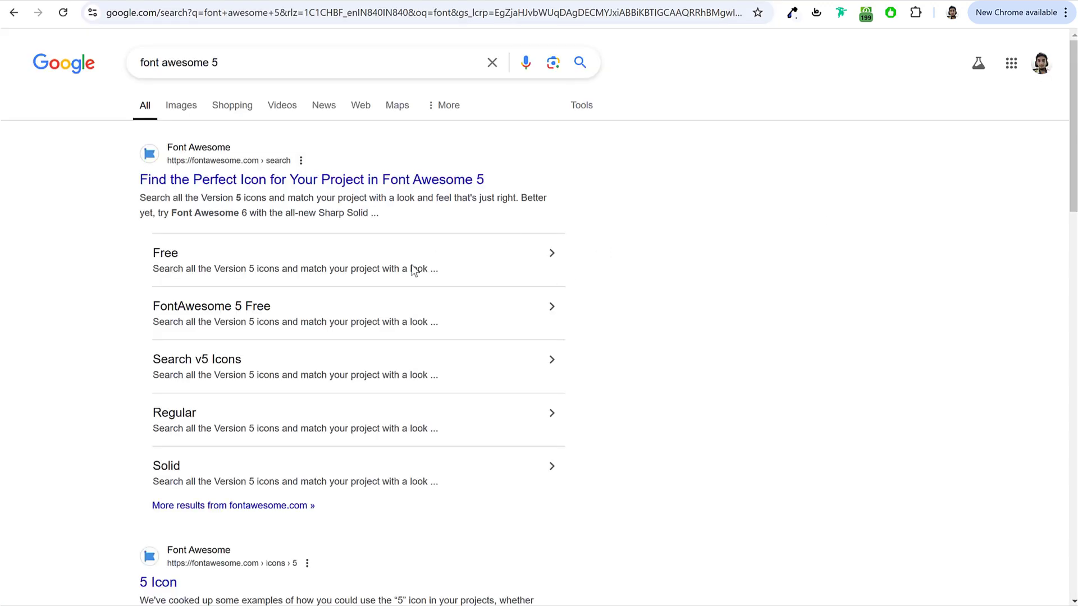
Step: Search Font Awesome 5 for 'folder' and copy the regular icon's HTML <i class="far fa-folder"></i>
click(260, 183)
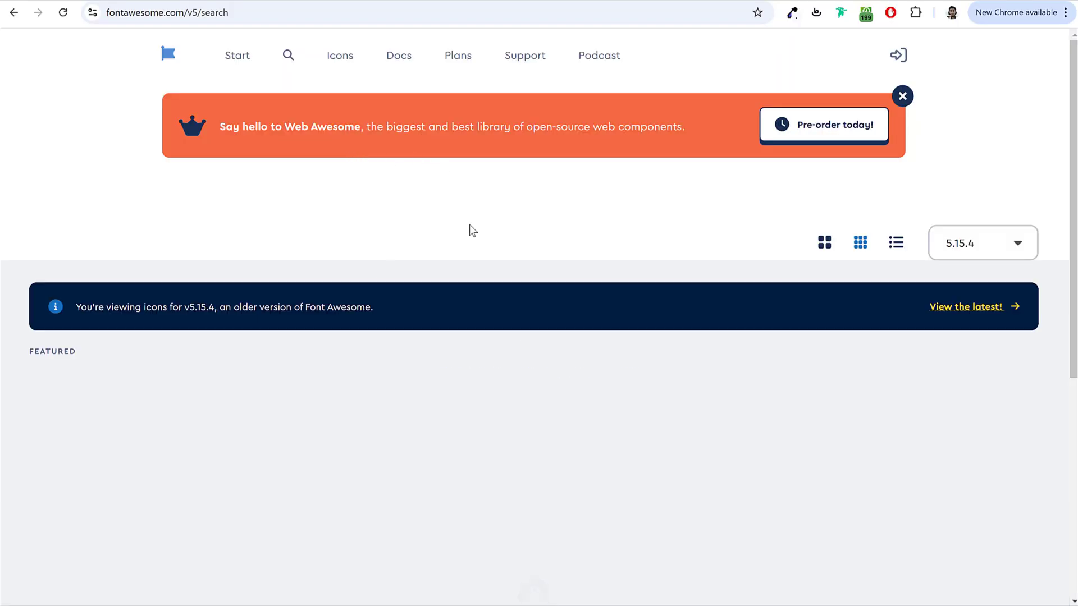
scroll(460, 264, down, 2)
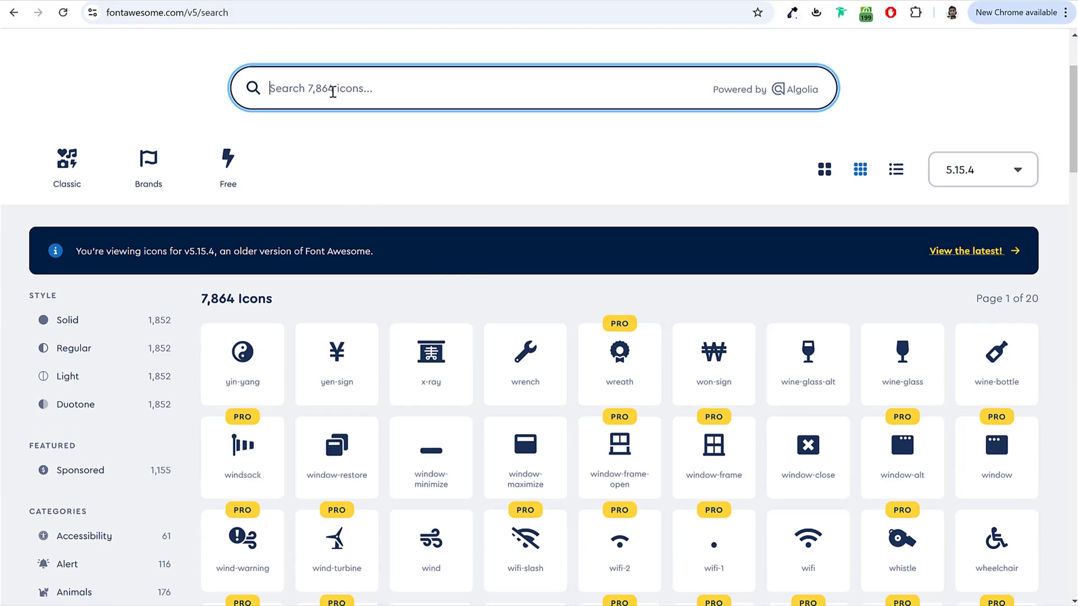
text(folder)
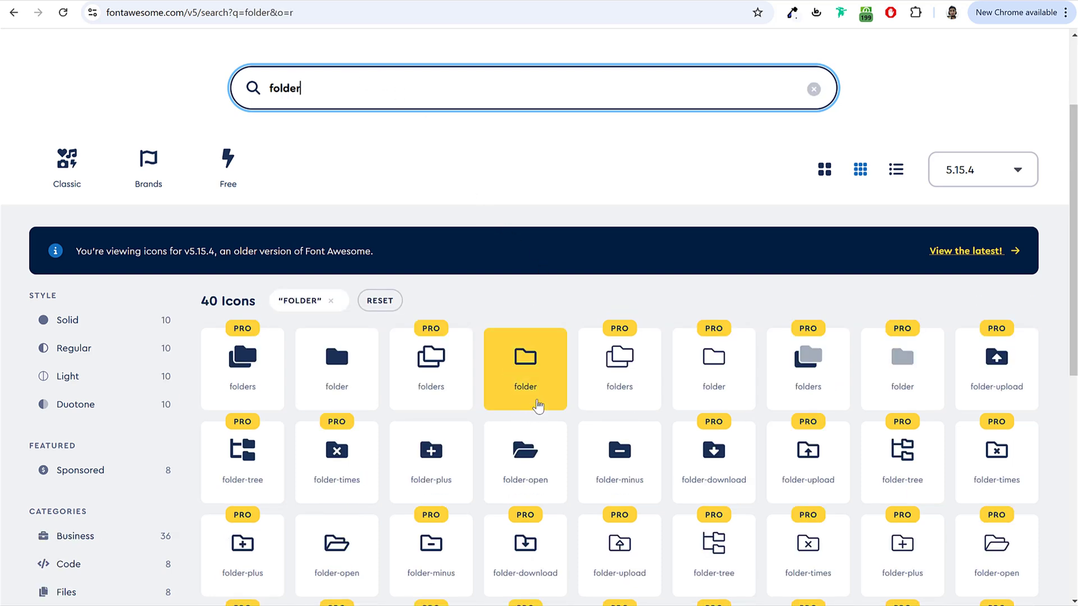
click(540, 374)
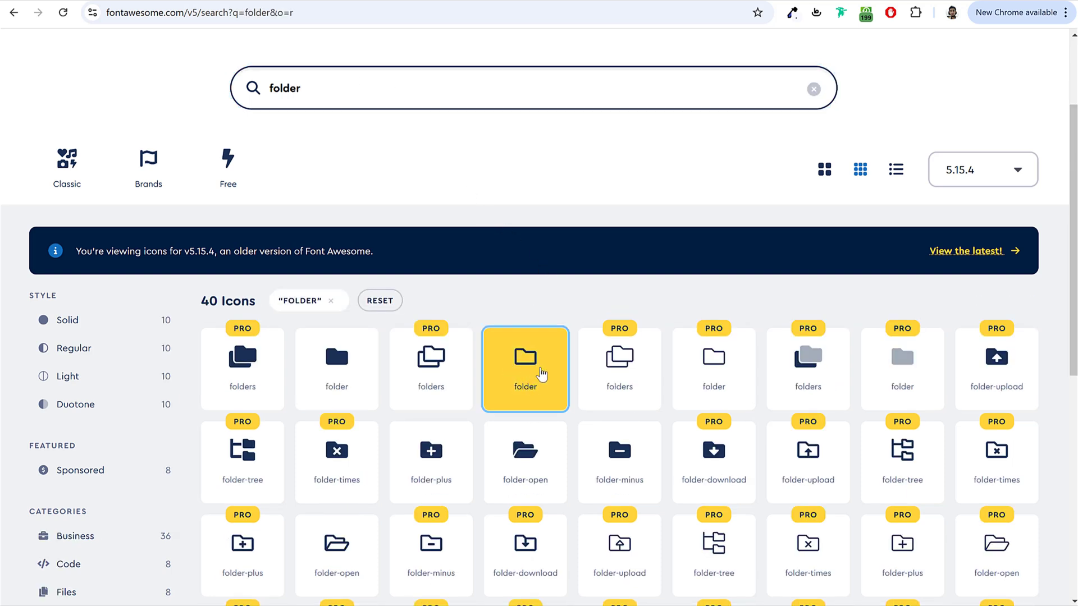
click(518, 340)
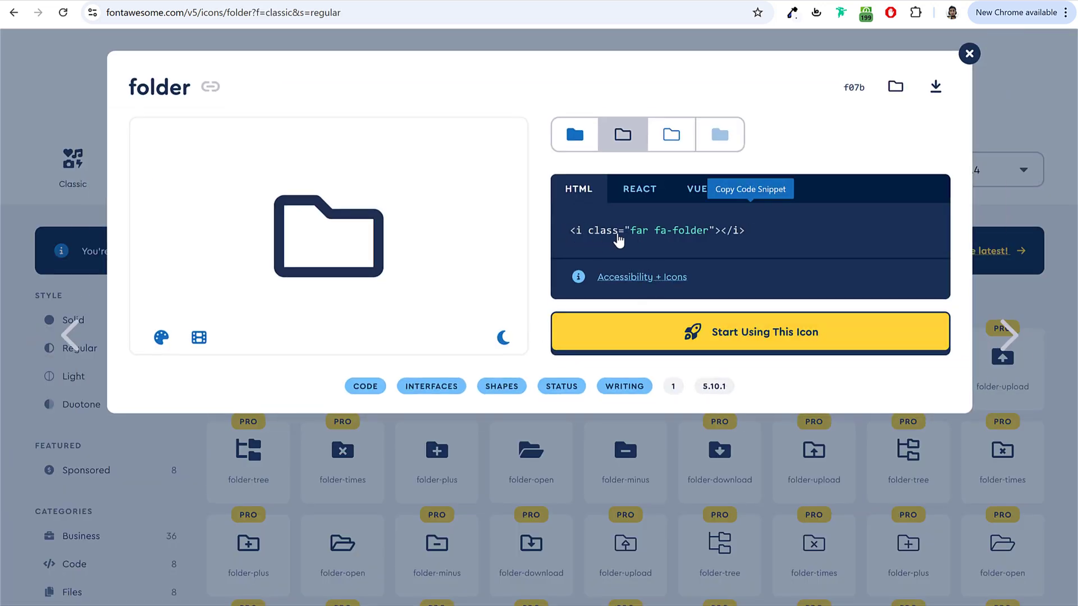
click(619, 236)
click(668, 231)
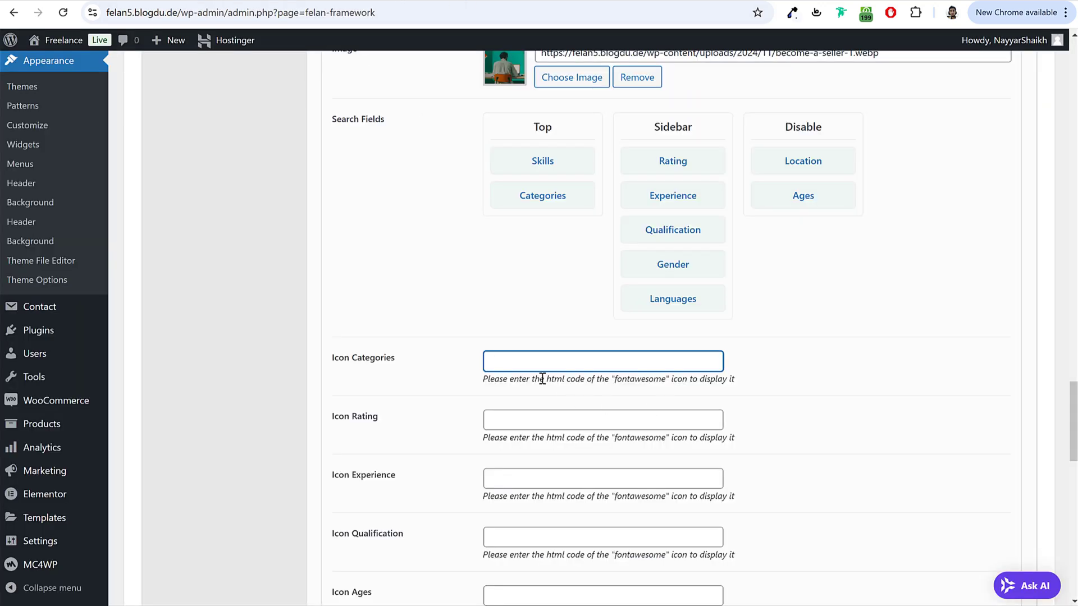
Step: Paste the folder icon code into Icon Categories and save the theme options
key(ctrl+v)
scroll(779, 438, down, 15)
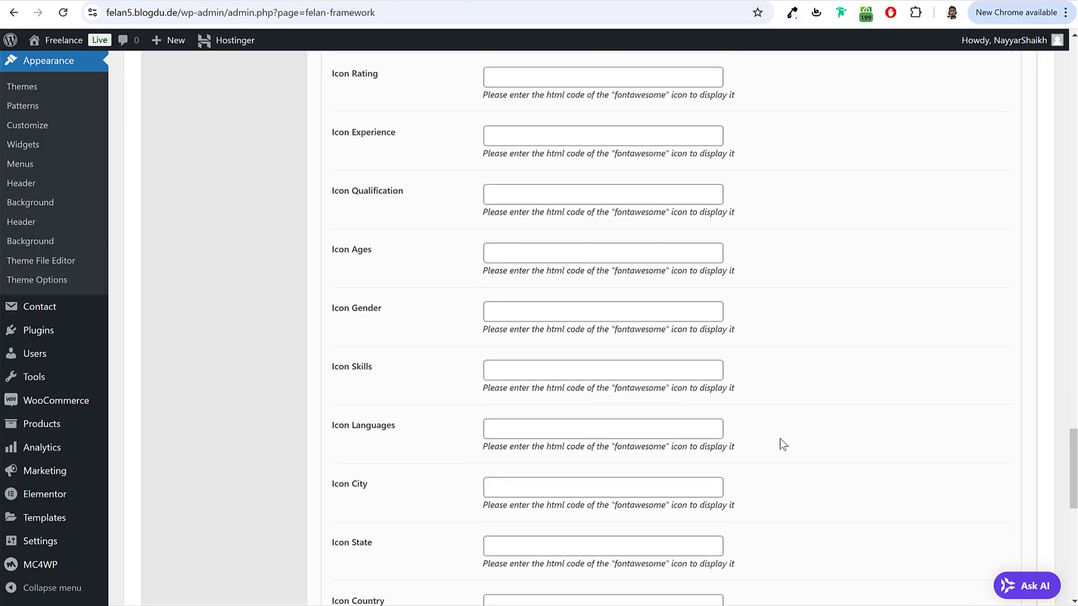
scroll(780, 439, down, 2)
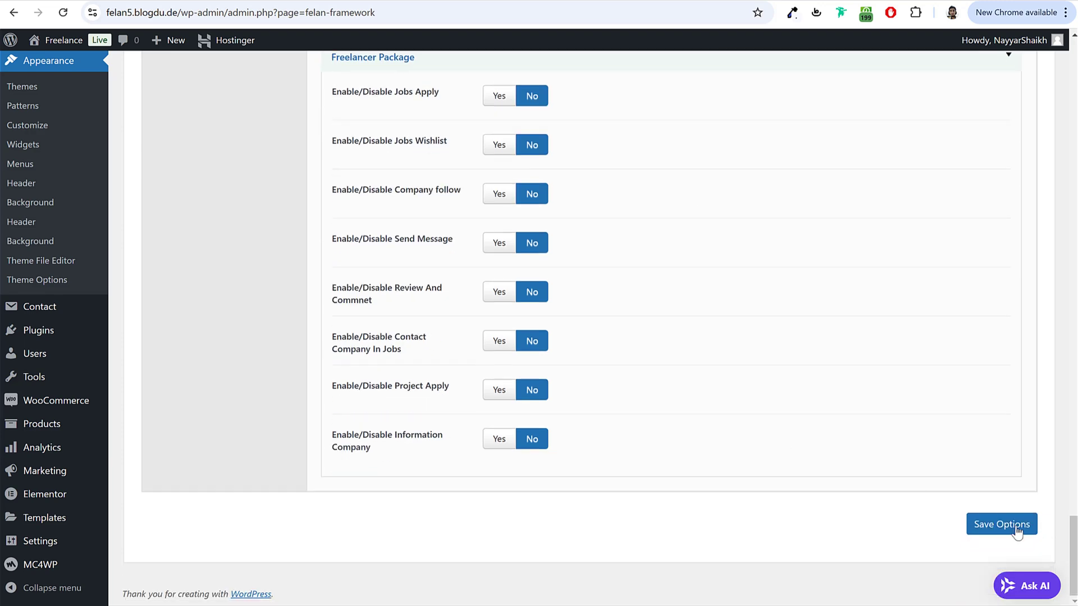
click(1010, 524)
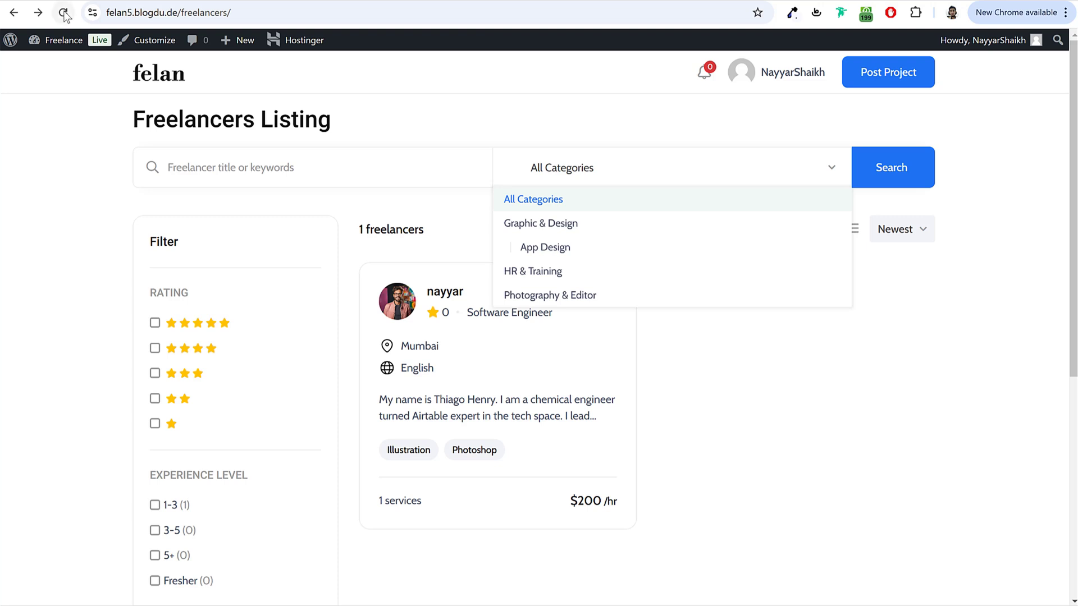
Step: Reload the freelancers listing page to check the new icon and search settings
click(63, 13)
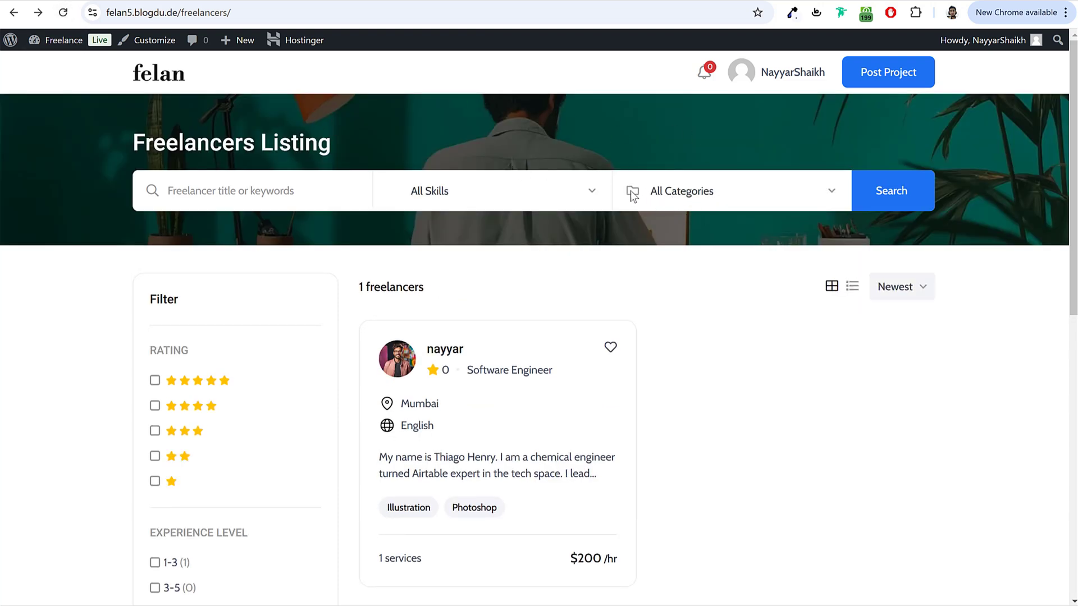
scroll(725, 267, down, 10)
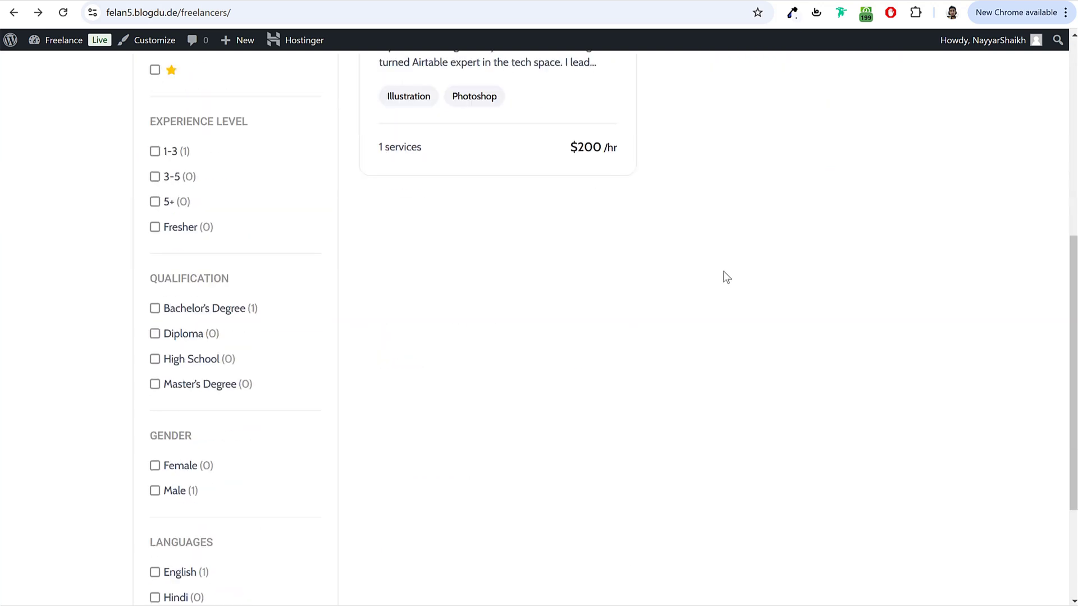
scroll(200, 420, up, 10)
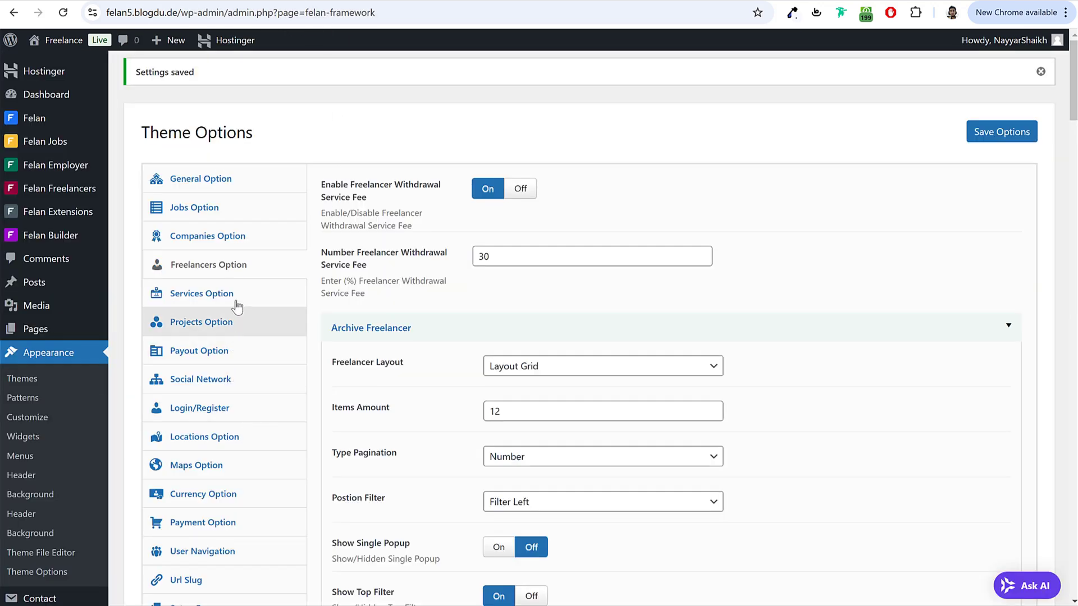
click(235, 302)
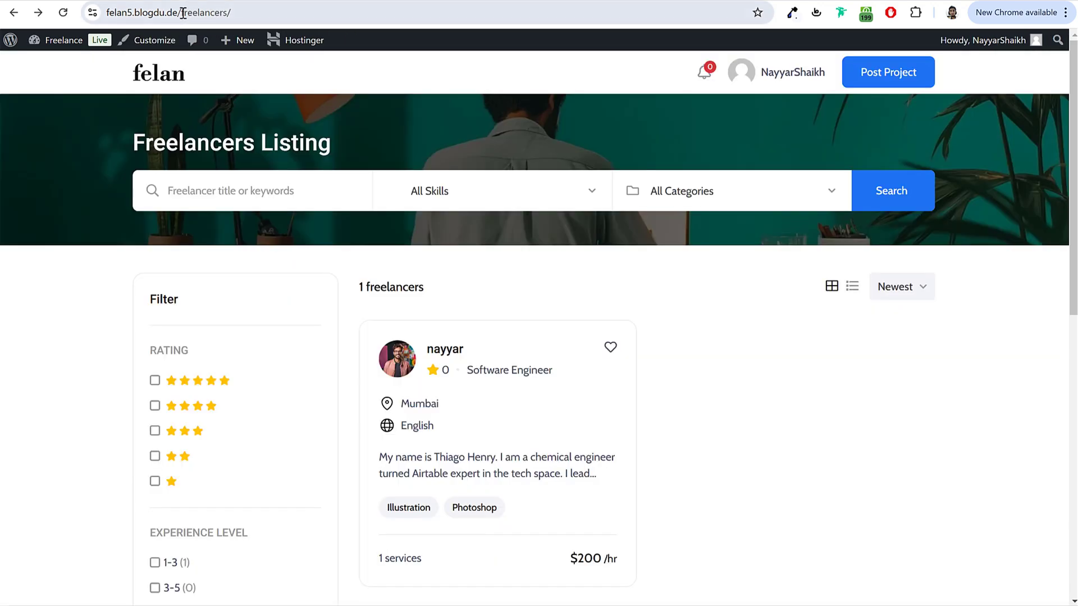
Step: Change the address from freelancers/ to services/ to load the Service Listing page
drag(183, 12, 720, 62)
text(seer)
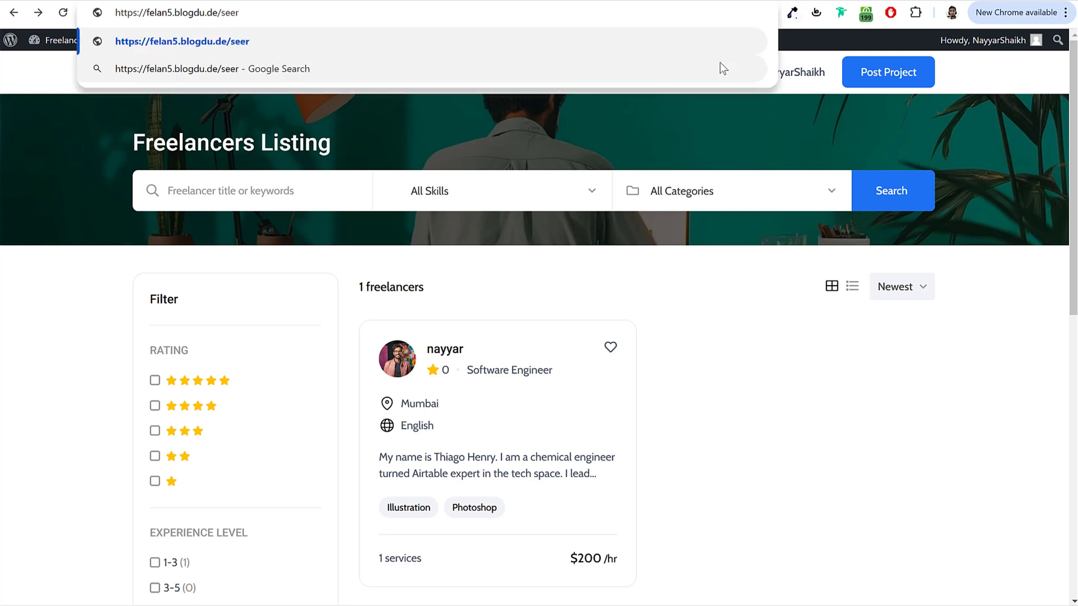
key(BackSpace)
text(vices)
key(Return)
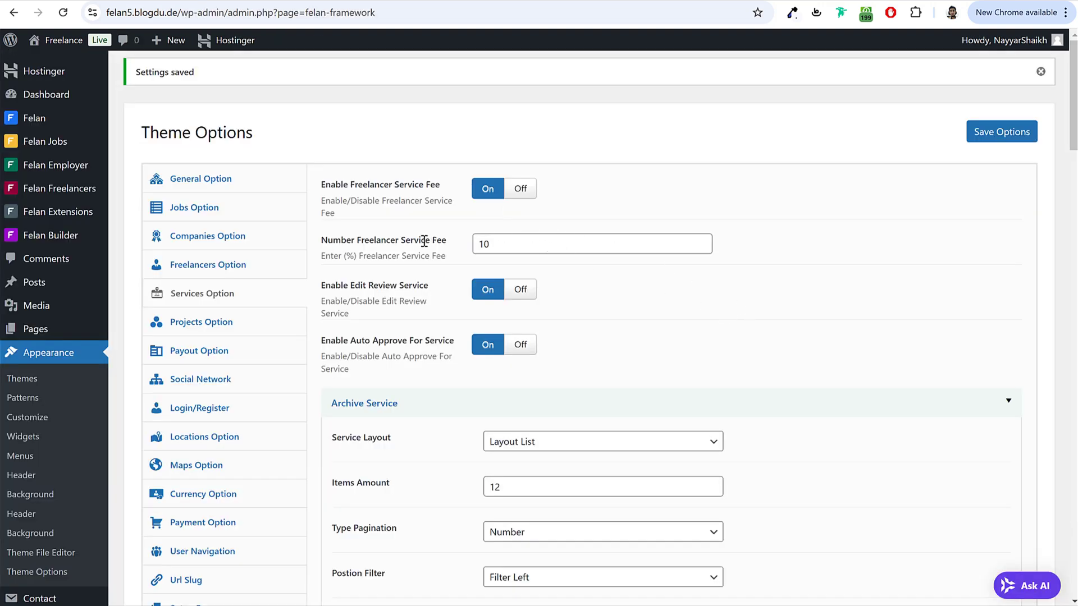
Step: Set the freelancer service fee to 0 and save the service settings
drag(326, 241, 436, 245)
text(0)
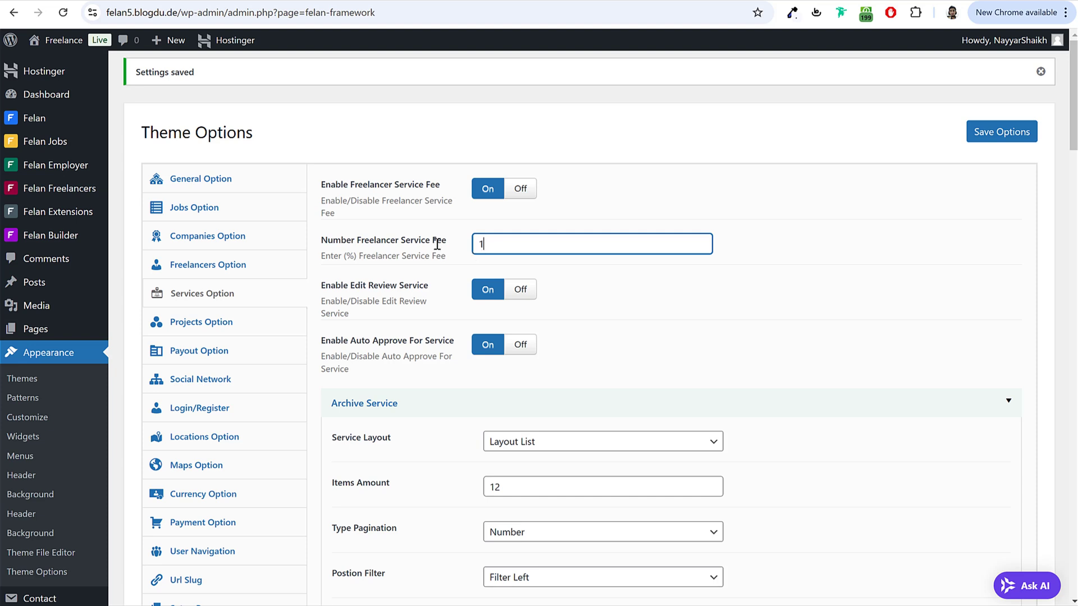
click(982, 145)
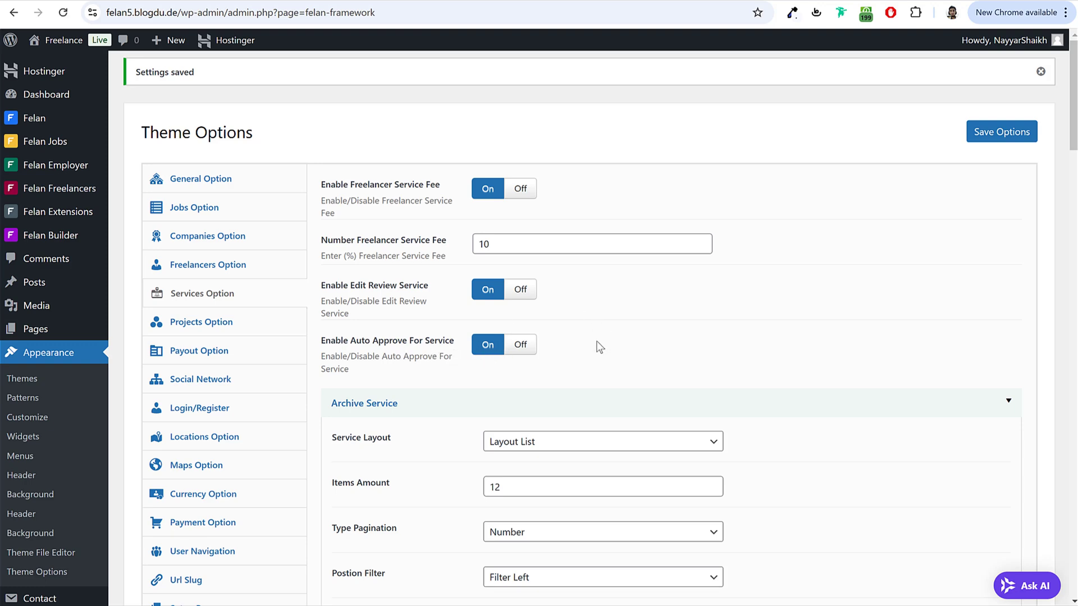
Step: Switch the Service Layout to Layout Grid
scroll(783, 318, down, 5)
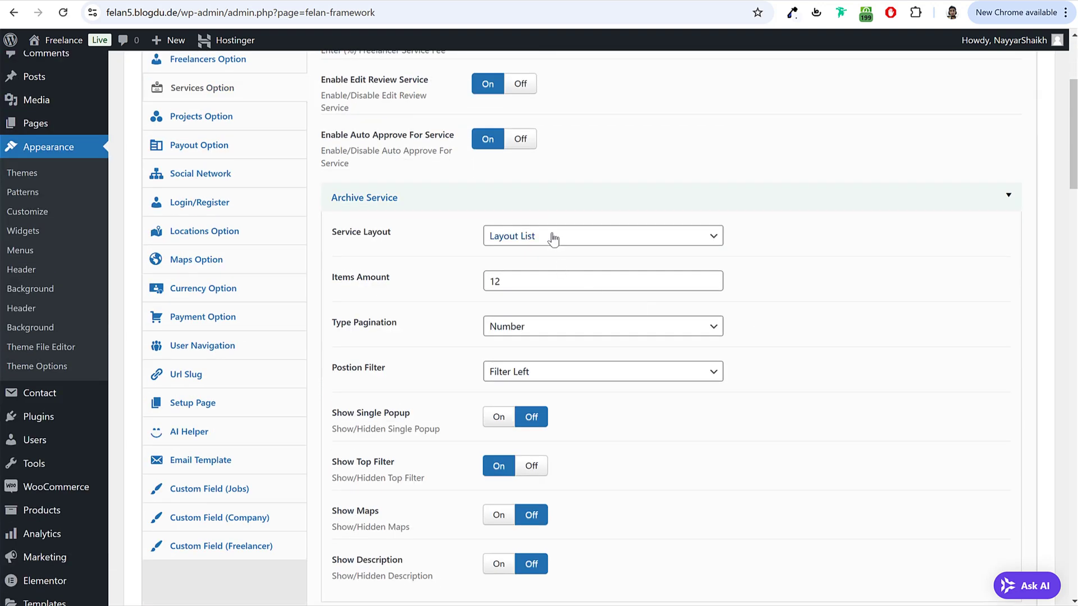
click(551, 236)
click(517, 273)
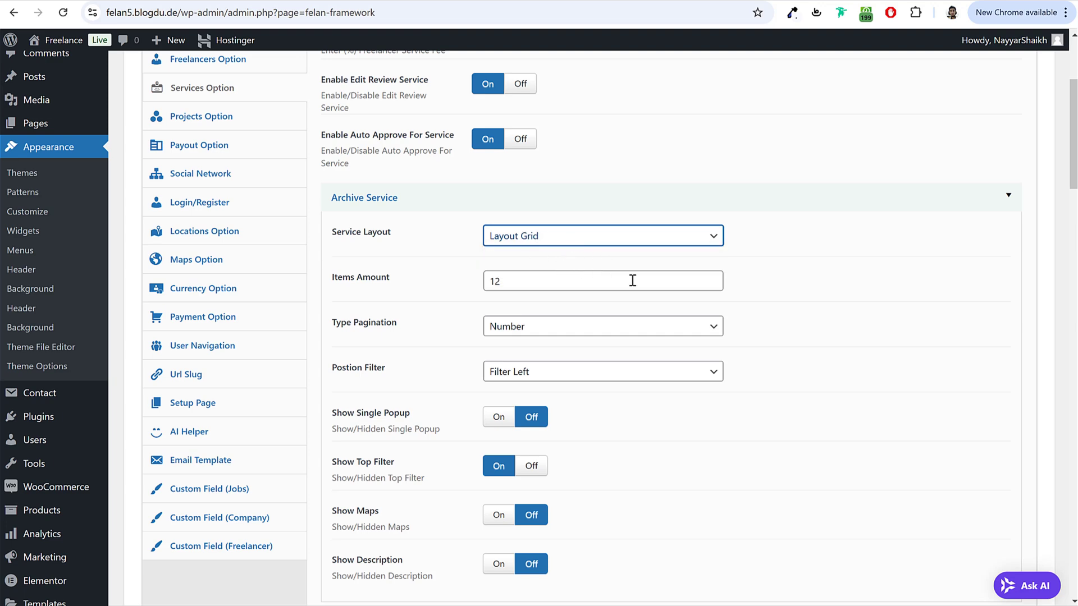
scroll(633, 280, down, 5)
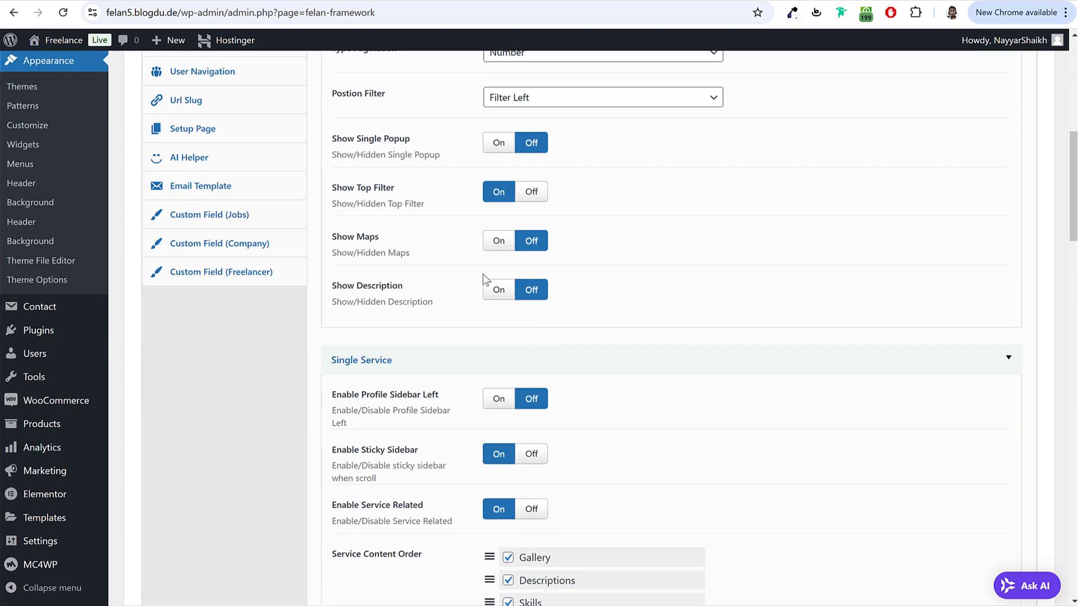
scroll(563, 281, down, 4)
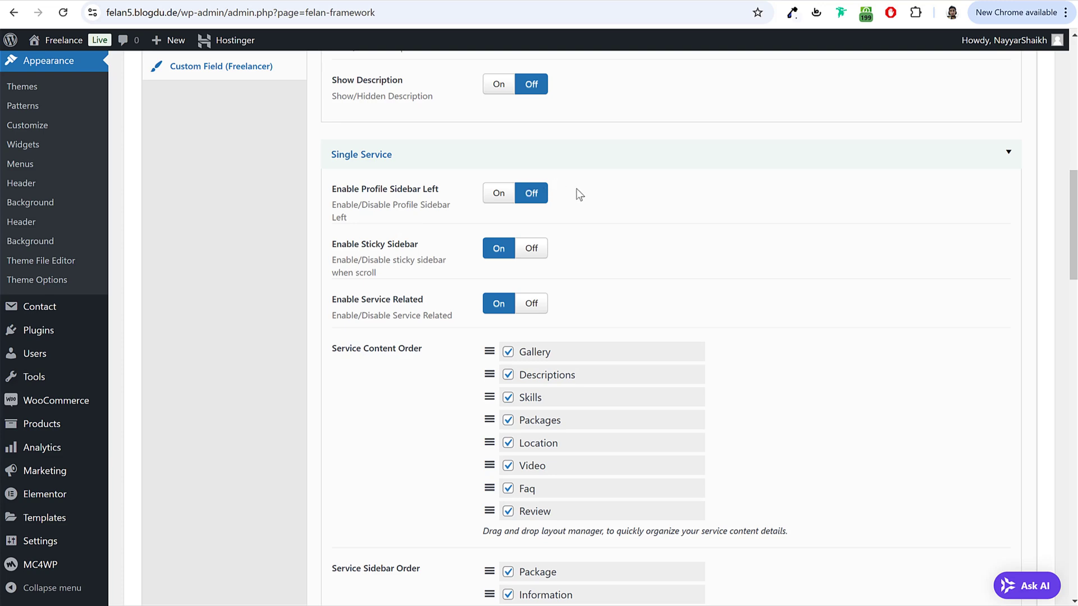
scroll(672, 176, down, 12)
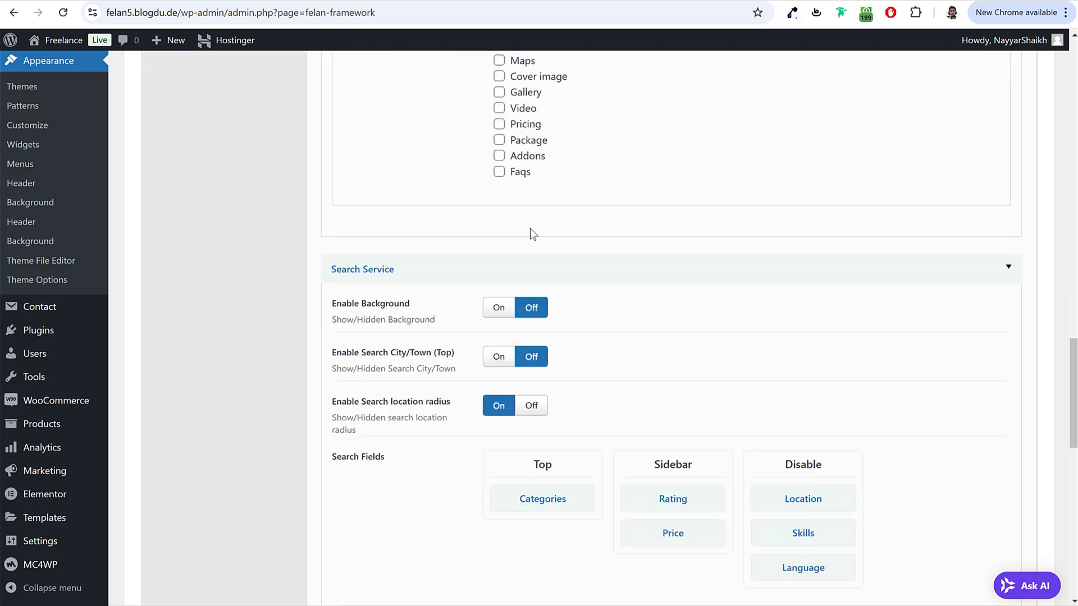
Step: Turn on the service search background and choose become-a-seller-1.webp as its image
click(497, 236)
scroll(540, 251, down, 2)
scroll(539, 251, down, 1)
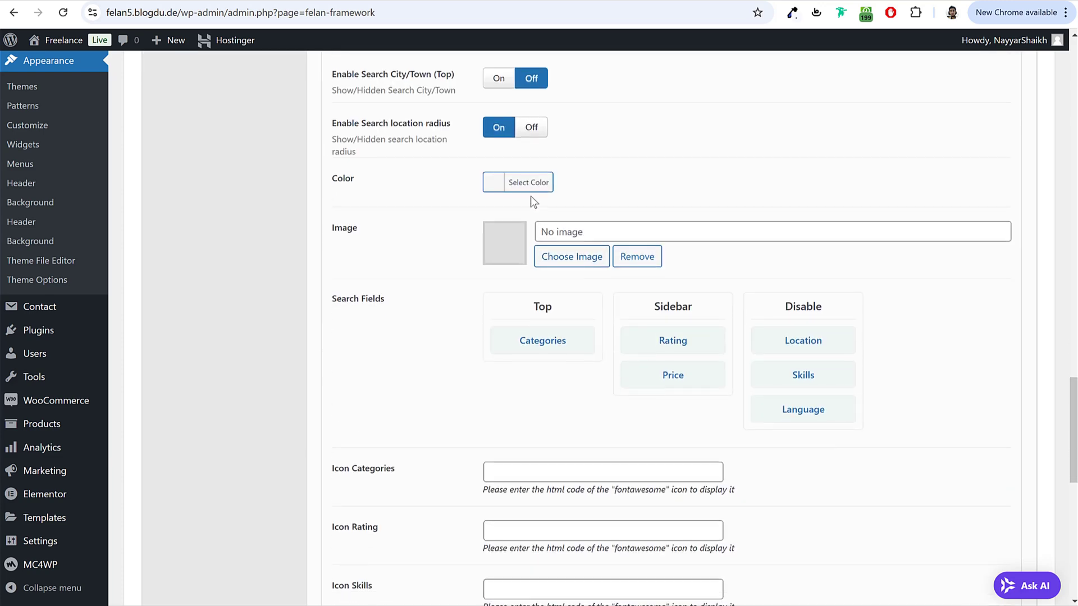
click(584, 266)
click(84, 213)
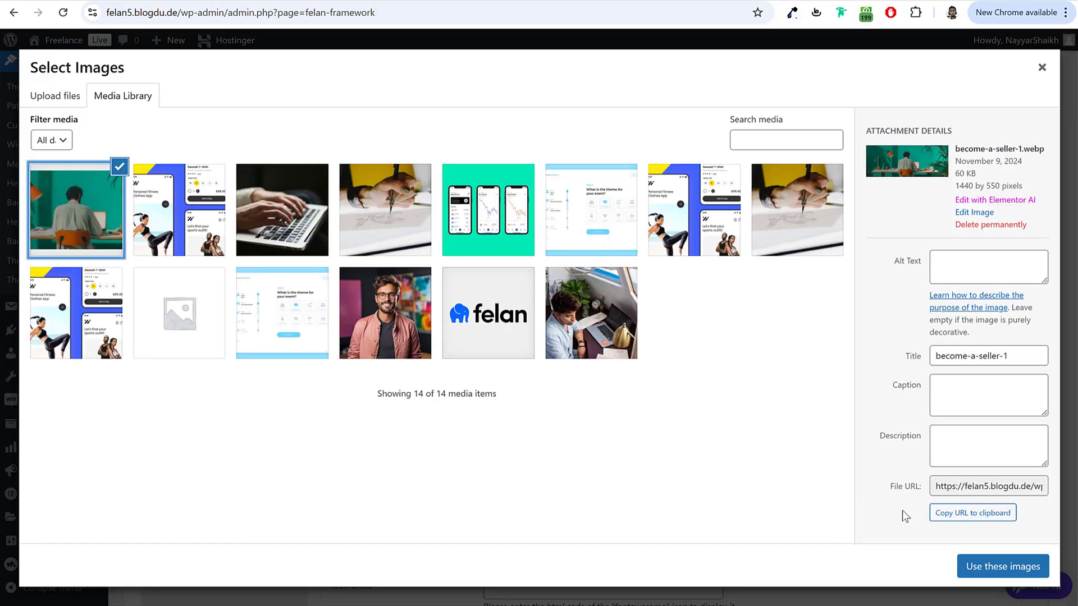
click(999, 567)
Step: Drag Skills into the Top search fields and Language into the Sidebar below Price
scroll(767, 366, down, 2)
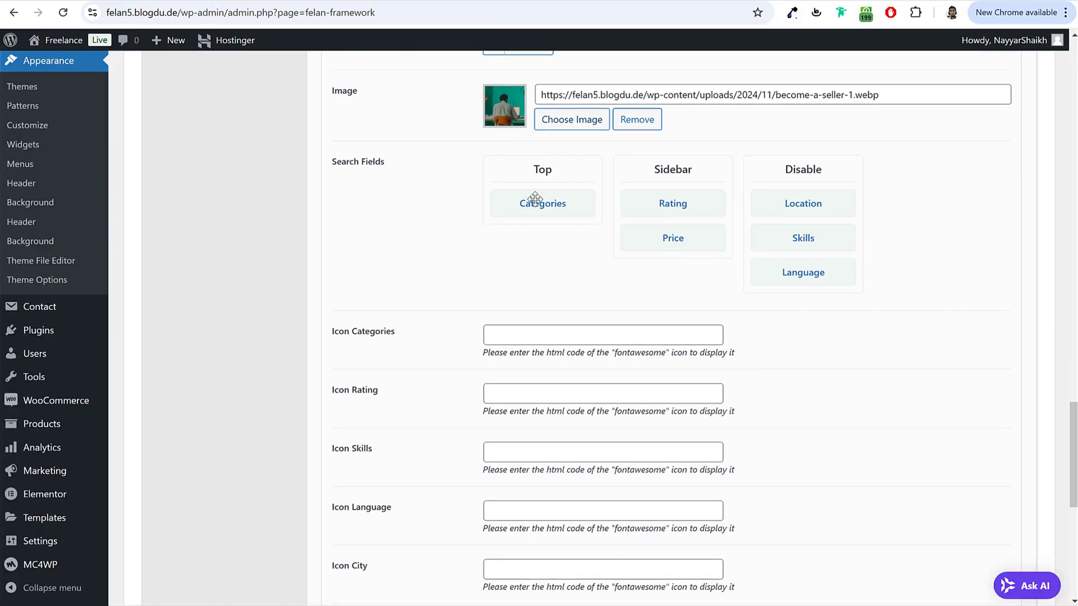
drag(806, 237, 561, 199)
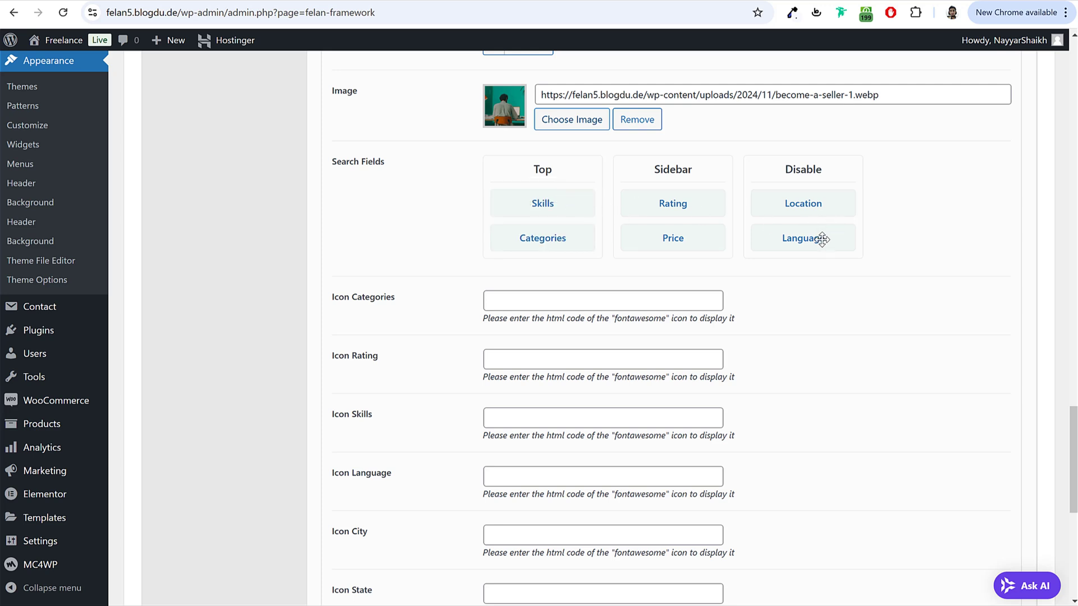
drag(820, 238, 692, 256)
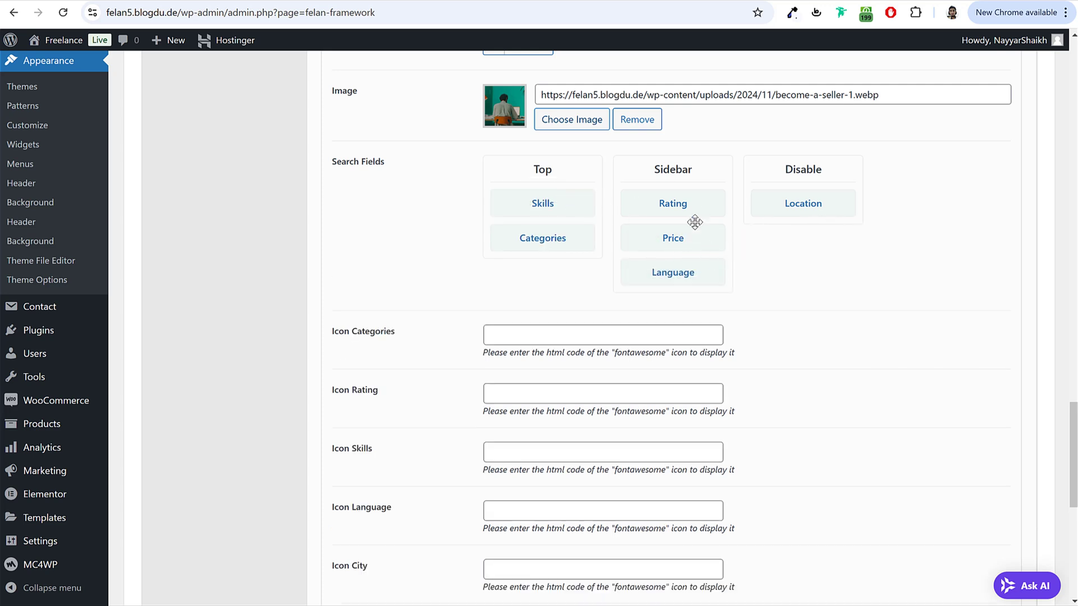
Step: Paste the folder icon code <i class="far fa-folder"></i> into Icon Categories
click(572, 336)
text(<i class="far fa-folder"></i>)
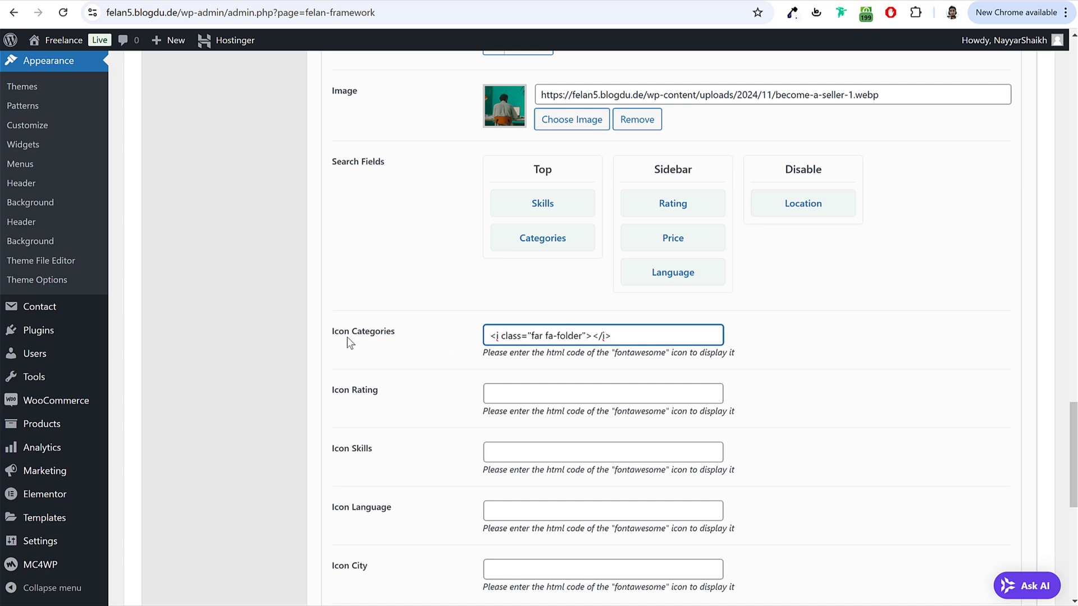
drag(332, 337, 410, 341)
click(439, 333)
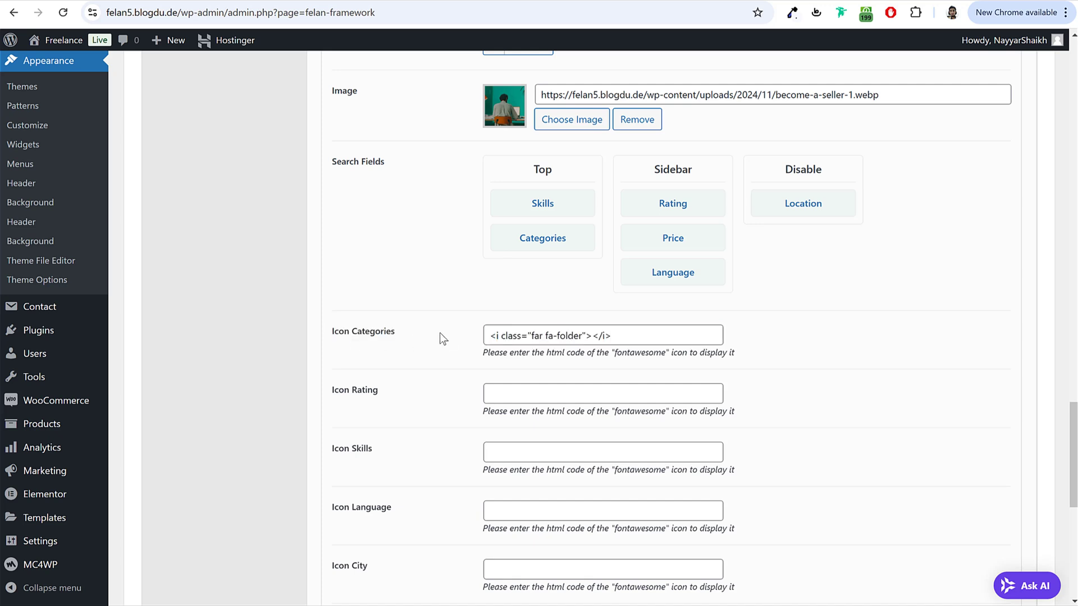
click(508, 449)
Step: Filter Font Awesome to free icons, search 'bolt', and copy the bolt icon's HTML code
click(540, 2)
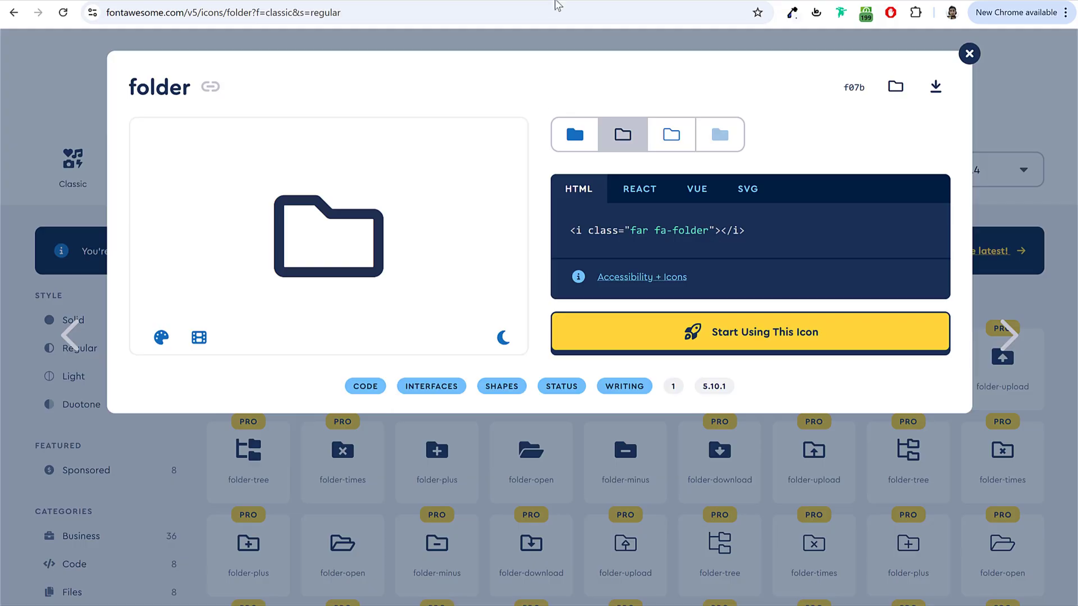
click(465, 461)
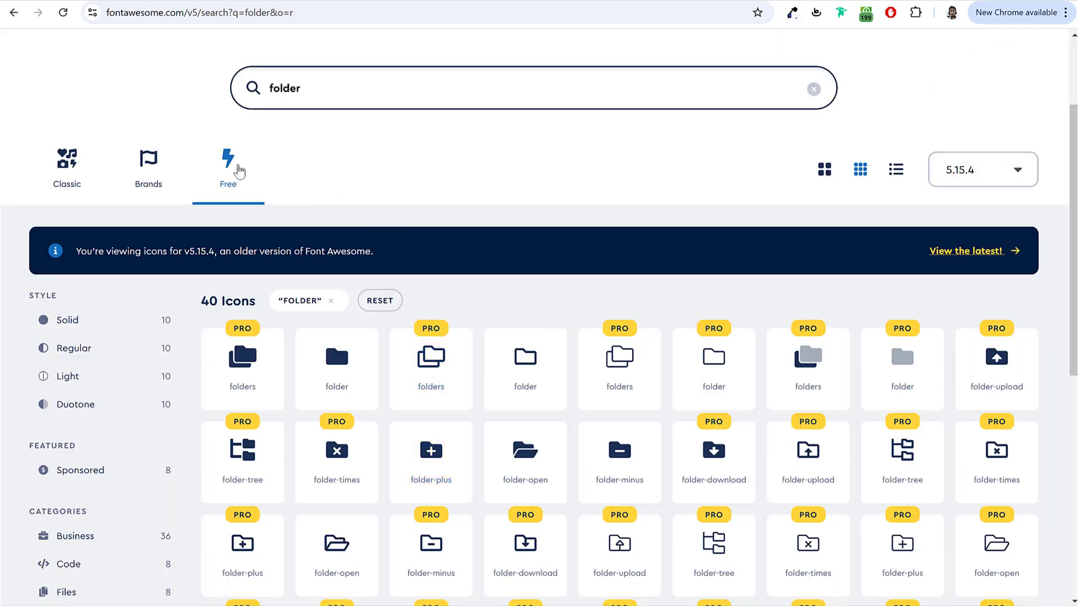
click(237, 170)
click(331, 95)
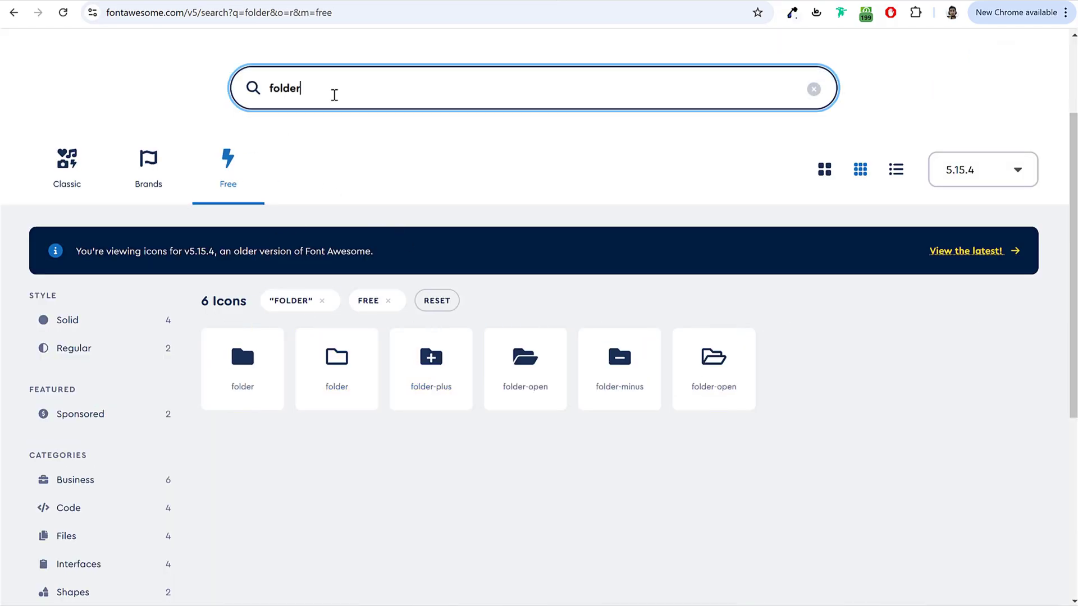
key(ctrl+a)
text(bolt)
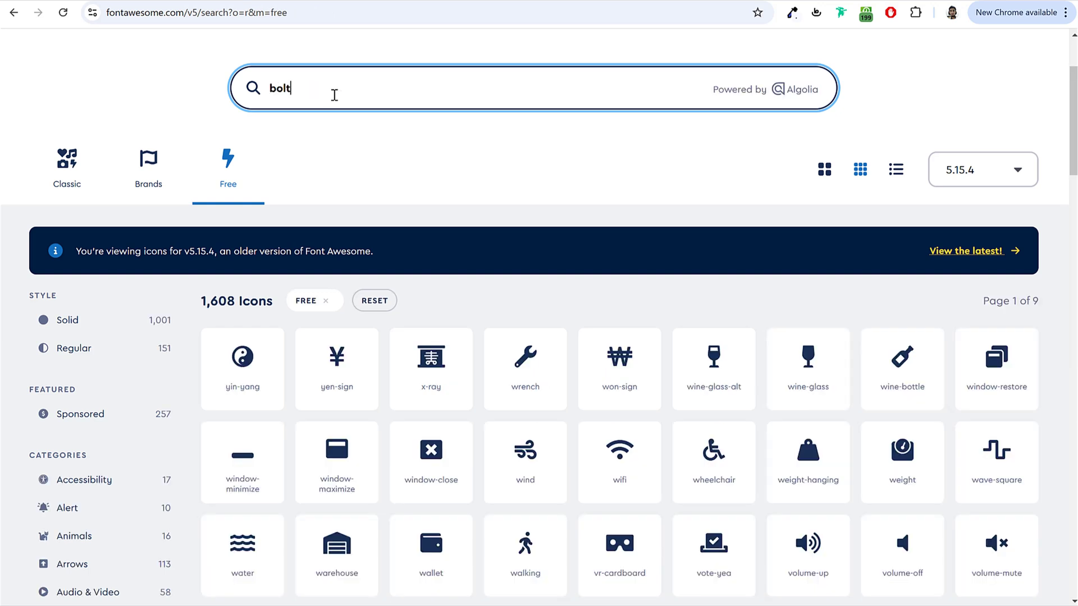
click(242, 362)
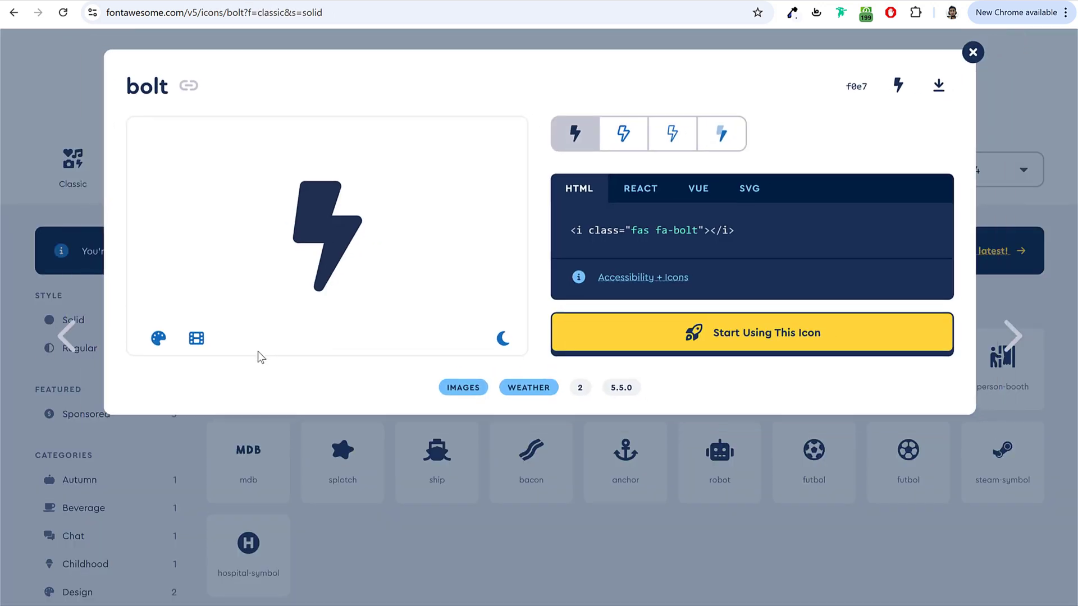
click(641, 232)
click(442, 6)
Step: Paste the bolt icon code into Icon Skills and save the service settings
key(ctrl+Tab)
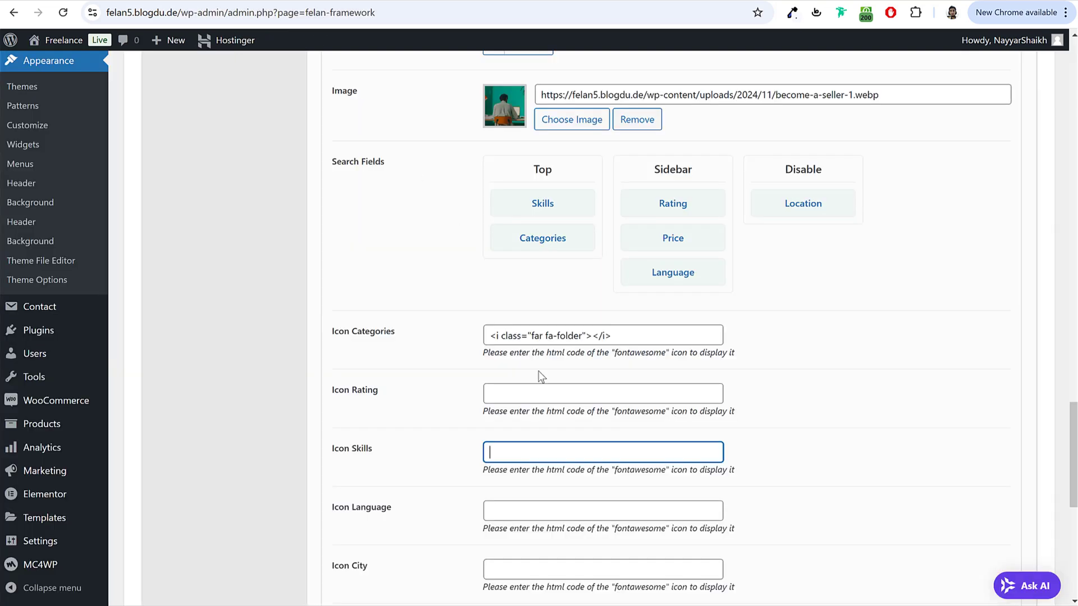
key(ctrl+v)
key(ctrl+a)
drag(331, 448, 397, 455)
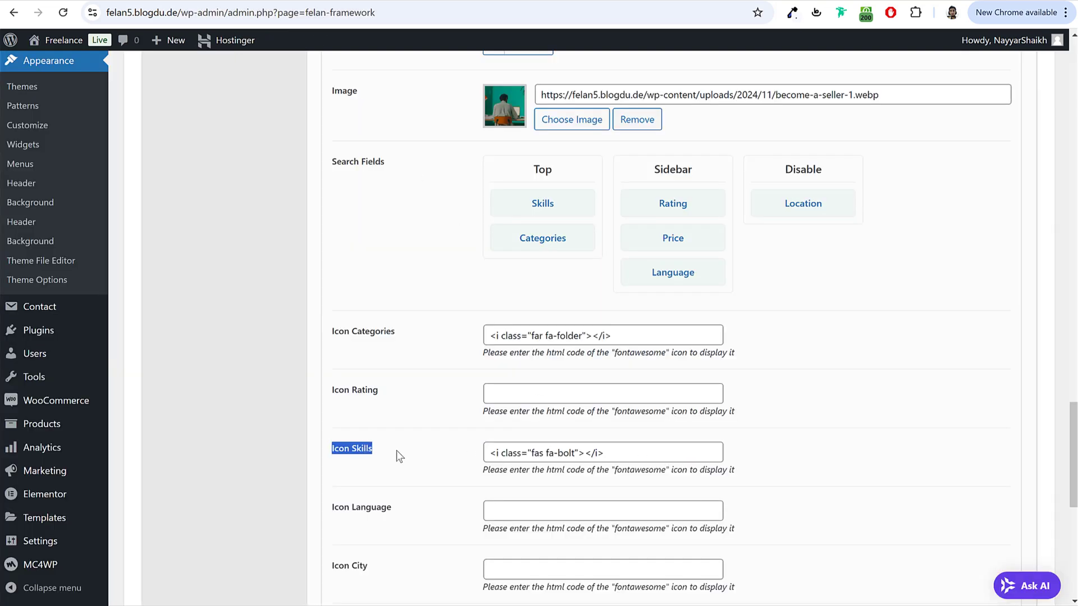
click(613, 454)
key(ctrl+a)
click(720, 438)
scroll(806, 444, down, 8)
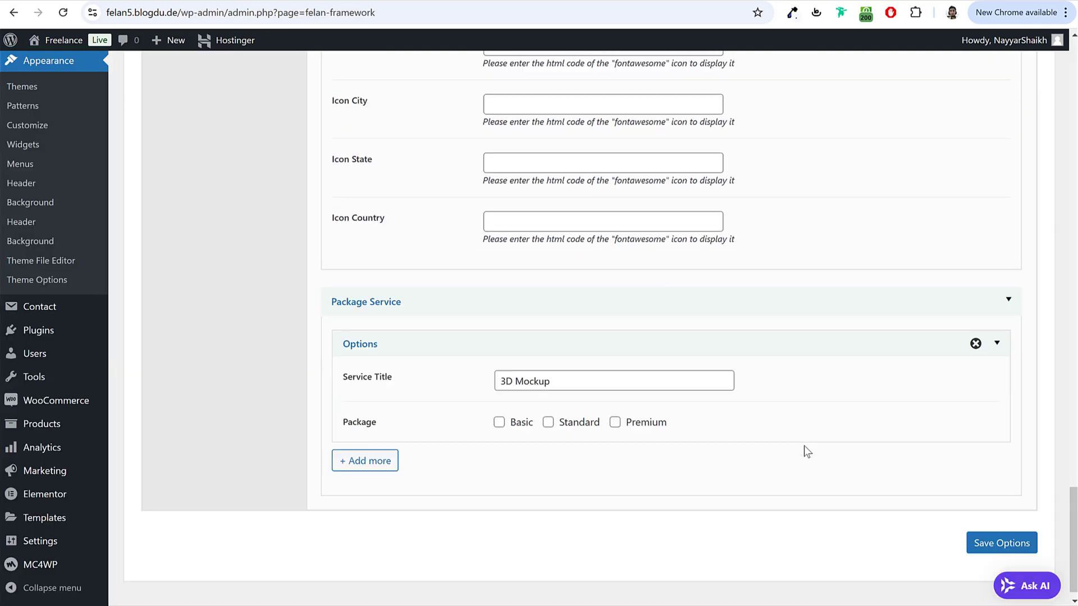
click(1020, 530)
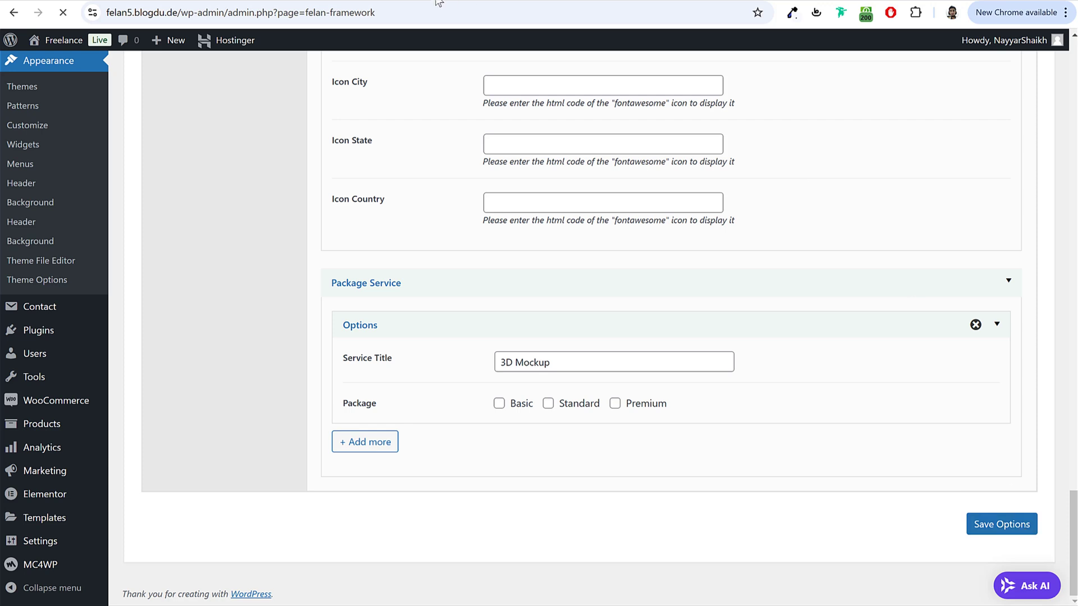
Step: Reload the Service Listing page to see the grid cards, background and Skills search
key(ctrl+Tab)
click(63, 13)
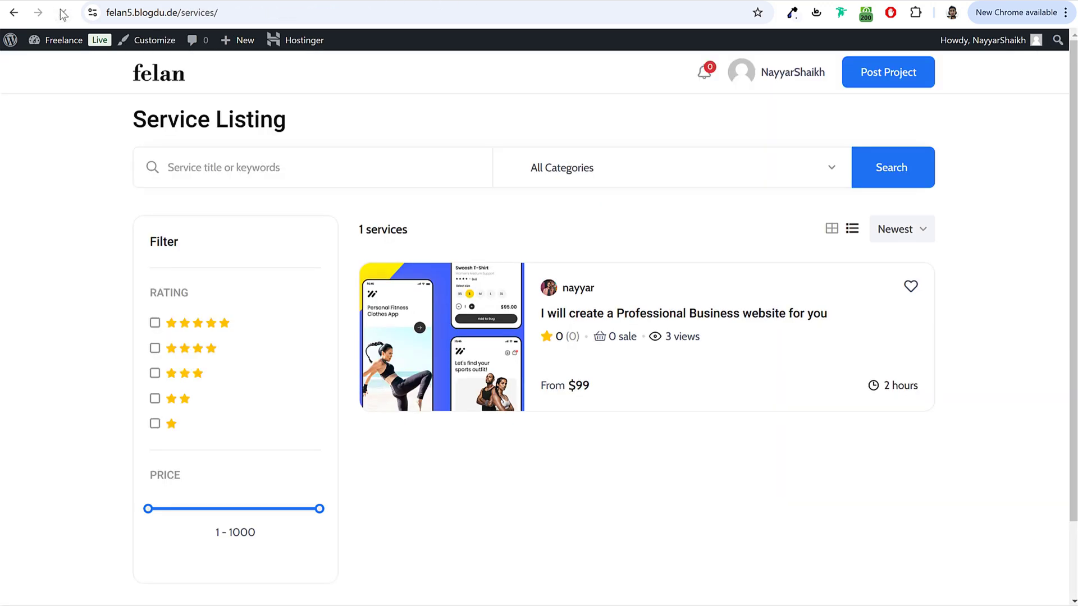
click(63, 13)
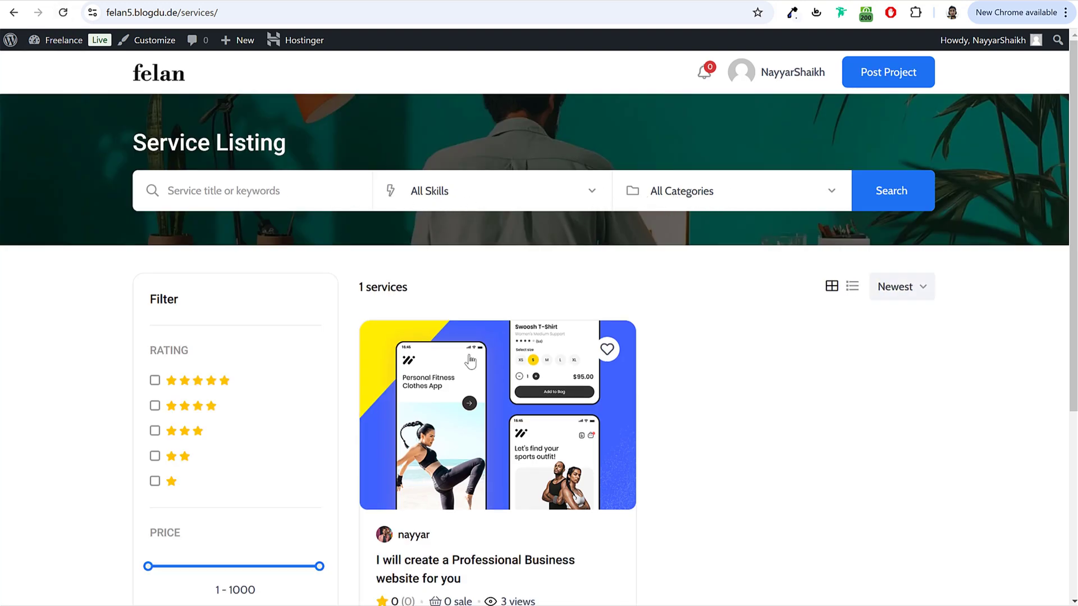
scroll(470, 362, down, 6)
scroll(356, 348, up, 6)
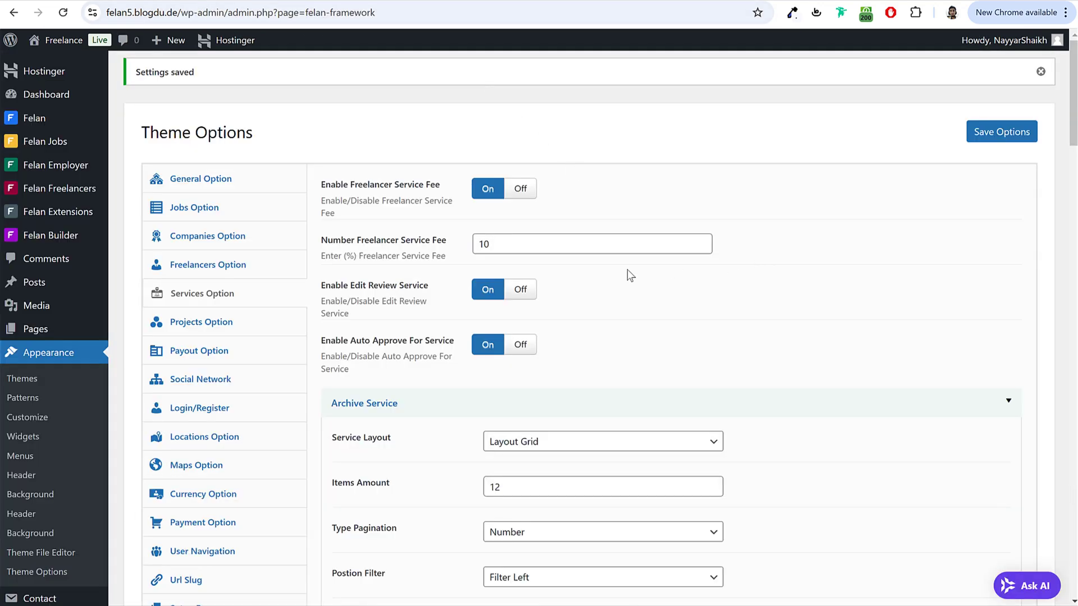
Step: Open Projects Option and select the employer project fee value of 10
click(247, 322)
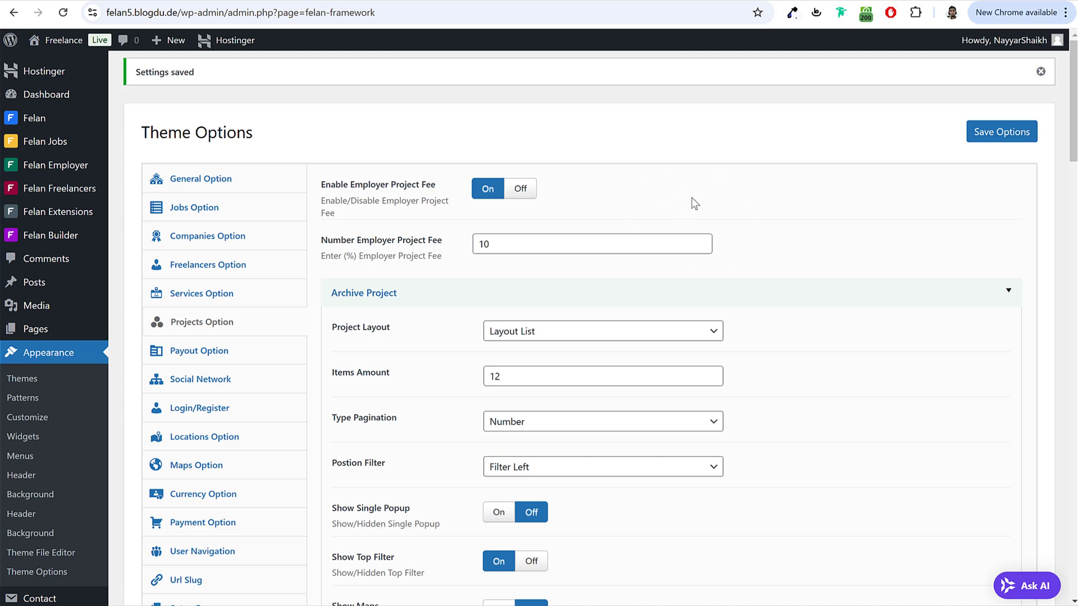
drag(491, 245, 443, 250)
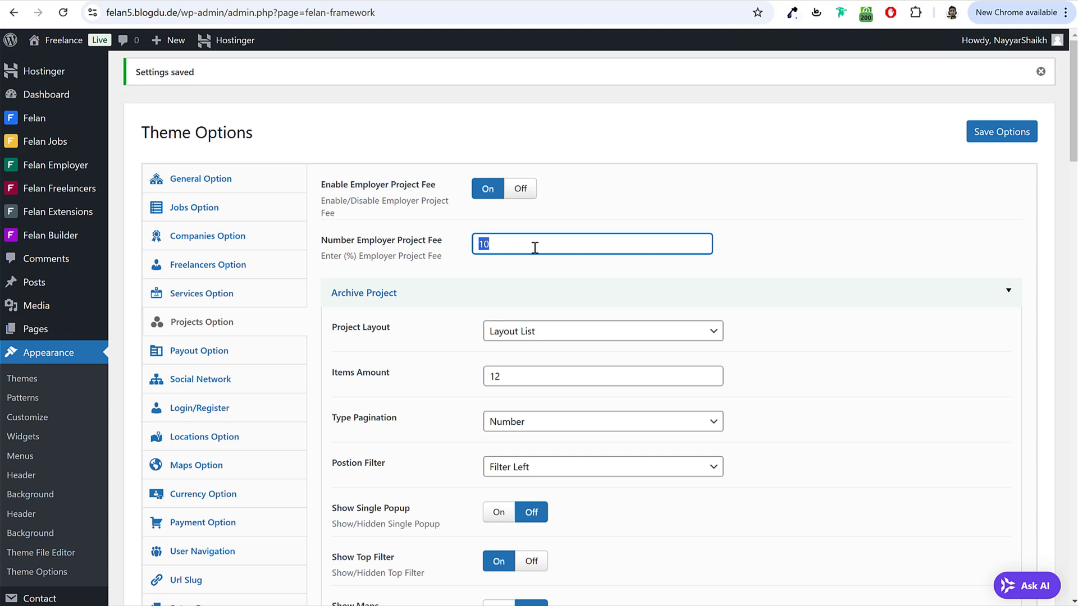
click(534, 247)
drag(503, 246, 440, 254)
scroll(818, 282, down, 10)
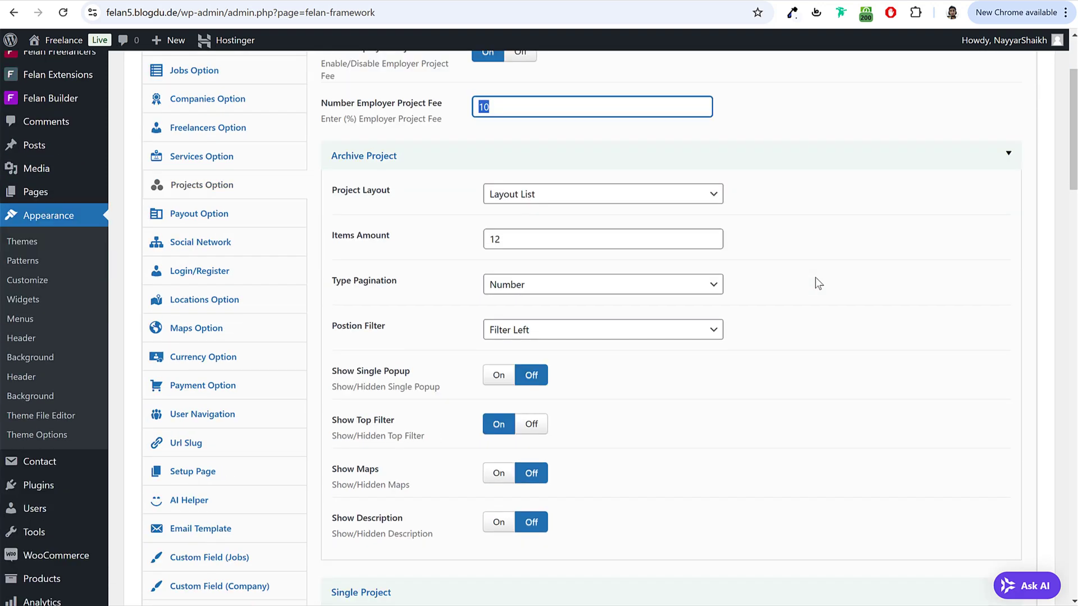
scroll(815, 277, down, 15)
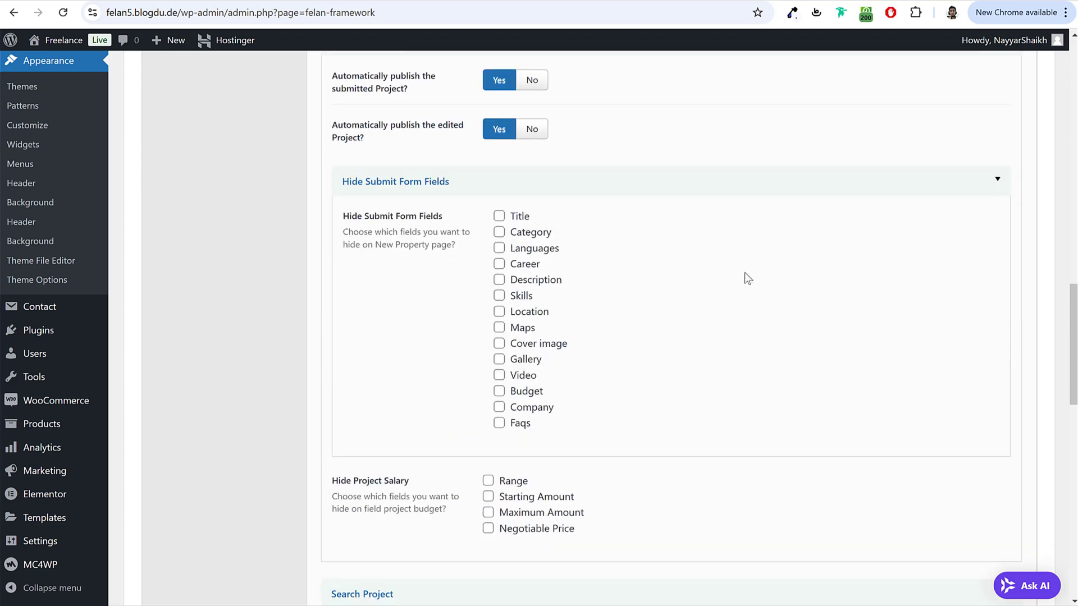
Step: Turn on the project search background and set the desk photo as its image
click(498, 222)
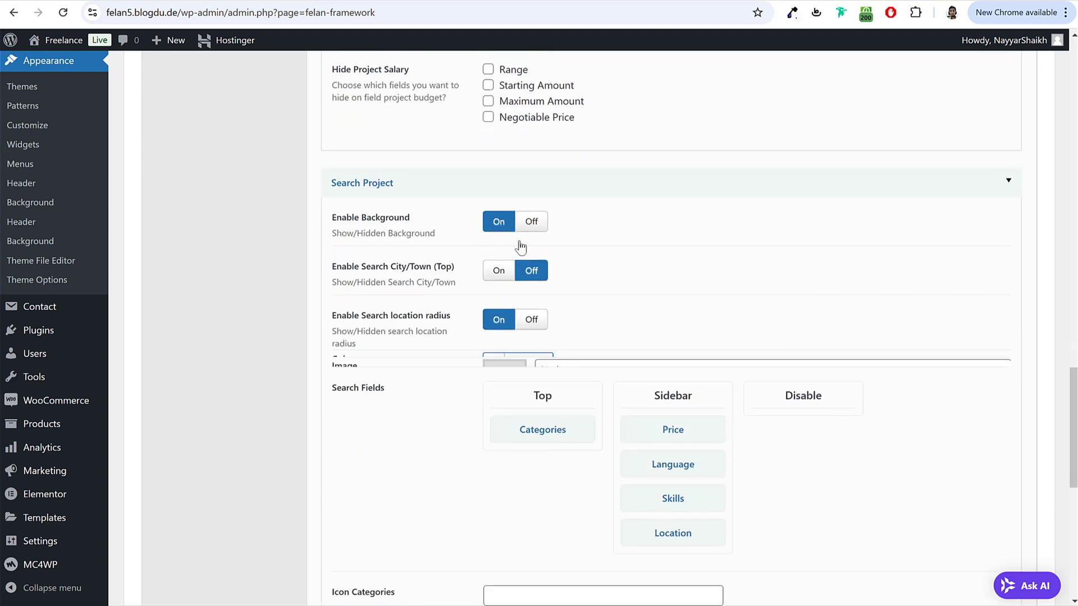
click(571, 517)
click(65, 200)
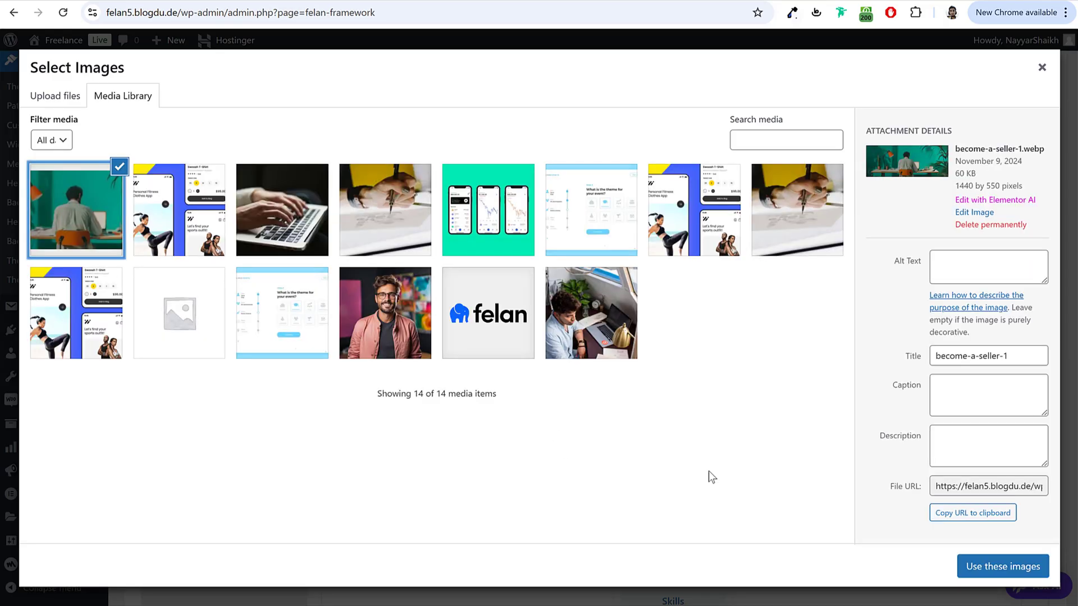
click(1002, 566)
scroll(786, 449, down, 1)
scroll(769, 442, down, 6)
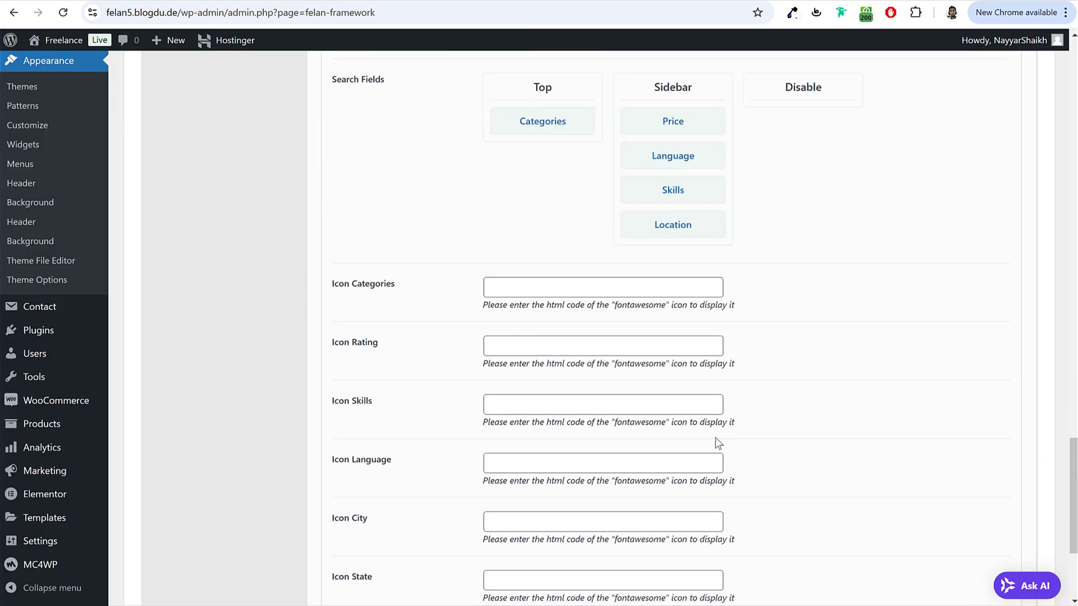
Step: Enter the fa-folder code in Icon Categories and fa-bolt in Icon Skills, then save
click(582, 283)
key(ctrl+v)
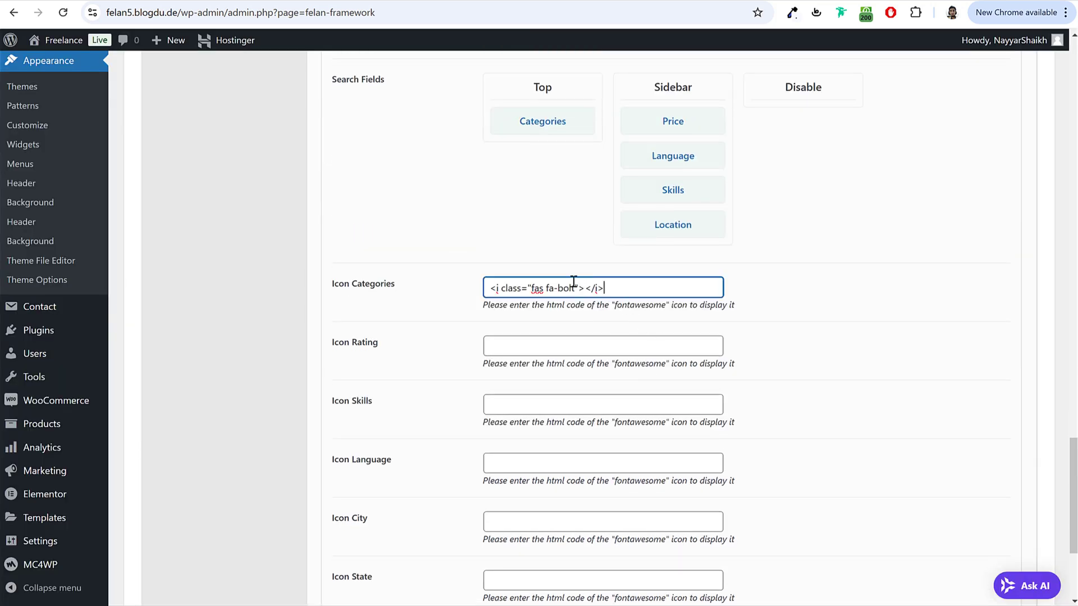
double_click(568, 287)
text(folder)
key(Tab)
key(Tab)
key(ctrl+v)
click(827, 364)
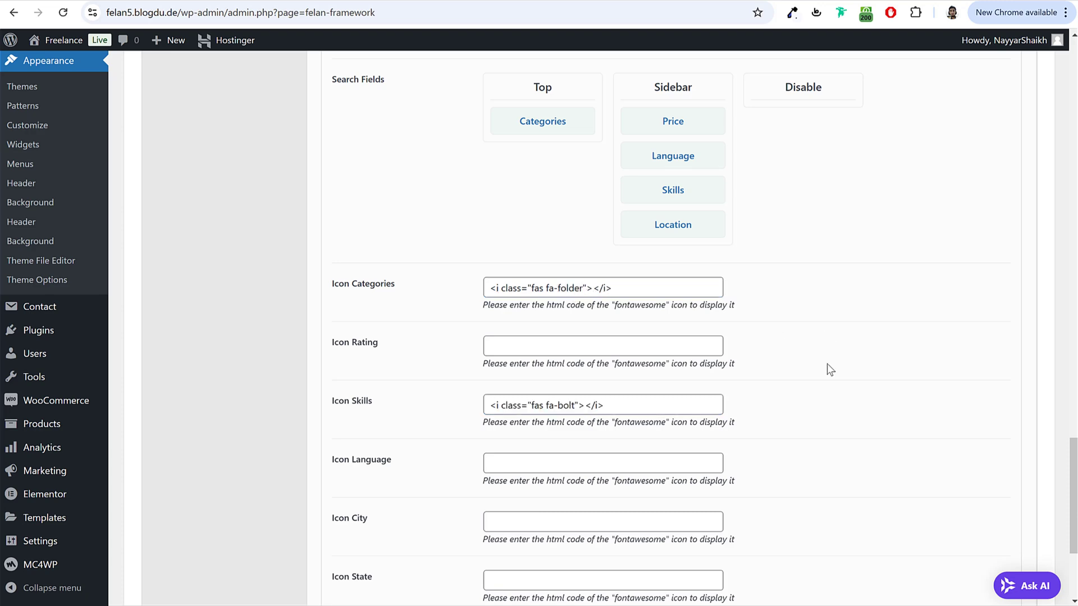
scroll(817, 402, down, 4)
click(984, 512)
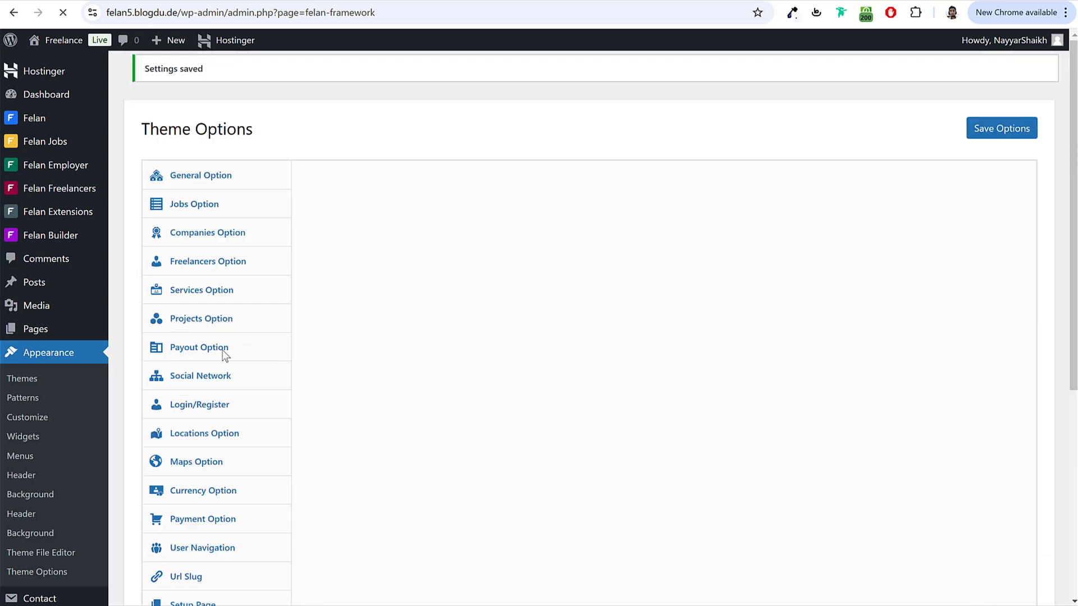
Step: In Payout Option, collapse the empty Custom Payout block and save the theme options
click(224, 353)
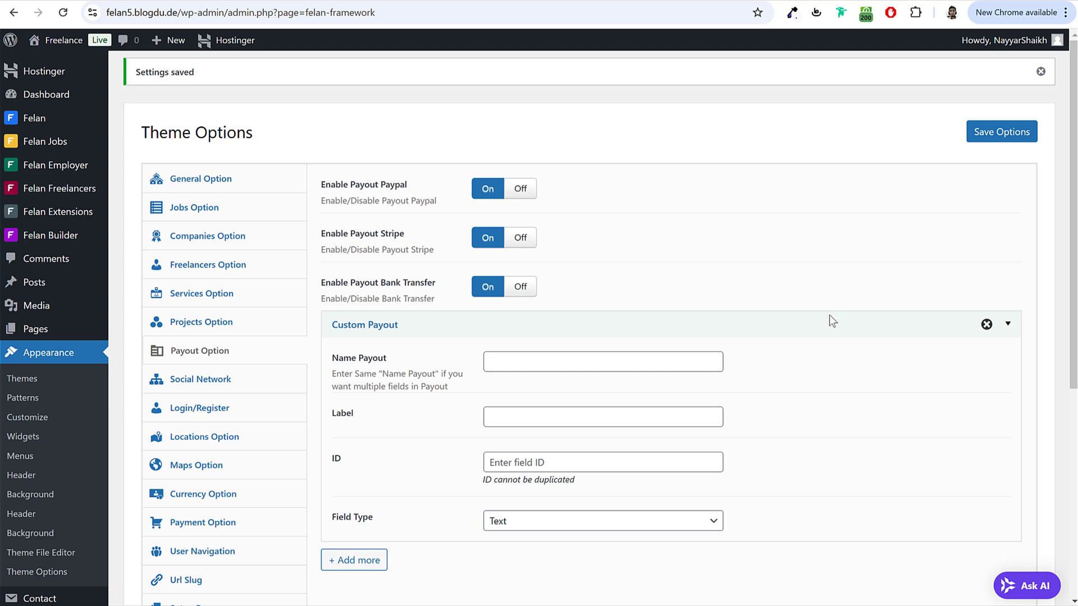
click(878, 327)
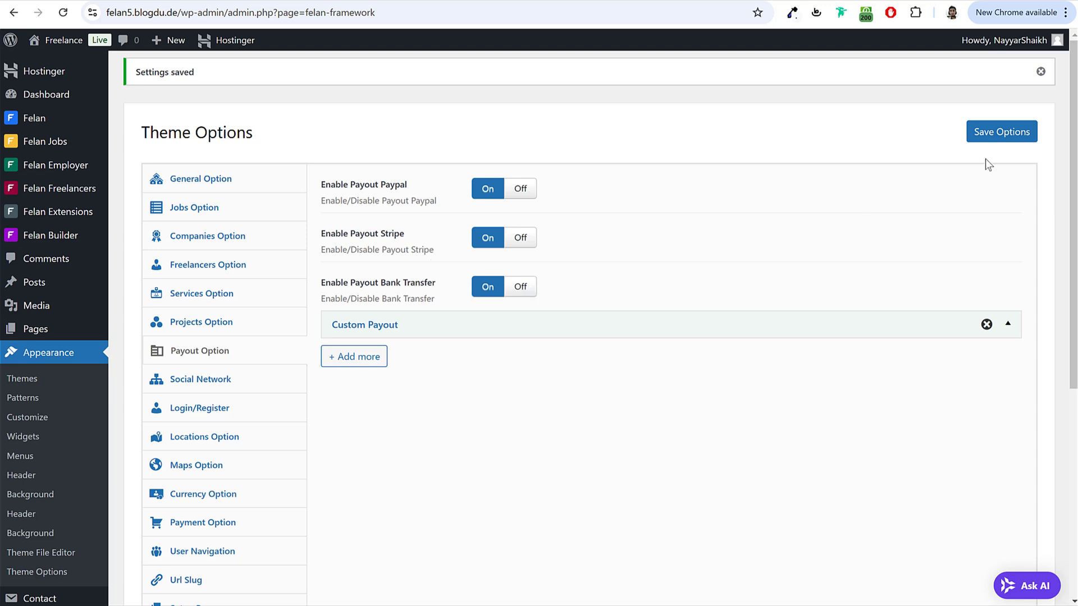
click(1015, 138)
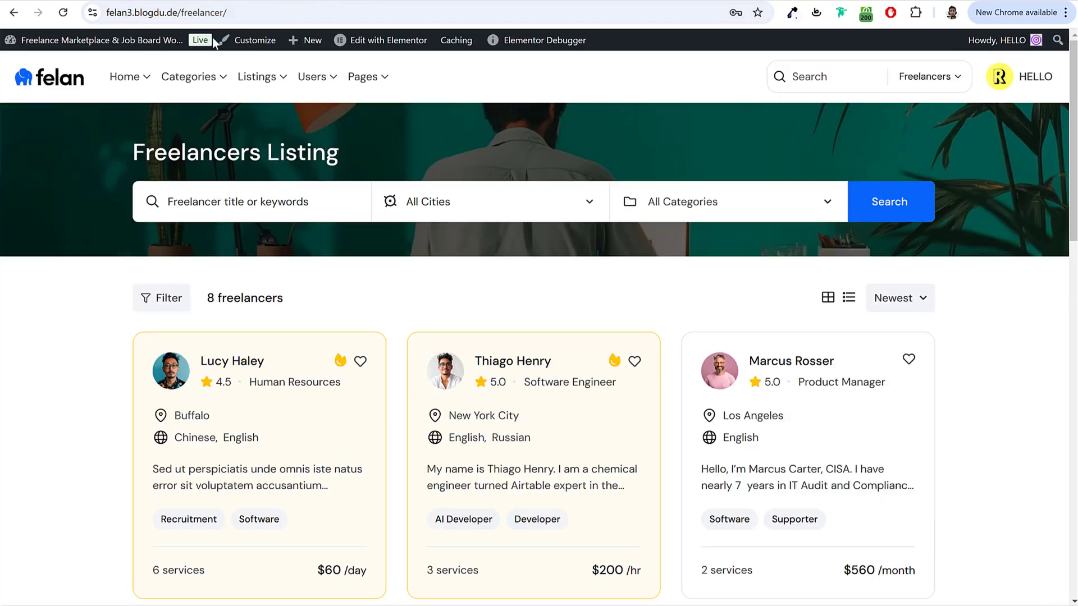
Step: Scroll through the demo Freelancers Listing page showing 8 freelancer cards sorted by Newest
scroll(610, 284, down, 5)
scroll(788, 401, up, 3)
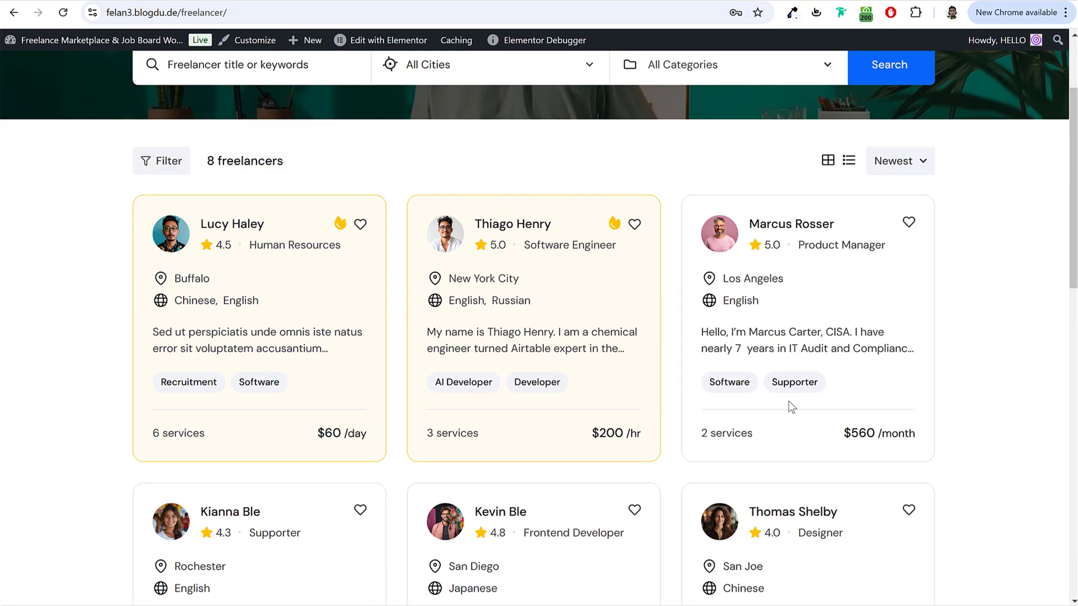
scroll(820, 303, down, 2)
scroll(803, 309, up, 5)
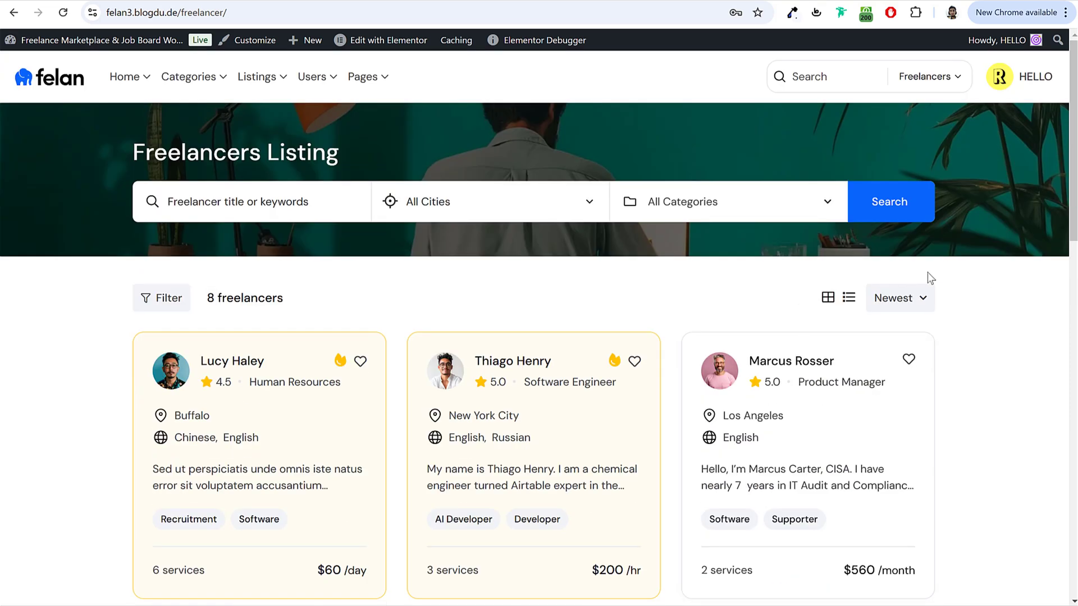
scroll(971, 278, down, 4)
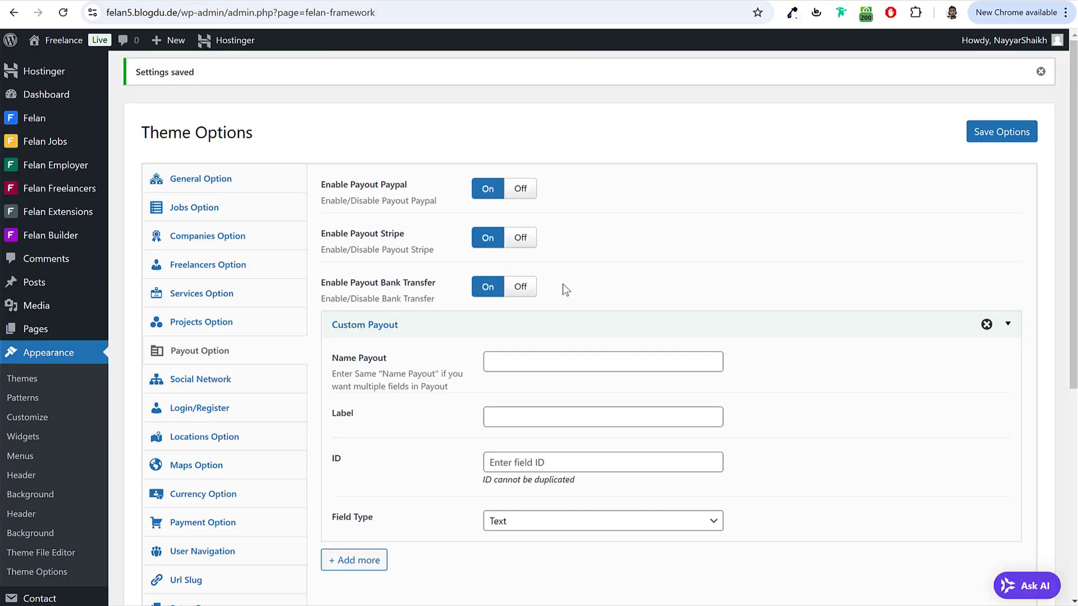
Step: Show the Social Network section with Twitter, LinkedIn, Facebook and Instagram enabled
scroll(565, 289, down, 2)
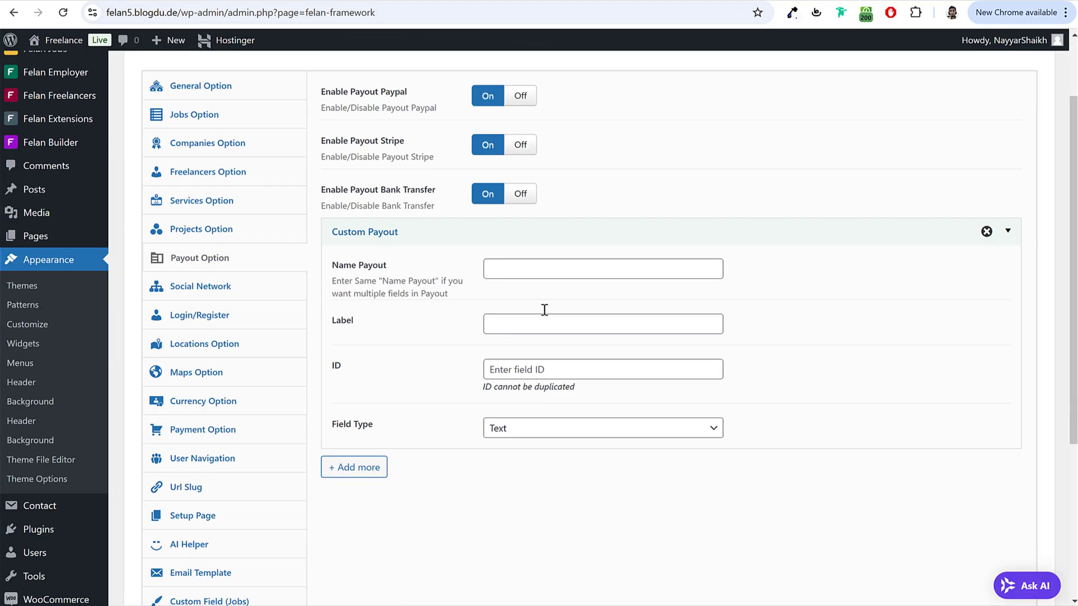
scroll(544, 308, up, 2)
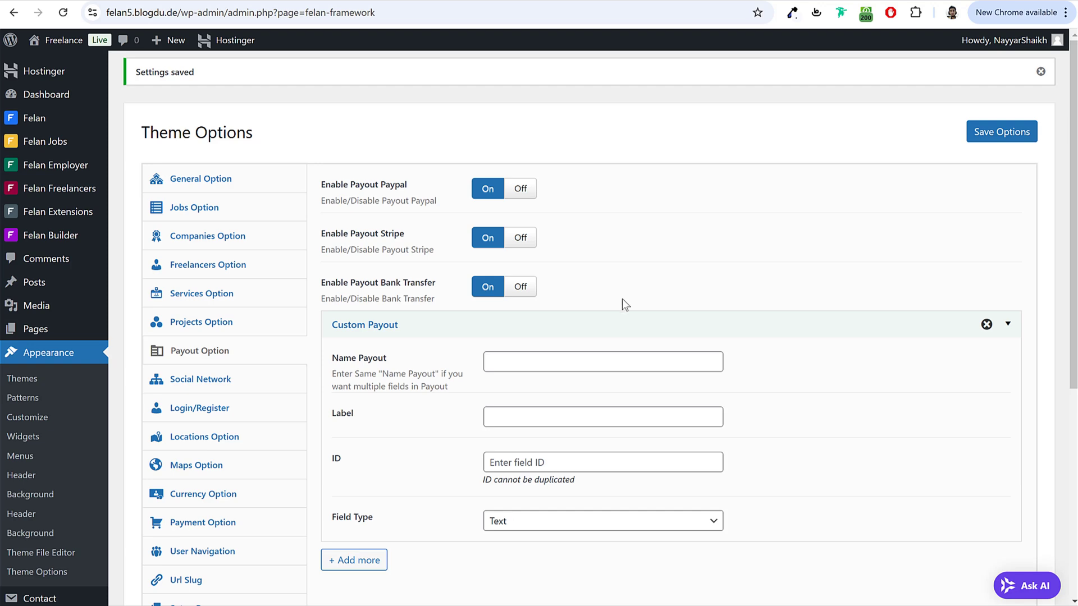
click(219, 384)
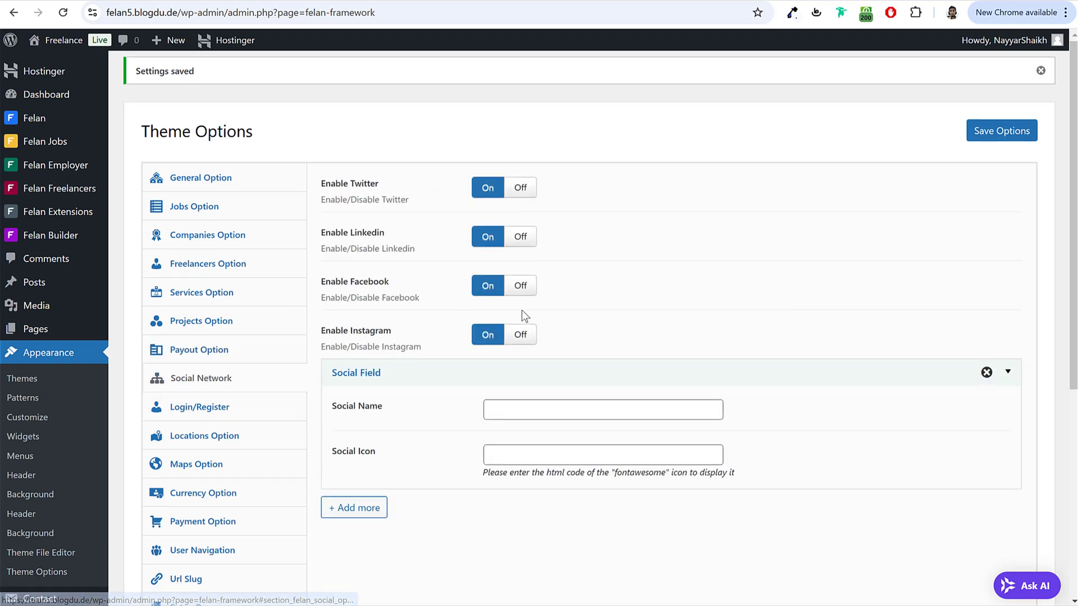
scroll(521, 310, down, 2)
Step: Look through the Login/Register options in Theme Options
scroll(493, 261, up, 1)
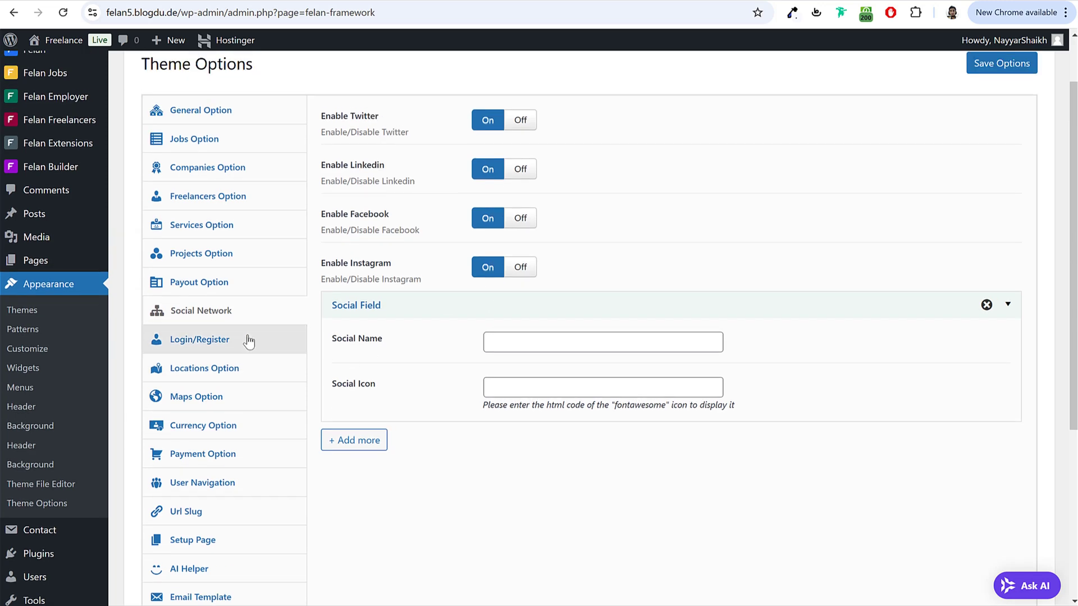
click(242, 339)
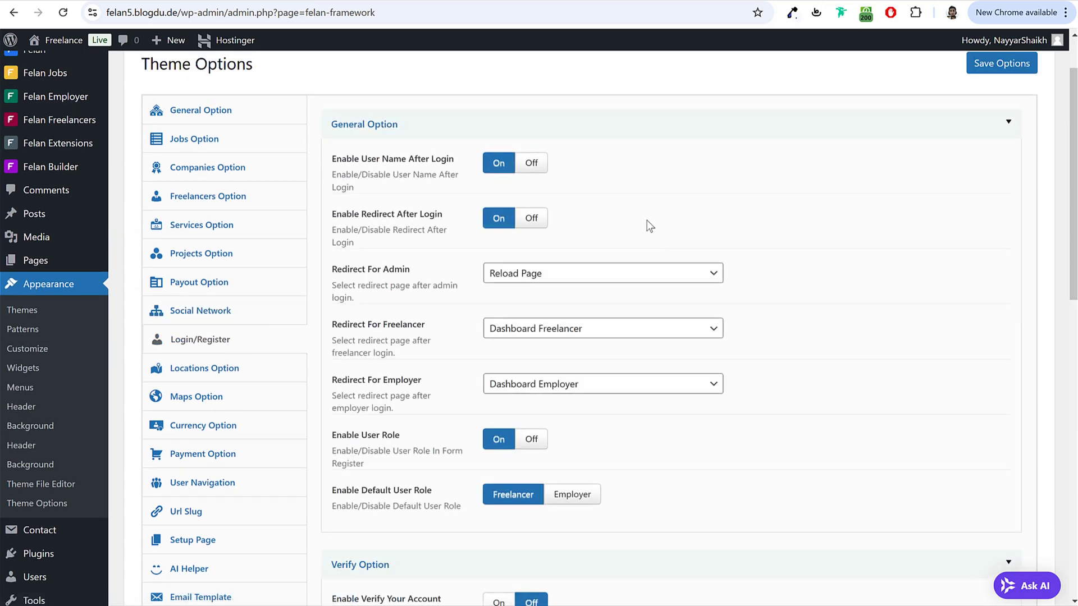
scroll(601, 312, down, 10)
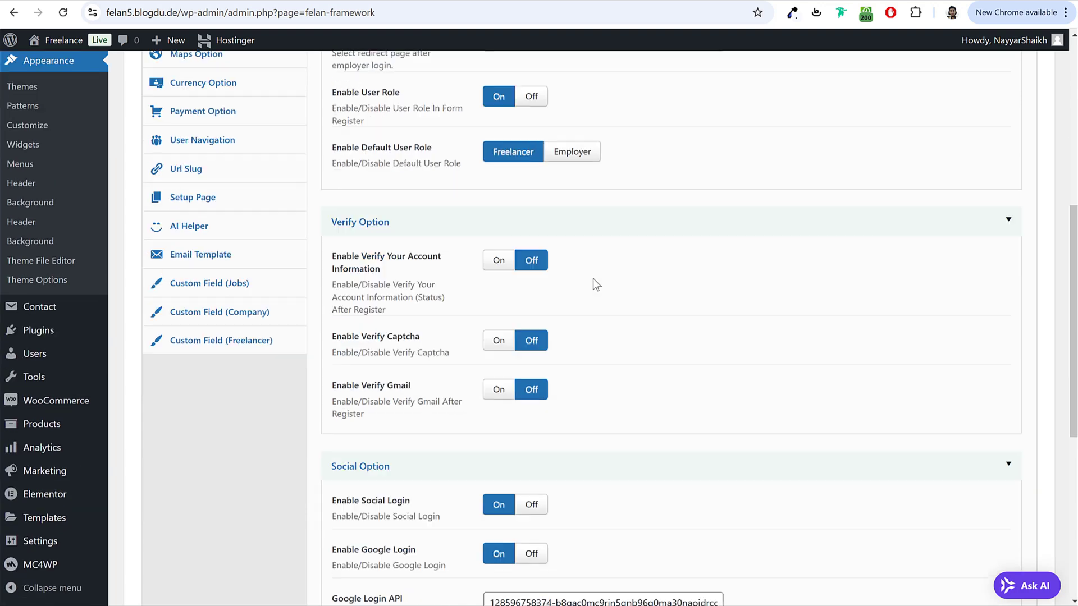
scroll(595, 288, down, 1)
scroll(594, 284, up, 9)
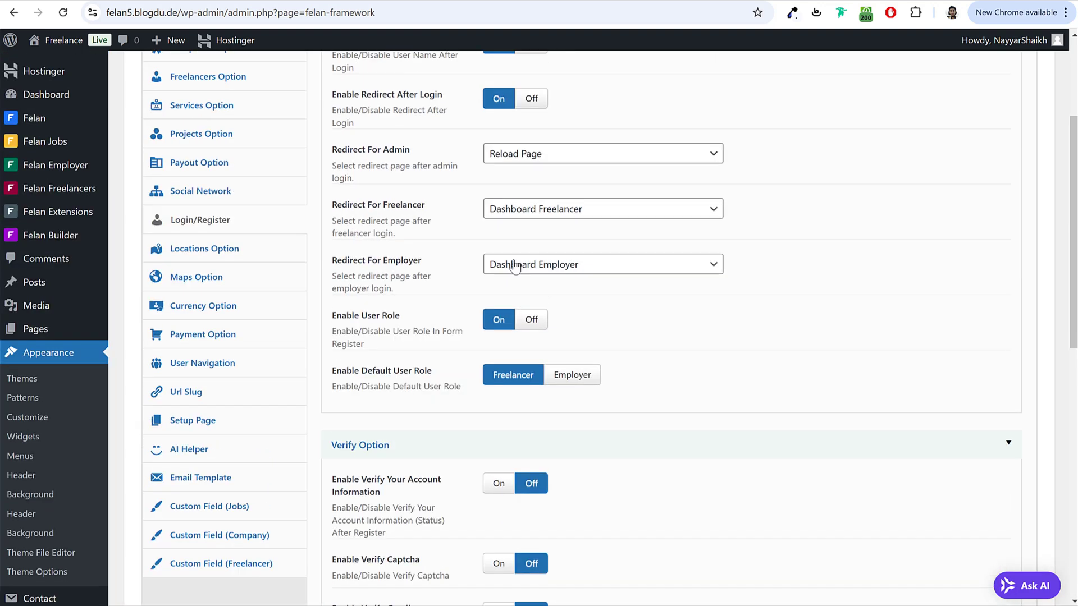
Step: Go through Locations Option and Maps Option to reach the Currency Option settings
click(227, 256)
click(248, 277)
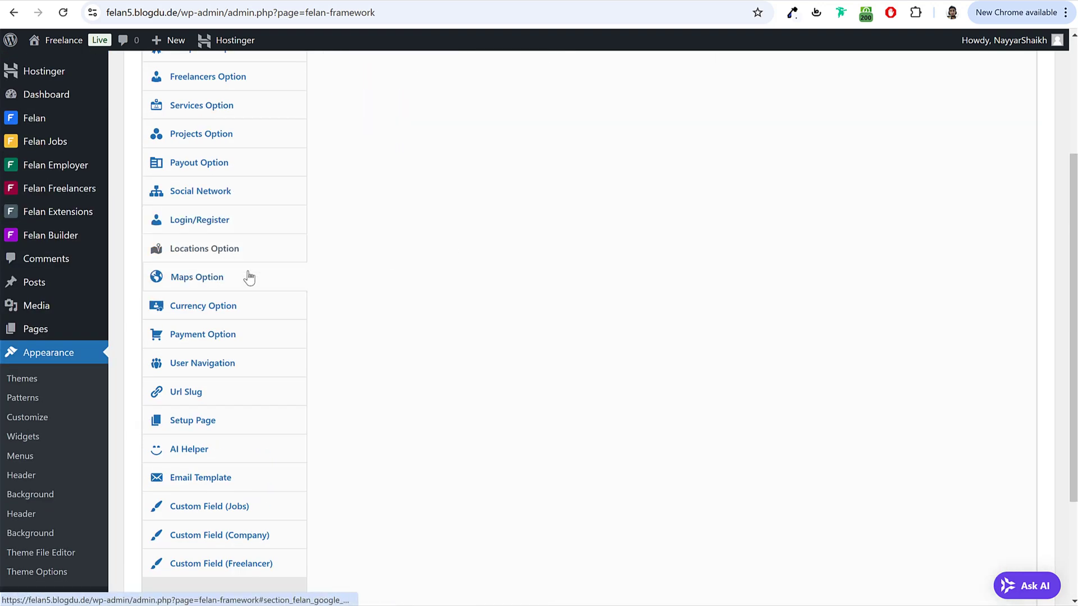
click(264, 313)
scroll(424, 298, up, 3)
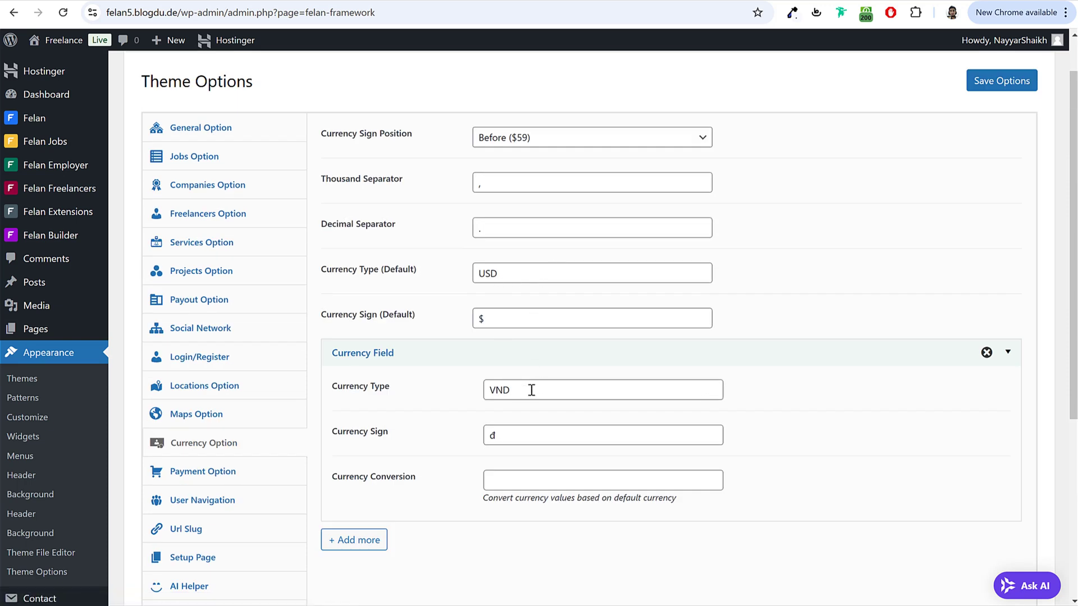
Step: Collapse the existing currency block and add a second currency entry for INR
click(528, 353)
click(524, 354)
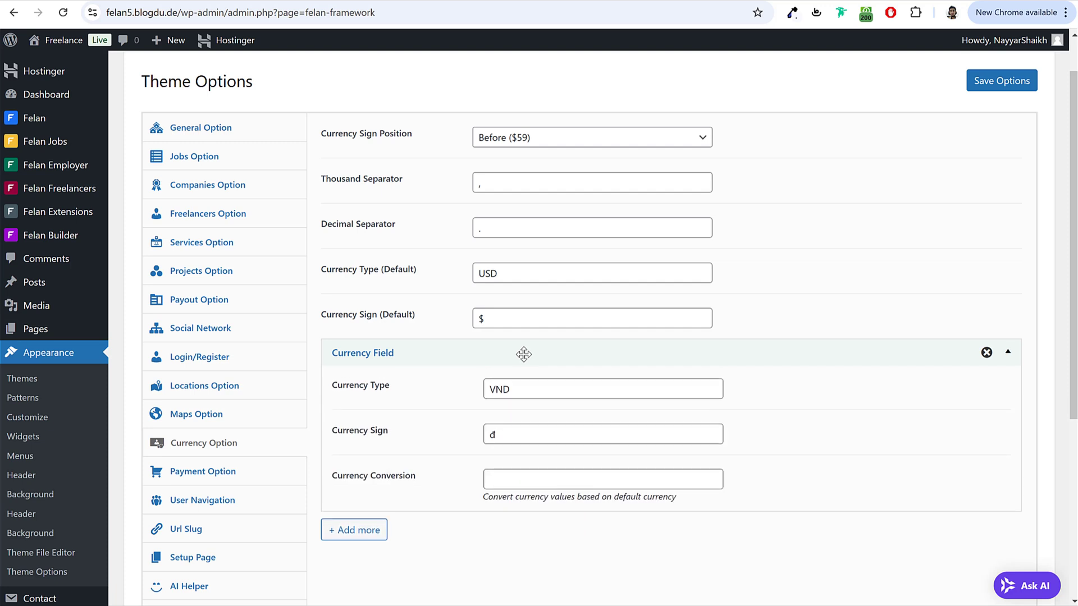
click(523, 353)
click(360, 385)
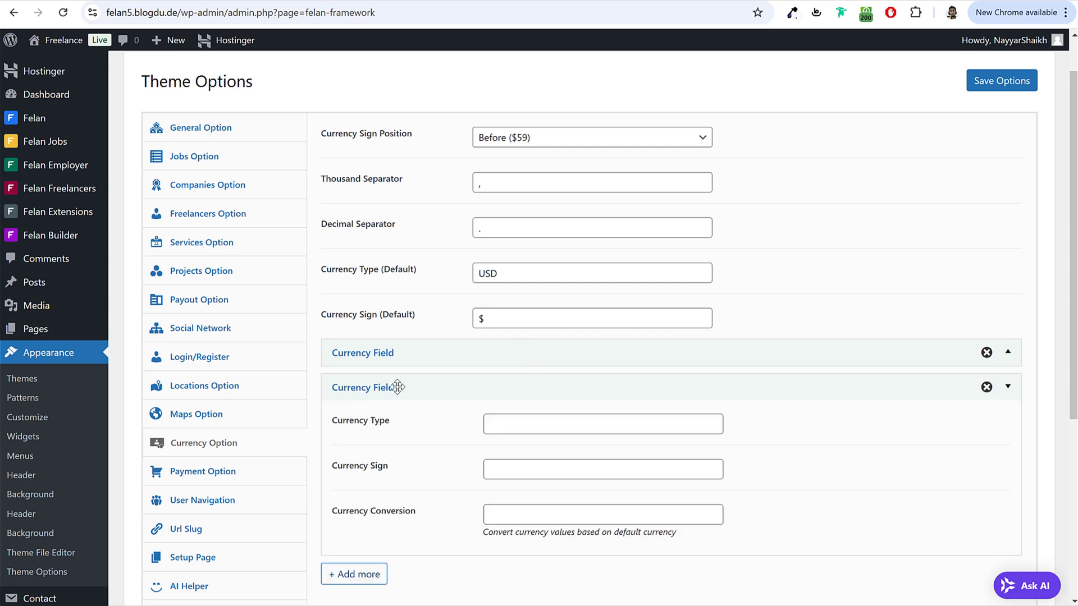
click(538, 424)
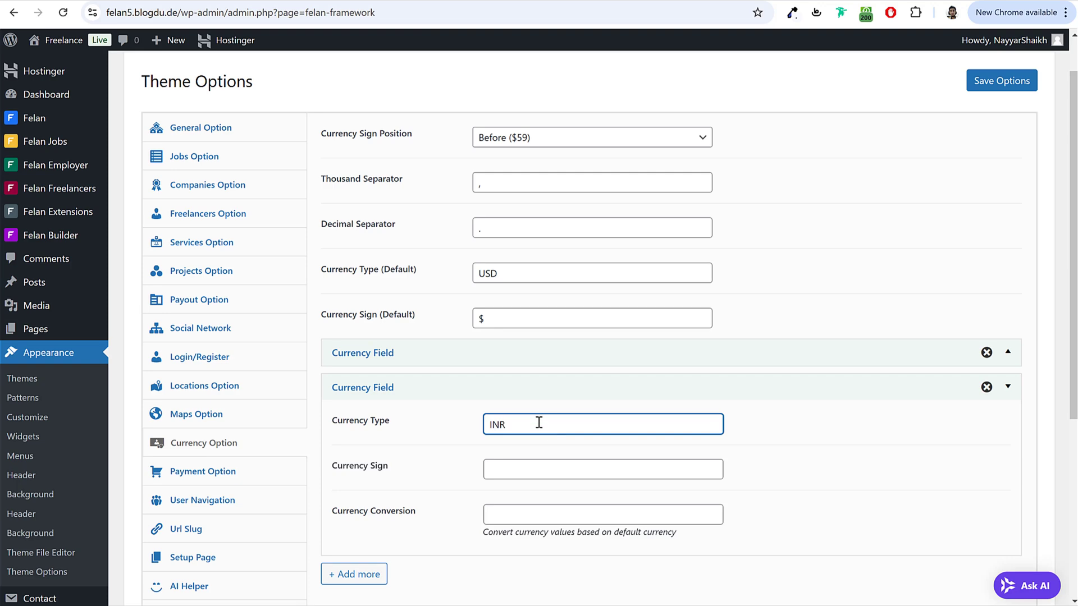
Step: Search INR in a new browser tab to copy the rupee sign ₹
key(ctrl+a)
key(ctrl+c)
key(ctrl+t)
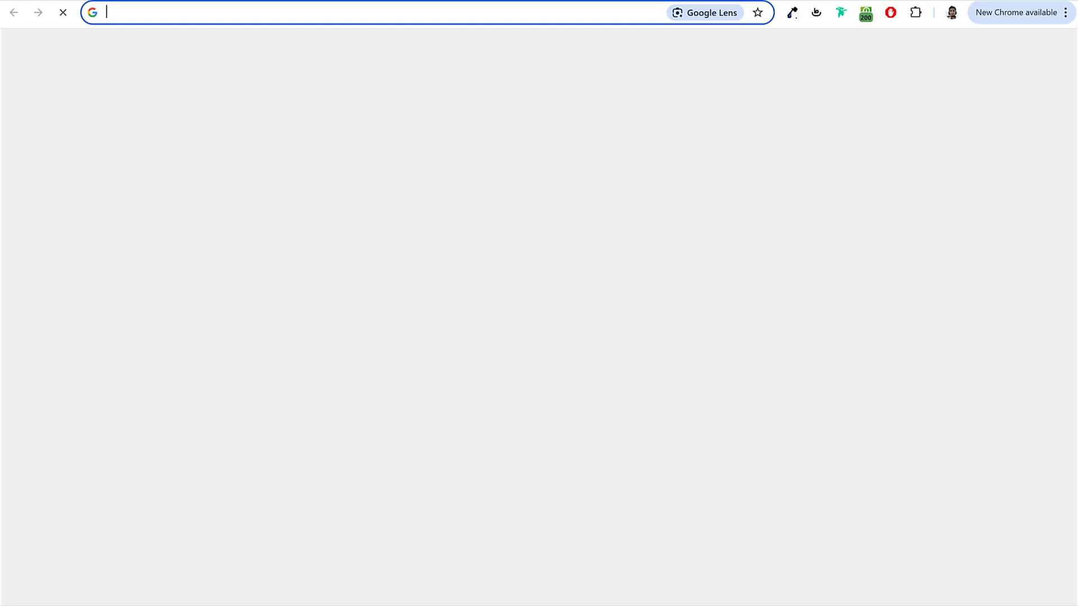
key(ctrl+v)
key(Return)
scroll(701, 220, down, 5)
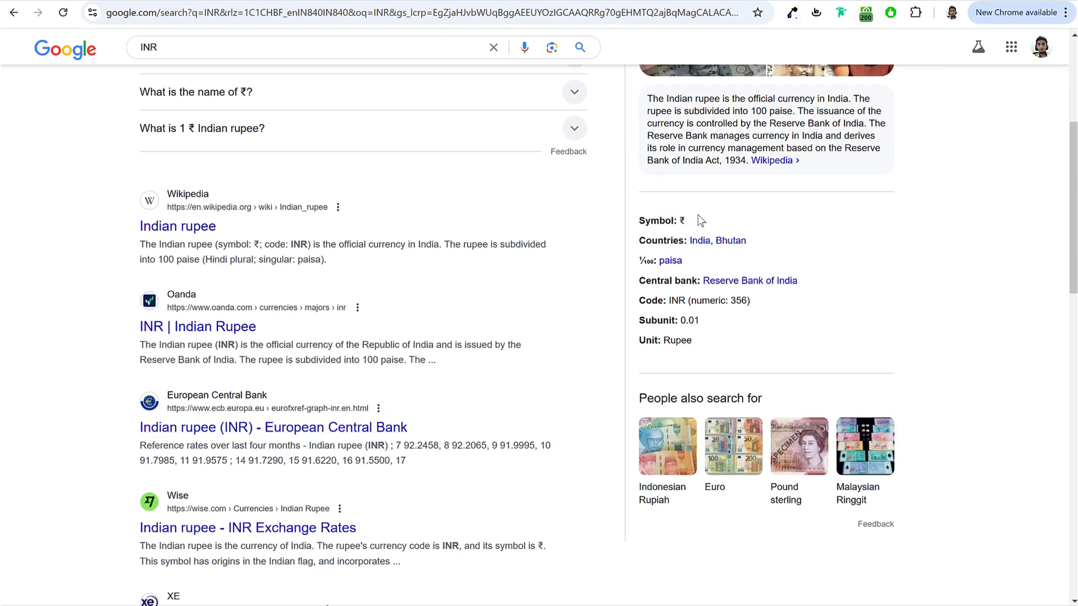
key(ctrl+c)
key(ctrl+w)
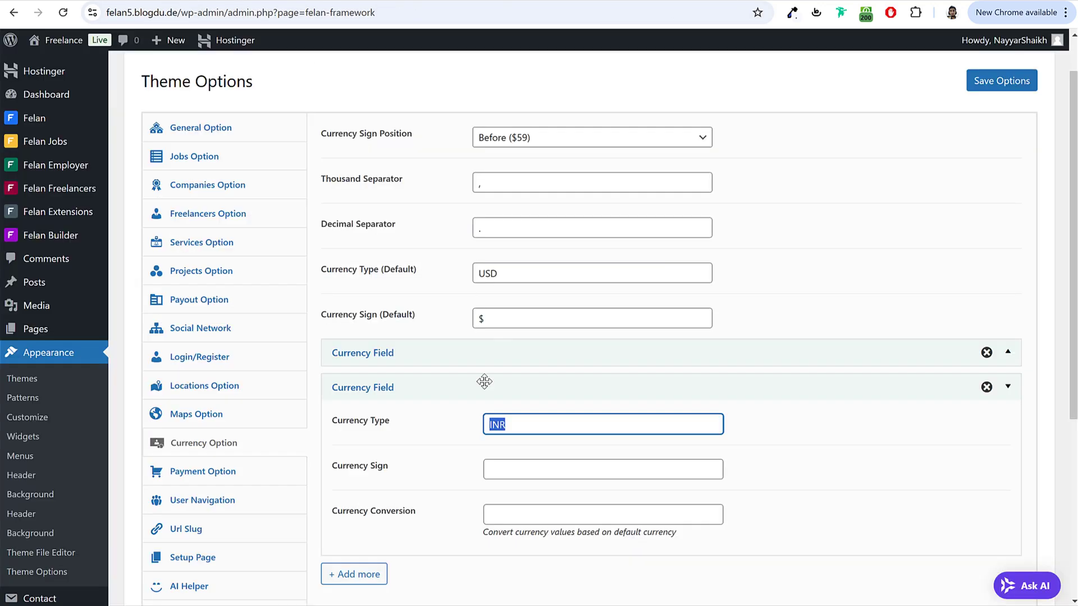
Step: Enter ₹ as Currency Sign and 84 as Currency Conversion, then save
click(535, 466)
key(ctrl+v)
click(607, 509)
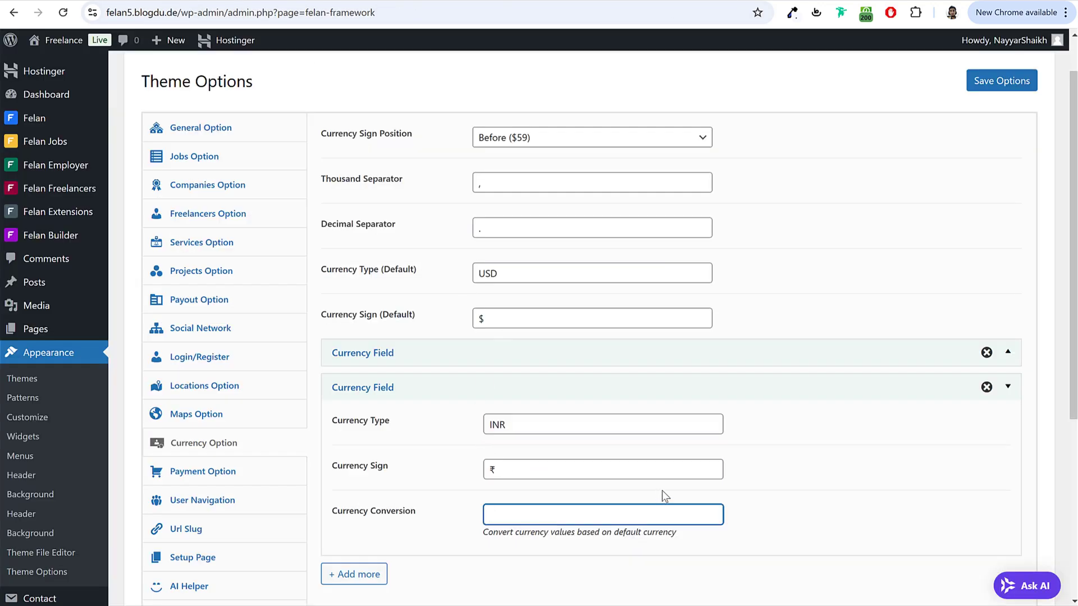
text(84)
scroll(701, 430, down, 3)
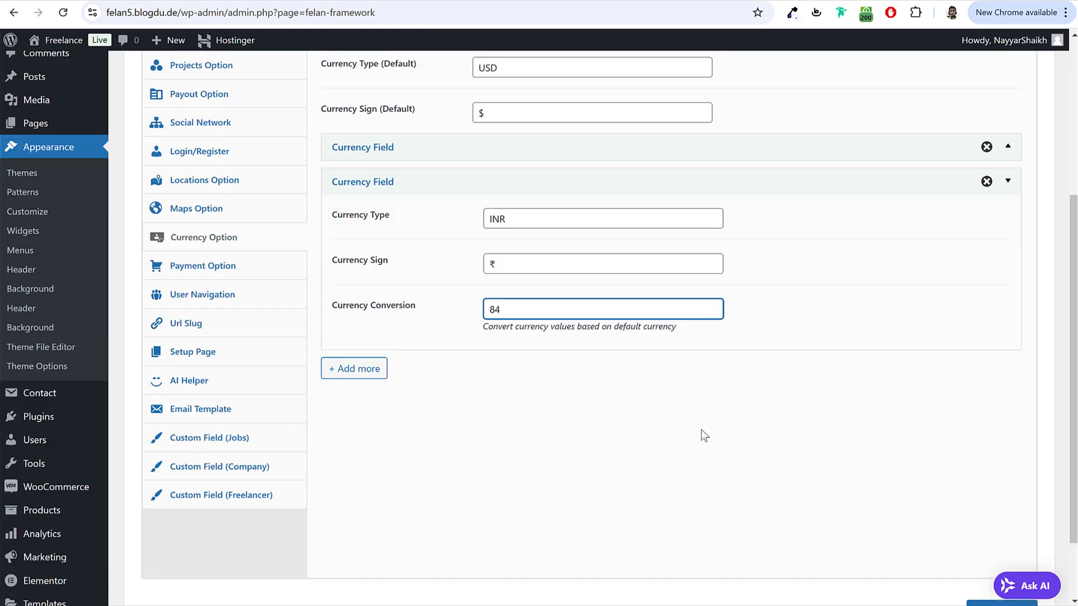
key(Return)
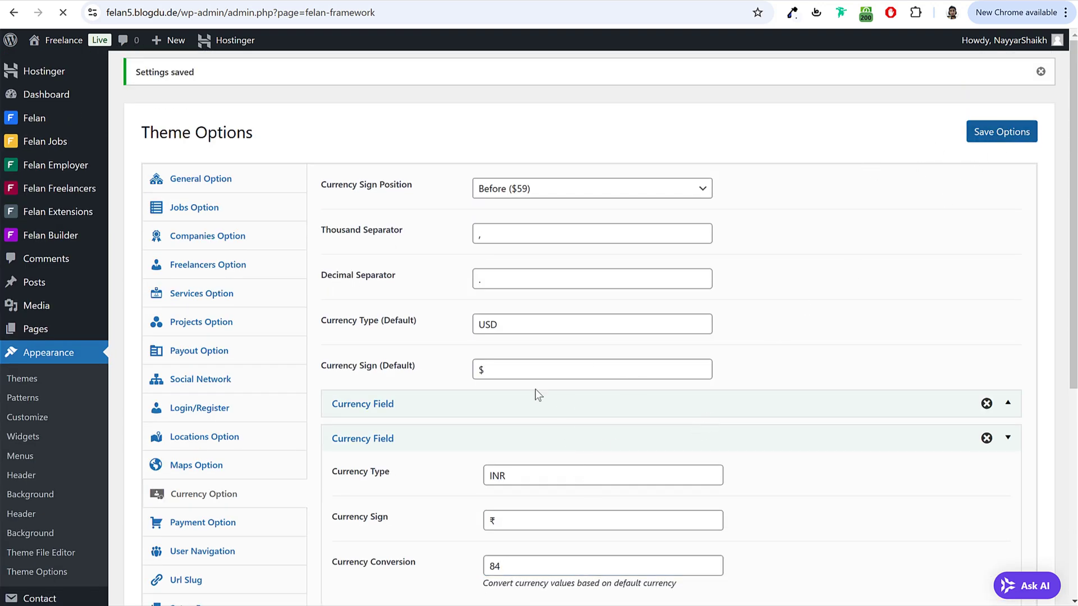
Step: In Payment Option, disable PayPal, Stripe and Wire Transfer and enable WooCommerce Checkout for services
scroll(543, 386, down, 3)
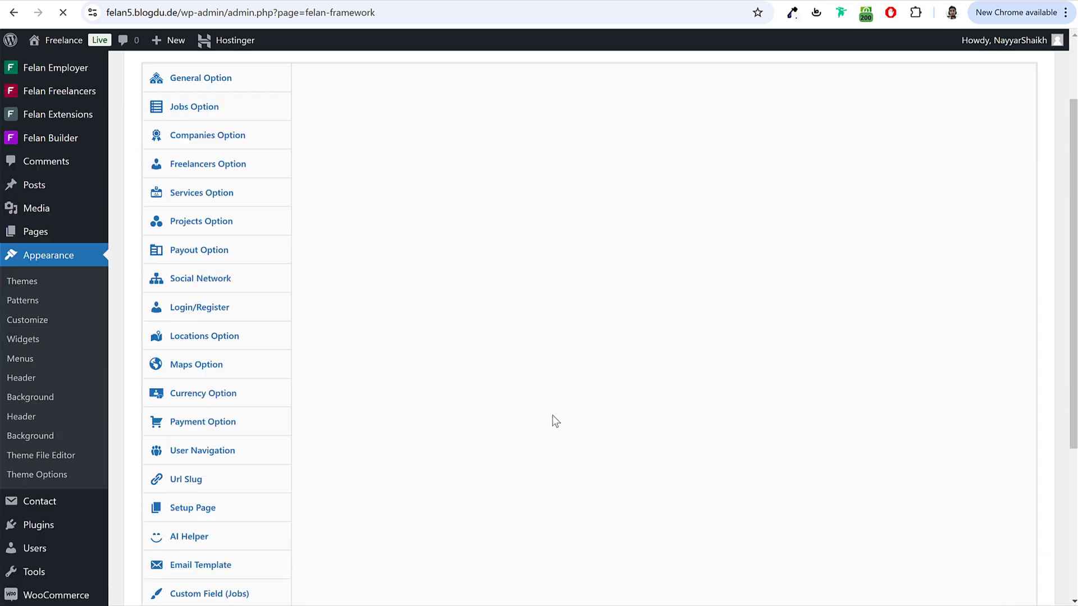
click(224, 317)
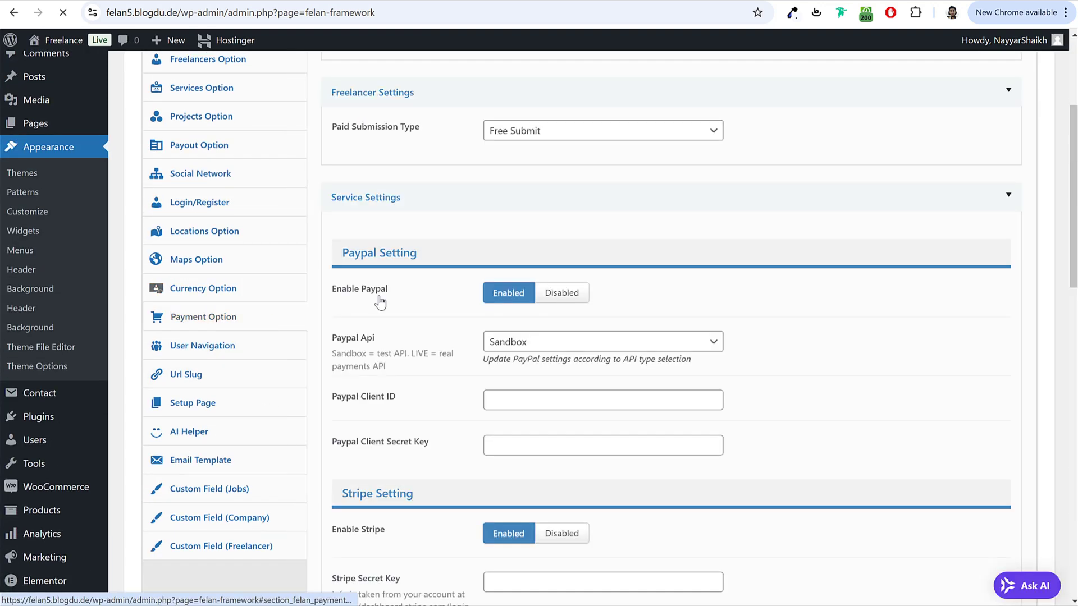
scroll(630, 360, up, 3)
scroll(700, 400, down, 3)
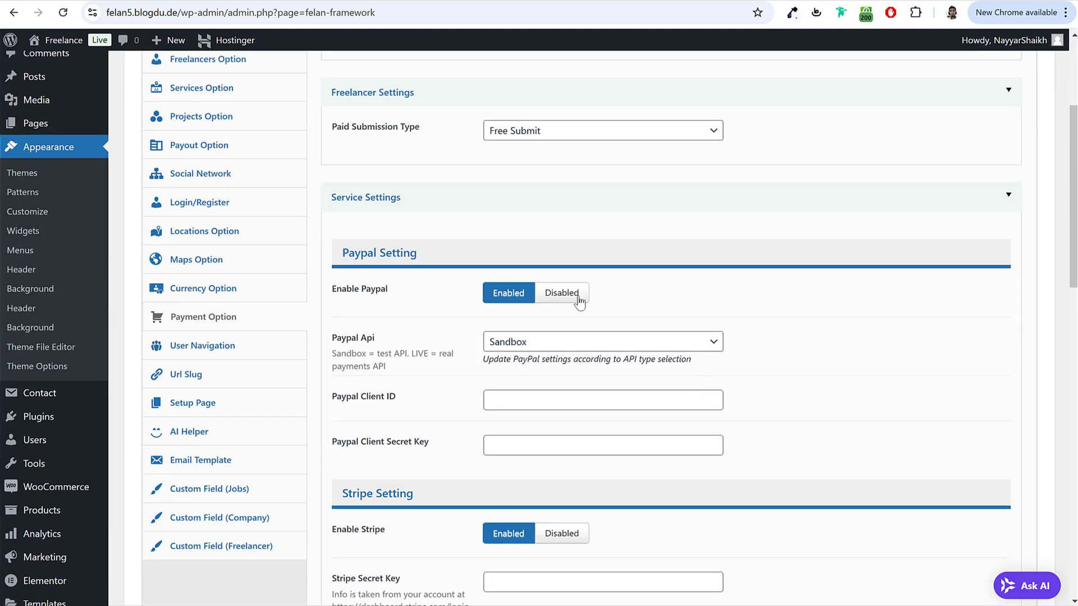
scroll(584, 303, down, 2)
click(573, 157)
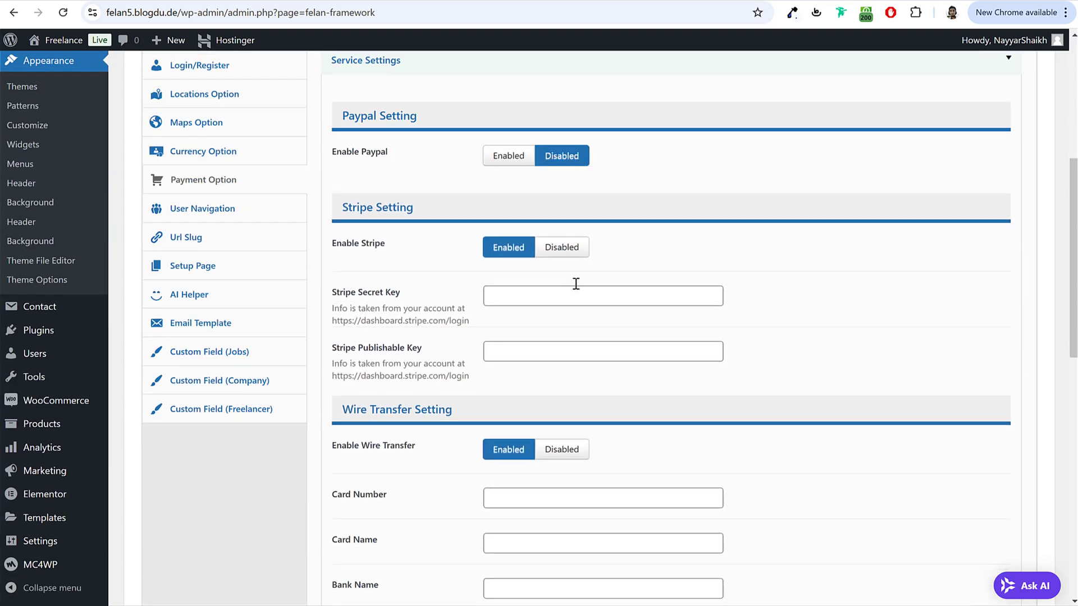
click(562, 248)
click(561, 339)
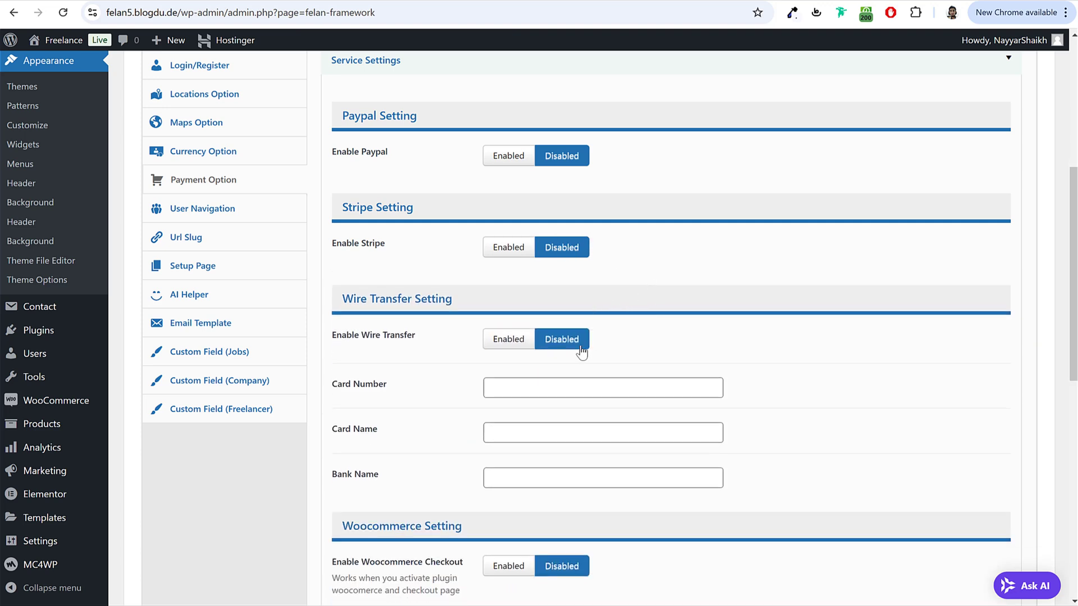
click(510, 431)
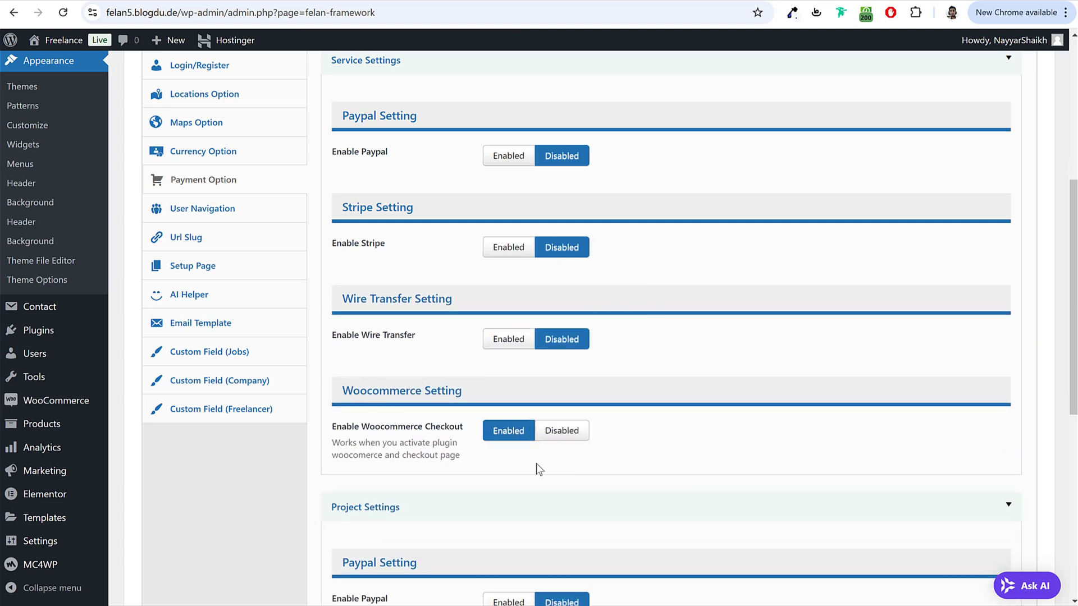
Step: Enable WooCommerce Checkout for projects as well
scroll(623, 441, down, 4)
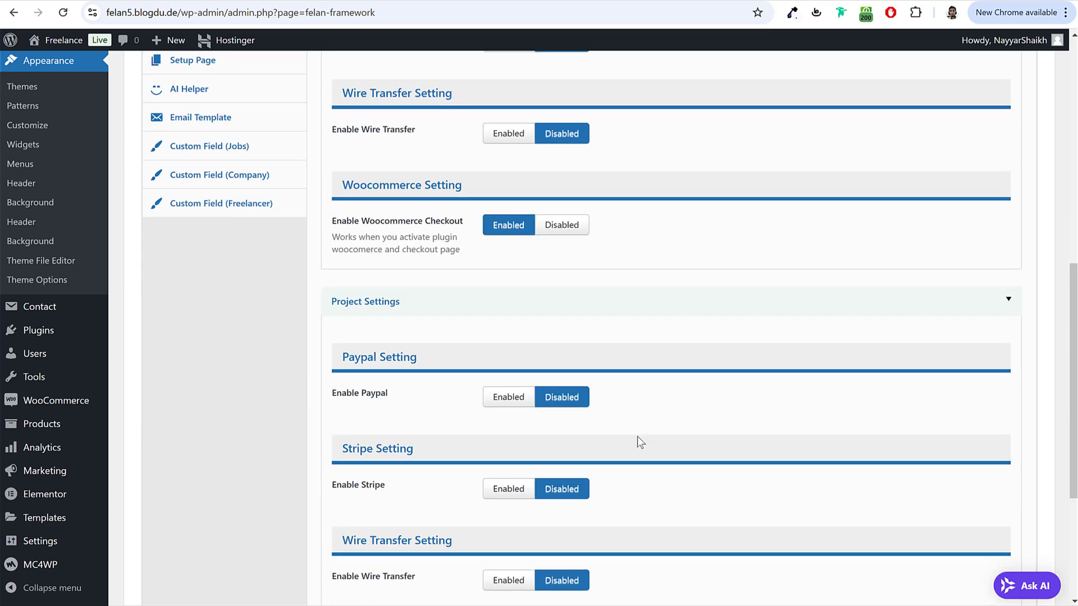
scroll(556, 405, down, 5)
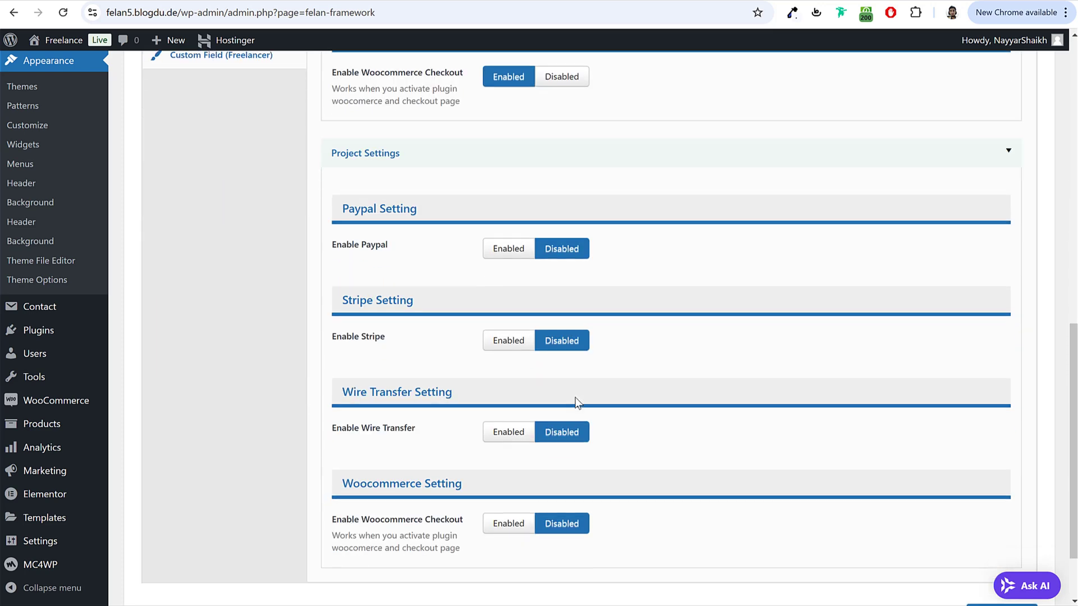
click(507, 432)
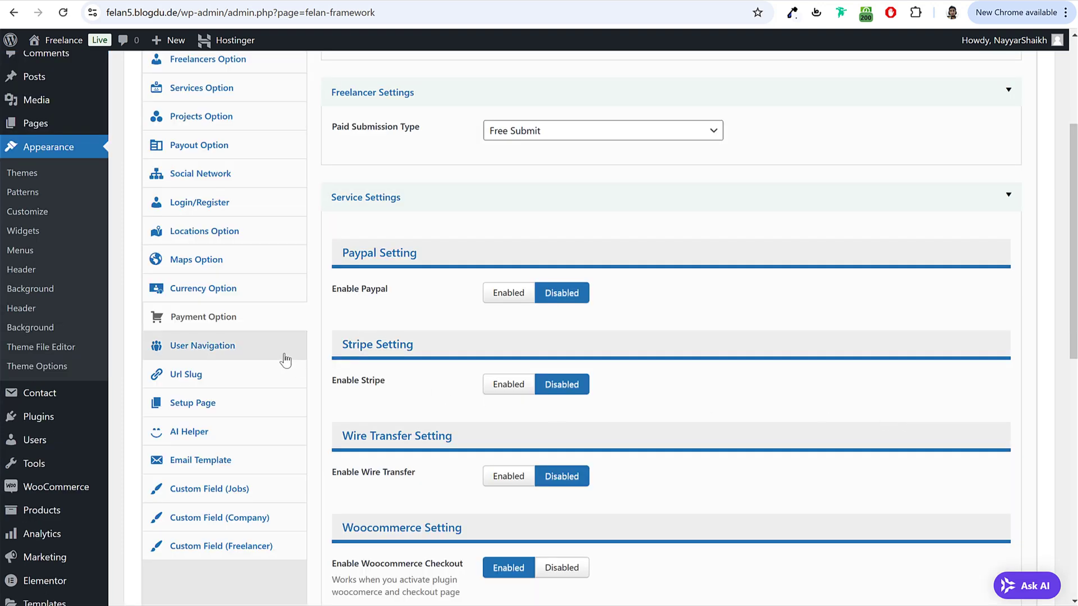
click(271, 354)
Step: Log out of the admin account from the admin bar account menu
scroll(535, 387, up, 3)
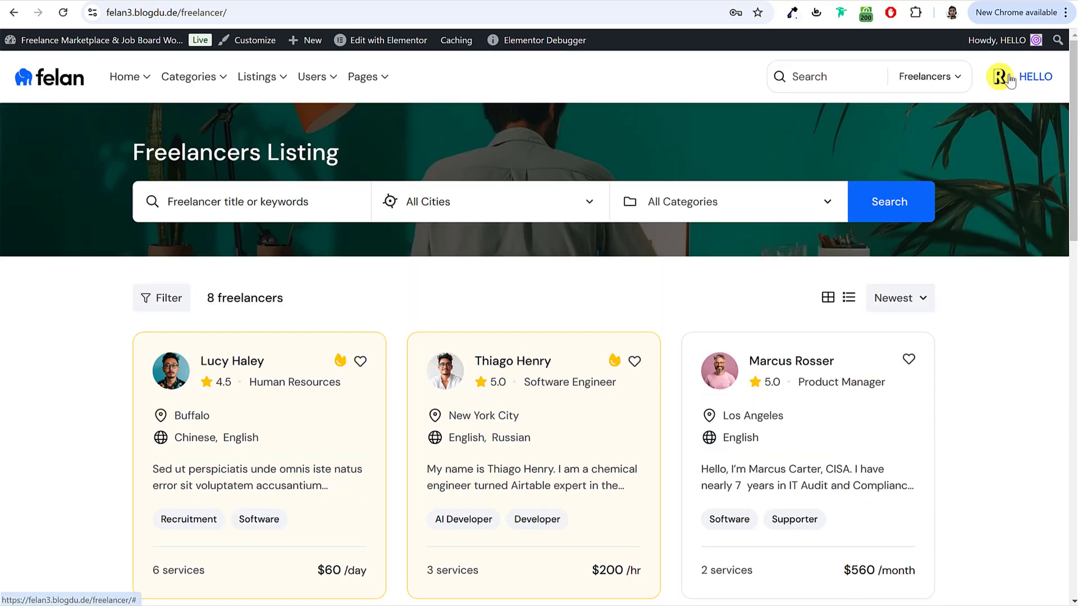
mouse_move(994, 41)
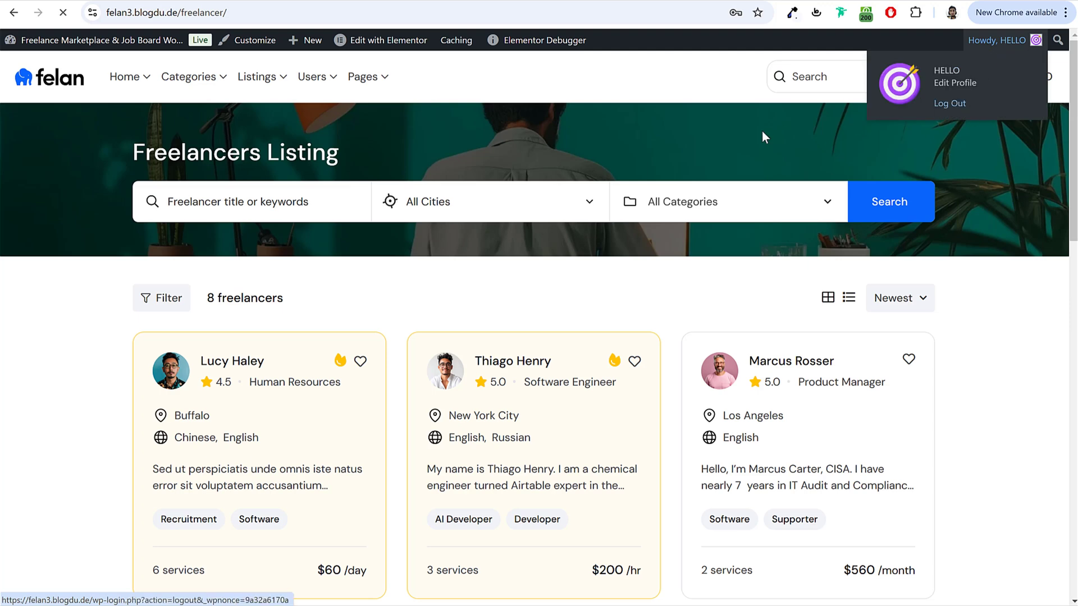
click(757, 484)
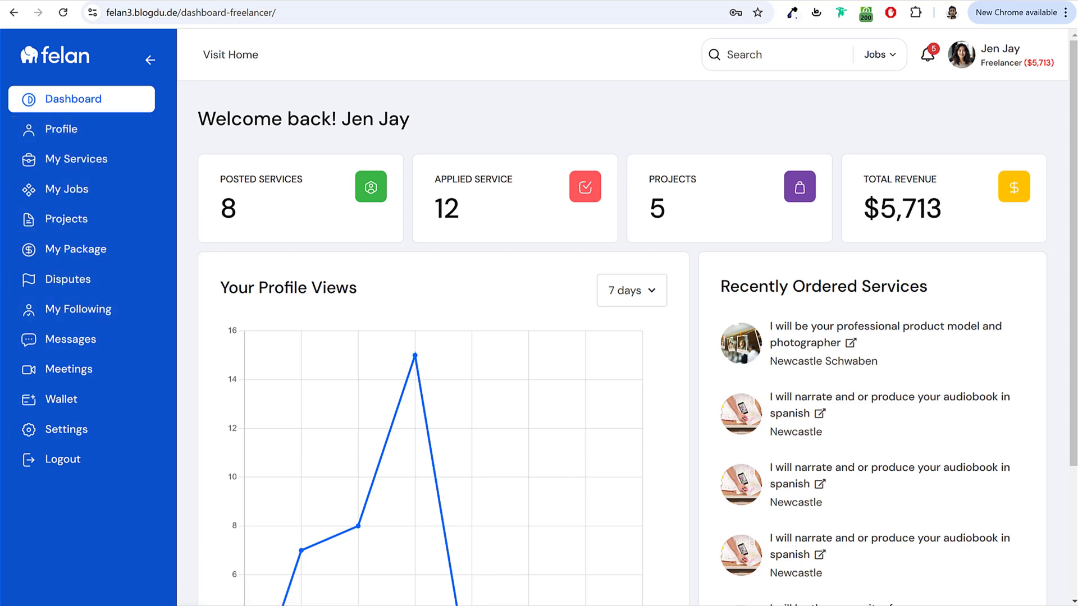
Step: Compare the freelancer dashboard window with the User Navigation theme options
click(409, 594)
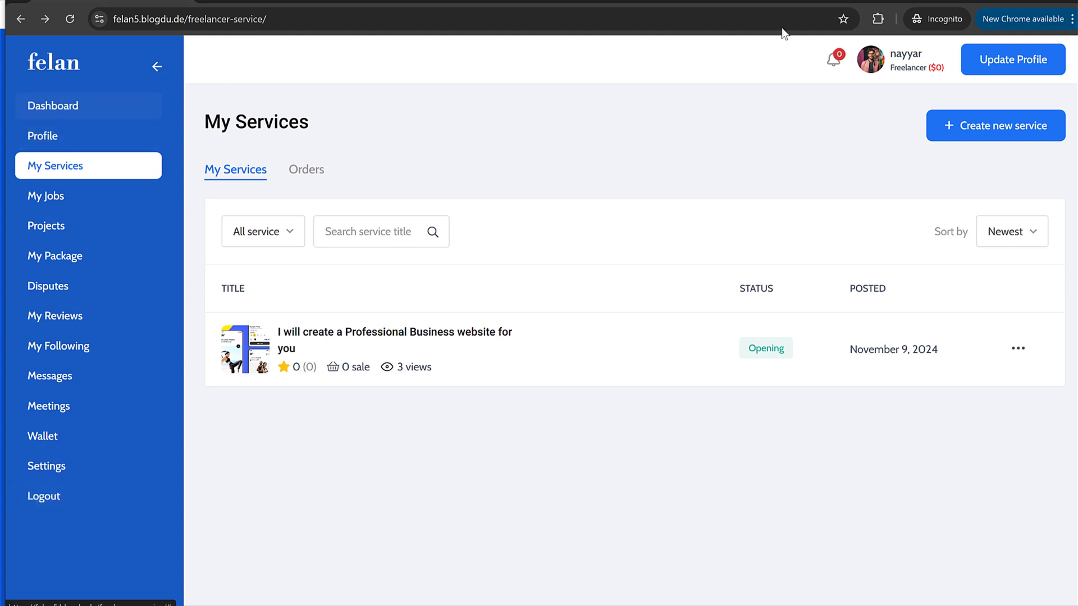
key(alt+Tab)
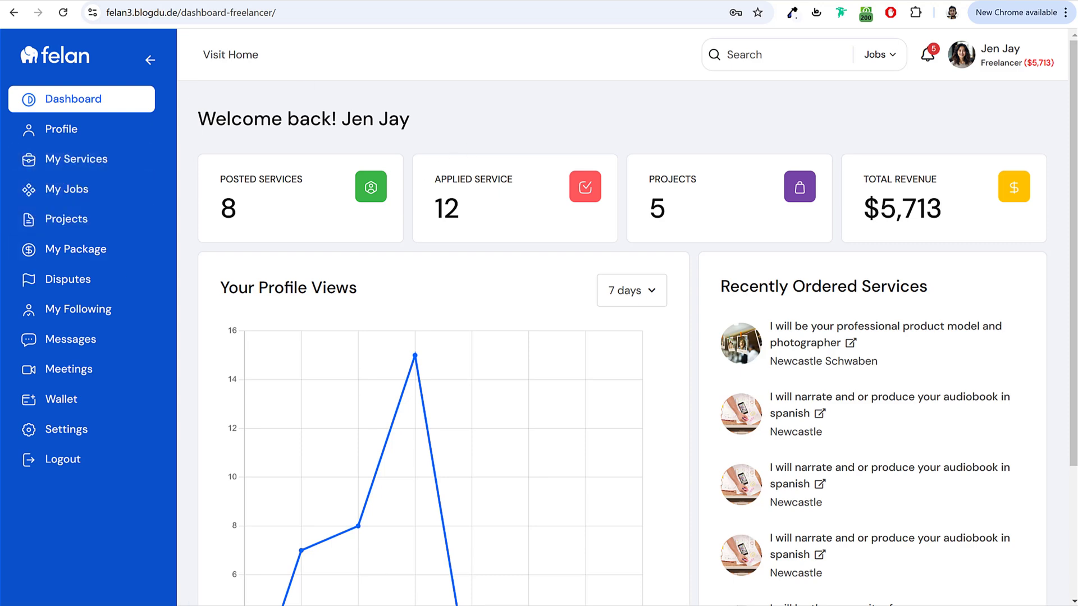
key(alt+Tab)
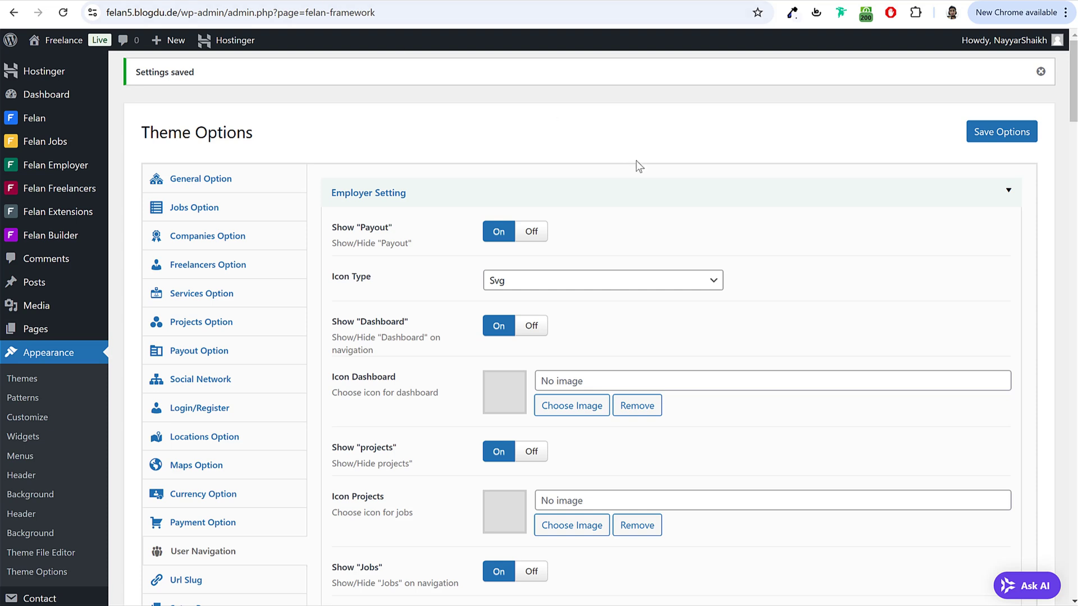
Step: Set the navigation Icon Type to Image and open the local Dashboard Icons folder
click(526, 285)
click(533, 302)
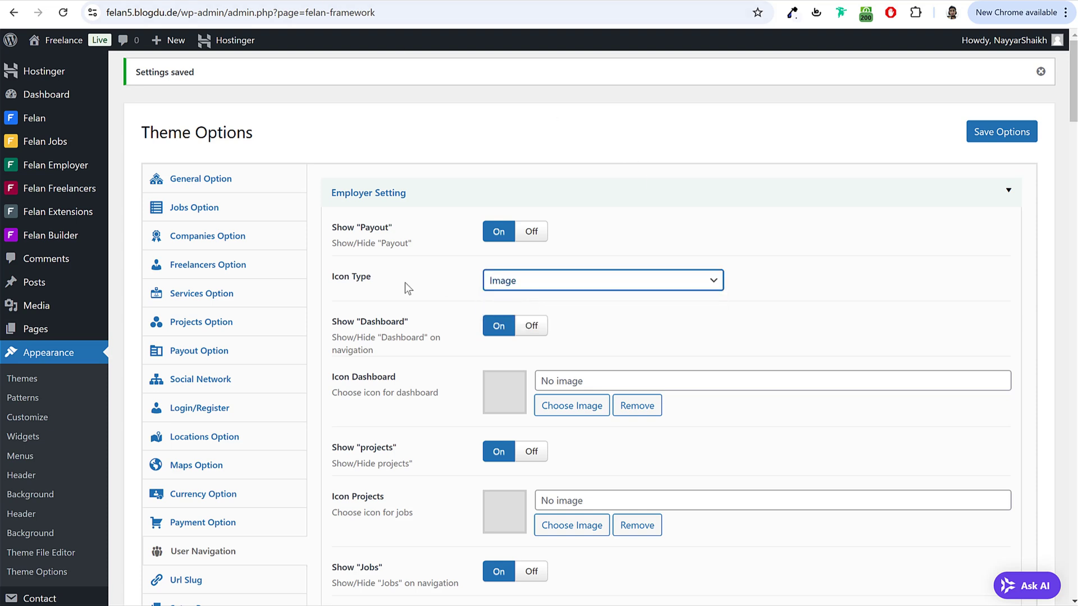
click(526, 281)
click(541, 300)
key(alt+Tab)
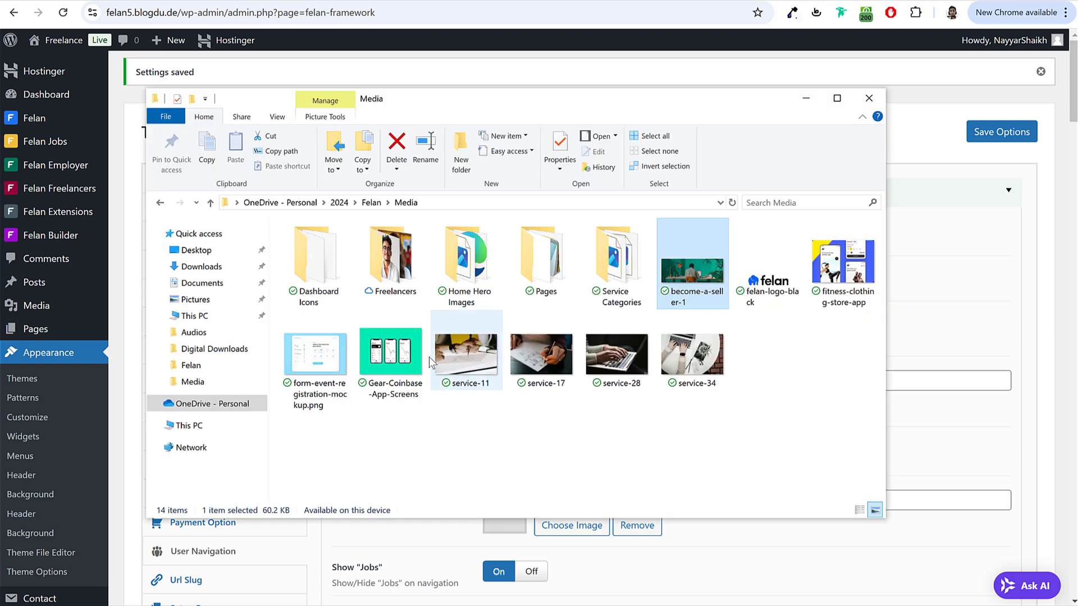
double_click(329, 274)
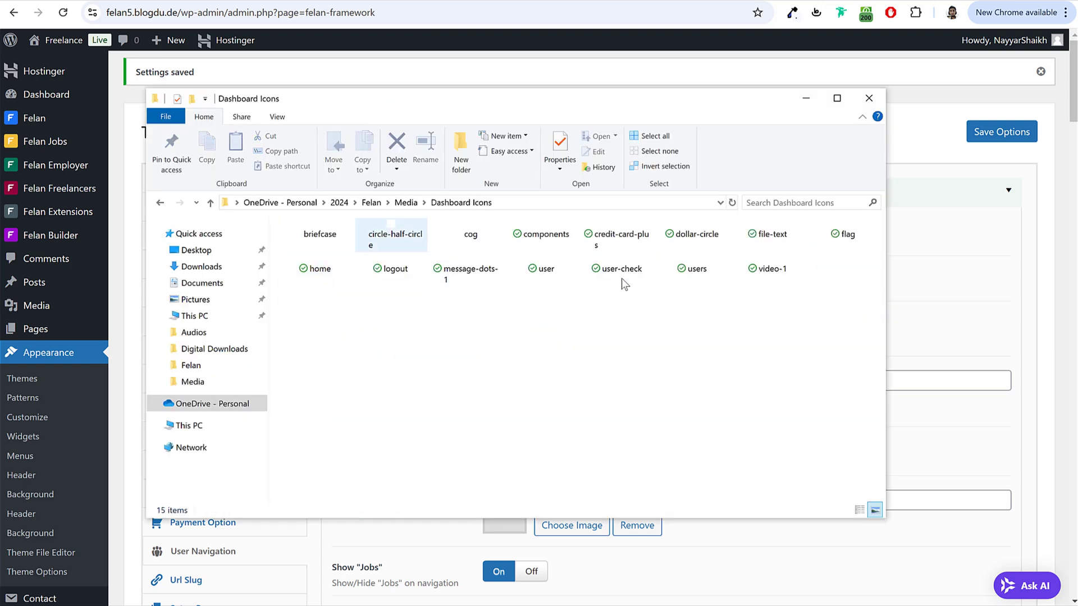
key(alt+Tab)
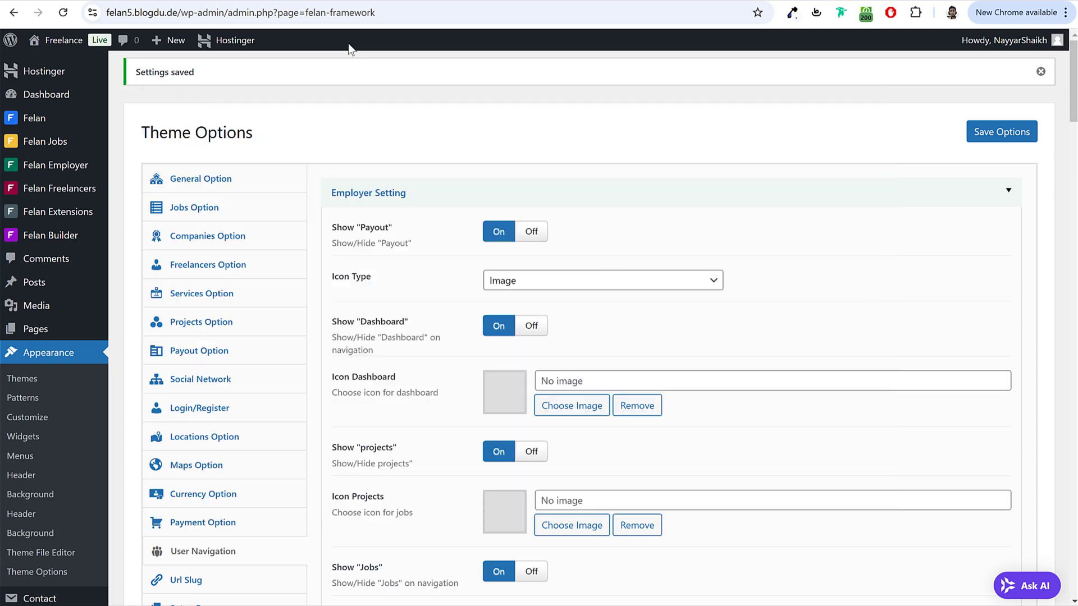
scroll(583, 275, down, 2)
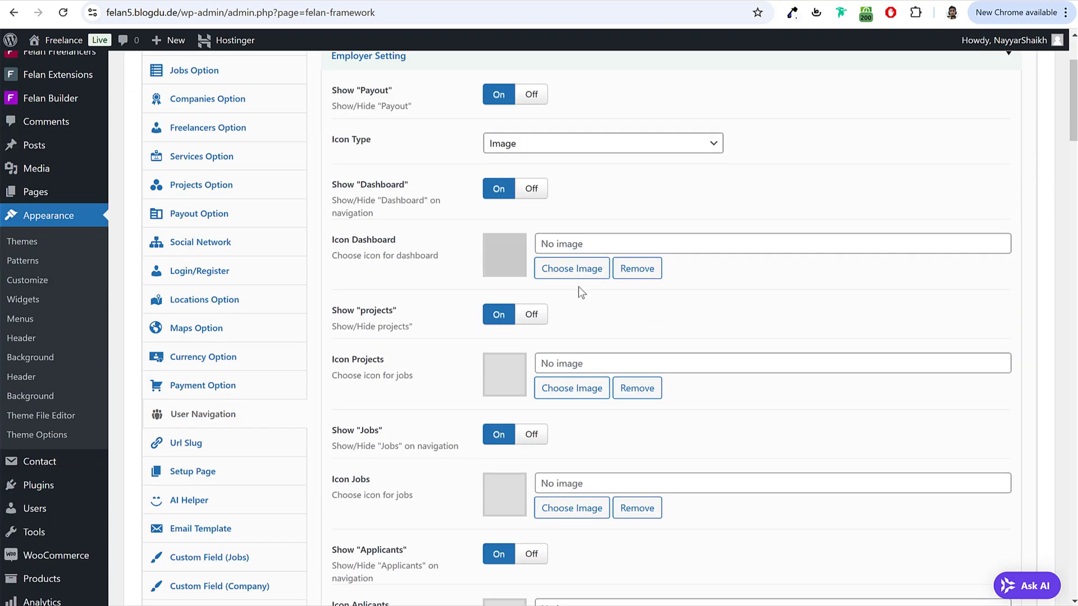
Step: Upload the 15 dashboard icons and set circle-half-circle as the Dashboard icon
click(580, 275)
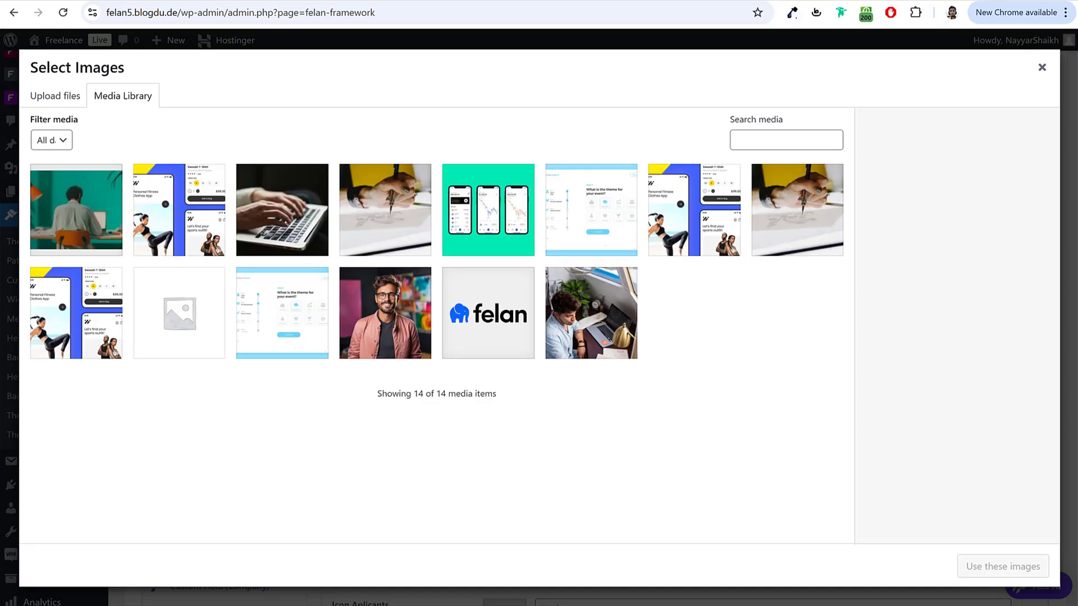
key(alt+Tab)
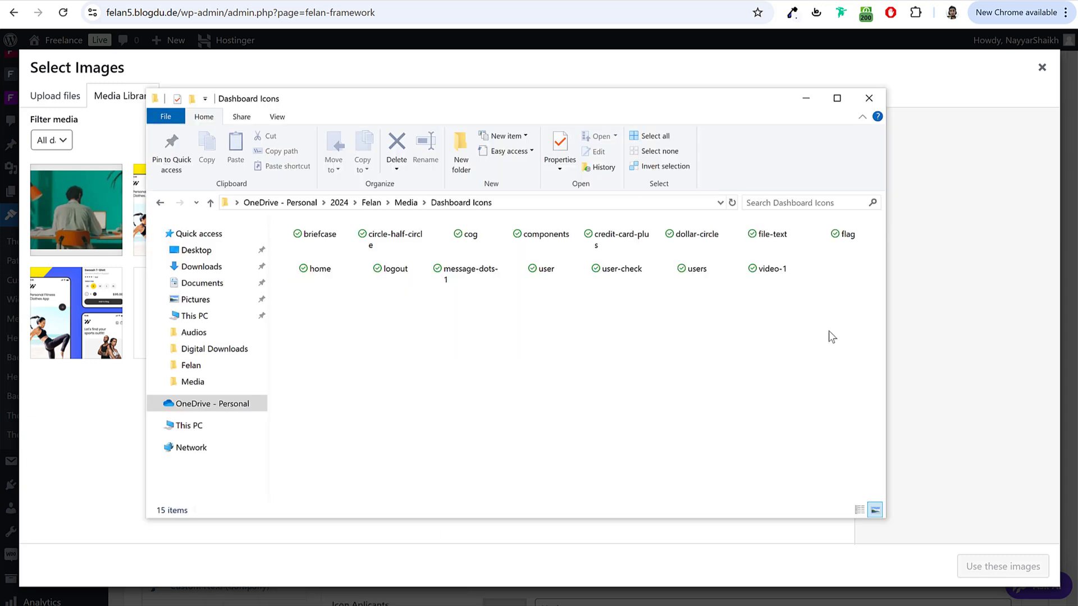
drag(842, 335, 281, 212)
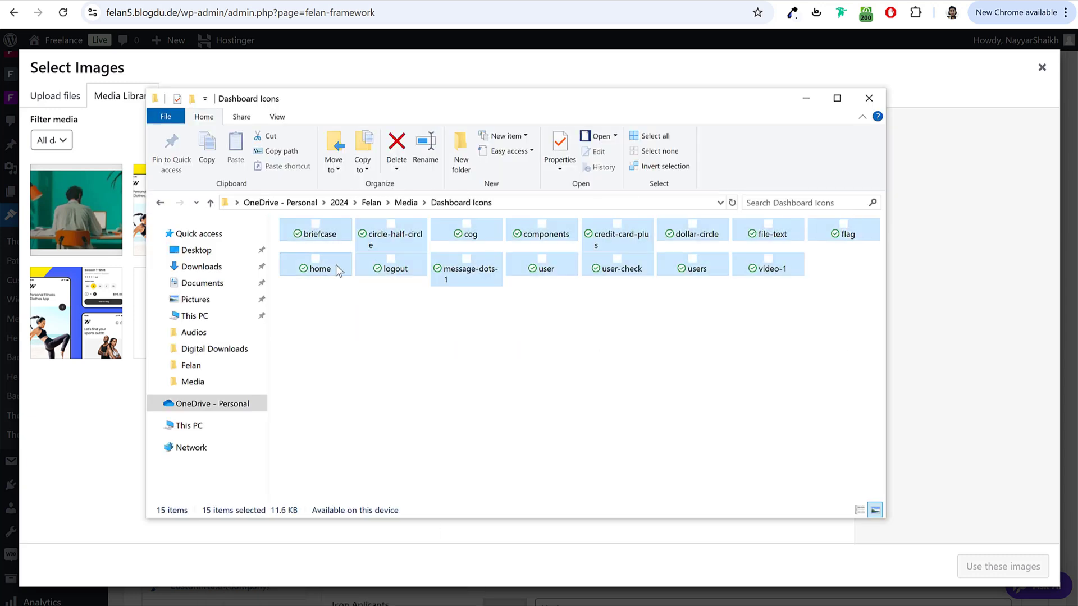
drag(336, 264, 66, 276)
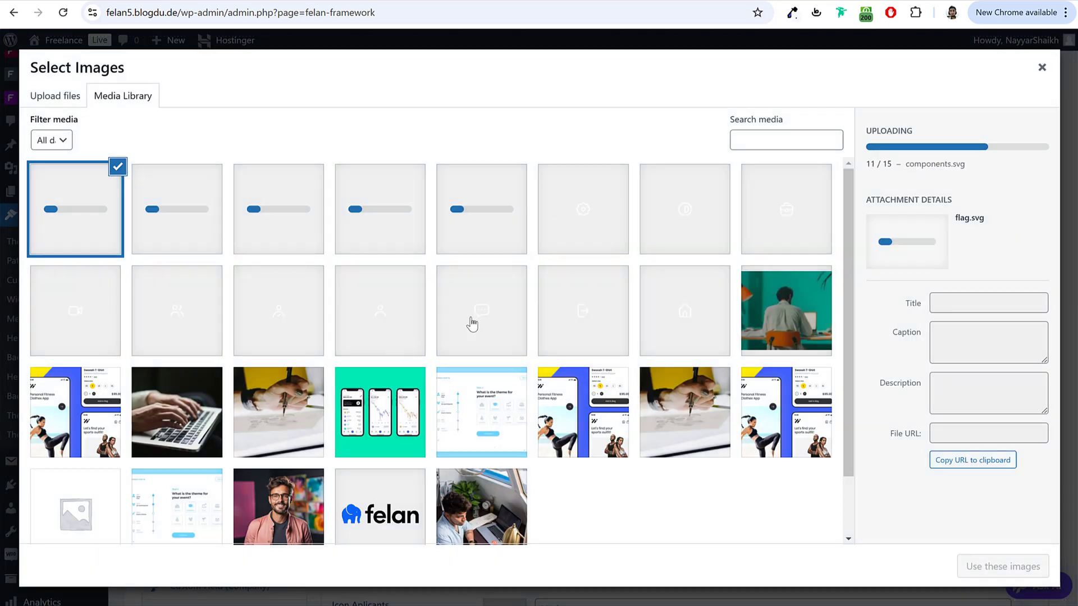
click(711, 228)
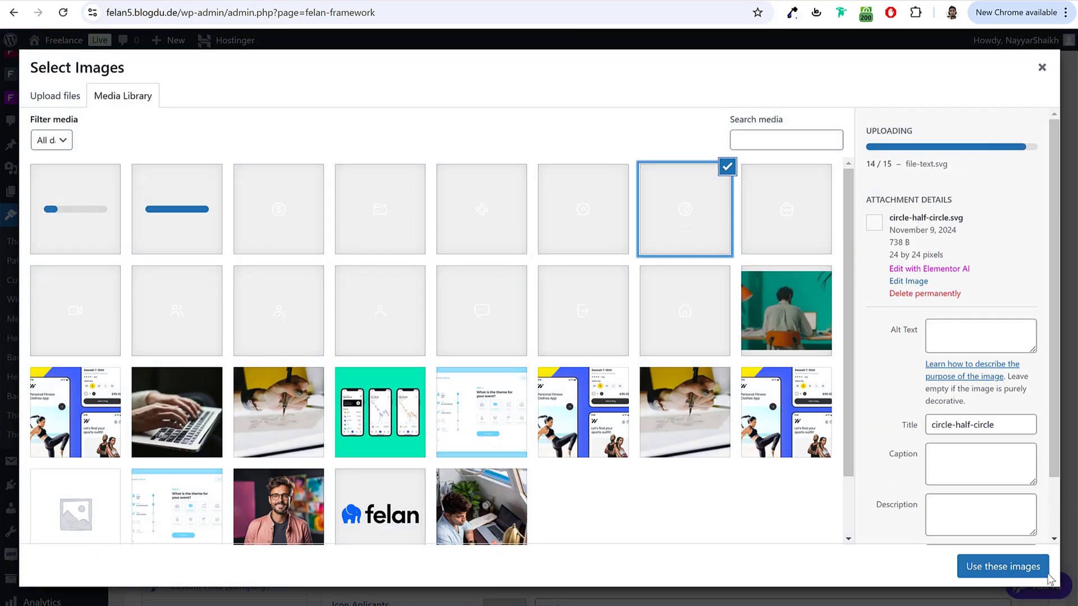
click(1008, 571)
scroll(429, 336, down, 1)
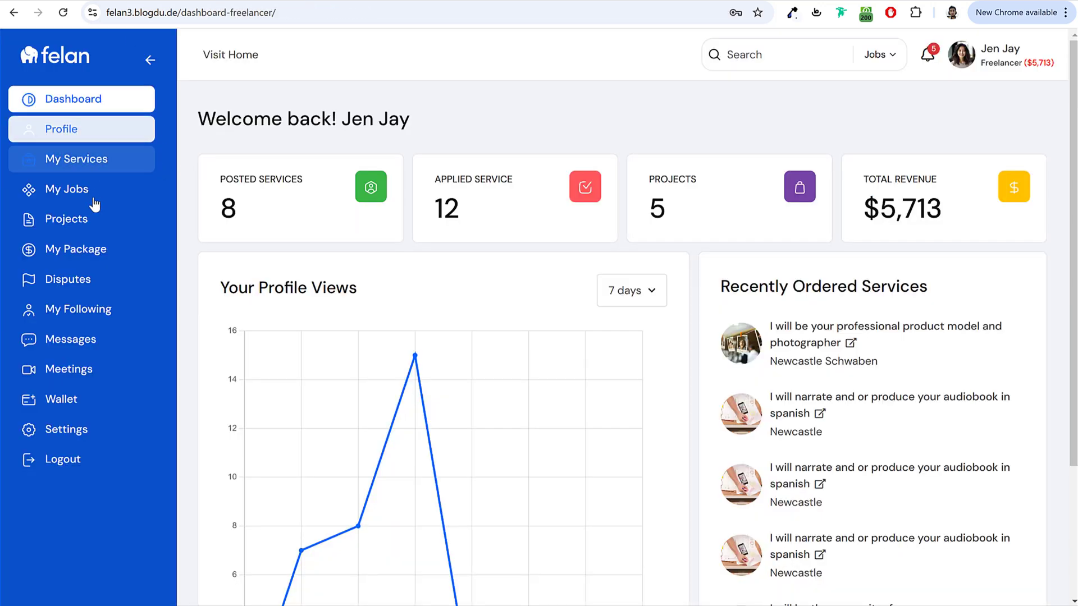
click(100, 218)
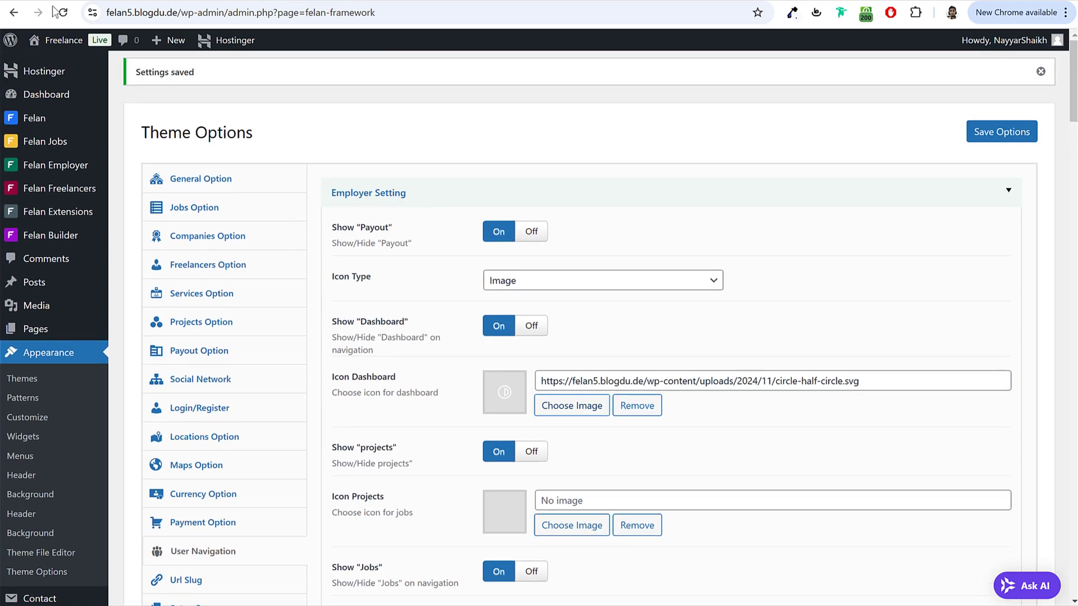
Step: Set the freelancer navigation Icon Type to Image
scroll(517, 264, down, 20)
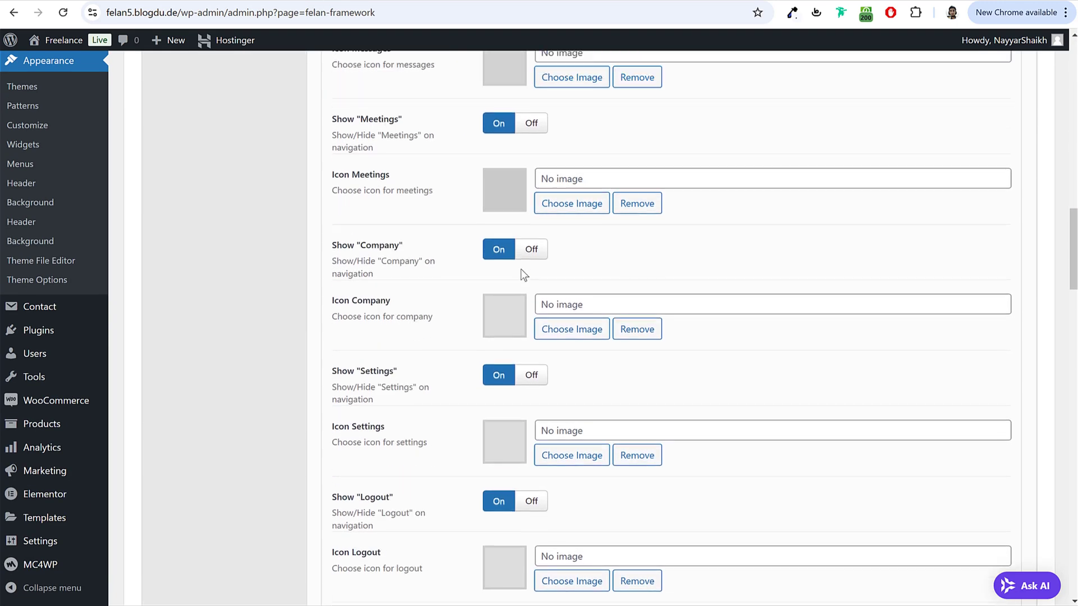
scroll(524, 274, down, 6)
scroll(554, 200, up, 1)
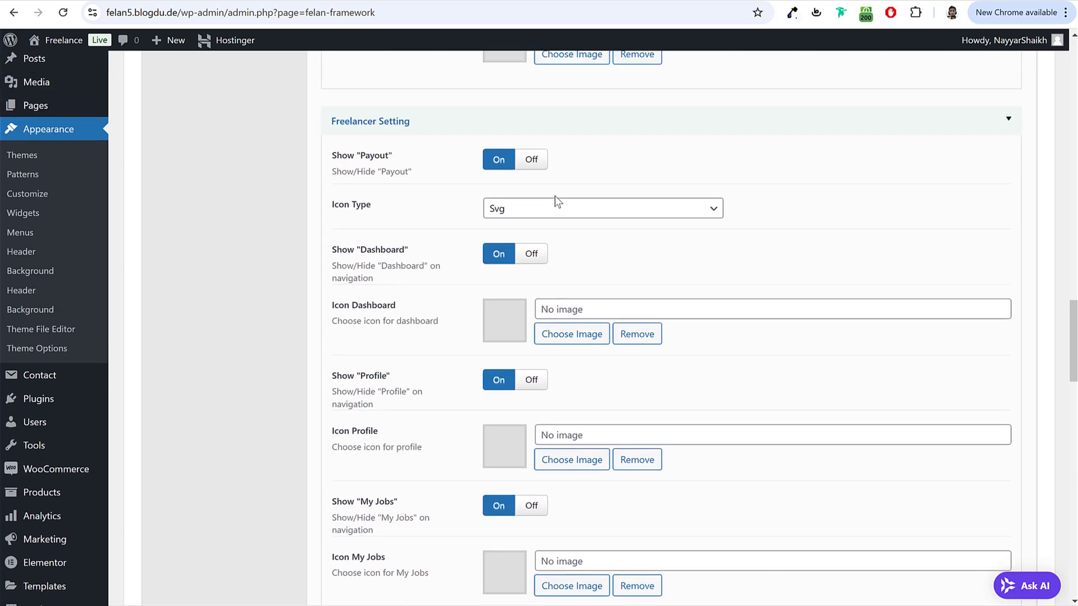
click(572, 209)
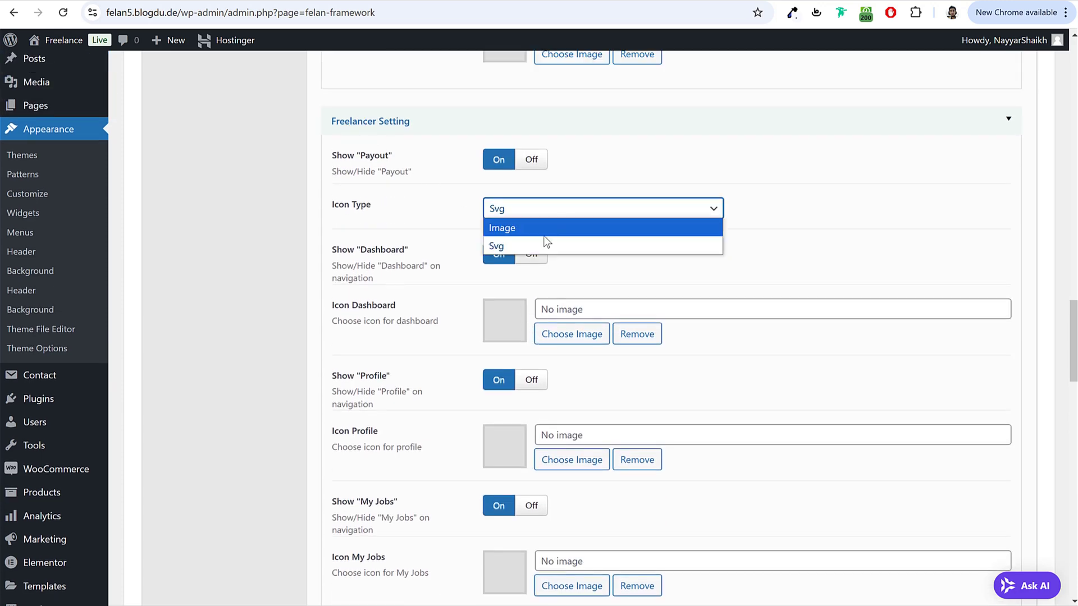
click(539, 230)
click(667, 278)
Step: Use circle-half-circle.svg as the freelancer Dashboard icon
scroll(621, 284, down, 1)
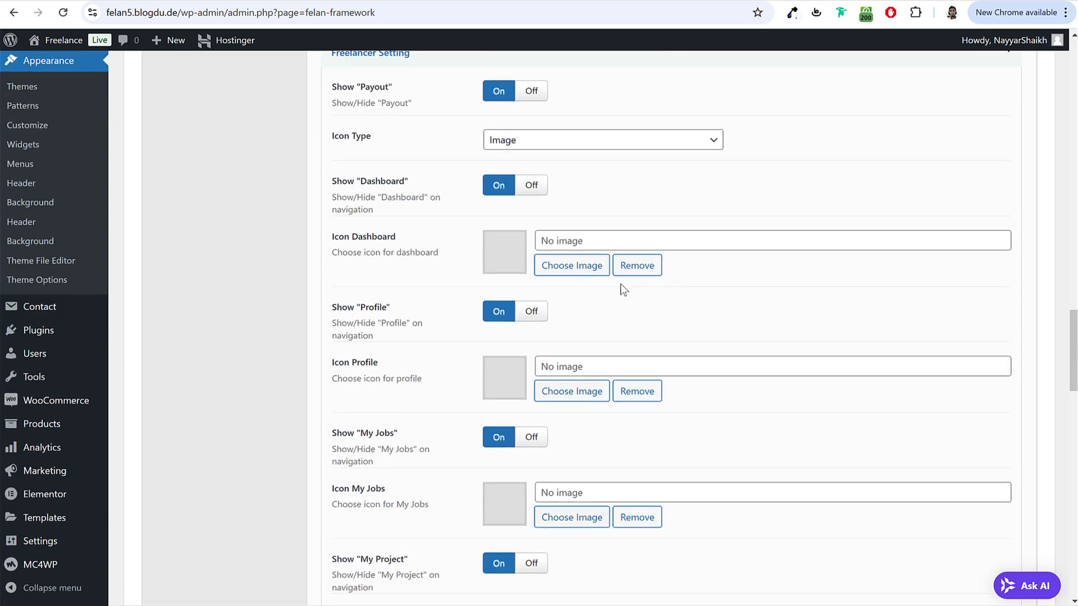
click(572, 266)
click(685, 211)
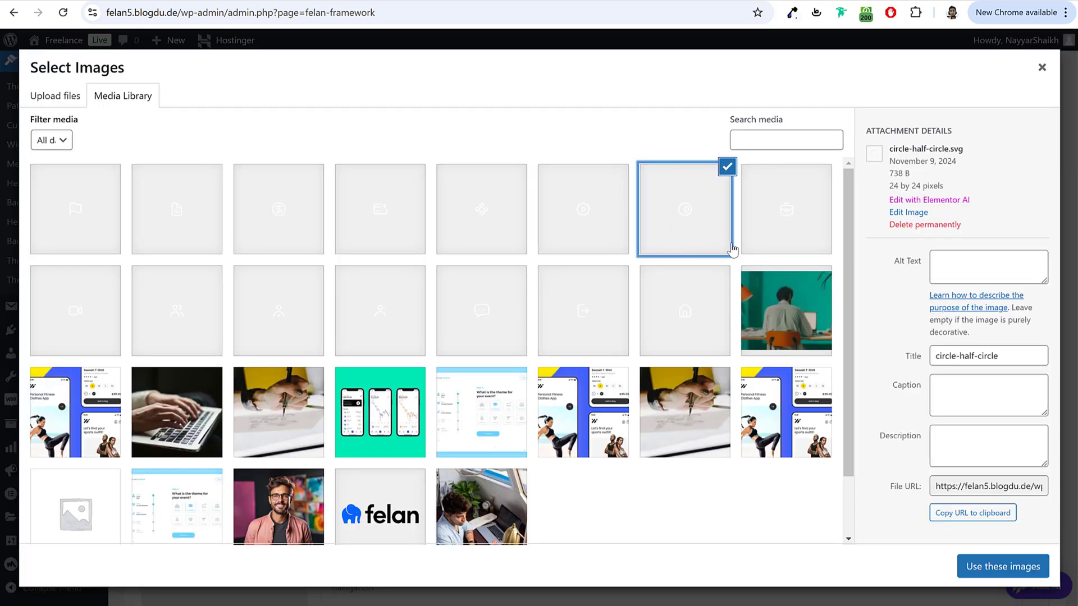
click(1019, 565)
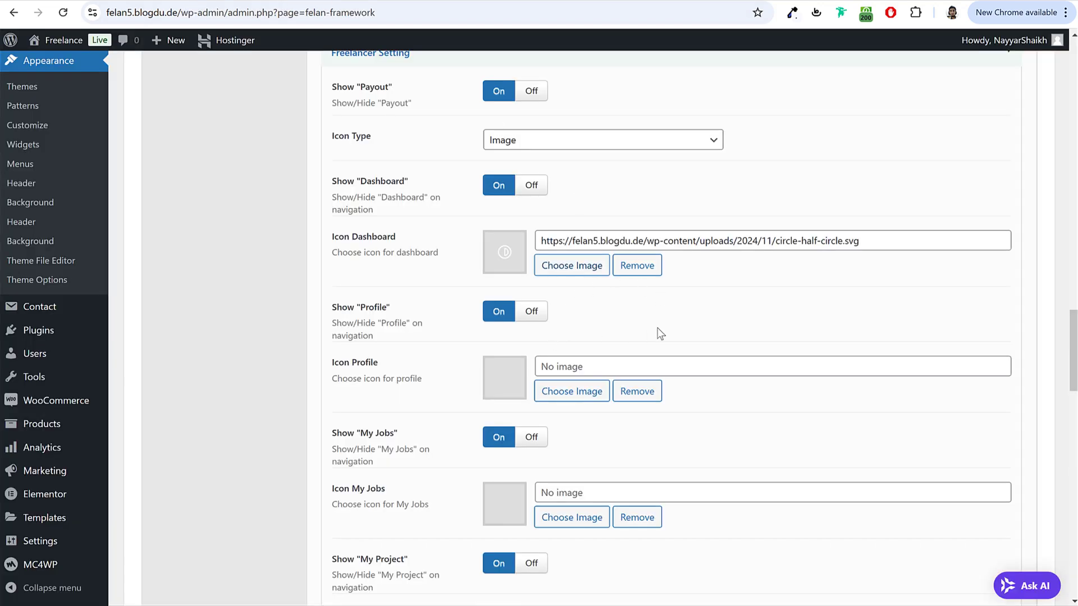
Step: Use user.svg as the Profile icon and review the remaining empty icon fields
scroll(660, 334, down, 2)
click(579, 259)
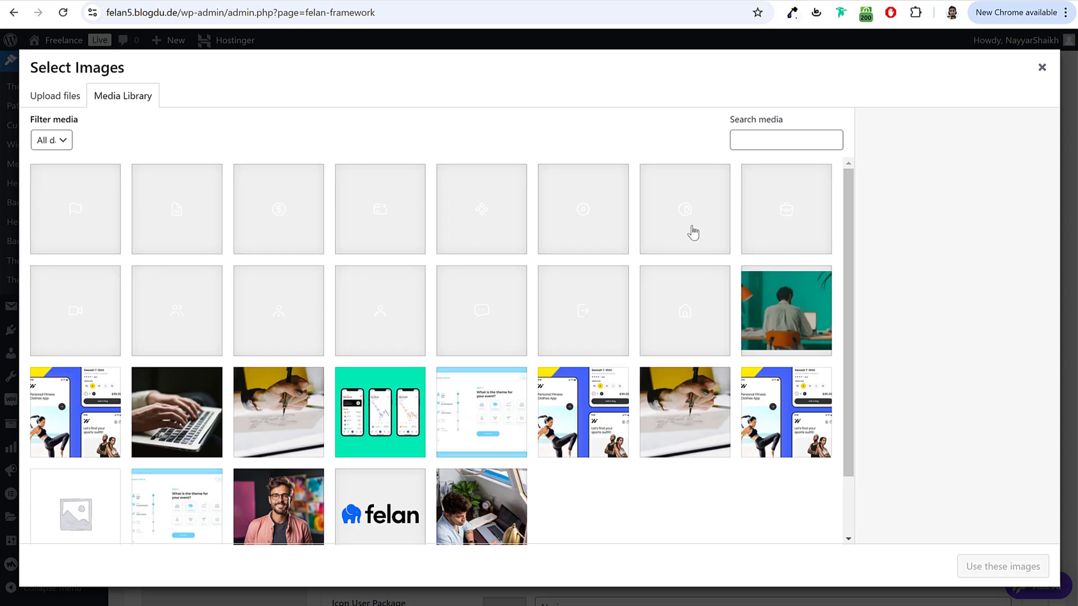
click(387, 324)
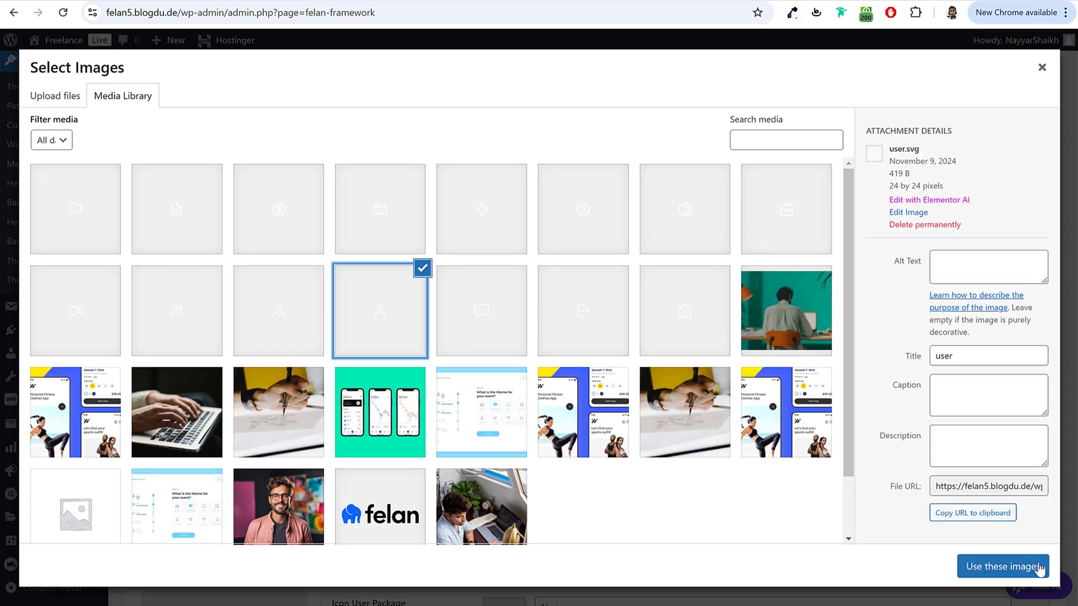
click(1039, 569)
scroll(707, 354, down, 2)
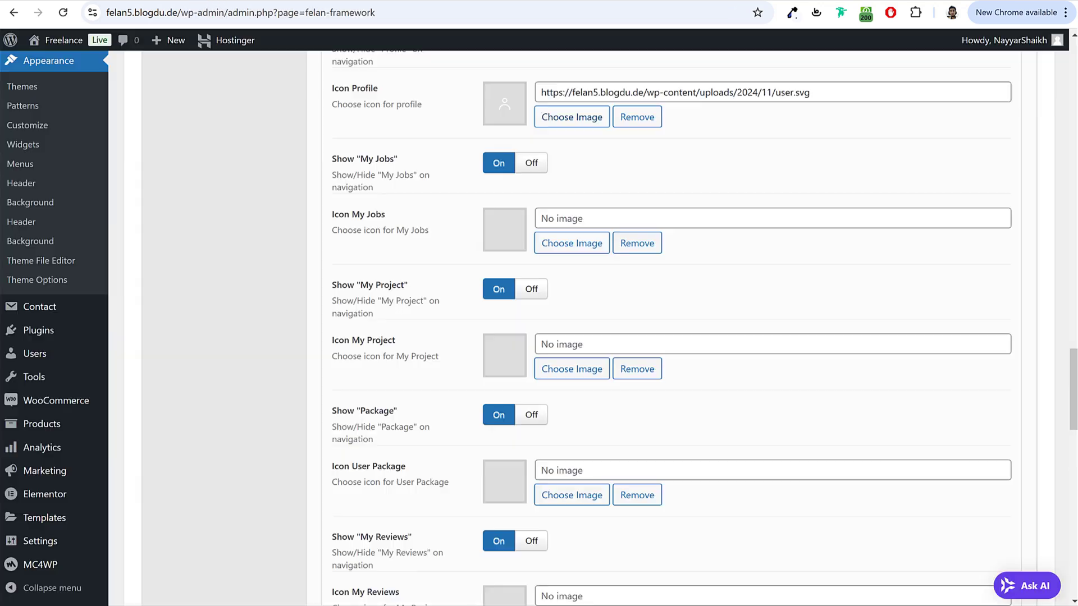
scroll(797, 265, up, 2)
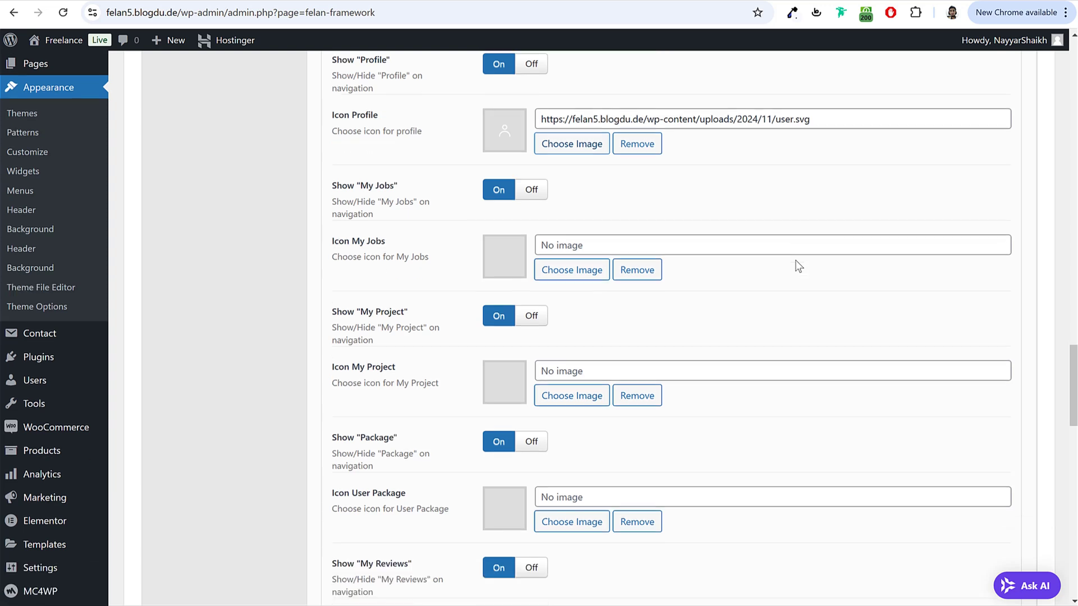
scroll(462, 192, down, 2)
scroll(541, 239, up, 1)
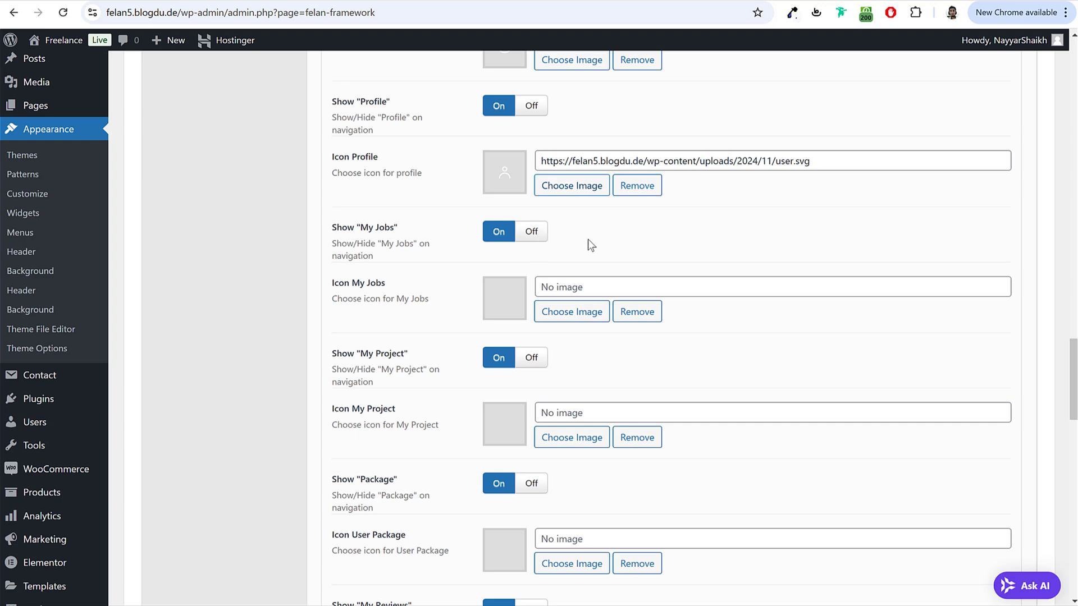
scroll(464, 247, down, 2)
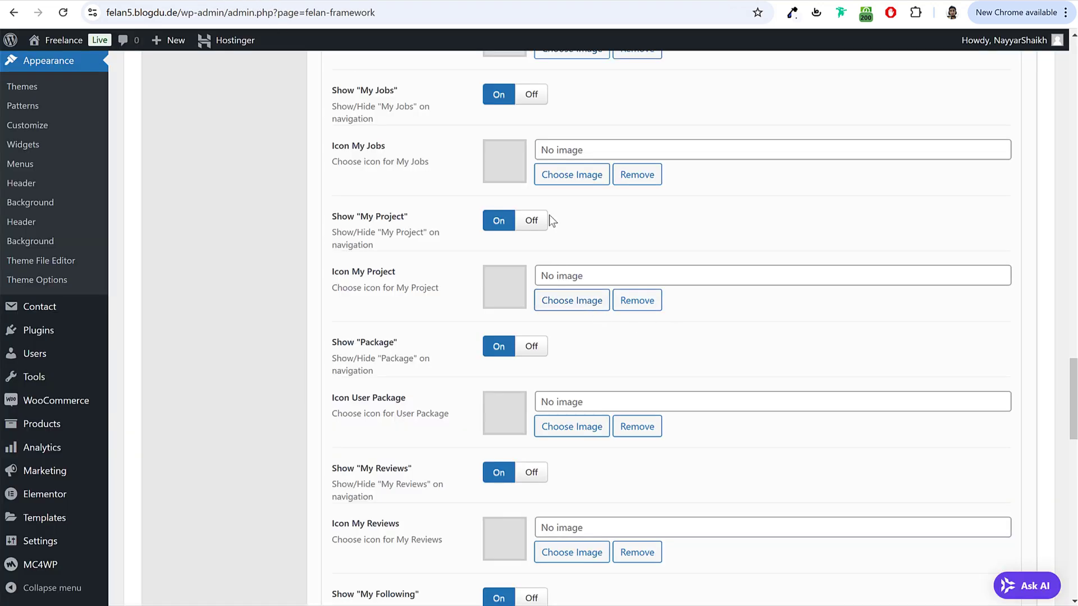
Step: Hide My Jobs, give My Project a document icon and User Package dollar-circle.svg
click(538, 97)
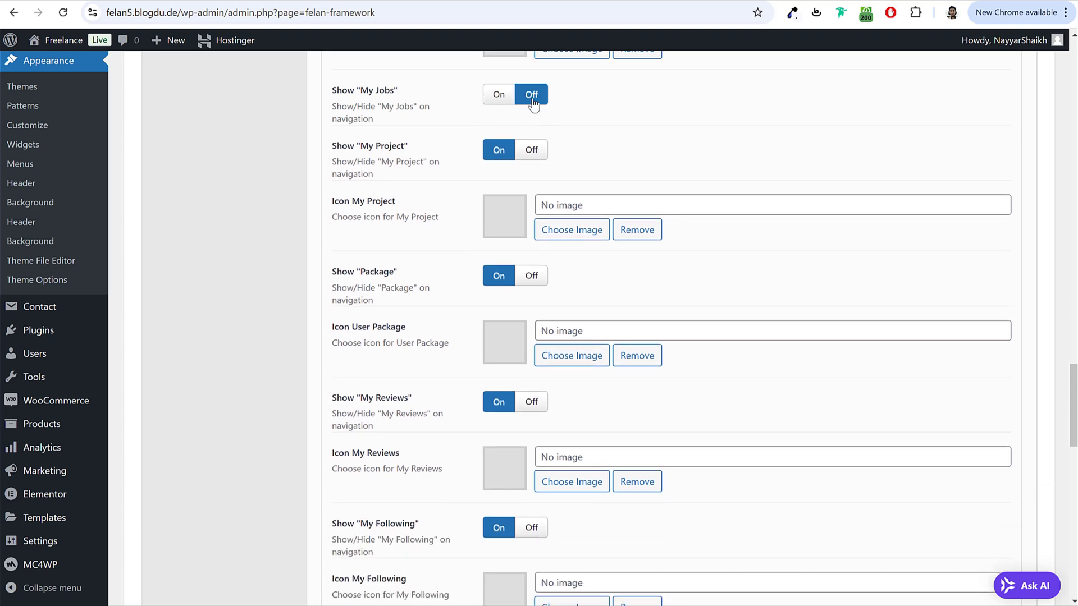
click(582, 234)
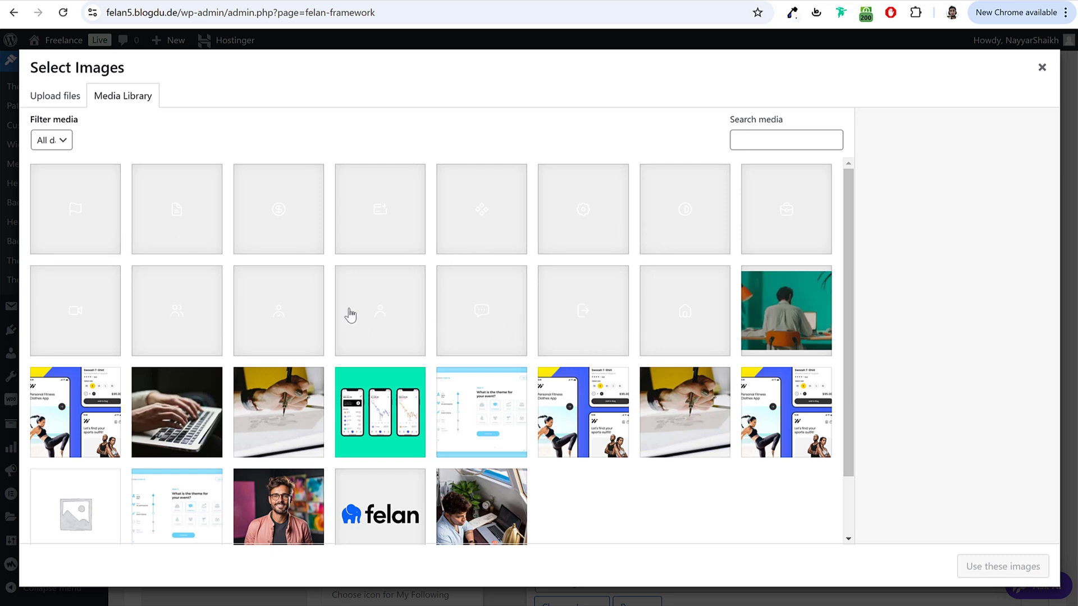
click(207, 231)
click(1004, 566)
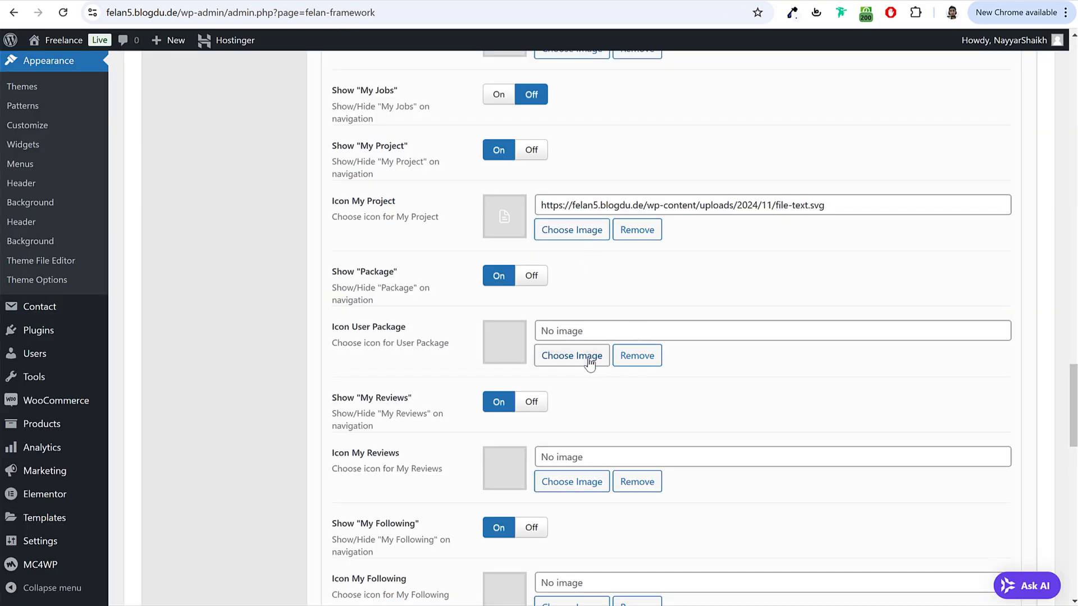
click(590, 356)
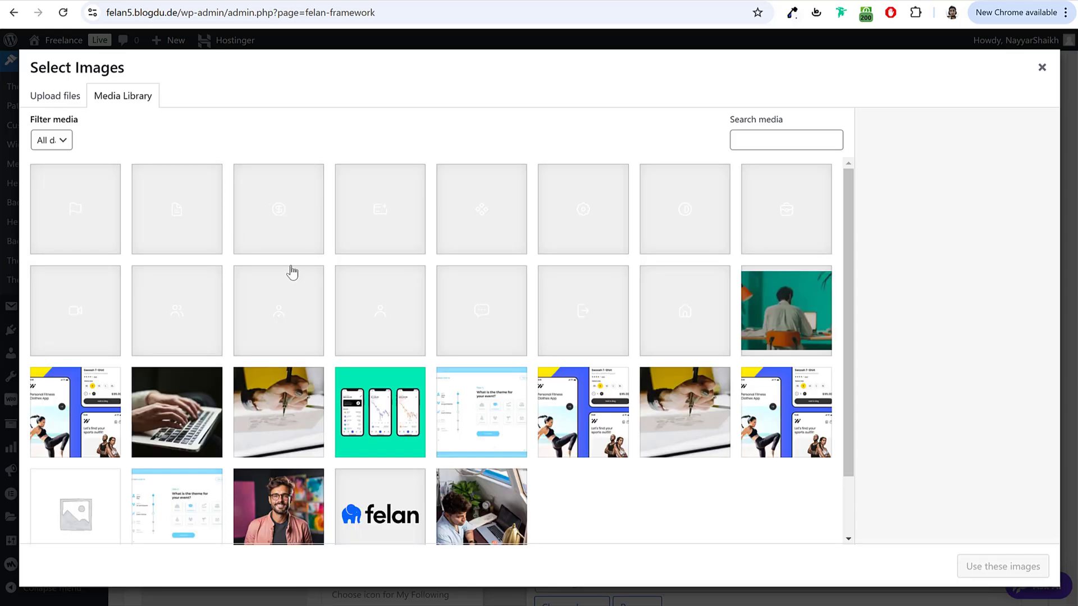
click(294, 234)
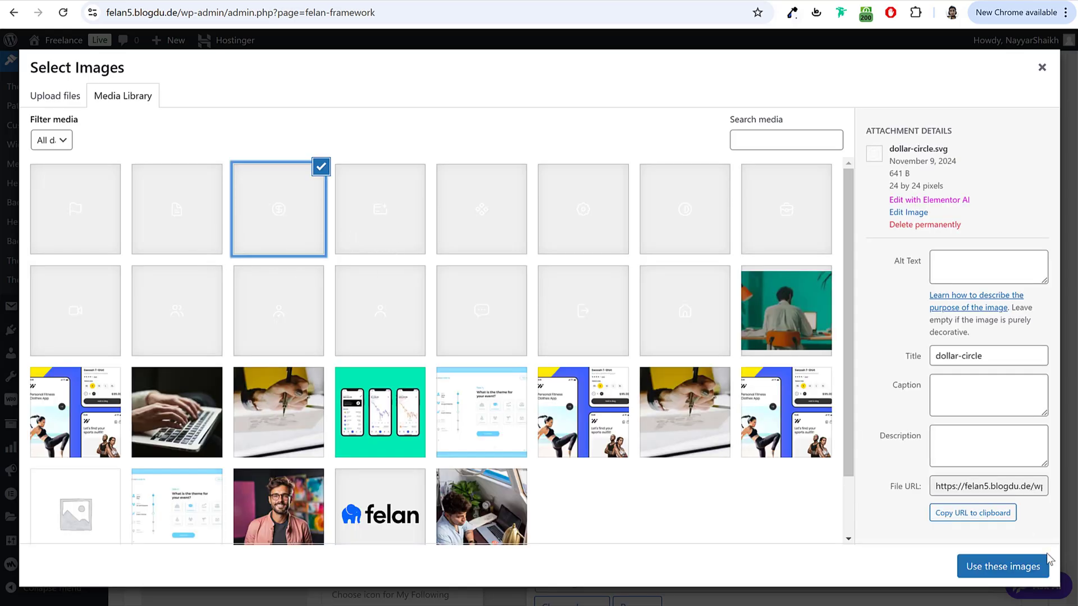
click(1022, 567)
scroll(755, 362, down, 3)
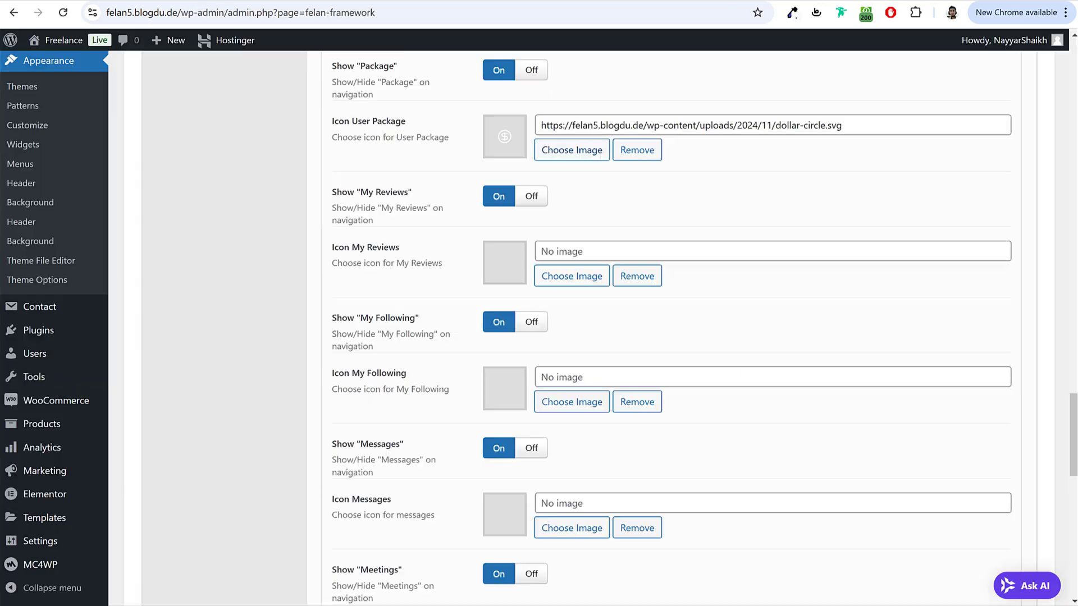
Step: Hide My Reviews, and set user-check.svg for My Following and message-dots-1.svg for Messages
click(532, 198)
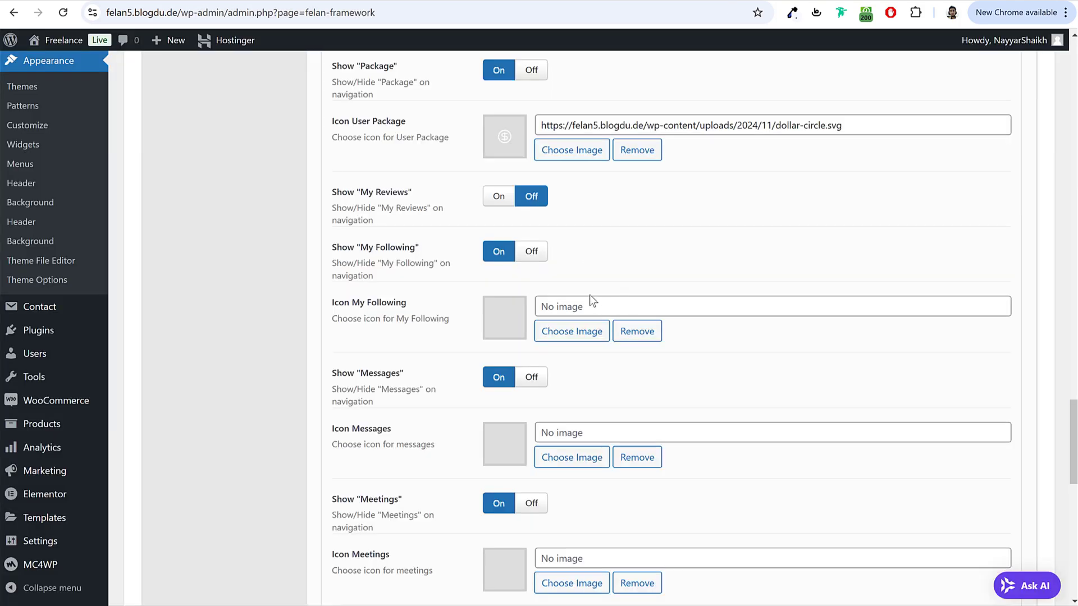
click(578, 332)
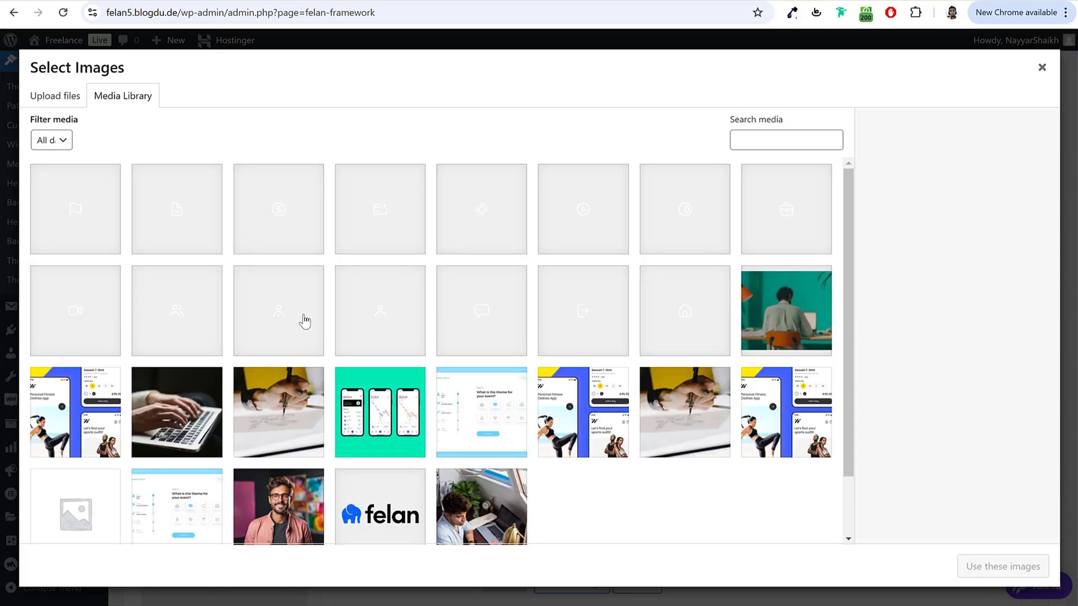
click(293, 322)
click(968, 564)
scroll(763, 373, down, 3)
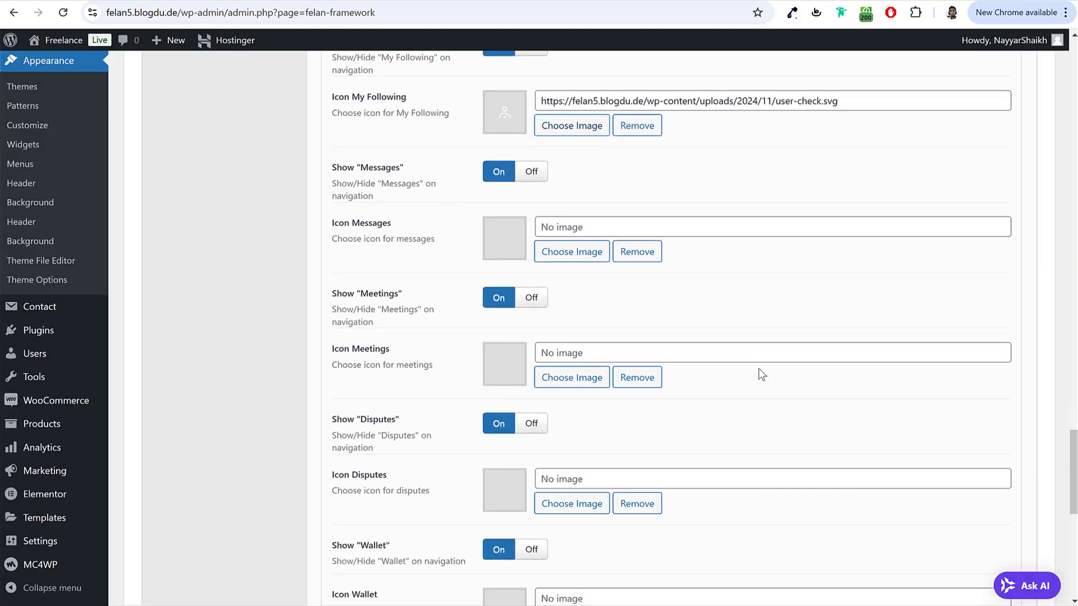
click(570, 257)
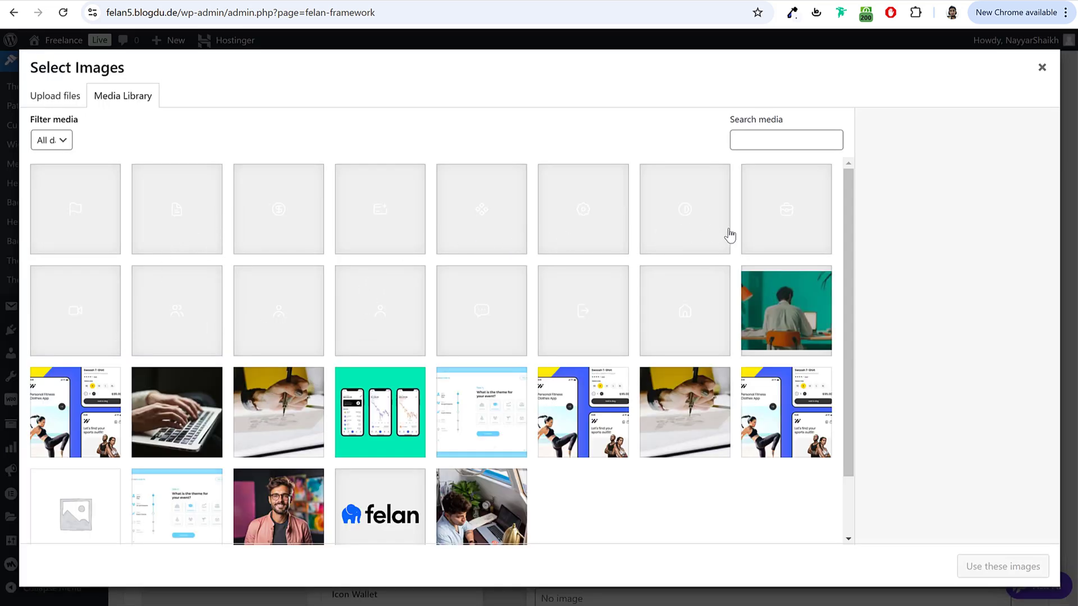
click(488, 326)
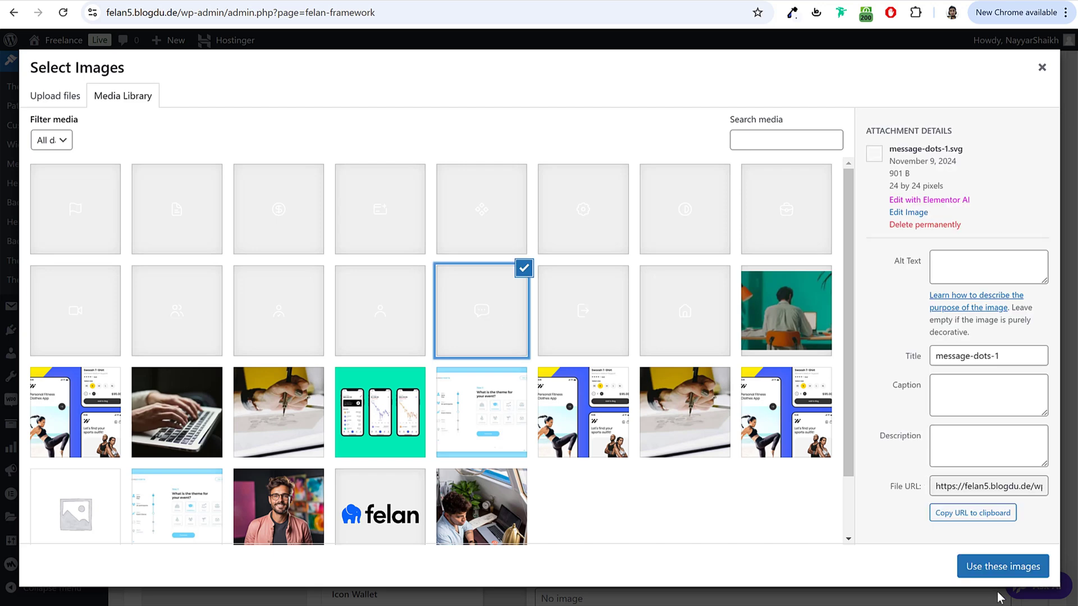
click(1002, 566)
scroll(847, 416, down, 3)
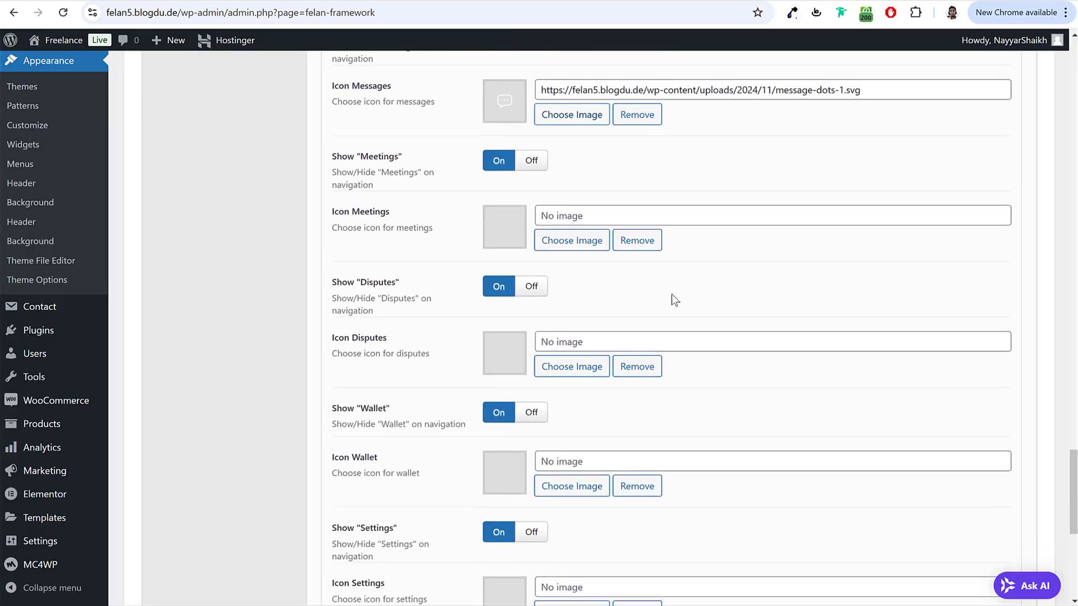
Step: Give Meetings the video-1 icon and Disputes the flag icon from the Media Library
click(571, 247)
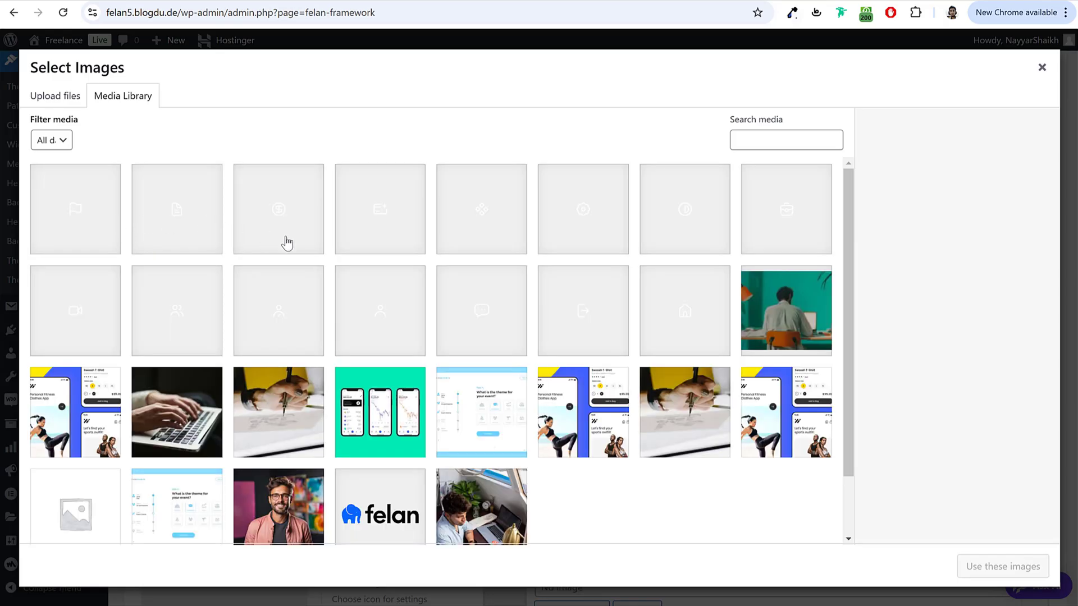
click(76, 327)
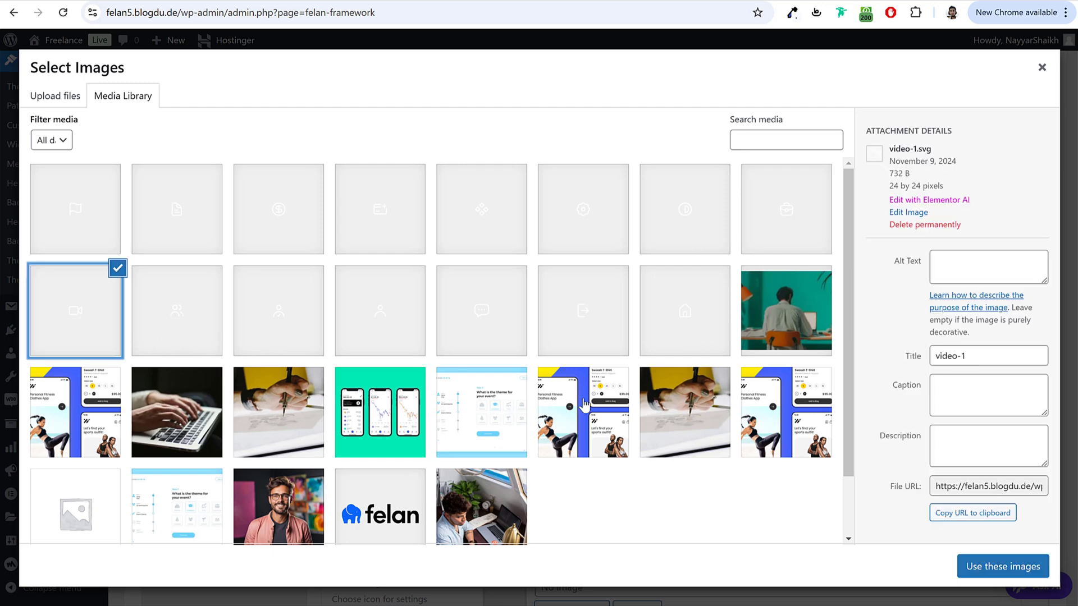
click(1023, 568)
scroll(772, 369, down, 3)
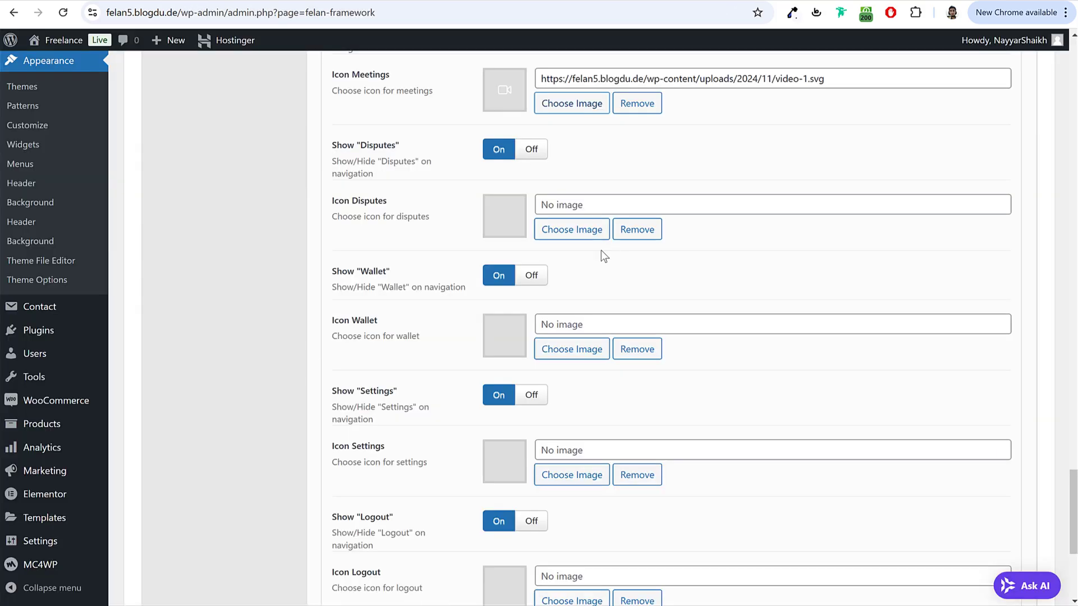
click(584, 232)
click(106, 214)
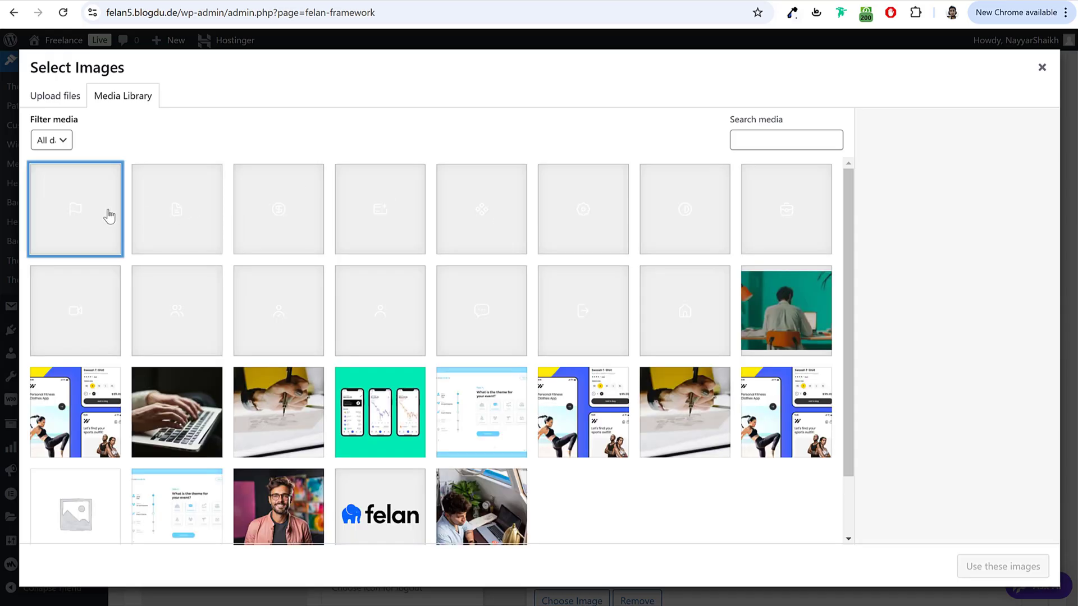
click(1021, 573)
scroll(864, 336, down, 5)
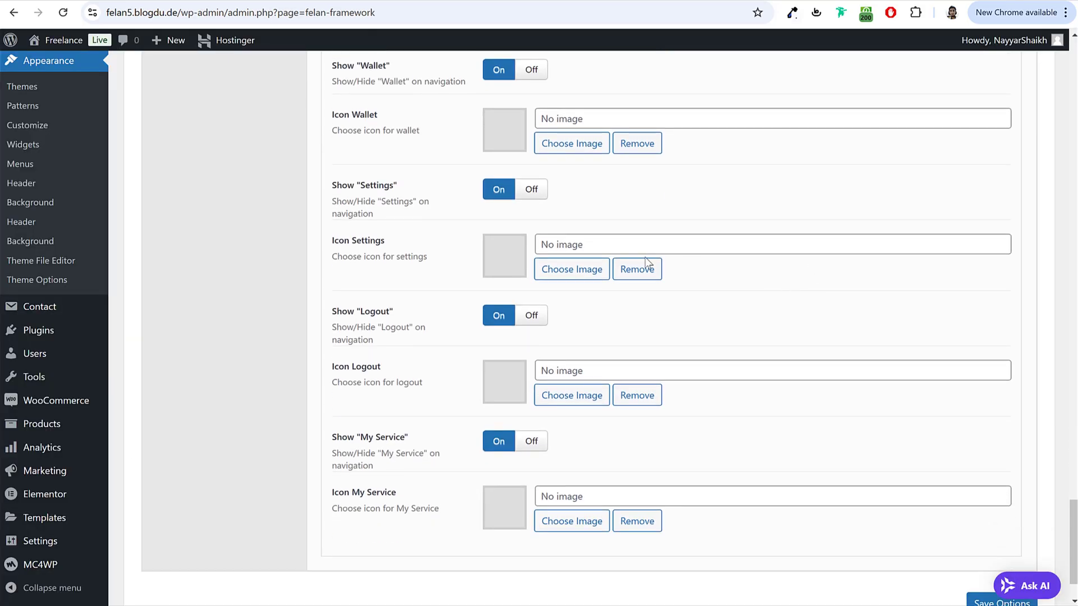
scroll(518, 177, up, 1)
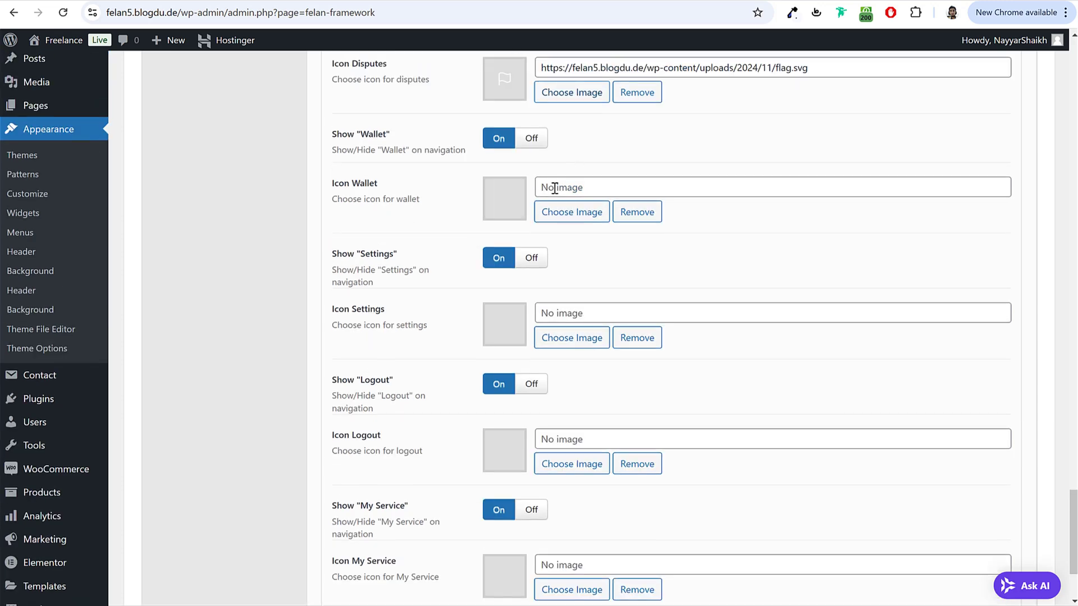
Step: Give Wallet the credit-card-plus icon and Settings the cog icon
click(563, 212)
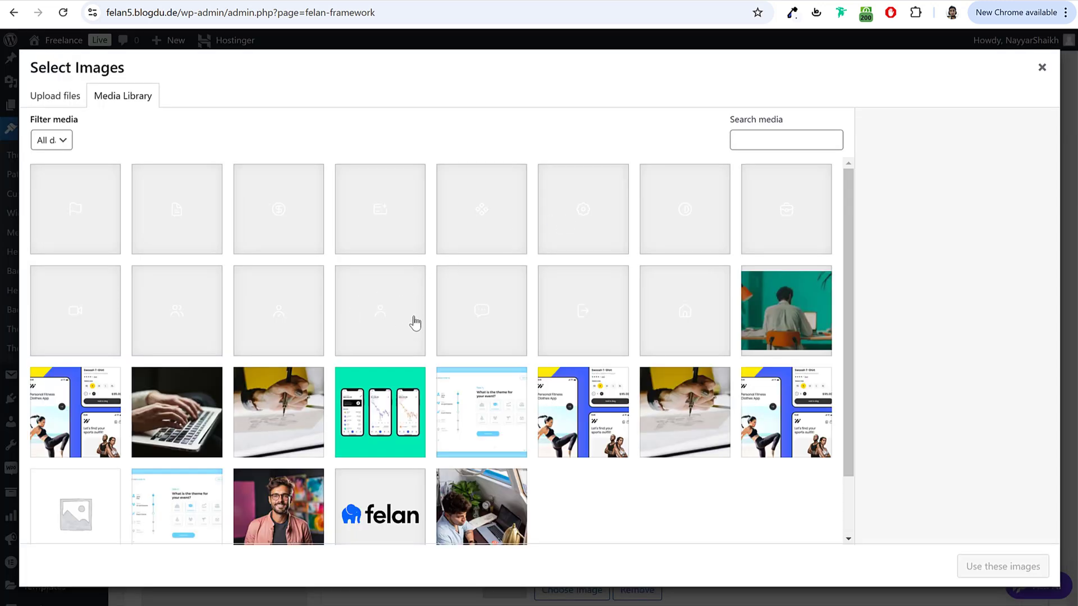
click(397, 224)
click(994, 578)
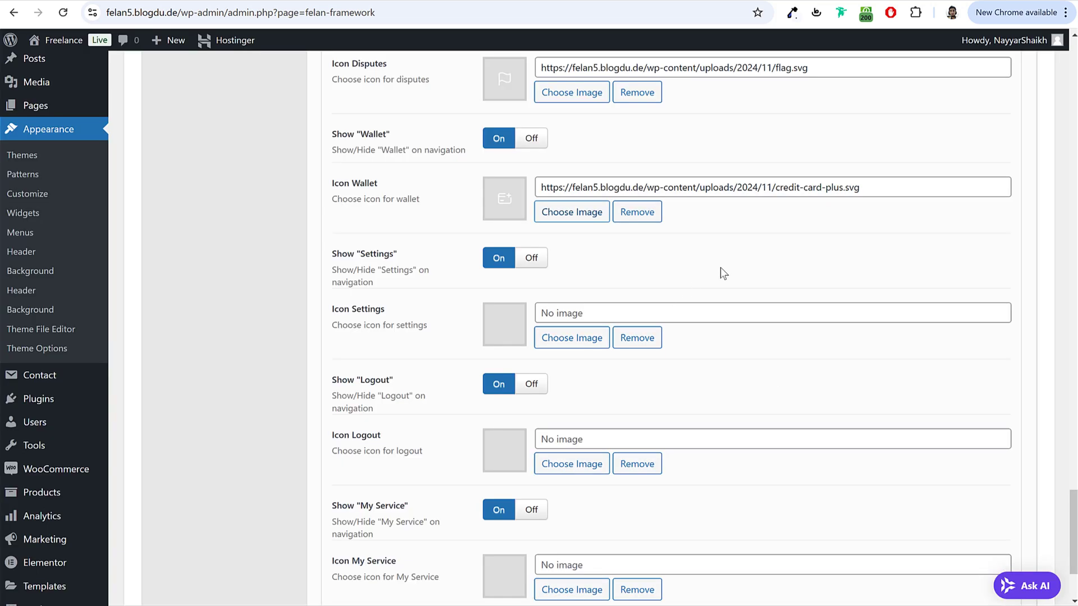
scroll(720, 269, down, 1)
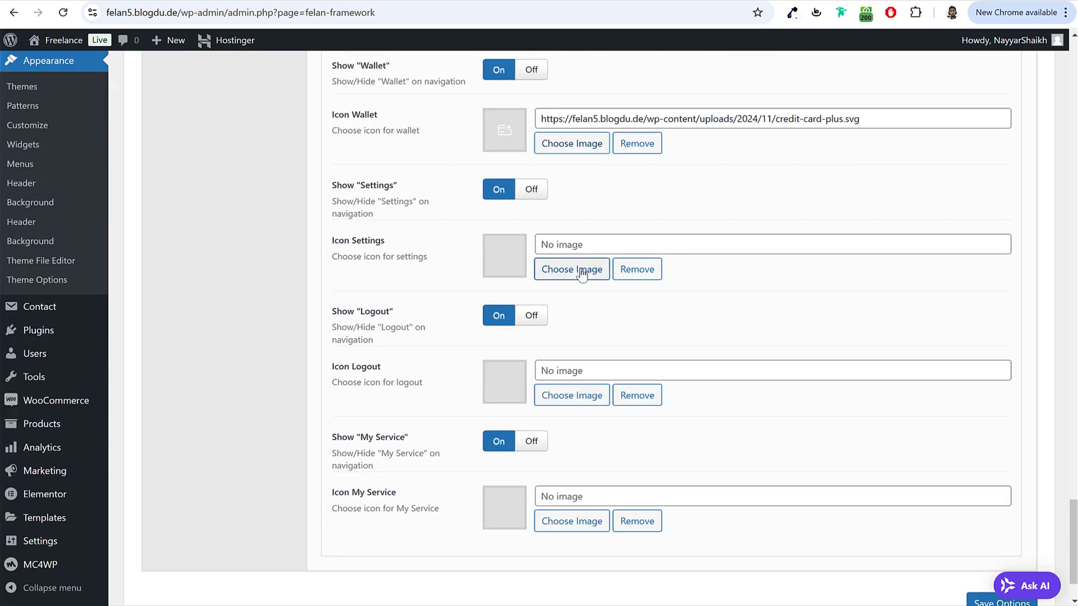
click(584, 270)
click(590, 219)
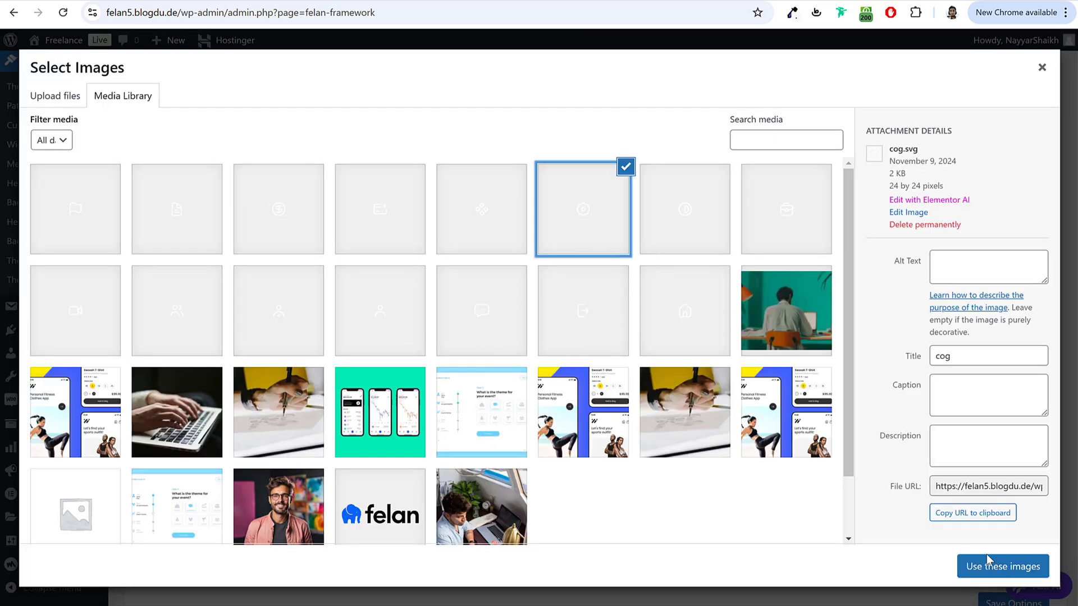
click(989, 567)
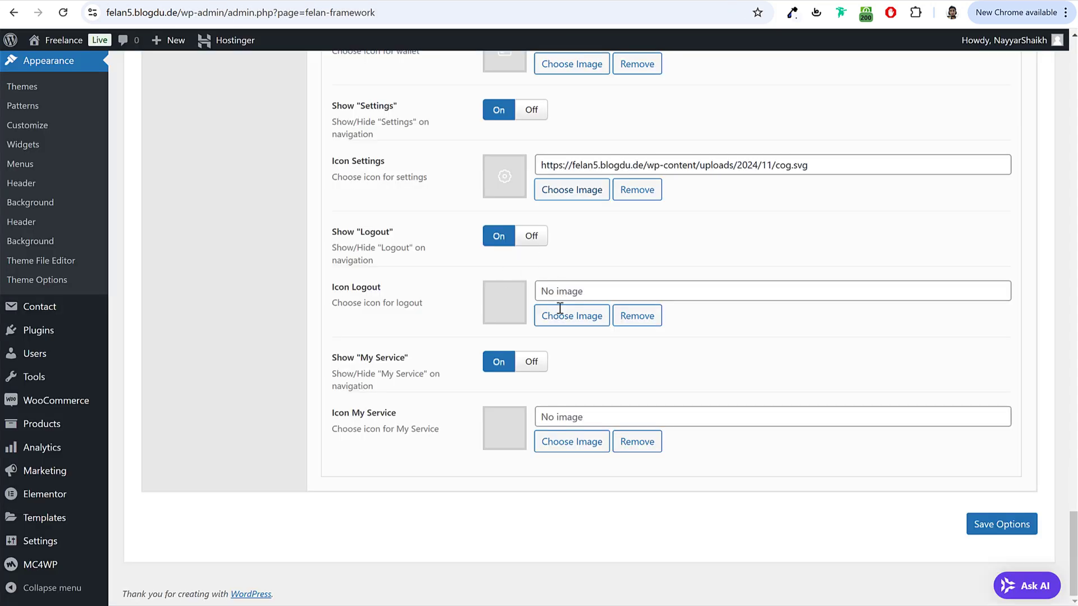
Step: Give Logout the logout icon and My Service the briefcase icon
click(564, 314)
click(613, 327)
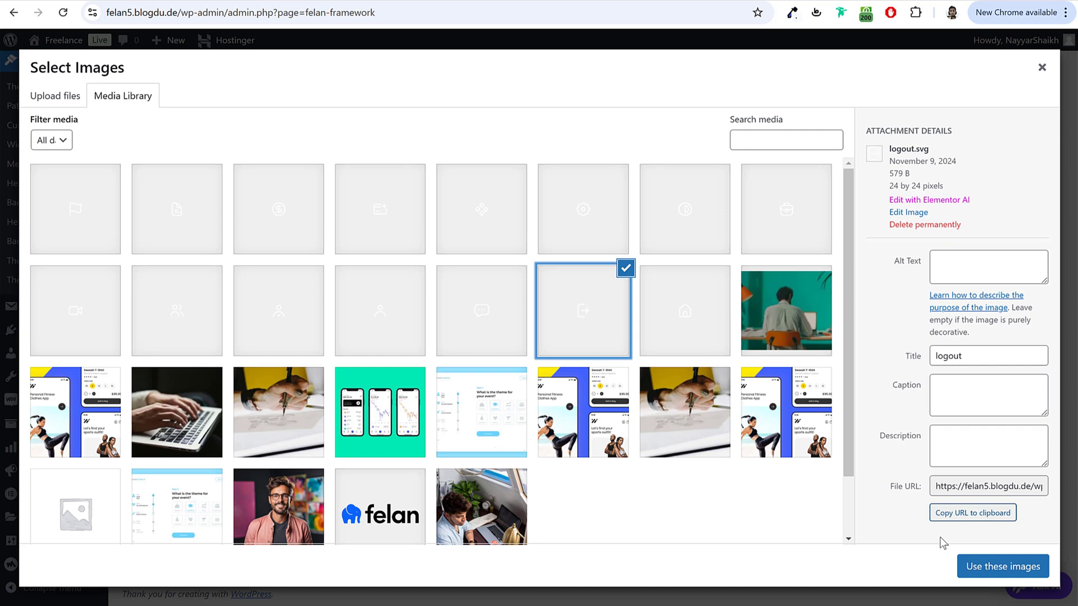
click(968, 566)
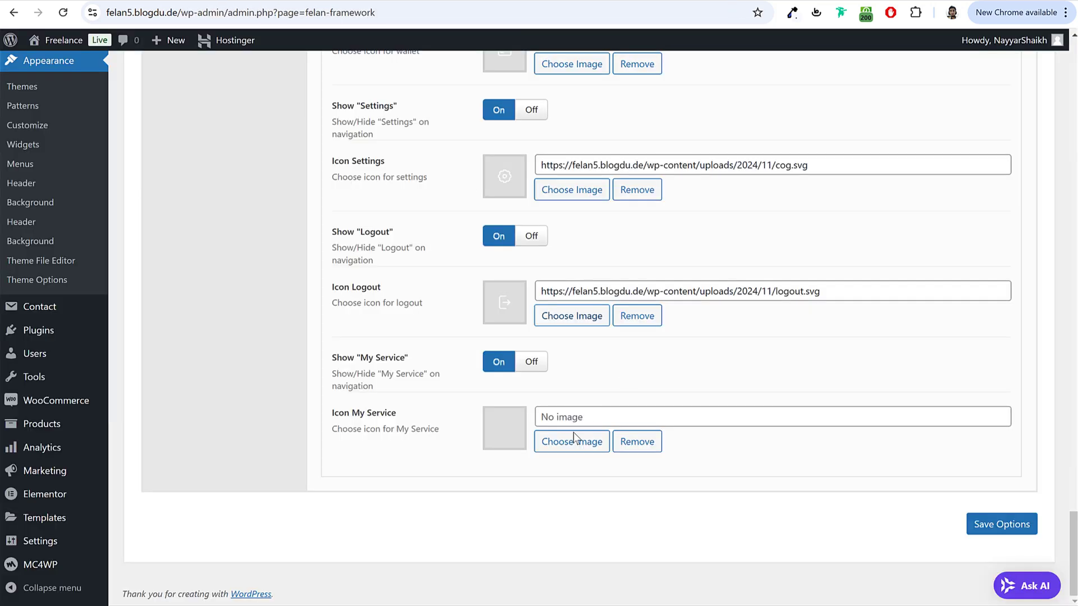
click(574, 438)
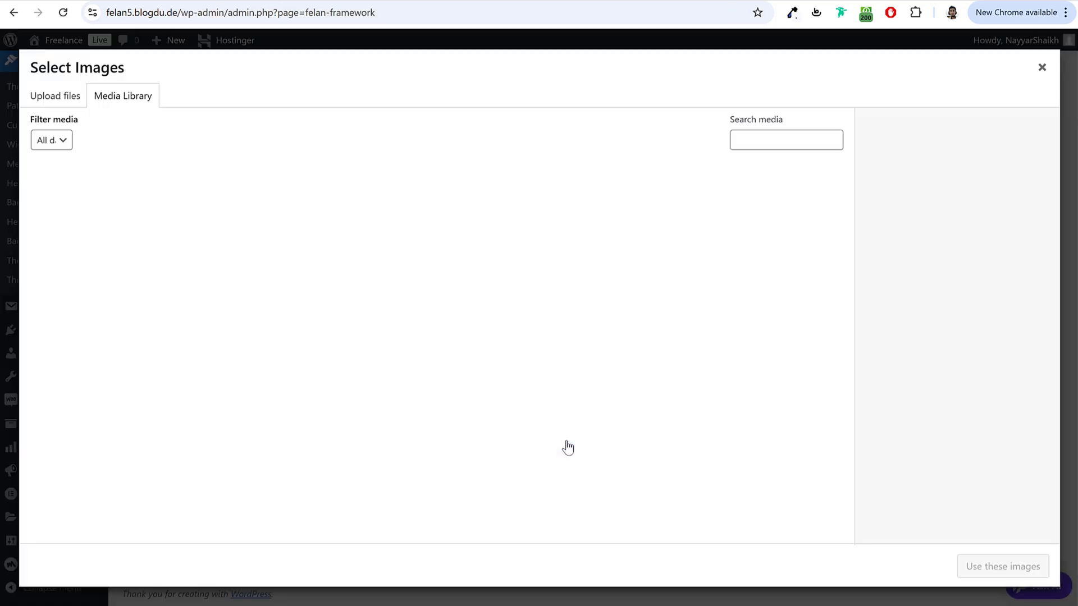
click(374, 233)
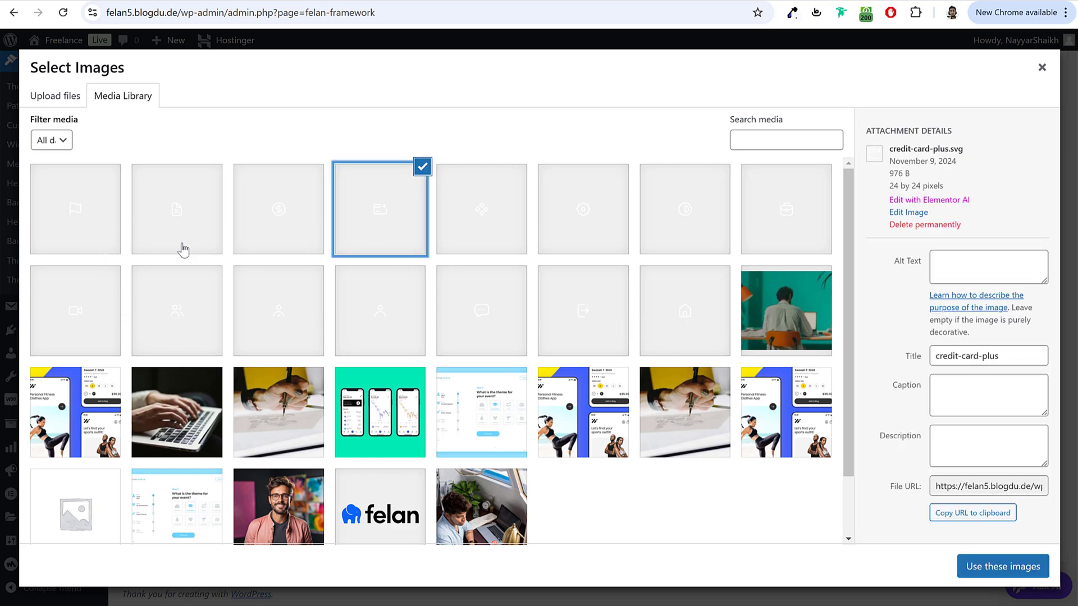
click(775, 231)
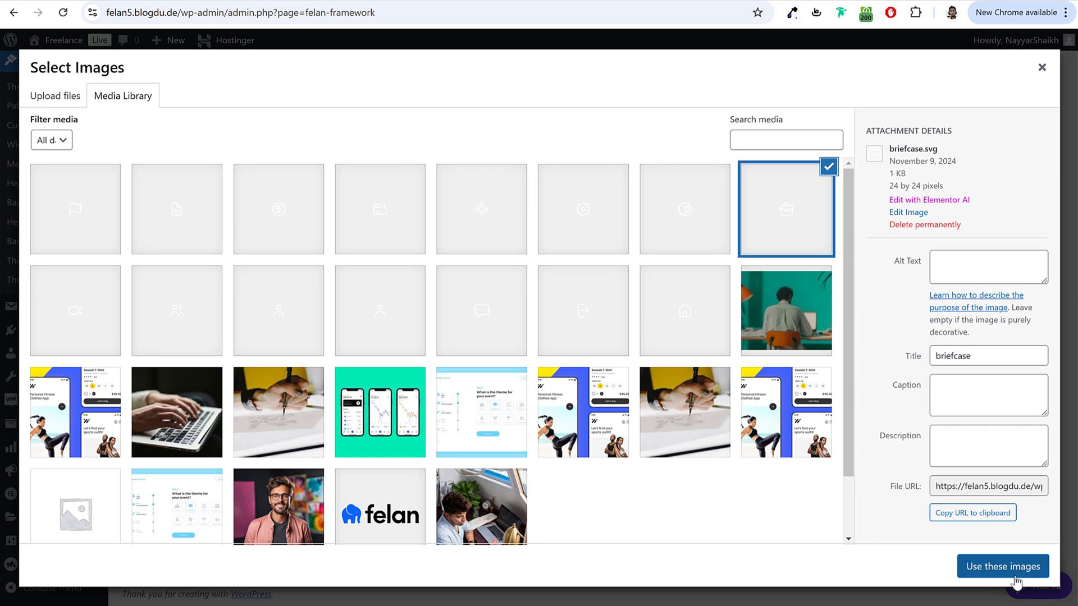
click(1003, 566)
Step: Save the theme options and reload the front-end My Services page to see the new sidebar icons
click(1002, 526)
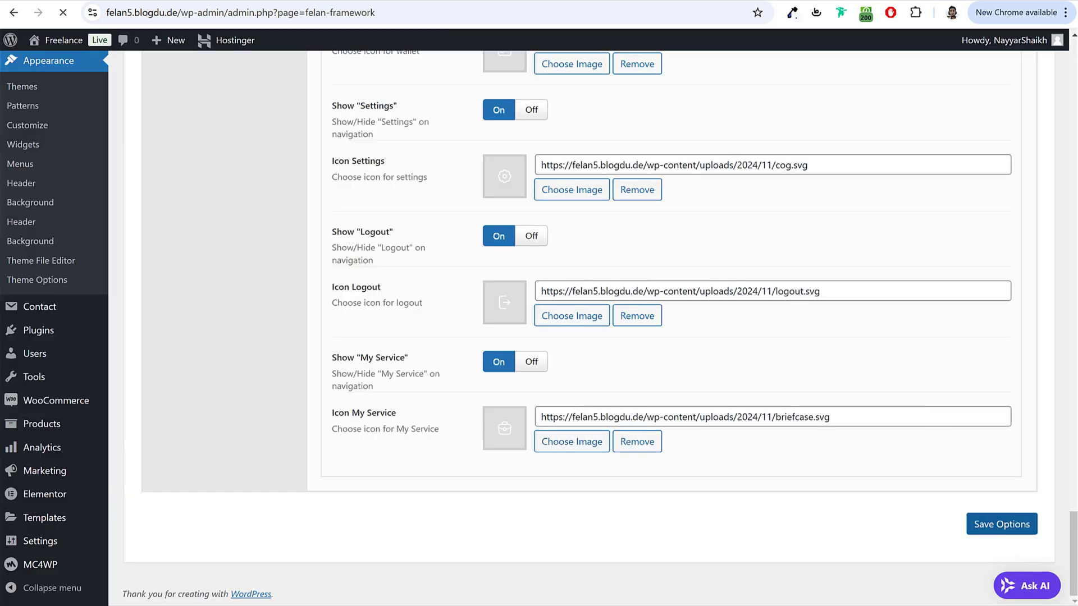
click(409, 594)
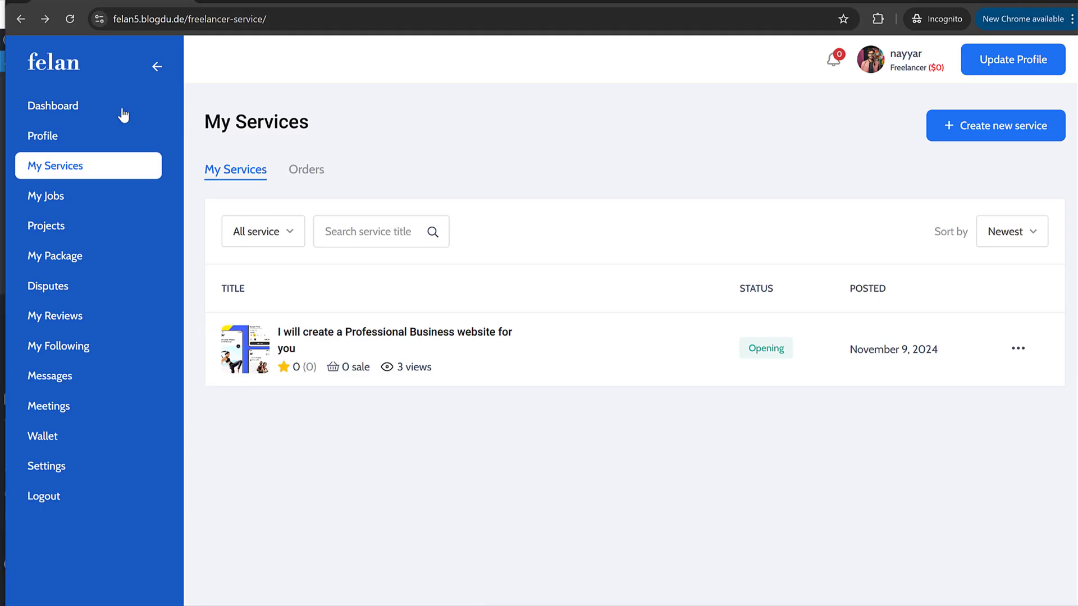
click(69, 20)
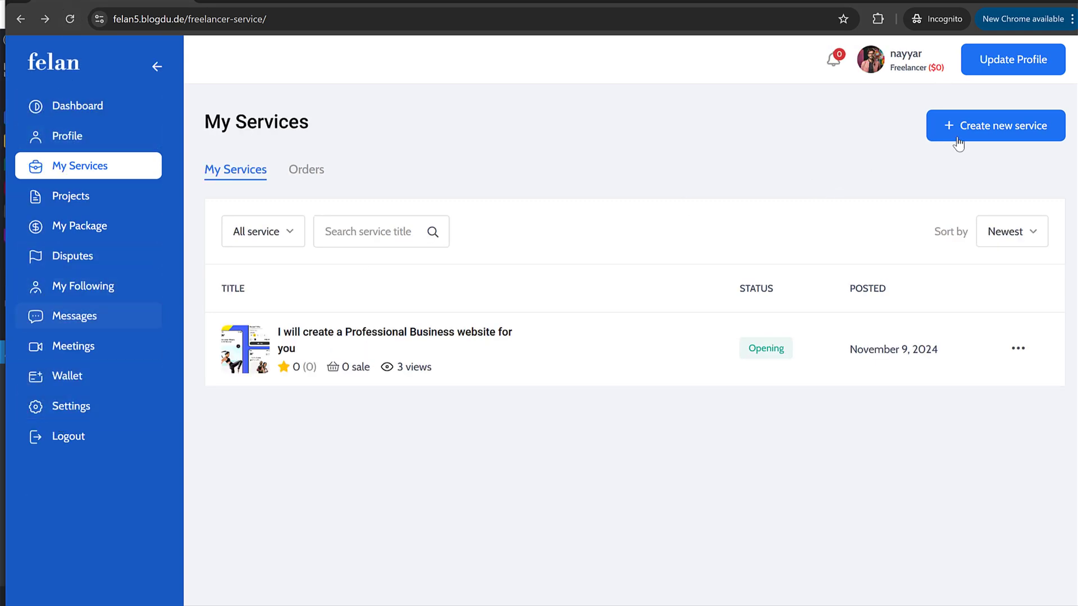
mouse_move(893, 75)
Step: Compare the freelancer dashboard with Theme Options, ending on the Url Slug settings
key(alt+Tab)
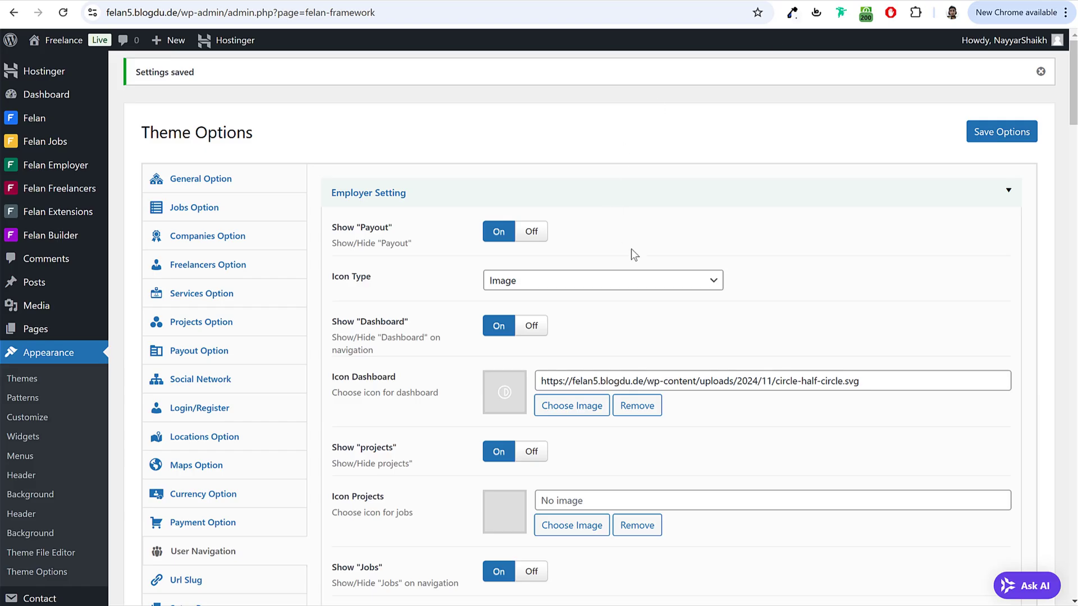
scroll(691, 274, down, 20)
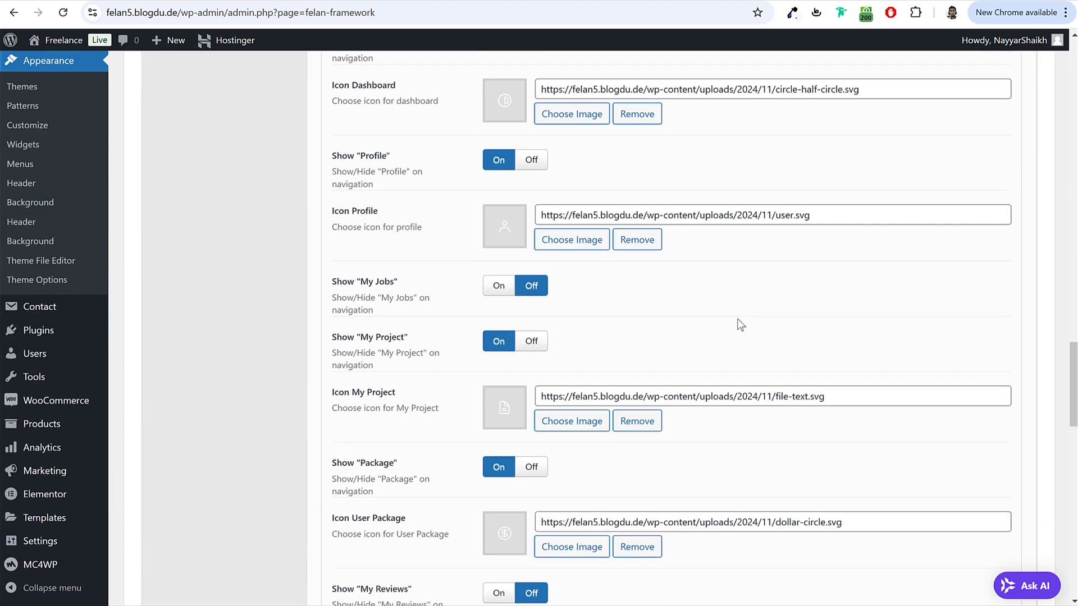
scroll(566, 241, up, 20)
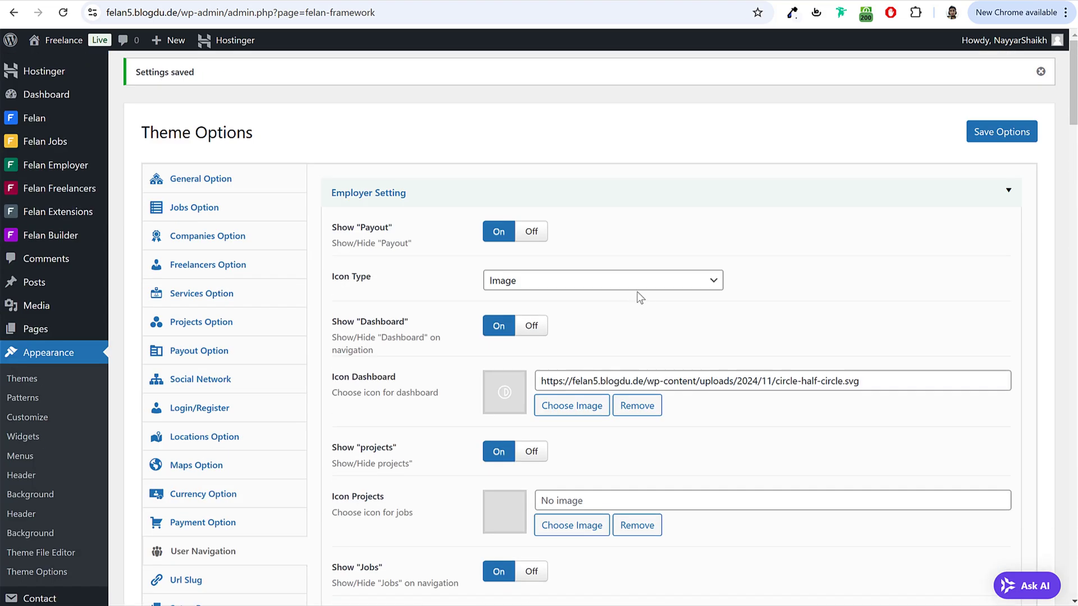
key(alt+Tab)
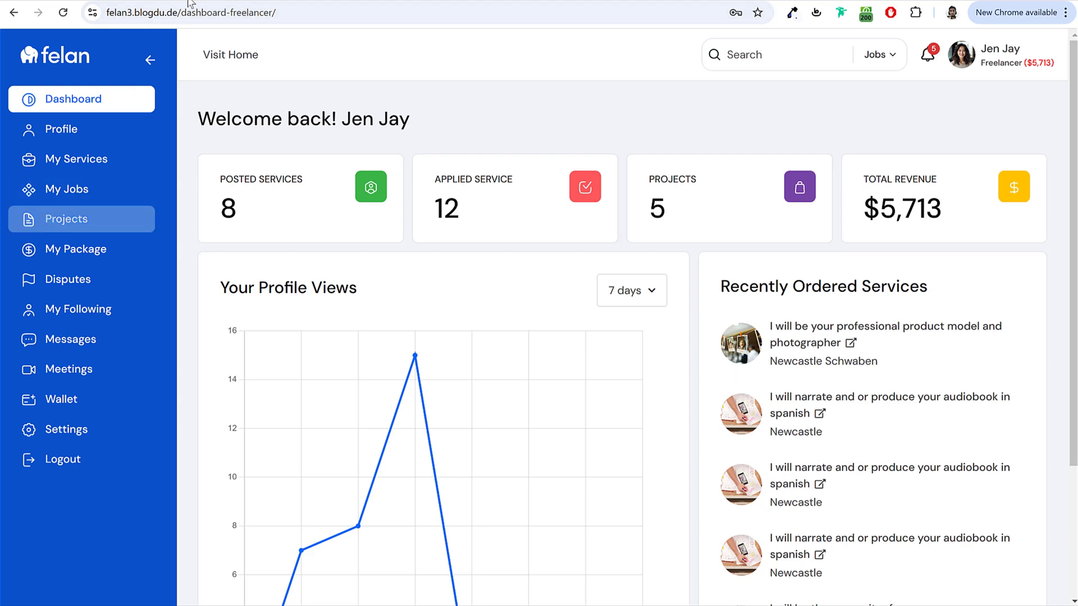
key(alt+Tab)
scroll(448, 363, down, 1)
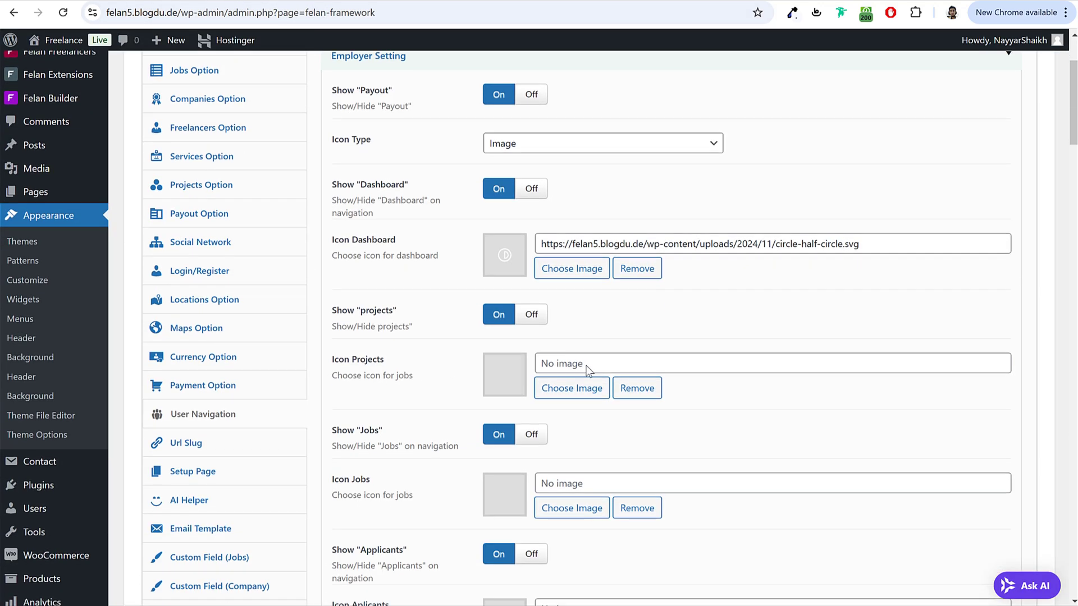
scroll(556, 303, down, 5)
scroll(547, 284, up, 7)
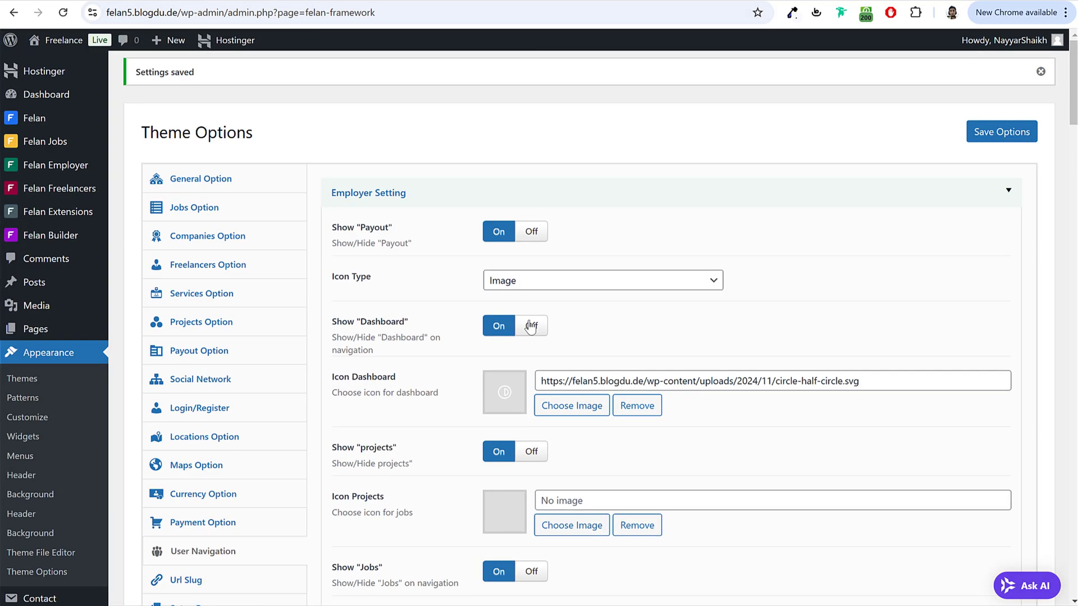
scroll(541, 320, down, 4)
Step: Browse the URL slug and page setup sections of Theme Options
click(260, 386)
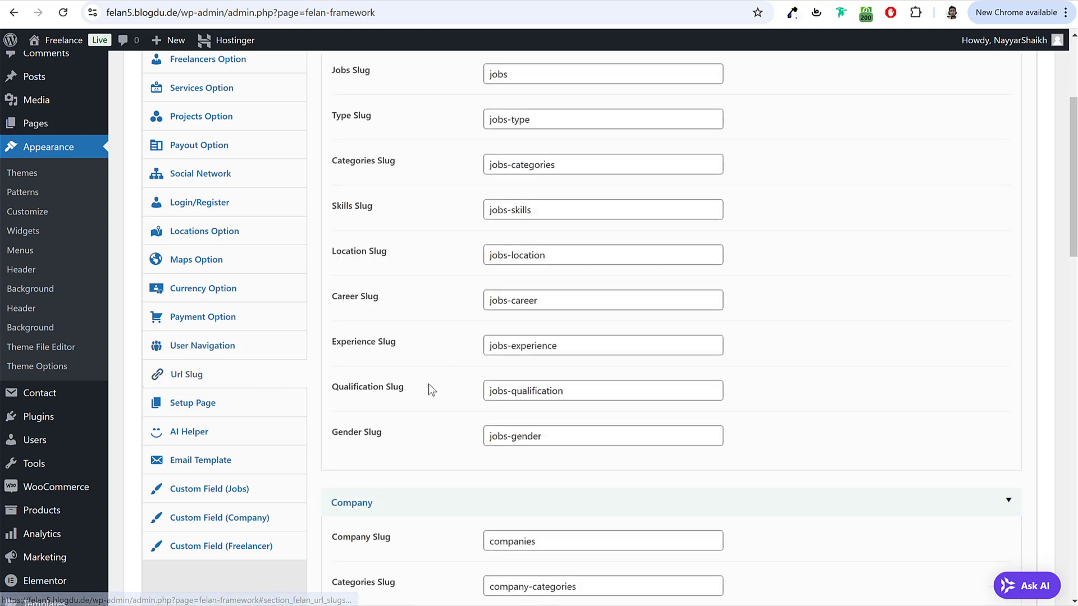
click(264, 401)
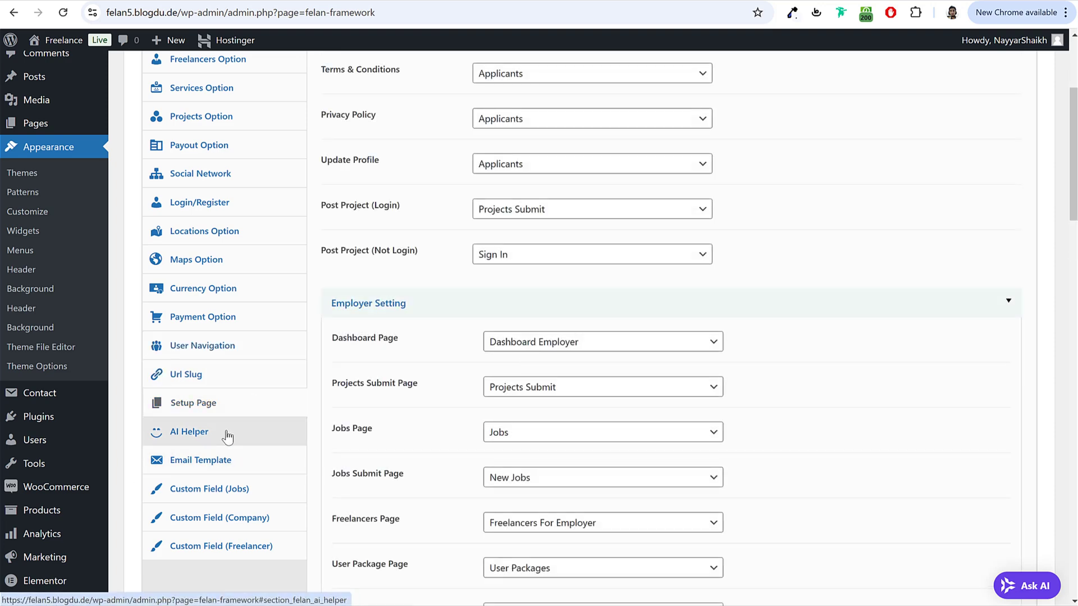
scroll(683, 424, up, 4)
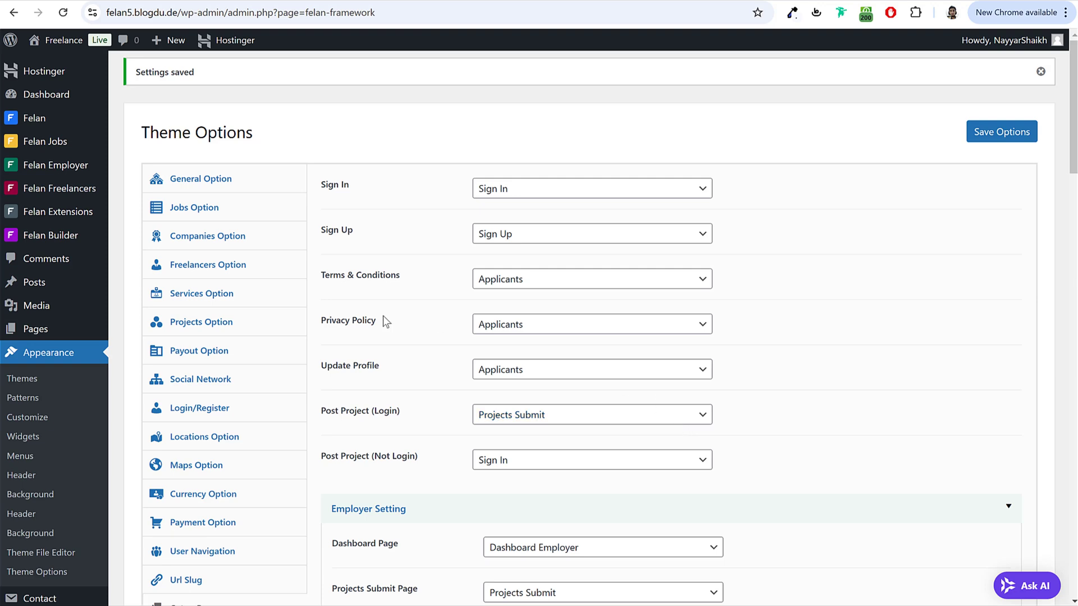
scroll(395, 380, down, 6)
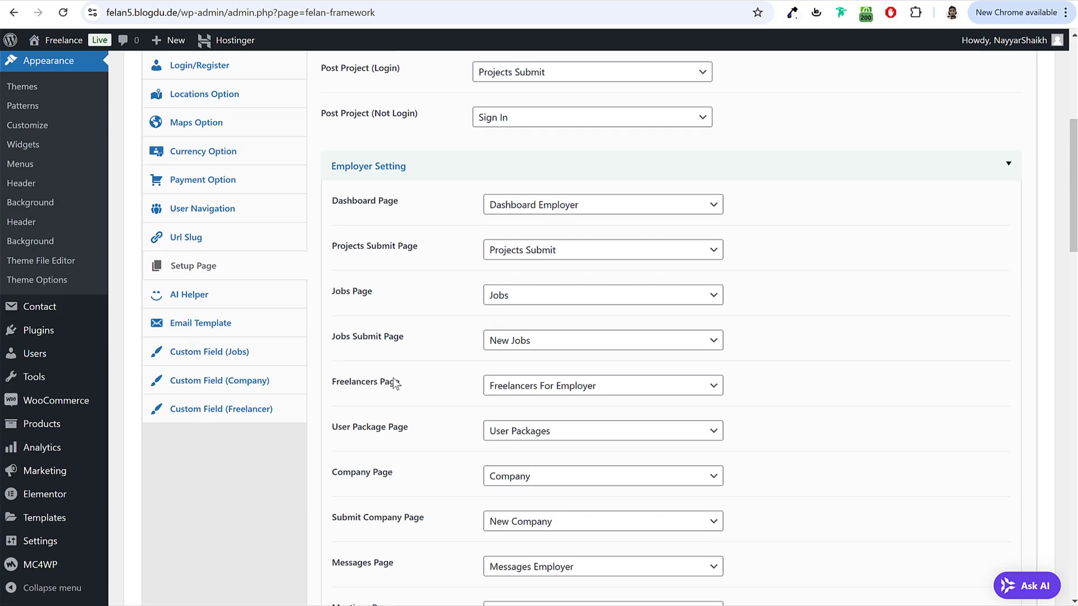
Step: Review the freelancer Additional Field panel, keeping New Tabs as the tab choice
click(260, 416)
scroll(564, 371, down, 5)
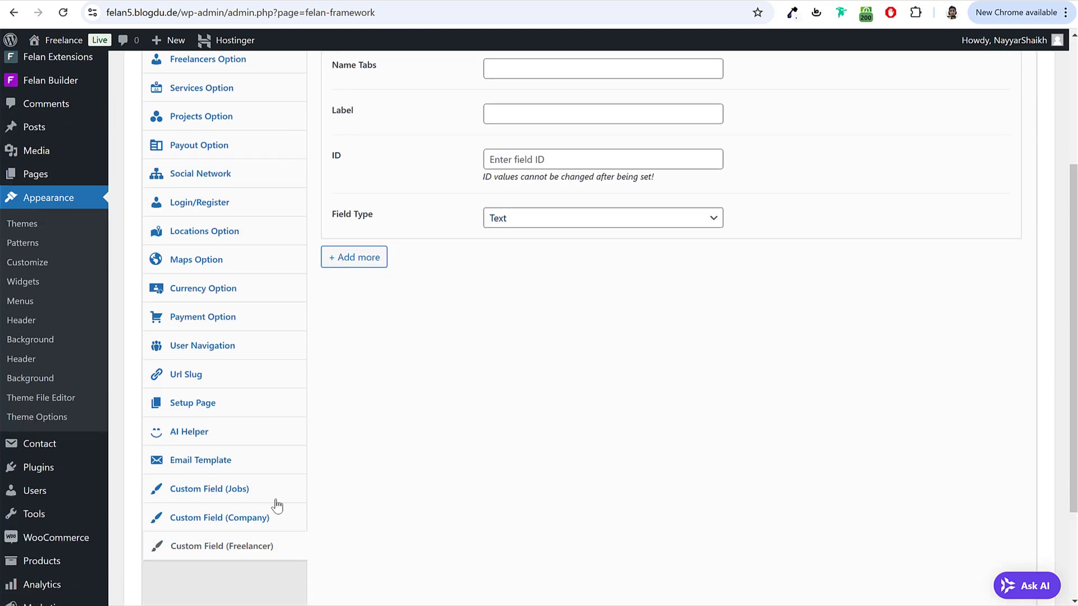
scroll(264, 549, down, 1)
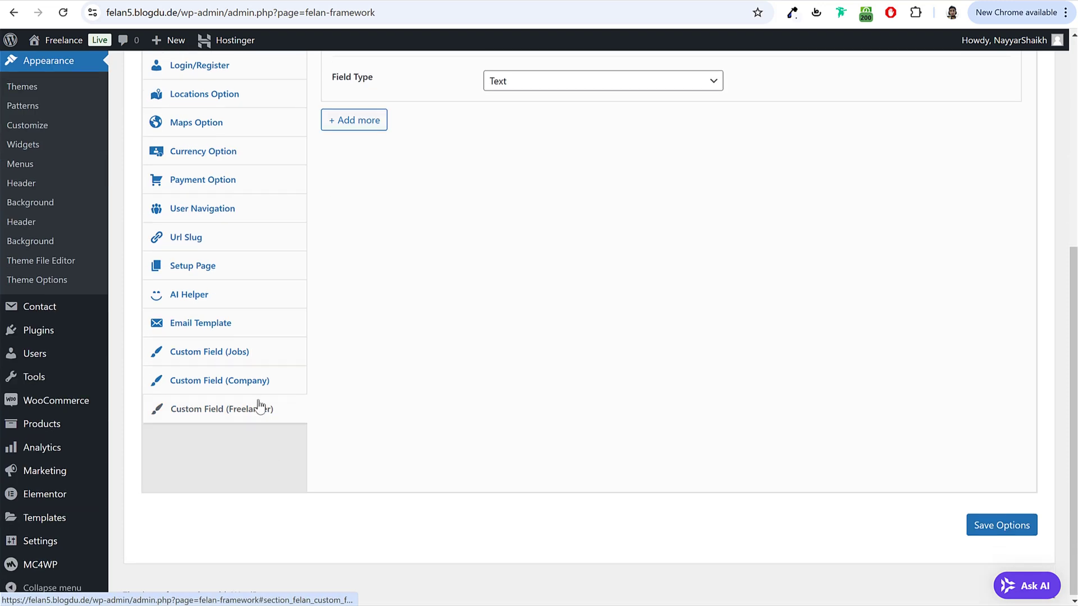
click(260, 422)
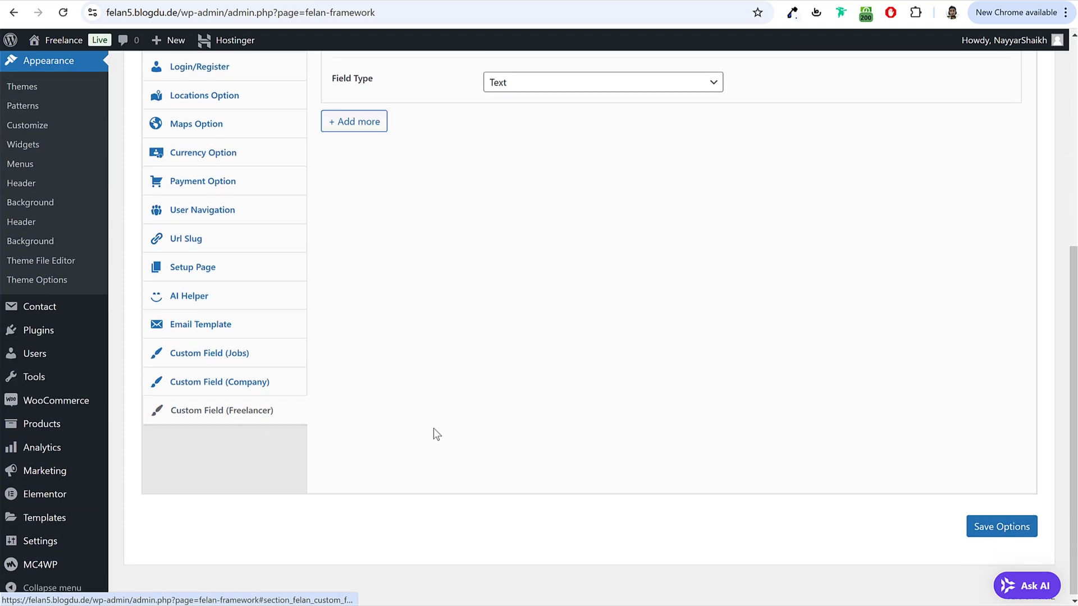
click(778, 187)
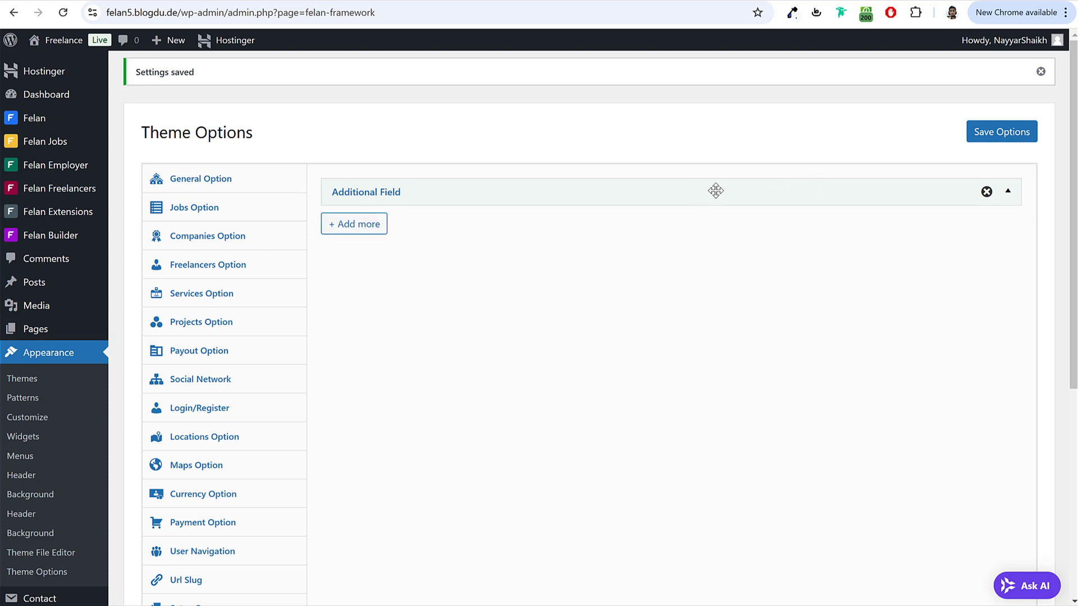
click(479, 187)
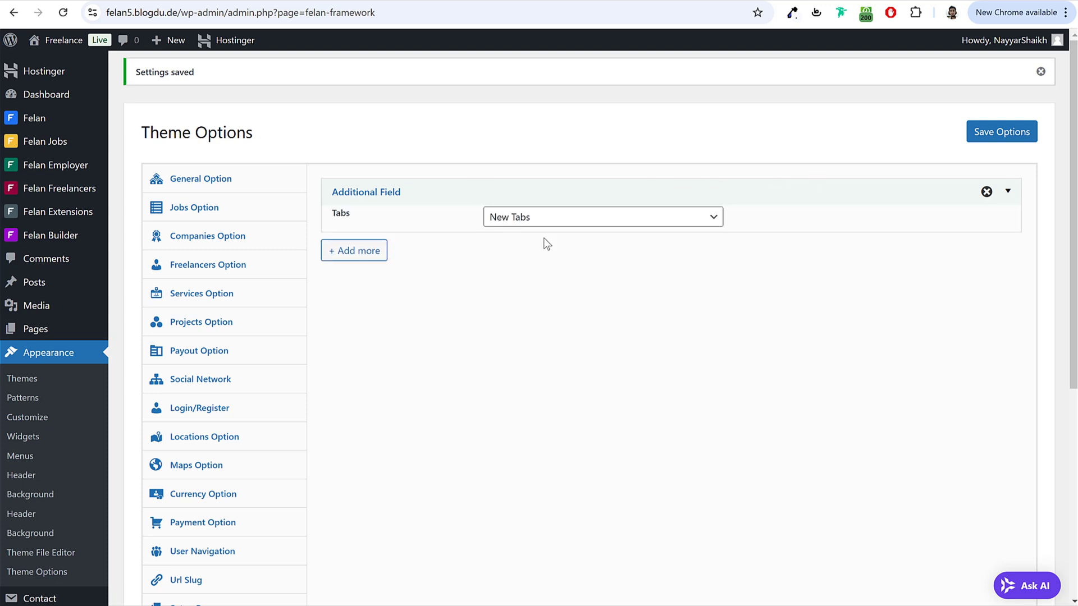
click(575, 231)
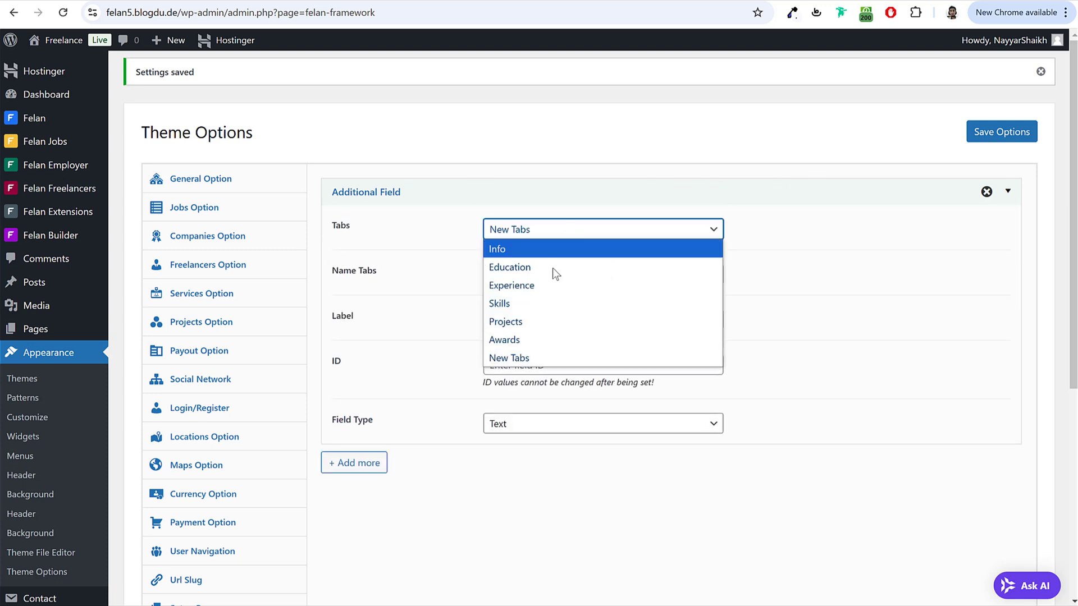
click(517, 359)
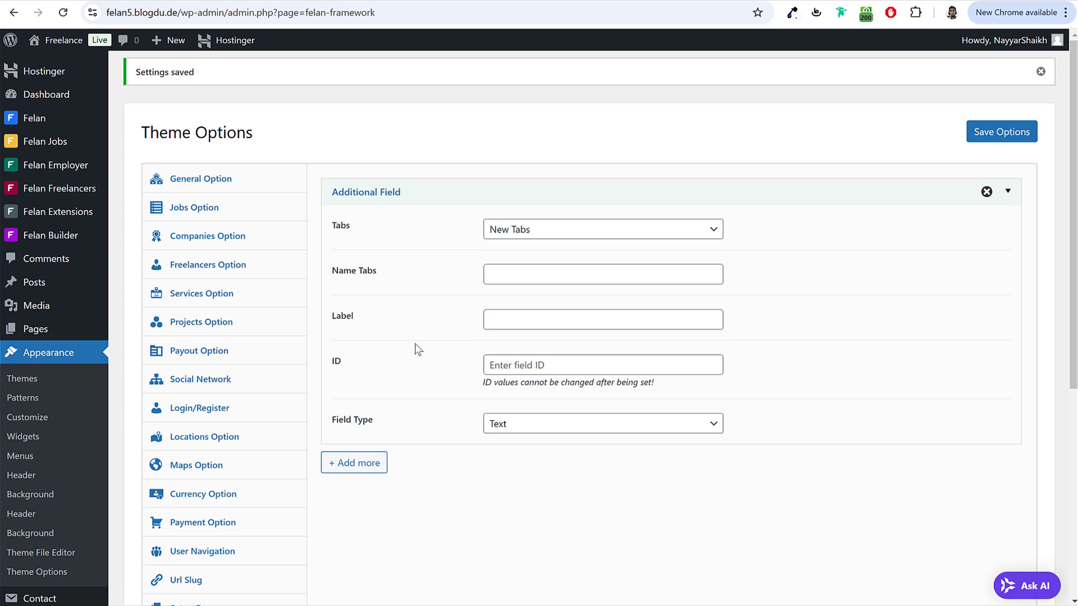
click(726, 191)
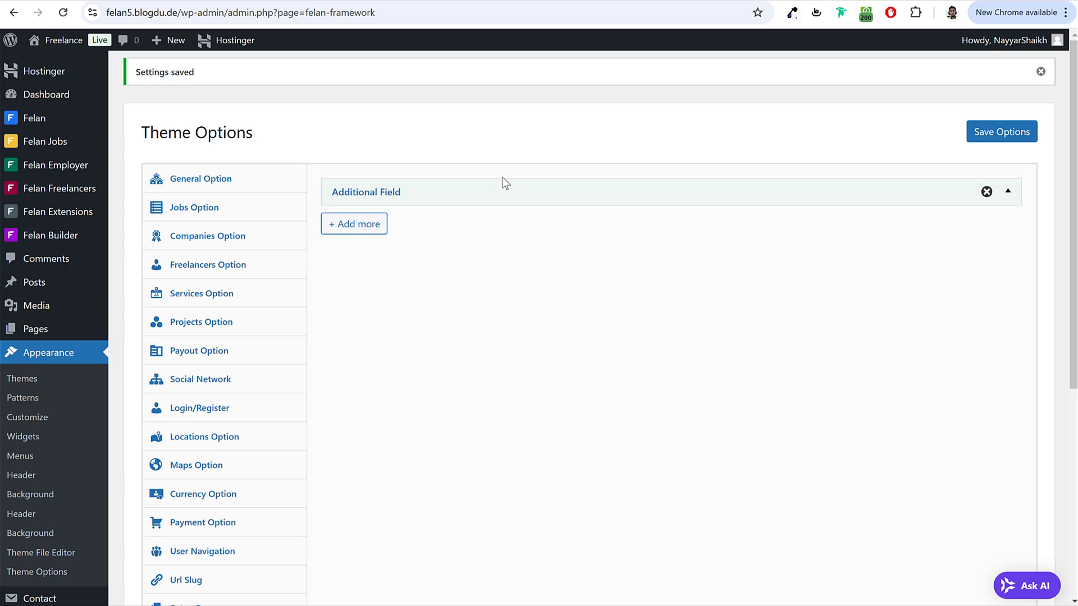
Step: Check the front-end My Services window, then return to the admin and start a new page
click(388, 598)
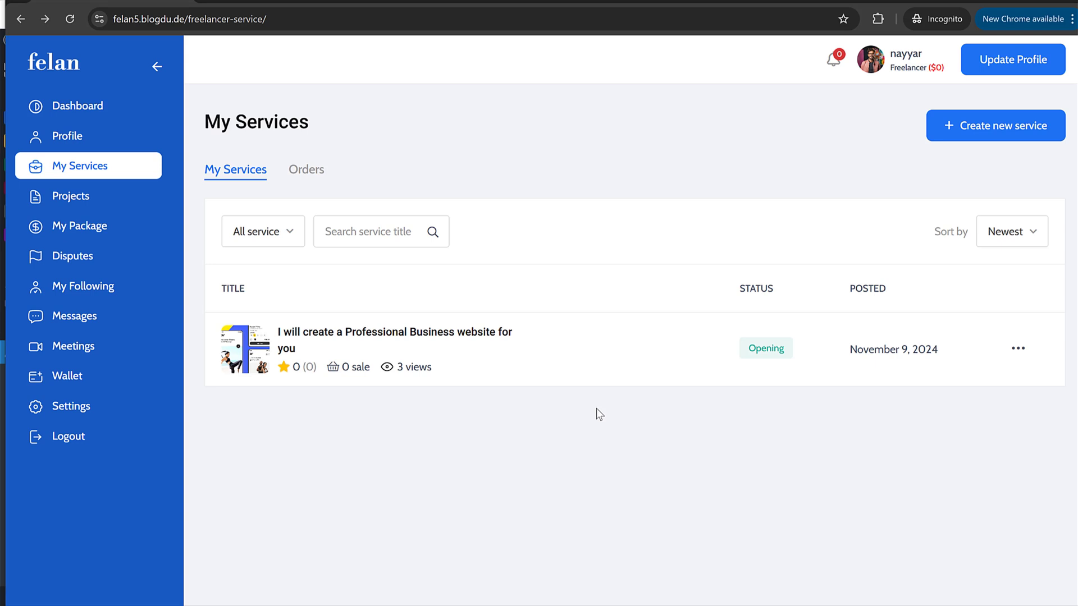
click(941, 2)
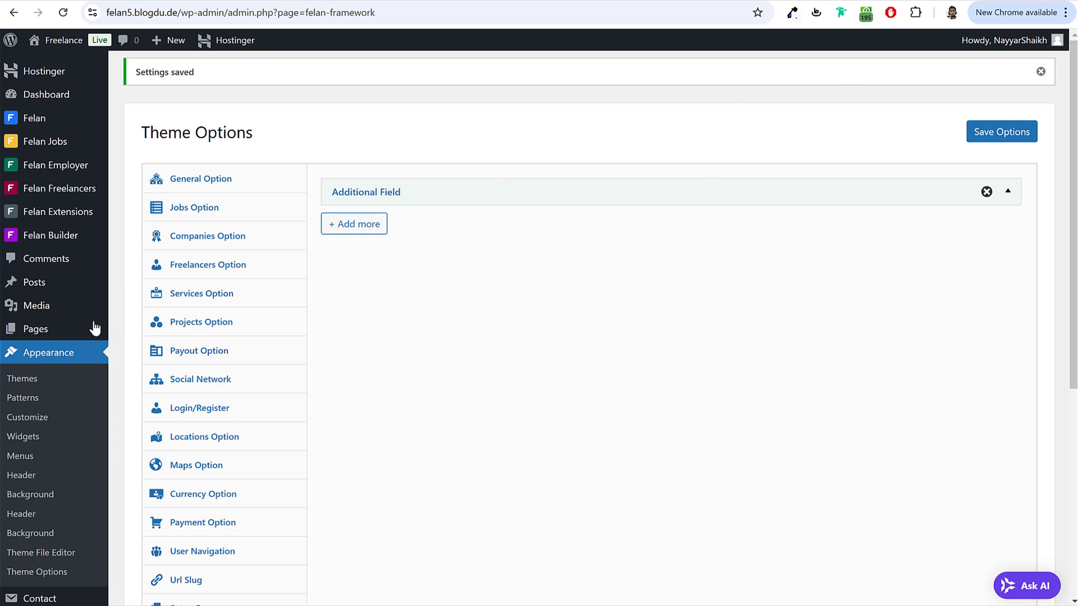
click(31, 336)
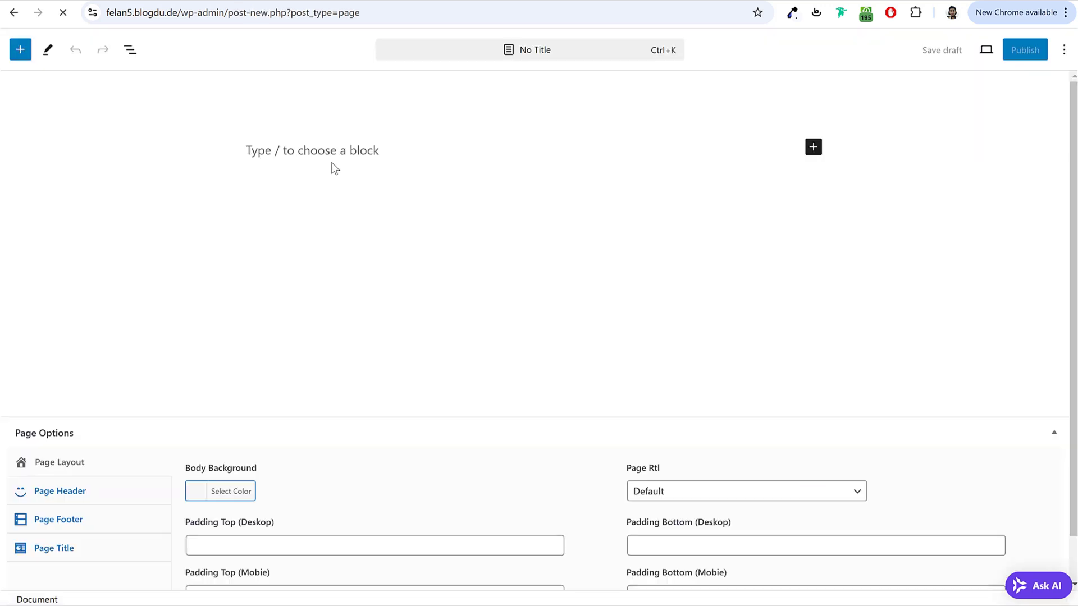
Step: Publish a new page titled 'Home' and go back to the pages list
text(Hom)
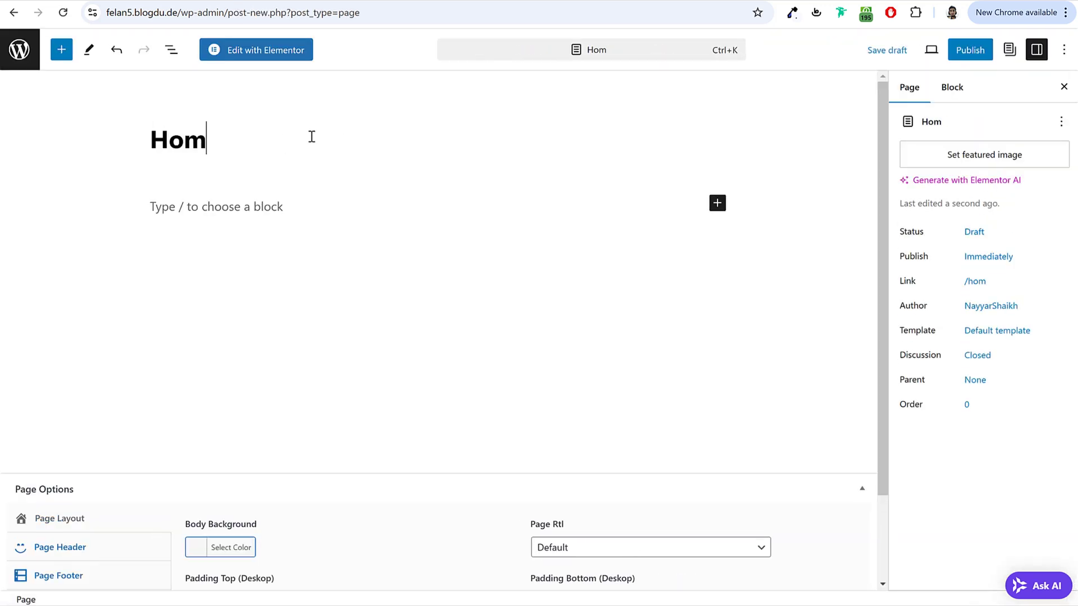
text(e)
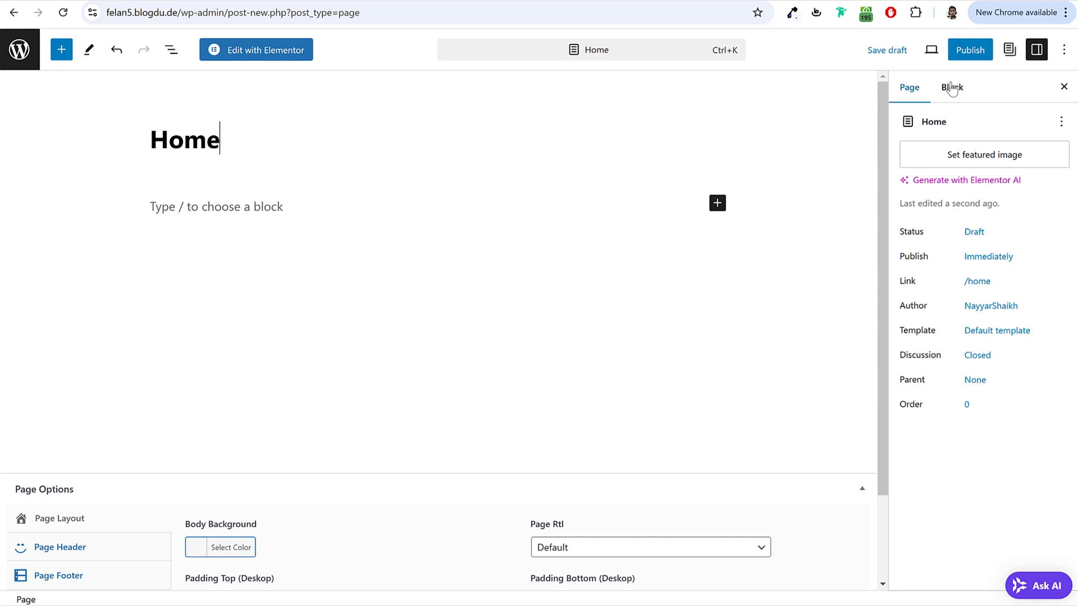
click(976, 52)
click(938, 53)
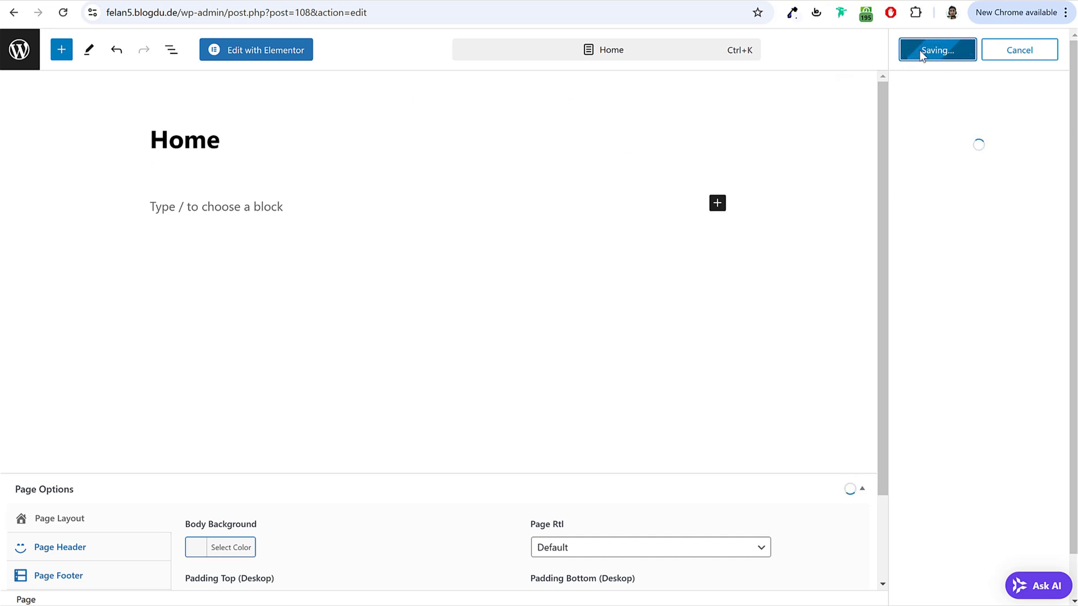
click(12, 59)
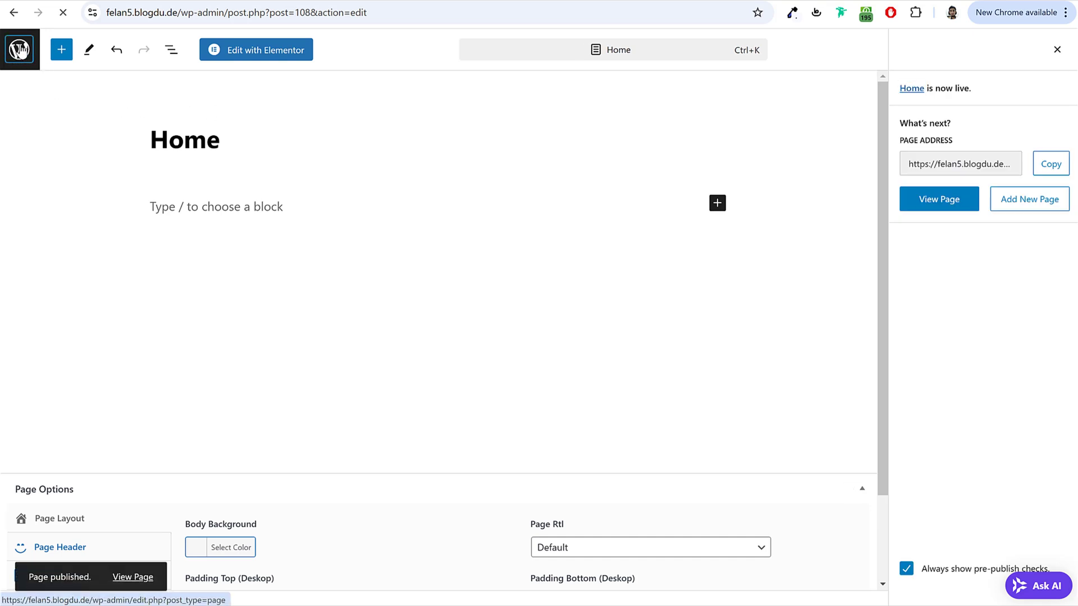
Step: In Reading settings, make the homepage display a static page
scroll(84, 361, down, 5)
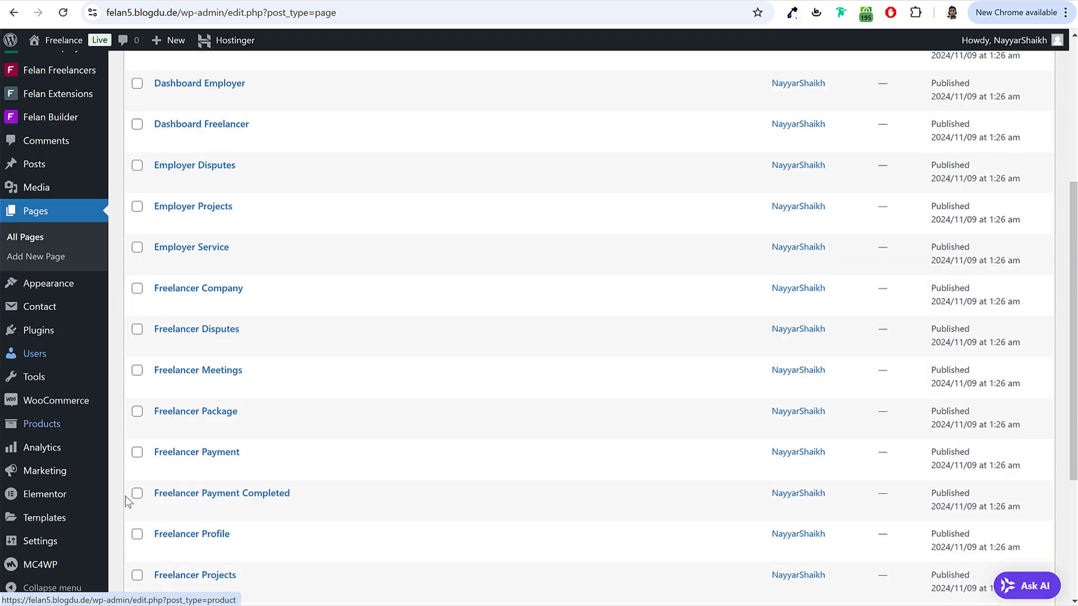
mouse_move(56, 540)
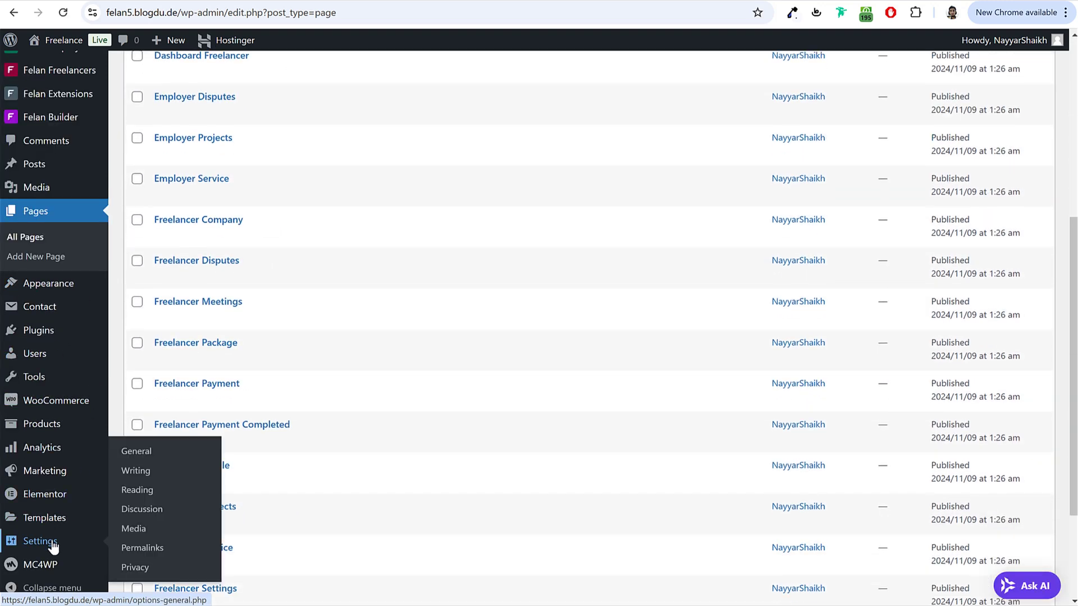
click(142, 492)
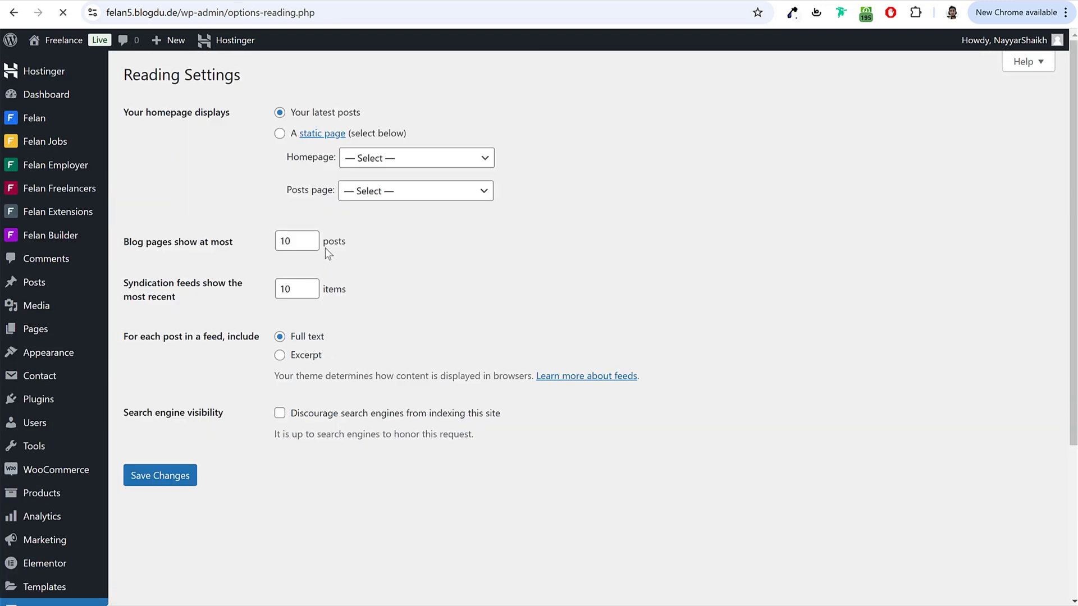
click(280, 135)
drag(423, 135, 291, 135)
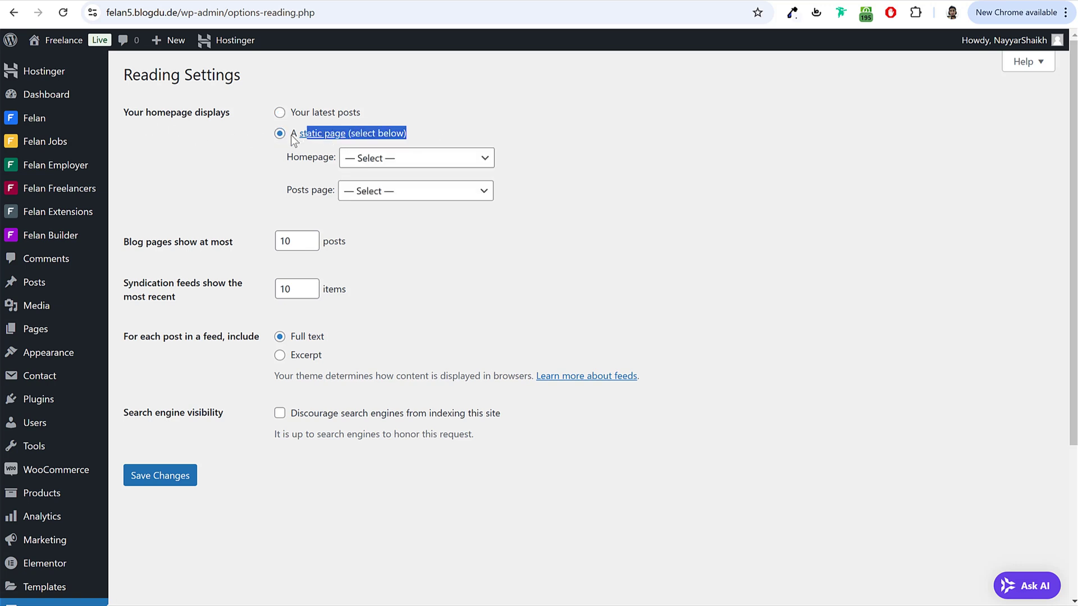
double_click(311, 160)
Step: Select Home as the homepage, then open Home from All Pages for editing
click(400, 159)
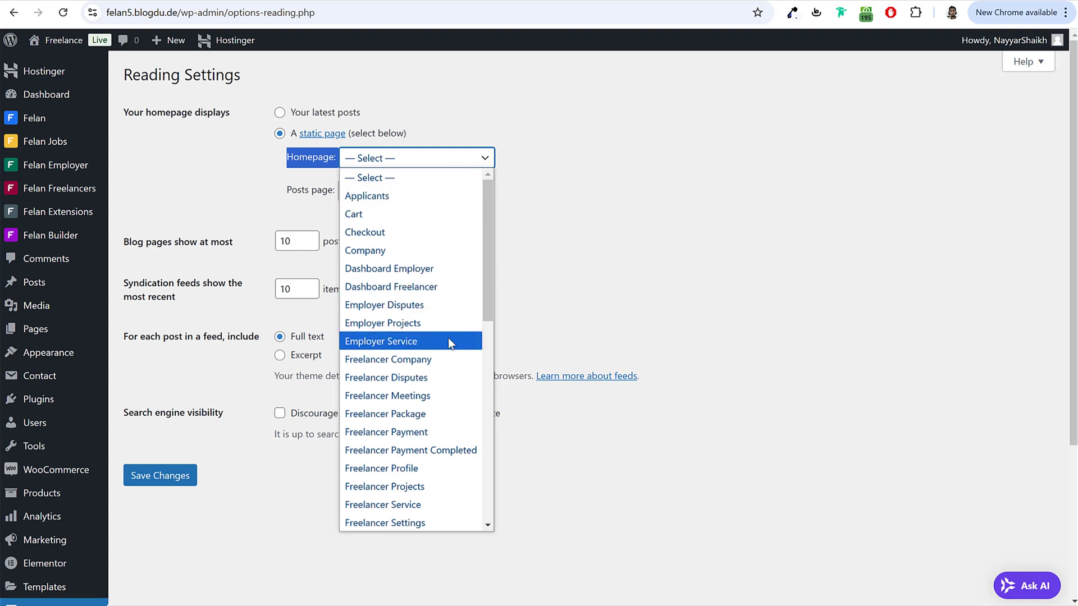
scroll(448, 339, down, 5)
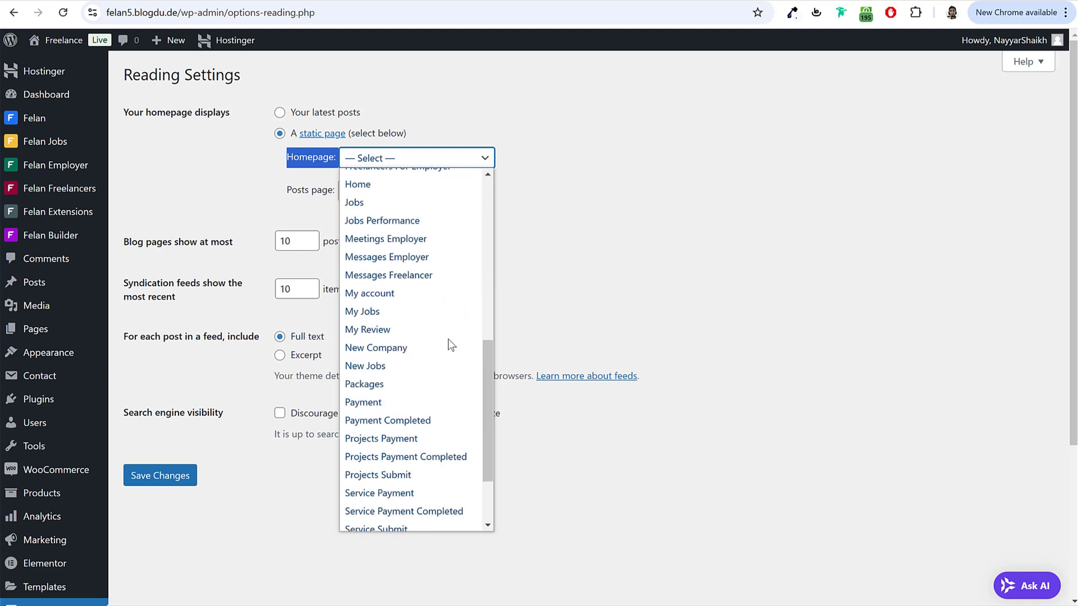
click(374, 186)
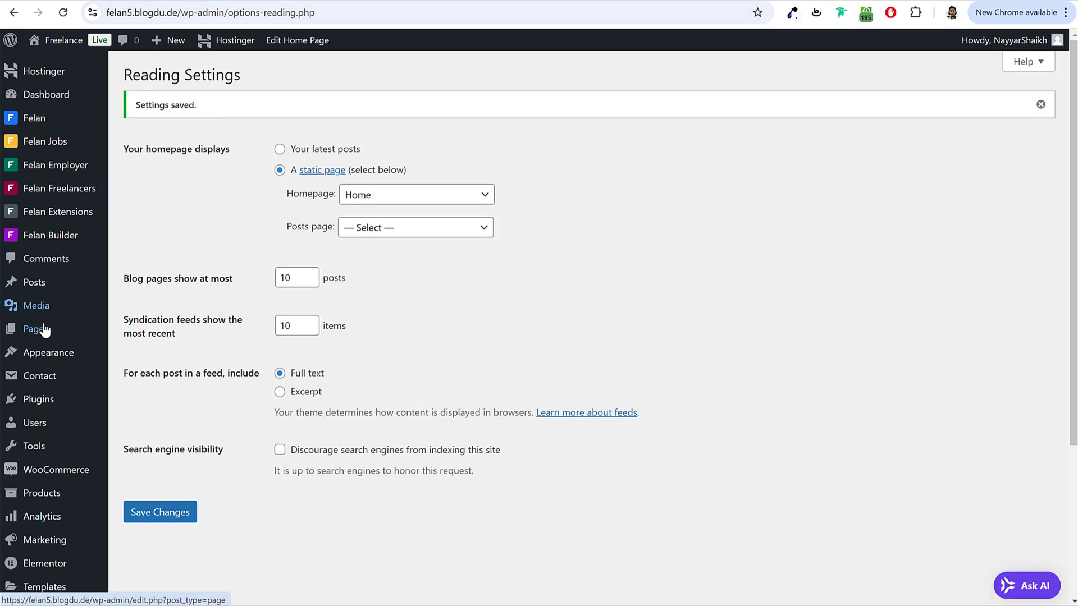
click(37, 332)
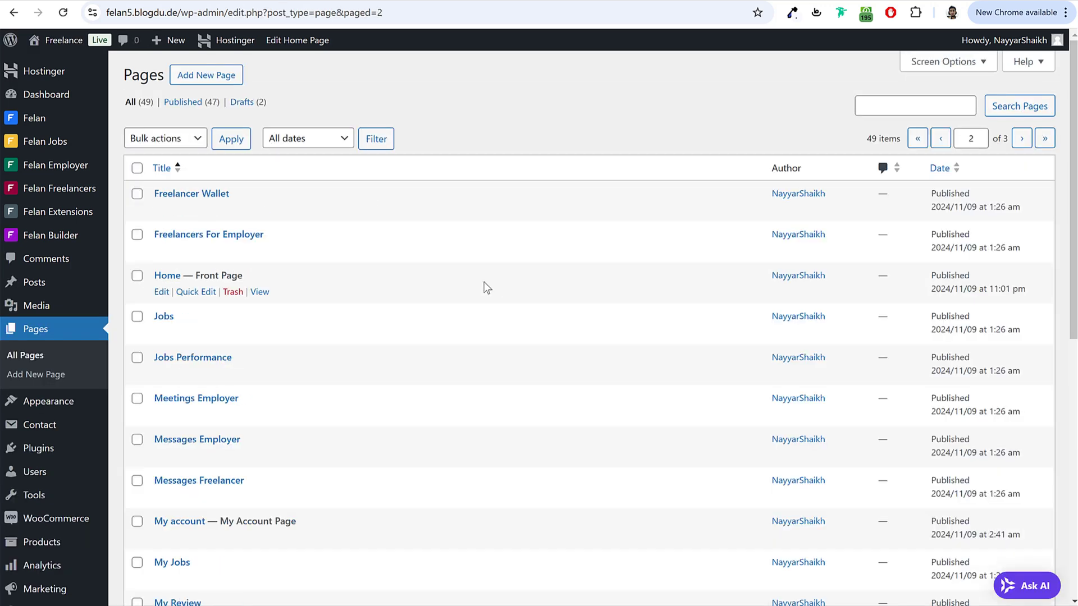
drag(149, 279, 252, 282)
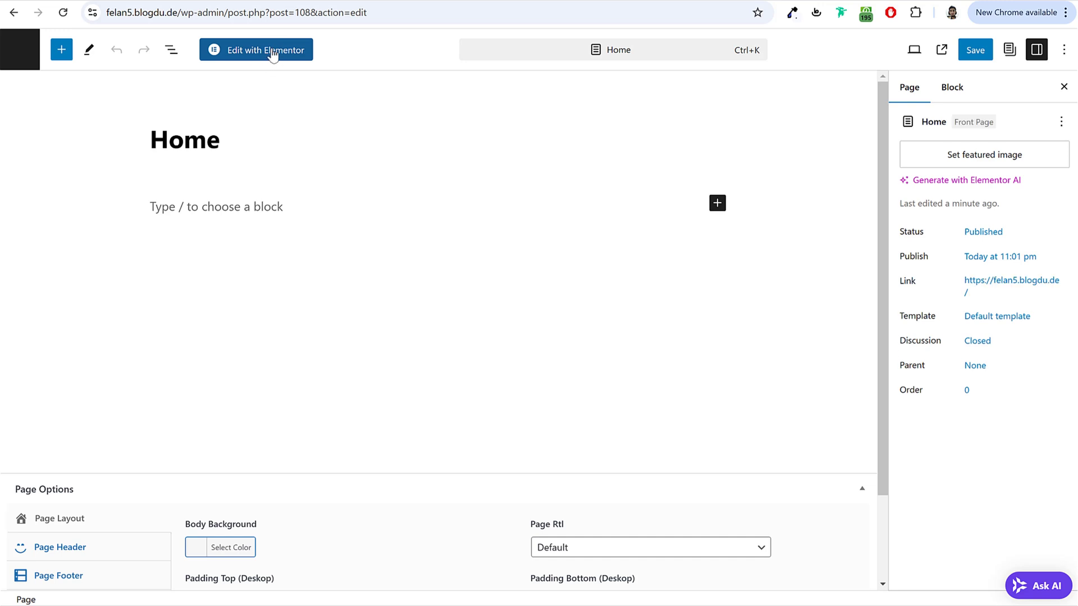
Step: Launch Elementor on the Home page, view the demo homepage, and accept the cookie notice
click(276, 53)
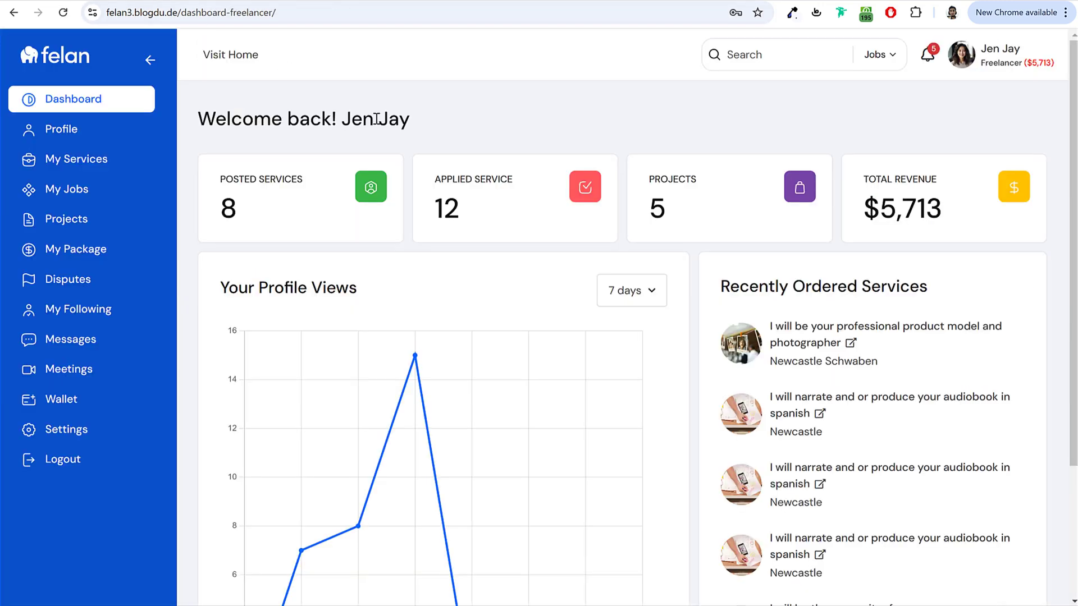
click(76, 60)
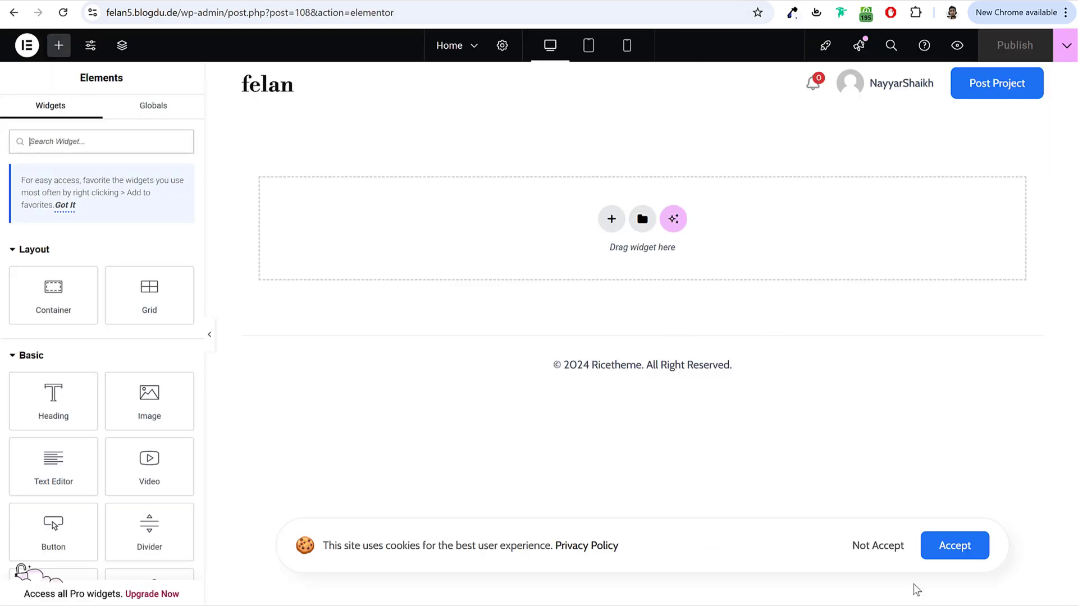
click(955, 545)
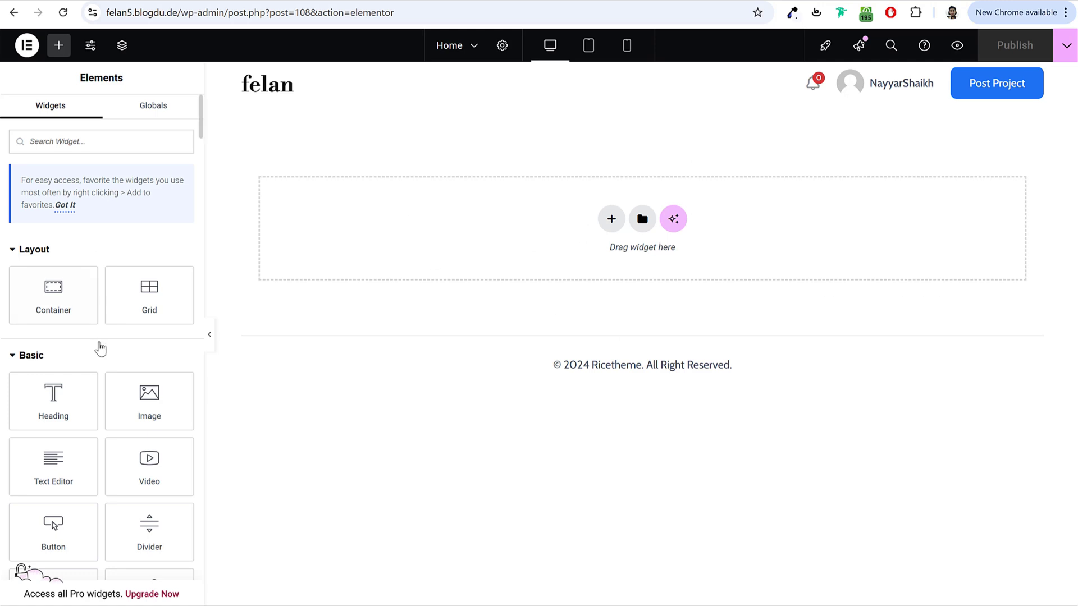
scroll(100, 349, down, 10)
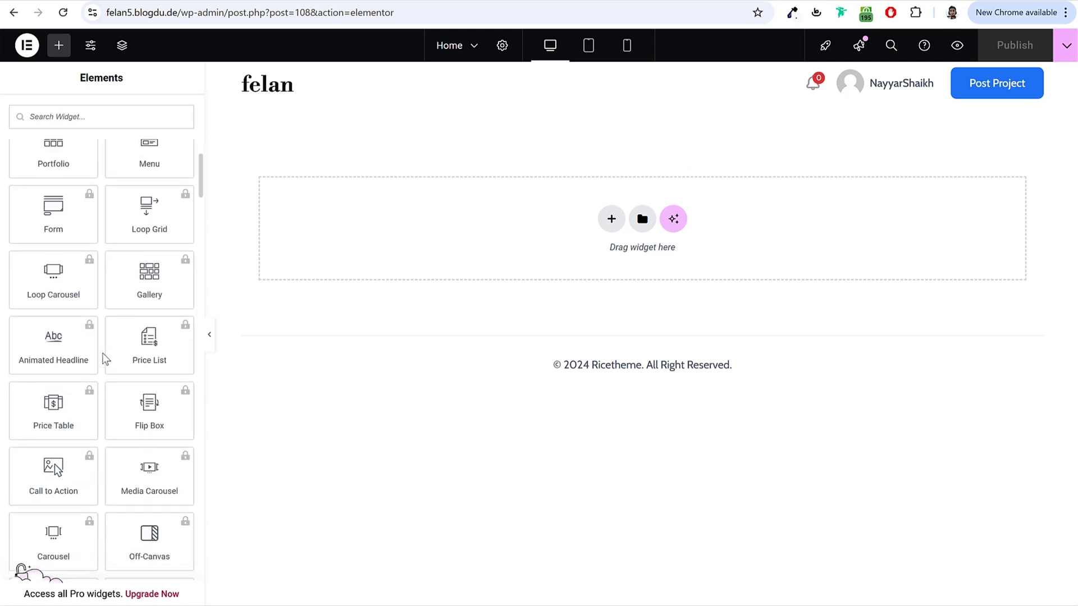
scroll(103, 359, up, 12)
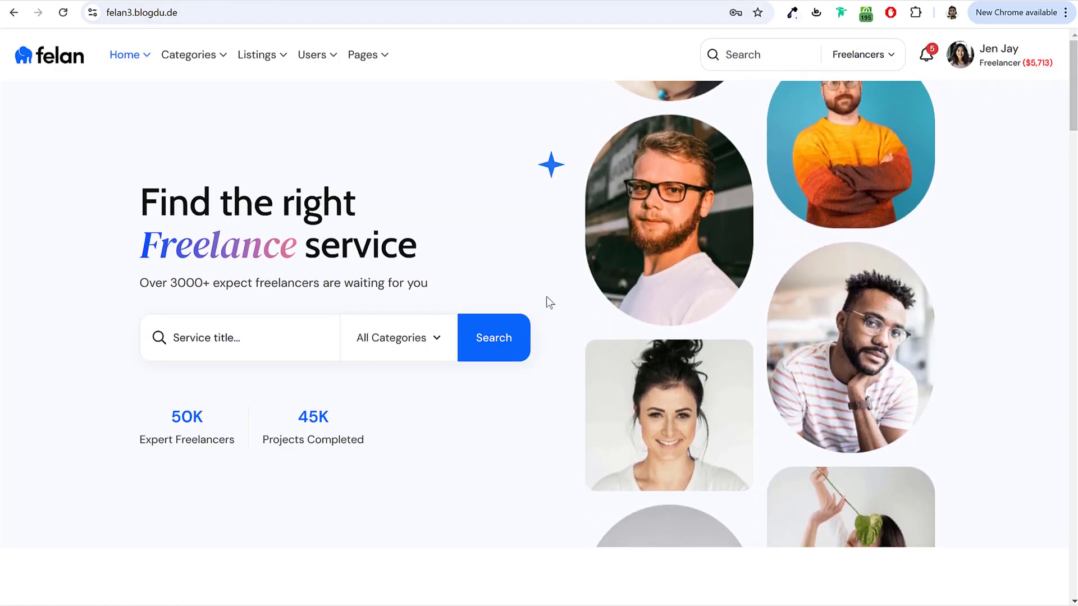
Step: Scroll through the demo homepage's Service Categories and Latest Services sections and back to the top
scroll(578, 294, down, 7)
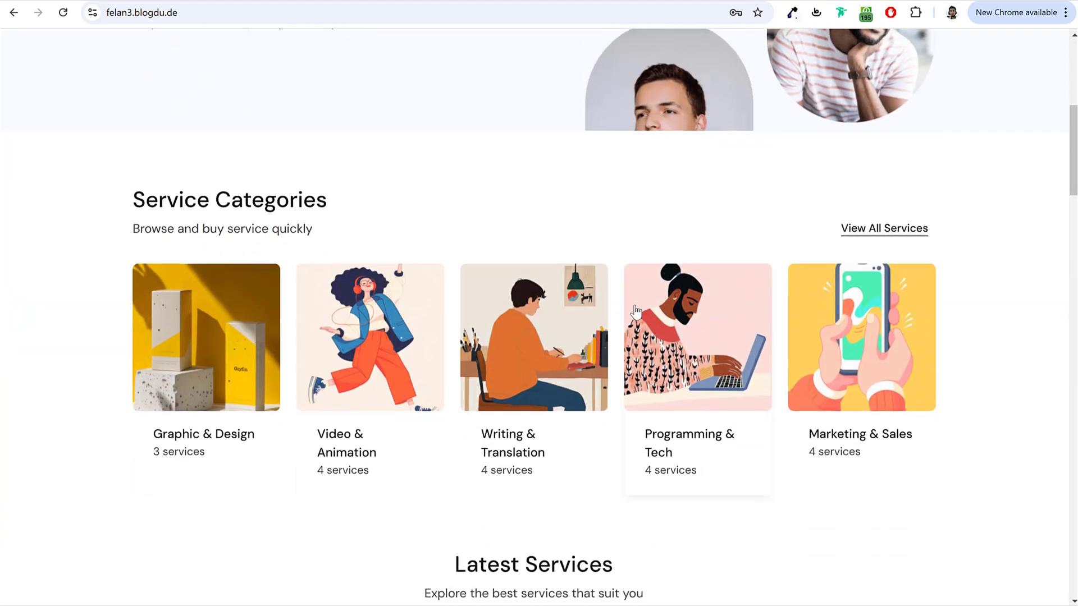
scroll(774, 284, down, 6)
scroll(646, 254, down, 10)
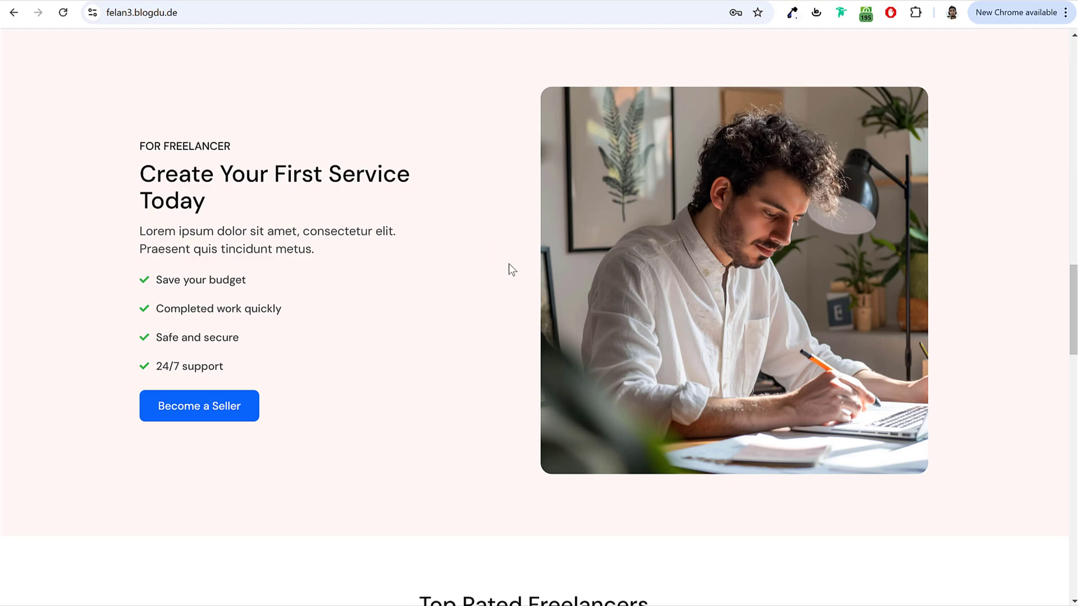
scroll(517, 281, up, 18)
scroll(519, 281, up, 5)
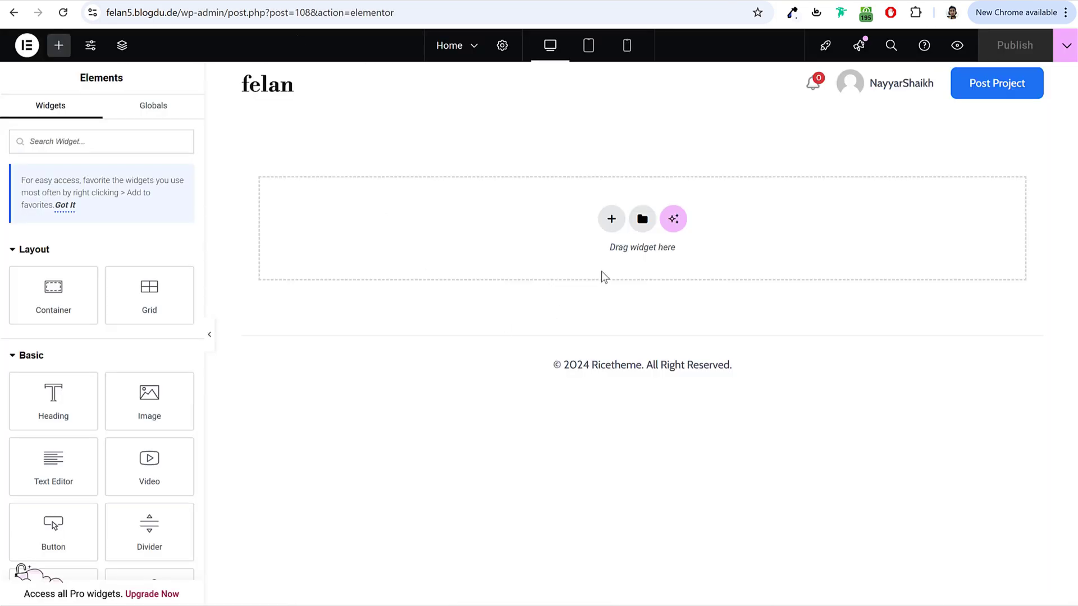
Step: Insert a flexbox container split into two side-by-side columns, then return to the widget list
click(610, 222)
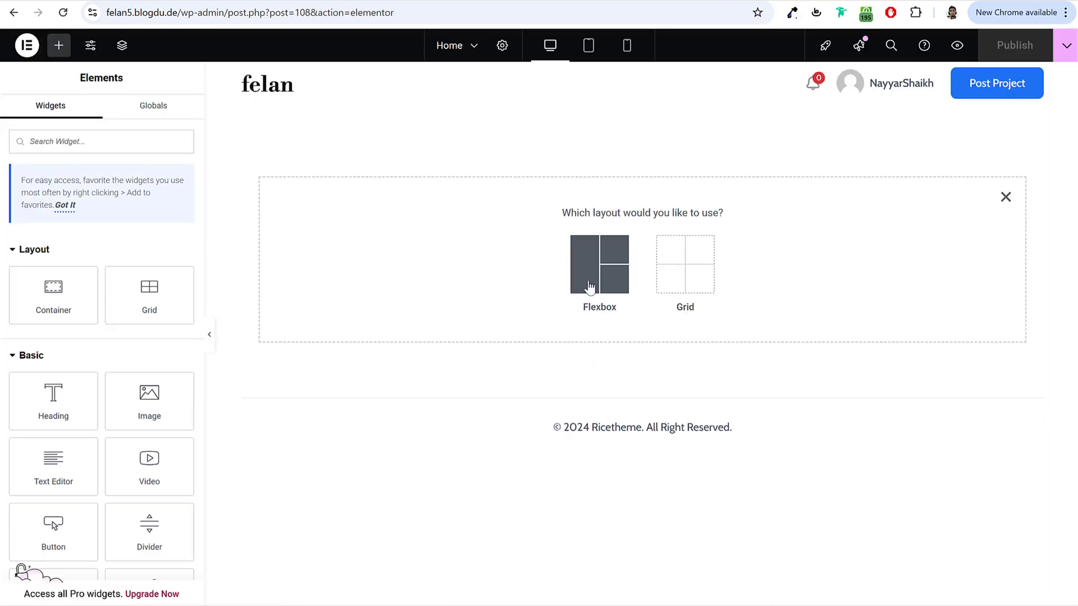
click(608, 273)
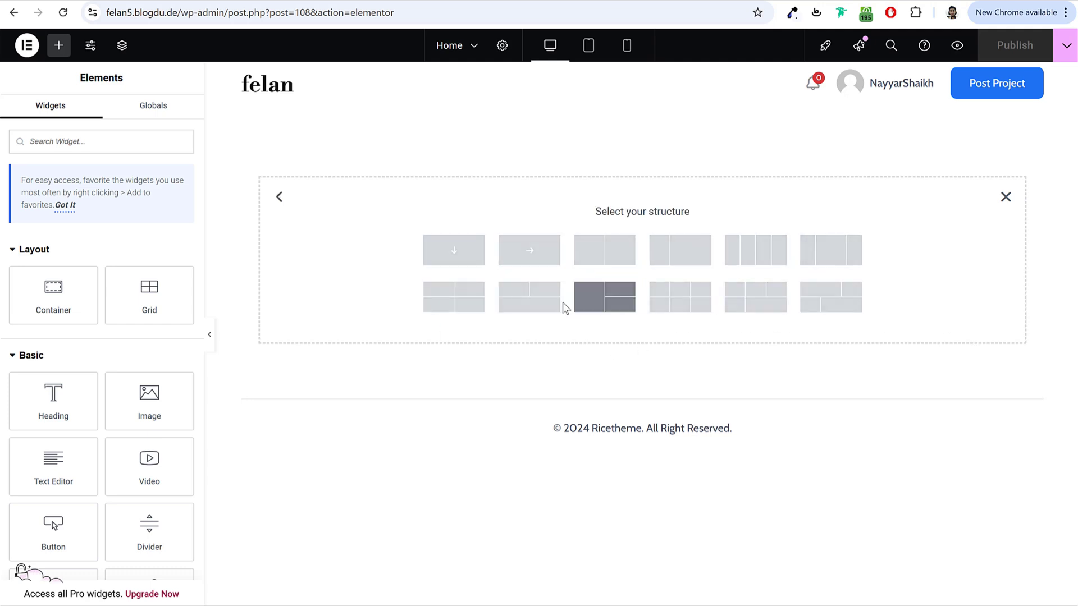
click(611, 258)
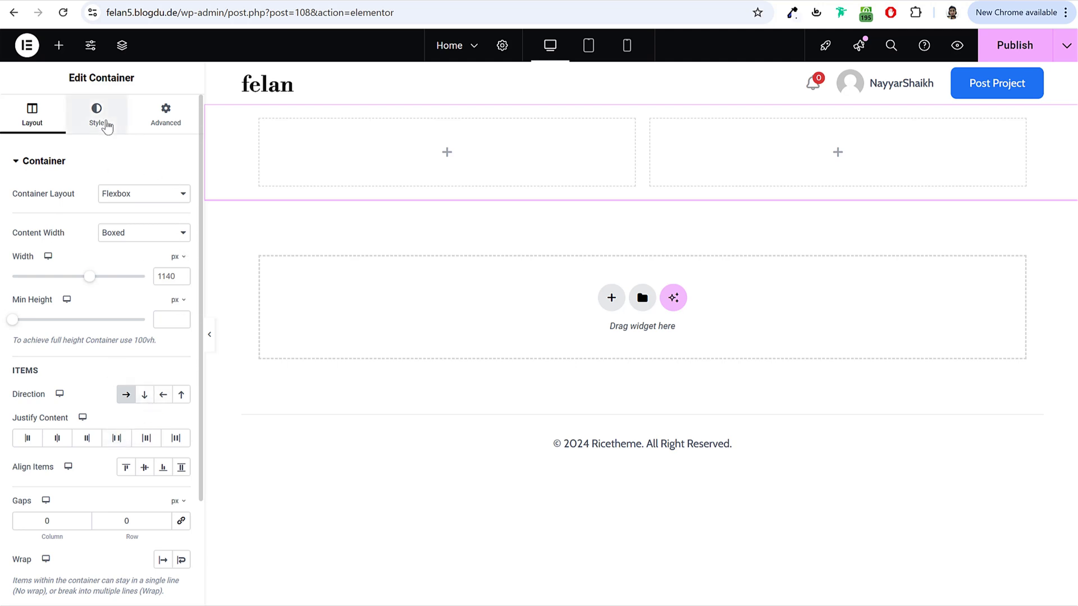
click(59, 46)
scroll(93, 371, down, 5)
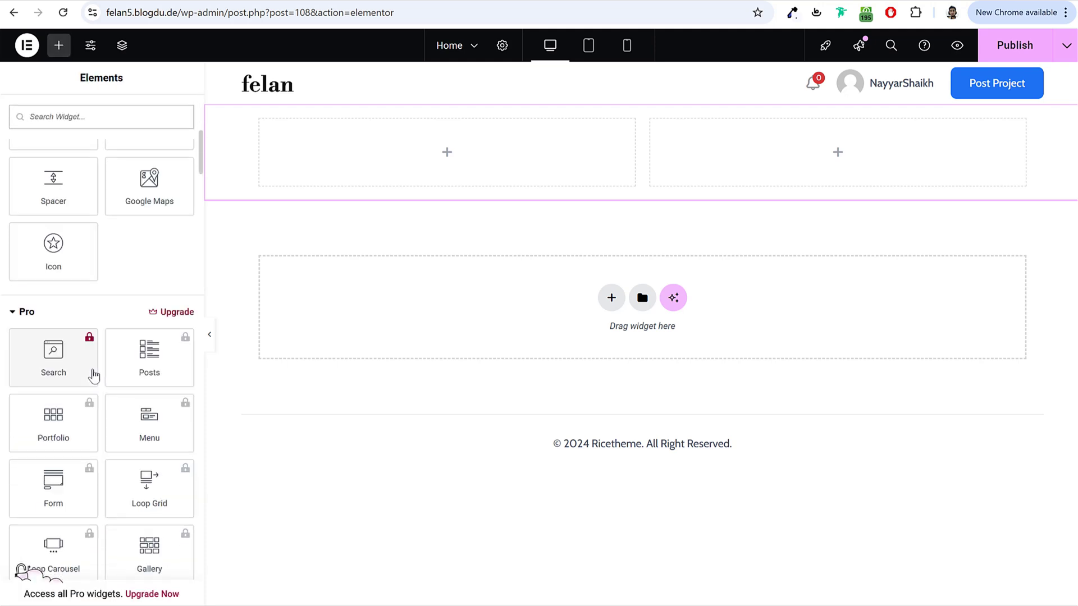
scroll(93, 371, up, 5)
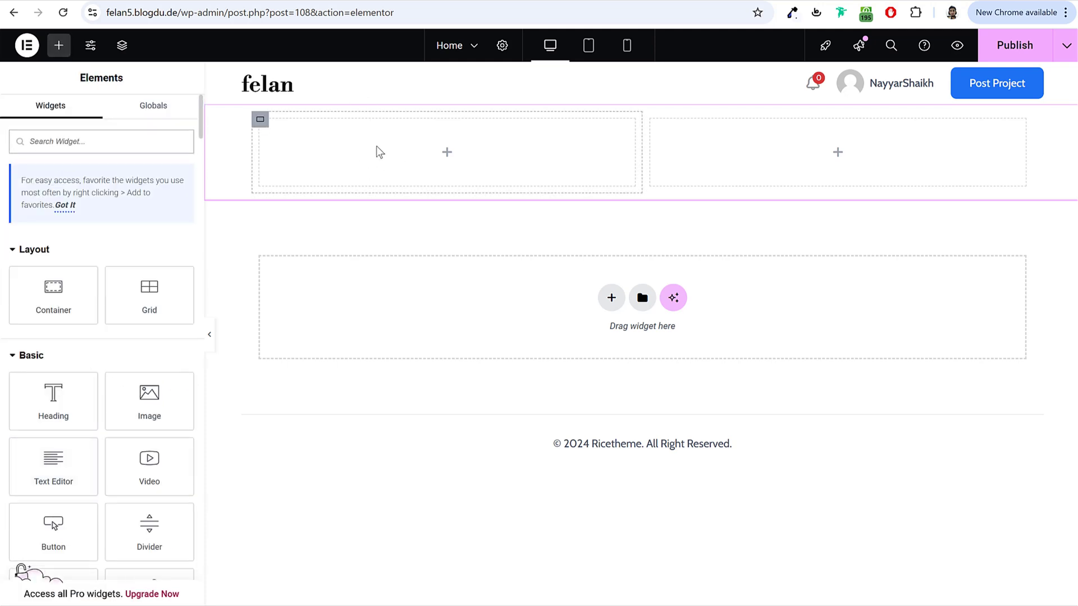
scroll(74, 371, down, 1)
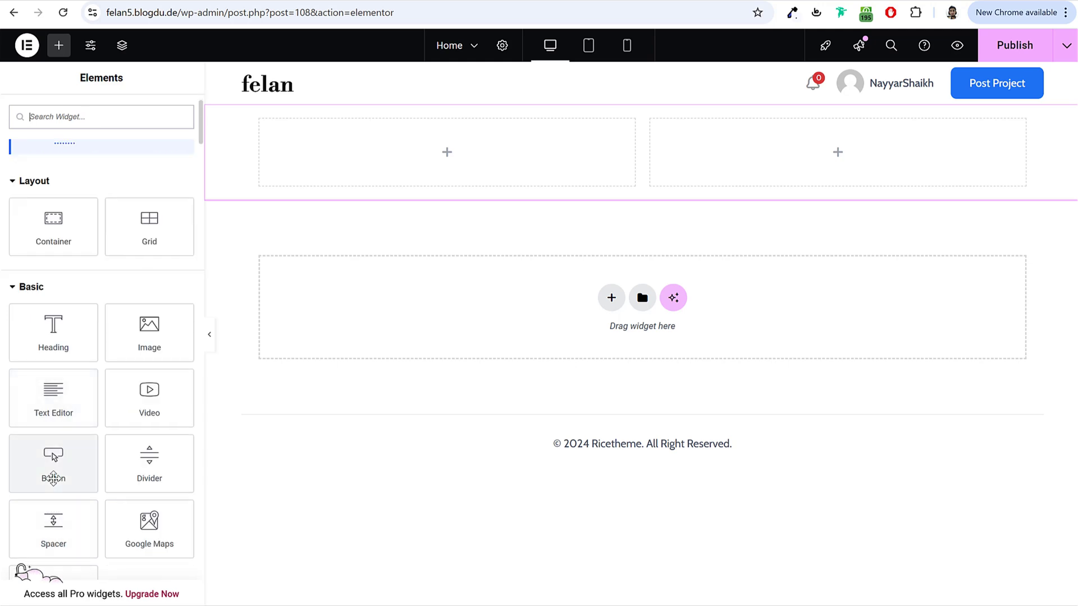
Step: Place a Button widget in the left column and change its text to 'Read More'
drag(54, 477, 448, 175)
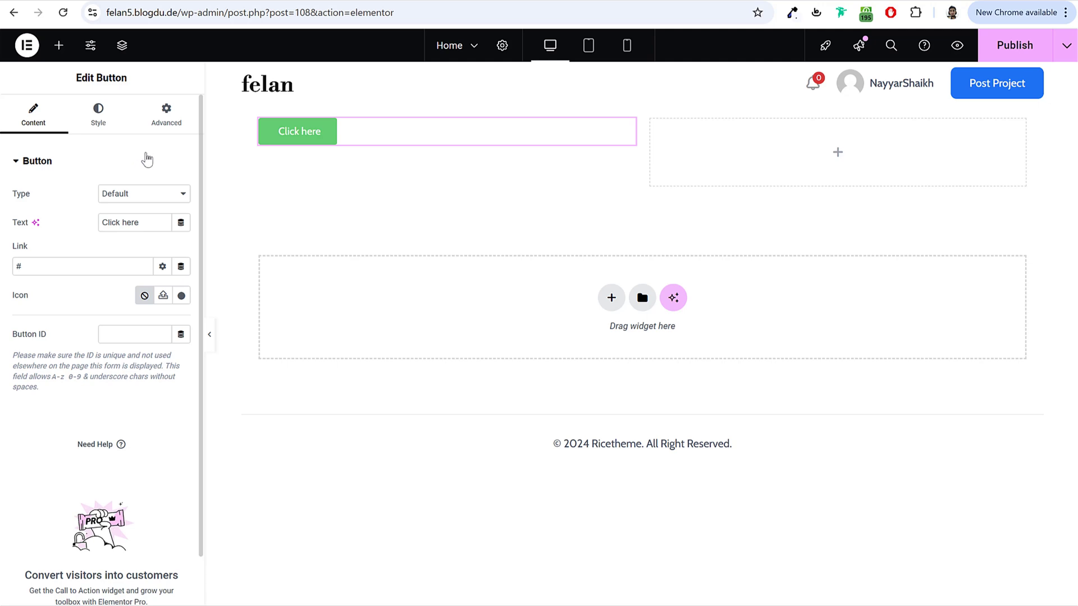
click(97, 119)
click(153, 126)
click(25, 124)
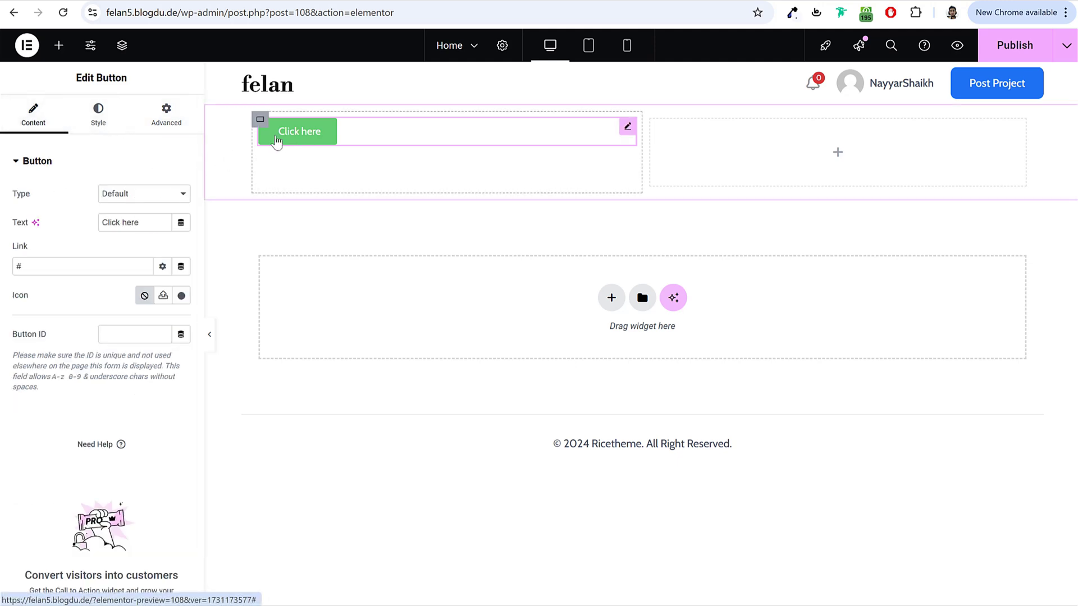
drag(150, 222, 52, 229)
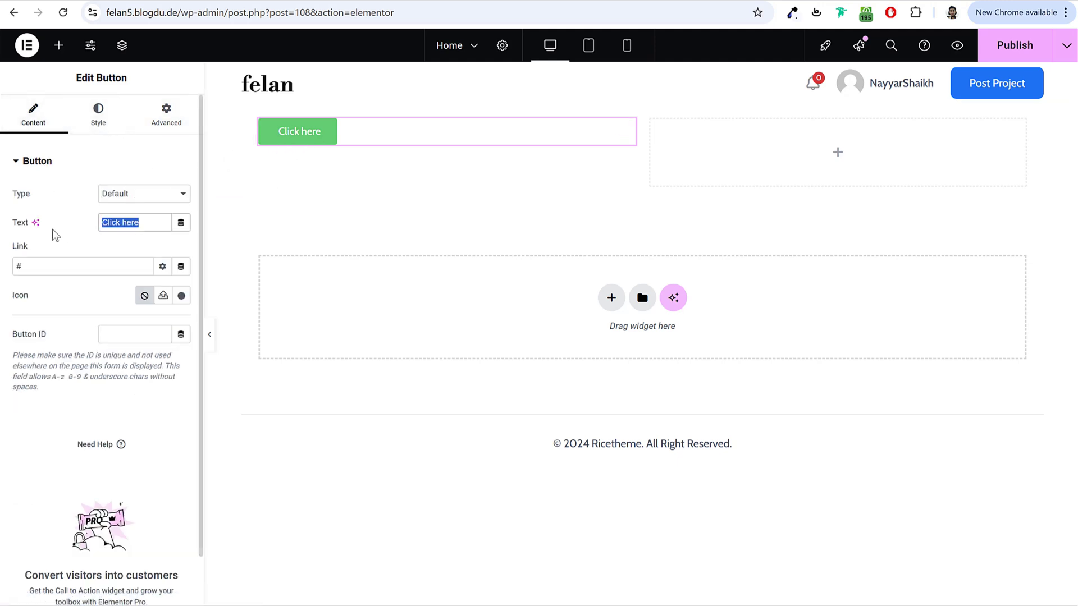
text(Read More)
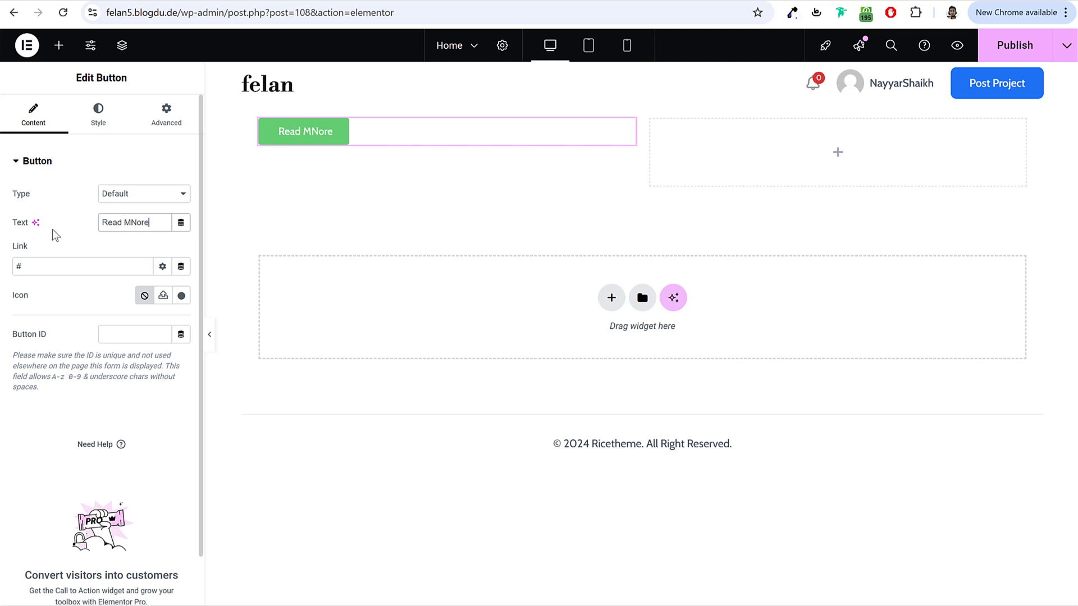
Step: Set the button's background colour to a darker green
click(98, 112)
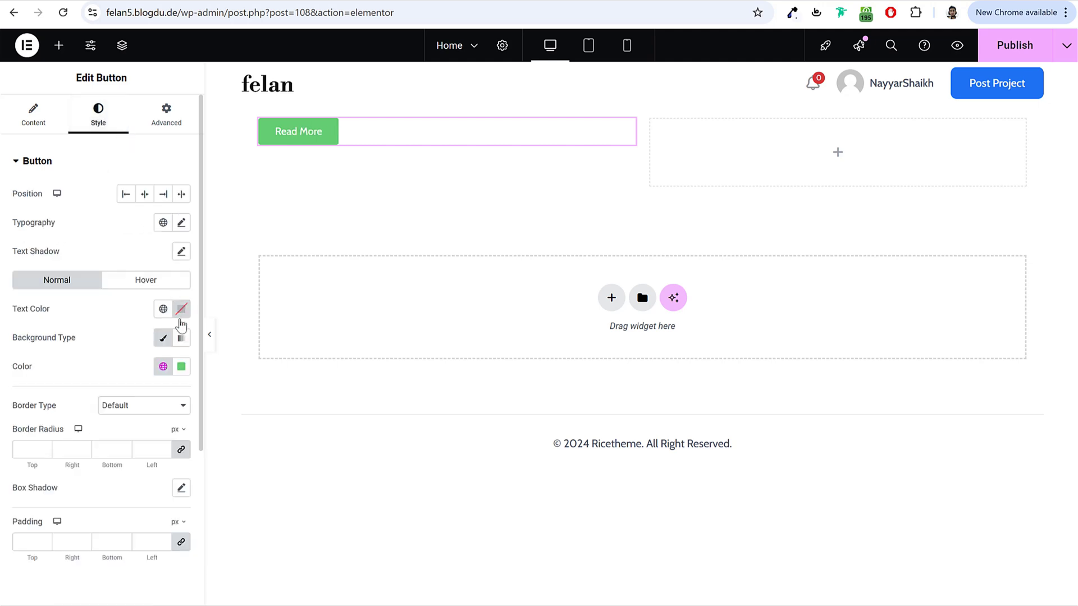
click(181, 367)
click(213, 445)
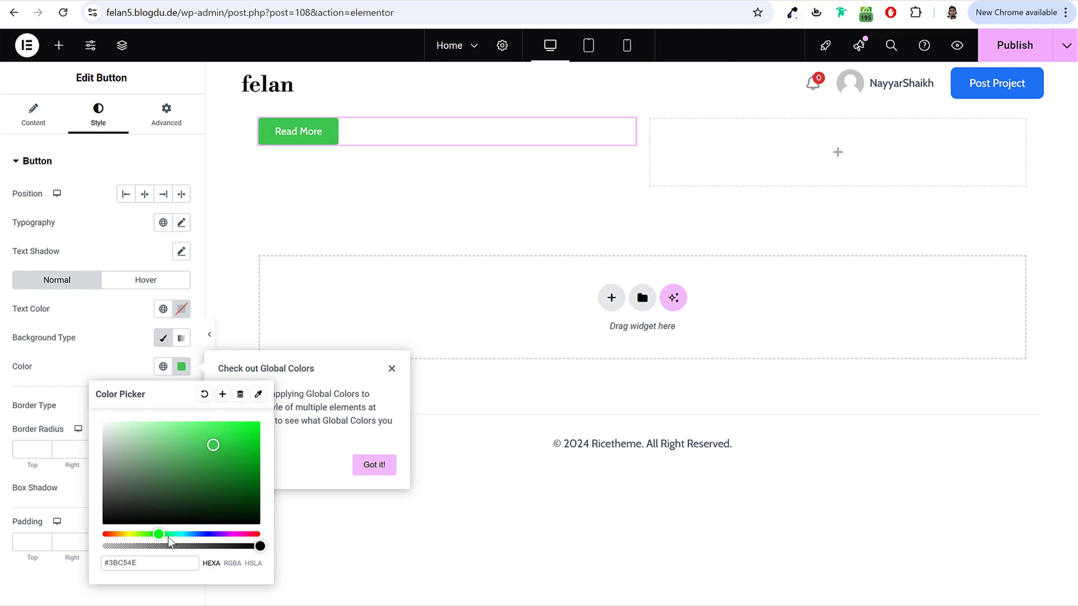
mouse_move(169, 535)
mouse_down()
mouse_move(236, 534)
mouse_move(150, 533)
mouse_up()
click(93, 312)
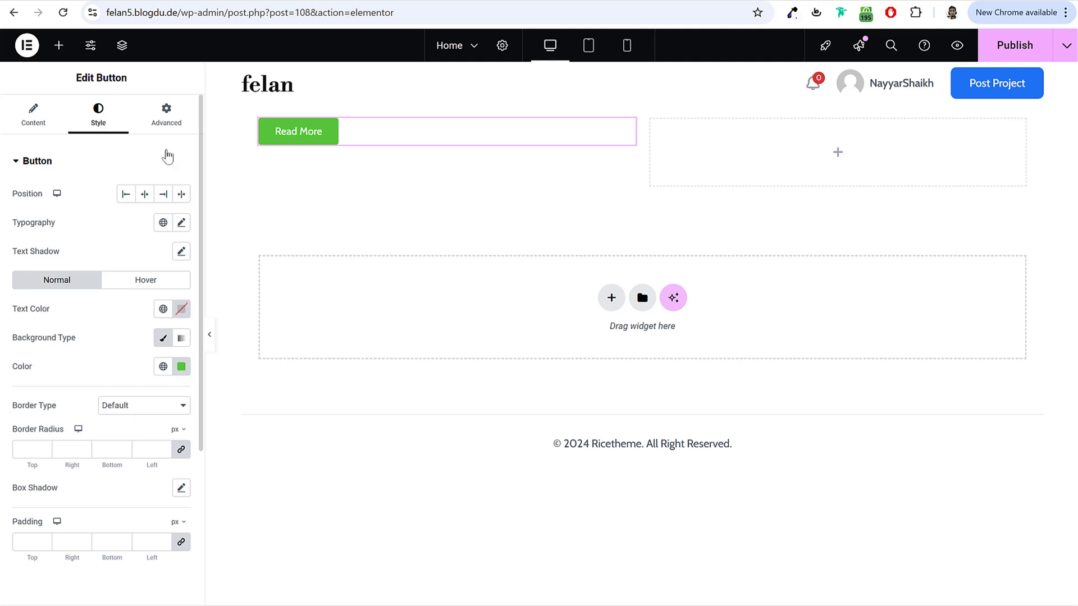
click(167, 116)
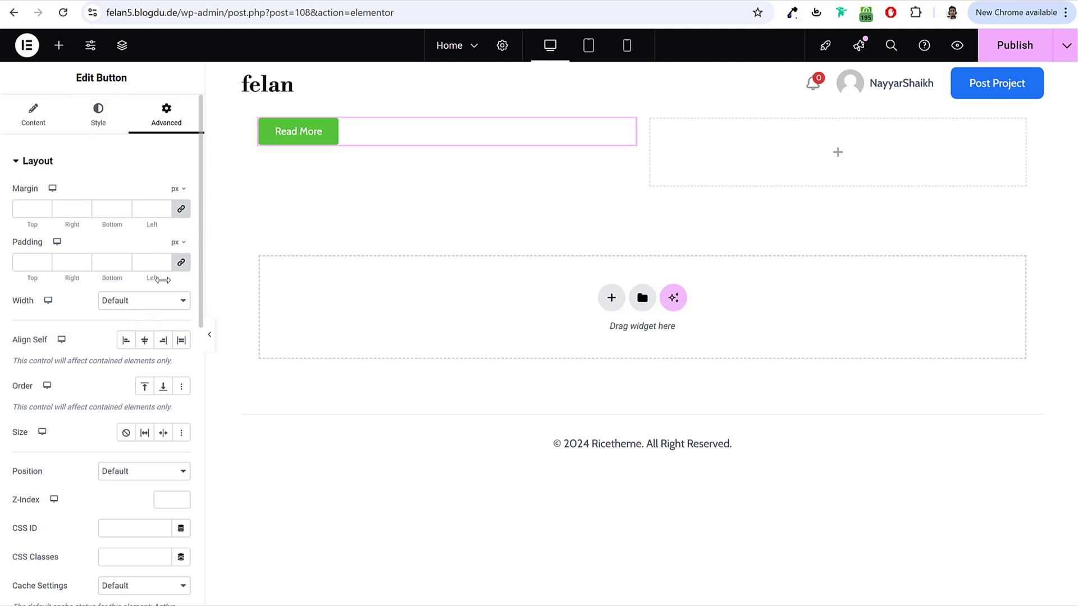
Step: Drop an Icon widget into the empty right column
click(58, 45)
scroll(158, 332, down, 3)
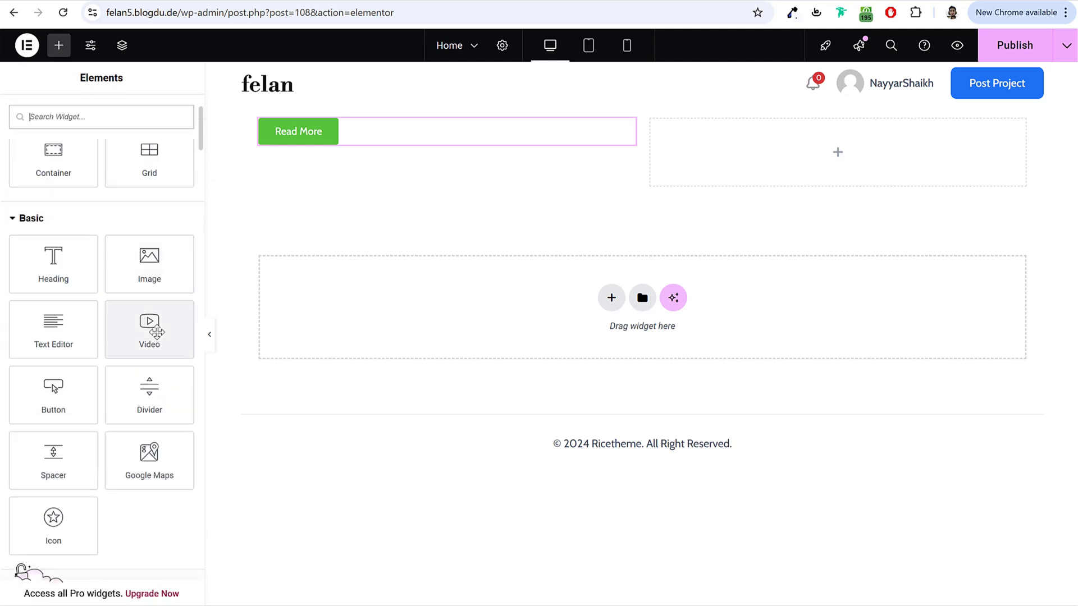
drag(53, 526, 836, 170)
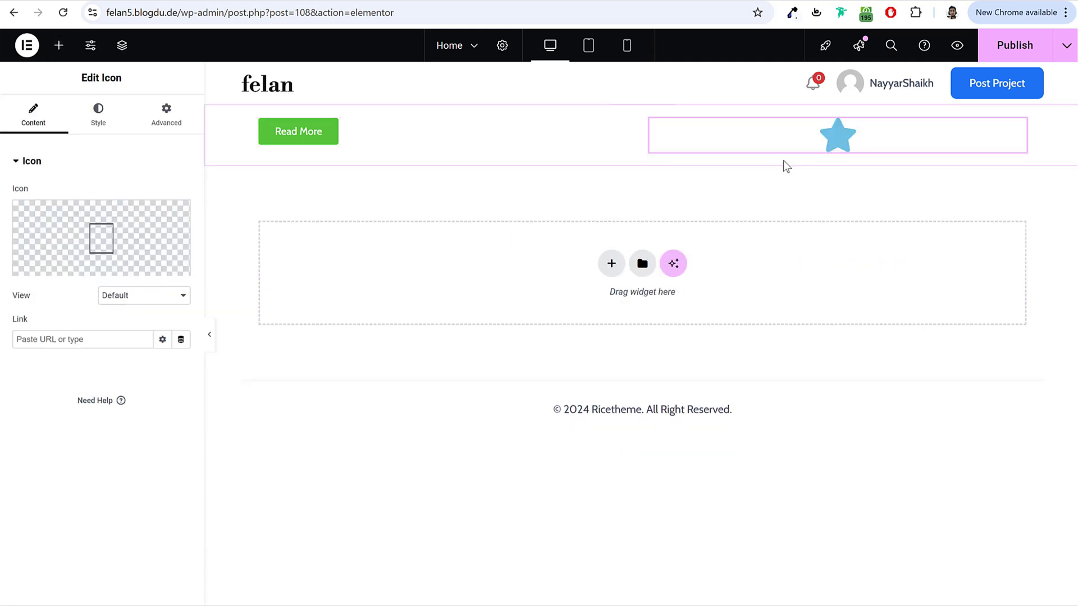
Step: Change the star icon's primary colour to pink (#E46ED8)
click(97, 126)
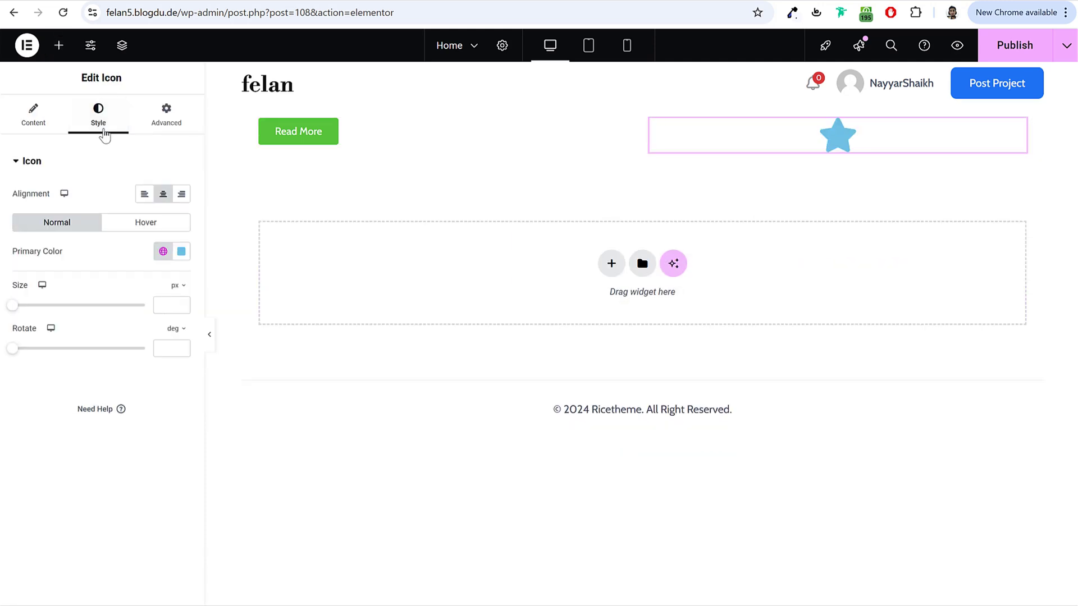
click(39, 122)
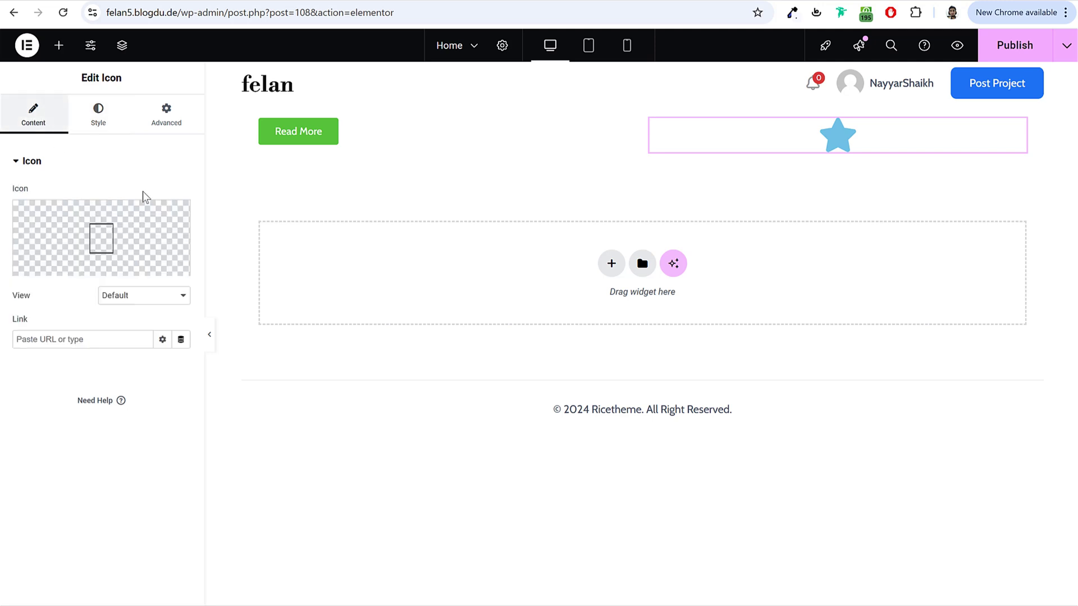
click(104, 115)
click(181, 251)
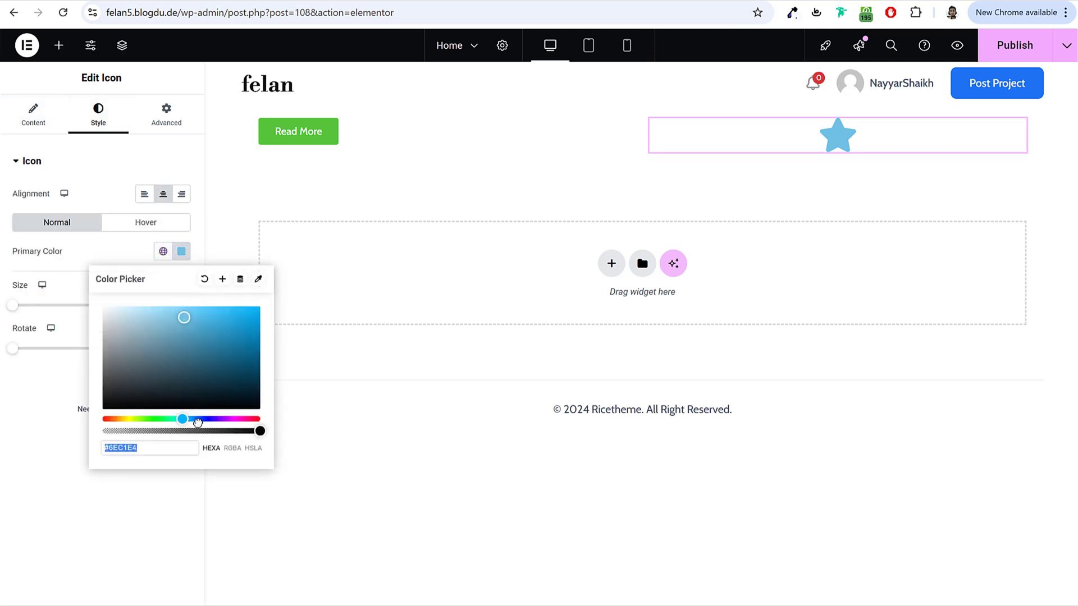
drag(198, 423, 241, 431)
click(119, 168)
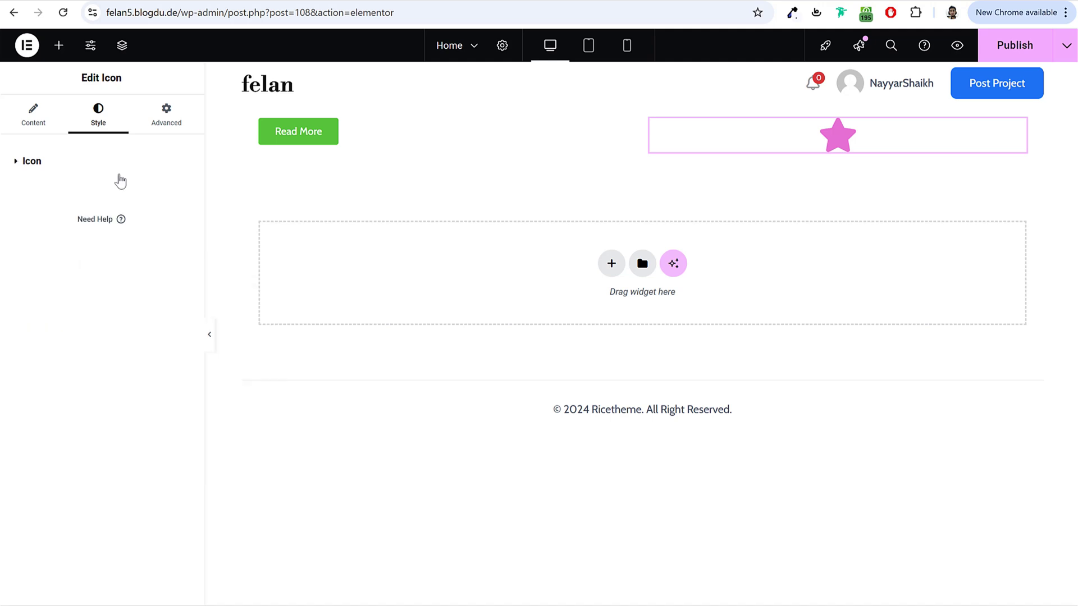
click(148, 132)
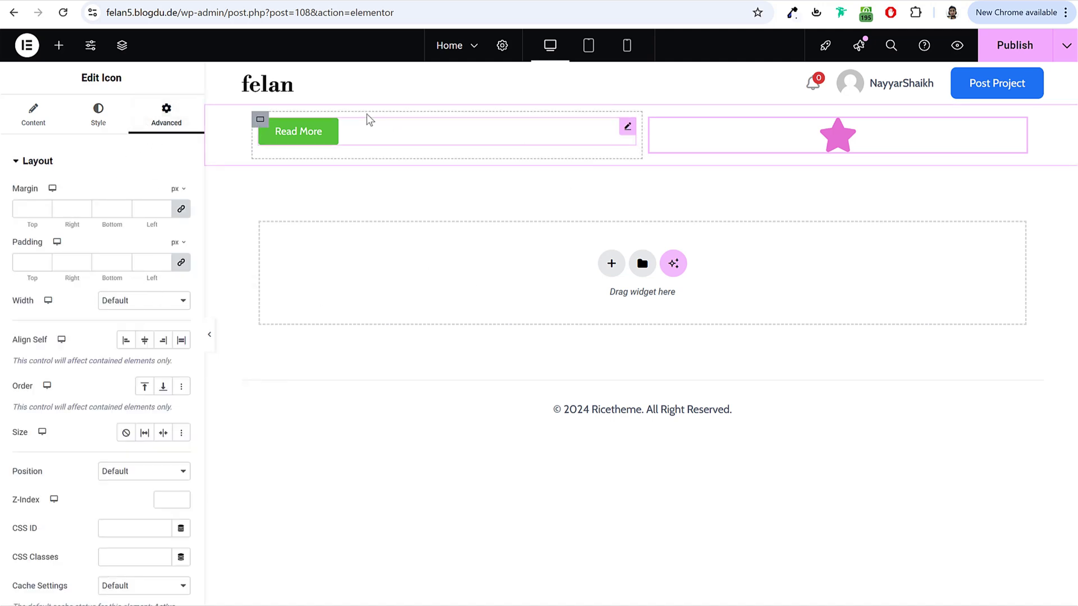
Step: In the Structure navigator, review the outer container, both columns, the Read More button and star icon
click(122, 45)
drag(962, 113, 596, 208)
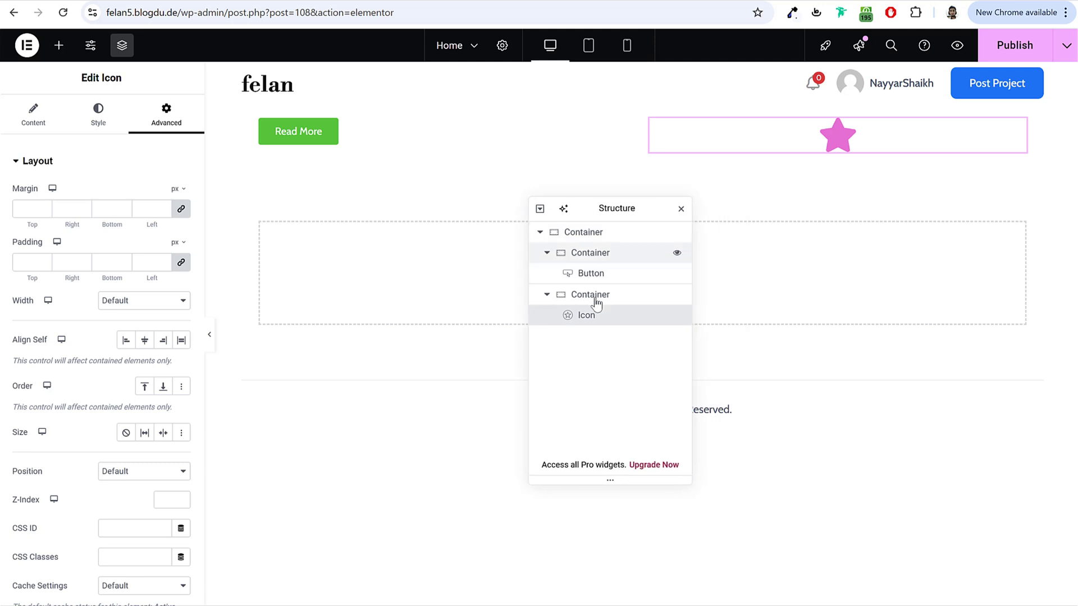
click(584, 234)
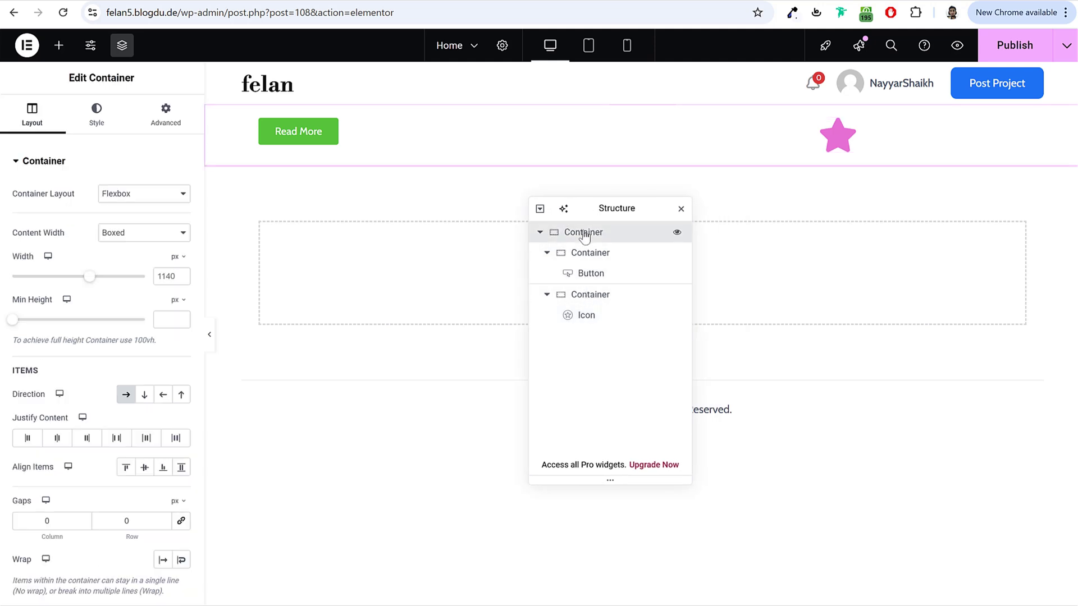
click(589, 258)
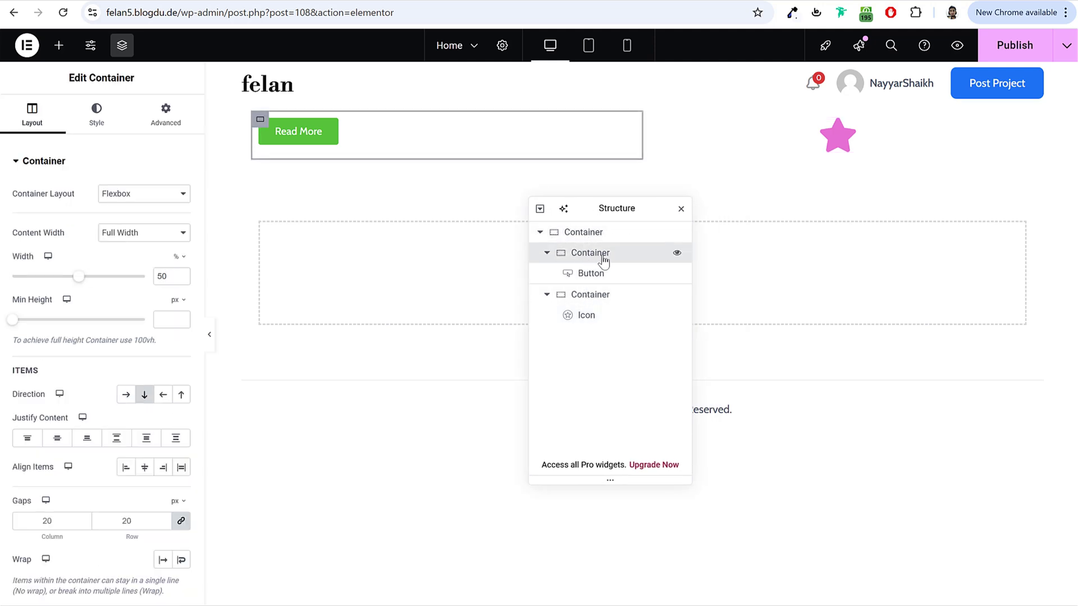
click(616, 301)
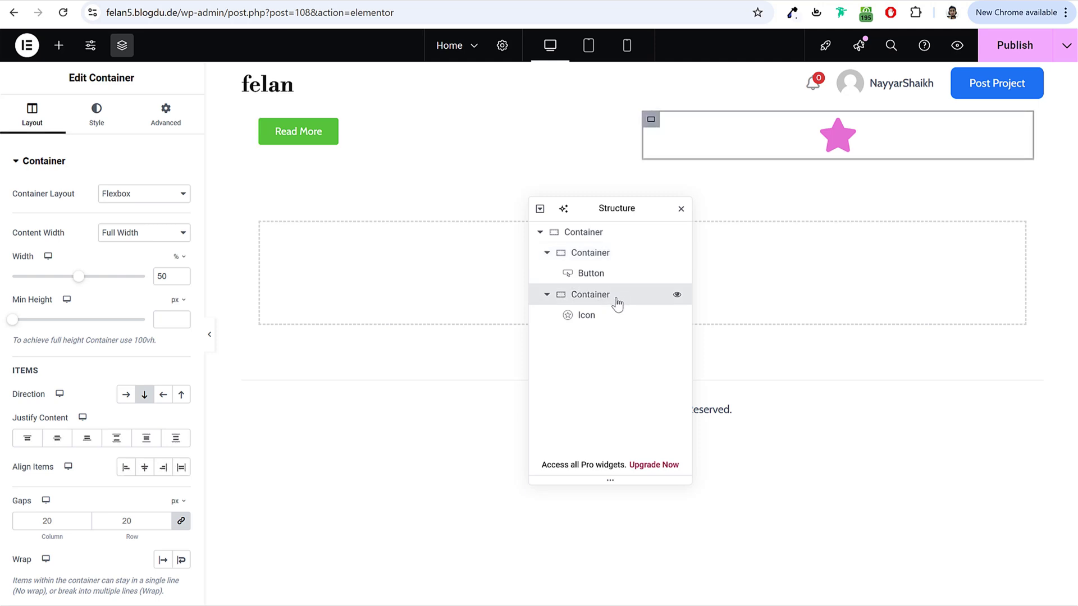
click(592, 277)
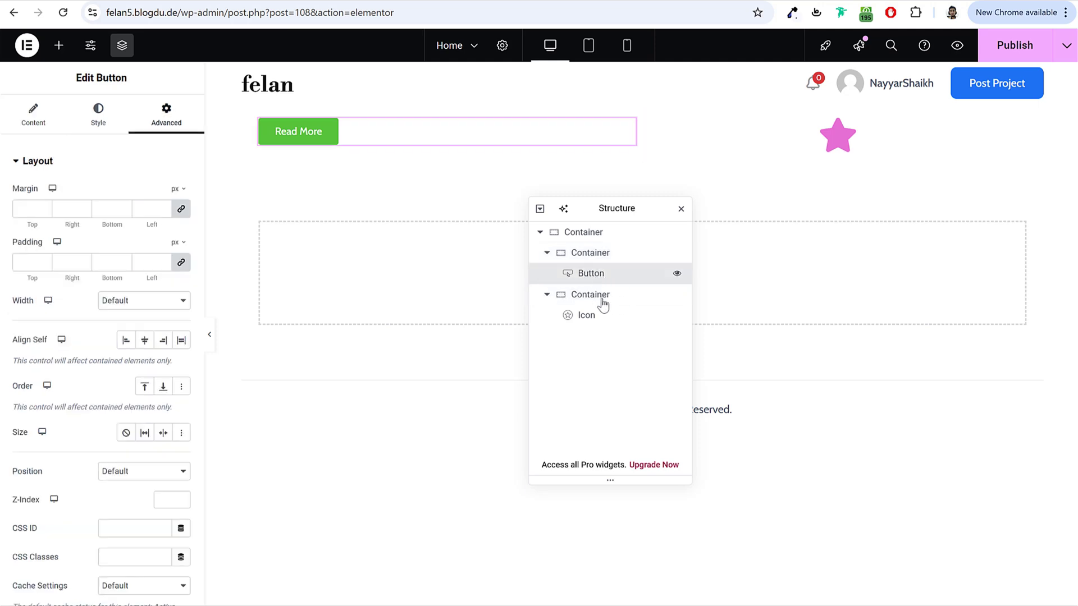
click(599, 317)
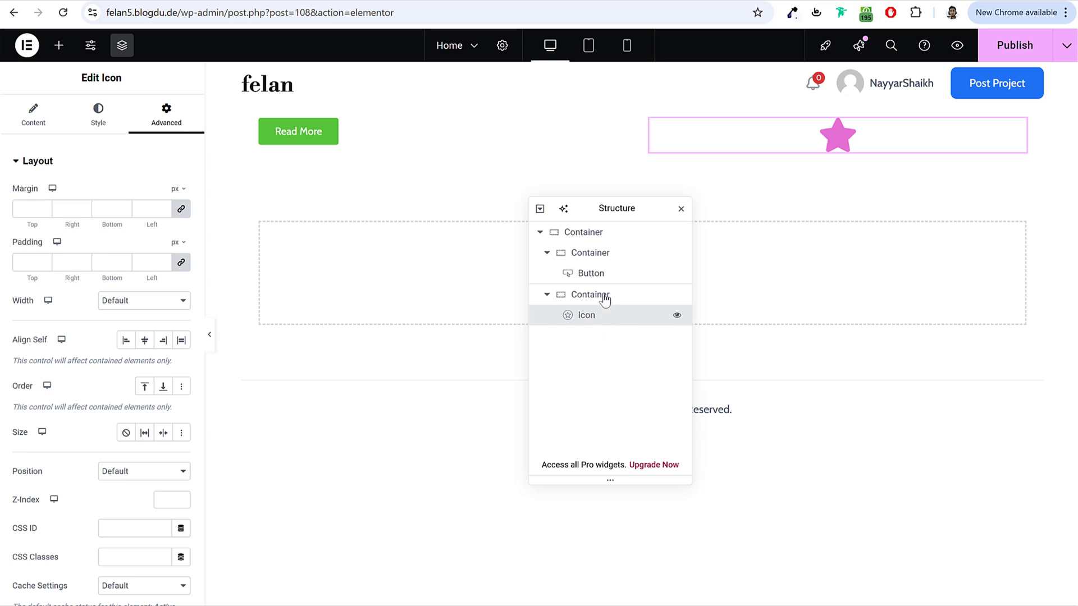
click(579, 232)
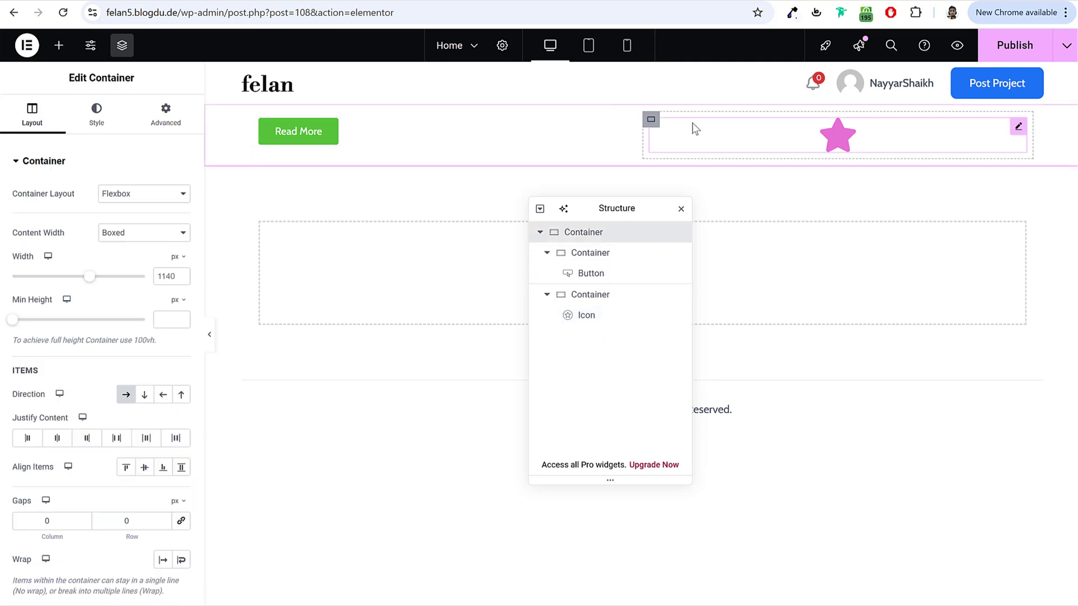
Step: Delete the outer two-column container along with its contents
right_click(580, 238)
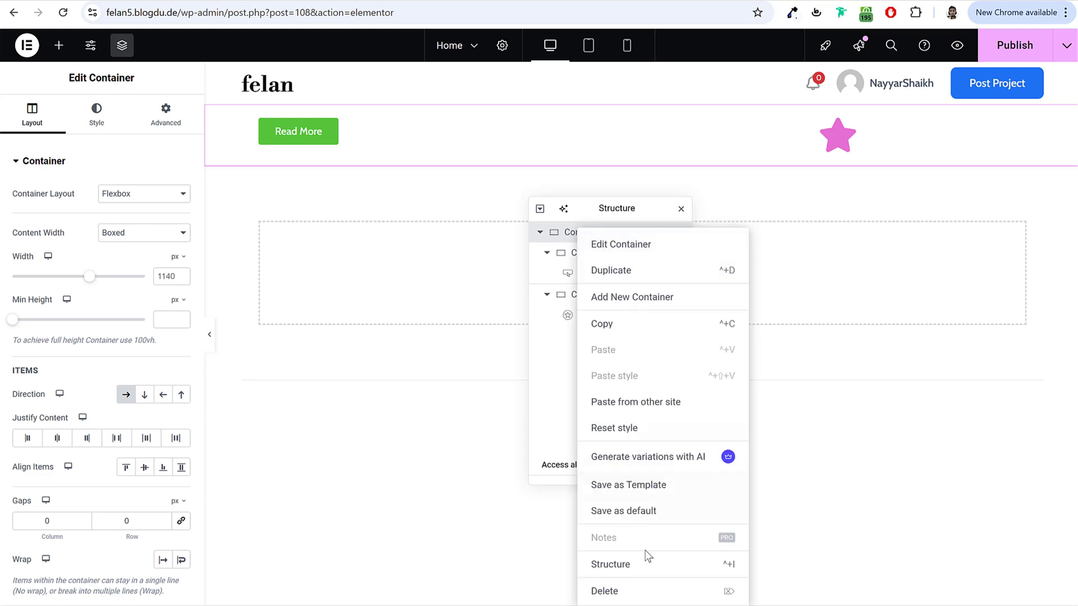
click(640, 593)
click(681, 208)
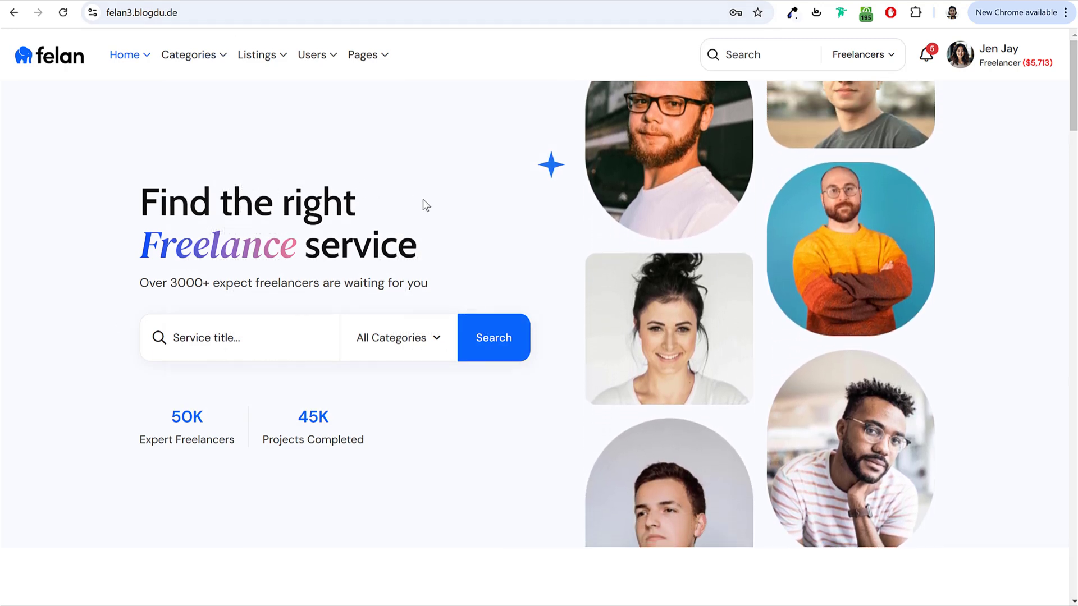
Step: Add a two-column Flexbox section, referencing the demo hero 'Find the right Freelance service'
drag(106, 164, 404, 489)
click(403, 485)
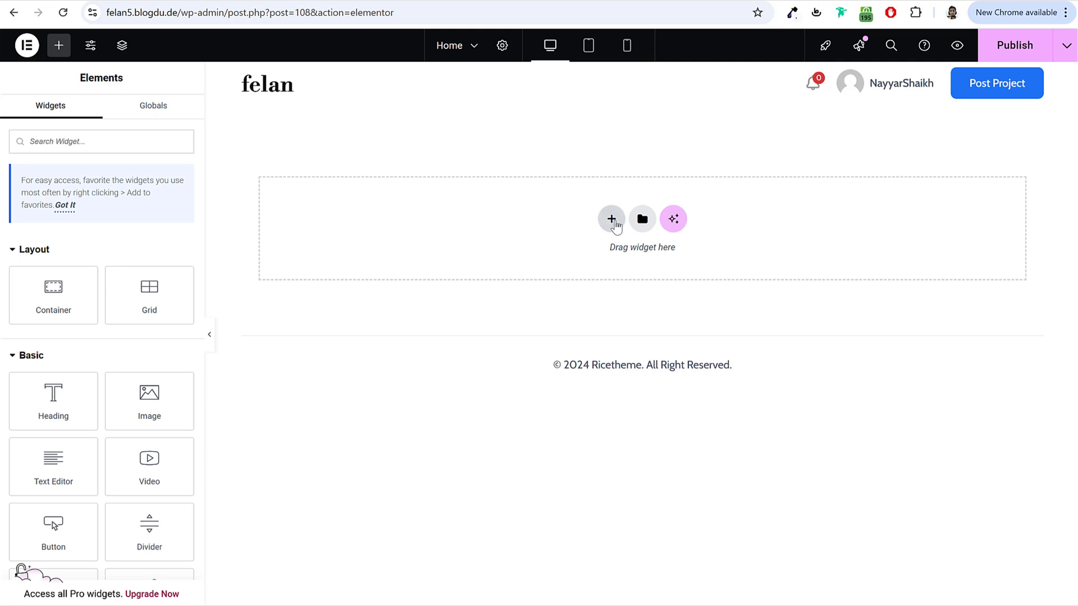
click(612, 221)
click(604, 267)
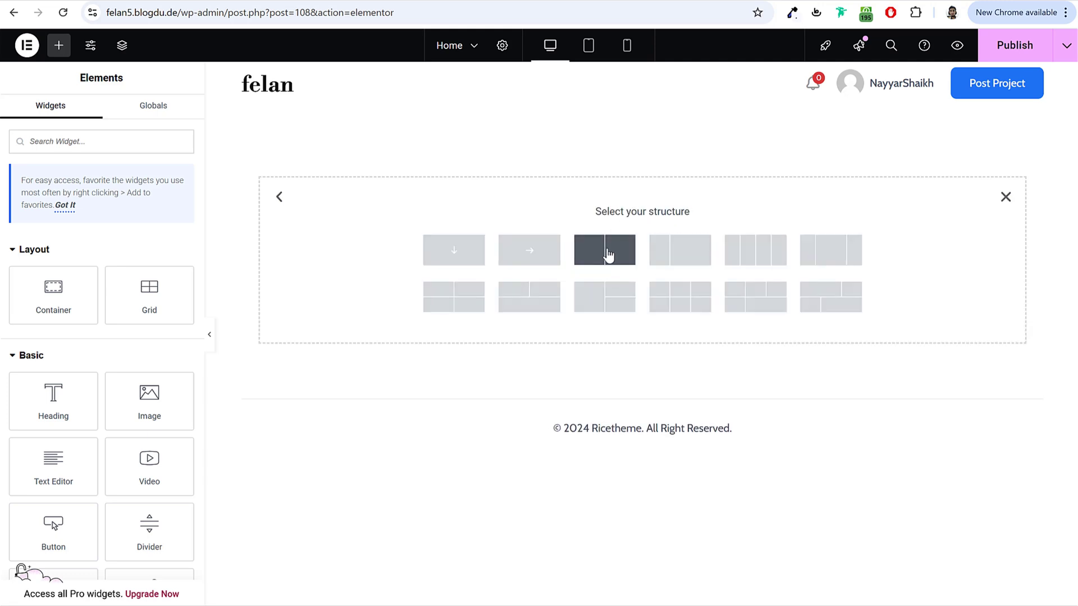
click(608, 254)
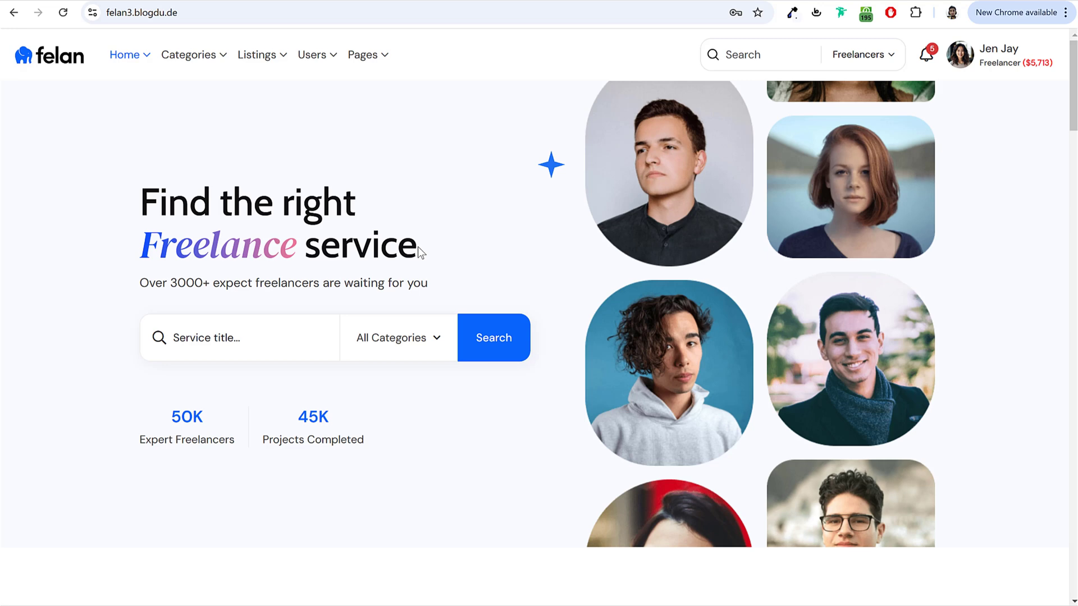
drag(139, 233, 561, 264)
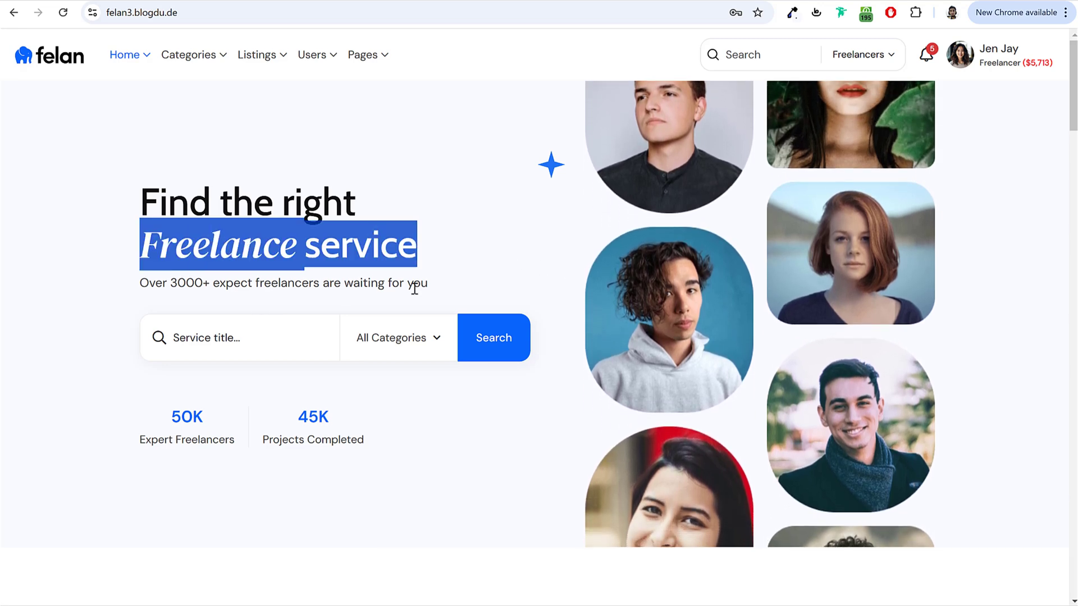
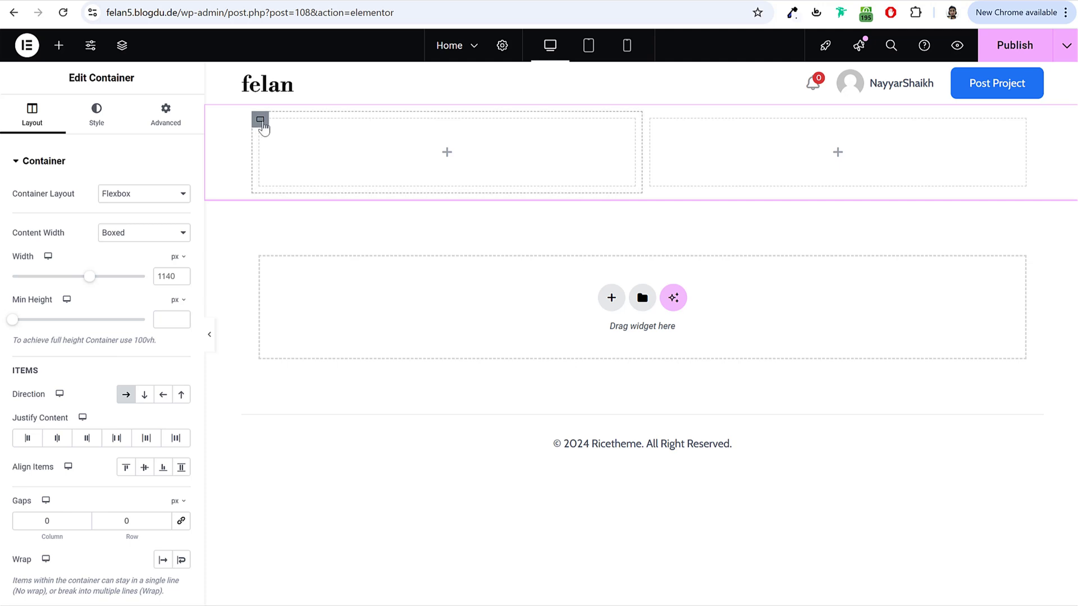
Step: Set the left container's width to 55% and the right container's to 45%
click(261, 121)
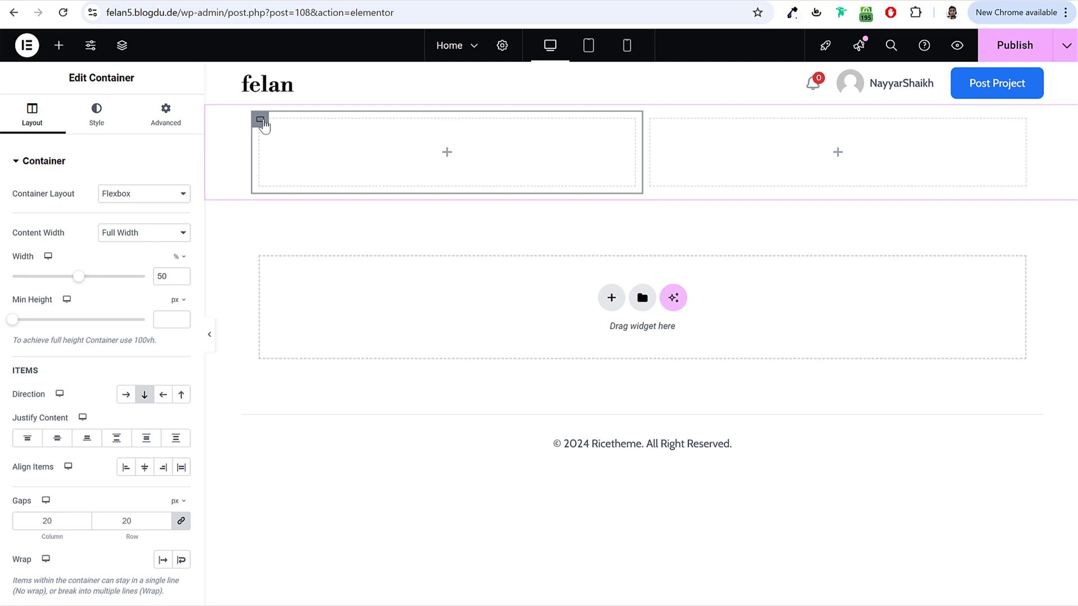
drag(167, 275, 137, 281)
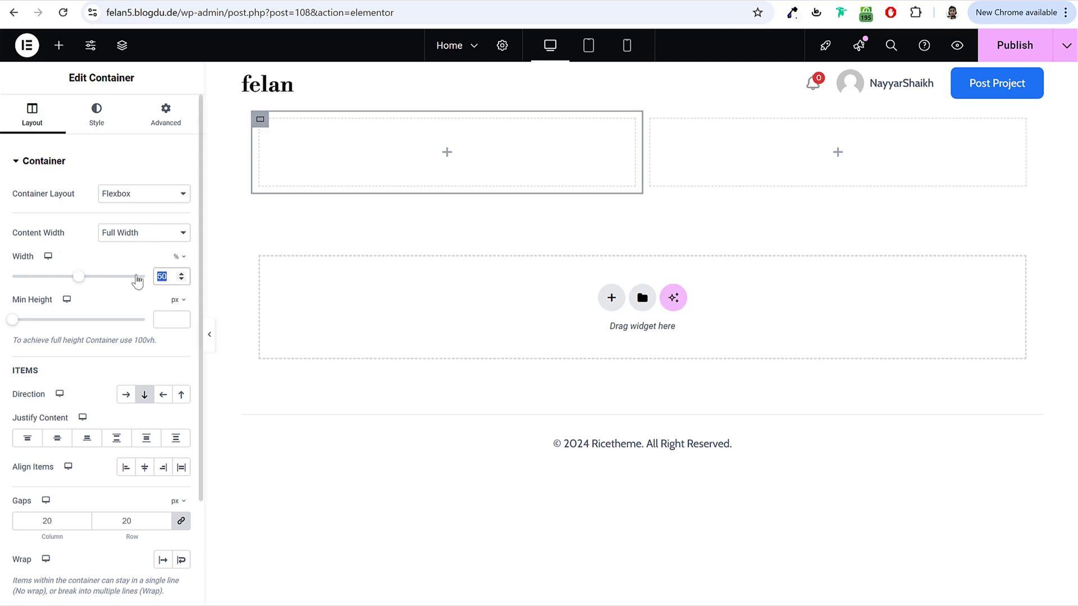
text(55)
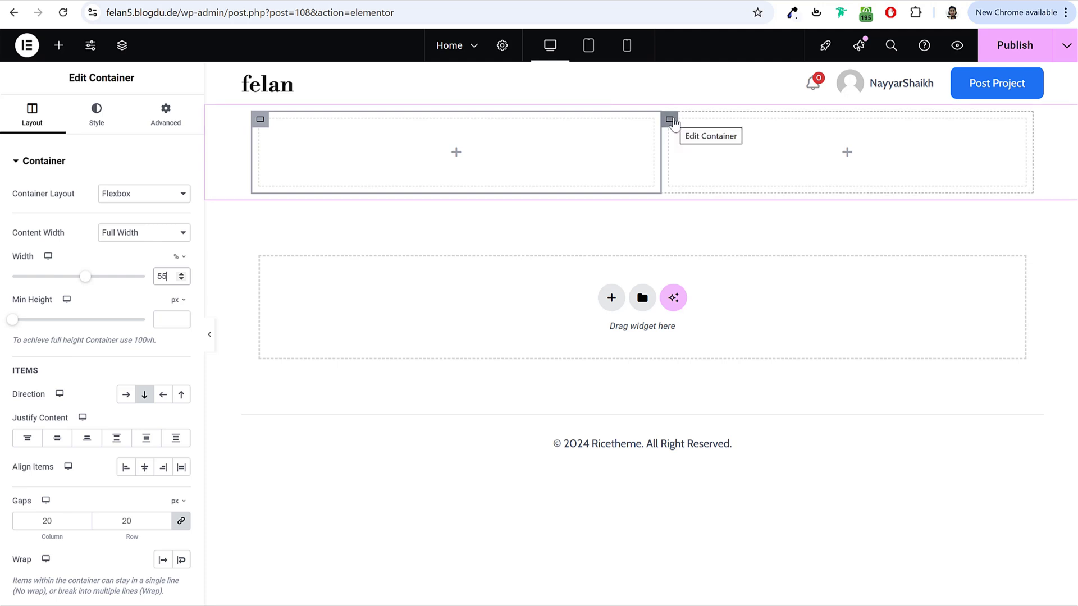
click(670, 119)
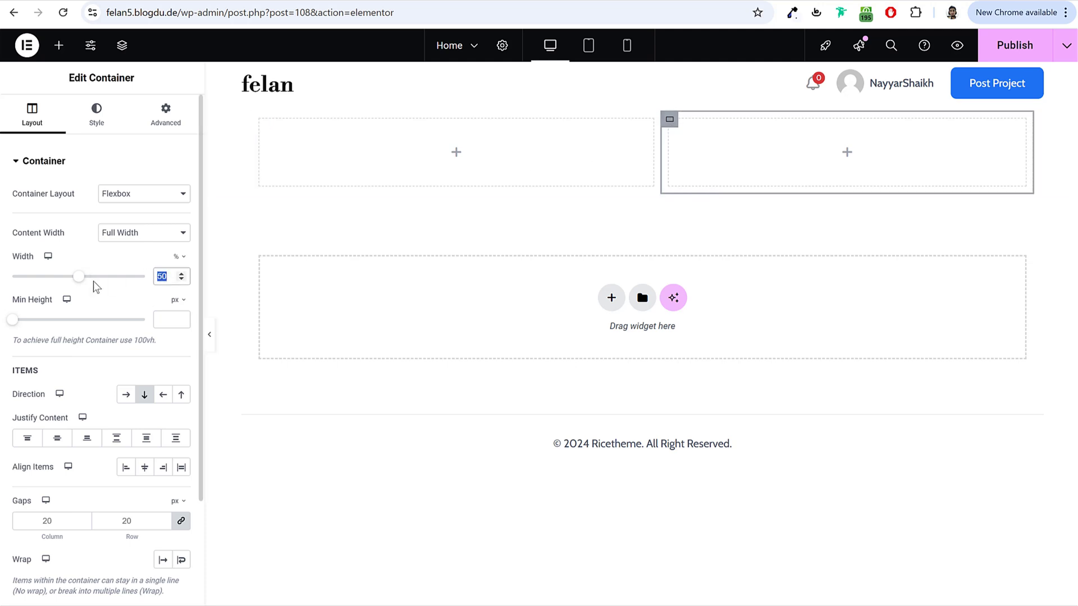
text(45)
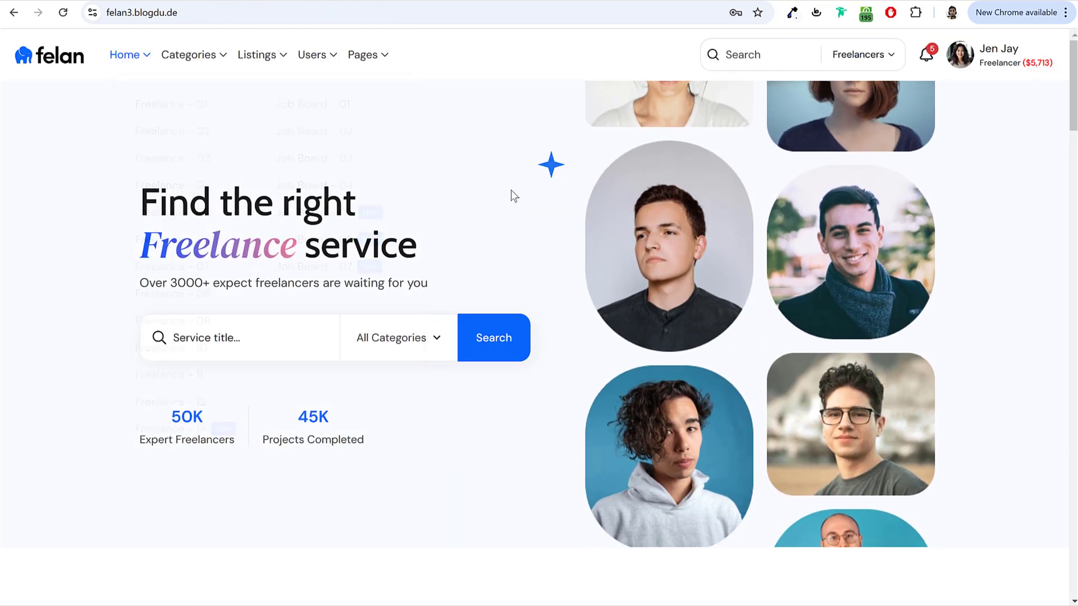
Step: Review the reference 'Find the right Freelance service' heading on the demo page
drag(140, 193, 420, 249)
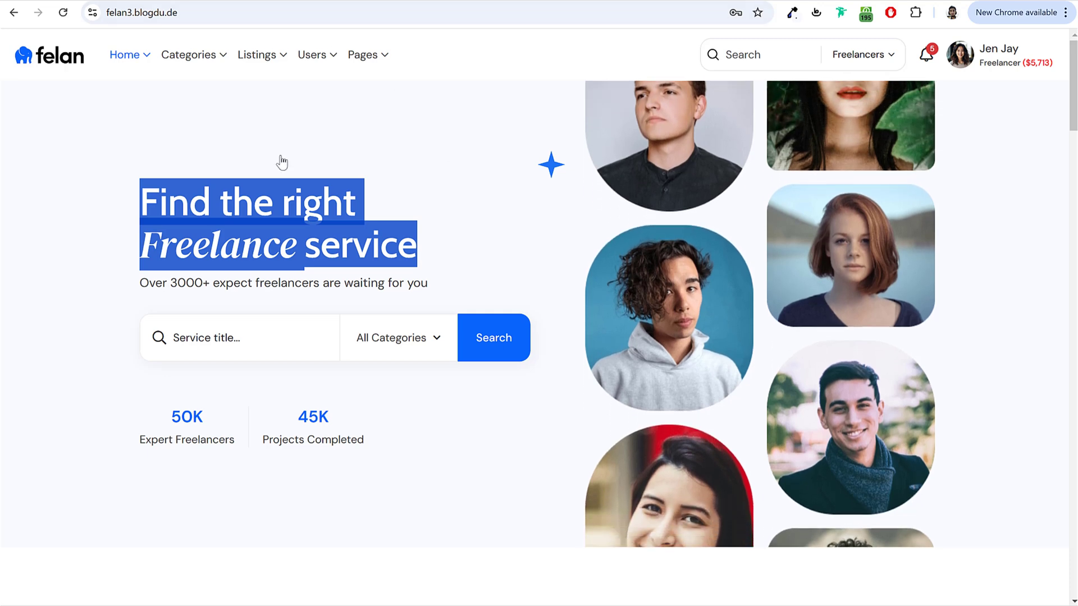
click(268, 233)
drag(141, 245, 300, 245)
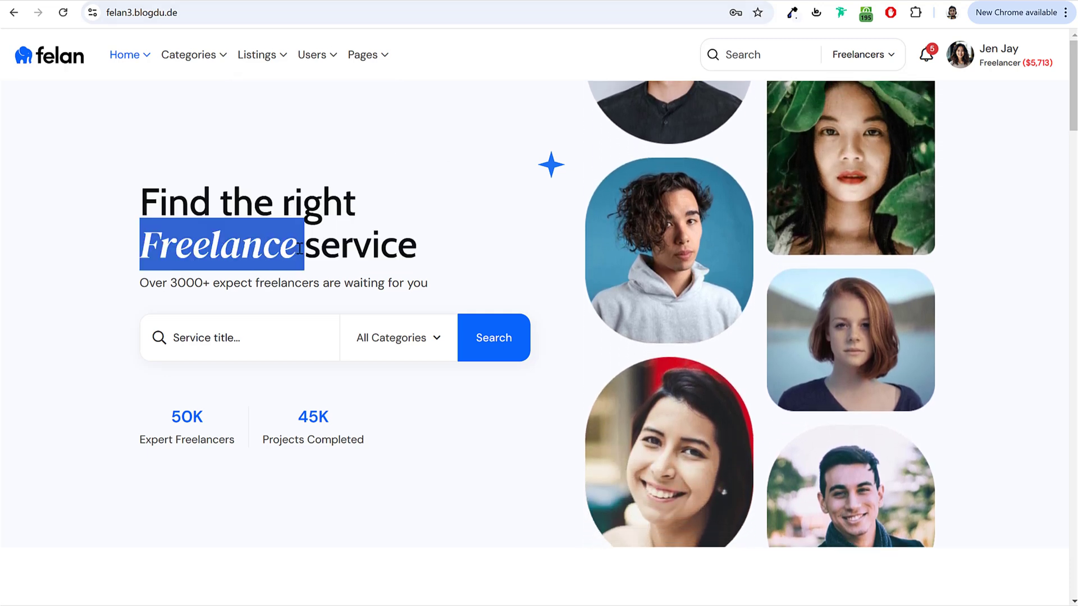
click(273, 248)
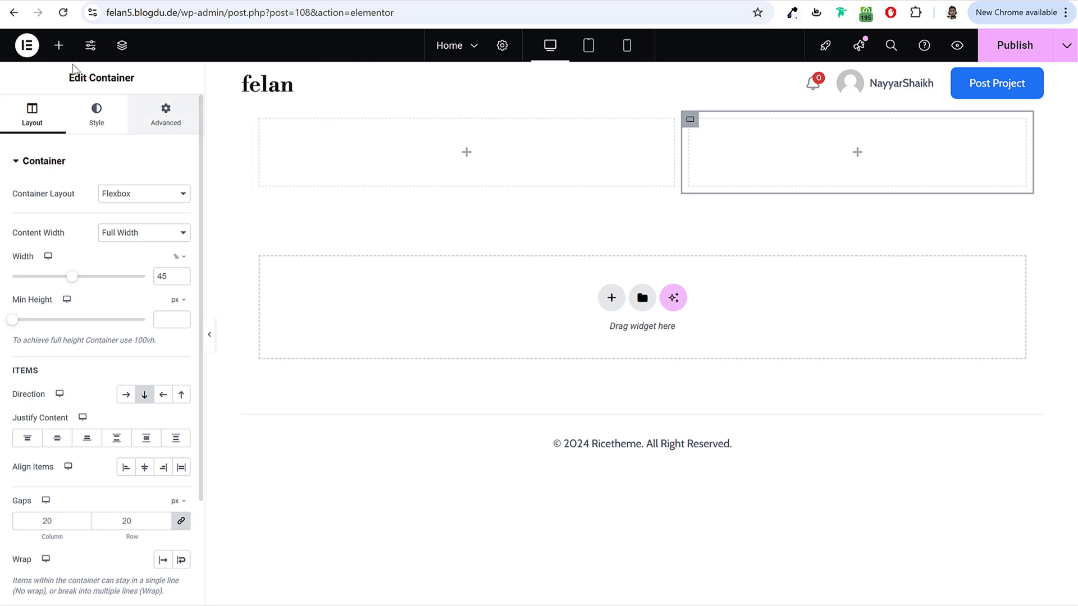
Step: Place a Modern Heading in the left column reading 'Find the right Freelance service'
text(moder)
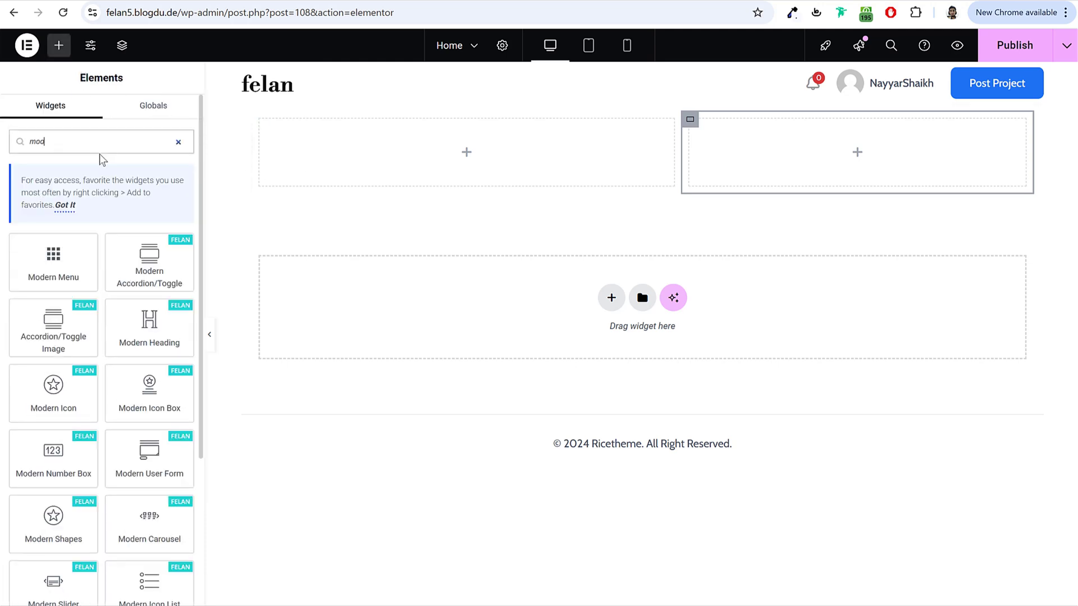
key(ctrl+a)
drag(166, 314, 474, 147)
click(94, 221)
key(ctrl+a)
text(Find the right Freelance service)
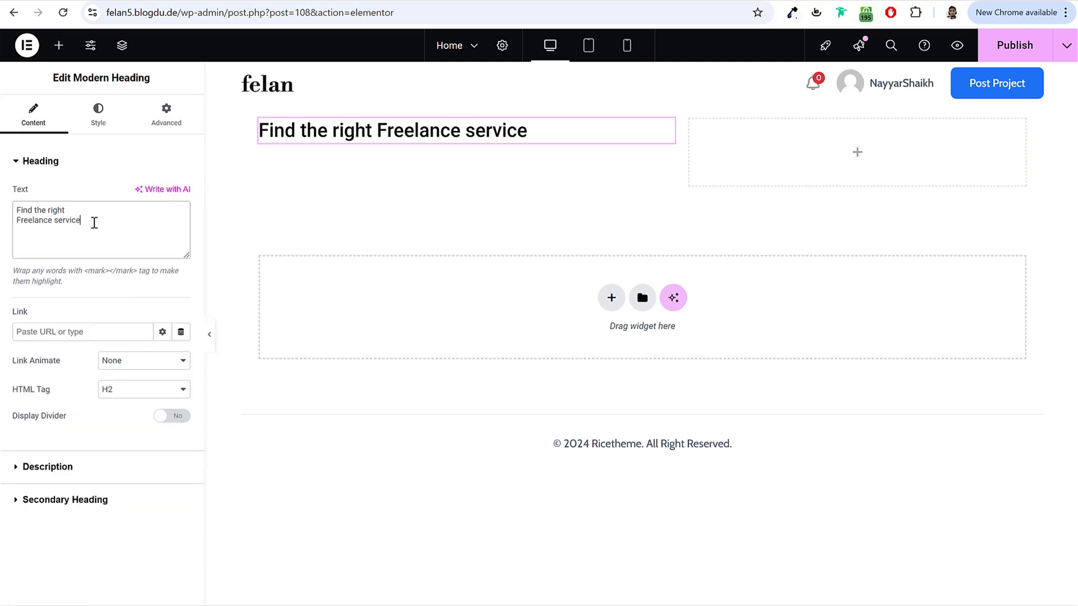
Step: Consult the help note's mark tag example, undoing an accidental paste into the heading
drag(37, 224, 7, 227)
click(42, 222)
drag(13, 271, 92, 272)
click(108, 286)
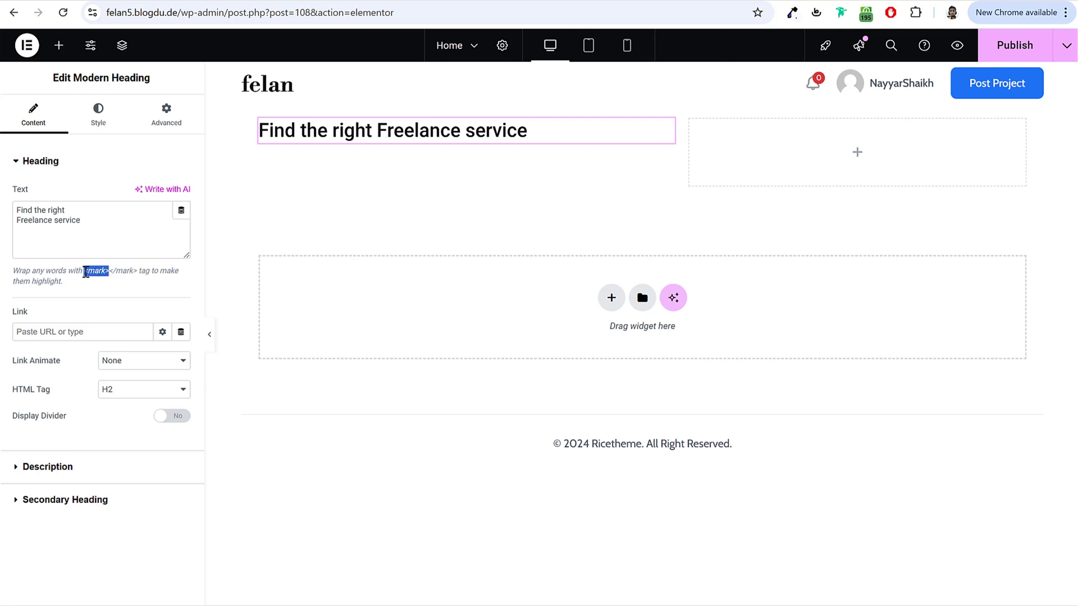
click(17, 224)
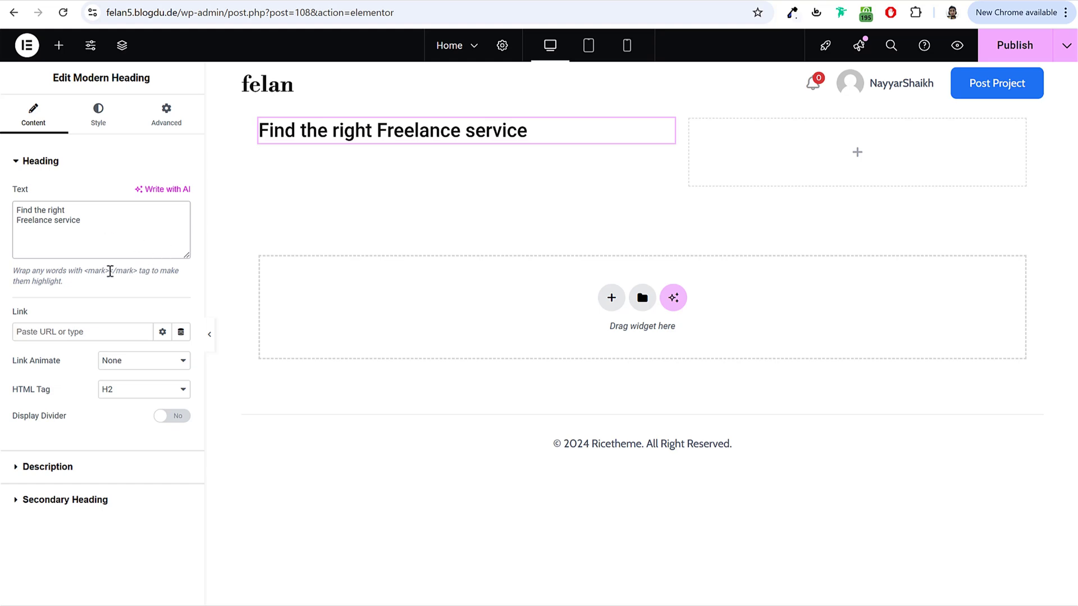
key(ctrl+v)
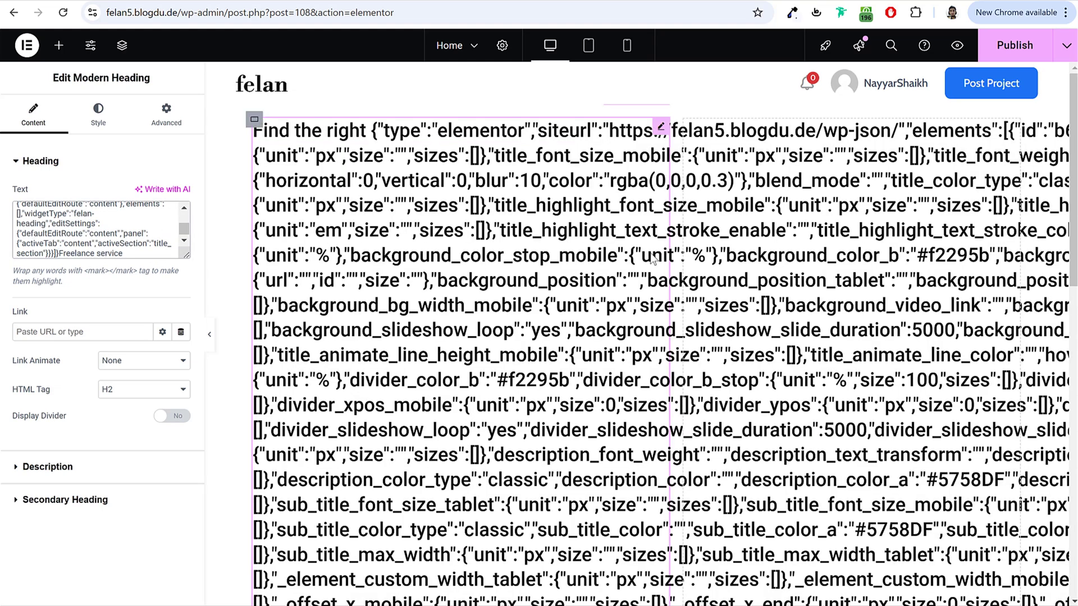
scroll(675, 332, down, 5)
scroll(674, 332, up, 5)
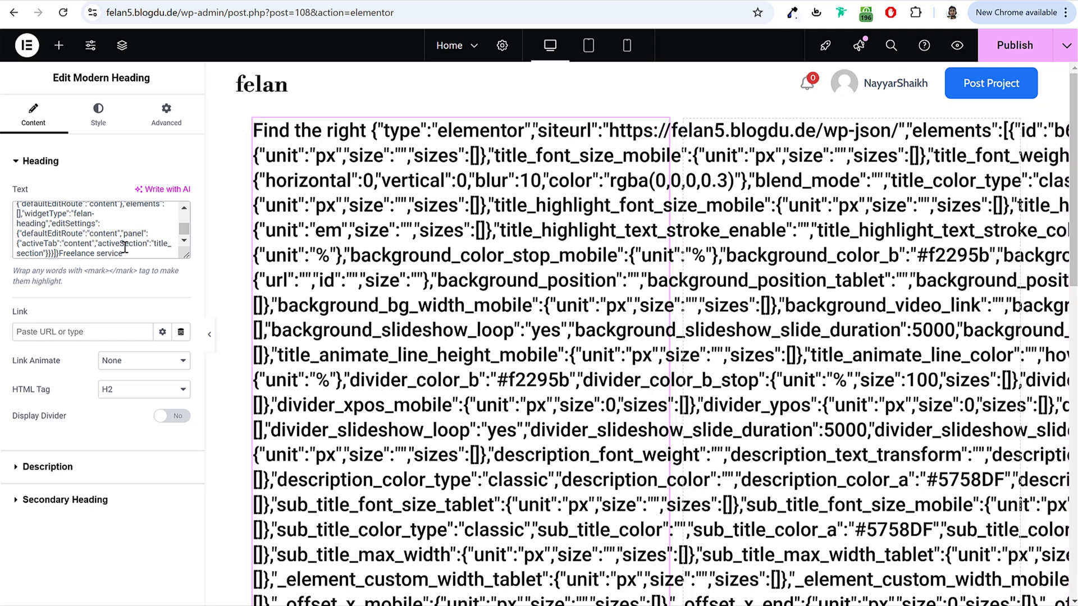
key(ctrl+z)
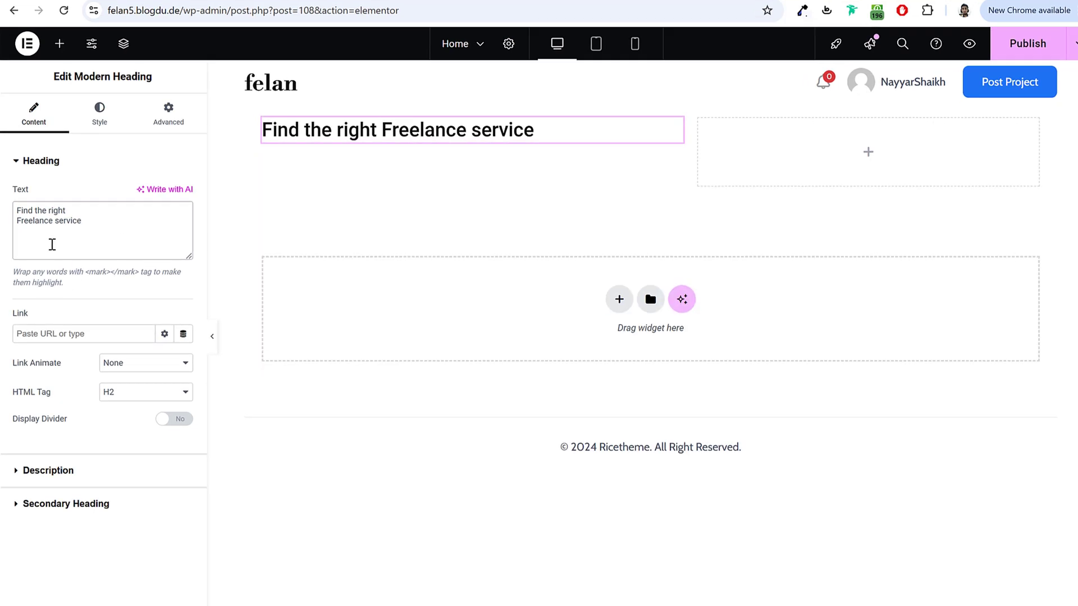
Step: Wrap the word Freelance in <mark></mark> tags
text(<mark>)
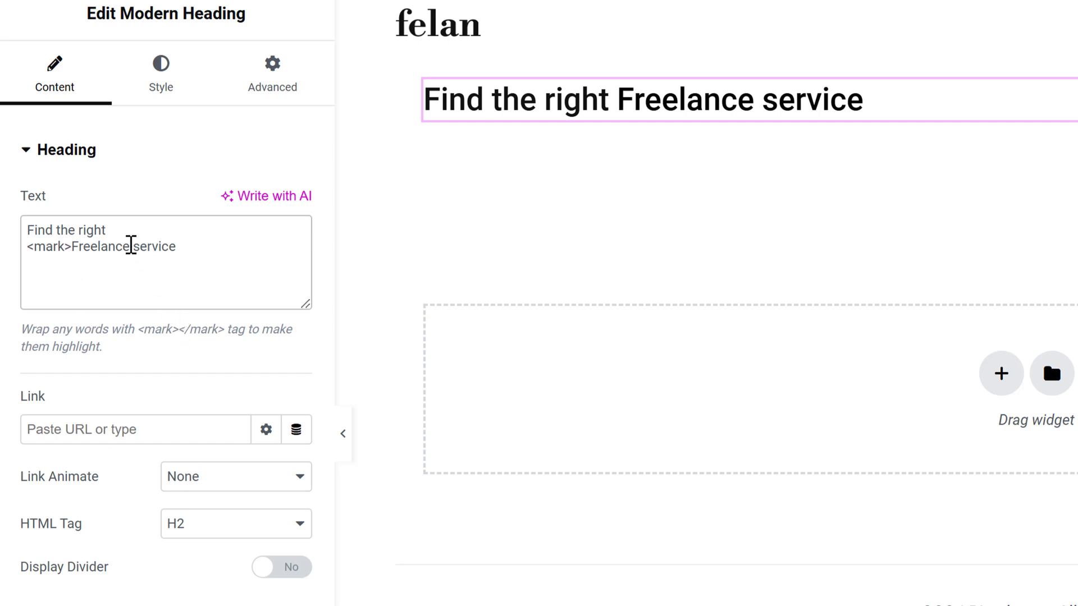
drag(71, 247, 28, 248)
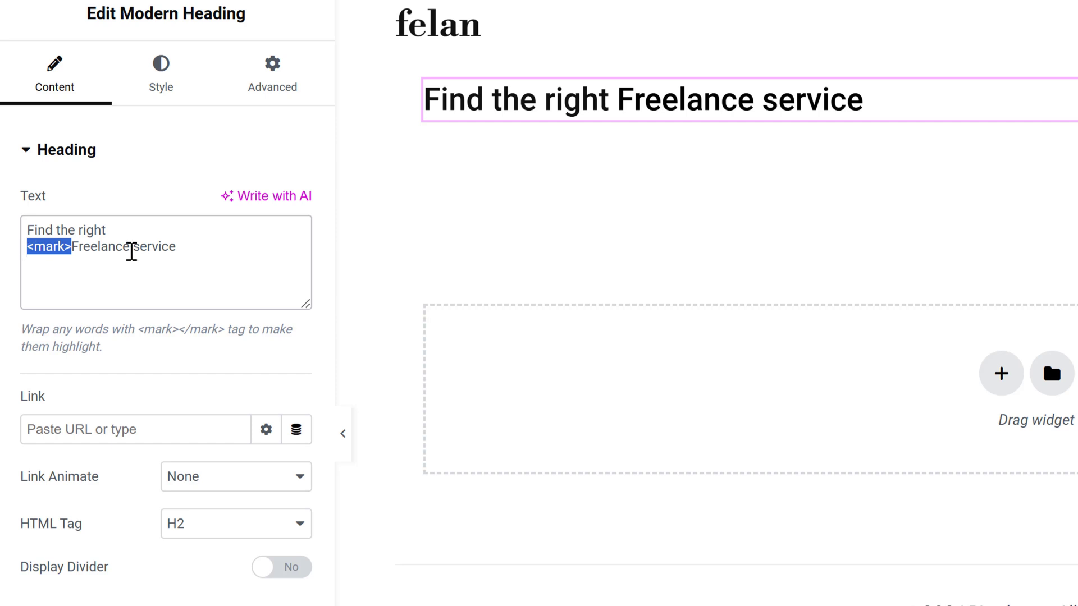
key(ctrl+c)
click(132, 252)
key(ctrl+v)
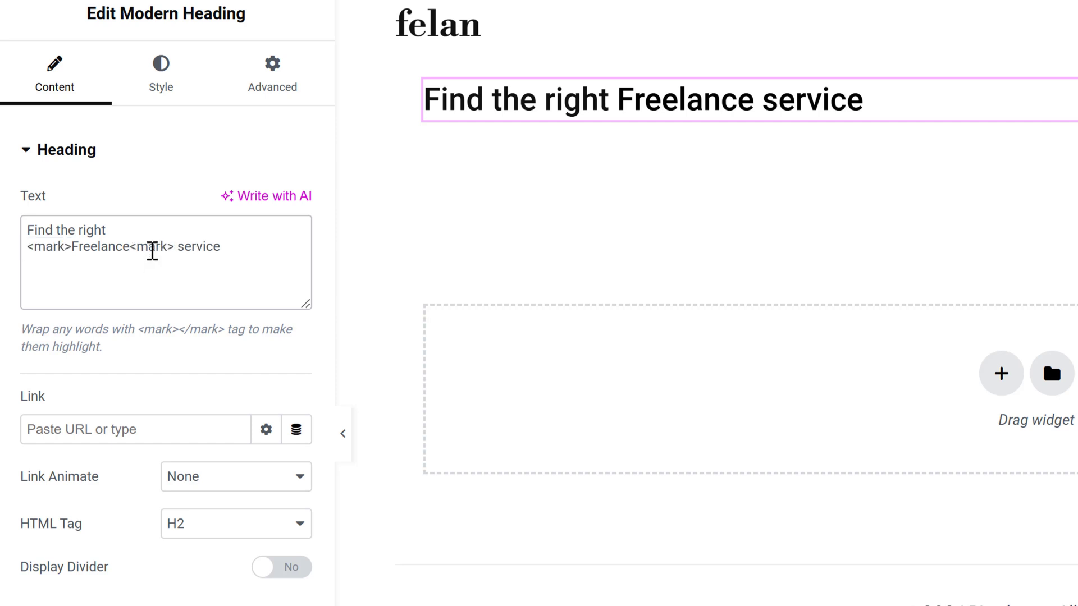
text(/)
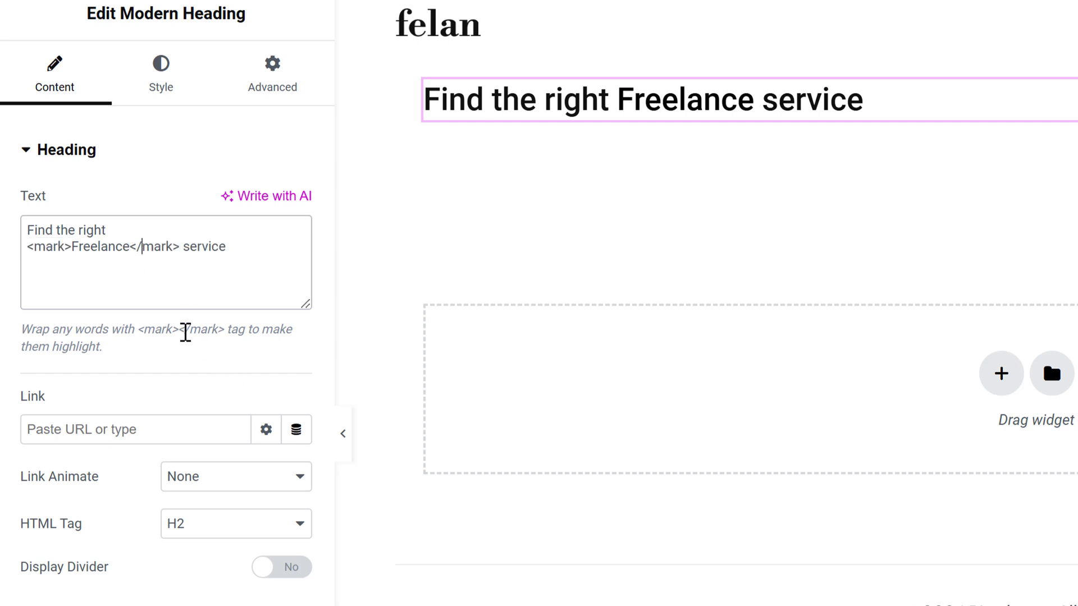
click(183, 331)
drag(178, 332, 138, 332)
drag(224, 329, 176, 327)
click(272, 254)
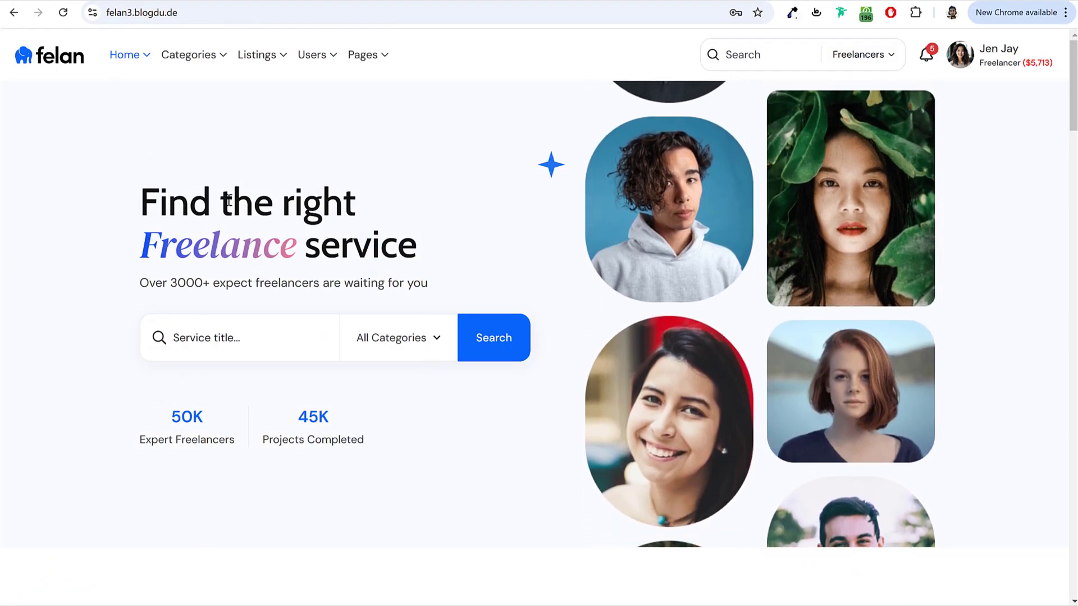
Step: Insert a <br> after 'right' and copy the demo's subtitle text
drag(354, 205, 137, 209)
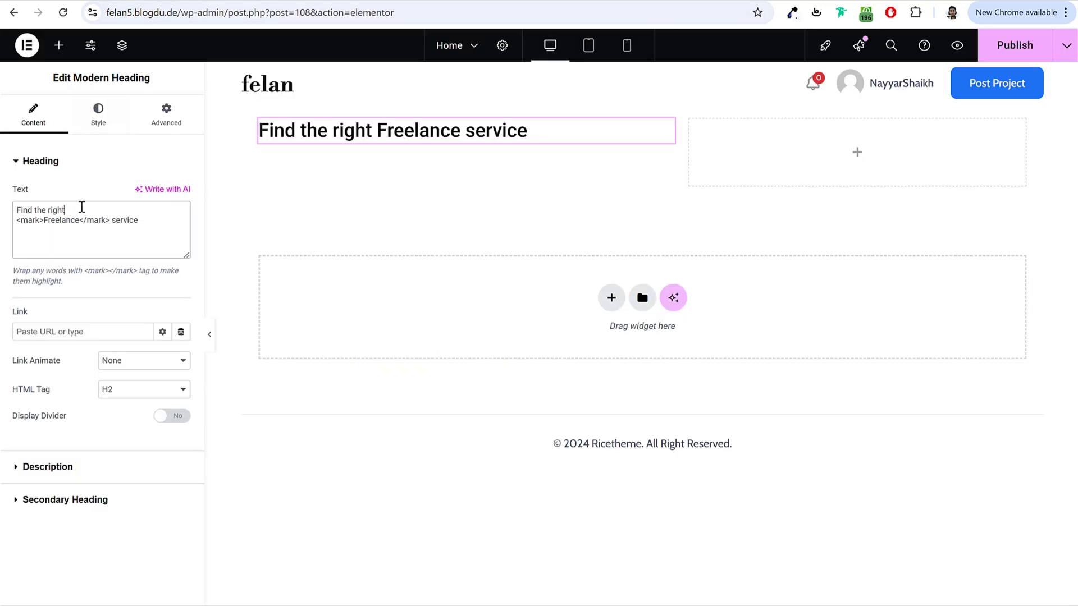
click(81, 207)
text(<br)
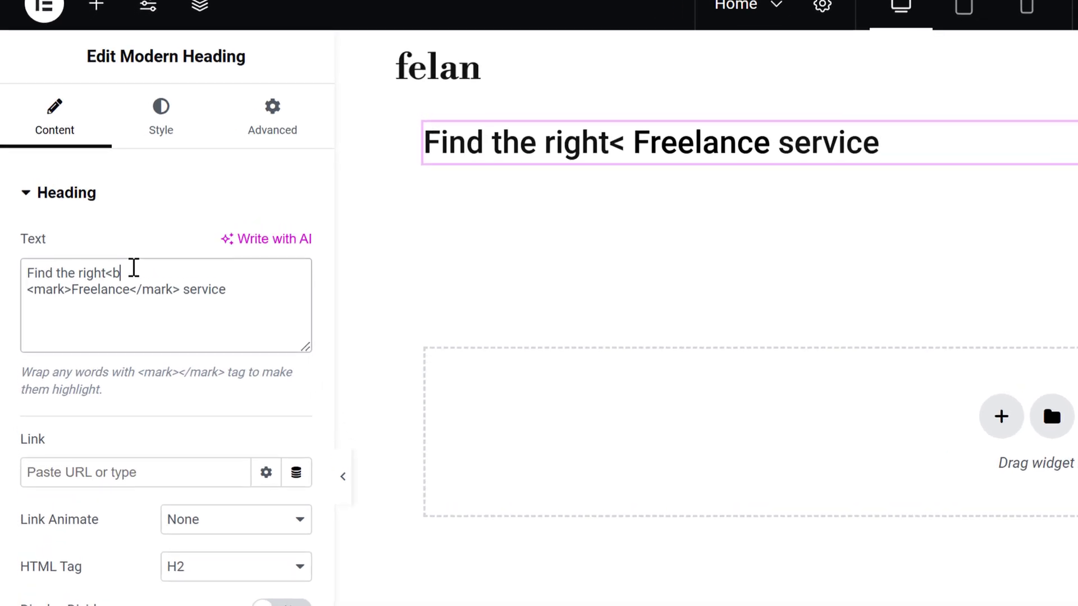
text(>)
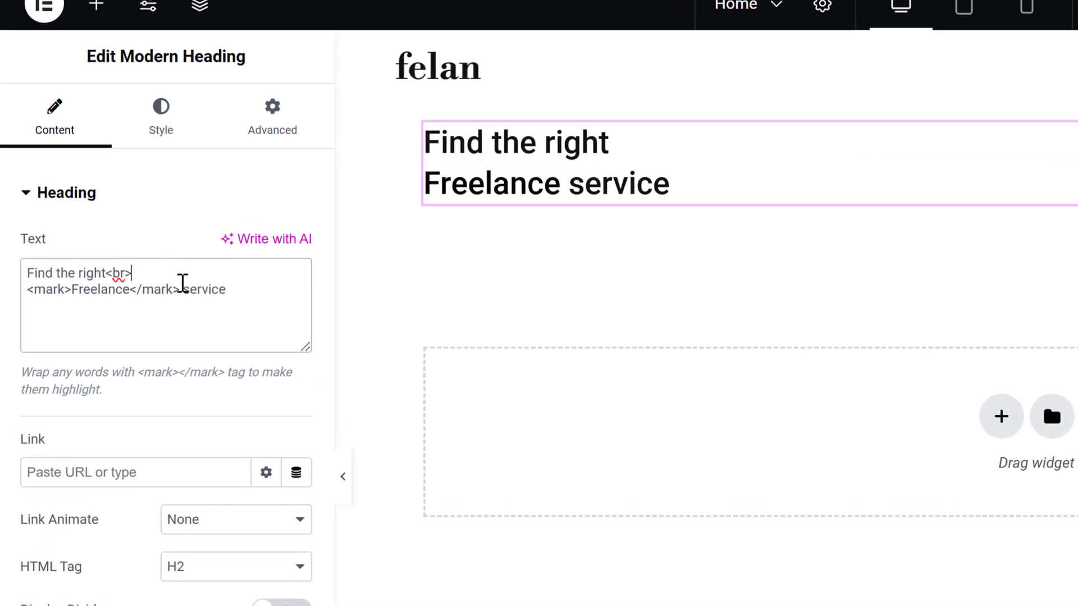
drag(161, 270, 8, 281)
click(108, 290)
key(ctrl+a)
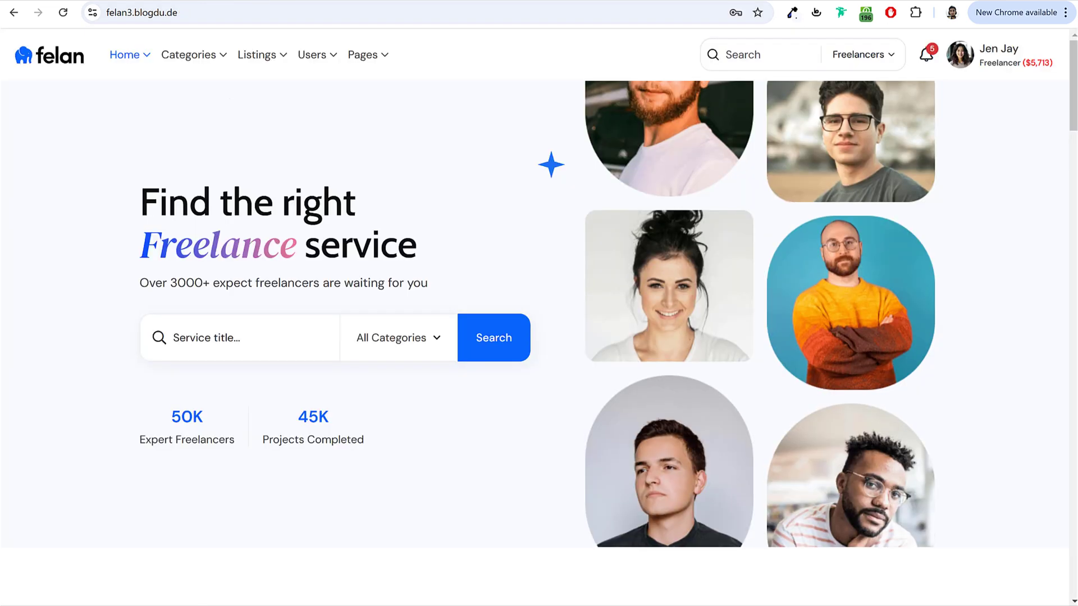
drag(134, 286, 441, 295)
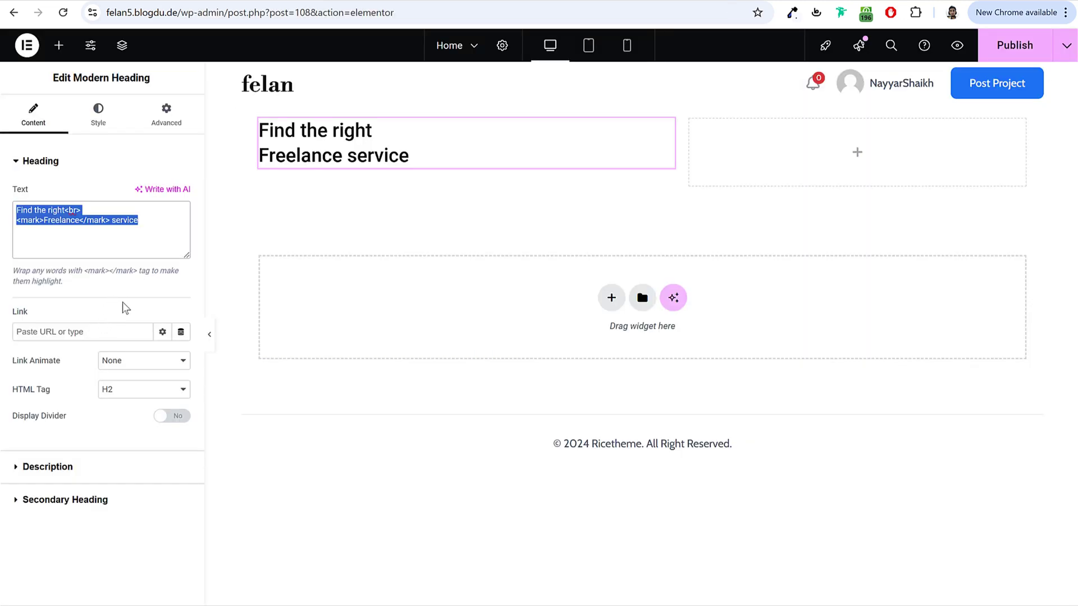
click(78, 468)
Step: Paste the subtitle into the description and set the heading font to Cabin
click(110, 362)
key(ctrl+v)
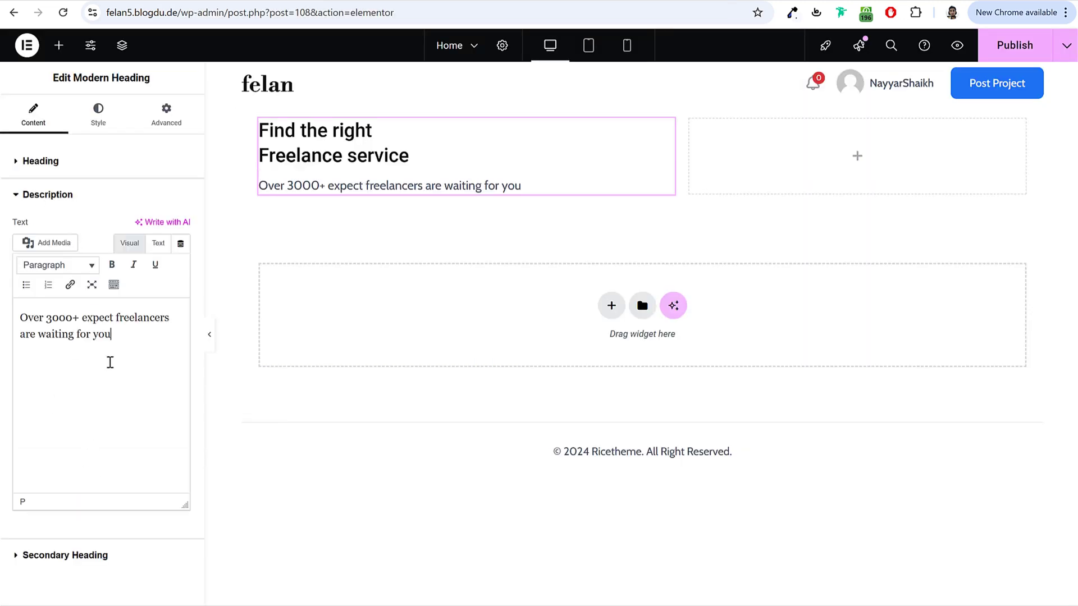
click(113, 110)
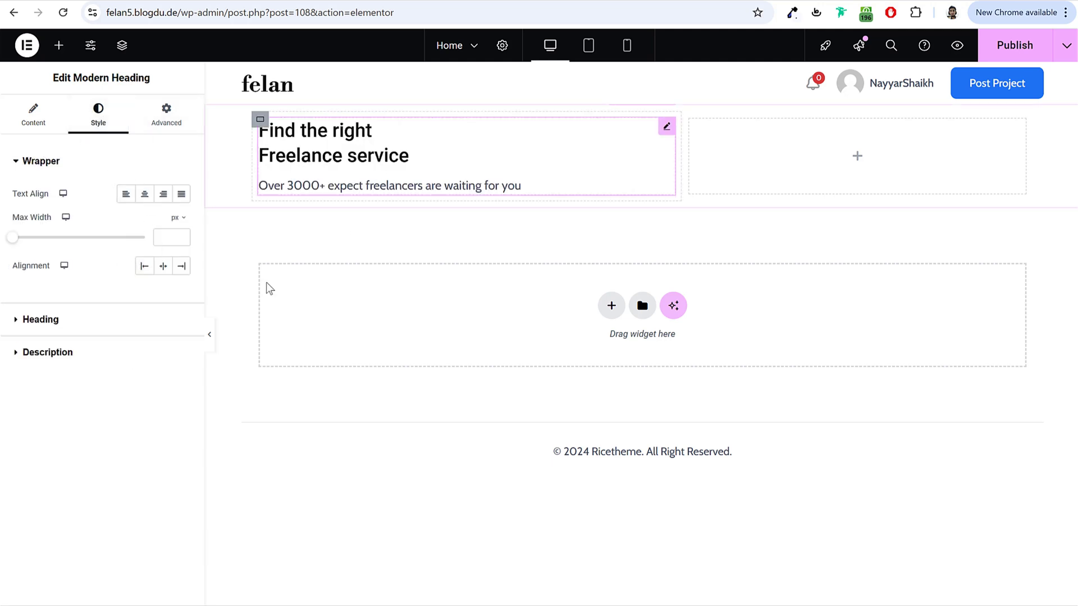
click(122, 319)
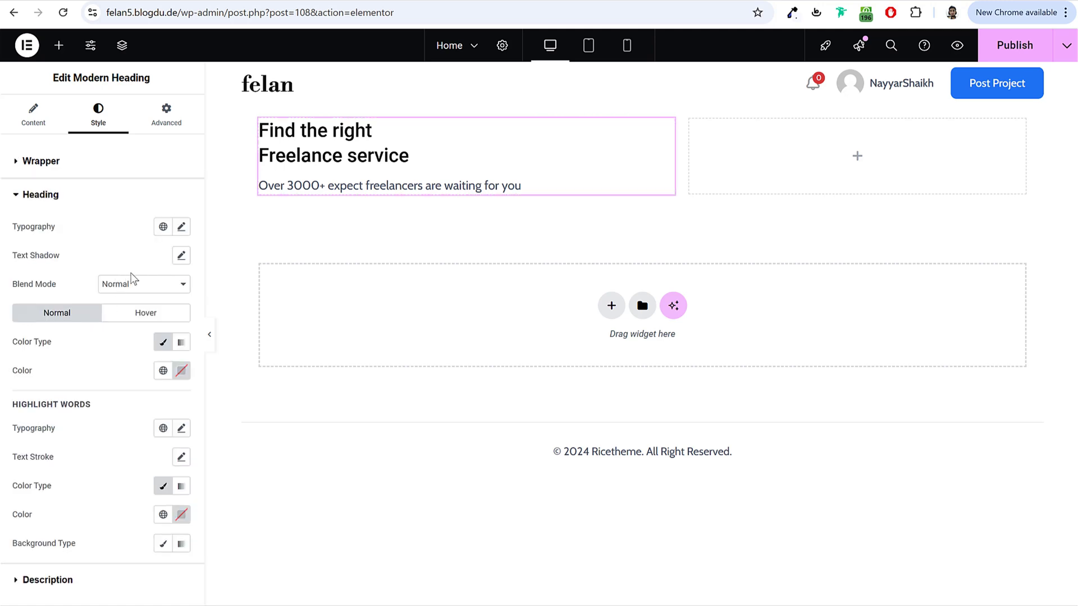
click(181, 228)
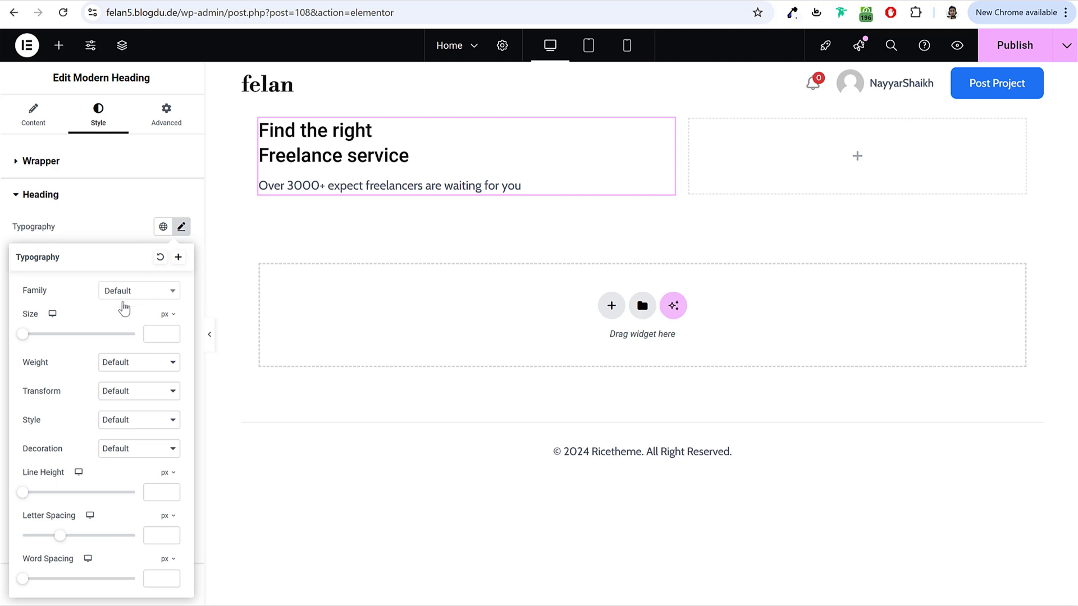
click(130, 298)
text(ca)
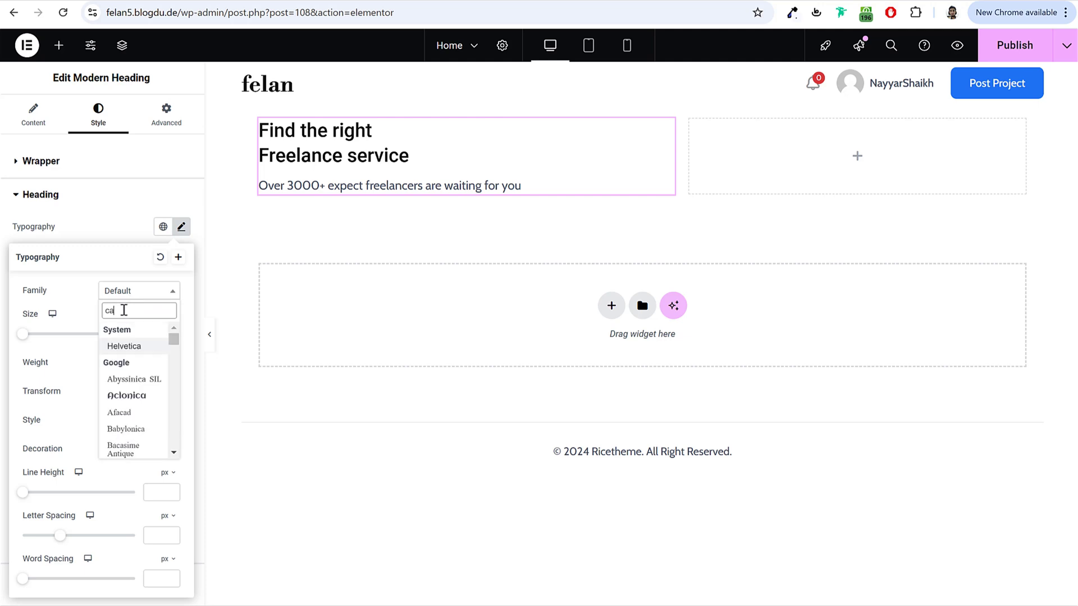
text(bin)
key(Return)
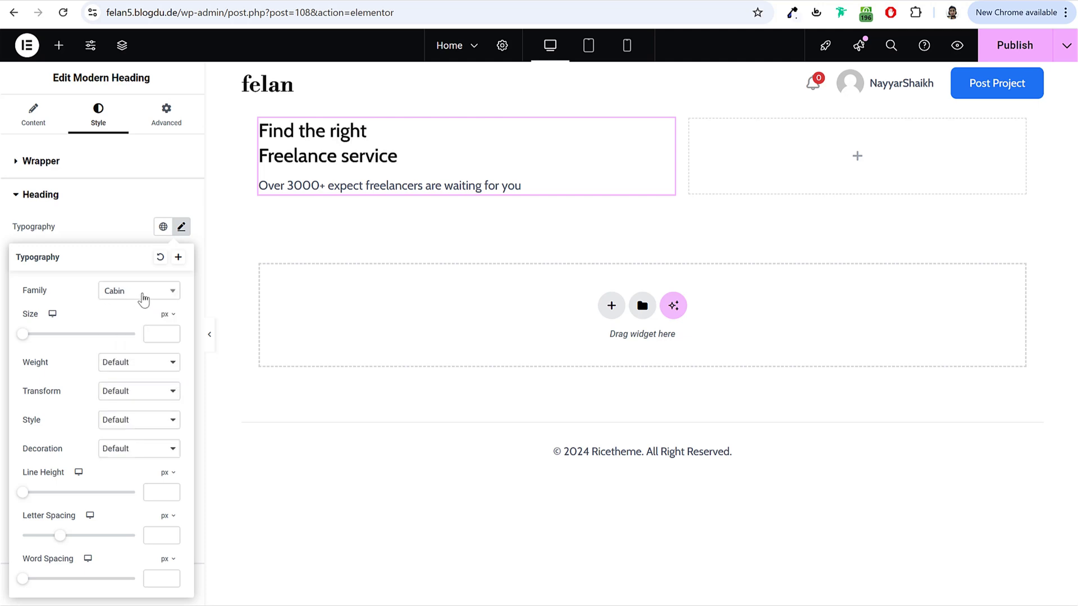
Step: Set the heading to size 56, weight 500 (Medium) and line height 1.1 em
drag(29, 337, 59, 351)
double_click(161, 339)
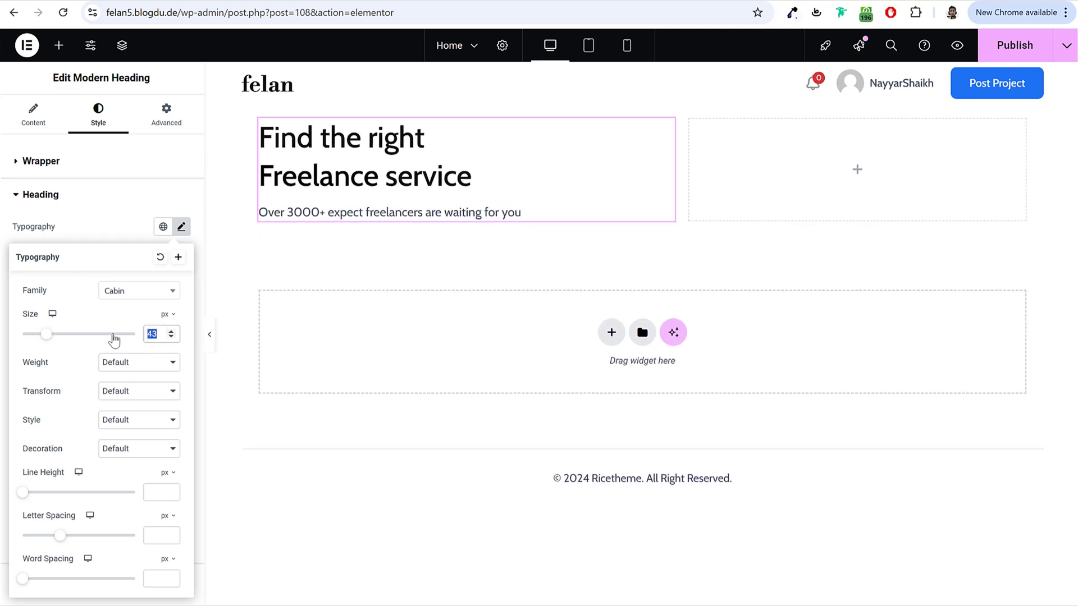
text(56)
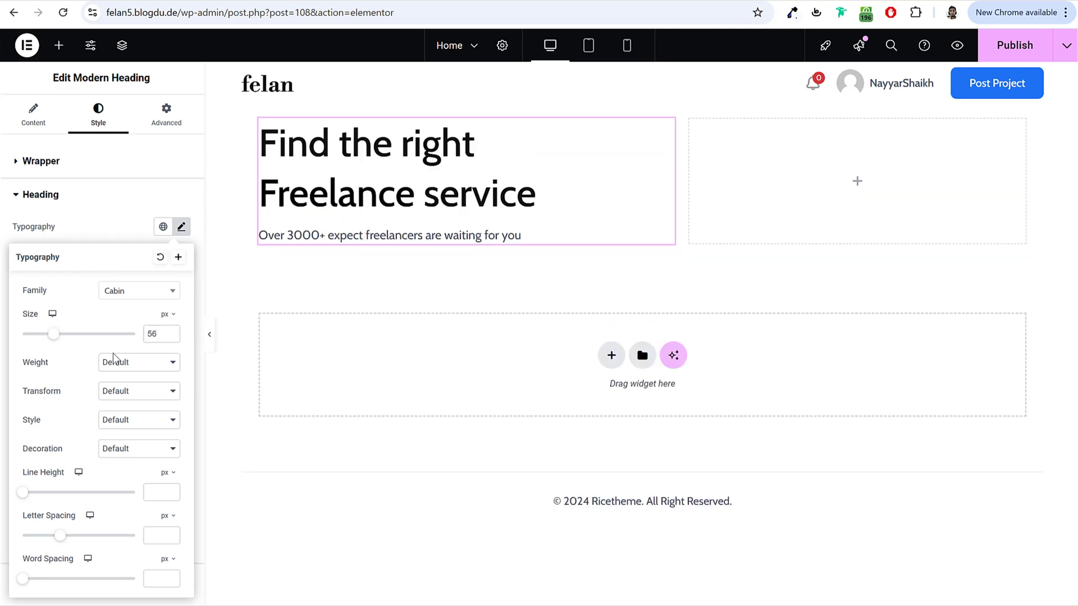
click(120, 362)
click(120, 378)
click(133, 366)
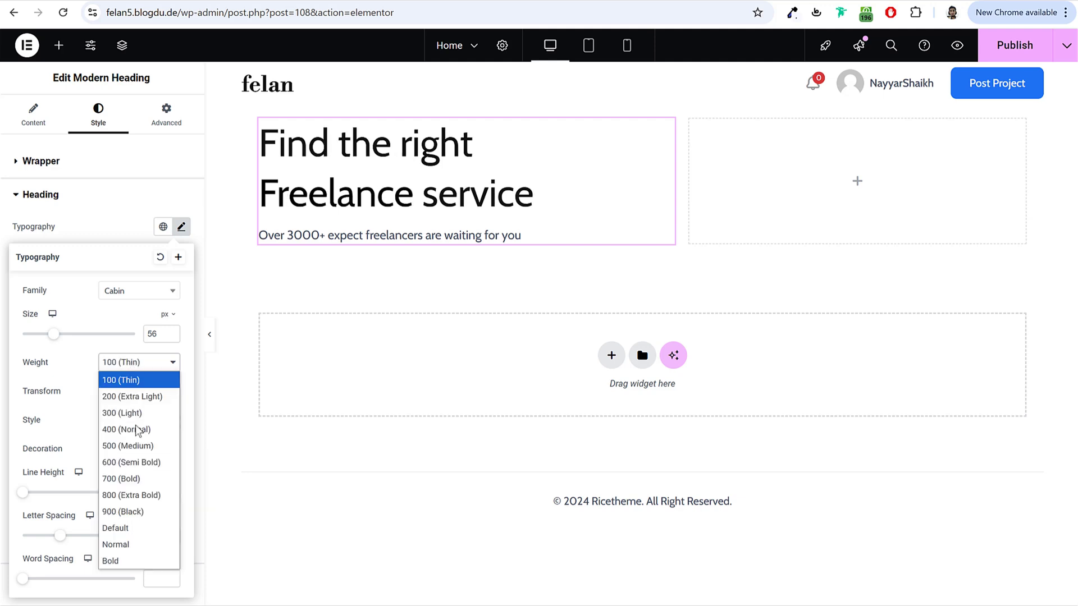
click(139, 444)
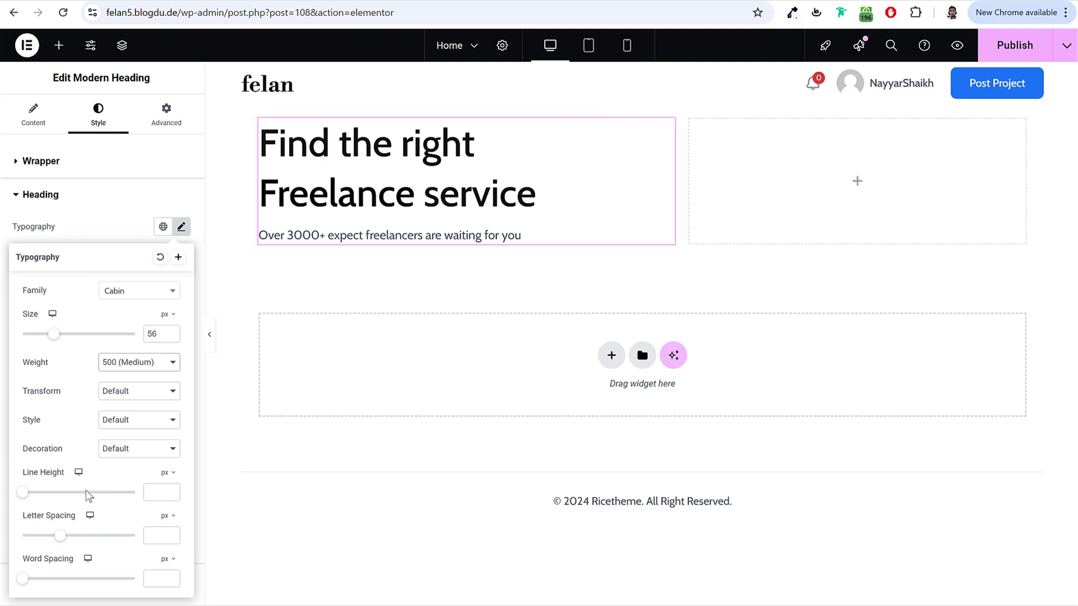
drag(25, 473, 65, 475)
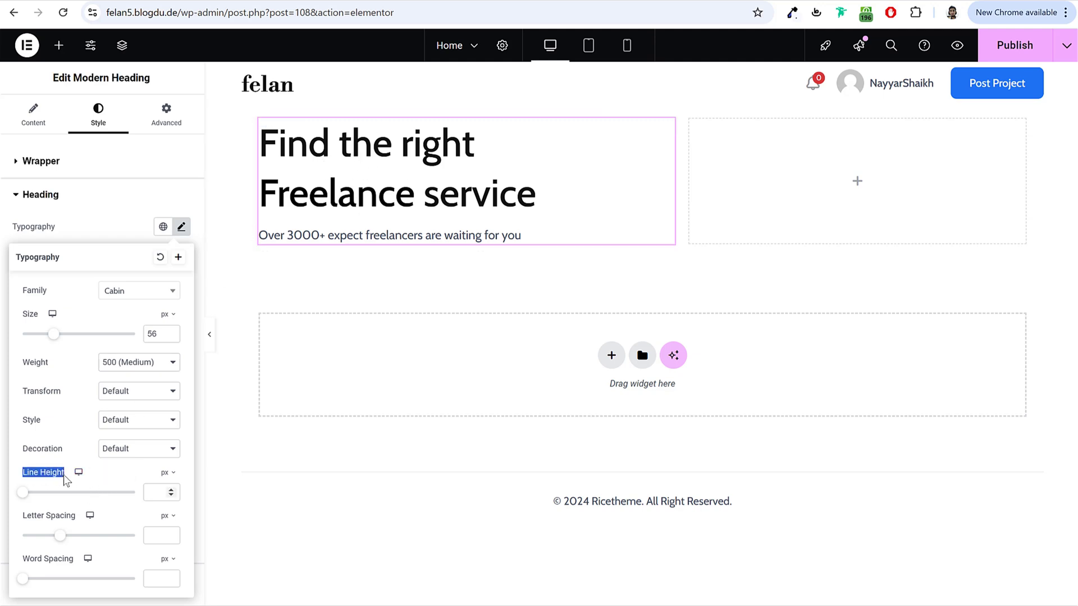
click(167, 472)
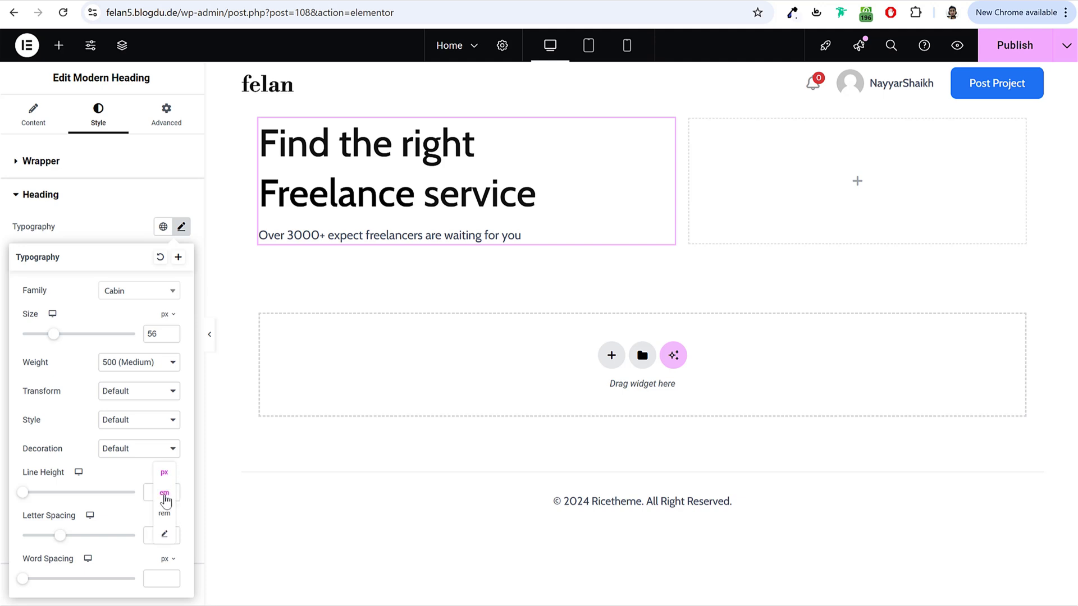
click(164, 494)
click(152, 493)
text(1)
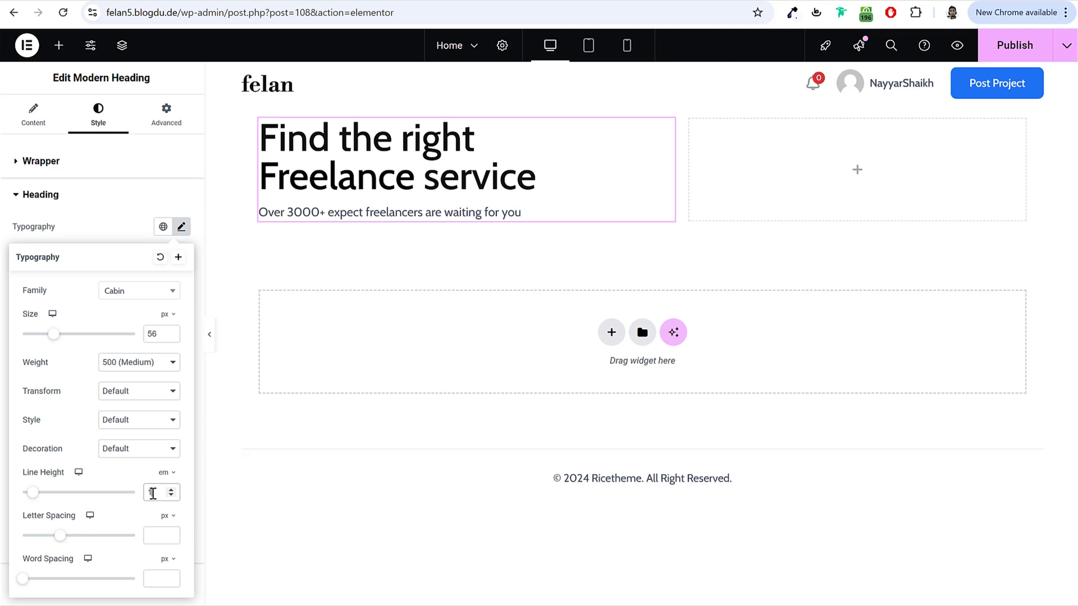
text(.1)
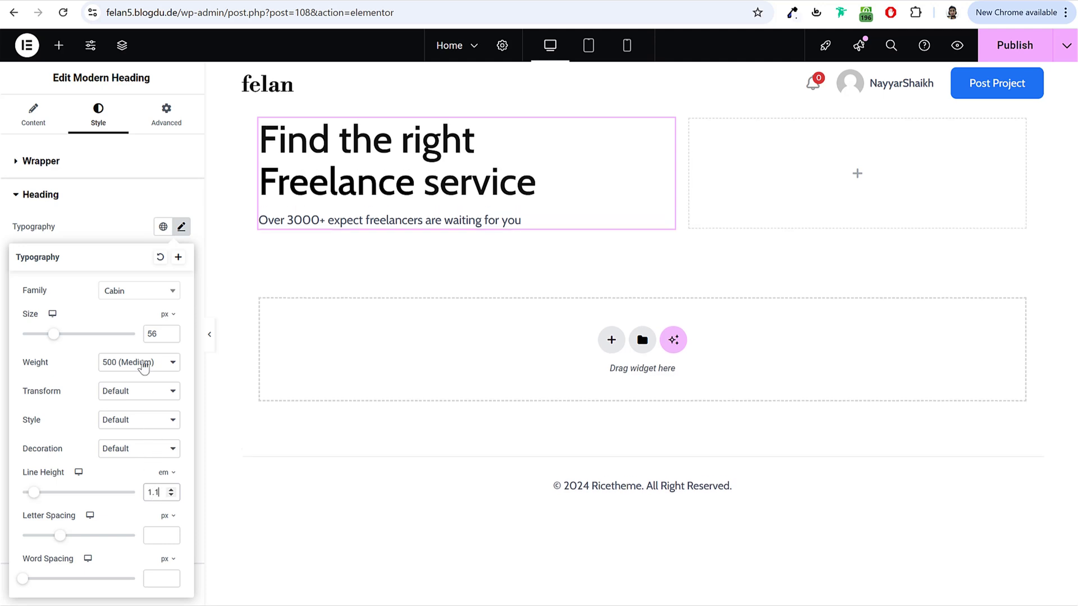
Step: Compare the highlight words settings with the word Freelance on the demo site
click(98, 193)
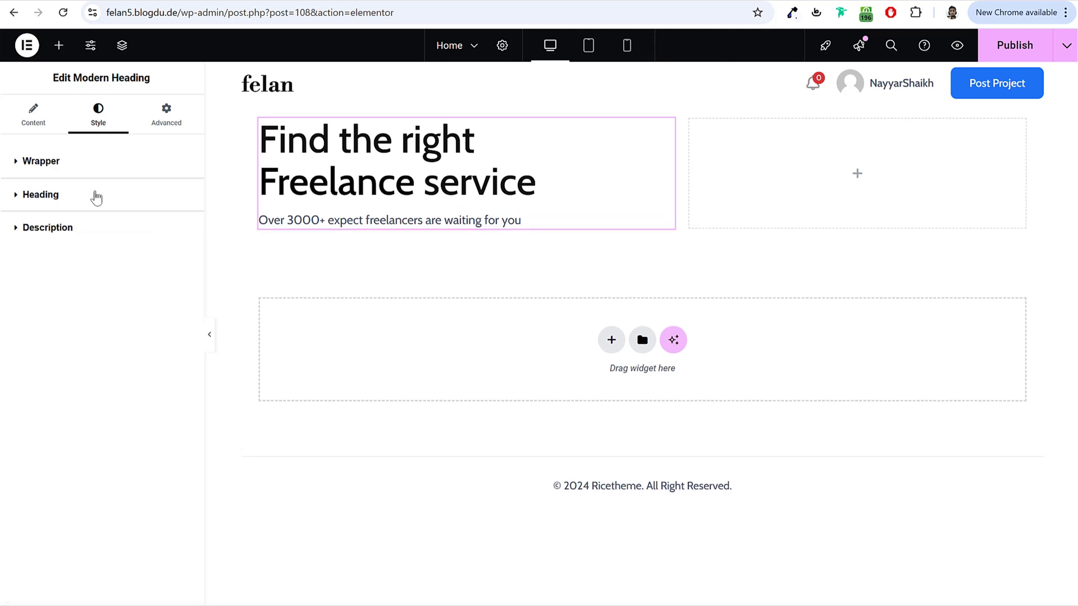
click(97, 198)
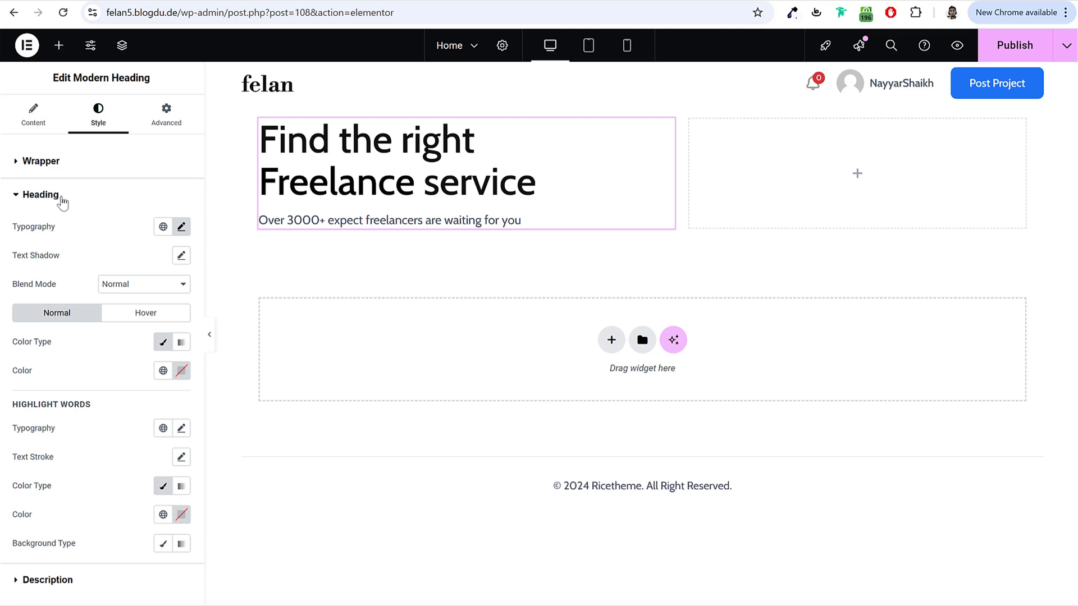
triple_click(30, 404)
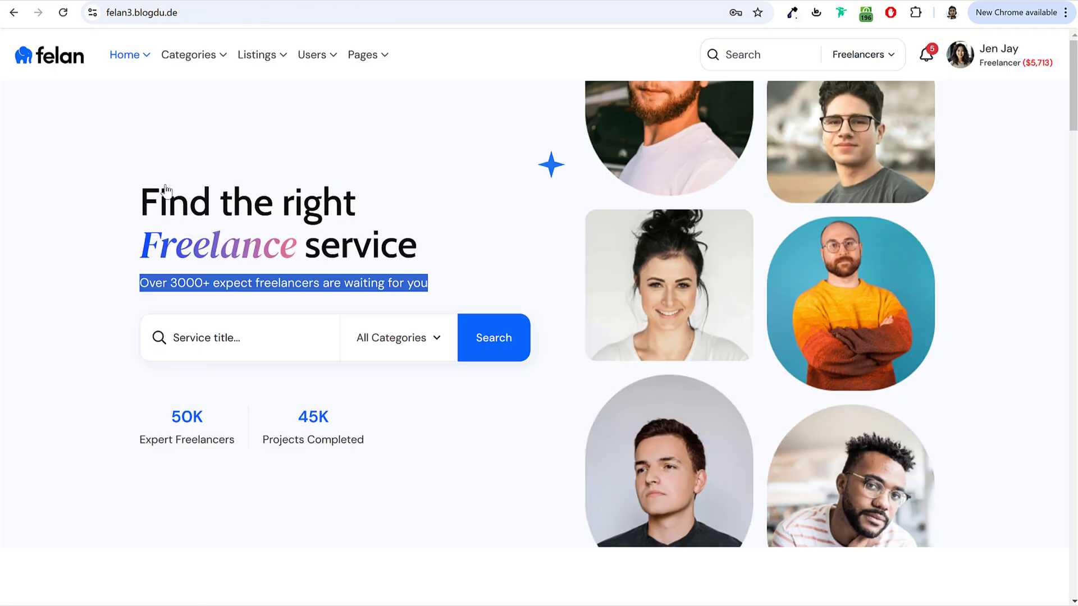
drag(140, 202, 295, 247)
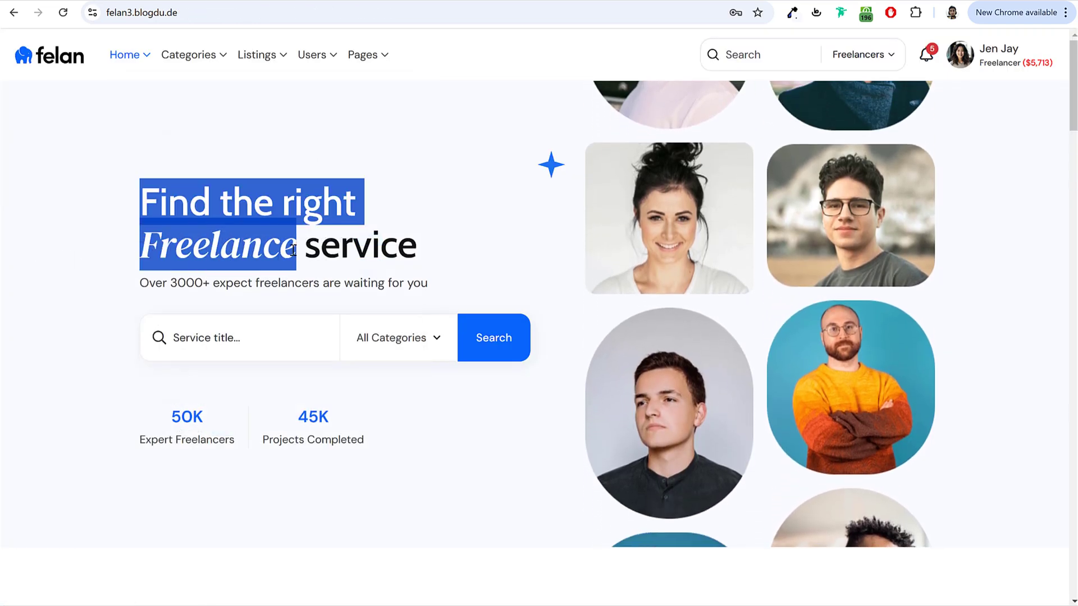
click(147, 256)
drag(147, 255, 297, 250)
click(206, 256)
drag(141, 247, 279, 250)
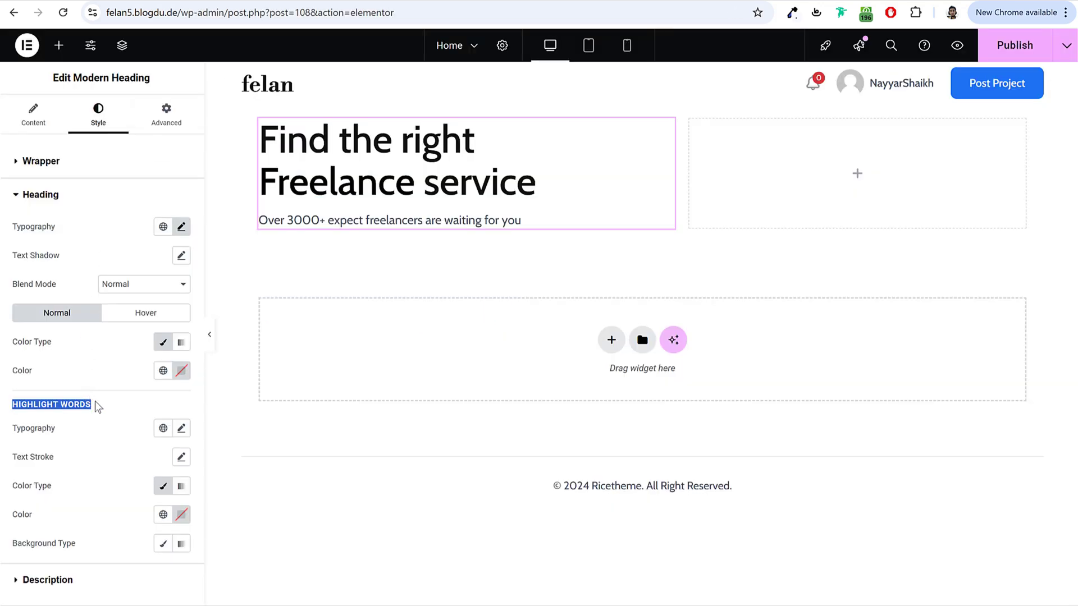
Step: Set the highlighted word Freelance to DM Serif Display, Italic
click(181, 427)
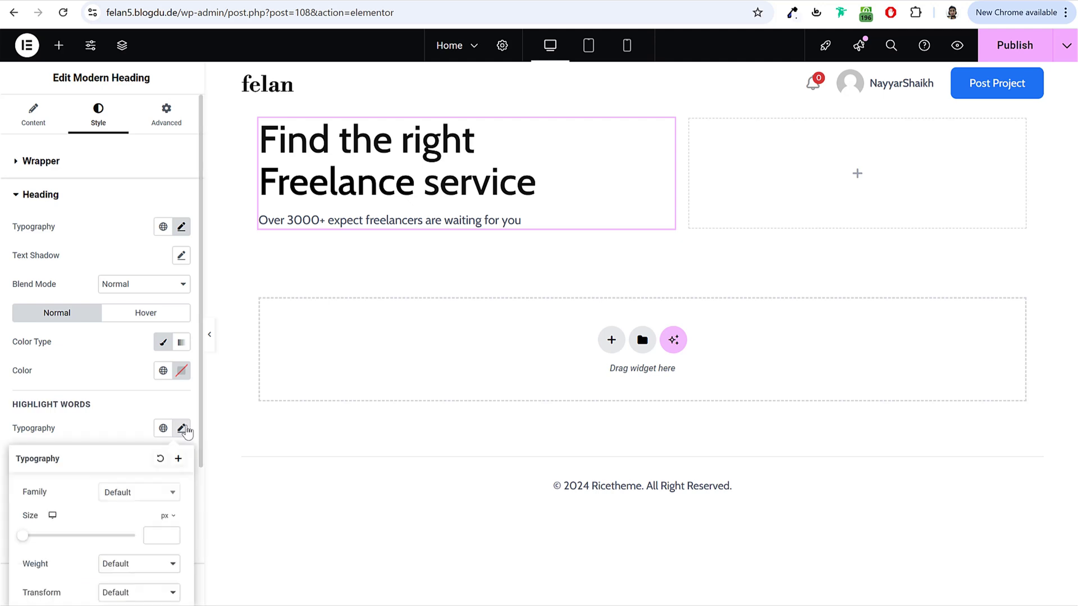
scroll(130, 481, down, 2)
scroll(130, 481, down, 1)
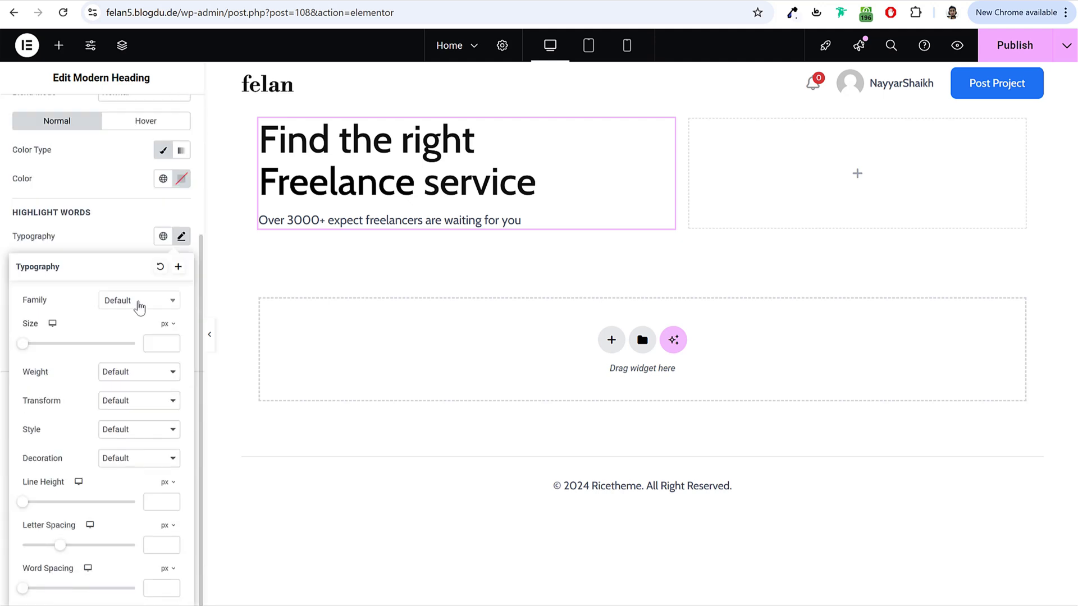
click(135, 303)
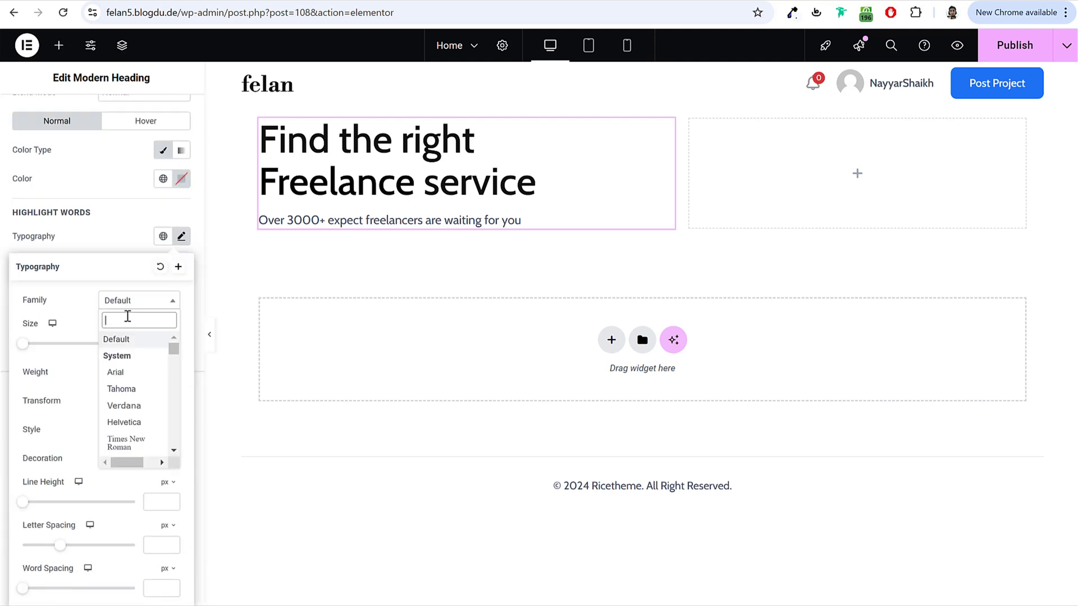
text(dm ser)
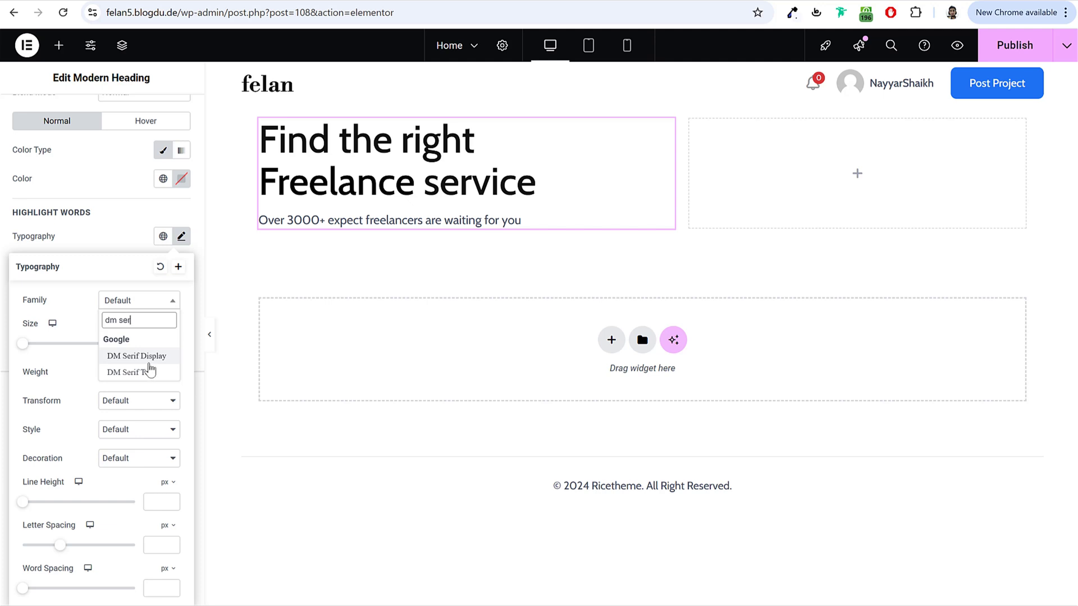
click(148, 357)
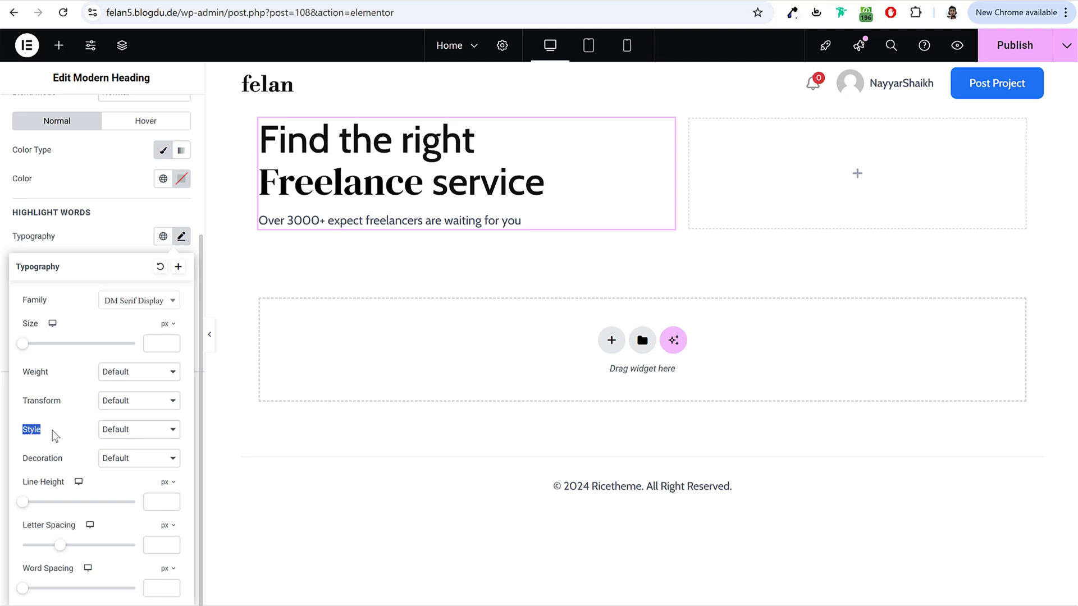
click(131, 433)
click(133, 479)
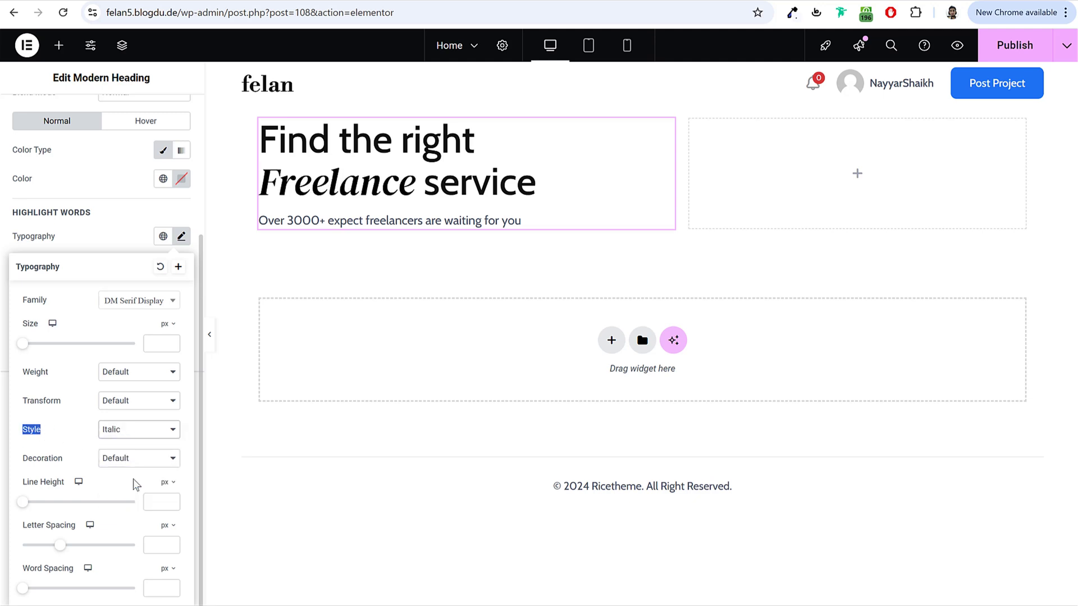
click(180, 237)
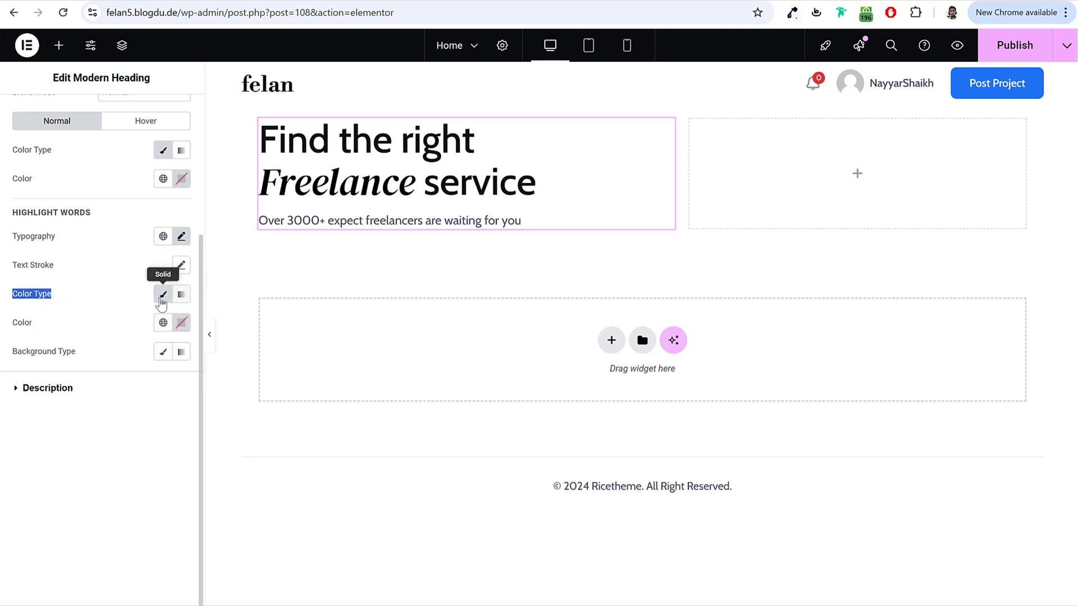
Step: Try a red colour on Freelance, then clear it
click(181, 322)
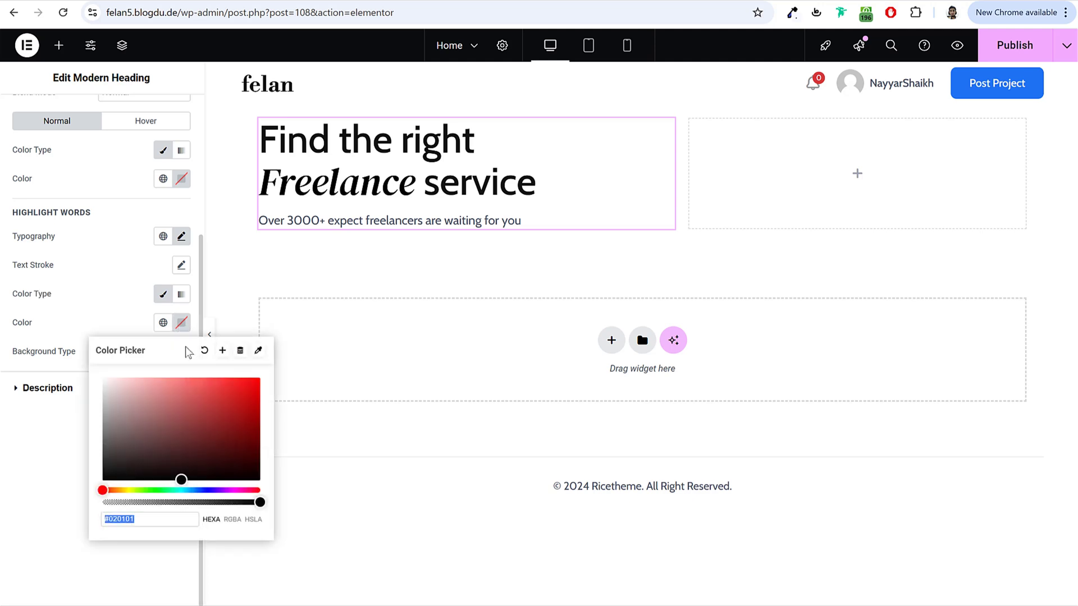
scroll(211, 364, up, 3)
click(211, 364)
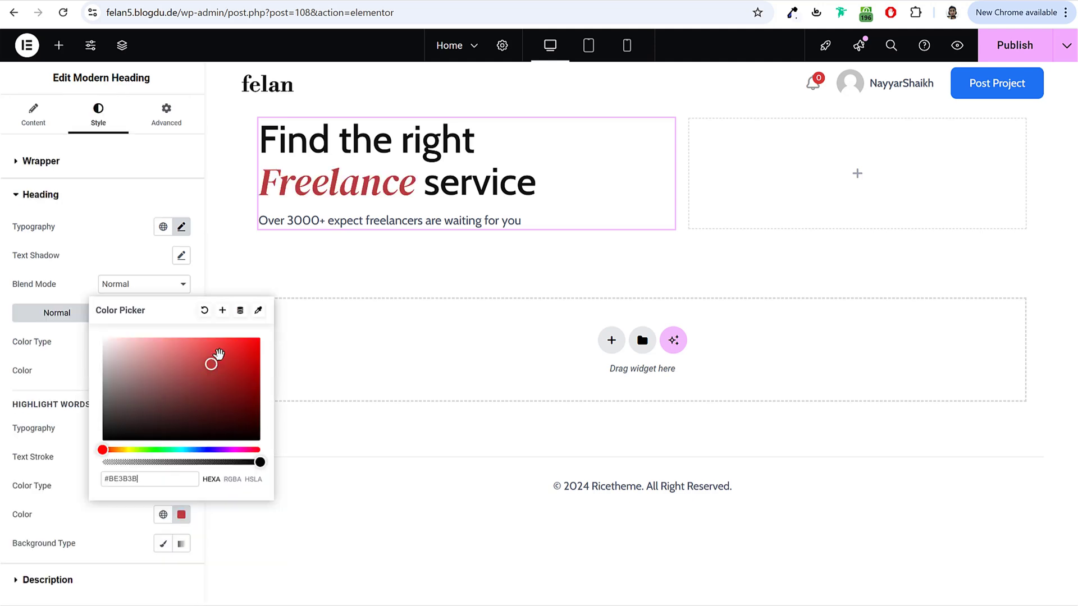
click(204, 311)
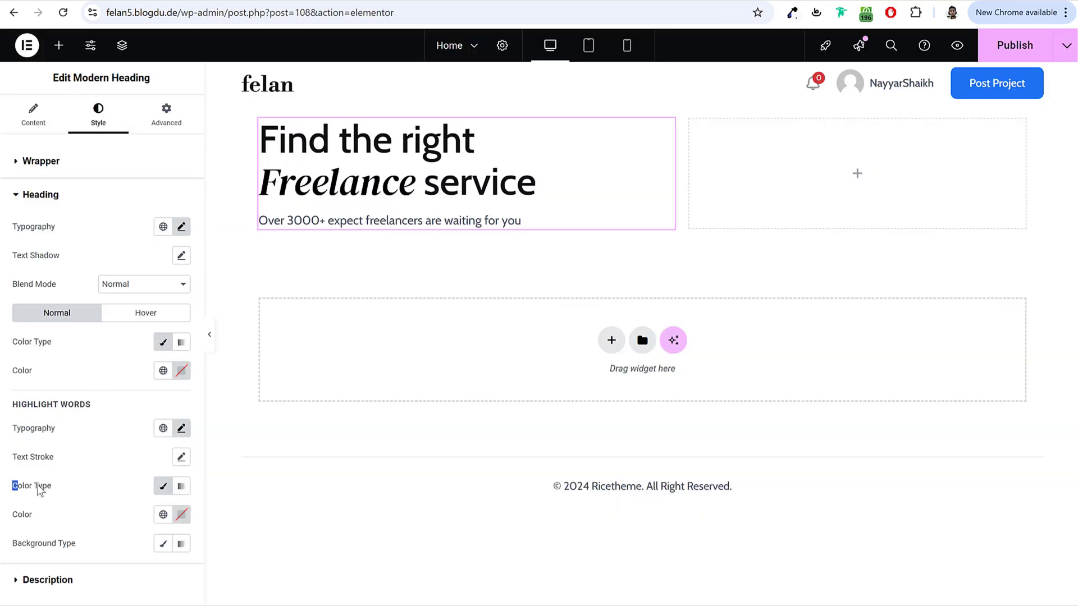
Step: Switch Freelance to a gradient with a deeper pink (#FF4165) and deeper blue end
drag(39, 490, 178, 496)
click(184, 490)
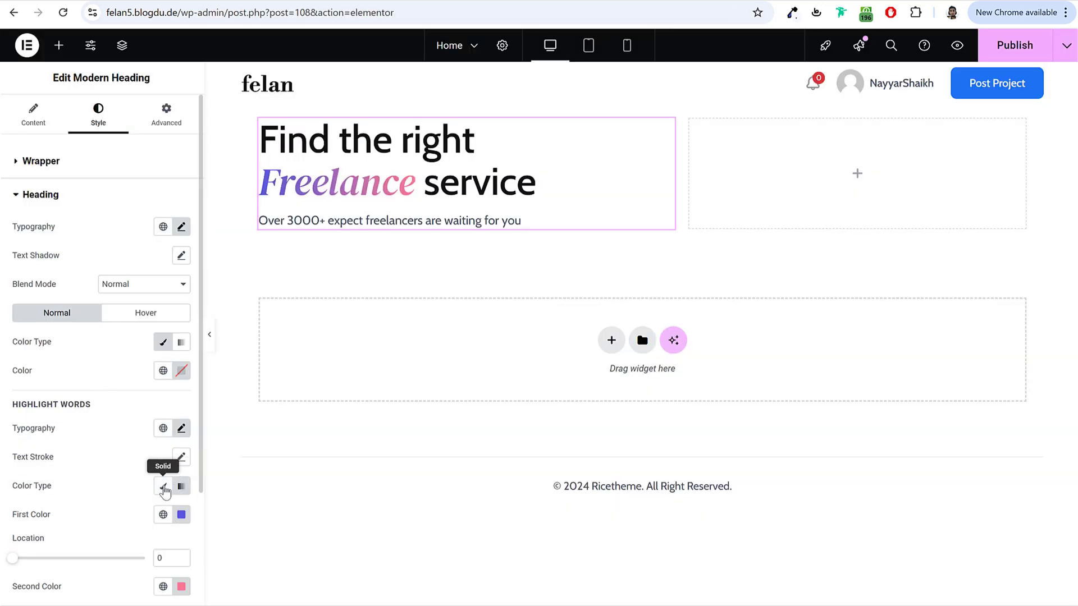
scroll(164, 490, down, 3)
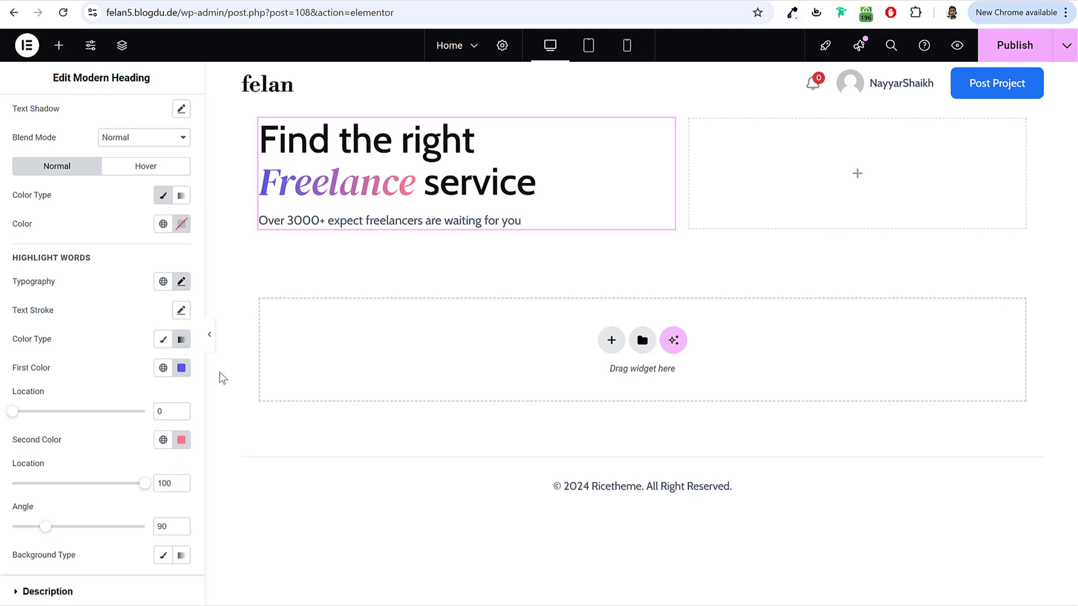
click(181, 440)
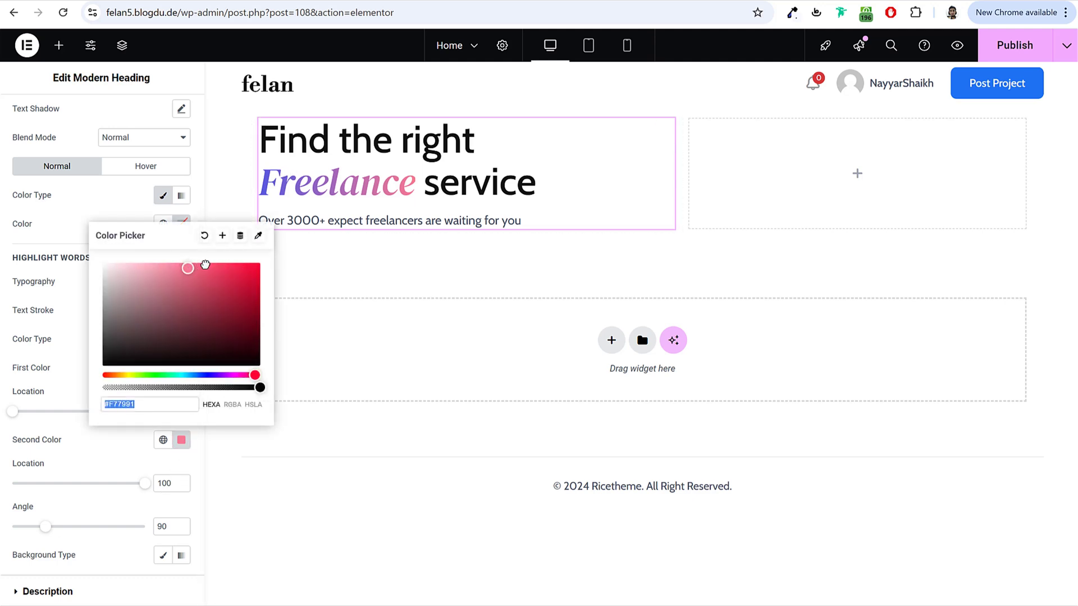
click(237, 261)
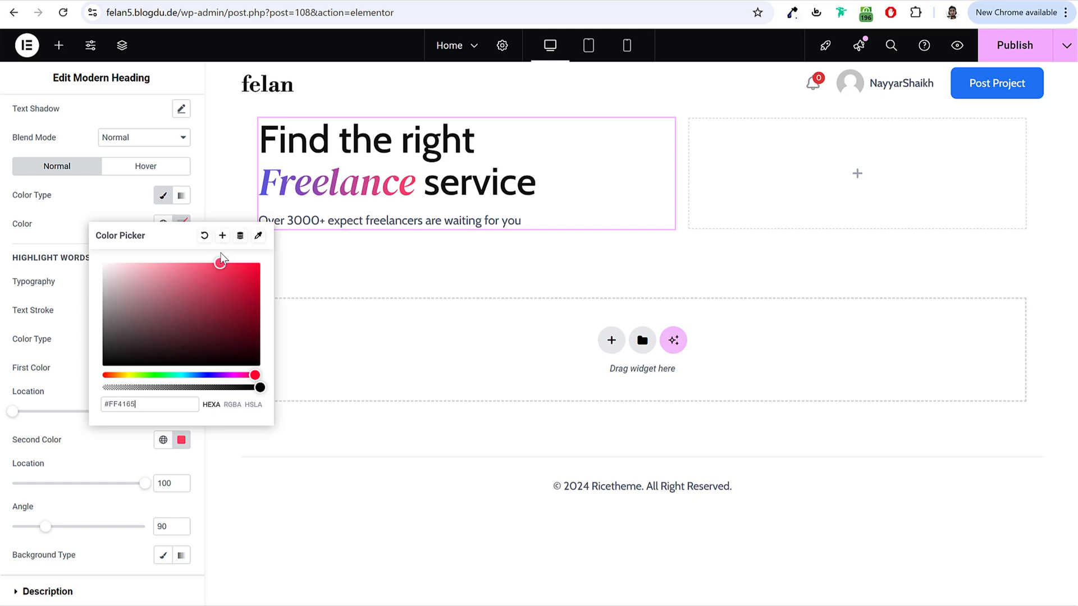
click(52, 377)
click(182, 368)
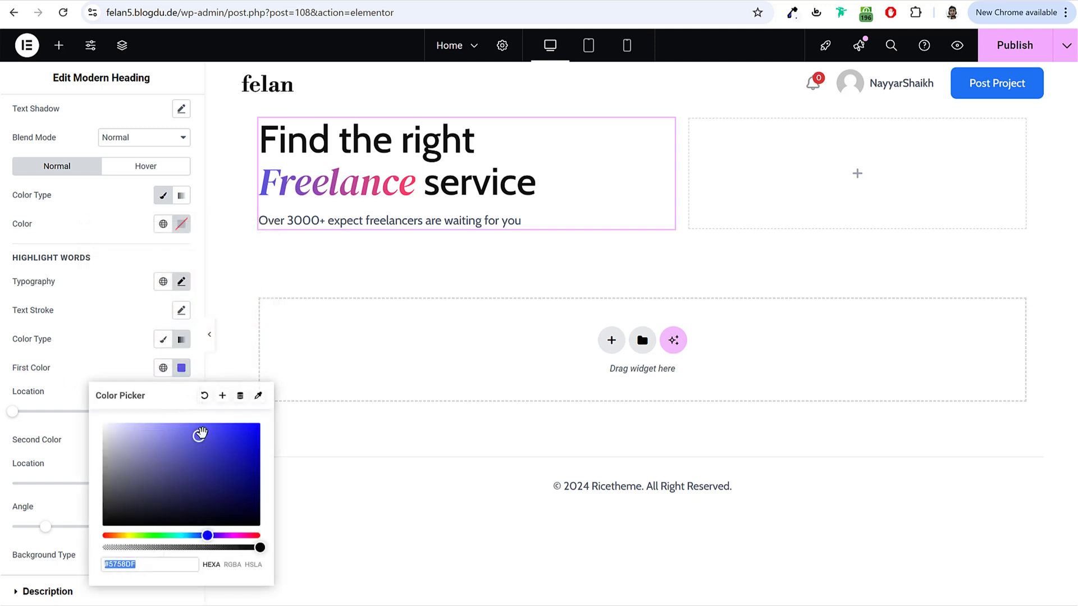
drag(200, 433, 233, 423)
click(413, 210)
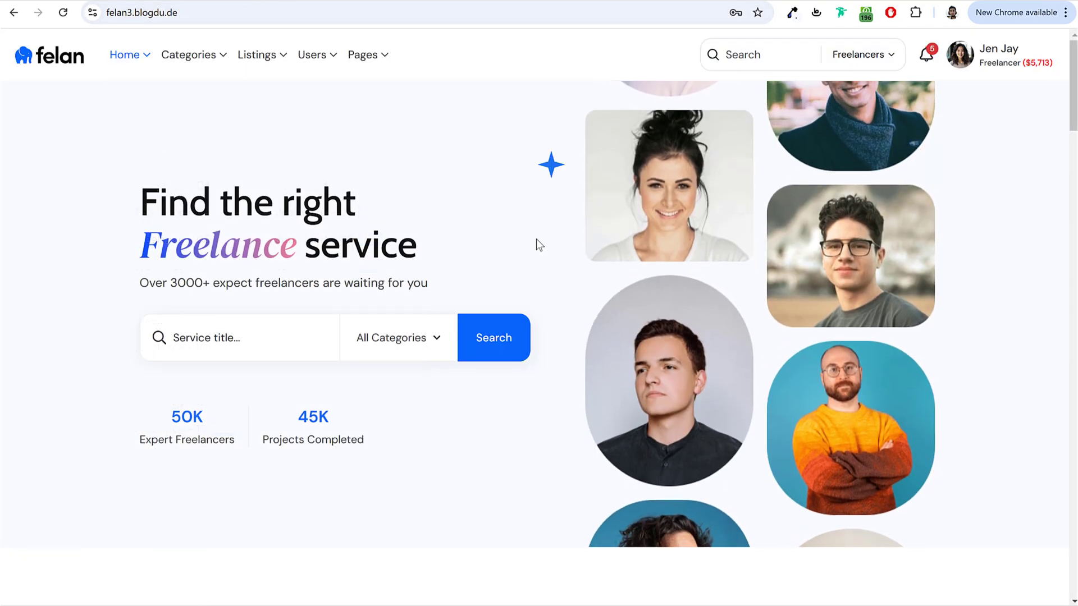
Step: Try the demo site's service search field and its category suggestions
scroll(537, 239, down, 4)
click(218, 129)
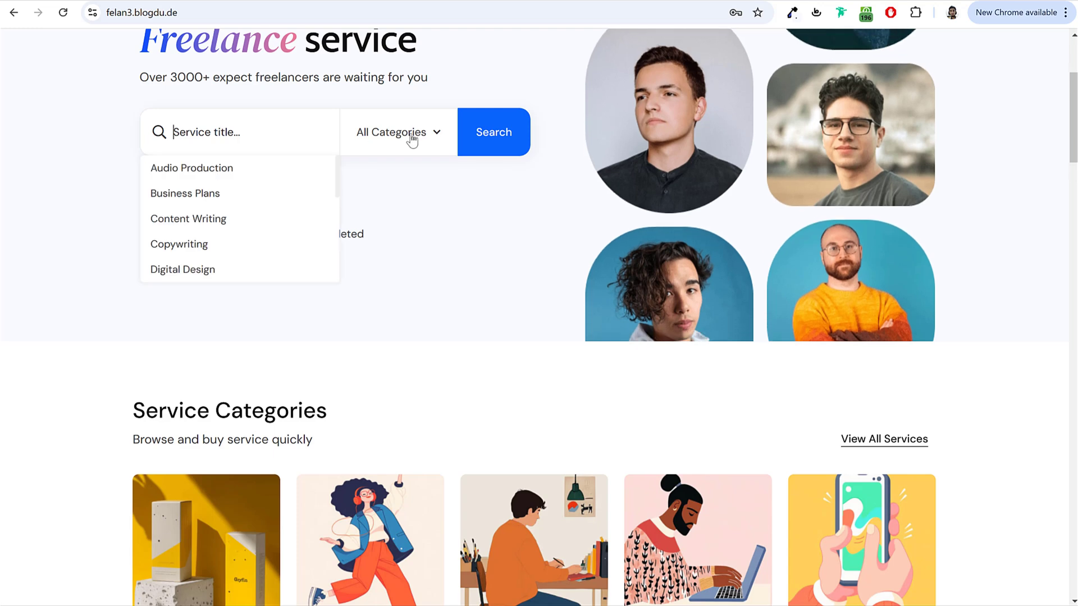
click(479, 214)
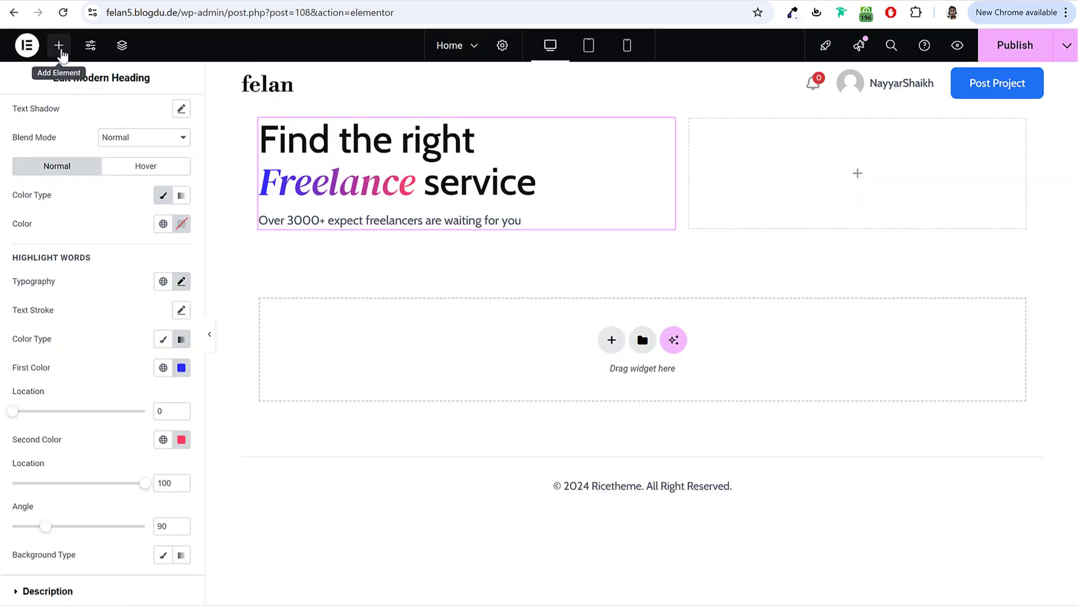
Step: Add Search Horizontal PostTypes below the heading with Show Popular off and Post Type Service
click(60, 48)
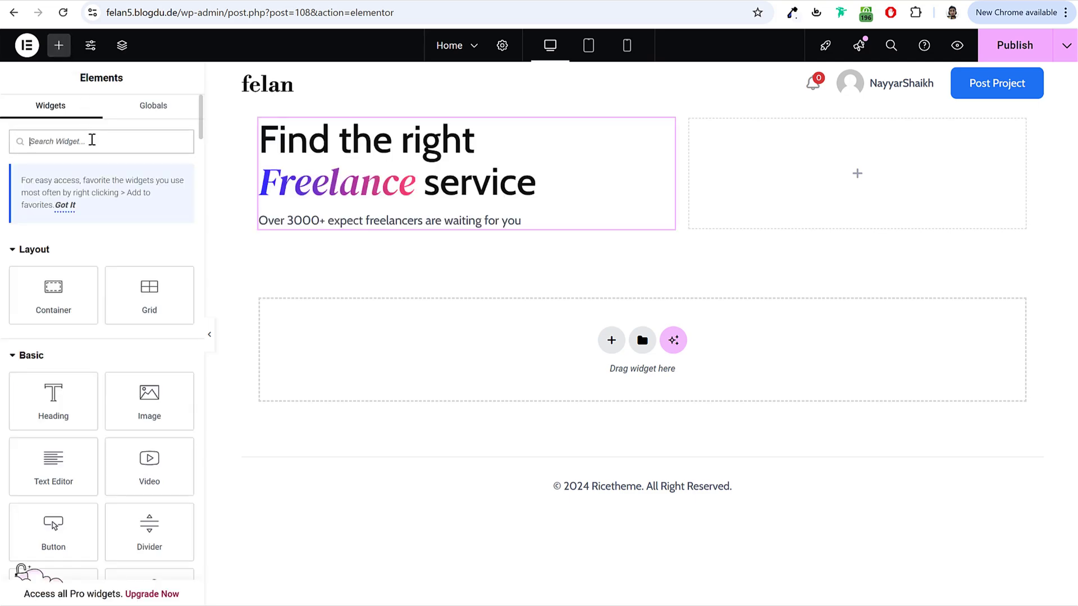
text(swea)
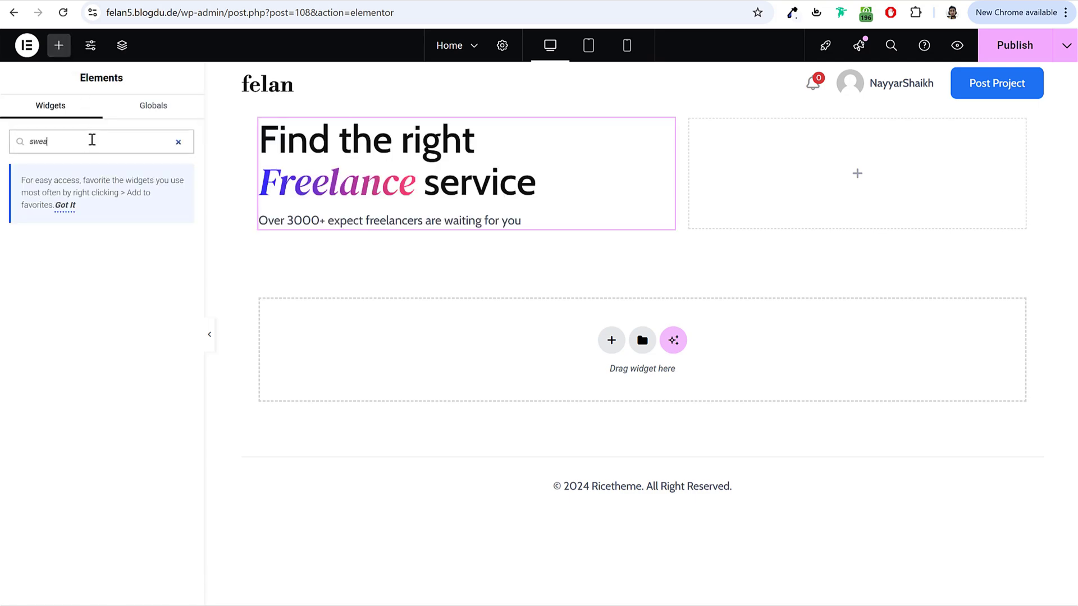
text(ea)
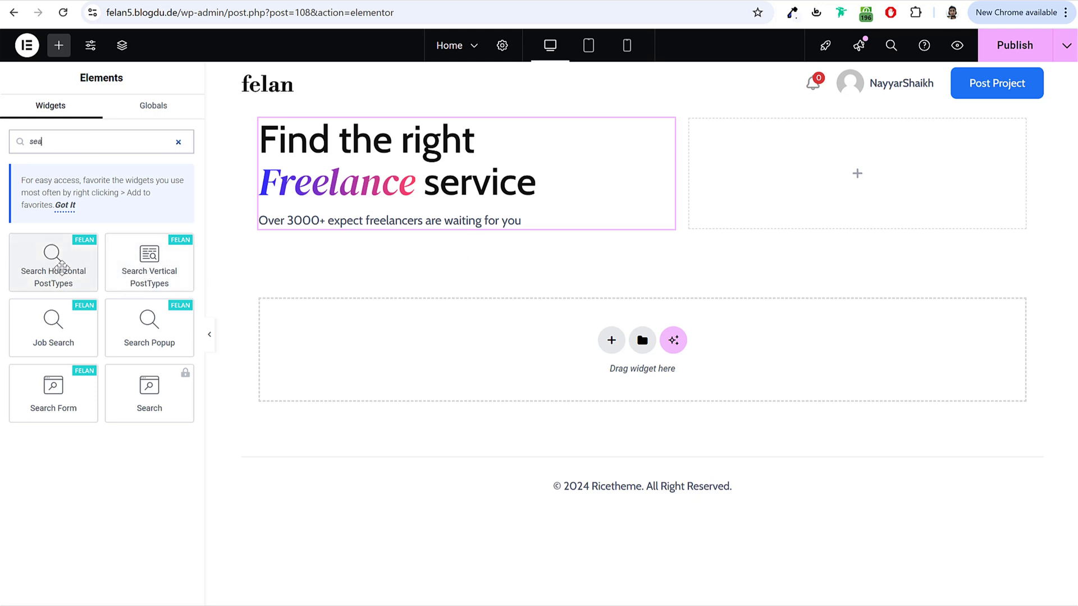
drag(92, 258, 433, 222)
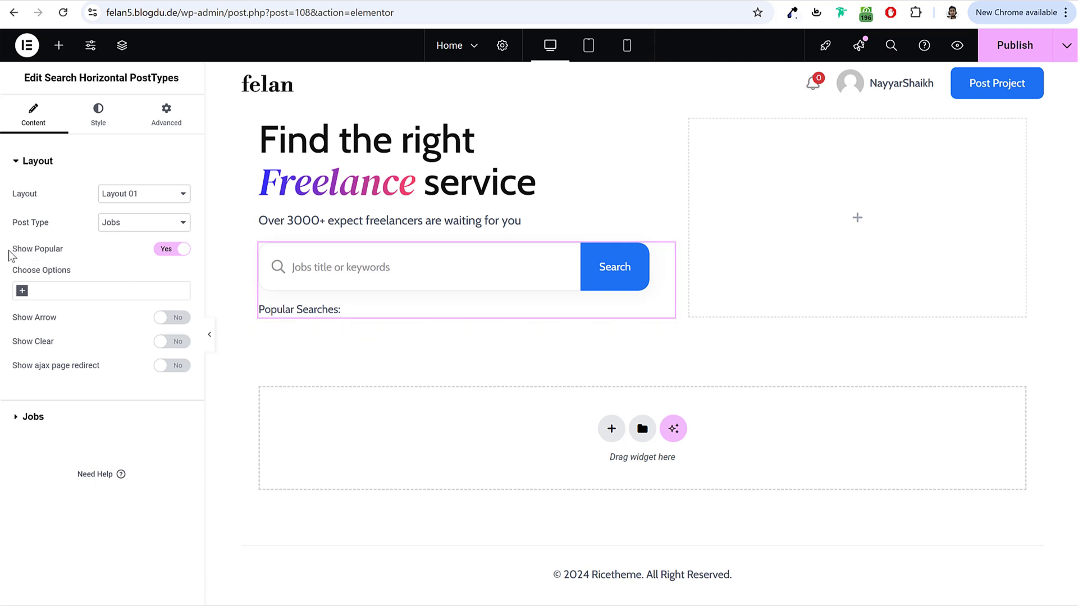
drag(8, 251, 78, 251)
click(172, 252)
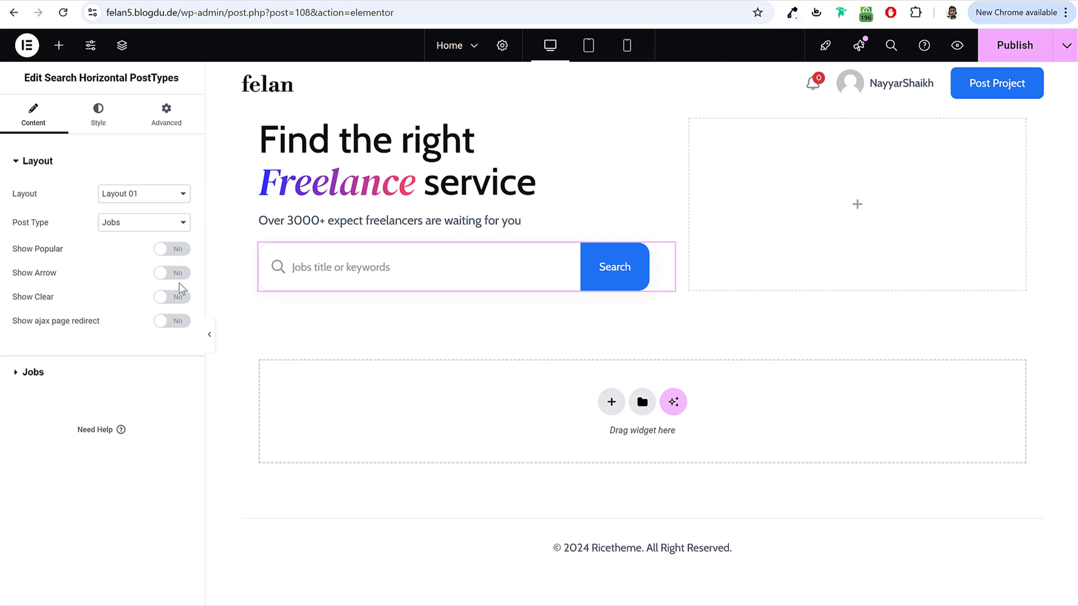
click(146, 196)
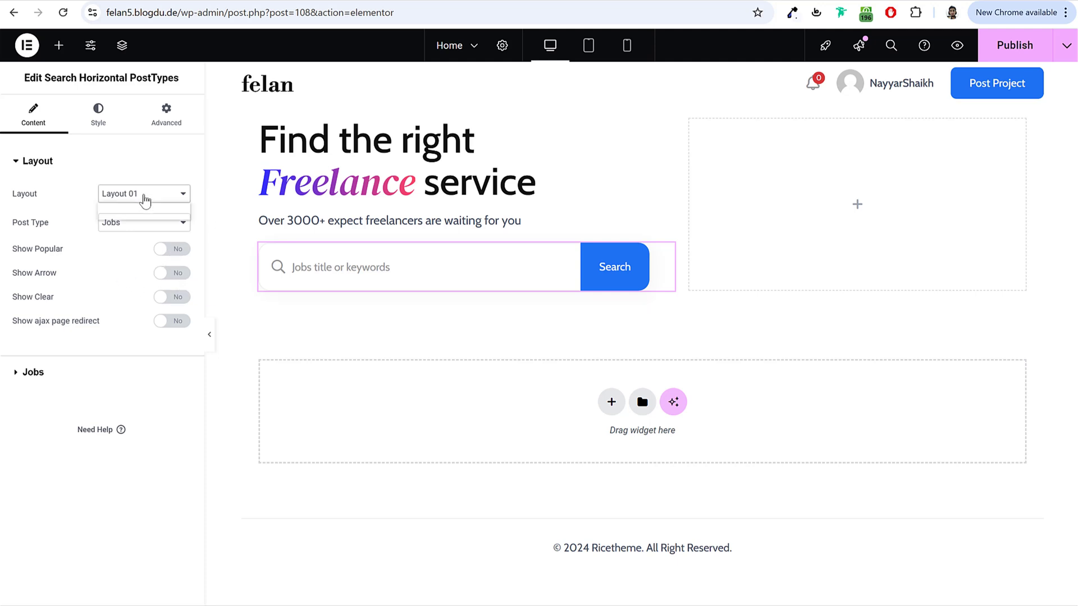
click(142, 211)
drag(16, 226, 48, 224)
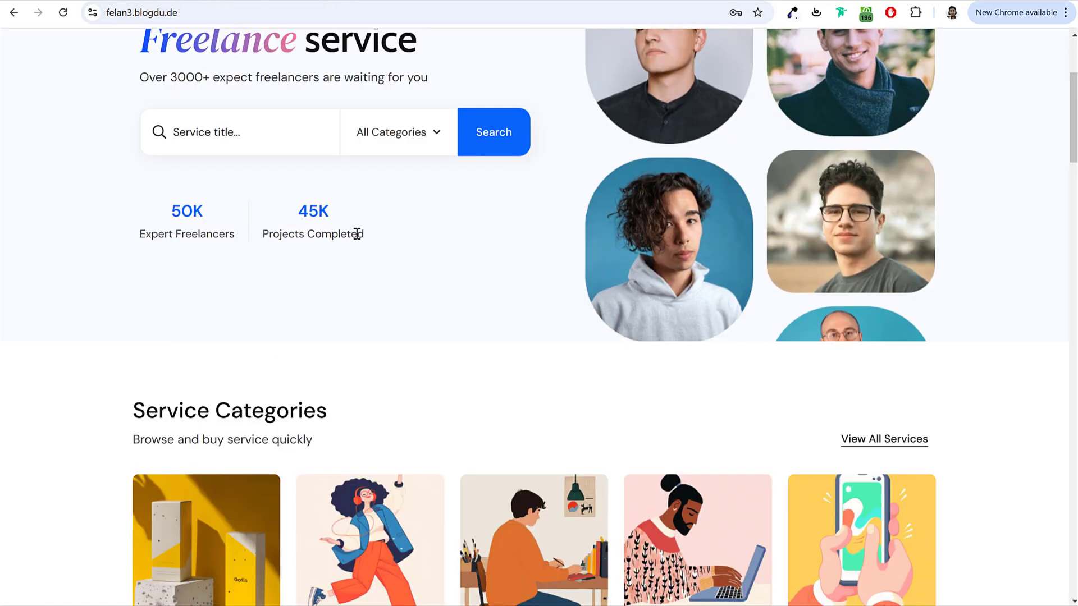
click(399, 138)
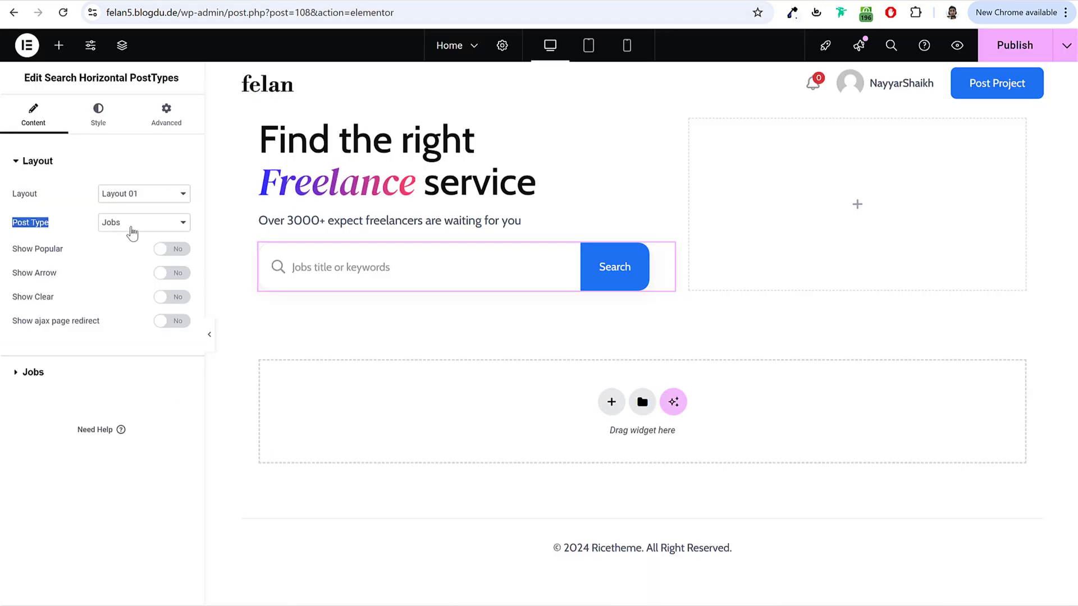
click(131, 228)
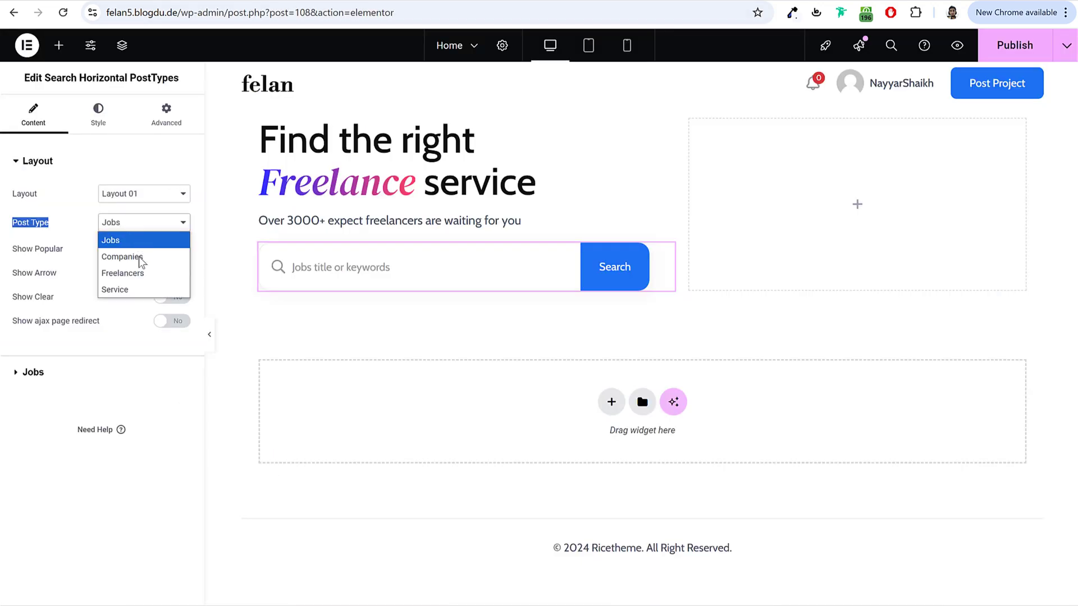
click(140, 288)
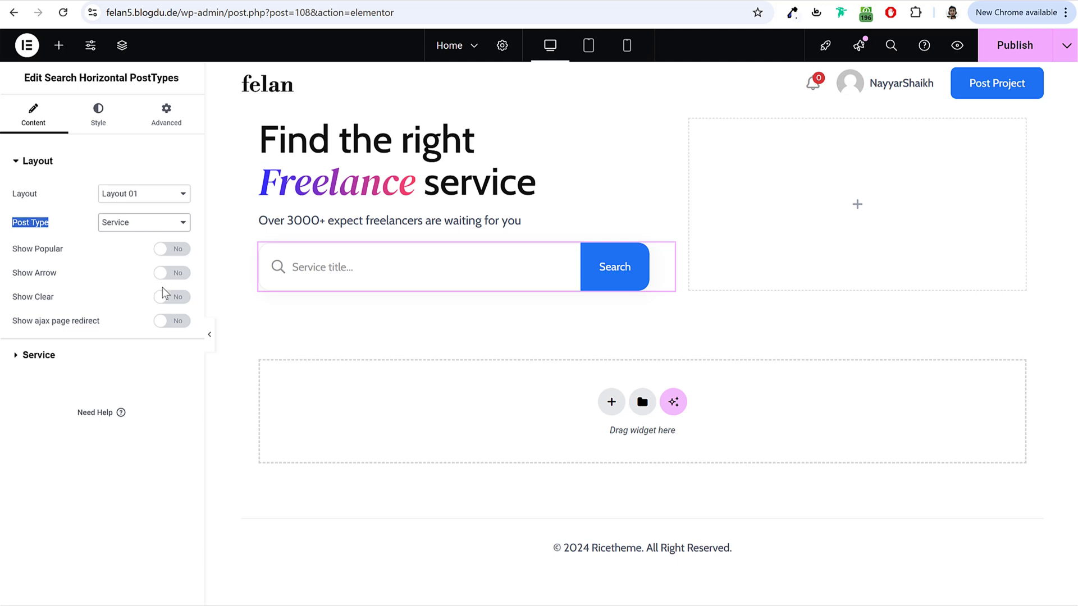
Step: Turn on Show Categories, trying then disabling the Location and Skills filters
click(84, 355)
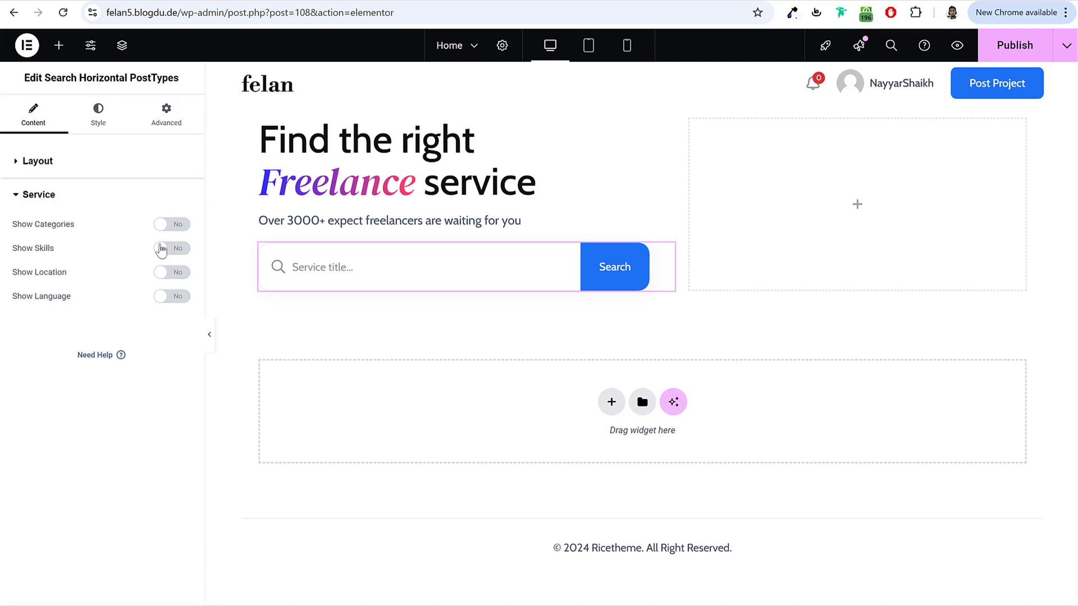
click(176, 226)
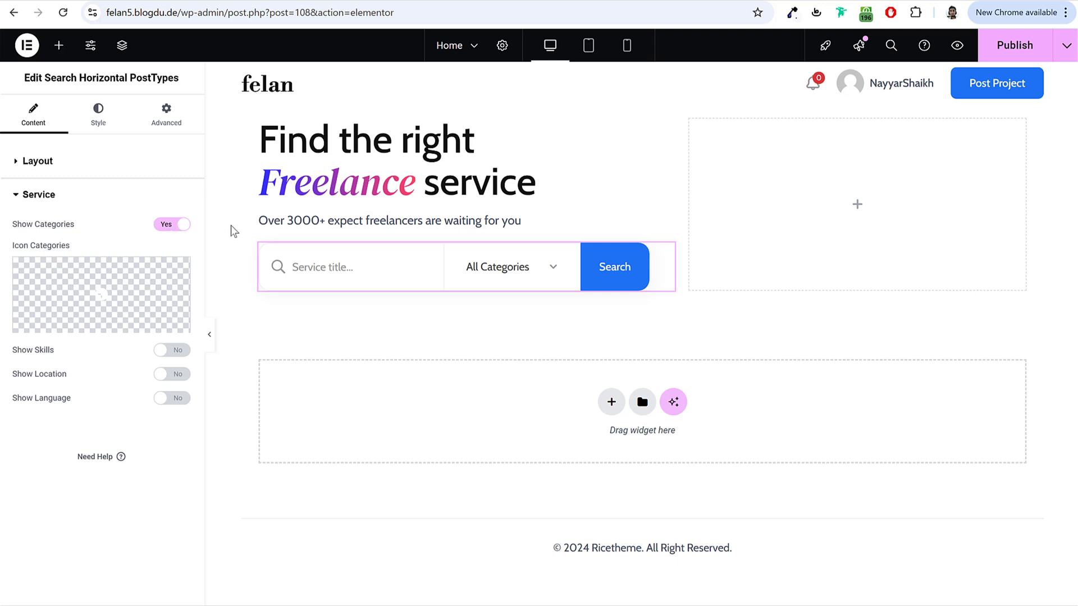
click(505, 267)
click(83, 374)
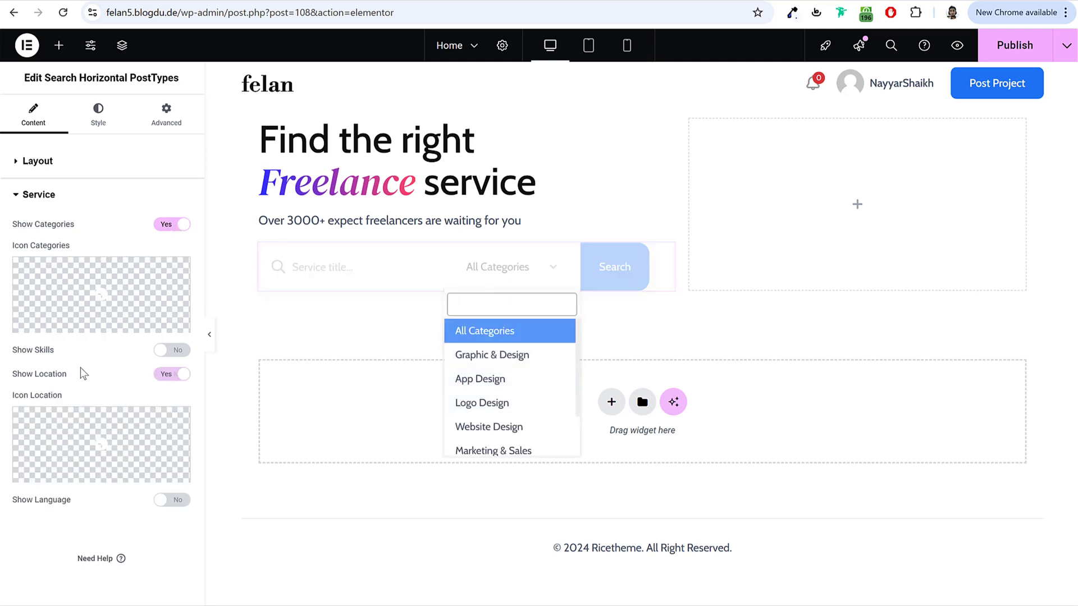
click(167, 375)
click(168, 350)
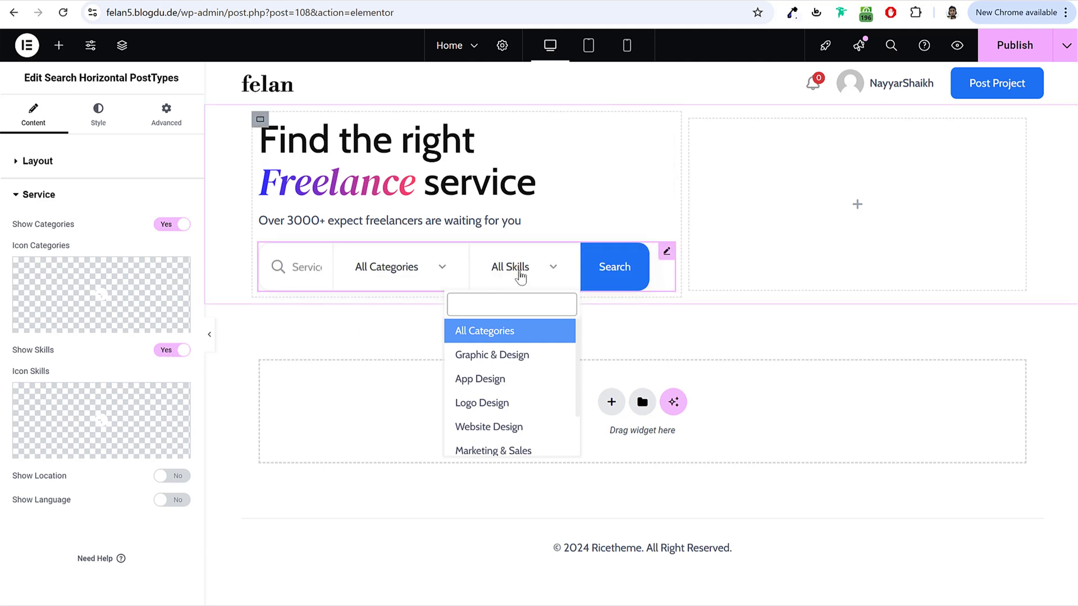
click(380, 277)
click(163, 351)
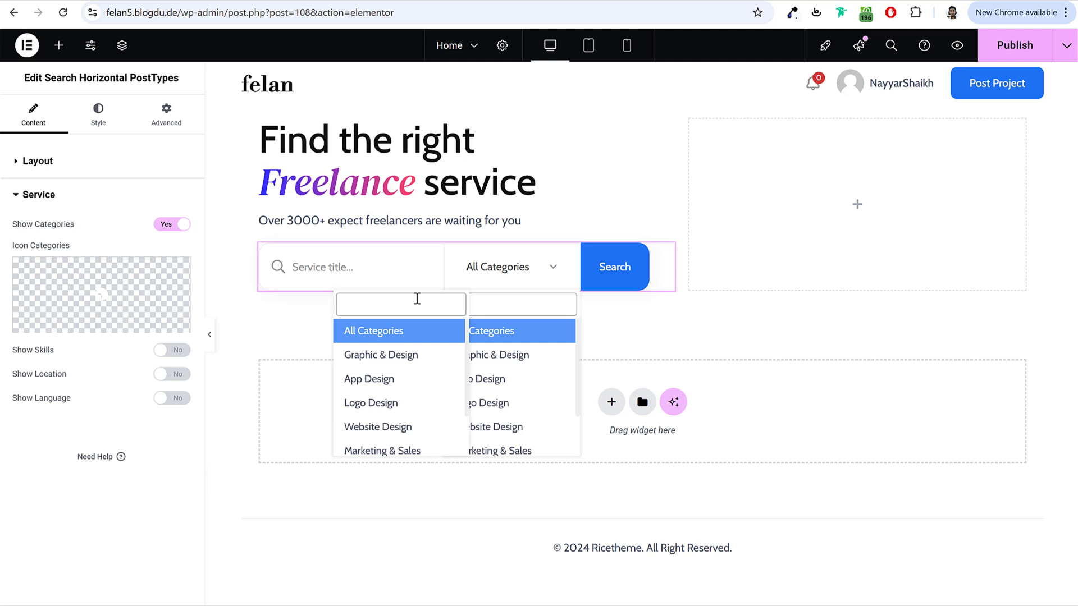
click(518, 275)
click(122, 125)
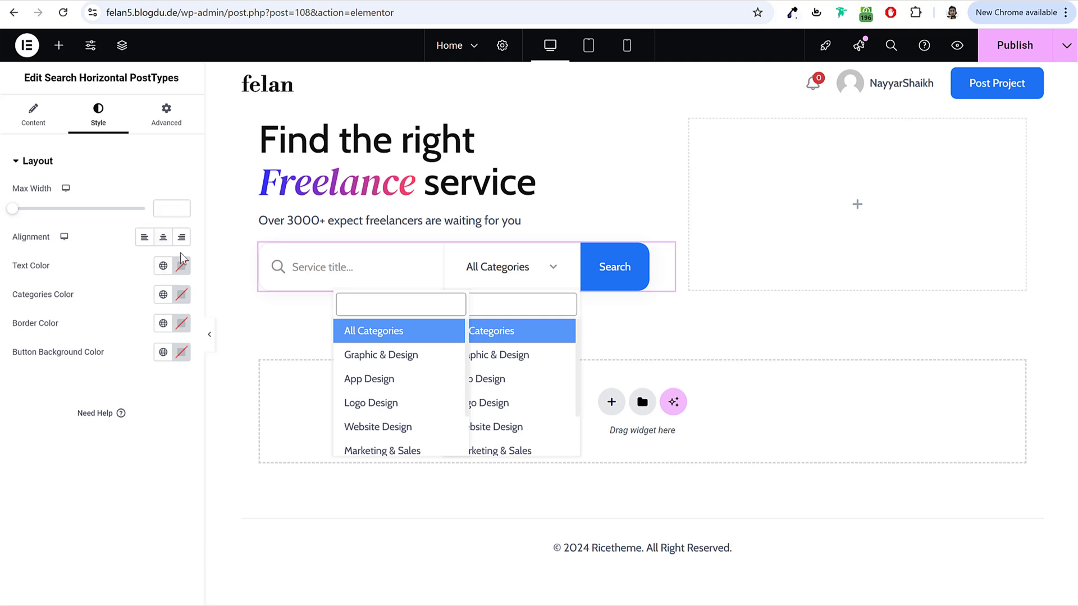
Step: Give the search bar 12 px top padding and 0 elsewhere, then publish and reload
click(164, 127)
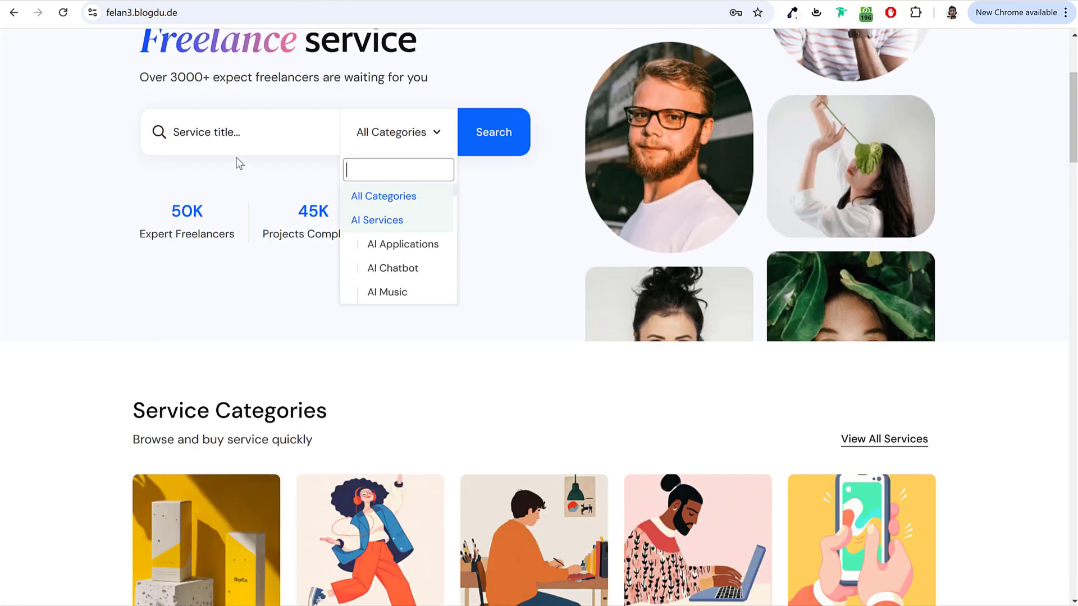
scroll(233, 178, up, 3)
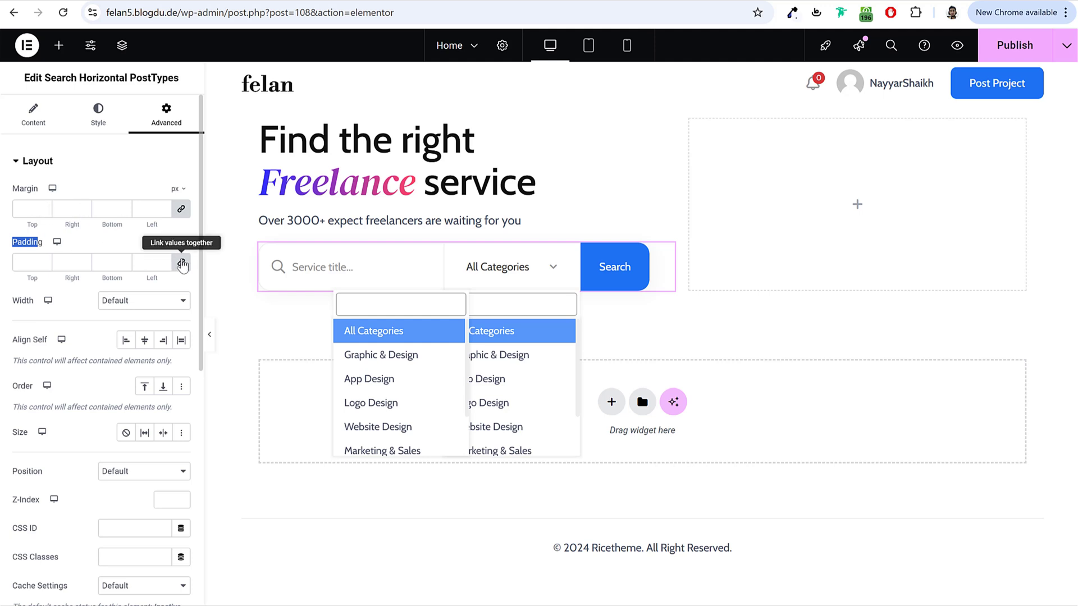
click(34, 262)
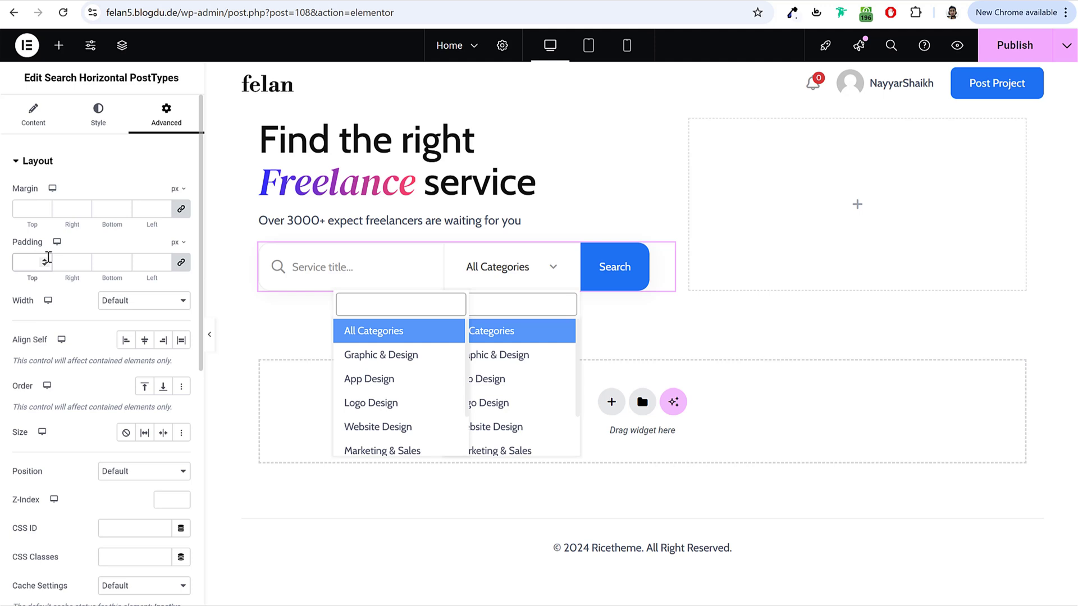
text(12)
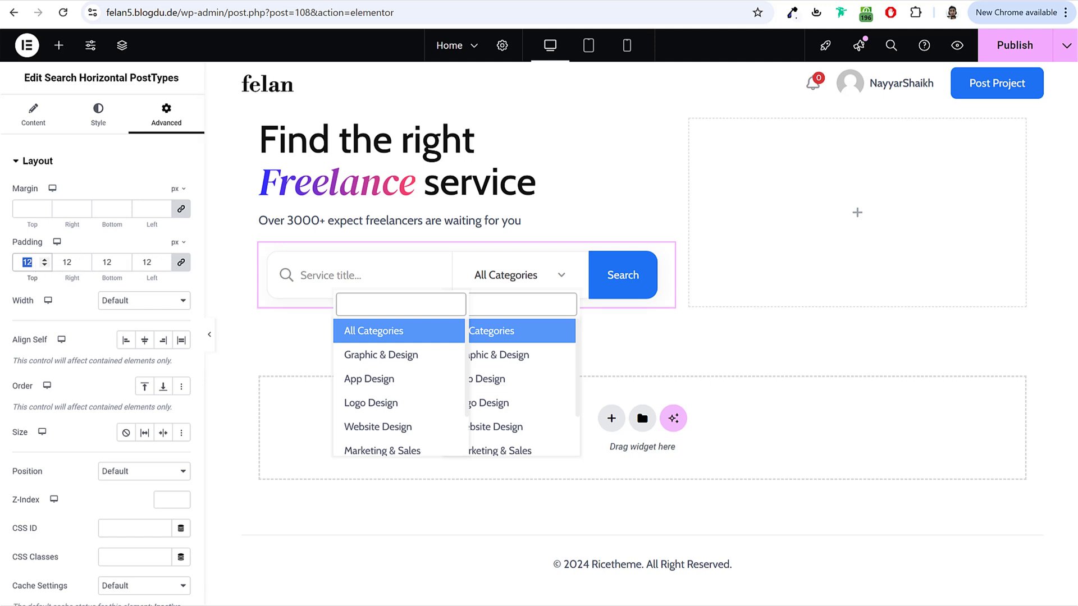
text(0)
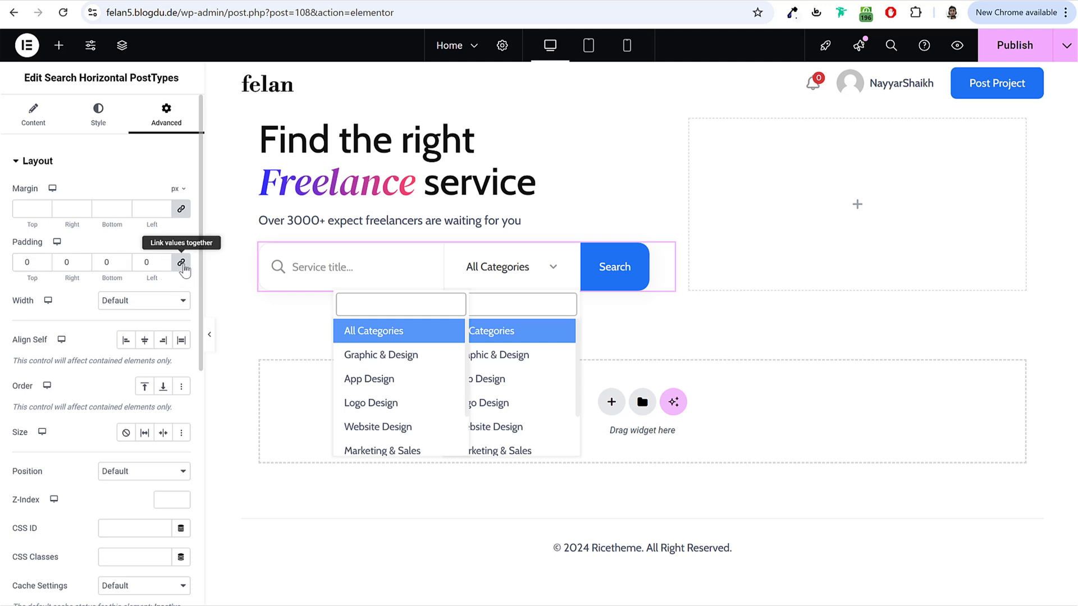
click(181, 262)
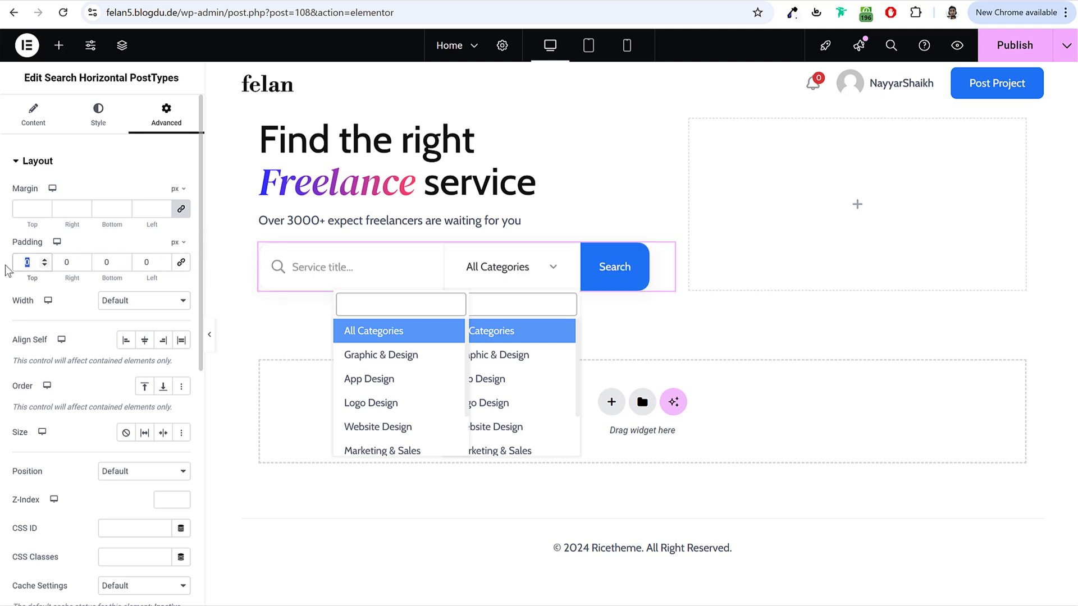
text(12)
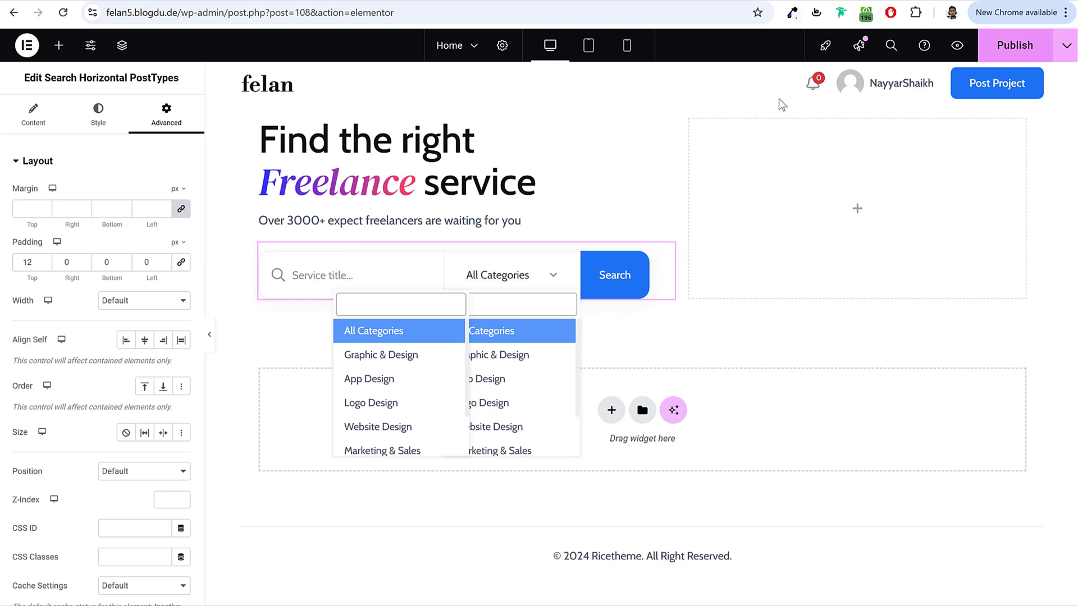
click(1013, 44)
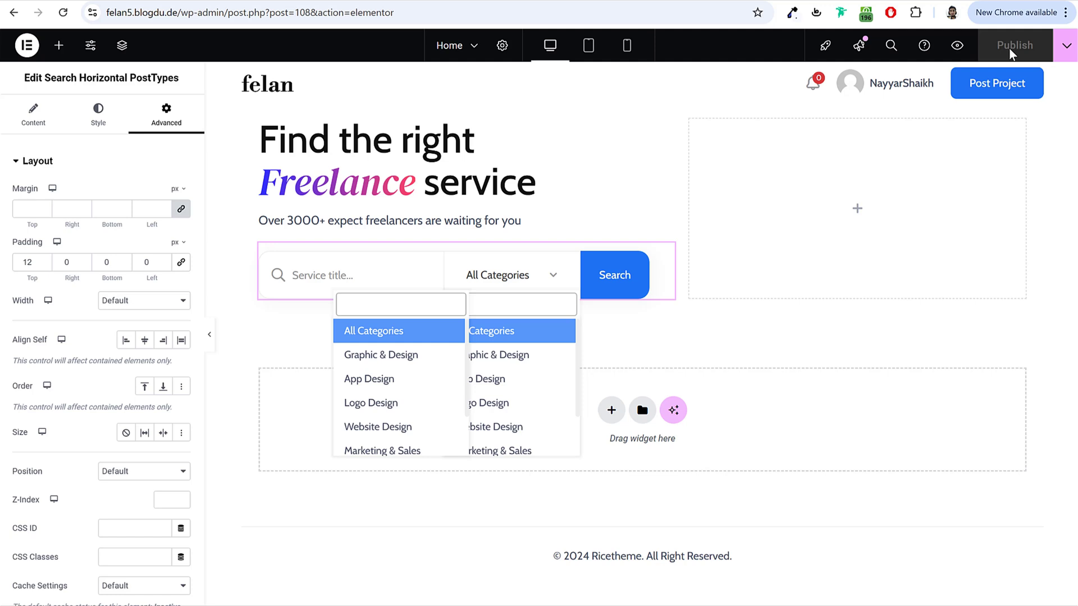
click(63, 13)
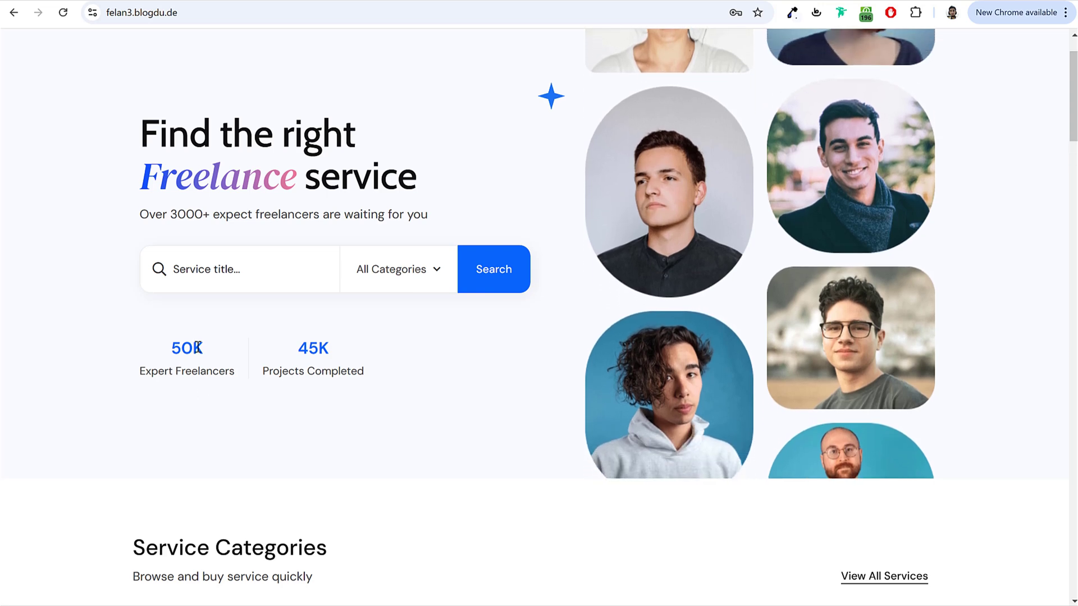
Step: Check the demo hero's stats, then select the heading and search bar in the editor
drag(169, 349, 241, 377)
click(188, 348)
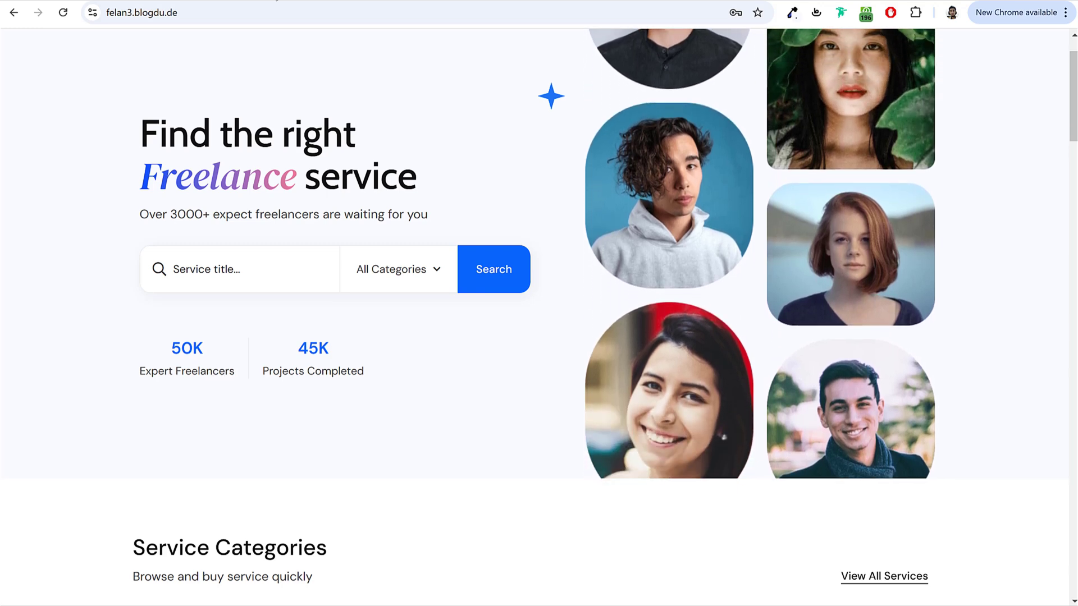
key(ctrl+Tab)
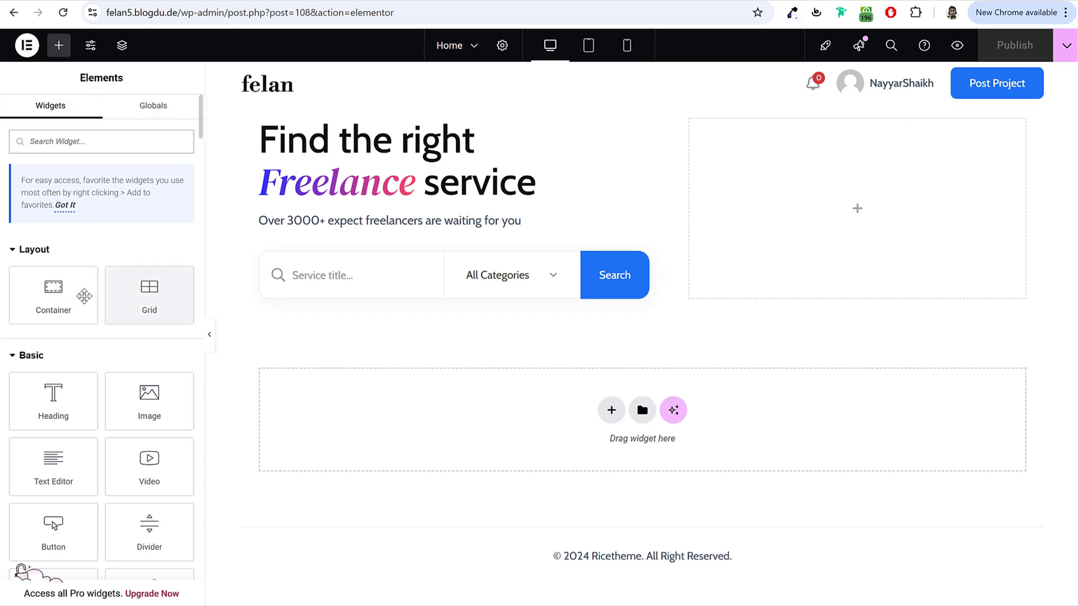
key(ctrl+Tab)
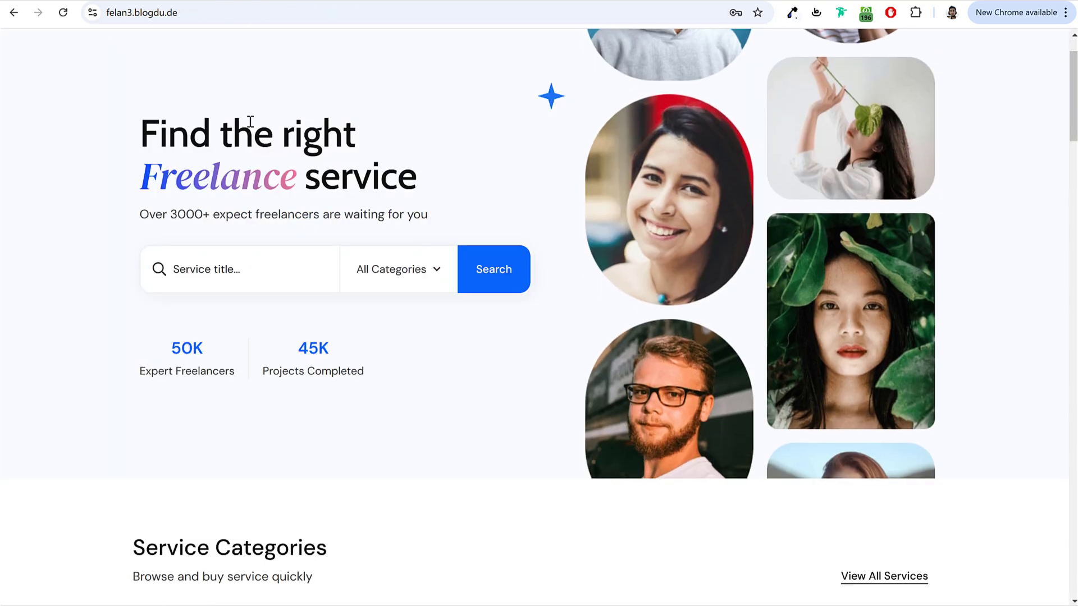
click(233, 2)
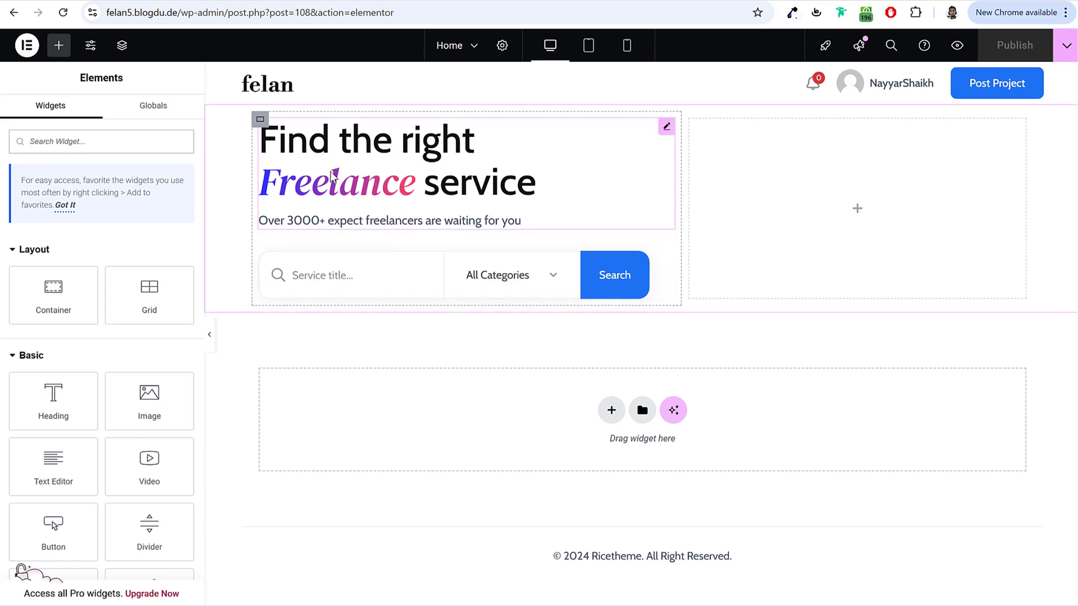
click(345, 161)
click(389, 292)
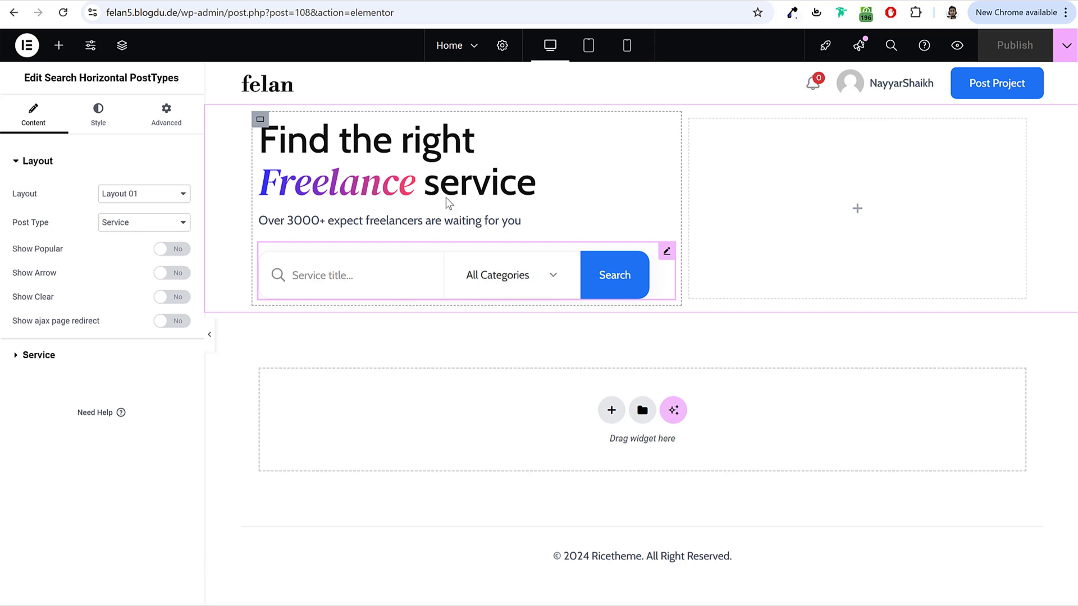
click(58, 45)
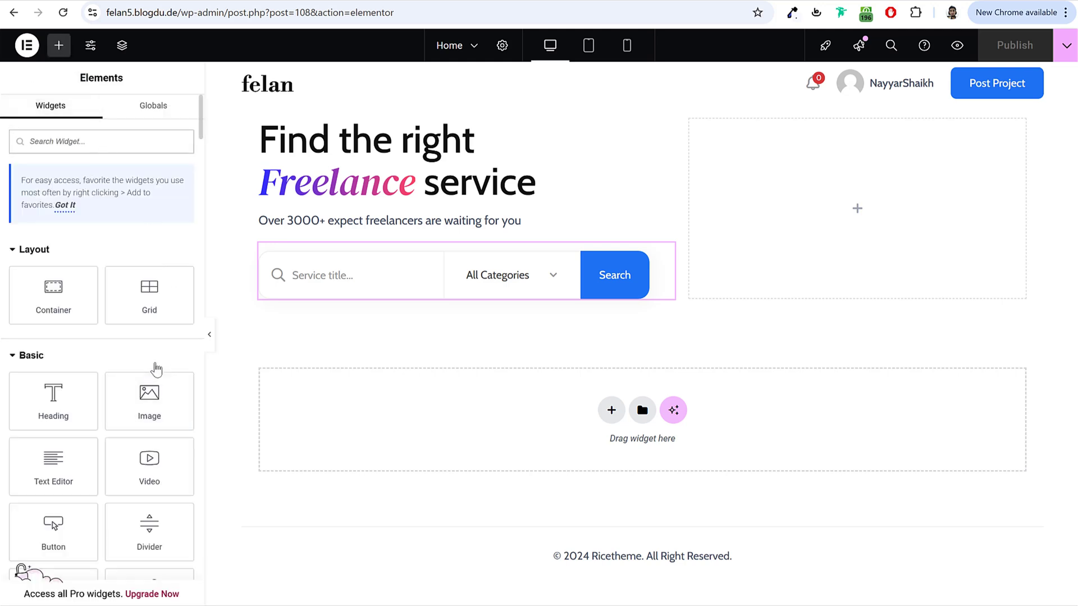
Step: Delete the placeholder 'Add Your Heading Text Here' heading below the search bar
text(moder)
drag(159, 364, 397, 298)
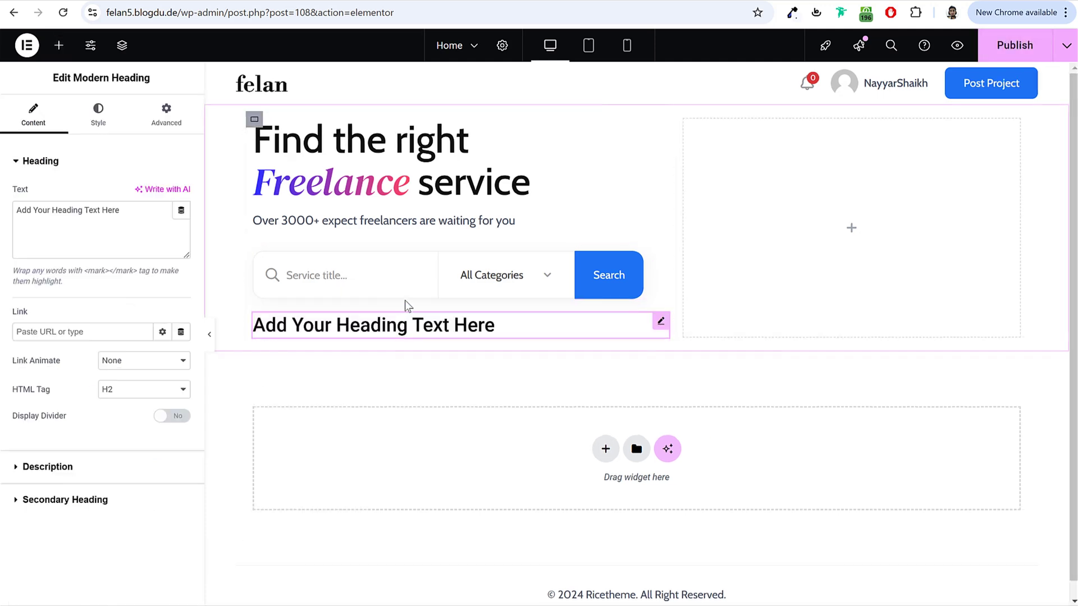
right_click(406, 330)
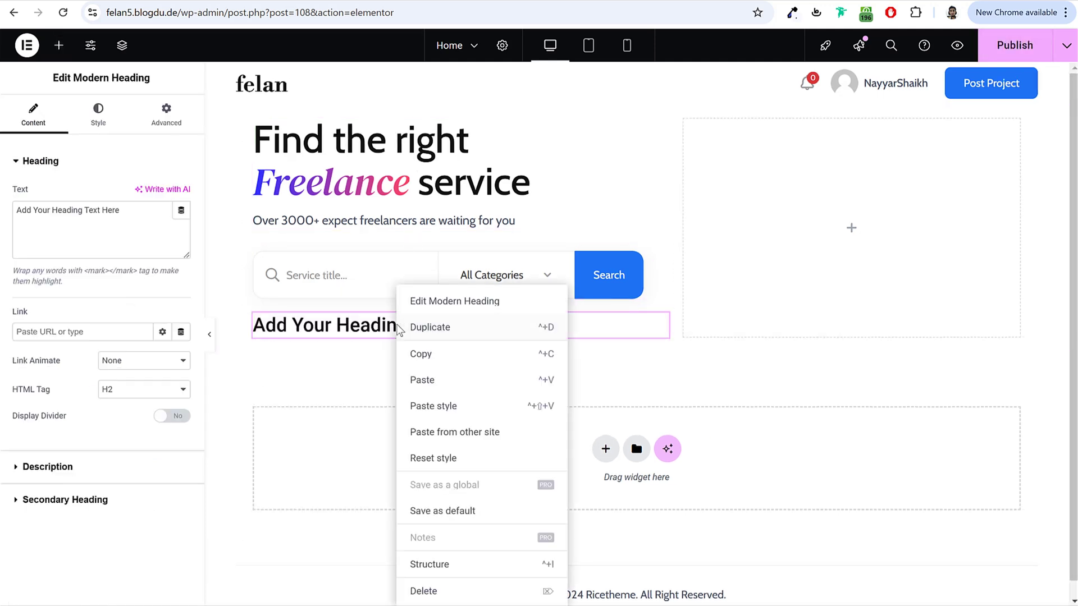
click(427, 592)
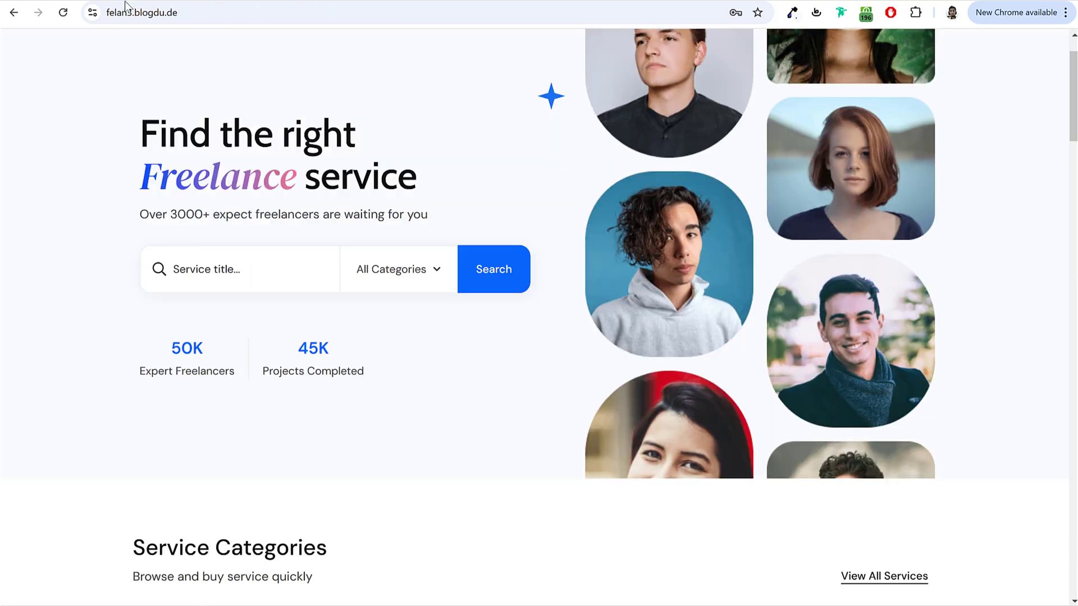
Step: Check the 50K and 45K stats on the live demo for reference
drag(213, 363, 231, 371)
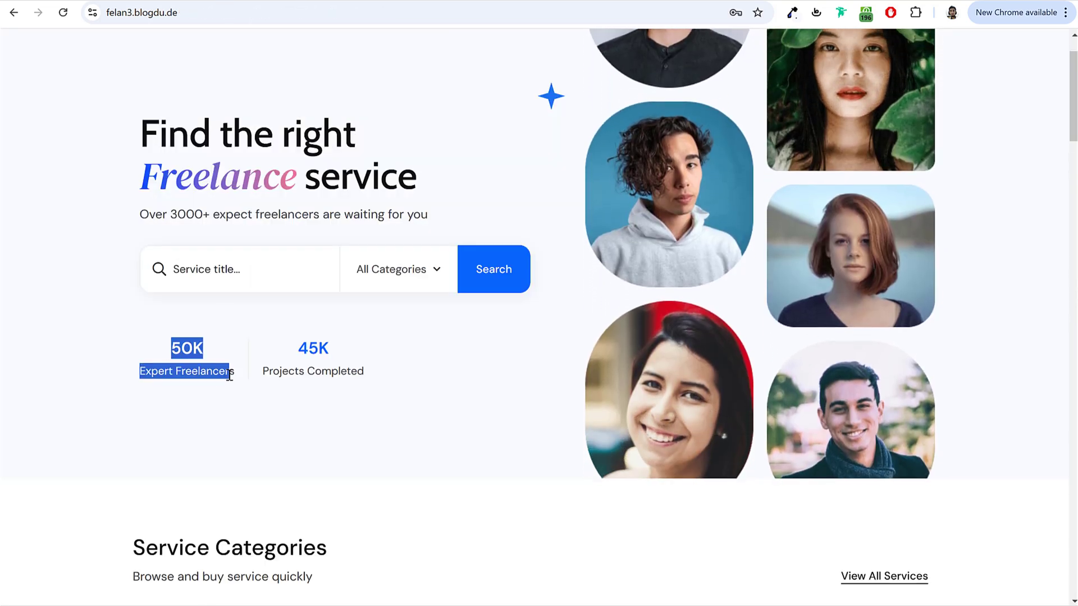
click(245, 368)
drag(288, 344, 369, 375)
click(366, 369)
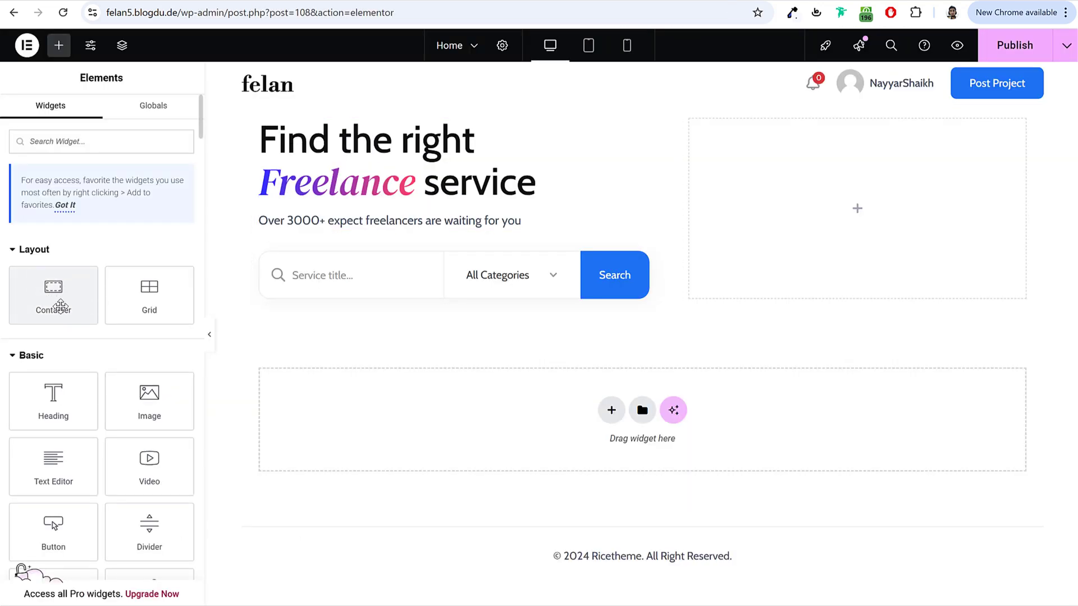
Step: Add a Row - horizontal container below the search bar and select the demo's 50K stat
drag(63, 290, 403, 295)
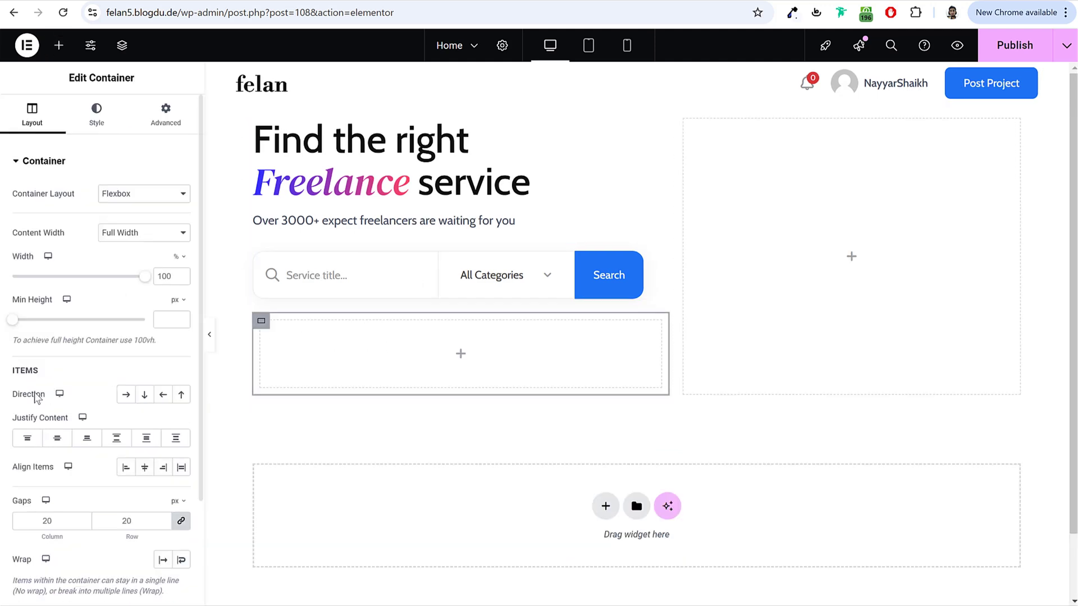
drag(12, 400, 52, 403)
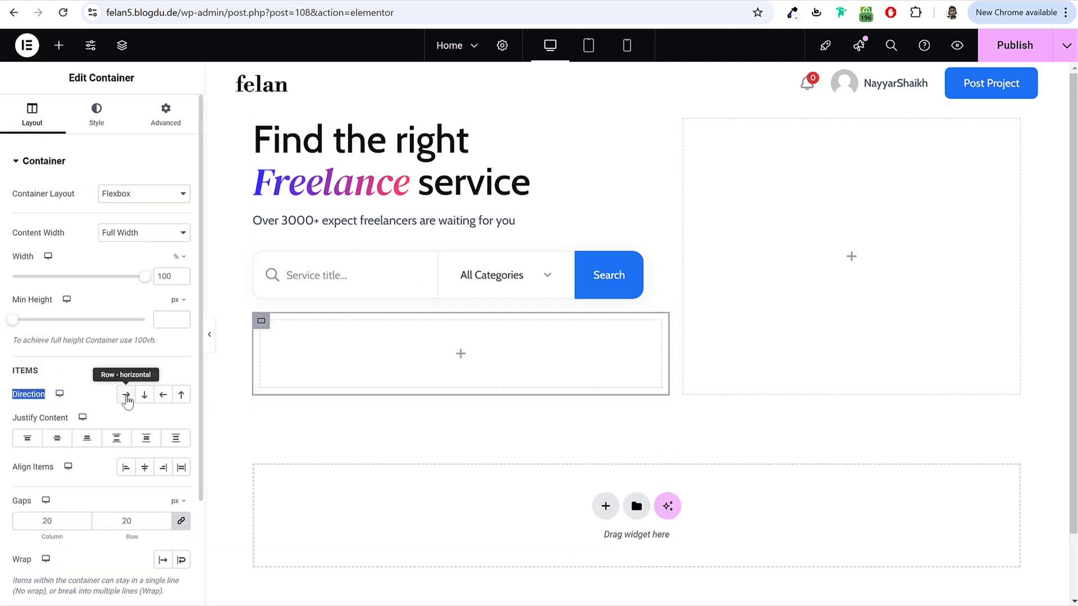
click(127, 397)
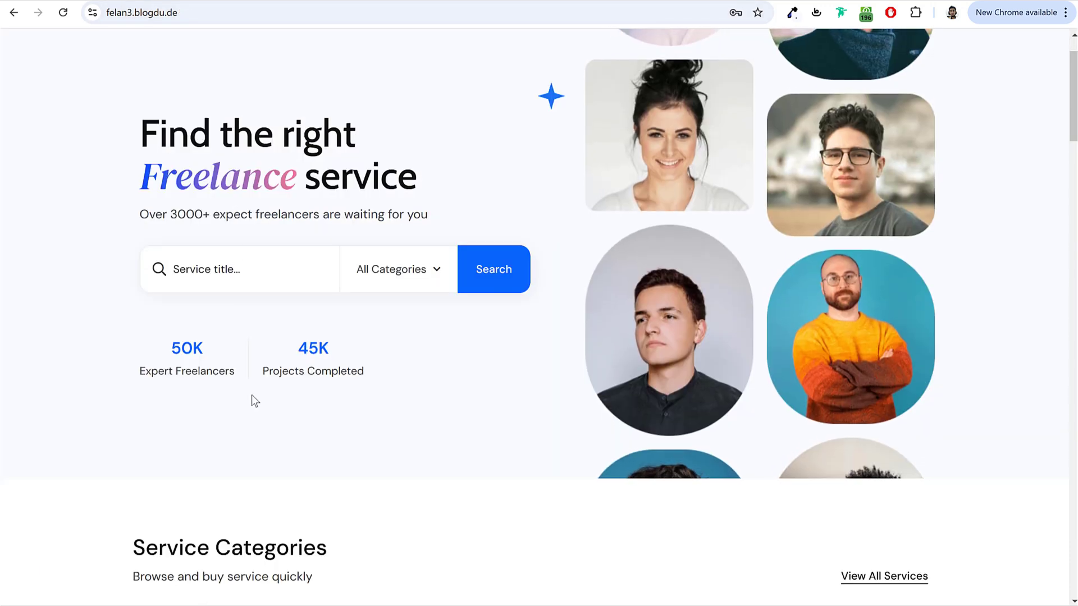
drag(219, 370, 235, 372)
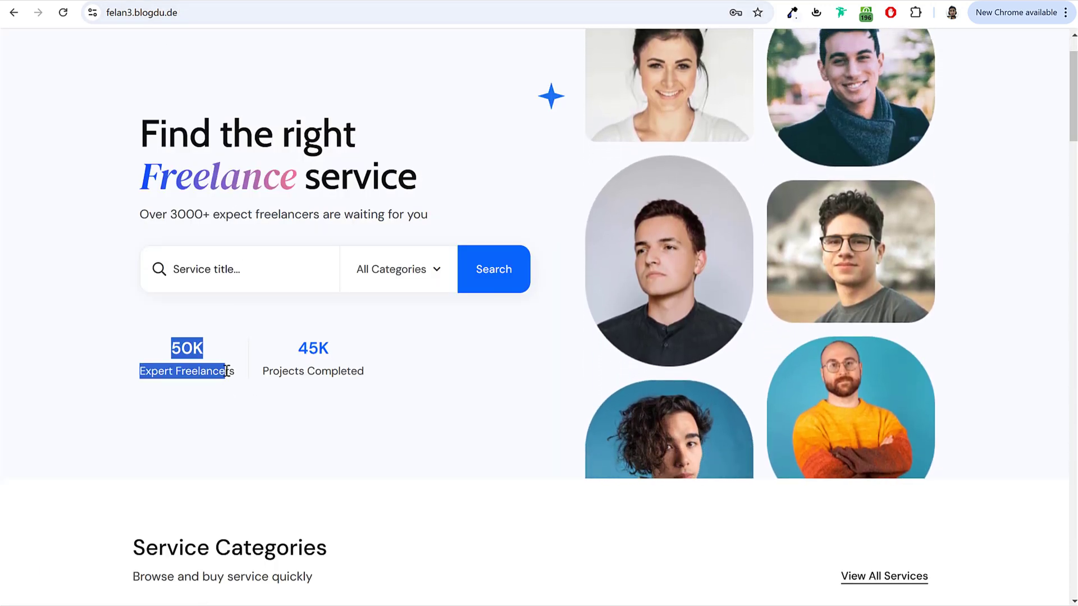
click(235, 372)
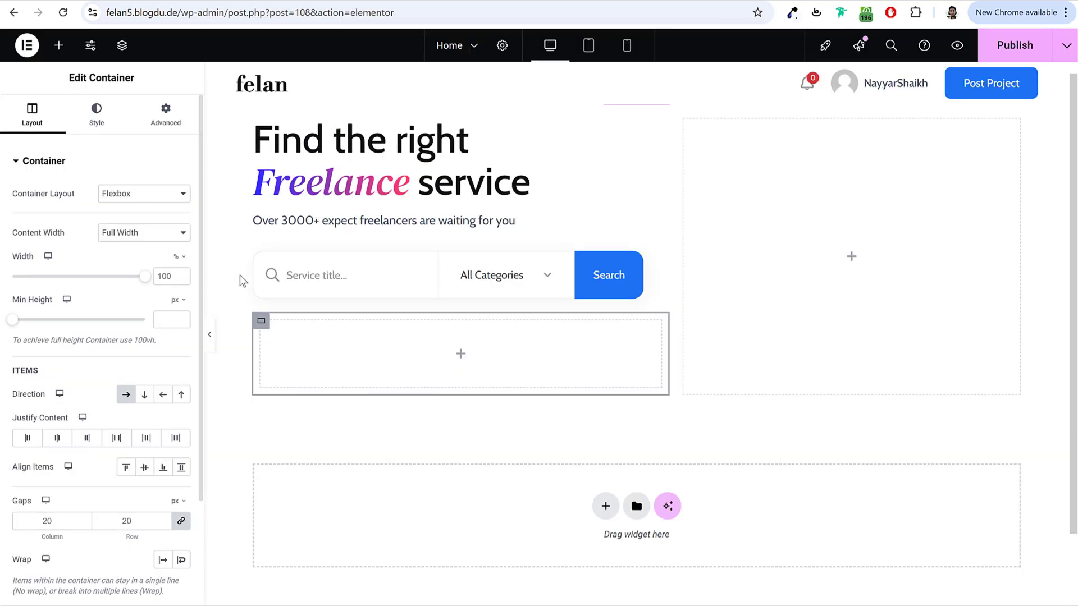
Step: Drop a Modern Heading into the container with heading '50K' and description 'Expert Freelancers'
click(58, 47)
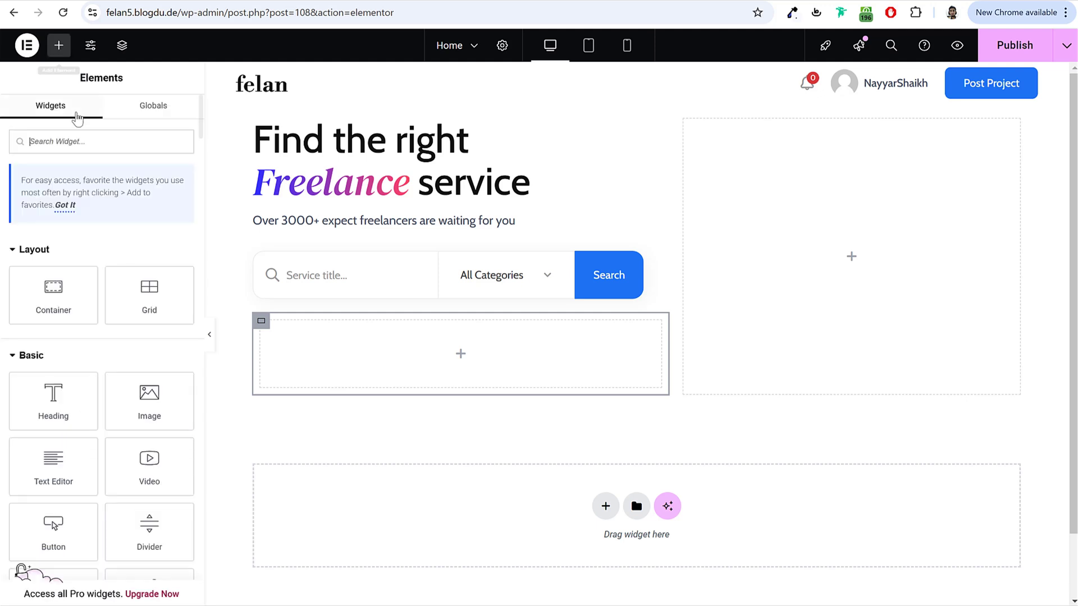
text(mode)
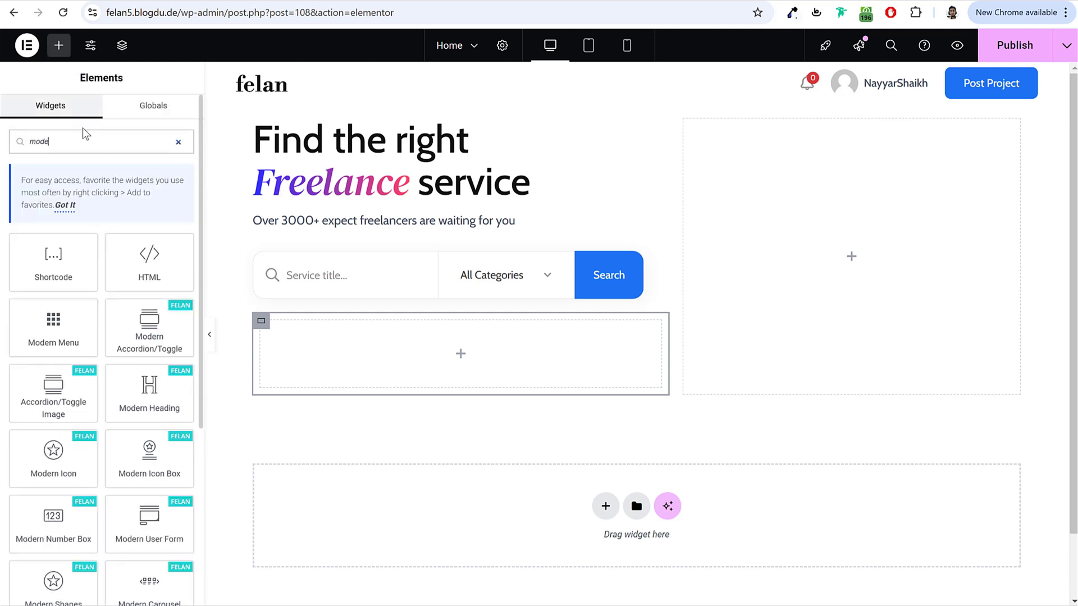
drag(169, 403, 361, 365)
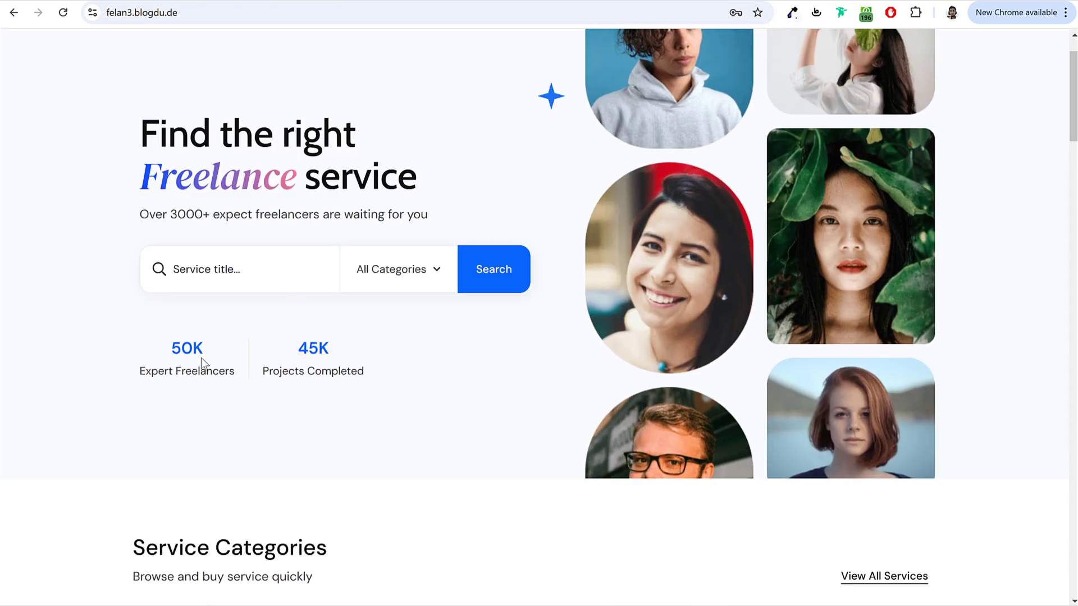
double_click(212, 342)
key(ctrl+c)
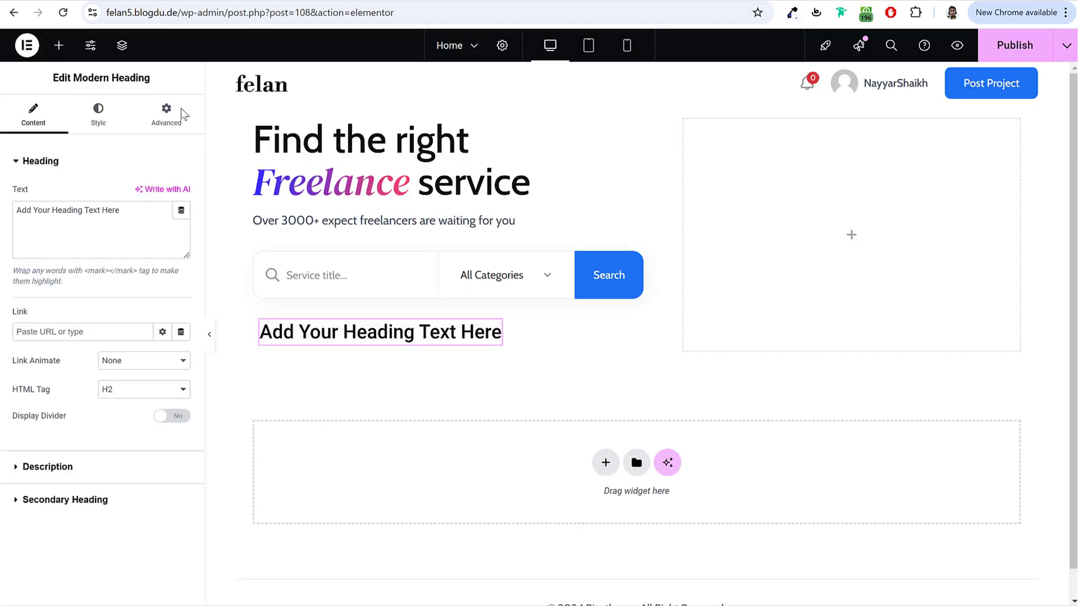
triple_click(81, 215)
key(ctrl+v)
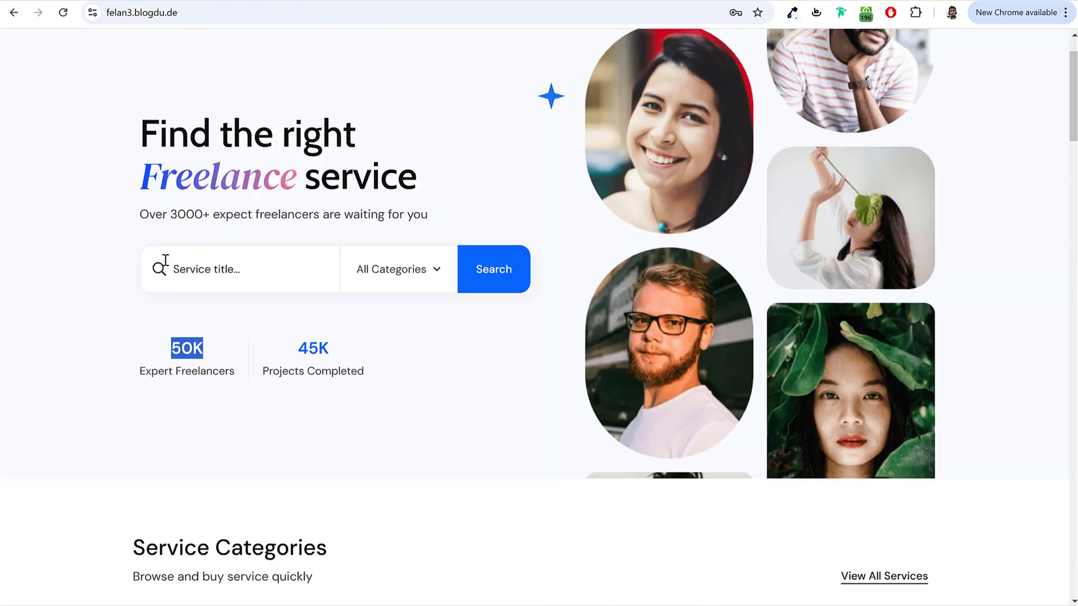
drag(140, 373, 241, 385)
key(ctrl+c)
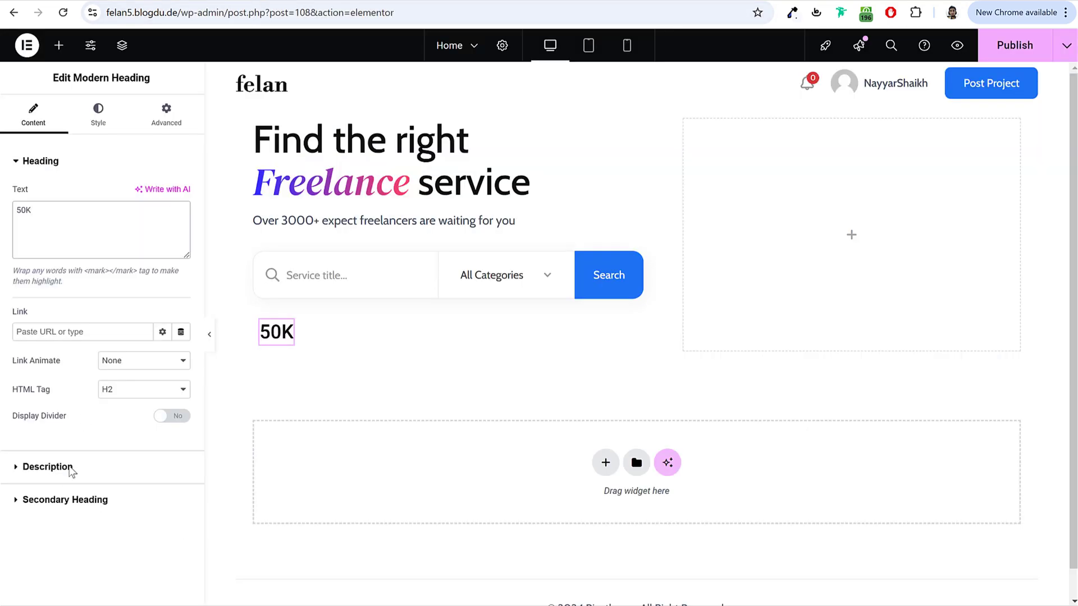
click(72, 472)
click(111, 319)
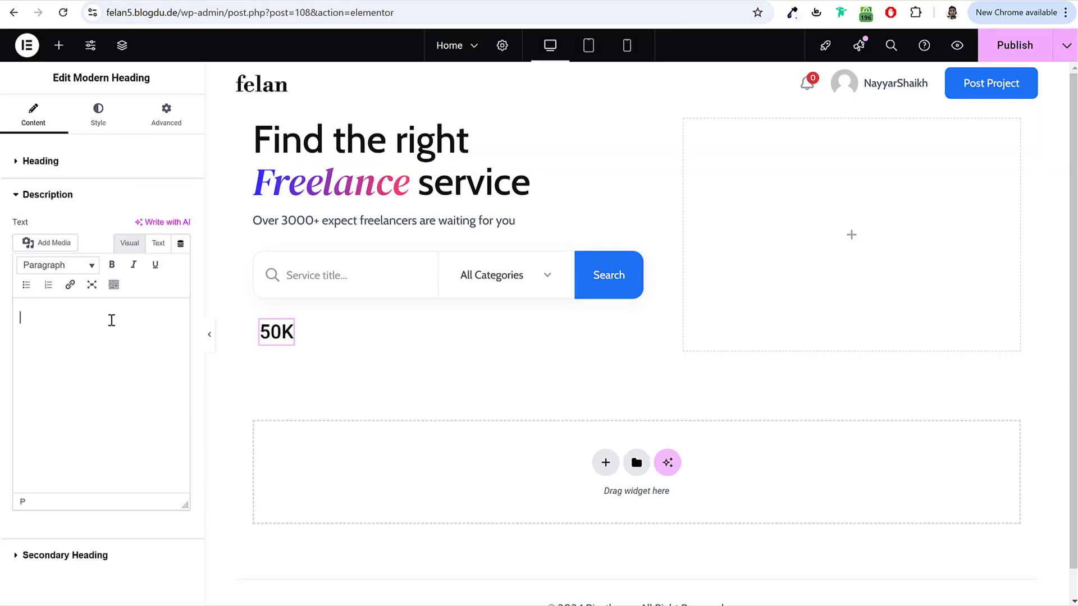
key(ctrl+v)
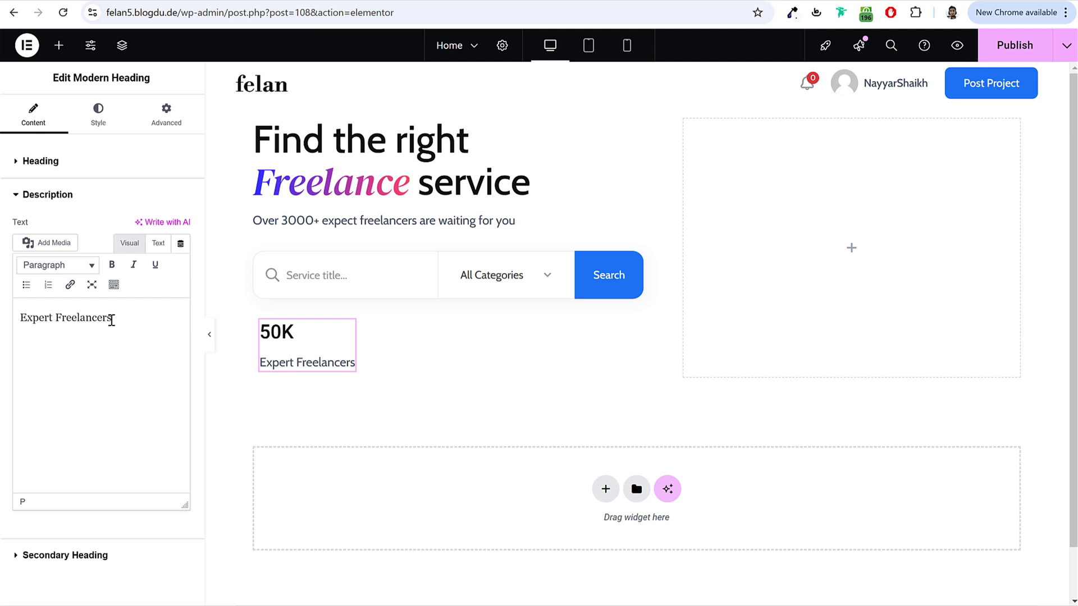
click(96, 118)
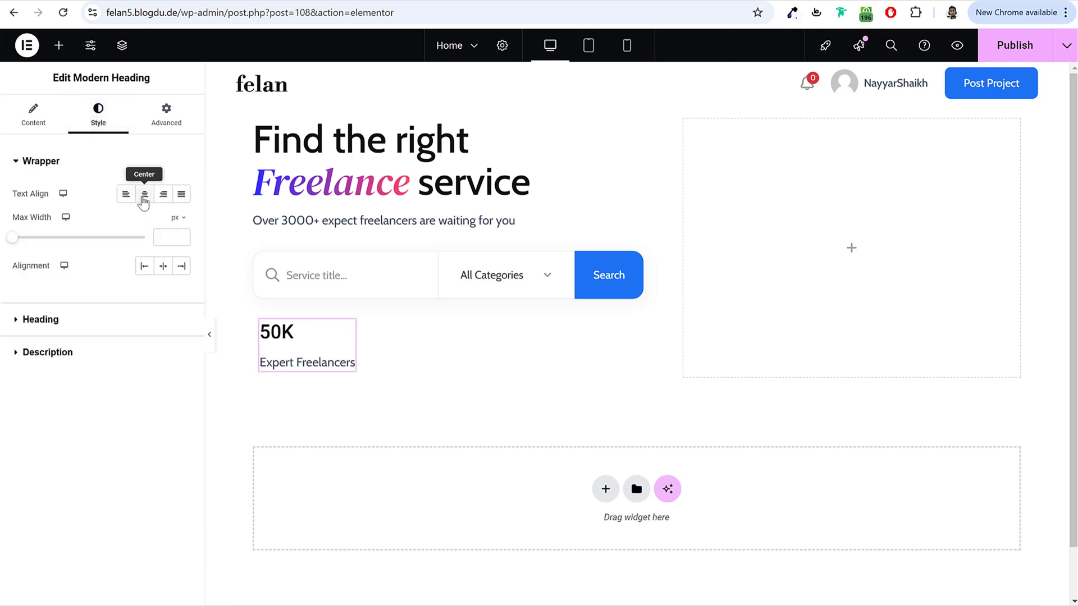
Step: Center the 50K heading and set its typography to DM Sans, 24 px, weight 600
click(145, 195)
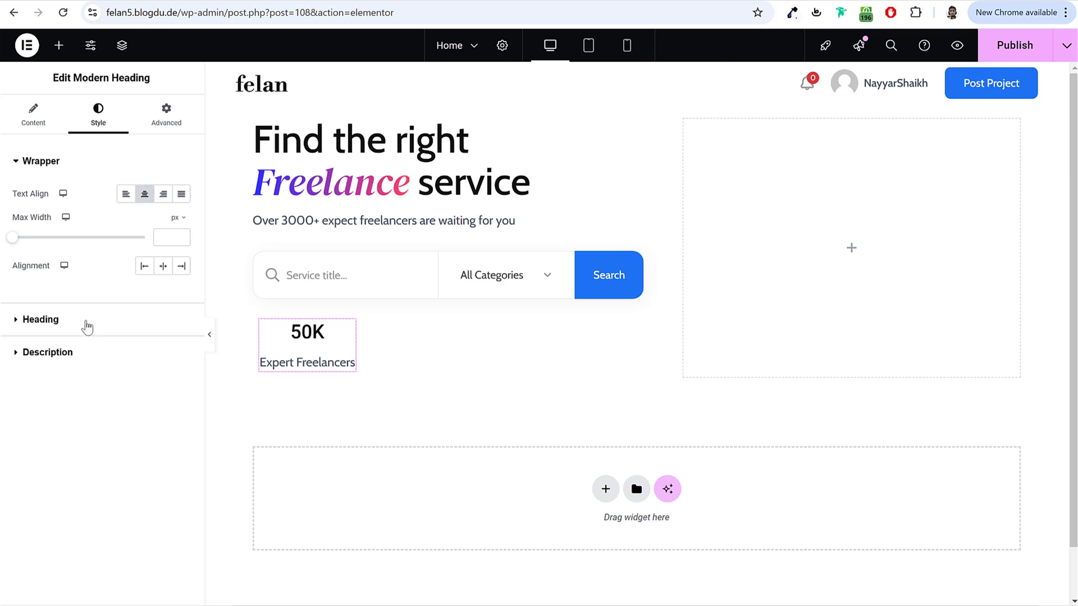
click(87, 327)
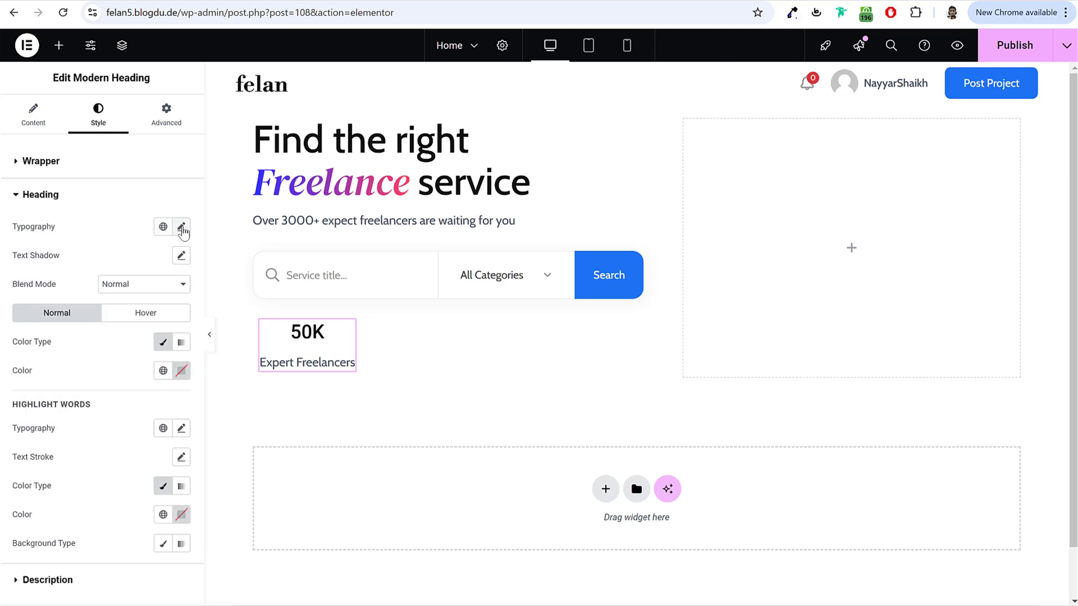
click(181, 227)
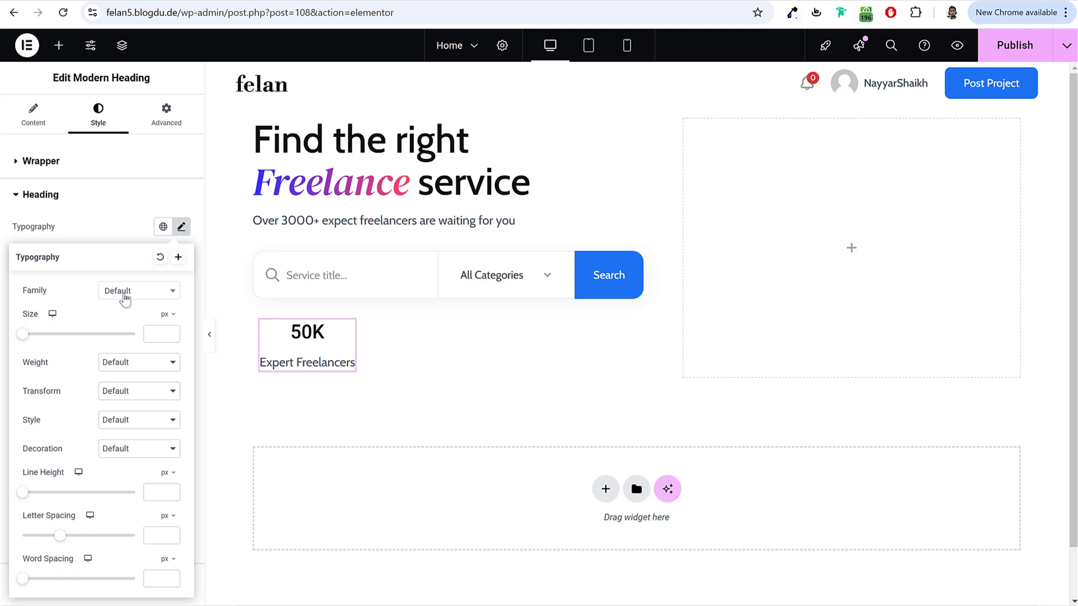
click(124, 300)
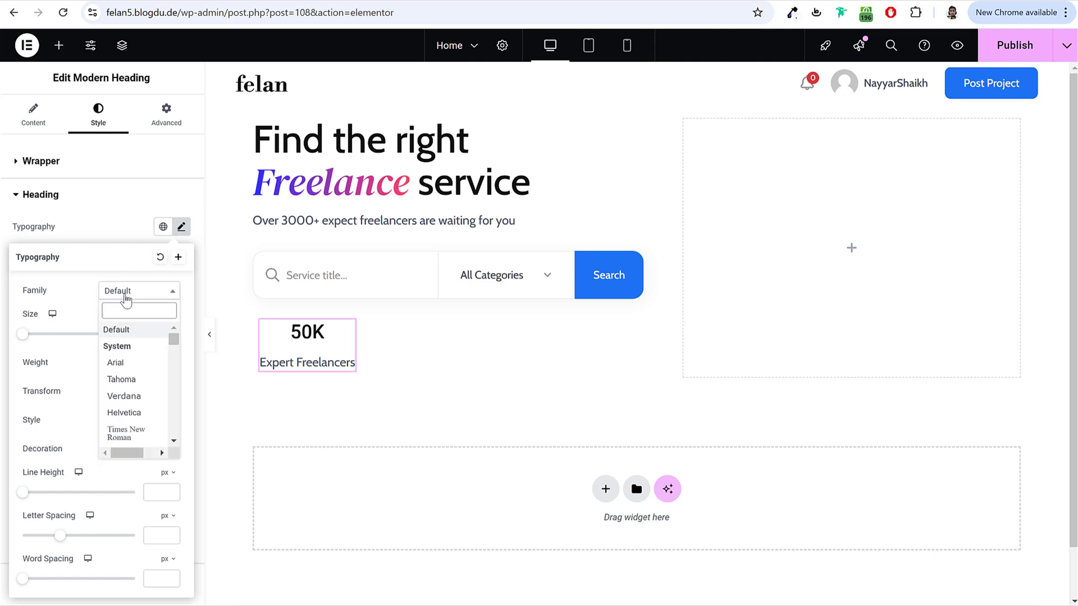
text(dm sa)
key(Return)
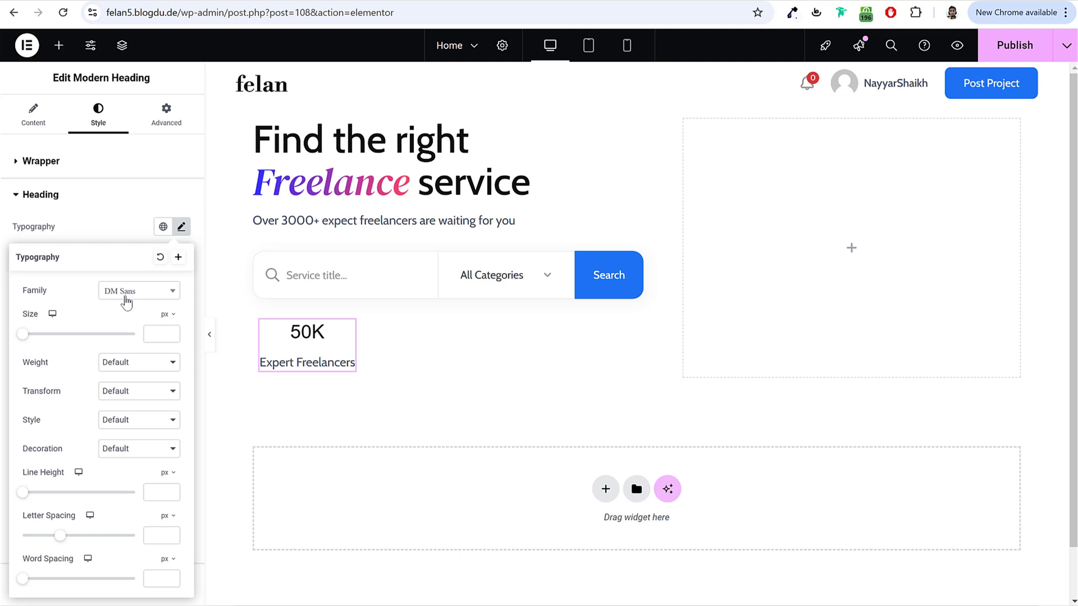
click(155, 291)
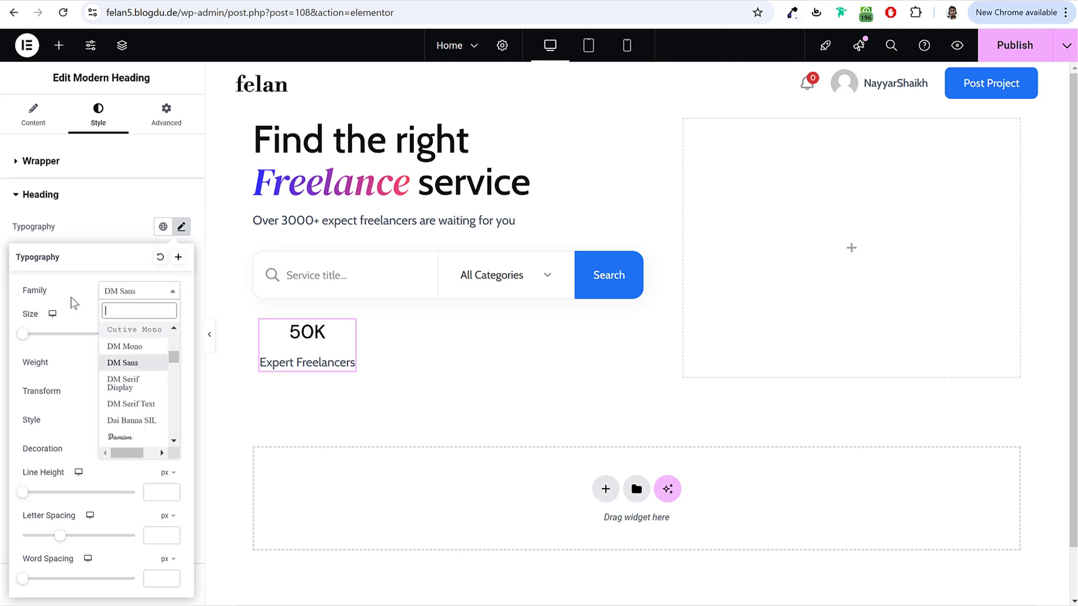
click(121, 364)
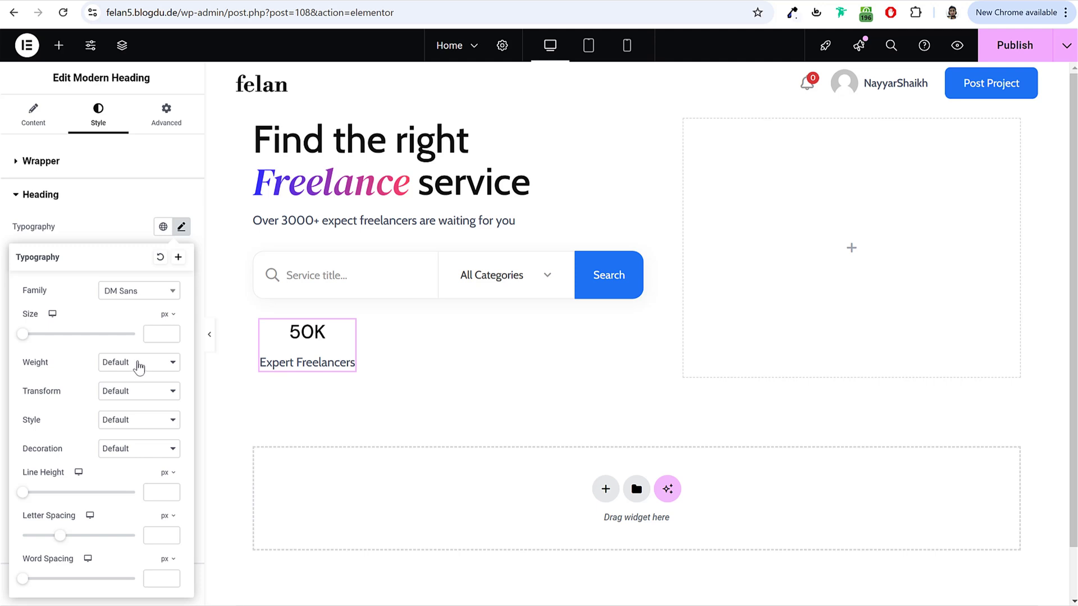
text(24)
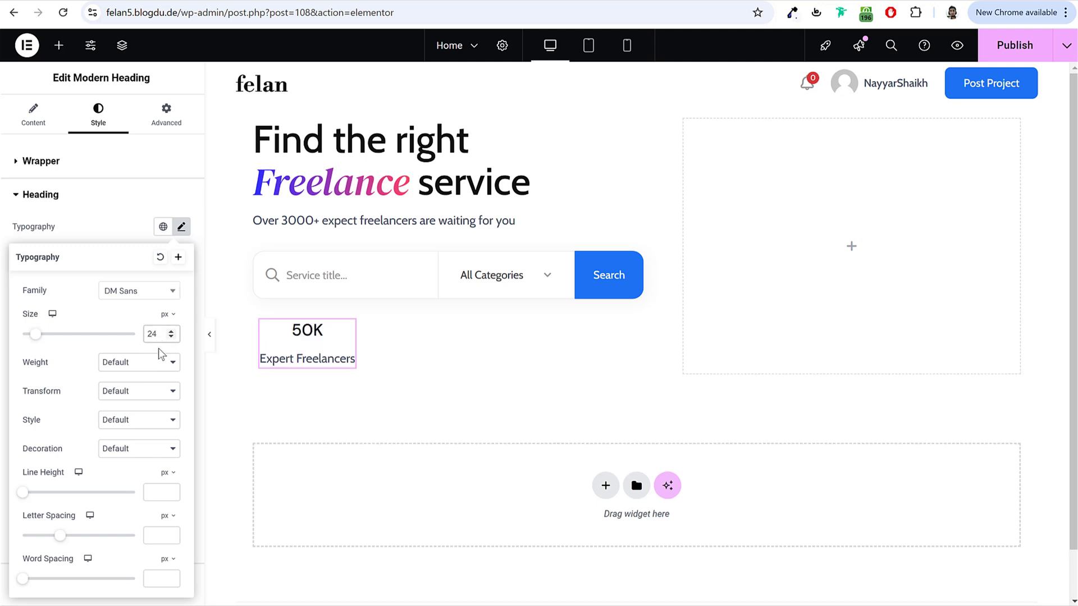
click(160, 361)
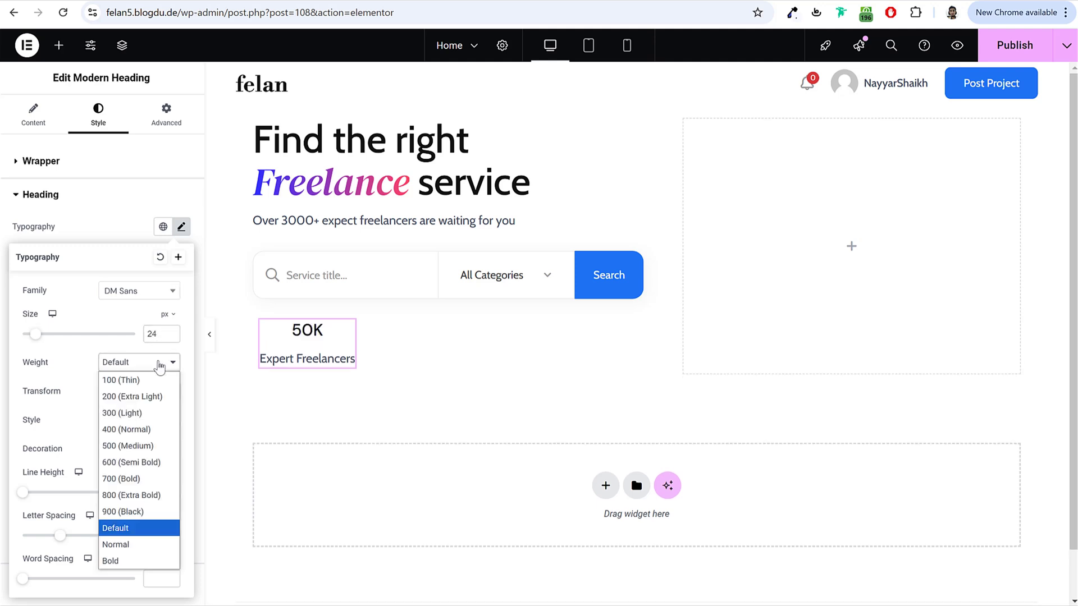
click(144, 464)
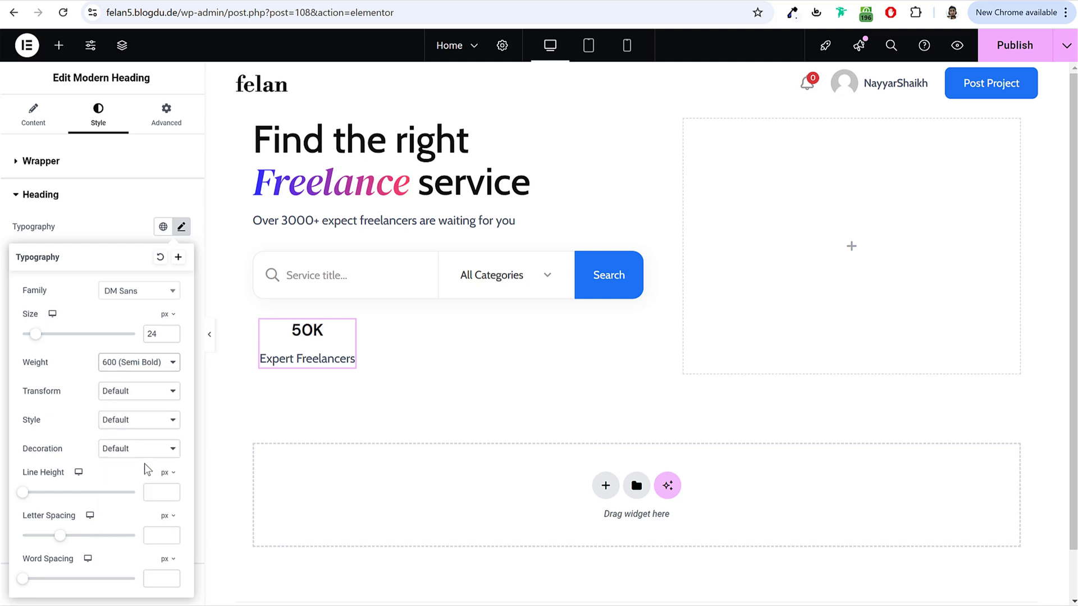
click(98, 221)
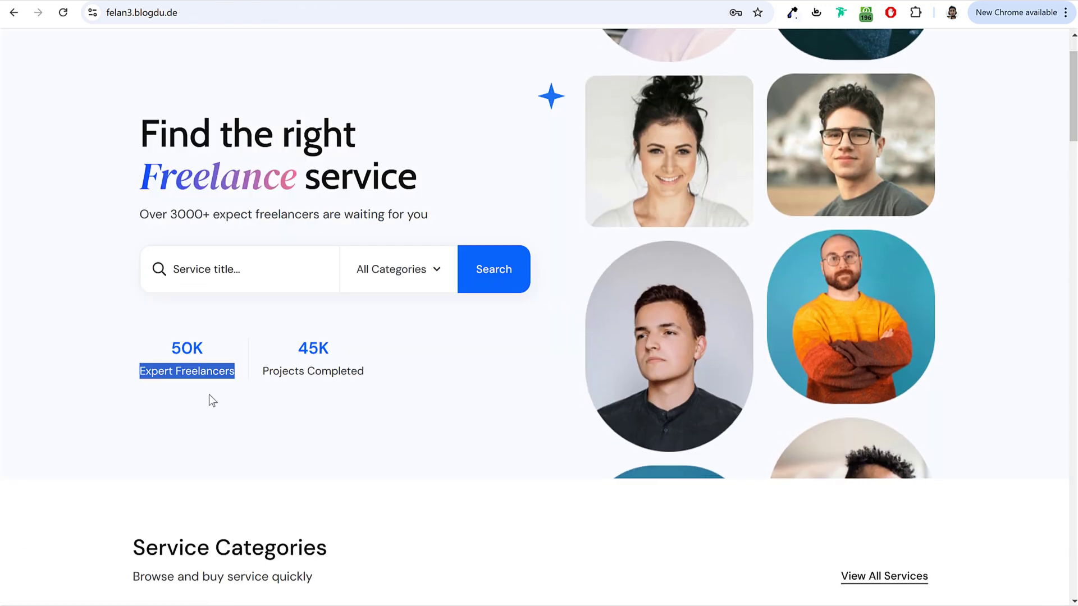
Step: Sample the demo's stat blue and color the 50K number #0A65FC
click(209, 395)
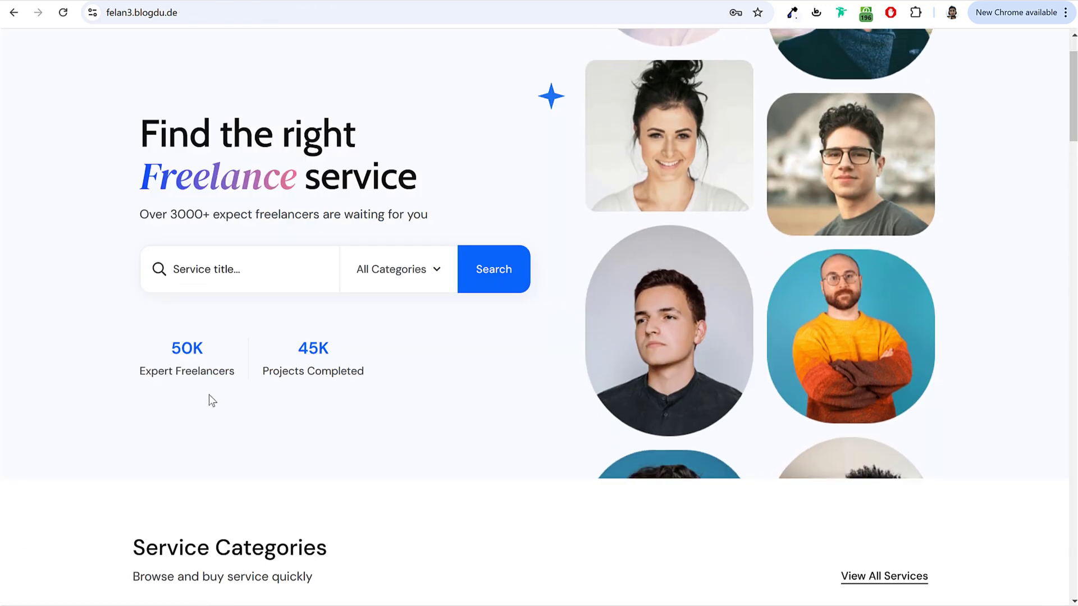
scroll(228, 394, up, 2)
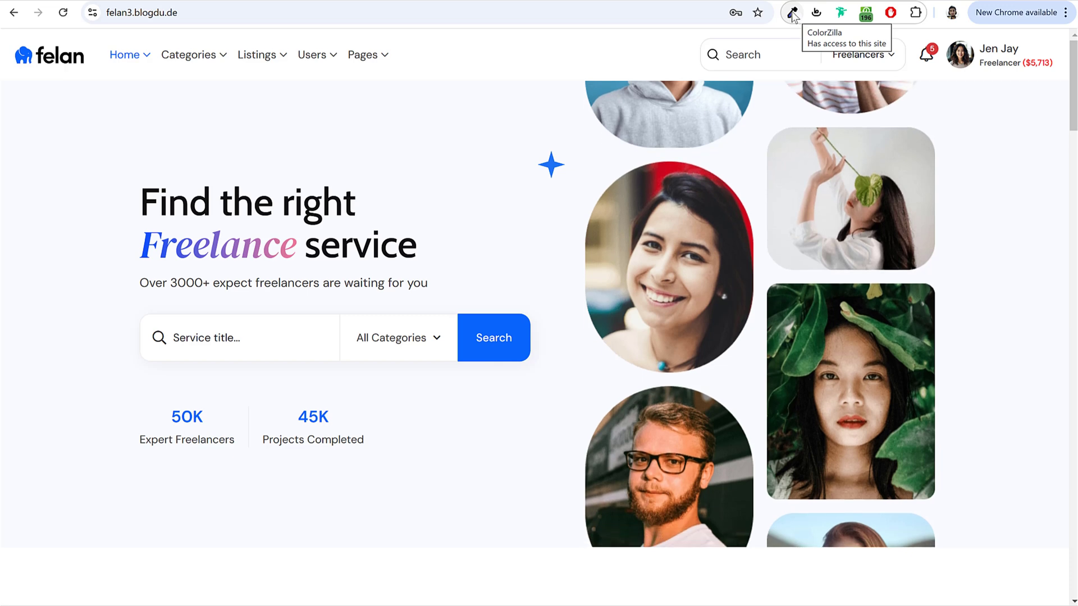
click(793, 14)
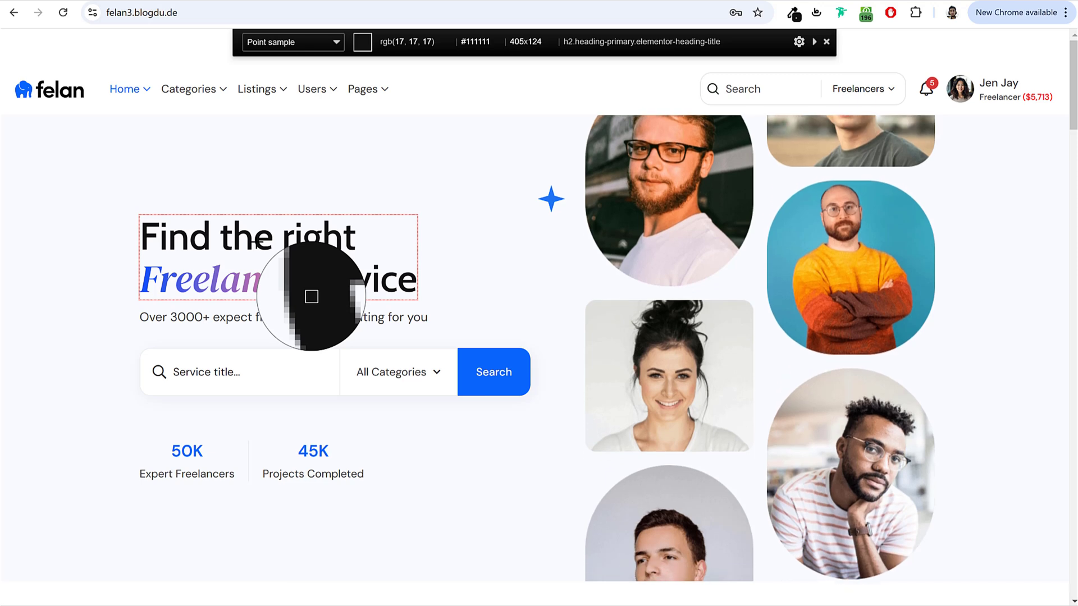
click(191, 451)
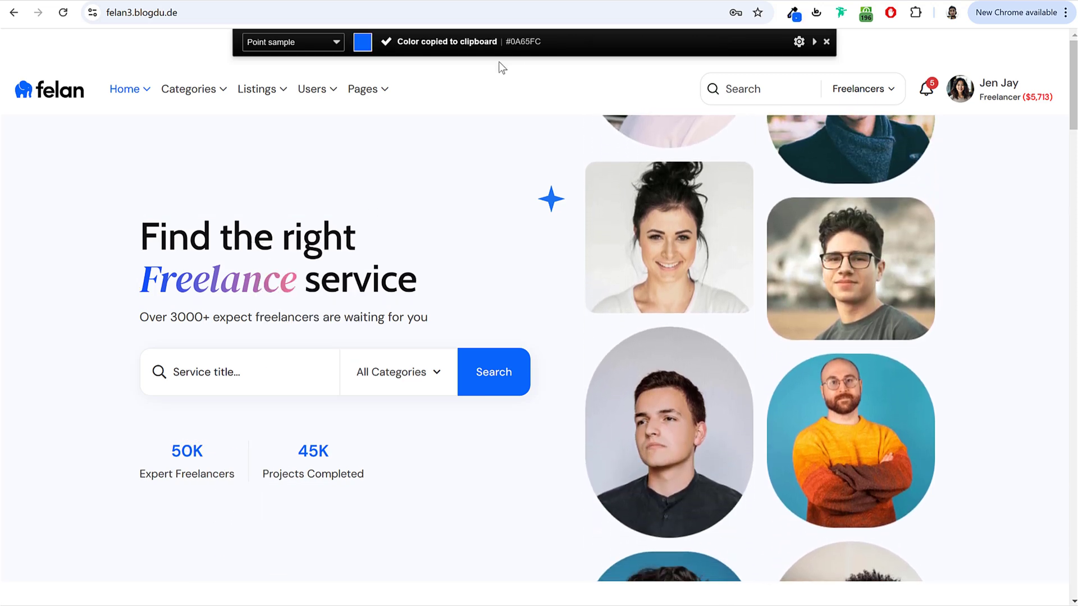
click(269, 1)
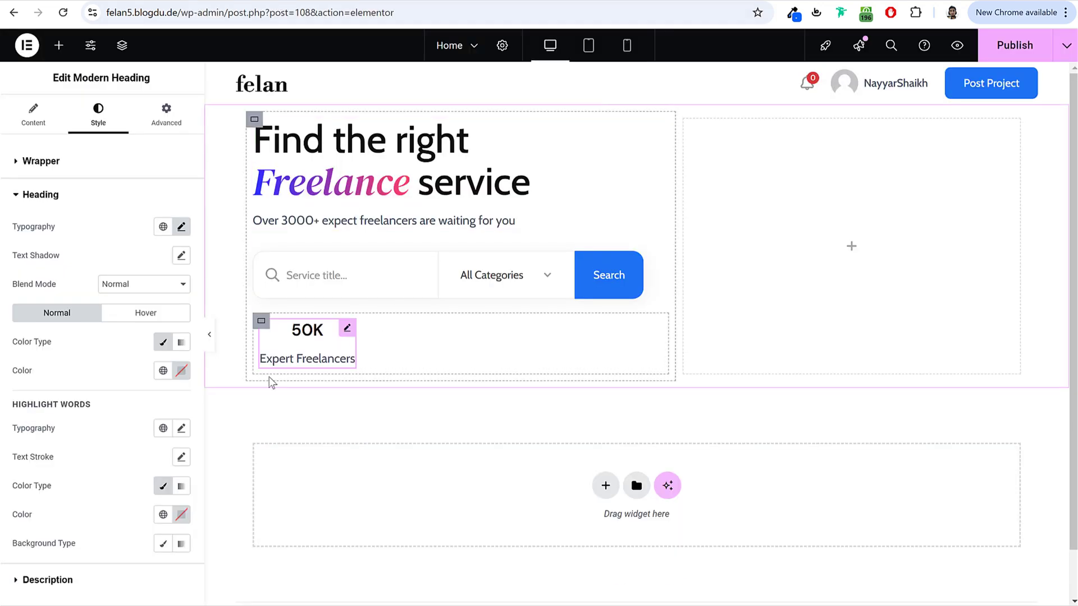
click(180, 370)
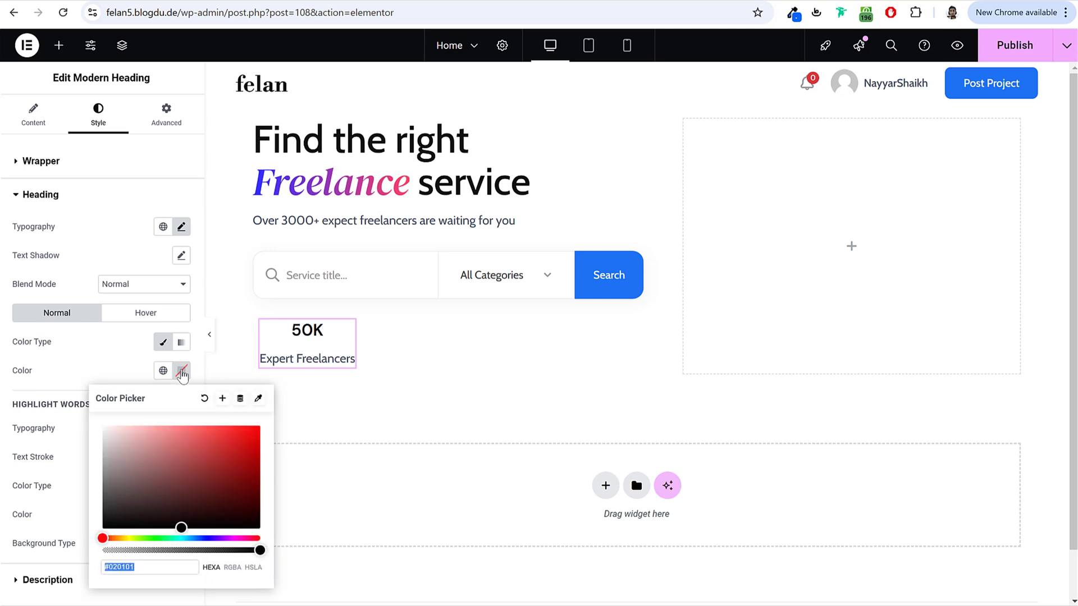
key(ctrl+v)
click(112, 365)
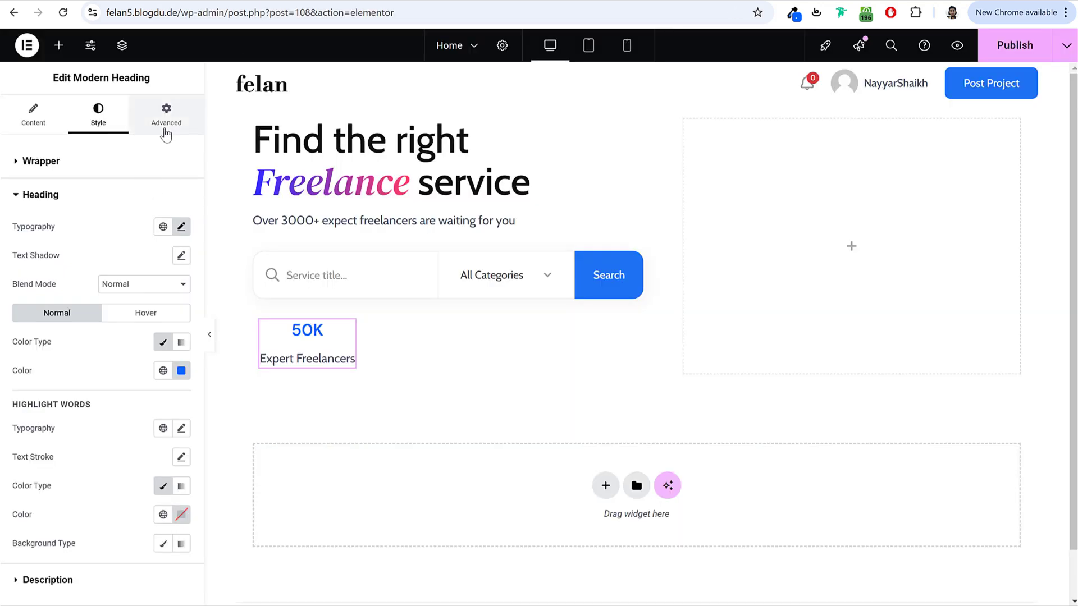
Step: Set the 50K stat box's border type to Solid
click(166, 120)
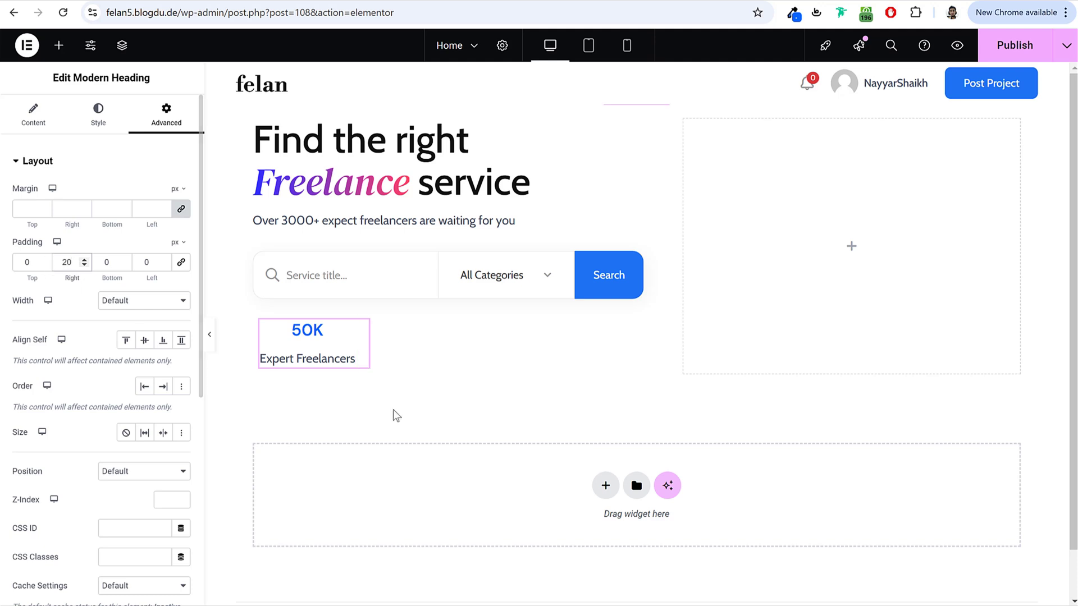
scroll(93, 445, down, 6)
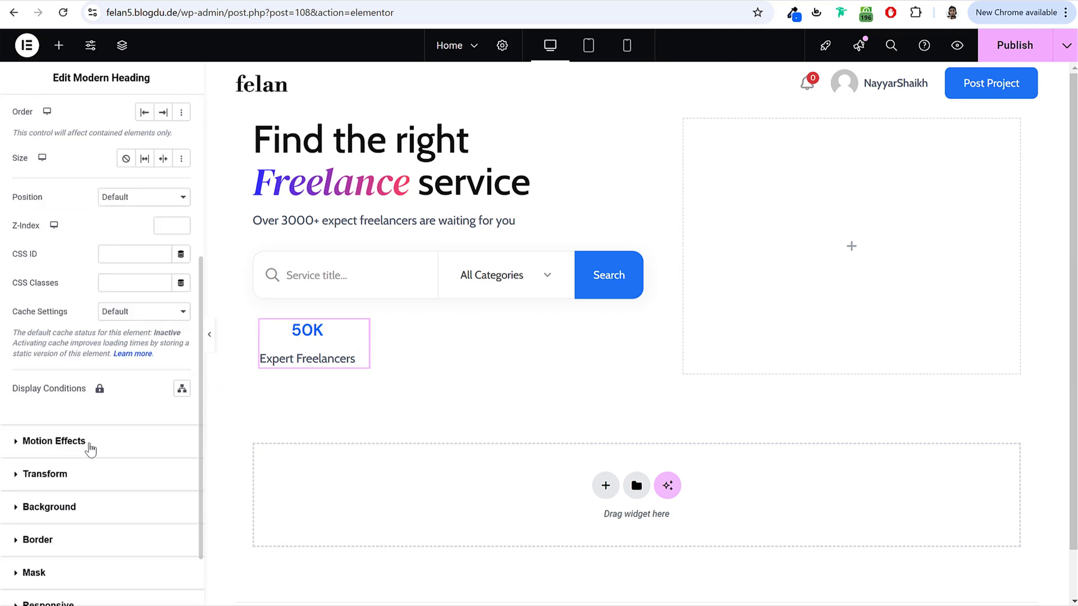
click(54, 458)
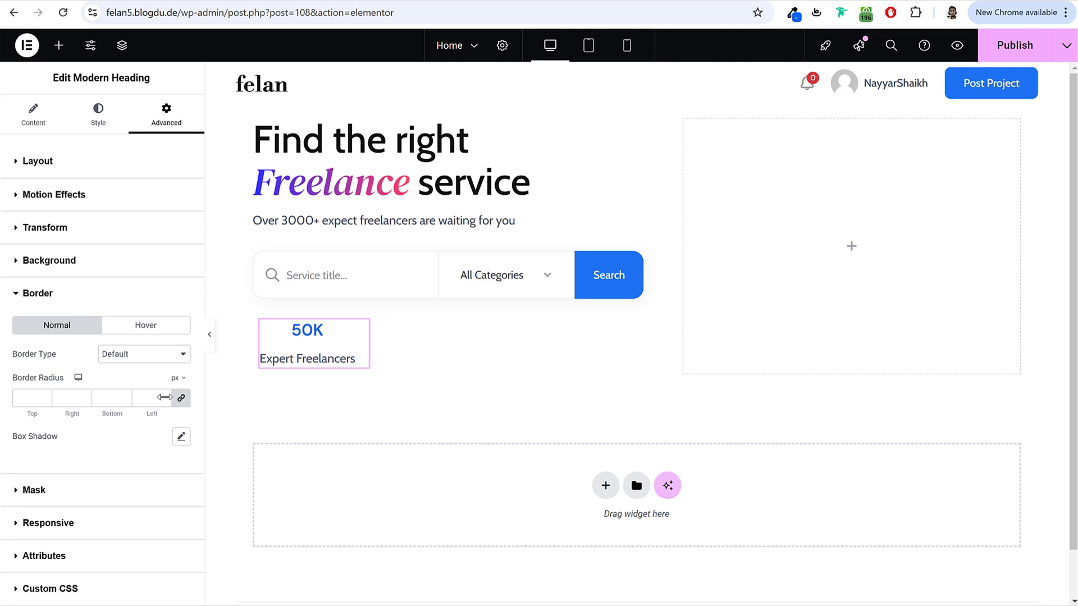
click(130, 351)
click(134, 404)
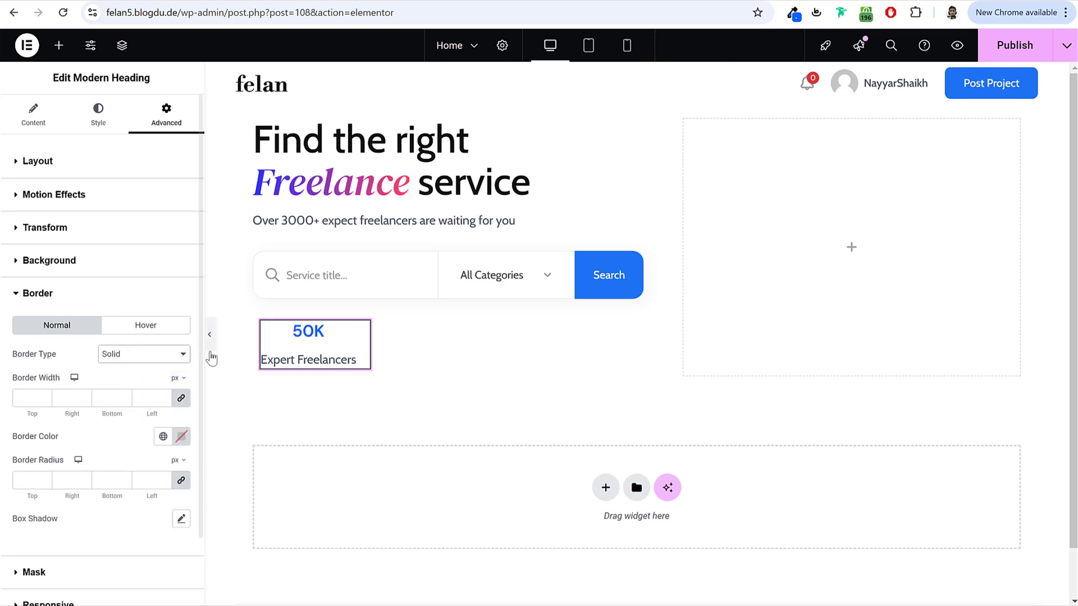
click(210, 335)
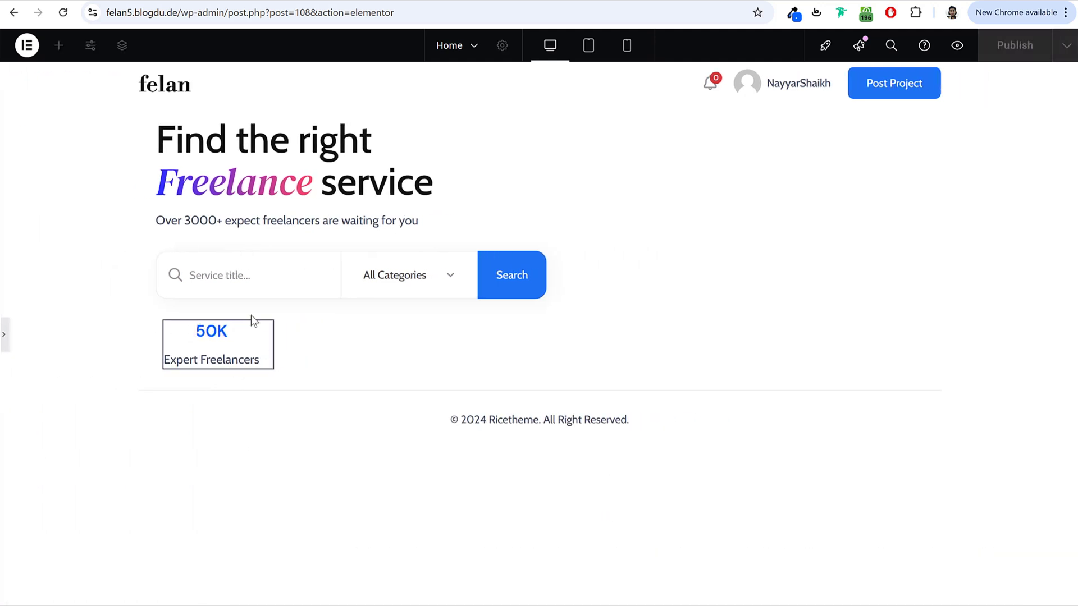
click(4, 336)
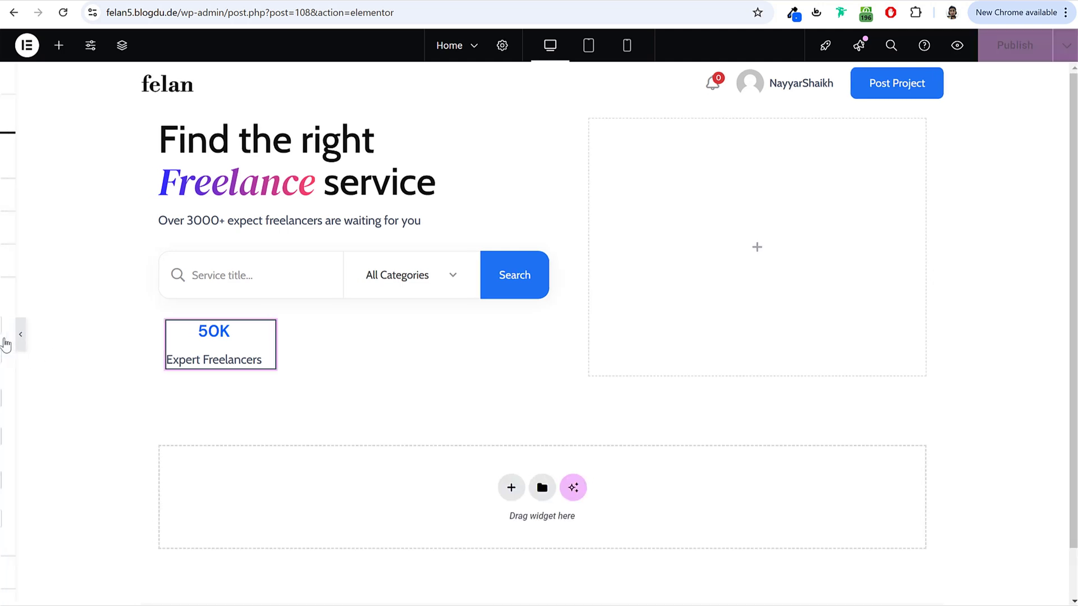
Step: Limit the border to a 1 px right side in light grey
click(181, 398)
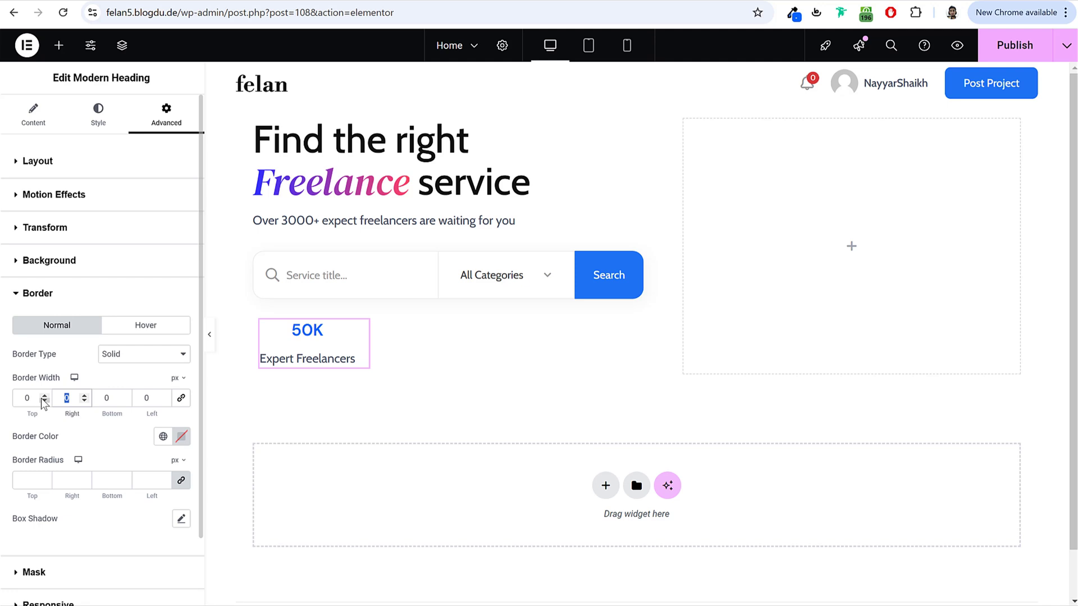
text(1)
click(181, 436)
drag(160, 350, 82, 277)
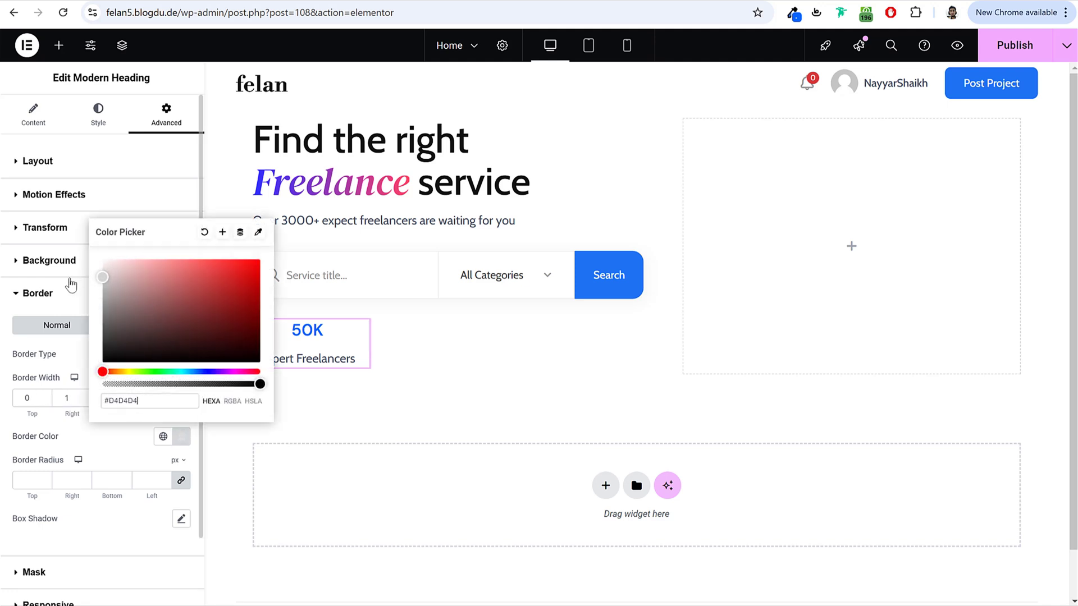
click(64, 298)
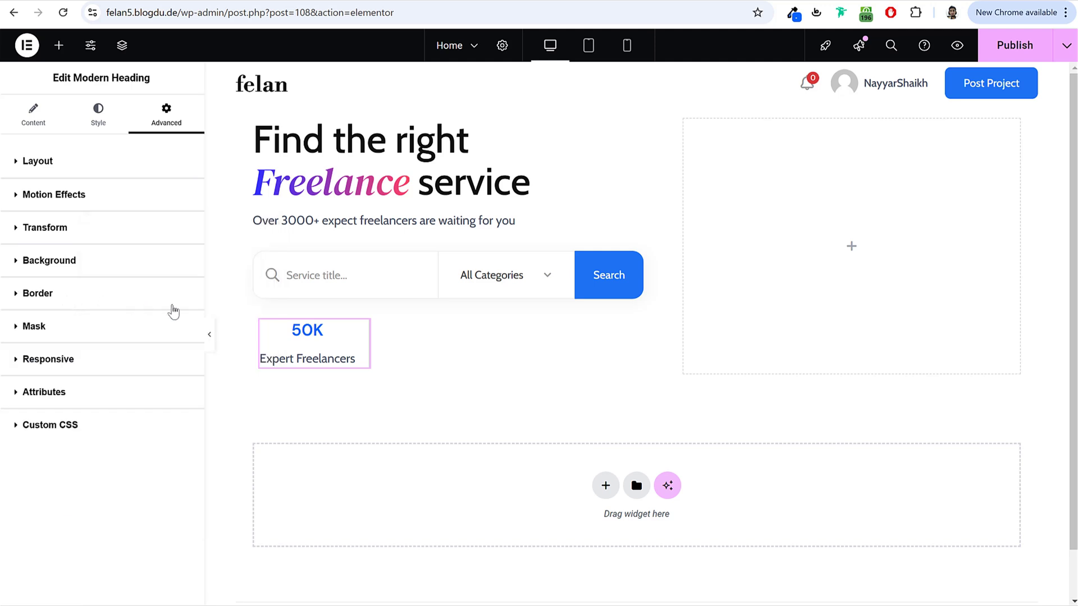
click(212, 336)
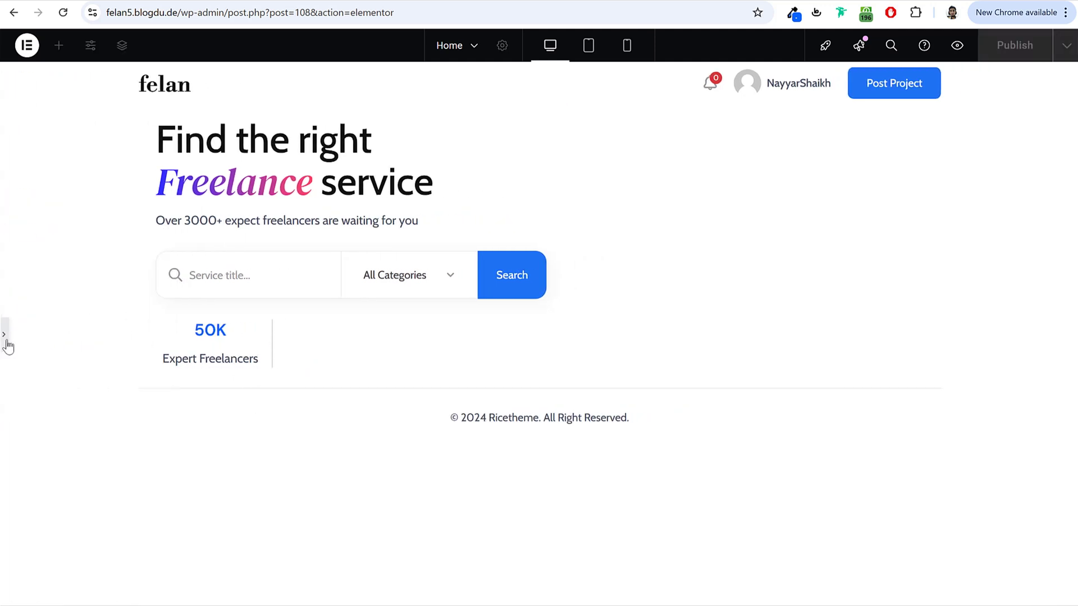
click(8, 346)
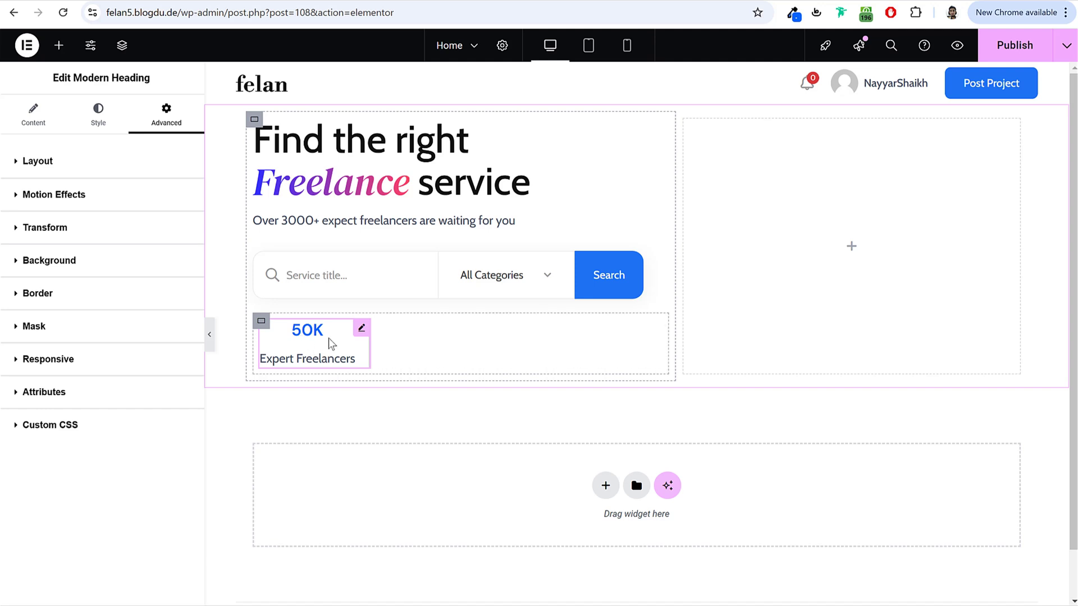
Step: Duplicate the 50K stat widget
right_click(341, 349)
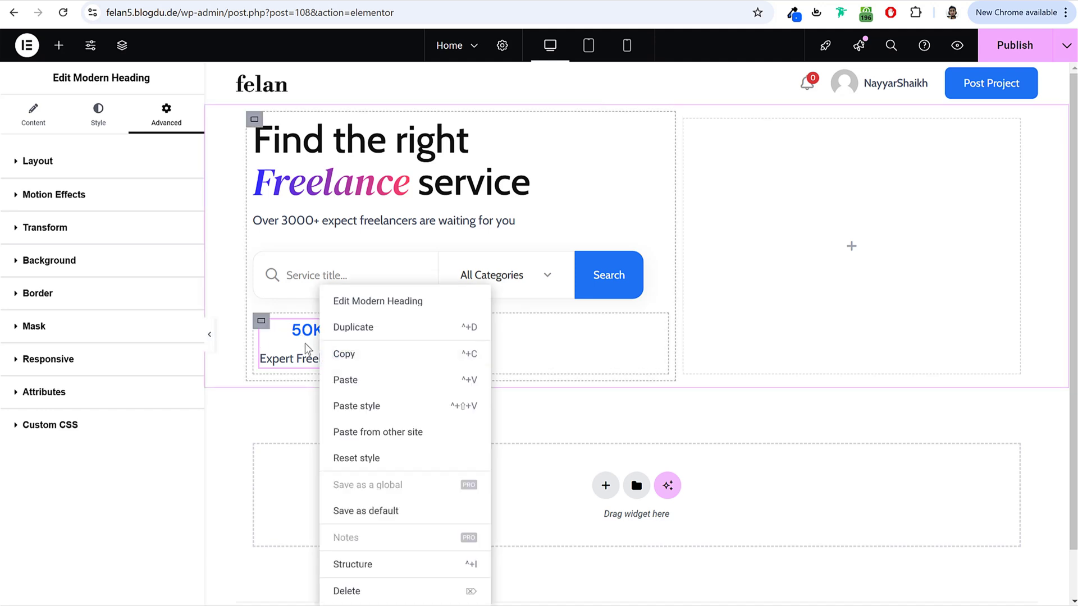
click(339, 354)
right_click(321, 338)
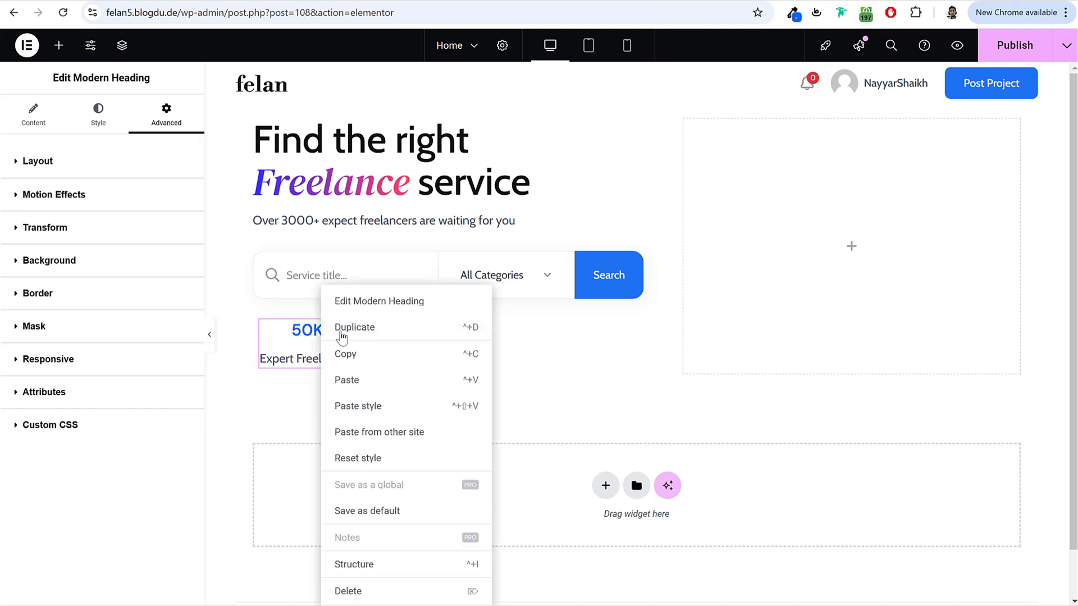
click(342, 335)
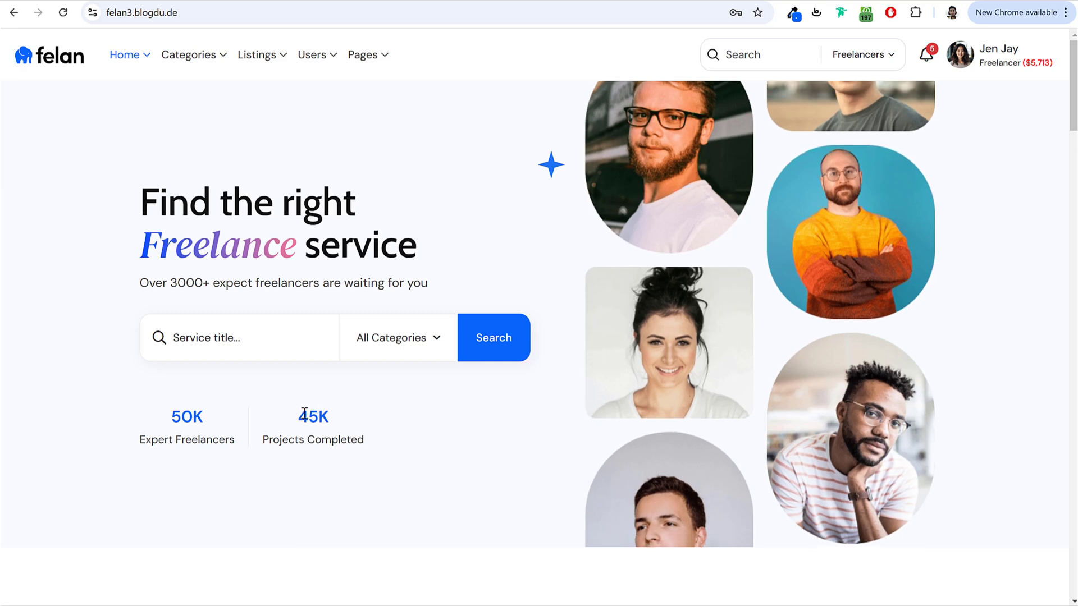
Step: Relabel the duplicate as 45K with the description 'Projects Completed'
double_click(312, 416)
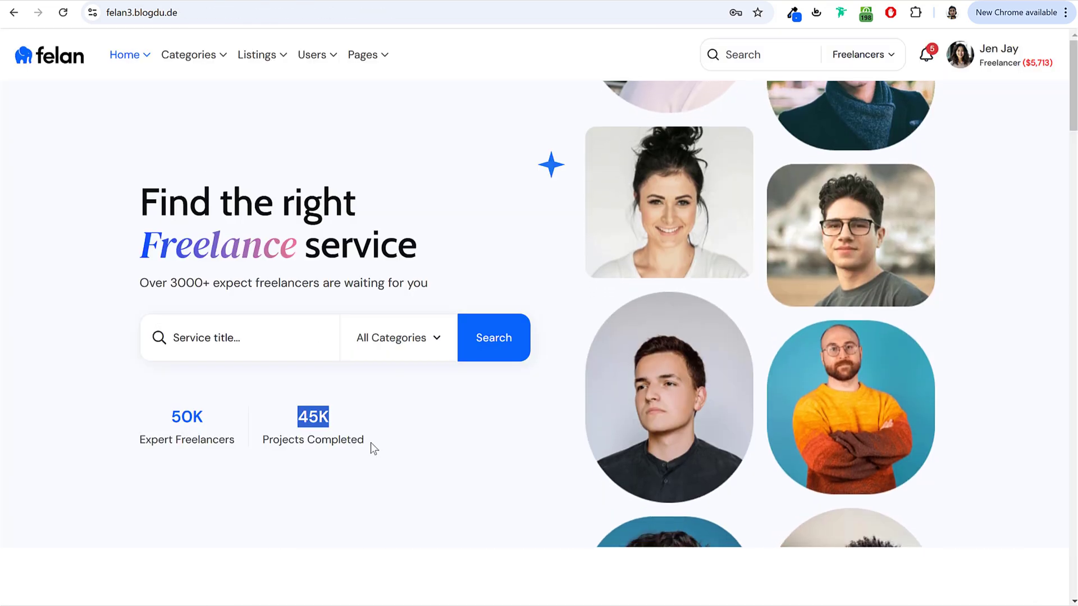
drag(365, 441, 266, 442)
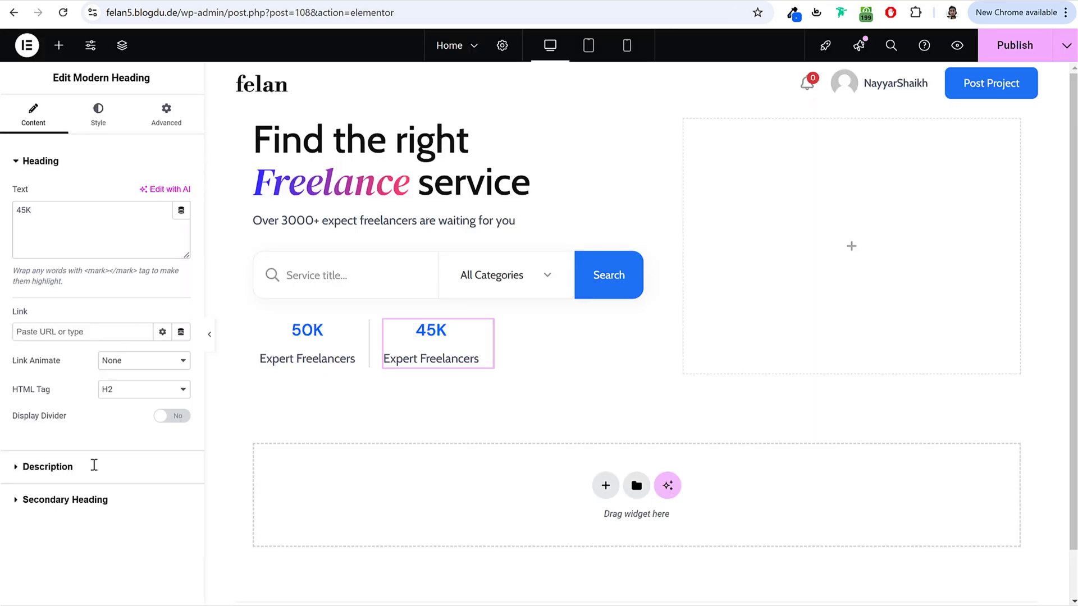
click(95, 465)
click(110, 335)
key(ctrl+a)
key(ctrl+v)
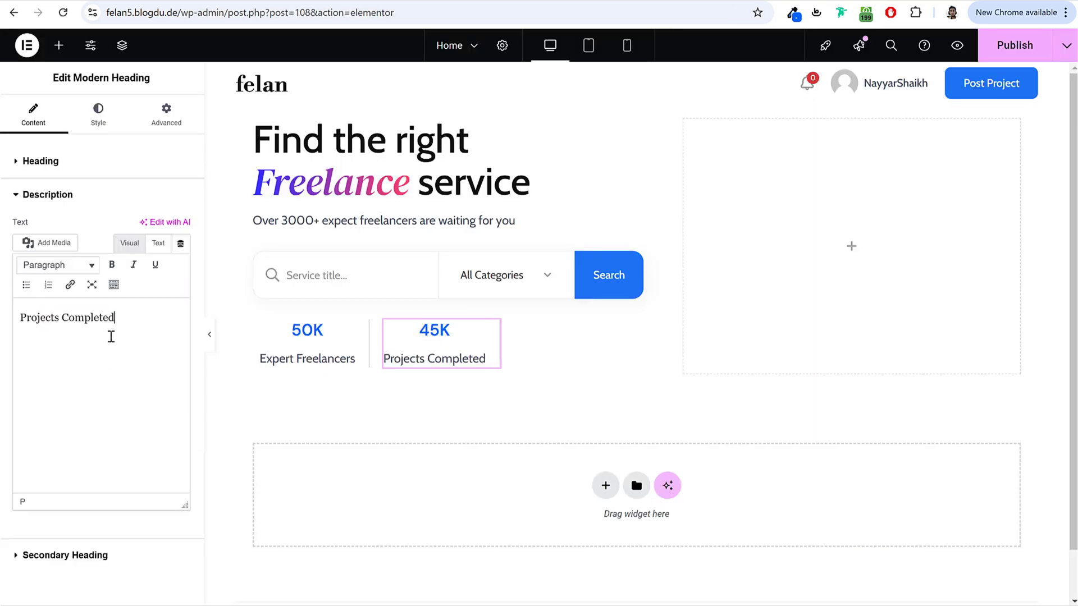
Step: Give the 45K stat left padding 20 and border type None
click(163, 119)
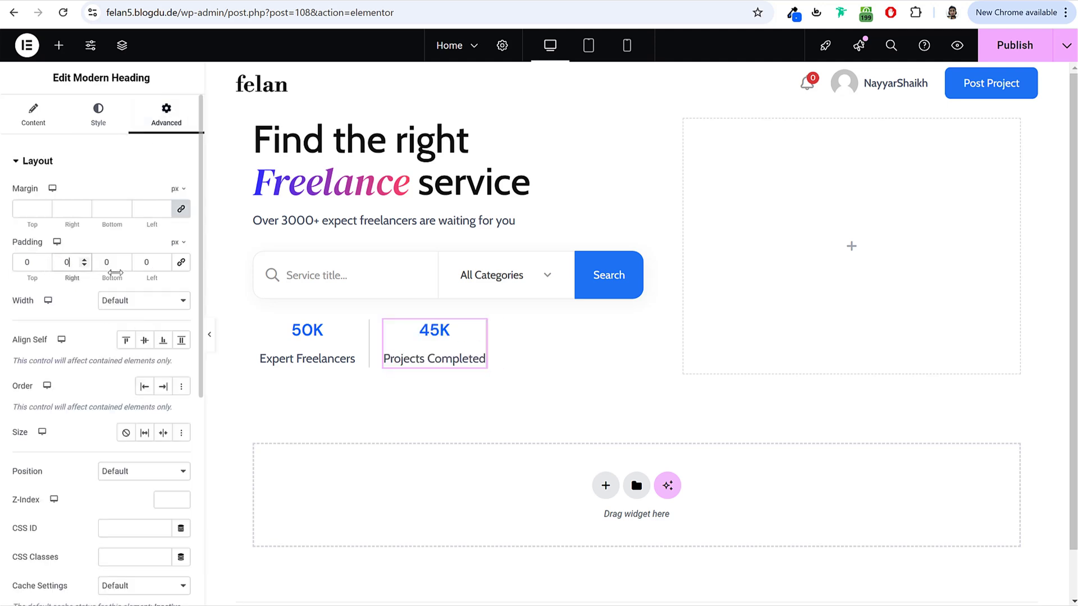
click(144, 262)
text(2)
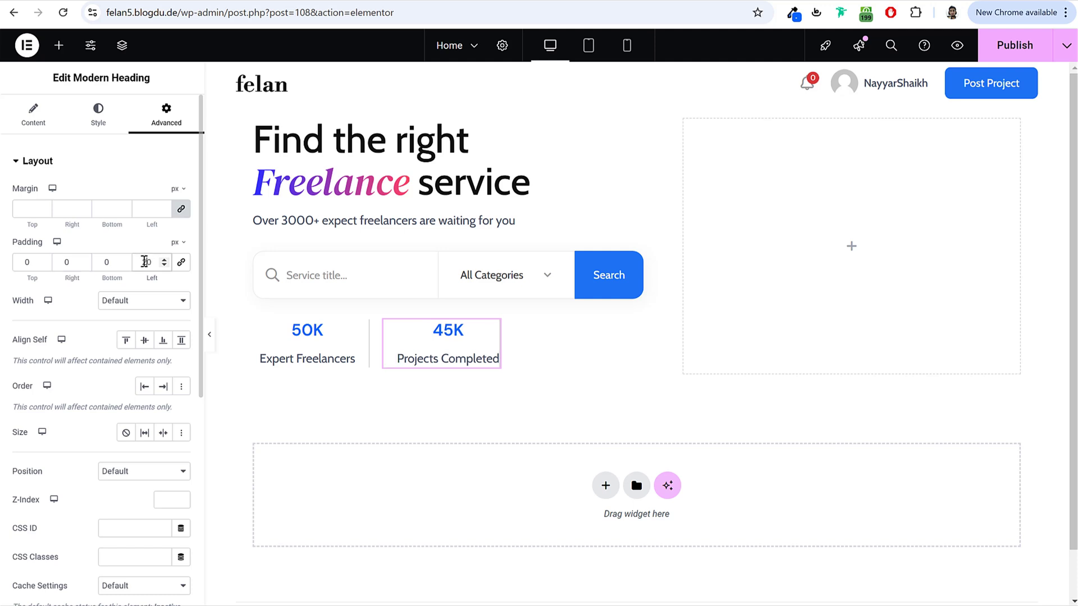
click(102, 163)
click(69, 298)
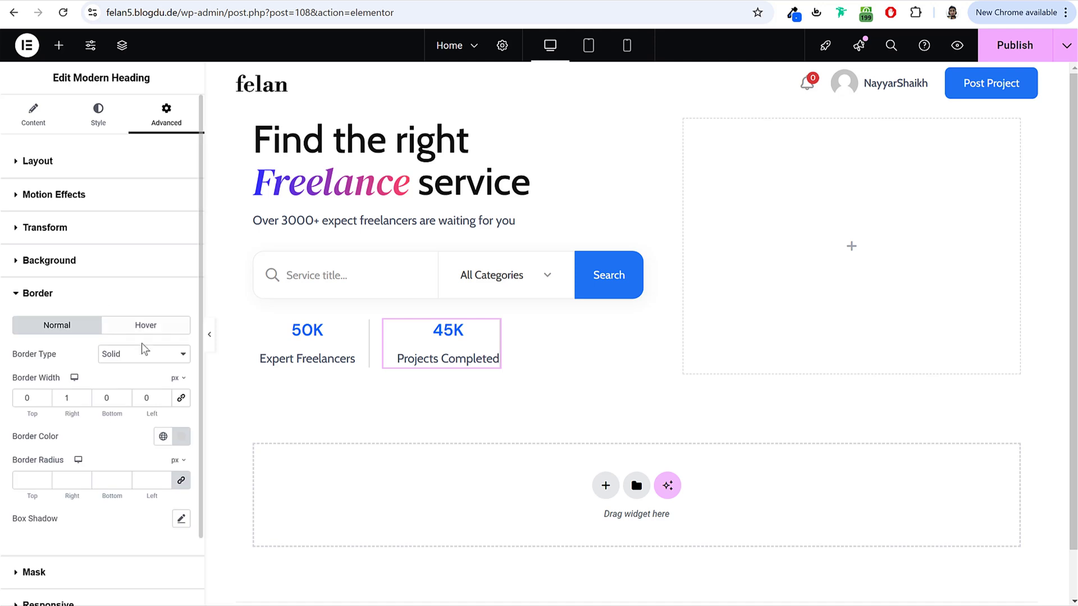
click(141, 352)
click(130, 384)
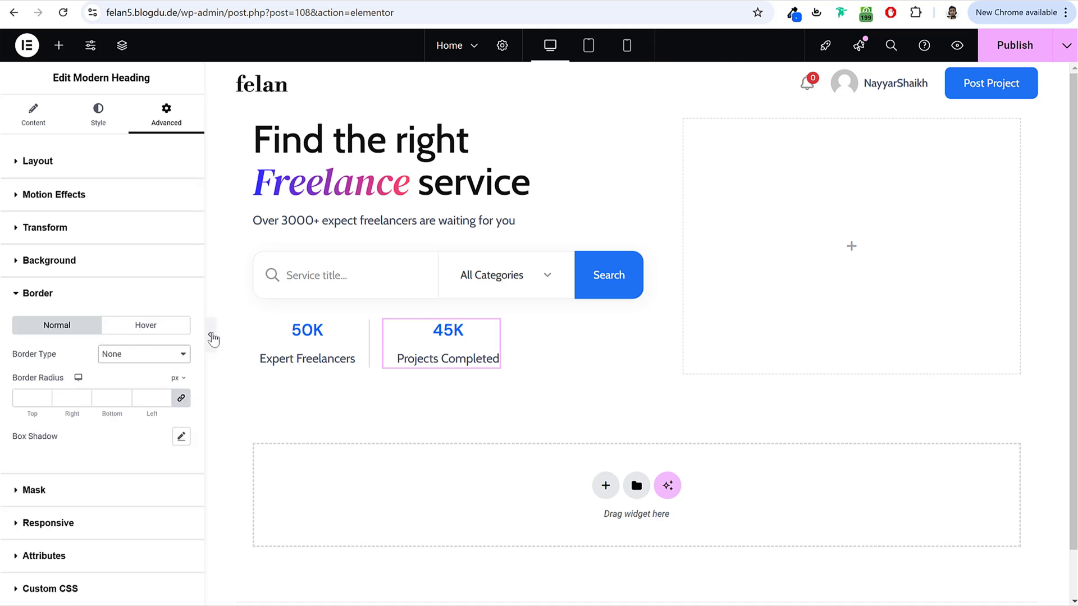
Step: Preview the stat row and publish the page
click(211, 334)
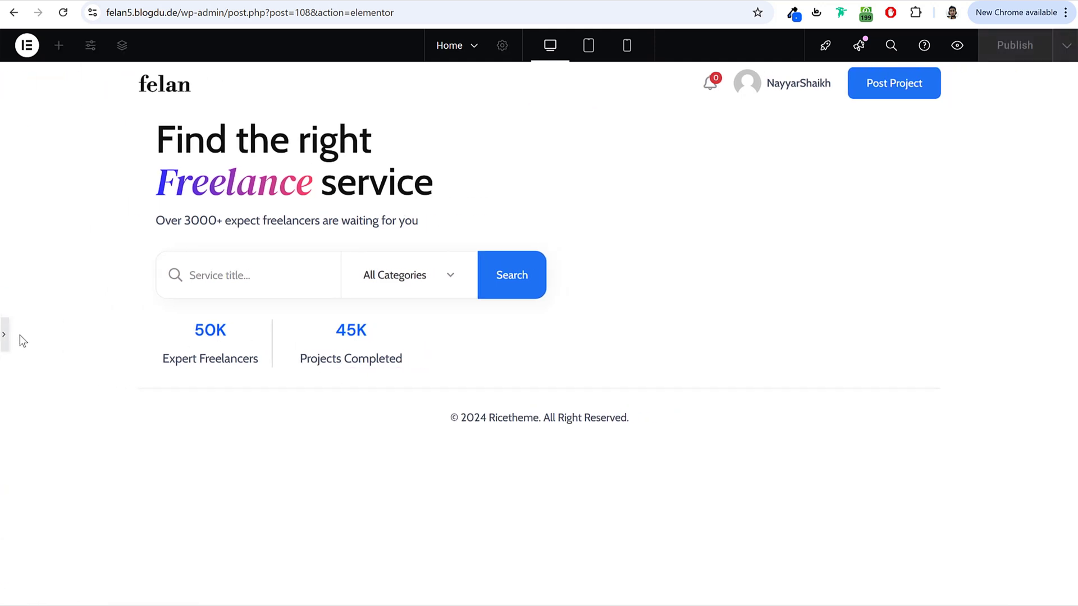
click(4, 340)
click(1005, 55)
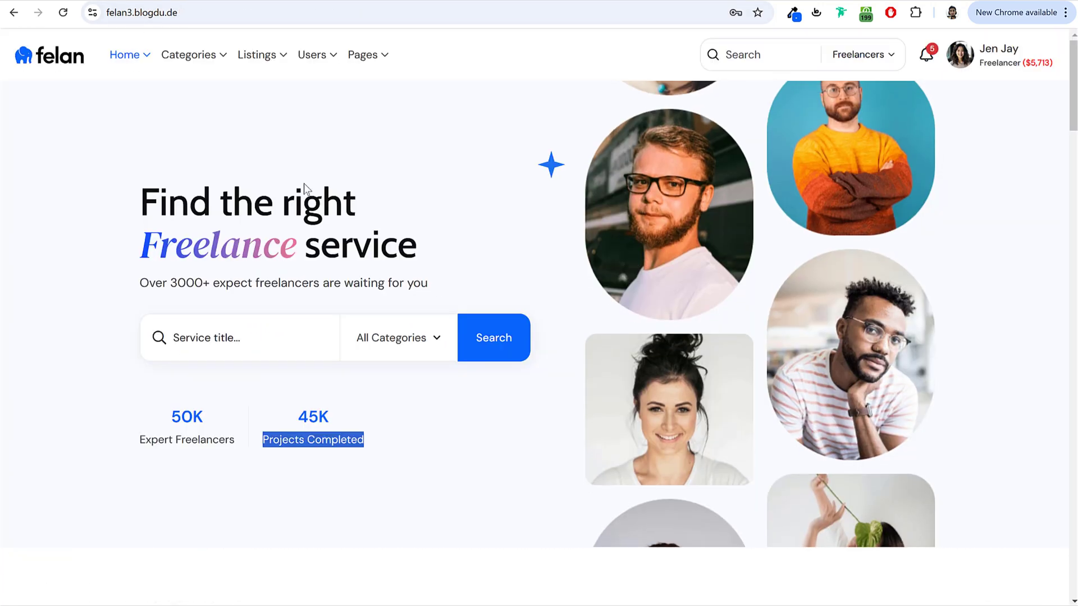
click(441, 476)
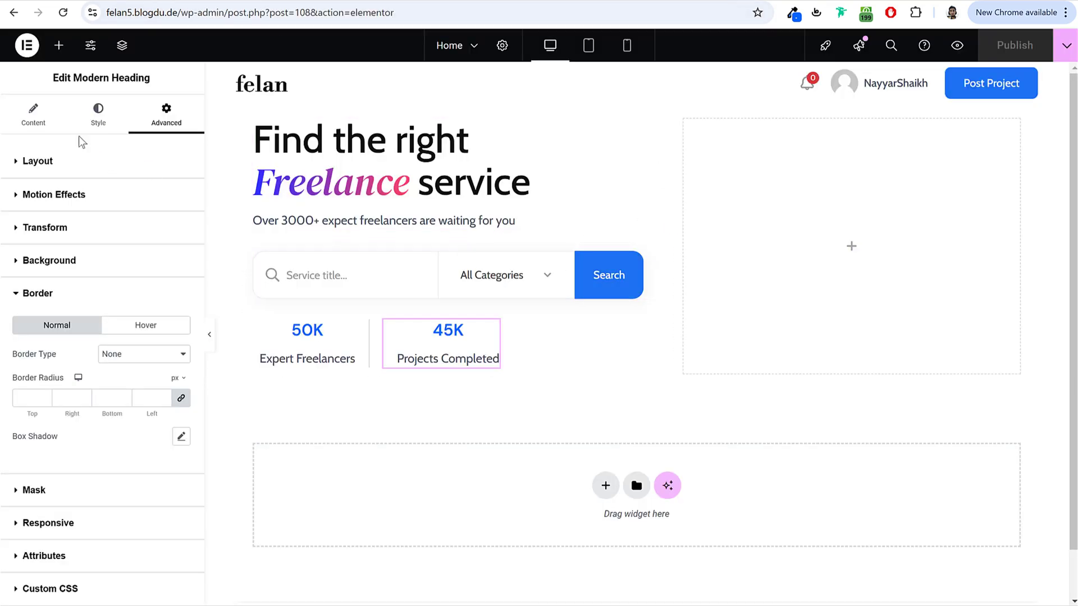
Step: Add an Image widget below the stats row and open its media library
click(59, 44)
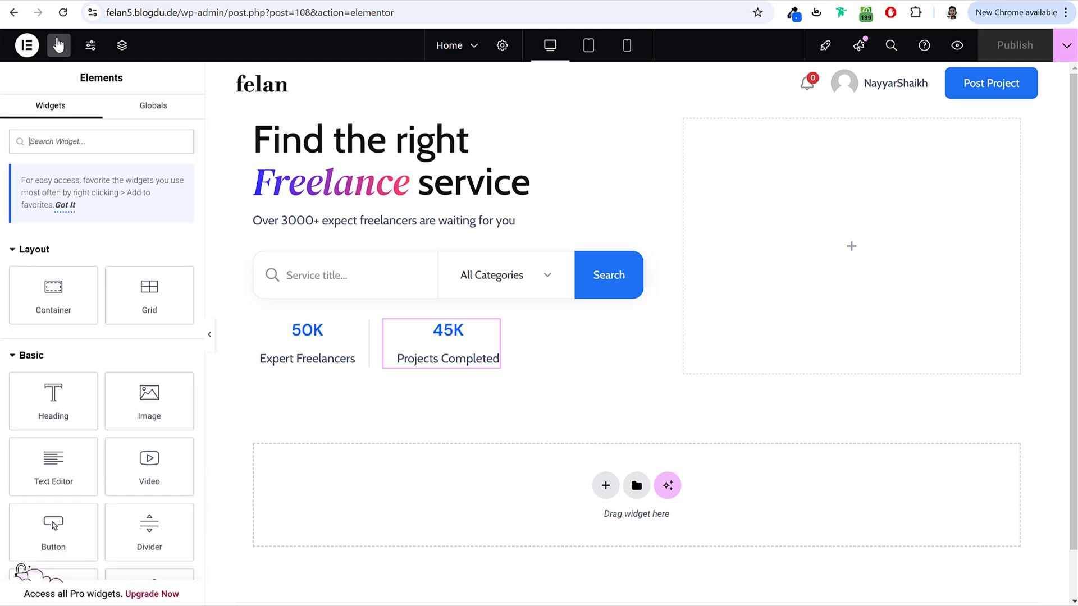
drag(149, 396, 568, 372)
click(159, 227)
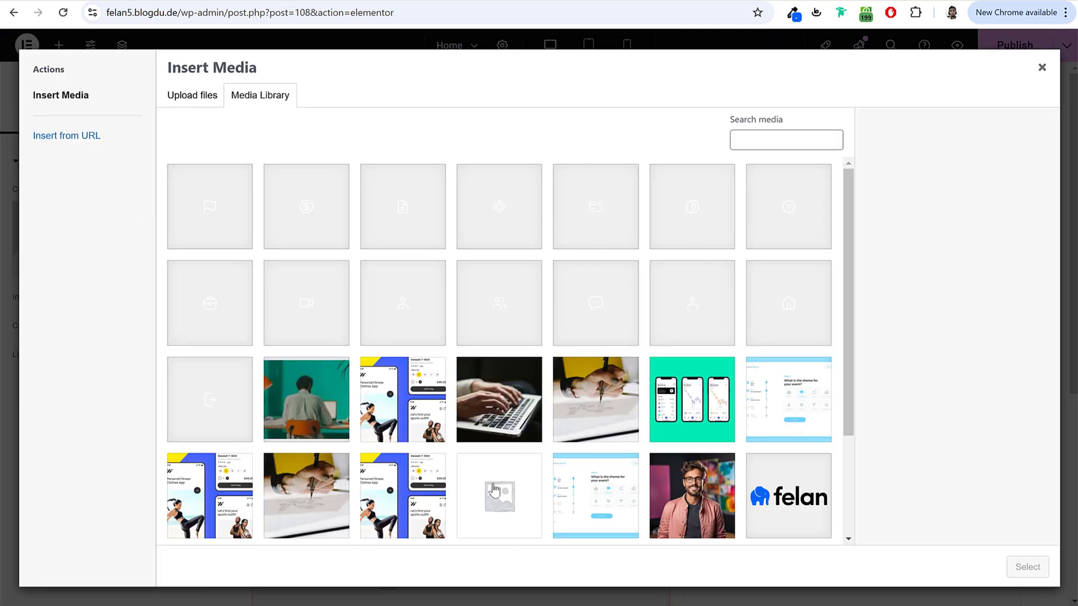
Step: Upload the 13 Home Hero images, including Star-1.svg, to the media library
key(alt+Tab)
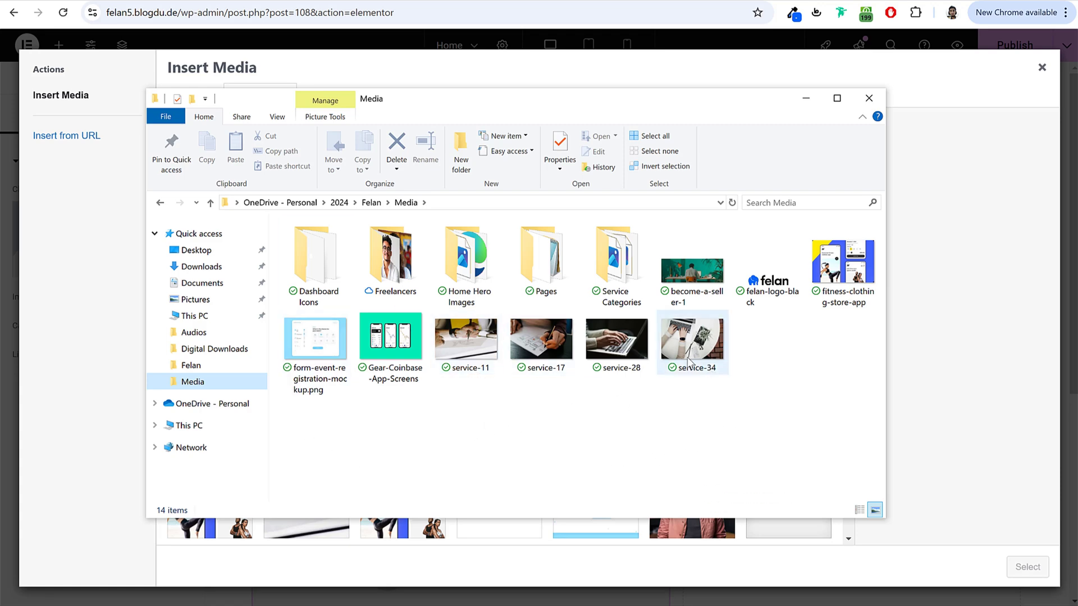
double_click(460, 260)
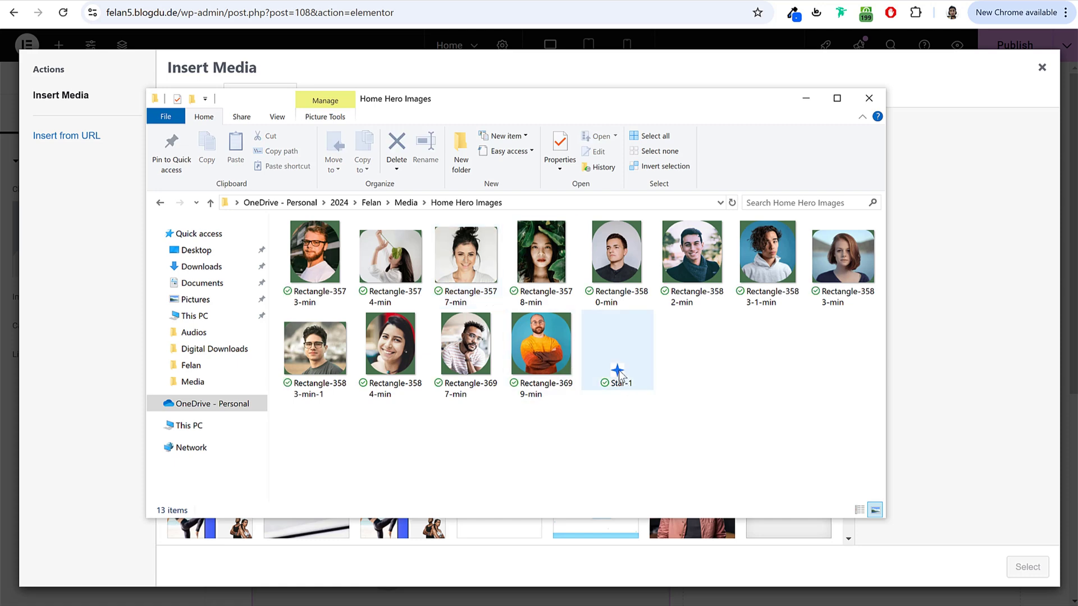
click(619, 375)
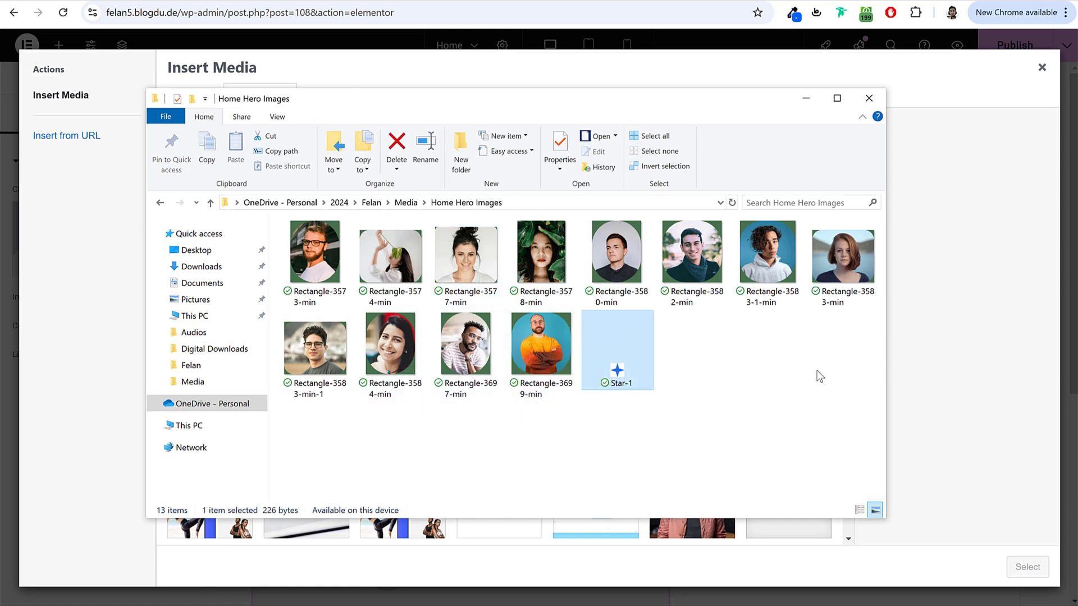
drag(879, 386, 280, 219)
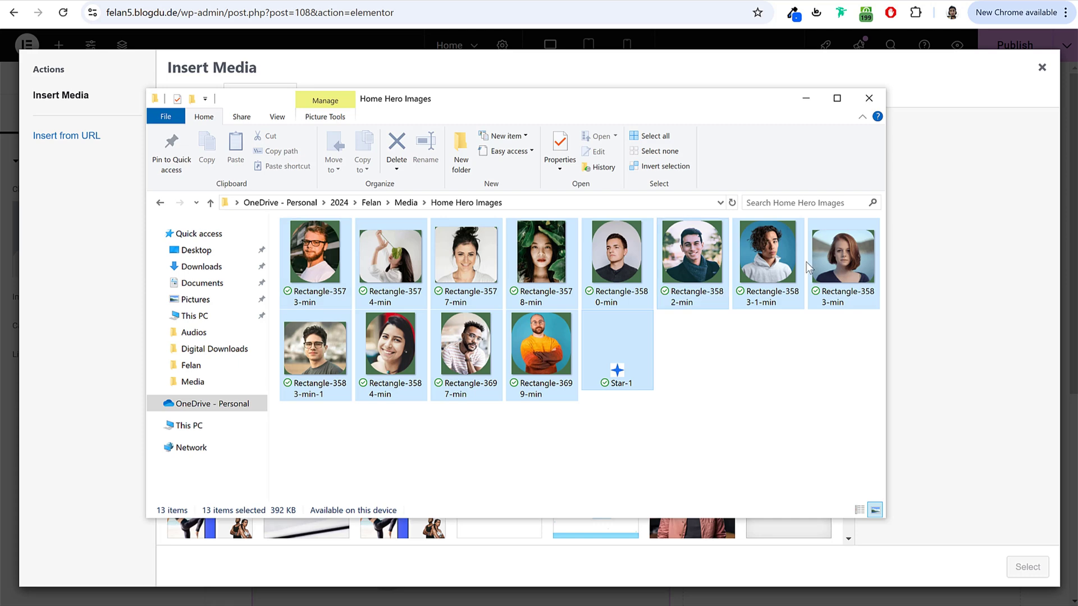
drag(337, 272, 284, 562)
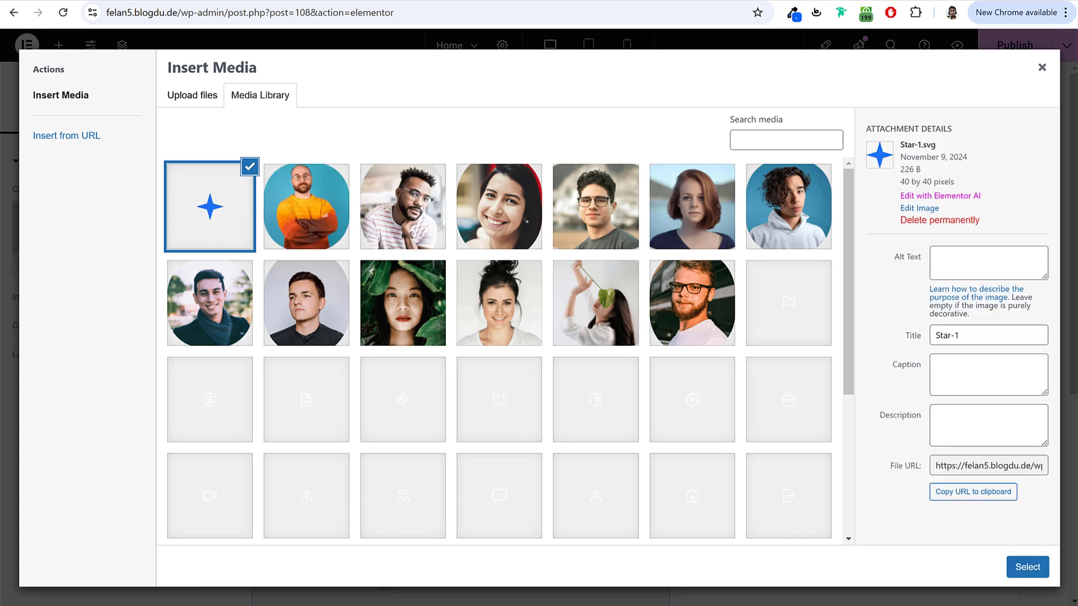
Step: Insert the Star-1 image at Full resolution
click(1028, 566)
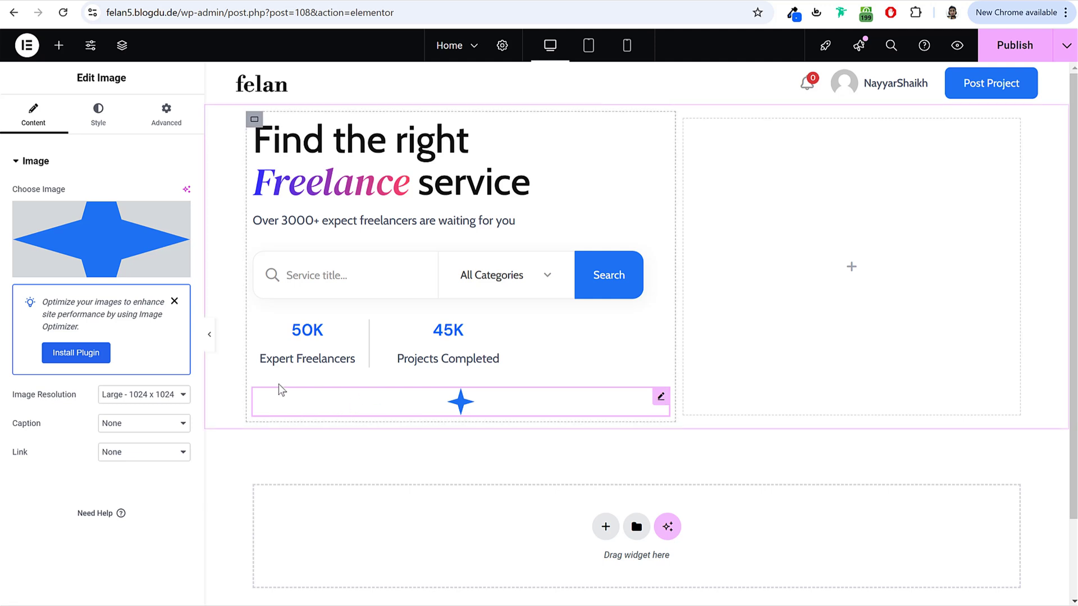
click(146, 400)
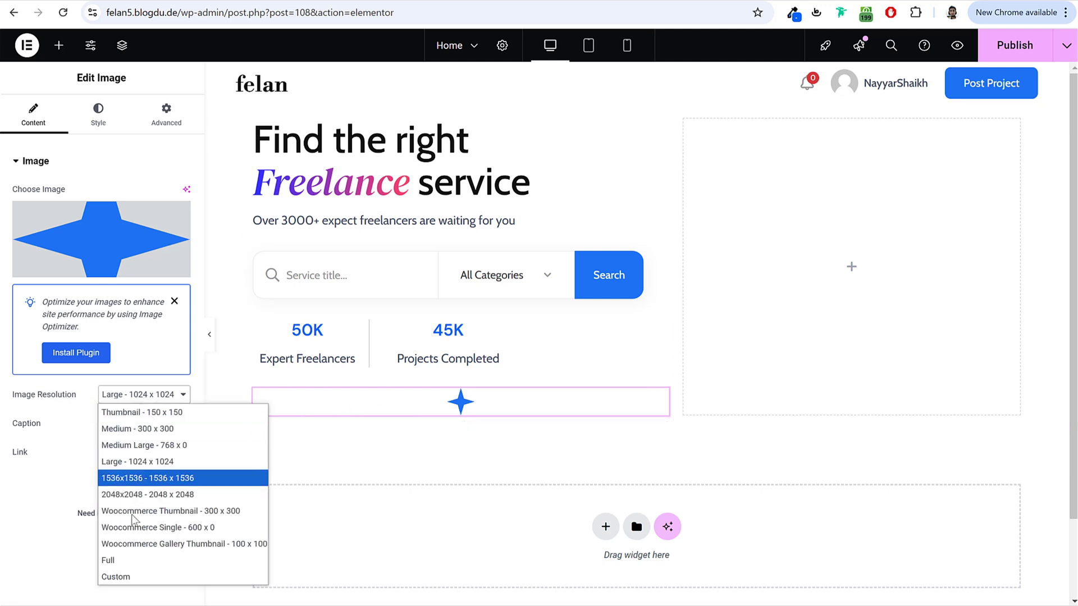
click(129, 555)
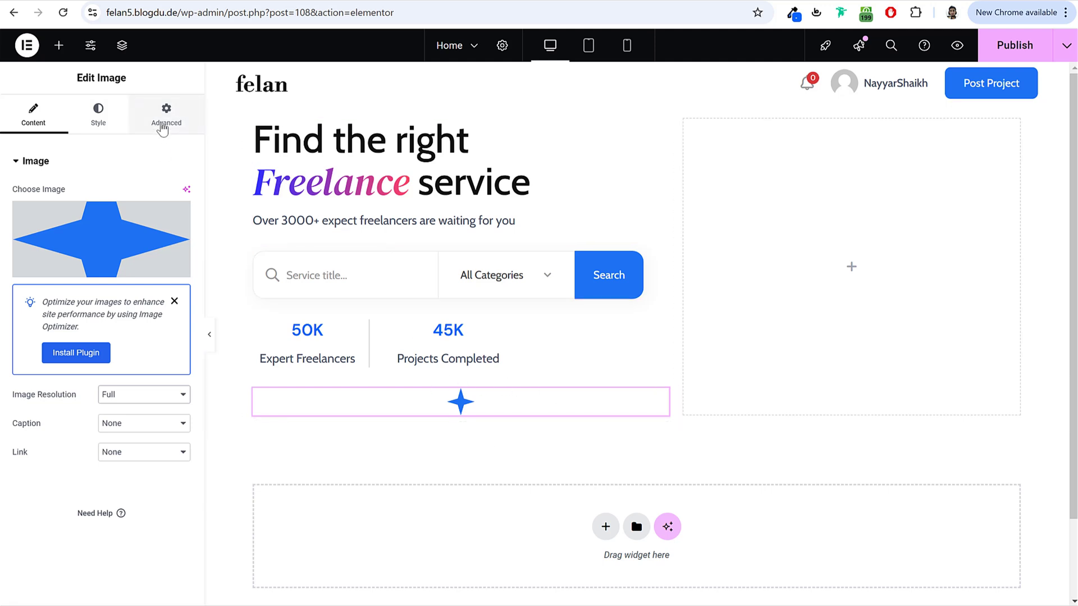
Step: Make the star absolutely positioned and move it to the heading's top-right corner
click(164, 117)
click(103, 160)
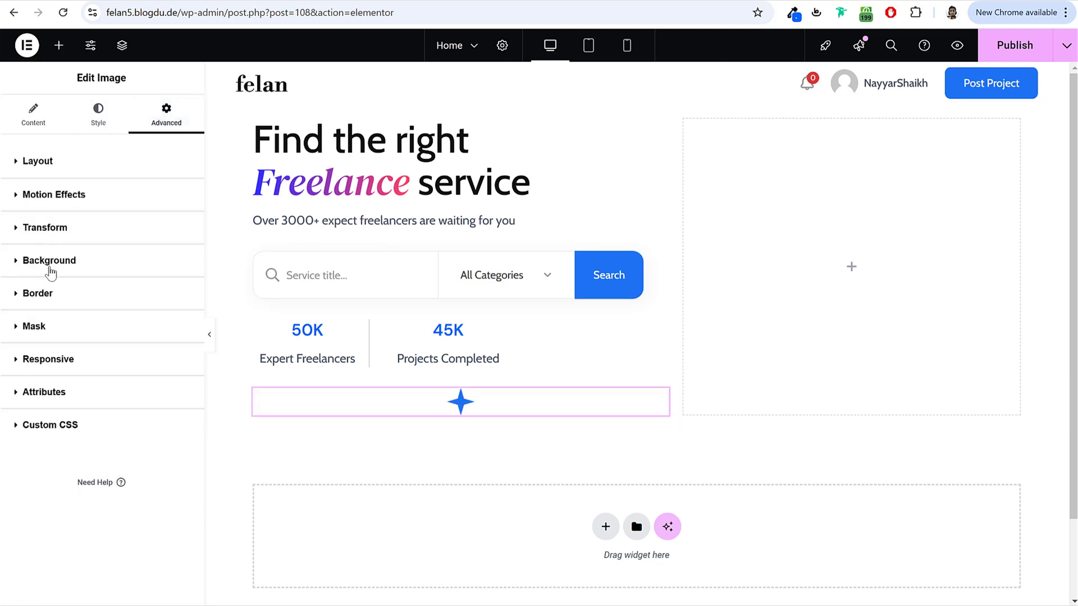
click(76, 165)
scroll(106, 321, down, 3)
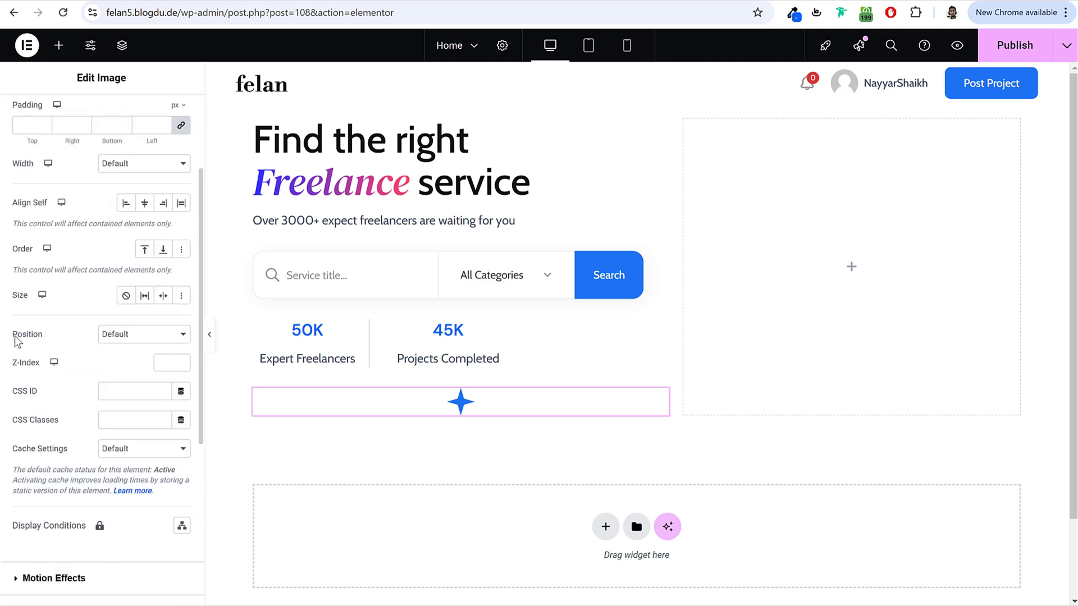
click(165, 334)
click(148, 368)
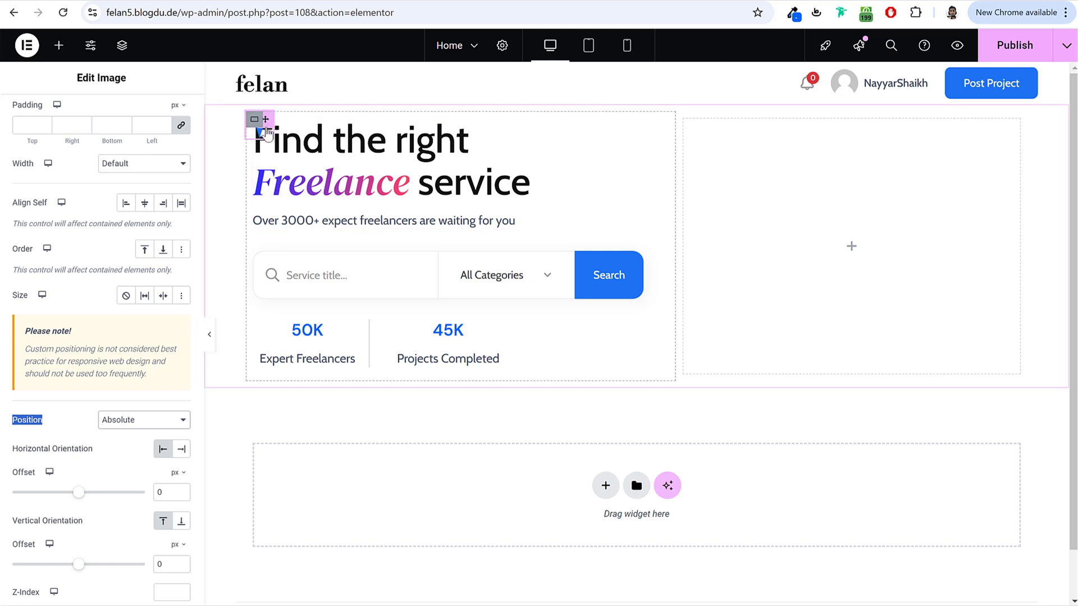
drag(267, 124, 483, 135)
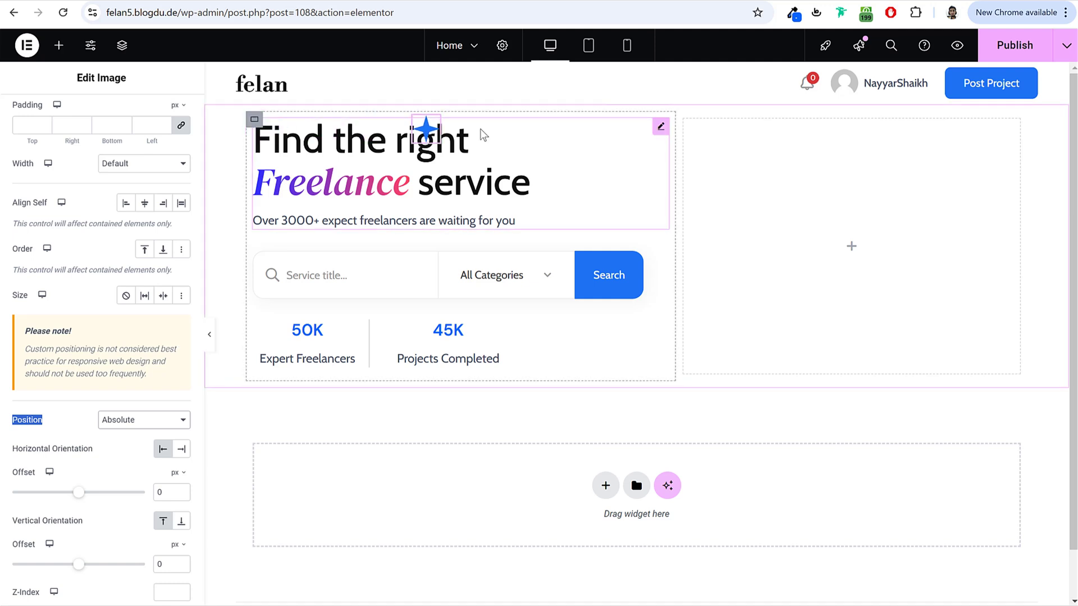
drag(640, 140, 631, 137)
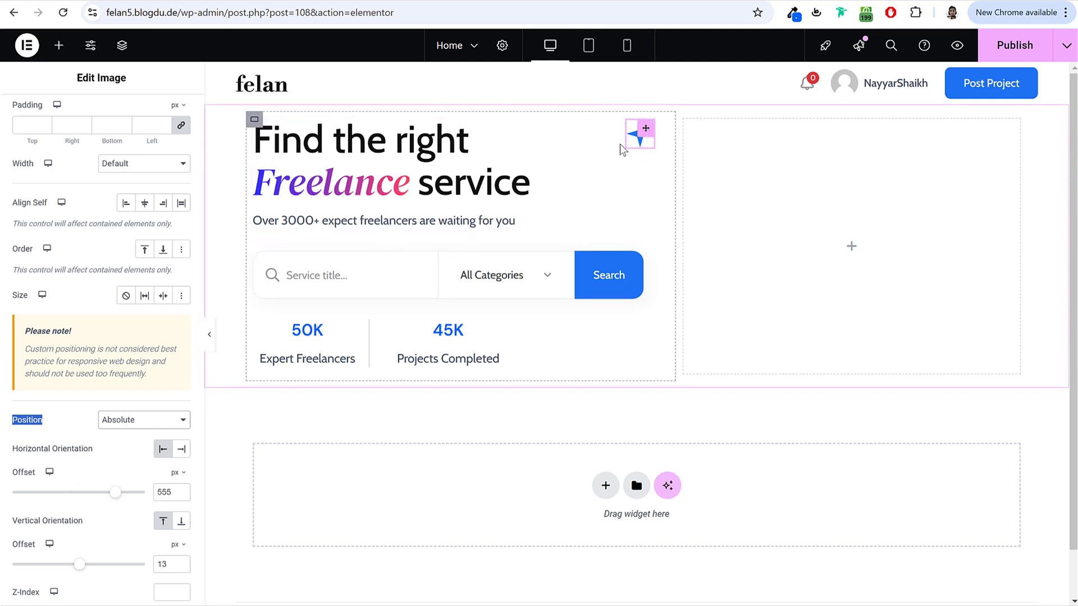
Step: Set the star's offsets to 2% horizontally and 15% vertically
scroll(160, 396, down, 4)
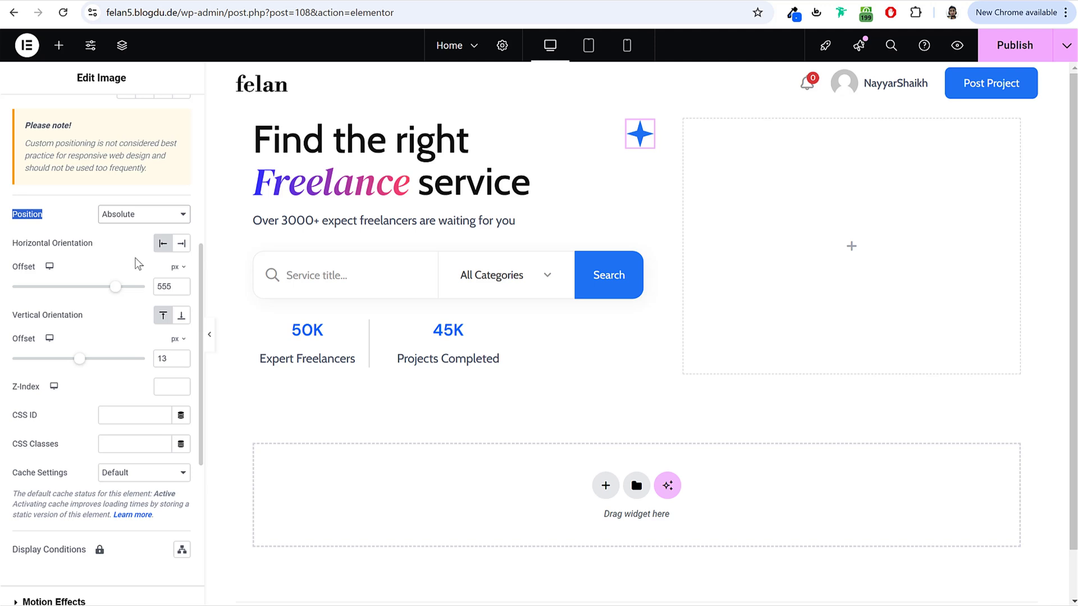
click(176, 287)
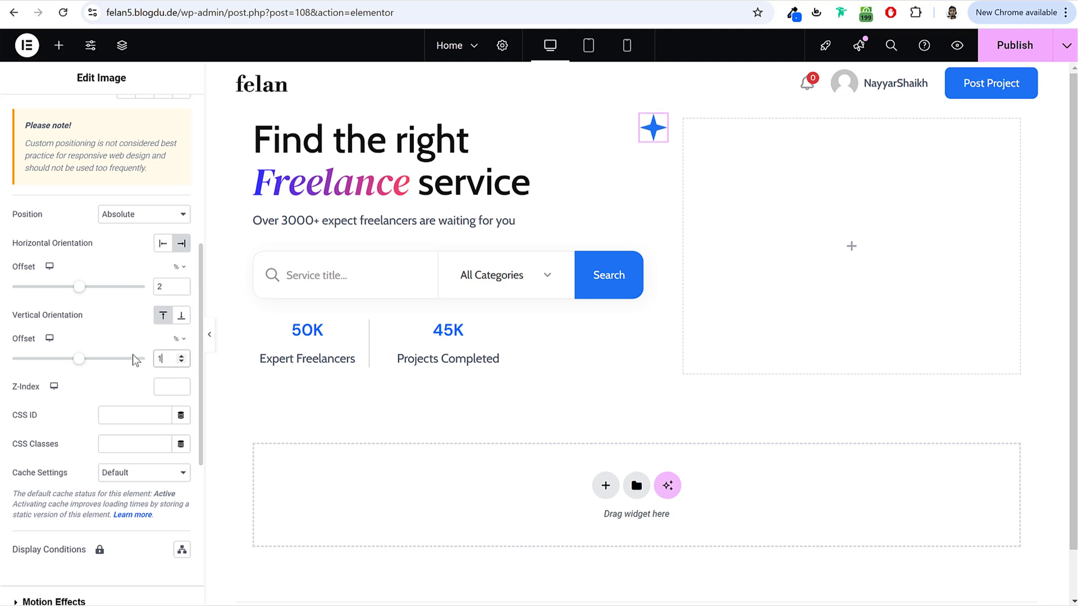
text(15)
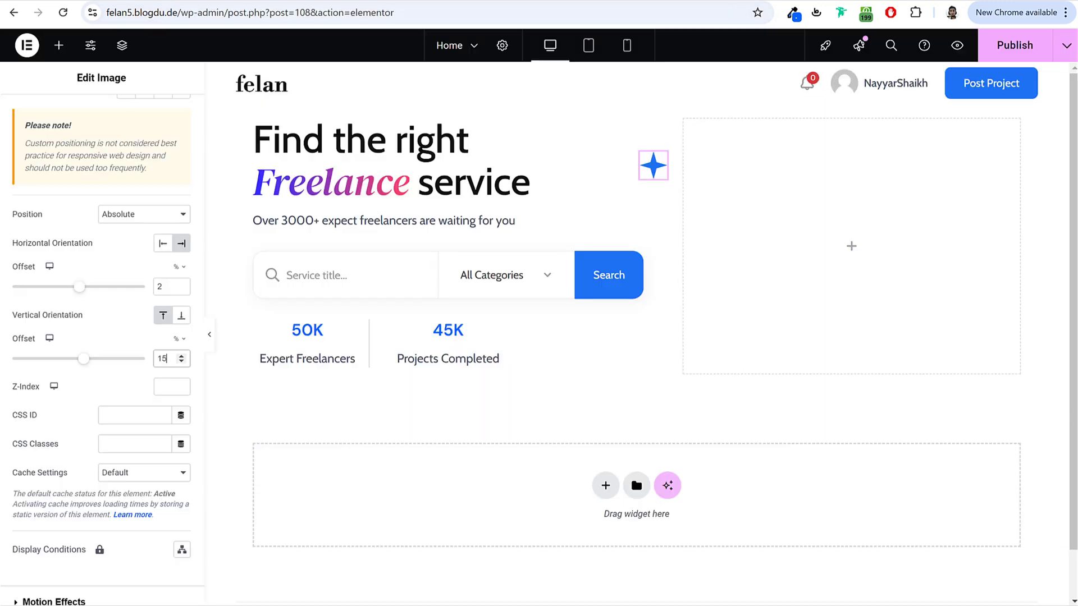
click(58, 51)
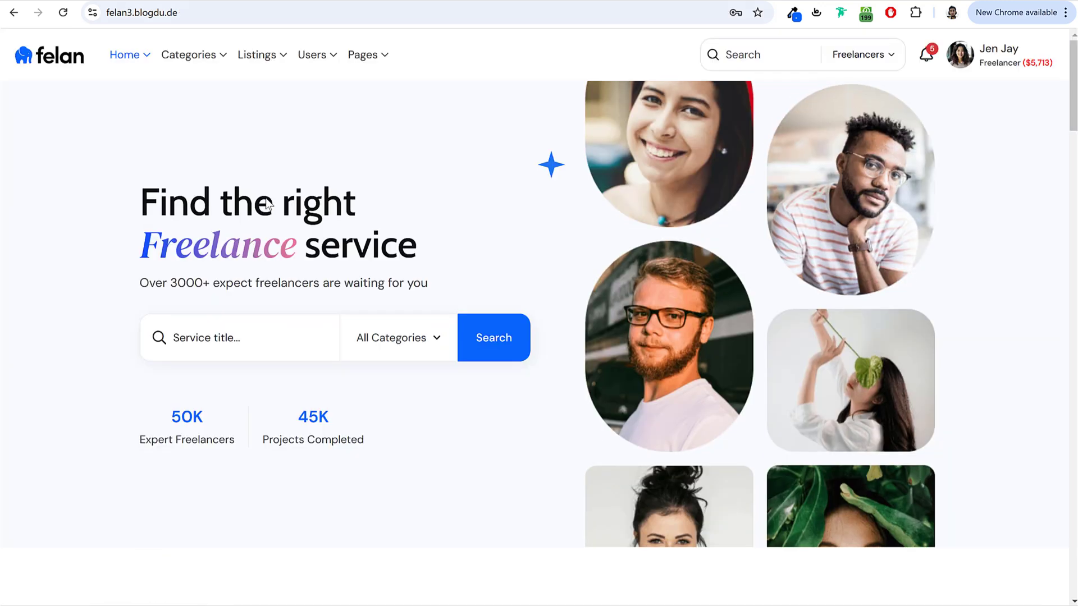
Step: Give the stat boxes container 45 px of top padding
scroll(340, 341, down, 1)
scroll(340, 346, down, 2)
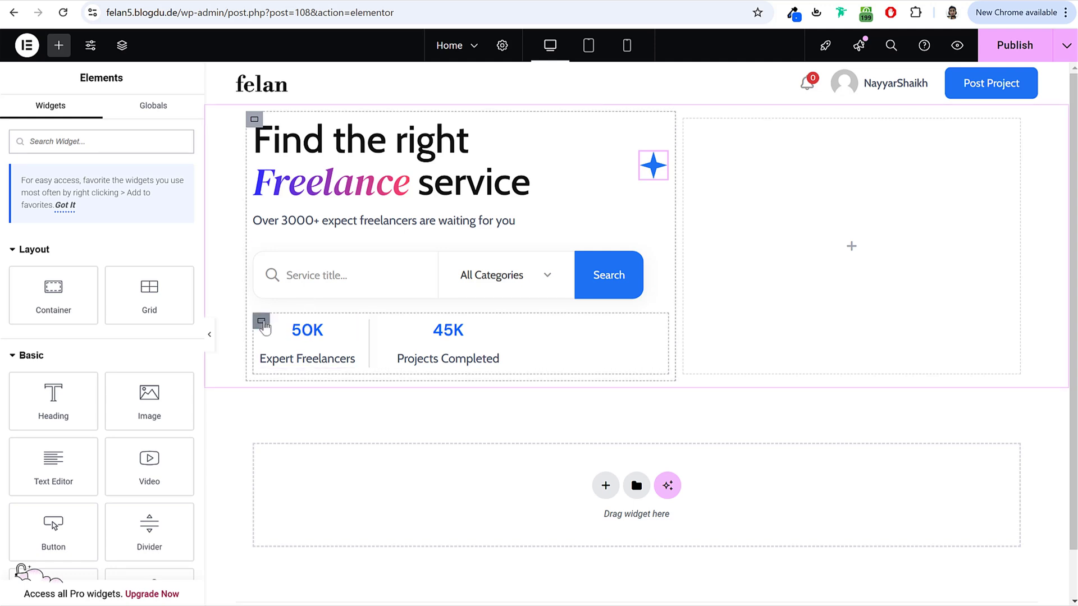
click(261, 322)
click(166, 112)
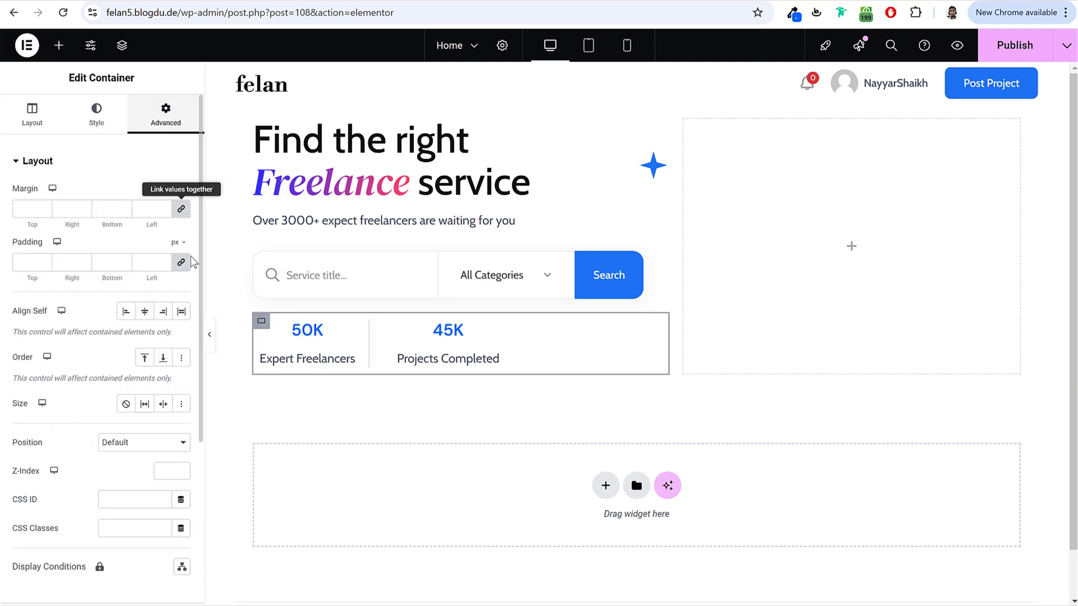
click(152, 261)
text(0)
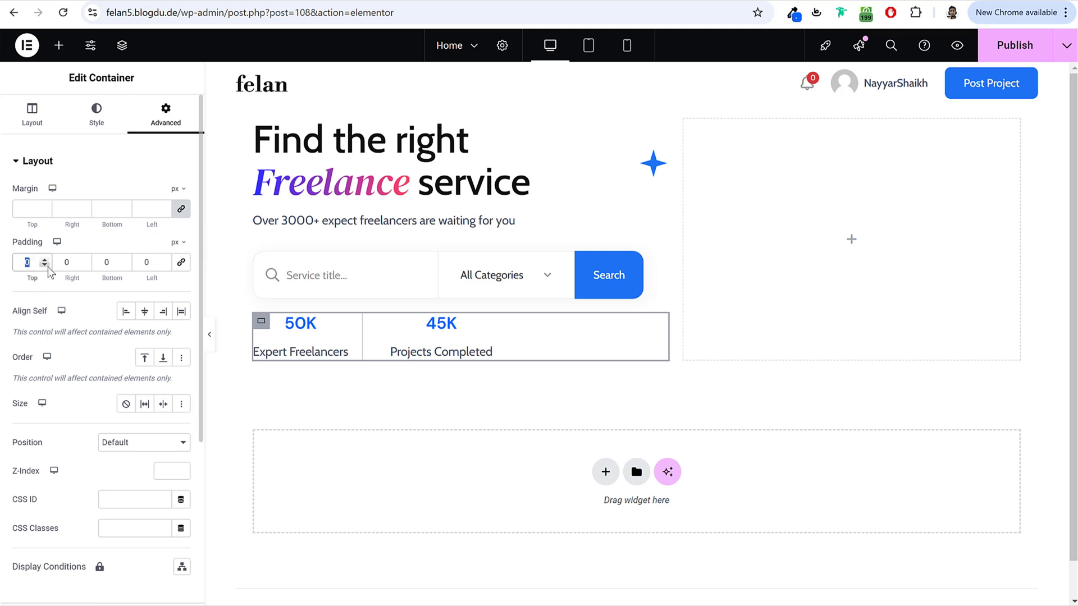
text(45)
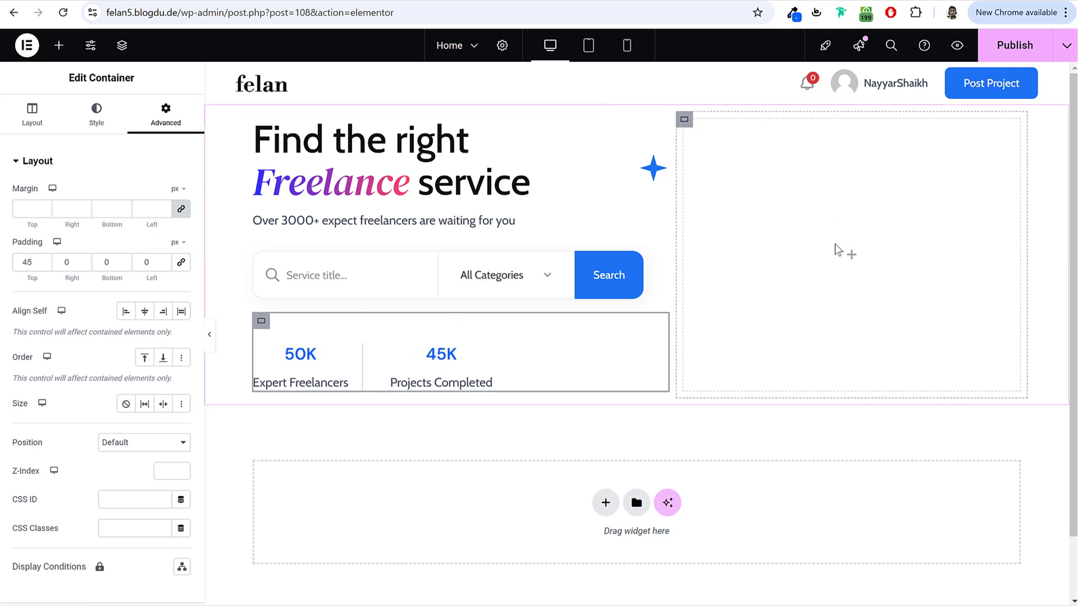
Step: Add two Image Vertical Animation widgets to the right column
click(56, 47)
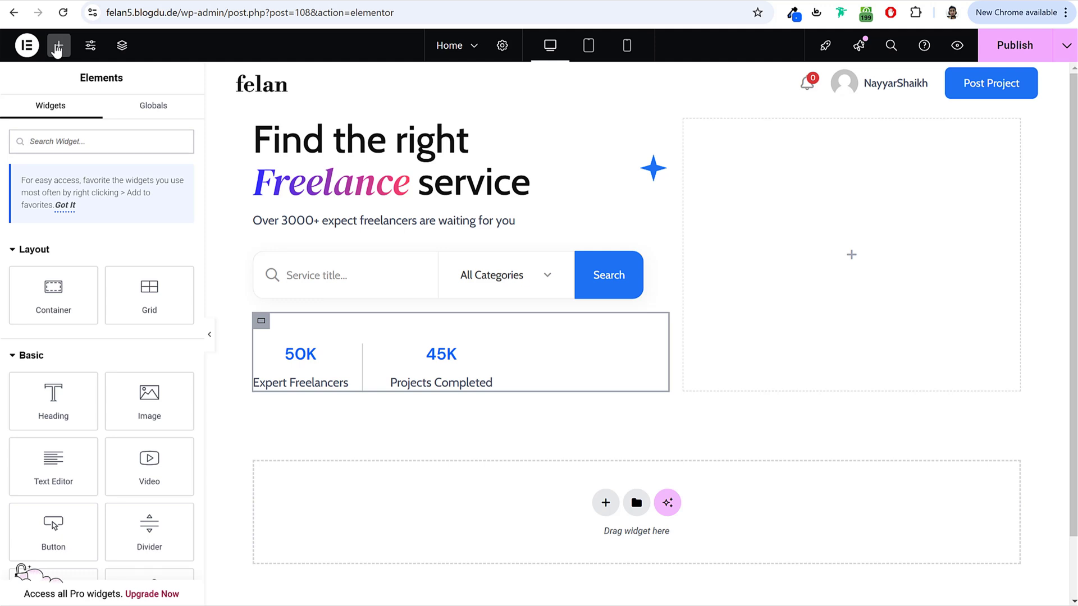
text(image ver)
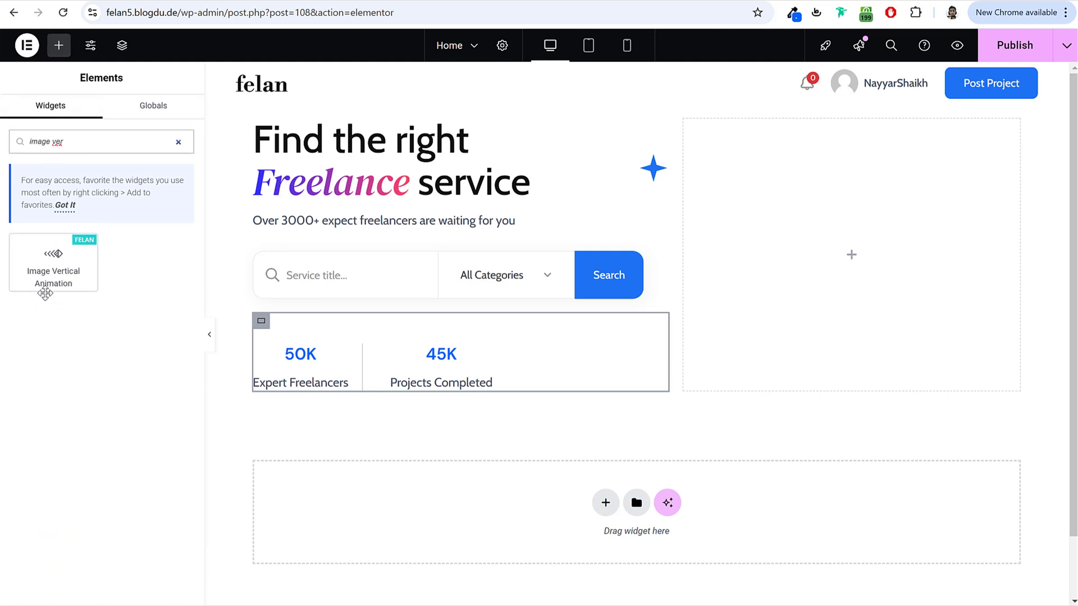
drag(58, 263, 784, 224)
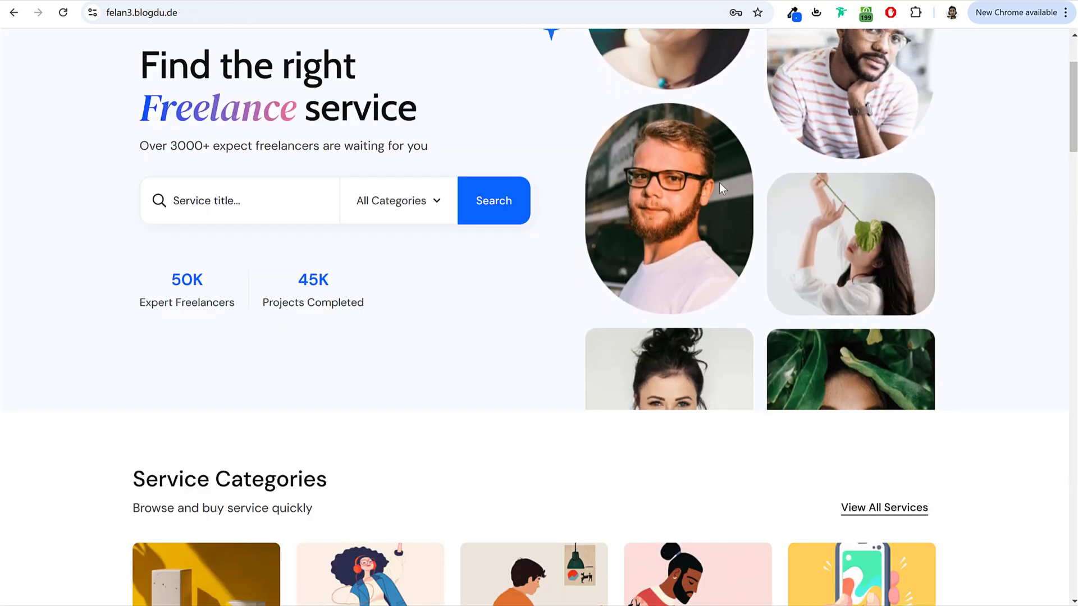
scroll(717, 207, up, 3)
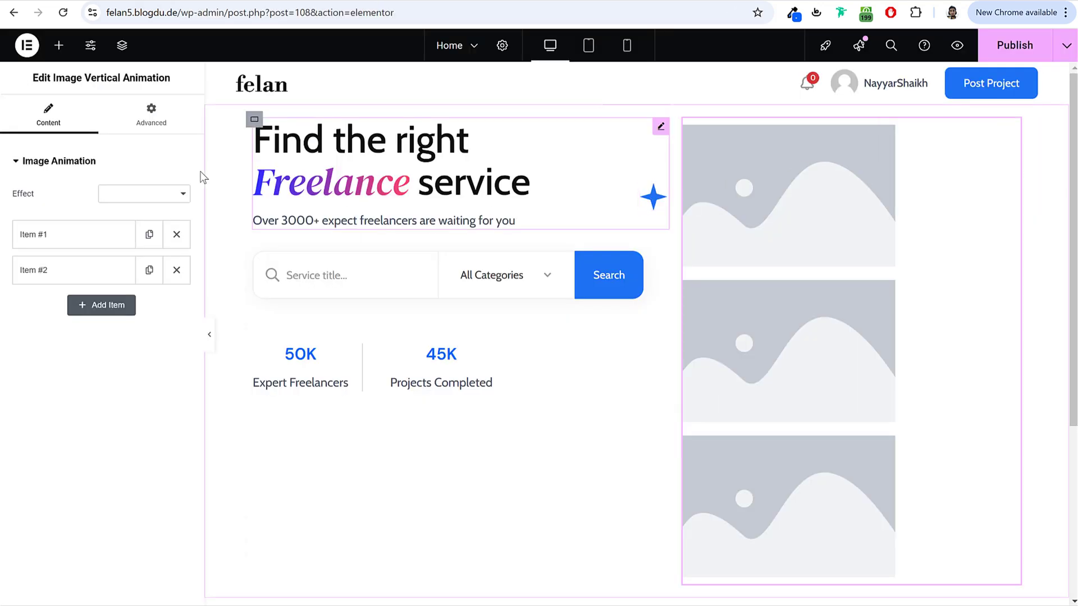
click(59, 45)
click(69, 140)
text(imsgr vr)
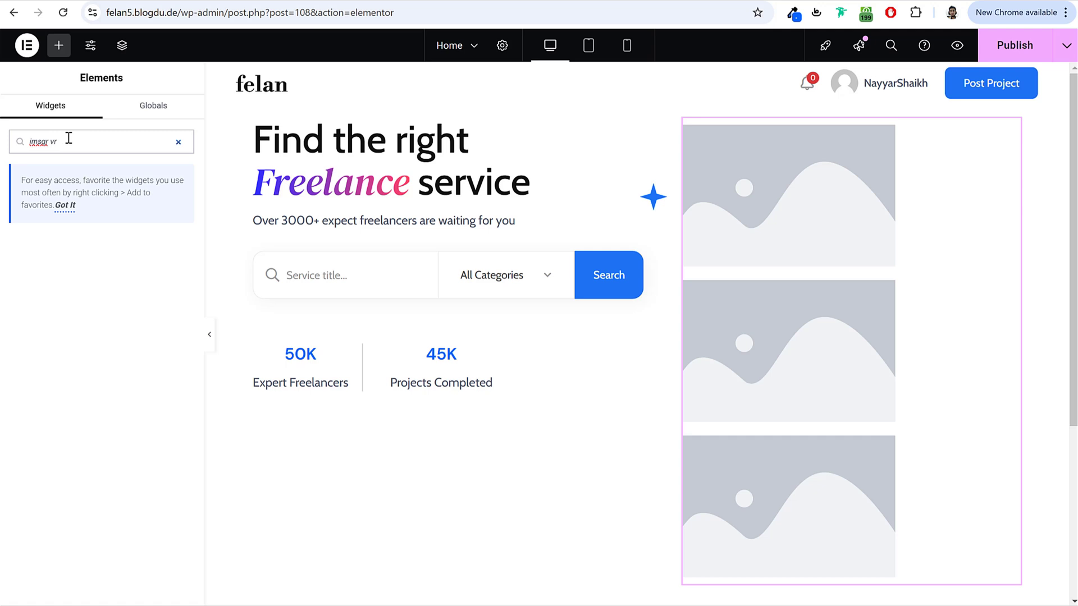
drag(79, 263, 933, 236)
scroll(933, 235, down, 5)
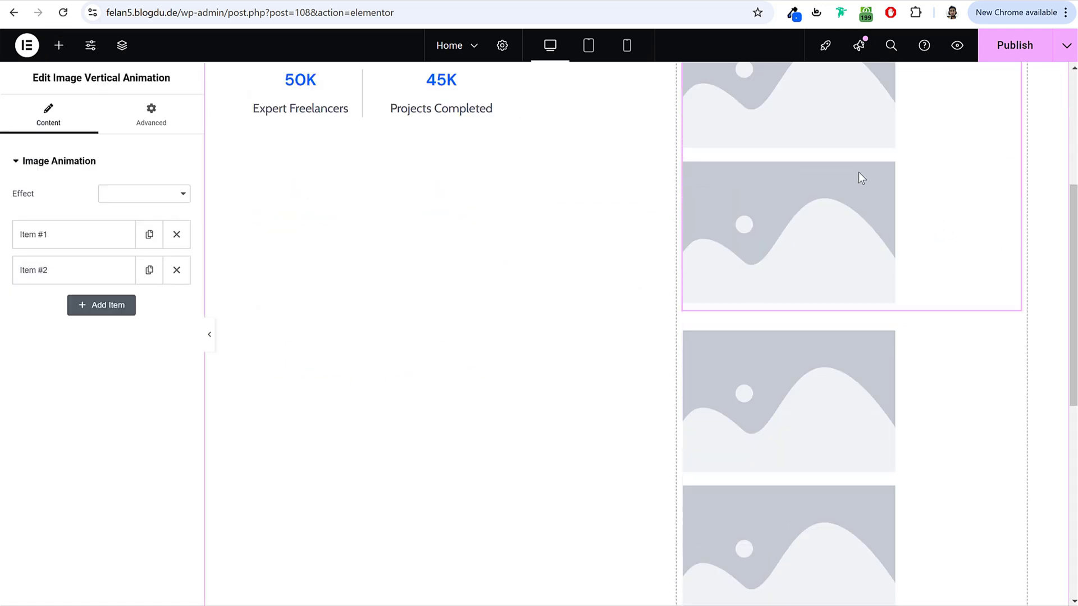
scroll(837, 241, up, 5)
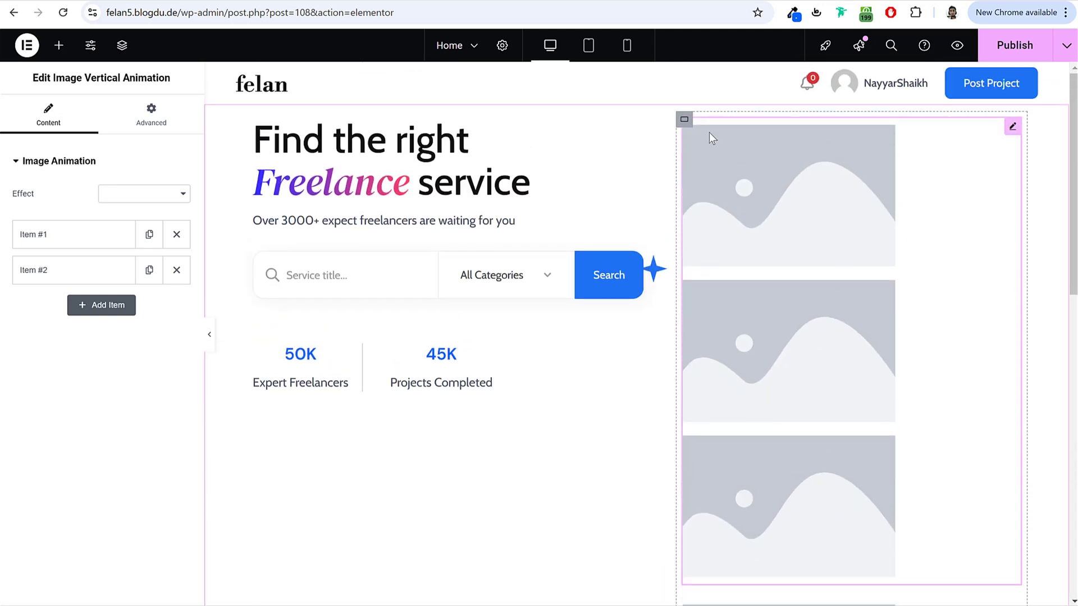
Step: Set the right hero container's Direction to Row - horizontal so the two image animations sit side by side
click(685, 121)
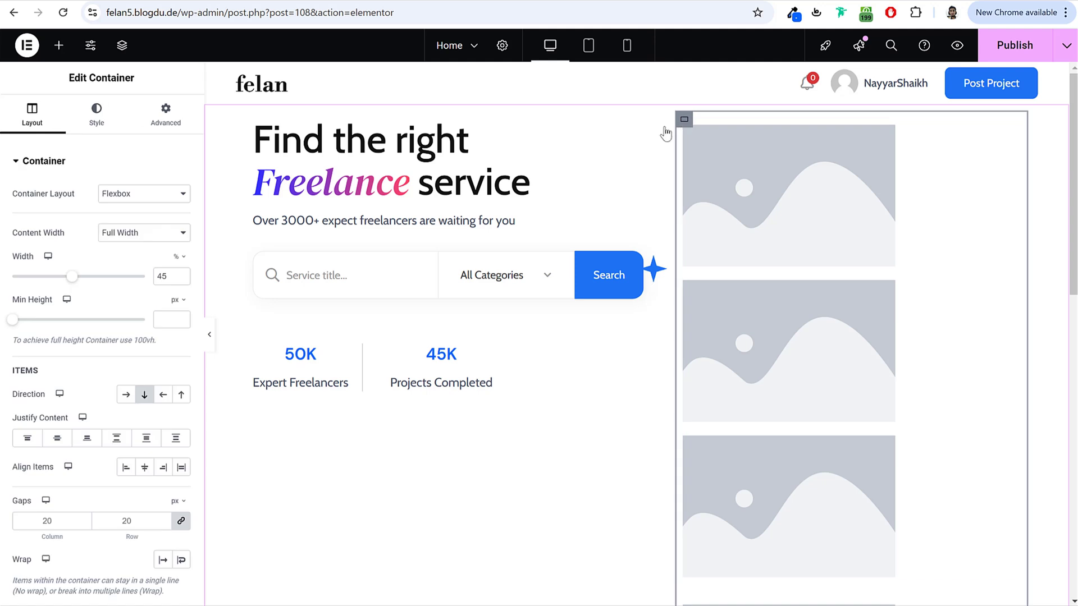
click(127, 396)
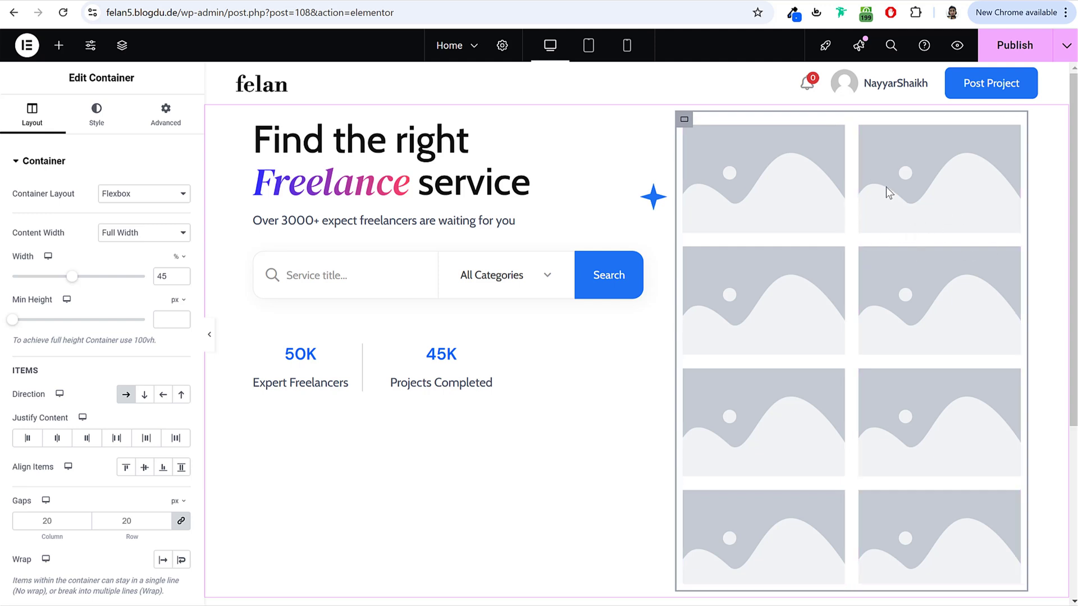
click(744, 182)
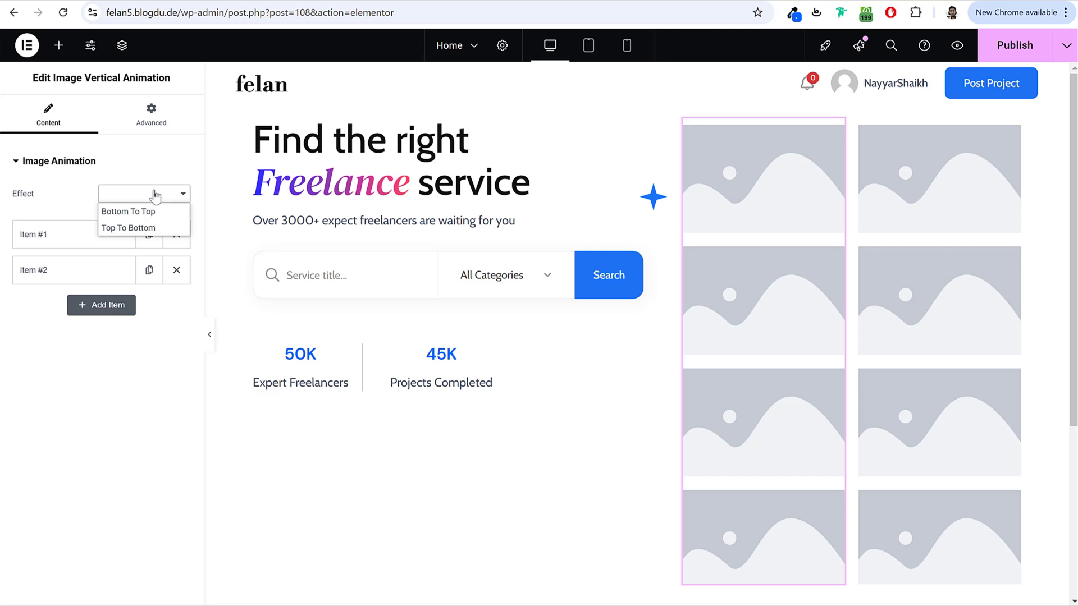
Step: Make the left column animate bottom to top and give Item #1 the orange-sweater portrait
click(153, 213)
click(141, 212)
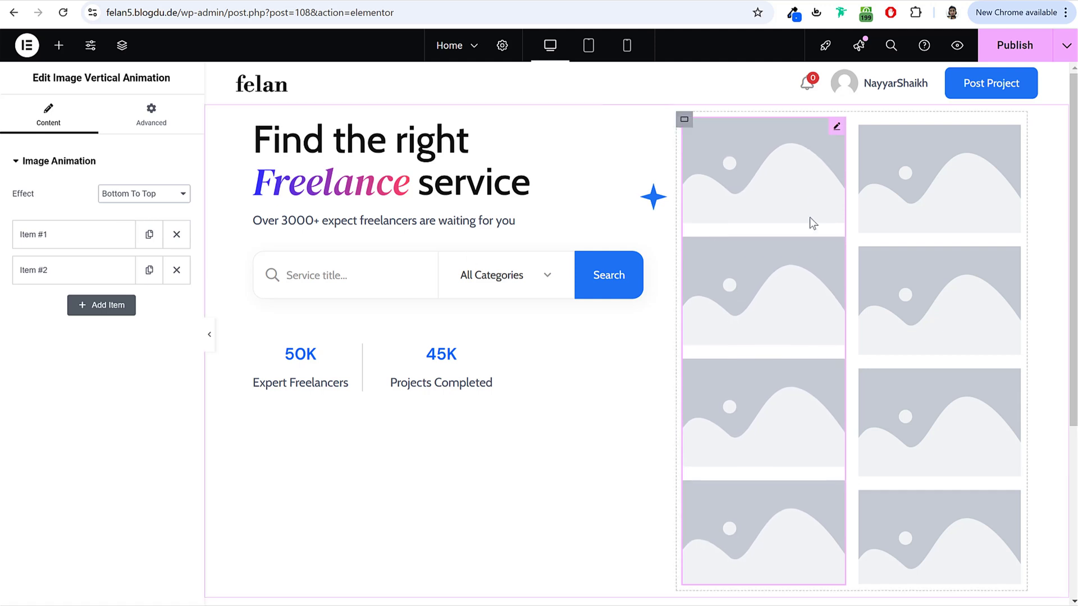
click(84, 234)
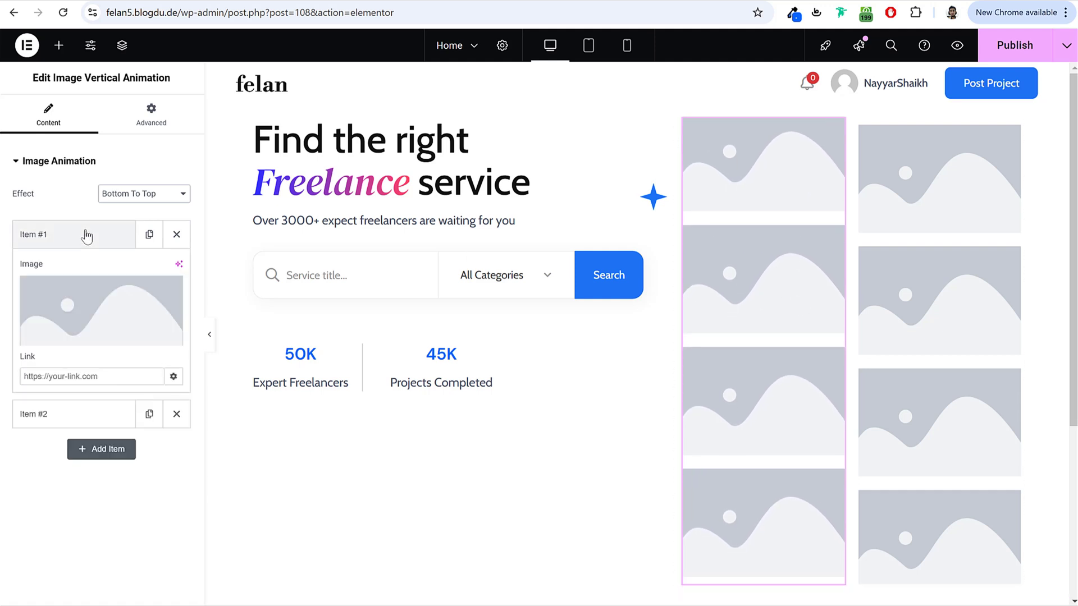
click(113, 336)
click(211, 229)
click(305, 206)
click(1016, 568)
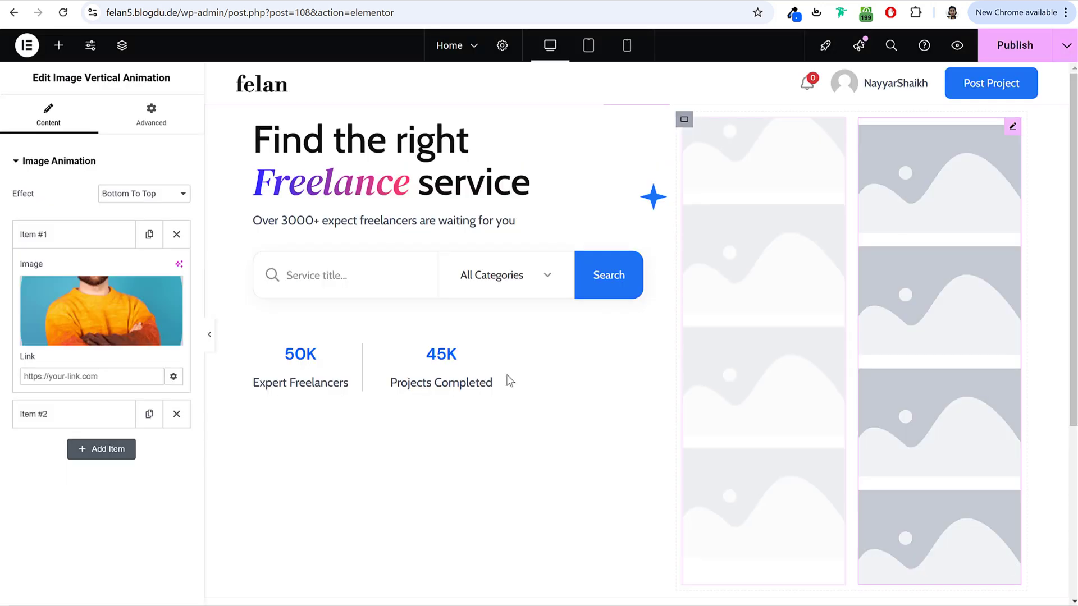
click(46, 242)
Step: Assign the striped-shirt portrait to Item #2 of the left column
click(67, 277)
click(92, 345)
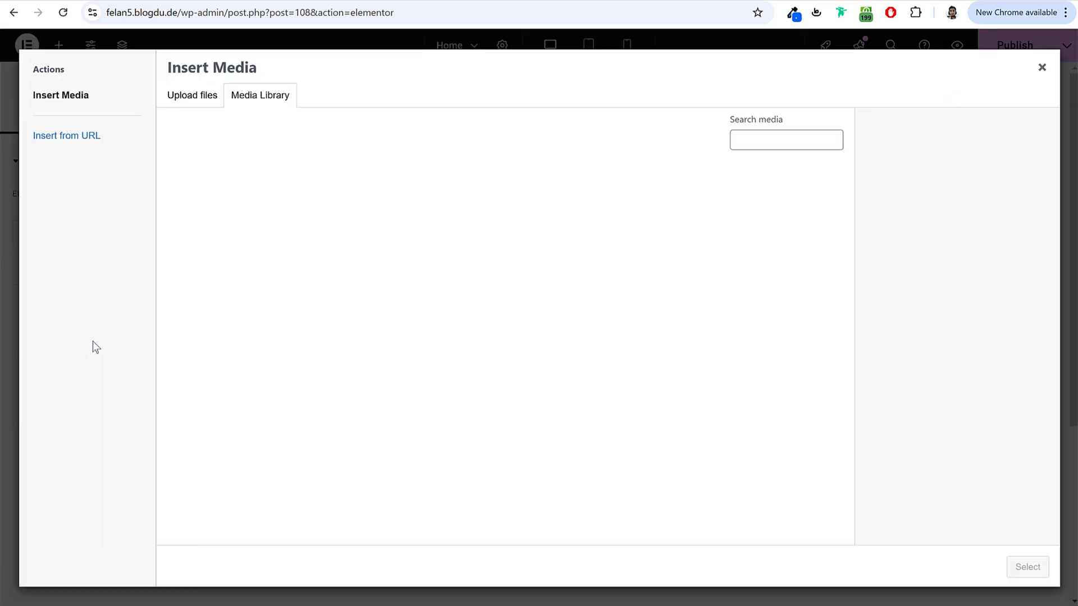
click(406, 227)
click(1035, 569)
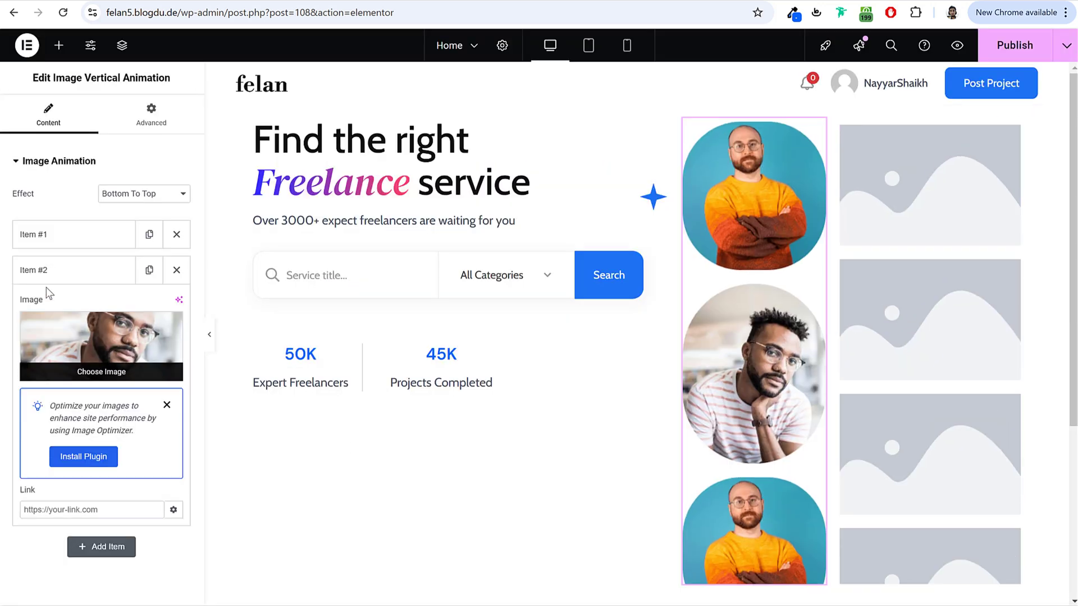
click(73, 270)
click(98, 306)
Step: Add further image items and give Item #3 the smiling woman's portrait
click(91, 294)
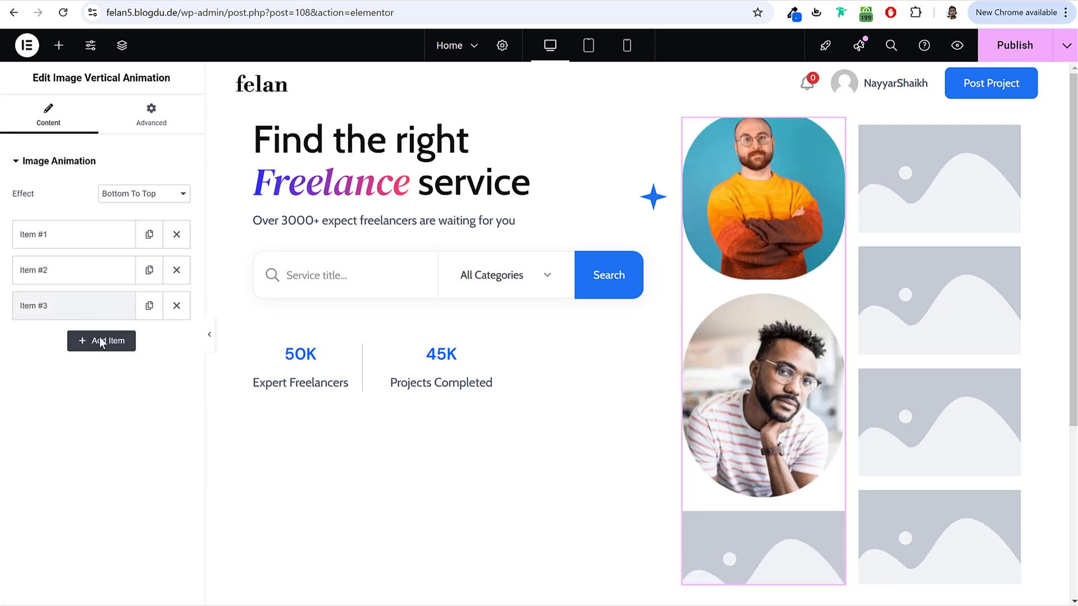
click(101, 339)
click(101, 517)
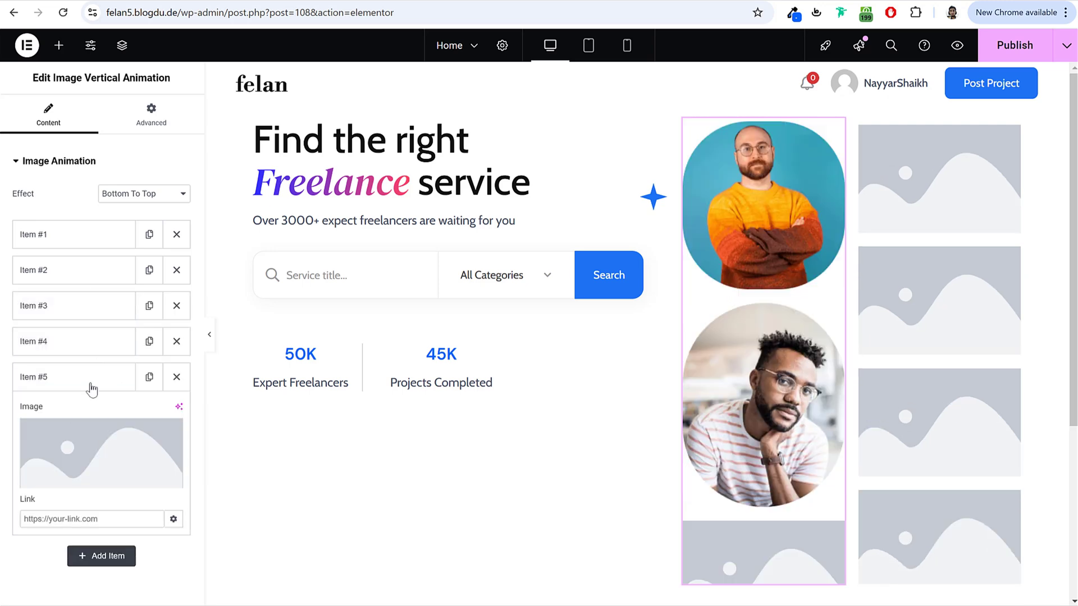
click(88, 384)
click(79, 309)
click(101, 383)
click(495, 230)
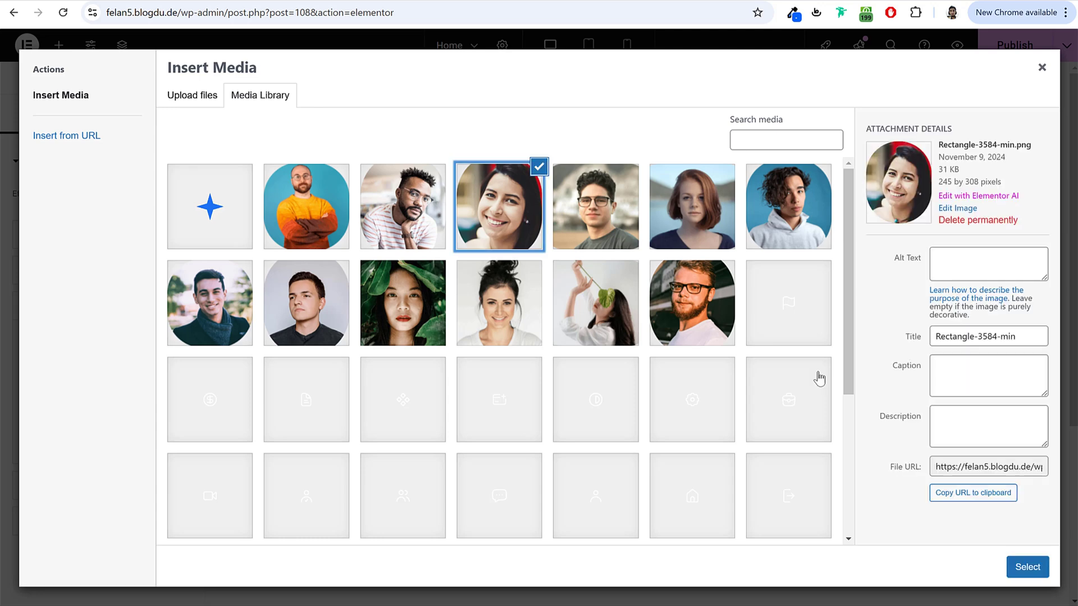
click(1027, 567)
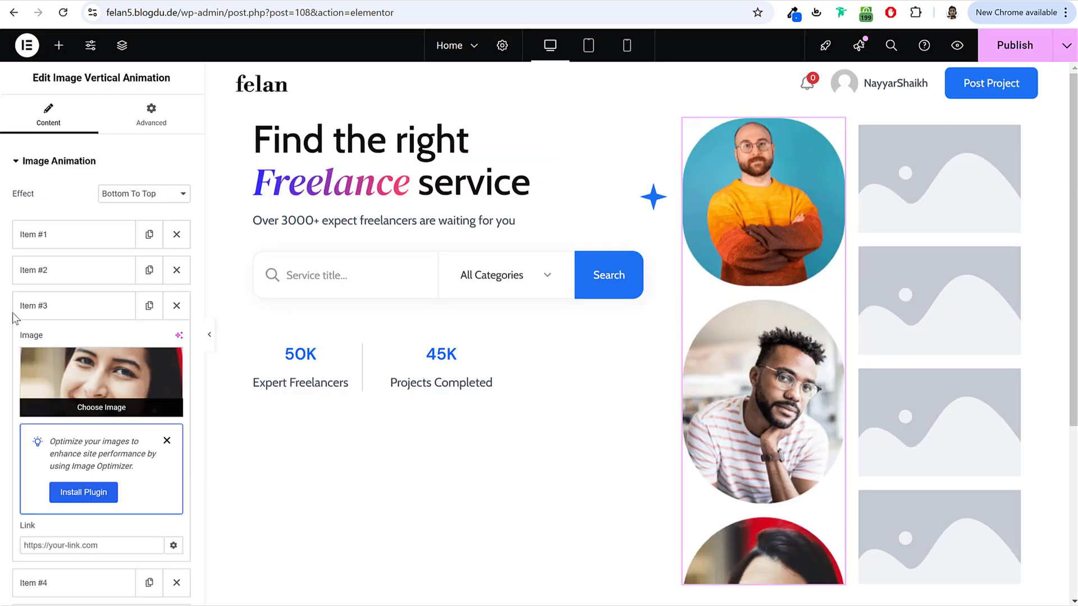
click(84, 310)
Step: Set Item #4's image to the young man with glasses
click(89, 348)
click(104, 413)
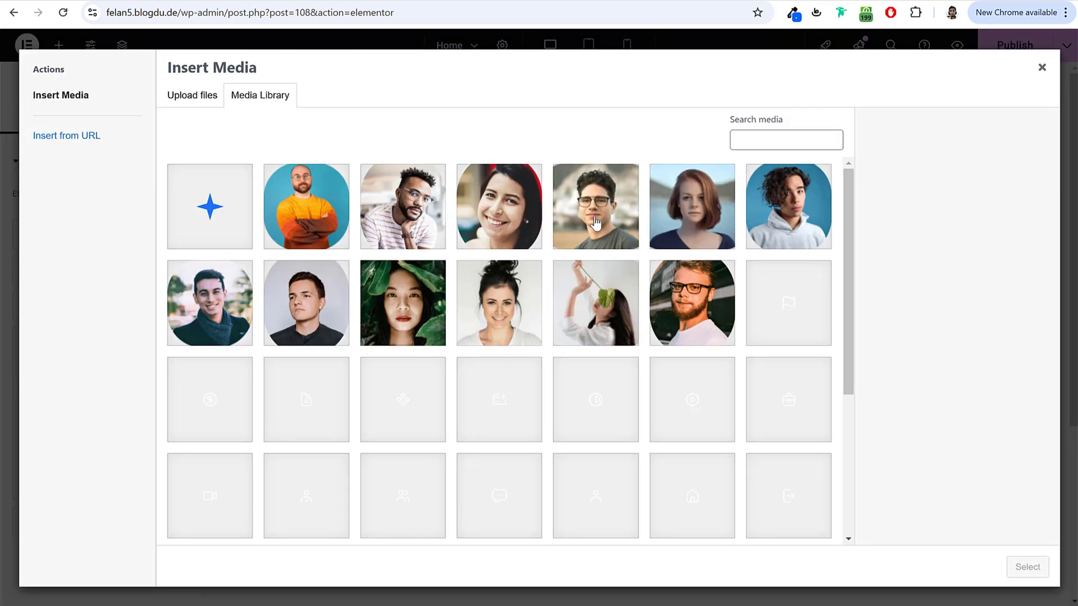
click(697, 212)
click(624, 216)
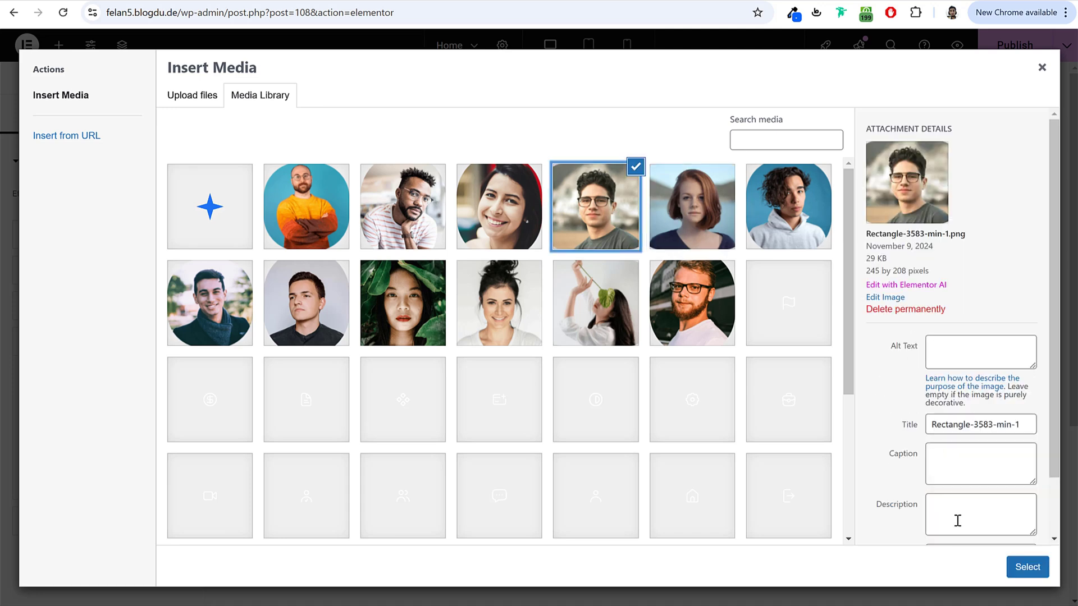
click(1027, 566)
click(49, 345)
Step: Set Item #5's image to the red-haired woman's portrait
click(68, 380)
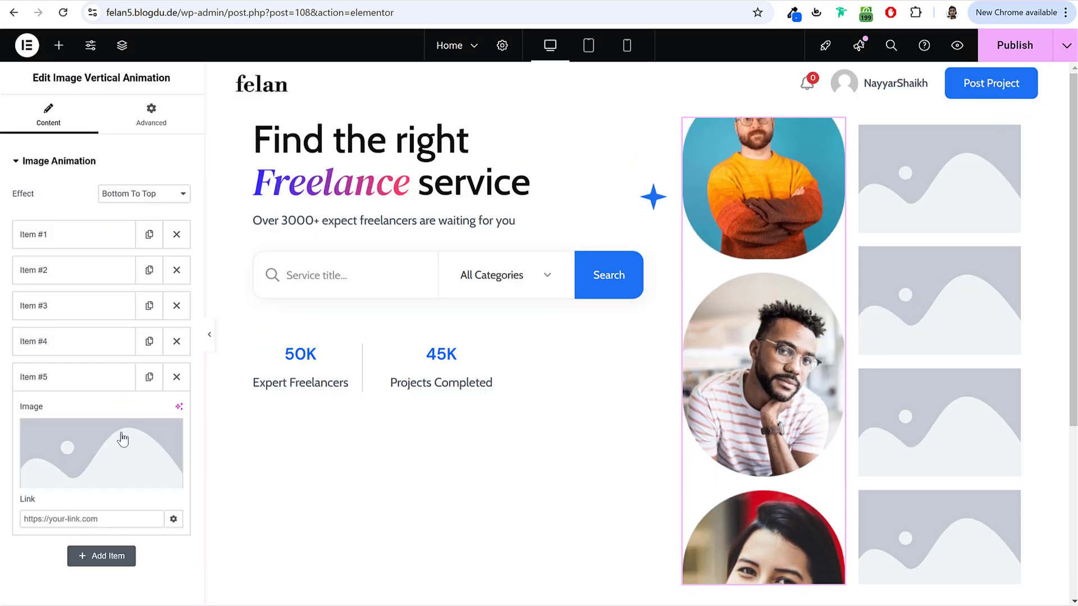
click(120, 438)
click(687, 245)
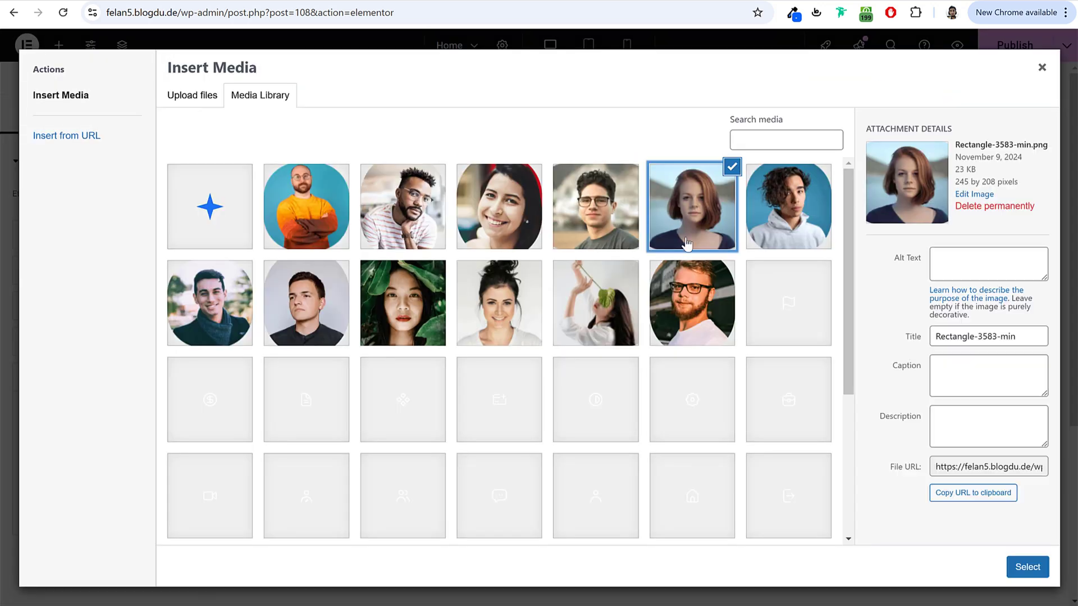
click(1023, 568)
click(89, 378)
Step: Add a sixth item showing the curly-haired young man's portrait
click(149, 377)
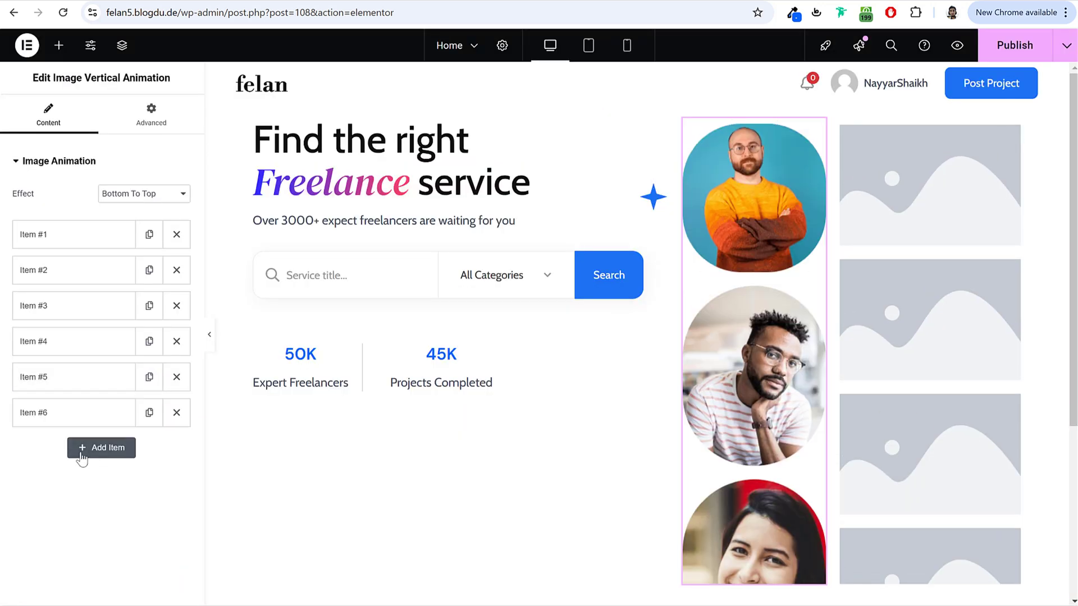
click(82, 459)
click(89, 473)
click(788, 206)
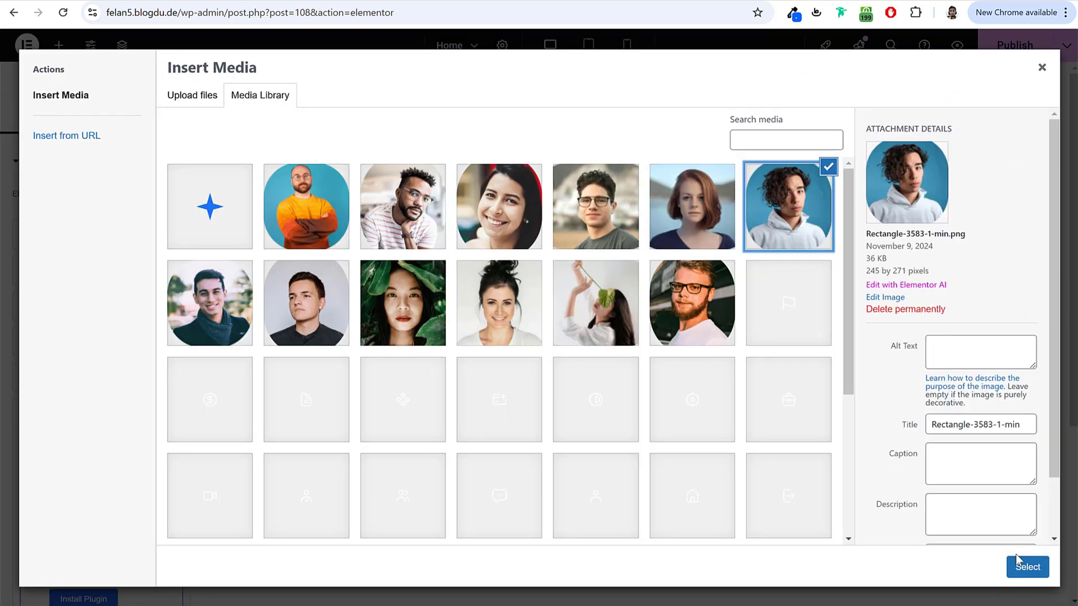
click(1019, 564)
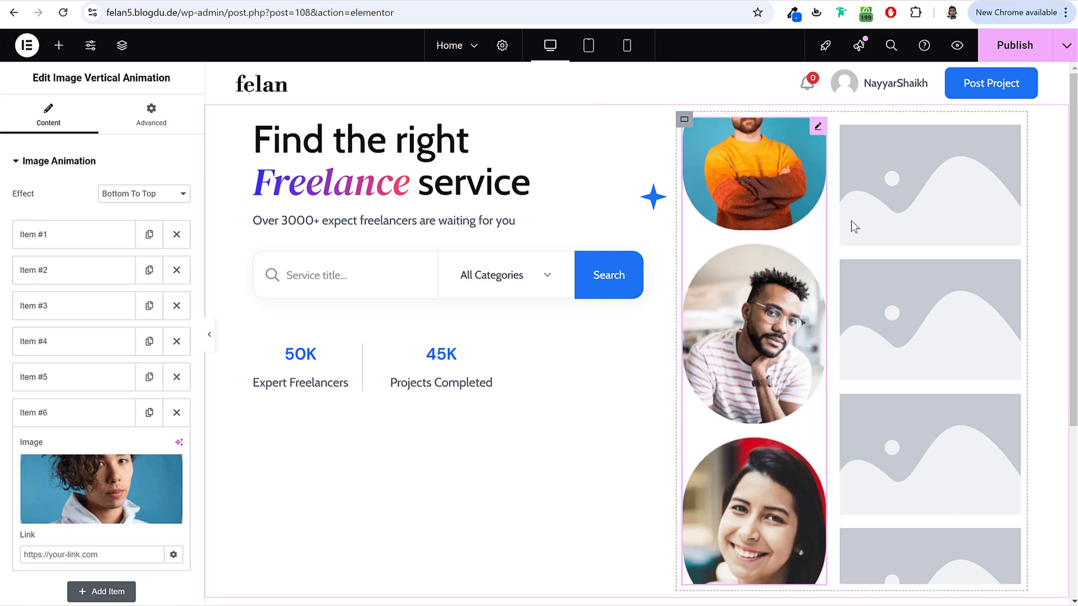
click(851, 221)
Step: Set the right column's effect to Top To Bottom and give Item #1 the curly-haired young man
click(169, 169)
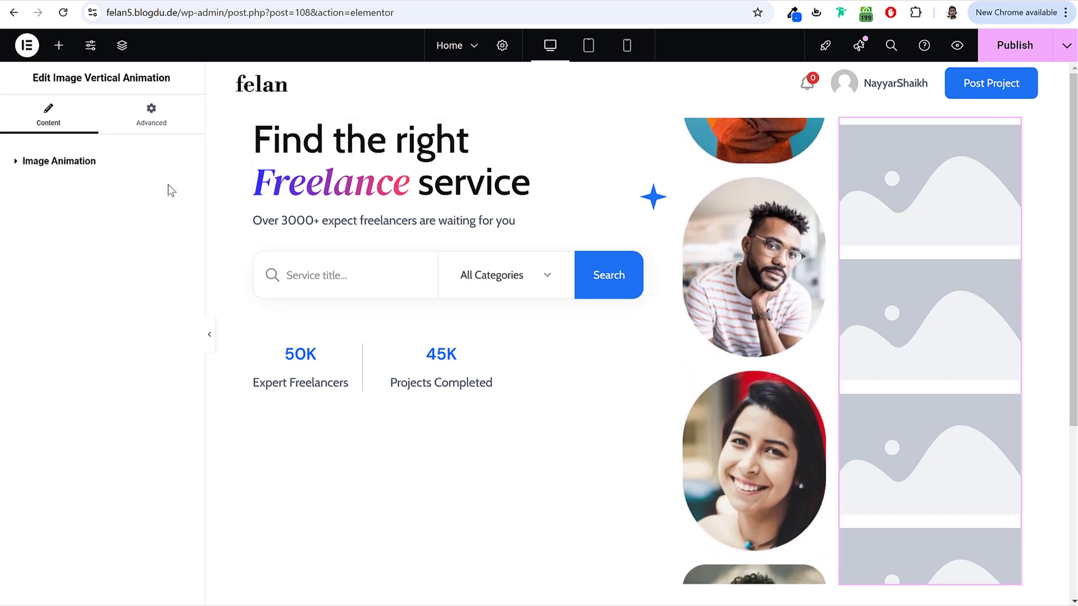
click(148, 164)
click(147, 193)
click(140, 224)
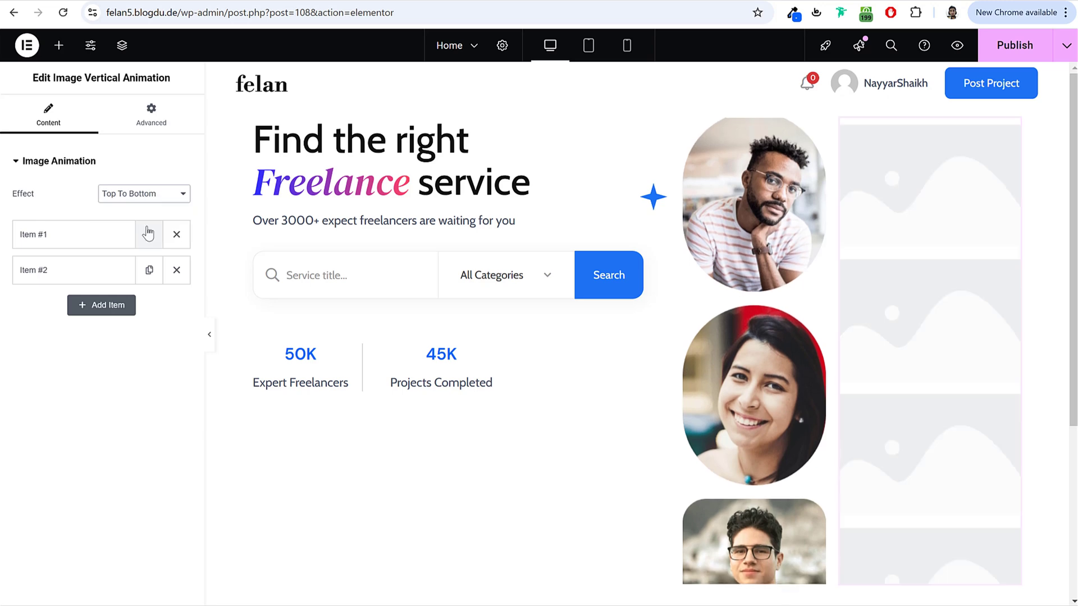
click(82, 234)
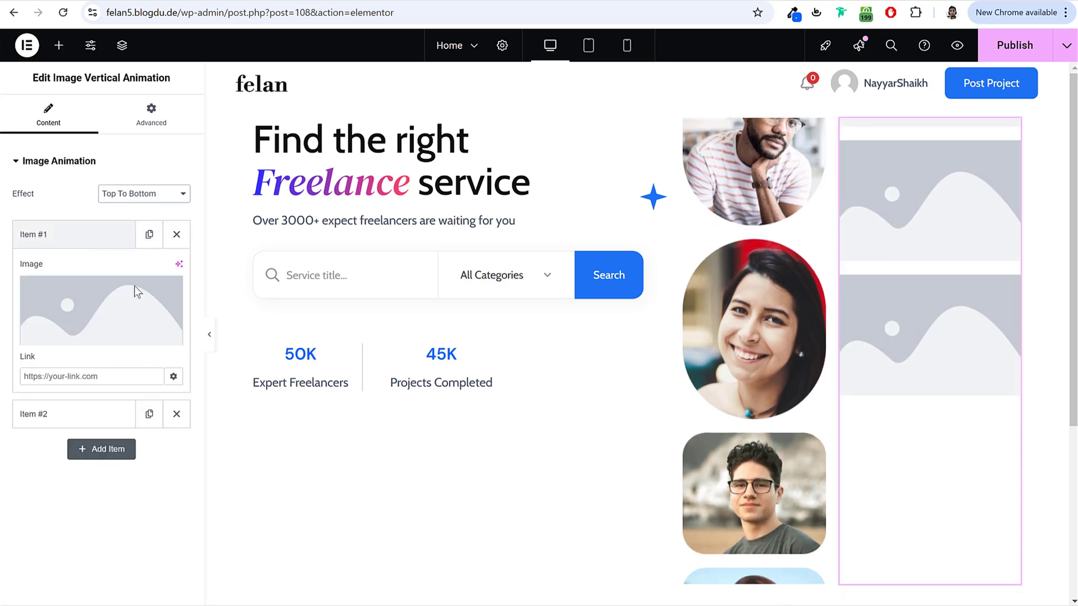
click(134, 288)
click(789, 207)
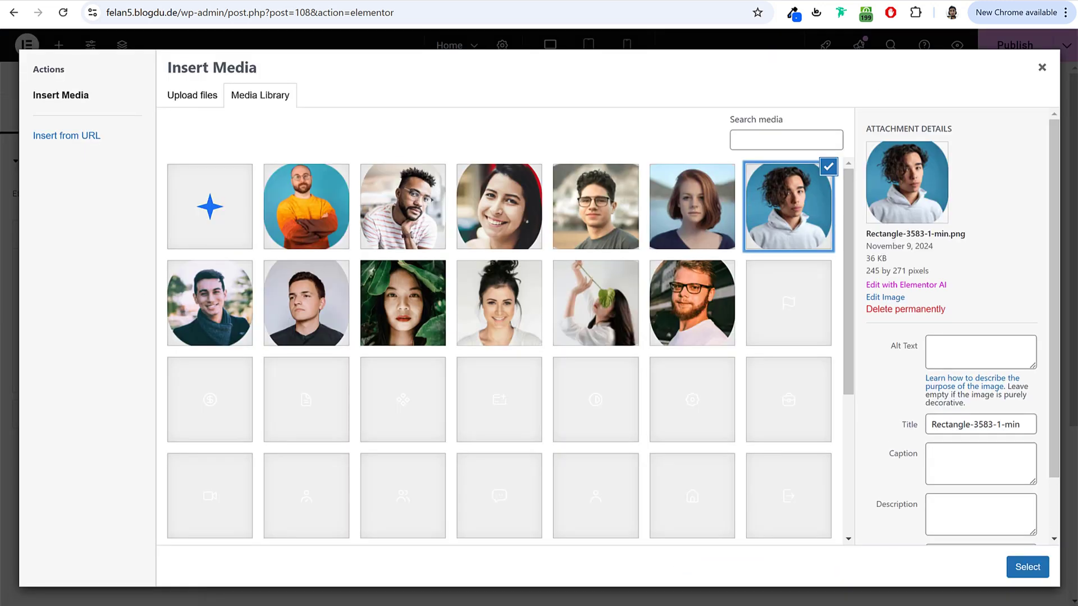
click(1040, 578)
click(89, 236)
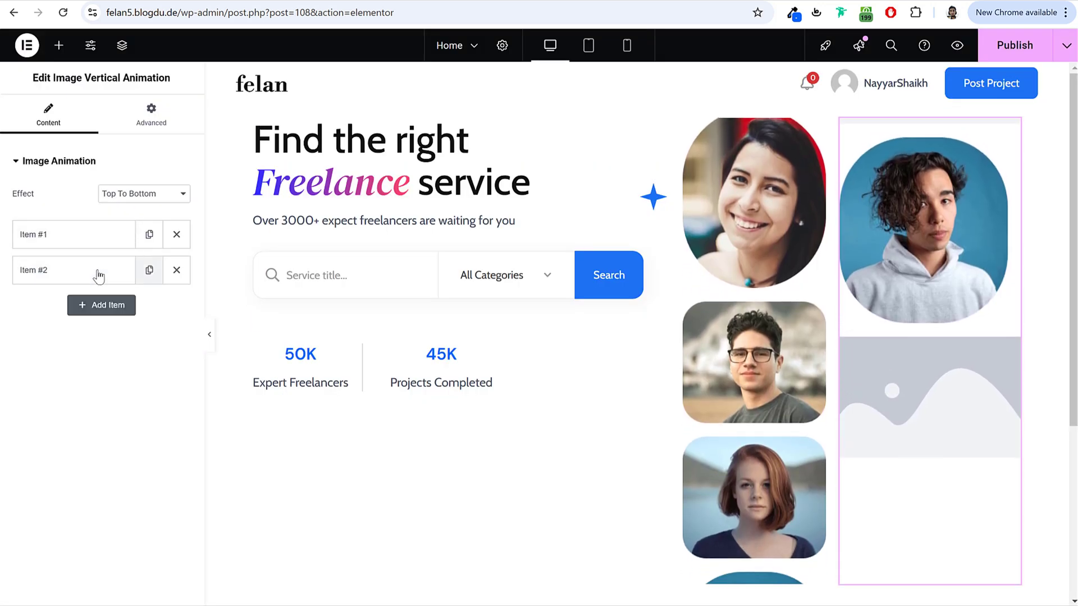
Step: Duplicate items to reach six and give Item #2 the smiling man in the scarf
click(147, 273)
click(147, 272)
click(147, 272)
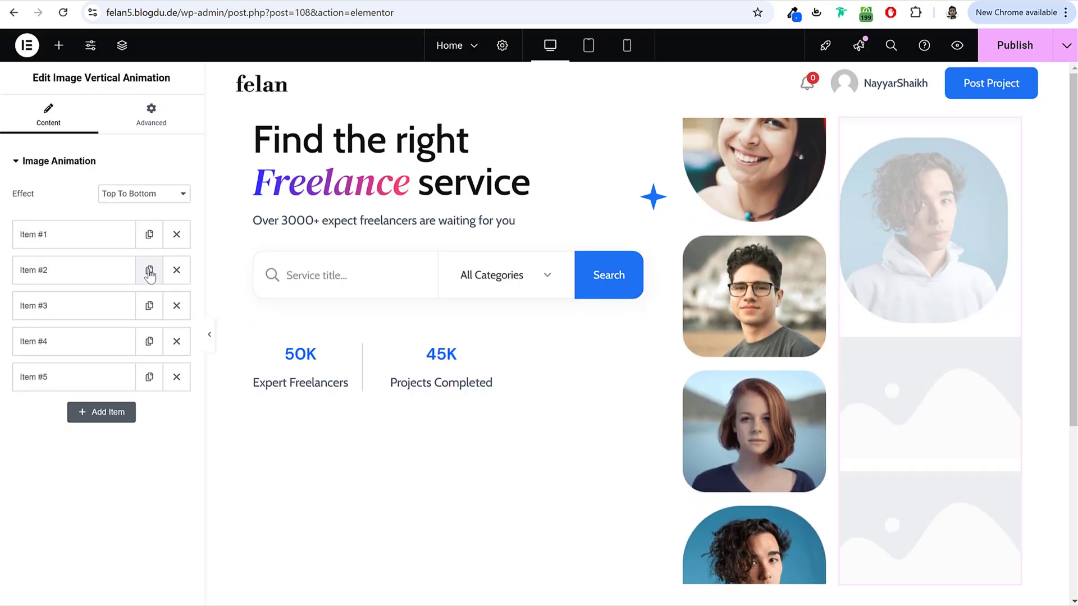
click(147, 272)
click(70, 279)
click(168, 337)
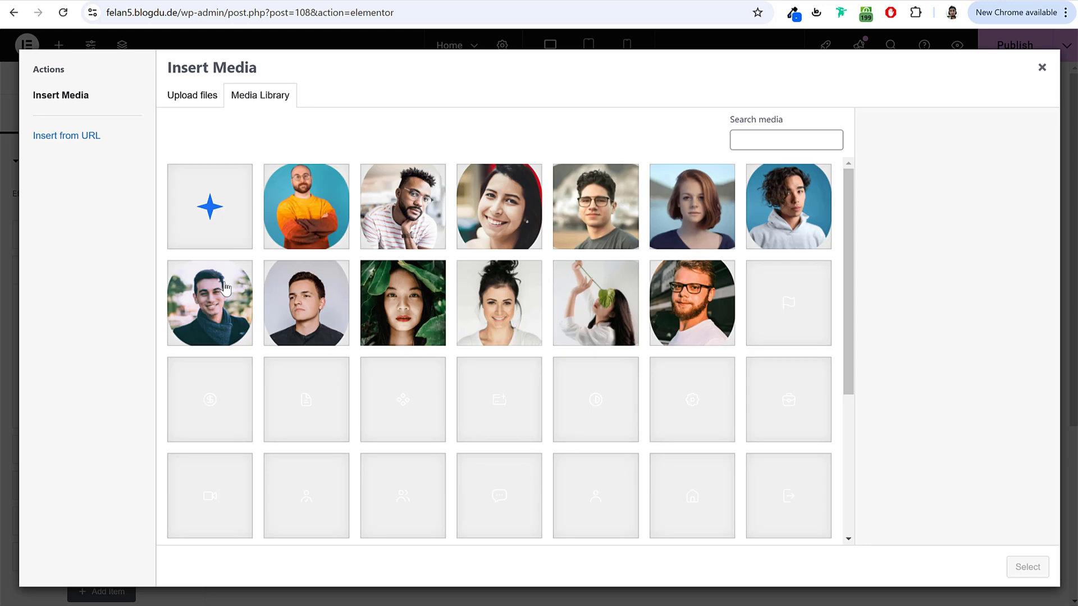
click(209, 303)
click(1027, 567)
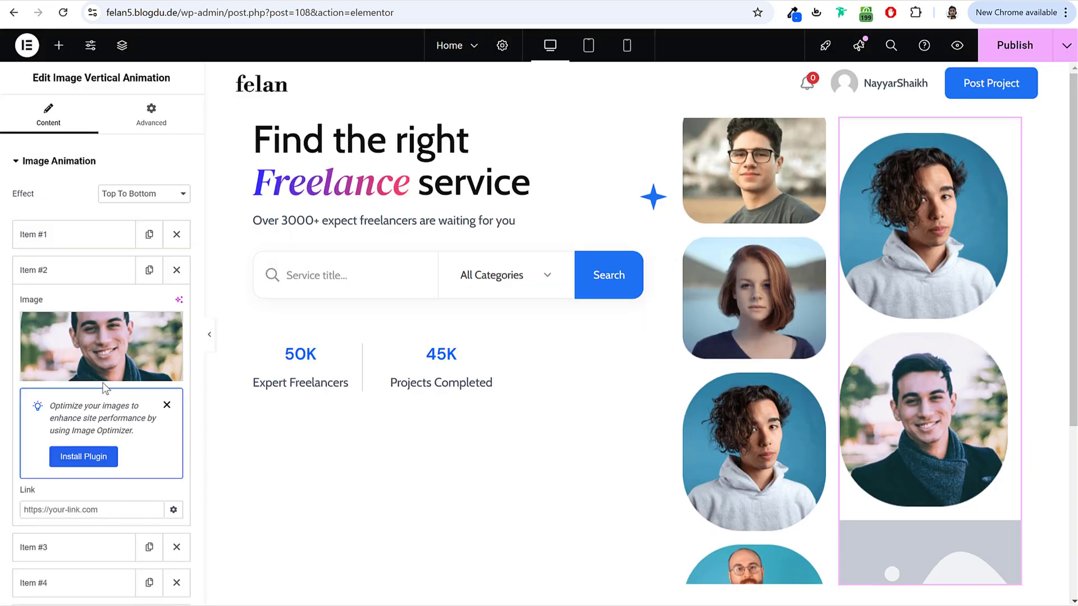
click(49, 271)
Step: Set Item #3's image to the young man on a grey background
click(66, 318)
click(168, 370)
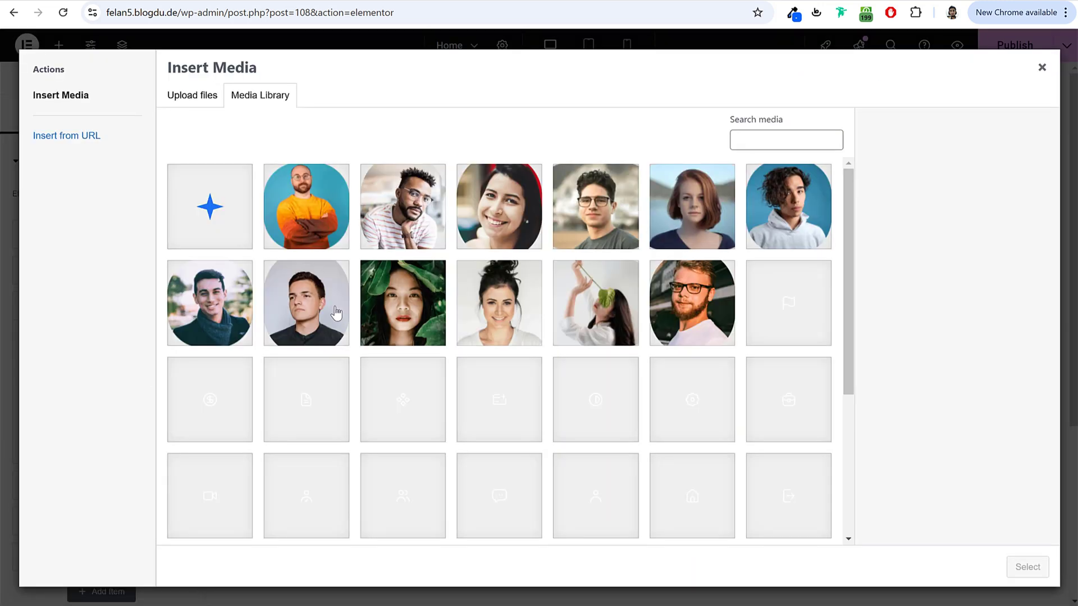
click(334, 303)
click(1028, 567)
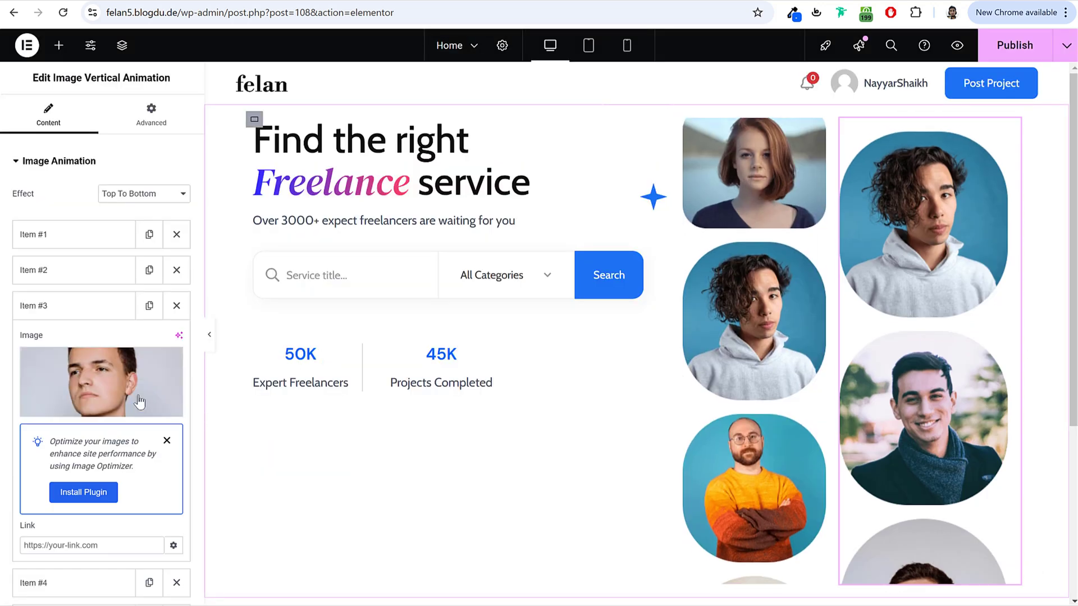
click(84, 309)
Step: Set Item #4's image to the woman with her hair in a bun
click(84, 346)
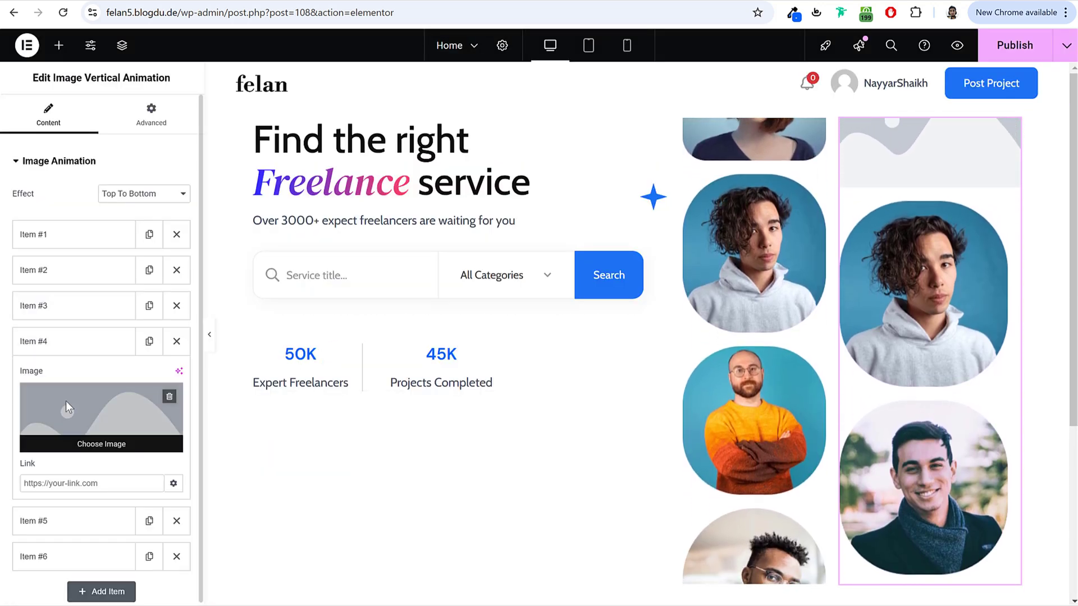
click(65, 401)
click(505, 312)
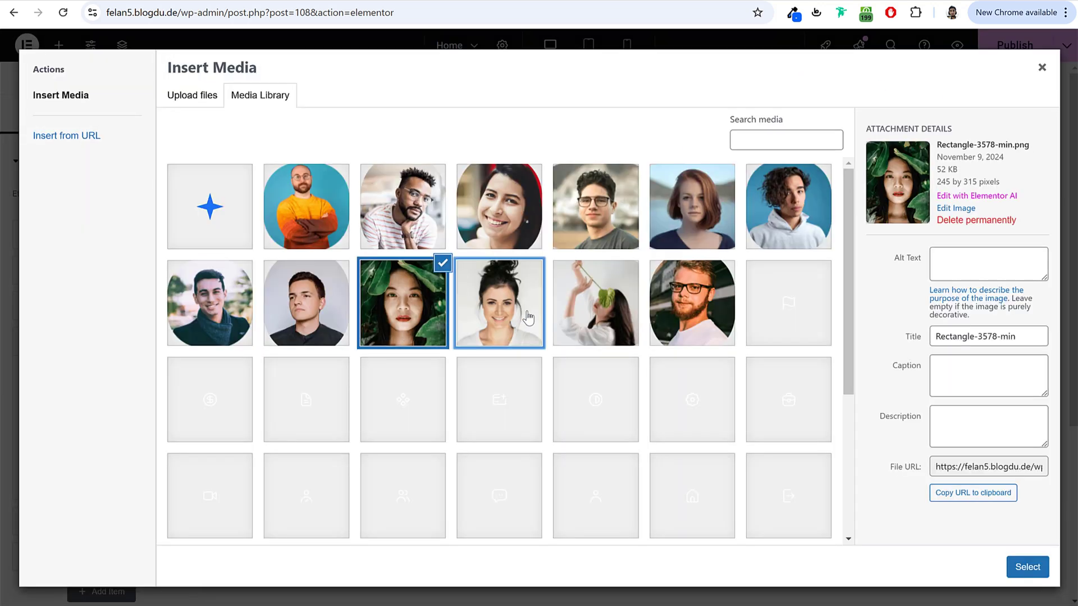
click(1027, 567)
click(73, 341)
Step: Set Item #5's image to the woman holding a leaf
click(73, 376)
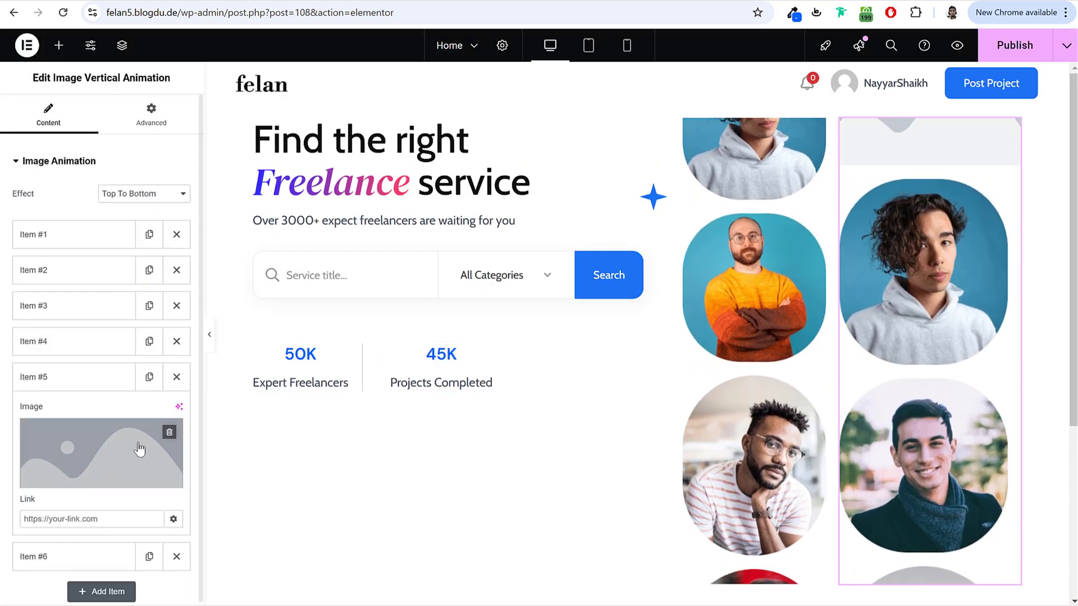
click(139, 449)
click(500, 303)
click(596, 303)
click(1027, 567)
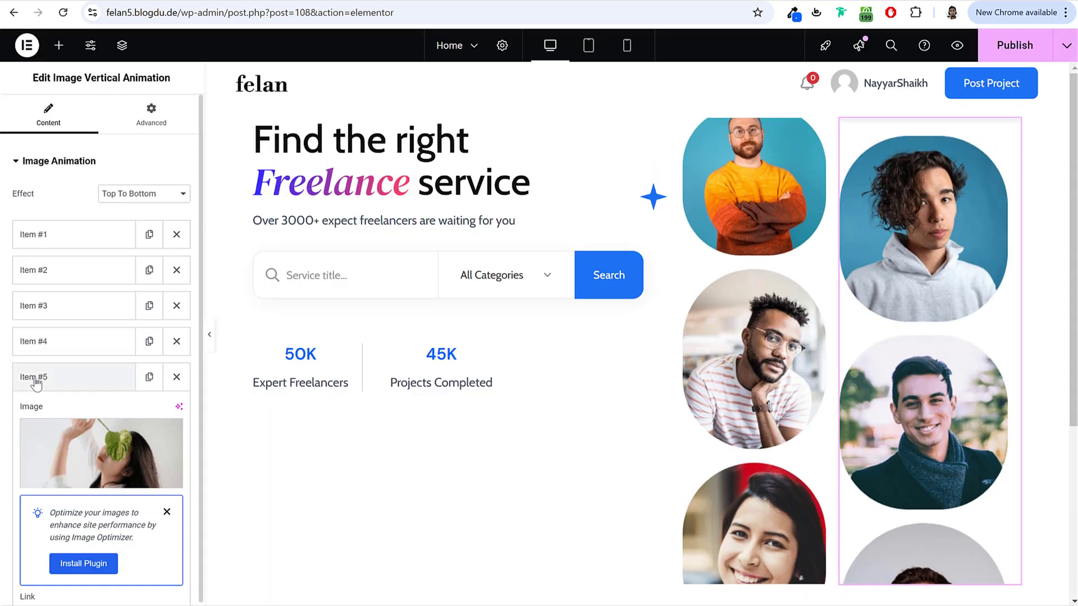
click(36, 384)
Step: Set Item #6's image to the bearded man with glasses and check the column
click(72, 415)
click(99, 482)
click(693, 303)
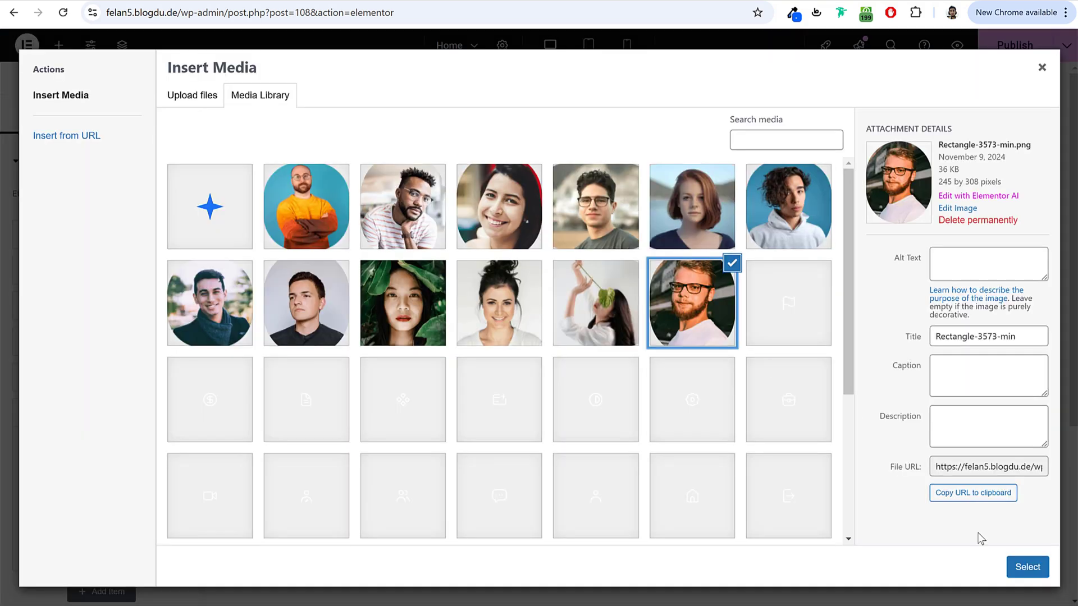
click(1027, 567)
scroll(604, 336, down, 1)
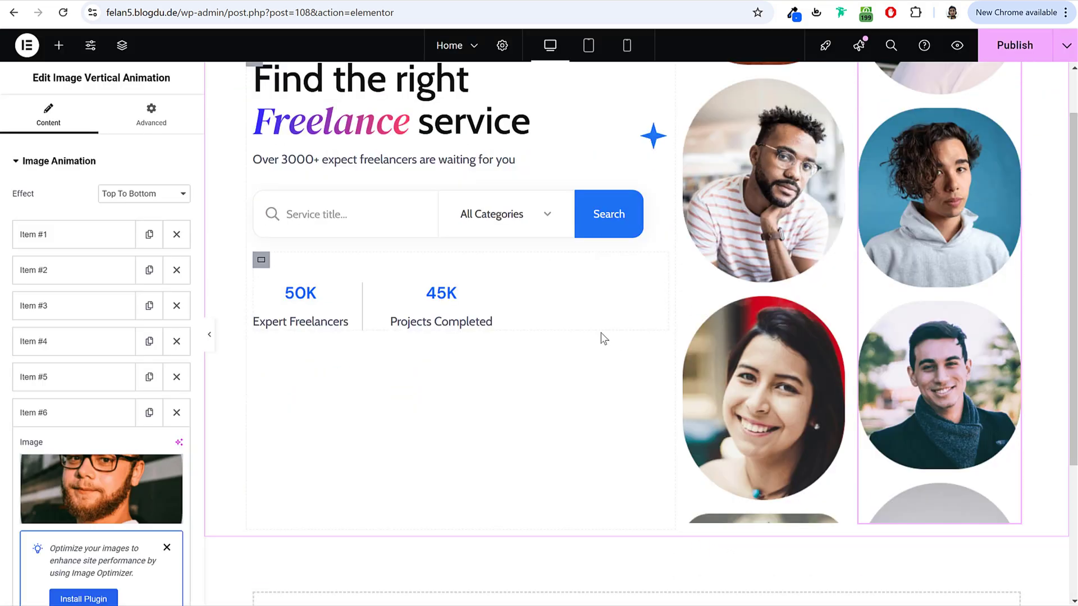
scroll(604, 336, up, 1)
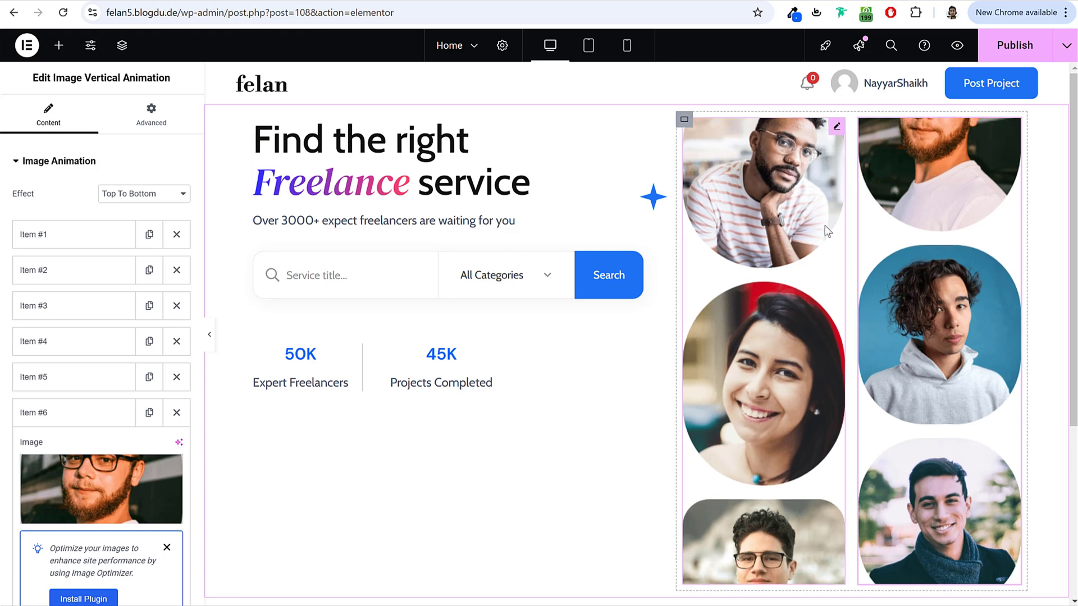
scroll(385, 337, down, 2)
scroll(392, 372, up, 2)
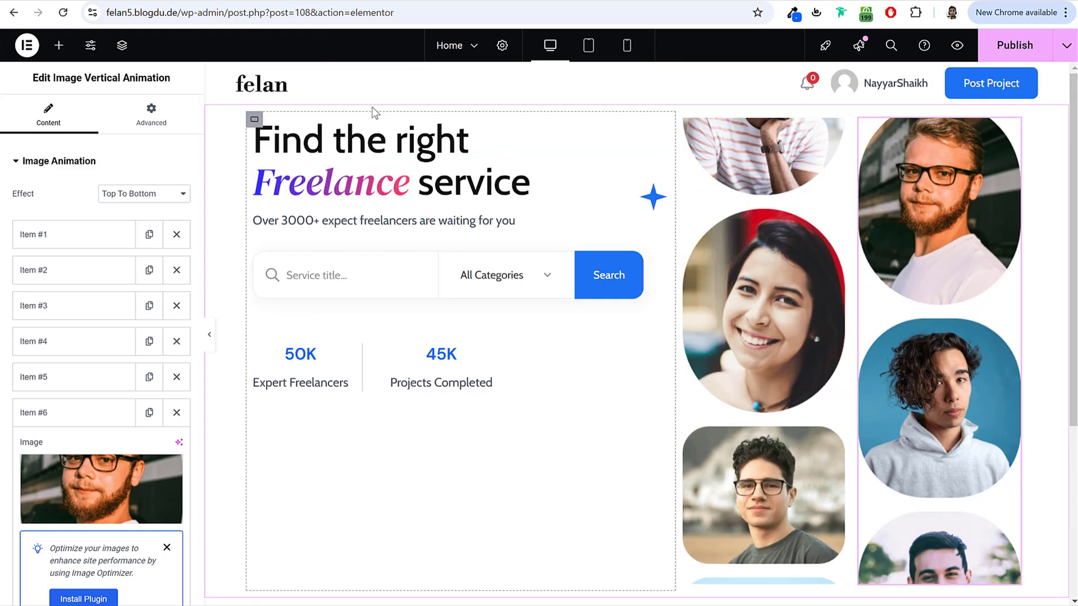
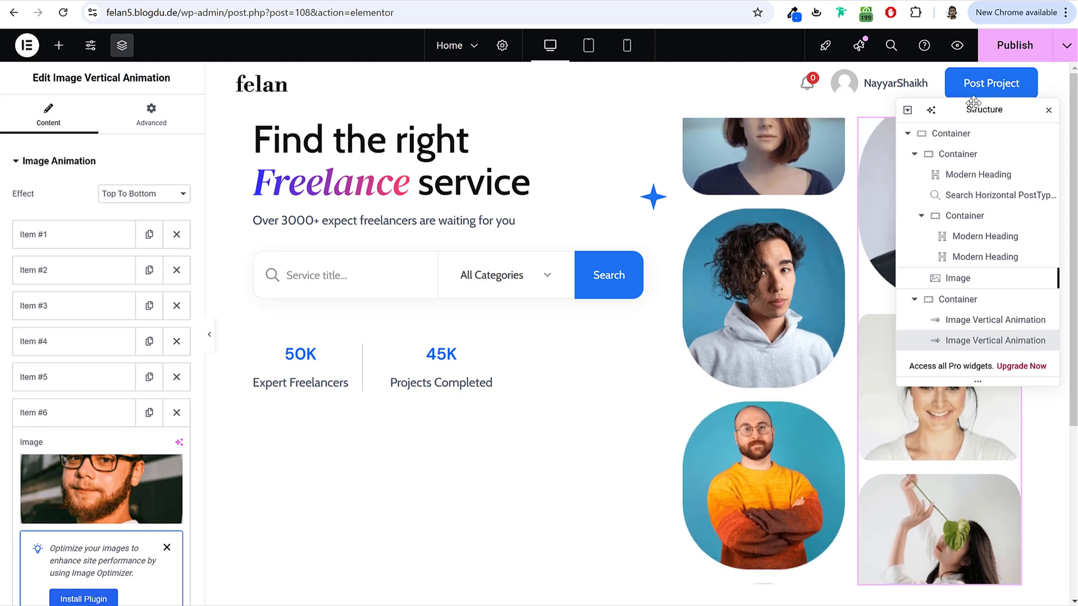
Step: Select the outer hero container and set its Align Items to Center
drag(972, 103, 478, 244)
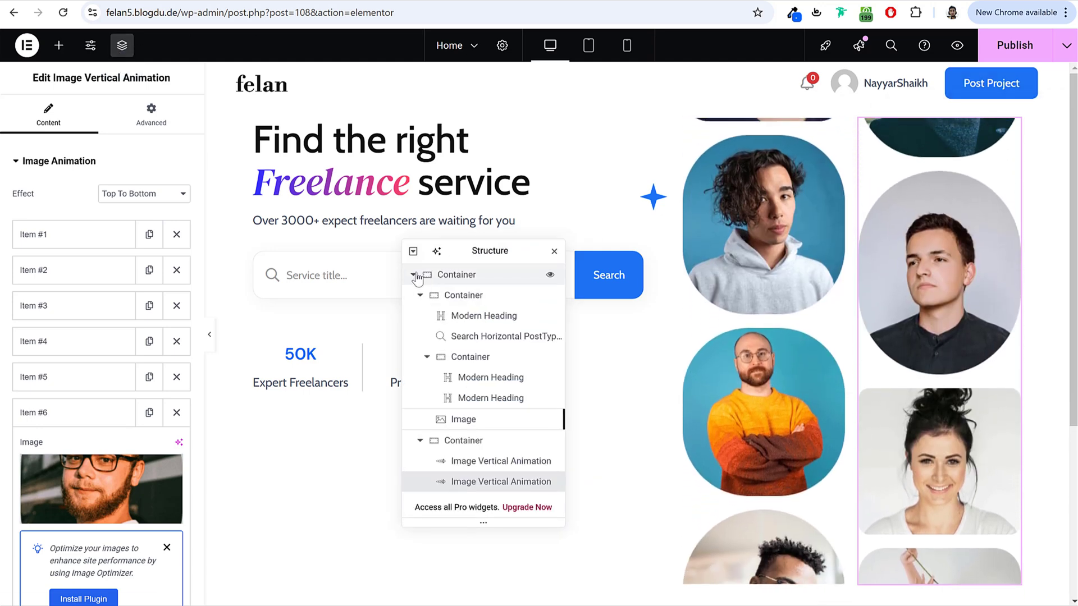
click(483, 281)
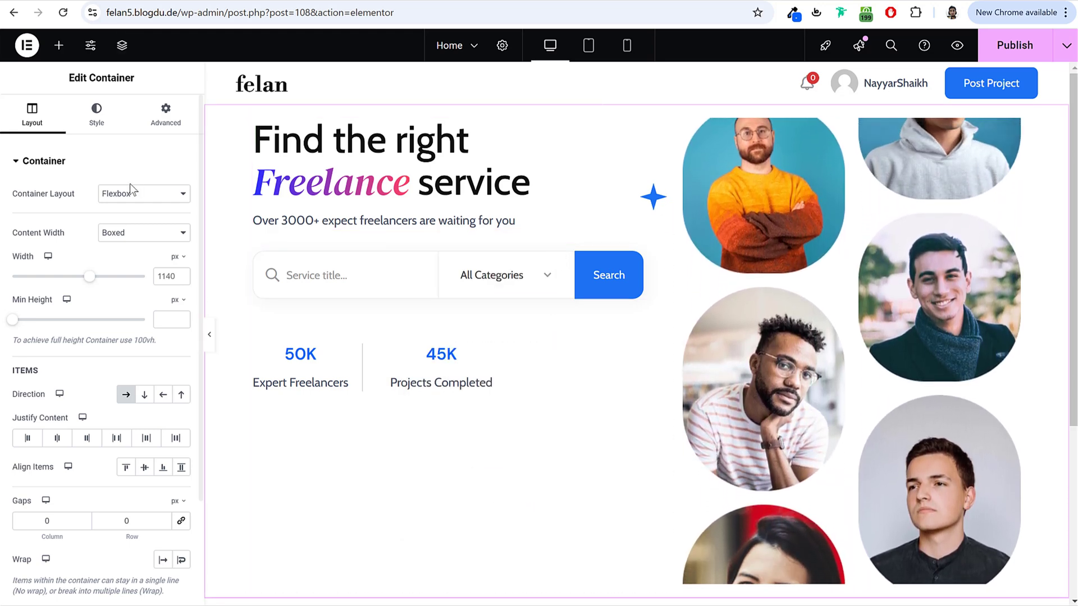
scroll(82, 365, down, 3)
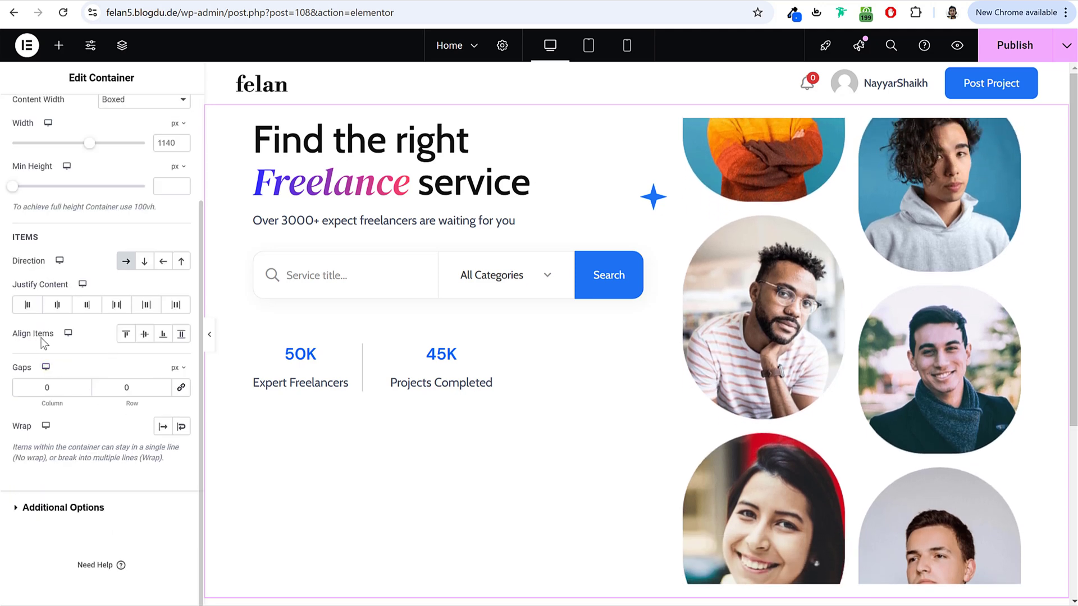
click(146, 335)
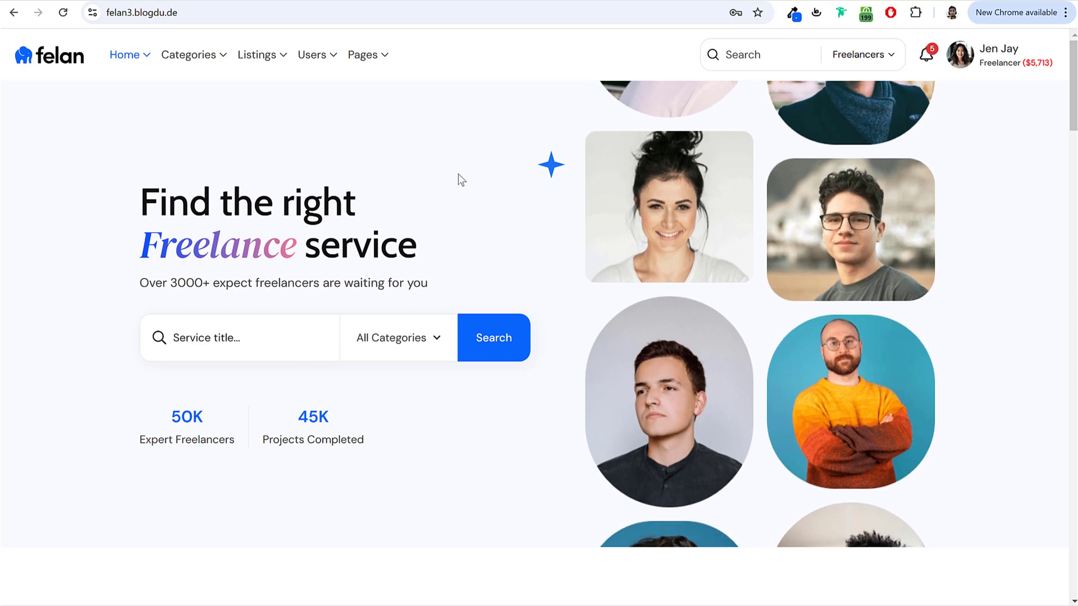
Step: Use the ColorZilla eyedropper to copy the demo hero's #F8FAFF background colour
click(792, 12)
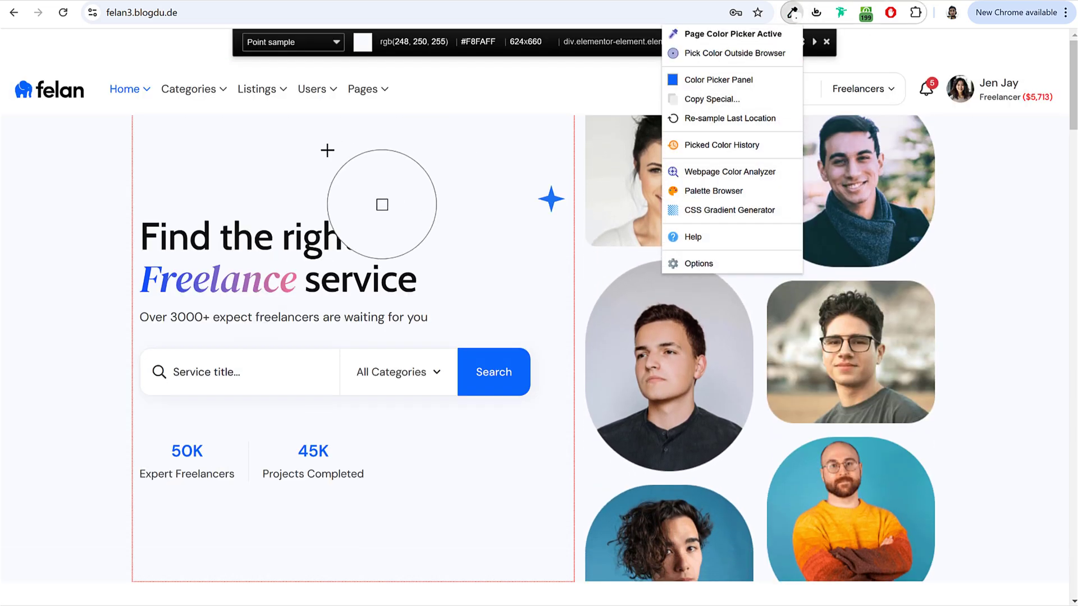
click(327, 150)
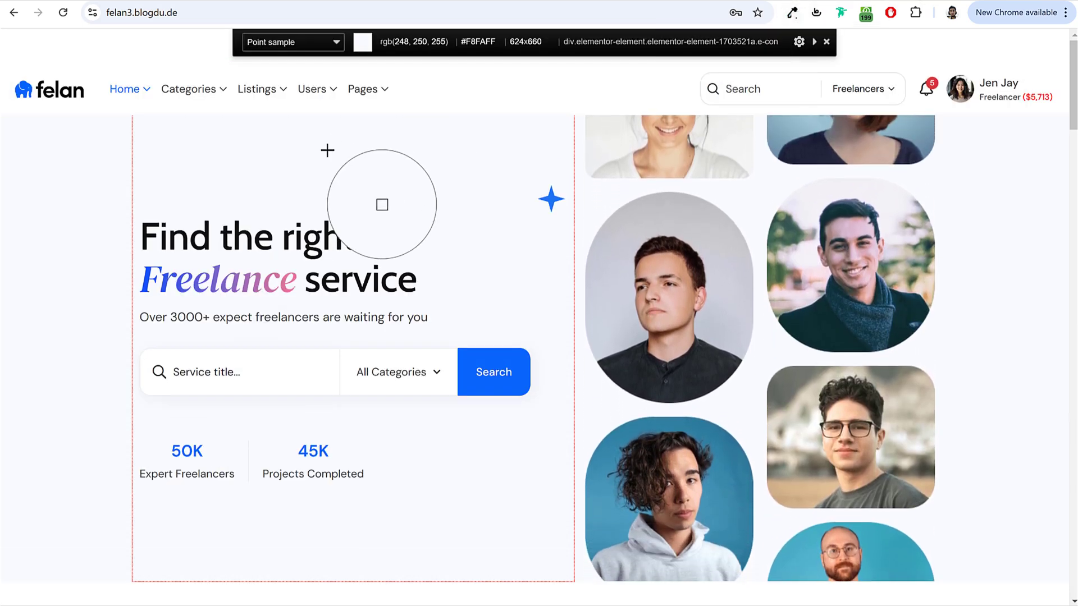
click(328, 150)
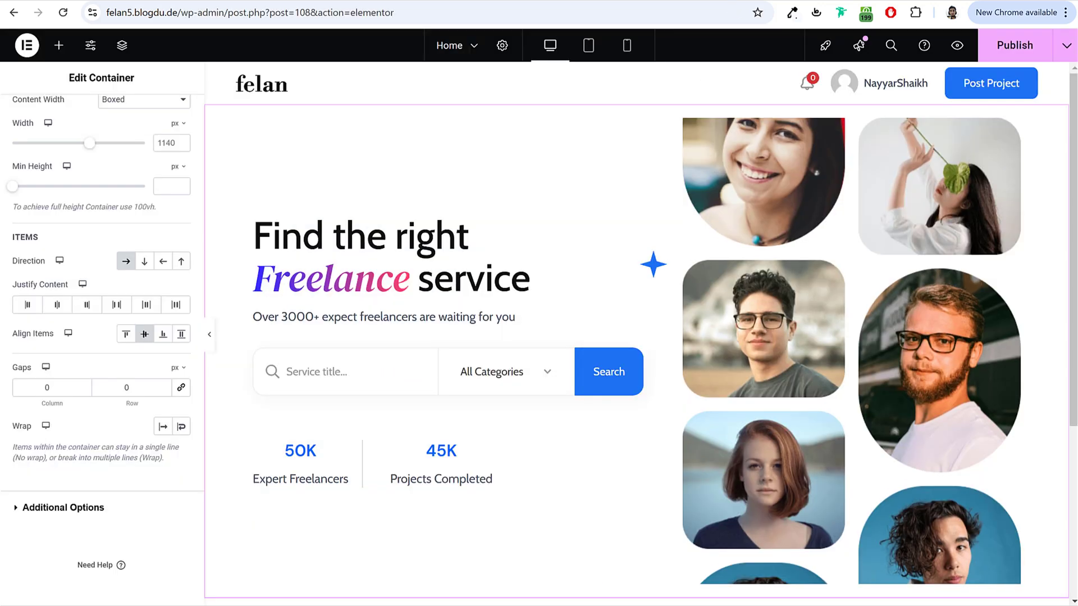
scroll(106, 193, up, 3)
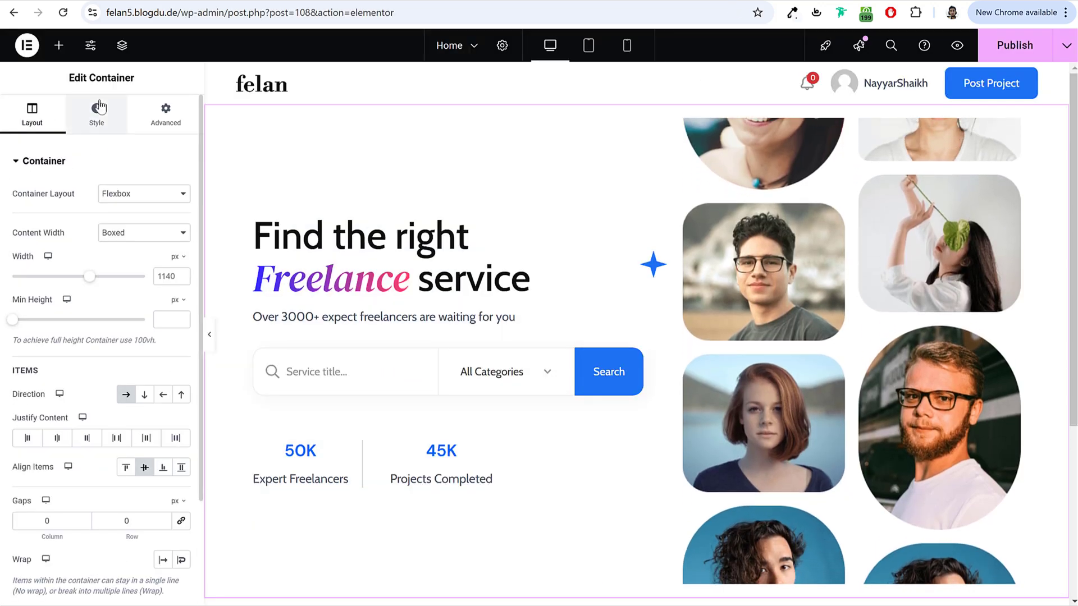
Step: Give the hero container a Classic background with colour #F8FAFF
click(110, 123)
click(127, 225)
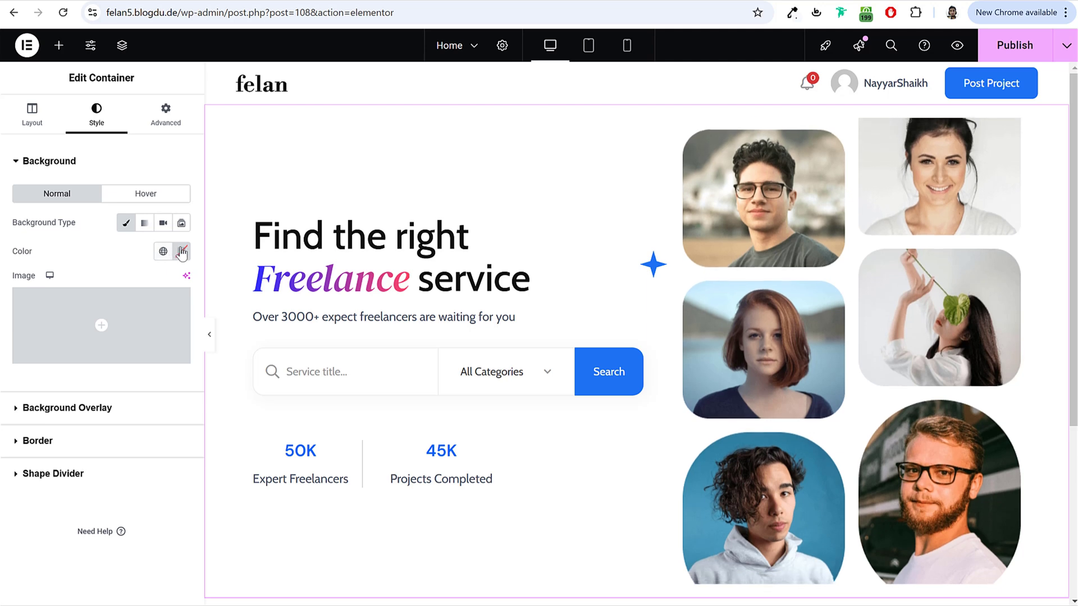
click(182, 252)
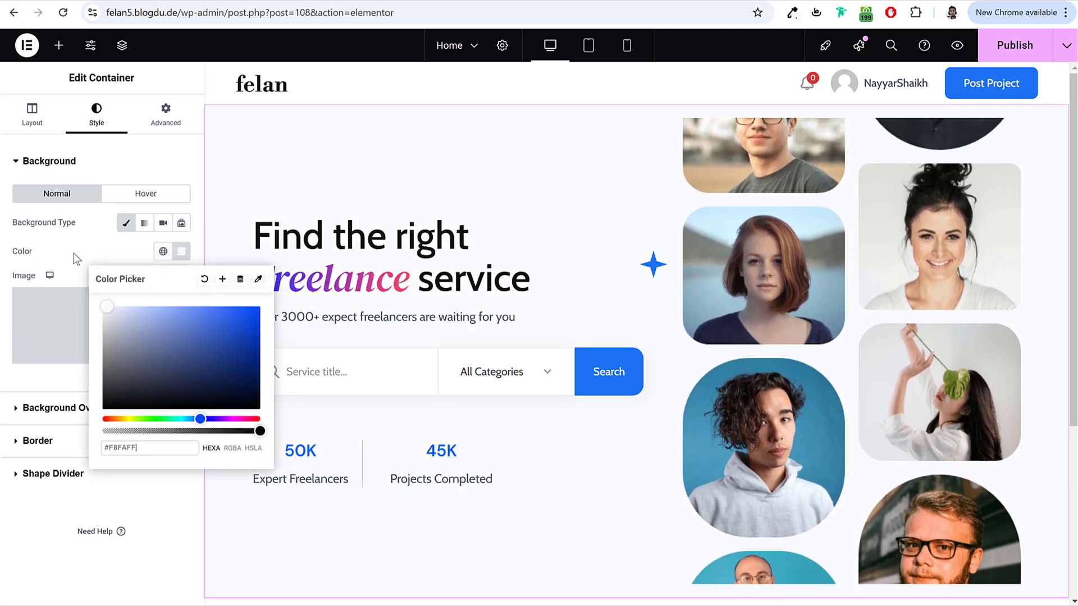
click(84, 259)
Step: Preview the page with the panel hidden to check the new background, then restore the panel
click(209, 352)
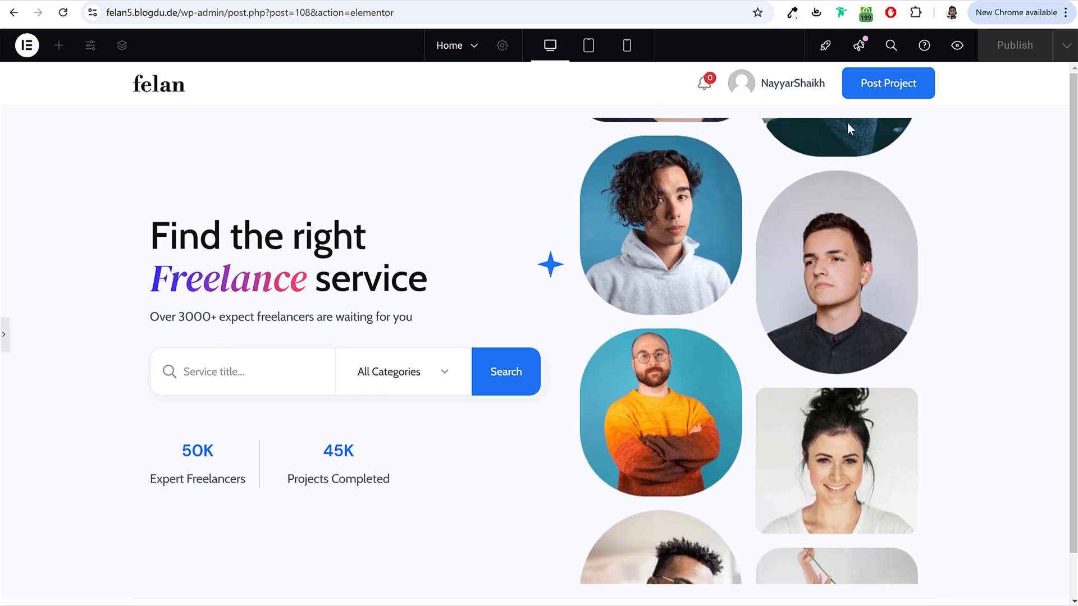
scroll(805, 556, down, 2)
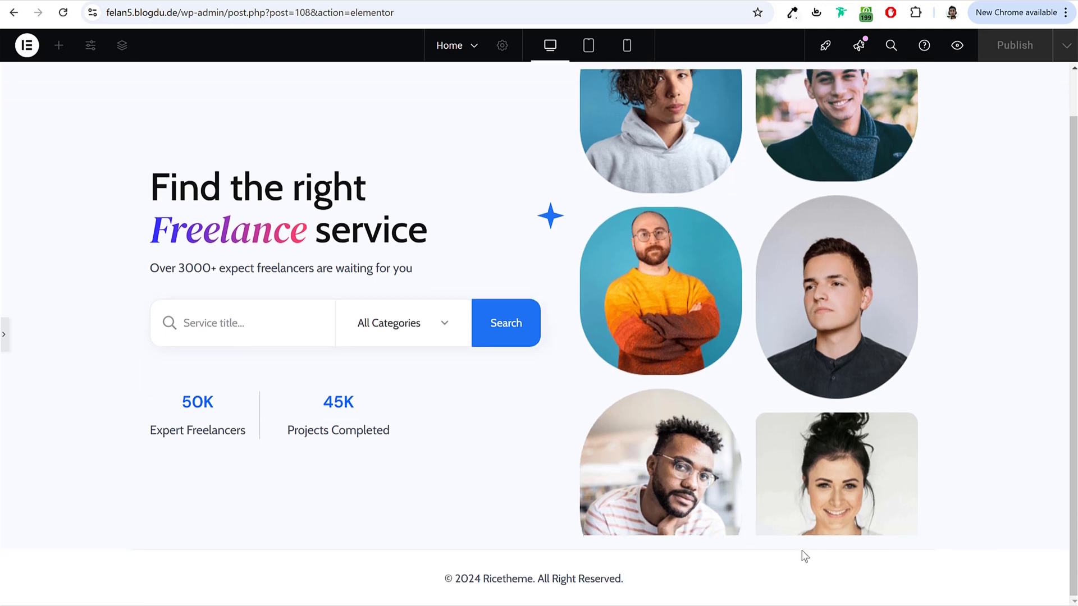
scroll(409, 449, up, 2)
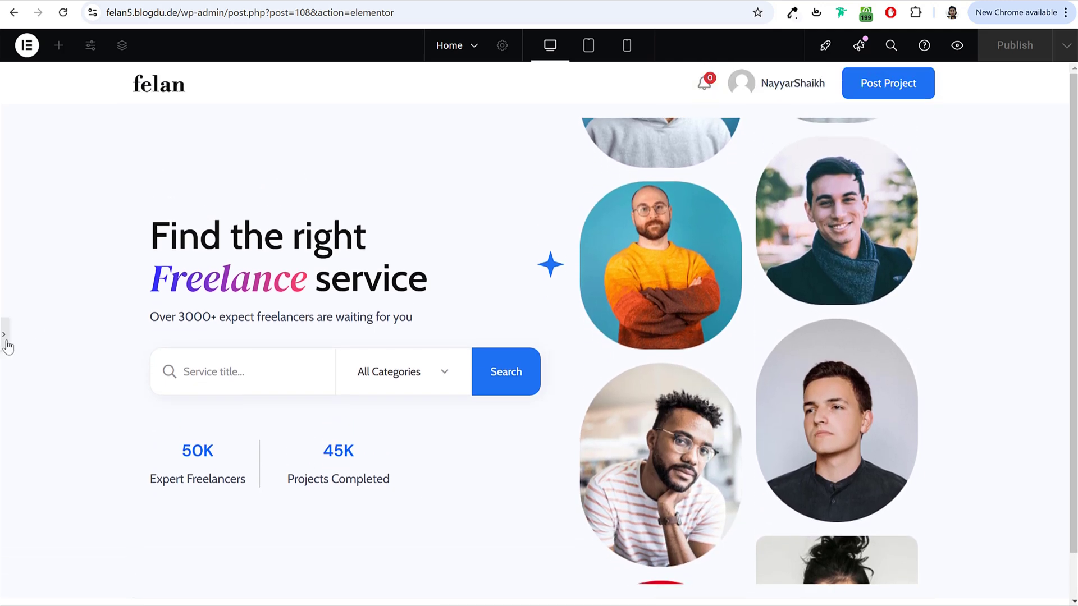
click(4, 337)
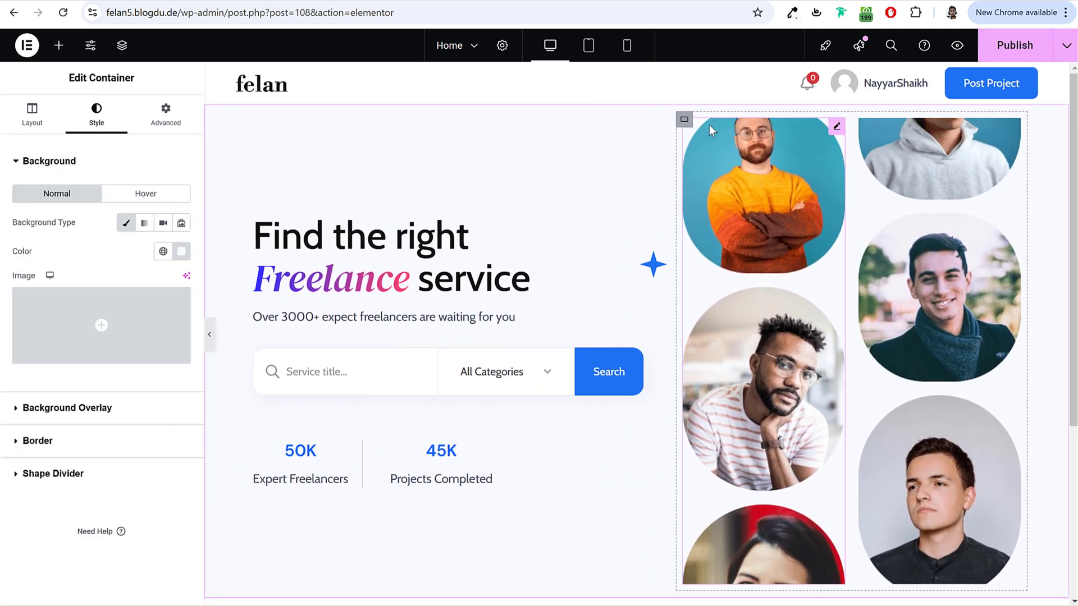
Step: Set the hero container's padding to 0 in its Advanced settings
click(121, 45)
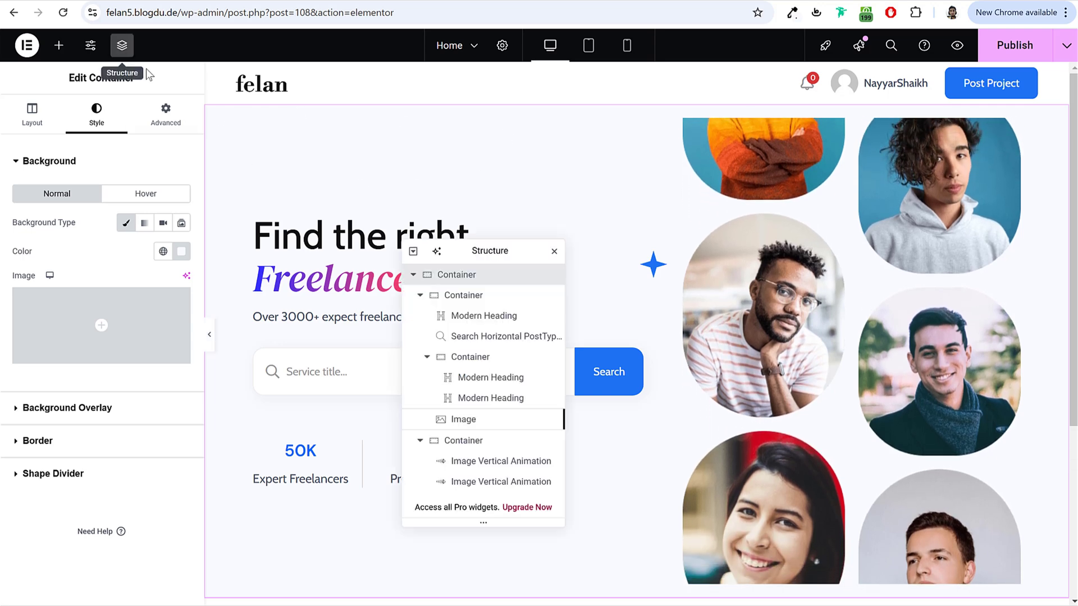
click(165, 115)
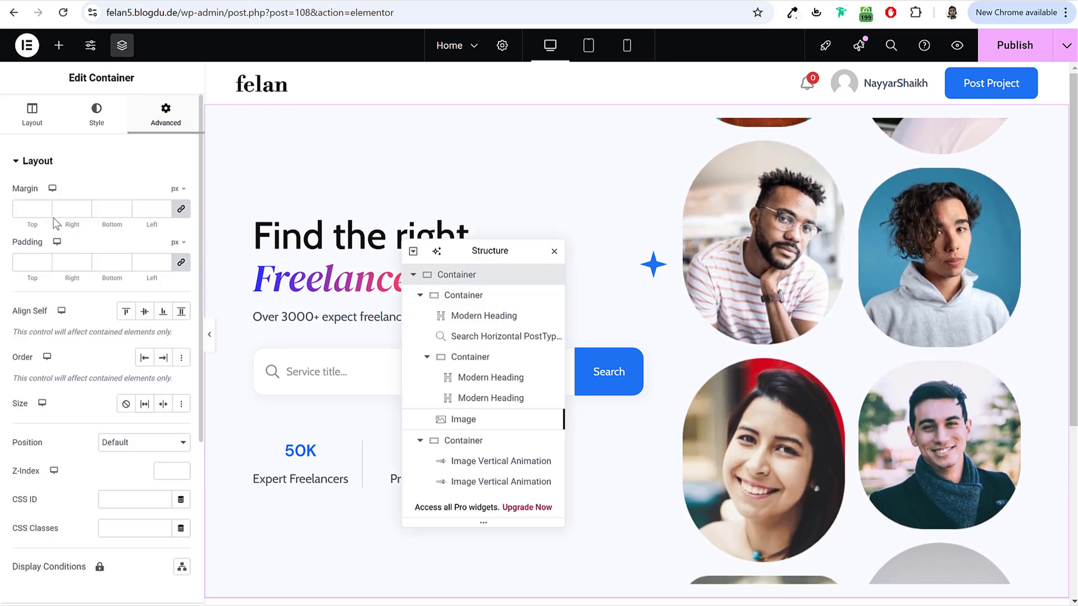
click(30, 257)
text(0)
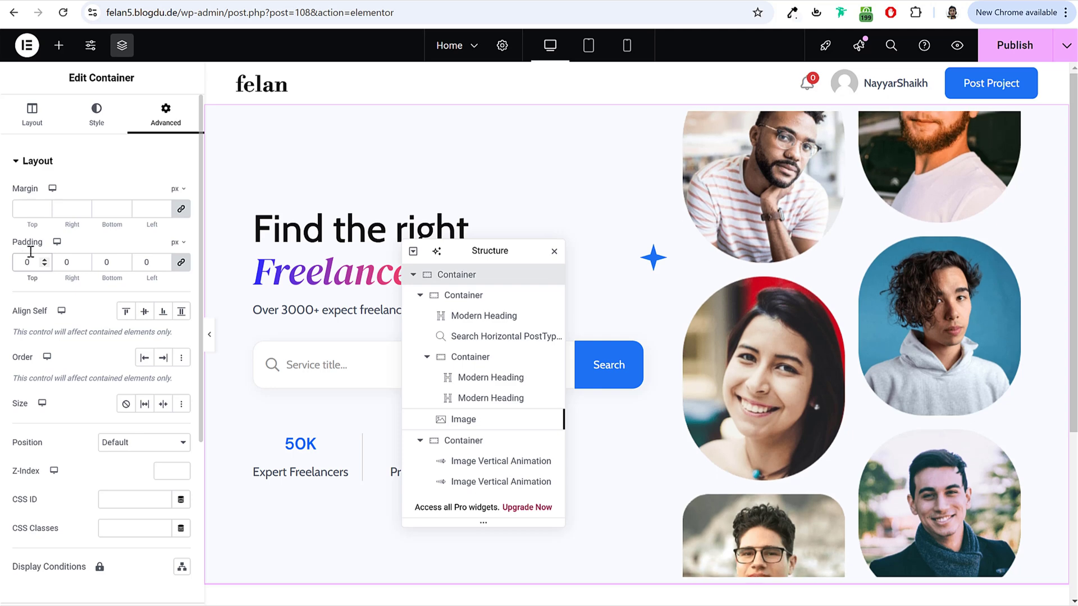
click(32, 115)
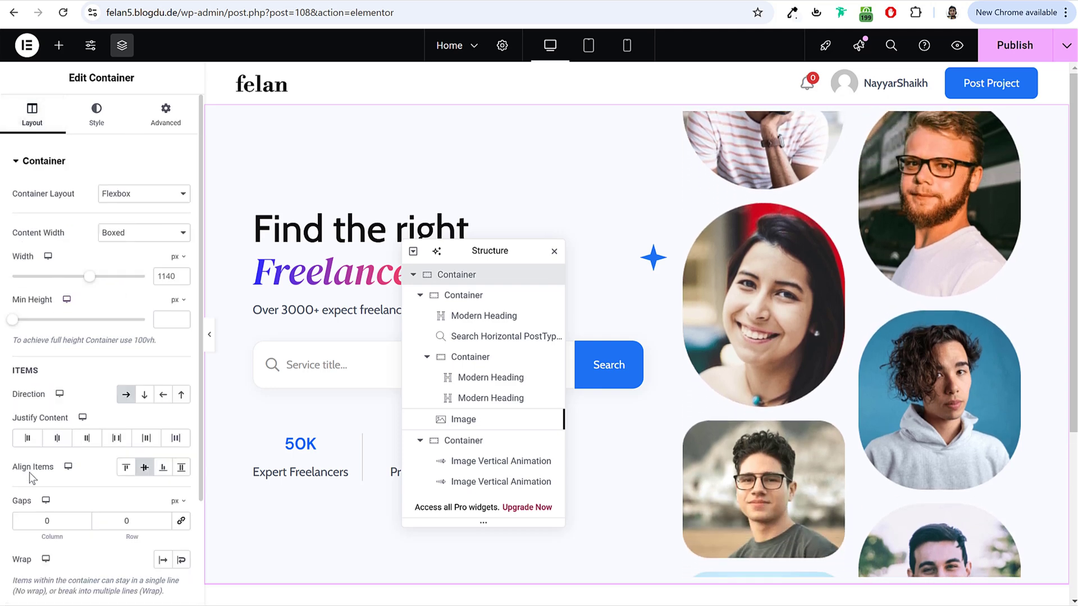
click(162, 118)
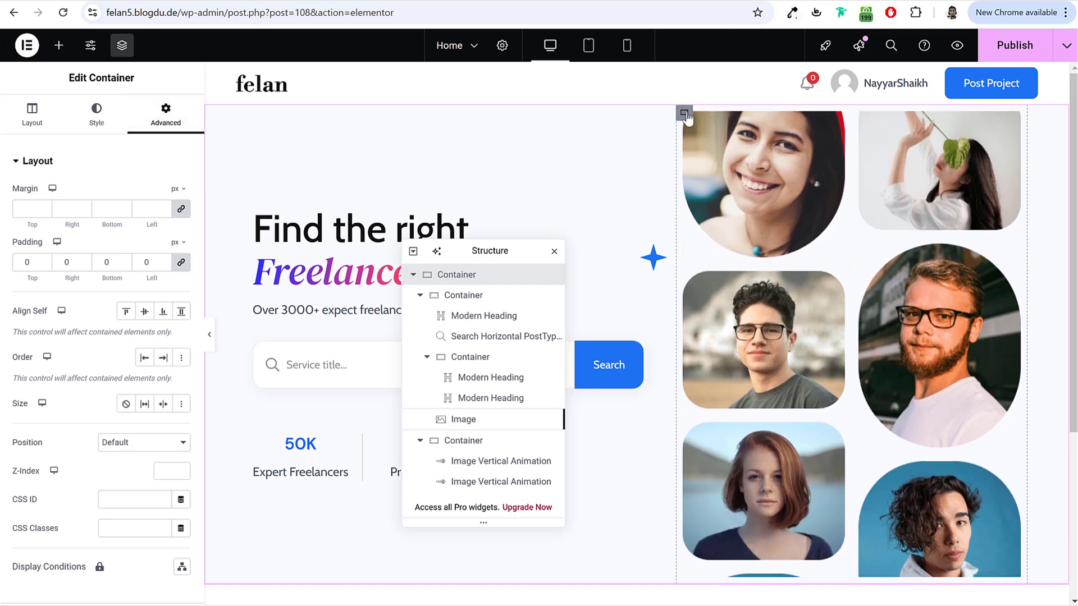
Step: Set the photo-column container's padding to 0, publish the page and close the Navigator
click(684, 115)
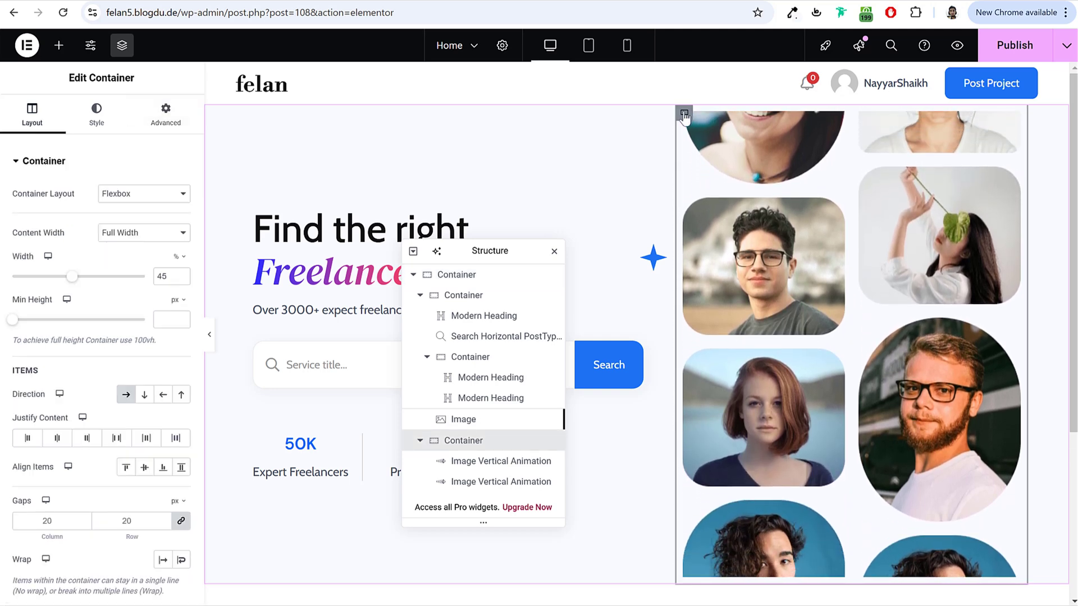
click(166, 116)
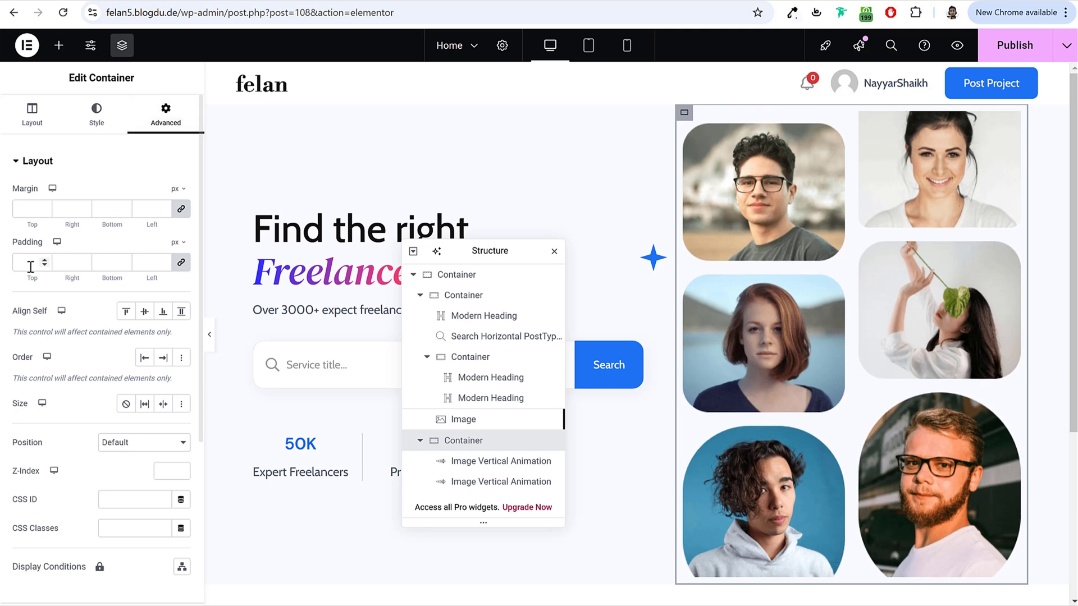
click(30, 267)
text(0)
scroll(724, 547, down, 1)
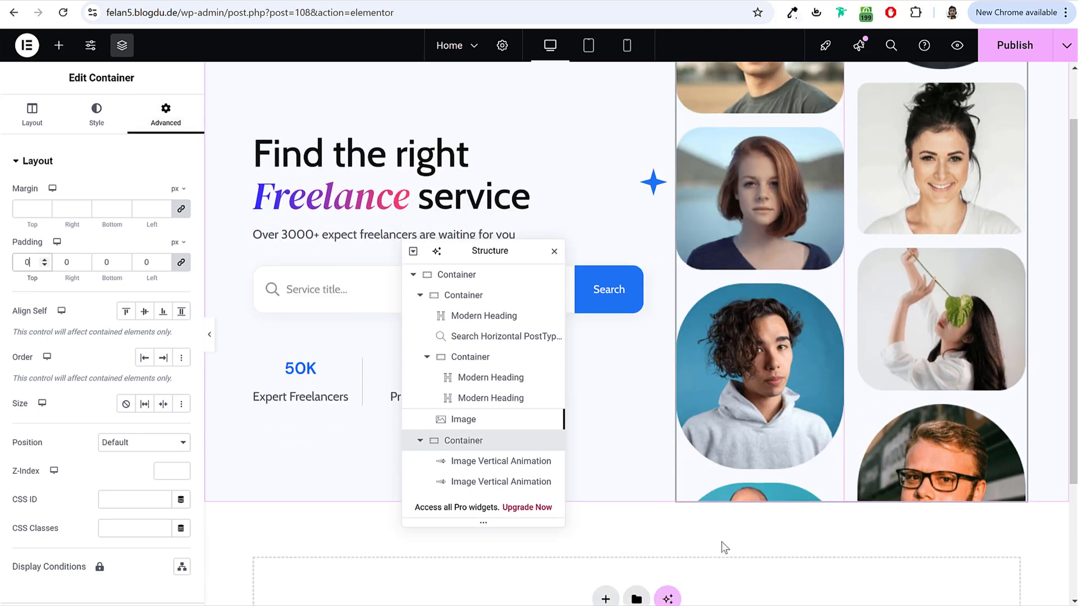
scroll(774, 478, up, 1)
click(991, 60)
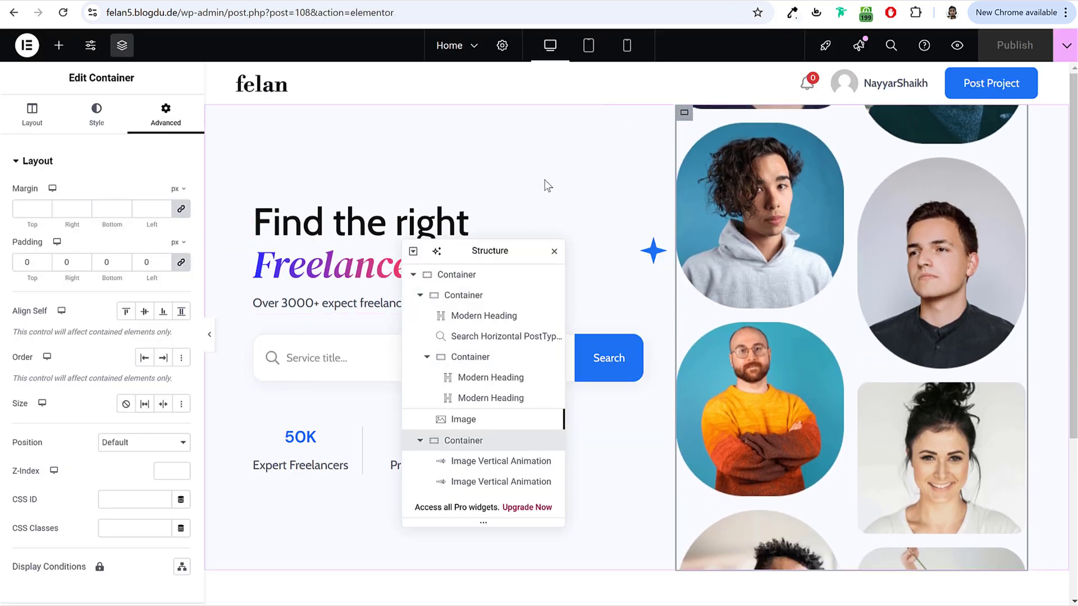
click(554, 251)
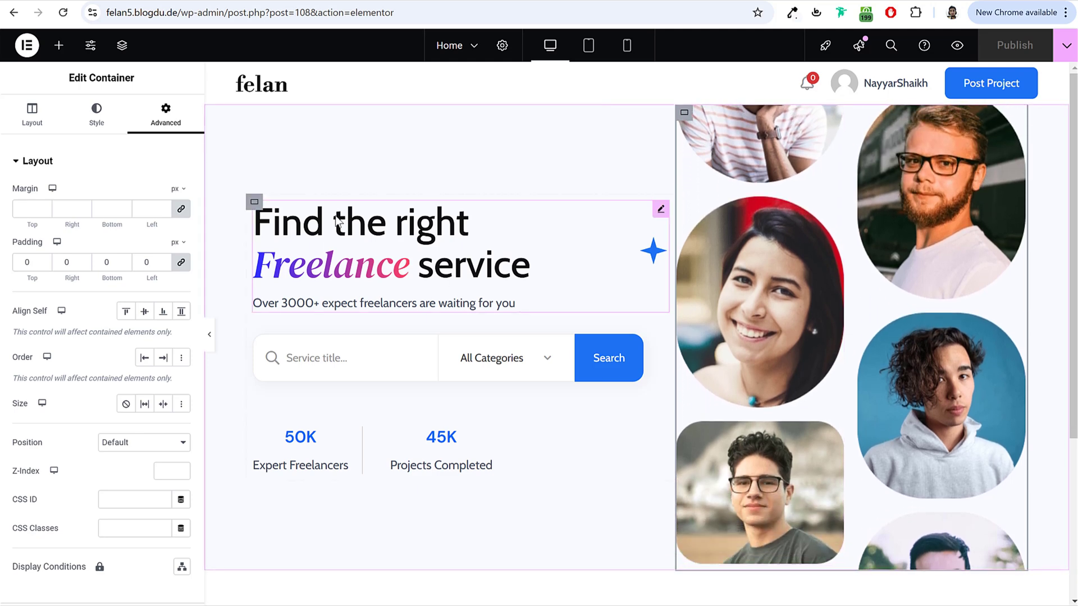
Step: In mobile portrait view, shrink the 'Find the right Freelance service' heading from 56 to 39 px
click(627, 47)
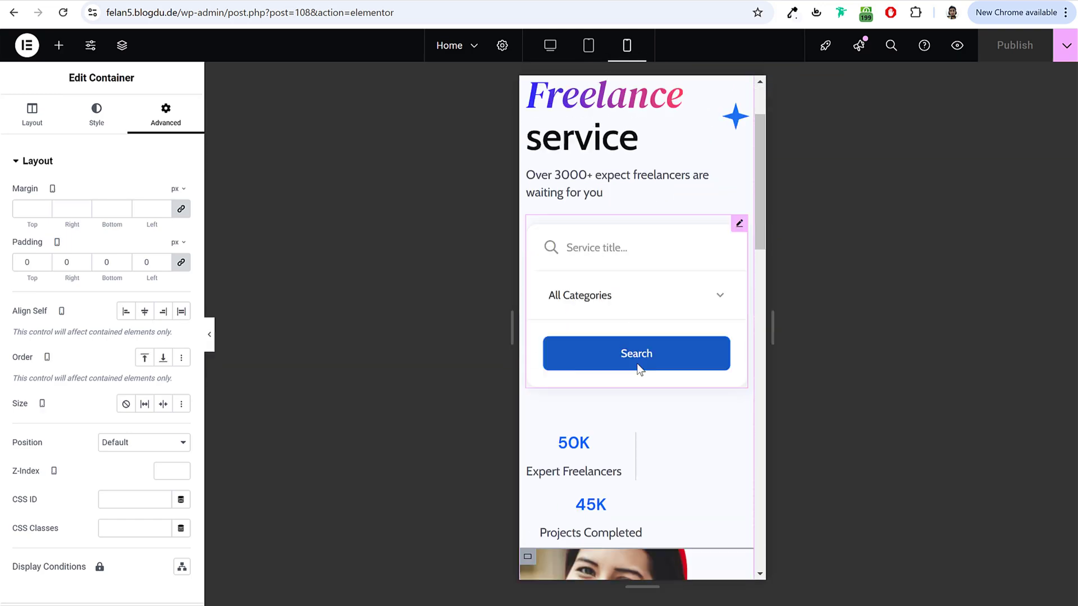
scroll(638, 364, down, 10)
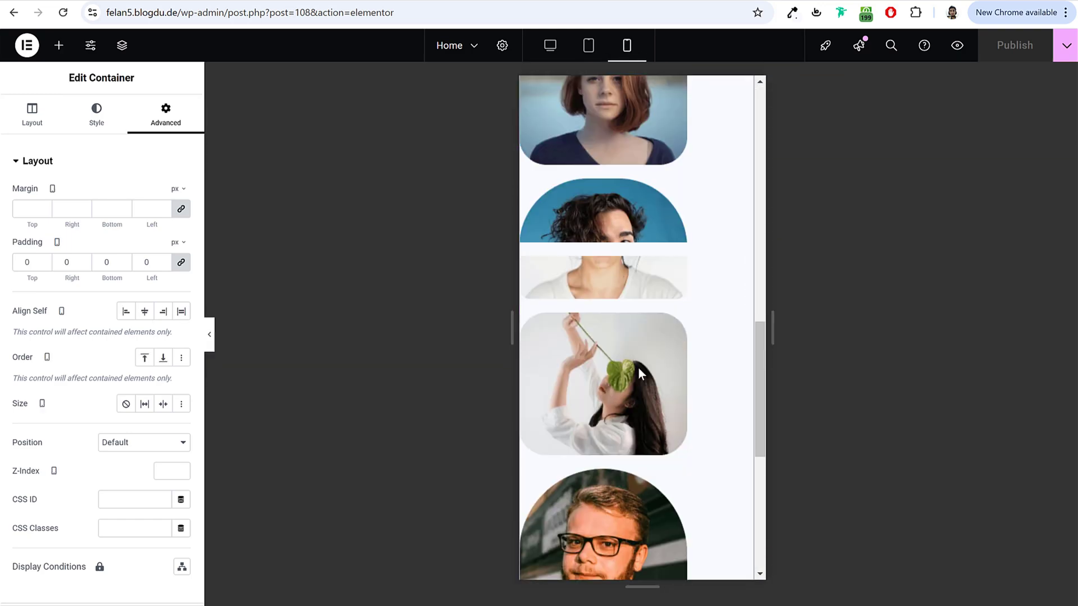
scroll(638, 368, up, 10)
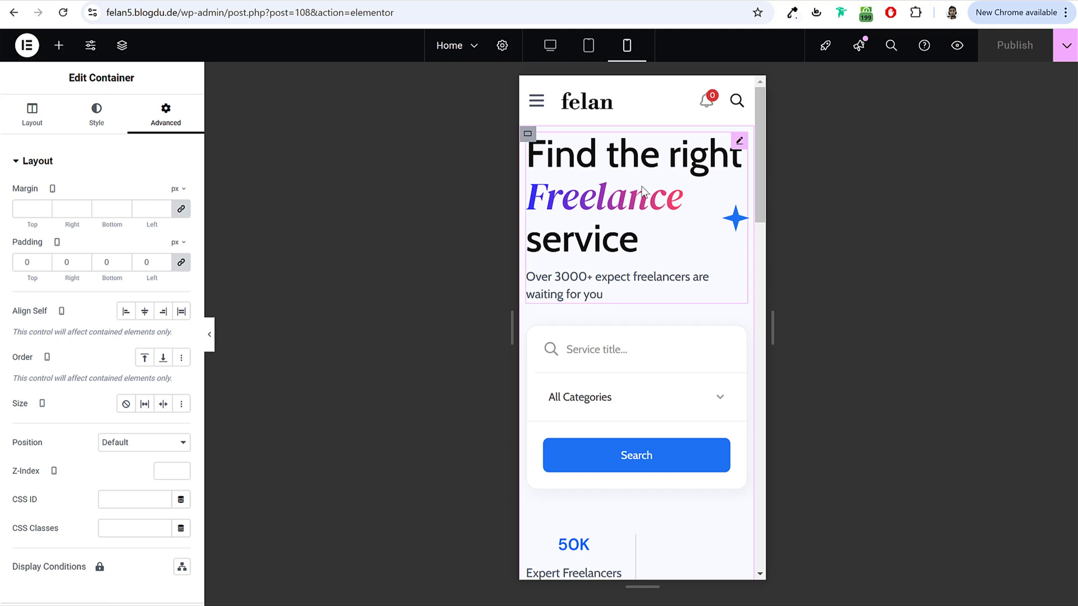
click(642, 191)
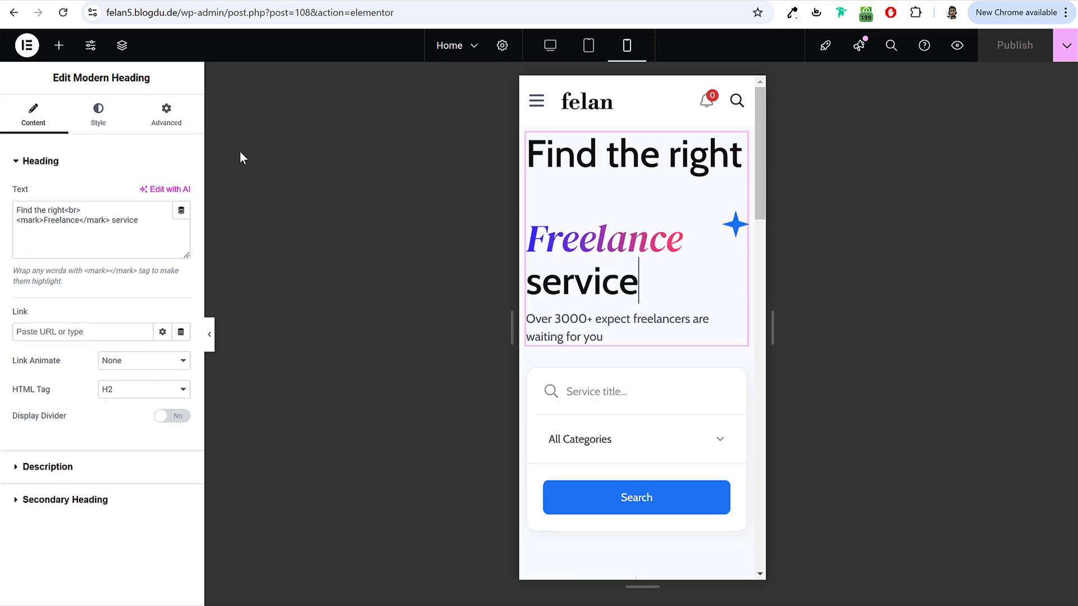
click(107, 115)
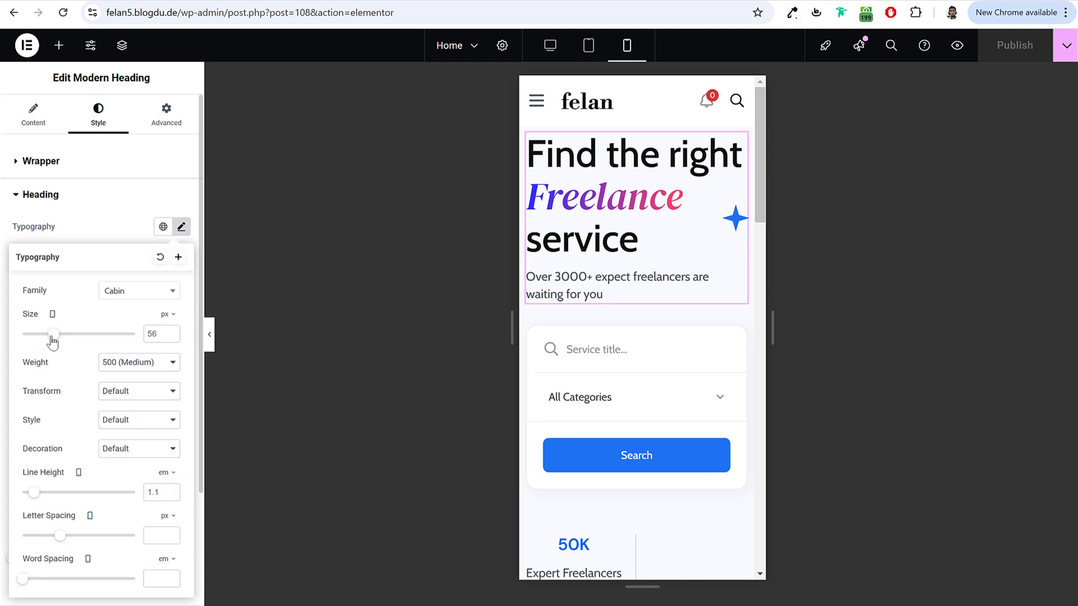
drag(52, 340, 47, 341)
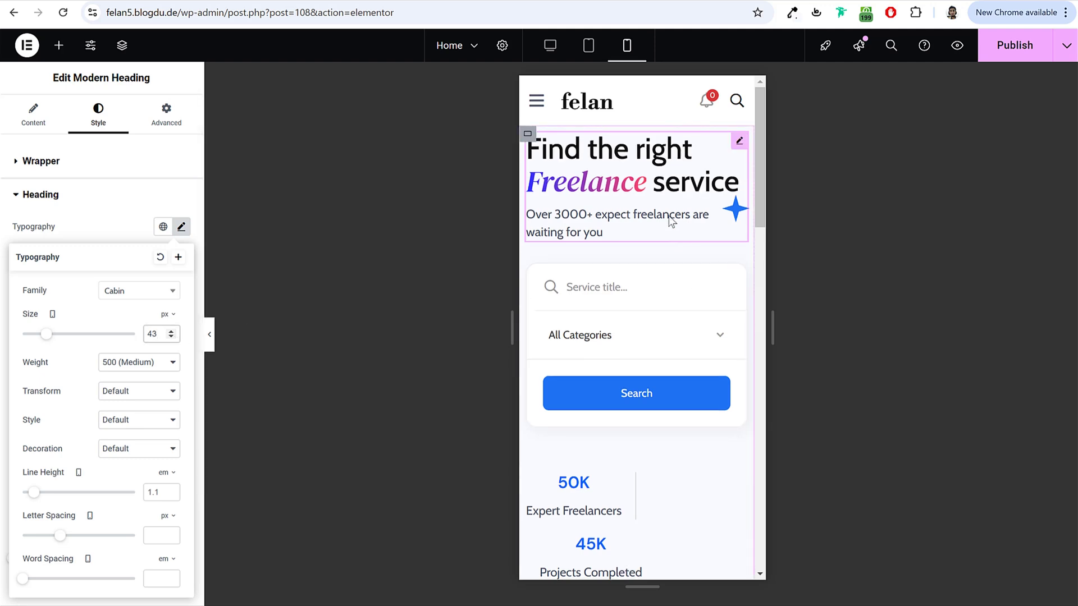
scroll(633, 338, down, 5)
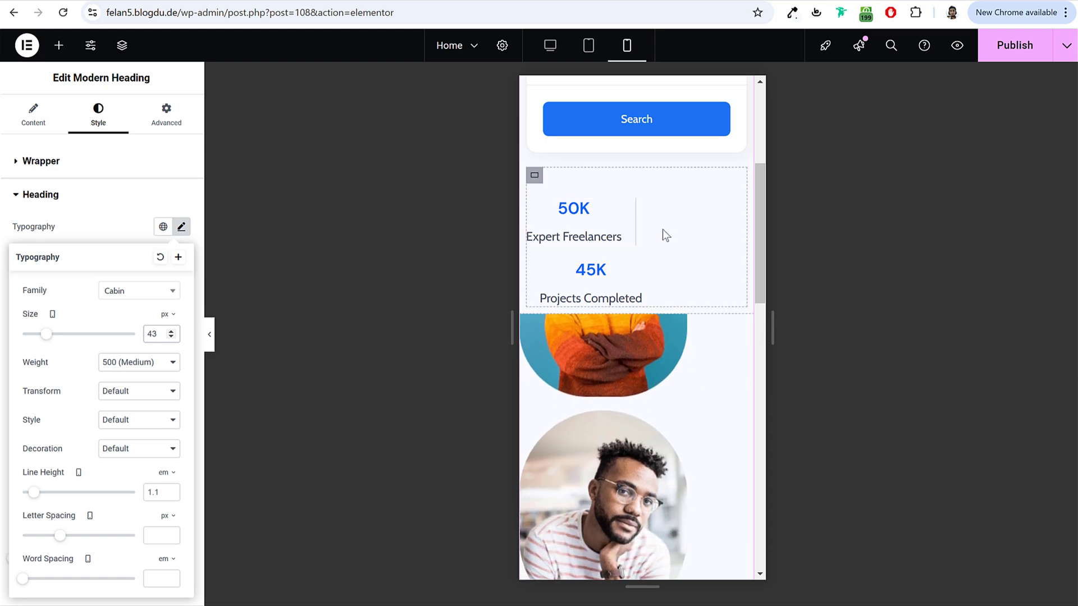
Step: Hide the 50K/45K stats container on mobile portrait
click(534, 177)
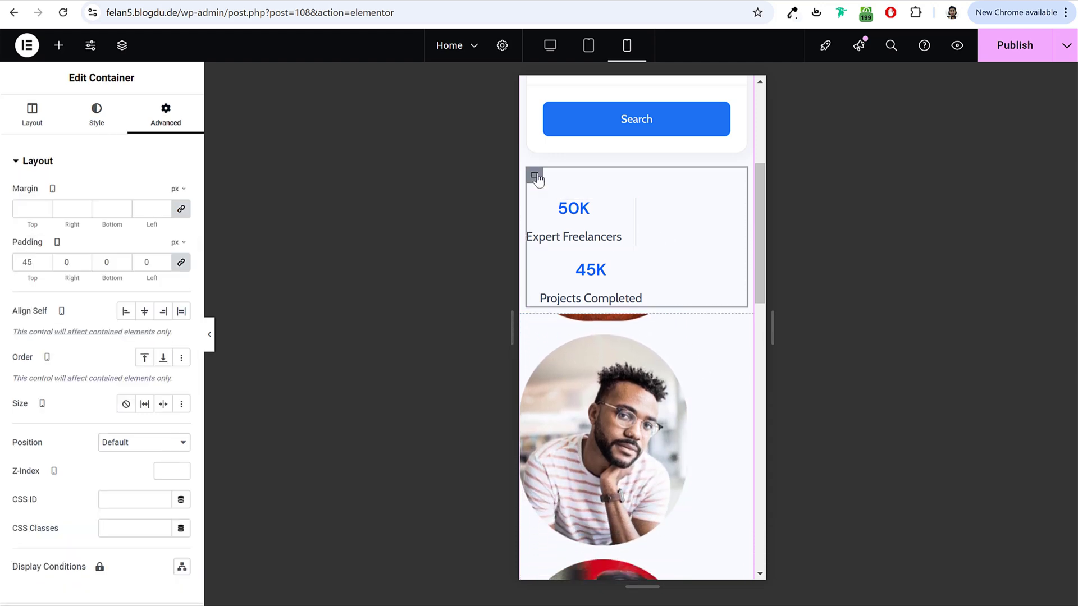
click(100, 171)
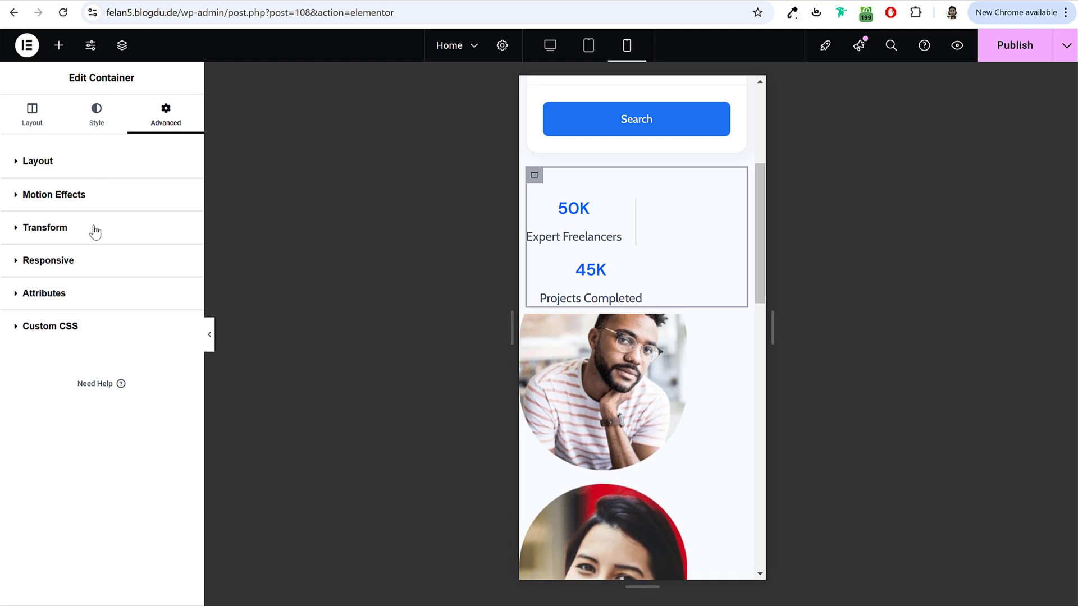
click(79, 262)
click(174, 388)
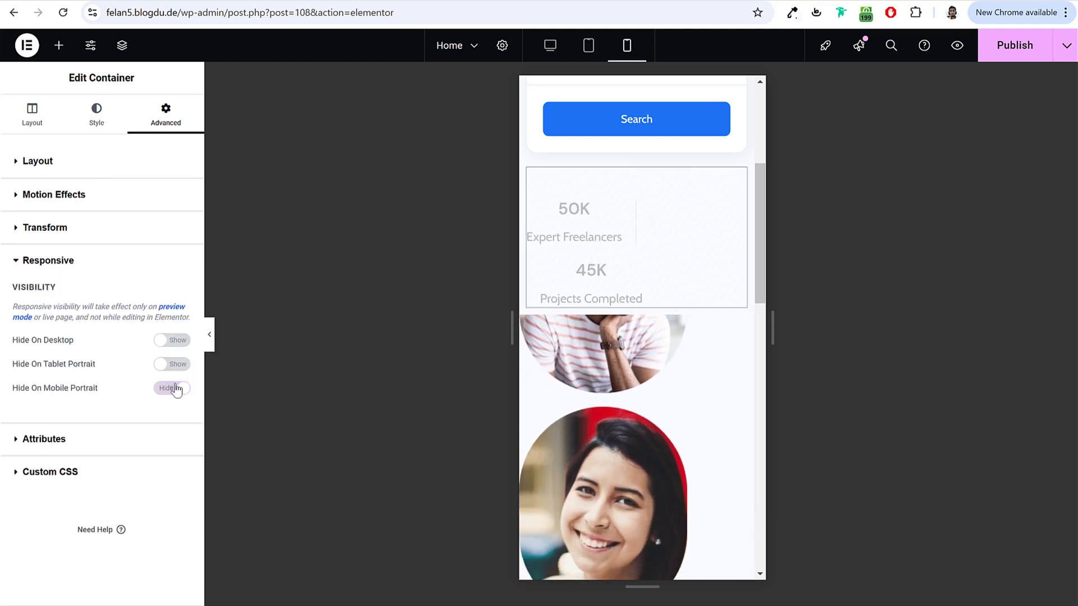
Step: Hide the portrait image column on mobile portrait and preview the result
scroll(604, 278, down, 3)
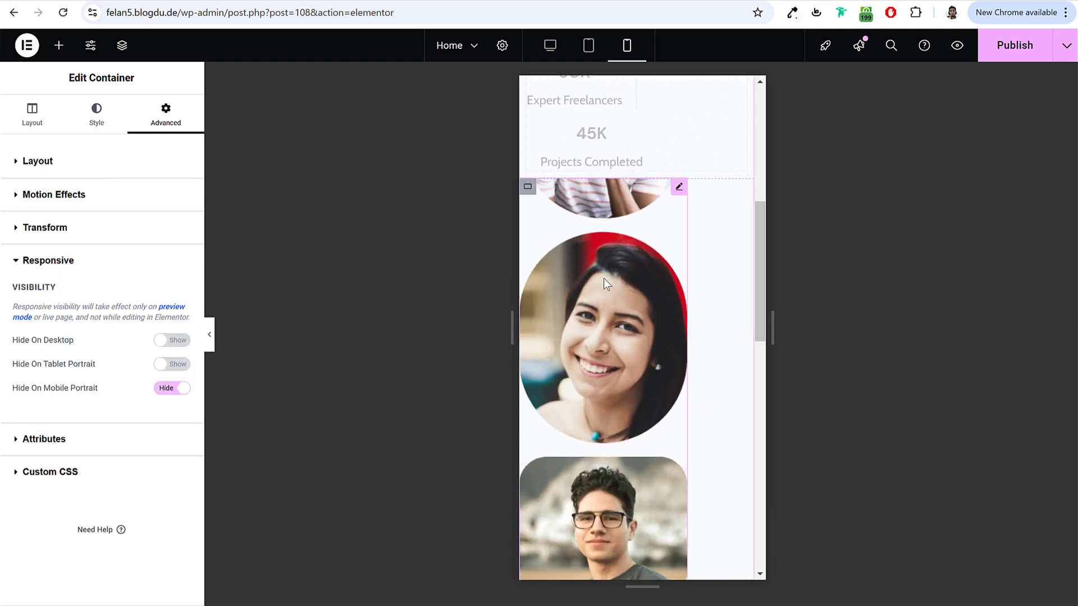
click(527, 189)
click(185, 163)
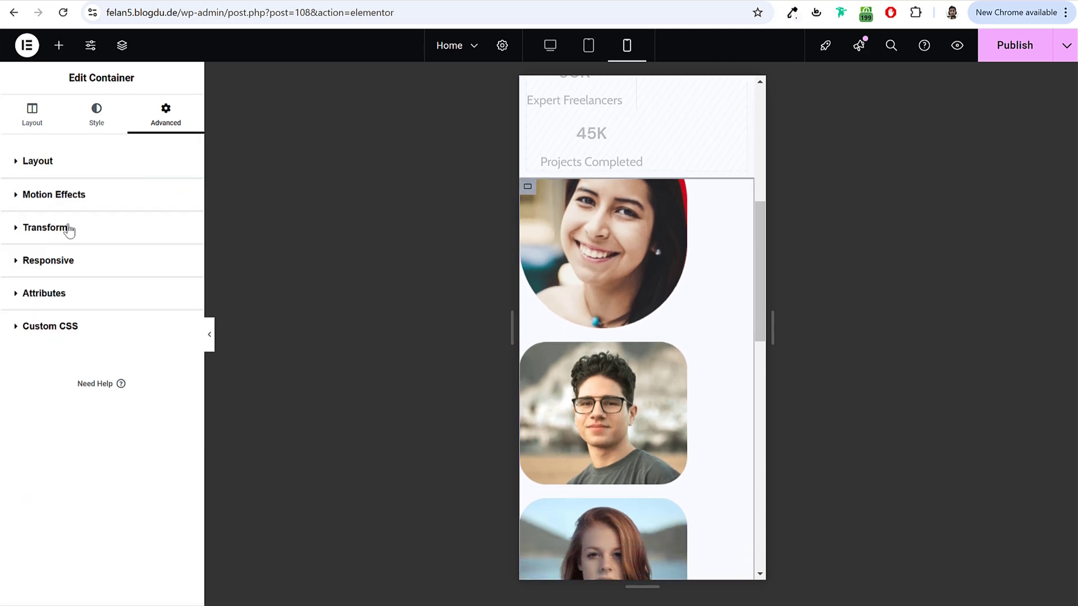
click(77, 264)
click(174, 388)
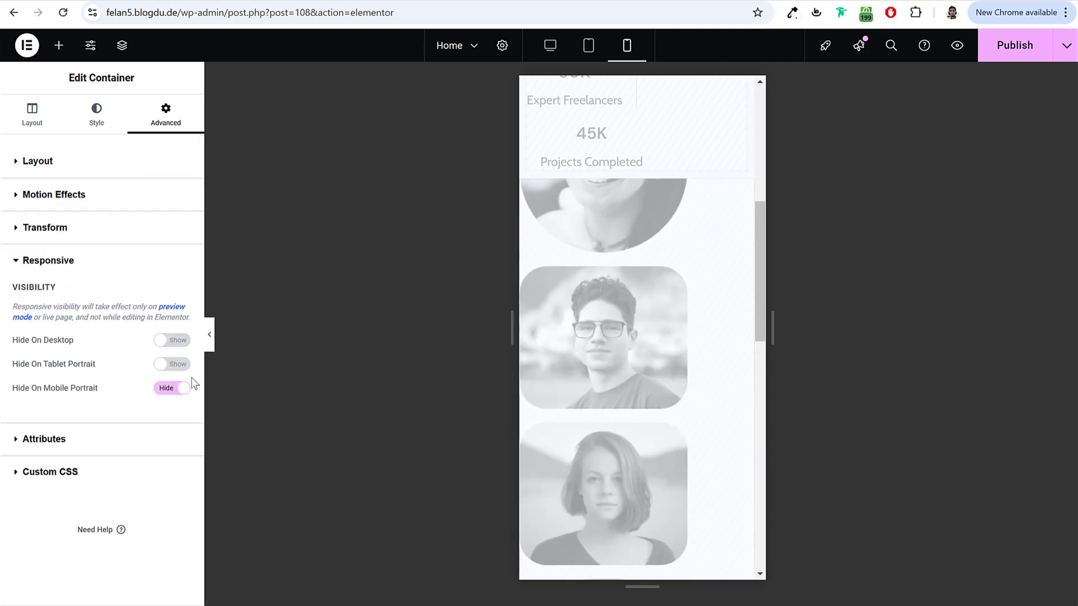
click(210, 340)
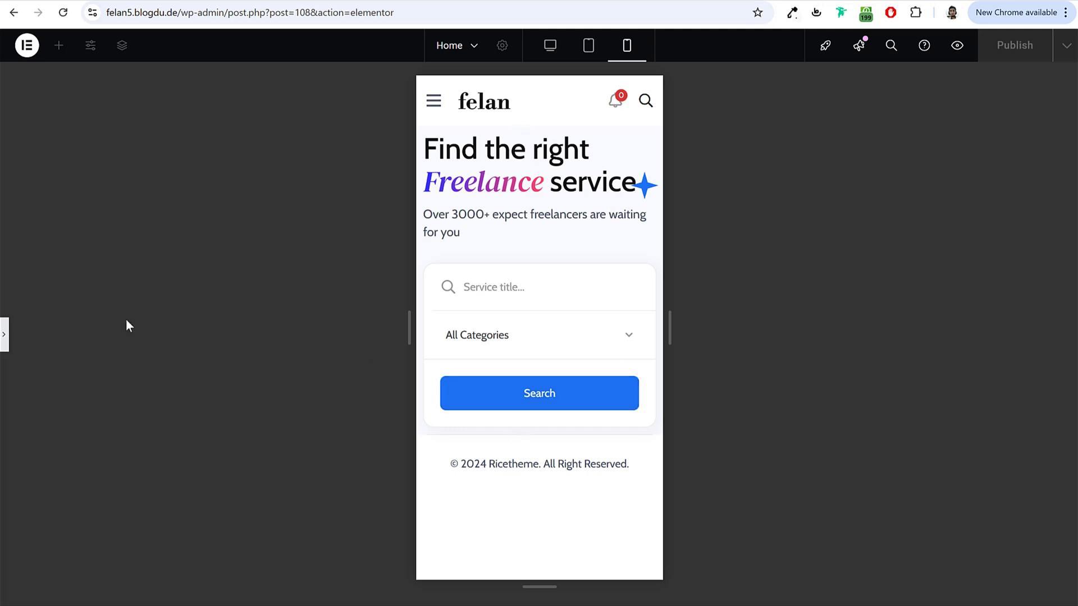
Step: Set the hero section's top and bottom padding to 50 px on mobile
click(5, 335)
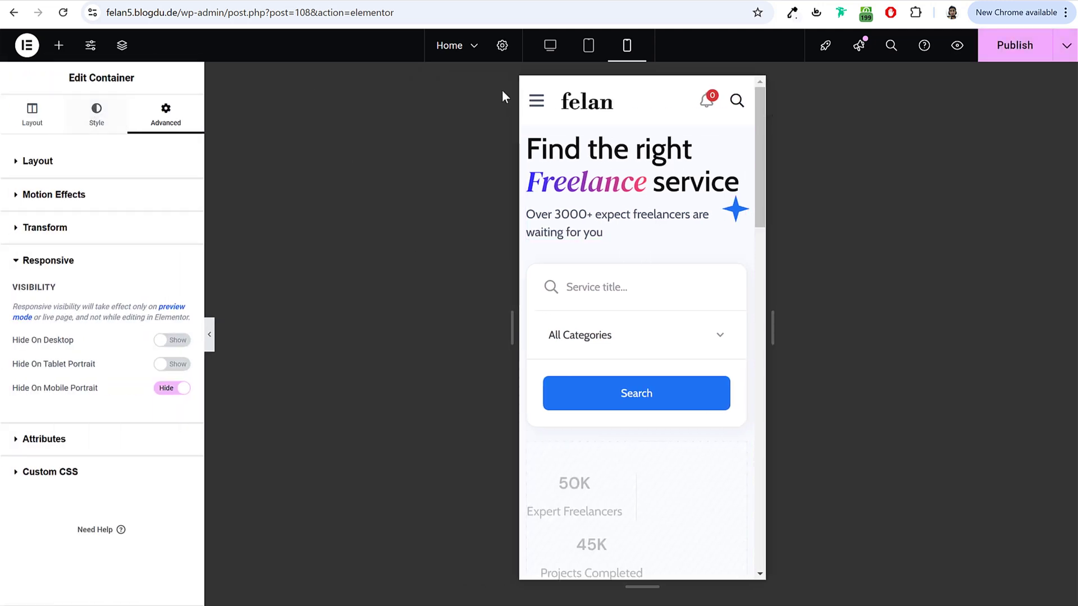
click(122, 46)
click(554, 252)
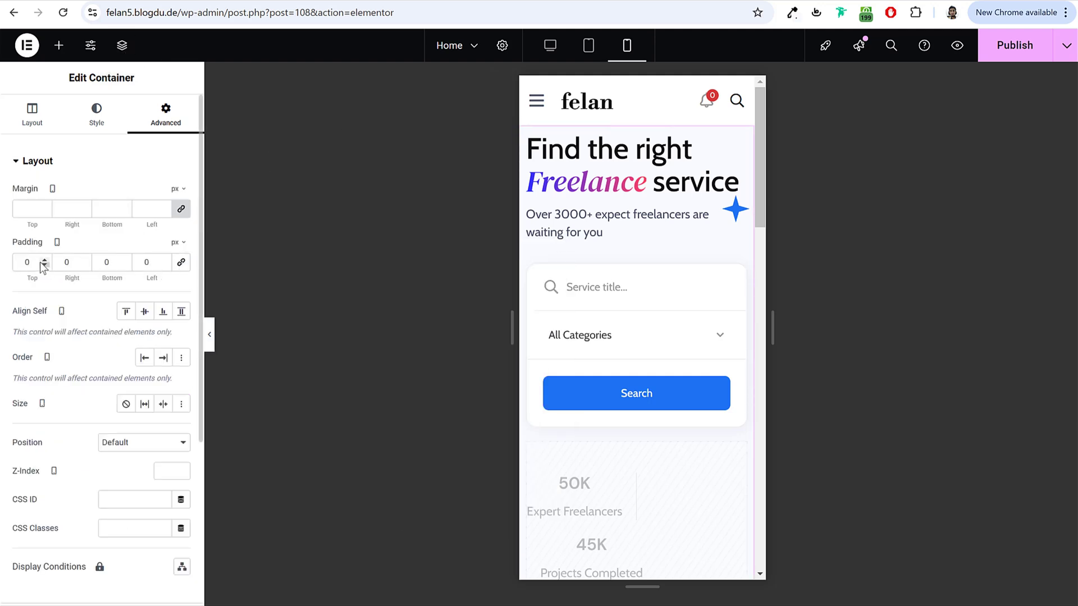
text(50)
key(Tab)
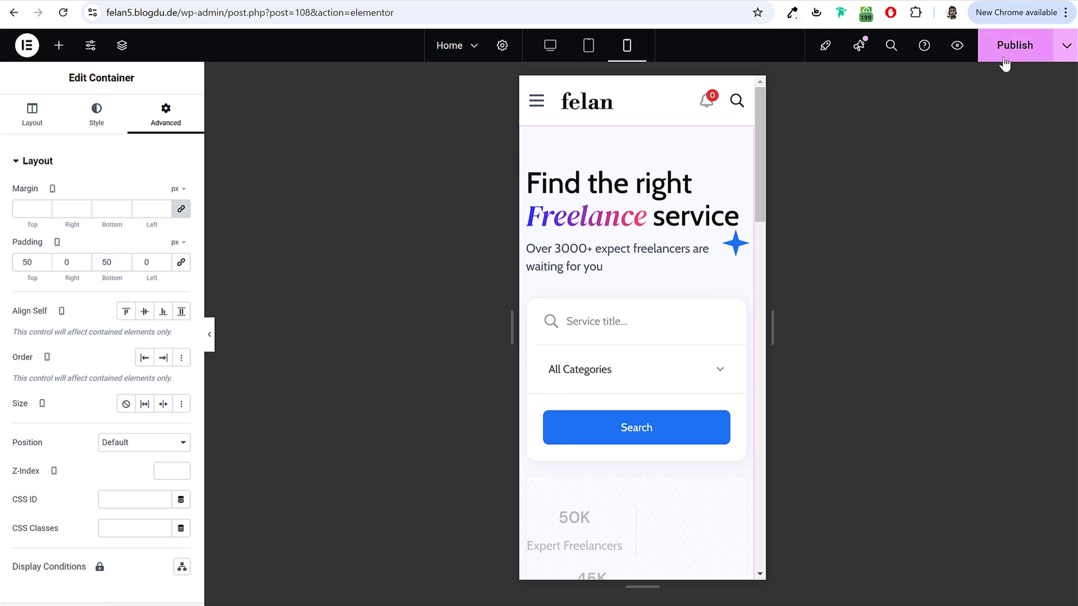
Step: Check the hero layout at tablet width, then at desktop width
click(588, 47)
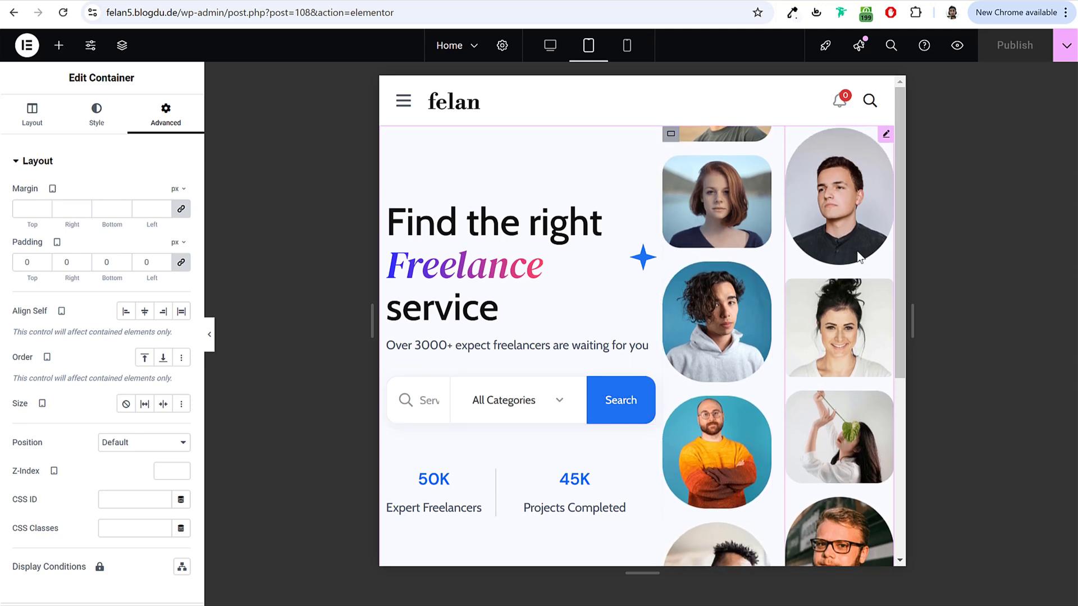
scroll(833, 348, down, 3)
scroll(833, 348, up, 3)
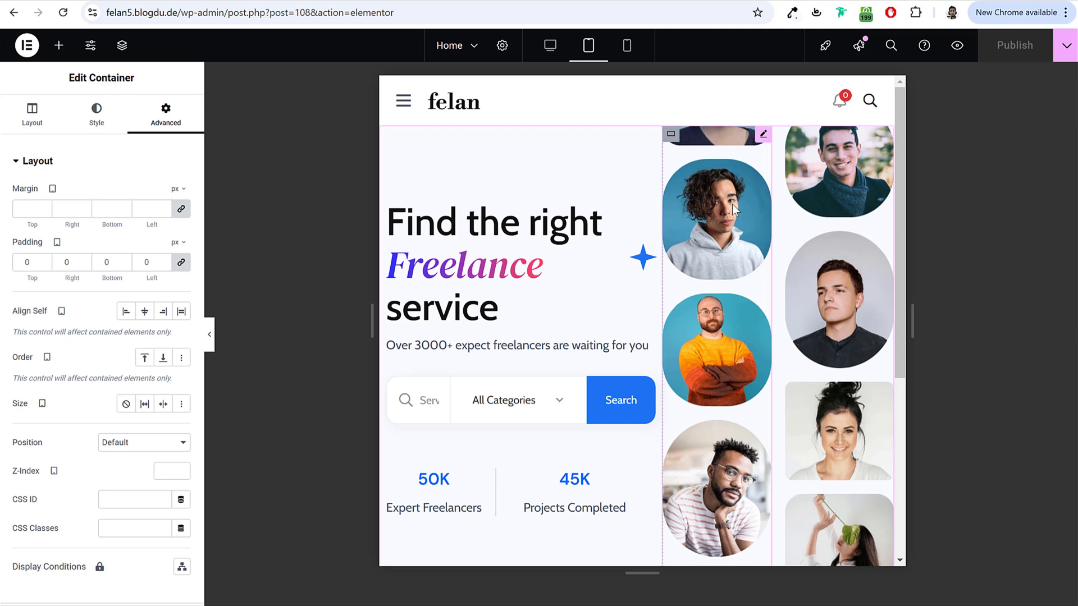
click(732, 204)
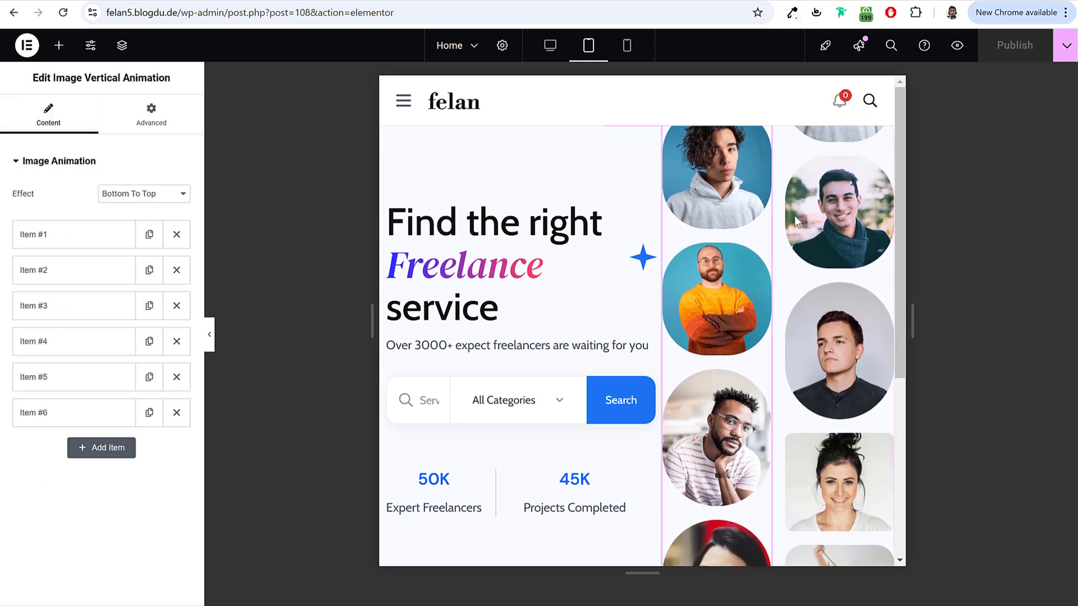
scroll(594, 288, down, 2)
scroll(594, 288, up, 2)
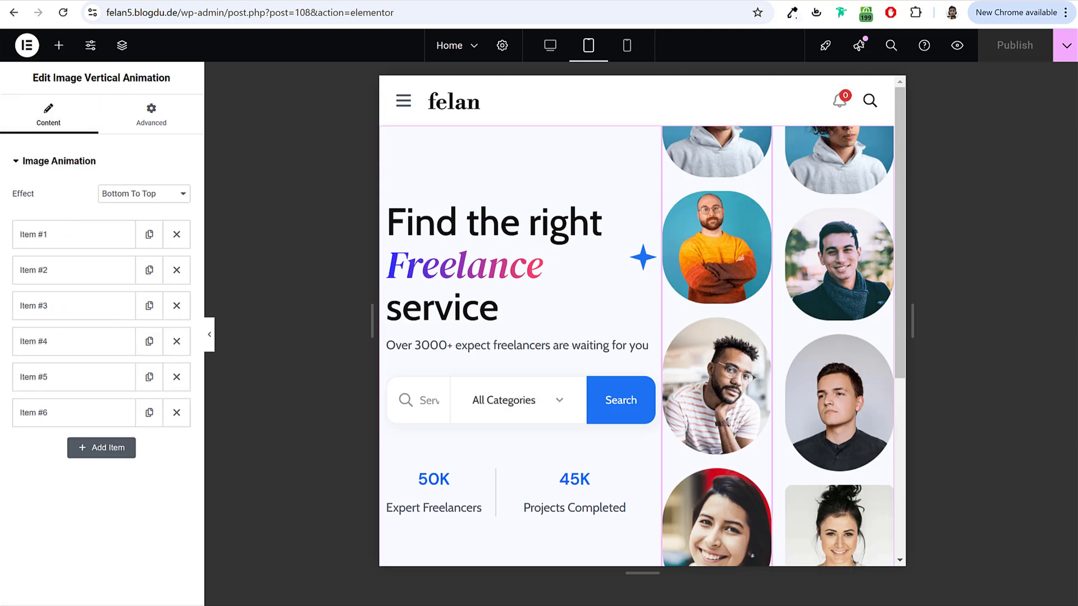
click(548, 51)
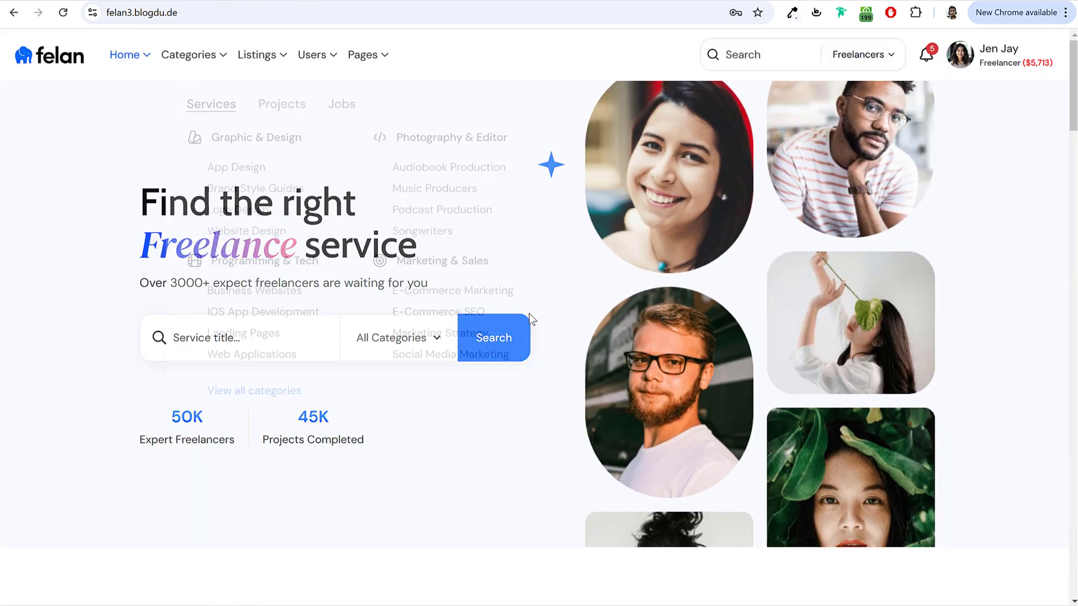
scroll(529, 313, down, 2)
Step: Review the demo's Service Categories and Latest Services sections, then select the wp-admin part of the editor URL
scroll(529, 325, up, 2)
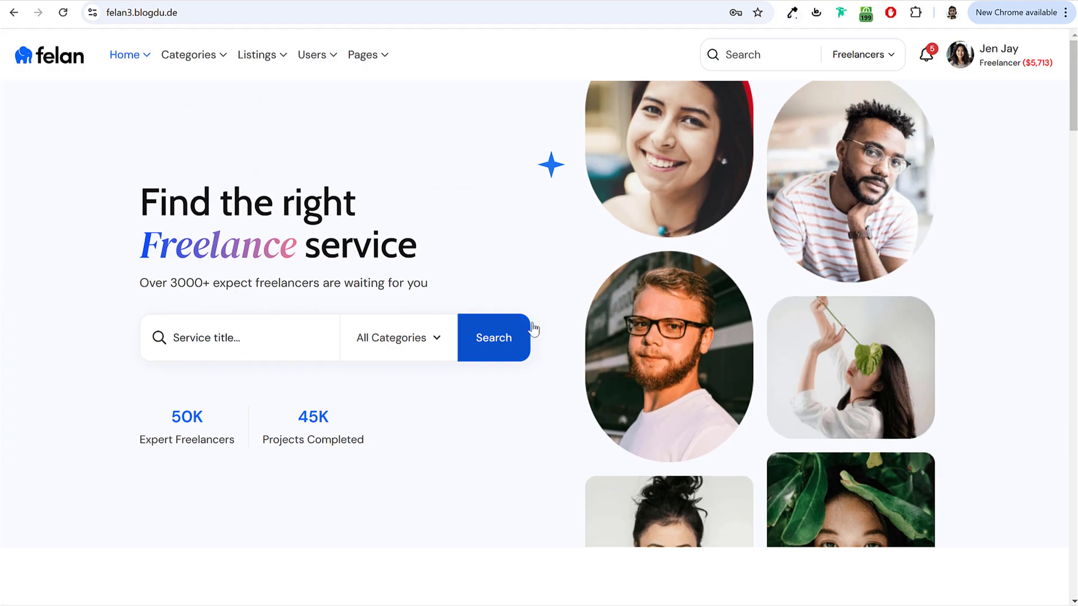
scroll(532, 328, down, 3)
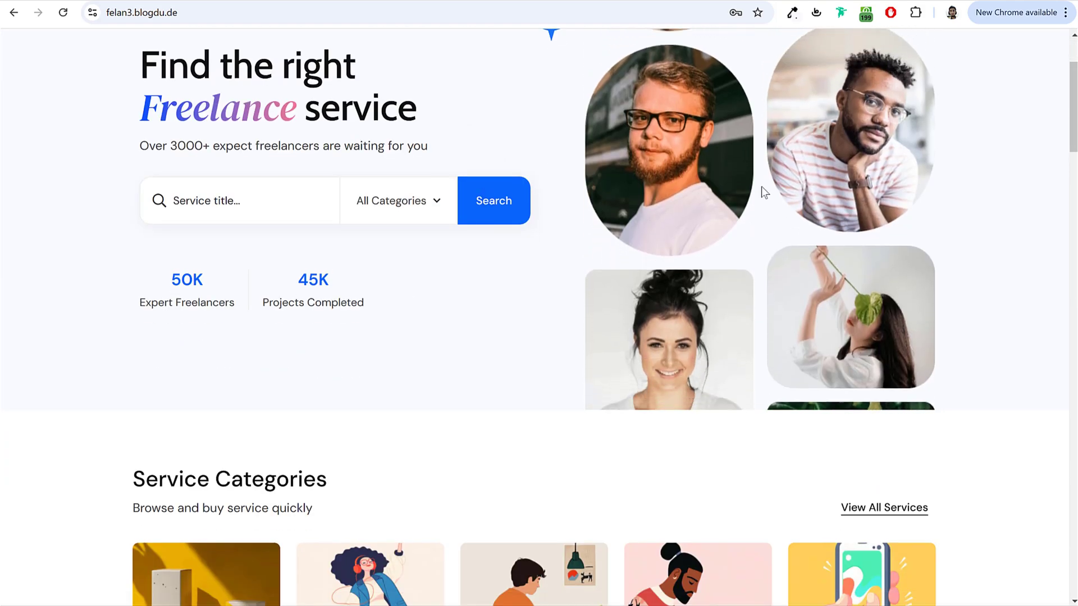
scroll(761, 191, down, 20)
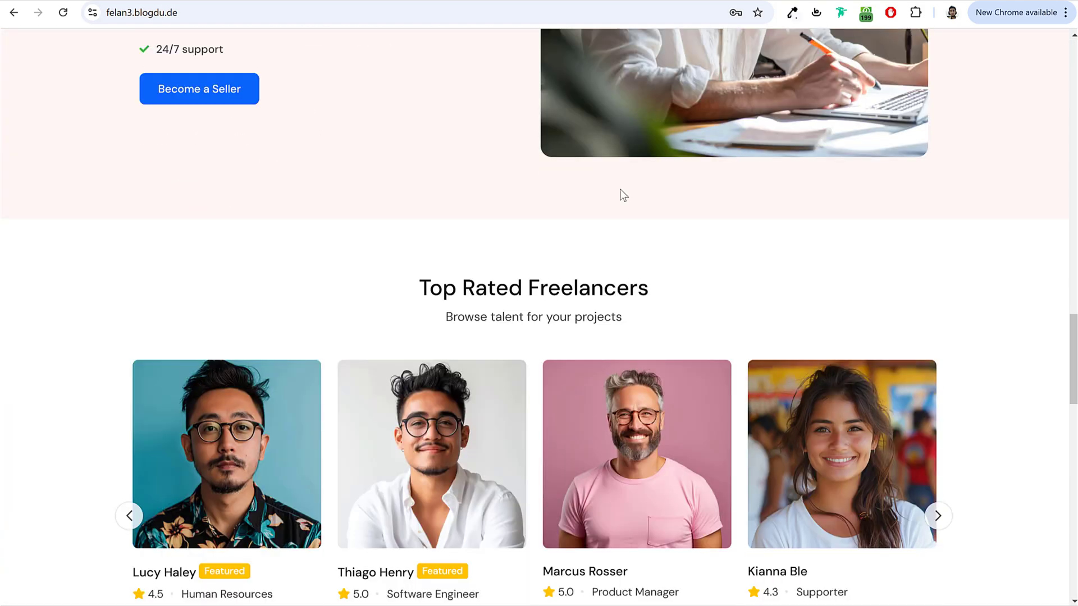
scroll(623, 195, up, 15)
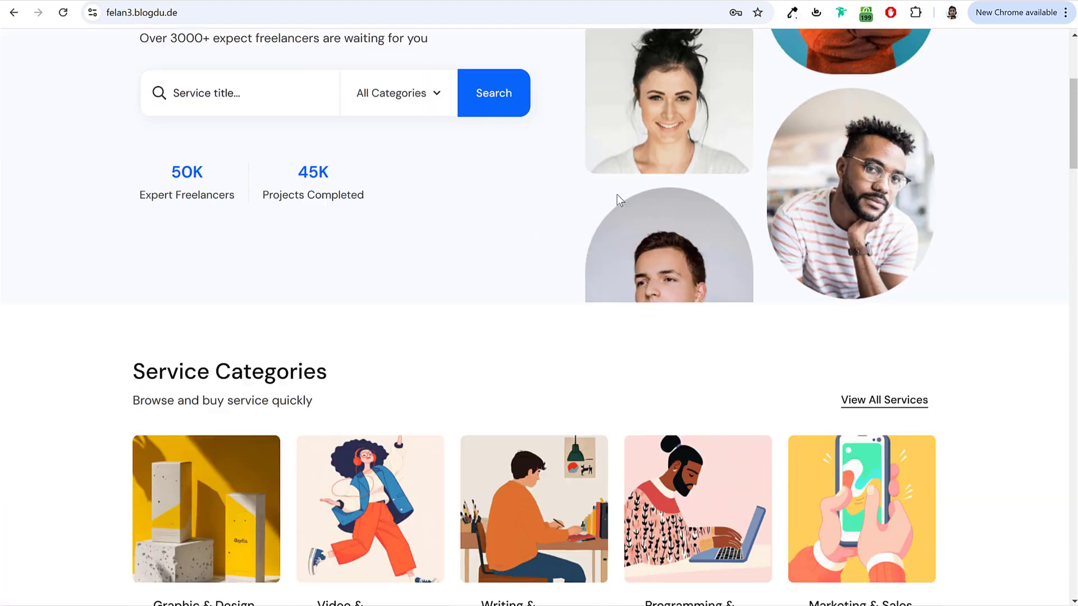
scroll(617, 195, down, 4)
scroll(403, 236, down, 4)
scroll(495, 290, up, 7)
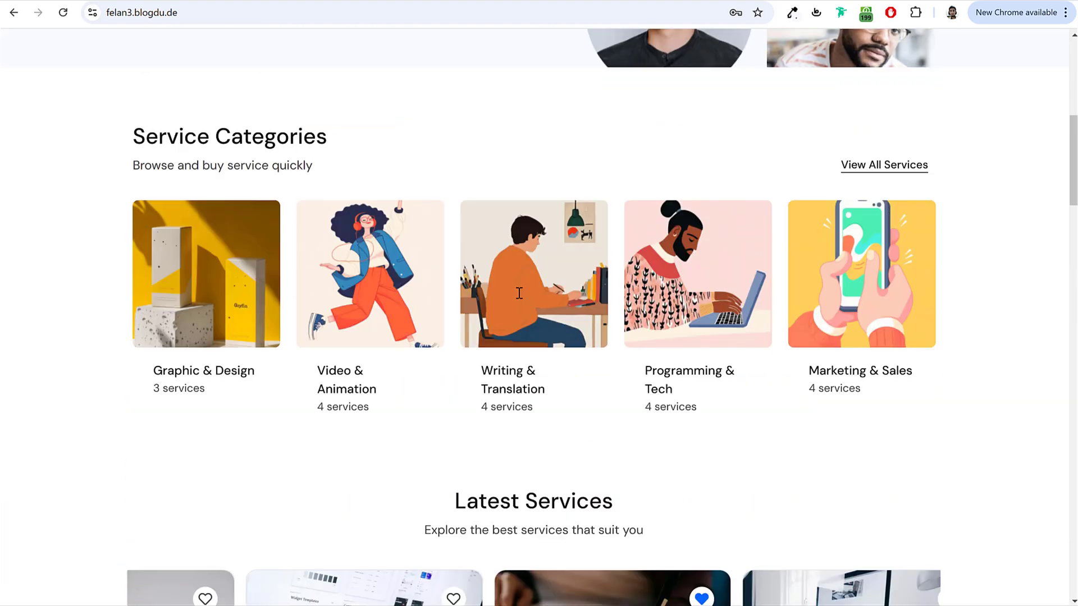
scroll(511, 289, down, 1)
scroll(514, 283, down, 2)
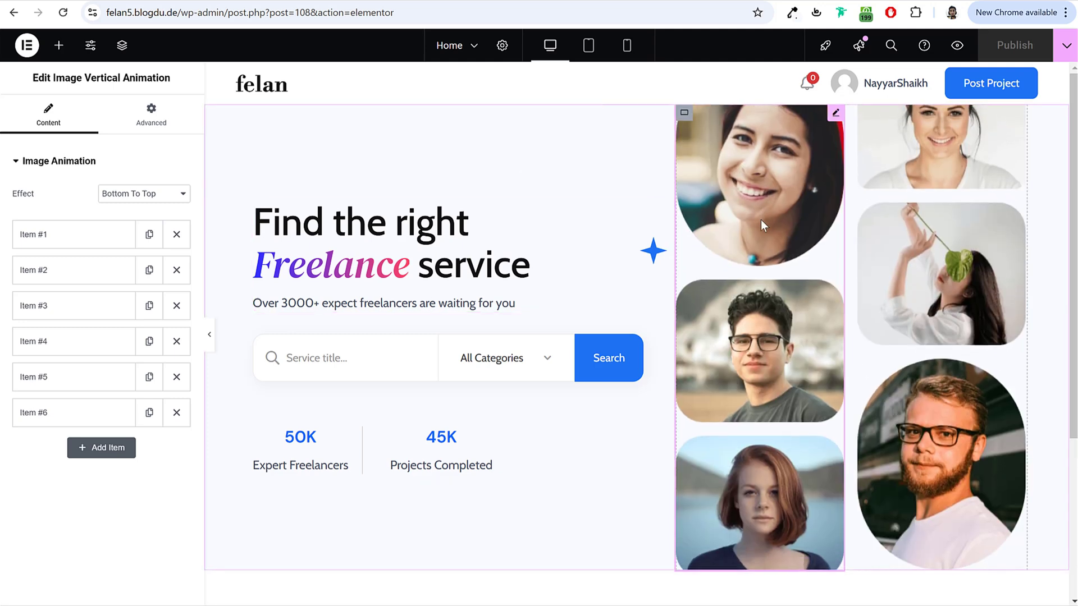
drag(259, 13, 107, 12)
Step: Strip the admin path from the address to load the felan5 front page
click(214, 11)
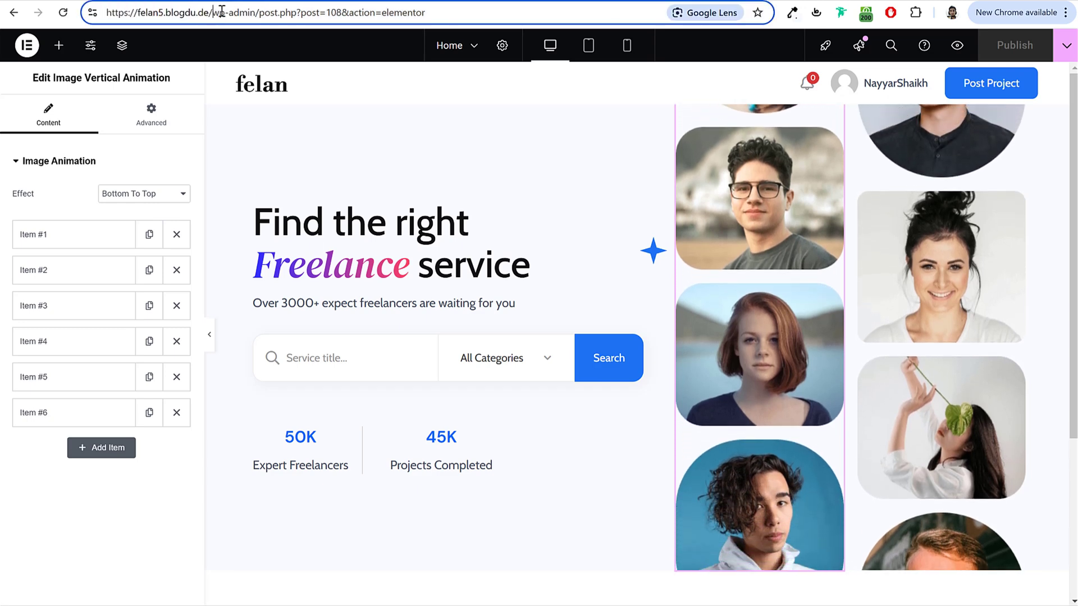
key(shift+Home)
key(shift+End)
key(Delete)
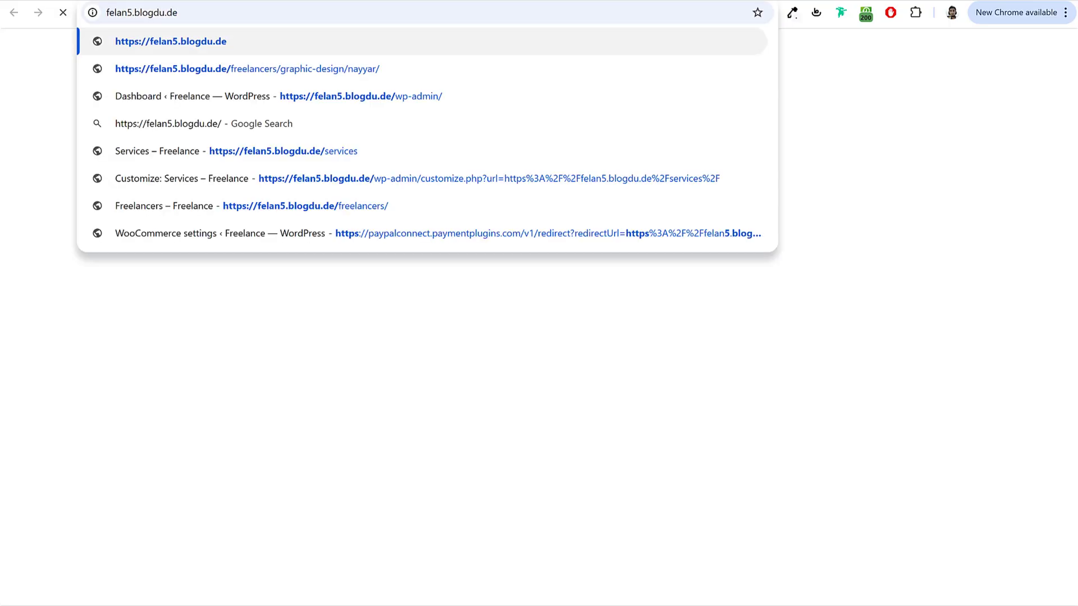
key(Return)
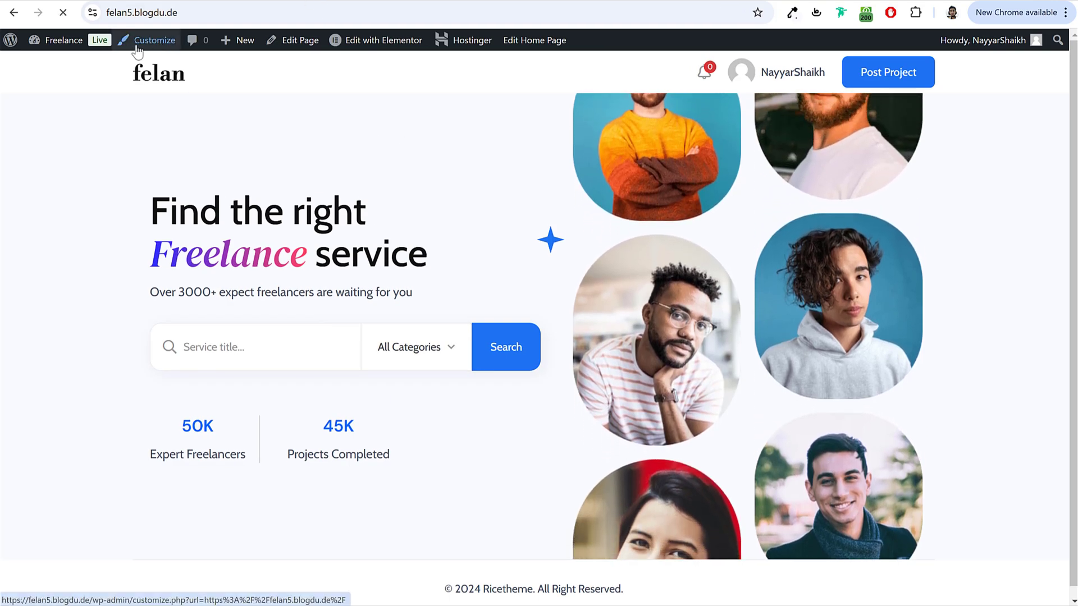
Step: In the Customizer's typography settings, set body and heading fonts to DM Sans and publish
click(137, 44)
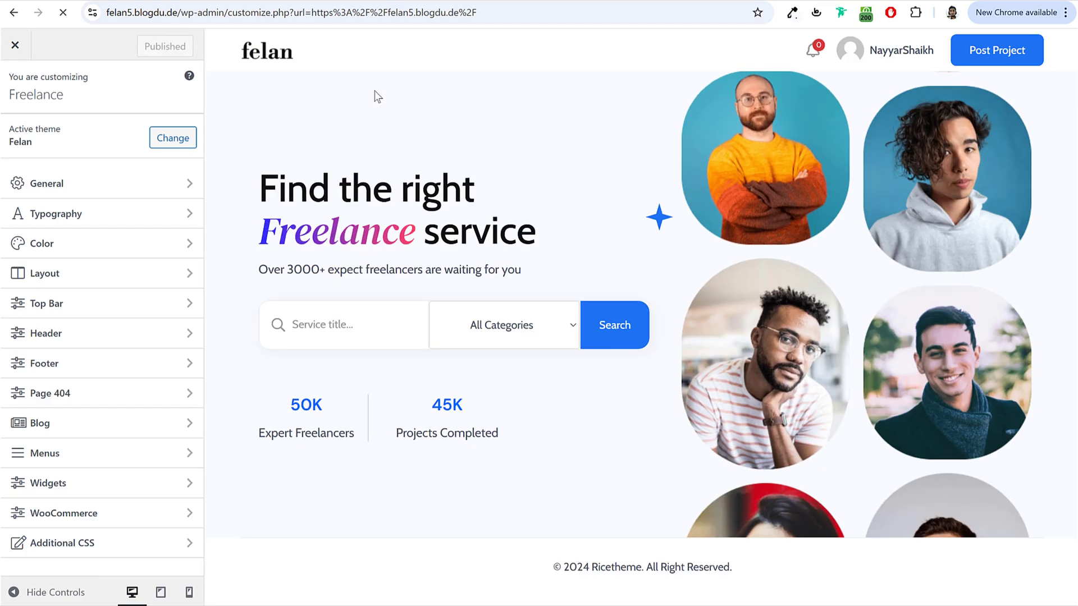
click(82, 219)
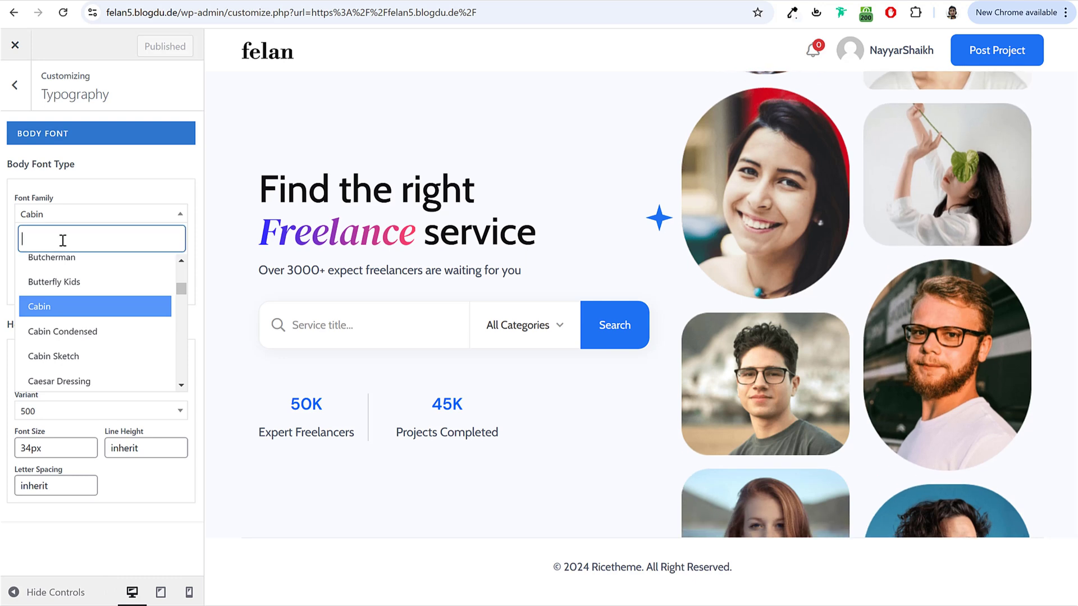
text(dm sa)
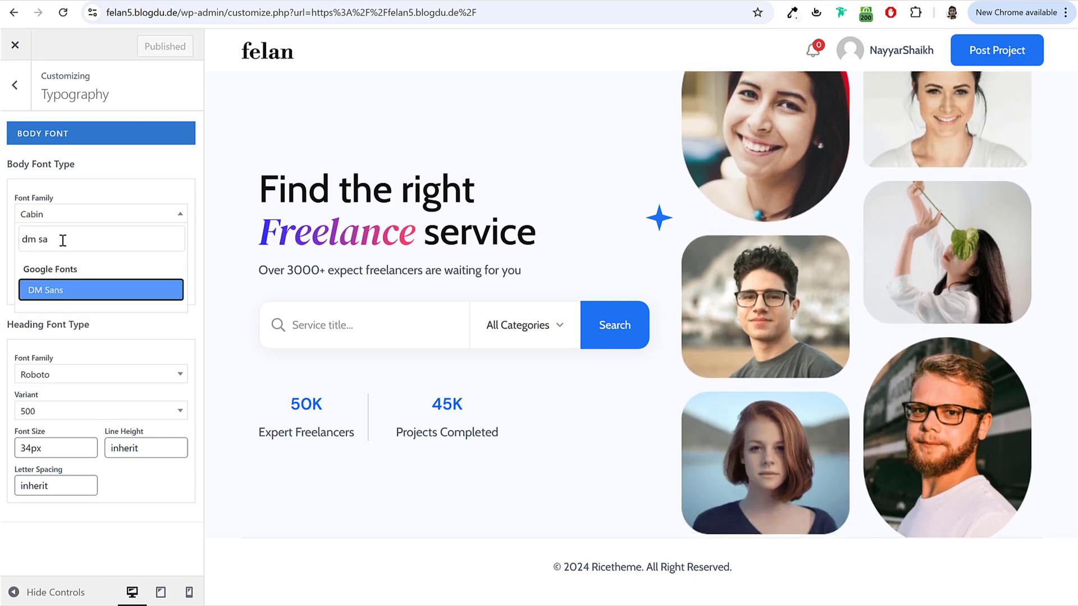
key(Return)
click(83, 375)
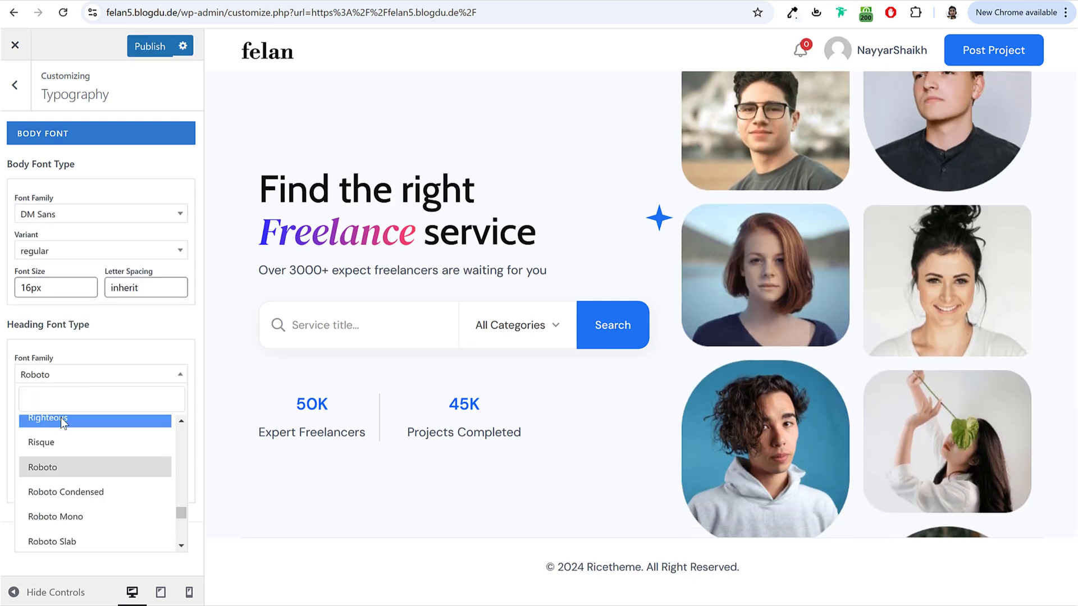
text(dm sa)
key(Return)
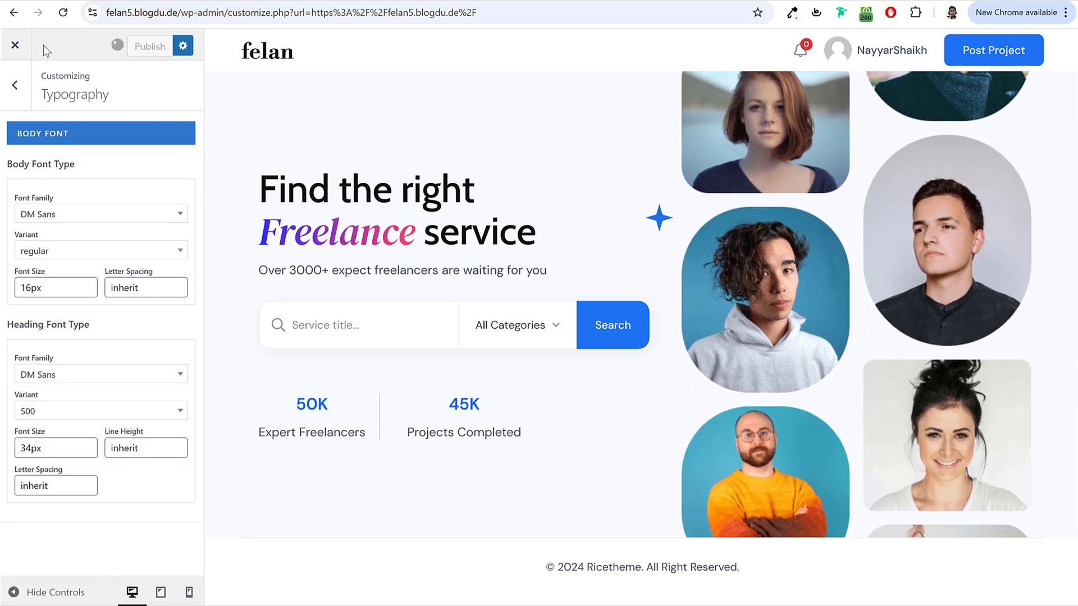
click(15, 45)
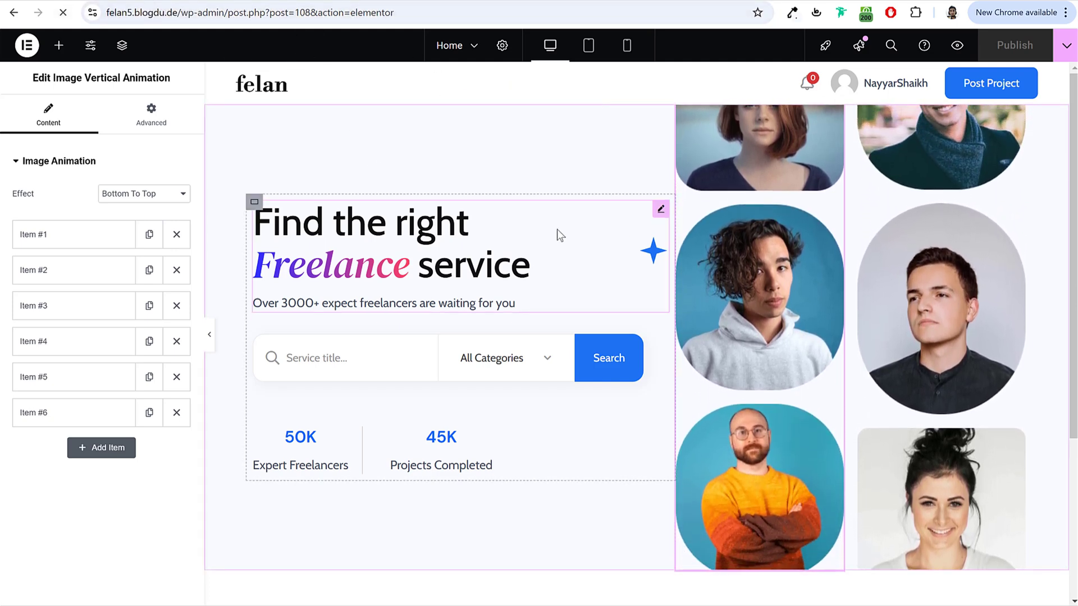
Step: Reload the editor and copy the Service Categories heading text from the demo page
key(F5)
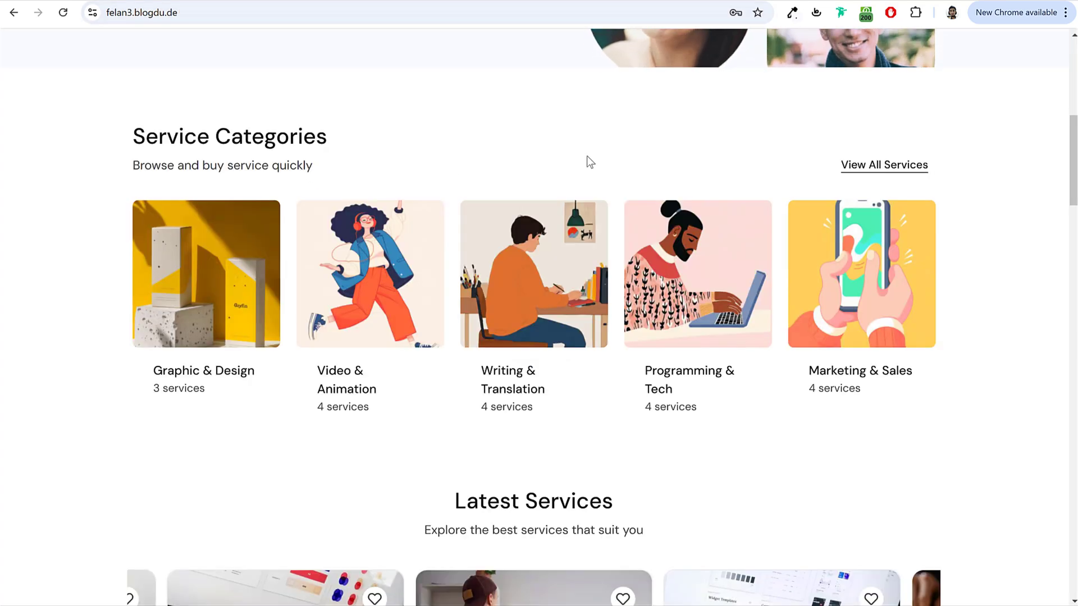
drag(246, 151, 350, 175)
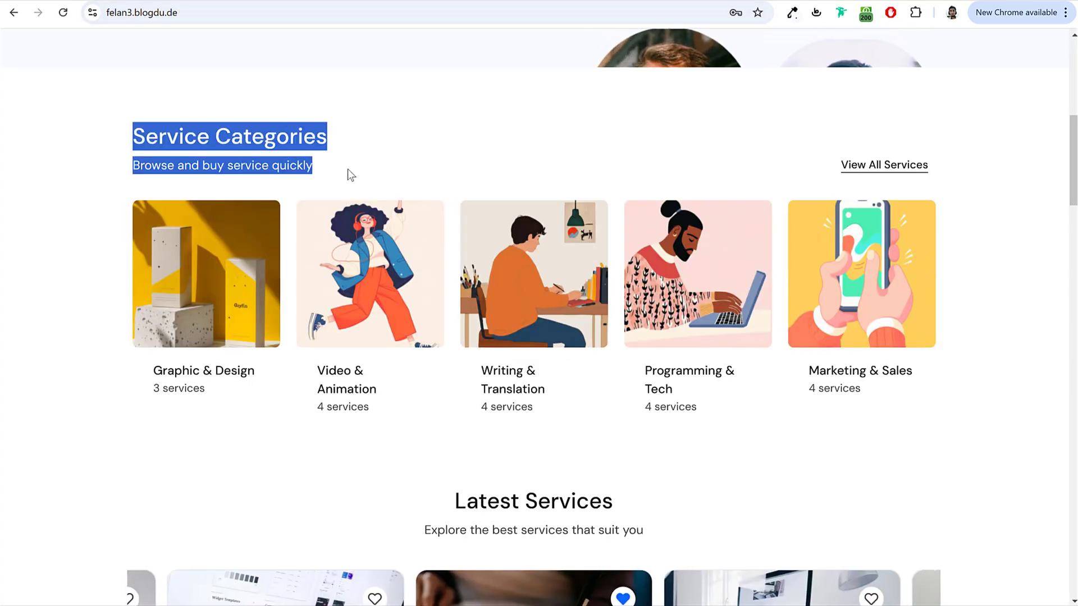
drag(247, 145, 308, 168)
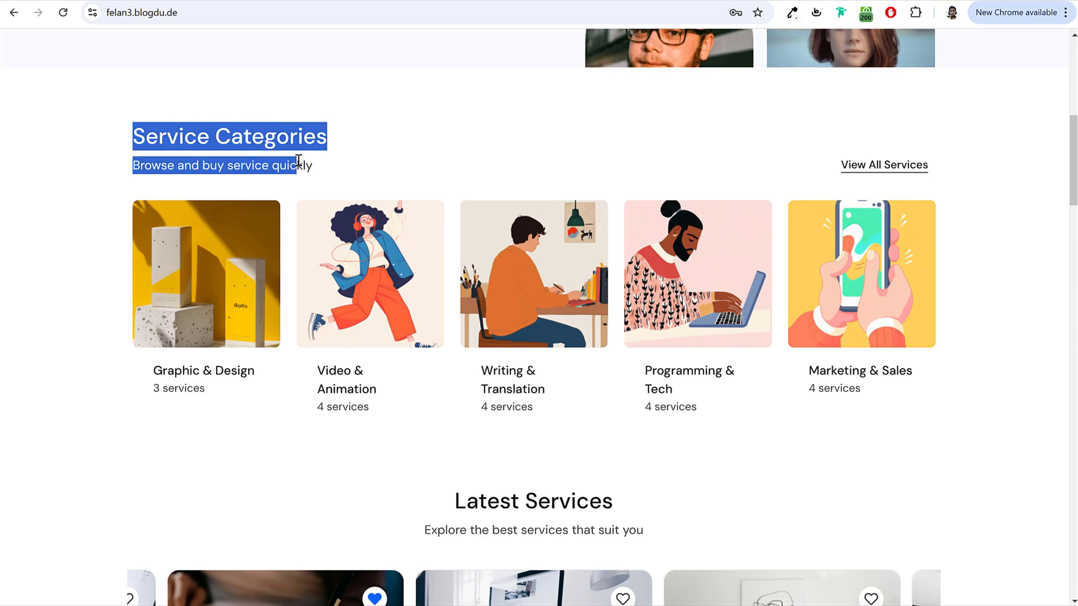
click(308, 168)
triple_click(873, 165)
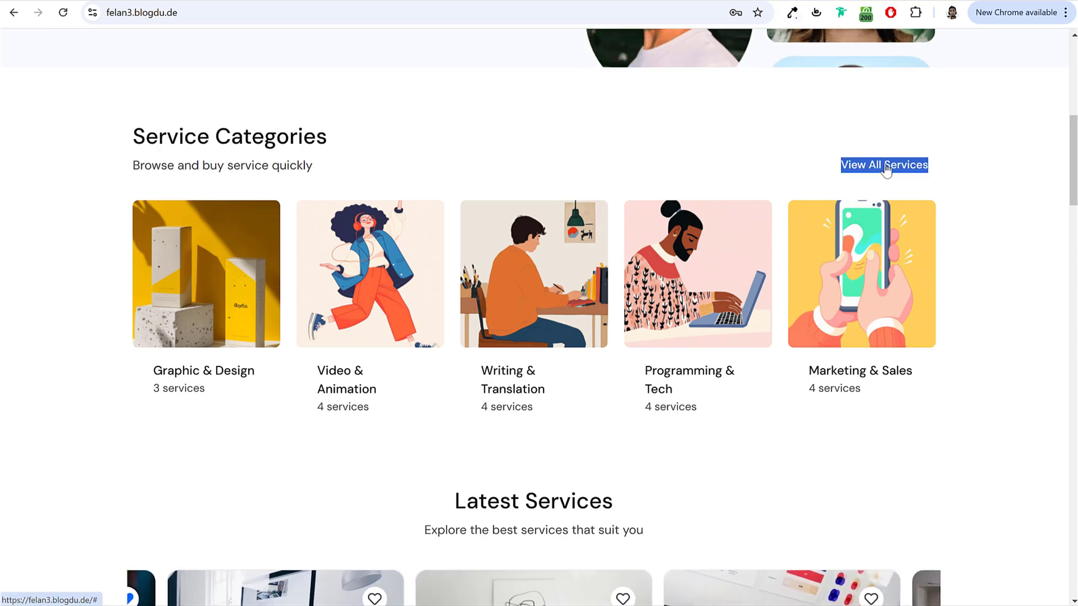
click(763, 67)
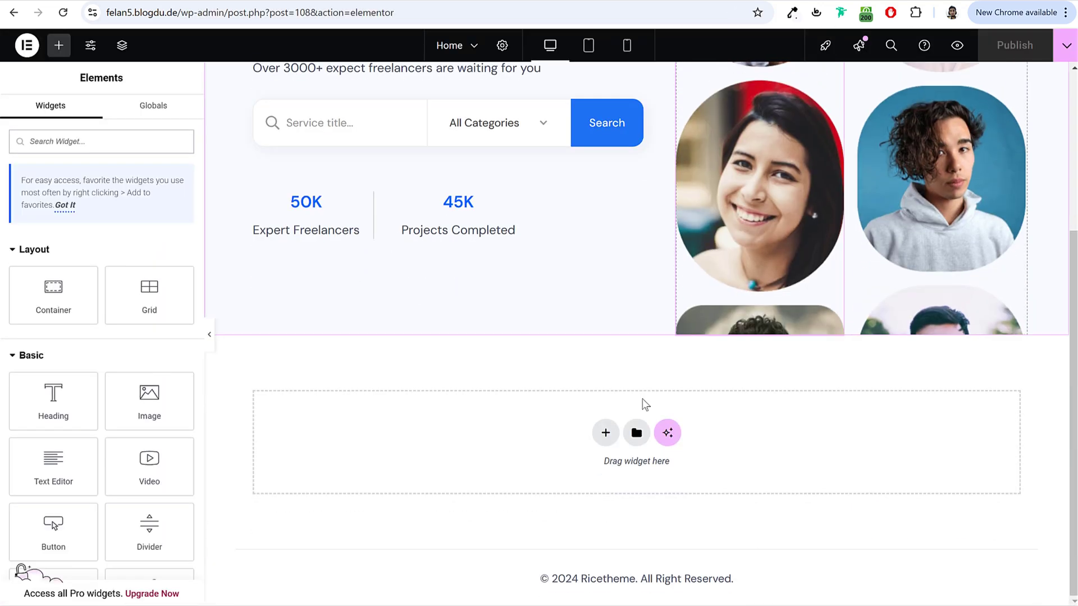
Step: Add a two-column flexbox container below the hero with a Modern Heading in the left column
click(605, 432)
click(604, 489)
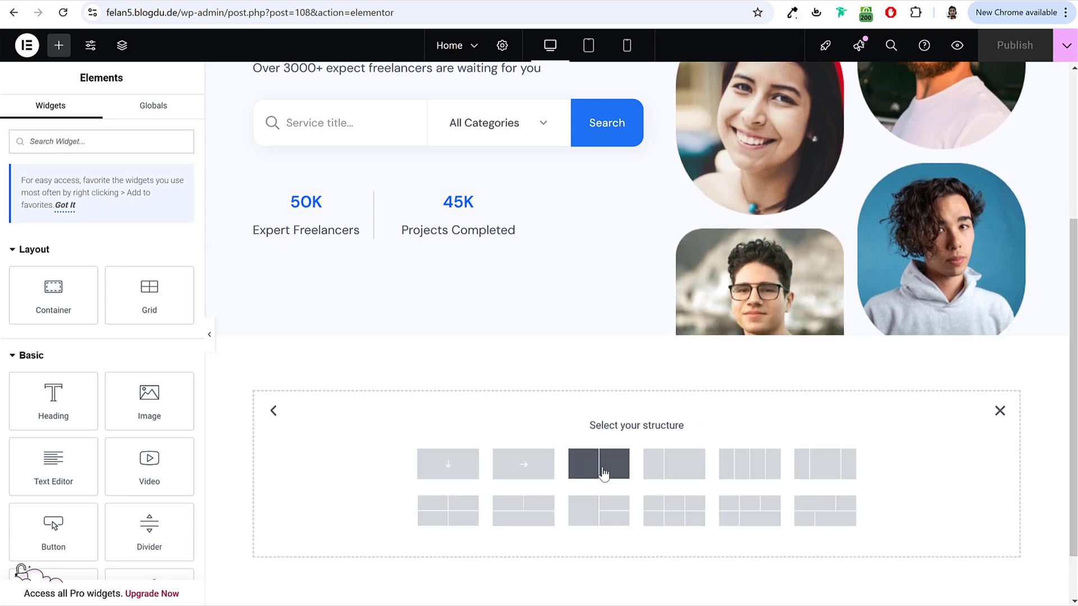
click(603, 473)
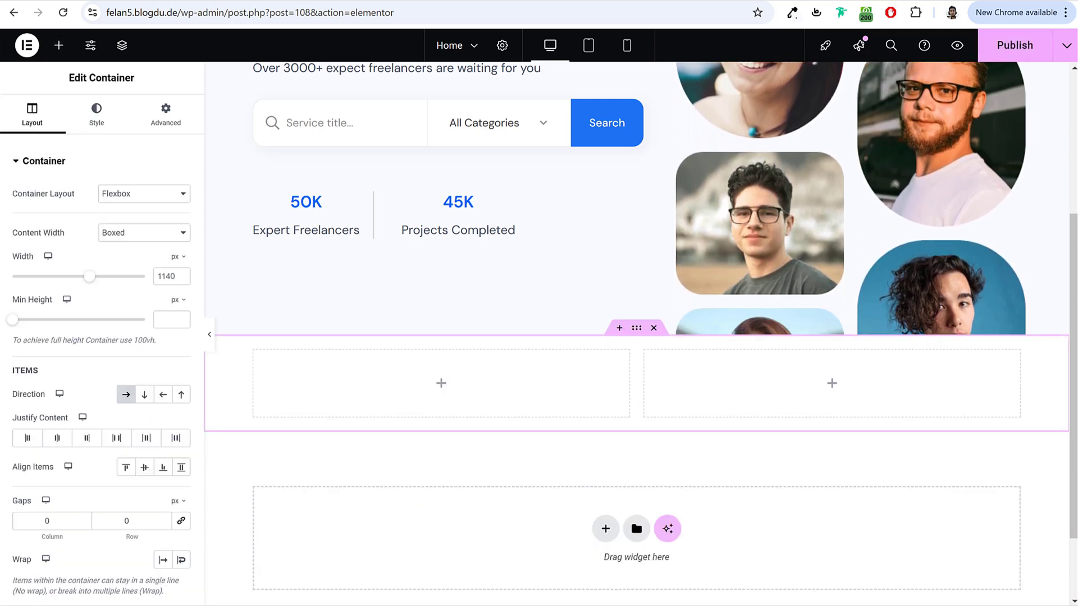
click(58, 45)
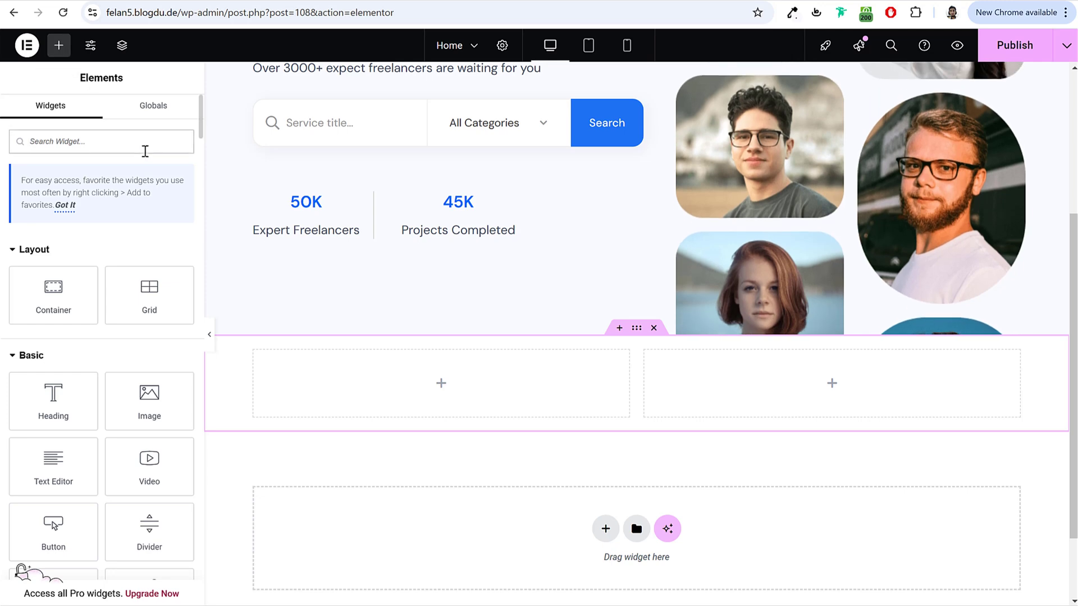
click(145, 149)
text(mod)
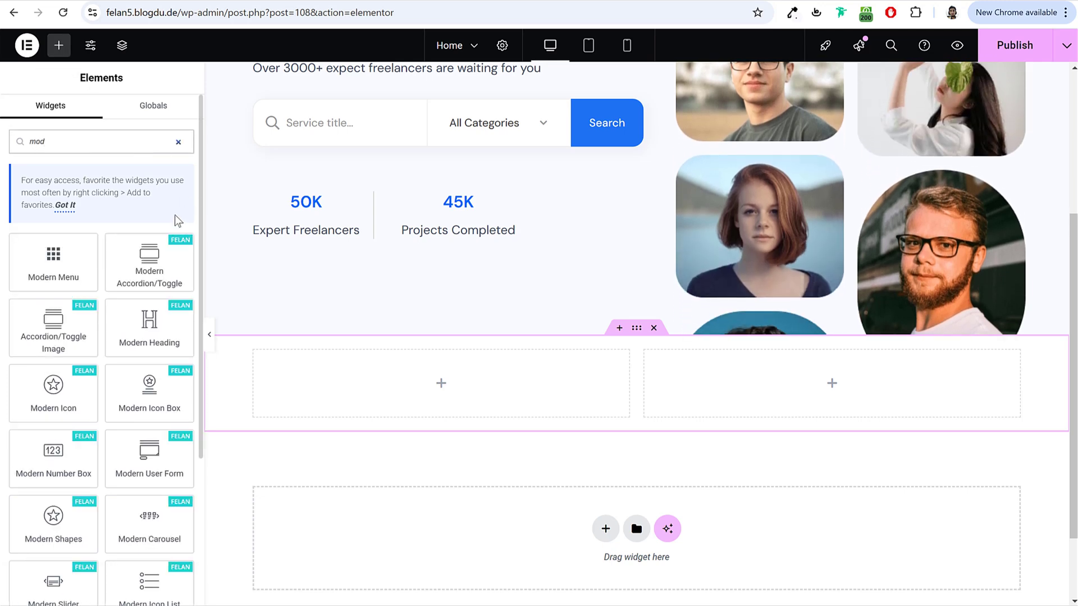
drag(149, 334, 438, 393)
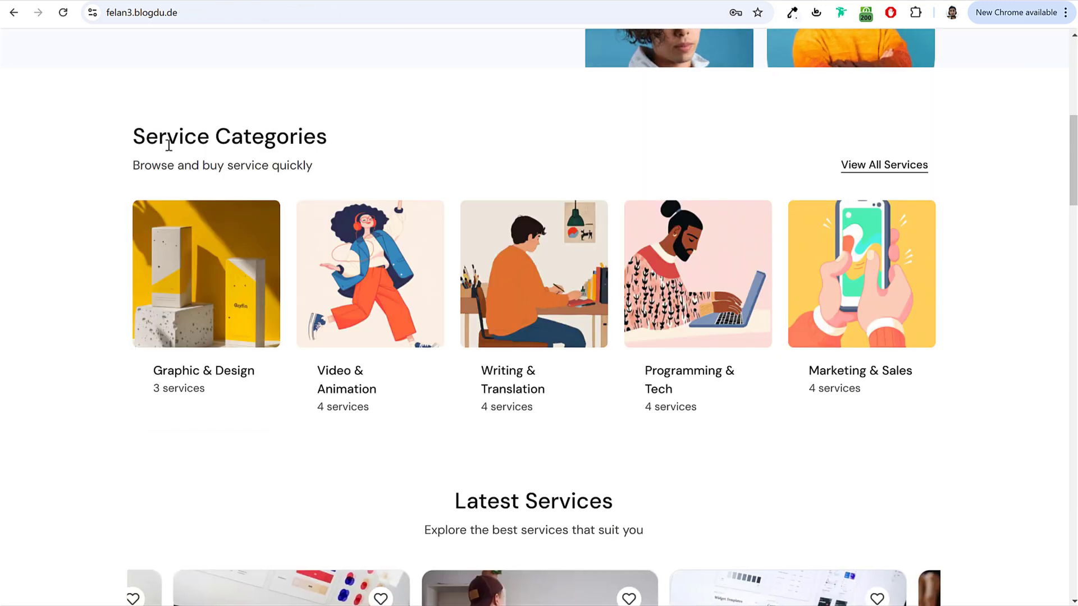
Step: Paste 'Browse and buy service quickly' as the heading's description text
drag(133, 136, 327, 137)
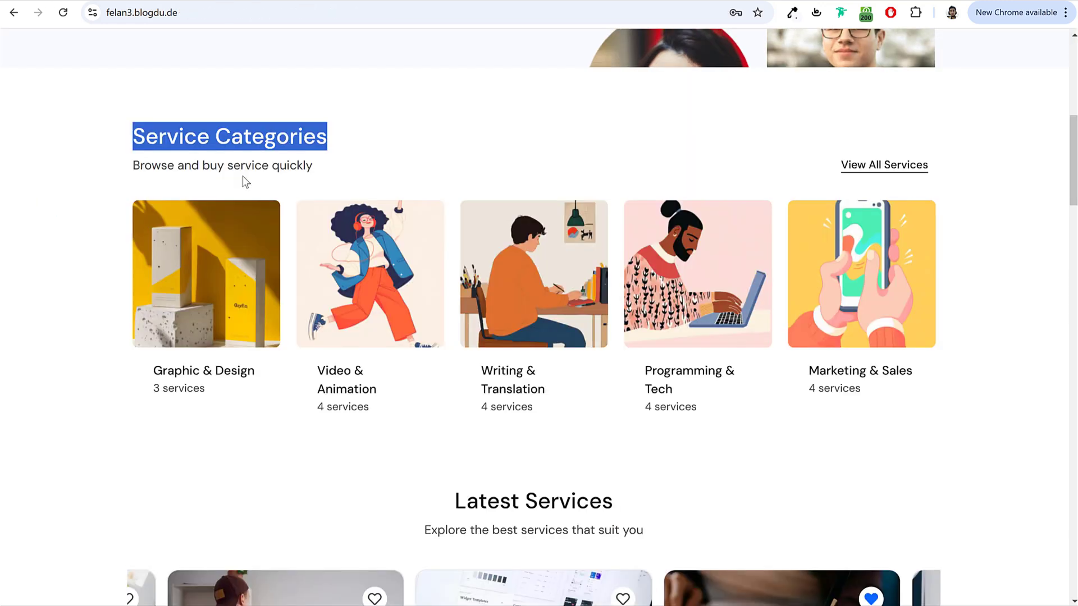
drag(132, 163, 314, 163)
key(ctrl+c)
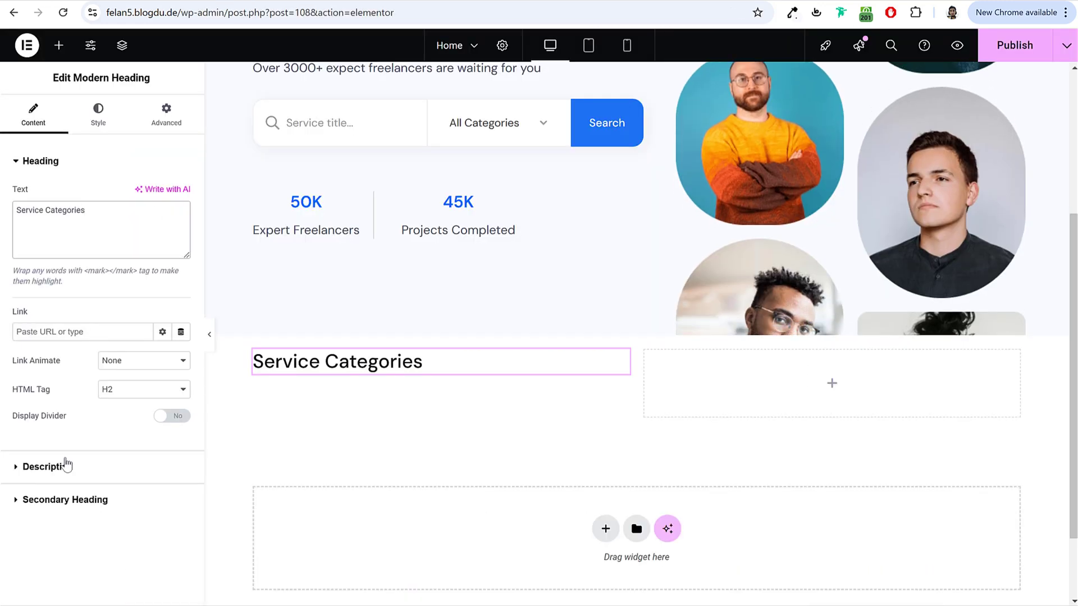
click(67, 465)
key(ctrl+v)
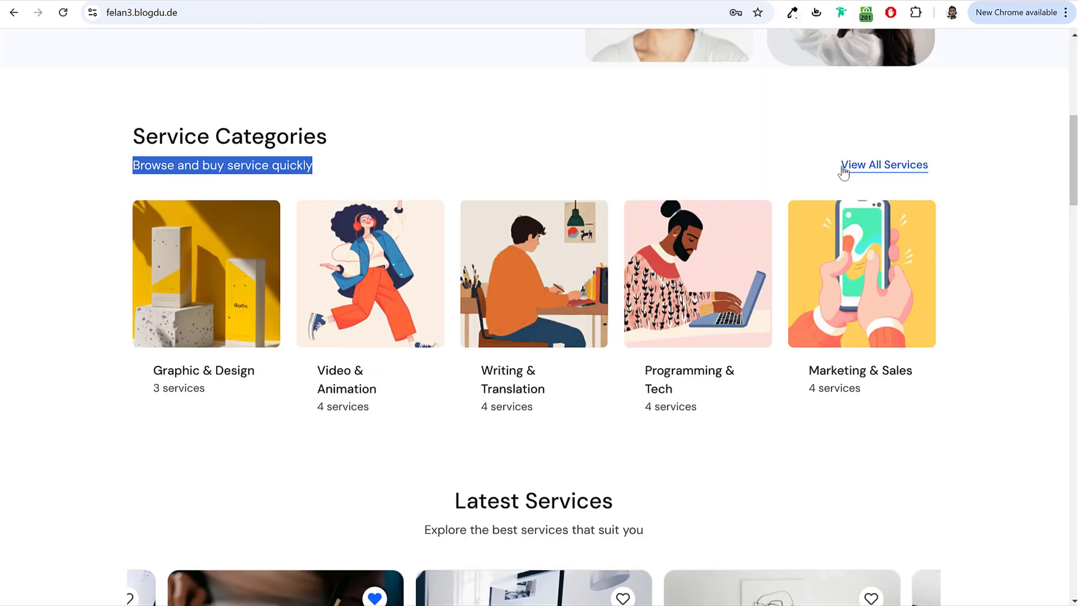
drag(933, 166, 844, 168)
key(ctrl+c)
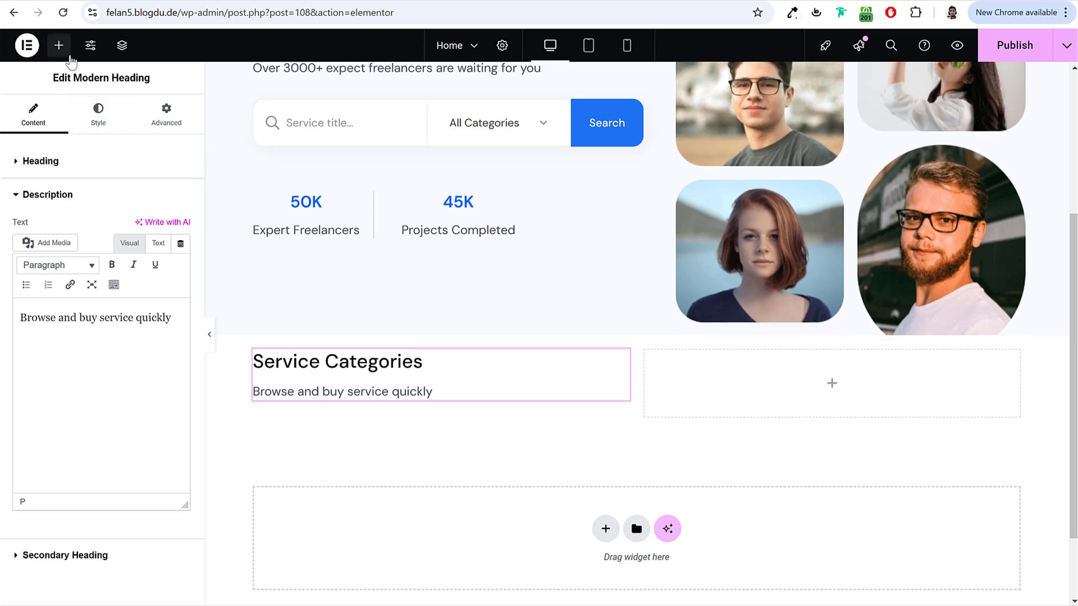
Step: Place an Advanced Button in the right column labelled 'View All Services'
click(59, 45)
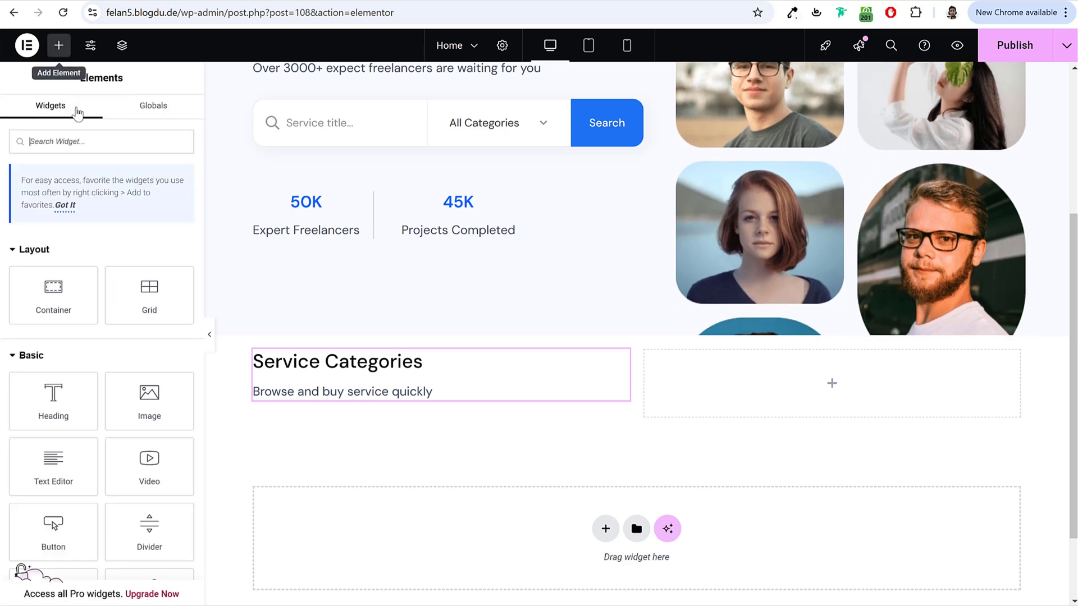
text(butt)
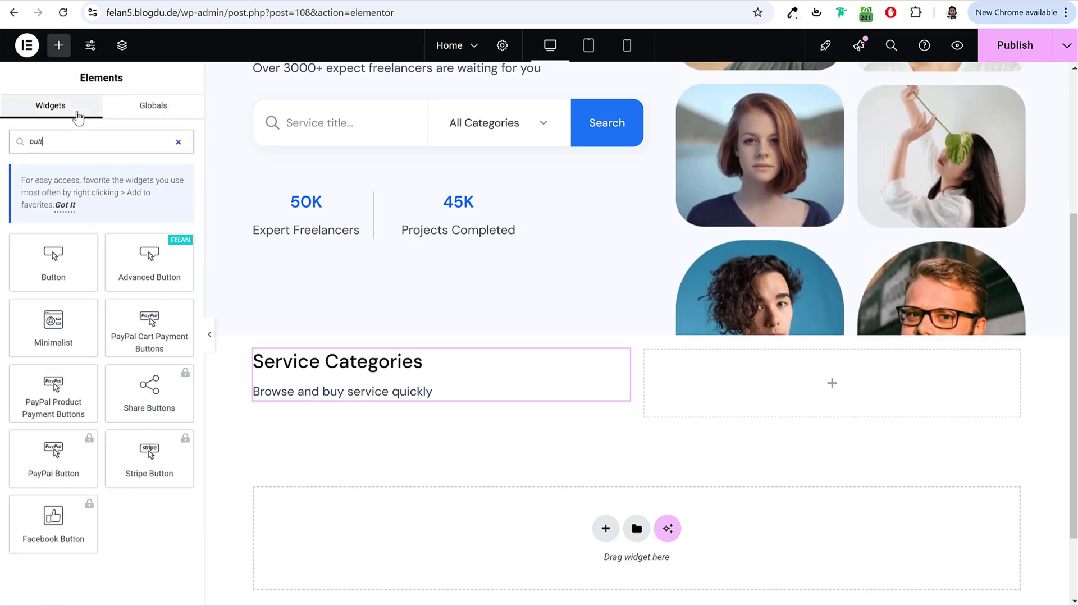
drag(186, 268, 775, 385)
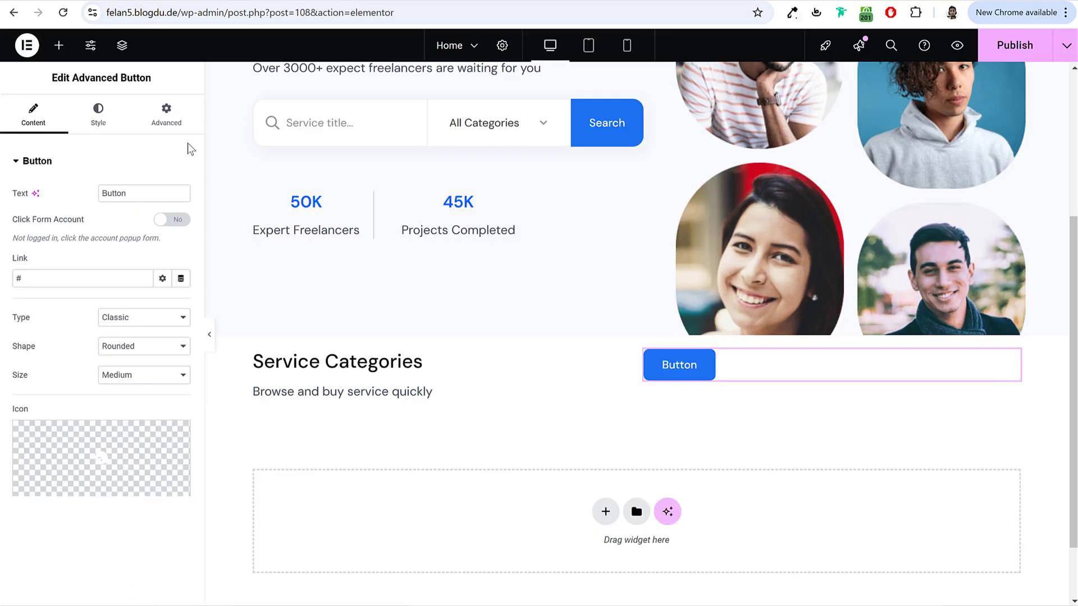
double_click(149, 185)
key(ctrl+v)
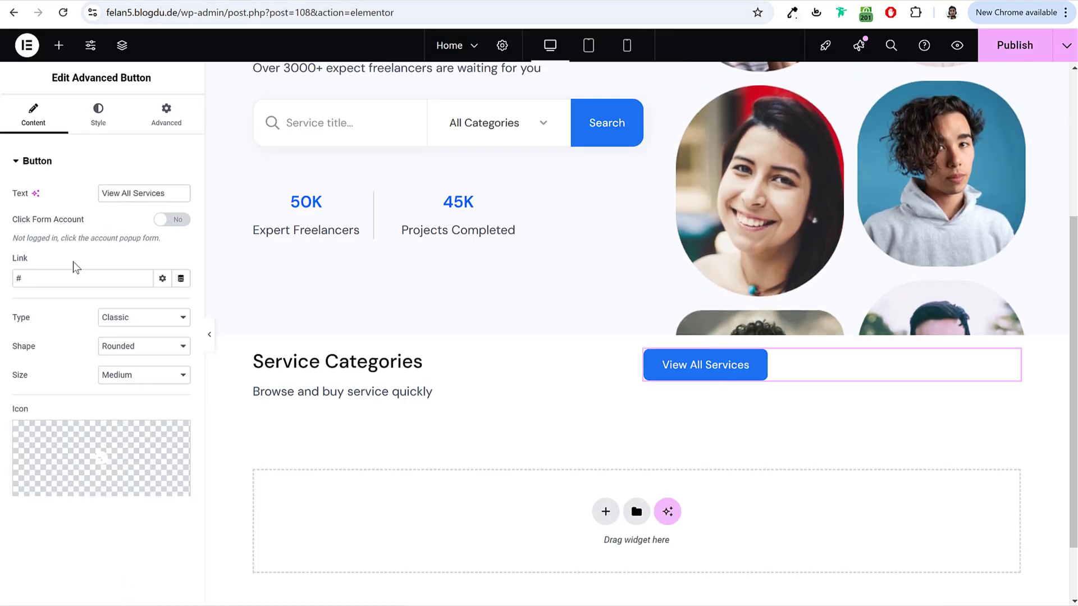
click(54, 284)
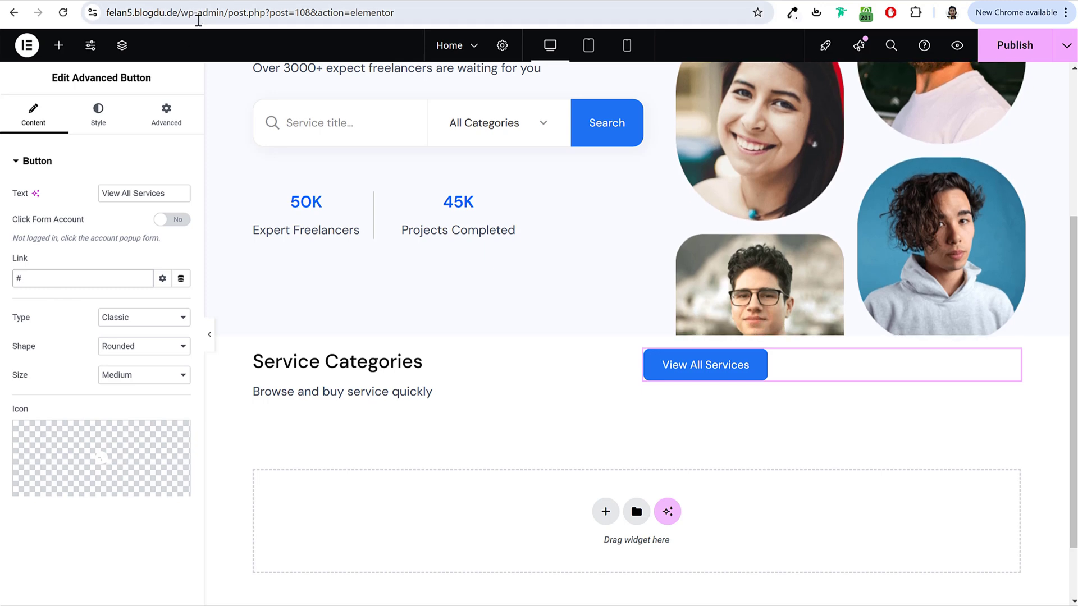
drag(184, 12, 107, 13)
key(ctrl+c)
double_click(22, 279)
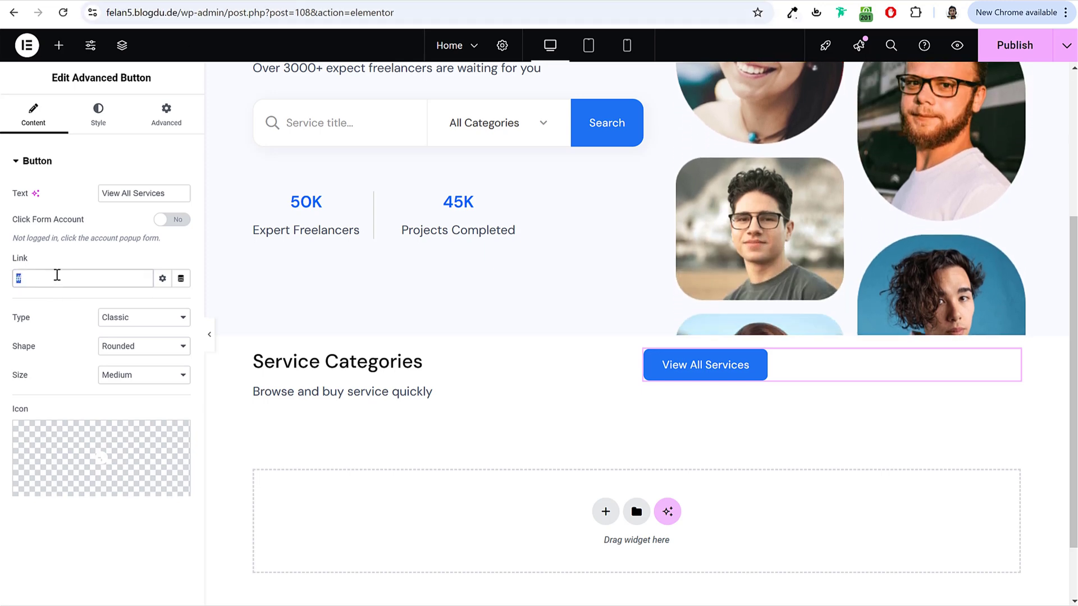
key(ctrl+v)
text(services)
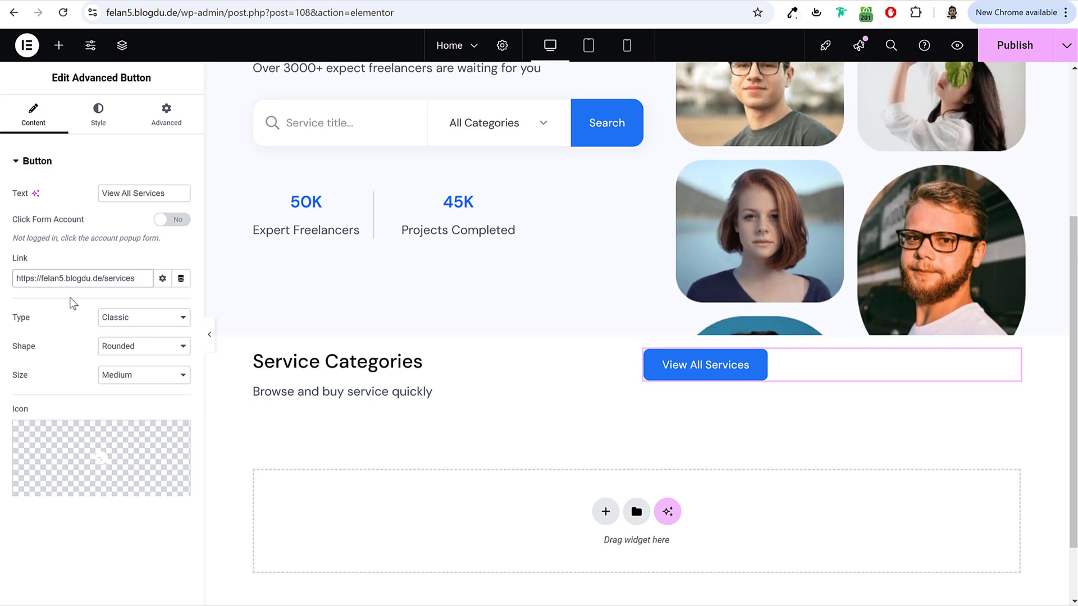
Step: Set the button type to Border Bottom and adjust its style and layout settings
click(140, 317)
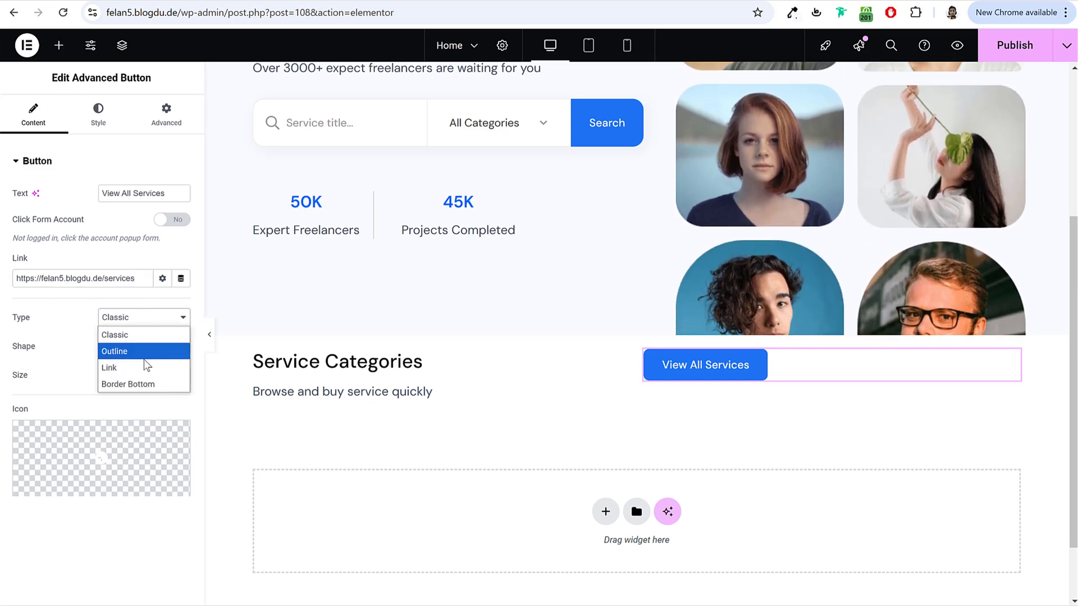
click(143, 351)
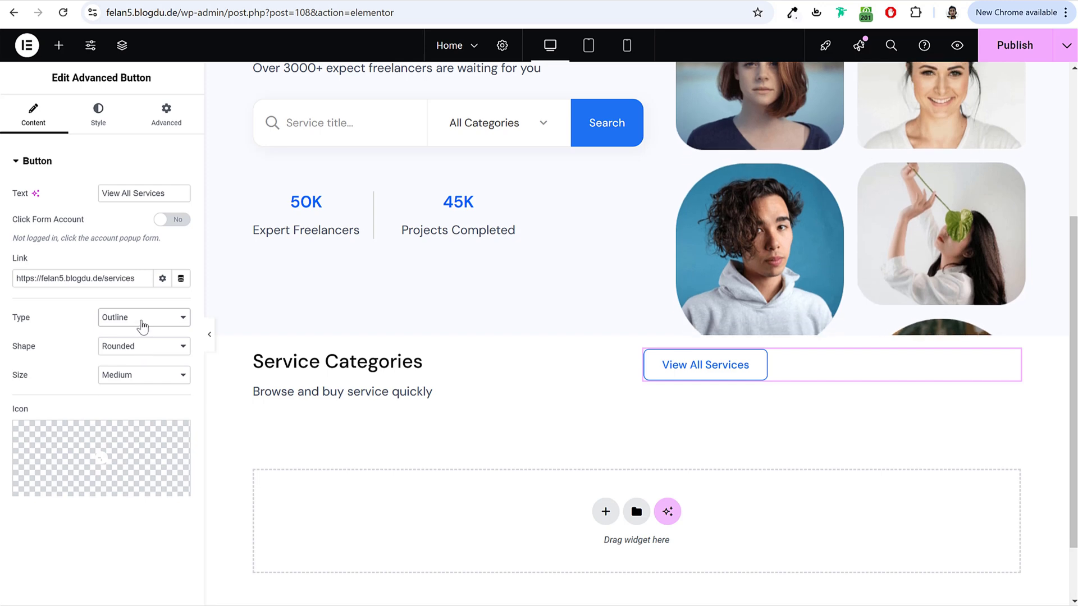
click(140, 320)
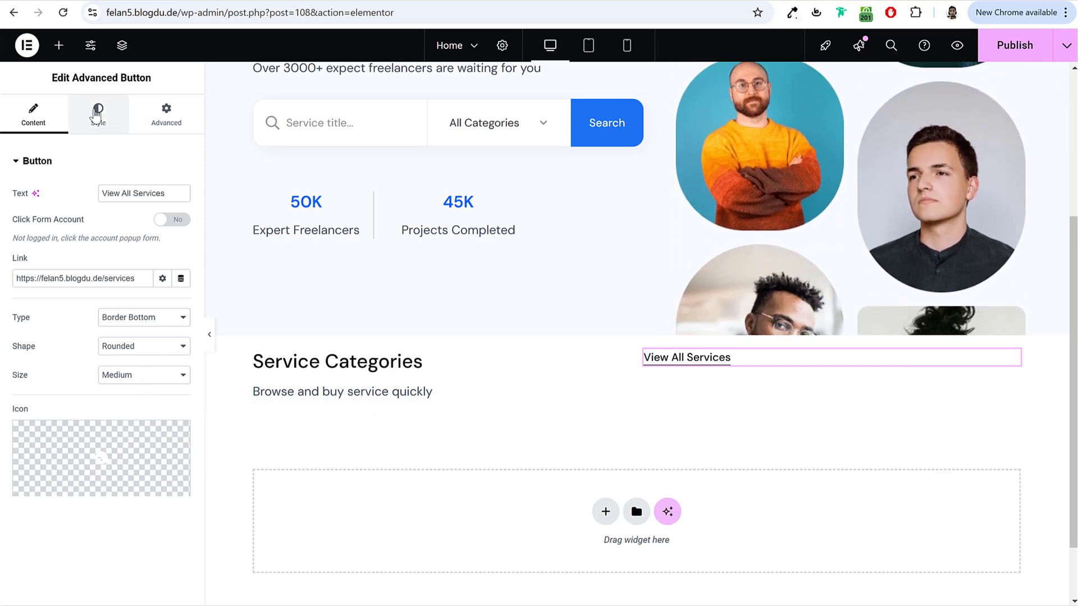
click(97, 115)
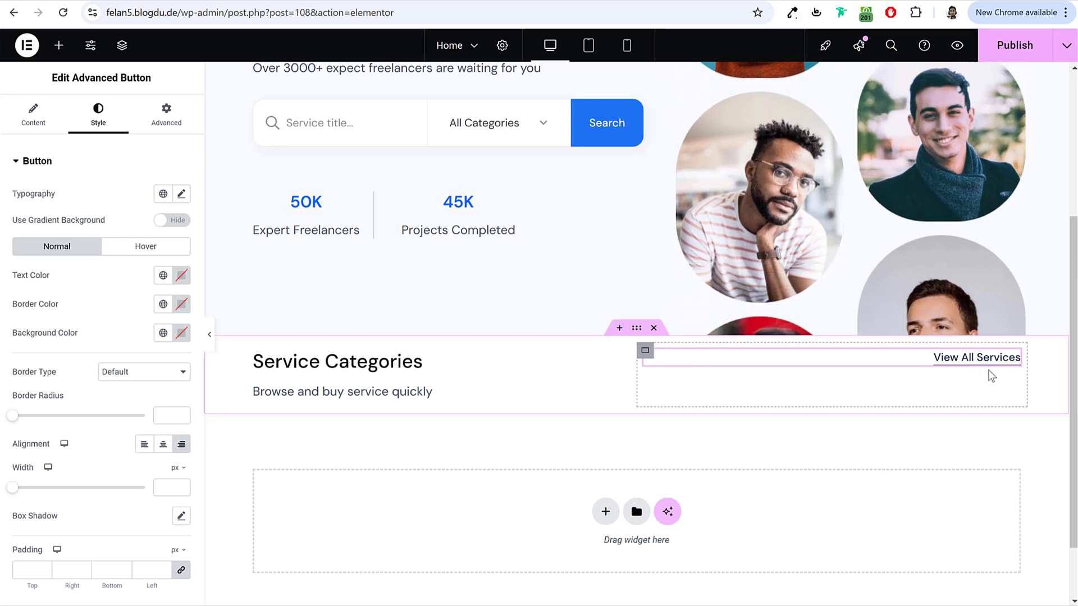
click(181, 127)
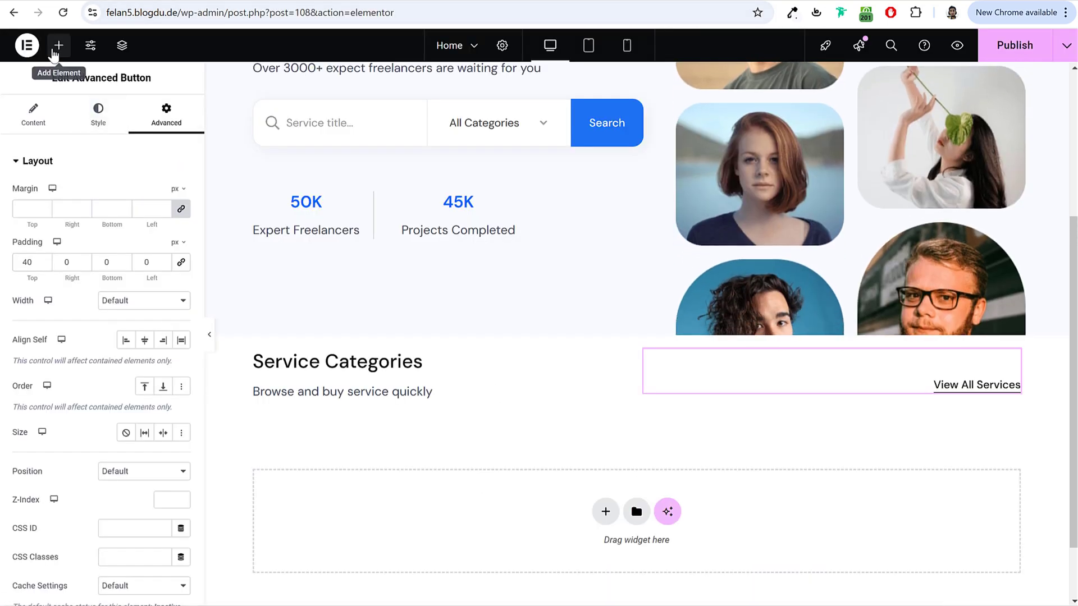
Step: Search widgets for 'cate' and drag a Service Category widget onto the page
click(58, 46)
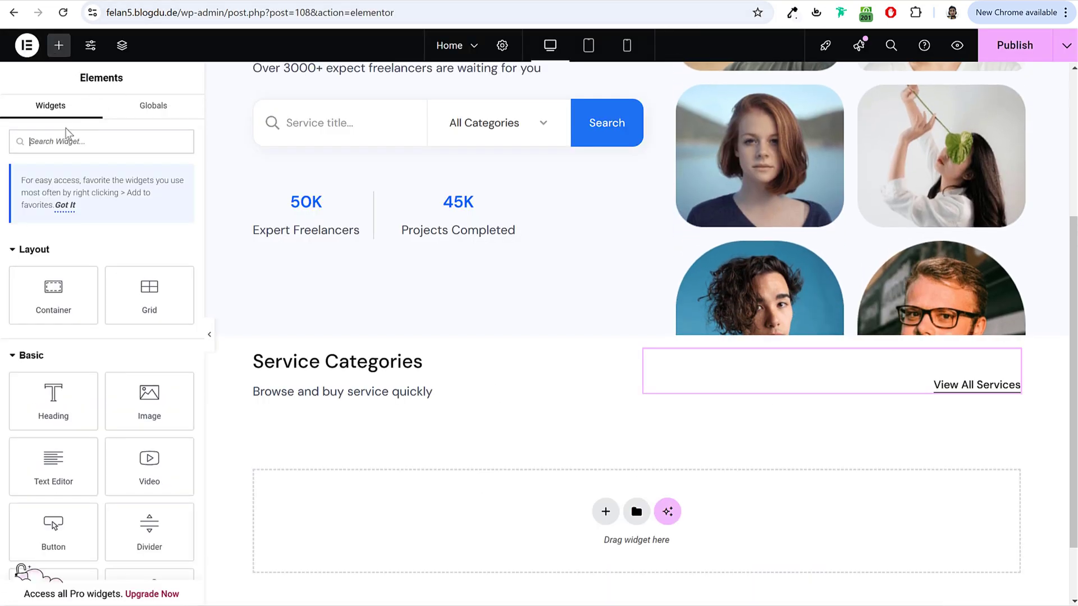
text(cate)
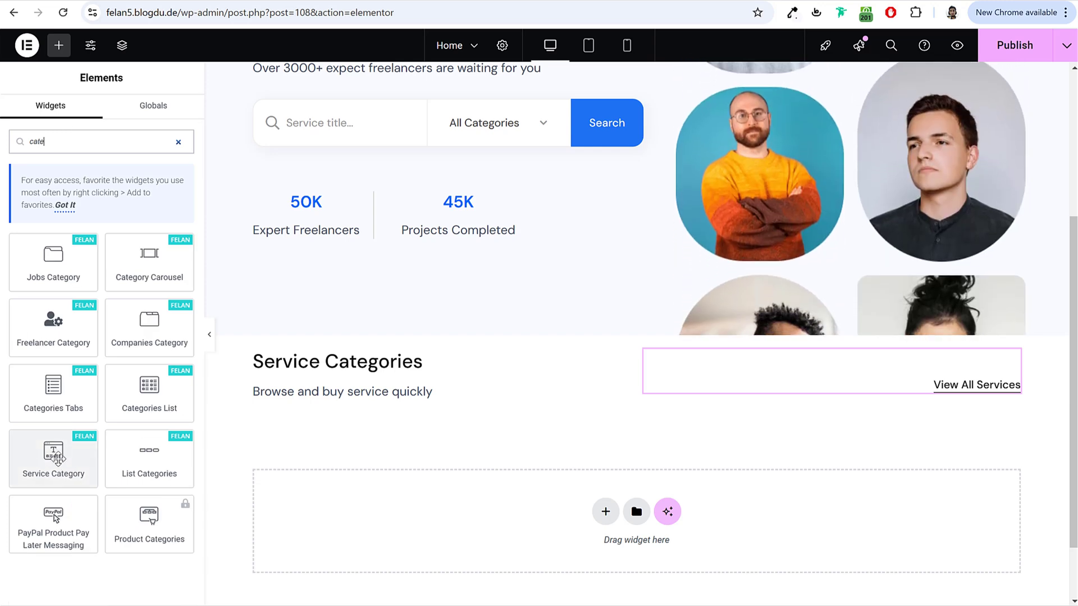
drag(56, 456, 617, 527)
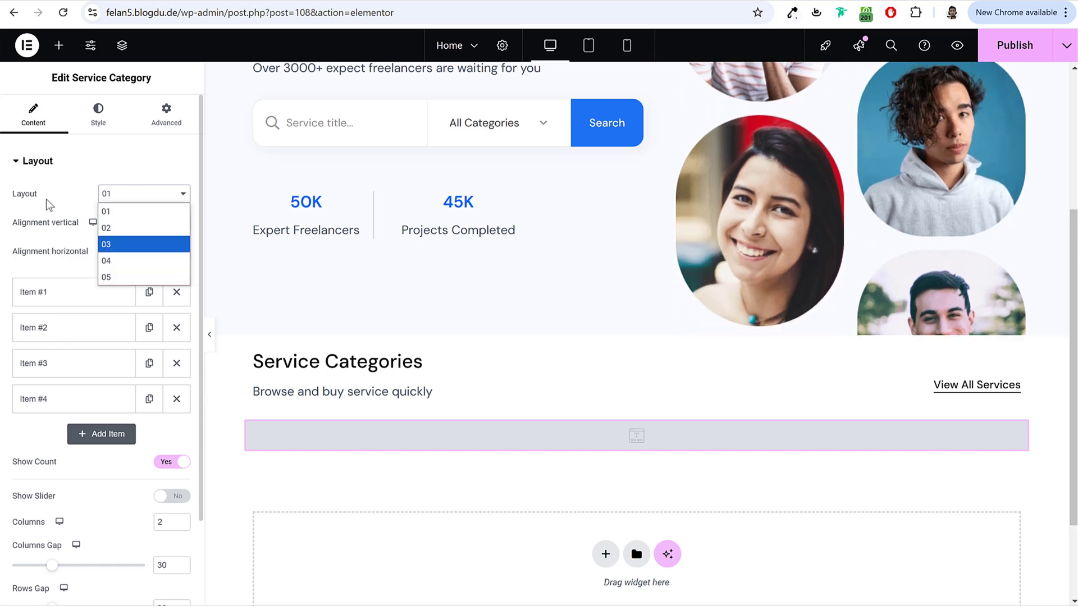
Step: Keep layout 01 and set Item #1's category to Graphic & Design
click(46, 199)
click(50, 298)
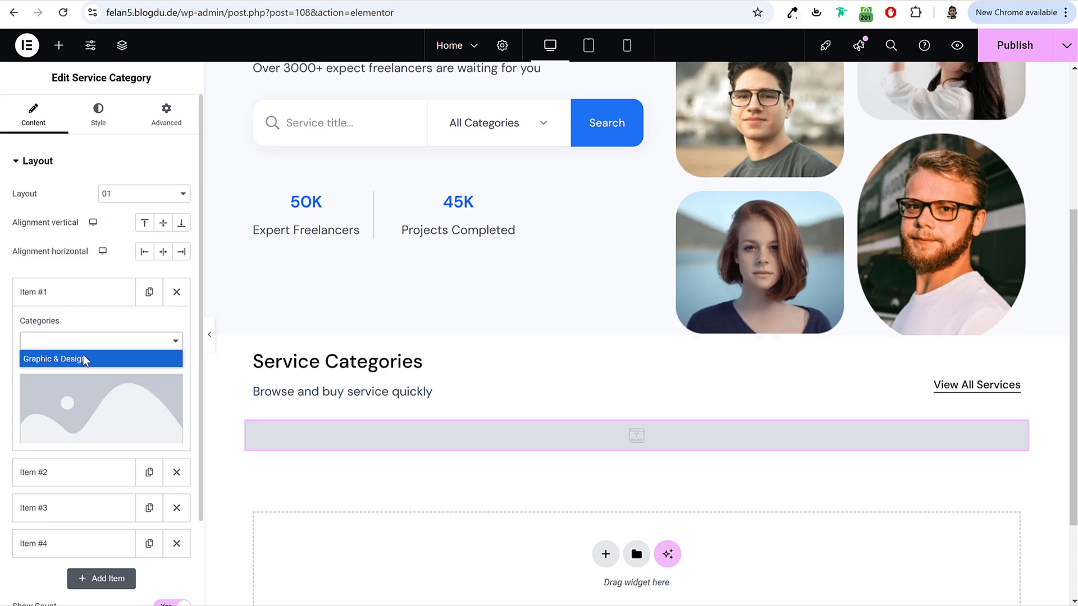
click(77, 361)
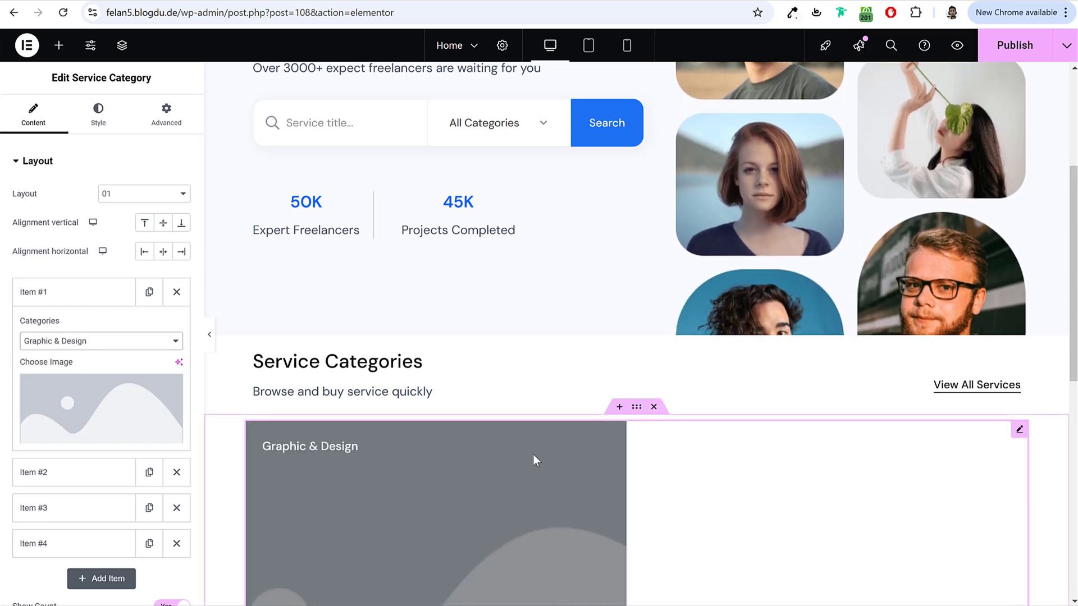
scroll(533, 455, down, 5)
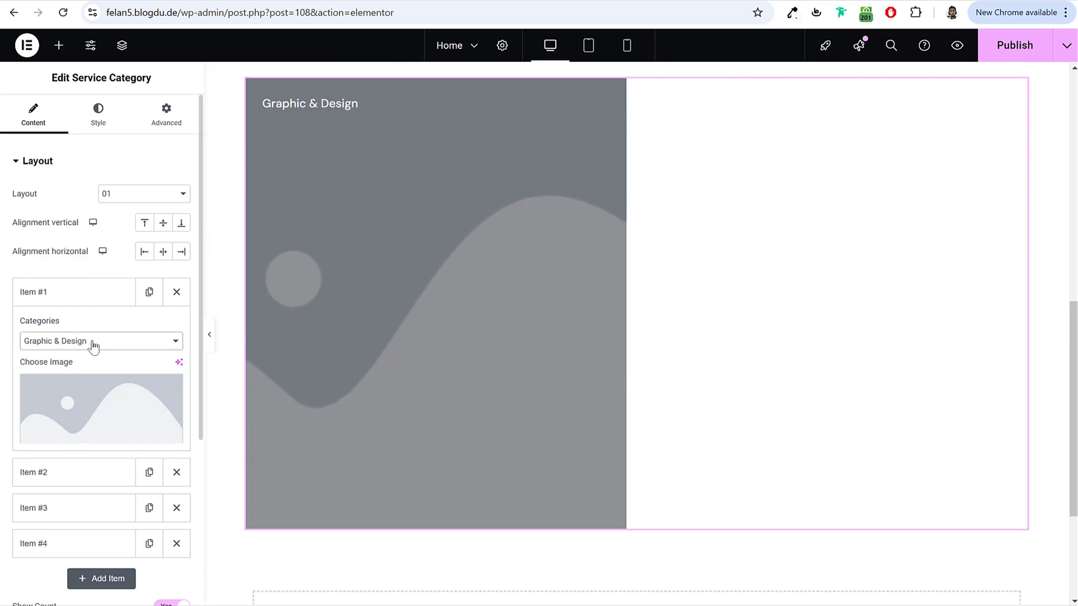
Step: Load felan5.blogdu.de and browse the All Categories dropdown on the live site
click(253, 12)
text(felan5.blogdu.de)
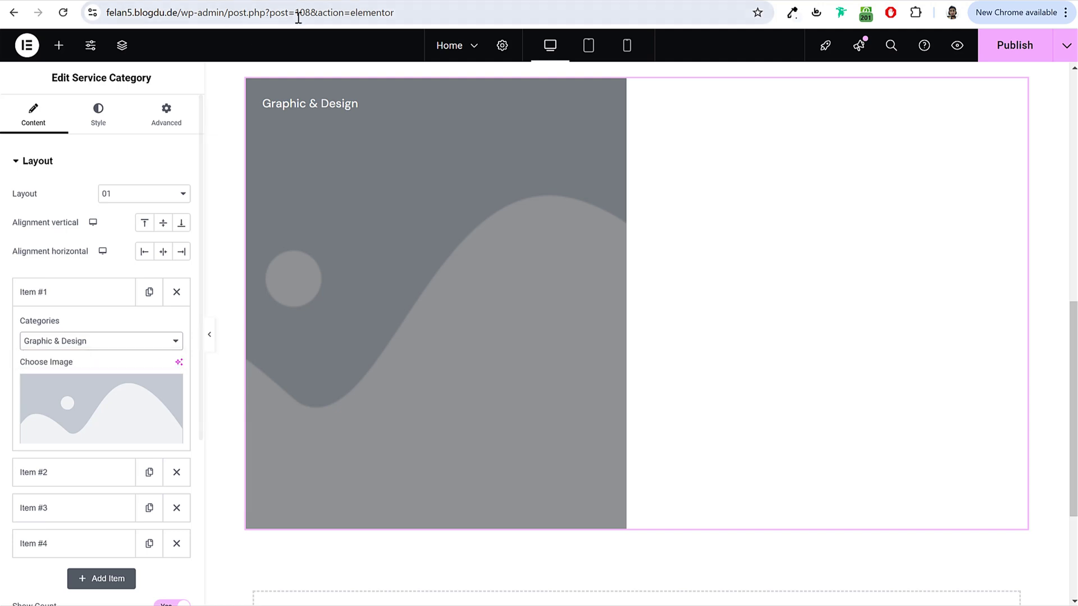
key(Return)
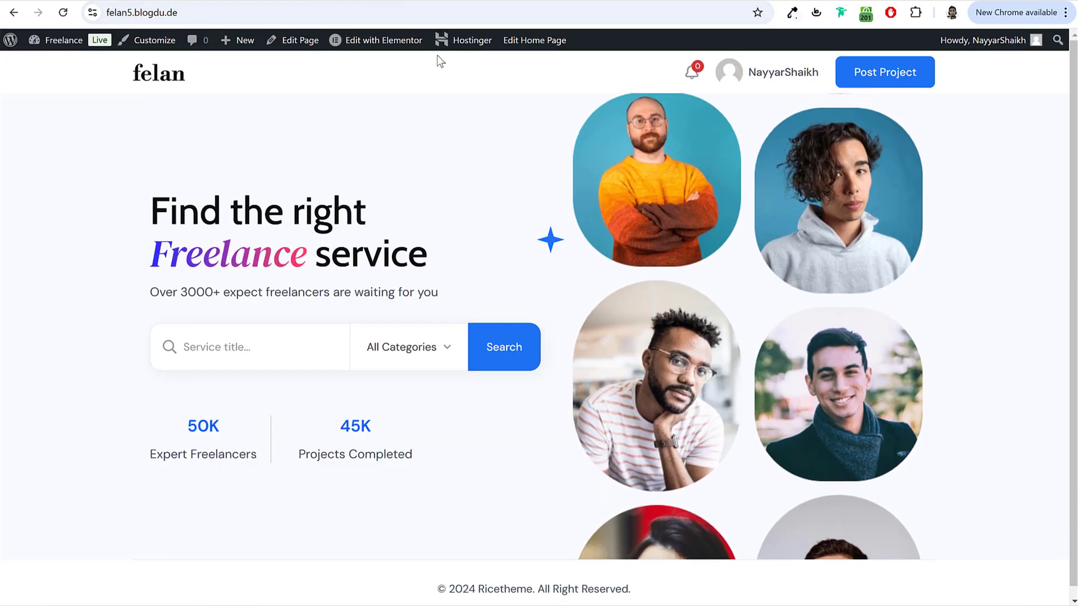
click(396, 351)
scroll(416, 449, down, 5)
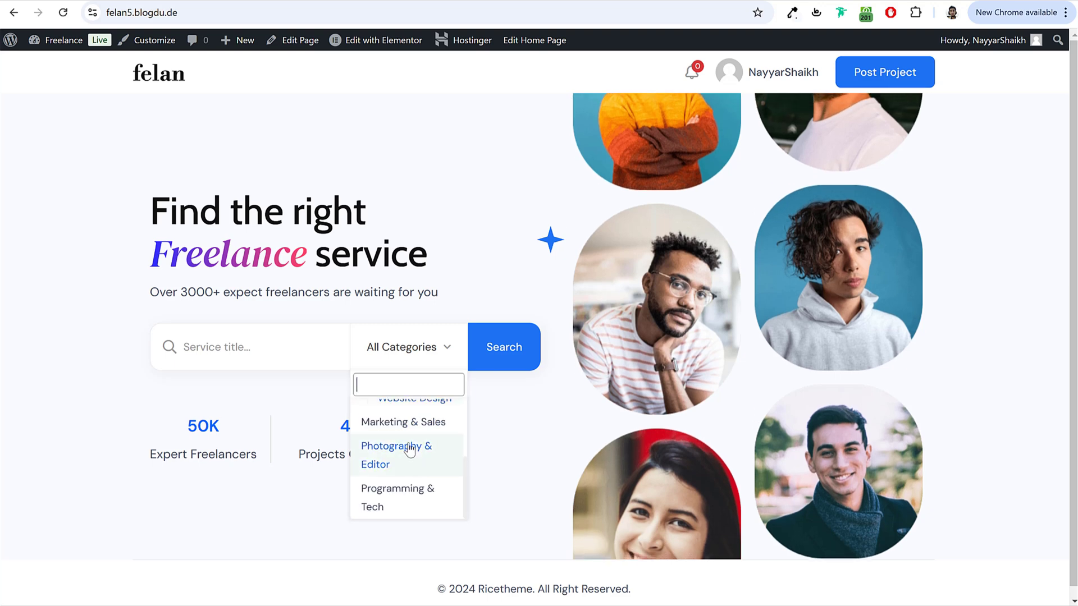
scroll(404, 451, up, 5)
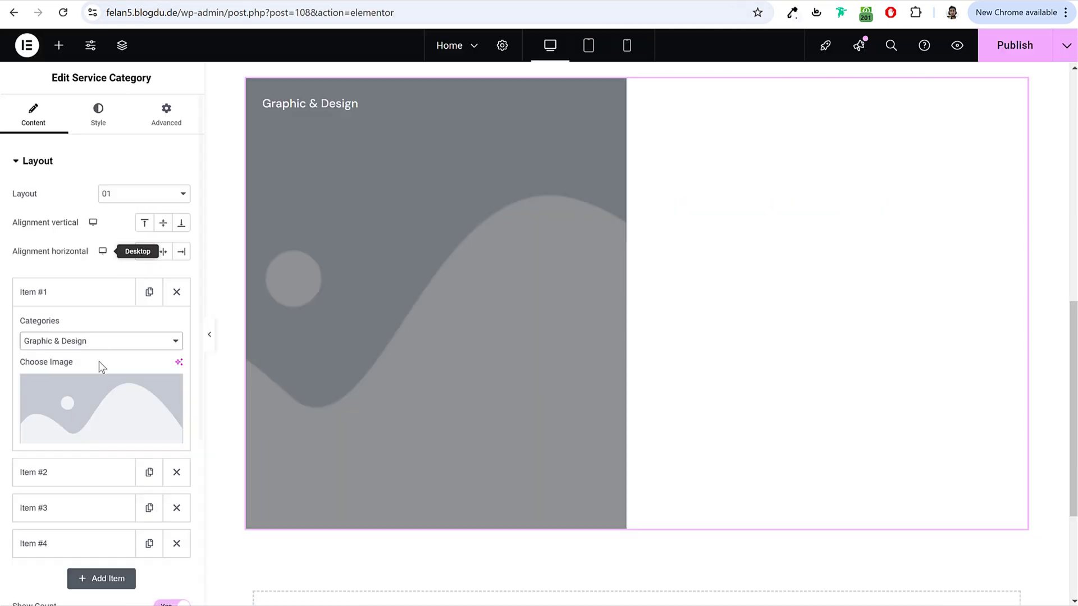
Step: Upload the five illustrations from the Service Categories folder into the media library
click(98, 401)
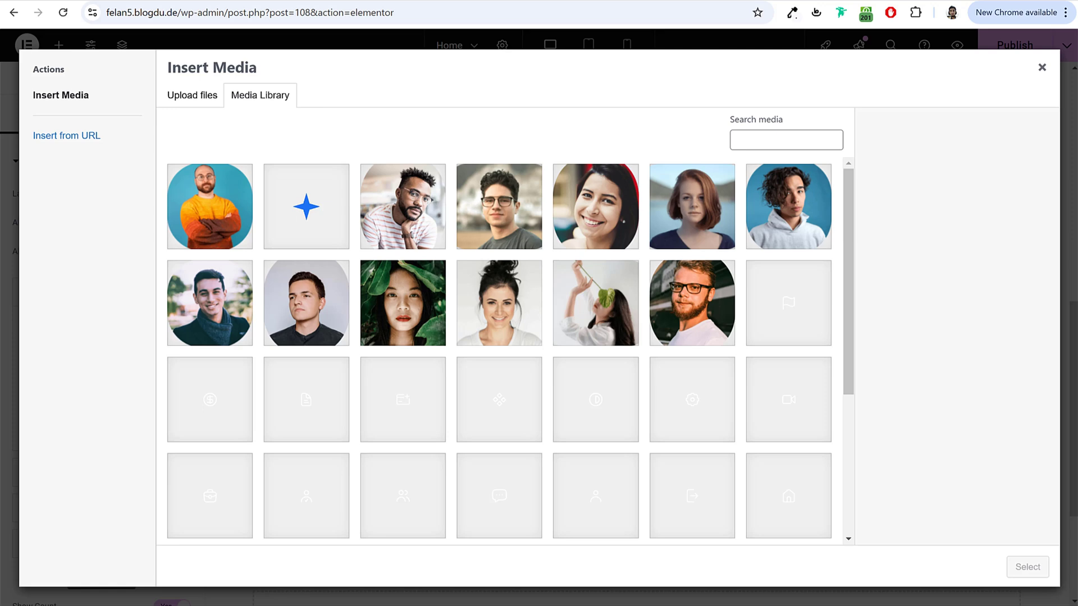
key(alt+Tab)
click(416, 203)
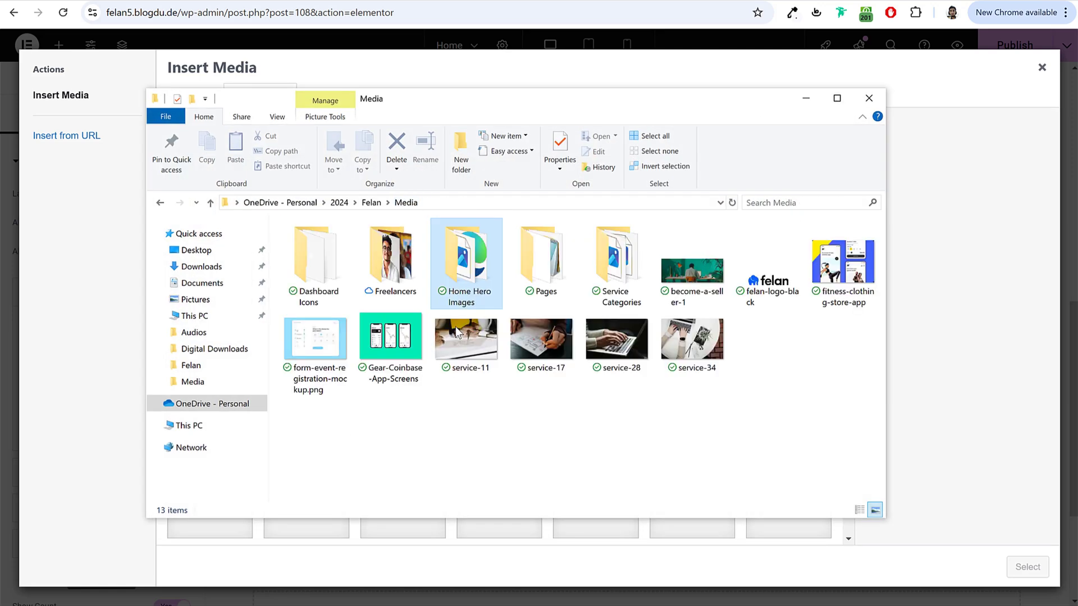
double_click(615, 264)
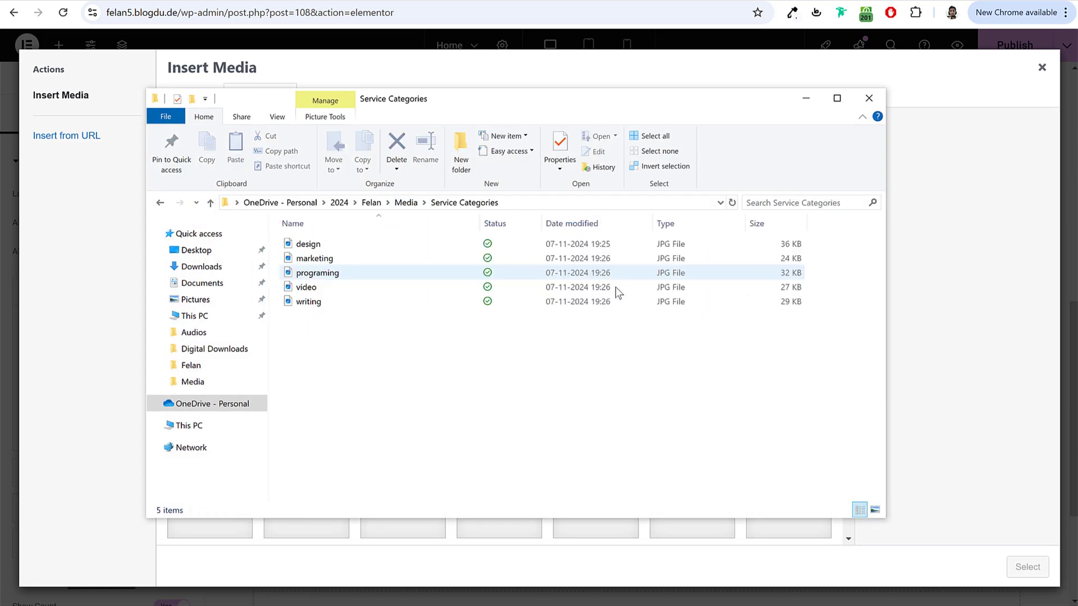
key(ctrl+shift+5)
key(ctrl+shift+2)
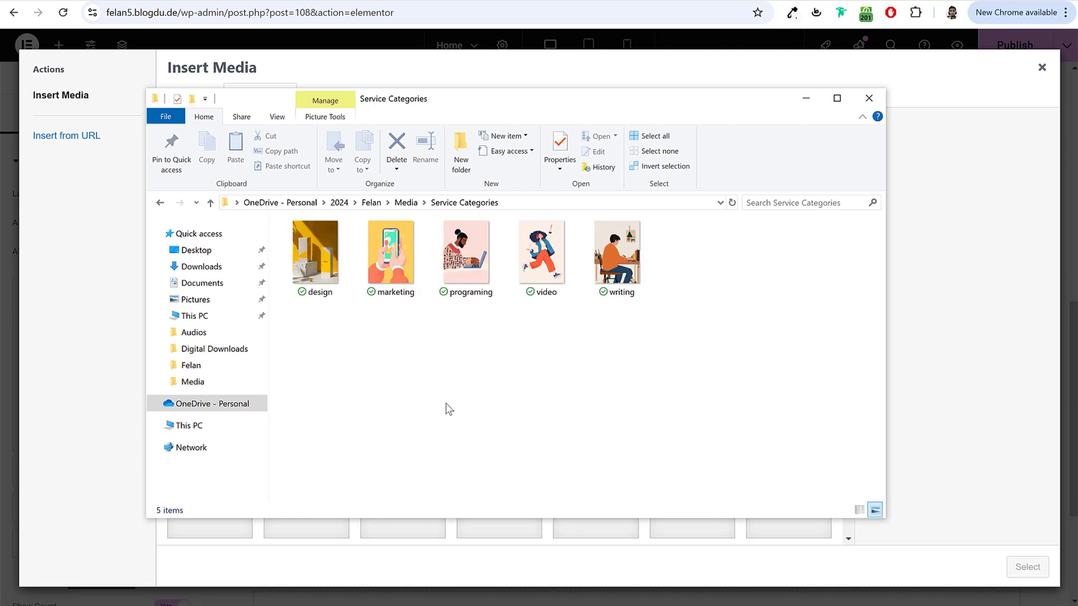
drag(717, 334, 306, 248)
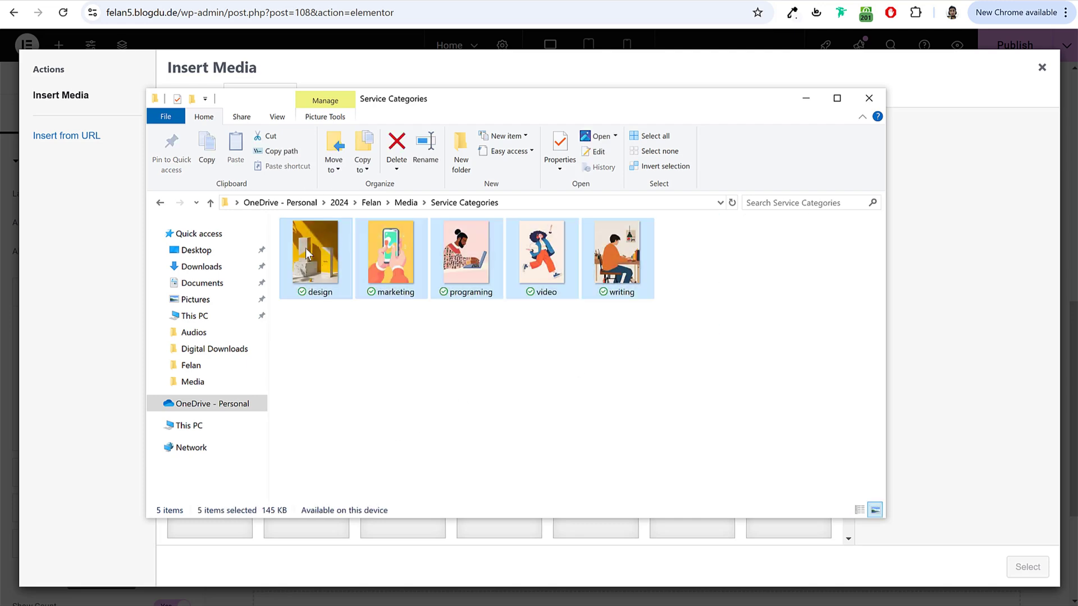
drag(244, 449, 93, 479)
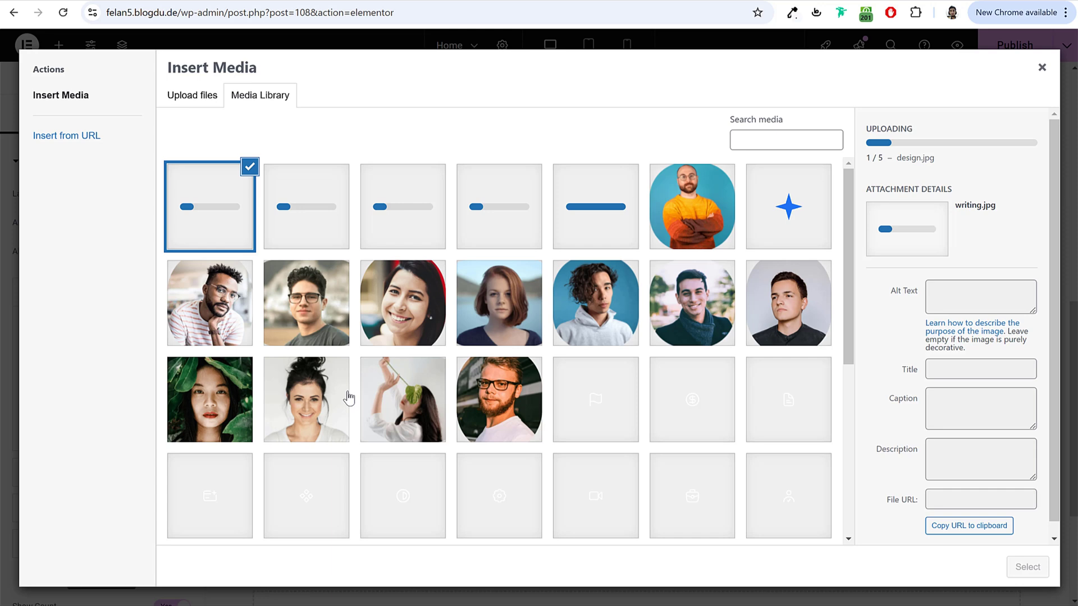
Step: Give item 1 its illustration and set item 2 to Graphic & Design with design.jpg
click(611, 215)
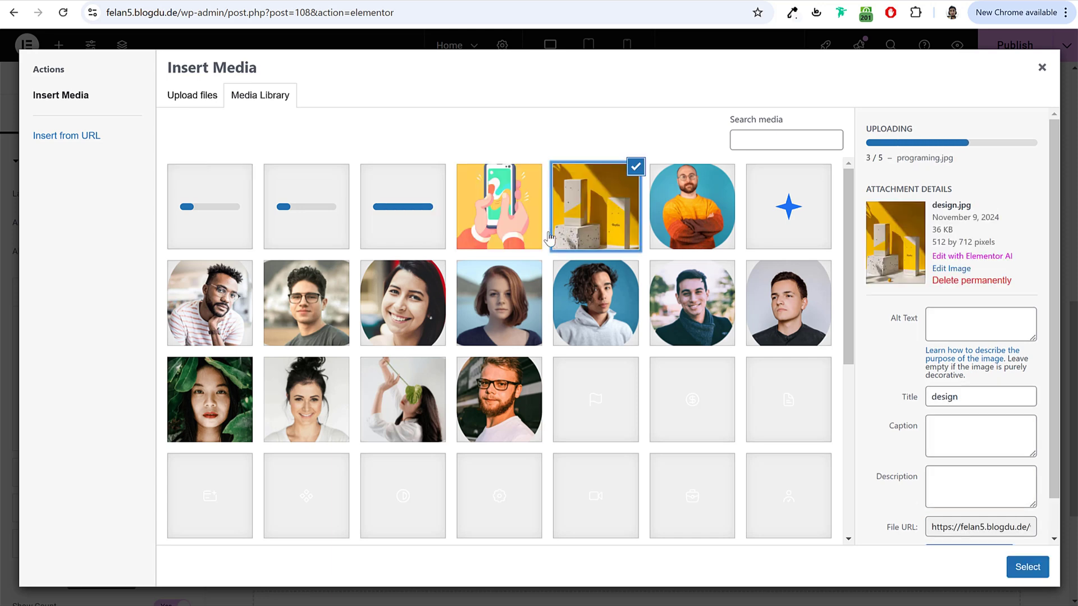
click(1018, 575)
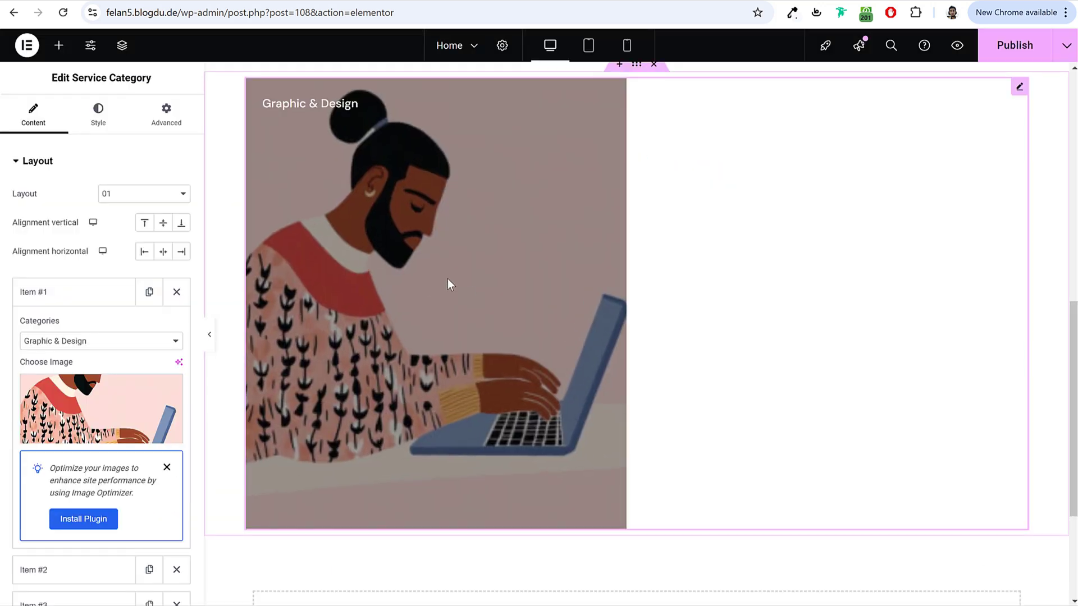
click(101, 224)
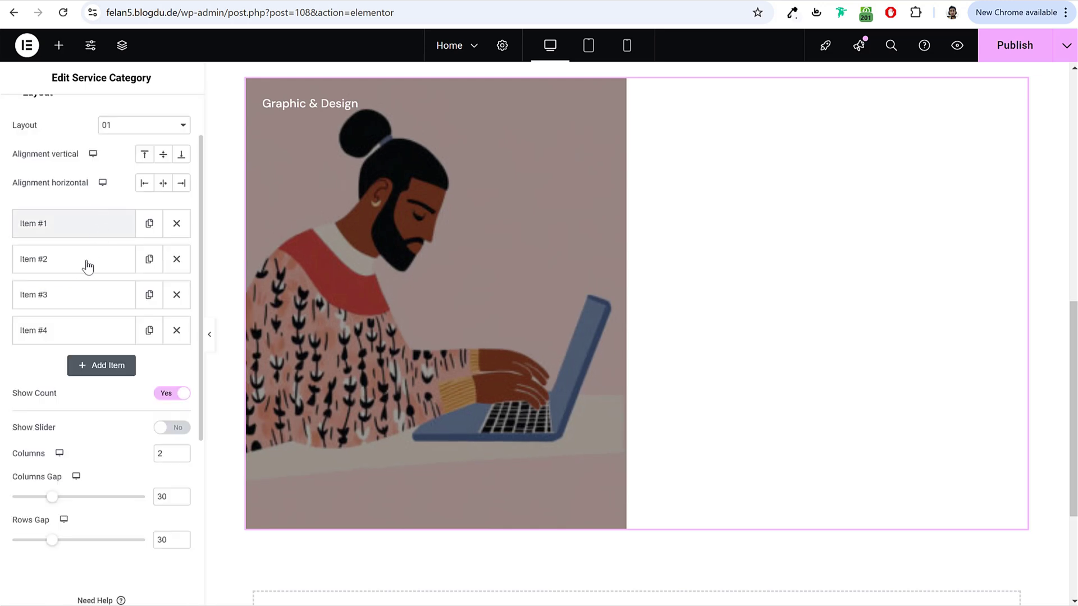
click(86, 259)
click(82, 324)
click(79, 364)
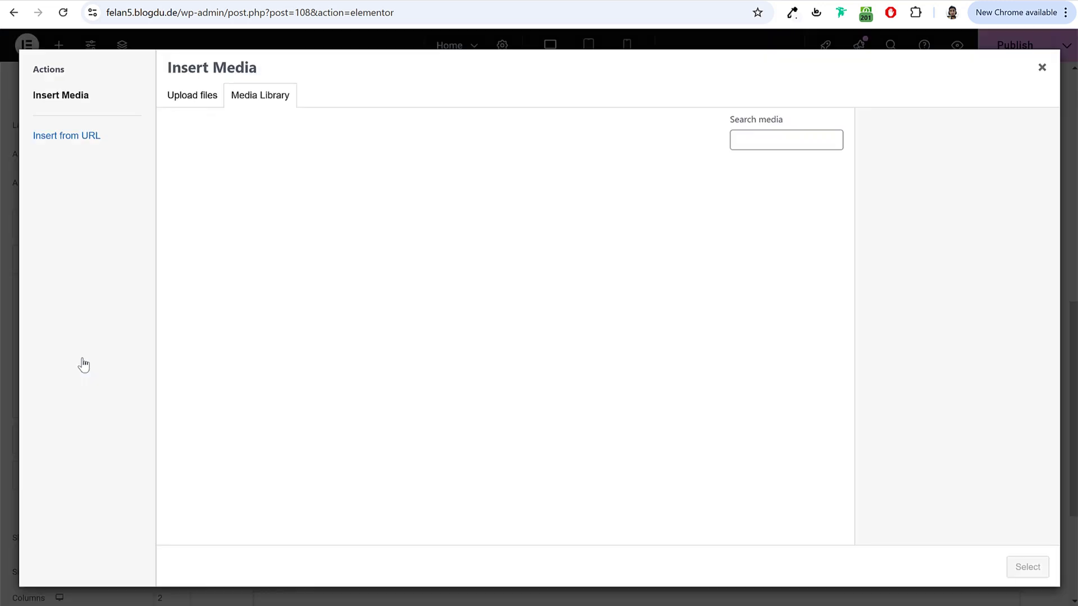
click(593, 245)
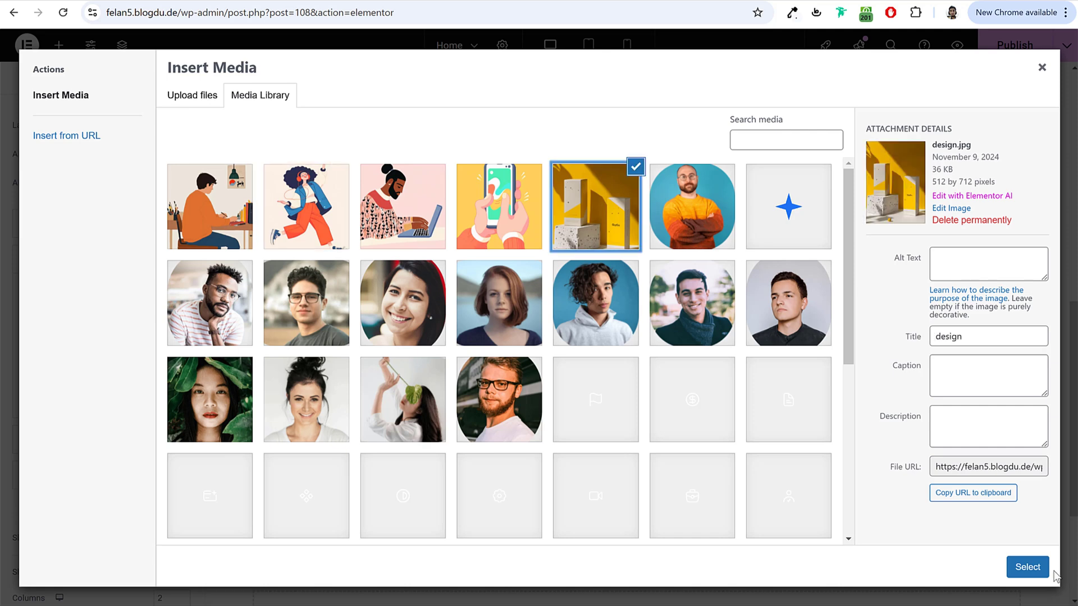
click(1026, 568)
click(85, 259)
Step: Set item 3 to Graphic & Design with writing.jpg and item 4 to video.jpg
click(70, 294)
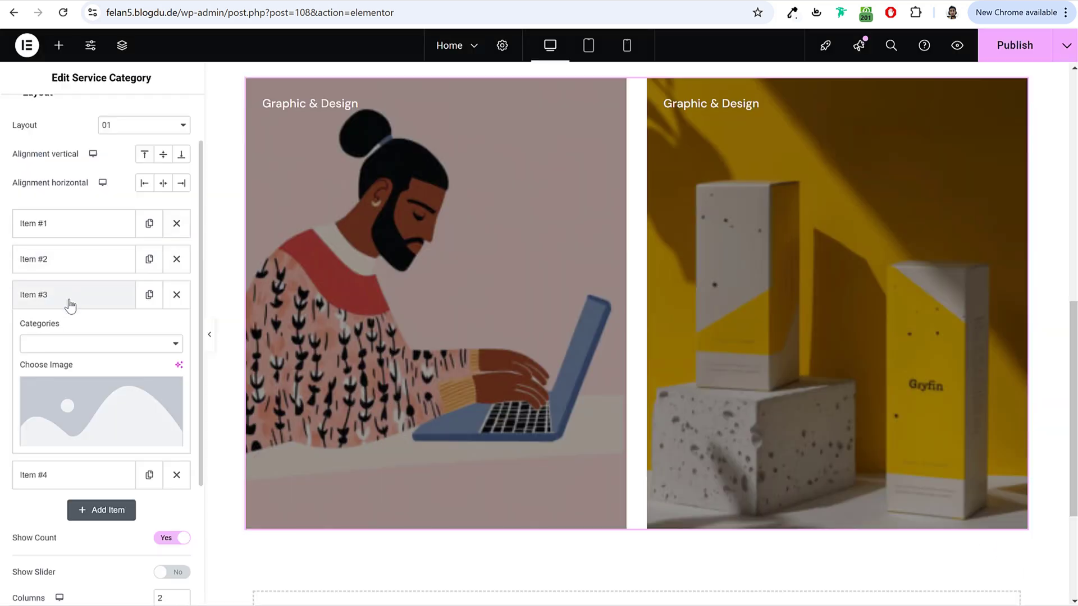
click(87, 394)
click(218, 219)
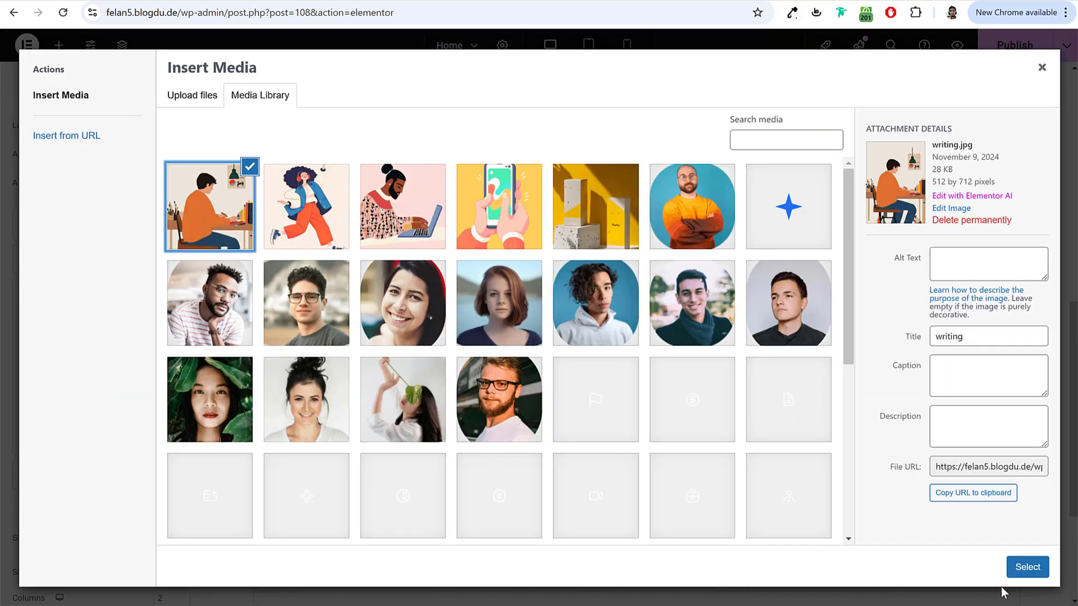
click(1013, 564)
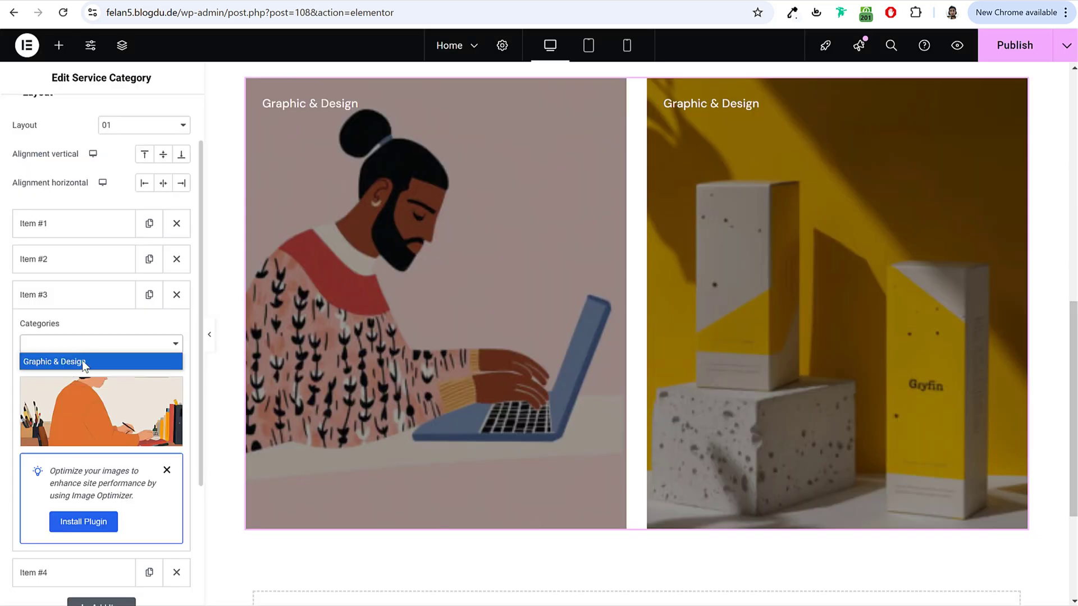
click(84, 361)
click(33, 572)
click(96, 440)
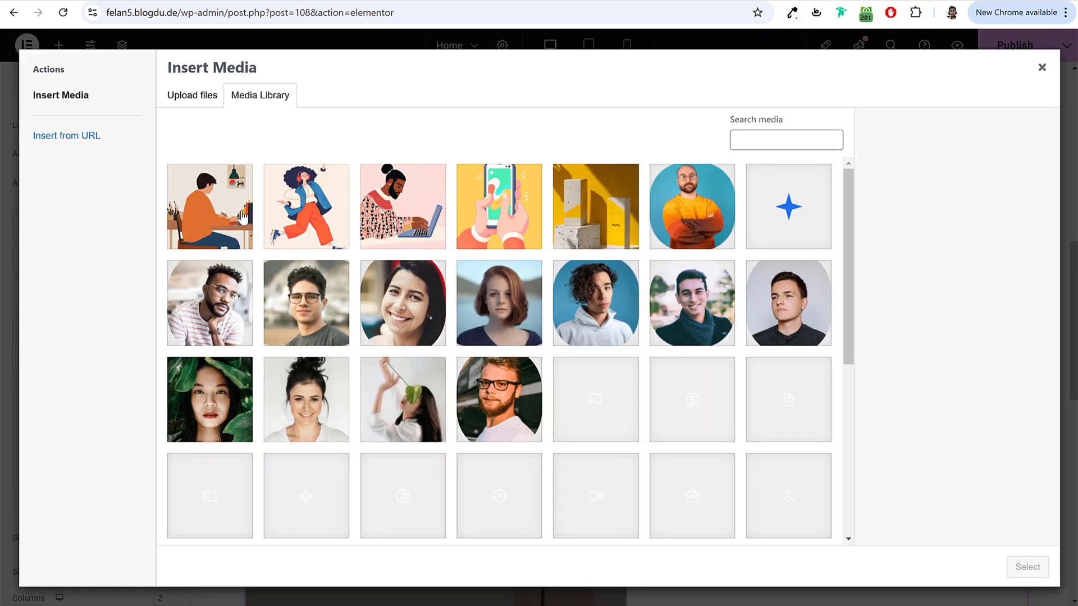
click(333, 222)
click(1018, 567)
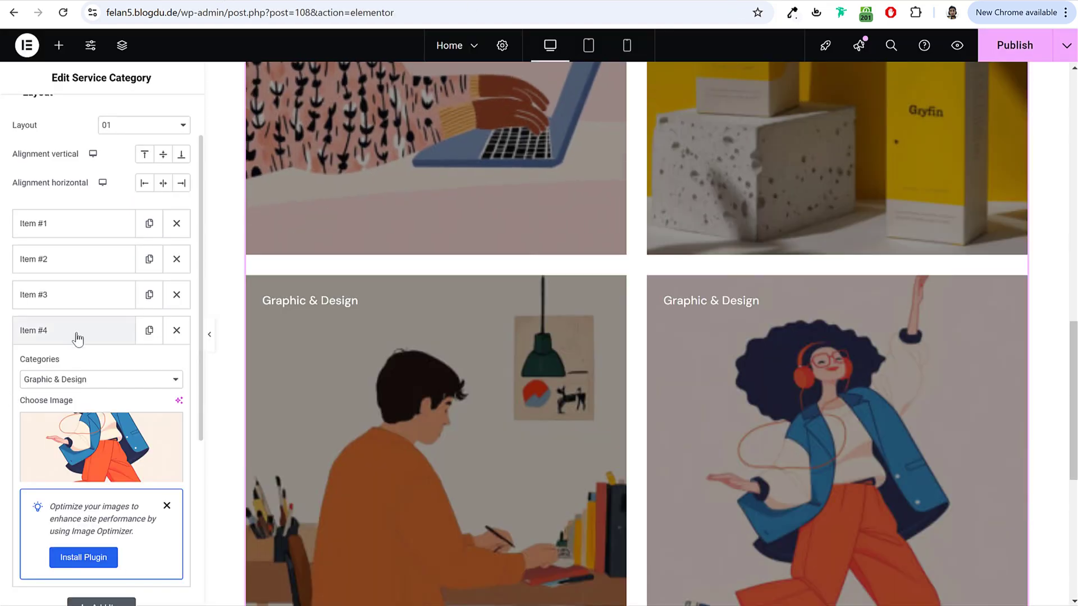
click(80, 326)
Step: Add a fifth category item using the marketing.jpg illustration
click(93, 368)
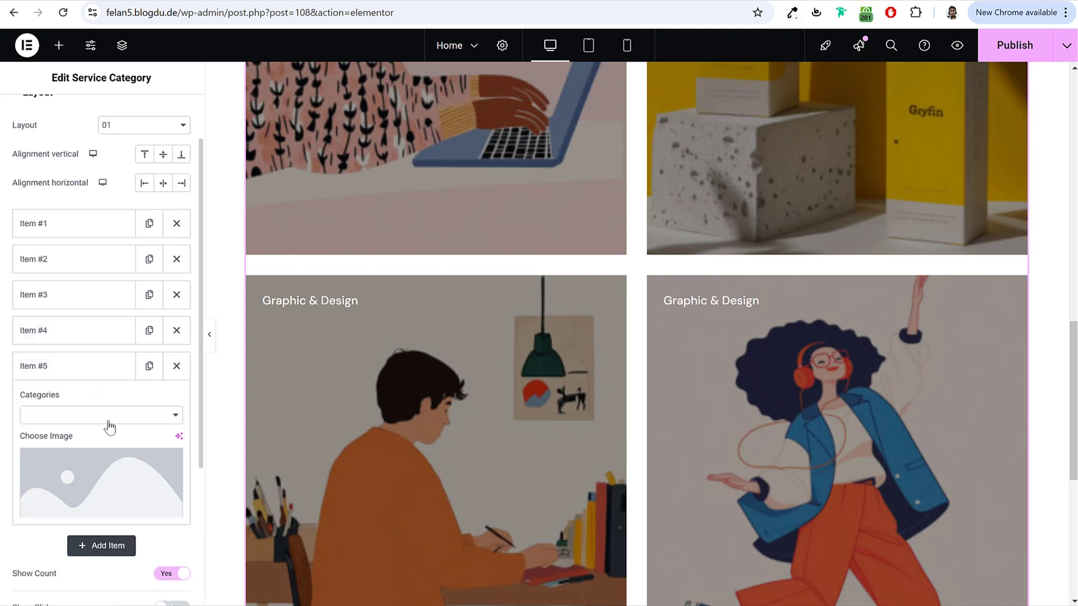
click(101, 481)
click(494, 224)
click(1027, 567)
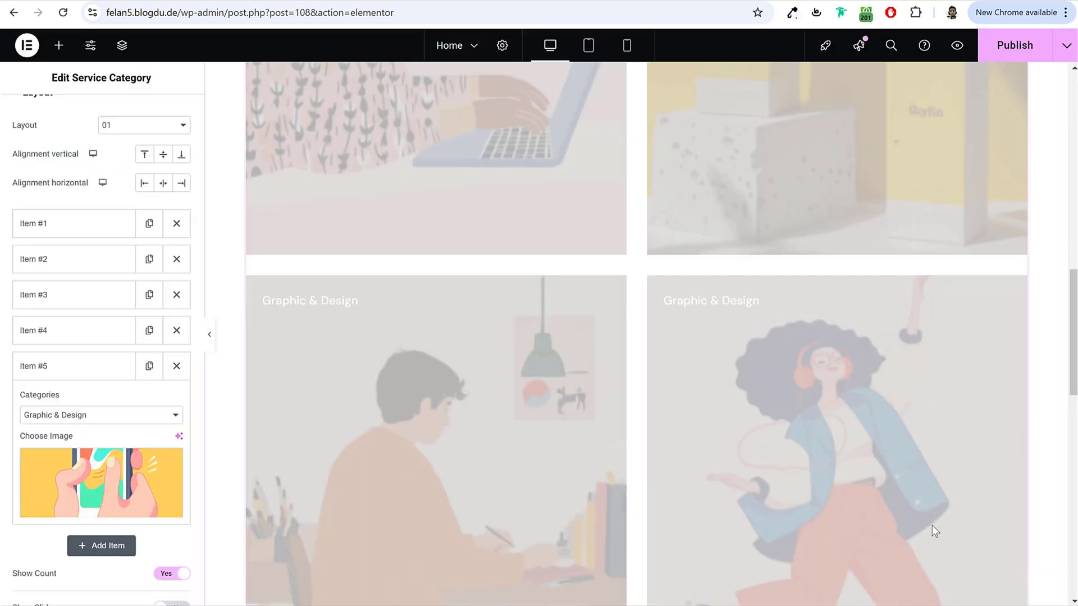
click(75, 368)
Step: Try layouts 02 to 04, then settle on large-image layout 05 for the category cards
scroll(773, 351, up, 5)
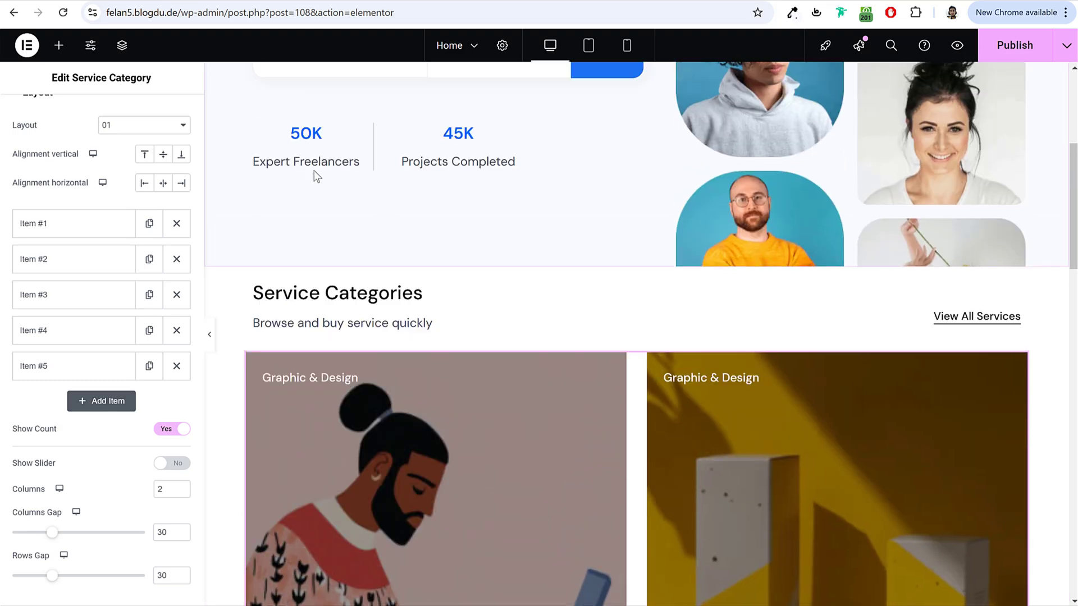
click(145, 124)
click(138, 159)
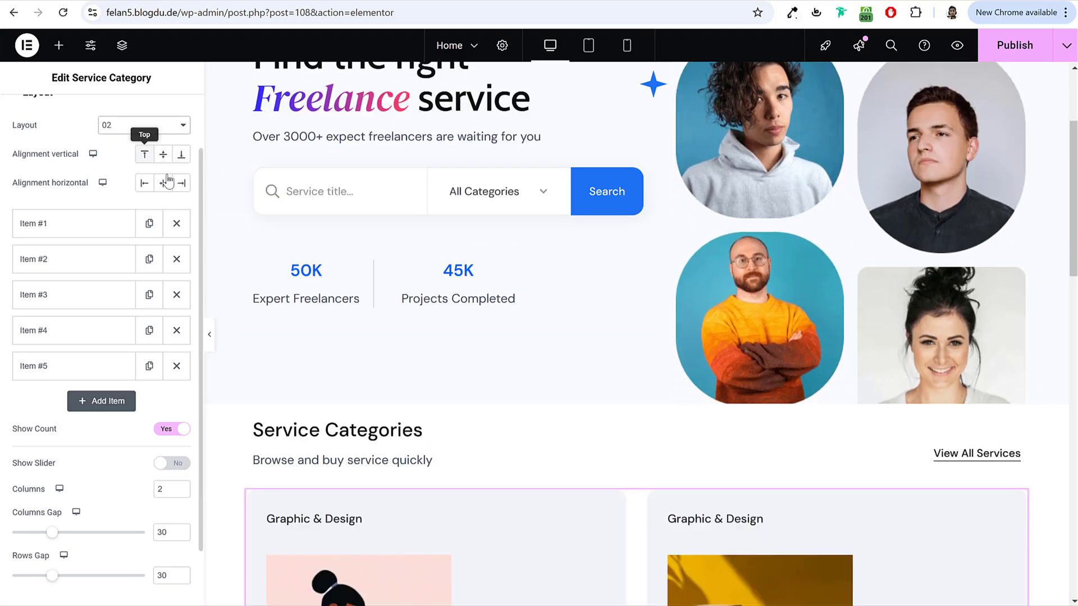
scroll(628, 313, down, 5)
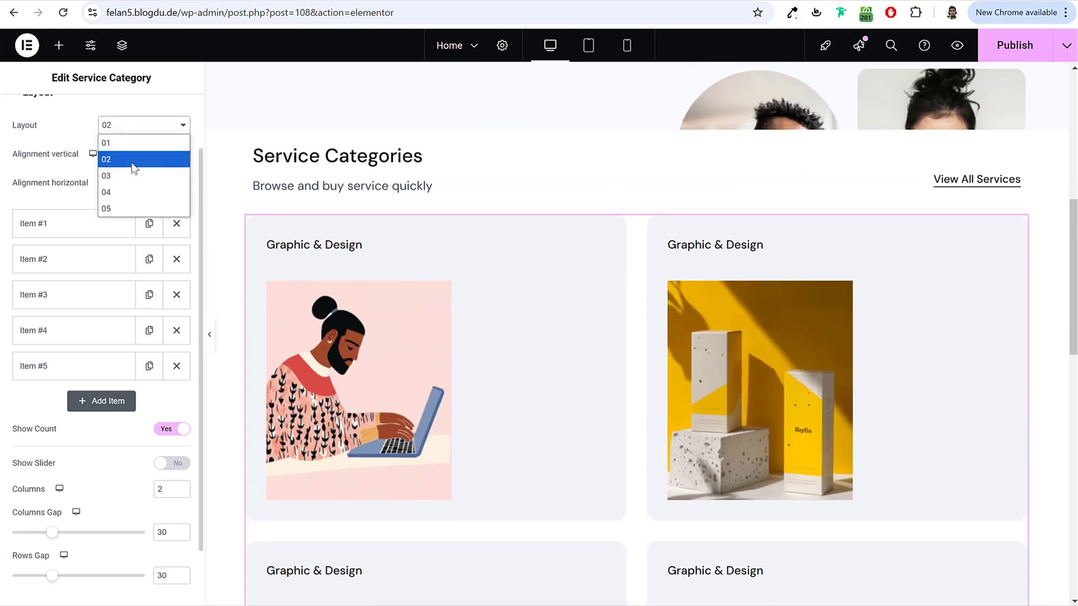
click(133, 175)
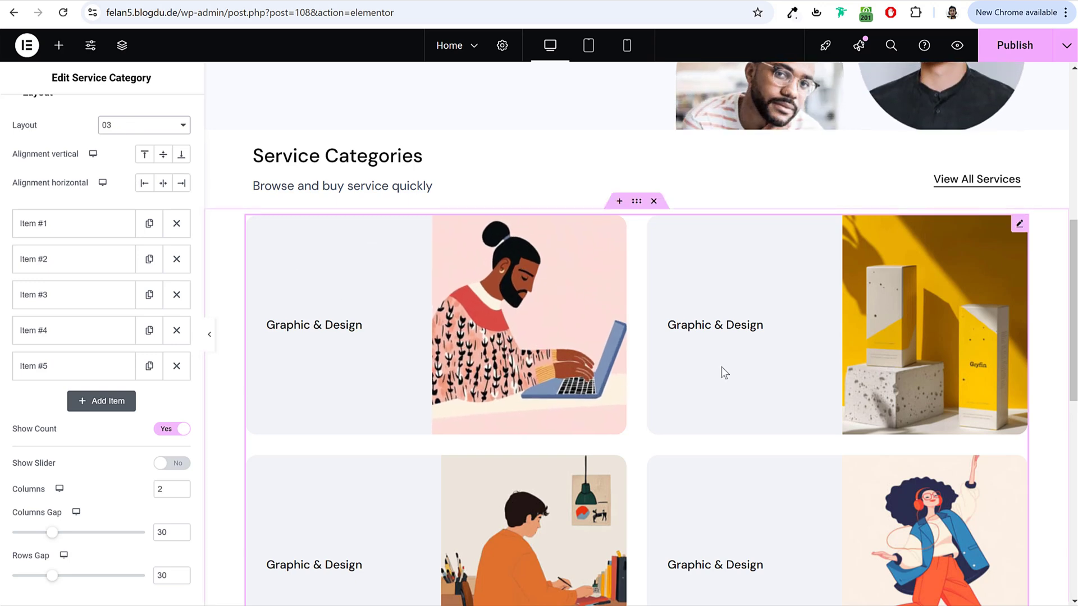
click(127, 192)
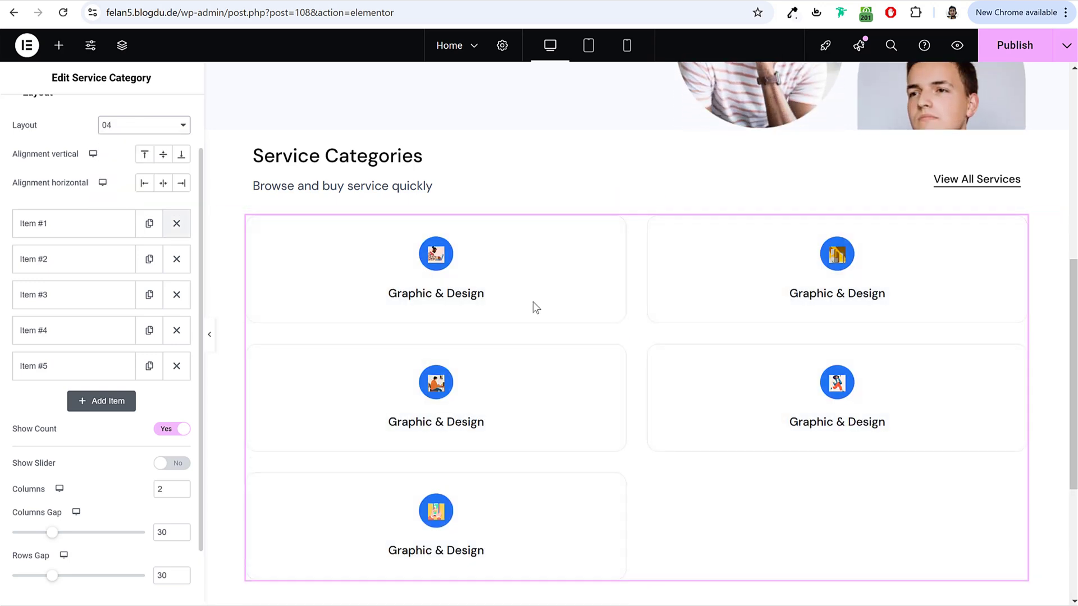
click(132, 129)
click(123, 206)
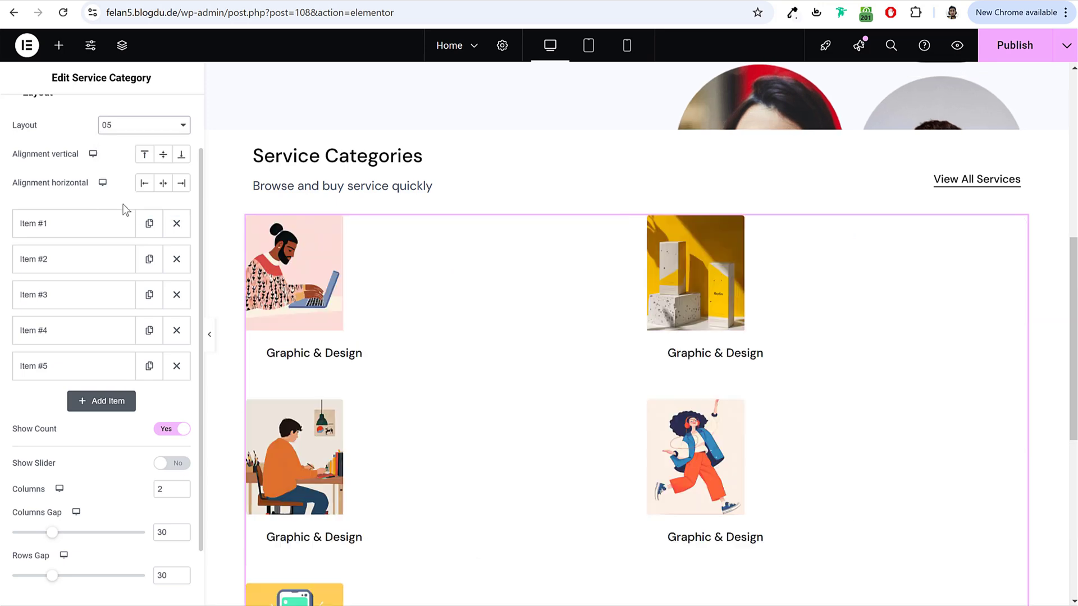
scroll(490, 402, down, 3)
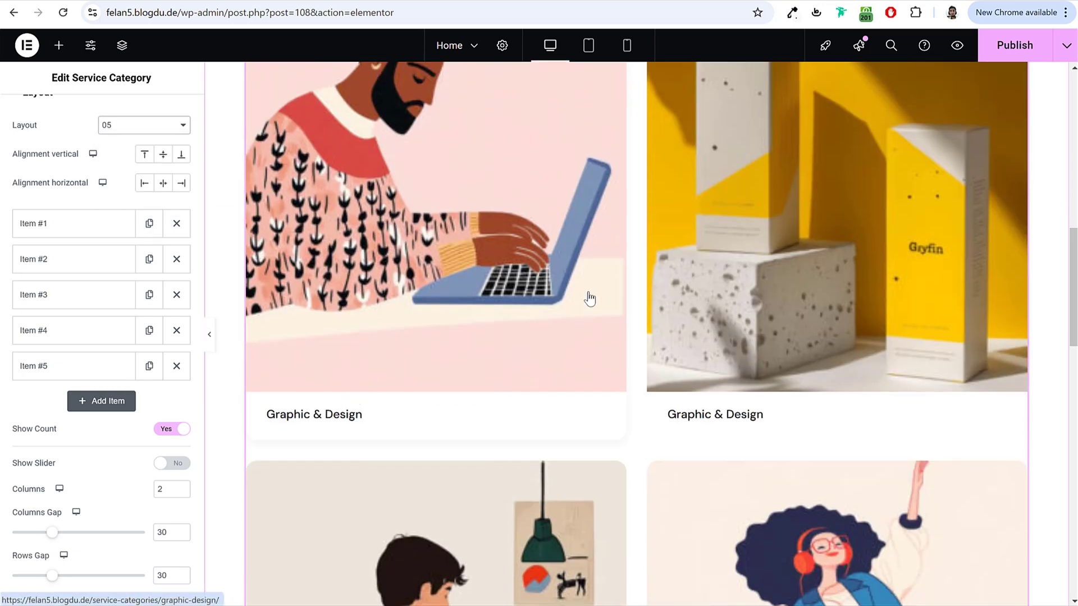
scroll(589, 298, down, 3)
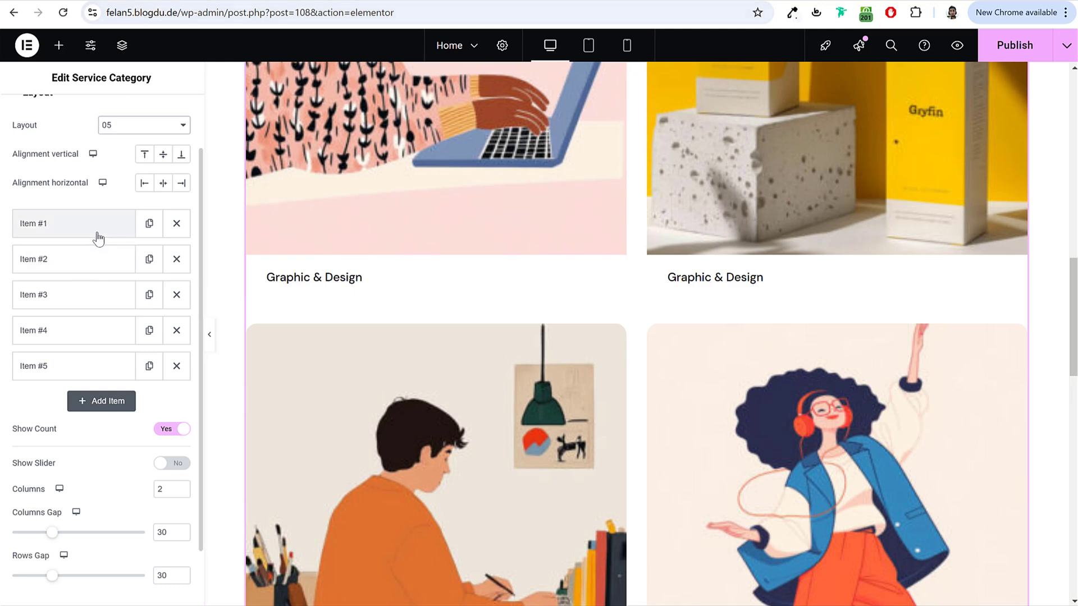
scroll(99, 238, down, 2)
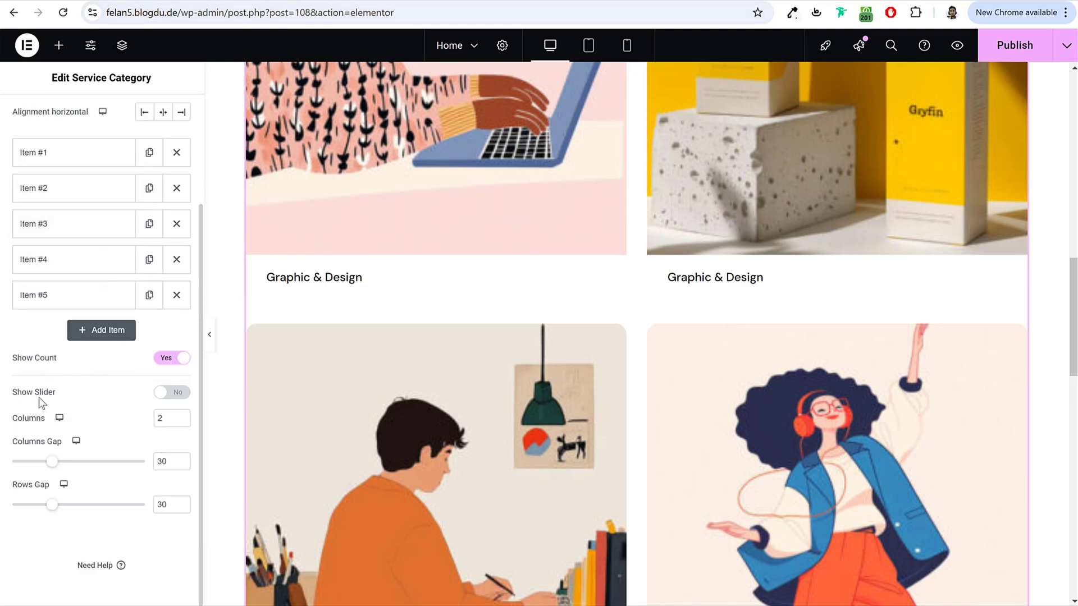
Step: Turn on Show Slider, set the gaps to 24 and show 5 slides at once
click(176, 393)
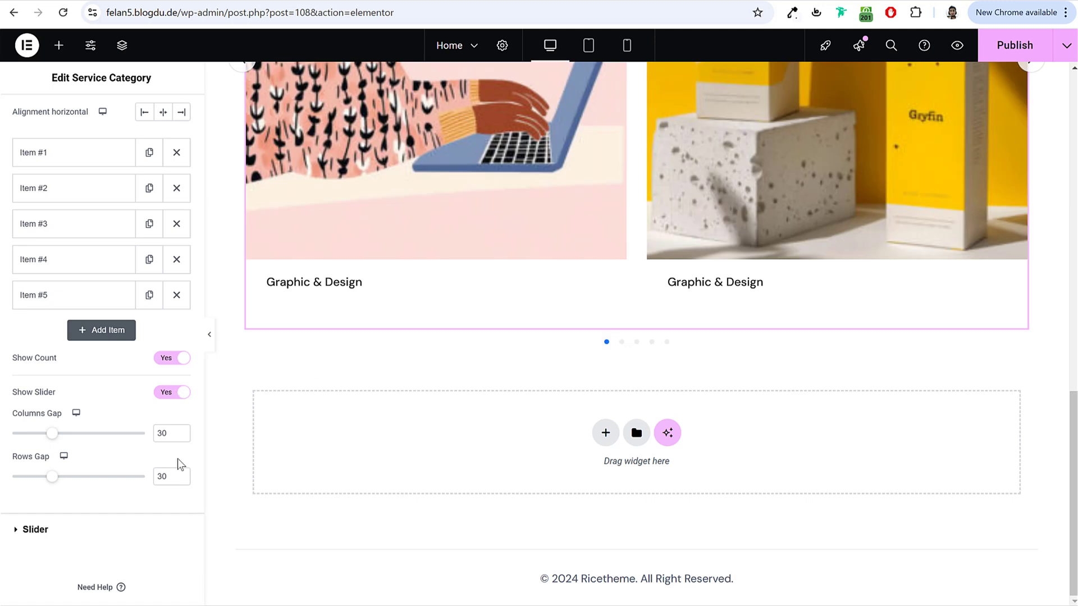
scroll(103, 448, down, 1)
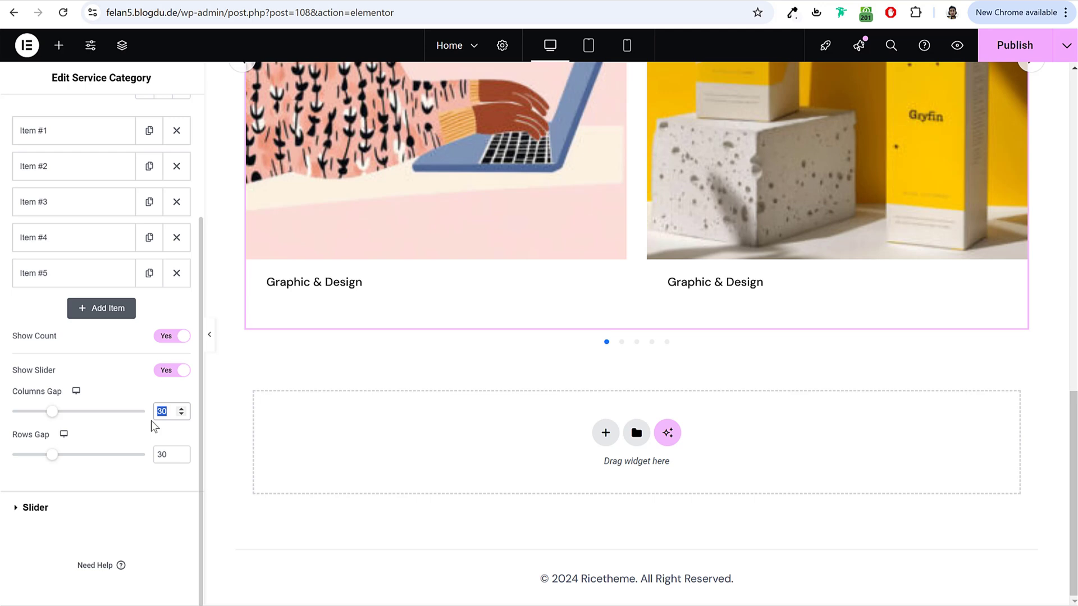
text(24)
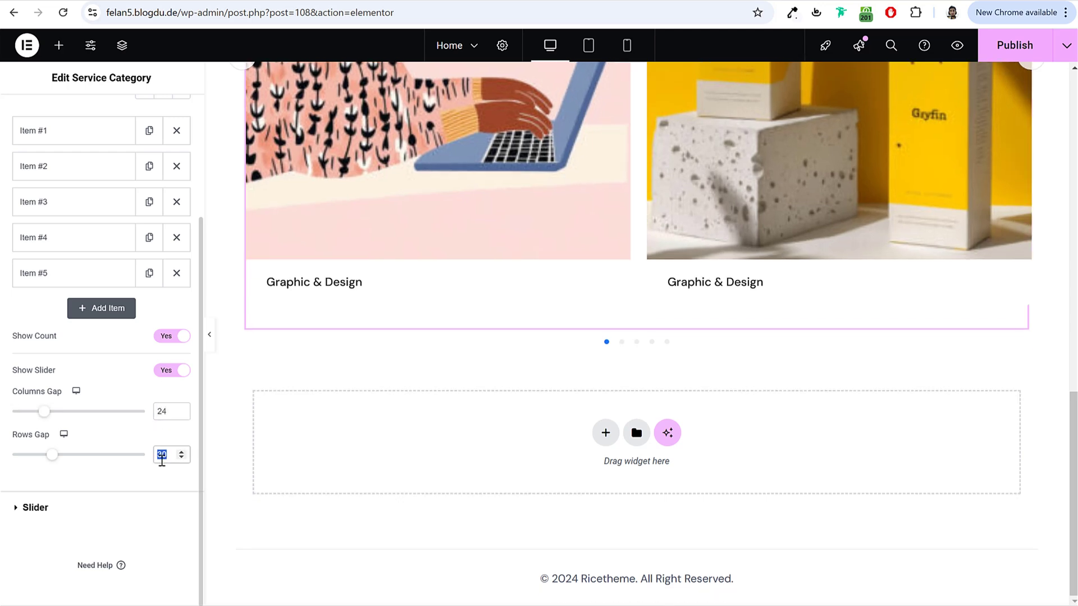
click(92, 498)
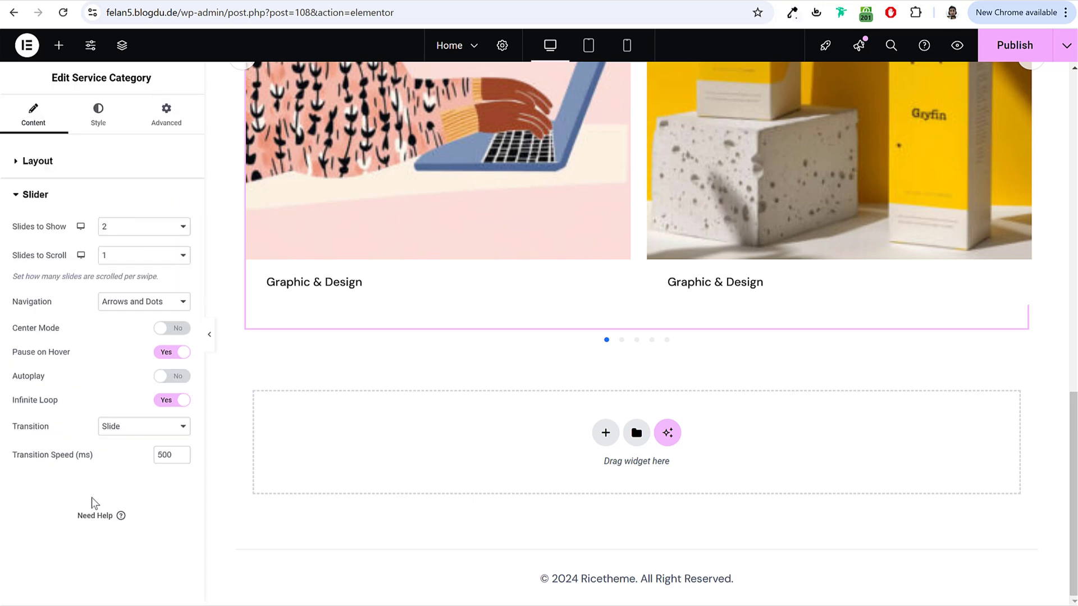
click(134, 227)
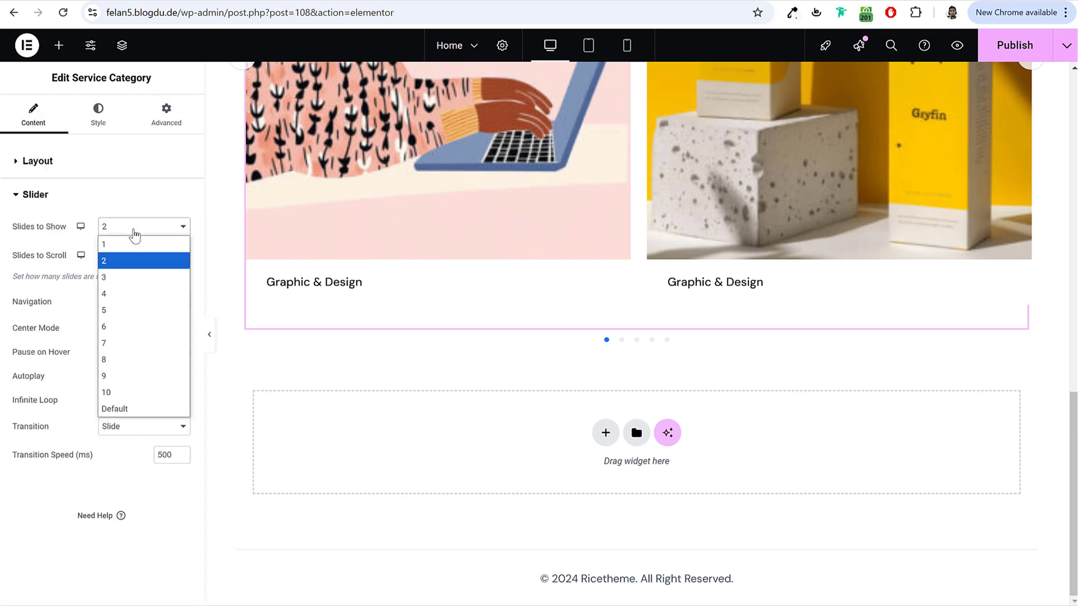
click(123, 310)
scroll(699, 310, up, 3)
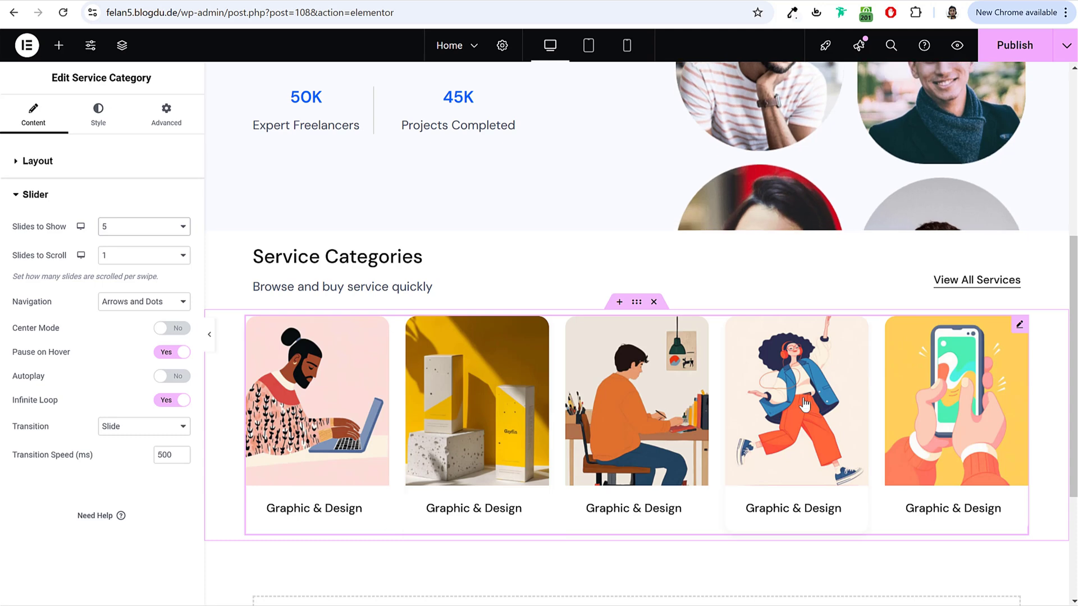
Step: After a quick mobile preview, set the slider navigation to dots only
click(627, 45)
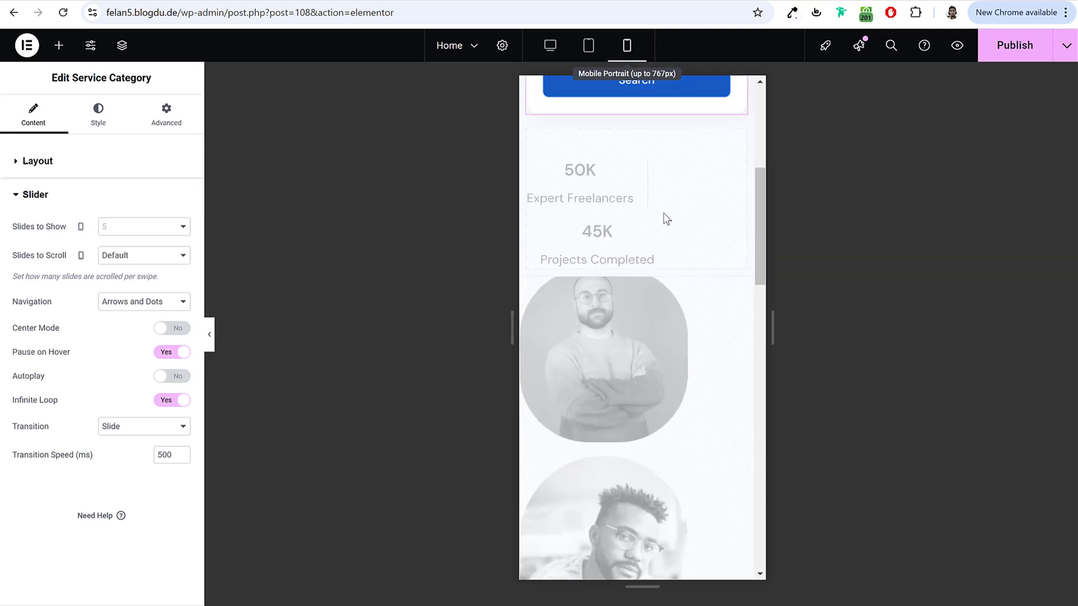
scroll(662, 421, down, 10)
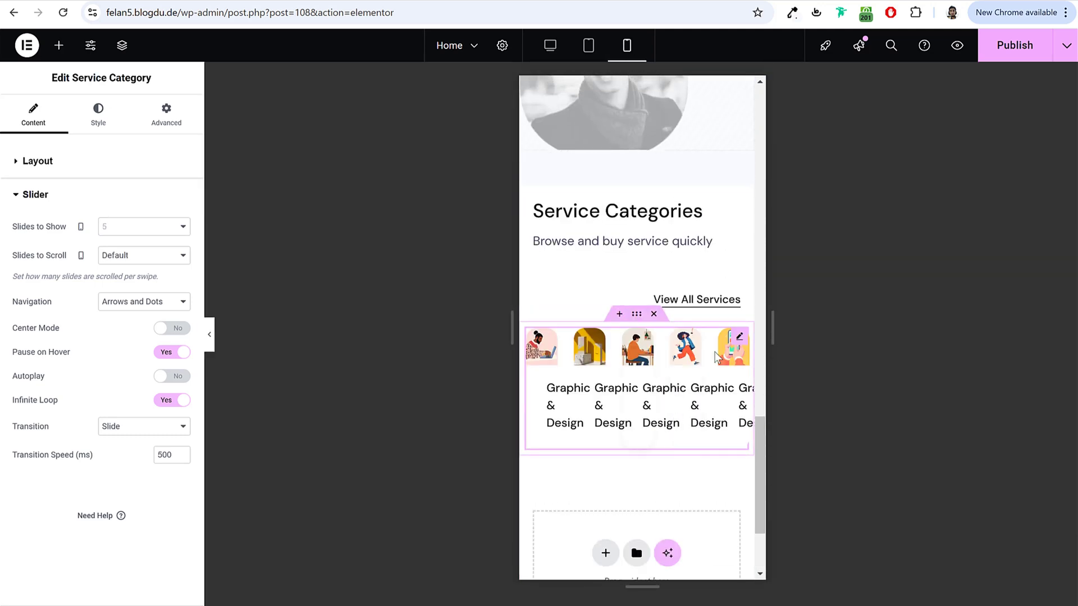
click(551, 47)
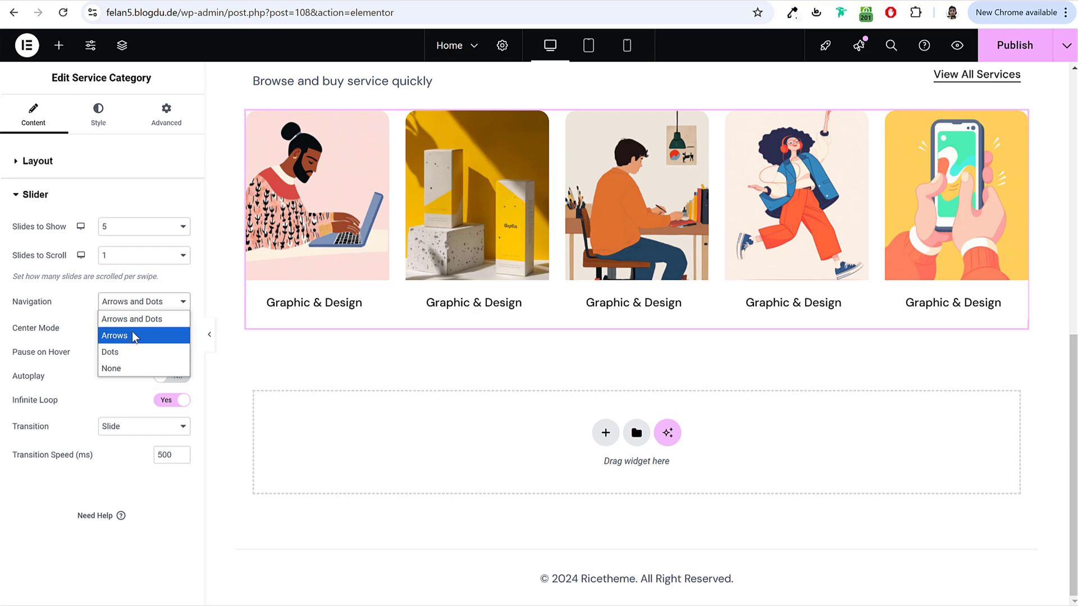
click(132, 336)
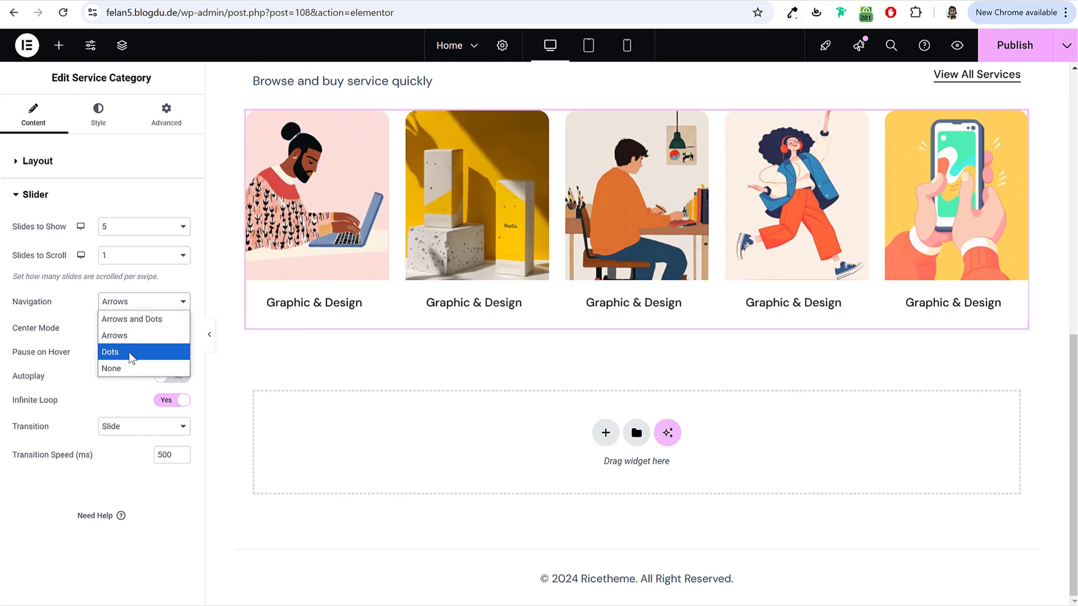
click(131, 352)
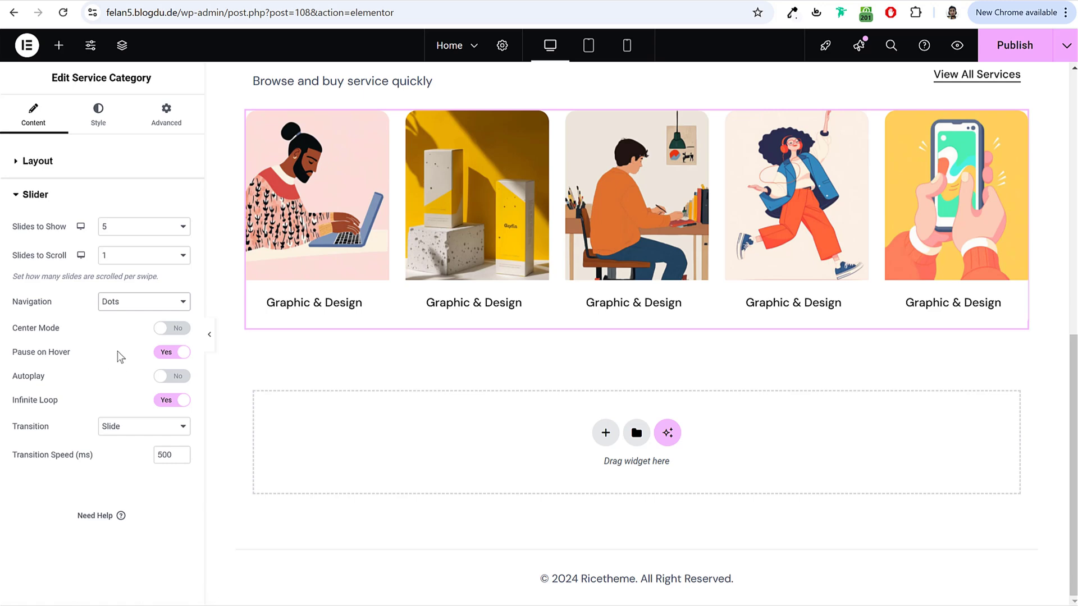
click(109, 128)
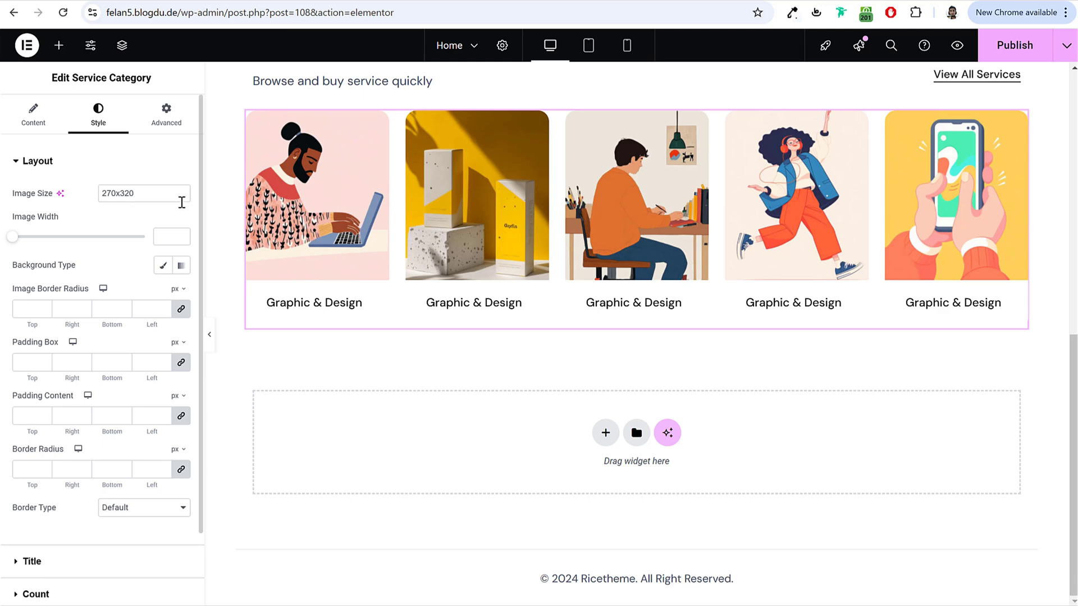
key(ctrl+z)
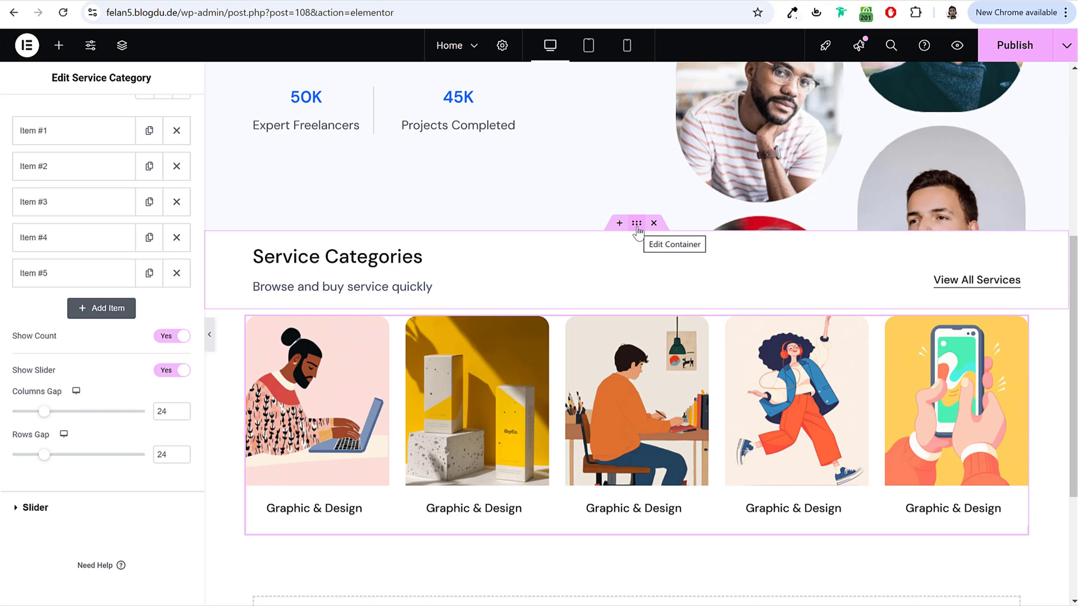
Step: Give the Service Categories heading container 80 px top padding
click(637, 225)
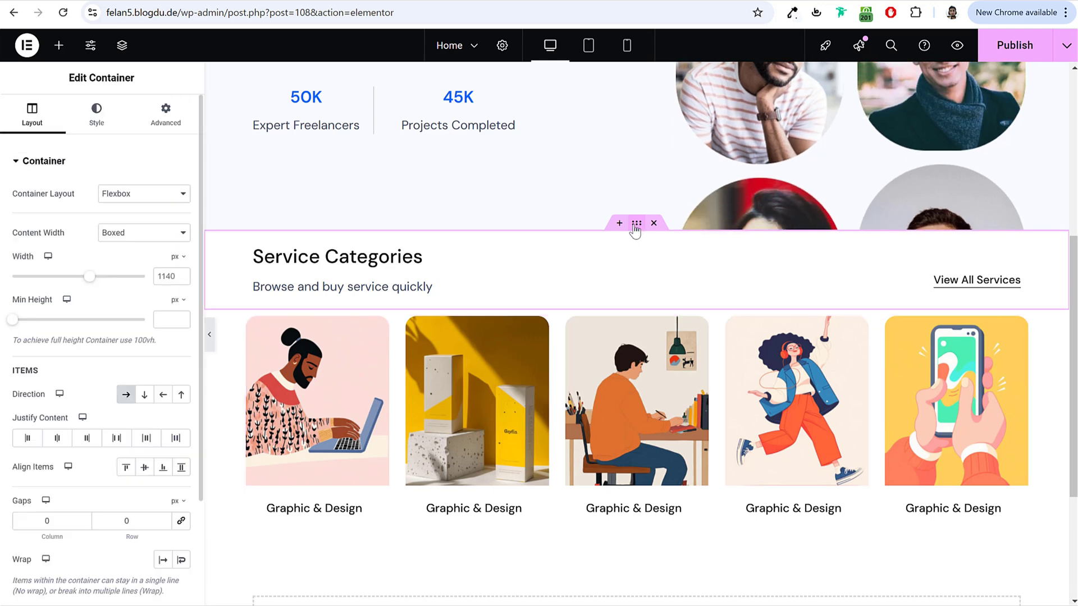
click(165, 115)
click(23, 262)
text(0)
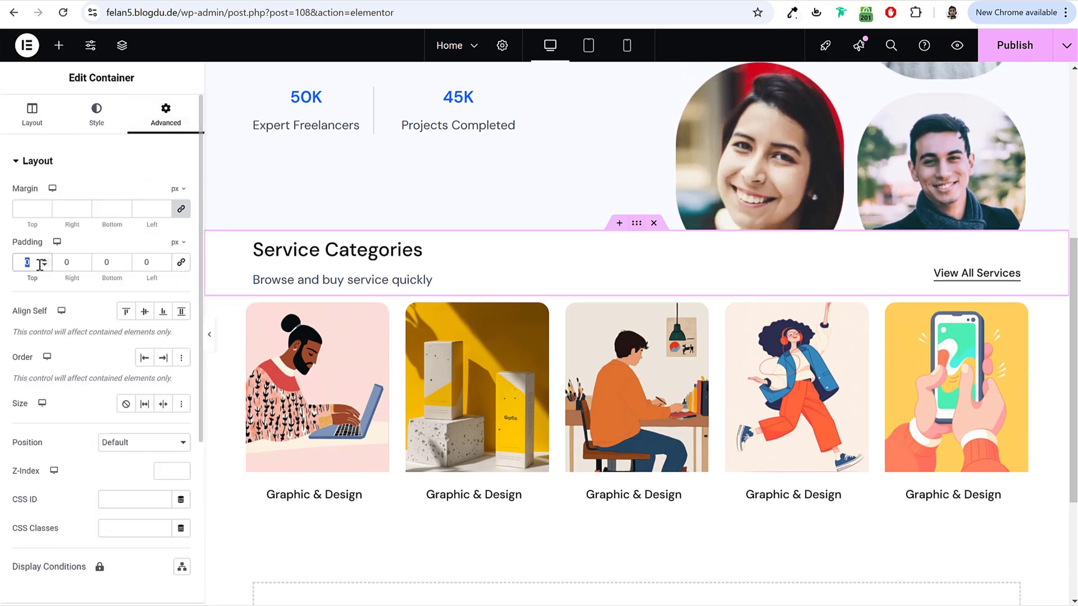
text(80)
scroll(641, 240, down, 4)
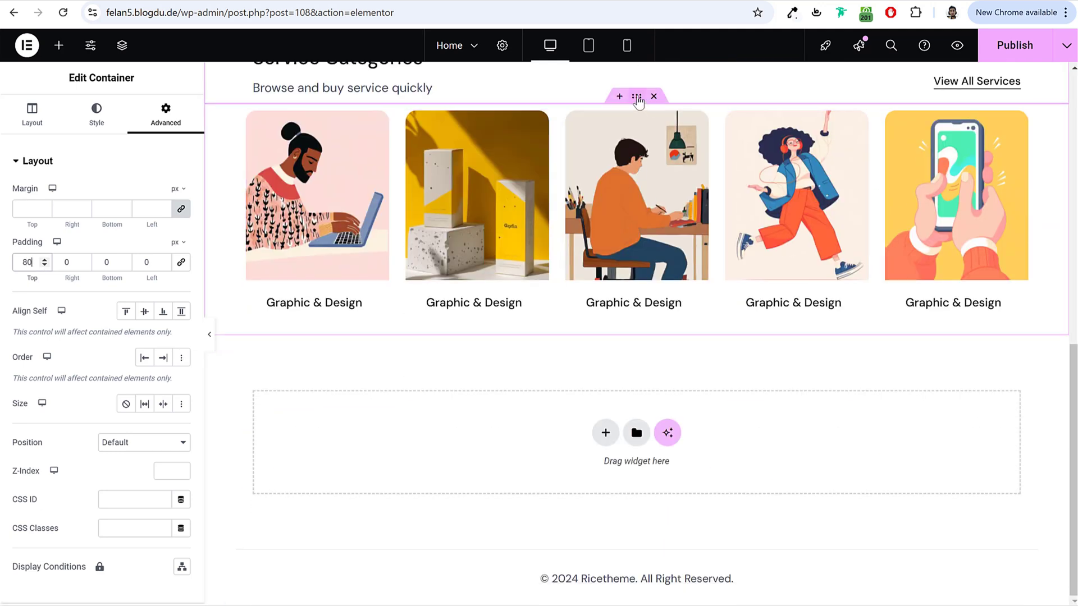
Step: Unlink the slider container's padding and set its bottom padding to 80 px
click(637, 98)
click(176, 122)
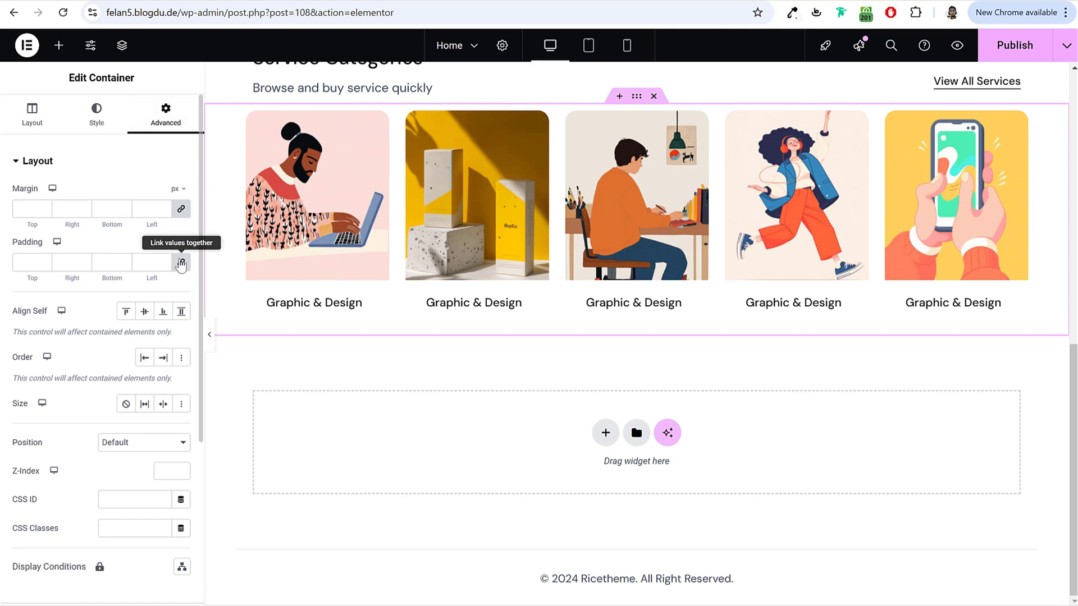
click(181, 263)
text(80)
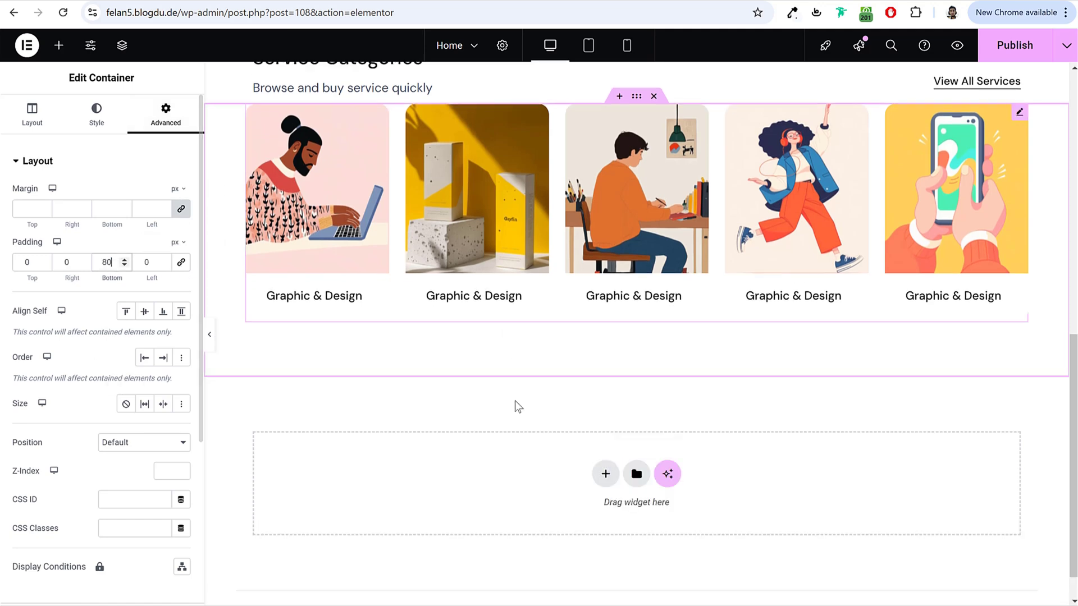
scroll(514, 404, up, 5)
scroll(740, 336, down, 2)
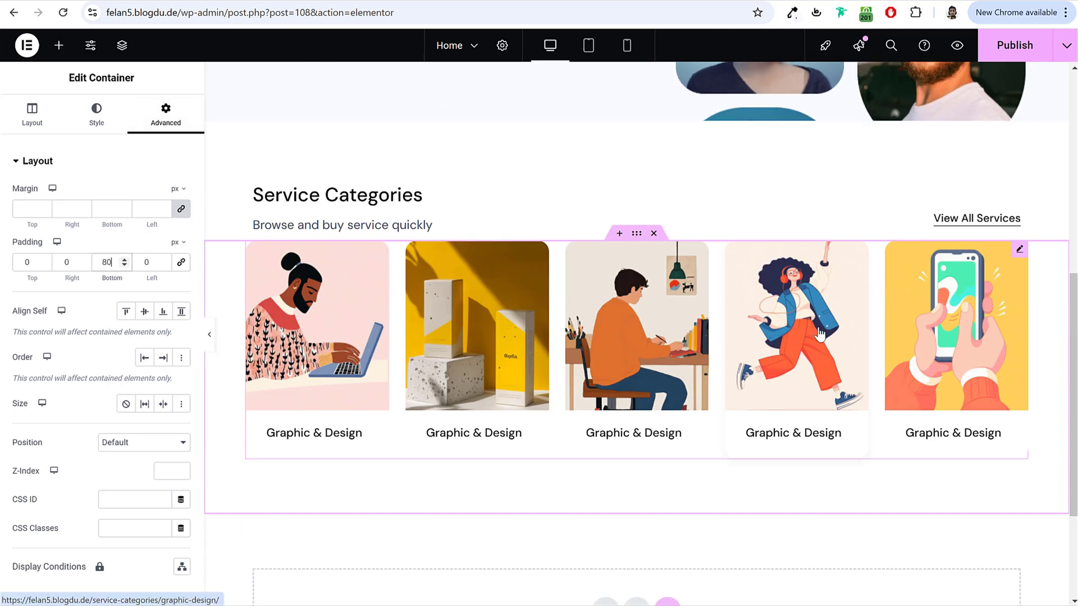
Step: In mobile view, centre the Service Categories heading and subtitle text
click(627, 45)
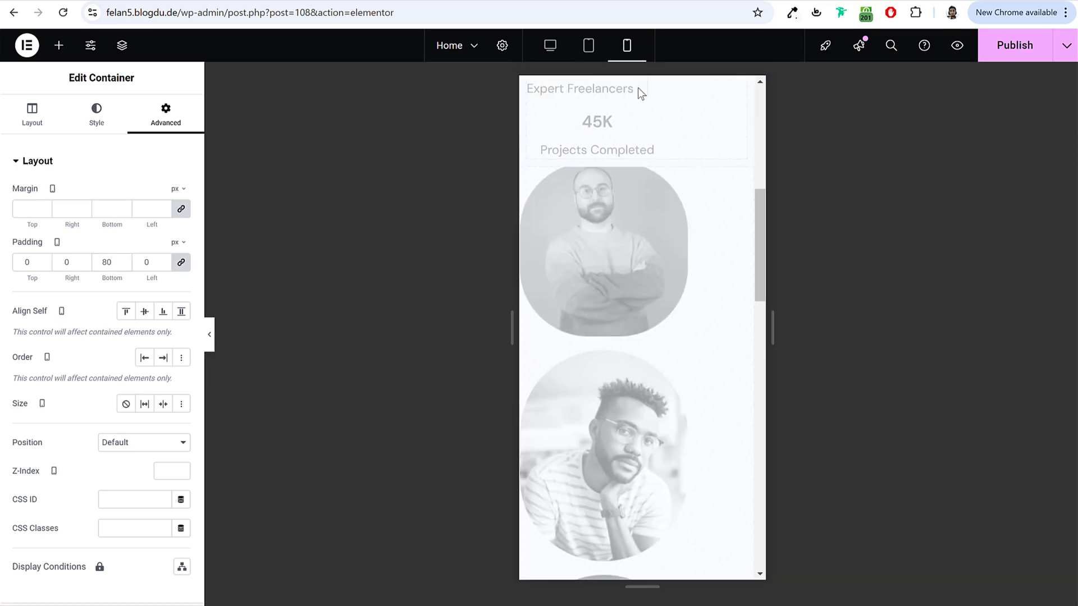
scroll(725, 348, down, 5)
scroll(726, 346, down, 5)
scroll(727, 344, up, 1)
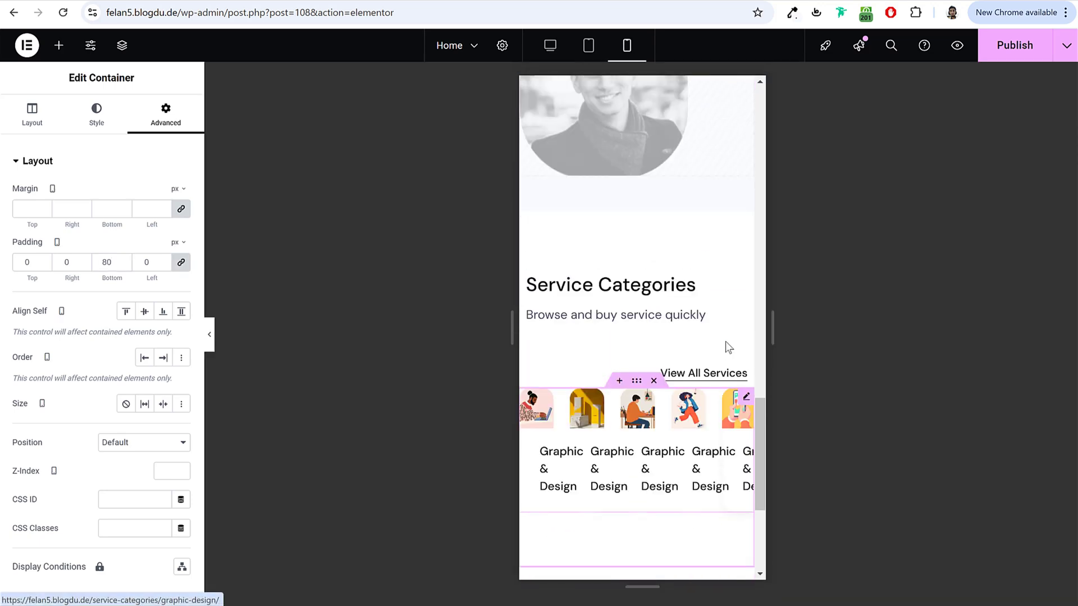
click(626, 295)
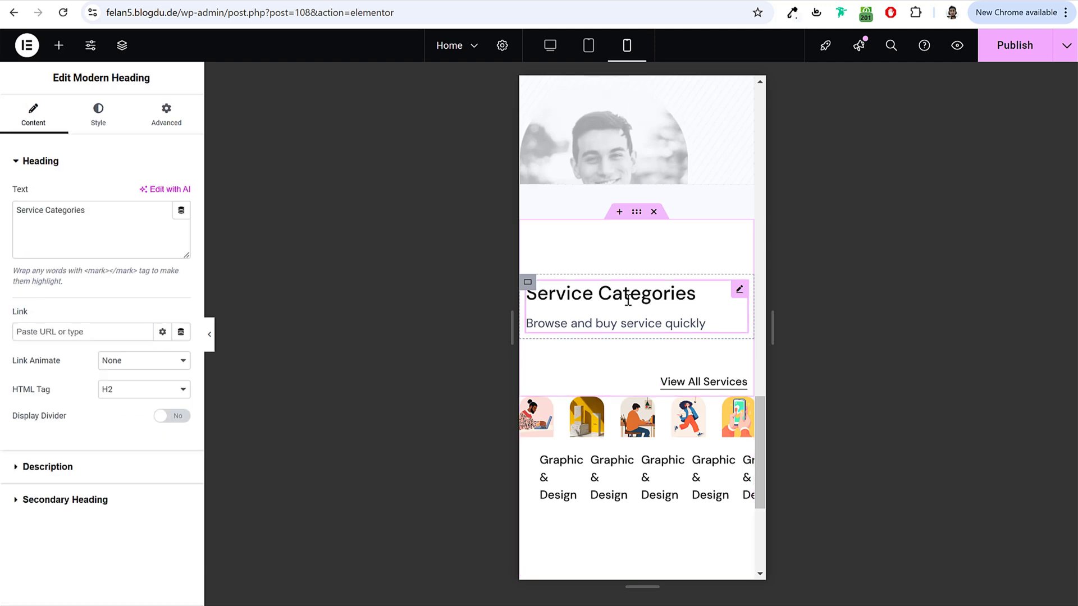
click(94, 128)
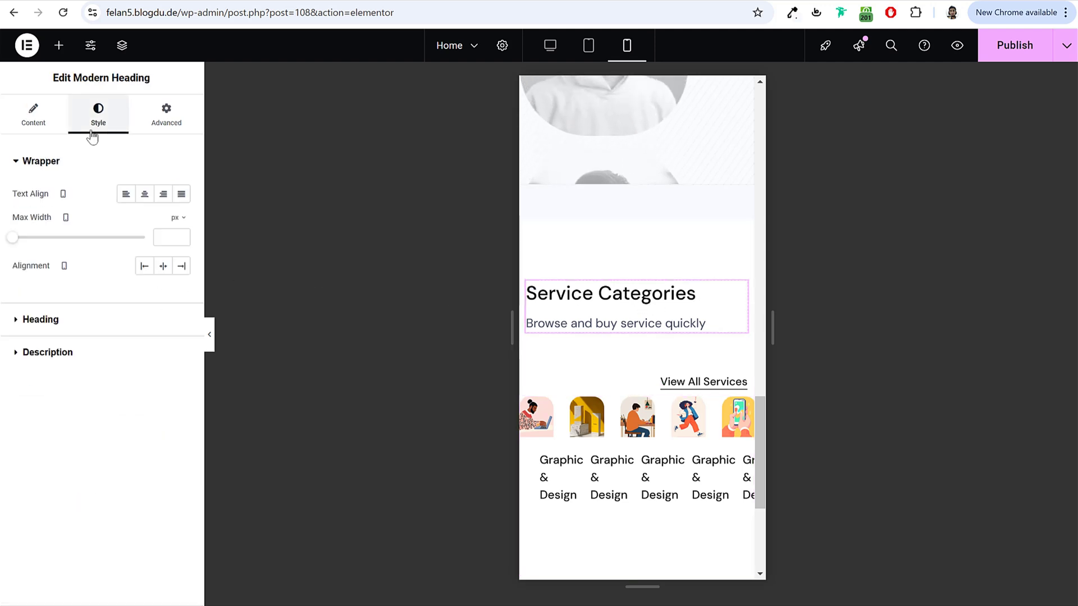
click(146, 196)
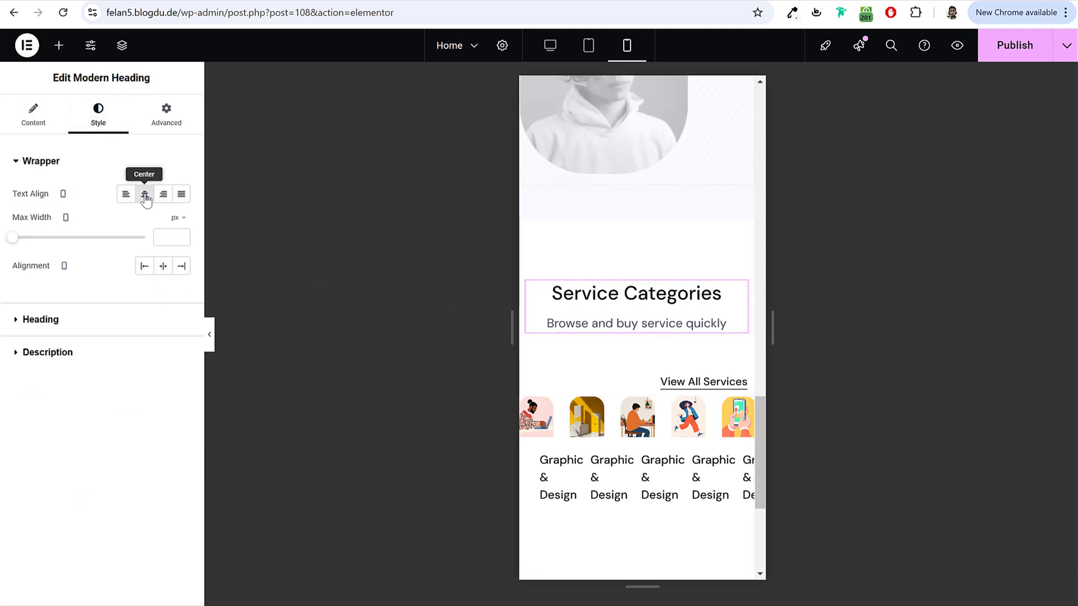
Step: Centre the View All Services link and remove its 40 px top padding
click(730, 386)
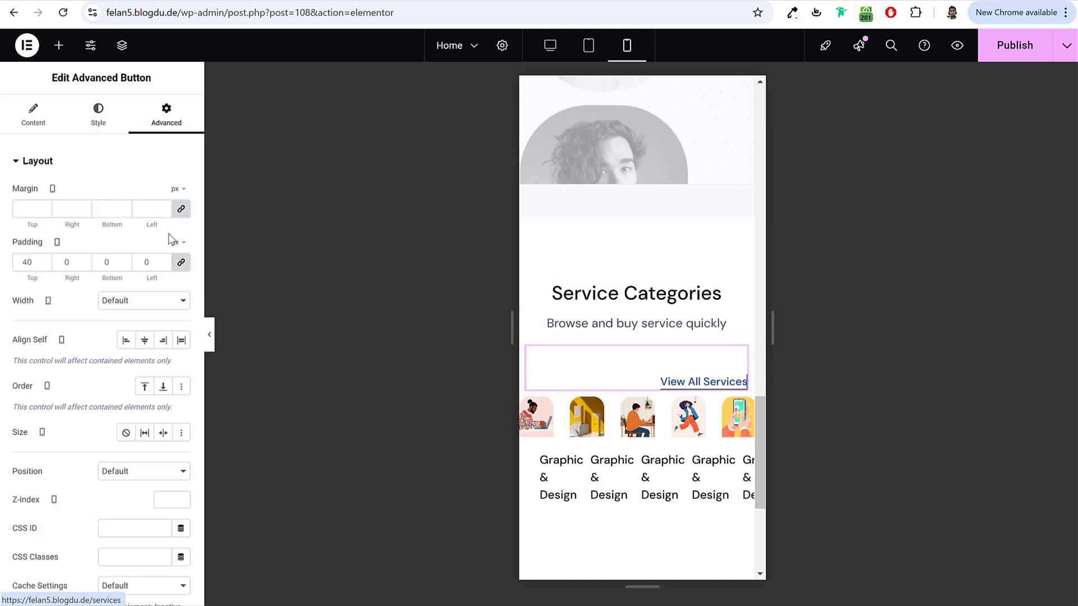
click(63, 123)
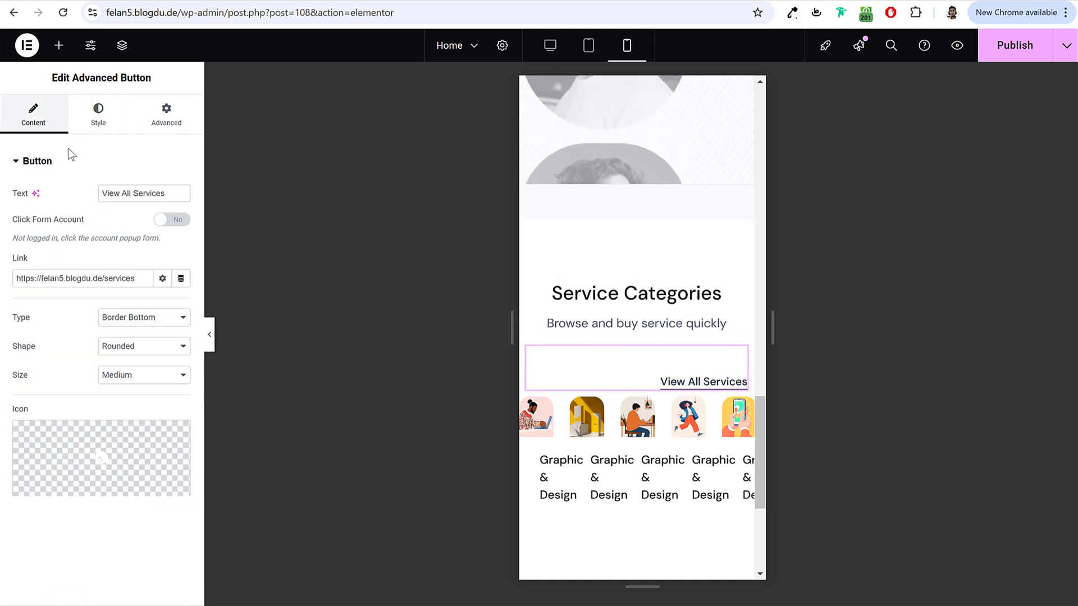
click(100, 112)
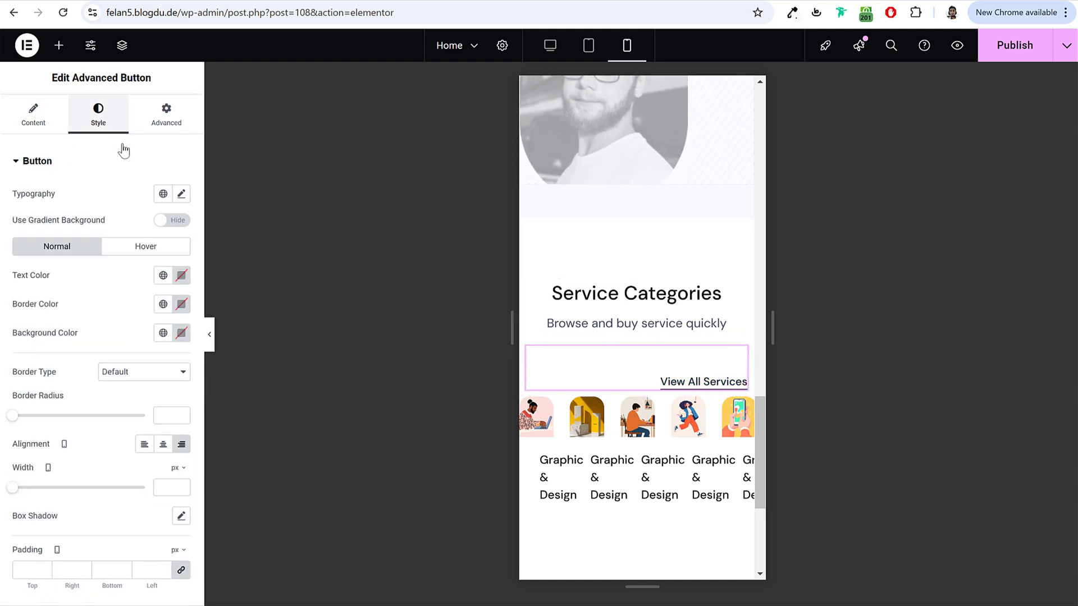
click(163, 444)
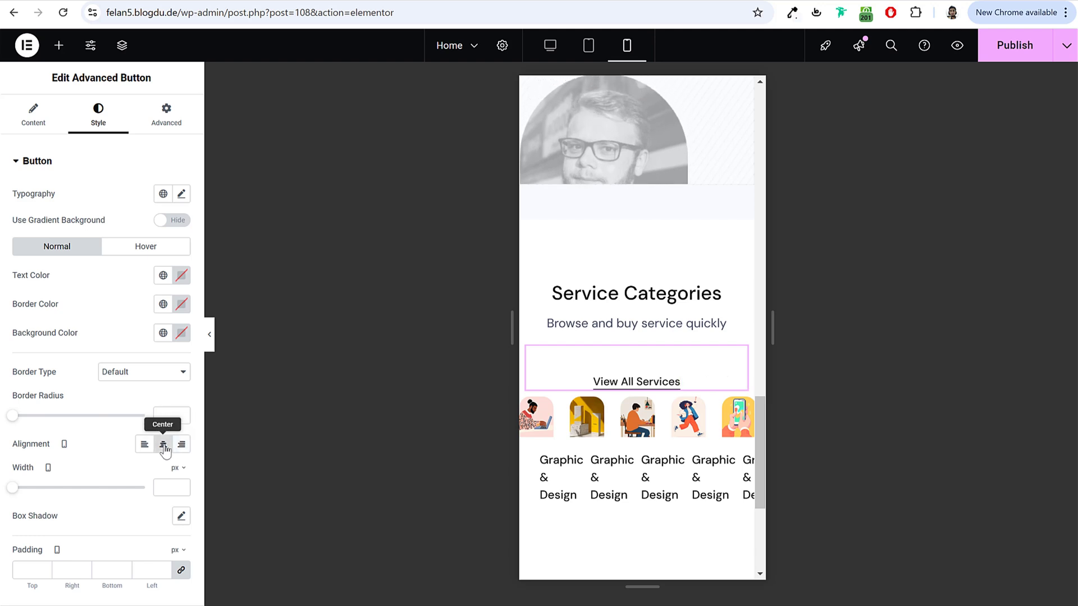
click(166, 115)
click(26, 269)
key(BackSpace)
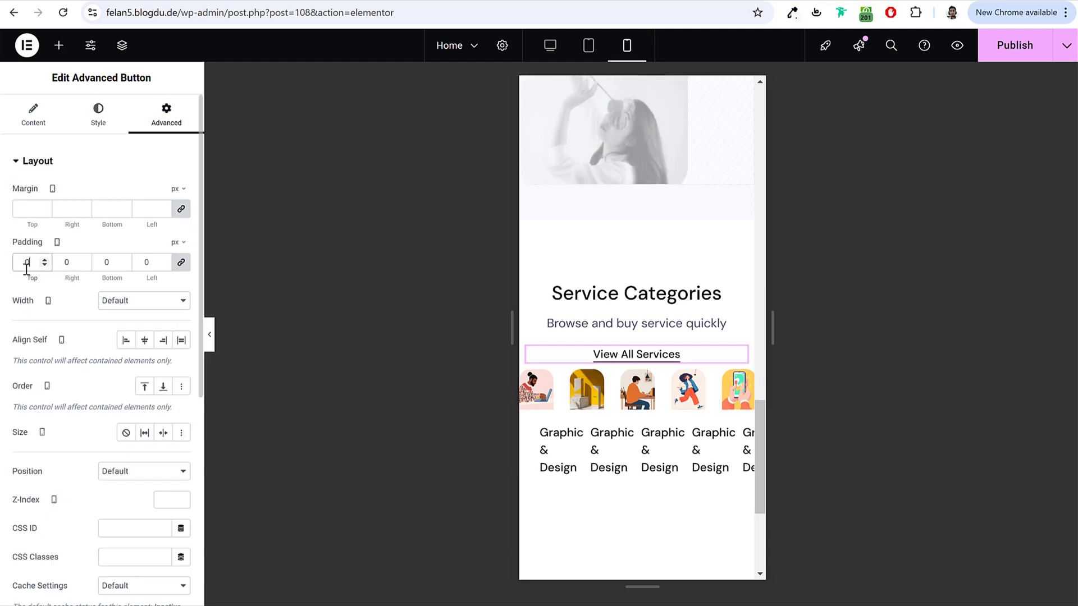
scroll(669, 312, down, 3)
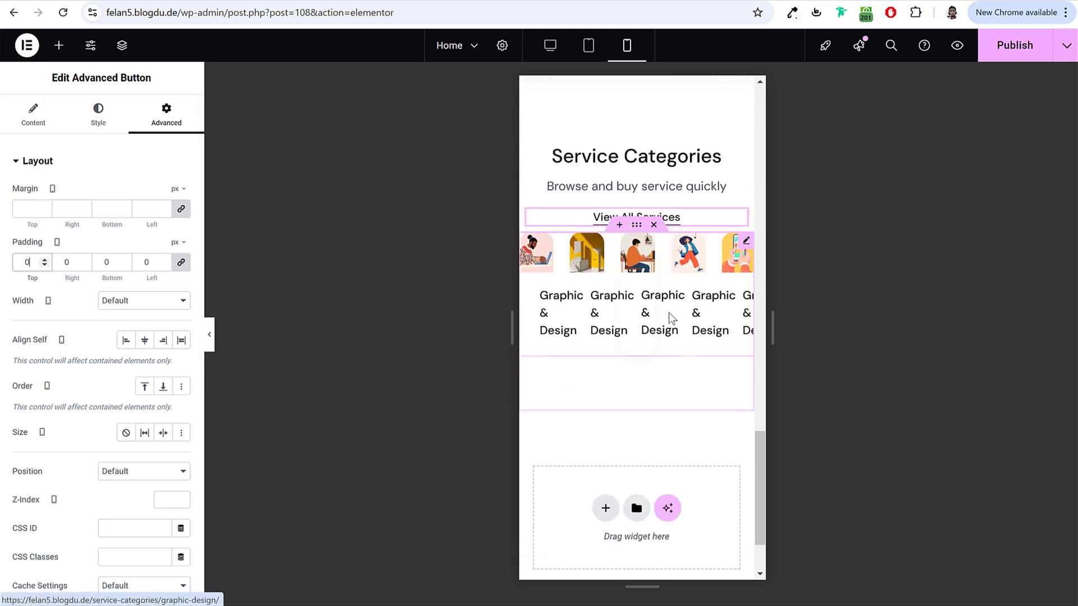
Step: Show two category slides at a time on mobile, stepping through the carousel to check
click(648, 304)
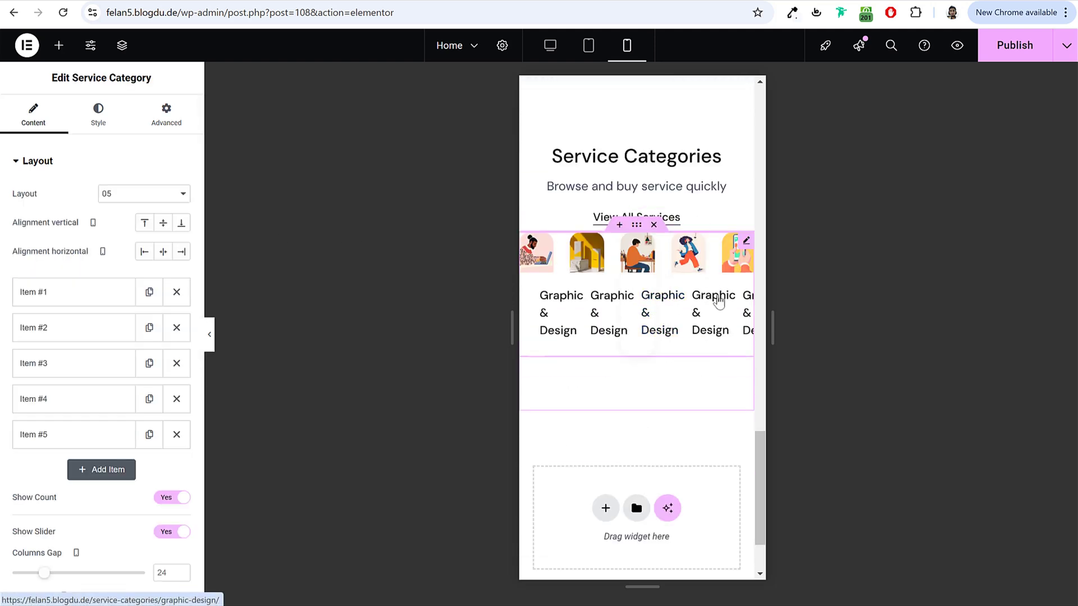
scroll(121, 290, down, 3)
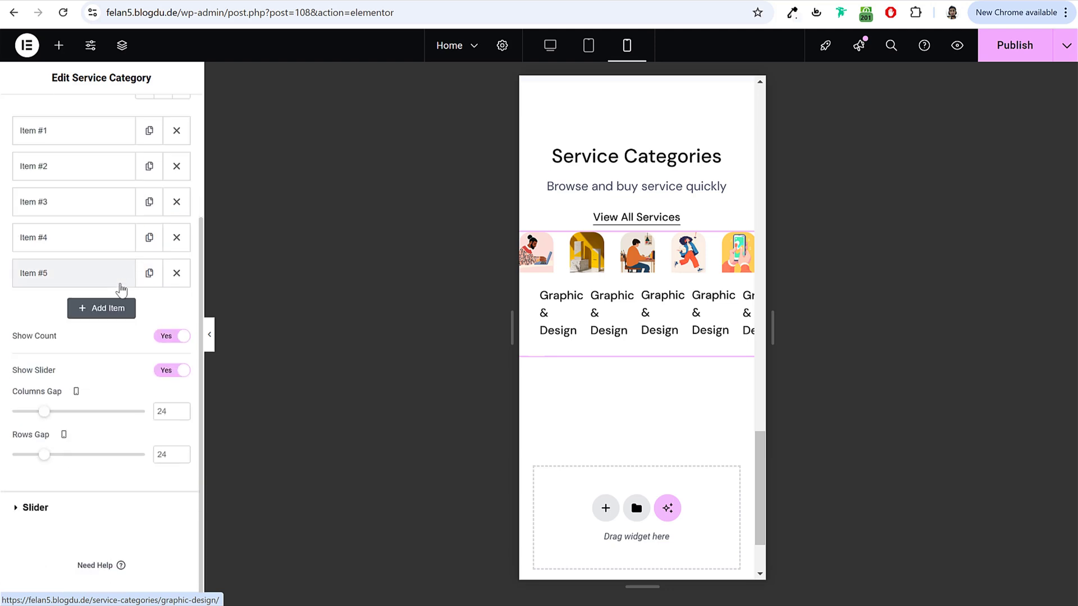
click(76, 515)
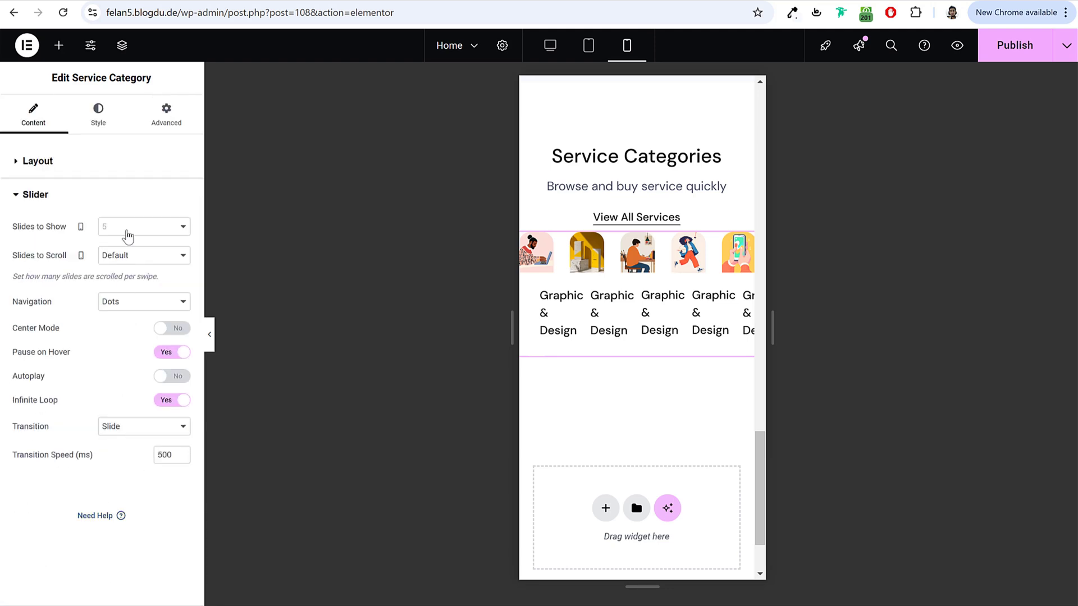
click(129, 261)
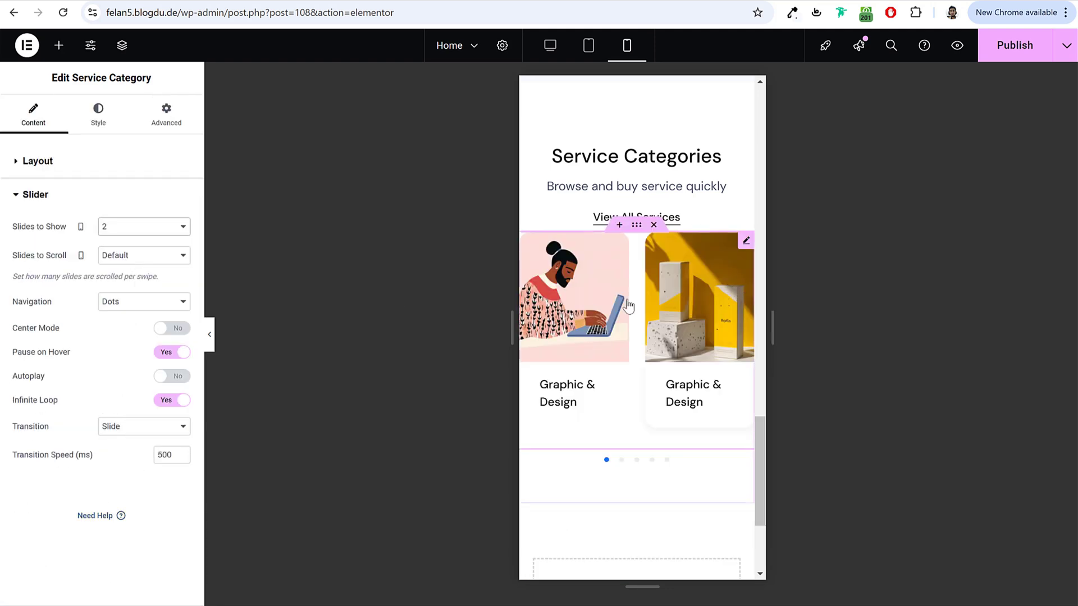
click(622, 461)
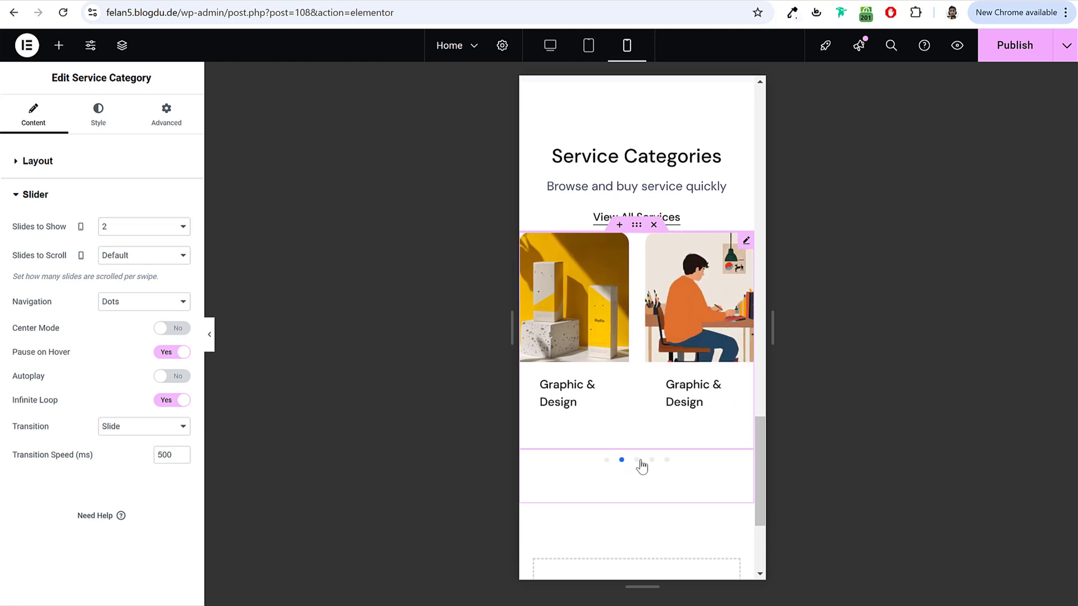
click(637, 461)
click(651, 461)
click(667, 460)
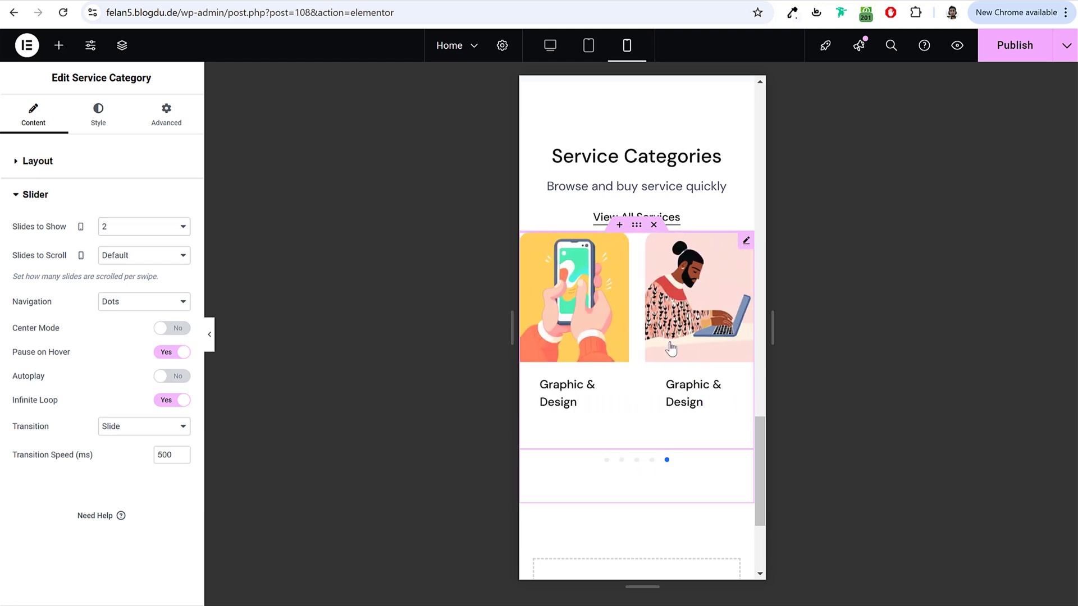
Step: Give the category slider 20 px top padding on mobile
click(160, 123)
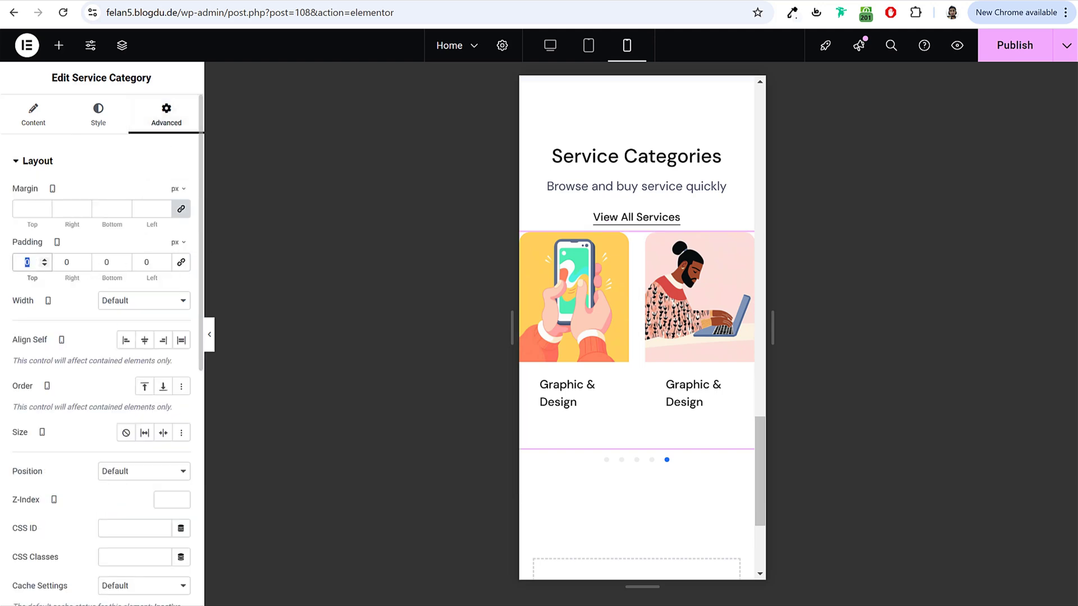
text(20)
scroll(664, 304, up, 2)
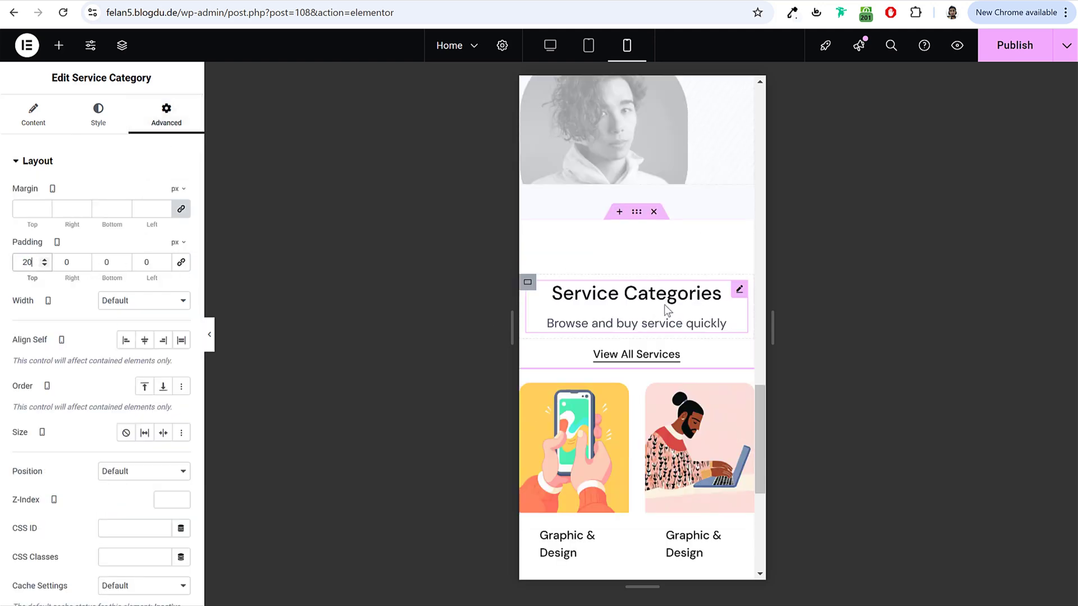
scroll(653, 241, down, 5)
scroll(665, 351, up, 3)
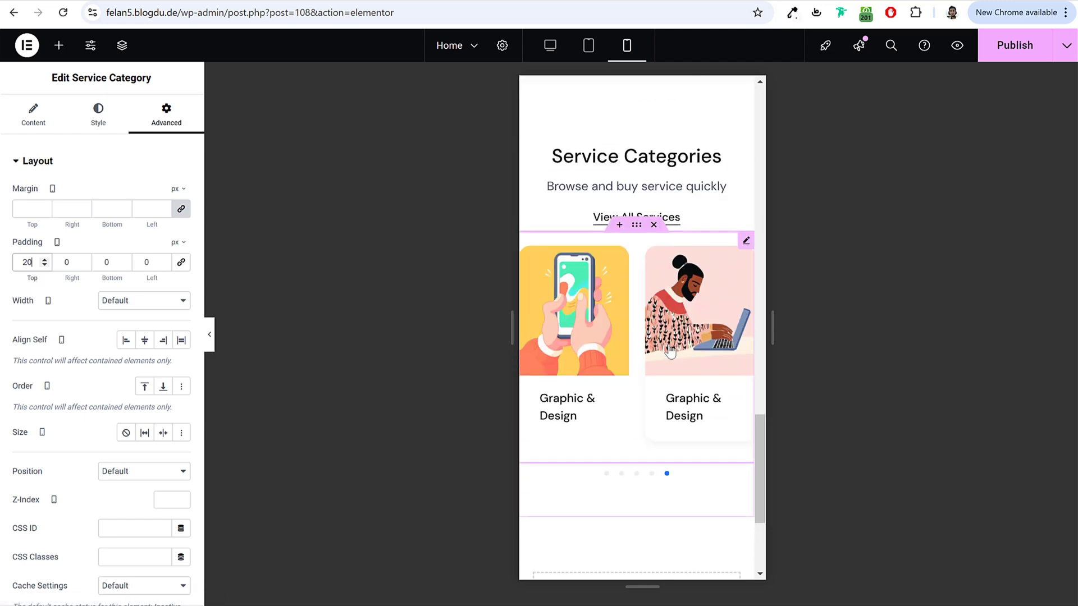
click(650, 475)
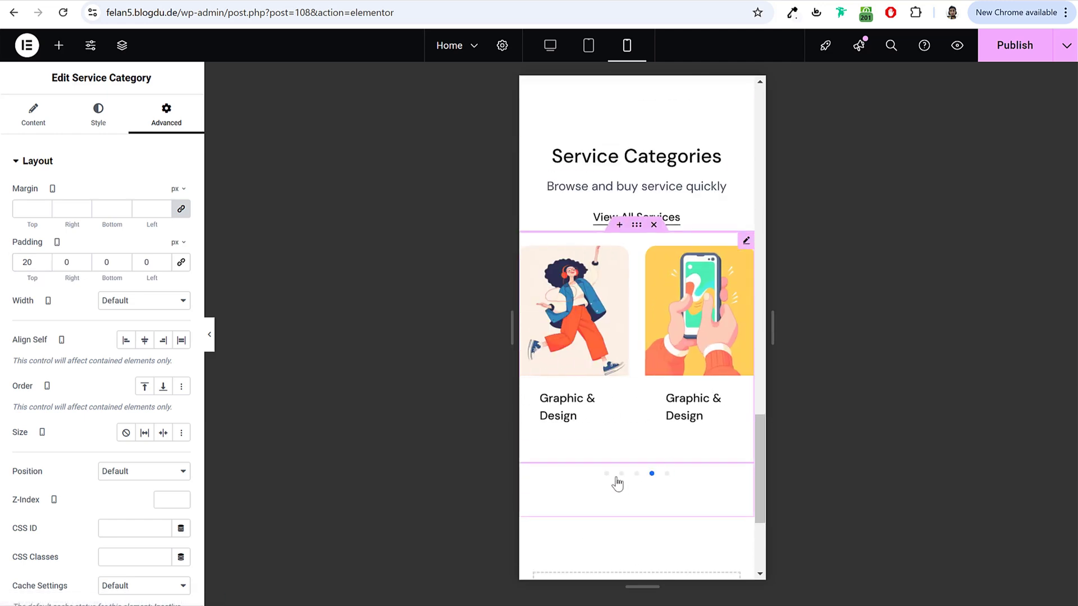
click(607, 475)
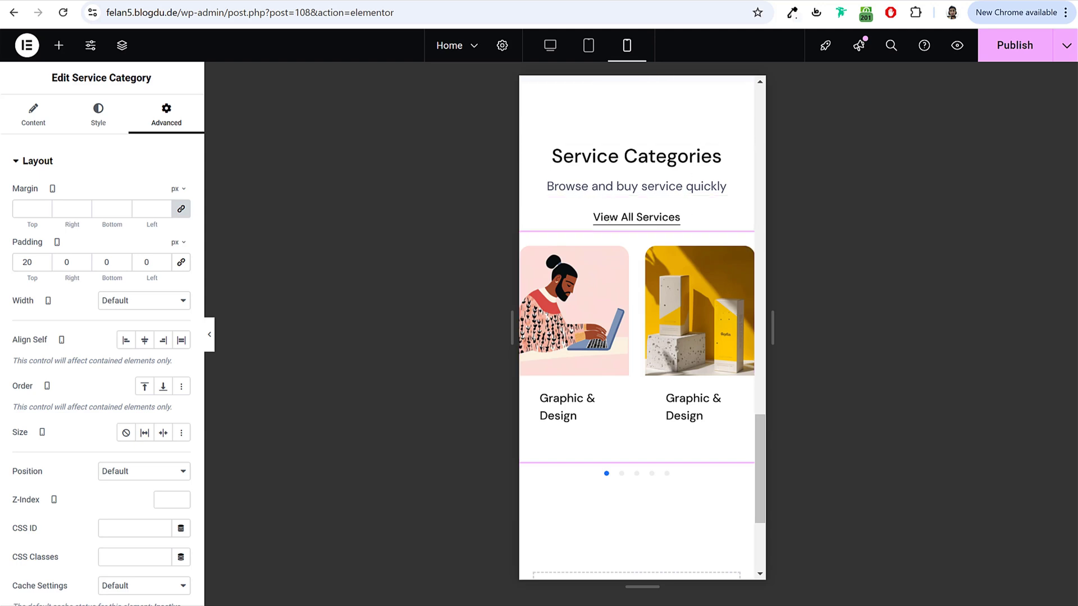
click(587, 46)
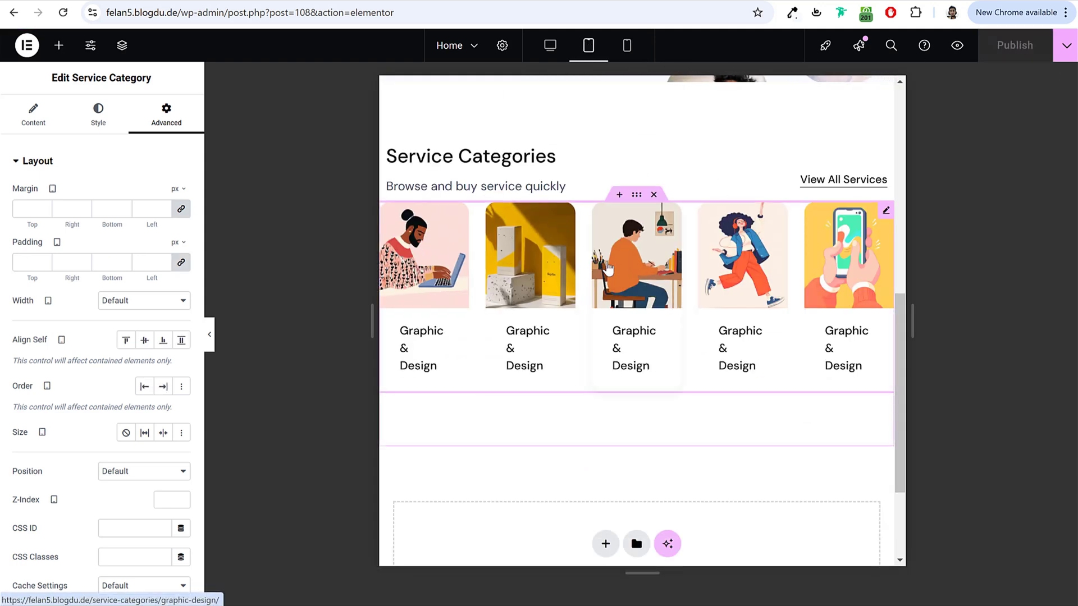
Step: On tablet, set the Columns Gap to 20 and show three category slides at a time
click(33, 115)
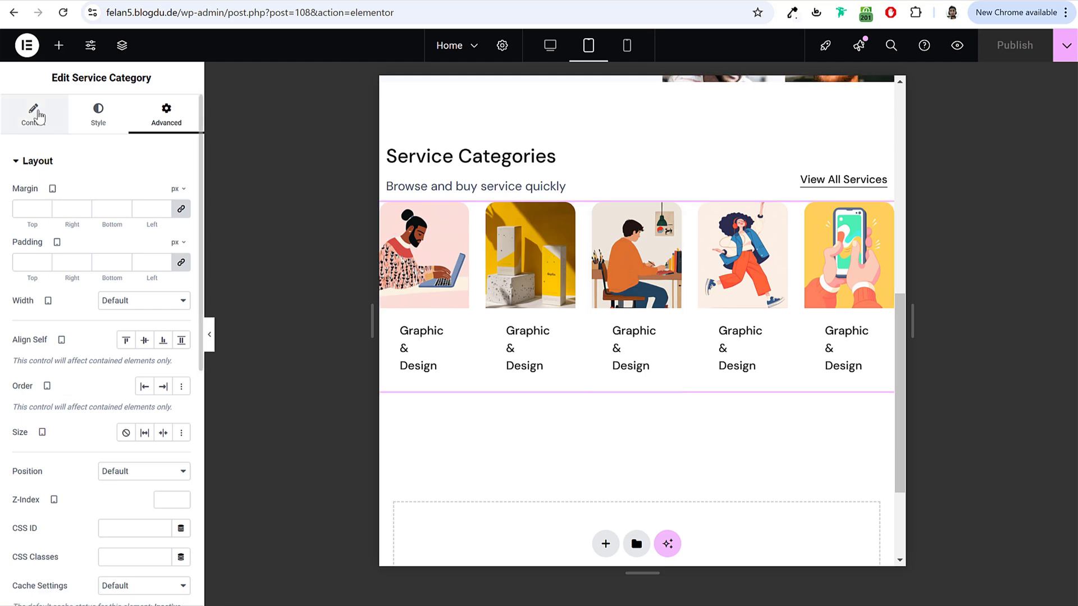
scroll(104, 395, down, 1)
scroll(103, 393, down, 2)
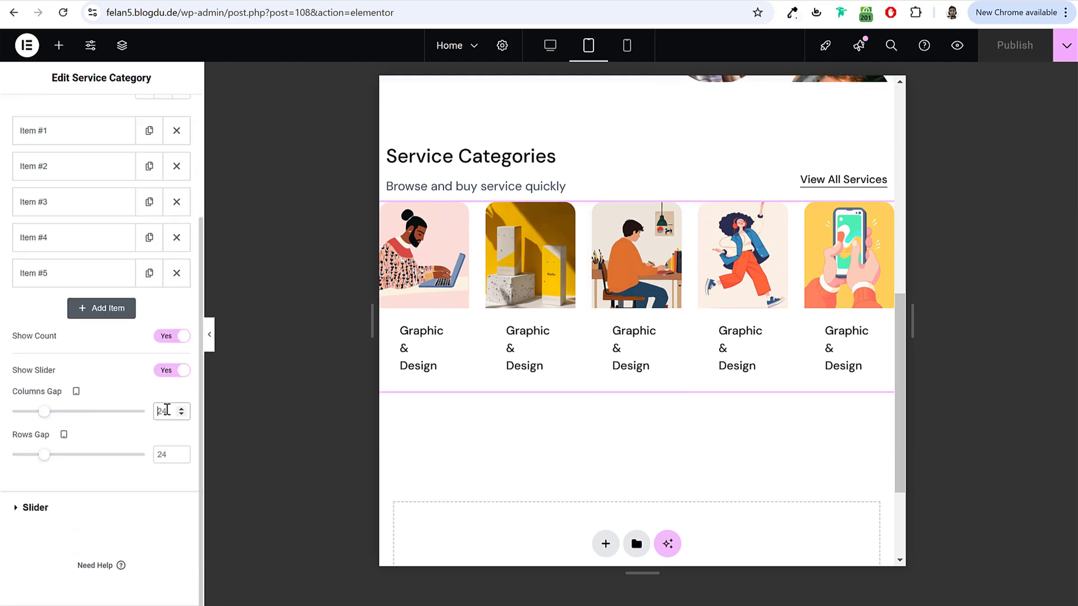
text(20)
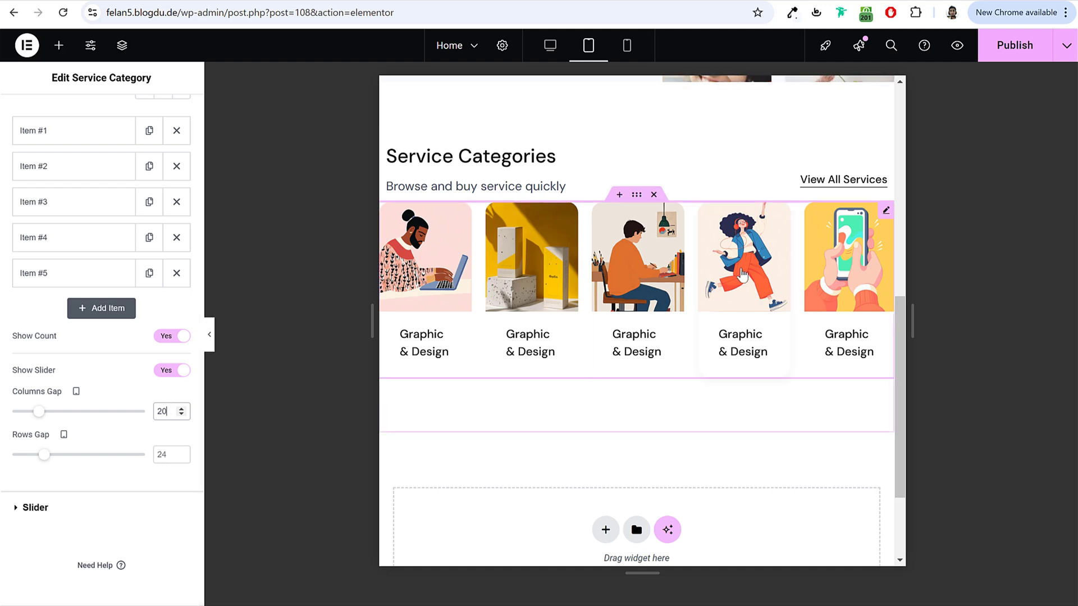
click(63, 512)
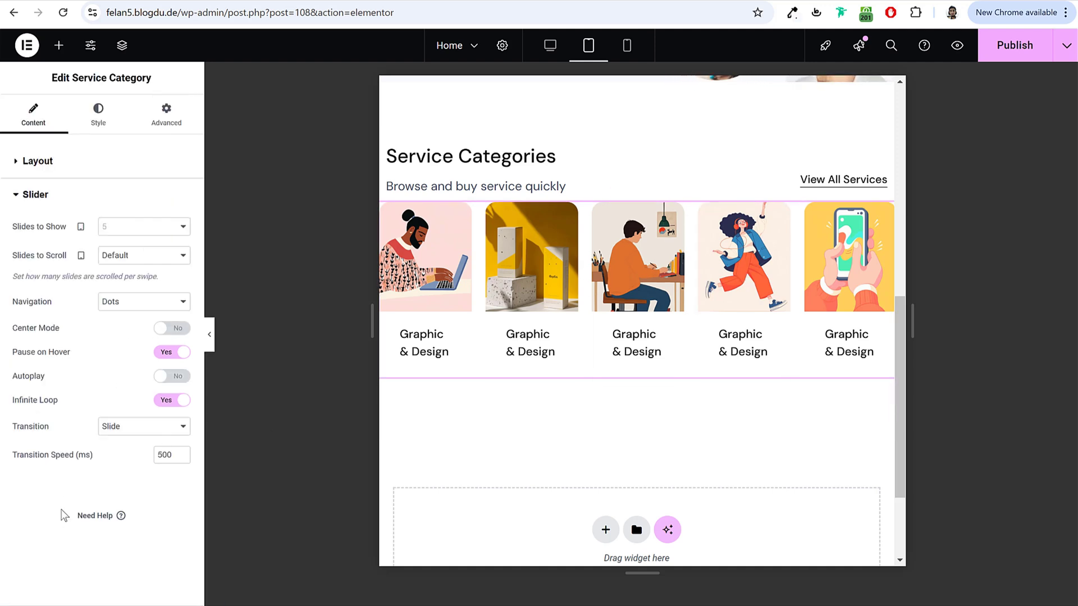
click(151, 233)
click(134, 273)
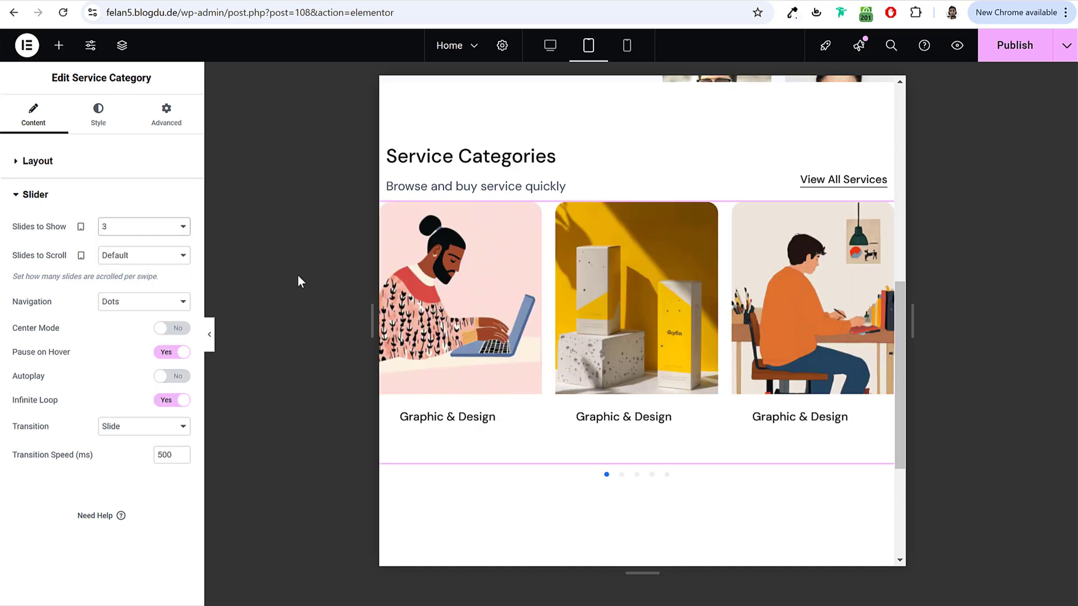
click(623, 477)
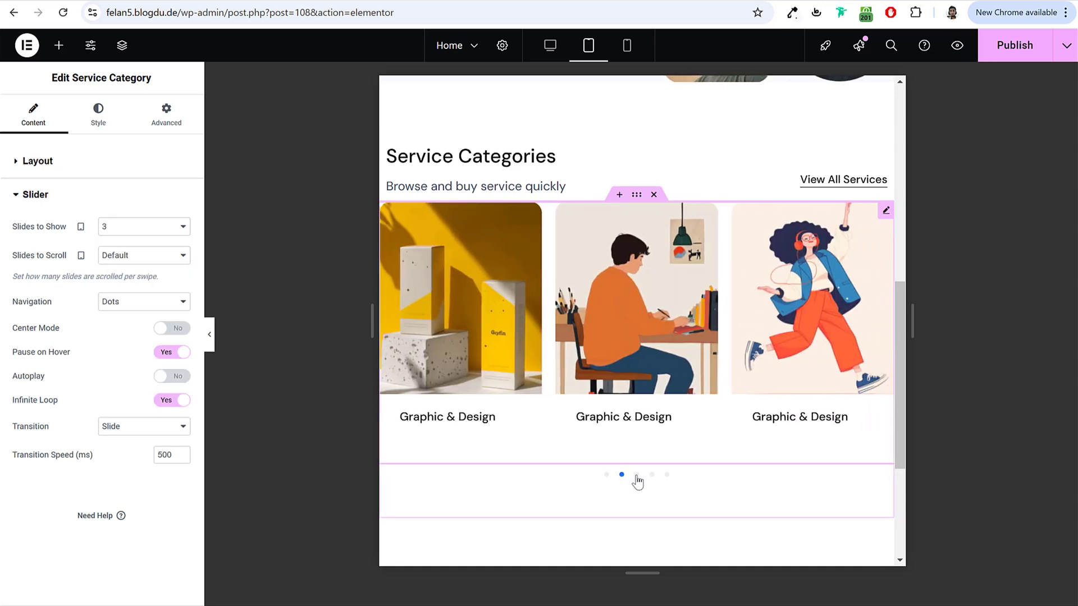
click(638, 478)
scroll(667, 483, up, 4)
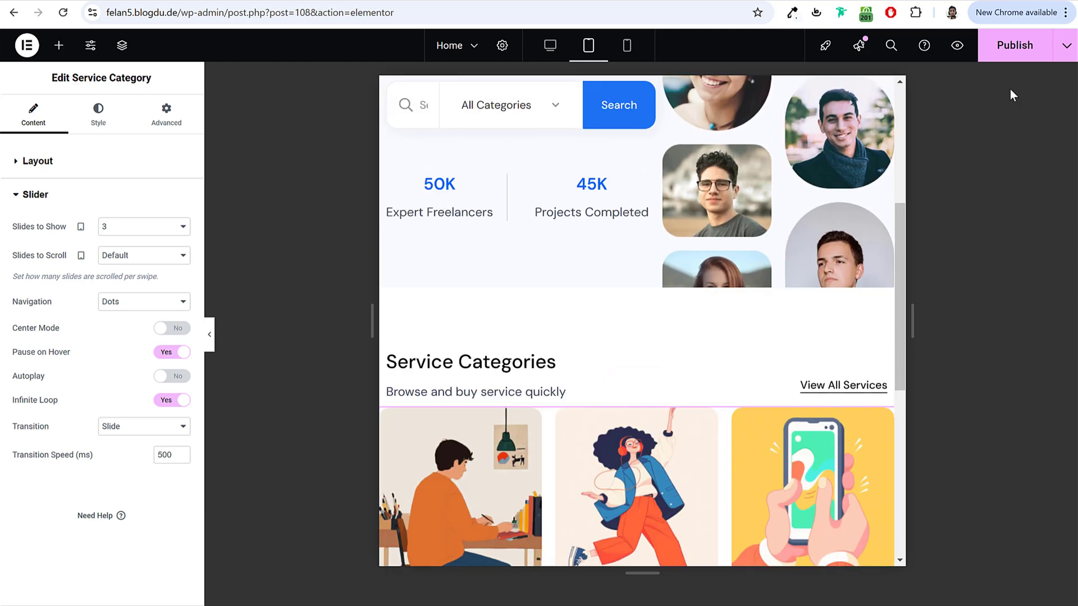
Step: Publish the homepage and compare the desktop and tablet previews
click(1008, 46)
click(550, 45)
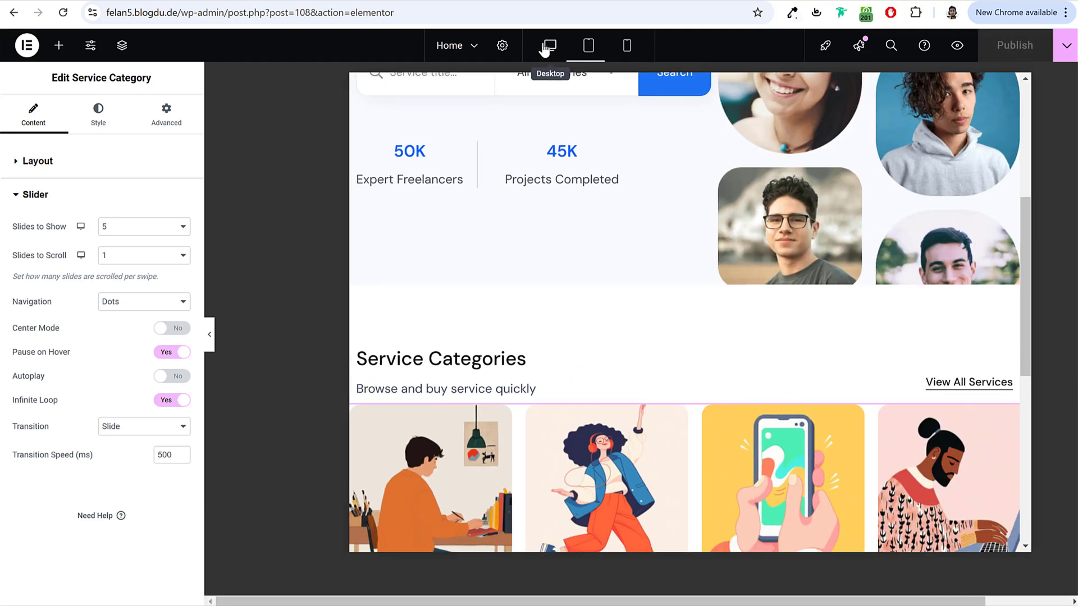
click(583, 45)
scroll(611, 307, down, 5)
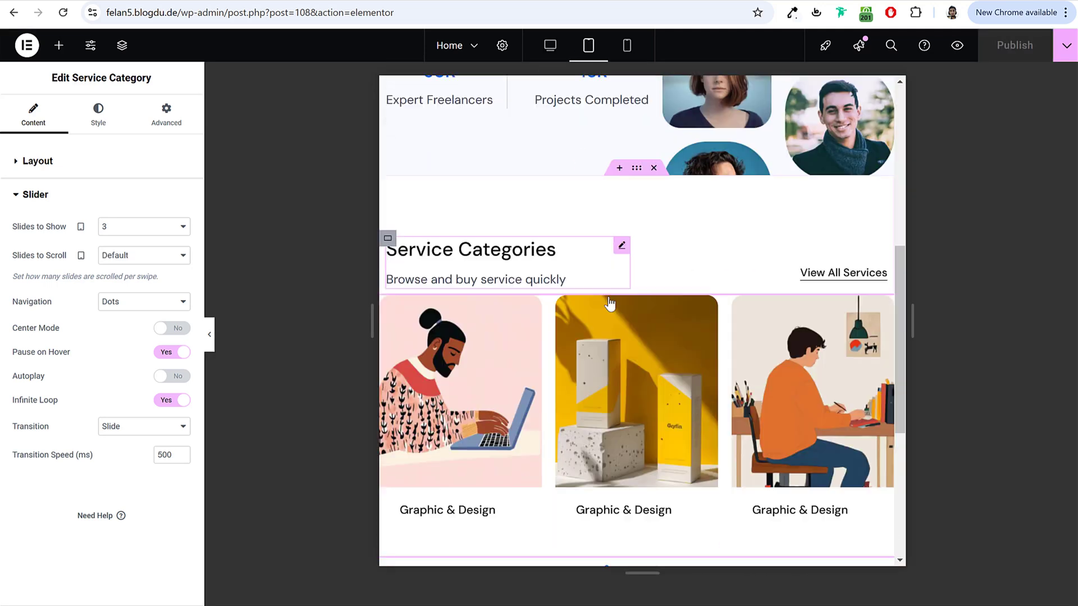
Step: In desktop view, add a single-column Flexbox container below the category slider
scroll(611, 317, up, 5)
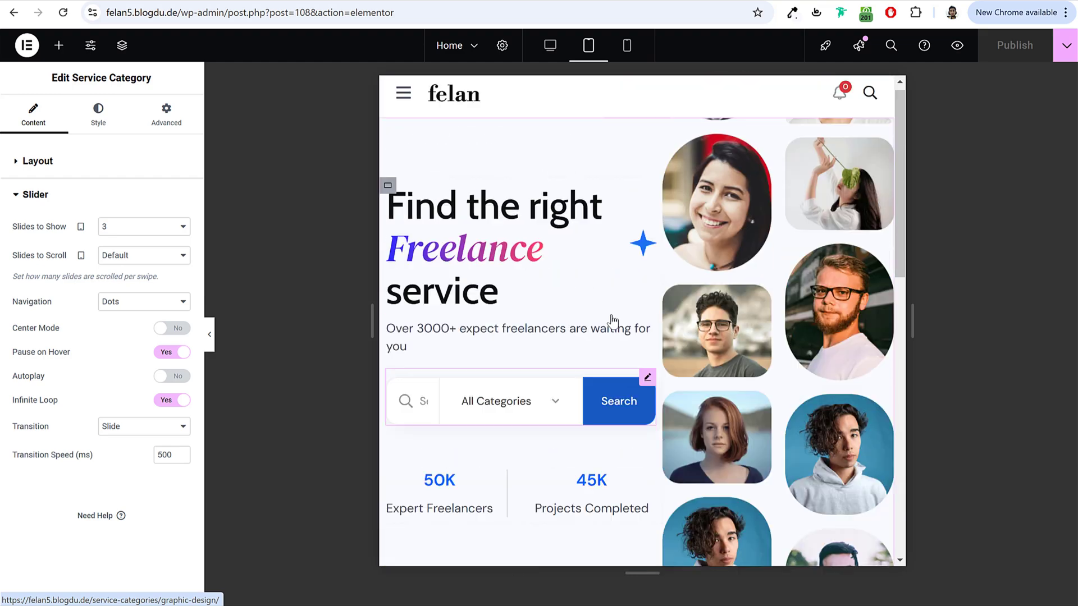
click(550, 45)
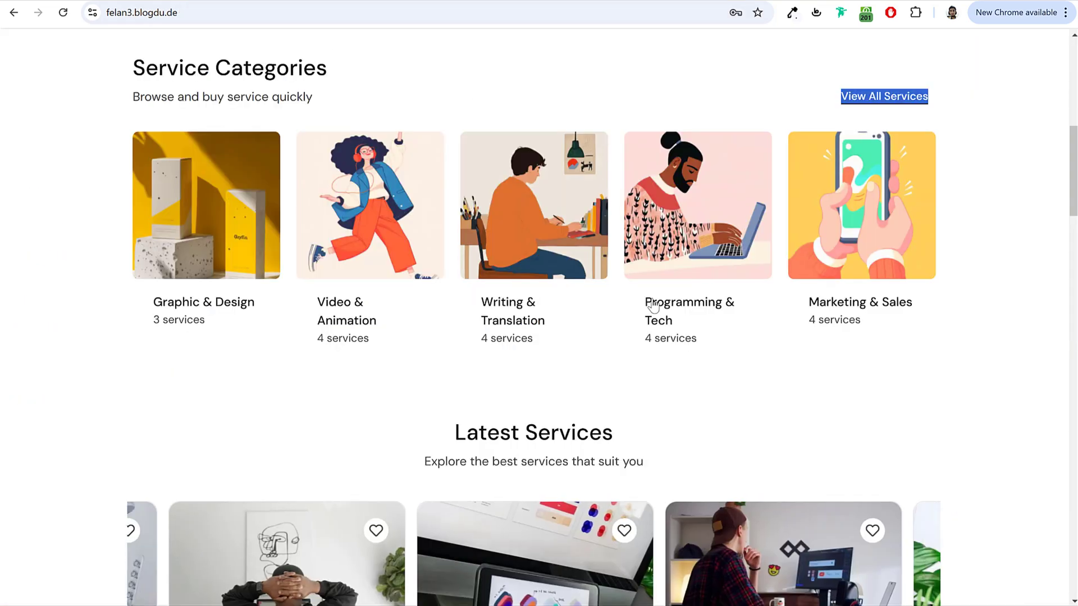
scroll(627, 184, down, 3)
scroll(638, 276, down, 10)
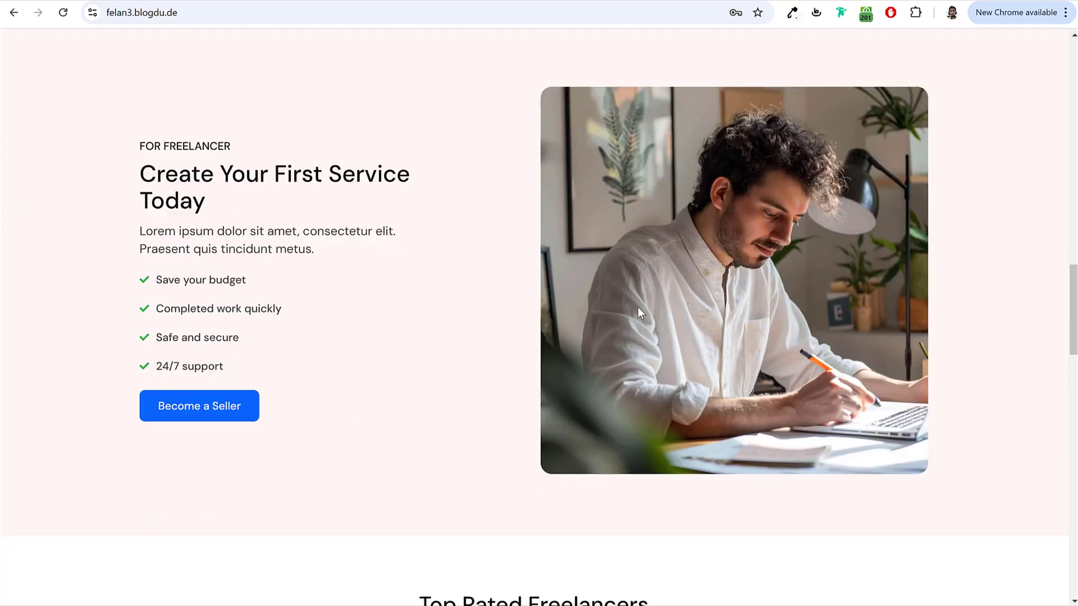
scroll(638, 308, up, 10)
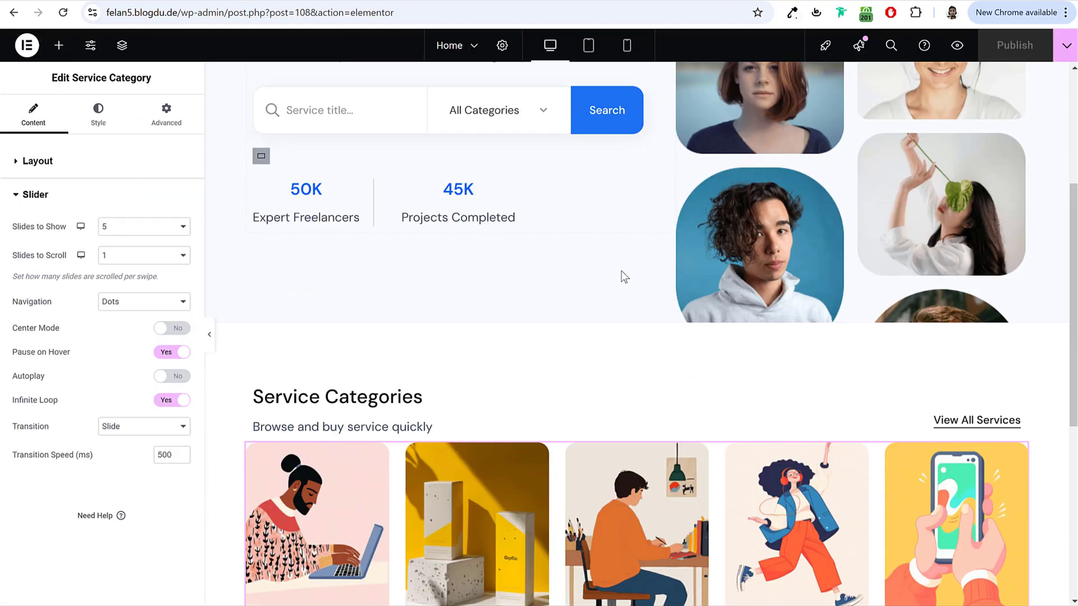
scroll(621, 270, down, 7)
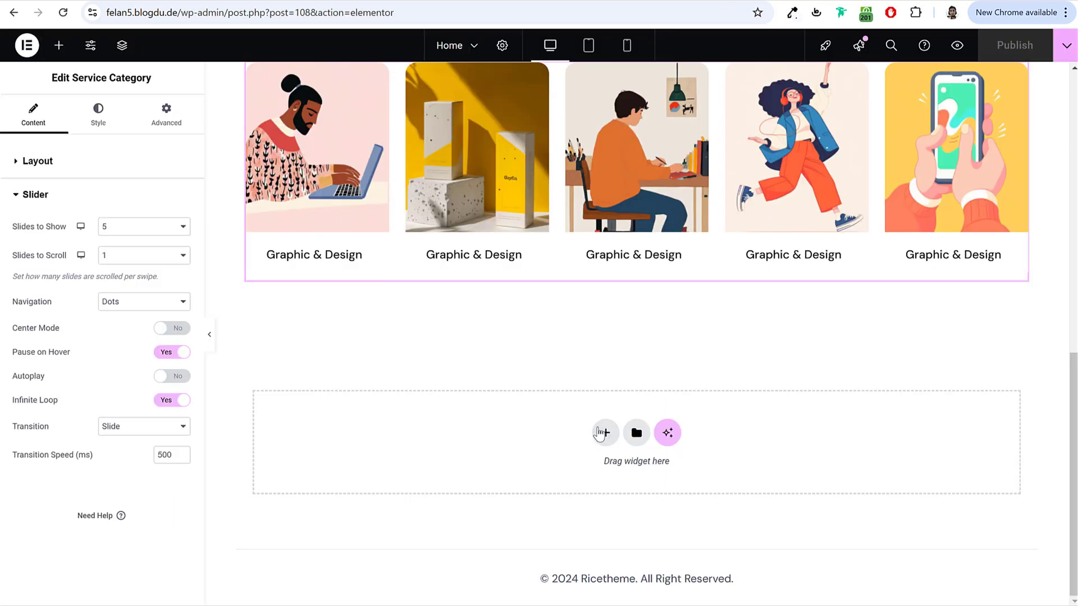
click(602, 433)
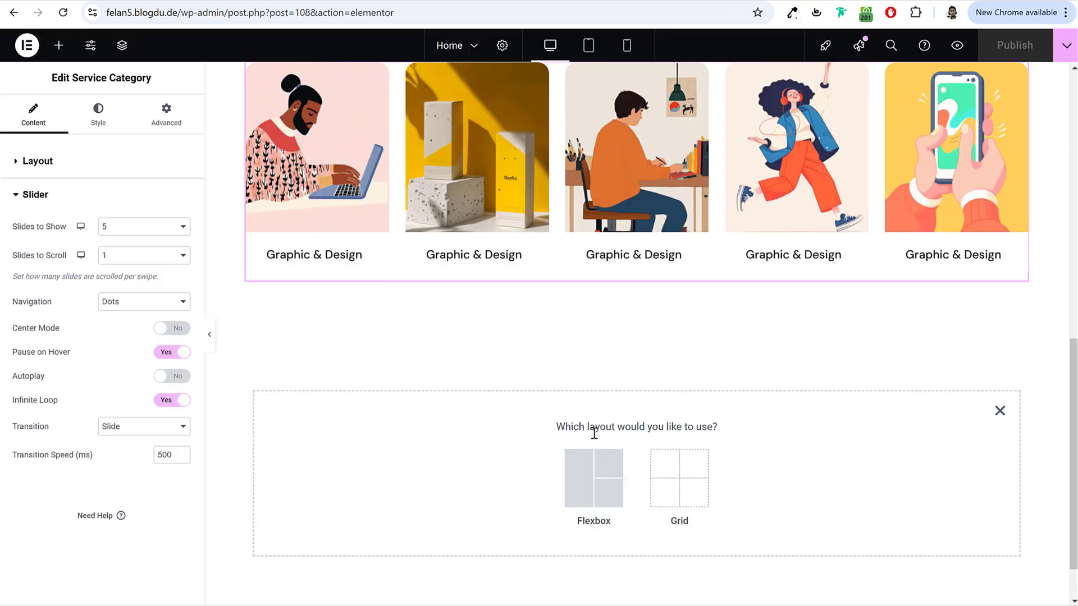
click(595, 492)
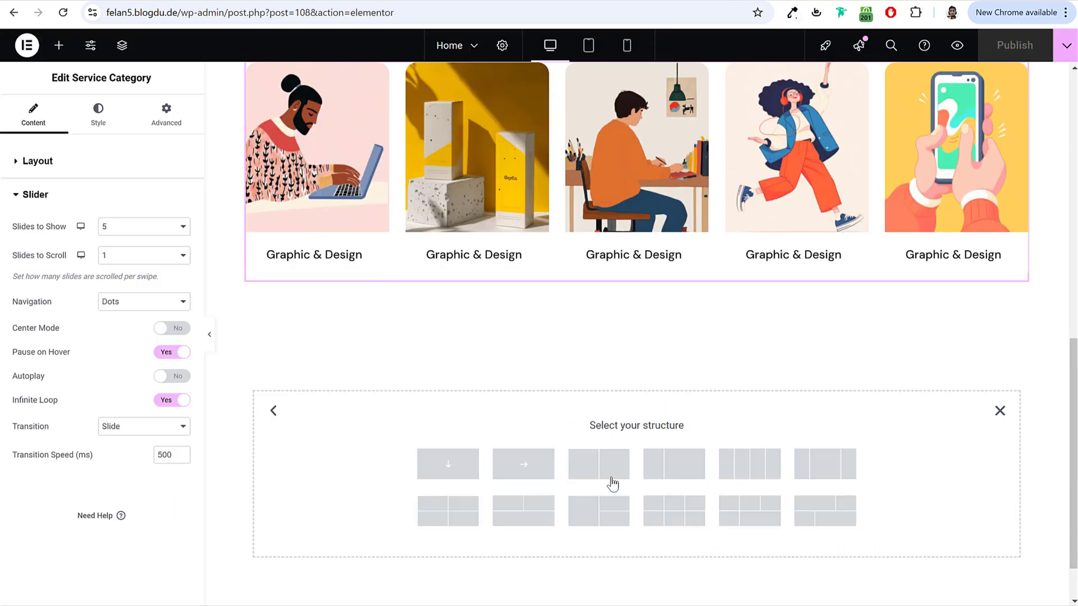
click(456, 469)
scroll(393, 337, up, 5)
Step: Copy the Service Categories heading widget and paste it into the empty container
right_click(333, 293)
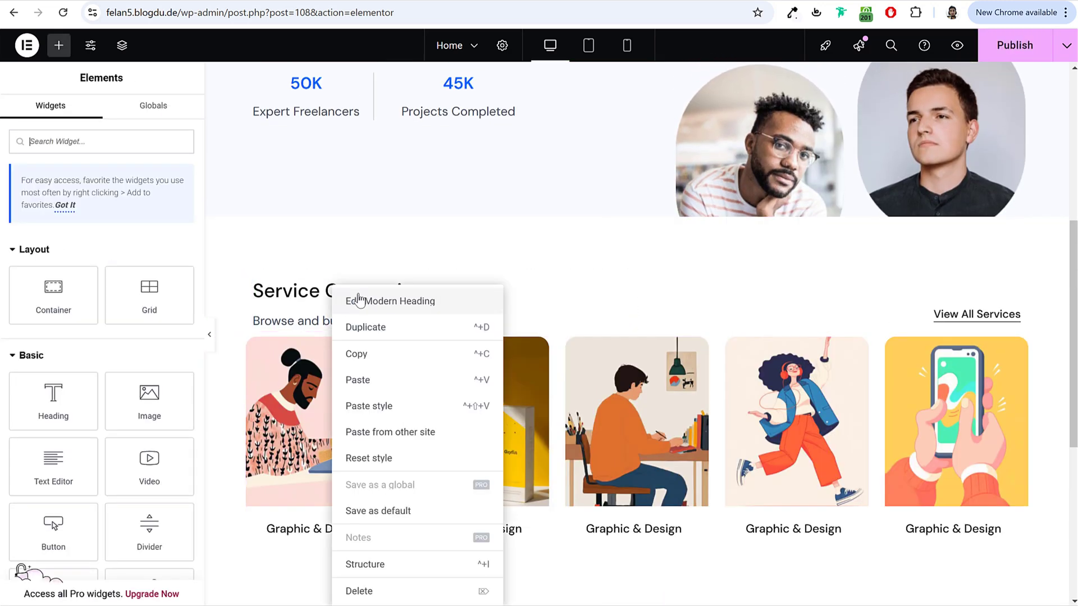
click(356, 354)
scroll(602, 309, down, 6)
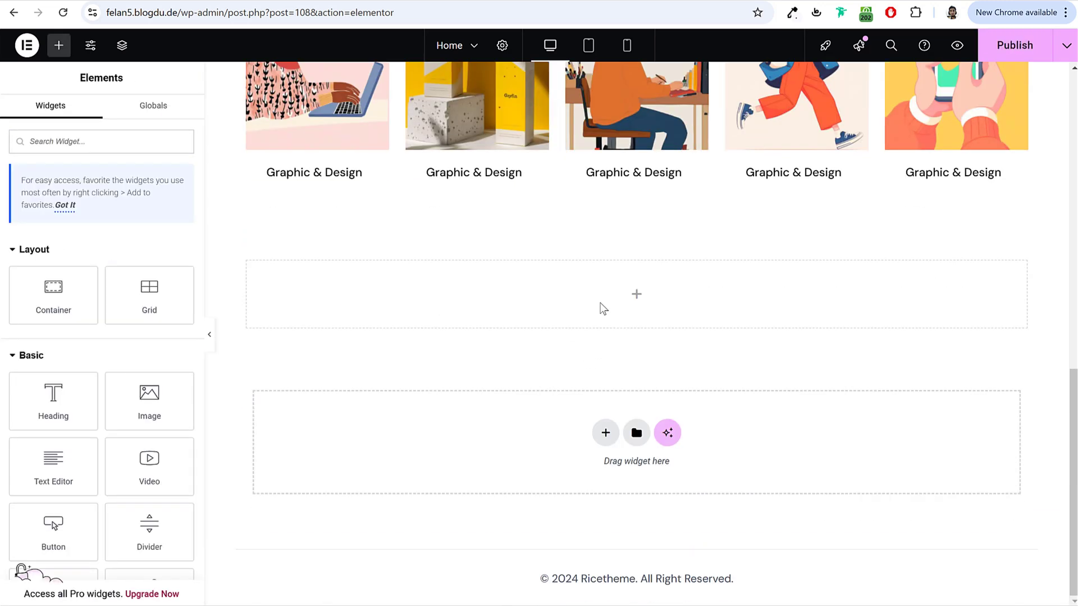
right_click(602, 308)
click(654, 361)
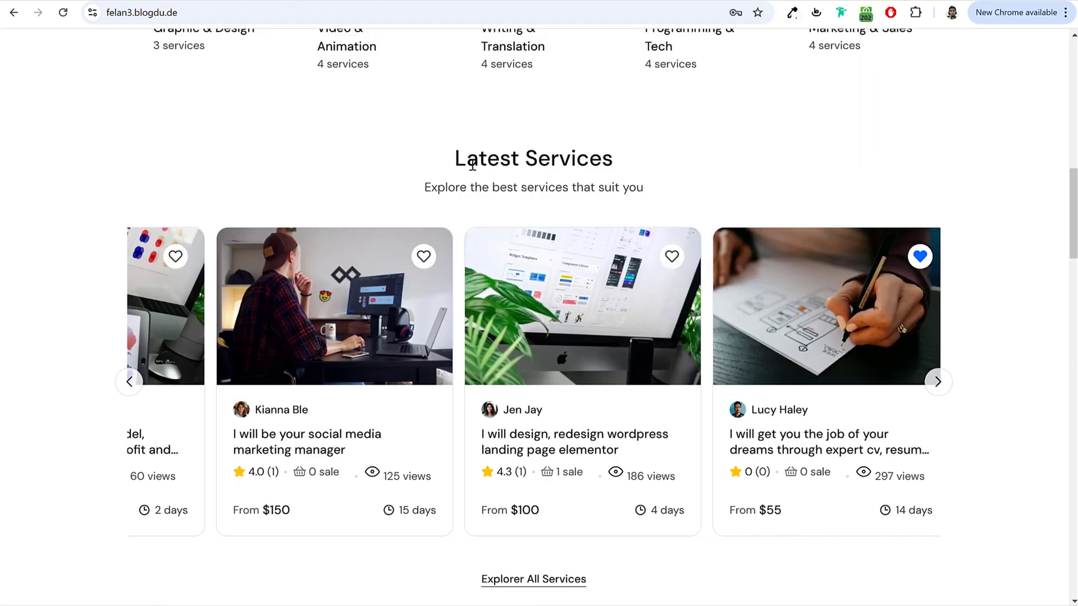
Step: Retitle the copy 'Latest Services', subtitle 'Explore the best services that suit you', centre-aligned
drag(455, 158, 500, 159)
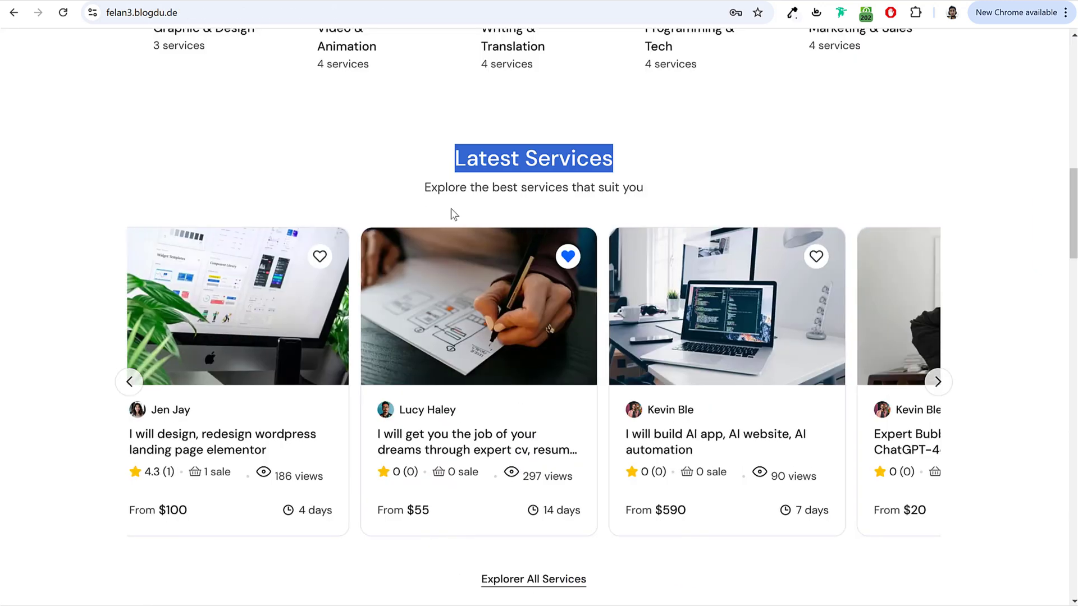
double_click(455, 187)
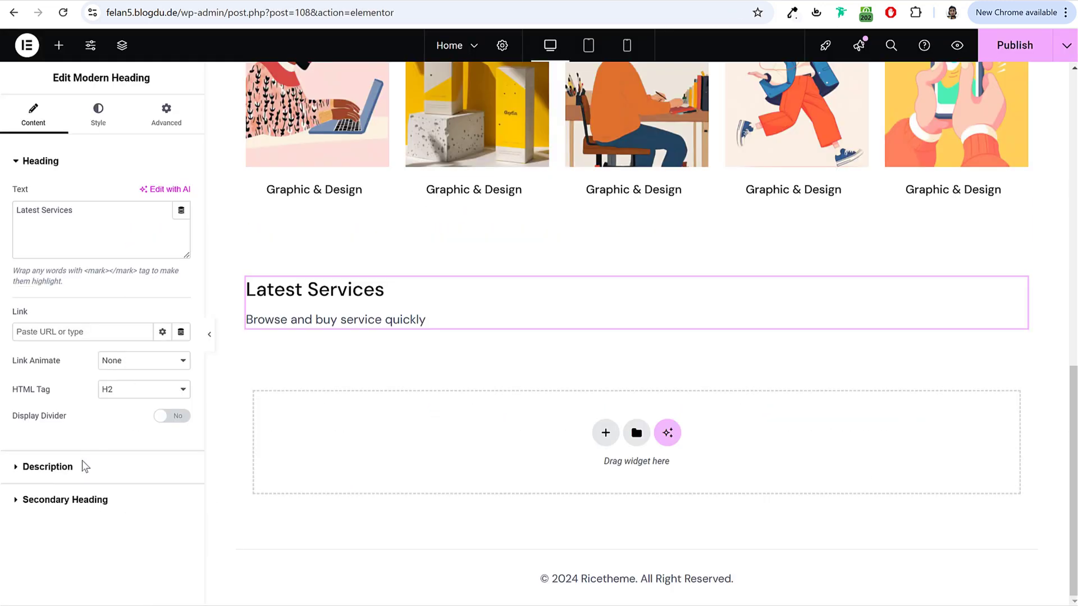
click(82, 461)
click(111, 333)
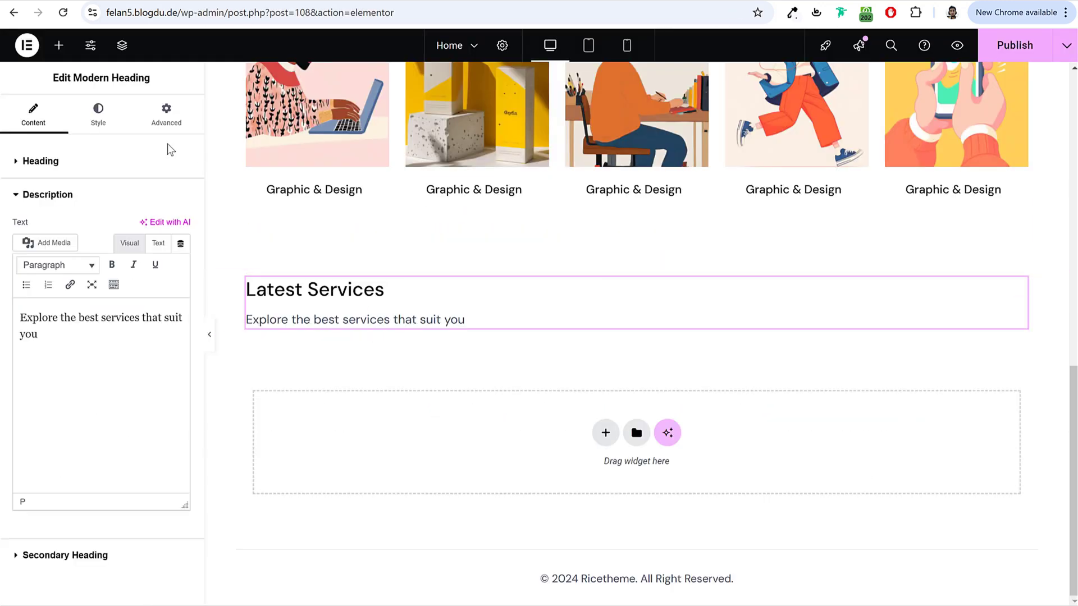
click(98, 117)
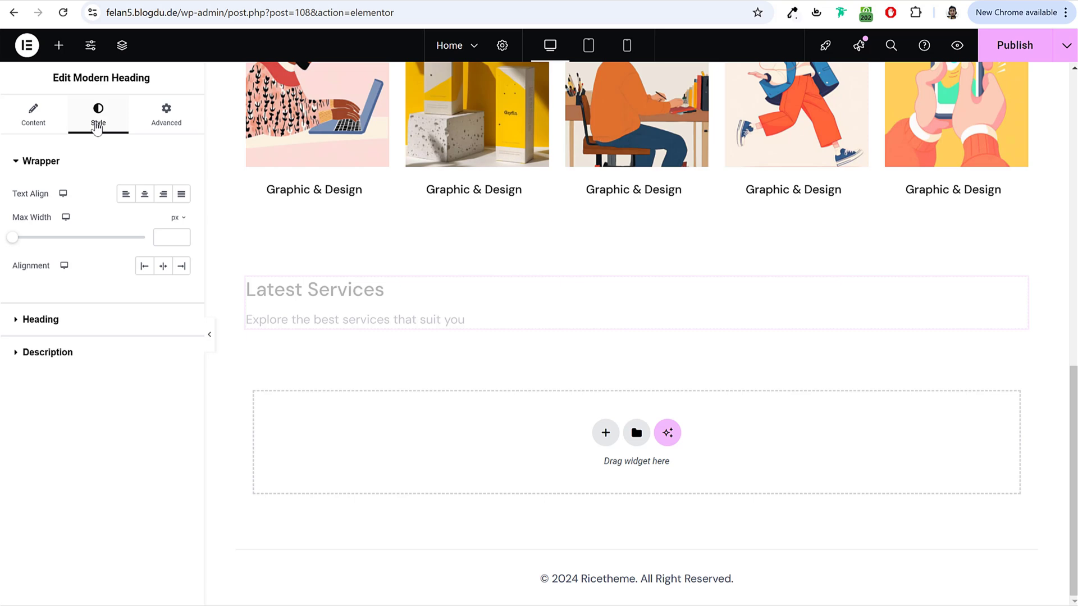
click(145, 195)
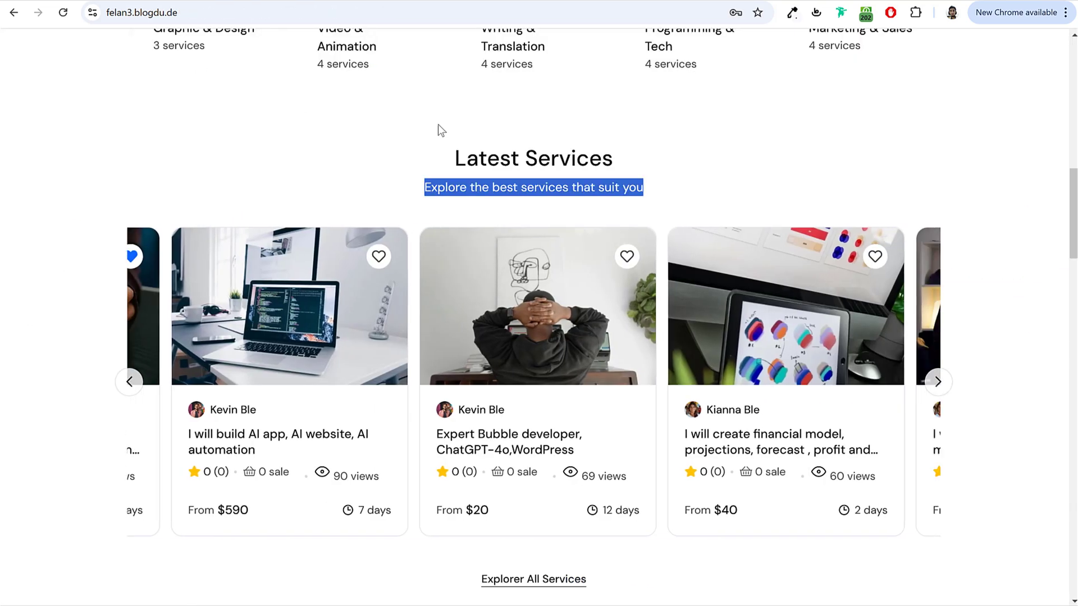
click(739, 163)
scroll(662, 281, down, 2)
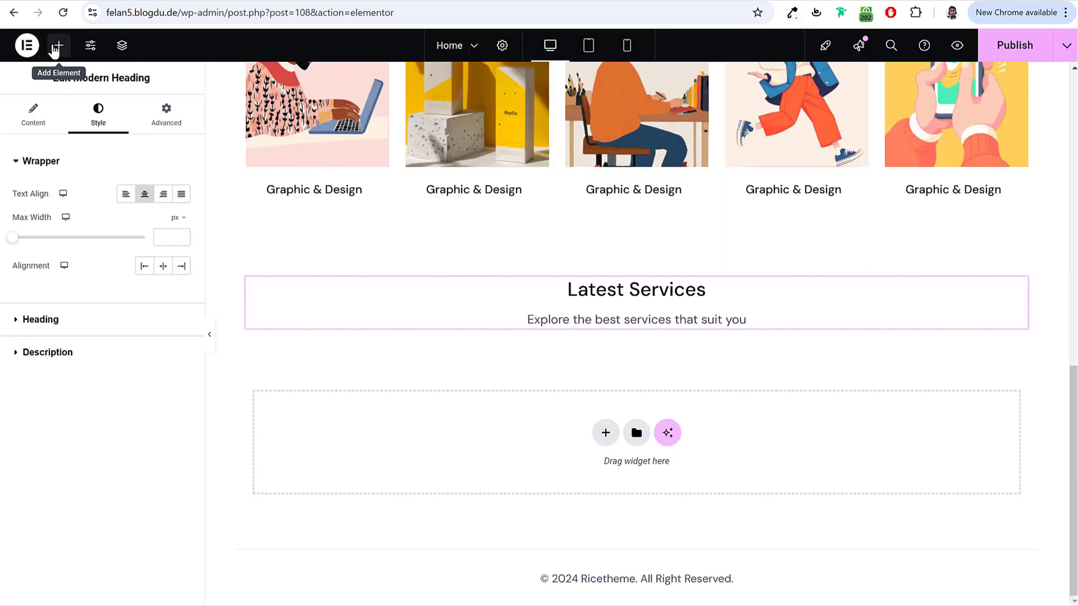
Step: Drop a Service widget under Latest Services, enable its slider, and set column and row gaps to 16
click(56, 47)
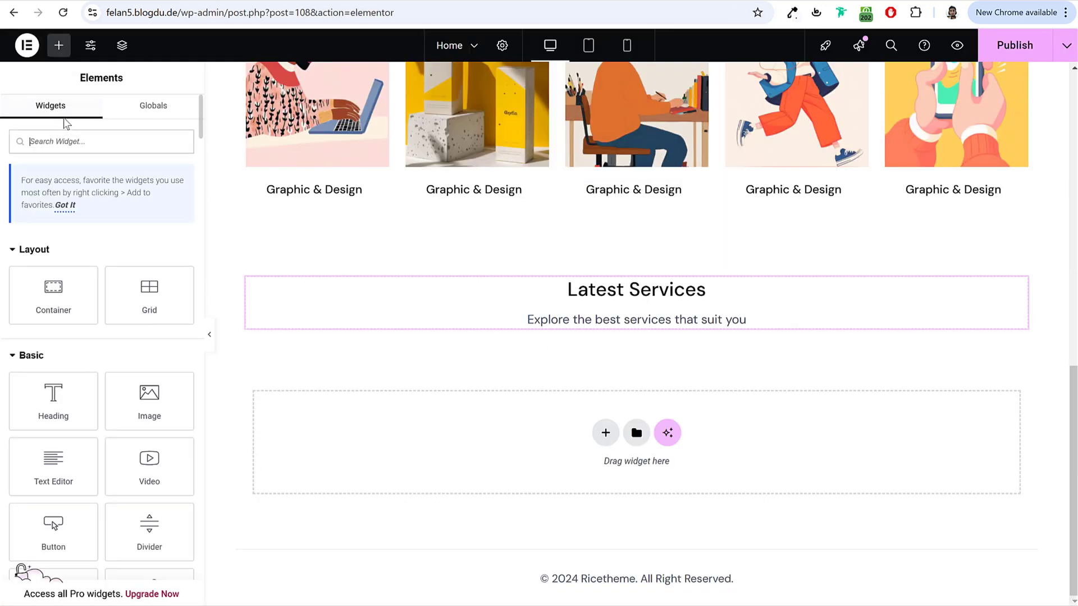
text(ser)
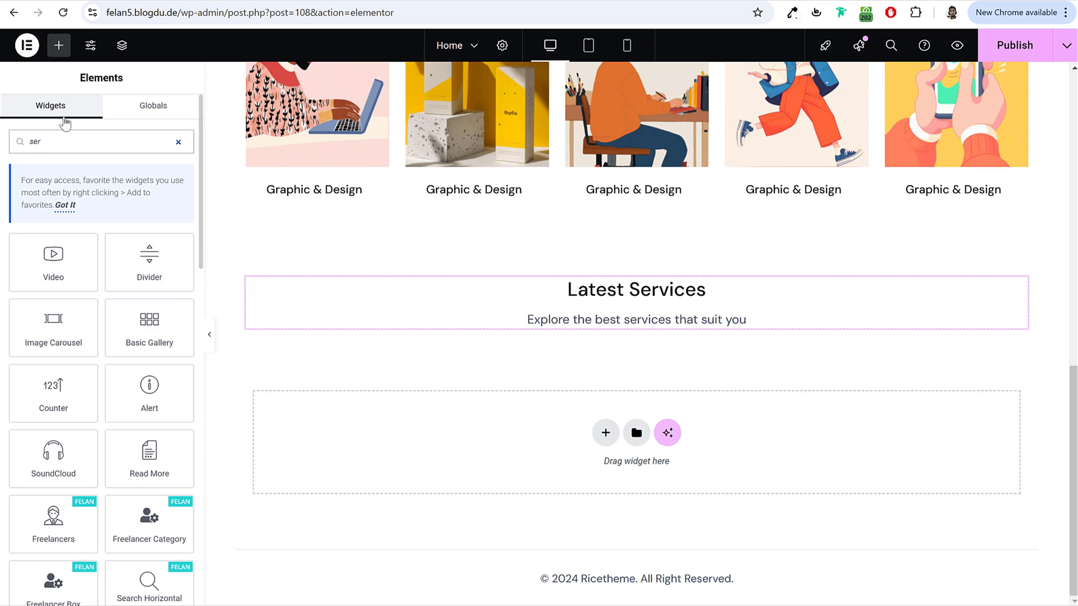
text(v)
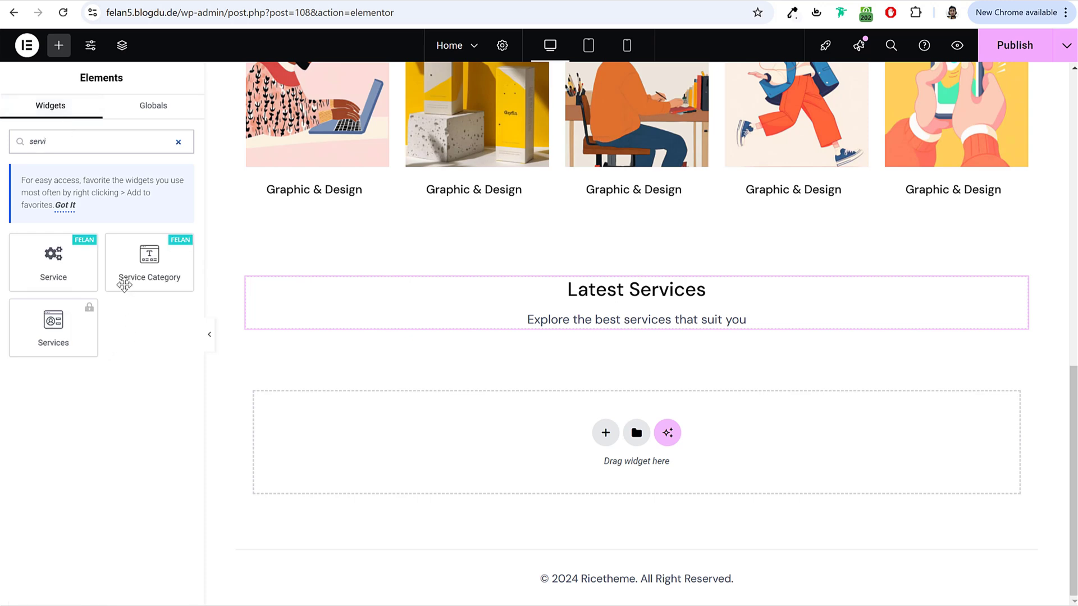
drag(64, 268, 644, 332)
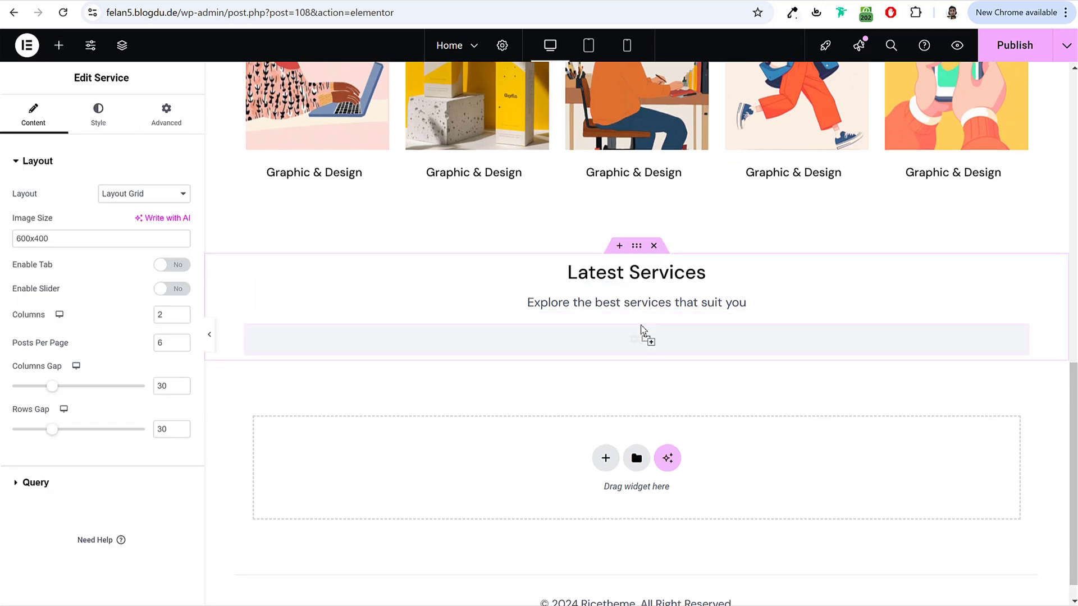
scroll(526, 331, down, 4)
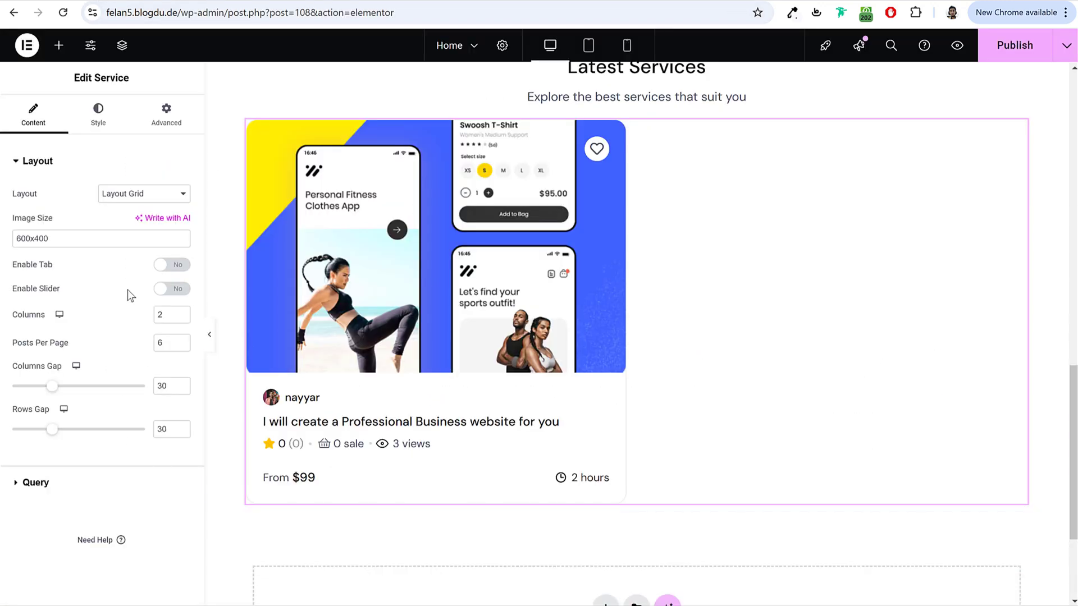
click(176, 291)
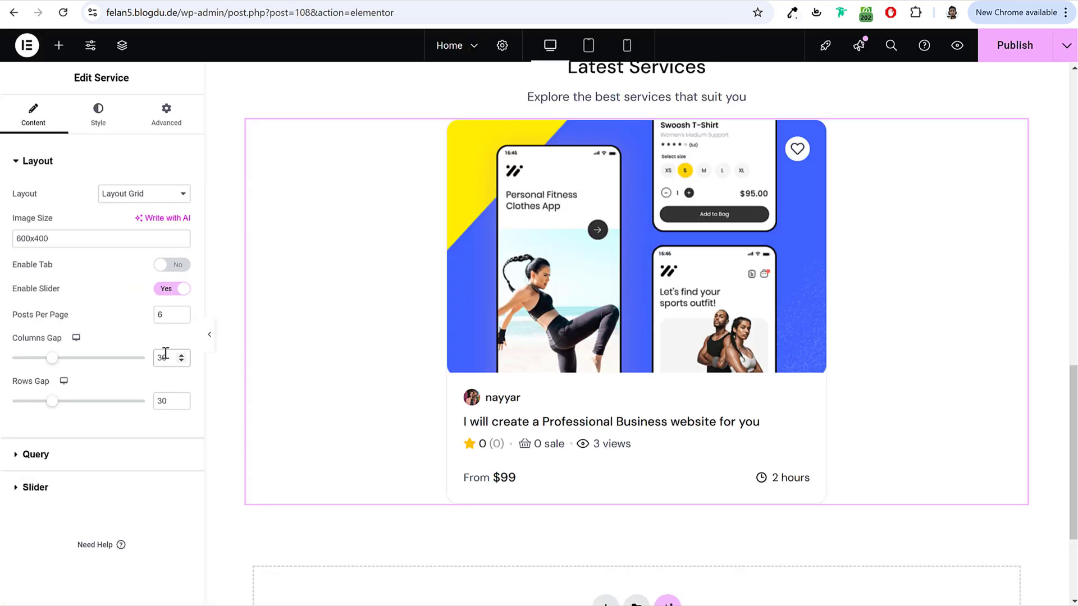
text(16)
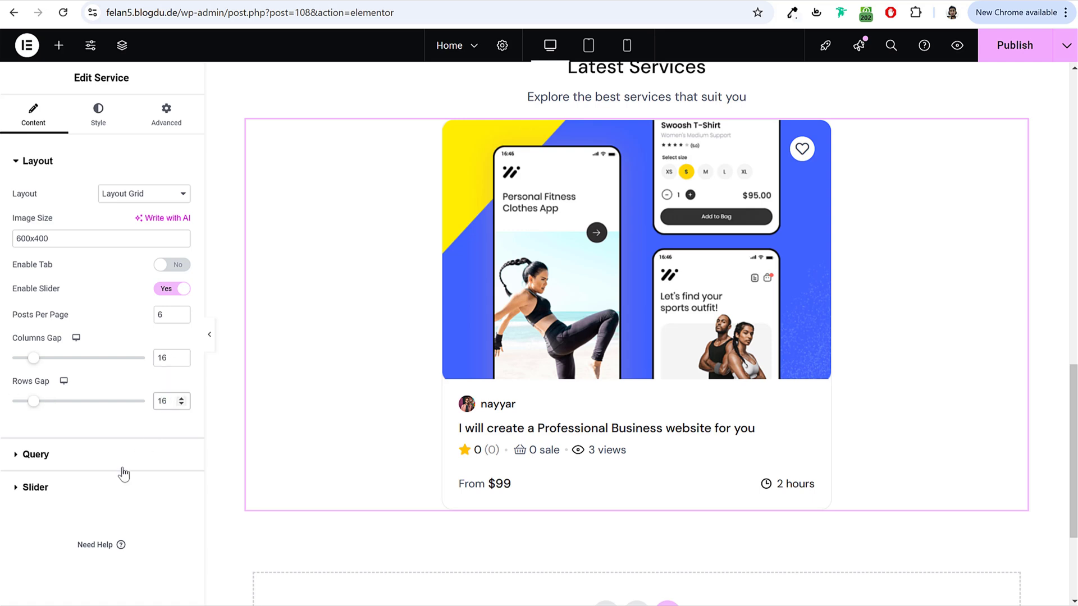
click(111, 489)
Step: Set the Service slider to show 3 slides with Arrows-only navigation
click(146, 267)
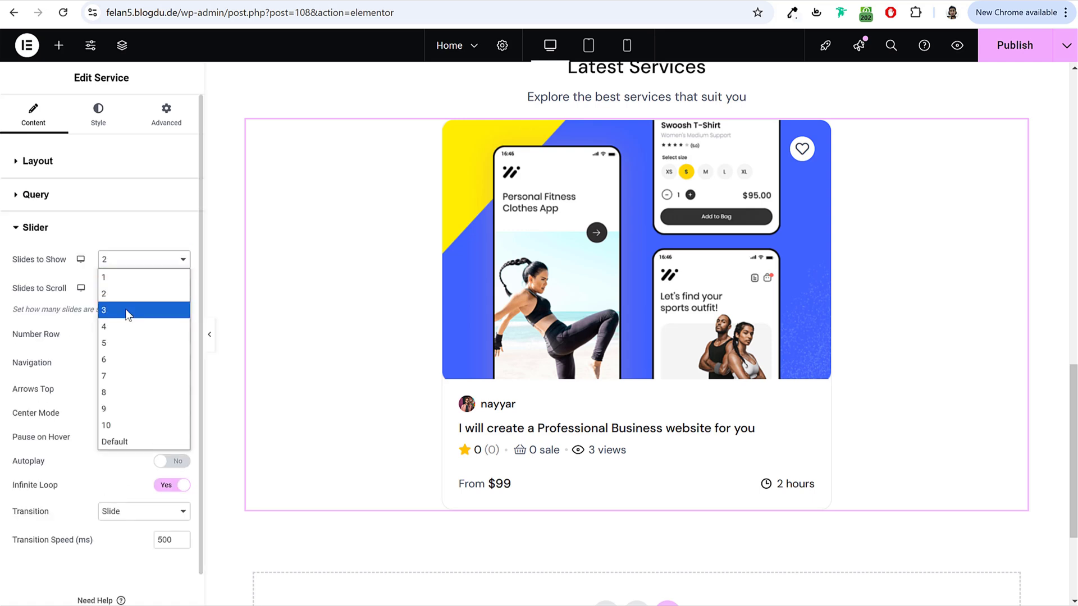
click(126, 309)
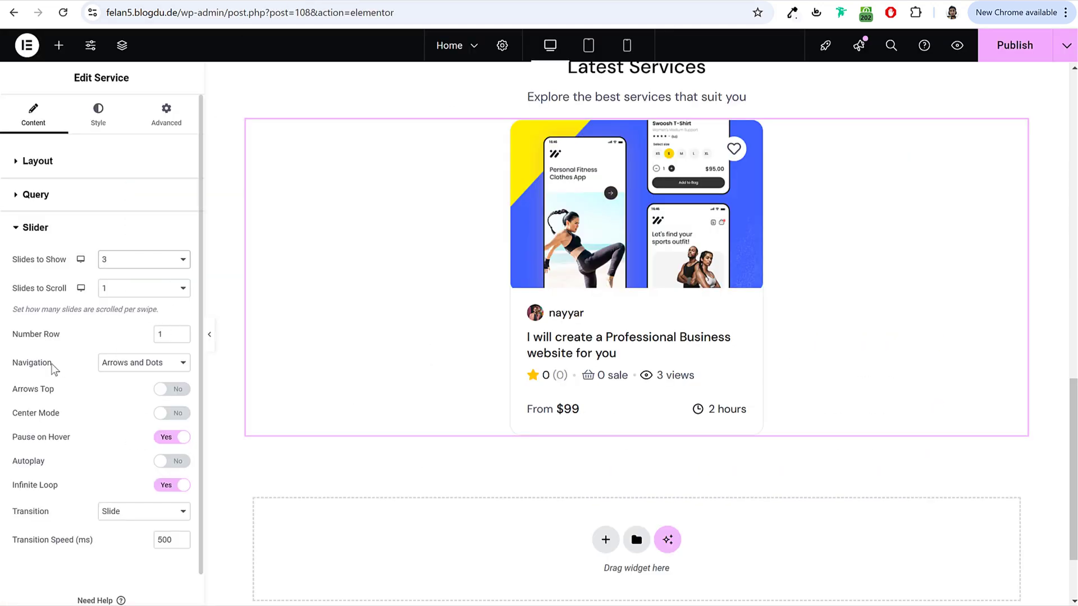
double_click(14, 367)
click(155, 371)
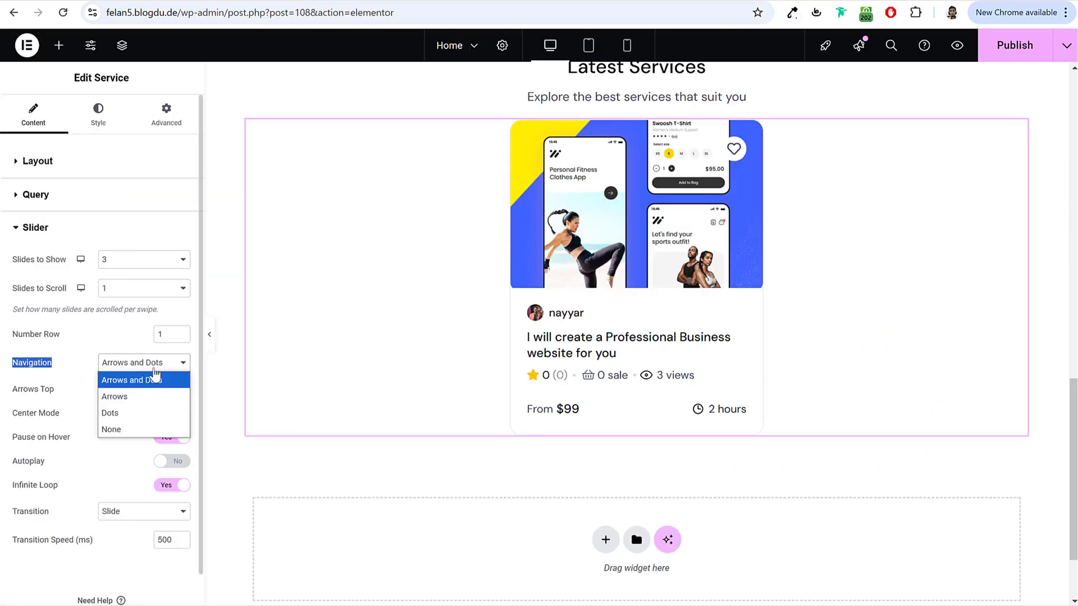
click(115, 397)
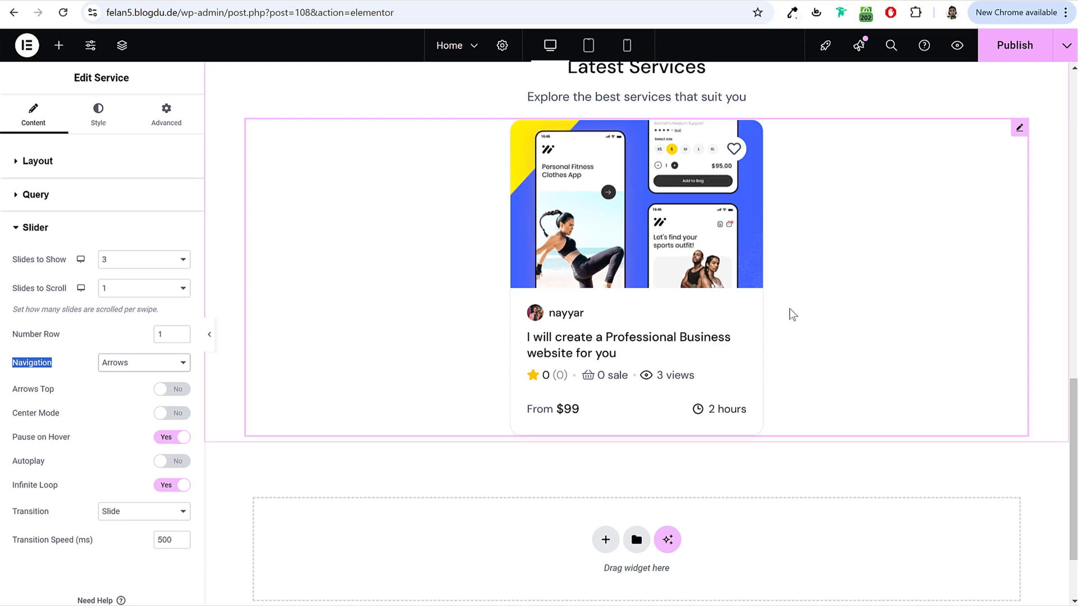
scroll(789, 308, up, 1)
scroll(809, 313, up, 2)
scroll(686, 305, down, 2)
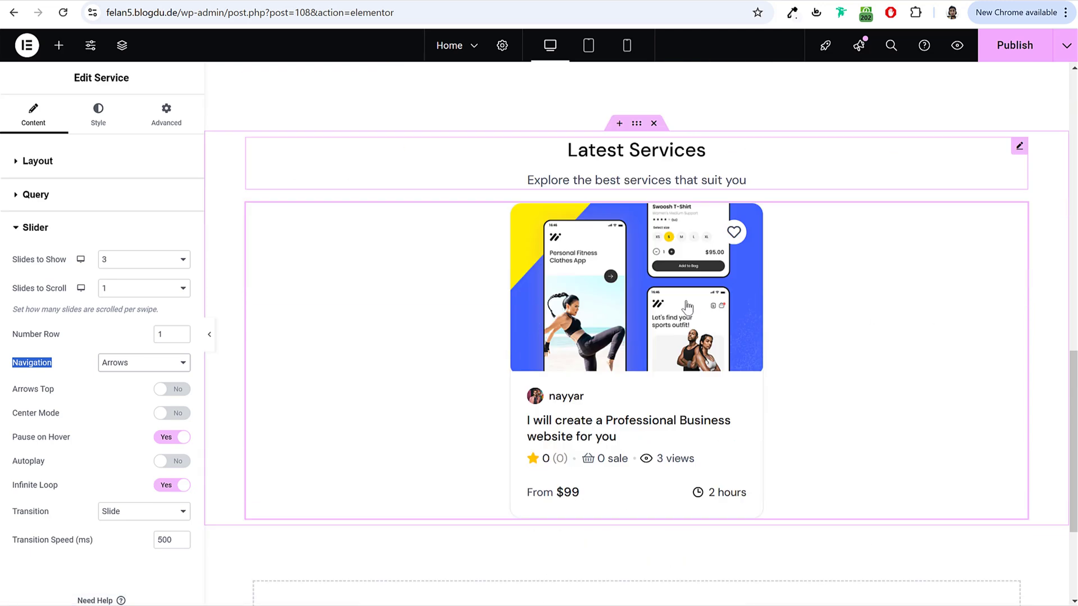
scroll(687, 308, down, 1)
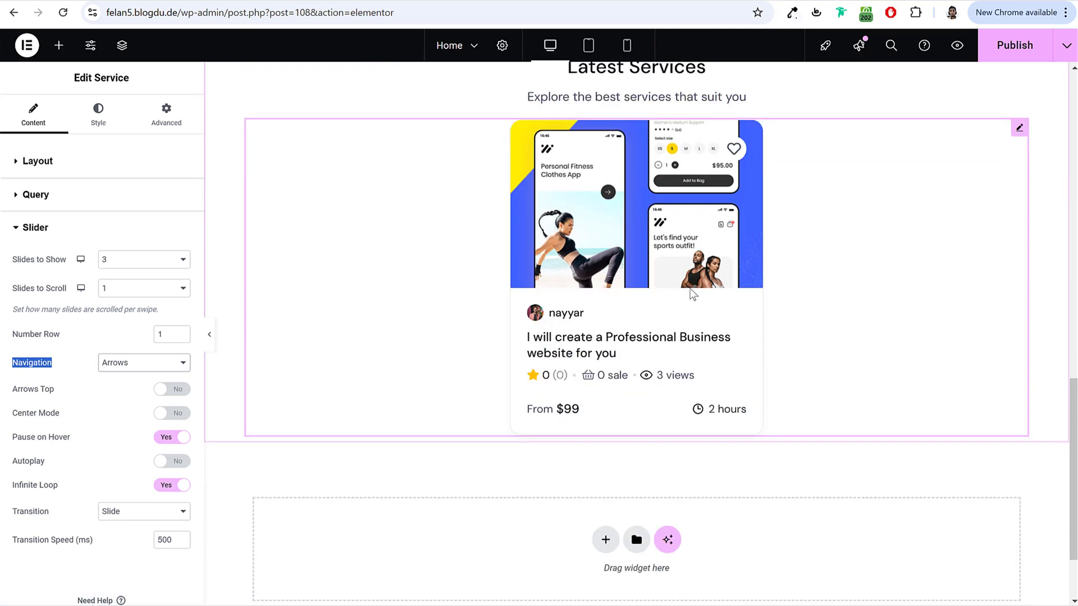
Step: Bring up the Service slider's Style settings and look through them
click(98, 118)
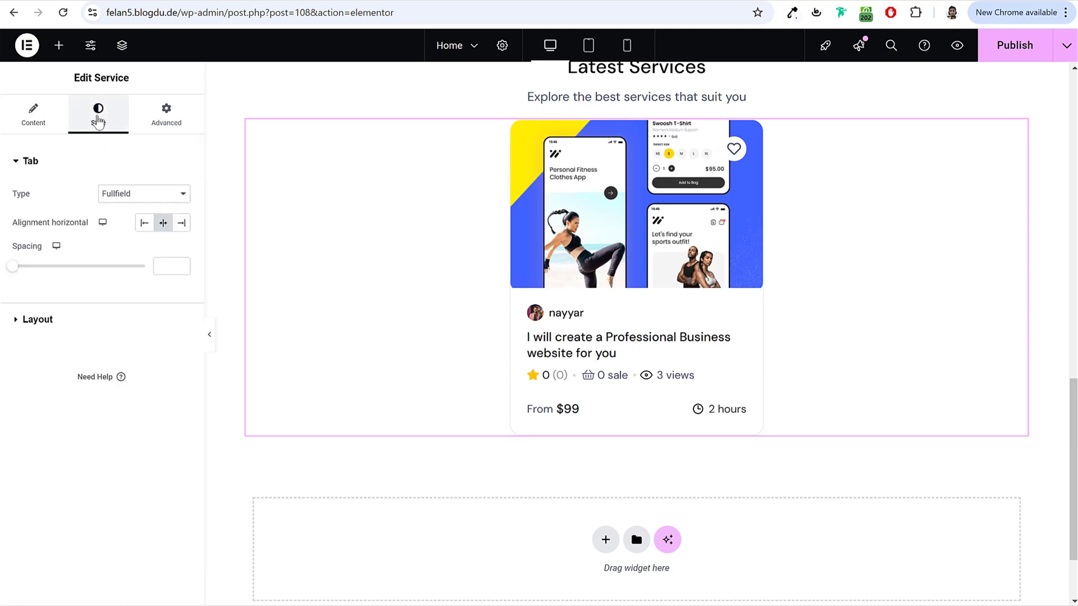
scroll(443, 238, up, 3)
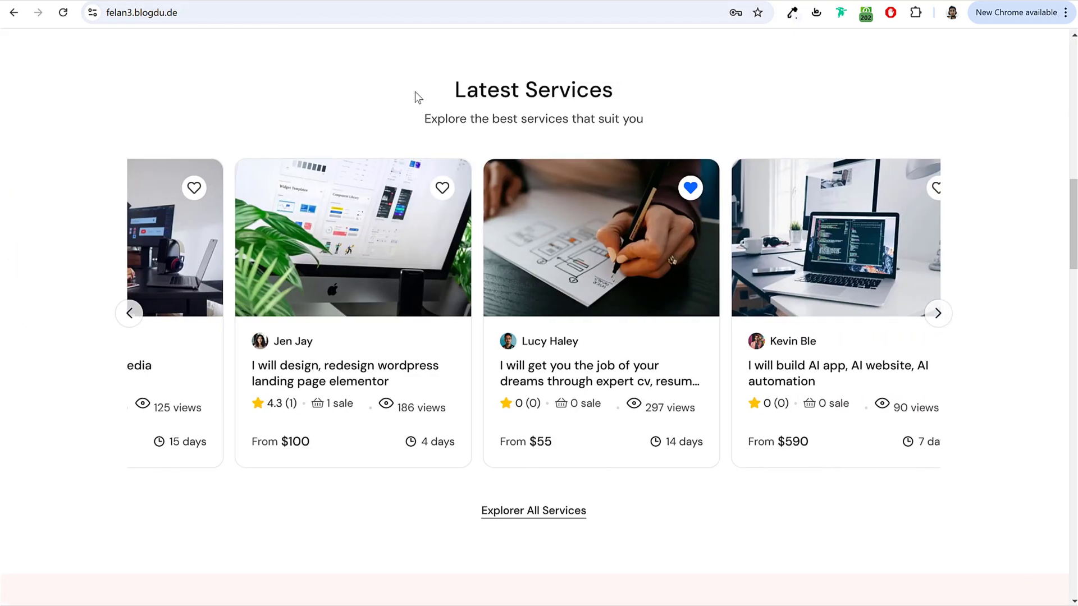
scroll(509, 266, up, 3)
scroll(543, 359, down, 4)
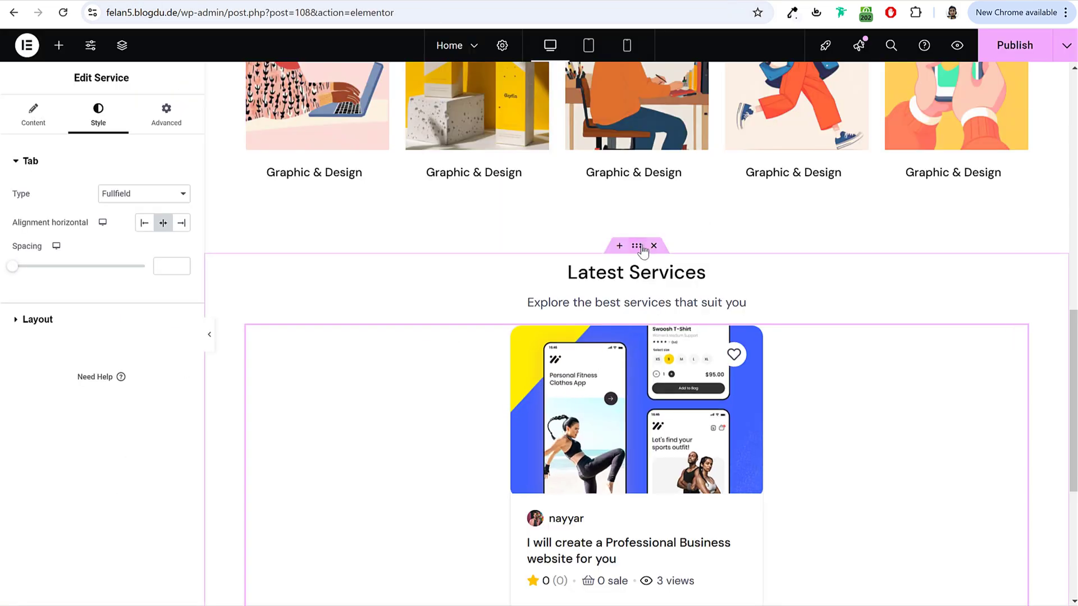
Step: Select the Latest Services container and unlink its padding sides in Advanced settings
click(640, 247)
click(131, 107)
click(181, 262)
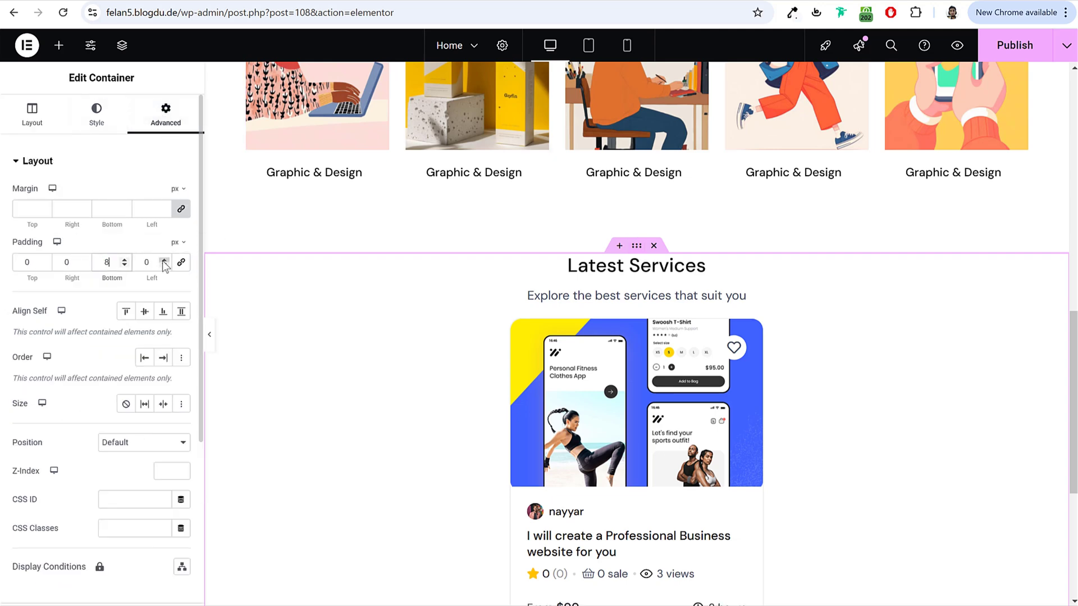
scroll(779, 326, down, 4)
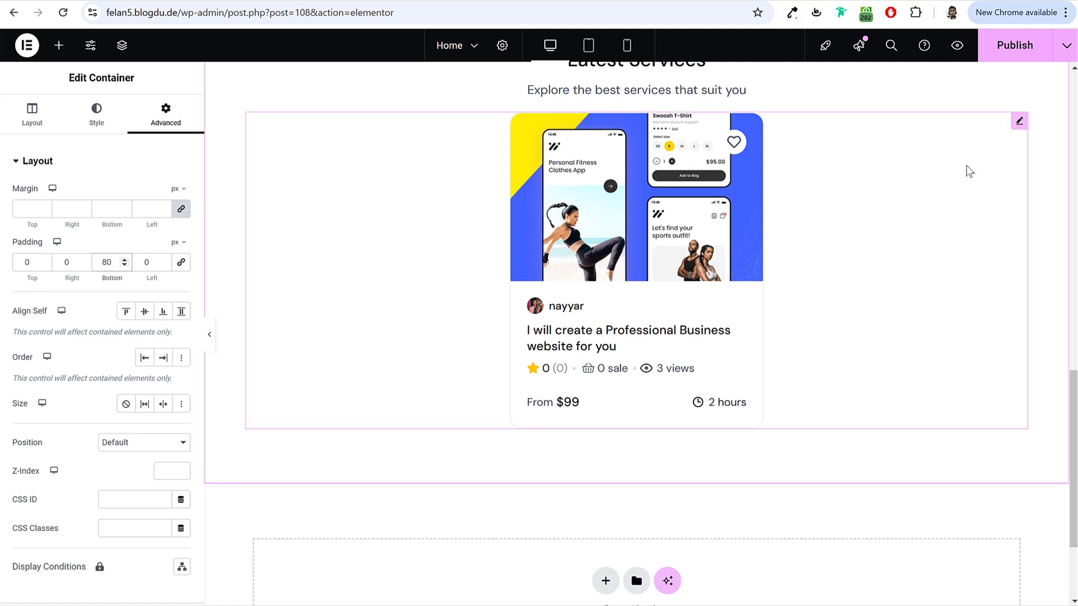
Step: In Mobile Portrait view, set the Service widget's Slides to Show to 1
click(1031, 51)
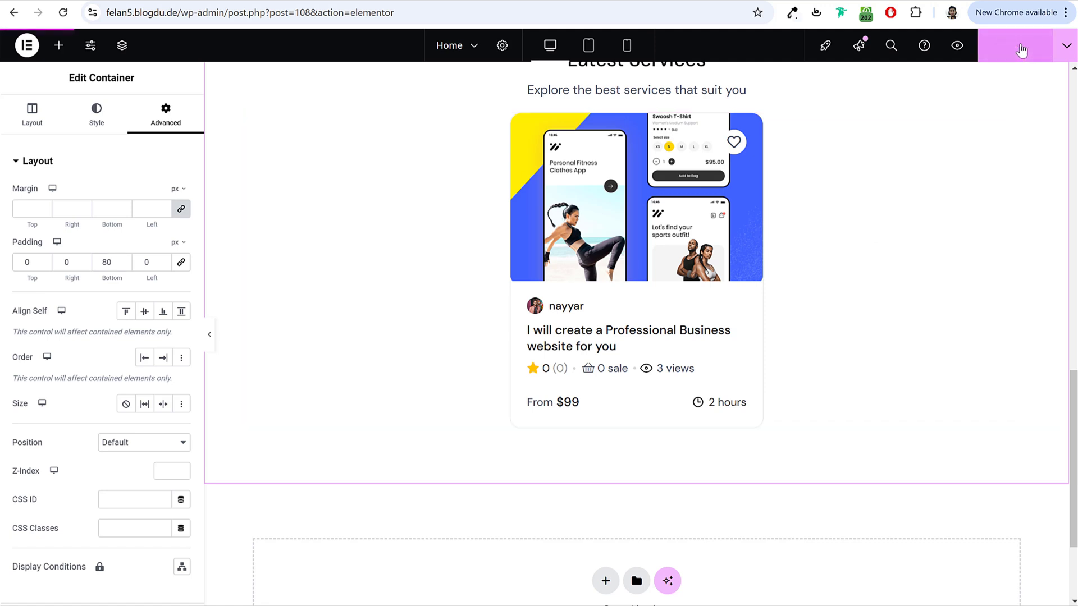
click(628, 46)
scroll(657, 230, up, 5)
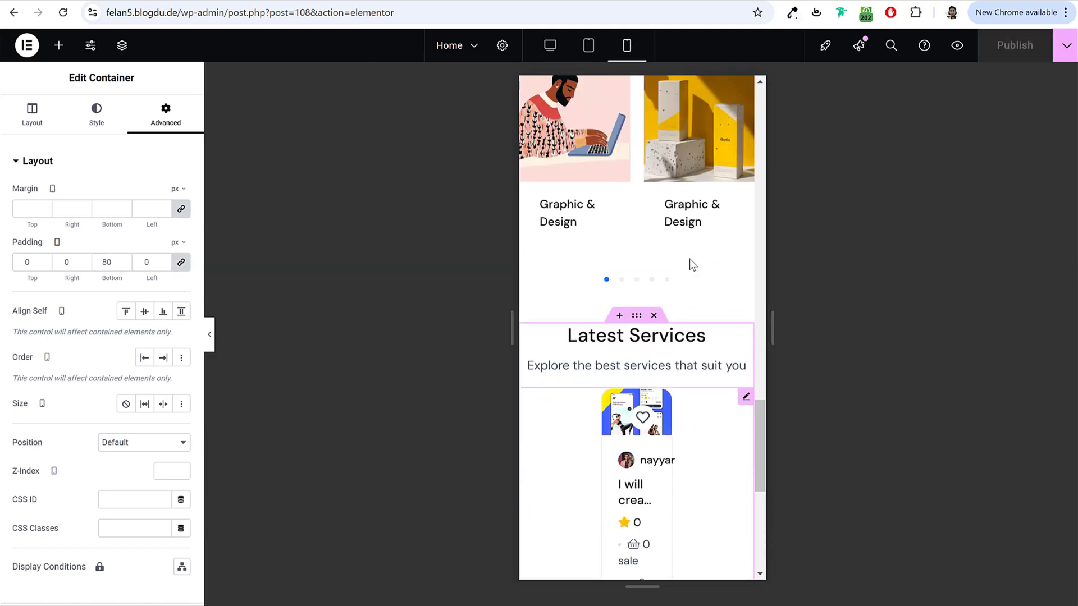
scroll(696, 261, down, 3)
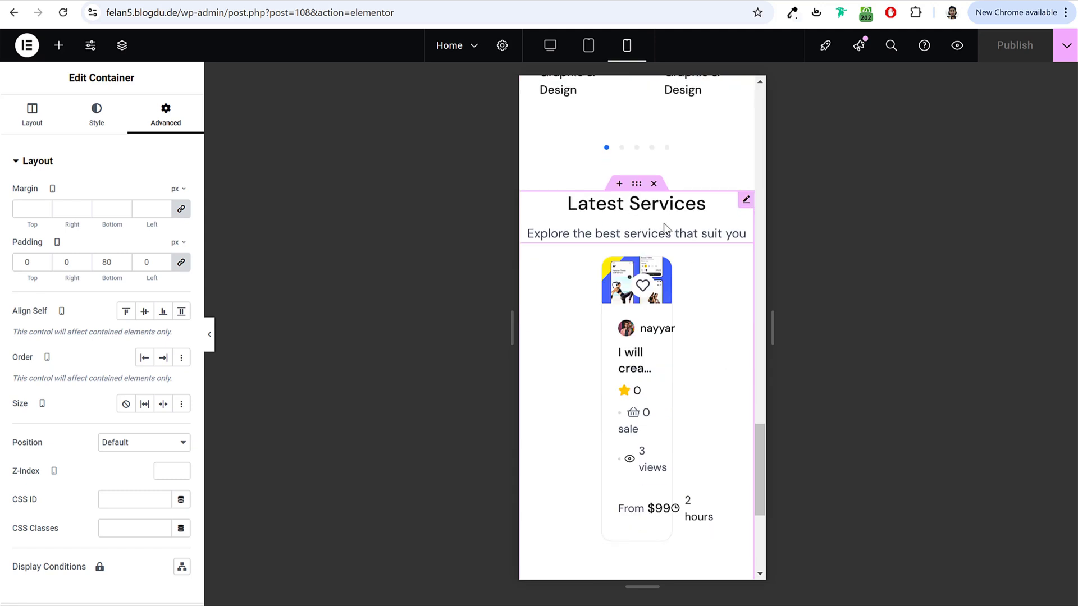
click(660, 339)
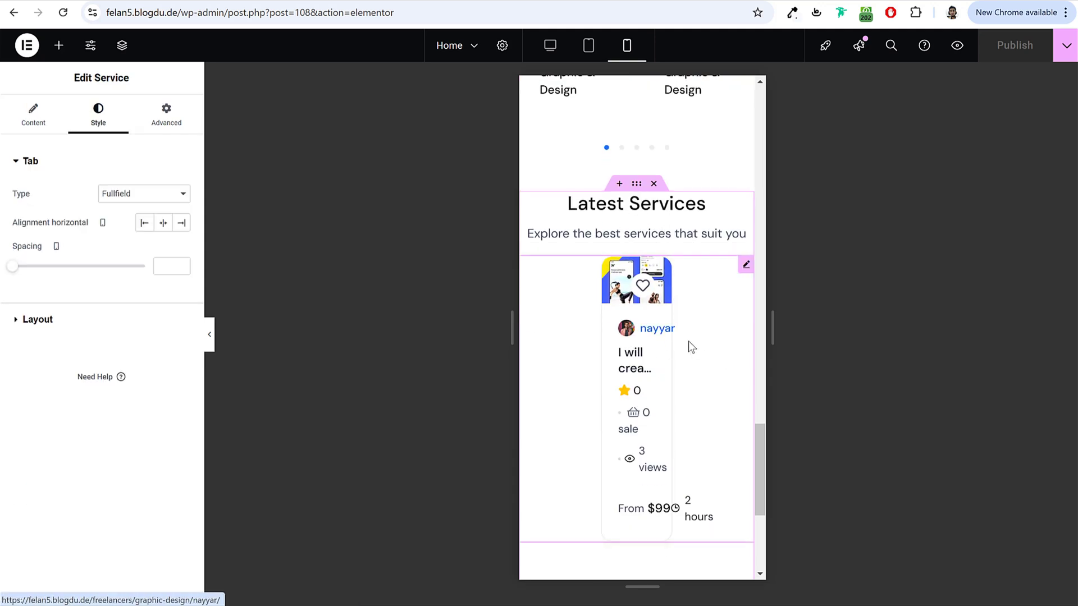
click(23, 111)
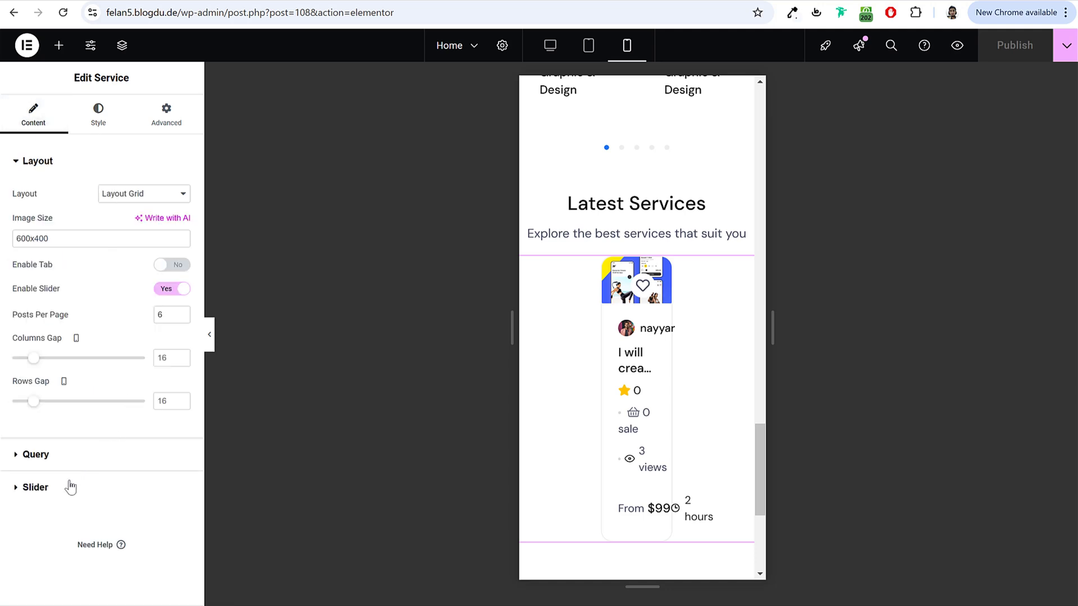
click(35, 487)
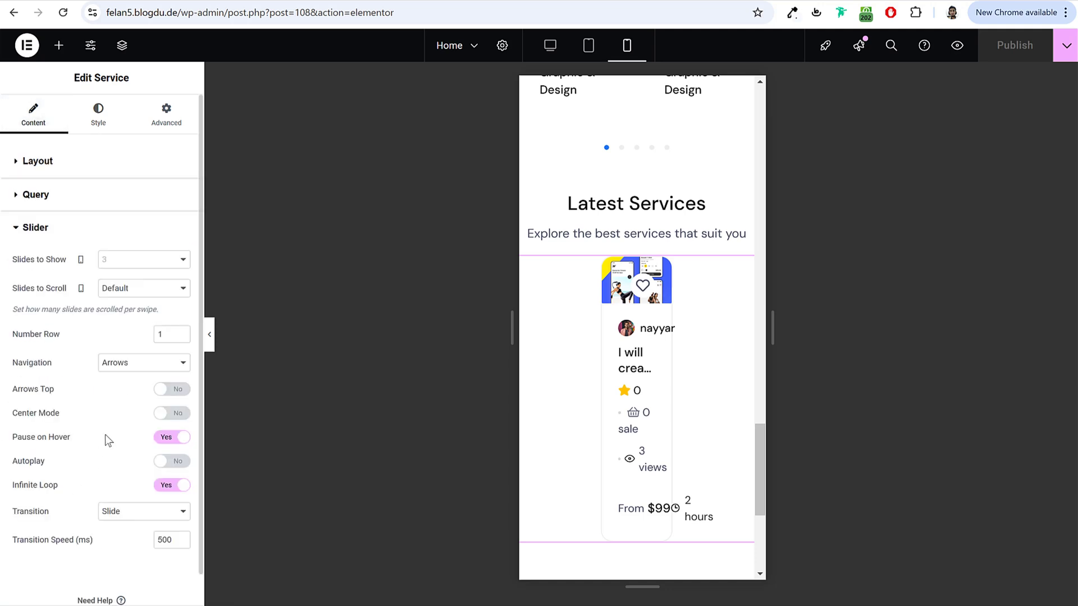
click(145, 261)
click(138, 278)
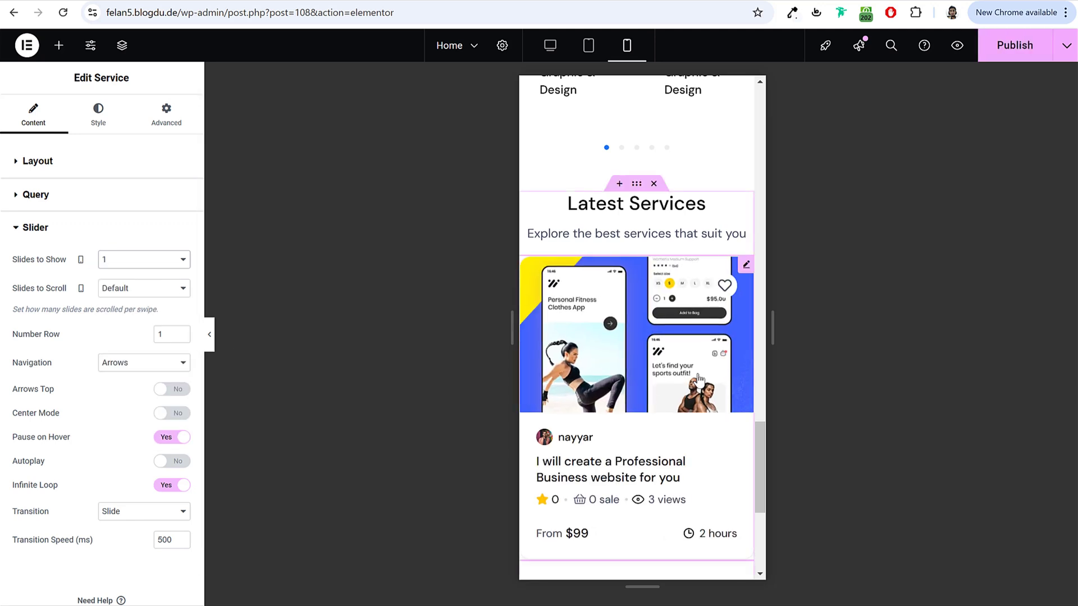
scroll(624, 437, down, 3)
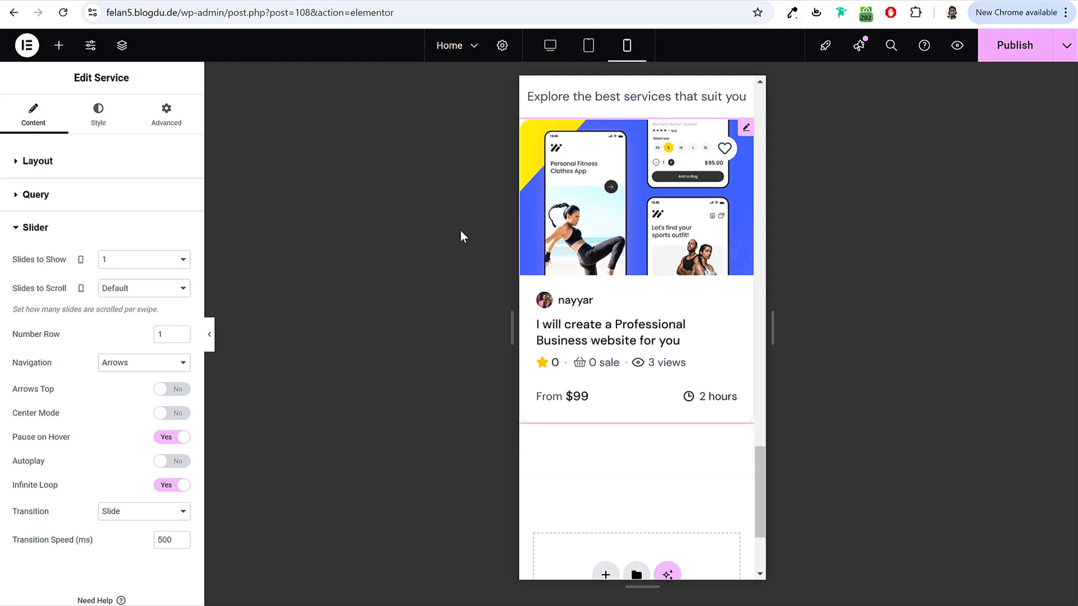
scroll(691, 275, up, 1)
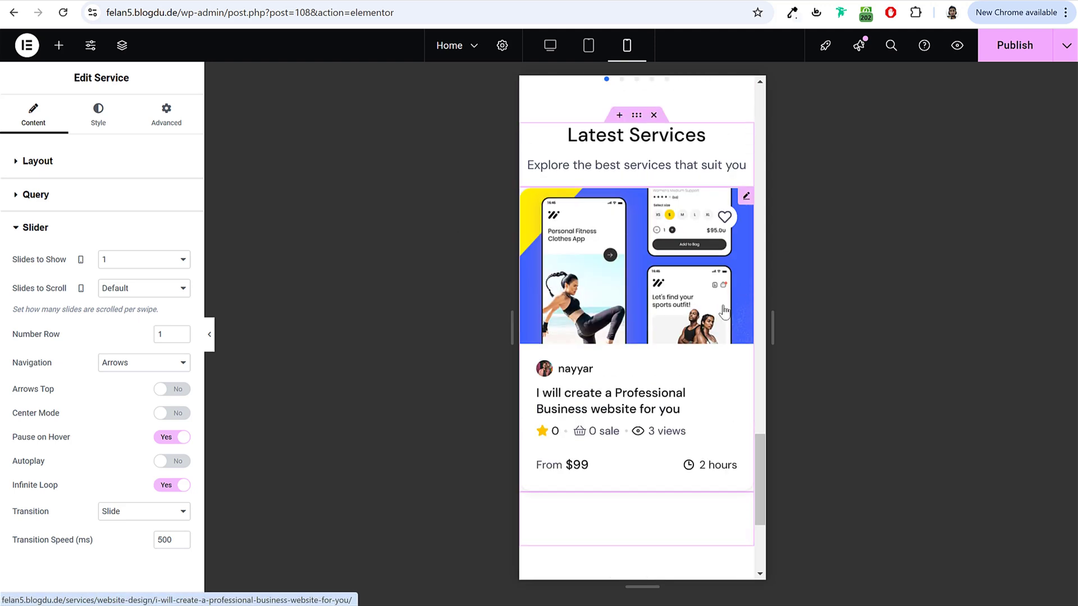
scroll(711, 301, up, 5)
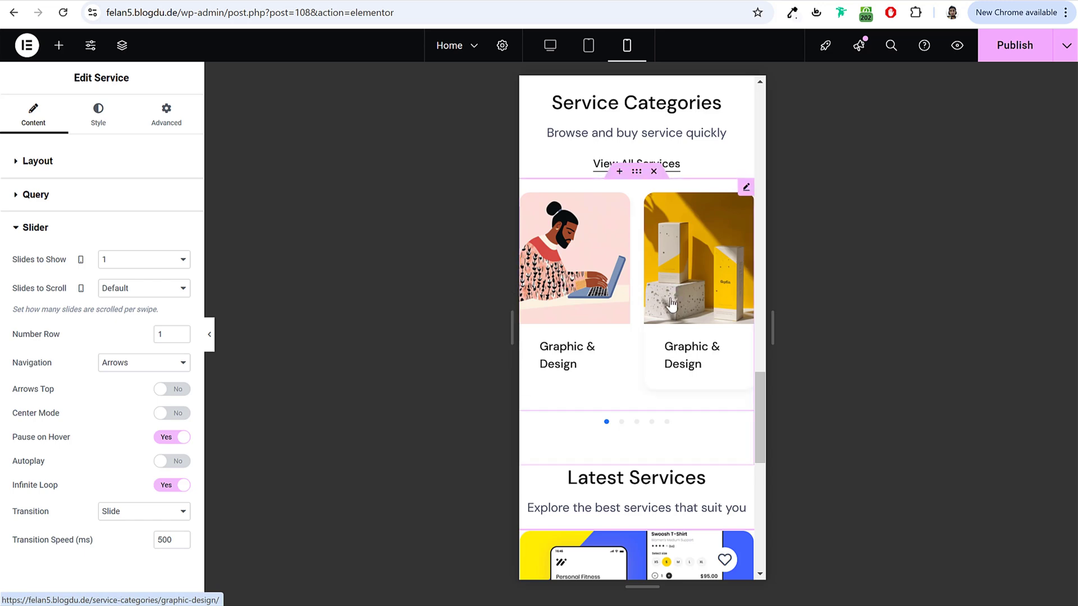
scroll(634, 194, down, 4)
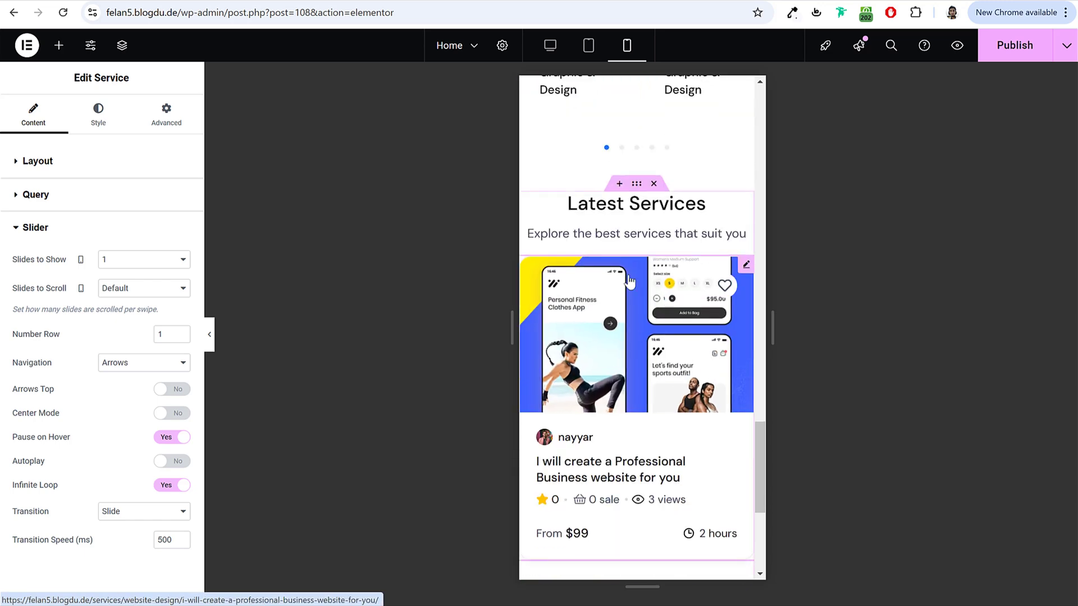
Step: Unlink the Latest Services container's padding and set its sides, including left, to 10
click(636, 184)
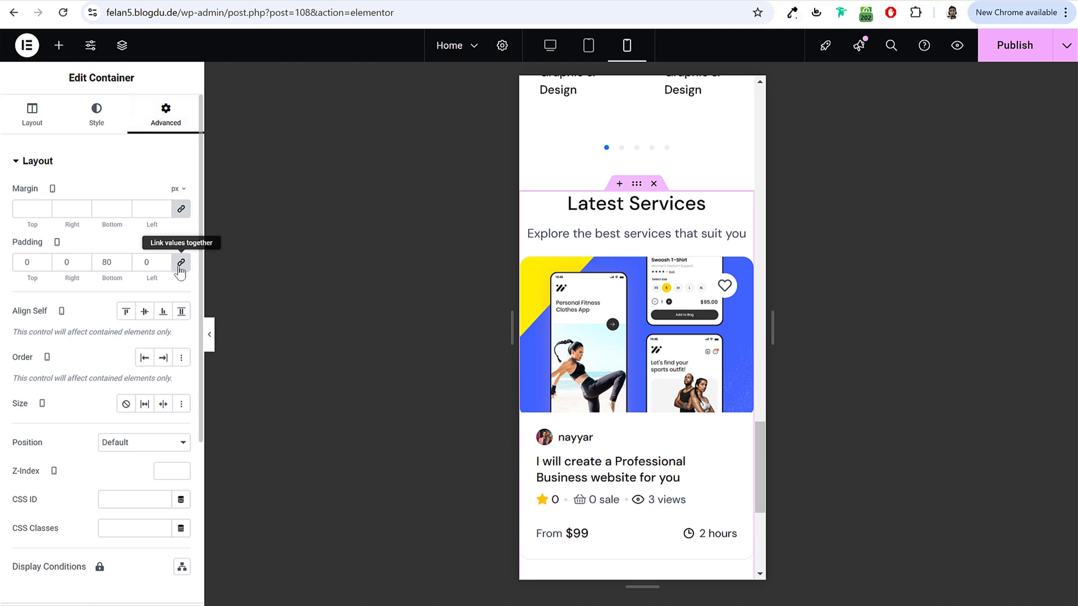
click(181, 264)
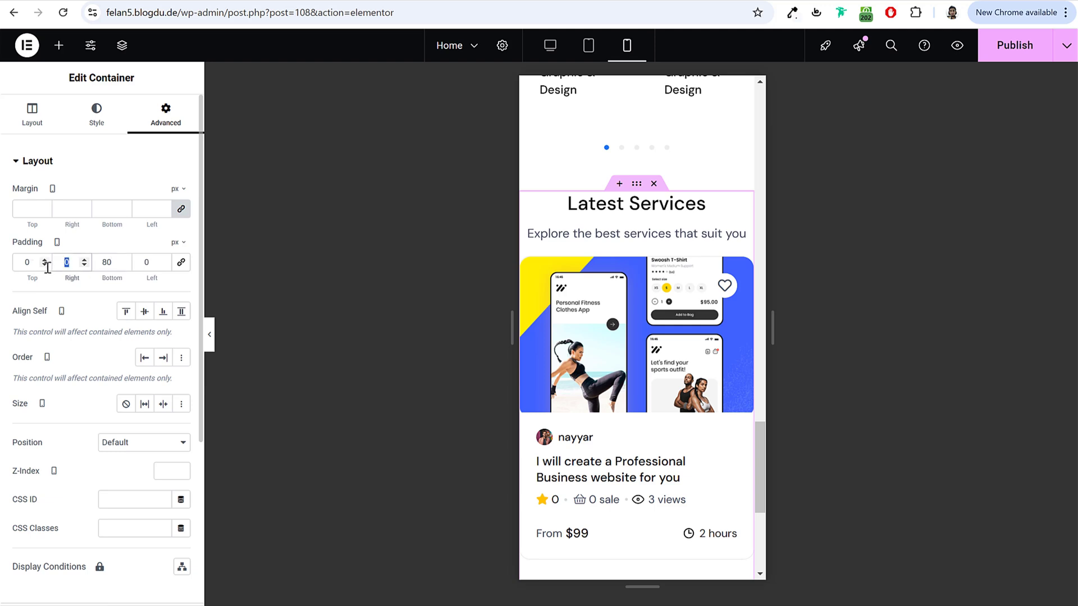
text(10)
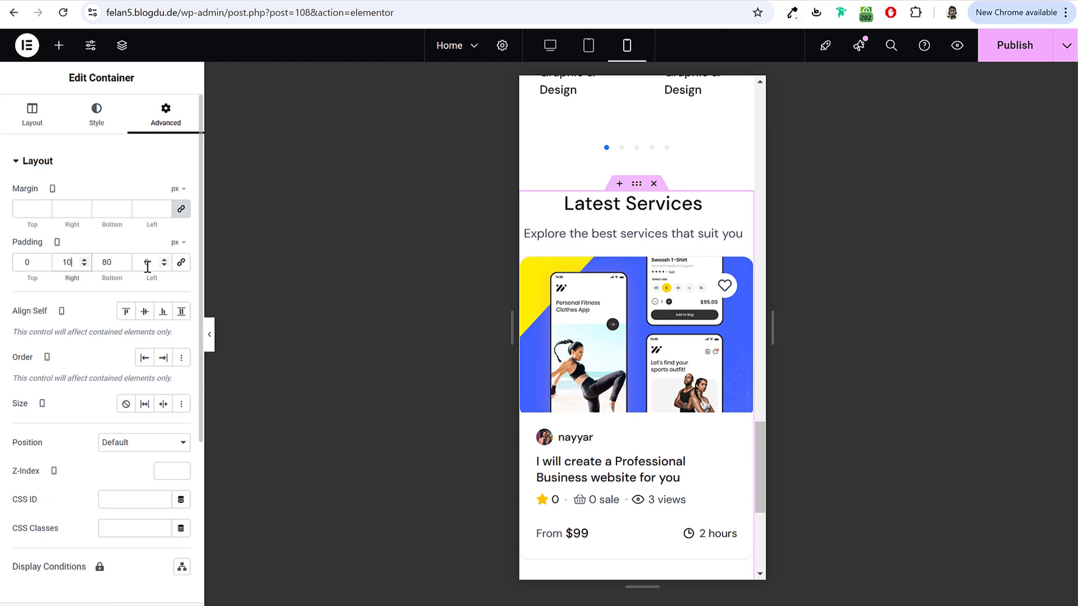
double_click(147, 267)
text(10)
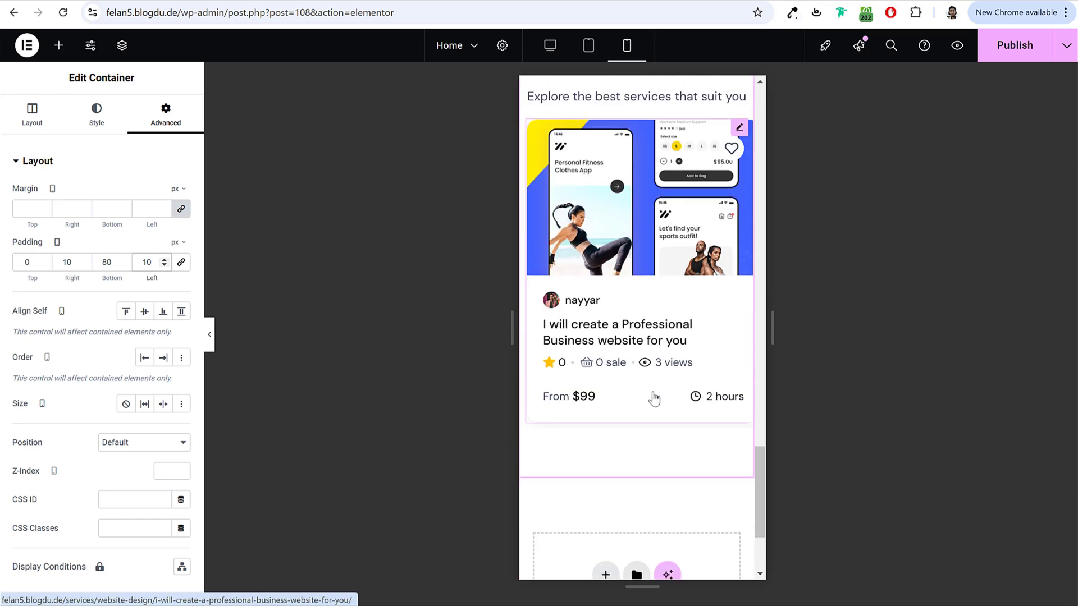
scroll(652, 397, down, 2)
scroll(642, 433, up, 1)
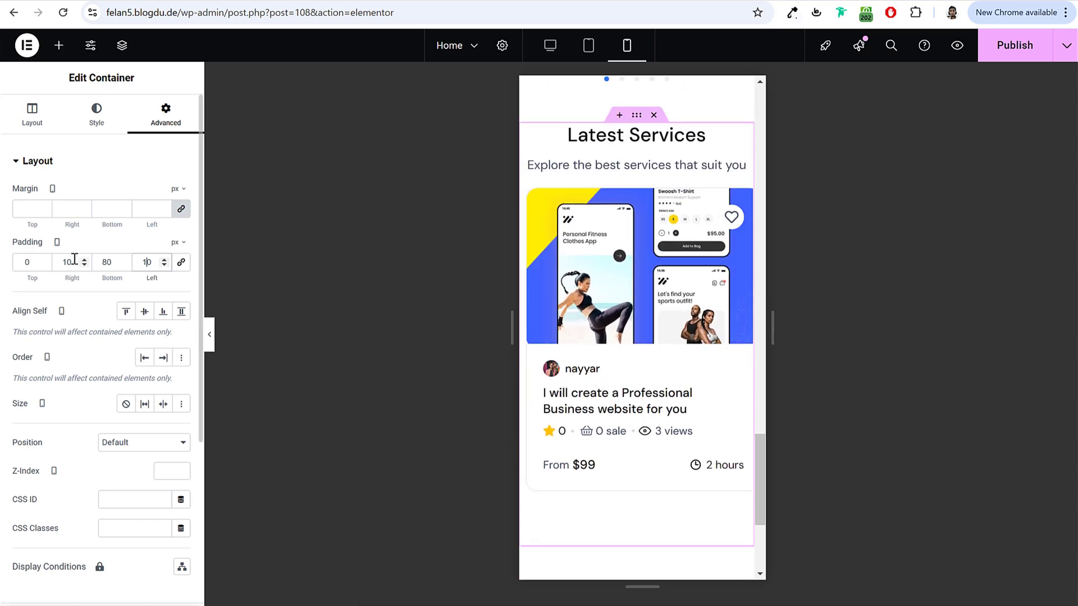
scroll(654, 479, down, 2)
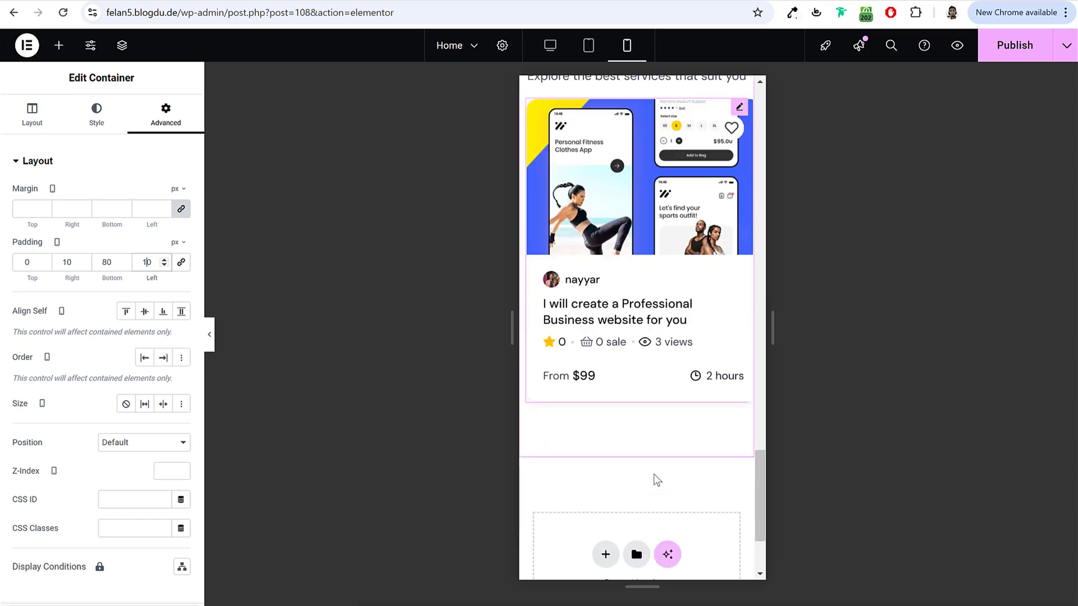
scroll(651, 459, up, 5)
Step: Unlink the Service Categories container's padding and enter new values for each side
click(637, 244)
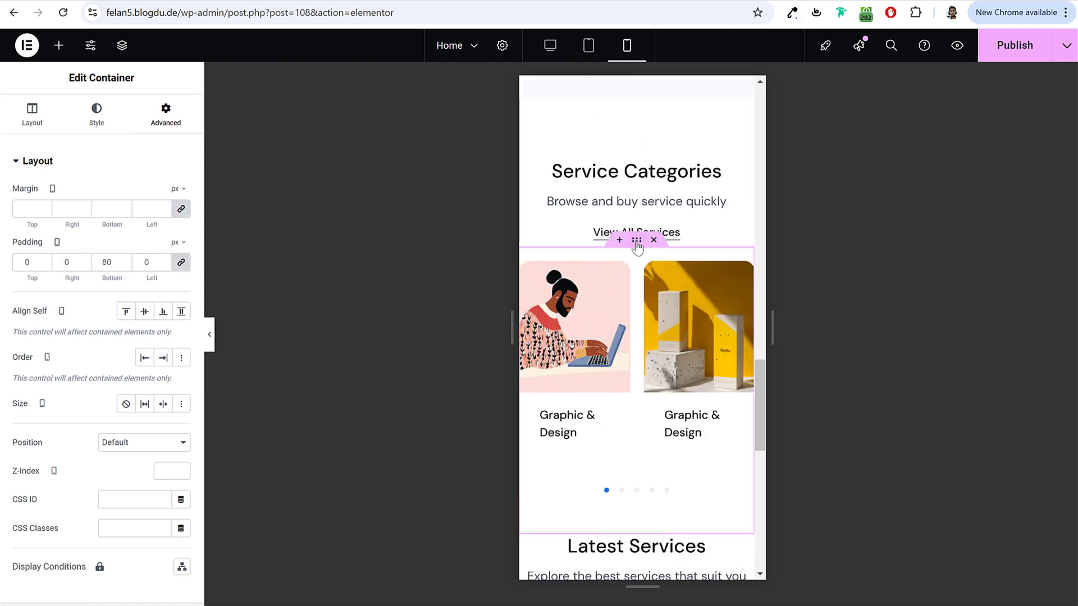
click(181, 262)
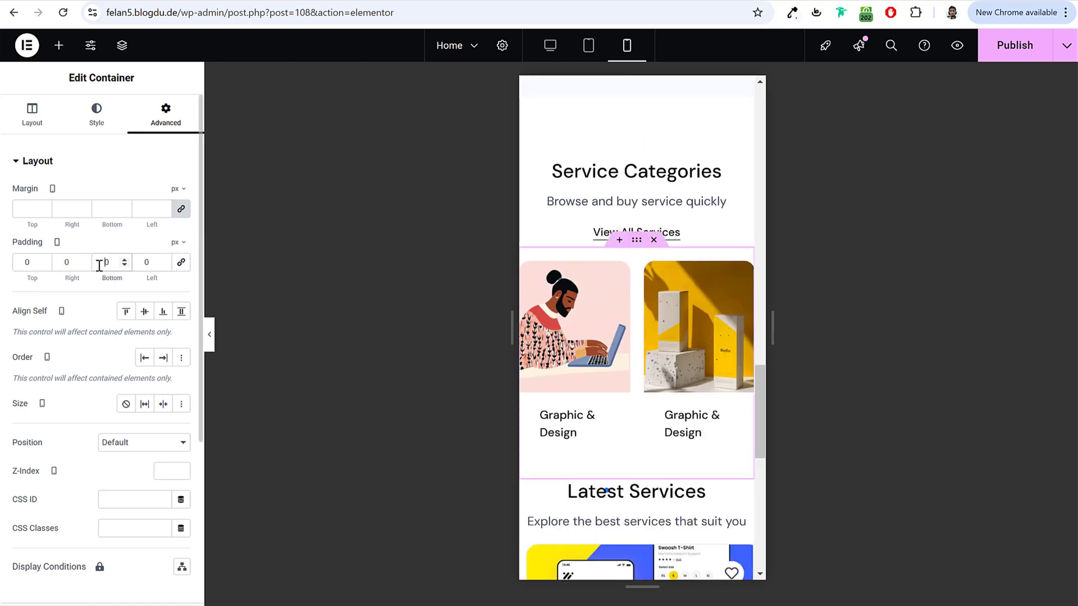
text(8)
click(61, 265)
text(2)
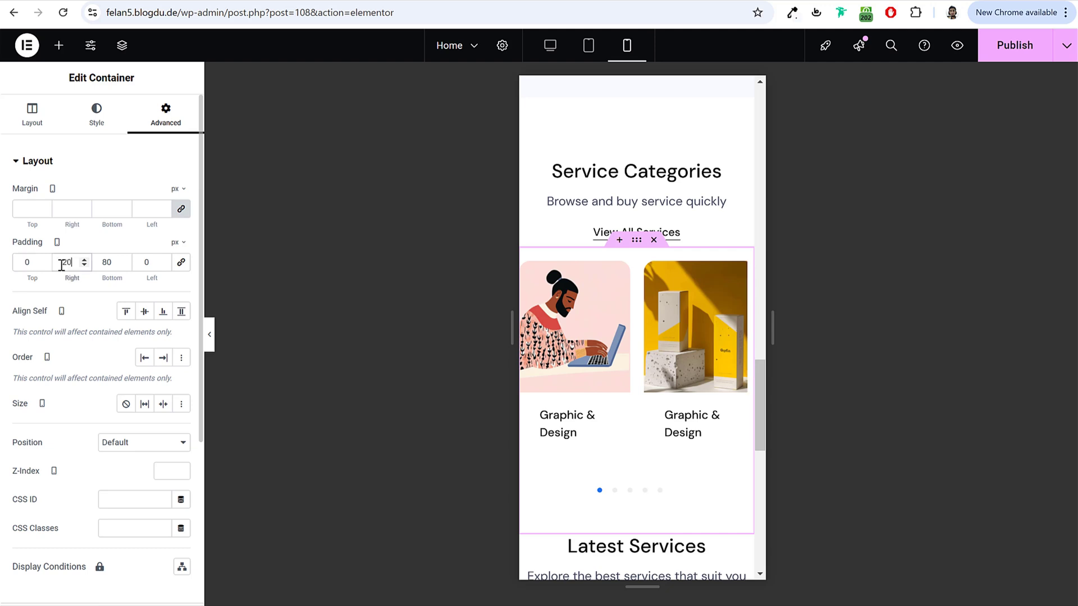
text(20)
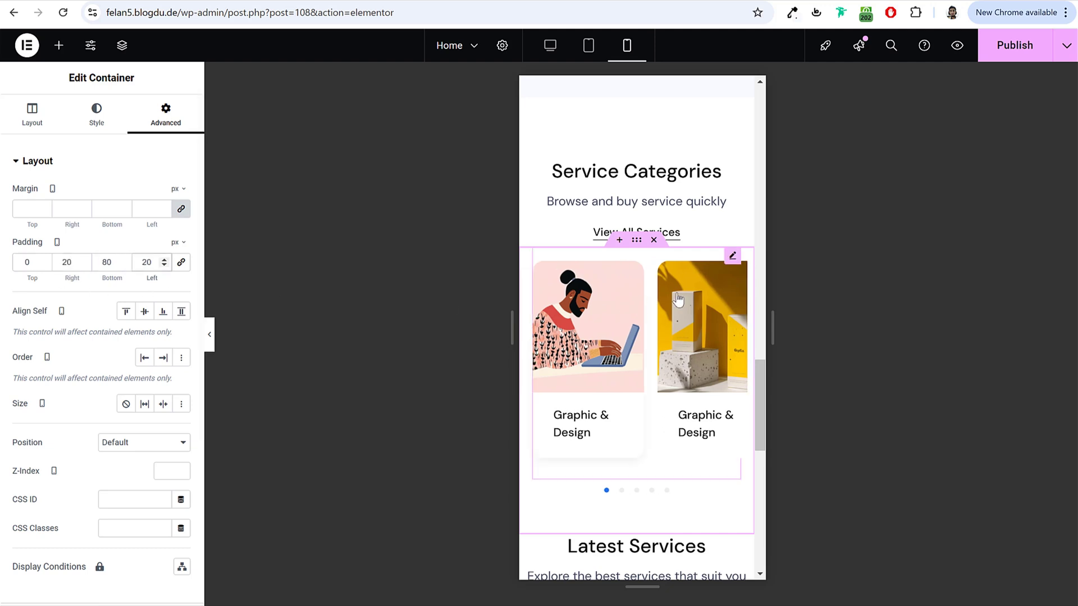
text(10)
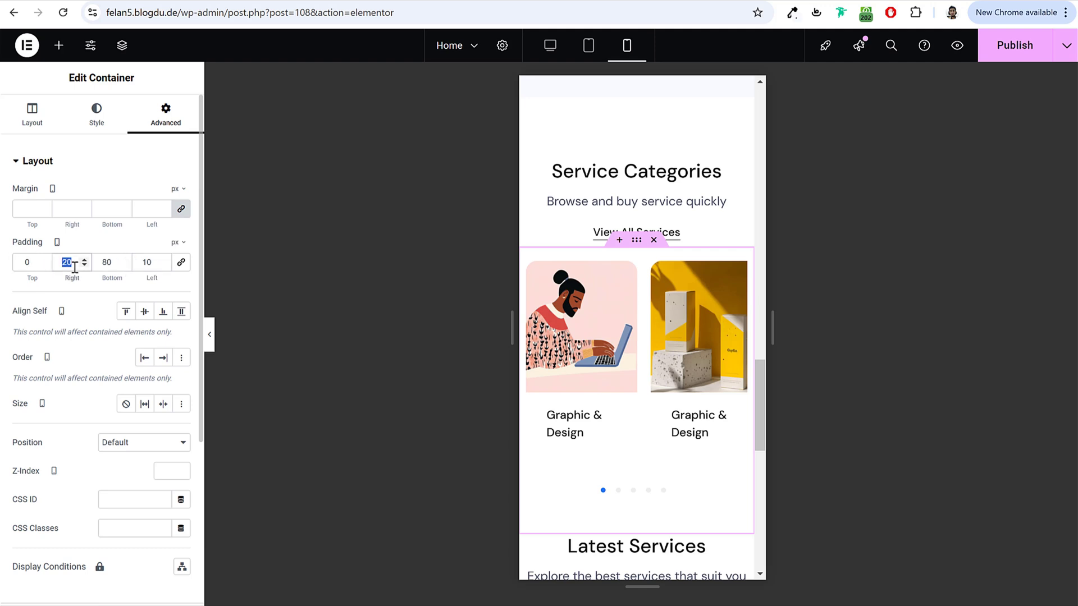
text(10)
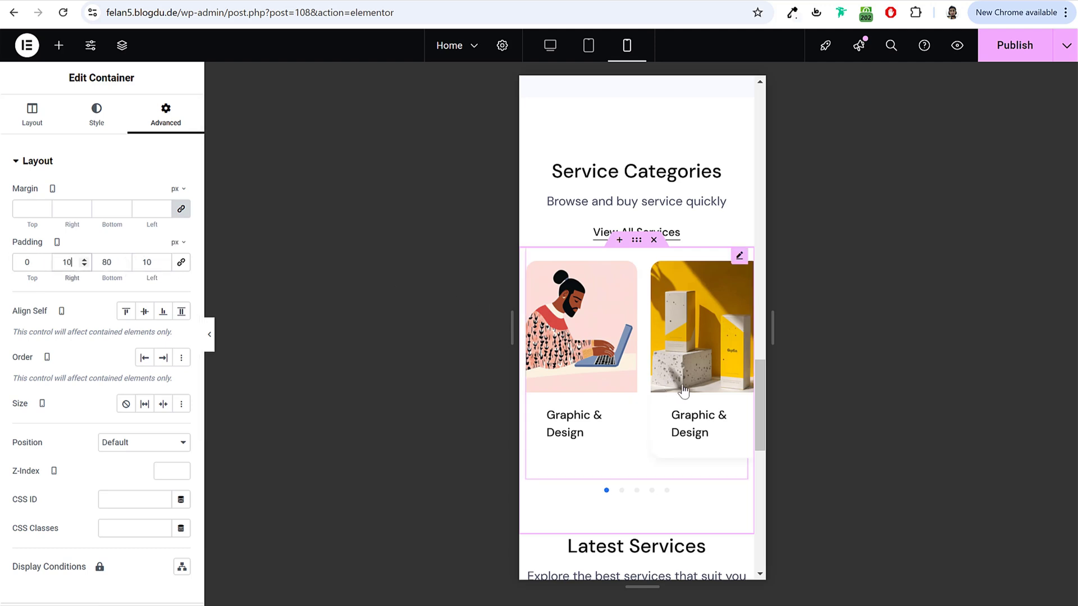
click(633, 499)
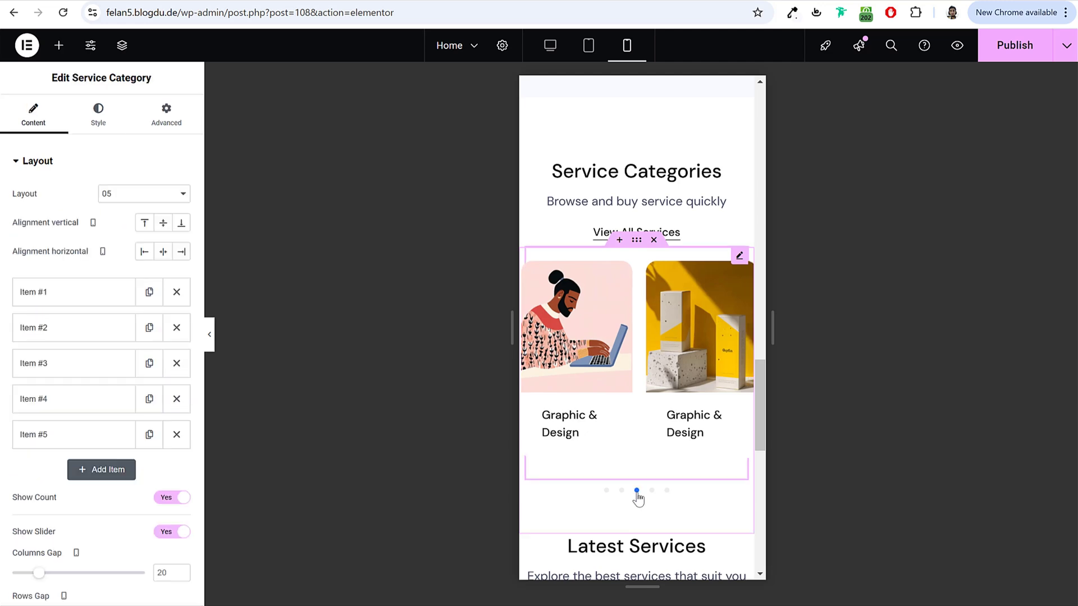
scroll(621, 497, down, 2)
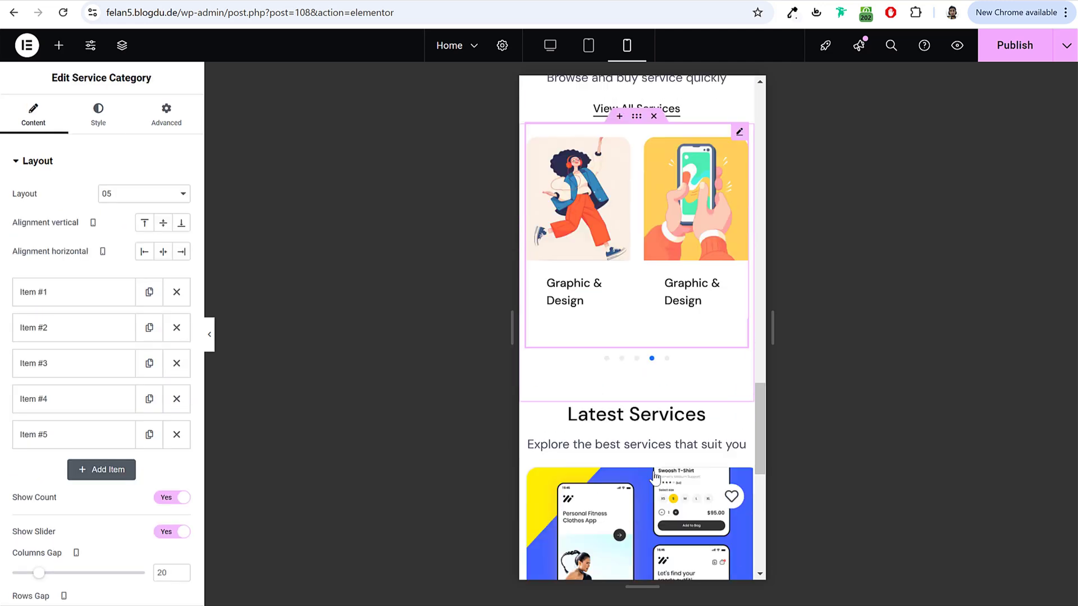
scroll(701, 385, down, 5)
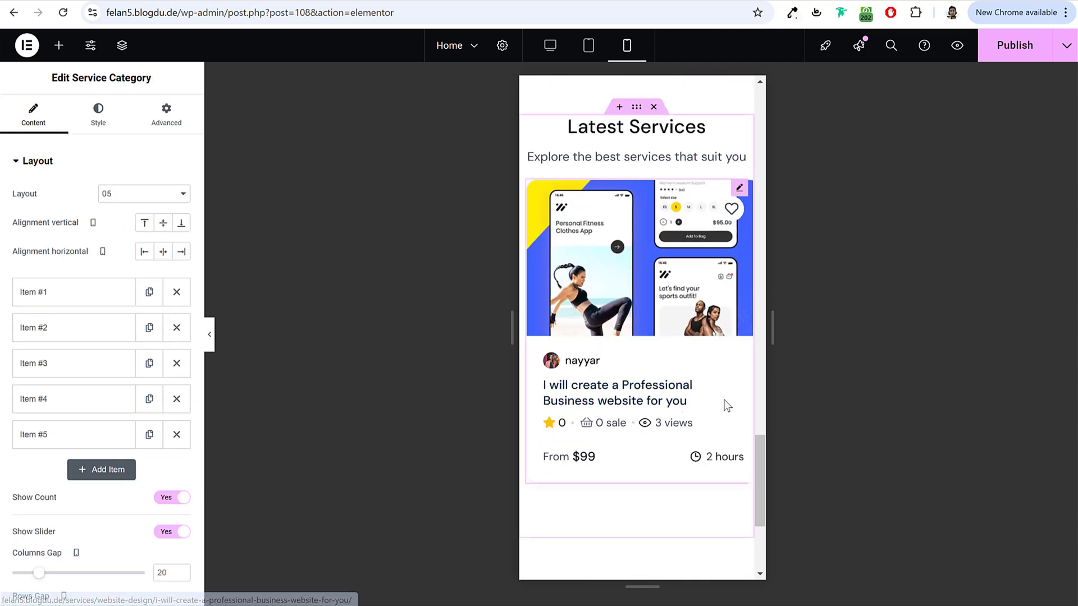
scroll(651, 274, up, 3)
Step: At tablet width, show 2 service slides at a time, update the page, and return to desktop
click(602, 49)
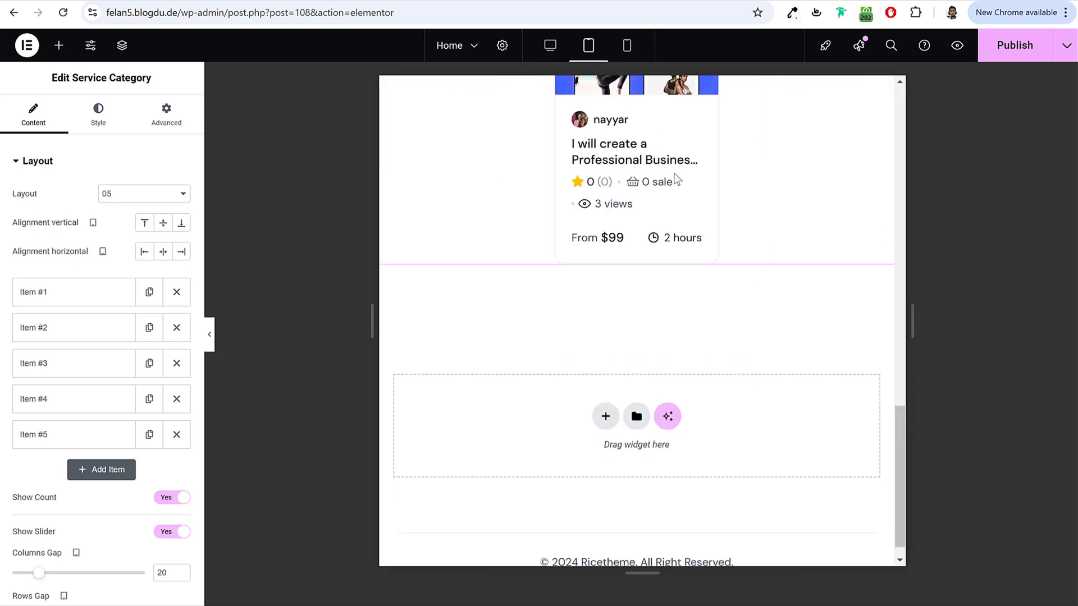
scroll(732, 301, up, 8)
scroll(730, 359, down, 5)
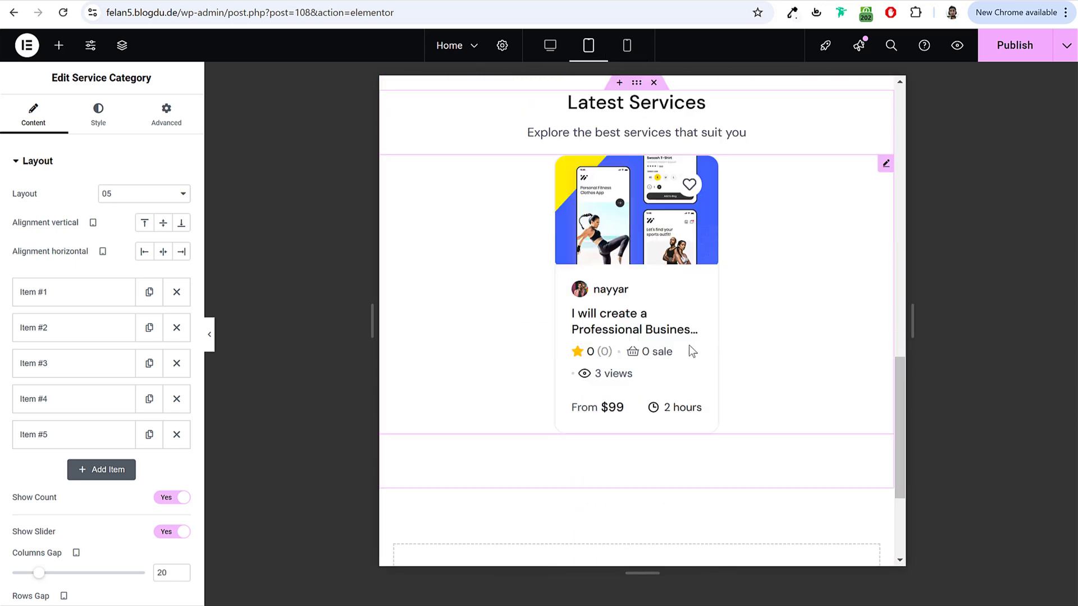
click(723, 268)
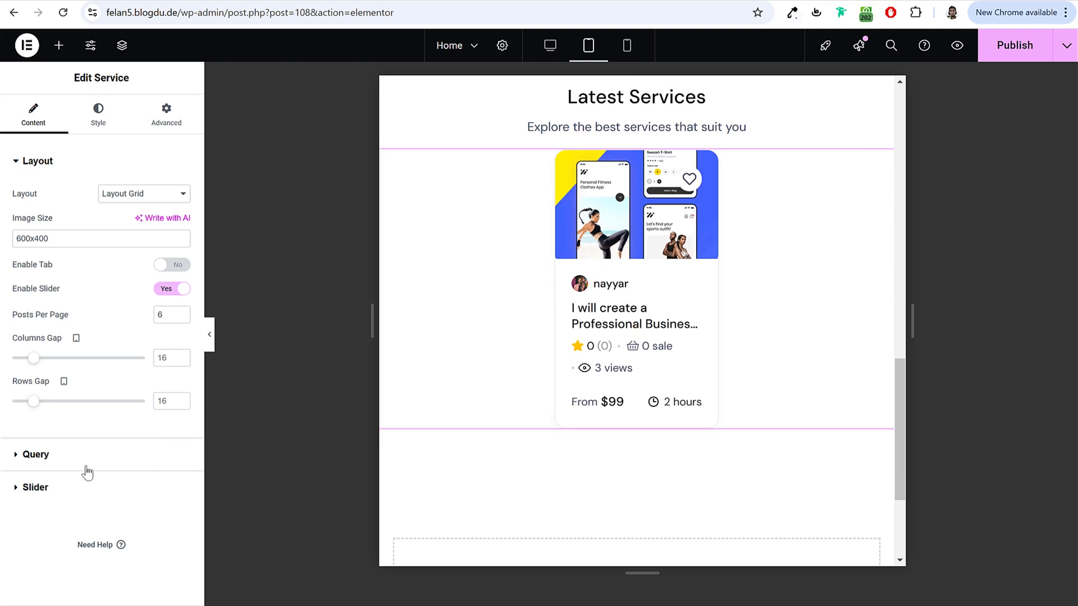
click(49, 487)
click(125, 259)
click(124, 282)
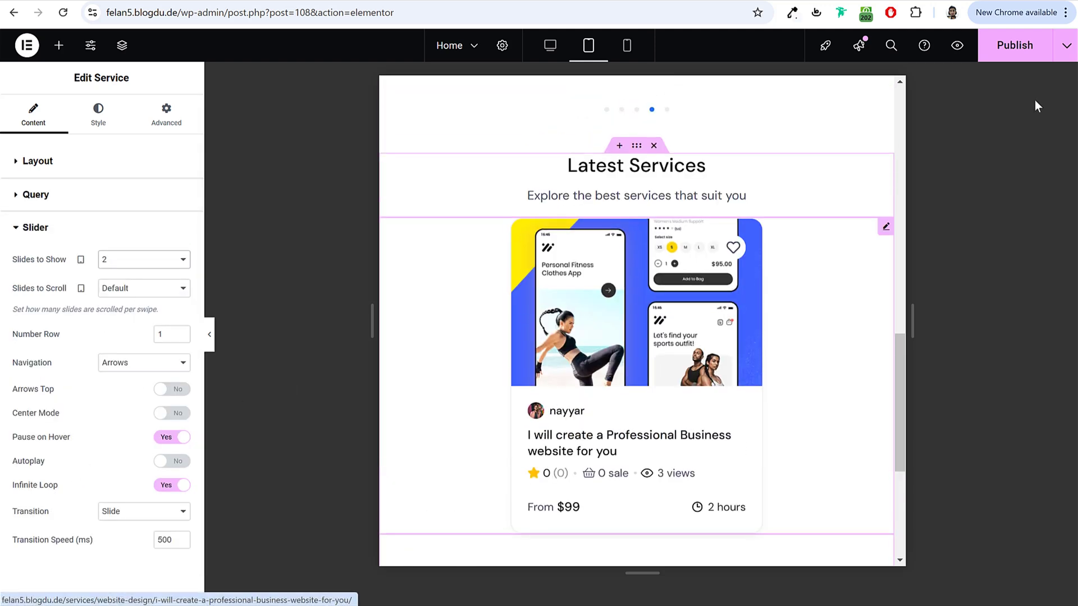
click(1013, 46)
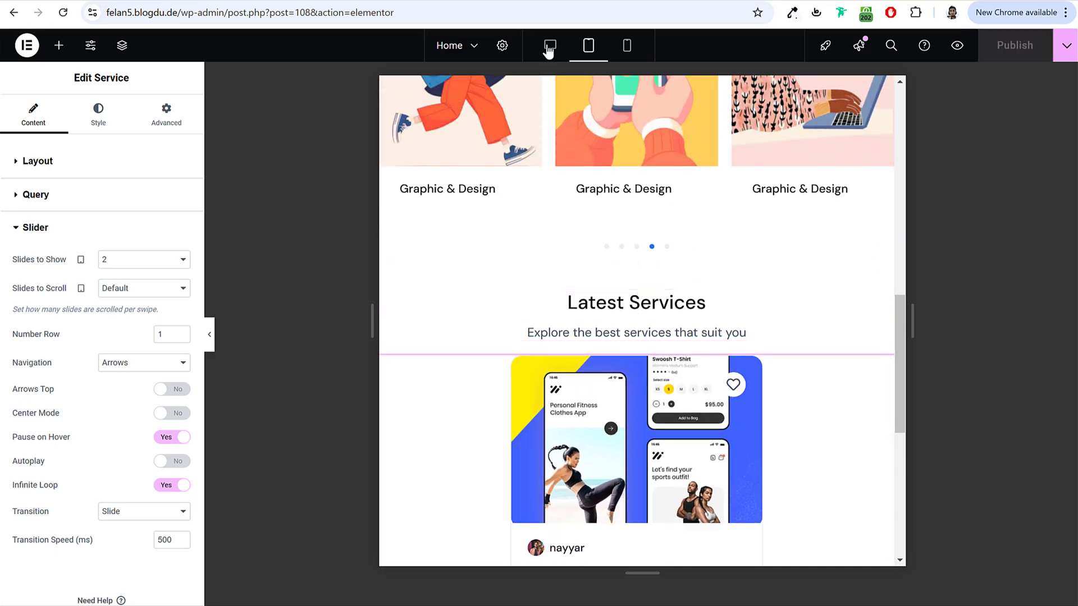
click(551, 45)
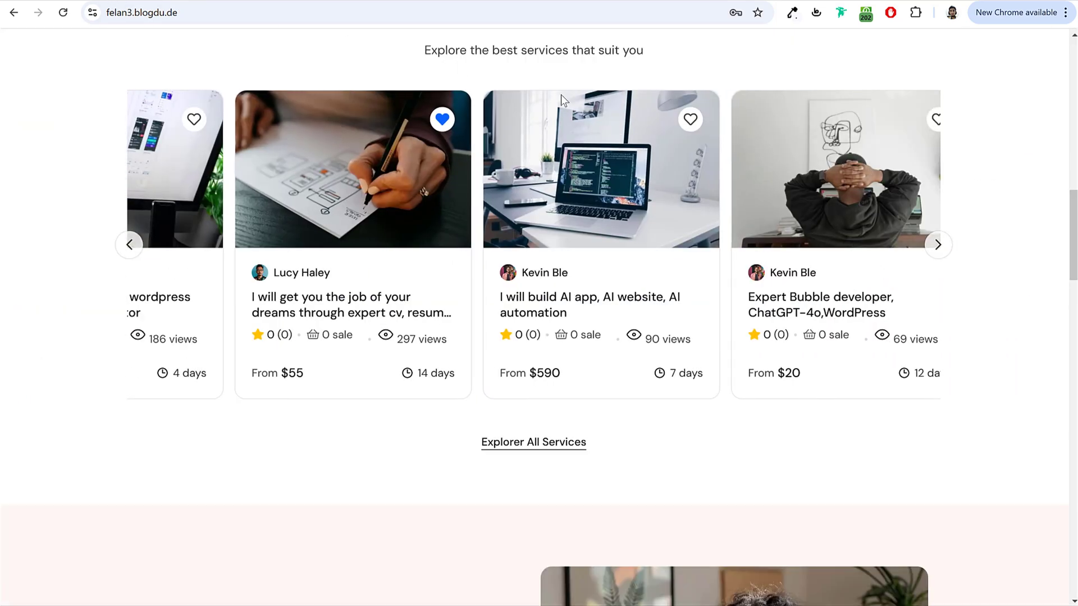
Step: Scroll through the demo's Latest Services and Create Your First Service sections, then the editor's bottom area
scroll(691, 260, down, 7)
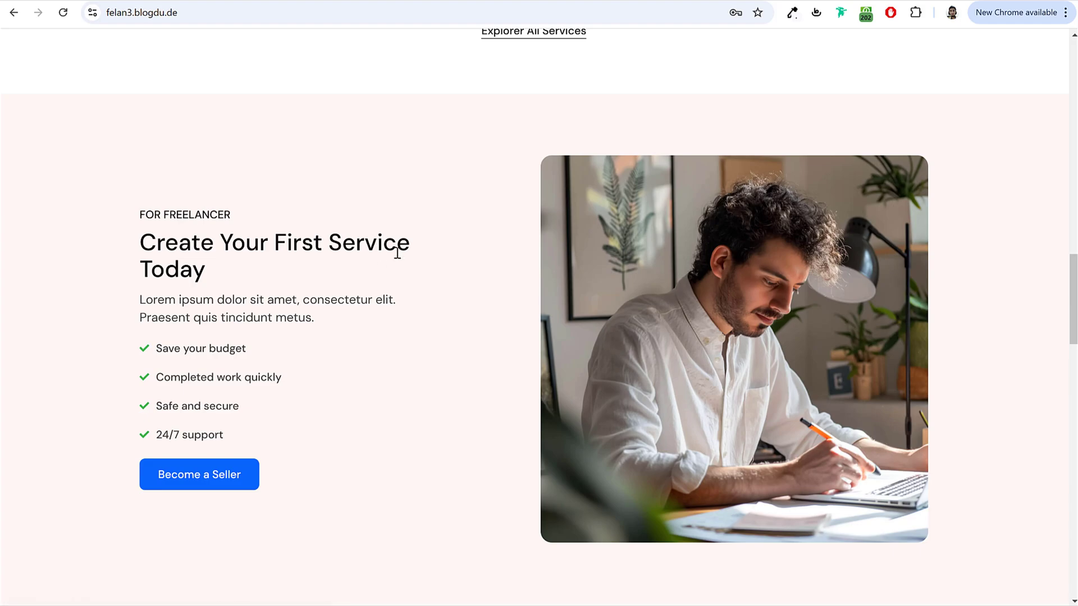
scroll(433, 307, up, 20)
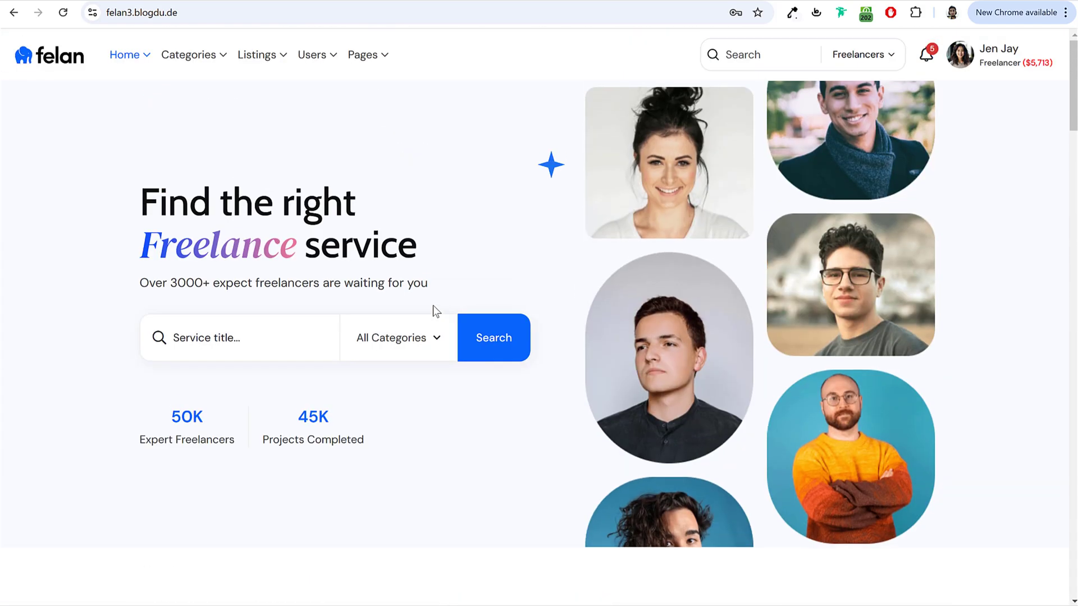
scroll(433, 307, down, 5)
scroll(430, 309, down, 10)
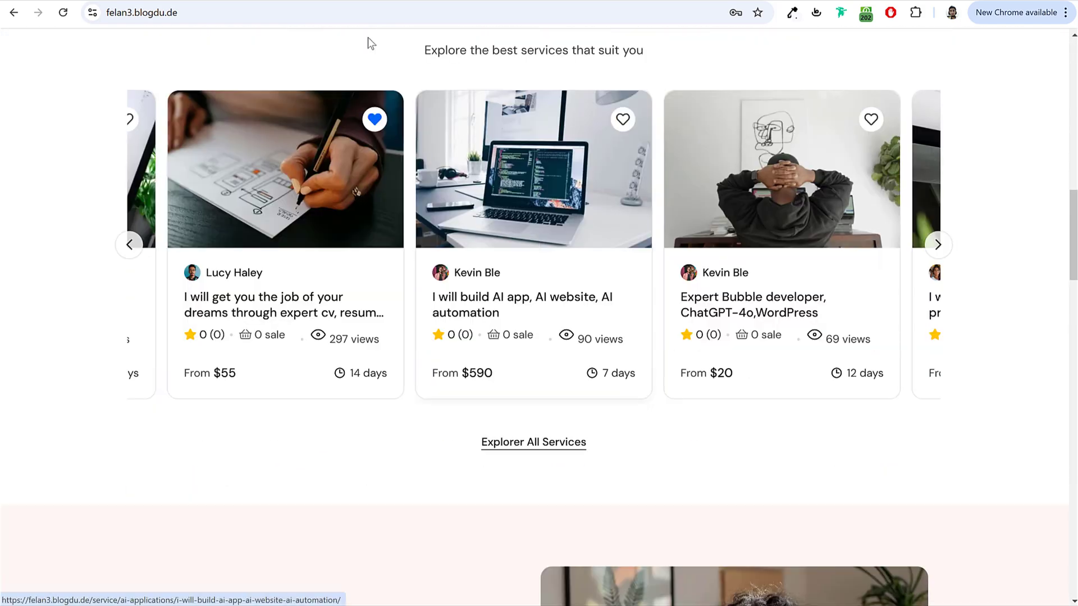
scroll(687, 371, down, 7)
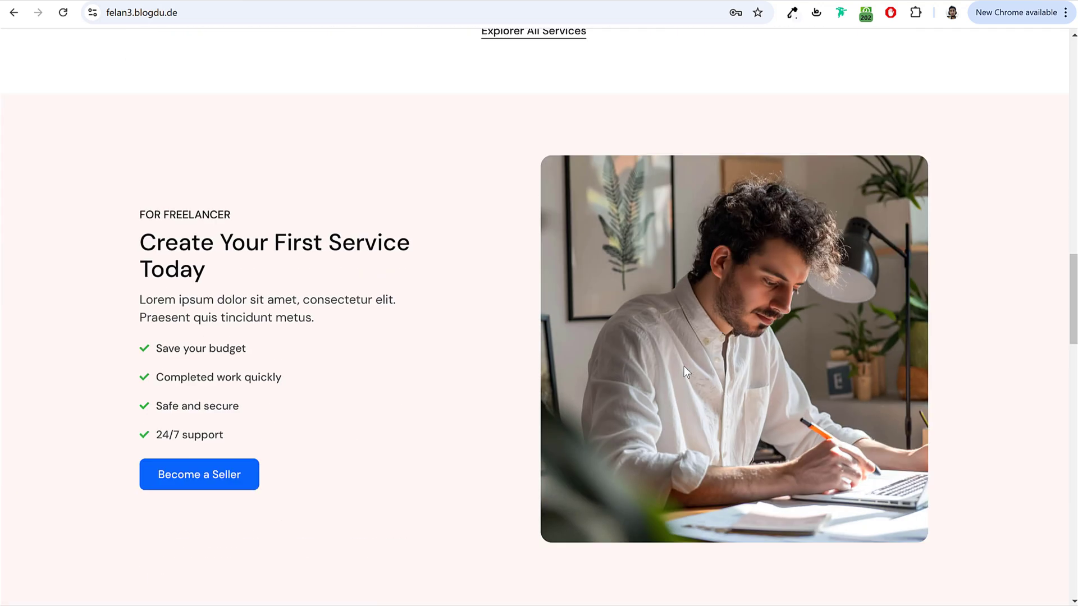
scroll(436, 358, down, 1)
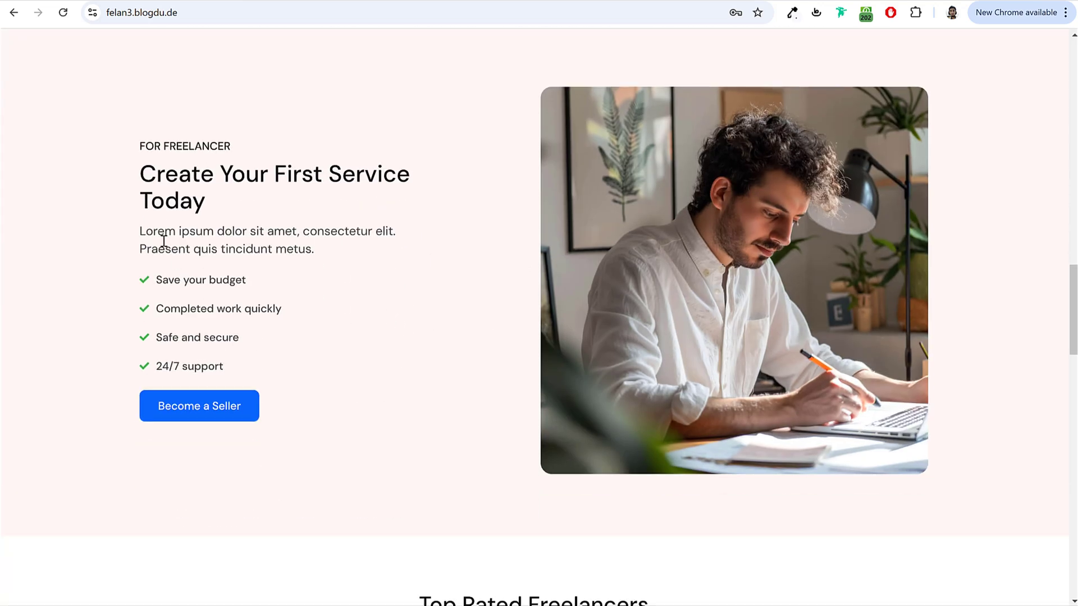
scroll(694, 287, up, 1)
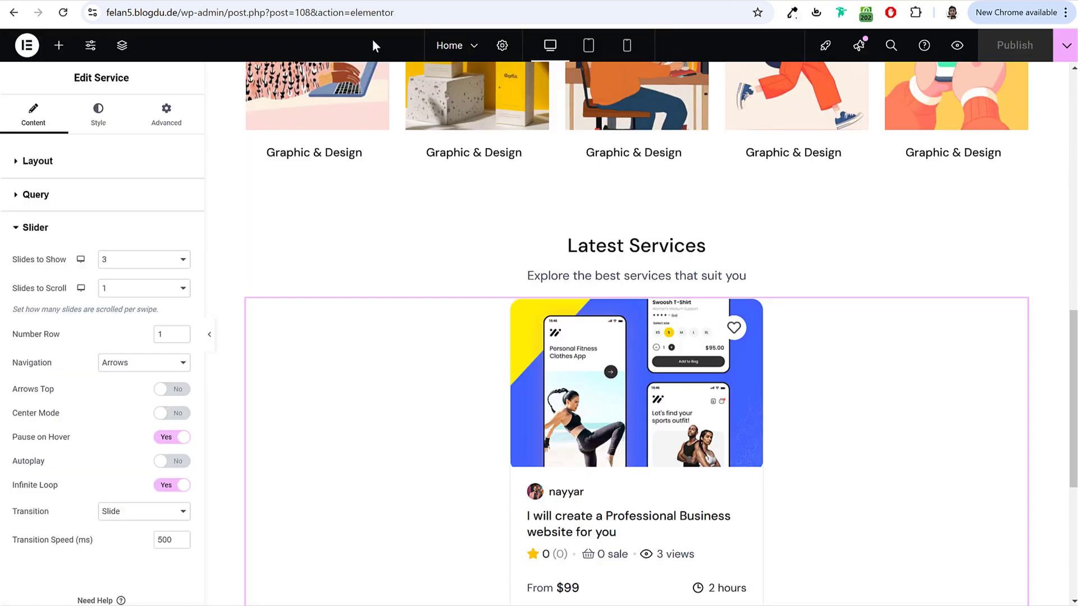
scroll(725, 324, down, 8)
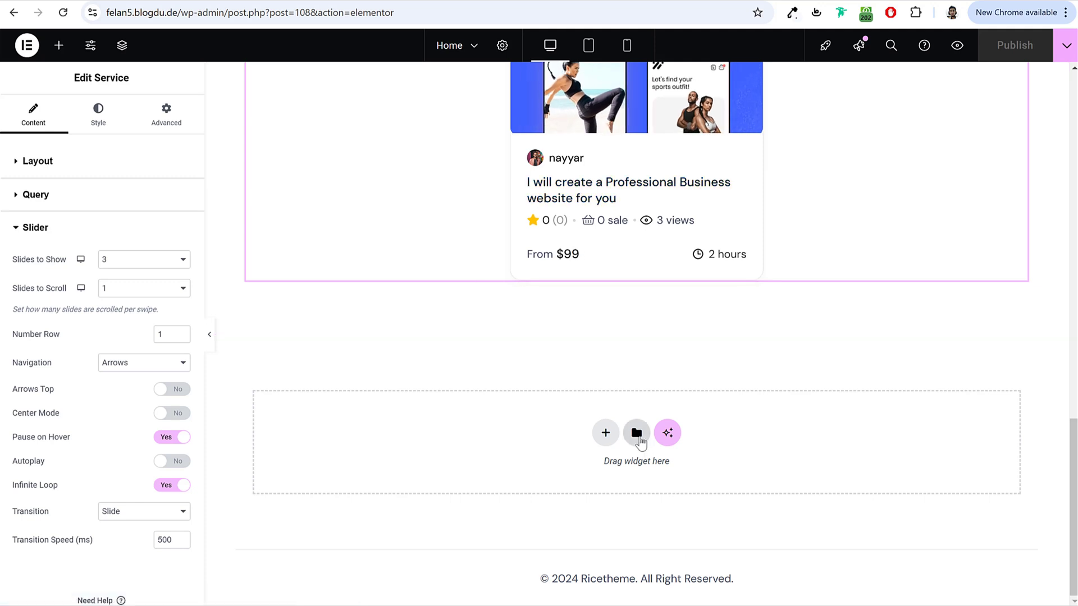
Step: Show My Templates in the template library and locate the Become a Seller Section file in Pages
click(637, 435)
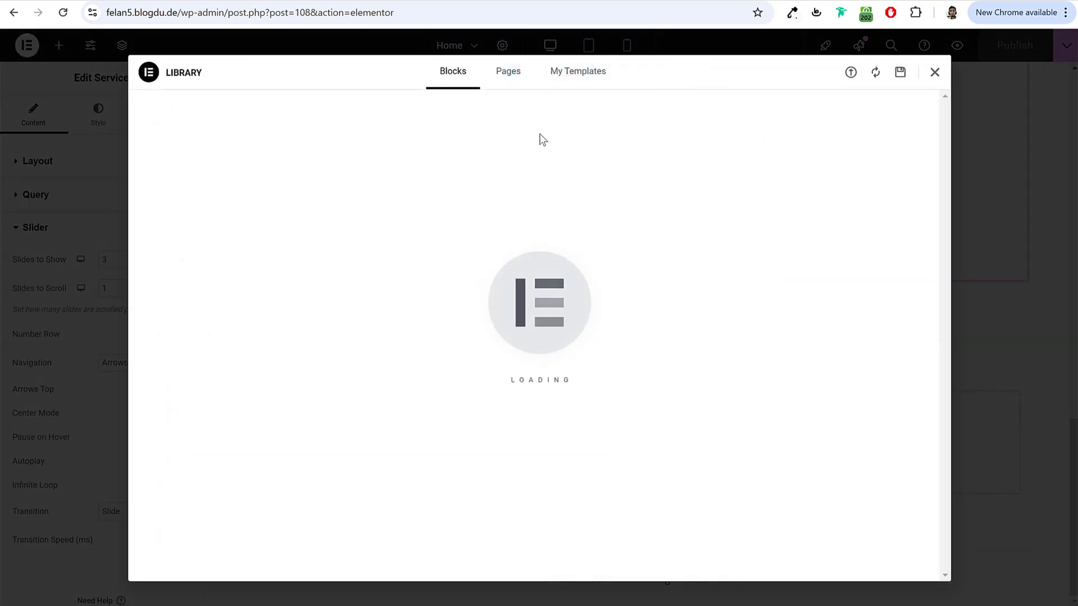
click(590, 78)
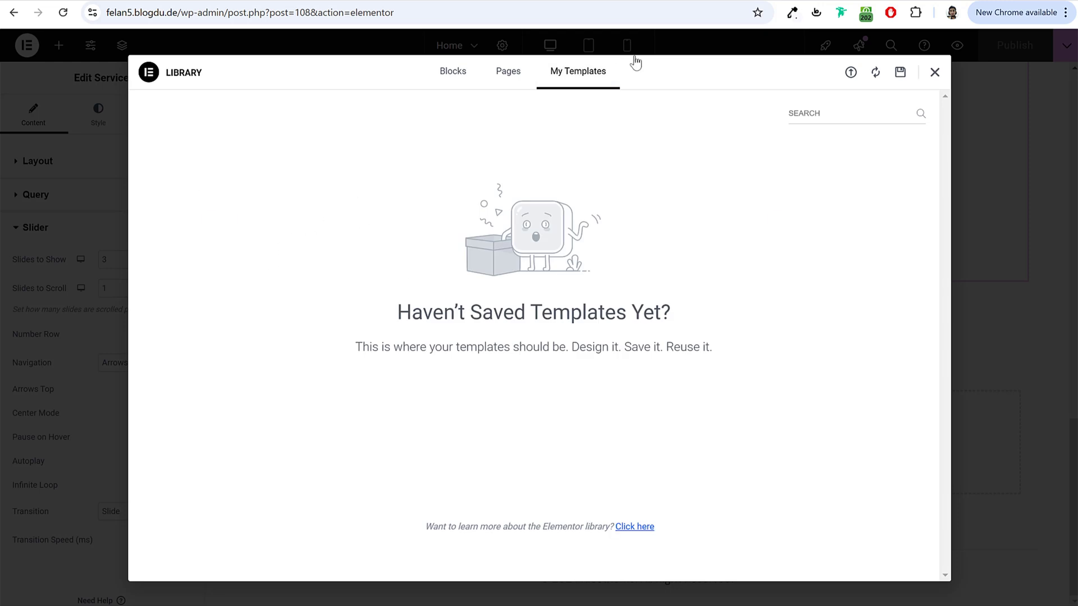
click(575, 77)
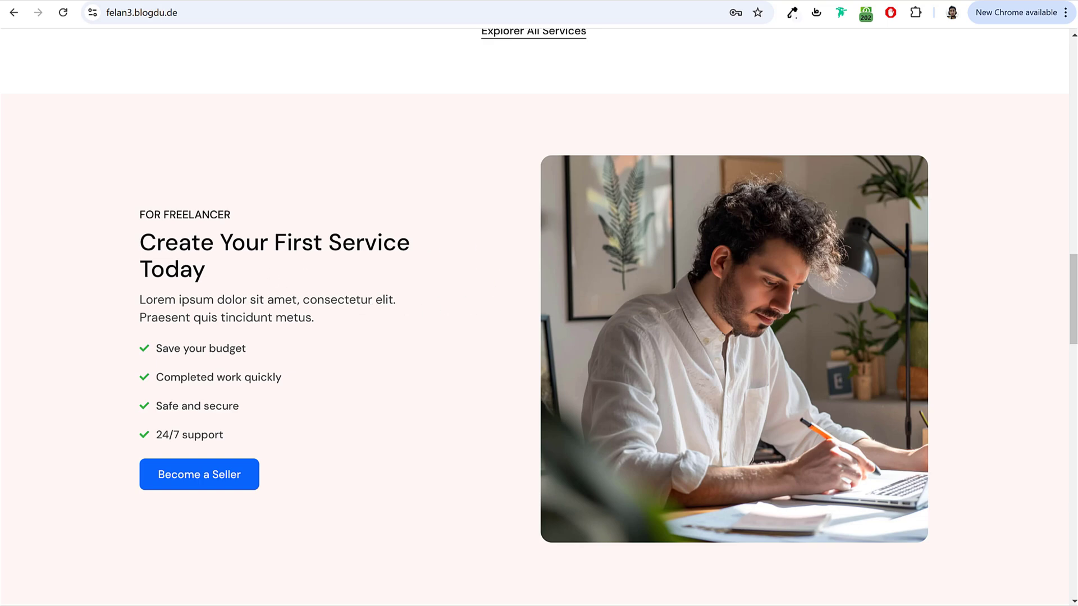
key(alt+Tab)
click(406, 203)
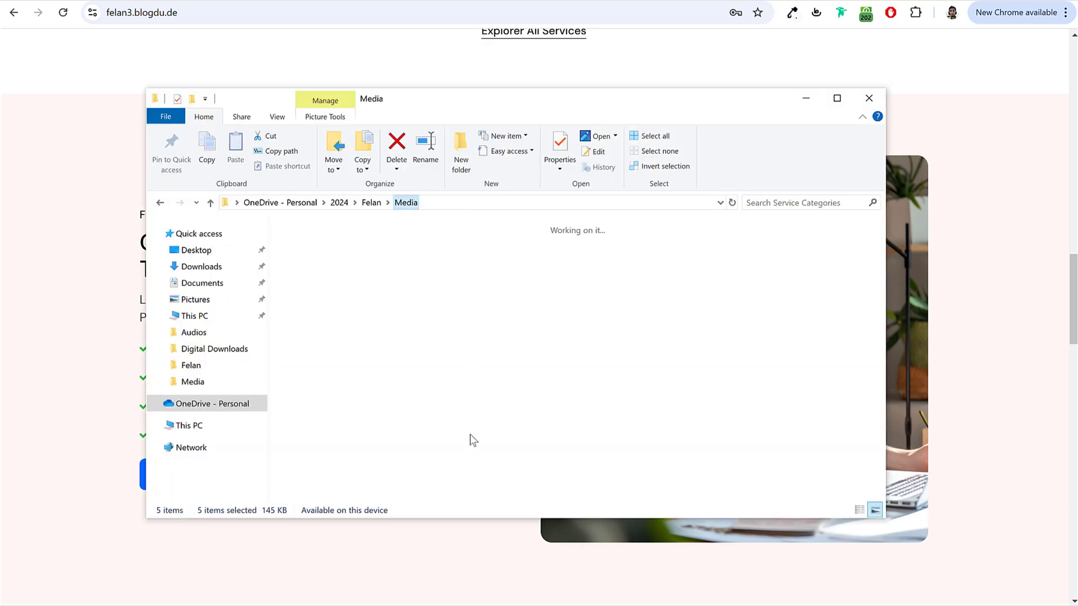
click(544, 280)
double_click(544, 281)
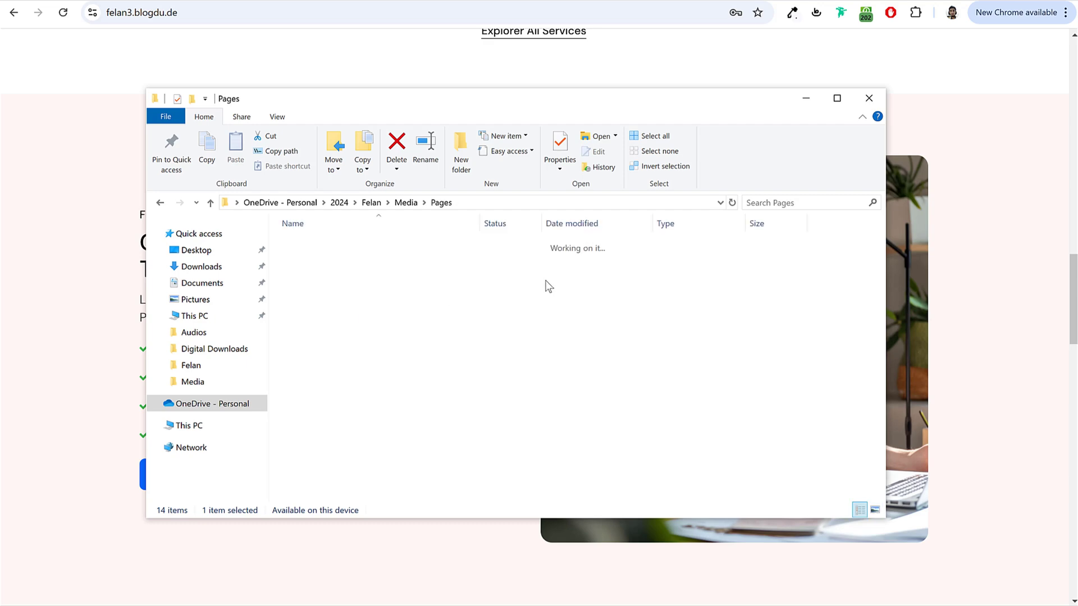
click(336, 246)
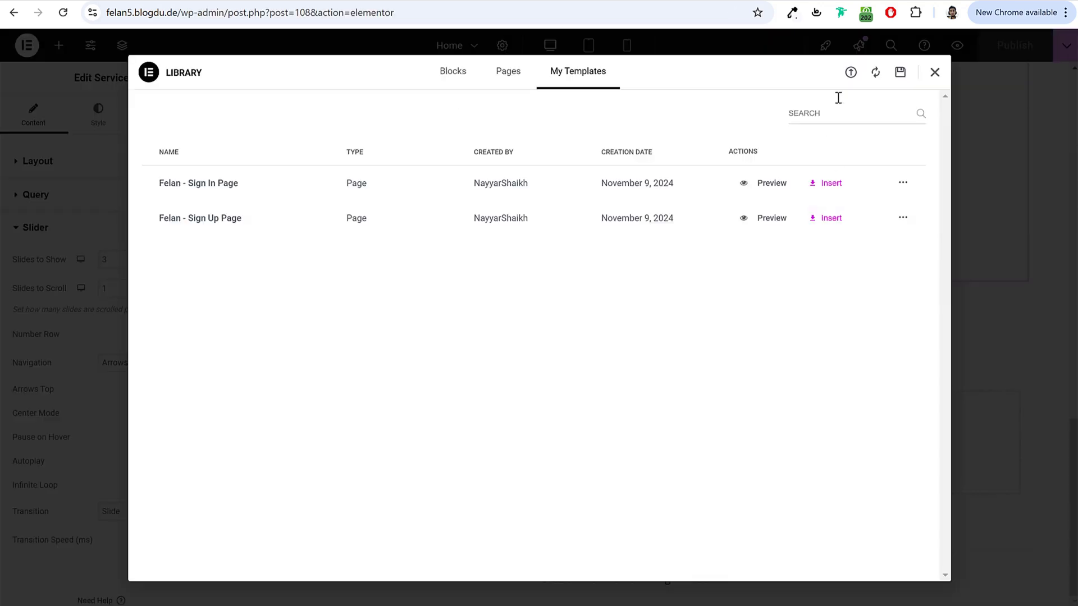
Step: Import the Become a Seller Section JSON by dragging it into the importer, then insert it
click(850, 73)
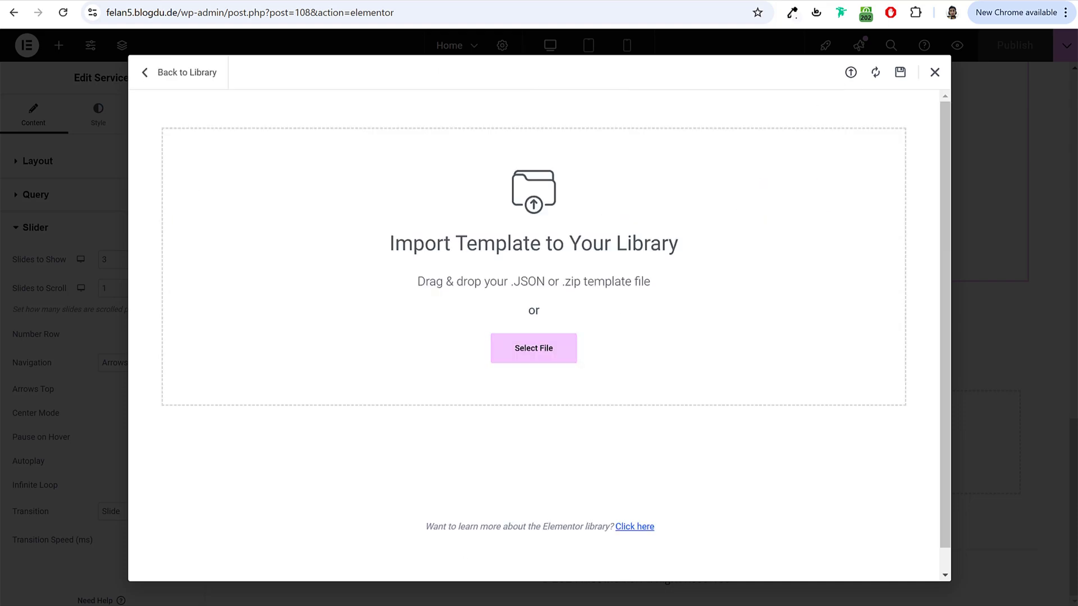
key(alt+Tab)
drag(471, 104, 462, 255)
drag(373, 395, 450, 202)
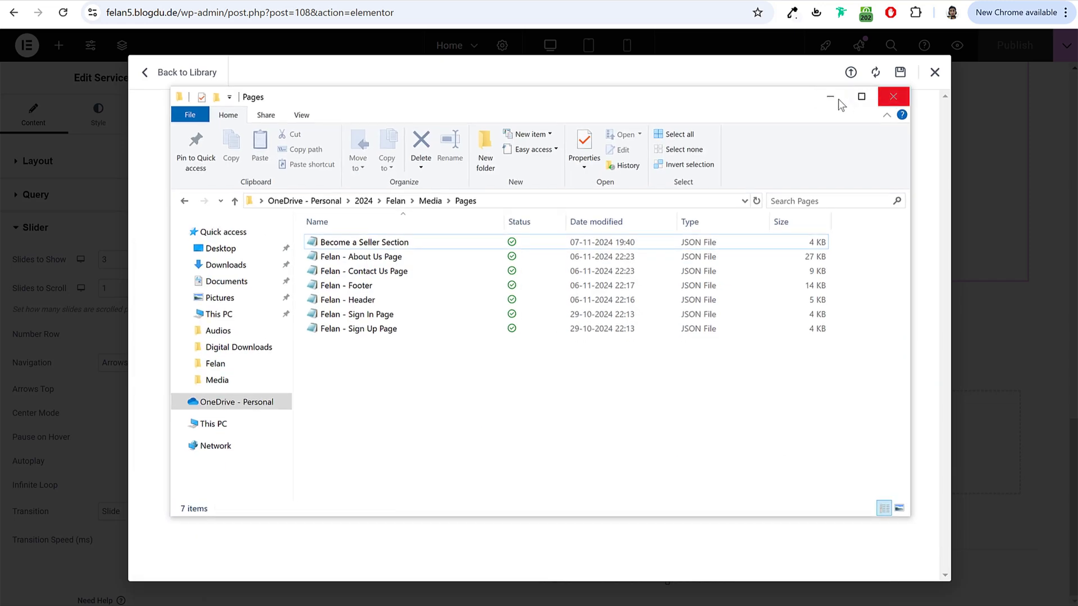
click(830, 97)
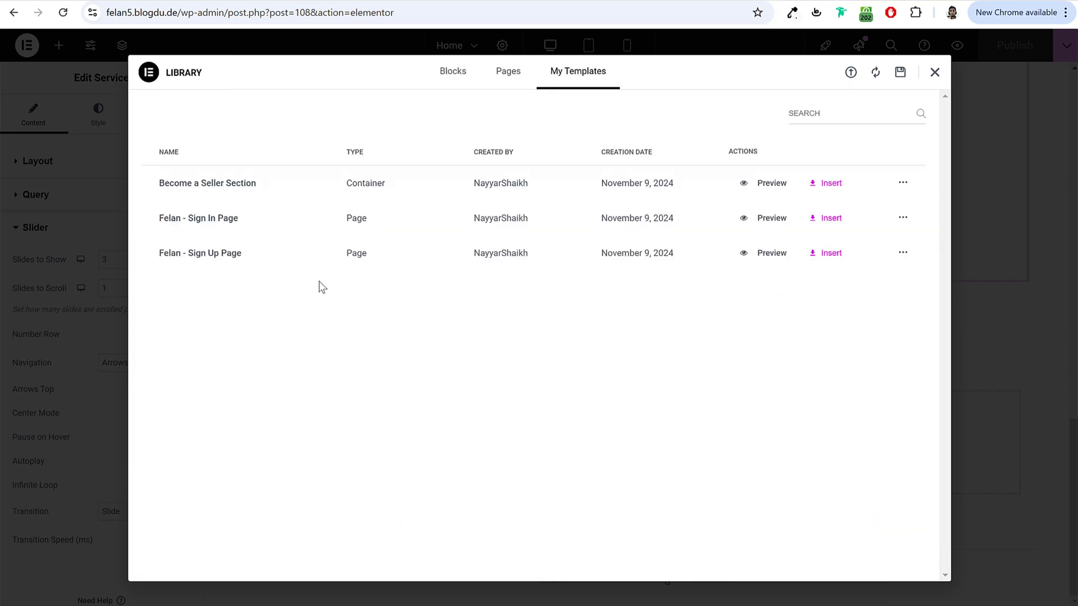
click(833, 187)
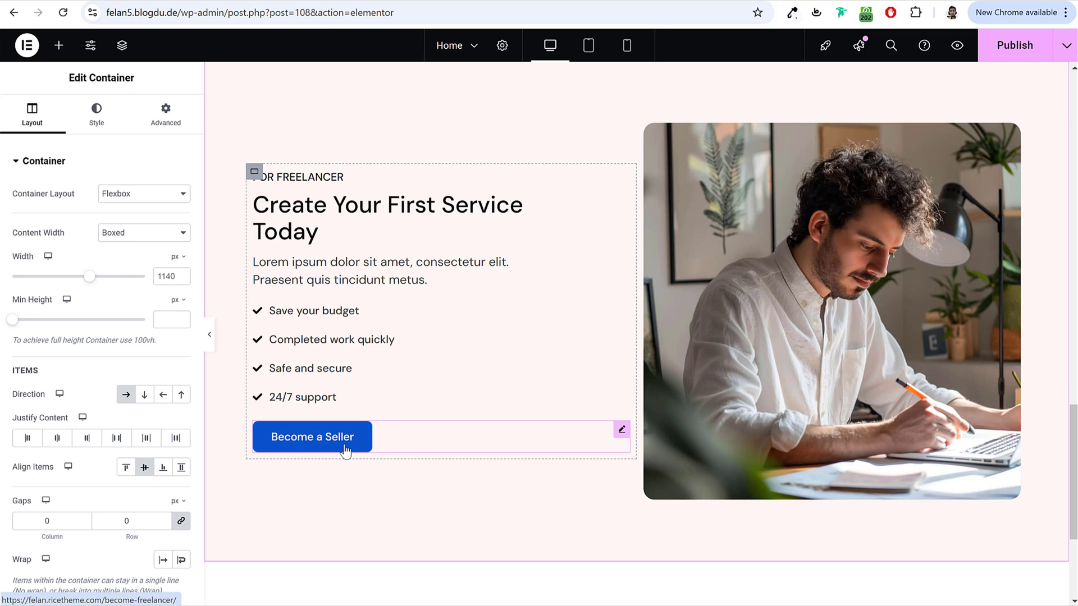
Step: Replace the Become a Seller button's link with the site's felan5.blogdu.de address
click(343, 446)
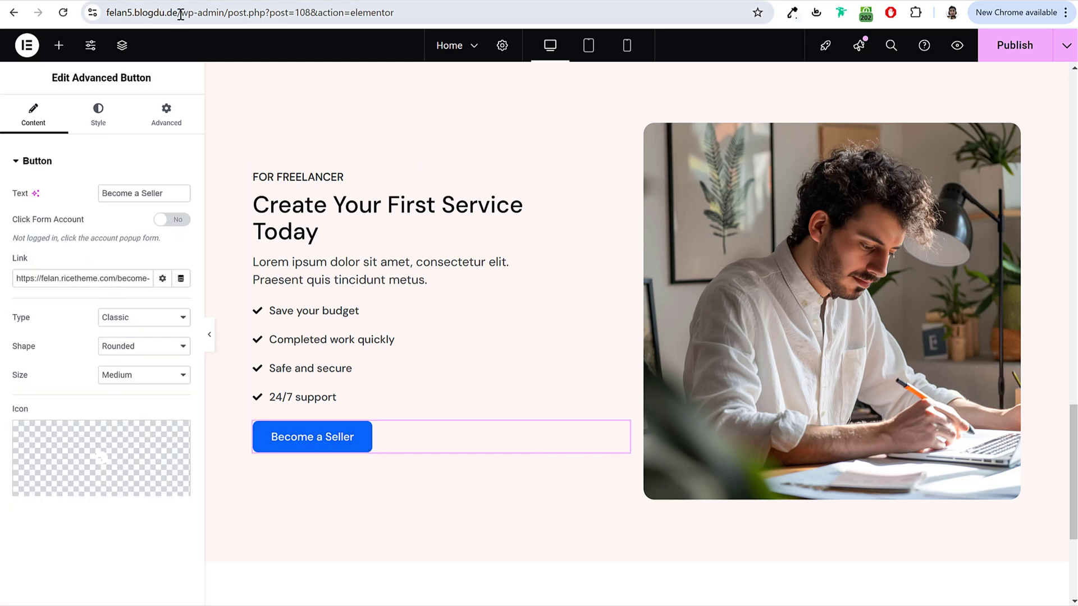
drag(180, 12, 48, 17)
key(ctrl+c)
click(119, 278)
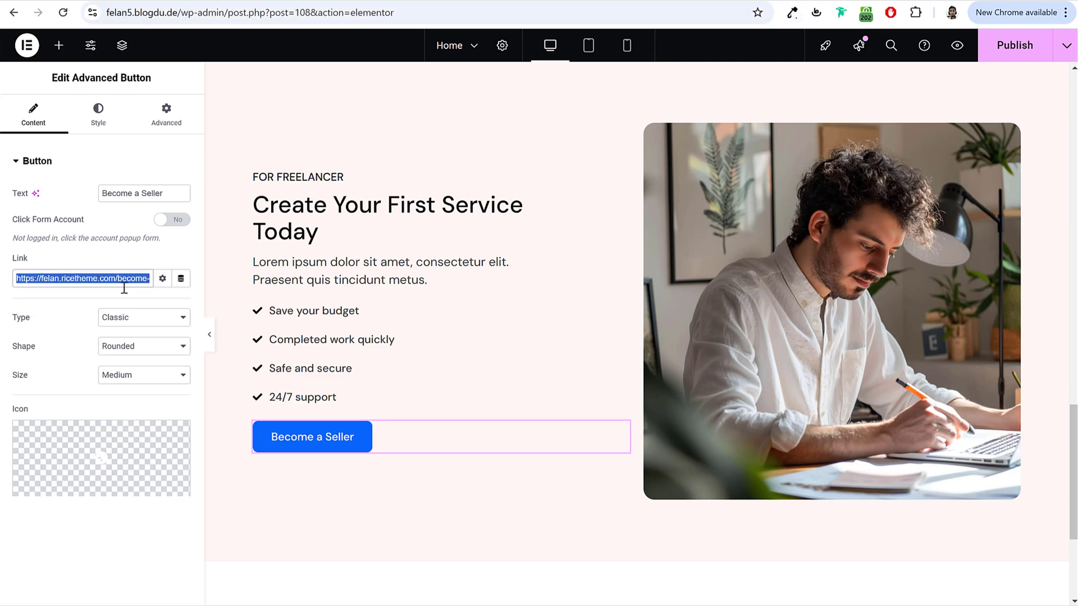
key(ctrl+v)
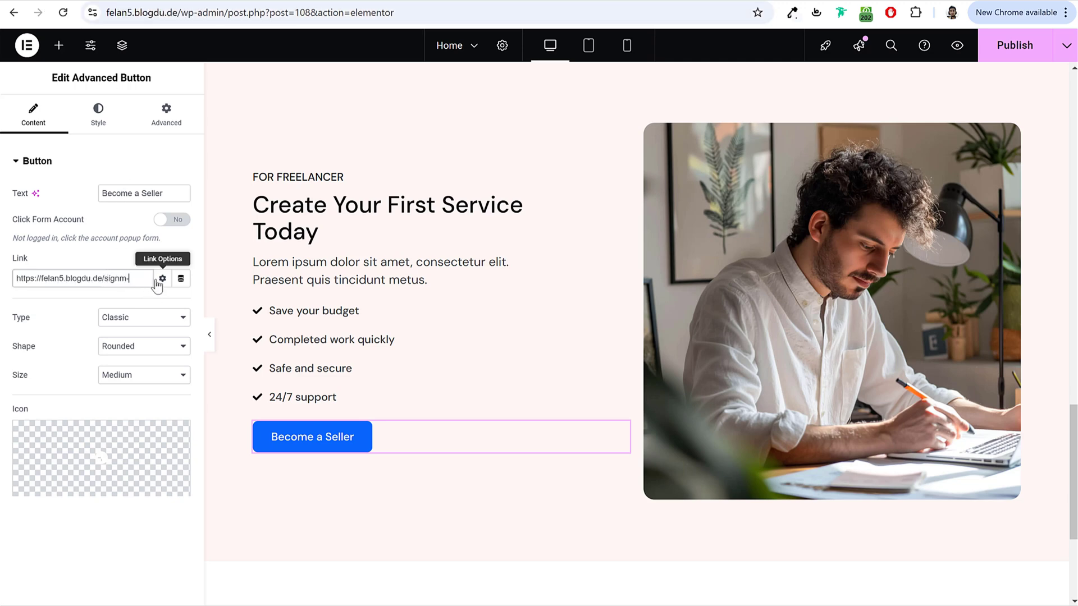
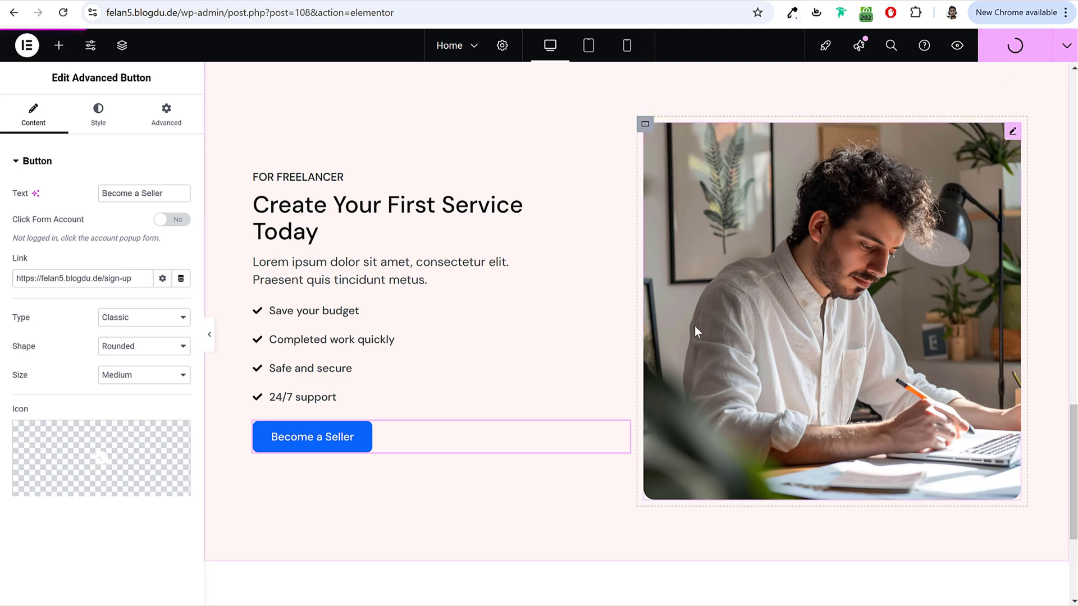
Step: Replace 'Seller' with 'Freelancer' so the button reads 'Become a Freelancer', then publish
double_click(149, 193)
text(Freelanc)
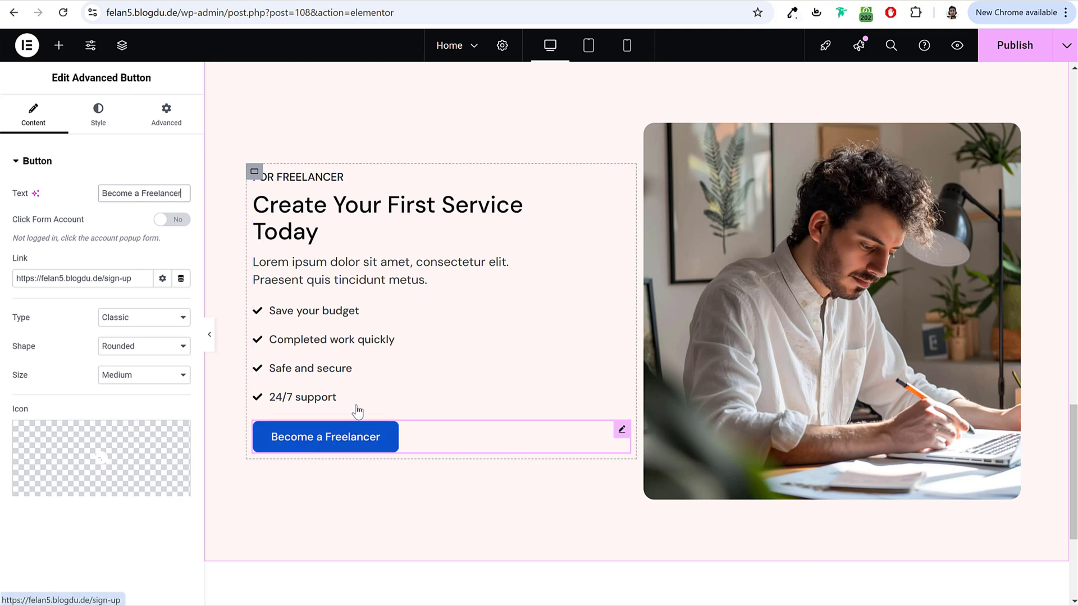
click(984, 59)
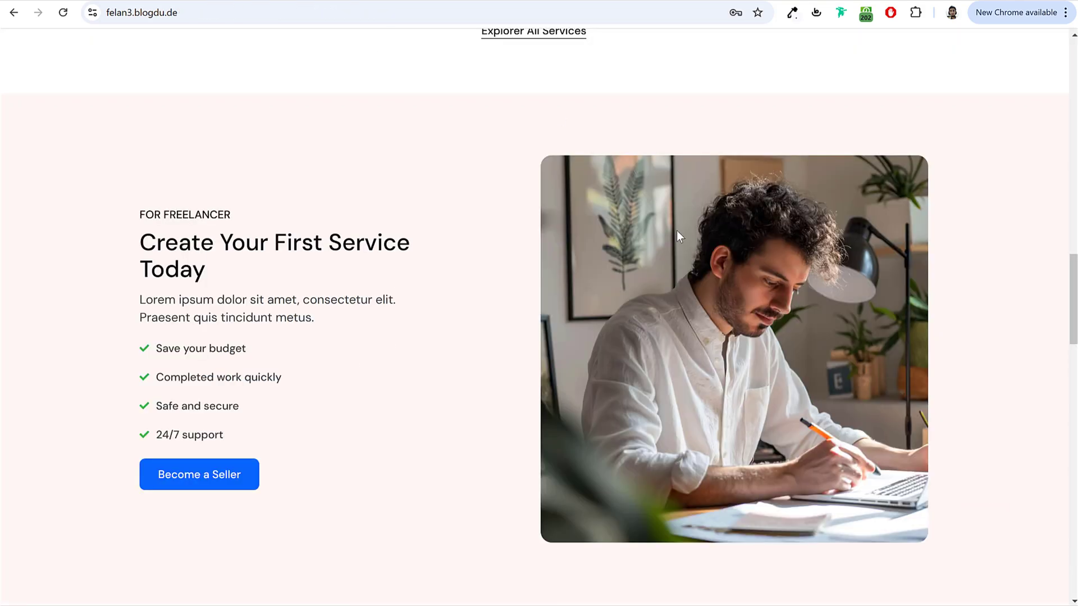
scroll(671, 234, down, 12)
scroll(669, 238, down, 10)
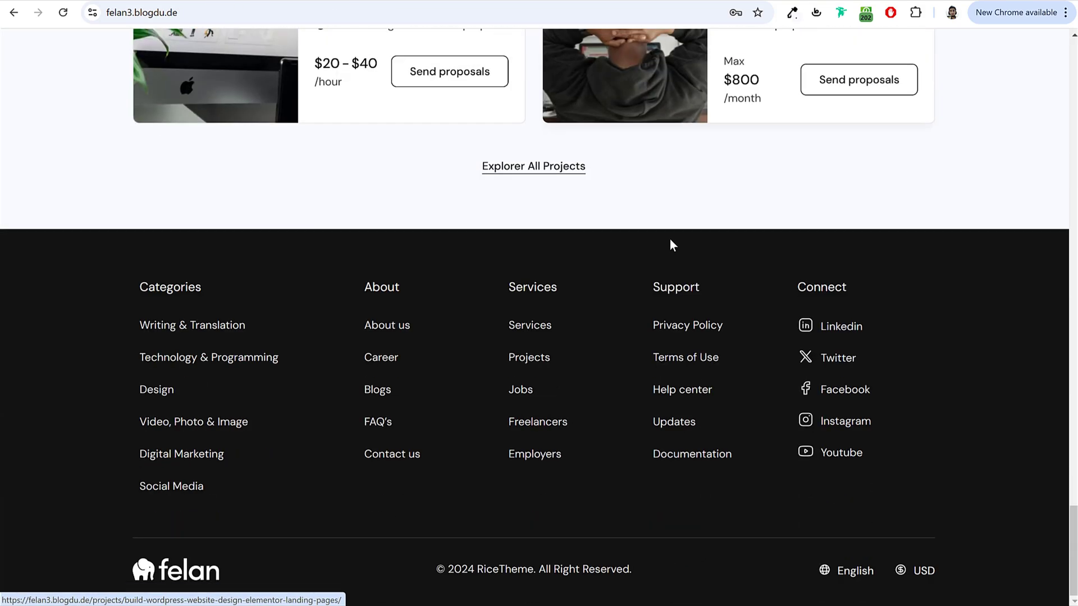
scroll(669, 239, up, 15)
scroll(670, 247, up, 1)
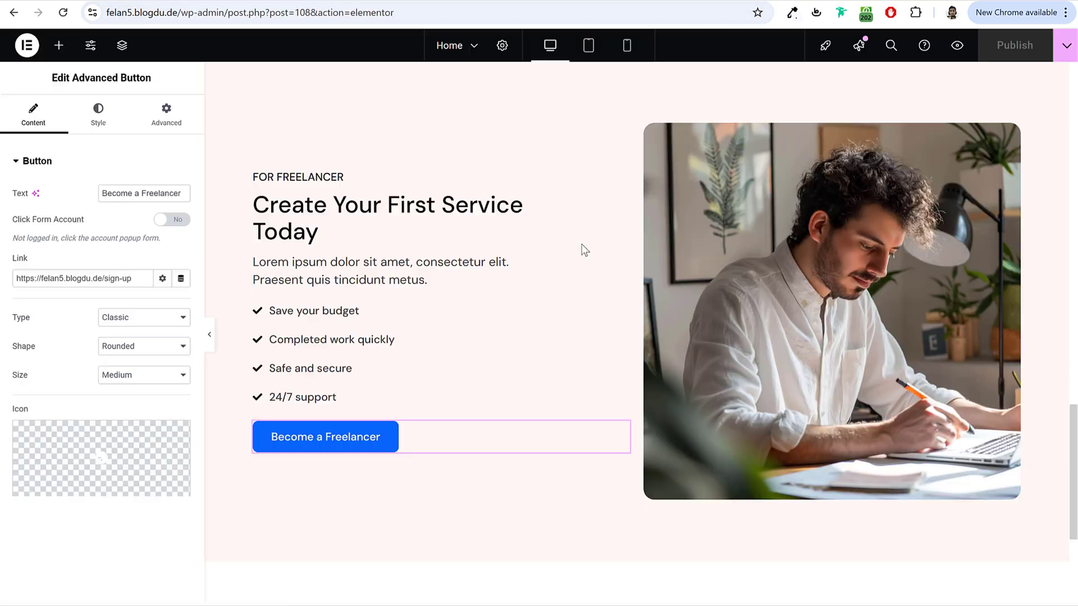
scroll(609, 275, up, 5)
scroll(608, 274, up, 6)
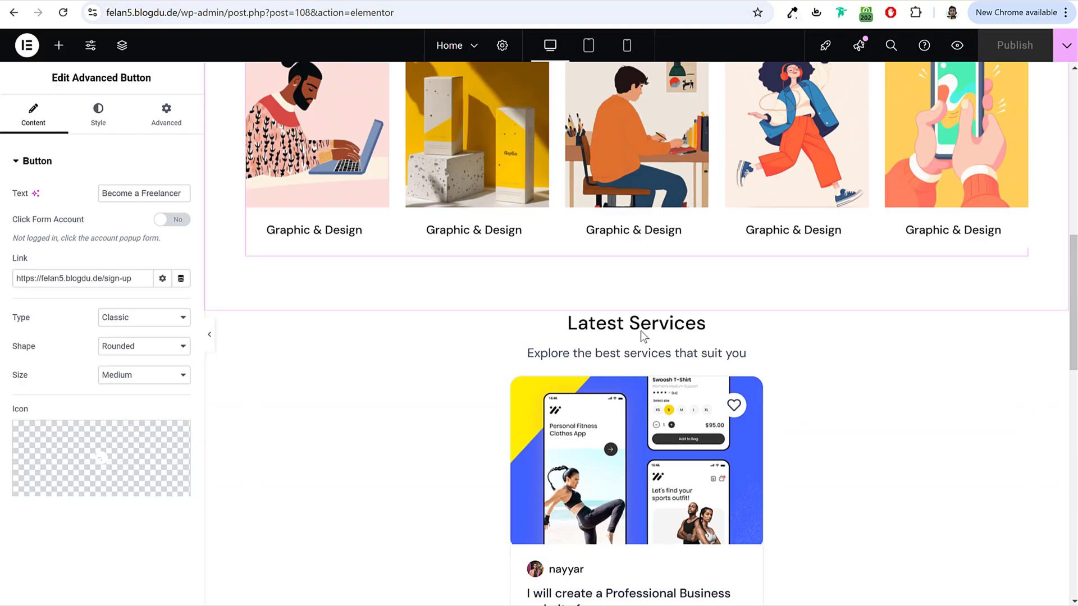
Step: Copy the Latest Services heading block and paste it into the empty container at the page bottom
right_click(618, 335)
click(645, 363)
scroll(667, 351, down, 15)
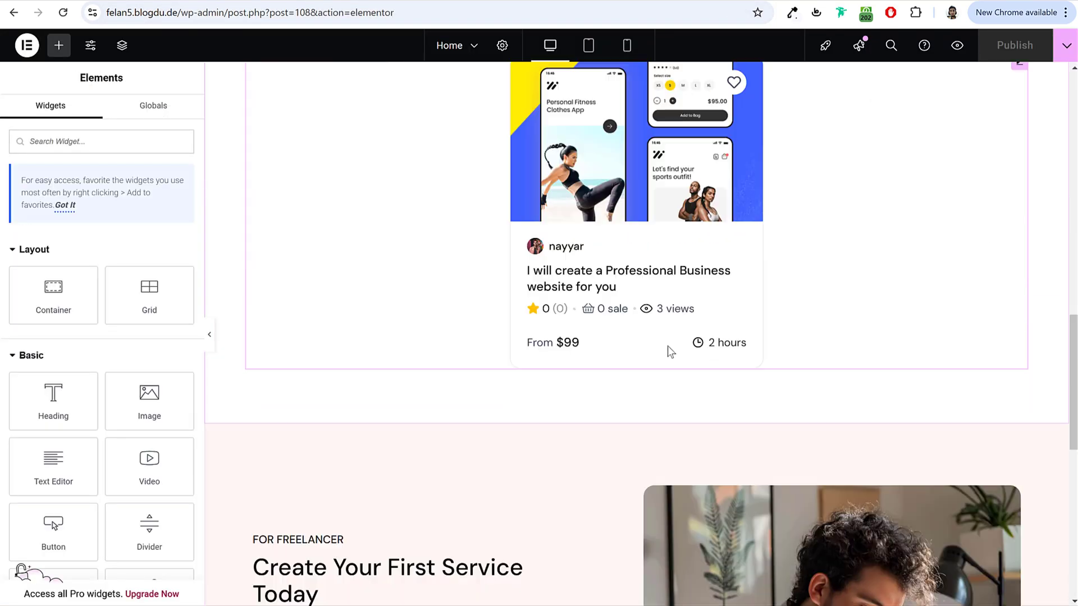
right_click(718, 405)
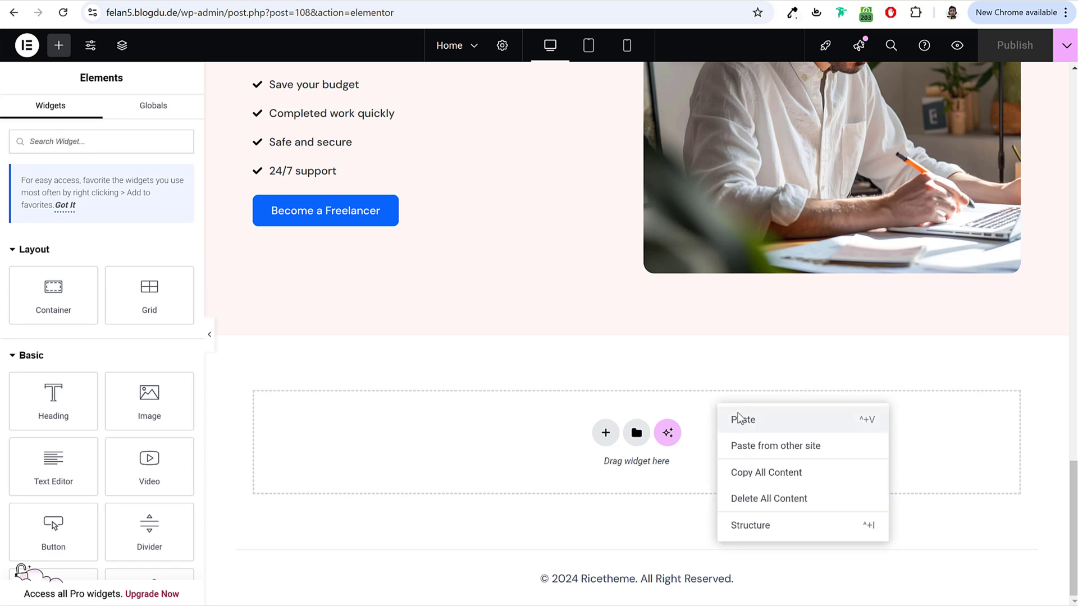
click(742, 419)
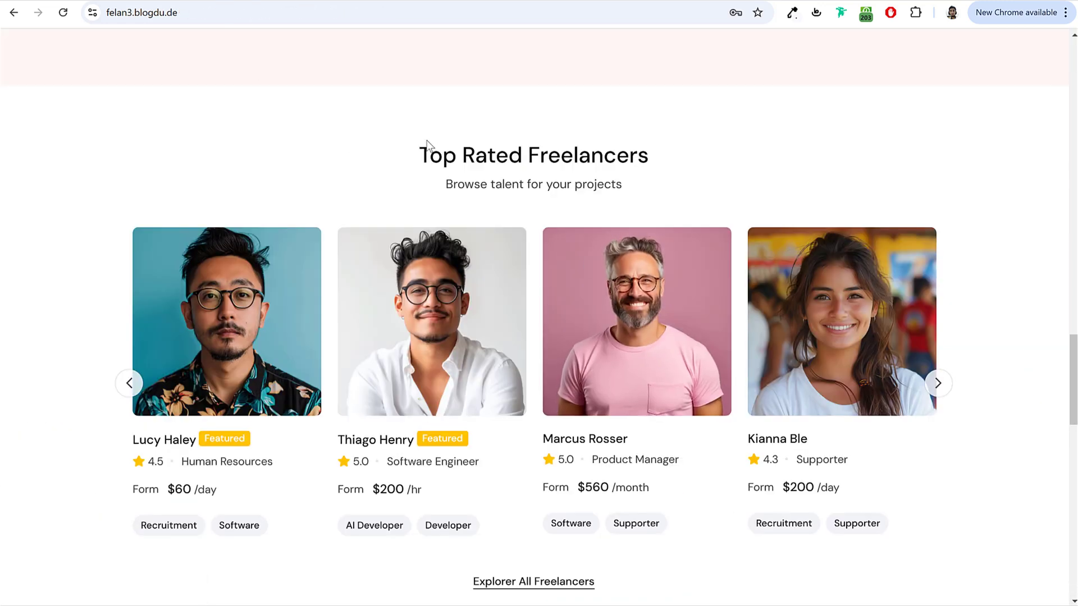
Step: Retitle the pasted heading 'Top Rated Freelancers', copied from the live demo site
drag(422, 150, 759, 162)
click(374, 3)
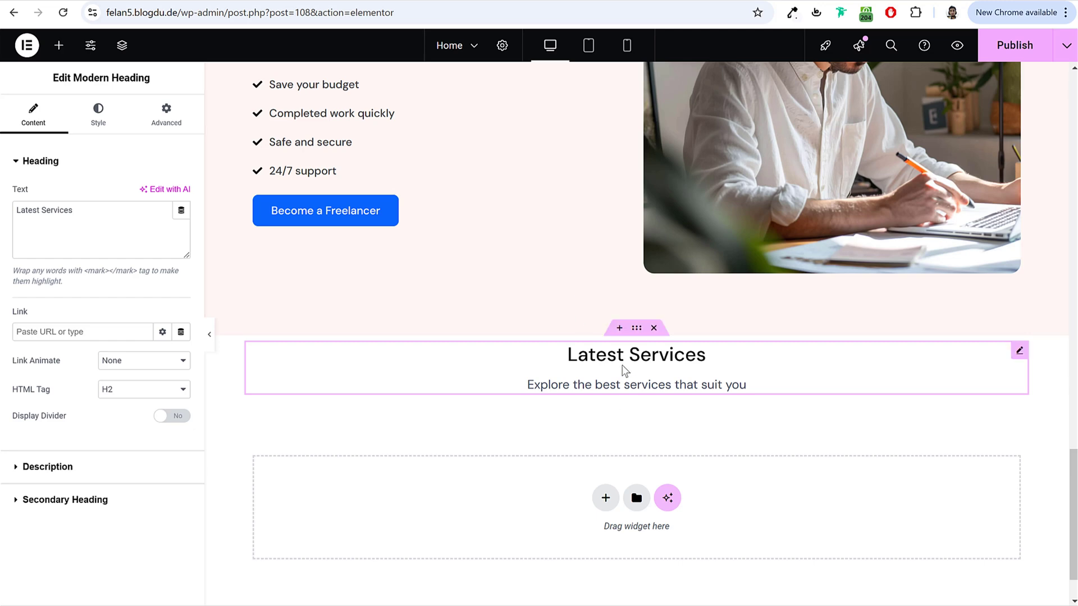
key(ctrl+a)
key(ctrl+v)
Step: Set the heading's description to 'Browse talent for your projects' and compare with the demo
key(ctrl+Tab)
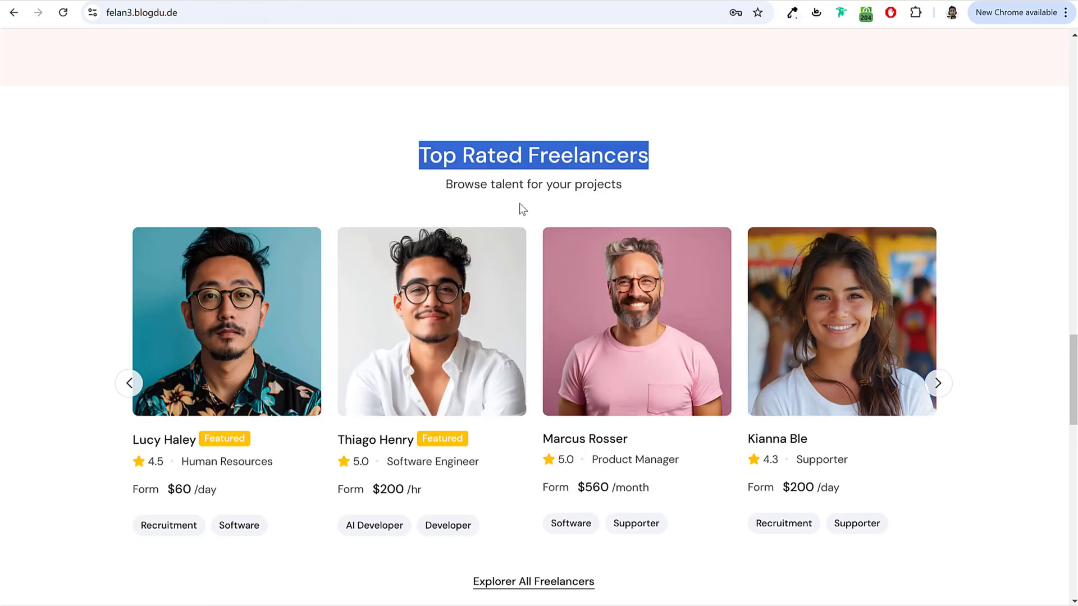
triple_click(508, 184)
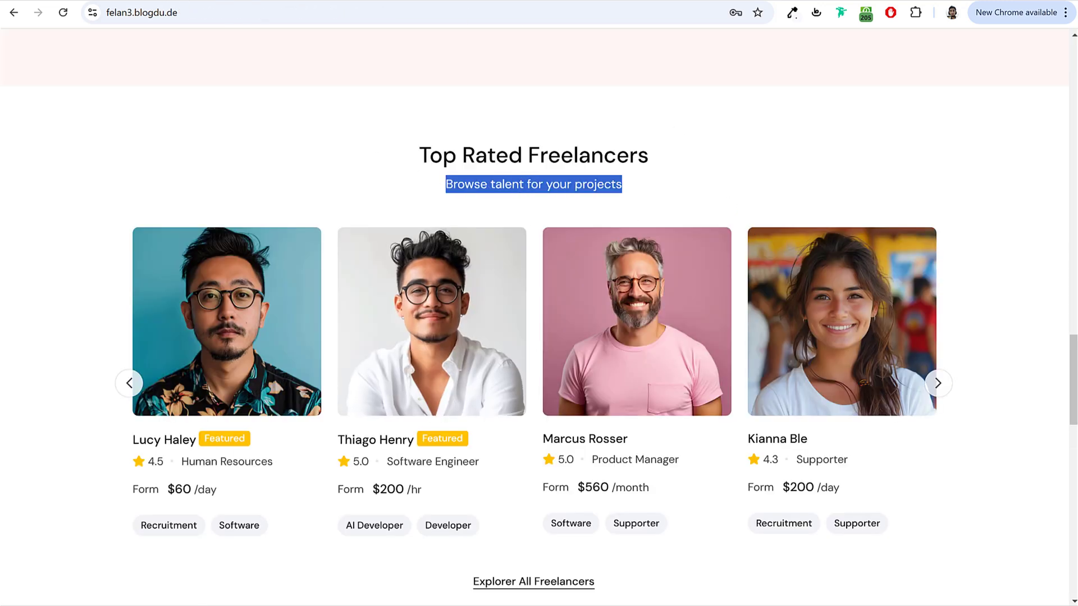
click(202, 2)
click(84, 475)
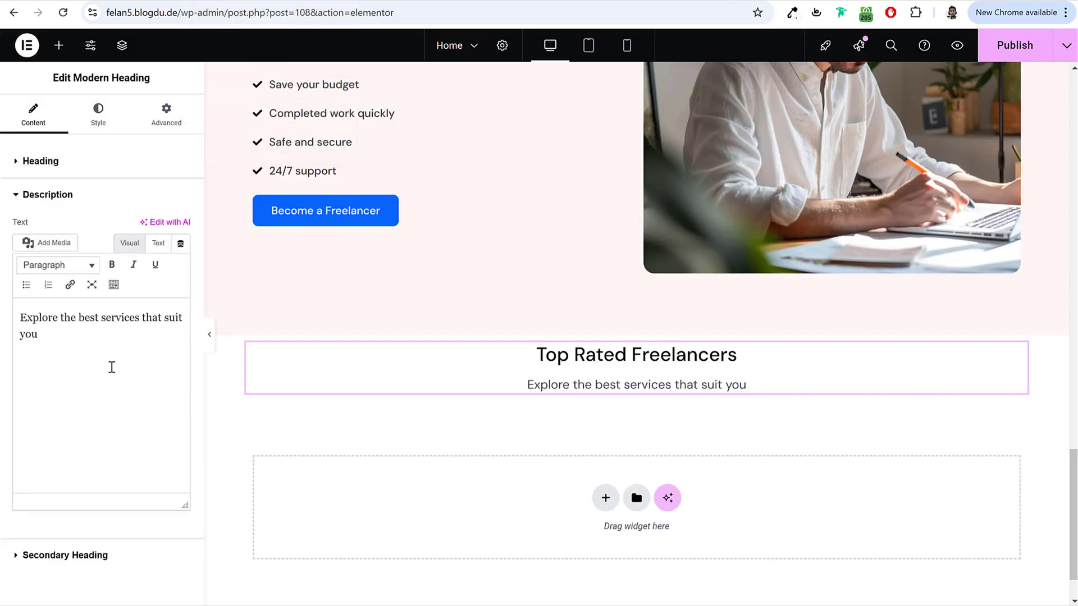
click(111, 365)
key(ctrl+a)
key(ctrl+v)
click(84, 3)
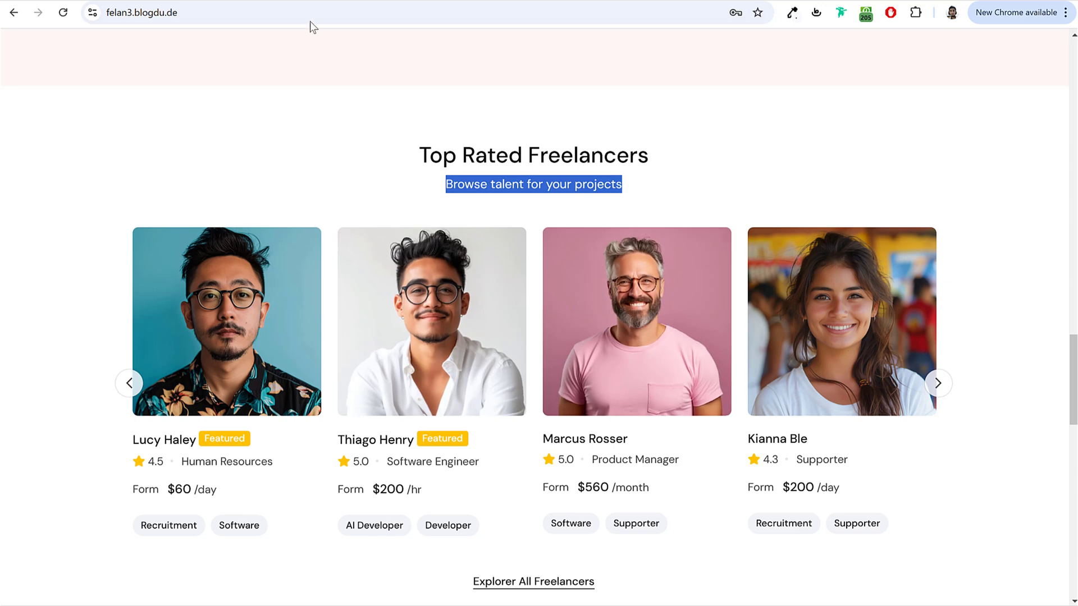
key(ctrl+Tab)
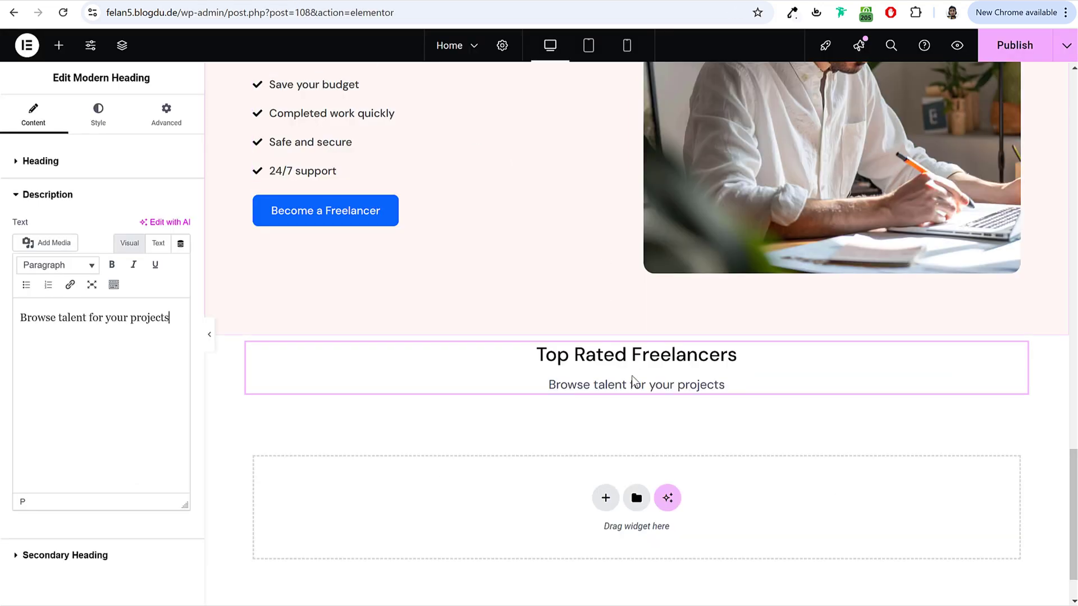
click(58, 47)
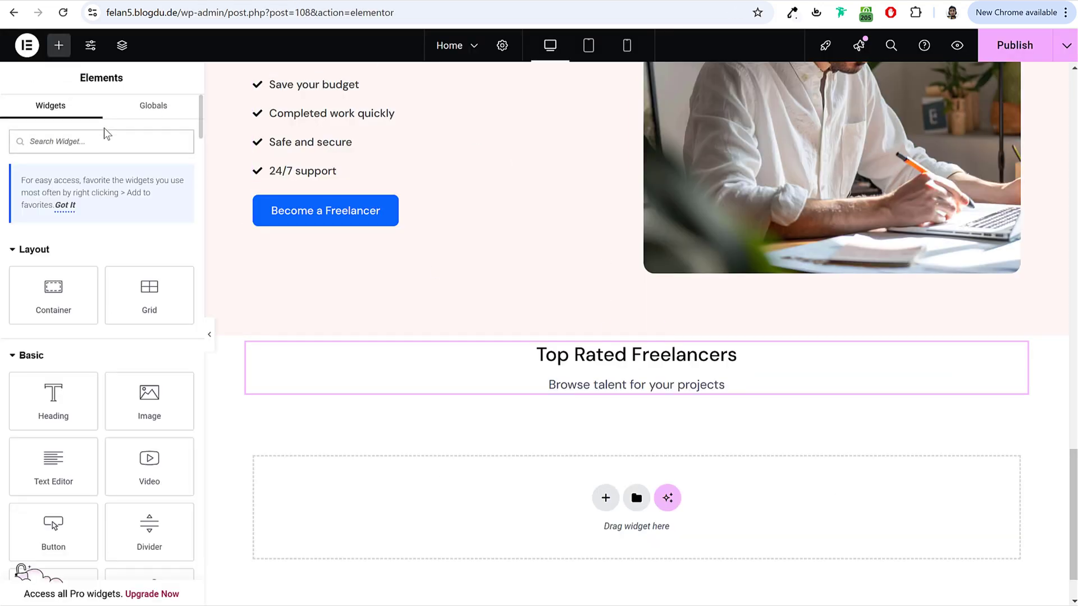
Step: Add a Freelancers widget below the new heading, enable Slider and show 6 posts
text(free)
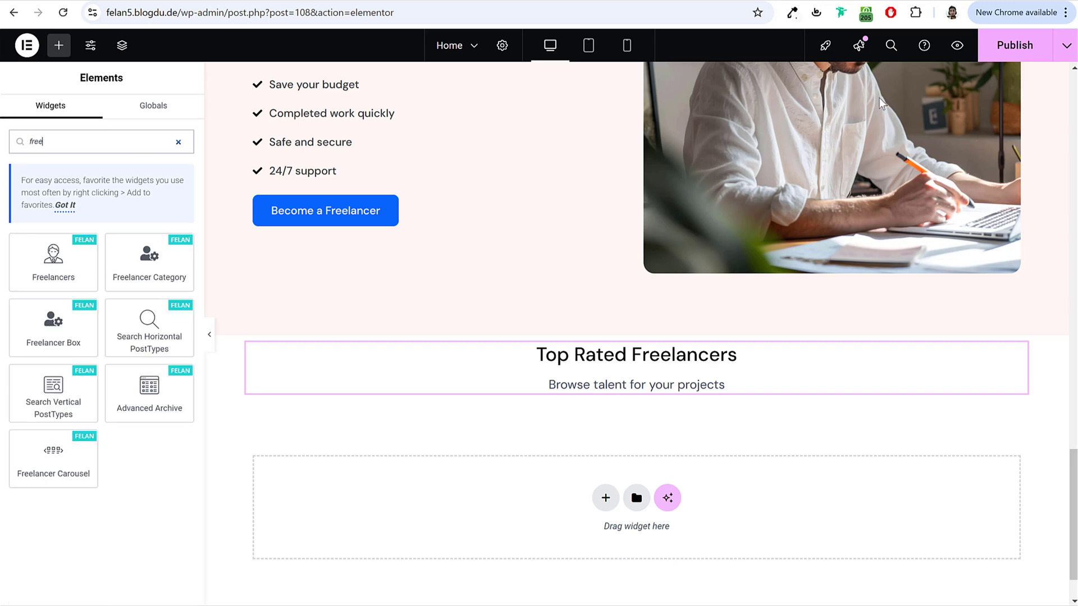
drag(342, 304, 662, 402)
scroll(418, 422, down, 3)
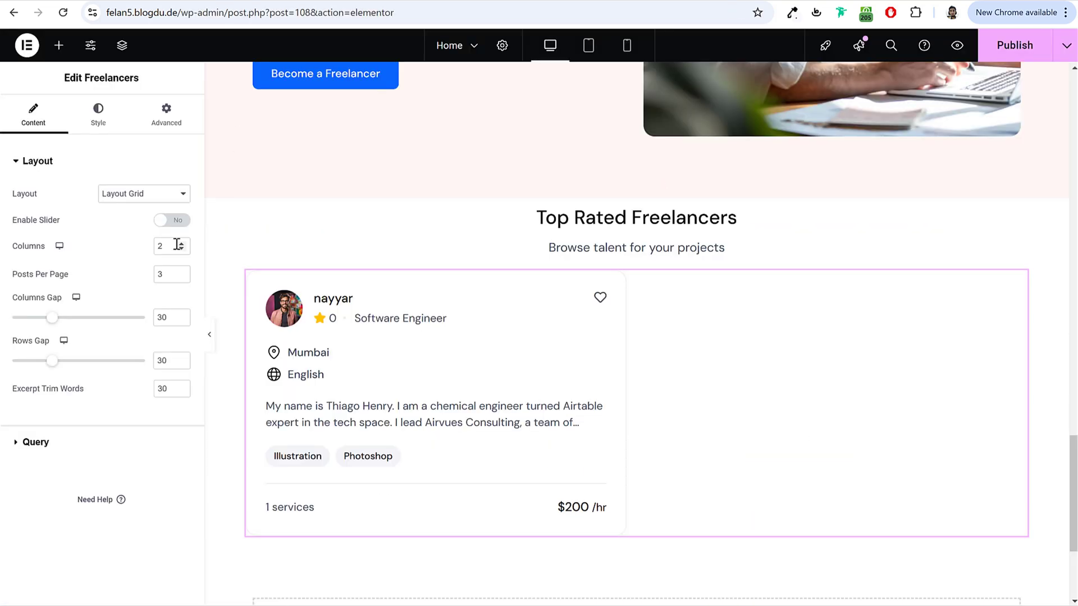
click(172, 225)
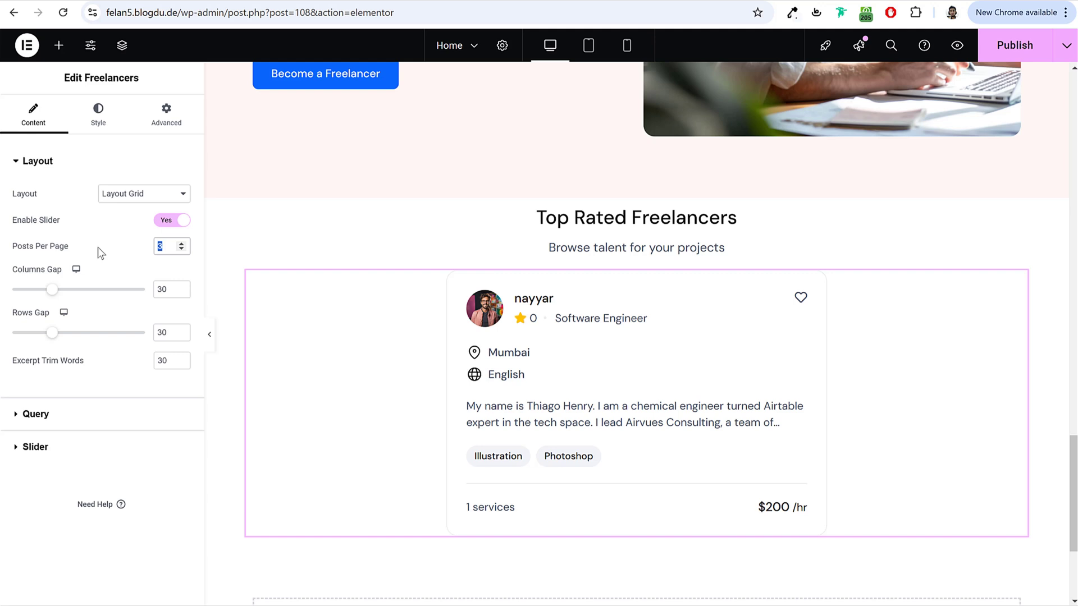
text(6)
Step: Set the freelancers' column gap and excerpt word count to 24
click(160, 290)
text(14)
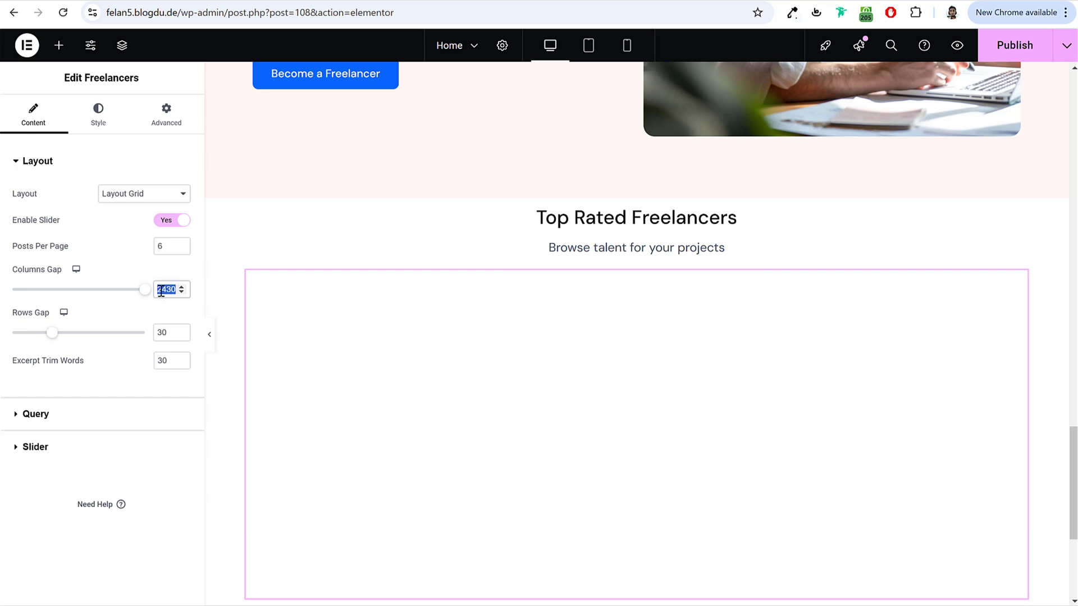
text(2424)
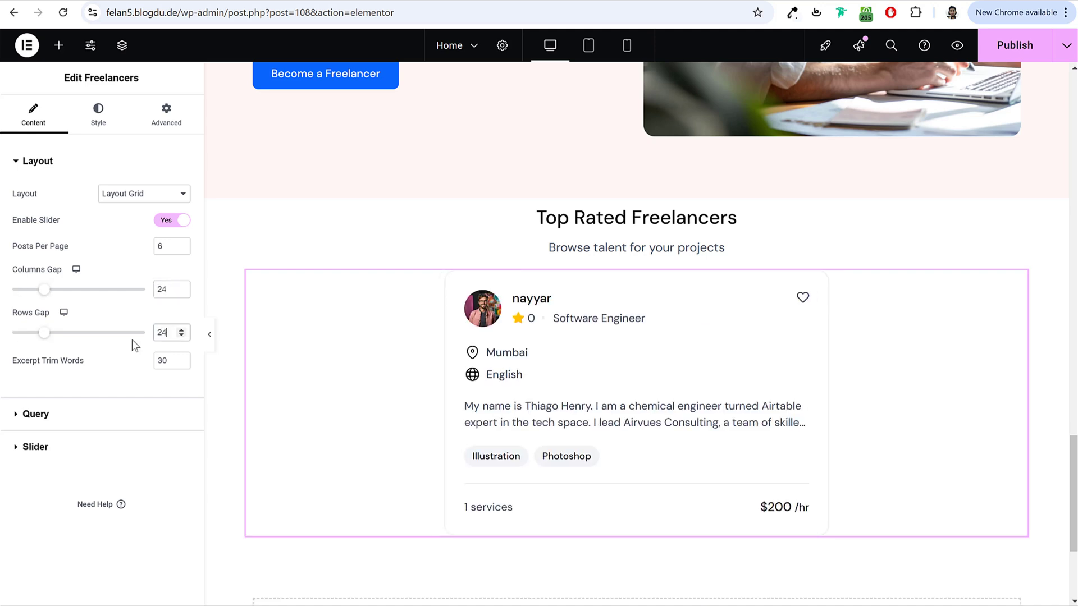
click(162, 360)
text(24)
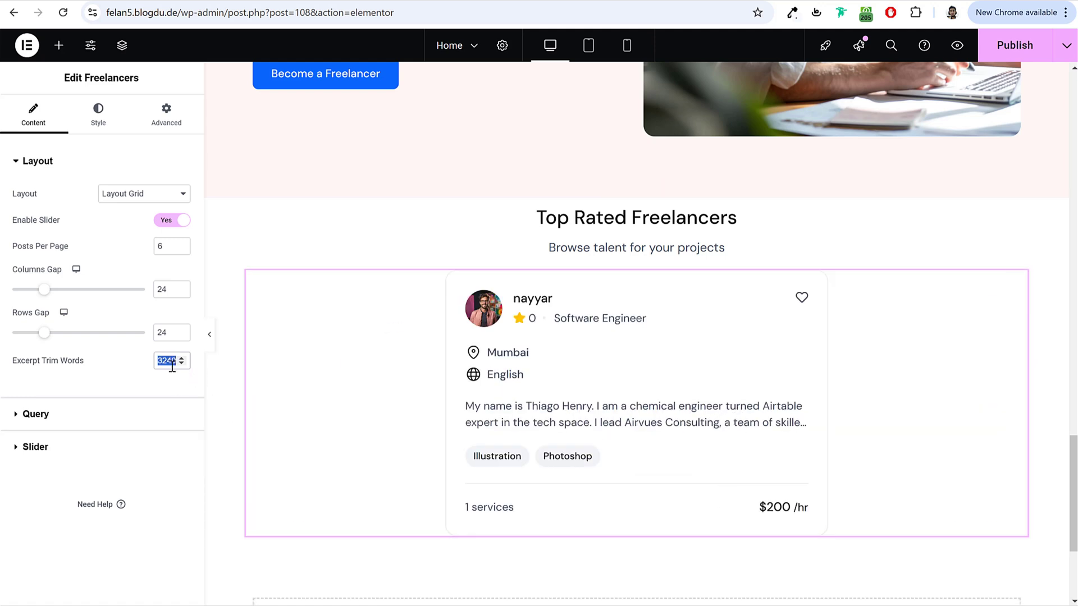
text(24)
Step: Configure the slider to show 4 freelancers per slide with arrows-only navigation
click(70, 449)
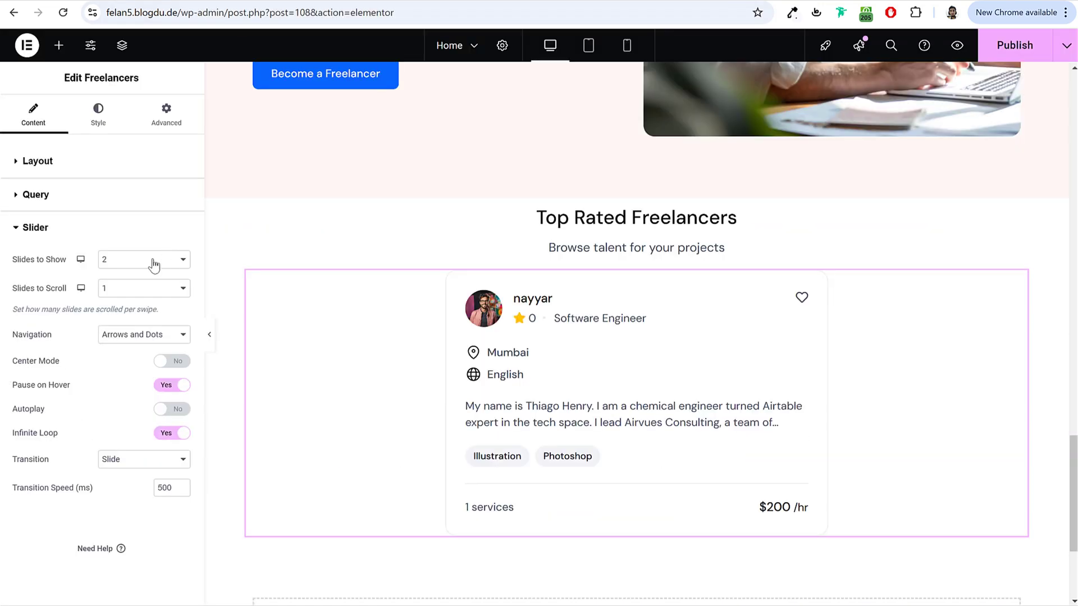
click(149, 261)
click(146, 326)
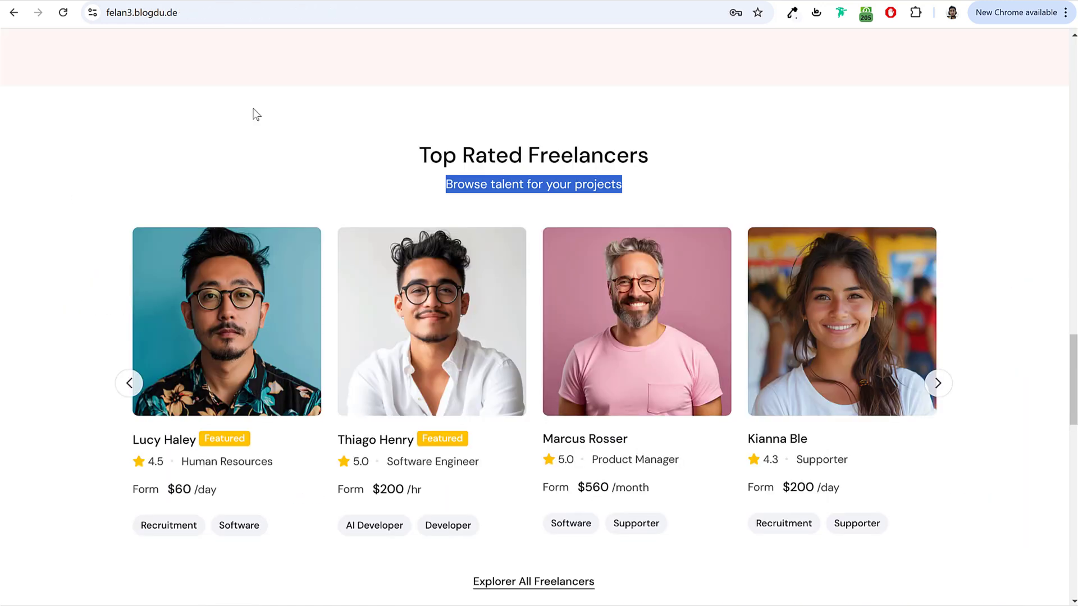
scroll(570, 499, down, 2)
scroll(569, 499, up, 2)
click(937, 384)
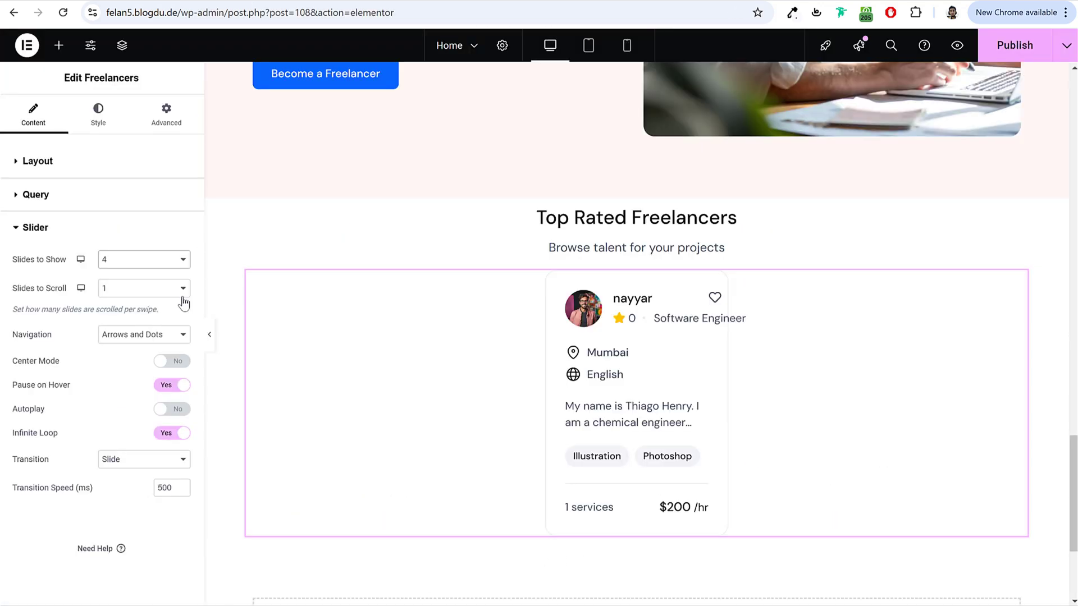
click(147, 335)
click(140, 371)
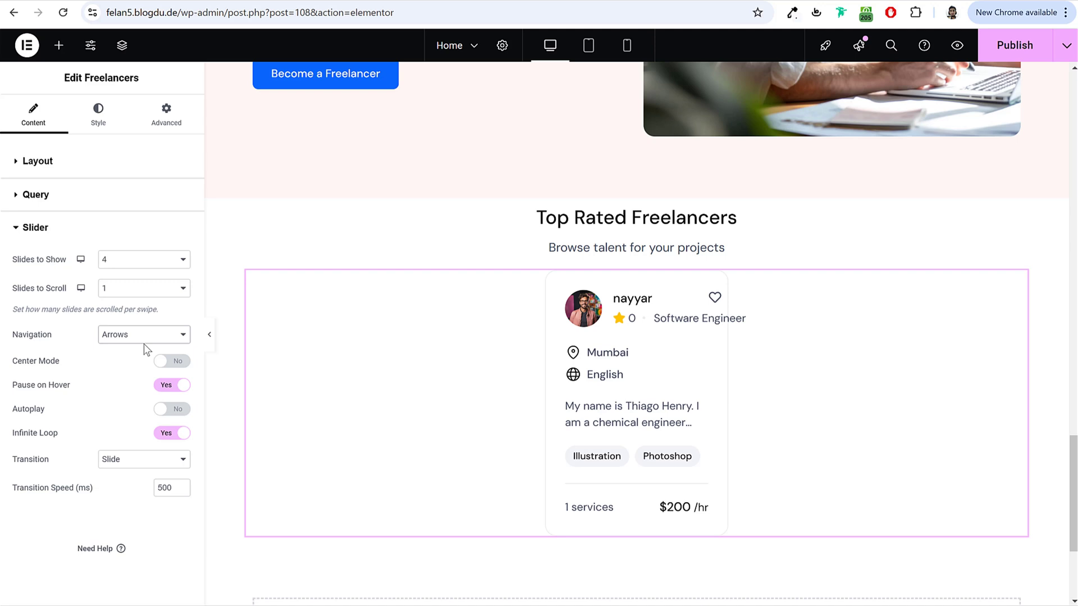
Step: Switch the freelancer cards to the Avatar layout
click(73, 158)
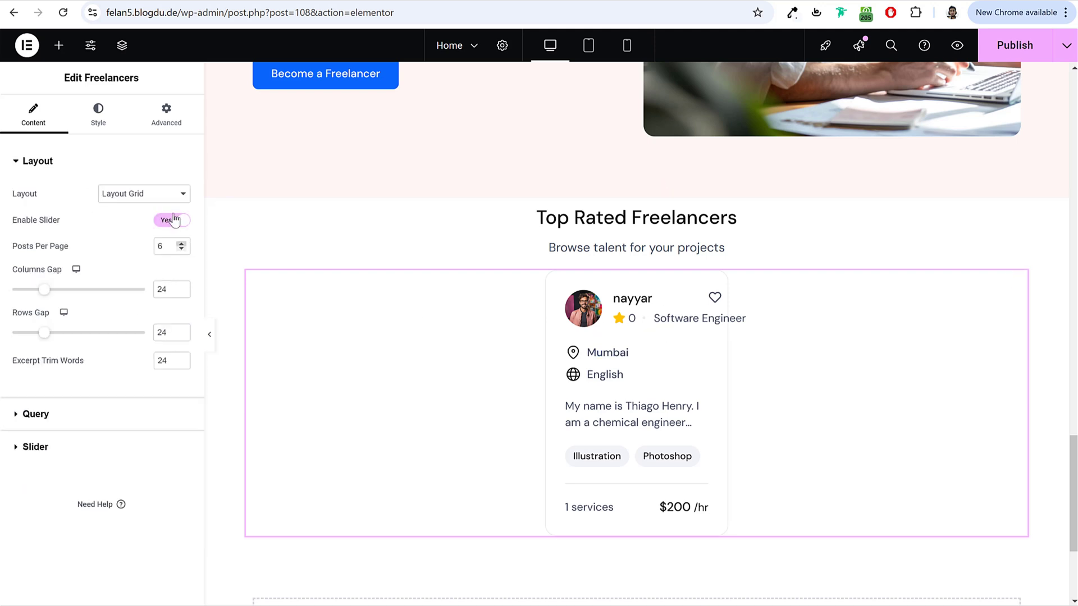
click(161, 196)
click(139, 244)
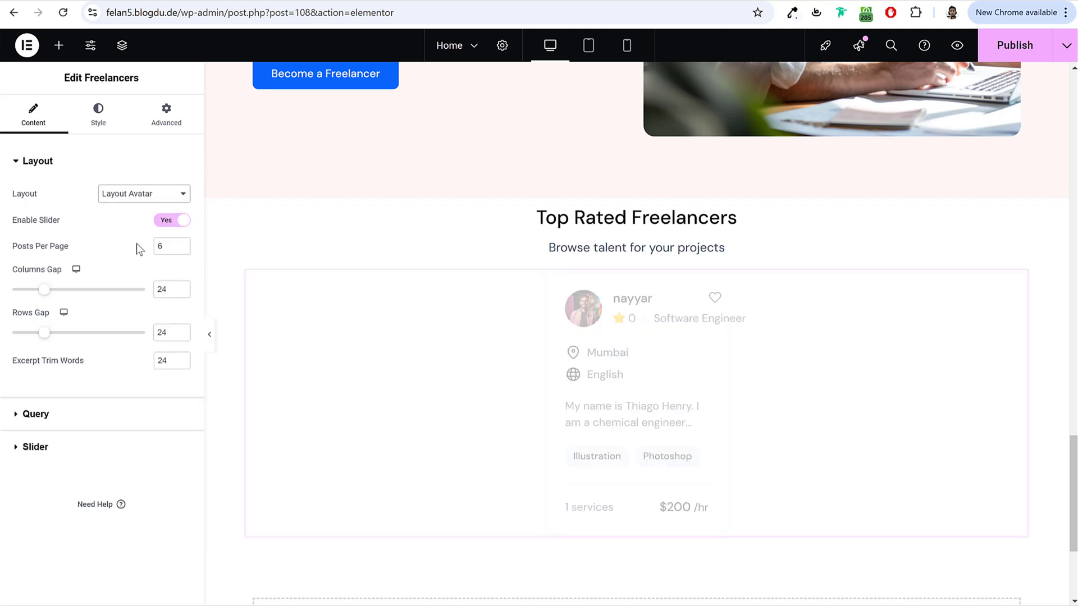
scroll(634, 340, down, 1)
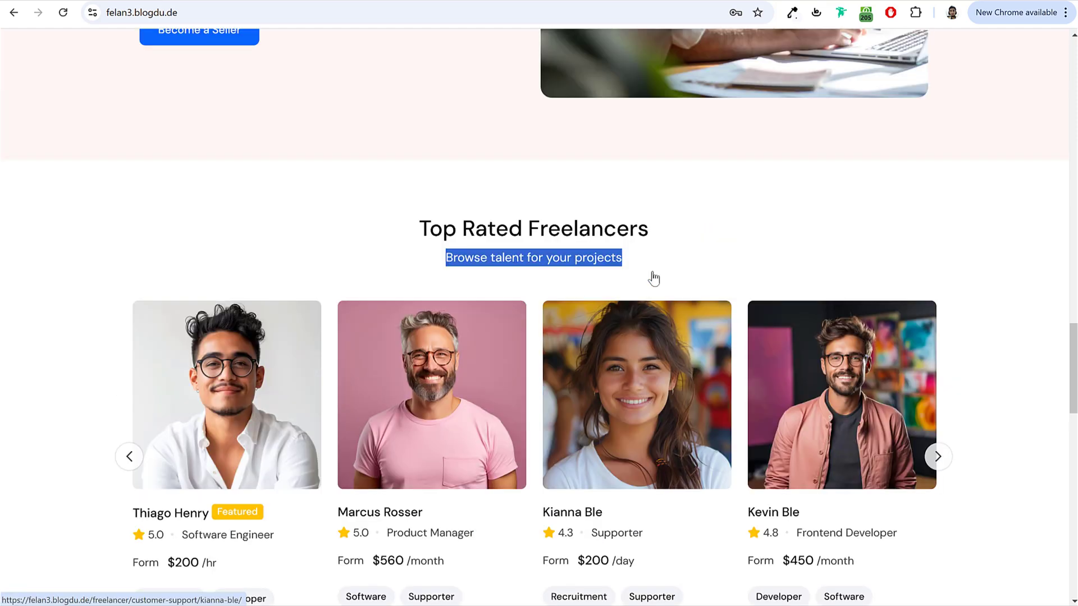
scroll(654, 278, up, 12)
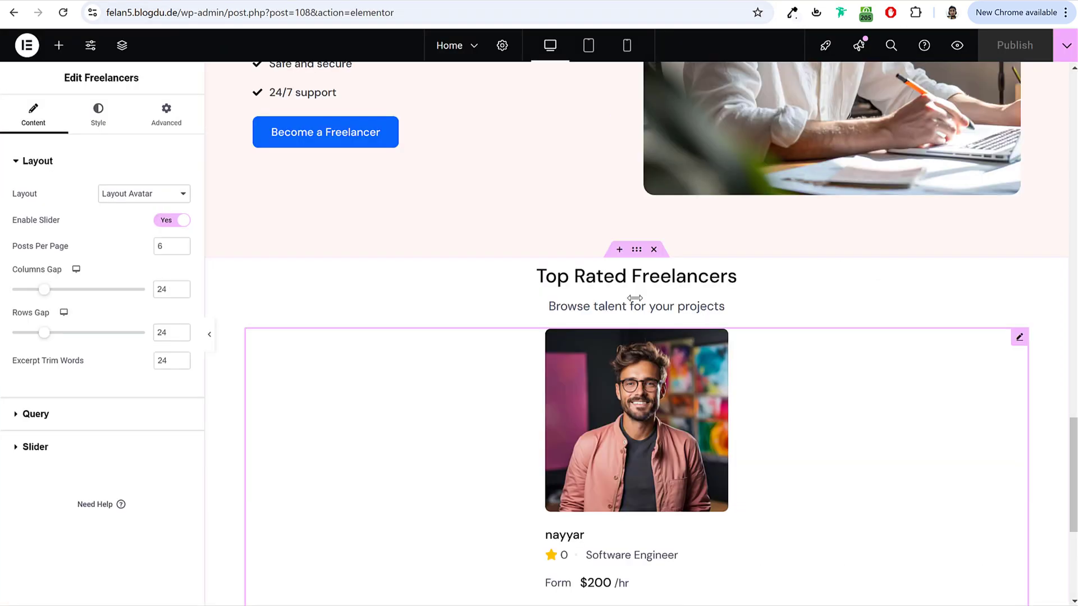
Step: Paste the View All Services button below the service cards and center it
scroll(635, 298, up, 15)
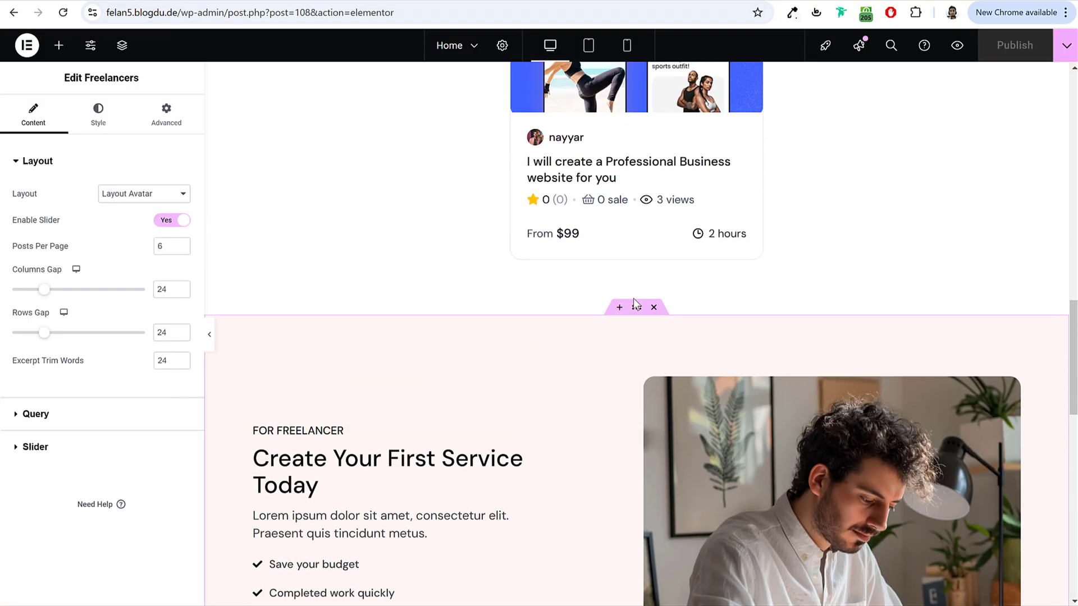
scroll(757, 304, down, 1)
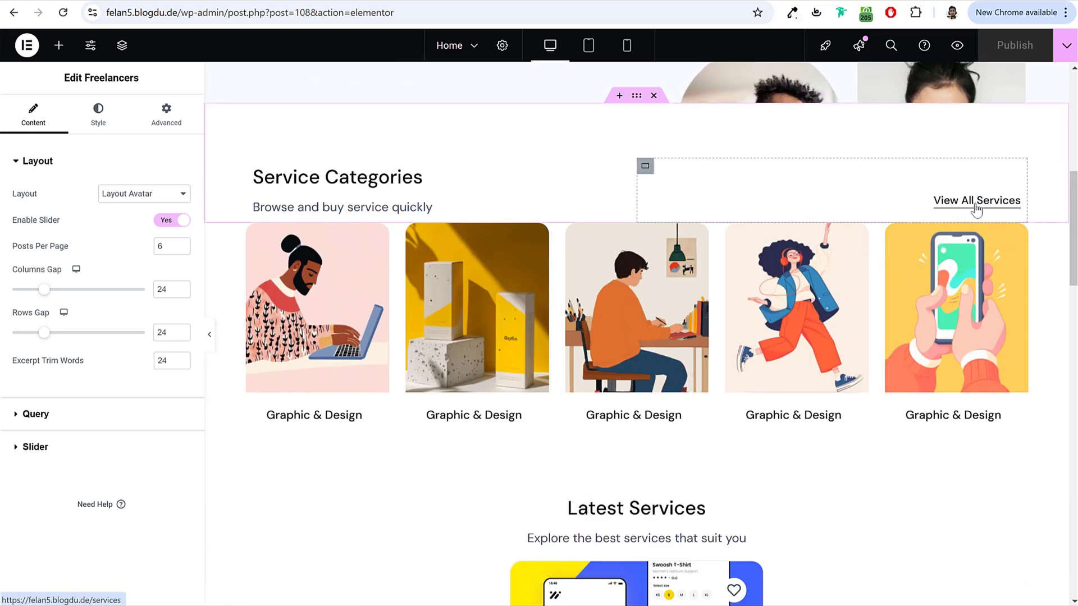
right_click(979, 209)
click(934, 267)
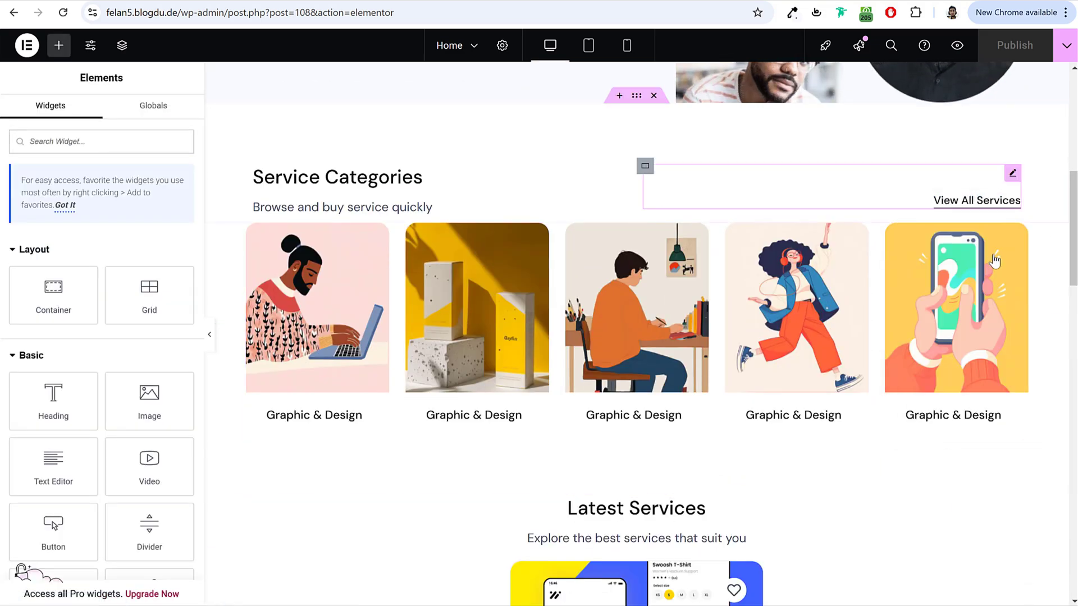
scroll(830, 308, down, 10)
right_click(657, 257)
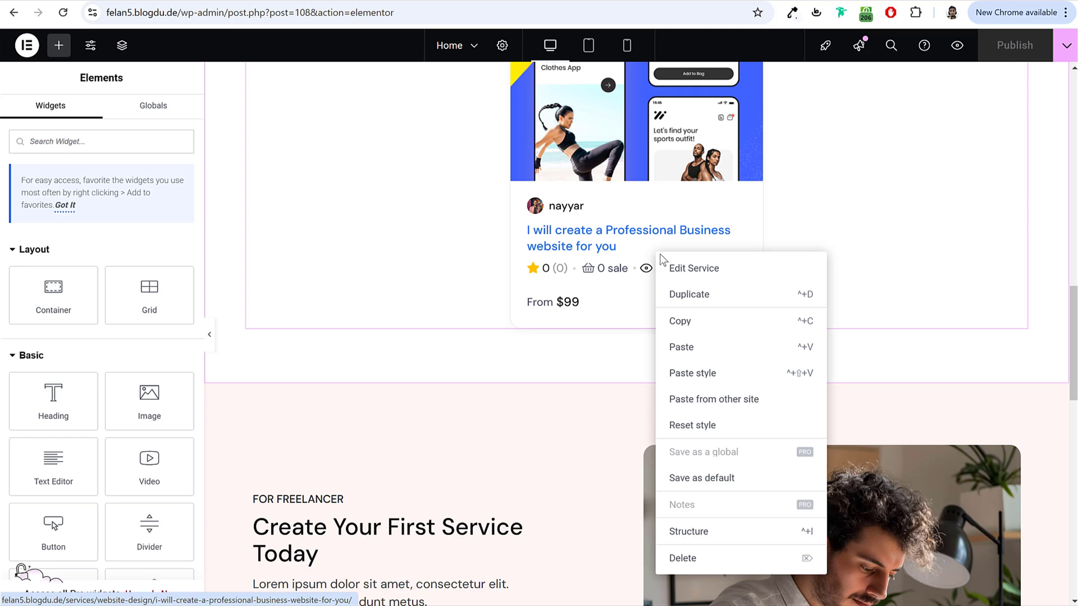
click(695, 346)
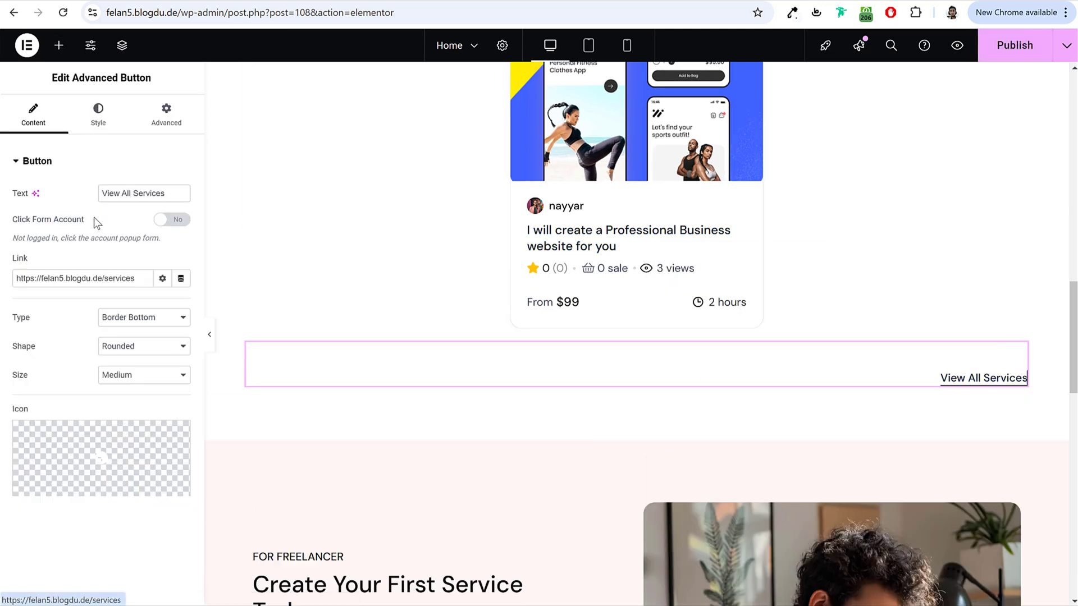
click(98, 115)
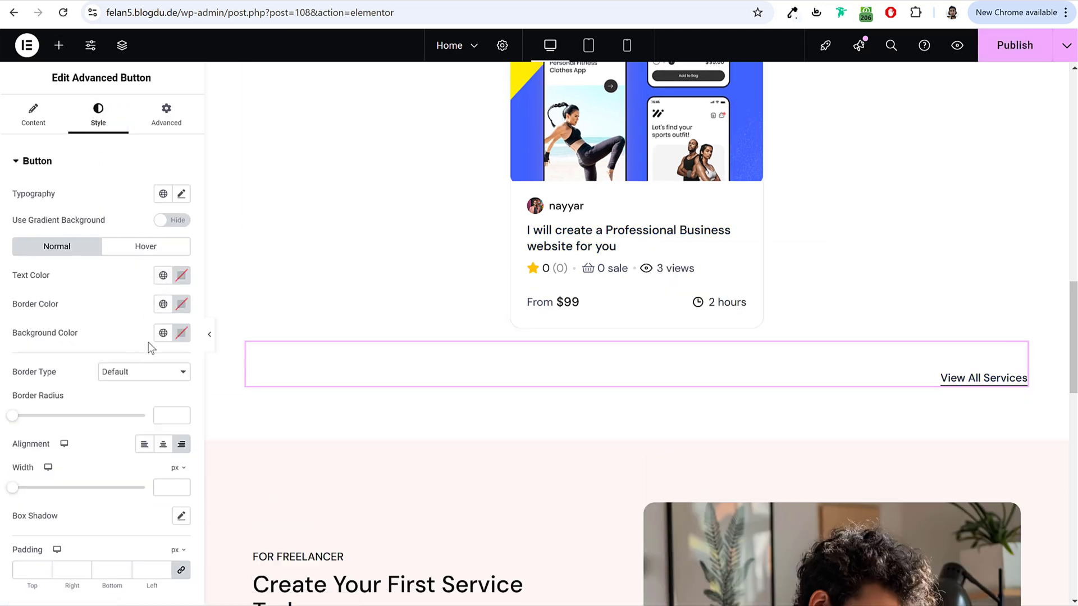
click(164, 447)
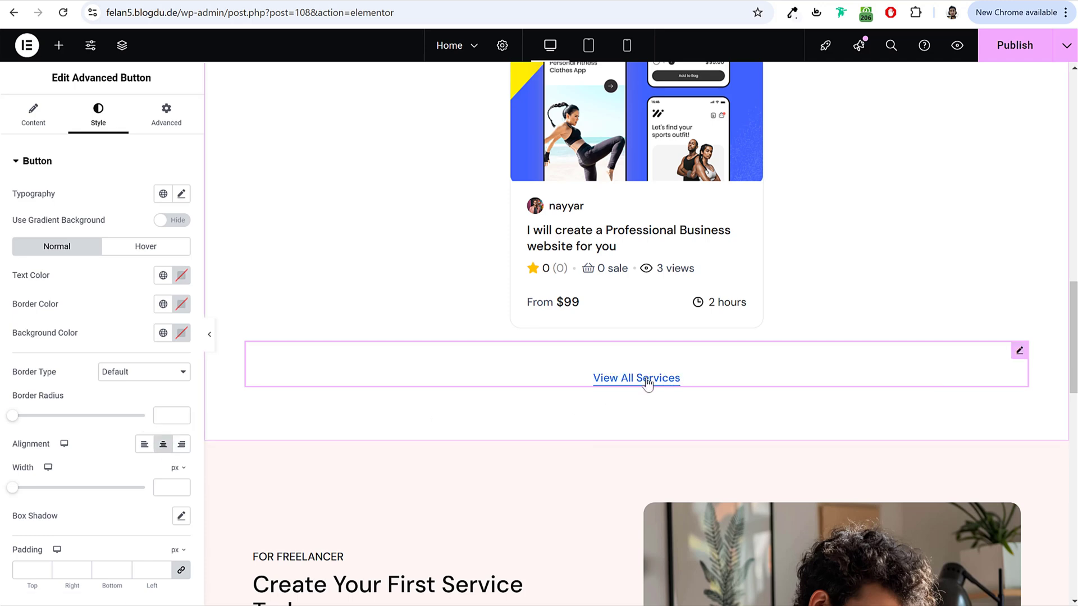
Step: Paste a centered button below the freelancer slider reading 'Explorer All Freelancers'
scroll(592, 325, up, 5)
scroll(626, 329, down, 4)
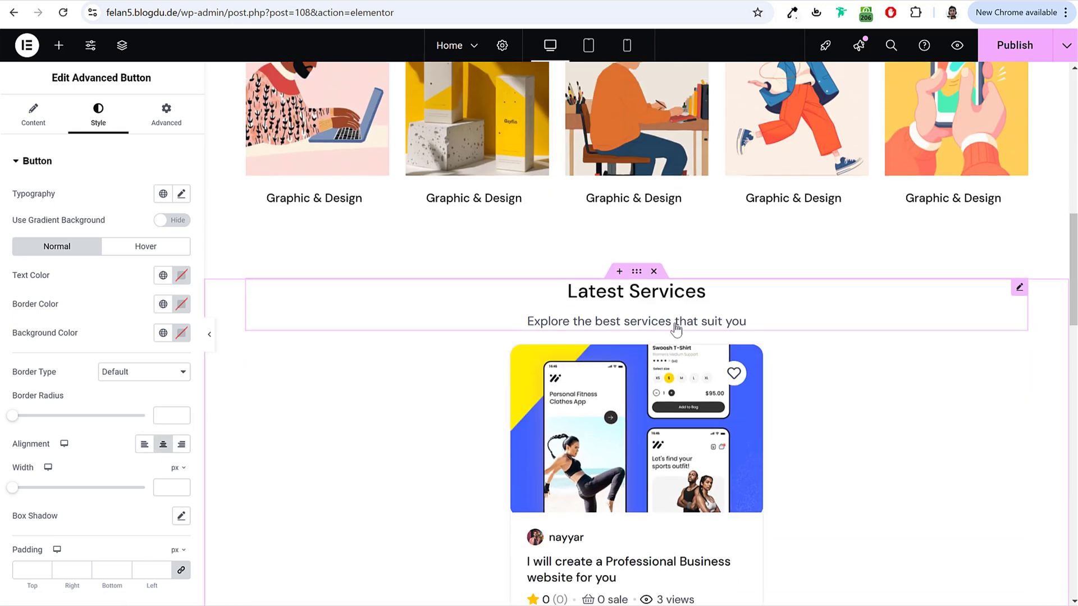
scroll(681, 339, up, 5)
scroll(703, 383, down, 16)
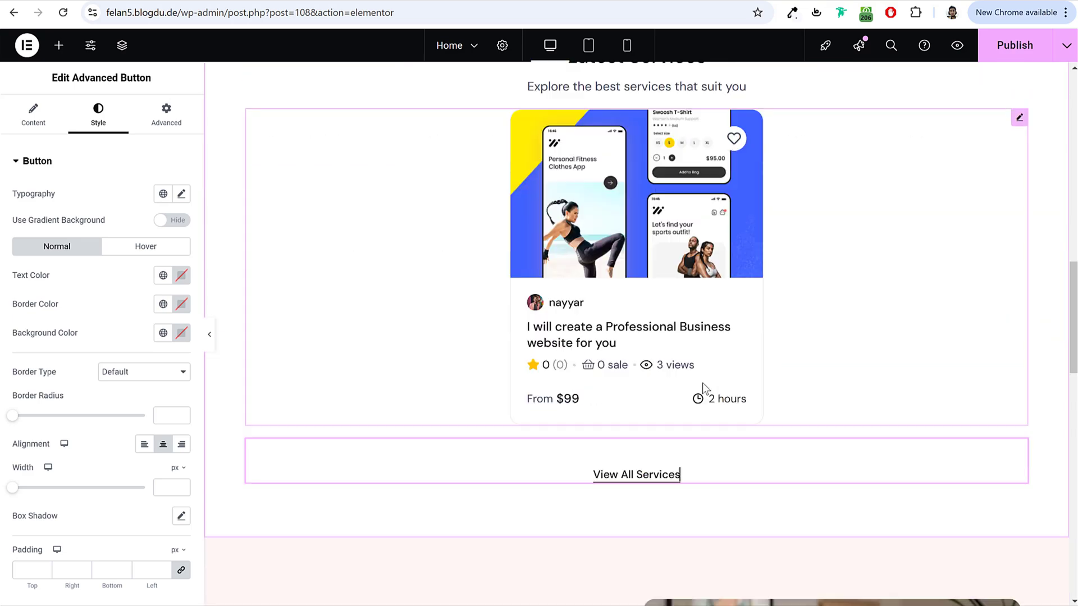
scroll(701, 368, down, 3)
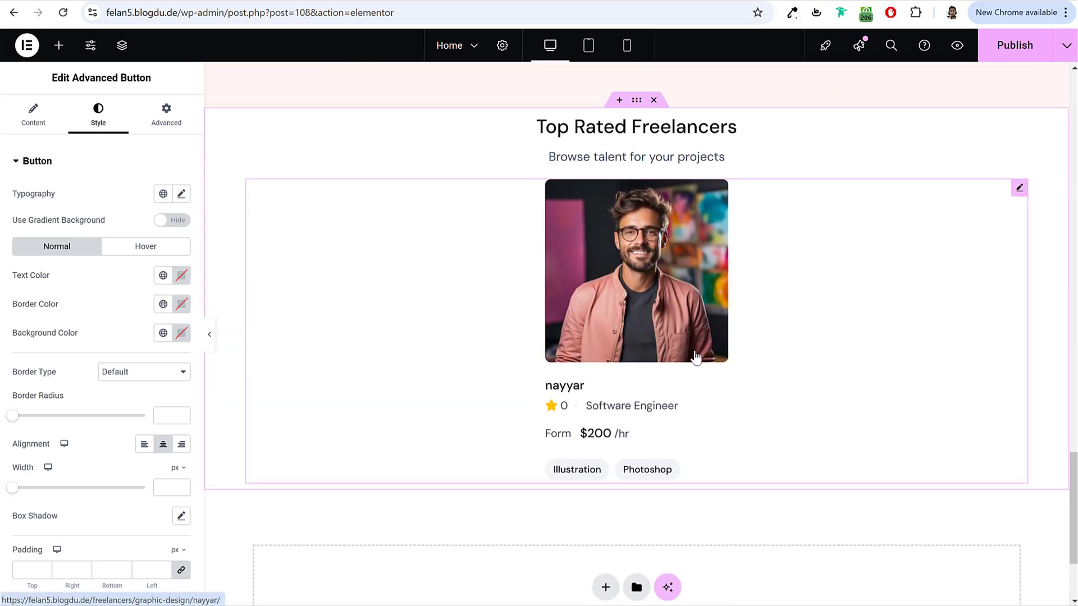
right_click(647, 242)
click(673, 337)
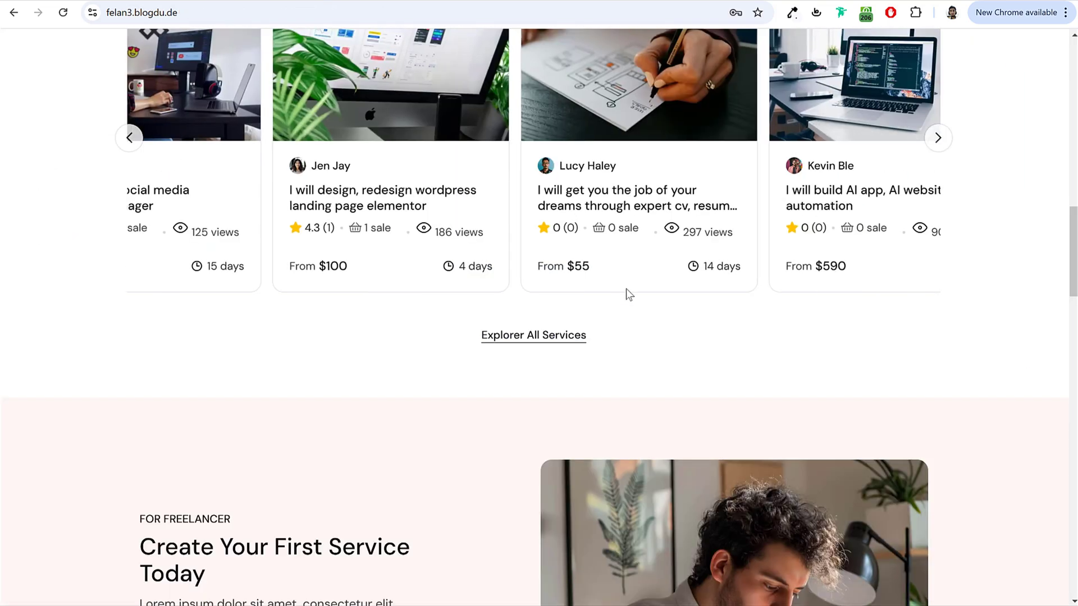
drag(373, 343, 679, 333)
scroll(679, 333, down, 15)
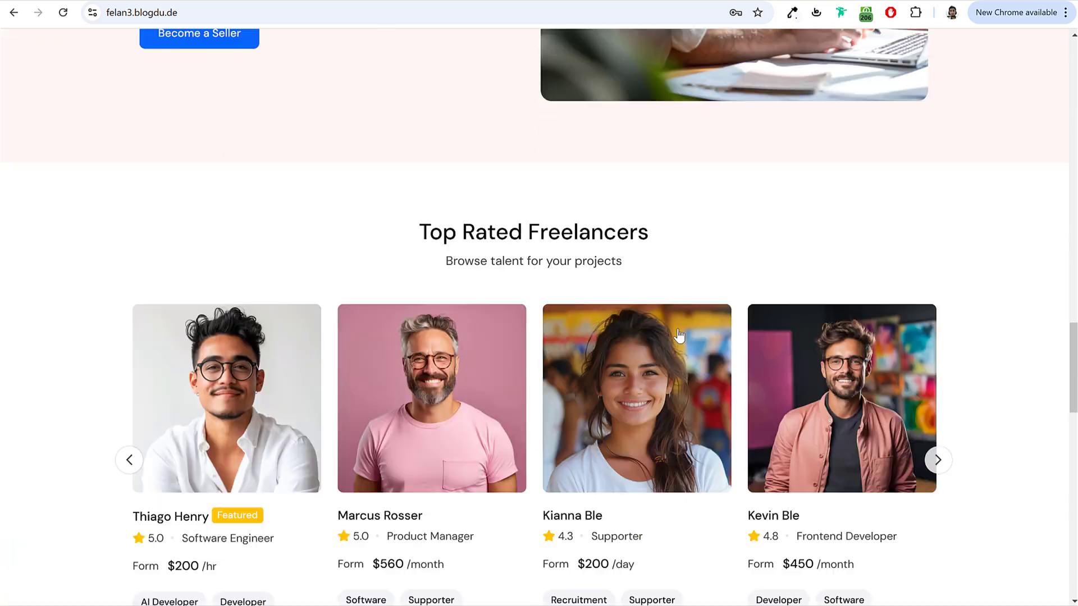
drag(616, 306, 473, 307)
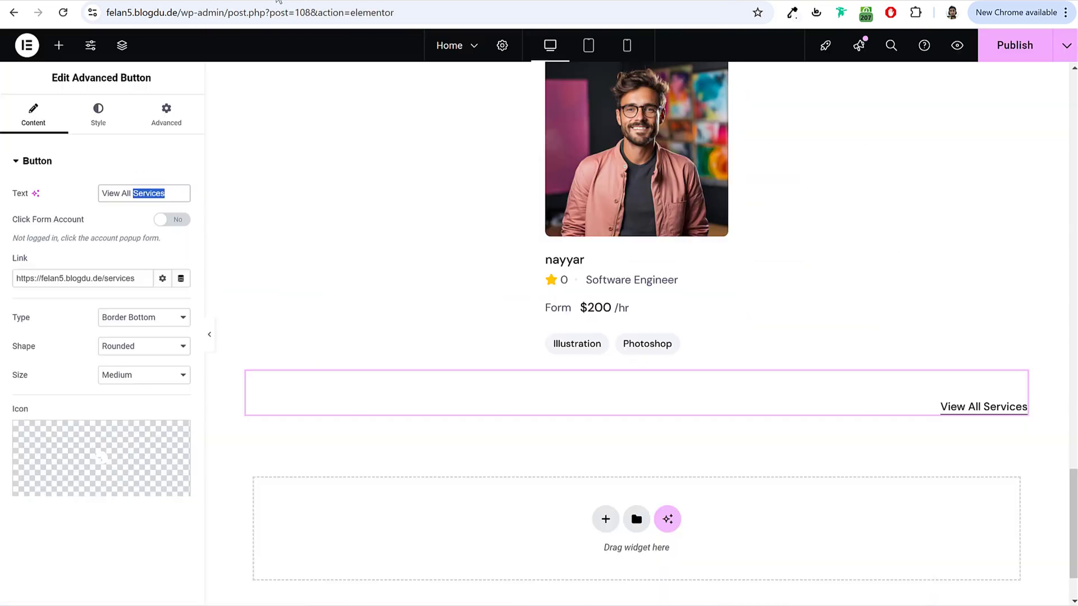
text(Explorer All Freelancers)
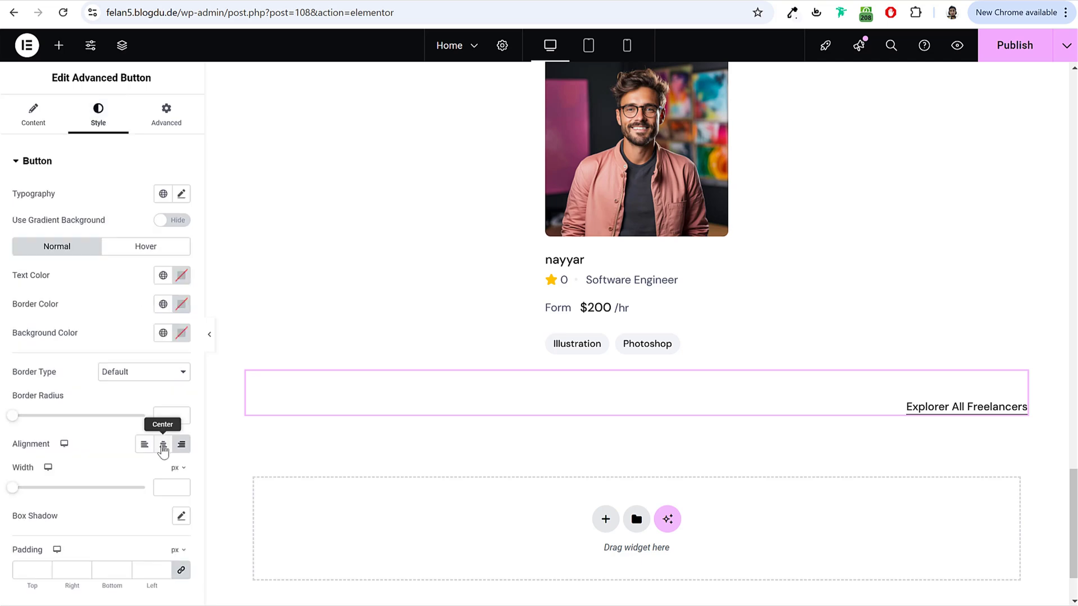
click(163, 446)
Step: Give the Top Rated Freelancers section 80 px top and bottom padding
scroll(622, 355, up, 5)
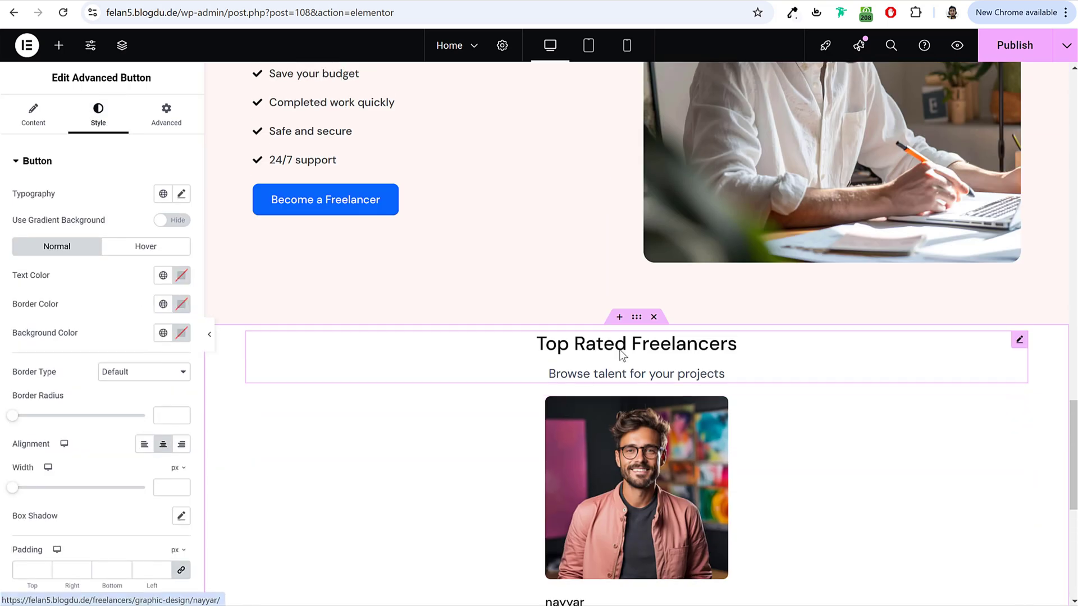
click(638, 319)
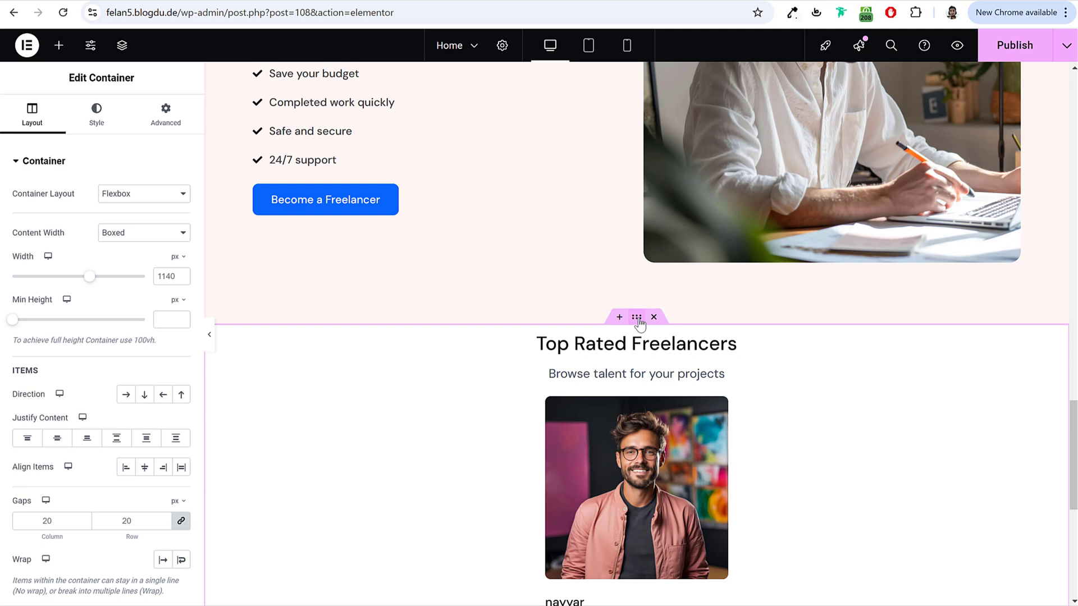
click(166, 115)
click(181, 262)
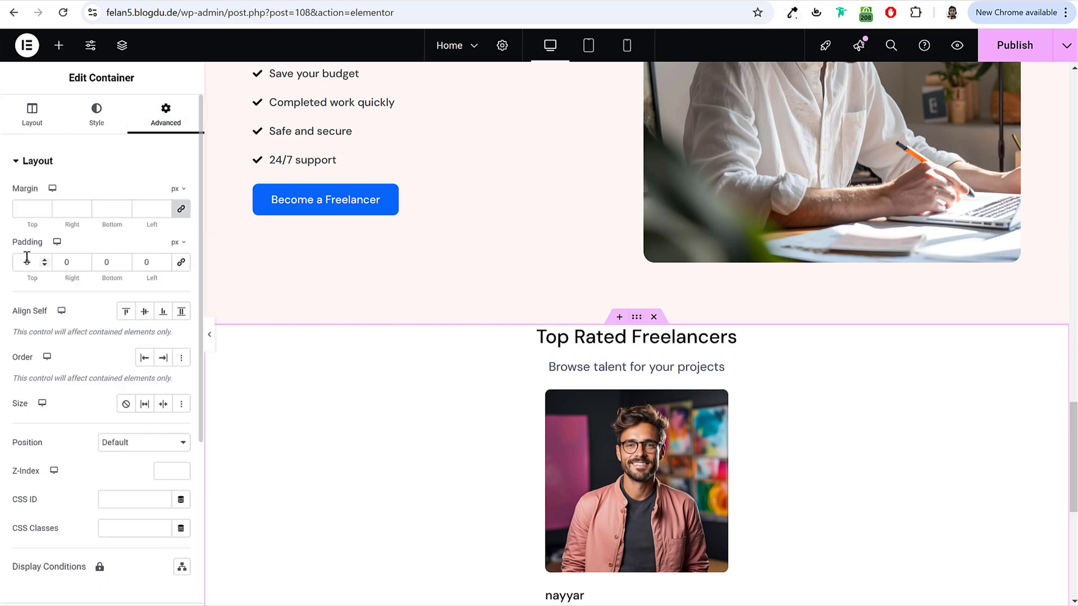
text(80)
key(Tab)
key(Tab)
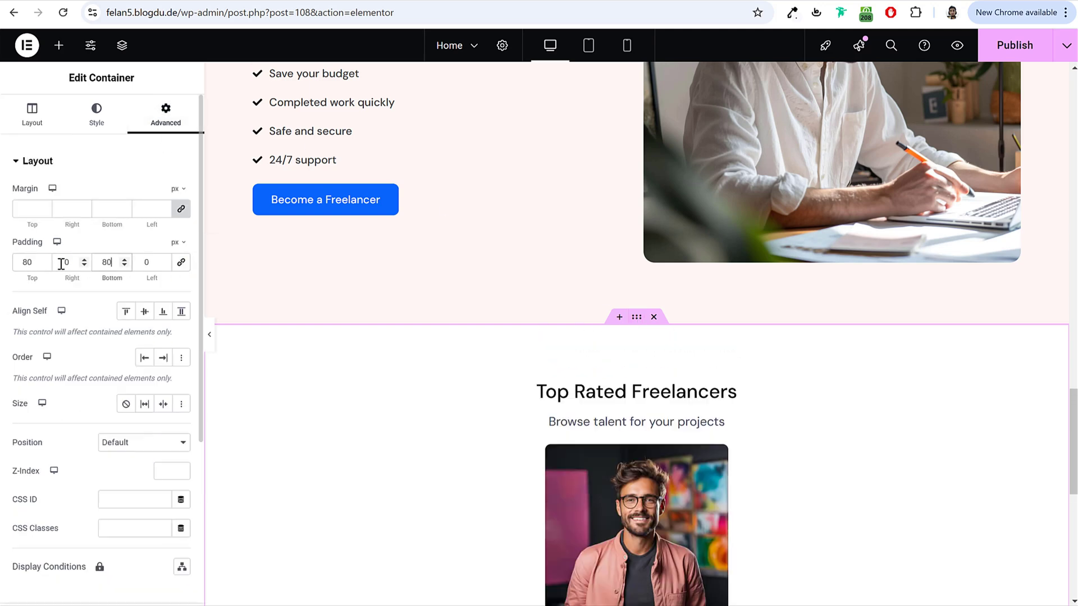
text(80)
scroll(743, 278, down, 5)
click(627, 46)
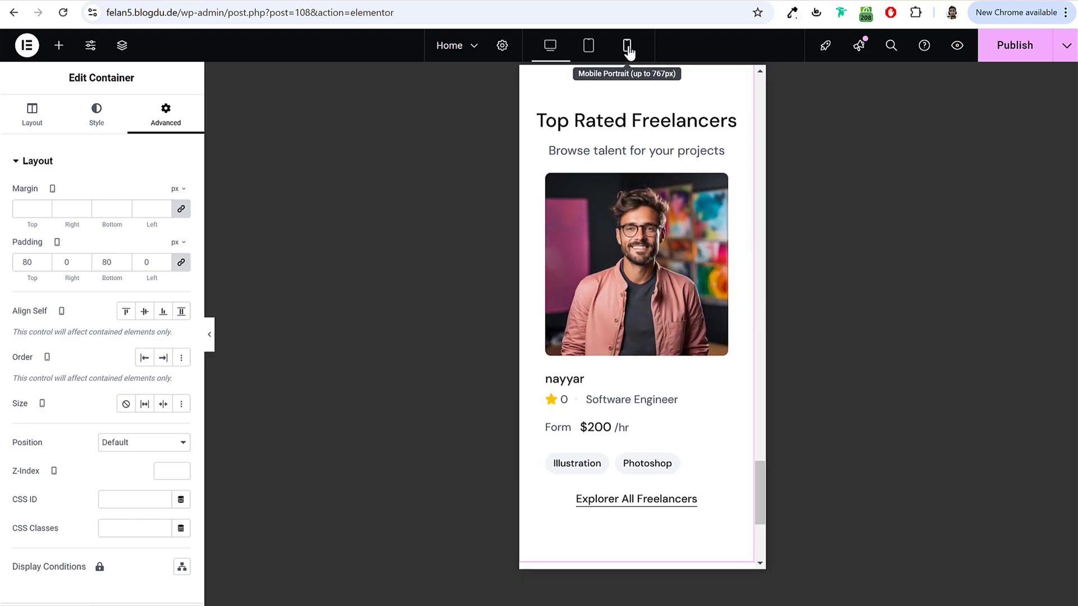
Step: Check the demo's freelancer carousel at phone size and show 1 freelancer per slide on mobile
click(681, 224)
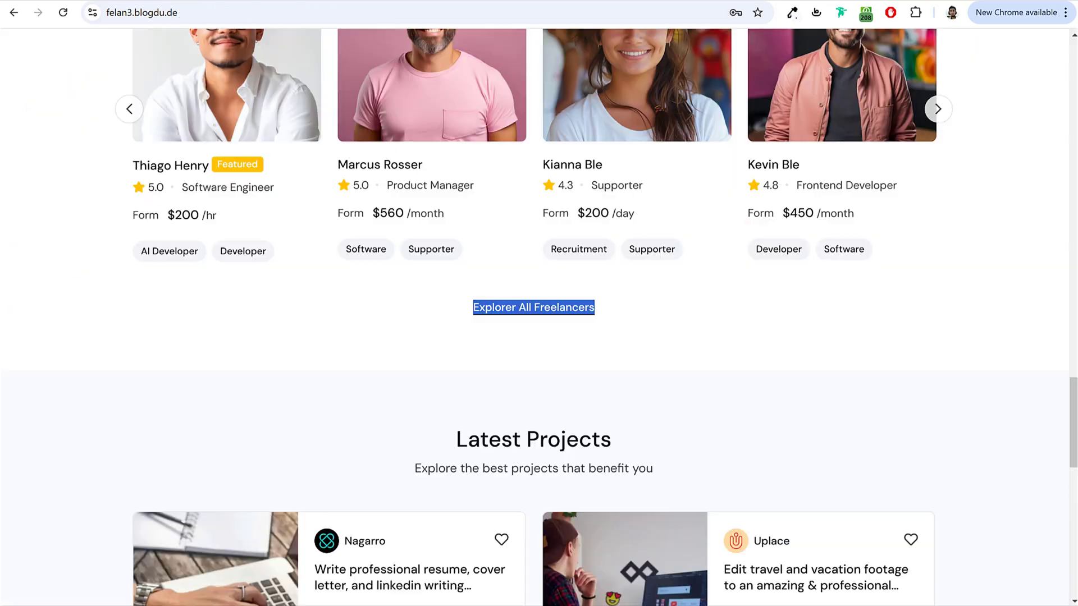
scroll(607, 303, up, 4)
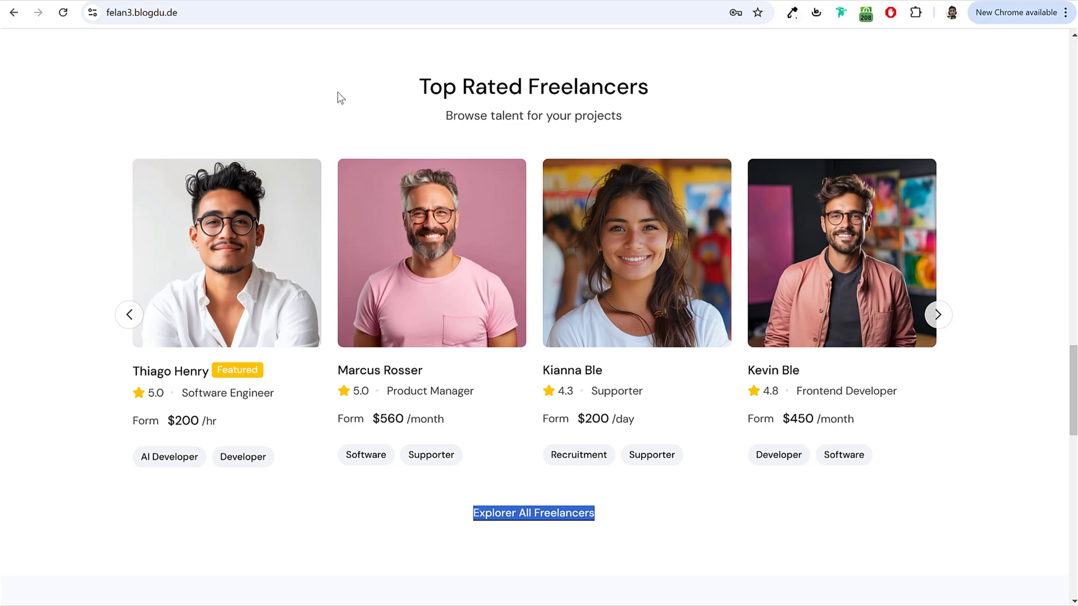
right_click(366, 100)
click(432, 440)
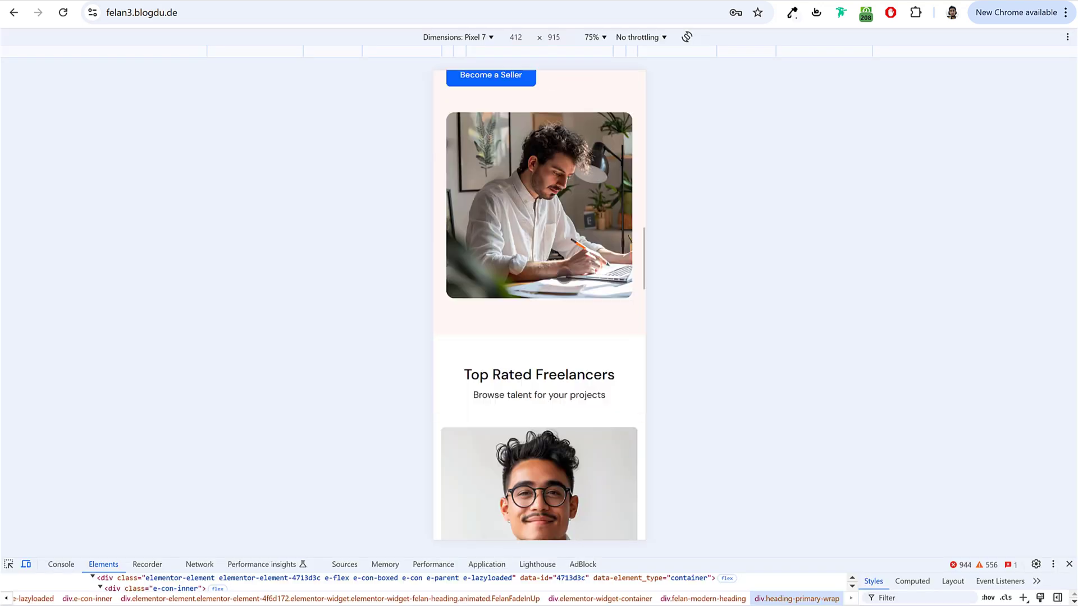
scroll(571, 275, down, 5)
drag(570, 275, 505, 241)
drag(577, 247, 547, 248)
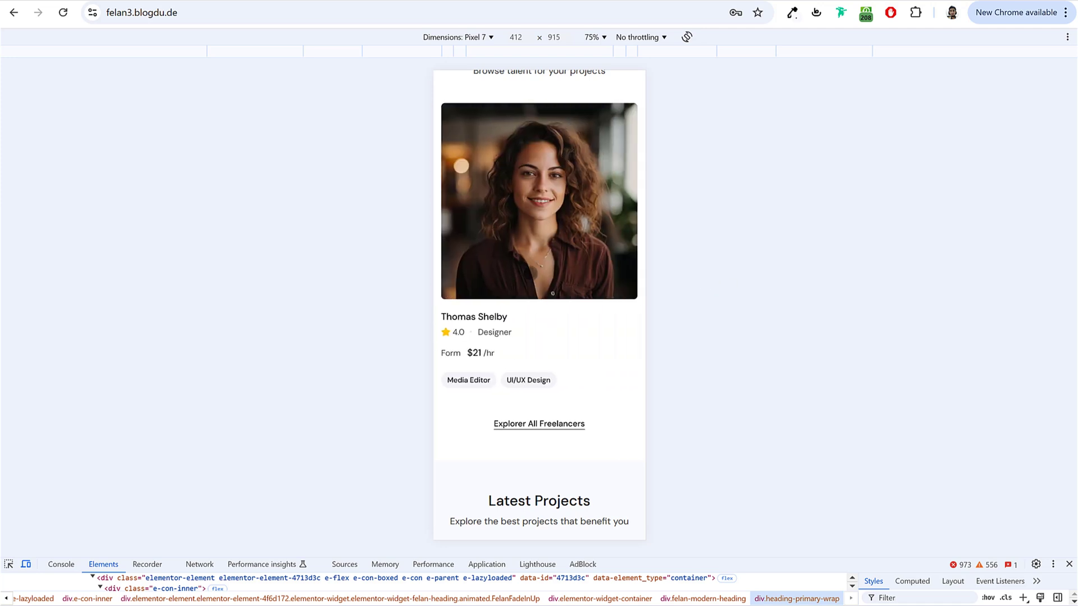
scroll(910, 435, up, 2)
click(1068, 565)
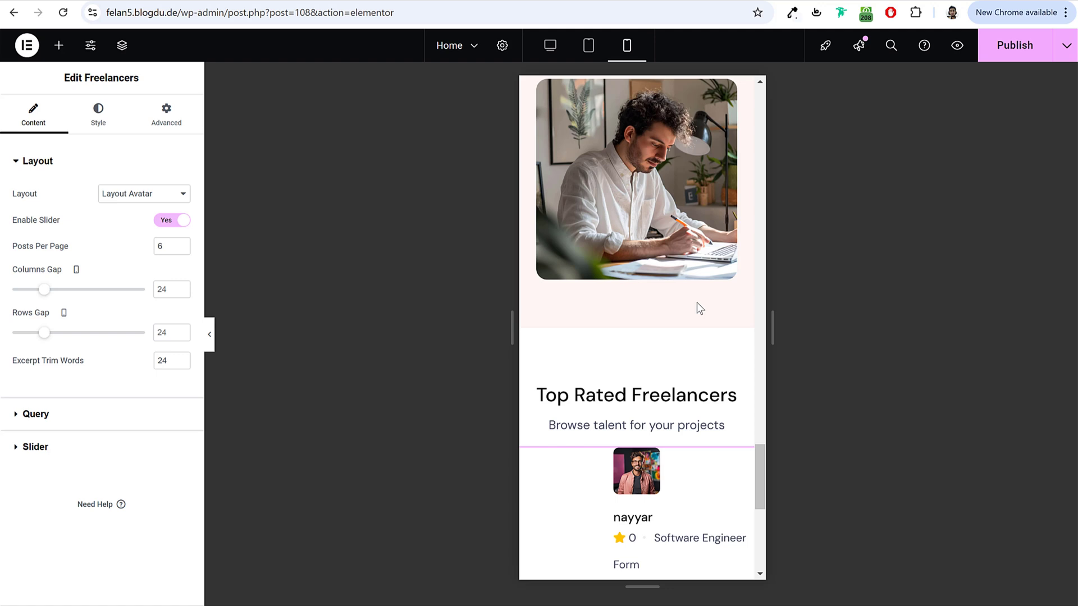
scroll(699, 309, down, 5)
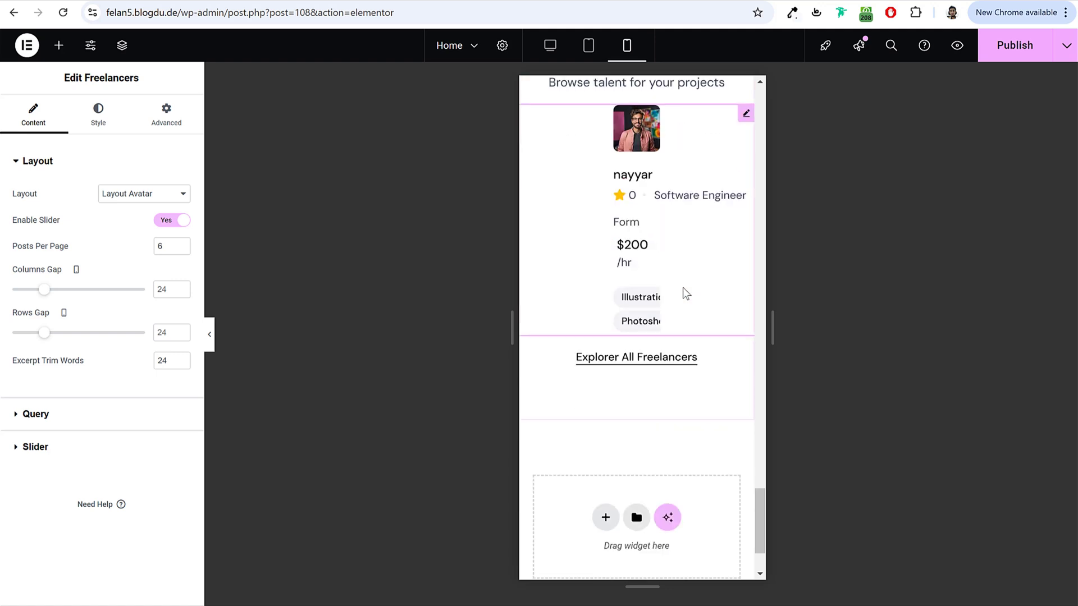
click(34, 447)
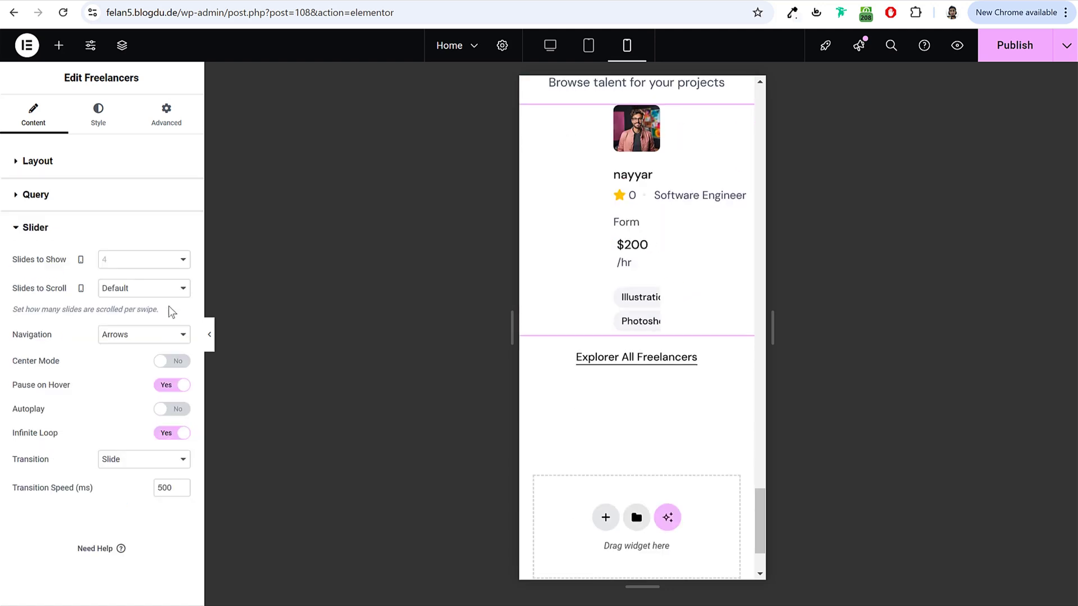
click(133, 282)
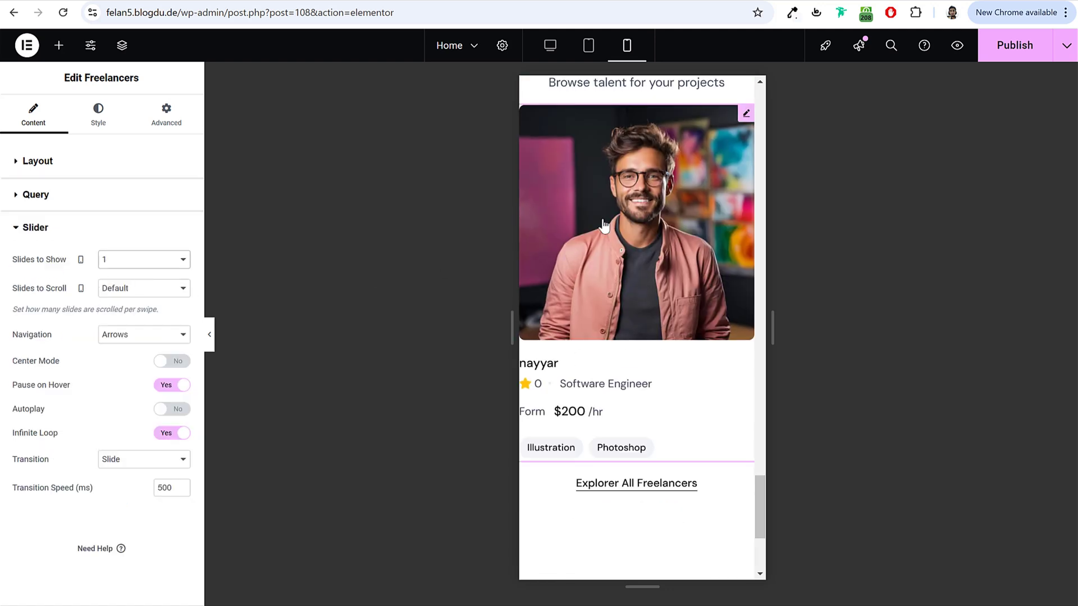
Step: Set the Top Rated Freelancers section's item gap to 20 on mobile
scroll(665, 305, up, 1)
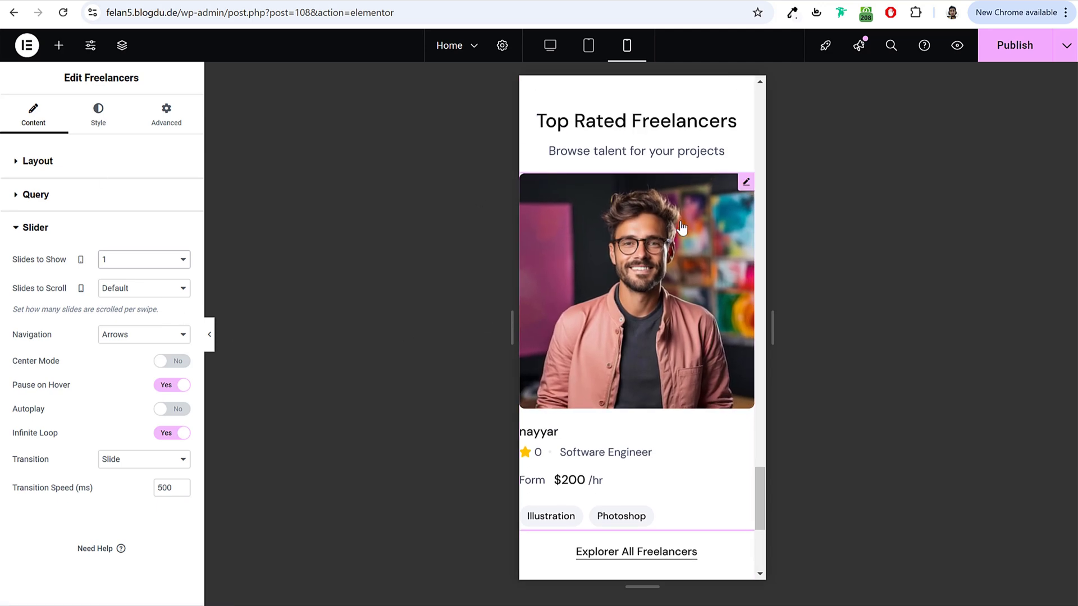
scroll(664, 281, up, 2)
scroll(664, 270, up, 1)
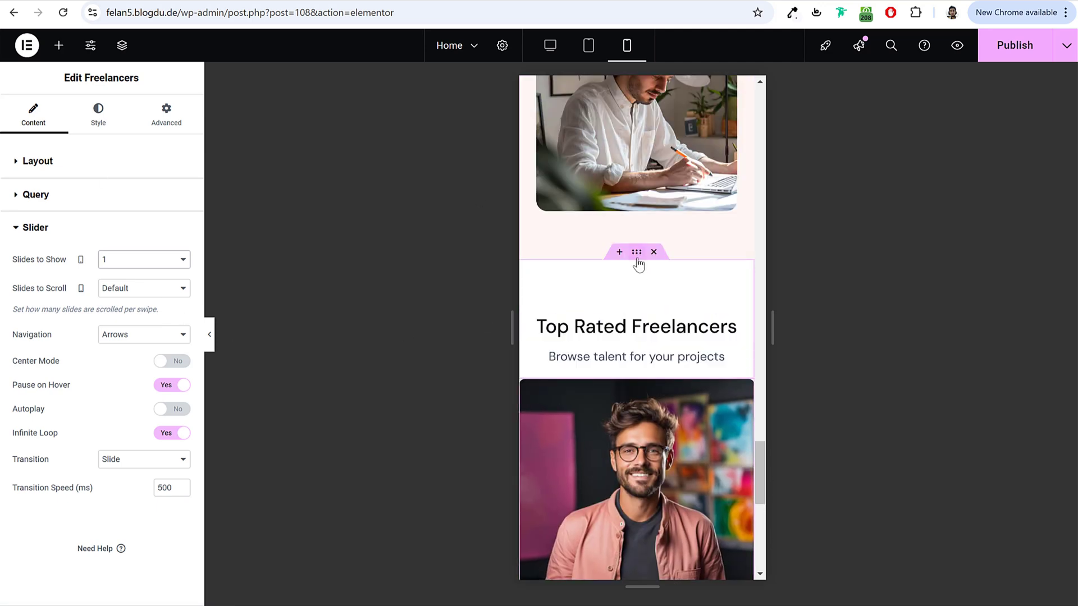
click(637, 256)
click(32, 115)
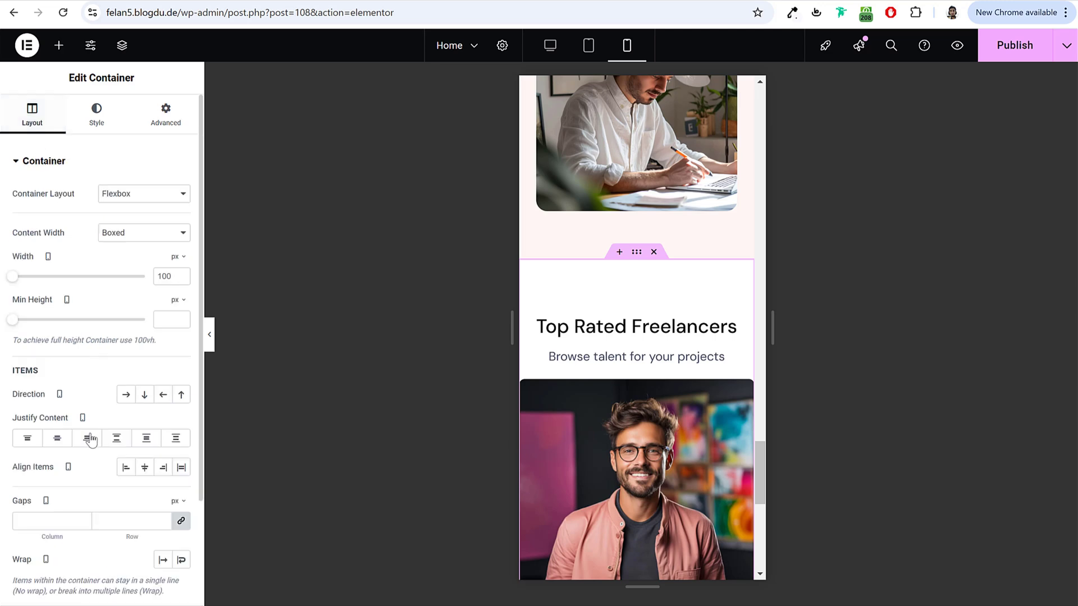
scroll(79, 432, down, 3)
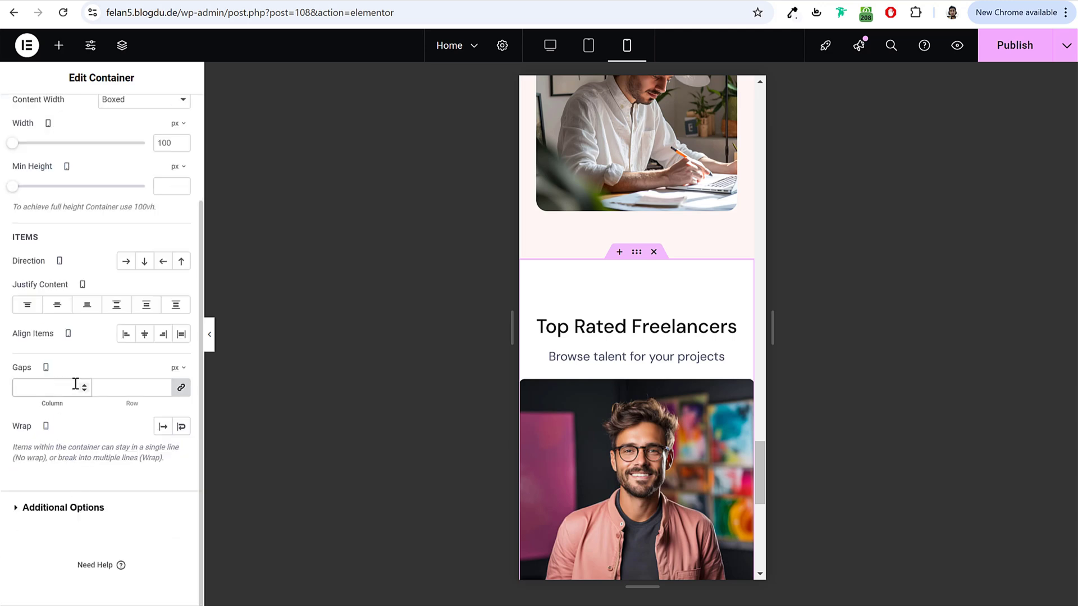
click(76, 388)
text(20)
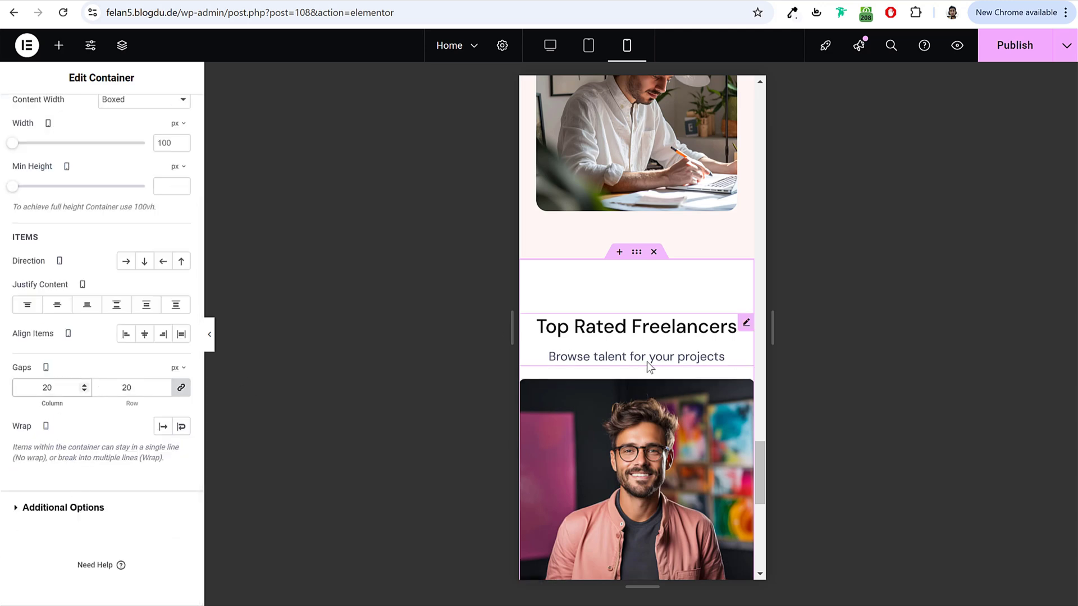
scroll(647, 365, down, 4)
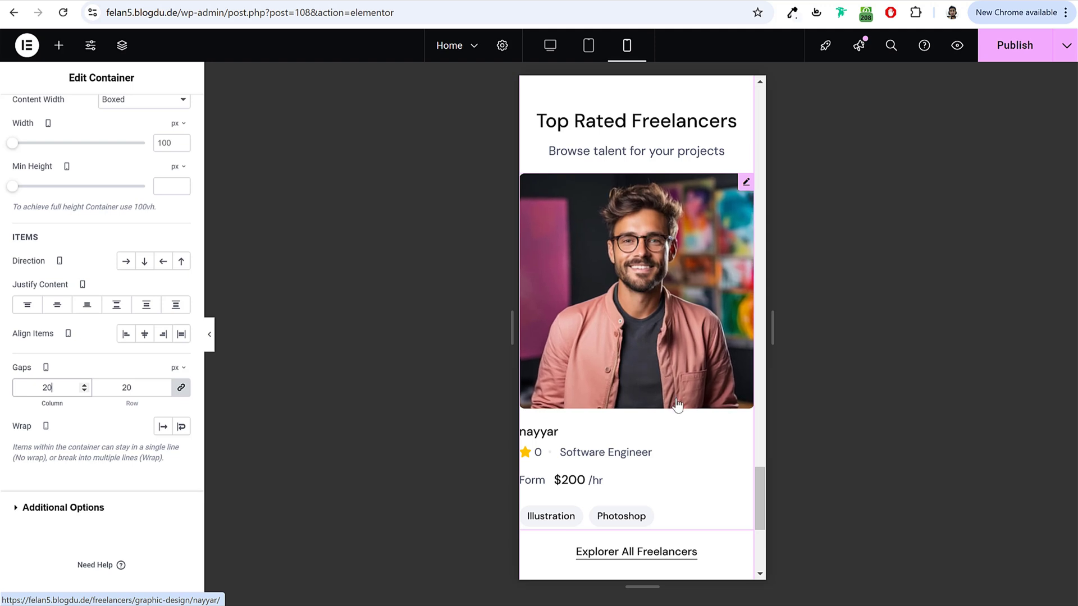
scroll(677, 405, up, 3)
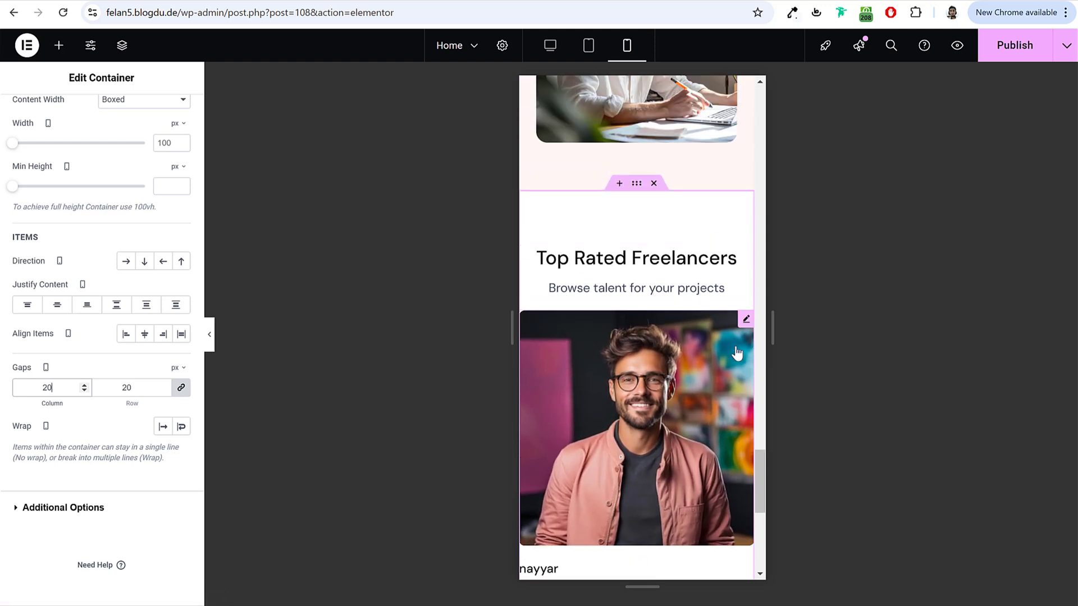
scroll(115, 293, up, 3)
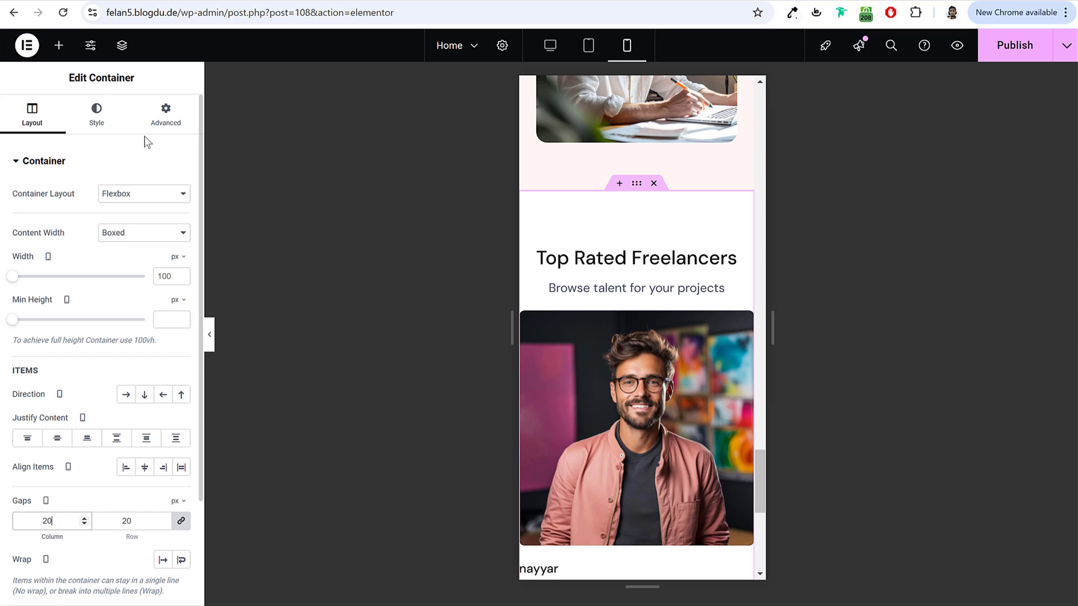
Step: Pad the section 50/10/50/10 on mobile and publish
click(164, 125)
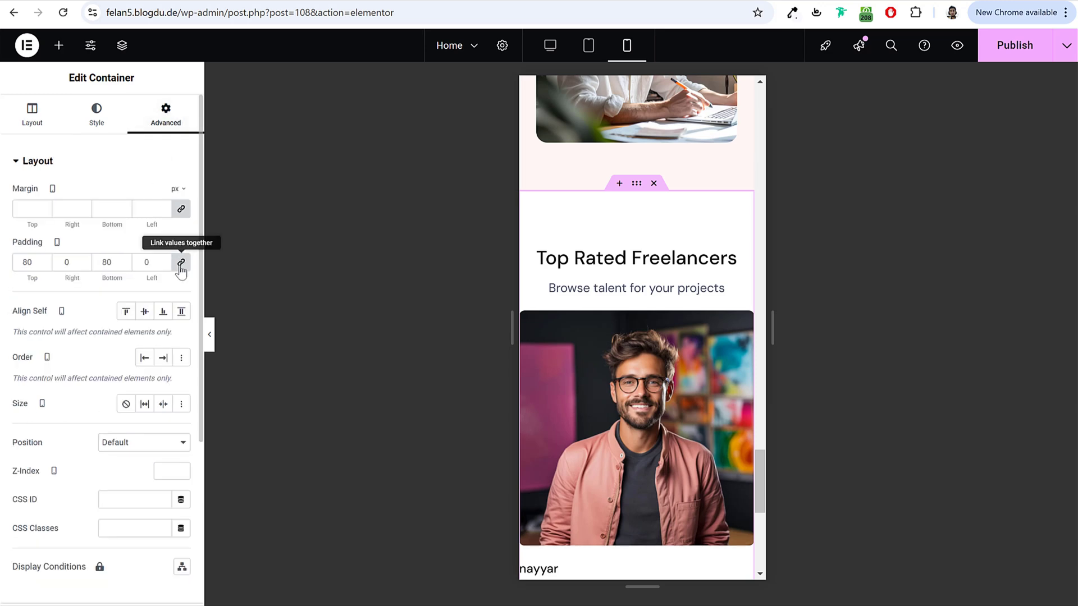
click(181, 262)
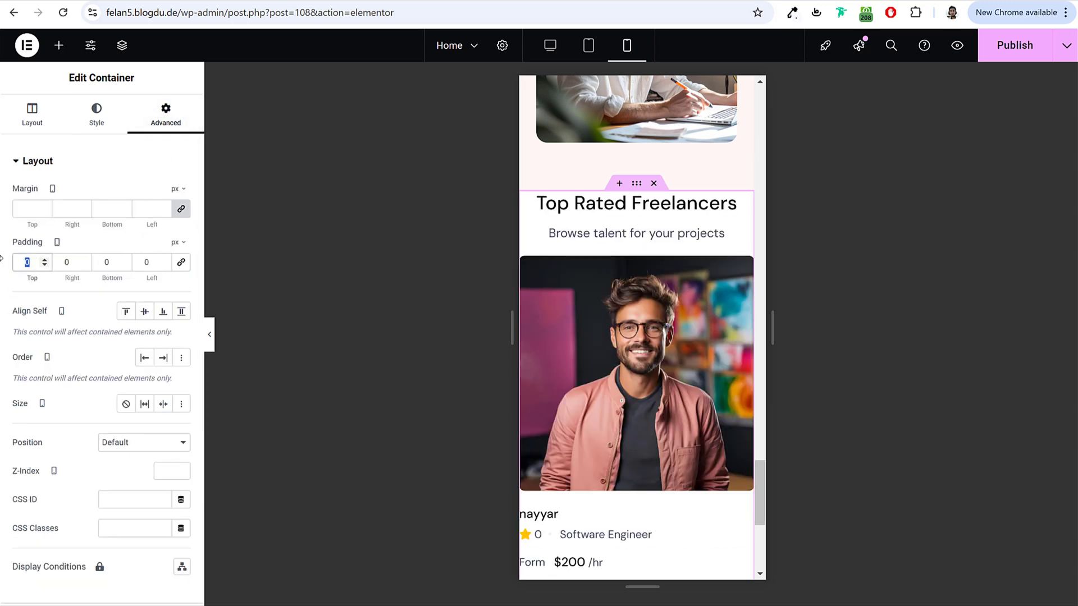
text(50)
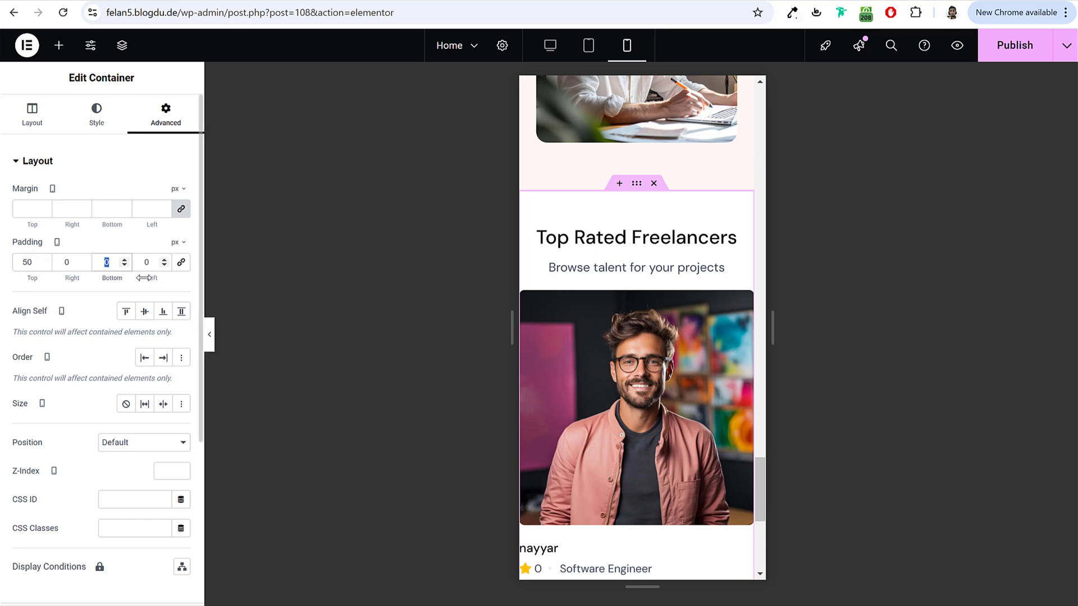
text(10)
key(Tab)
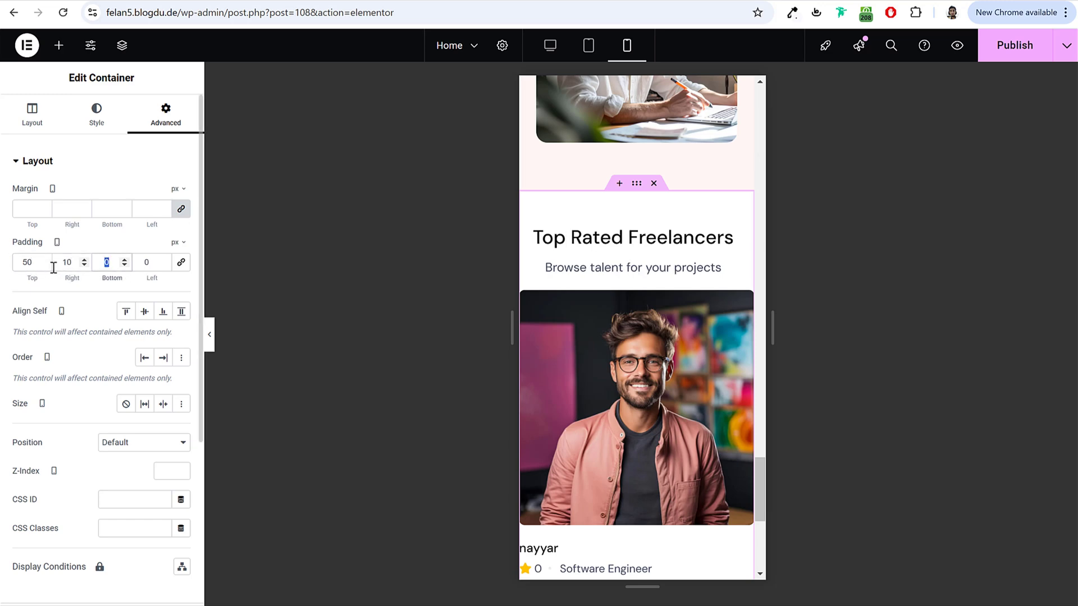
text(10)
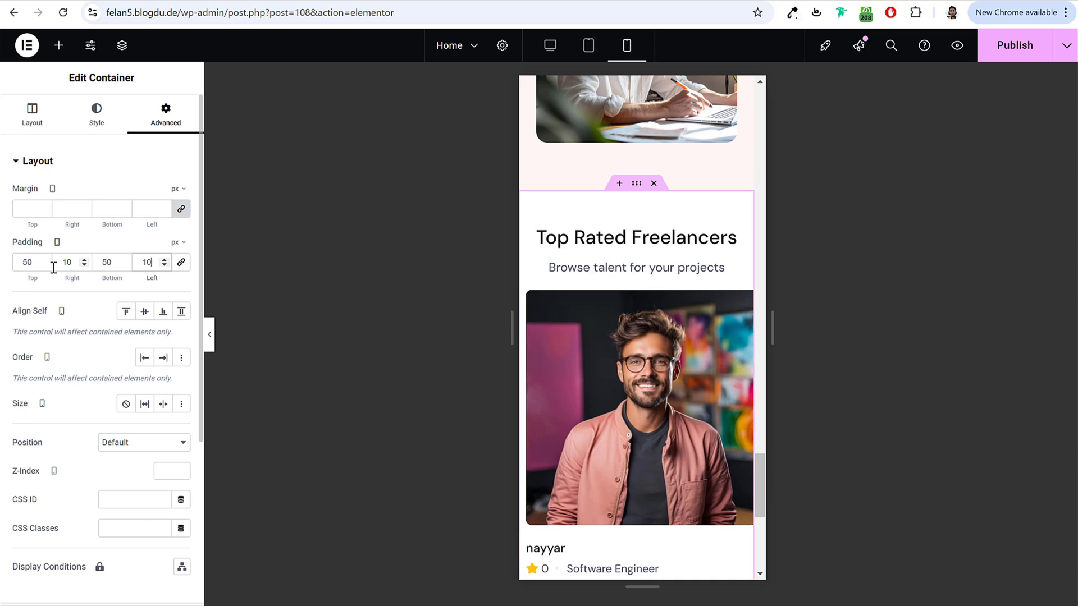
scroll(578, 340, down, 3)
scroll(578, 340, down, 1)
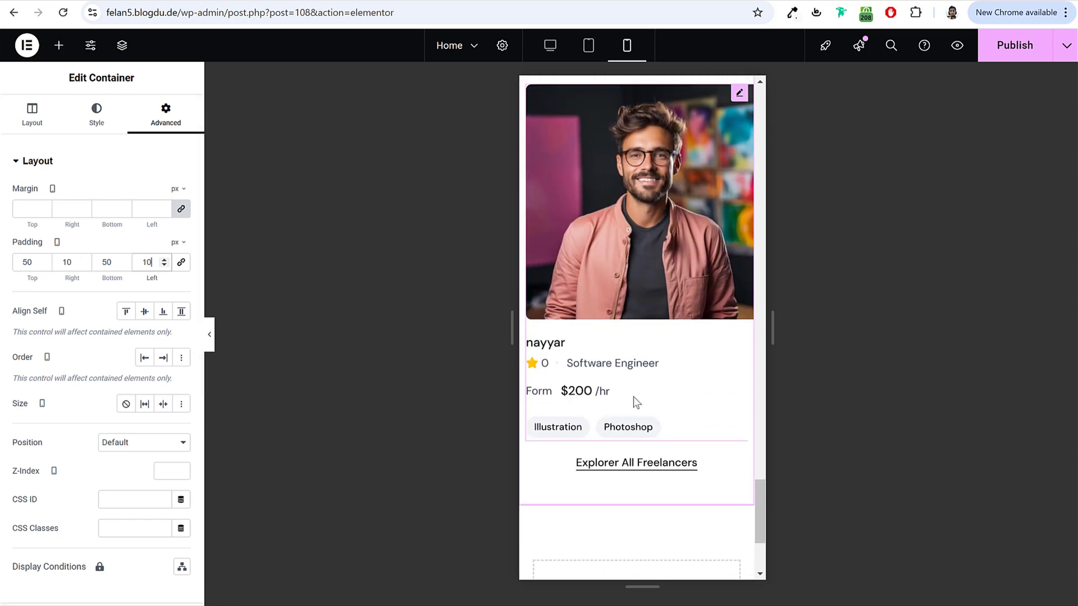
click(1011, 45)
Step: Show 3 freelancer slides on tablet and publish the page
click(586, 51)
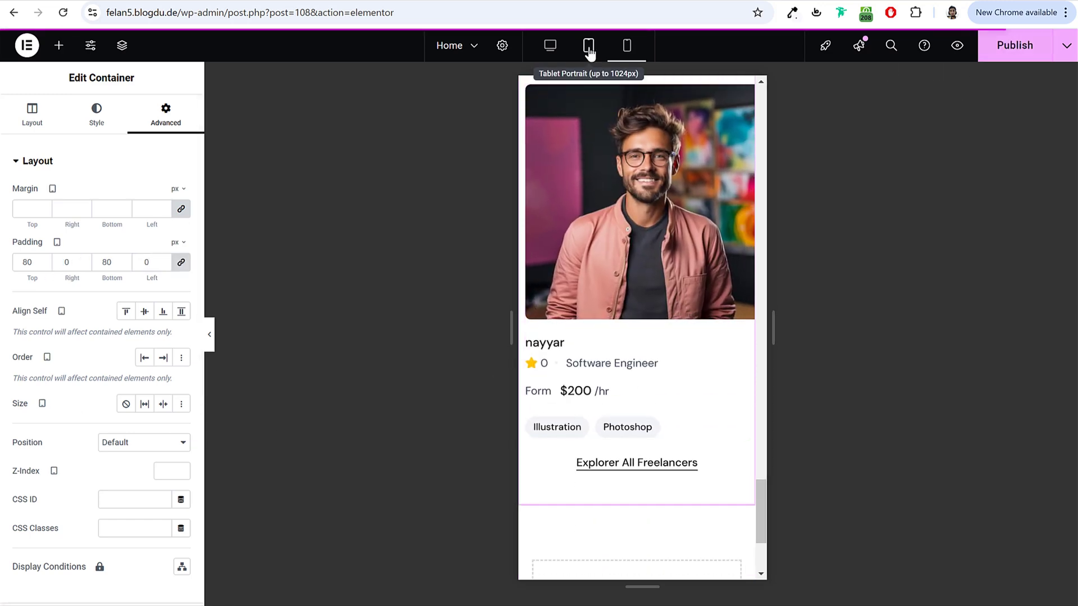
scroll(673, 220, up, 4)
scroll(682, 219, up, 5)
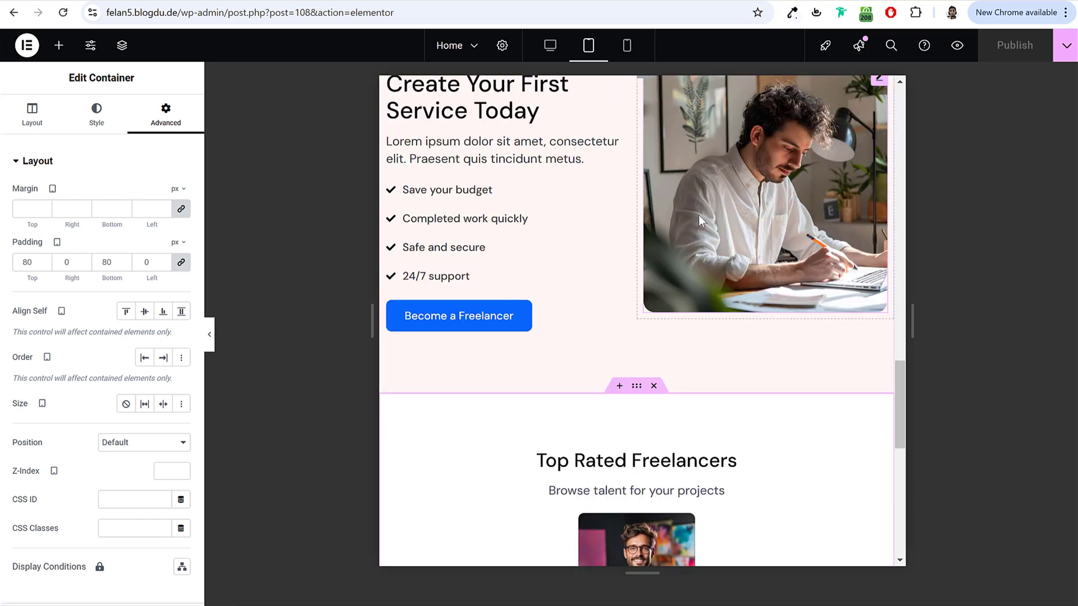
scroll(698, 214, down, 4)
click(705, 272)
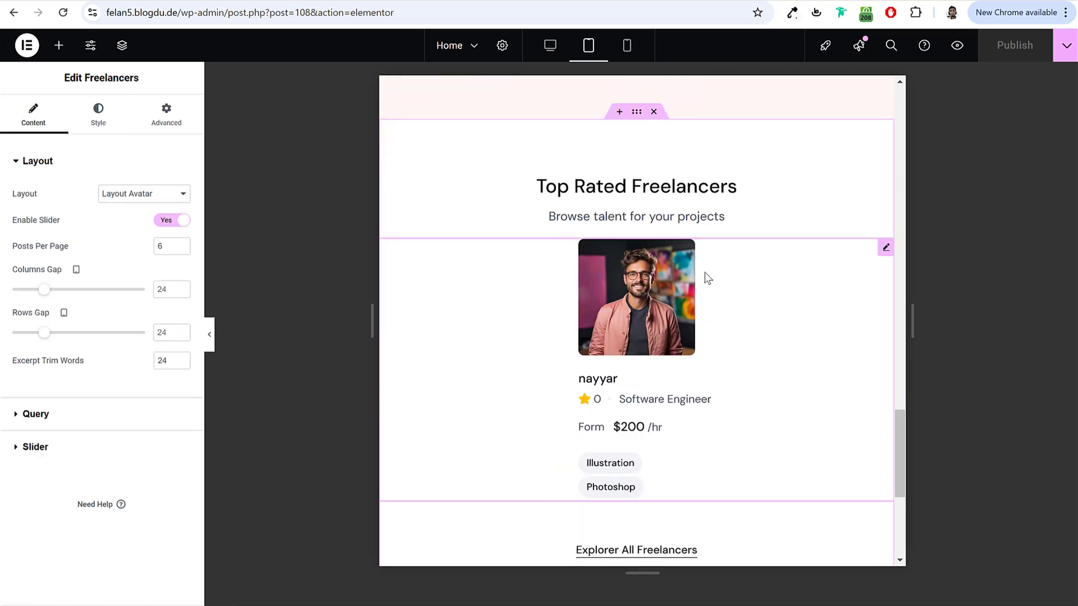
click(79, 447)
click(147, 259)
click(137, 310)
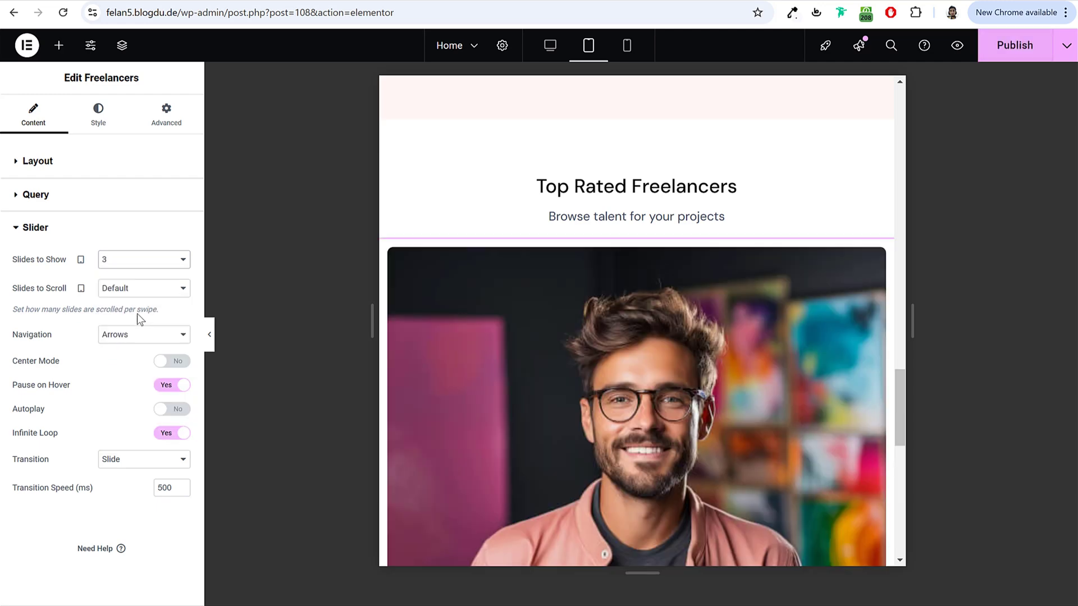
click(1011, 44)
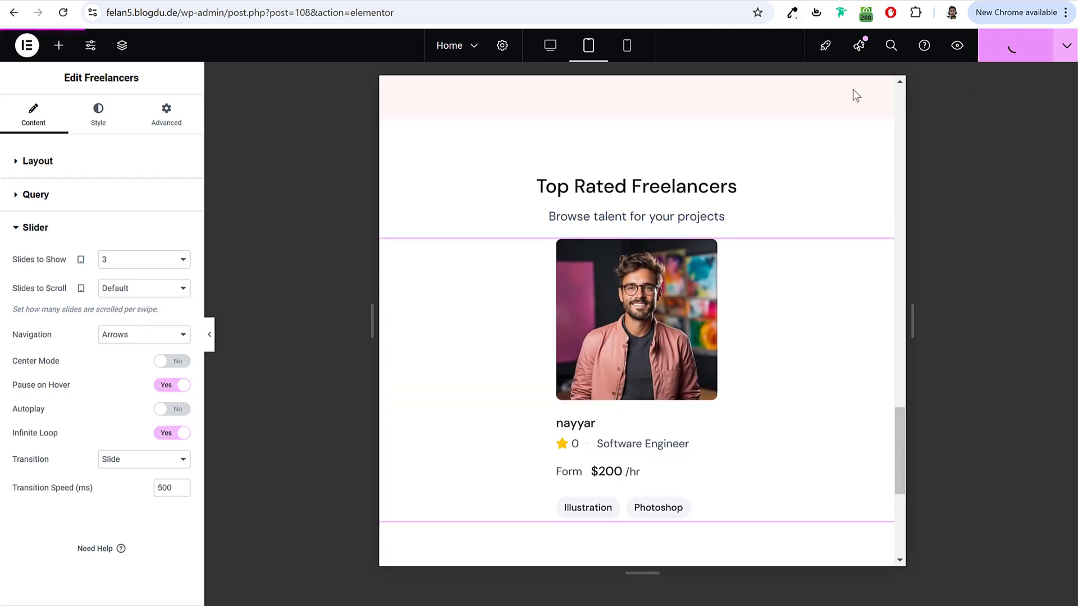
click(550, 45)
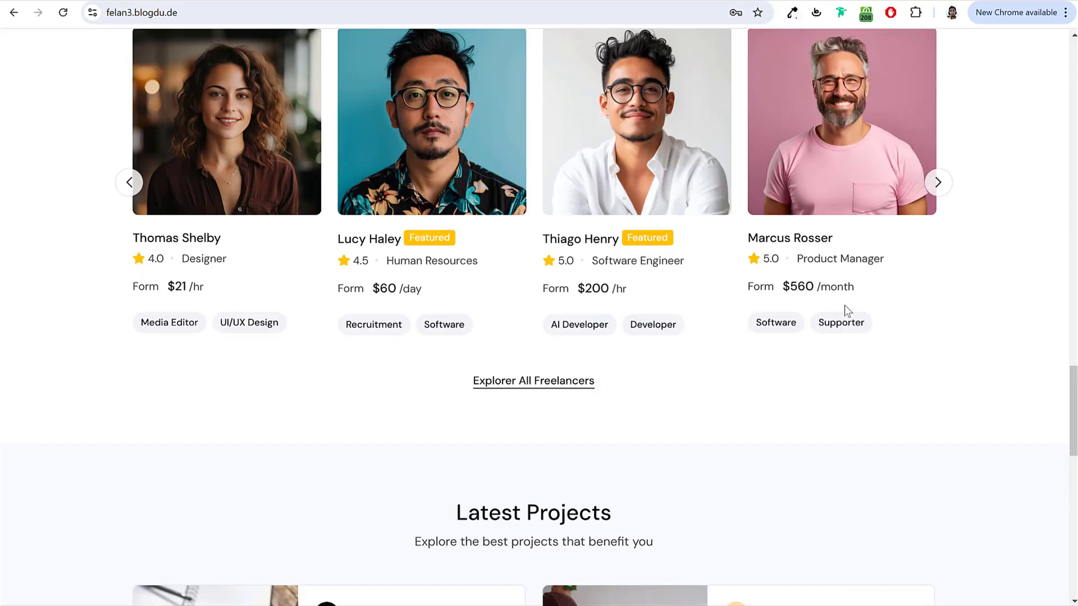
Step: Duplicate the Top Rated Freelancers section
scroll(844, 305, down, 6)
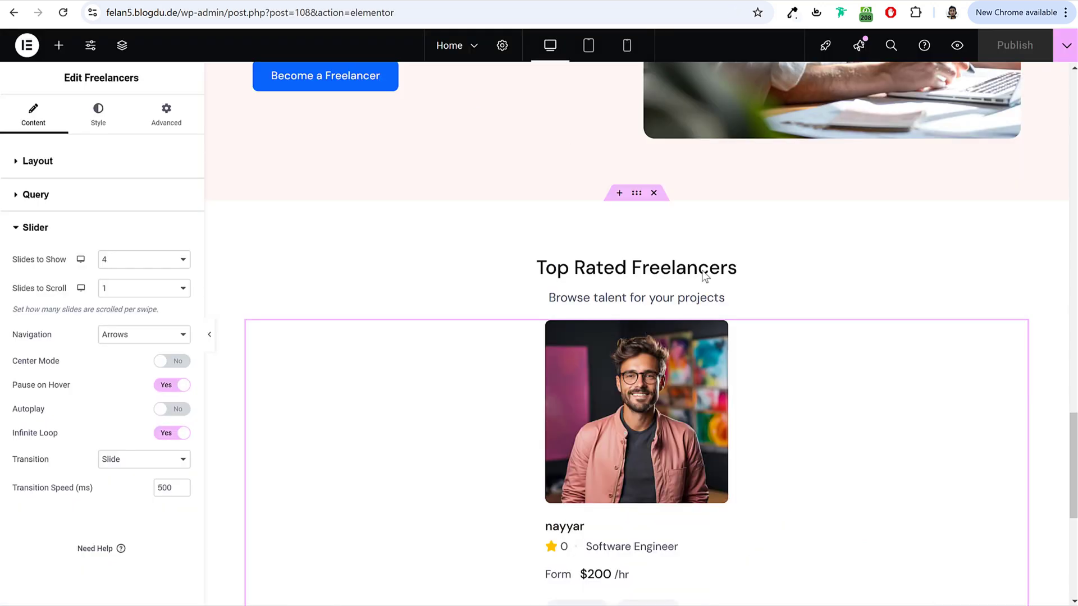
scroll(724, 304, down, 5)
scroll(624, 214, up, 5)
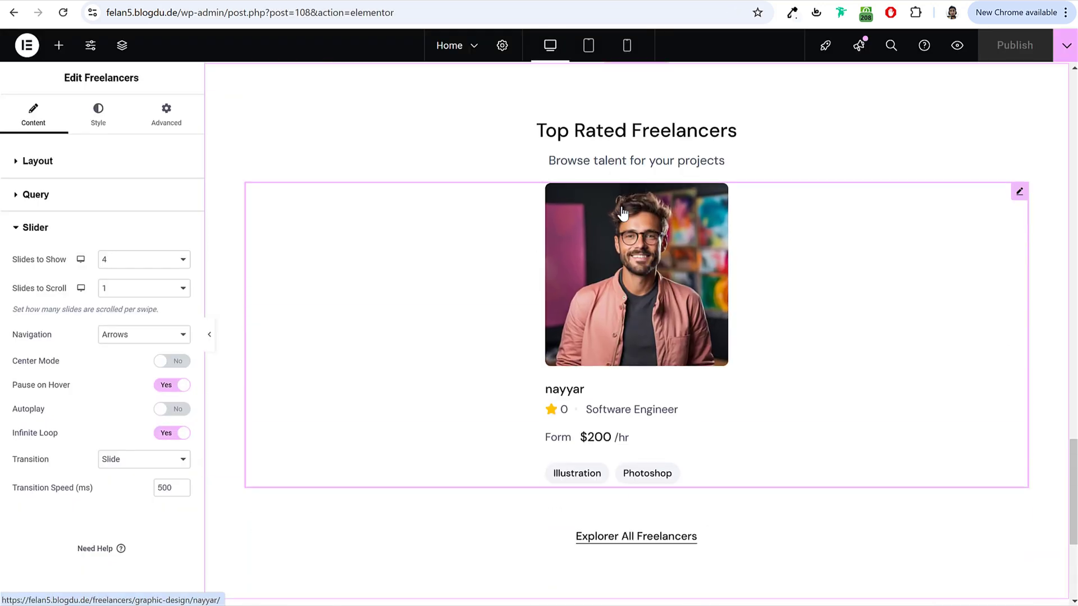
scroll(622, 214, up, 3)
right_click(635, 197)
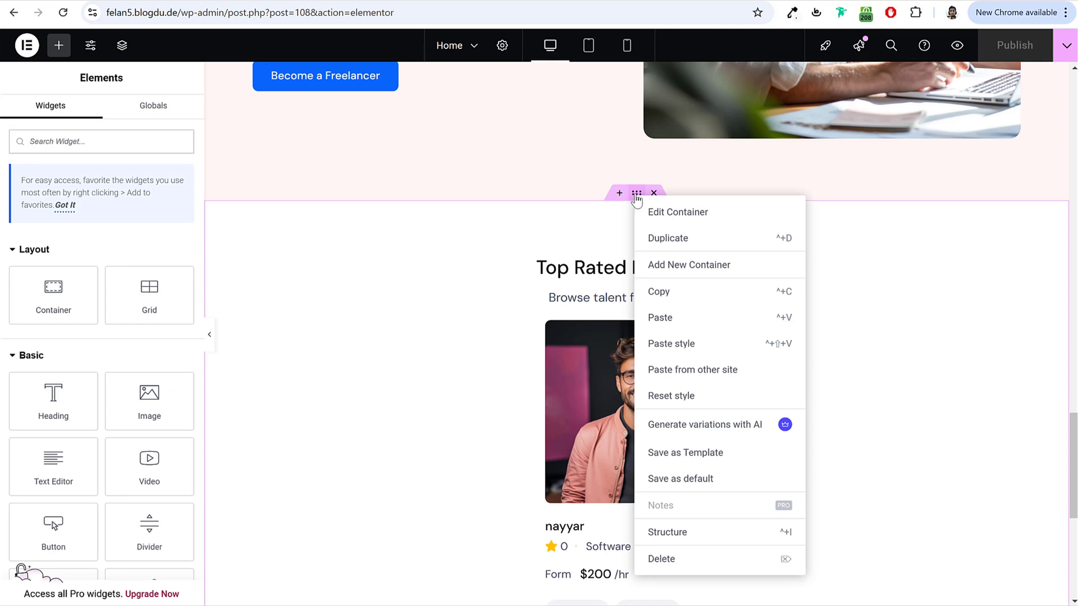
click(729, 326)
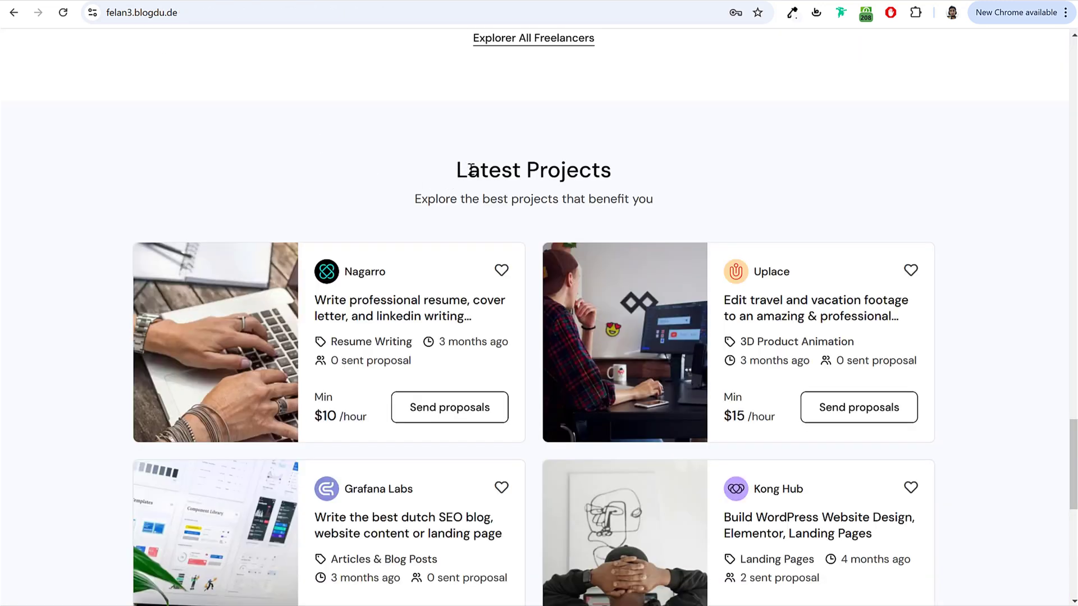
Step: Retitle the copied section's heading 'Latest Projects', copied from the live demo
drag(471, 168, 654, 160)
triple_click(603, 165)
key(ctrl+c)
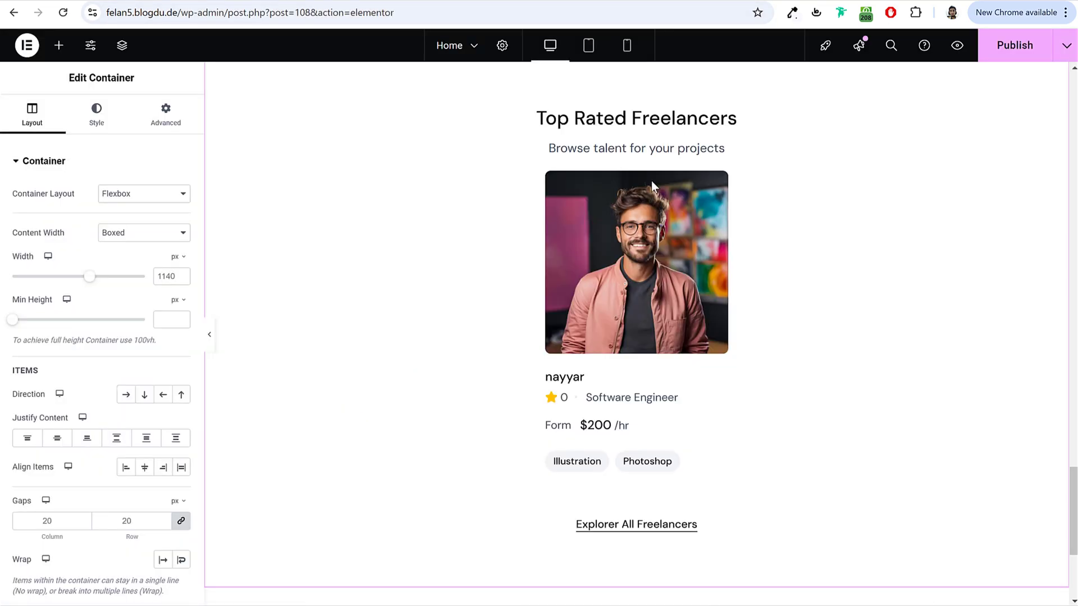
click(691, 129)
click(124, 231)
key(ctrl+v)
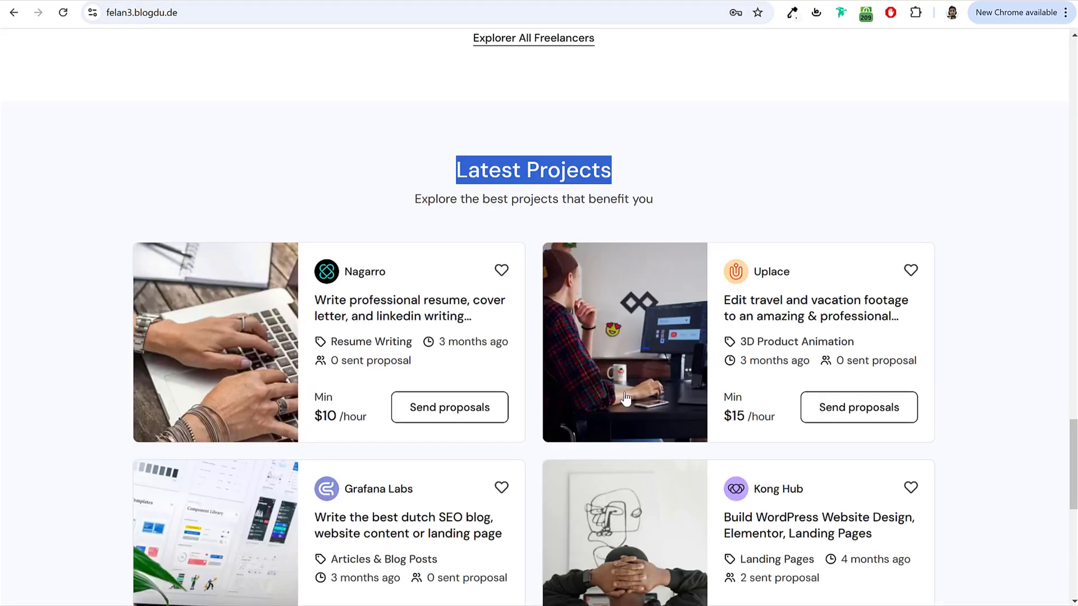
Step: Change the button to 'Explorer All Projects' and delete the copy's freelancer slider
scroll(631, 404, down, 5)
scroll(630, 404, down, 2)
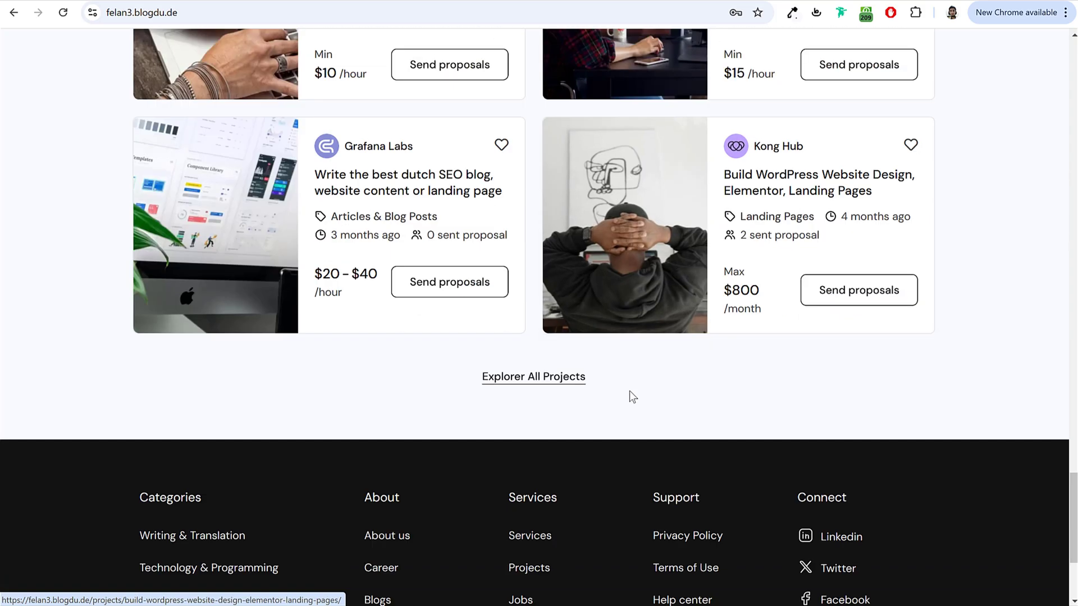
drag(631, 397, 448, 380)
key(ctrl+c)
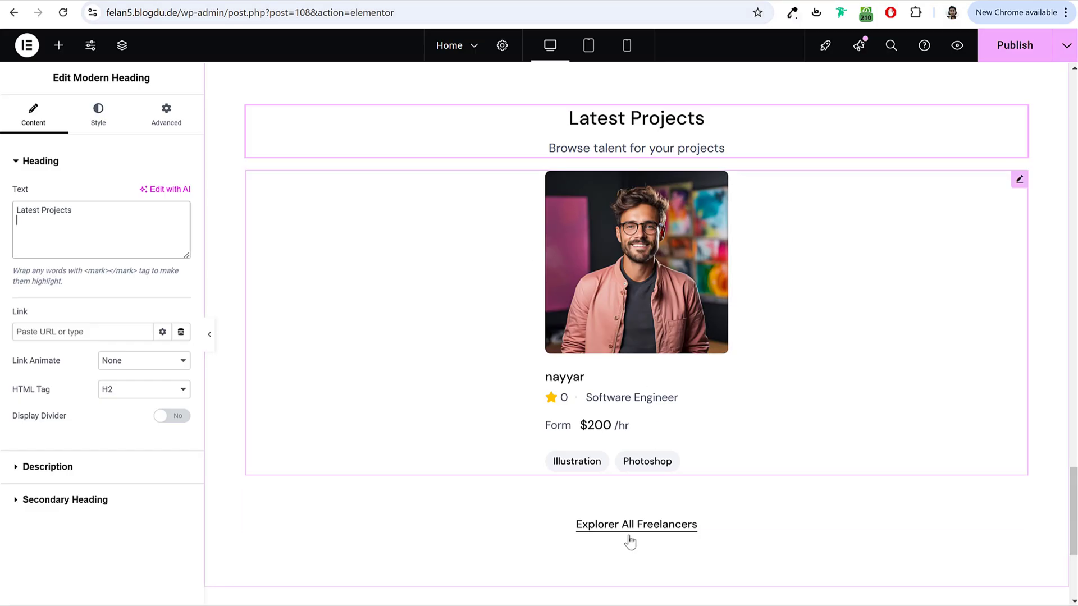
click(631, 527)
triple_click(145, 193)
key(ctrl+v)
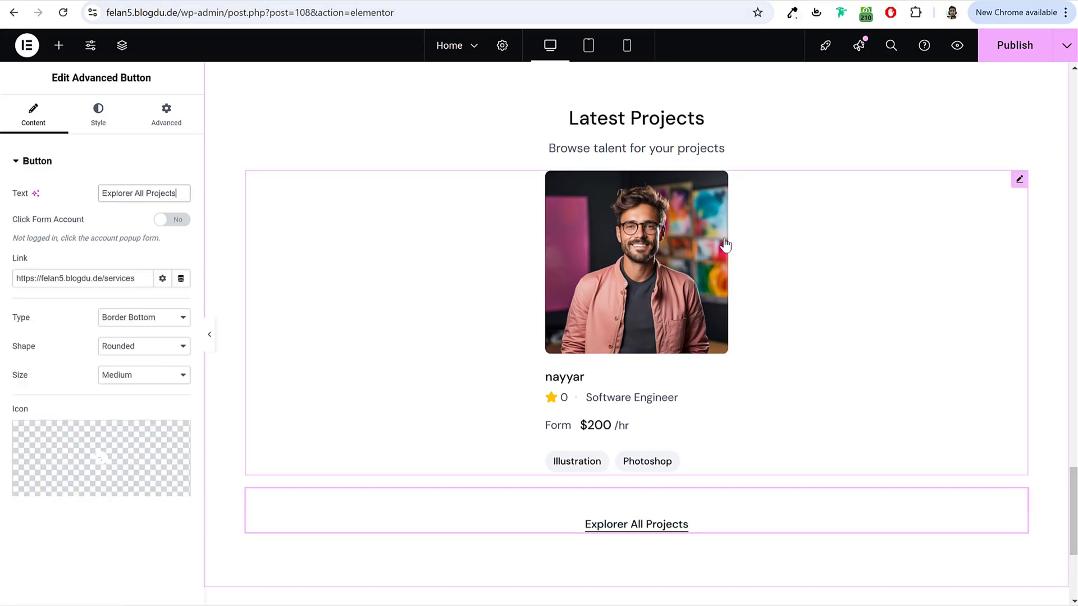
right_click(659, 231)
click(731, 537)
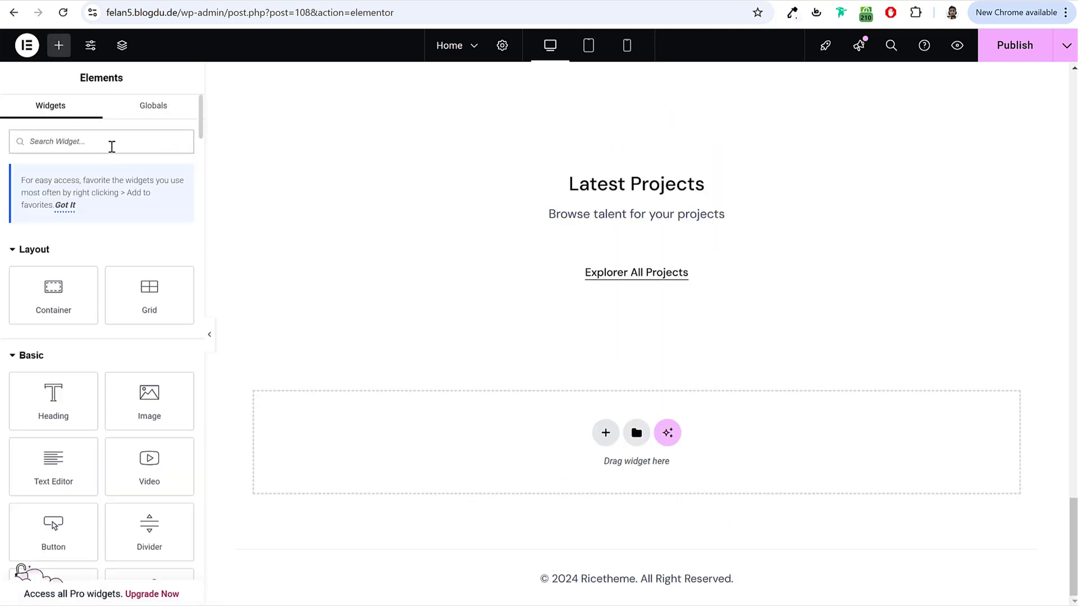
Step: Add a Project listing to Latest Projects with 4 posts per page and 24 gaps
click(111, 146)
text(proj)
drag(53, 258, 644, 223)
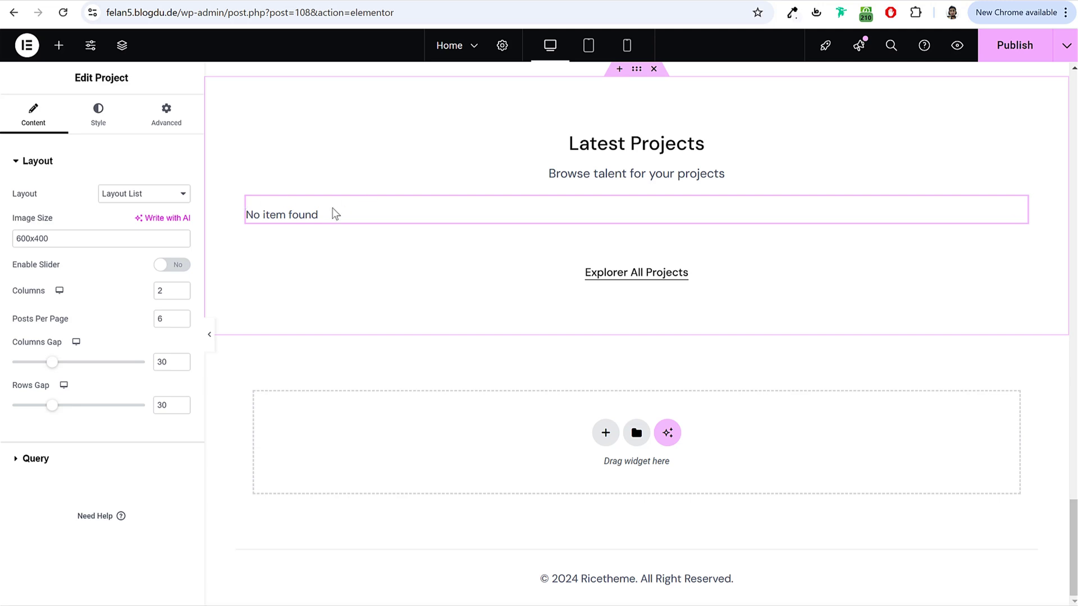
click(136, 196)
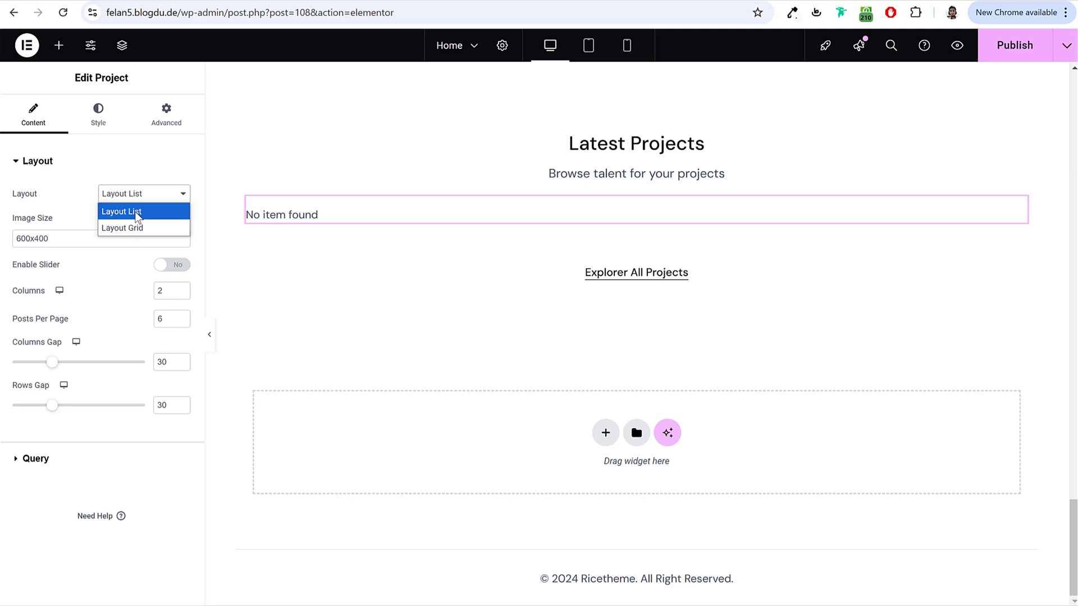
click(136, 212)
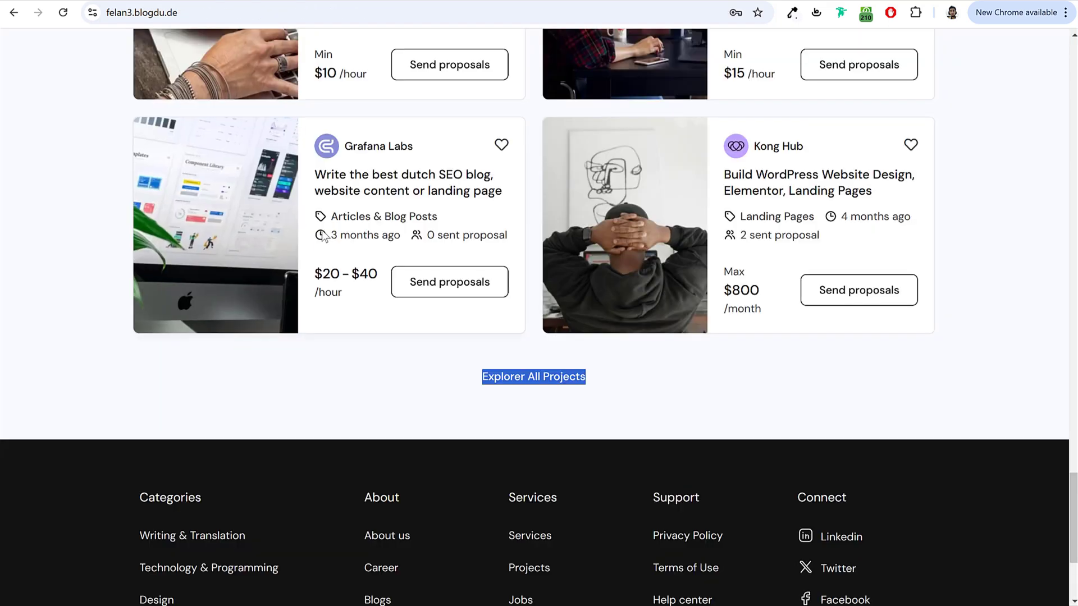
scroll(323, 235, up, 4)
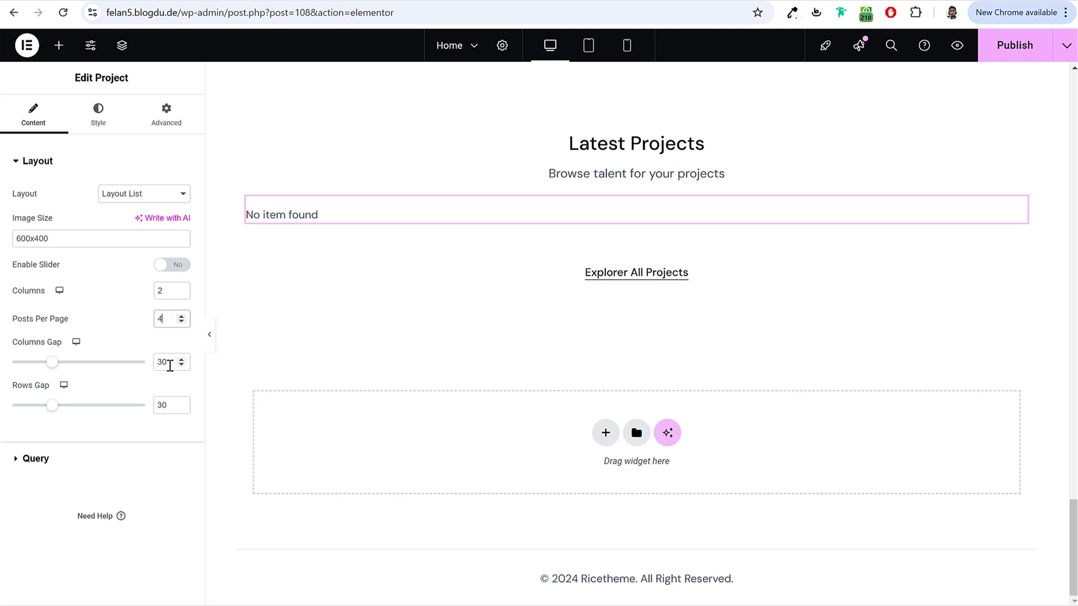
text(24)
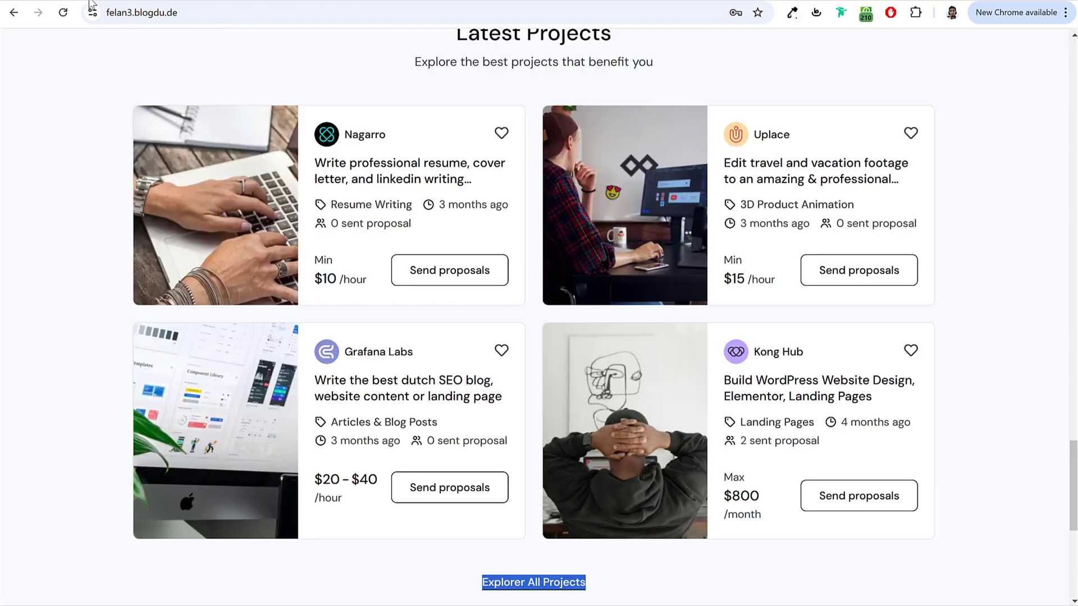
Step: Sample the live site's section colour and apply it as a Classic background to Latest Projects
scroll(435, 241, up, 3)
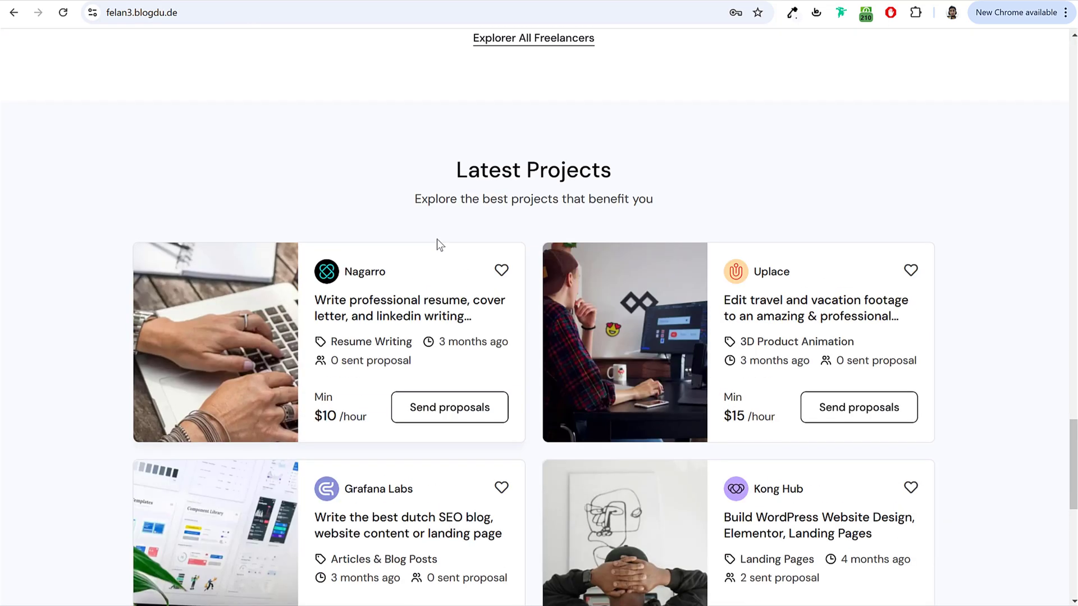
click(792, 12)
click(989, 186)
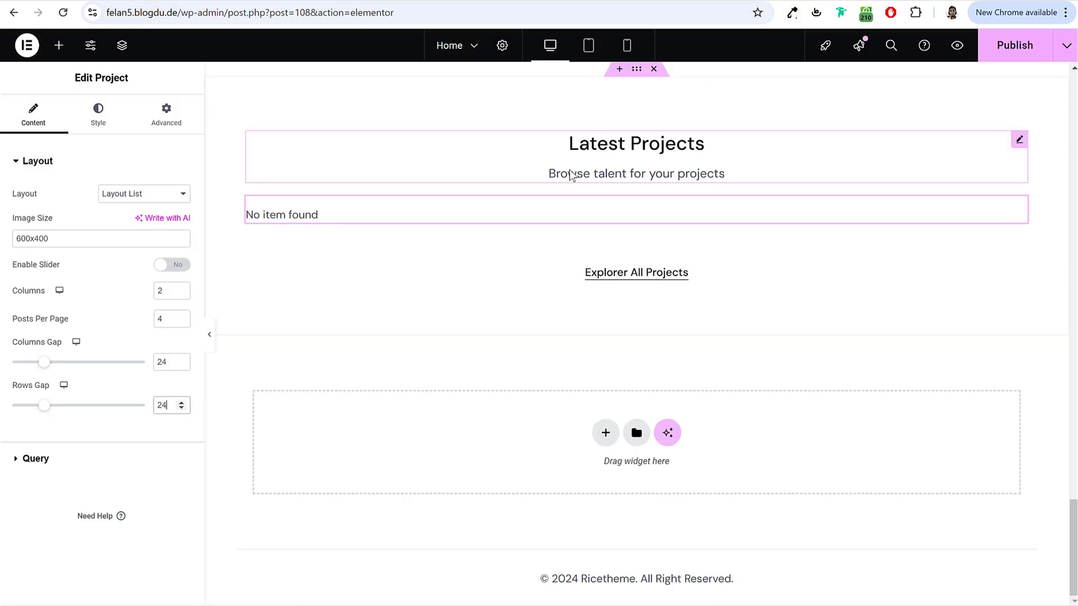
scroll(645, 164, up, 2)
click(637, 138)
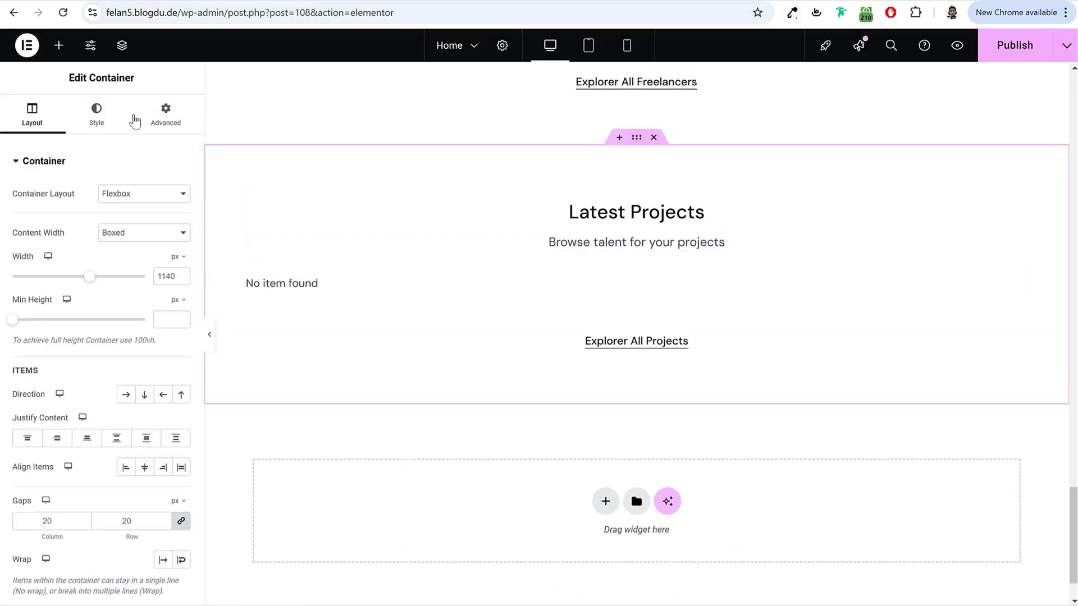
click(97, 114)
click(126, 224)
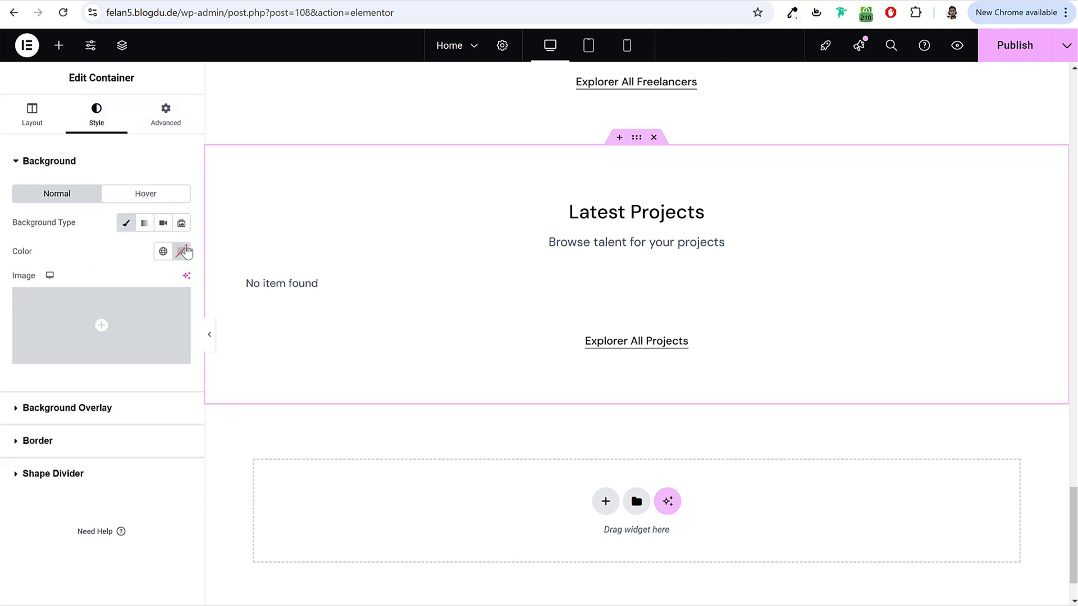
click(182, 252)
click(109, 239)
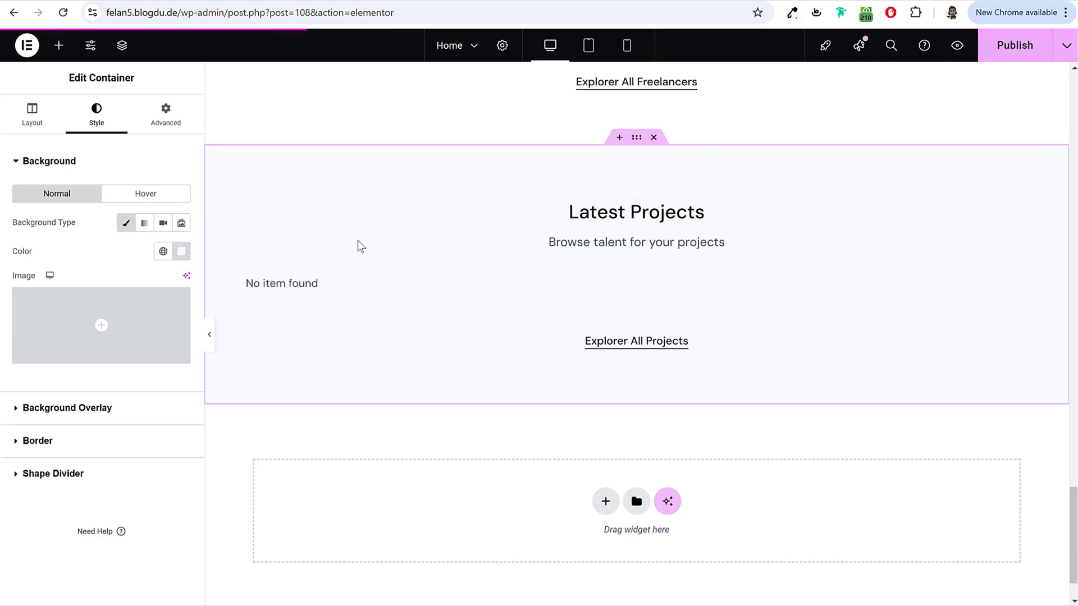
Step: Exit the Home page editor via Exit to WordPress and open the admin Pages list
scroll(724, 286, up, 2)
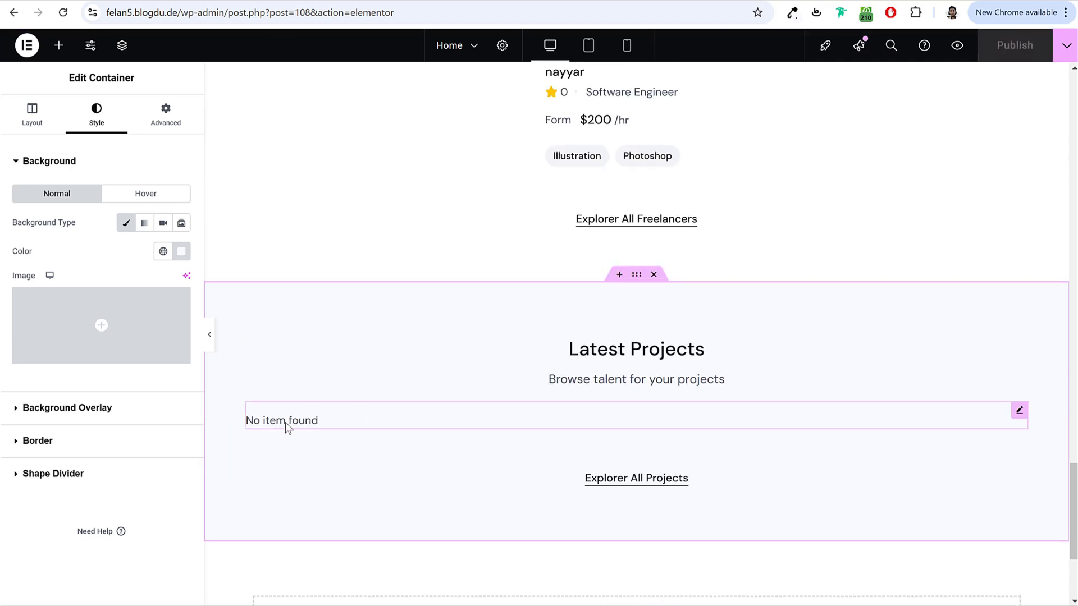
scroll(562, 348, up, 1)
scroll(579, 346, up, 20)
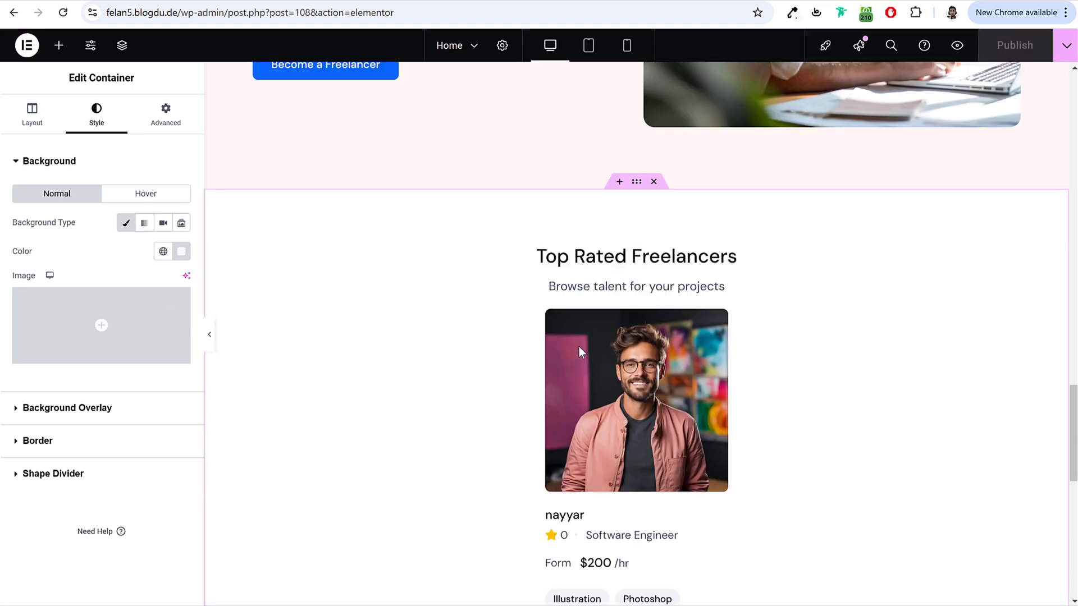
scroll(578, 347, up, 5)
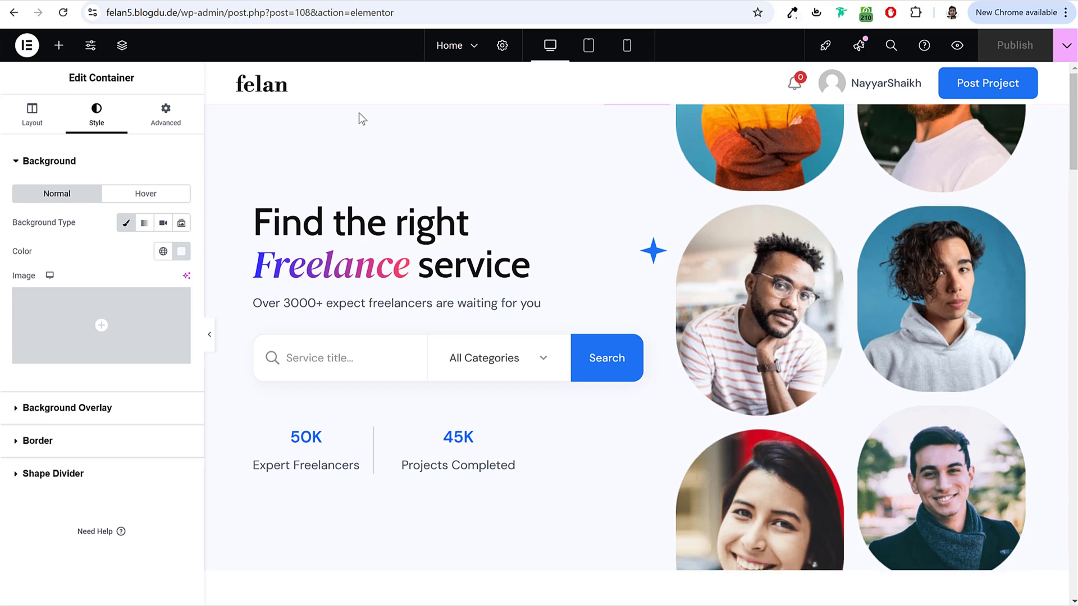
click(26, 46)
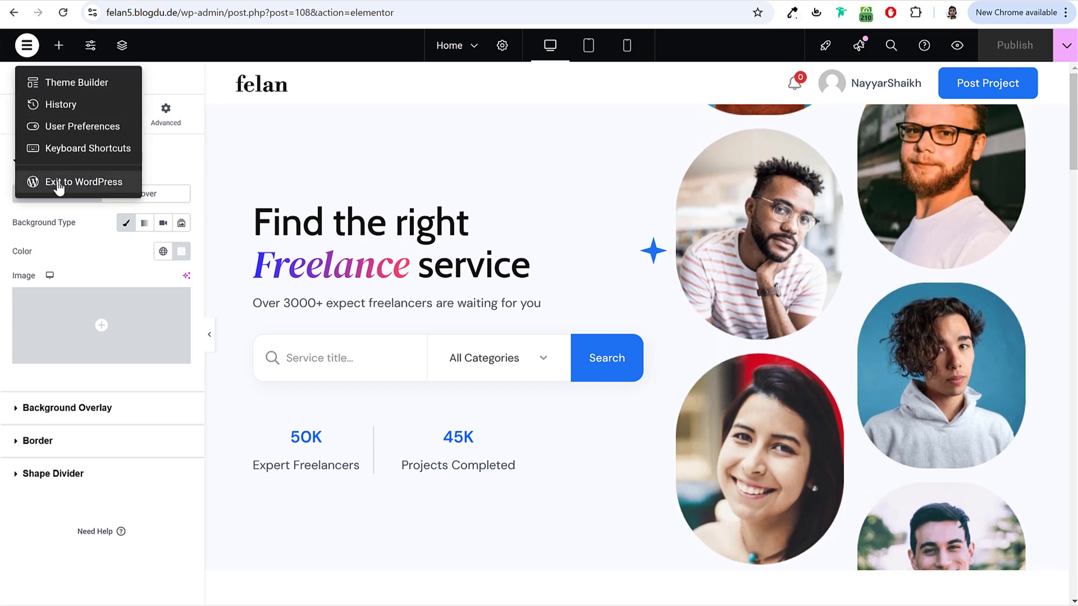
click(73, 176)
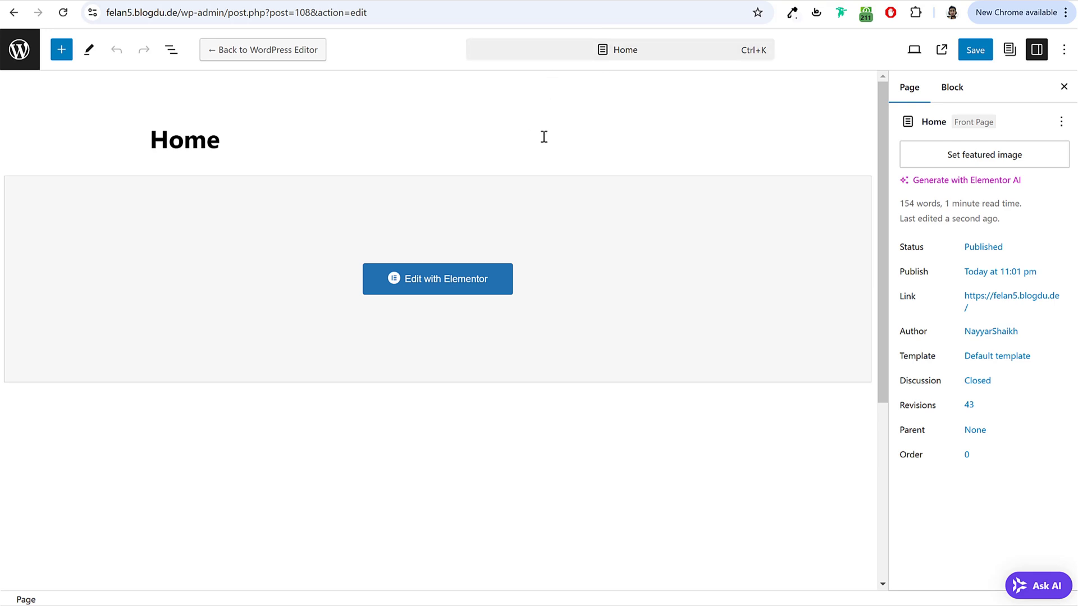
click(19, 57)
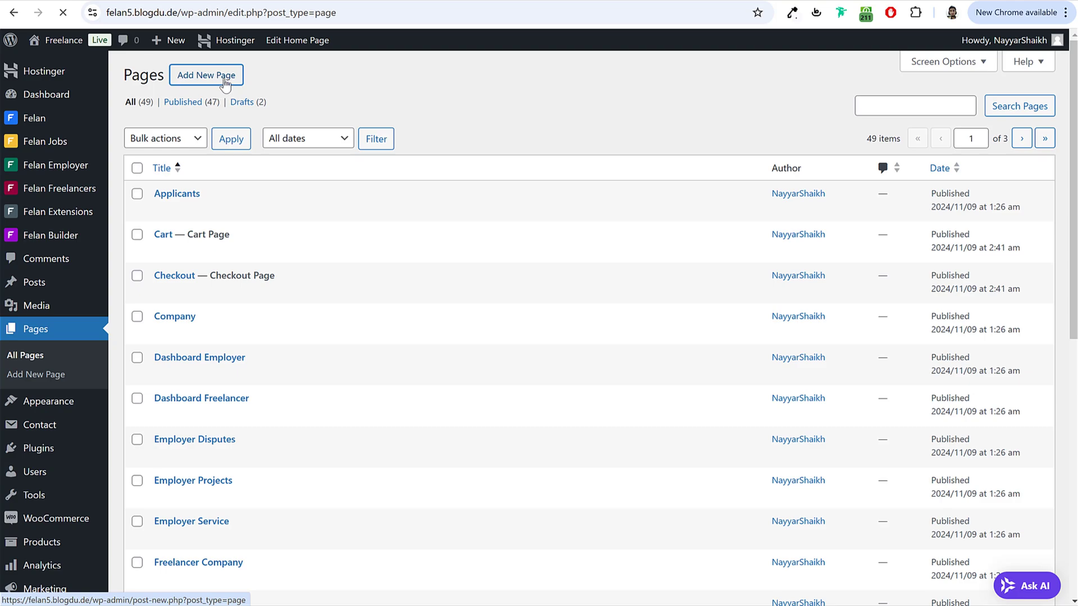
Step: Publish a new 'About Us' page using the Elementor Full Width template
click(225, 82)
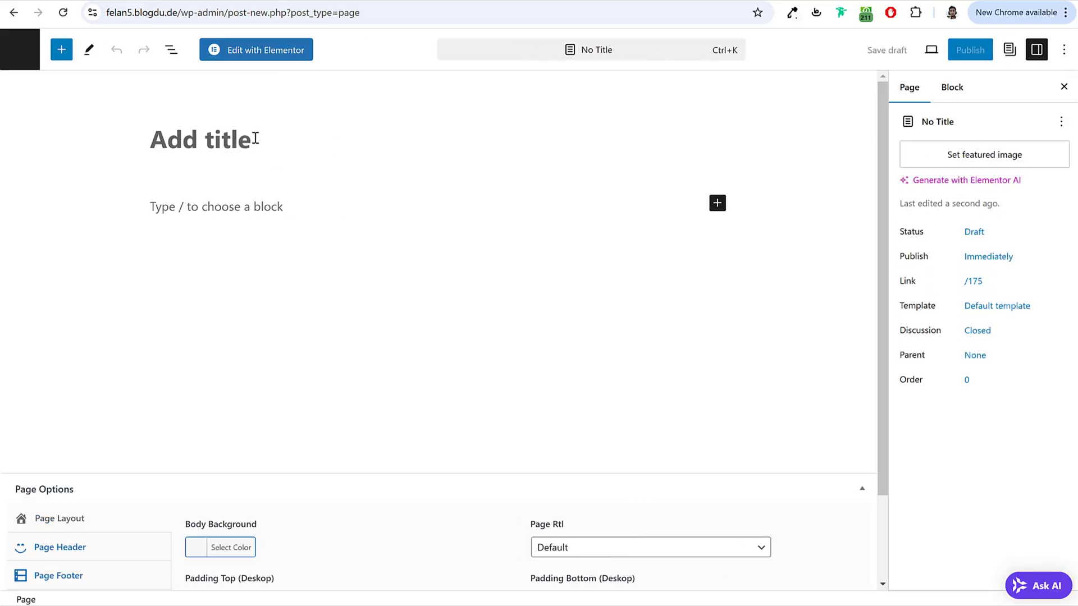
text(About Us)
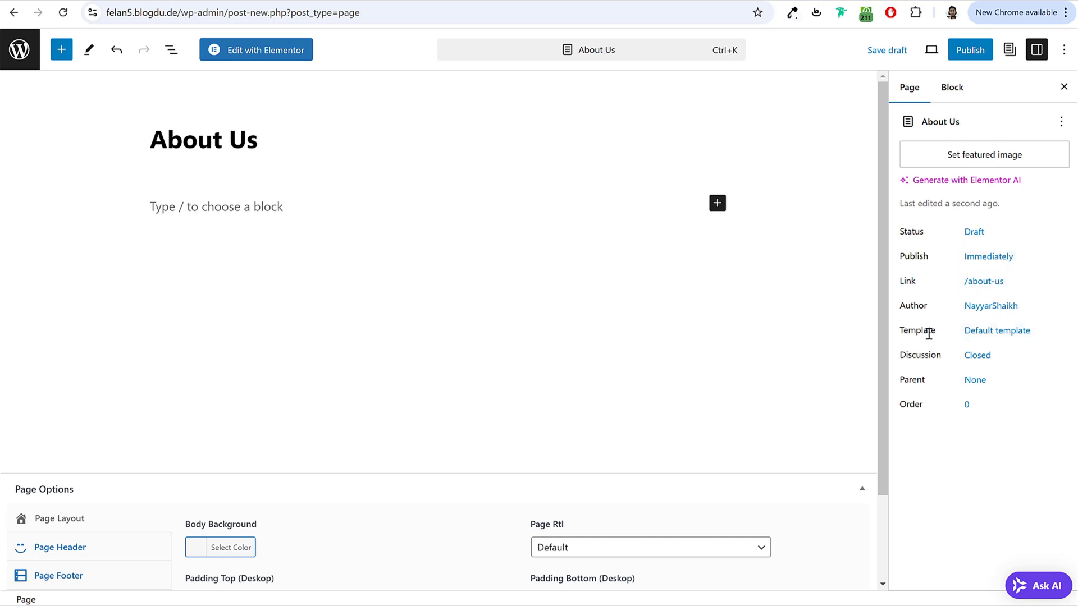
click(1023, 332)
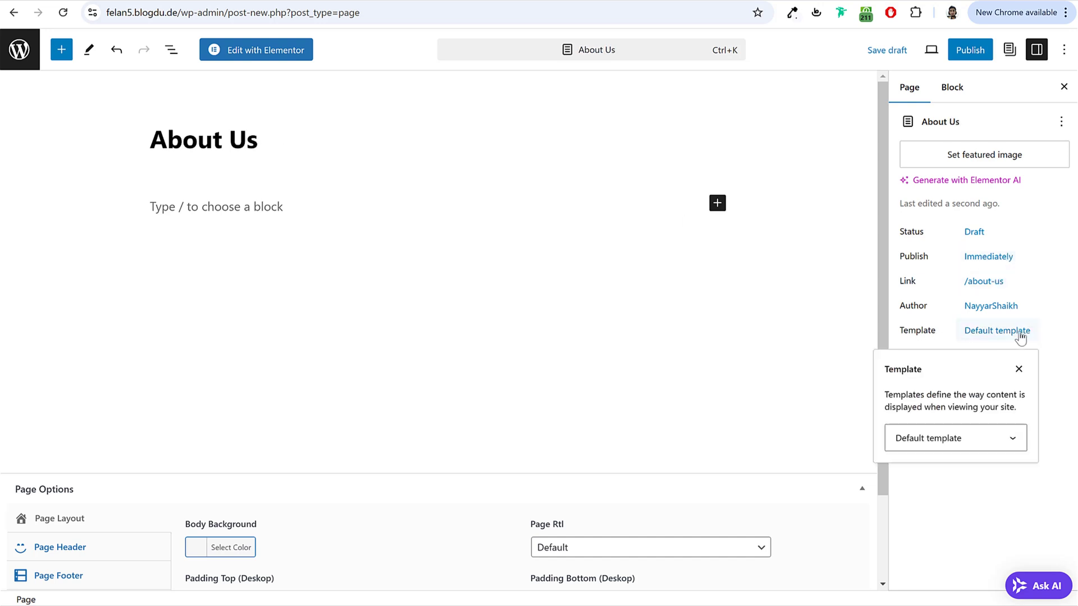
click(968, 446)
click(952, 495)
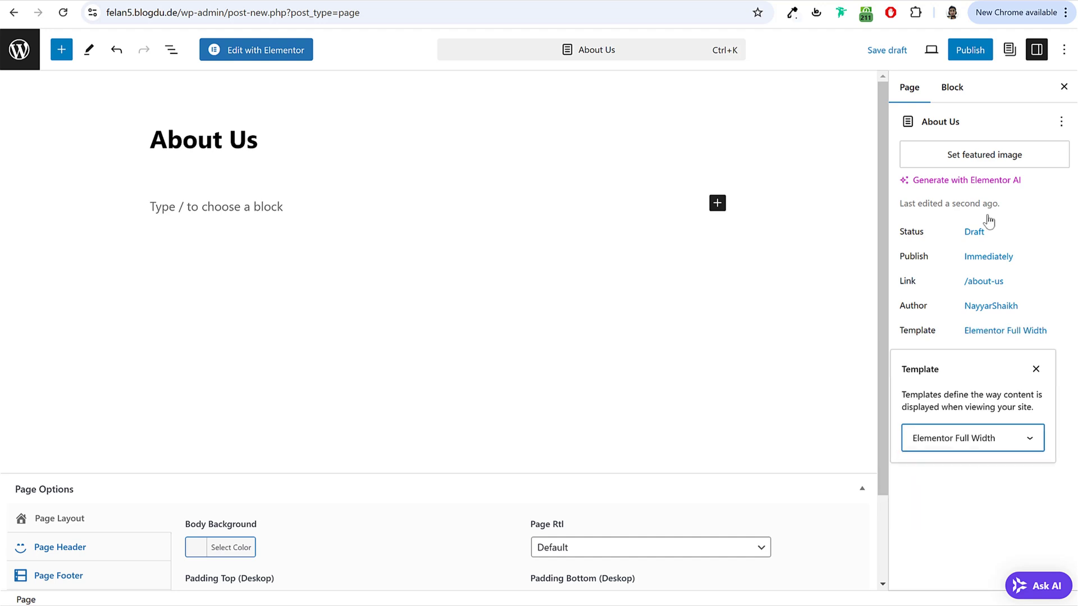
click(969, 50)
click(930, 51)
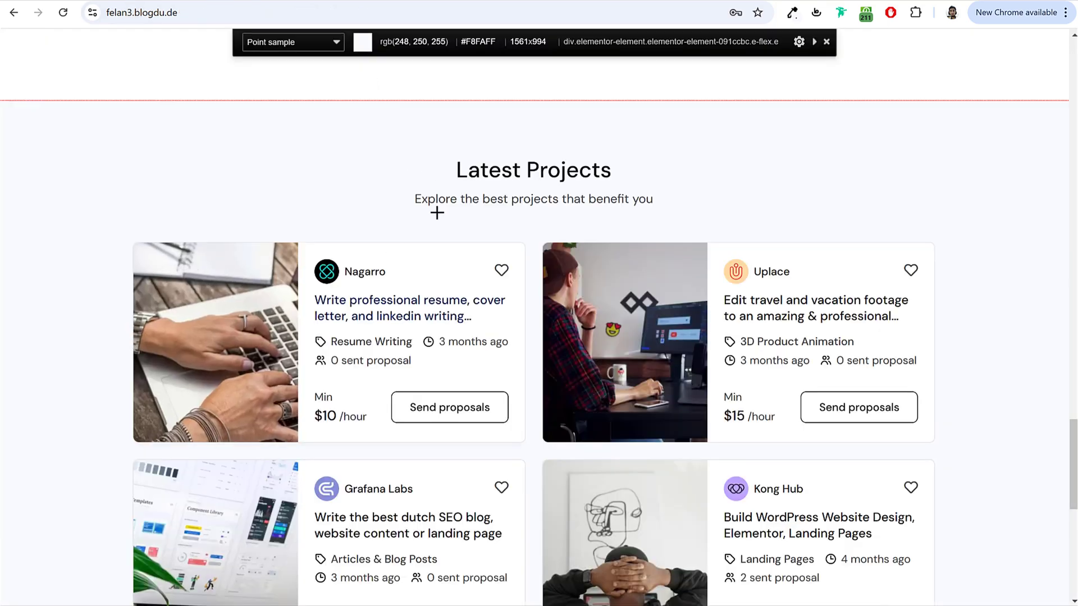
Step: Scroll through the Felan demo homepage, then open About Us with Edit with Elementor
scroll(478, 337, up, 10)
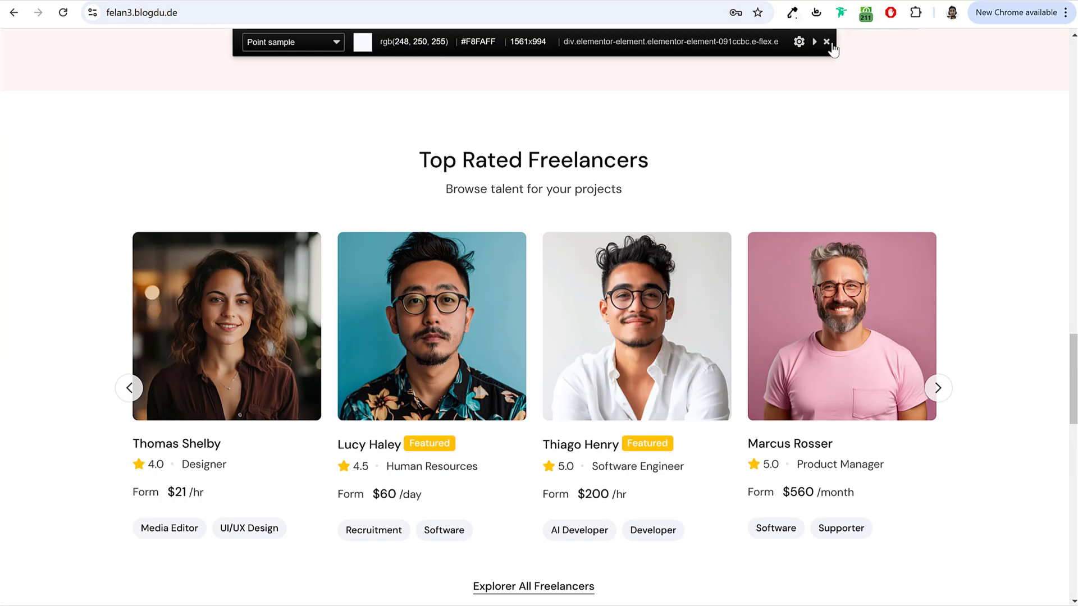
scroll(819, 200, up, 15)
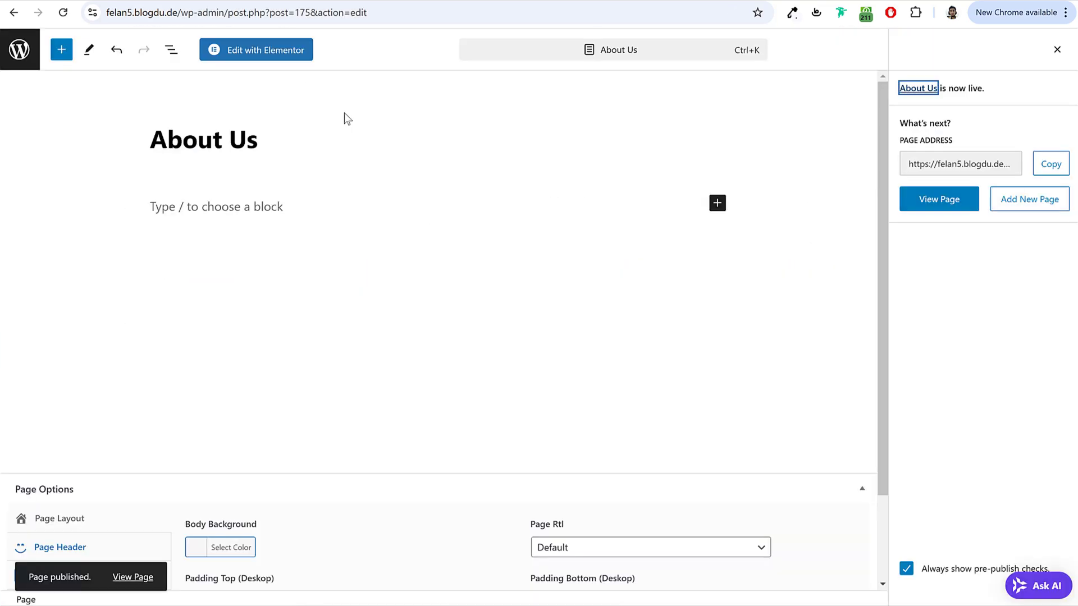
click(275, 53)
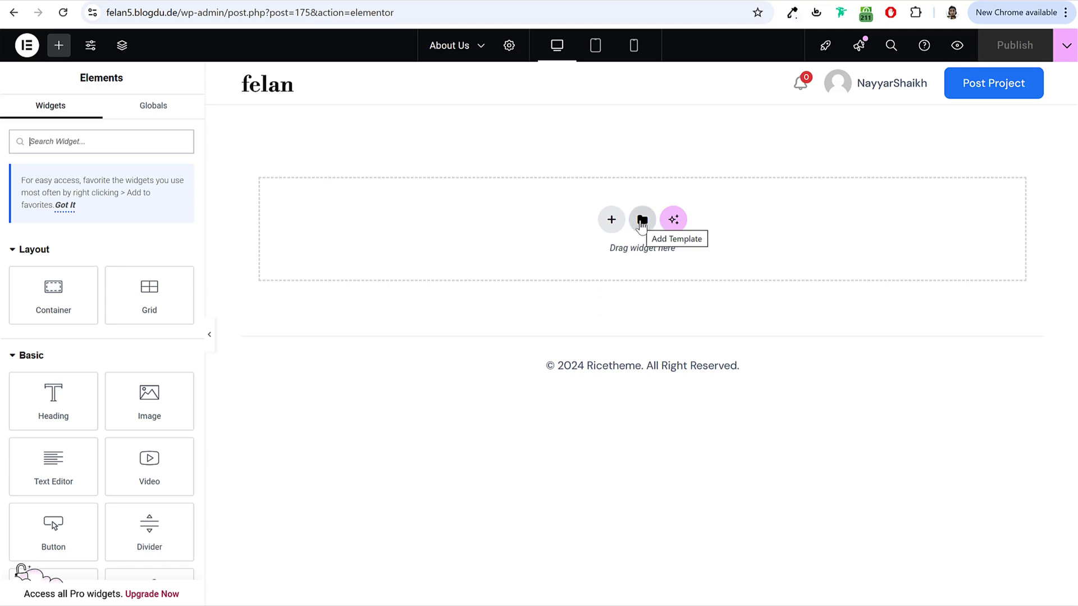
Step: Import the 'Felan - About Us Page' file into My Templates and insert it on the page
click(643, 221)
click(590, 73)
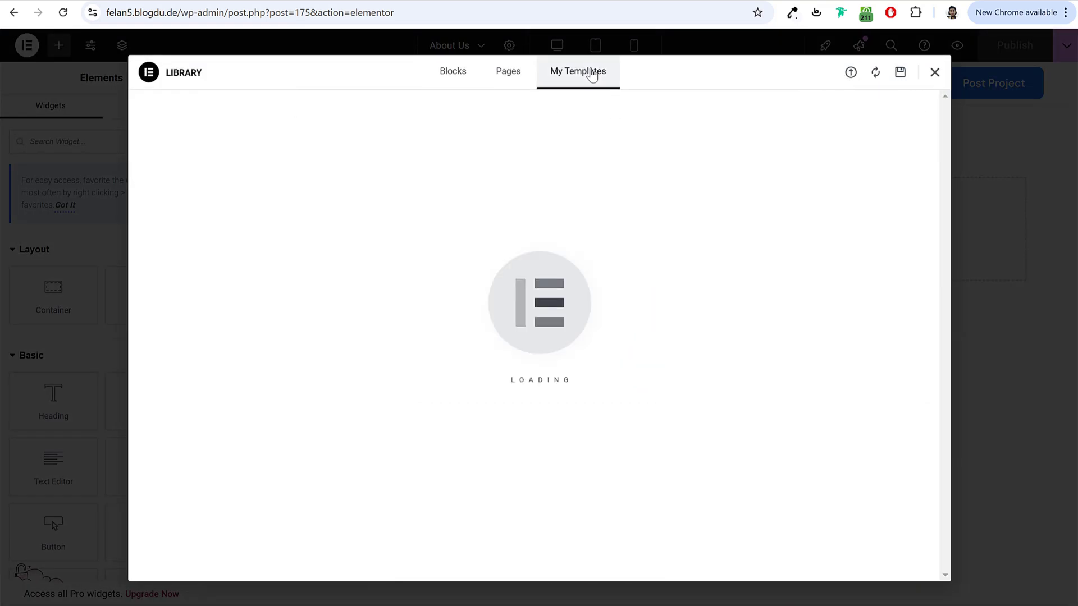
click(850, 73)
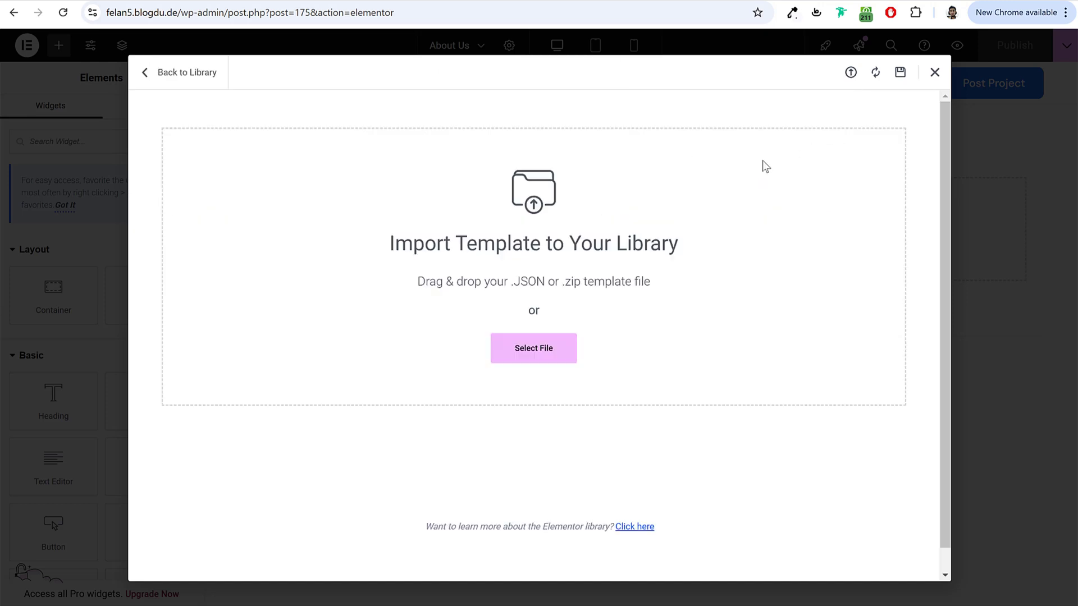
click(563, 337)
click(205, 80)
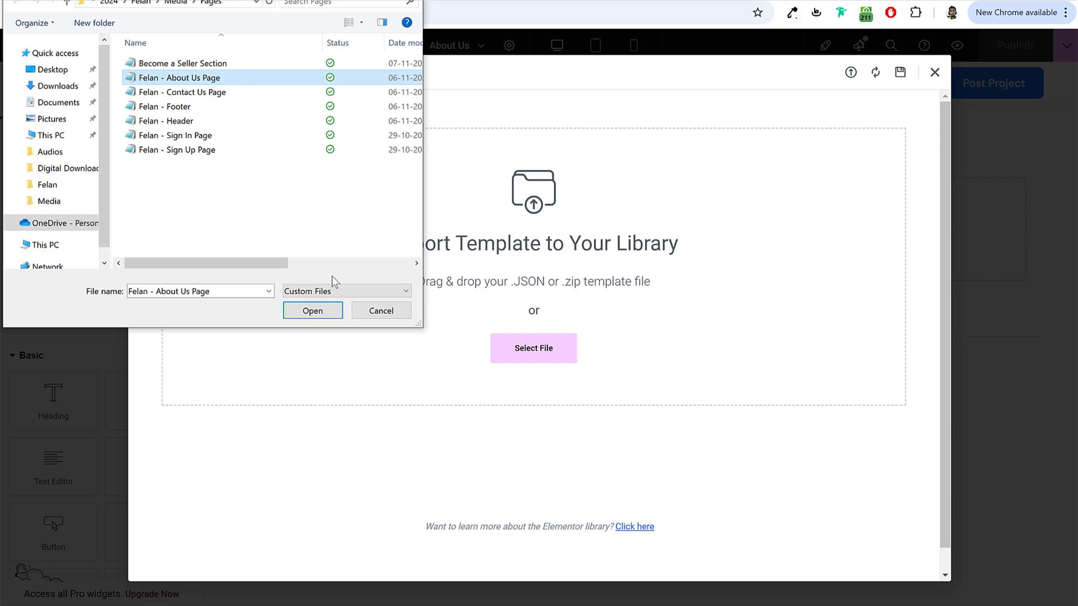
click(320, 309)
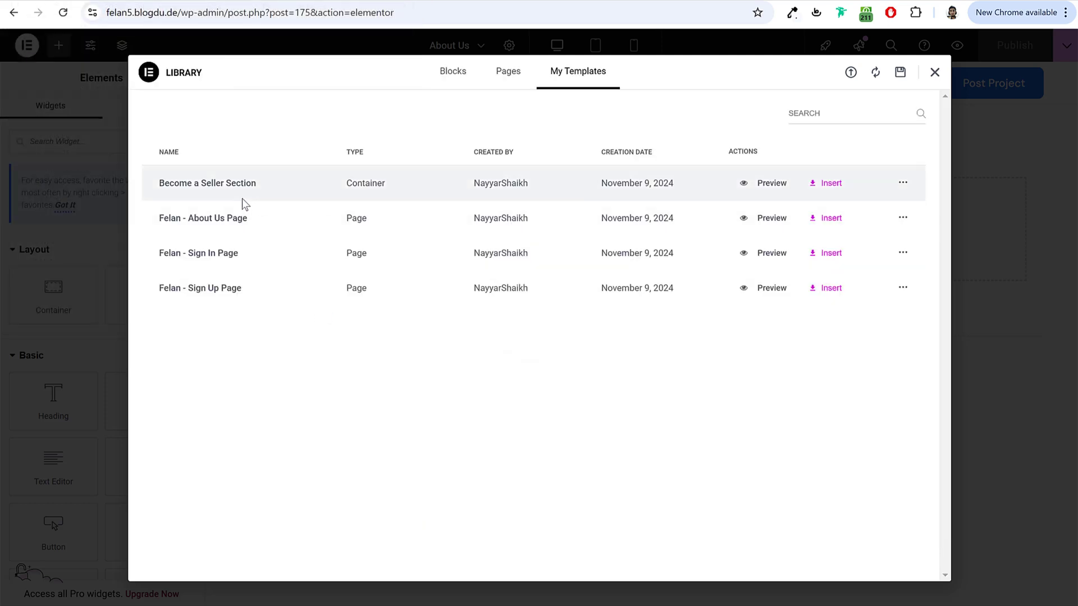
click(823, 223)
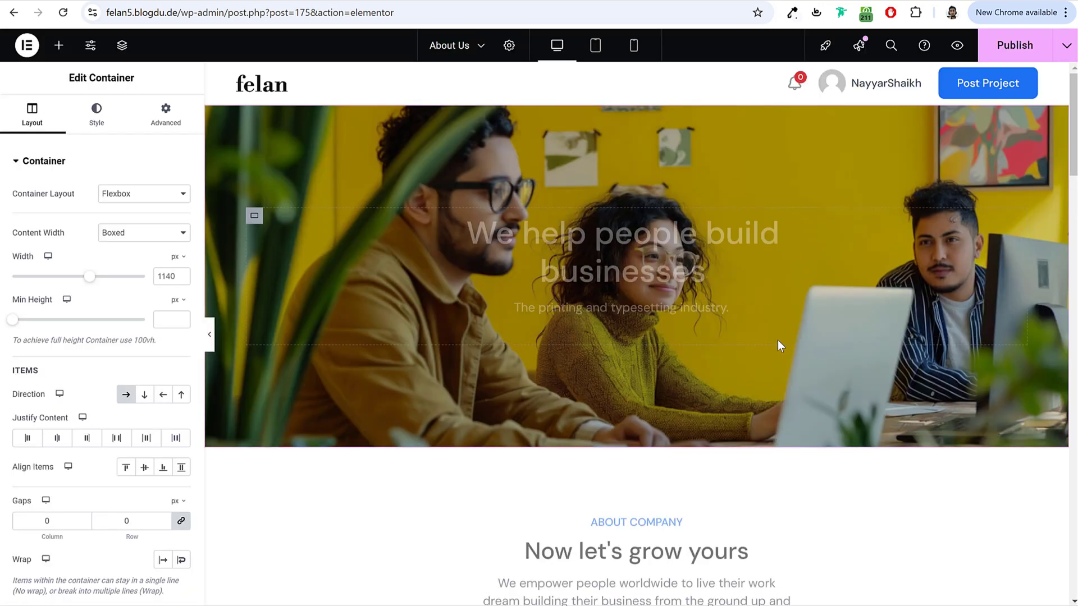
Step: Set the View Full Team button's type to Classic
scroll(778, 341, down, 9)
click(465, 290)
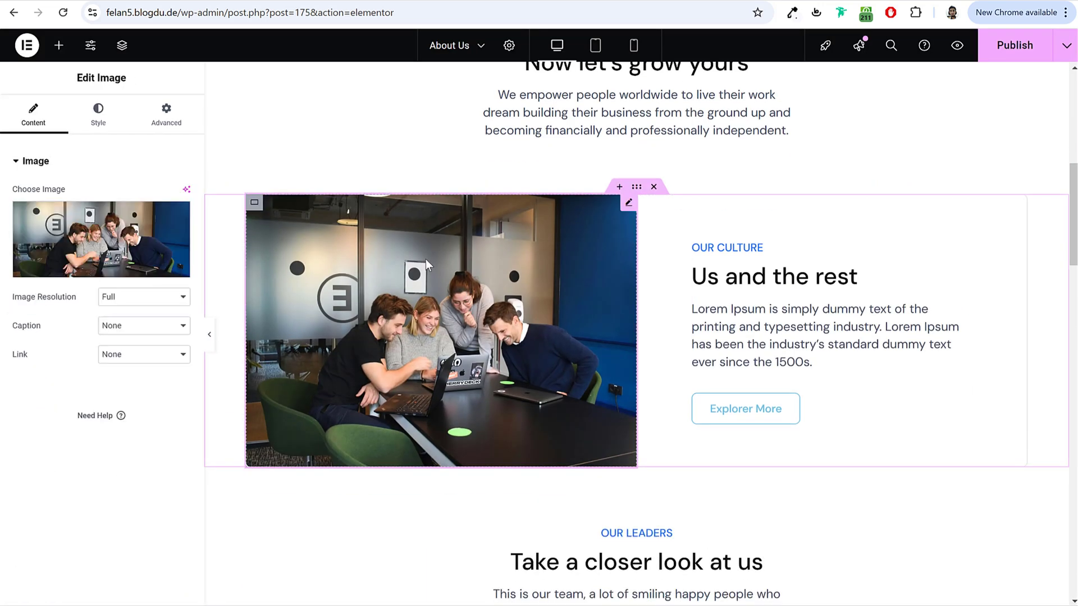
scroll(707, 337, down, 10)
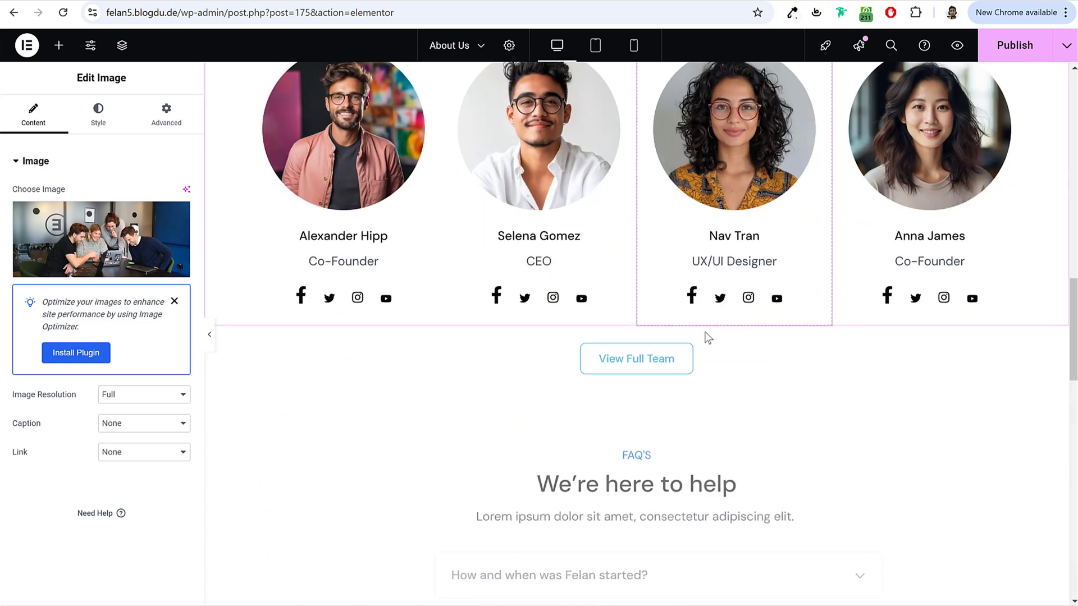
click(657, 365)
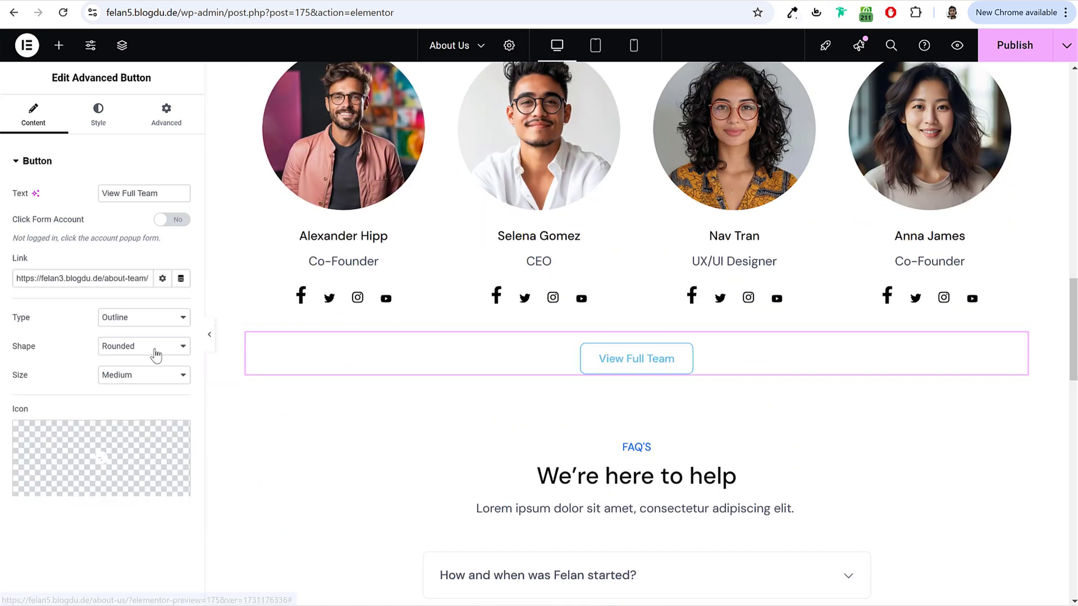
click(152, 321)
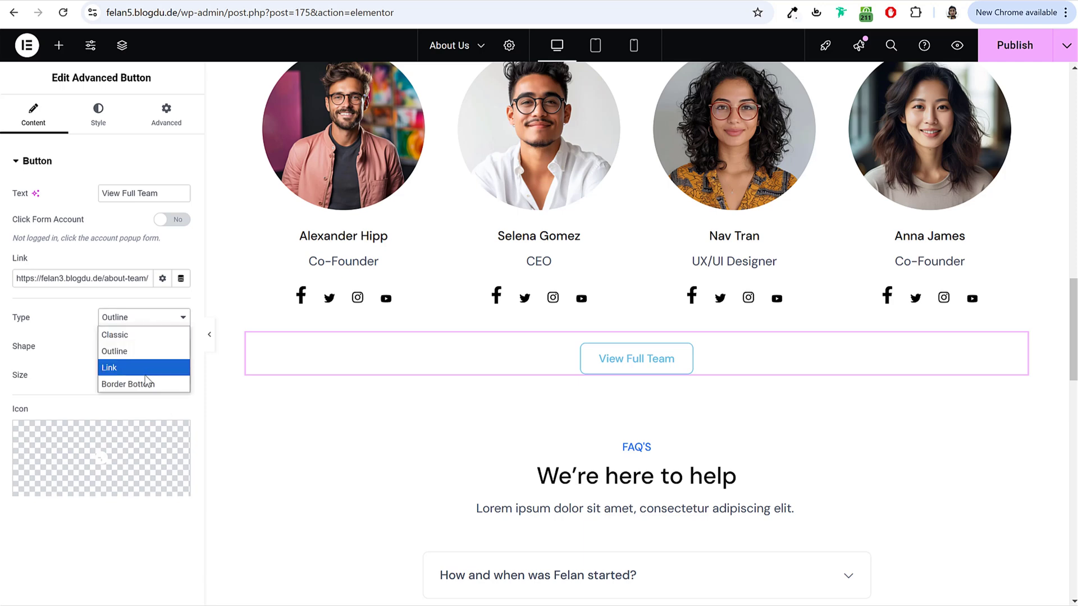
click(140, 337)
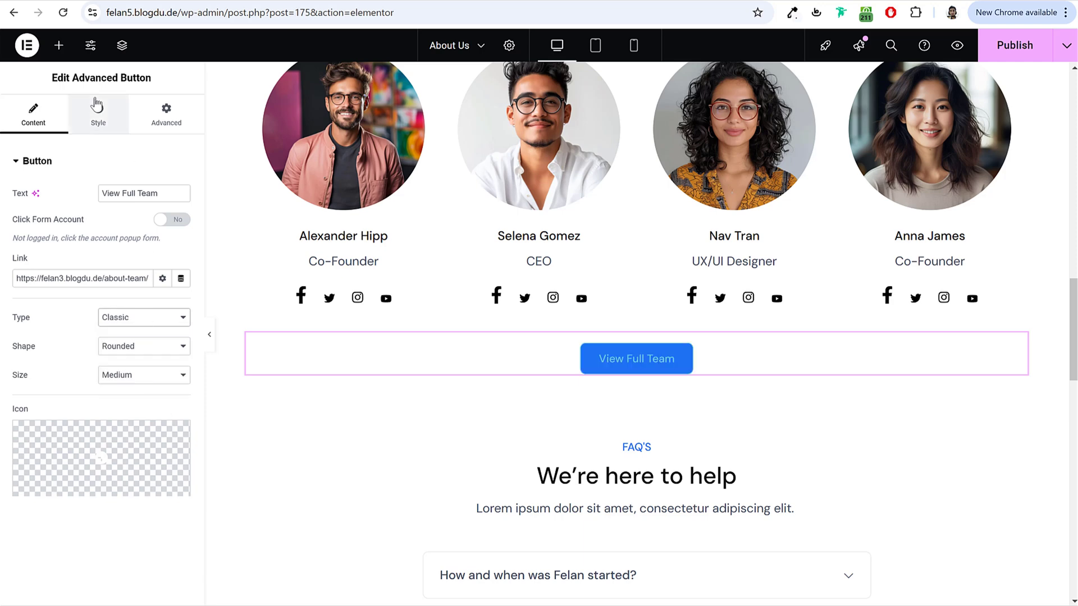
Step: Give the button #FFFFFF text colour and a #118CC0 border colour
click(98, 115)
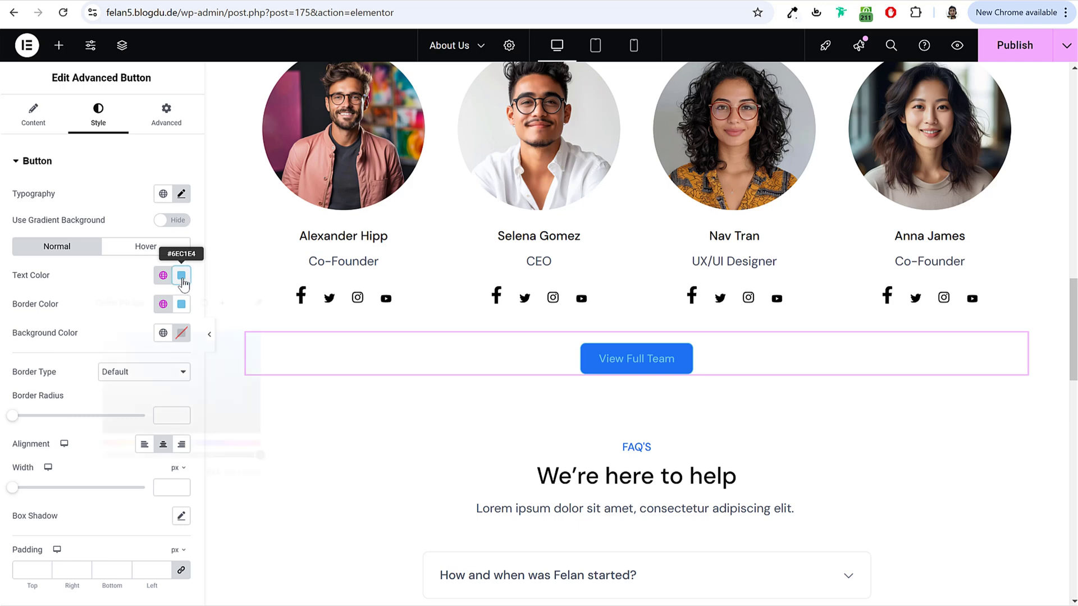
click(181, 275)
text(#FFFFFF)
click(79, 291)
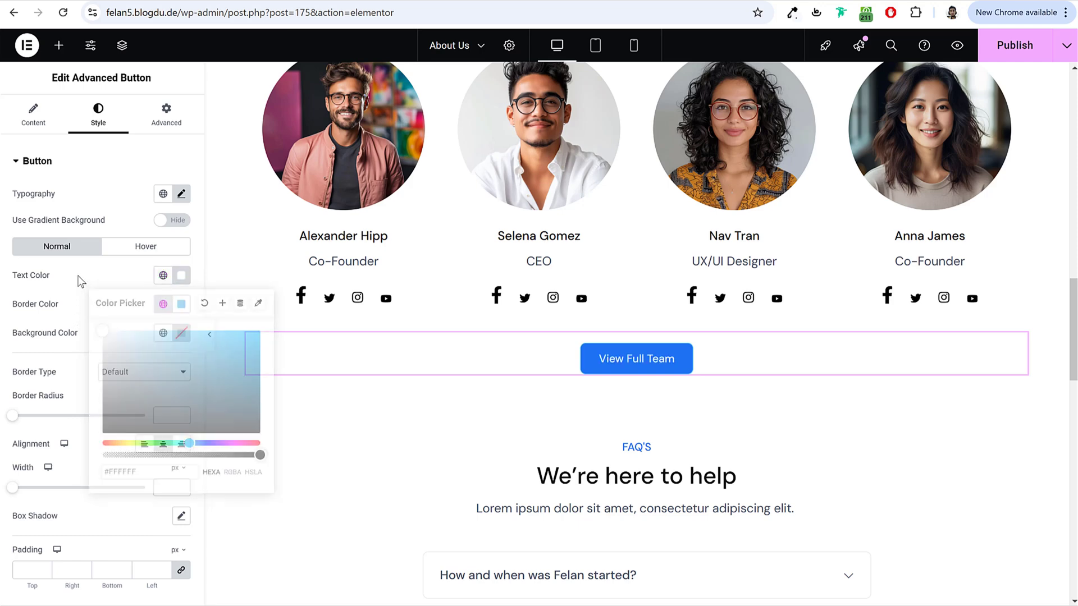
click(181, 304)
text(#00B3FF)
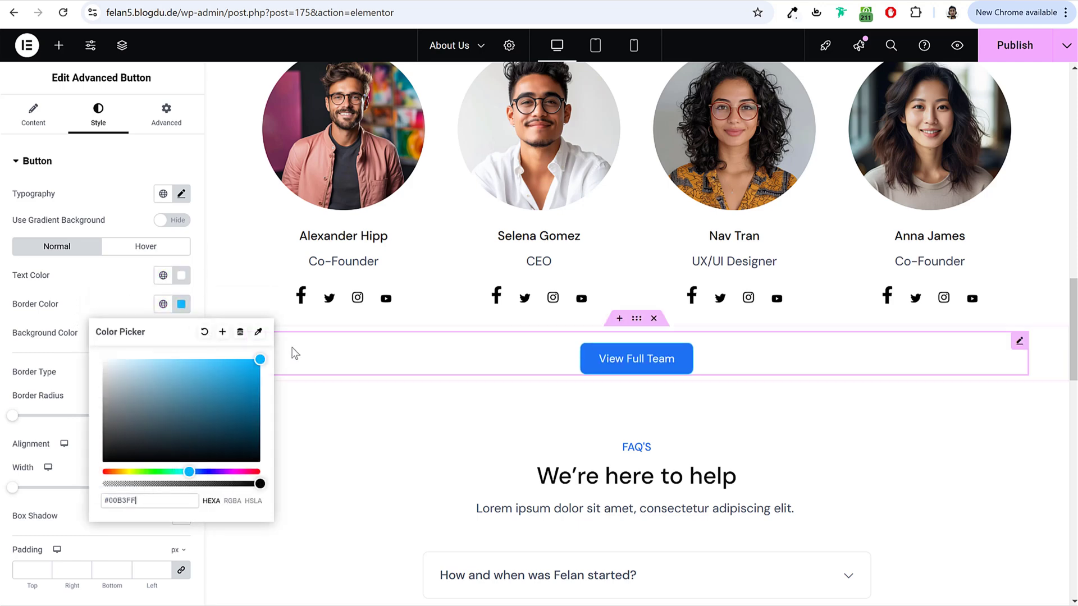
key(ctrl+a)
text(#118CC0)
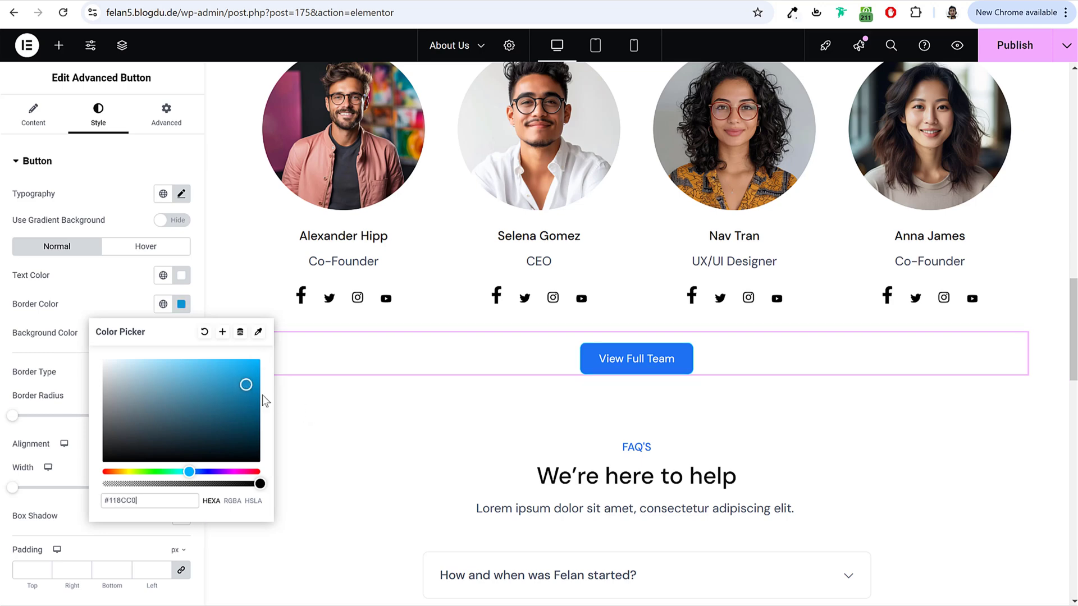
click(129, 307)
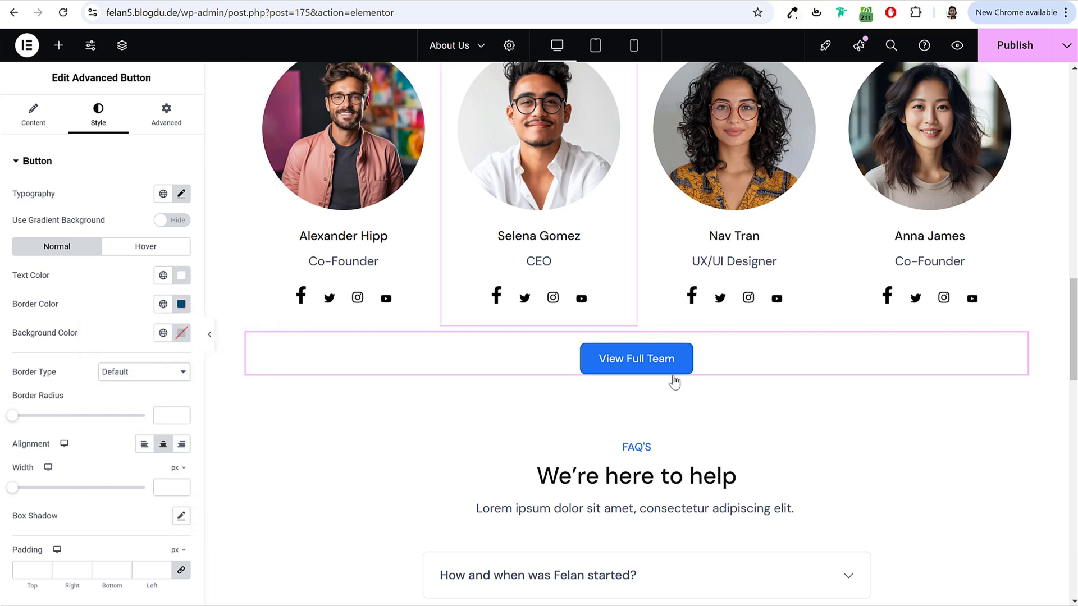
Step: Select the FAQ accordion and open its first question's title and answer settings
scroll(599, 334, down, 8)
click(665, 230)
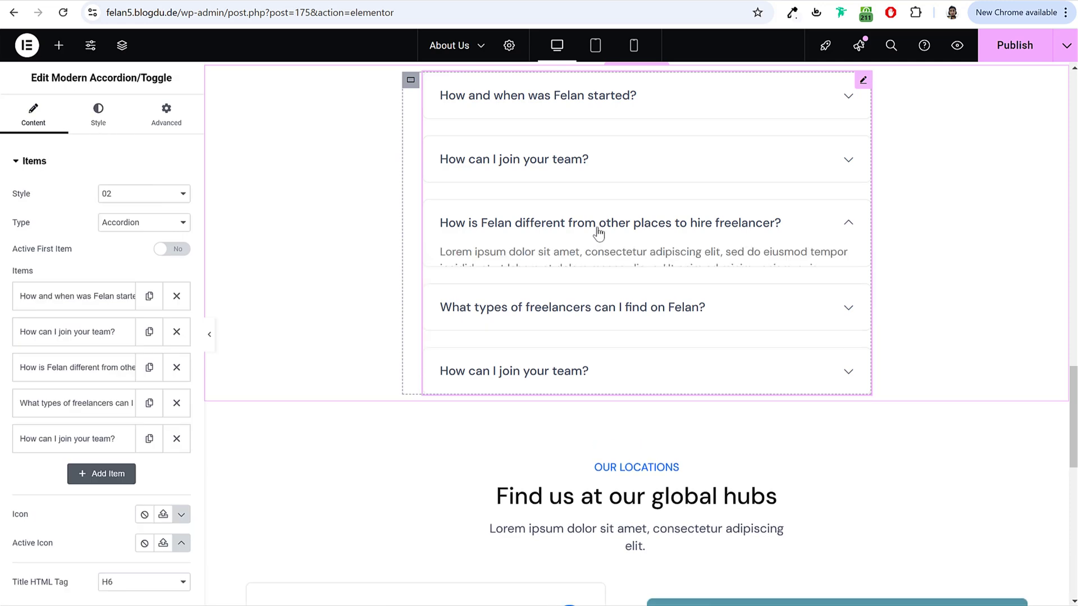
click(84, 295)
scroll(657, 317, down, 10)
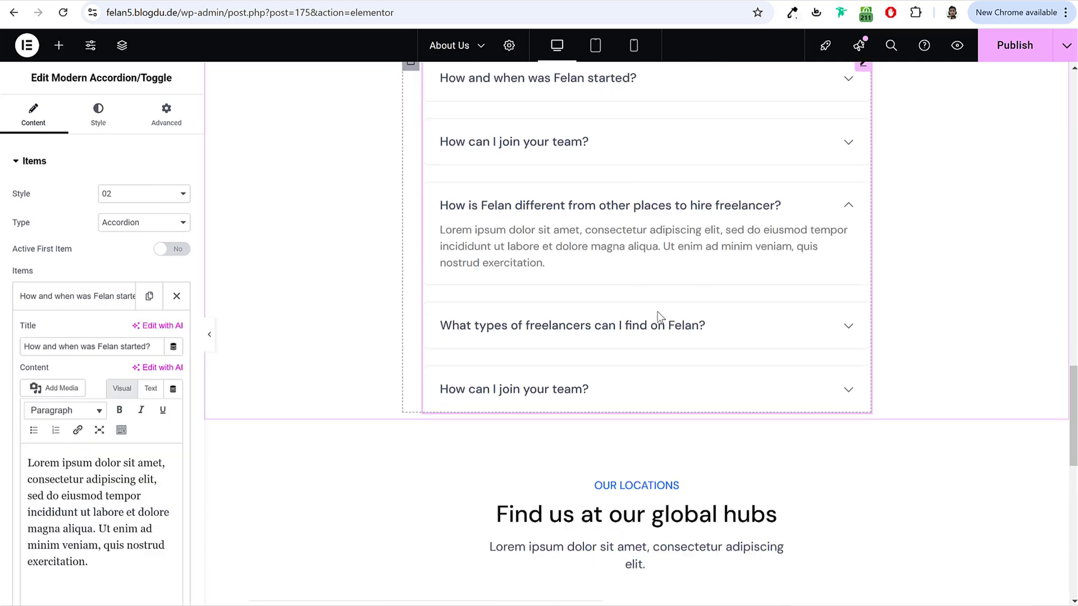
scroll(561, 365, up, 2)
scroll(449, 412, up, 20)
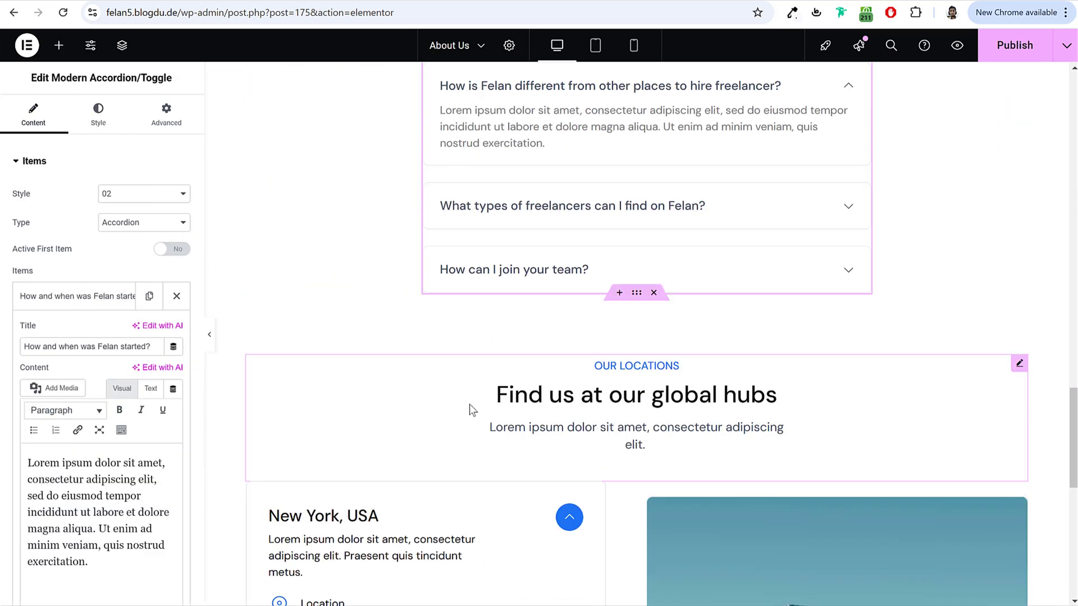
scroll(472, 413, up, 10)
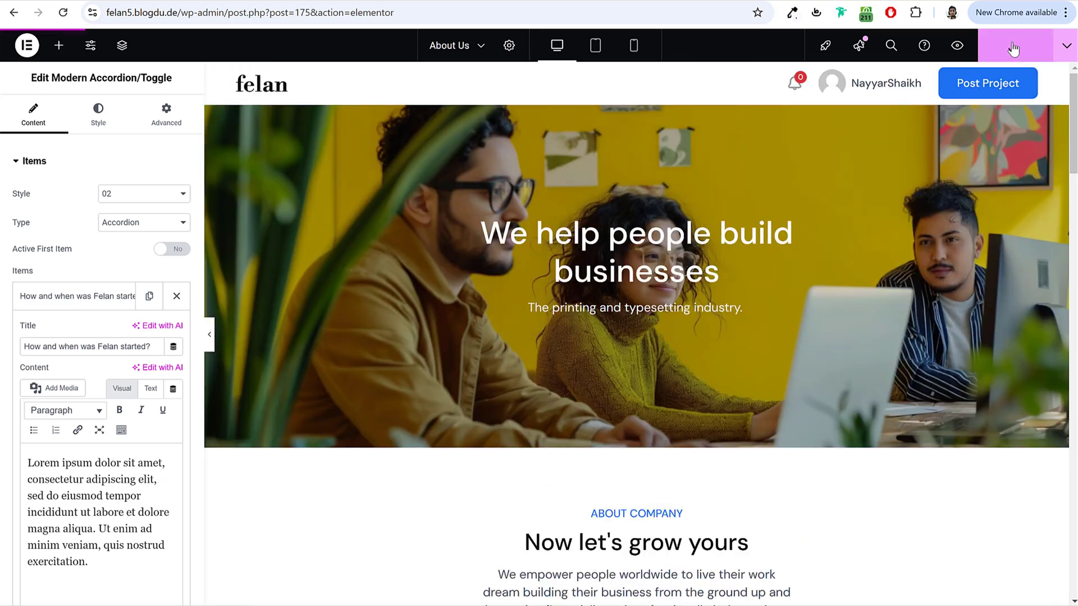
Step: Exit Elementor back to the WordPress Pages list
click(35, 52)
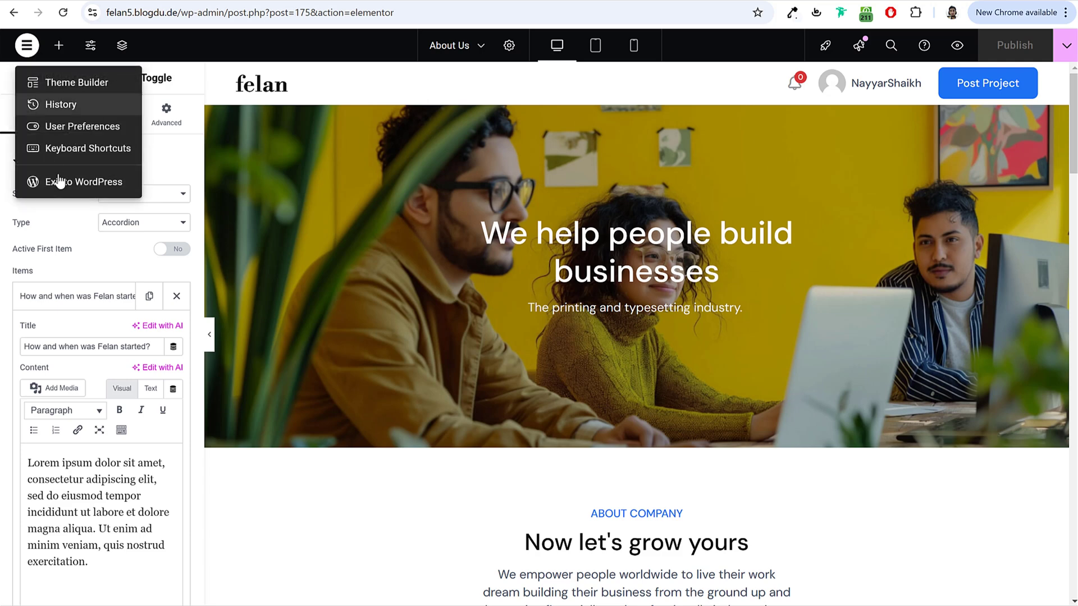
click(34, 184)
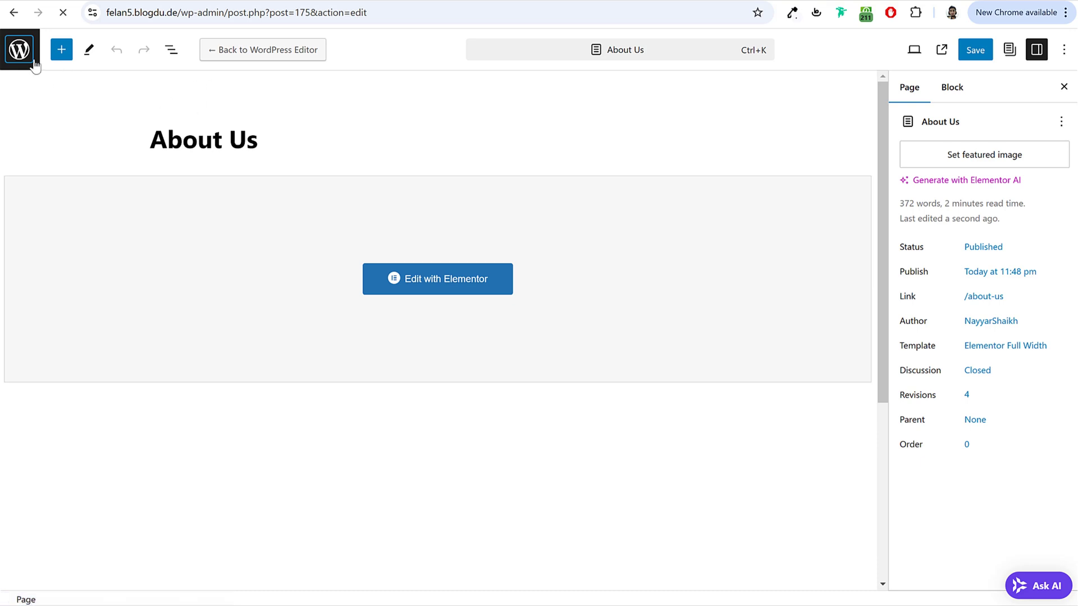
click(34, 62)
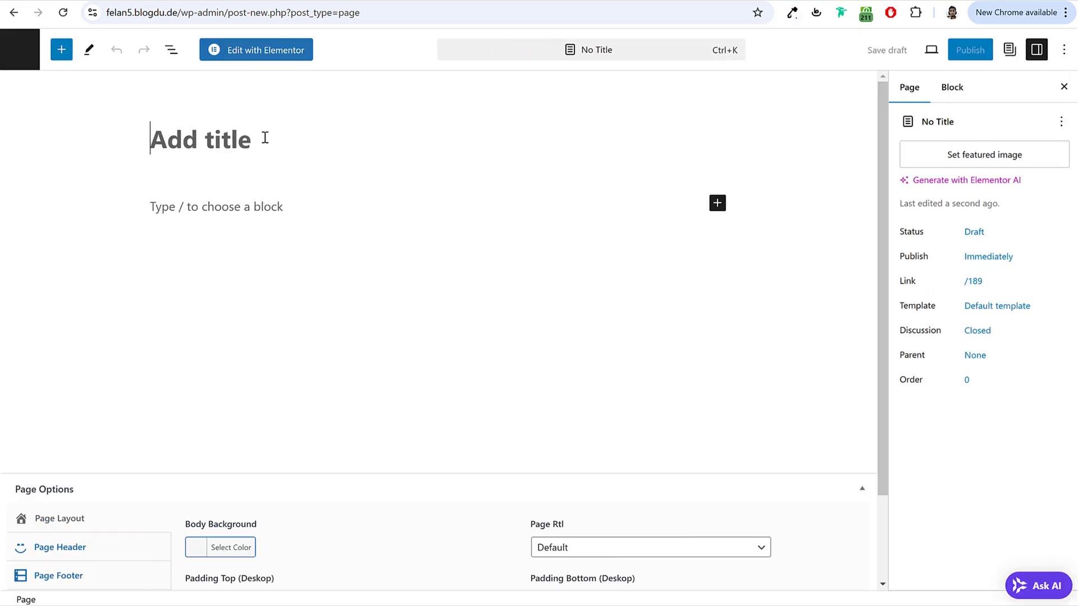
Step: Publish a new 'Contact Us' page with Elementor Full Width, then open it in Elementor
text(Contact Us)
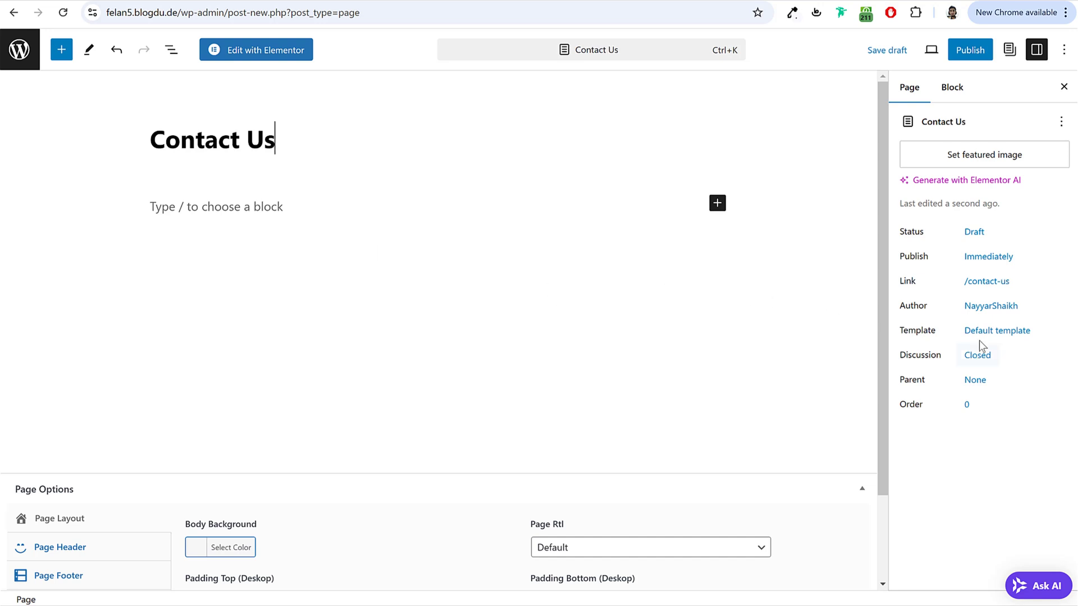
click(982, 337)
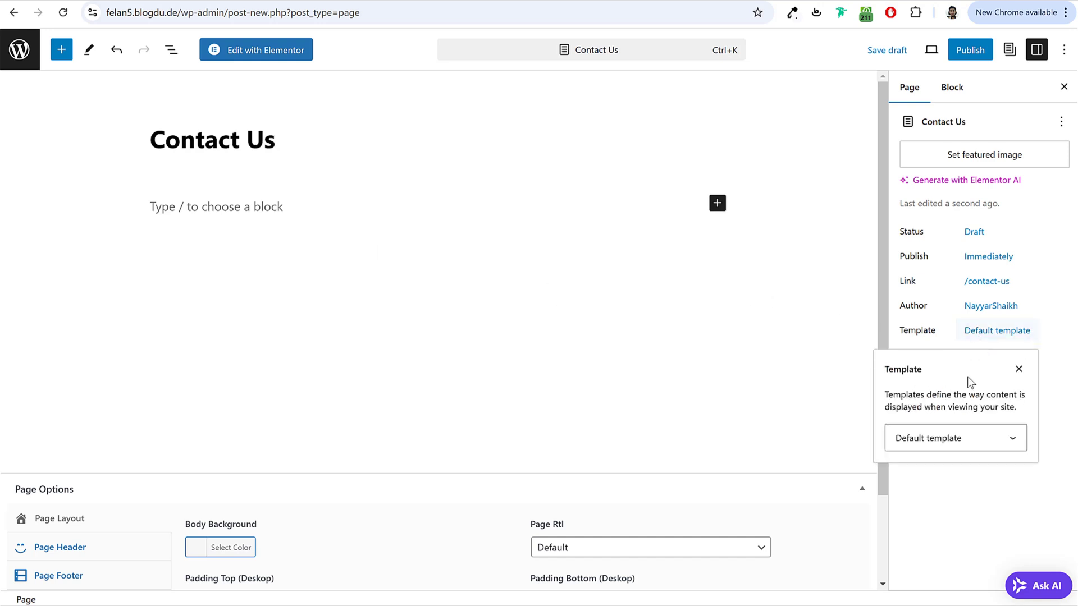
click(945, 444)
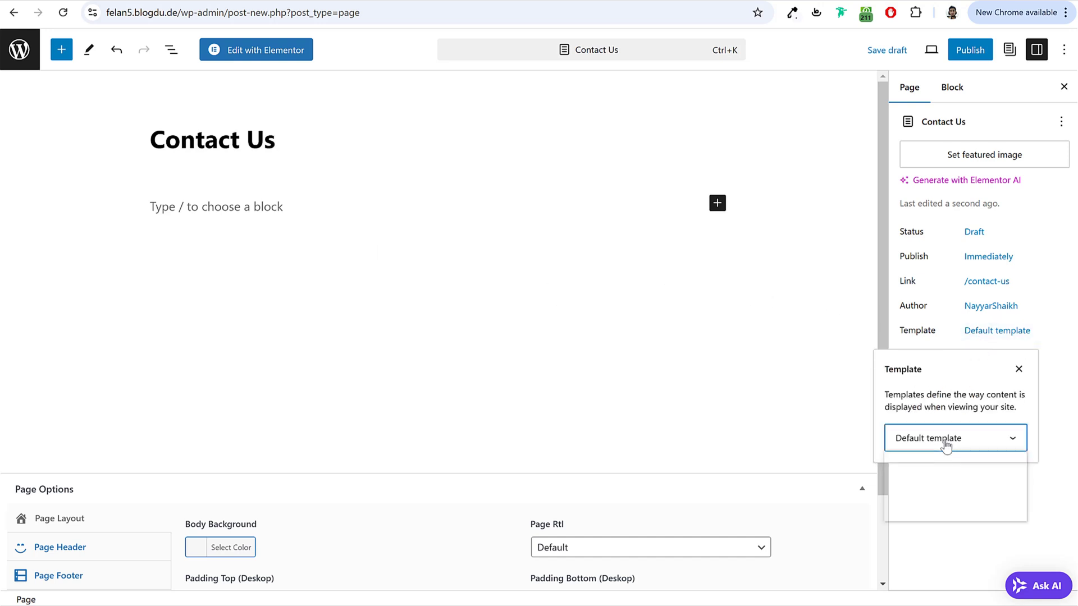
click(970, 51)
click(951, 52)
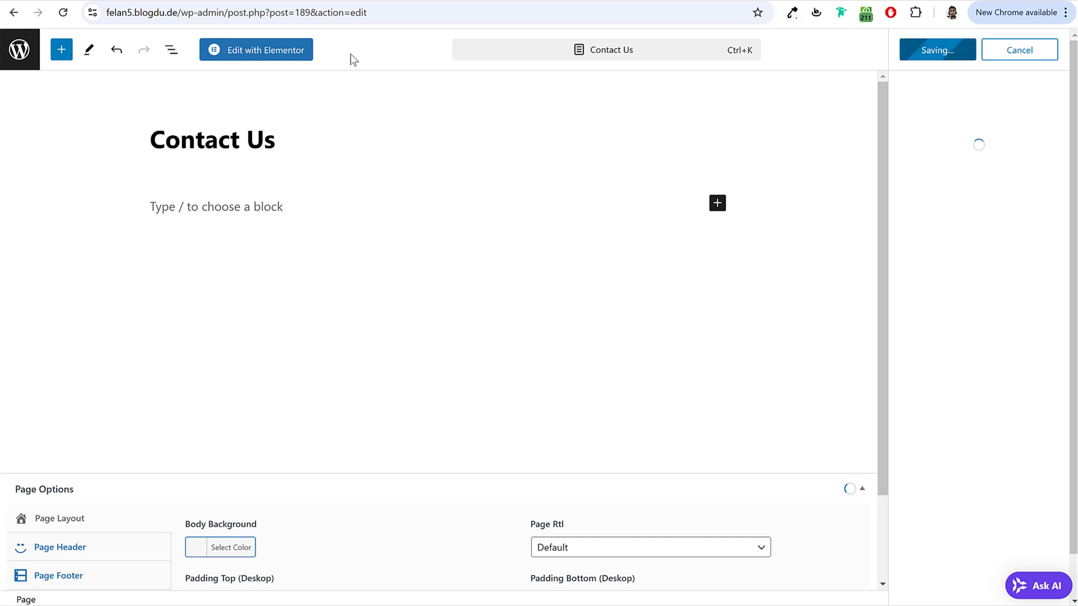
click(268, 56)
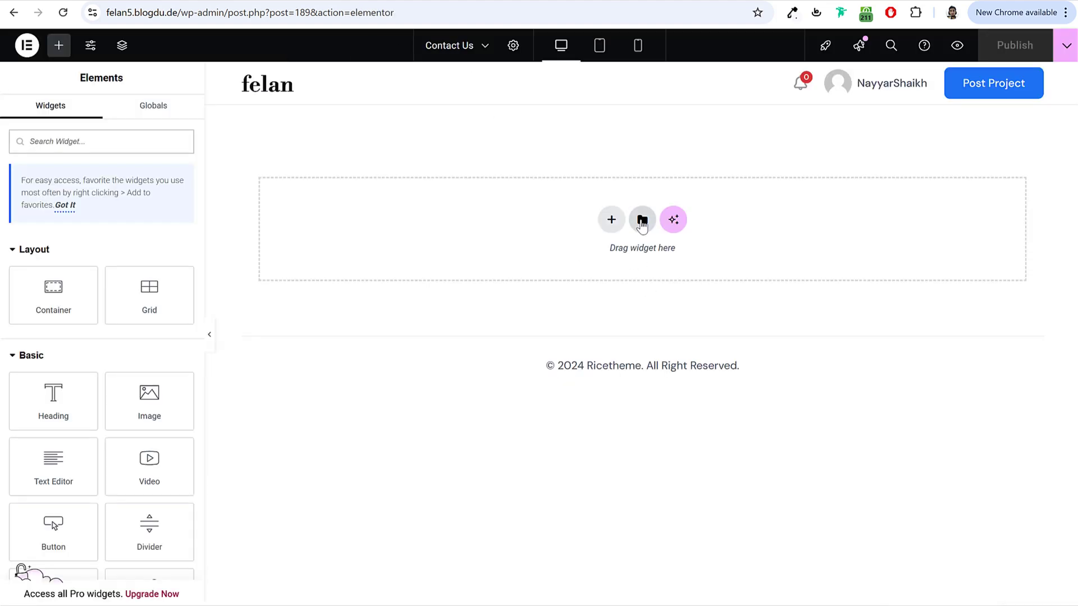
Step: Import 'Felan - Contact Us Page' into My Templates and insert it on the page
click(641, 220)
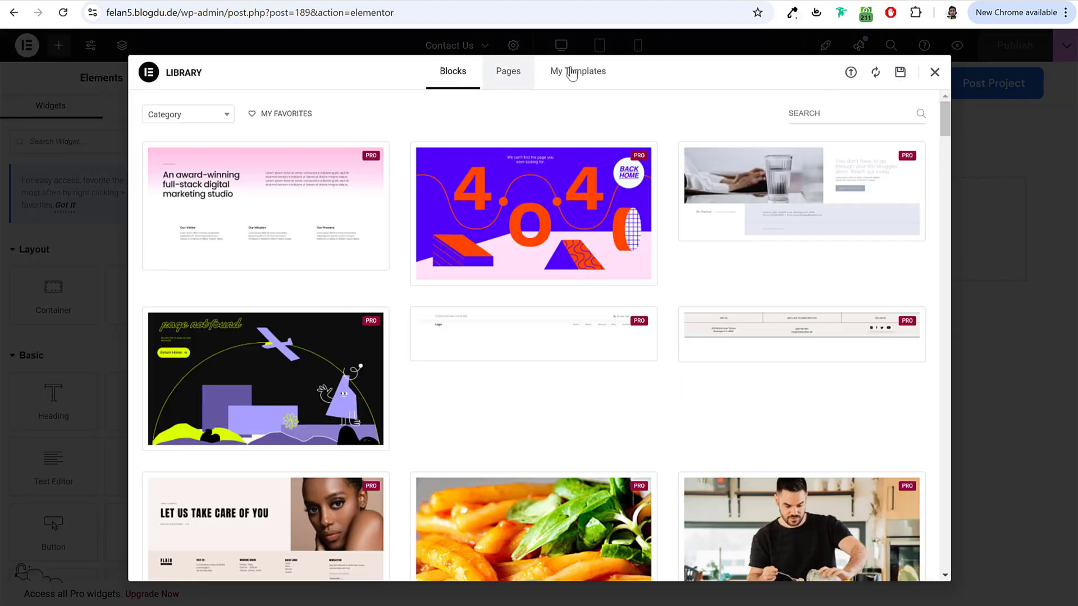
click(572, 72)
click(851, 73)
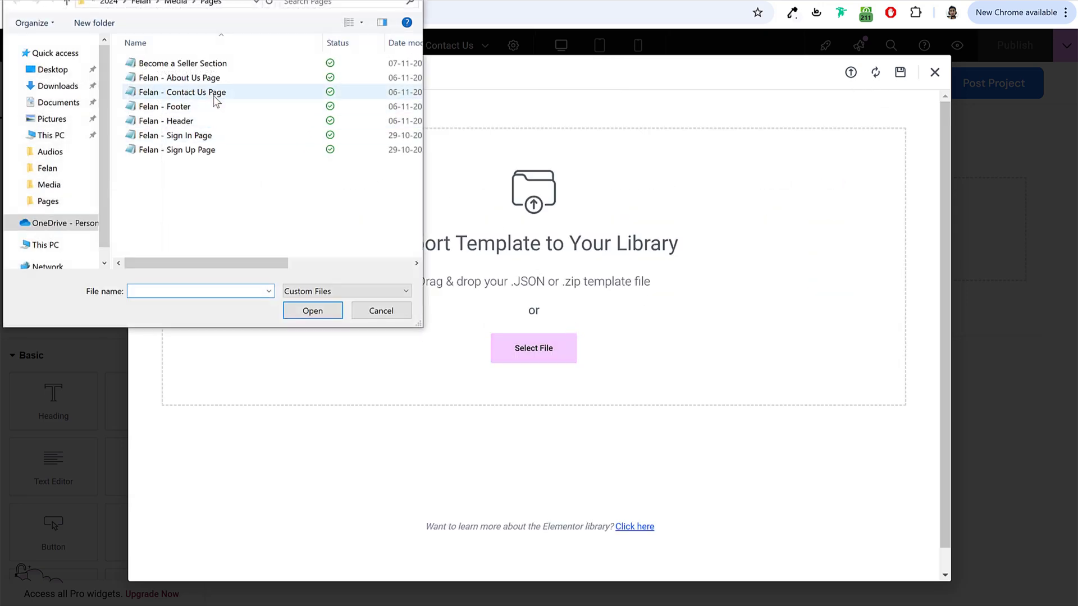
click(213, 92)
click(312, 311)
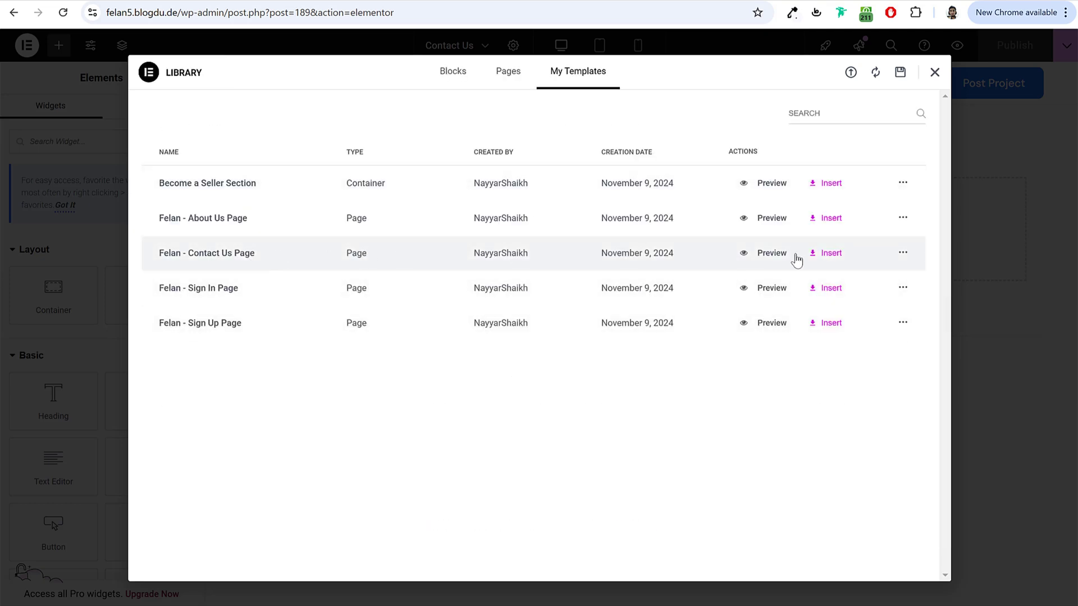
click(823, 256)
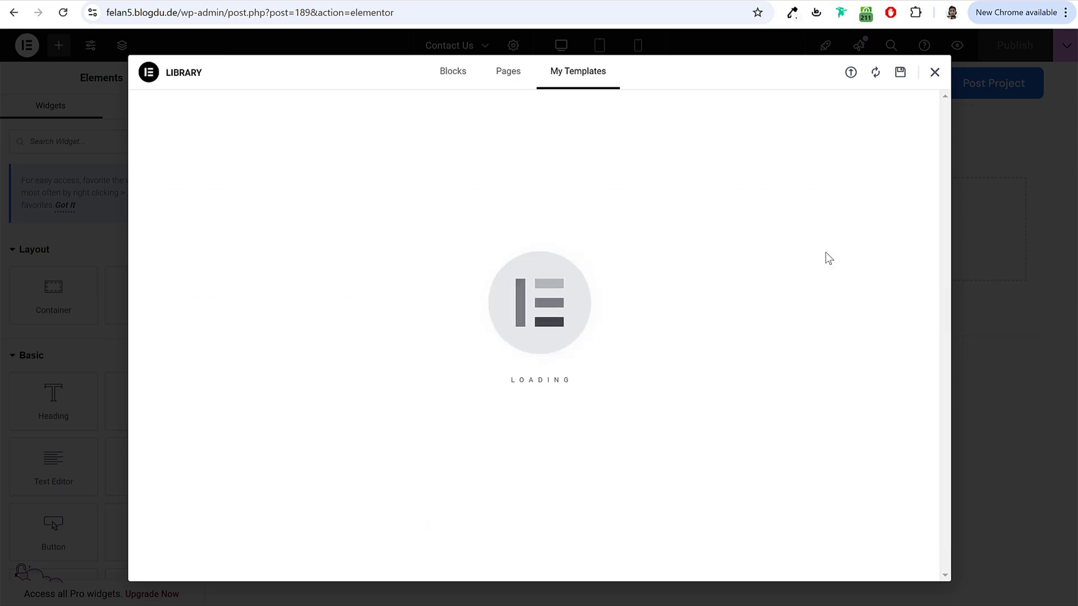
Step: Inspect the inserted message form and the Email address card heading
scroll(879, 362, down, 3)
scroll(879, 362, down, 2)
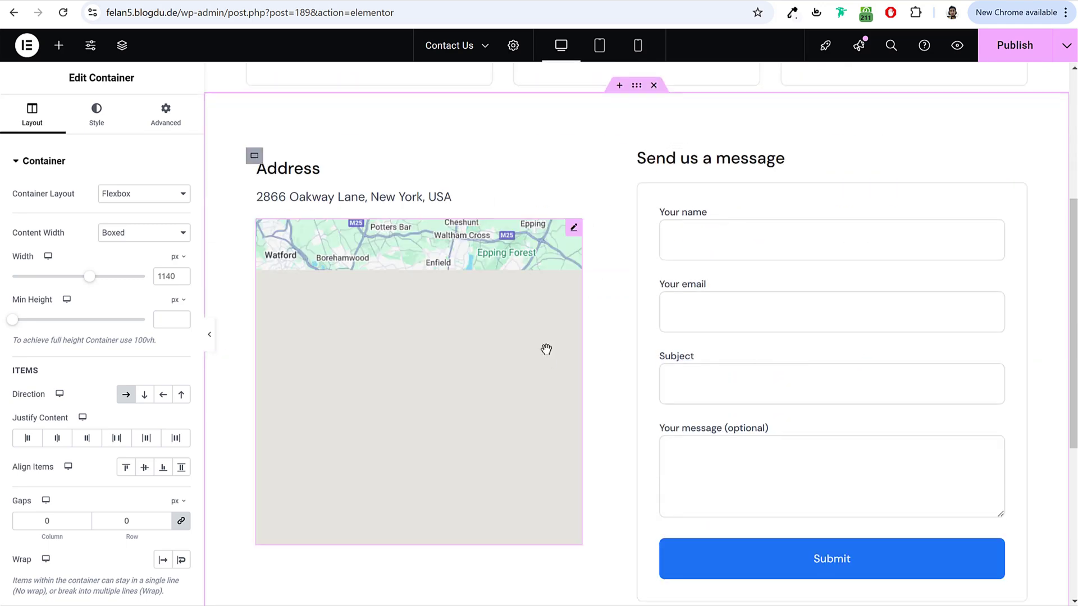
click(748, 284)
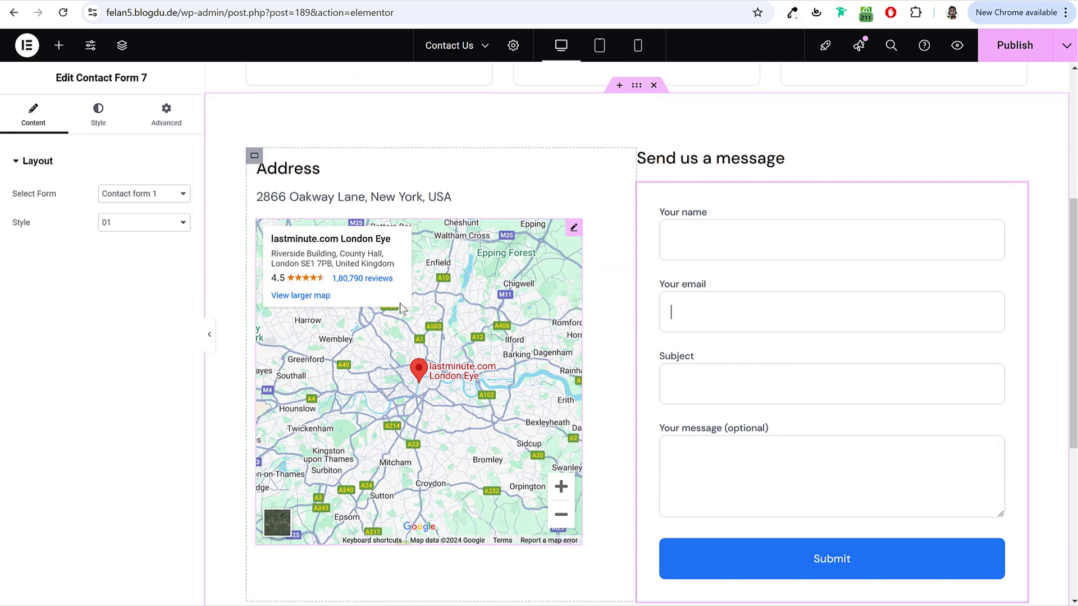
scroll(531, 313, up, 5)
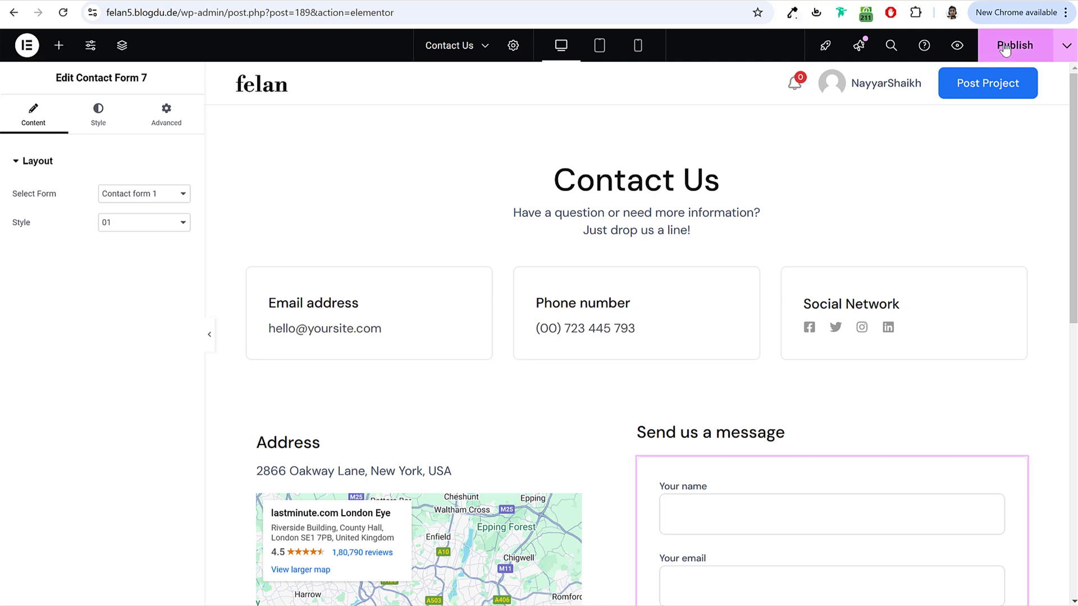
click(345, 330)
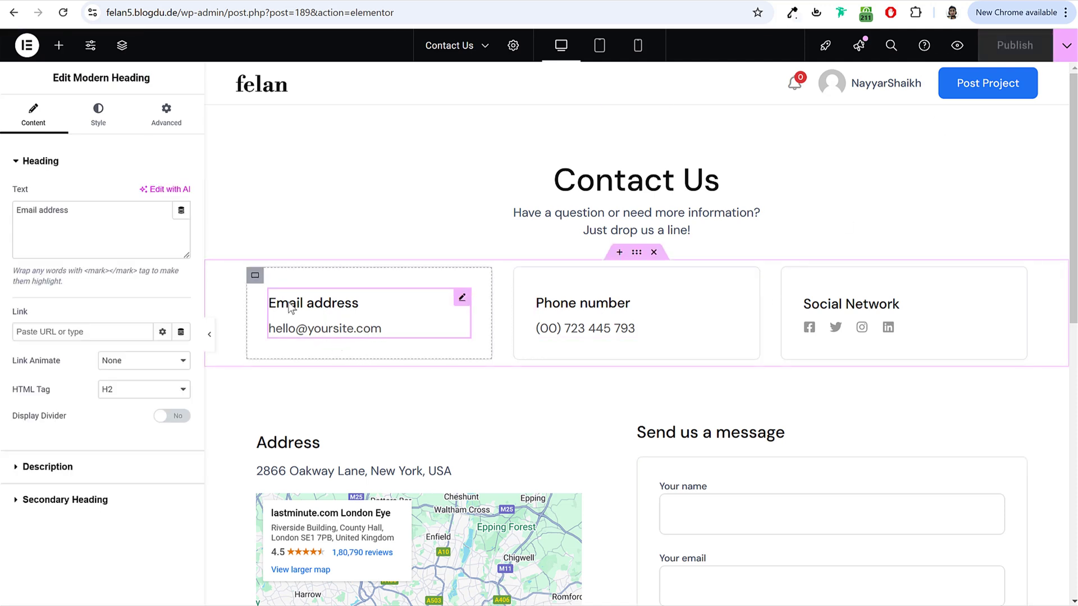
Step: Set the Google Map location to mumbai at zoom 15 and publish the change
click(111, 469)
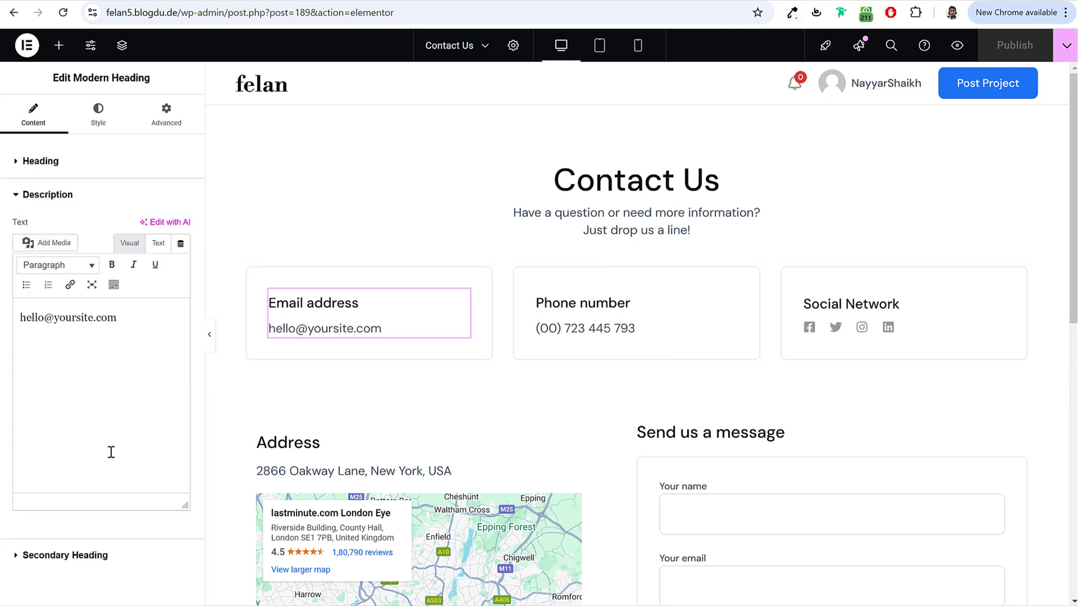
drag(126, 326, 3, 317)
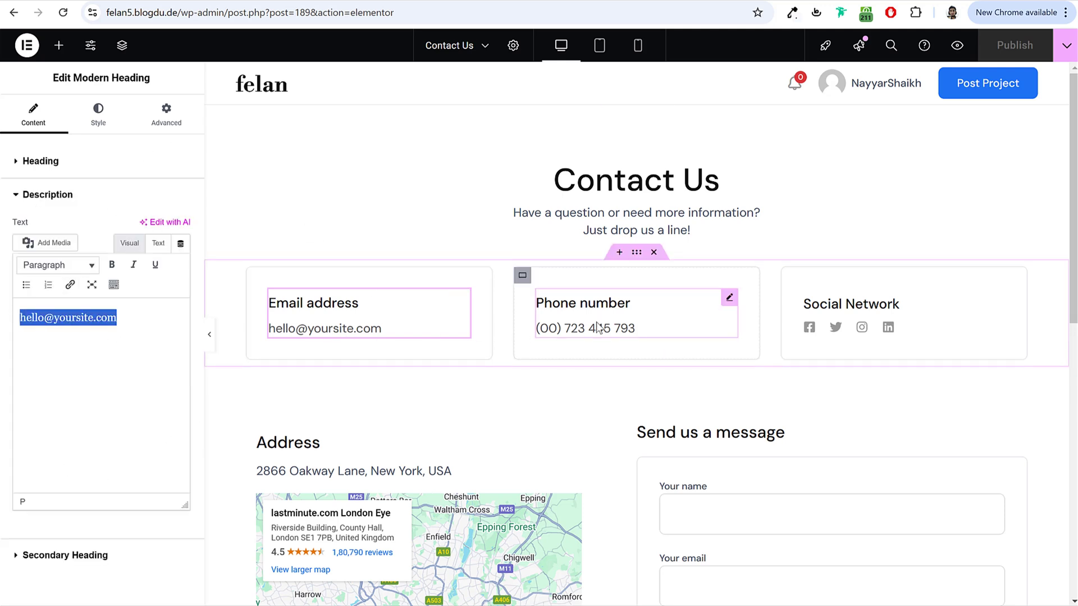
scroll(556, 429, down, 6)
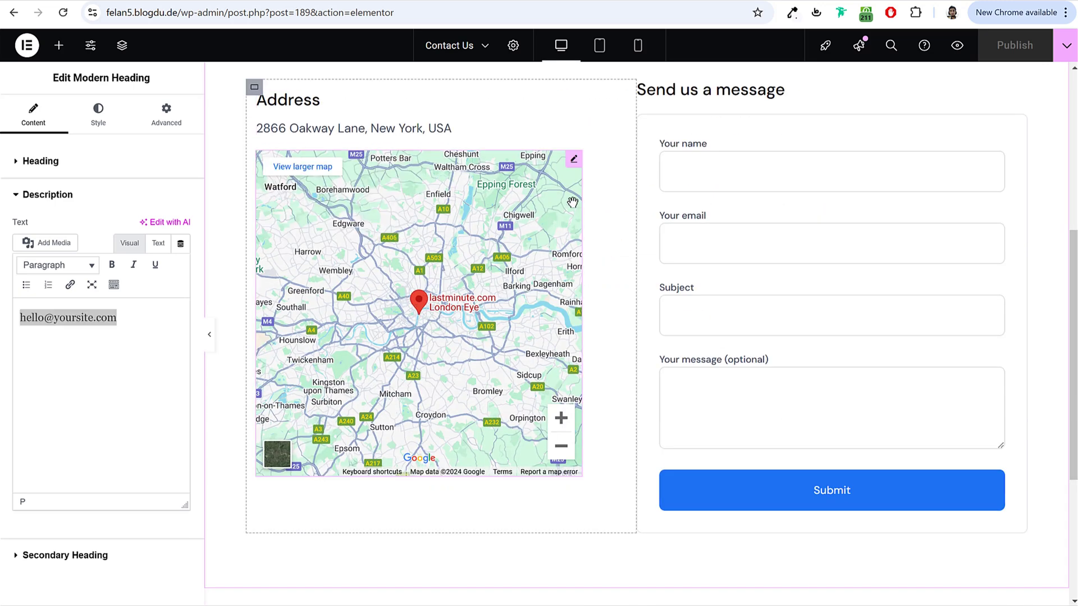
click(573, 160)
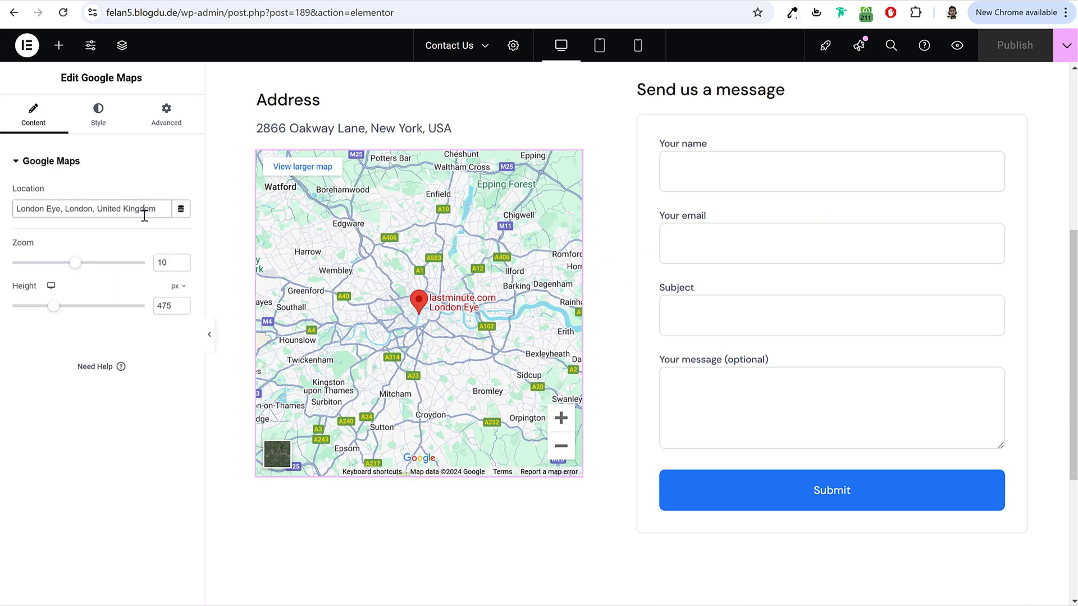
text(mumbai)
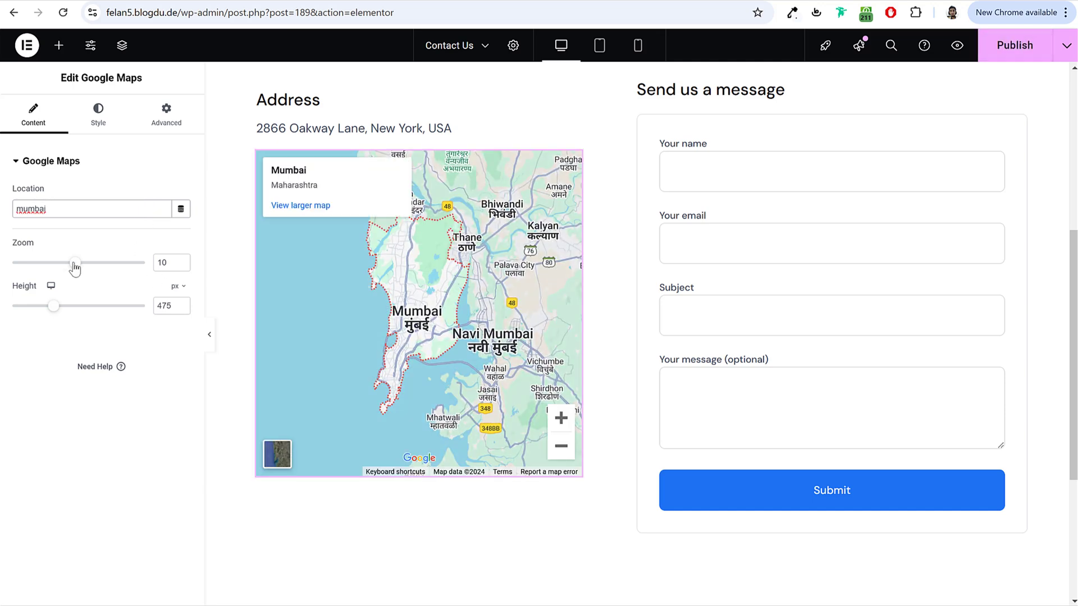
drag(74, 265, 105, 267)
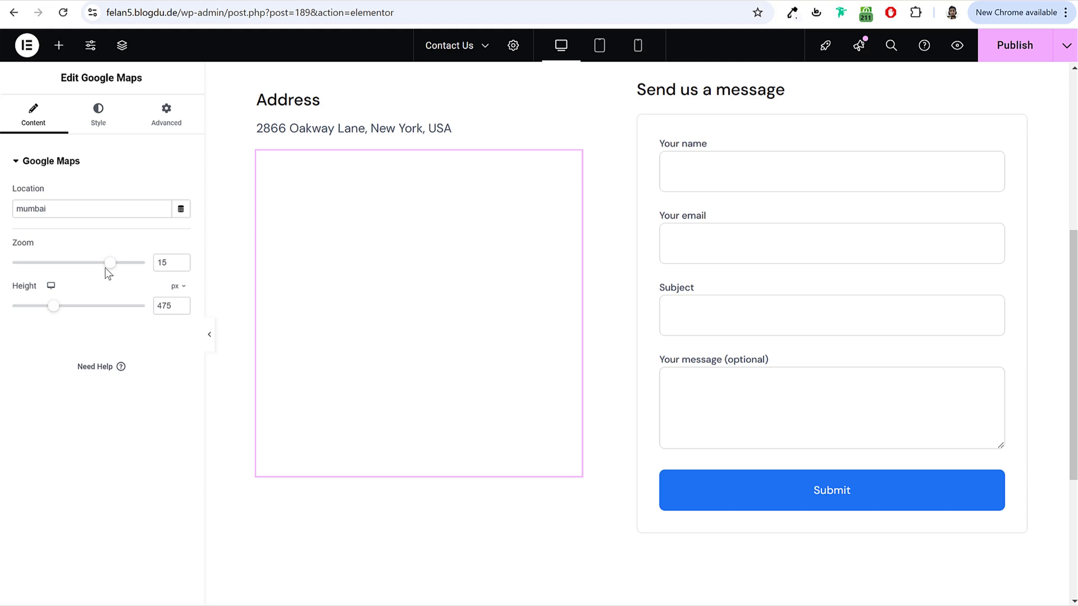
click(1016, 49)
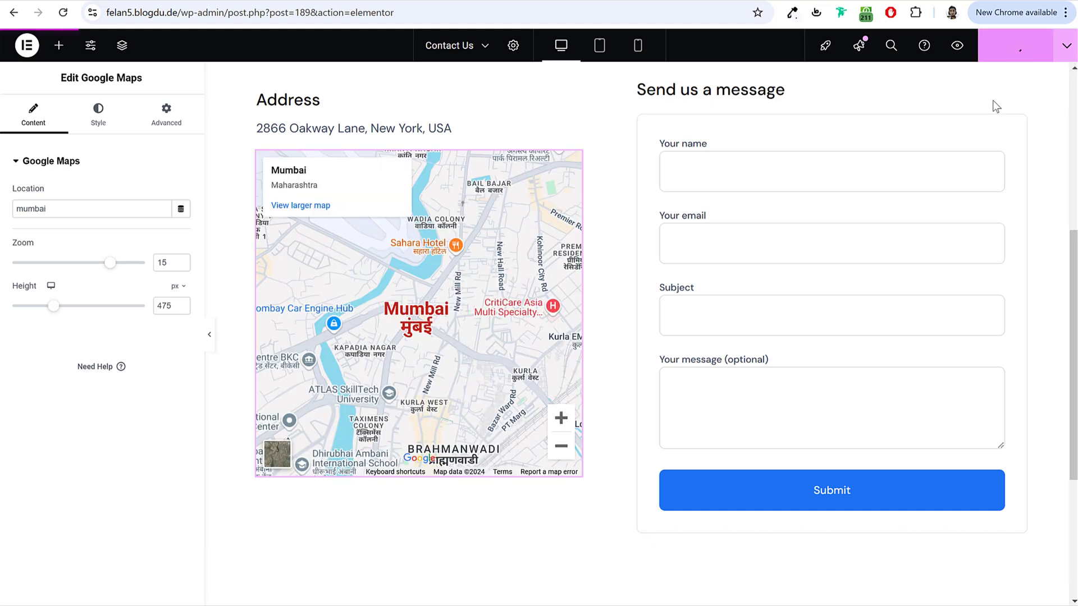
Step: Check the Contact Us page in mobile, tablet and desktop previews
click(634, 45)
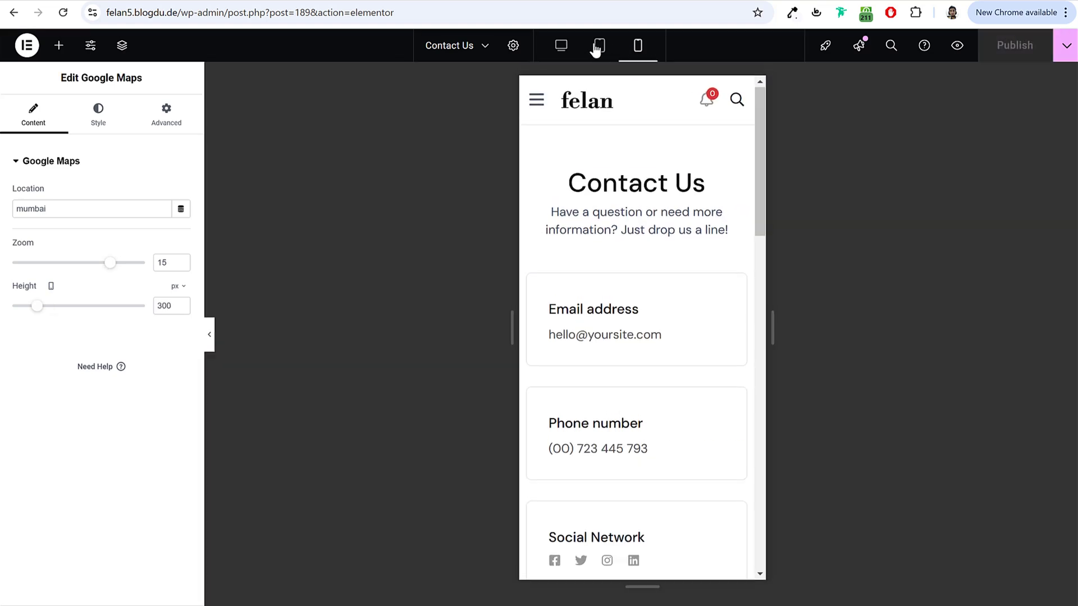
click(598, 46)
click(560, 46)
scroll(717, 217, down, 5)
scroll(758, 236, up, 4)
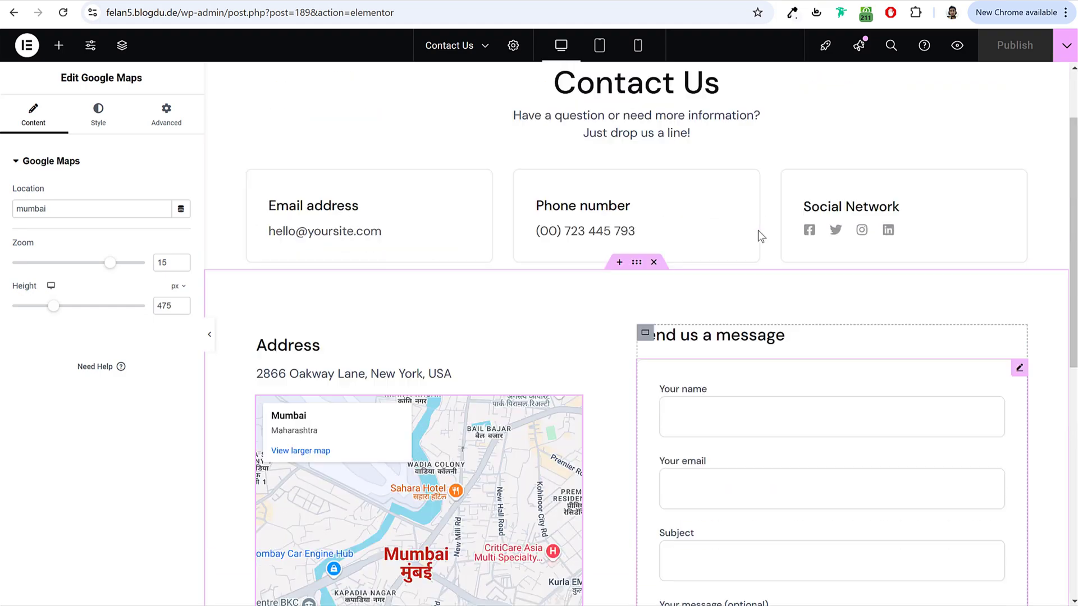
scroll(758, 236, up, 2)
click(27, 45)
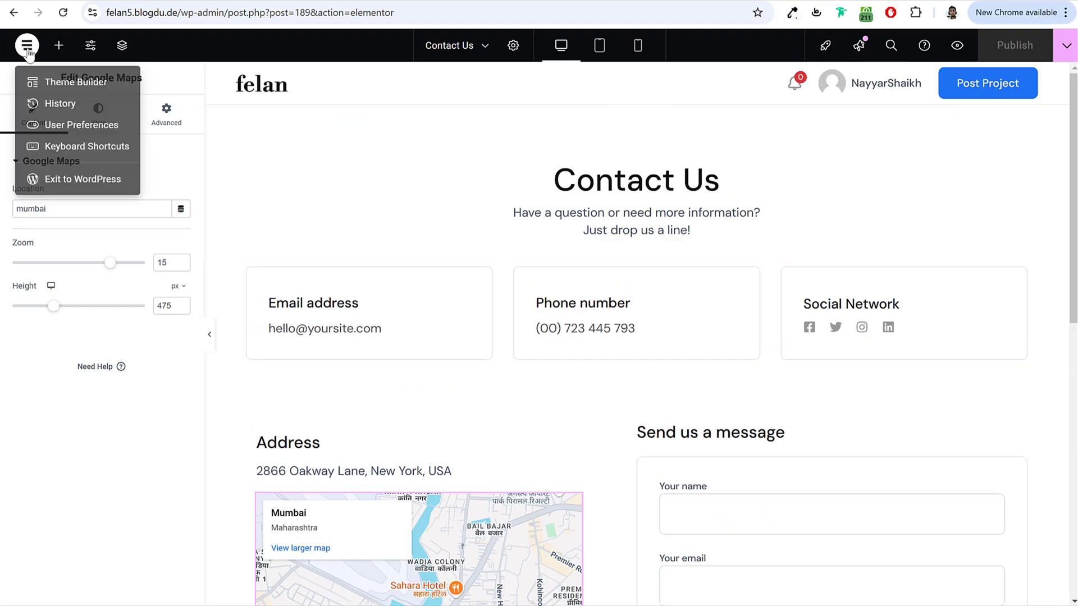
Step: Leave Elementor, review the reloaded live homepage, and return to the admin Pages list
click(54, 182)
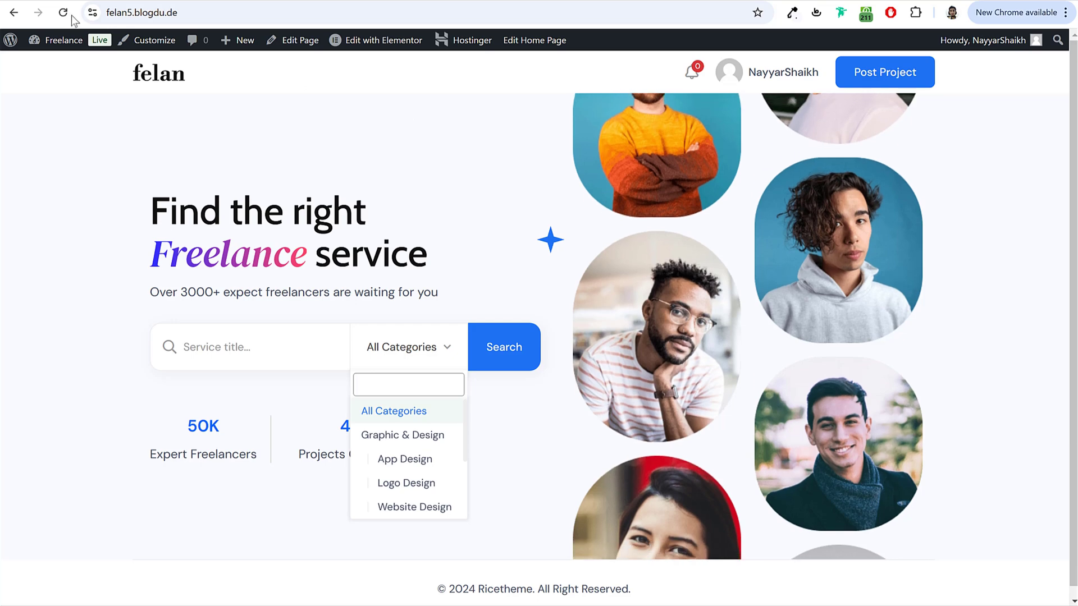
click(63, 12)
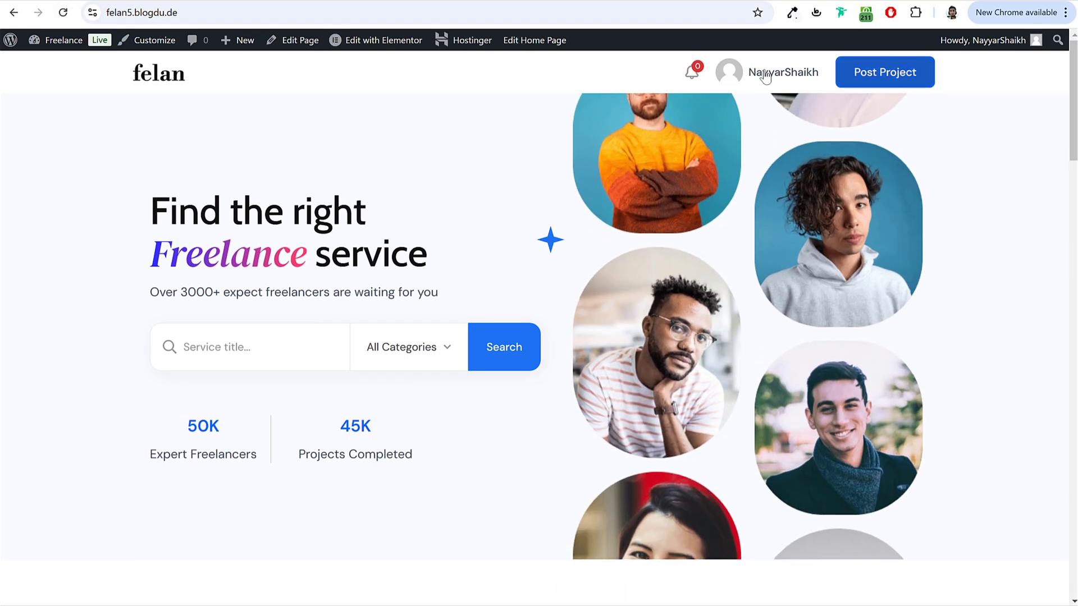
scroll(538, 393, down, 20)
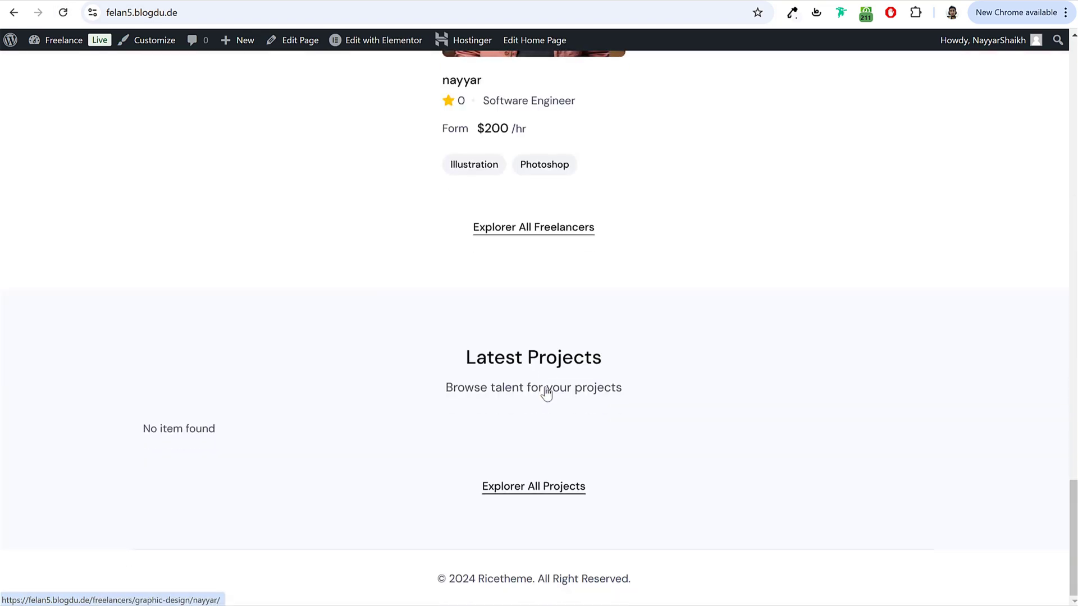
scroll(546, 393, up, 20)
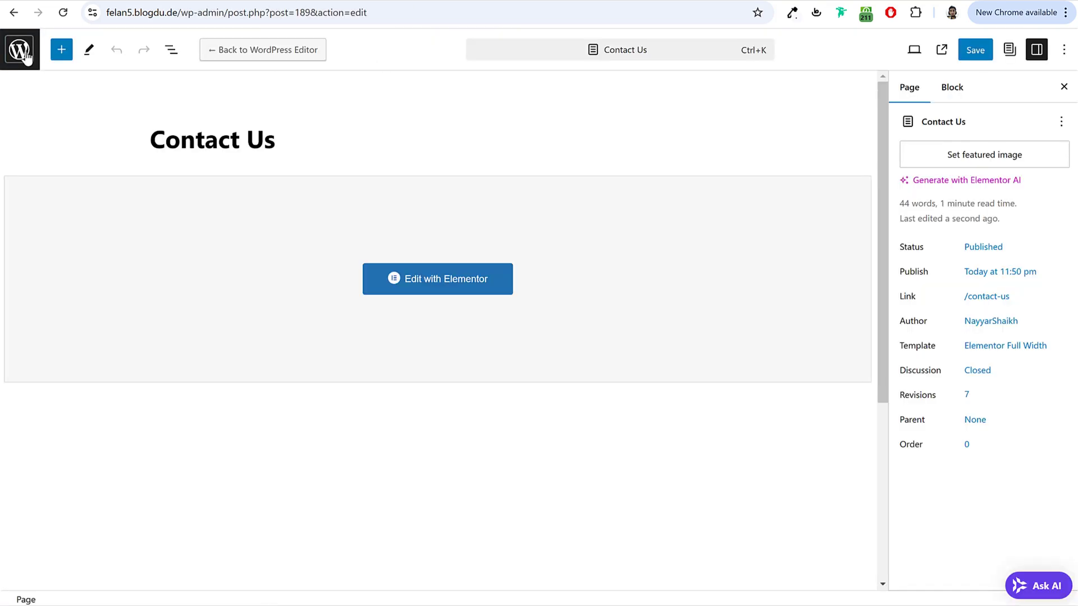
click(25, 57)
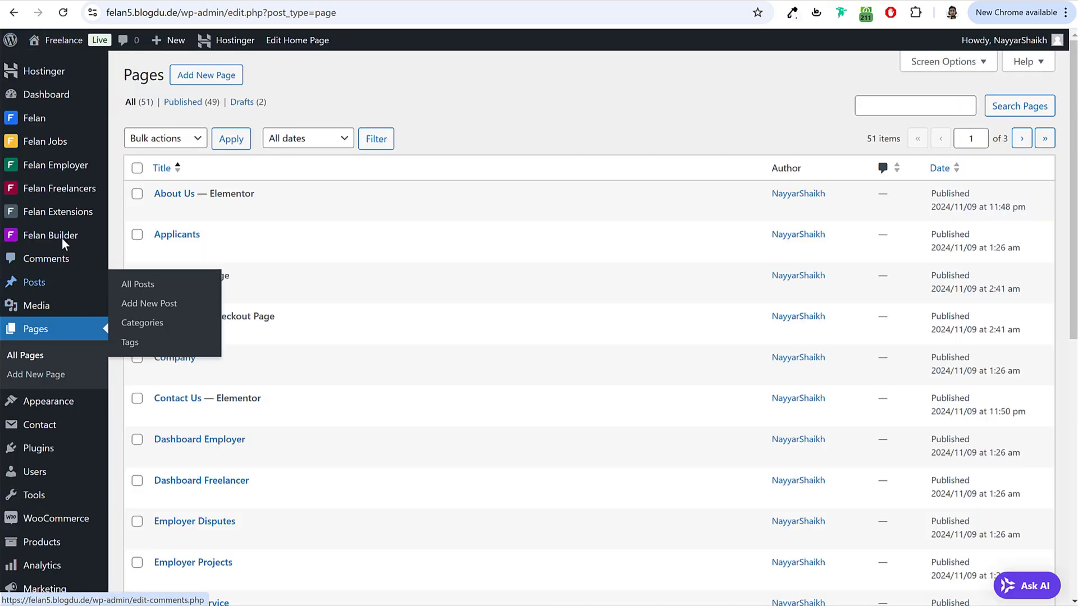
Step: Create a Felan header 'Header Main' with the Elementor Canvas template and publish it
mouse_move(40, 238)
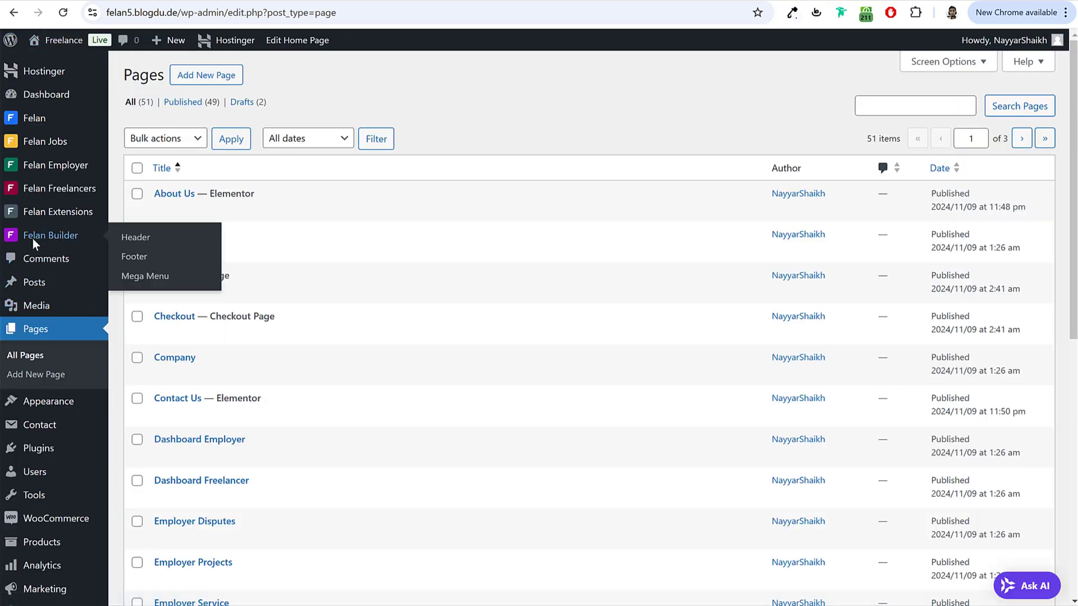
click(150, 242)
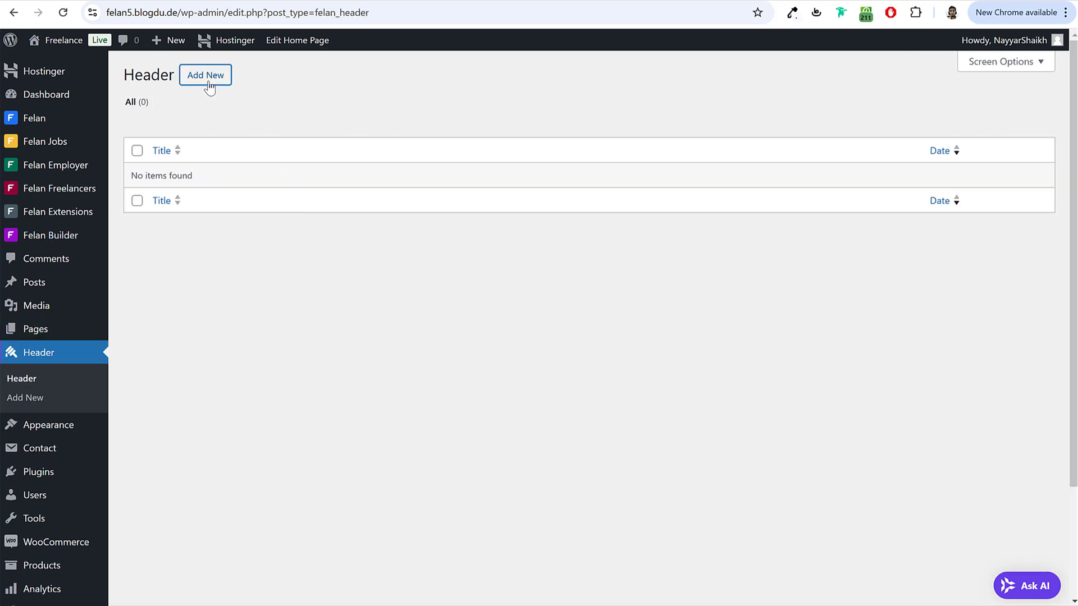
click(209, 87)
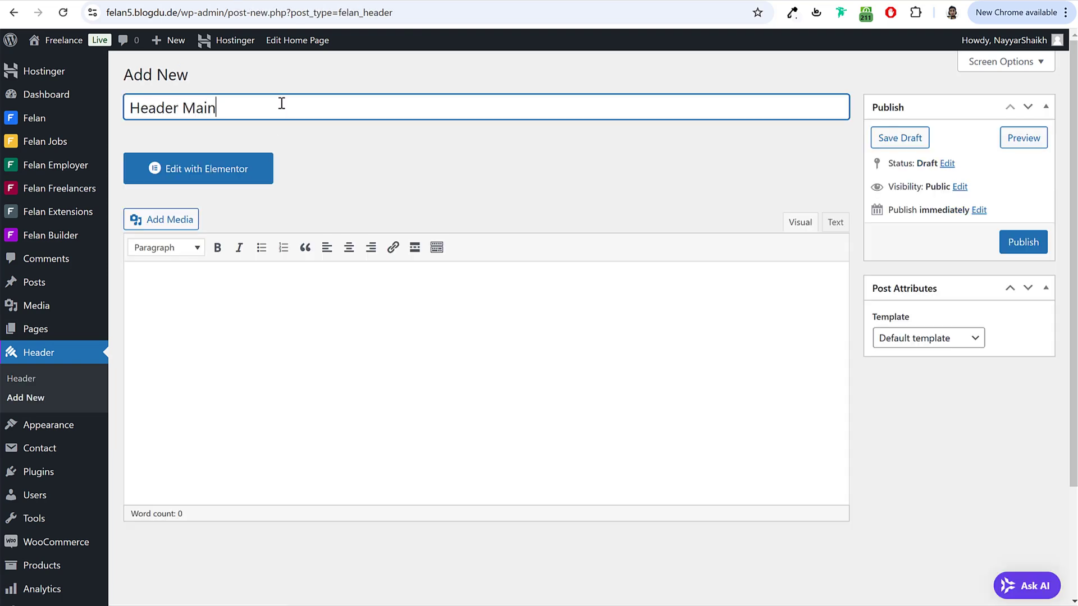
click(922, 345)
click(931, 377)
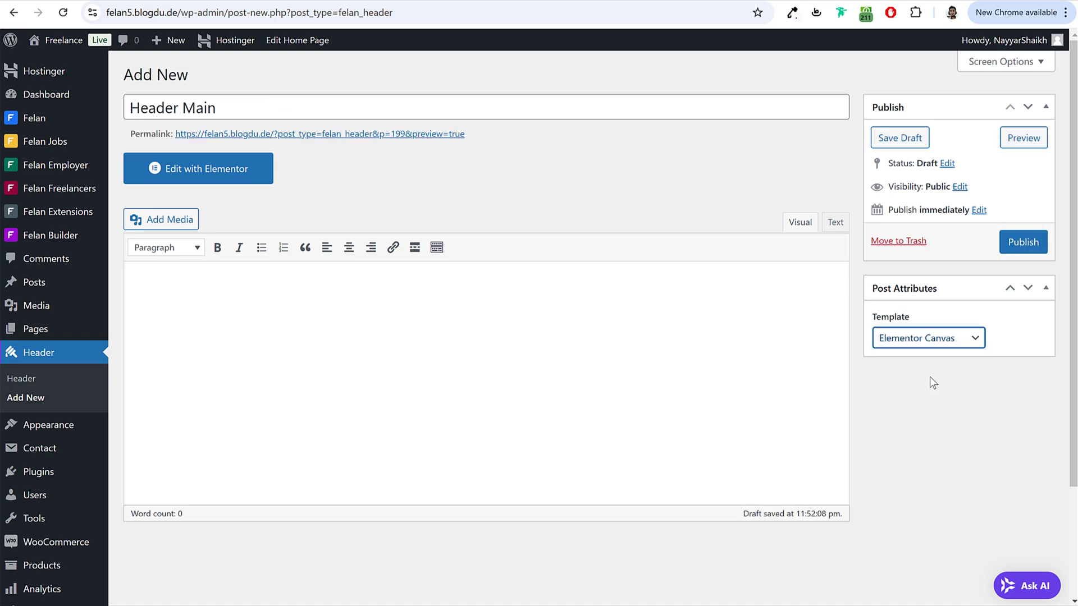
click(1035, 249)
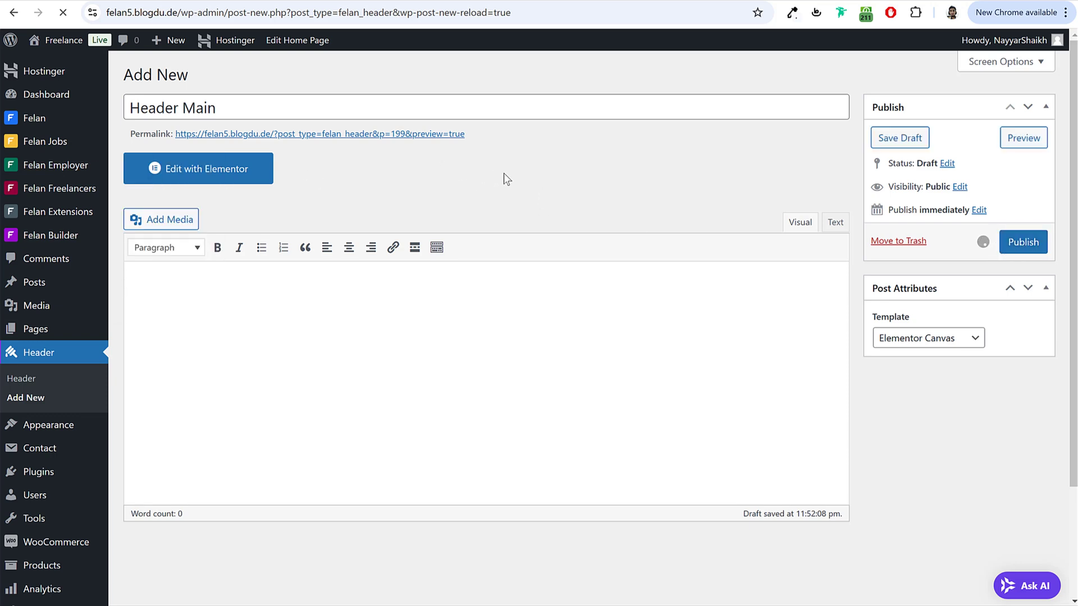
Step: Open Header Main in Elementor and reach the My Templates import screen
click(230, 200)
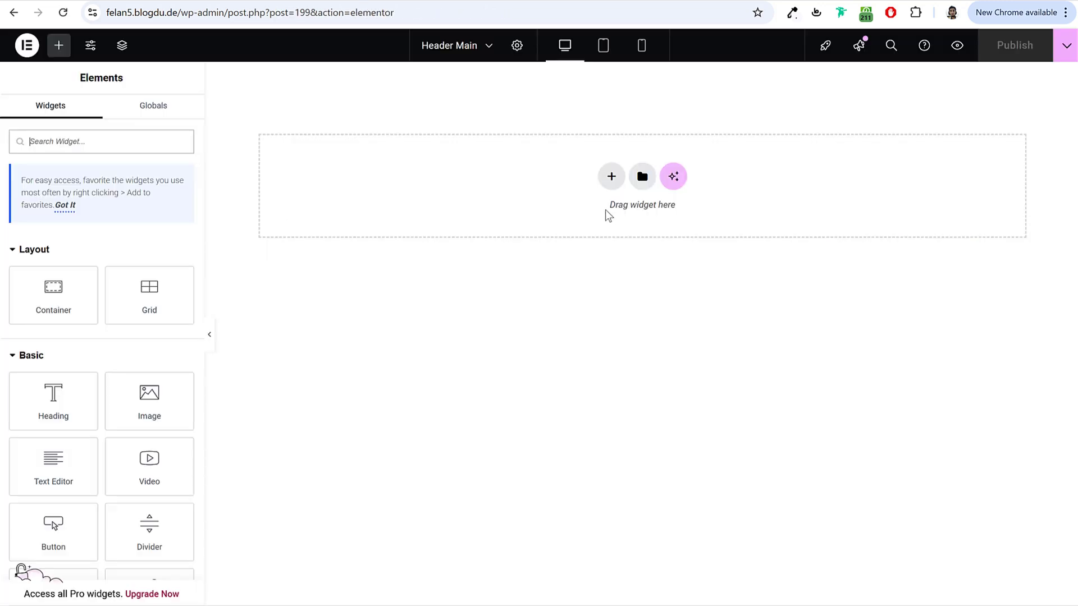
click(641, 179)
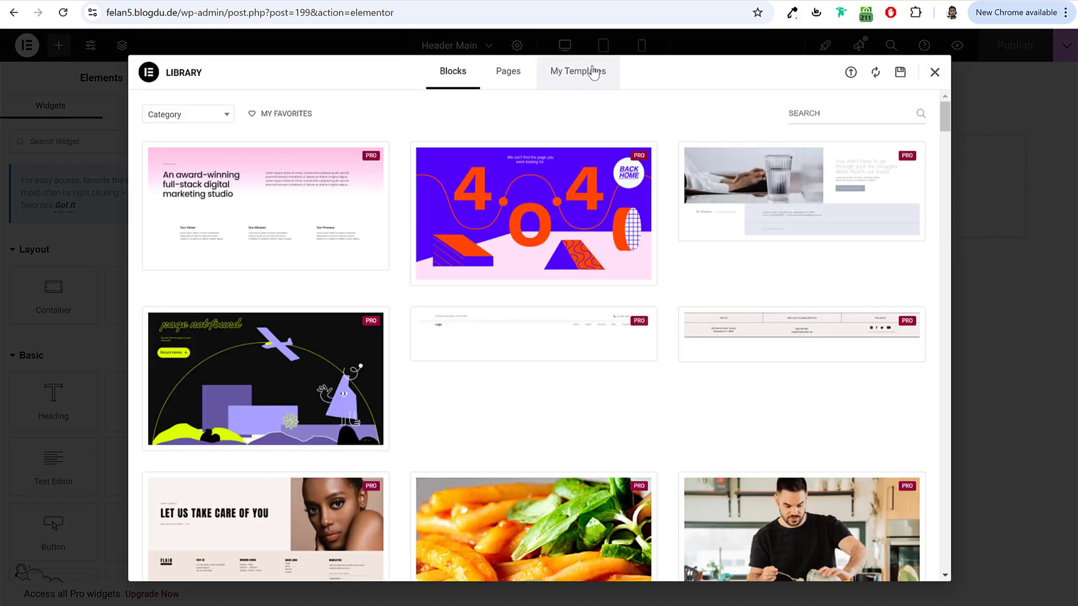
click(593, 72)
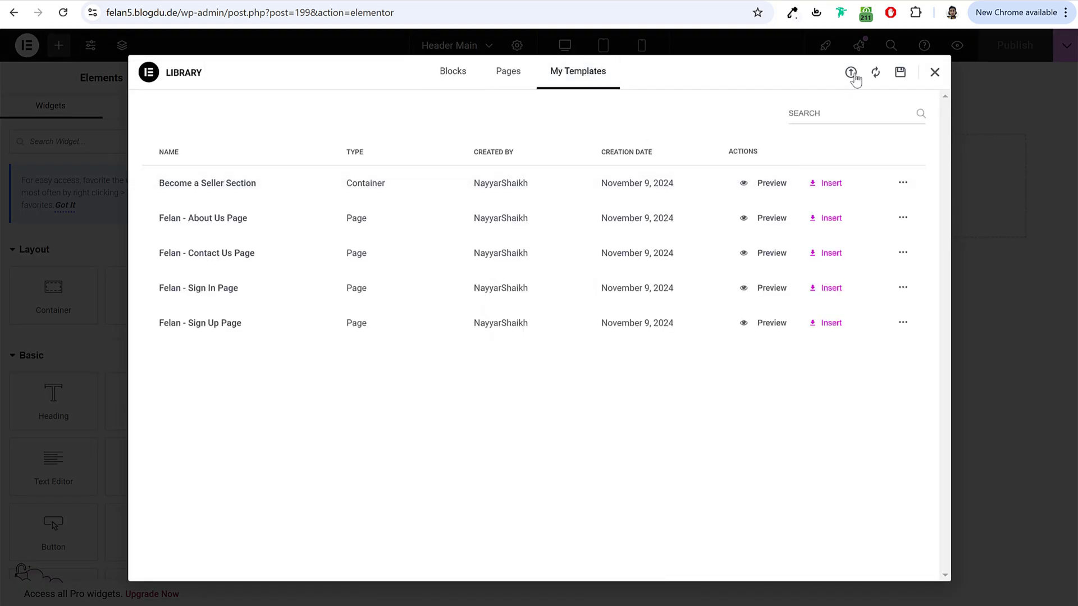
click(851, 73)
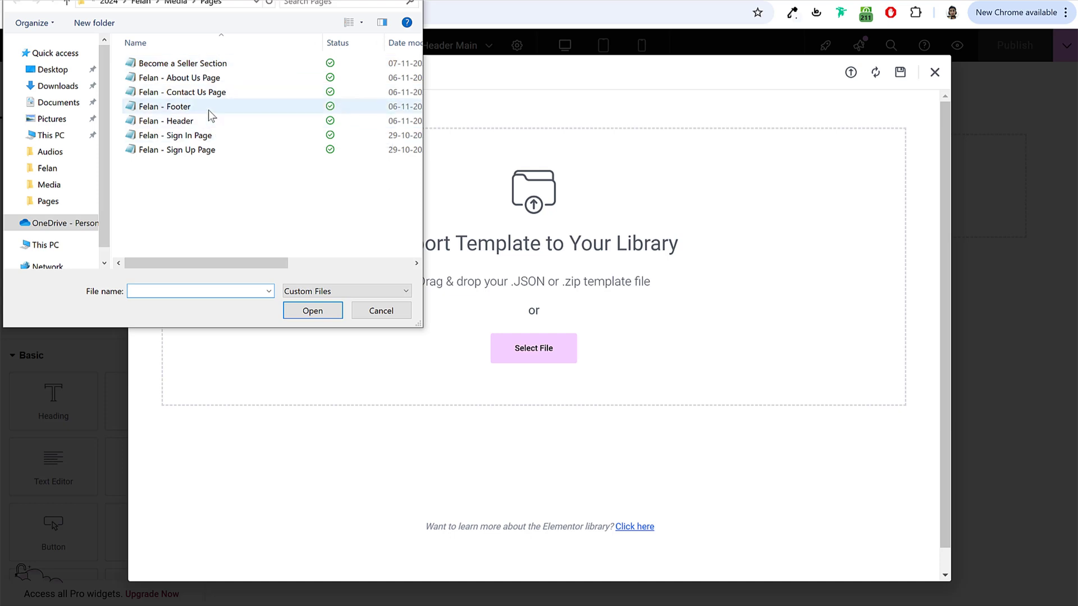
click(207, 109)
Step: Import the Felan - Header template file, insert it into the page, and preview the header
click(191, 122)
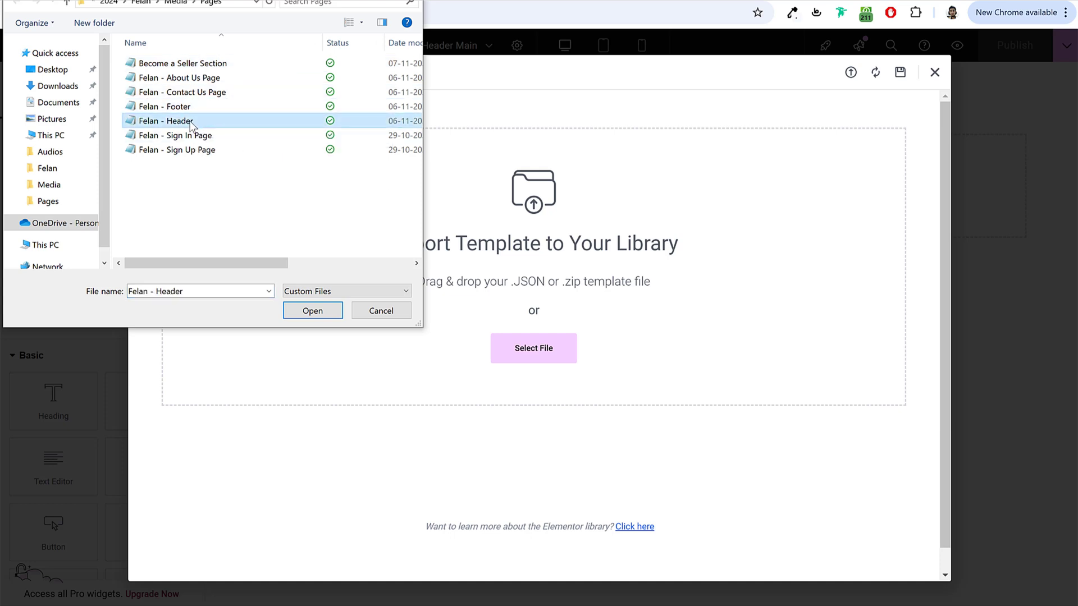
click(313, 312)
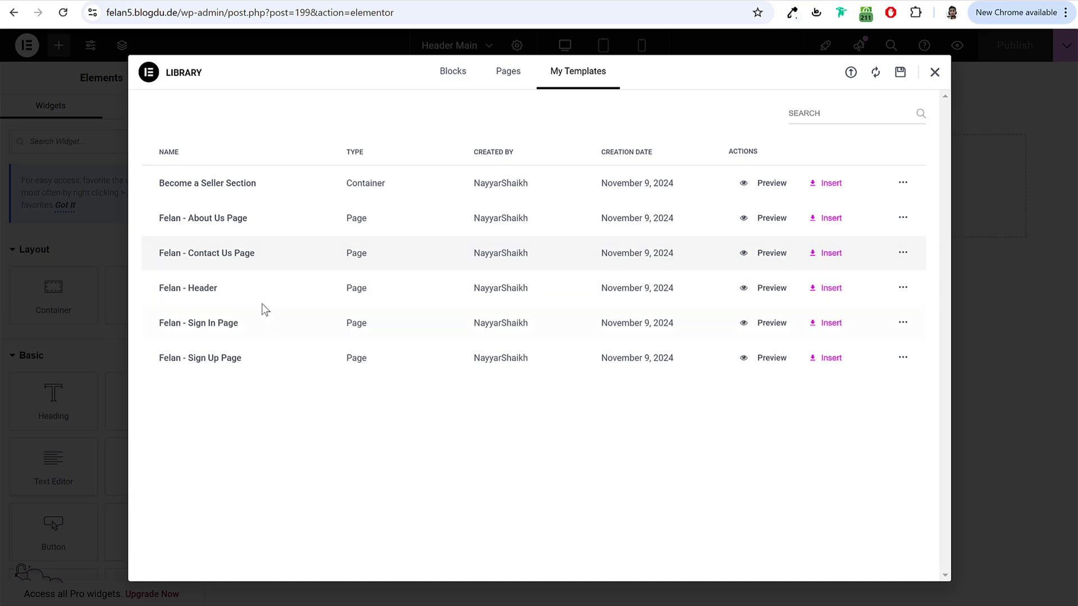
click(830, 289)
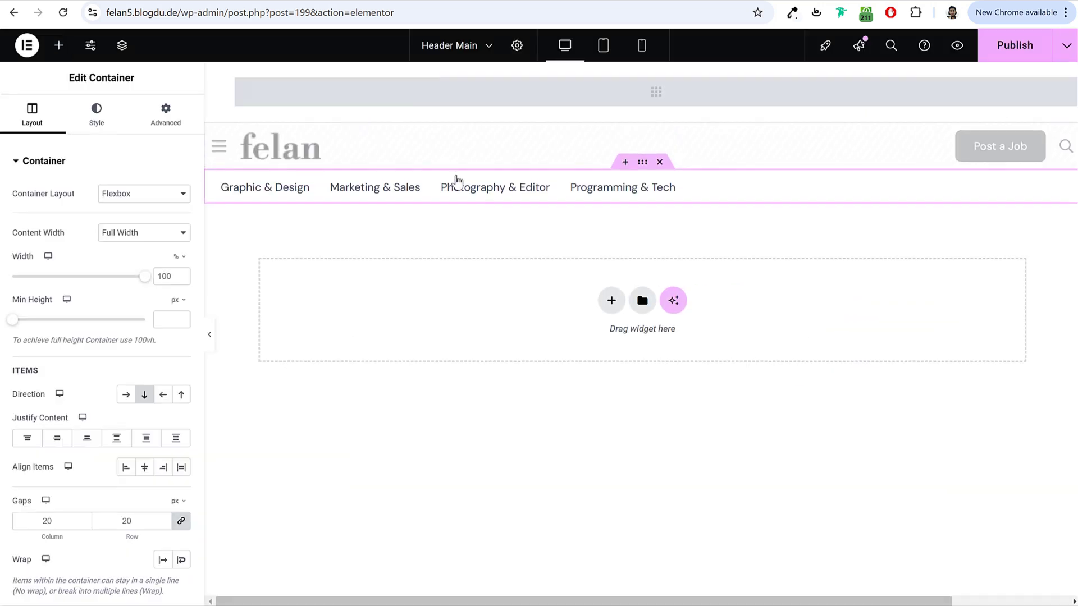
click(209, 334)
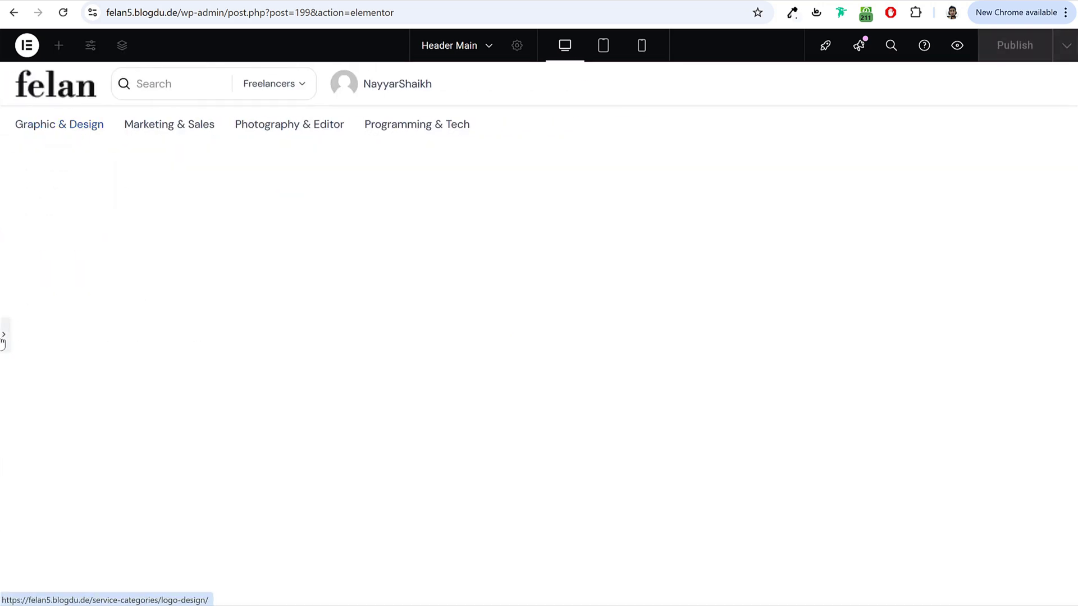
click(4, 337)
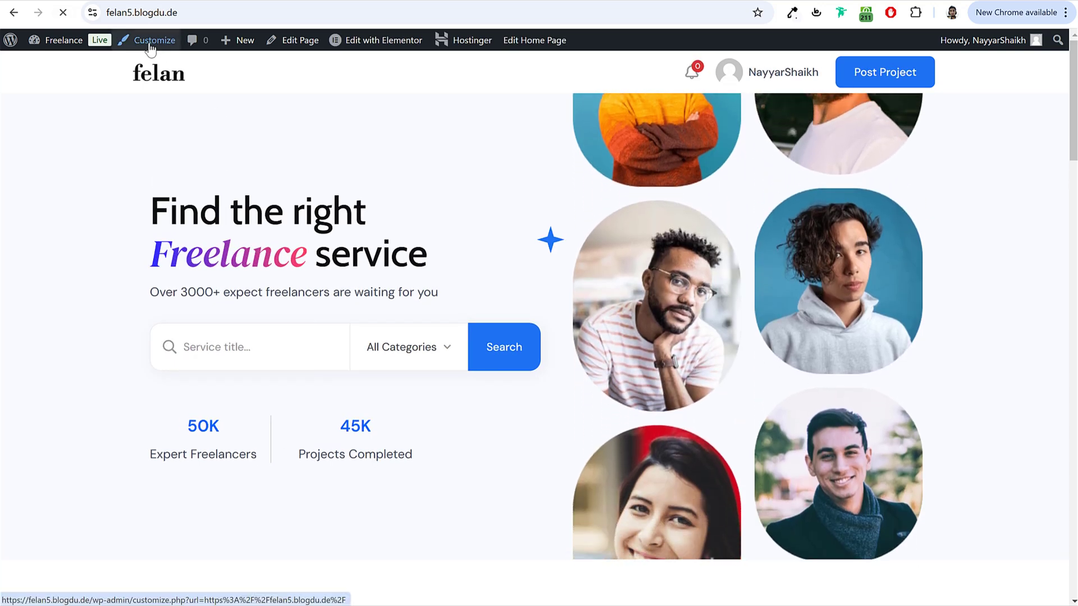
Step: Set the Site Identity dark logo to felan-logo-black.svg
click(157, 44)
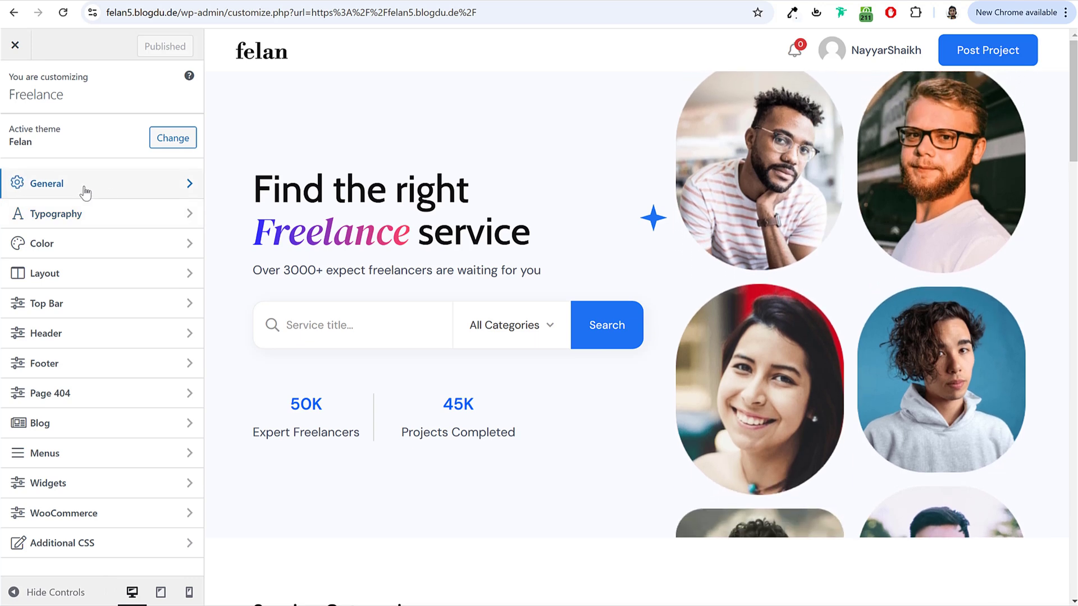
click(85, 191)
click(93, 128)
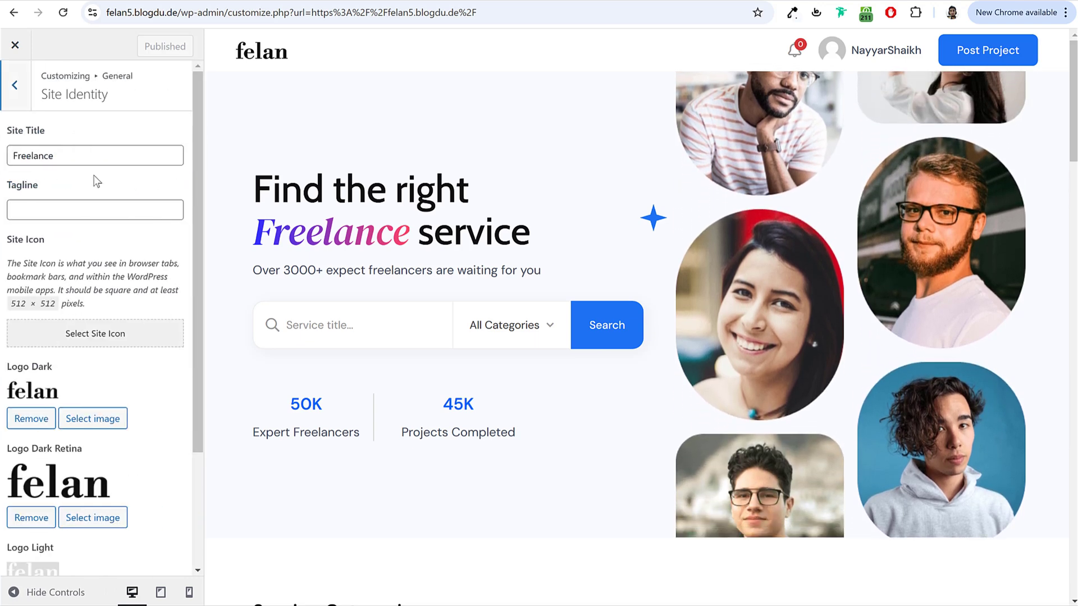
scroll(116, 294, down, 3)
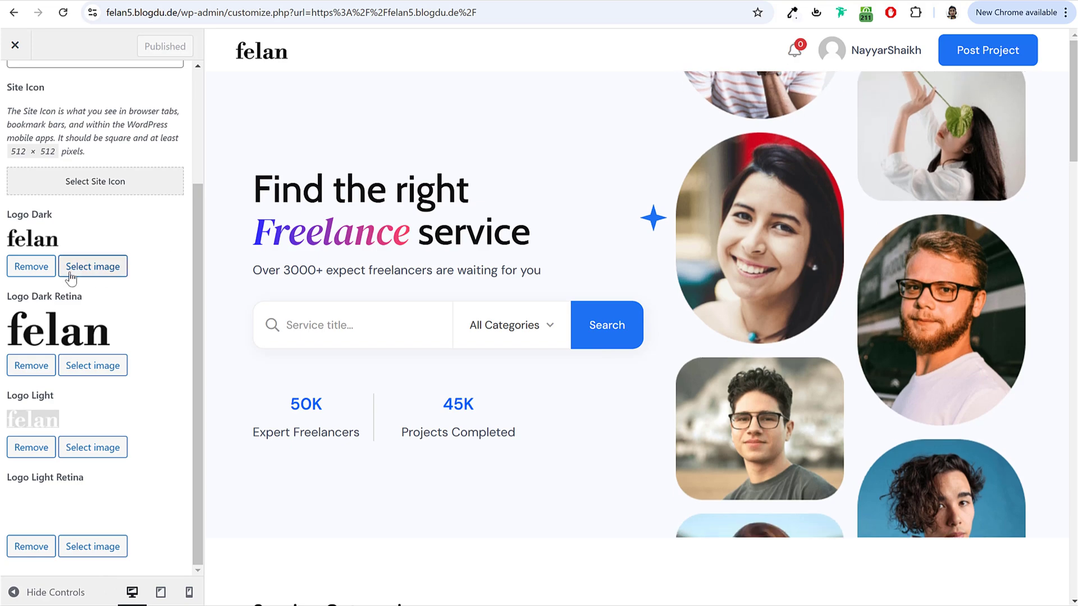
click(93, 266)
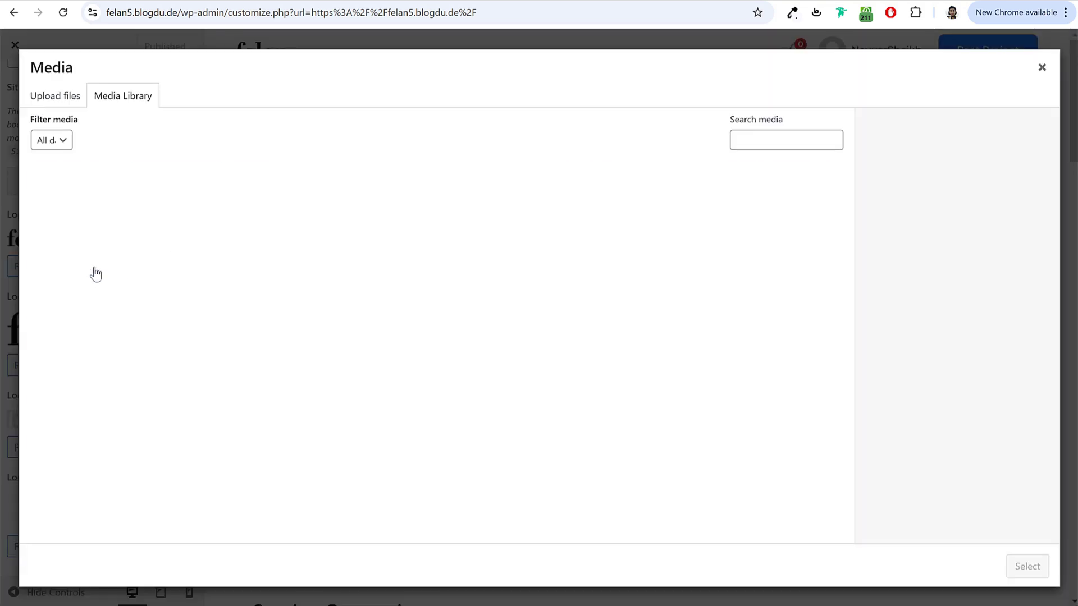
scroll(691, 344, down, 6)
scroll(691, 348, down, 1)
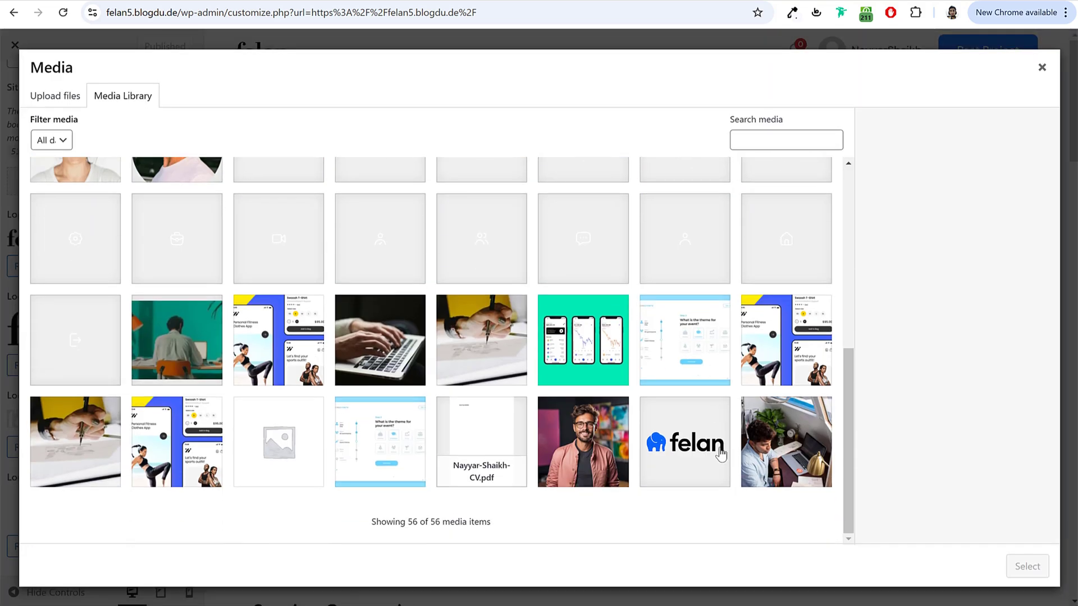
click(1027, 568)
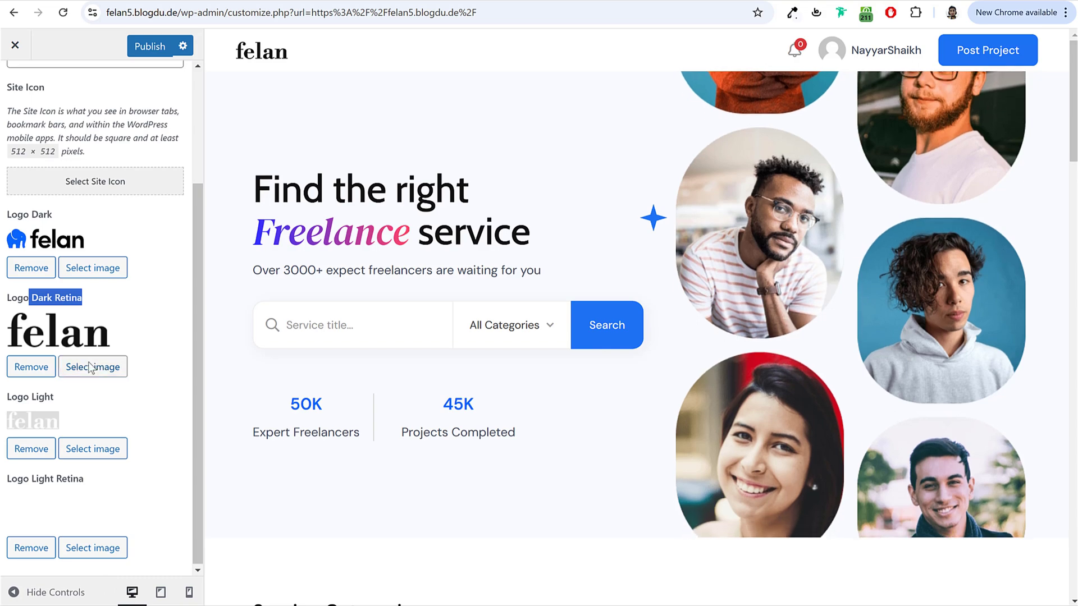
Step: Set the dark retina logo to felan-logo-black.svg and publish the logo changes
click(90, 367)
scroll(529, 438, down, 6)
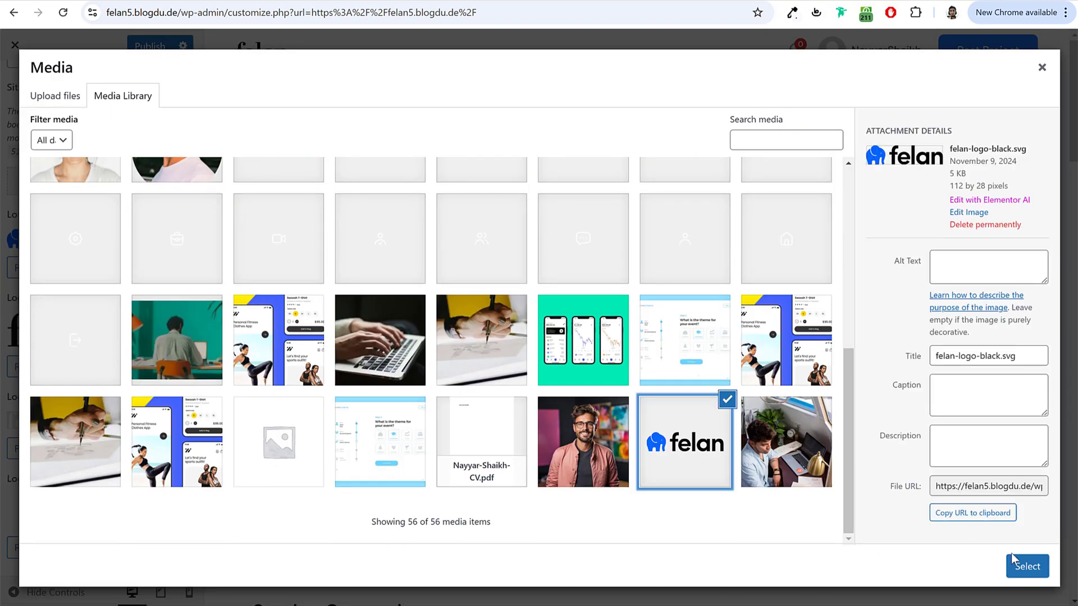
click(1013, 559)
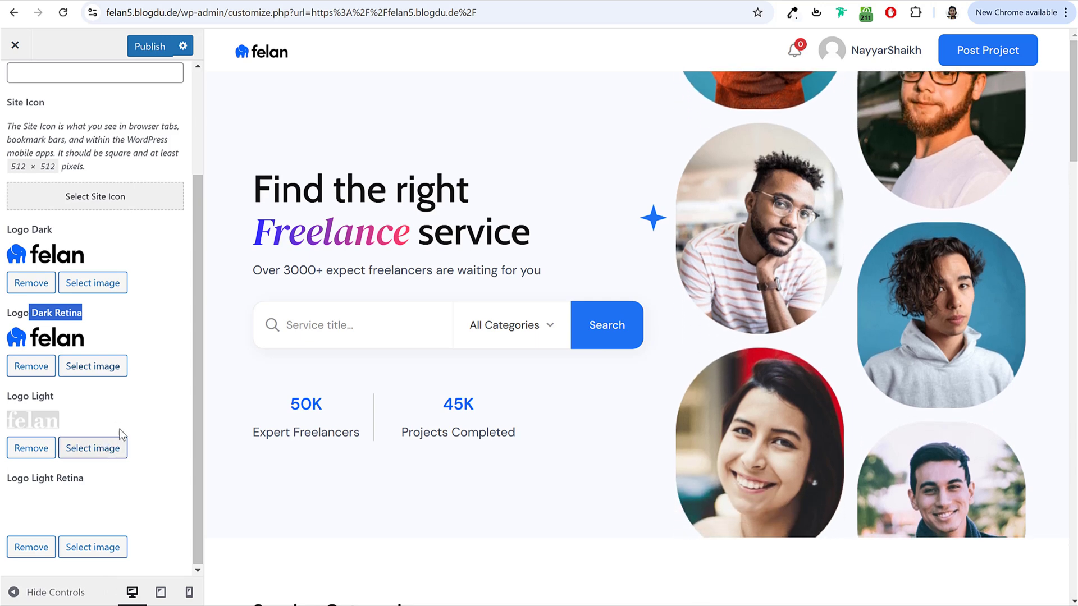
scroll(115, 427, up, 3)
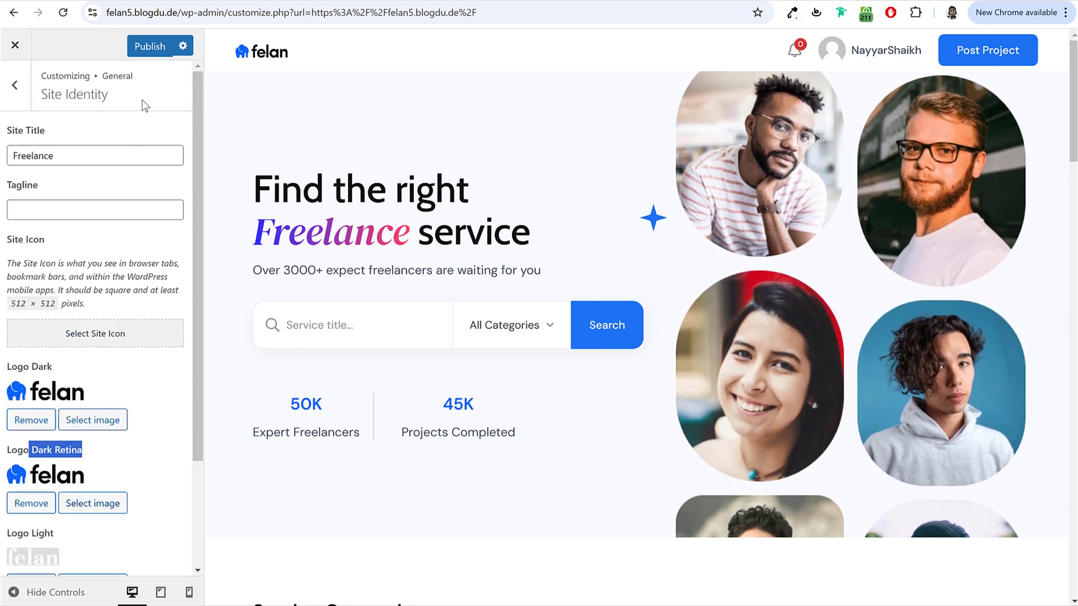
click(148, 45)
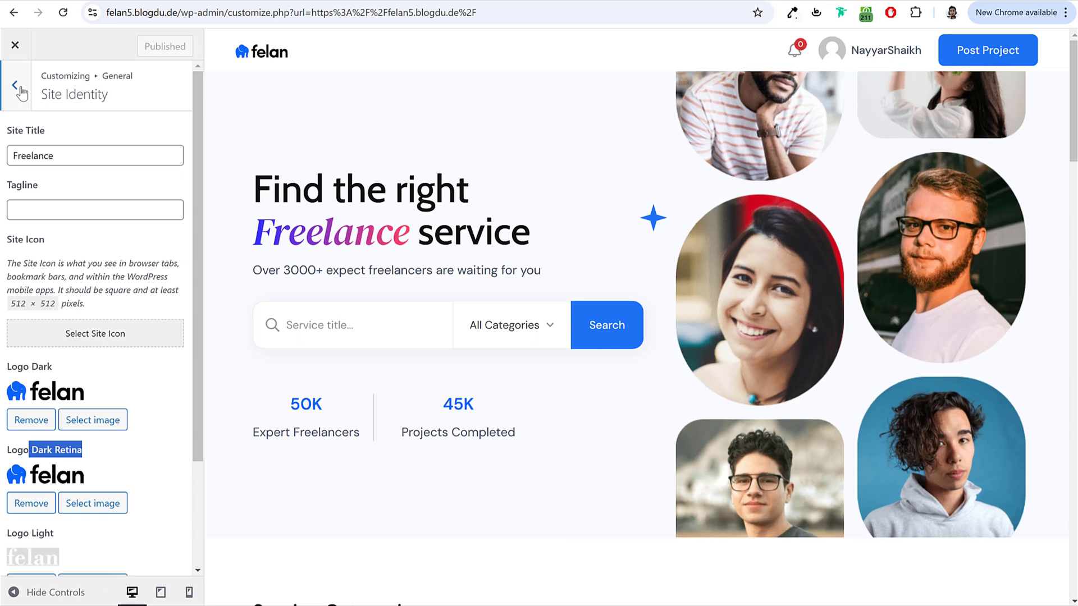
click(17, 85)
click(16, 45)
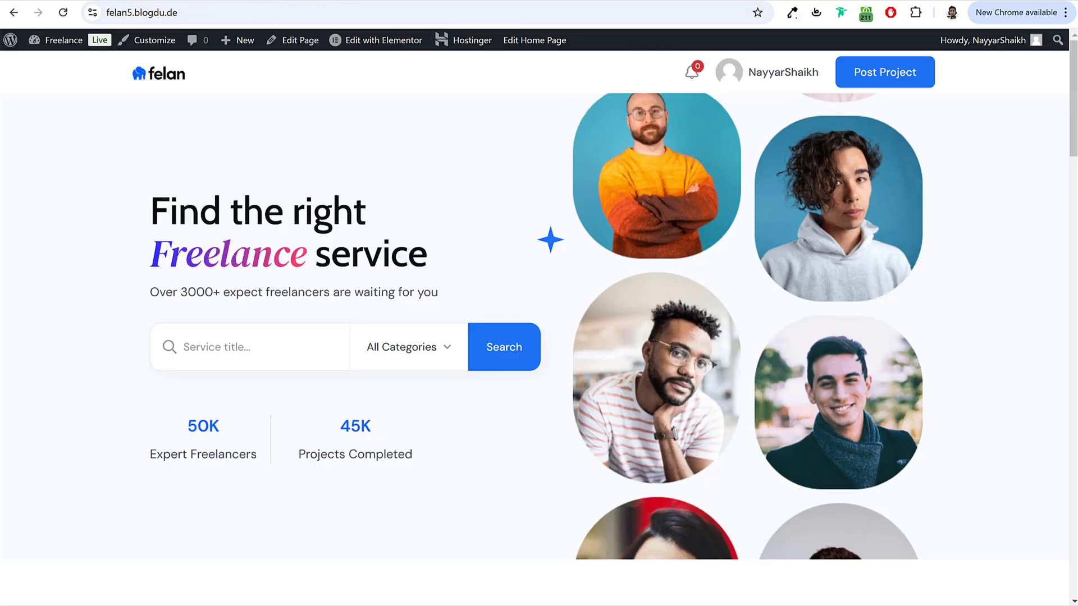
Step: Set the Customizer's Header Main Type to Header Main and publish it
click(134, 45)
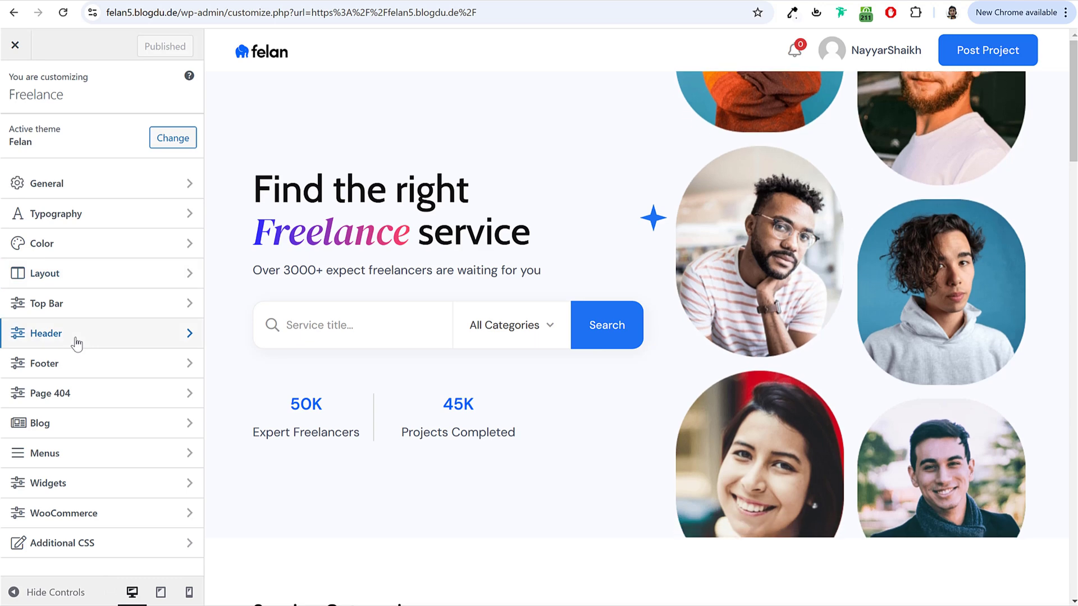
click(75, 337)
click(69, 192)
click(34, 260)
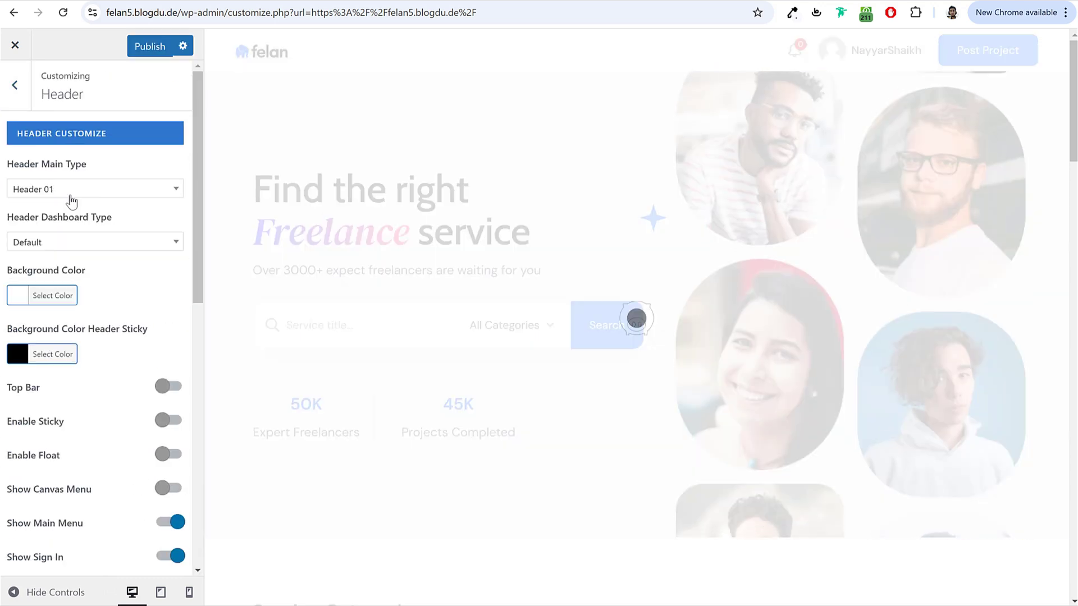
click(72, 193)
click(67, 237)
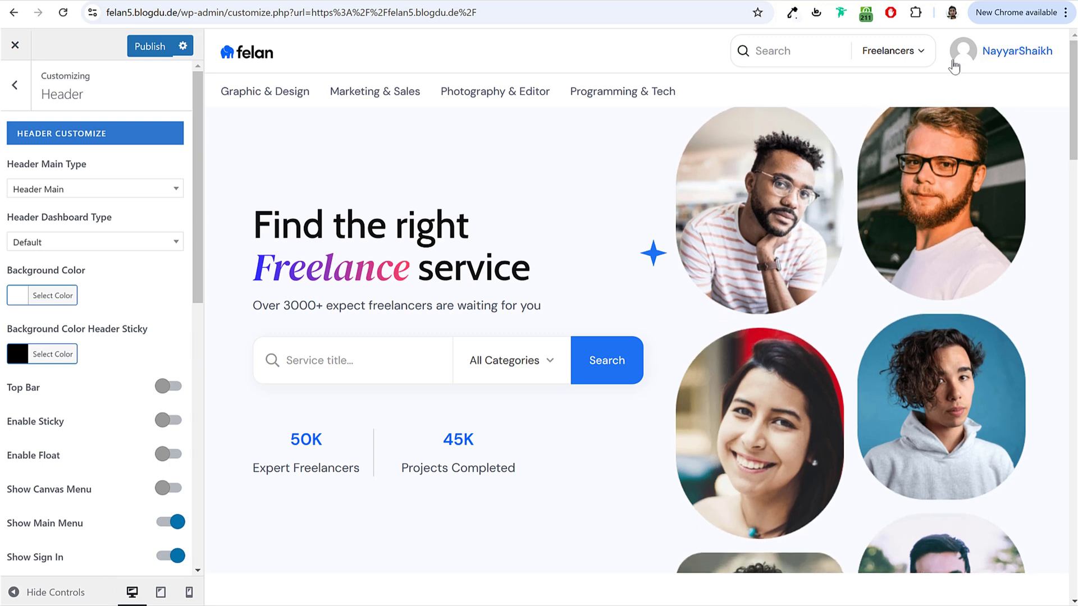
click(149, 46)
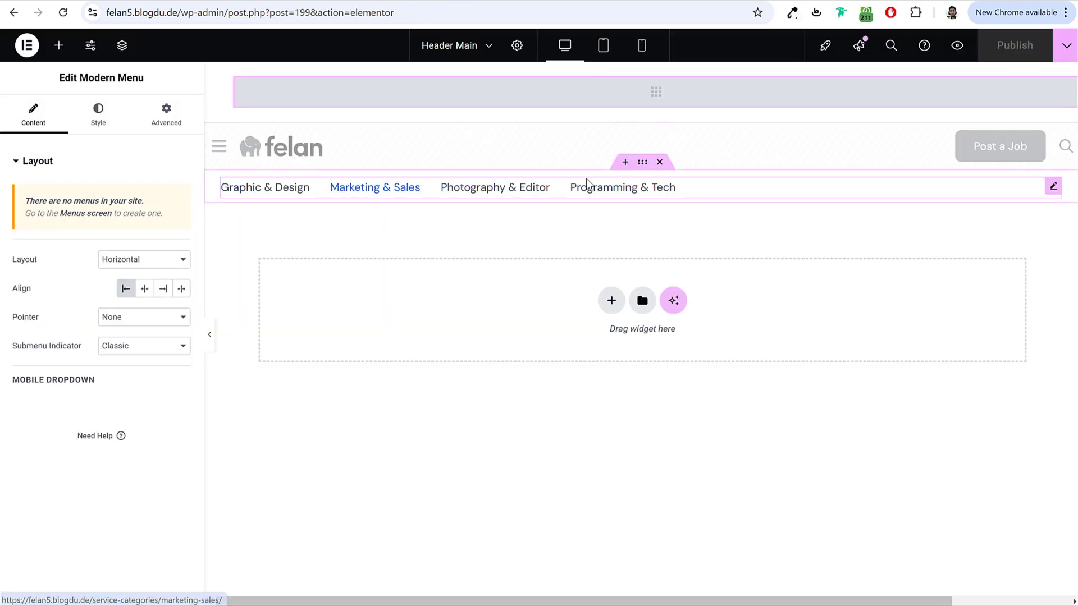
Step: Delete the header's Modern Menu widget, publish, and go to the admin Dashboard
click(661, 164)
click(1015, 46)
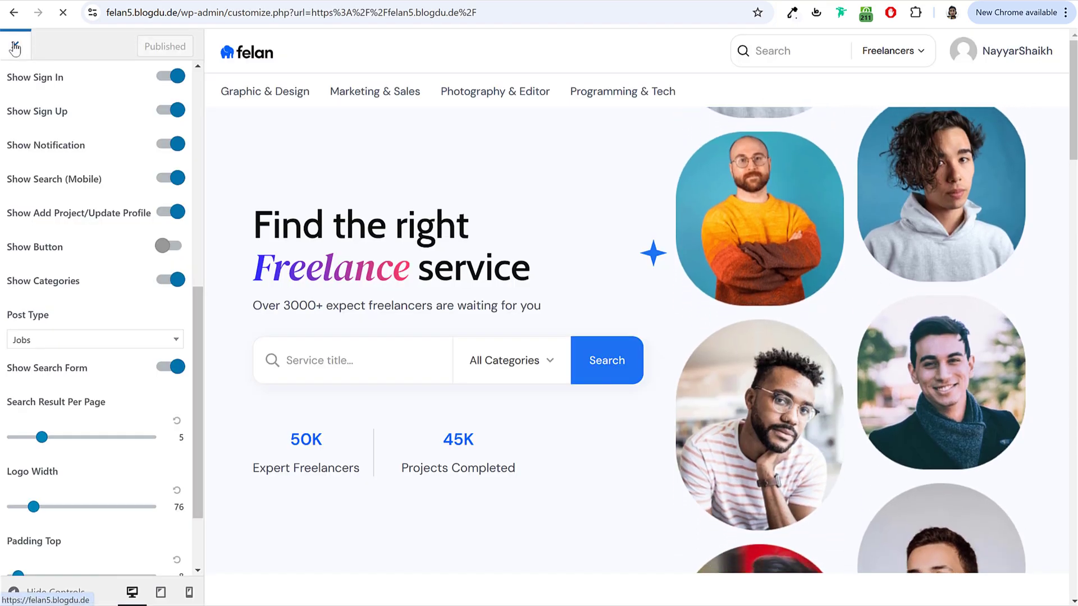
click(14, 48)
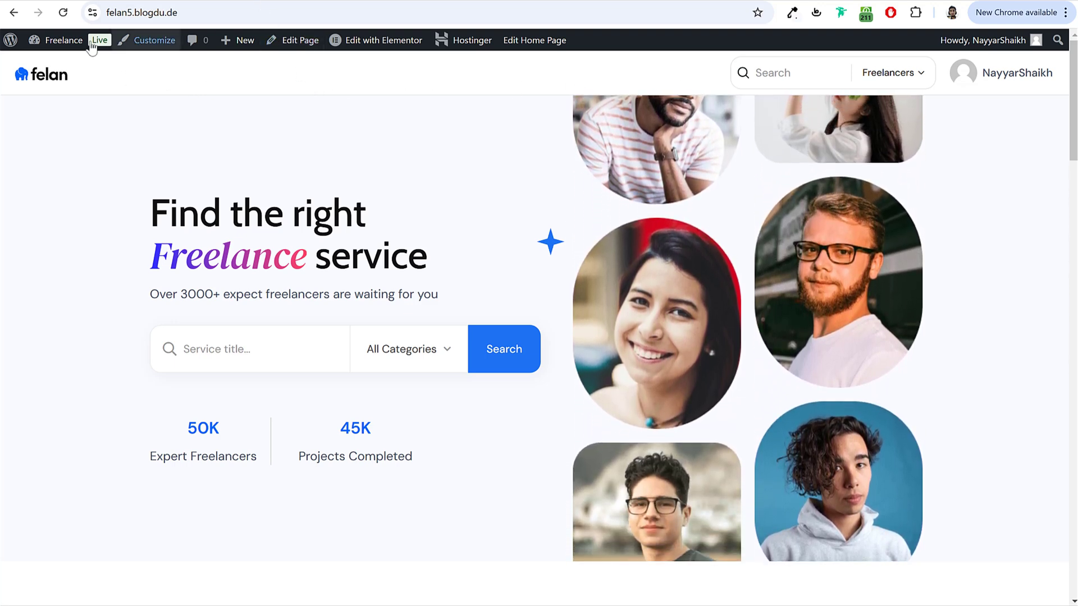
click(64, 40)
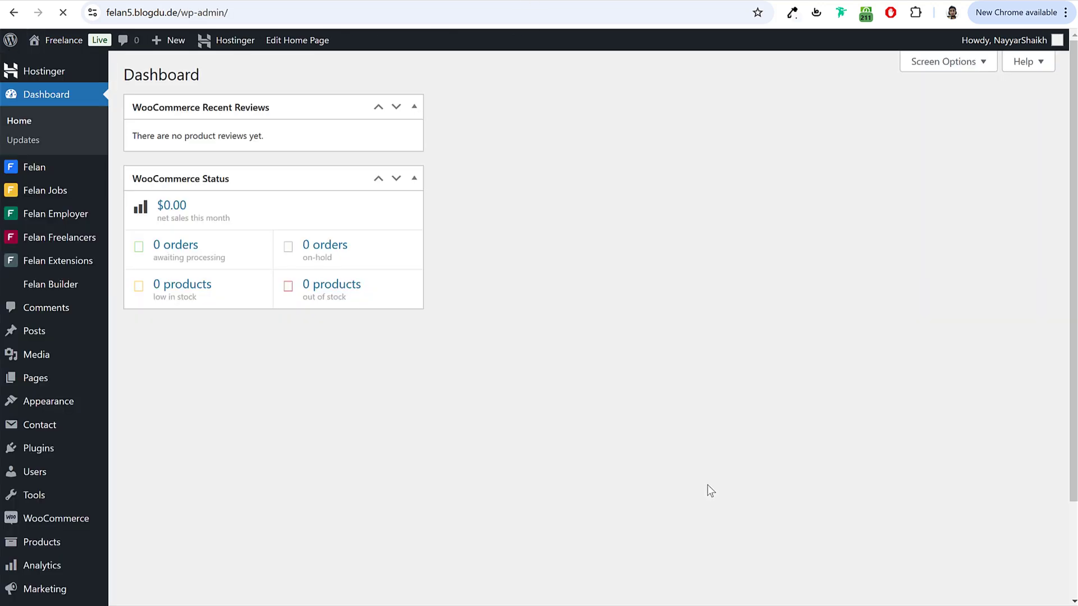
Step: Add a footer titled 'Main Footer' with the Elementor Canvas template and open it in Elementor
mouse_move(59, 285)
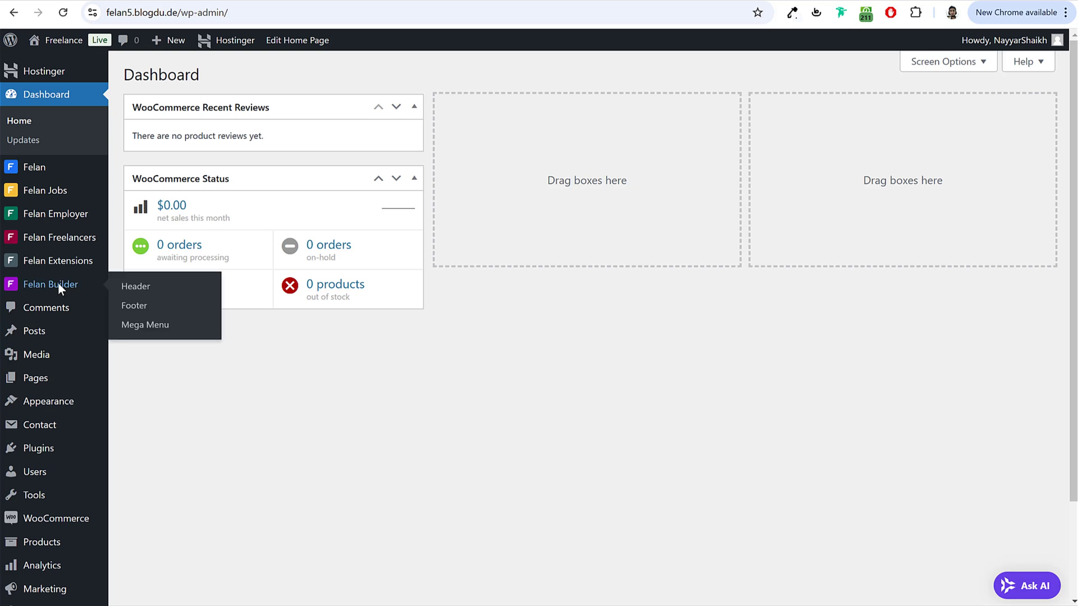
click(134, 307)
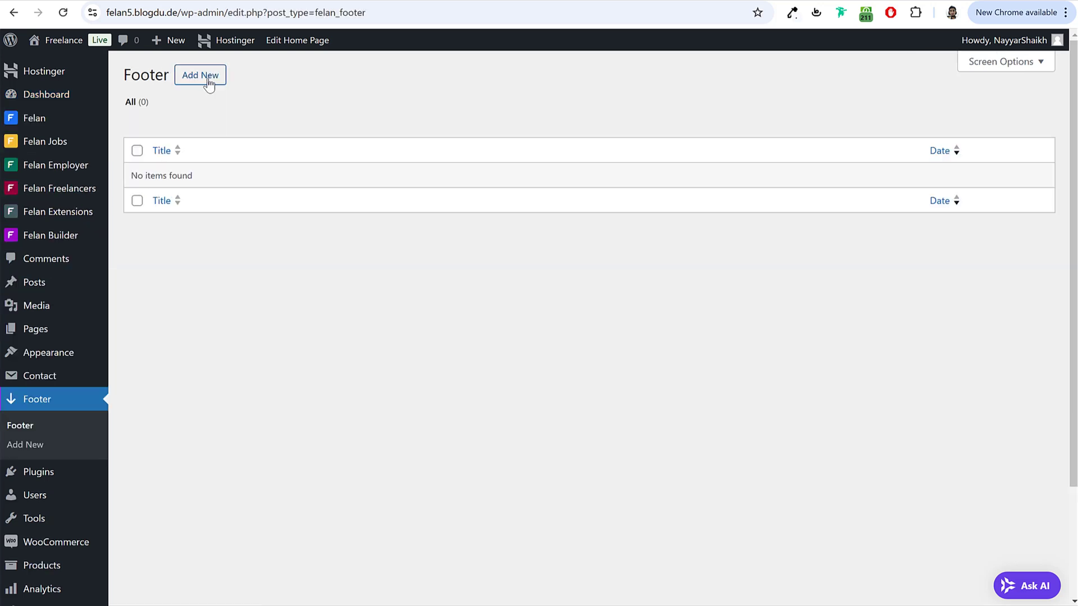
click(207, 79)
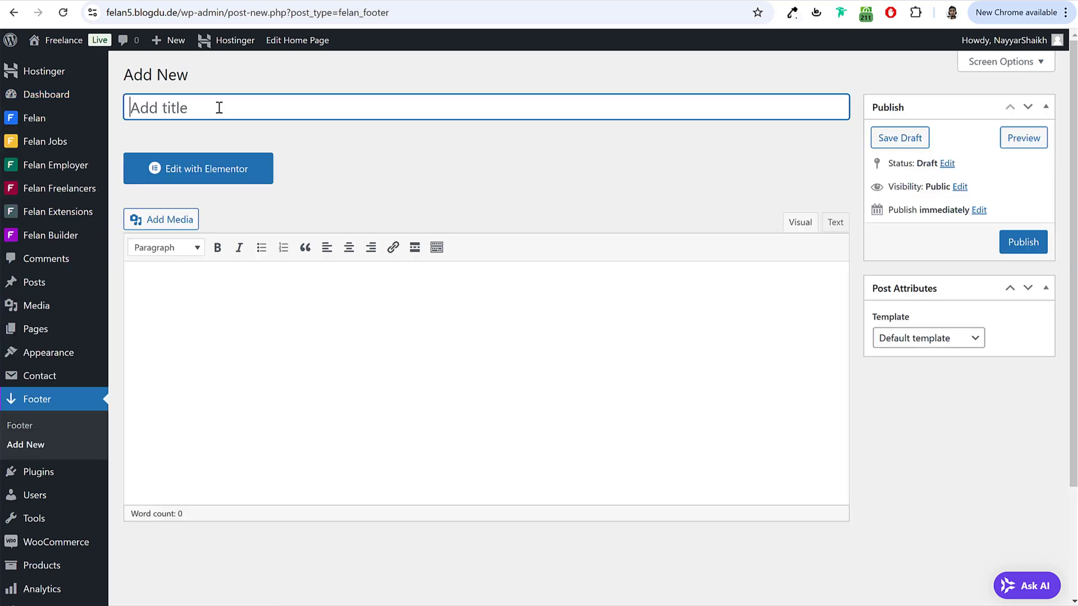
text(Main Foo)
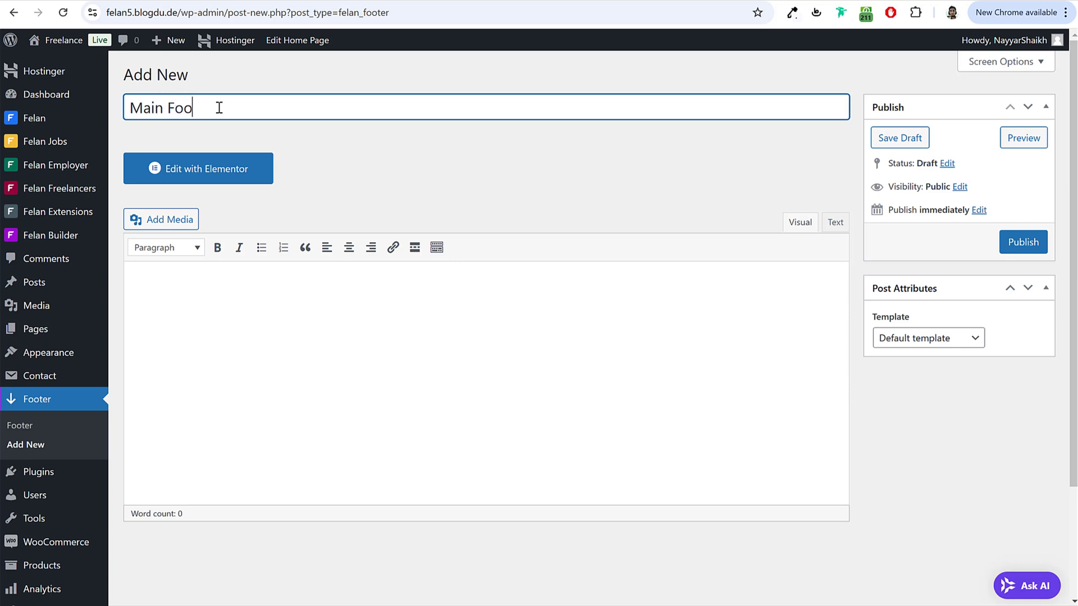
text(ter)
click(975, 338)
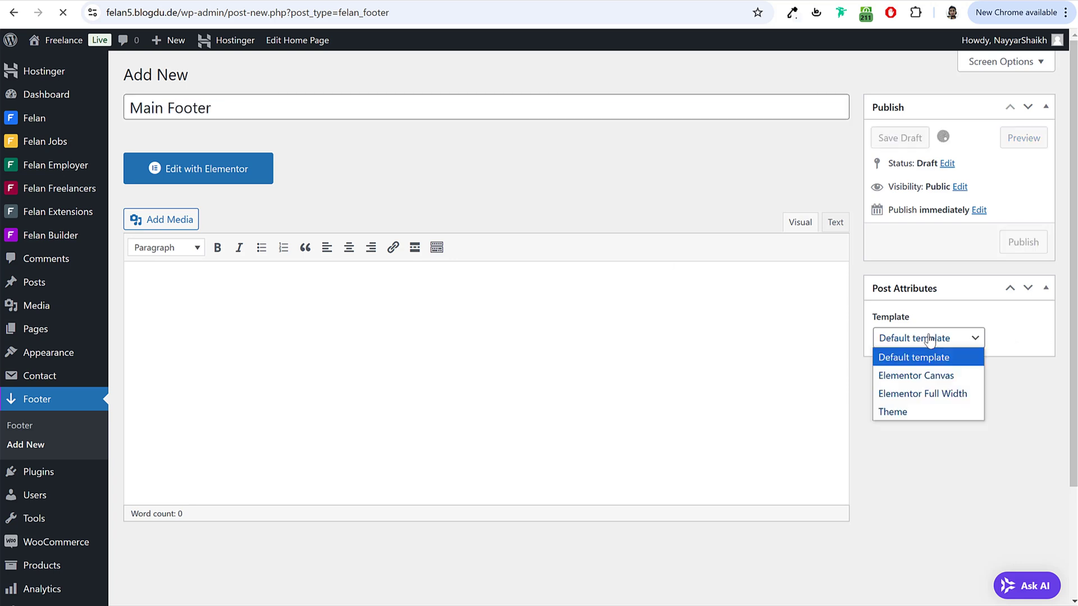
click(924, 376)
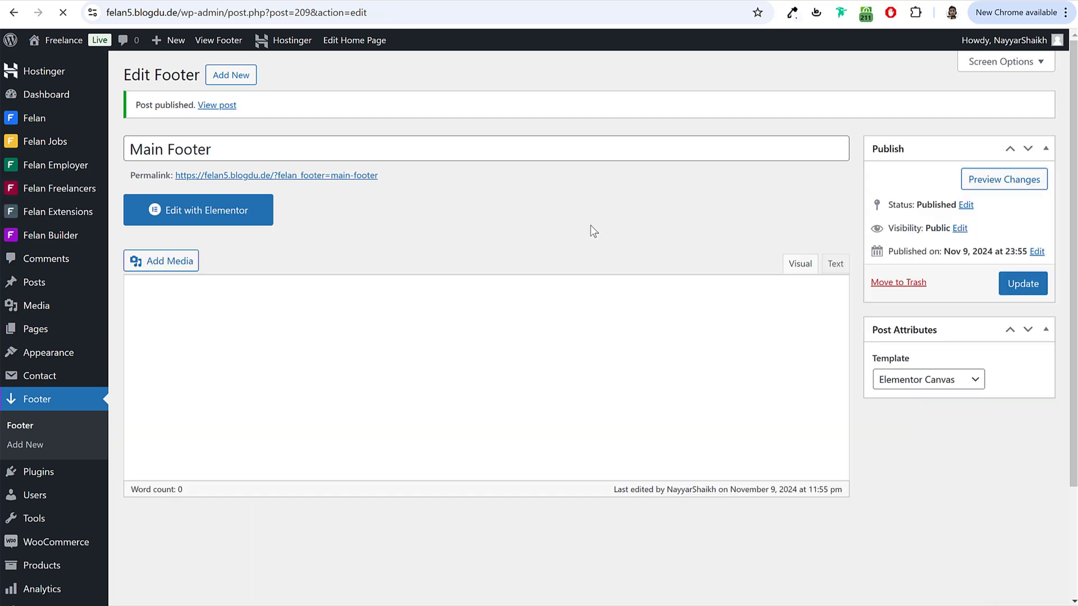
click(216, 222)
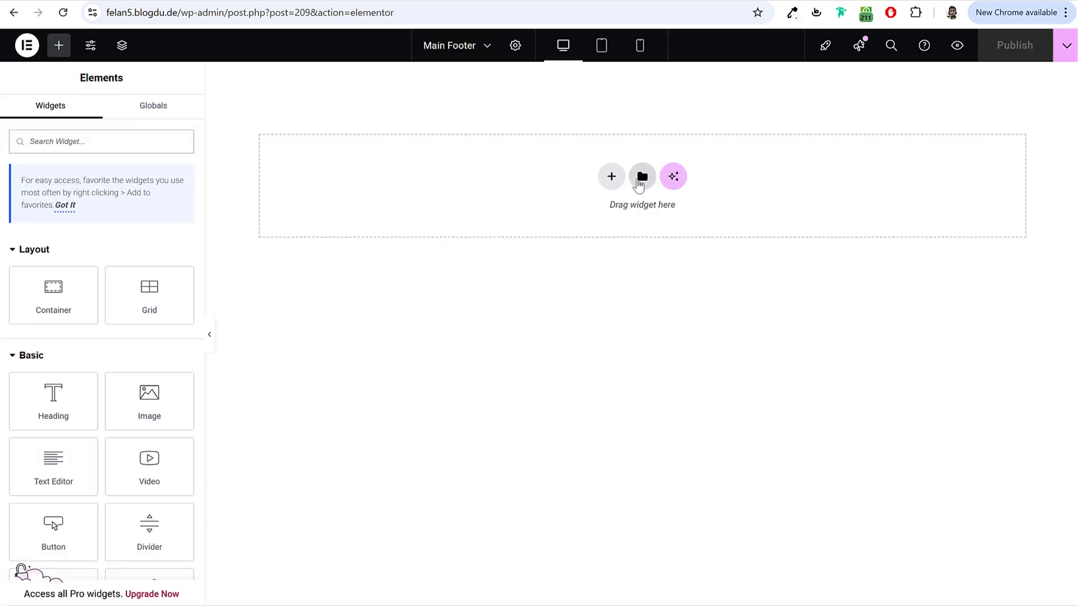
Step: Import the Felan - Footer template file from My Templates and insert it into Main Footer
click(643, 177)
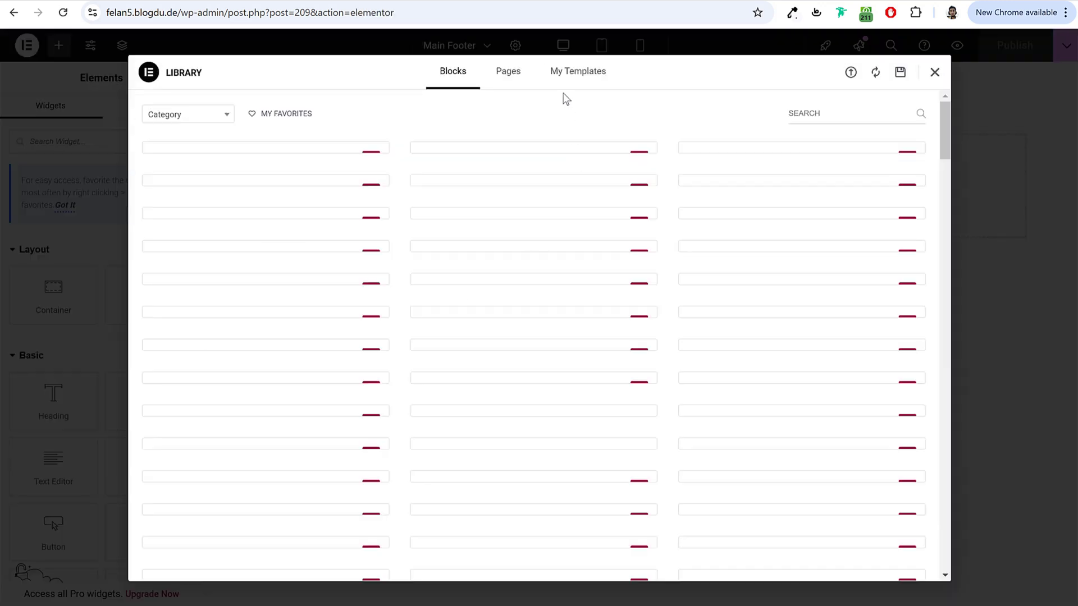
click(568, 75)
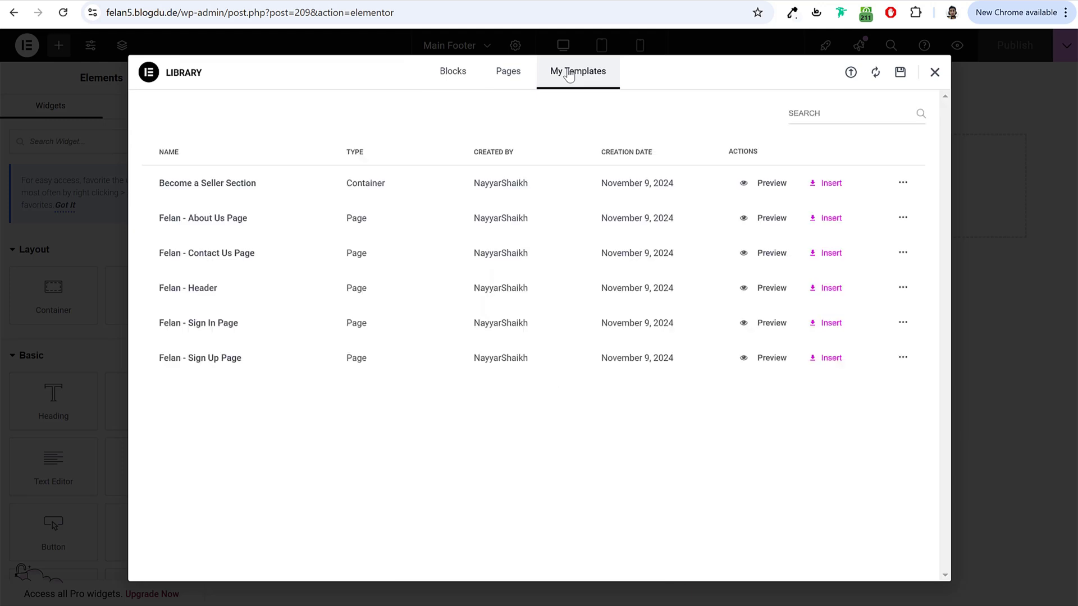
click(851, 73)
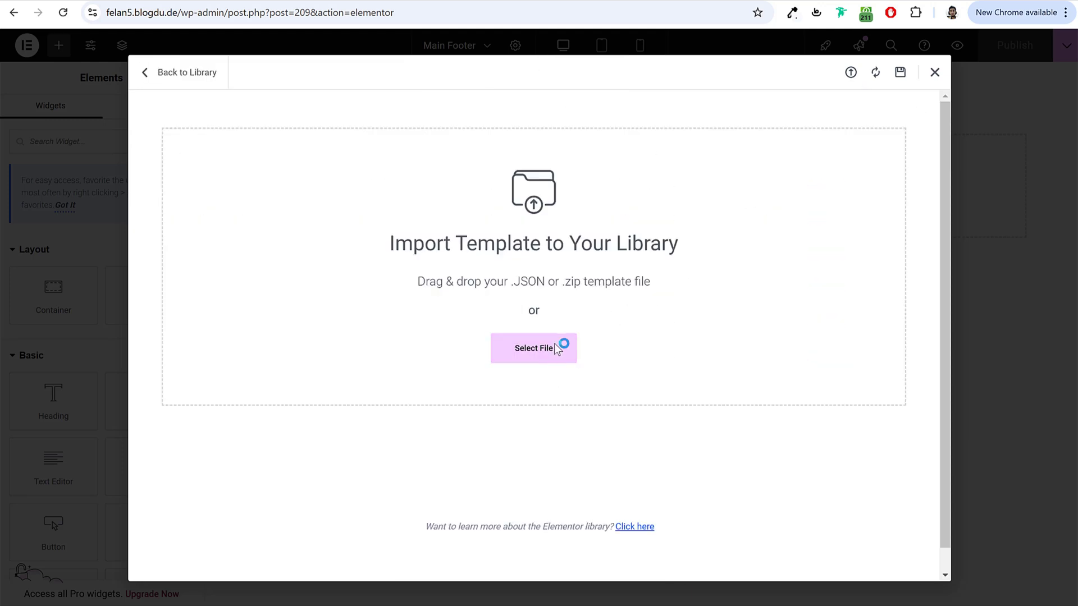
click(213, 106)
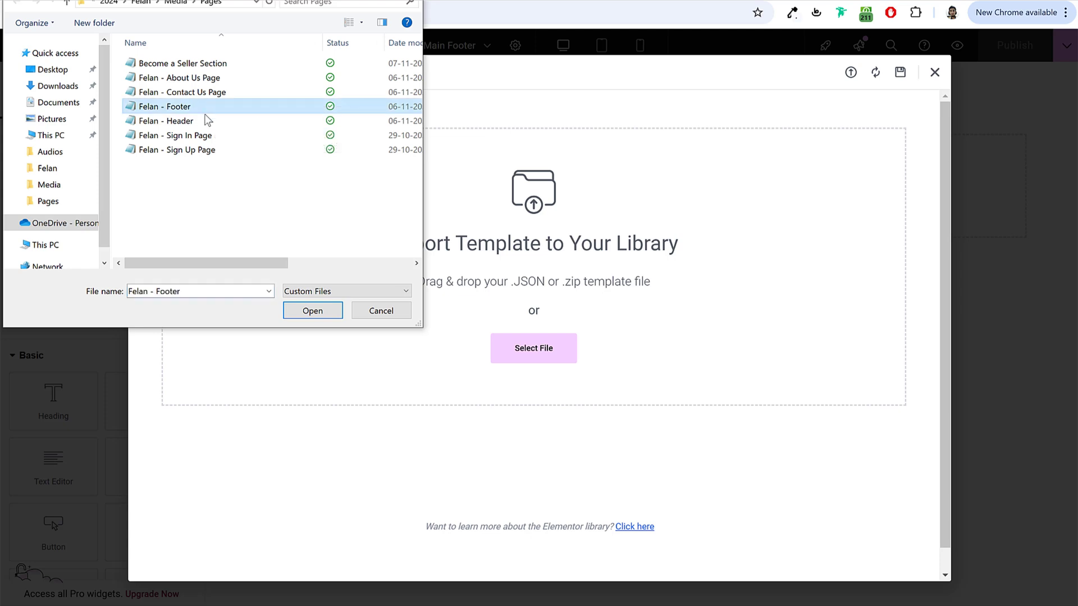
click(309, 315)
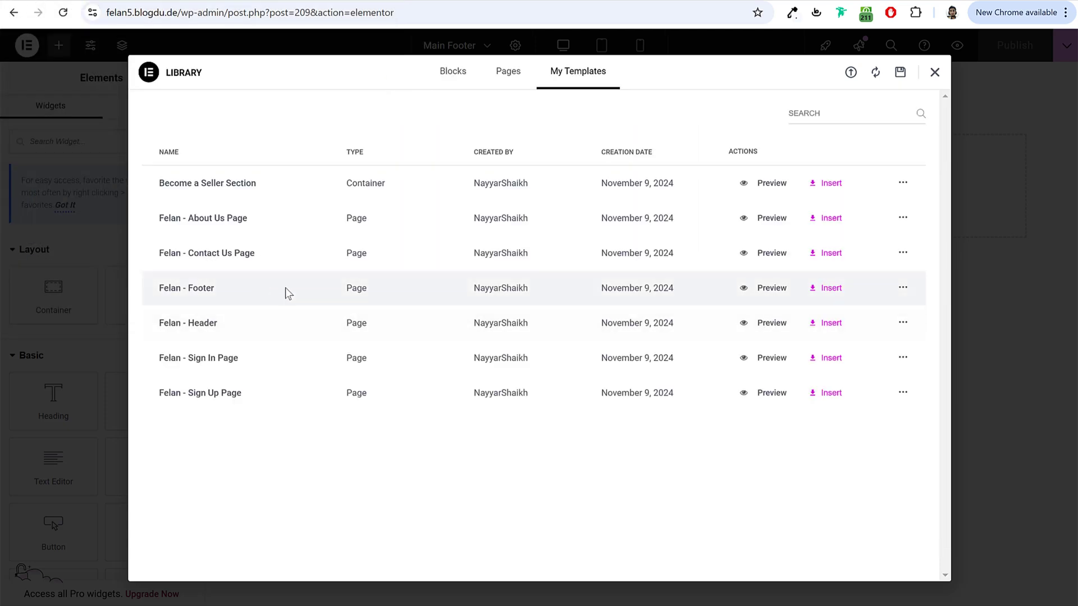
click(816, 290)
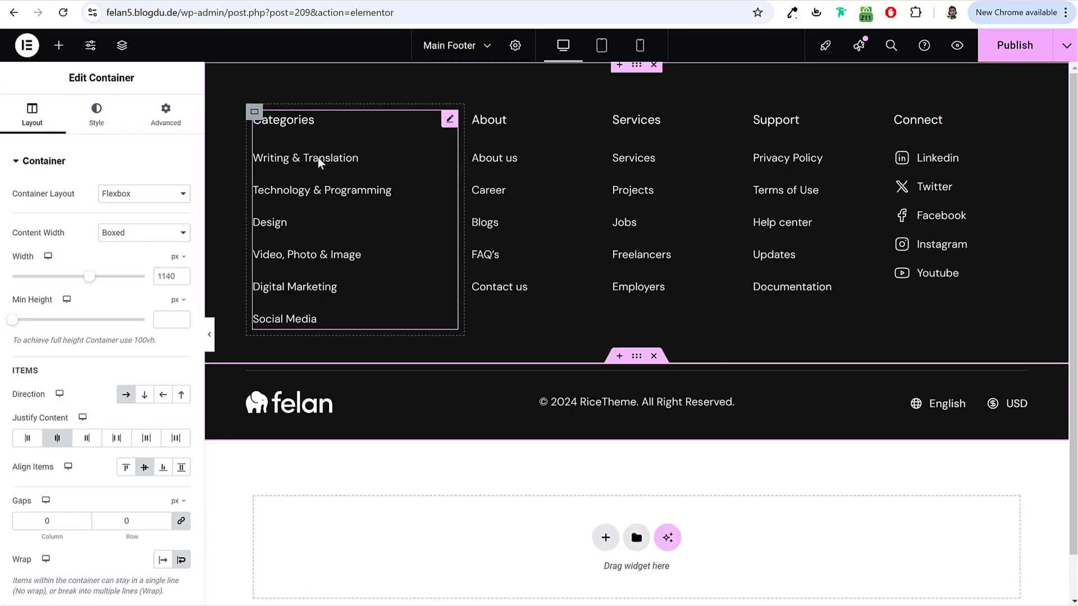
Step: Select the footer's Categories icon list and expand its Writing & Translation item
scroll(316, 163, down, 4)
scroll(314, 167, up, 4)
click(344, 177)
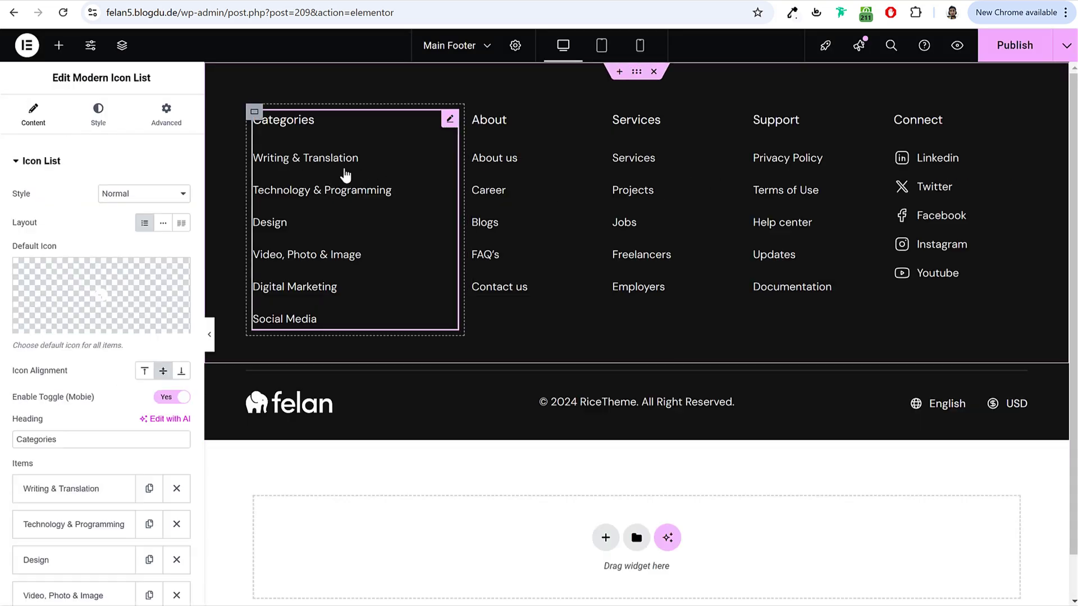
scroll(116, 382, down, 2)
click(91, 380)
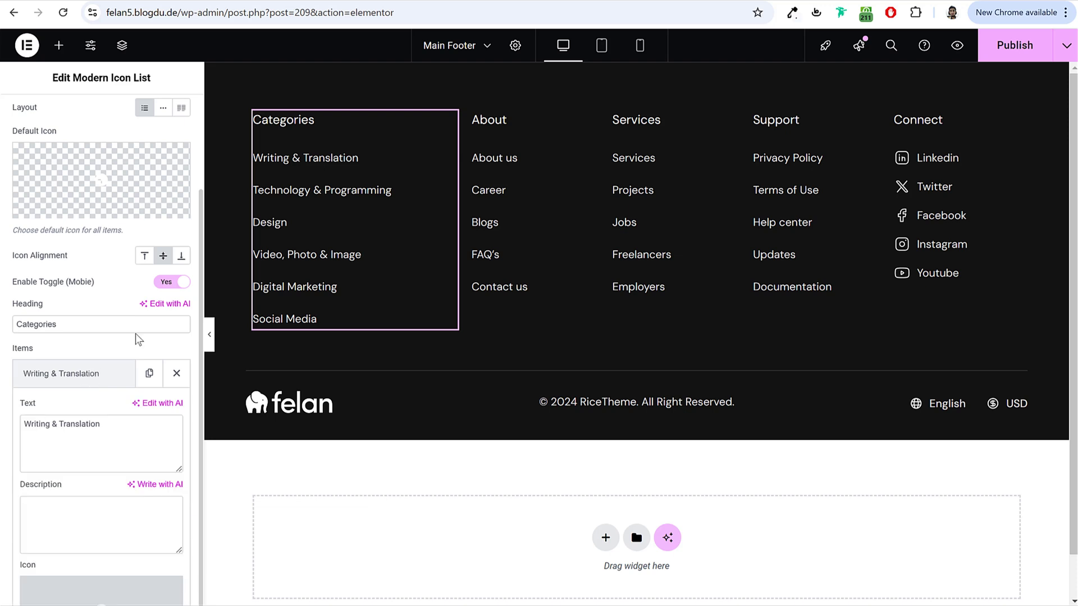
scroll(90, 387, down, 2)
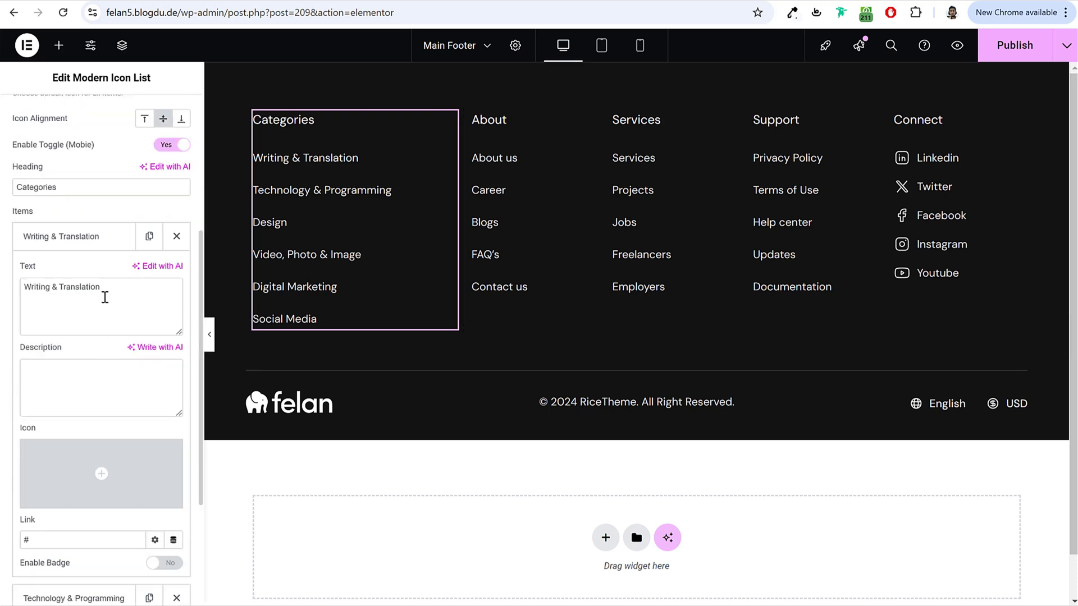
scroll(112, 364, down, 3)
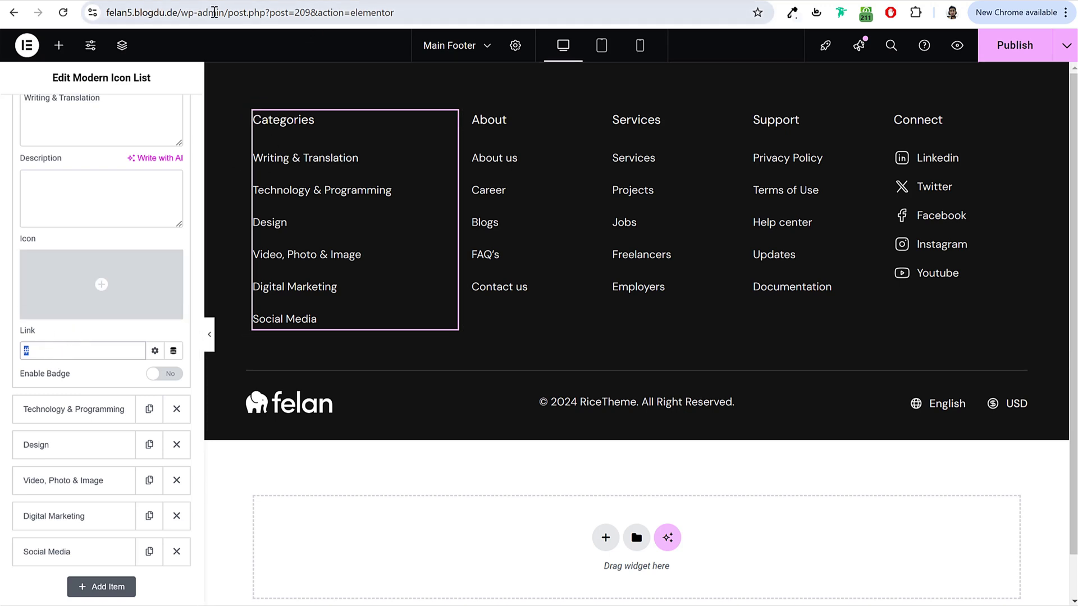
Step: Copy the site's wp-admin address and open it in a new browser tab
drag(230, 15, 105, 13)
key(ctrl+c)
key(ctrl+t)
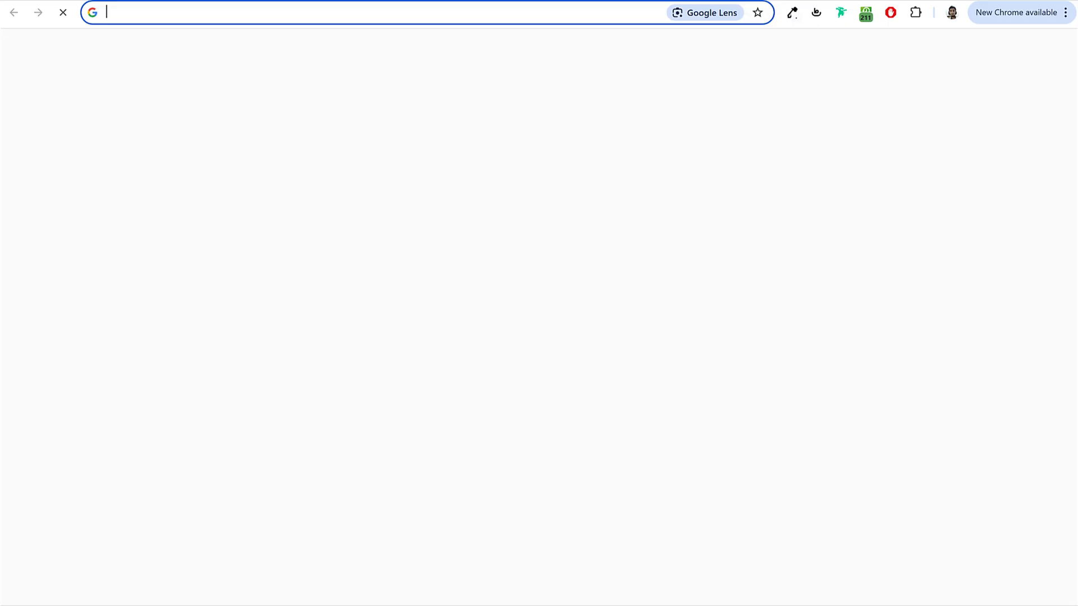
key(ctrl+v)
key(ctrl+w)
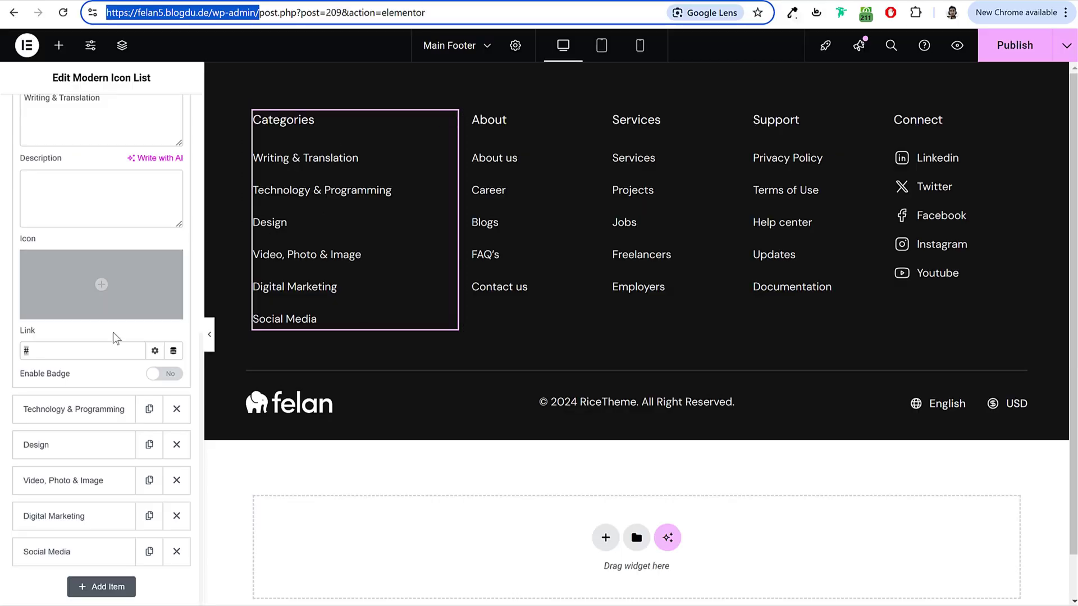
scroll(103, 323, up, 3)
drag(100, 235, 27, 237)
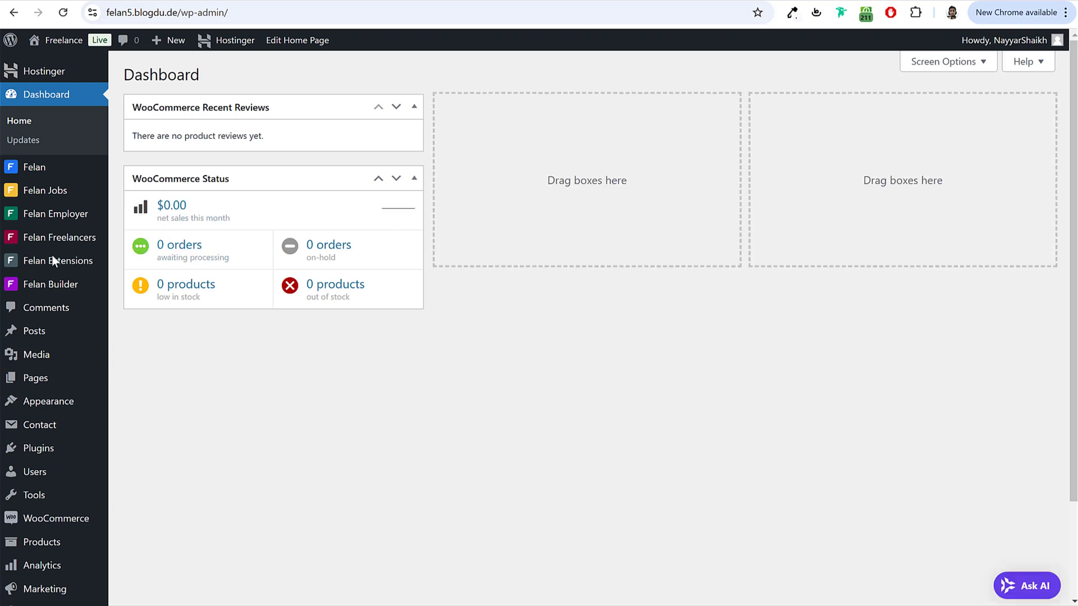
mouse_move(67, 236)
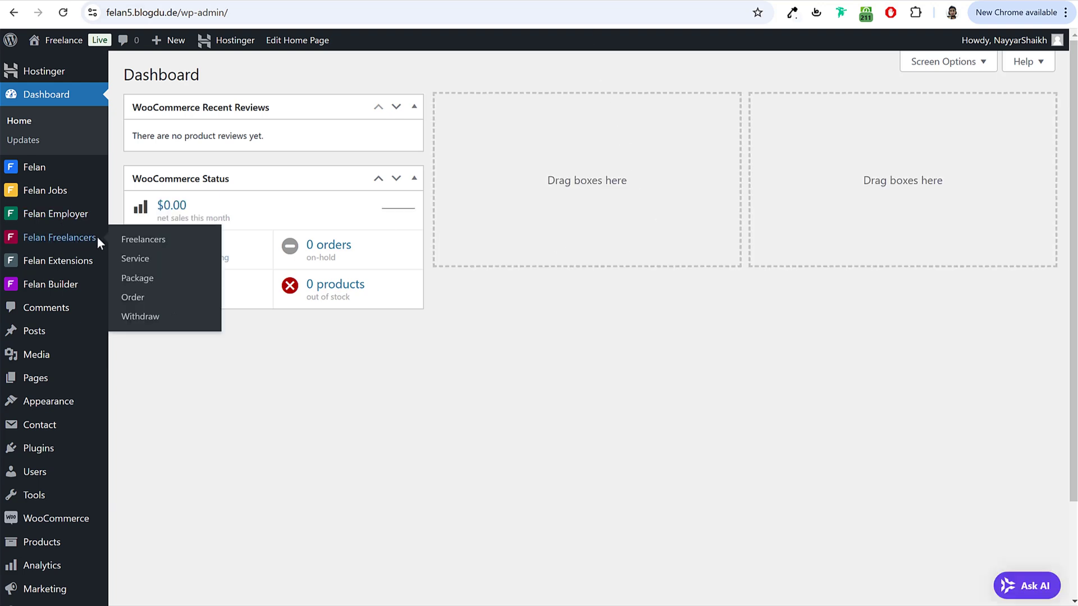
Step: Copy 'Graphic & Design' from the service categories into the first Categories item's text
click(141, 260)
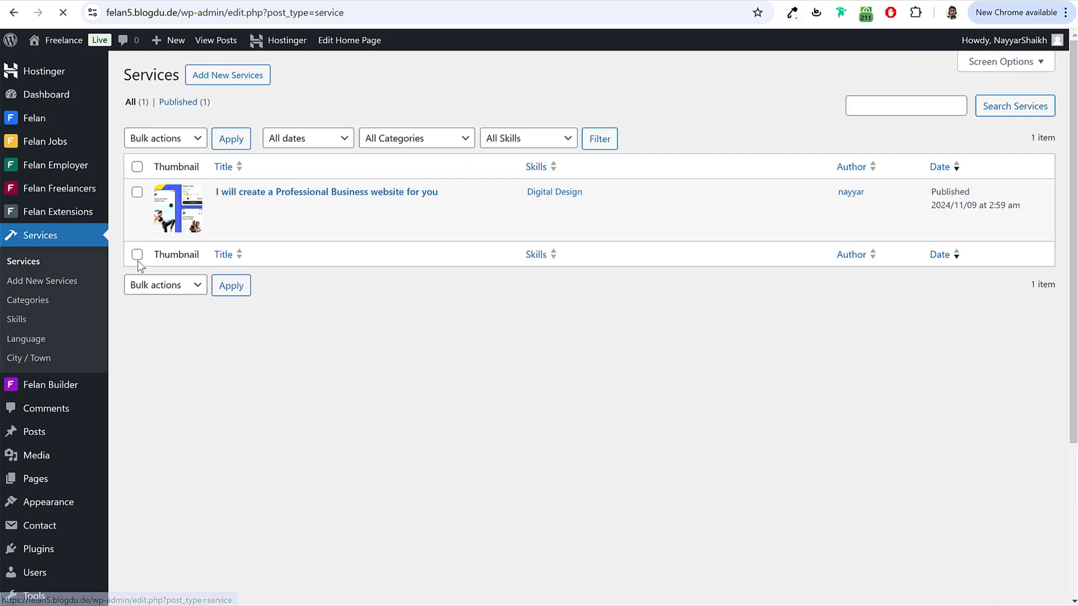
click(38, 303)
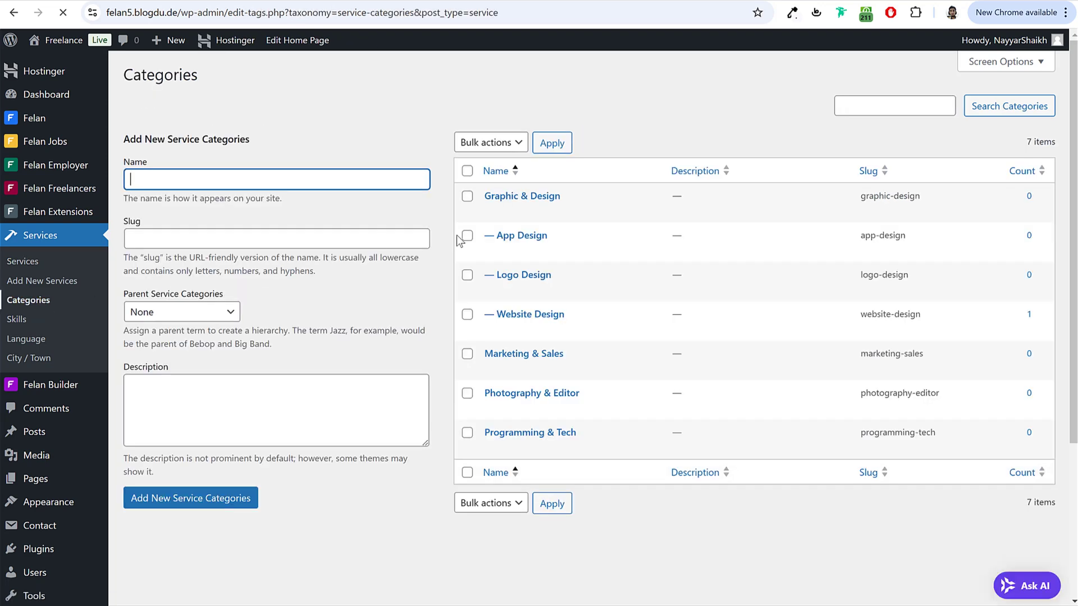
drag(560, 197, 490, 198)
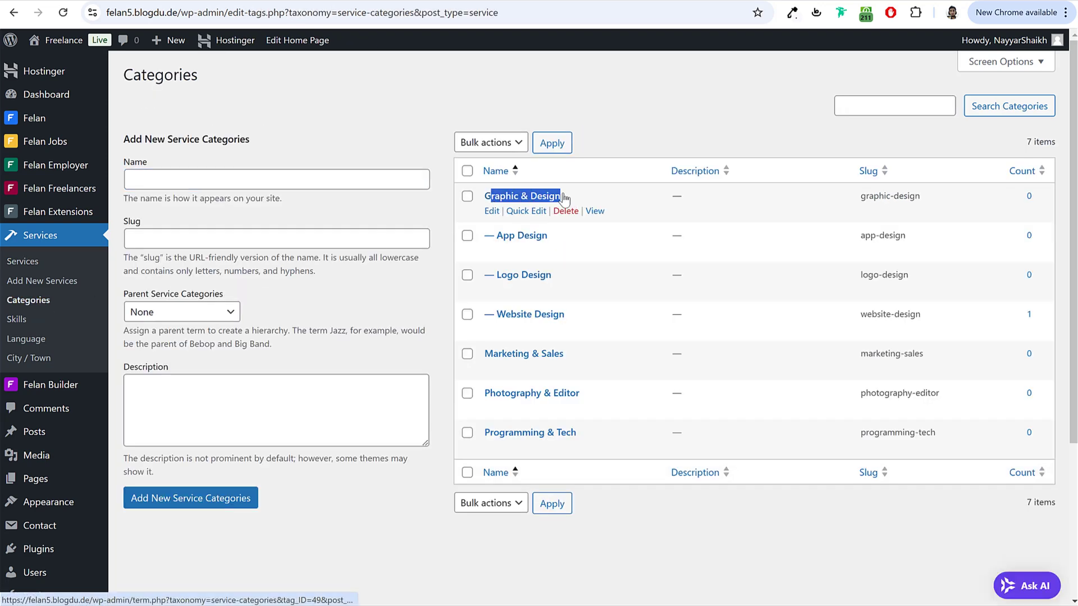
drag(564, 199, 482, 200)
key(ctrl+c)
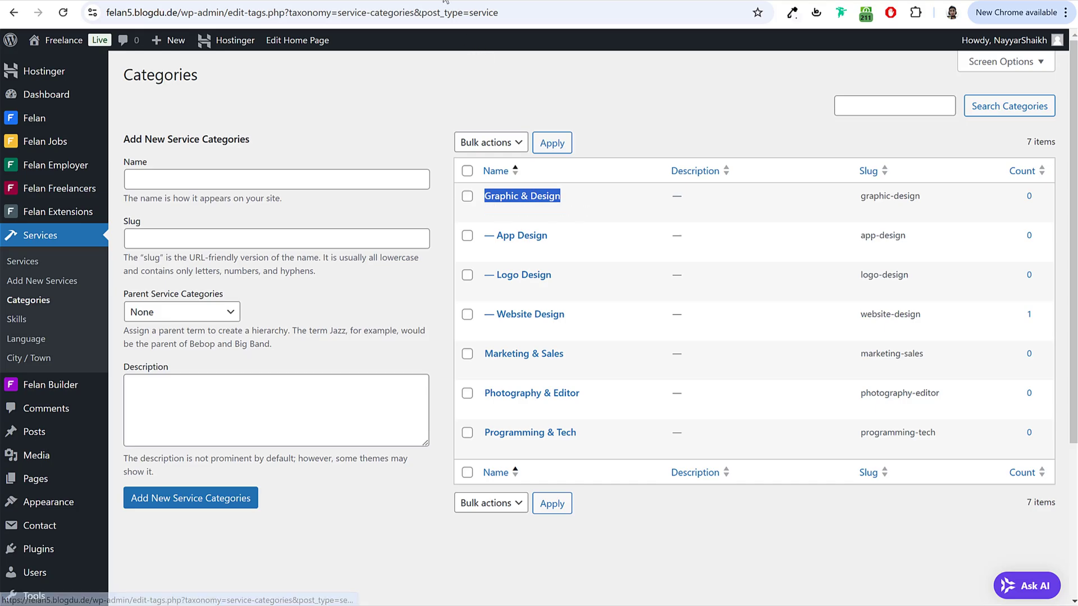
click(445, 1)
key(ctrl+v)
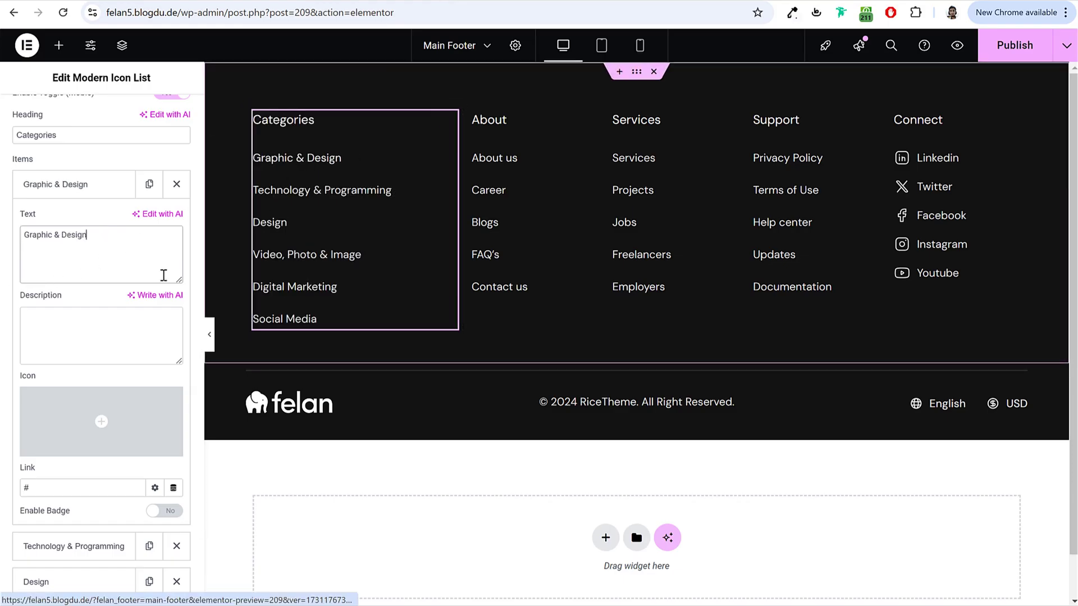
key(ctrl+shift+Tab)
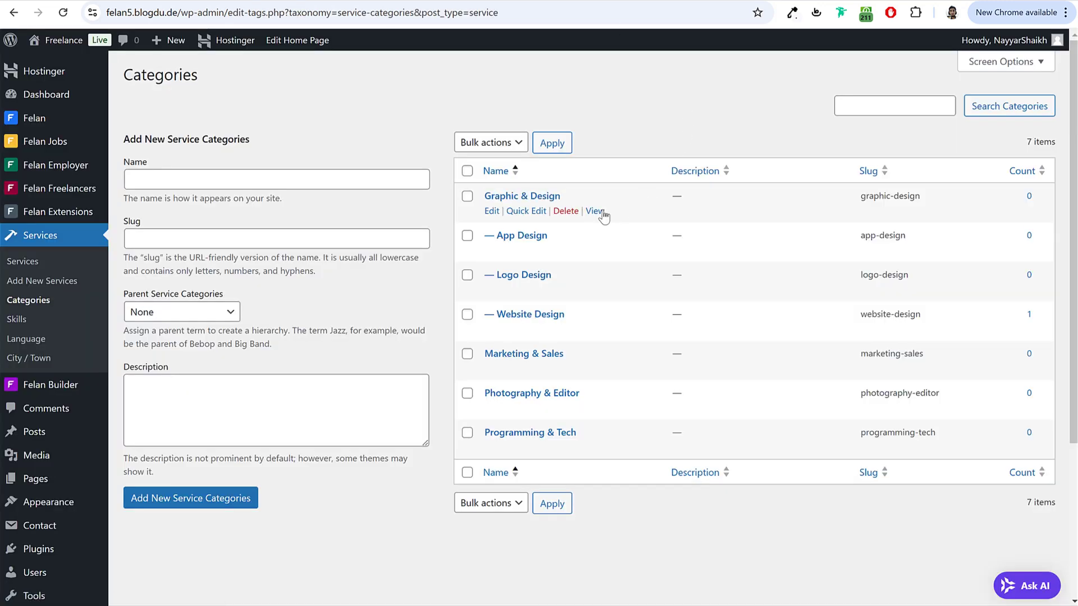
Step: Link the item to the Graphic & Design category page address
right_click(593, 212)
click(666, 316)
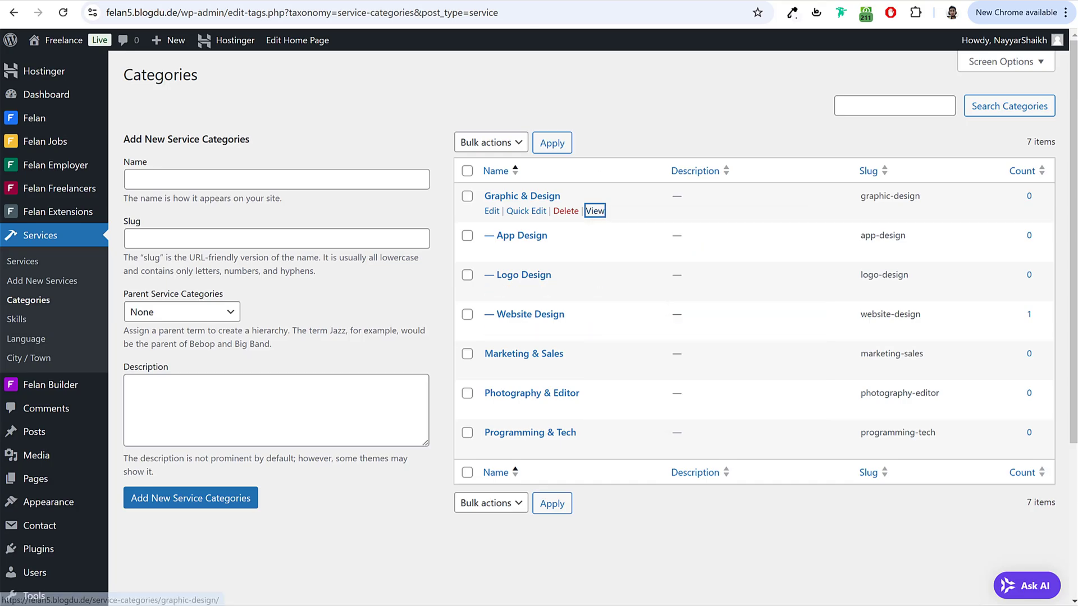
key(ctrl+Tab)
click(74, 486)
text(https://felan5.blogdu.de/service-categories/graphic-design/)
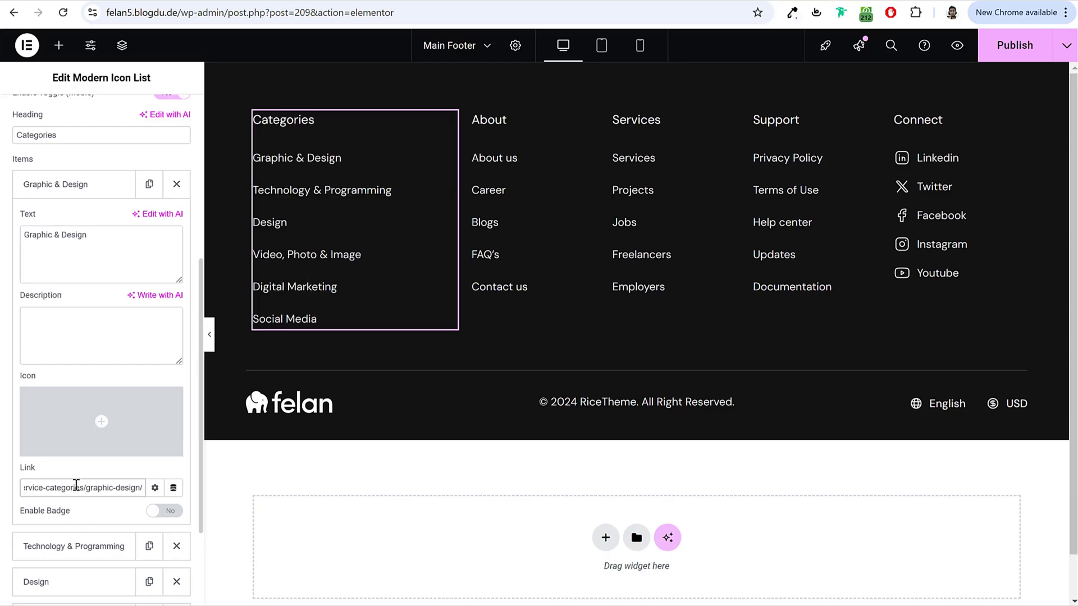
click(66, 185)
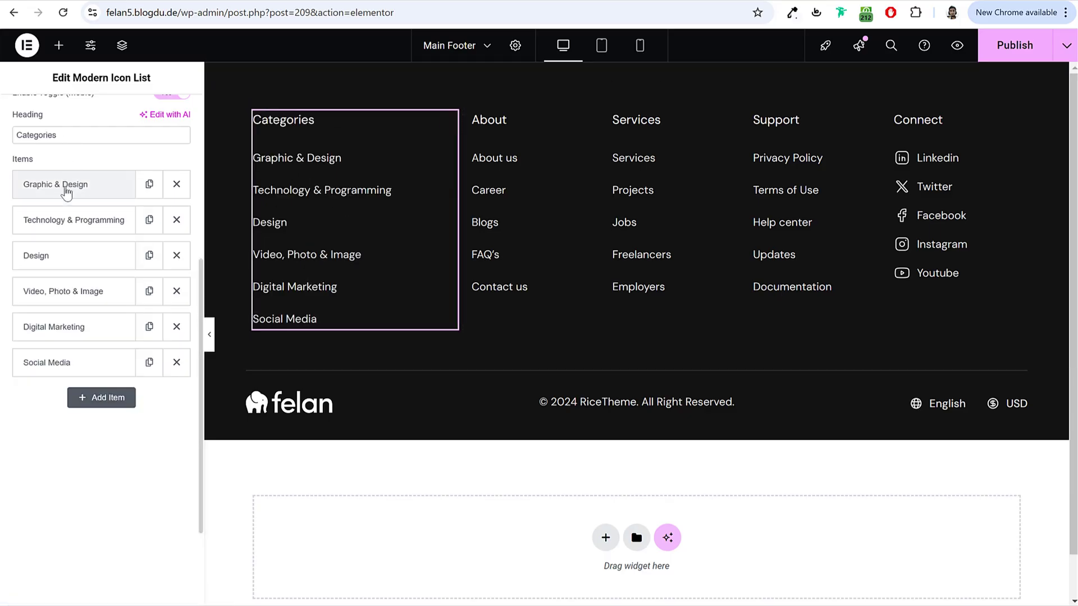
Step: Select the About link list and review its About us entry
scroll(84, 277, up, 1)
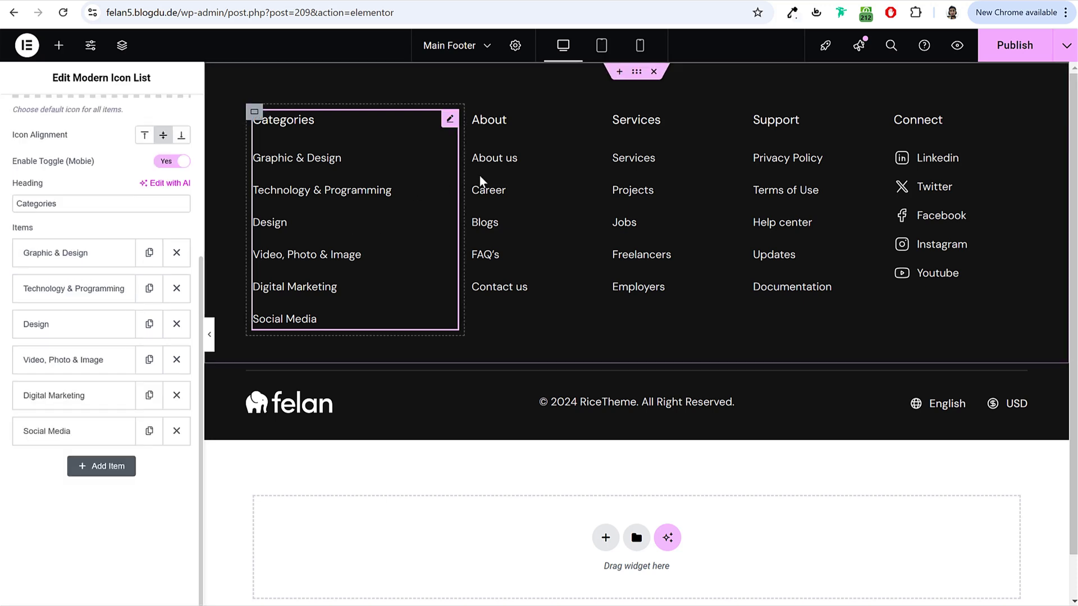
click(503, 119)
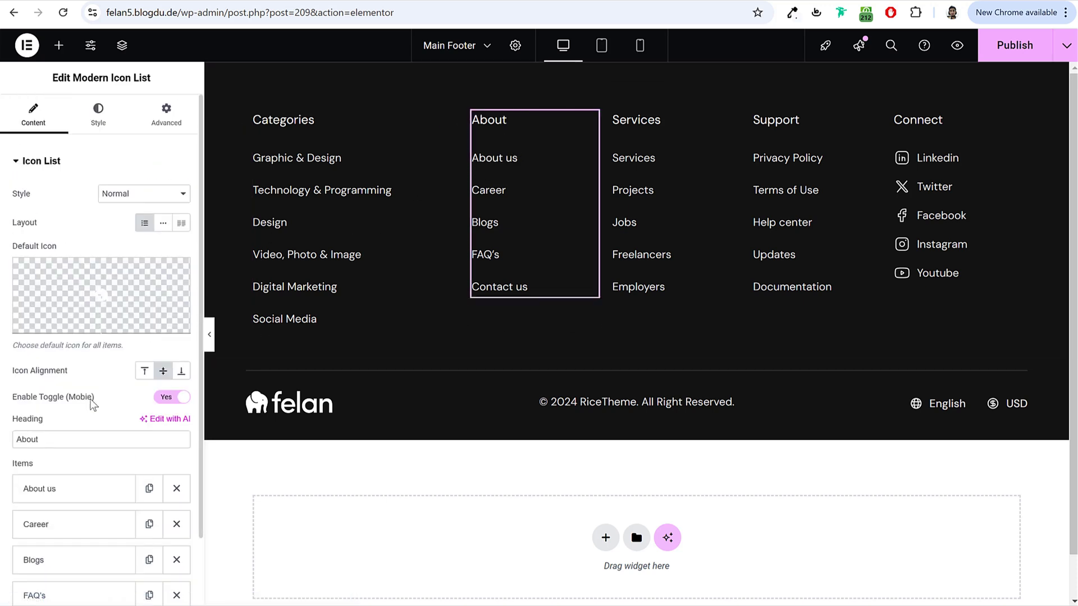
scroll(76, 391, down, 1)
click(71, 412)
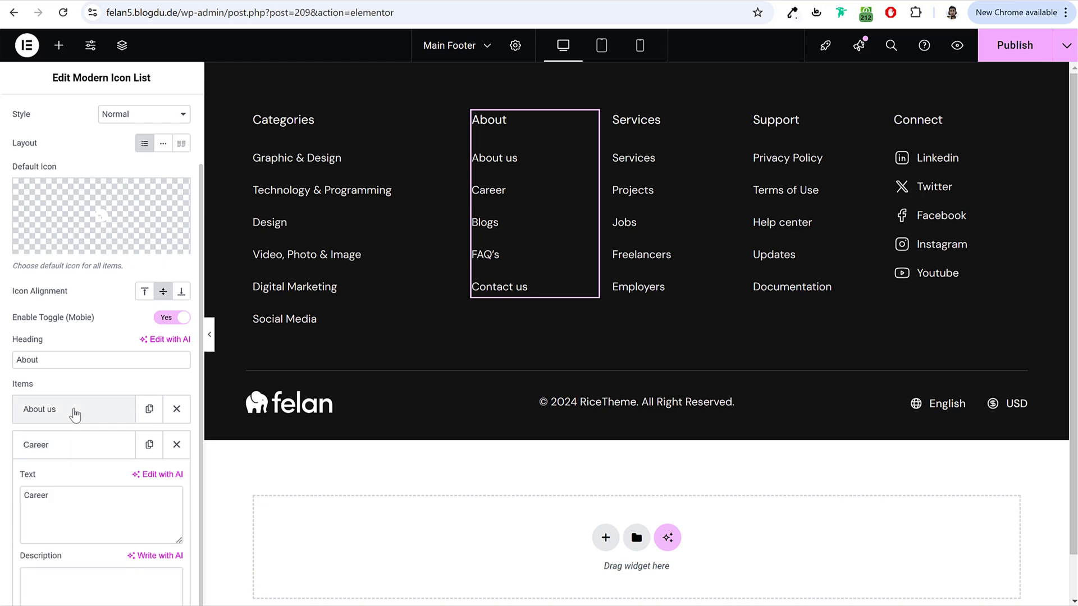
scroll(81, 399, down, 3)
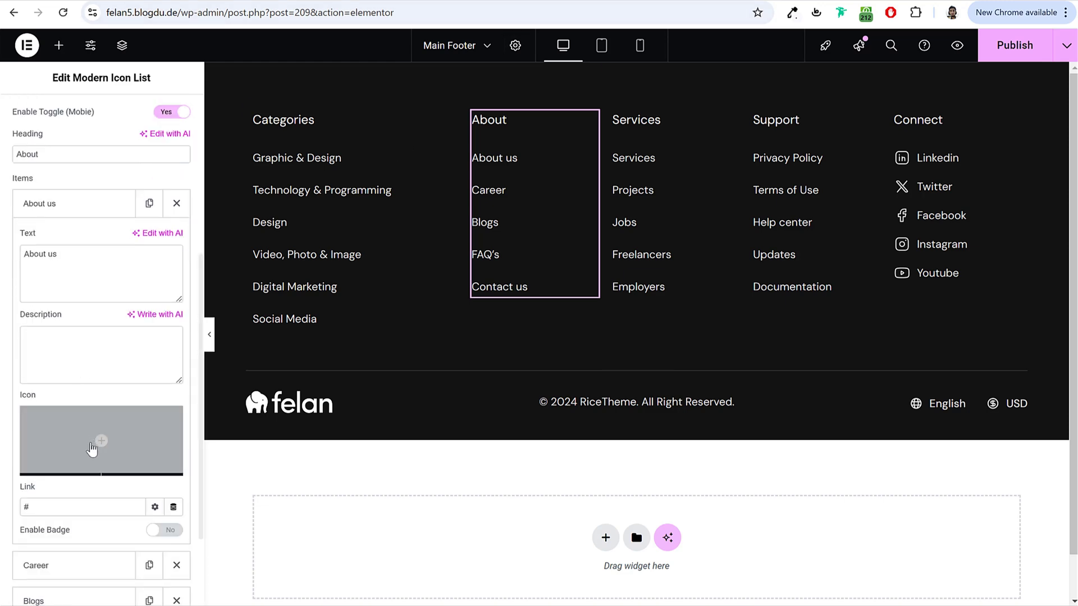
scroll(97, 441, down, 1)
scroll(72, 494, down, 1)
scroll(65, 524, up, 5)
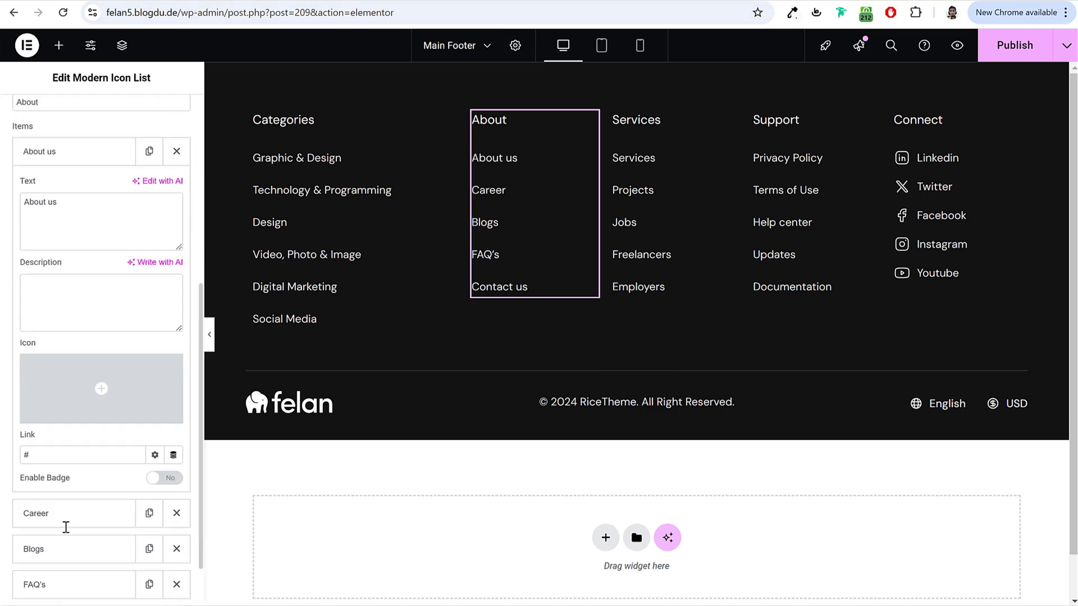
Step: Review the Services and Connect columns' entries, including Projects, Linkedin and Twitter
click(671, 231)
scroll(73, 429, down, 1)
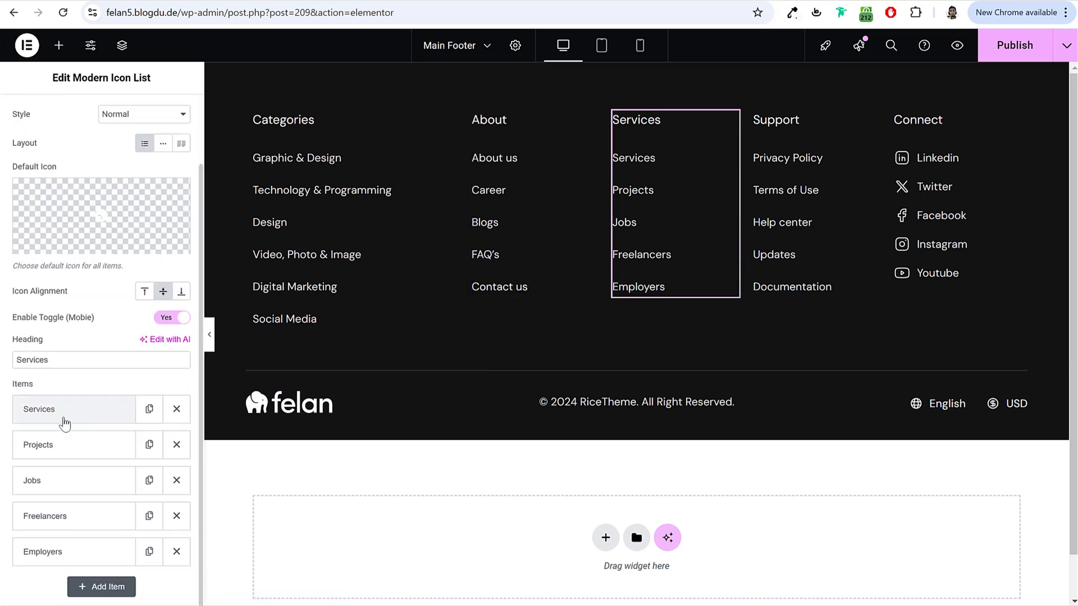
click(66, 421)
scroll(78, 465, down, 3)
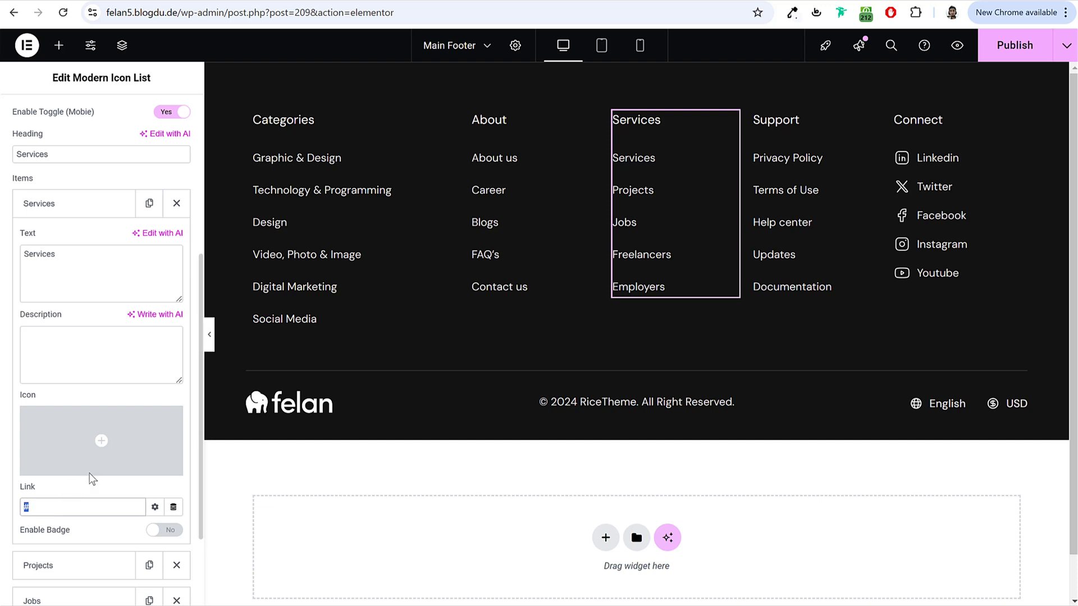
scroll(71, 513, down, 2)
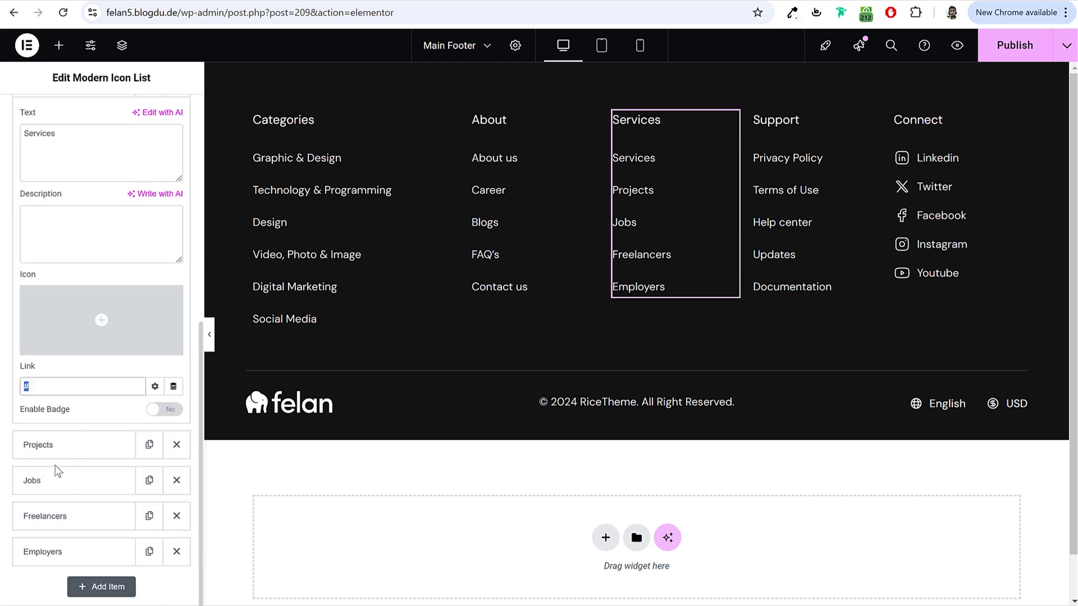
click(68, 447)
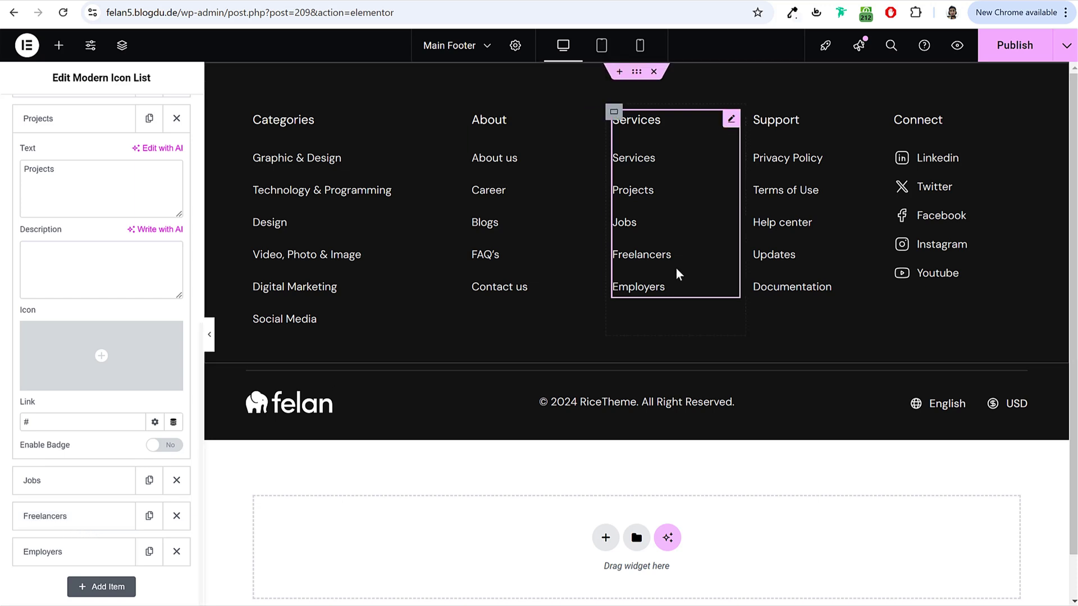
click(935, 155)
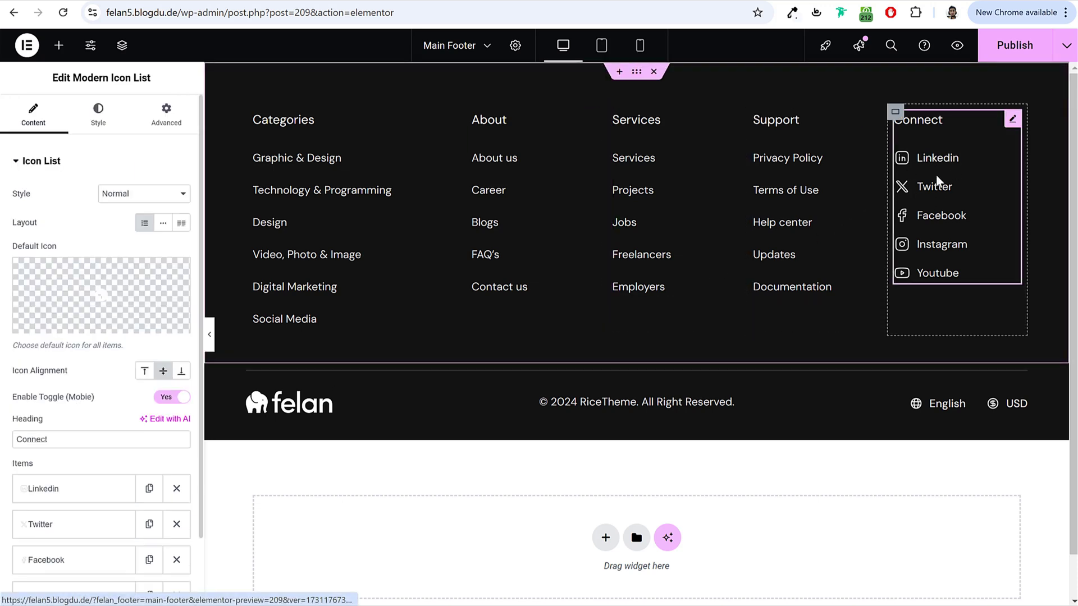
scroll(144, 390, down, 2)
click(84, 413)
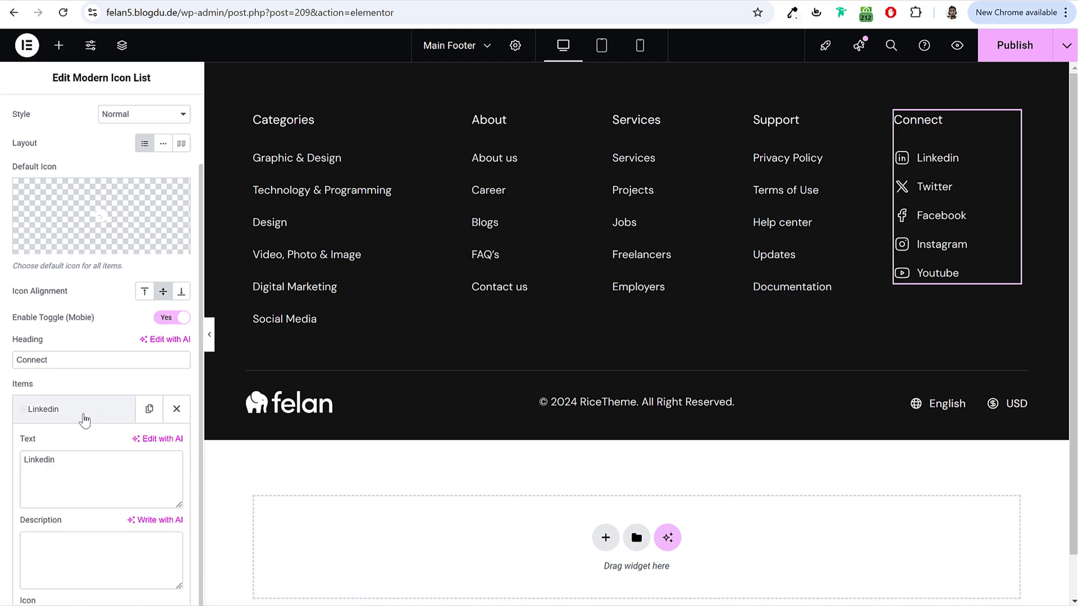
scroll(98, 427, down, 3)
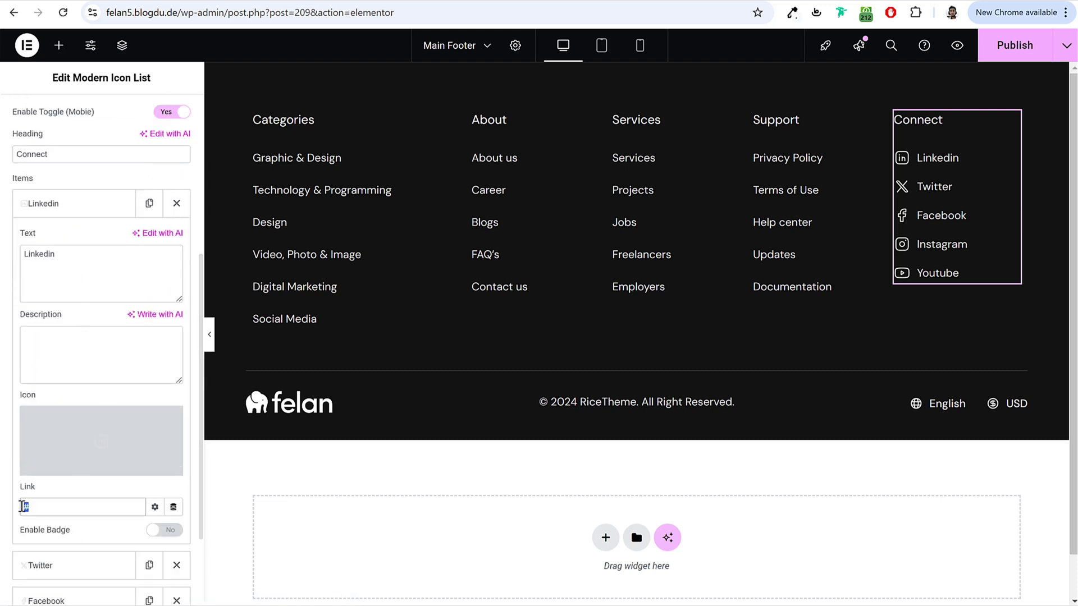
scroll(67, 522, down, 3)
click(60, 438)
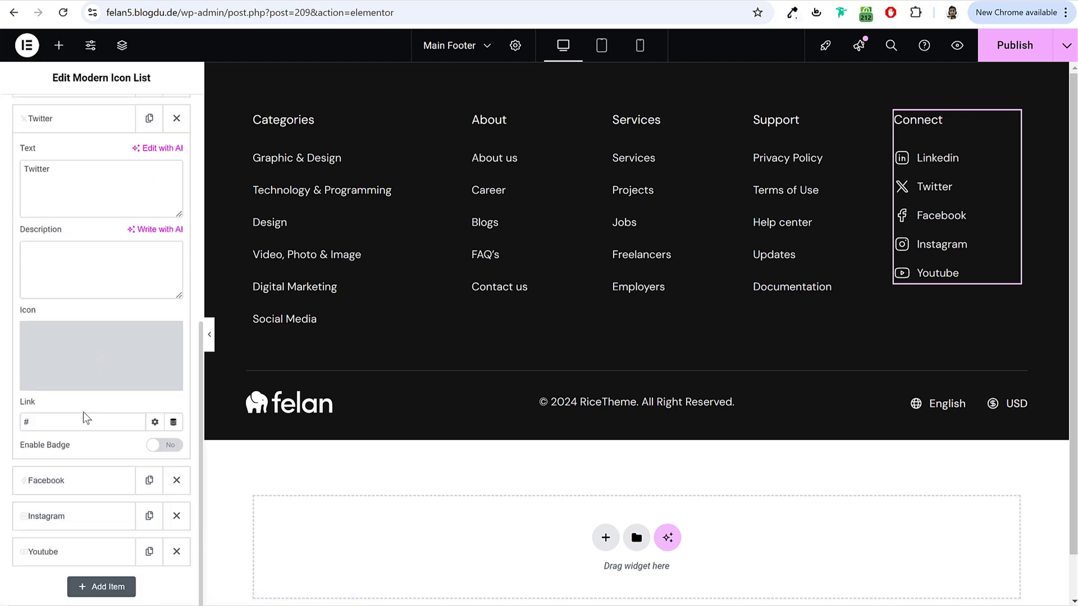
Step: Remove RiceTheme so the copyright reads '© 2024 All Right Reserved.'
click(607, 404)
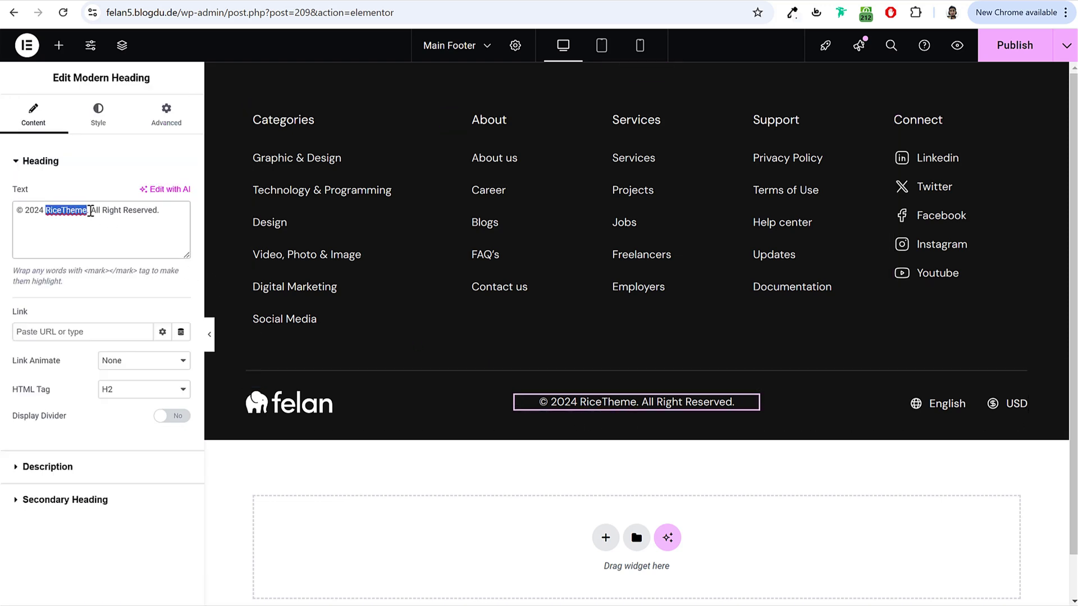
key(BackSpace)
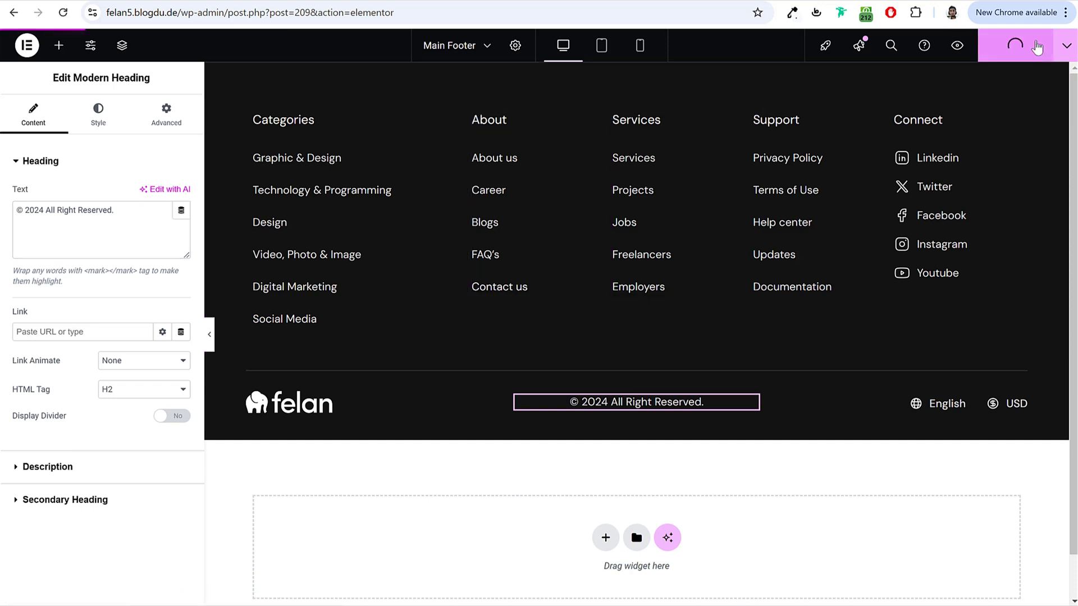
click(522, 2)
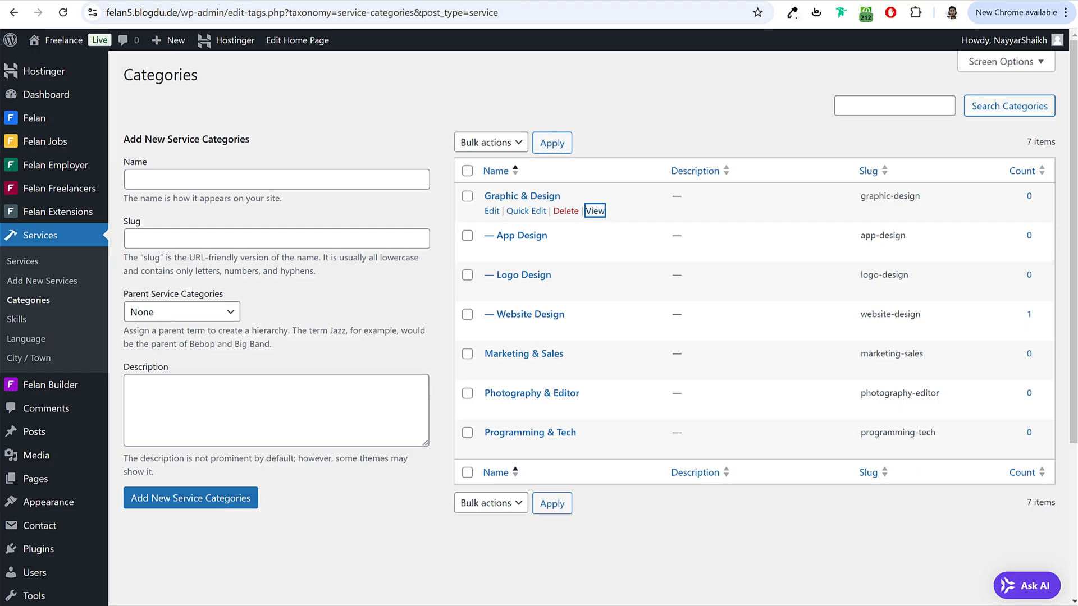
Step: From the live site's Customizer, set Footer Default to Main Footer and publish
click(65, 40)
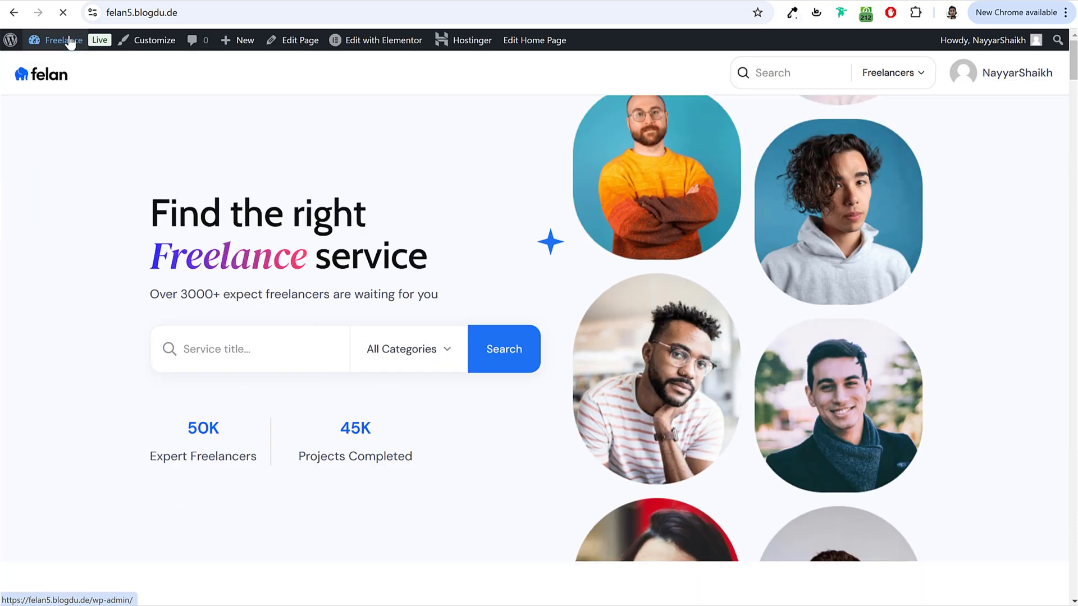
click(158, 41)
click(76, 365)
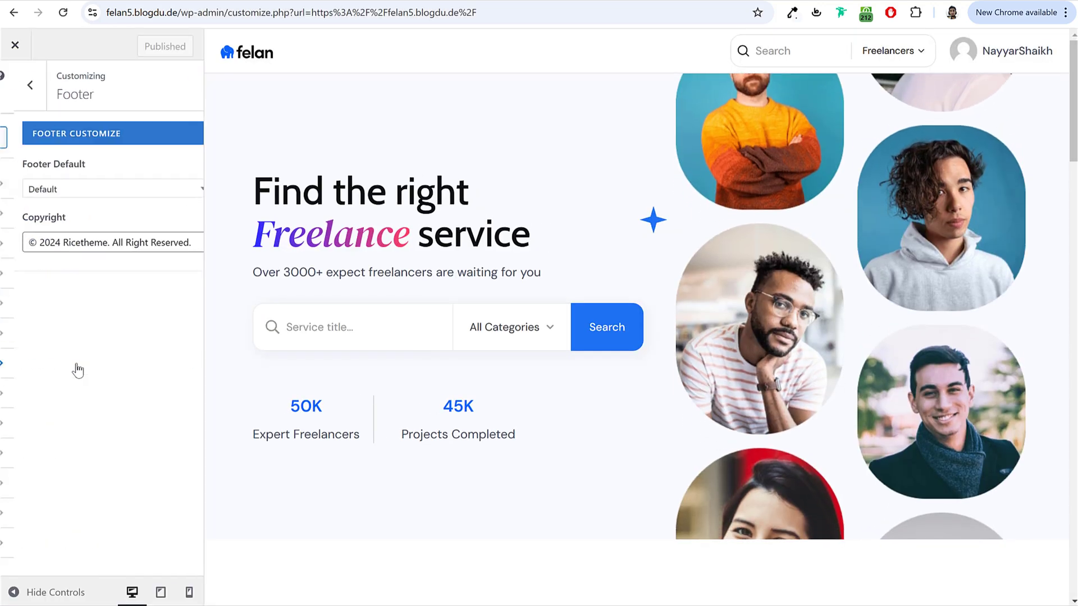
click(90, 189)
click(72, 238)
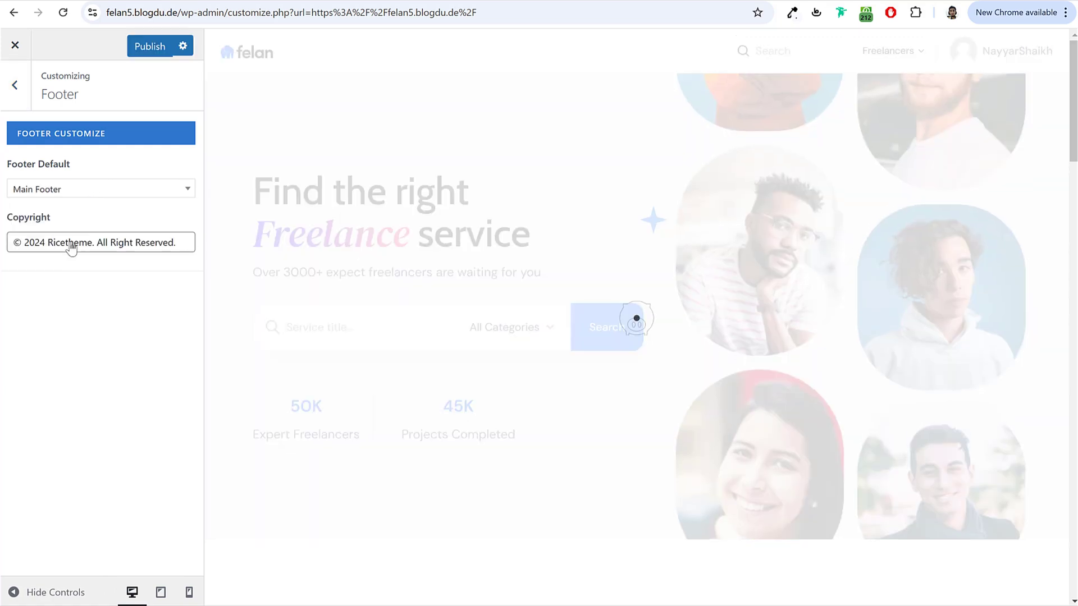
scroll(486, 416, down, 8)
scroll(486, 416, down, 15)
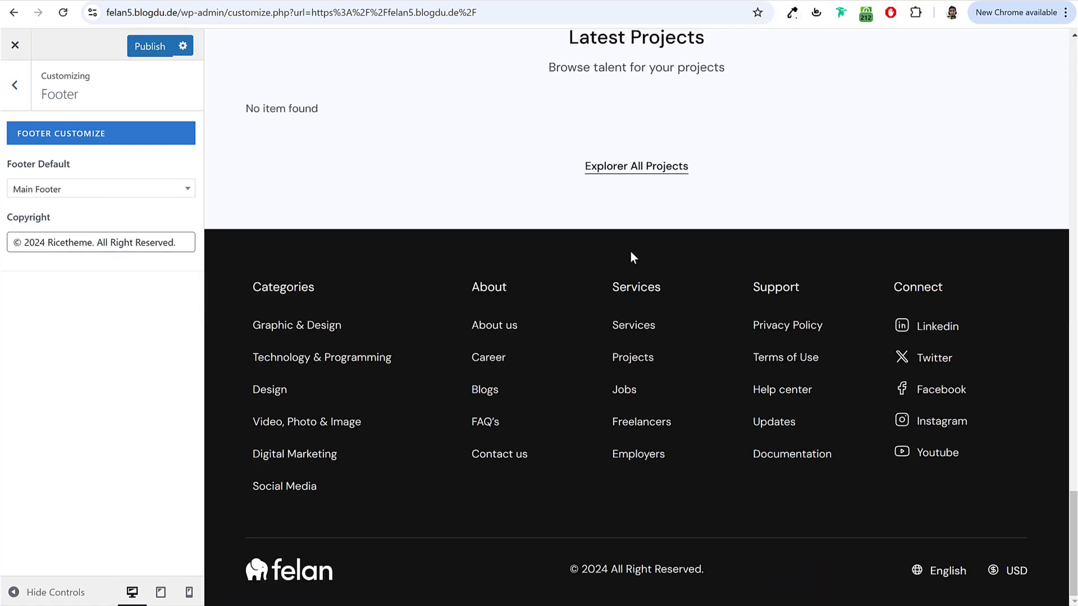
scroll(630, 250, up, 20)
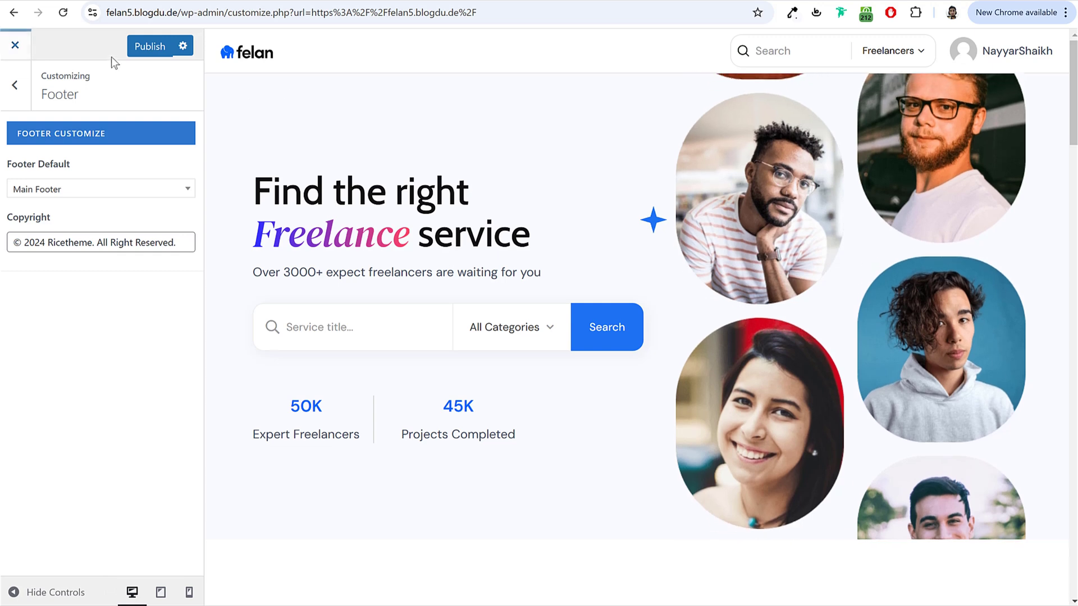
click(150, 48)
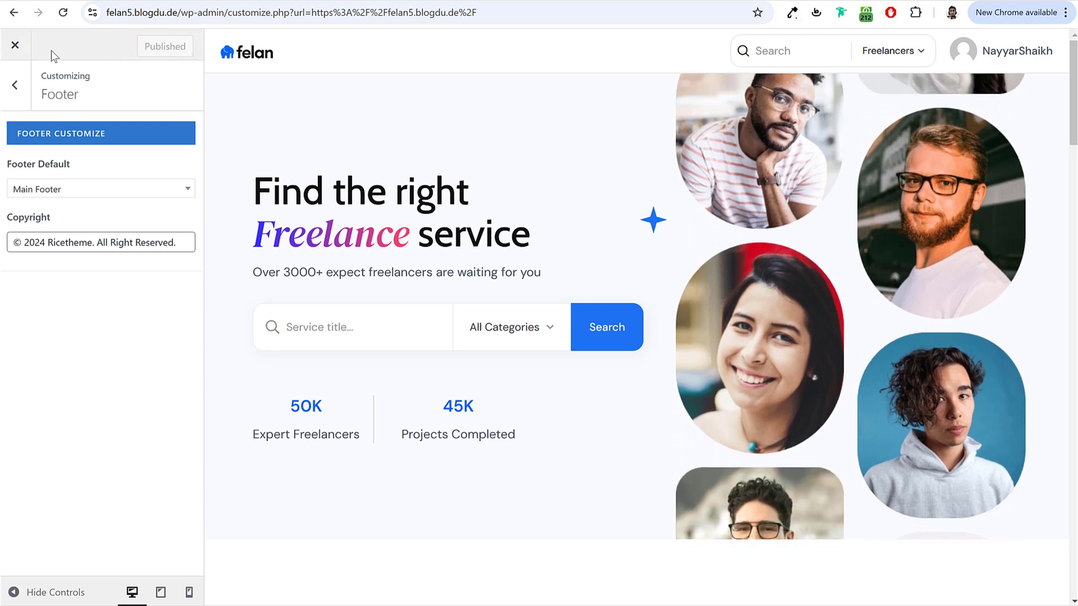
click(16, 45)
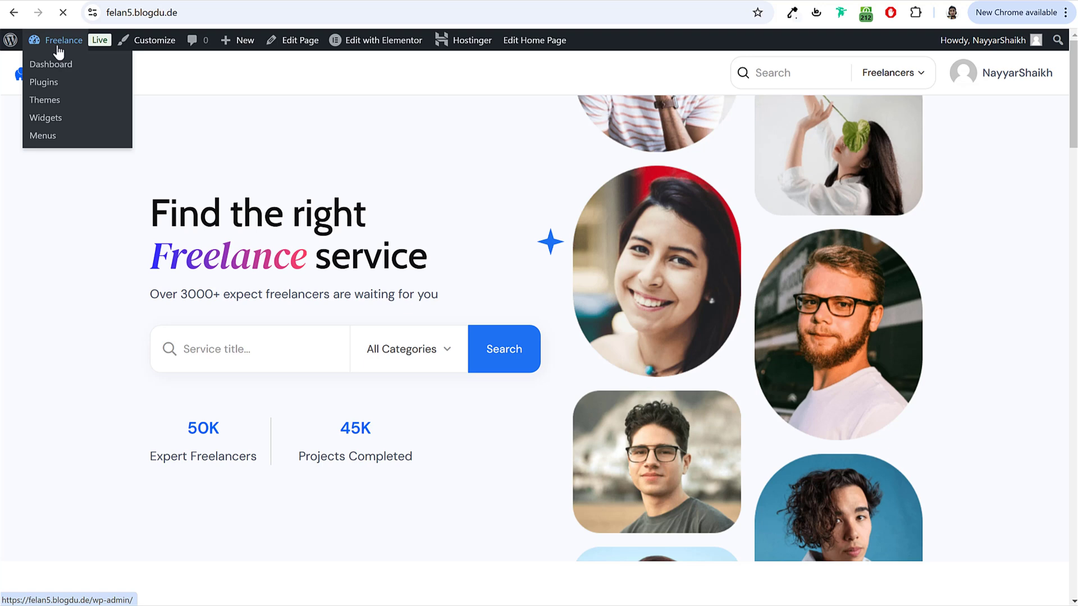
Step: Go to Appearance > Menus and create a menu named Main Menu
click(58, 42)
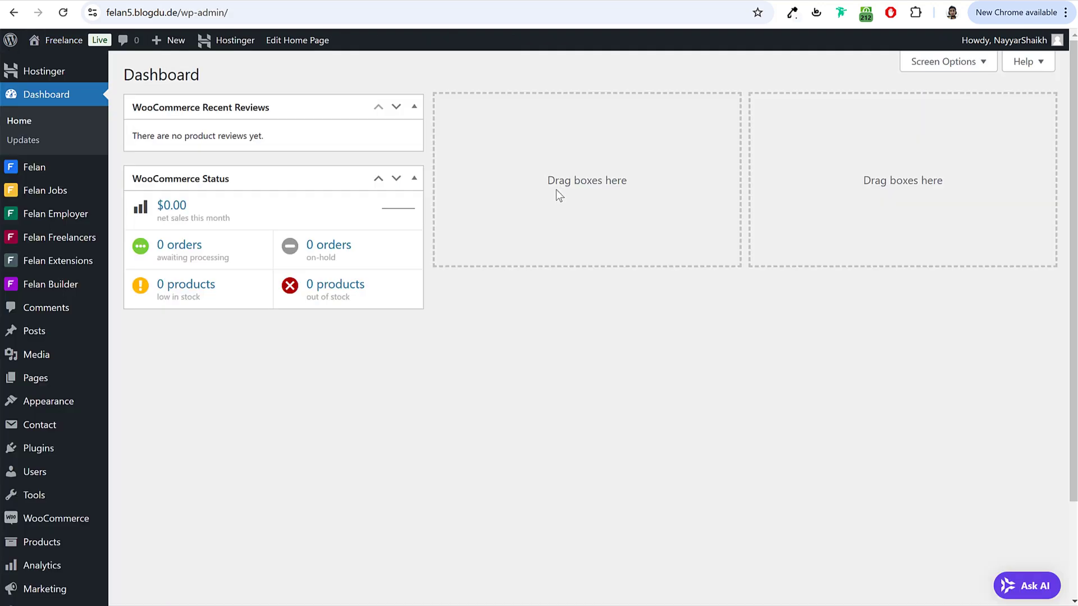
scroll(435, 309, down, 3)
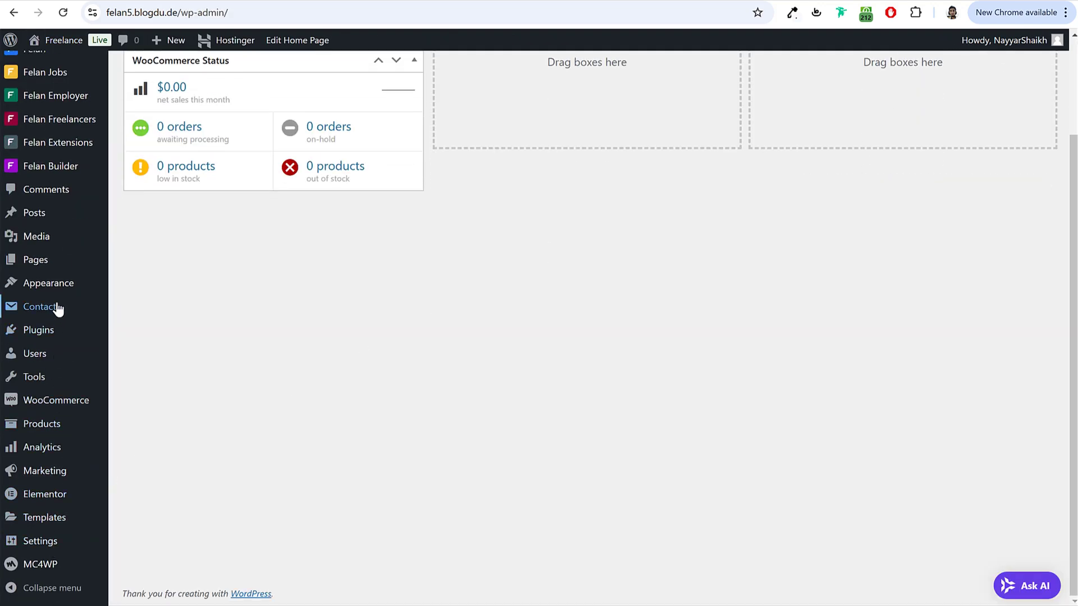
mouse_move(56, 283)
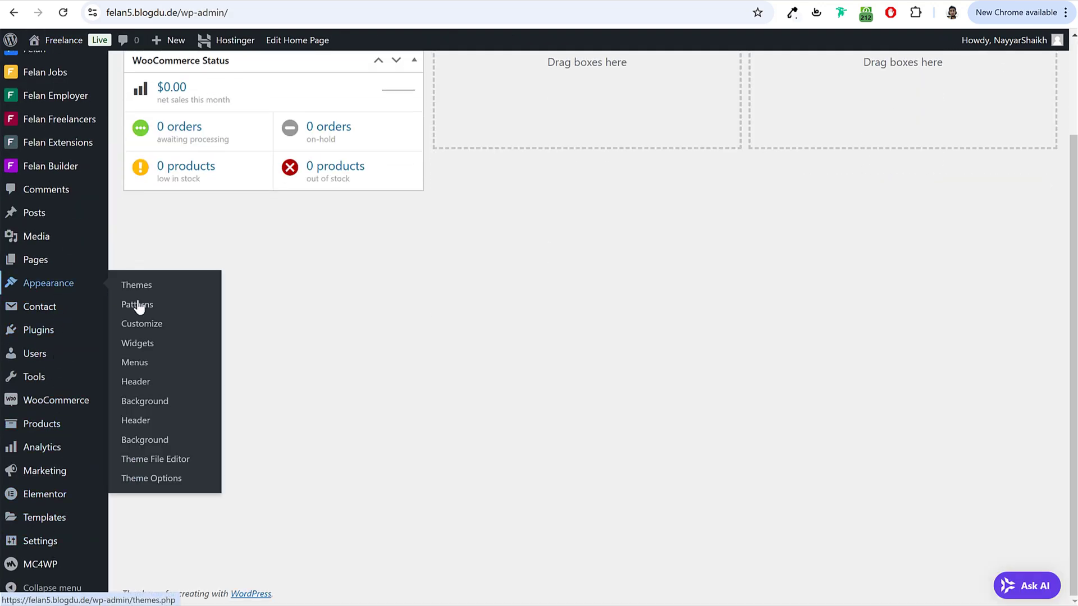
click(135, 363)
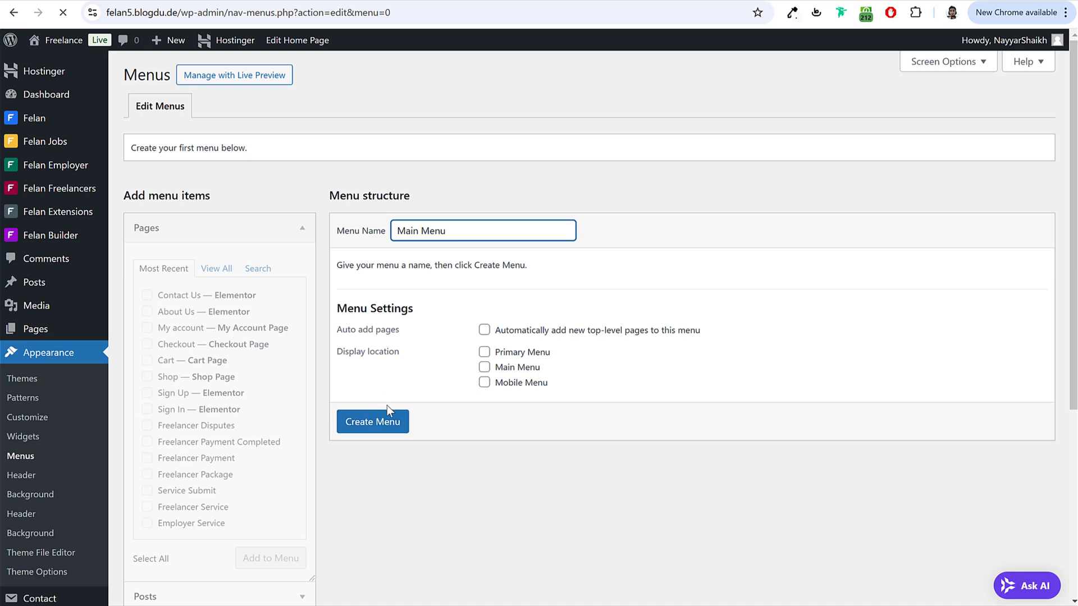
click(372, 421)
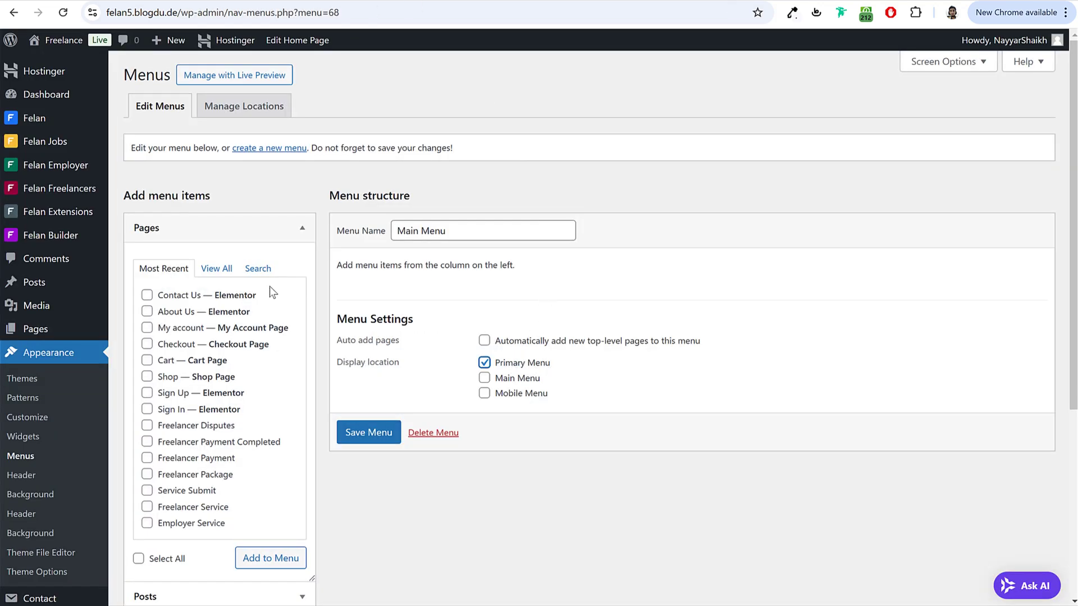
Step: Add the Home and Contact Us pages to Main Menu, shown at the Primary Menu location
click(217, 268)
click(164, 296)
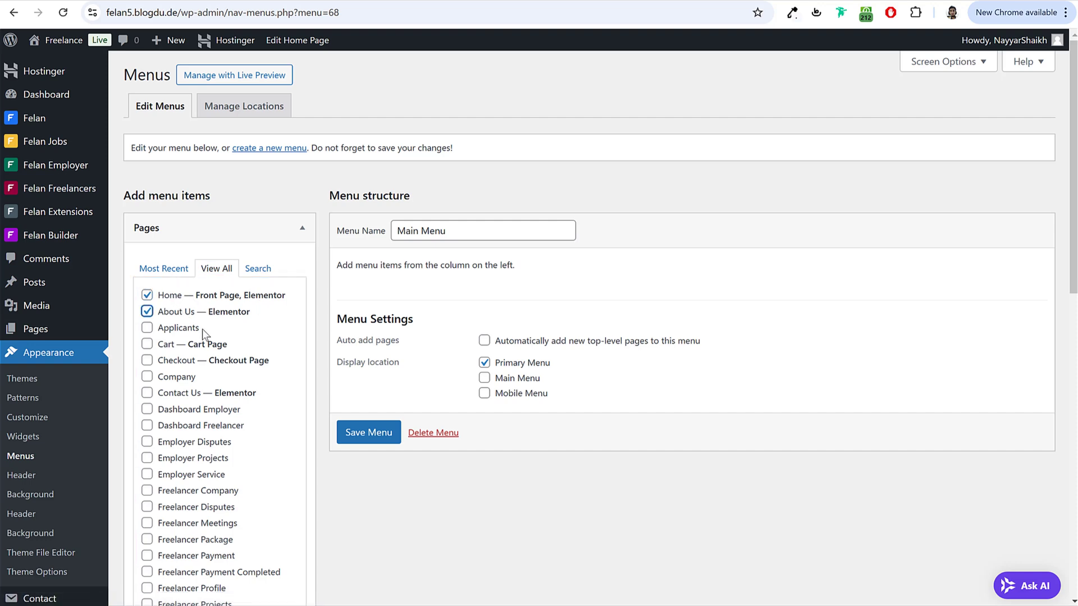
scroll(325, 335, down, 3)
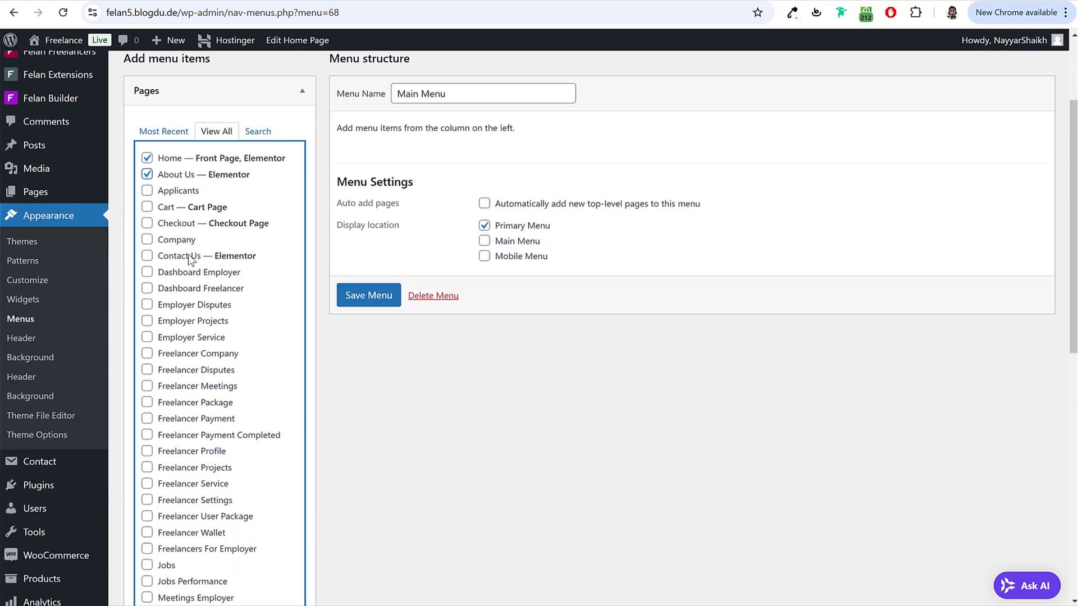
click(206, 256)
scroll(294, 335, down, 6)
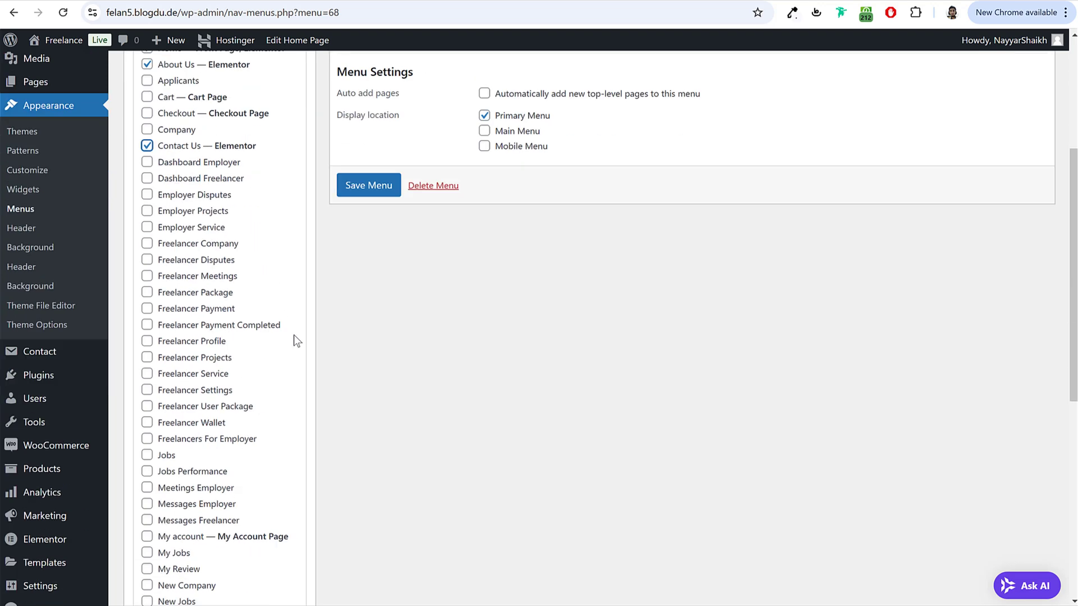
scroll(193, 383, down, 3)
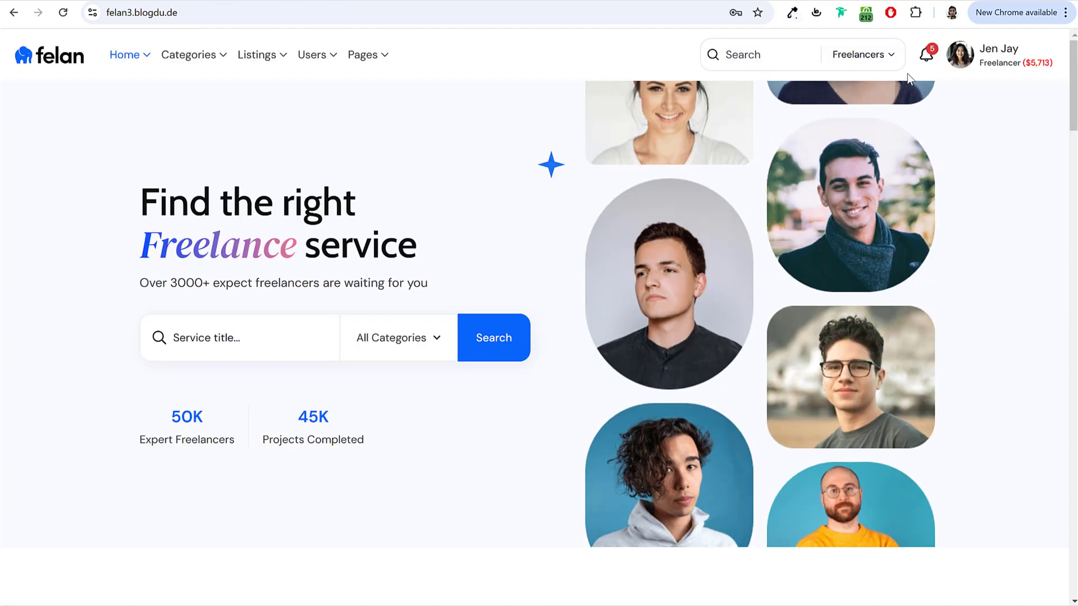
mouse_move(960, 56)
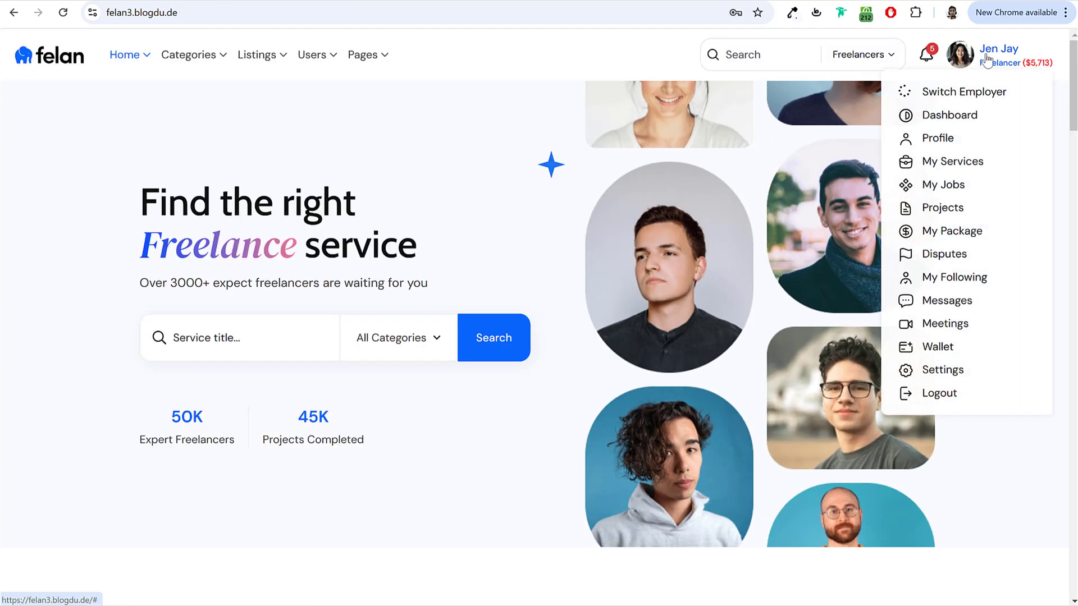
scroll(958, 290, down, 1)
scroll(956, 247, up, 1)
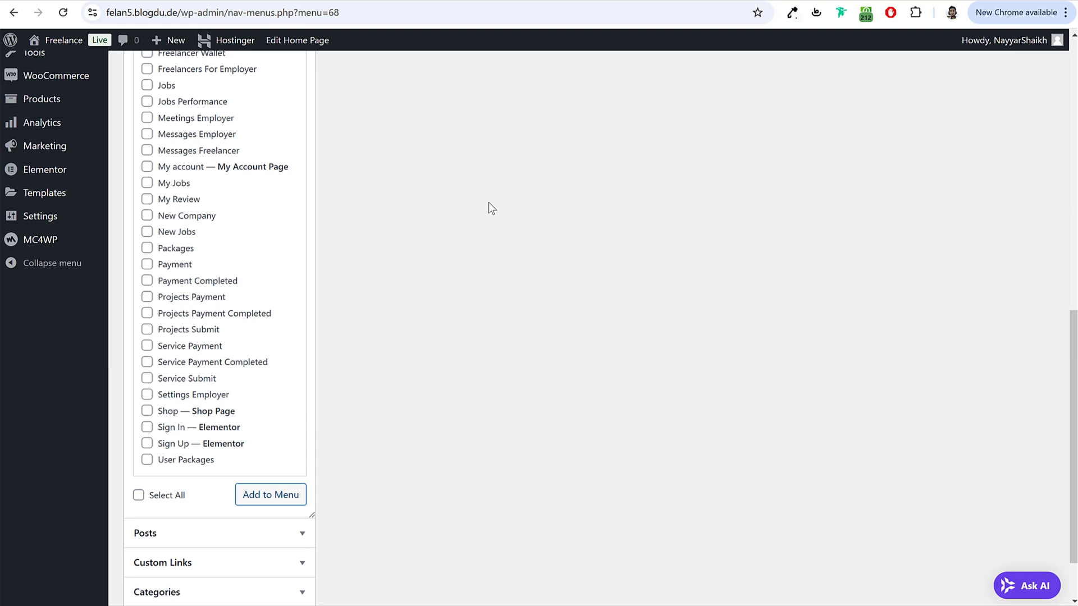
scroll(488, 209, up, 10)
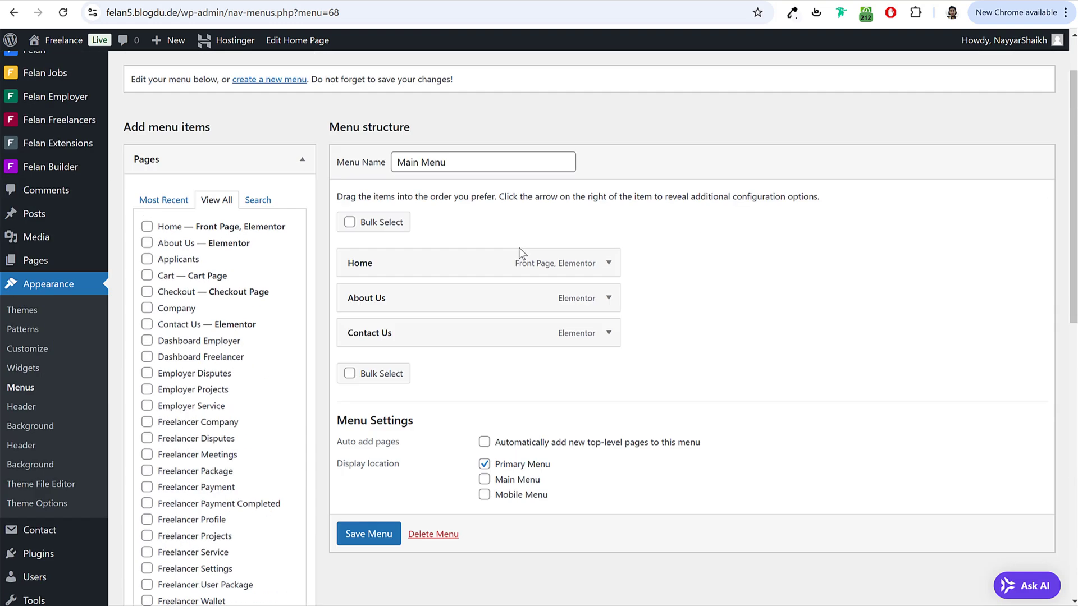
Step: Add a Services custom link, the site URL plus 'services', with link text services
click(216, 160)
click(219, 219)
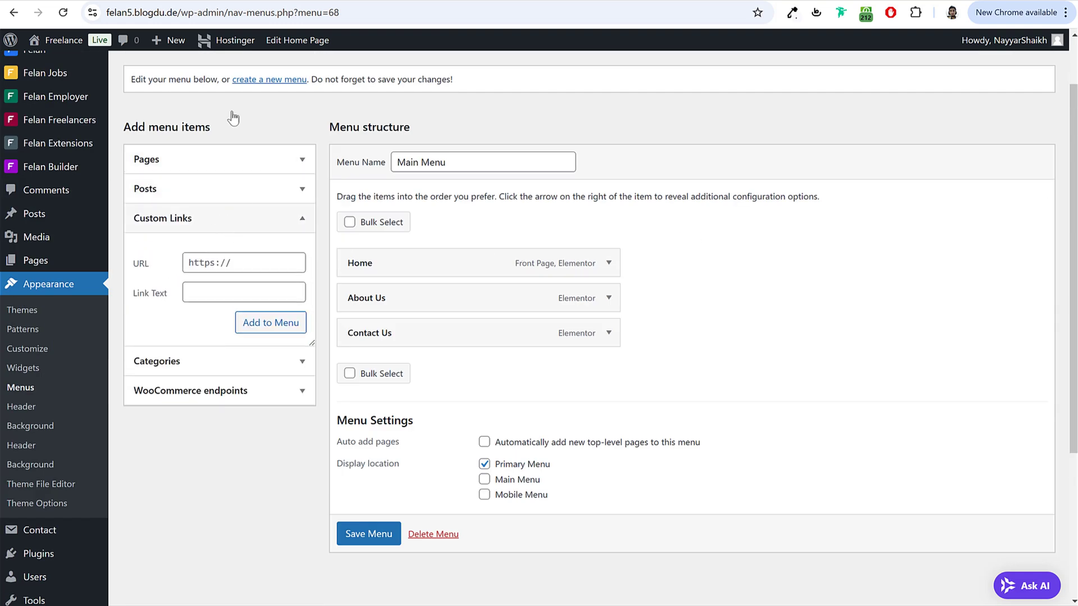
drag(184, 14, 106, 14)
key(ctrl+c)
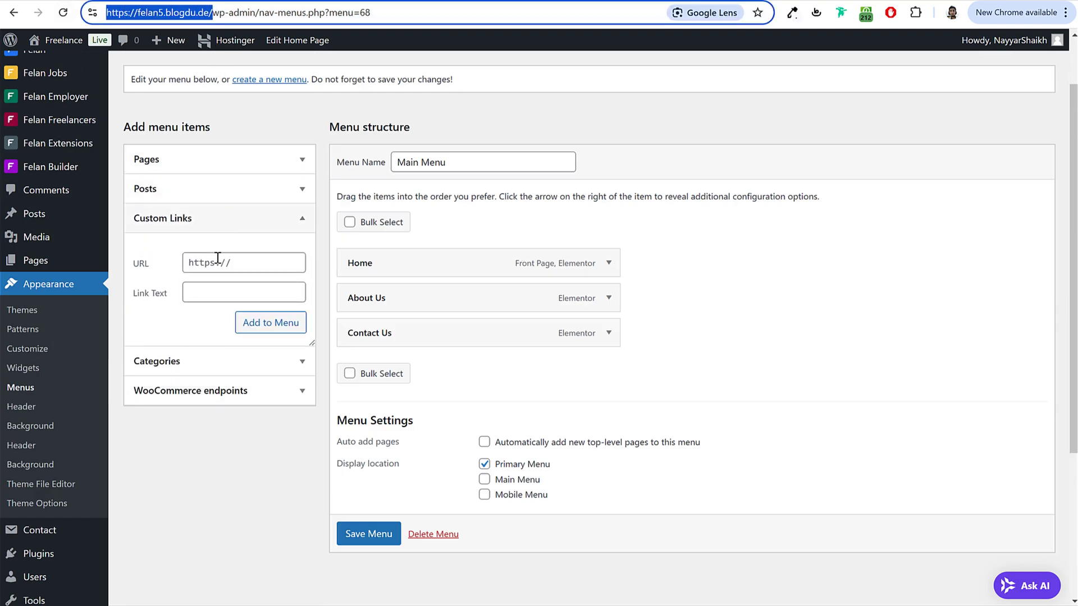
click(242, 263)
key(ctrl+v)
text(se)
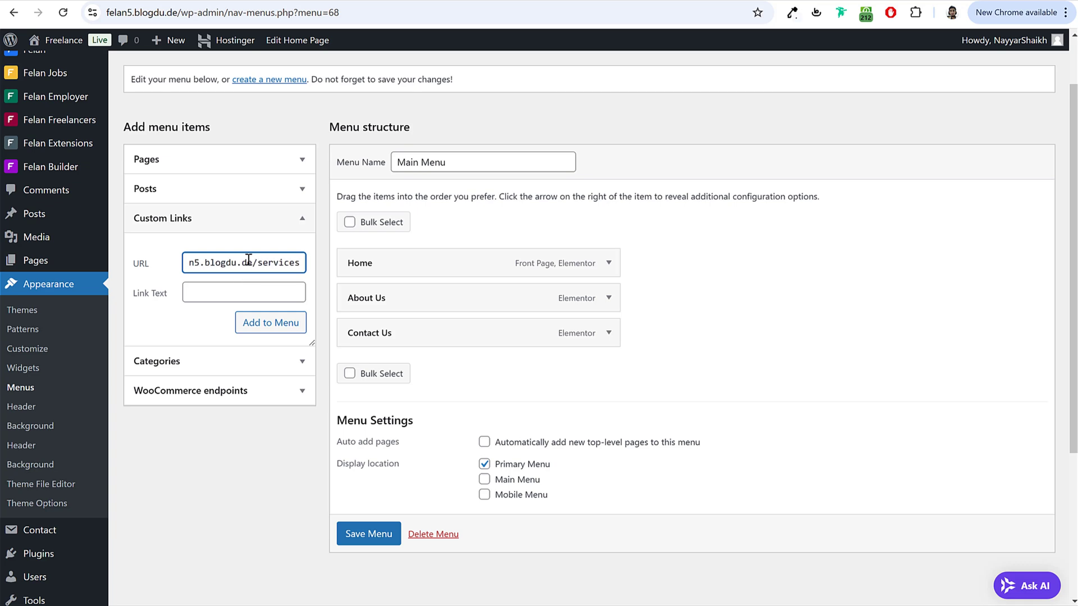
double_click(284, 268)
key(ctrl+c)
click(233, 295)
key(ctrl+v)
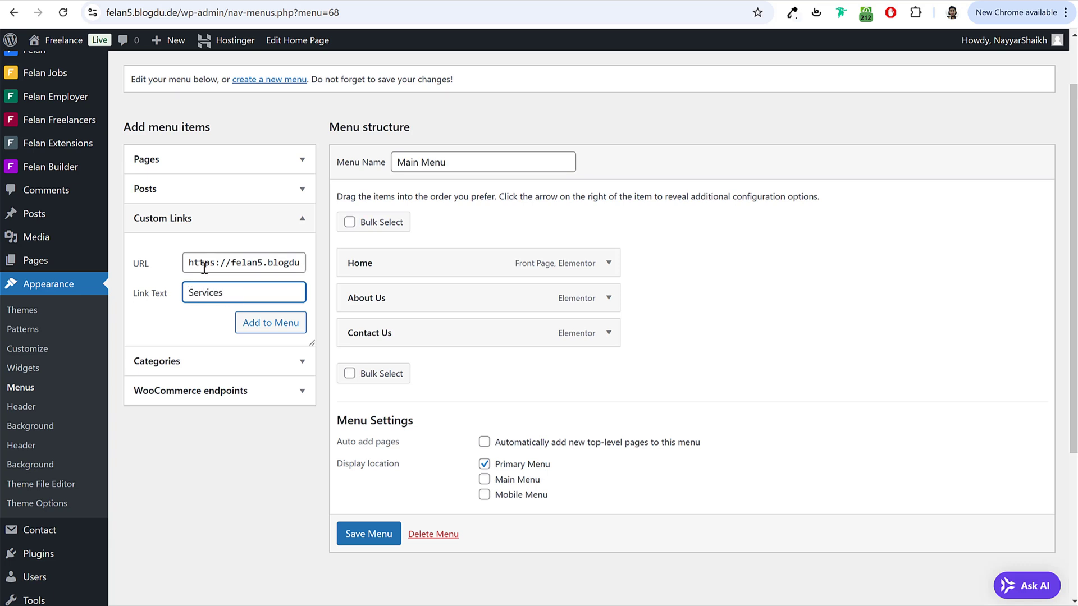
drag(252, 264, 312, 273)
click(270, 322)
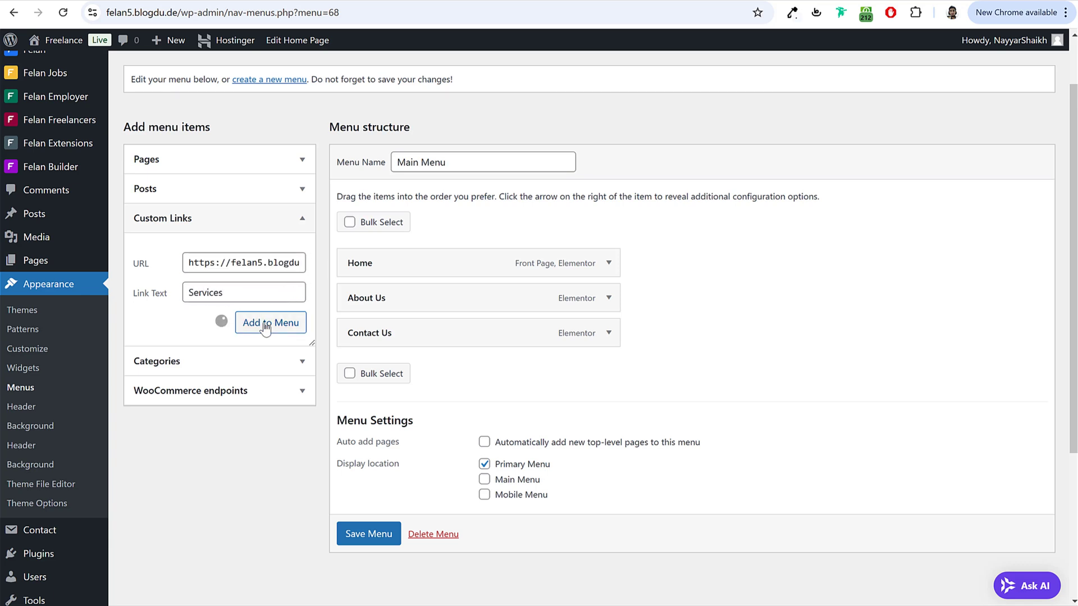
Step: Add a Freelancers custom link pointing to the site's freelancers URL
click(167, 11)
key(shift+Home)
key(ctrl+c)
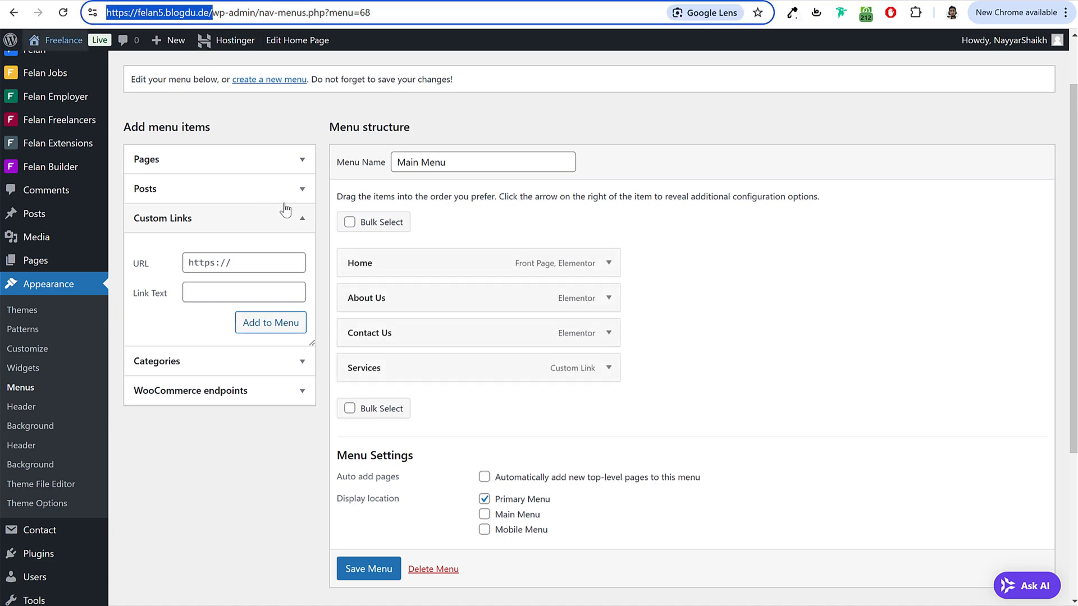
click(261, 264)
key(ctrl+a)
key(ctrl+v)
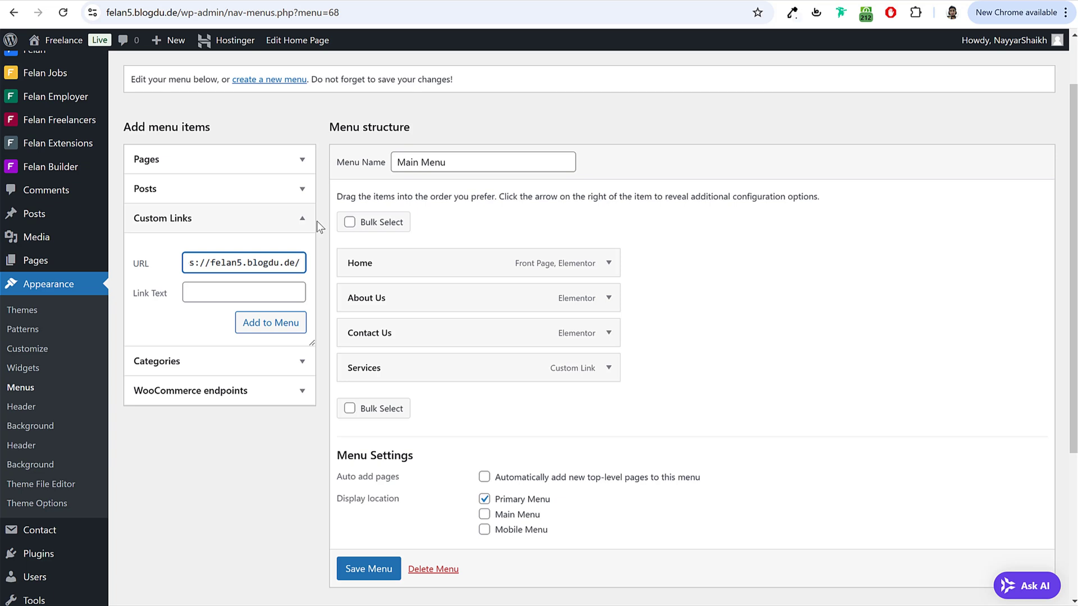
text(freelancers)
triple_click(287, 257)
click(233, 293)
text(freelancers)
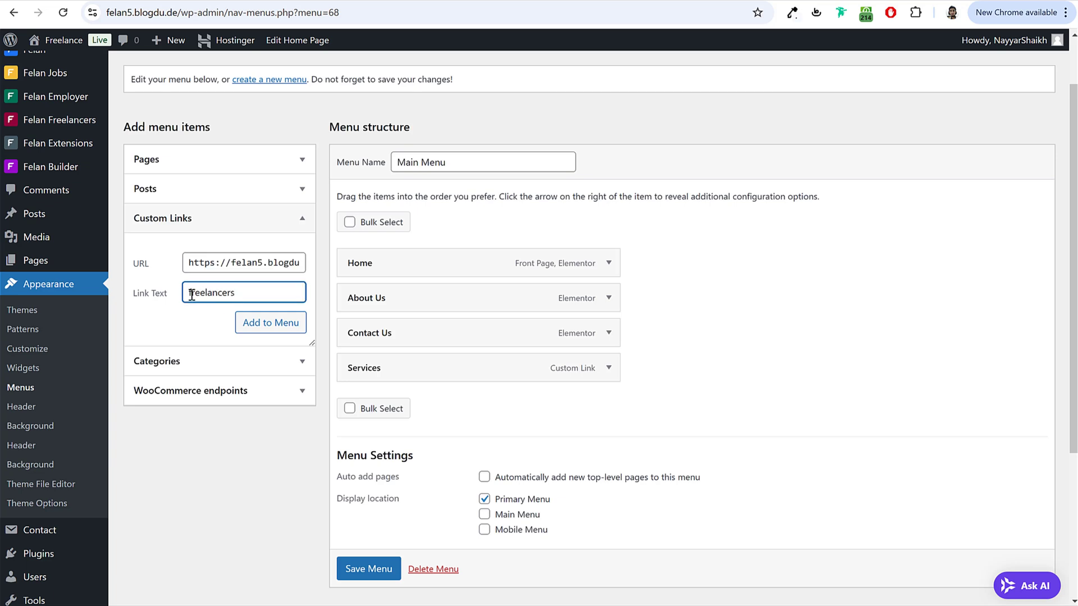
click(295, 319)
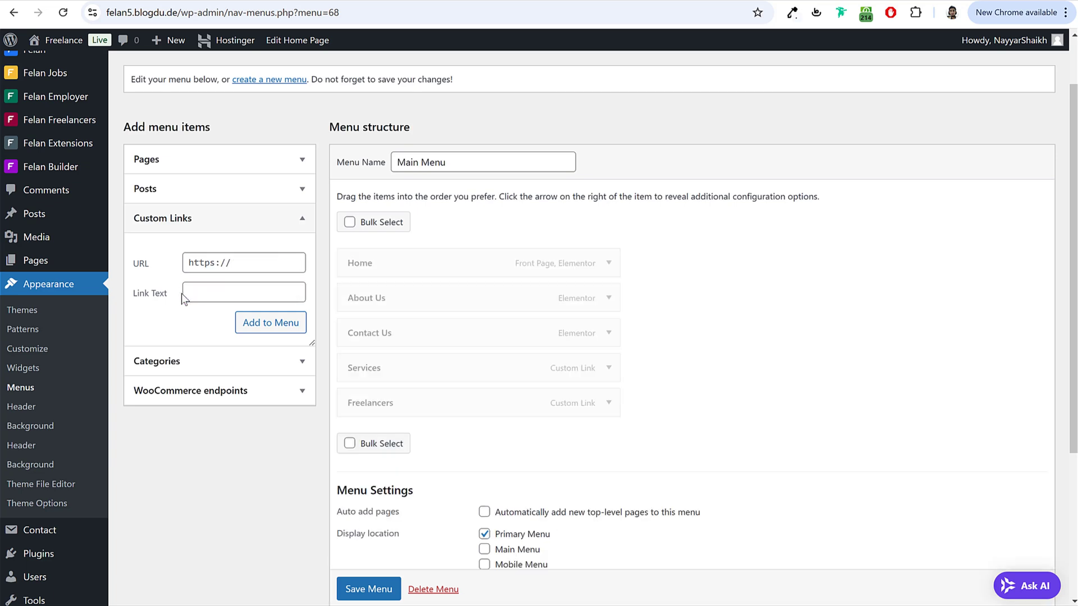
Step: Add a Projects custom link pointing to the site's projects URL, with link text projects
key(ctrl+v)
text(p)
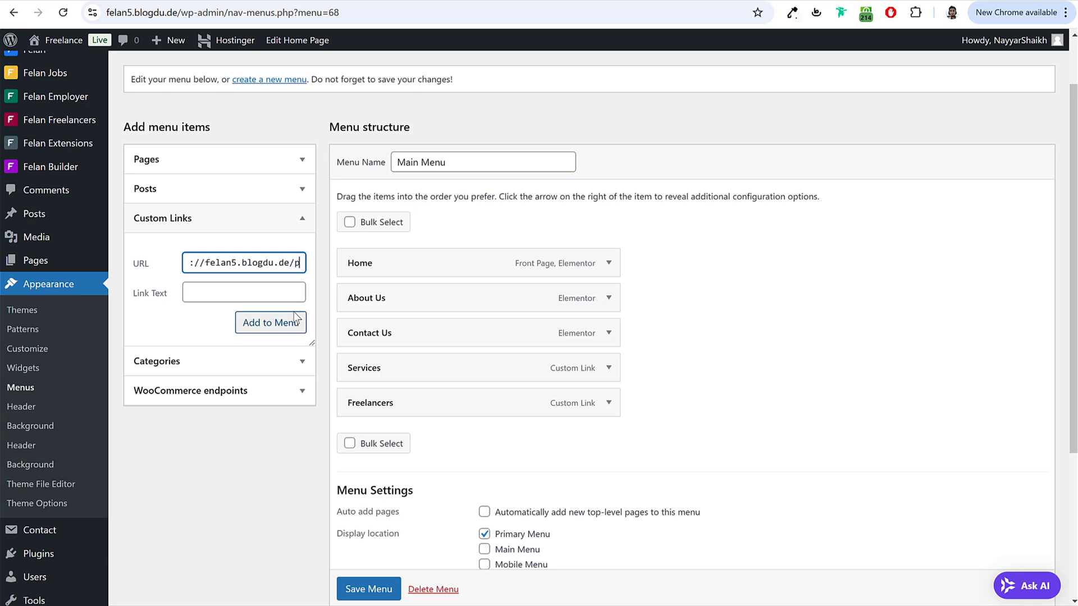
text(rojects)
double_click(293, 257)
key(ctrl+c)
click(245, 292)
key(ctrl+v)
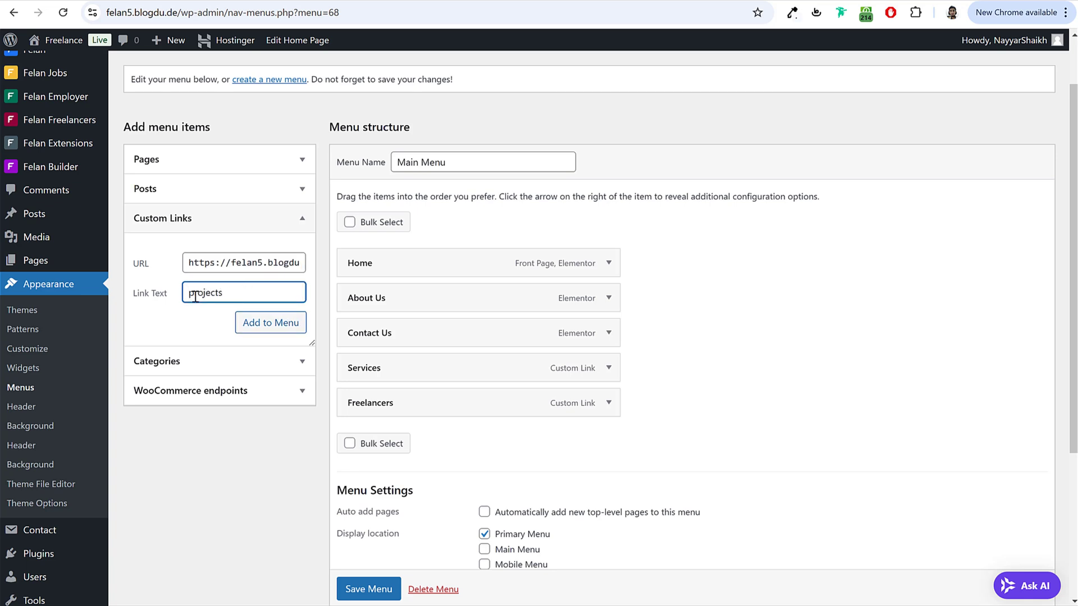
click(270, 322)
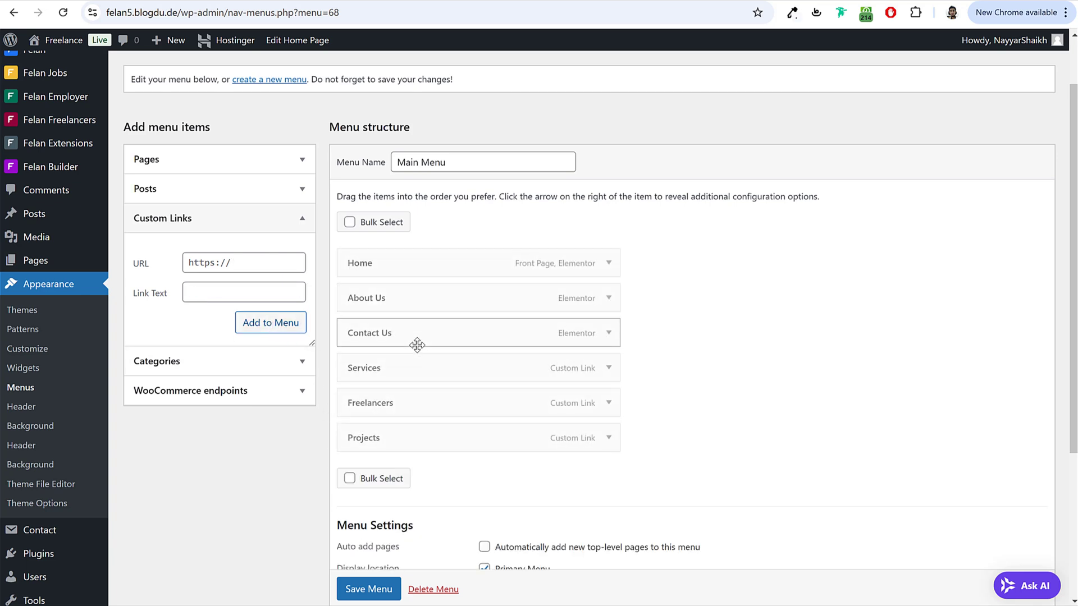
Step: Reorder the menu so Services, Freelancers and Projects follow Home
drag(412, 371, 416, 301)
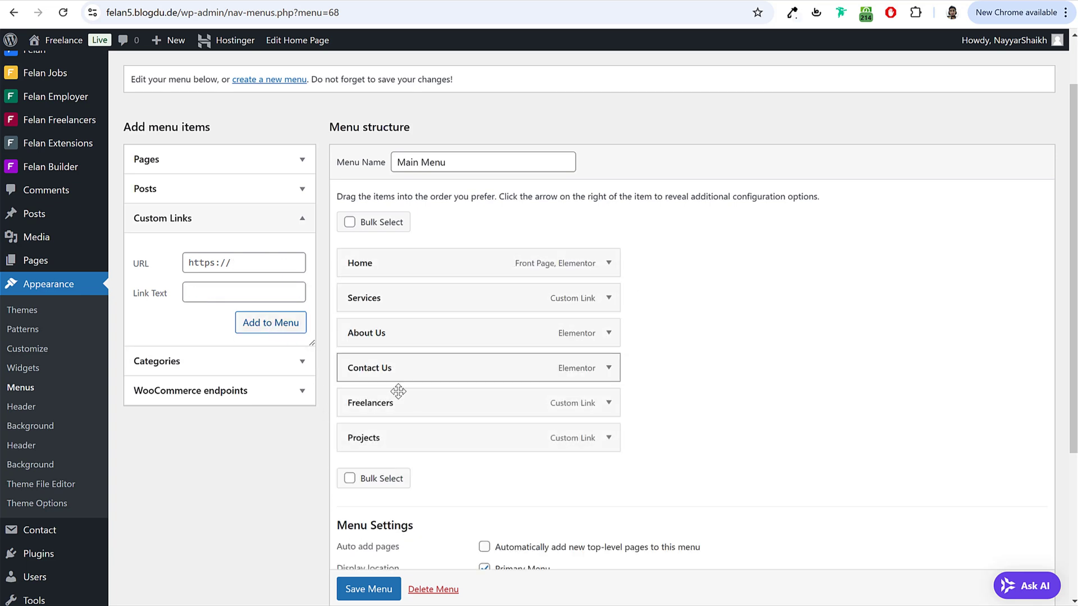
drag(398, 393, 418, 315)
drag(400, 441, 433, 402)
scroll(526, 490, down, 2)
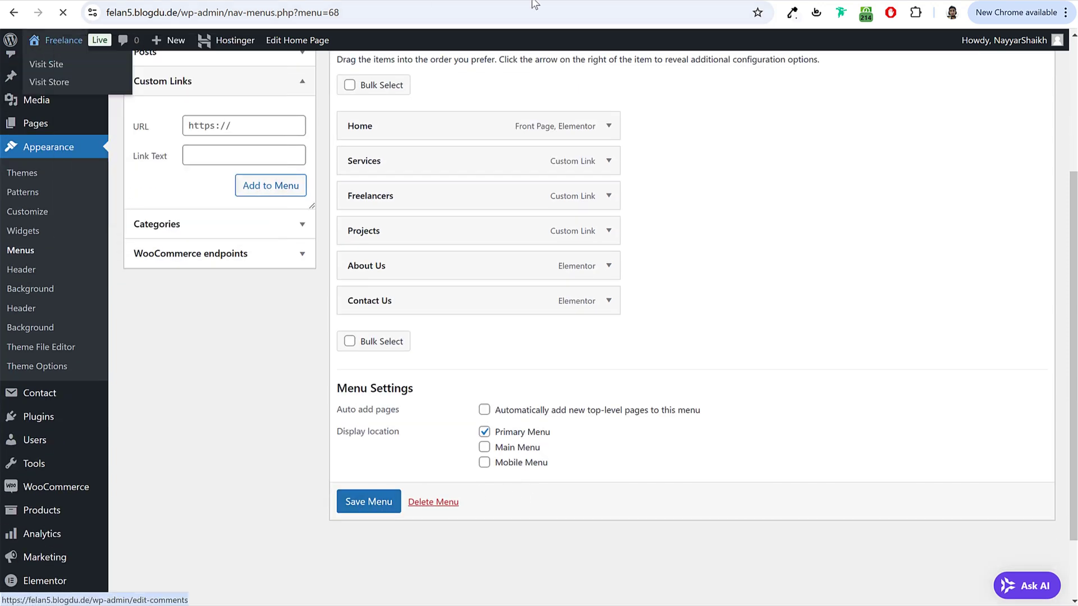
Step: Check the updated header on the live site and preview the demo mega menu's category tabs
click(62, 41)
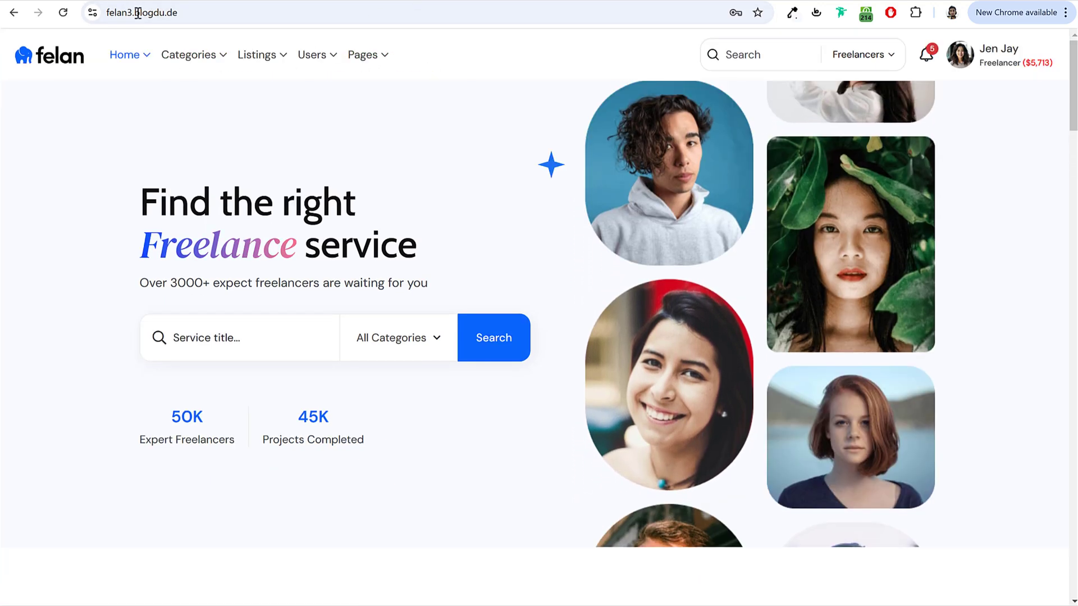
mouse_move(168, 61)
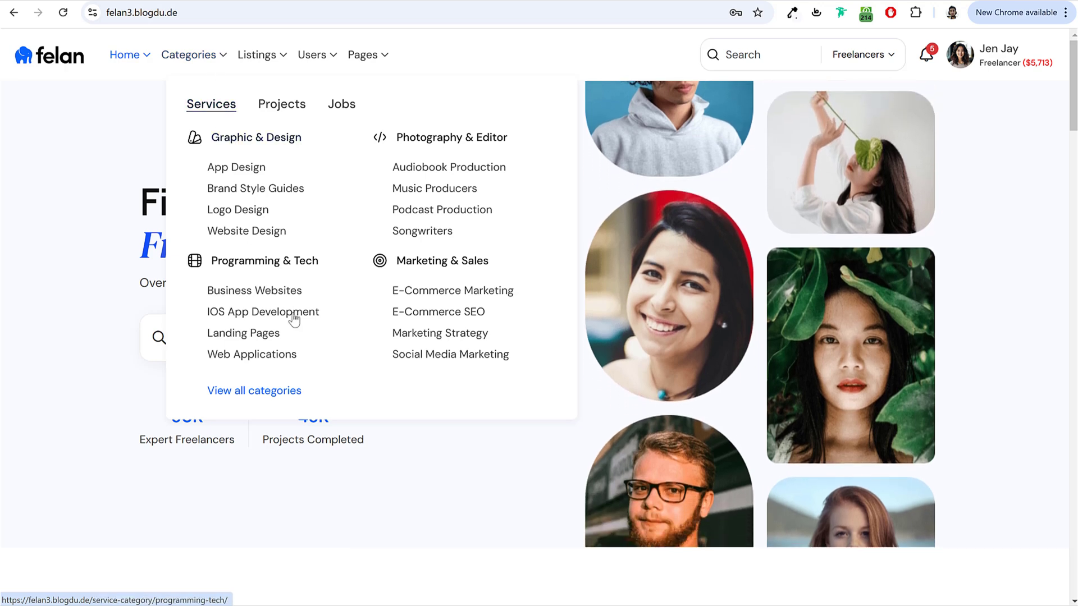
click(301, 106)
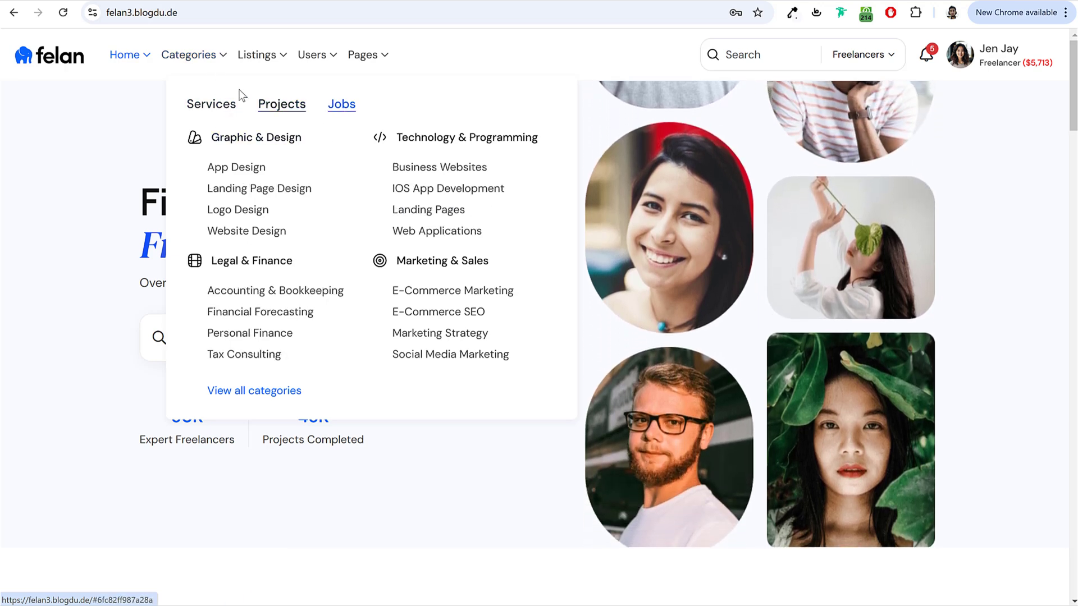
click(230, 103)
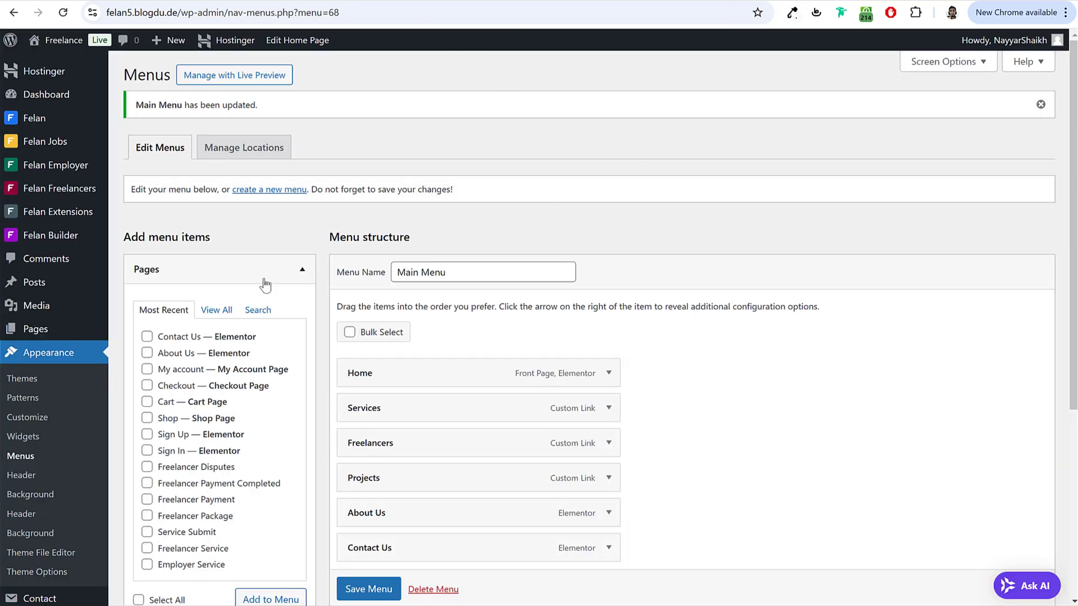
click(265, 283)
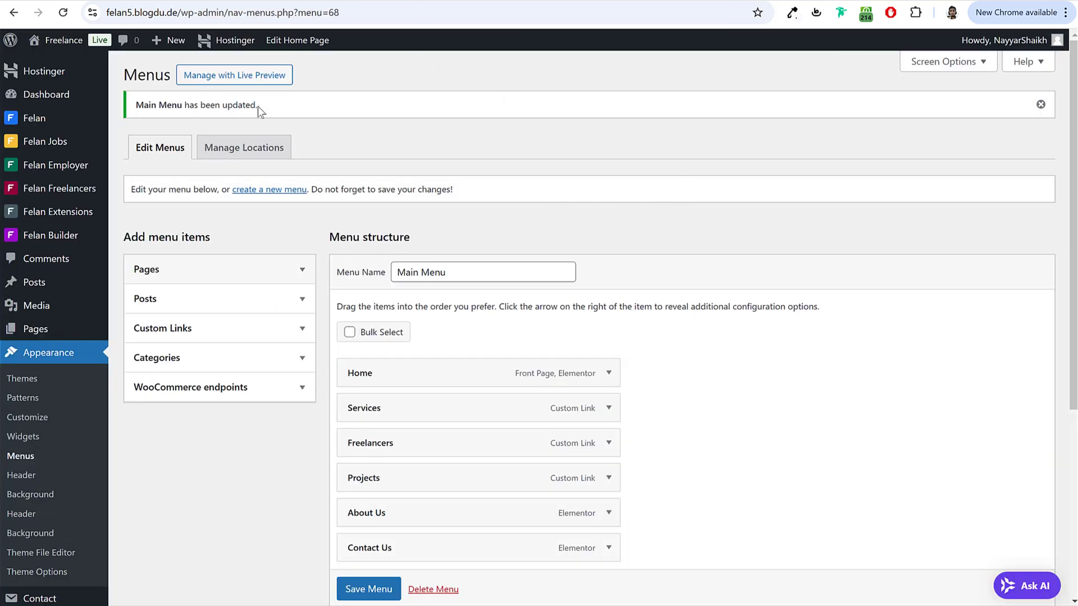
mouse_move(63, 238)
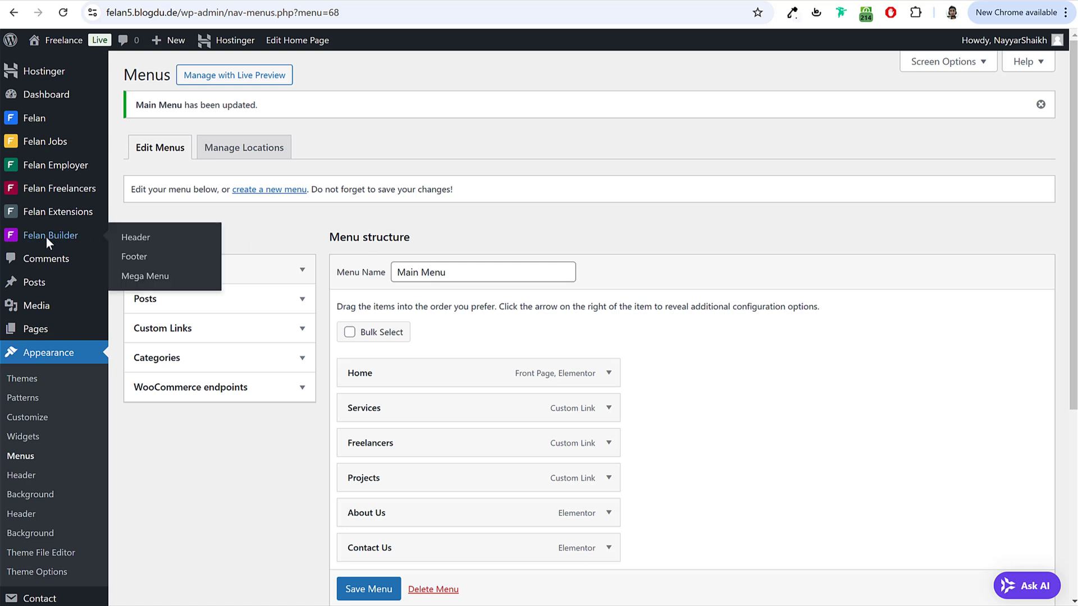
Step: Open the Mega Menu list and preview the demo's Projects mega menu tab
click(159, 285)
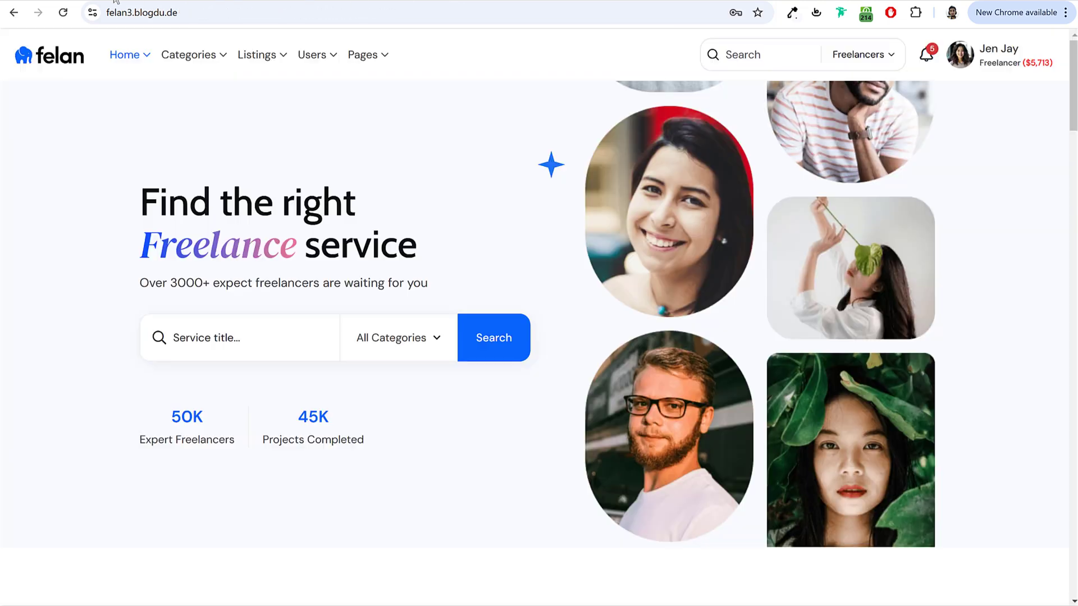
mouse_move(188, 50)
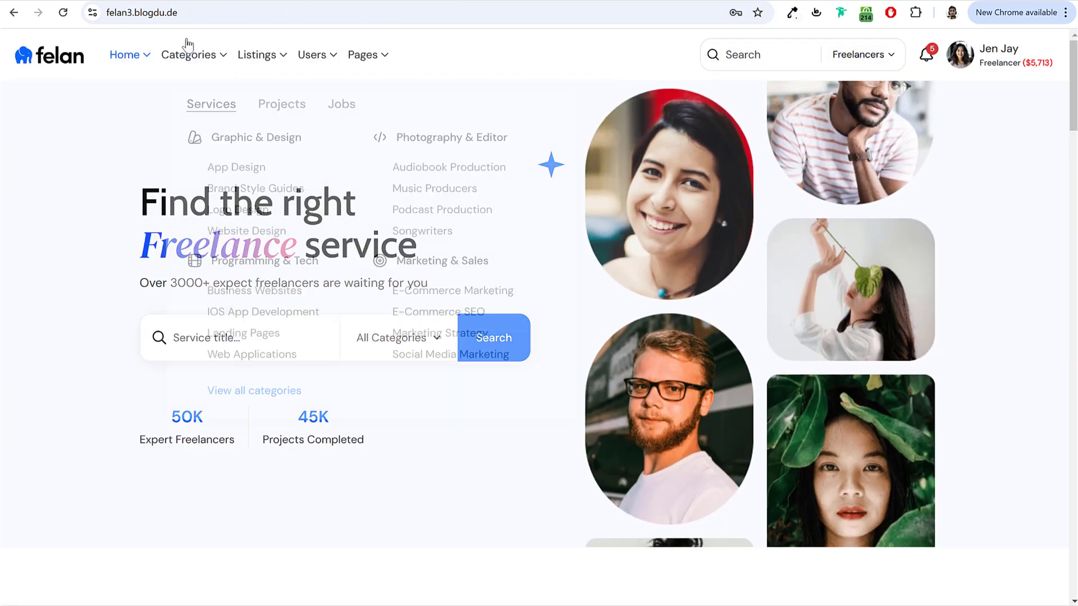
click(271, 107)
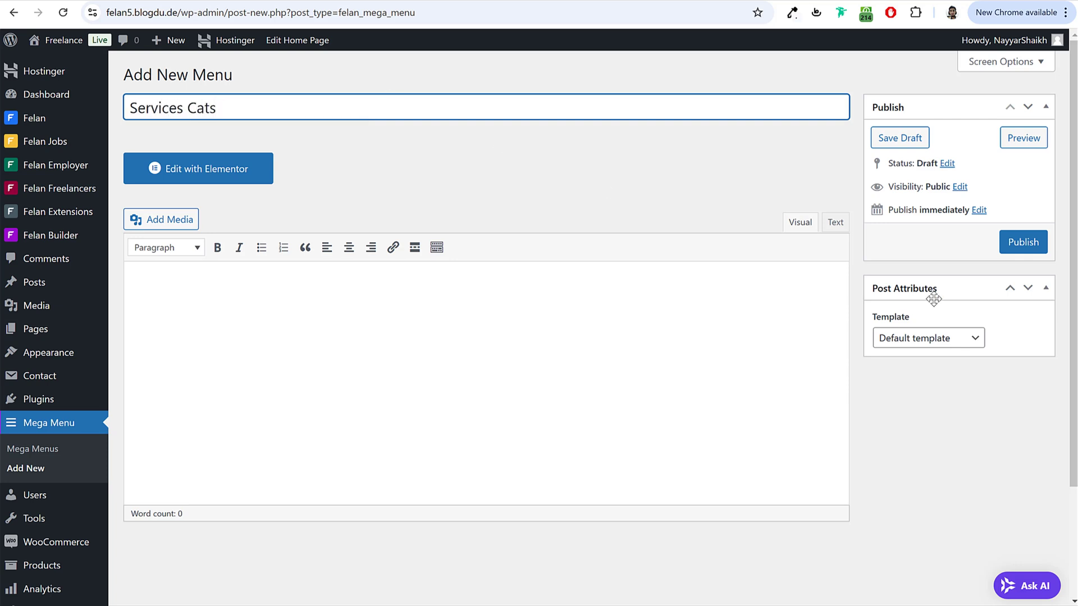
Step: Give Services Cats the Elementor Canvas template, publish it, and edit it with Elementor
click(953, 345)
click(884, 375)
click(1006, 242)
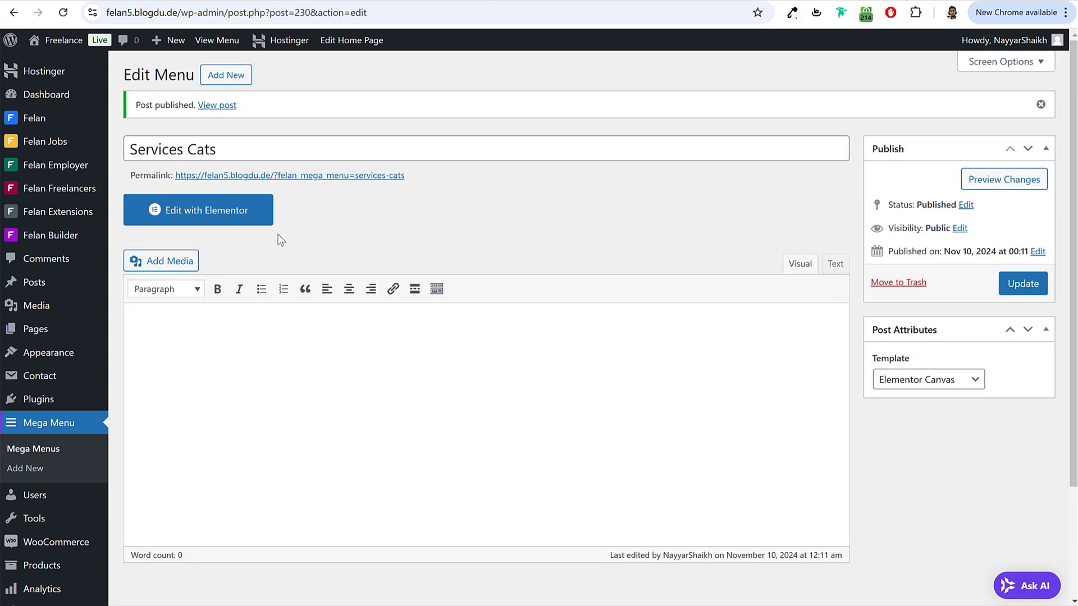
click(246, 211)
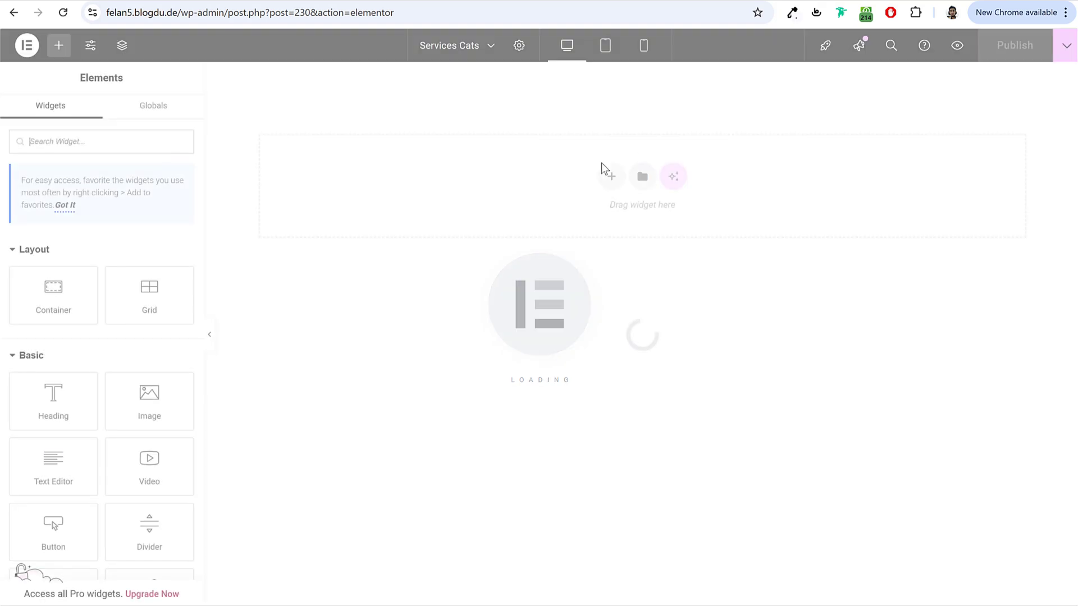
Step: Add a Flexbox container with the single vertical-column structure to the mega menu canvas
click(611, 178)
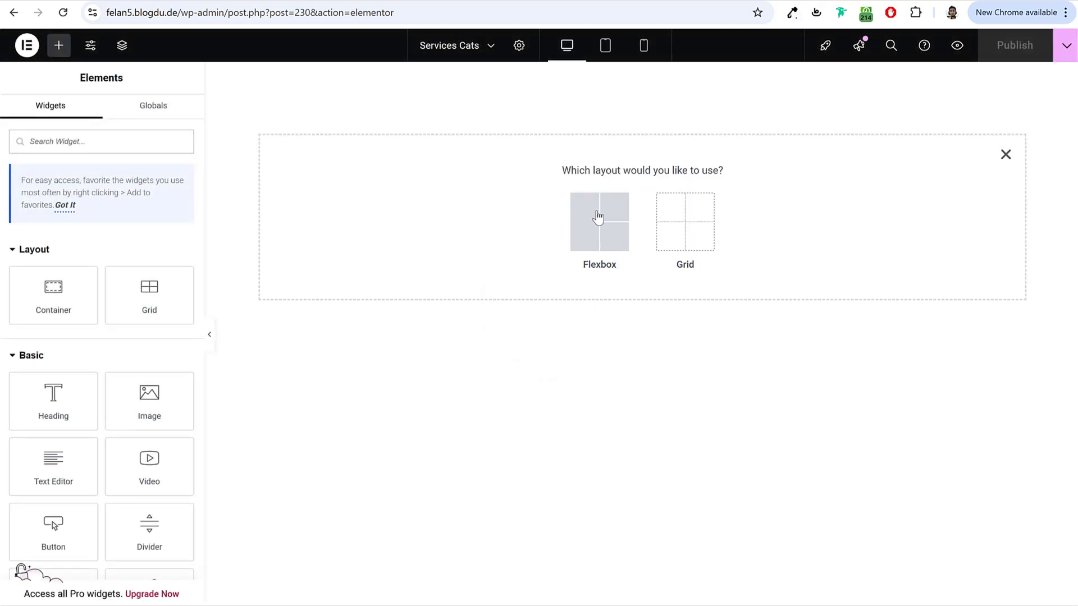
click(591, 227)
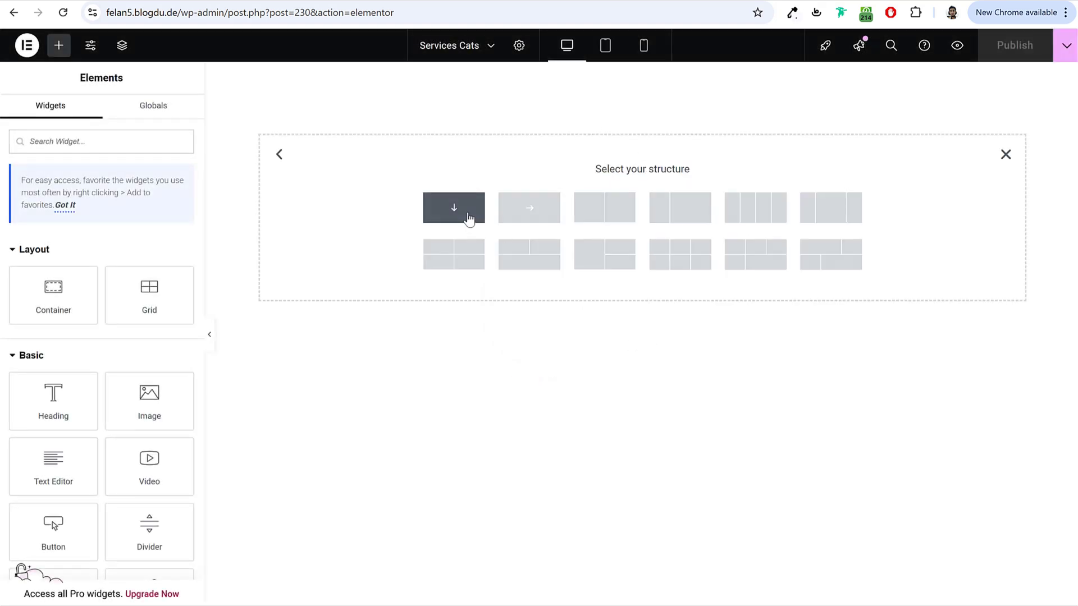
click(452, 212)
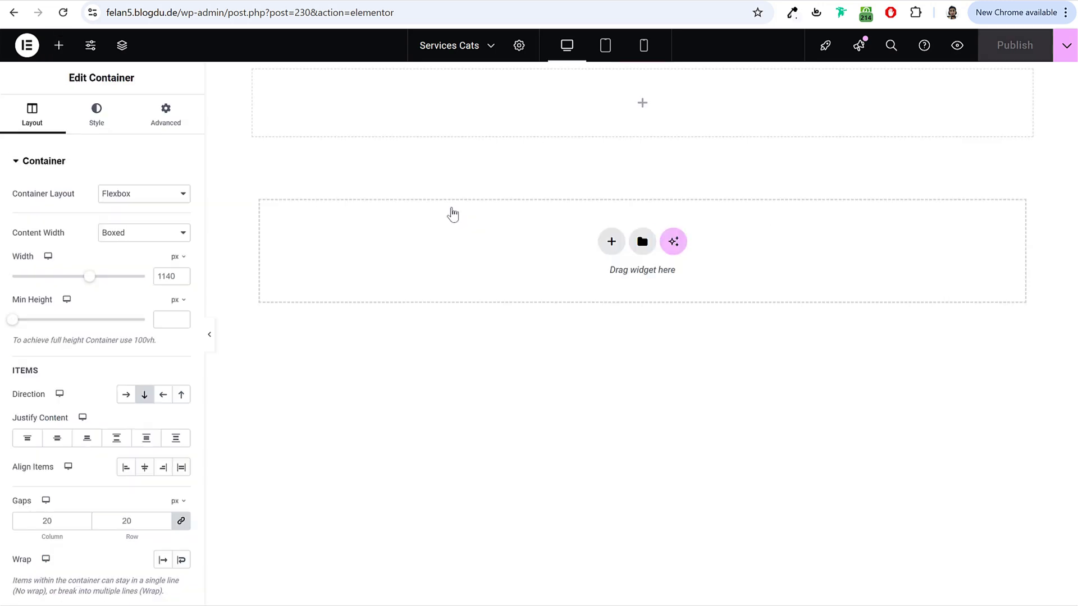
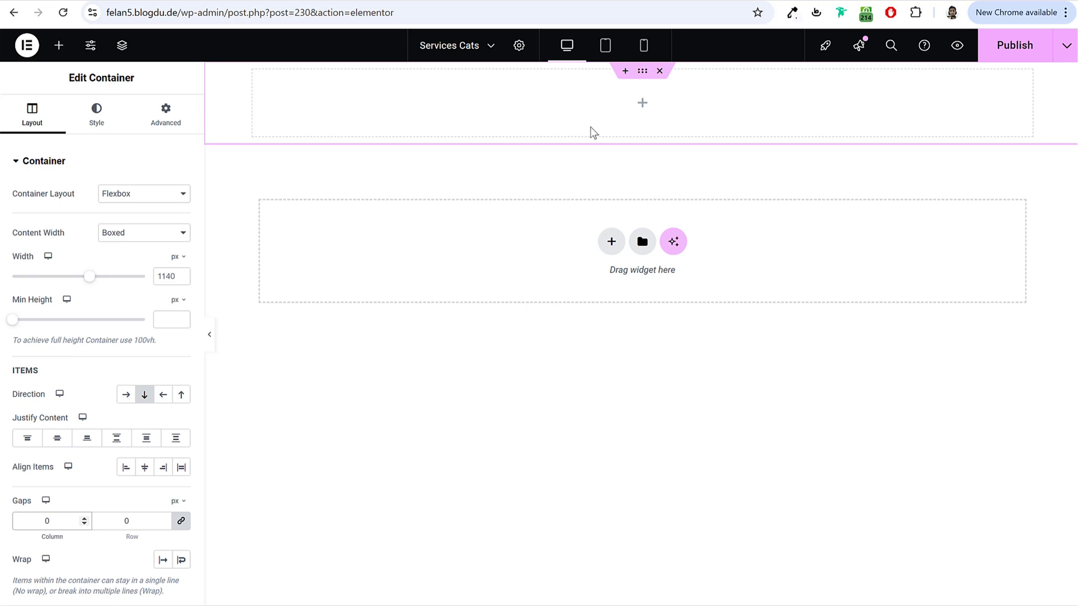
Step: Set the container width to 600 px and all its padding to 0
double_click(169, 276)
text(600)
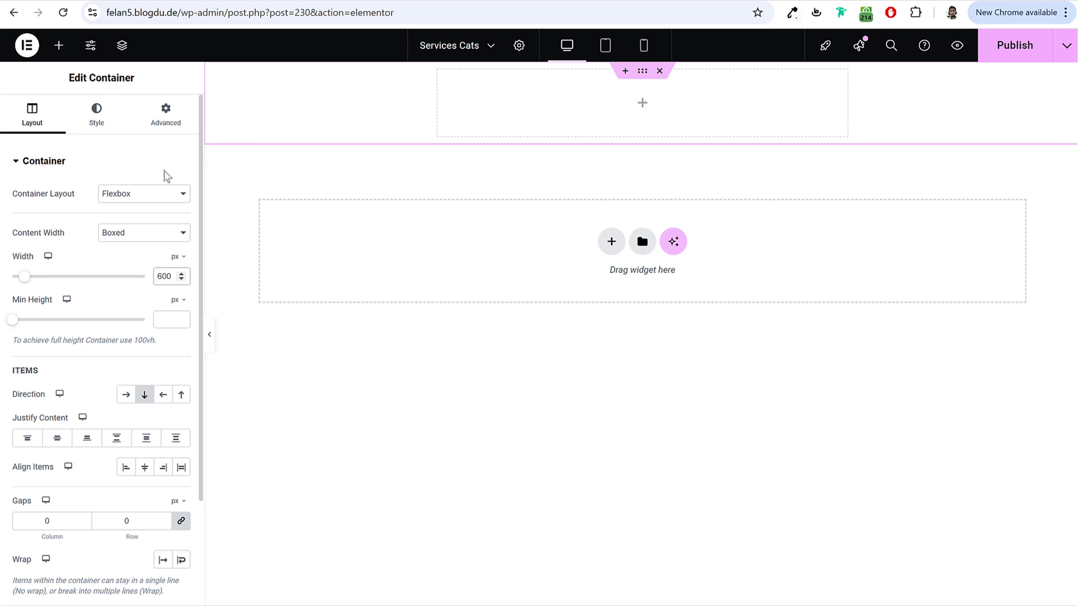
click(170, 119)
click(26, 263)
text(0)
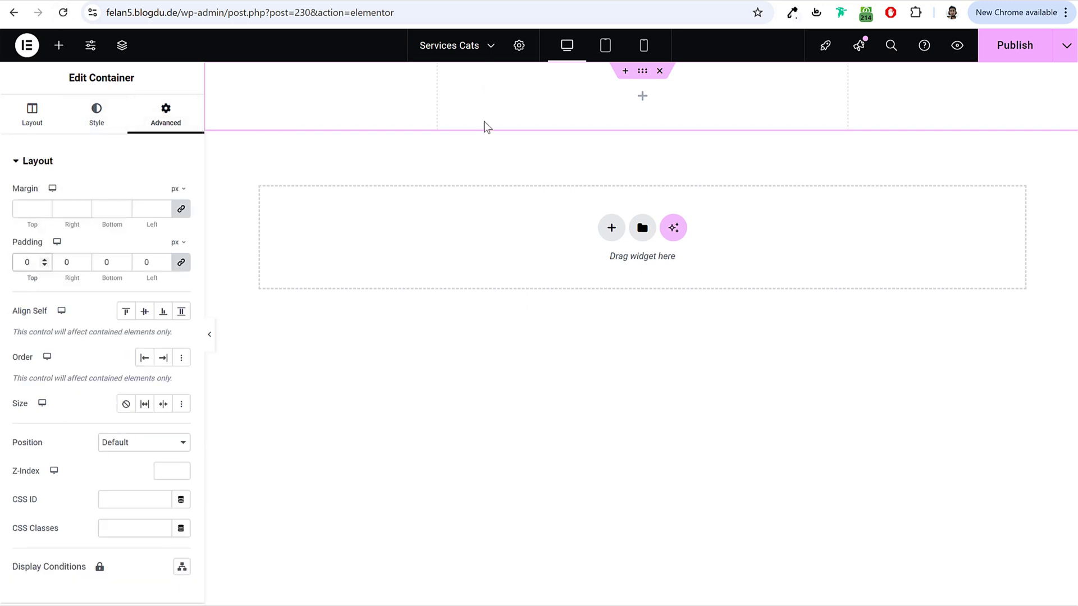
Step: Give the container a classic white #FFFFFF background
click(97, 115)
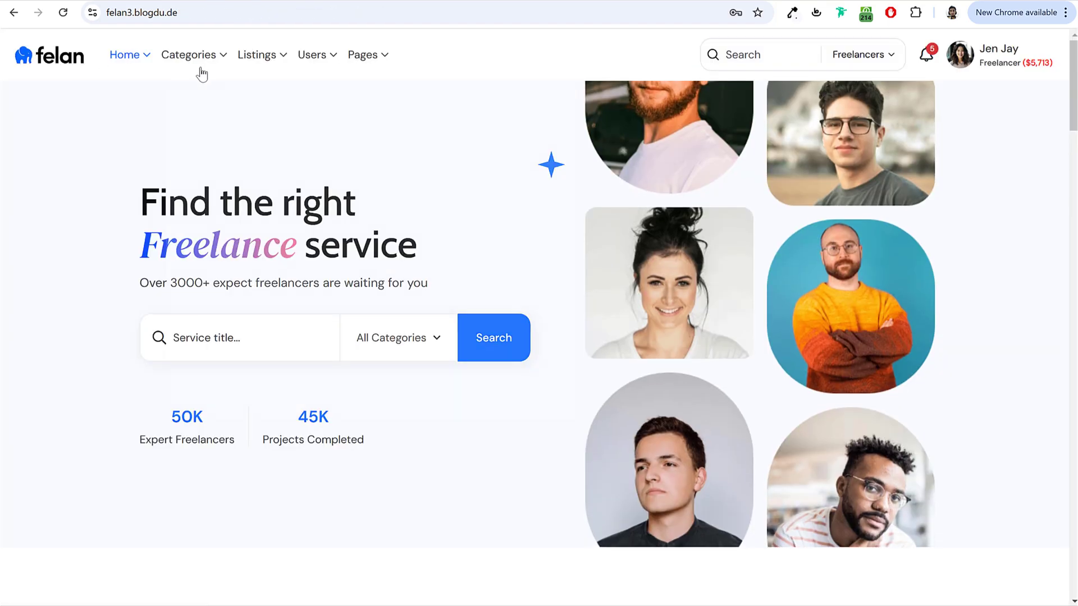
mouse_move(196, 62)
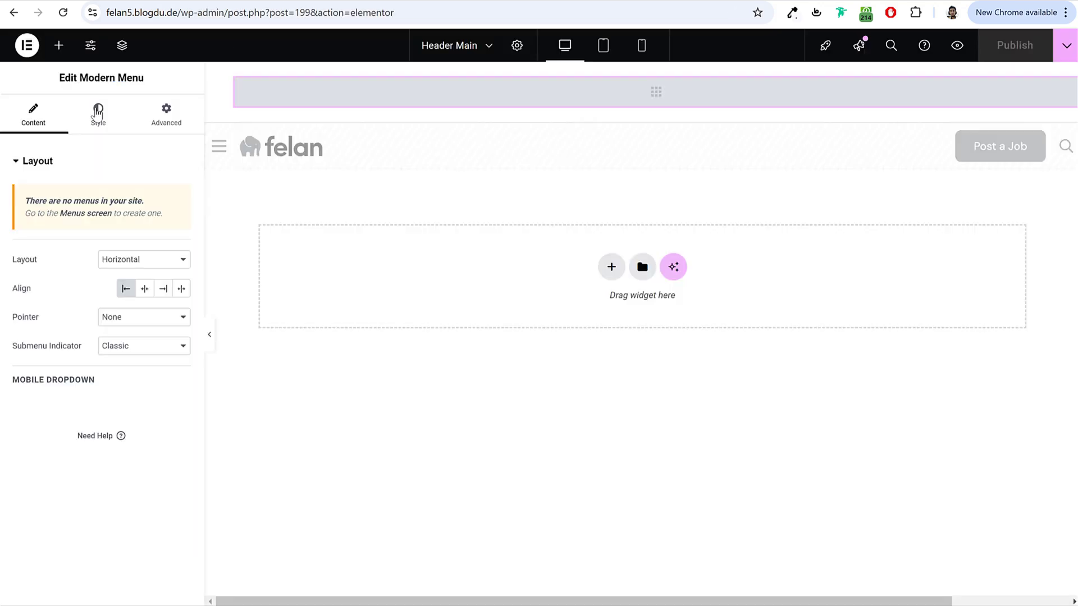
click(97, 112)
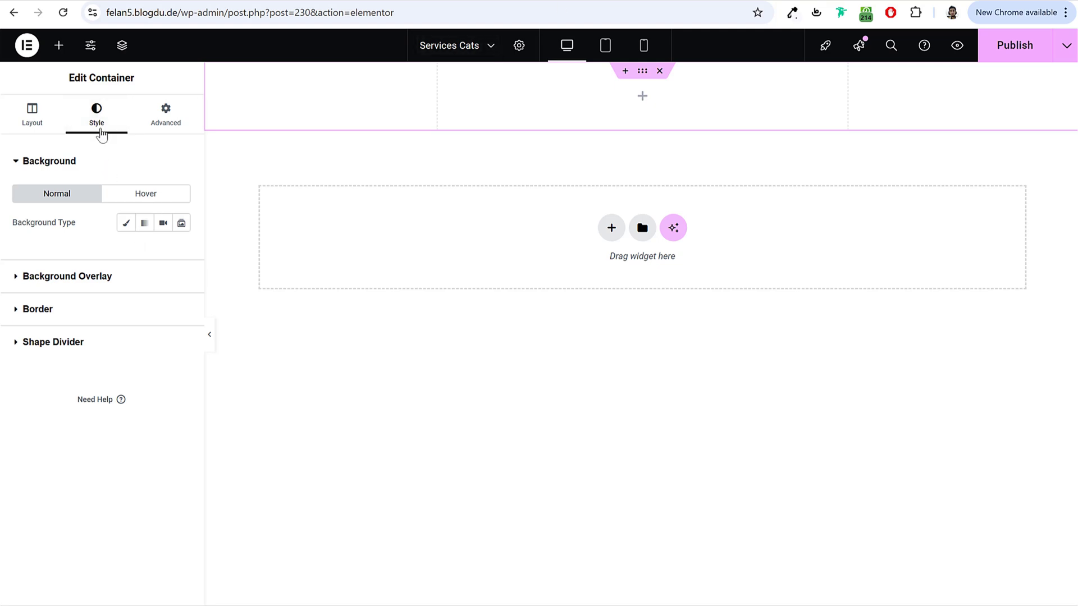
click(126, 224)
click(181, 252)
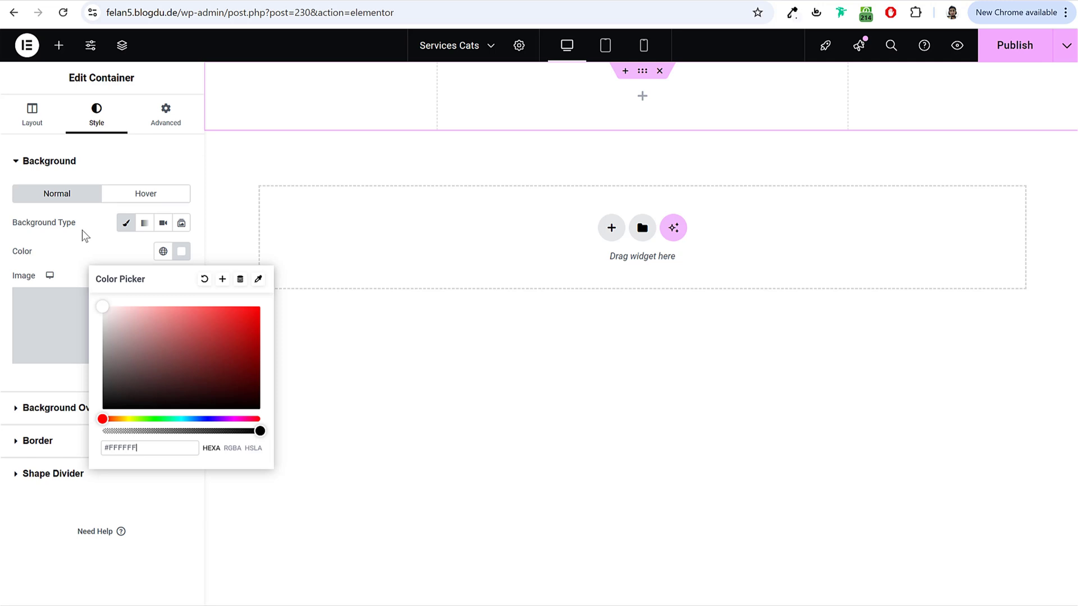
click(84, 235)
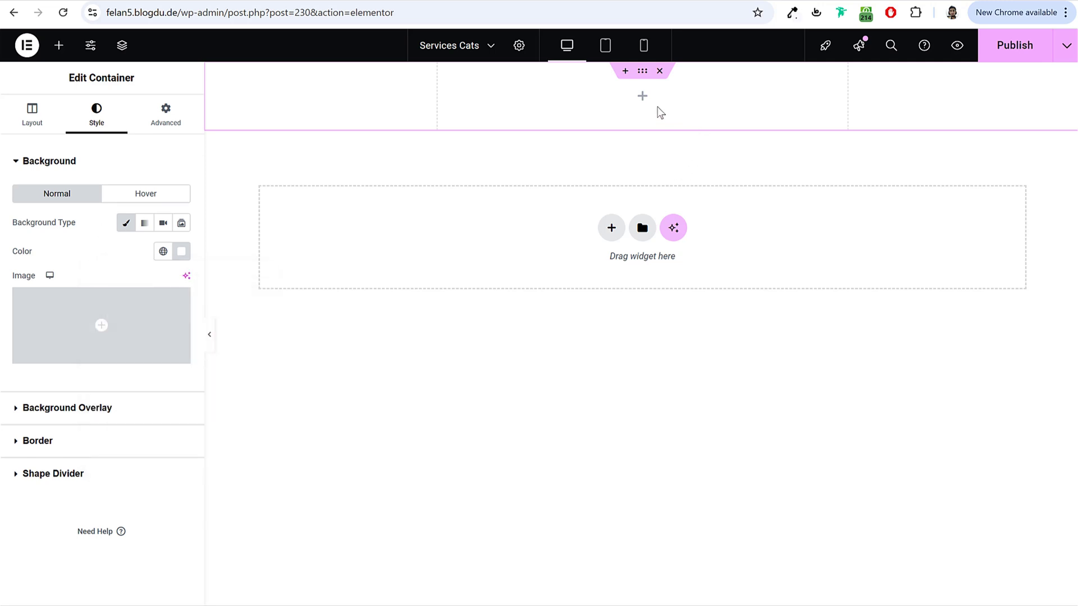
click(58, 45)
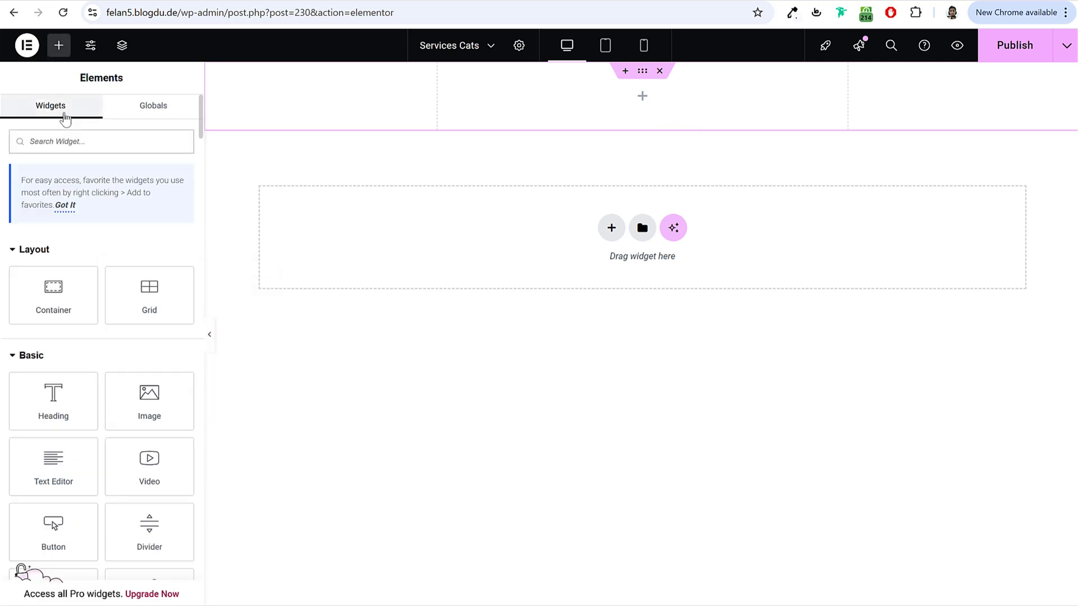
Step: Drop a Categories List widget into the container, set it to Service Categories, and expand Item #1
text(list)
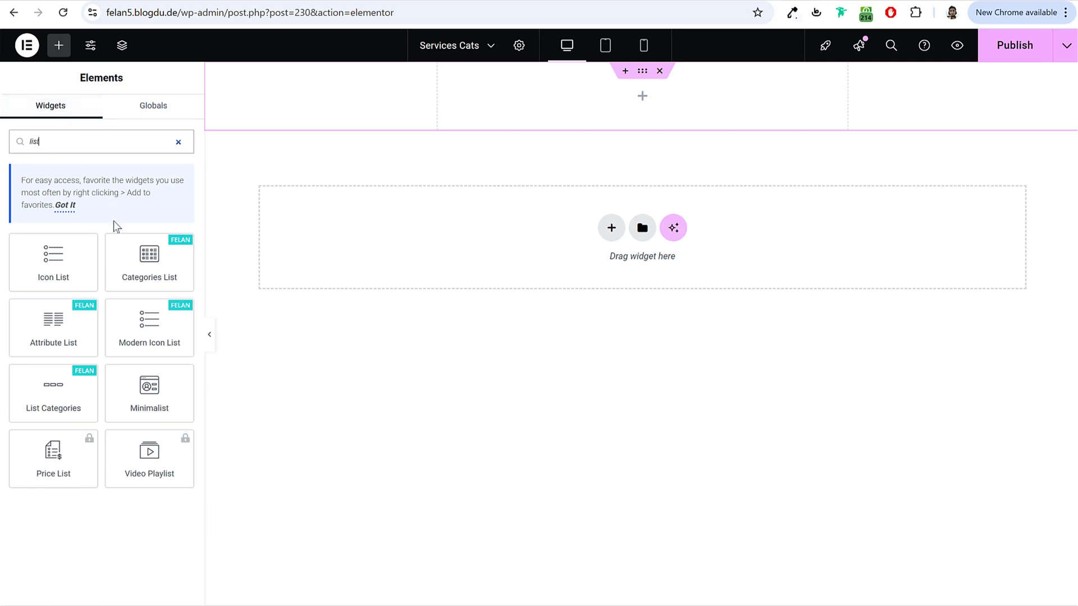
drag(214, 241, 648, 104)
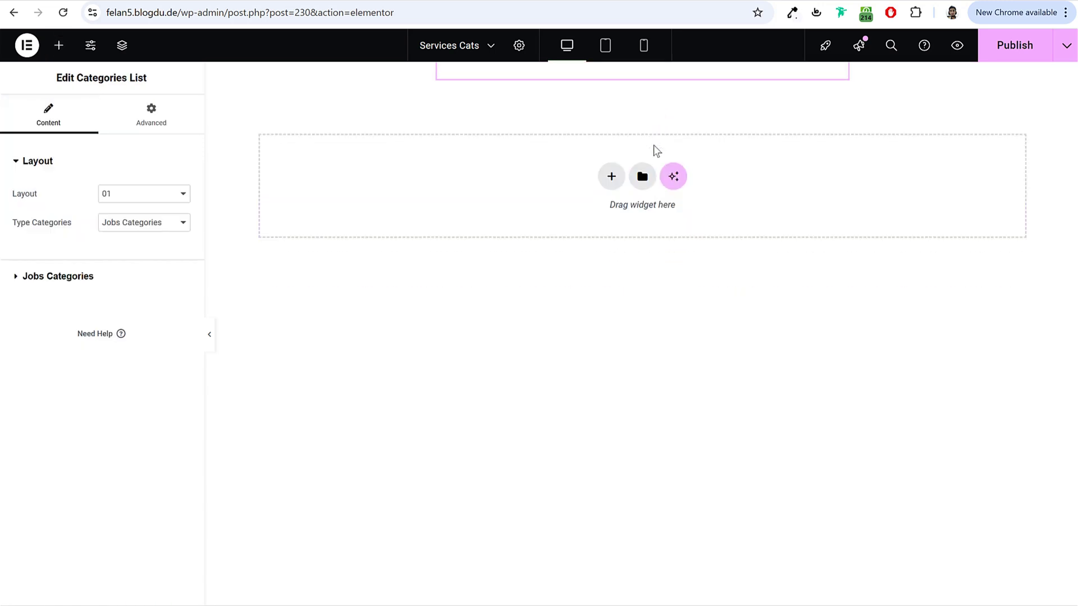
click(140, 201)
click(142, 205)
click(139, 227)
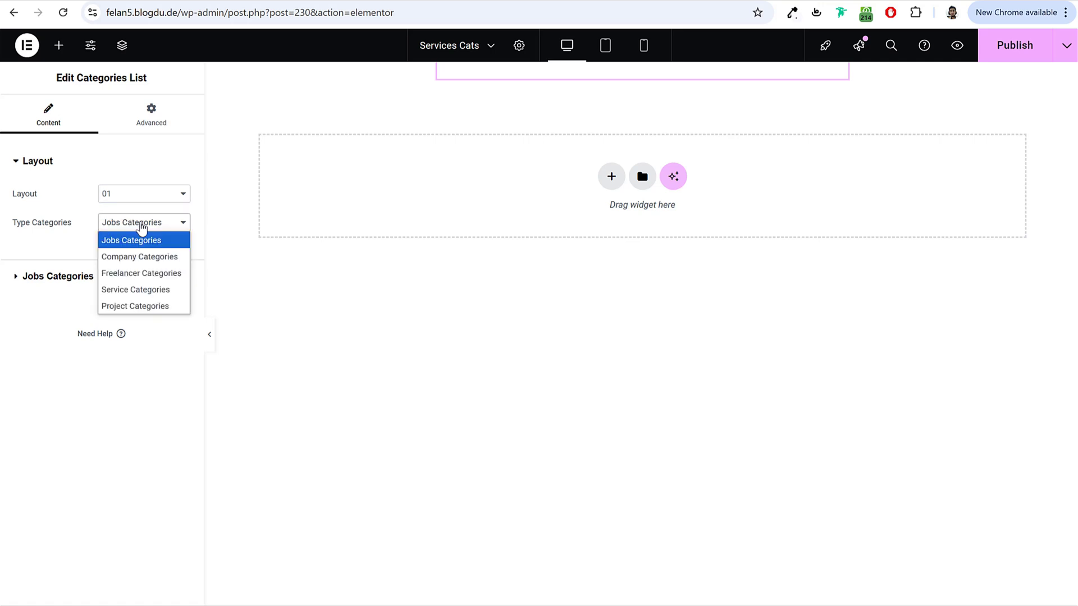
click(160, 290)
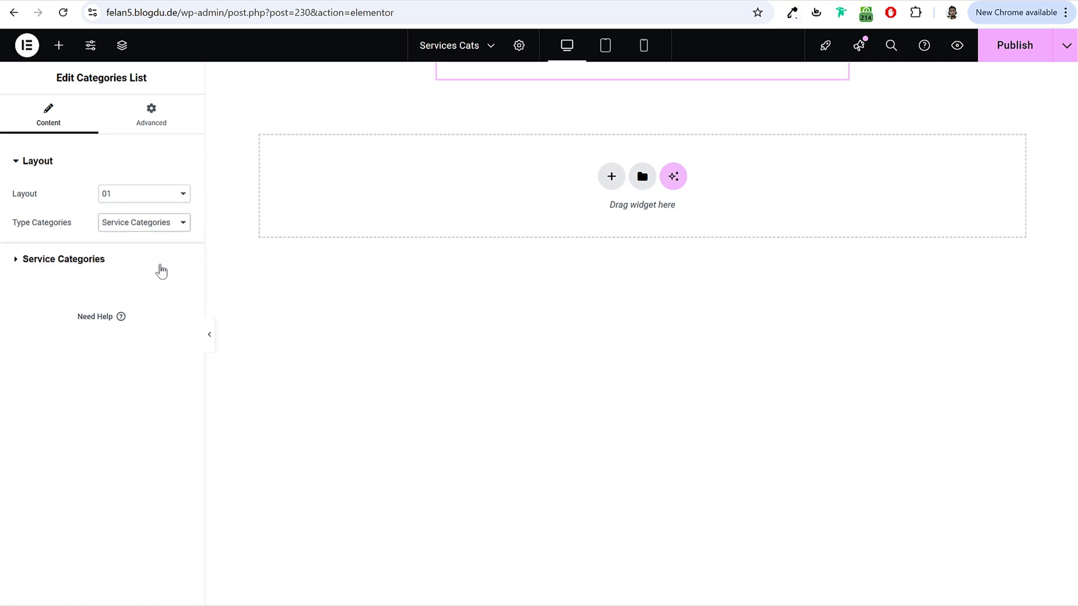
click(118, 264)
click(61, 240)
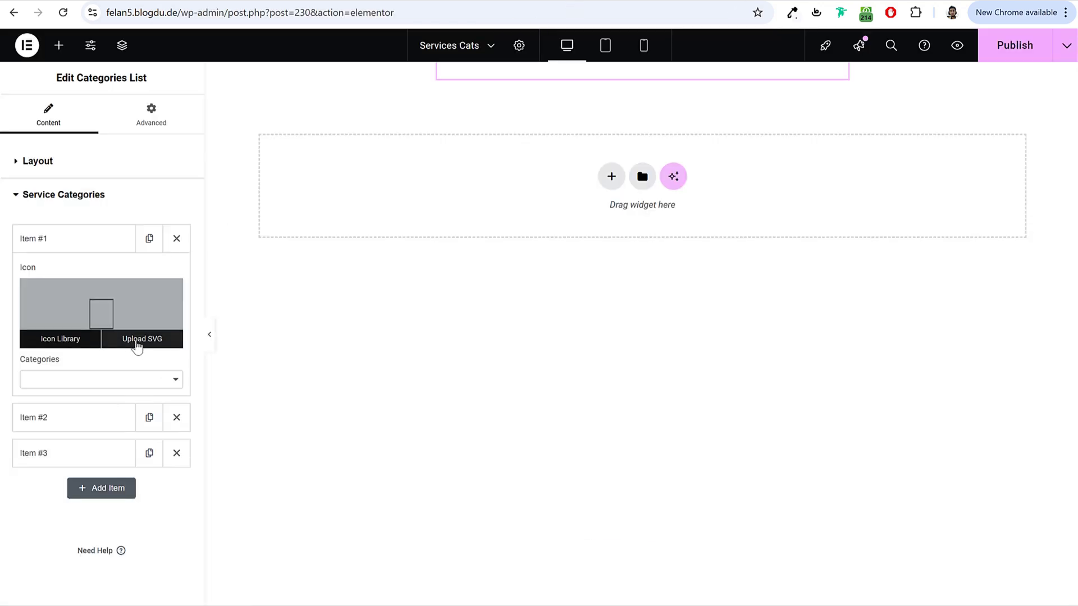
Step: Start an SVG upload for Item #1 and browse the local Media > Dashboard Icons folder
click(138, 345)
key(alt+Tab)
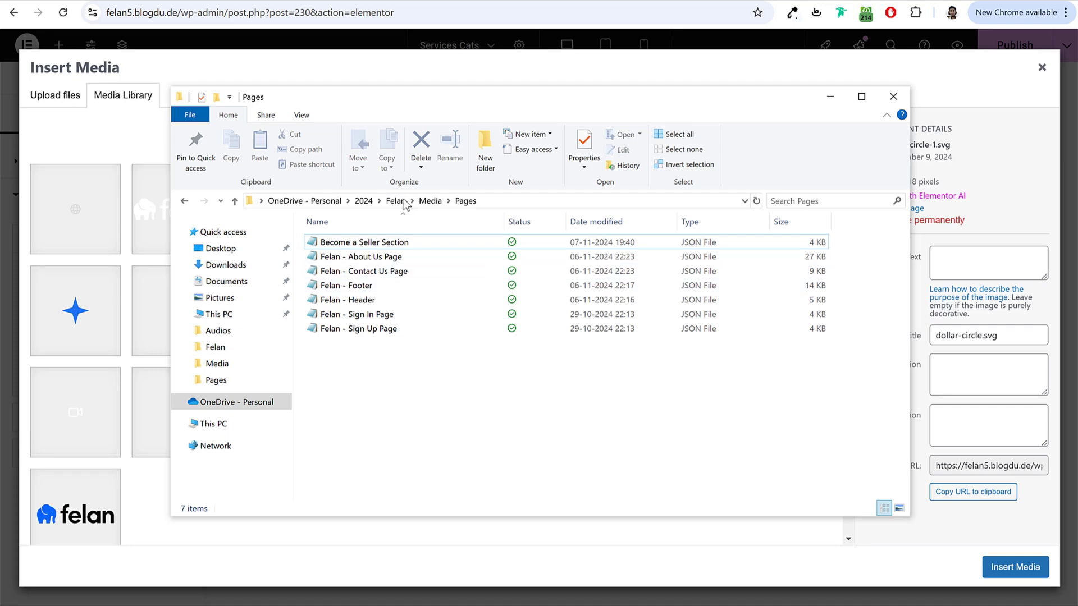
click(426, 201)
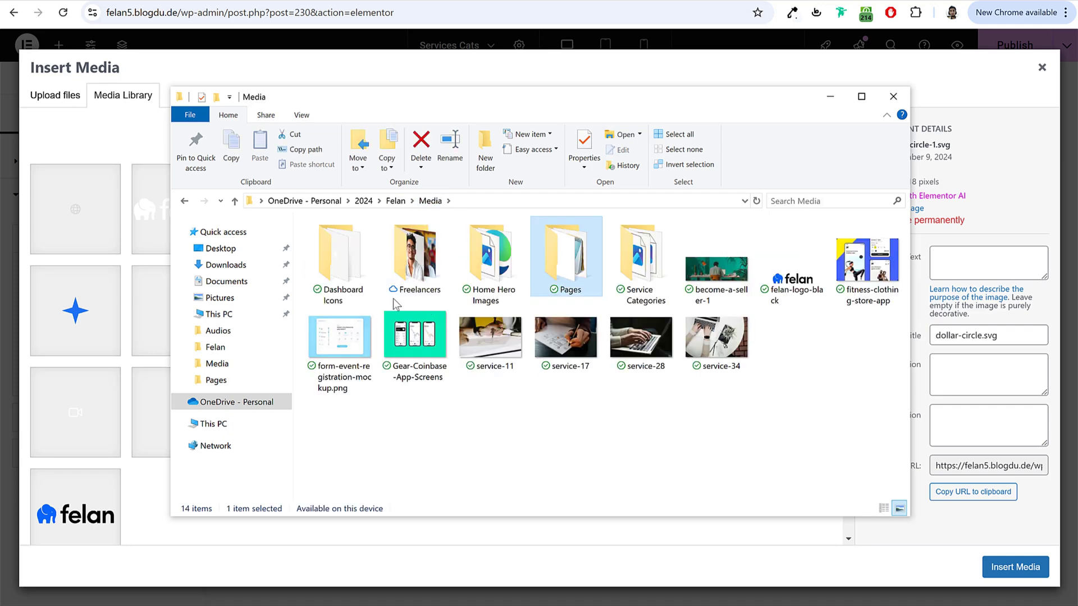
click(357, 283)
double_click(357, 282)
key(alt+Left)
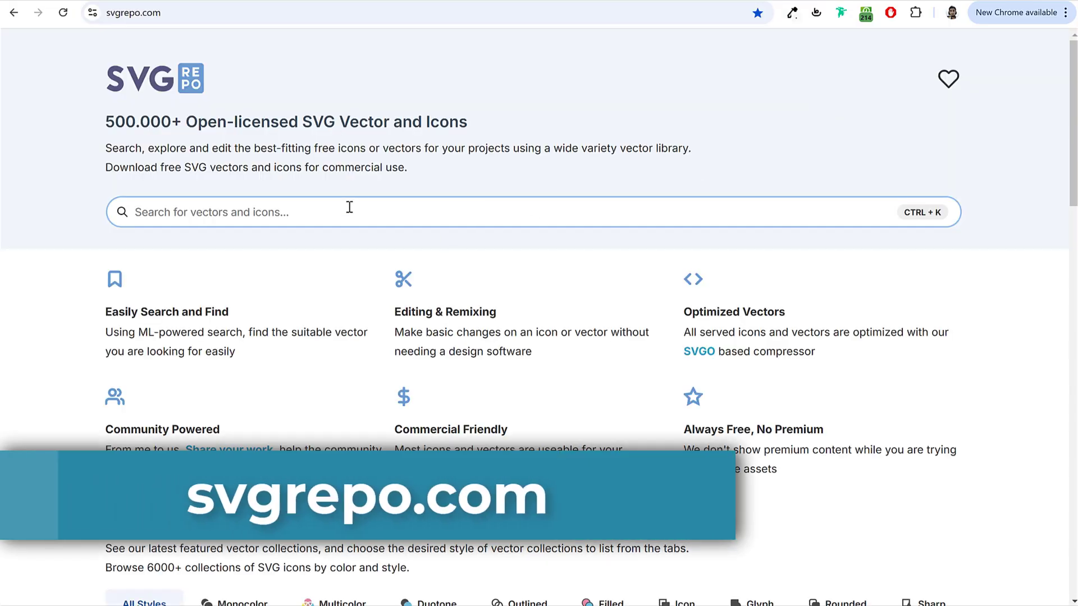
Step: Search SVG Repo for 'briefcase' and download the outline briefcase icon as an SVG file
click(348, 208)
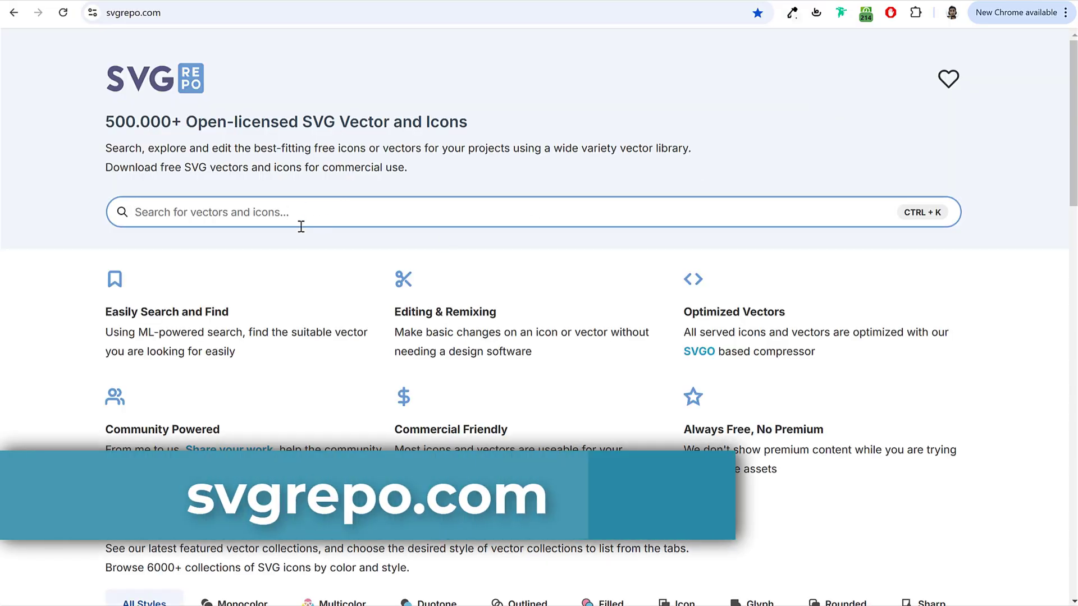
text(briefcase)
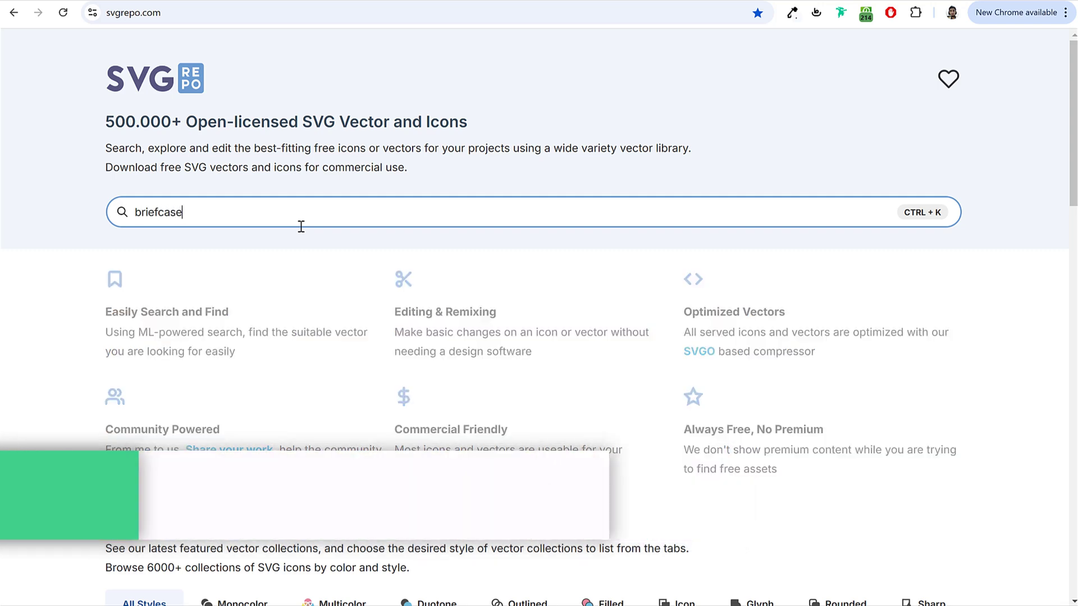
key(Return)
scroll(440, 269, down, 3)
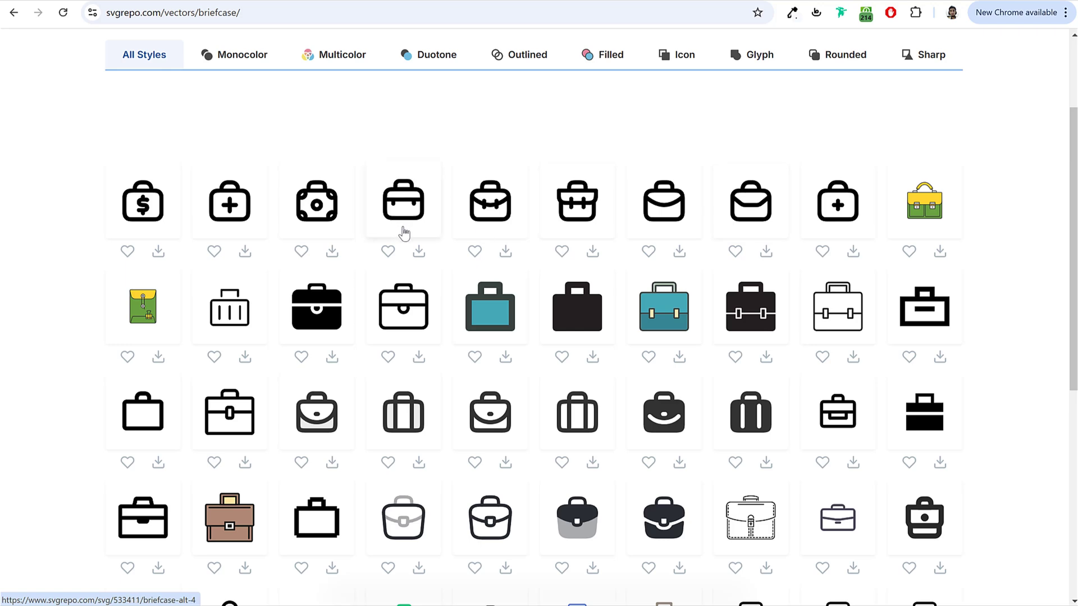
scroll(561, 295, down, 2)
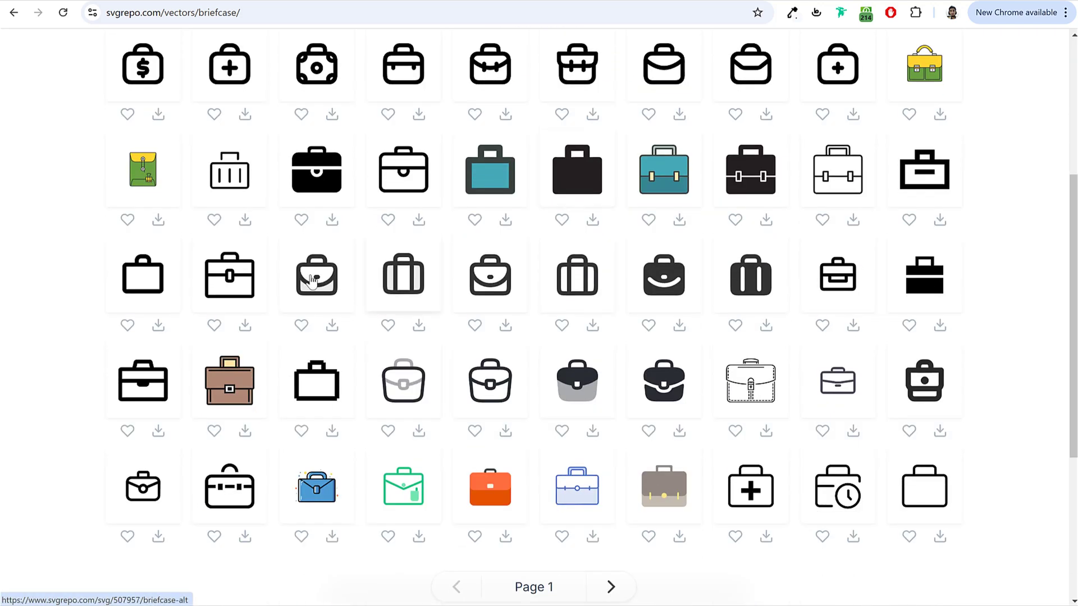
scroll(563, 320, up, 2)
scroll(673, 303, up, 2)
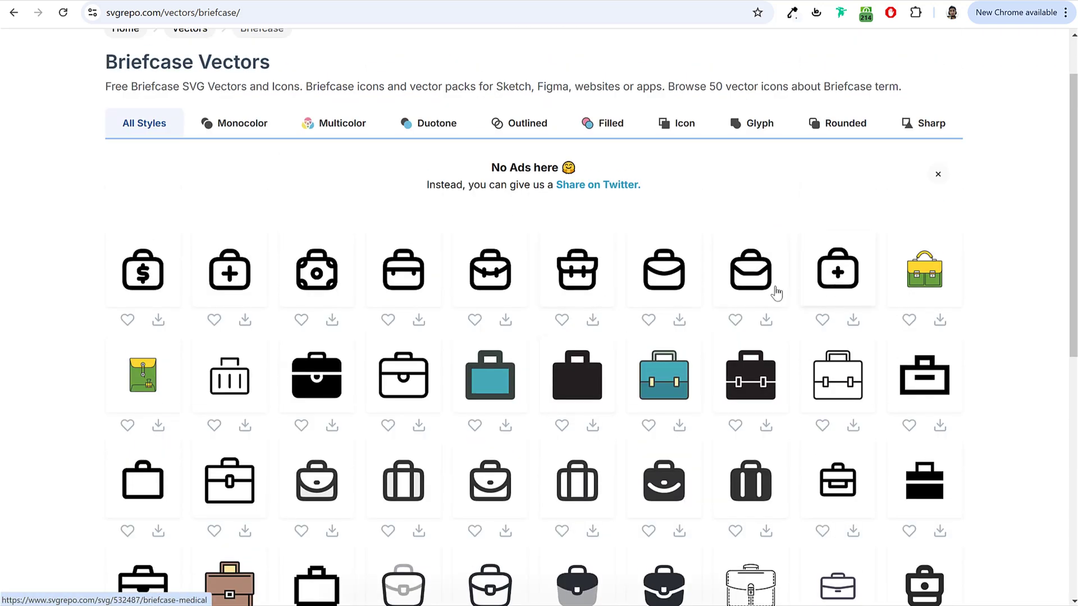
click(749, 284)
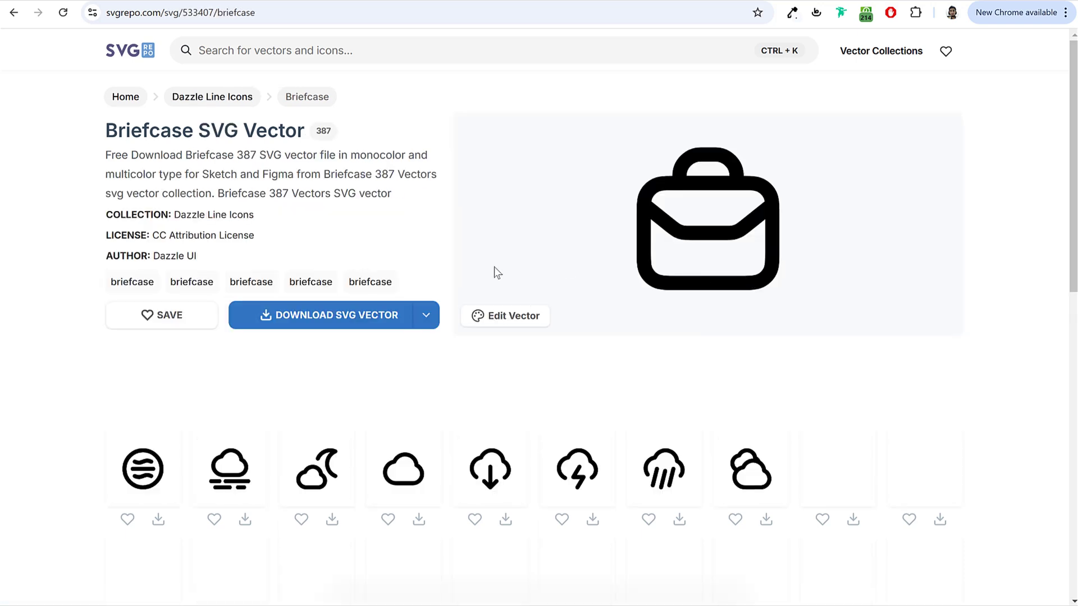
click(354, 321)
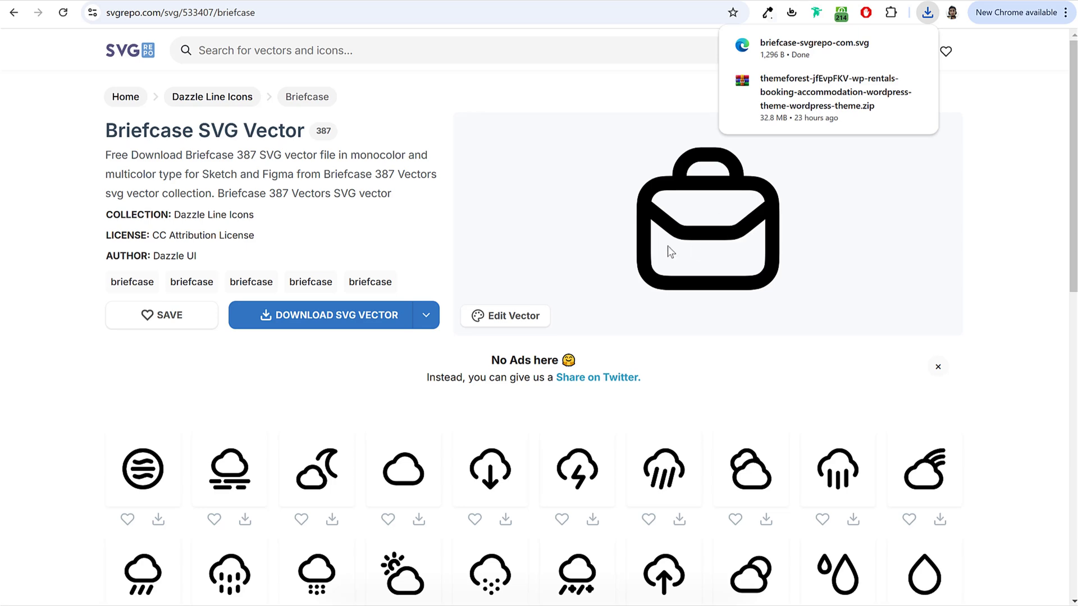
key(ctrl+Tab)
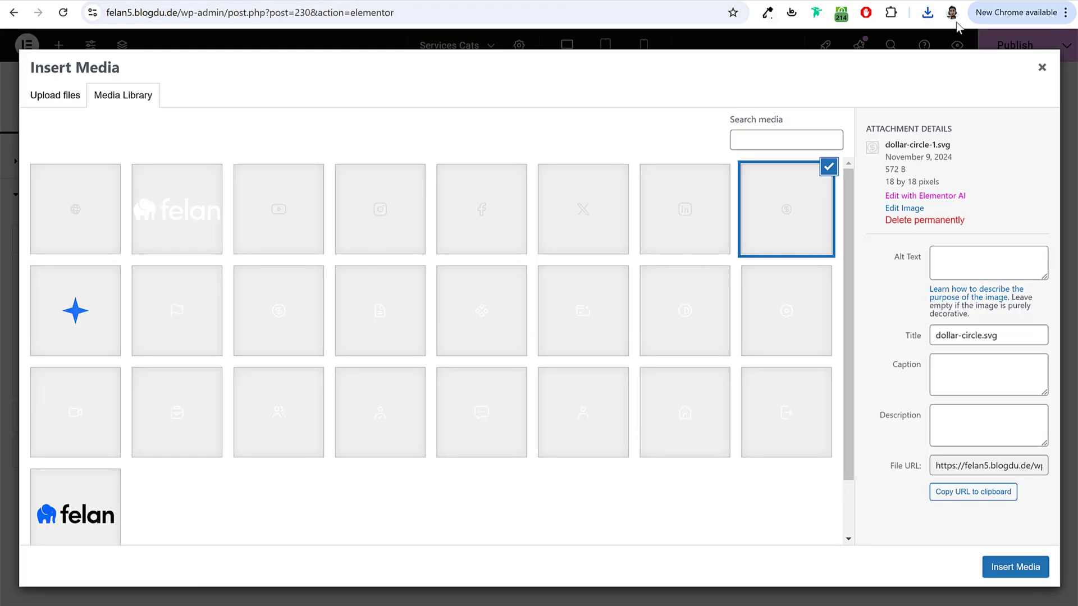
Step: Insert the downloaded briefcase SVG as Item #1's icon and set its category to Graphic & Design
click(927, 12)
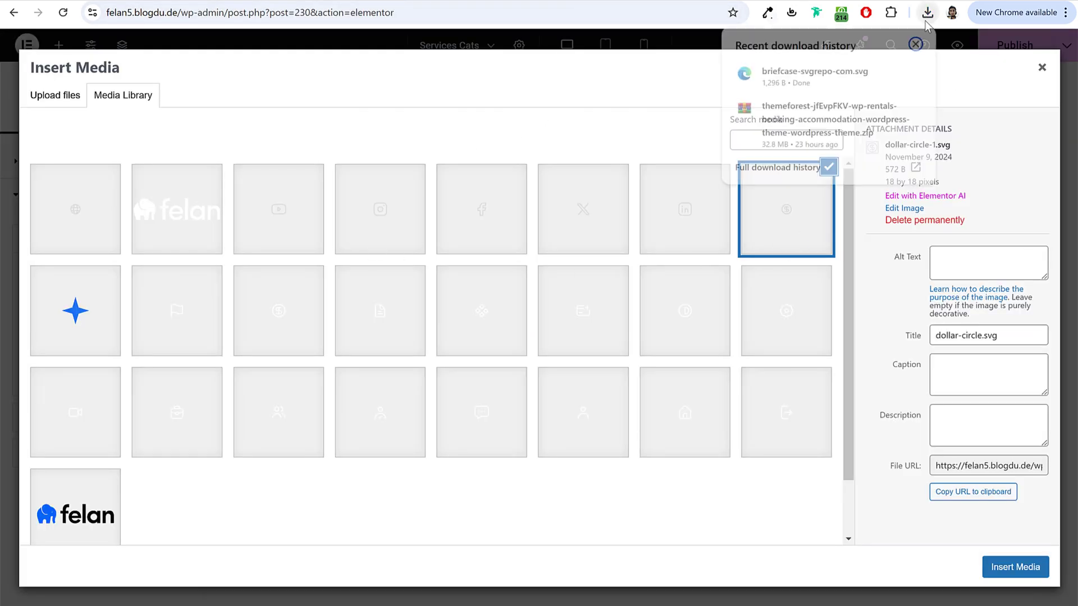
drag(814, 71, 338, 280)
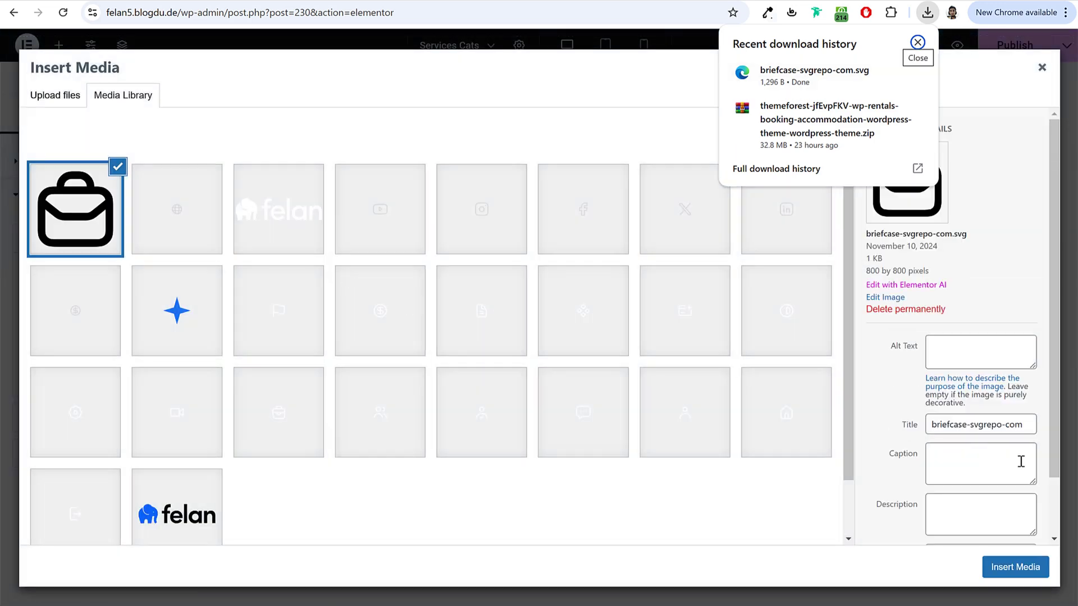
click(1027, 568)
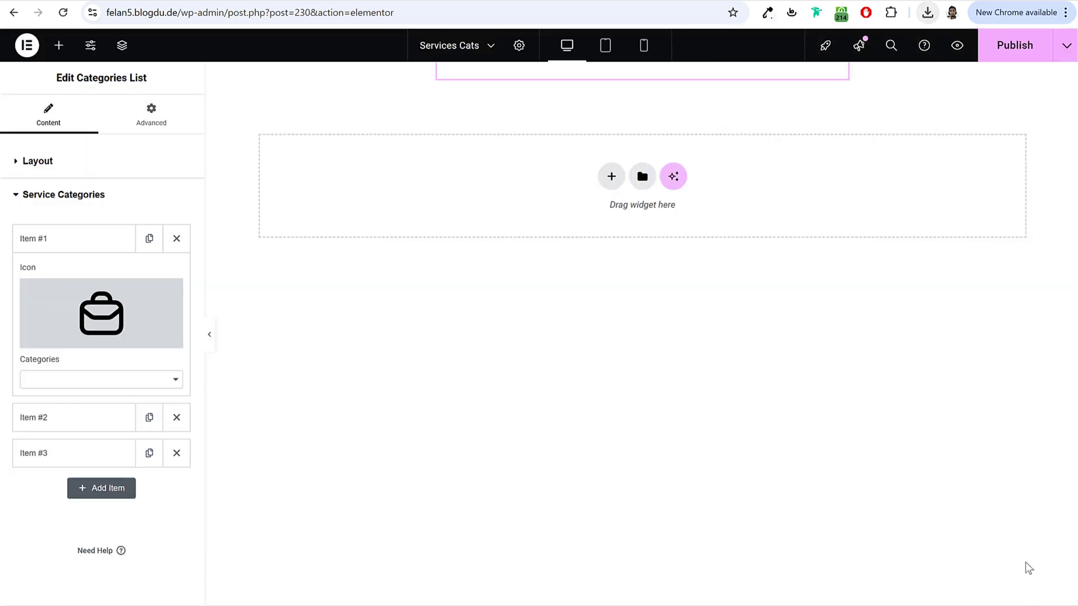
click(90, 379)
click(88, 399)
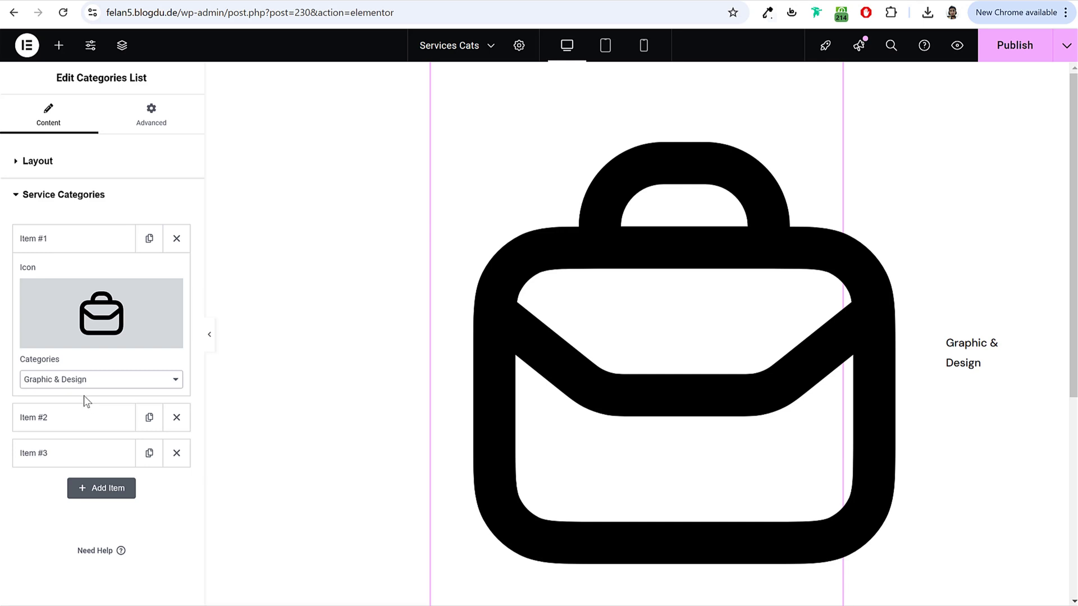
mouse_move(124, 324)
Step: Remove Item #1's briefcase icon and try the briefcase icon's editor on SVG Repo
click(173, 294)
key(ctrl+Tab)
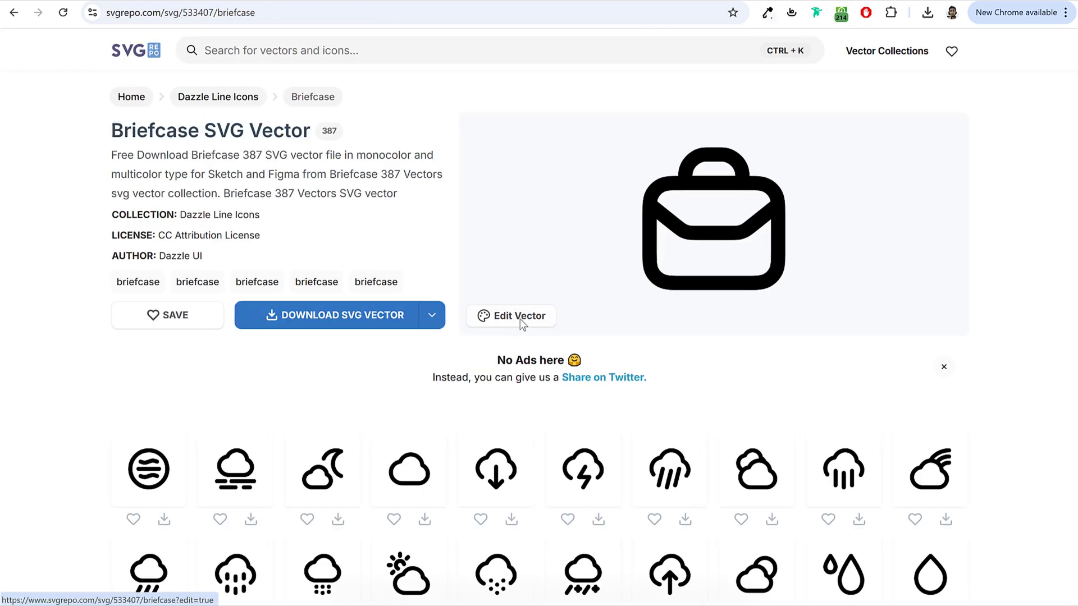
click(487, 321)
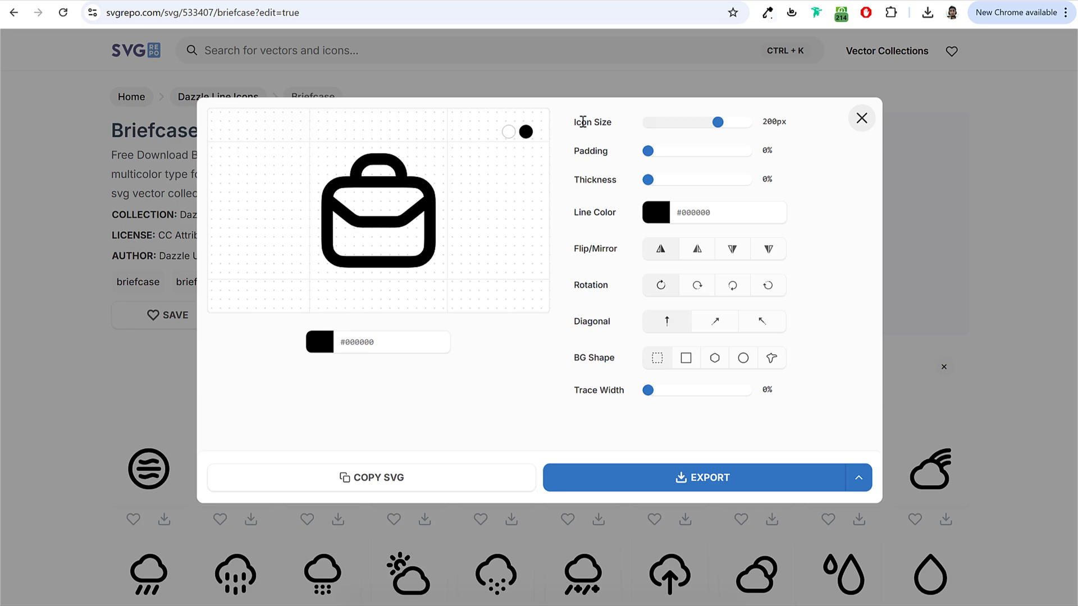
drag(581, 121, 646, 123)
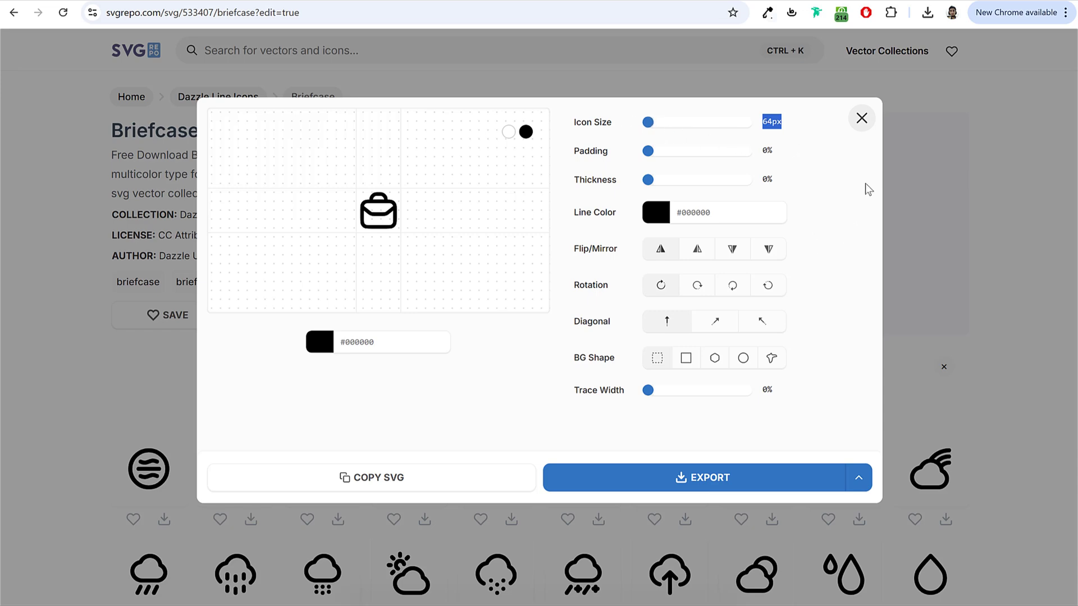
click(862, 120)
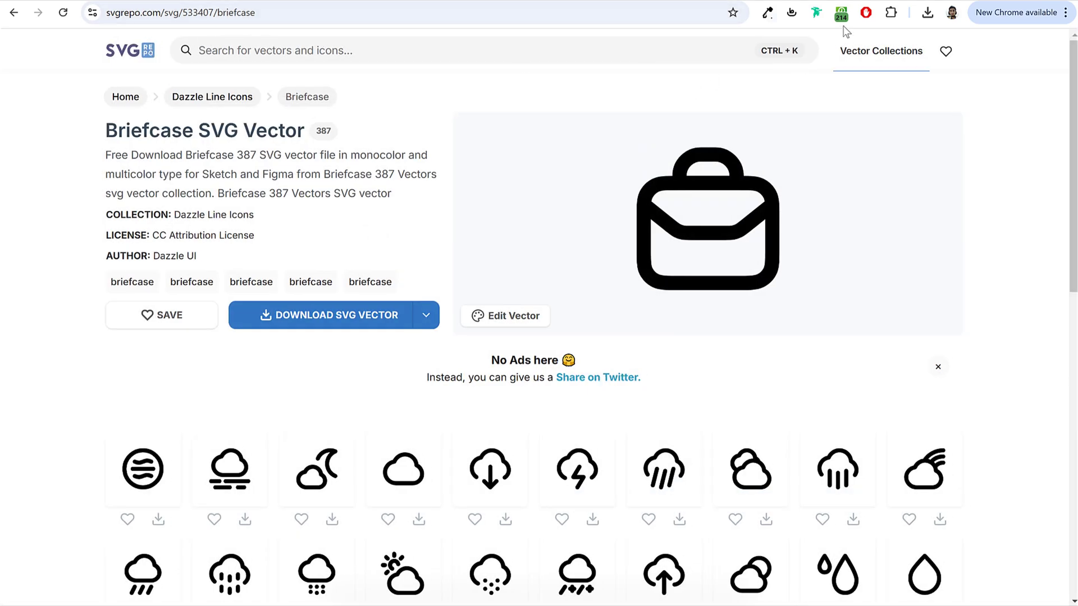
scroll(667, 320, down, 5)
scroll(700, 310, up, 5)
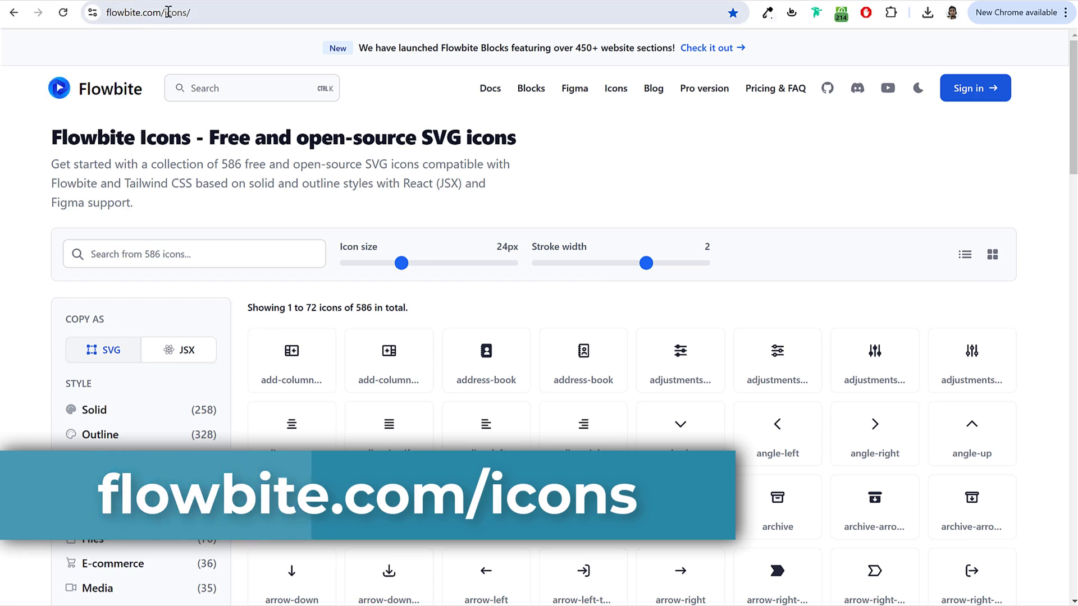
Step: Search Flowbite Icons for 'brief' and copy the second briefcase icon's SVG code
scroll(724, 258, down, 5)
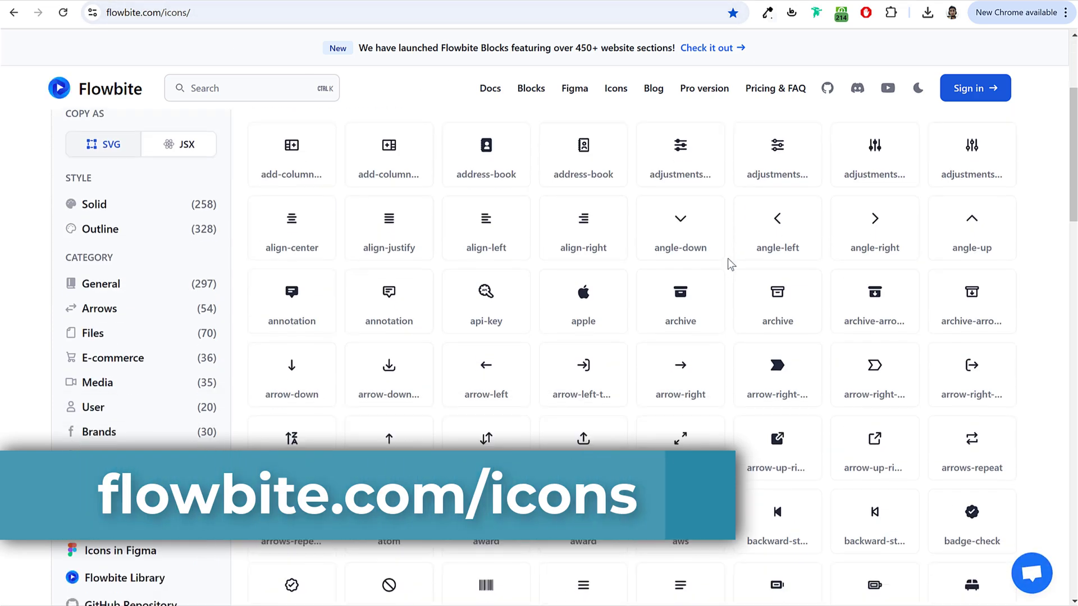
scroll(729, 260, up, 5)
click(207, 257)
text(briefca)
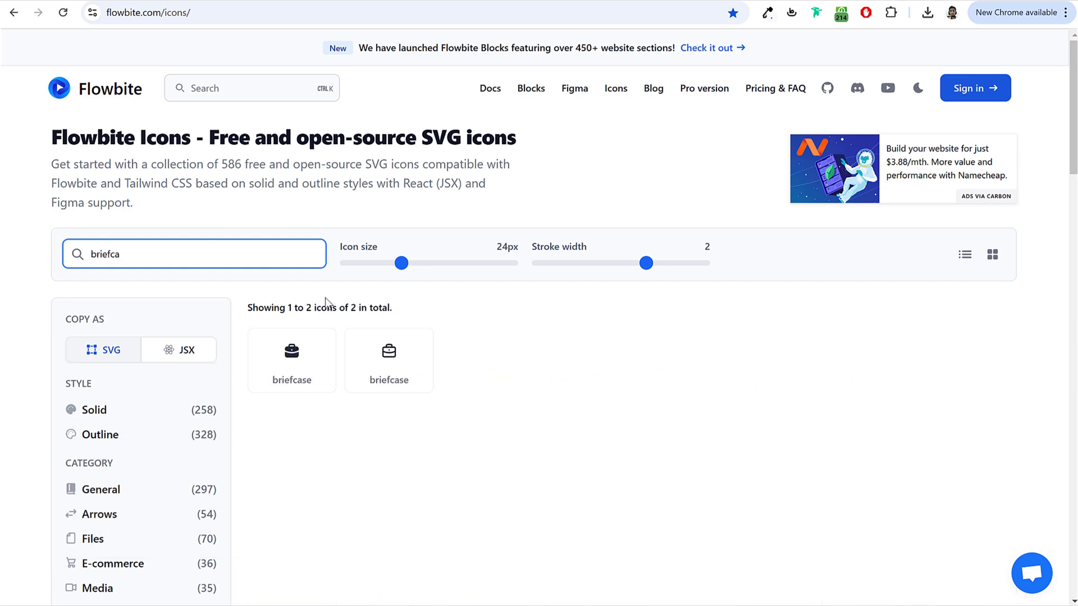
click(414, 361)
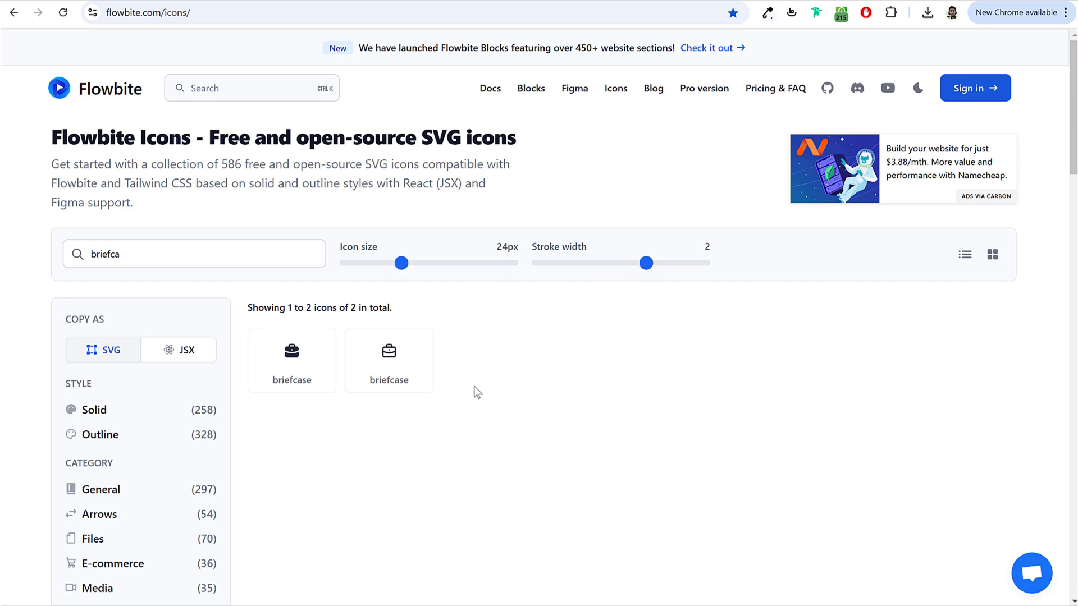
click(393, 355)
key(ctrl+Tab)
mouse_move(112, 301)
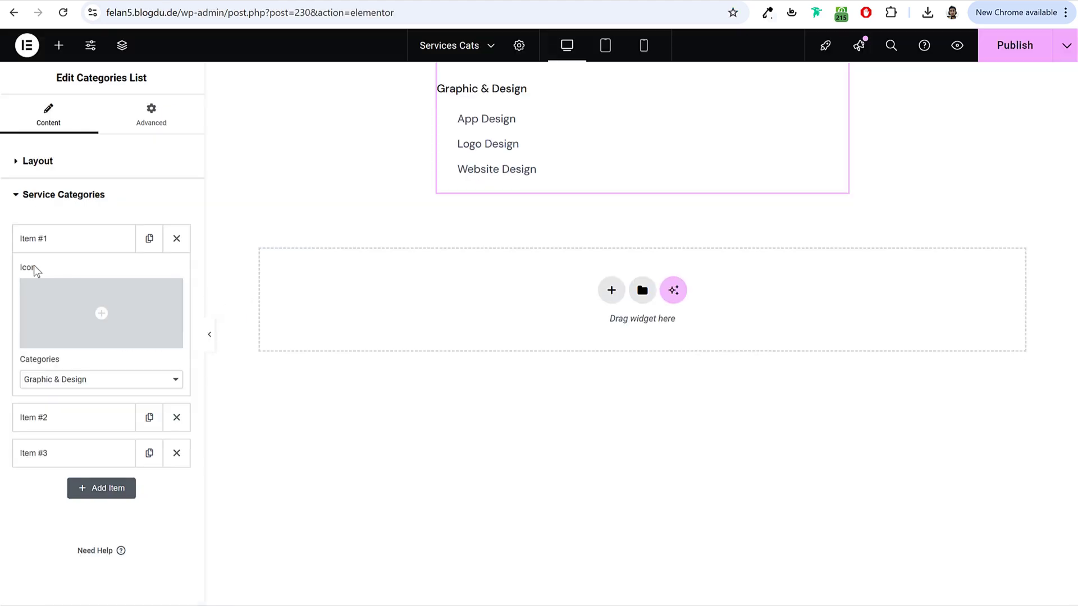
Step: Give Item #1 the Line Awesome dragon icon
click(103, 294)
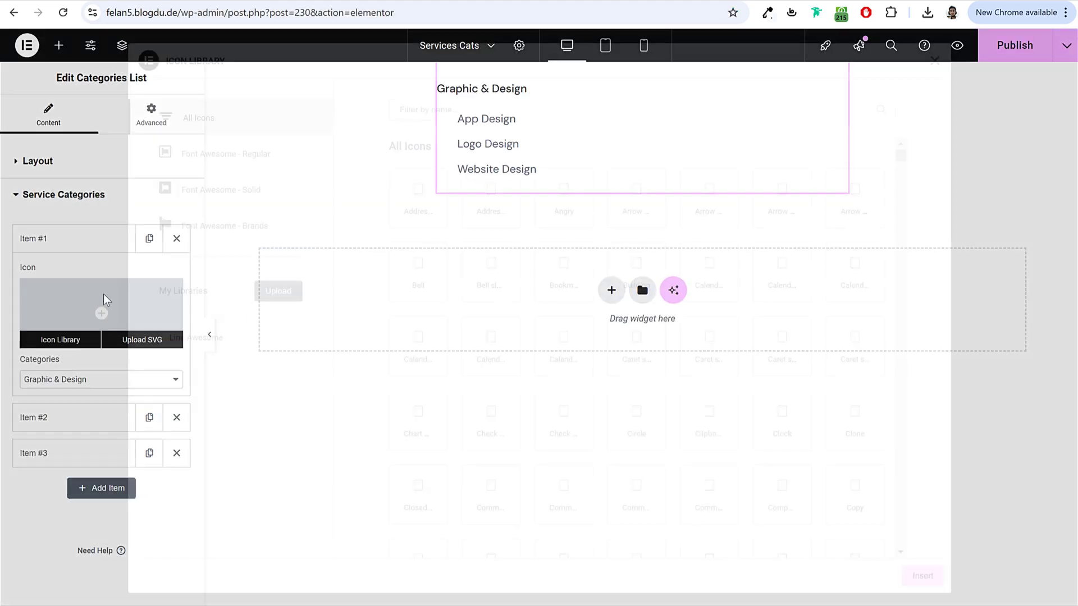
click(182, 348)
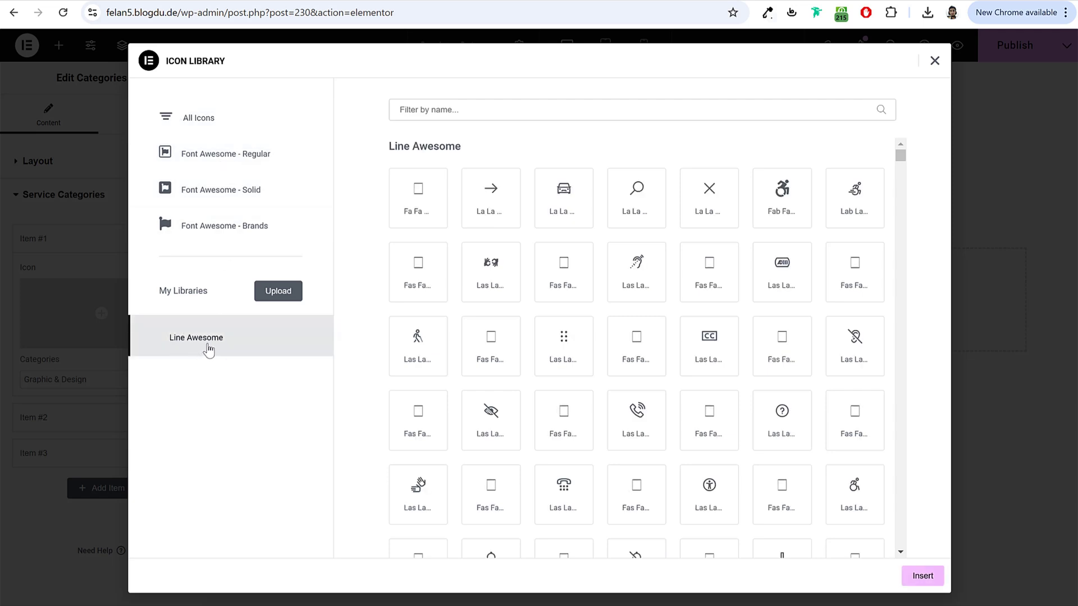
scroll(548, 383, down, 10)
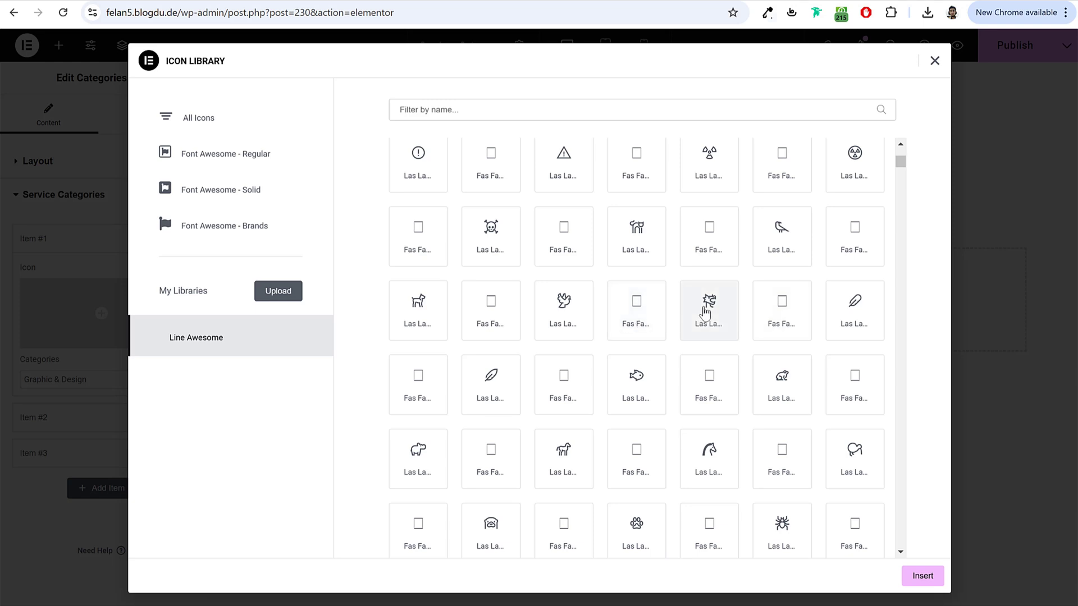
click(711, 304)
click(922, 576)
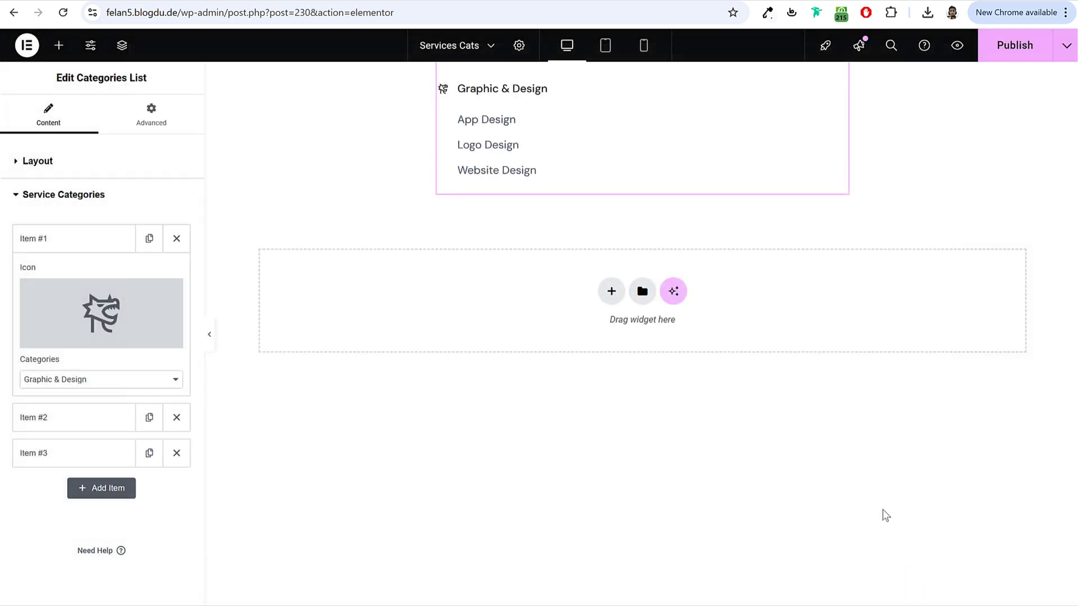
Step: Give Item #2 the pointing-hand icon and the Marketing & Sales category
click(82, 415)
click(82, 351)
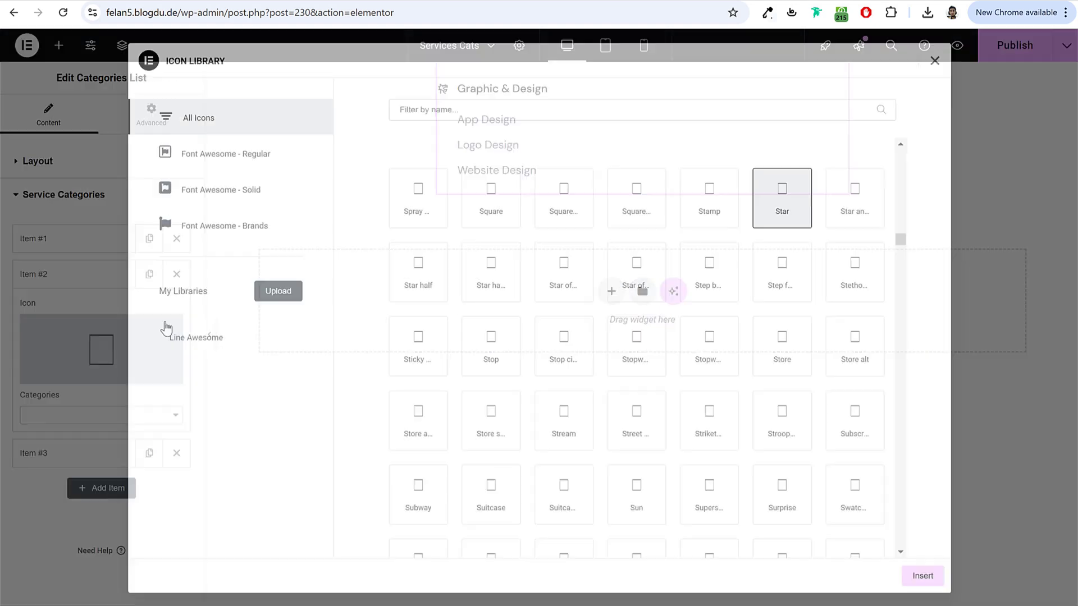
click(260, 341)
scroll(681, 378, down, 5)
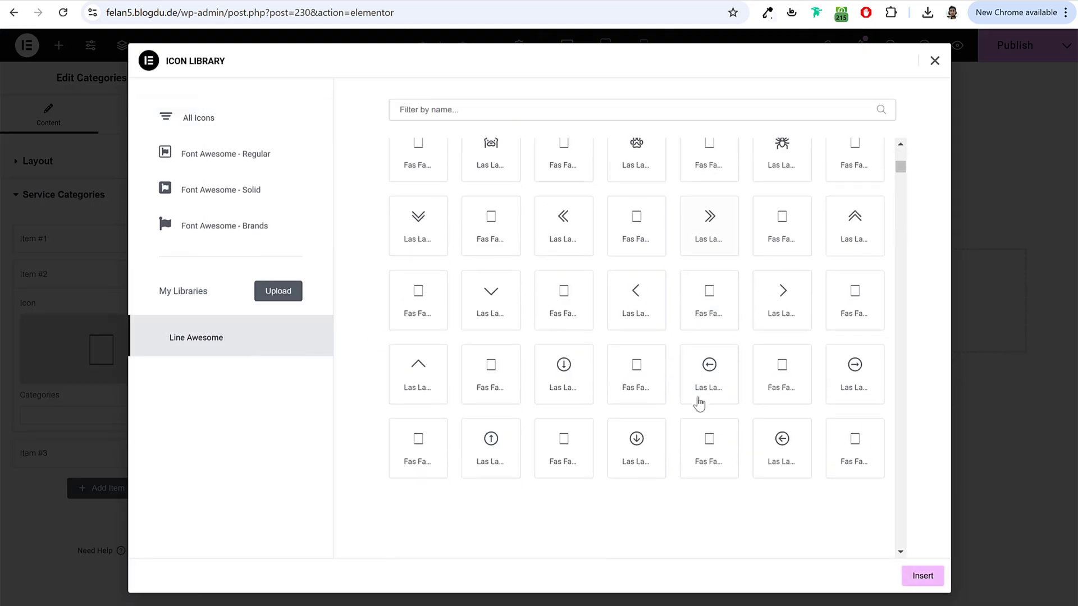
scroll(708, 406, down, 10)
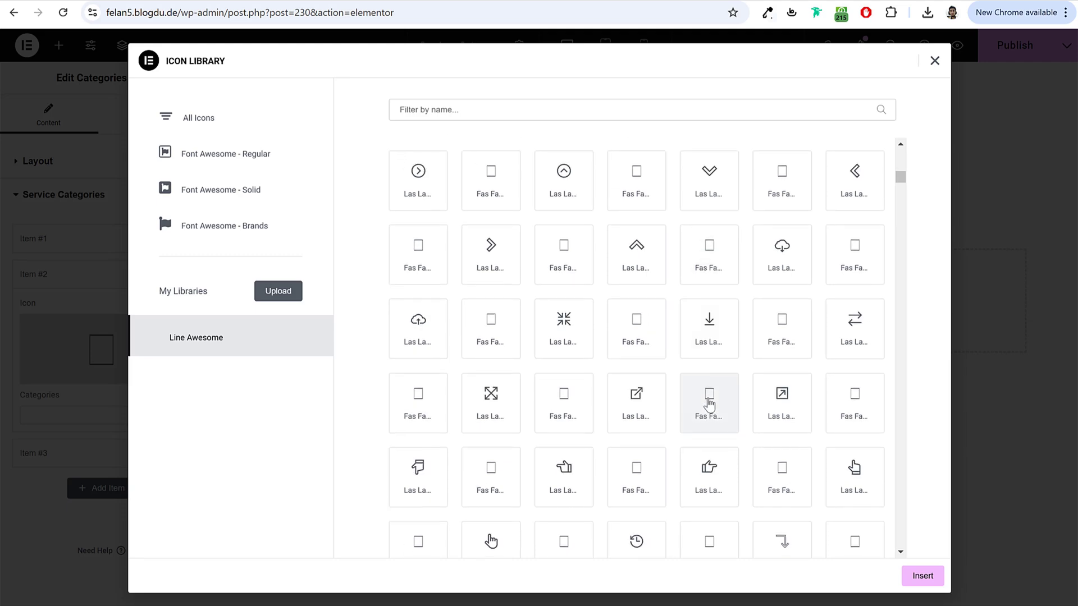
scroll(709, 406, down, 2)
click(491, 269)
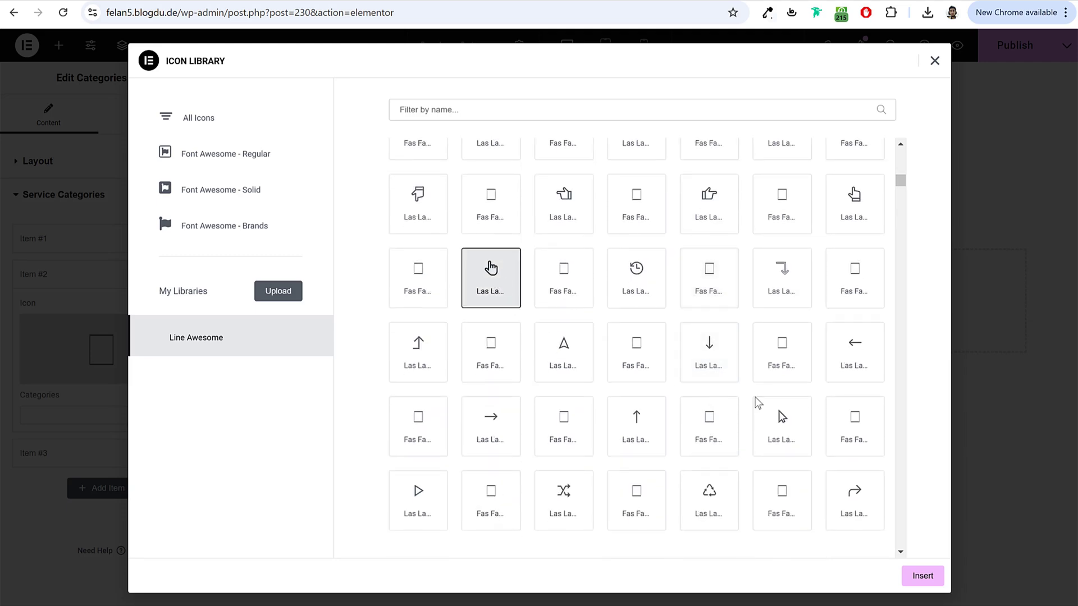
click(919, 577)
click(101, 415)
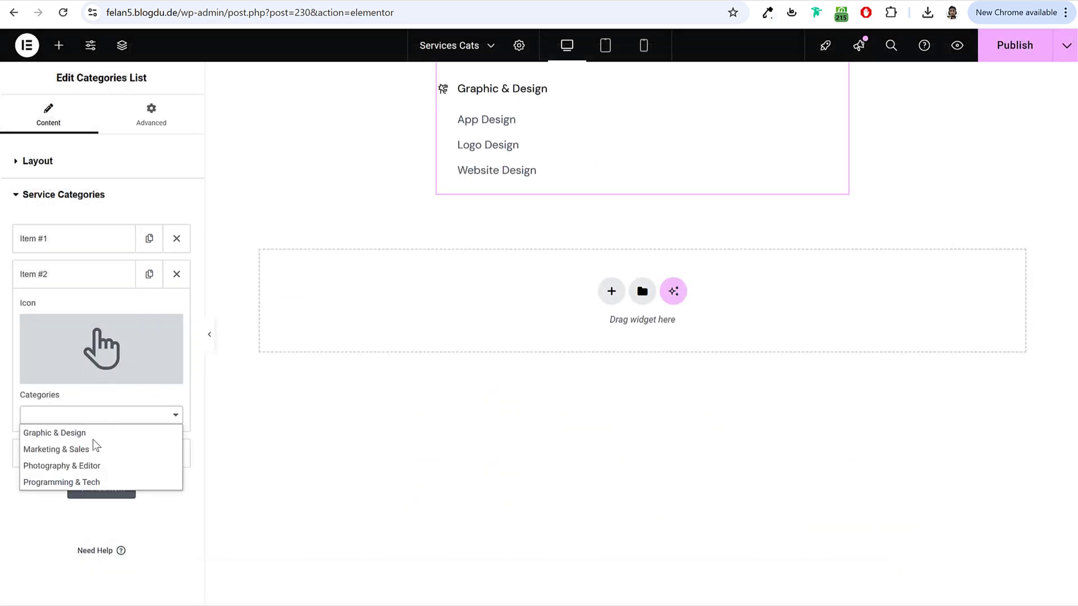
click(91, 445)
click(99, 275)
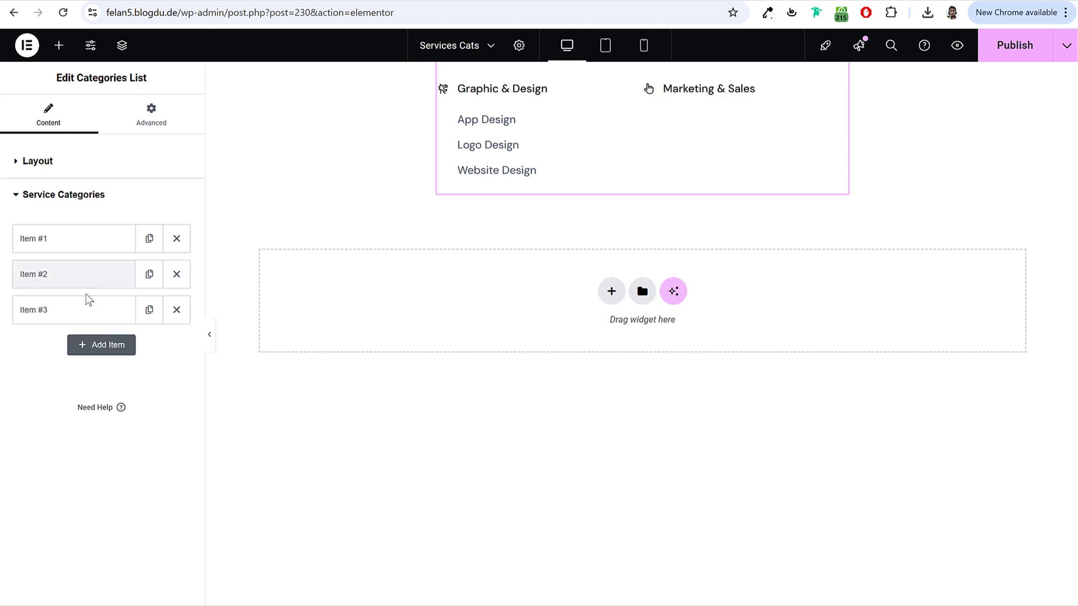
Step: Give Item #3 the car icon and the Photography & Editor category
click(79, 308)
click(74, 413)
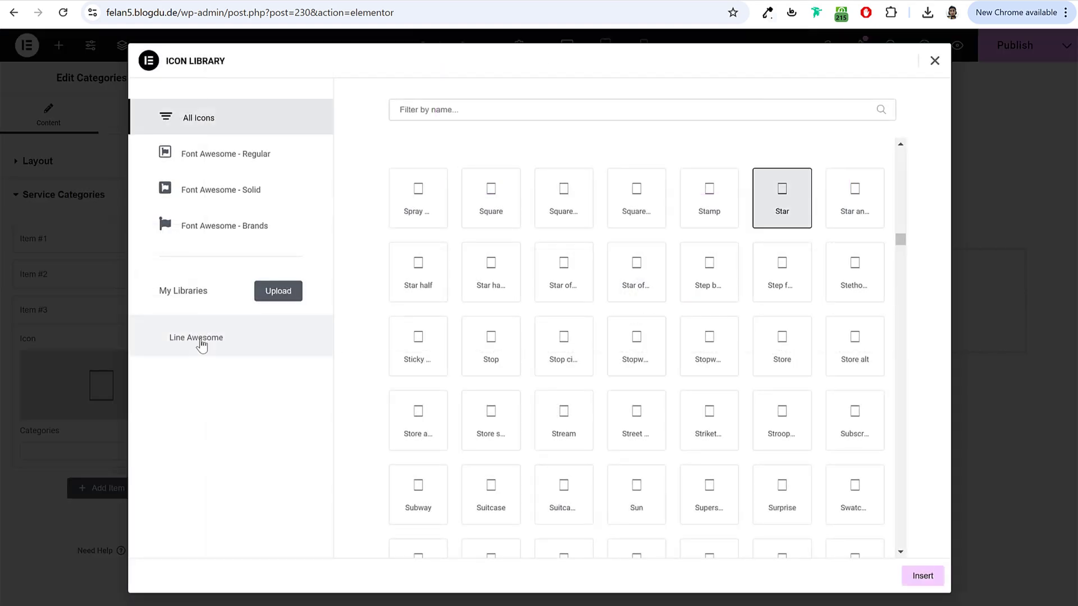
click(200, 340)
click(568, 210)
click(922, 578)
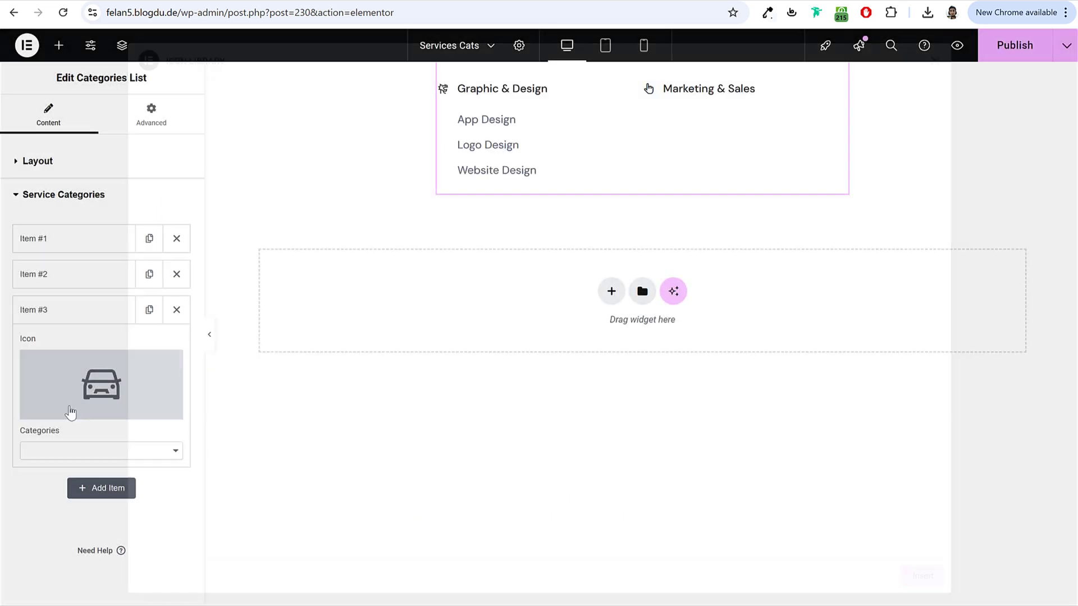
click(37, 447)
click(62, 502)
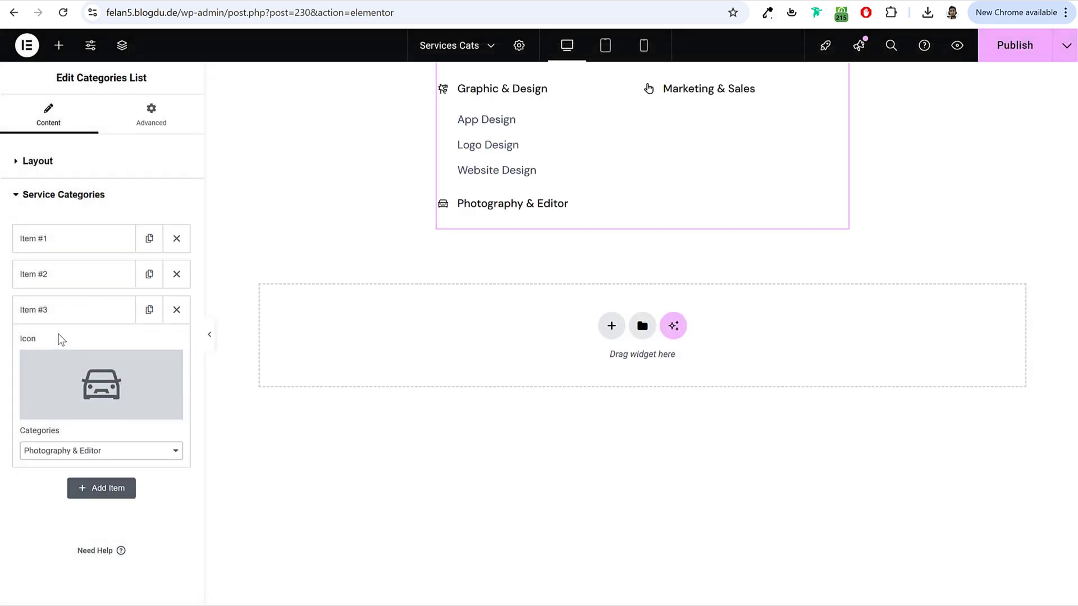
click(61, 310)
Step: Add Item #4 with a microphone icon and the Programming & Tech category
click(90, 345)
click(69, 418)
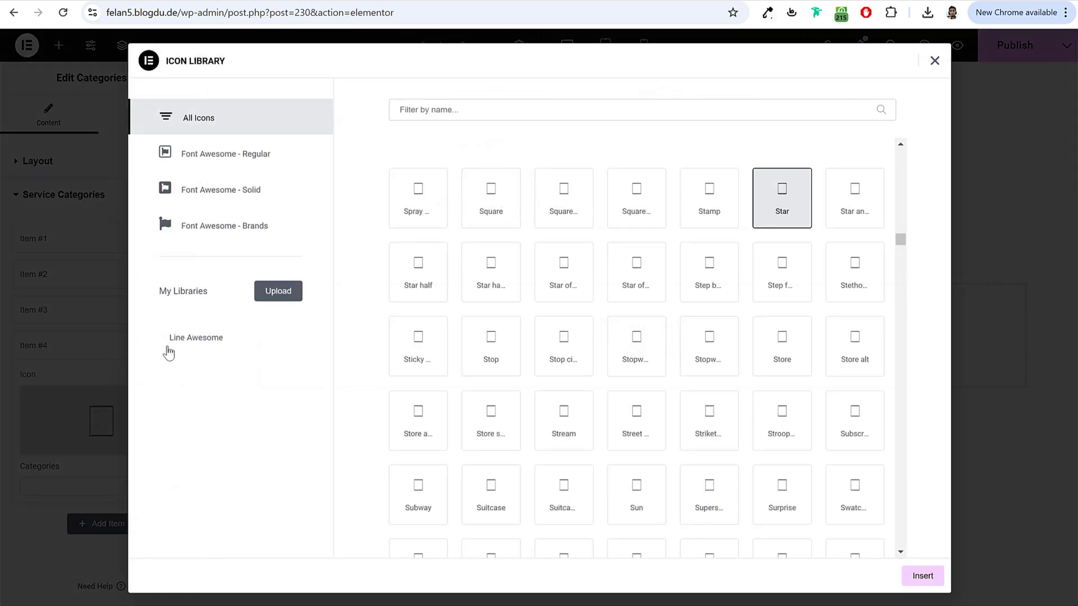
click(177, 338)
scroll(623, 433, down, 3)
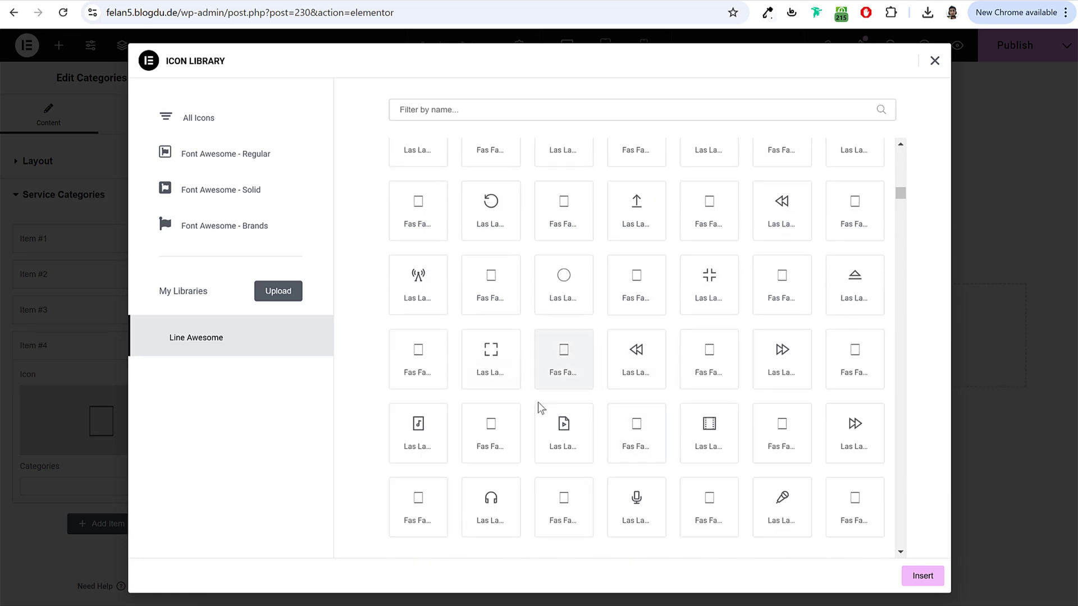
click(561, 422)
click(636, 505)
click(925, 576)
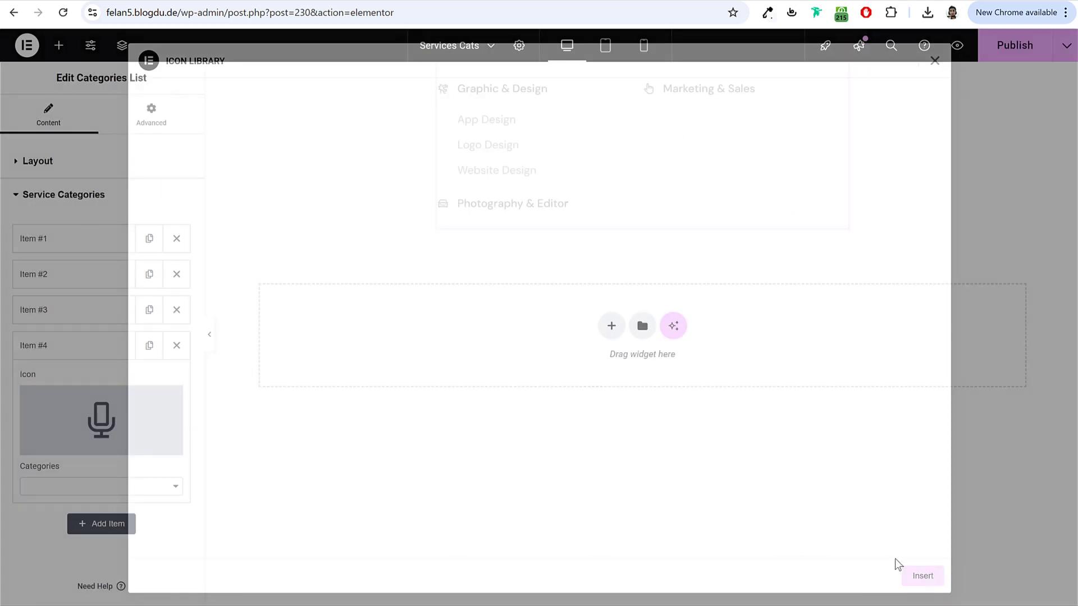
click(113, 486)
click(82, 553)
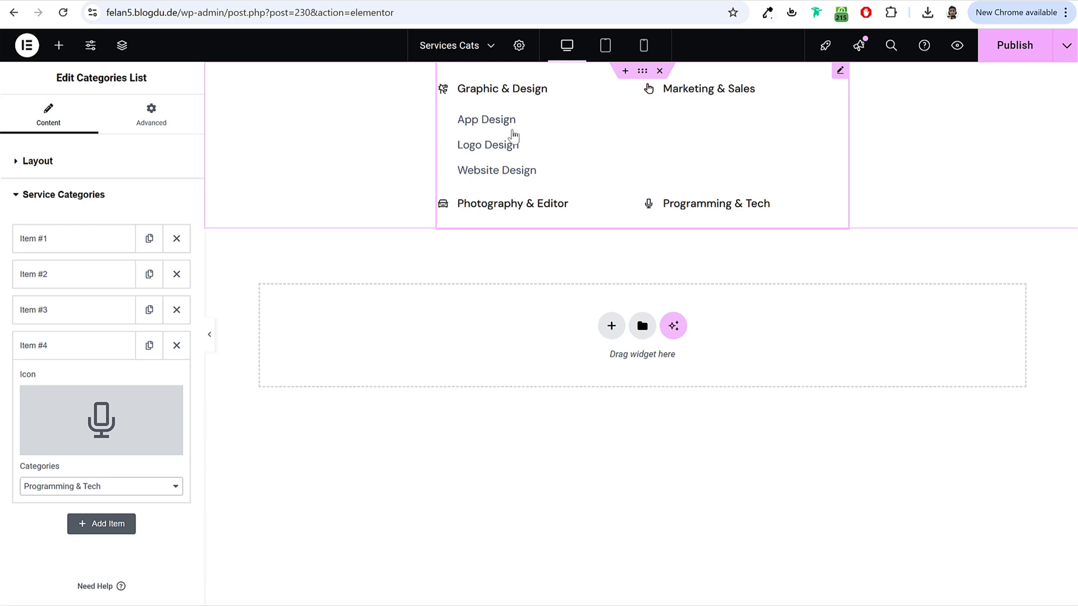
Step: Enter 30 in the widget's spacing and layout settings
click(151, 117)
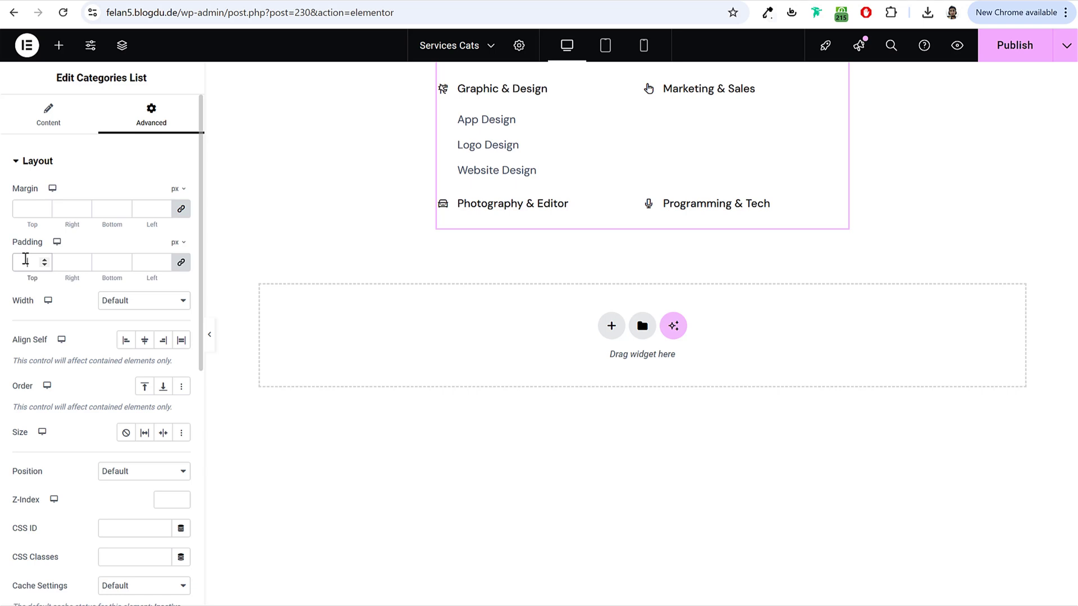
text(30)
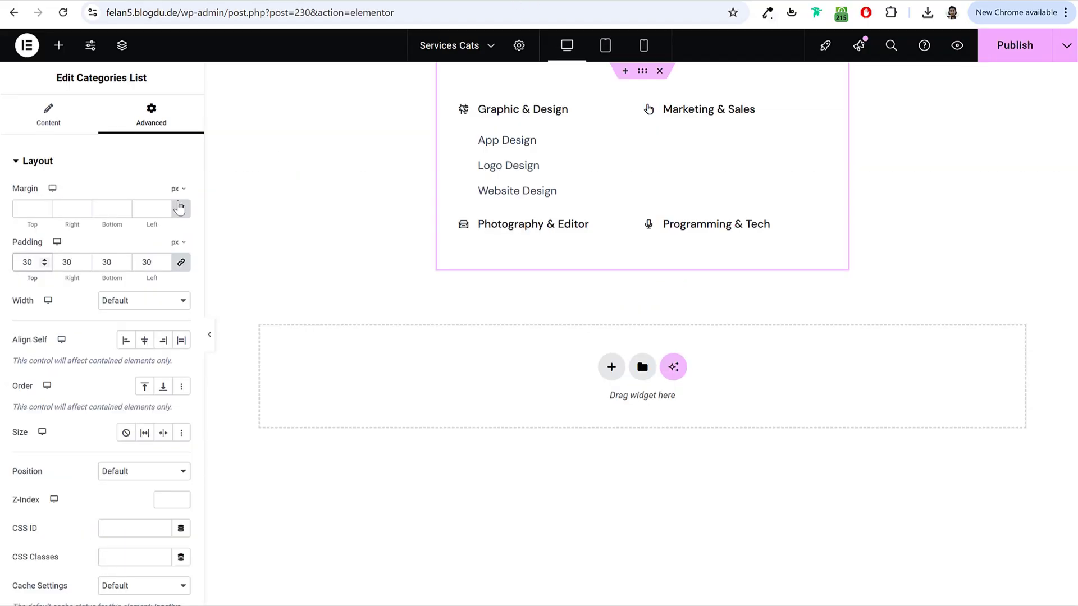
click(83, 176)
Step: Give the widget a box shadow with colour opacity 0.14 and preview it full width
click(64, 296)
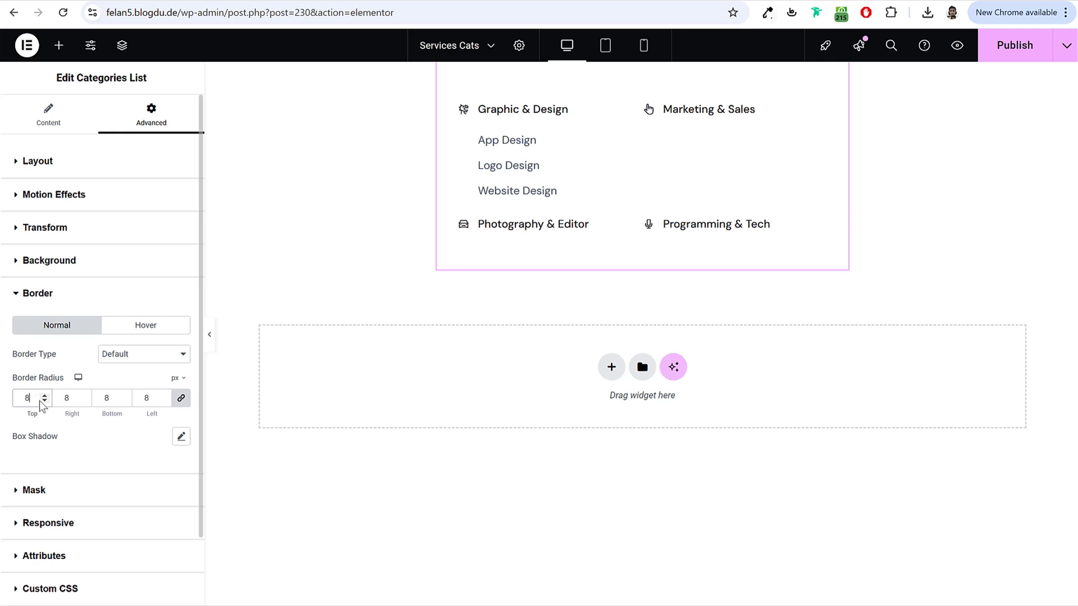
click(180, 437)
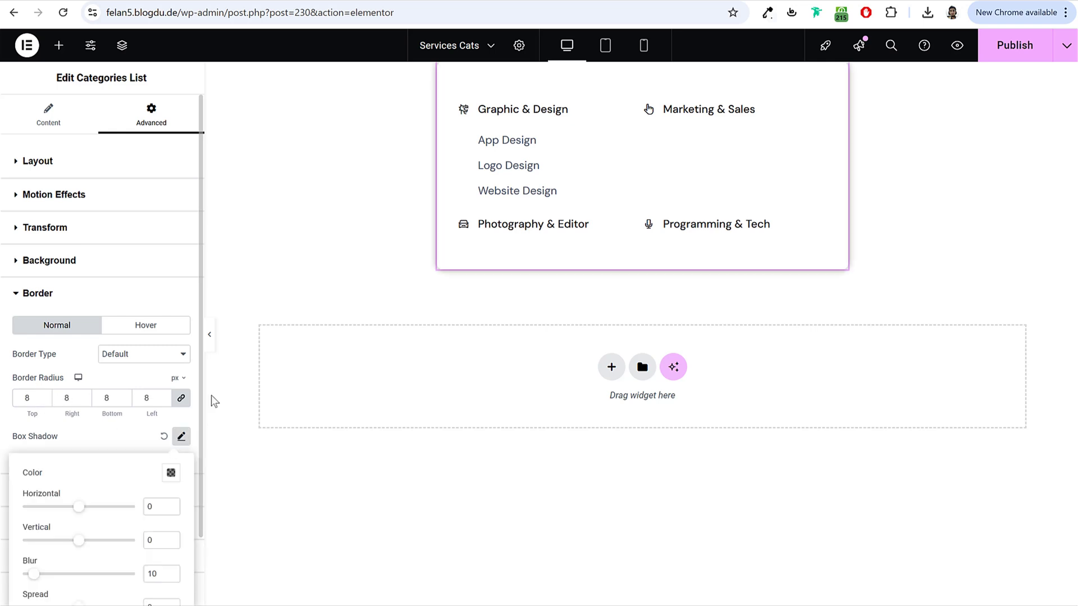
click(210, 334)
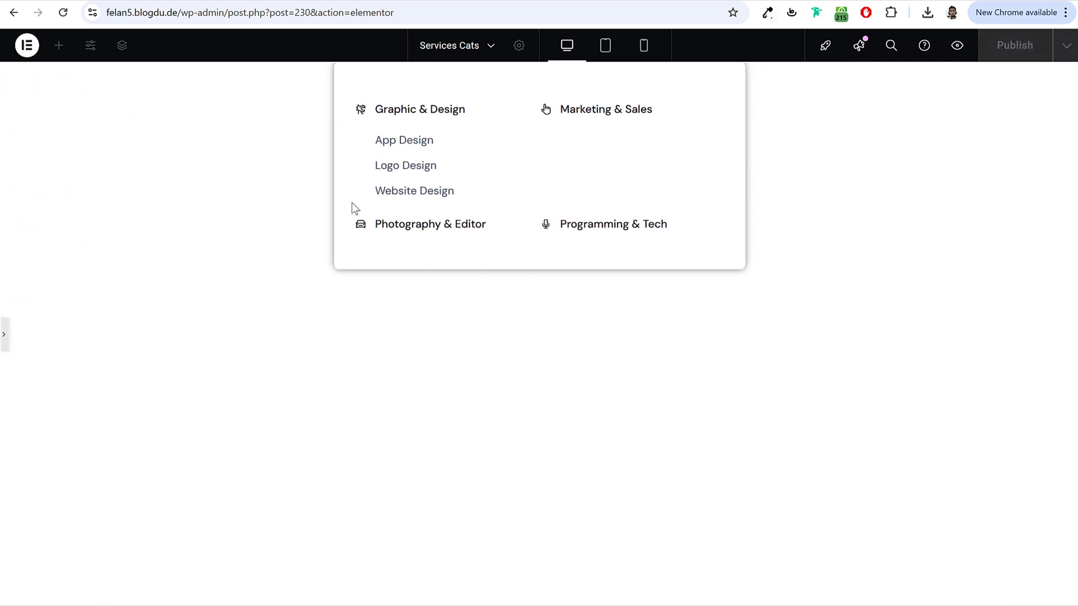
click(4, 334)
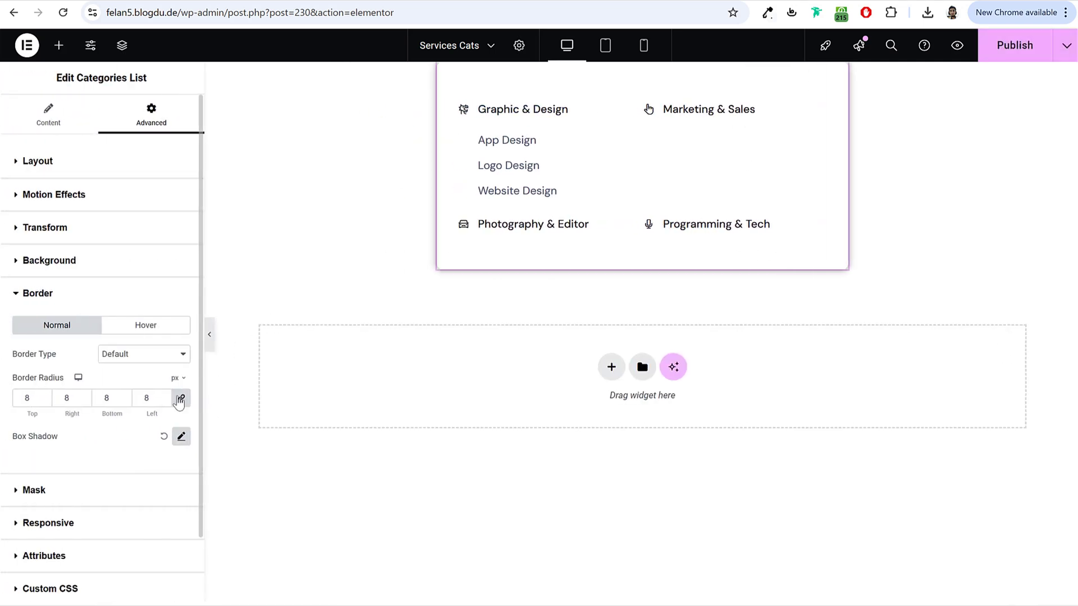
click(179, 438)
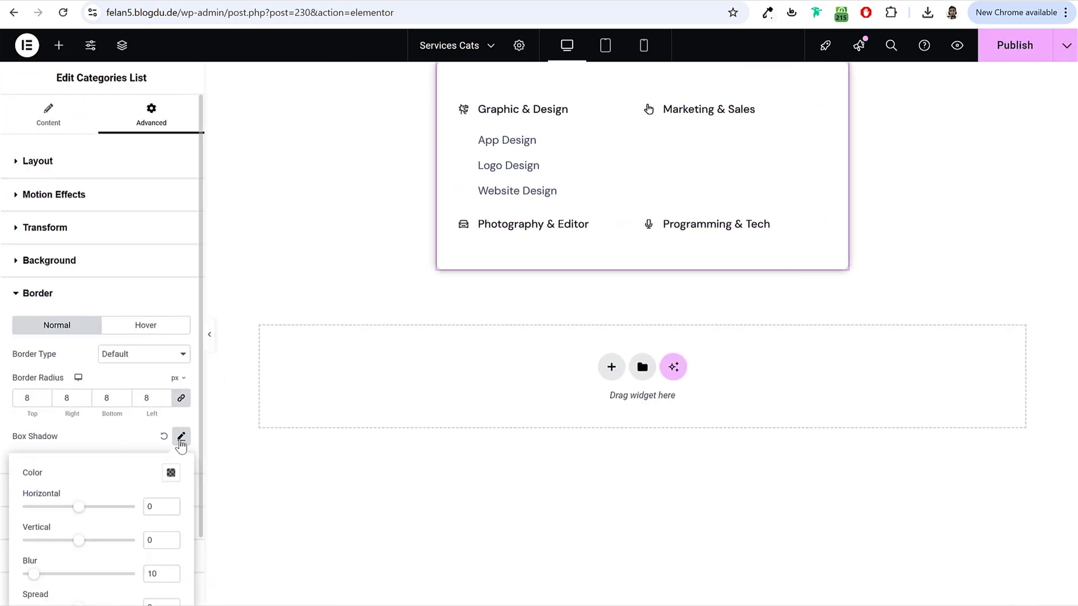
click(170, 474)
drag(168, 420, 112, 424)
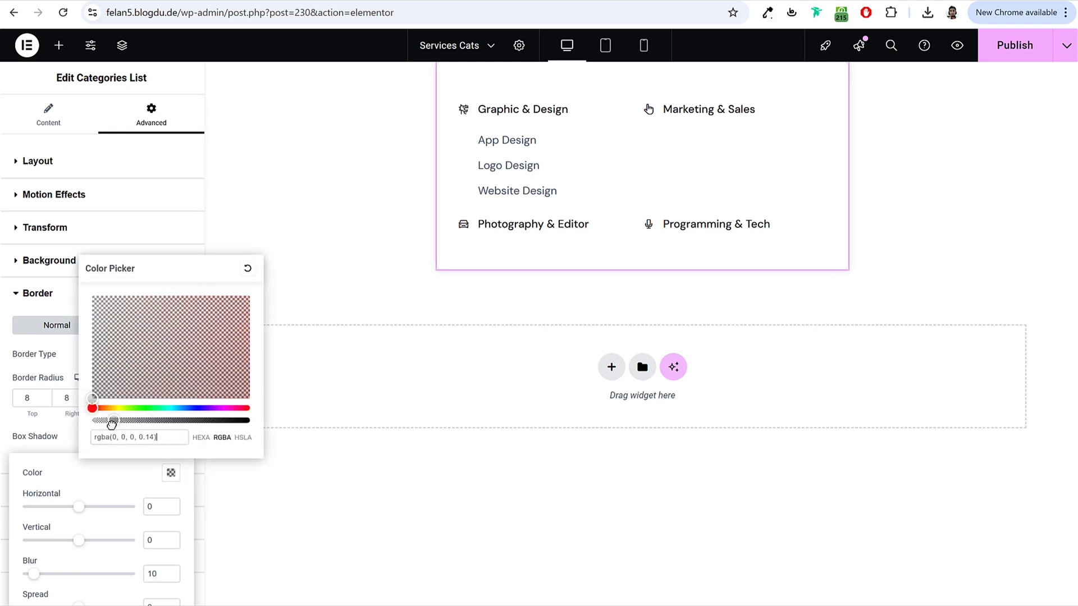
click(197, 438)
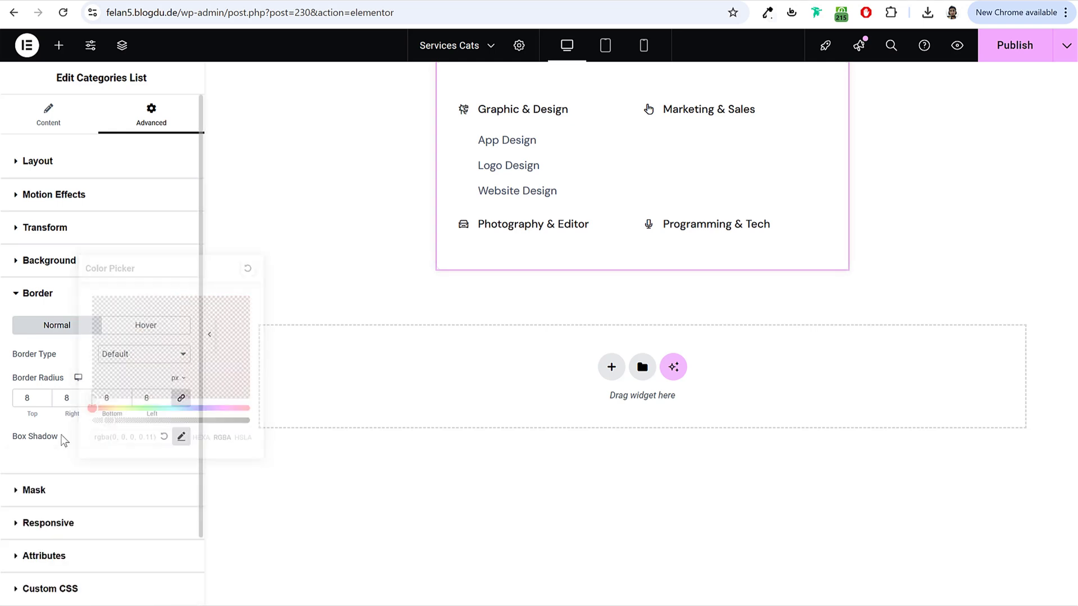
click(210, 336)
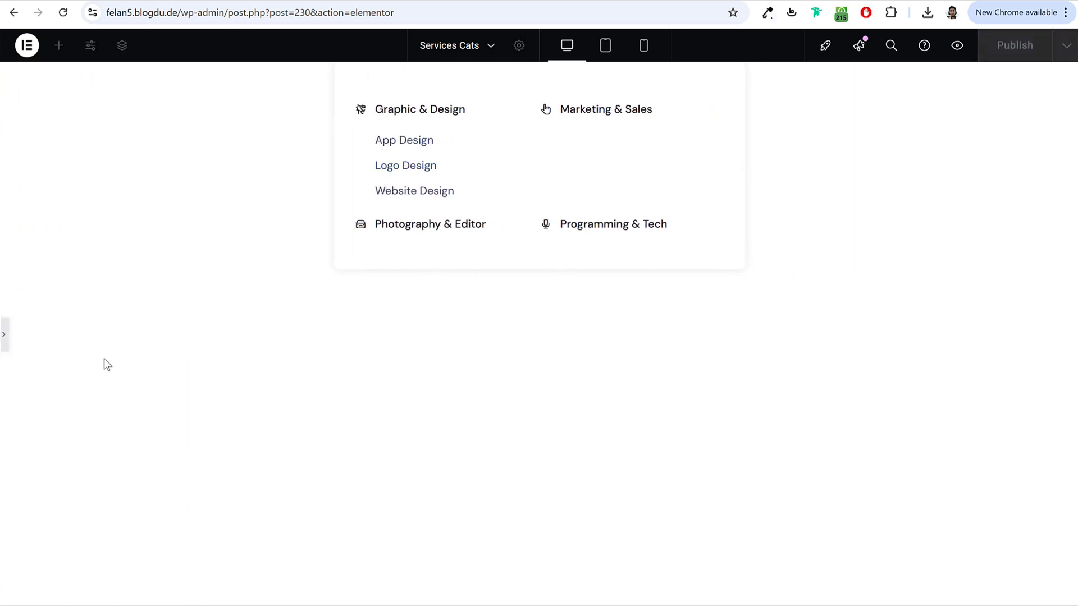
Step: Publish the mega menu template and enable Mega Menus in the Menus screen options
click(9, 339)
click(1025, 49)
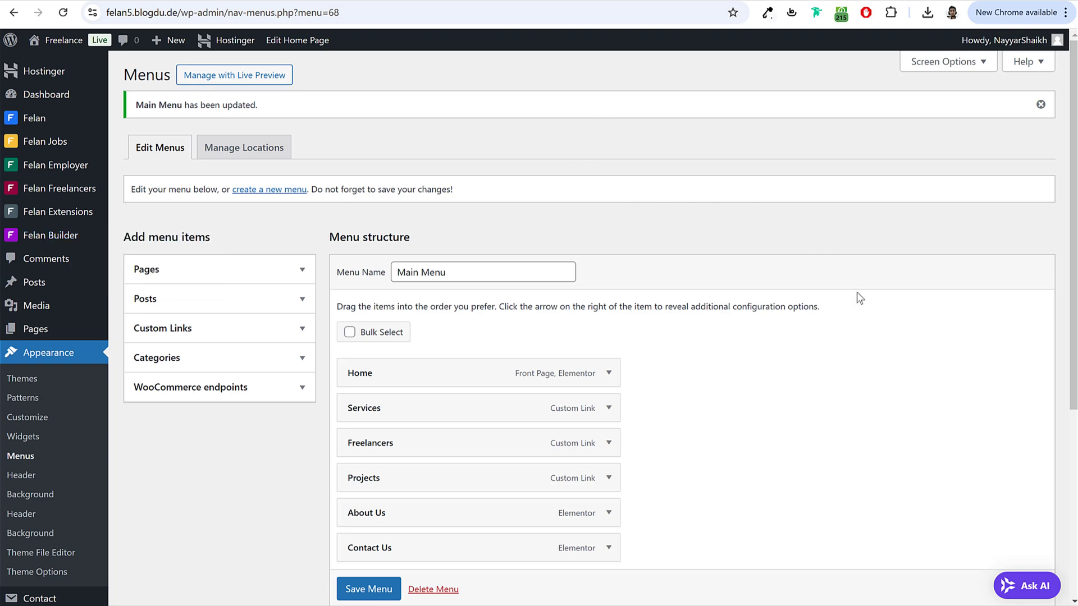
click(946, 63)
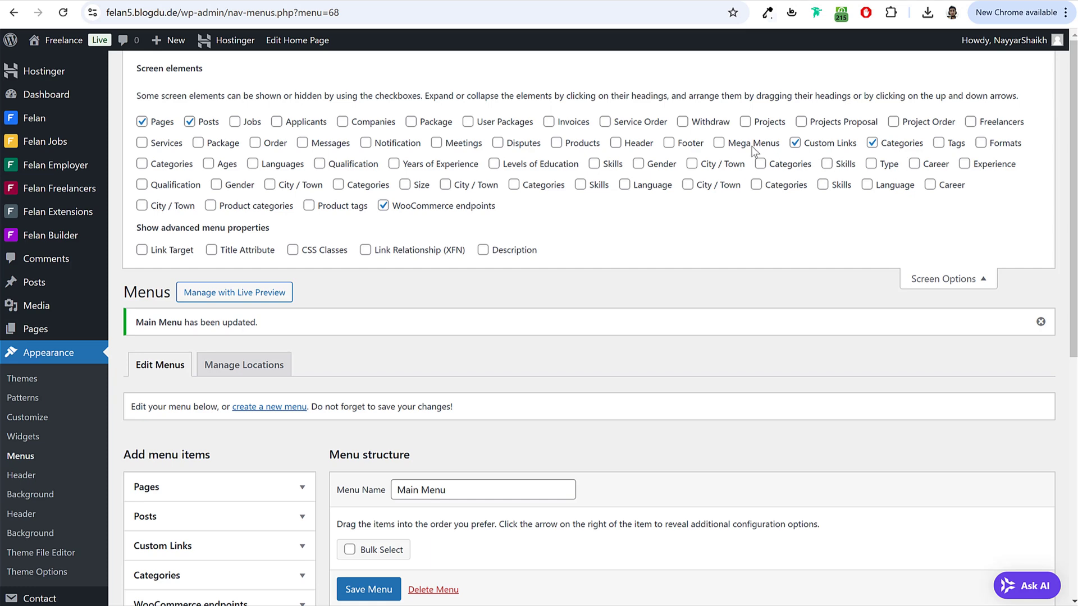
click(719, 144)
click(954, 279)
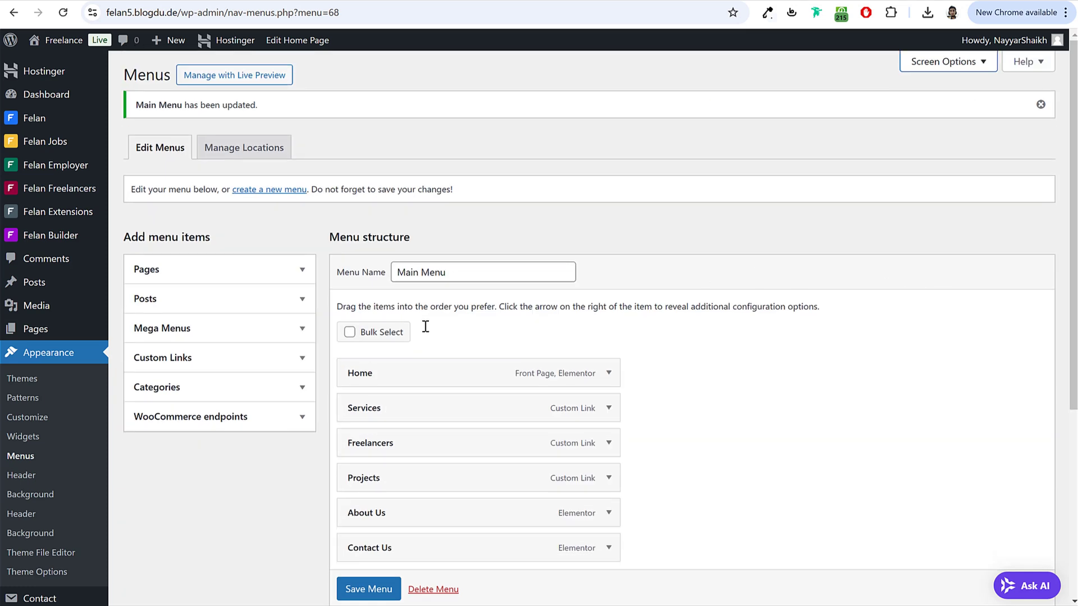
scroll(372, 598, down, 1)
click(374, 590)
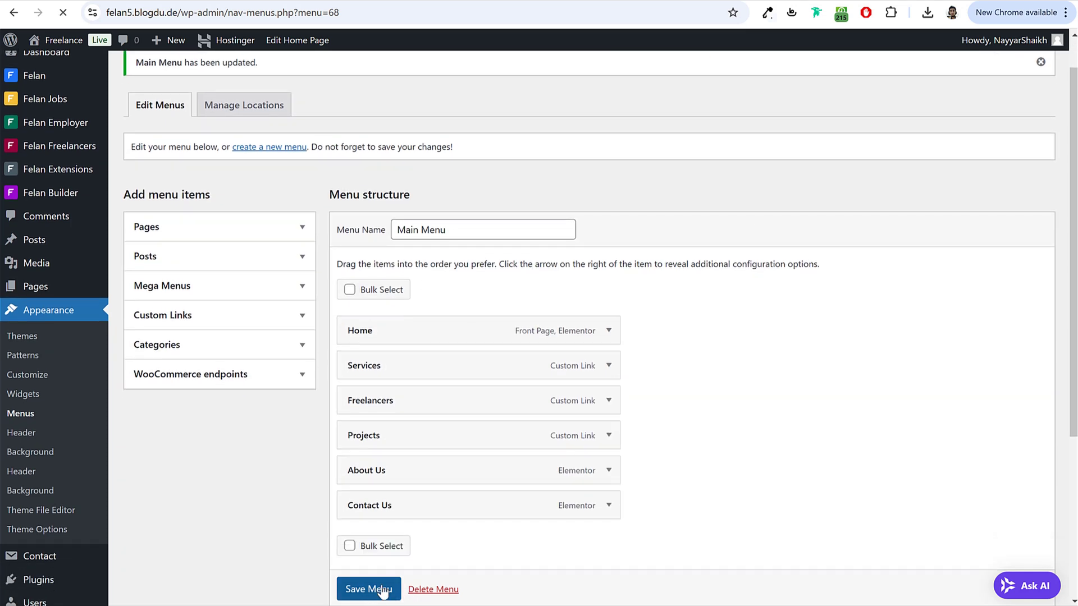
Step: Add Services Cats to the Main Menu as a sub item under Services and save
click(221, 263)
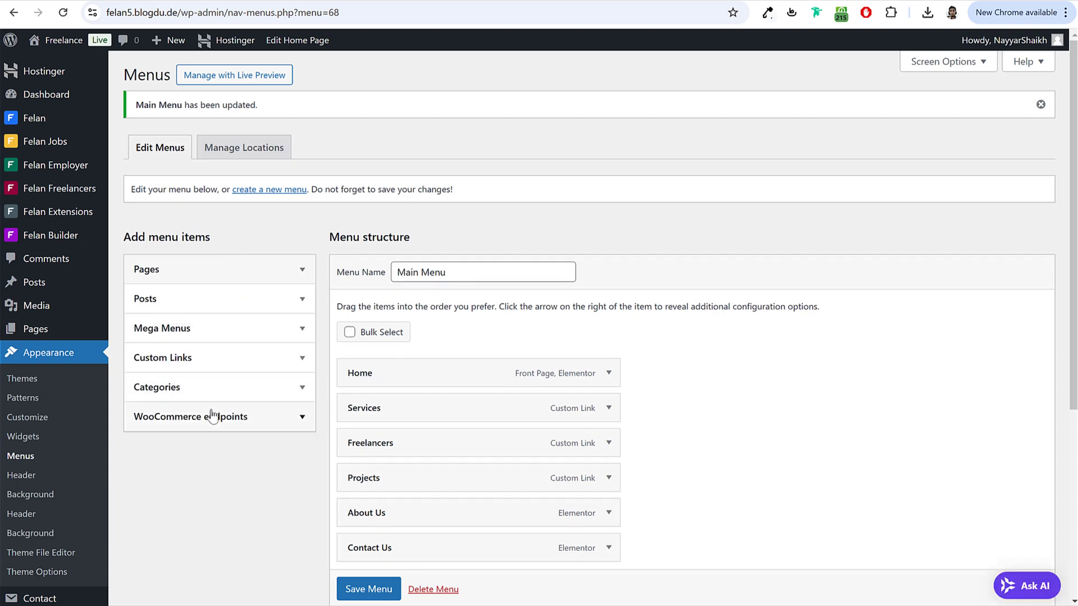
click(217, 331)
scroll(213, 337, down, 2)
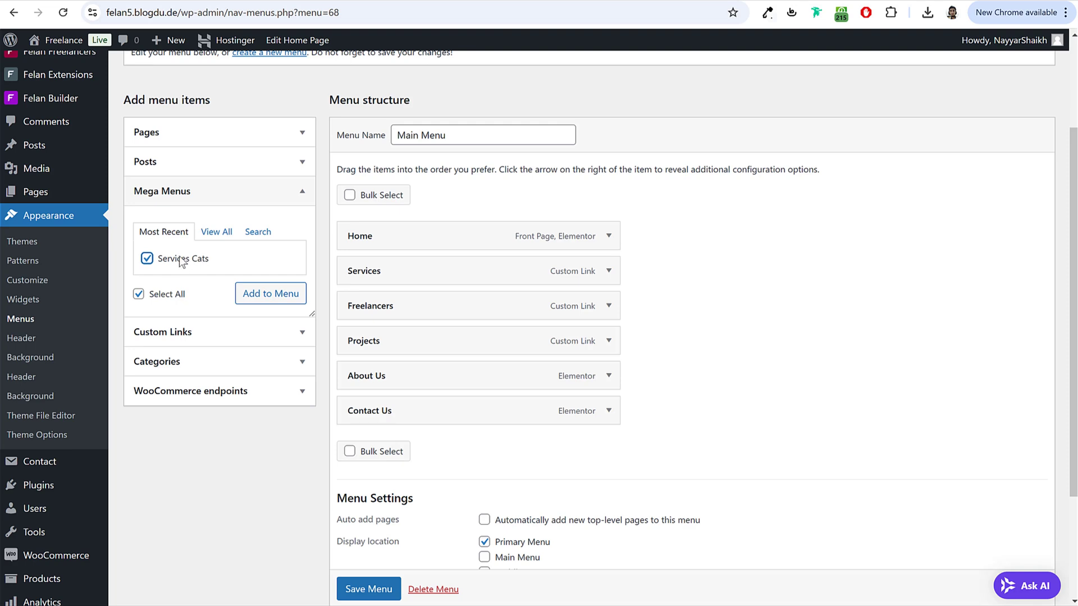
click(283, 293)
drag(404, 441, 449, 291)
scroll(449, 292, down, 2)
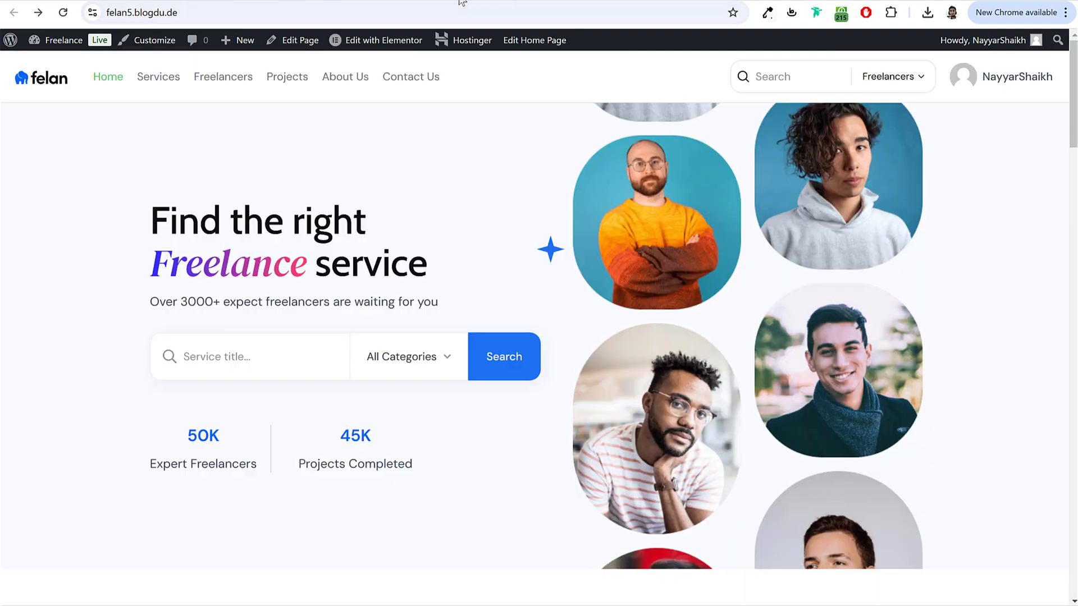
click(460, 5)
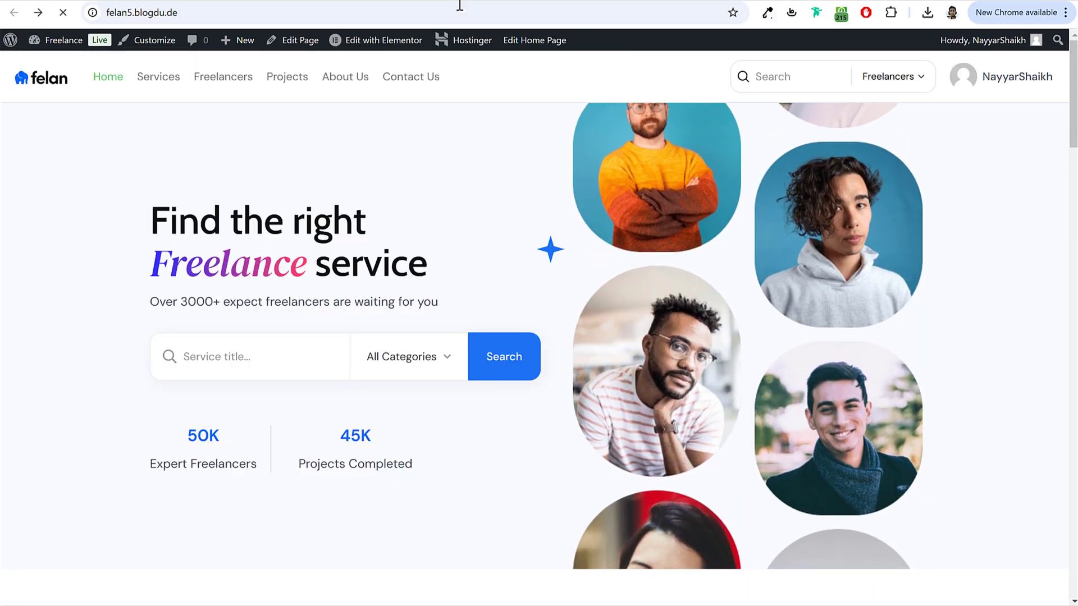
Step: Check the Services mega menu on the homepage, then start a new menu in Appearance > Menus
mouse_move(185, 85)
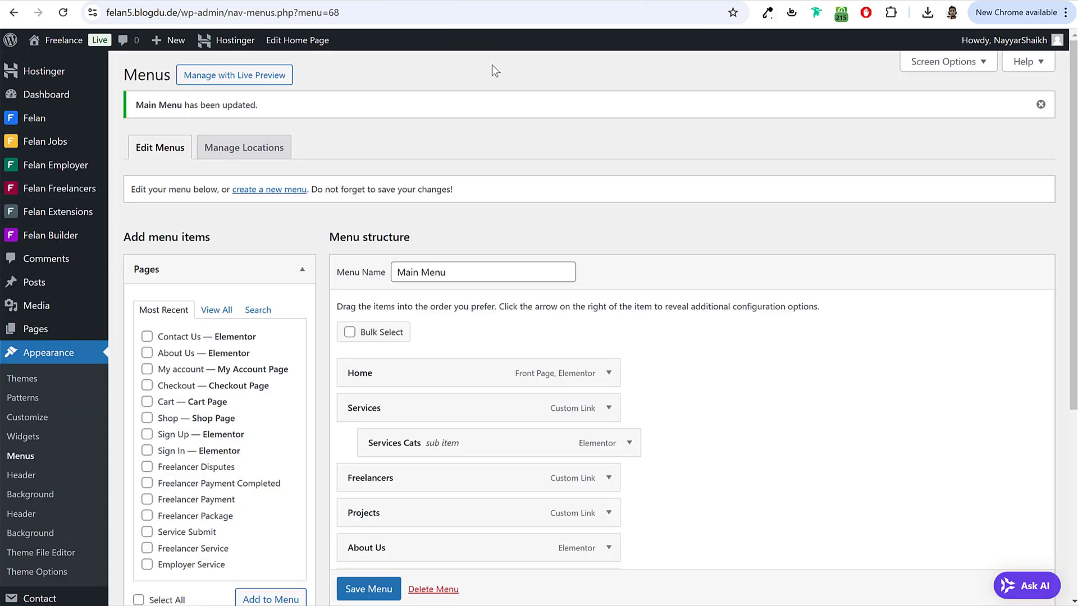
scroll(492, 281, down, 5)
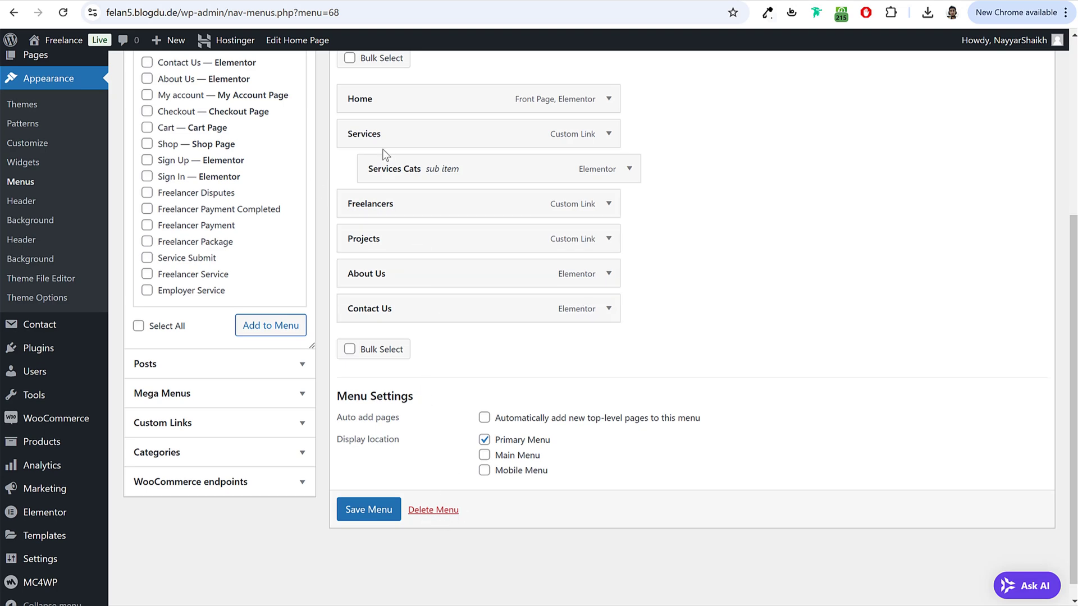
scroll(570, 233, up, 5)
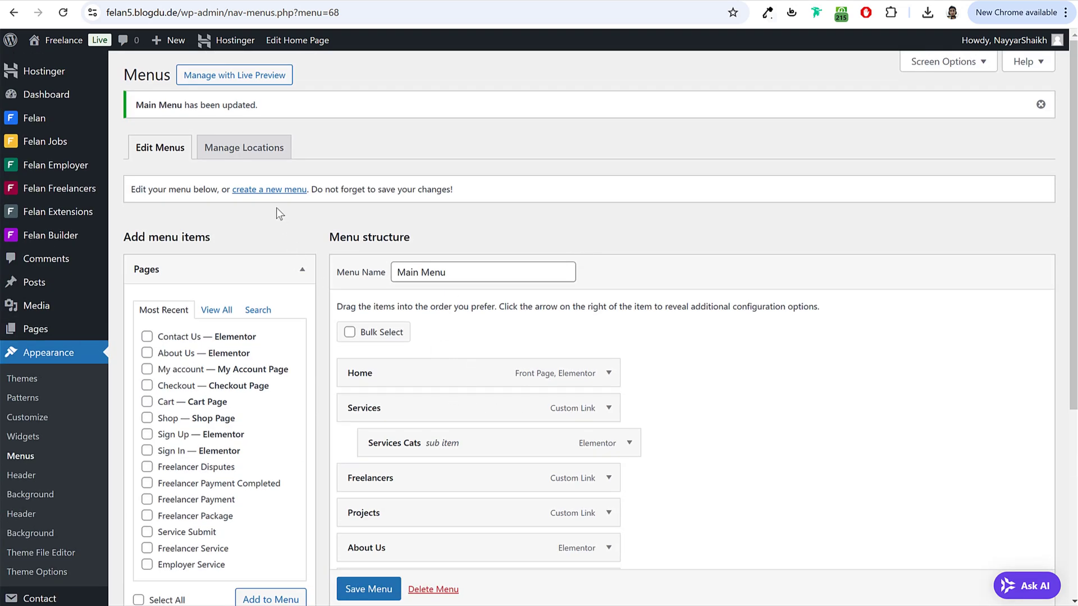
click(272, 190)
Step: Name the new menu 'Mobile Menu' and add the Home, About Us and Contact Us pages
click(468, 226)
text(Mobile Menu)
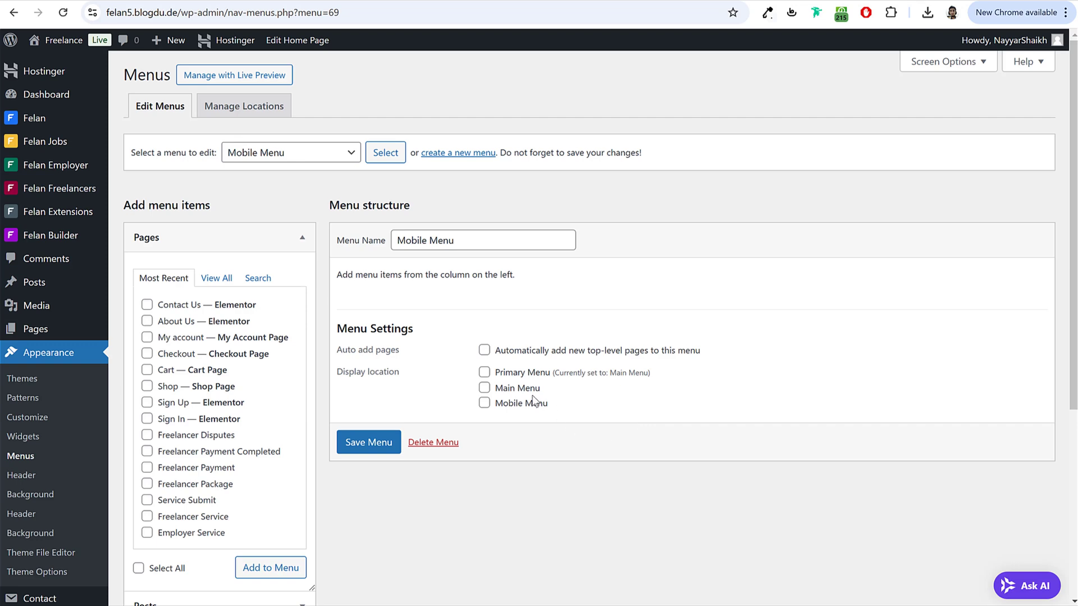
click(214, 281)
click(185, 305)
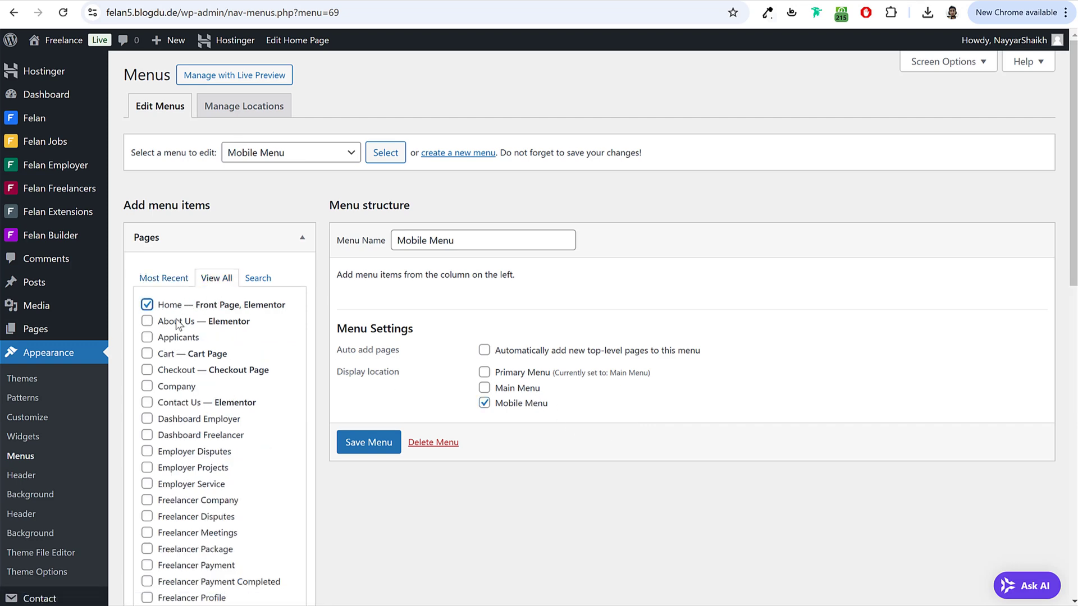
click(189, 404)
scroll(250, 426, down, 6)
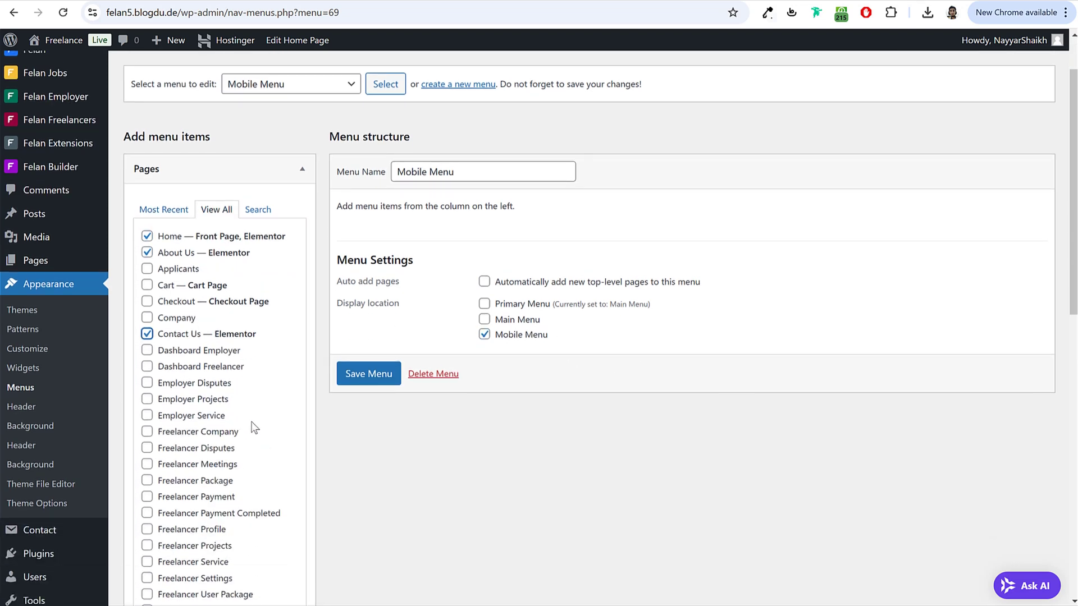
scroll(269, 566, down, 7)
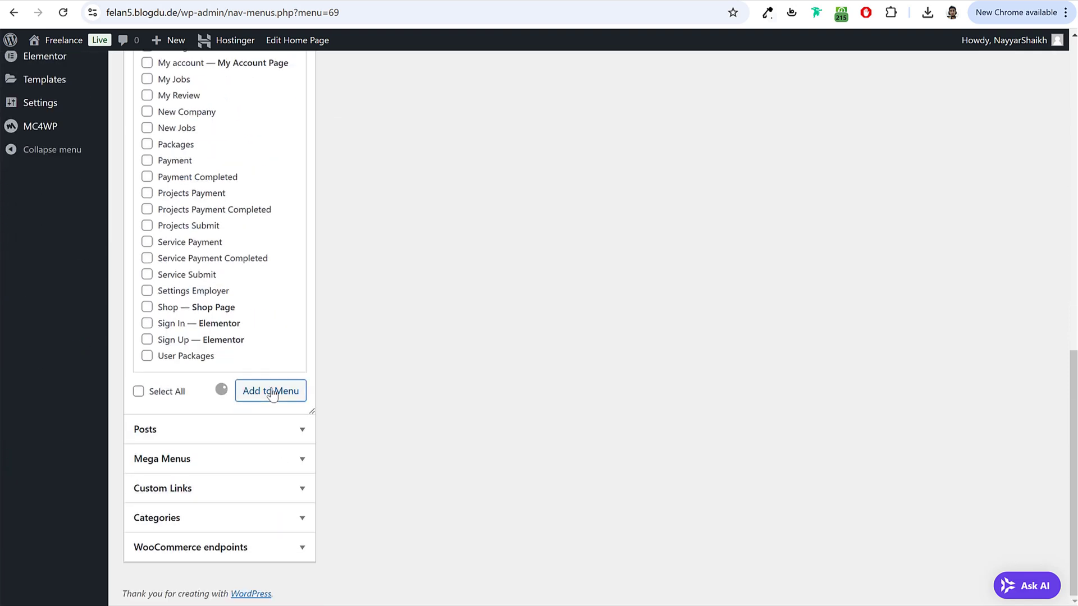
Step: Add a custom link labelled 'Services' to the Mobile Menu
click(205, 490)
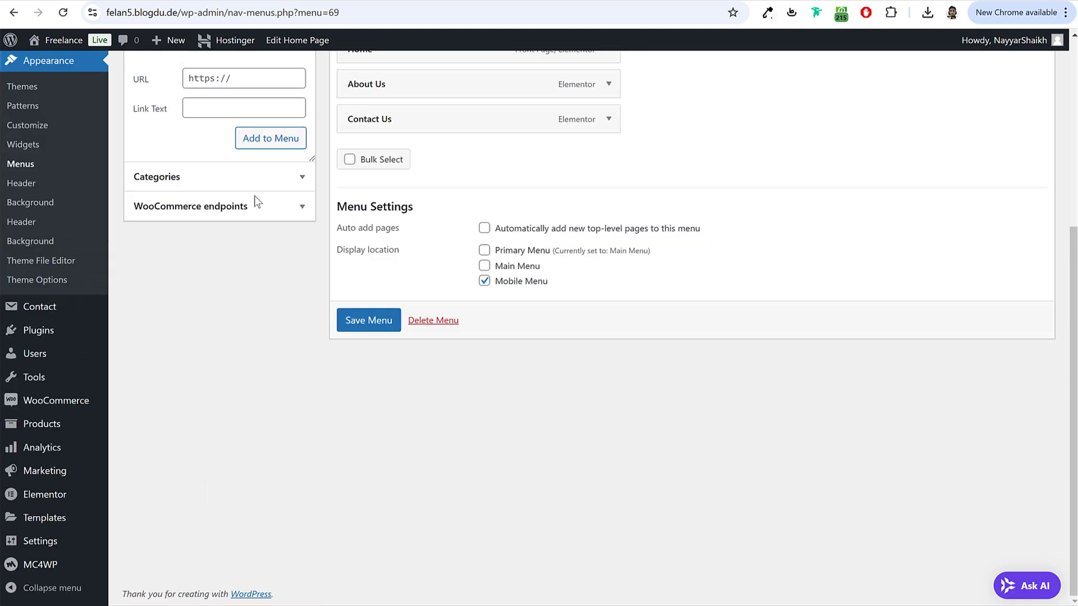
click(198, 21)
click(240, 87)
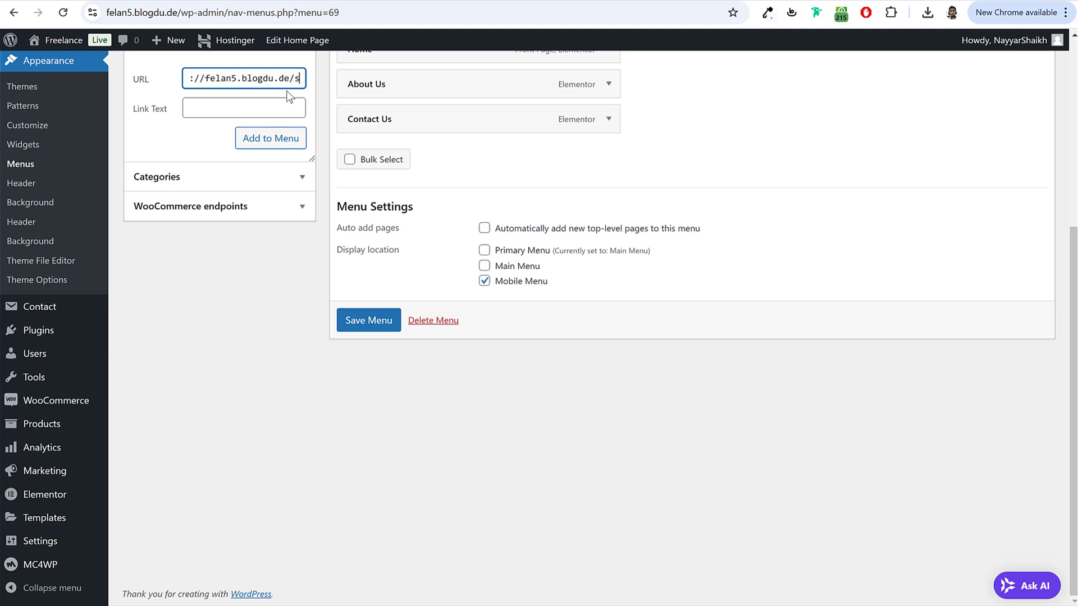
text(ervices)
click(257, 100)
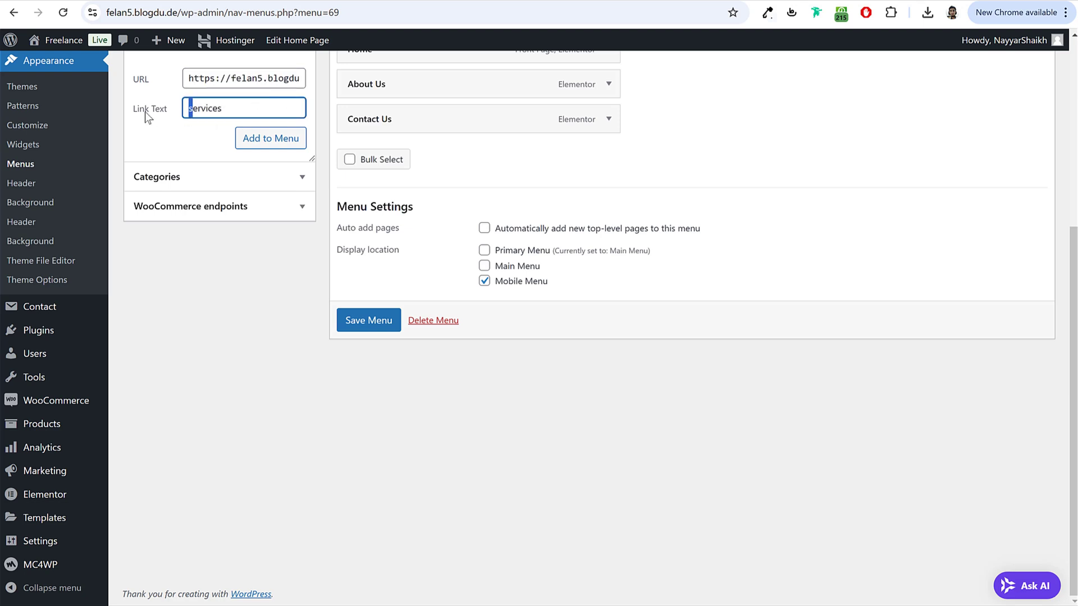
text(S)
click(271, 142)
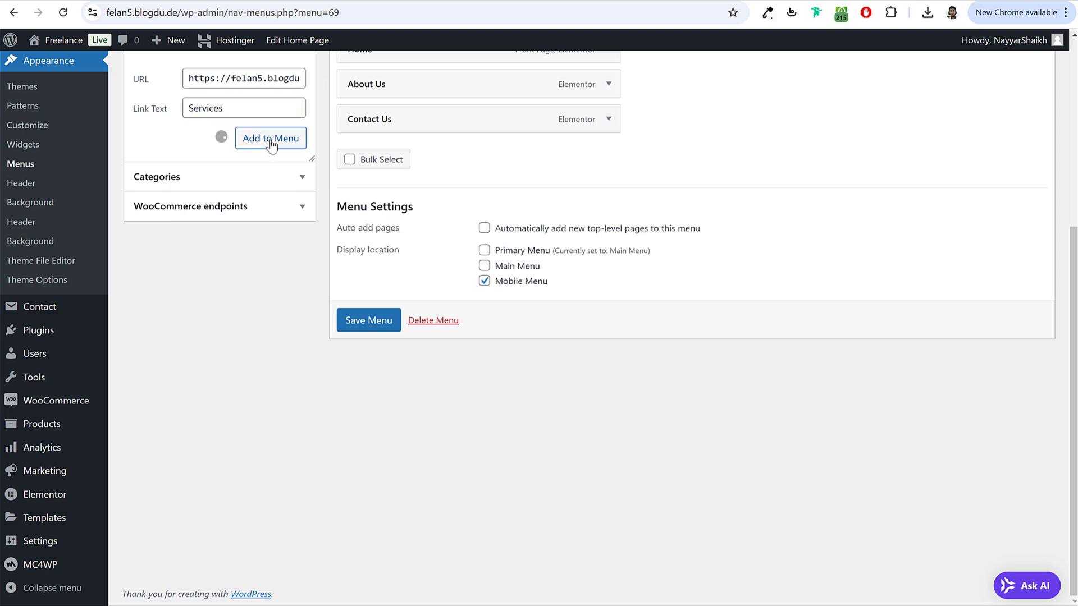
Step: Save the Mobile Menu and reload the site's homepage
scroll(377, 244, up, 2)
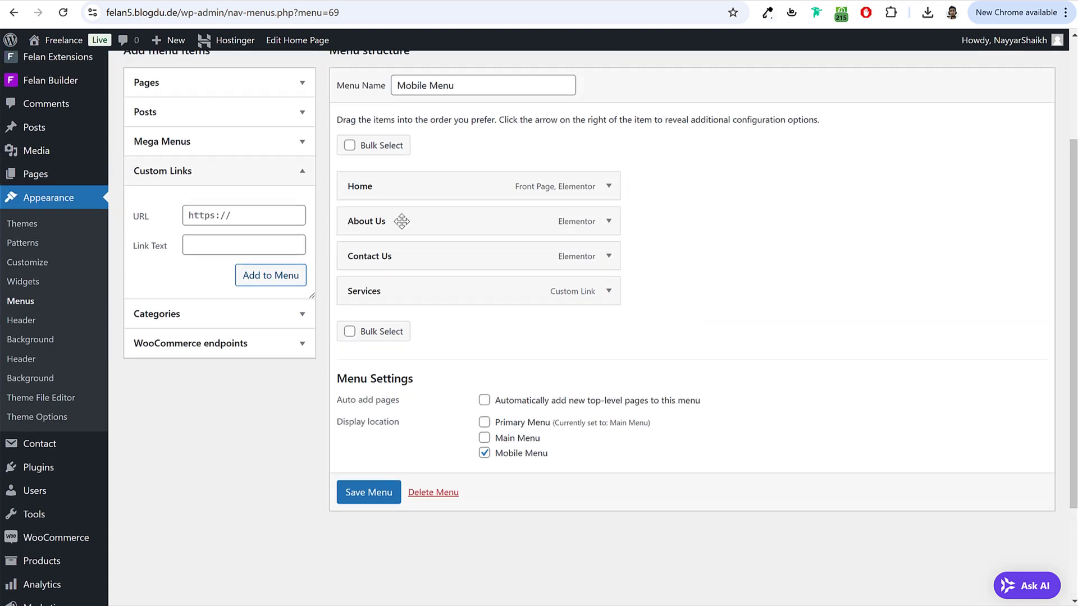
click(384, 496)
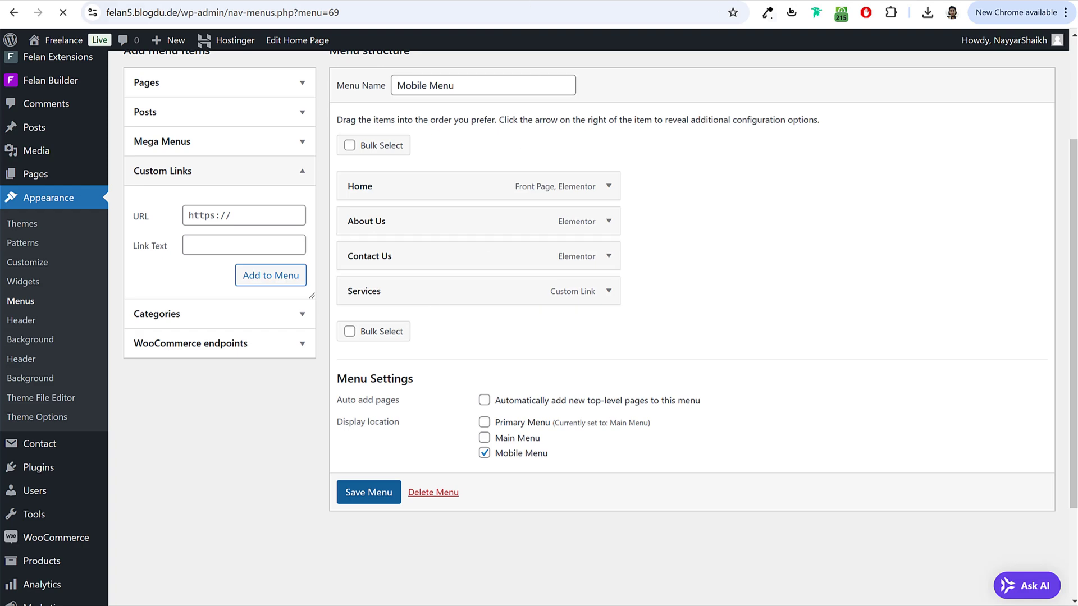
click(534, 12)
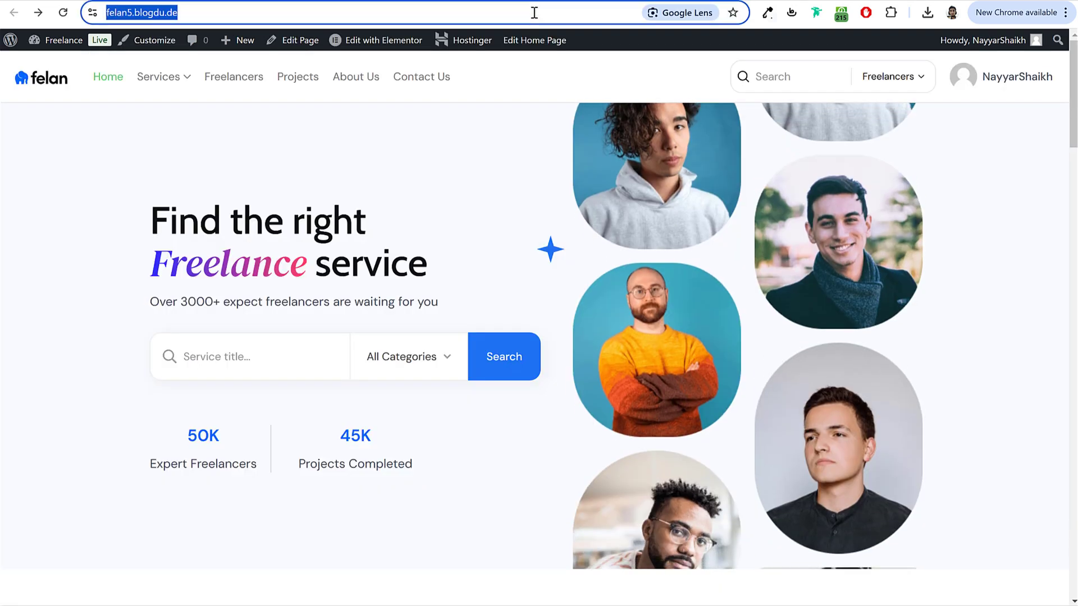
key(Return)
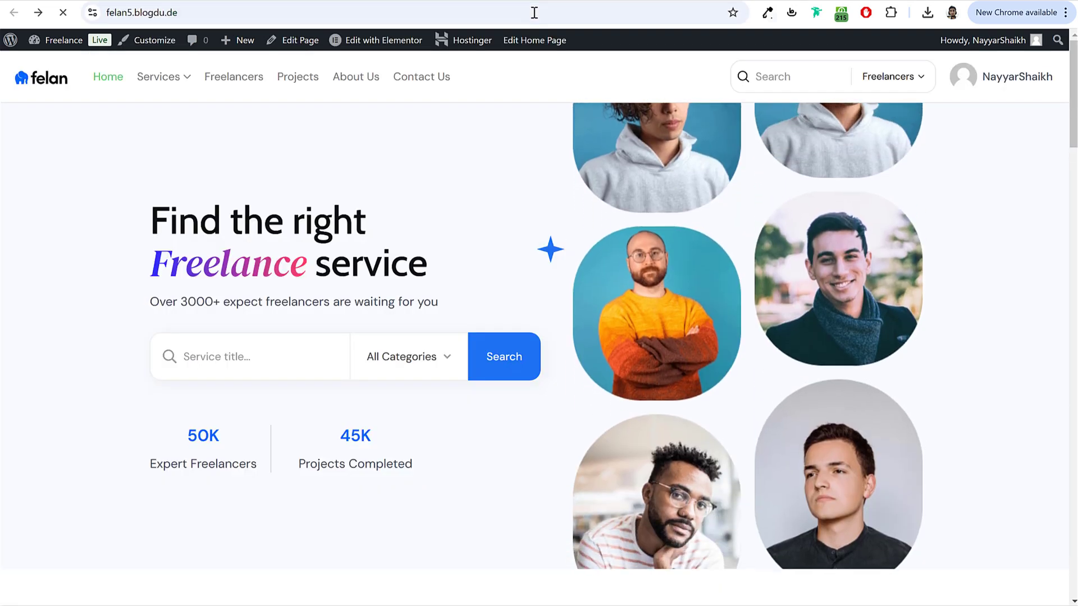
Step: Open the theme Customizer and look through the General and page loading settings
scroll(986, 341, down, 2)
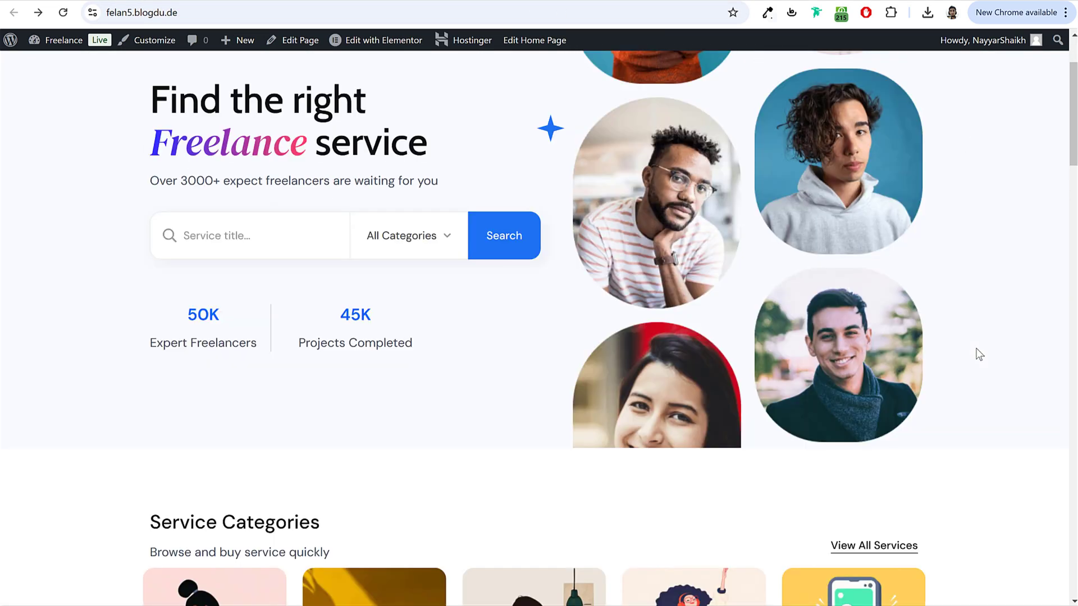
scroll(979, 355, up, 2)
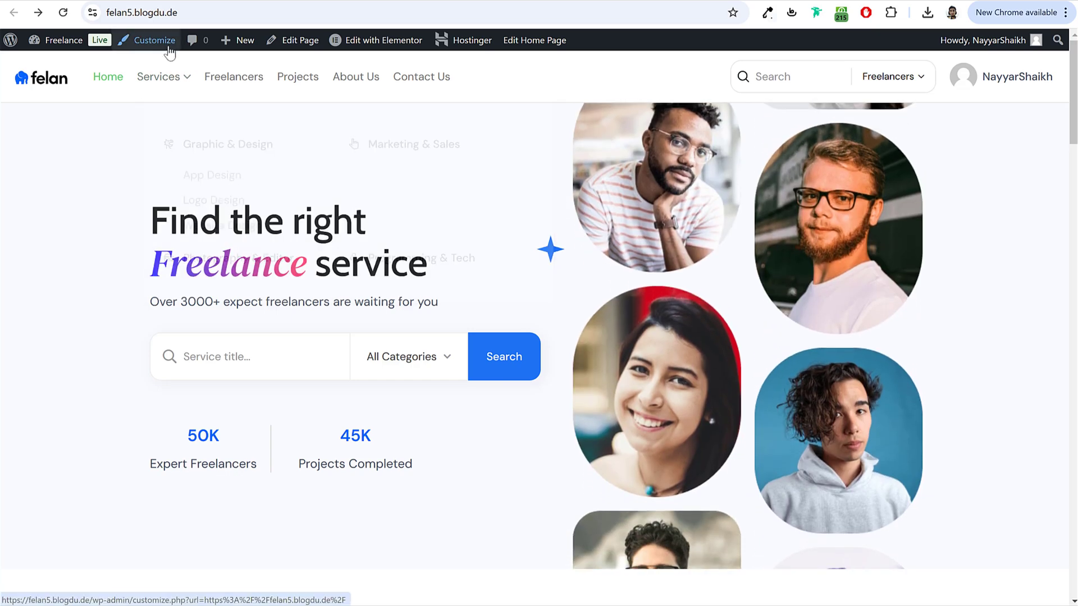
click(150, 48)
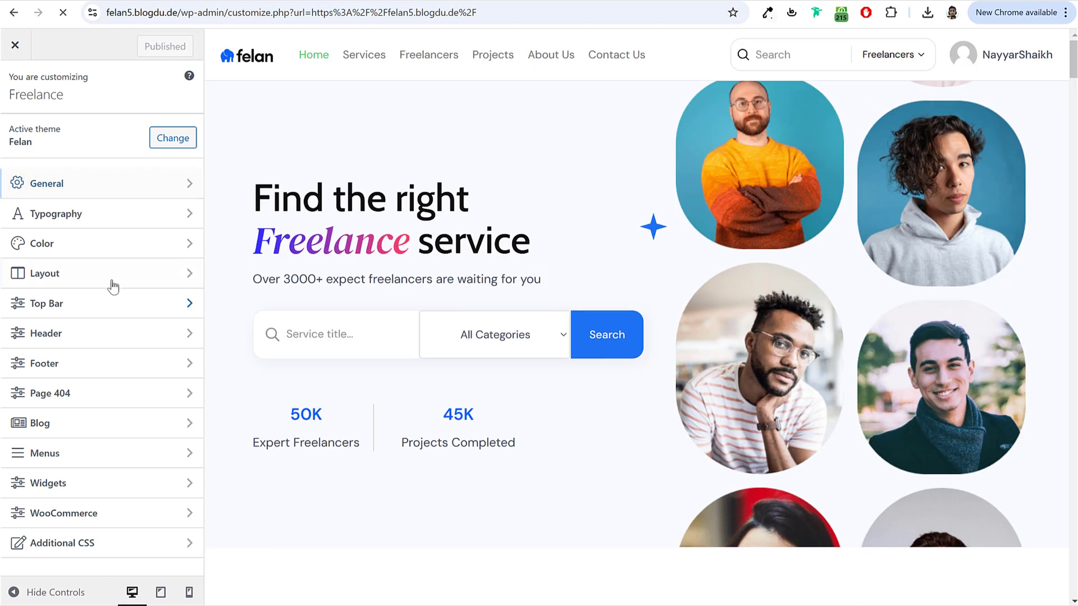
click(103, 188)
click(113, 162)
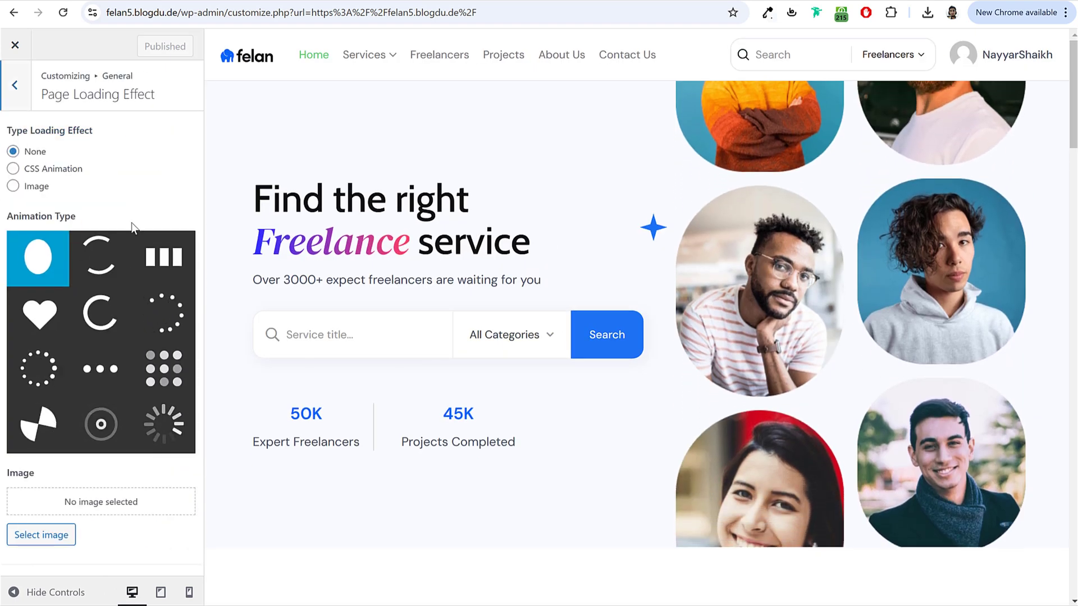
key(Escape)
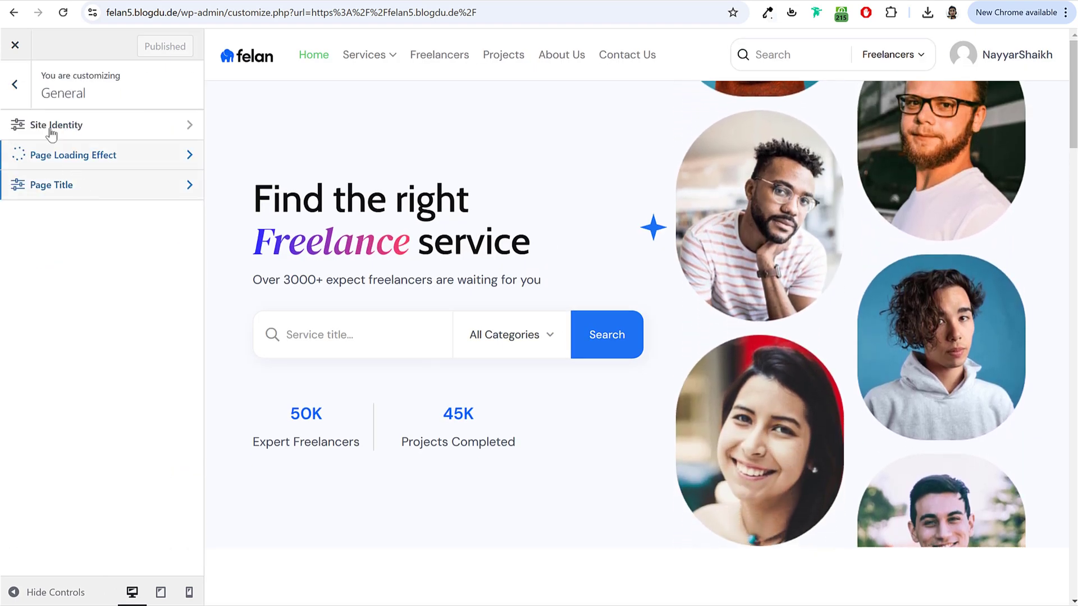
click(15, 85)
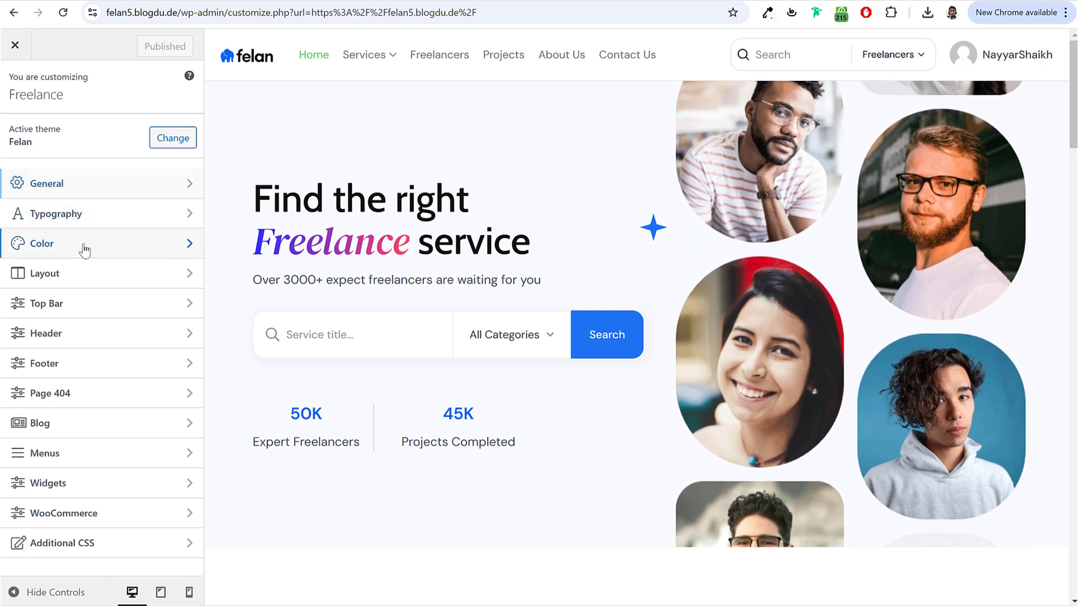
Step: Darken the content text colour to #262b35 and publish the change
click(103, 247)
click(37, 189)
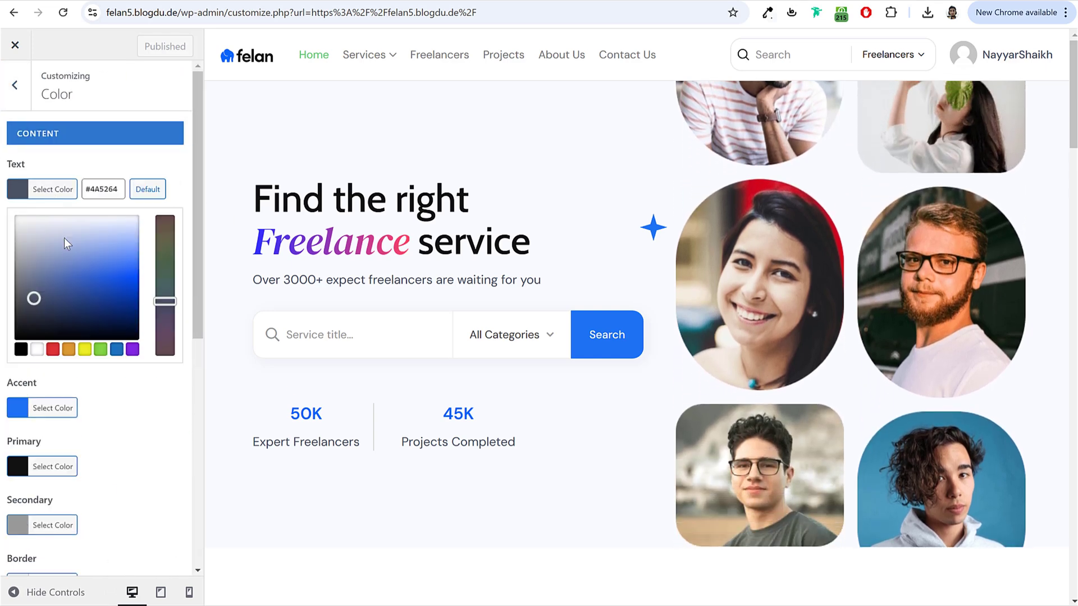
drag(34, 298, 37, 319)
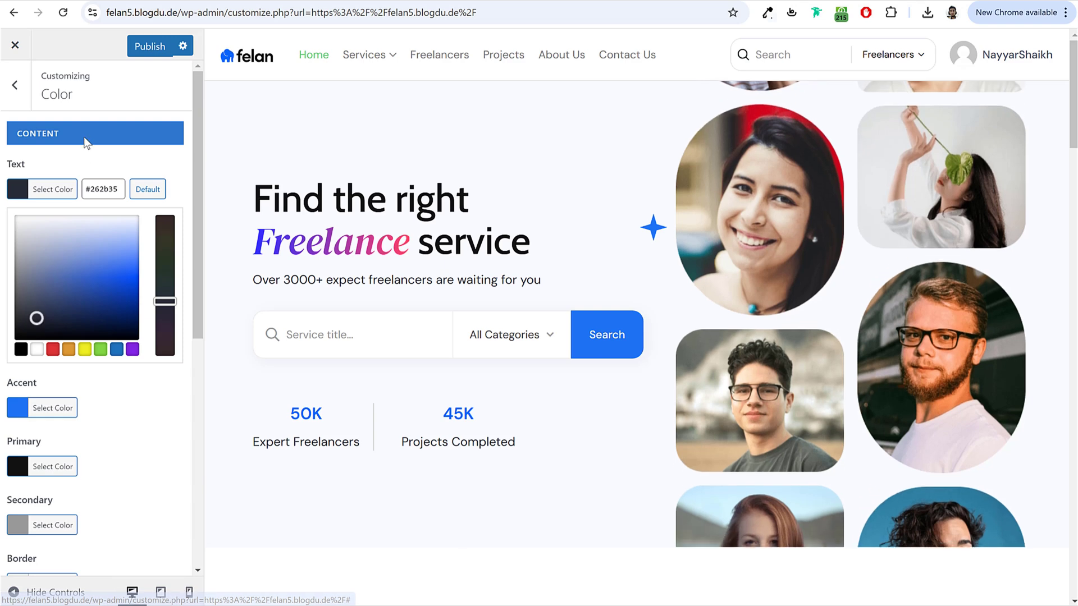
click(85, 143)
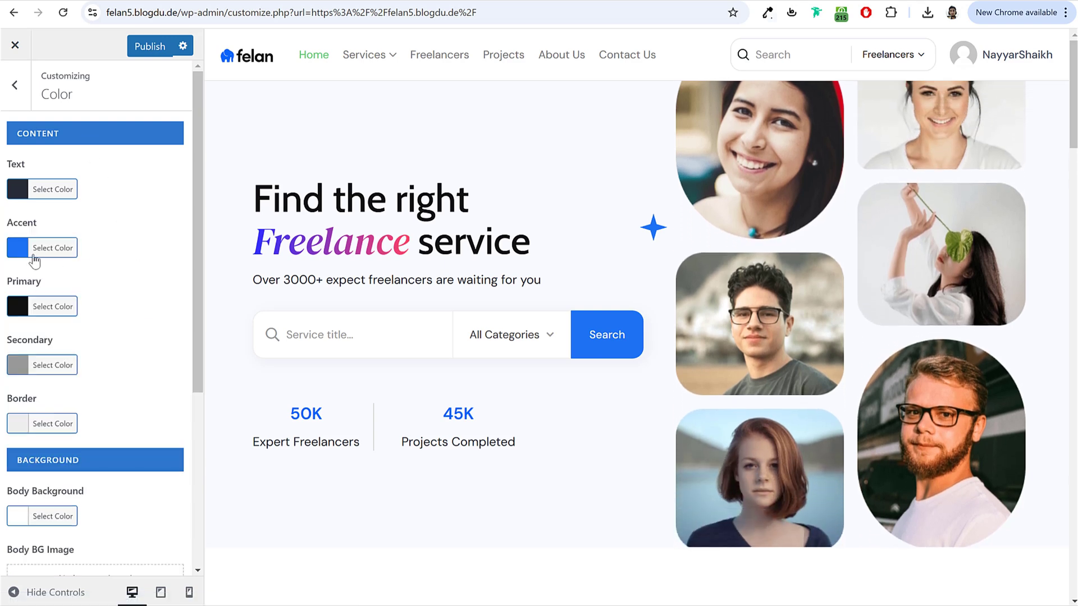
click(34, 257)
click(79, 225)
scroll(189, 252, down, 3)
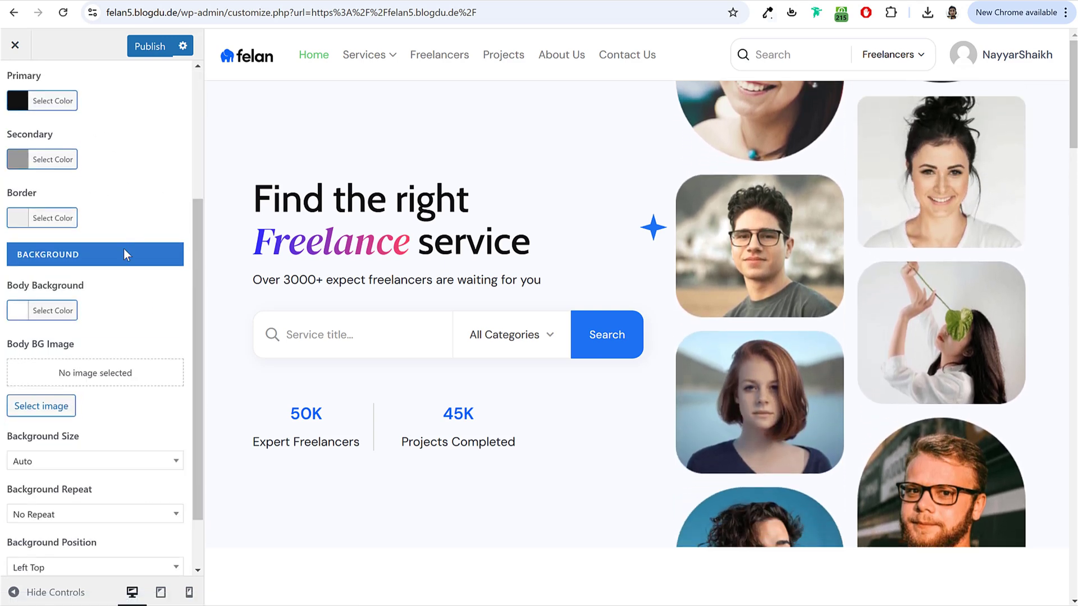
scroll(127, 256, down, 1)
scroll(116, 221, up, 5)
click(143, 47)
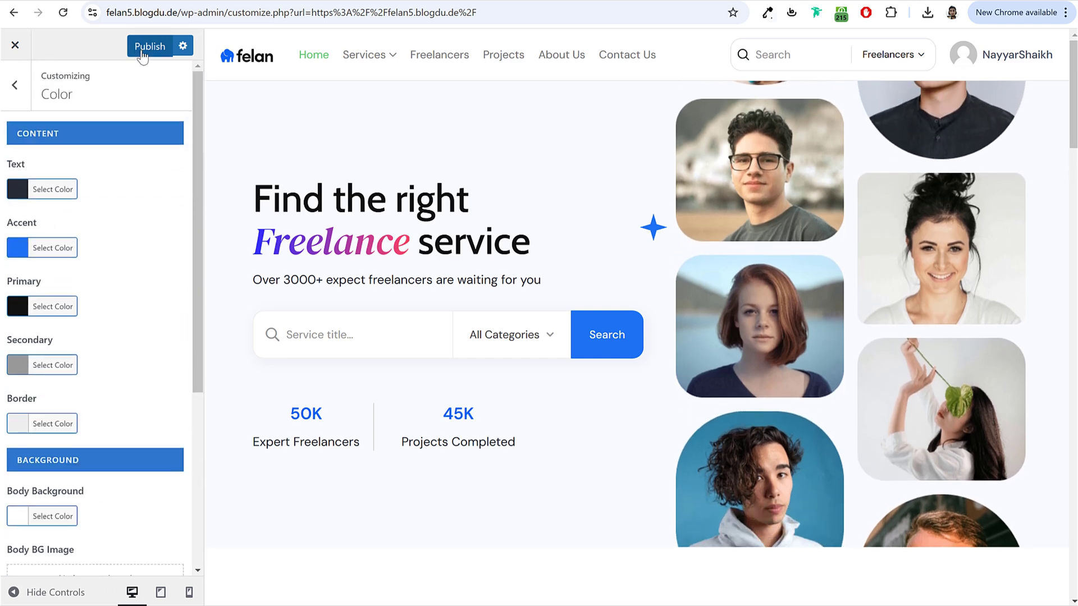
Step: Visit the Layout settings, return to the main sections and publish again
click(17, 91)
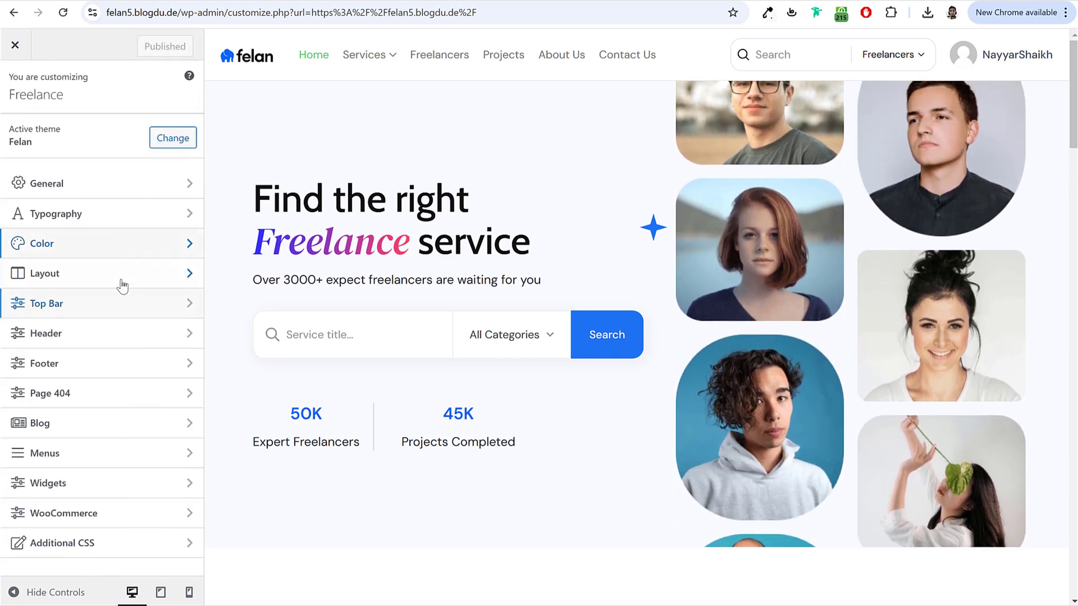
click(123, 271)
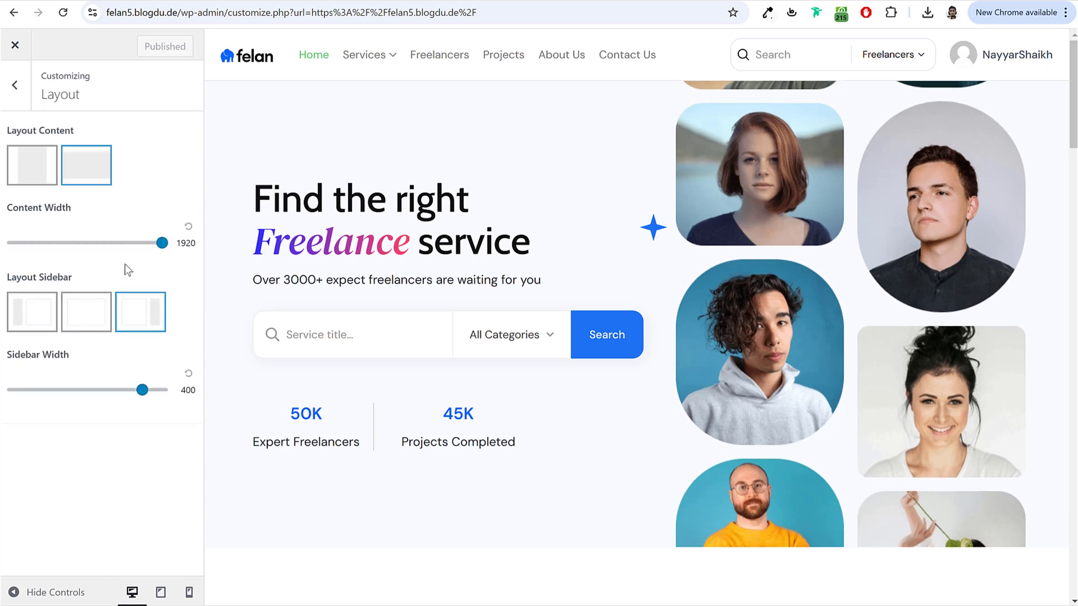
click(21, 89)
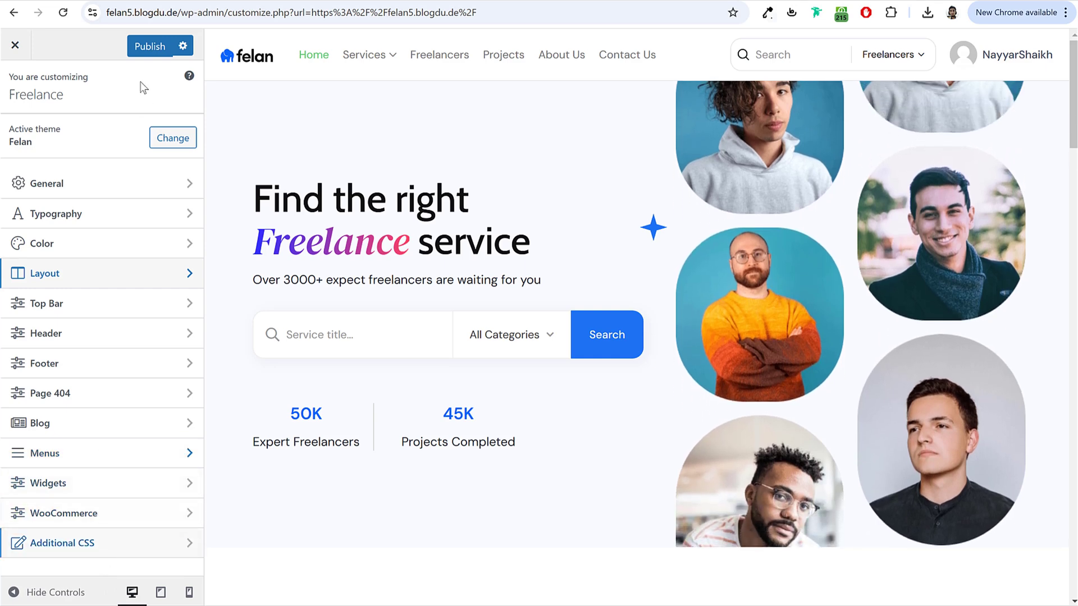
click(148, 50)
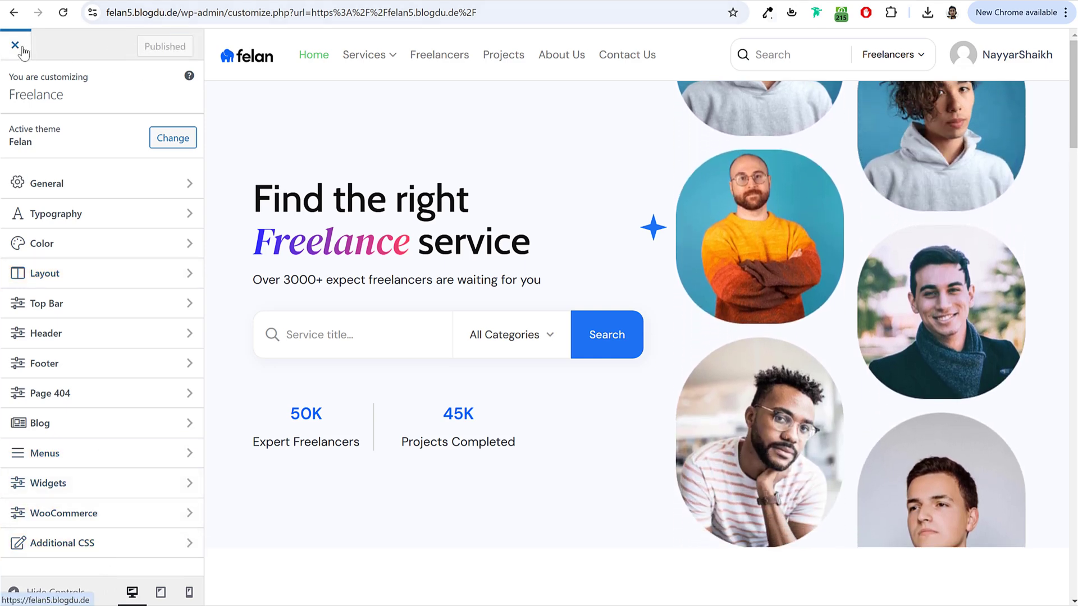
Step: Leave the Customizer and set the header menu's normal text colour to #000000
click(15, 46)
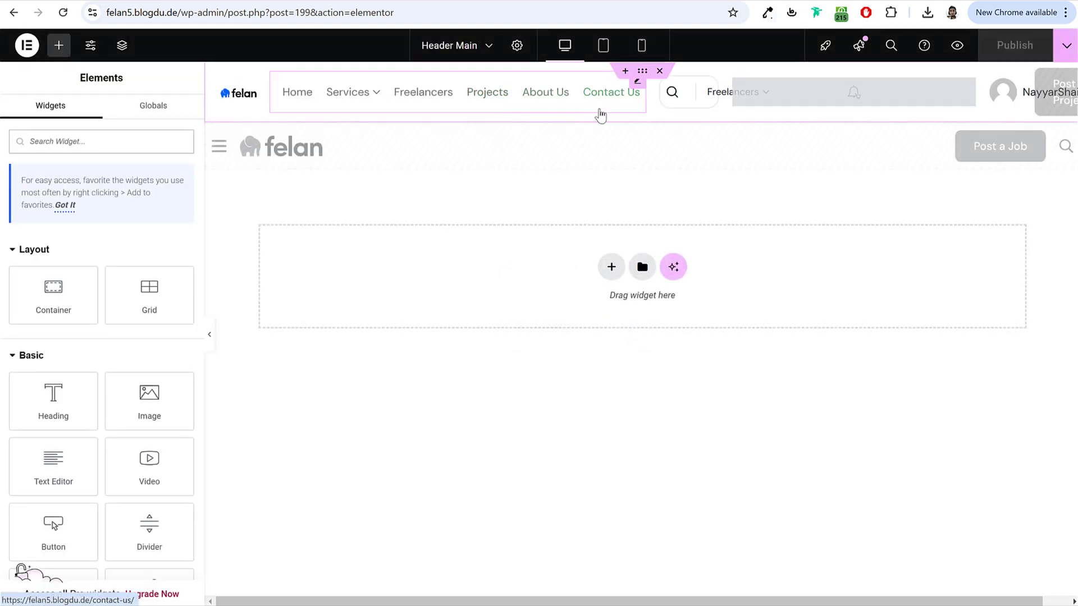
click(565, 104)
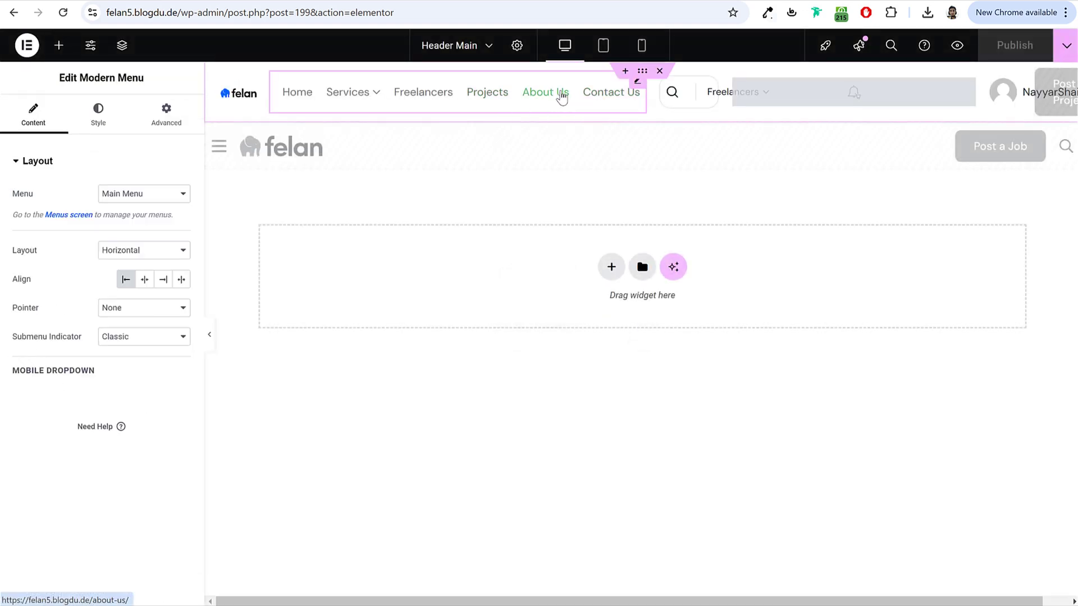
click(107, 126)
click(181, 252)
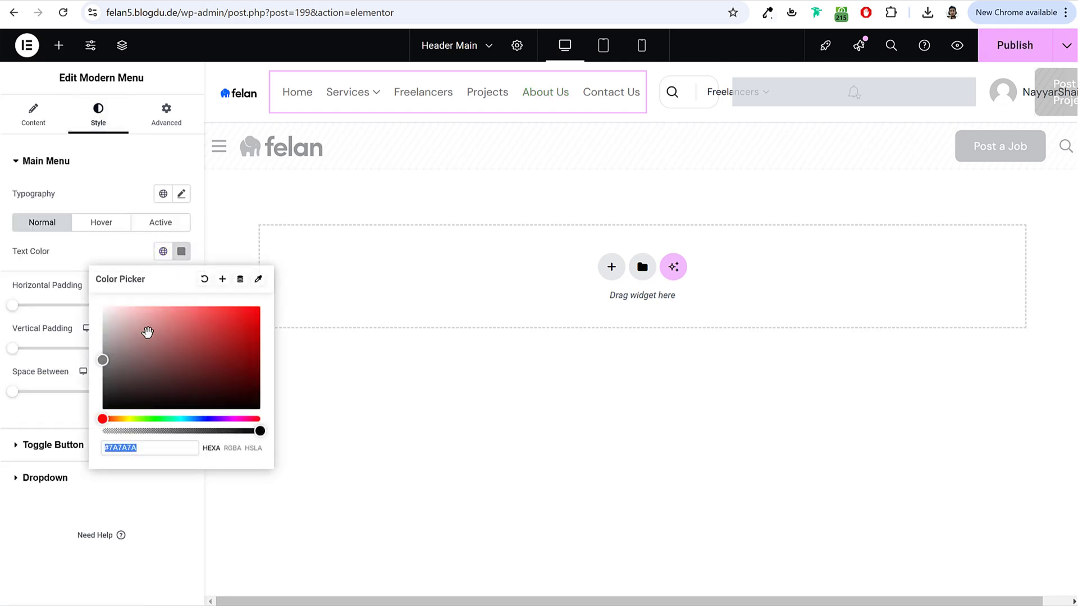
key(ctrl+a)
text(#000000)
click(110, 252)
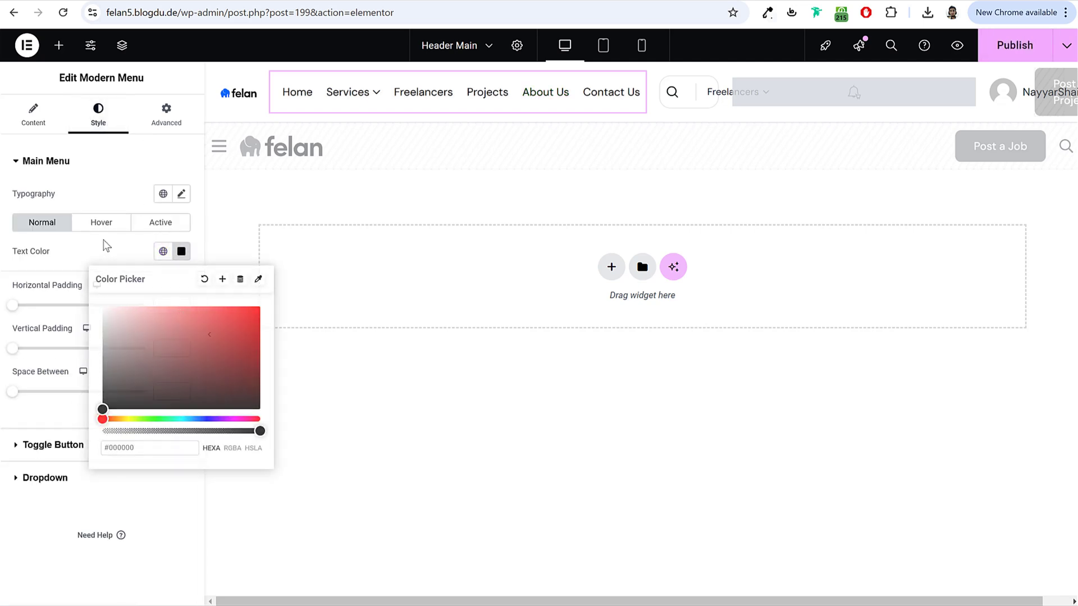
Step: Set the menu hover text colour to #2669FF and publish the header
click(113, 222)
click(181, 252)
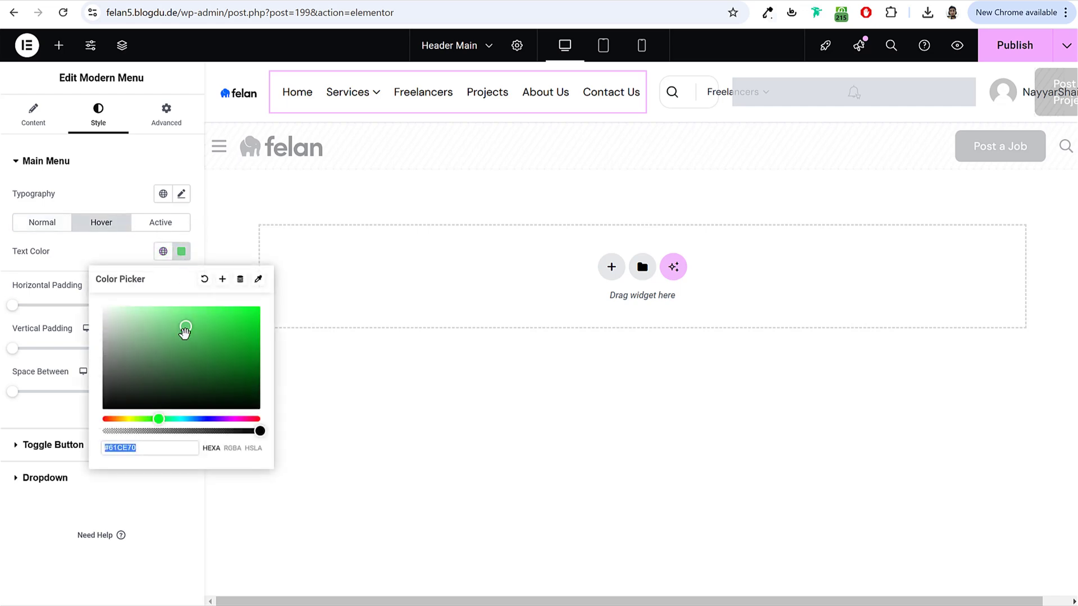
drag(189, 420, 200, 419)
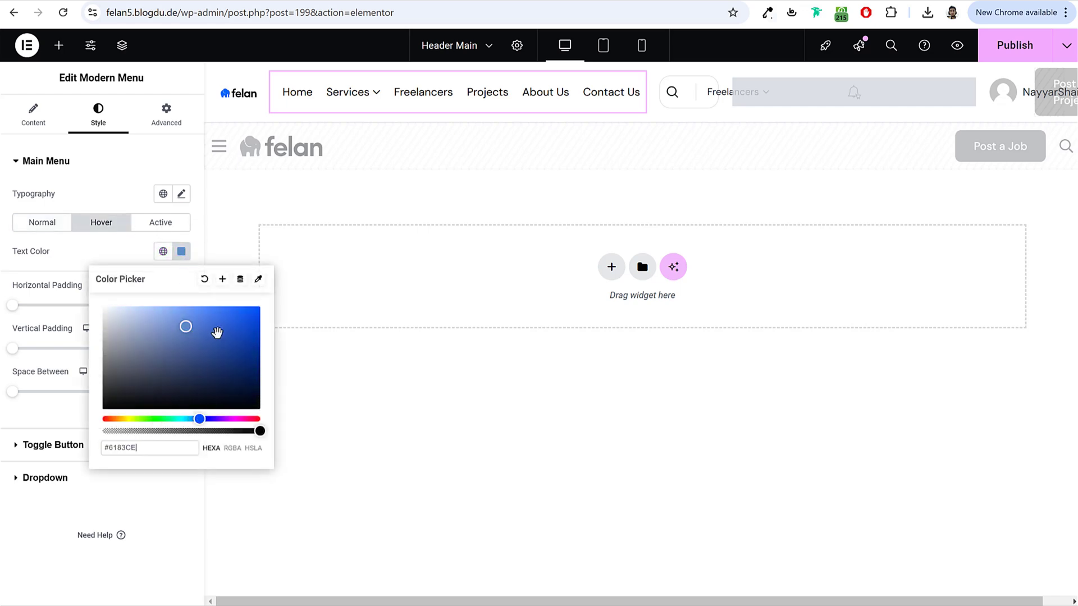
drag(217, 332, 236, 264)
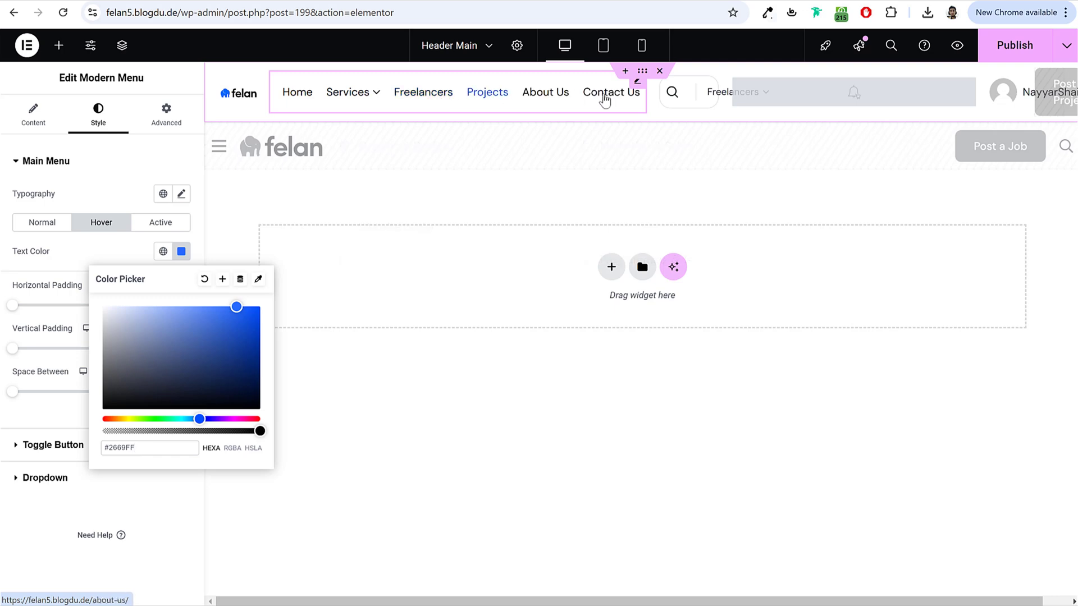
click(1010, 45)
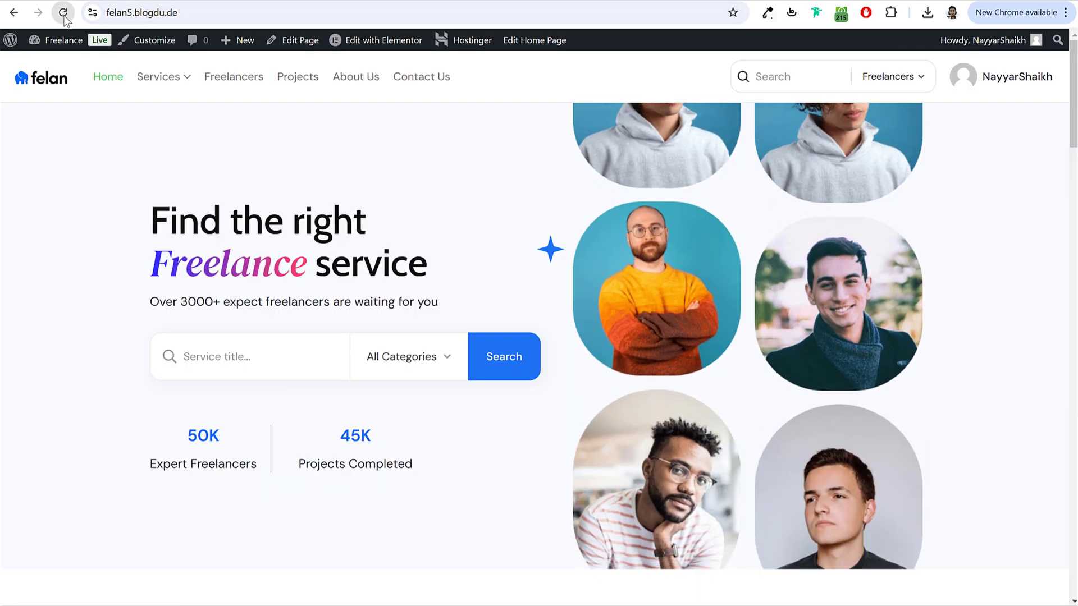
Step: Reload the home page to see the blue menu colours, then bring up the incognito My Services window
click(64, 15)
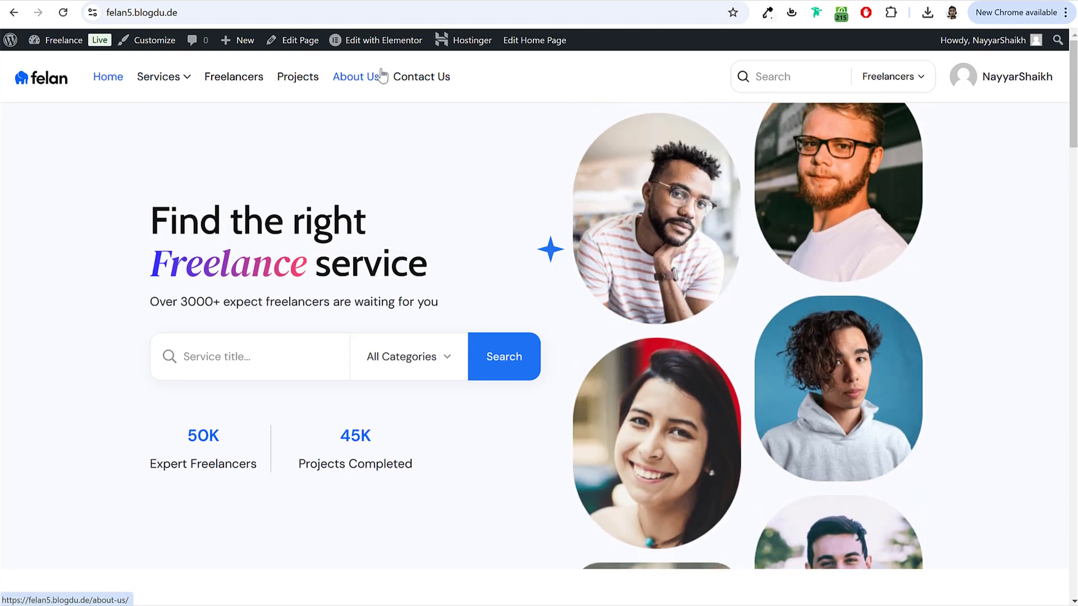
mouse_move(340, 605)
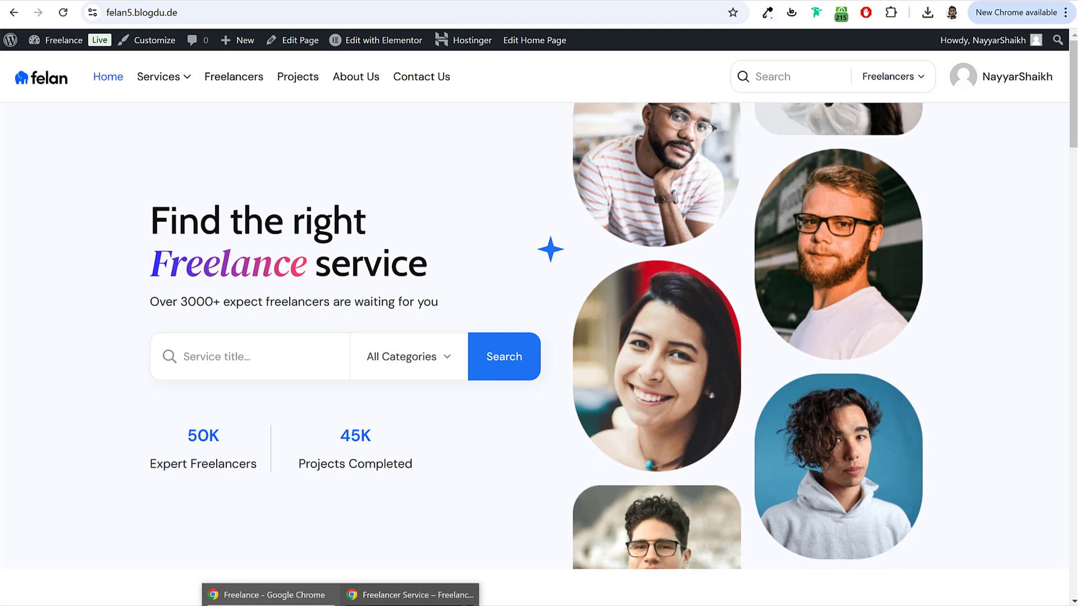
click(448, 585)
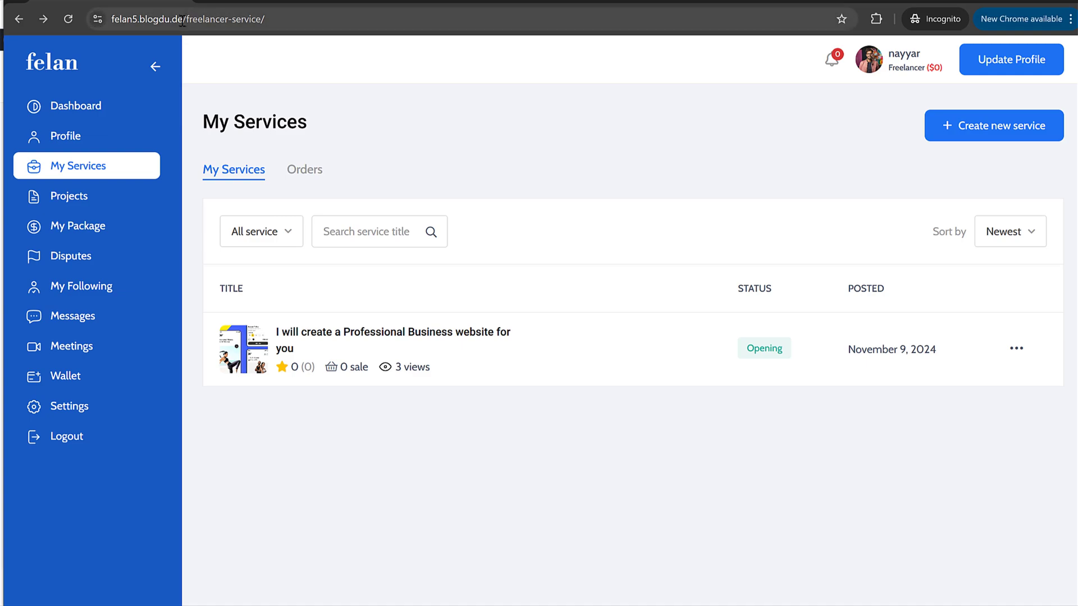
Step: Copy the site address and paste it into a new Edge window
drag(190, 20, 26, 25)
key(ctrl+c)
key(alt+Tab)
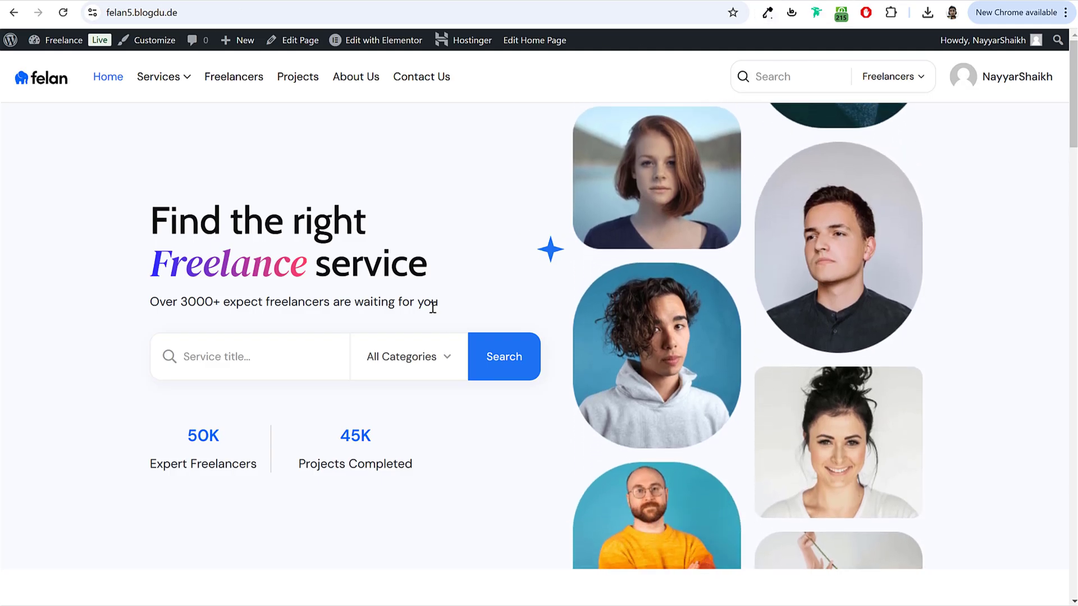
key(alt+Tab)
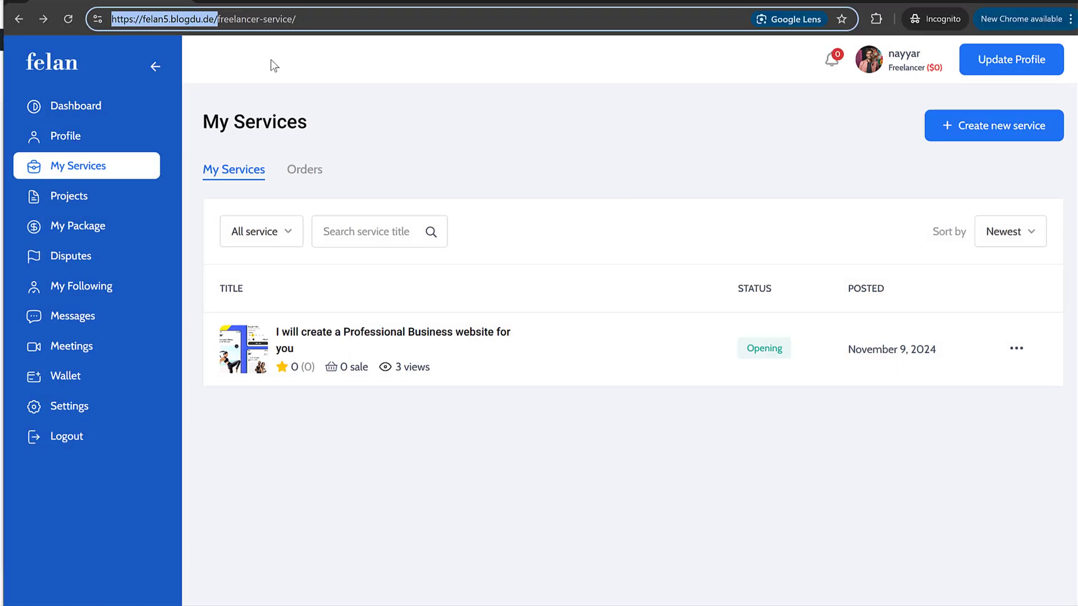
click(460, 109)
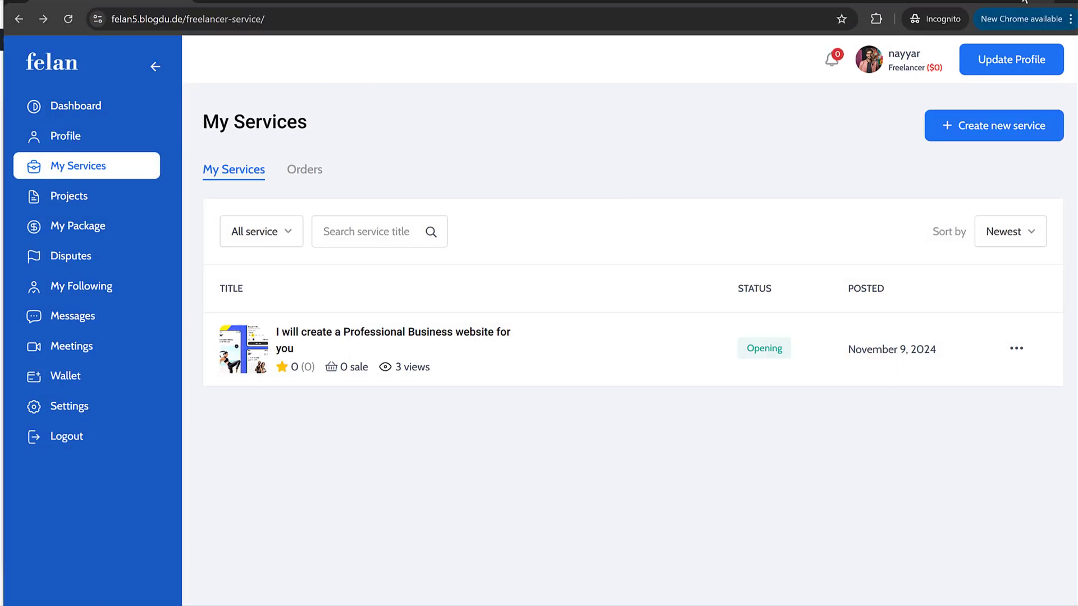
key(alt+Tab)
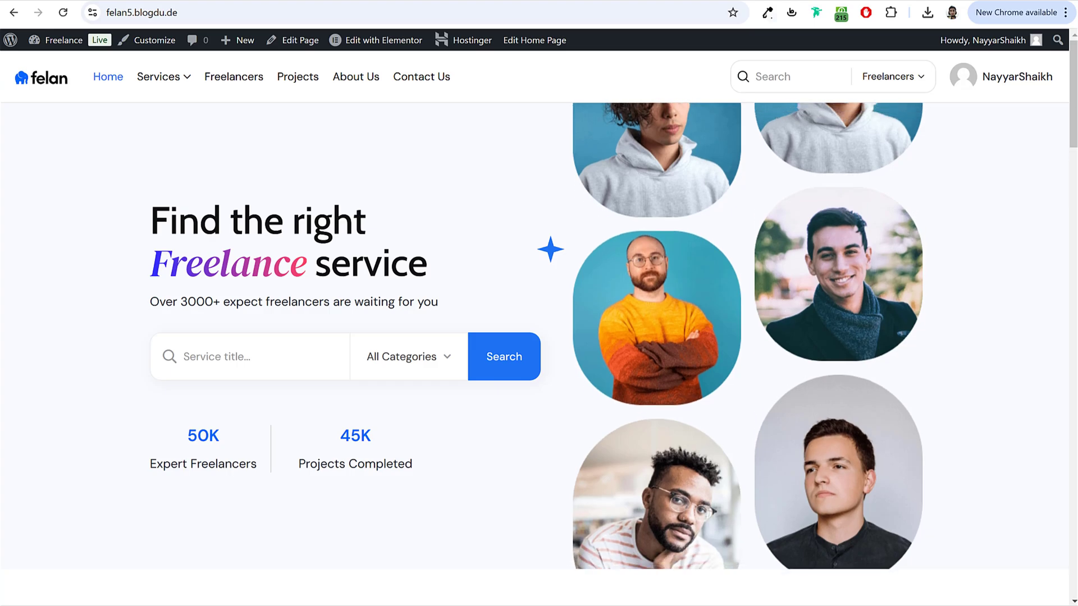
key(alt+Tab)
key(ctrl+v)
Step: Load the Felan site in Edge and open the registration form as an Employer
key(Return)
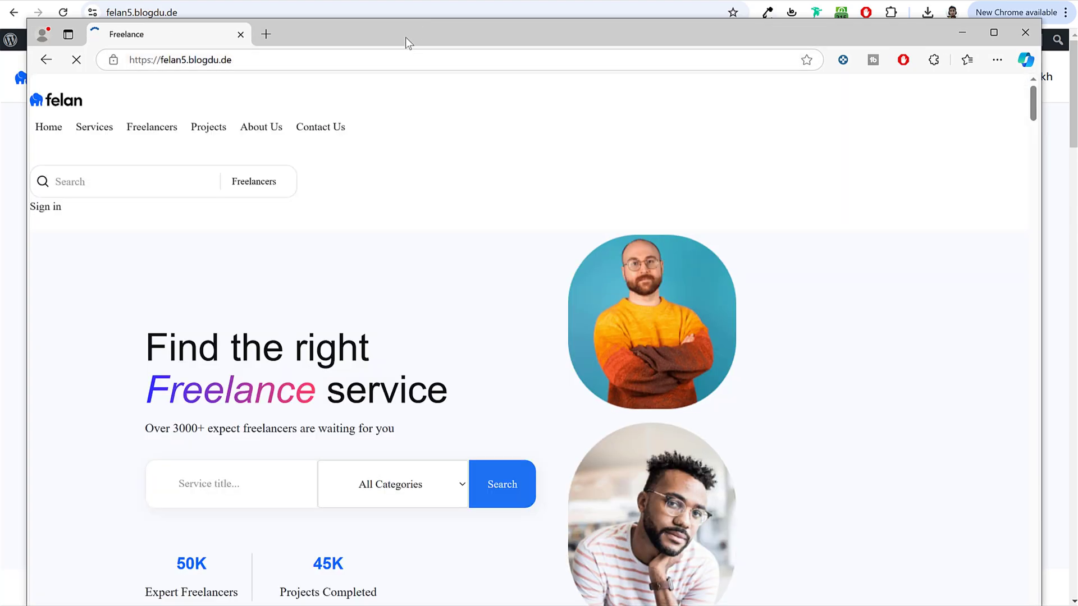
drag(405, 37, 406, 22)
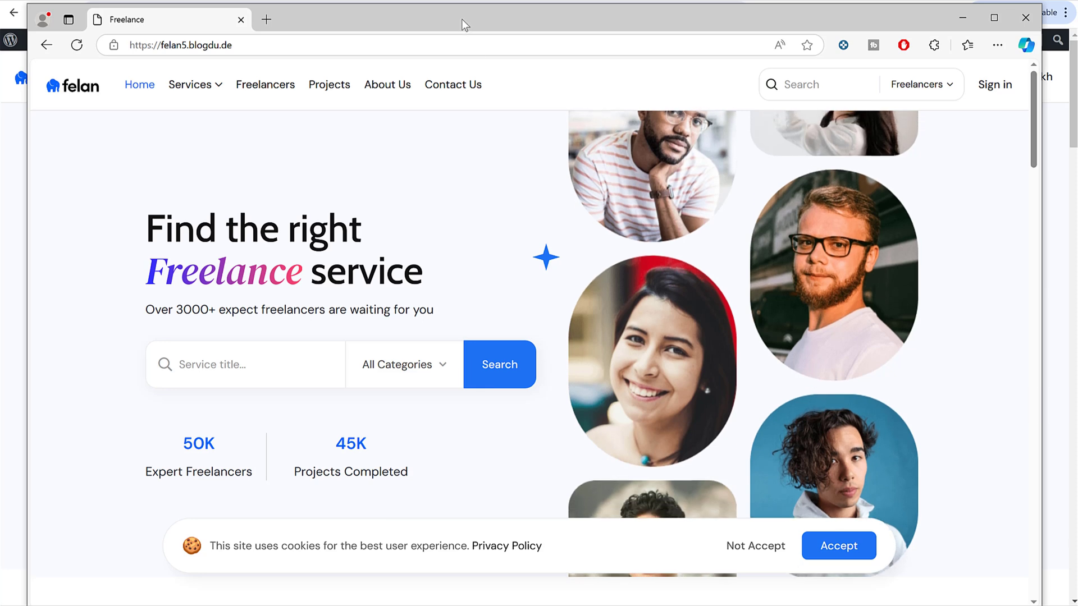
drag(461, 18, 462, 12)
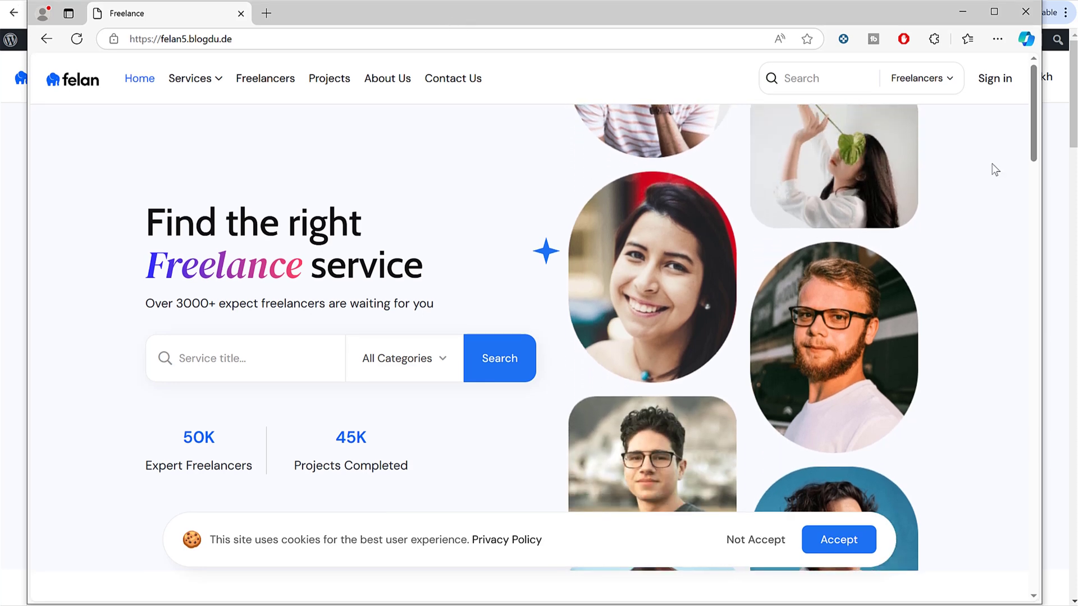
click(994, 80)
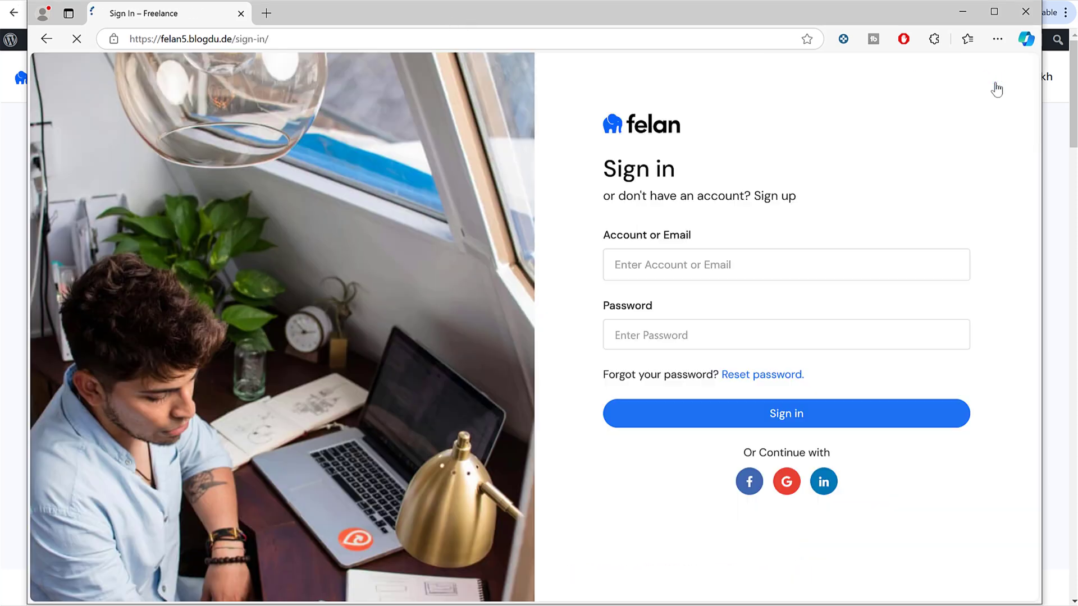
click(764, 197)
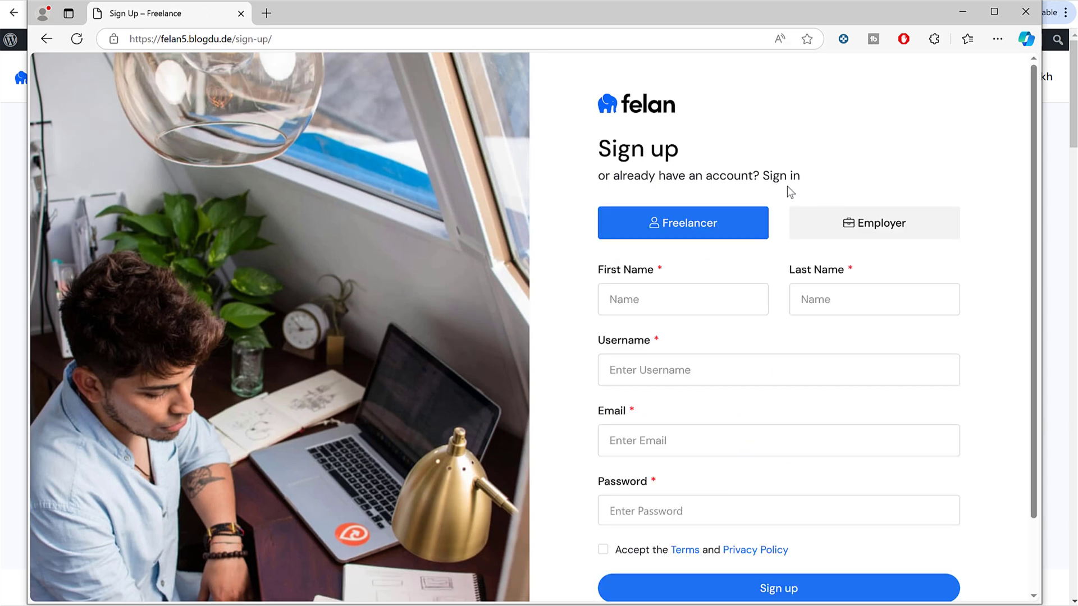
click(852, 230)
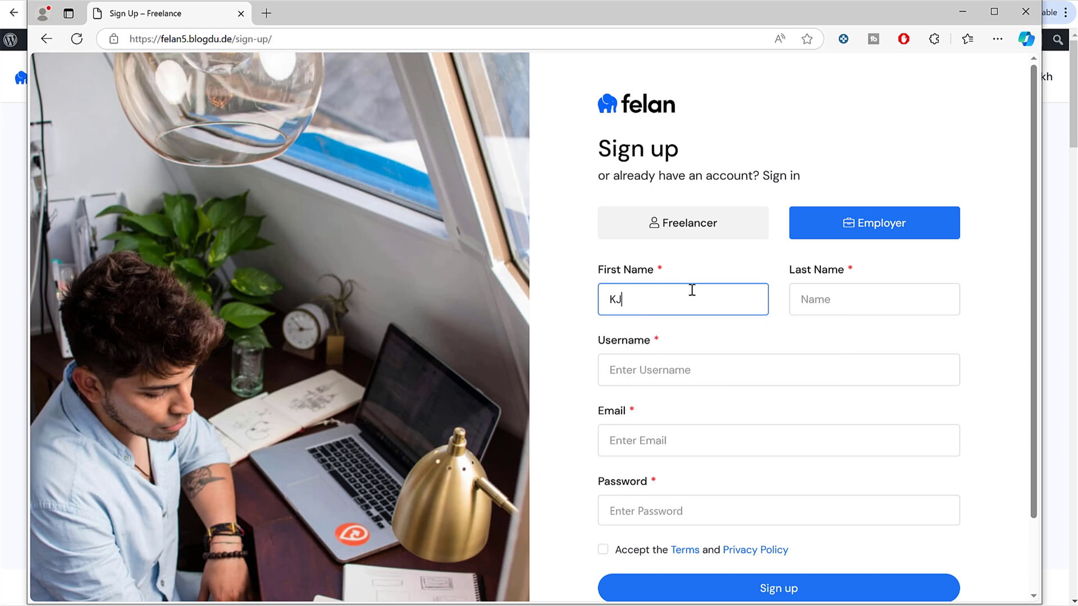
Step: Fill in the employer's name, username, email and password, accept the terms and sign up
key(Tab)
text(do)
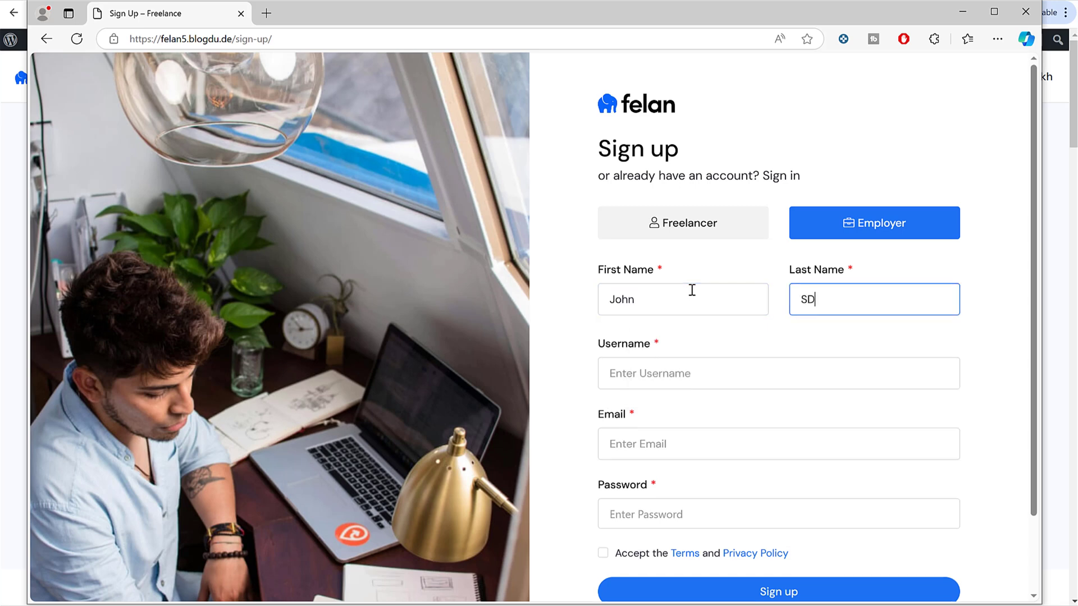
key(BackSpace)
key(BackSpace)
text(Doe)
key(Tab)
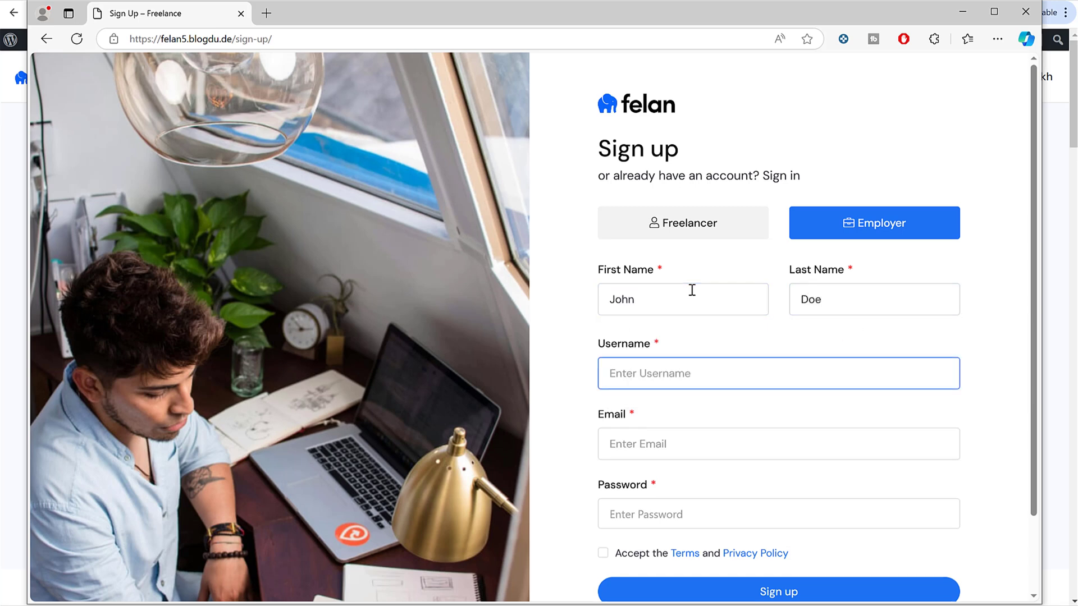
text(john)
key(Tab)
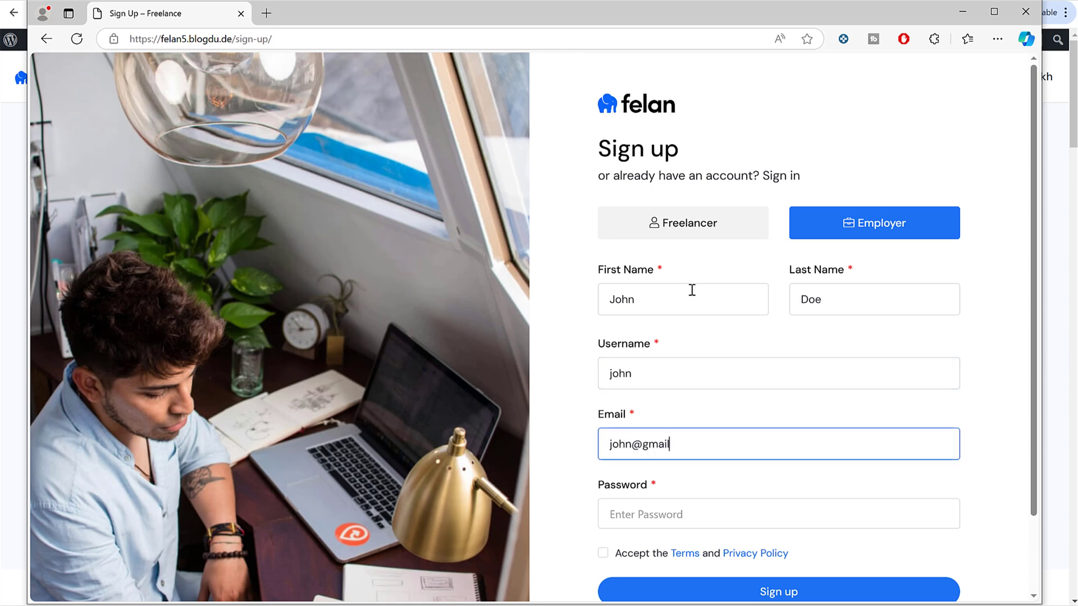
key(Tab)
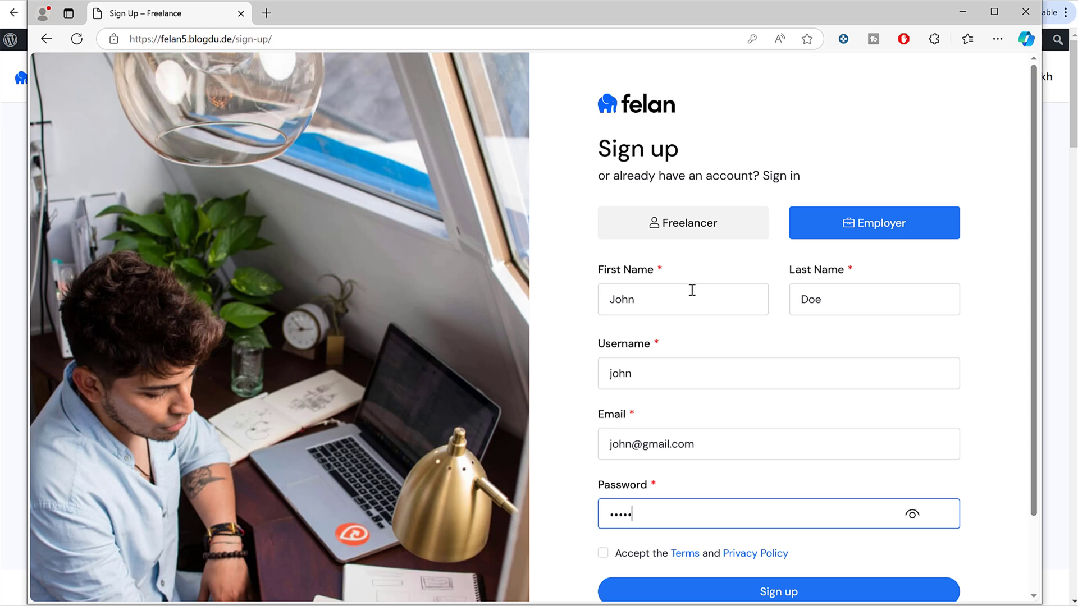
scroll(693, 423, down, 1)
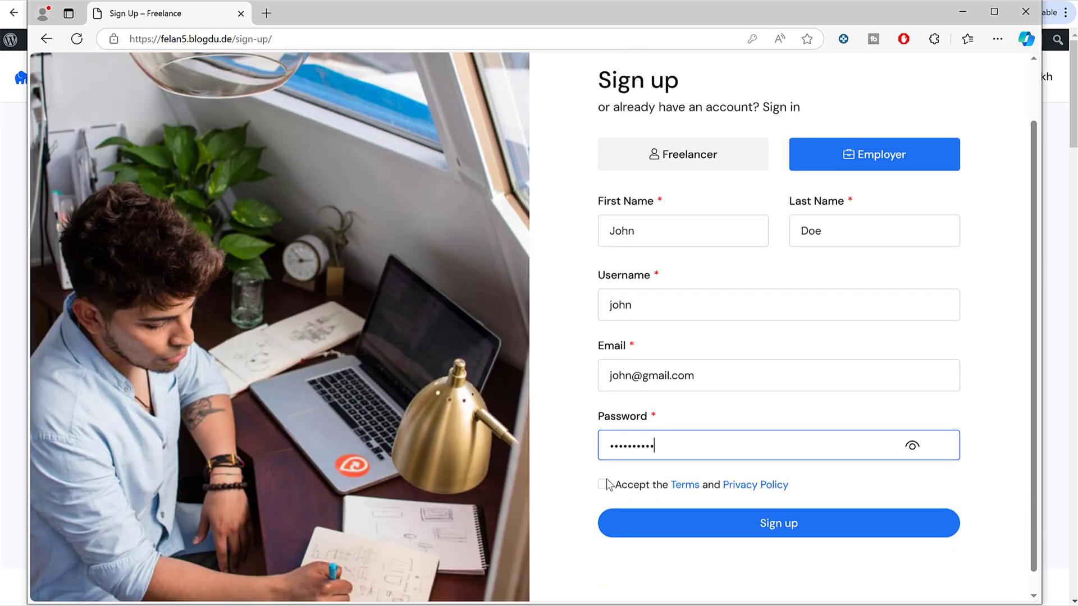
click(603, 484)
click(724, 522)
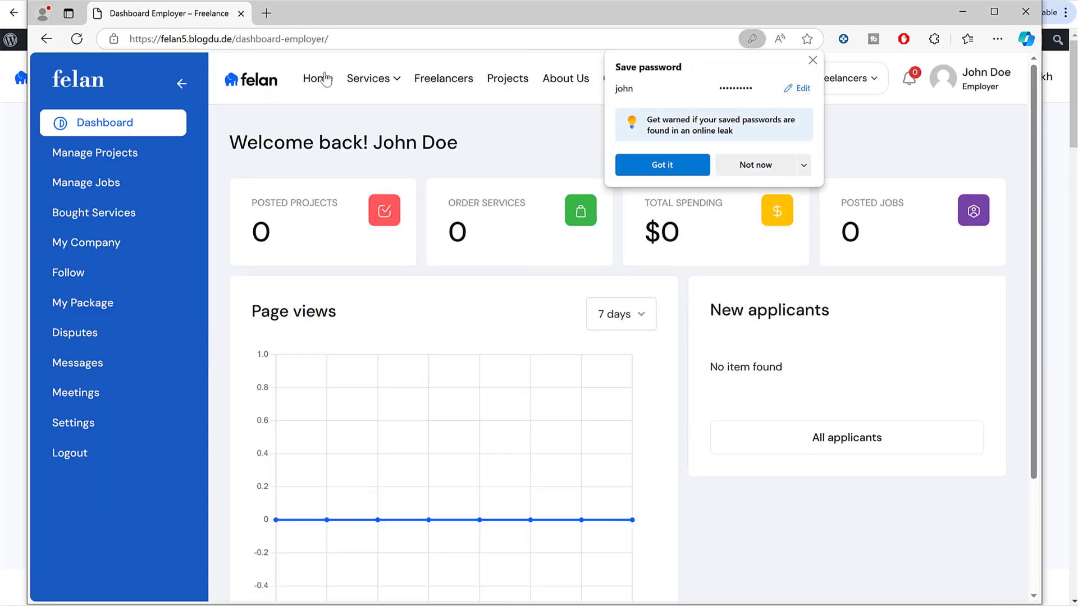
Step: Go from the dashboard to Services and open the Professional Business website service
click(699, 168)
double_click(380, 47)
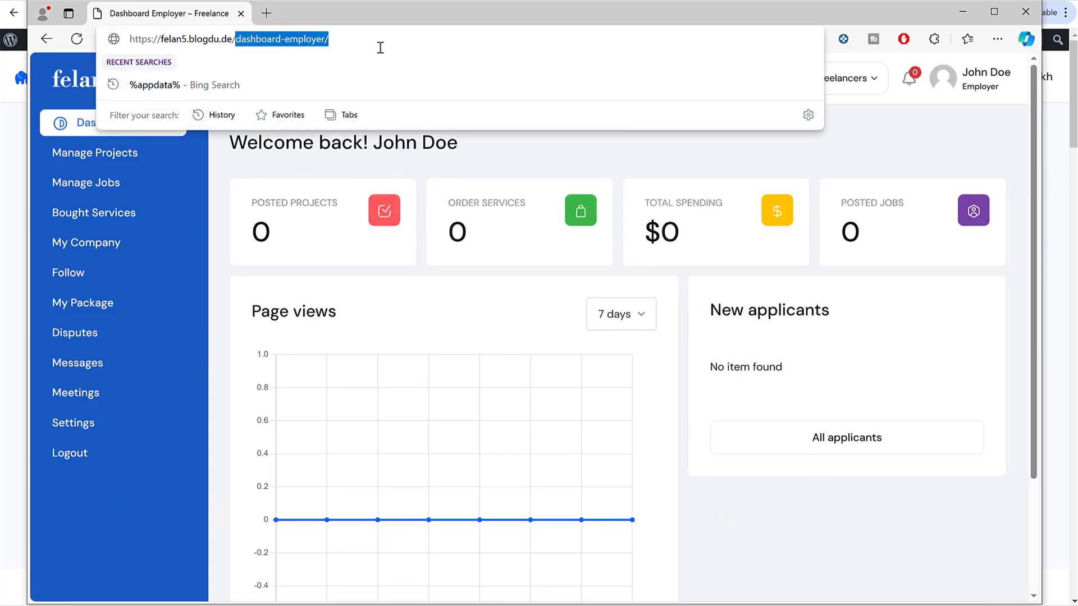
click(378, 161)
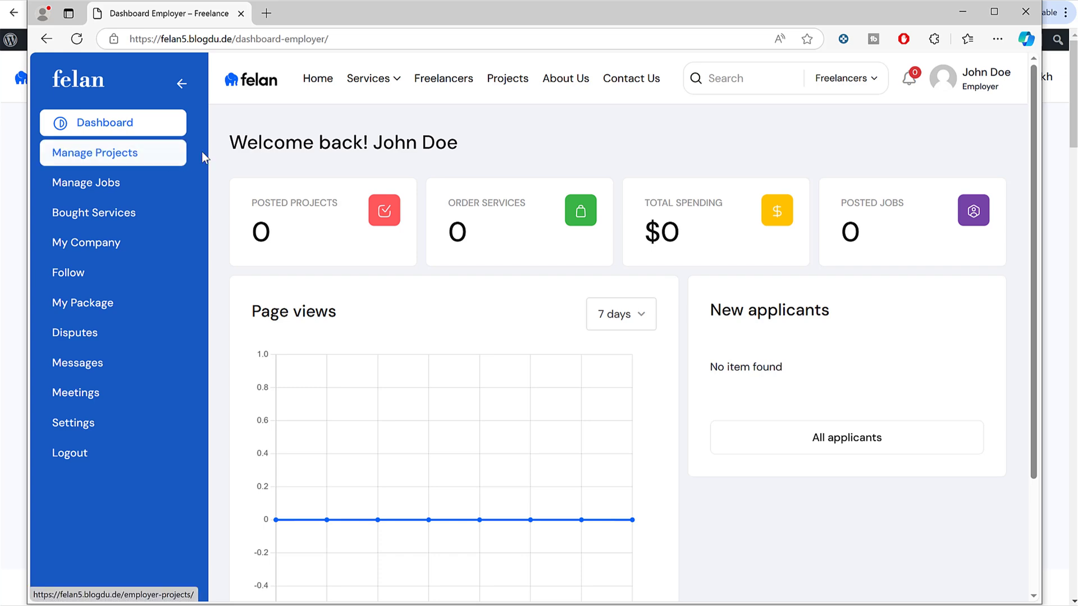
click(79, 79)
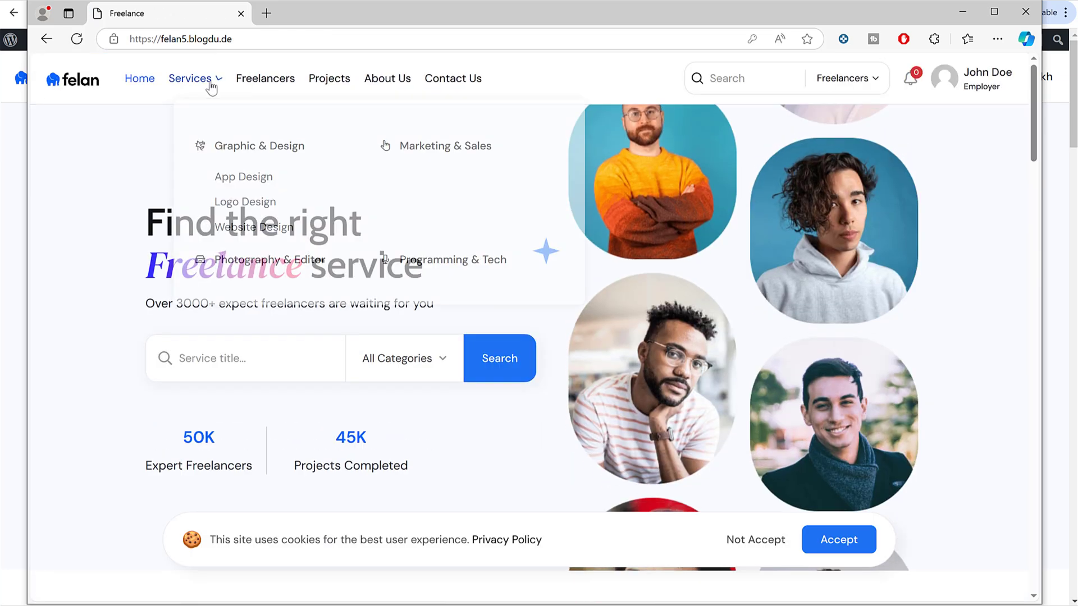
click(194, 81)
scroll(474, 342, down, 3)
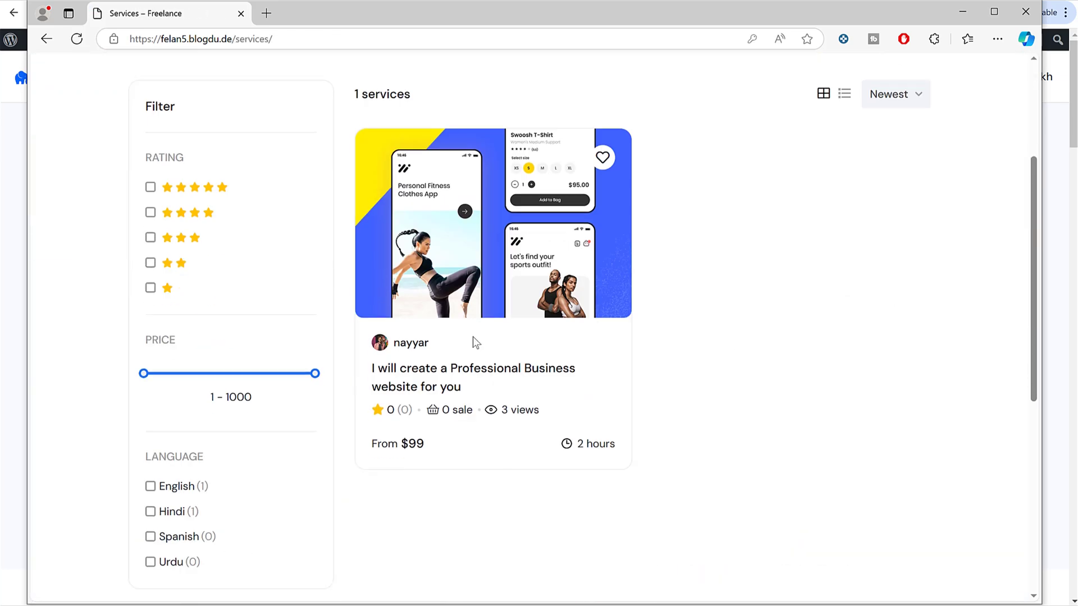
click(475, 268)
Step: Compare the Basic $99 and Standard $159 packages and leave Standard selected
scroll(790, 376, down, 10)
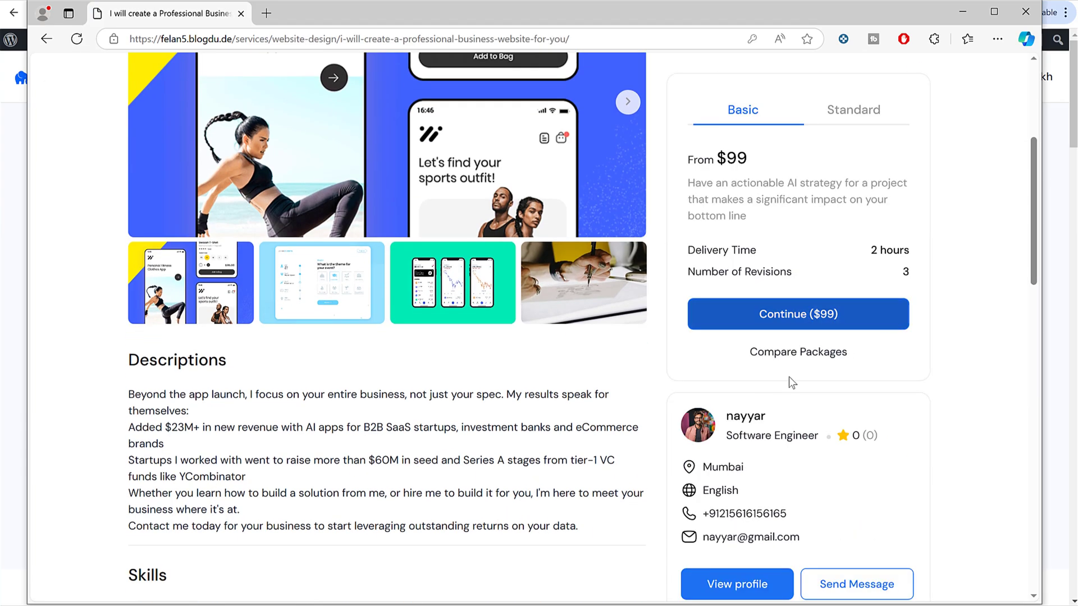
scroll(286, 403, down, 5)
scroll(295, 409, up, 15)
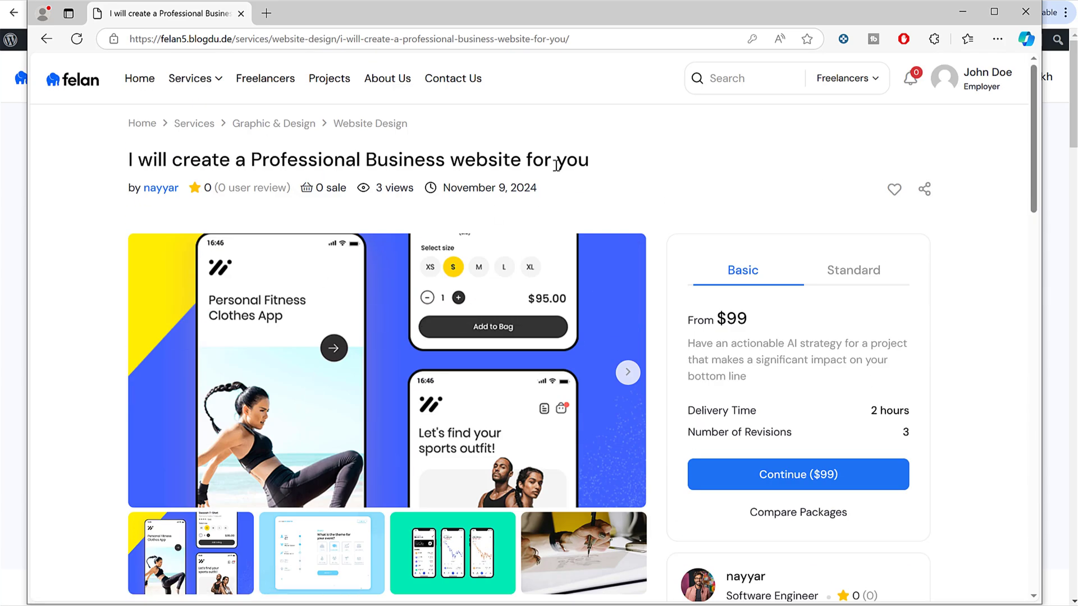
click(851, 272)
click(760, 271)
click(839, 274)
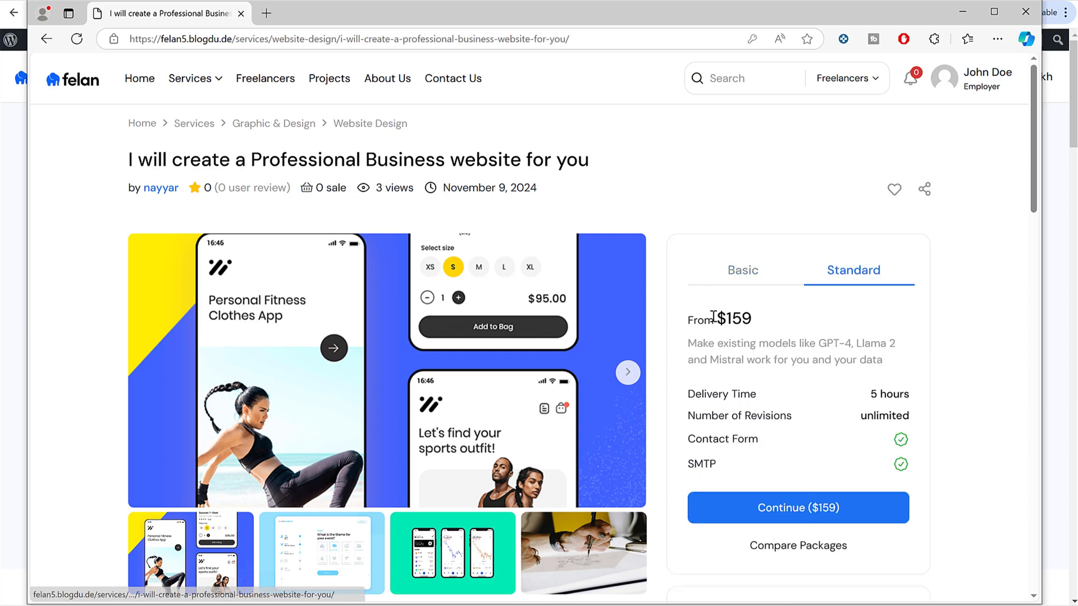
drag(714, 319, 801, 317)
click(863, 403)
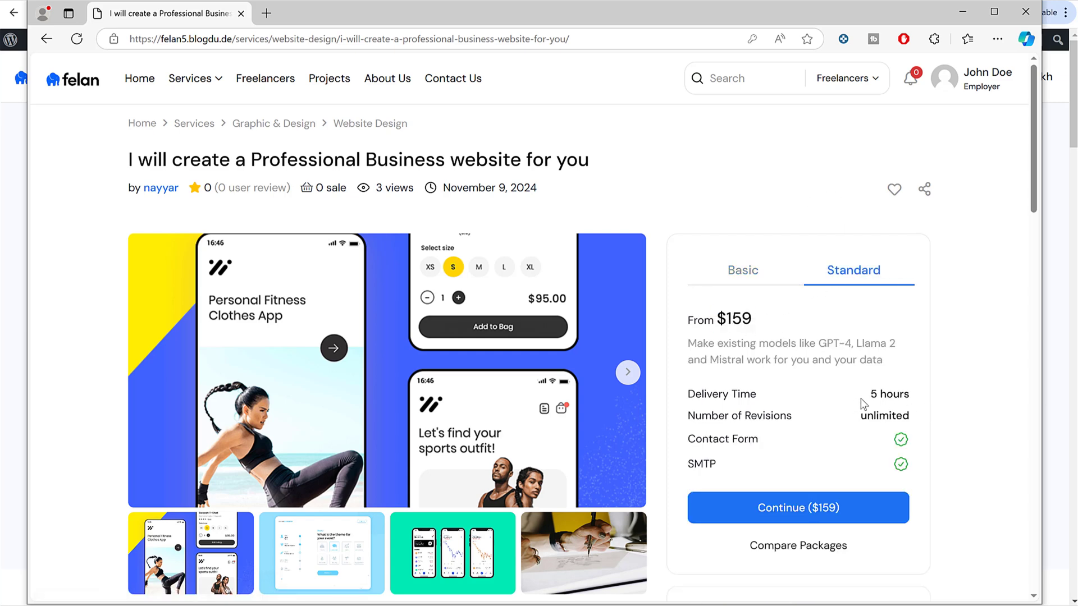
click(754, 279)
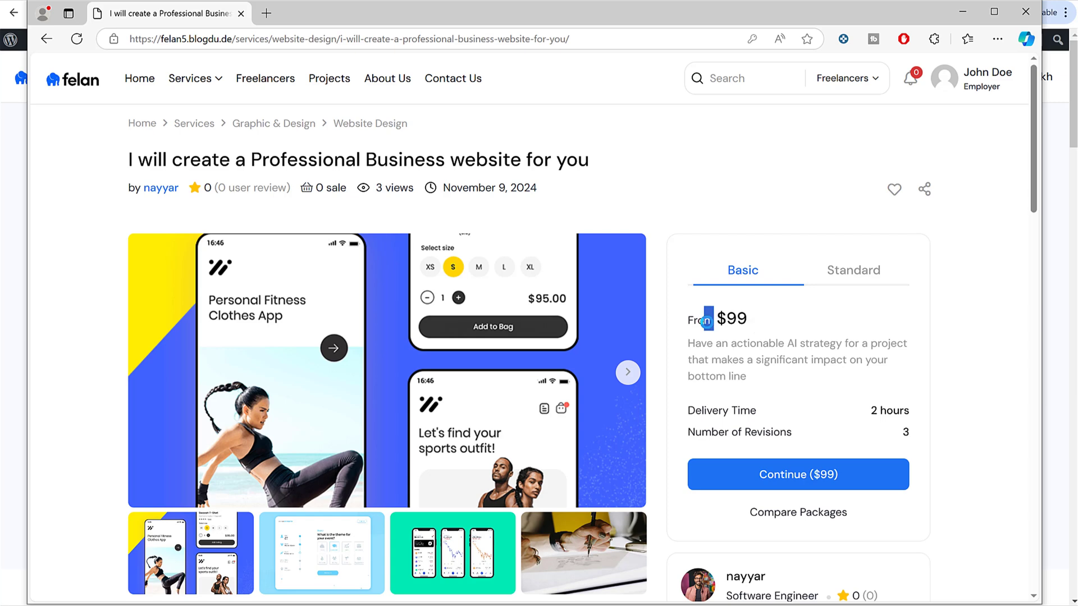
click(819, 279)
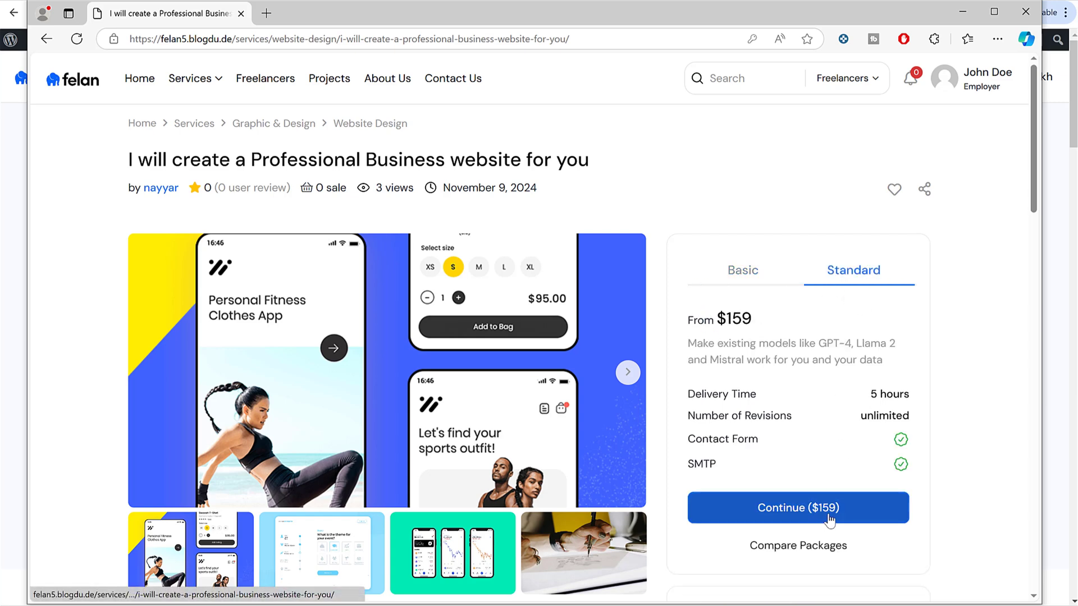
Step: Continue to payment for the $159 package and tick the SEO Service add-on
click(792, 517)
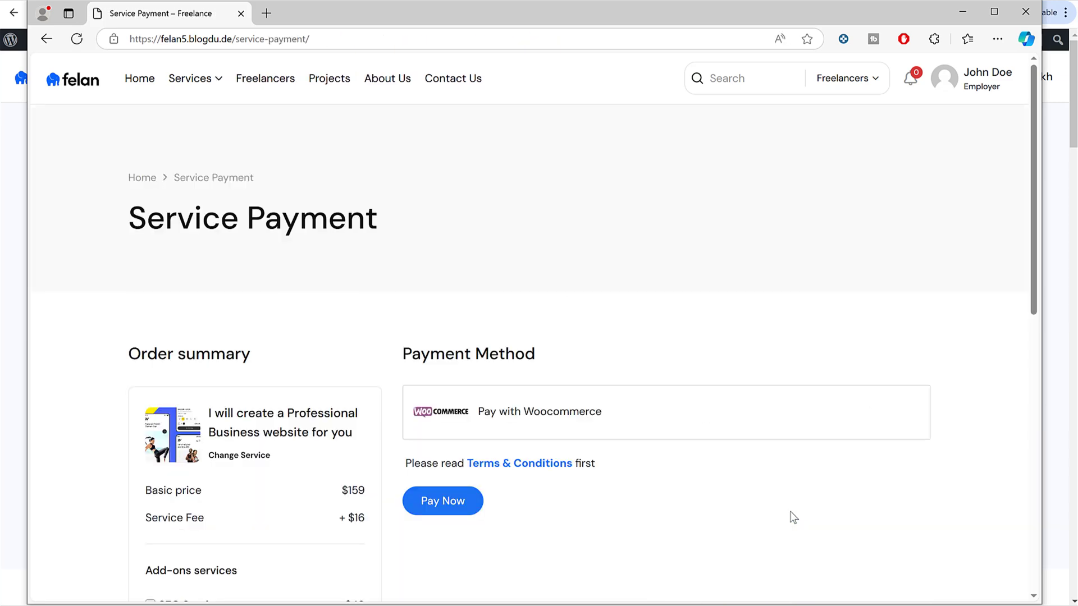
scroll(585, 345, down, 5)
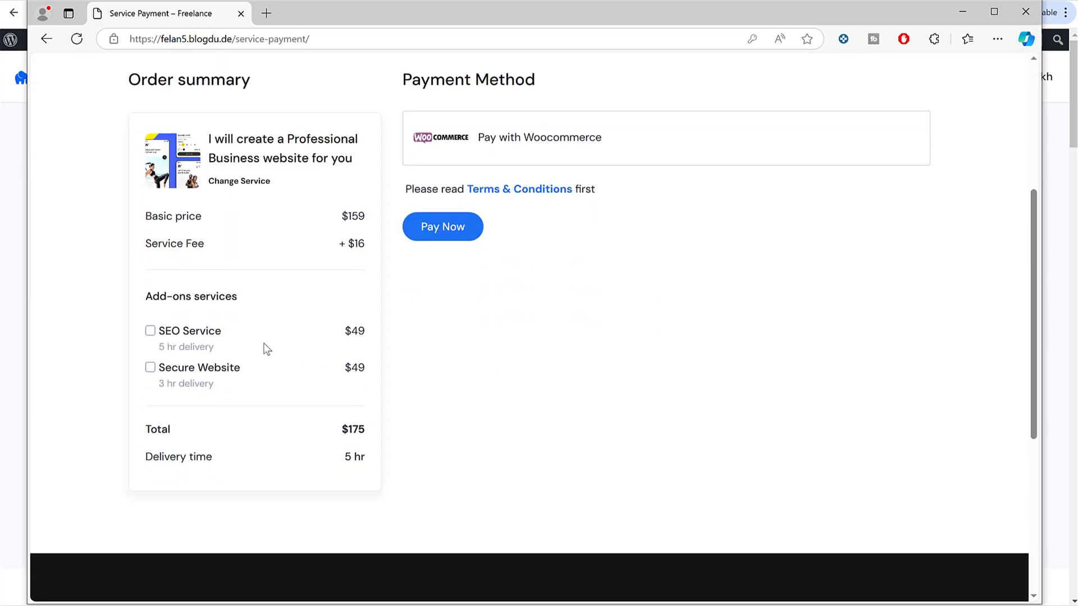
scroll(277, 353, up, 1)
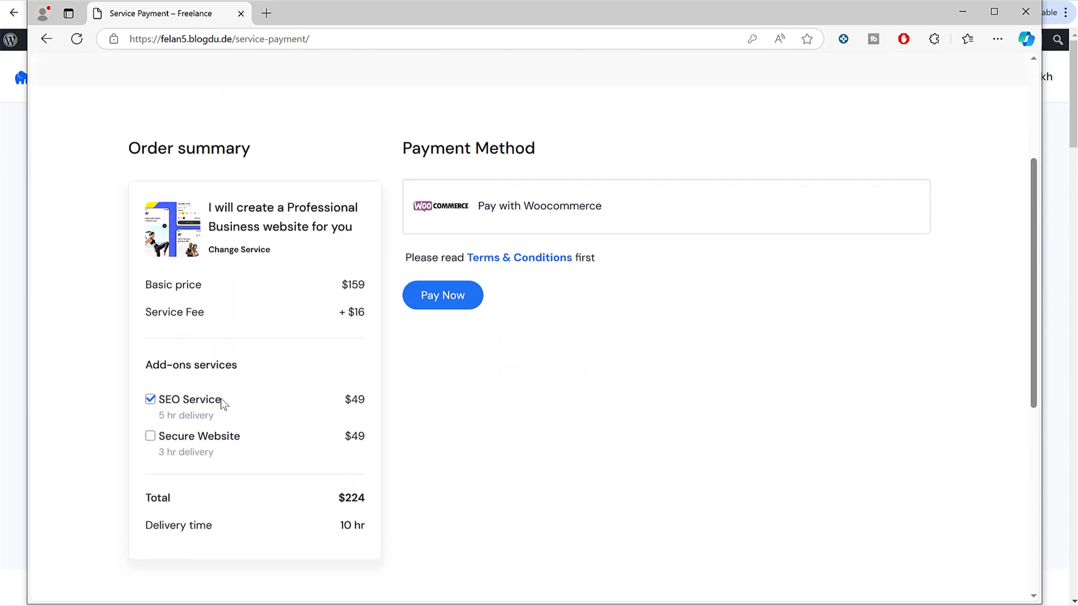
drag(222, 403, 162, 403)
click(245, 412)
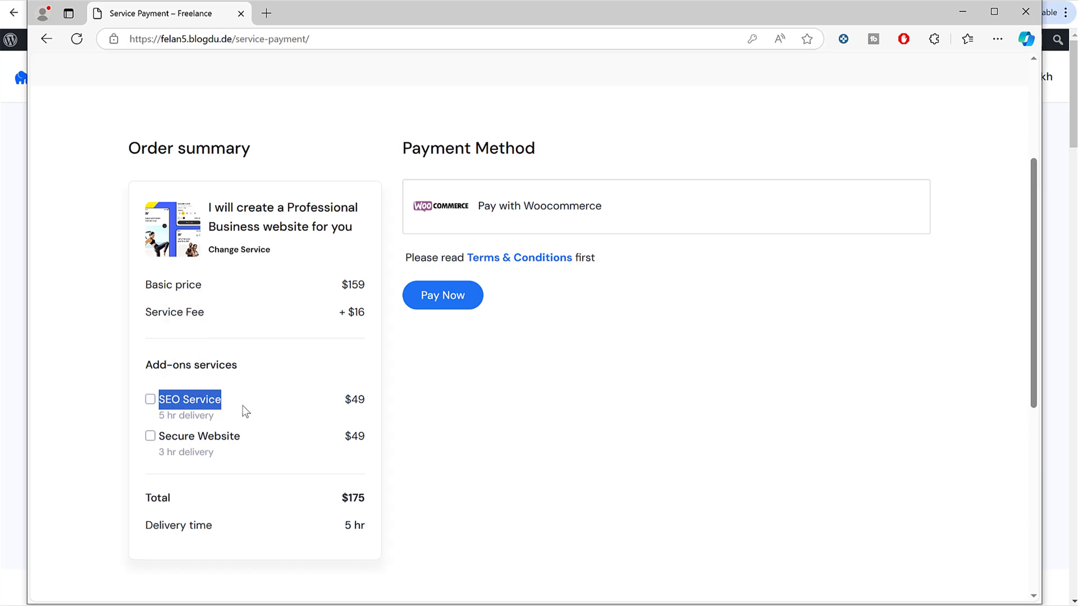
click(203, 406)
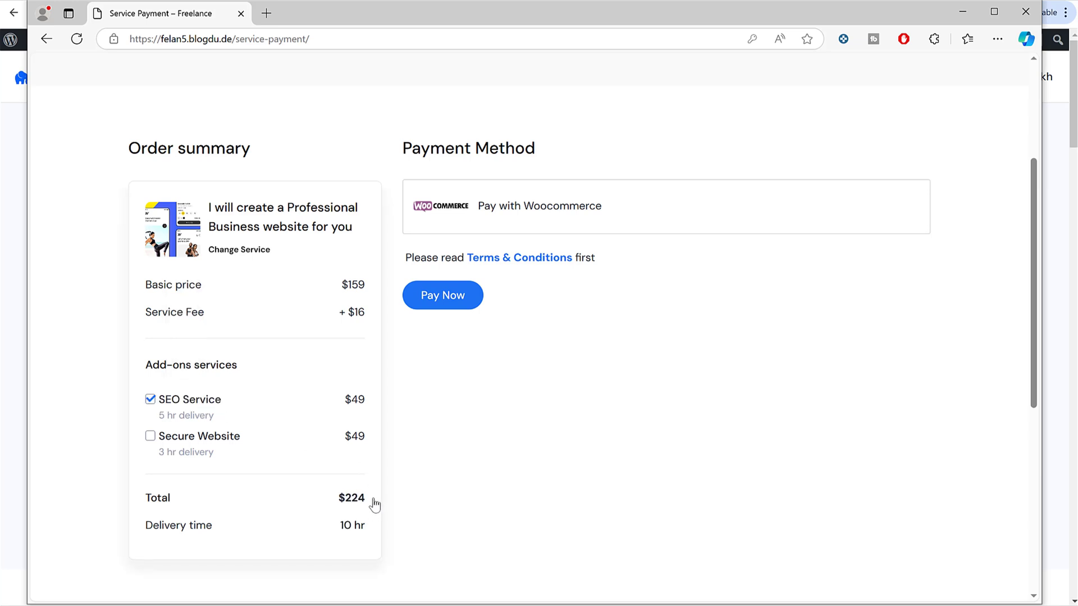
Step: Review the $224 order total and the Service Fee line
drag(376, 503, 343, 504)
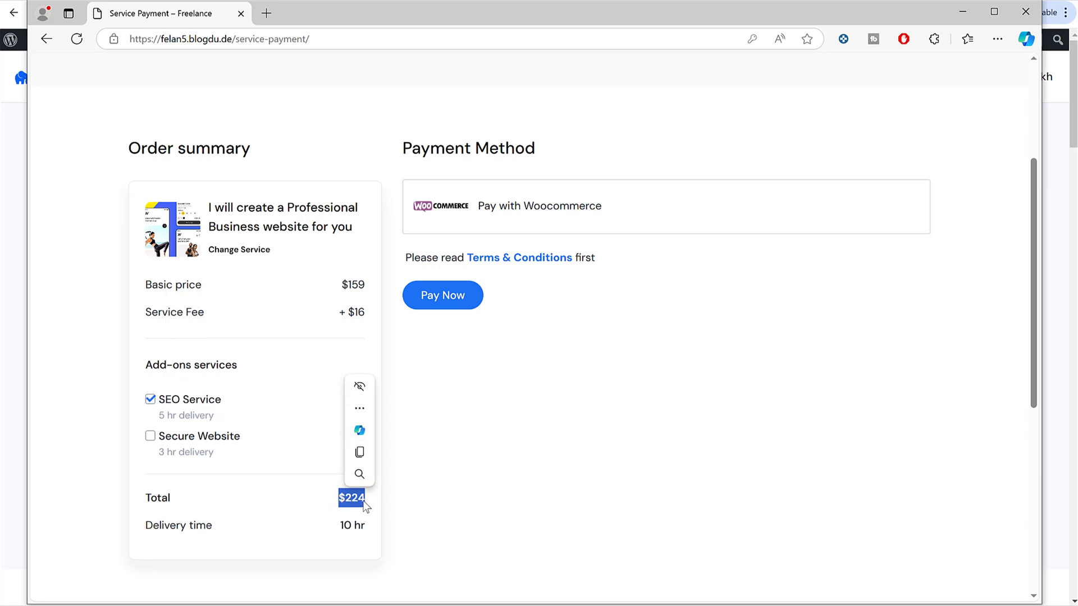
click(458, 404)
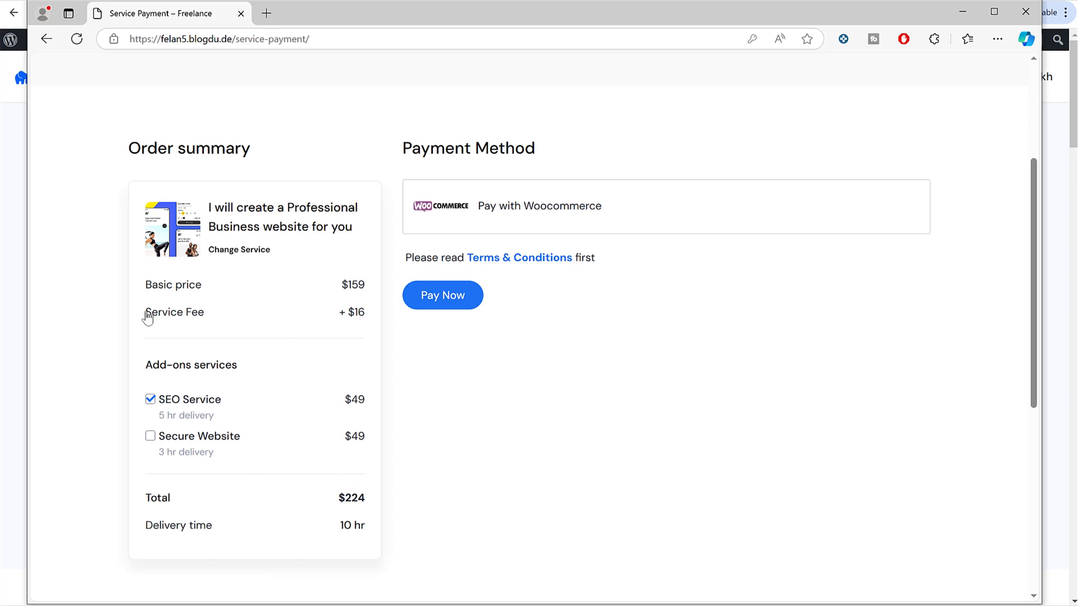
drag(145, 313, 224, 328)
click(434, 378)
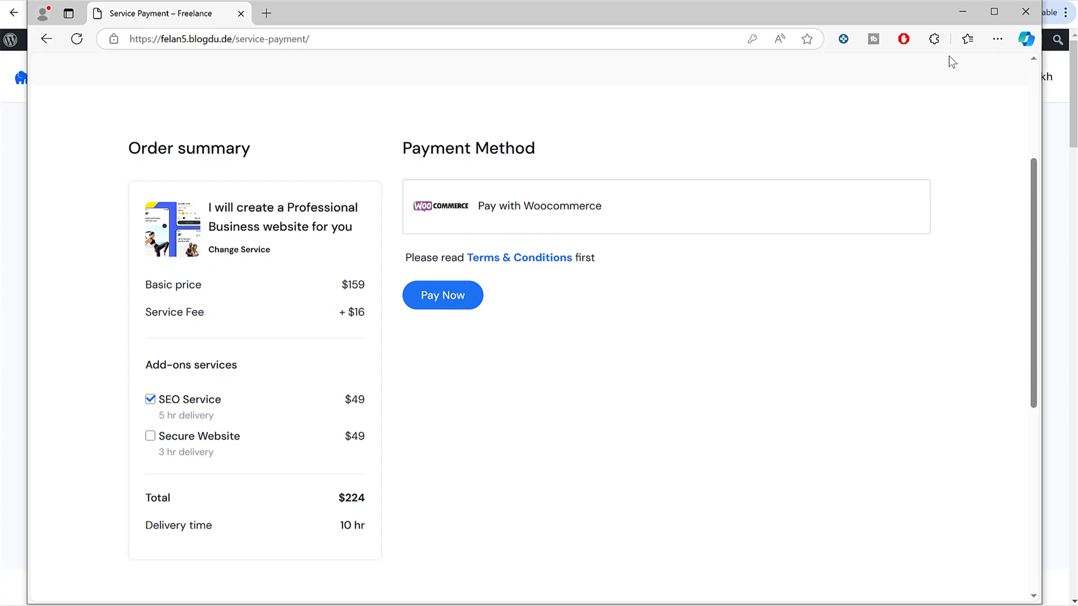
Step: Set the freelancer service fee to 0 in Felan Theme Options > Services Option, save, and return to Edge
click(953, 15)
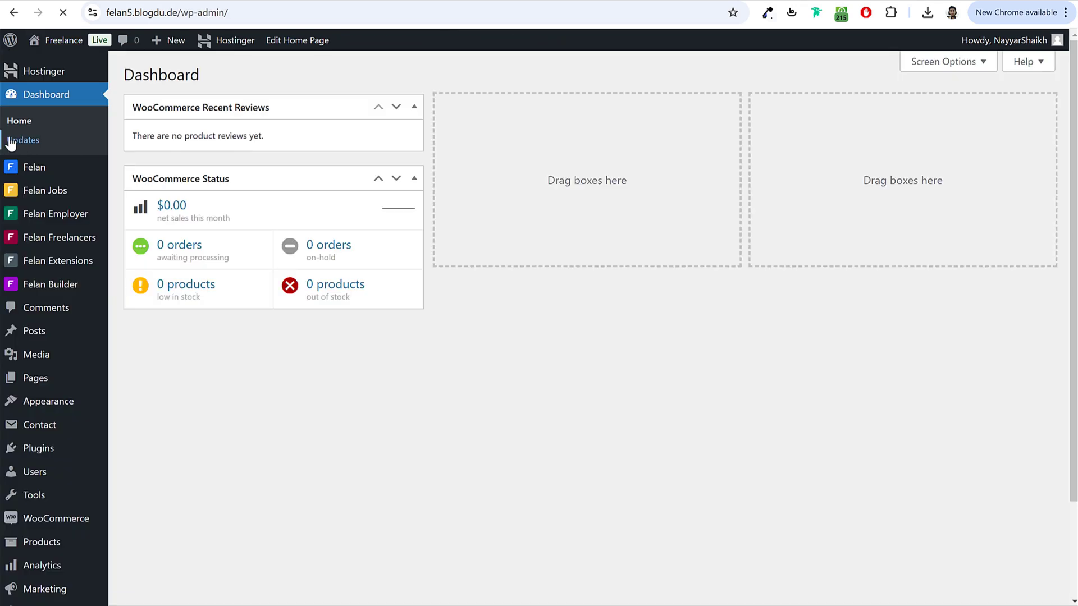
mouse_move(65, 174)
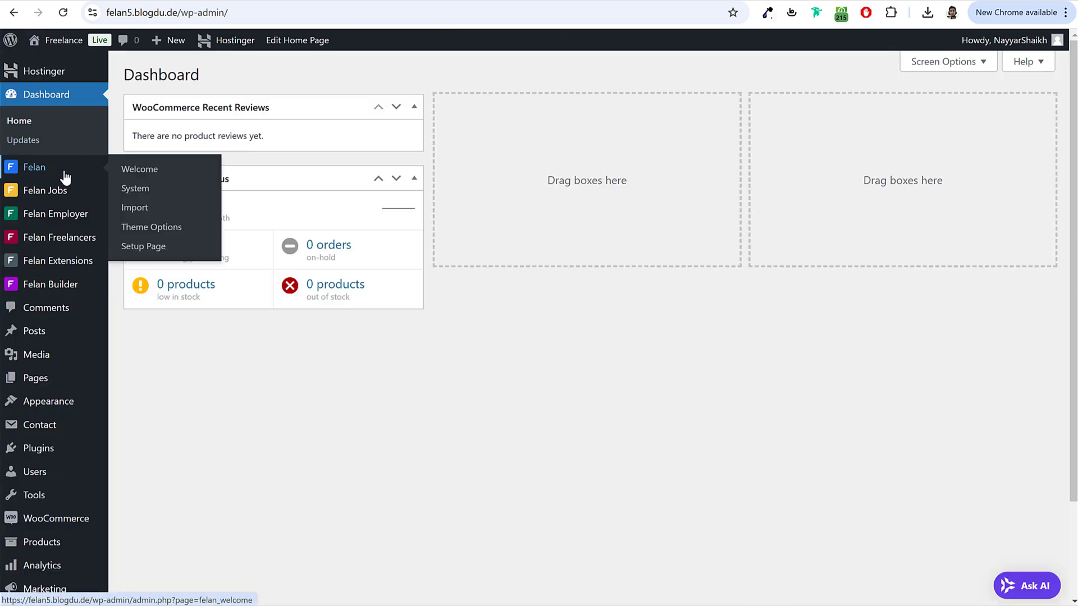
click(157, 232)
click(237, 260)
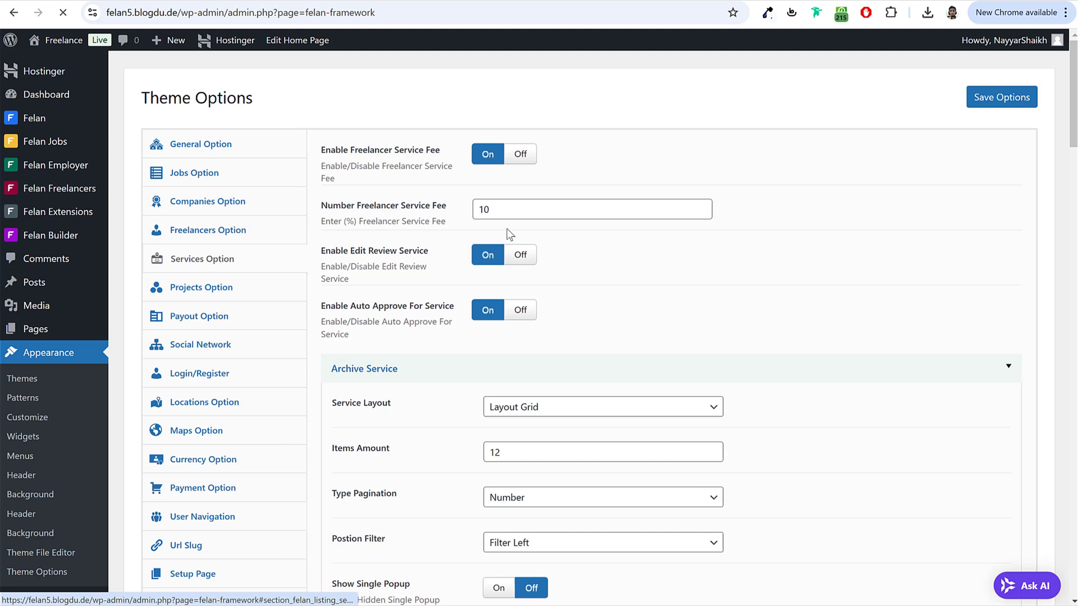
drag(521, 215, 421, 219)
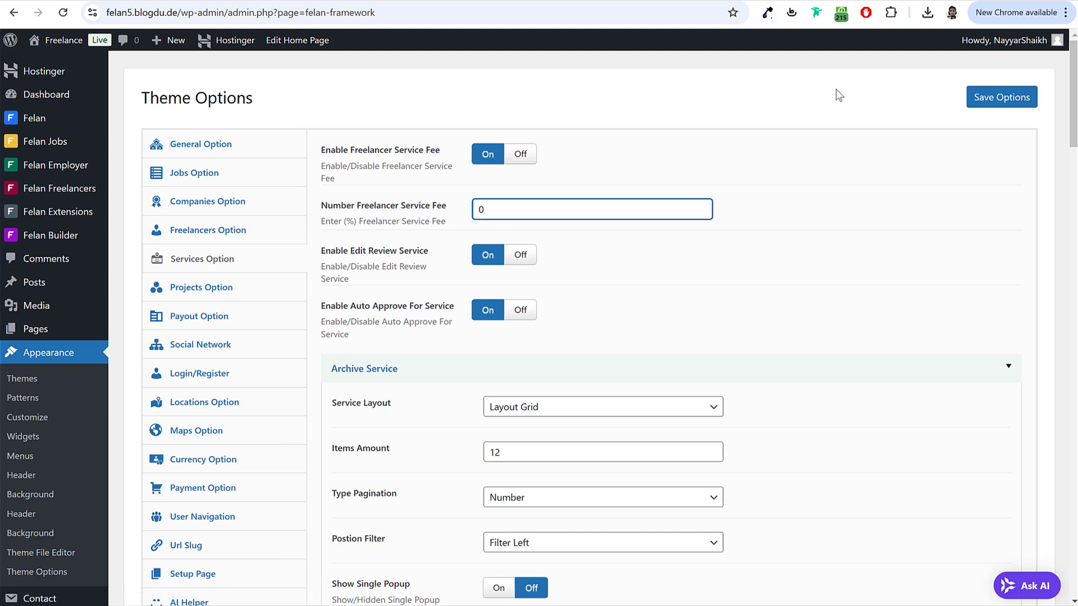
click(1002, 98)
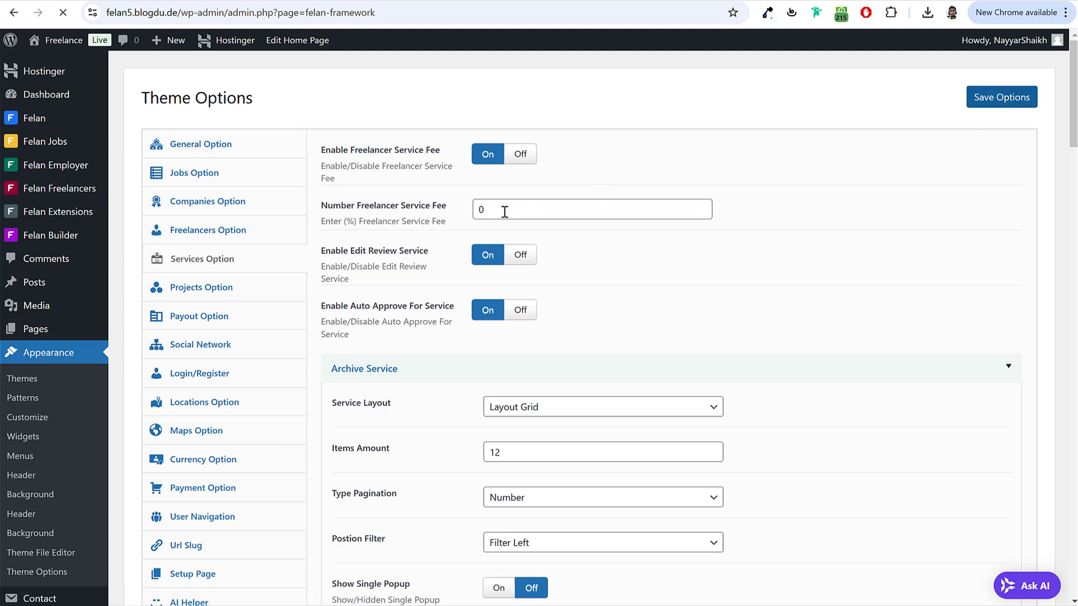
click(410, 594)
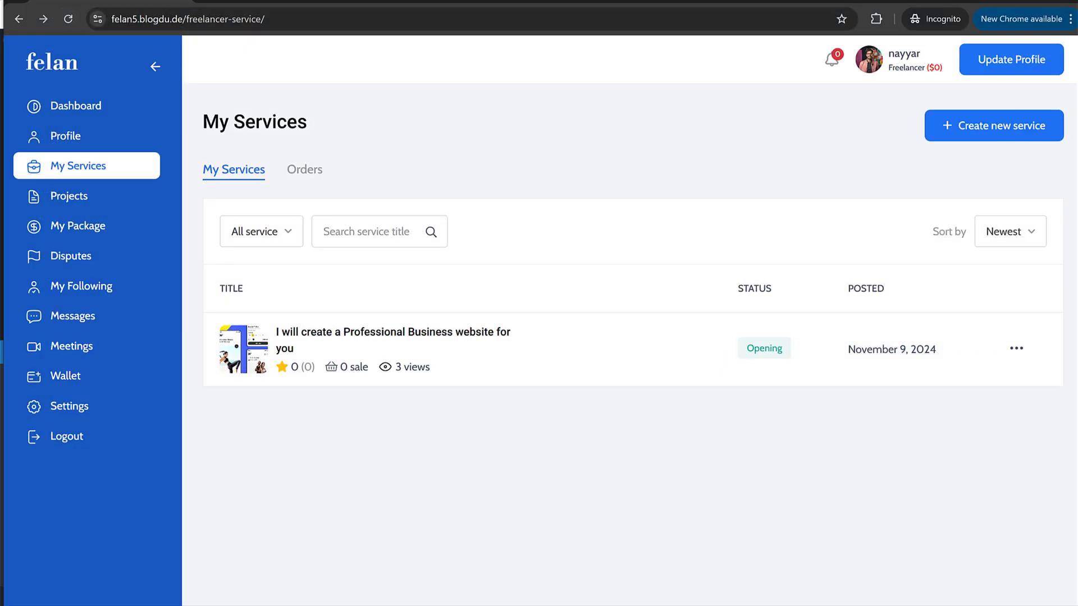
key(alt+Tab)
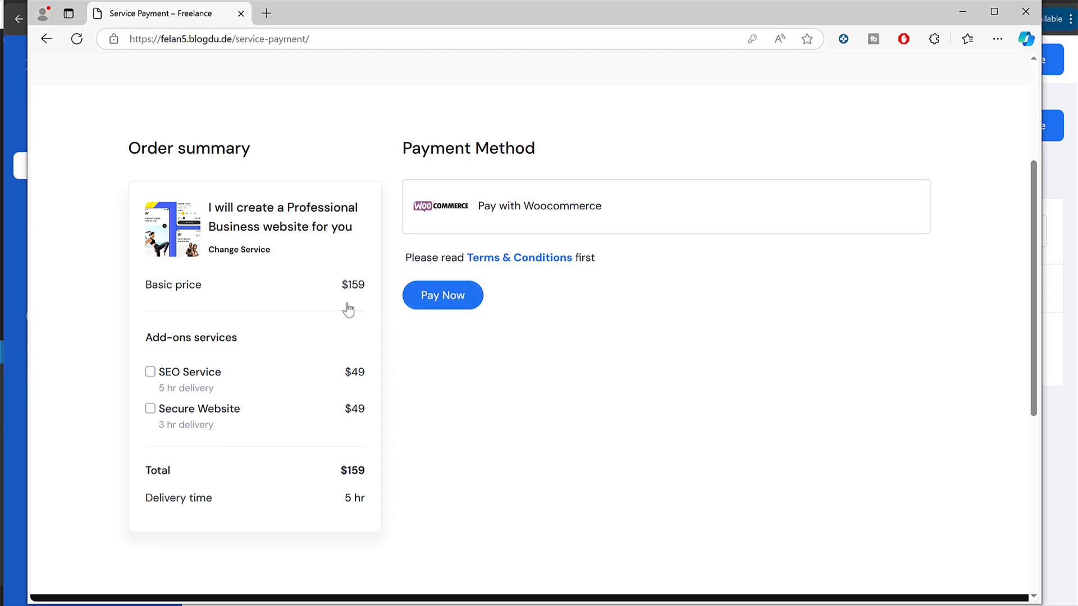
Step: Re-add the SEO Service add-on and proceed to checkout via WooCommerce
click(168, 372)
click(562, 218)
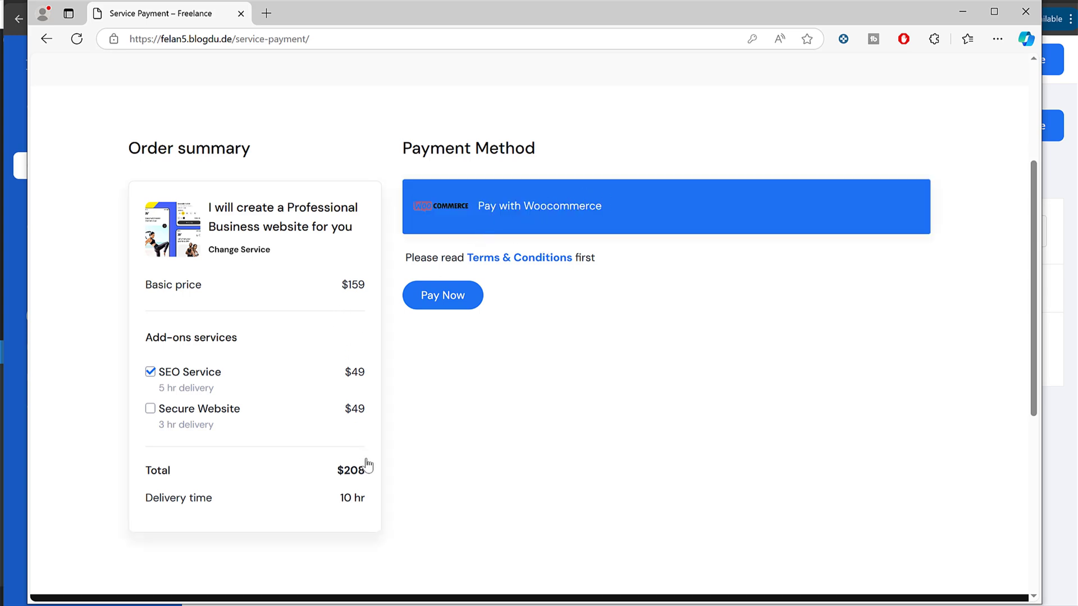
click(462, 302)
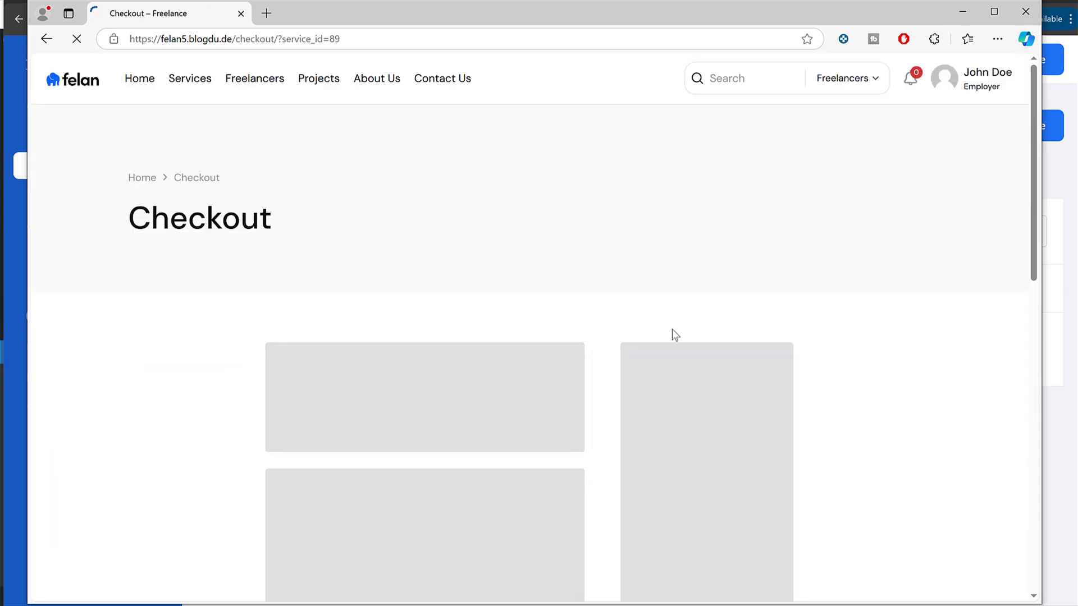
Step: Select the card payment option to reveal the card fields, then minimize the browser
scroll(663, 317, down, 4)
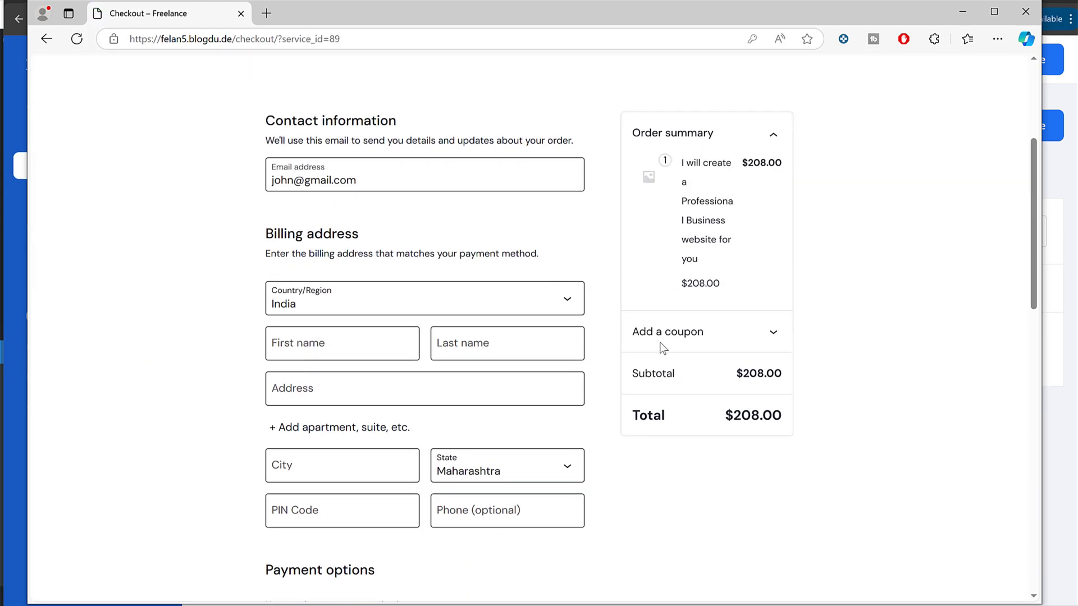
scroll(474, 317, down, 6)
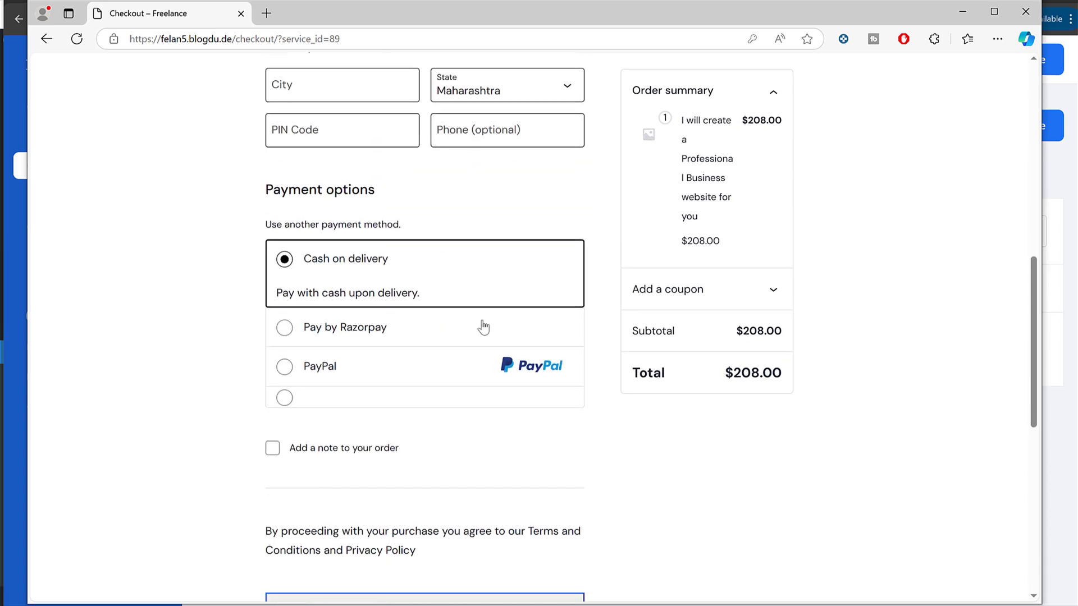
click(330, 404)
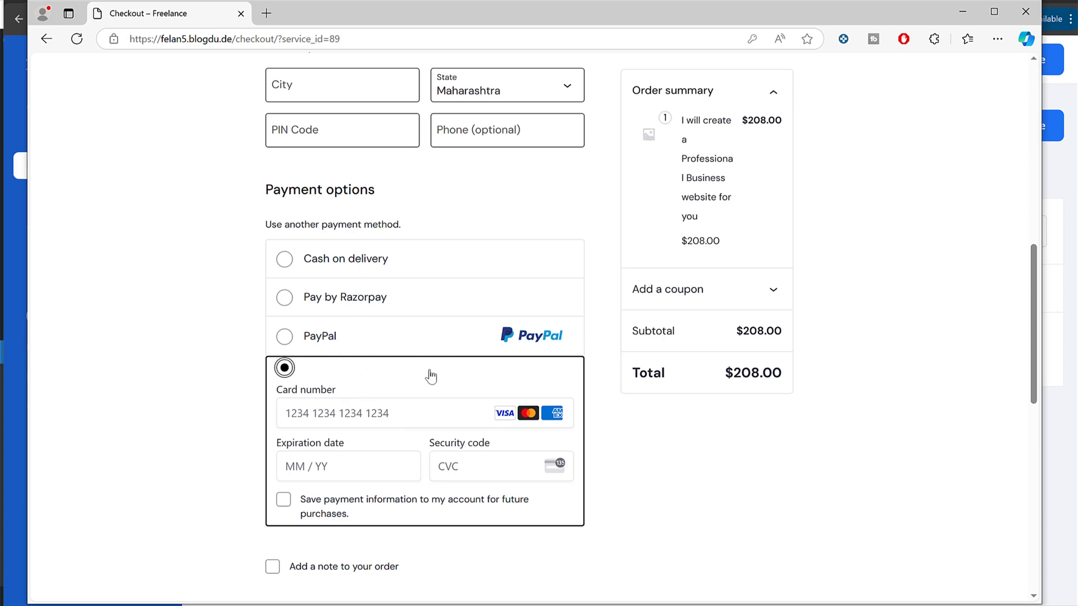
click(975, 12)
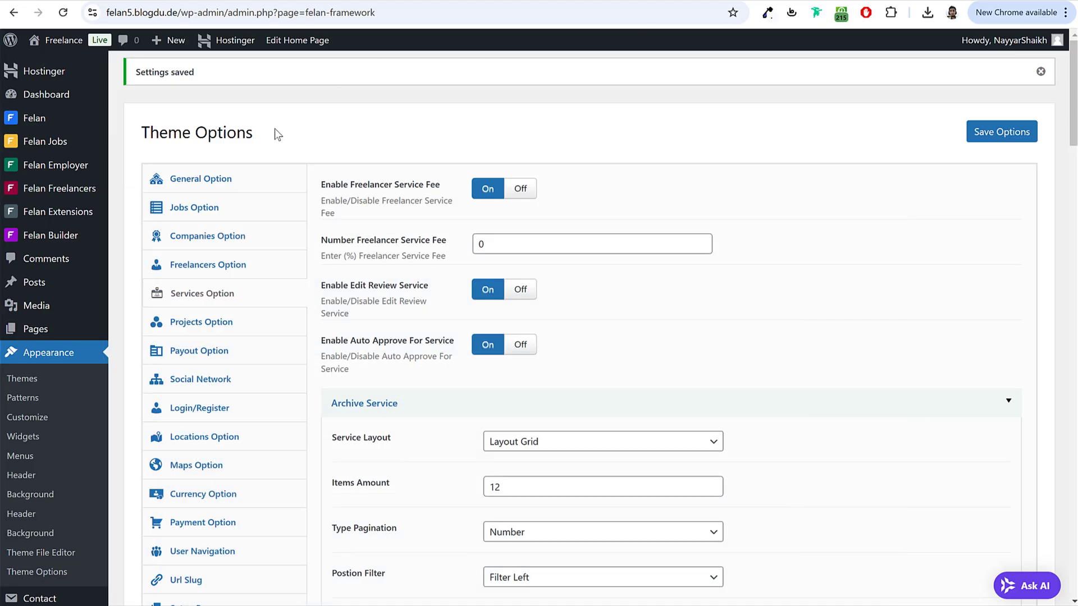
Step: Copy the 'Credit/Debit Cards' title into the Stripe Credit Cards gateway's Description and save
scroll(229, 294, down, 5)
mouse_move(58, 425)
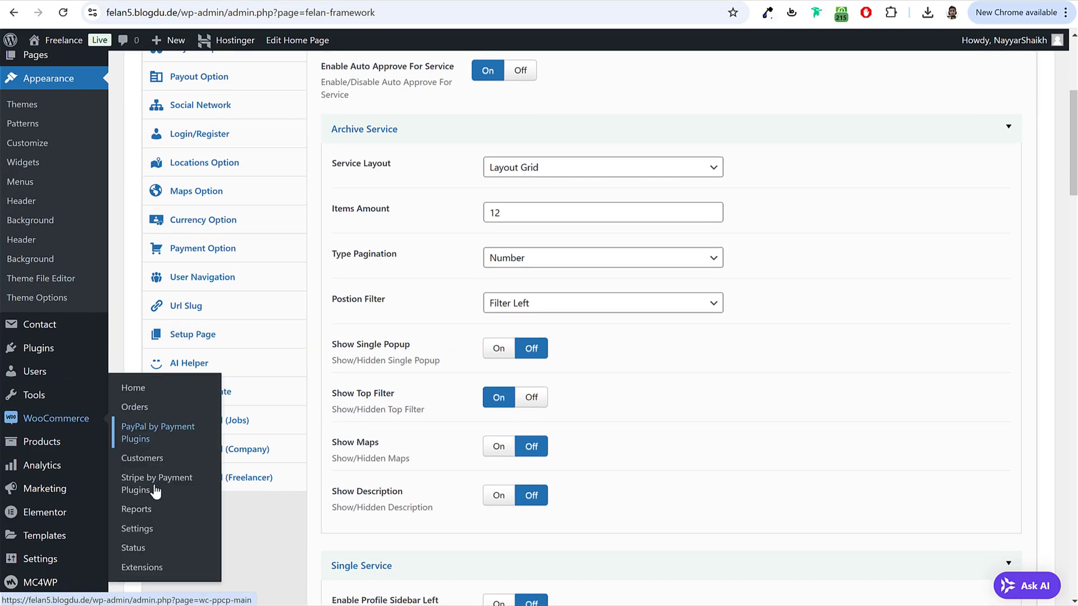
click(155, 537)
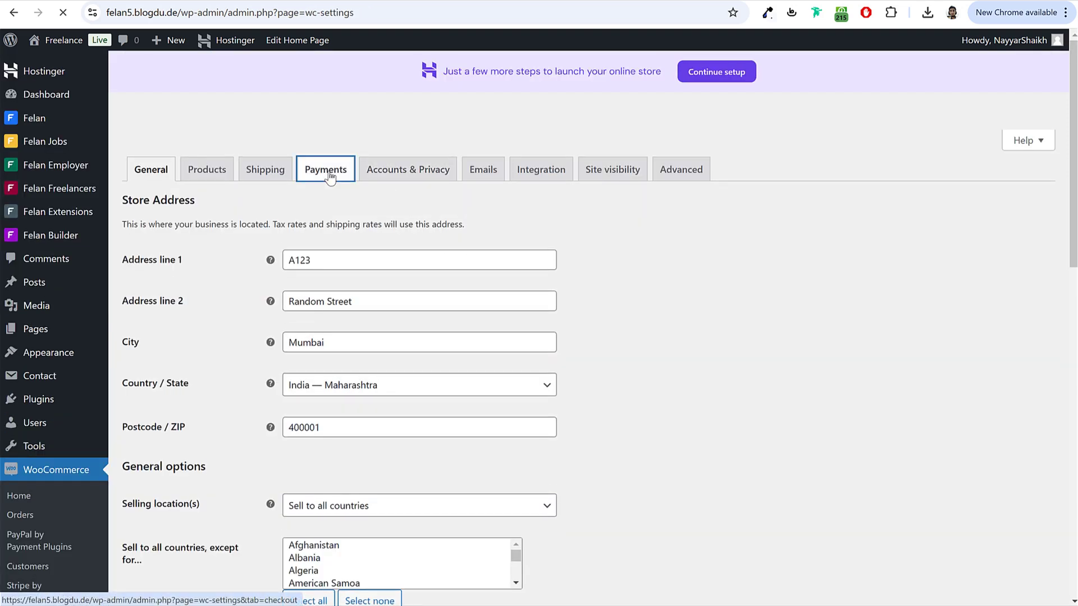
scroll(292, 325, down, 4)
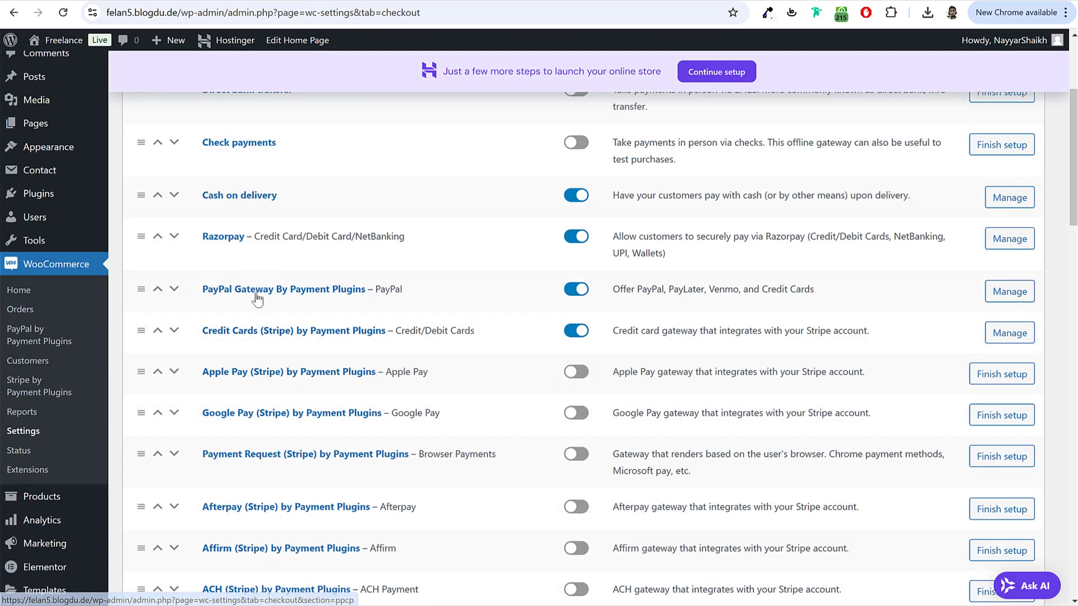
click(236, 332)
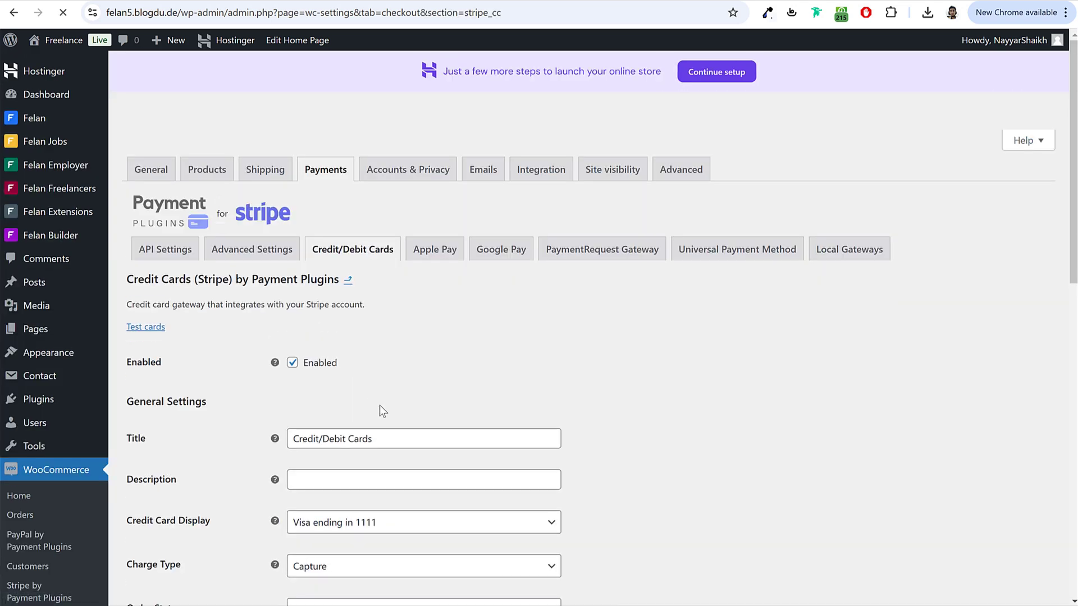
scroll(380, 405, down, 3)
triple_click(416, 301)
key(ctrl+c)
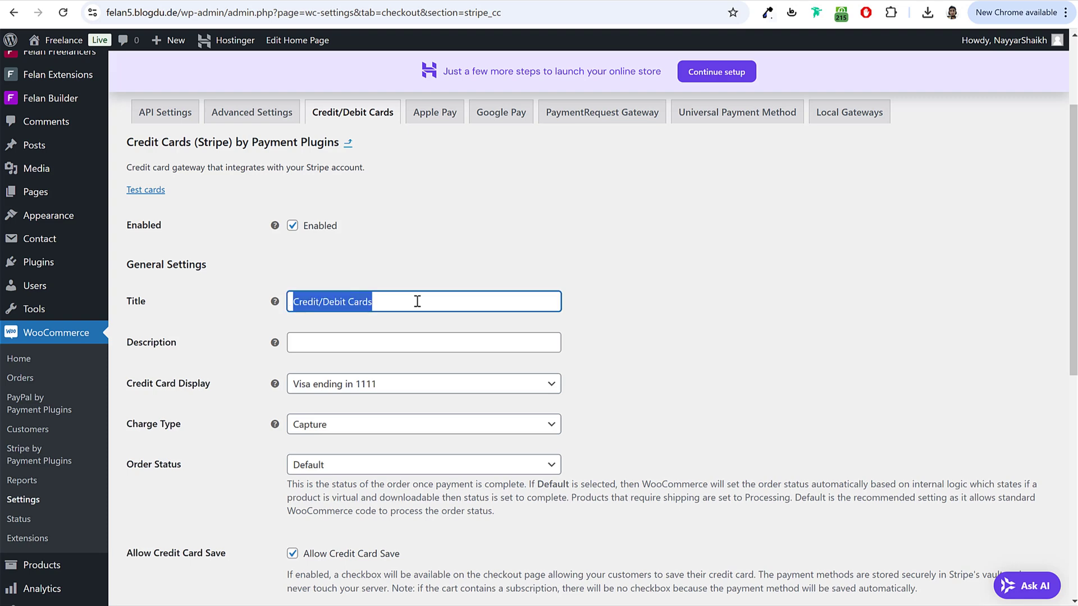
click(376, 342)
key(ctrl+v)
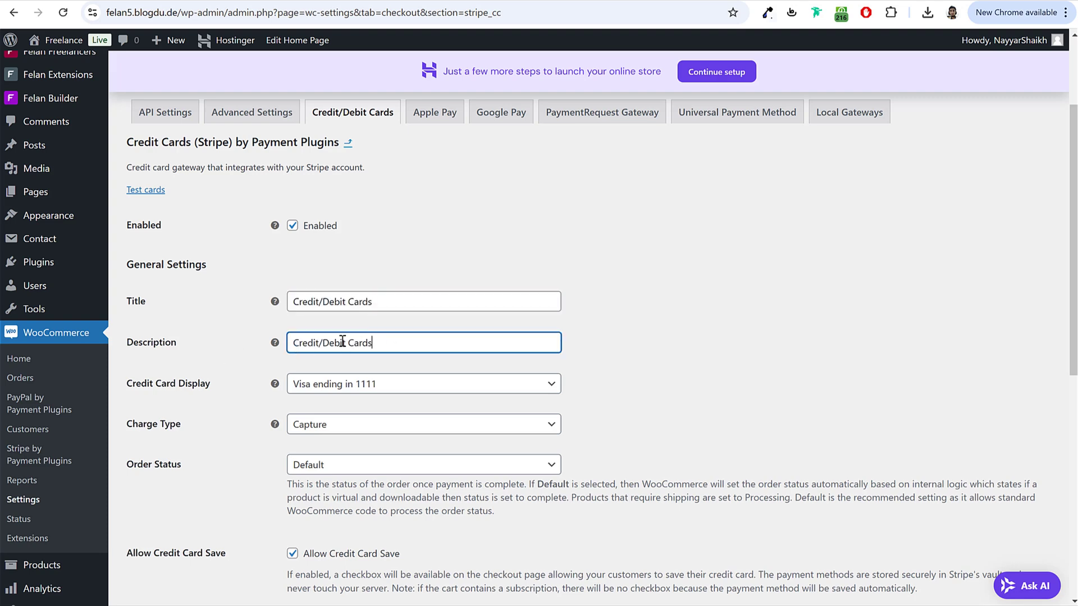
scroll(399, 508, down, 8)
click(158, 531)
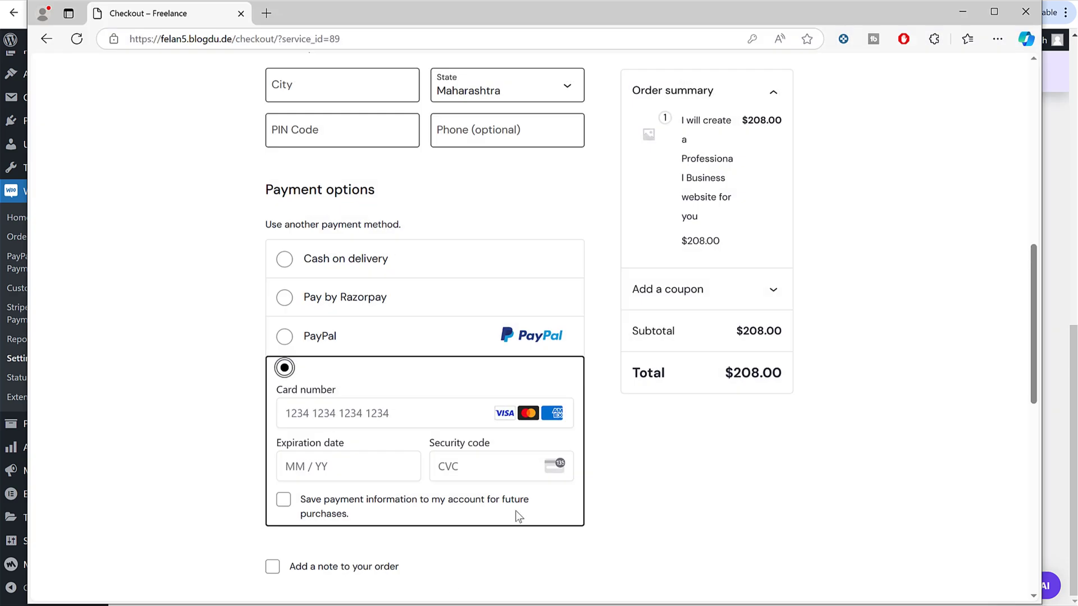
Step: Reload checkout and fill in the buyer's first name, last name and an autofilled address
click(75, 40)
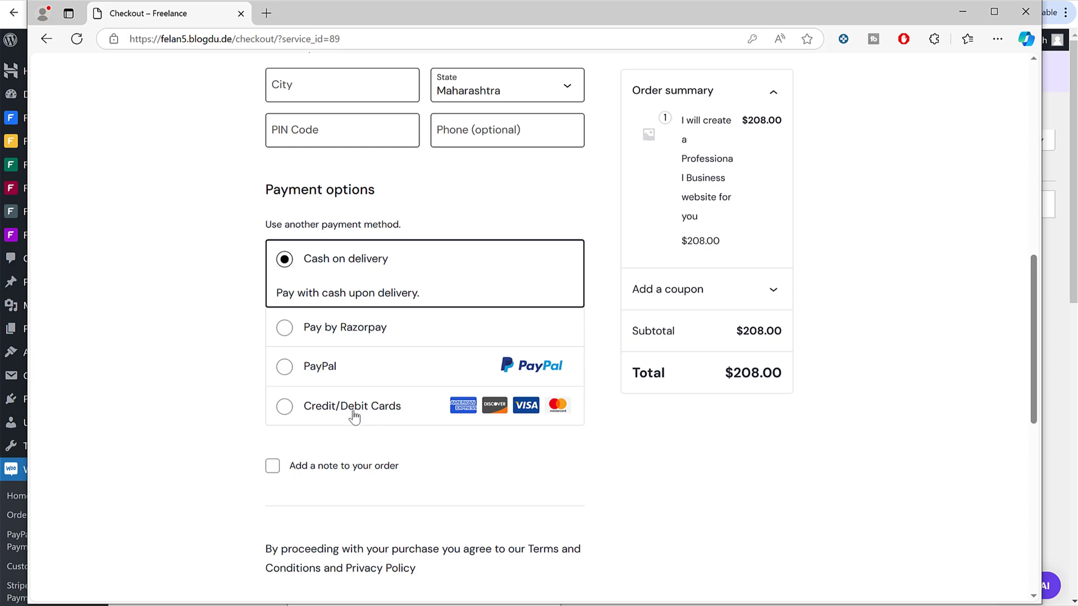
scroll(367, 415, up, 5)
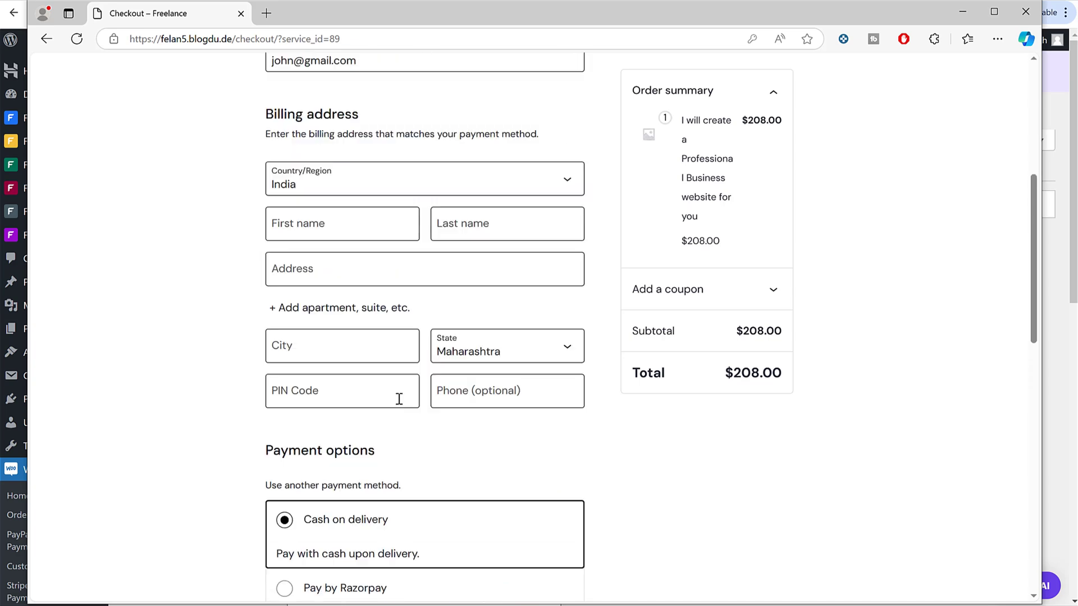
scroll(783, 332, up, 4)
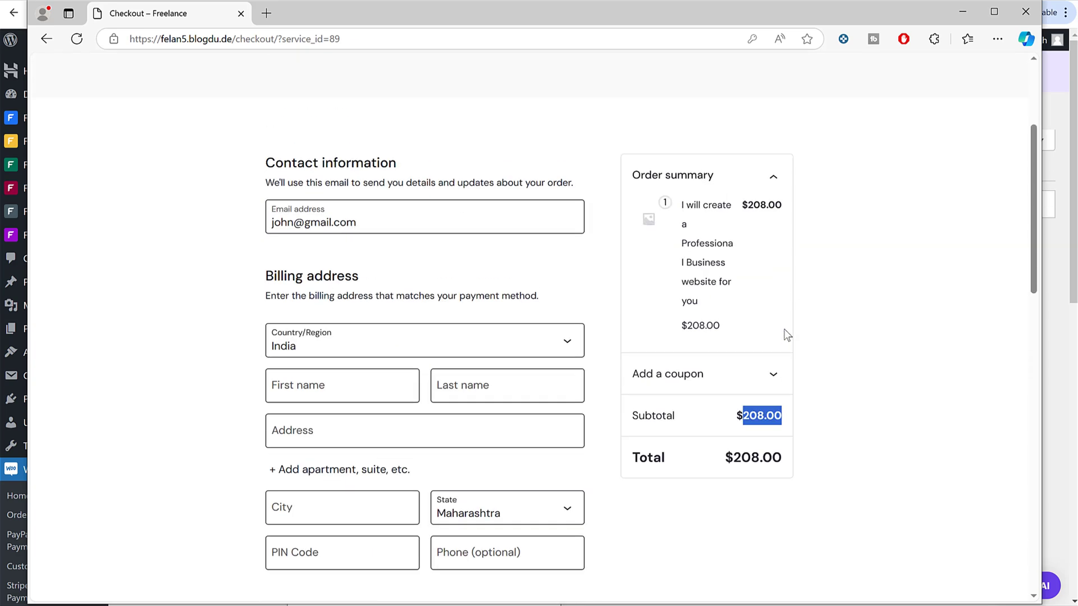
scroll(419, 282, down, 4)
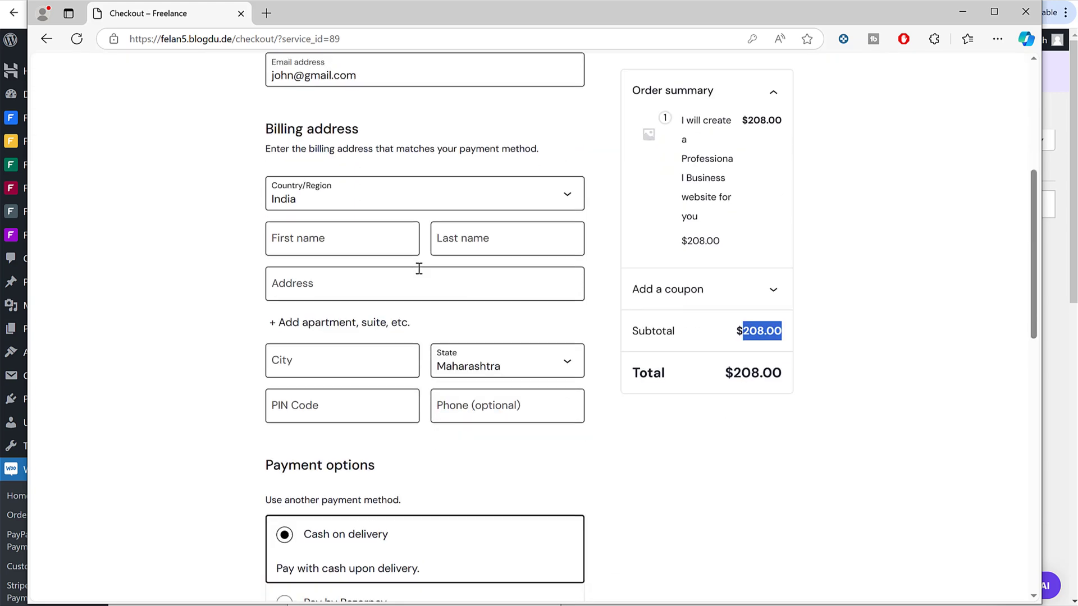
click(340, 237)
text(John)
key(Tab)
text(D)
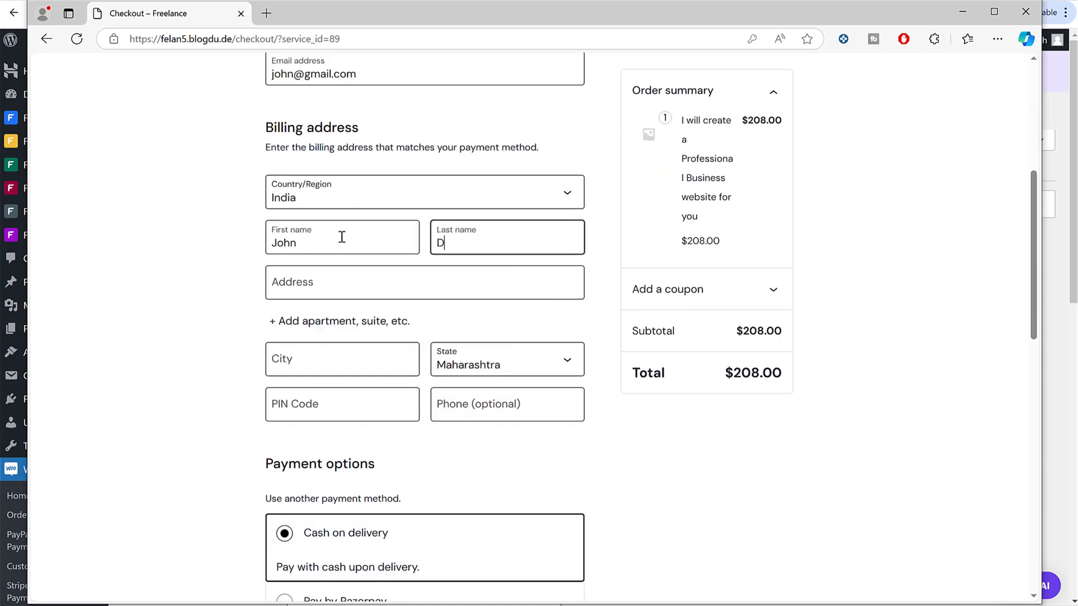
key(Tab)
text(Aq)
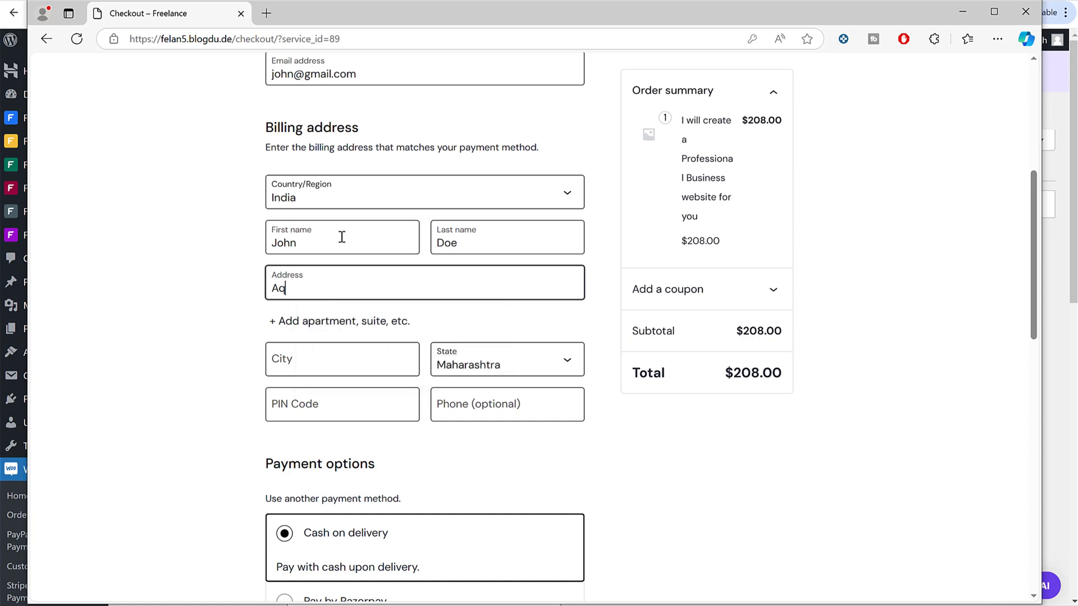
key(Down)
key(Return)
Step: Choose Cash on delivery as the payment method and place the $208.00 order
scroll(769, 433, down, 8)
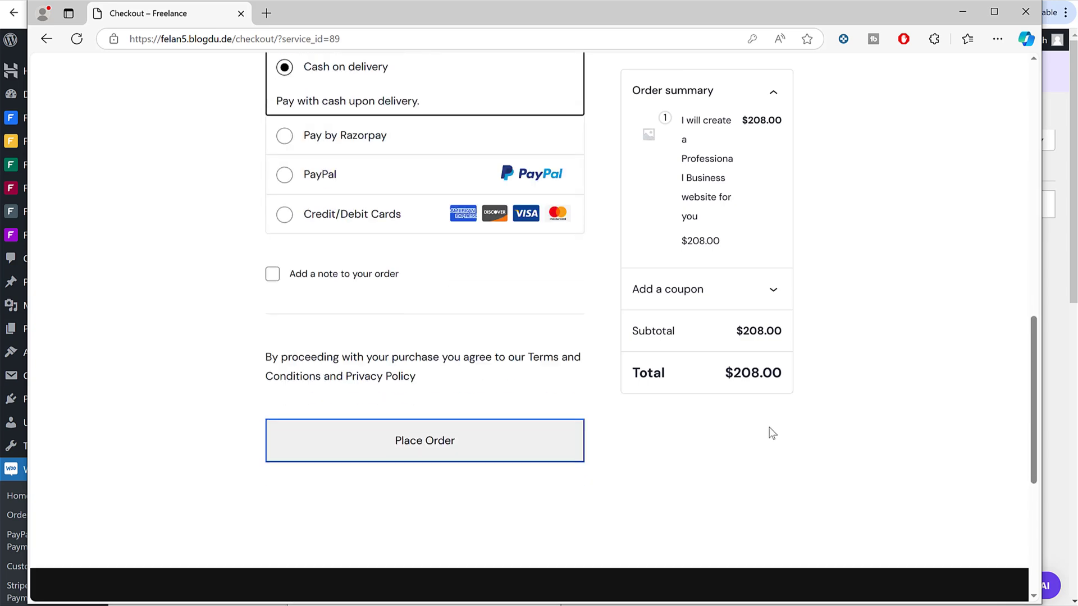
scroll(771, 432, up, 8)
scroll(772, 432, down, 6)
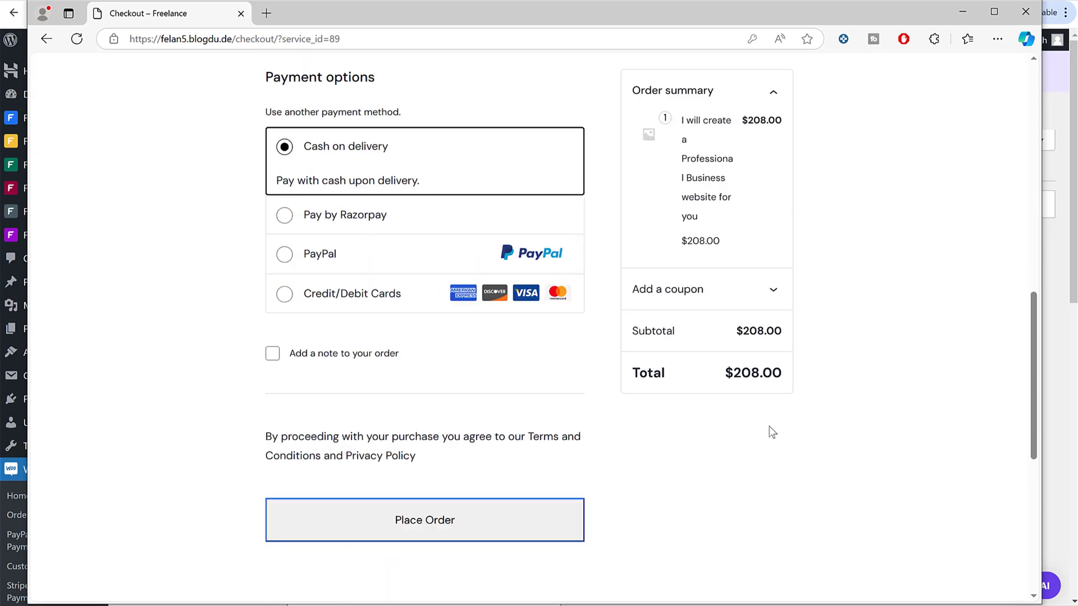
scroll(770, 433, up, 3)
click(334, 343)
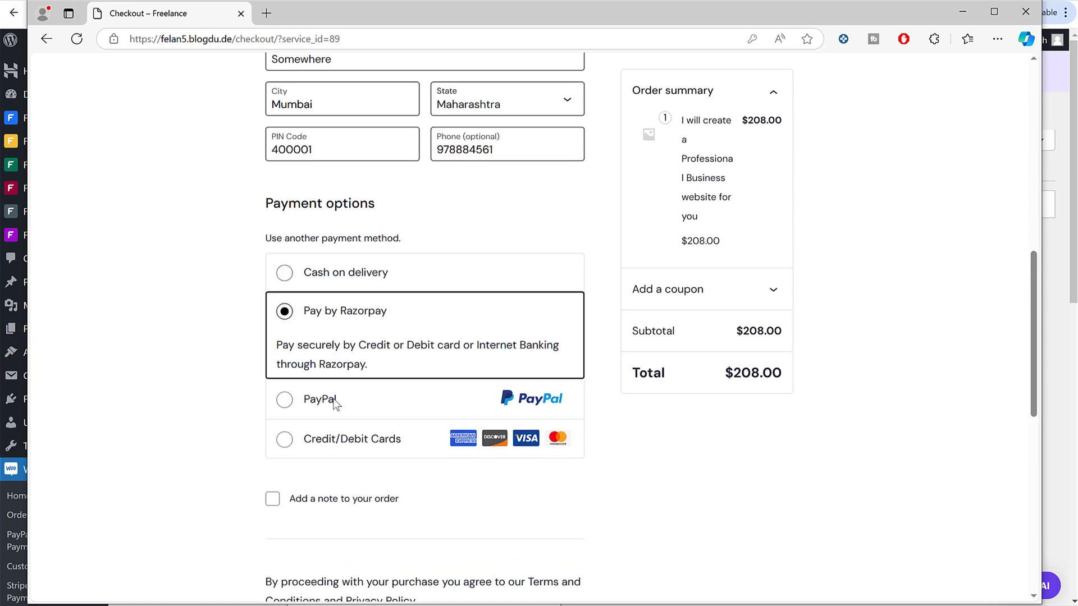
click(345, 429)
click(334, 276)
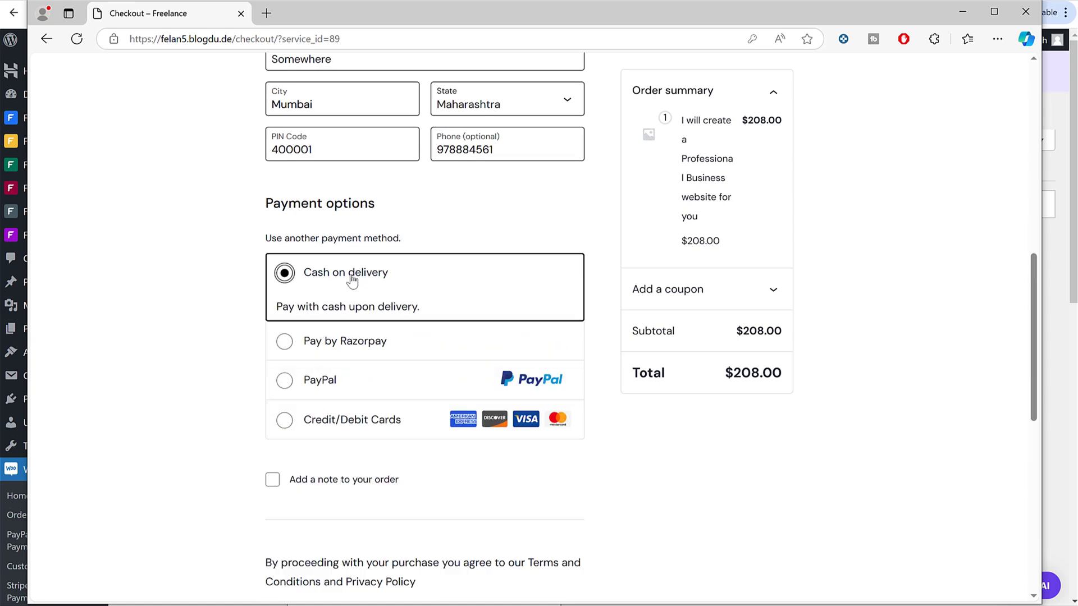
drag(392, 277, 301, 276)
click(767, 374)
double_click(766, 374)
click(819, 399)
scroll(759, 419, down, 4)
click(491, 447)
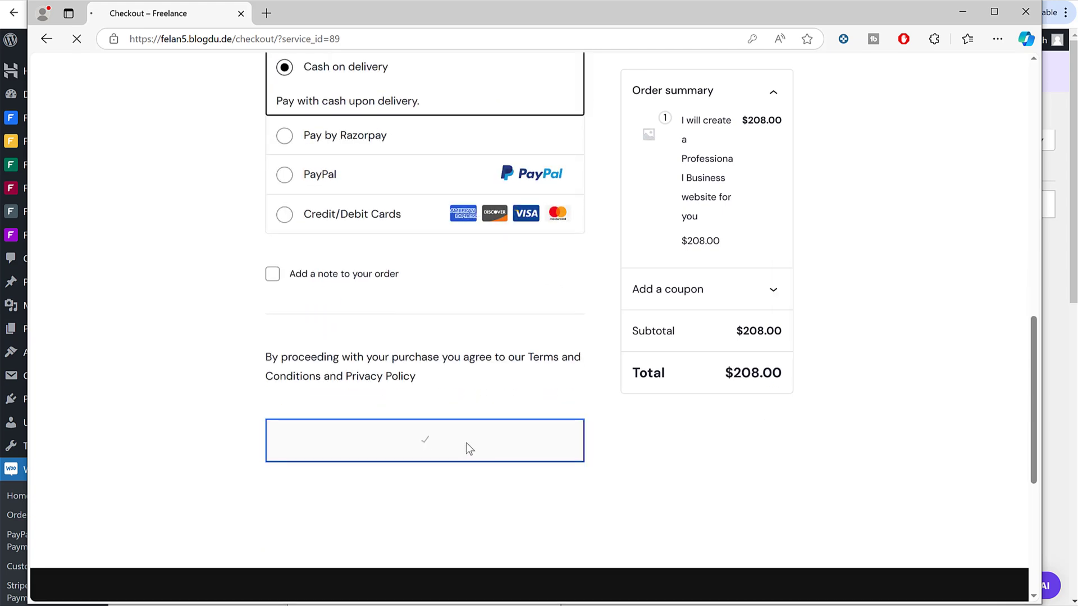
Step: From the employer dashboard's Bought Services, open the $208 website service order's details
scroll(708, 351, down, 5)
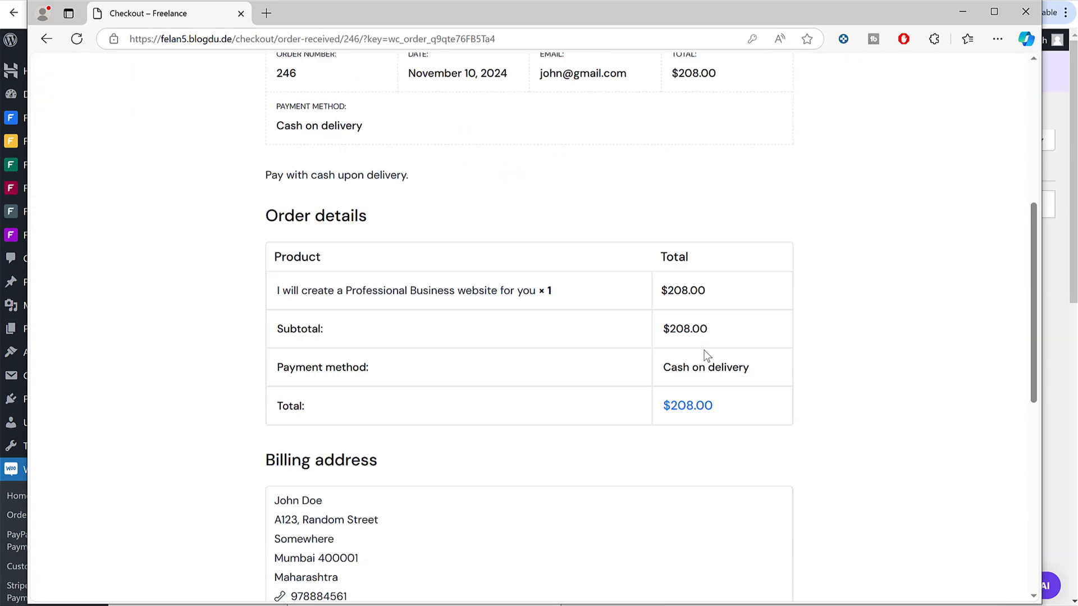
scroll(705, 356, down, 2)
scroll(704, 356, up, 8)
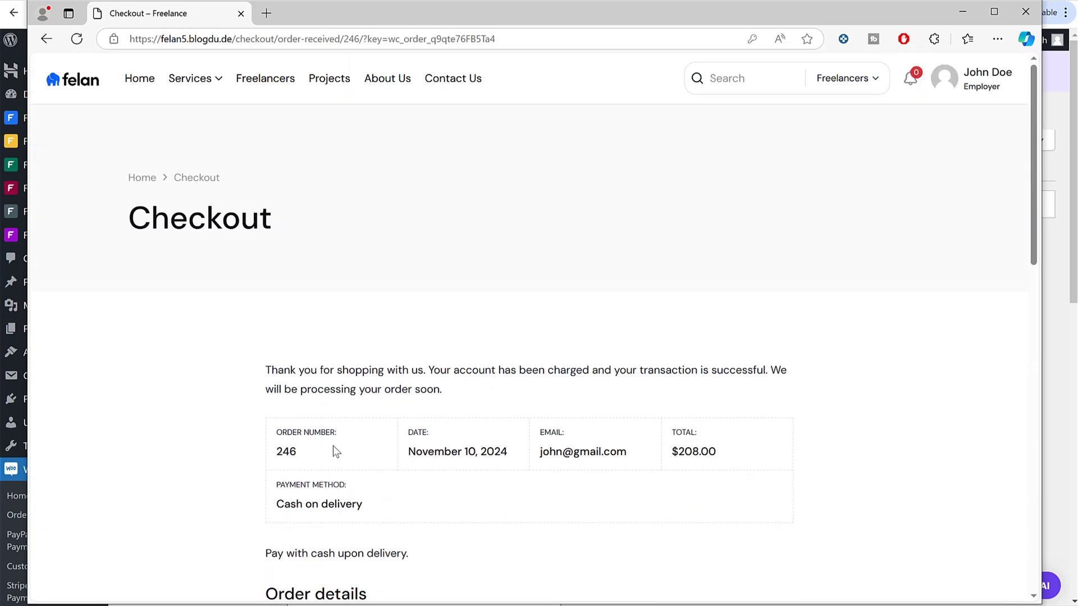
drag(279, 452, 275, 452)
mouse_move(942, 99)
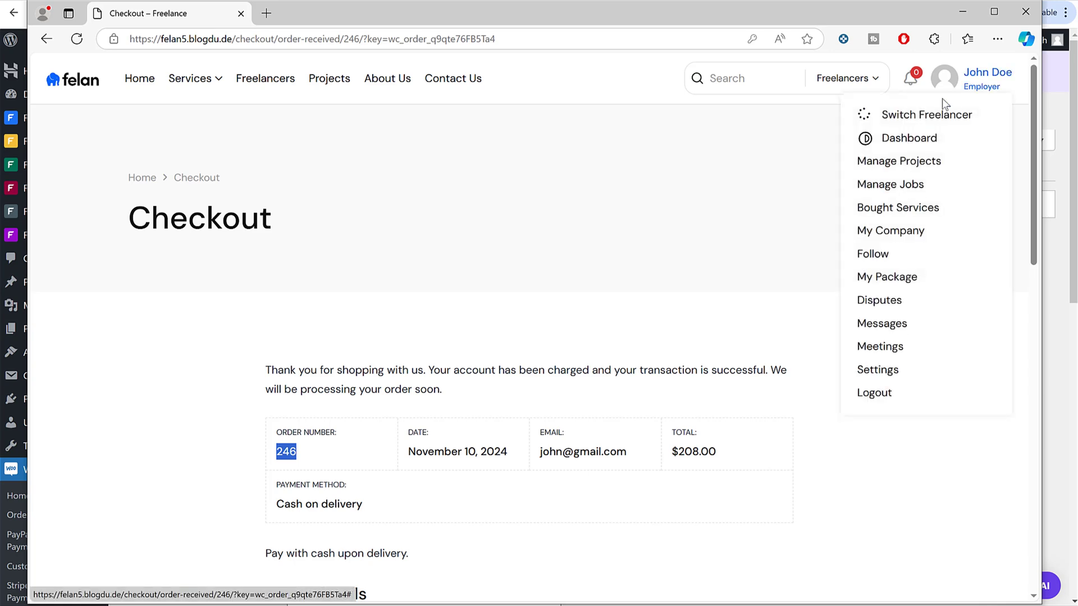
click(898, 137)
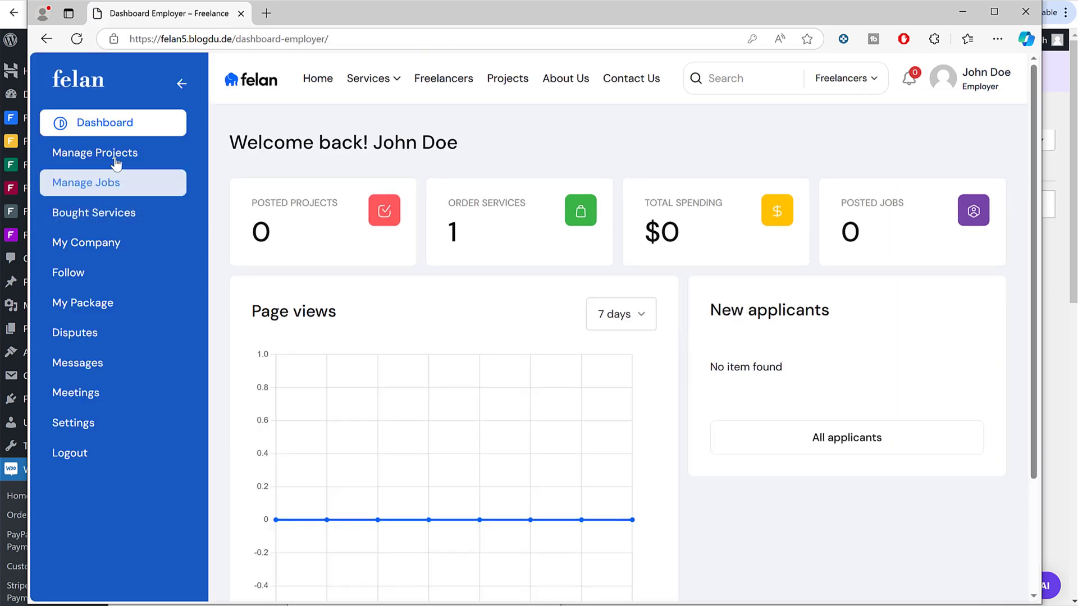
click(122, 217)
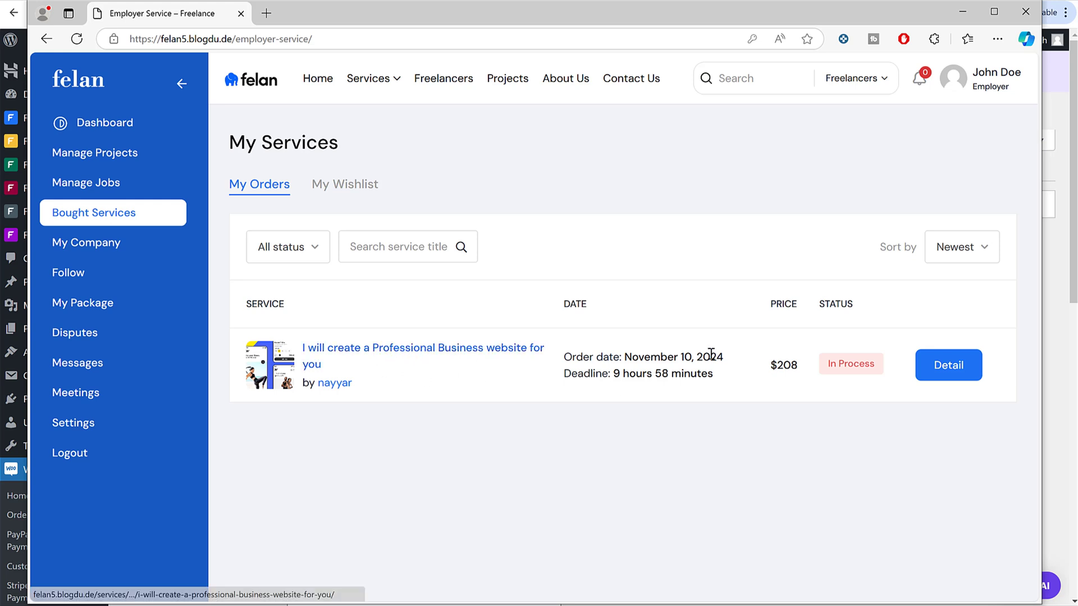
double_click(791, 365)
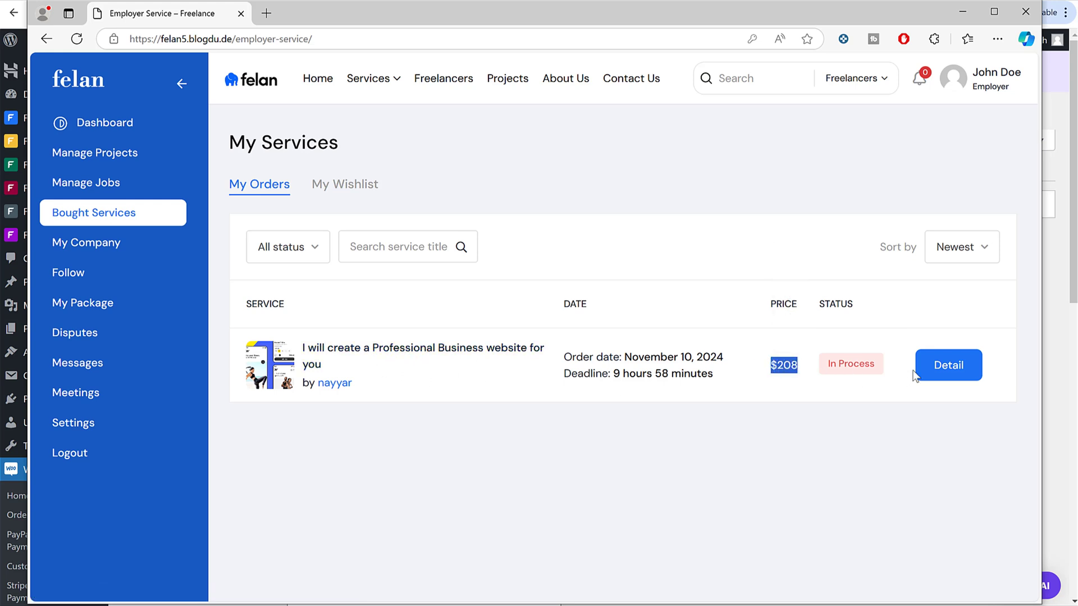
click(949, 366)
Step: Switch to the freelancer's browser window showing the My Services page
scroll(799, 331, down, 5)
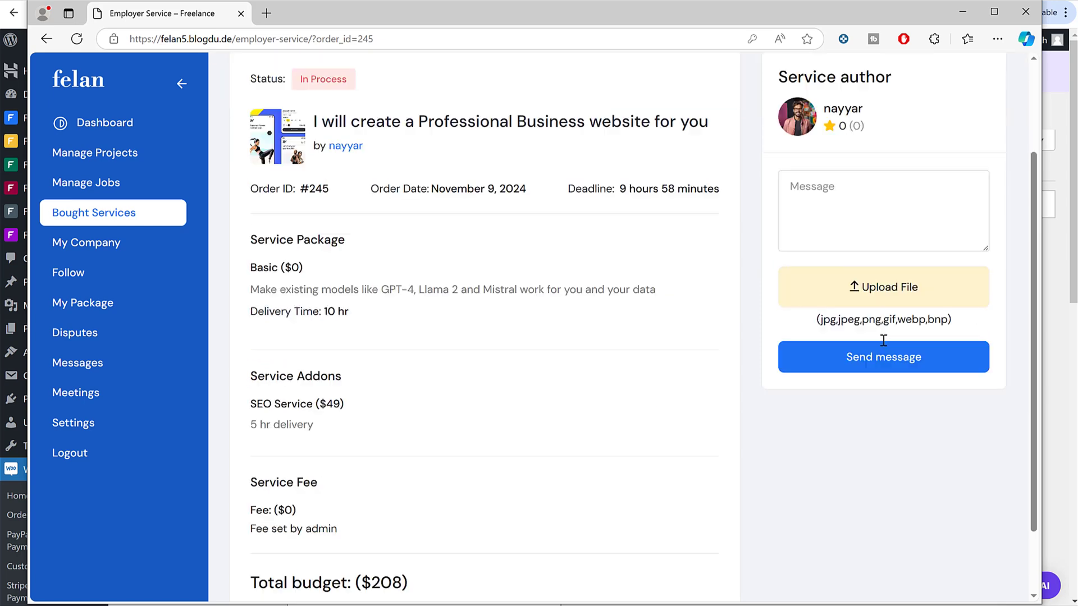
scroll(422, 428, up, 4)
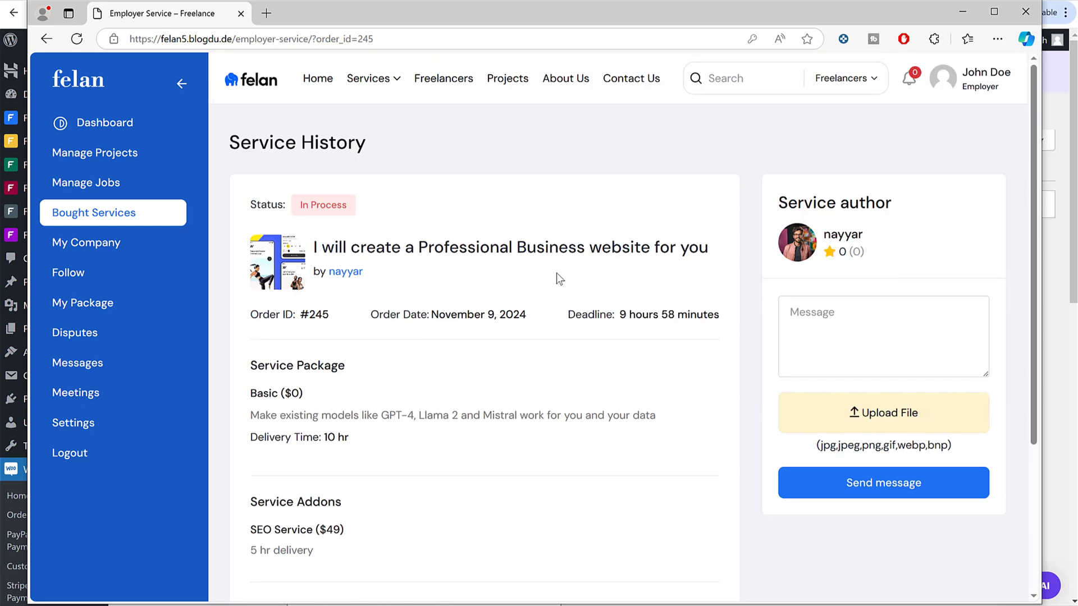
scroll(579, 303, down, 1)
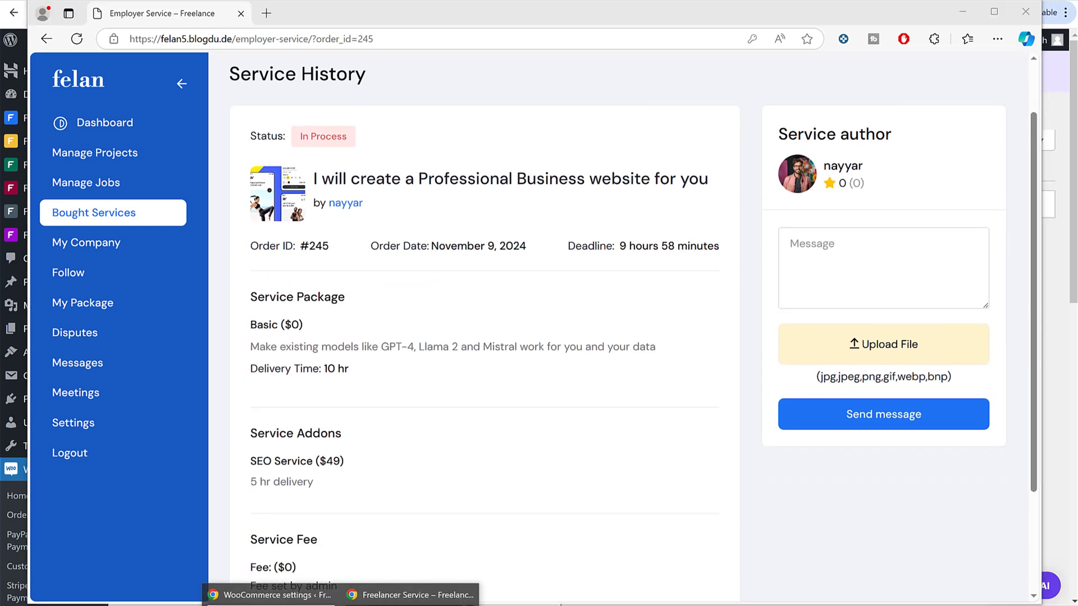
click(410, 593)
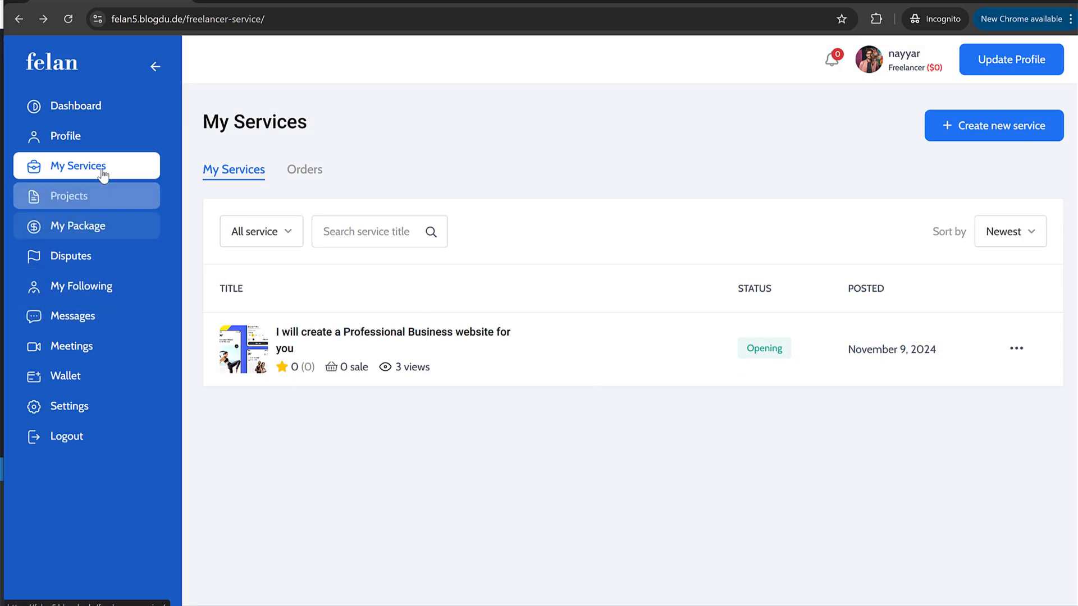
Step: From My Services' Orders tab, open the $208 order's full details, then switch to the employer's view
click(78, 166)
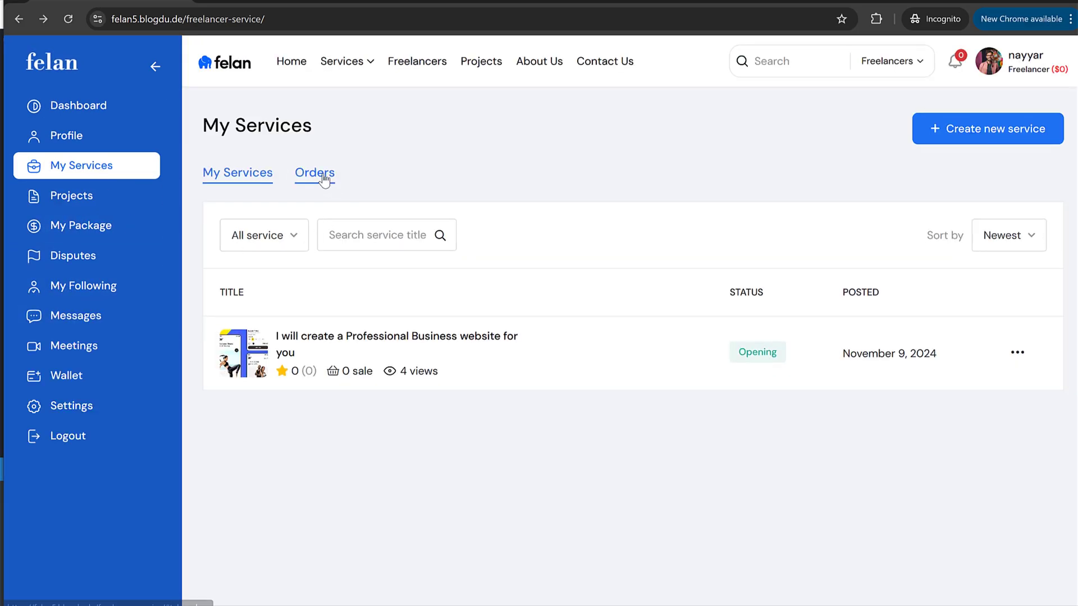
click(317, 176)
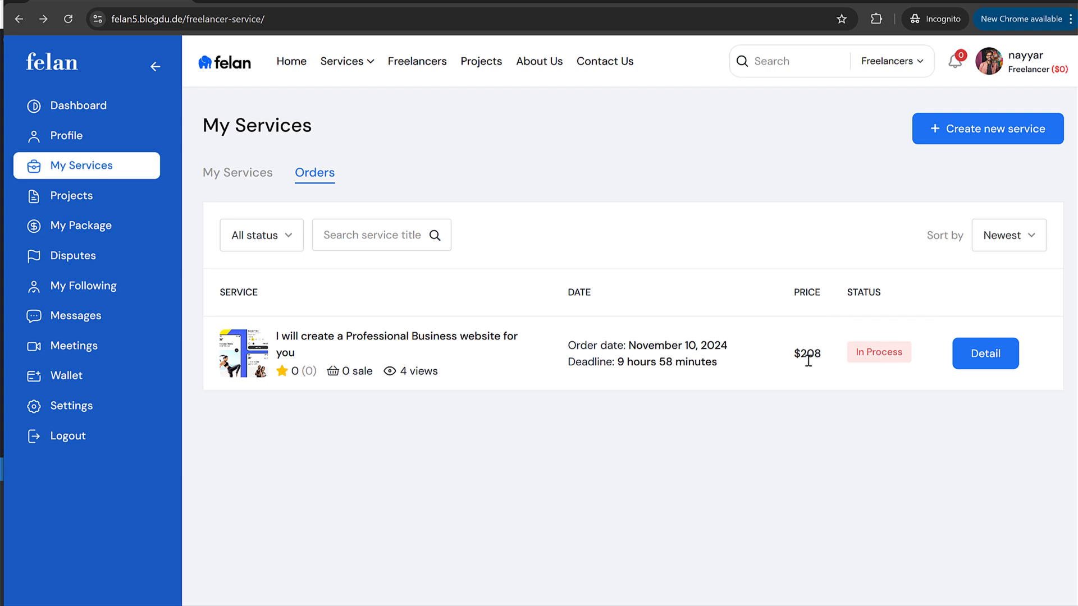
drag(817, 353, 788, 353)
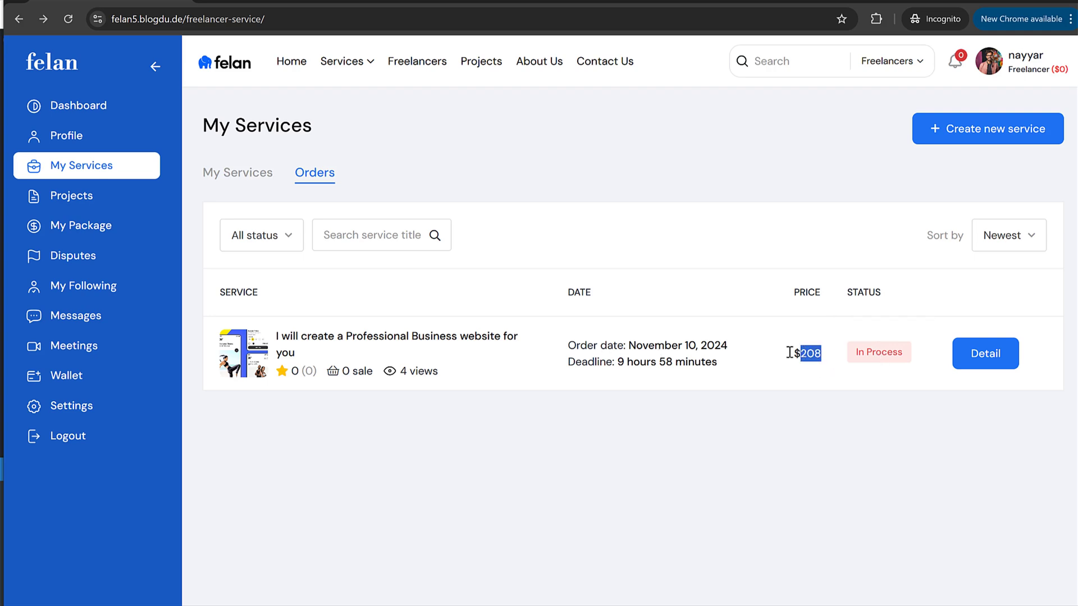
click(409, 345)
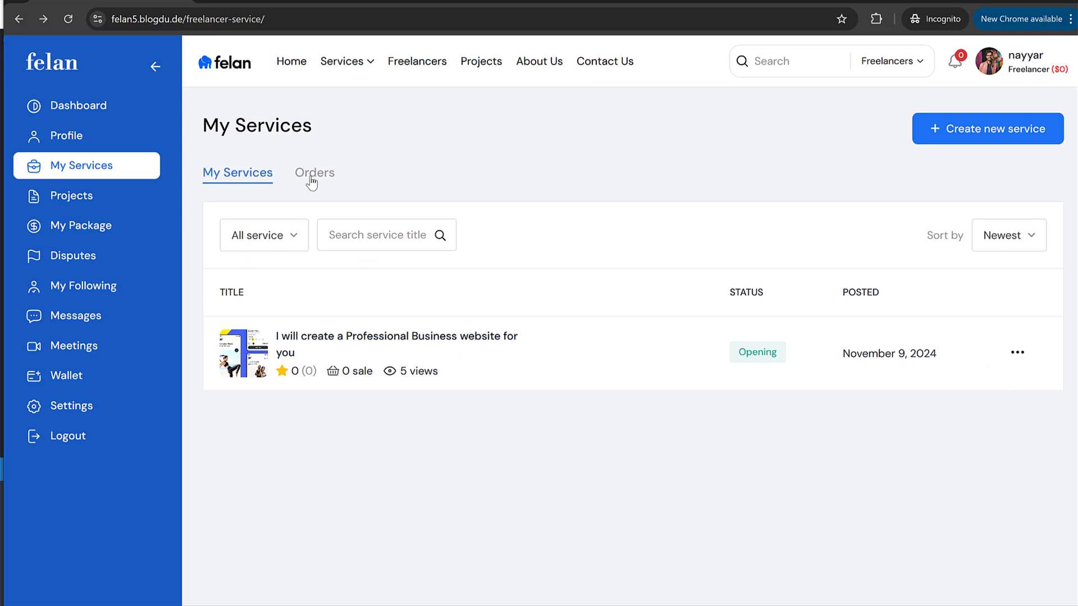
click(312, 179)
click(999, 362)
scroll(804, 407, down, 1)
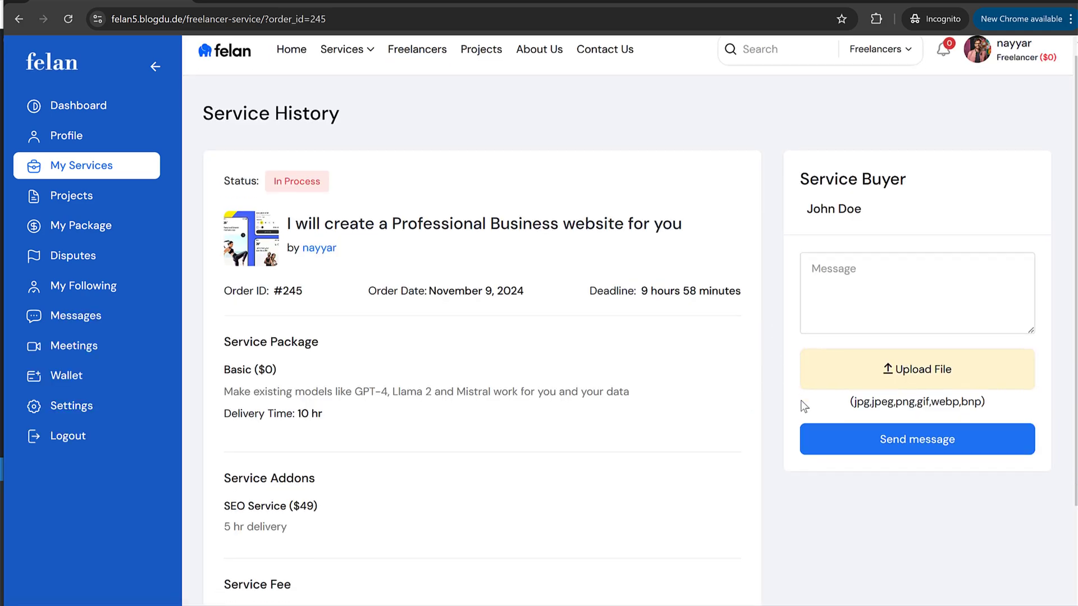
scroll(805, 406, down, 2)
scroll(791, 408, up, 2)
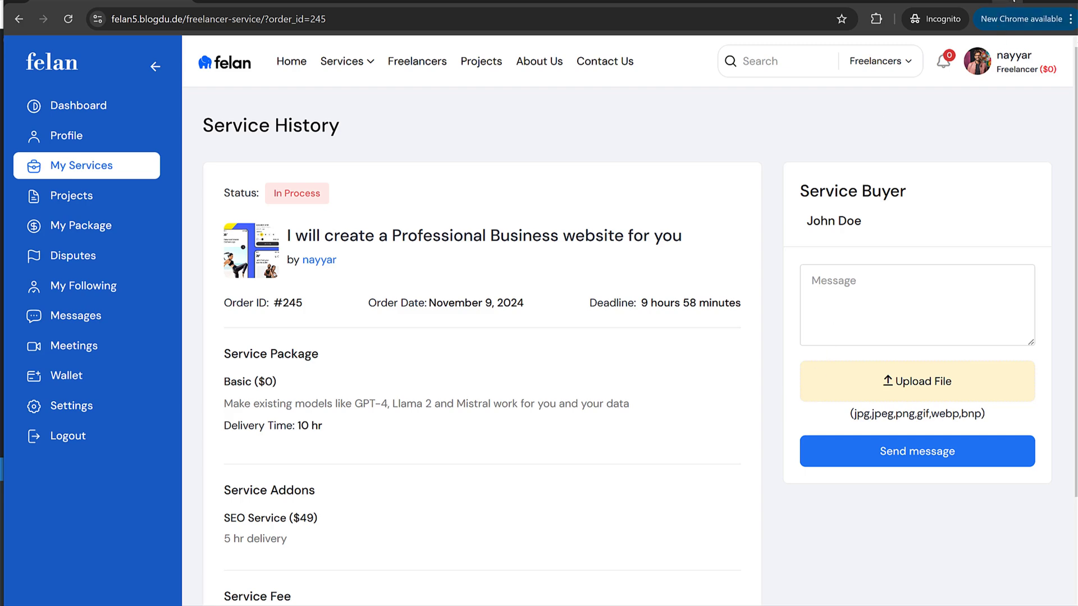
key(alt+Tab)
click(813, 258)
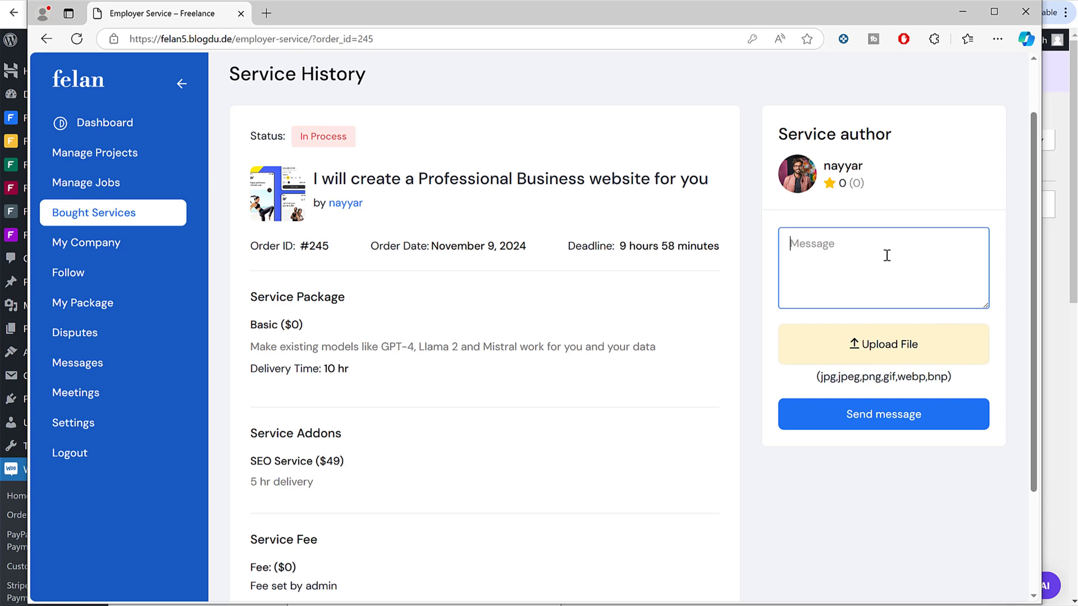
Step: Attach the fitness-clothing-store-app image and send the message 'I want a website like this'
click(880, 346)
scroll(371, 152, down, 5)
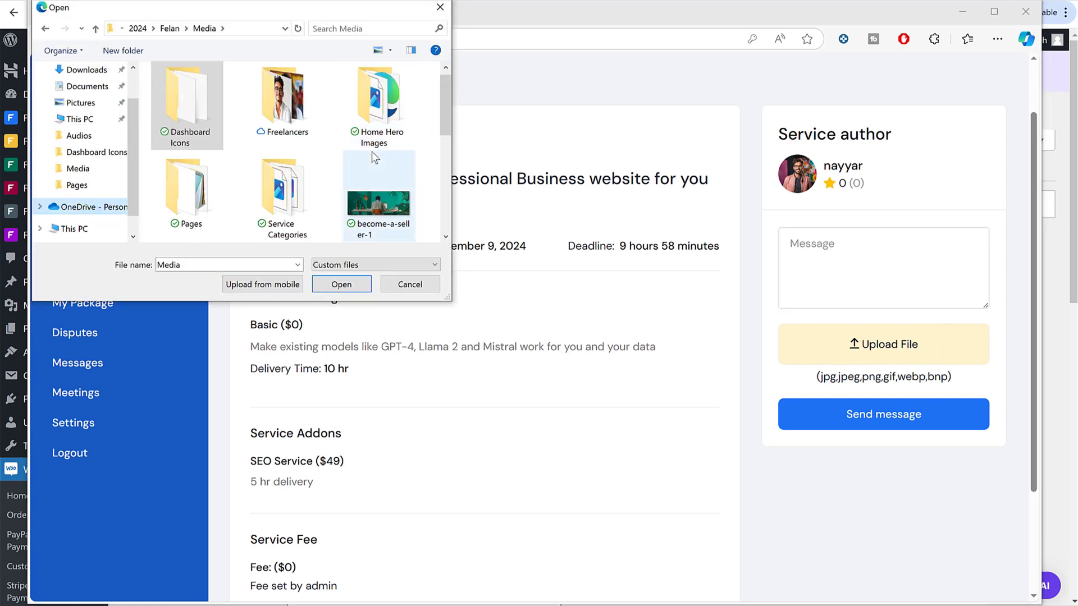
click(182, 107)
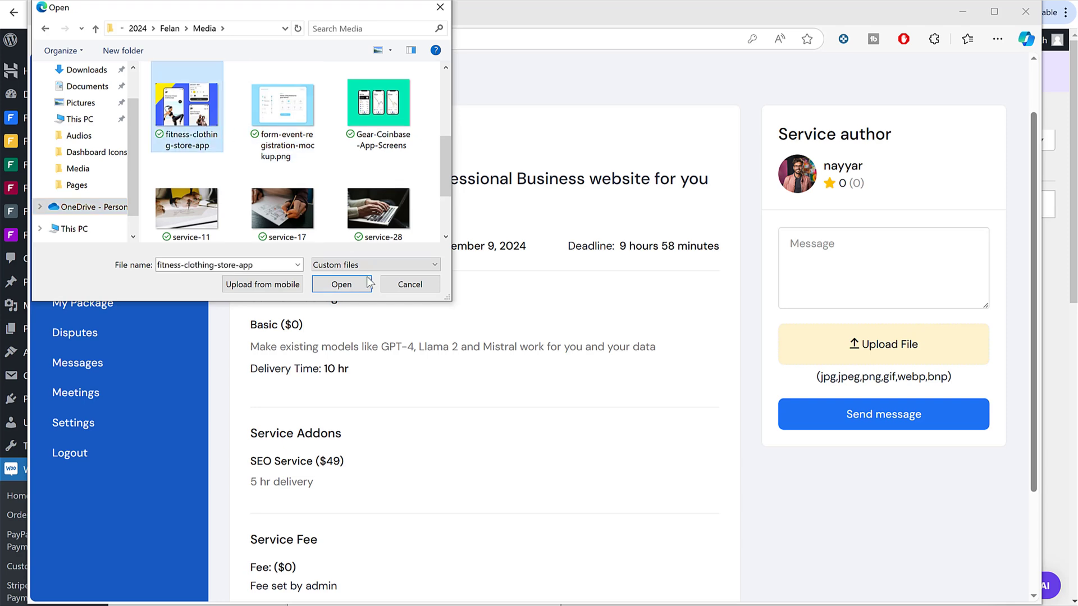
click(353, 286)
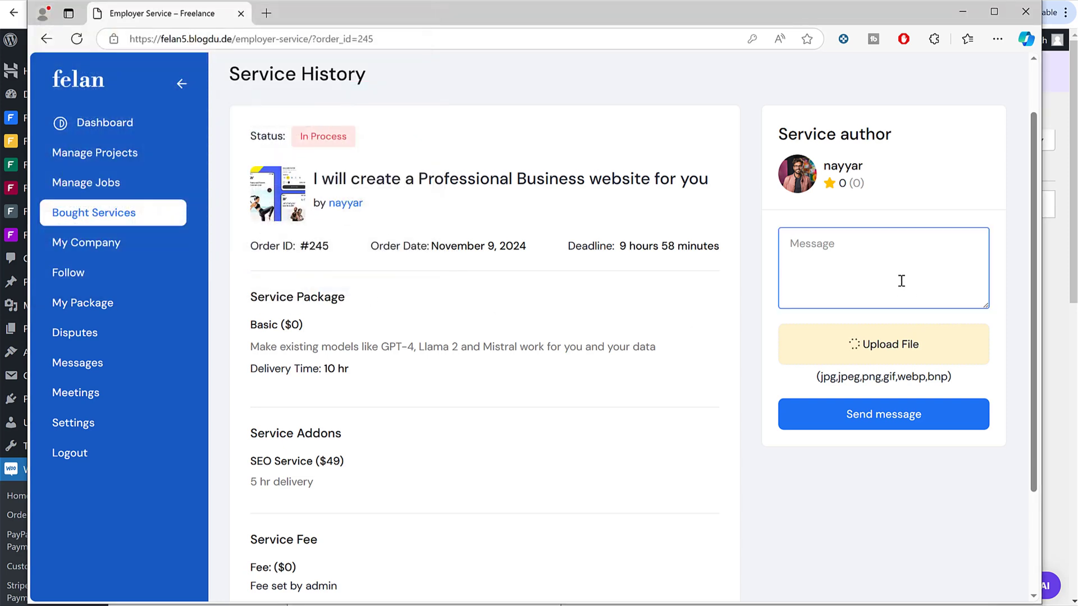
text(I want a websi)
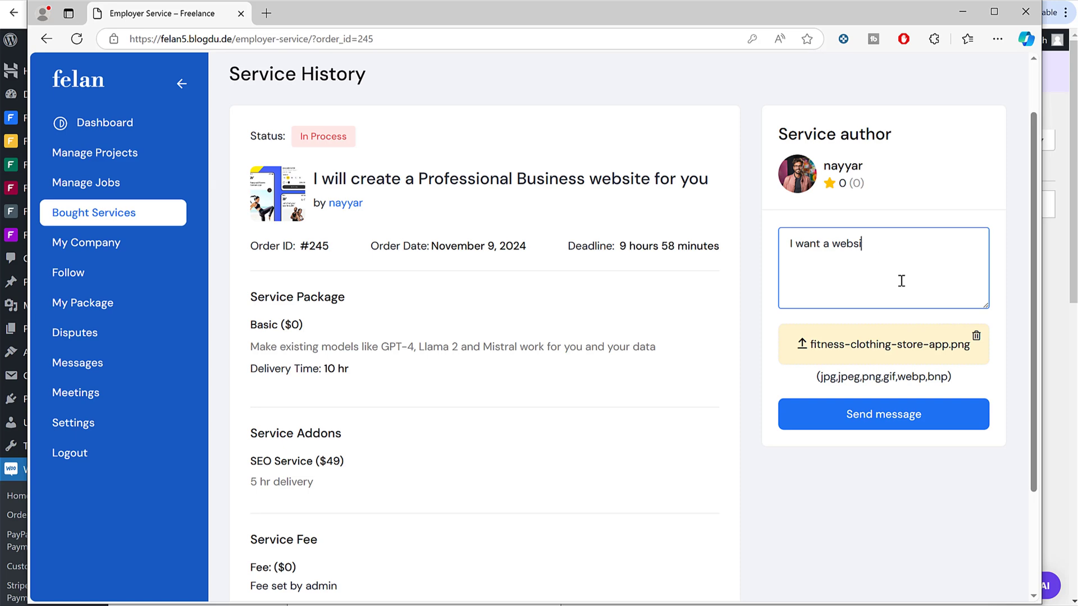
text(te like this)
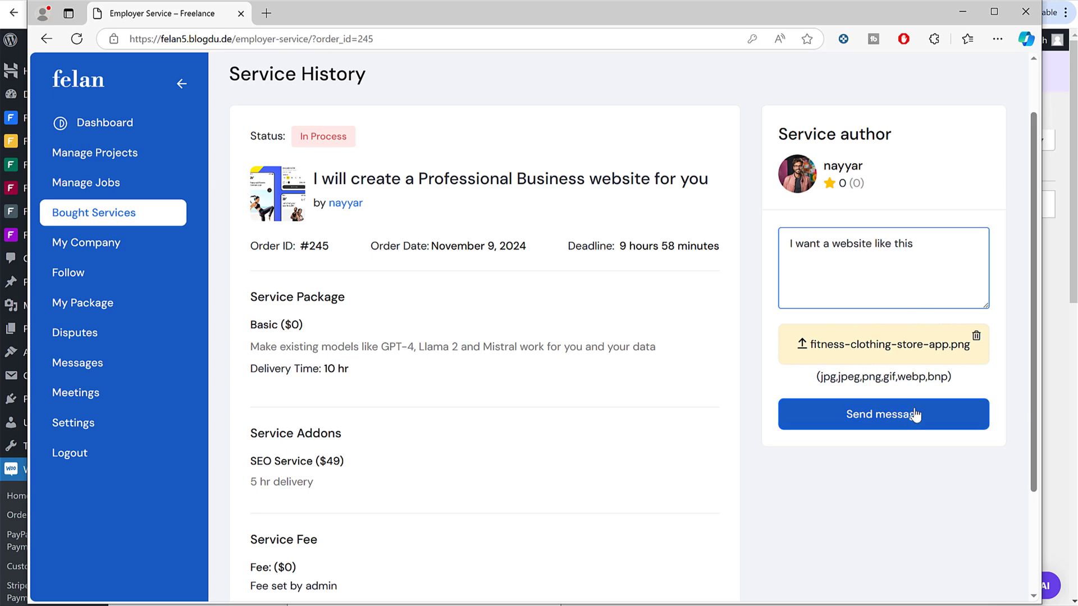
click(915, 415)
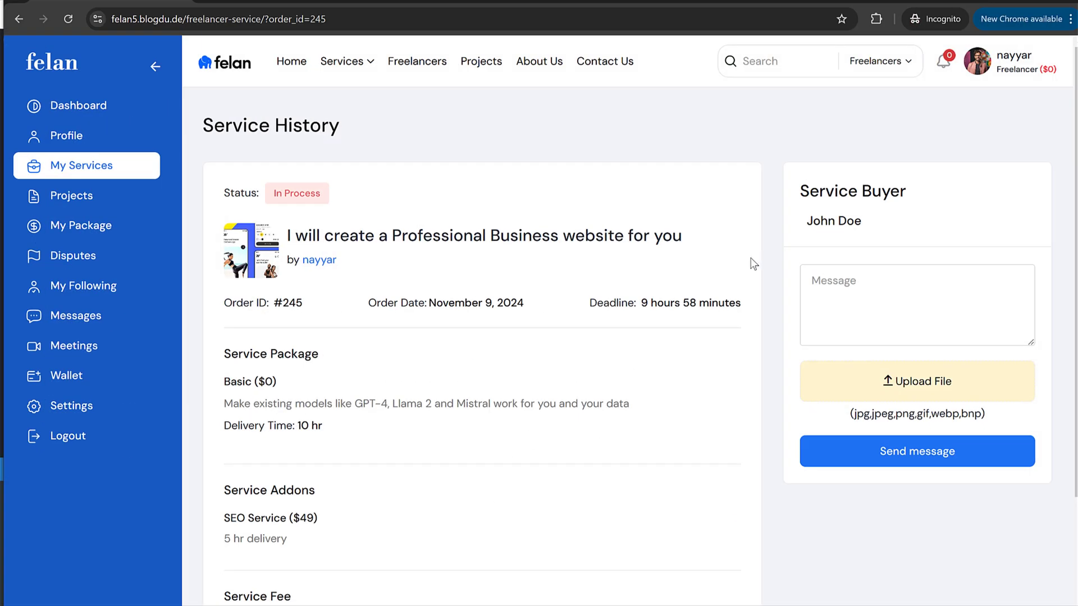
Step: Reload the freelancer's order page to read the buyer's message and preview its attached image
scroll(611, 294, down, 3)
click(68, 19)
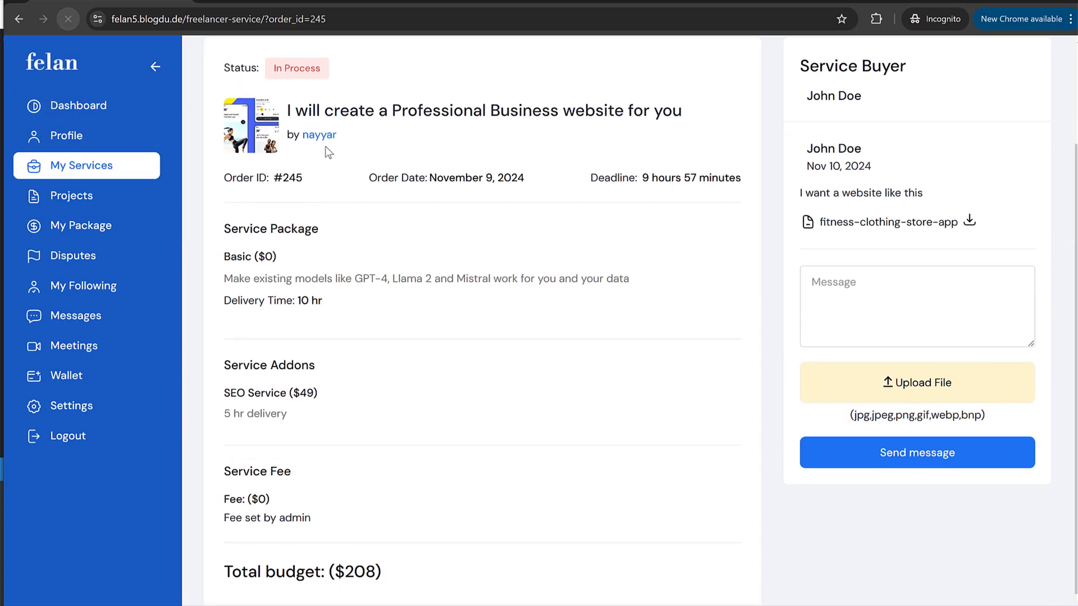
drag(811, 183, 936, 183)
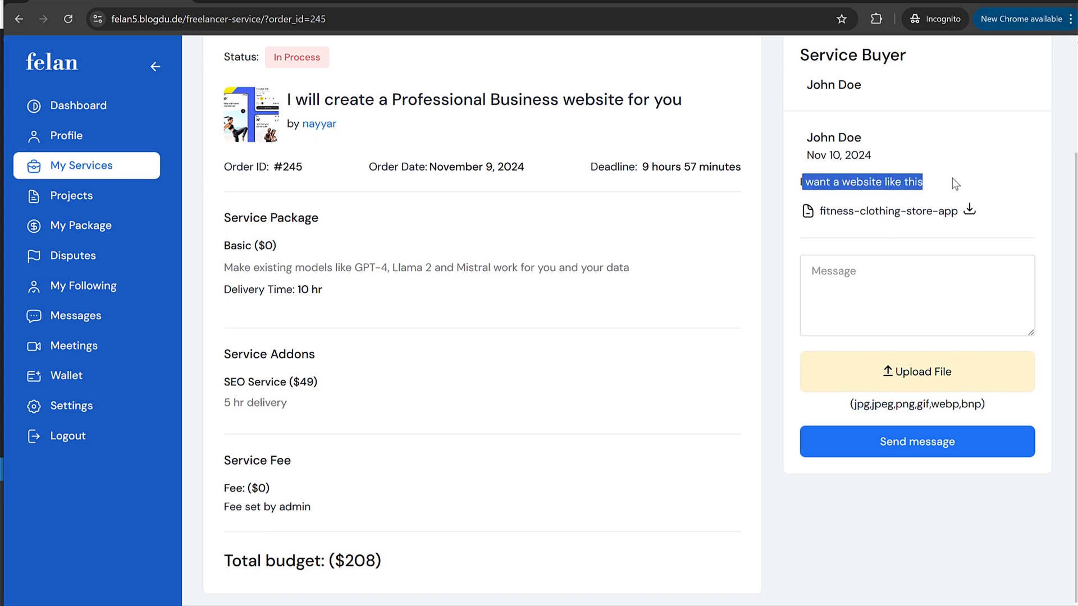
click(954, 184)
click(977, 214)
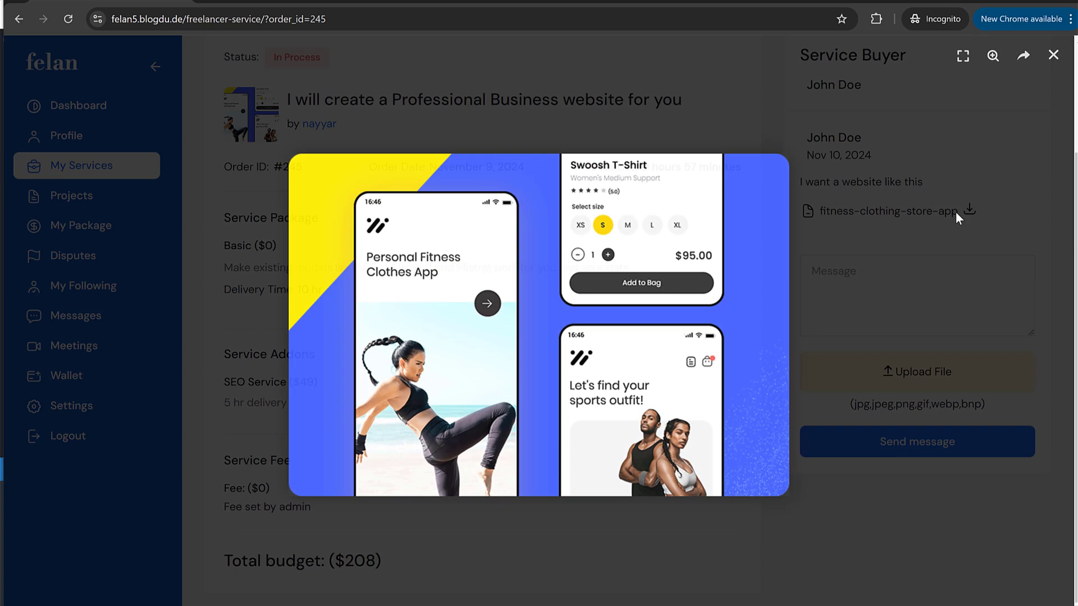
click(709, 83)
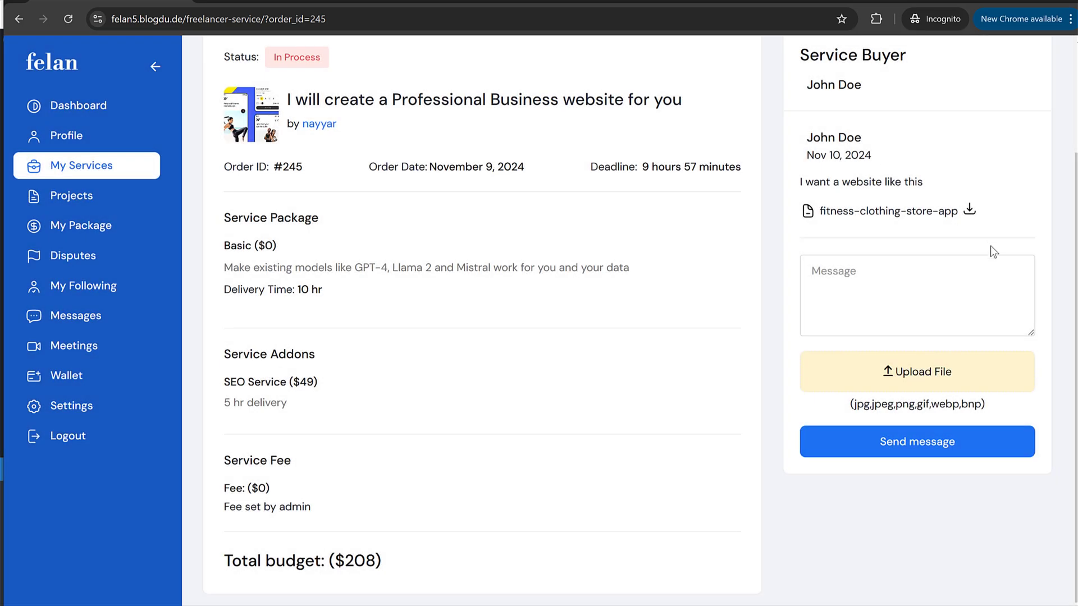
click(969, 212)
right_click(553, 287)
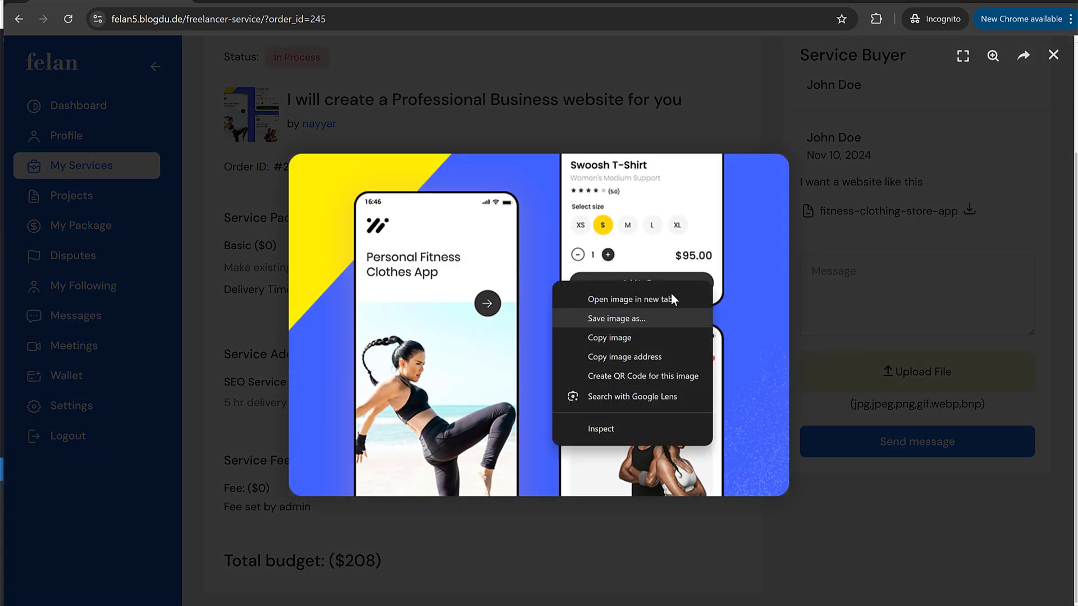
click(877, 238)
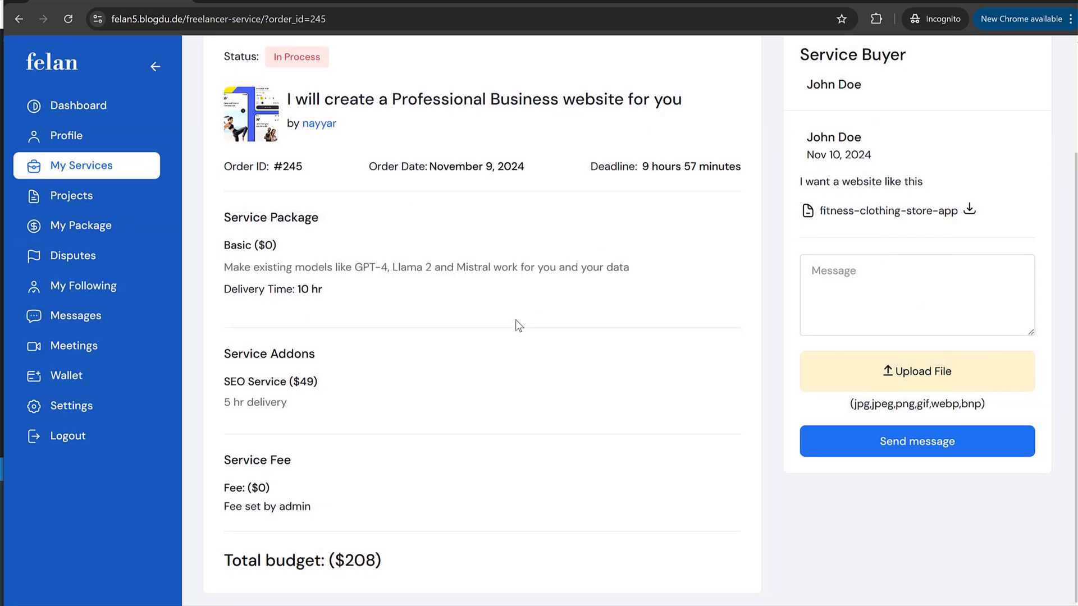
Step: Draft the reply 'I have complted the project' in the Message box
click(867, 286)
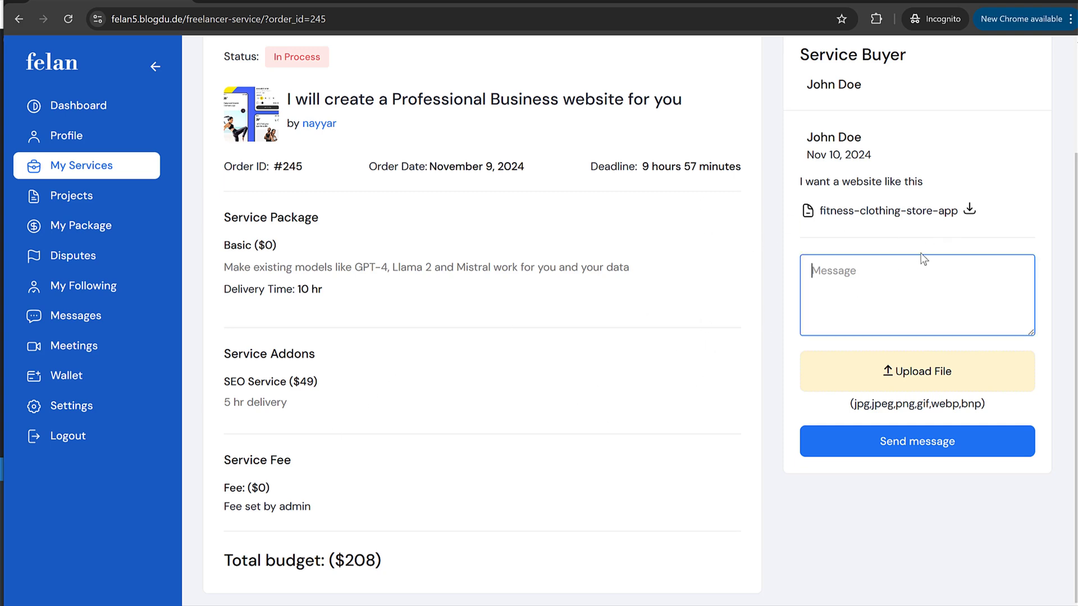
text(I have complted the project)
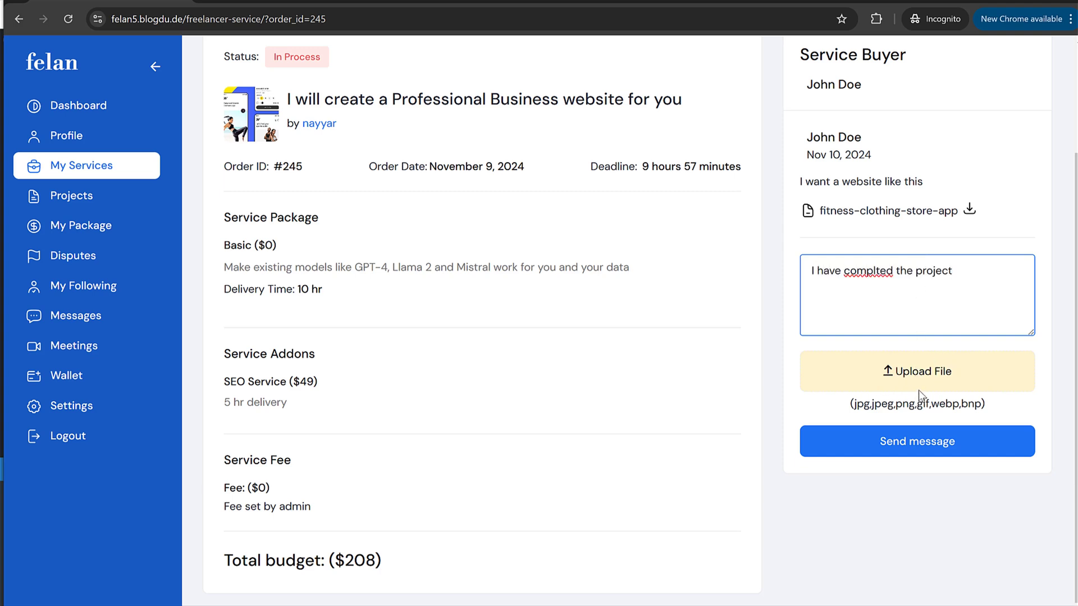
drag(851, 404, 982, 405)
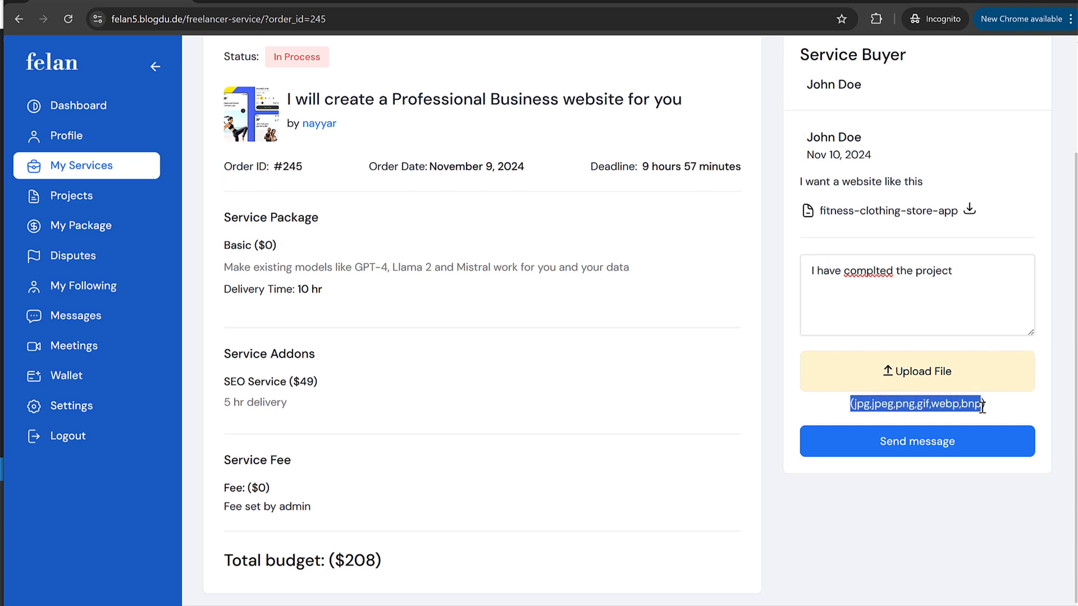
click(969, 409)
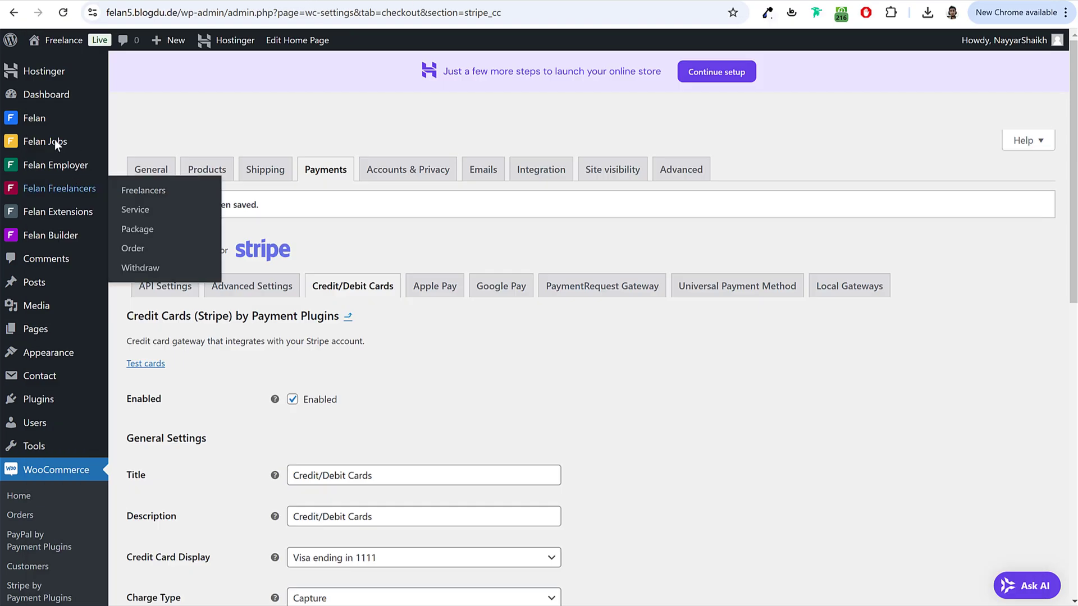
Step: Review Felan Theme Options' General Option settings, including the allowed image upload types
mouse_move(84, 124)
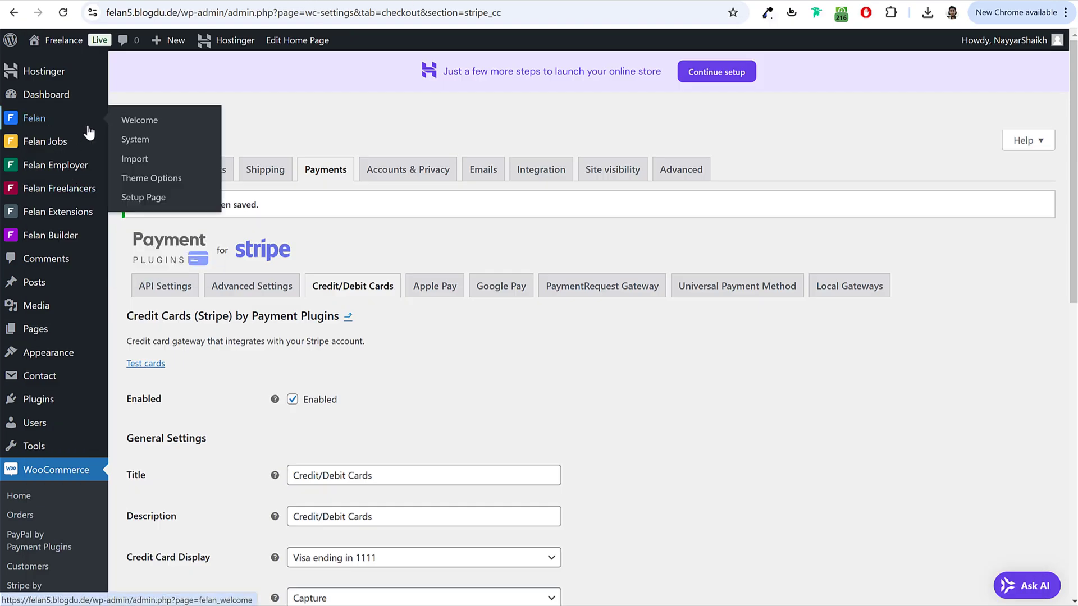
click(164, 187)
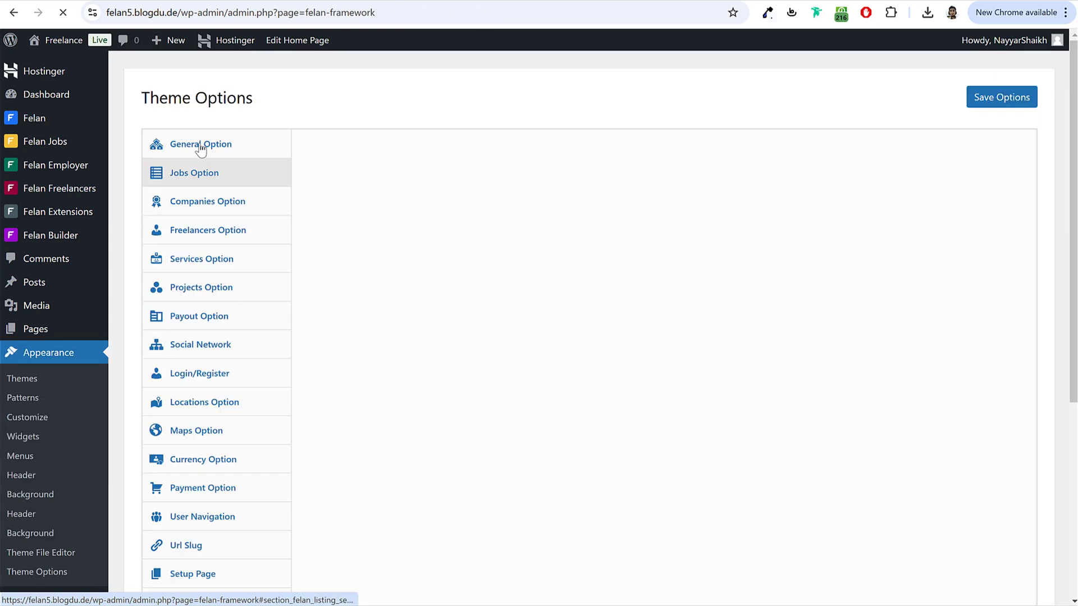
click(204, 146)
scroll(813, 367, down, 6)
scroll(812, 367, down, 20)
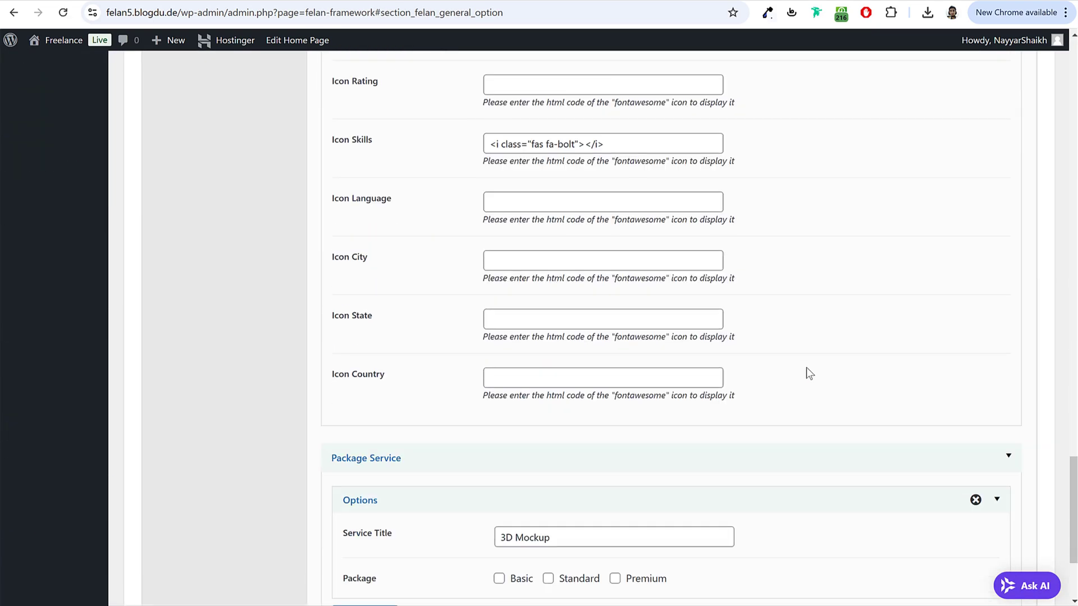
scroll(812, 373, up, 20)
click(233, 148)
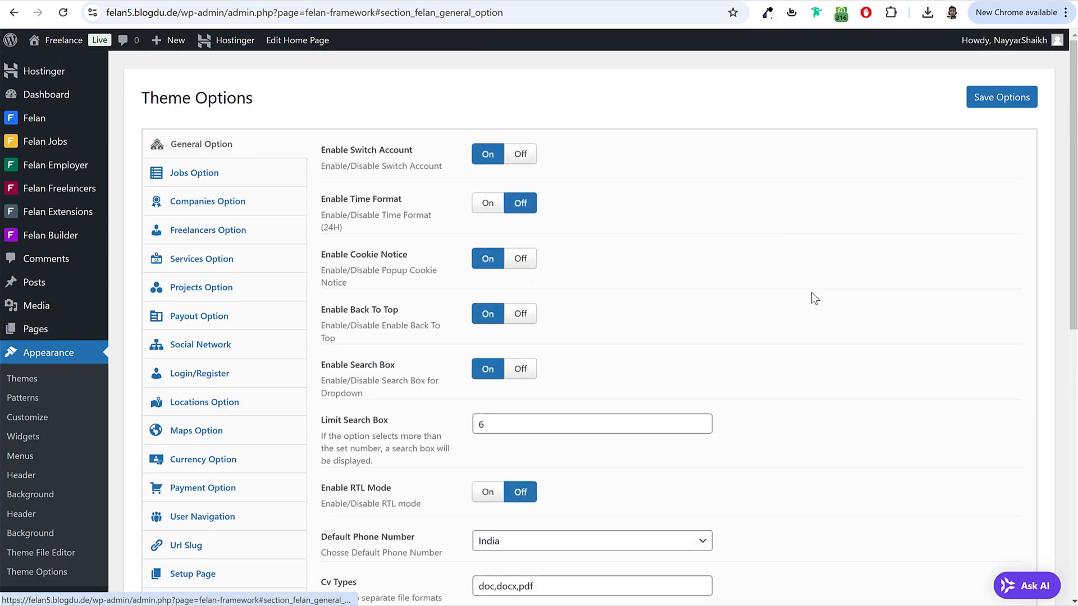
scroll(812, 297, down, 9)
click(629, 153)
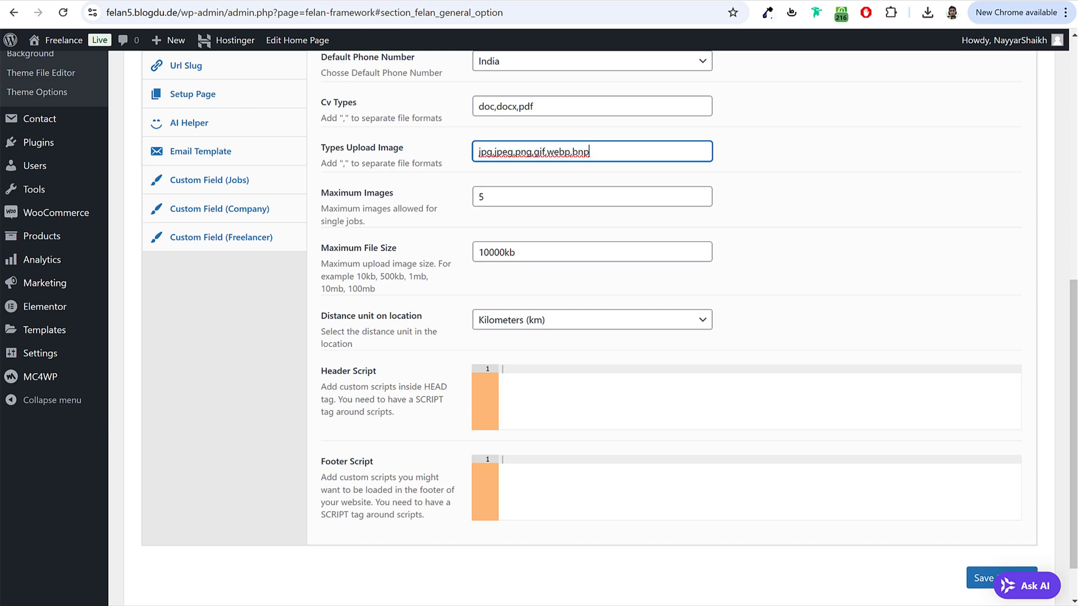
Step: Finish and send the 'I have complted the project' reply from the freelancer's order page
click(506, 590)
click(923, 311)
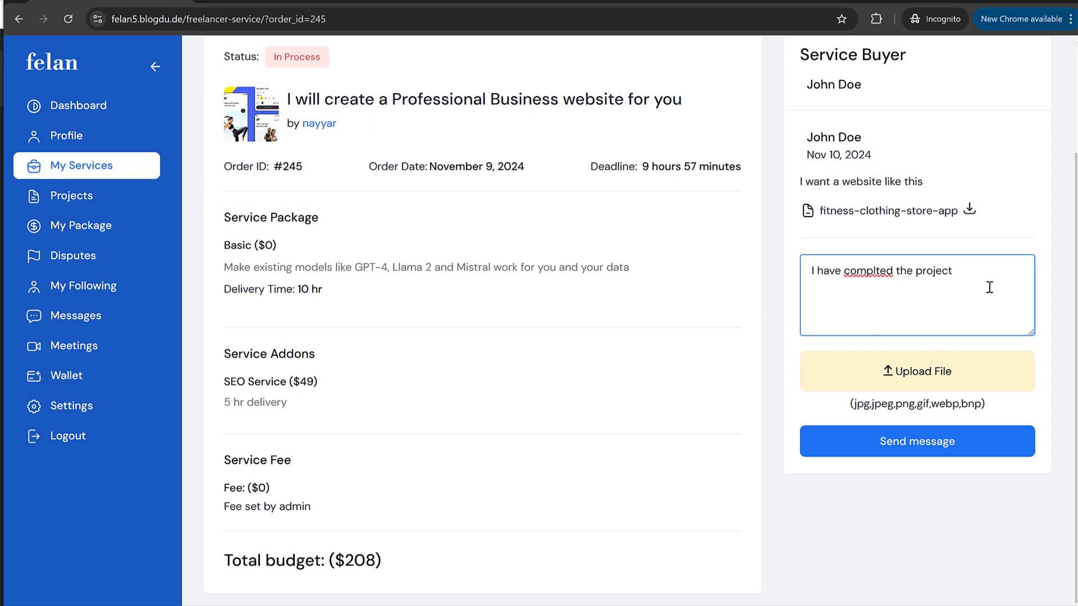
key(Return)
click(944, 453)
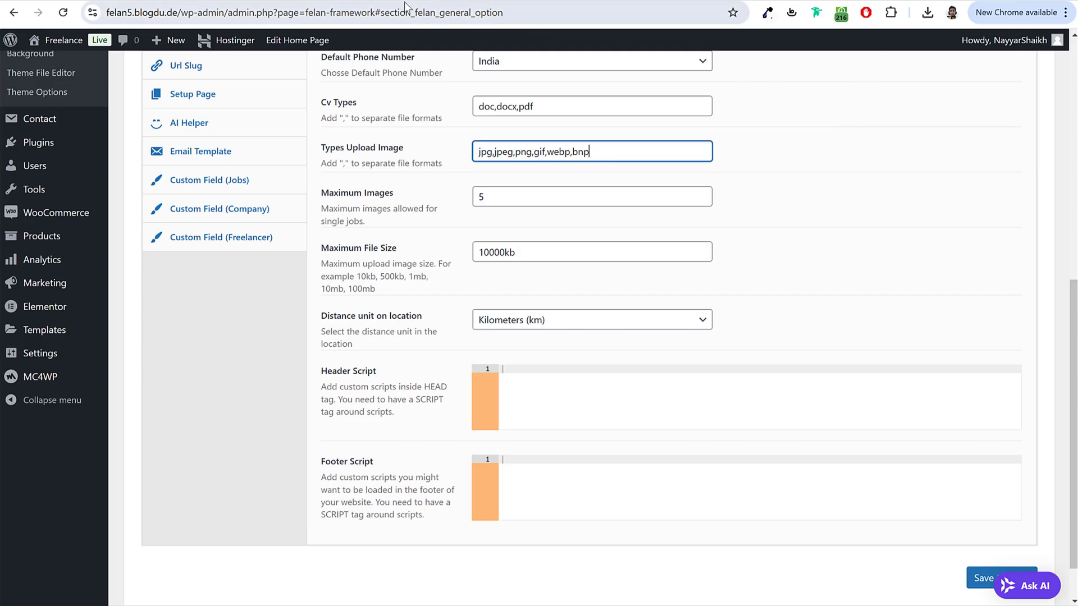
scroll(834, 128, up, 10)
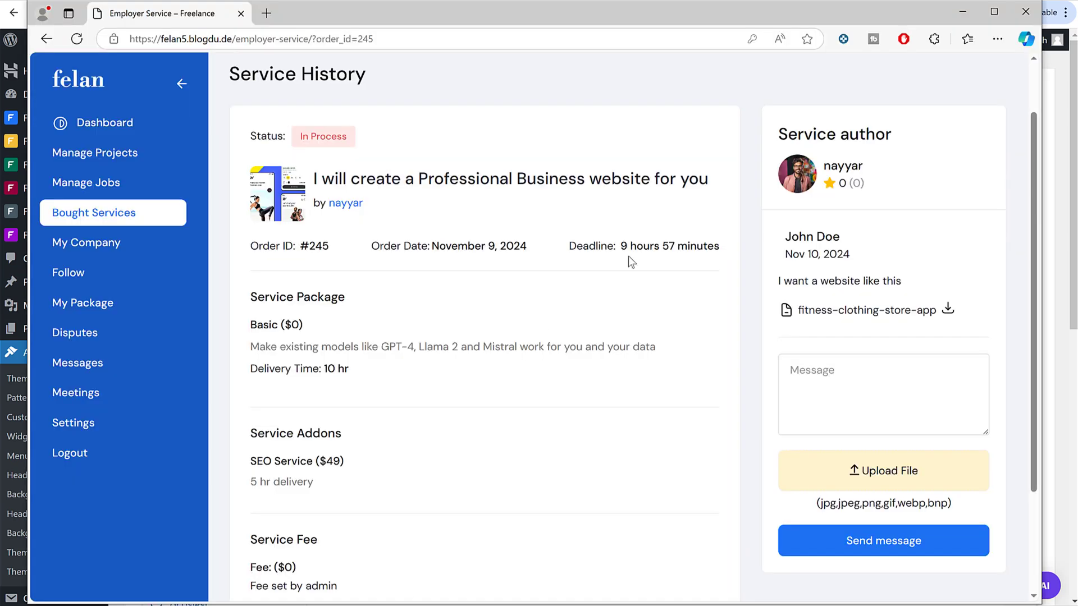
scroll(628, 256, down, 2)
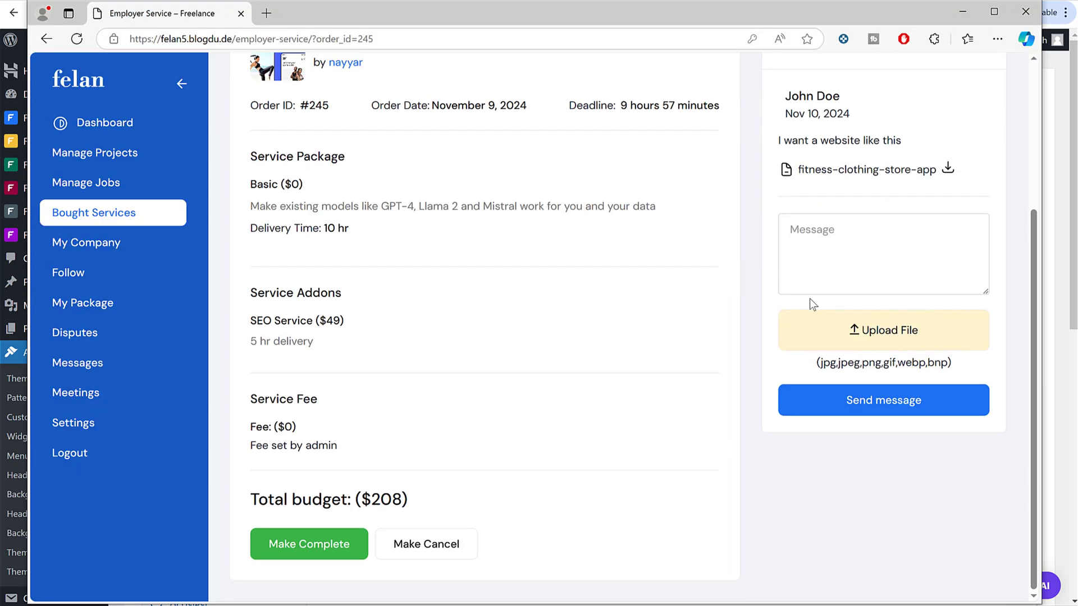
Step: Complete the order with five stars for Salary, Work Speed, Skill Development, Satisfaction and 'Great Job'
click(315, 548)
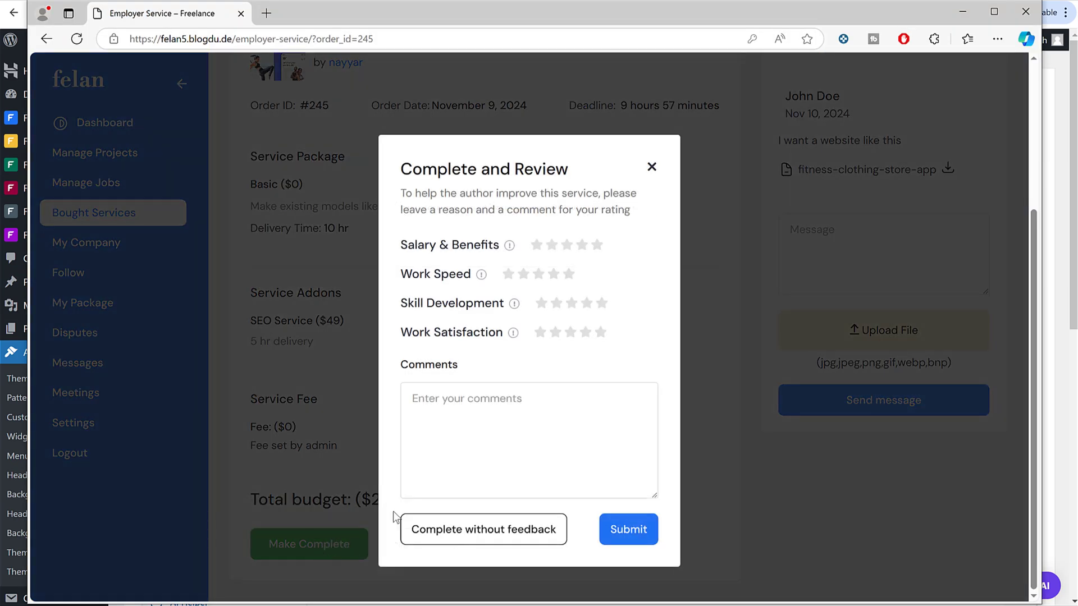
click(596, 245)
click(569, 274)
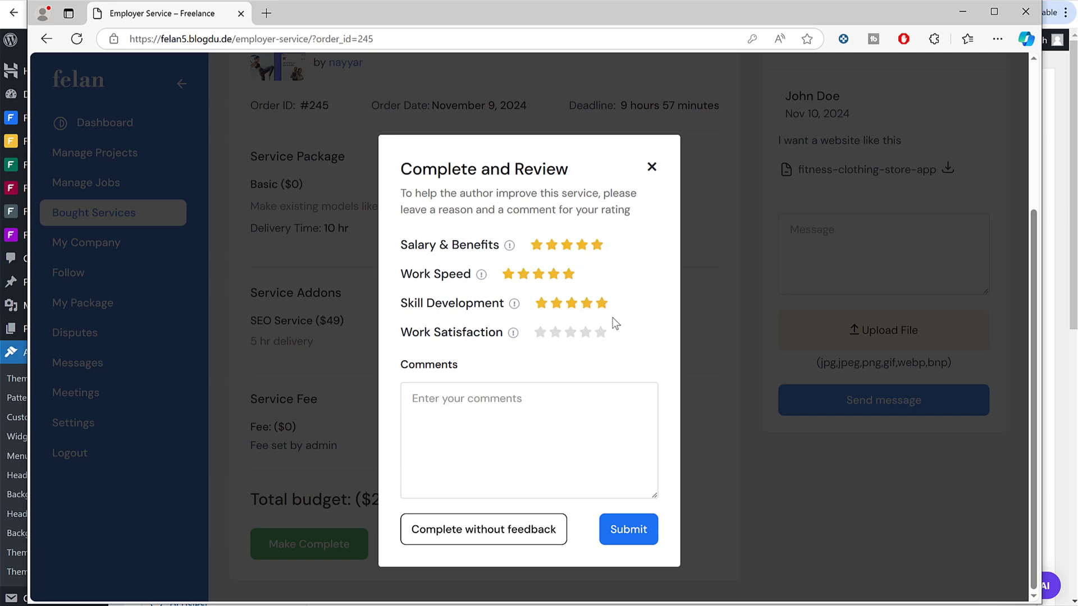
click(602, 303)
click(600, 332)
click(558, 403)
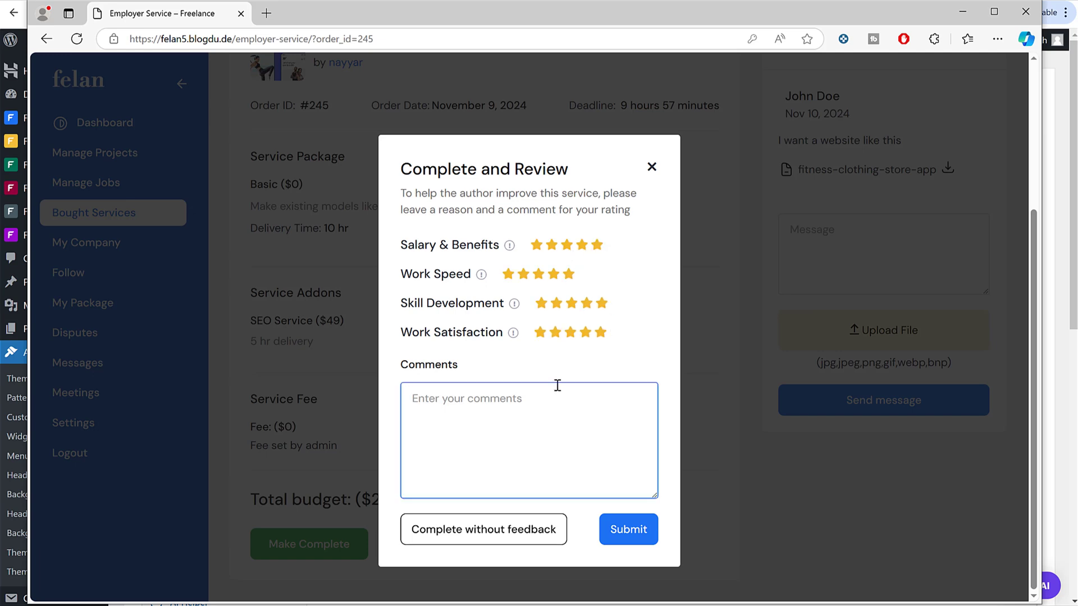
text(Great Job)
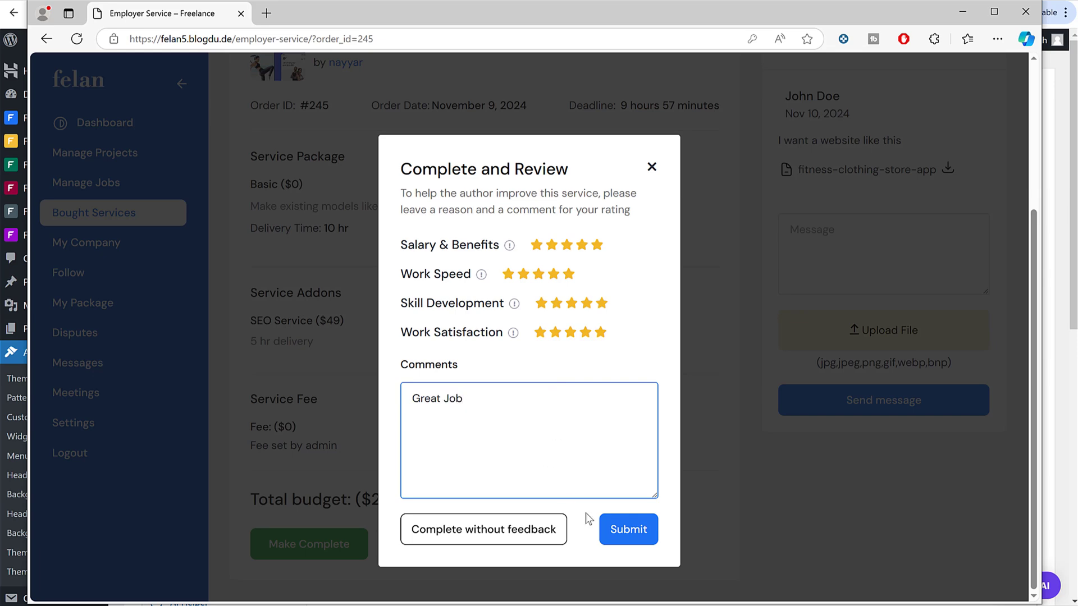
click(626, 542)
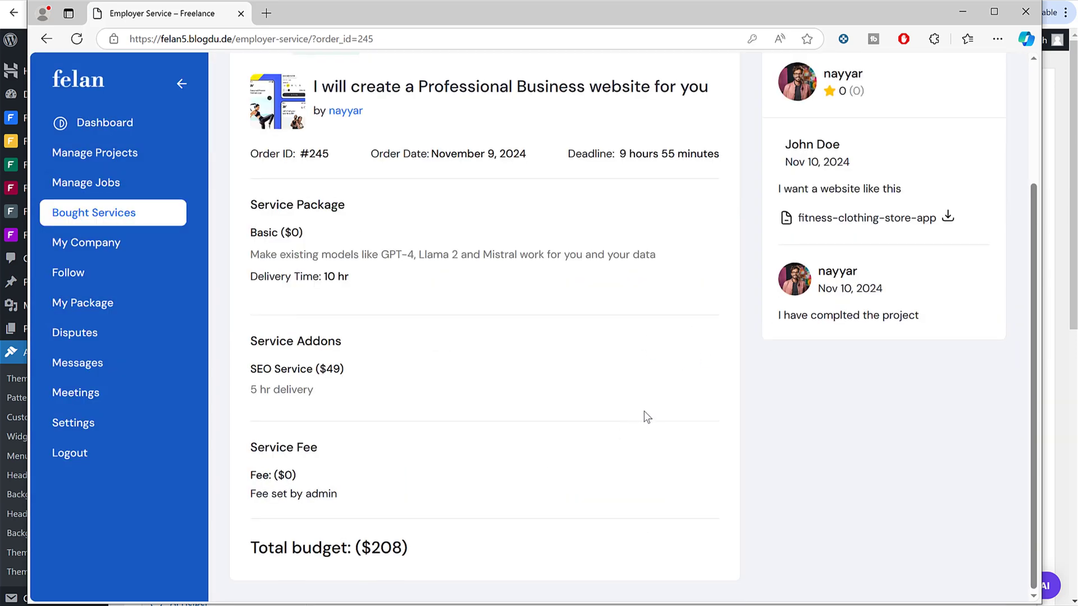
scroll(642, 413, up, 3)
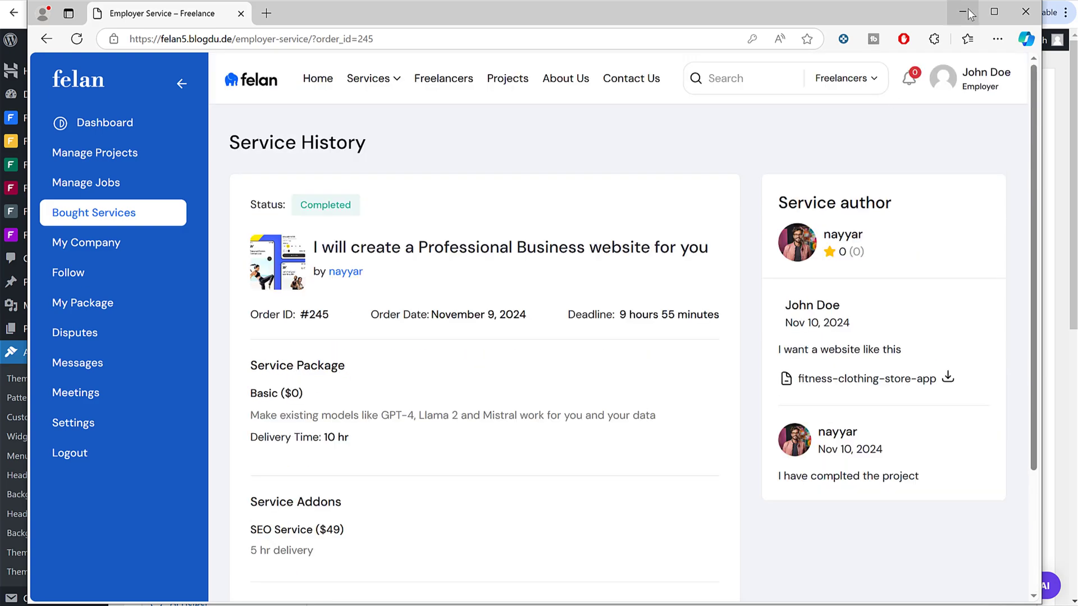
click(962, 12)
Step: Open the $208.00 website-service order from the WooCommerce Orders list
scroll(501, 235, down, 4)
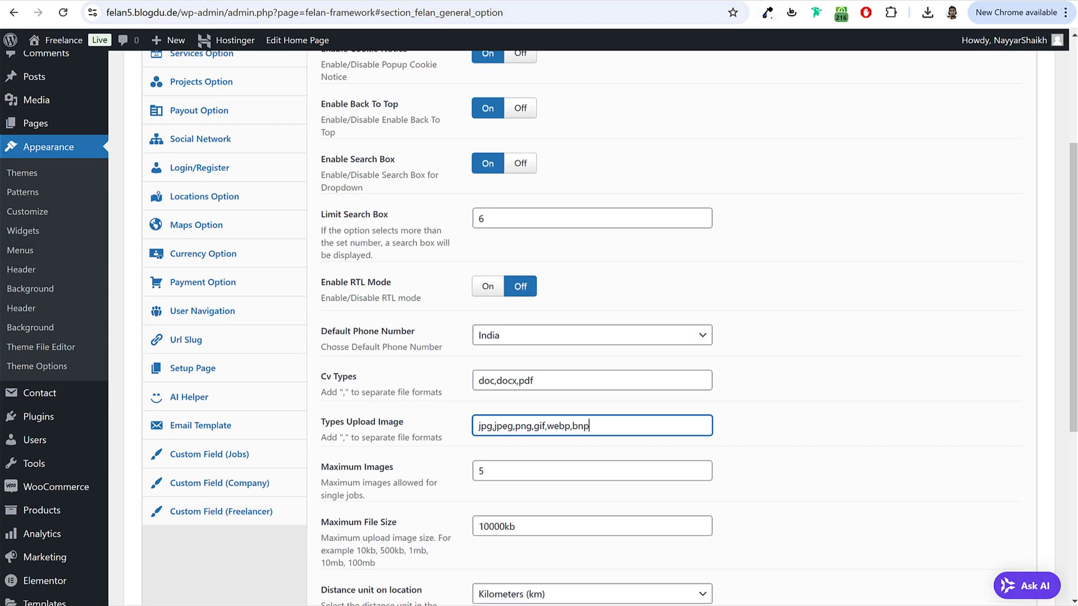
click(428, 592)
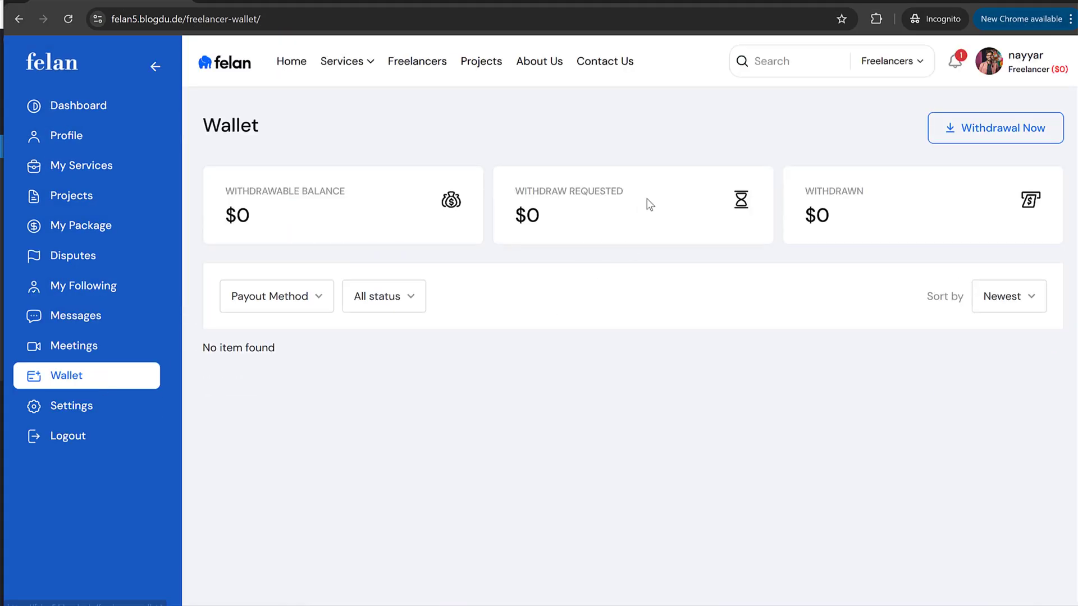
click(548, 209)
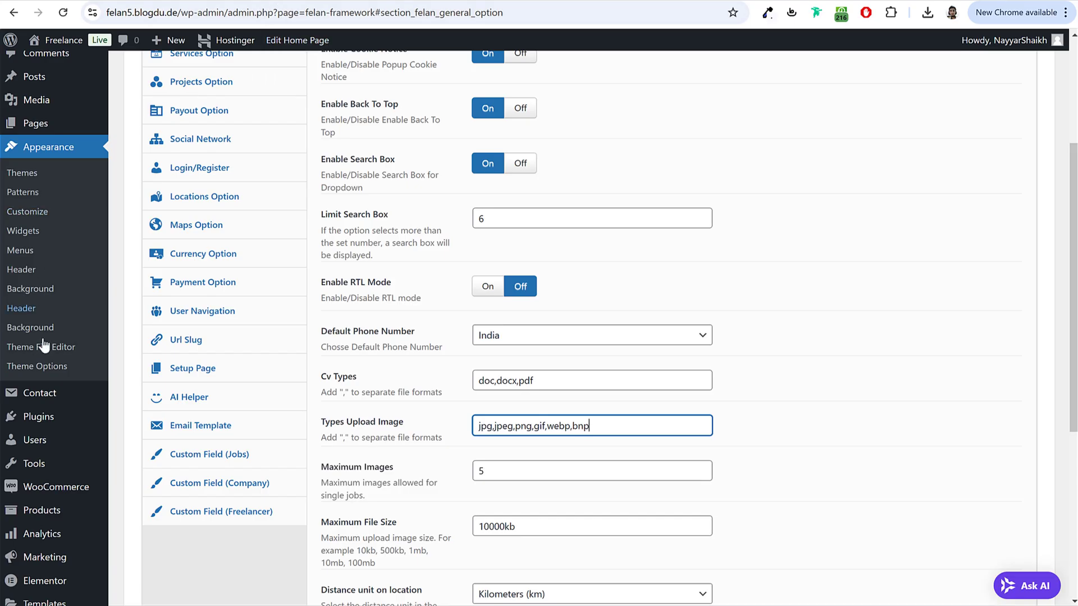
scroll(34, 393, down, 2)
mouse_move(56, 350)
click(130, 372)
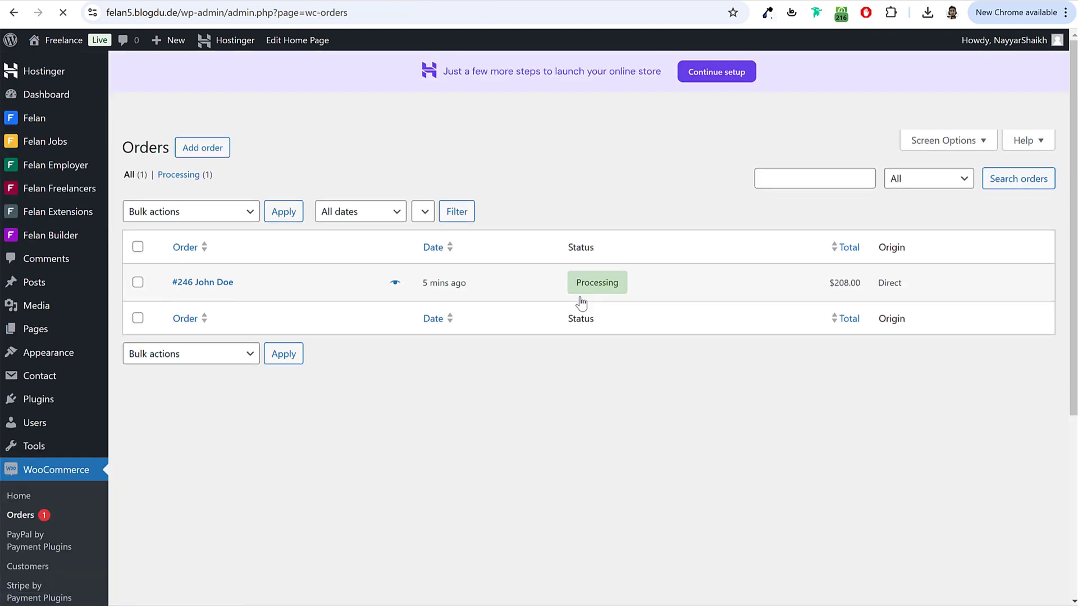
click(214, 292)
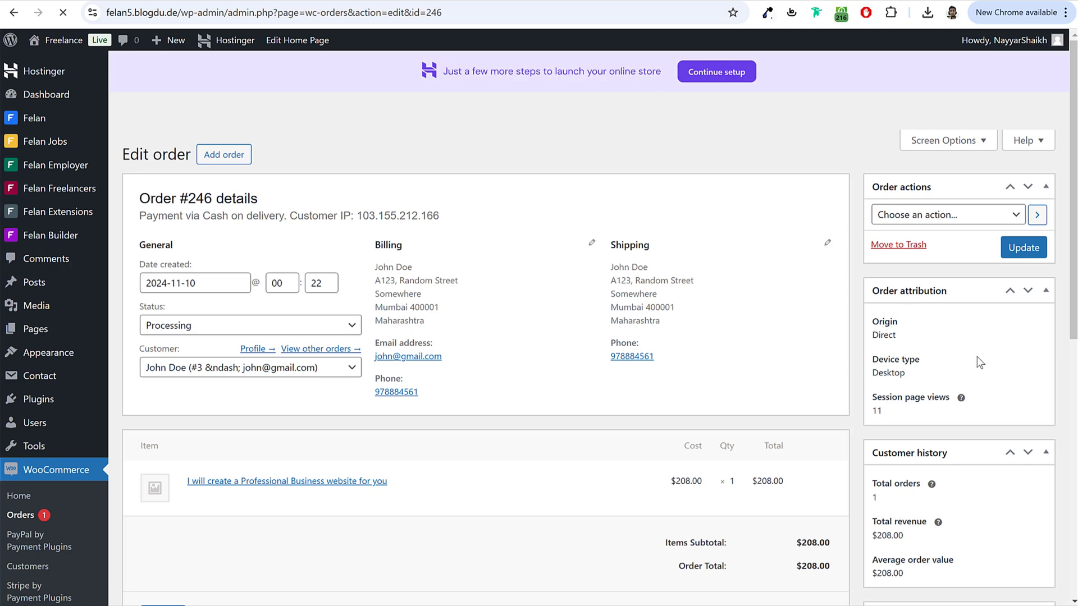
Step: Check the order notes, then change the order status to Completed and update it
scroll(976, 356, down, 7)
drag(896, 245, 955, 248)
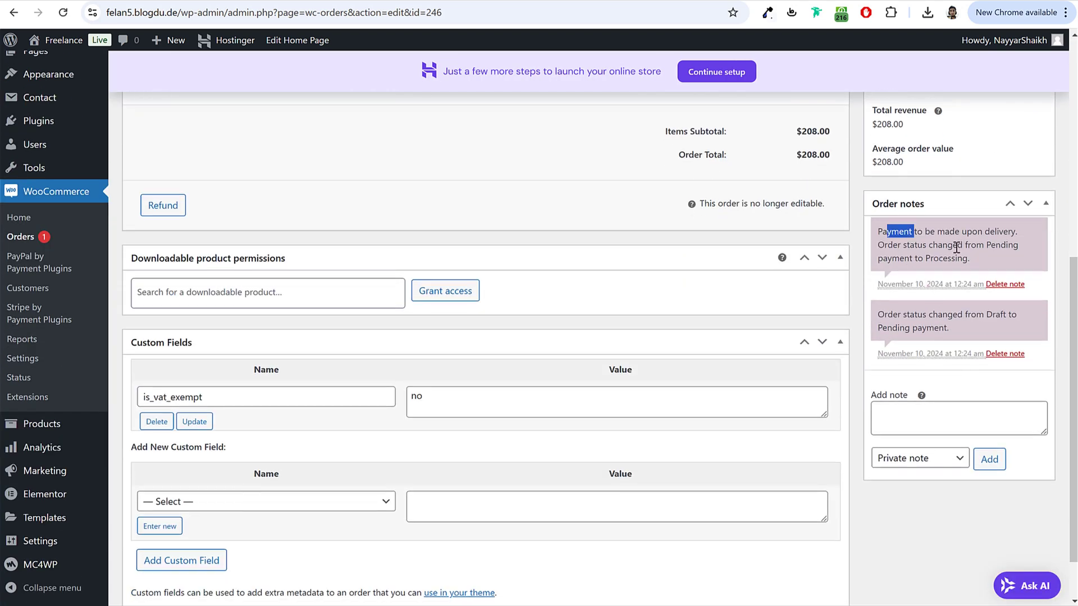
click(965, 250)
drag(874, 234, 925, 243)
click(916, 241)
scroll(965, 245, up, 1)
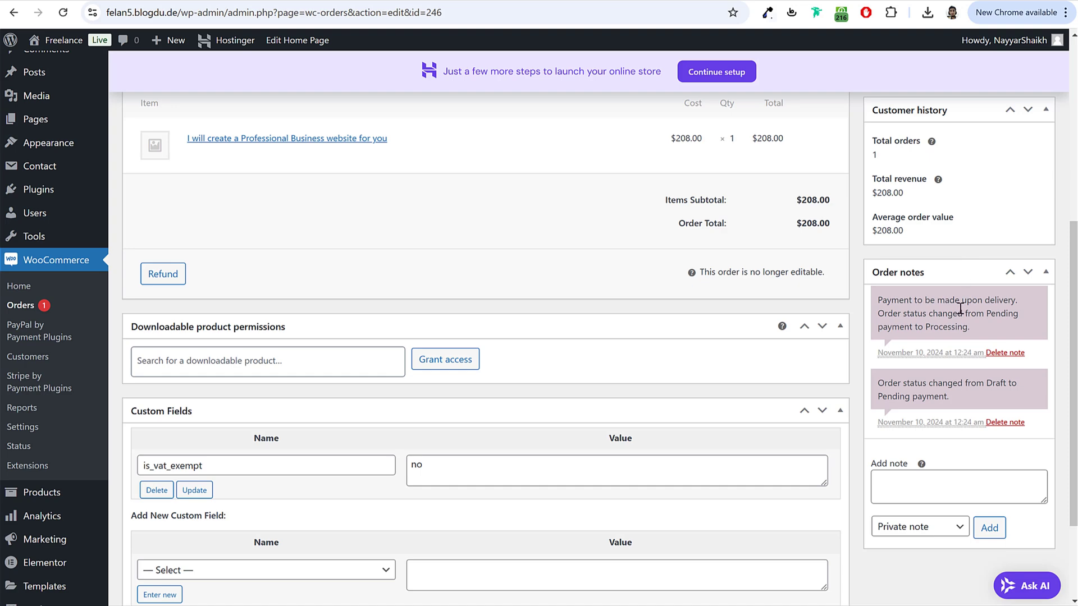
scroll(961, 309, up, 5)
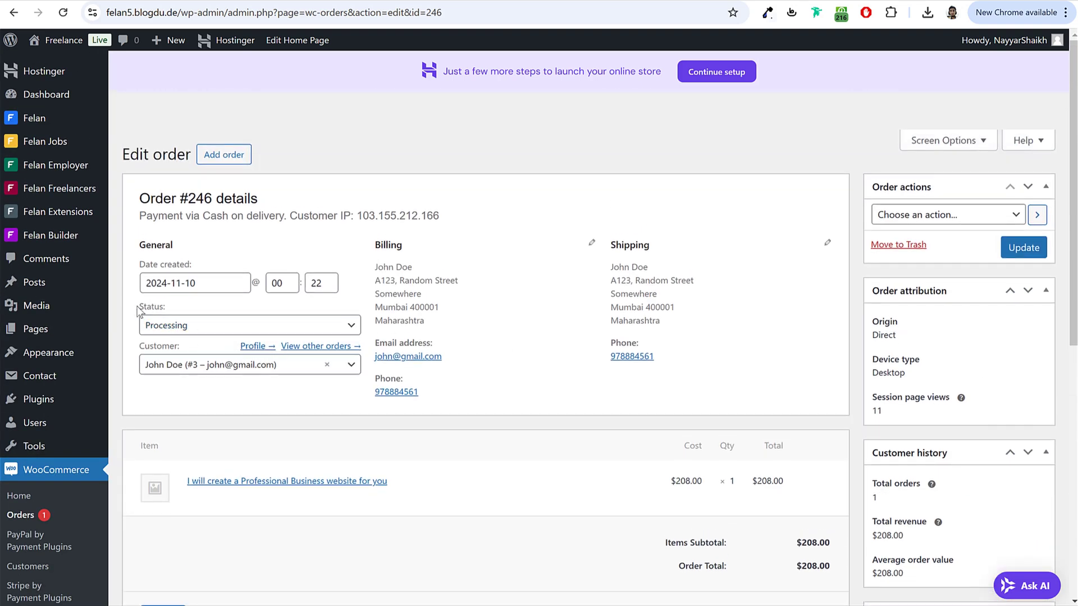
drag(139, 312, 185, 307)
click(179, 326)
click(204, 426)
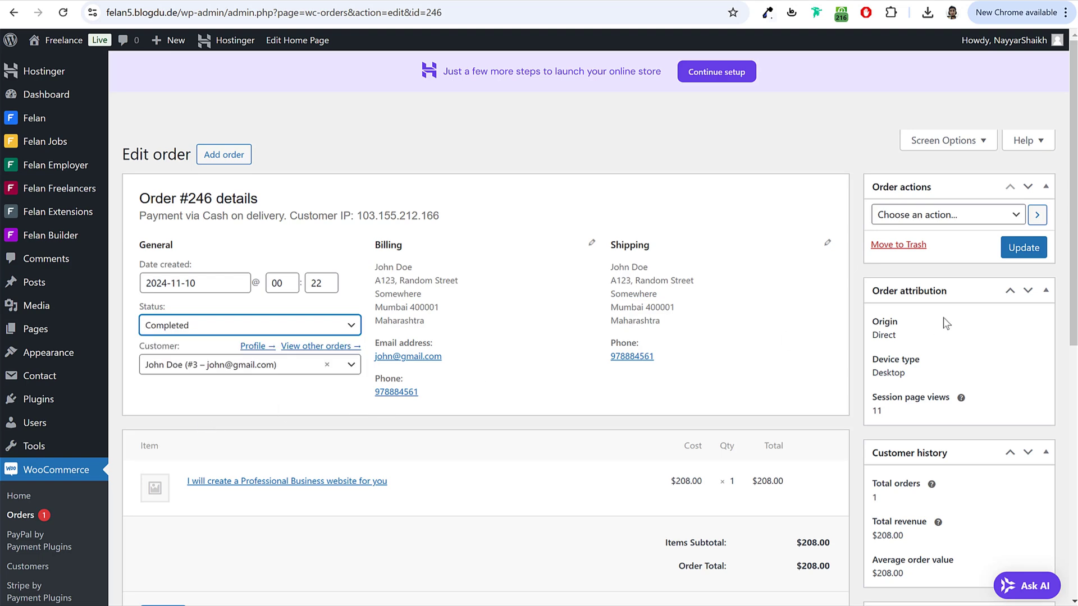
click(1016, 257)
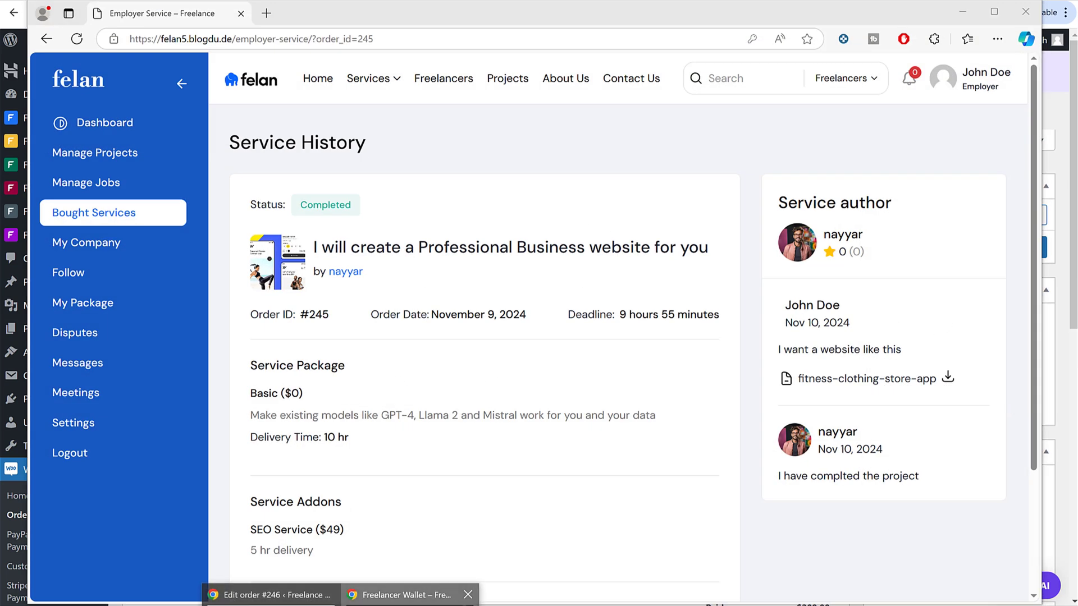
Step: Refresh the freelancer's Wallet to confirm the $208 withdrawable balance
click(401, 595)
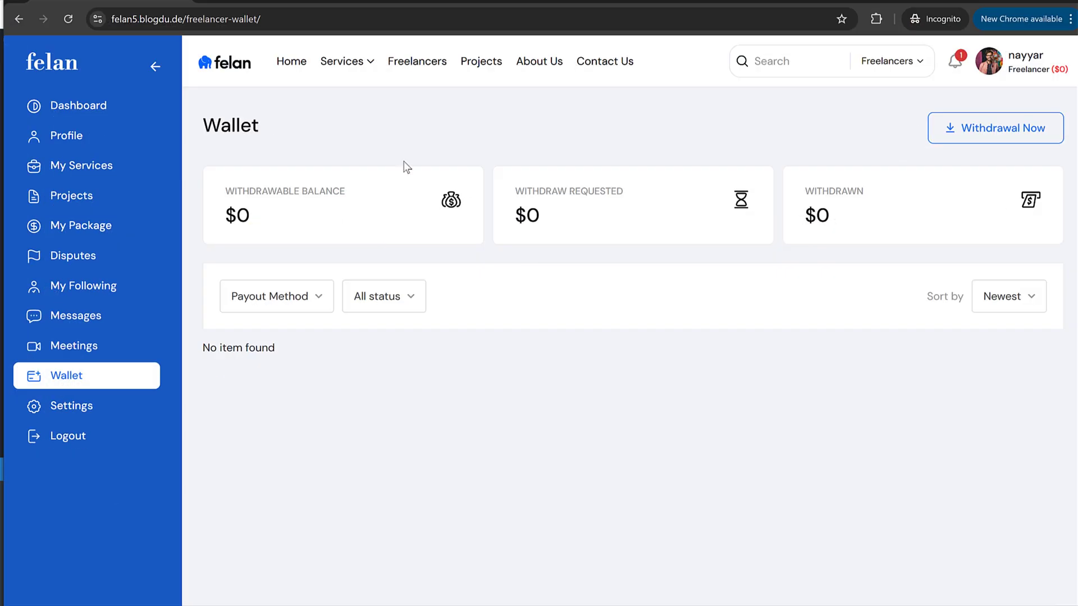
click(76, 23)
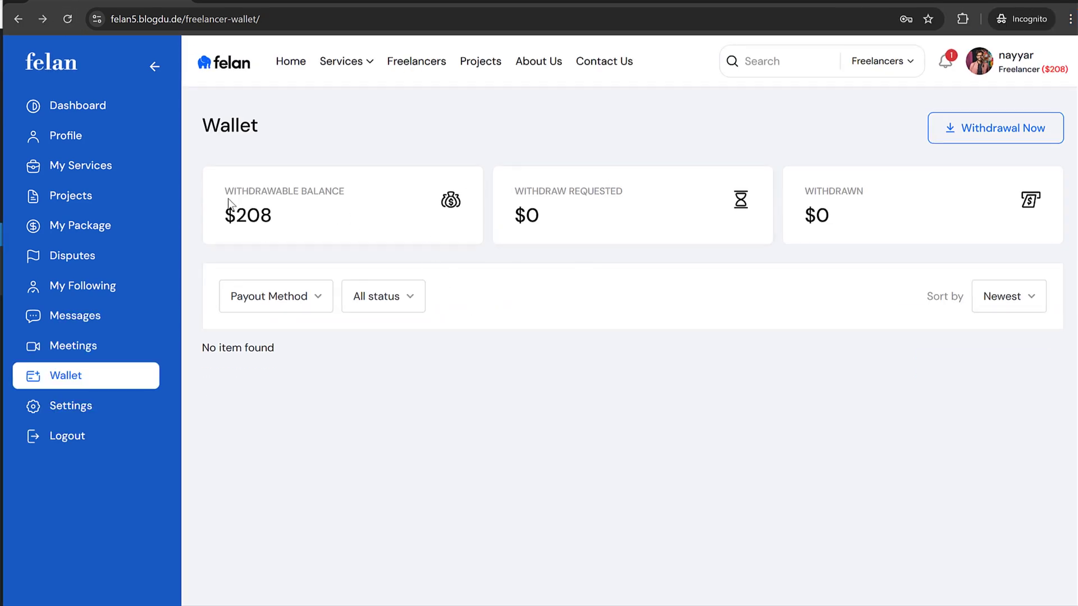
drag(225, 189, 279, 218)
click(342, 224)
triple_click(213, 220)
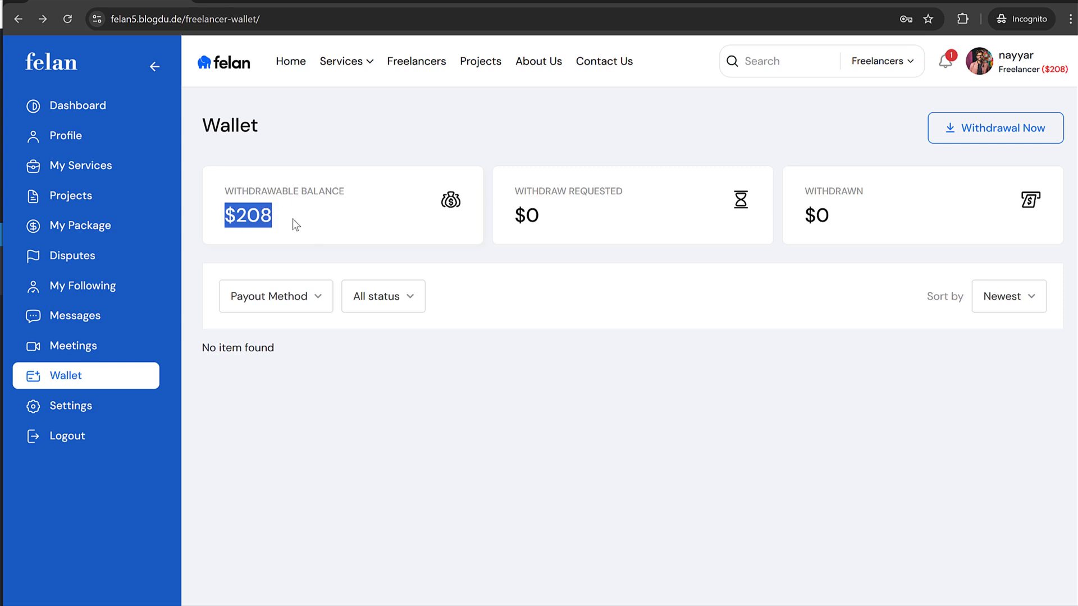
click(276, 214)
drag(281, 216, 226, 214)
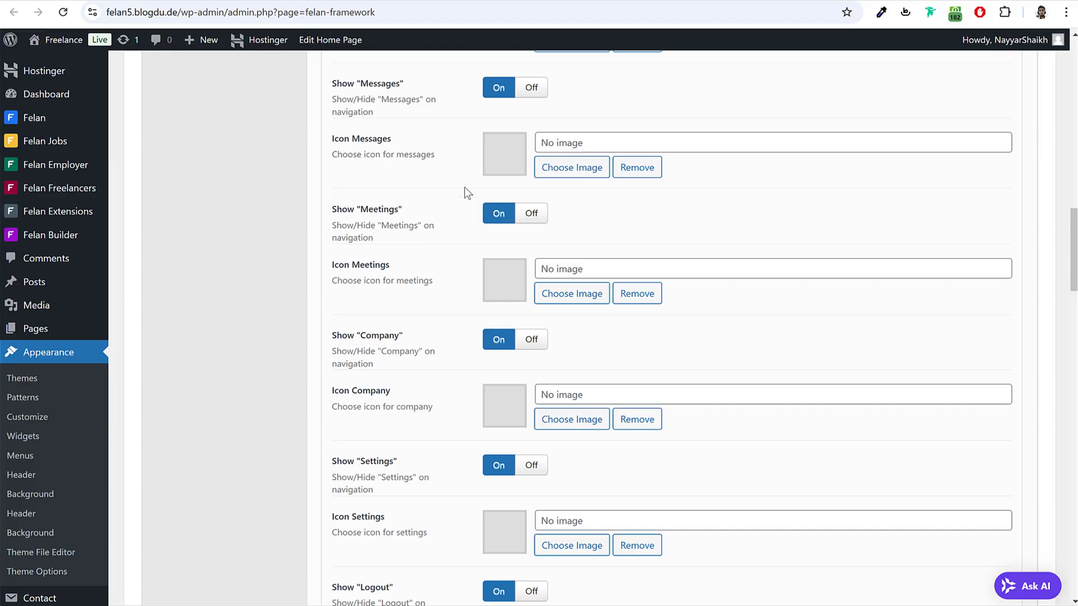
Step: Check the 30% freelancer withdrawal service fee in Freelancers Option, then return to the Wallet
scroll(461, 213, up, 15)
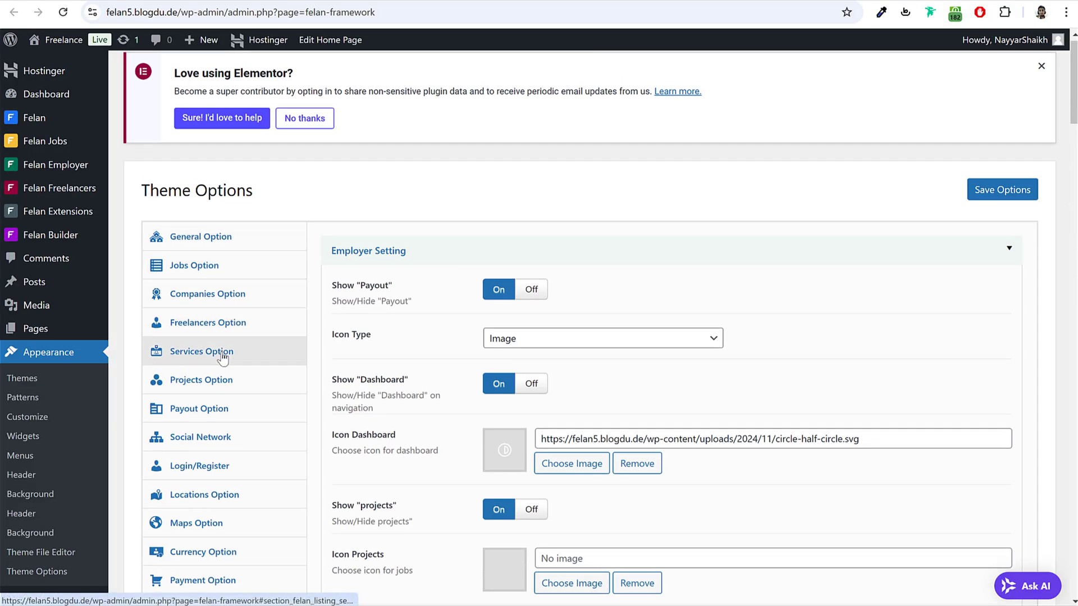
click(283, 328)
double_click(521, 316)
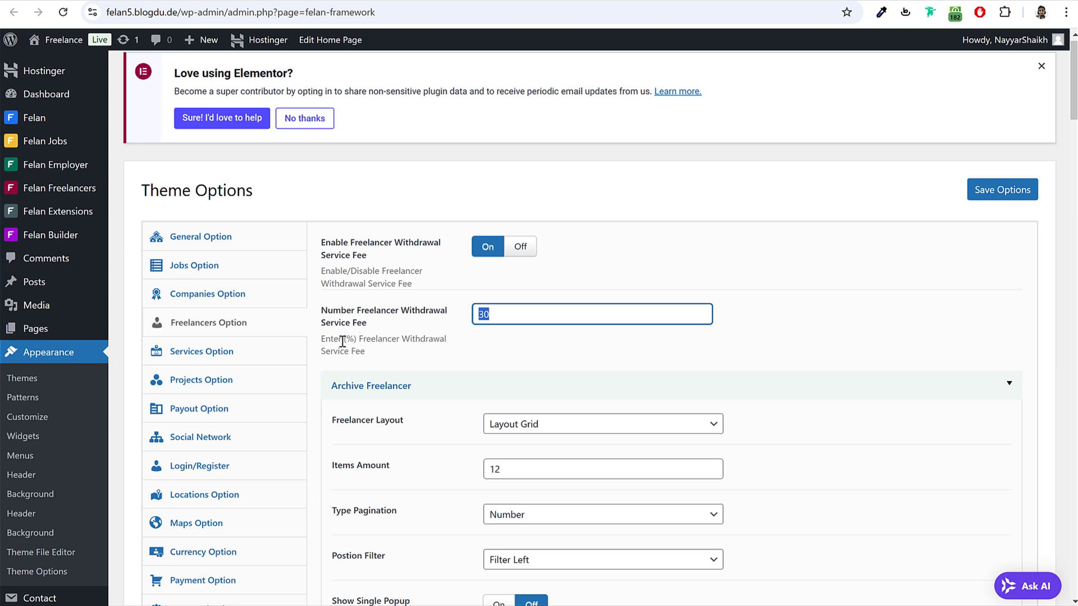
drag(323, 340, 380, 353)
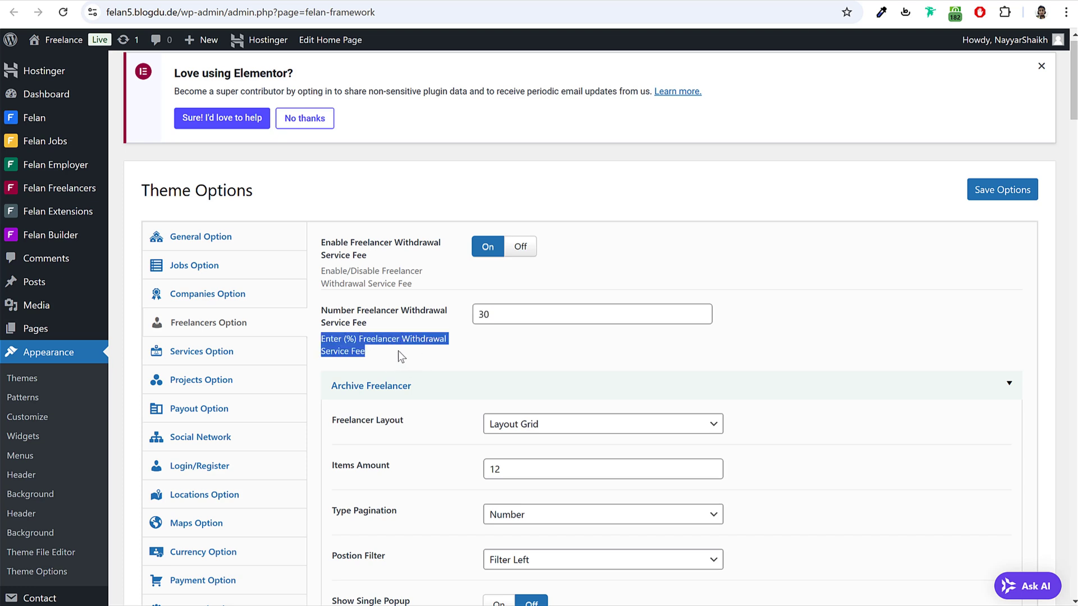
double_click(507, 313)
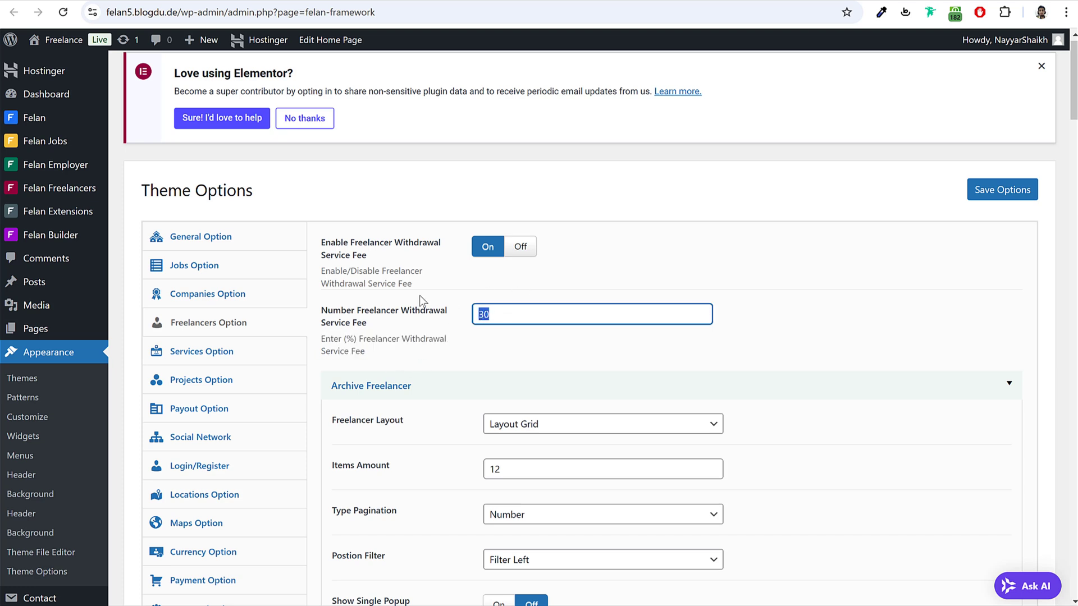
drag(324, 338, 392, 366)
click(392, 366)
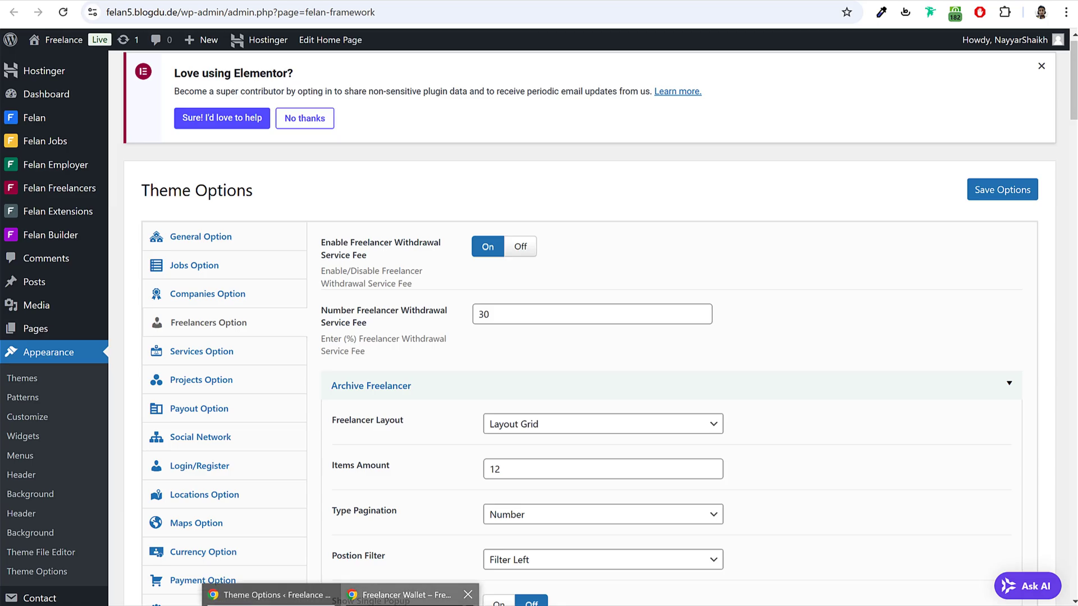
click(410, 594)
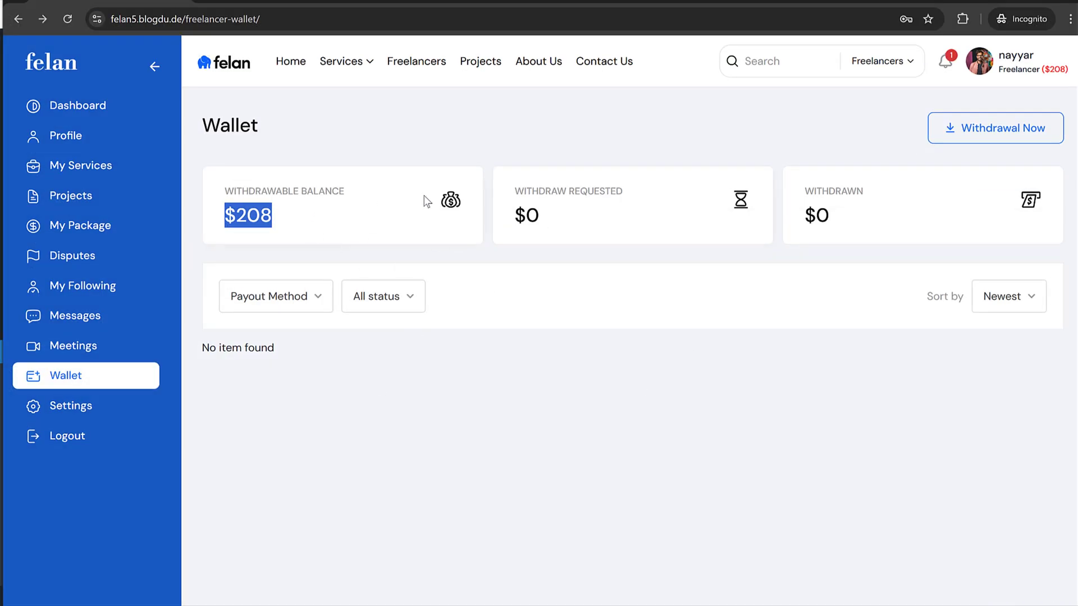
Step: Review the freelancer's payout method settings, comparing the PayPal and Bank Transfer options
click(549, 308)
click(68, 400)
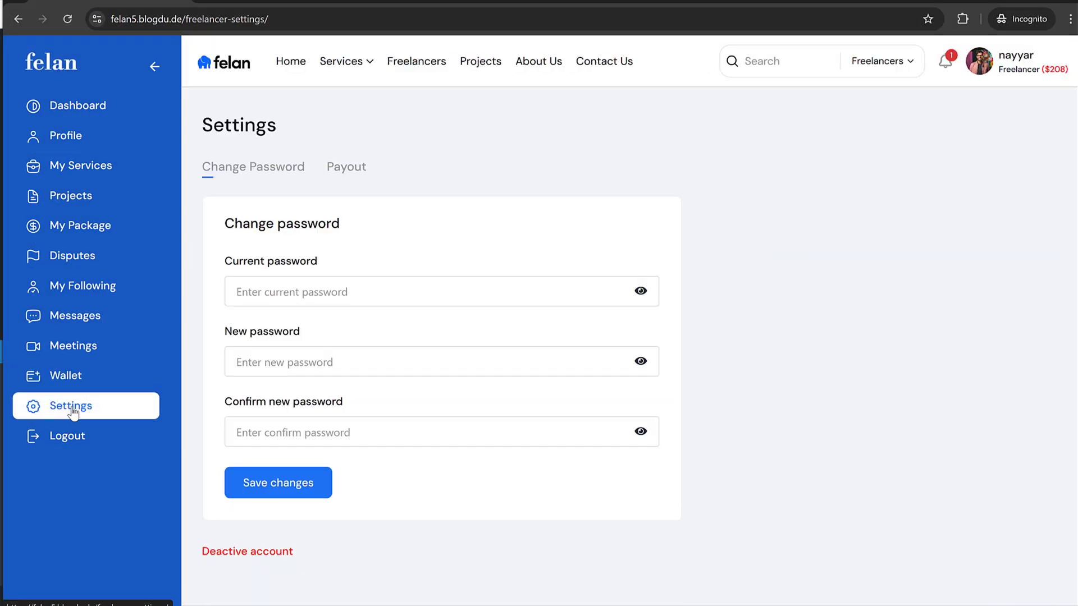
click(346, 169)
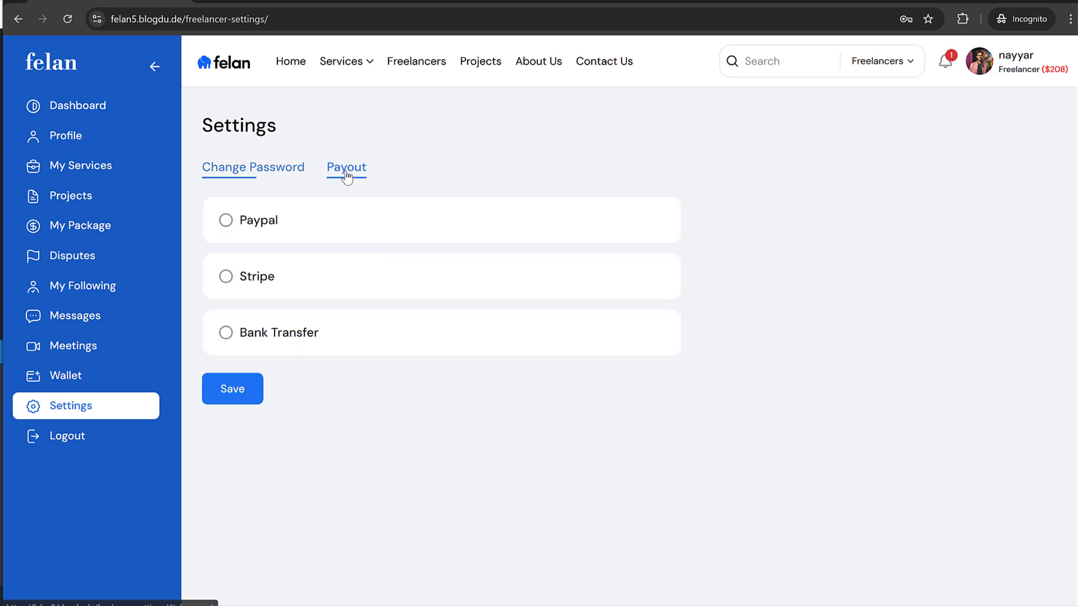
click(270, 225)
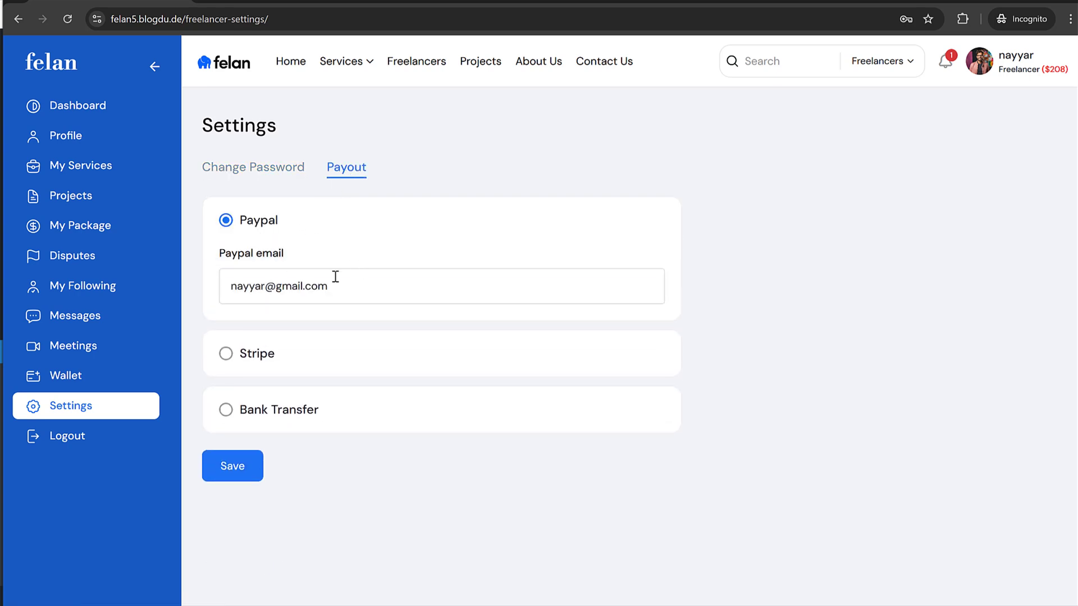
triple_click(257, 286)
click(303, 426)
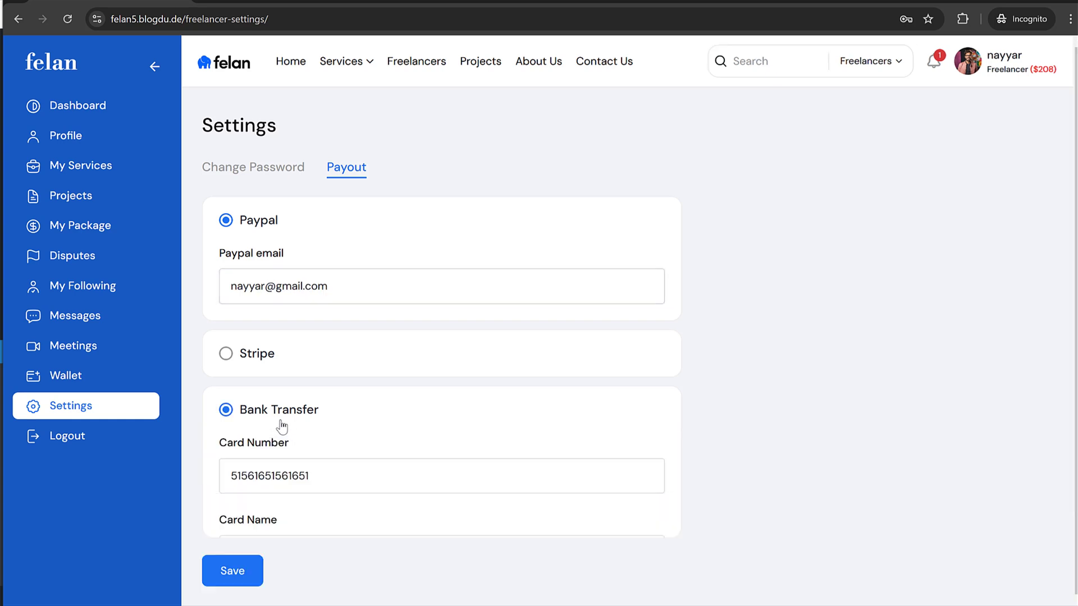
scroll(398, 393, down, 3)
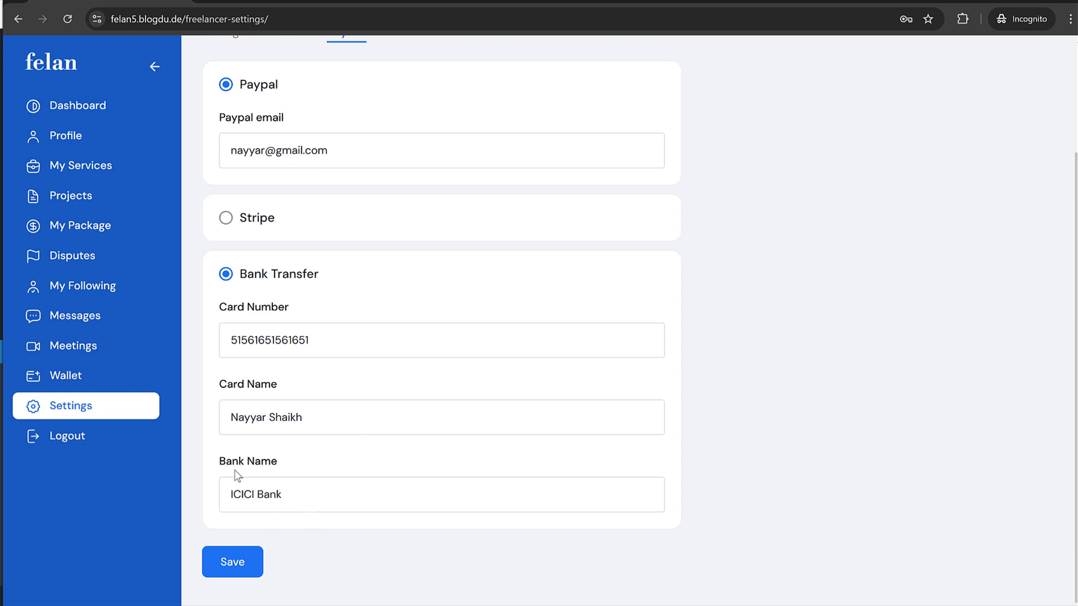
Step: From the wallet, submit a Wire Transfer withdrawal of the balance, noting the 30% fee
click(78, 379)
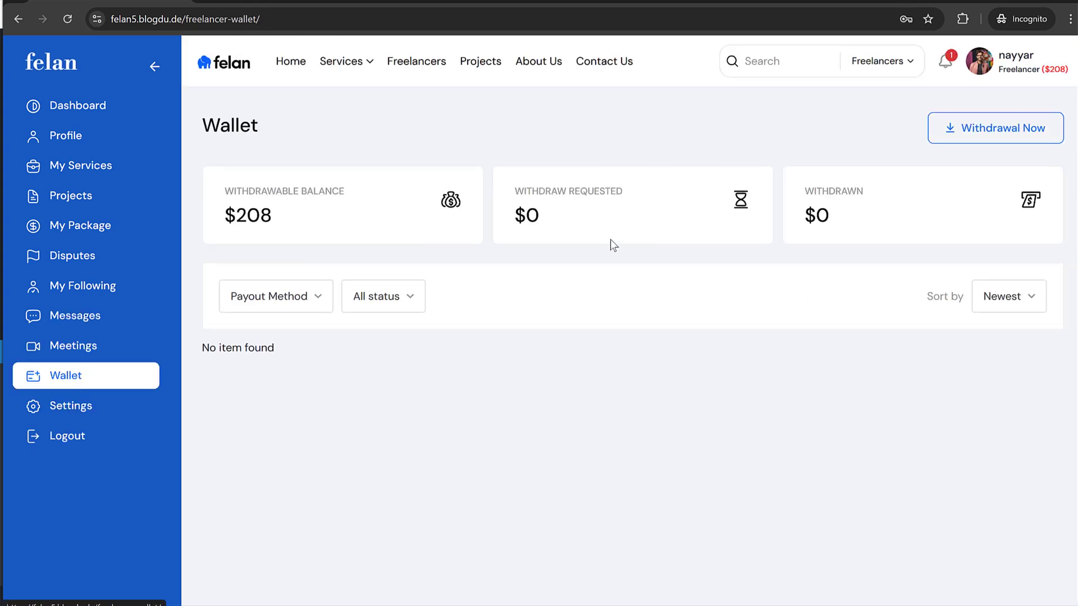
click(1011, 131)
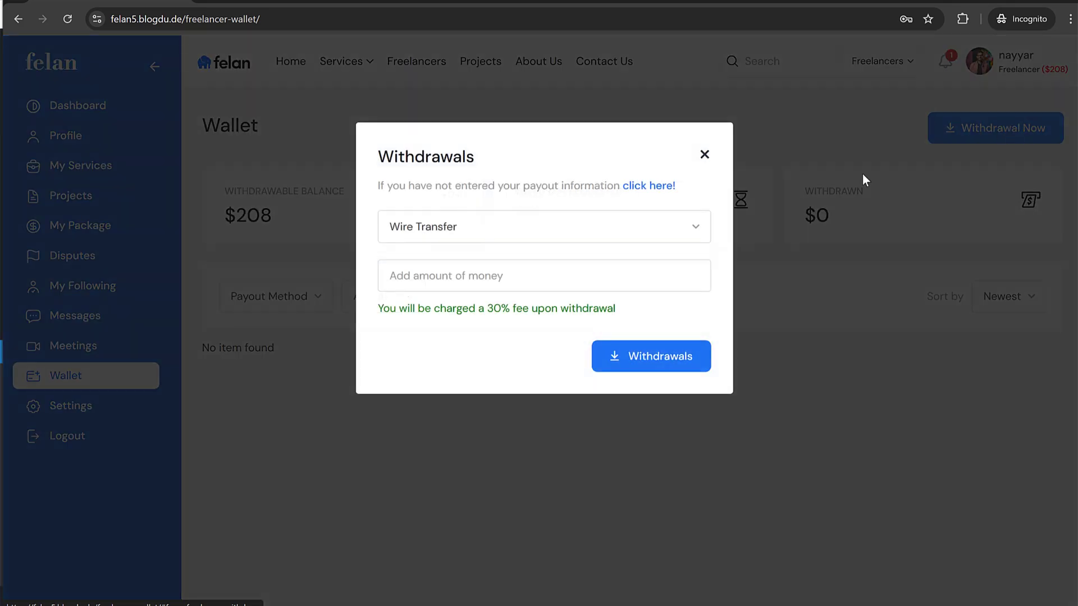
click(474, 230)
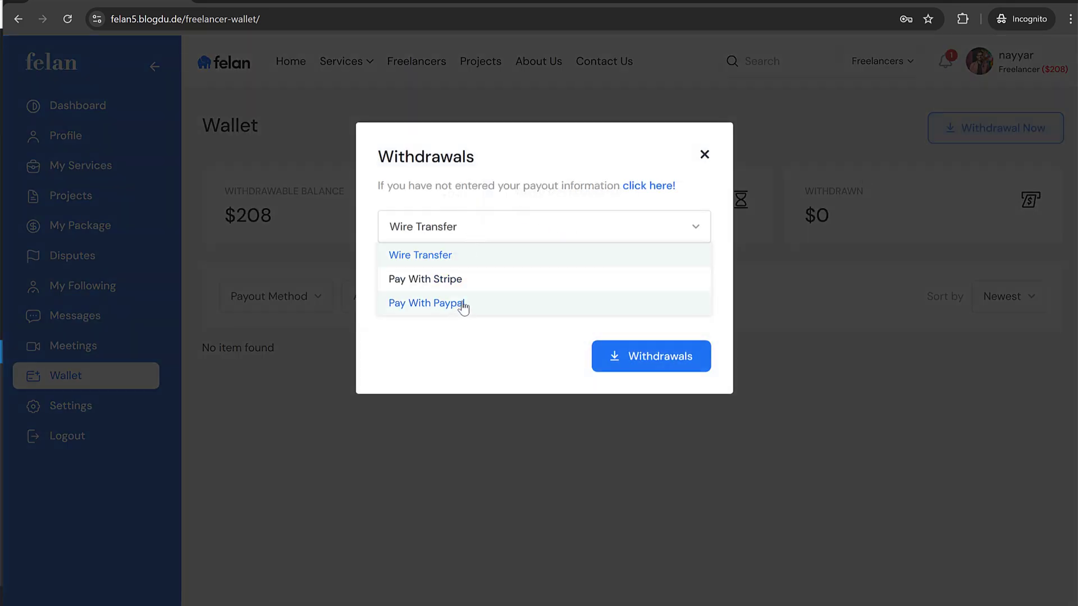
click(464, 257)
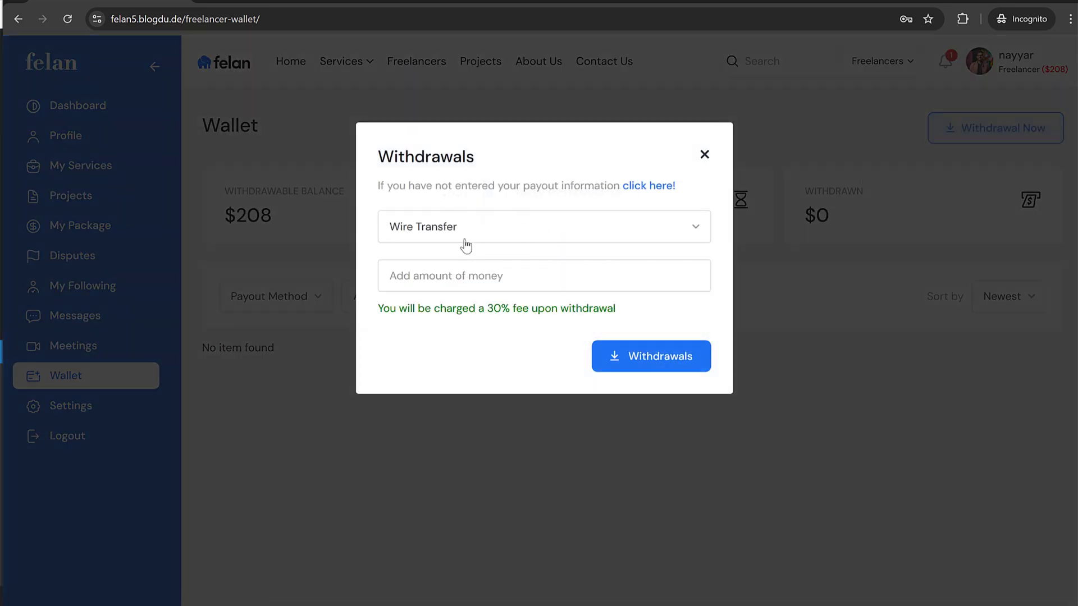
click(440, 264)
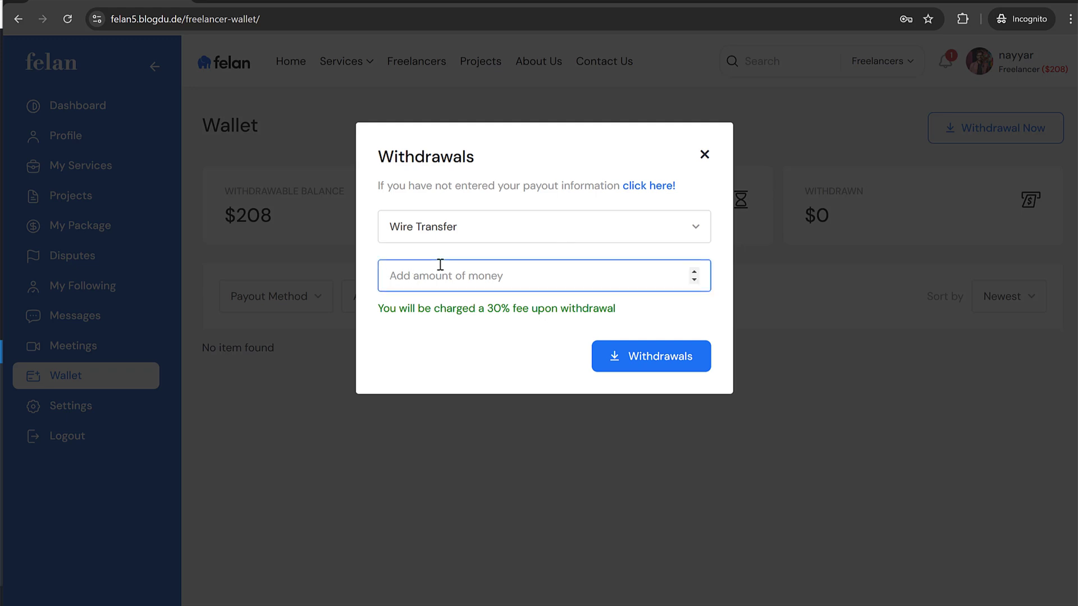
text(209)
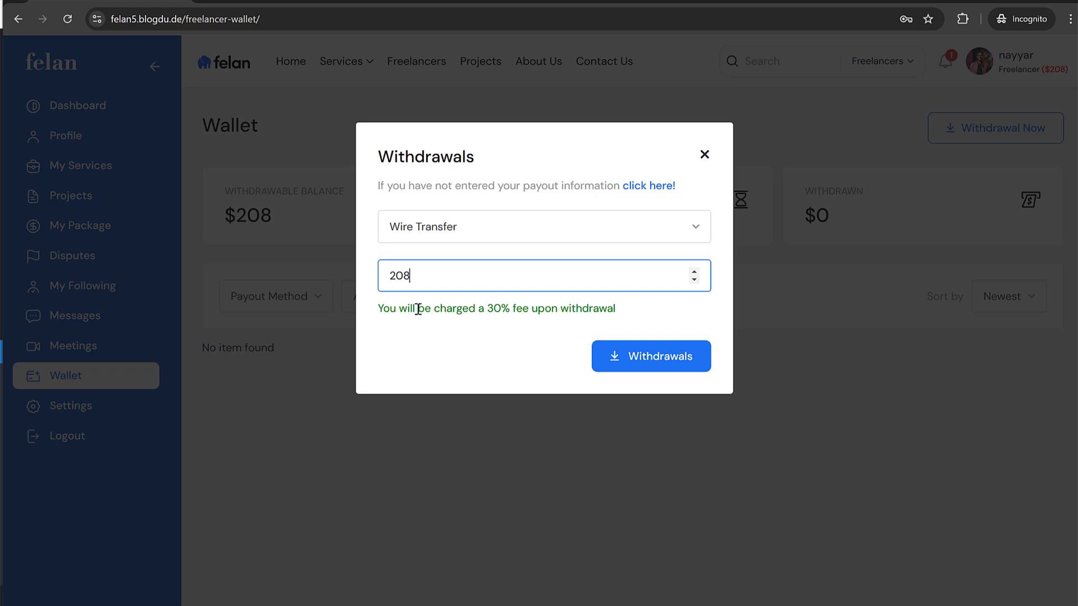
drag(407, 308, 534, 308)
click(504, 310)
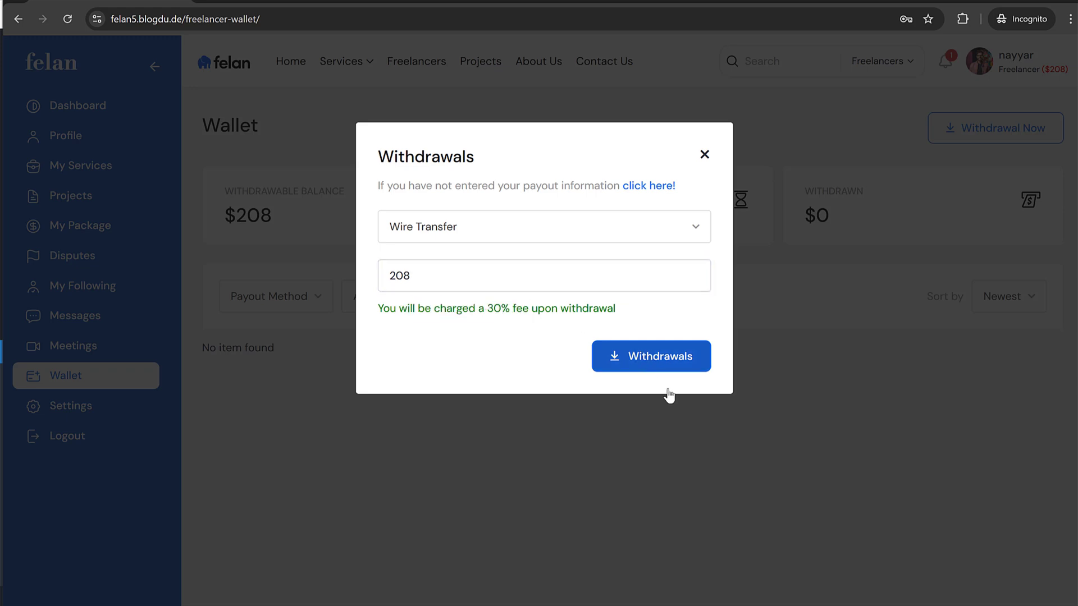
click(666, 370)
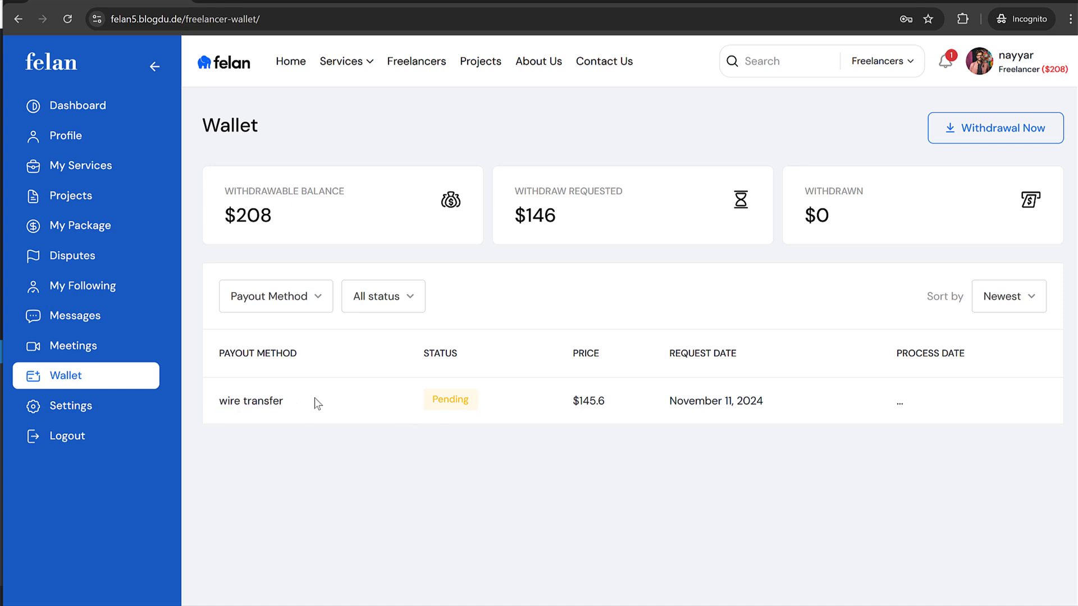
Step: Check the $146 requested amount against the 208 withdrawable balance, then go to the admin window
drag(564, 216, 514, 217)
click(538, 214)
drag(234, 215, 278, 215)
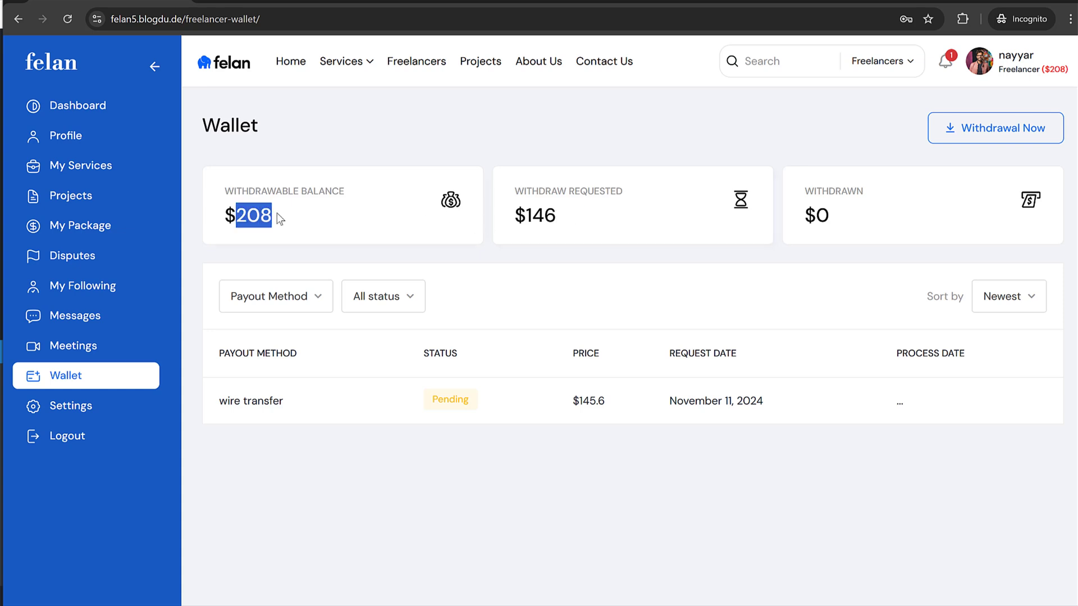
click(277, 215)
key(alt+Tab)
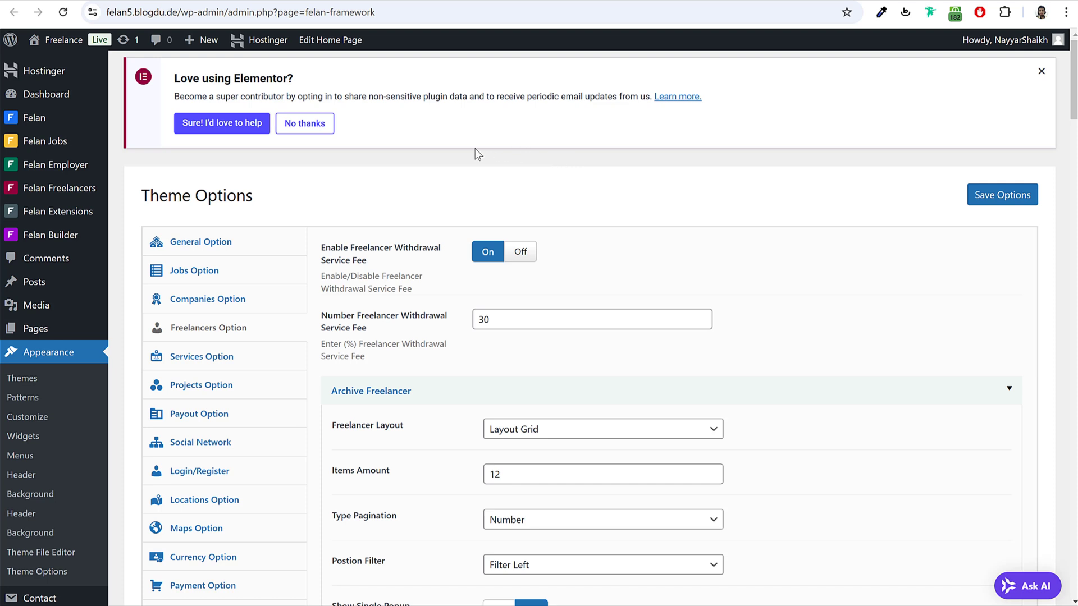
Step: In the freelancer withdrawal list, compare the $145.6 wire-transfer request with the $208 wallet balance
mouse_move(34, 191)
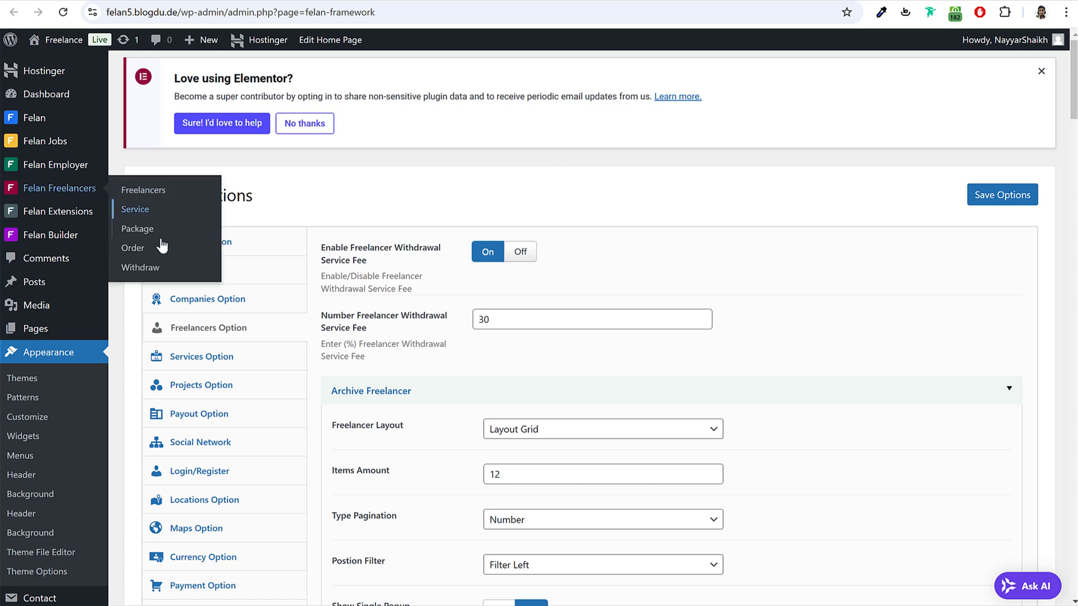
click(138, 272)
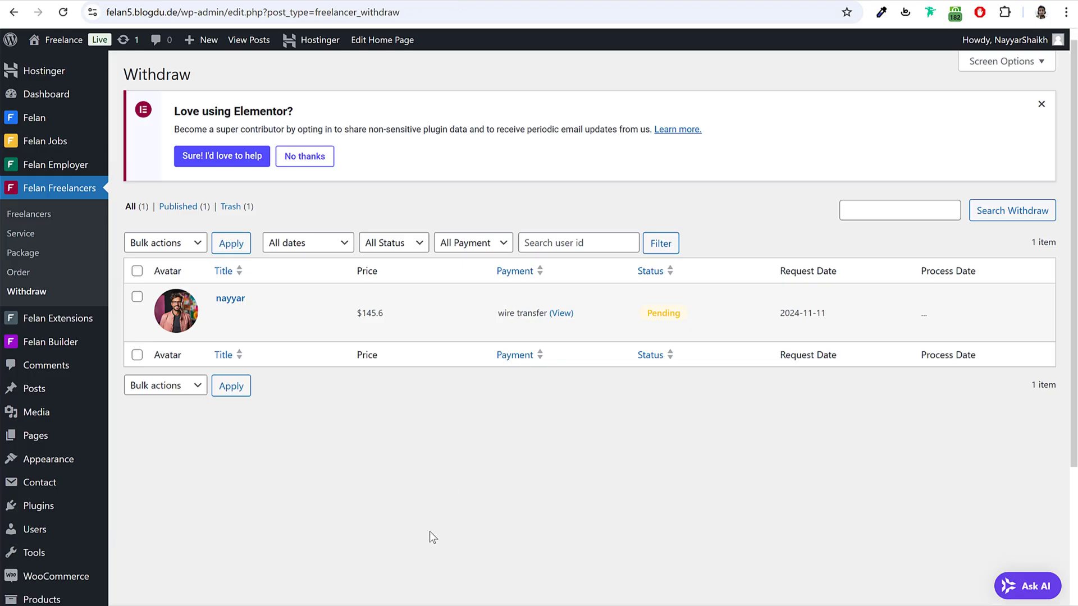
click(410, 592)
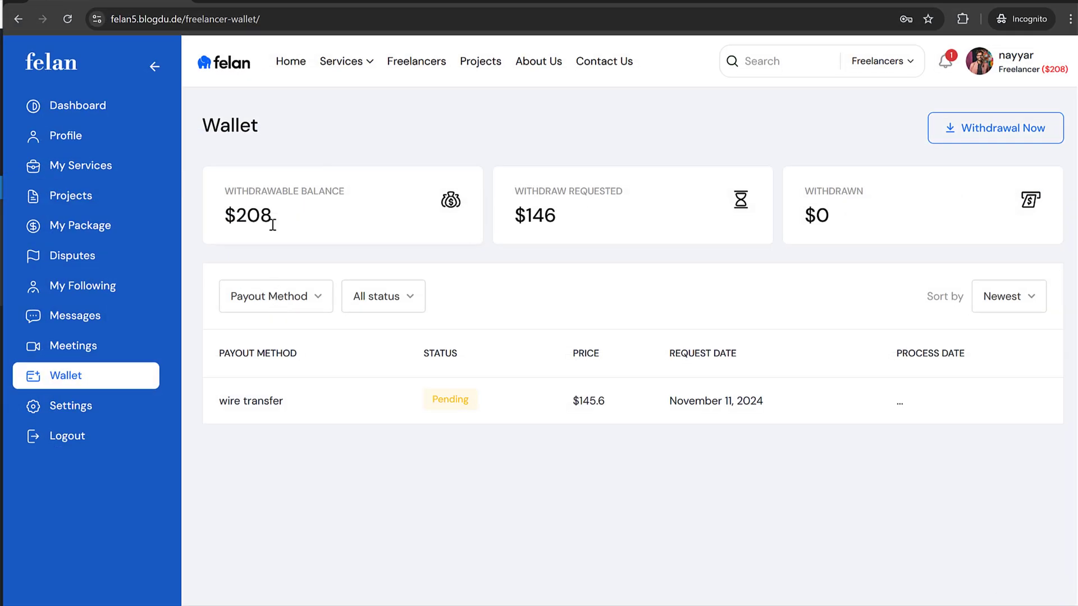
drag(273, 223, 228, 218)
key(alt+Tab)
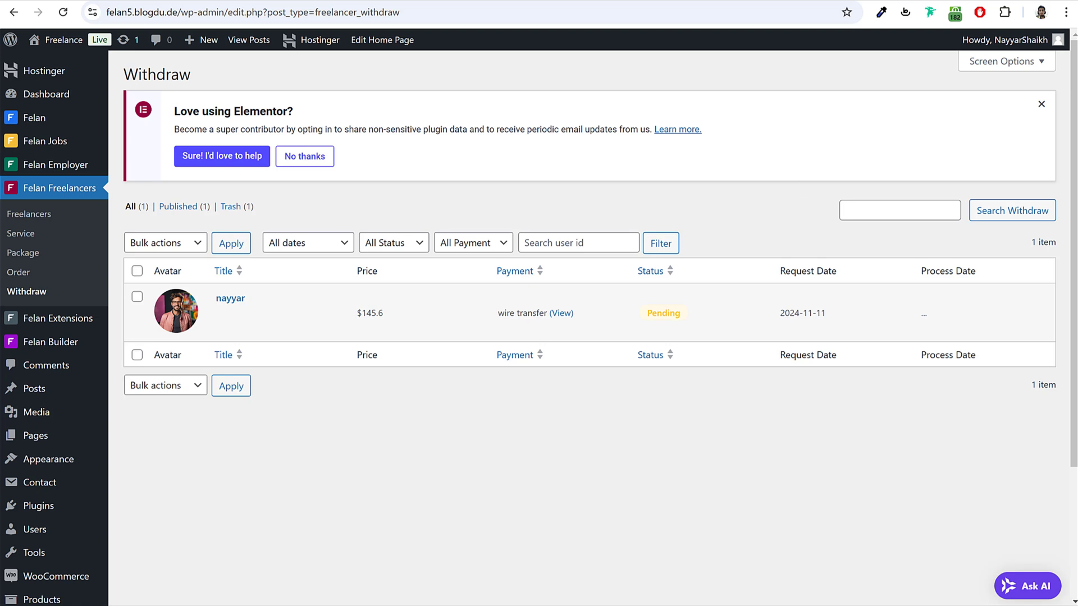
drag(407, 312, 366, 316)
click(382, 315)
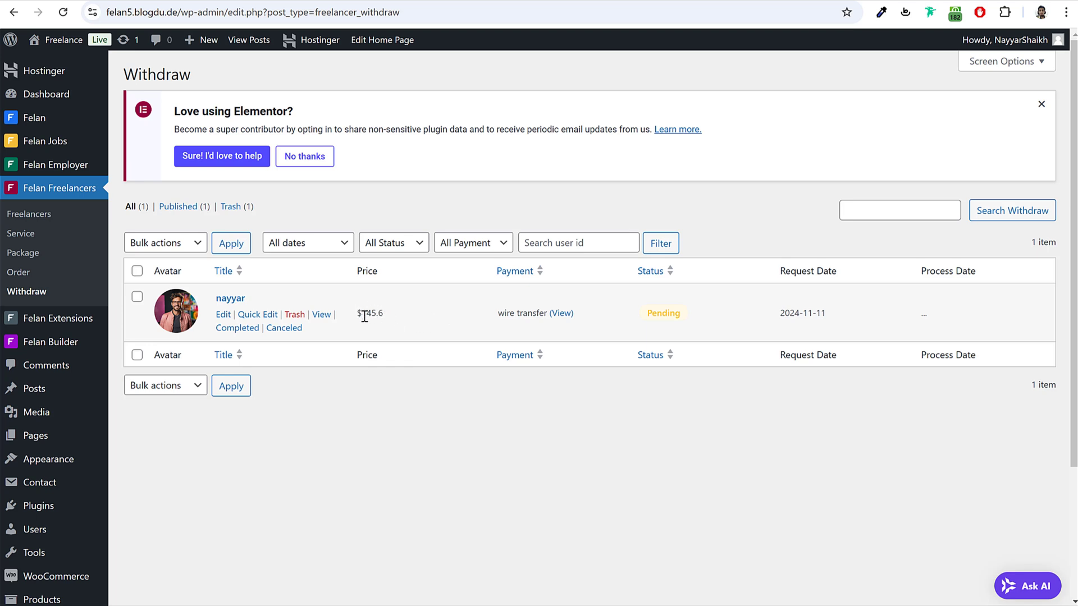
drag(365, 316, 383, 316)
drag(497, 314, 546, 322)
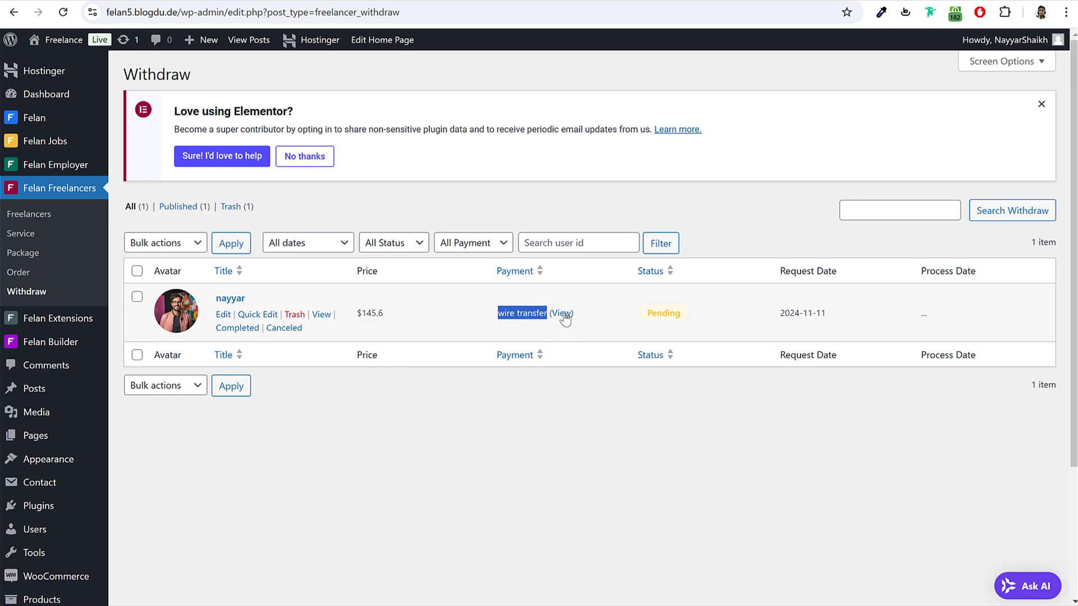
Step: Inspect the freelancer's payout account details, then return to the withdrawal list
click(562, 316)
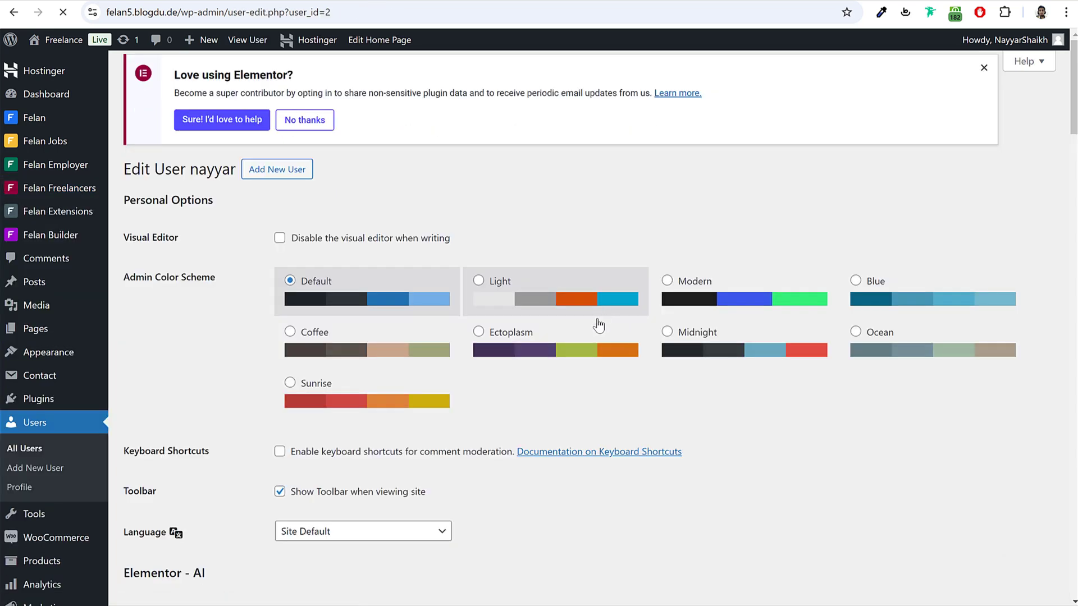
scroll(594, 381, down, 12)
scroll(593, 382, down, 13)
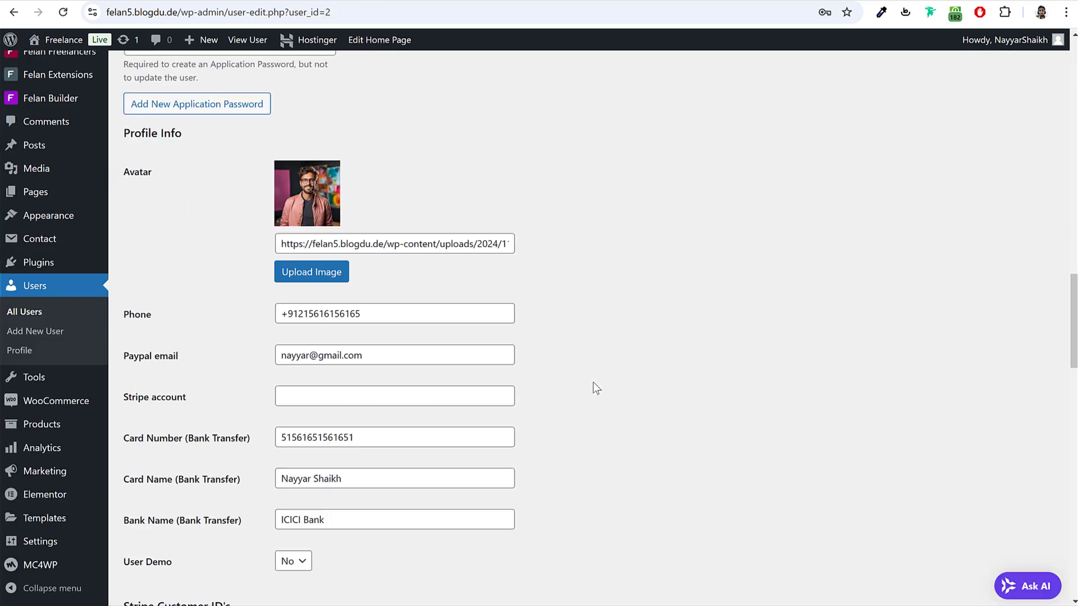
drag(126, 376, 399, 450)
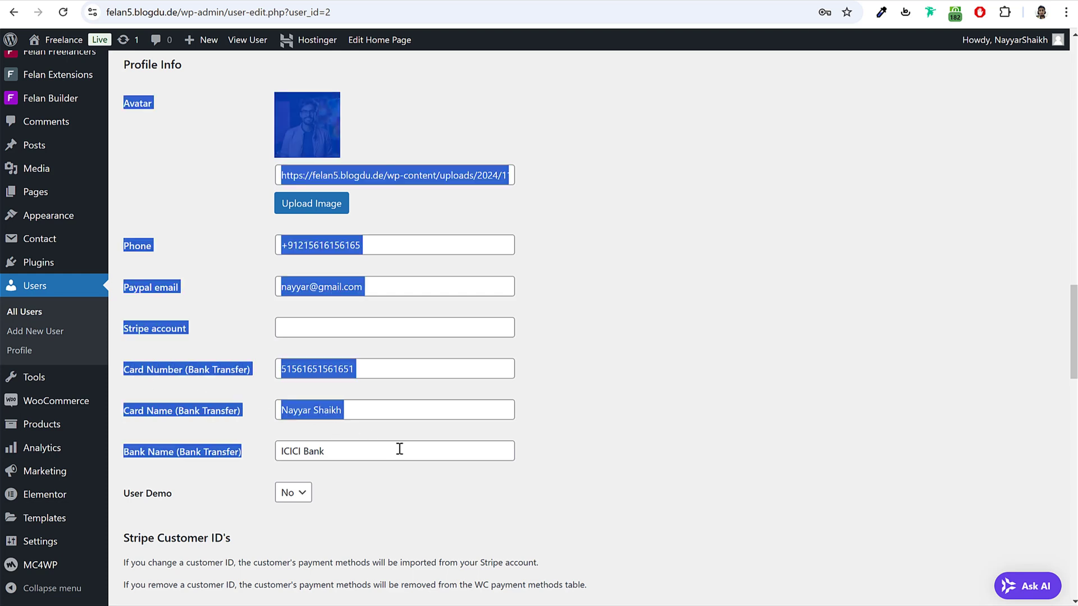
click(385, 486)
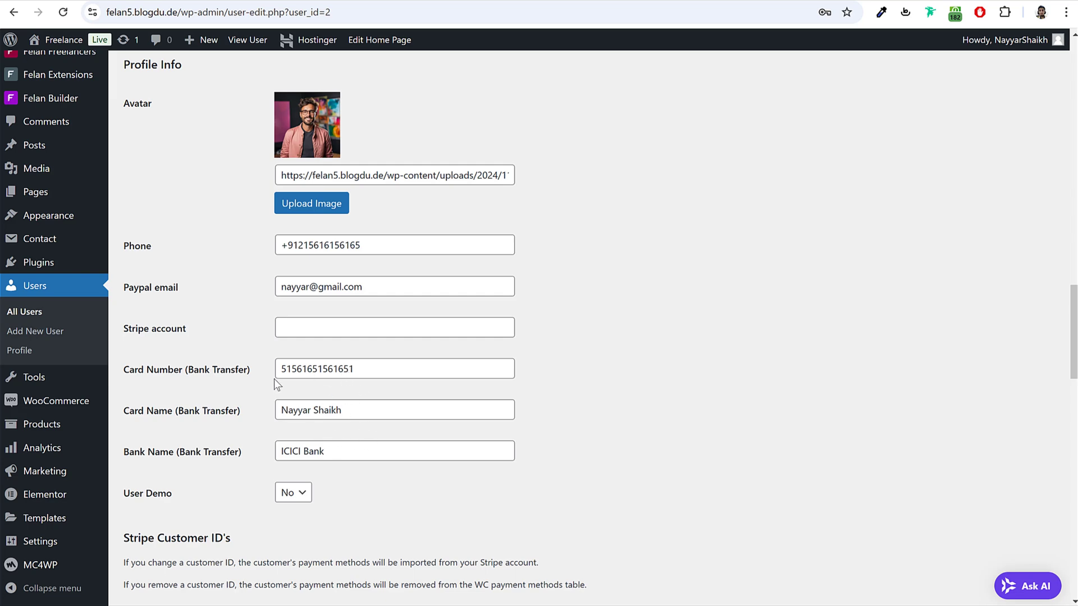
scroll(513, 370, up, 15)
key(alt+Left)
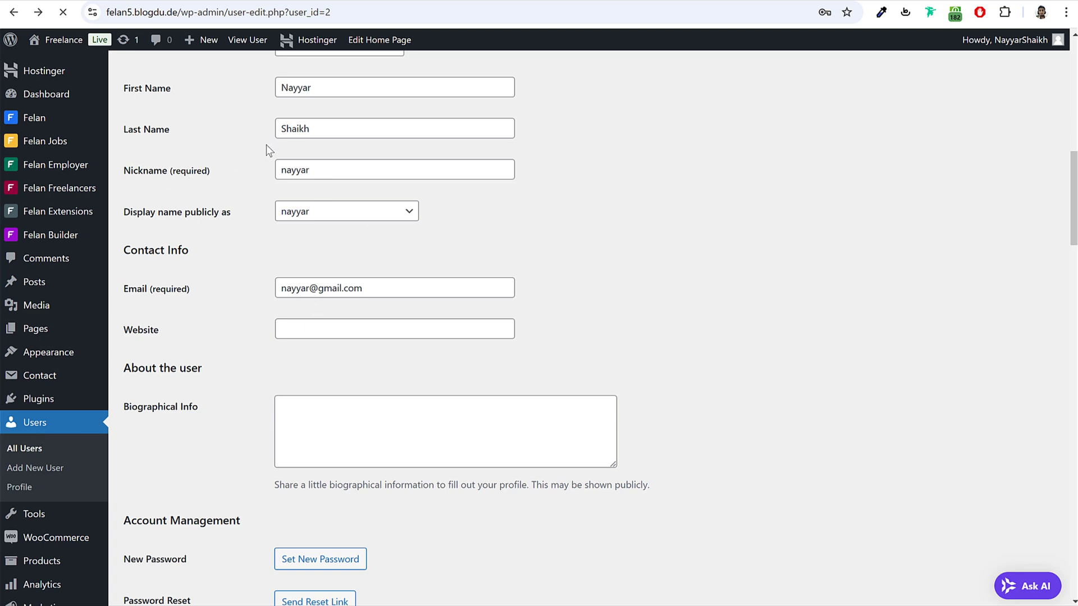
click(14, 11)
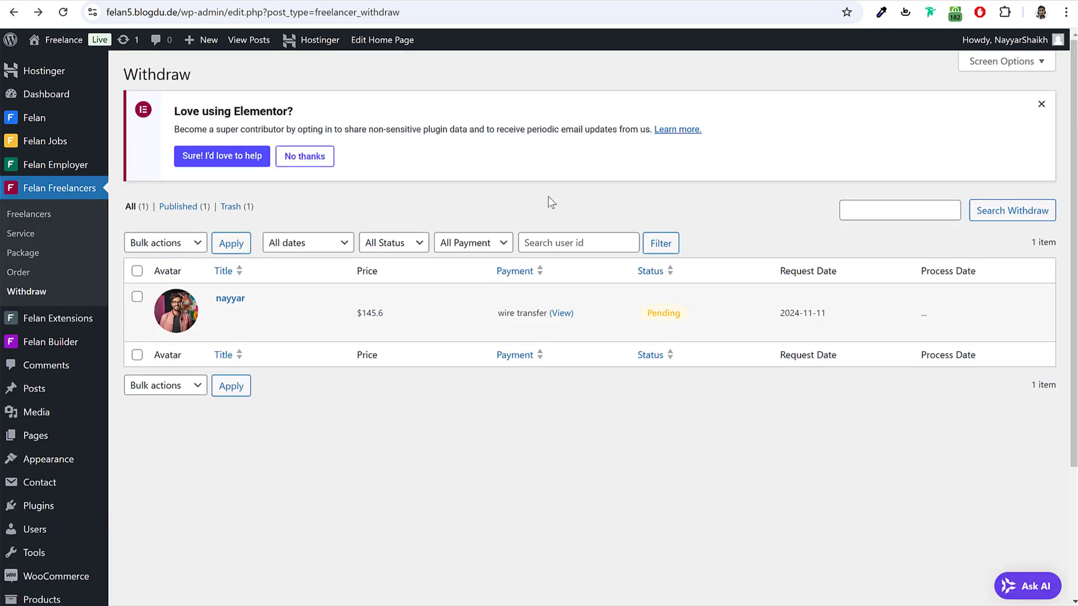
Step: Mark the withdrawal Completed and dismiss the Elementor promotion notice
click(239, 330)
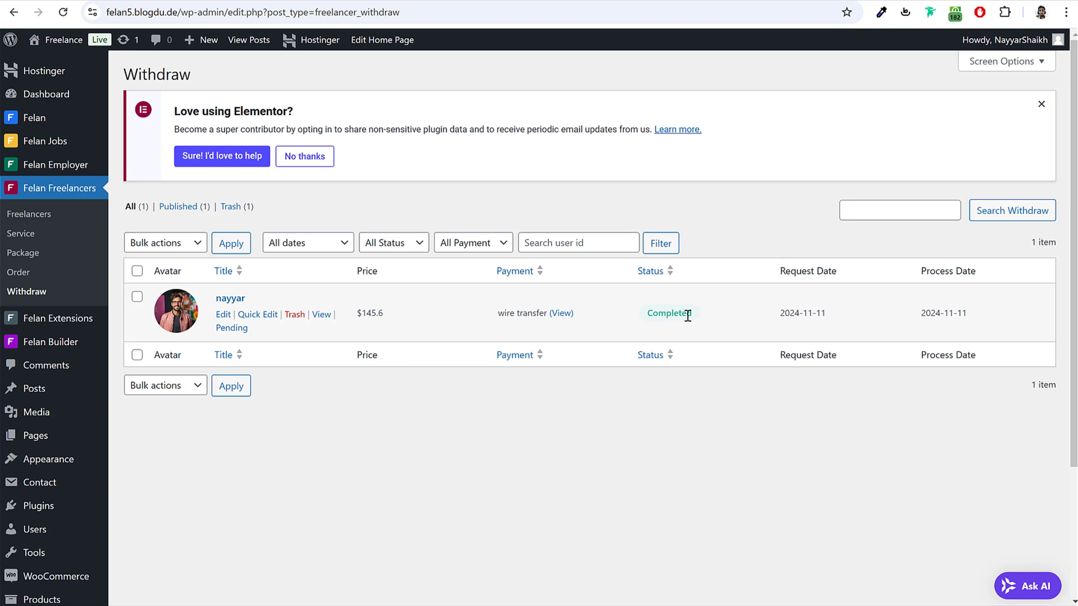
click(1041, 105)
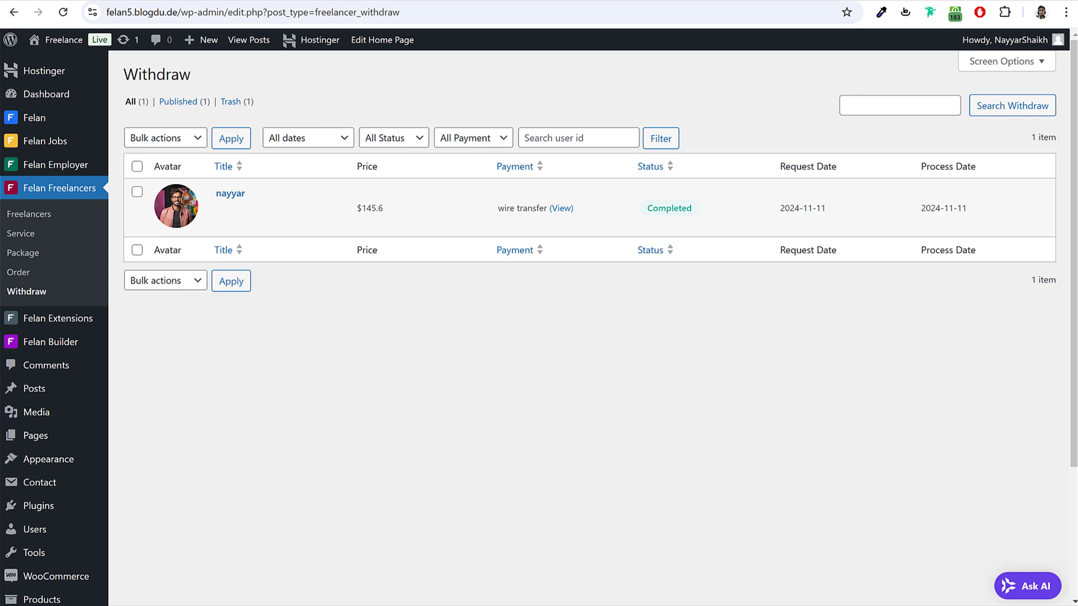
key(alt+Tab)
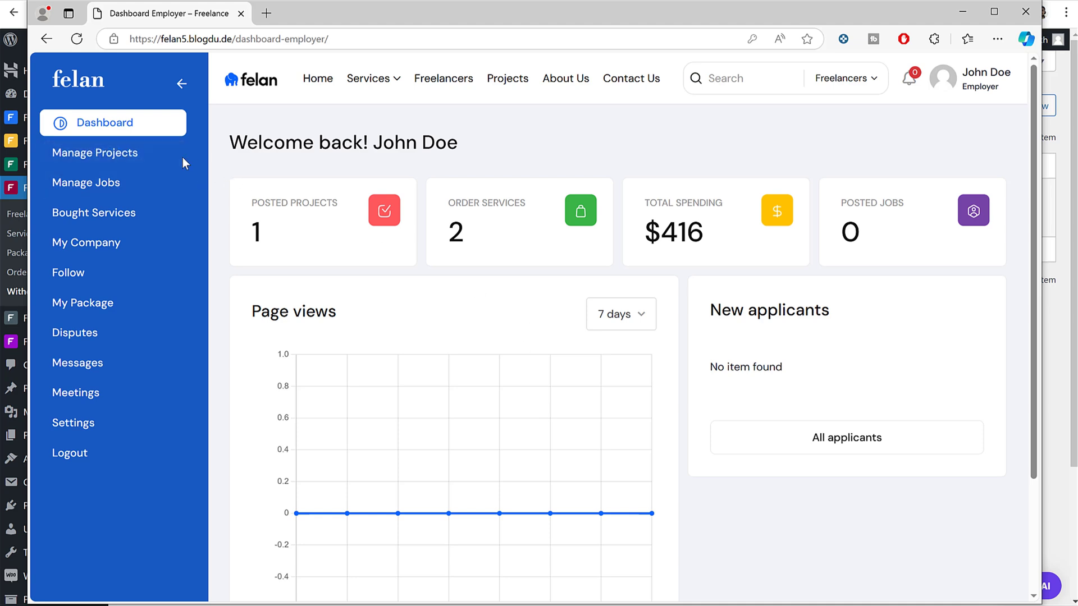
Step: From Manage Projects, create a new project, dismiss the location prompt, and show the Company section
click(104, 153)
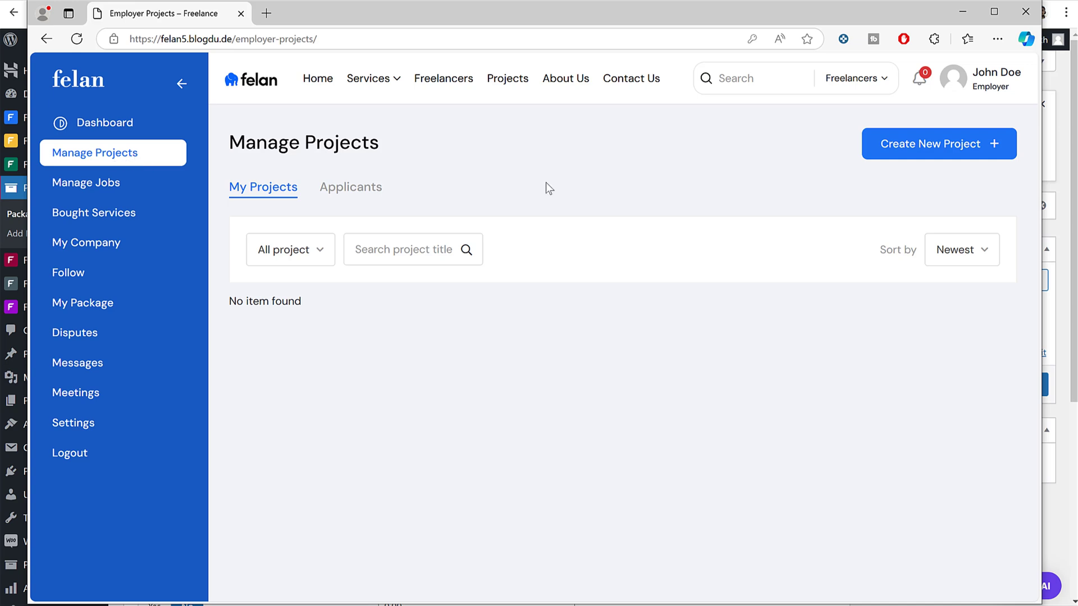
click(893, 159)
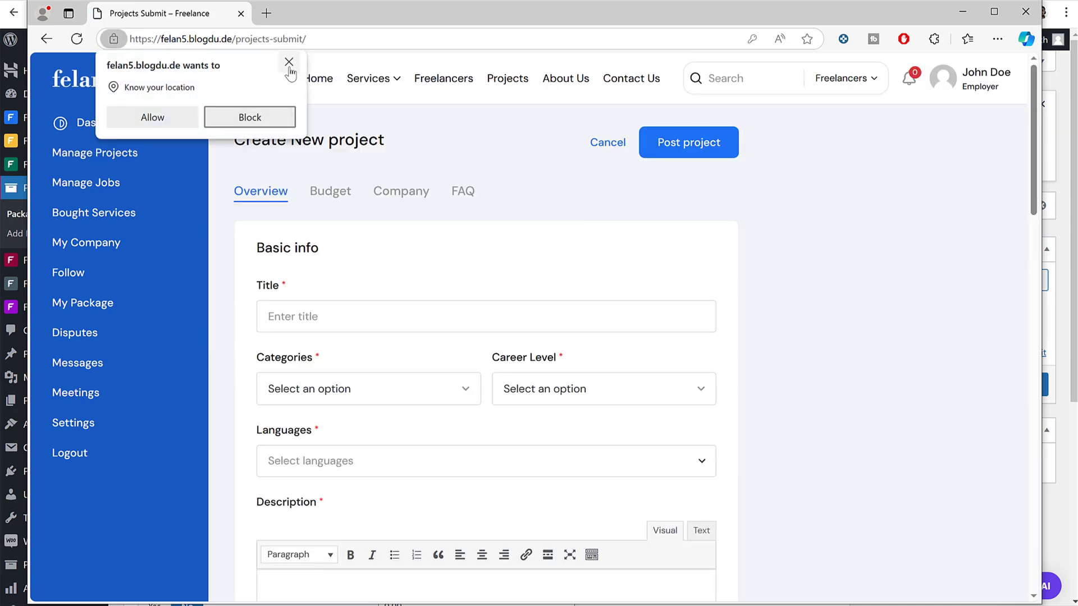
click(289, 63)
scroll(668, 291, down, 3)
scroll(412, 214, up, 3)
click(401, 194)
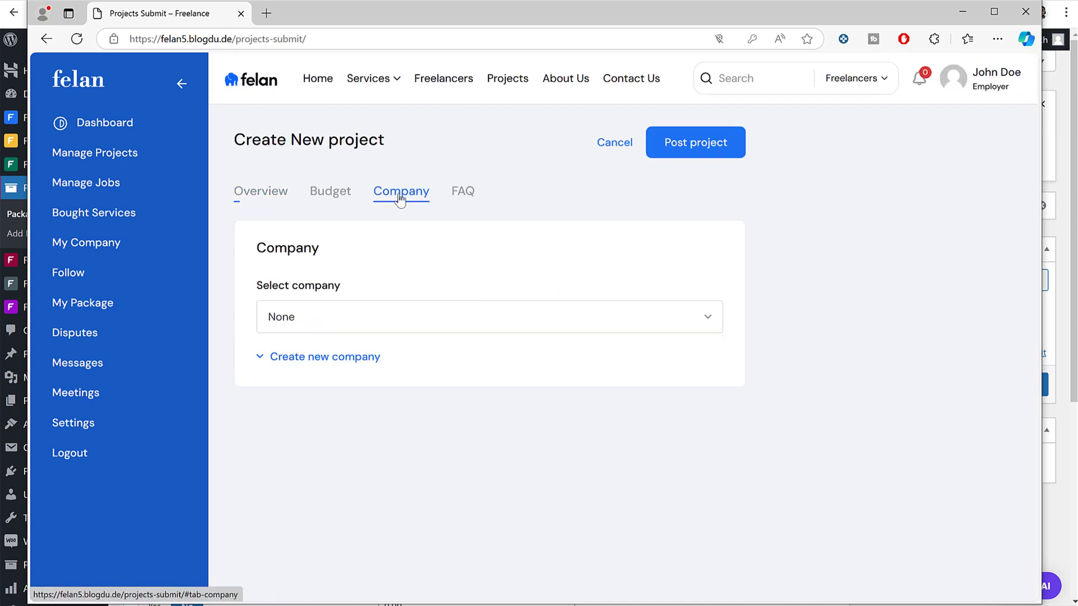
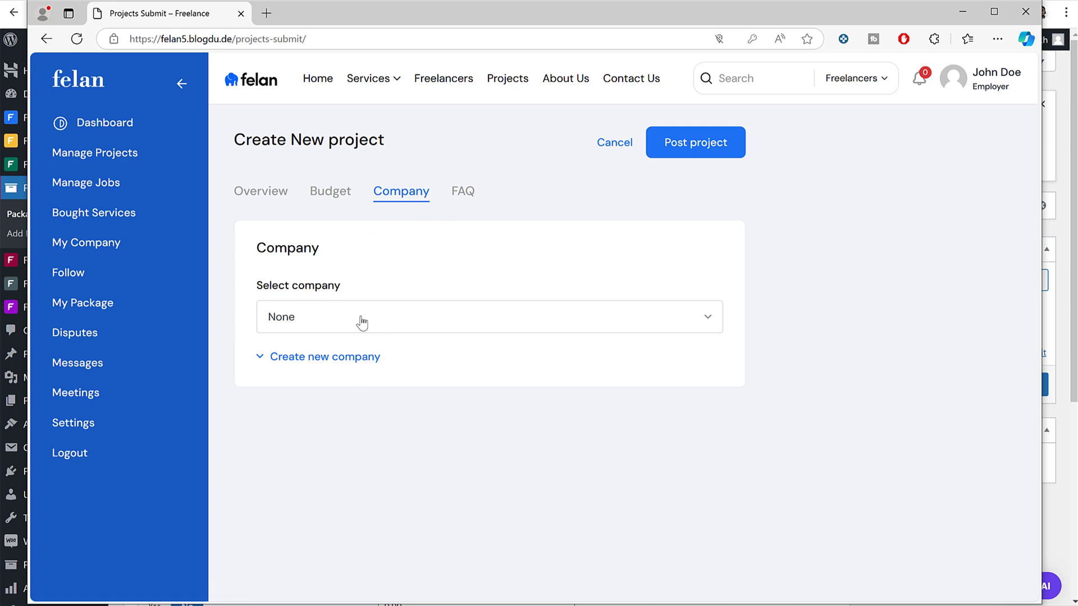
Step: Go back to the project's Overview, then open My Company to see the empty Companies list
click(256, 190)
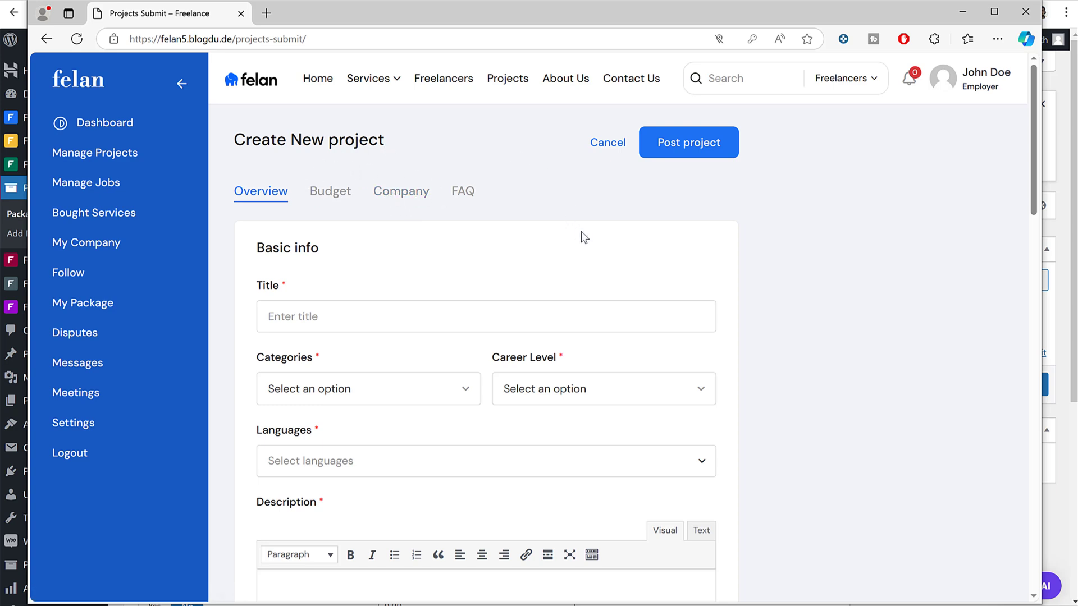
click(120, 249)
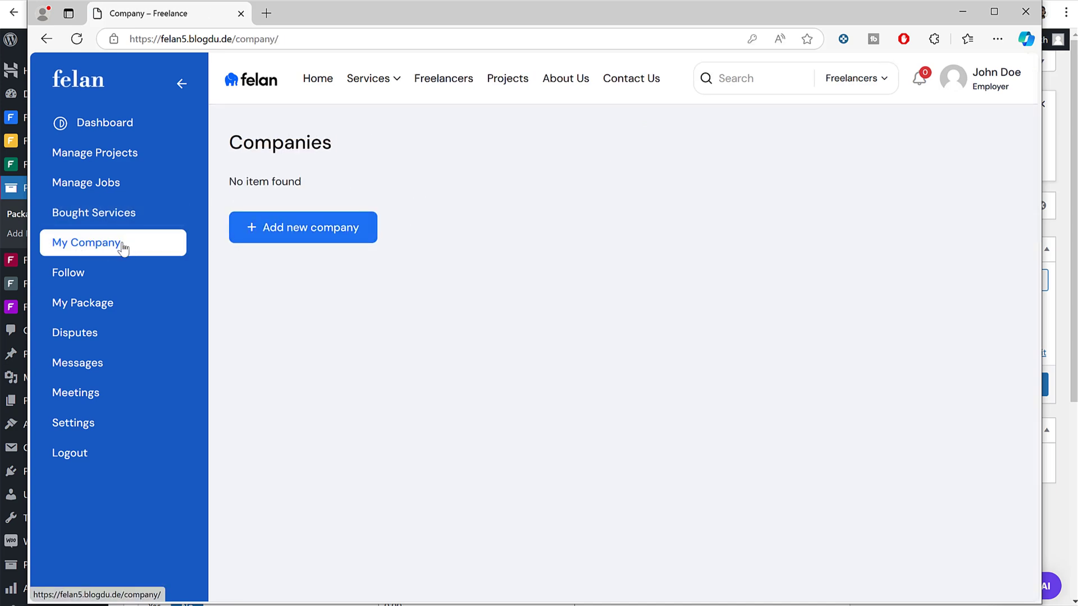
Step: Start a new company and check that its Categories list has no options
click(265, 233)
click(595, 281)
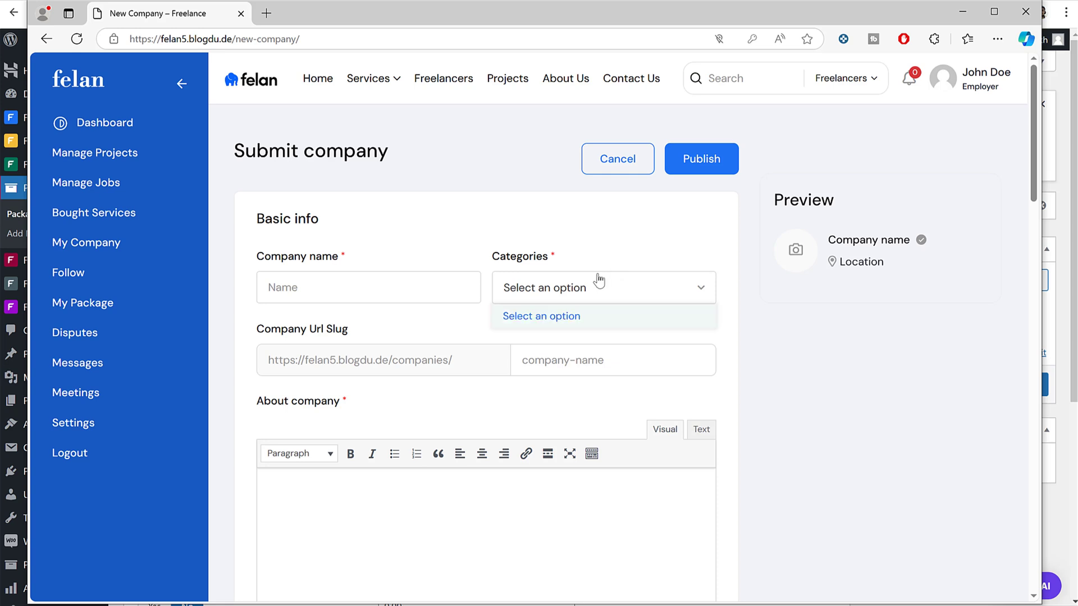
drag(494, 259, 546, 260)
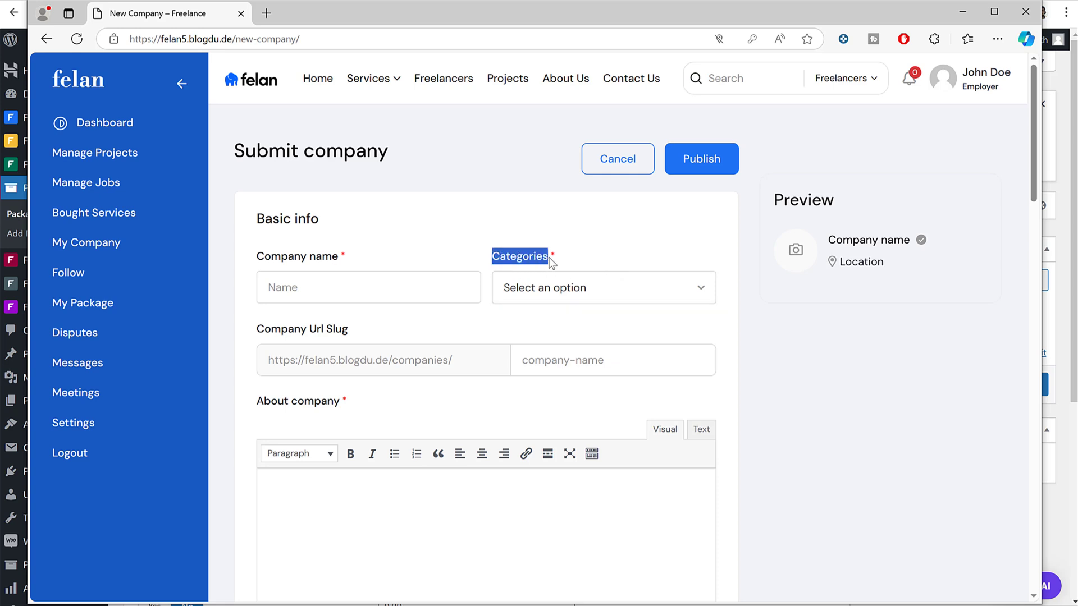
click(558, 287)
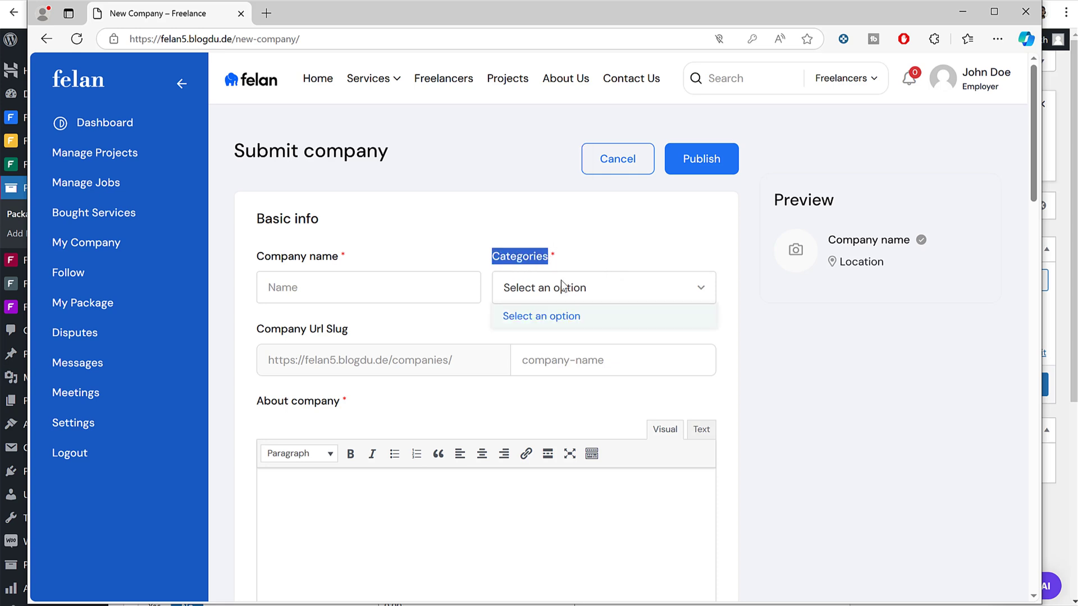
click(436, 294)
scroll(447, 342, down, 10)
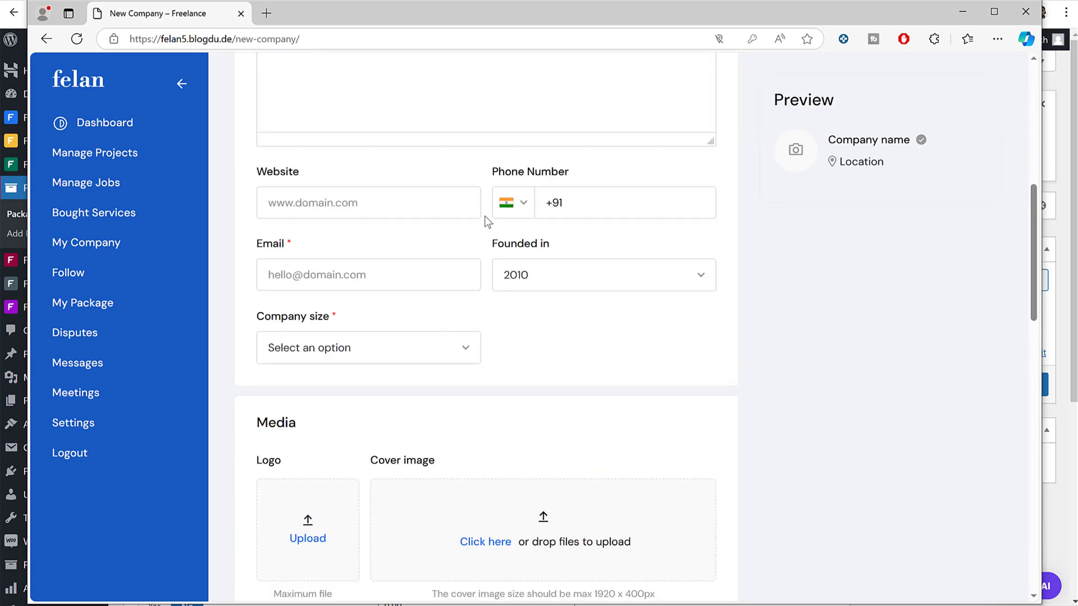
Step: Check the Founded in choices, keeping 2010, then the empty Company size list, and scroll the form
click(573, 275)
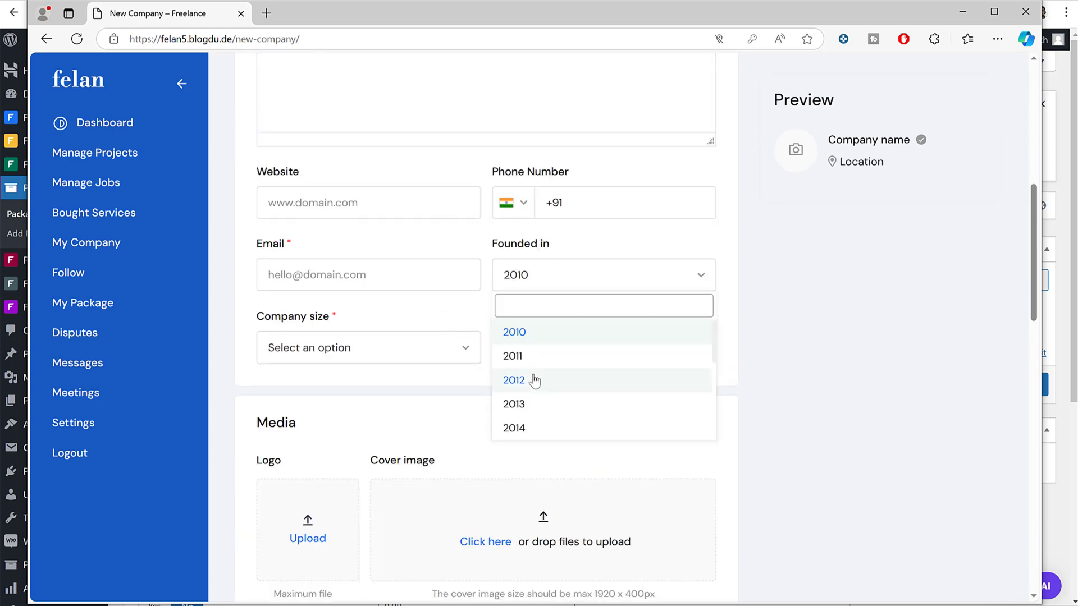
scroll(534, 378, down, 3)
scroll(534, 377, up, 3)
click(361, 331)
click(363, 337)
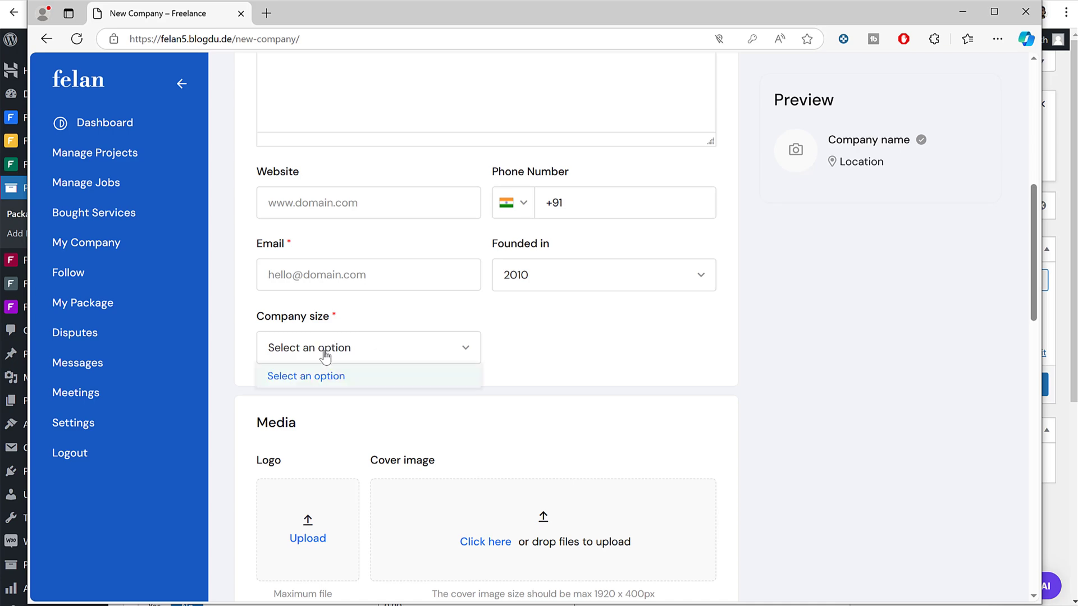
click(391, 273)
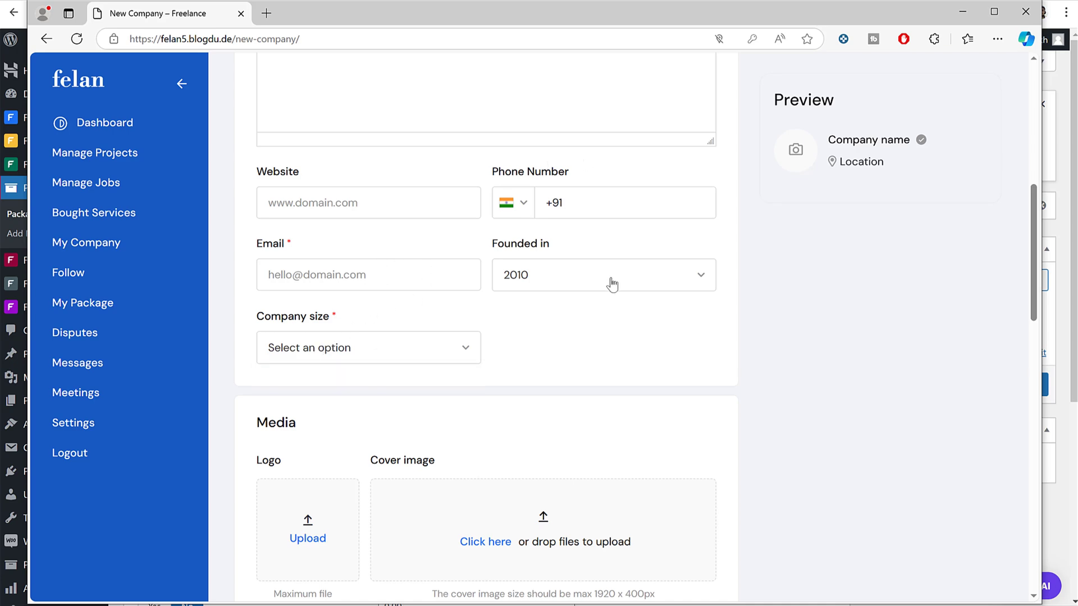
scroll(606, 287, down, 15)
scroll(600, 303, down, 2)
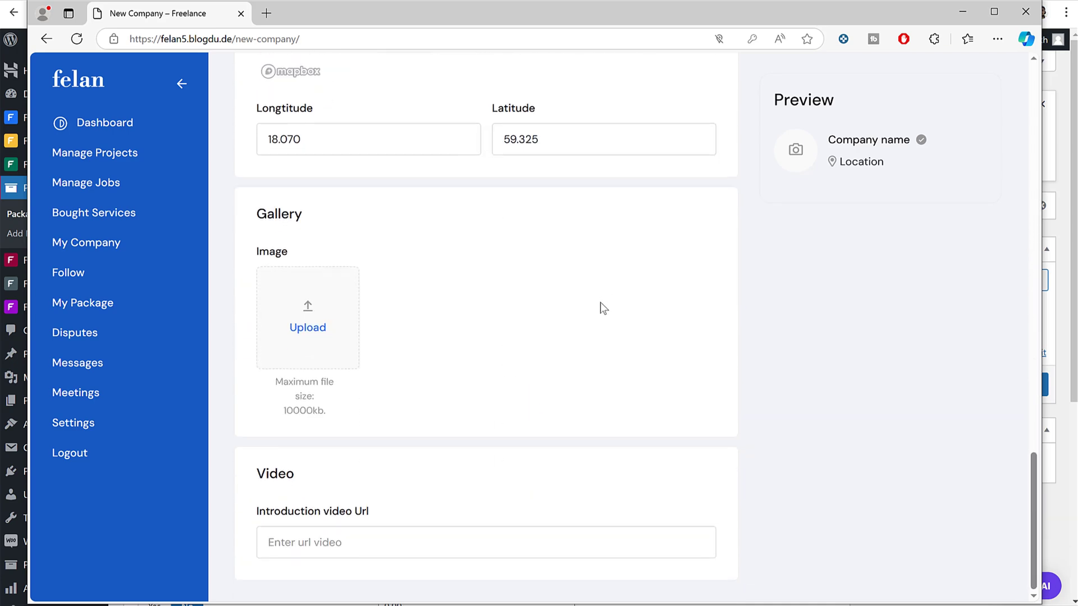
scroll(580, 365, up, 12)
scroll(473, 318, up, 10)
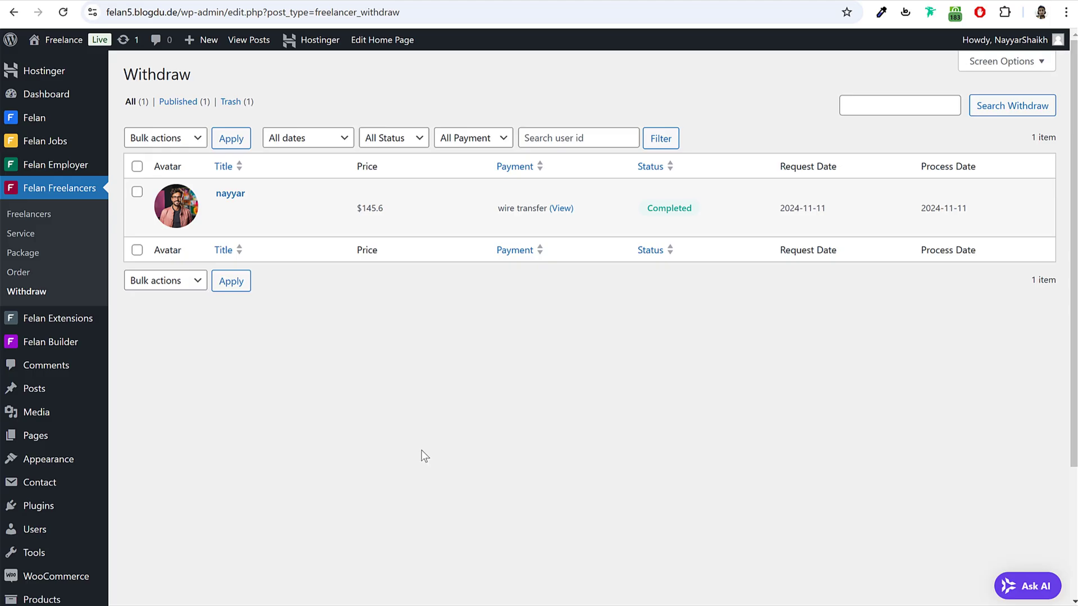
Step: Add company categories HR, Services and Technology in WordPress admin
mouse_move(16, 165)
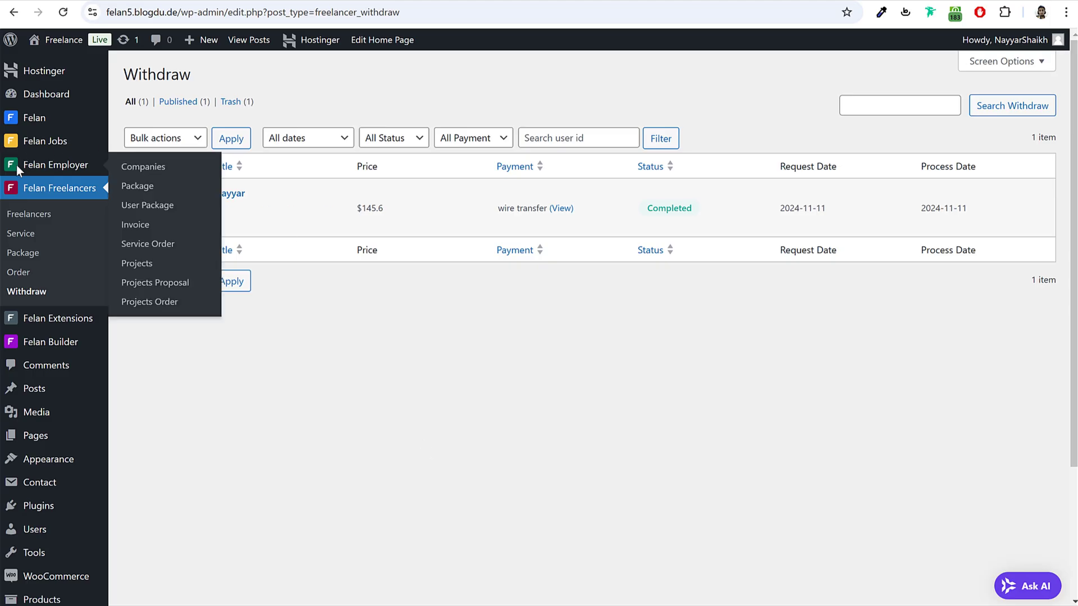
click(143, 168)
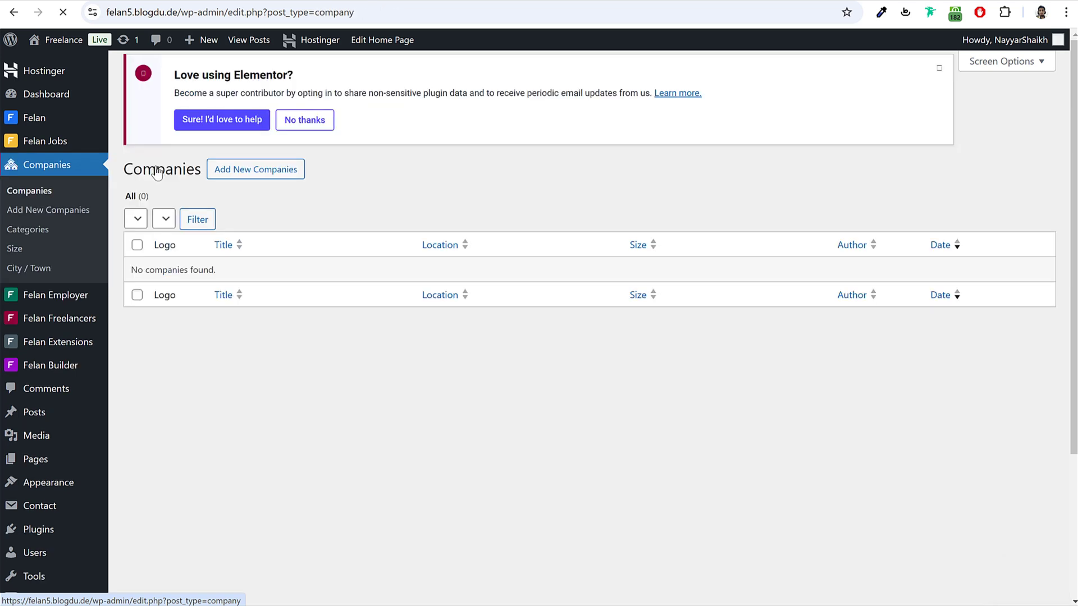
click(37, 235)
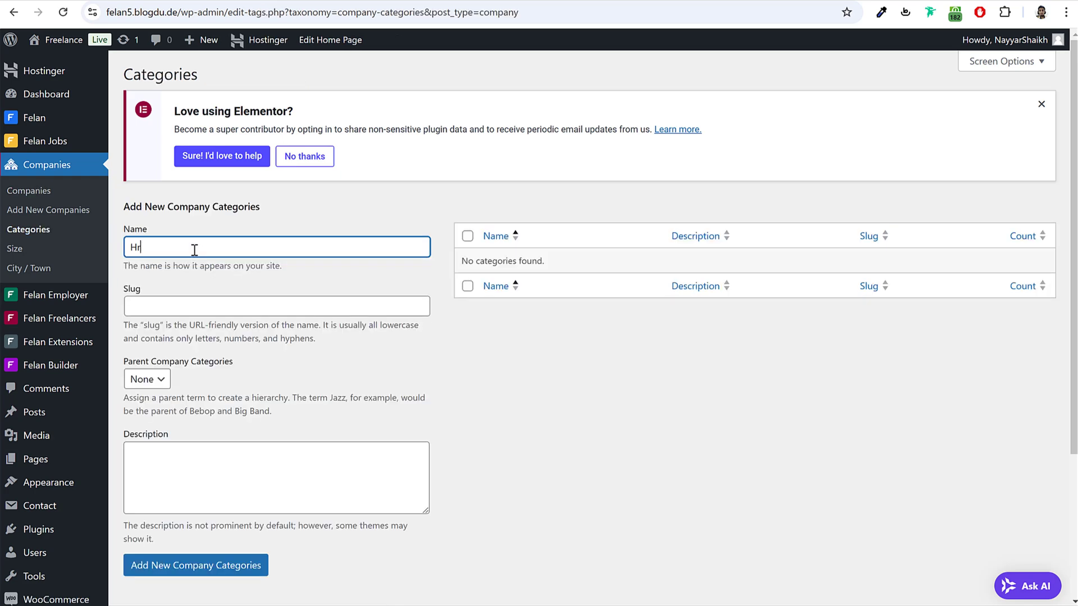
key(Return)
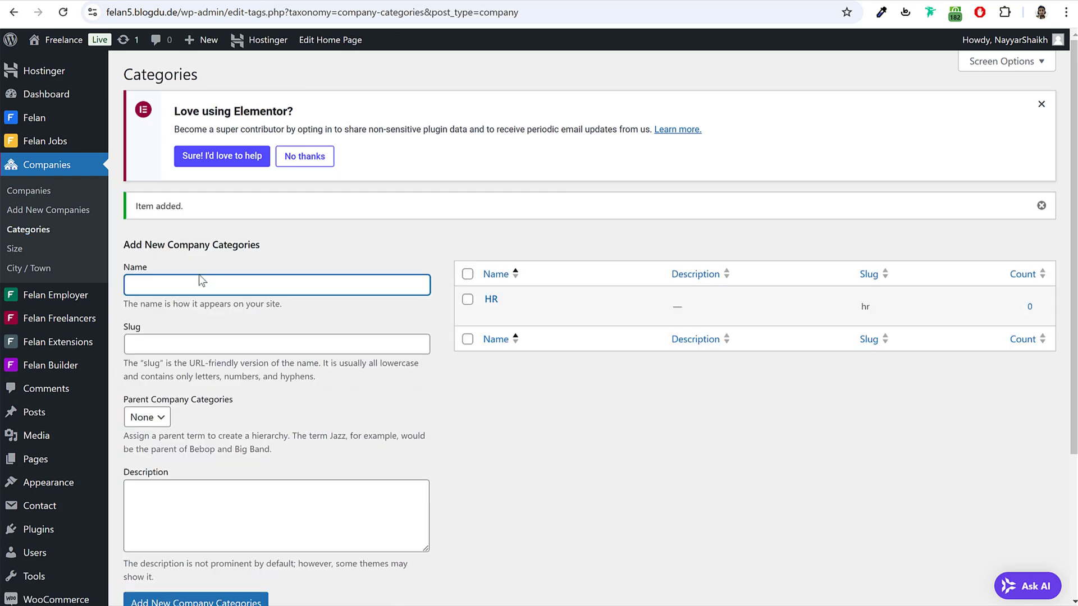
text(Services)
key(Return)
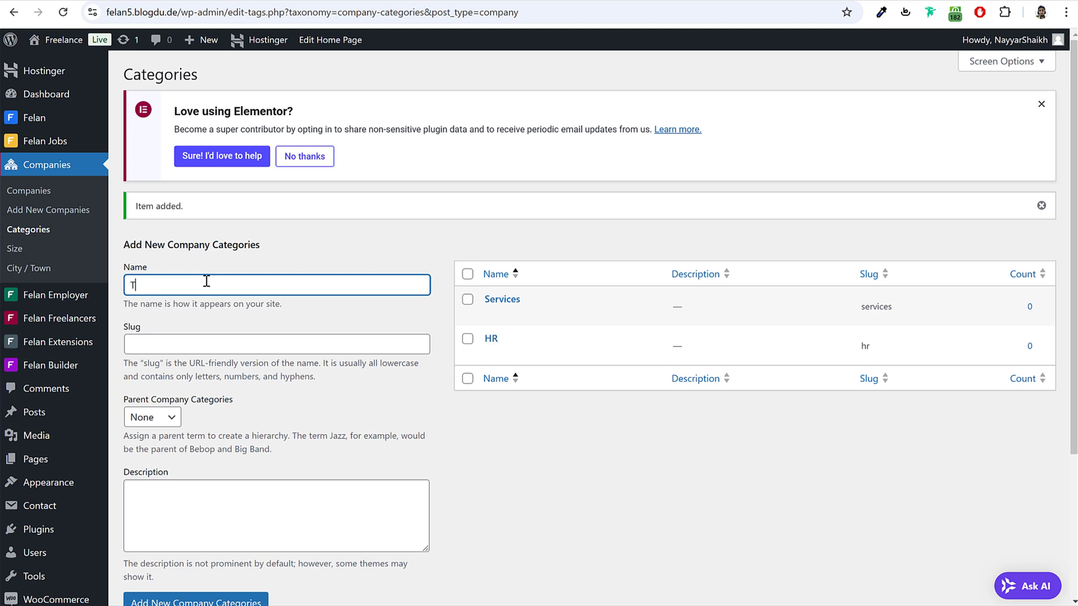
text(Tecxh)
key(Return)
Step: Add company sizes 1-10, 10-50, 50-100 and 100+, then return to the Felan window
click(23, 253)
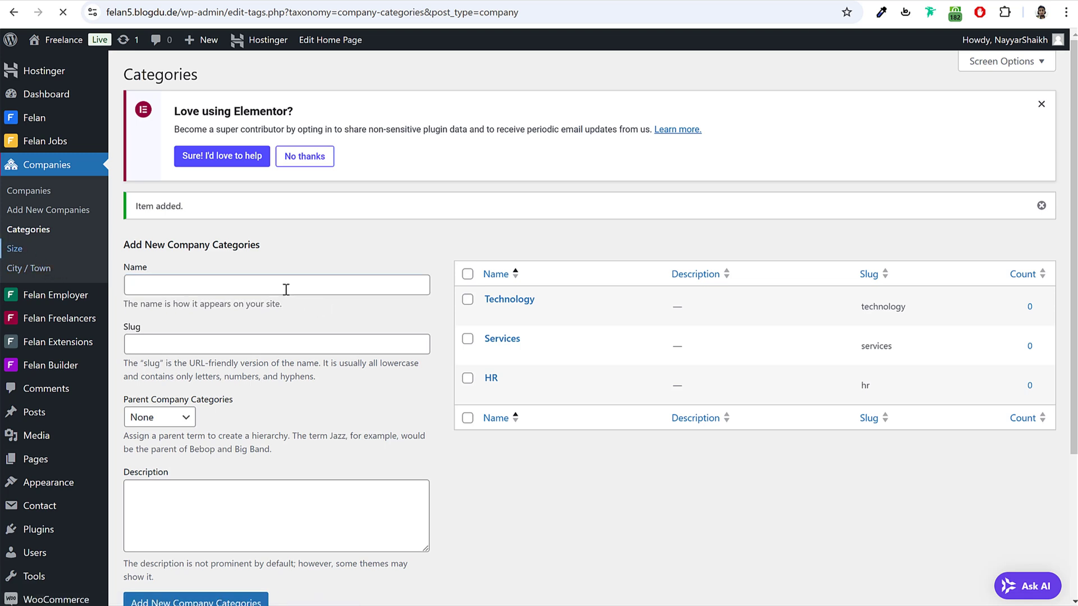
text(1-10)
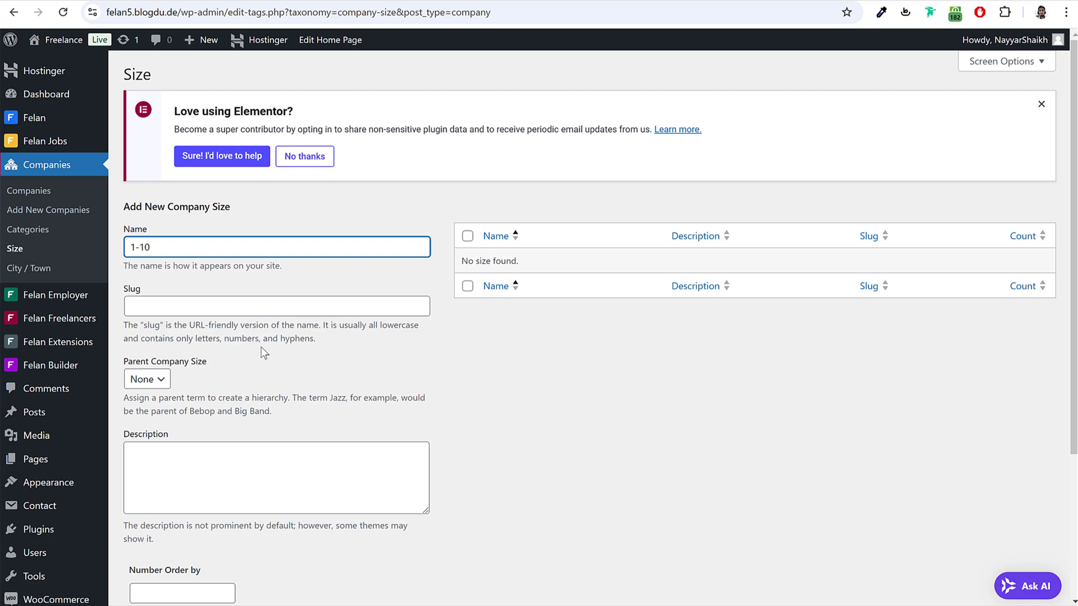
scroll(253, 339, down, 3)
click(216, 436)
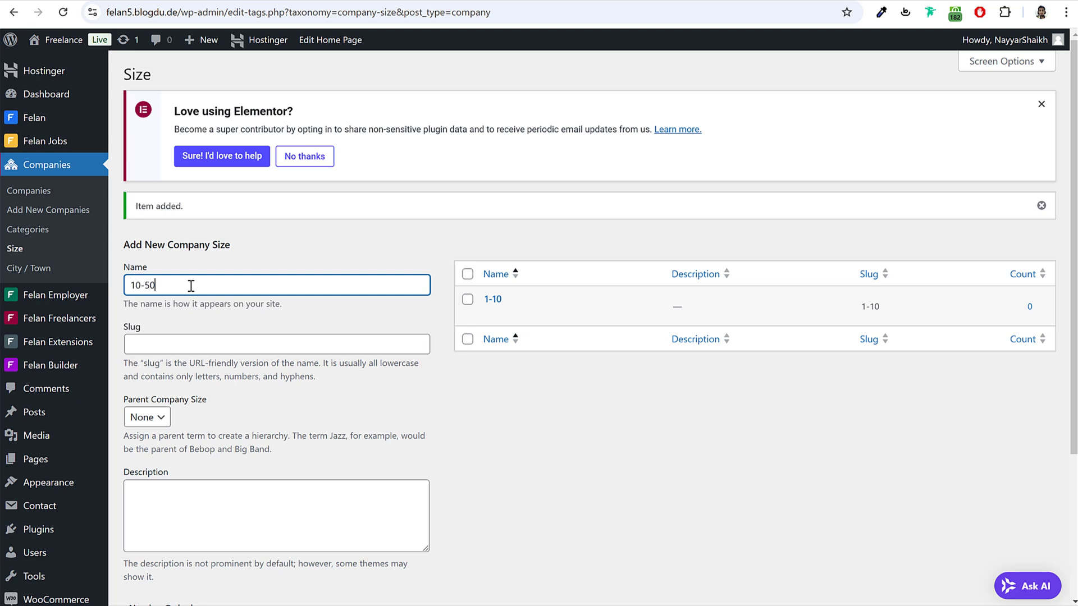
key(Return)
key(Return)
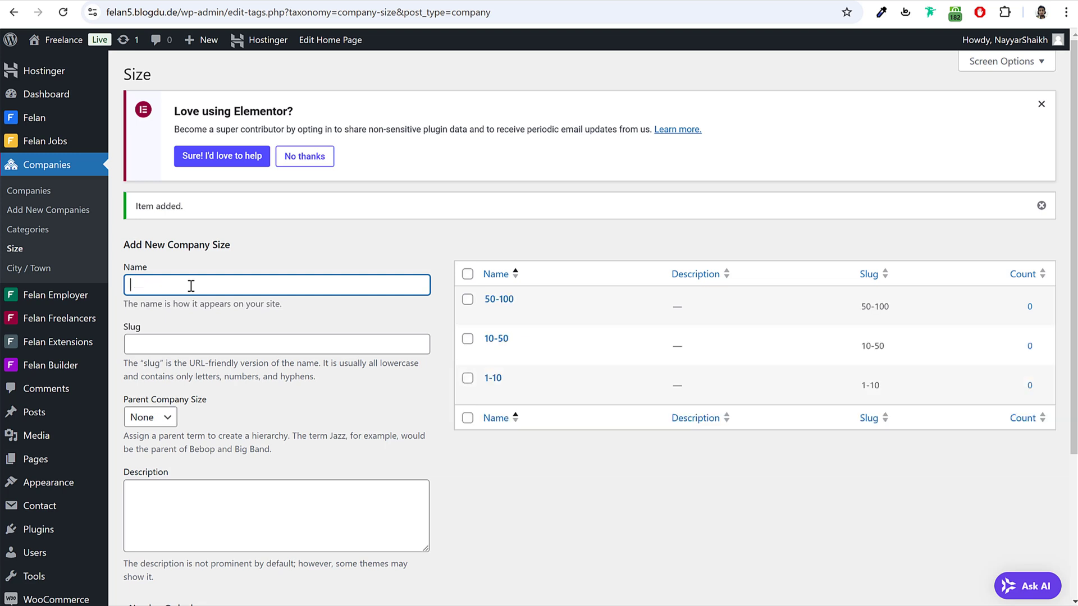
key(Return)
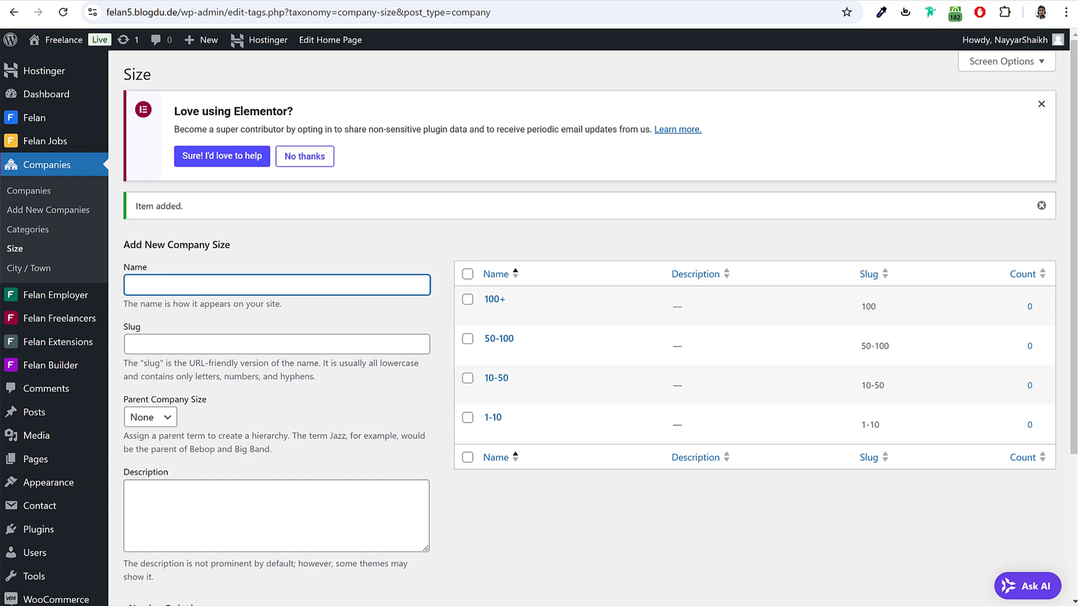
key(alt+Tab)
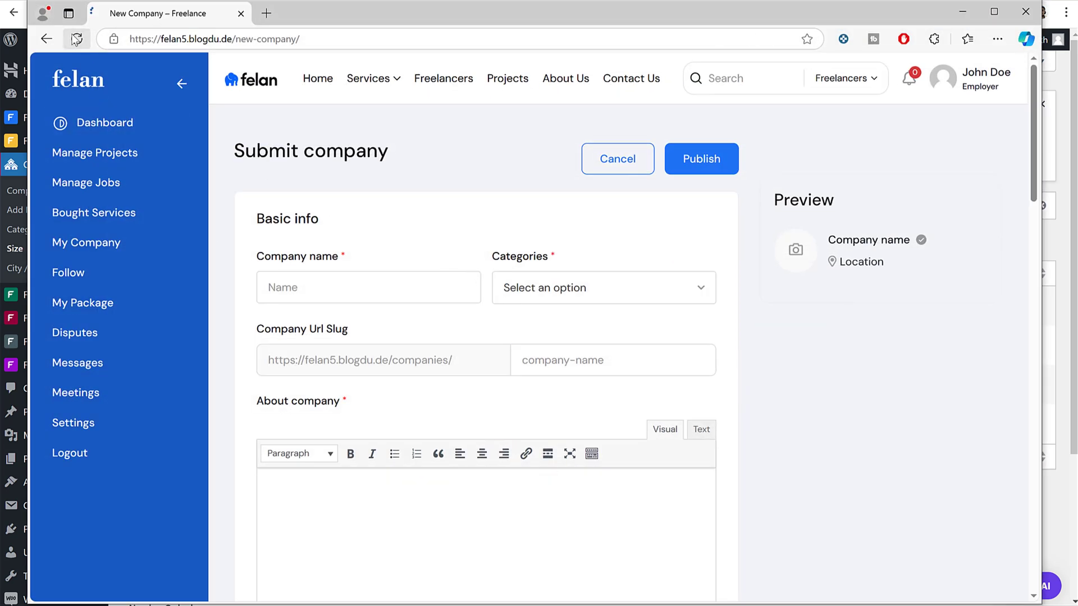
Step: Name the company Acme Inc, with category Technology and URL slug acme
click(339, 295)
text(Ac)
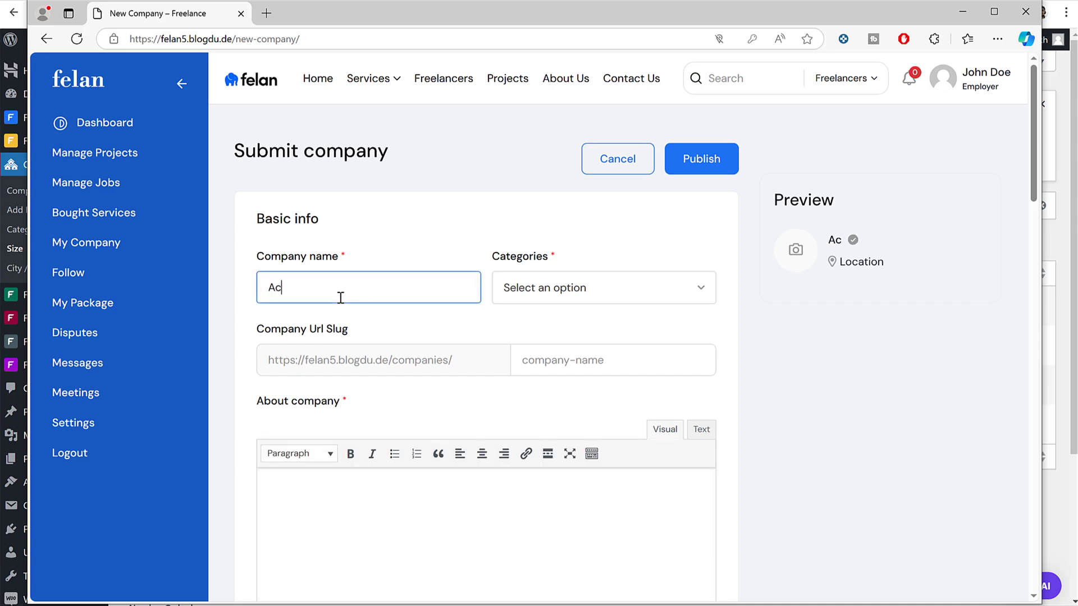
text(me Inc)
click(597, 287)
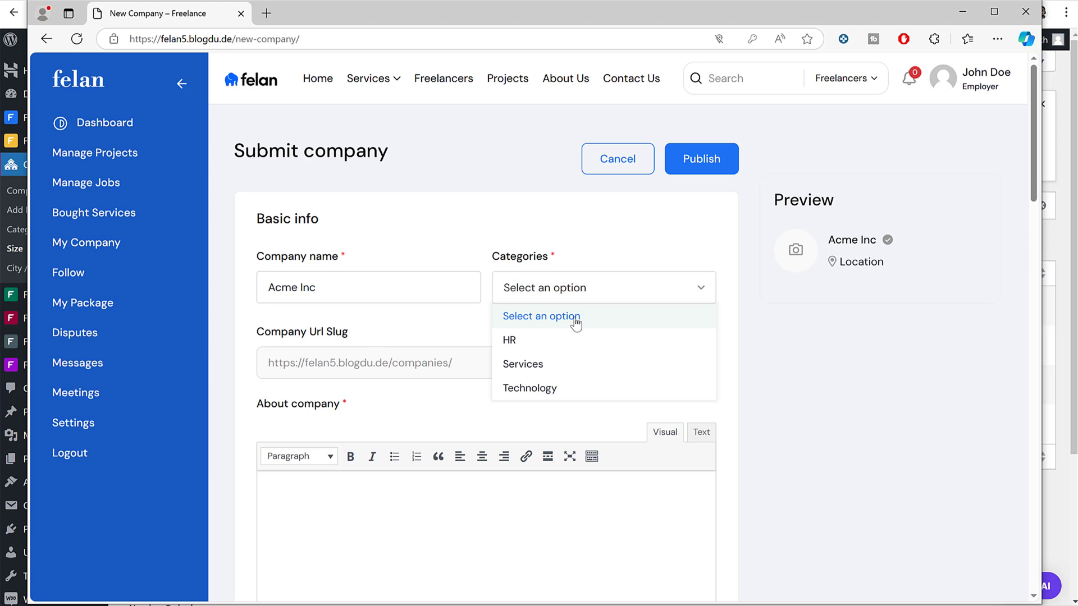
click(548, 387)
click(608, 372)
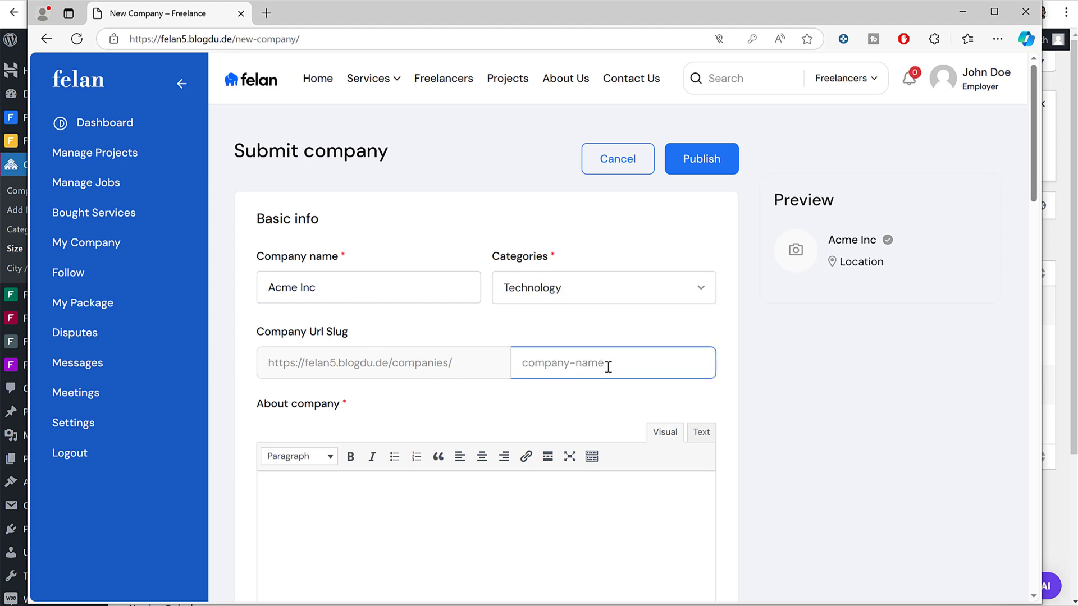
text(acme)
click(486, 414)
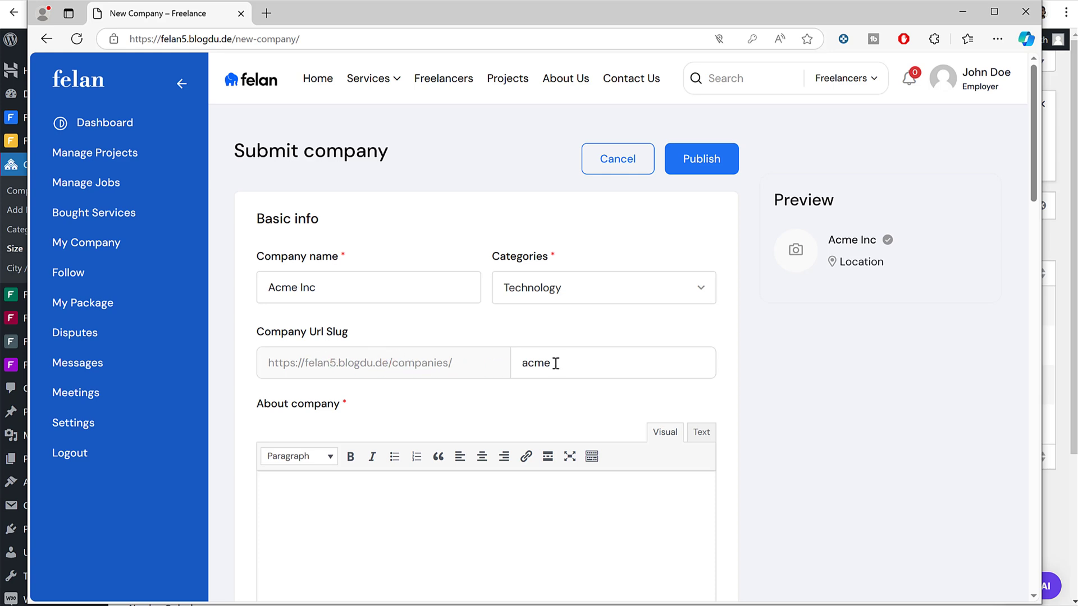
scroll(554, 373, down, 2)
Step: Add a short description and fill in the company's contact e-mail address
click(491, 381)
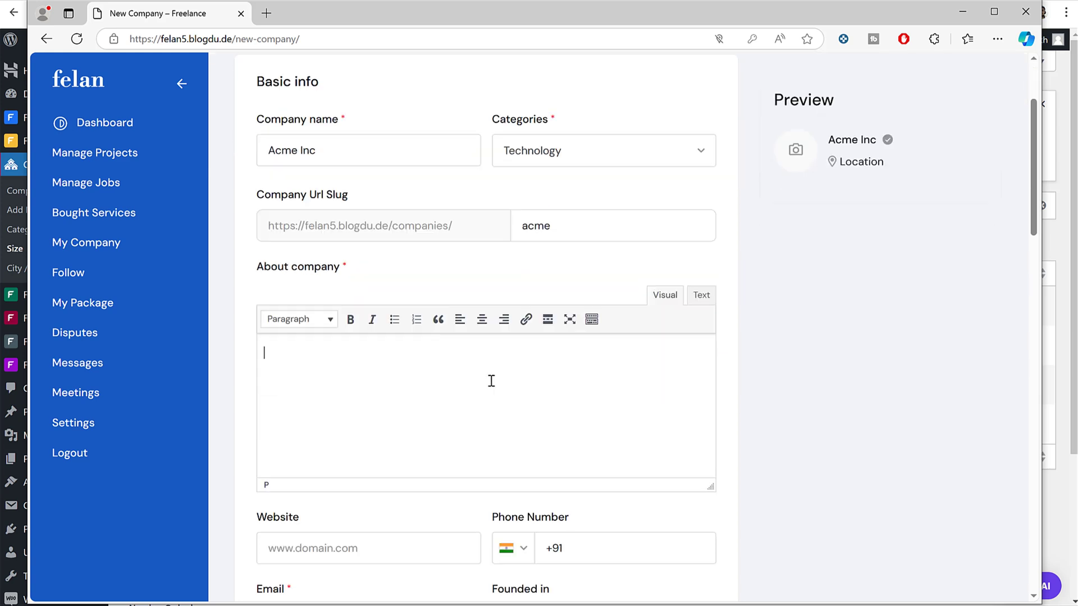
text(Desc)
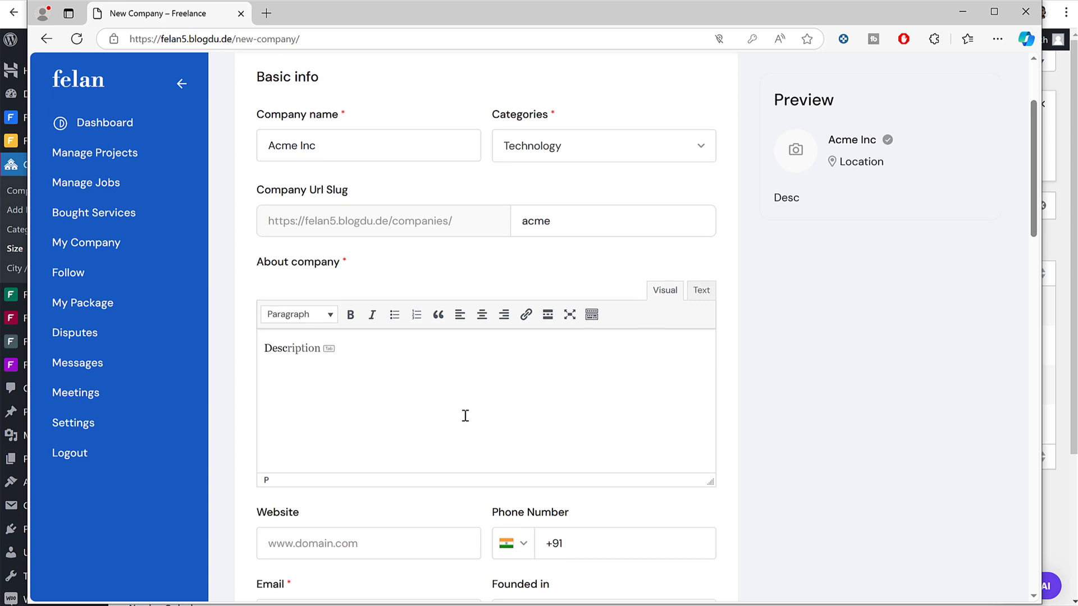
scroll(465, 416, down, 3)
click(392, 344)
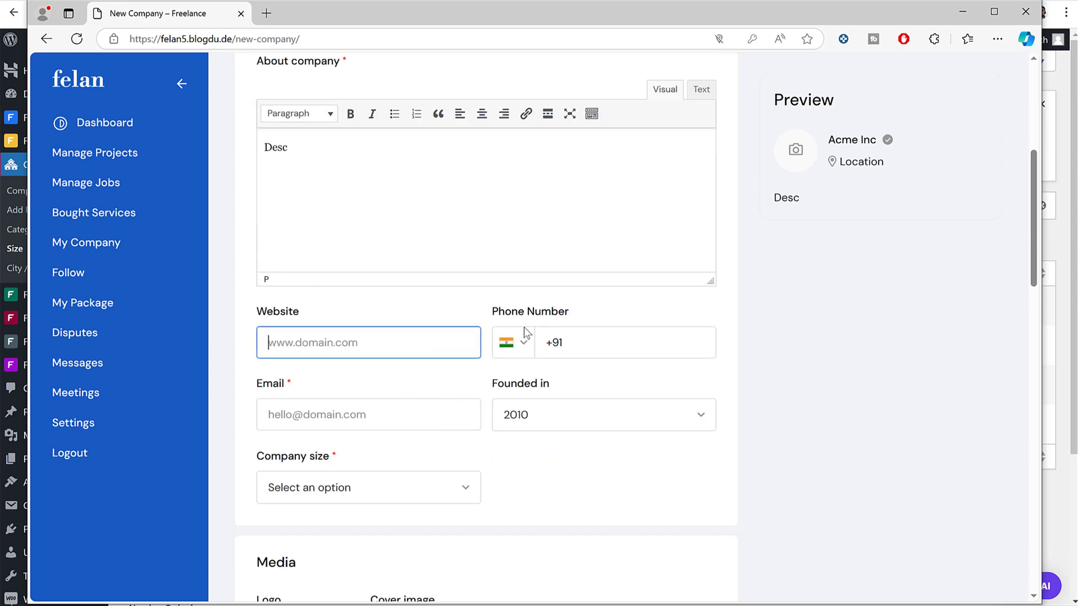
scroll(356, 327, down, 2)
click(338, 282)
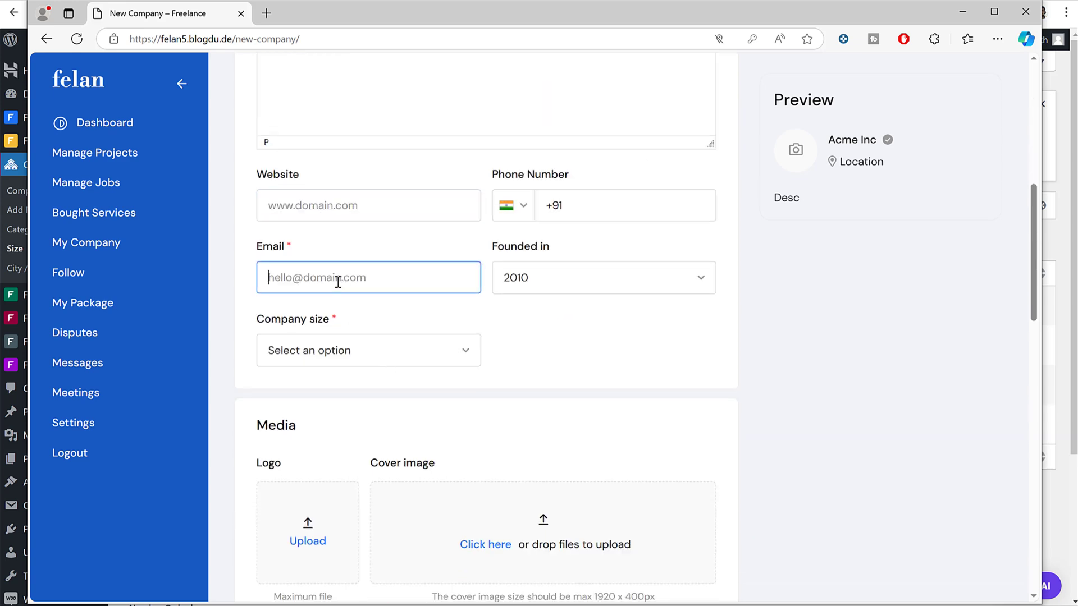
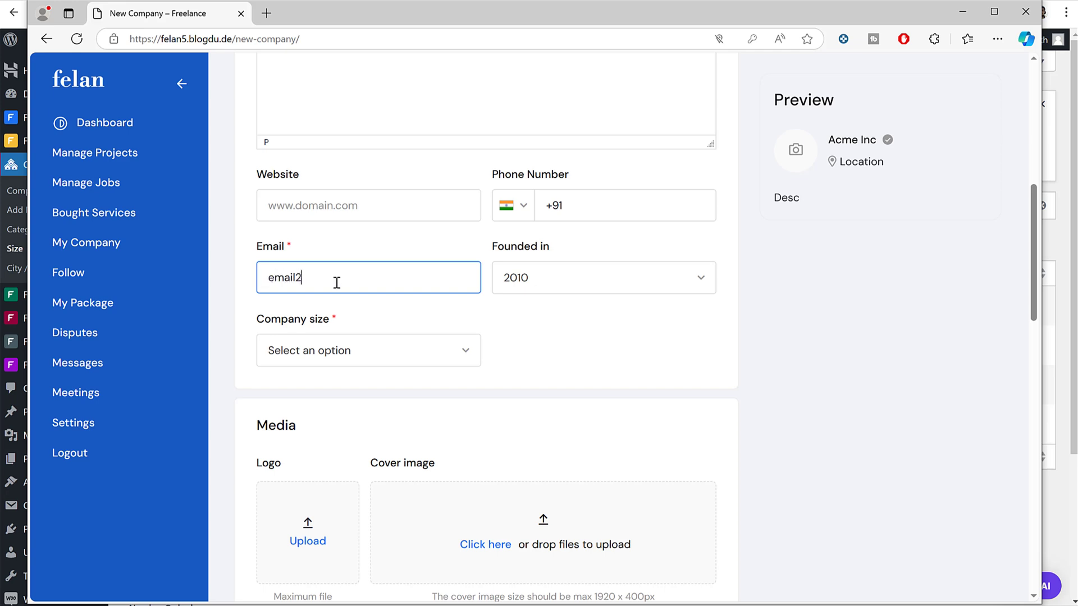
key(Tab)
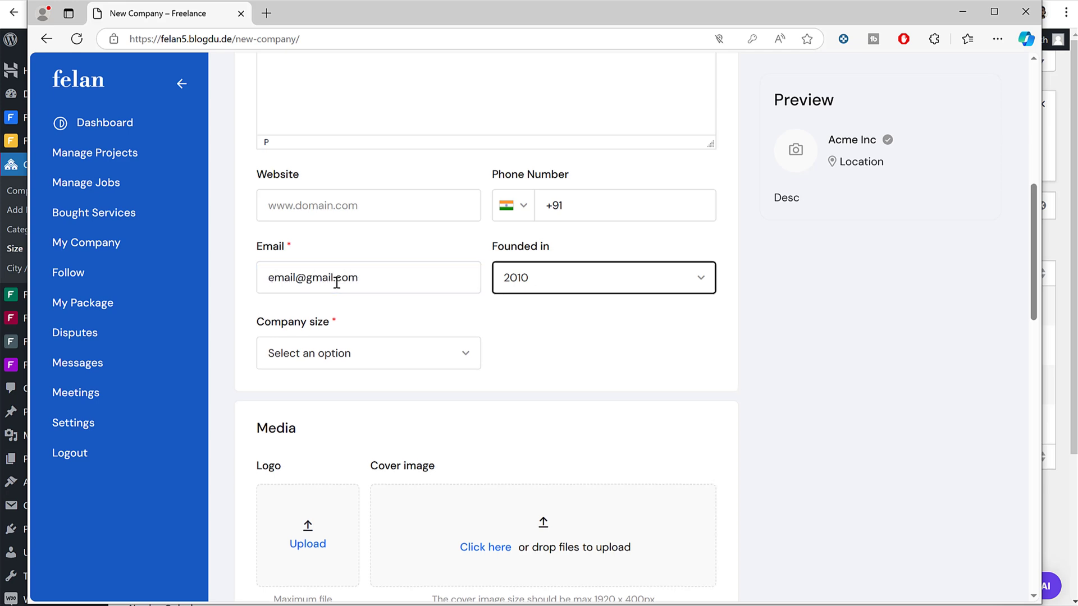
Step: Set Founded in to 2011 and Company size to 1-10
click(588, 277)
click(558, 358)
click(371, 350)
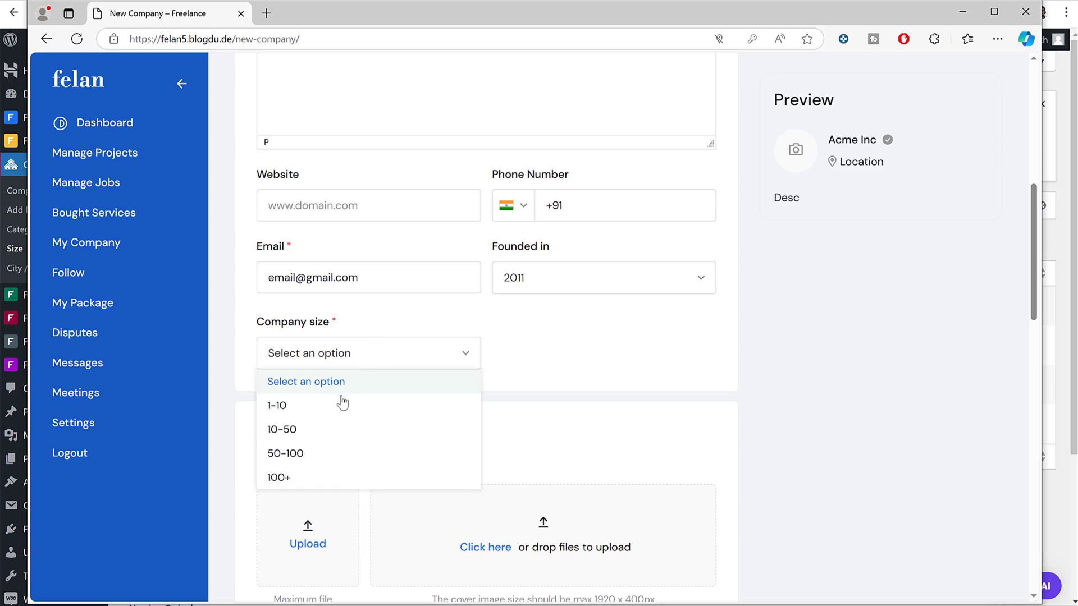
click(381, 406)
scroll(382, 406, down, 5)
Step: Upload the freelnce-2 portrait from the Freelancers folder as the company logo
click(323, 270)
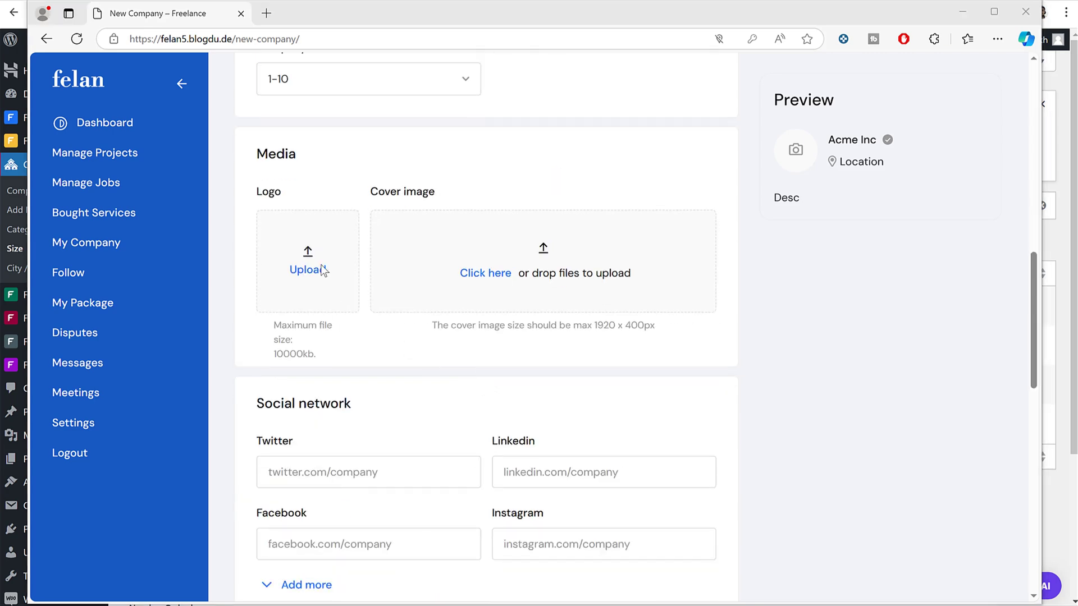
scroll(380, 184, down, 3)
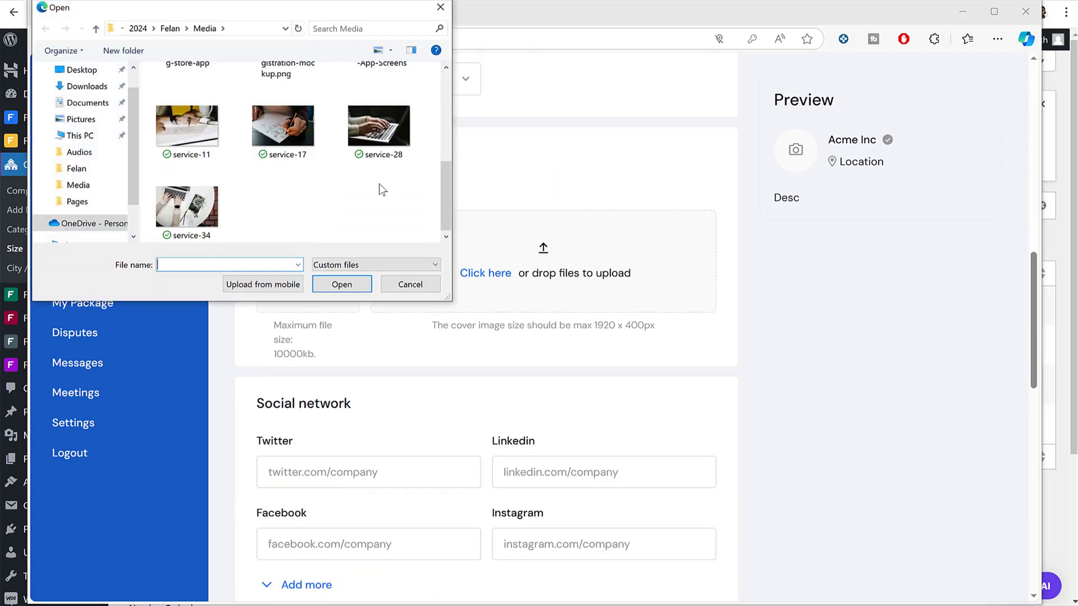
scroll(379, 185, up, 3)
scroll(340, 178, up, 2)
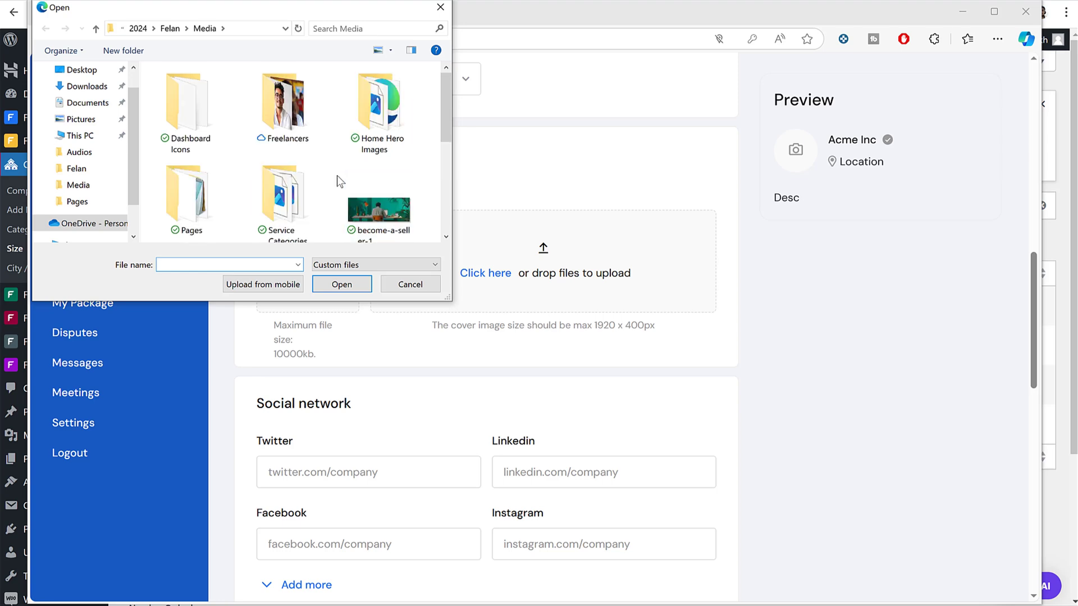
double_click(294, 123)
click(269, 116)
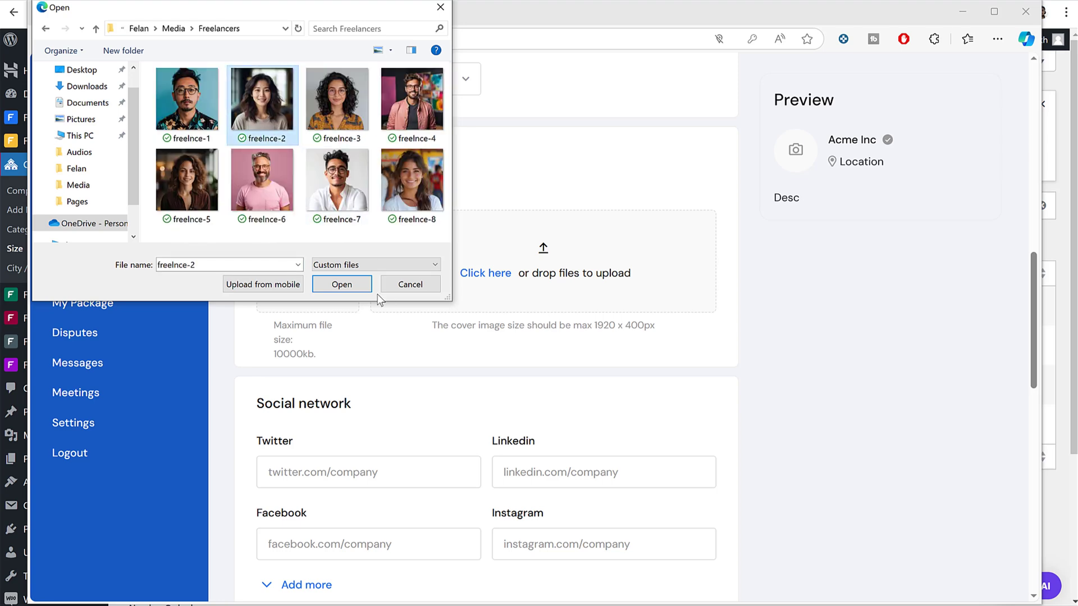
click(341, 285)
Step: Publish the Acme Inc company
scroll(535, 307, down, 3)
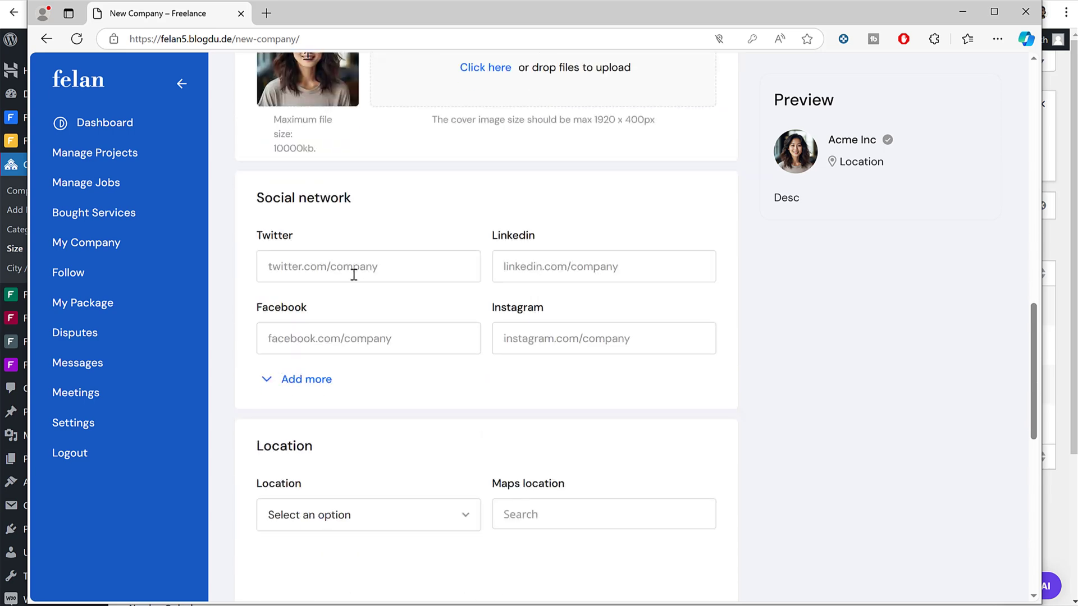
scroll(457, 390, down, 4)
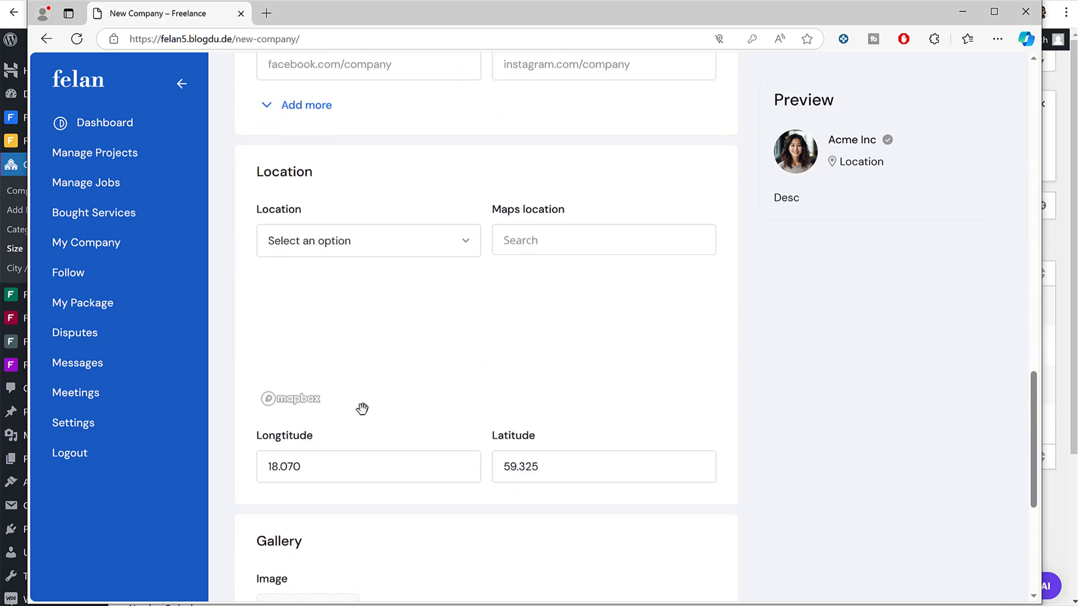
scroll(368, 396, down, 5)
scroll(380, 368, up, 15)
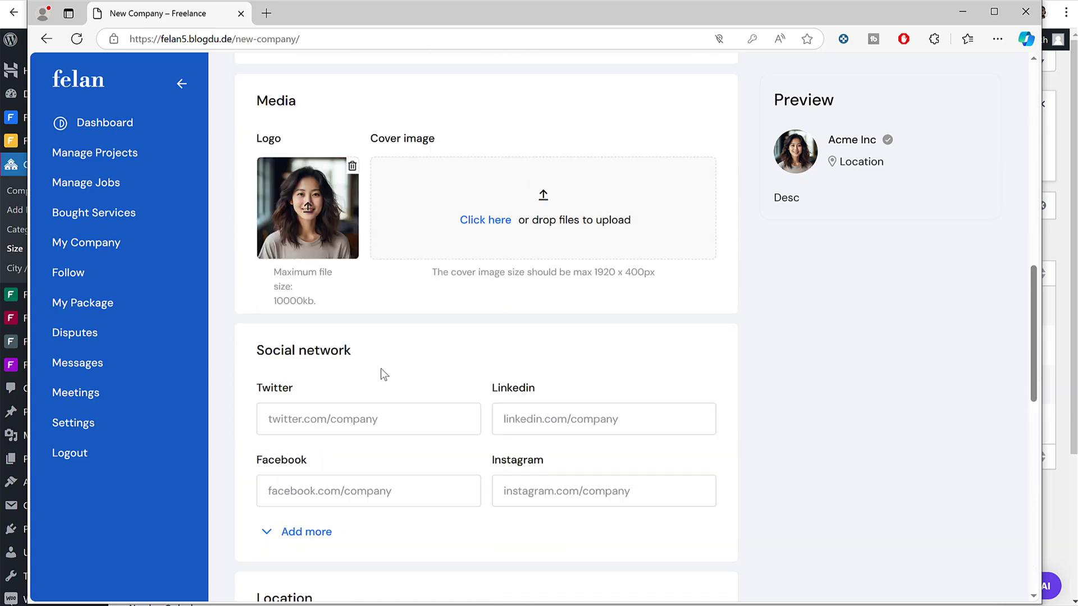
click(726, 161)
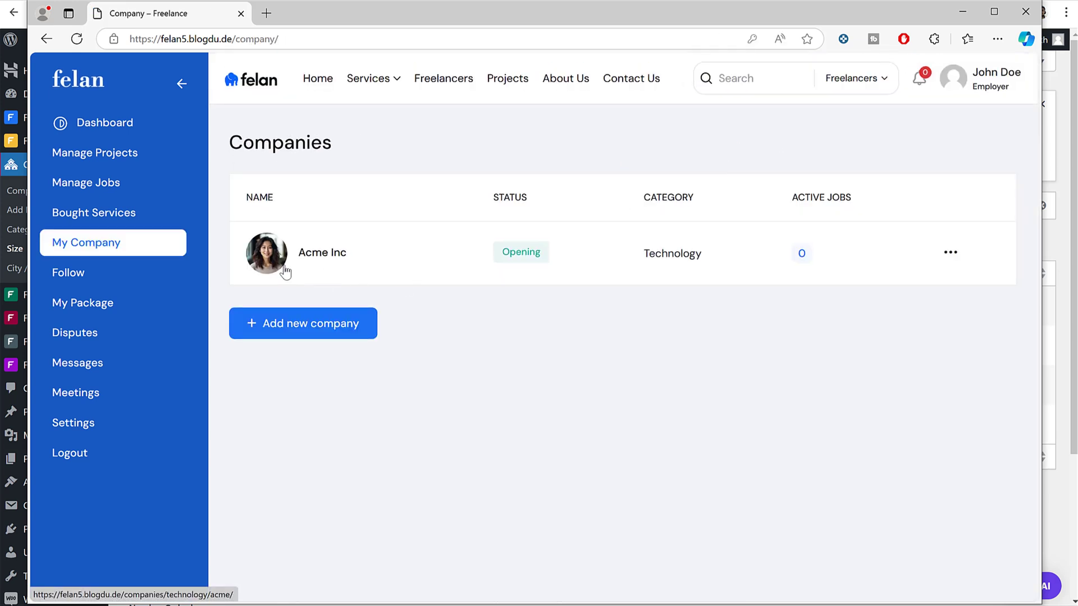
Step: Start a new project from Manage Projects and find its Categories, Career Level and Languages lists empty
click(135, 164)
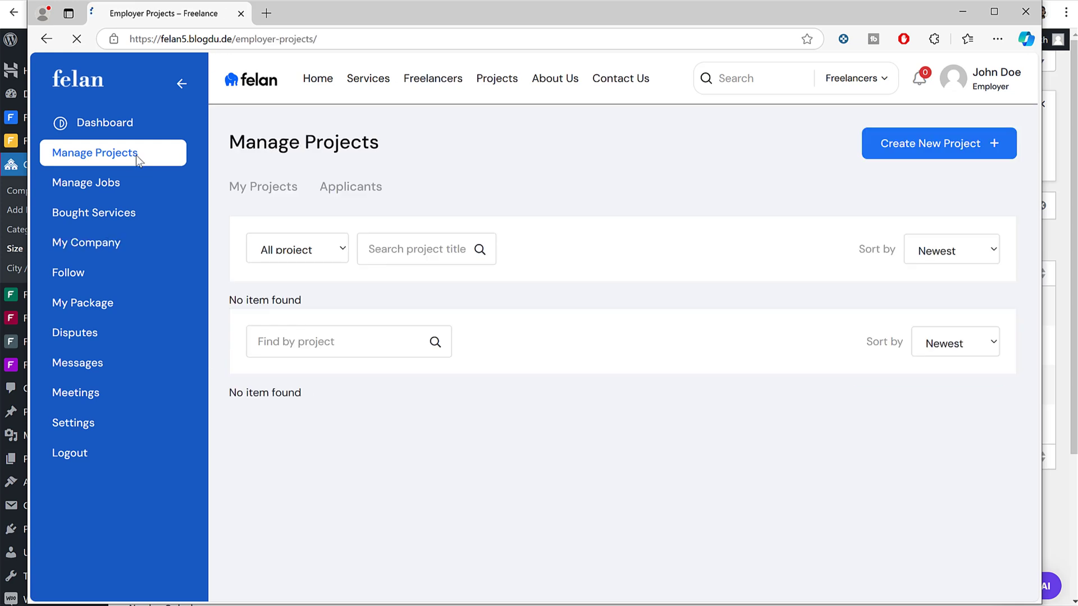
click(923, 149)
click(560, 389)
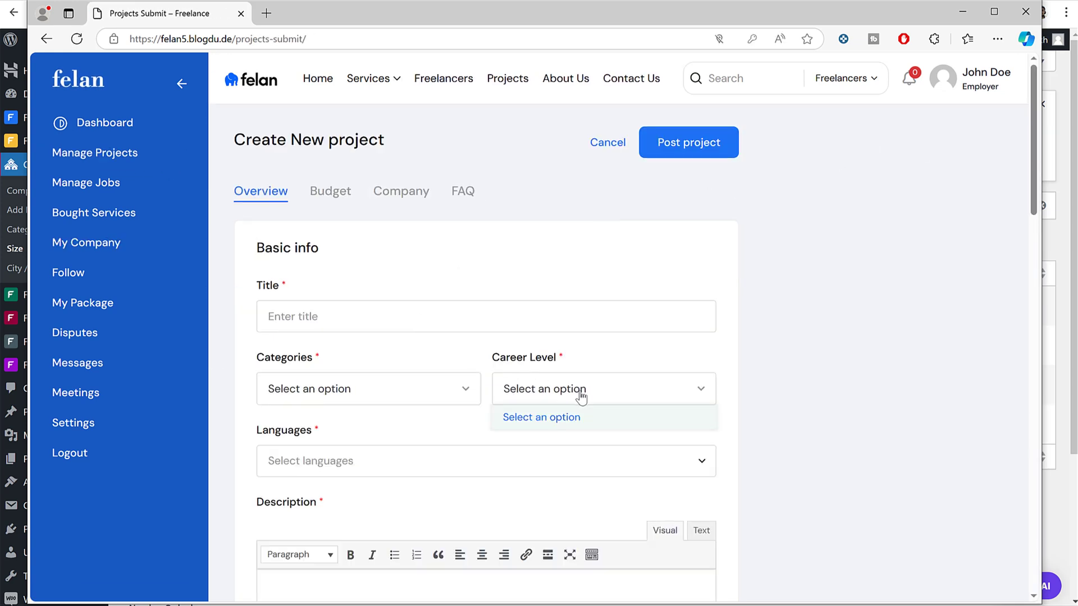
click(379, 393)
click(489, 430)
click(438, 452)
click(453, 435)
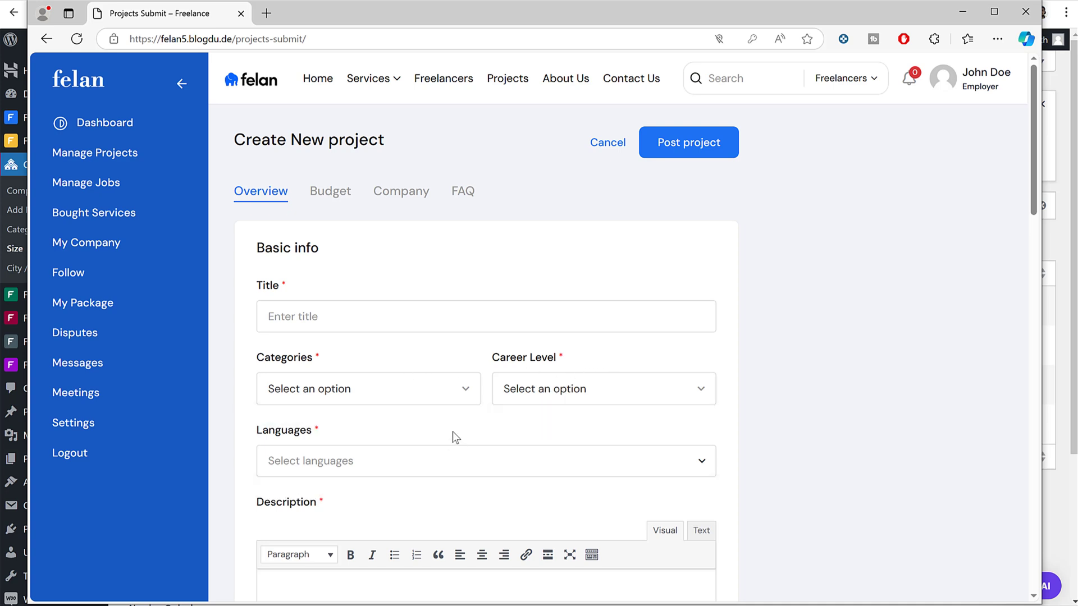
scroll(453, 437, down, 8)
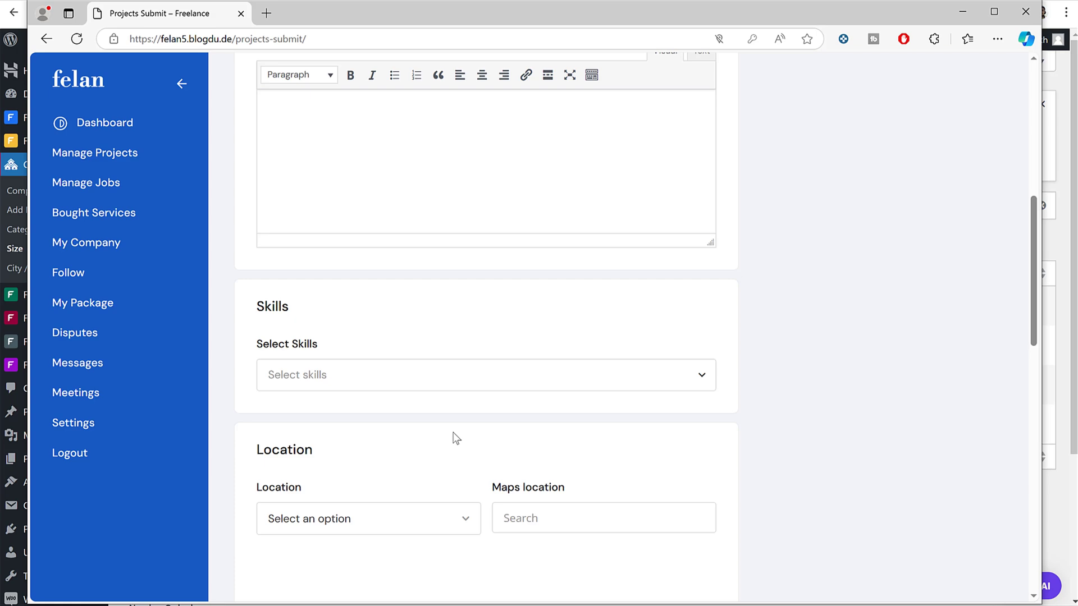
scroll(453, 441, down, 4)
scroll(453, 450, up, 12)
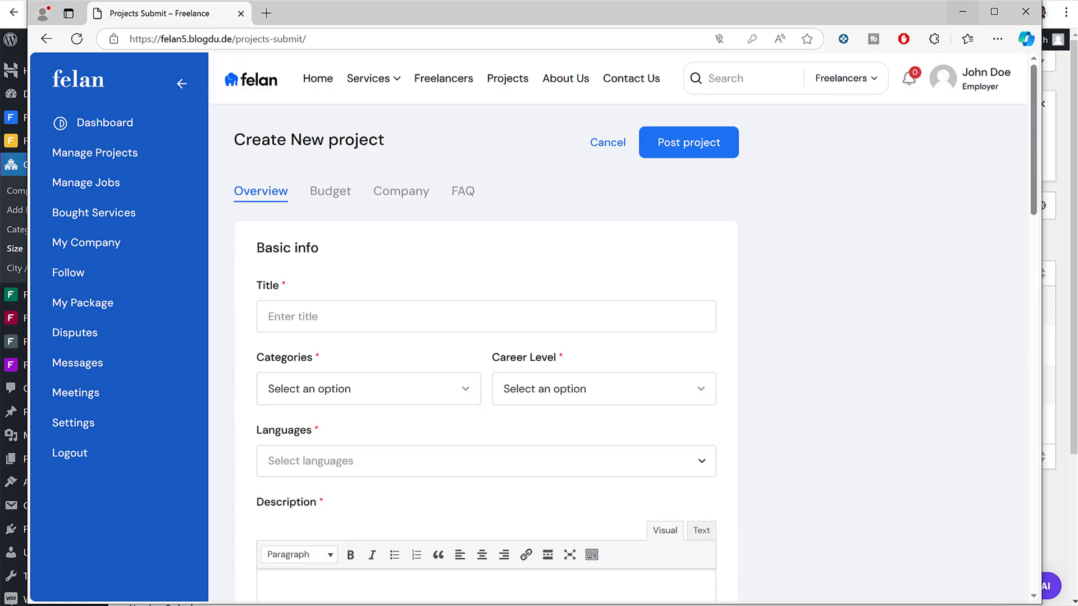
key(alt+Tab)
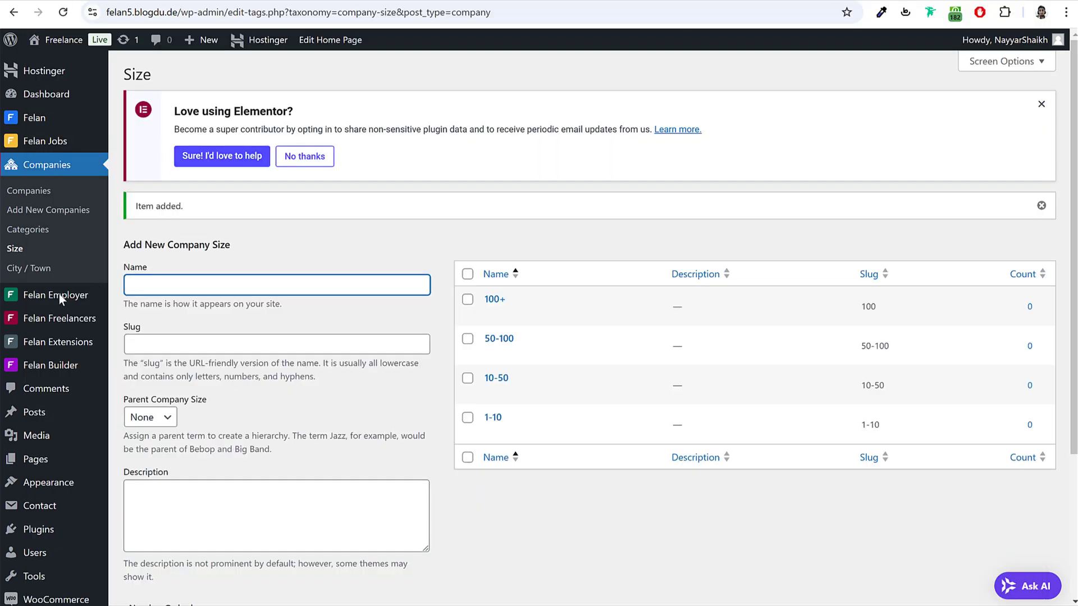
Step: Add Technology as a project category and WordPress as a project skill
mouse_move(55, 295)
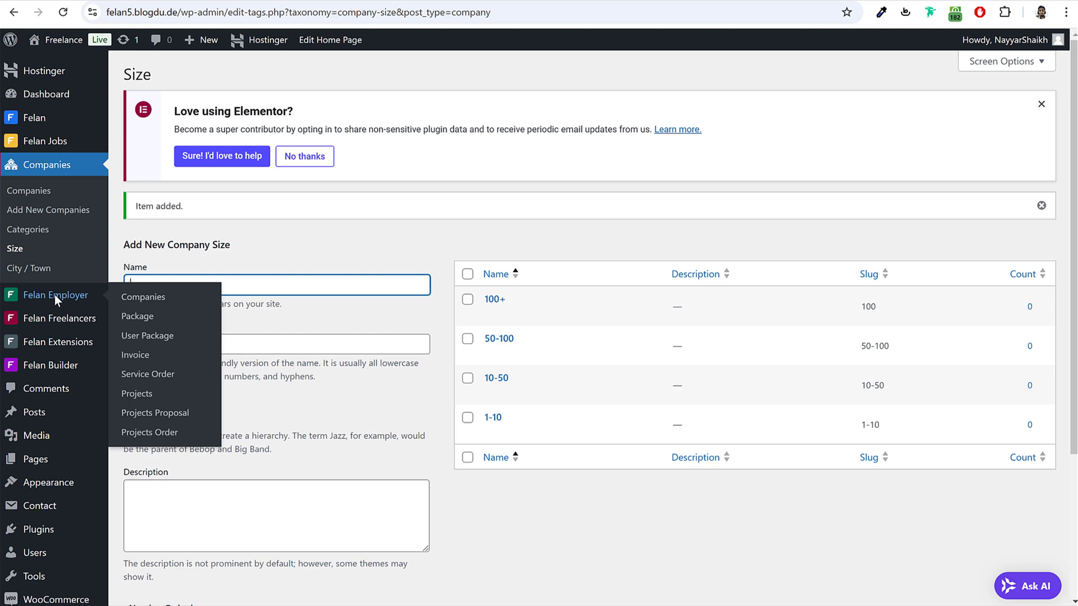
click(150, 396)
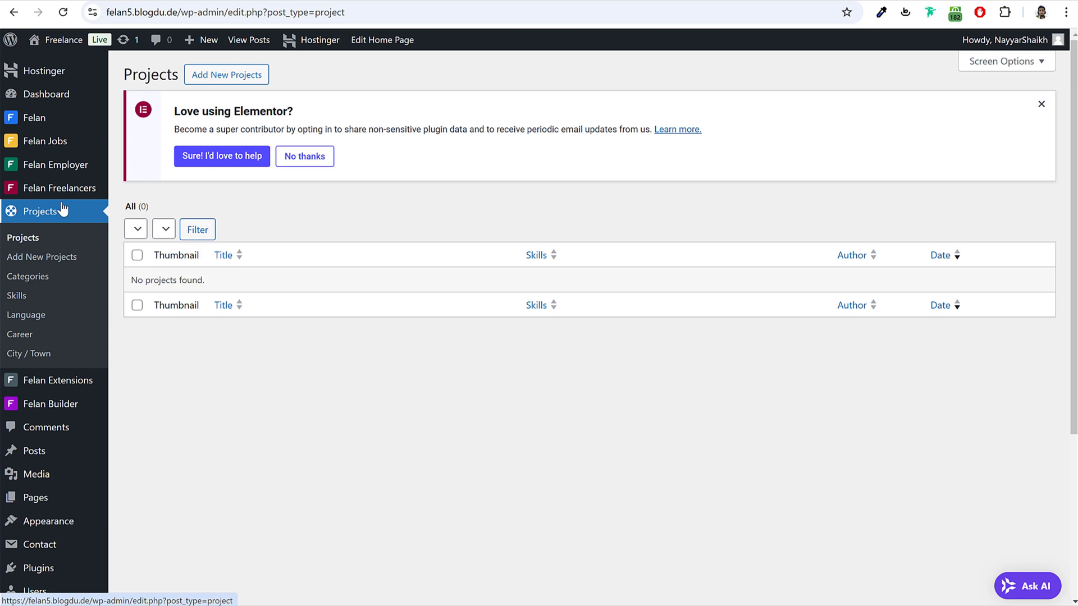
click(38, 279)
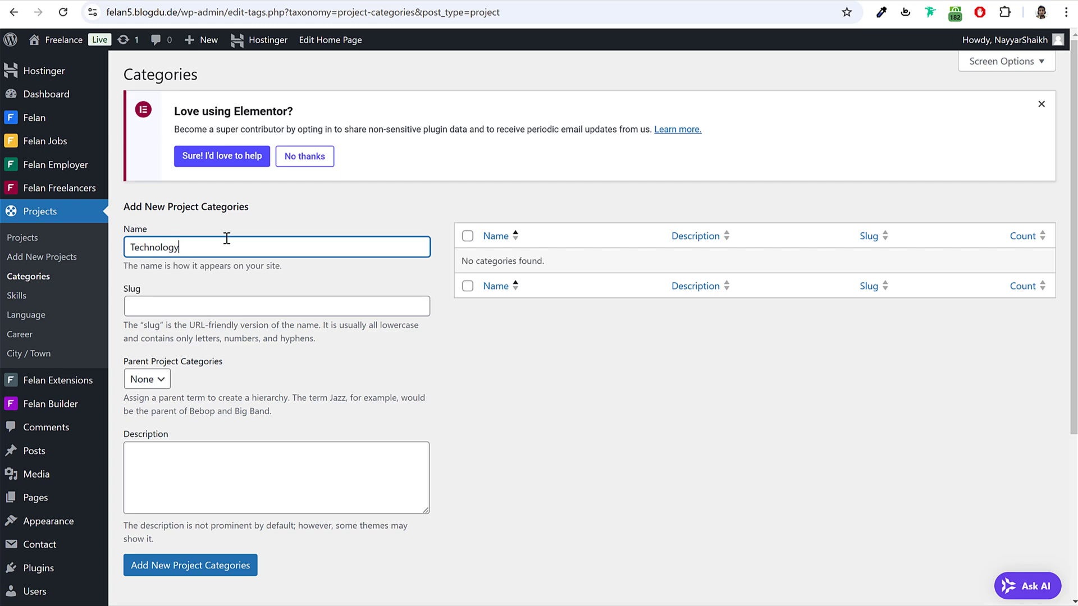
click(32, 302)
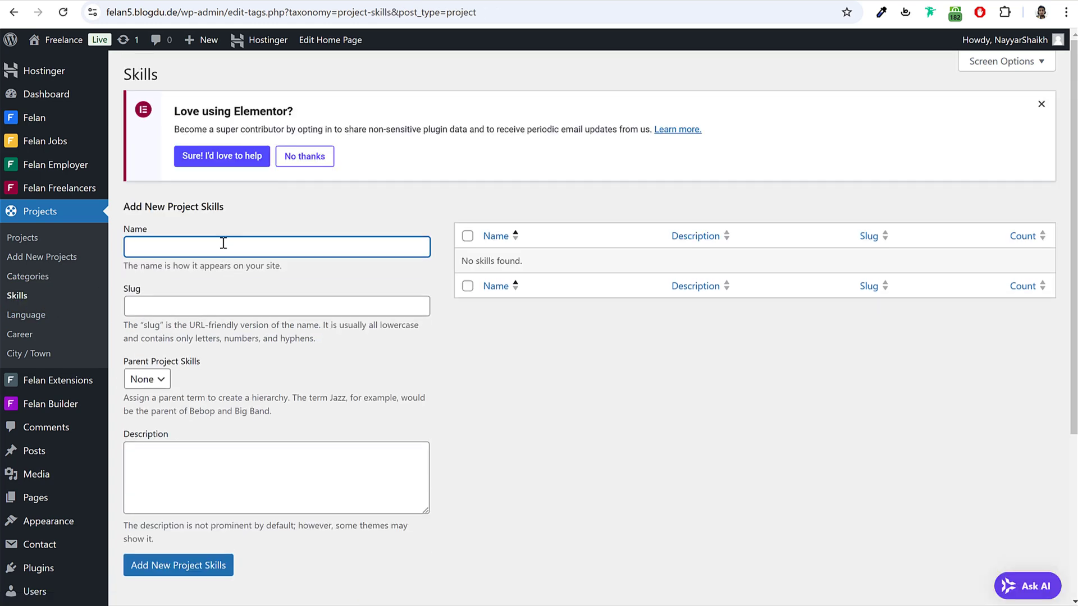
text(WordPress)
key(Return)
Step: Add English as a project language and Fresher as a project career level
click(26, 315)
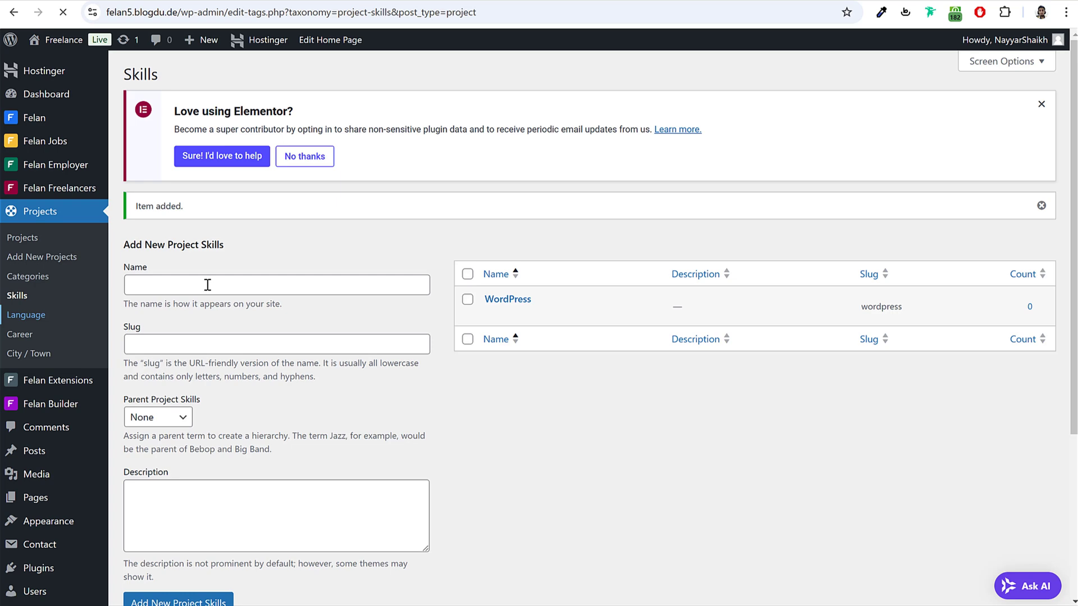
text(English)
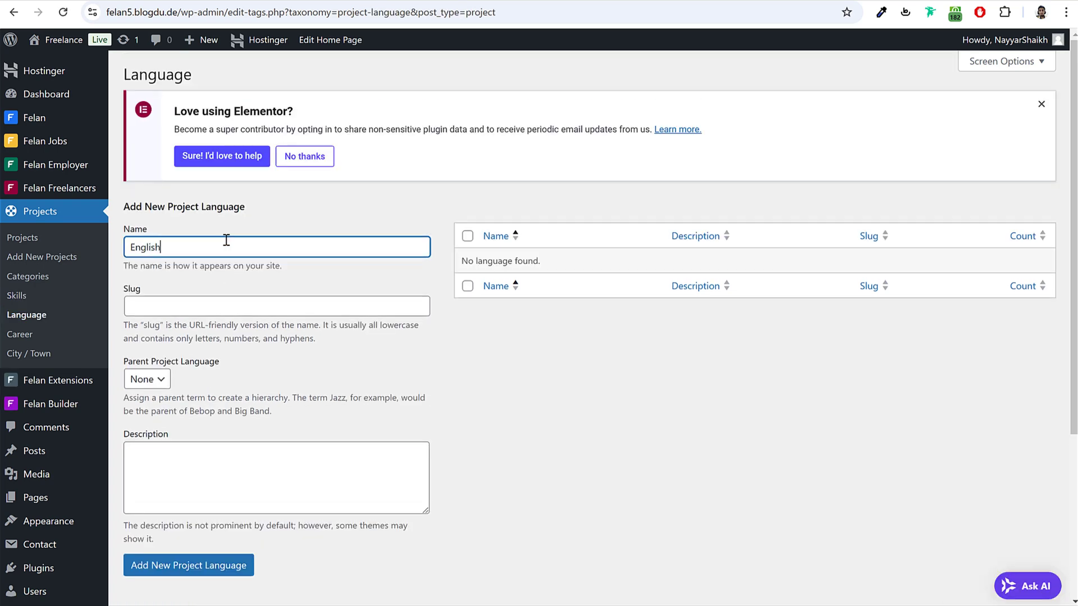
key(Return)
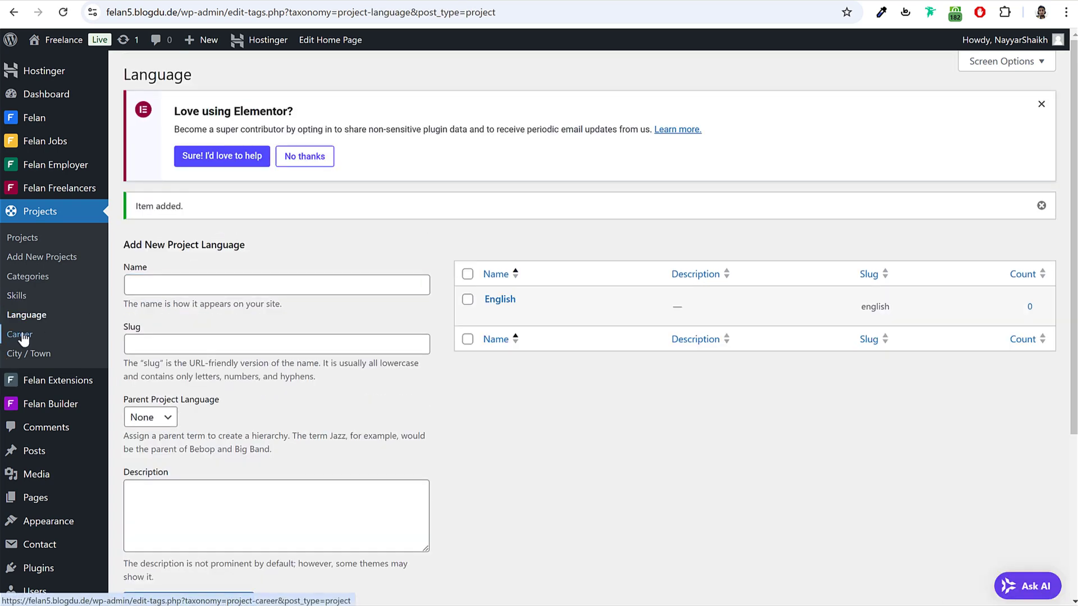
click(21, 335)
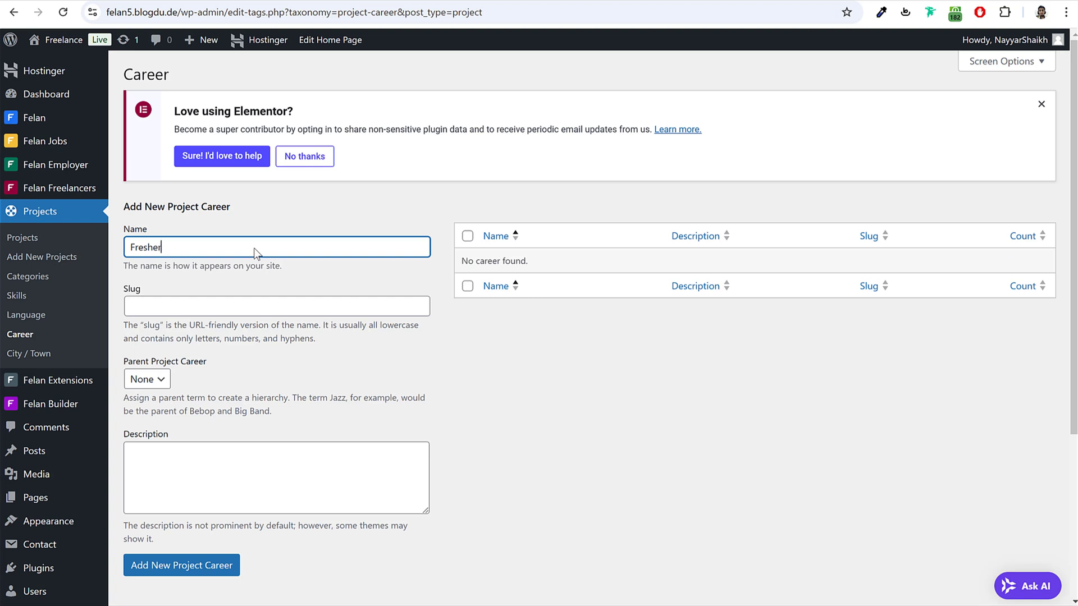
key(Return)
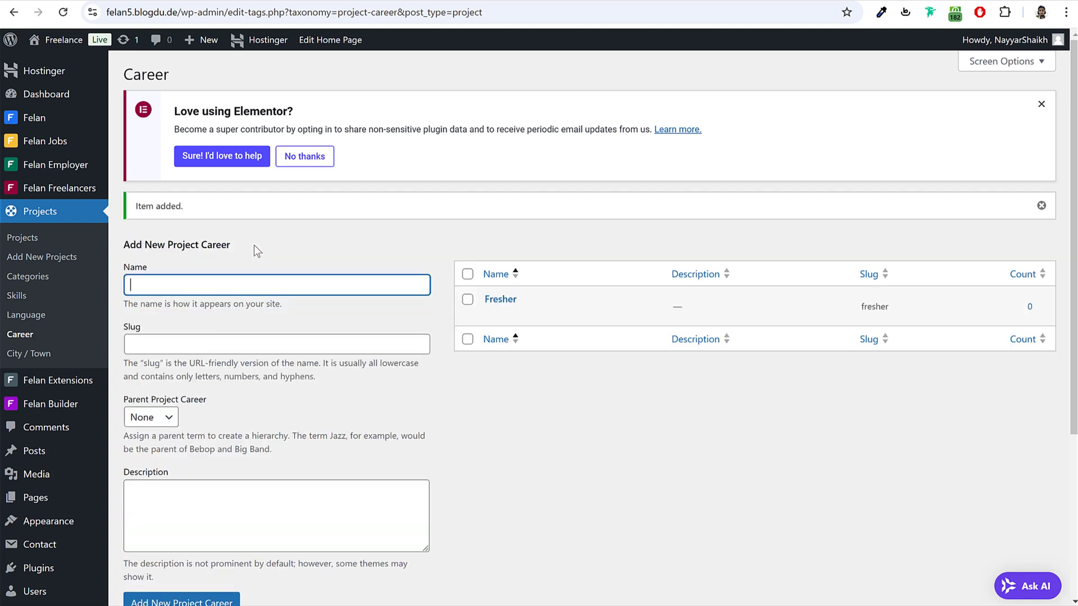
Step: Reload the project form and title the project 'I want an ecommerce website'
click(421, 594)
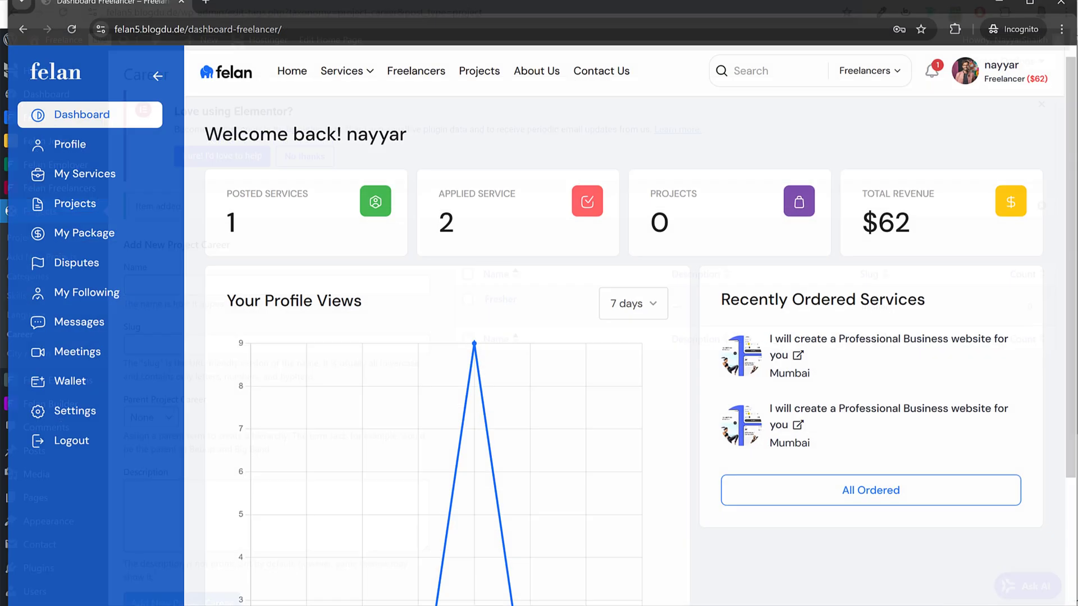
click(483, 594)
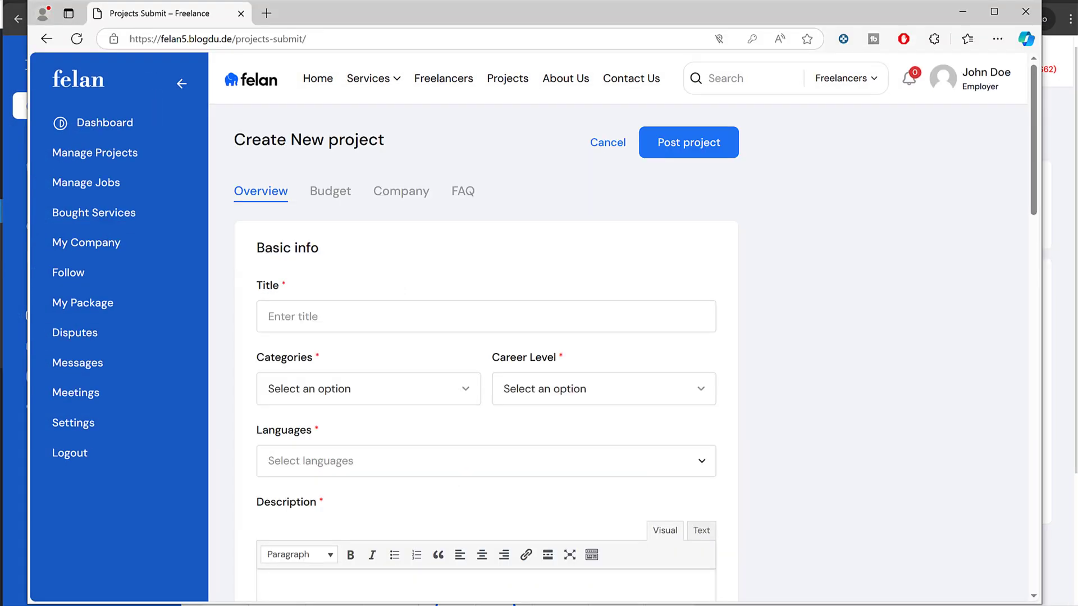
click(85, 36)
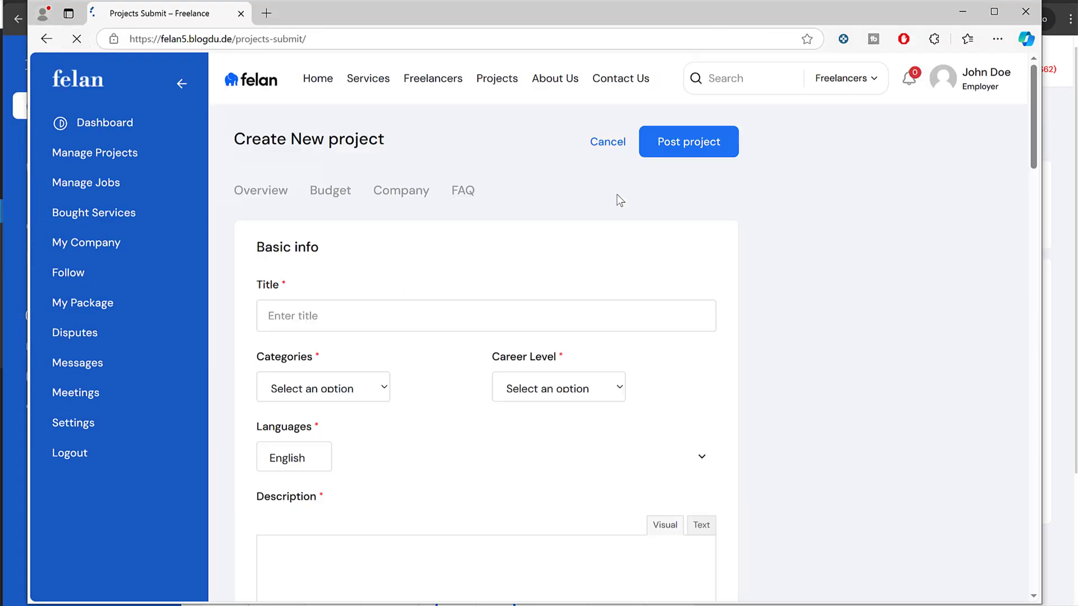
click(388, 303)
text(I)
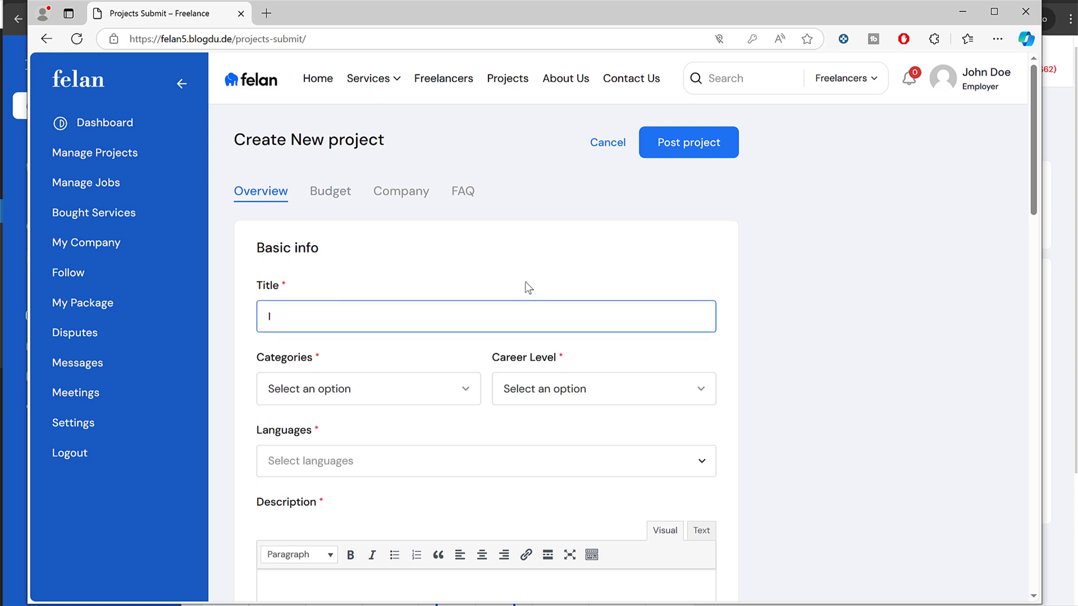
key(BackSpace)
text(I w)
text(ant a PO)
text(ecomme)
text(rce w)
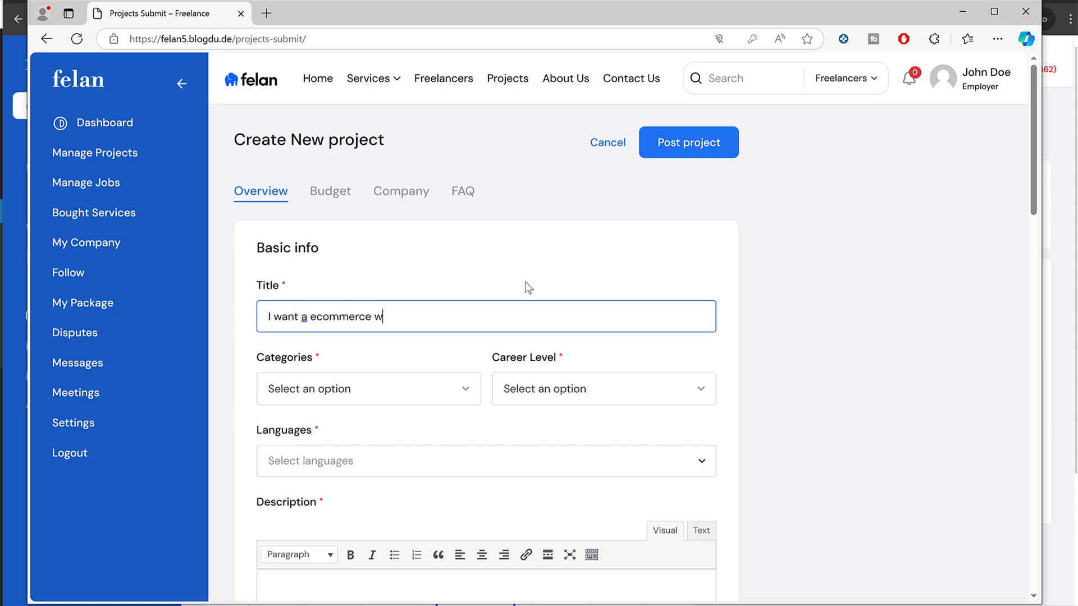
text(ebsite)
scroll(417, 345, down, 2)
click(304, 180)
Step: Set category Technology, career level Fresher and language English
click(279, 233)
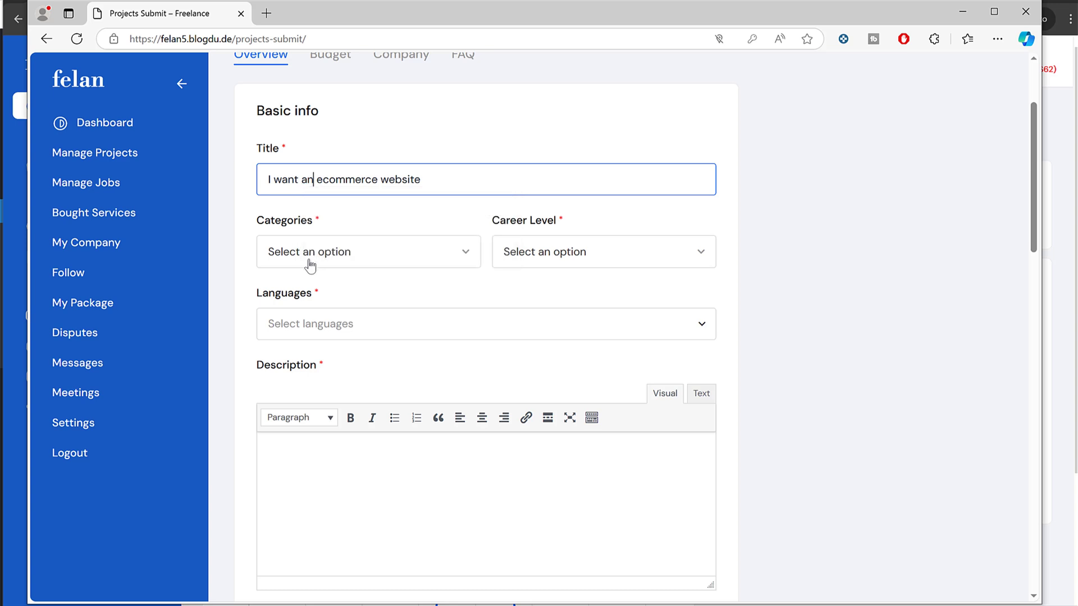
click(337, 252)
click(308, 305)
click(556, 250)
click(548, 308)
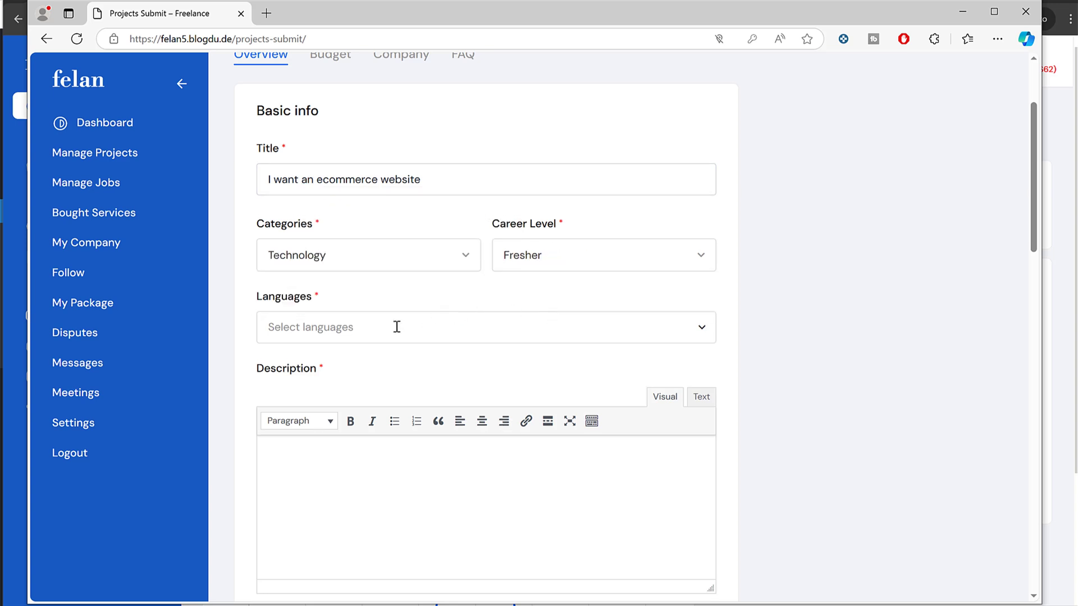
click(436, 320)
click(419, 357)
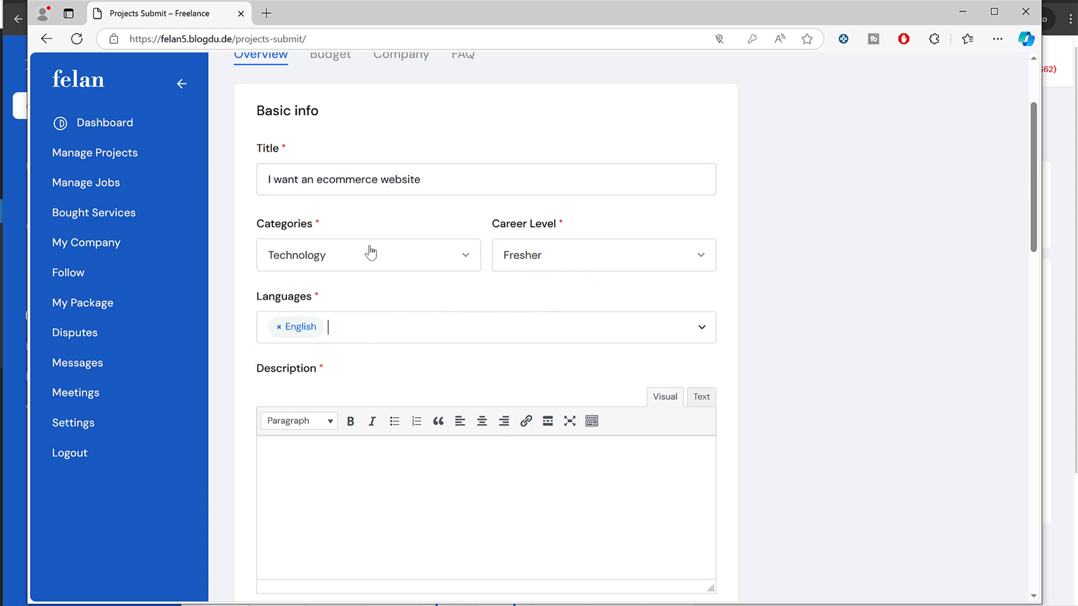
click(288, 178)
drag(269, 178, 297, 192)
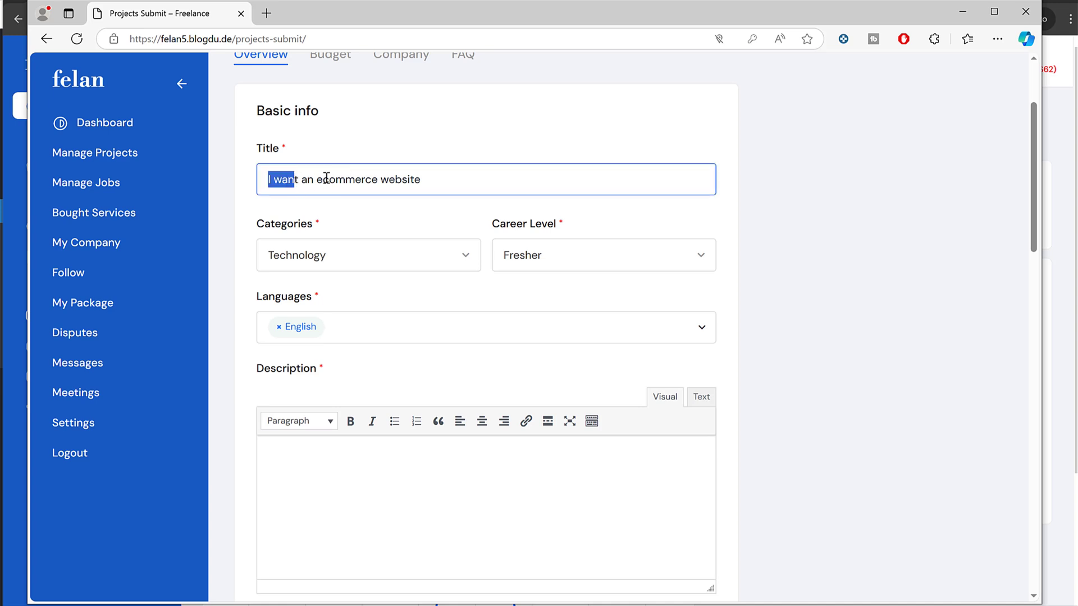
Step: Write a short description and add WordPress as a required skill
scroll(395, 368, down, 3)
click(423, 271)
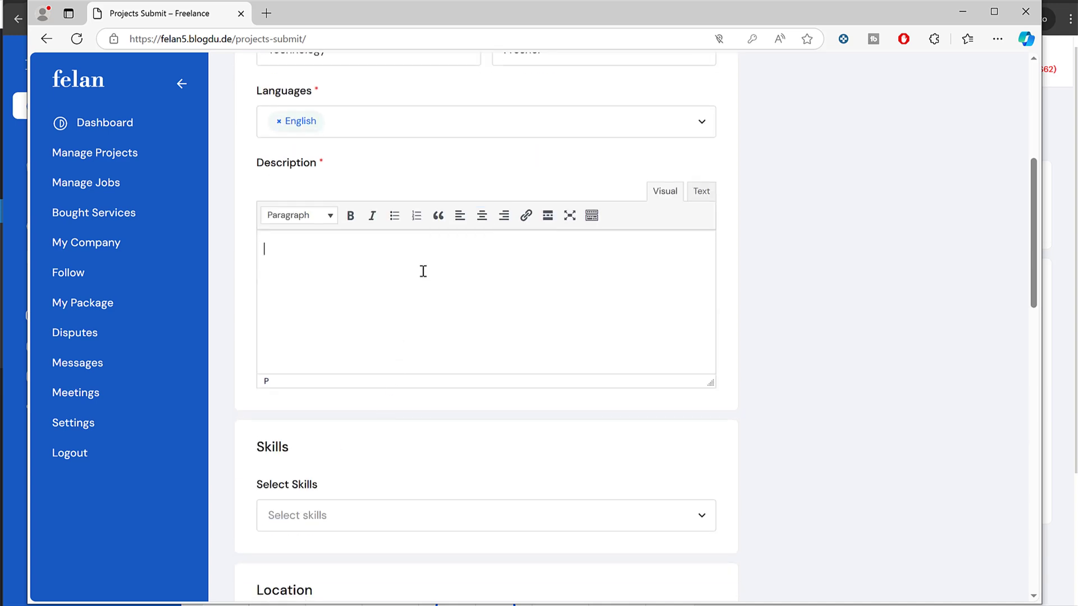
text(Desc)
scroll(368, 263, down, 4)
click(363, 241)
click(313, 277)
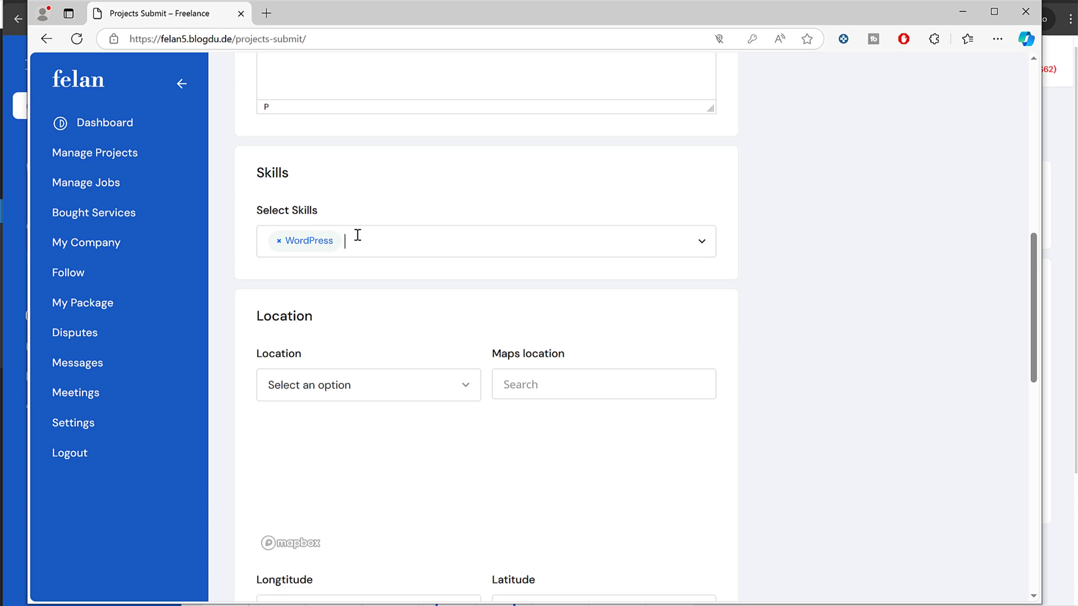
scroll(393, 292, down, 7)
scroll(403, 296, down, 6)
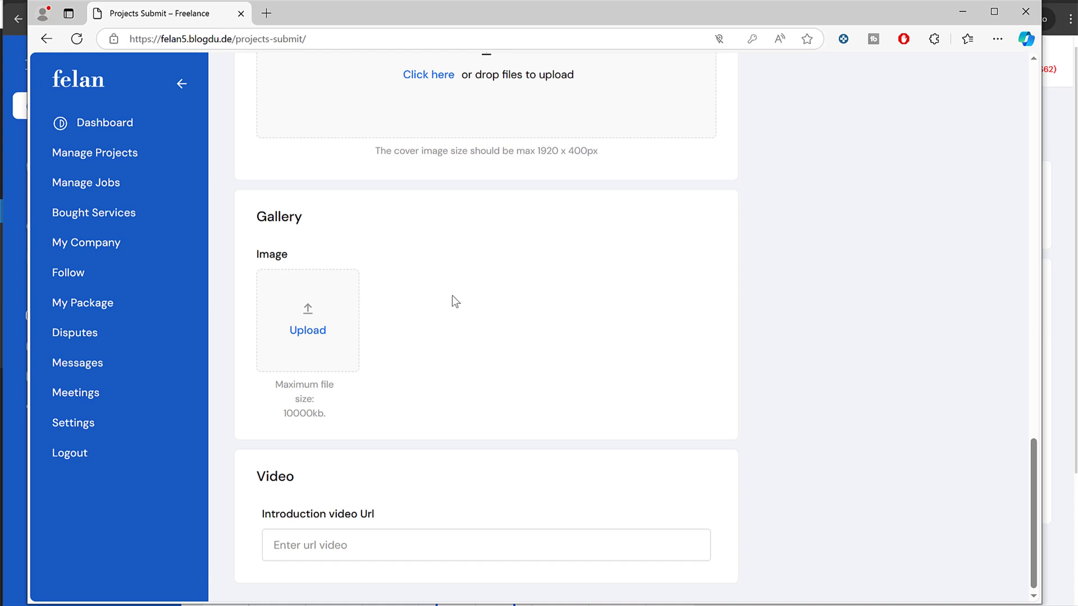
scroll(460, 284, up, 3)
scroll(457, 288, down, 3)
scroll(457, 289, up, 3)
Step: Upload fitness-clothing-store-app from the Media folder as the project's cover image
click(439, 283)
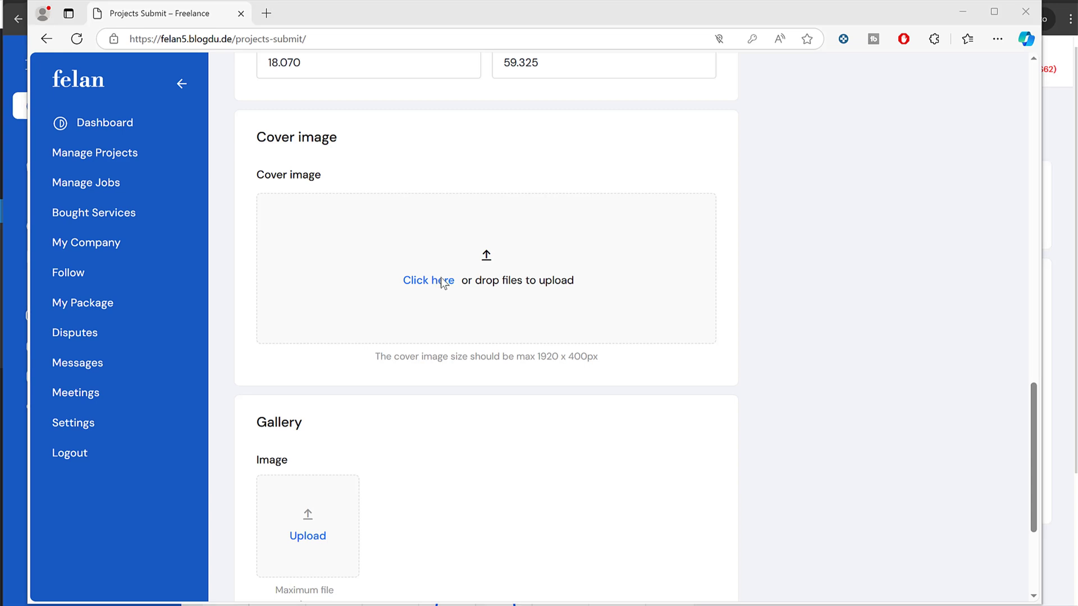
click(172, 29)
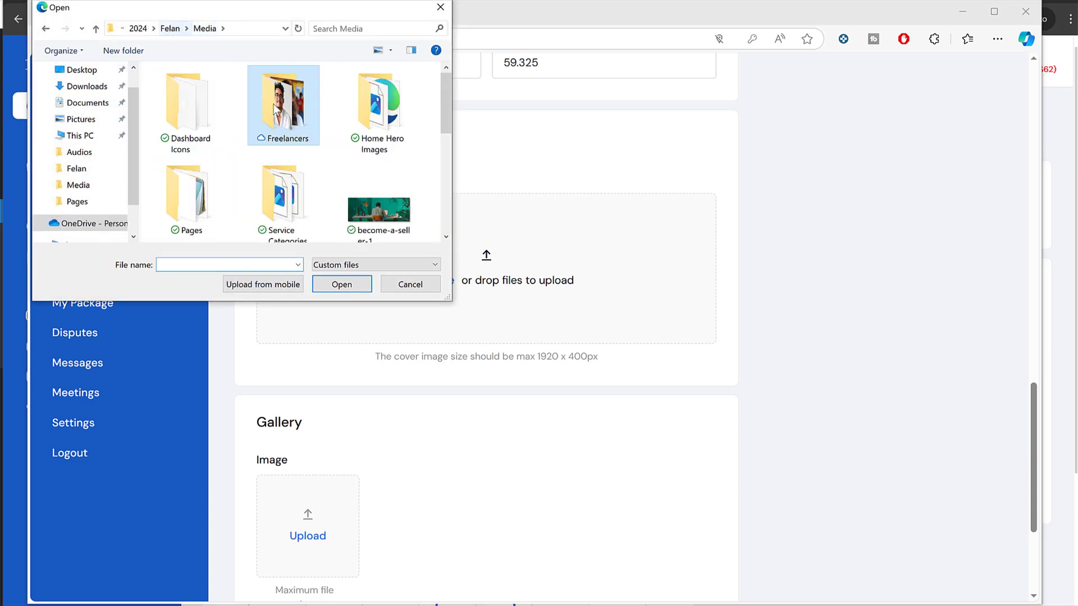
click(284, 193)
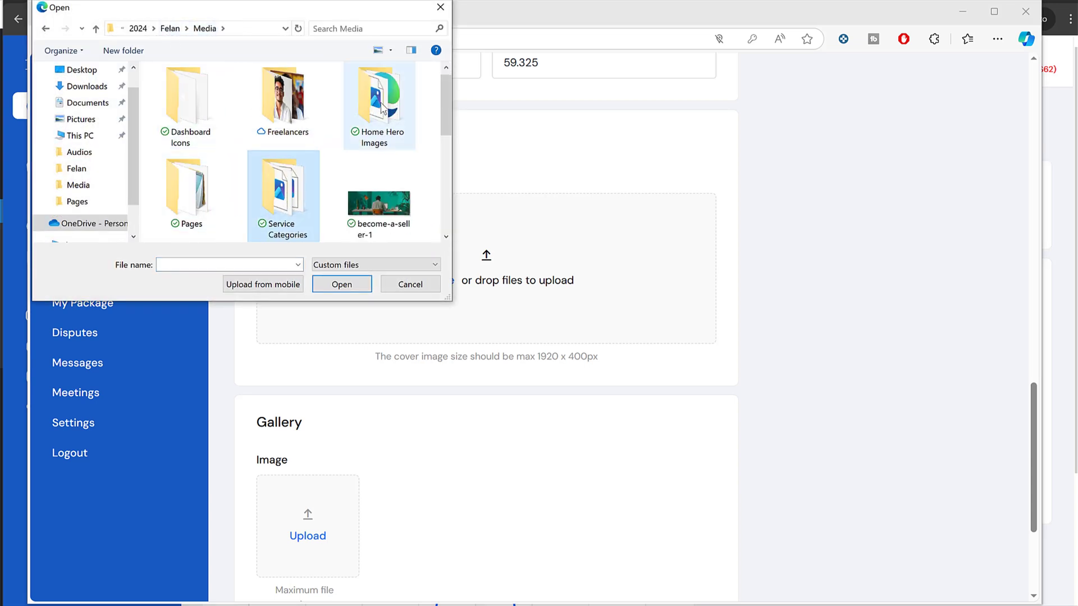
scroll(382, 139, down, 3)
click(193, 207)
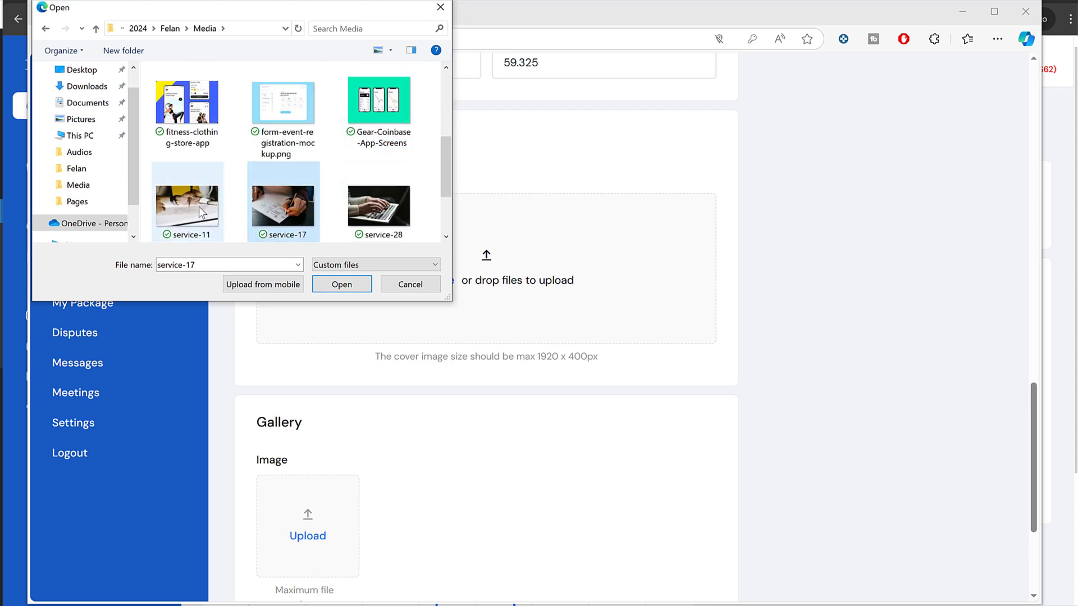
click(187, 104)
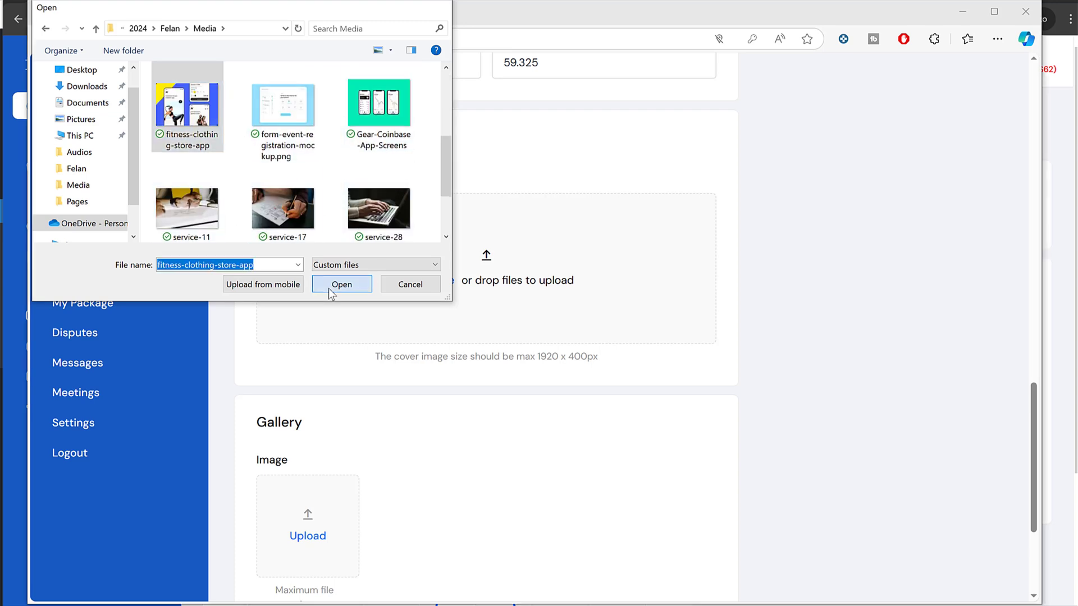
click(329, 288)
scroll(549, 289, down, 4)
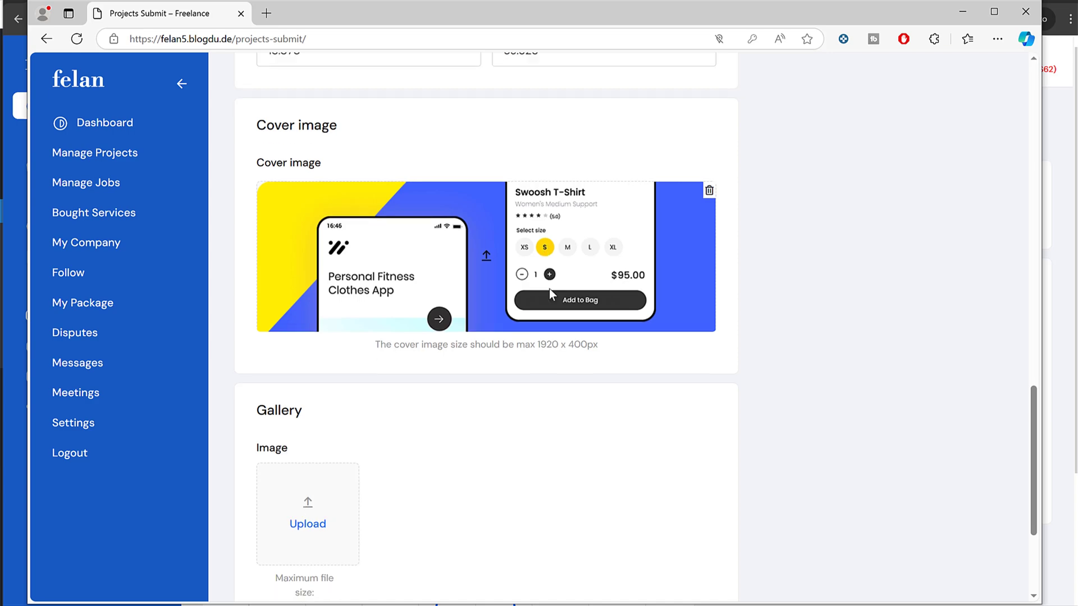
scroll(341, 349, up, 15)
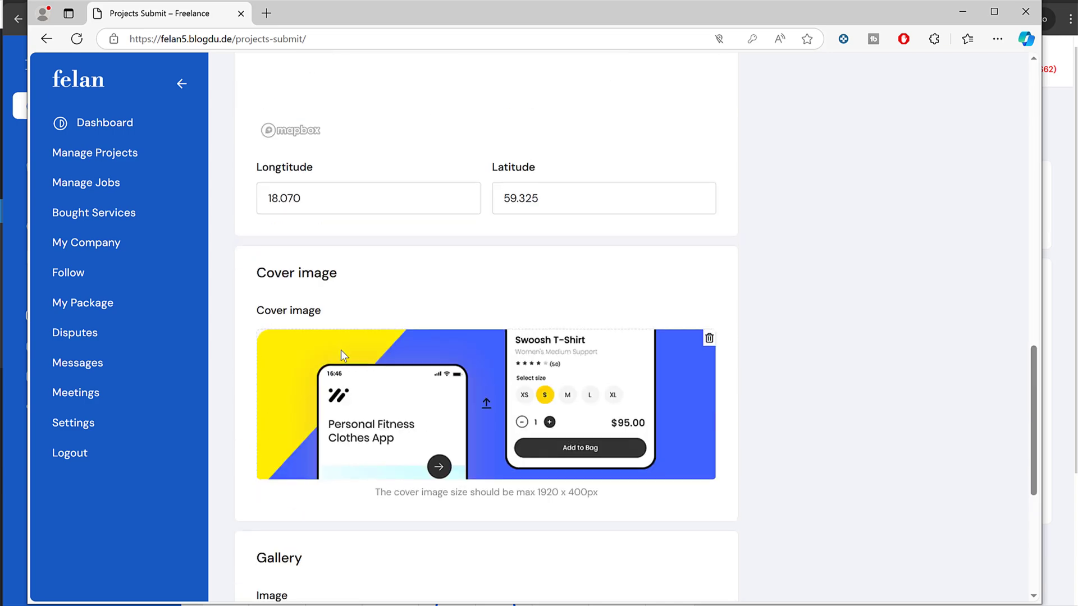
Step: Set the budget to show pay as a Maximum amount of 15, Per Hour
click(339, 197)
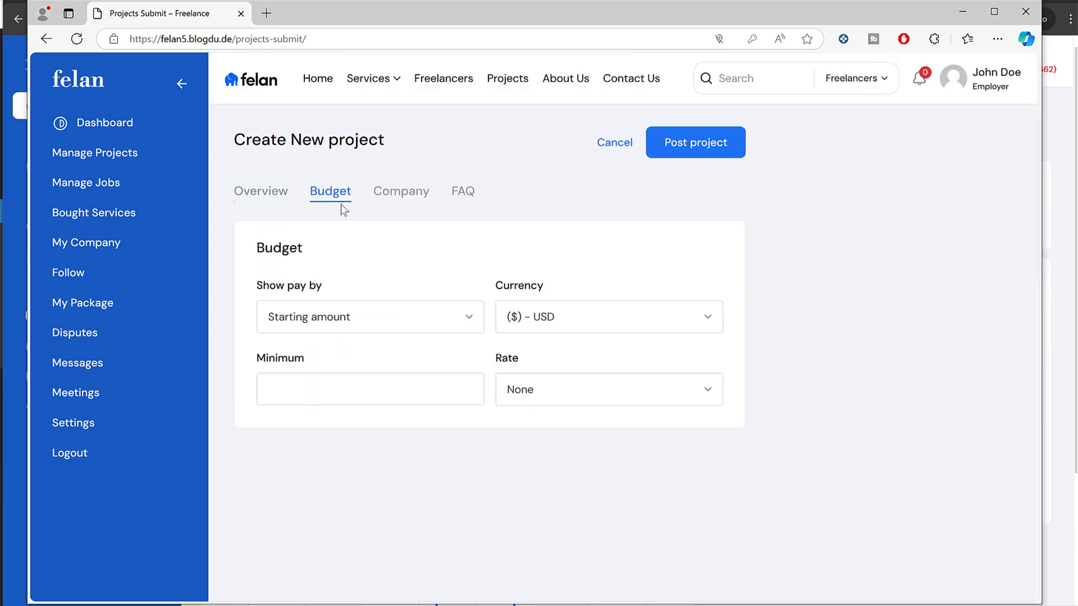
click(333, 326)
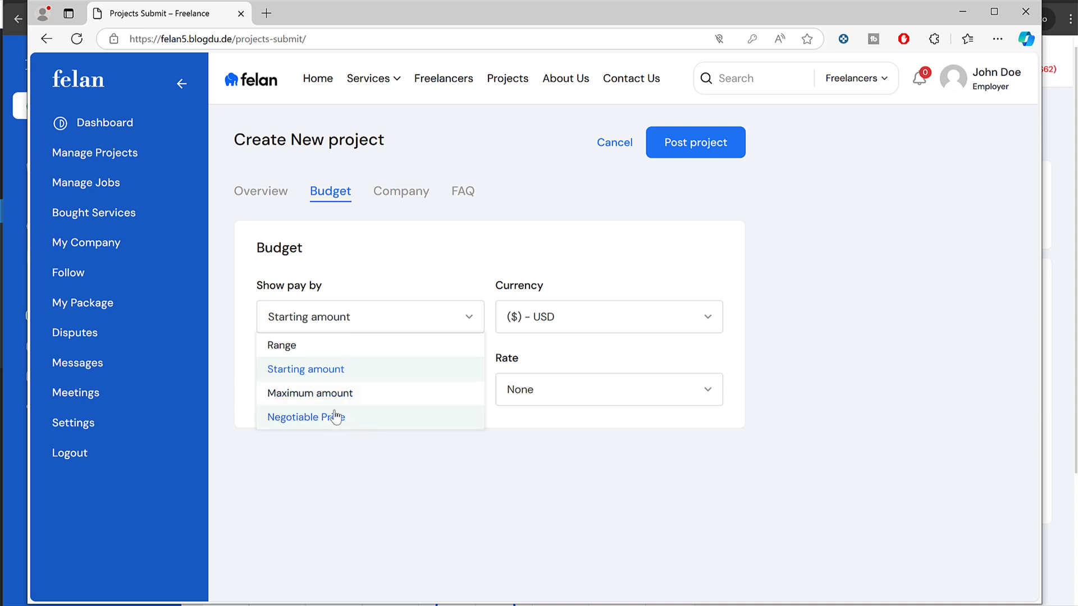
click(355, 418)
click(396, 398)
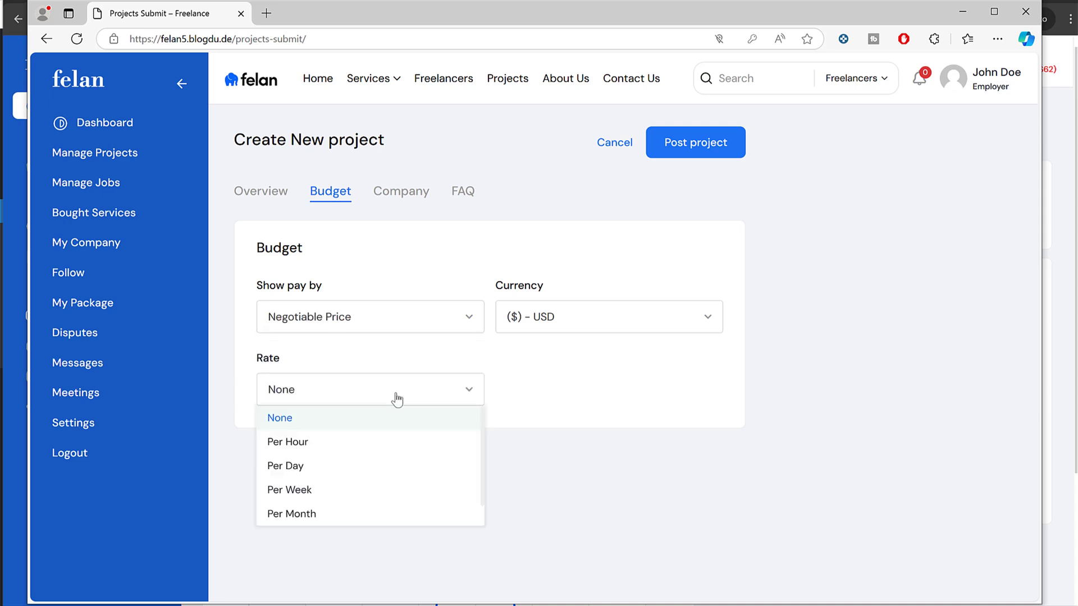
click(355, 443)
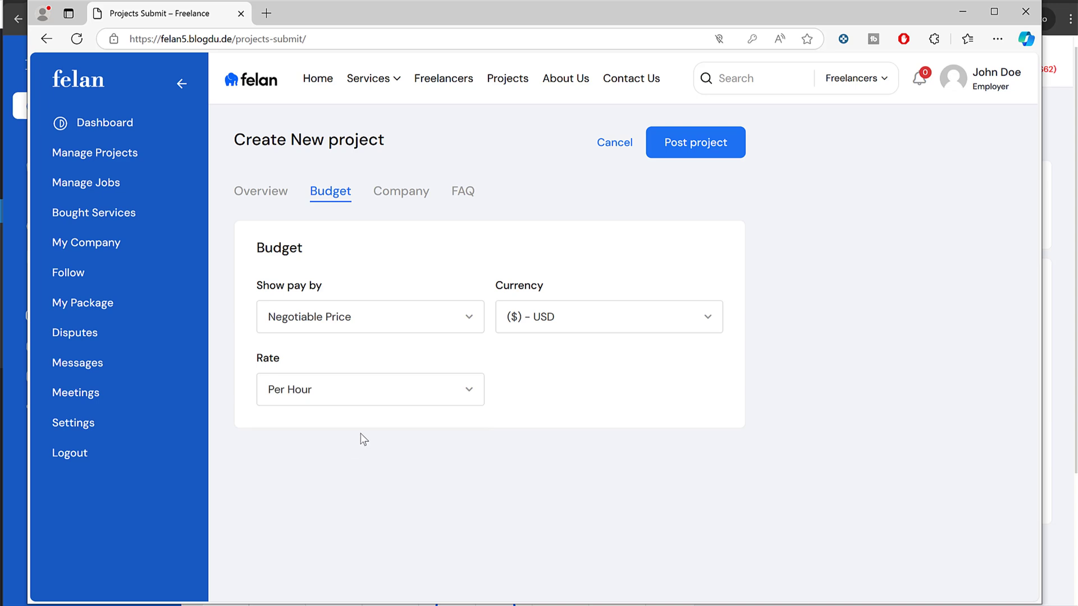
click(374, 328)
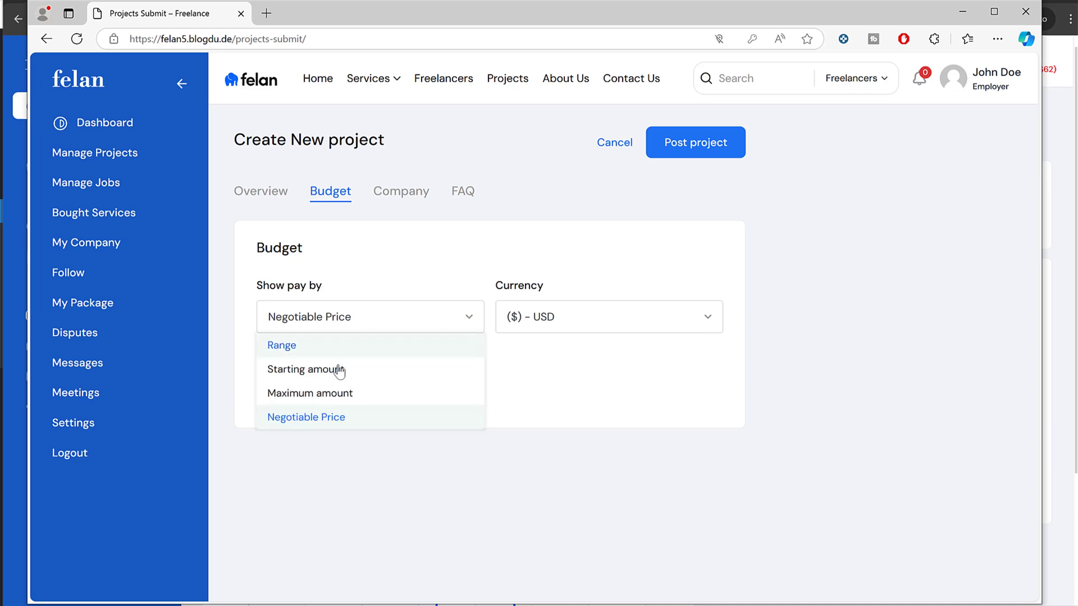
click(352, 396)
click(374, 380)
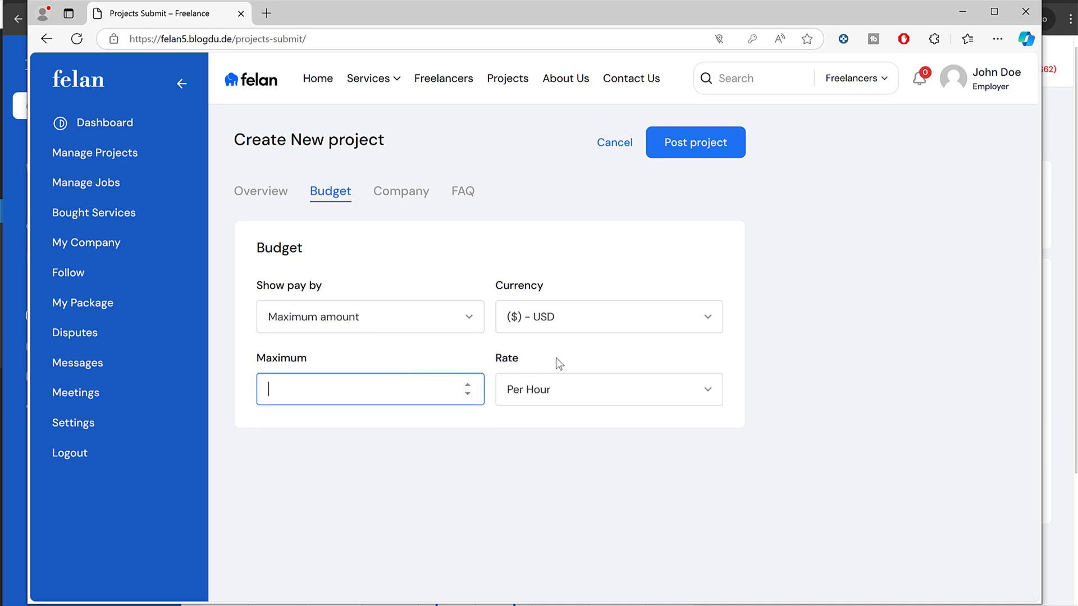
text(15)
Step: Assign the project to the company Acme Inc
click(407, 191)
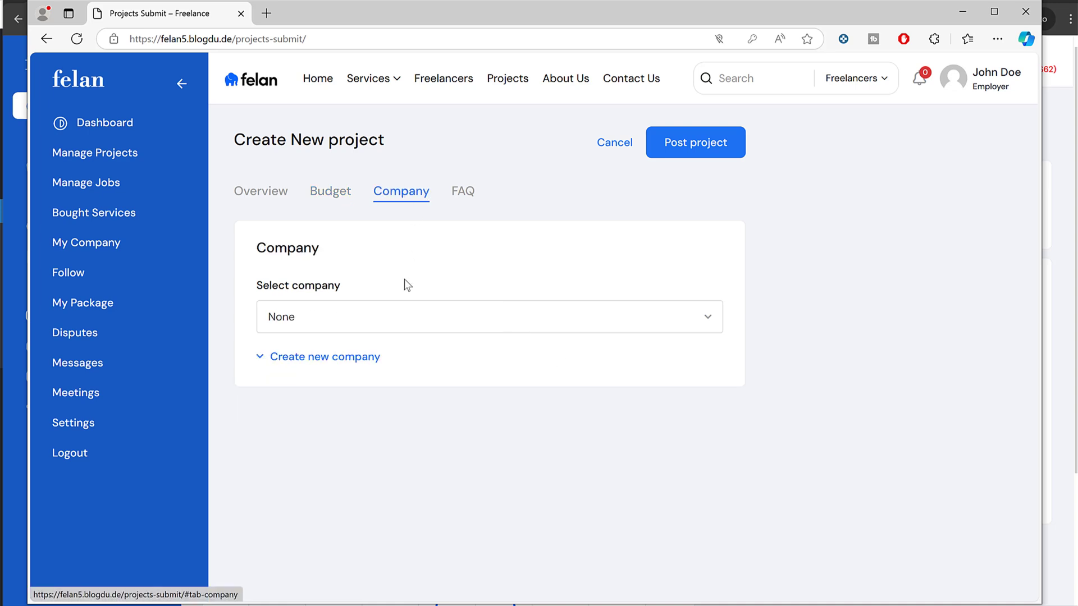
click(359, 328)
click(353, 370)
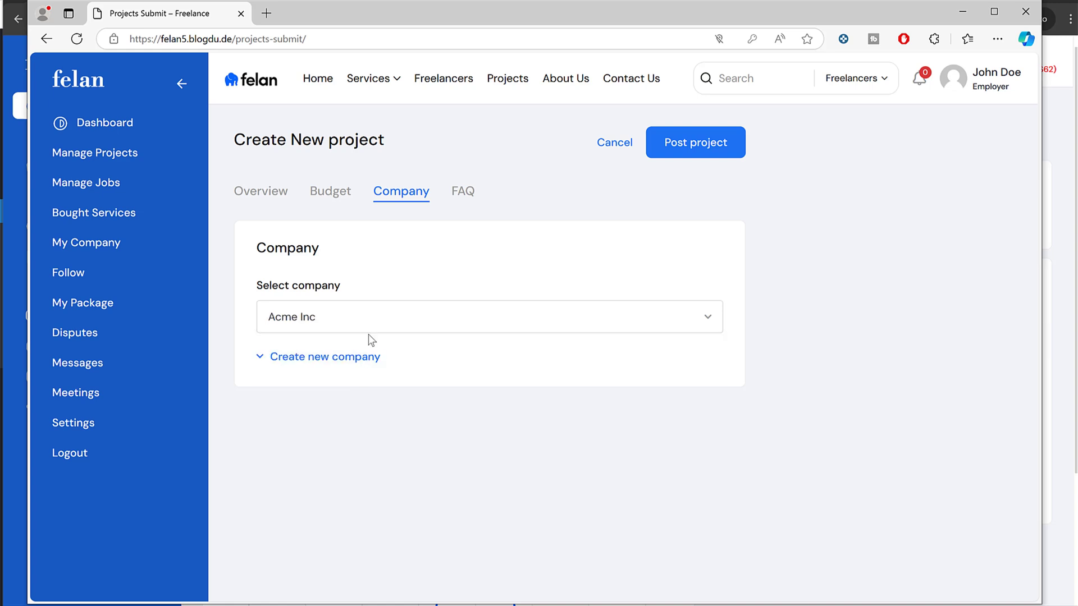
Step: Add an FAQ with question 'FA', reuse it as the answer, and post the project
click(464, 192)
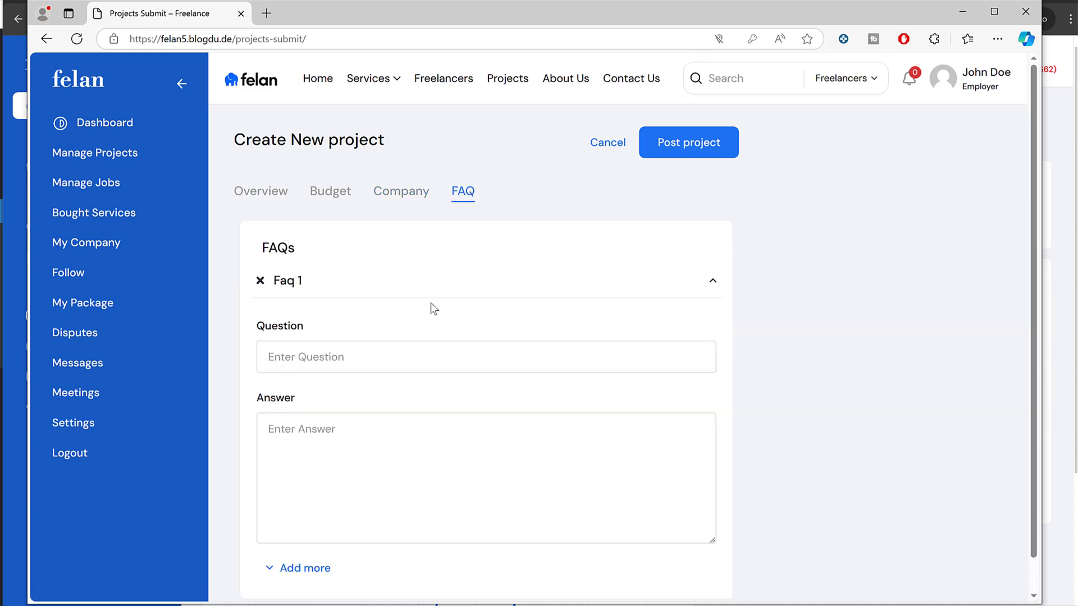
click(410, 359)
text(FAQ 1)
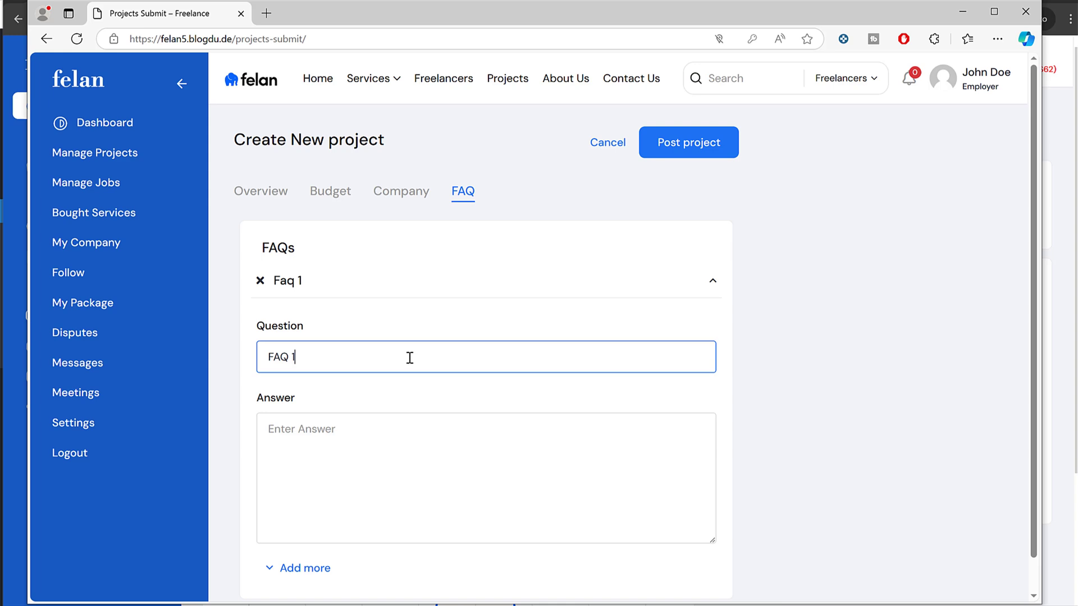
key(ctrl+a)
key(ctrl+c)
click(380, 464)
key(ctrl+v)
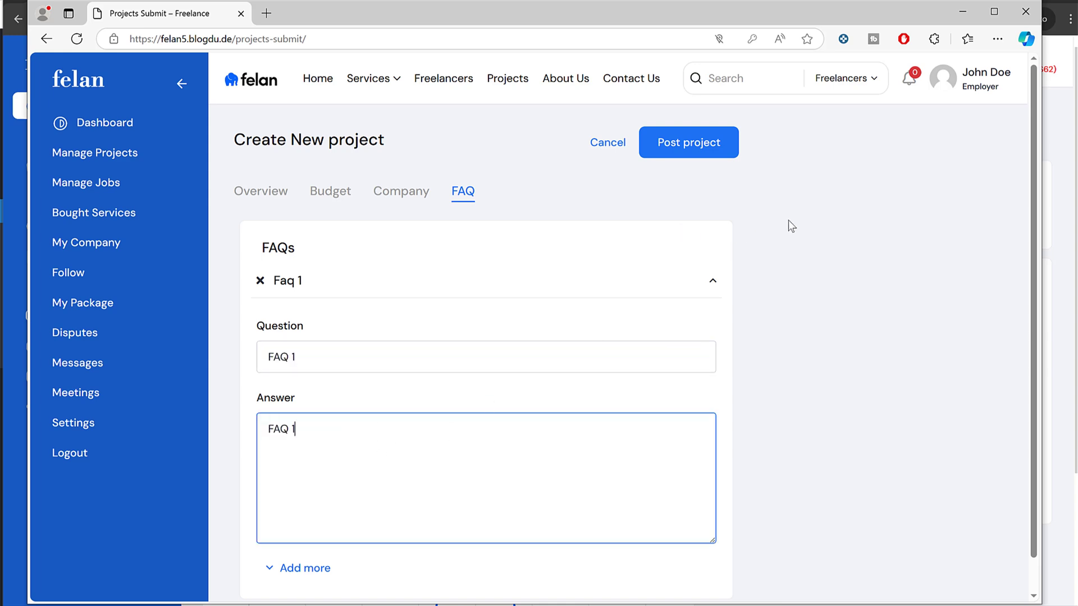
click(696, 142)
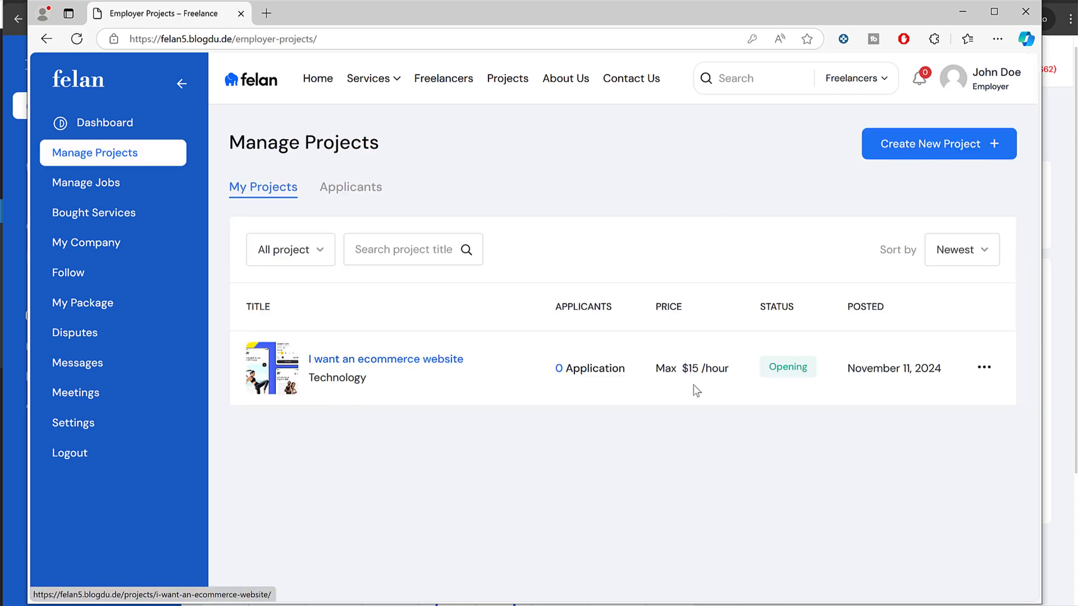
Step: In the freelancer's window, open the proposal form for the ecommerce website project
double_click(779, 367)
click(826, 372)
key(alt+Tab)
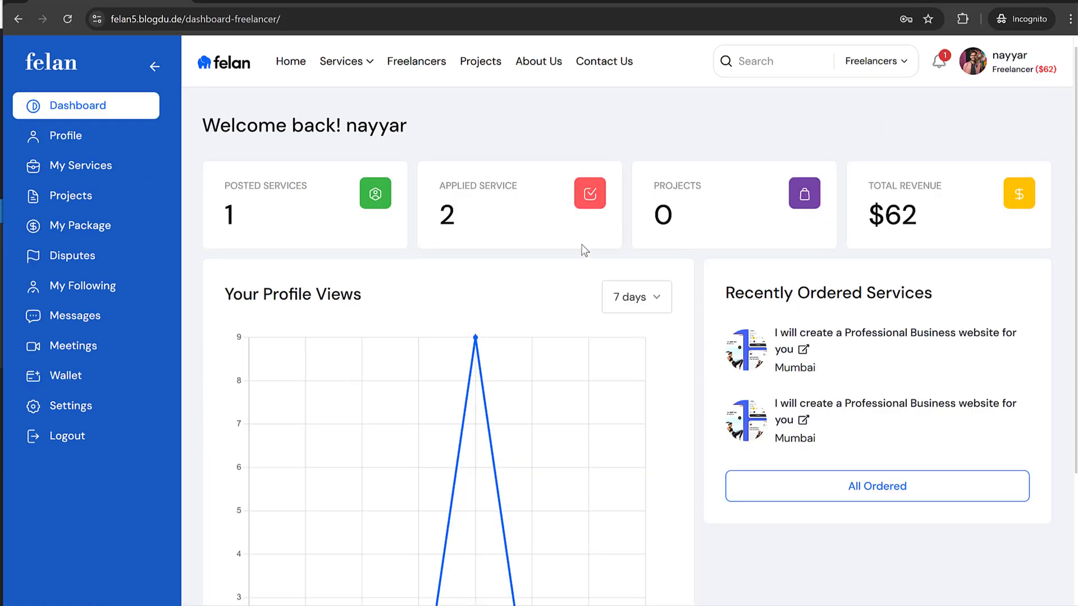
click(53, 69)
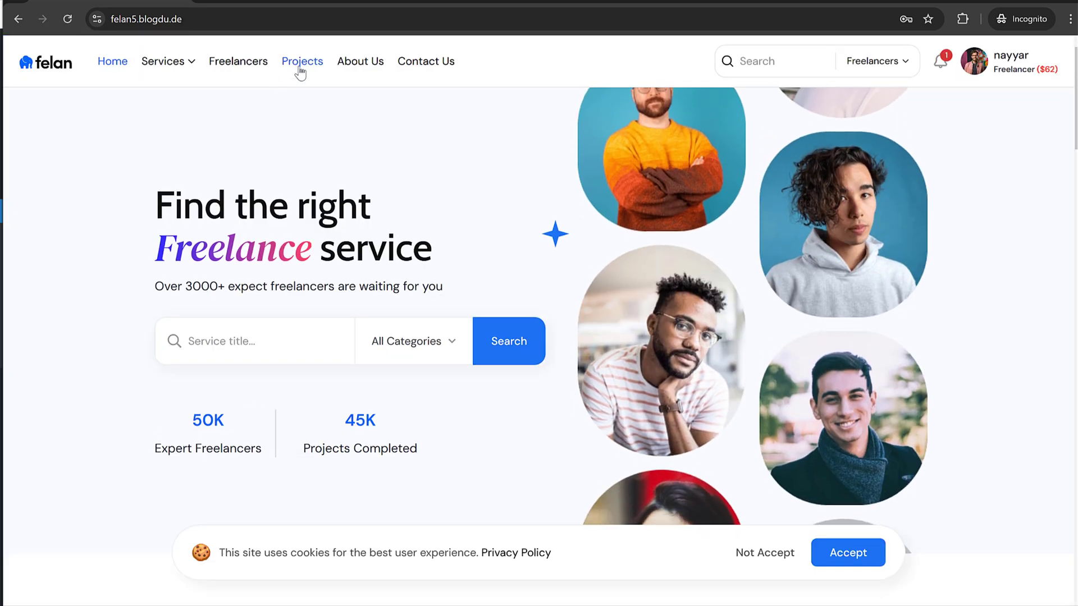
click(300, 63)
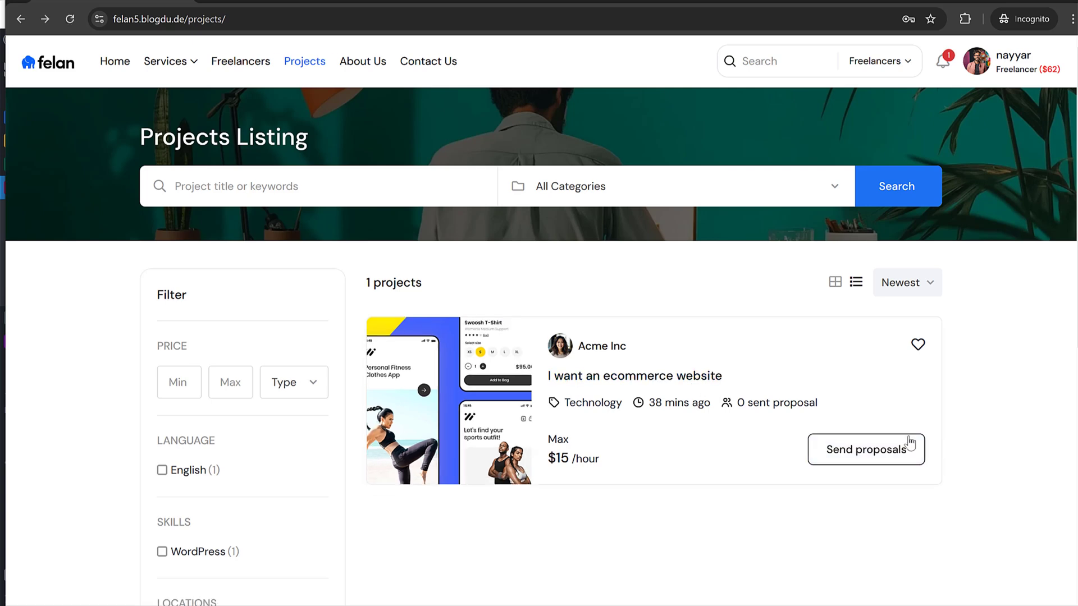
click(877, 455)
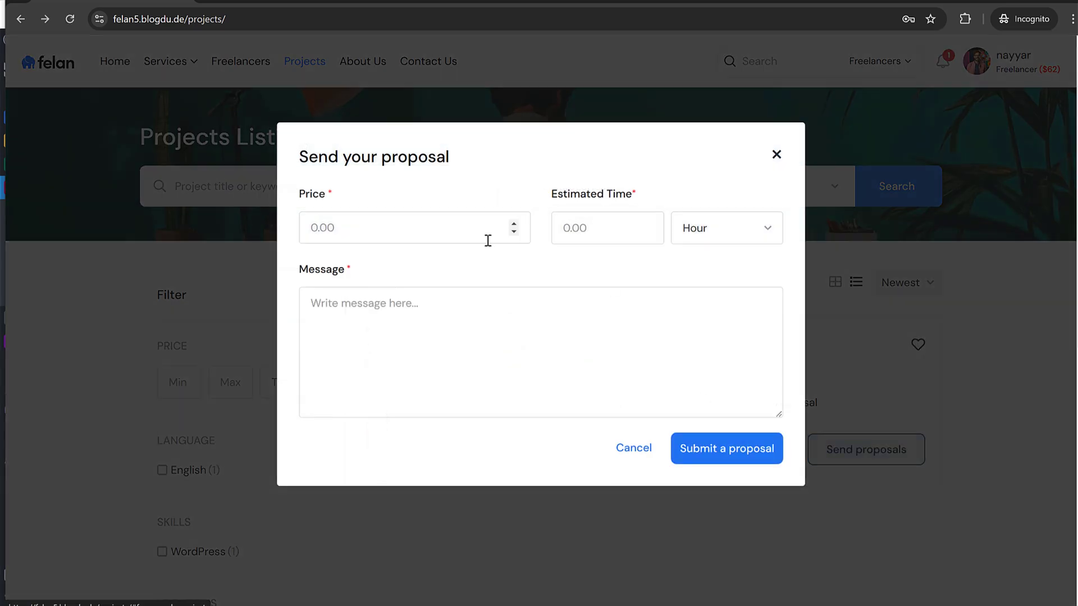
Step: Enter a proposal price of 14 and an estimated time of 2 hours
click(449, 238)
text(0)
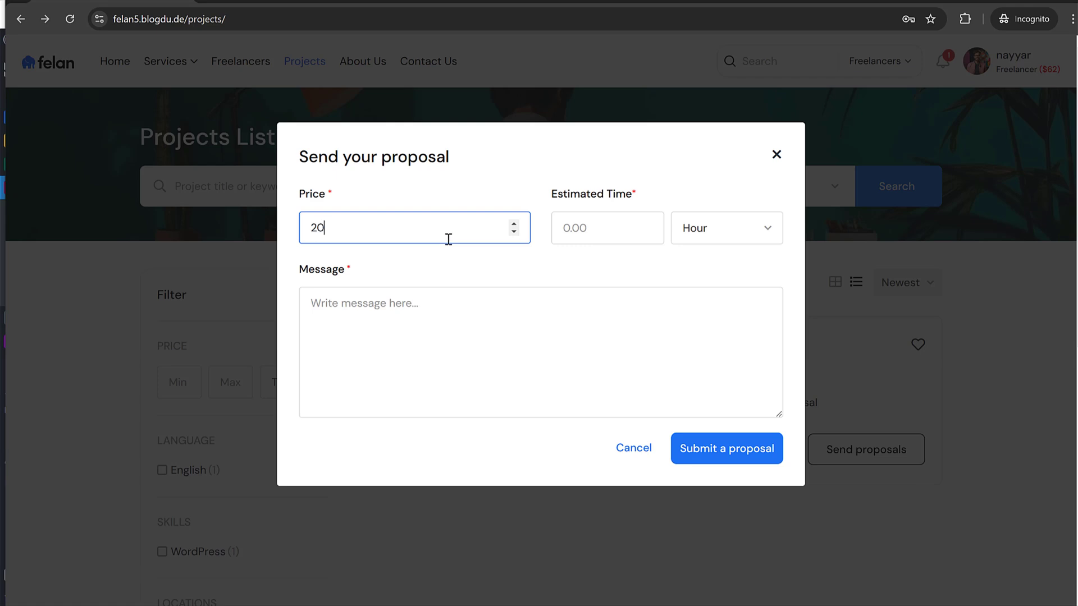
key(BackSpace)
key(BackSpace)
text(14)
click(609, 229)
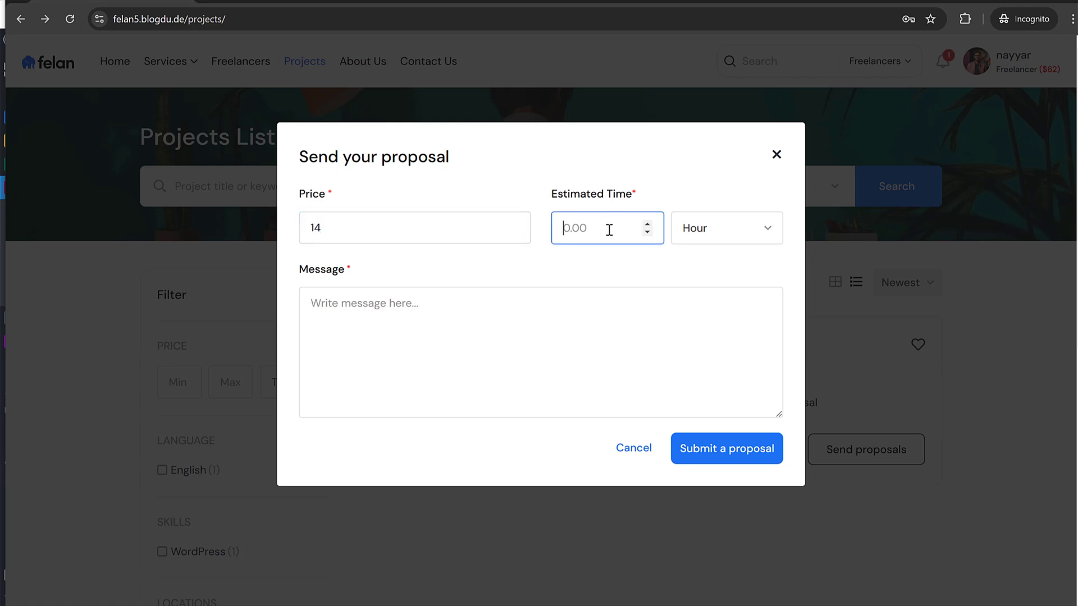
text(2)
click(538, 311)
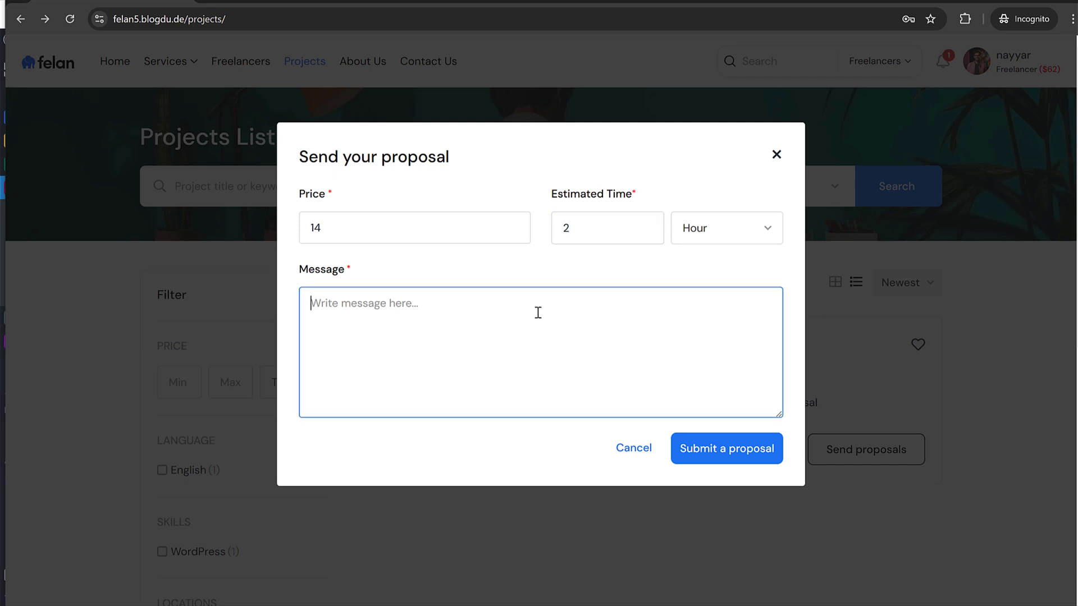